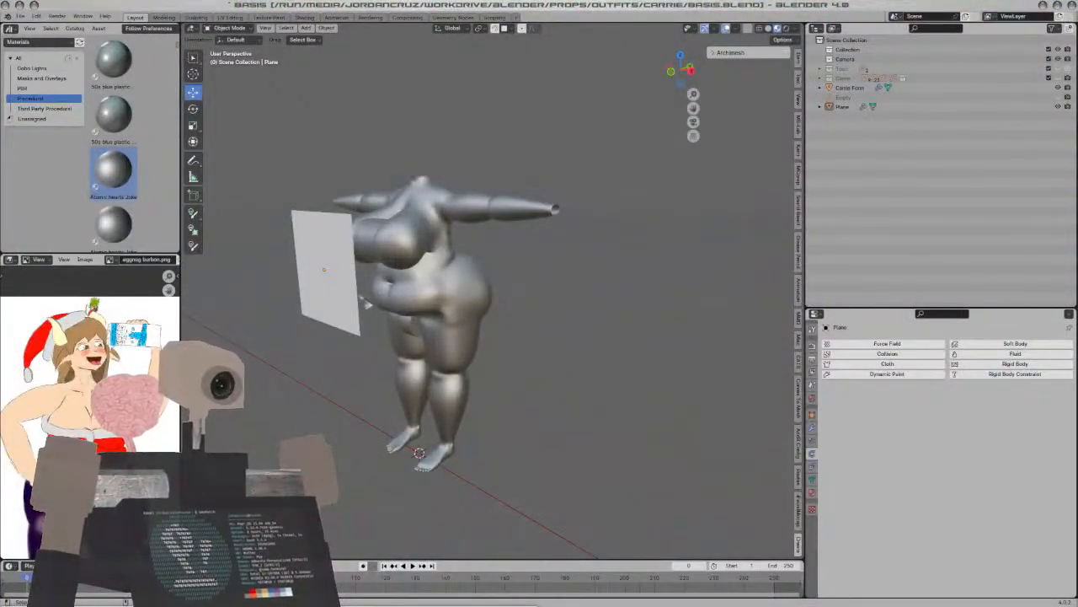
Shorten the selected plane along Z in front view so it spans the torso from the chest to the upper belly
middle_drag(354, 401, 405, 398)
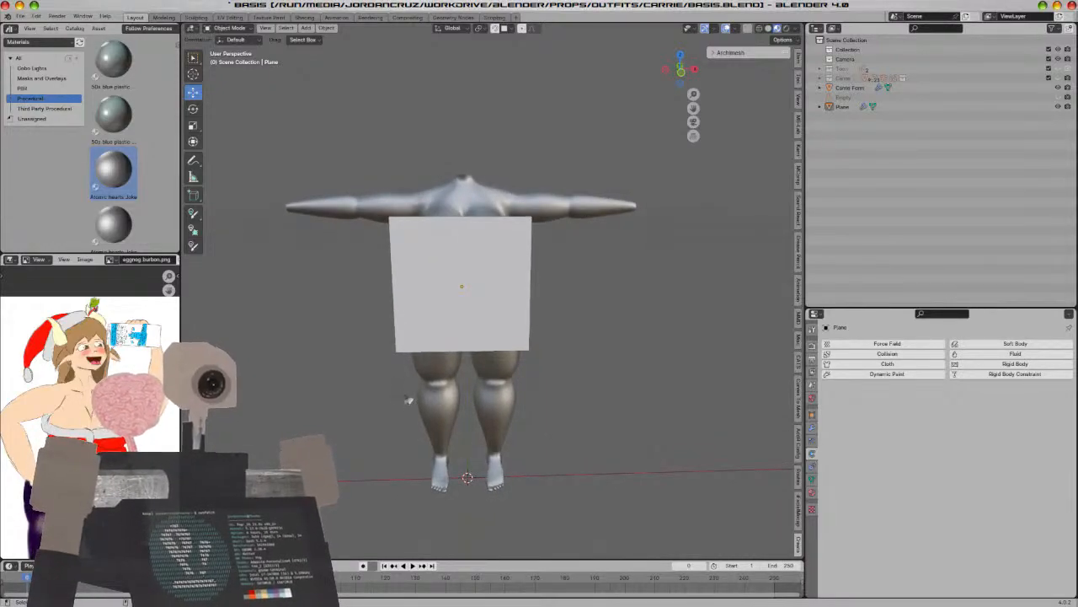
middle_drag(594, 349, 588, 347)
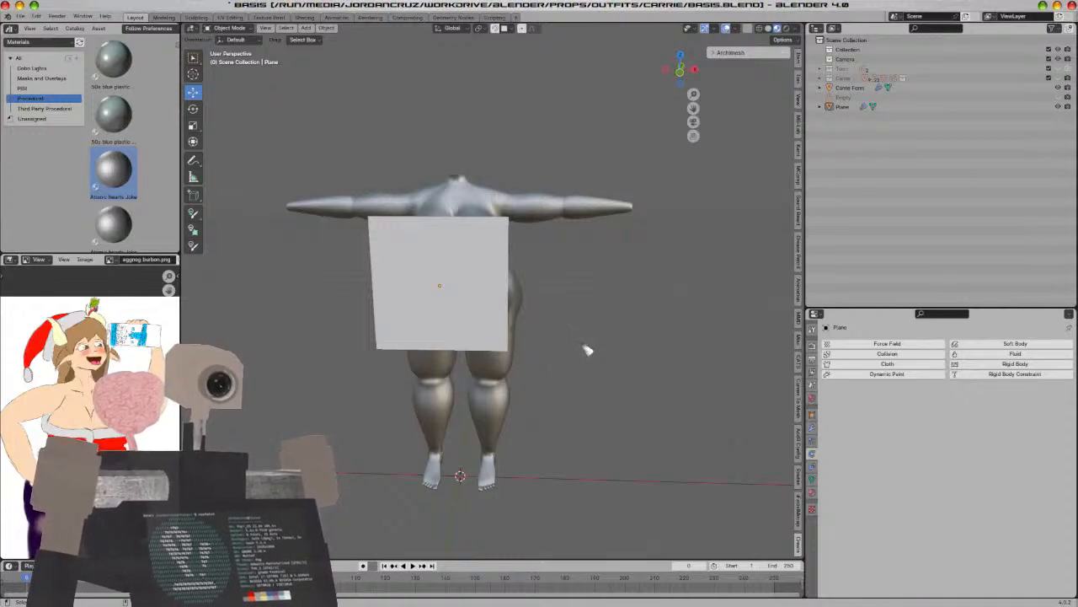
mouse_move(585, 285)
middle_down()
mouse_move(559, 284)
mouse_move(641, 299)
mouse_move(618, 313)
mouse_move(562, 286)
mouse_move(545, 298)
mouse_move(571, 284)
middle_up()
middle_drag(649, 384, 616, 392)
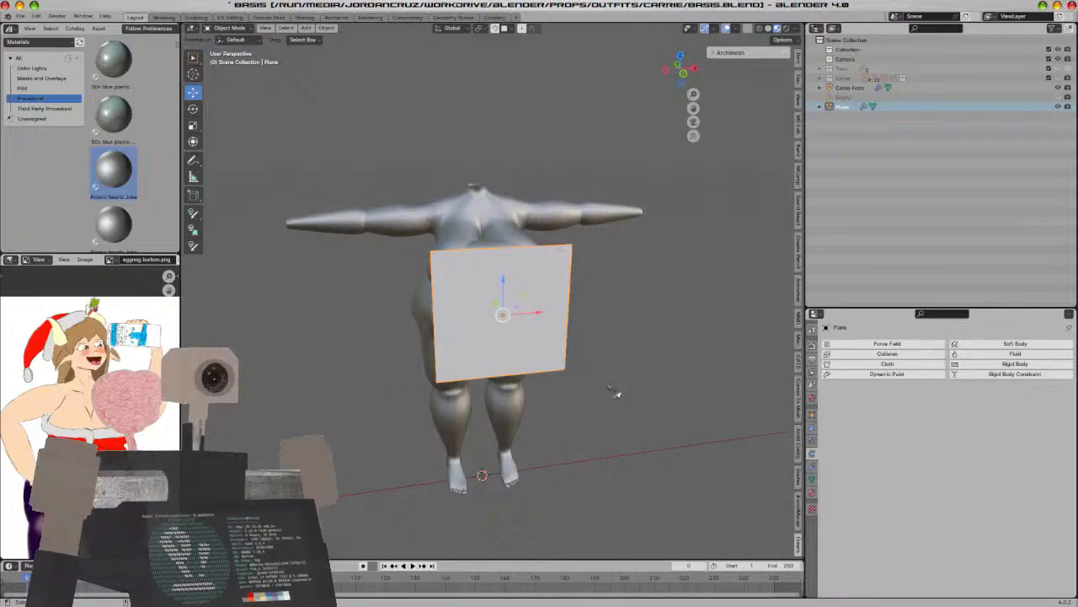
key(KP_1)
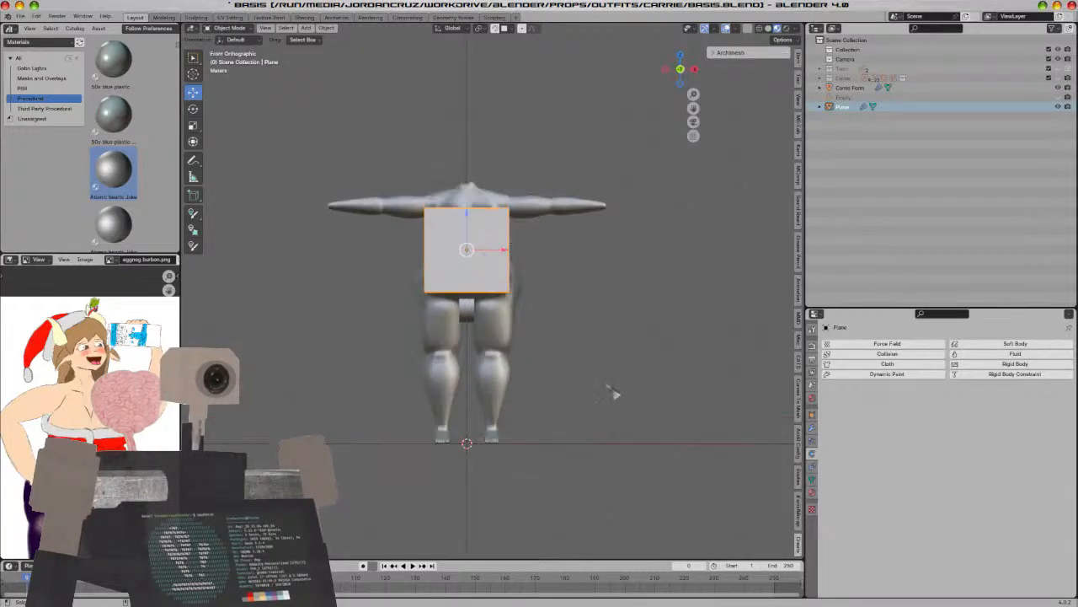
key(KP_Decimal)
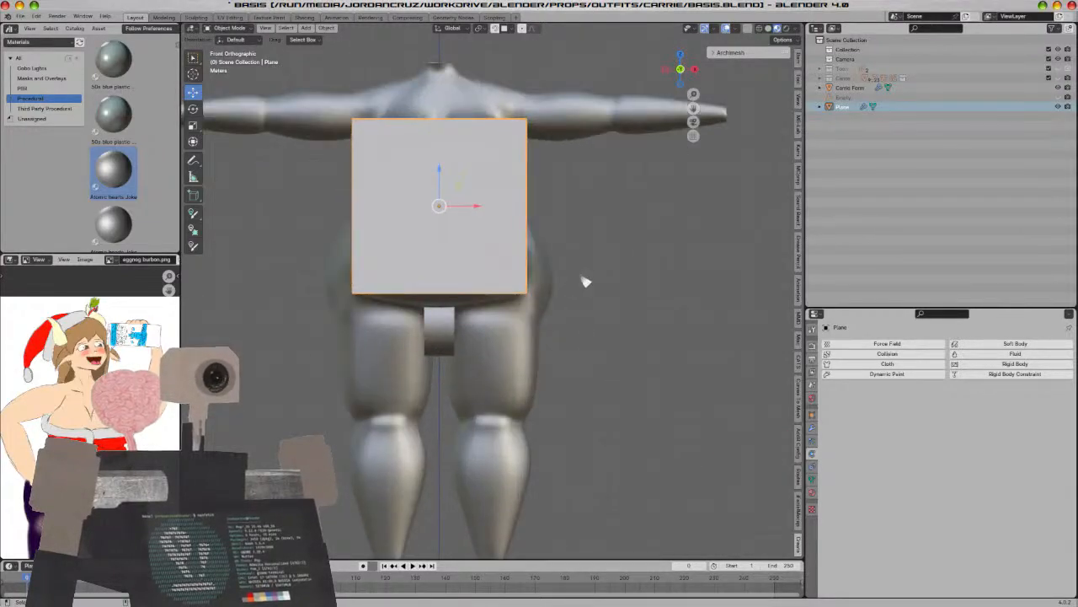
key(Tab)
key(s)
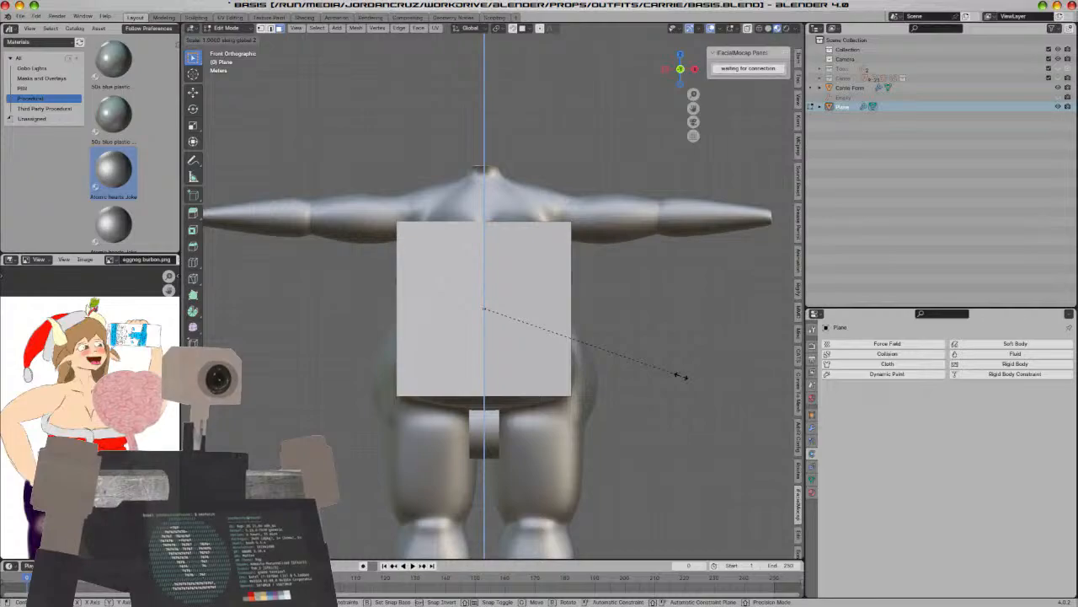
right_click(631, 361)
key(a)
key(s)
key(z)
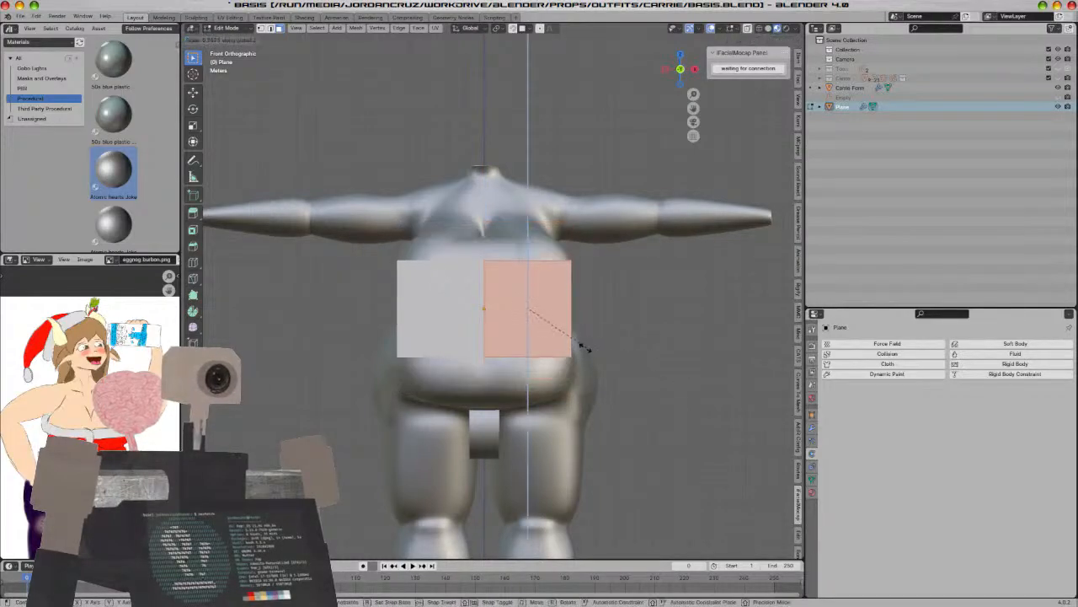
click(611, 349)
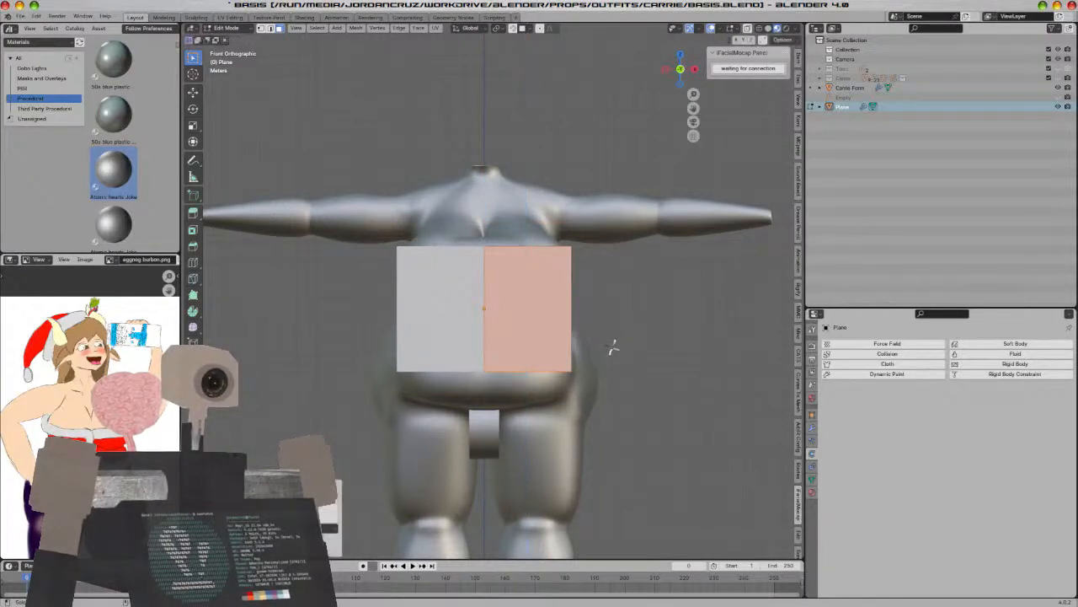
Widen the plane along X so it extends slightly past both sides of the torso
key(s)
key(x)
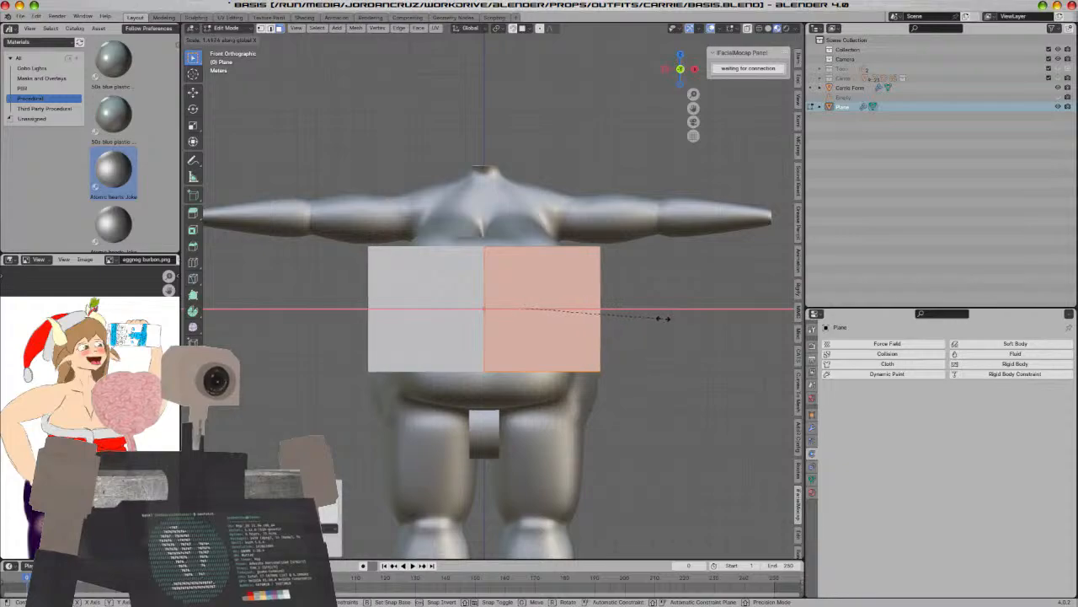
click(665, 317)
middle_drag(681, 325, 645, 351)
scroll(645, 348, down, 3)
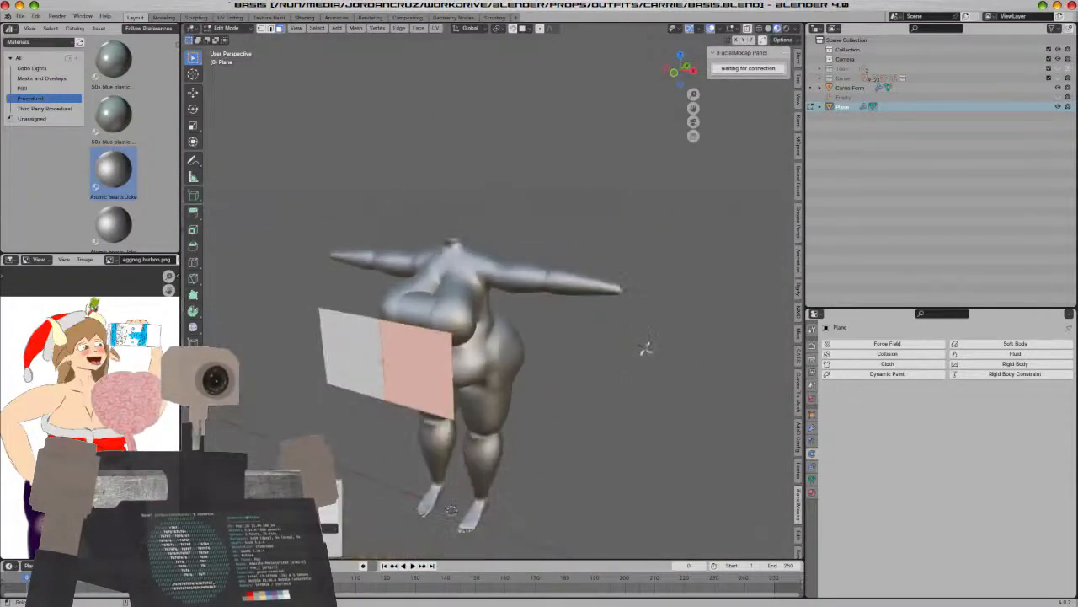
Add vertical and horizontal loop cuts that divide the editable half of the plane into a four-by-four grid
middle_drag(626, 396, 568, 357)
scroll(657, 361, up, 5)
scroll(612, 381, up, 2)
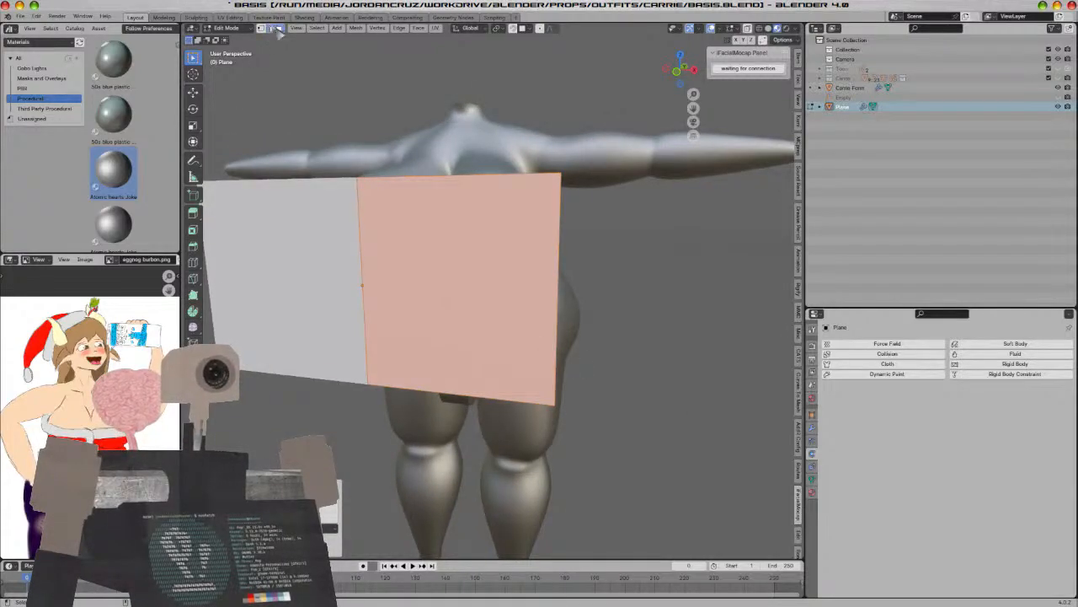
click(192, 262)
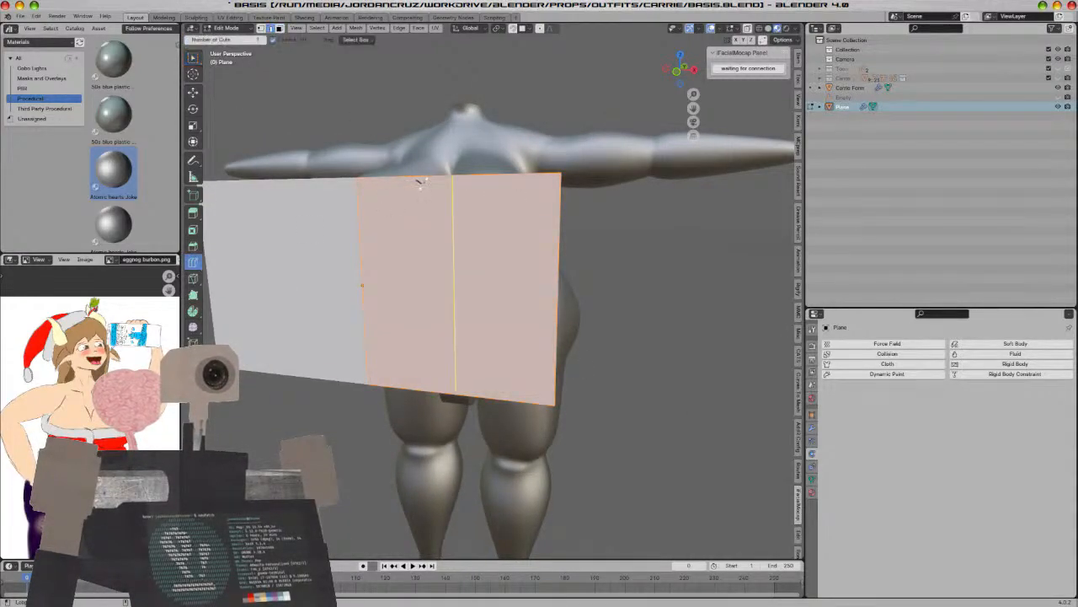
click(419, 187)
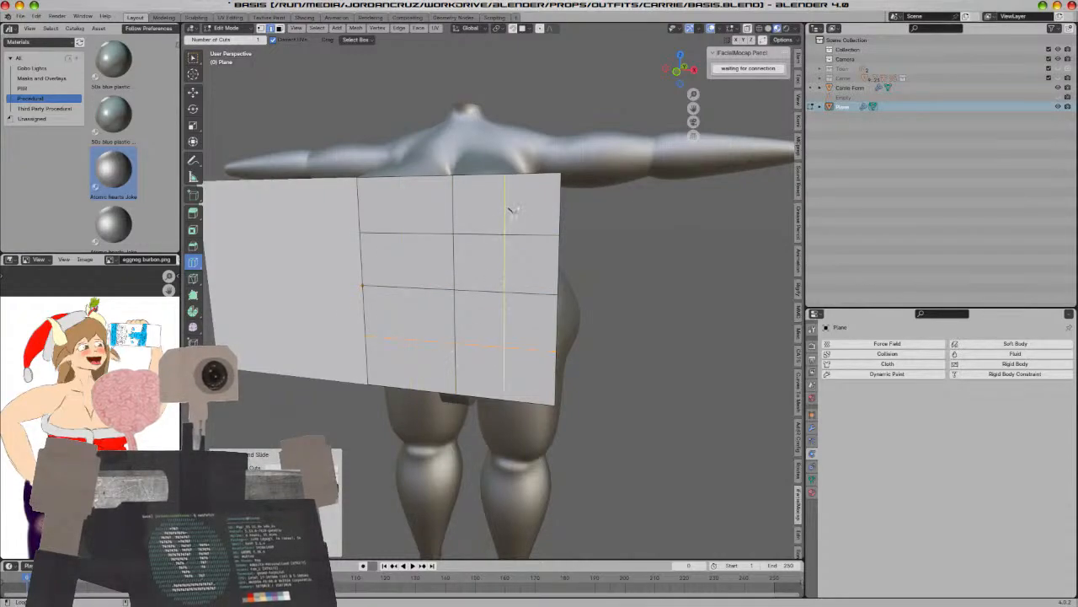
click(423, 228)
Subdivide all faces of the editable half once and return to the selection tool
middle_drag(448, 356, 456, 397)
key(a)
right_click(595, 354)
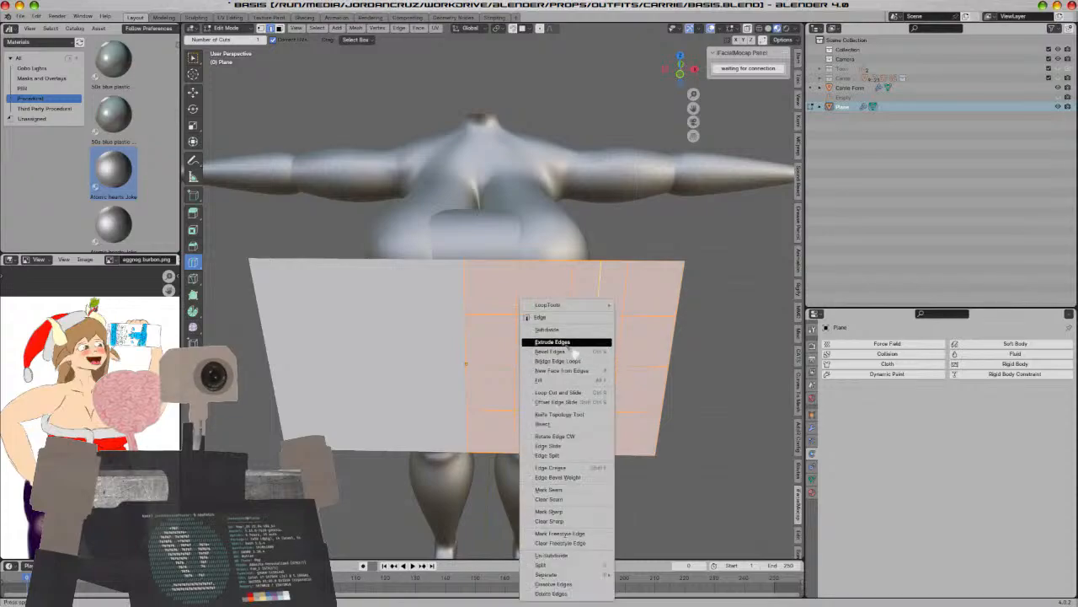
click(563, 330)
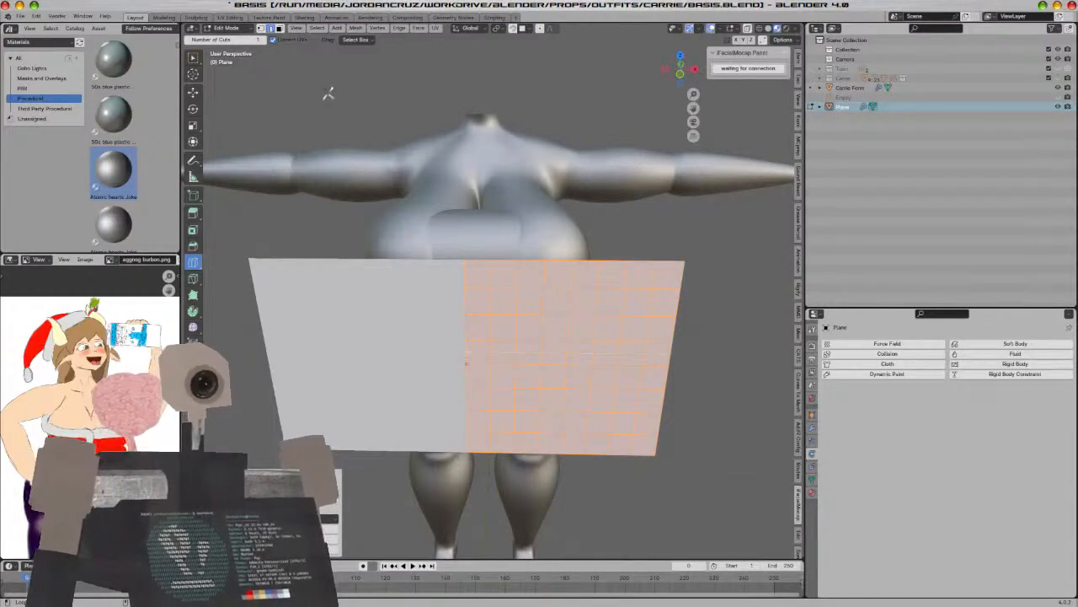
click(192, 56)
Move the plane along Y in side view until it sits just in front of the chest
middle_drag(317, 166, 261, 158)
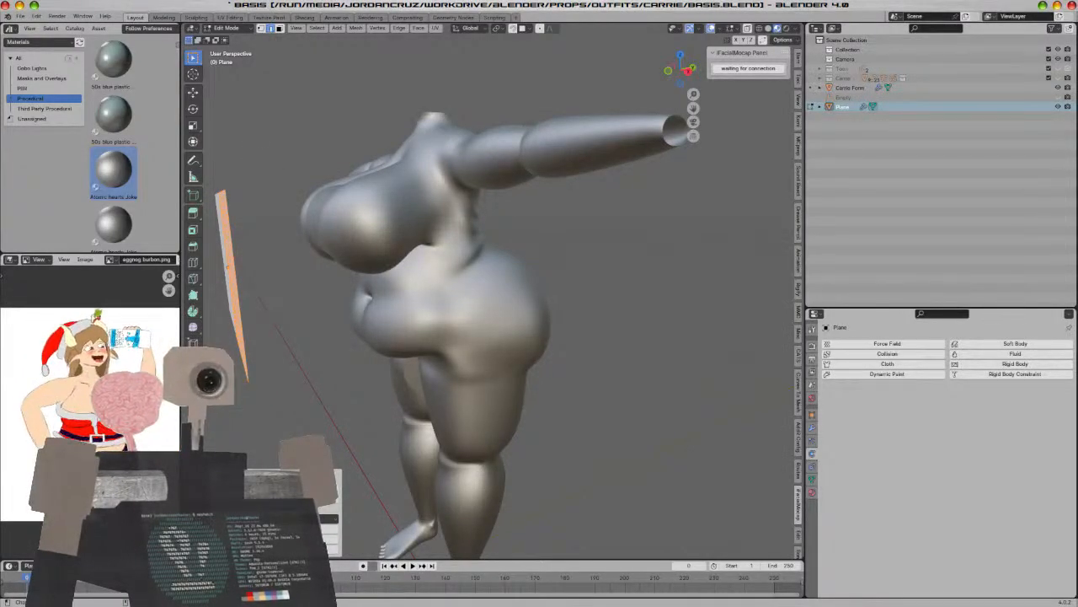
middle_drag(382, 322, 370, 350)
key(KP_3)
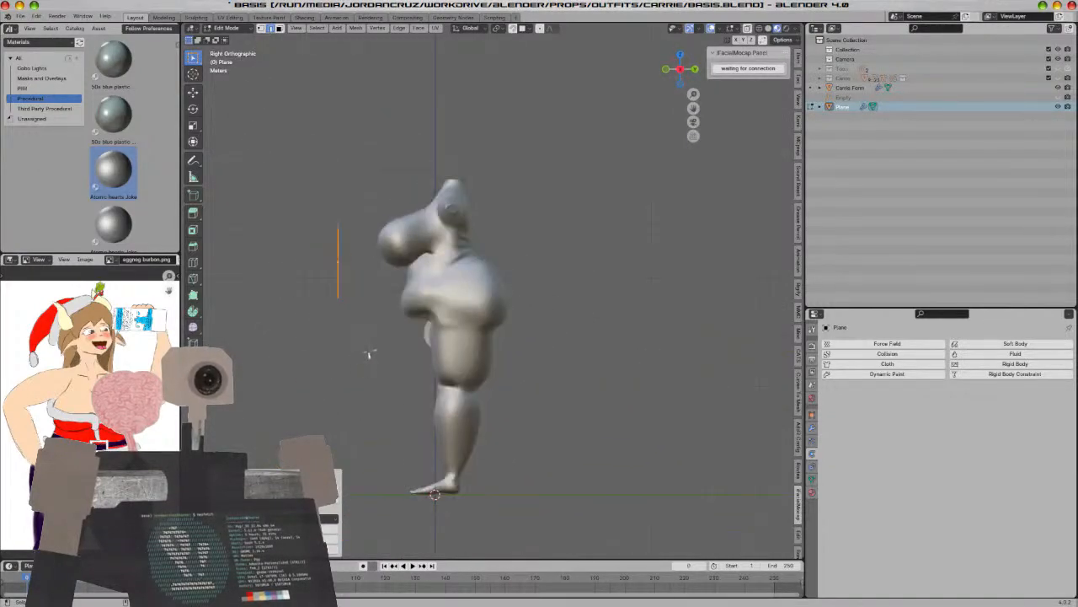
key(Tab)
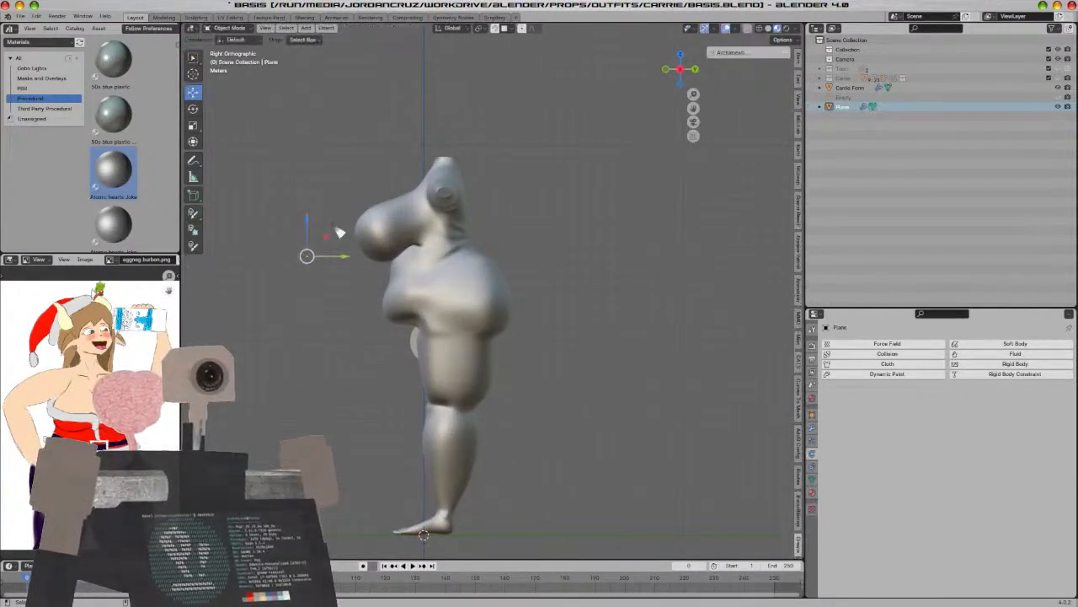
drag(345, 259, 368, 260)
middle_drag(369, 277, 436, 333)
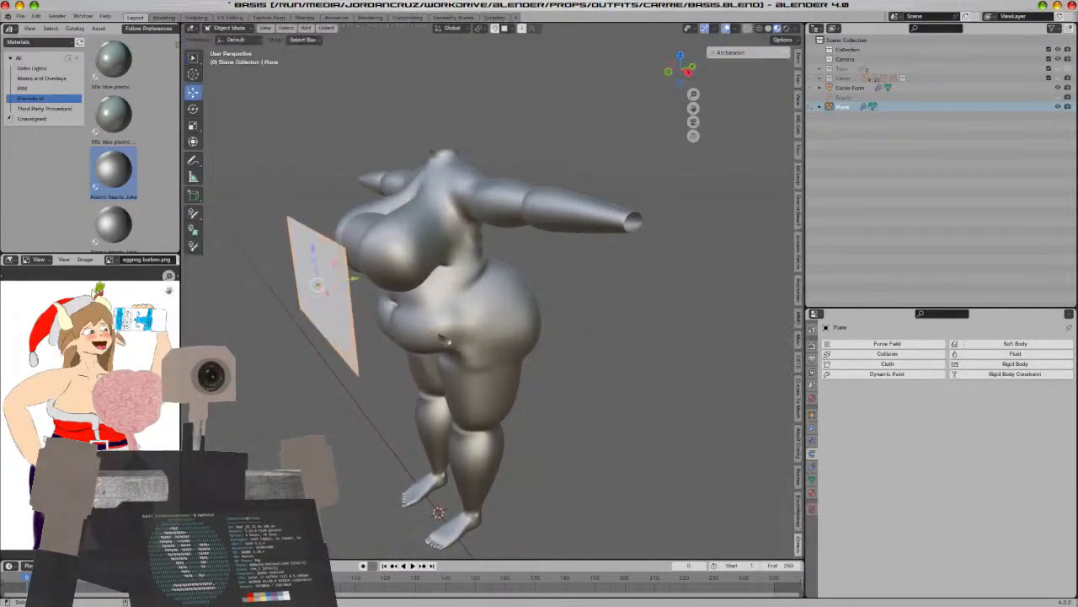
key(KP_3)
drag(371, 258, 391, 257)
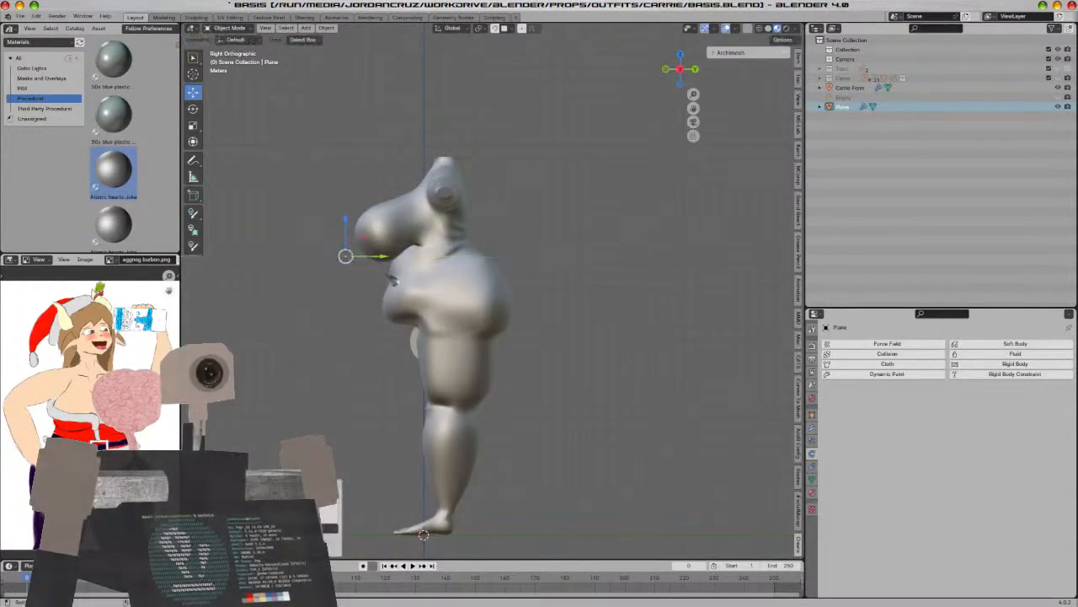
Extrude the whole plane backward past the body so that front and back panels enclose the torso
middle_drag(391, 257, 421, 358)
key(Tab)
key(e)
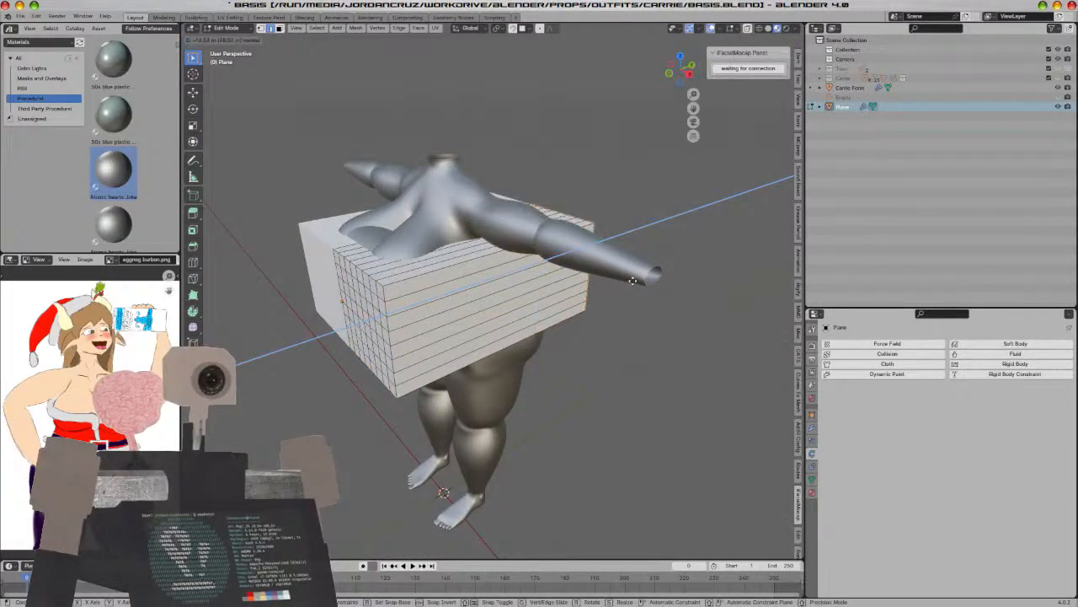
click(632, 281)
middle_drag(589, 360, 590, 392)
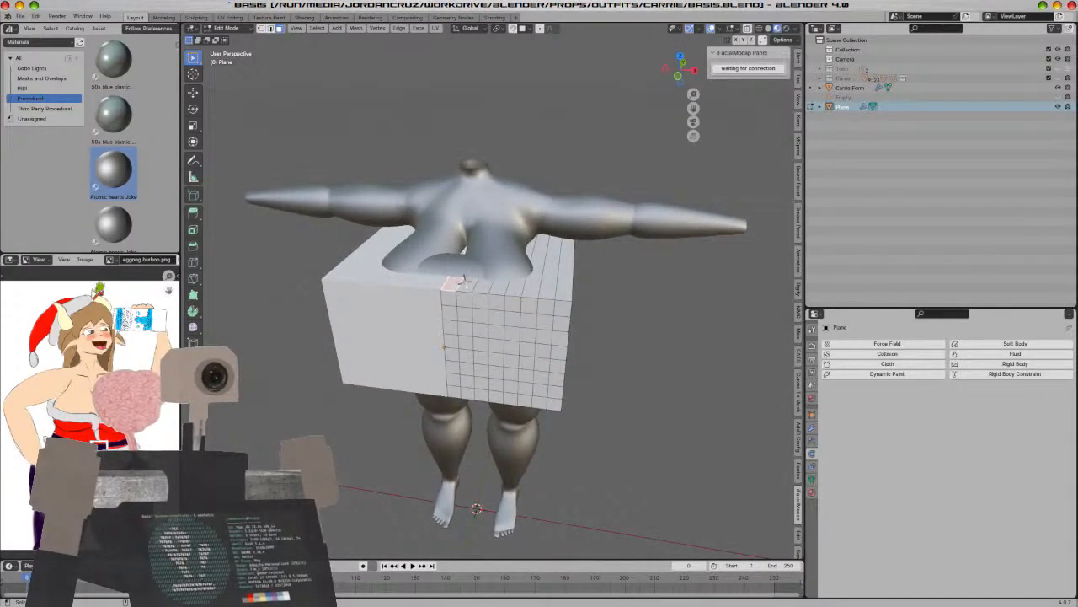
Delete the faces along the top and bottom of the extruded box
key(x)
click(570, 298)
middle_drag(640, 375, 587, 288)
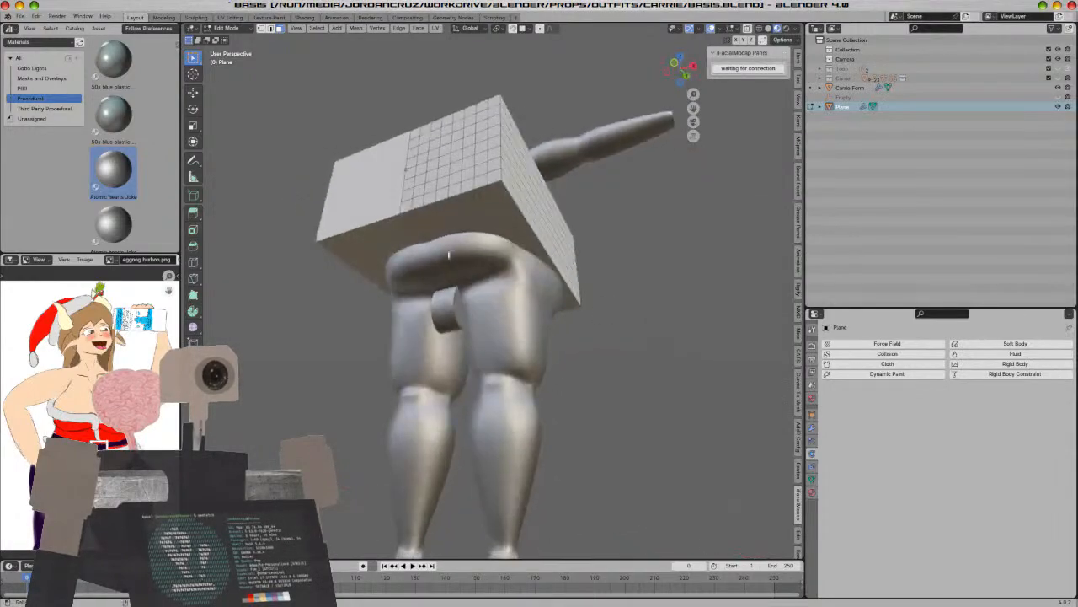
ctrl+click(506, 204)
key(x)
click(508, 205)
Delete only the faces on the box's outer side, keeping the edges that connect the front and back panels
middle_drag(573, 244, 497, 296)
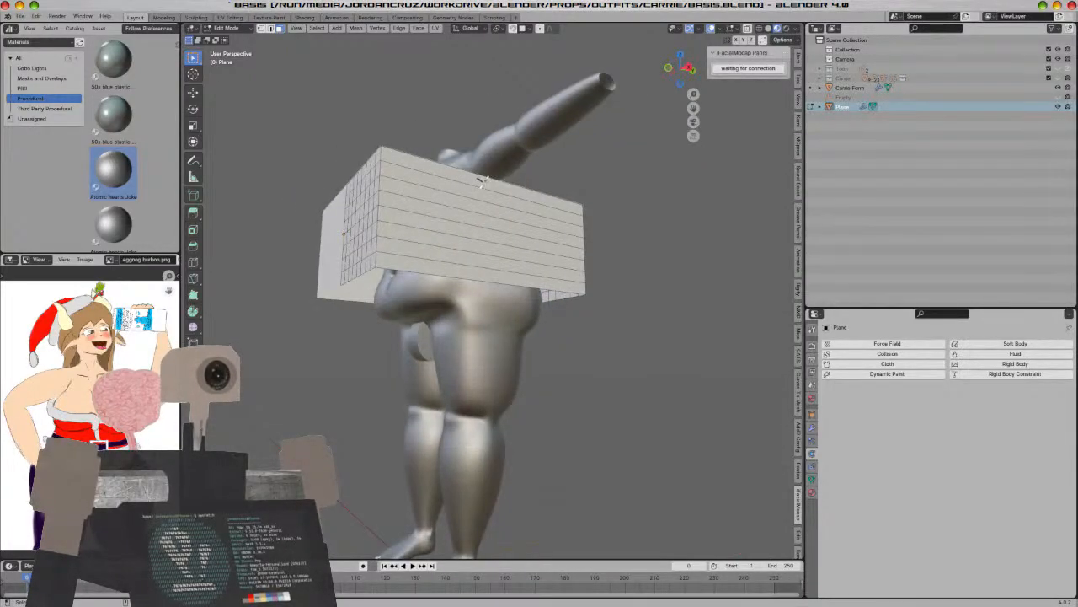
alt+click(482, 180)
ctrl+click(489, 279)
key(x)
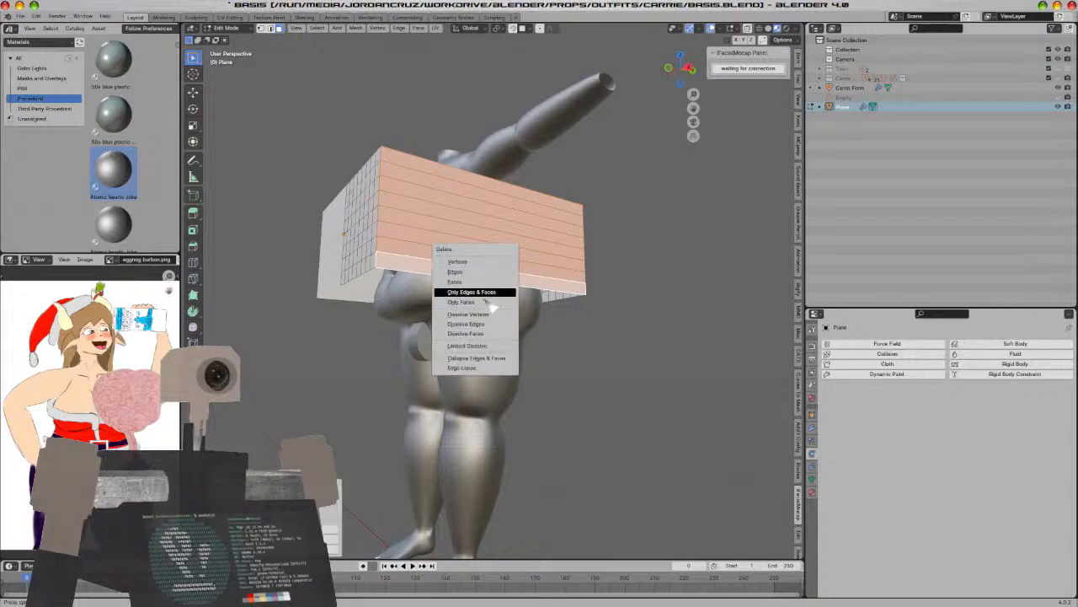
click(493, 309)
Add Cloth physics to the plane object and enable Sewing in its shape settings
key(Tab)
middle_drag(493, 311, 732, 427)
click(893, 363)
scroll(882, 439, down, 12)
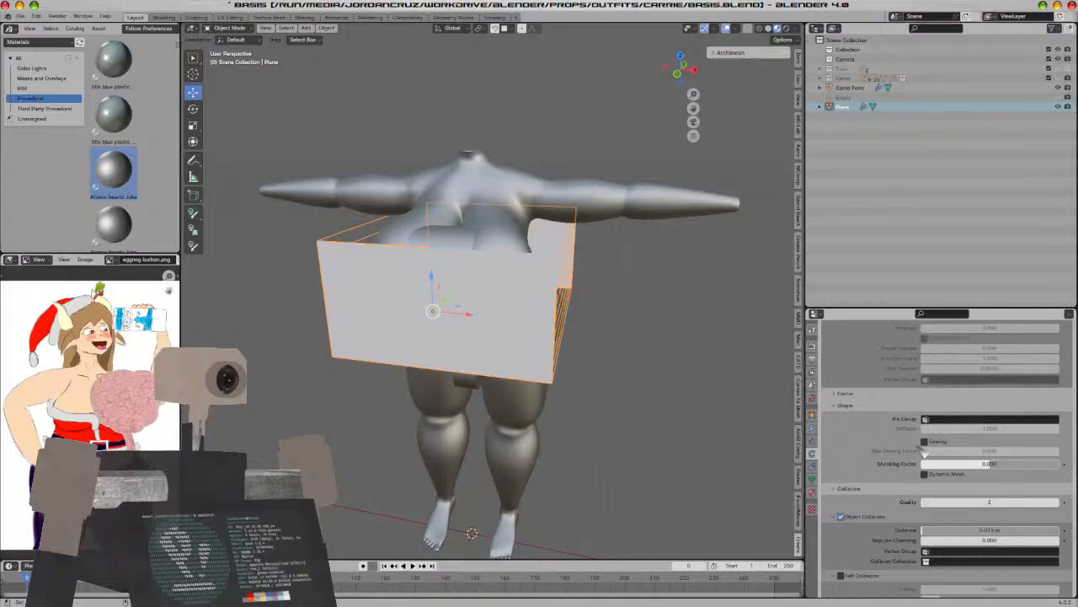
click(925, 441)
Preview the cloth simulation on the body, return to the first frame and reopen the panels for mesh editing
middle_drag(717, 421, 690, 466)
key(space)
key(space)
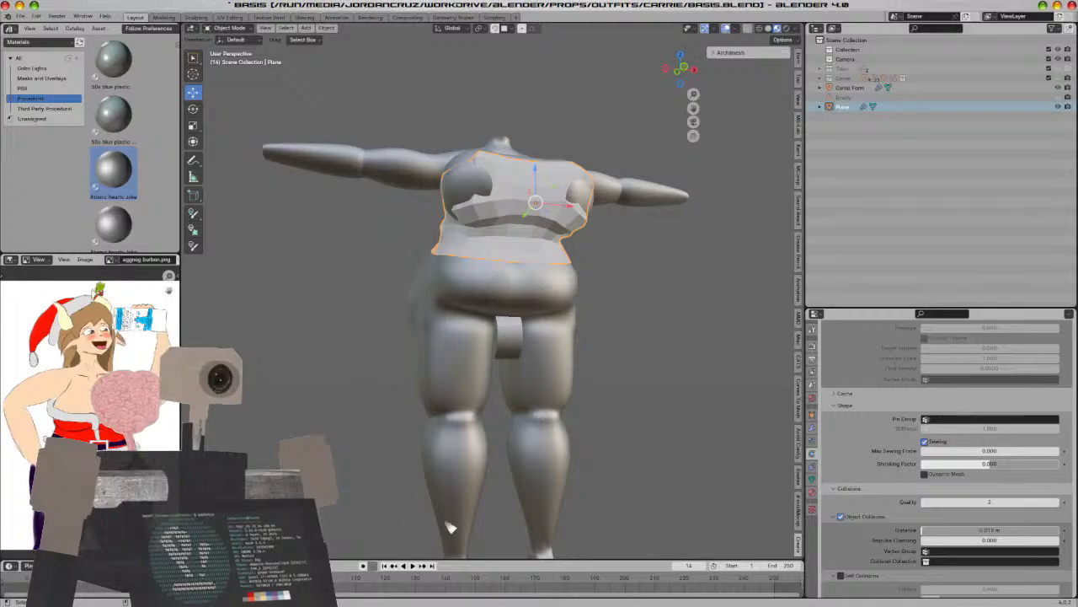
click(386, 566)
middle_drag(541, 305, 513, 327)
key(Tab)
key(Tab)
key(Tab)
key(s)
key(x)
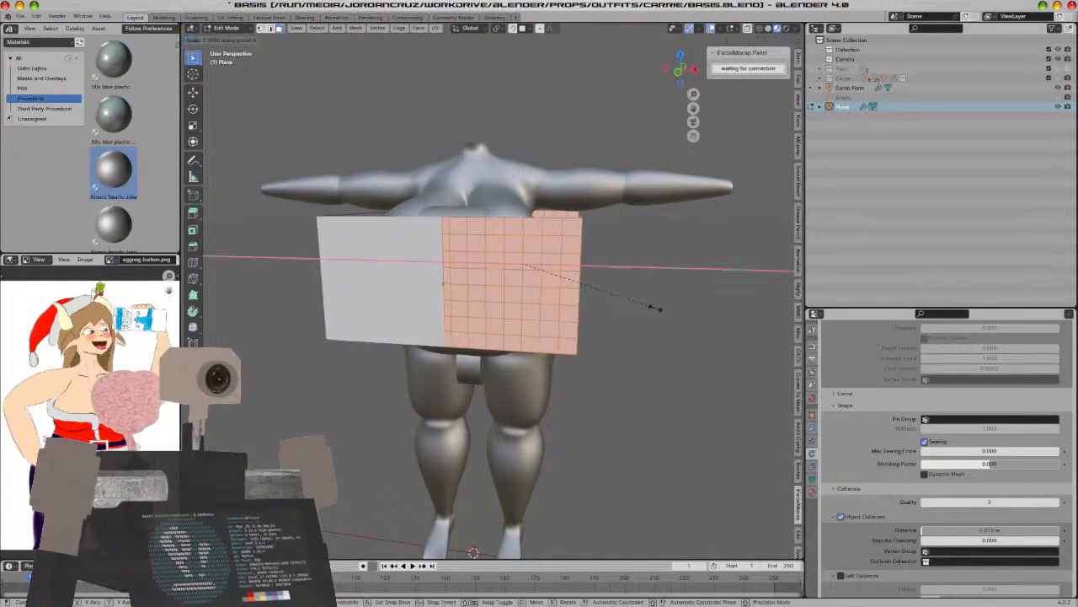
key(Escape)
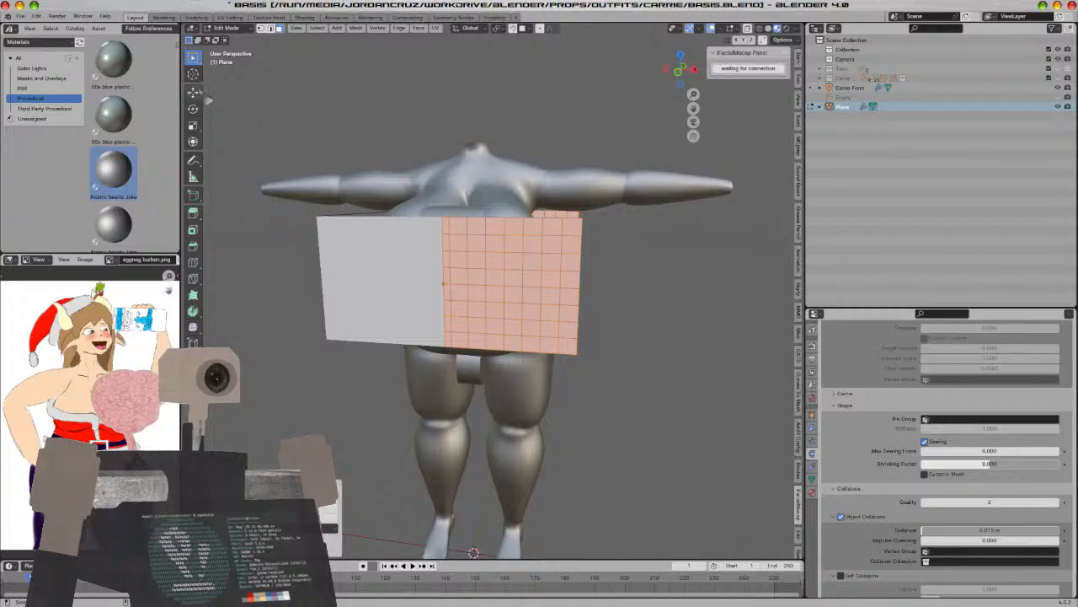
Widen the front and back panels along X with small moves and scaling, keeping them joined at the mirror seam
click(193, 92)
drag(560, 264, 560, 276)
middle_drag(559, 276, 540, 374)
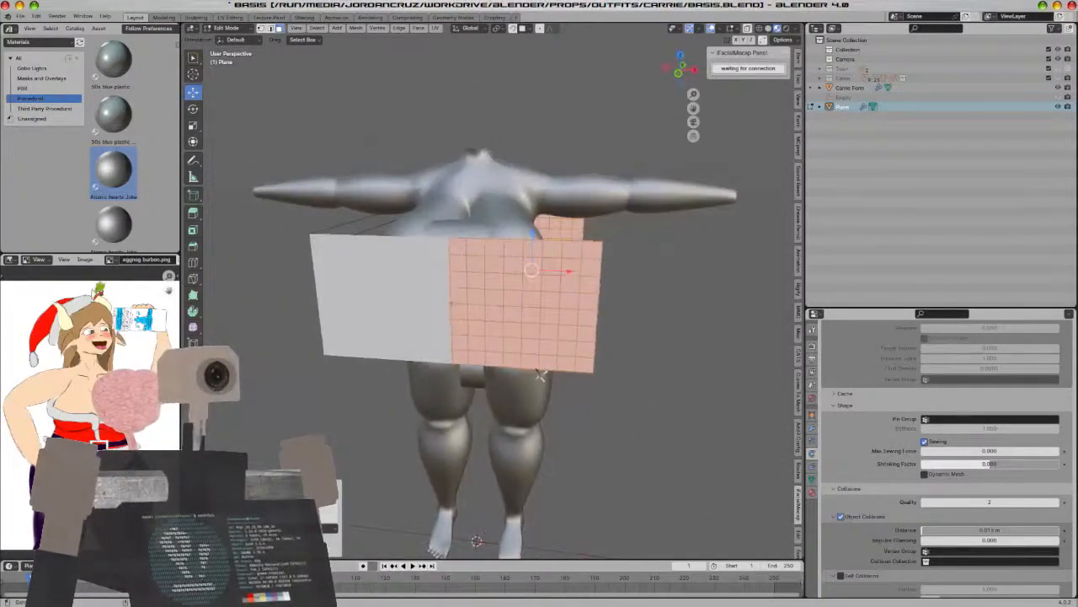
key(s)
key(x)
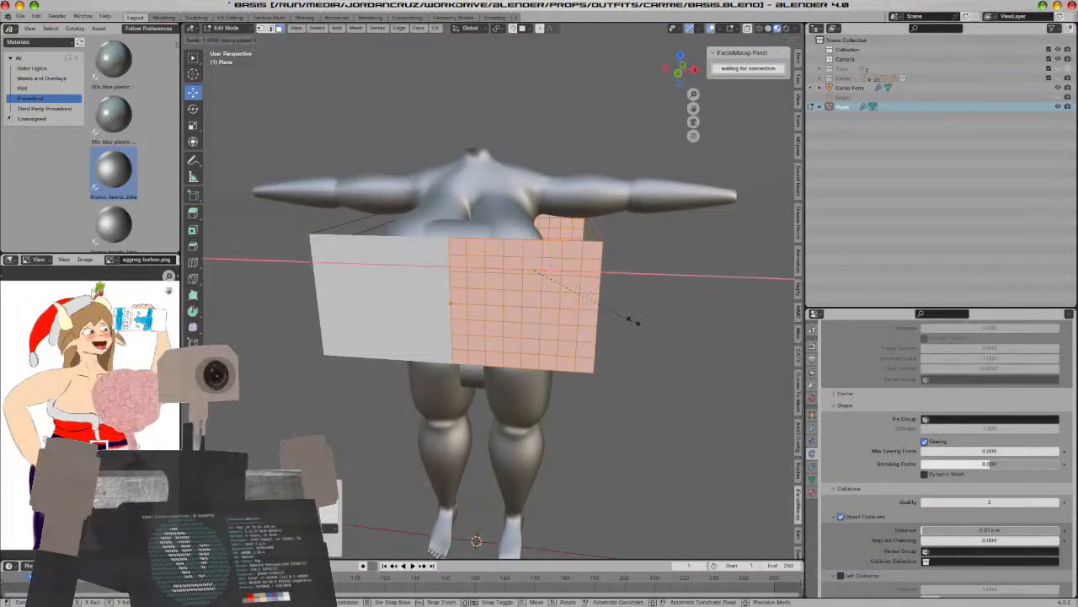
click(649, 319)
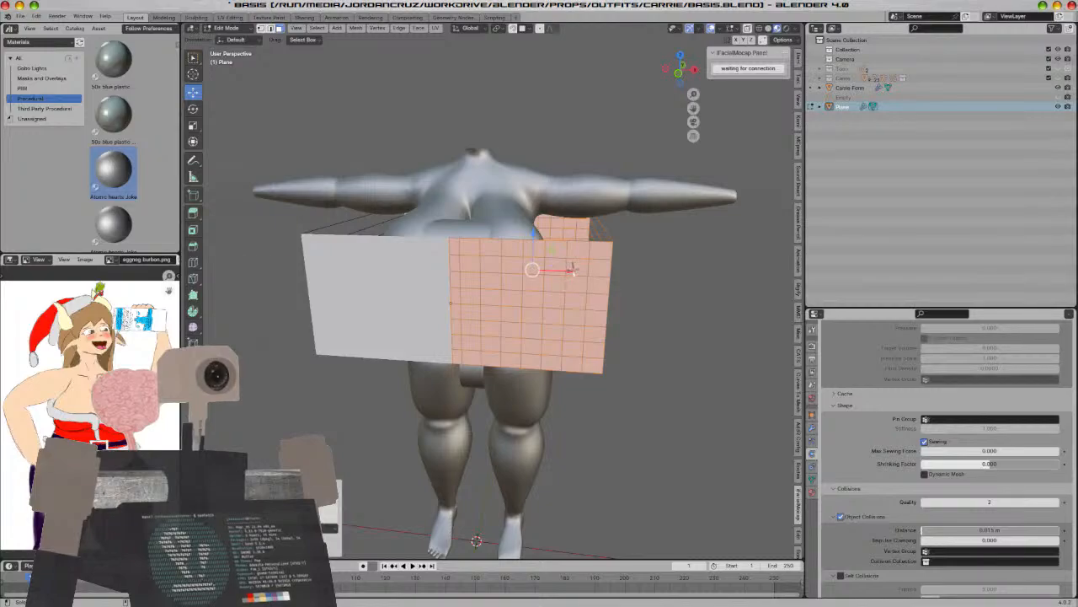
key(s)
key(x)
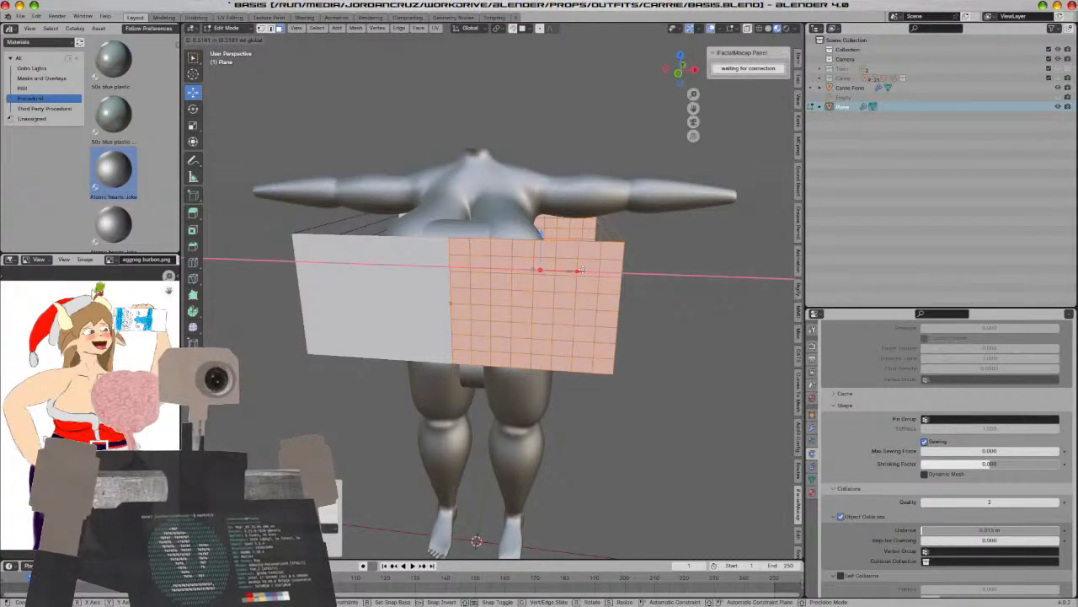
click(573, 271)
Leave mesh editing, replay the cloth simulation and inspect how the widened garment fits from the side
key(Tab)
middle_drag(573, 271, 602, 379)
key(space)
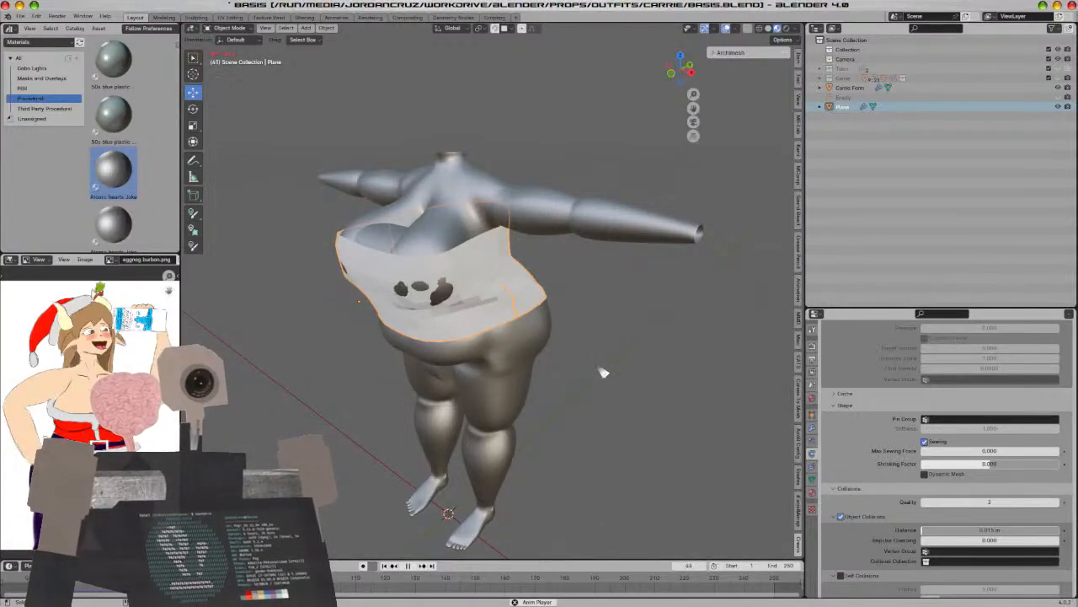
middle_drag(604, 372, 650, 378)
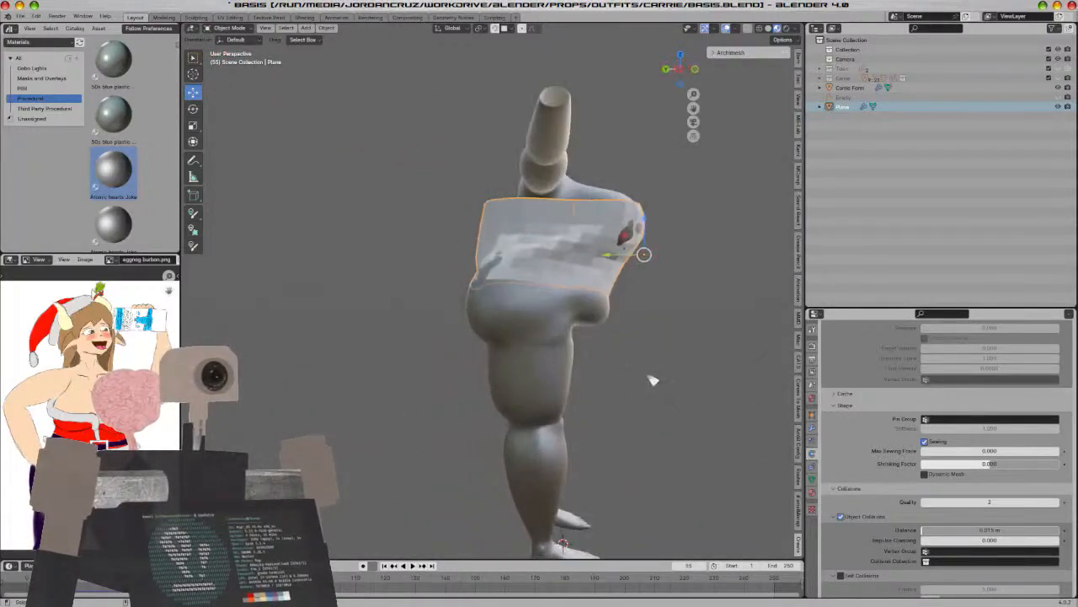
Stop the playback, reopen the panels for mesh editing, shorten them along Z and adjust their height on the torso
key(space)
key(Tab)
key(KP_1)
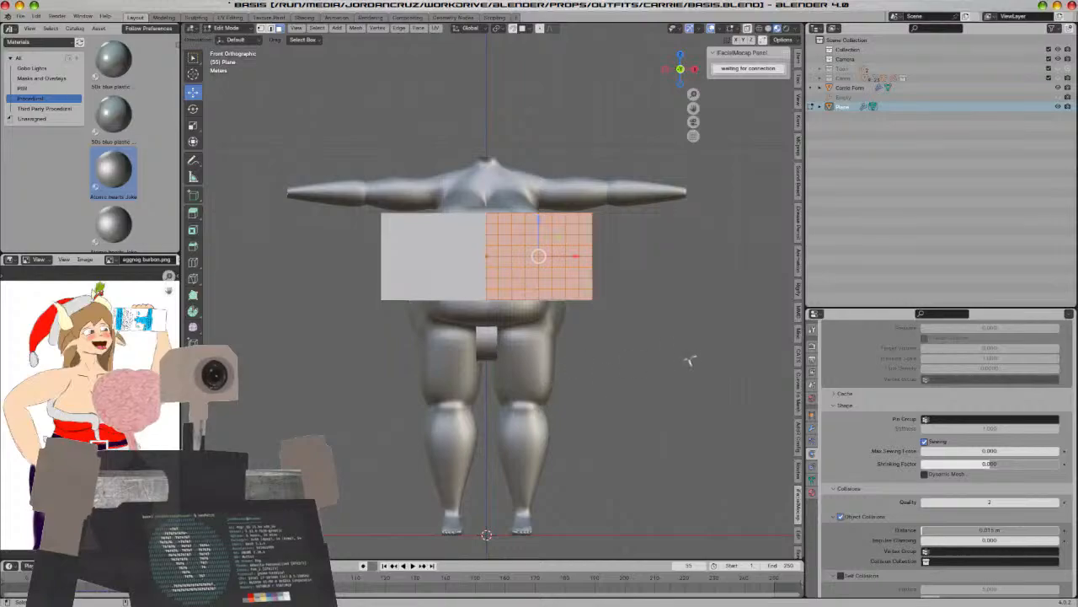
key(s)
key(z)
click(654, 348)
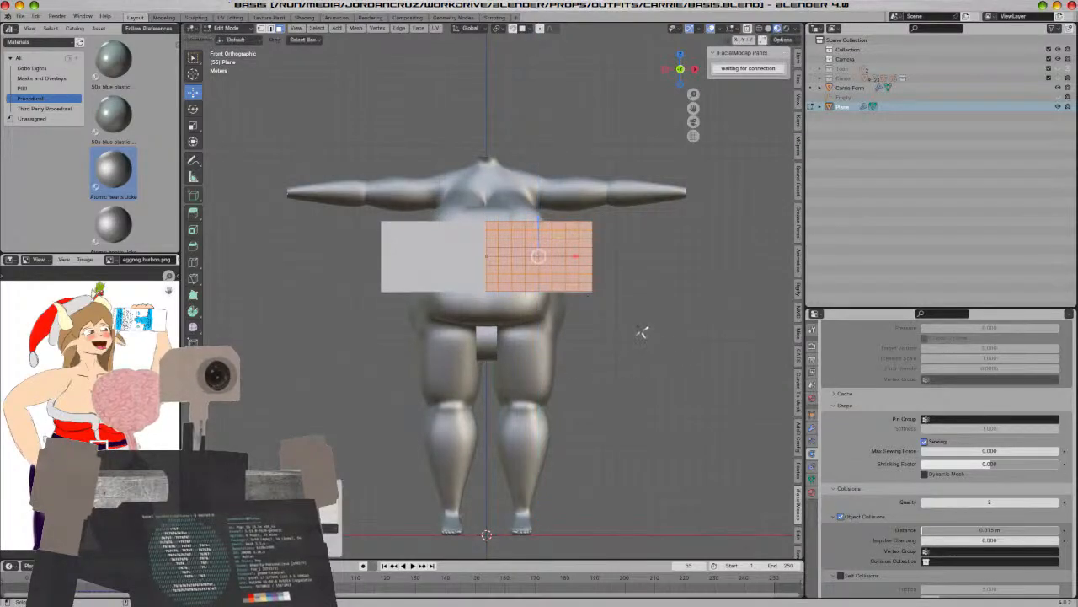
key(g)
key(z)
click(640, 335)
Leave mesh editing, preview the cloth simulation with the shortened panels, and return to the first frame
middle_drag(640, 336, 610, 405)
key(Tab)
click(385, 566)
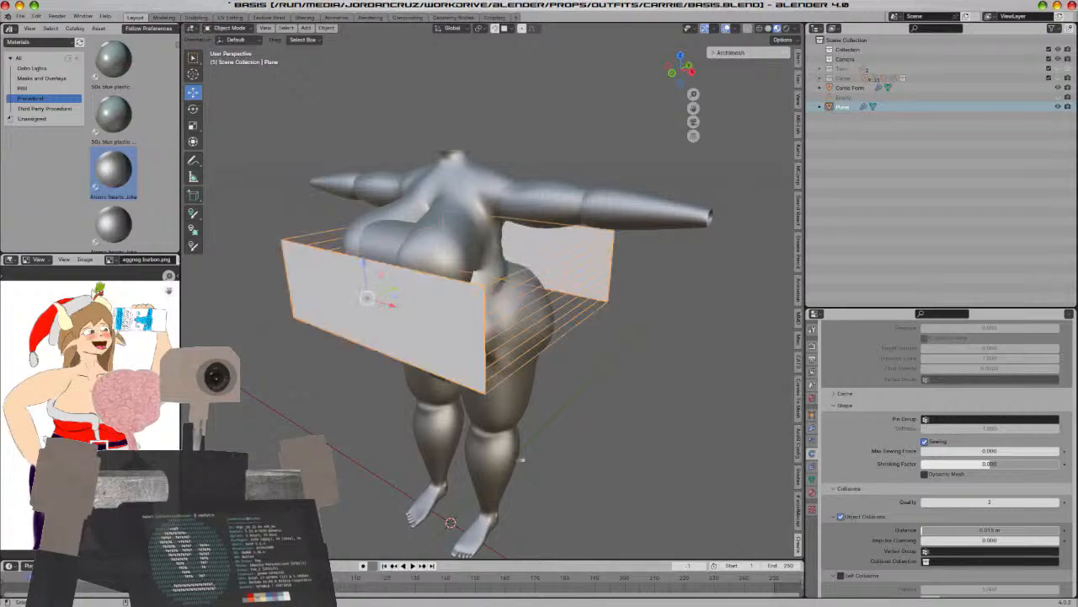
key(space)
mouse_move(517, 459)
middle_down()
mouse_move(518, 426)
mouse_move(520, 455)
middle_up()
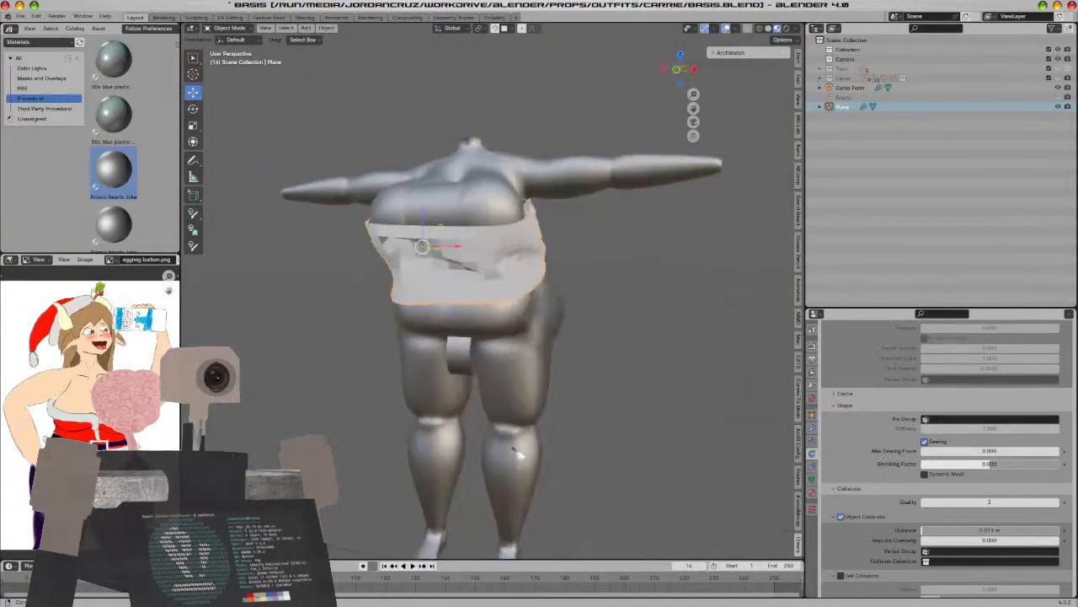
click(386, 565)
middle_drag(494, 382, 515, 392)
Reopen the front and back panels for mesh editing and make them taller by scaling along Z
key(Tab)
key(s)
key(z)
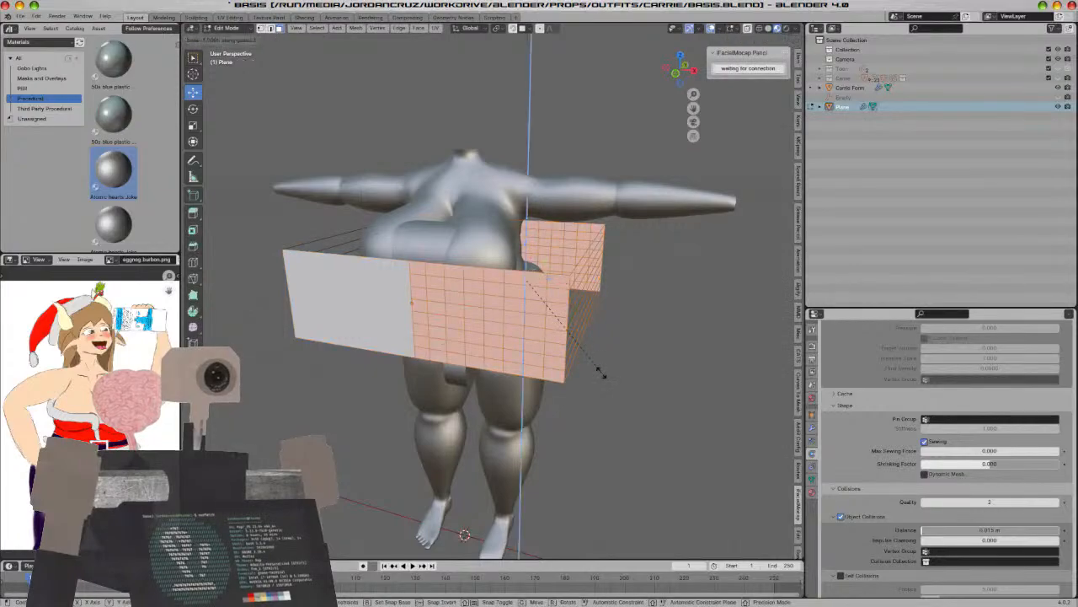
click(616, 380)
Leave mesh editing, run the cloth simulation briefly on the taller panels, and rewind to the first frame
middle_drag(616, 380, 491, 446)
key(Tab)
key(space)
key(space)
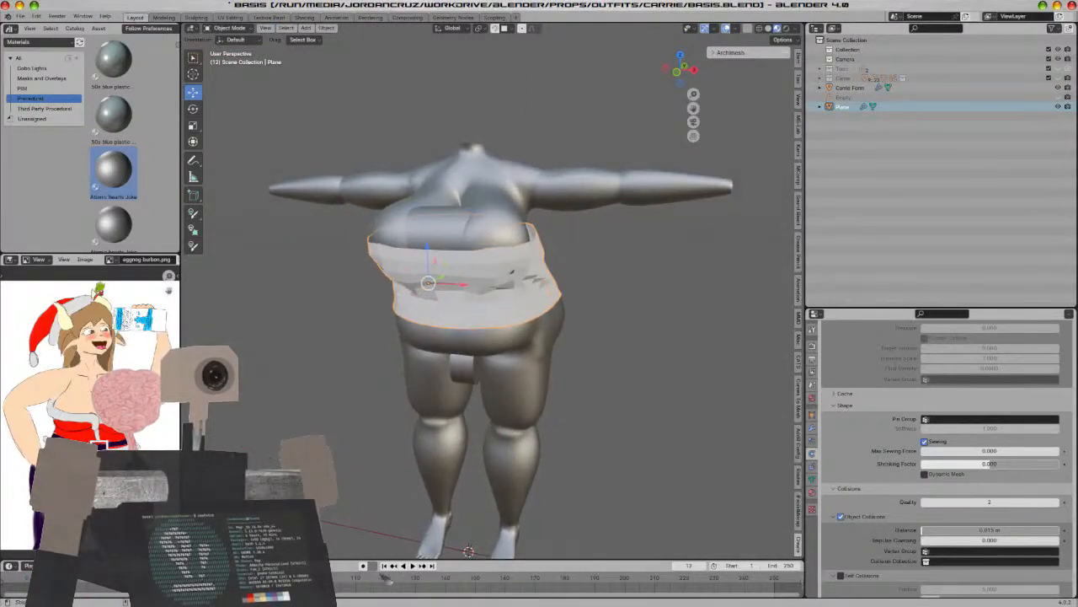
click(386, 565)
Scale the front and back panels up further along Z to give the garment more length
key(Tab)
key(s)
key(z)
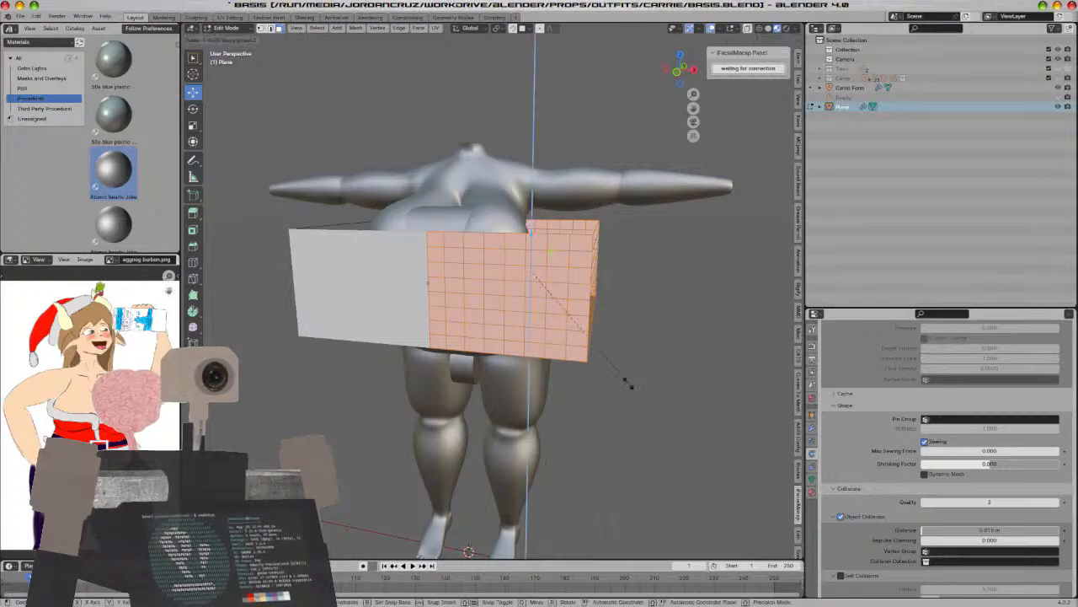
click(636, 411)
middle_drag(653, 400, 605, 404)
Leave mesh editing, play the cloth simulation from the first frame twice and inspect the garment's fit from several angles
key(Tab)
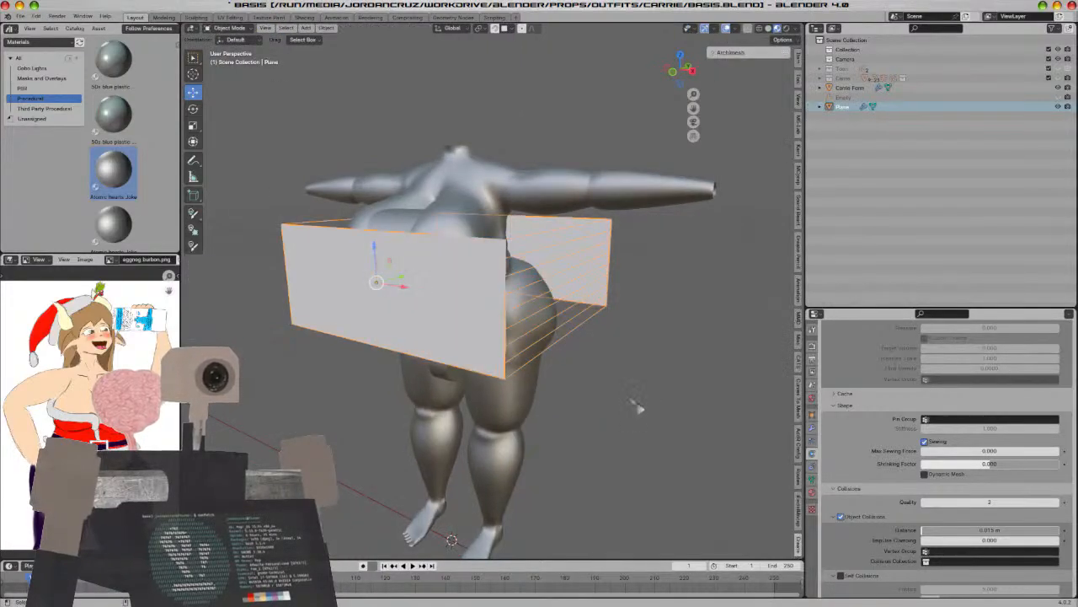
key(space)
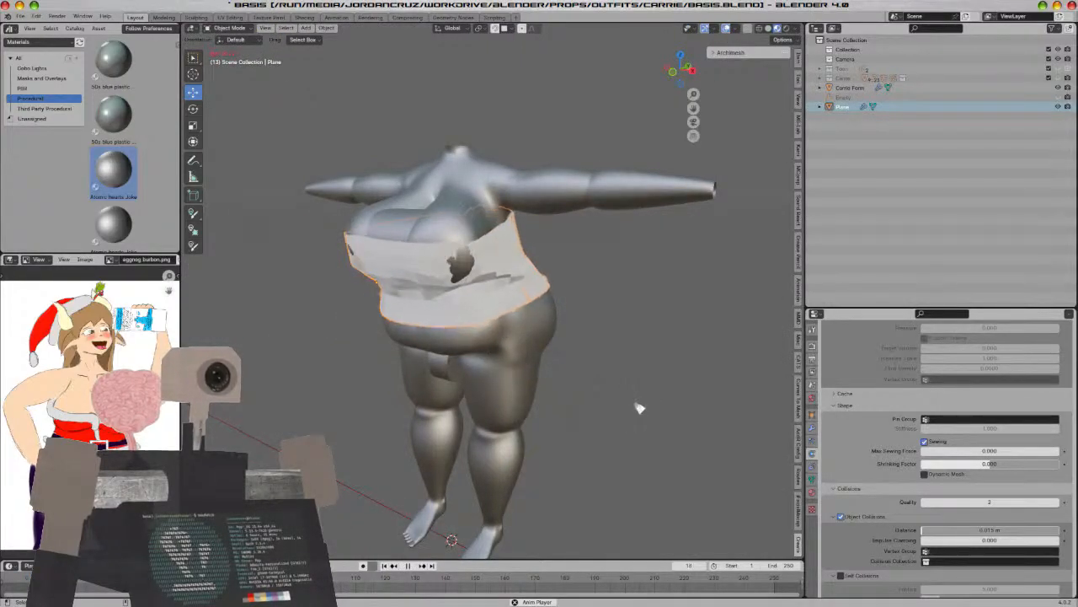
middle_drag(607, 402, 443, 438)
scroll(478, 388, up, 2)
click(409, 565)
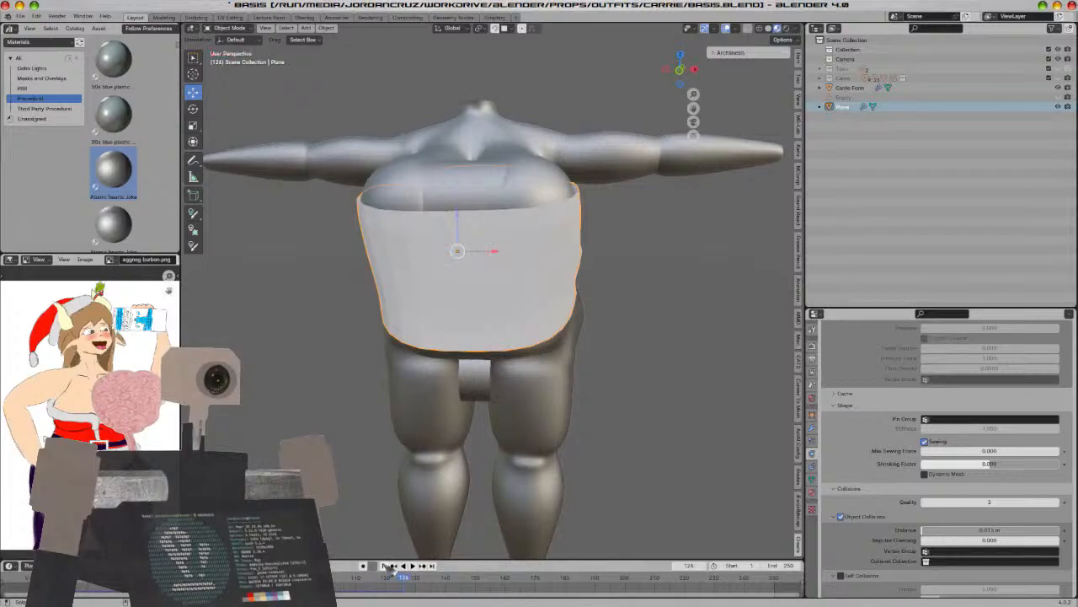
click(383, 565)
click(412, 566)
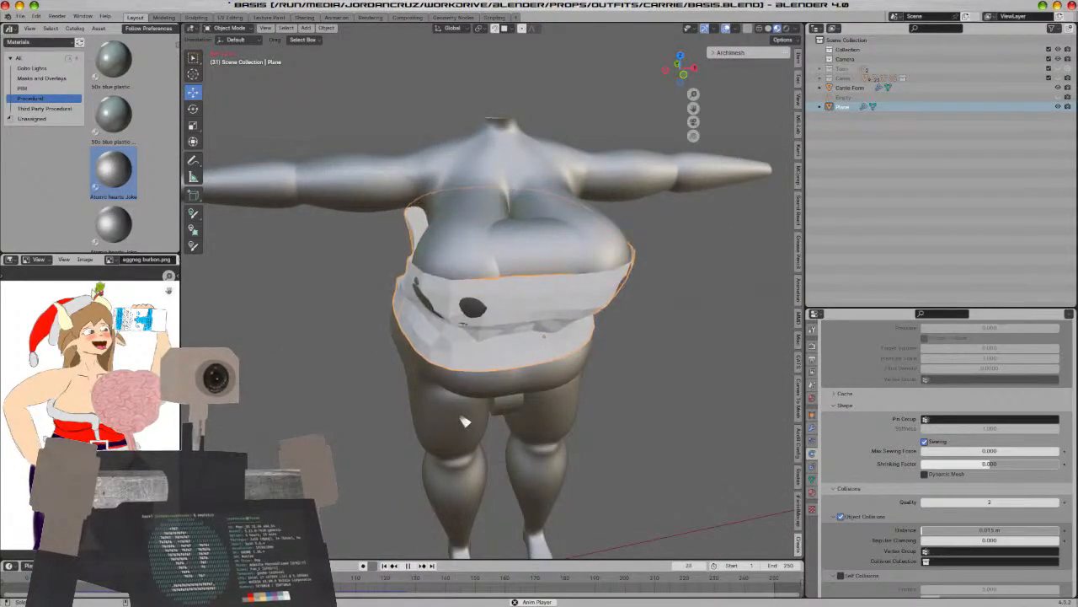
middle_drag(470, 424, 535, 390)
key(space)
Edit the panels in front view, adjusting their width along X by scaling and moving them against the mirror seam
key(Tab)
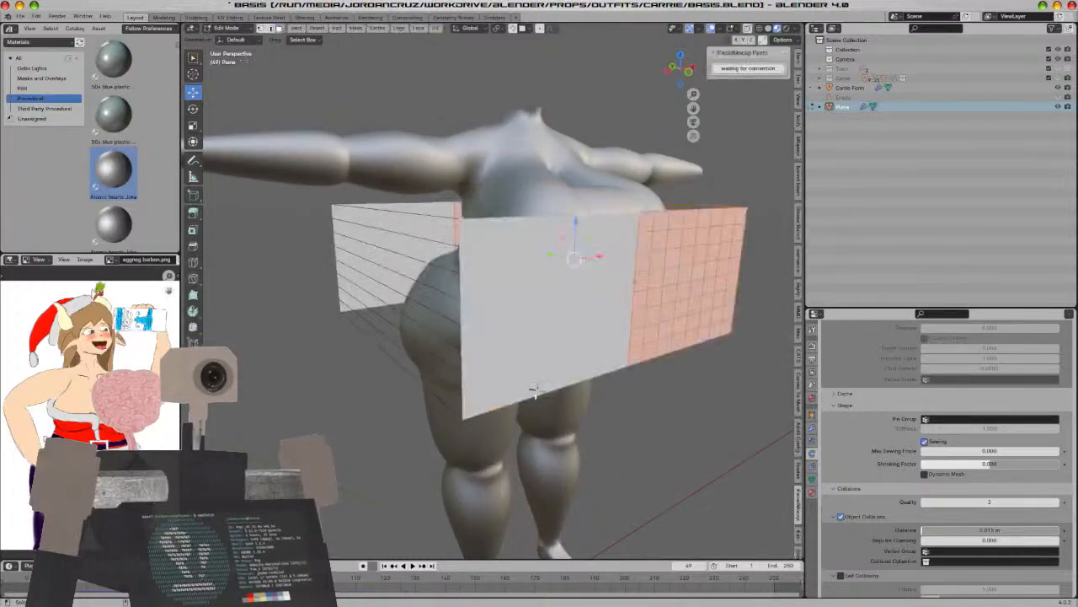
key(KP_1)
key(s)
key(x)
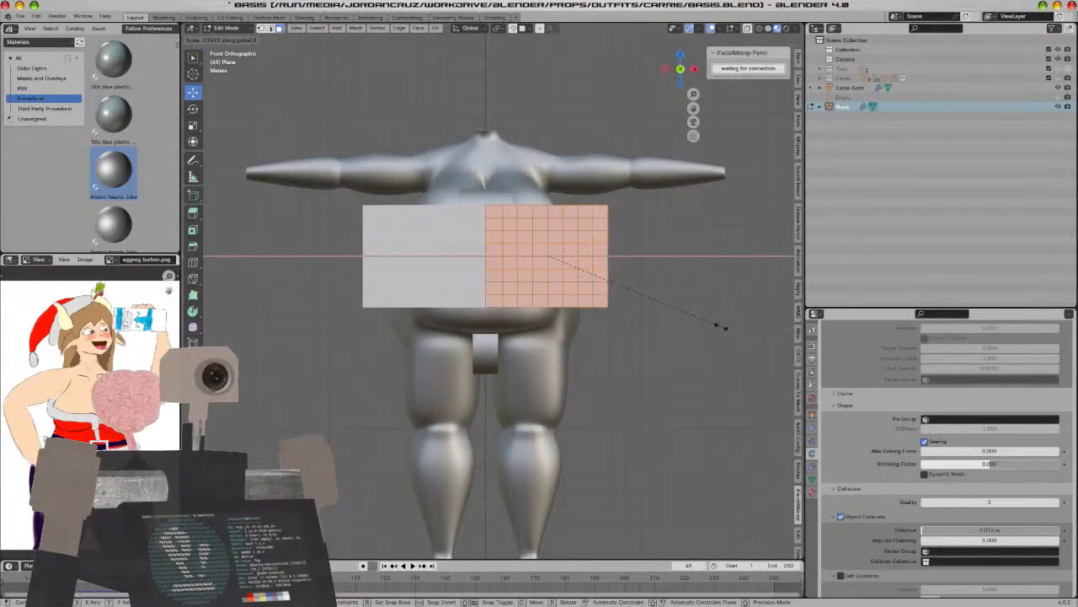
click(717, 324)
key(s)
key(x)
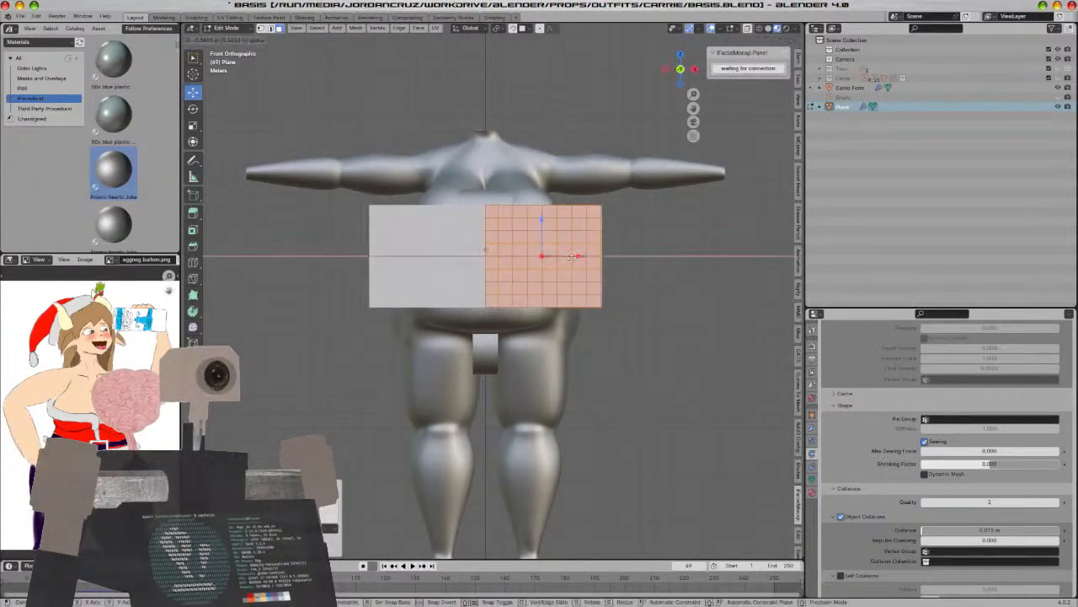
click(585, 253)
Leave mesh editing, replay the cloth simulation from the first frame and stop it at frame 29
key(Tab)
middle_drag(586, 253, 686, 323)
click(384, 565)
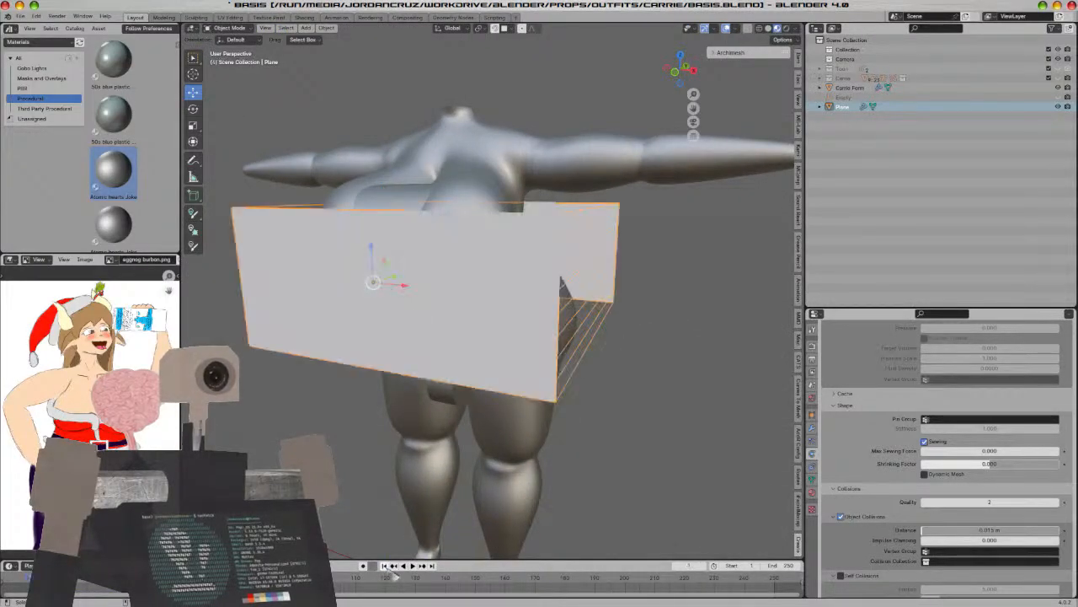
key(space)
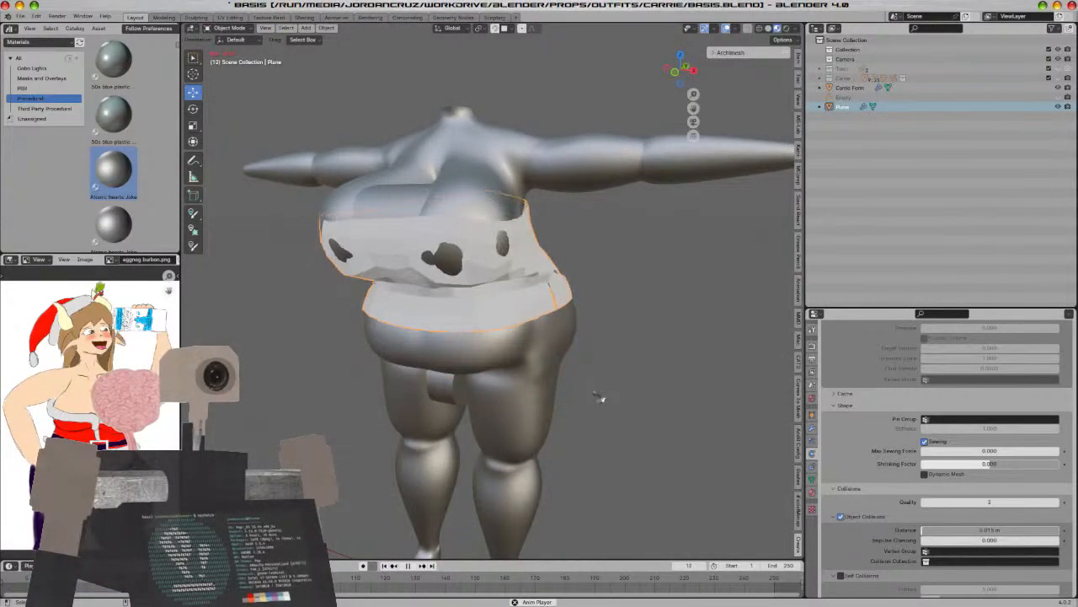
key(space)
middle_drag(543, 405, 570, 398)
Apply all modifiers on the draped plane to freeze the mirrored, simulated shape into the mesh
right_click(472, 279)
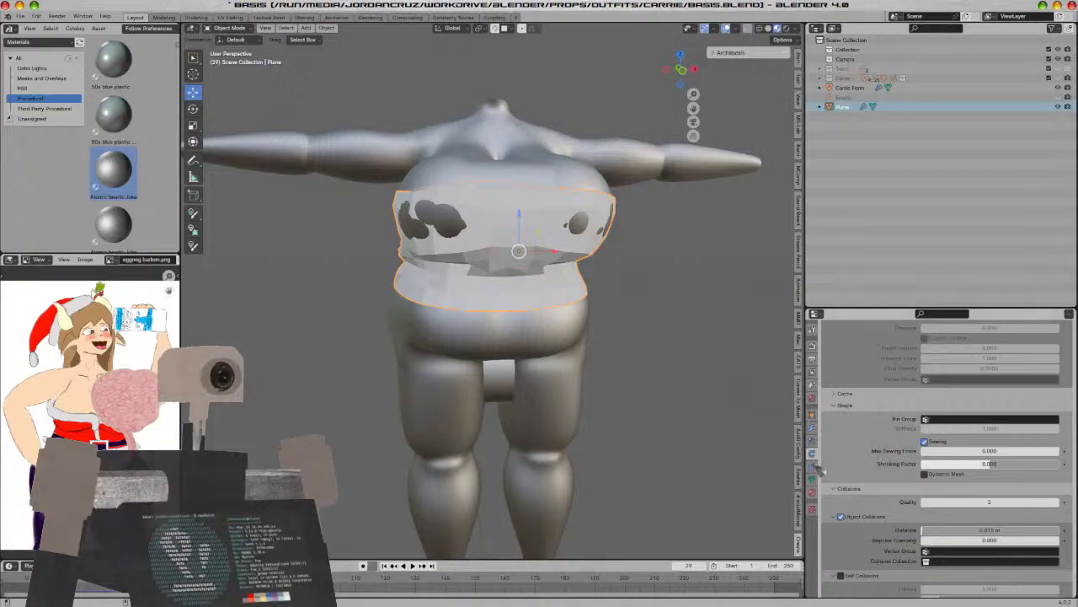
click(812, 428)
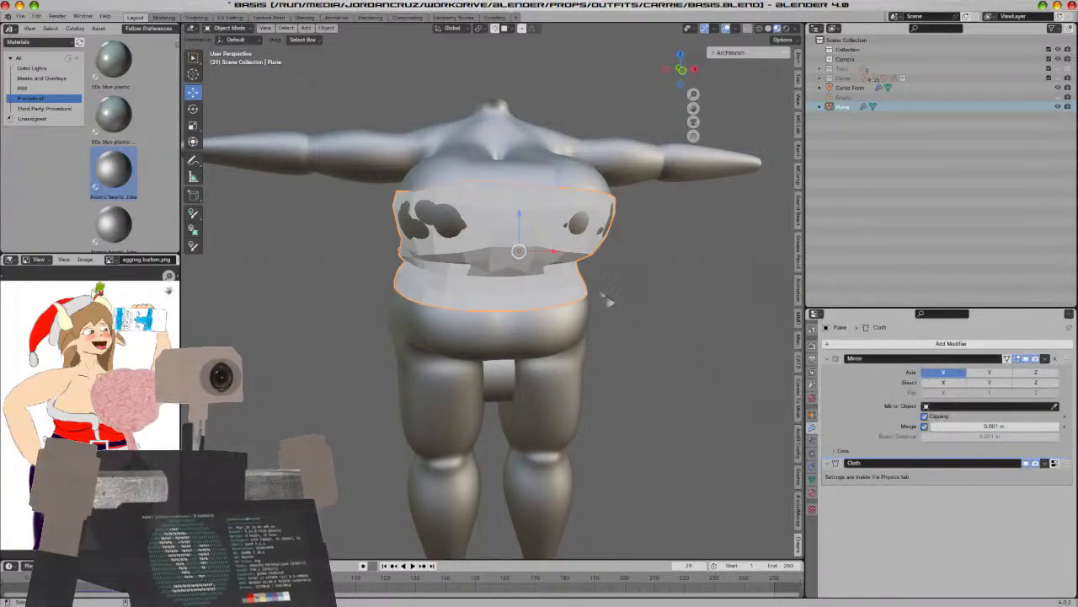
key(ctrl+a)
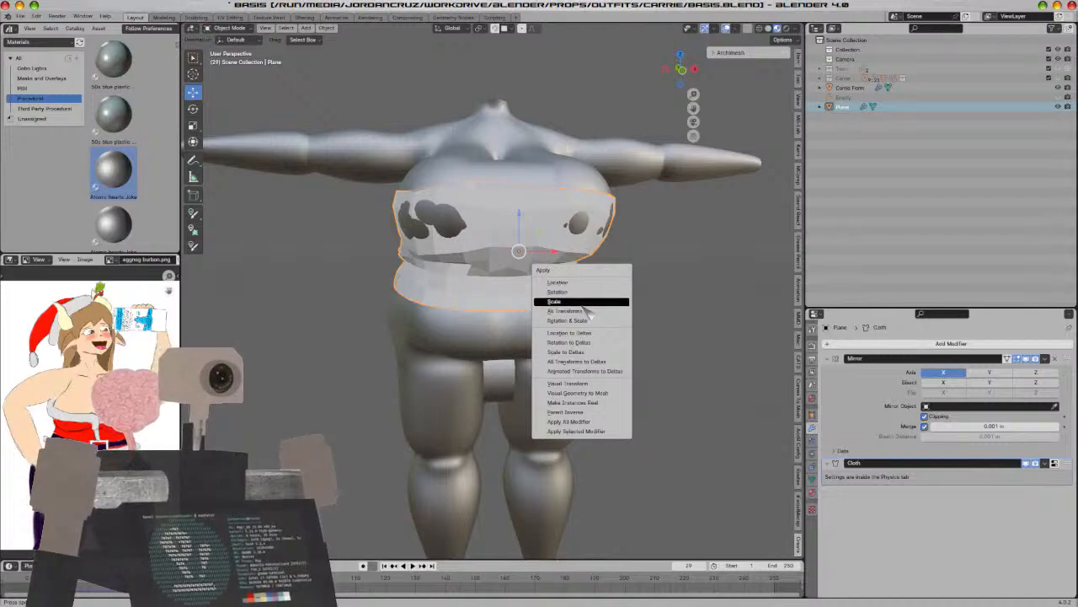
click(590, 422)
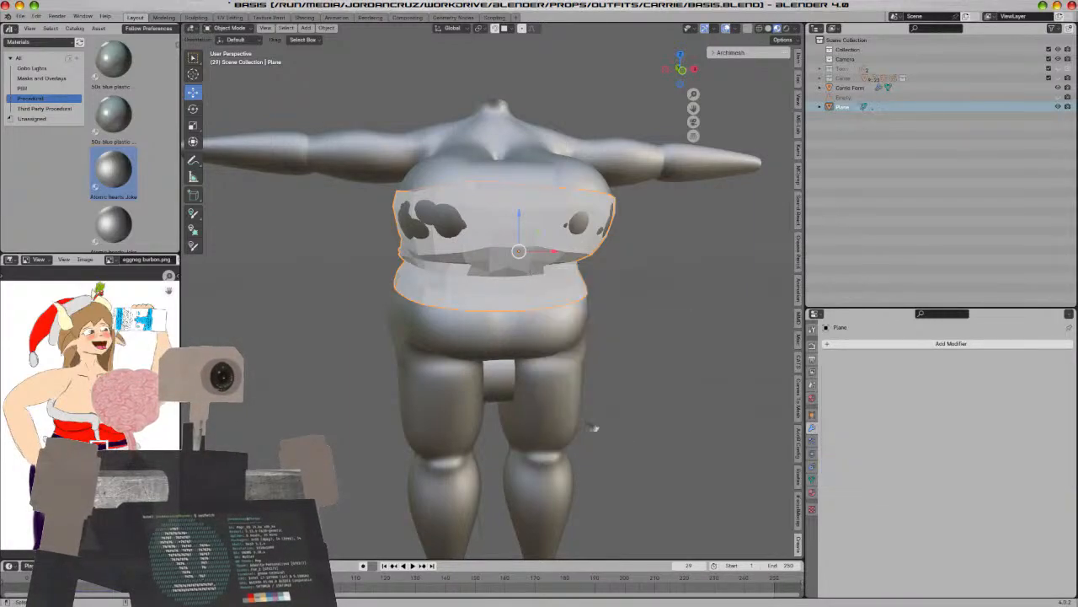
Shade the garment mesh with Auto Smooth
right_click(523, 288)
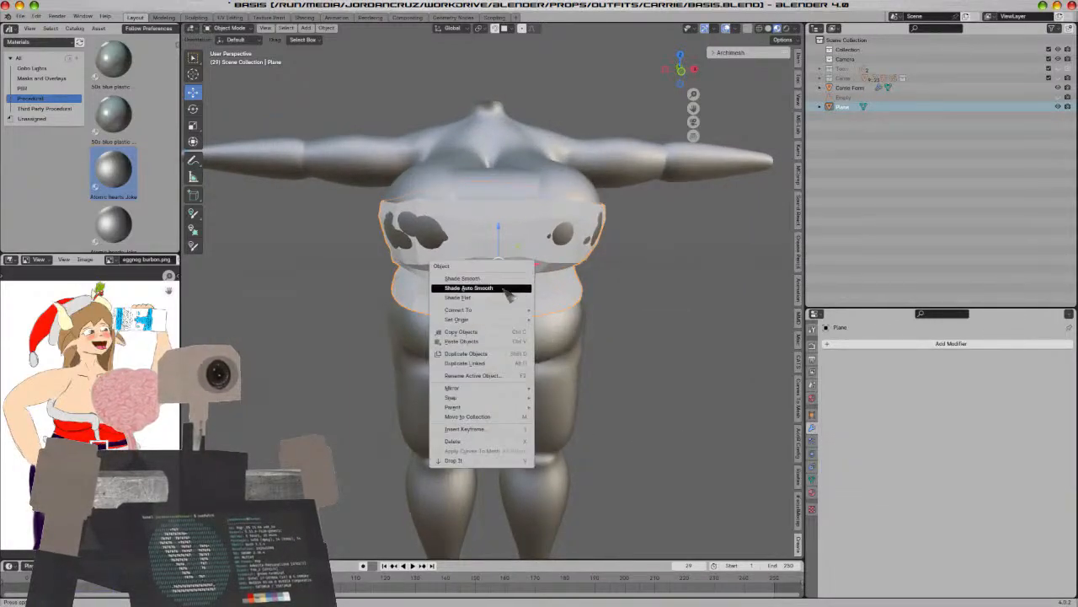
click(505, 288)
middle_drag(506, 288, 491, 310)
right_click(595, 300)
click(595, 300)
Push the whole garment mesh outward along its normals with Shrink/Fatten so it clears the body
key(Tab)
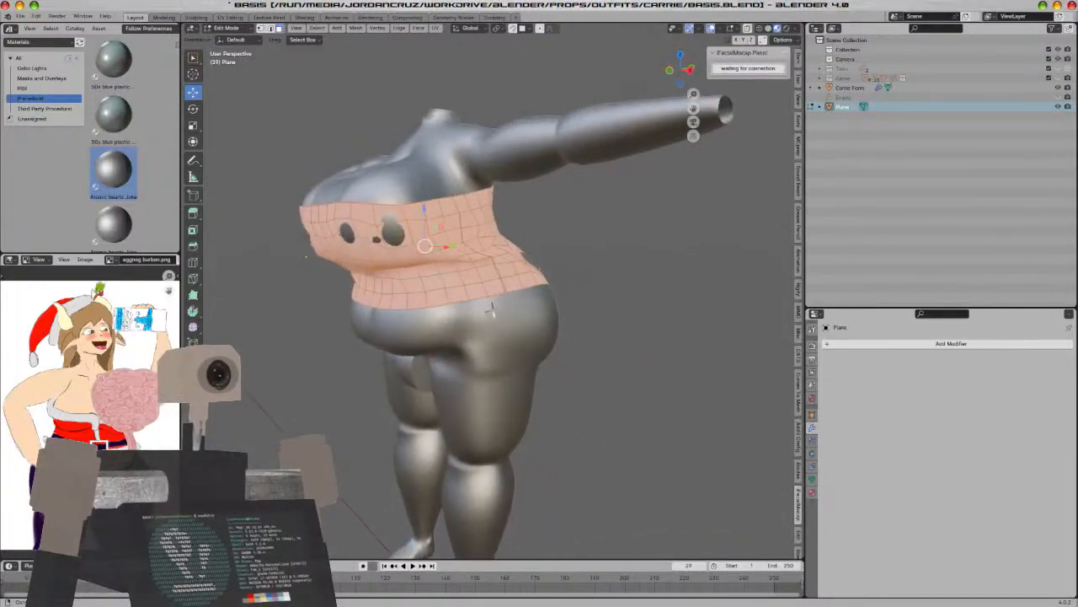
key(alt+s)
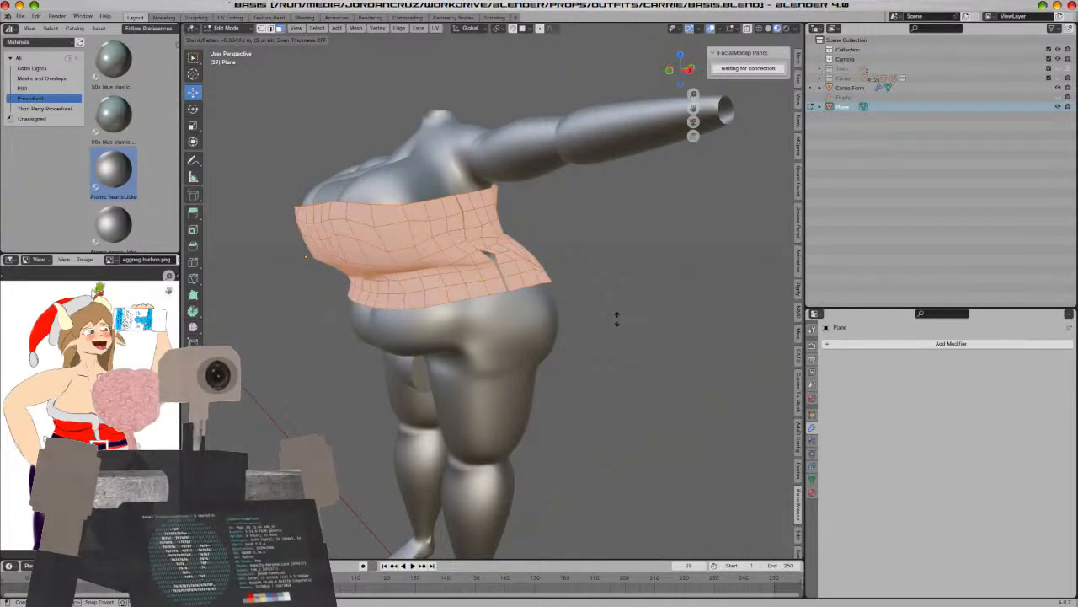
click(616, 321)
middle_drag(616, 321, 584, 334)
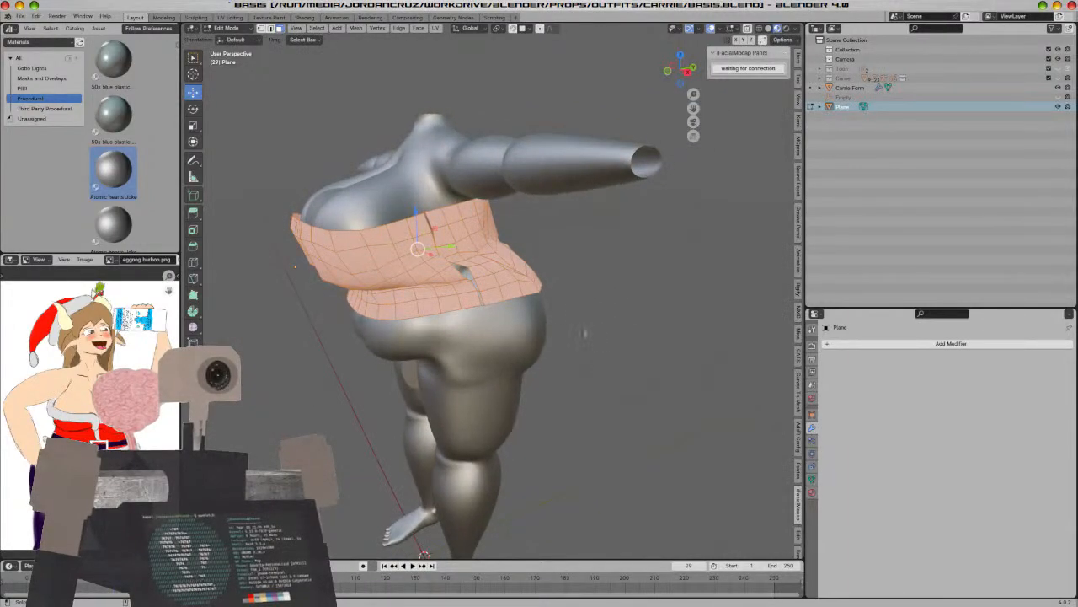
Select the leftover sewing edges by trait, change the transform pivot point and scale the edges to close the side seams
click(319, 28)
mouse_move(364, 149)
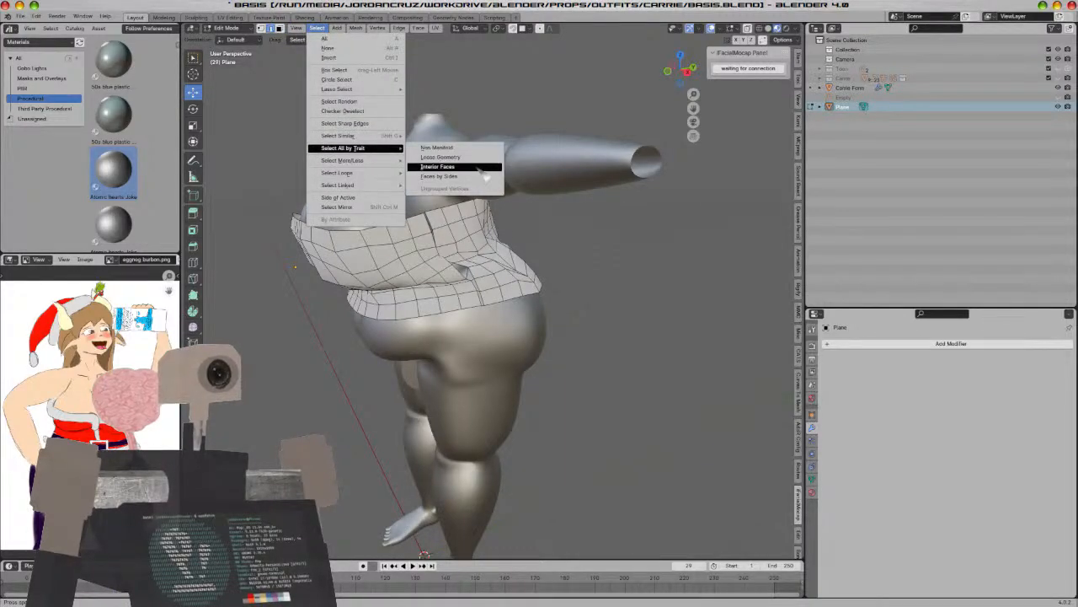
click(472, 167)
key(s)
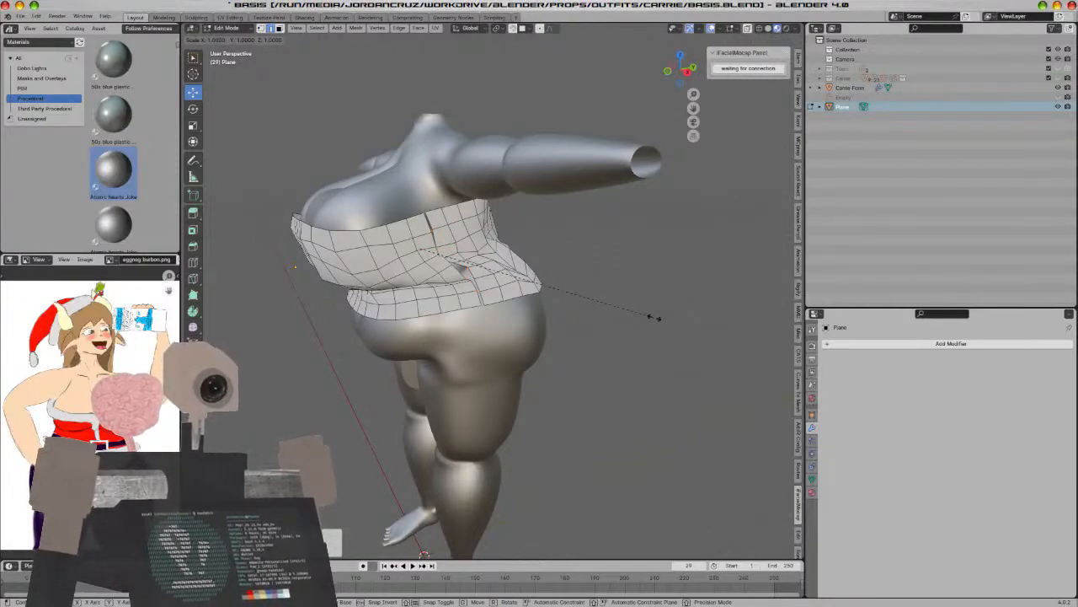
right_click(656, 321)
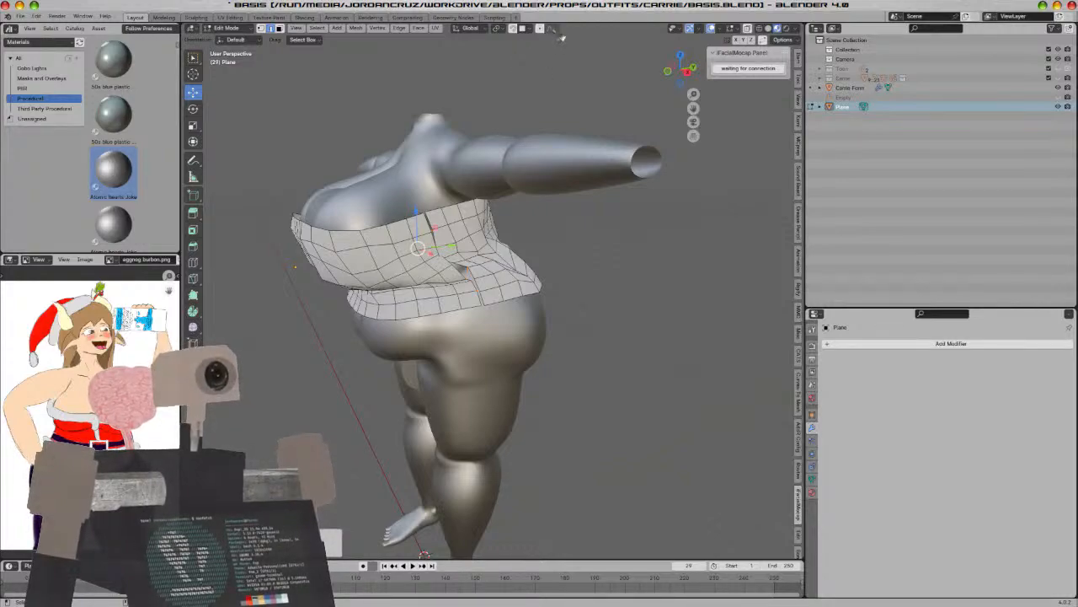
click(499, 29)
click(519, 73)
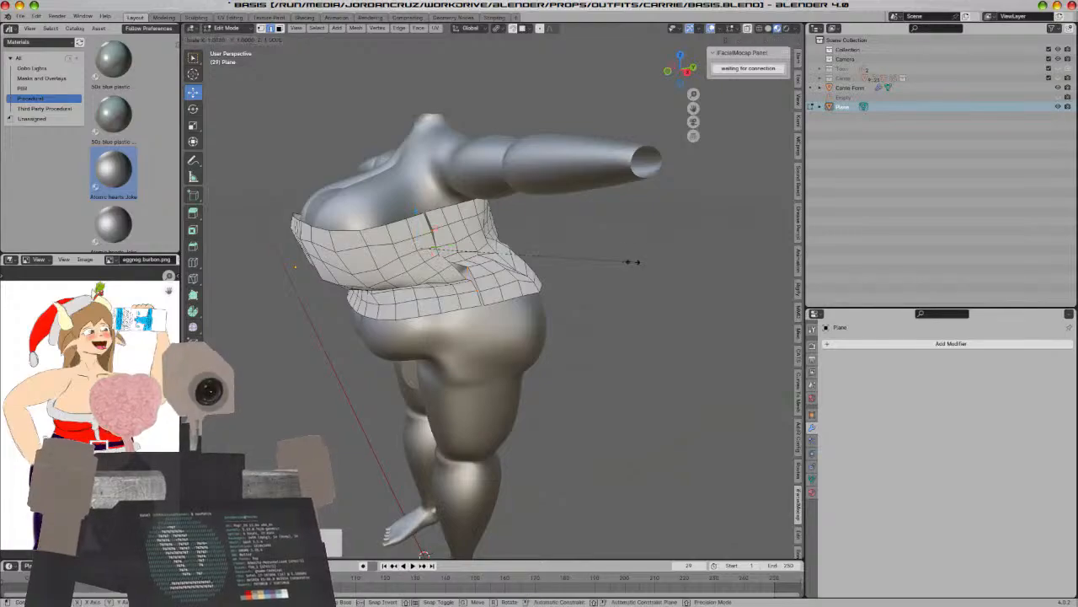
mouse_move(565, 338)
middle_down()
mouse_move(636, 337)
mouse_move(590, 278)
mouse_move(561, 354)
middle_up()
Leave mesh editing, add a Solidify modifier to the garment and set its thickness to 0.1 m
key(Tab)
middle_drag(534, 393, 597, 378)
click(954, 347)
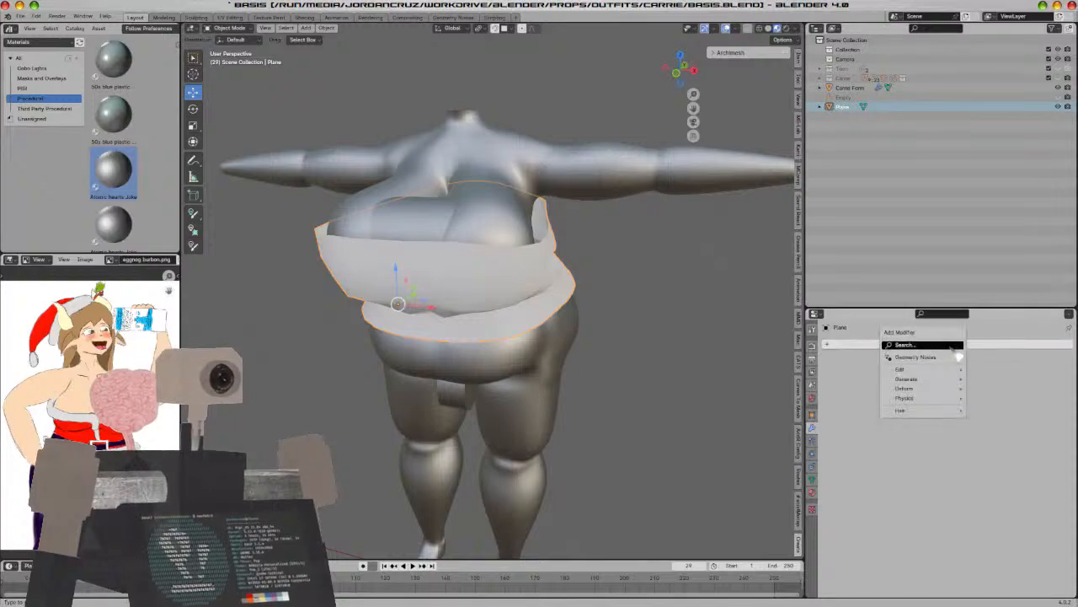
mouse_move(920, 383)
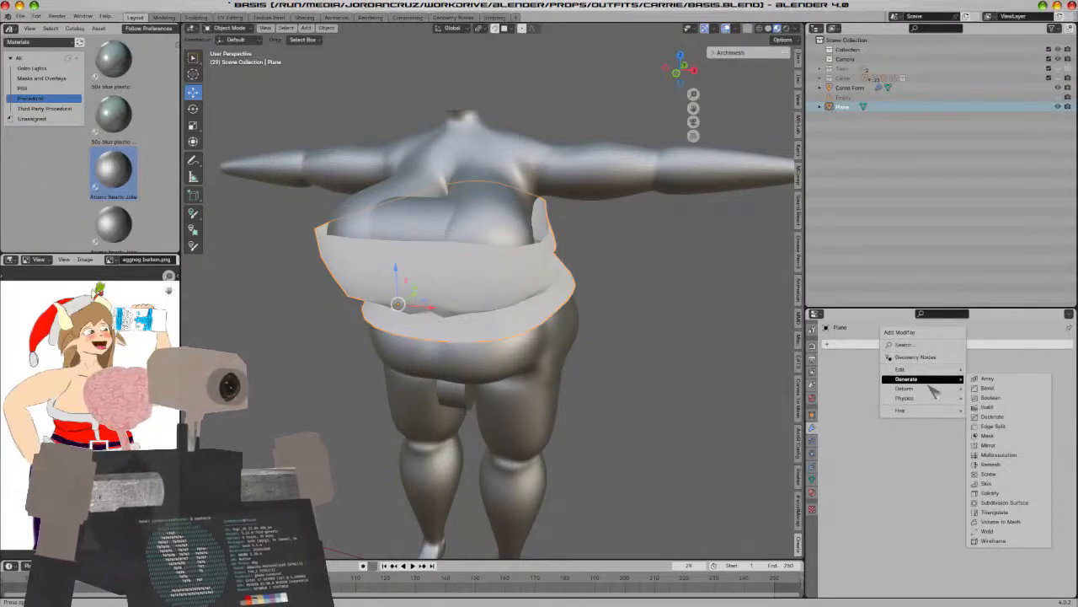
click(994, 493)
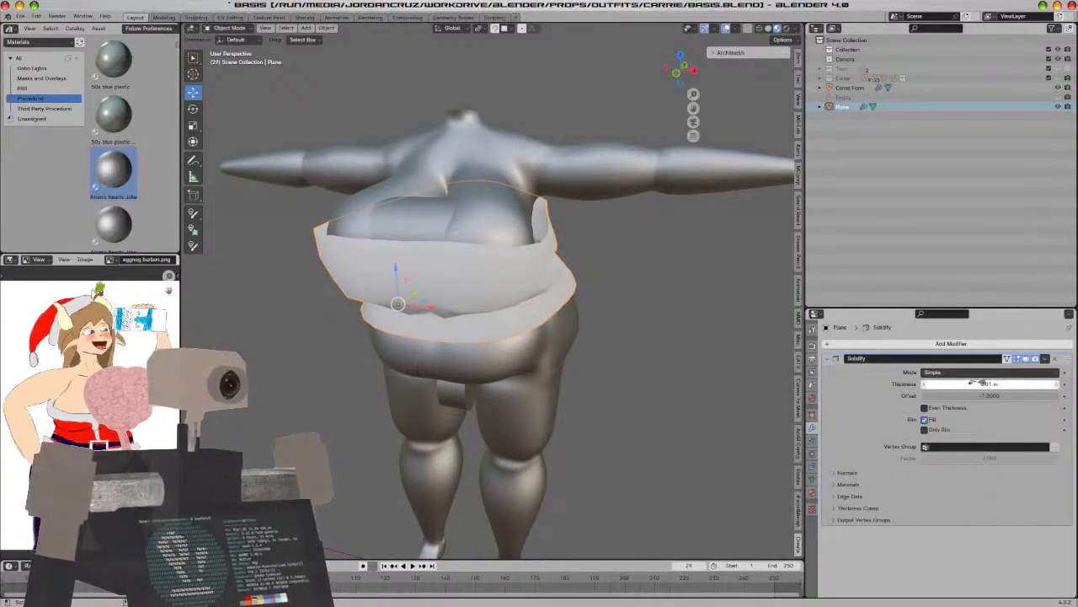
drag(987, 384, 1015, 384)
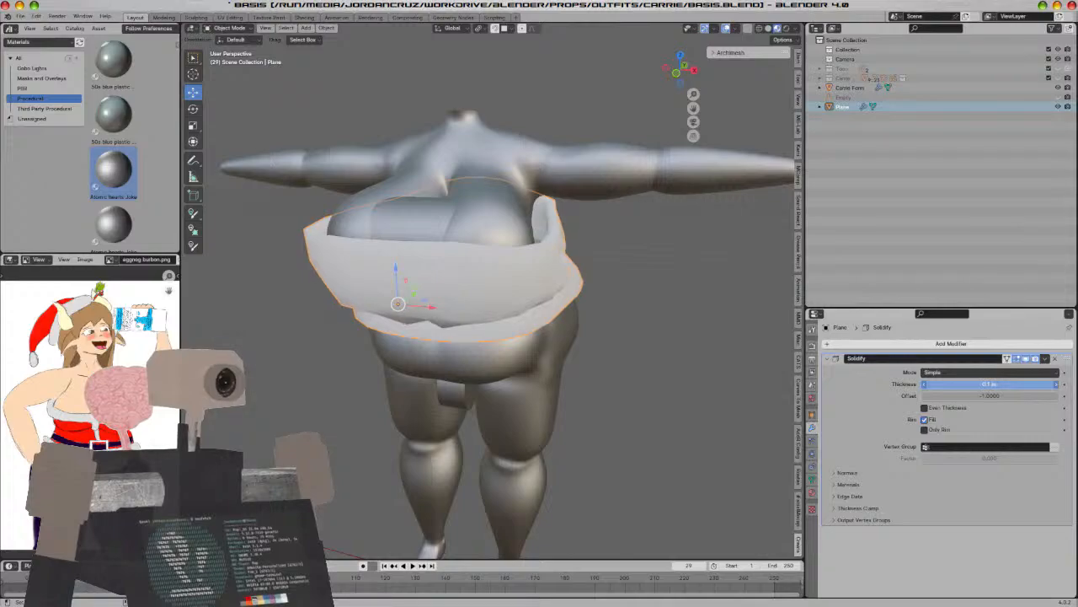
Pull the thickened garment mesh in closer to the body with Shrink/Fatten, leave mesh editing and deselect it
middle_drag(641, 396, 601, 433)
key(Tab)
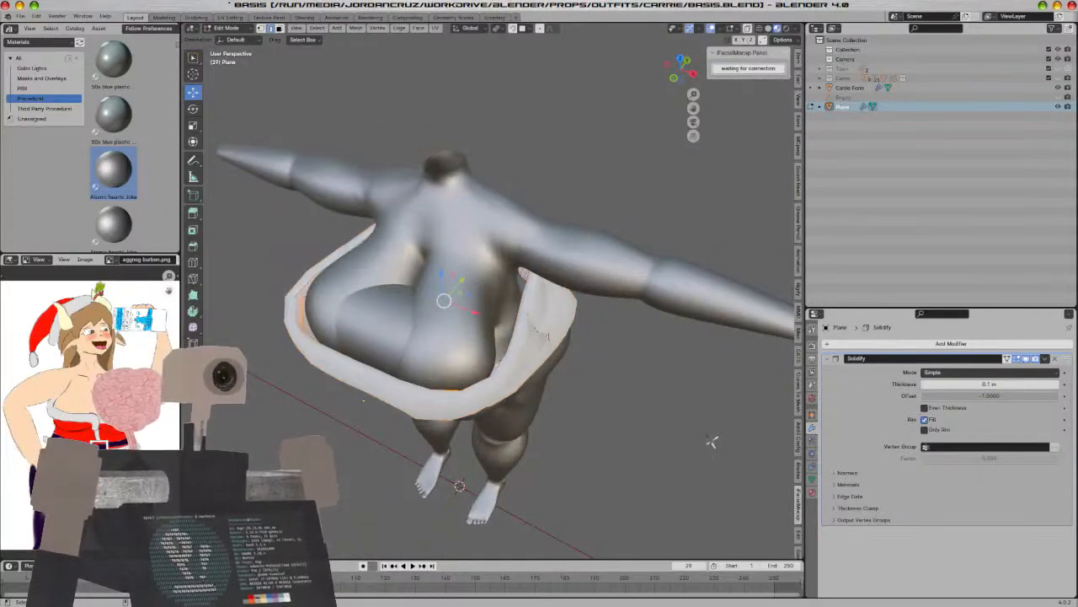
key(alt+s)
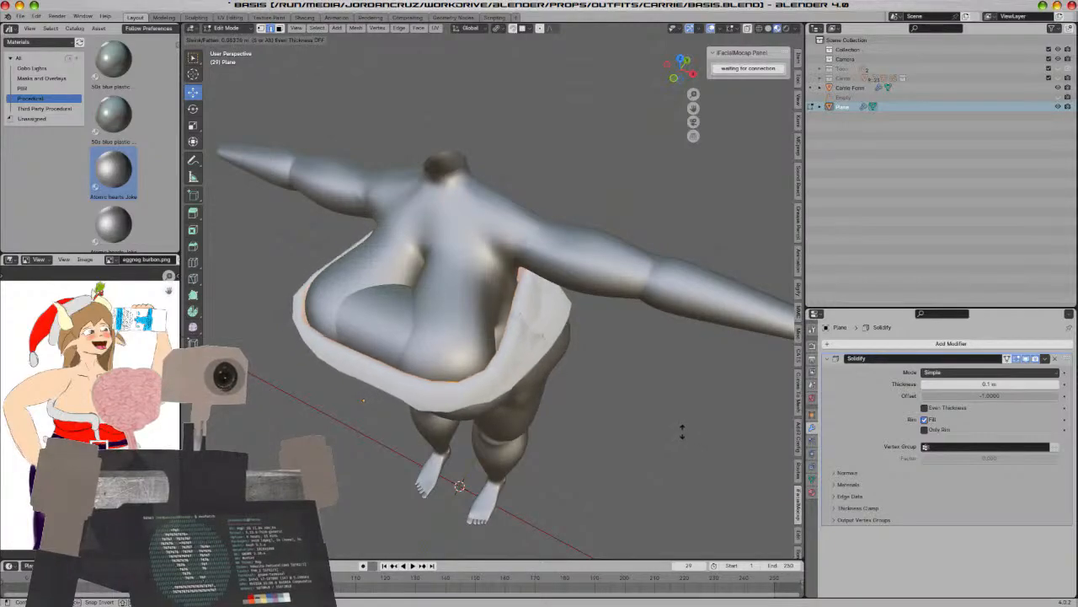
click(683, 432)
key(Tab)
middle_drag(655, 463, 623, 437)
key(a)
key(a)
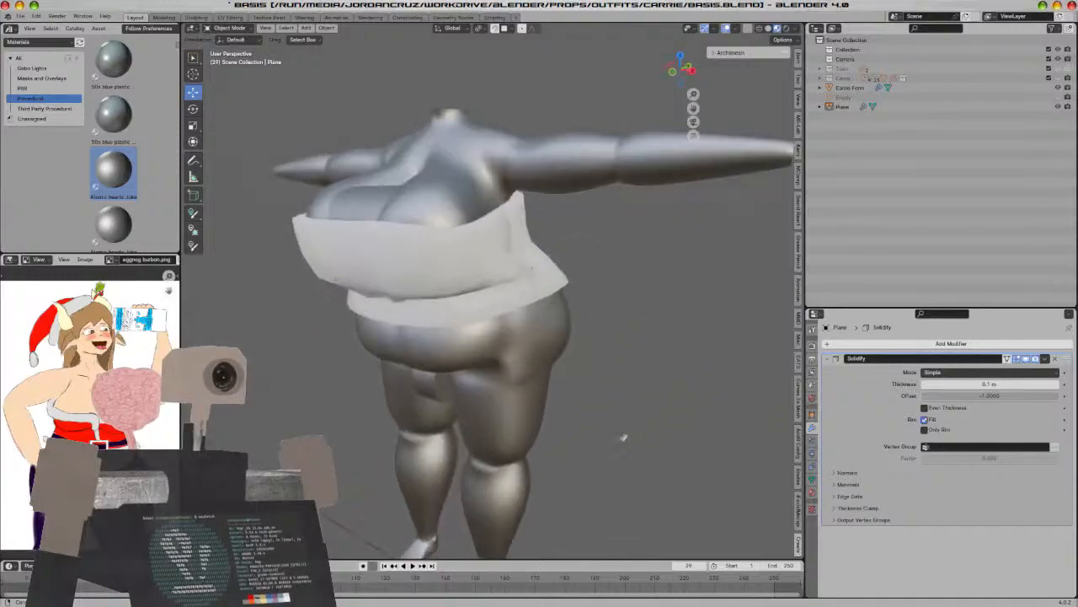
Add a Subdivision Surface modifier to the garment and move it above the Solidify modifier in the stack
click(897, 344)
mouse_move(899, 347)
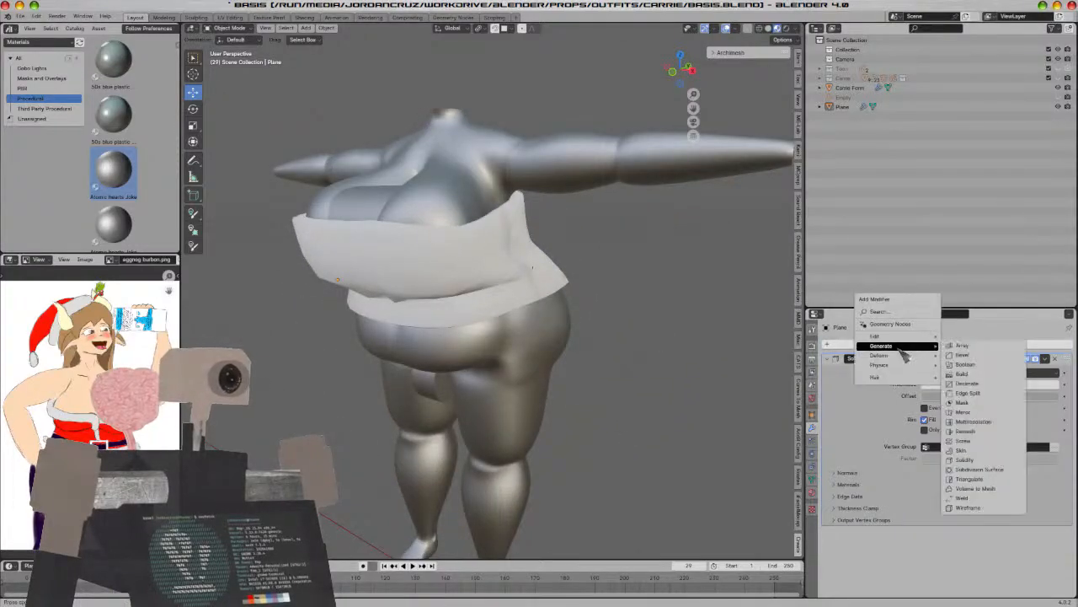
click(977, 469)
mouse_move(606, 415)
middle_down()
mouse_move(657, 370)
mouse_move(620, 413)
middle_up()
scroll(617, 416, up, 4)
key(Tab)
middle_drag(460, 369, 453, 343)
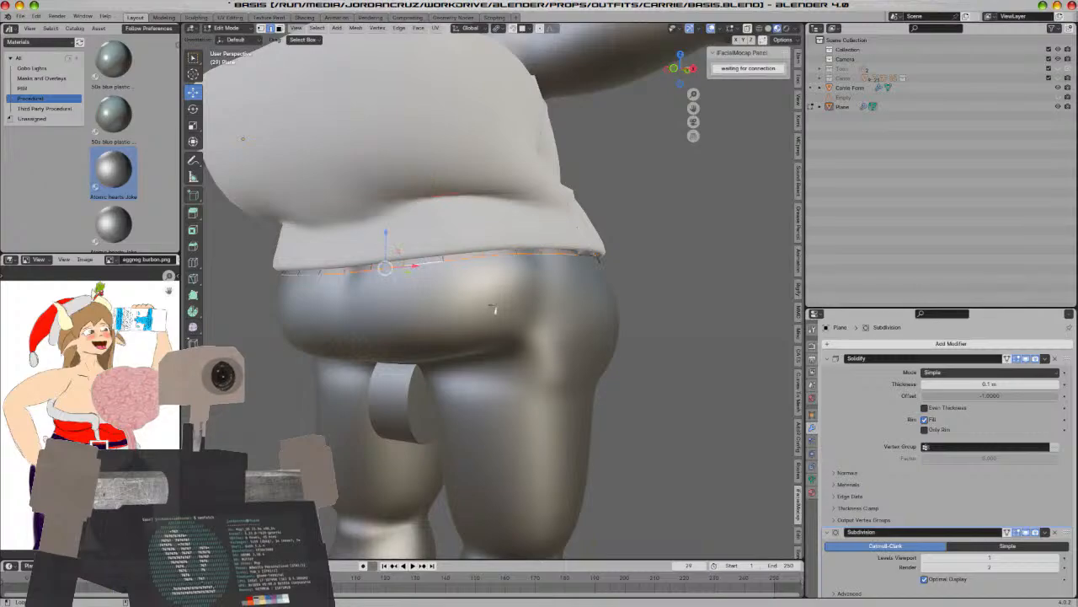
middle_drag(491, 305, 457, 305)
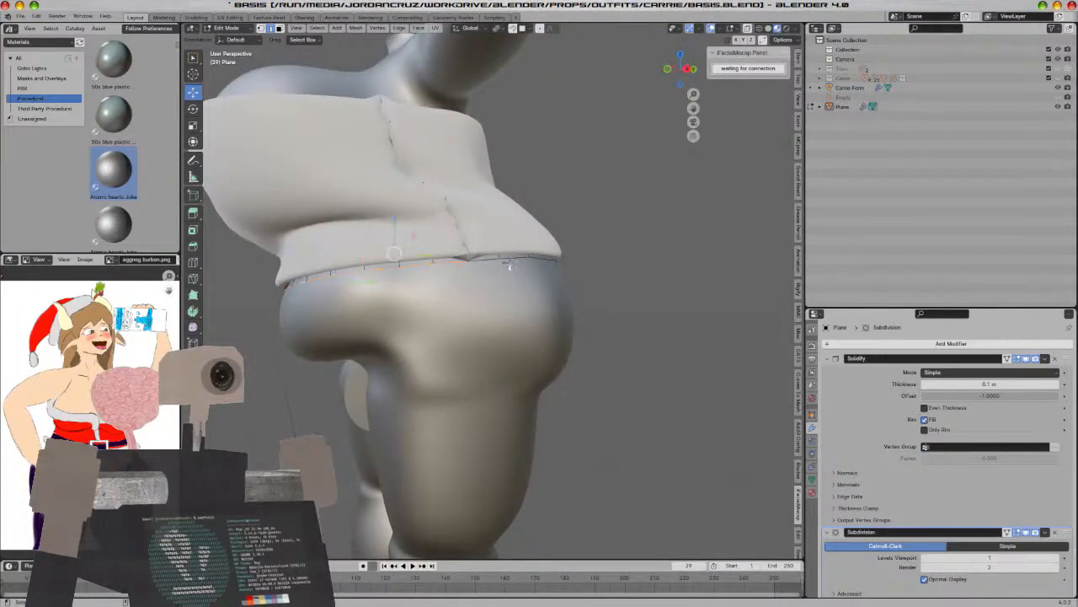
key(Tab)
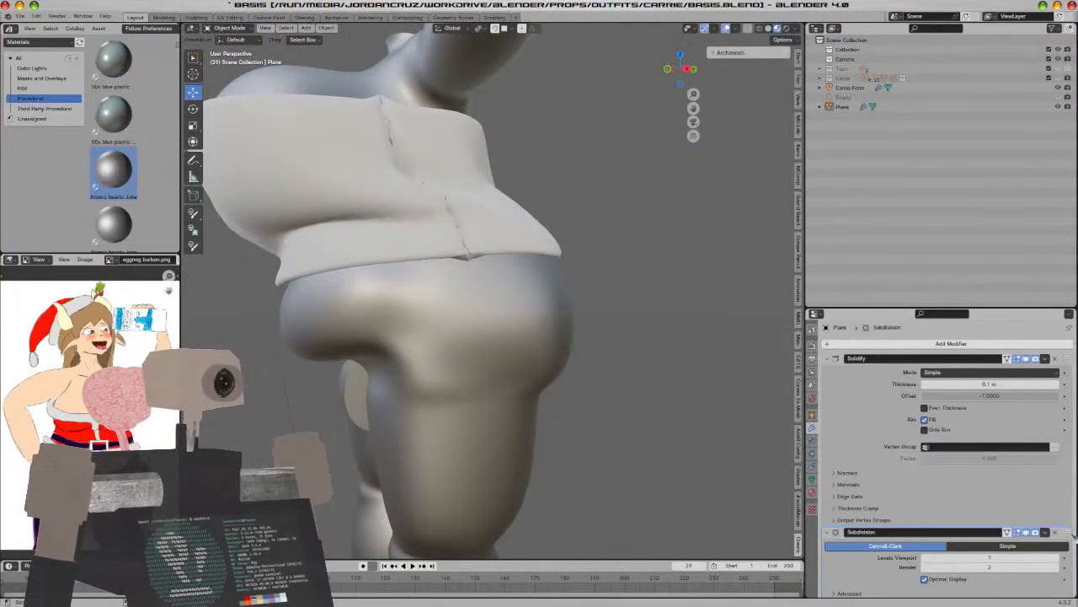
scroll(1075, 421, down, 1)
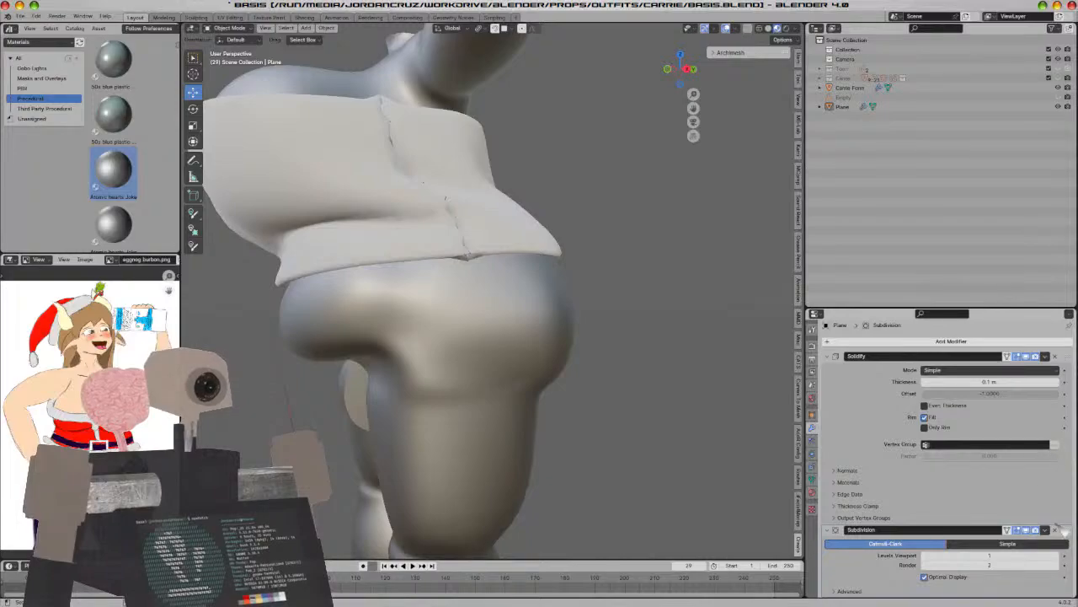
drag(1067, 529, 1067, 355)
middle_drag(623, 263, 652, 271)
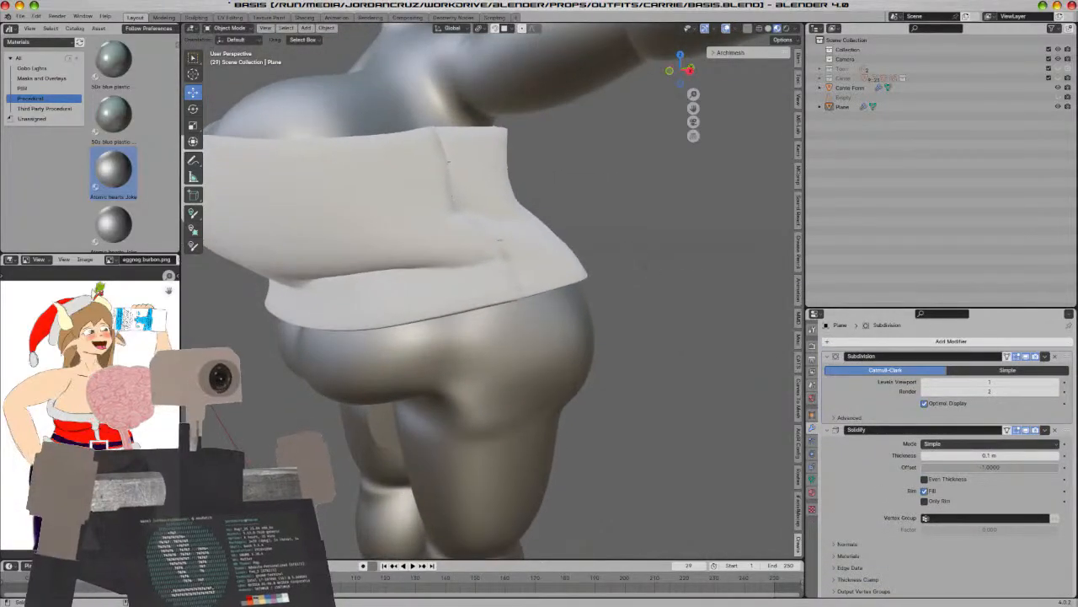
Select the garment's loose geometry by trait and scale it to 0 to collapse the leftover seam edges
key(Tab)
middle_drag(505, 345, 531, 312)
middle_drag(352, 268, 439, 251)
alt+click(426, 240)
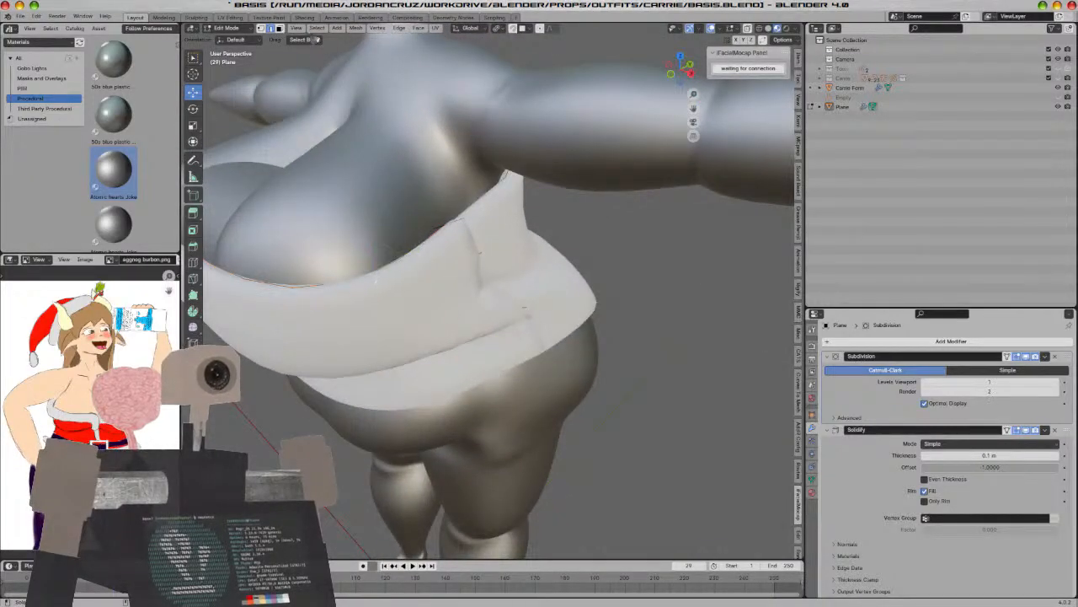
click(317, 27)
mouse_move(364, 138)
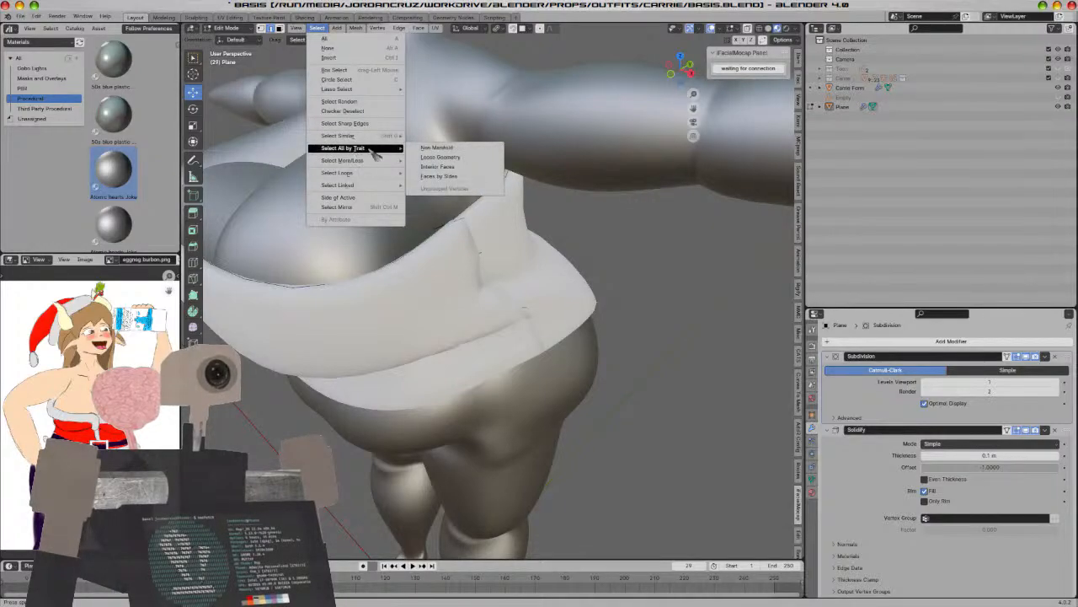
click(440, 156)
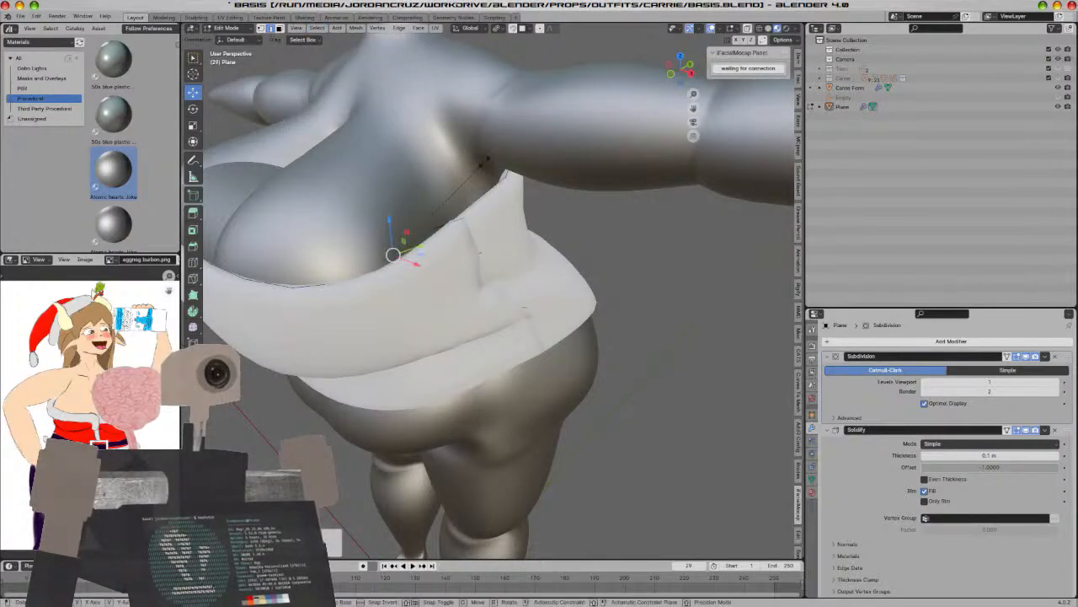
key(s)
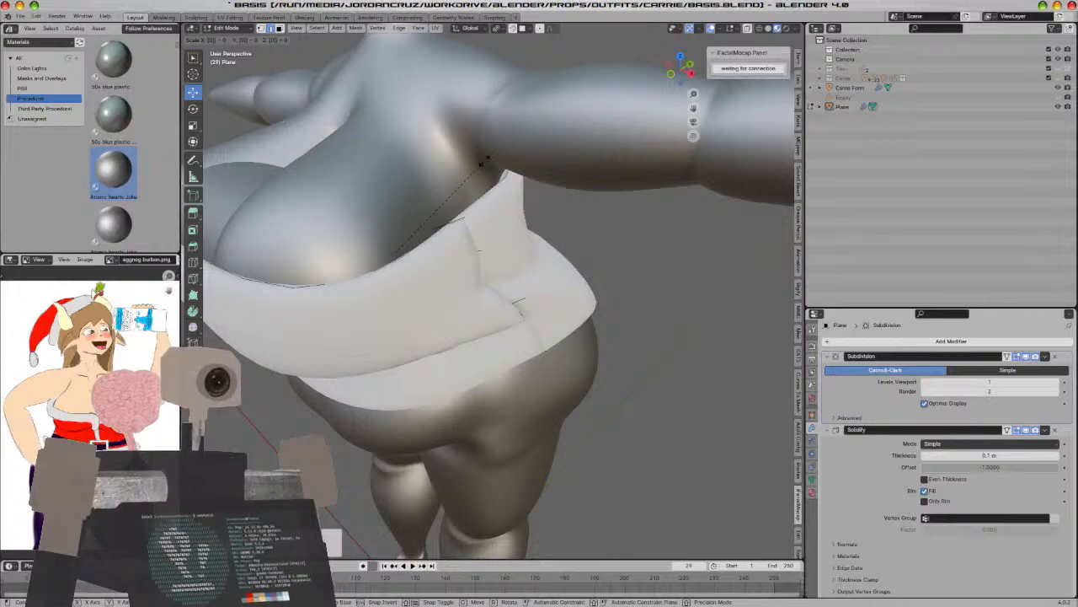
key(Return)
In mesh editing, select the edge loops running around the garment's bottom hem and upper edge
middle_drag(648, 429, 542, 371)
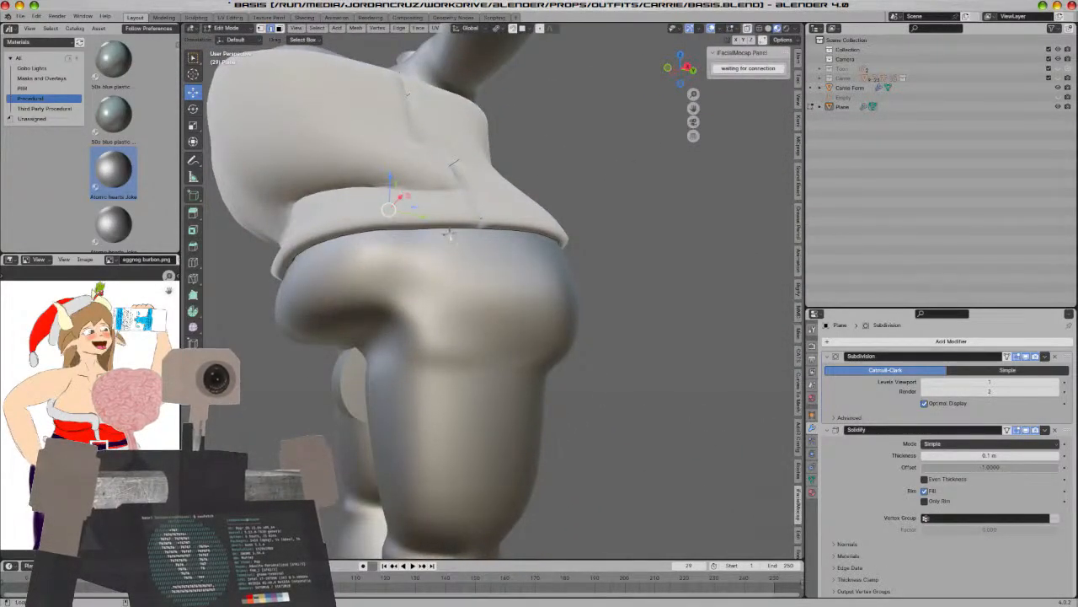
middle_drag(446, 232, 472, 230)
alt+click(335, 245)
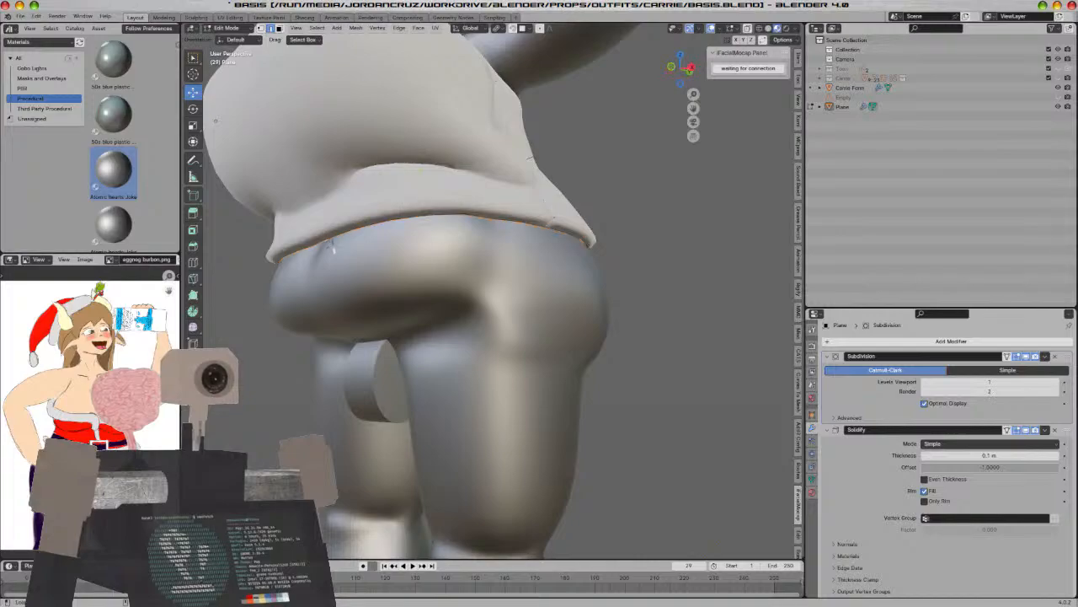
click(293, 250)
alt+click(292, 256)
middle_drag(379, 254, 282, 261)
alt+shift+click(430, 242)
middle_drag(431, 242, 524, 253)
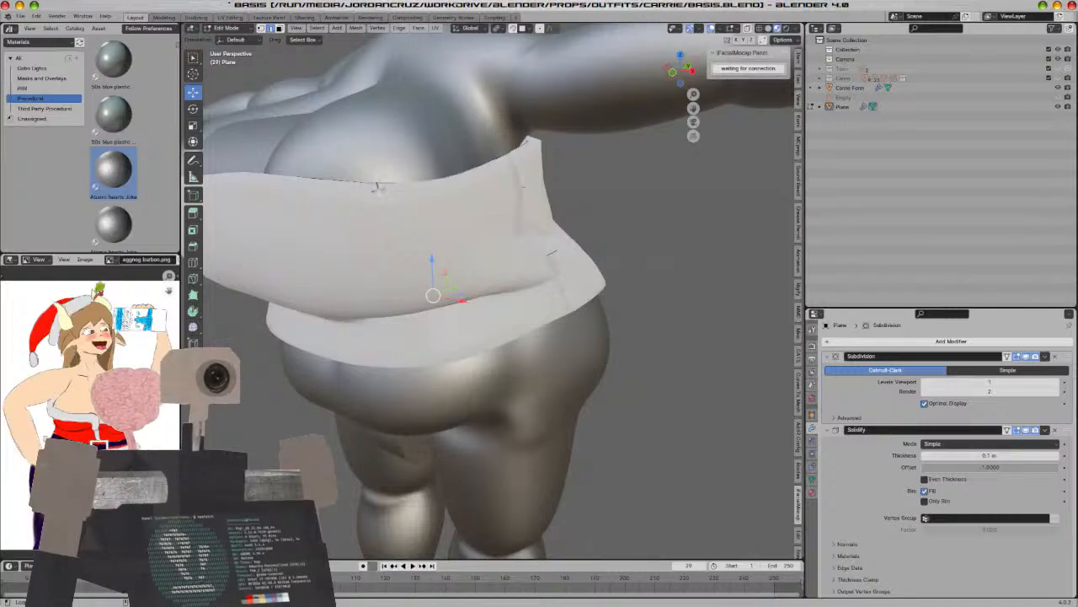
Separate the selected hem and upper edge loops into their own object and leave mesh editing
scroll(403, 253, down, 6)
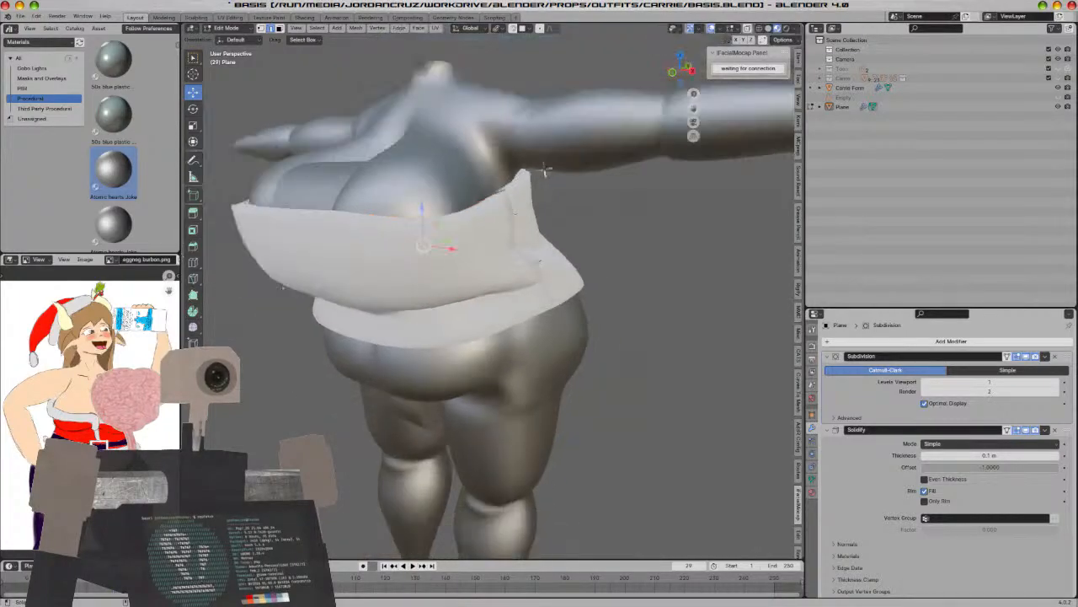
key(g)
key(Escape)
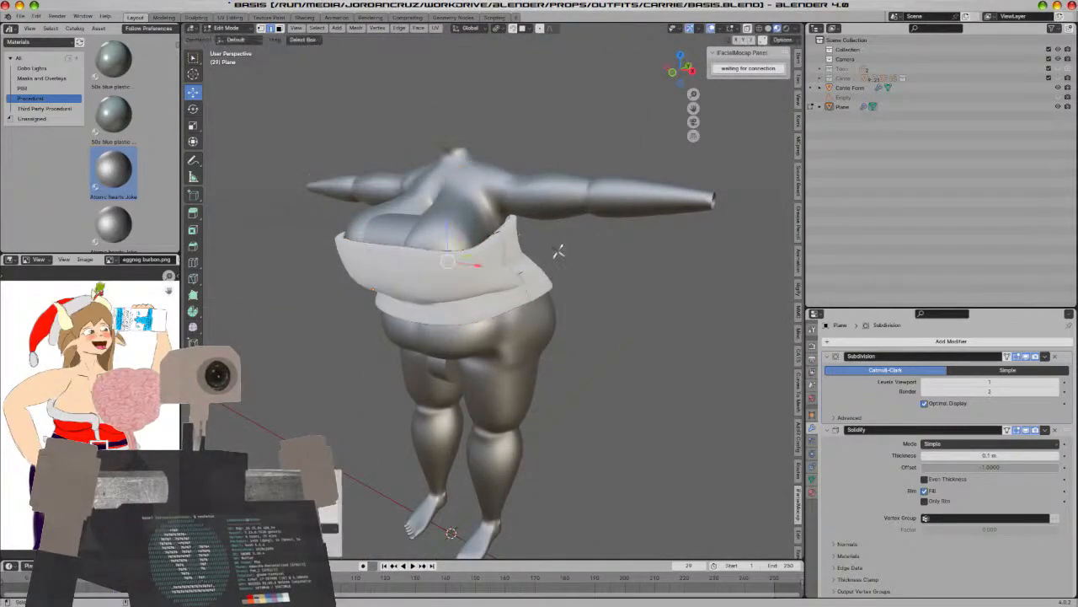
right_click(557, 252)
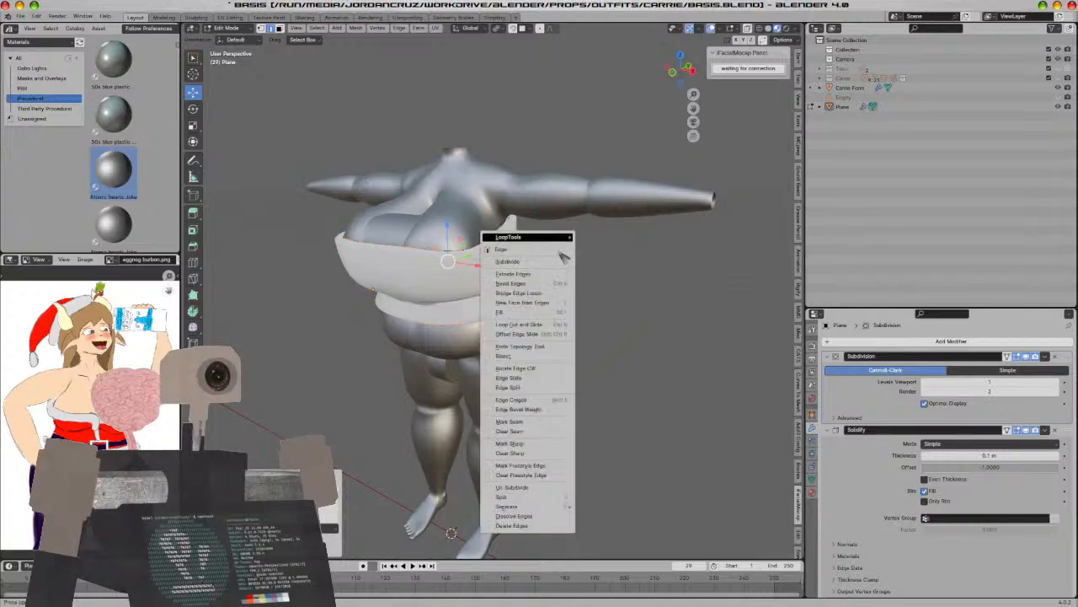
mouse_move(546, 509)
click(600, 507)
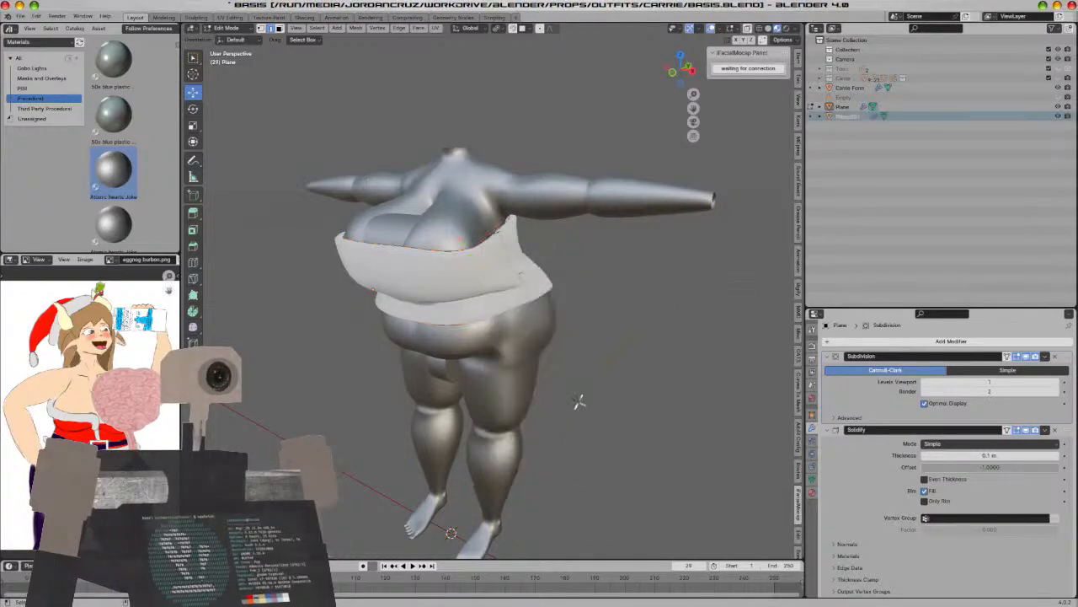
key(Tab)
Hide the original garment and select the separated edge-loop object
middle_drag(562, 334, 561, 354)
click(476, 291)
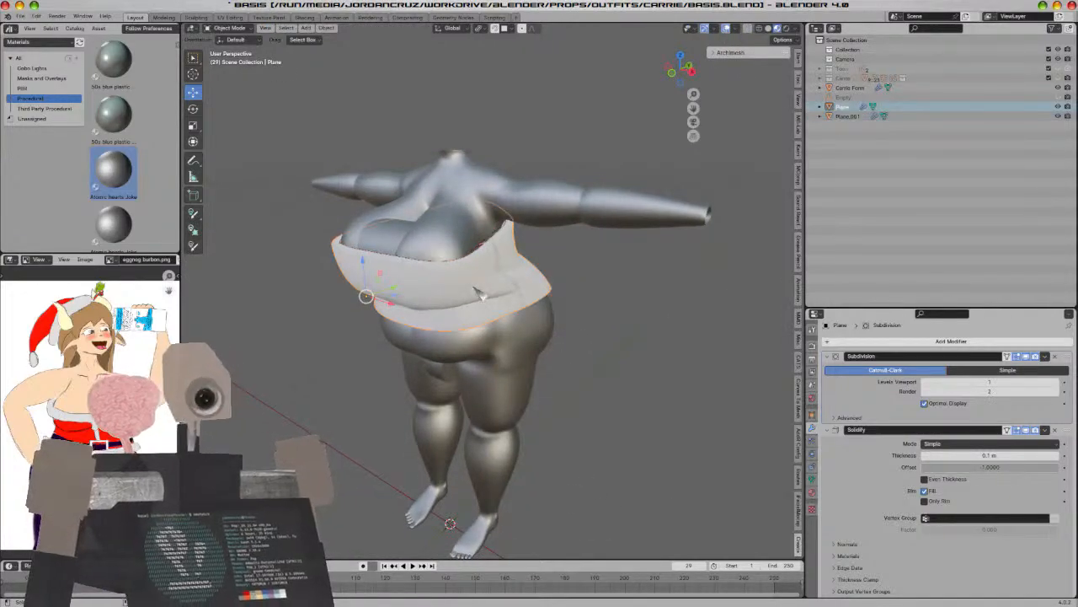
key(h)
click(435, 268)
Merge all vertices of the separated edge loops by distance
key(Tab)
middle_drag(412, 313, 455, 269)
scroll(484, 255, up, 3)
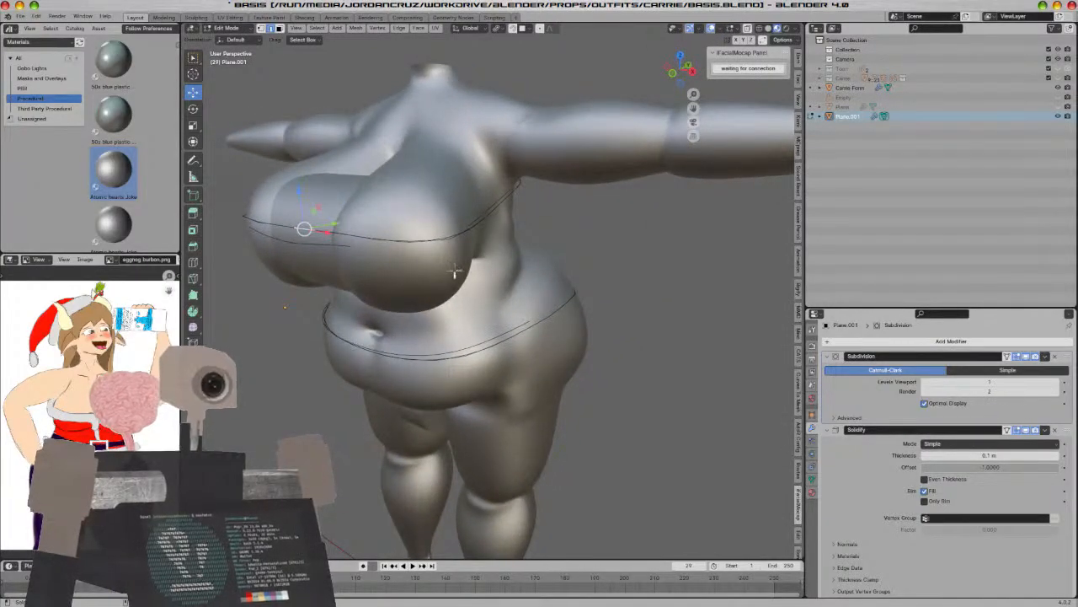
key(a)
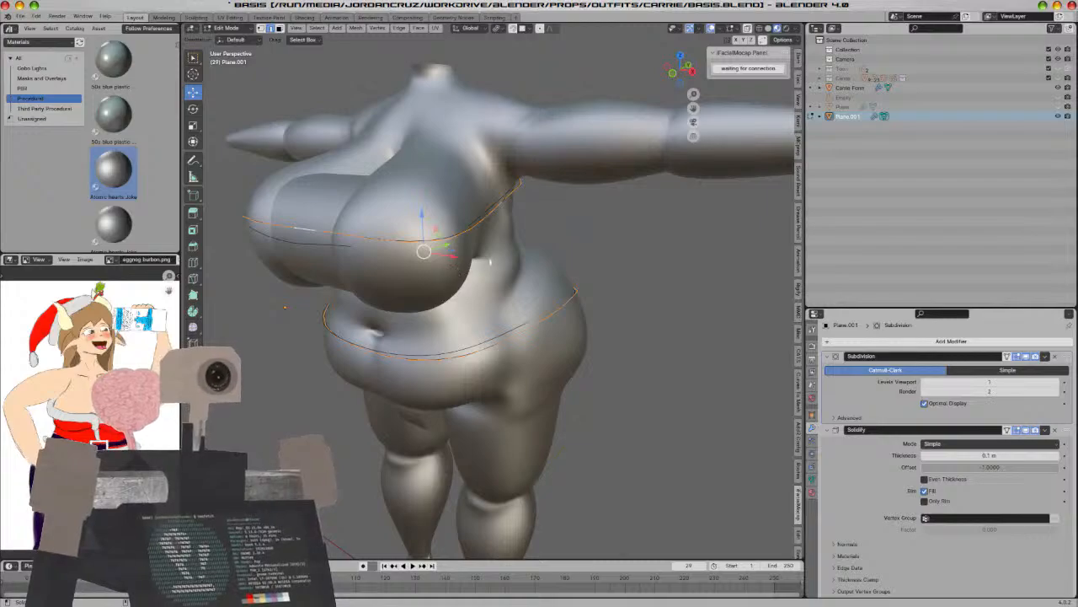
key(m)
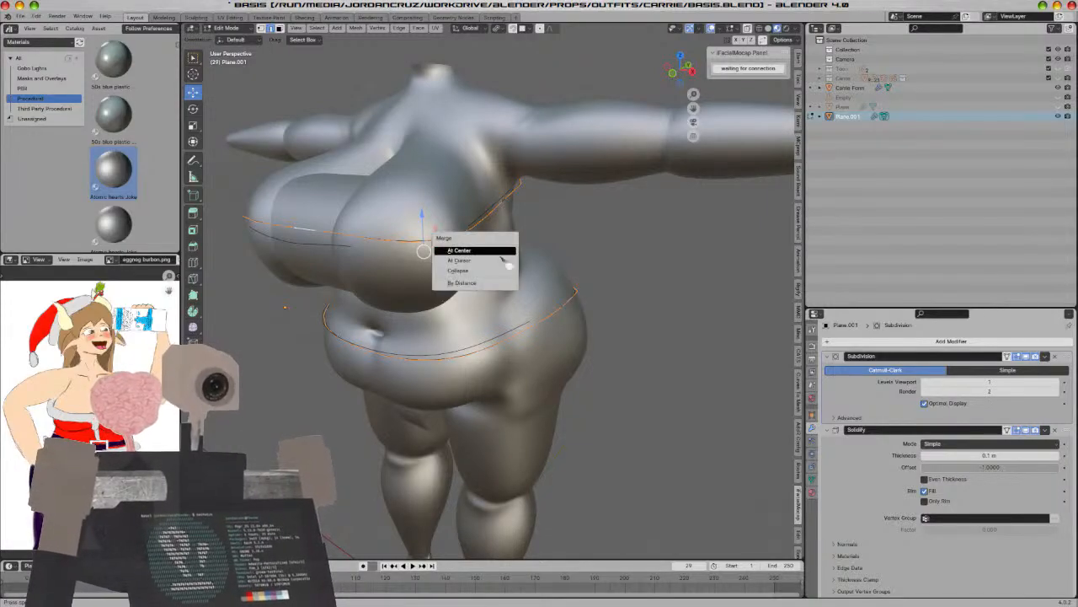
click(463, 281)
middle_drag(473, 286, 602, 289)
key(Tab)
middle_drag(665, 343, 609, 362)
Extrude both edge loops upward along the Z axis to form narrow trim bands
key(Tab)
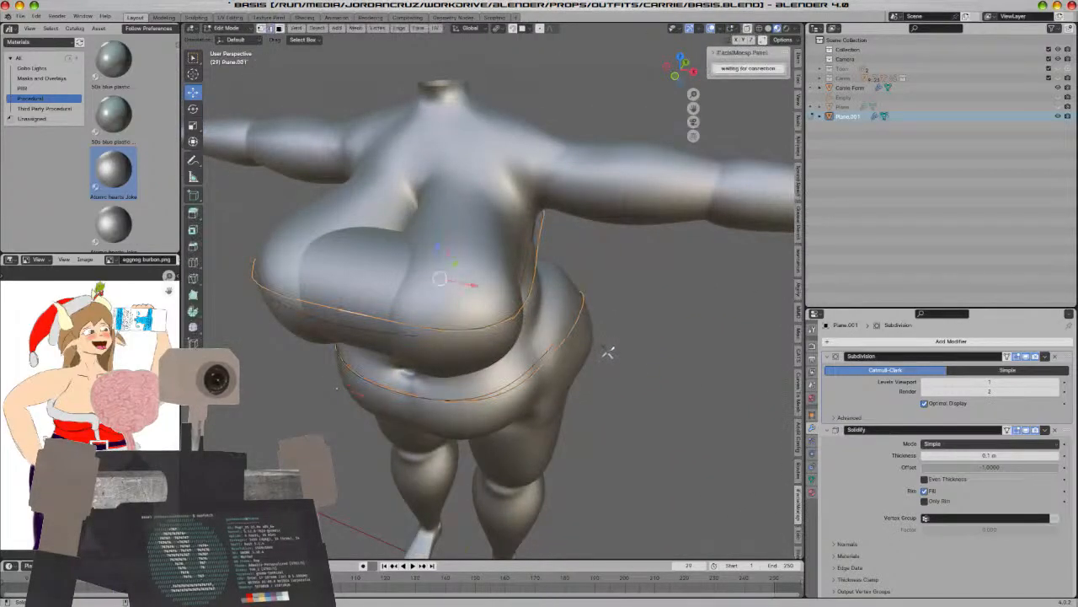
key(e)
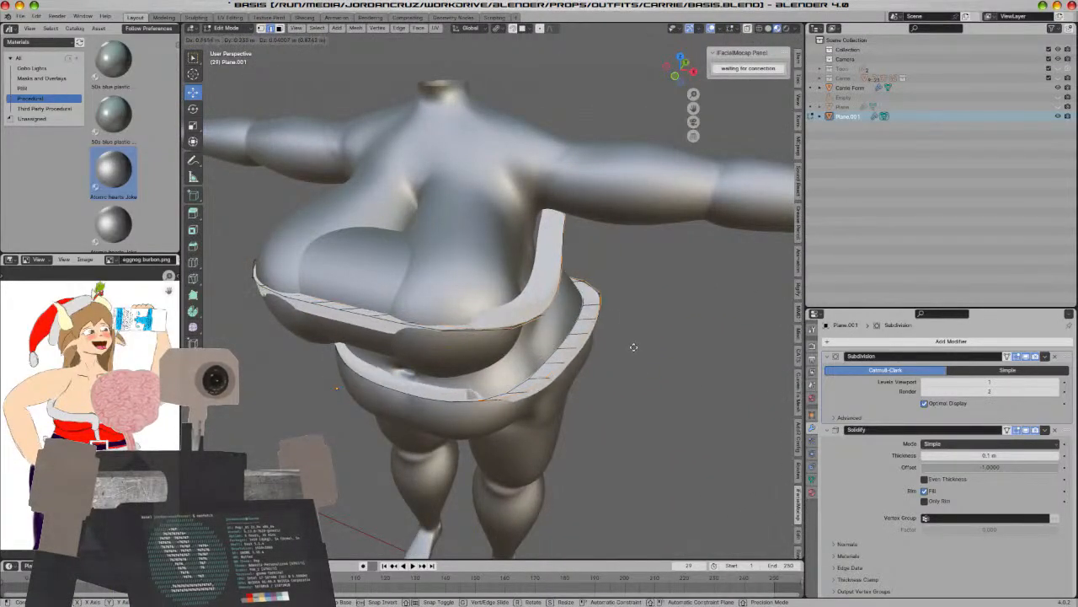
key(z)
key(y)
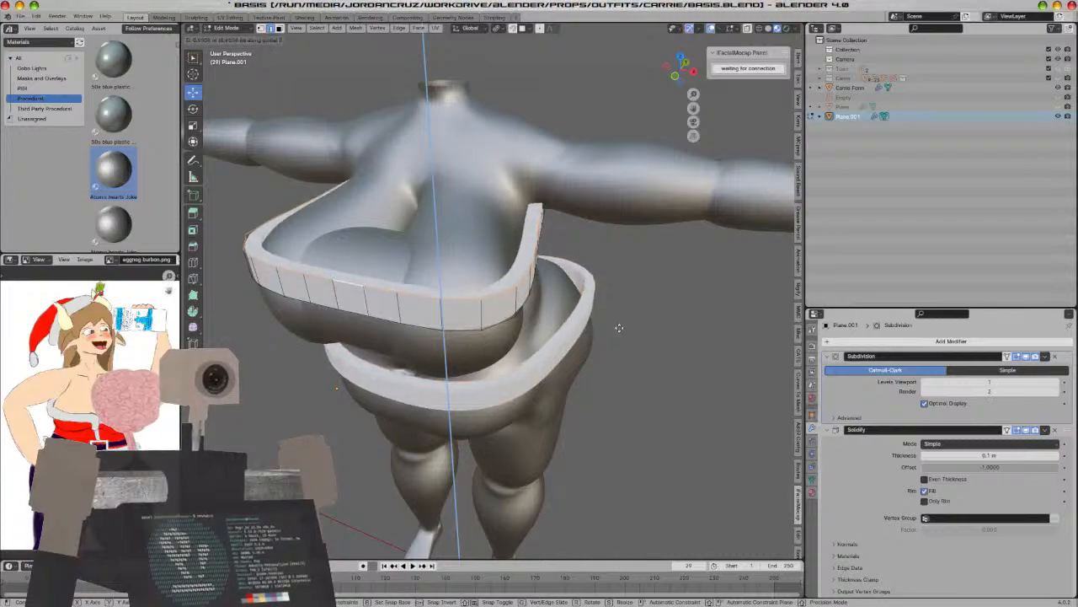
click(619, 328)
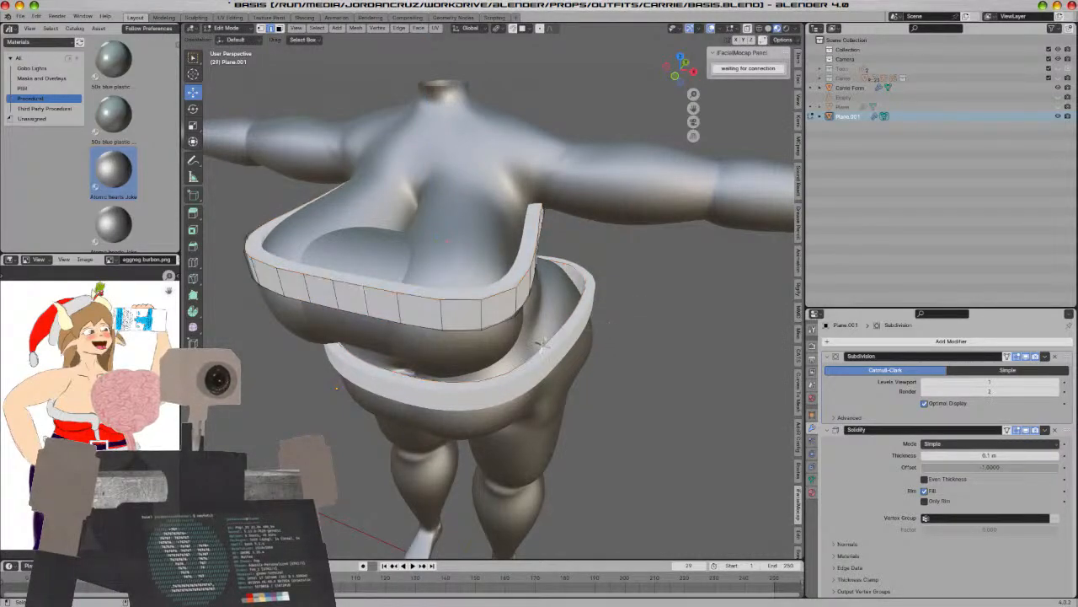
Move the hem band's extruded edge loop down along Z below the original edge and scale it slightly outward
alt+click(649, 358)
key(g)
key(z)
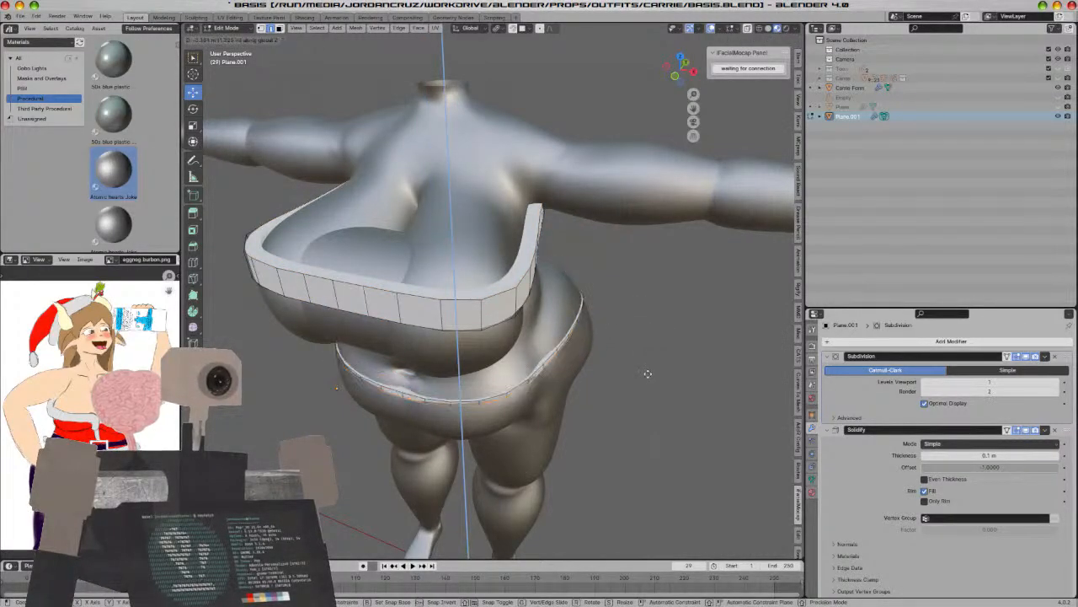
key(s)
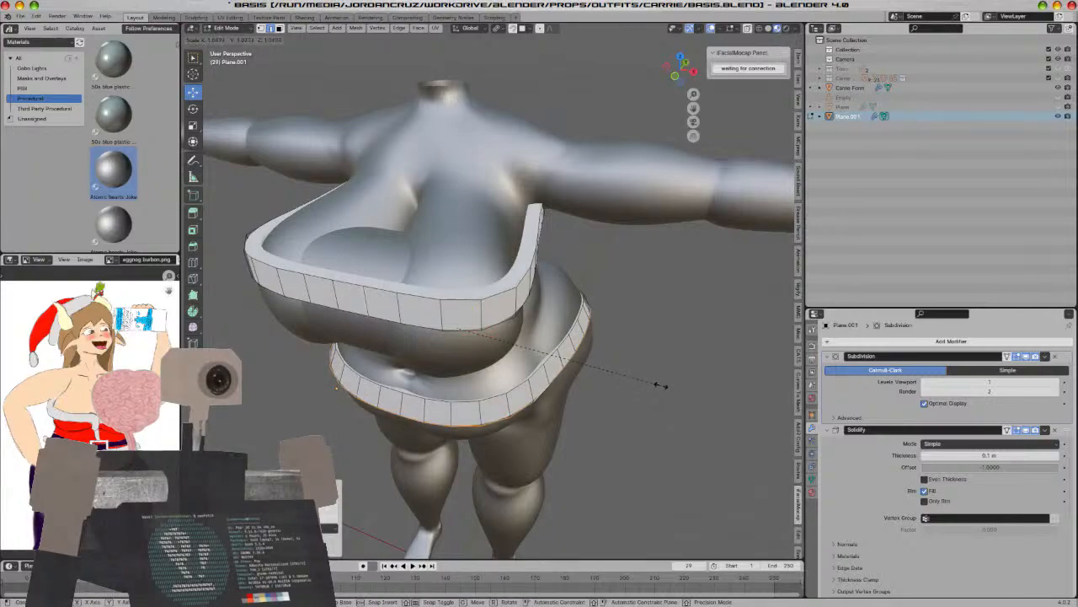
click(660, 385)
Set the trim bands' Solidify thickness to -0.1 m and leave mesh editing
key(a)
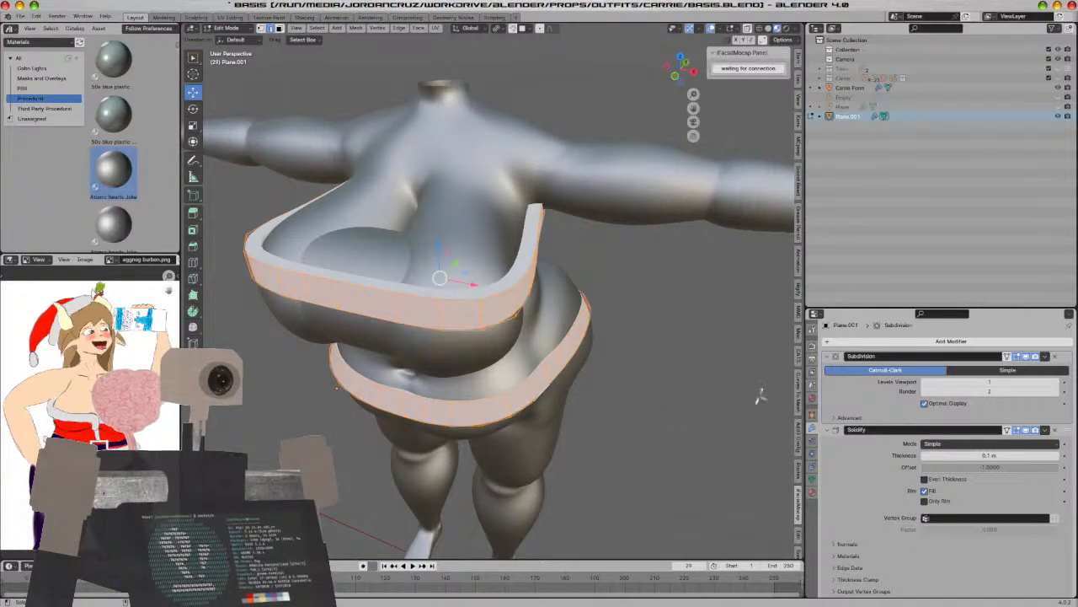
click(966, 455)
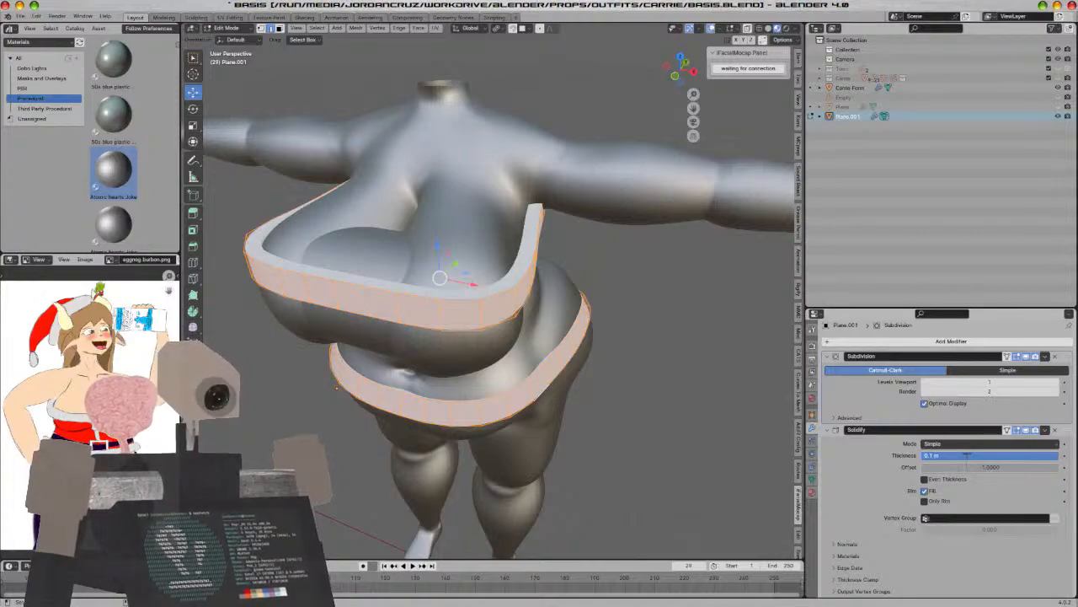
text(-0.1)
key(Return)
middle_drag(758, 419, 670, 385)
key(Tab)
Unhide the garment and select the trim band object around it
key(alt+h)
click(670, 385)
click(489, 218)
middle_drag(535, 296, 501, 305)
click(466, 240)
Scale the trim mesh slightly outward in X and Y only, keeping its height, and leave mesh editing
key(Tab)
middle_drag(573, 283, 588, 315)
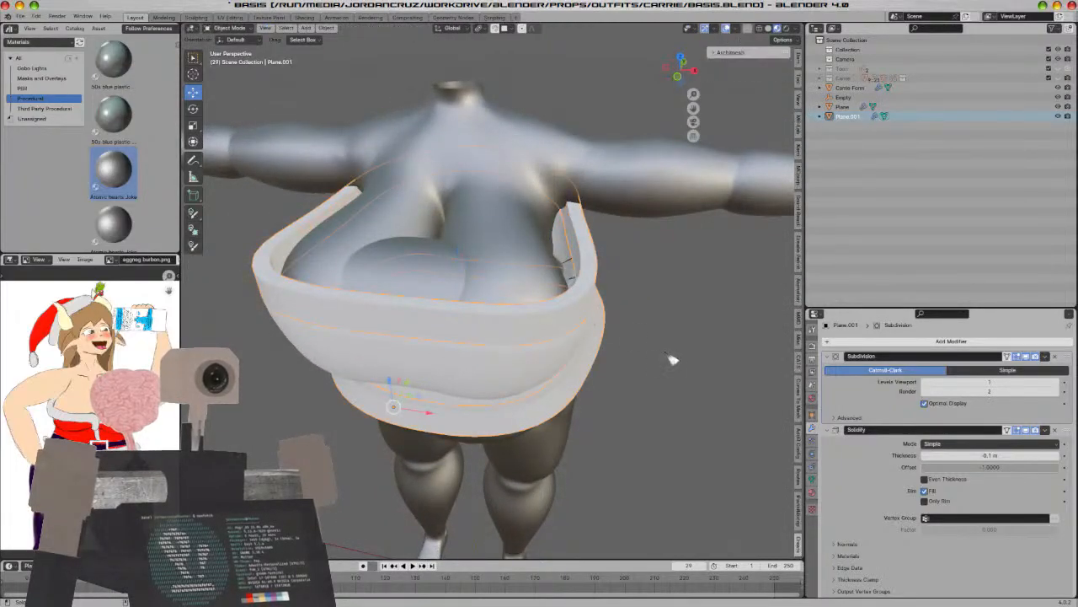
key(s)
key(shift+z)
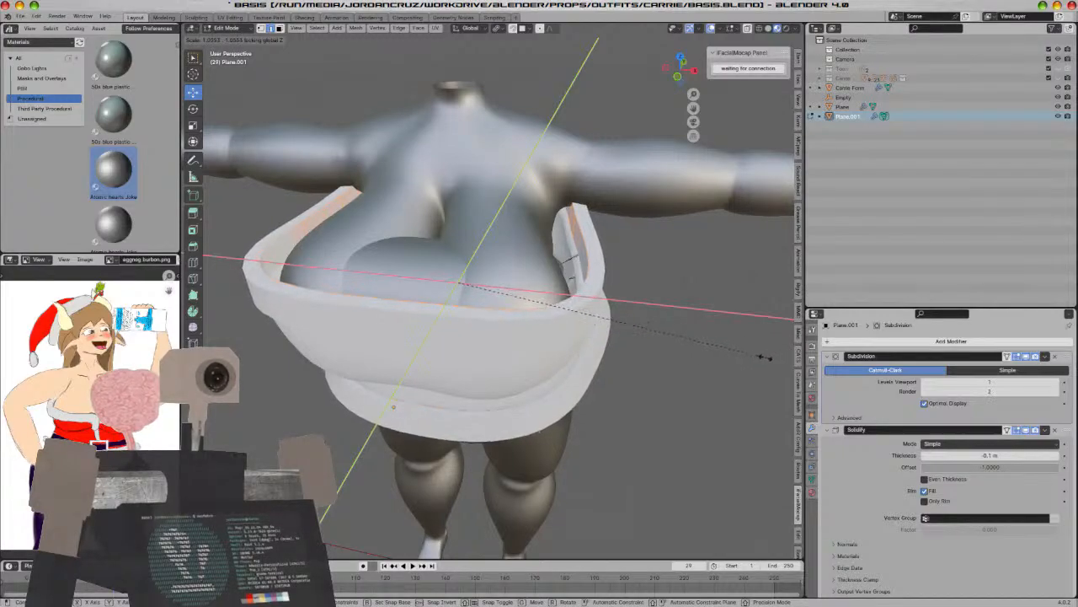
click(767, 354)
key(Tab)
Apply smooth shading to the trim band object
middle_drag(696, 435, 469, 299)
right_click(464, 269)
click(459, 268)
middle_drag(535, 356, 585, 361)
From the front view, move the upper trim band down along Z onto the garment's upper edge and leave mesh editing
click(508, 230)
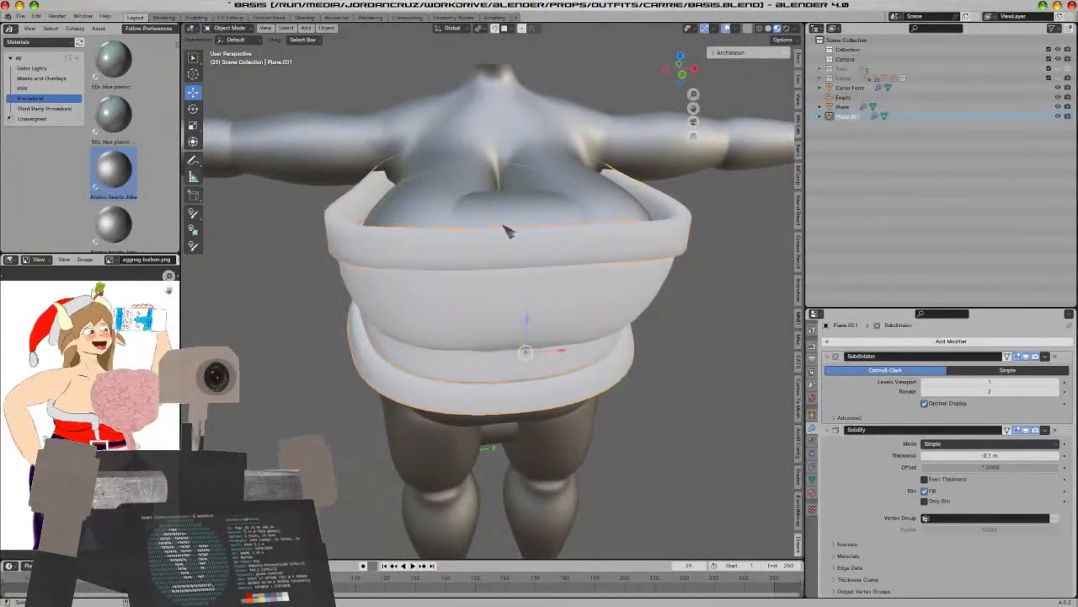
key(Tab)
key(KP_1)
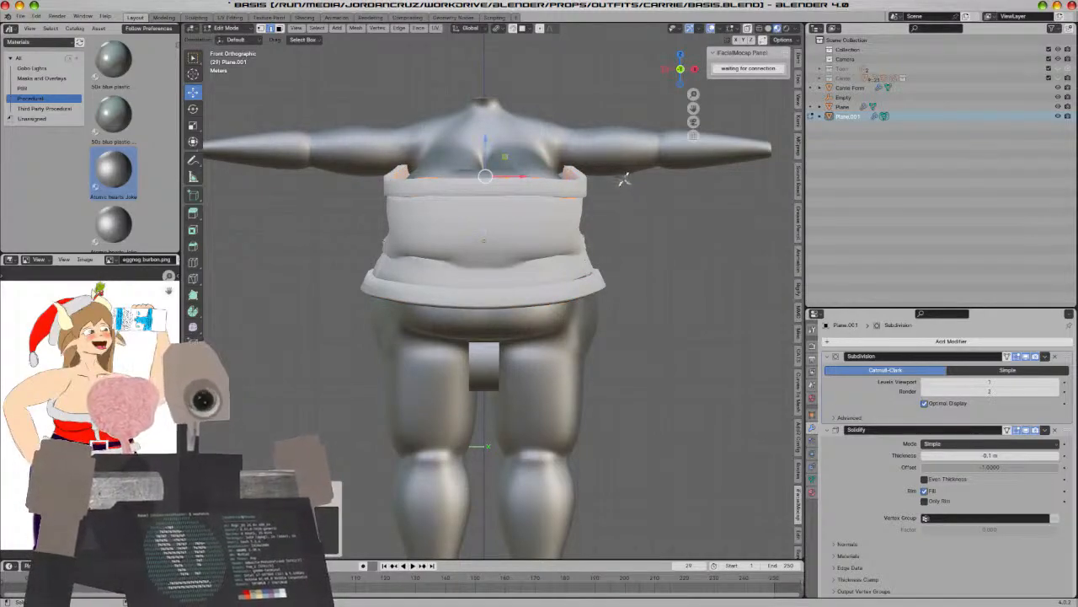
key(g)
key(z)
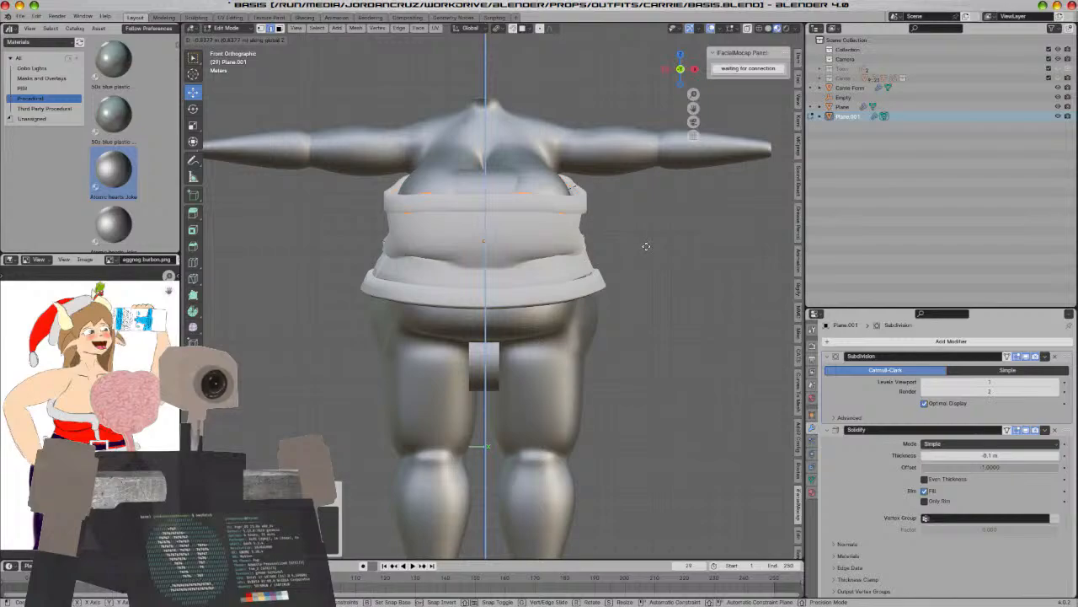
click(647, 246)
middle_drag(645, 243, 549, 195)
key(Tab)
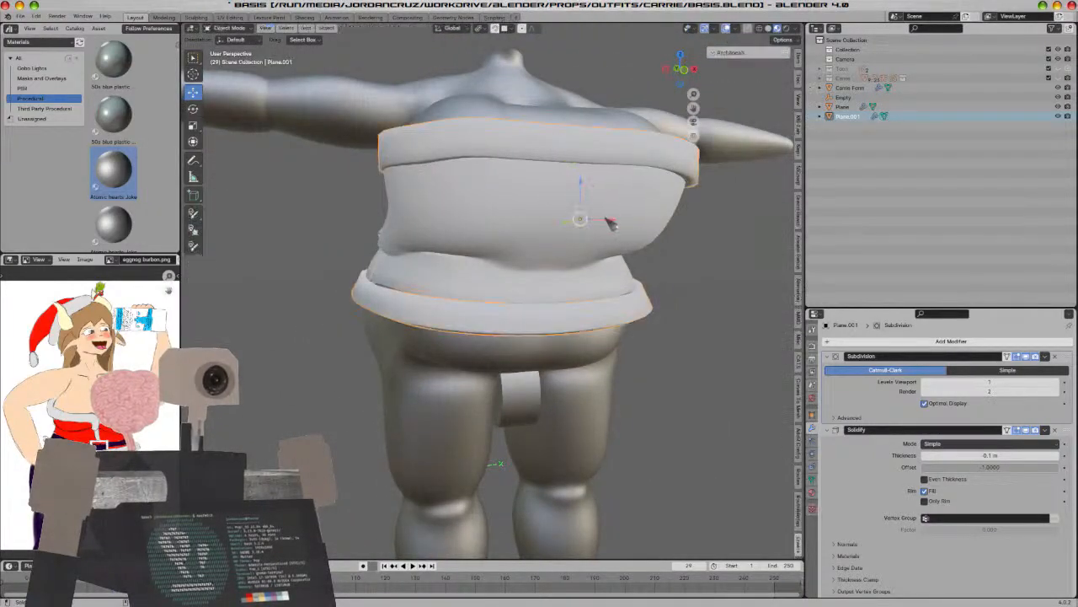
Turn off the viewport display of the trim band object's Subdivision and Solidify modifiers while editing its mesh
click(599, 189)
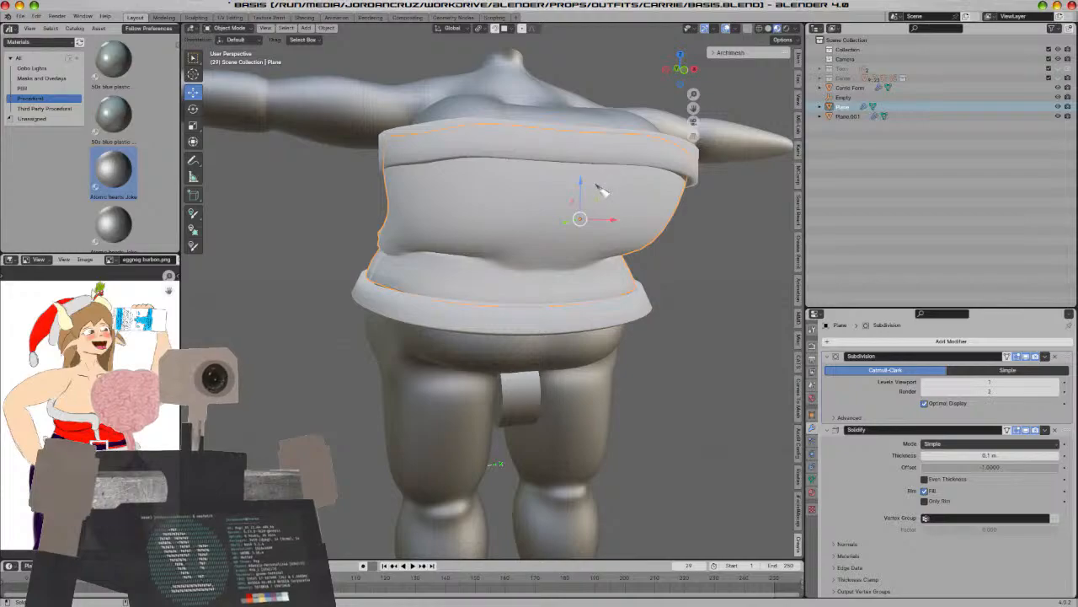
key(Tab)
key(Tab)
click(593, 156)
key(Tab)
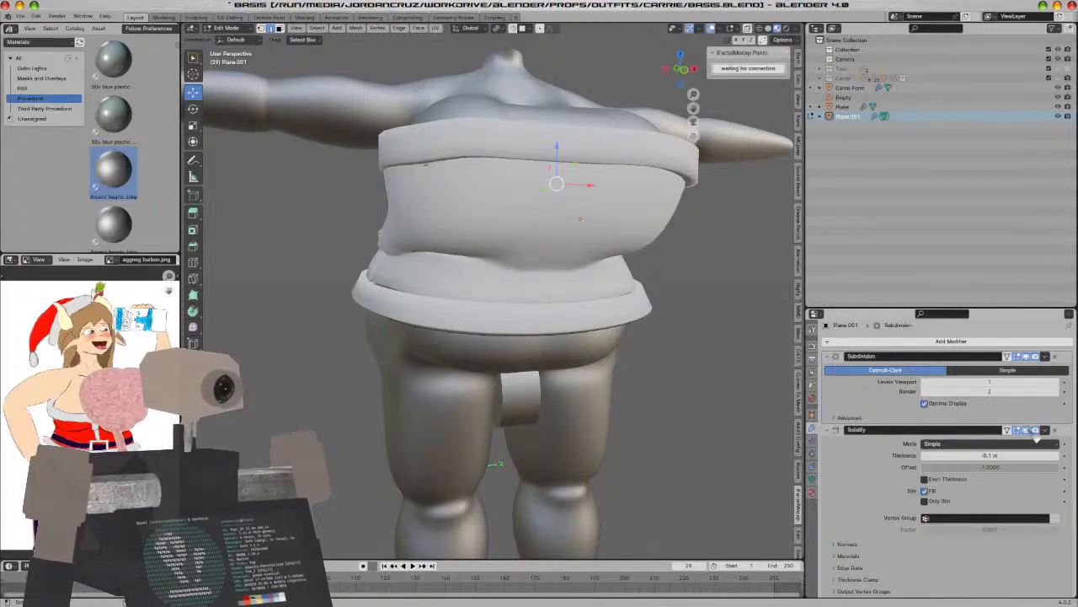
click(1027, 356)
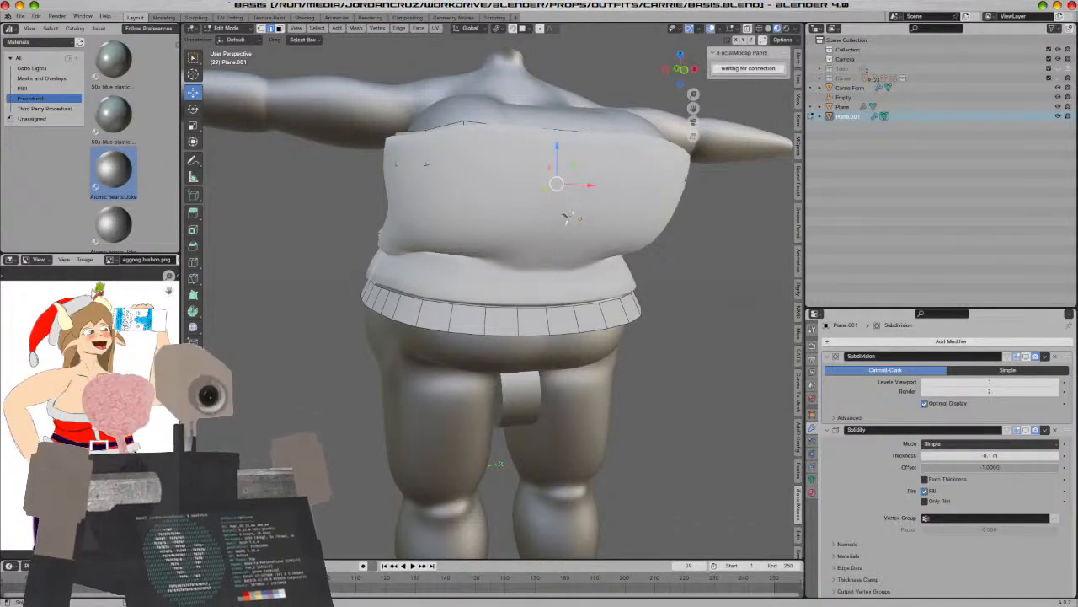
Leave mesh editing, isolate the trim band object in local view and delete it
key(Tab)
key(KP_Divide)
middle_drag(560, 251, 570, 321)
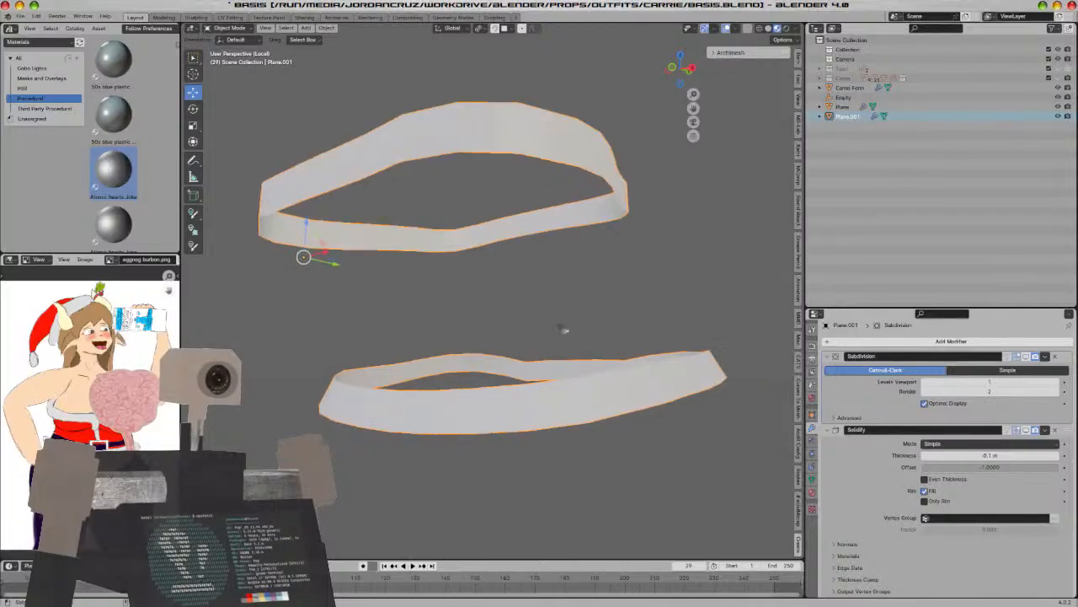
key(x)
key(Return)
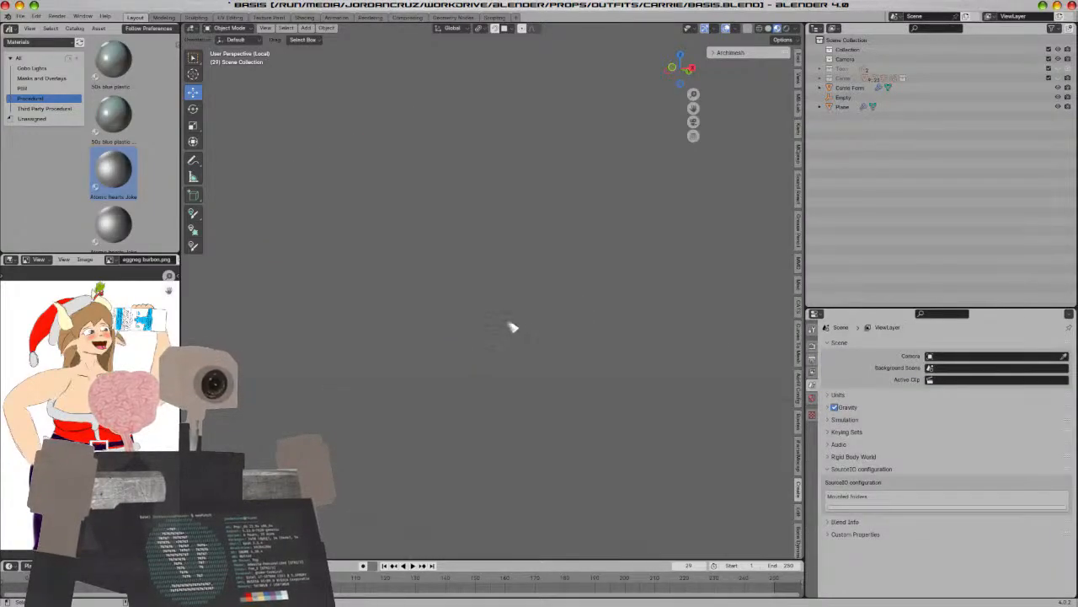
key(ctrl+z)
key(ctrl+shift+z)
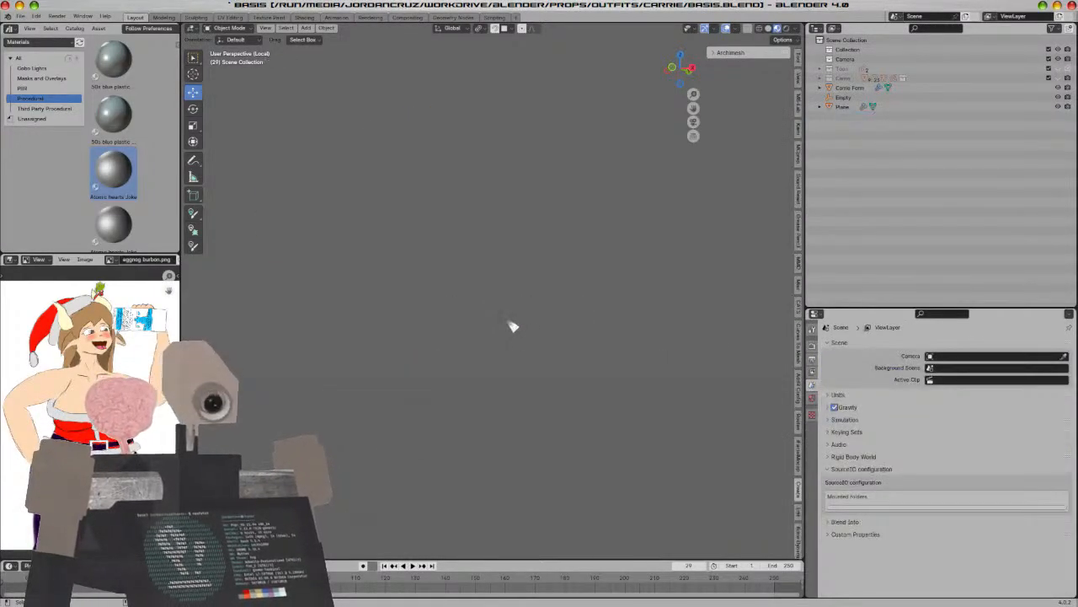
Undo the earlier trim band work back to editing the garment mesh without a separate trim object
key(ctrl+z)
key(ctrl+z)
key(ctrl+z)
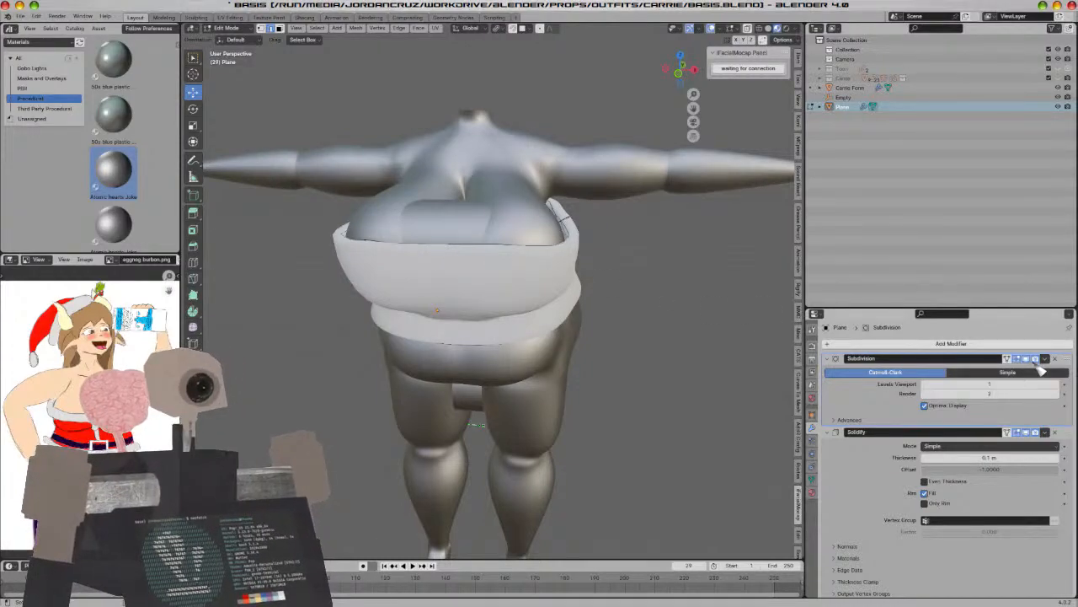
Turn off the garment's Subdivision and Solidify display in the viewport and select its upper edge and hem loops
click(1026, 432)
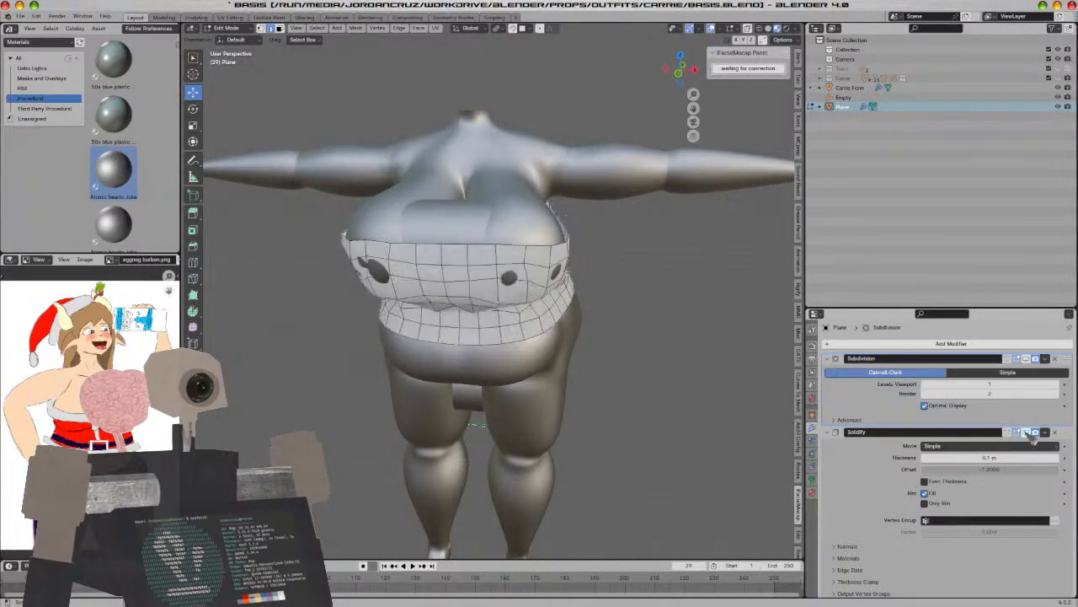
middle_drag(524, 268, 500, 238)
alt+click(430, 213)
alt+shift+click(422, 324)
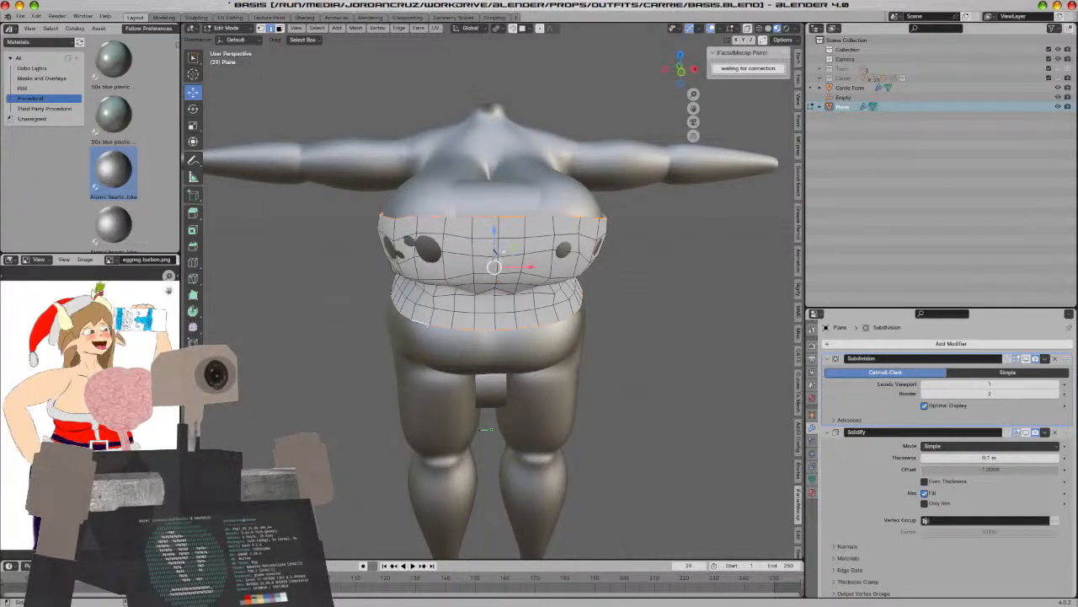
middle_drag(486, 429, 439, 301)
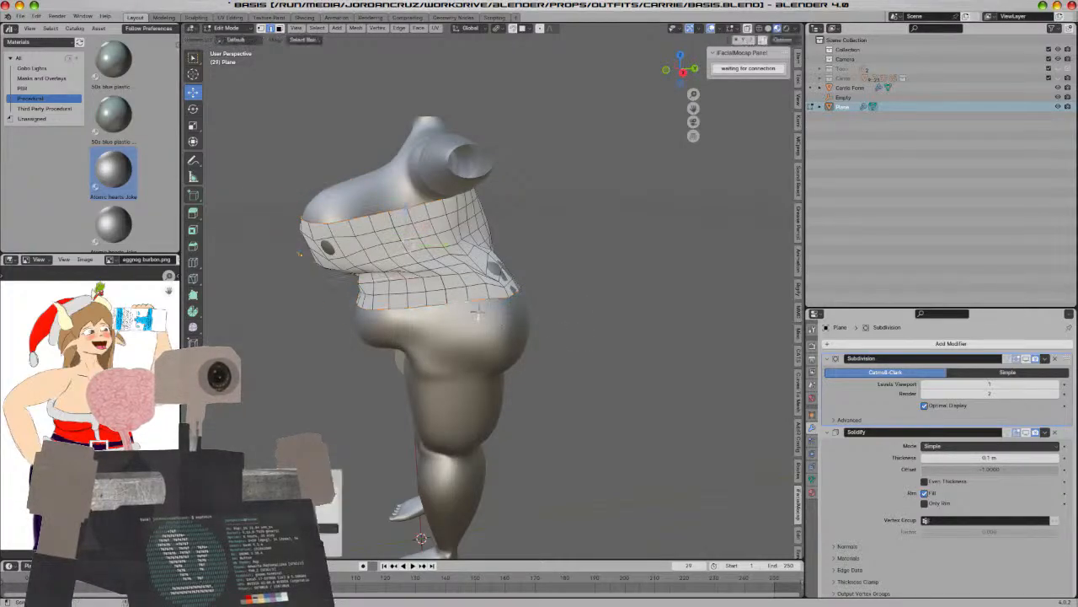
Separate the selected garment edge loops into a new object, leave mesh editing and isolate the new object in local view
key(ctrl+e)
mouse_move(477, 311)
click(525, 311)
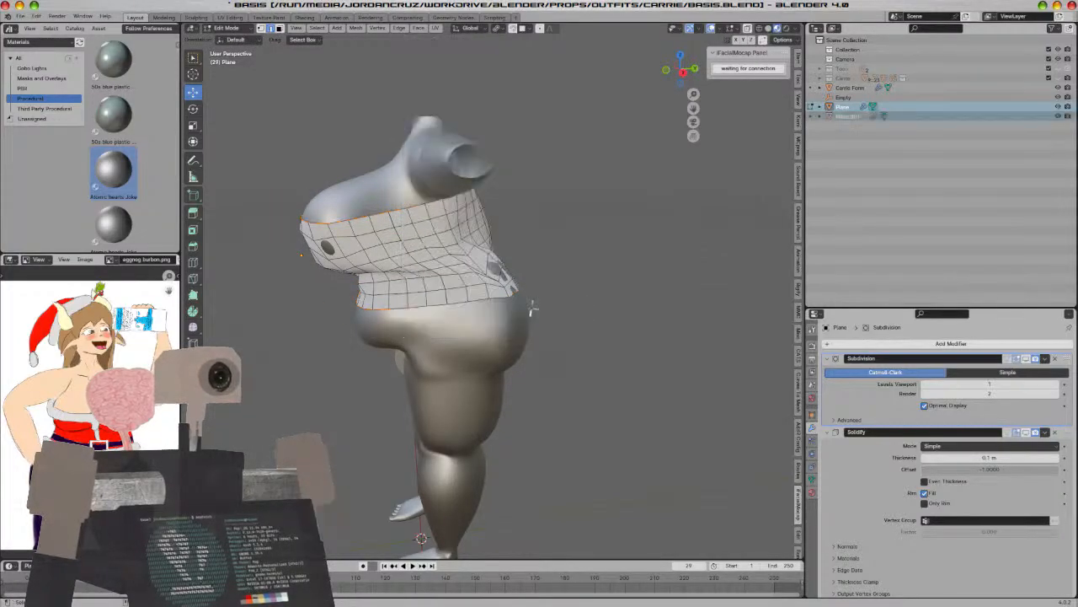
key(Tab)
middle_drag(441, 307, 486, 305)
click(392, 224)
key(KP_Divide)
middle_drag(429, 314, 500, 334)
Select all of the separated edge mesh and merge its vertices by distance
key(Tab)
key(a)
scroll(477, 325, down, 3)
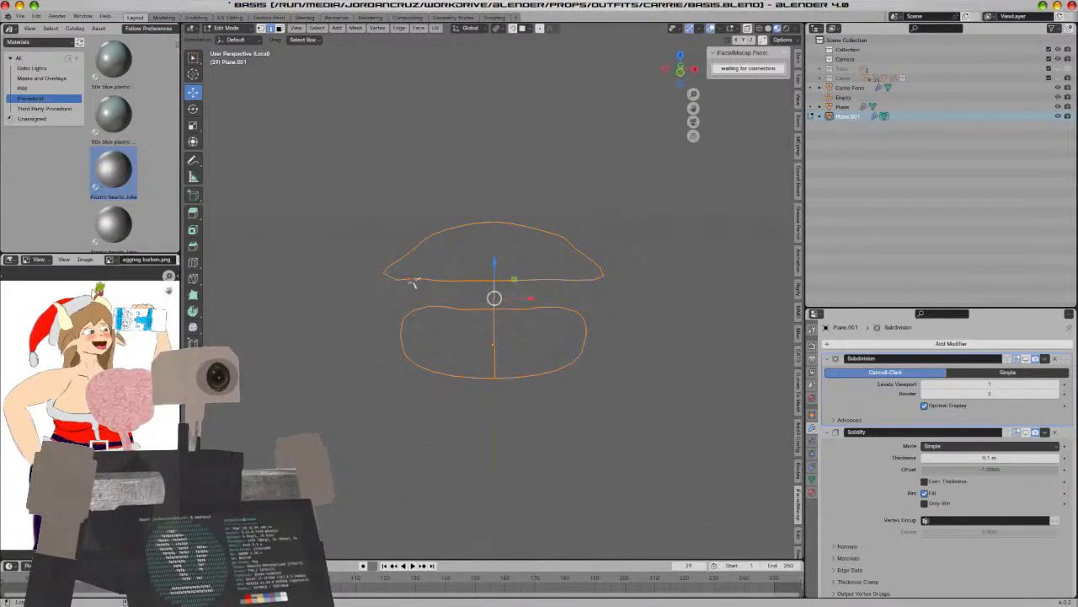
key(m)
click(448, 352)
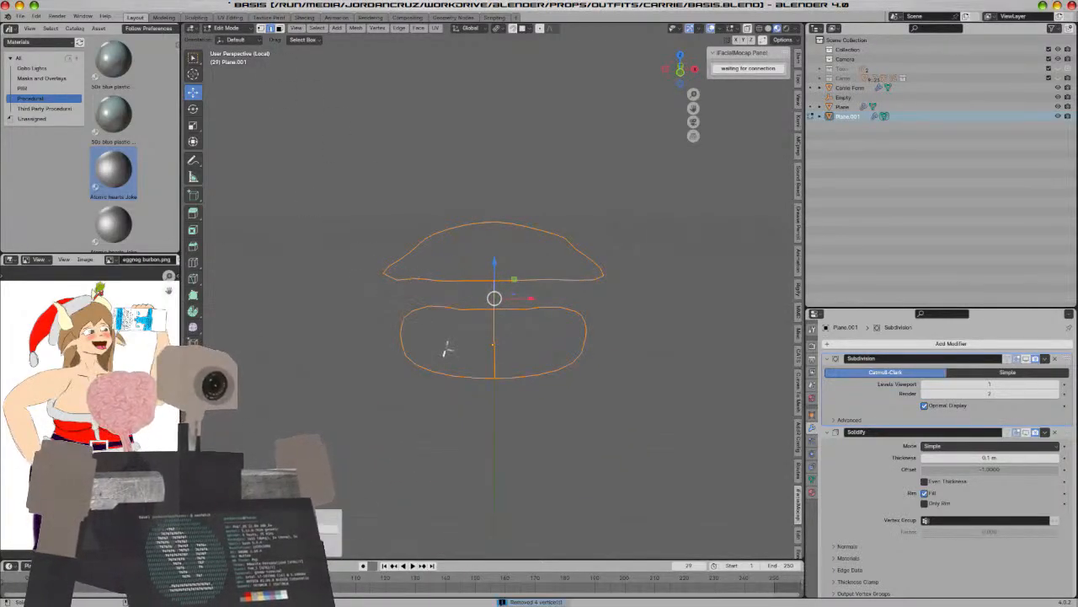
Select the upper edge loop without the connecting seam line and extrude it downward along Z into a band
key(alt+a)
key(a)
click(425, 280)
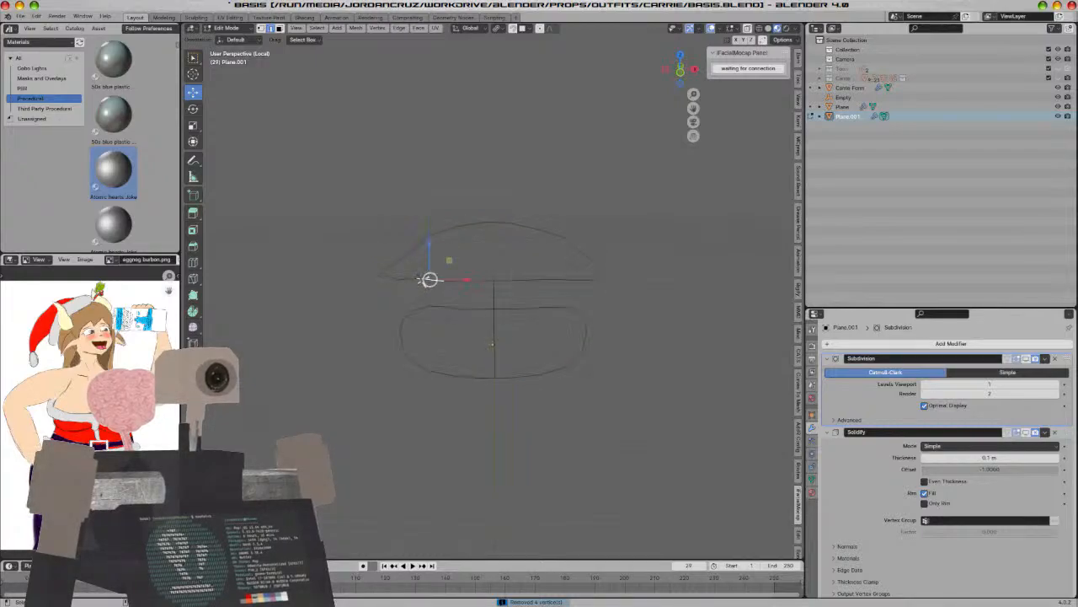
ctrl+click(496, 222)
ctrl+click(509, 280)
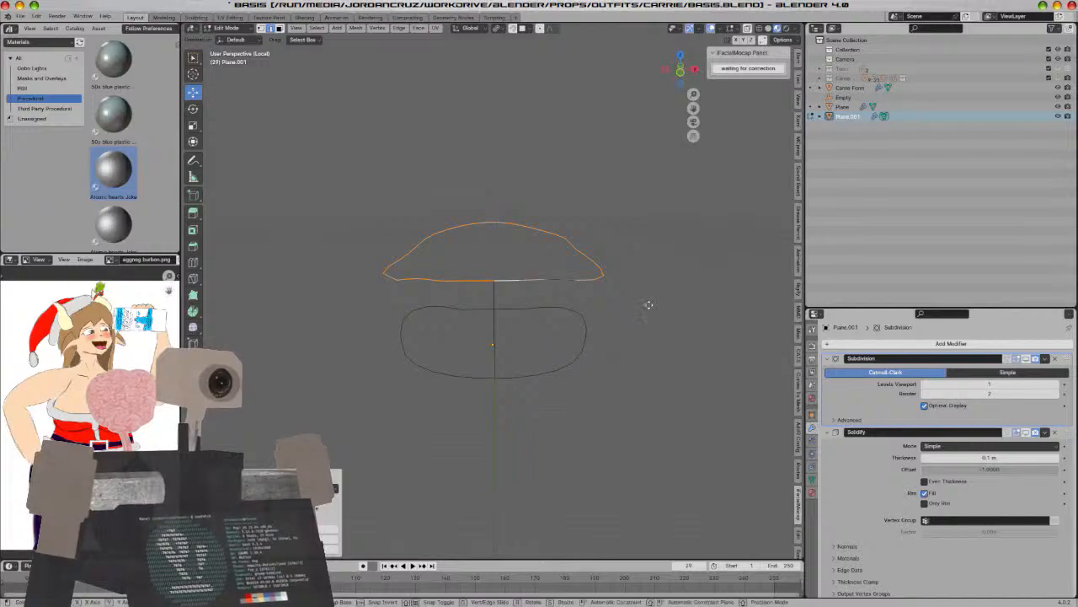
key(e)
key(z)
click(653, 318)
Switch to wireframe display, select the upper band's lower edge loop and scale it slightly
key(z)
click(590, 337)
scroll(606, 337, up, 3)
click(261, 29)
scroll(559, 272, up, 4)
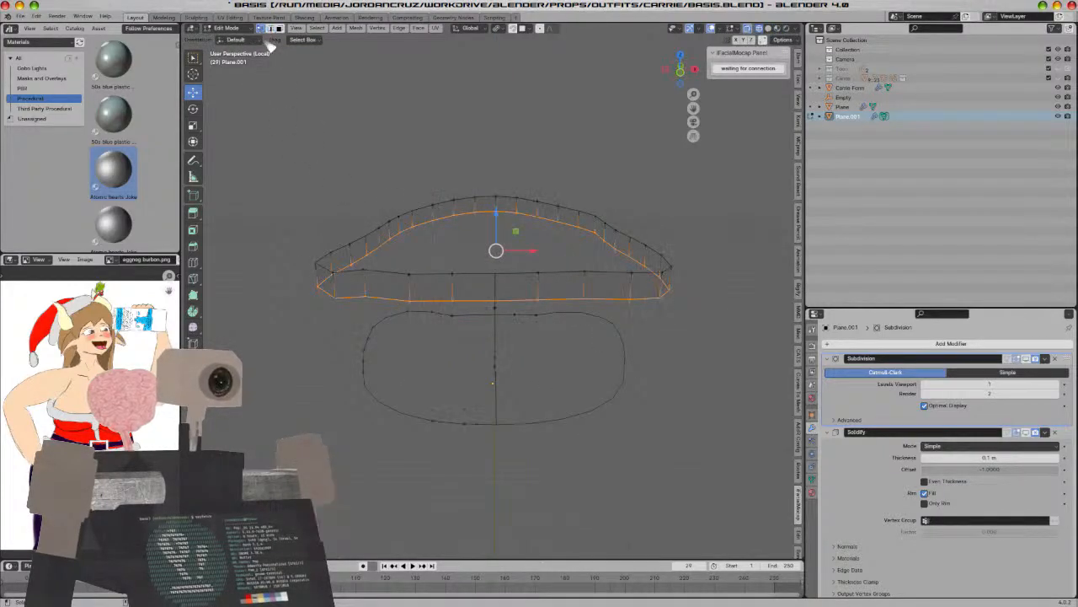
middle_drag(545, 325, 495, 320)
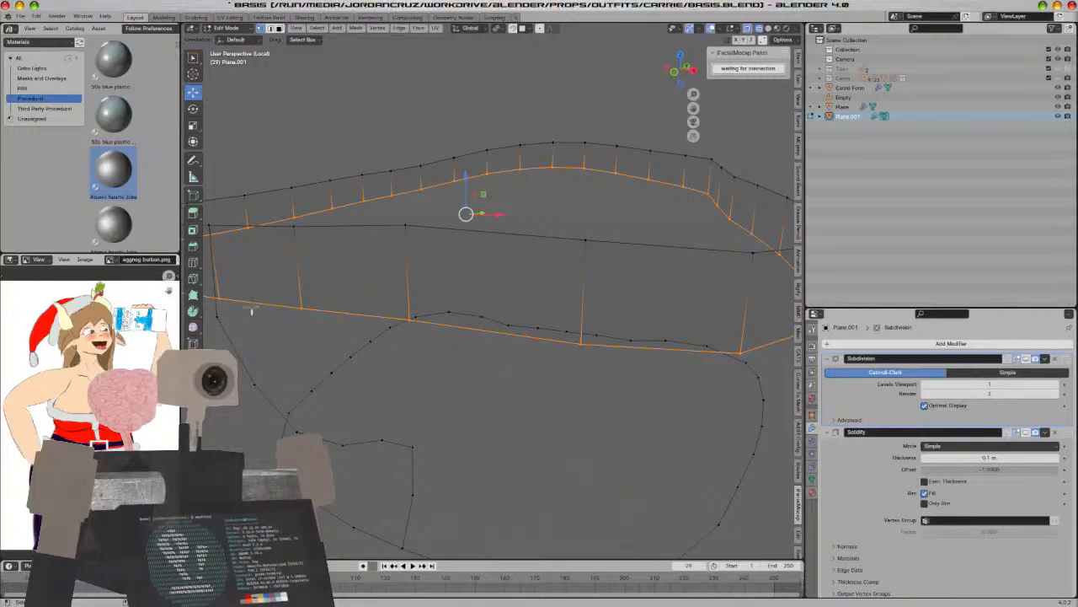
click(218, 296)
key(2)
alt+click(355, 315)
key(s)
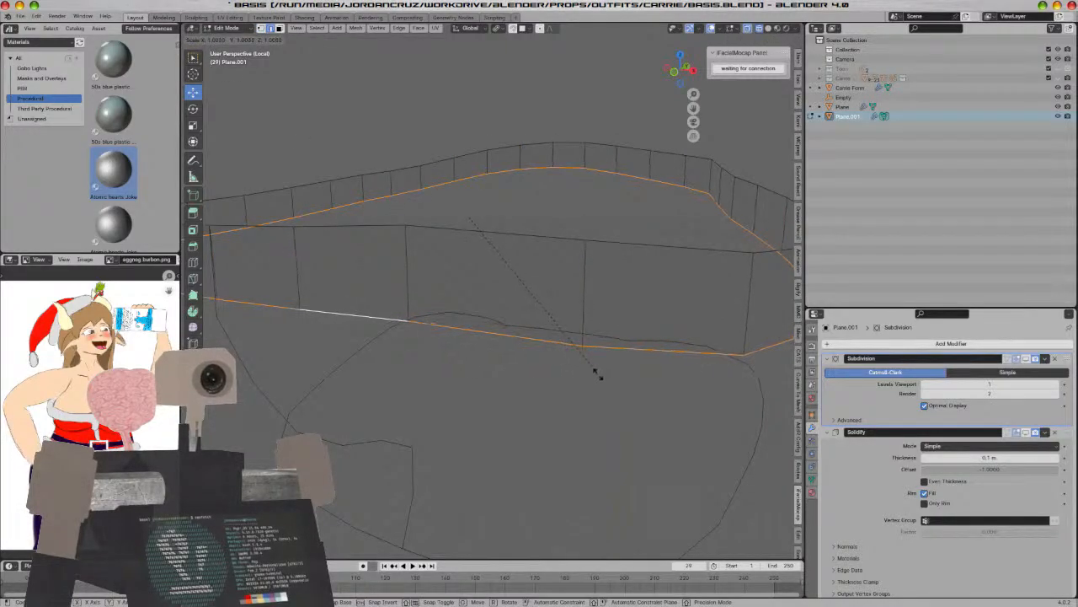
click(602, 375)
Move the upper band's lower edge loop further down along Z and scale it slightly outward
key(g)
key(z)
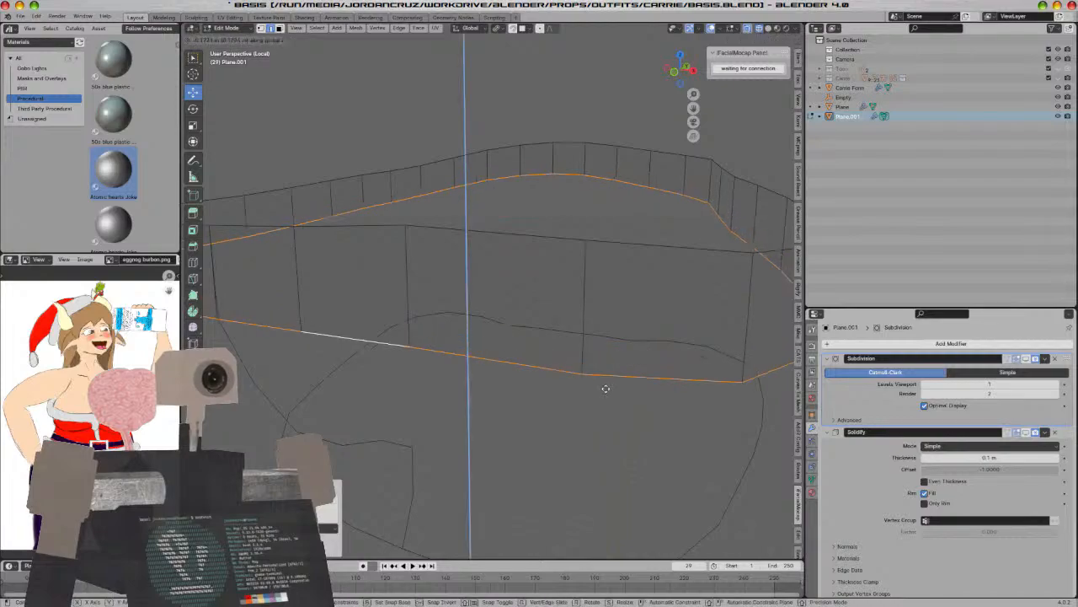
click(605, 382)
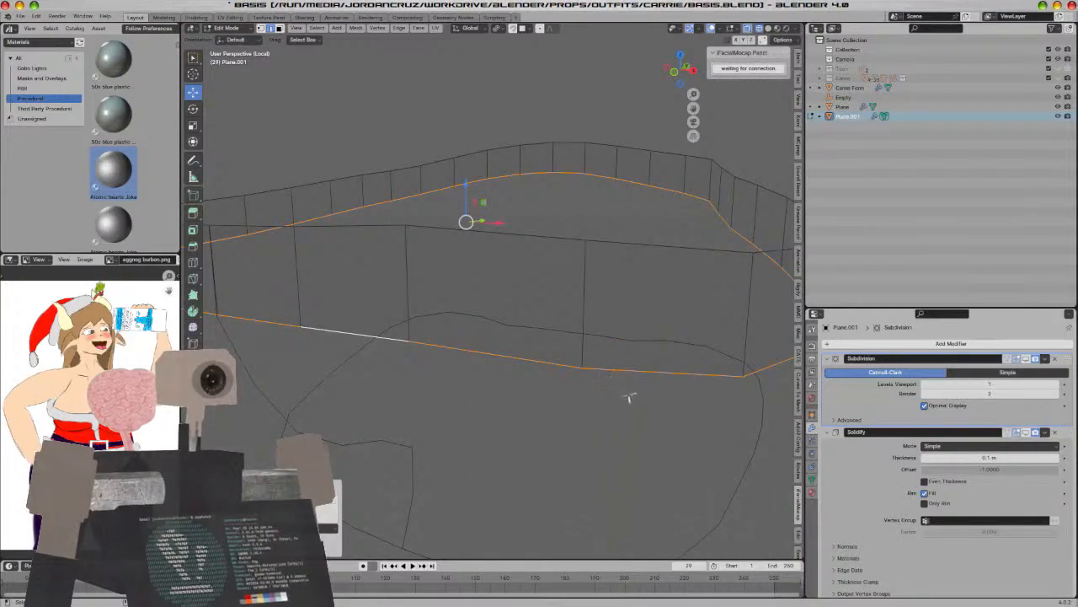
key(s)
click(638, 395)
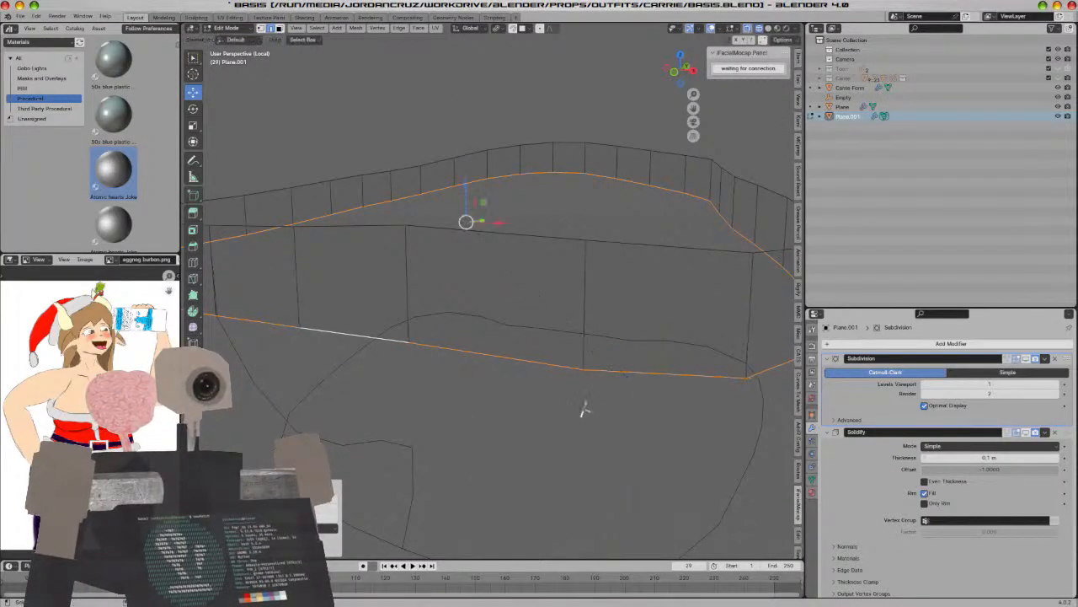
middle_drag(585, 409, 605, 411)
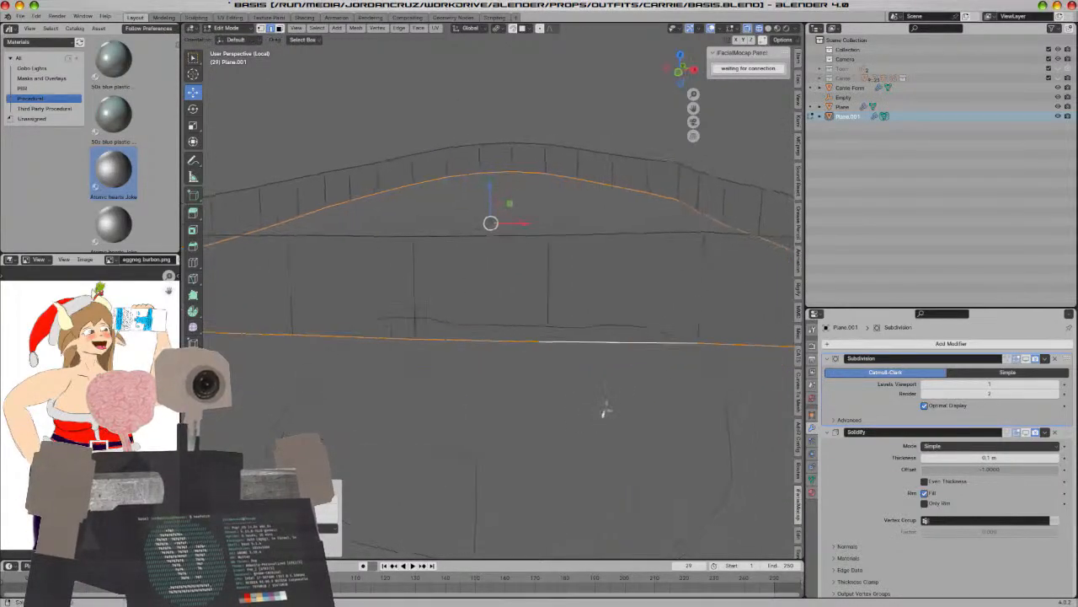
Merge the two neighbouring vertices where the seam line meets the upper band's lower edge at their center
click(261, 28)
click(419, 341)
shift+click(416, 339)
key(m)
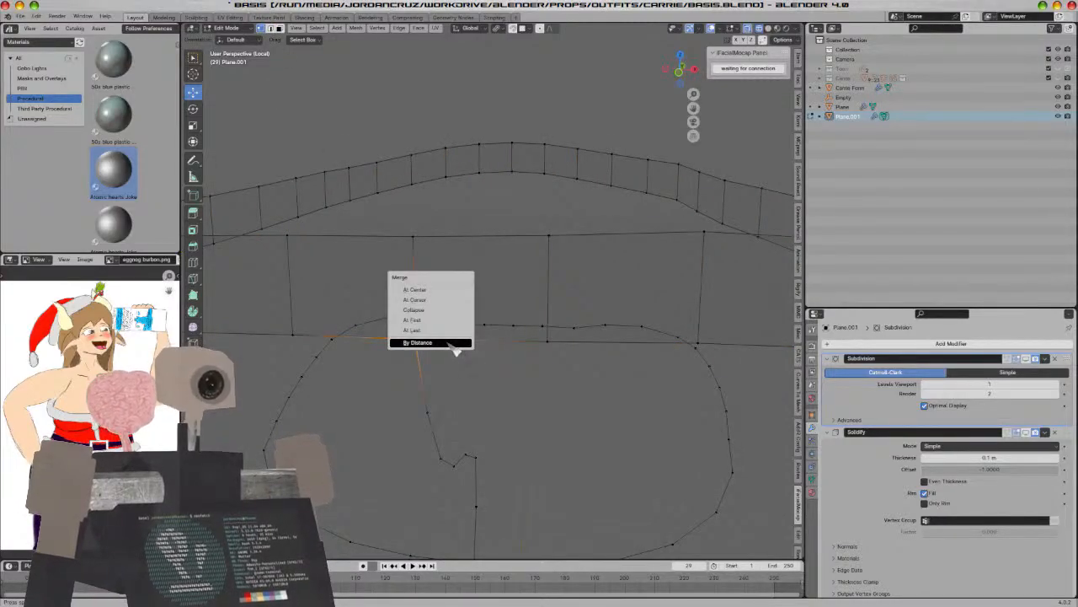
click(455, 344)
middle_drag(449, 343, 335, 362)
key(m)
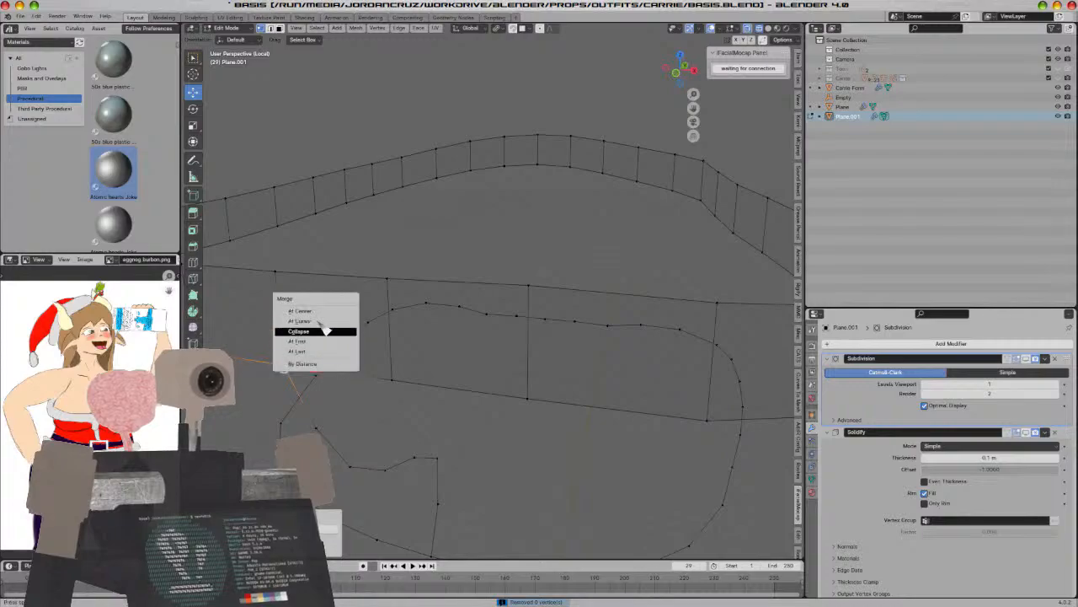
click(325, 311)
click(277, 275)
scroll(284, 286, down, 4)
middle_drag(371, 308, 384, 300)
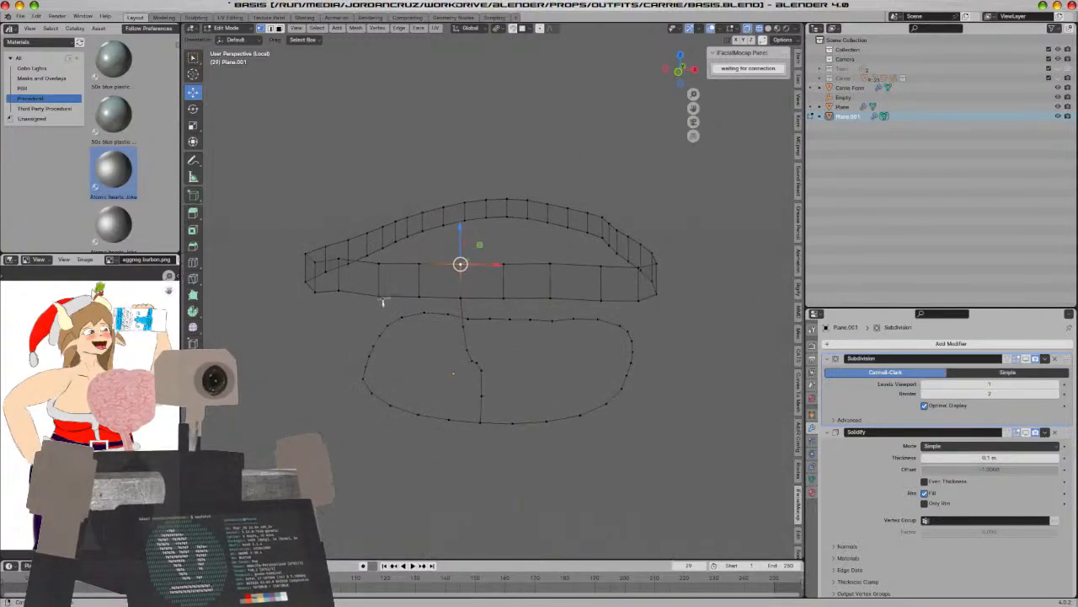
Select the closed hem edge loop without the seam line and extrude it upward into a band
click(269, 28)
alt+click(398, 407)
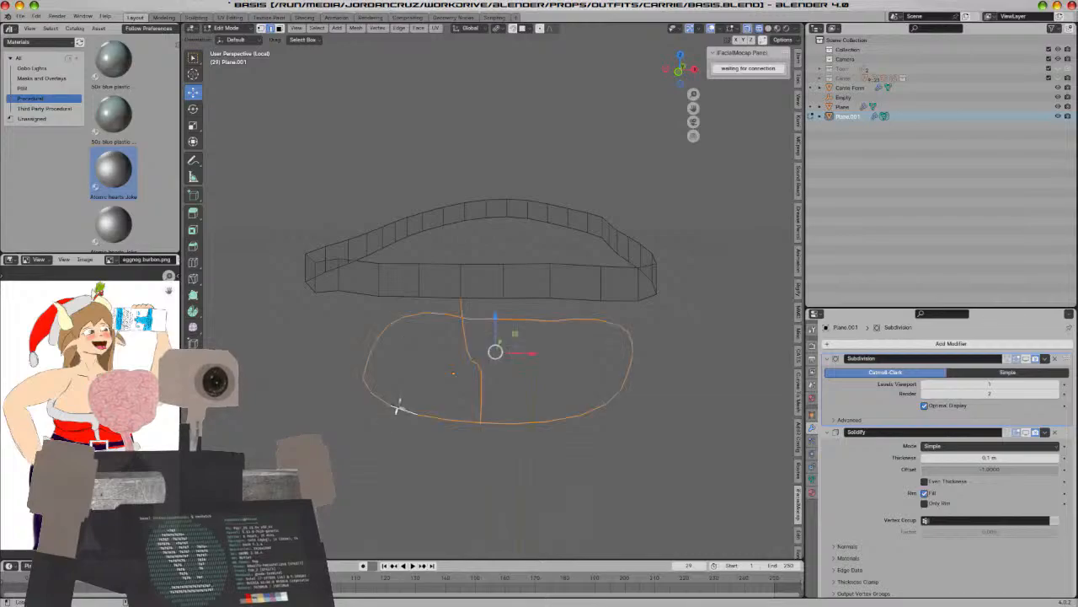
key(alt+a)
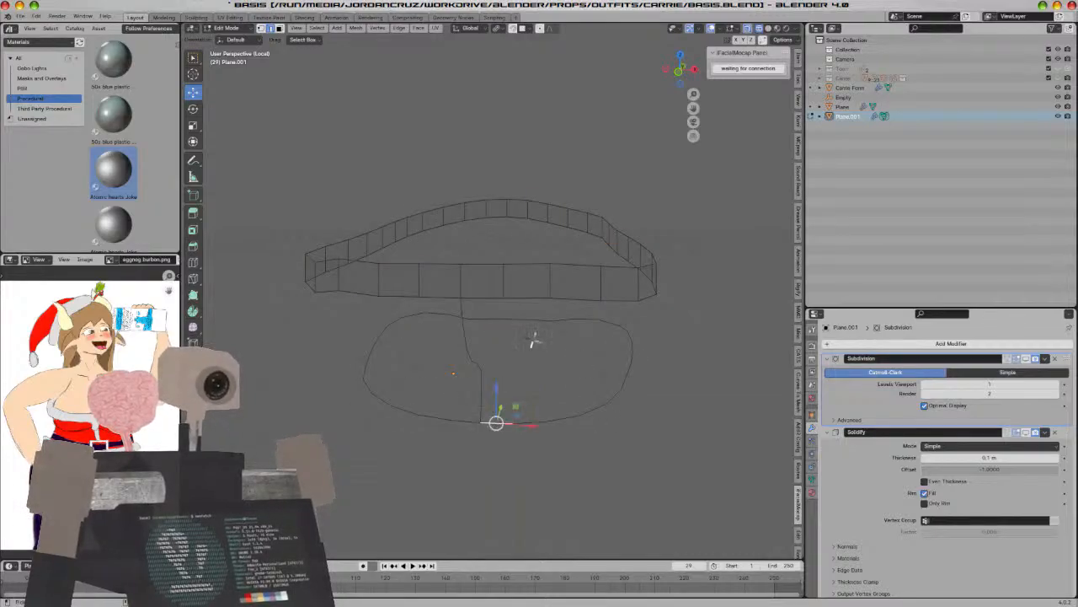
ctrl+click(516, 327)
ctrl+click(371, 354)
ctrl+click(471, 425)
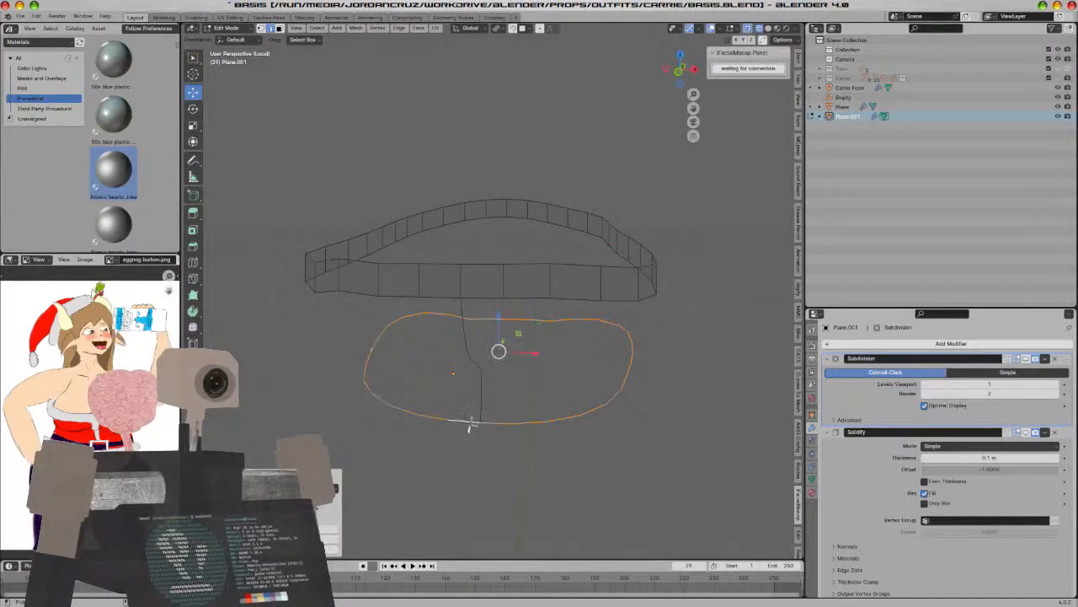
middle_drag(603, 438, 561, 417)
key(e)
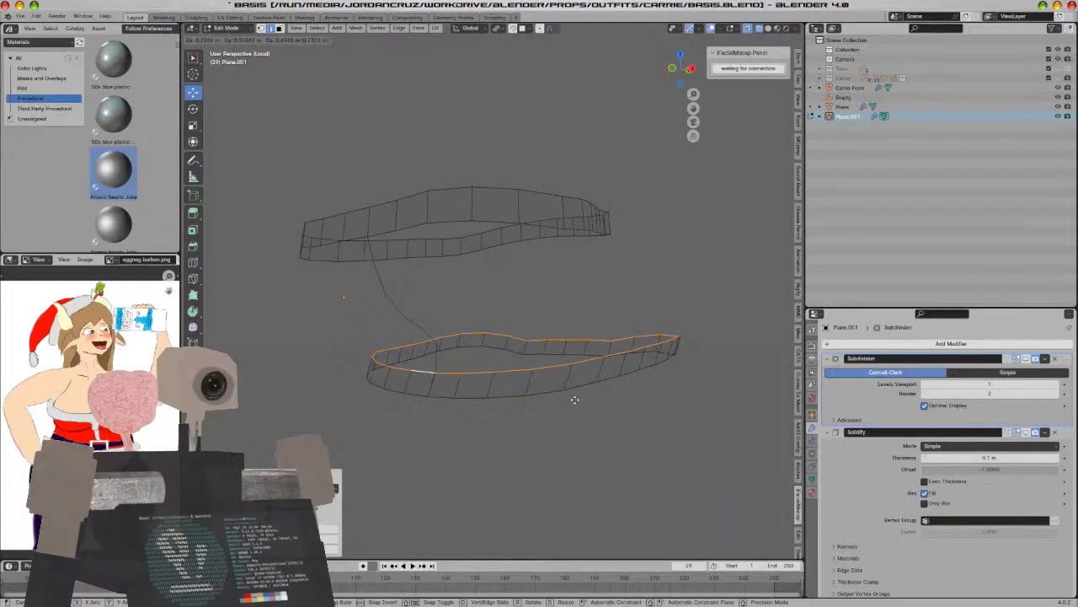
click(575, 399)
Adjust the position of the hem band's upper edge loop along the Y and Z axes
scroll(574, 409, up, 4)
middle_drag(574, 408, 588, 329)
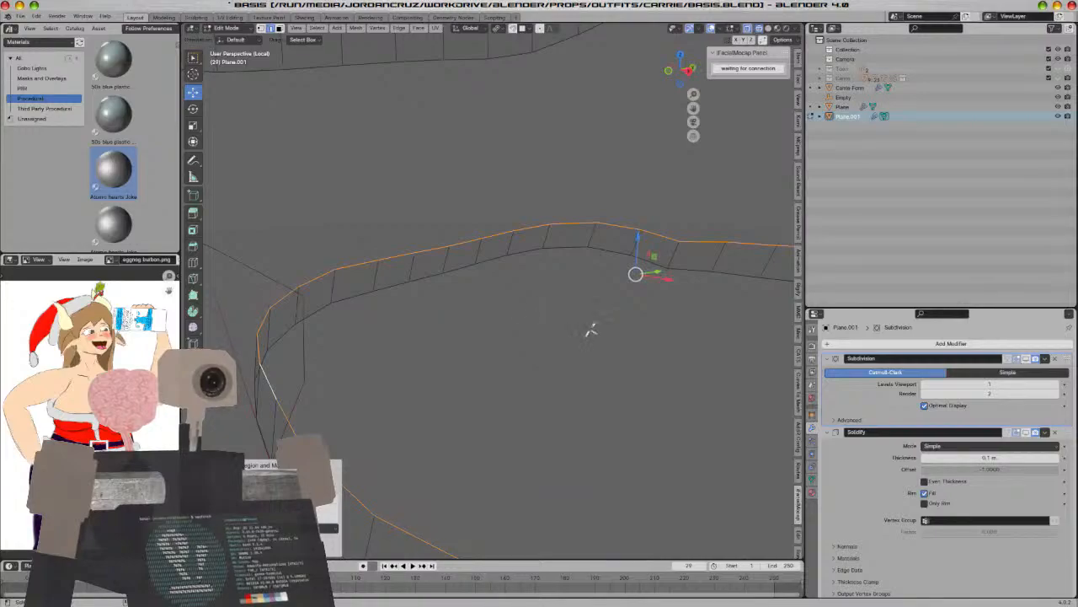
middle_drag(658, 272, 672, 351)
key(g)
key(y)
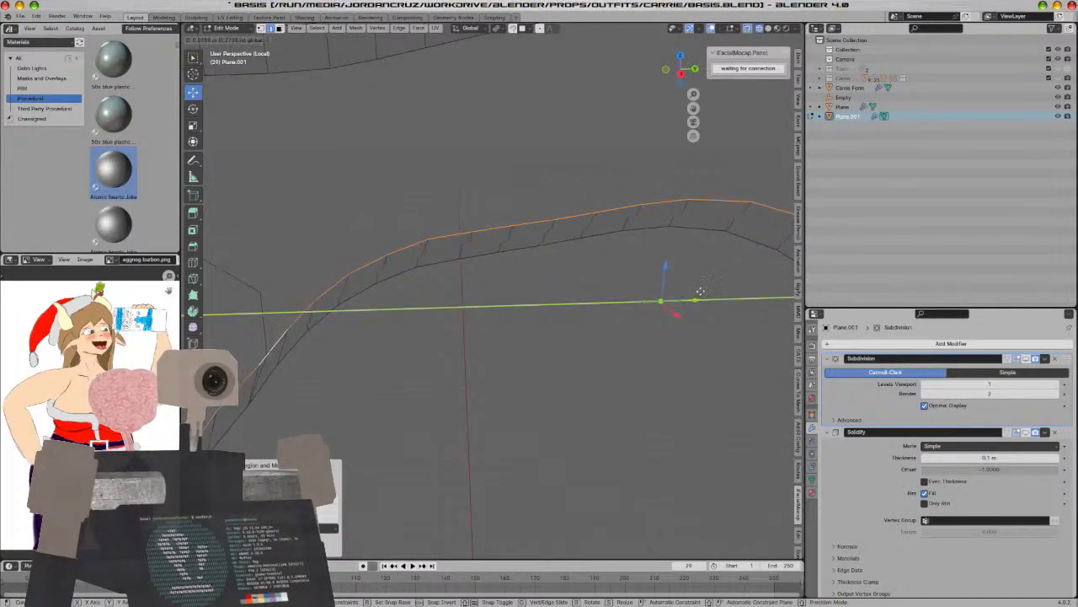
click(701, 290)
key(g)
key(z)
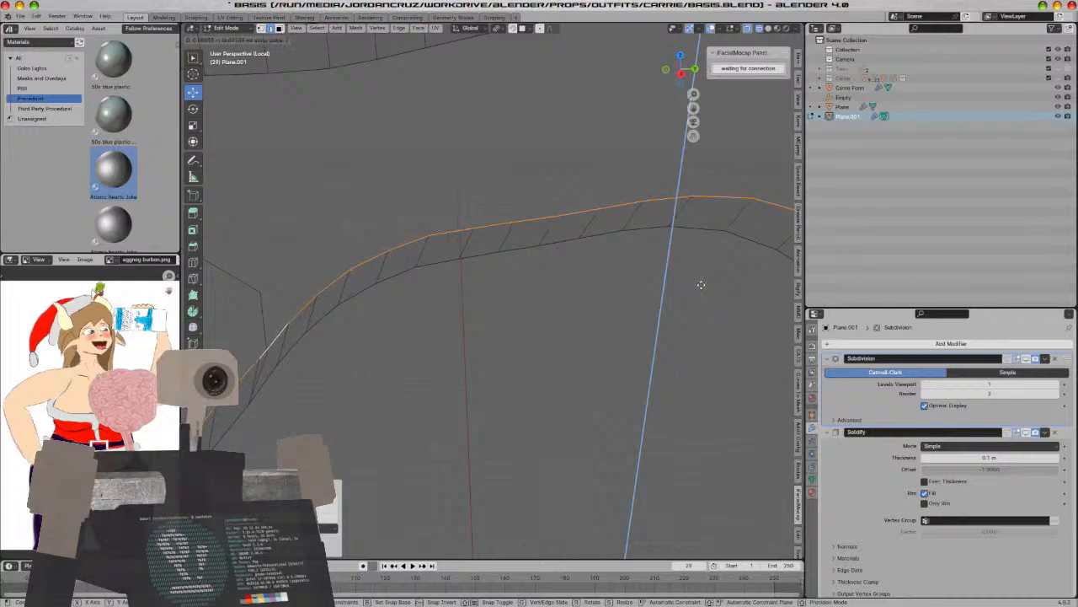
click(701, 285)
key(g)
key(y)
click(706, 294)
scroll(716, 300, down, 2)
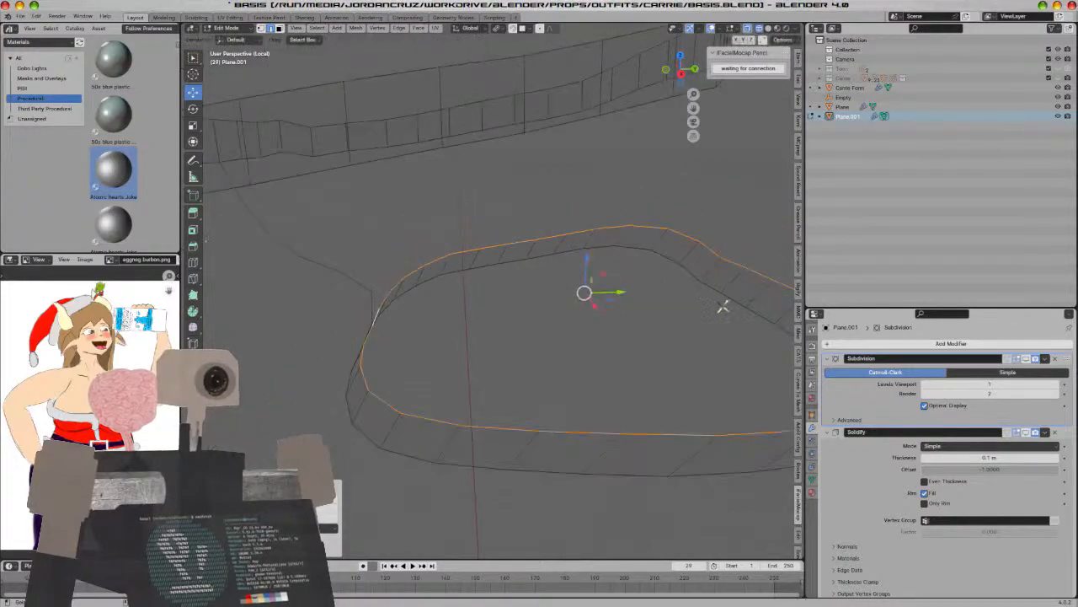
Scale the hem band's upper edge loop inward, shift it along Y, and fine-tune its scale
key(s)
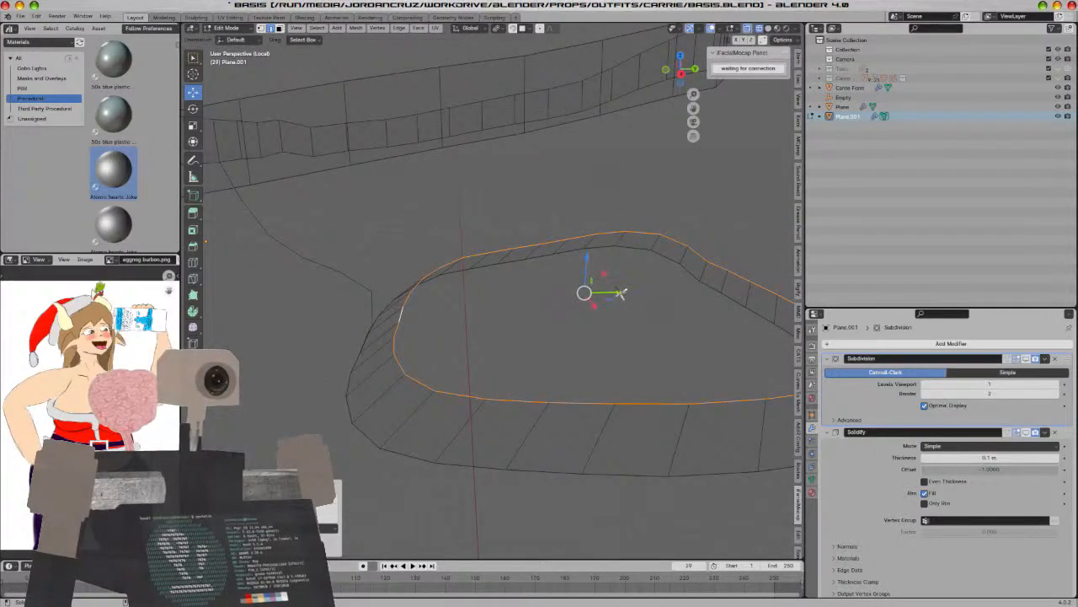
key(g)
key(y)
click(603, 301)
key(s)
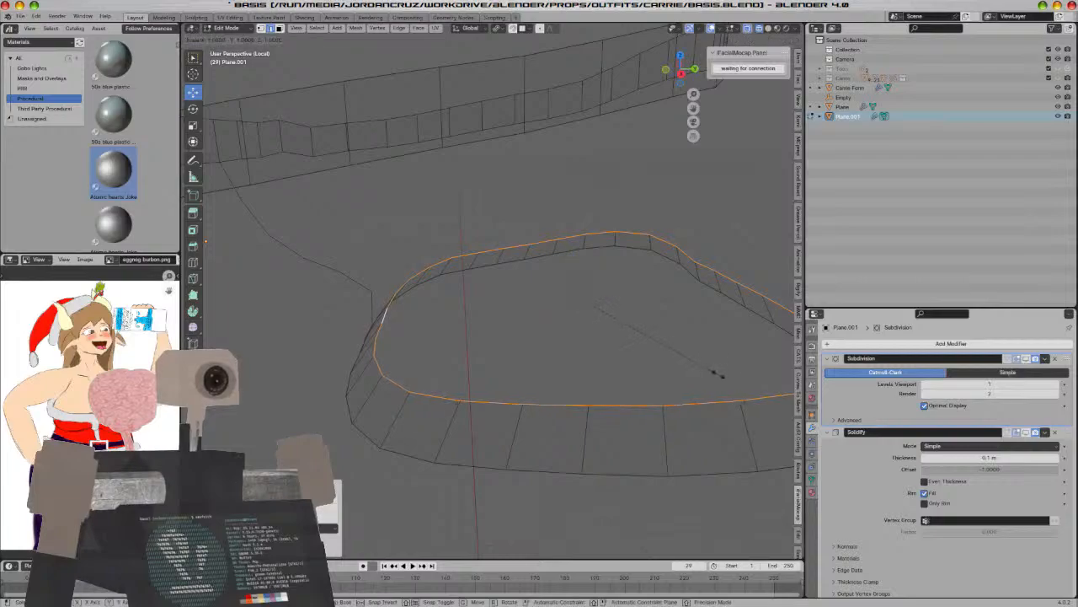
click(789, 407)
From the front view, align the hem band's upper edge loop along X and scale it slightly outward
middle_drag(404, 370, 571, 373)
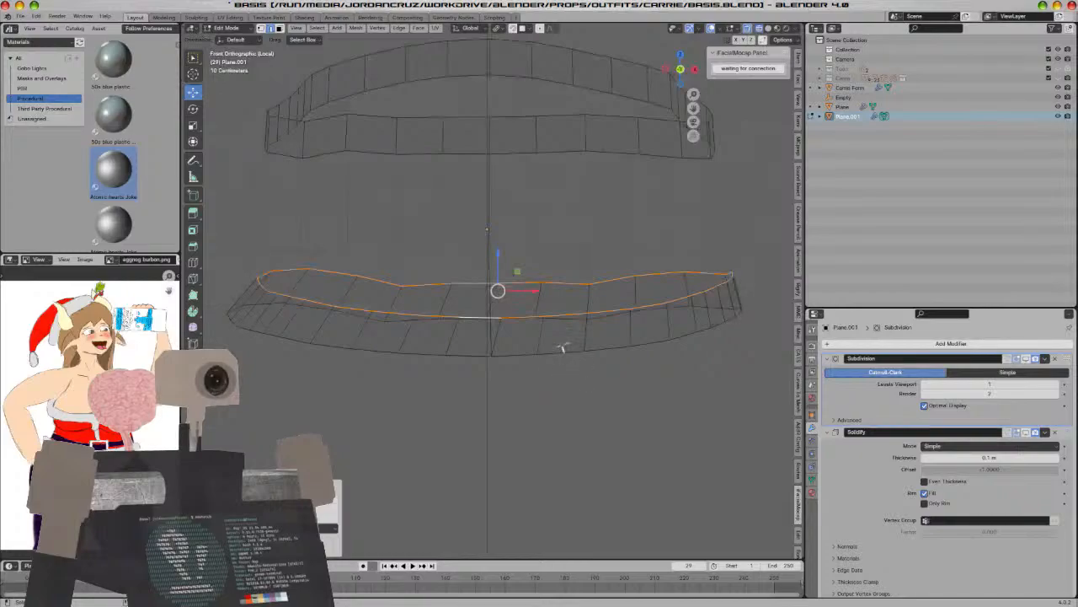
key(g)
key(x)
click(514, 298)
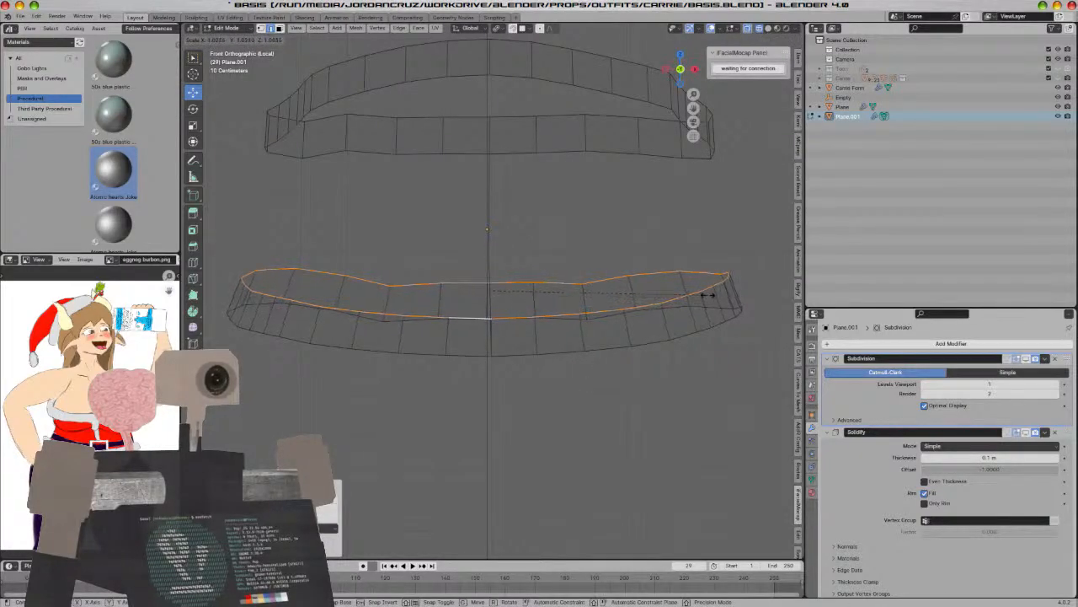
click(705, 297)
drag(532, 291, 531, 291)
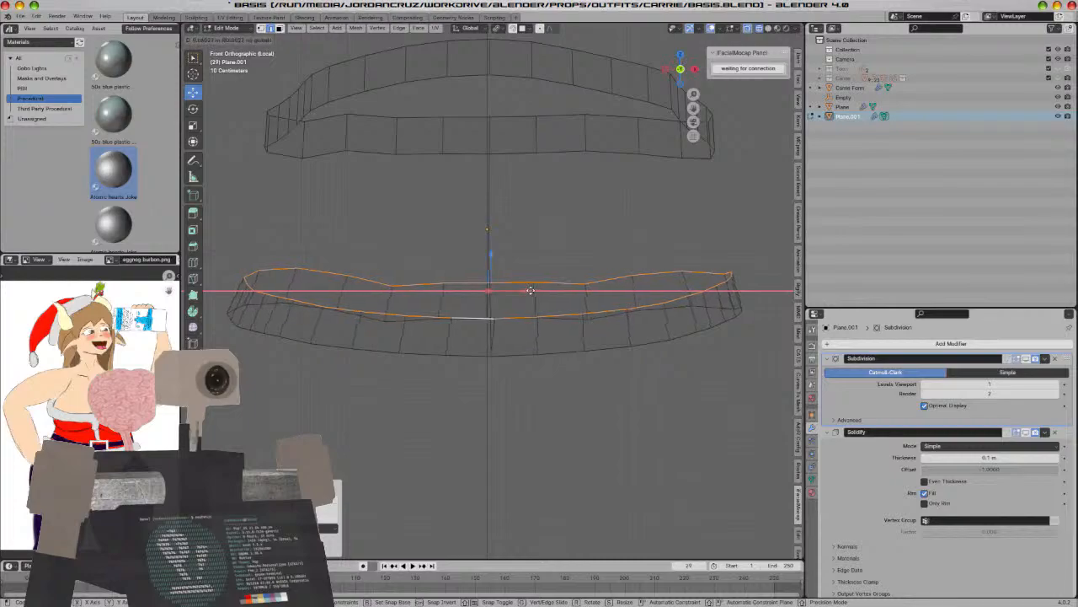
click(492, 312)
Merge the seam line's lower vertex with the adjacent vertex on the hem band's upper edge at their center
middle_drag(492, 313, 508, 465)
key(1)
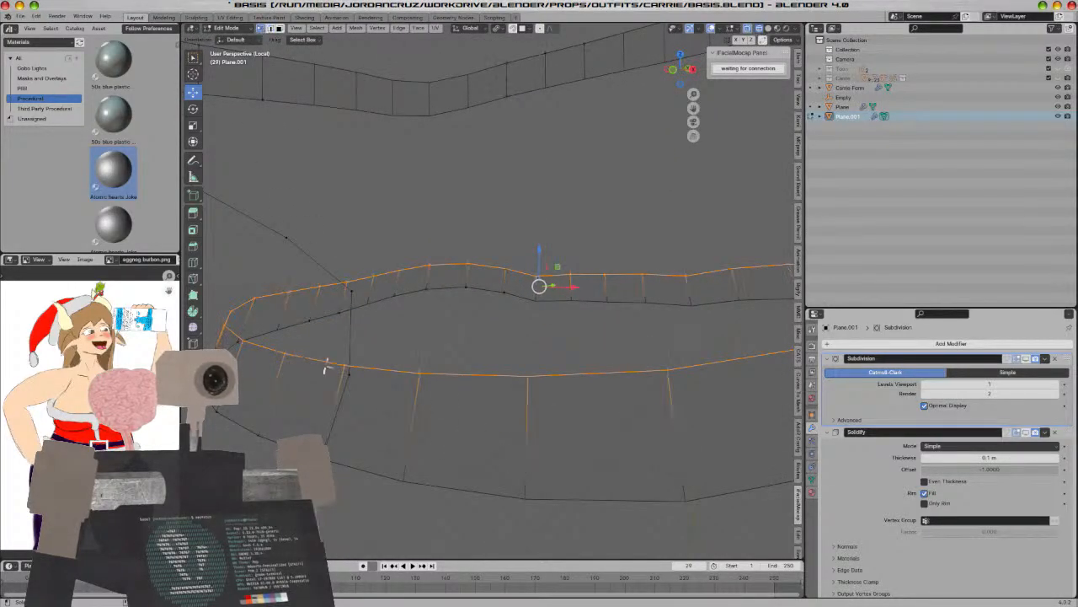
click(344, 363)
shift+click(349, 373)
key(m)
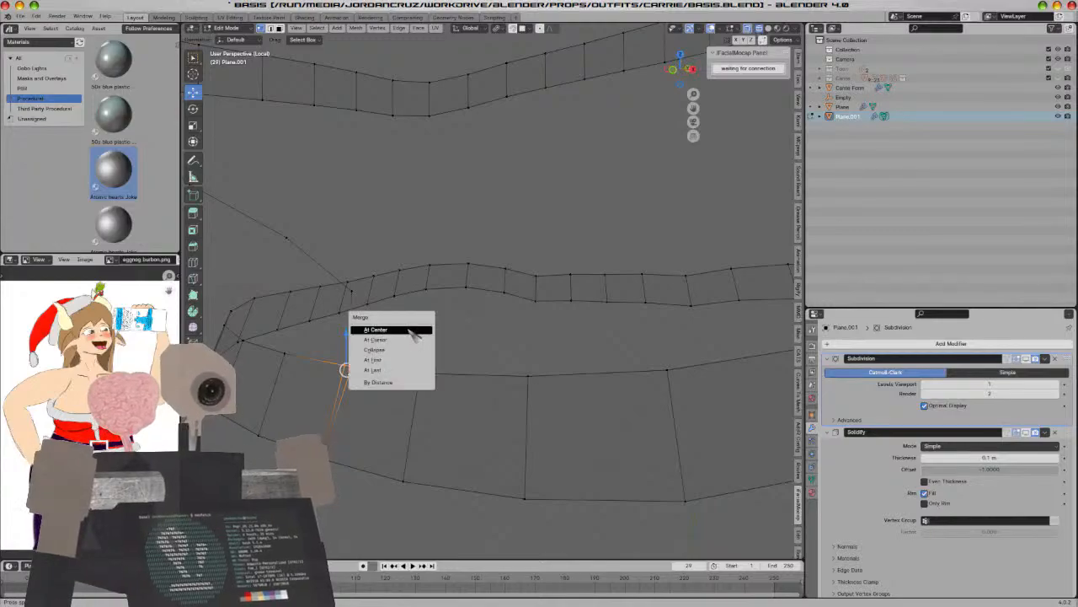
click(410, 331)
scroll(408, 334, down, 5)
key(Tab)
middle_drag(404, 337, 291, 207)
key(Tab)
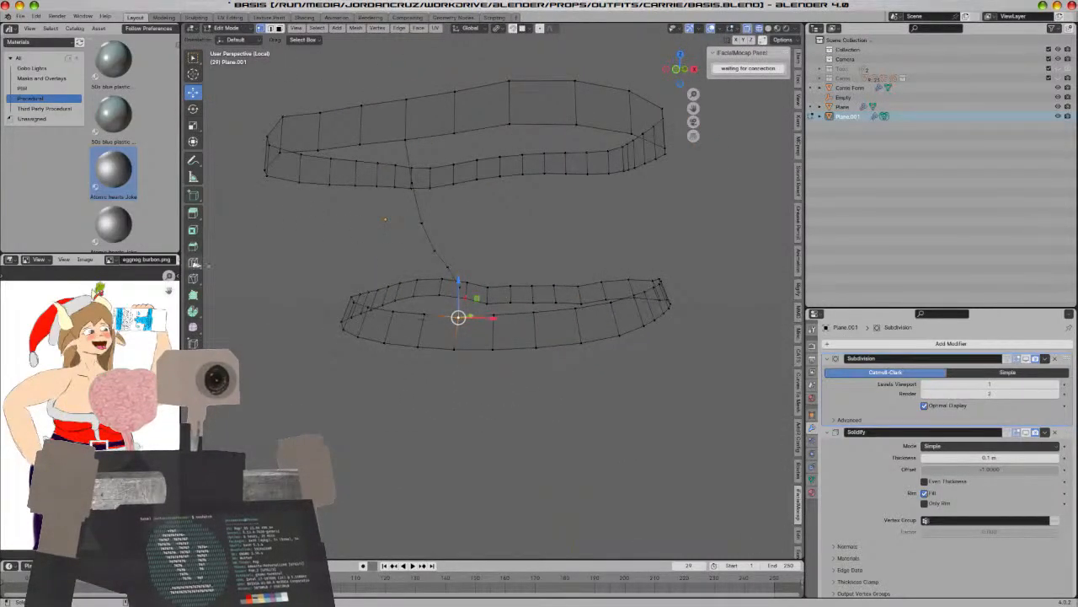
Select the seam line's edges between the two bands and extrude them along X into a narrow vertical strip
click(193, 263)
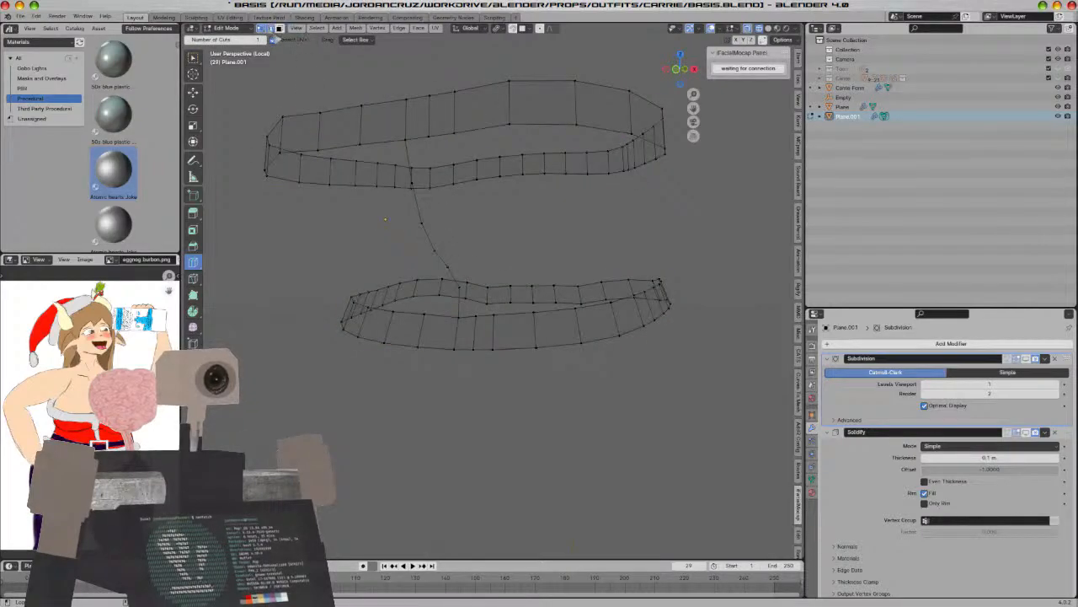
key(w)
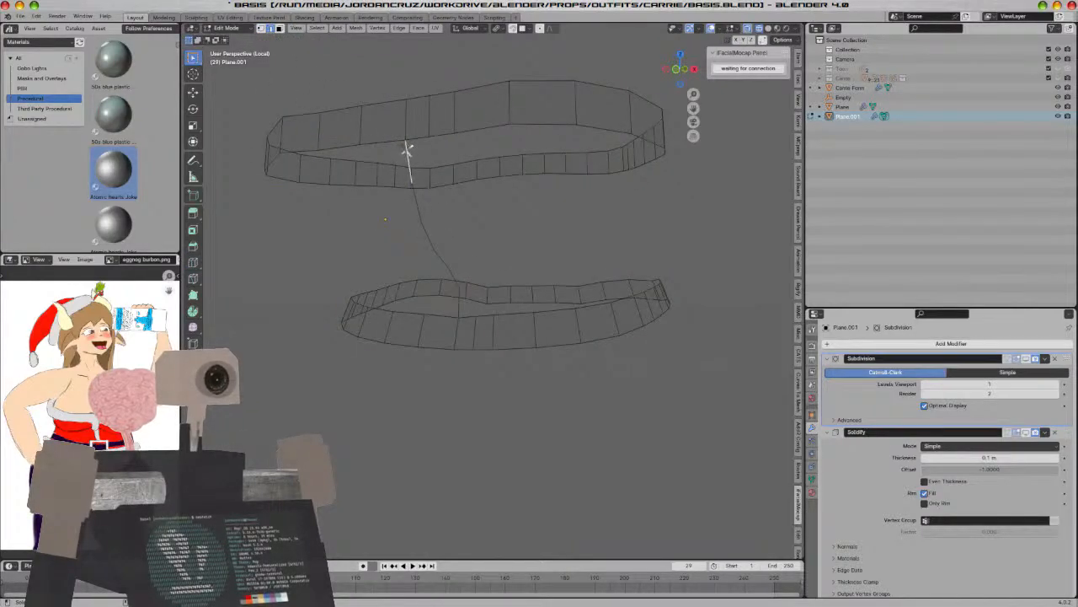
middle_drag(460, 305, 527, 320)
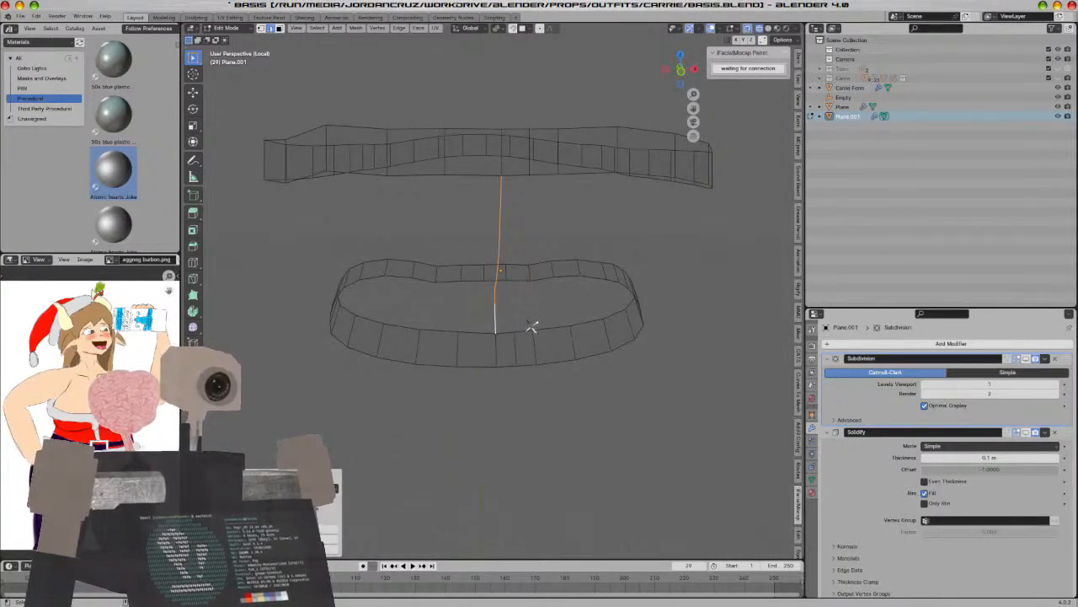
key(e)
key(x)
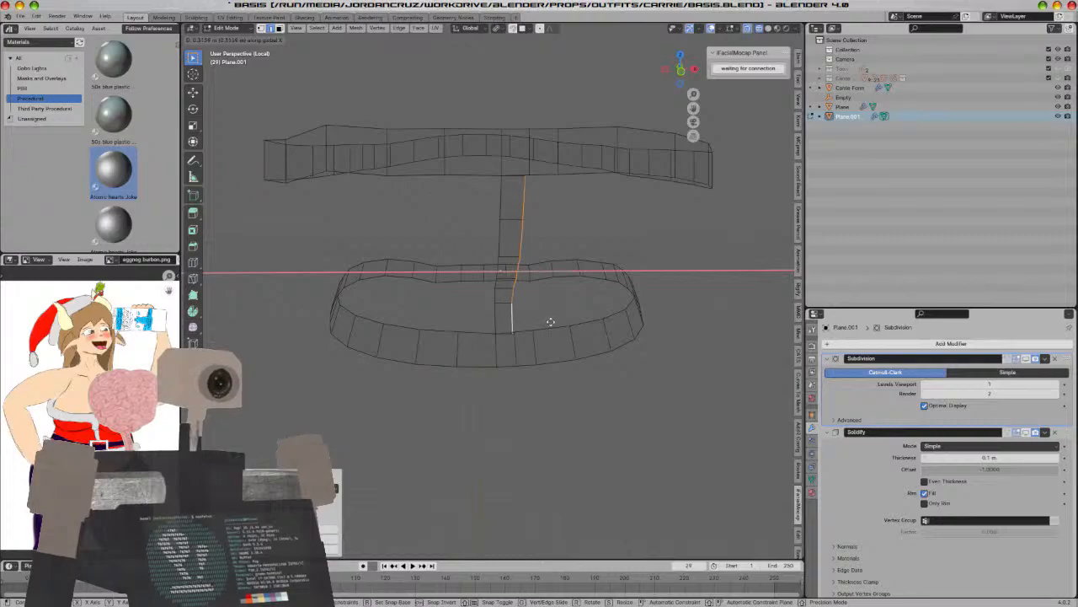
click(554, 323)
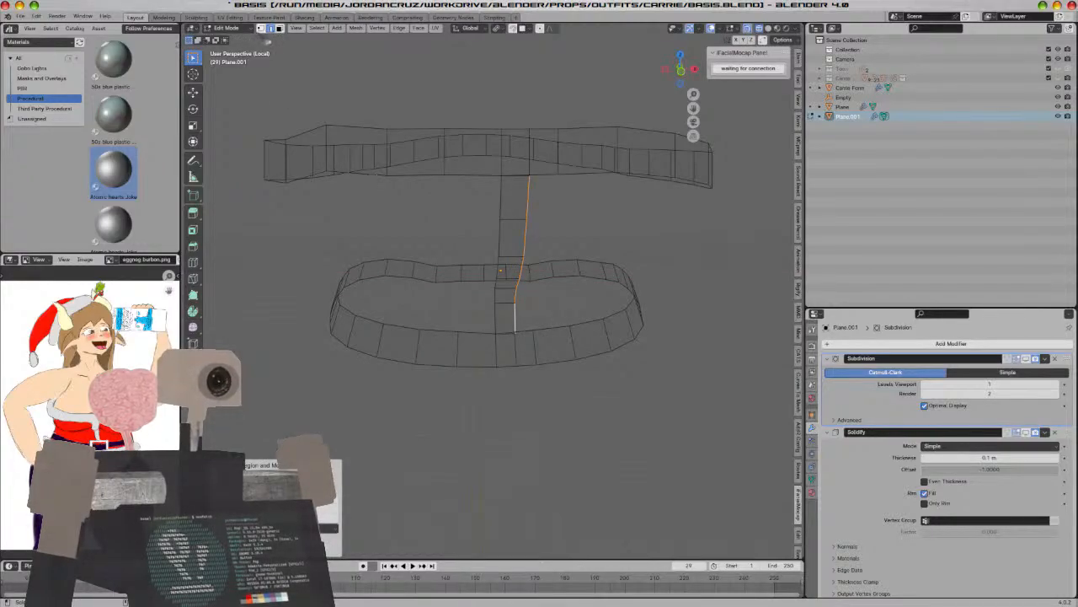
Merge the strip's free lower corner with the neighbouring vertex on the hem band's upper edge
click(262, 28)
scroll(549, 359, up, 5)
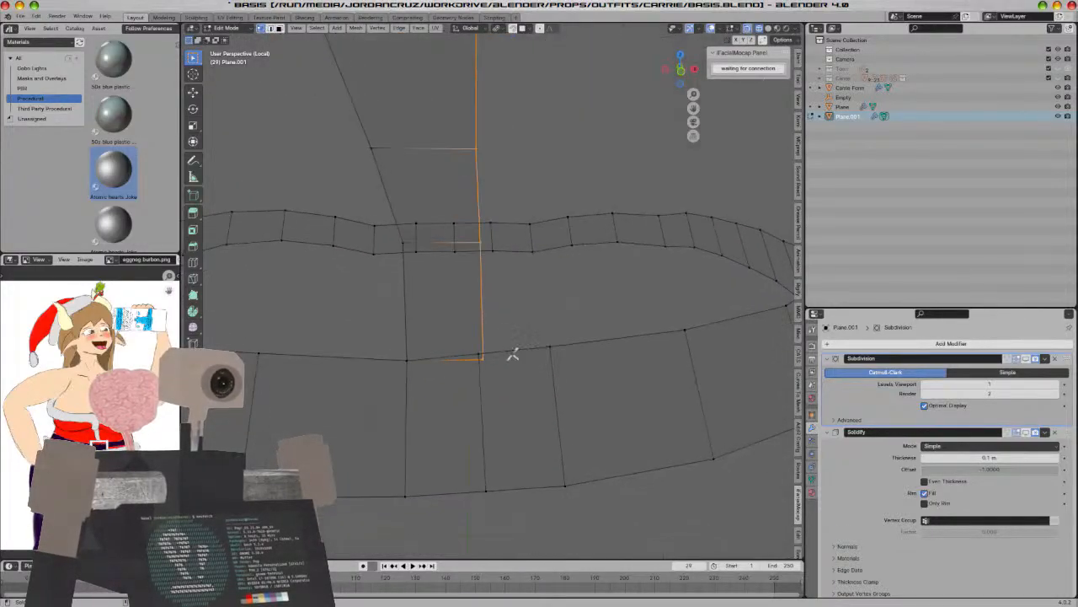
click(481, 359)
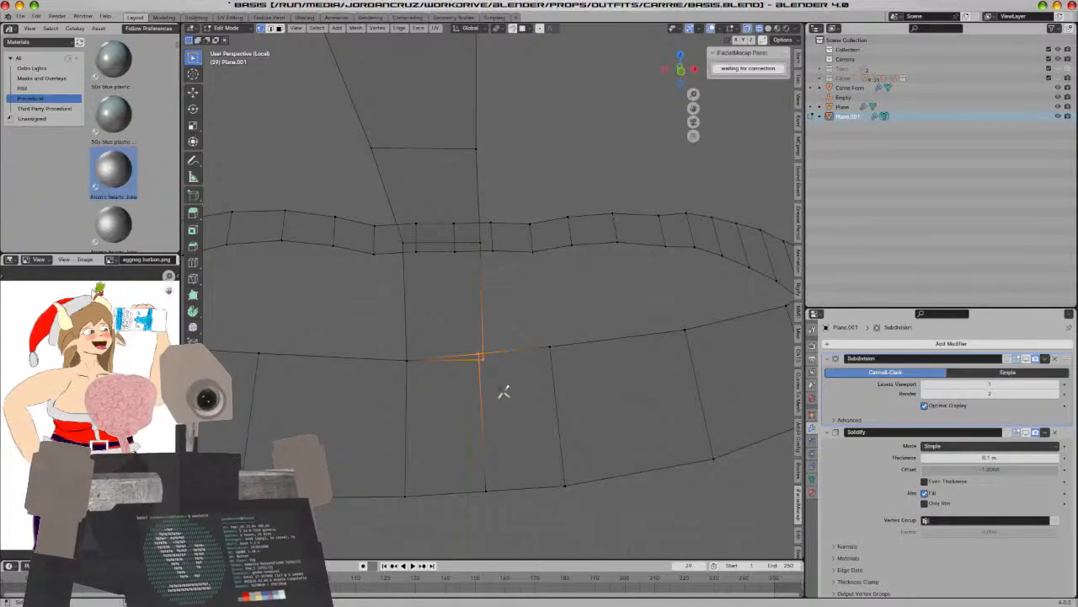
key(m)
click(497, 393)
scroll(548, 289, down, 5)
middle_drag(562, 380, 549, 315)
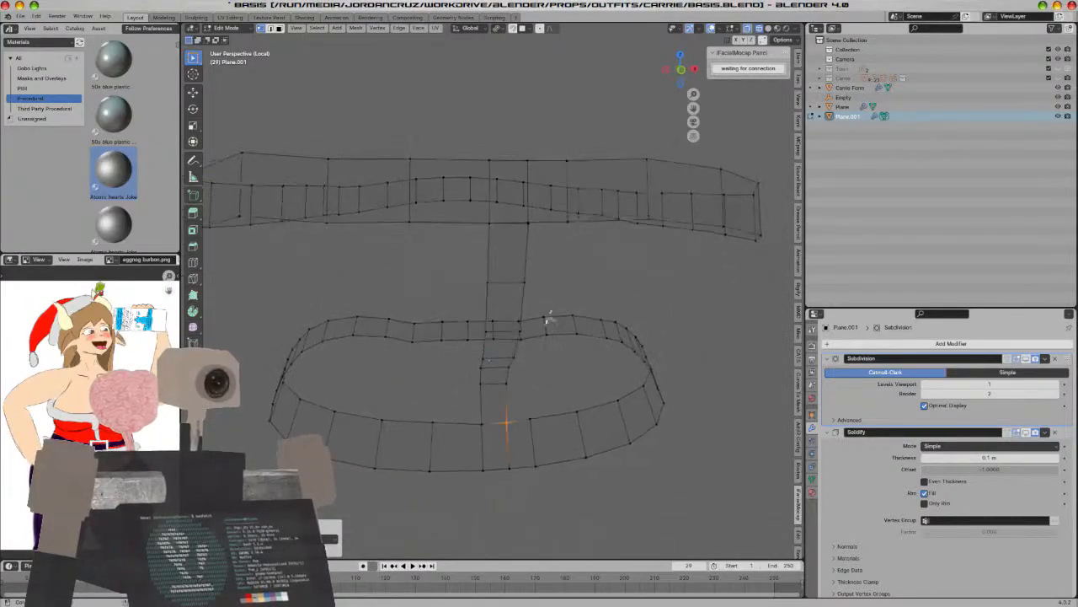
Merge the strip's free upper corner with the nearby vertex on the upper band and return to Object Mode
shift+right_click(528, 222)
key(m)
click(562, 264)
middle_drag(566, 268, 600, 421)
key(Tab)
scroll(549, 285, down, 1)
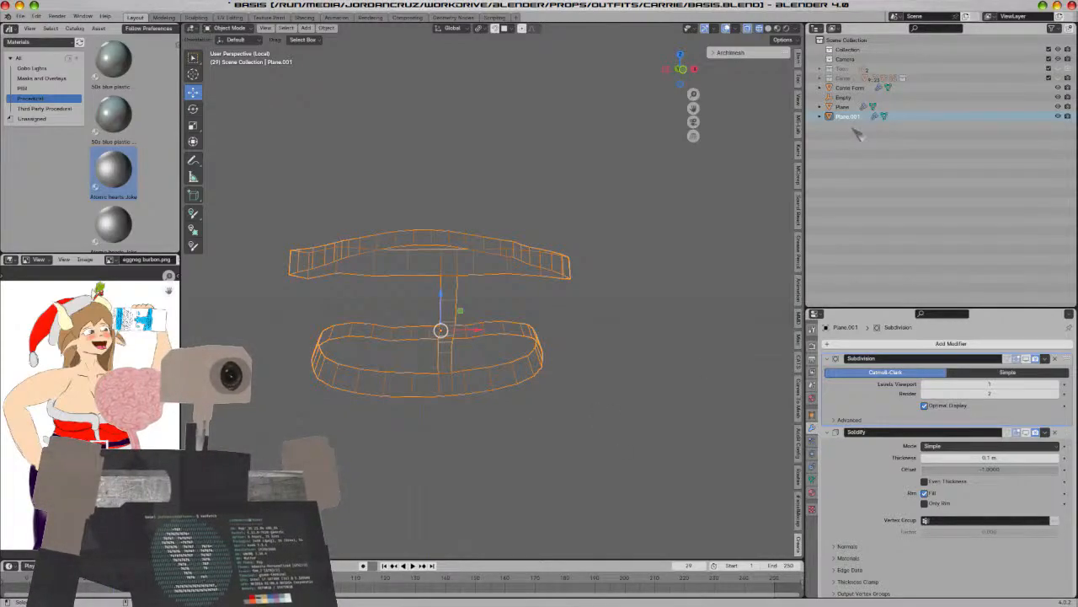
Enable the Subdivision and Solidify modifiers in the viewport and set the Solidify thickness to -0.1 m
middle_drag(646, 371, 596, 301)
key(Tab)
key(Tab)
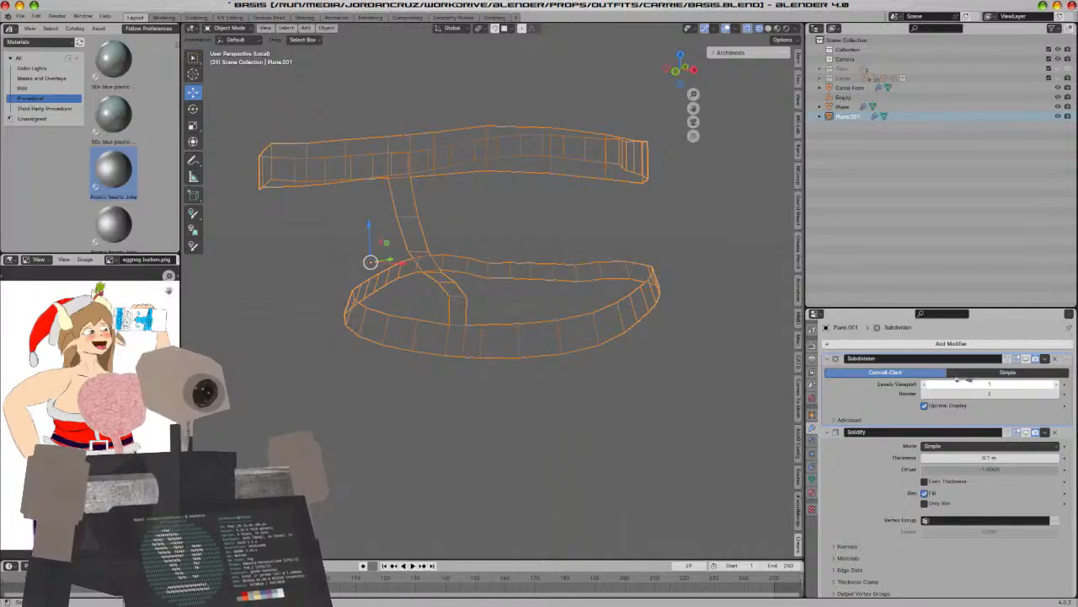
click(1025, 358)
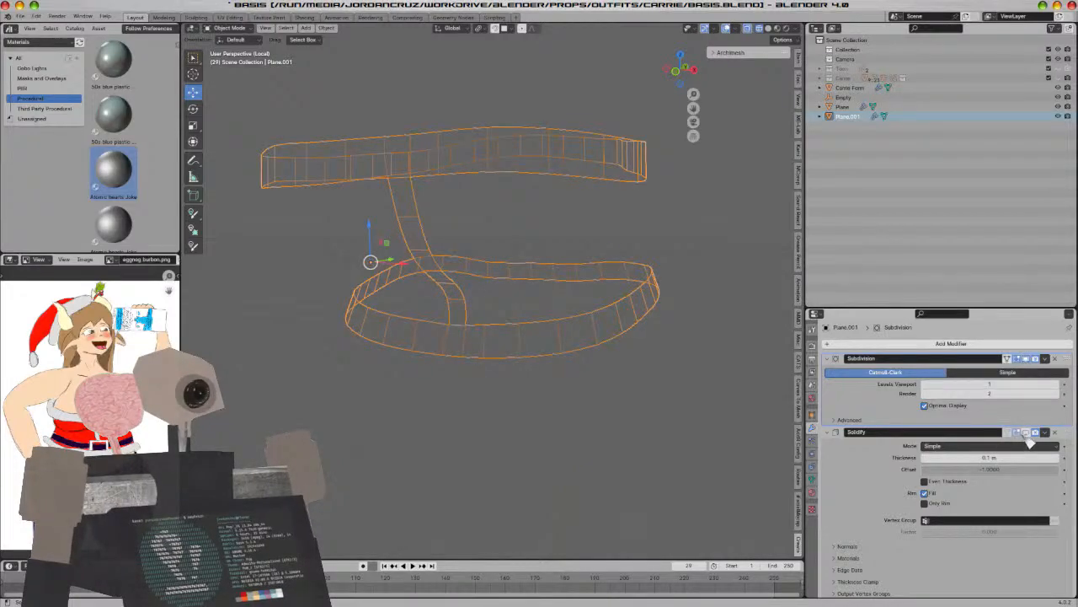
click(1026, 432)
click(988, 457)
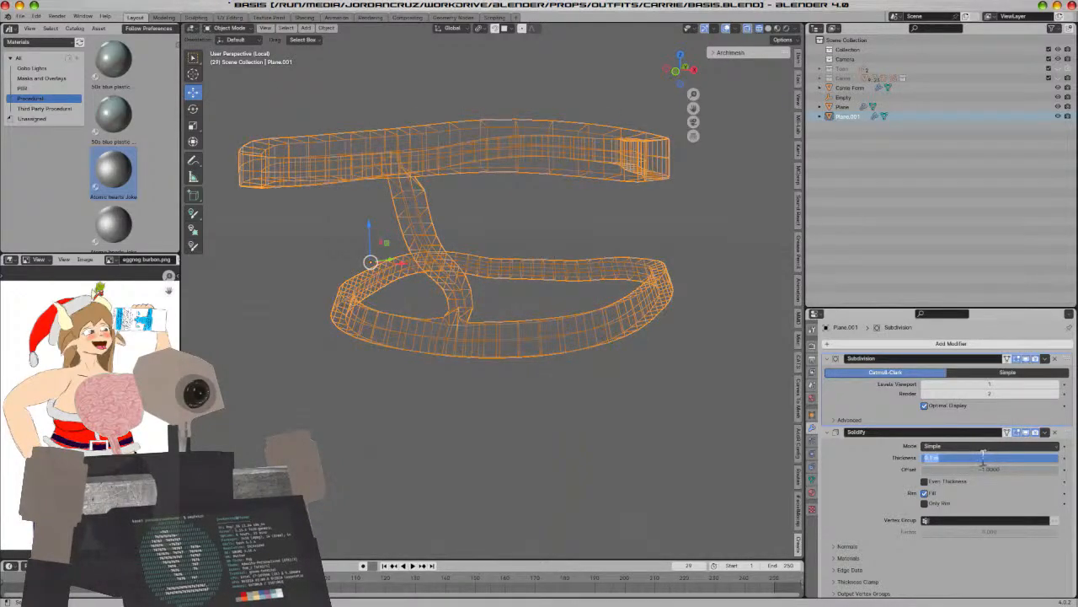
text(-0.1)
key(Return)
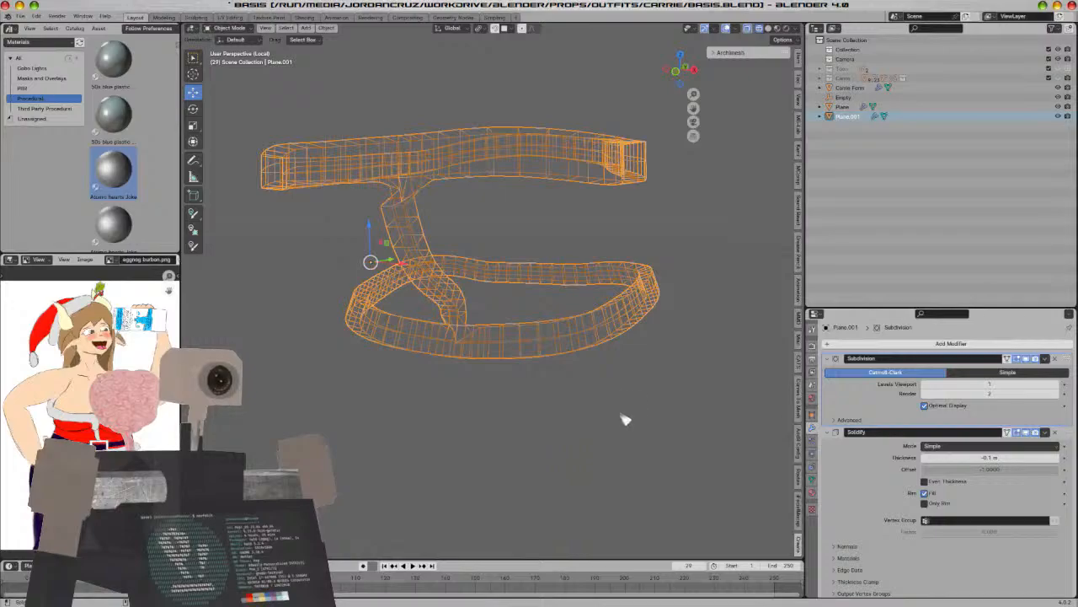
Switch the viewport to Material Preview shading and leave local view to show the trim on the body
key(z)
click(618, 457)
middle_drag(653, 473, 635, 479)
click(635, 479)
click(541, 360)
key(KP_Divide)
middle_drag(553, 371, 637, 367)
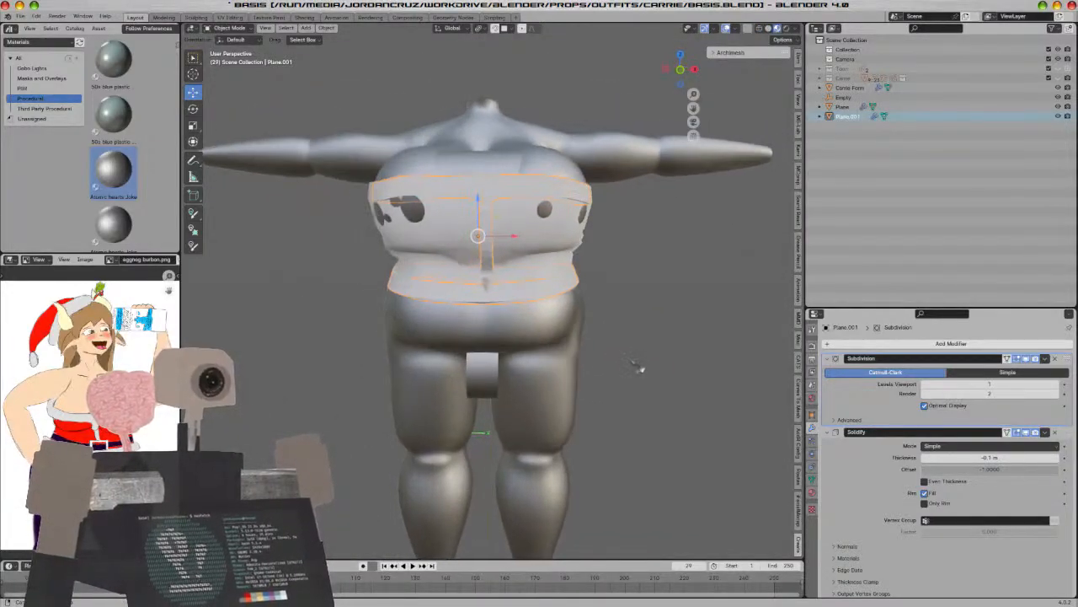
Set the trim's Solidify thickness to 0.1 m
click(995, 458)
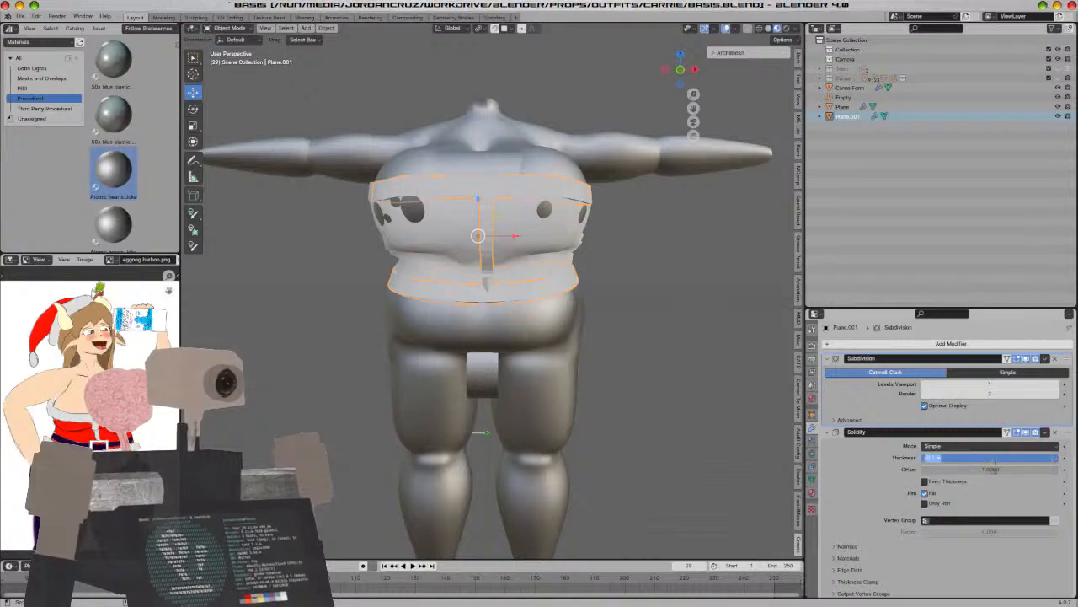
text(0.1)
key(Return)
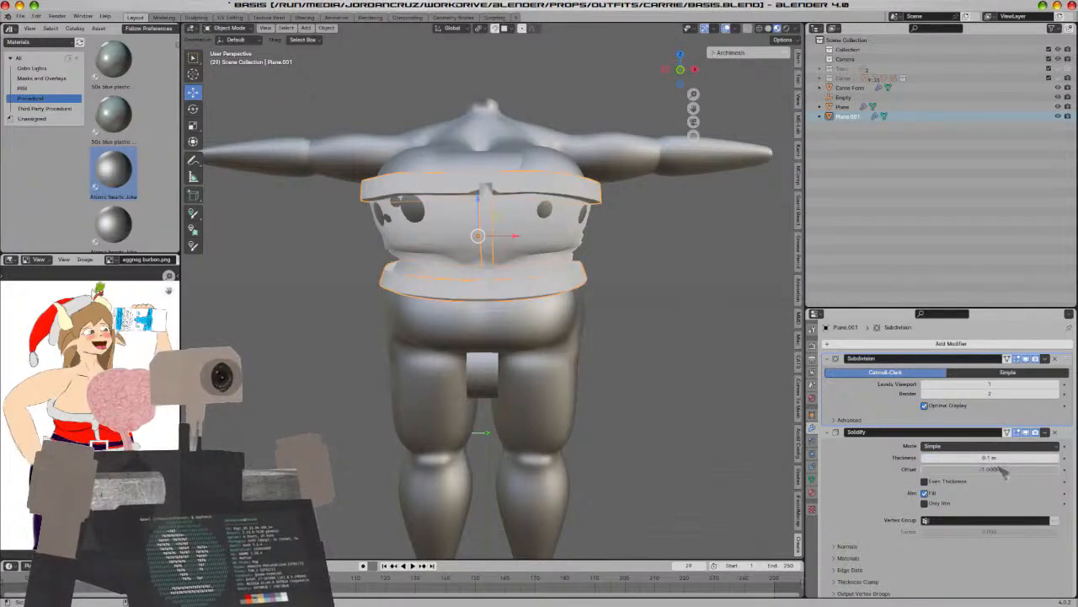
middle_drag(669, 327, 597, 282)
right_click(504, 220)
key(Escape)
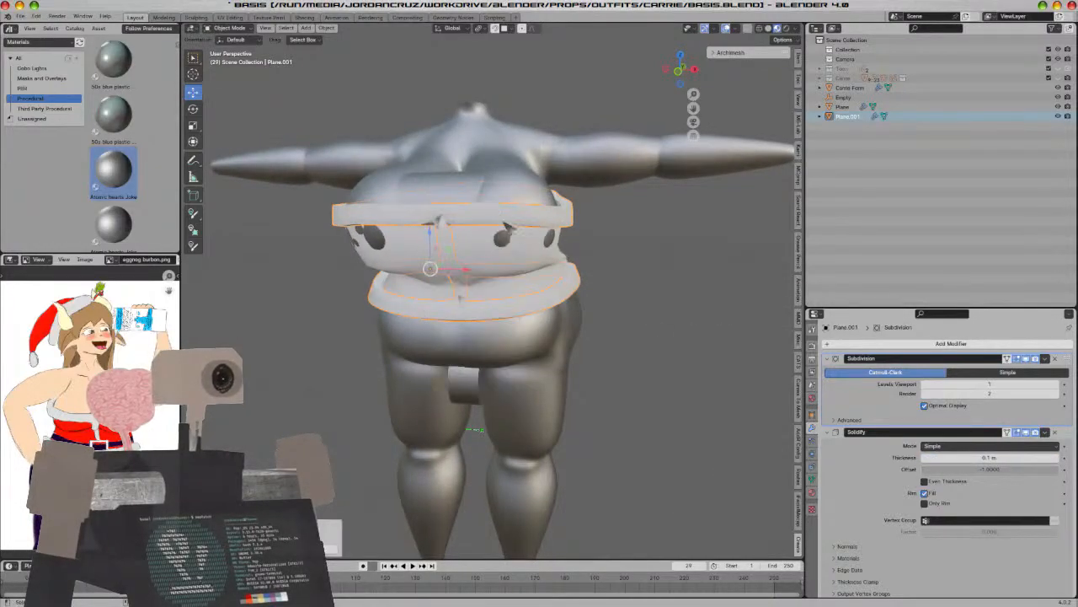
Recalculate the trim mesh's normals to the outside in Edit Mode and return to Object Mode
scroll(549, 277, up, 3)
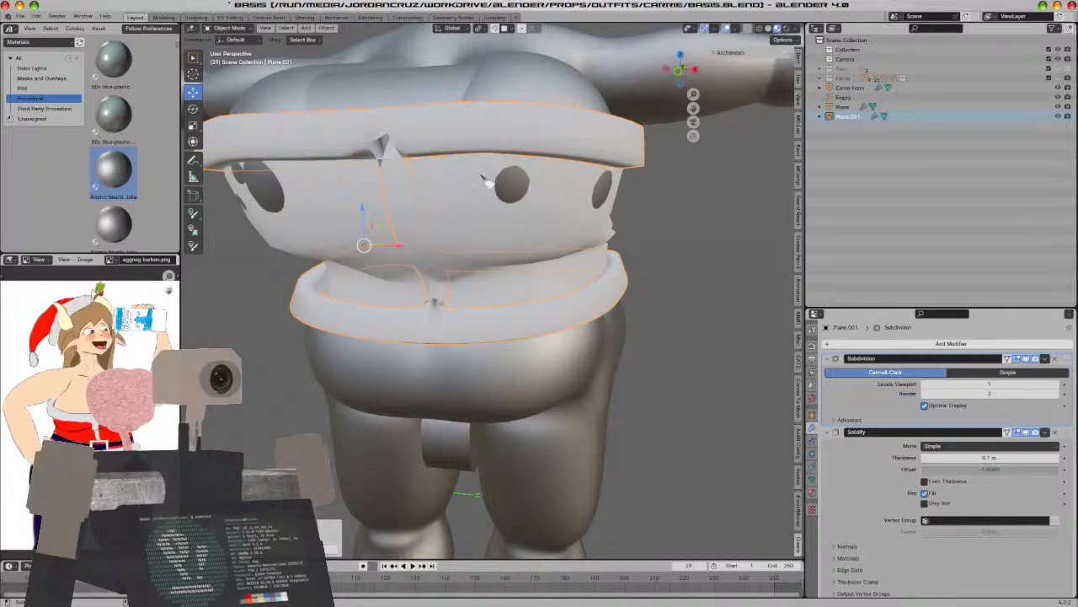
key(Tab)
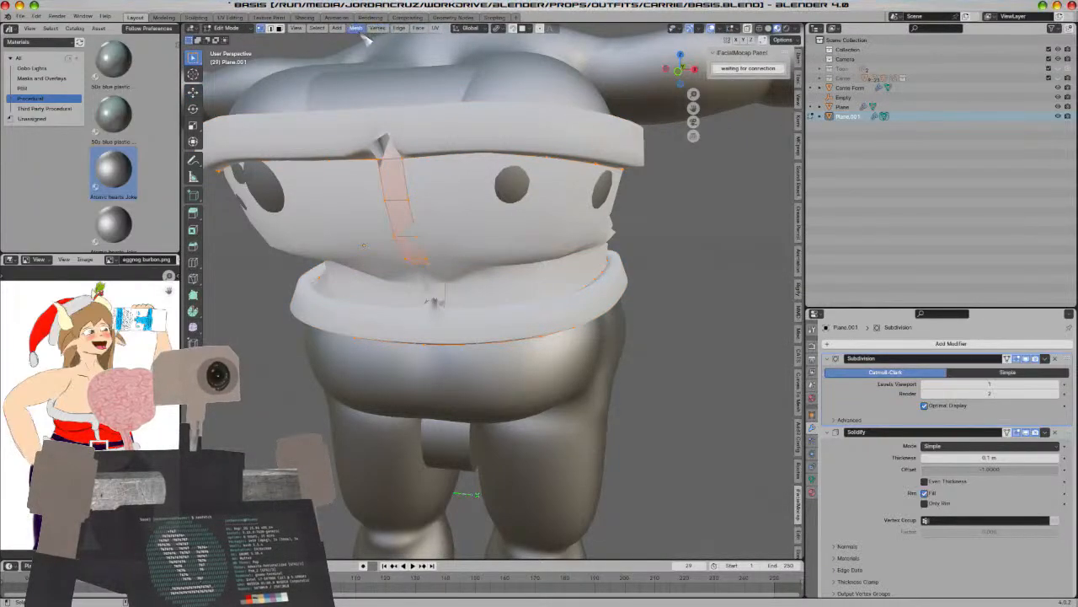
click(356, 28)
mouse_move(409, 198)
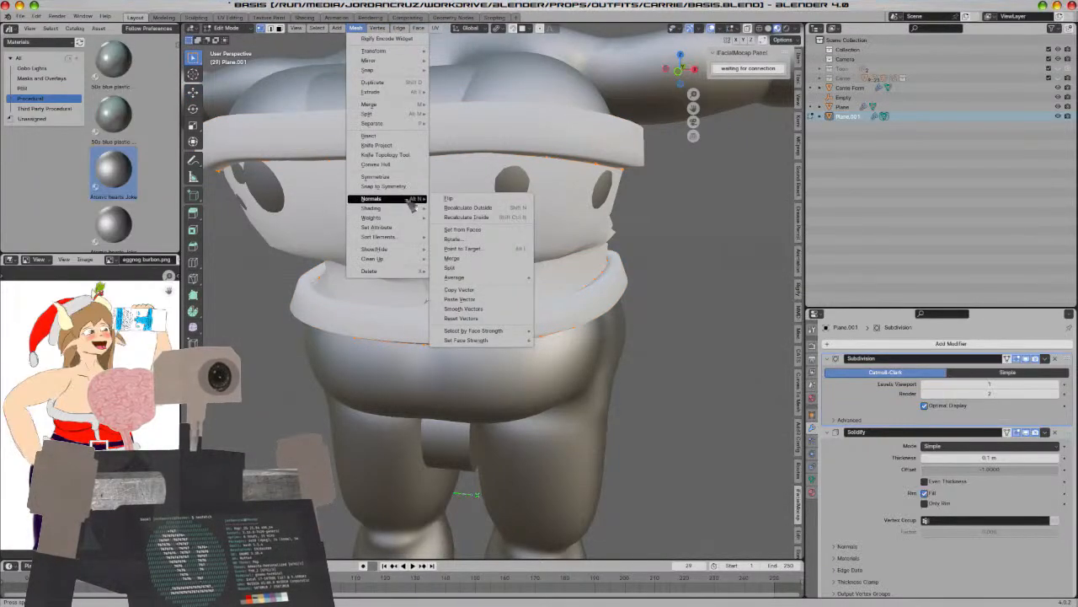
click(478, 209)
key(Tab)
Change the Solidify thickness to -0.1 m so the trim thickens outward with the recalculated normals
click(977, 460)
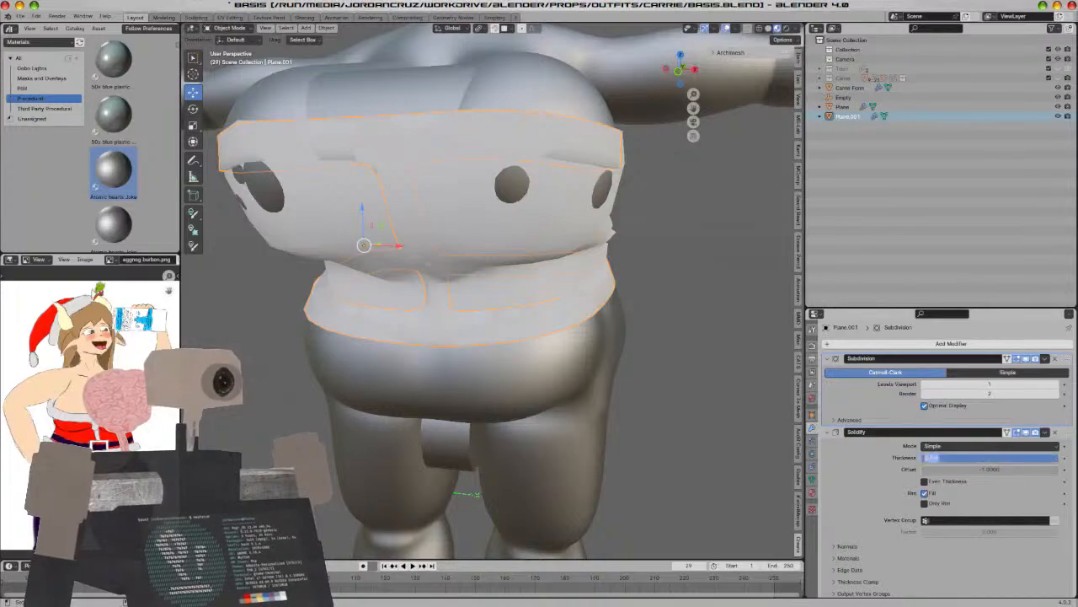
click(978, 458)
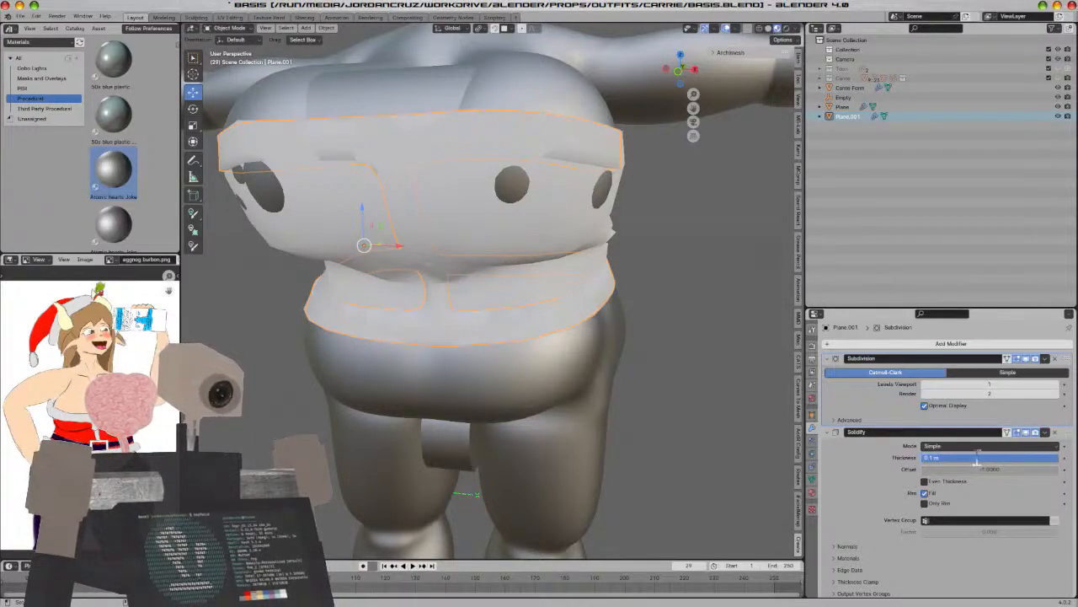
text(-)
key(Return)
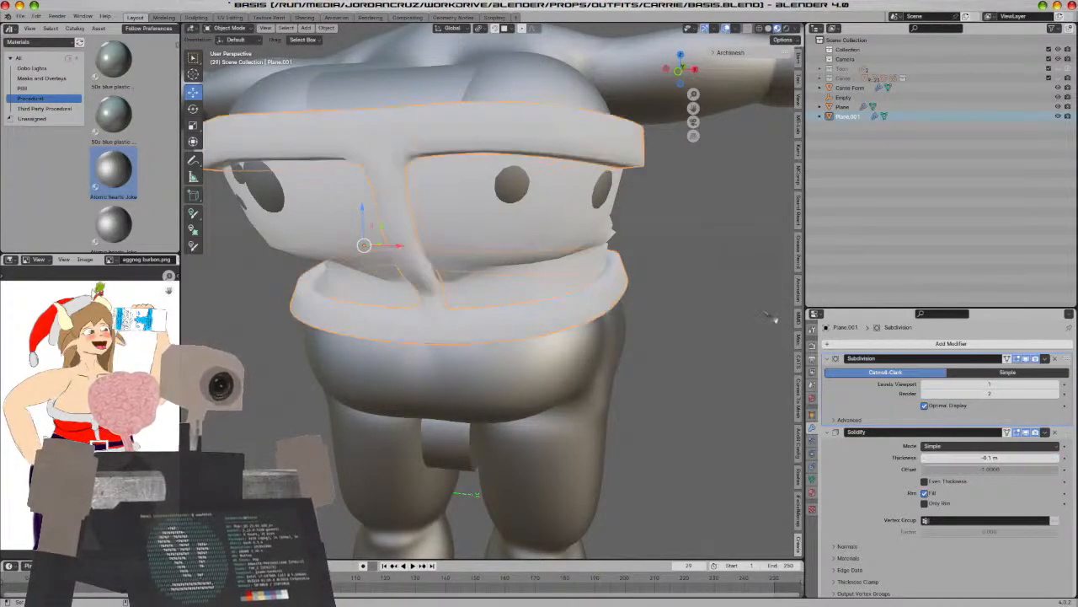
Reopen the trim mesh in Edit Mode with edge selection and turn off the Solidify modifier's viewport display
click(287, 374)
scroll(85, 362, down, 4)
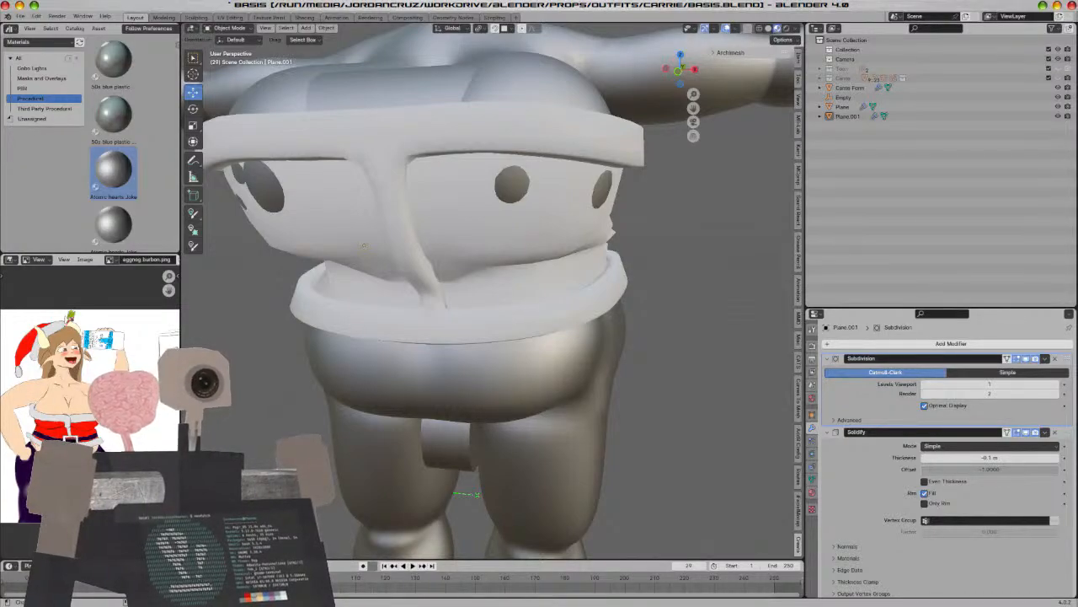
click(480, 269)
key(Tab)
scroll(419, 187, up, 4)
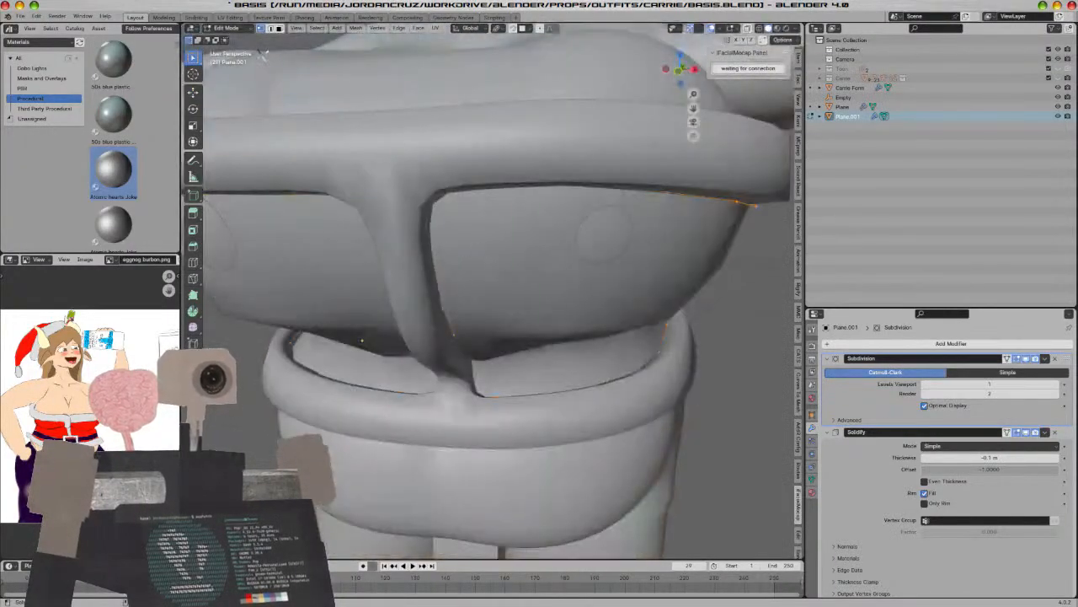
click(271, 28)
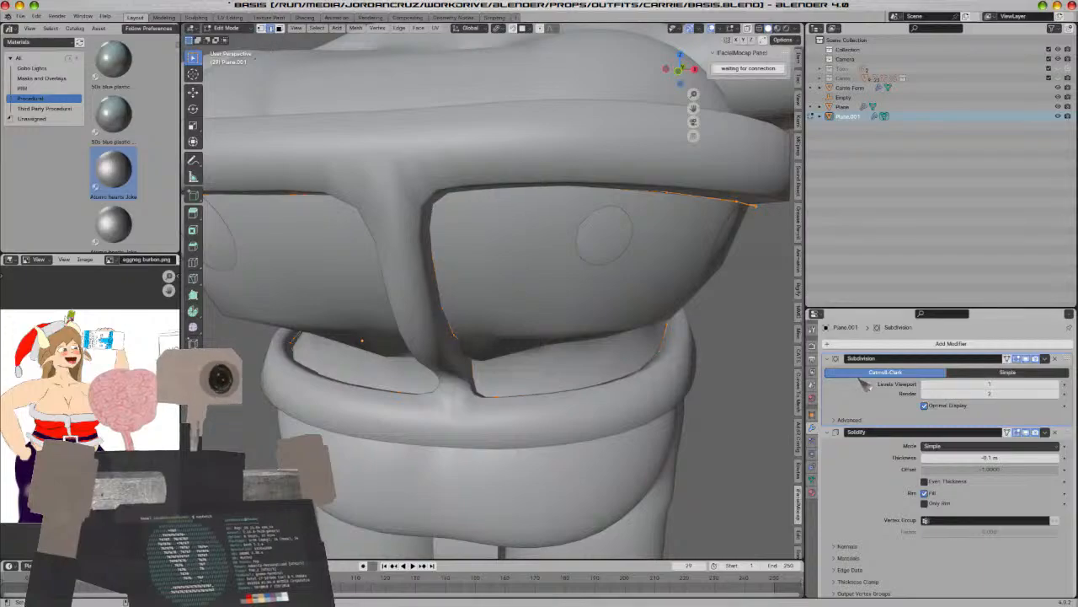
click(1035, 433)
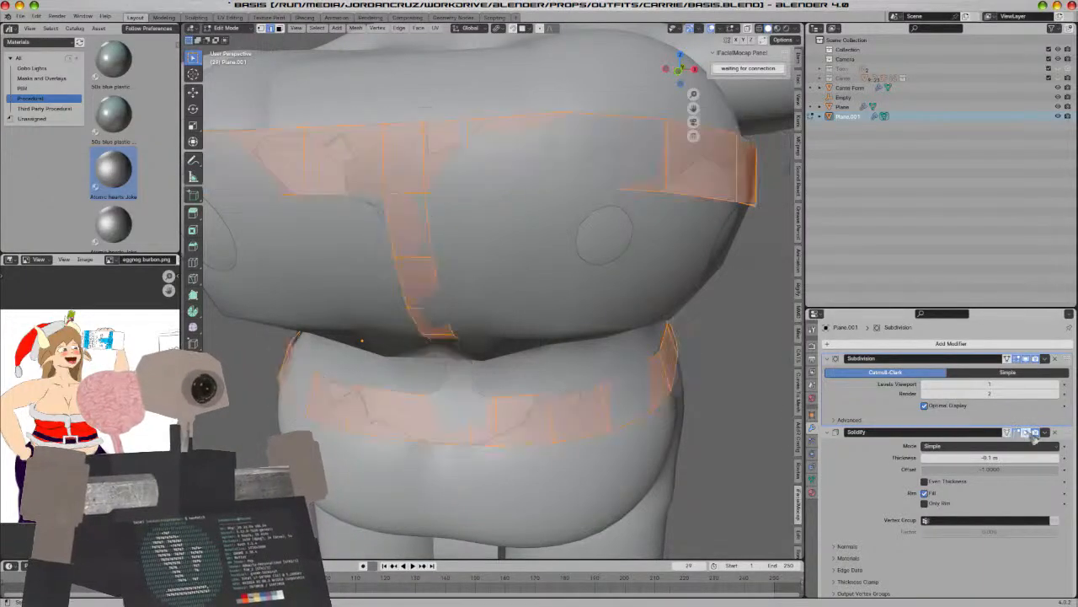
Nudge the vertical edges beside the front strip on the upper band and the hem band, then return to Object Mode
click(421, 154)
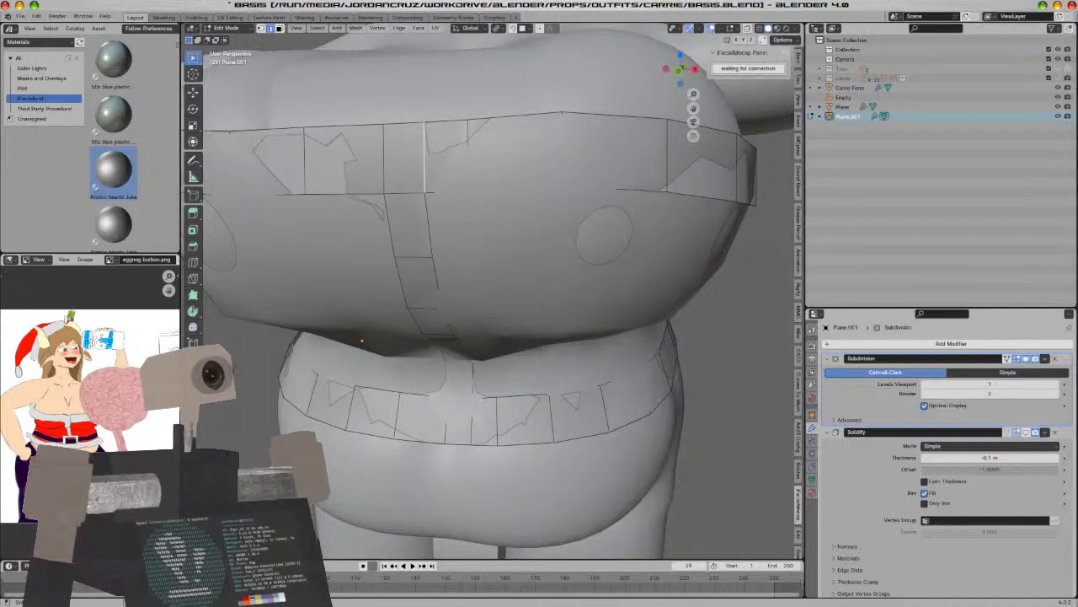
click(424, 157)
key(g)
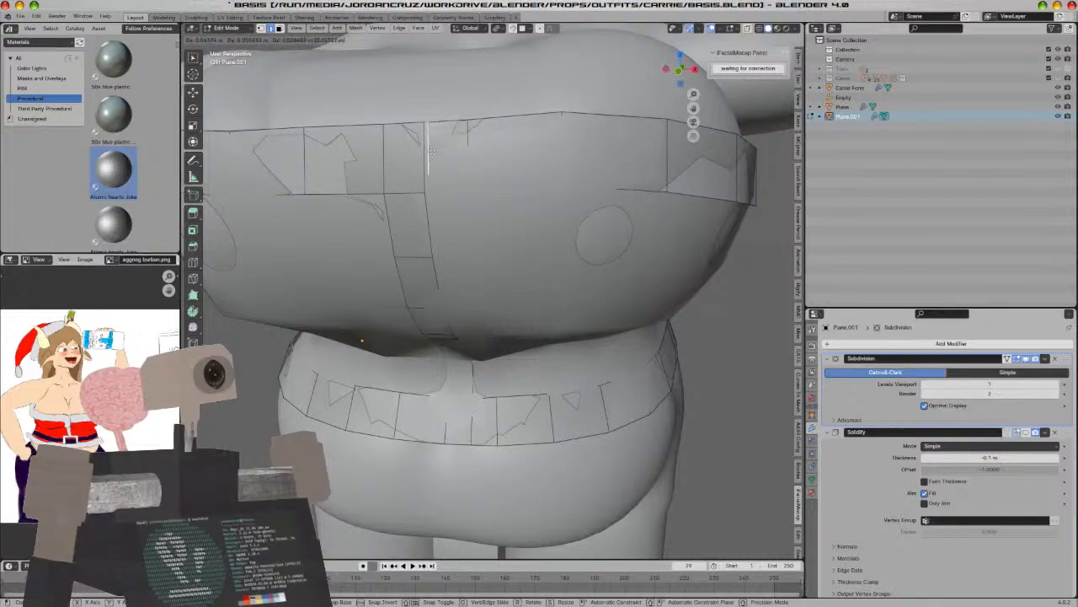
click(426, 158)
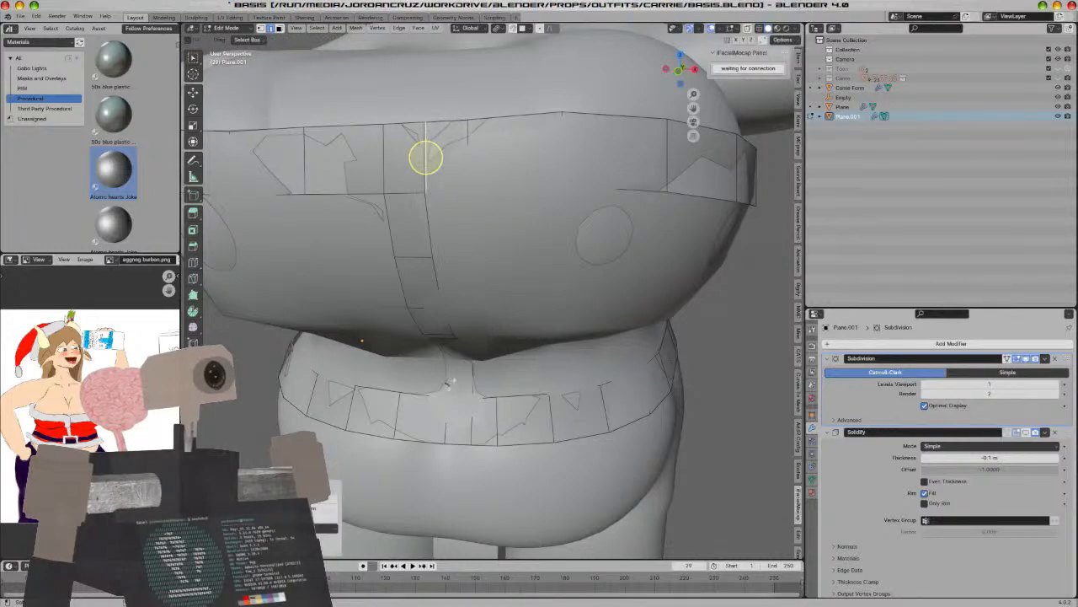
click(472, 421)
key(g)
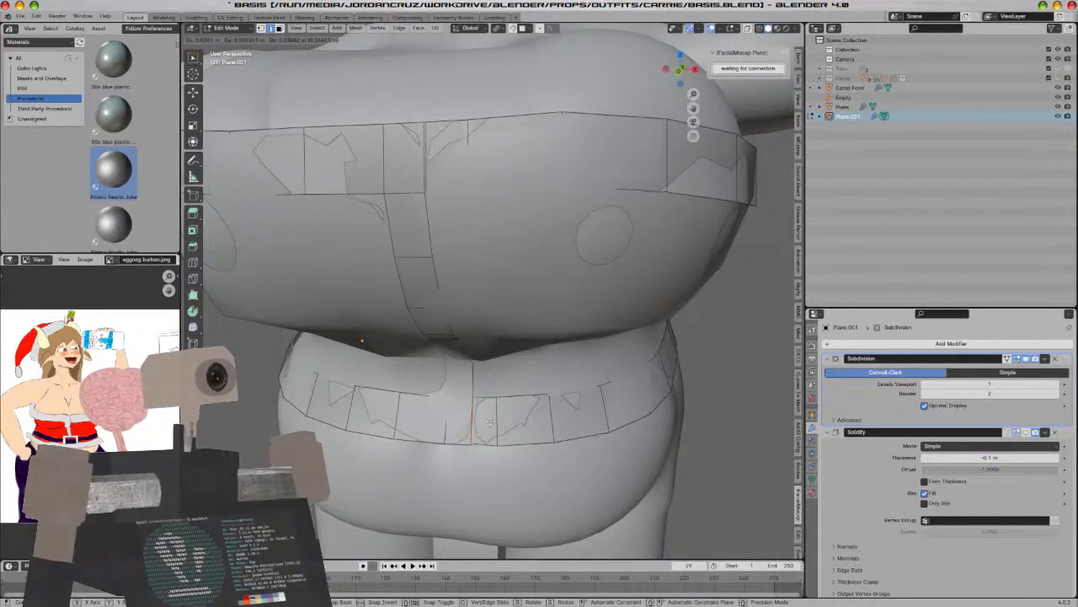
click(490, 422)
key(Tab)
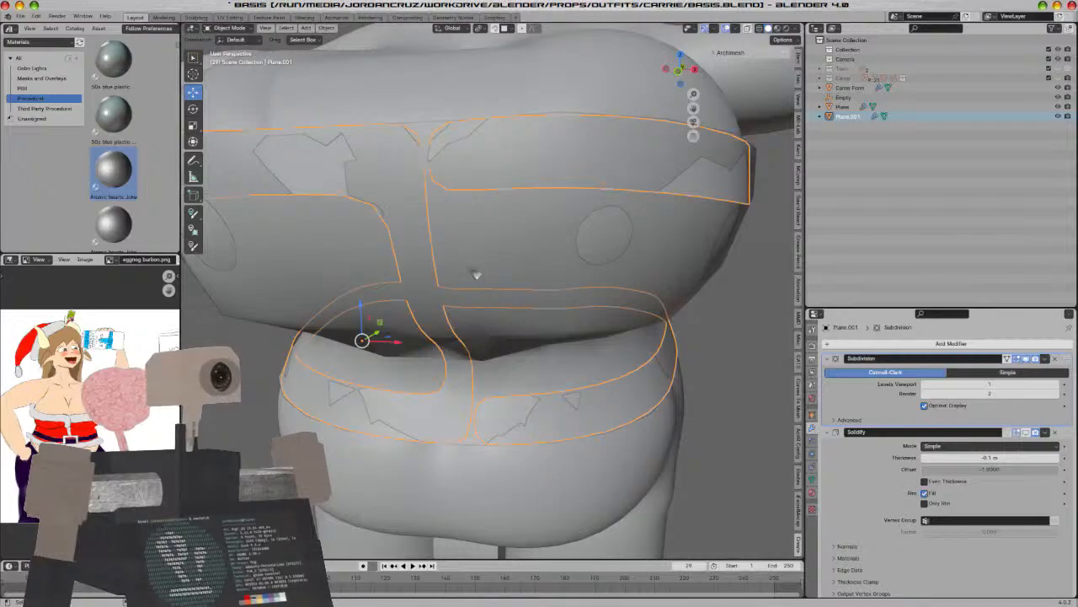
Add a single loop cut close to the front strip on both the upper band and the hem band
key(Tab)
click(193, 261)
drag(448, 118, 426, 126)
drag(490, 395, 473, 396)
key(Tab)
scroll(401, 346, down, 8)
scroll(413, 409, up, 8)
key(Tab)
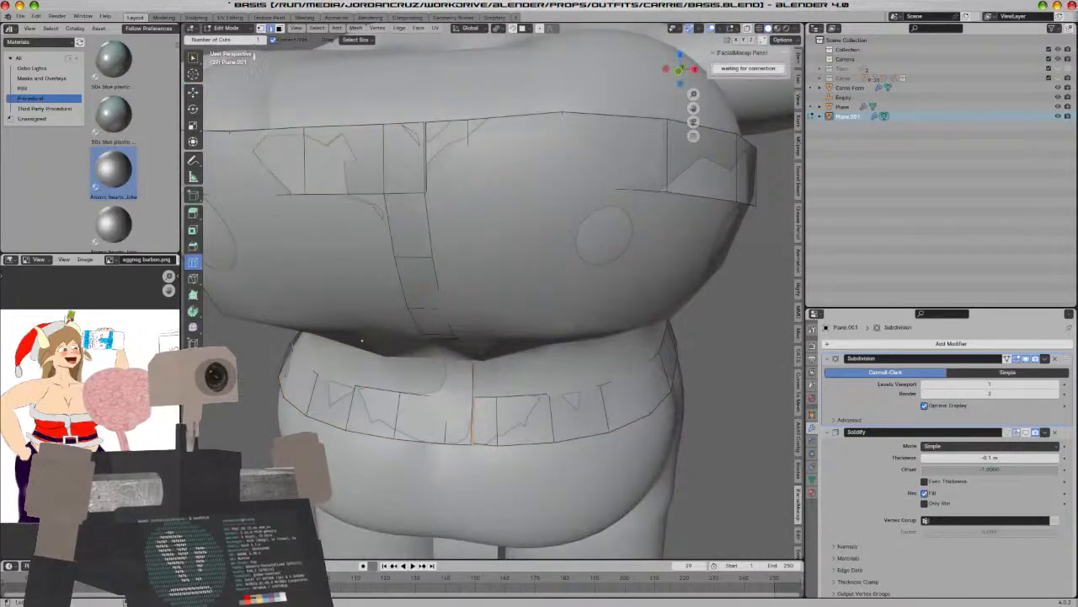
Try moving the hem band's edge beside the front strip and check which geometry is linked to it
click(193, 56)
scroll(469, 481, up, 2)
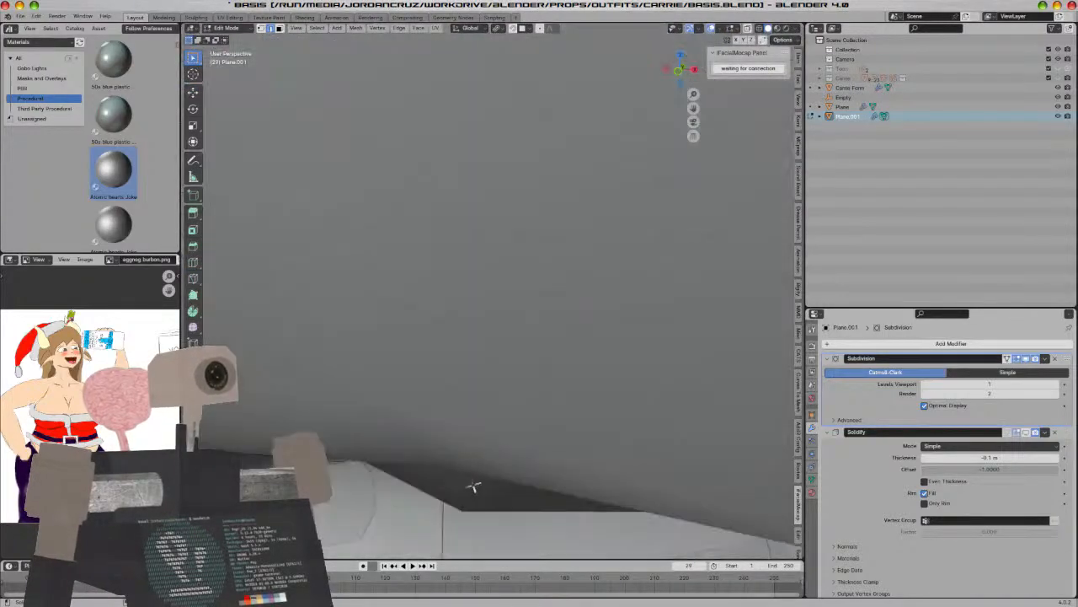
scroll(498, 466, down, 2)
shift+middle_drag(500, 464, 420, 268)
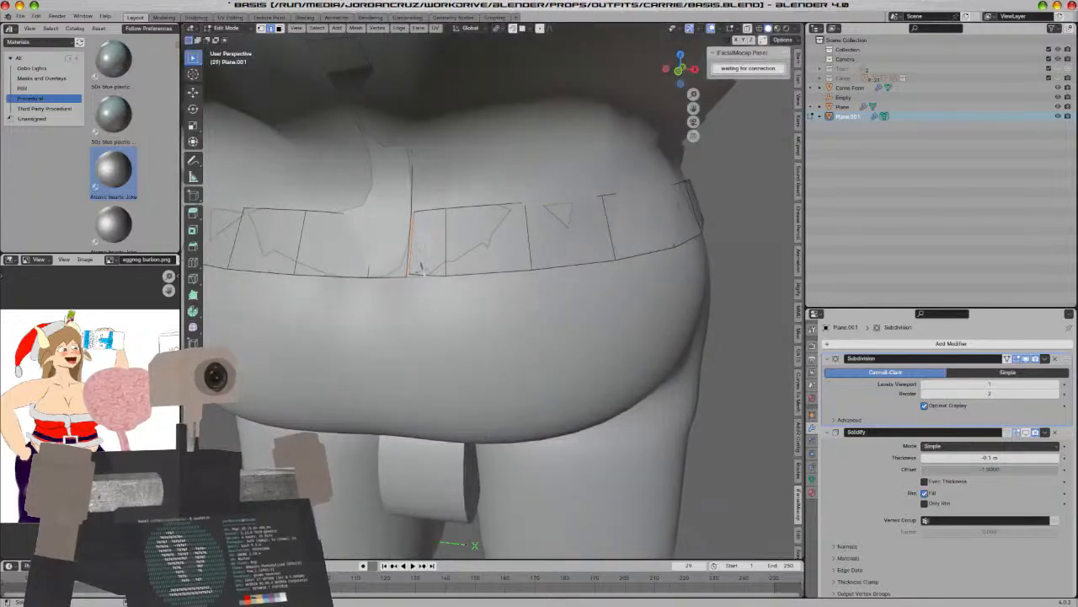
click(418, 251)
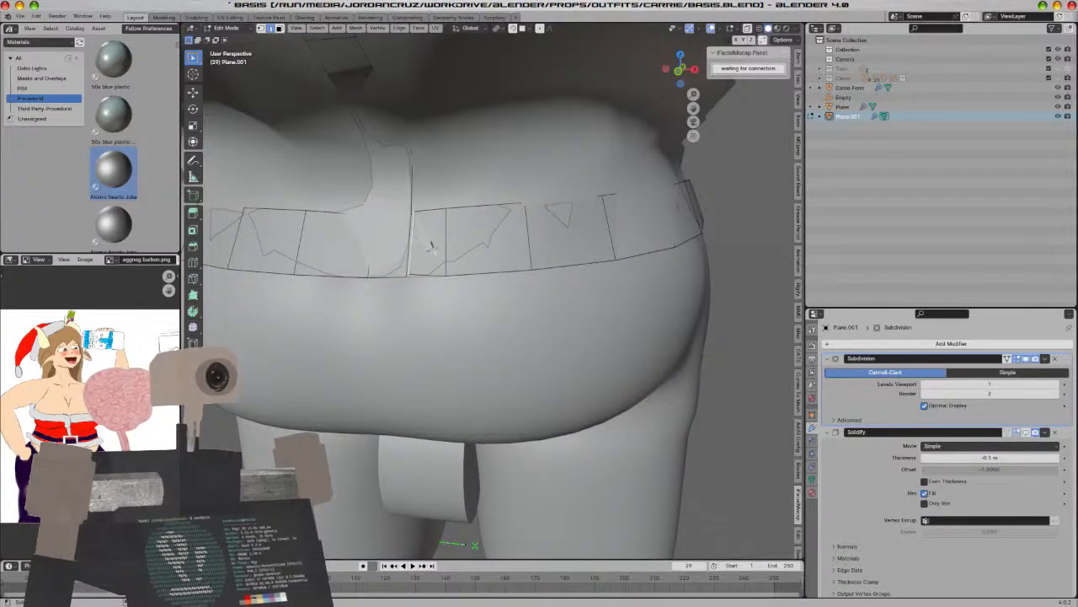
scroll(431, 246, up, 2)
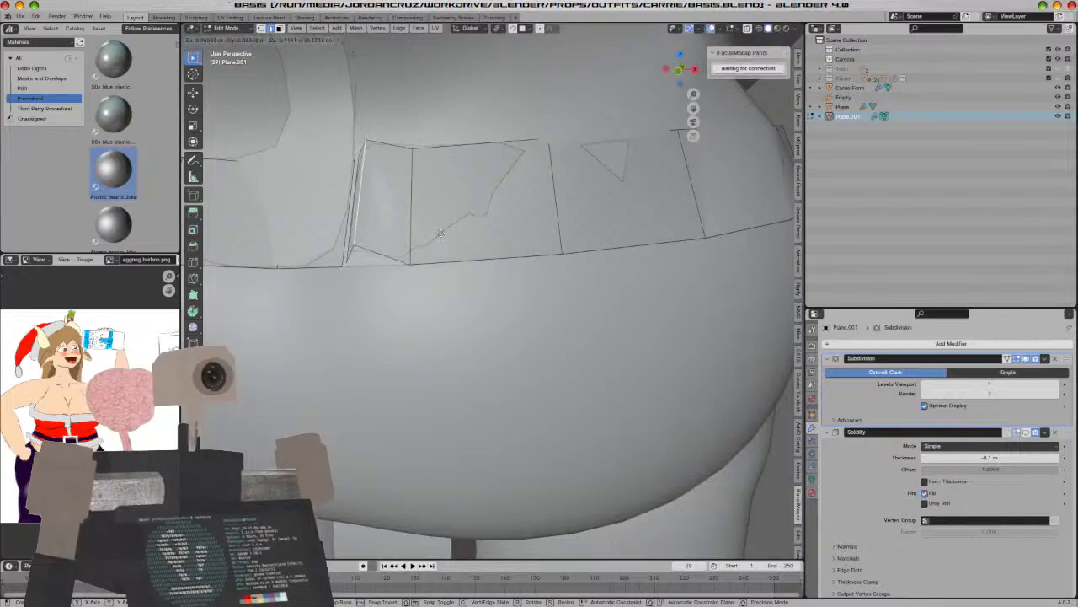
key(l)
key(a)
key(alt+a)
key(a)
key(alt+a)
key(l)
key(Tab)
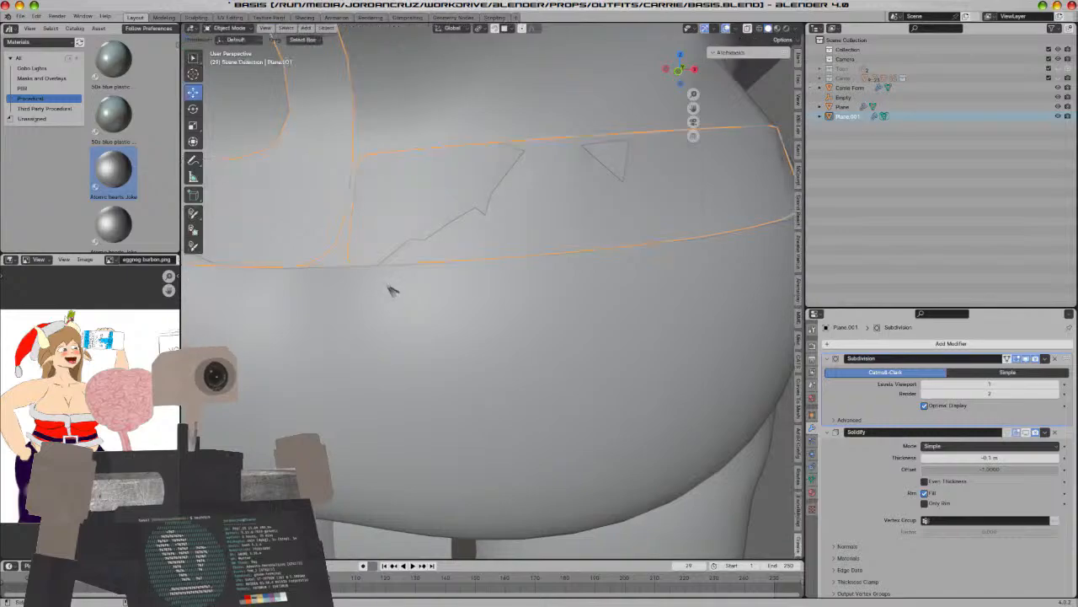
key(Tab)
Crease the vertical edges beside the front strip on the upper band and the hem band
scroll(386, 283, down, 8)
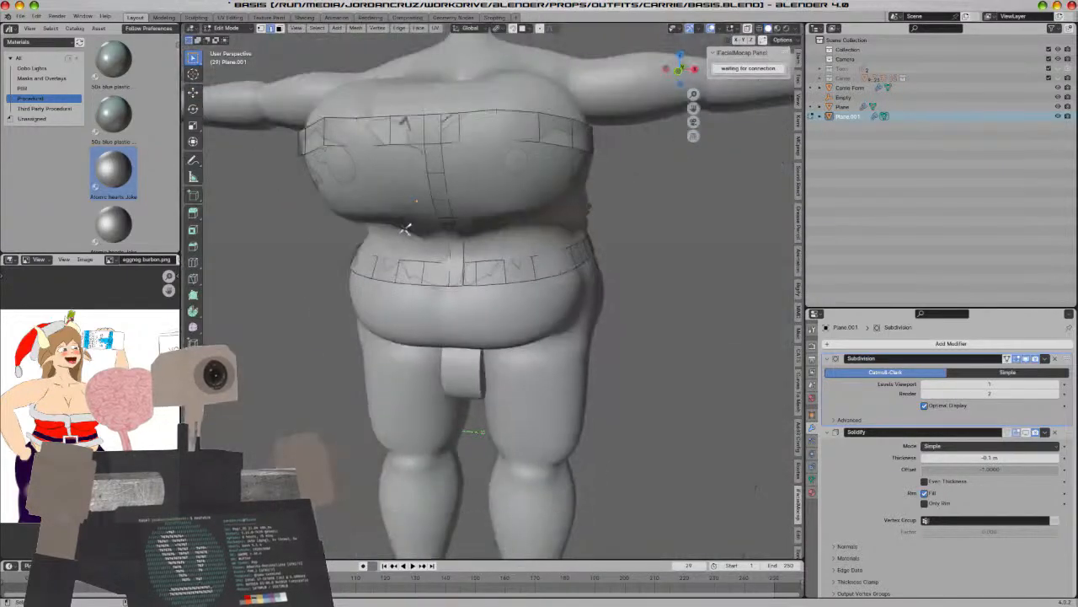
shift+middle_drag(408, 228, 390, 306)
scroll(408, 287, up, 4)
key(Tab)
key(Tab)
key(Tab)
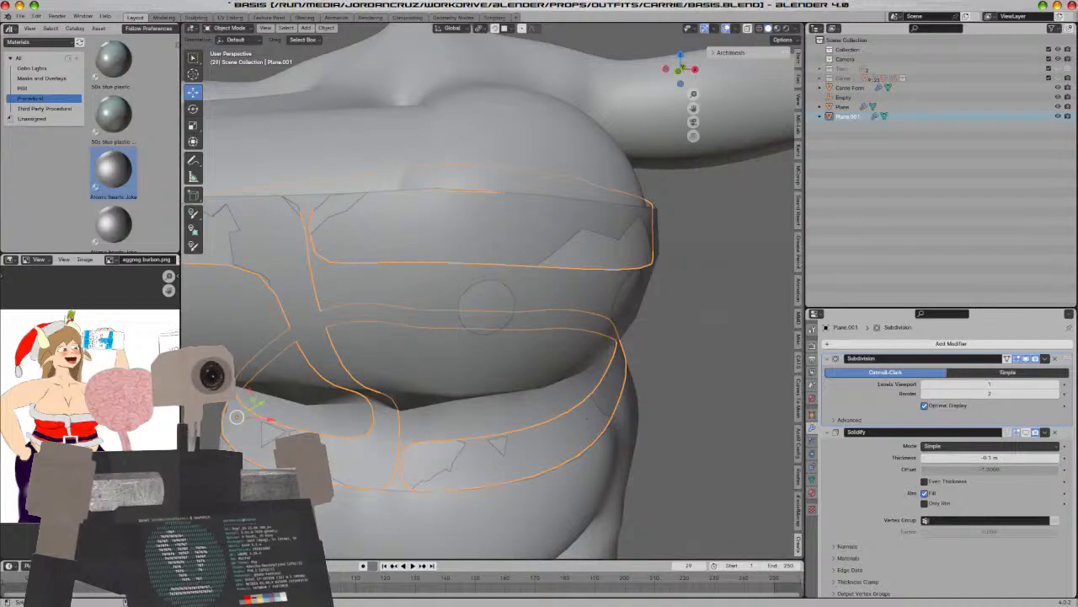
key(Tab)
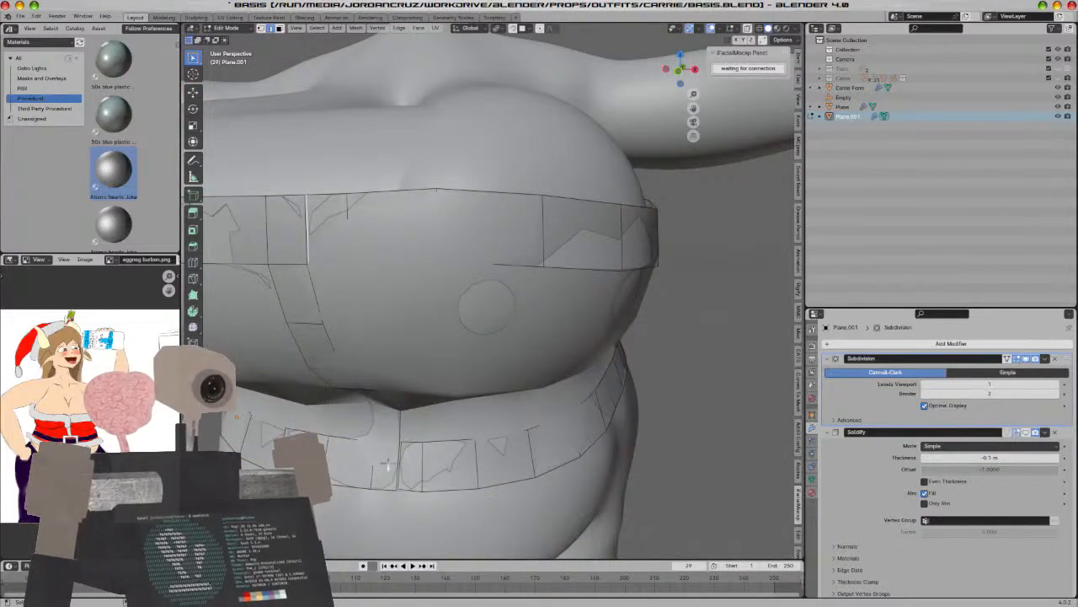
shift+click(401, 456)
key(shift+e)
click(568, 450)
key(Tab)
key(Tab)
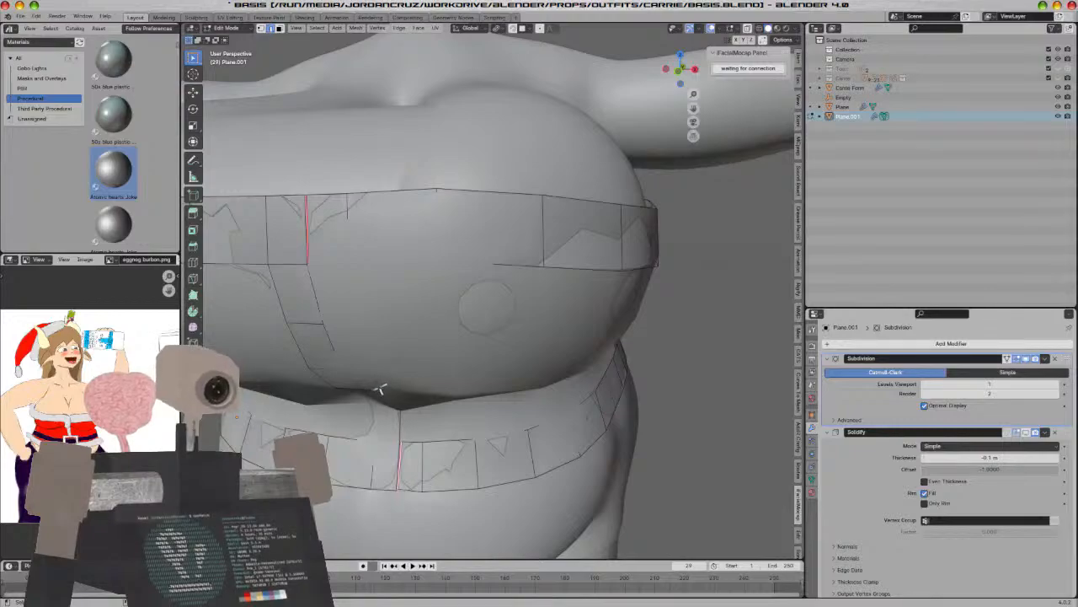
key(Tab)
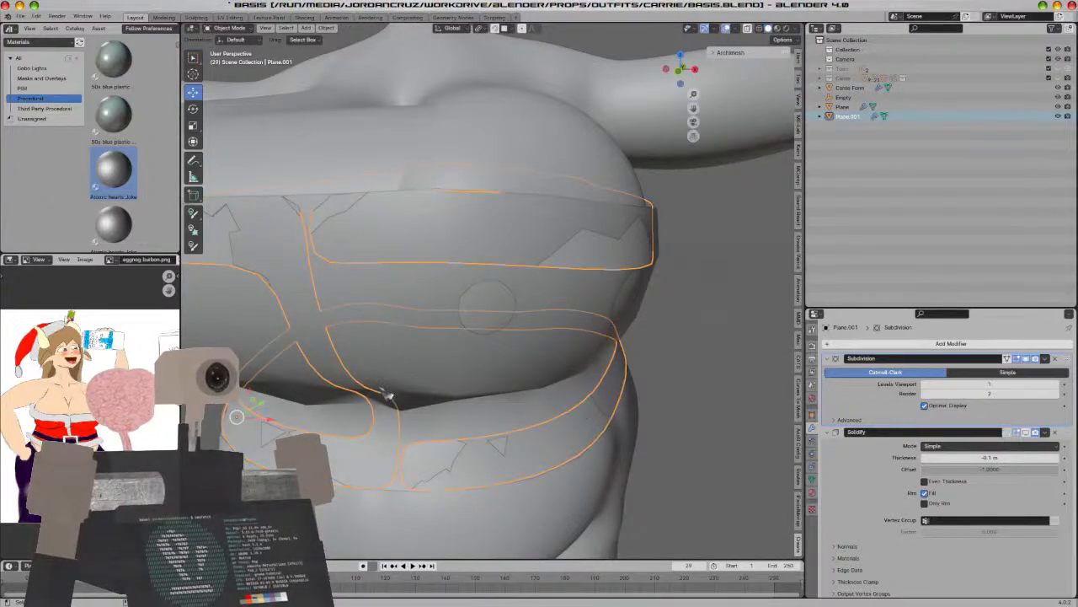
key(Tab)
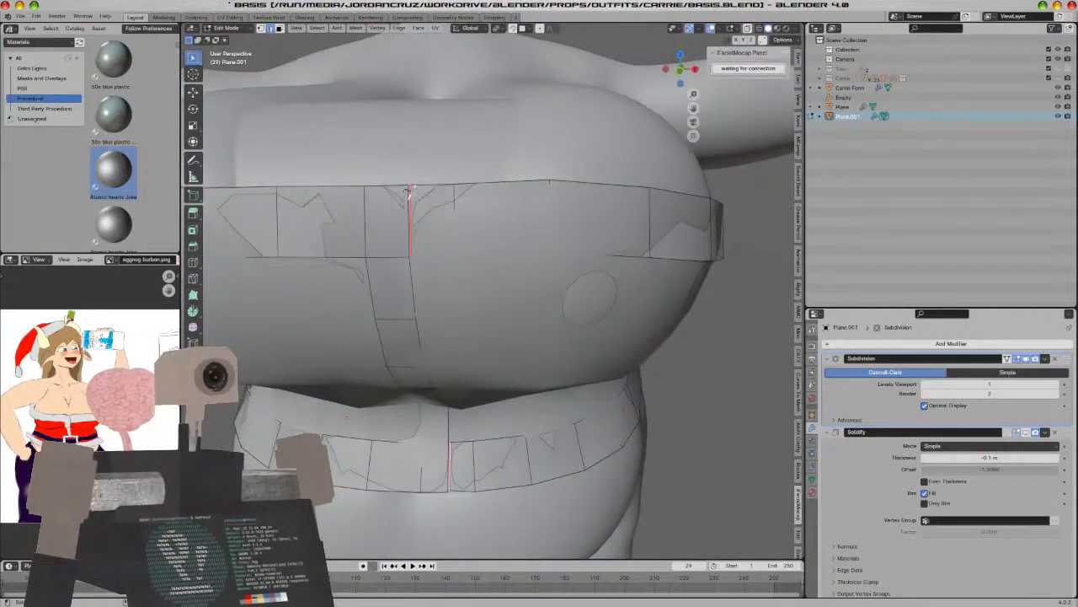
Move the two creased band edges along X and Y so they tuck into the front strip, and return to Object Mode
middle_drag(455, 468, 208, 107)
click(192, 92)
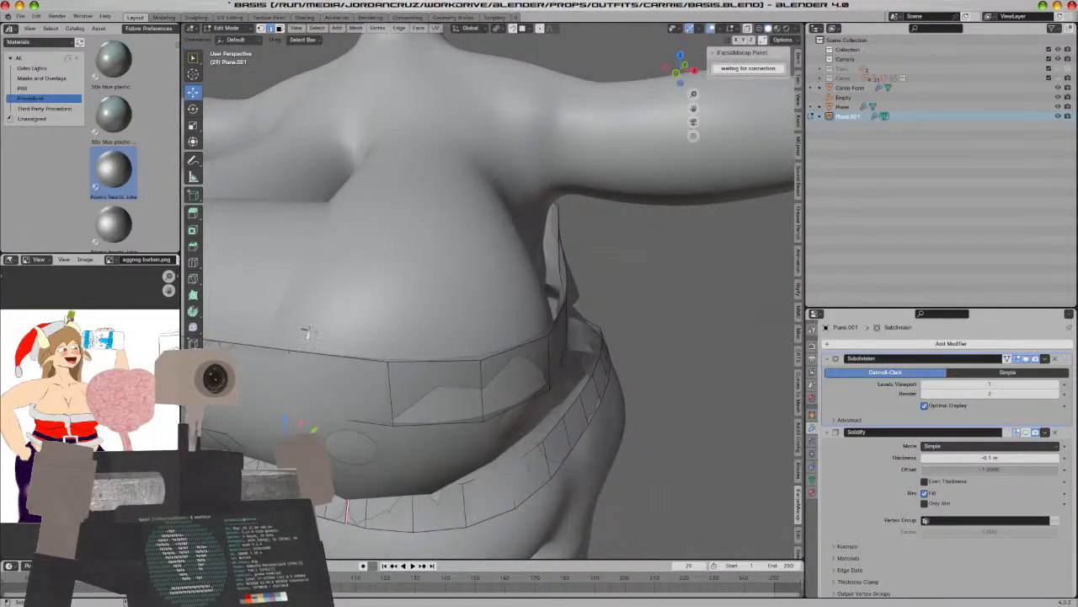
middle_drag(308, 332, 441, 474)
drag(417, 455, 414, 463)
key(Tab)
middle_drag(436, 534, 433, 508)
key(Tab)
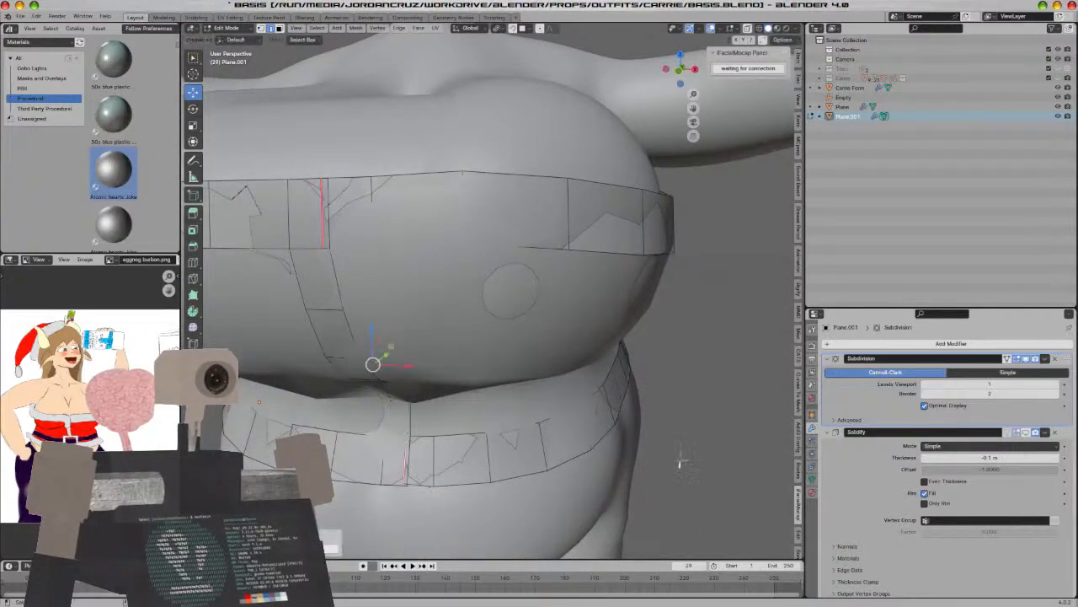
drag(398, 367, 377, 373)
middle_drag(395, 376, 305, 373)
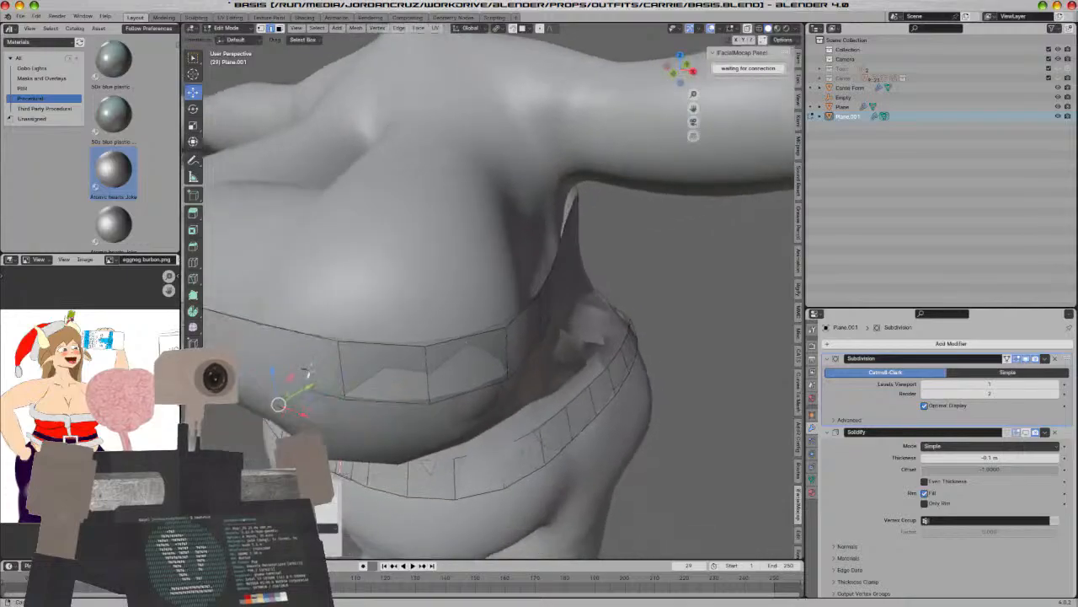
drag(301, 390, 310, 385)
key(Tab)
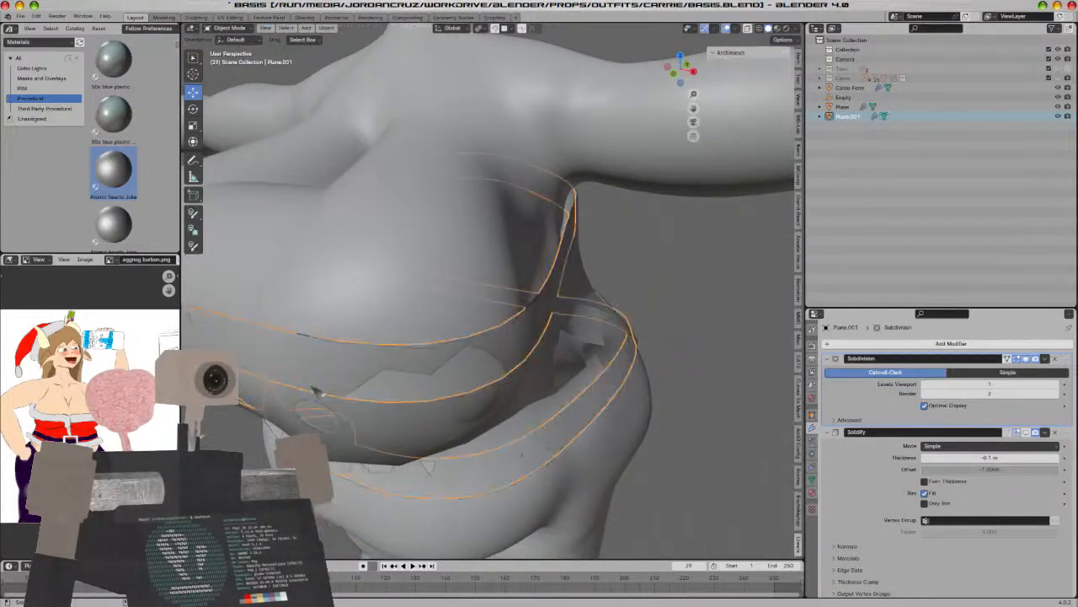
Turn the trim's Solidify viewport display back on and inspect the thickened trim from several sides
scroll(325, 390, down, 3)
middle_drag(328, 387, 388, 375)
mouse_move(627, 358)
middle_down()
mouse_move(648, 354)
mouse_move(630, 356)
middle_up()
key(a)
key(a)
scroll(643, 351, up, 2)
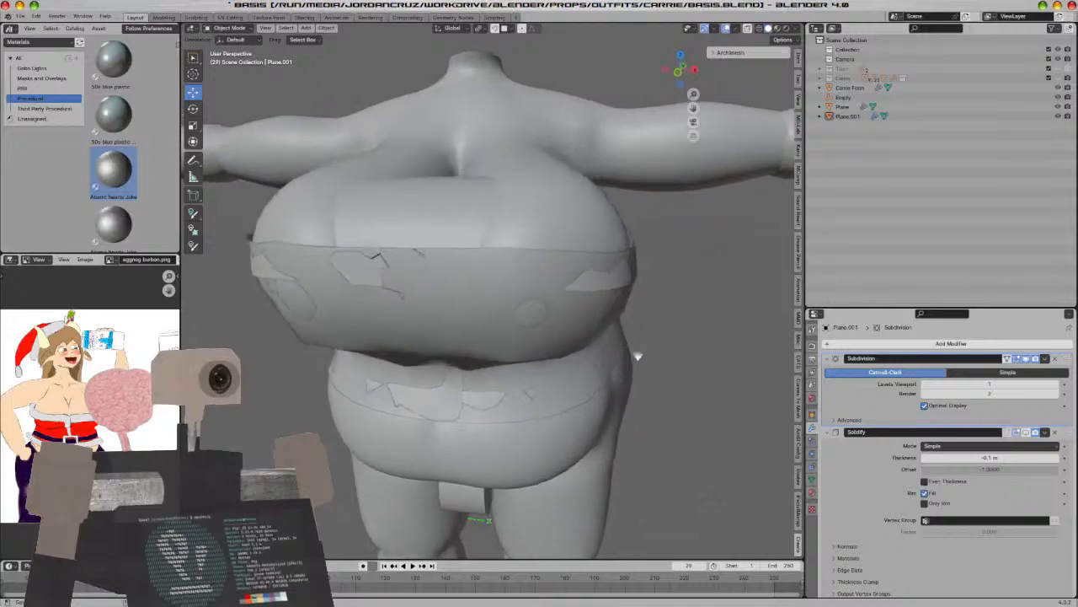
click(1027, 433)
middle_drag(729, 311, 700, 314)
key(a)
key(a)
scroll(640, 330, down, 2)
middle_drag(612, 339, 544, 281)
Turn on the viewport display of the top's Solidify and Subdivision modifiers
click(477, 224)
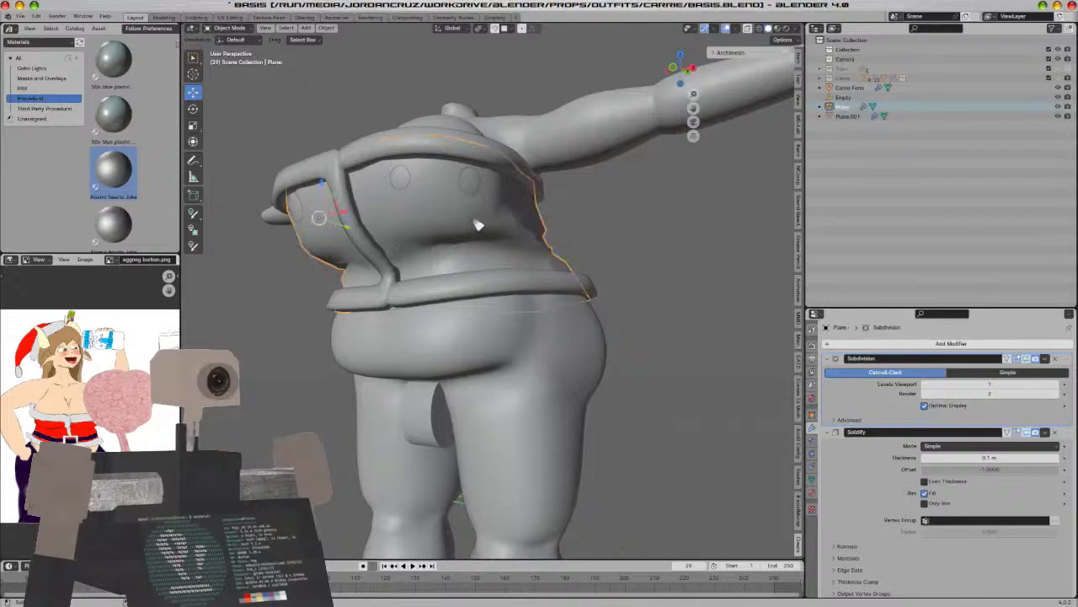
click(1029, 433)
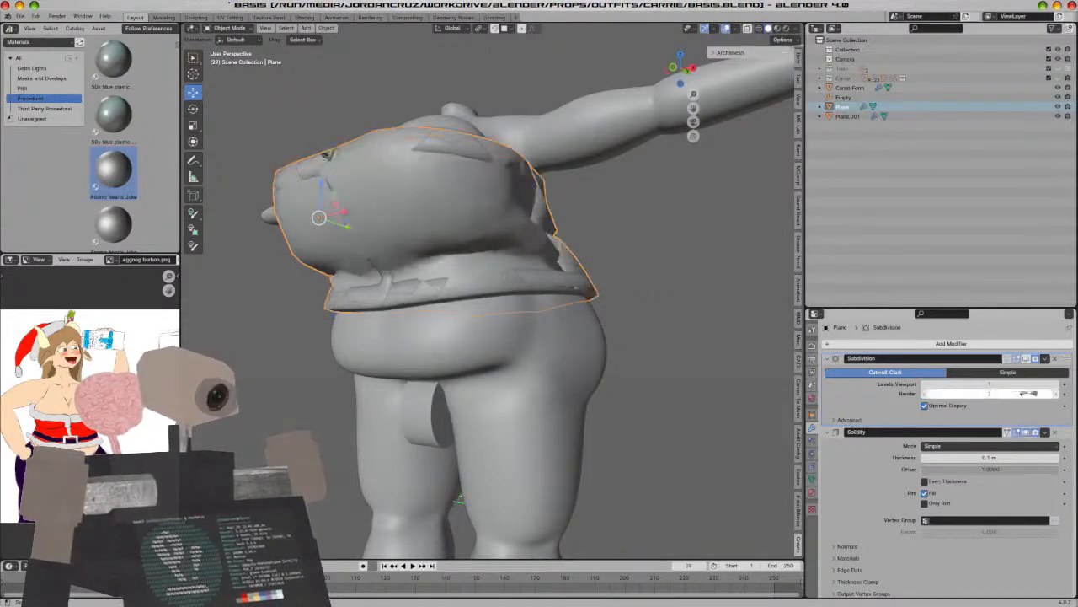
click(1036, 359)
Push the trim mesh outward from the top with Shrink/Fatten in Edit Mode
click(432, 160)
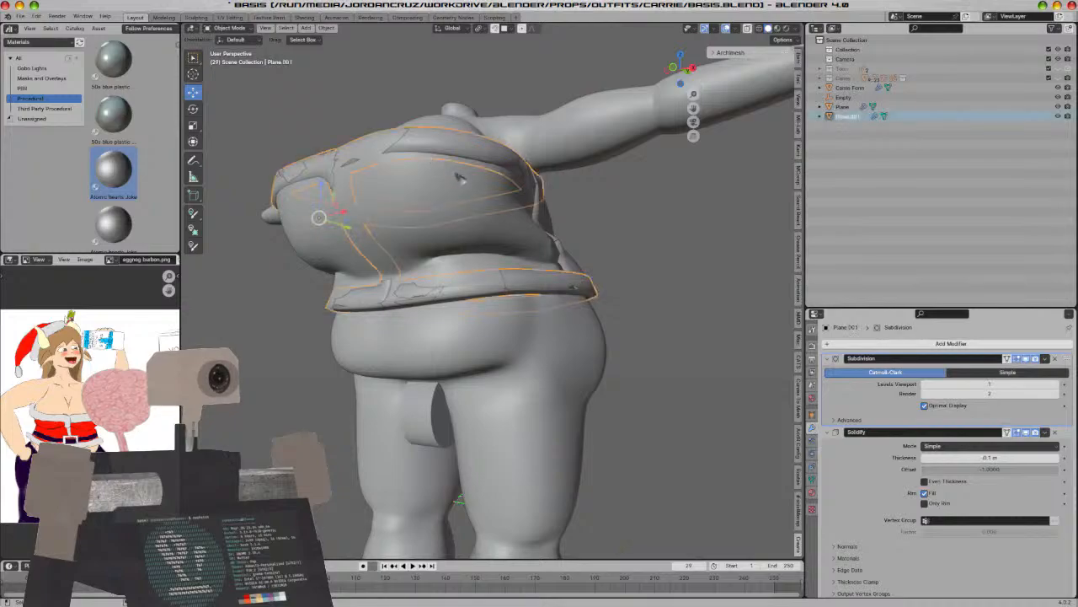
key(Tab)
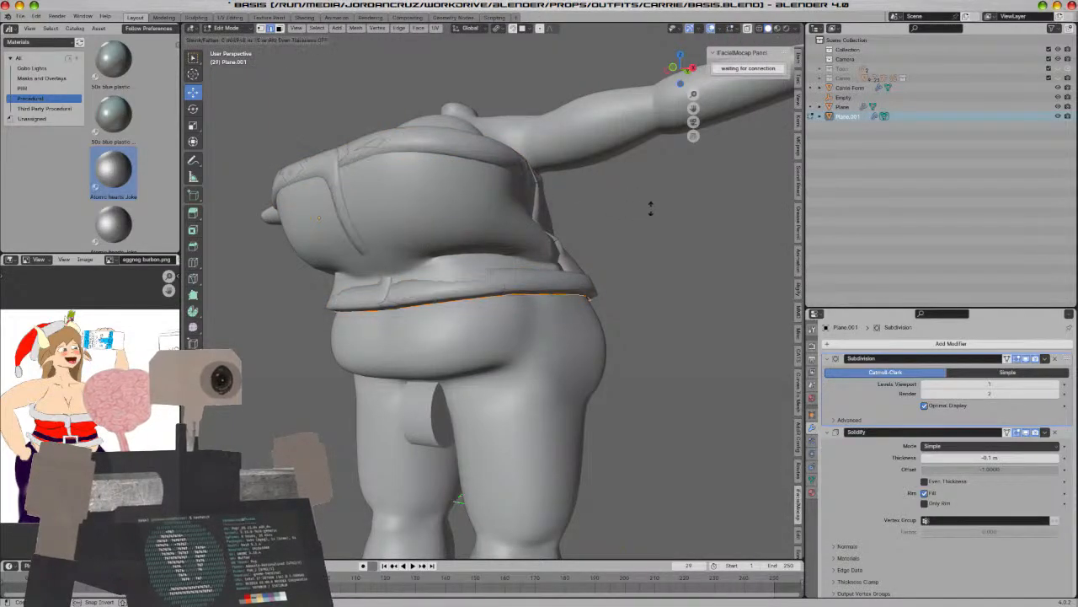
click(663, 202)
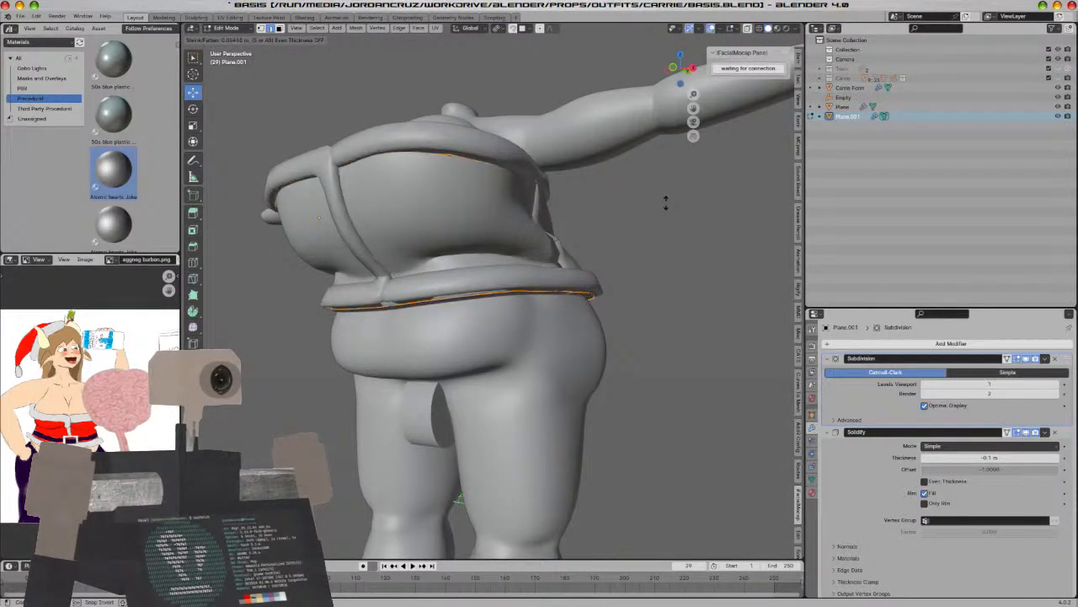
Scale the trim mesh up slightly along the global Z axis, then return to Object Mode and deselect it
key(g)
key(z)
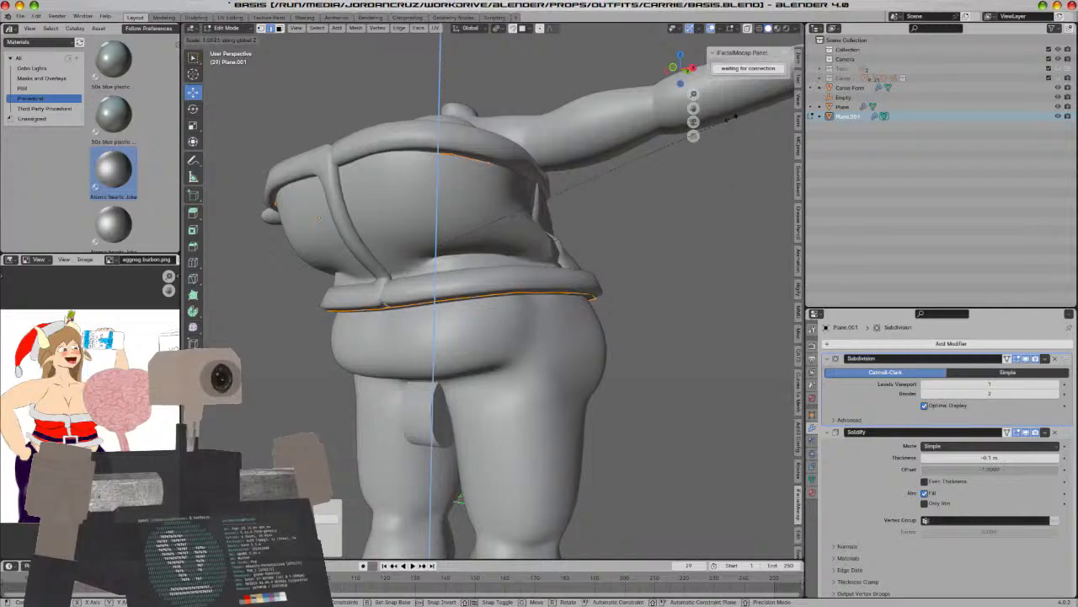
click(710, 169)
middle_drag(658, 206, 674, 329)
key(Tab)
click(637, 359)
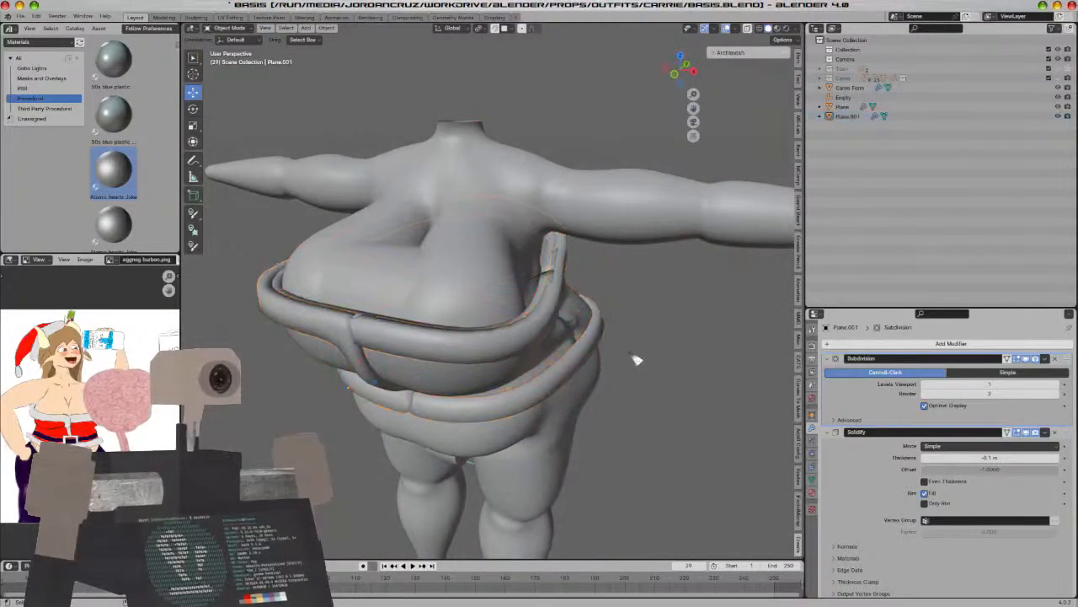
Select the top mesh's interior faces by trait in Edit Mode and delete them with Only Faces
middle_drag(637, 359, 518, 332)
click(517, 332)
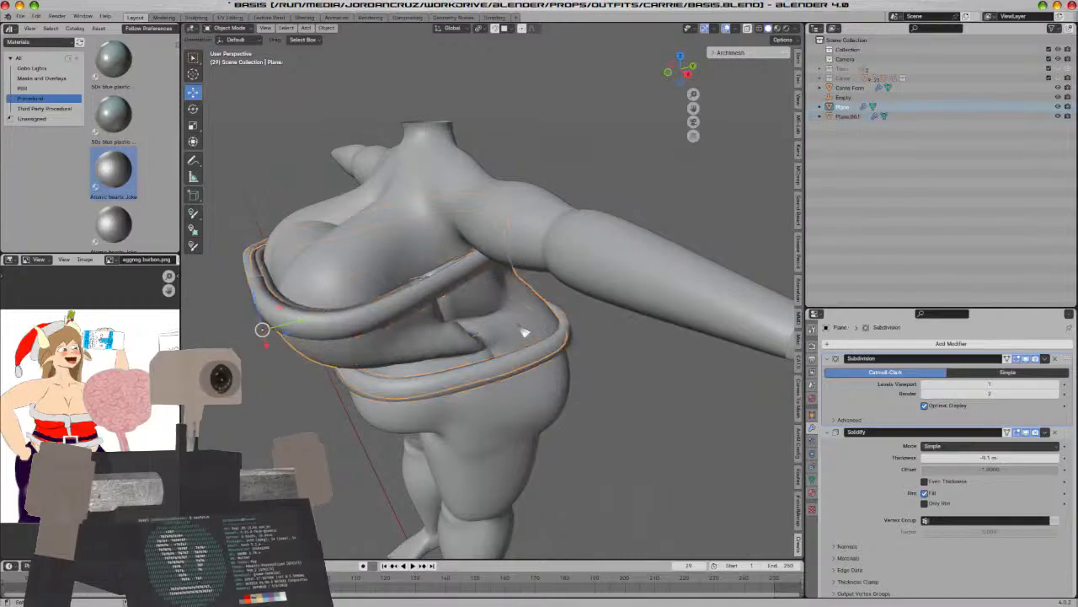
key(Tab)
click(317, 28)
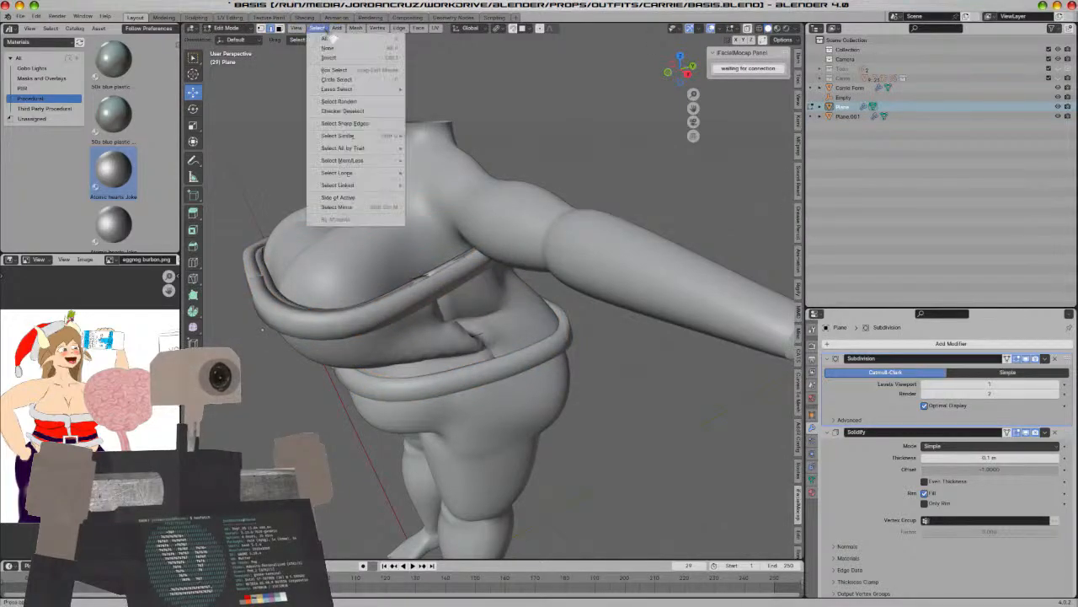
mouse_move(379, 153)
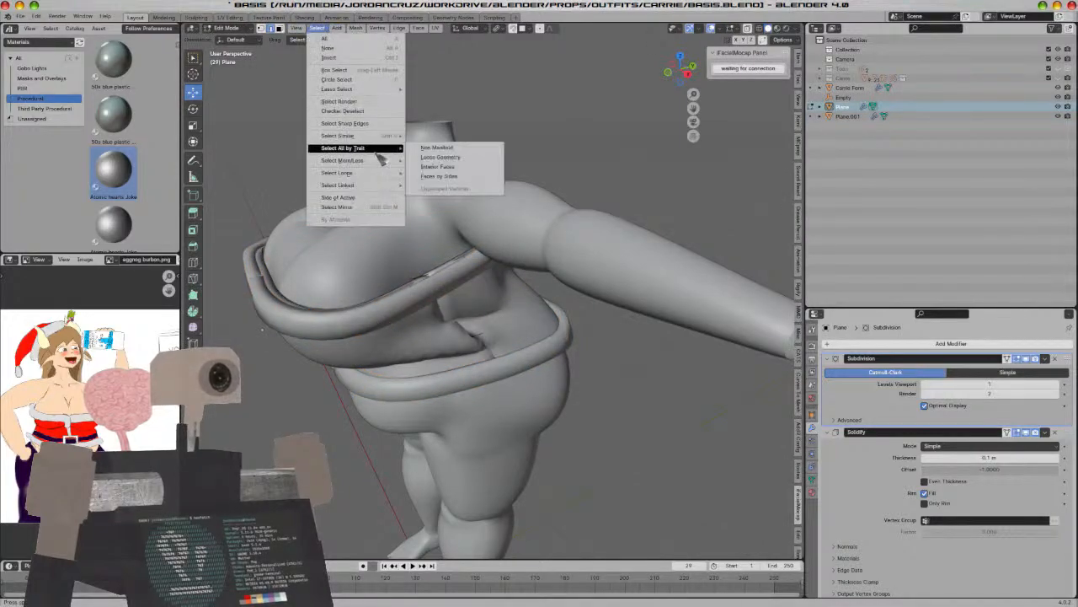
click(482, 167)
key(x)
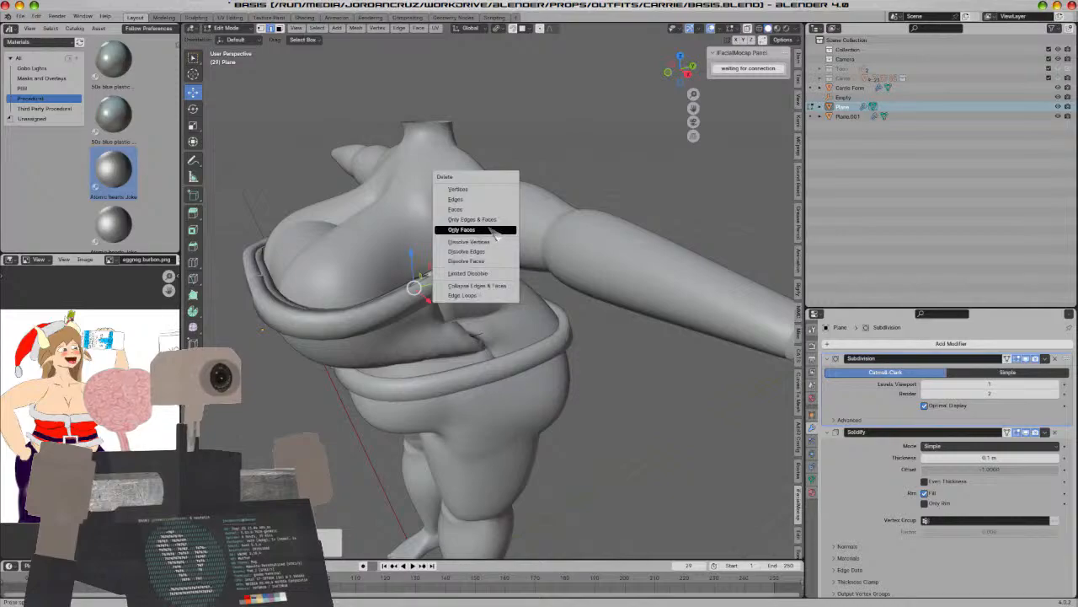
click(496, 232)
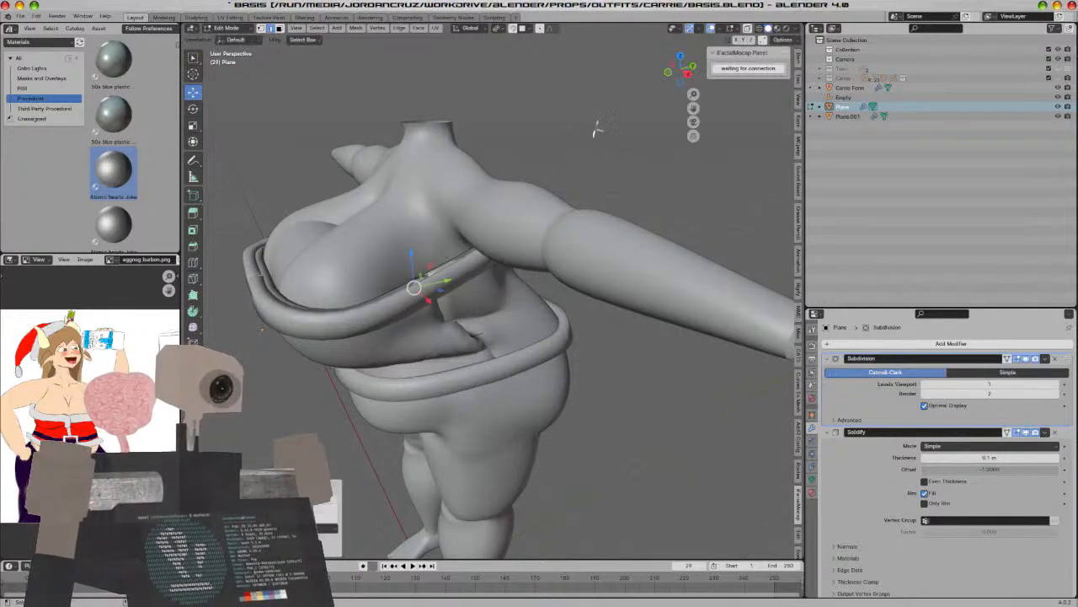
key(z)
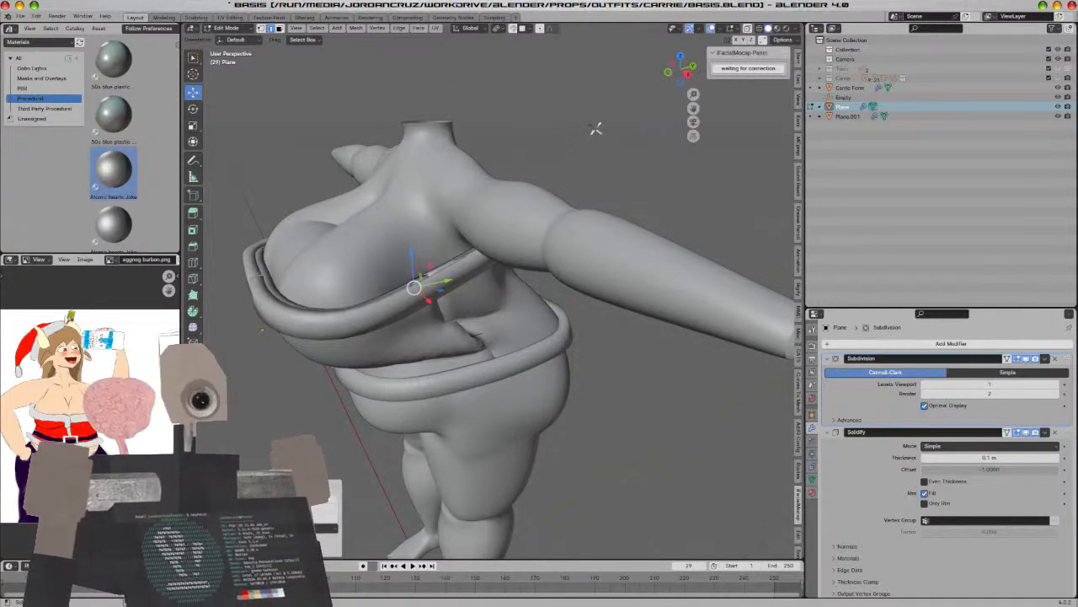
Delete the remaining selected interior geometry of the top in Edit Mode and return to Object Mode
key(x)
click(590, 96)
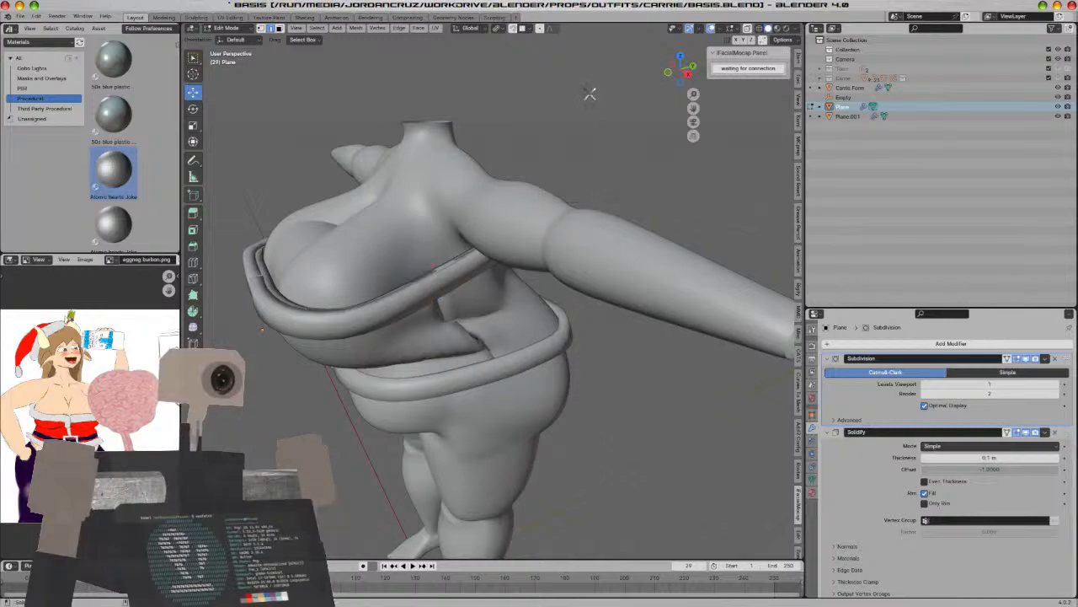
key(Tab)
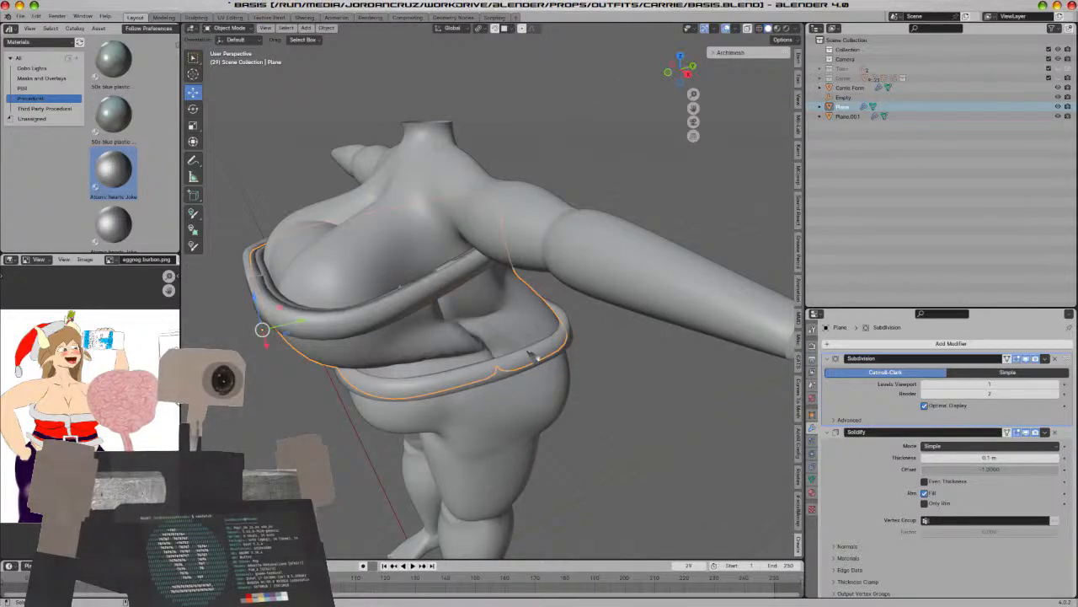
middle_drag(615, 355, 621, 318)
key(Tab)
key(Tab)
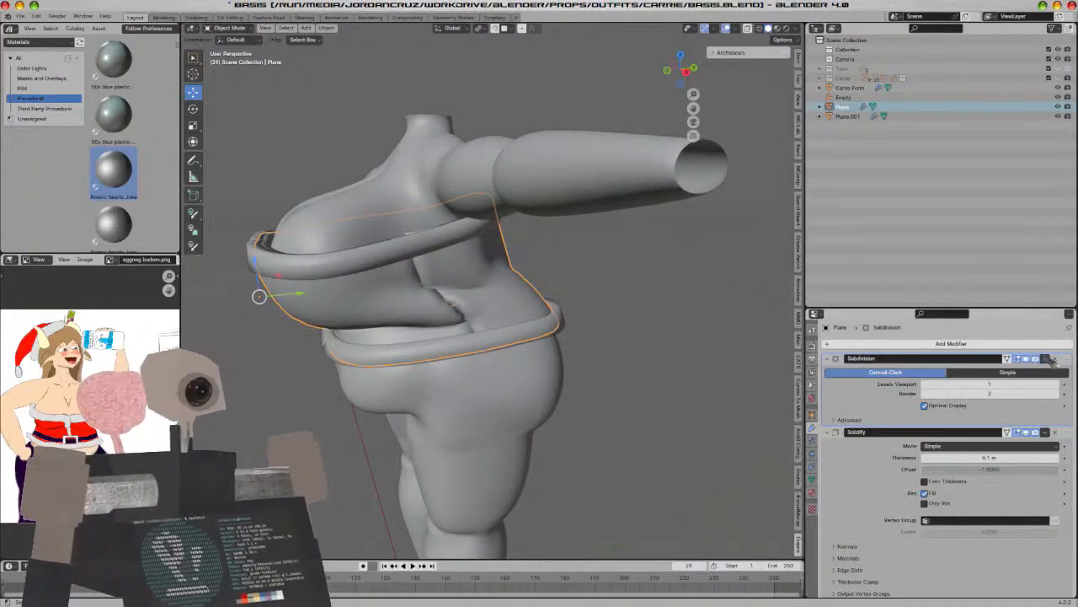
Apply the top's Subdivision modifier and its Solidify modifier
click(1046, 358)
click(1041, 372)
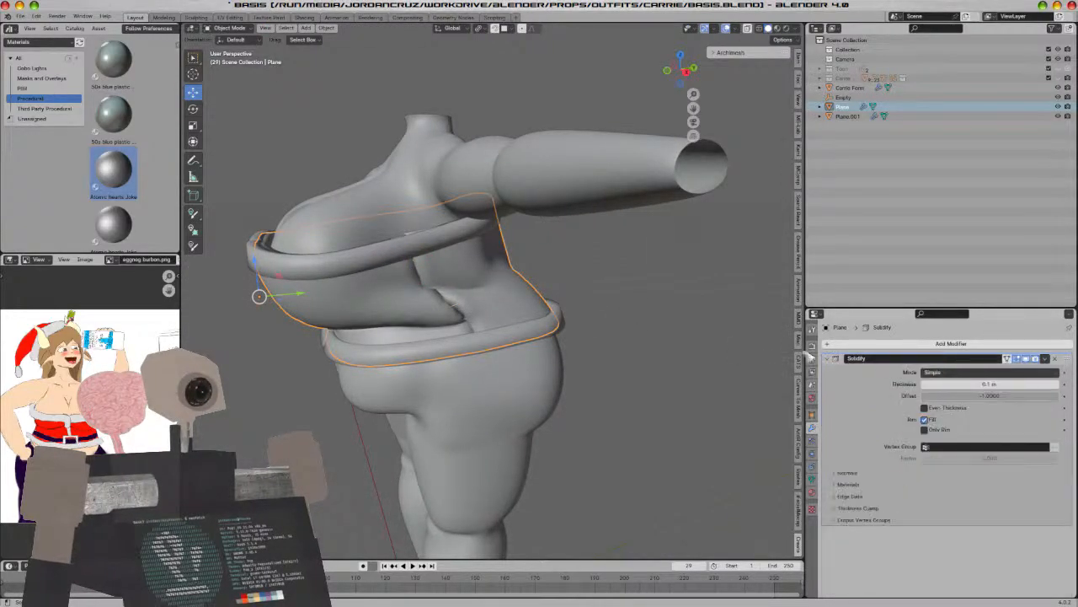
key(Tab)
key(x)
click(600, 318)
key(Tab)
middle_drag(589, 350, 620, 354)
key(Tab)
key(Tab)
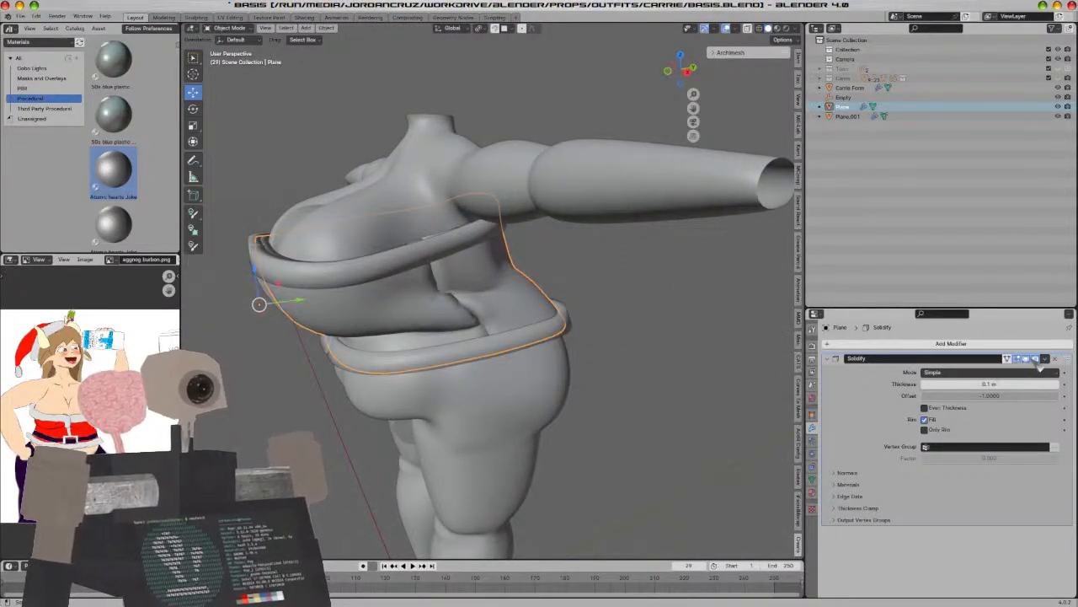
click(1048, 359)
click(1028, 371)
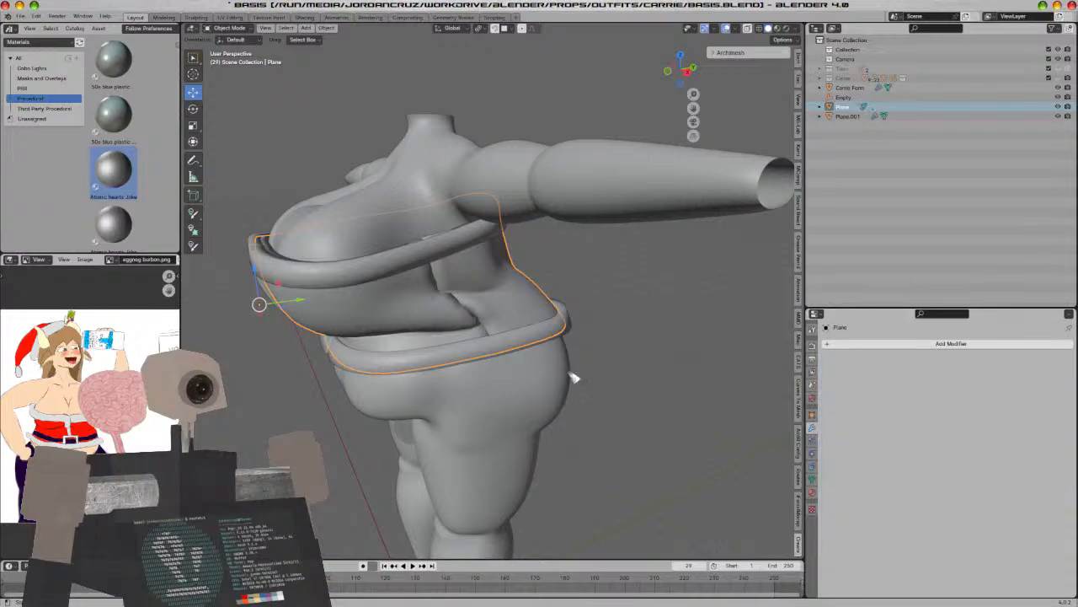
Merge all of the top mesh's vertices by distance in Edit Mode and clear the selection
key(Tab)
key(m)
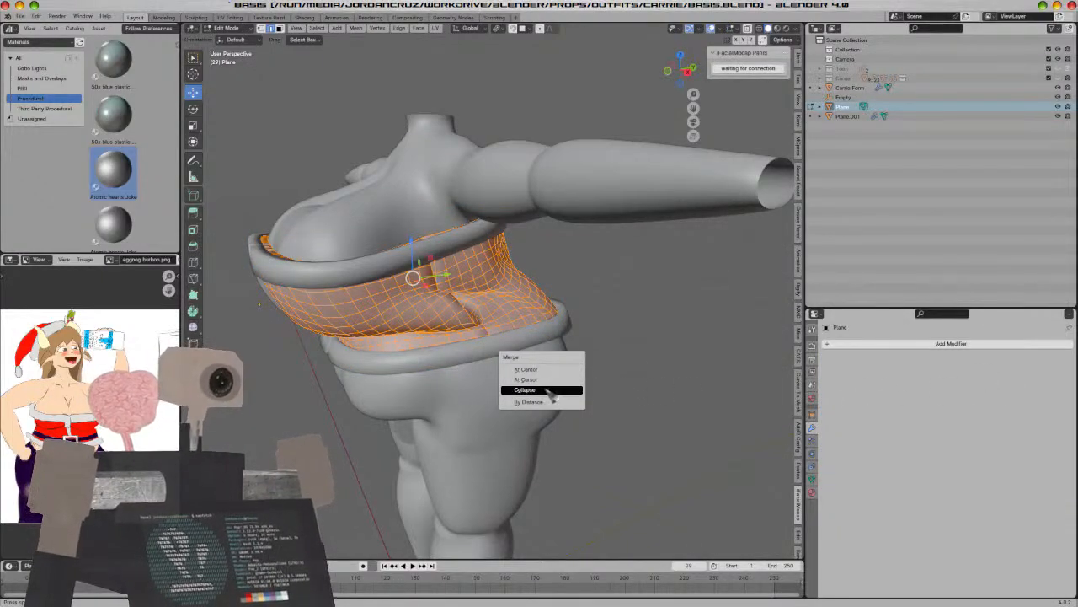
click(544, 402)
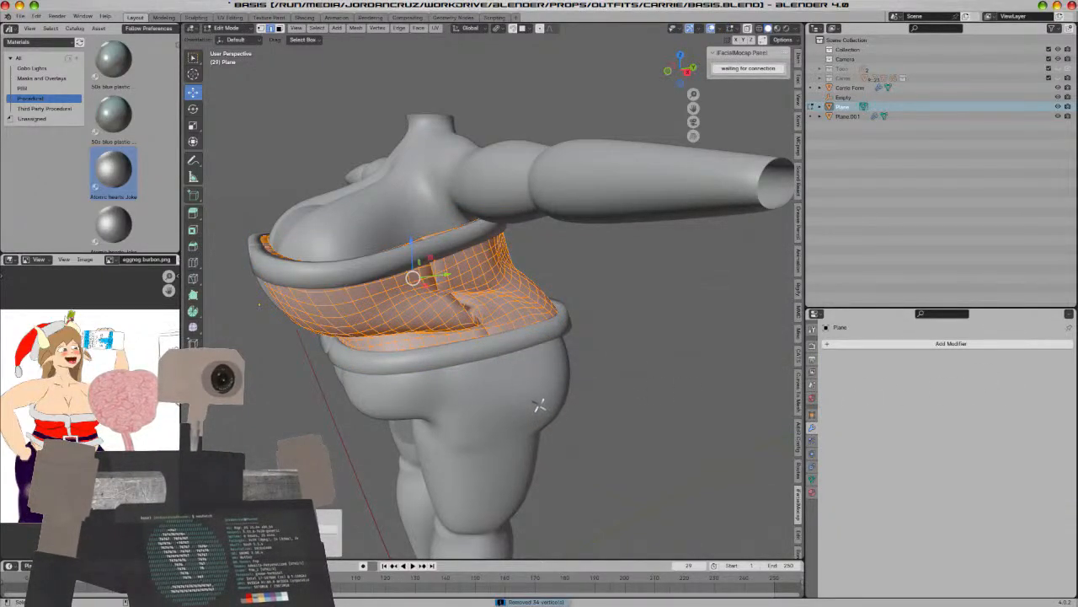
key(alt+a)
middle_drag(281, 141, 377, 194)
scroll(646, 280, up, 2)
middle_drag(691, 299, 641, 281)
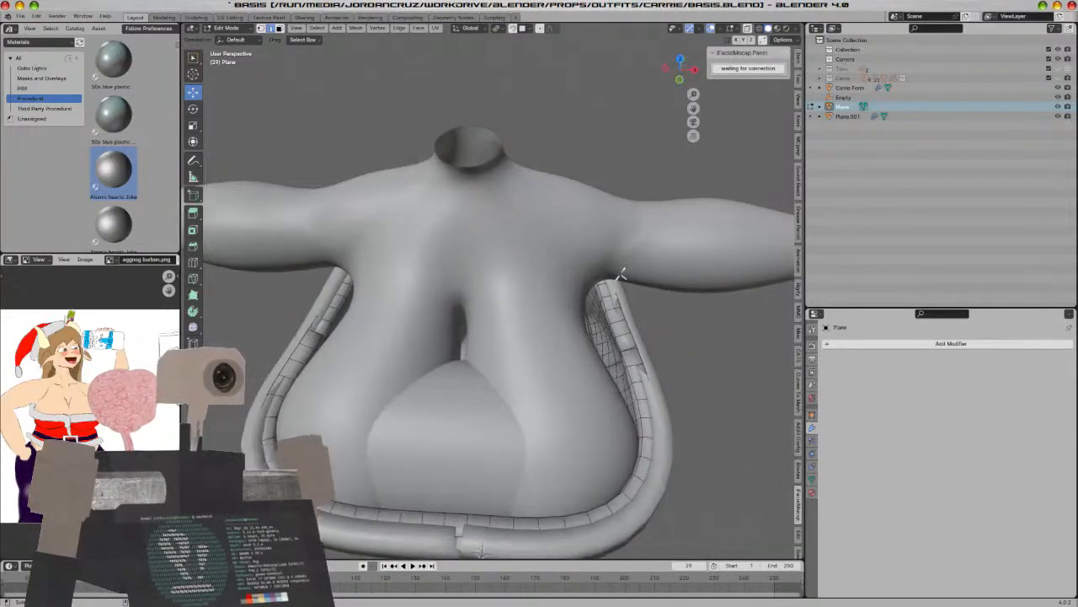
middle_drag(674, 415, 685, 360)
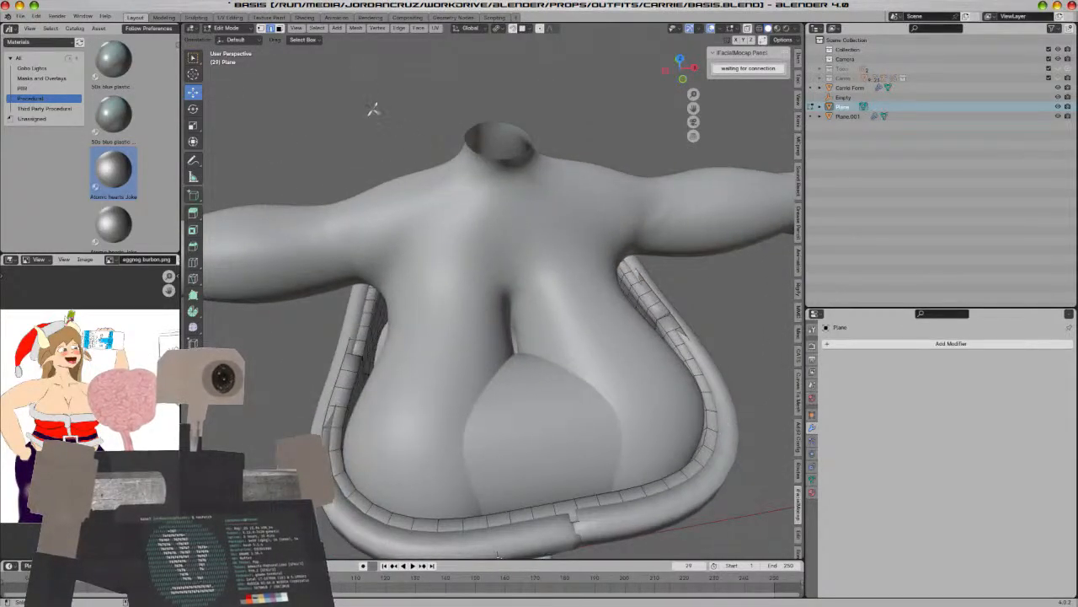
Select the top's middle section through the mesh in the right side wireframe view and merge its vertices by distance
key(KP_3)
key(shift+z)
mouse_move(341, 164)
mouse_down()
mouse_move(433, 294)
mouse_move(439, 346)
mouse_up()
key(m)
click(483, 342)
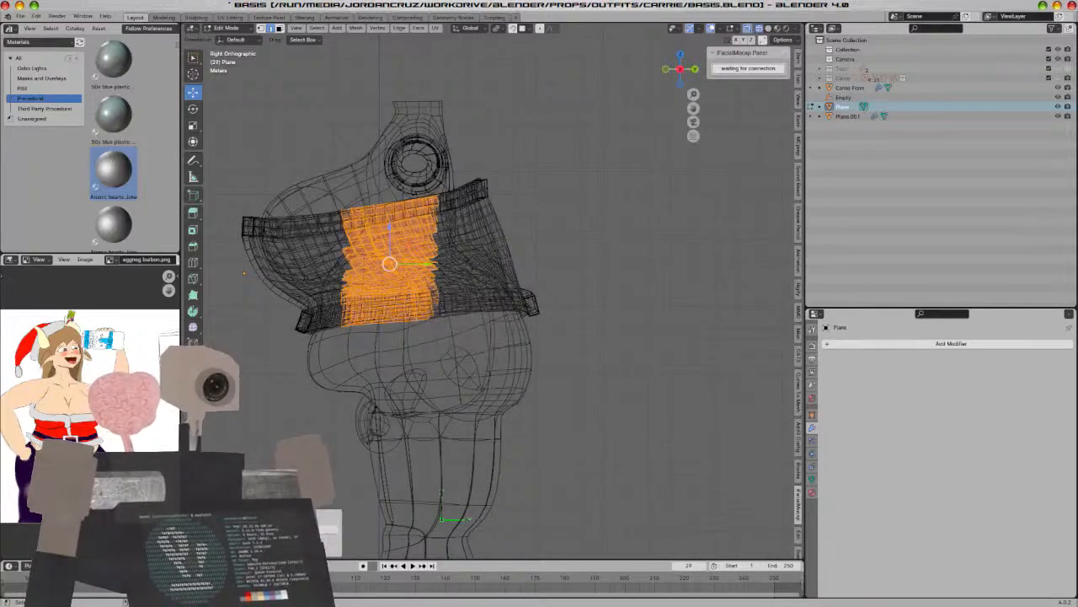
key(Tab)
key(shift+z)
Replace the trim mesh's Subdivision modifier with a new level 1 Subdivision placed after the Solidify modifier
mouse_move(520, 346)
middle_down()
mouse_move(566, 376)
mouse_move(625, 379)
middle_up()
click(436, 220)
middle_drag(521, 264, 398, 206)
click(405, 211)
click(360, 144)
middle_drag(361, 145, 435, 181)
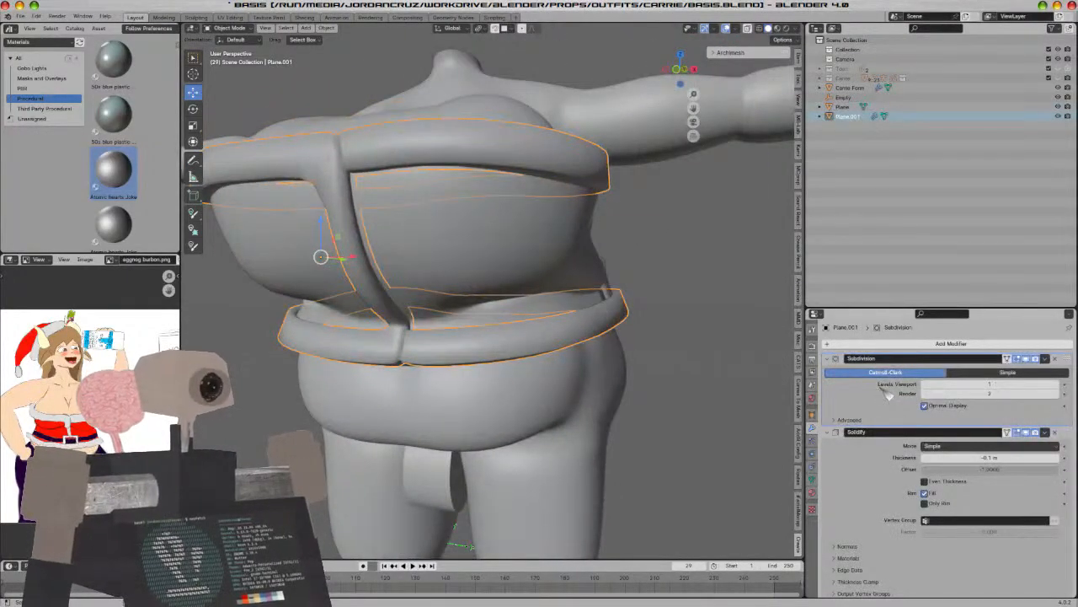
click(1056, 358)
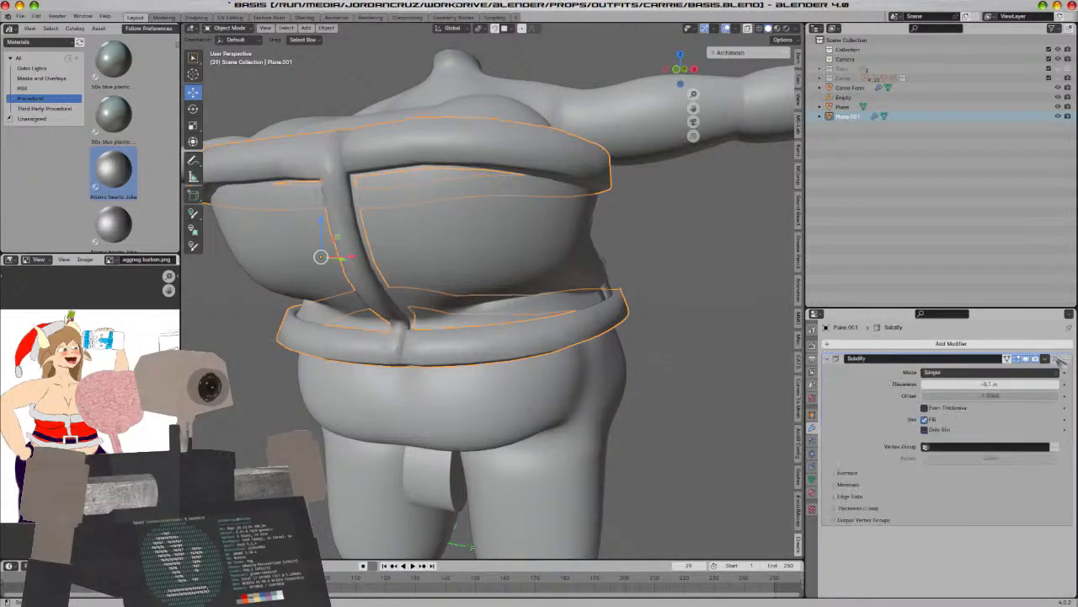
mouse_move(553, 221)
middle_down()
mouse_move(573, 222)
mouse_move(553, 237)
middle_up()
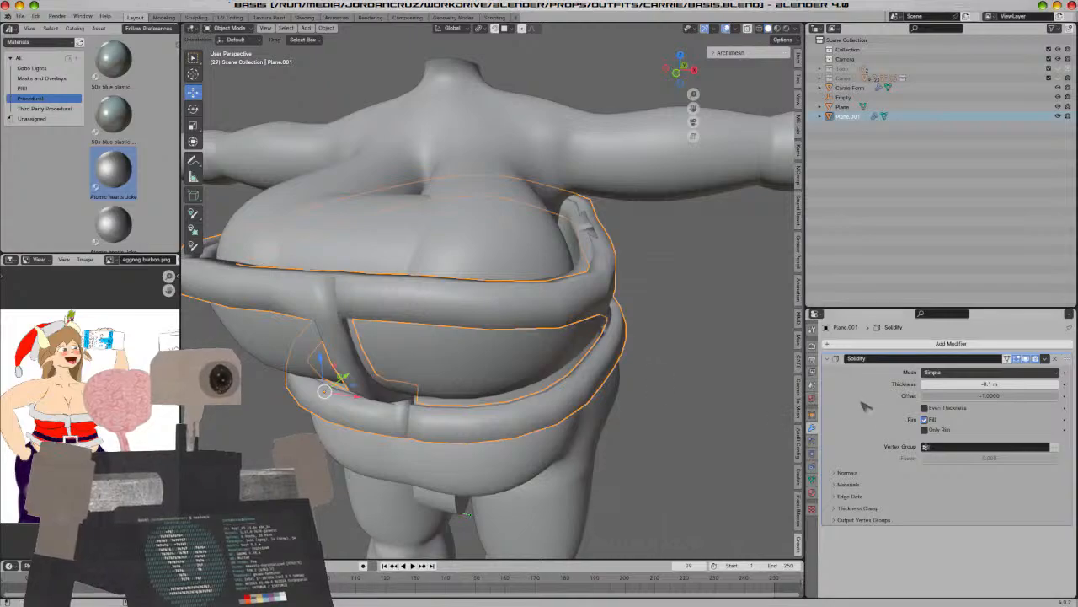
key(Tab)
key(Tab)
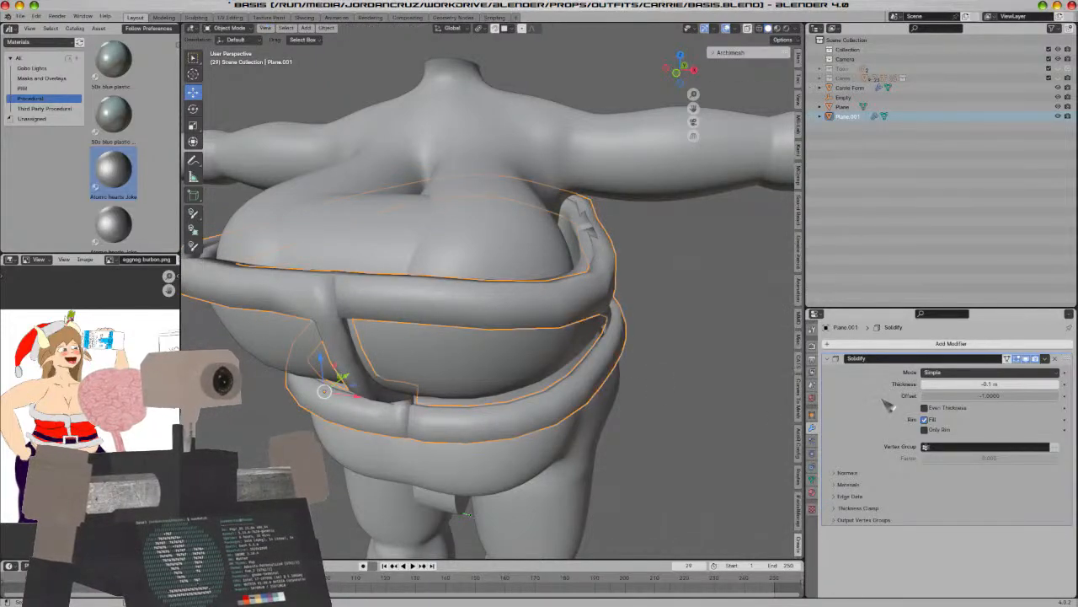
key(ctrl+1)
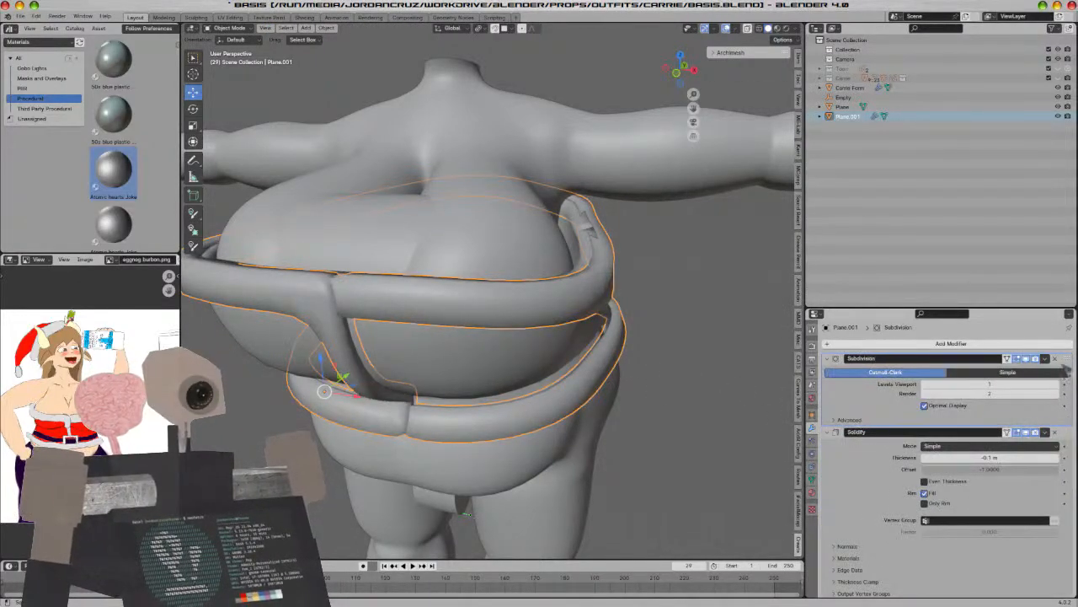
drag(1068, 358, 1068, 533)
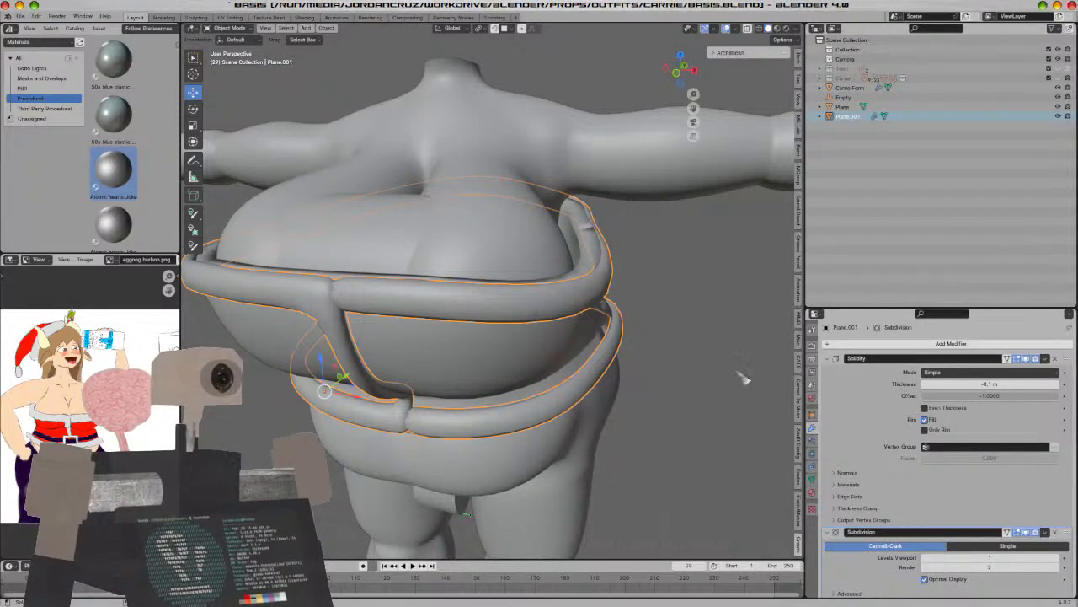
Apply all of the trim mesh's modifiers and thicken the whole mesh outward with Shrink/Fatten
key(ctrl+a)
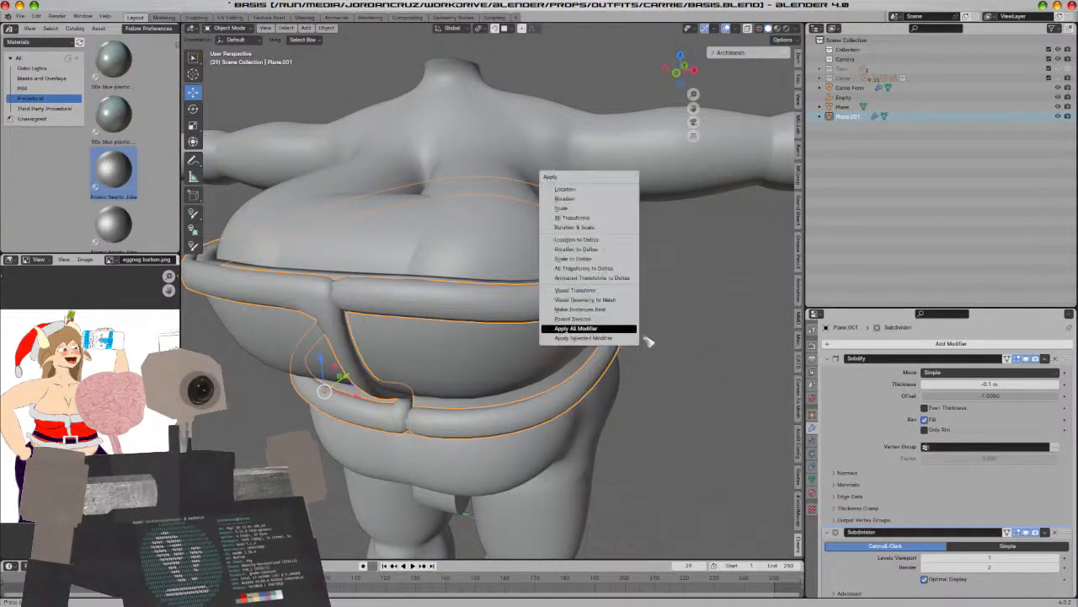
click(600, 330)
key(Tab)
key(a)
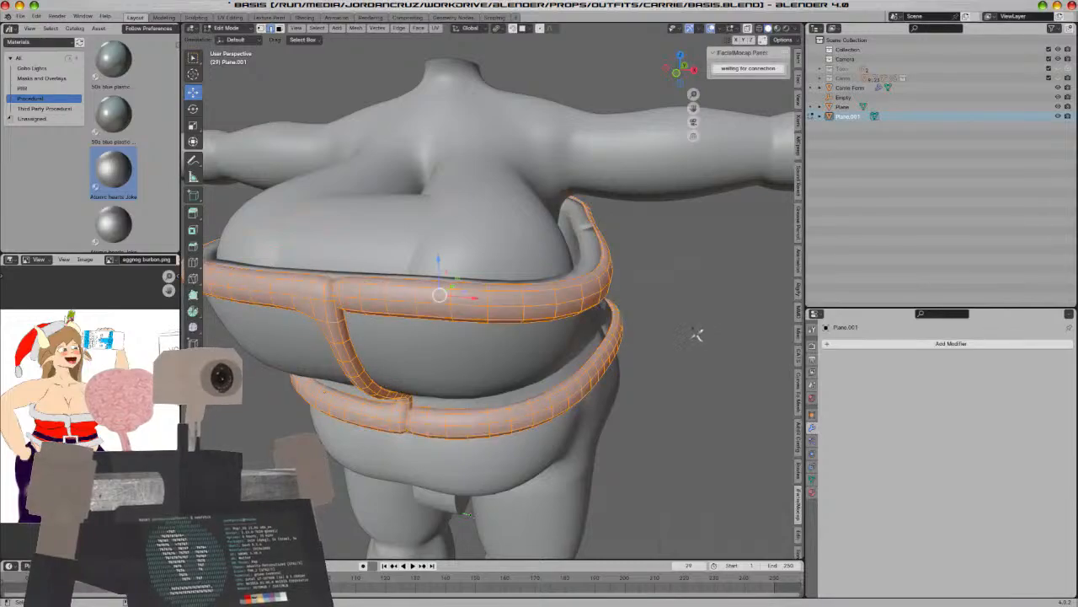
key(alt+s)
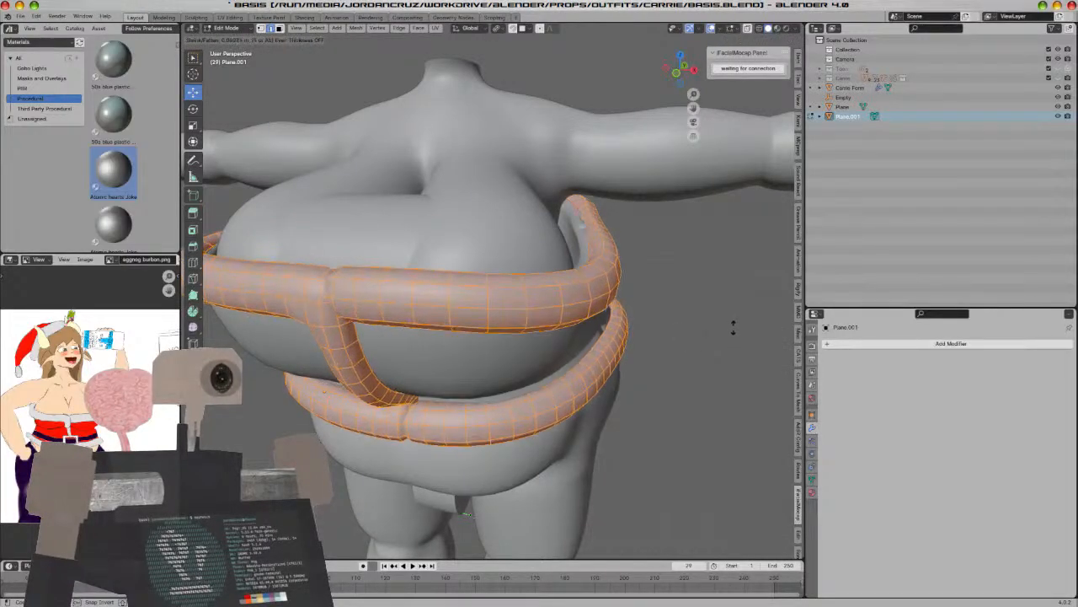
click(732, 329)
key(Tab)
middle_drag(732, 329, 705, 410)
click(613, 380)
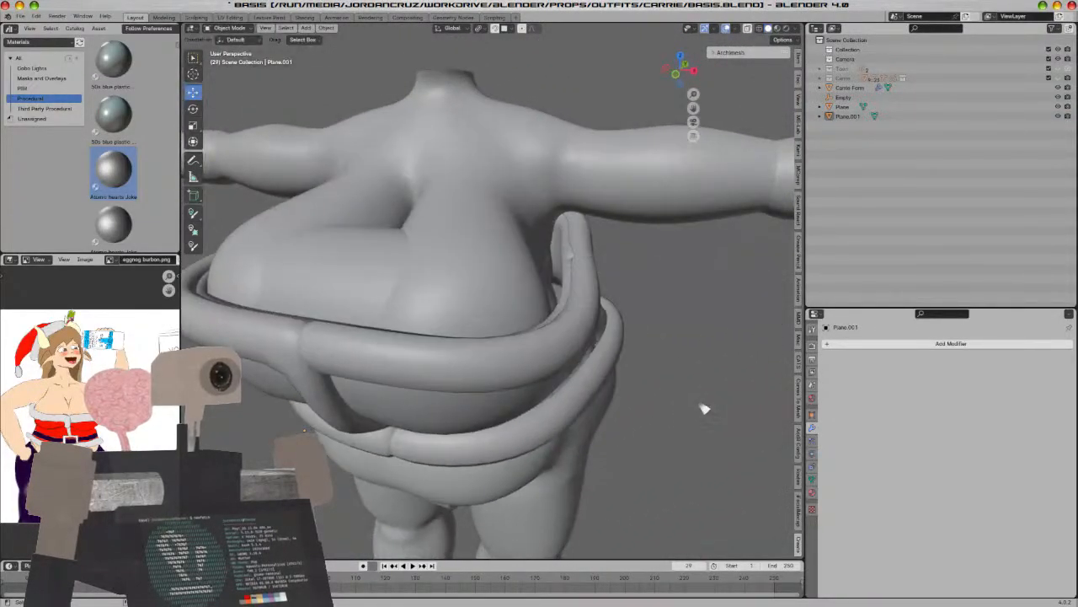
Scale the whole trim mesh slightly in X and Y only, keeping its Z size, and return to Object Mode
scroll(616, 355, down, 5)
click(530, 304)
scroll(651, 329, up, 4)
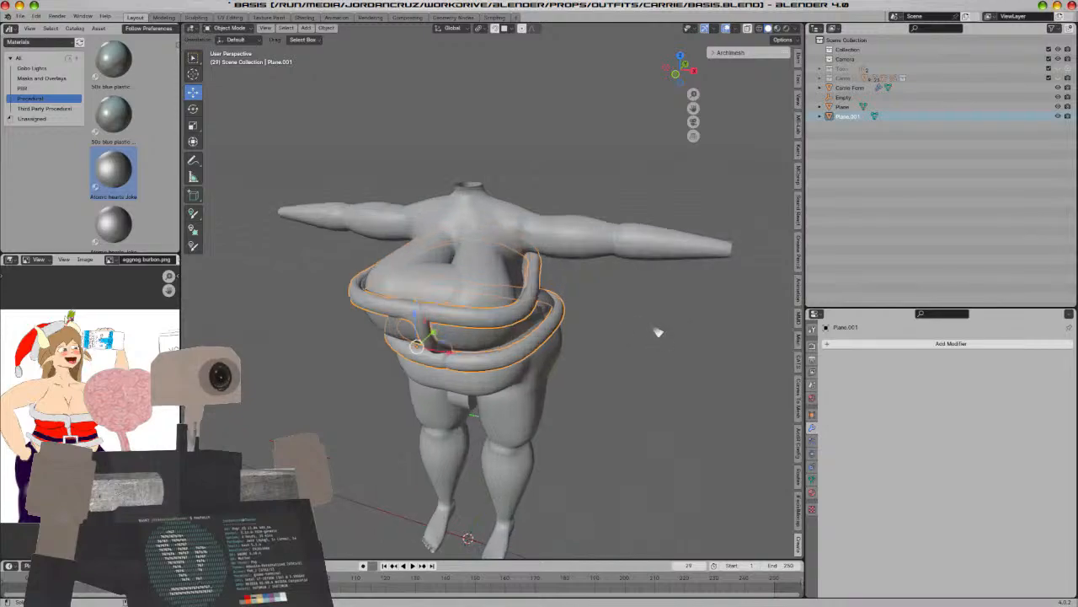
key(Tab)
key(s)
key(shift+z)
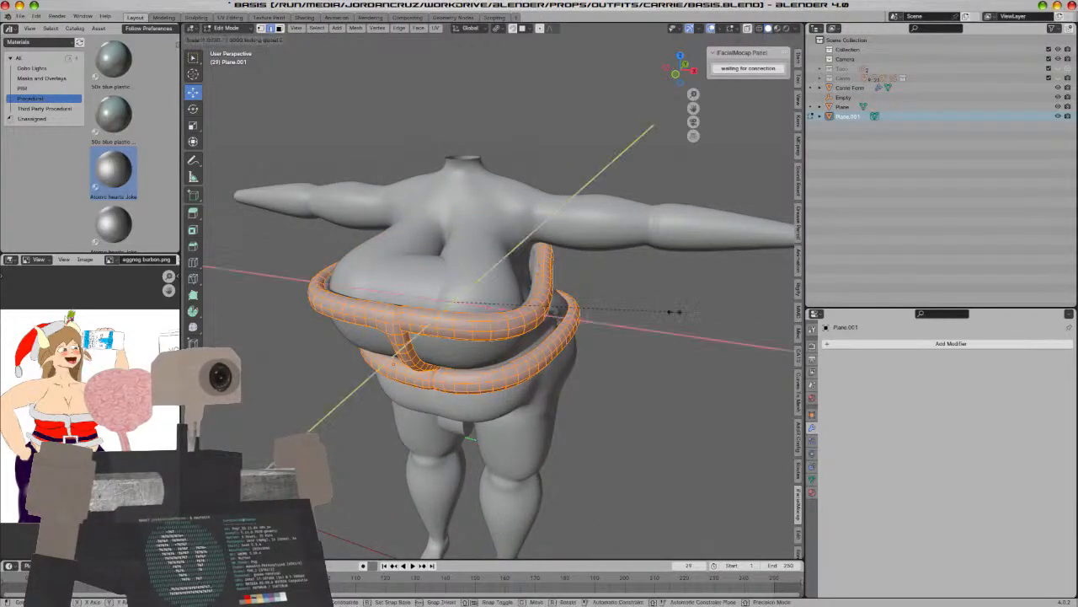
click(594, 319)
key(Tab)
middle_drag(607, 419, 594, 351)
click(609, 402)
Join the trim mesh into the top mesh and save the file
click(554, 221)
shift+click(556, 226)
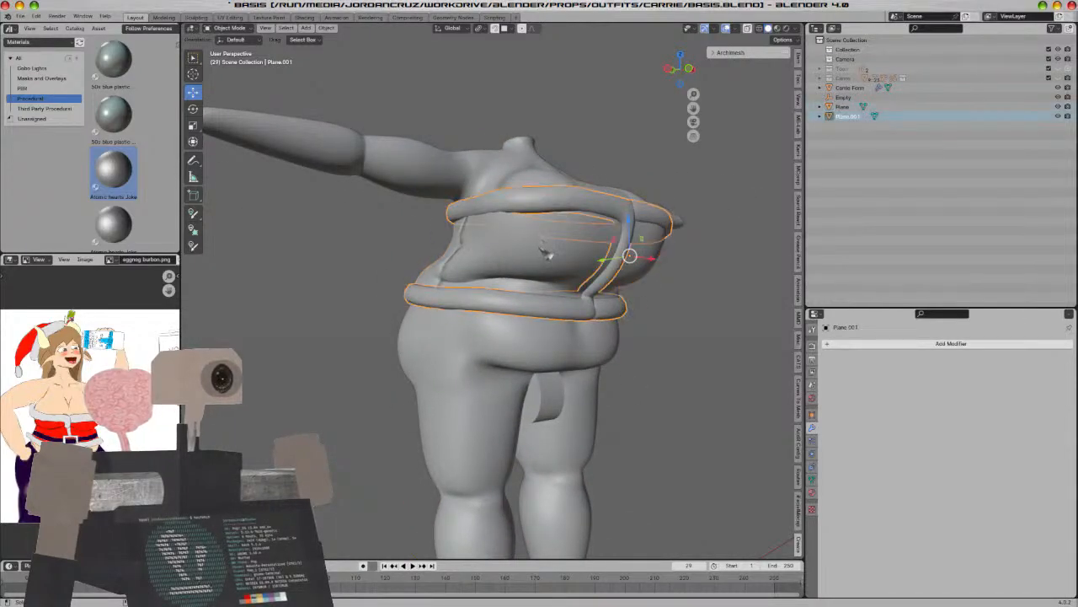
right_click(518, 240)
click(514, 289)
key(alt+a)
key(ctrl+s)
Show the Carrie collection, apply the joined top's location, and add CarrieArmature to the selection as the active object
middle_drag(542, 289, 471, 281)
click(481, 252)
click(472, 281)
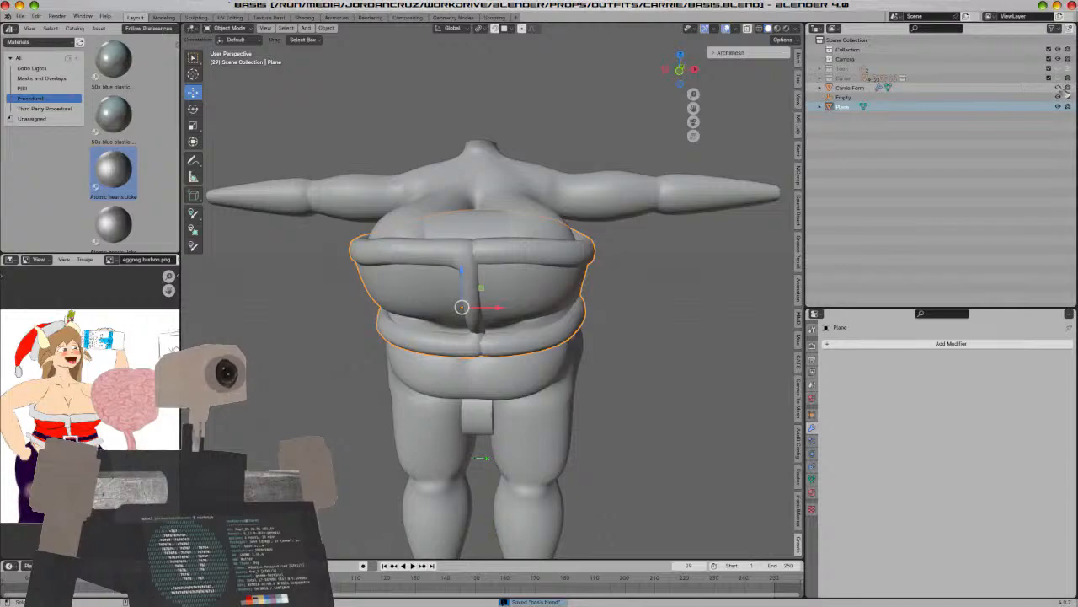
click(1058, 77)
scroll(552, 310, down, 3)
shift+middle_drag(497, 379, 666, 342)
key(ctrl+a)
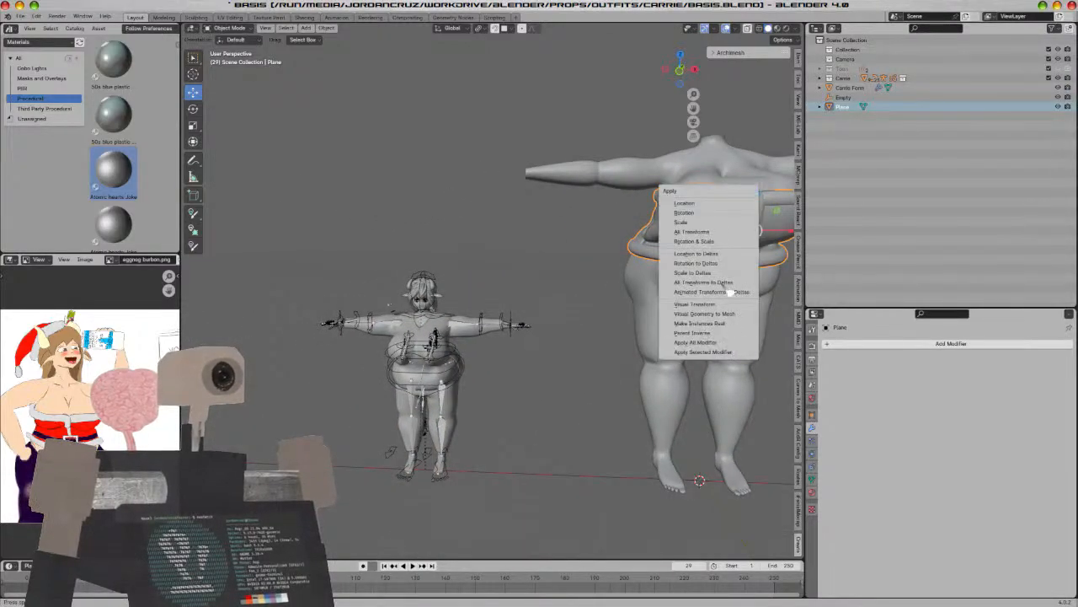
click(715, 204)
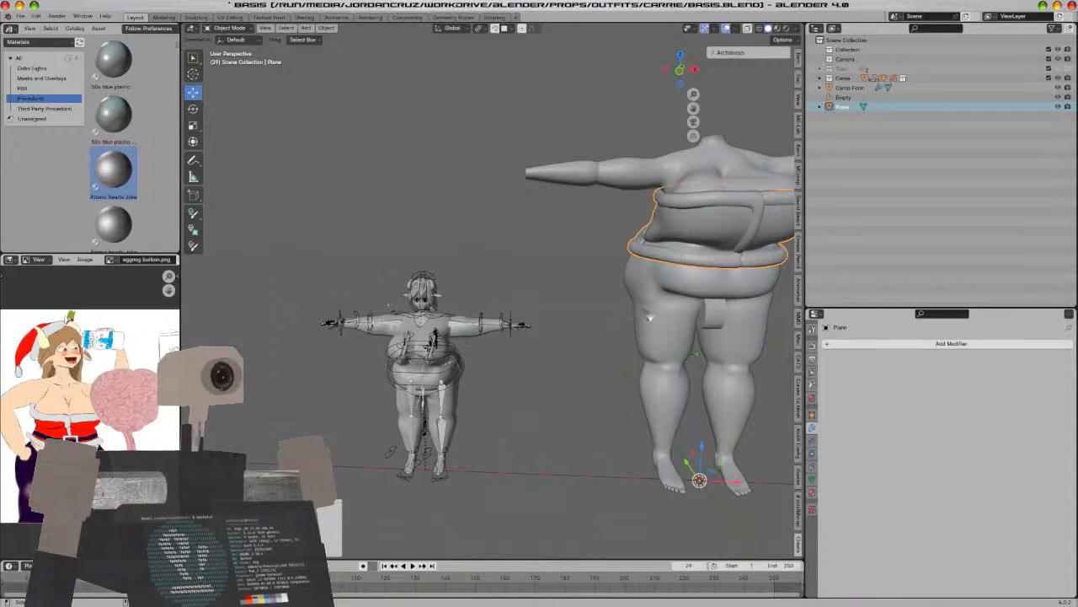
shift+click(456, 493)
Try to snap the selected top and armature to the 3D cursor, and undo the snap
key(shift+s)
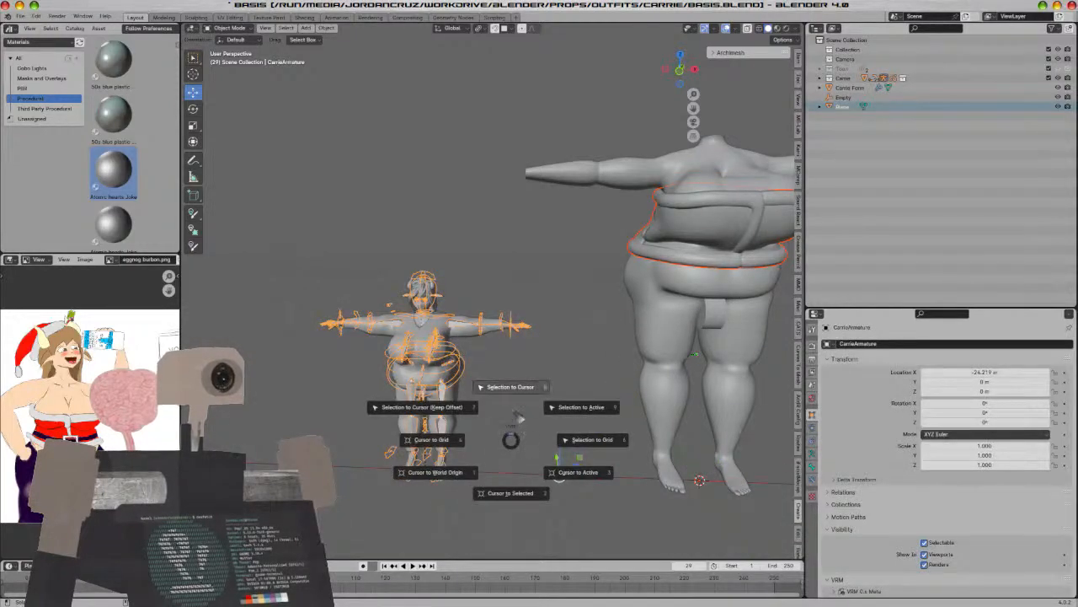
click(524, 400)
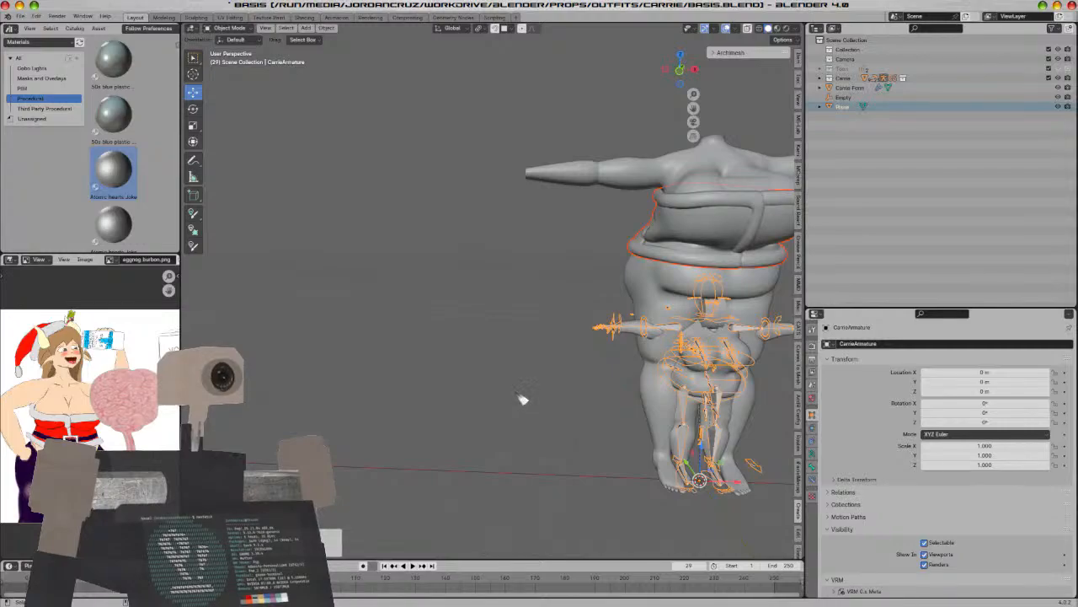
key(ctrl+z)
Snap the top to CarrieArmature with Selection to Active and scale it down to about one third to match the rigged character's torso
key(shift+s)
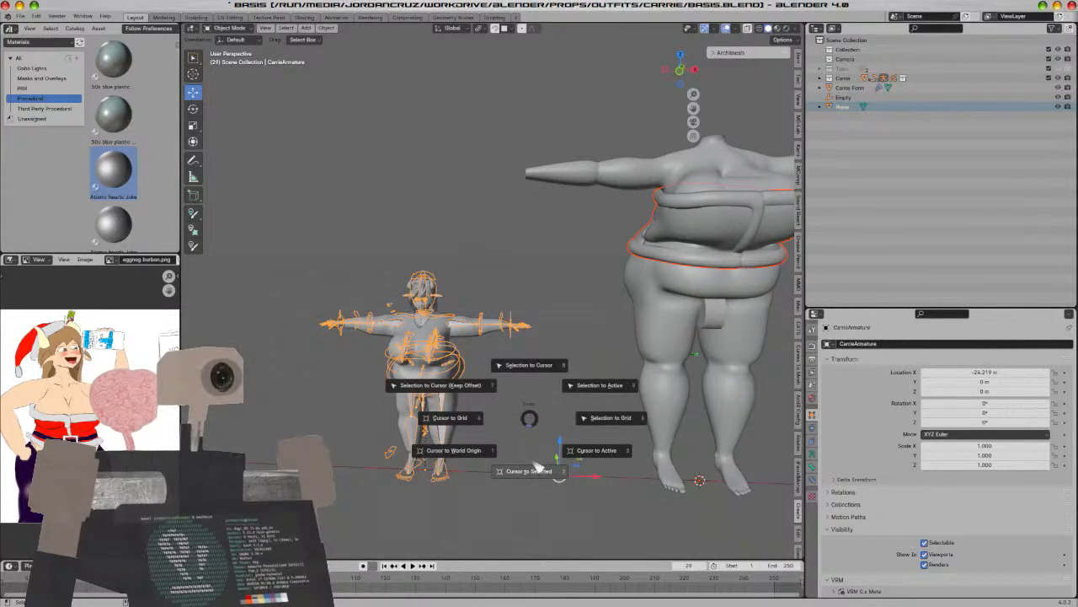
click(594, 400)
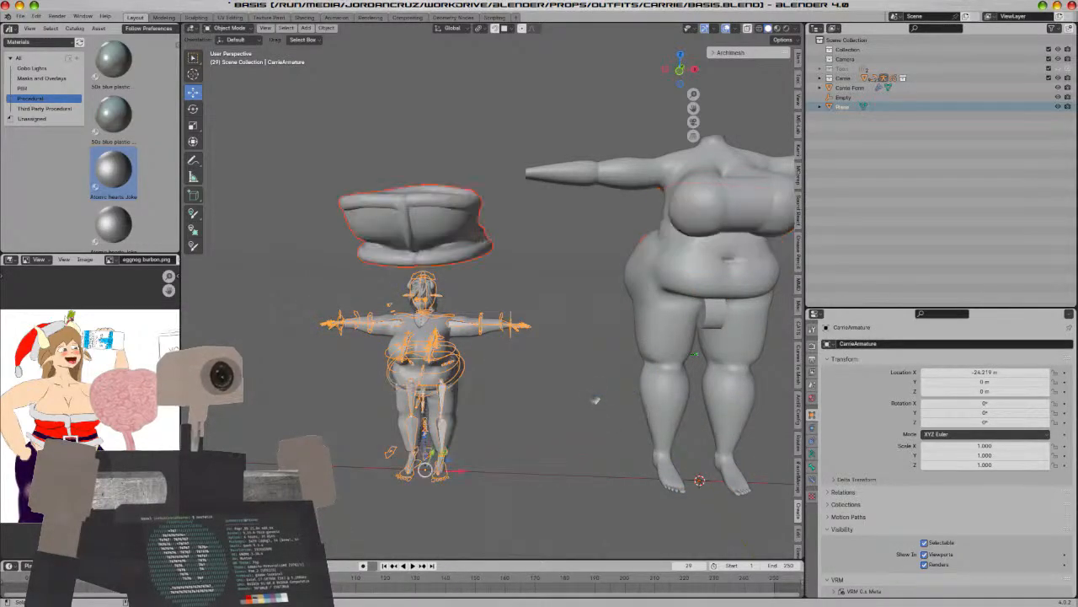
click(456, 239)
key(KP_1)
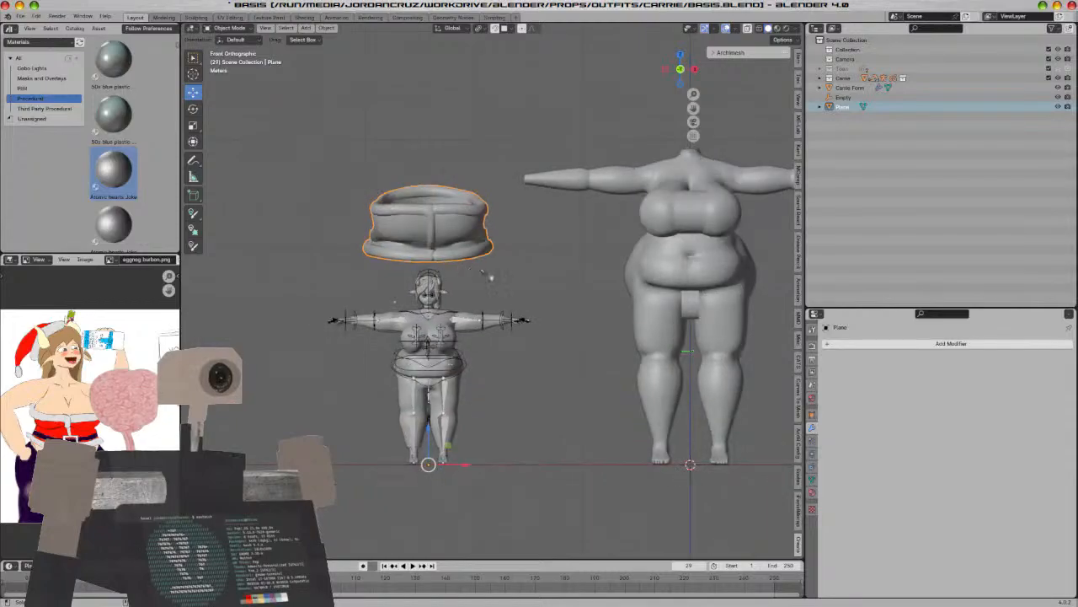
scroll(477, 272, up, 1)
key(s)
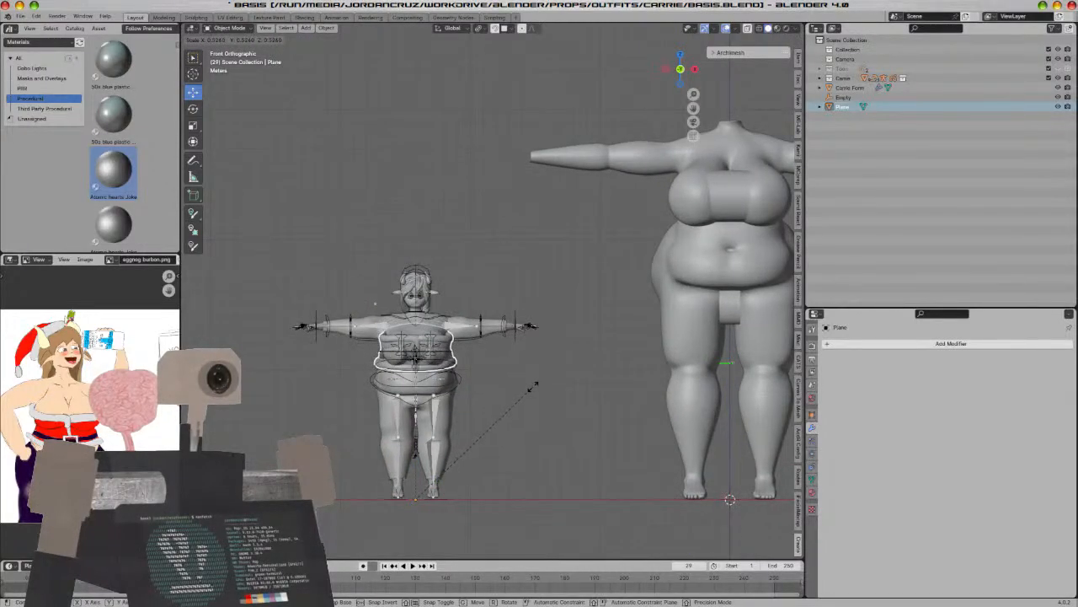
click(523, 392)
scroll(535, 397, up, 4)
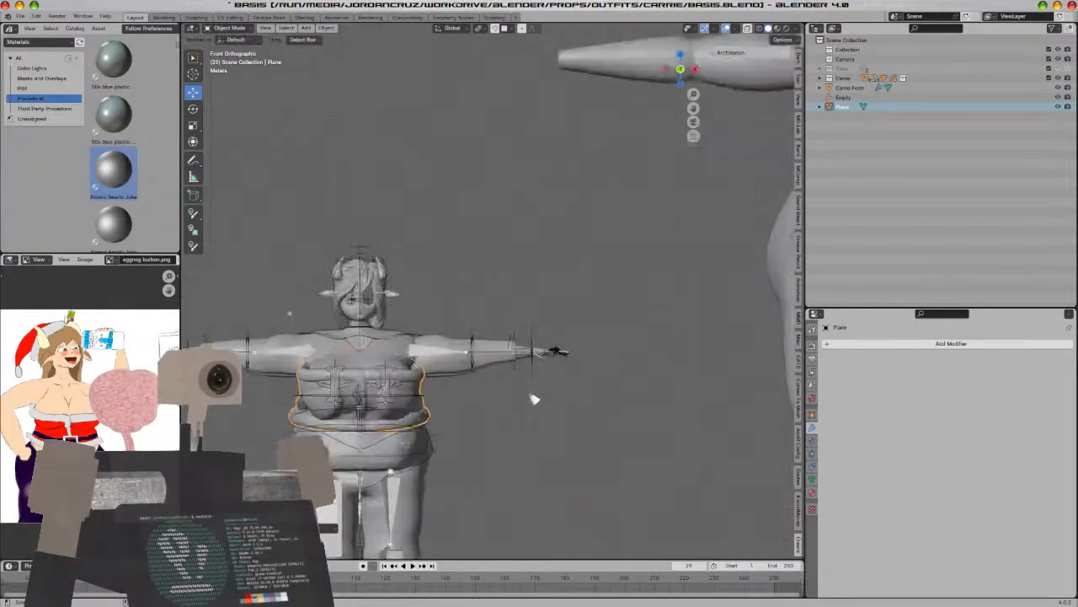
Adjust the top's overall scale against the rigged character's chest in the right side view
key(KP_3)
scroll(578, 312, up, 3)
shift+middle_drag(497, 373, 646, 371)
key(s)
click(728, 360)
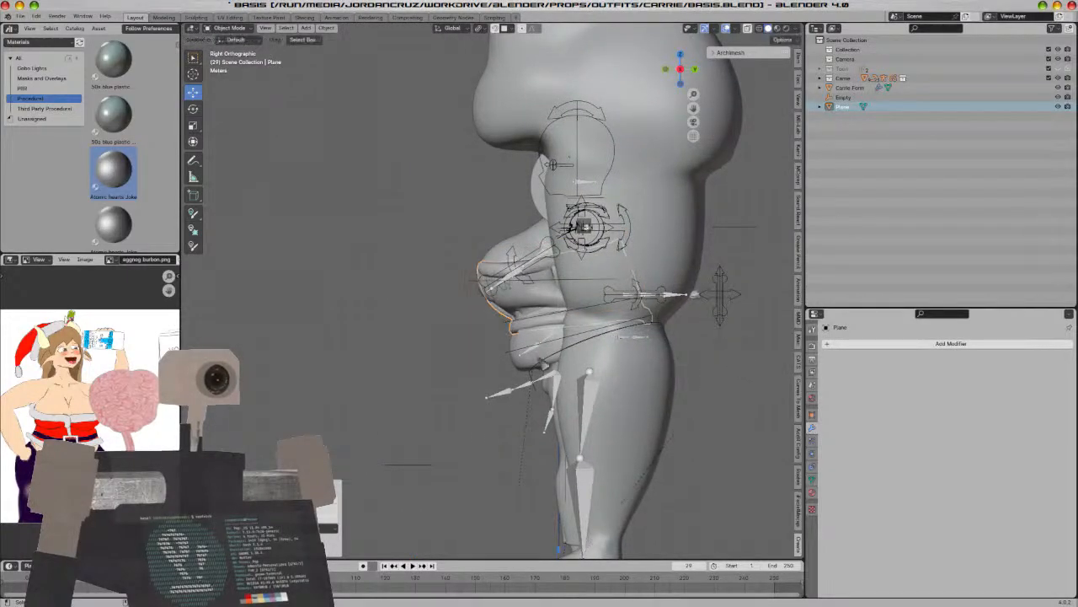
Compare the top with the rig's Sweater in a wireframe right side view, hide the Sweater, and return to solid shading
scroll(599, 362, down, 6)
middle_drag(472, 354, 596, 371)
click(484, 257)
scroll(484, 257, up, 5)
shift+middle_drag(399, 315, 399, 406)
mouse_move(472, 406)
middle_down()
mouse_move(392, 410)
mouse_move(458, 419)
mouse_move(412, 418)
middle_up()
key(z)
click(429, 425)
key(KP_3)
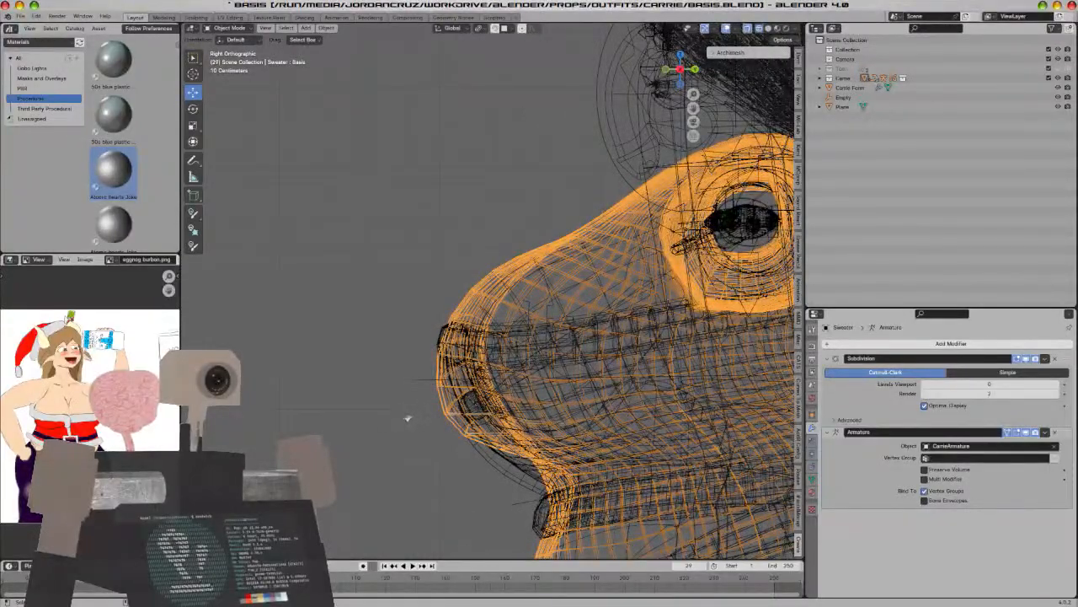
scroll(408, 417, down, 1)
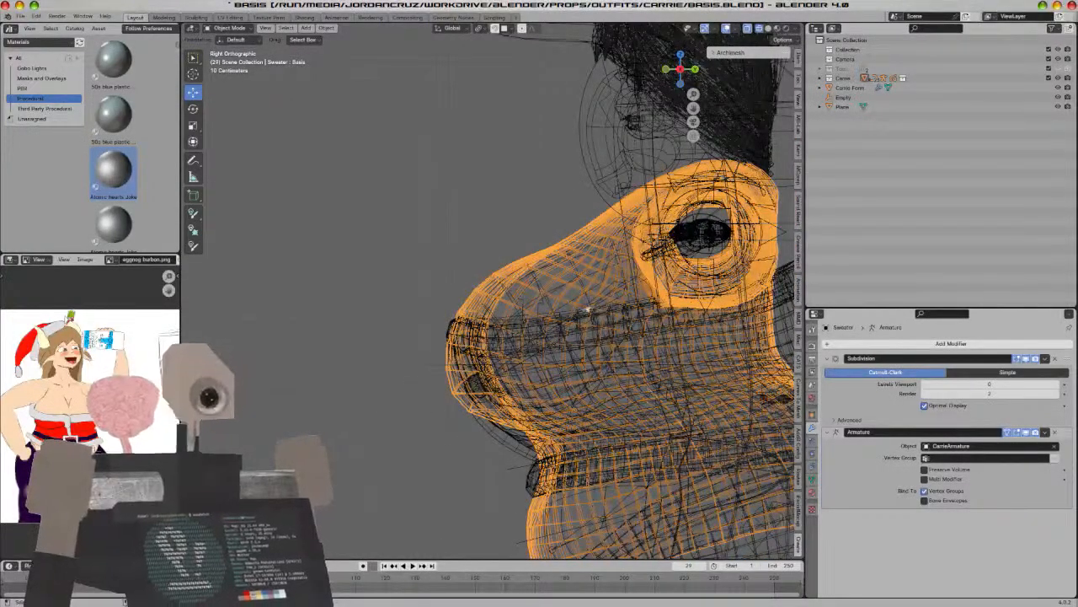
key(h)
key(z)
click(729, 251)
Select the top, put it into Sculpt Mode, and choose the Grab brush
mouse_move(638, 342)
middle_down()
mouse_move(681, 391)
mouse_move(717, 385)
mouse_move(678, 390)
middle_up()
click(509, 389)
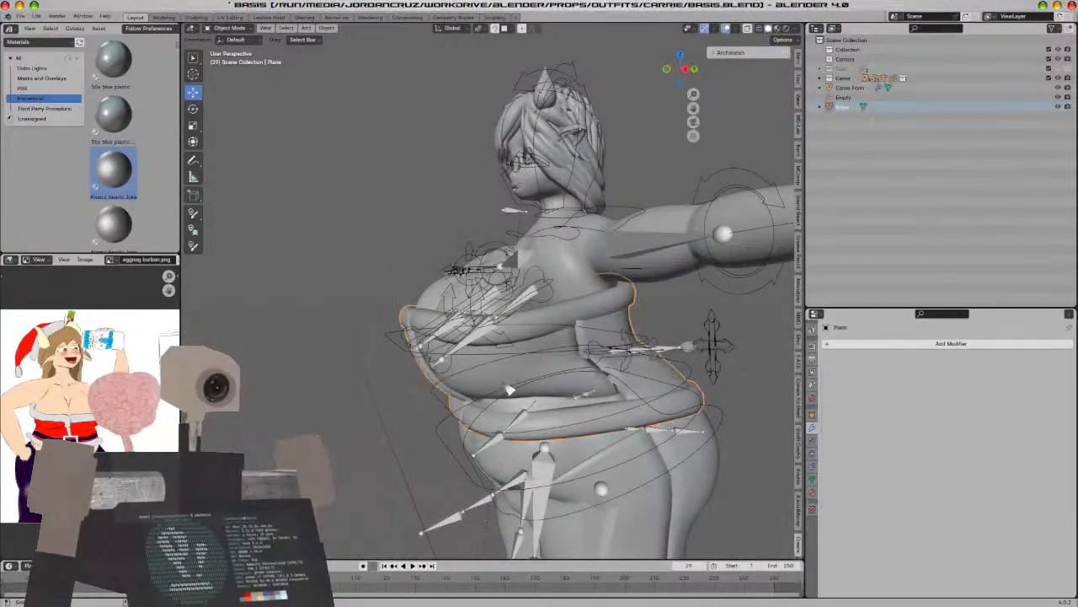
click(241, 32)
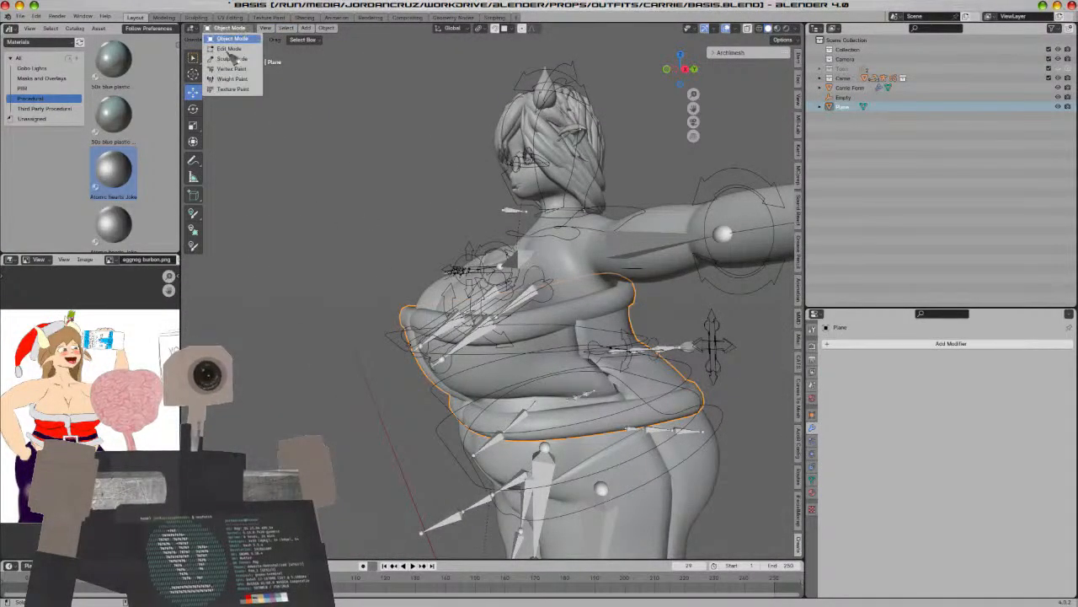
click(231, 59)
middle_drag(298, 270, 298, 226)
click(193, 301)
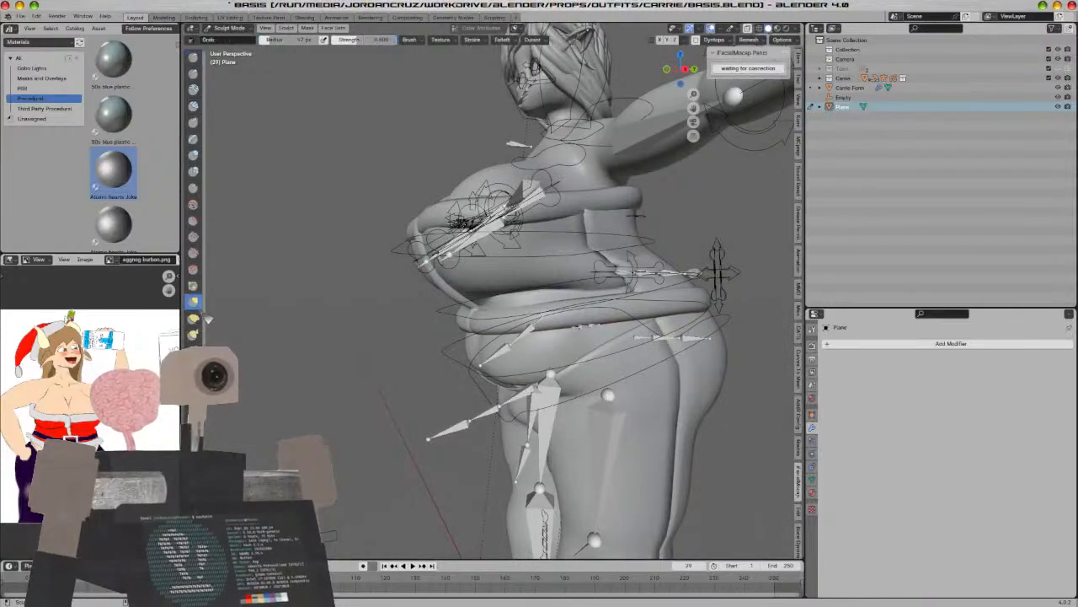
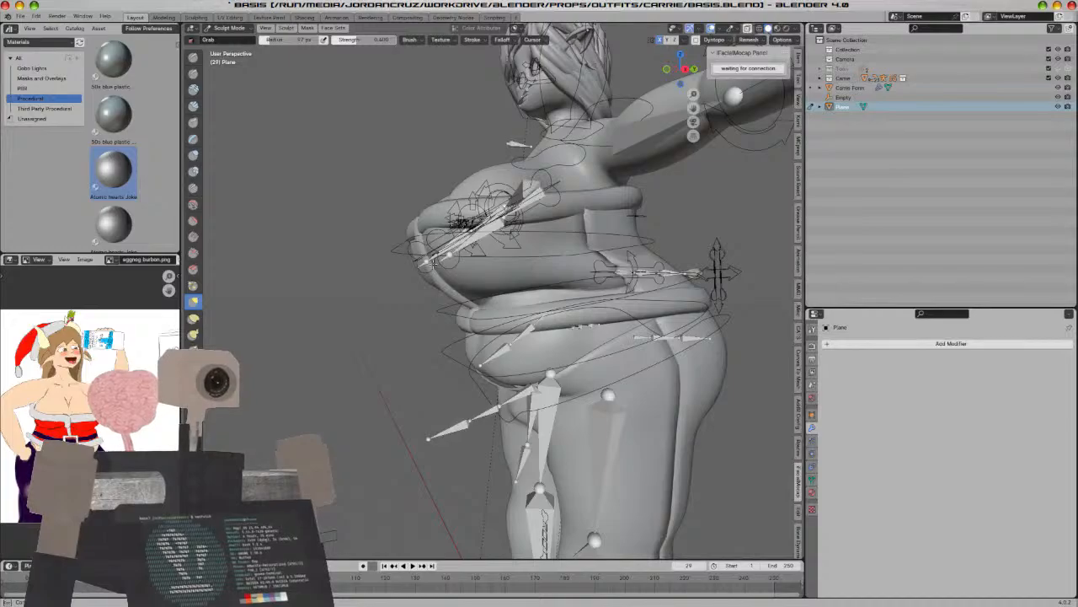
Pull the top's upper band and body into shape around the character's chest and back with the Grab brush
mouse_move(391, 330)
middle_down()
mouse_move(410, 313)
mouse_move(628, 332)
mouse_move(439, 429)
middle_up()
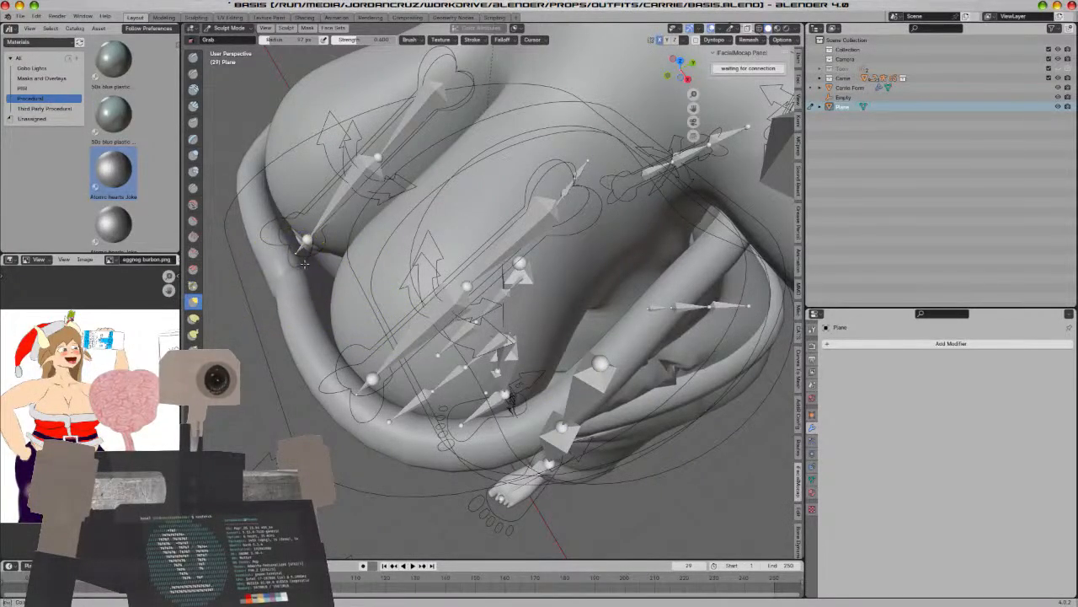
scroll(333, 275, down, 3)
middle_drag(353, 286, 385, 281)
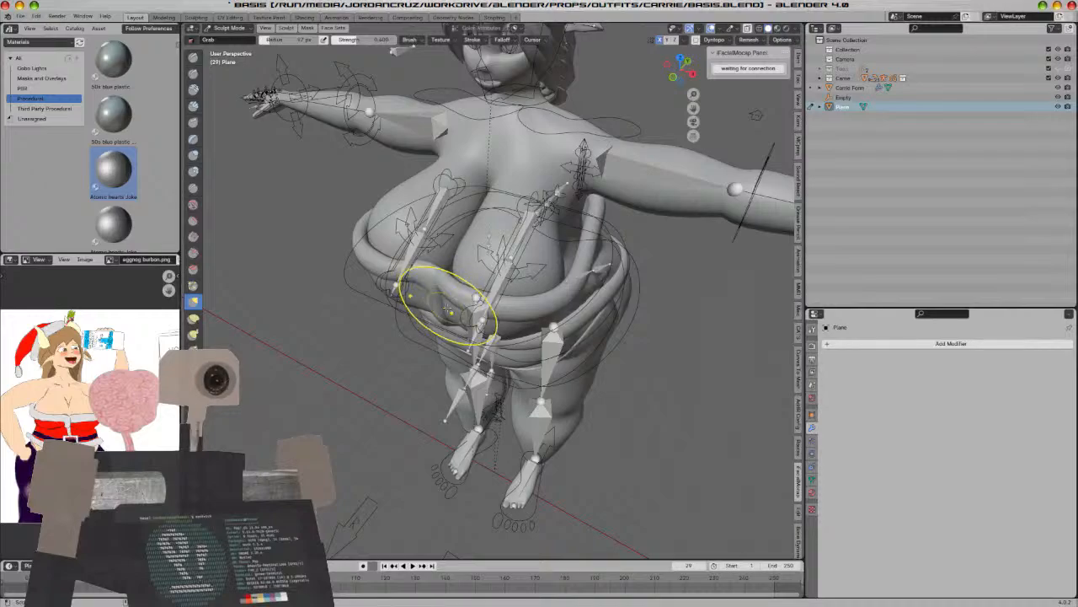
middle_drag(448, 301, 499, 278)
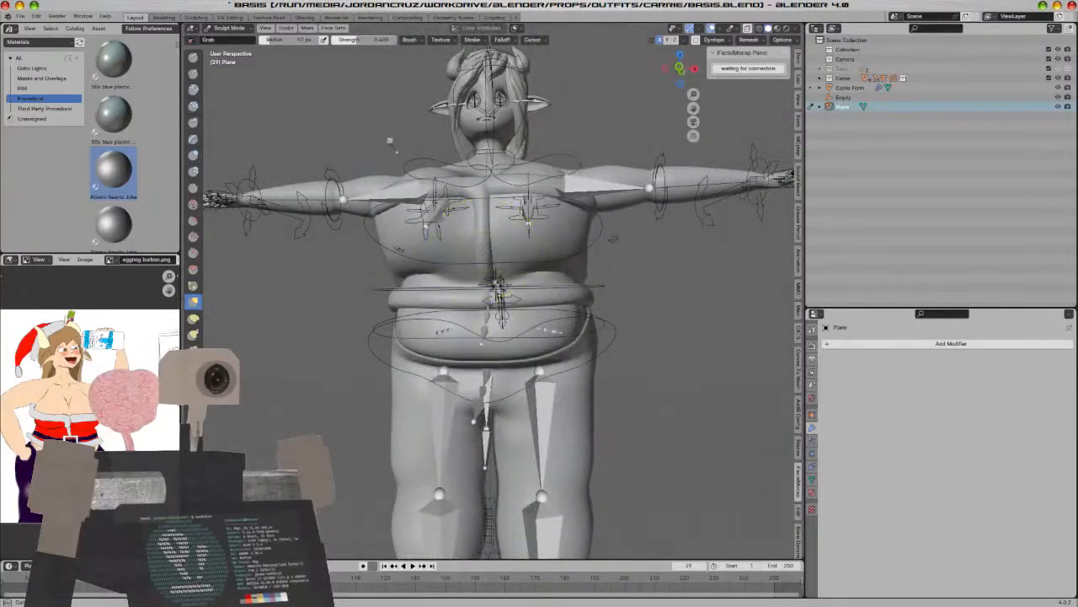
middle_drag(520, 303, 560, 389)
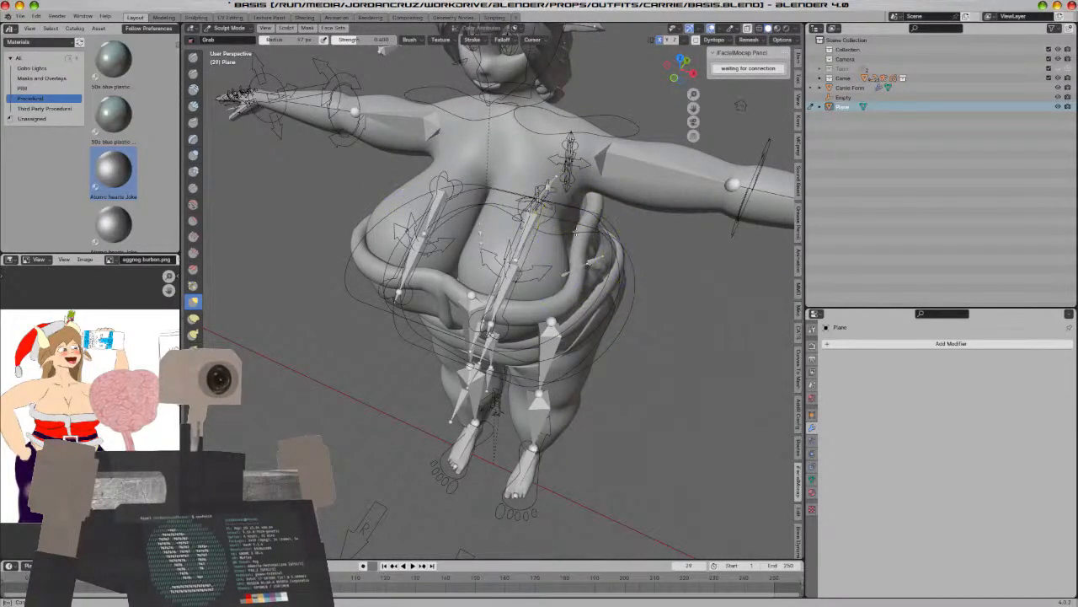
mouse_move(577, 218)
middle_down()
mouse_move(708, 241)
mouse_move(386, 226)
middle_up()
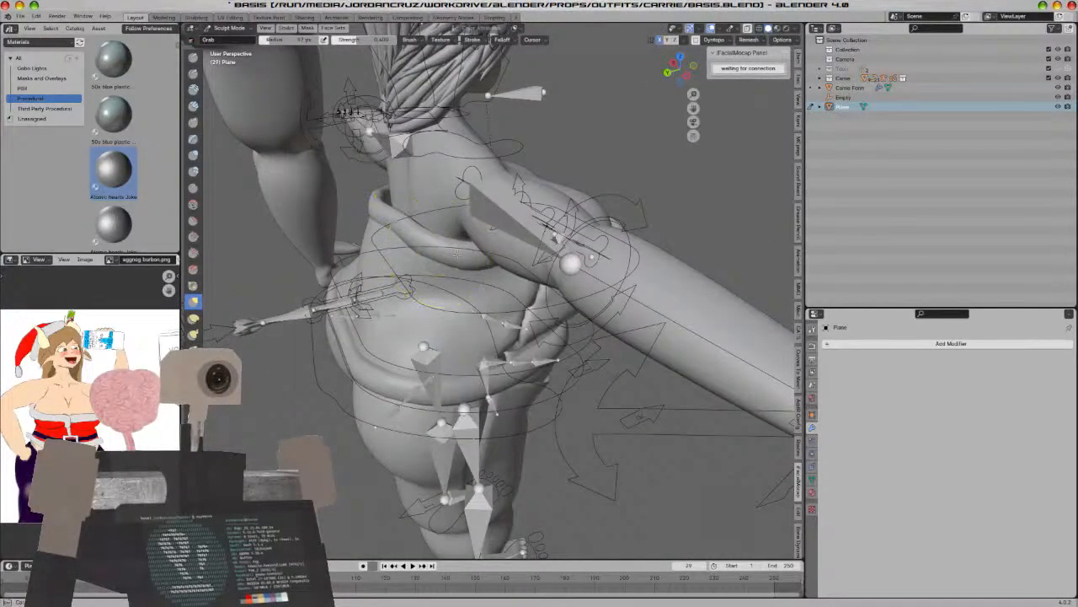
mouse_move(491, 286)
middle_down()
mouse_move(557, 211)
mouse_move(589, 199)
mouse_move(691, 207)
mouse_move(641, 252)
mouse_move(523, 278)
mouse_move(280, 224)
middle_up()
Display the model in Material Preview and examine the sculpted top's fit from the front
key(z)
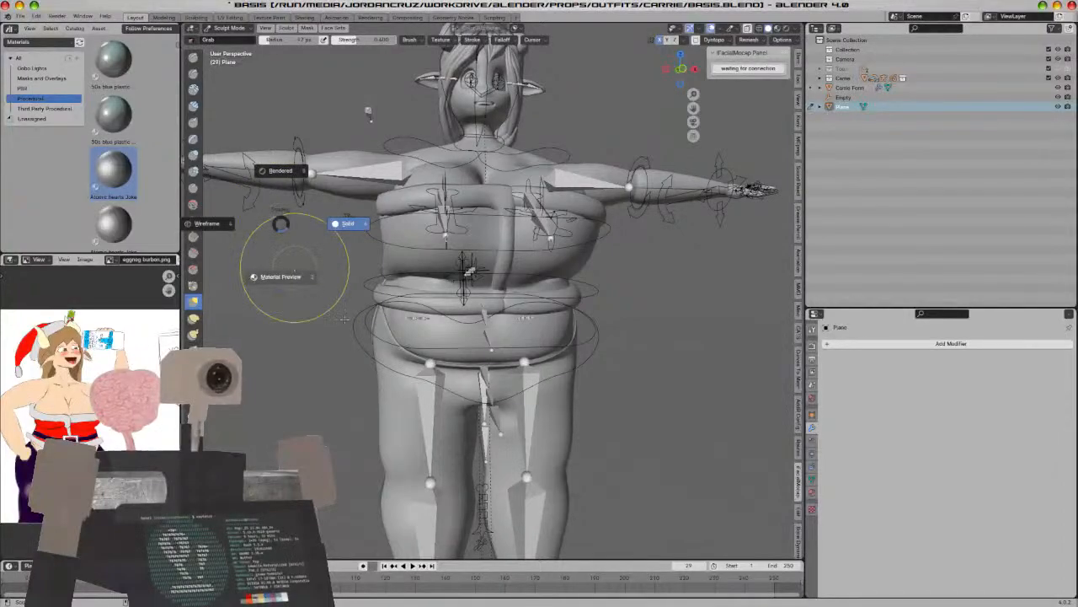
click(291, 272)
scroll(544, 344, down, 2)
mouse_move(544, 344)
middle_down()
mouse_move(472, 342)
mouse_move(631, 344)
mouse_move(549, 365)
middle_up()
scroll(548, 365, up, 2)
scroll(548, 365, up, 2)
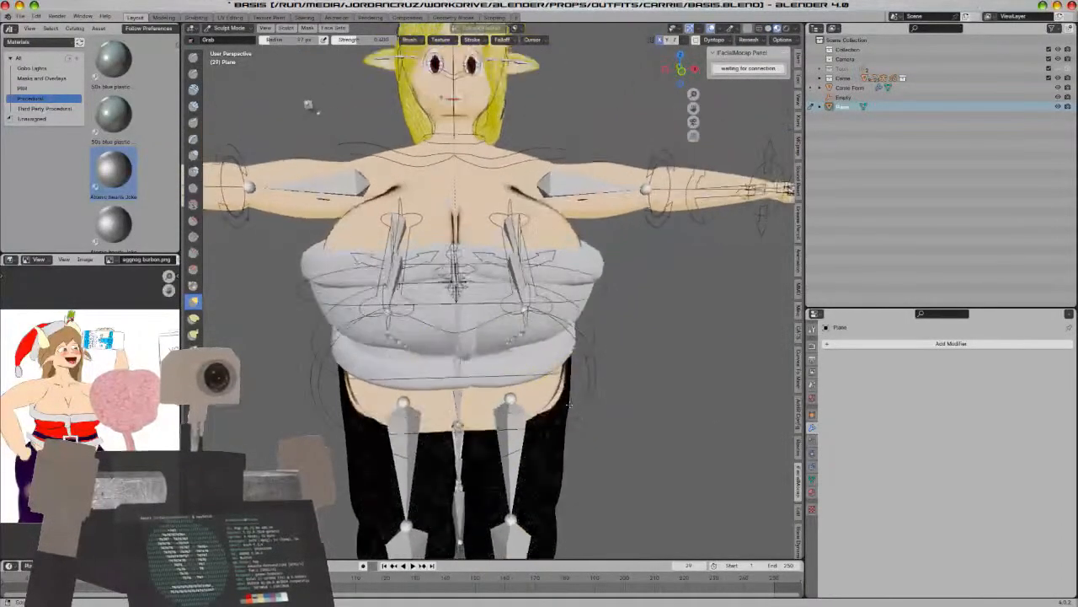
Return the top to Object Mode and shade it smooth
click(224, 28)
click(236, 39)
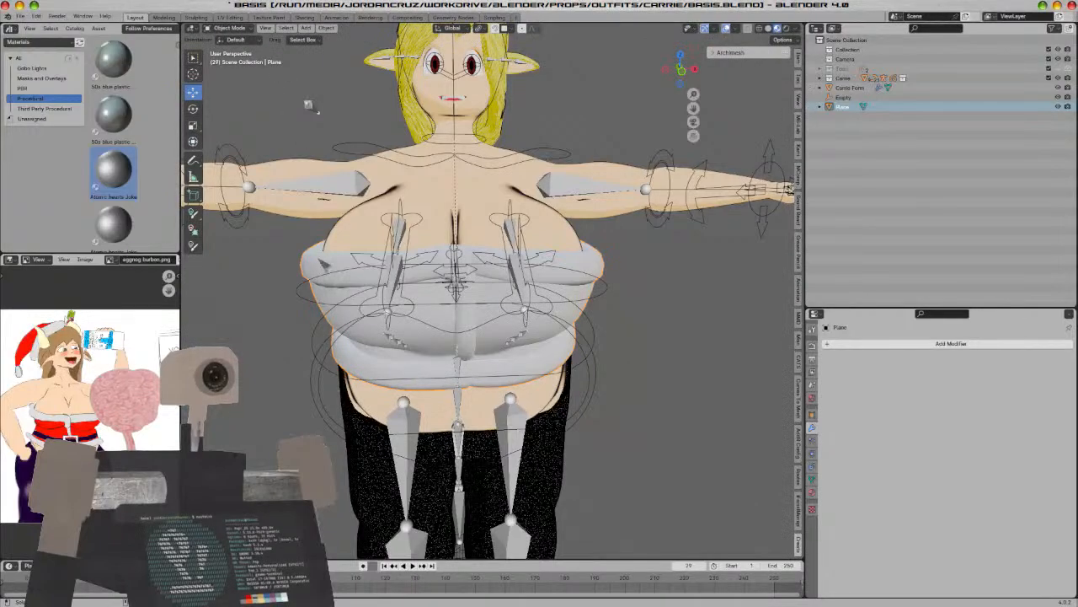
right_click(329, 280)
click(330, 285)
scroll(329, 284, down, 4)
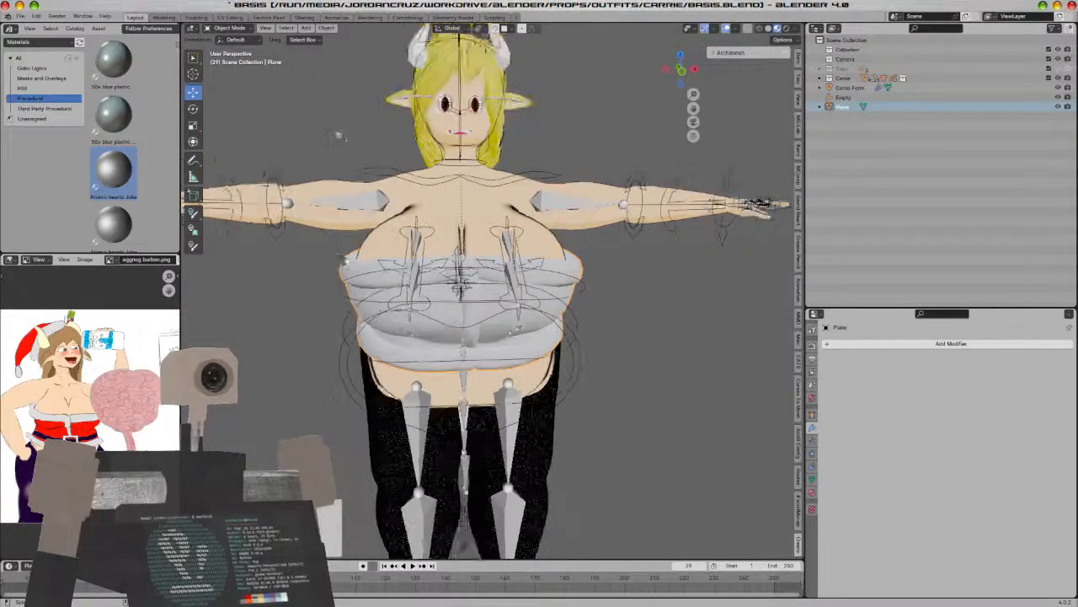
mouse_move(625, 401)
middle_down()
mouse_move(597, 404)
mouse_move(615, 401)
middle_up()
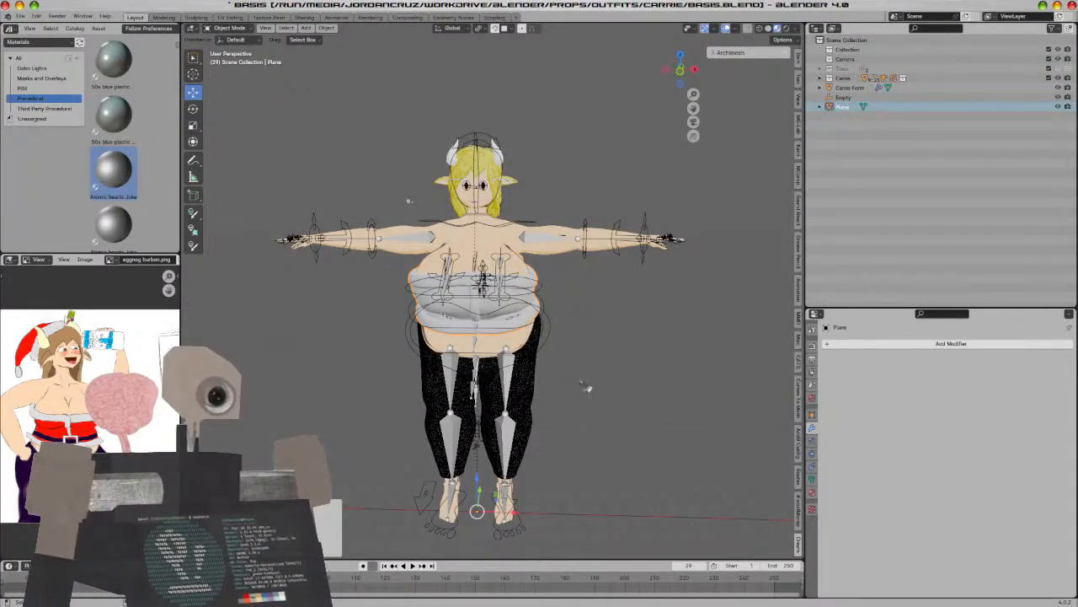
Open the Shading workspace and isolate the top in local view
middle_drag(590, 386, 388, 246)
key(KP_Divide)
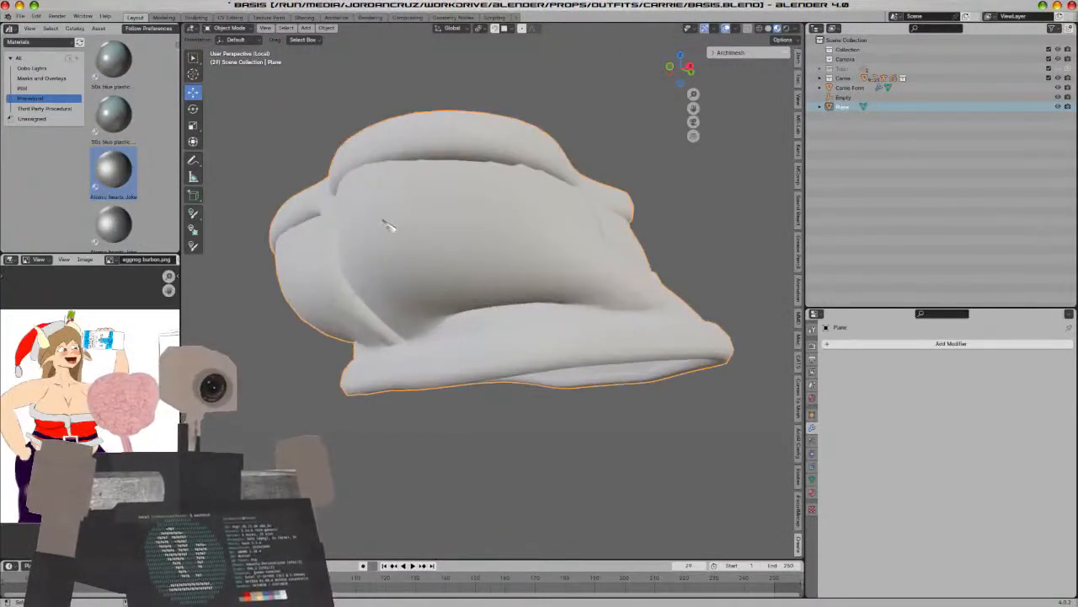
click(305, 18)
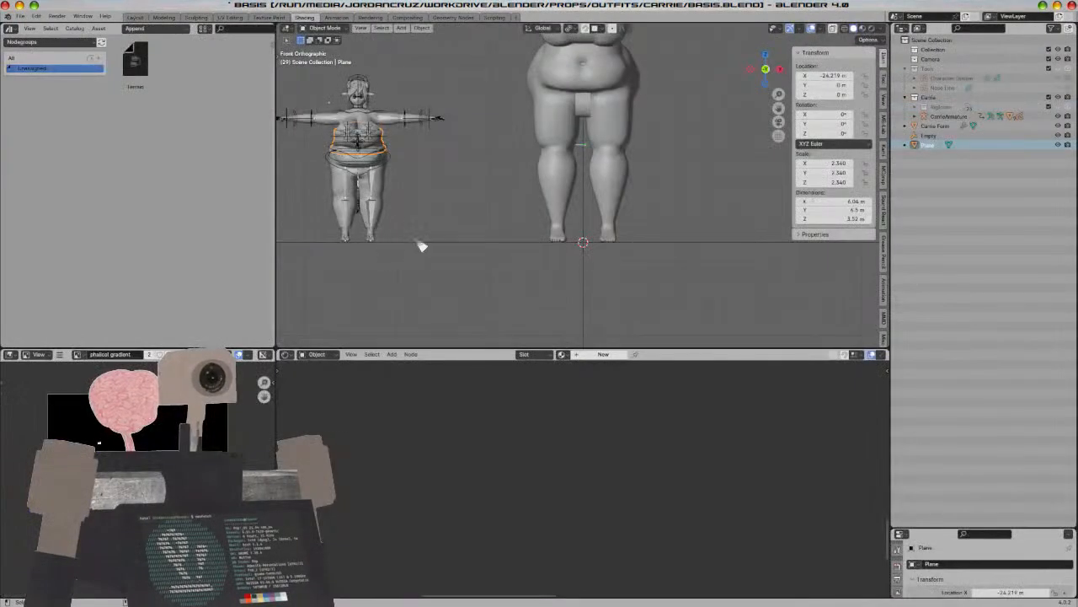
key(KP_Divide)
middle_drag(533, 259, 296, 194)
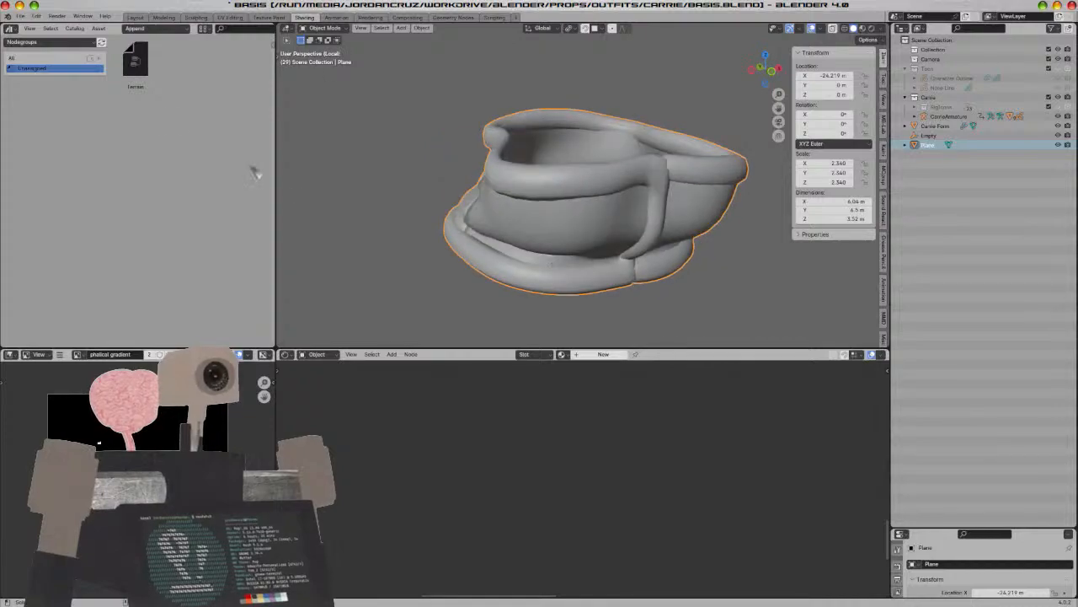
Switch the asset library to Materials and look through its Procedural catalog for a material for the top
click(57, 44)
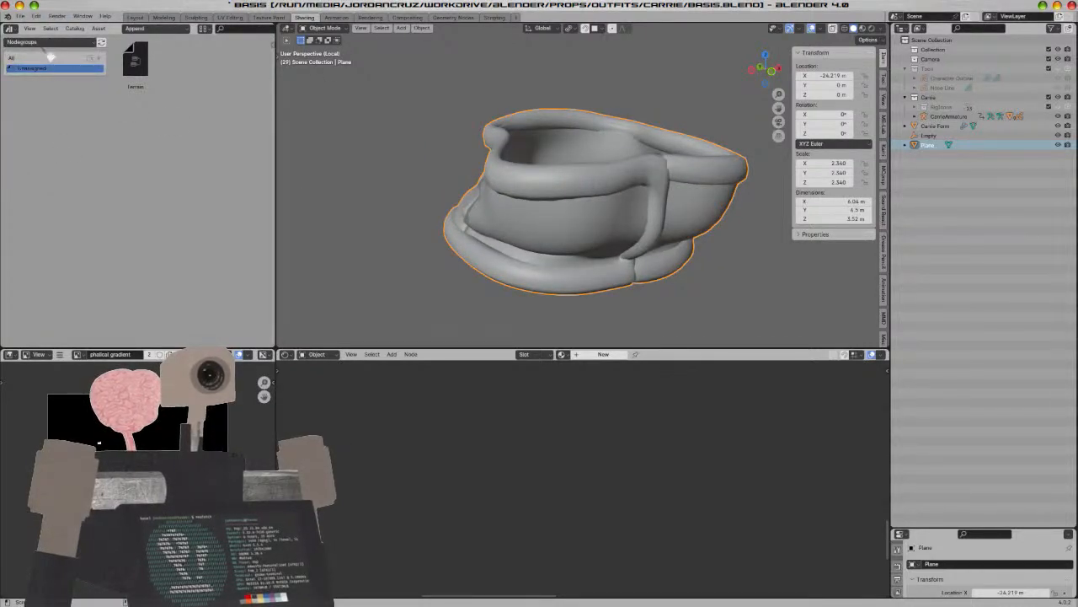
click(50, 42)
click(40, 103)
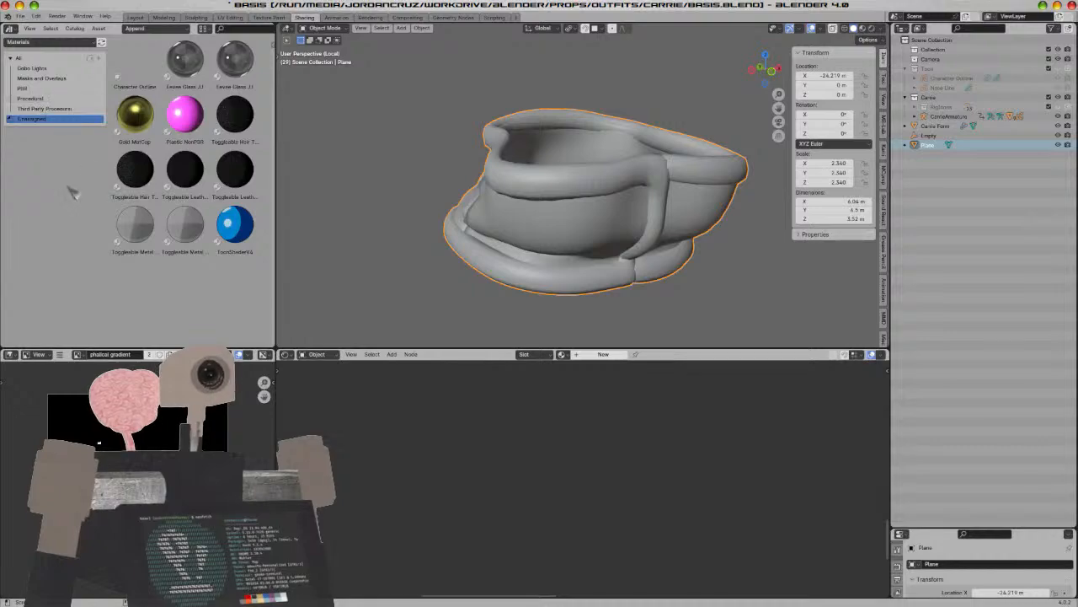
click(47, 98)
scroll(202, 189, down, 10)
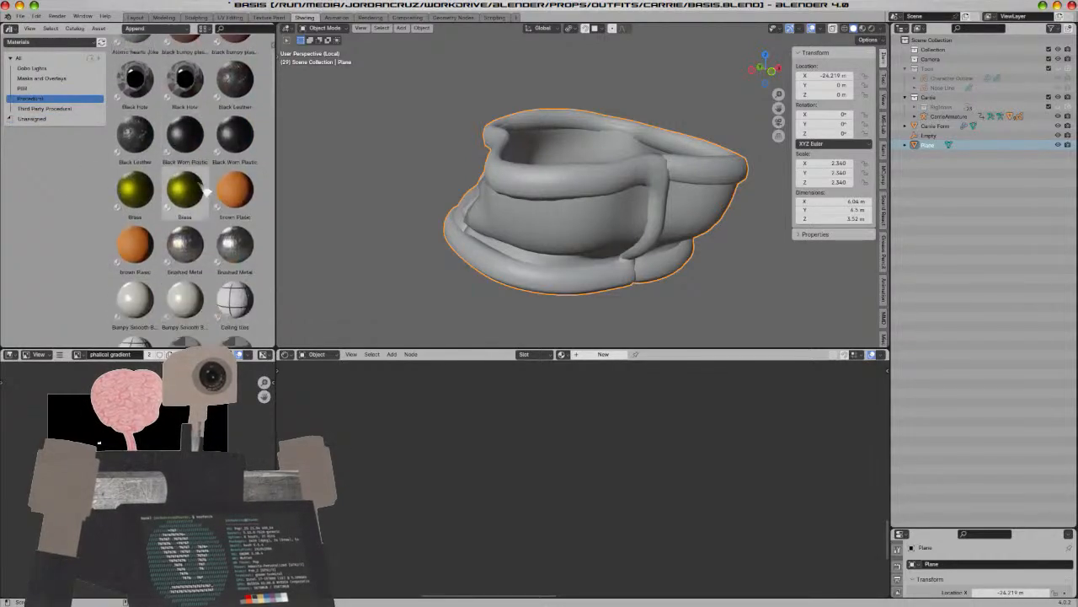
scroll(205, 190, down, 5)
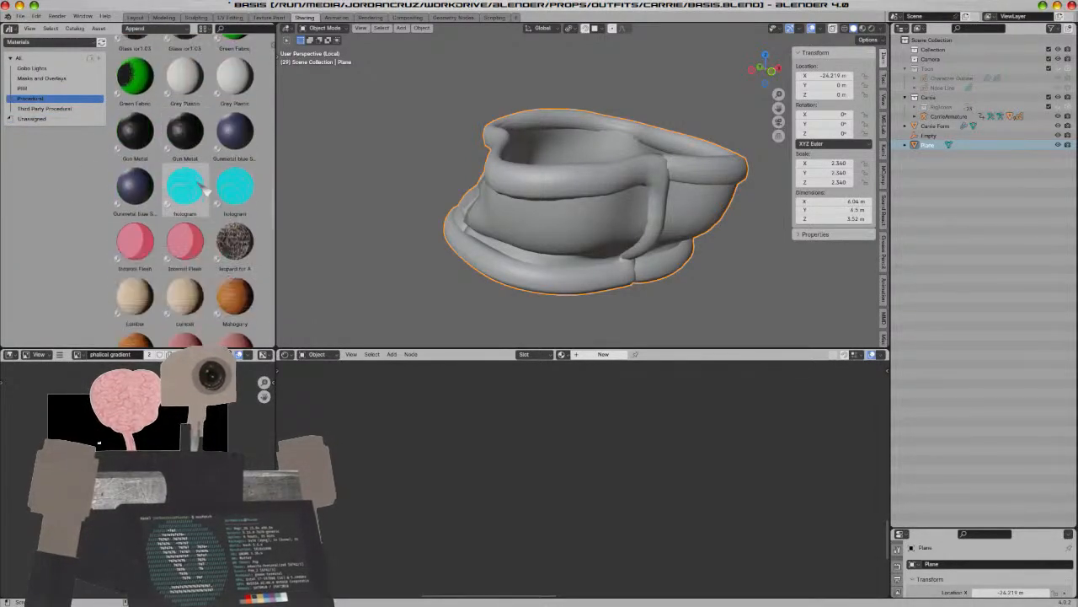
scroll(203, 190, down, 6)
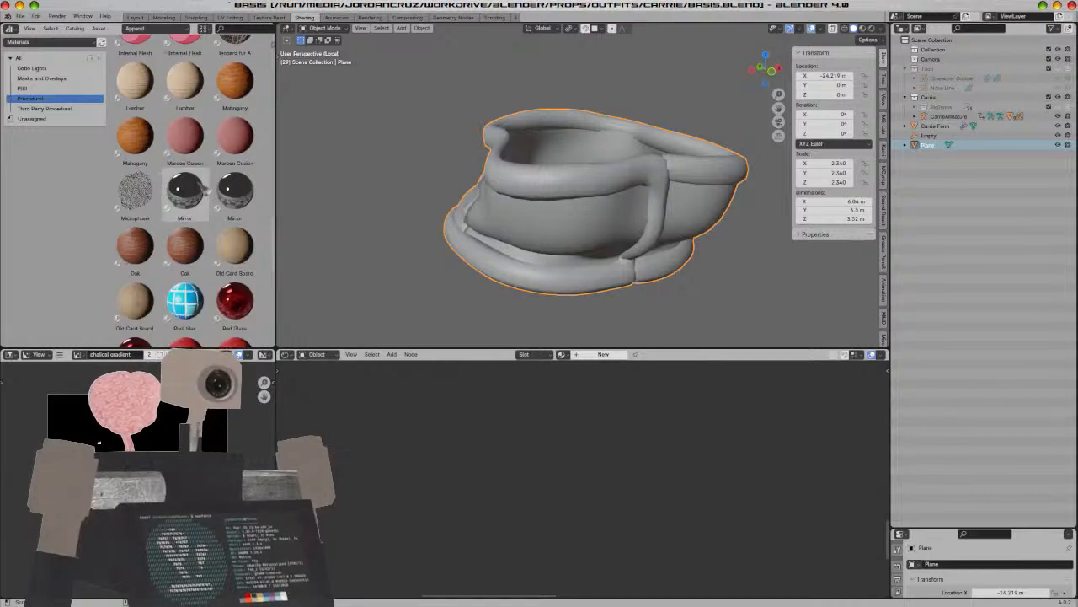
scroll(202, 191, down, 3)
scroll(199, 211, down, 3)
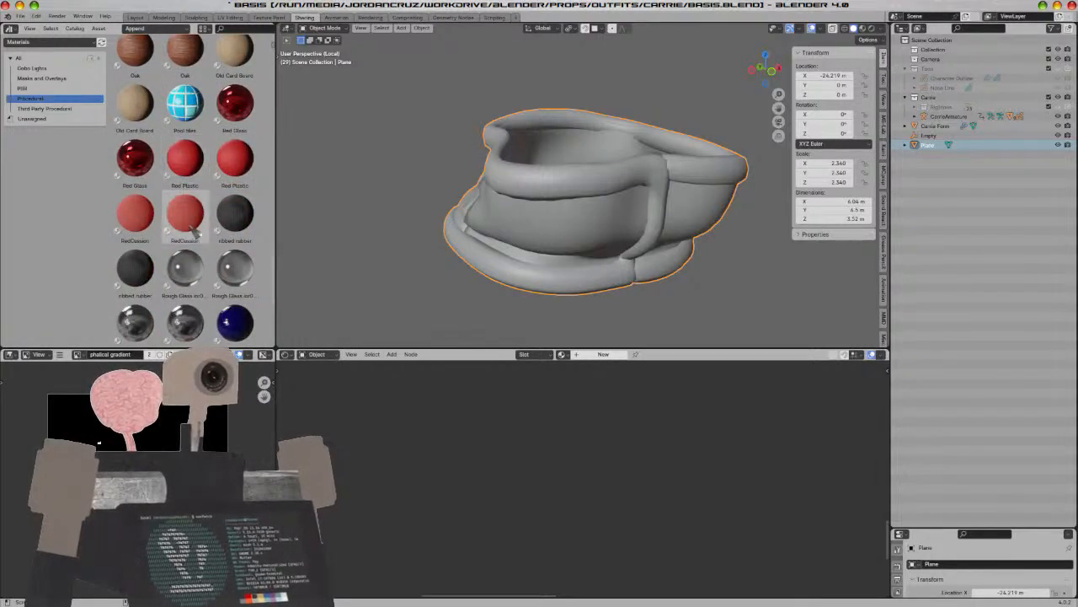
scroll(196, 234, down, 6)
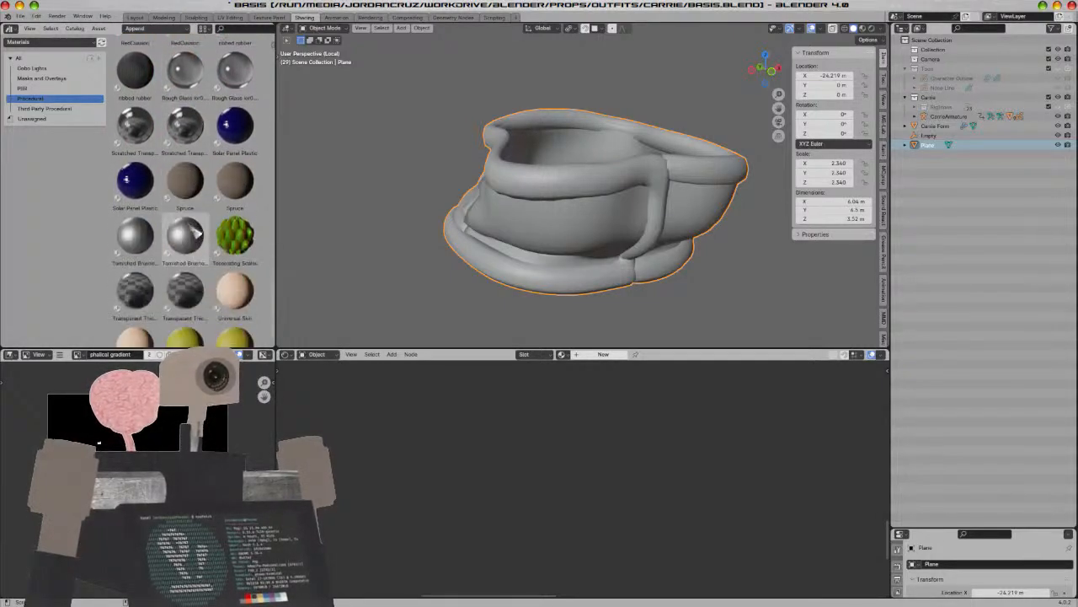
scroll(189, 328, up, 5)
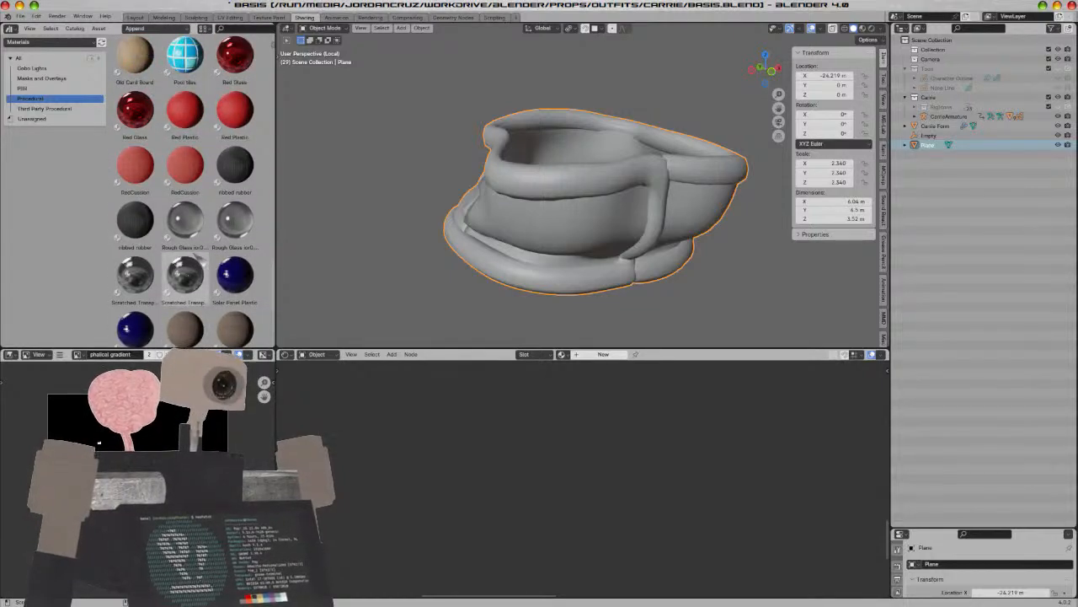
scroll(187, 239, down, 3)
scroll(187, 226, down, 3)
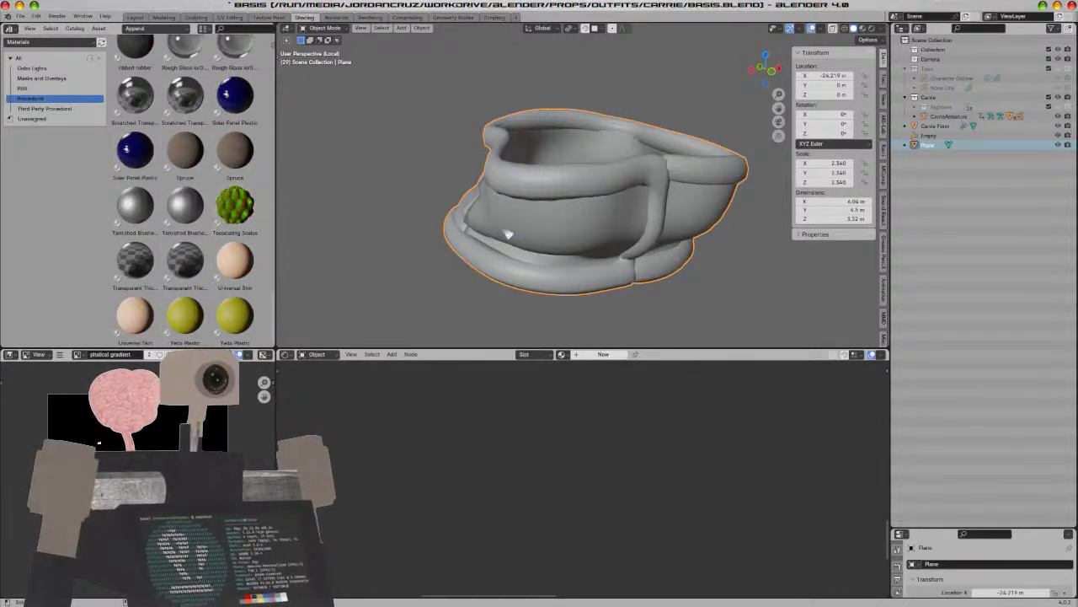
scroll(220, 229, up, 6)
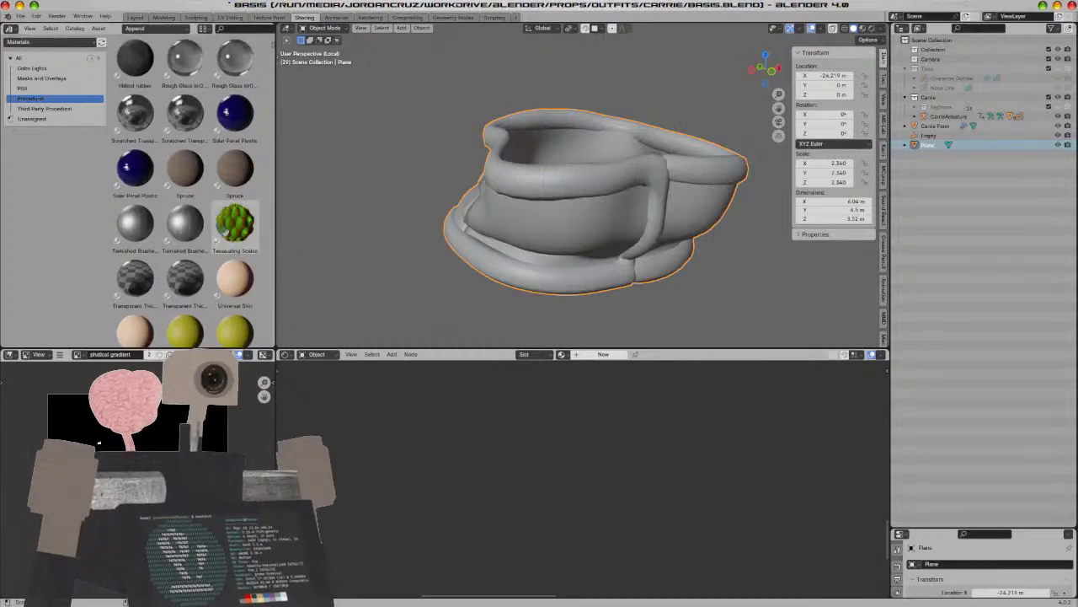
scroll(206, 218, up, 8)
scroll(204, 215, up, 10)
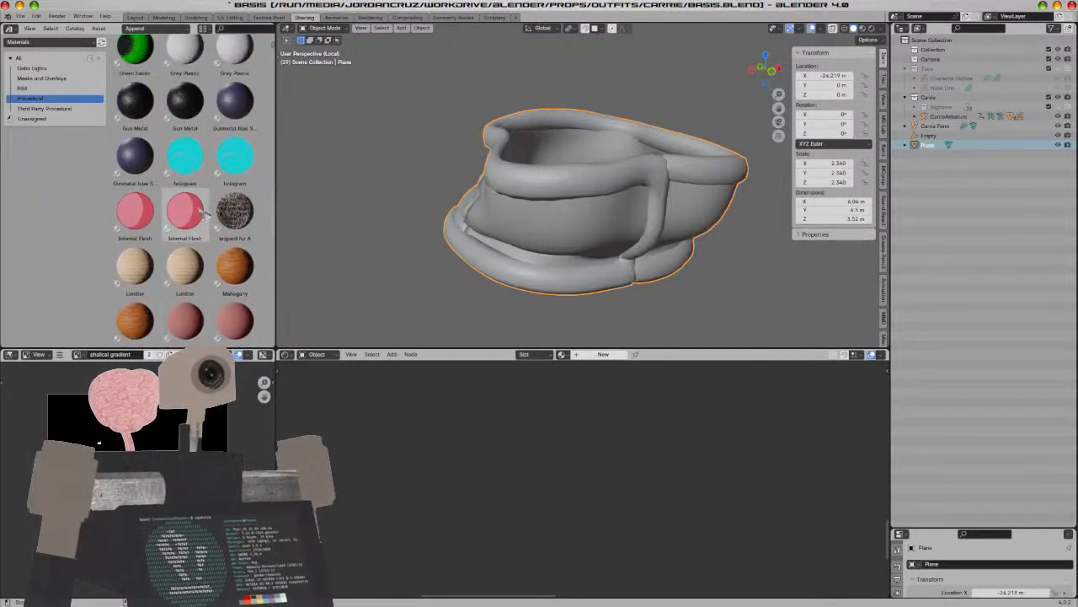
scroll(204, 178, up, 3)
scroll(204, 177, down, 9)
scroll(206, 180, down, 12)
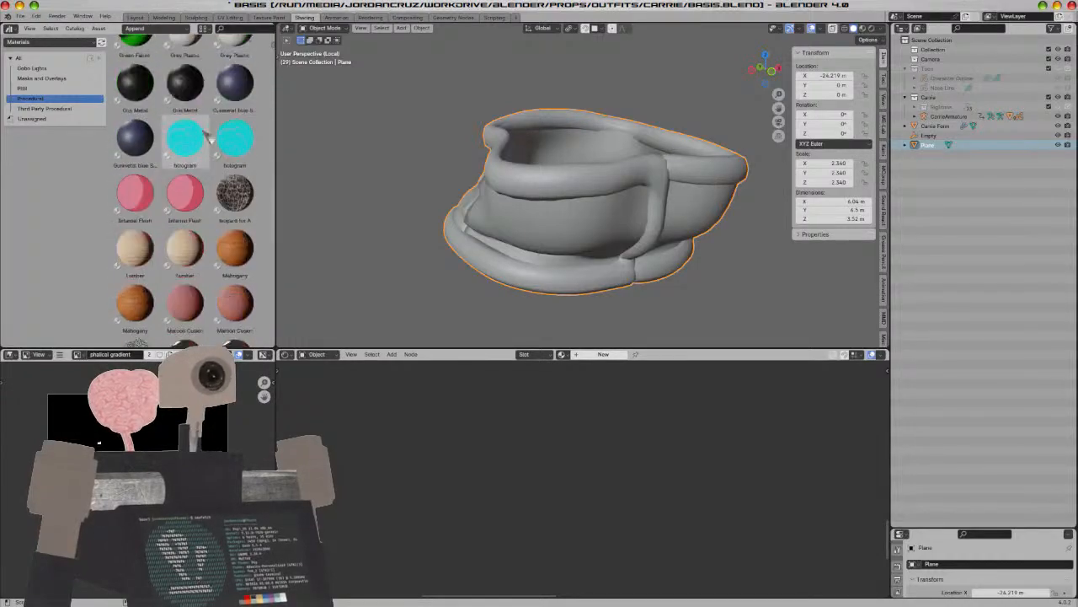
scroll(208, 147, down, 3)
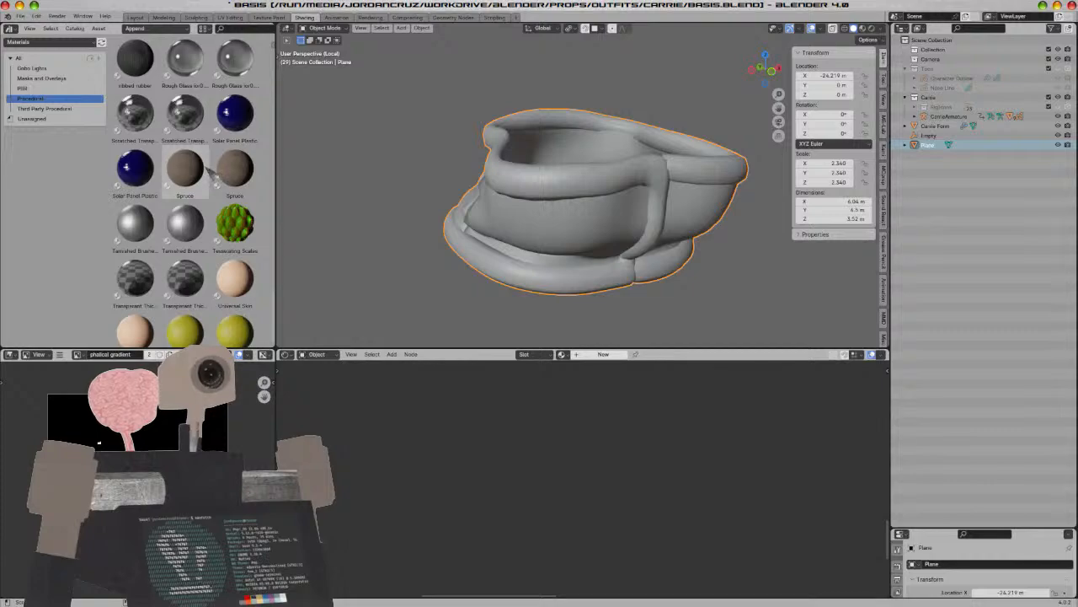
Browse the complete material asset list and apply the Green Fabric material to the top
click(47, 58)
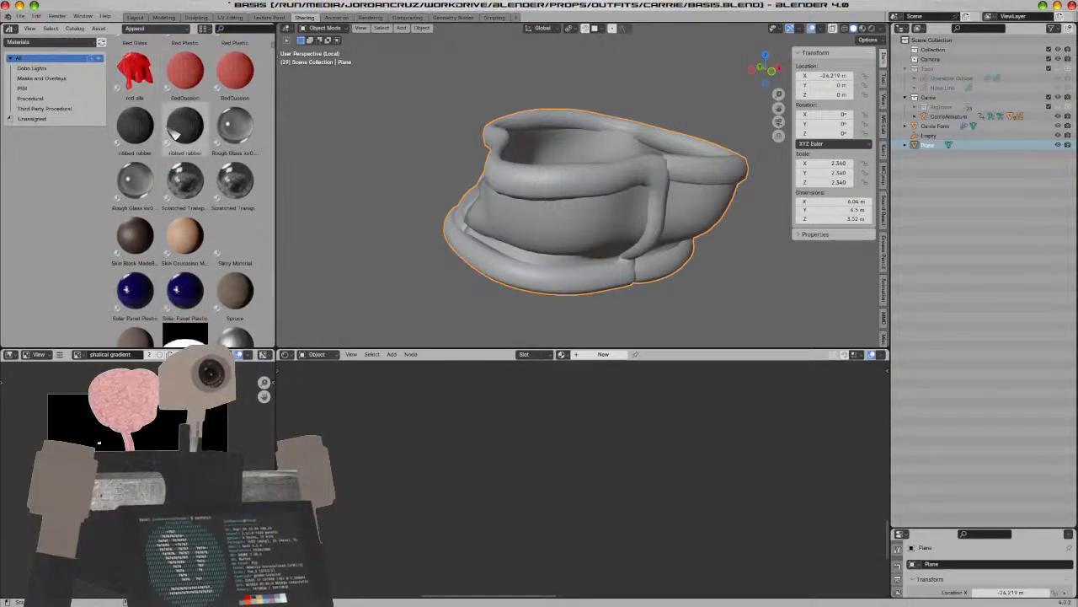
scroll(171, 125, down, 10)
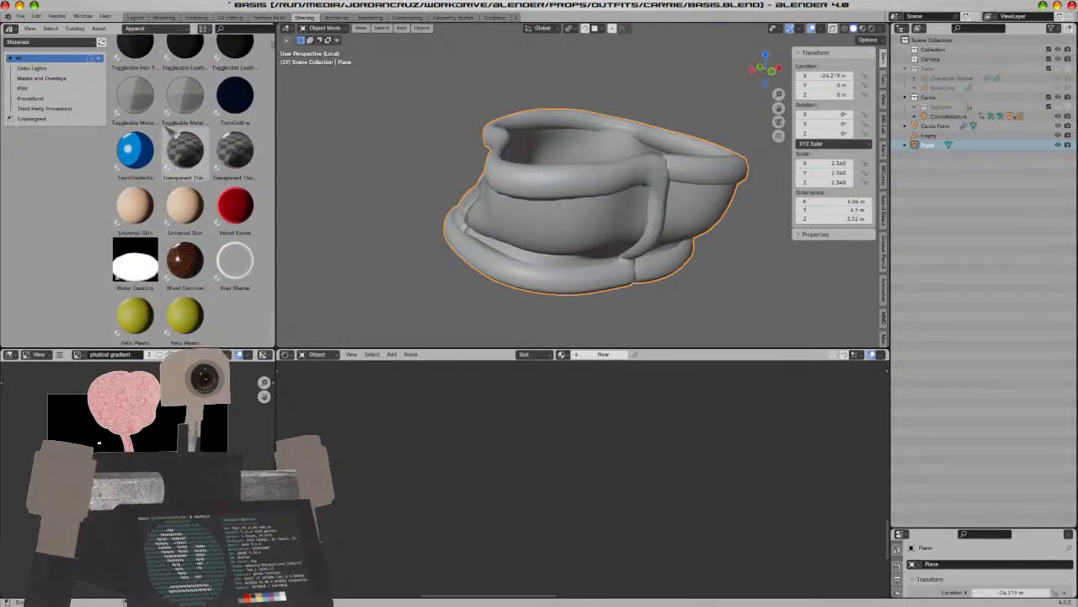
scroll(244, 215, up, 5)
scroll(249, 221, up, 10)
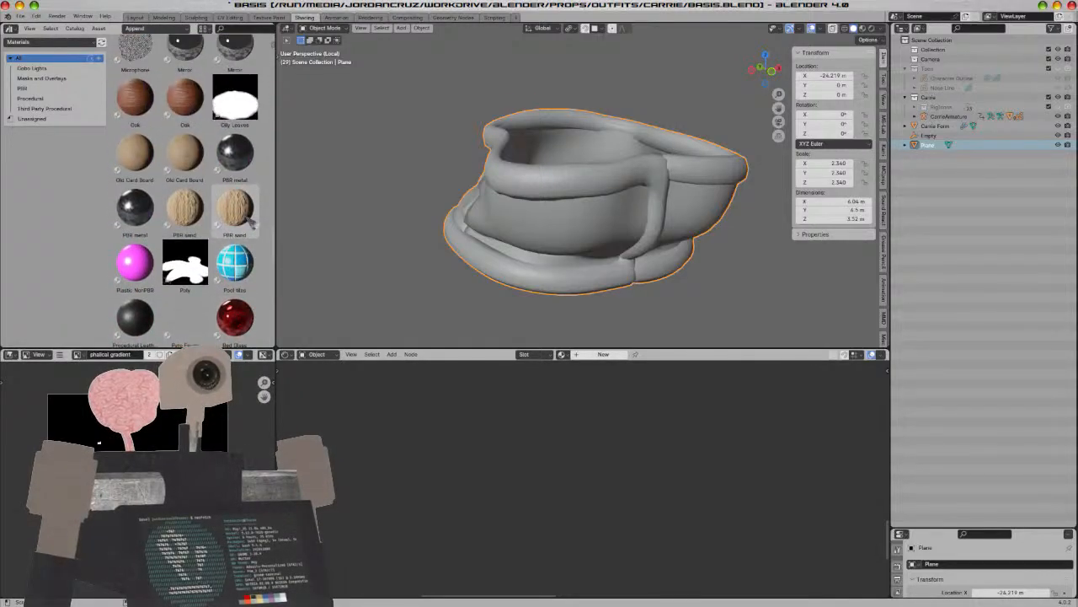
scroll(249, 221, up, 5)
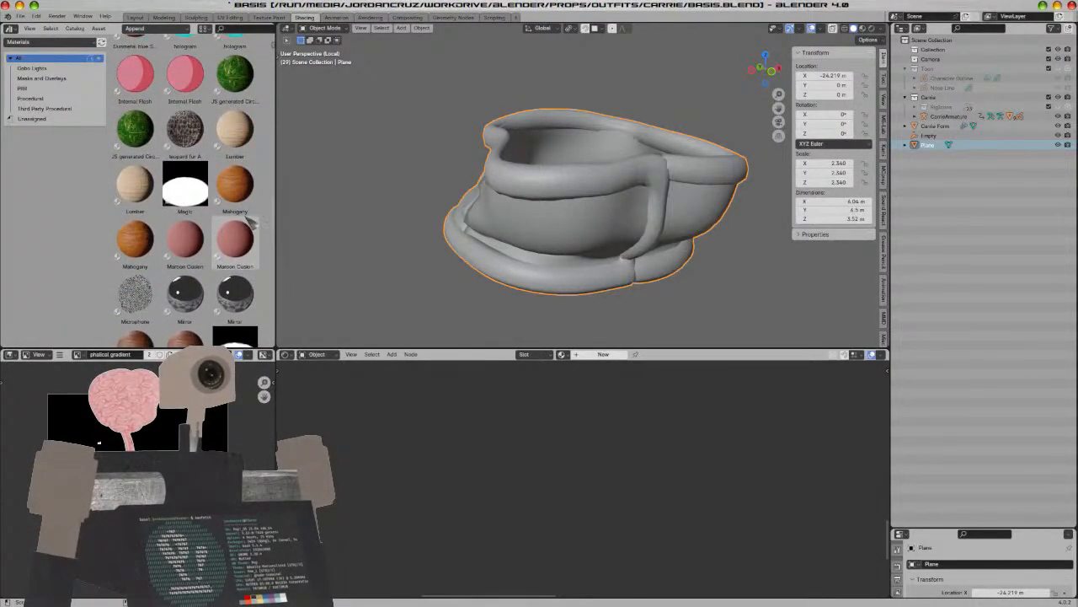
scroll(253, 224, up, 8)
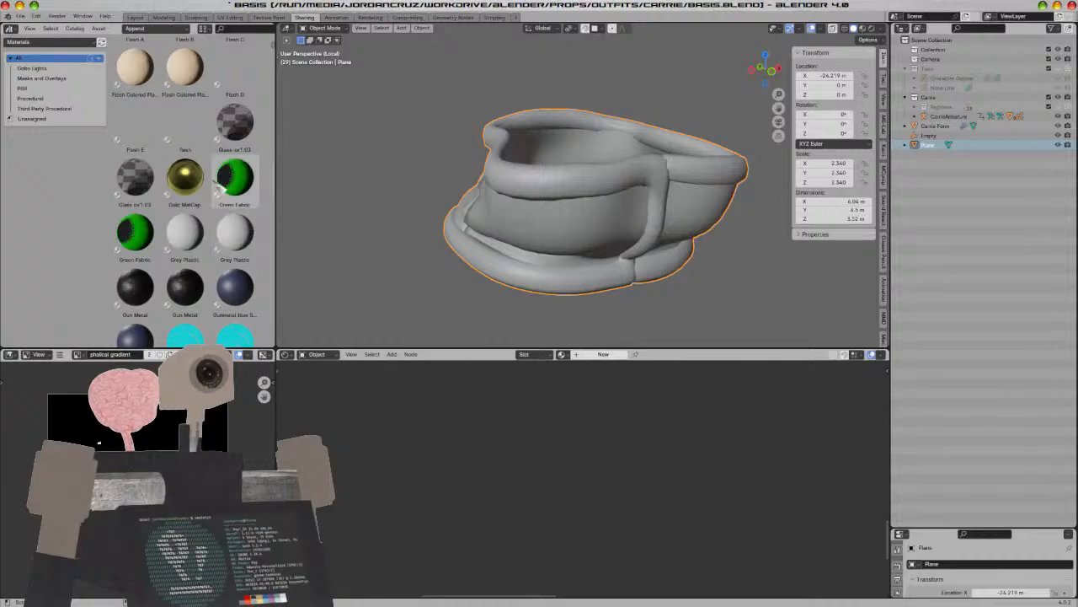
drag(229, 180, 514, 210)
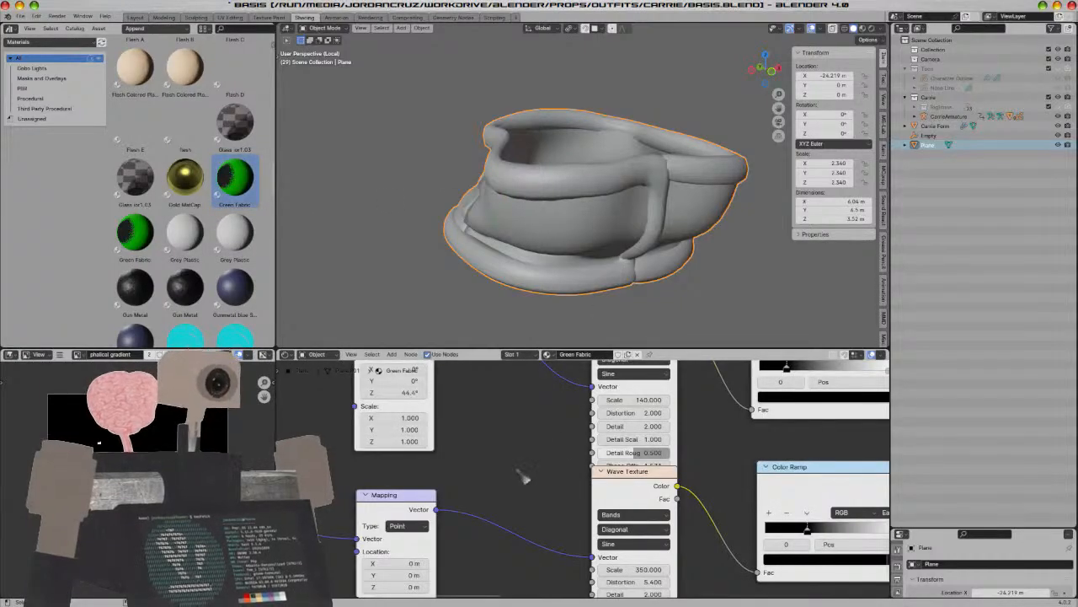
Enlarge the properties editor and rename the top's material to Red Fabric in its material settings
scroll(500, 502, down, 4)
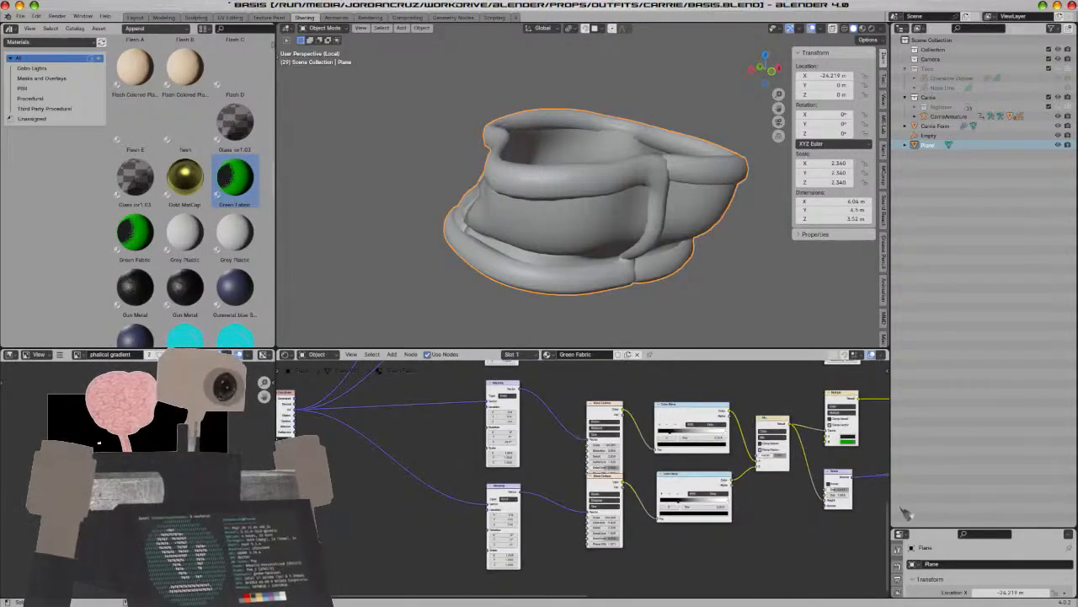
drag(929, 521, 939, 354)
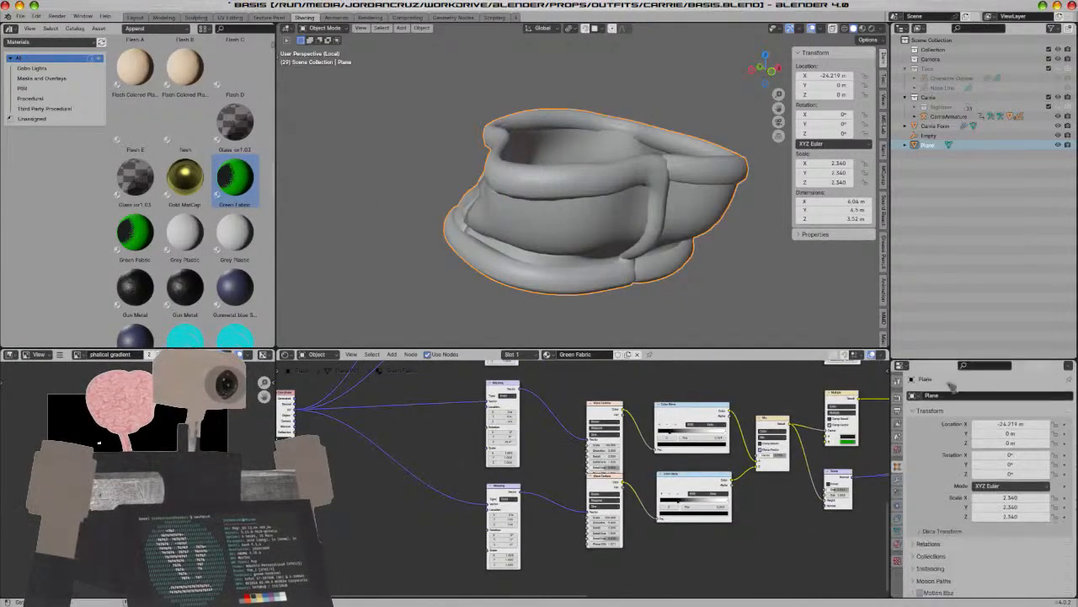
click(897, 544)
double_click(948, 569)
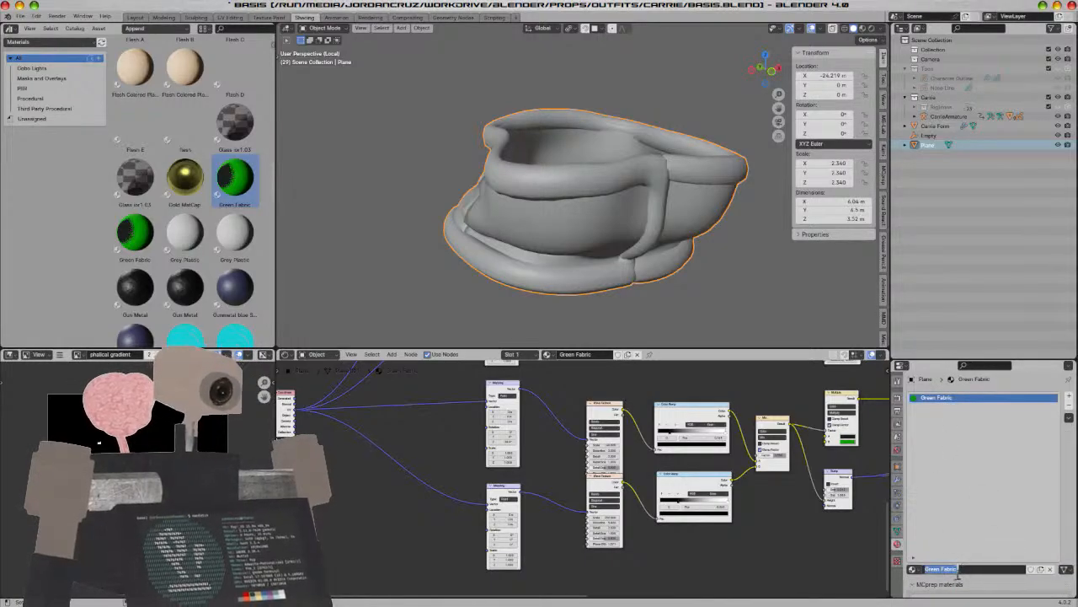
text(Plas)
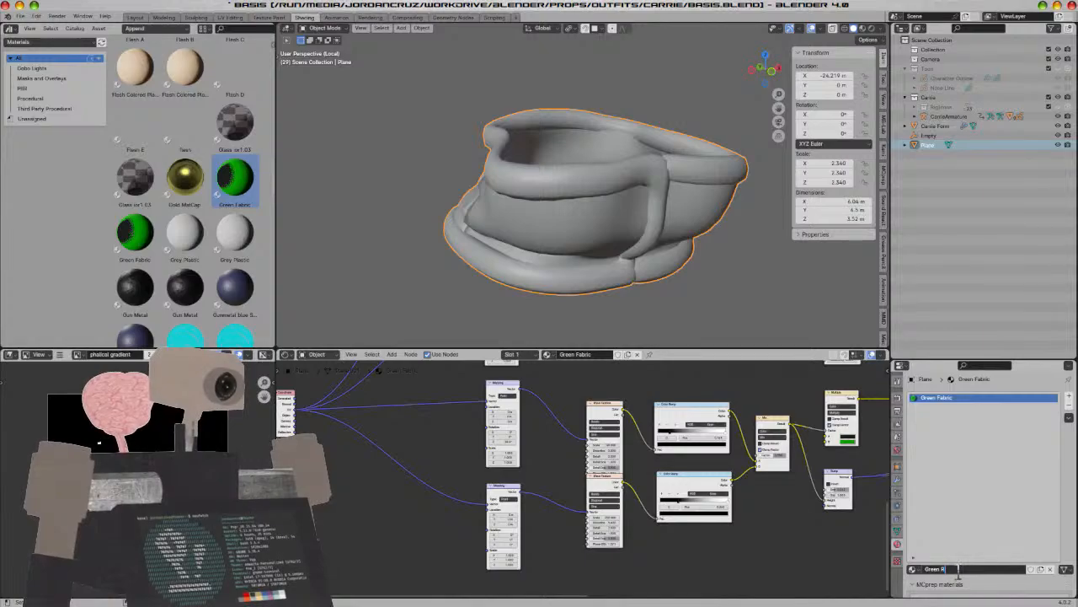
key(BackSpace)
text(Red)
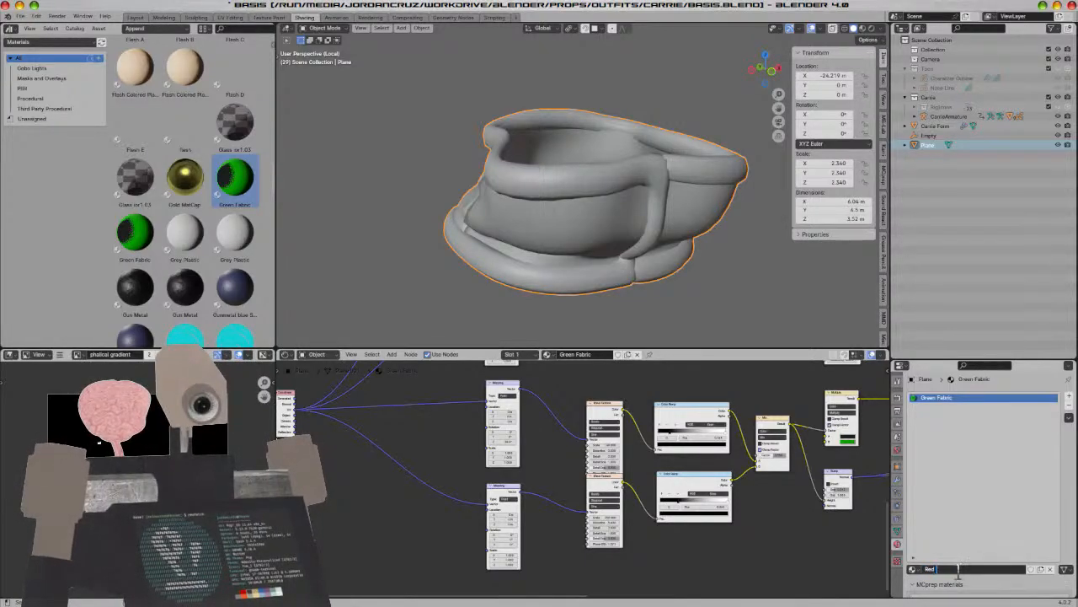
text( Fabric)
key(Return)
Change color A of the Multiply node beside the Bump node to a dark red sampled from the Red Glass thumbnail
scroll(713, 421, up, 2)
middle_drag(824, 532, 571, 524)
scroll(702, 481, up, 5)
middle_drag(731, 452, 680, 492)
scroll(657, 481, up, 2)
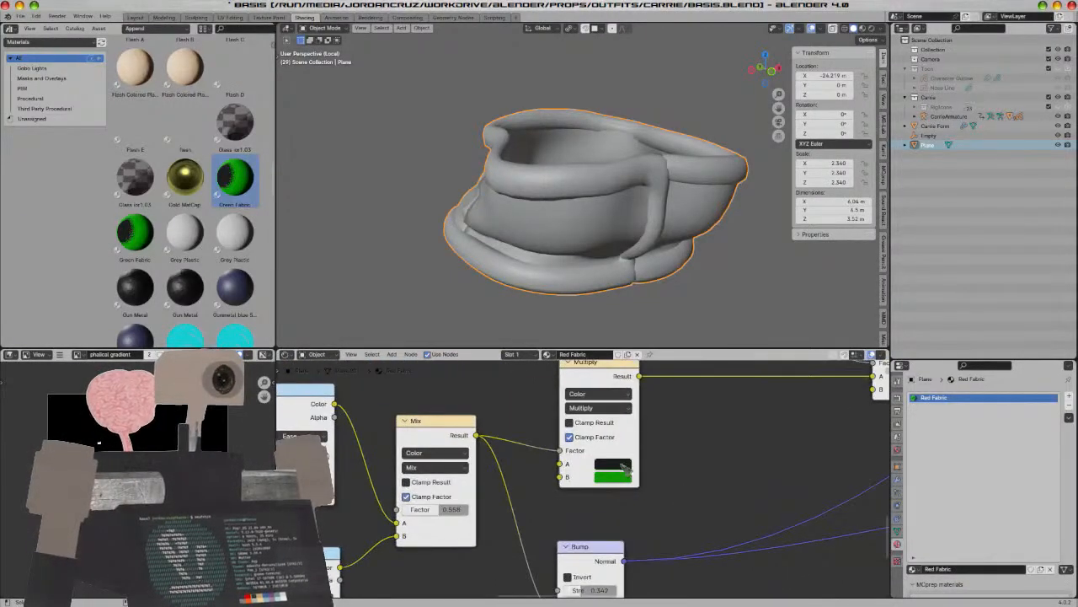
scroll(135, 200, down, 15)
scroll(135, 202, down, 5)
click(614, 477)
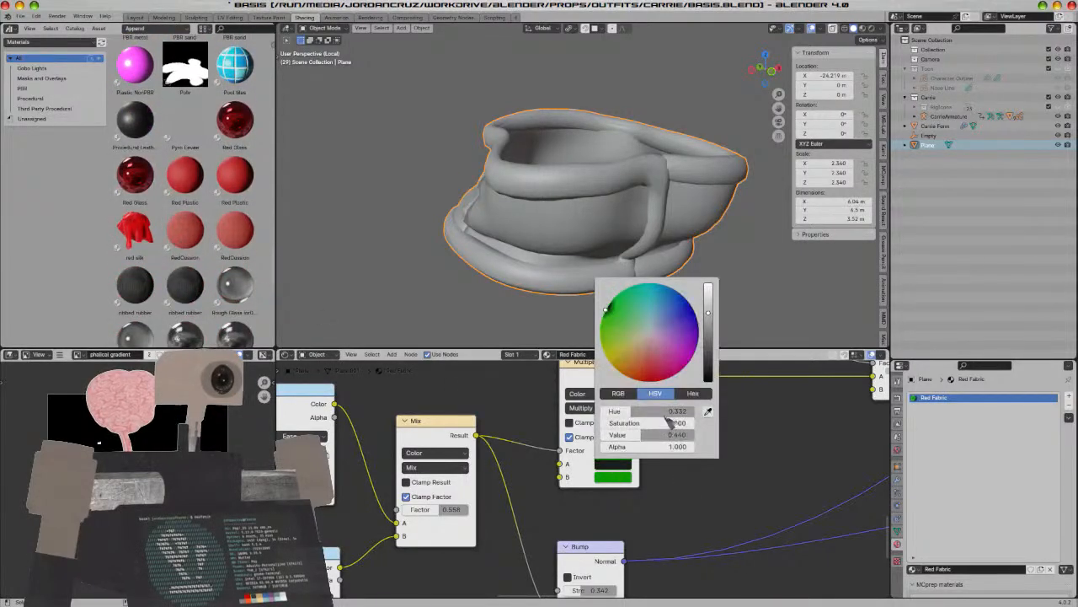
click(239, 108)
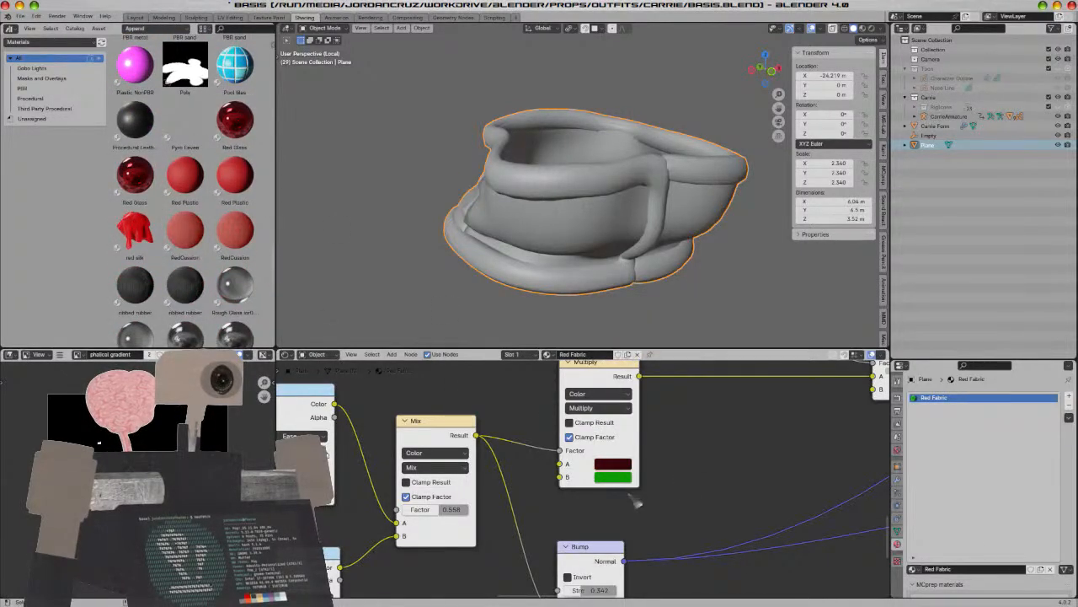
Replace the same Multiply node's green color B with a red sampled from the RedCussion thumbnail
click(623, 478)
click(706, 424)
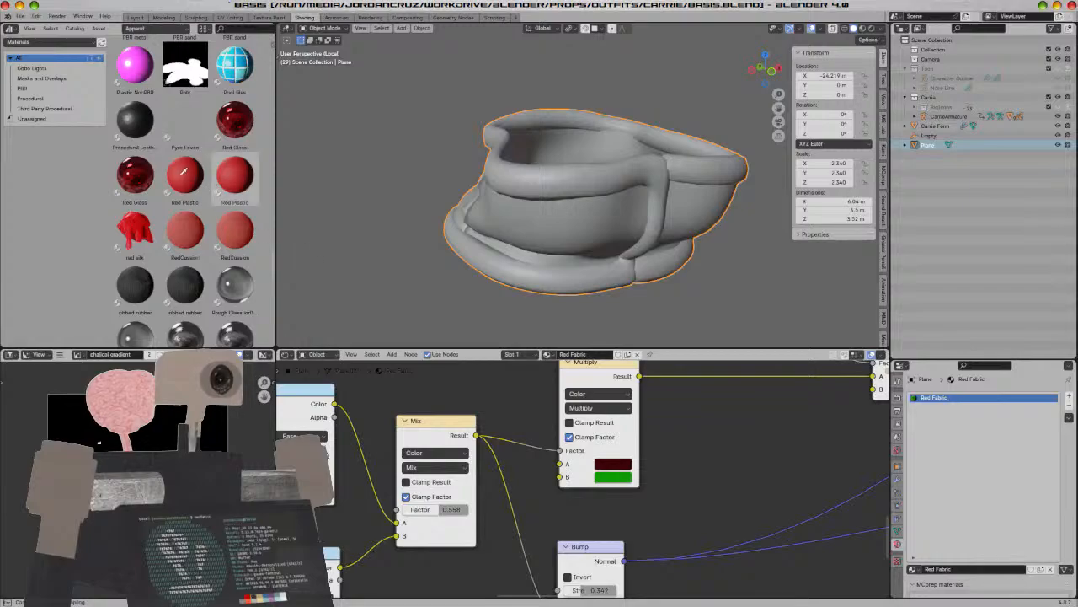
click(235, 232)
Replace the dark green color B of the following Mix node with a light red sampled from the material thumbnails
scroll(619, 489, right, 5)
click(616, 468)
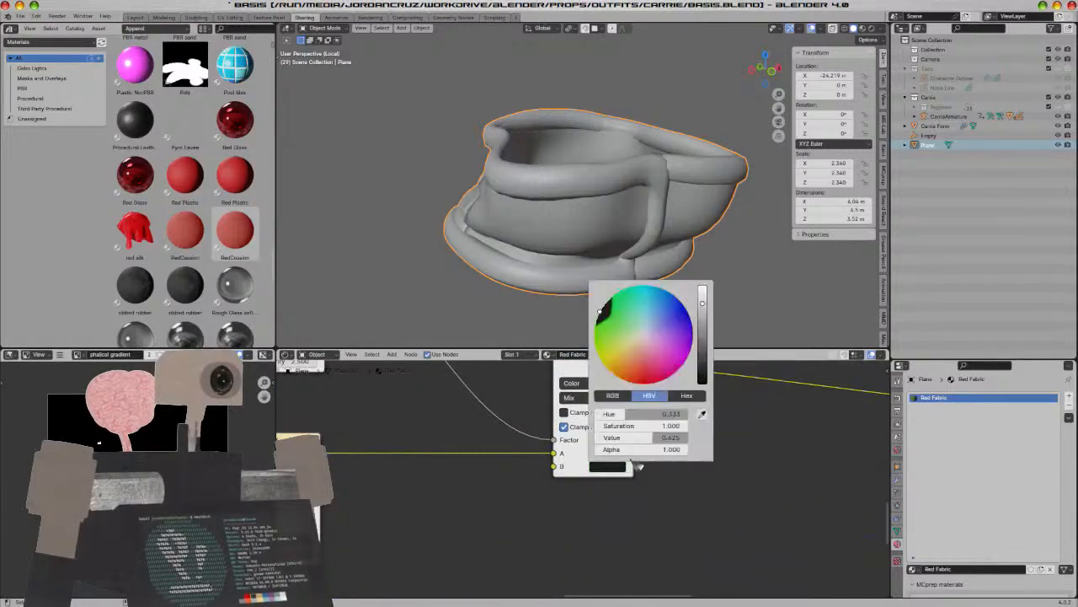
click(710, 424)
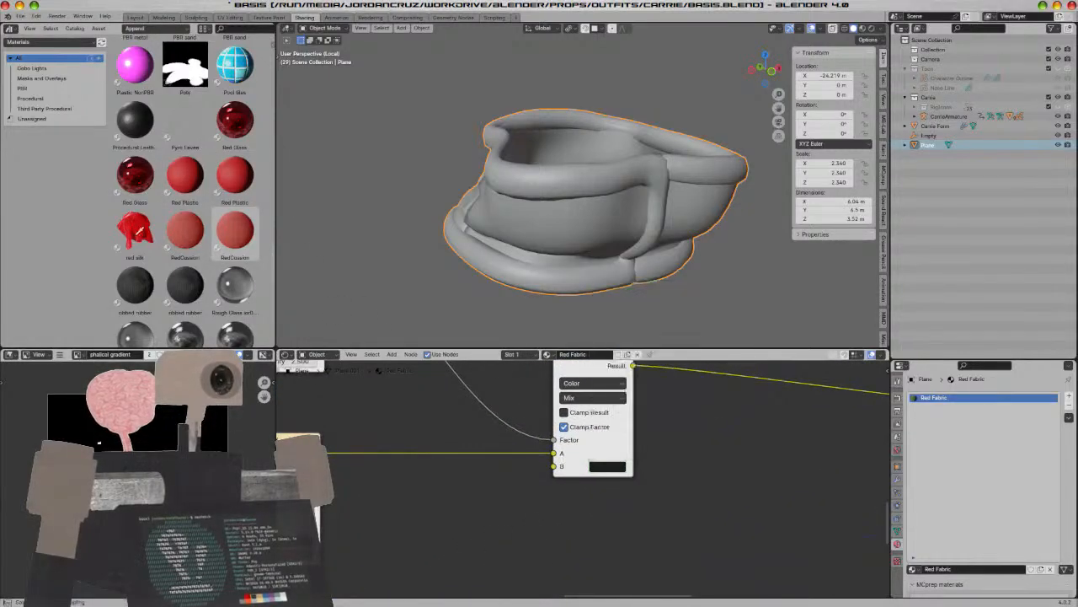
click(139, 229)
Replace the green color B of the Multiply node after that Mix node with a red sampled from the RedCussion thumbnail
scroll(670, 467, down, 3)
scroll(585, 489, right, 4)
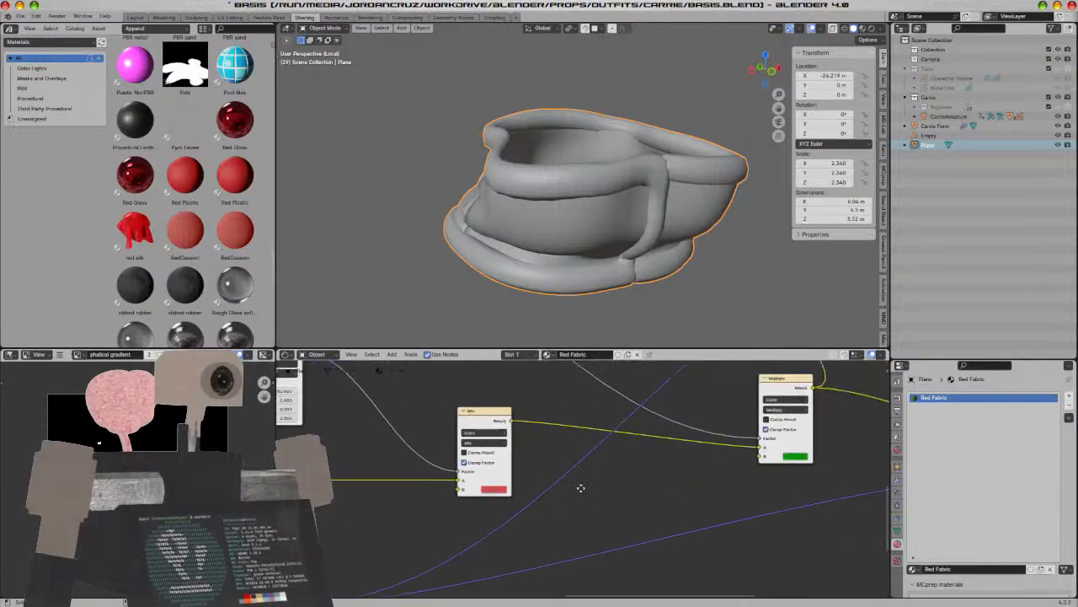
click(762, 460)
click(826, 422)
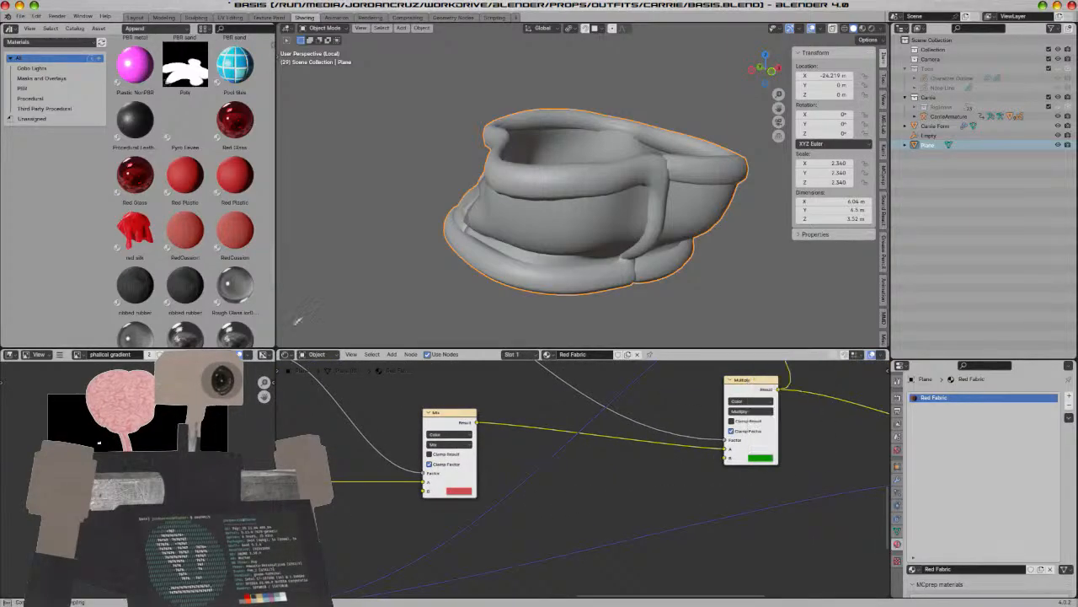
click(196, 233)
Switch the viewport to Rendered shading to preview the Red Fabric material on the top
scroll(630, 239, down, 3)
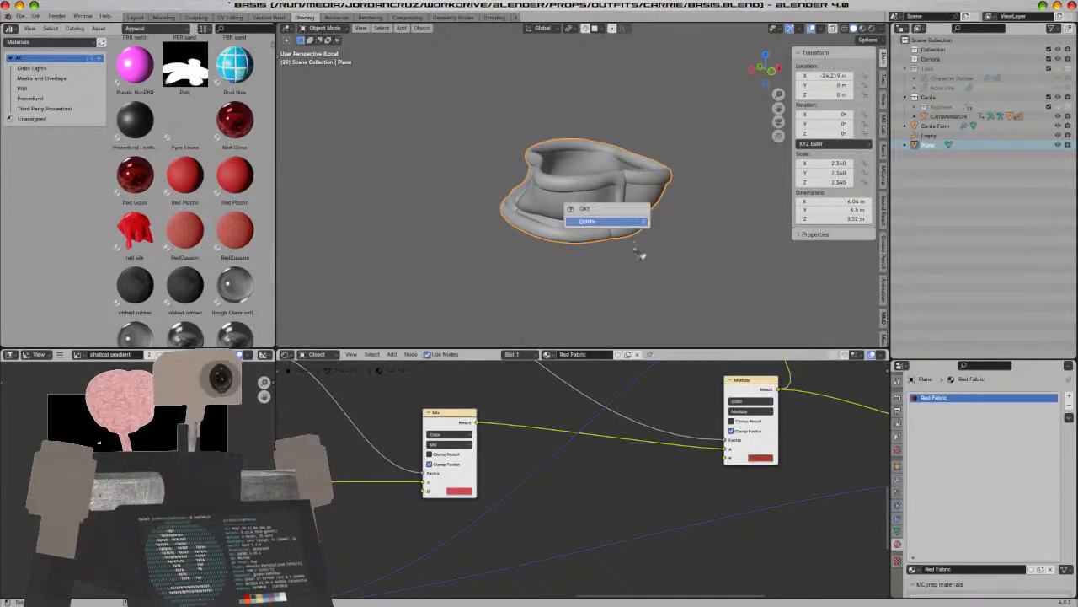
key(z)
click(658, 214)
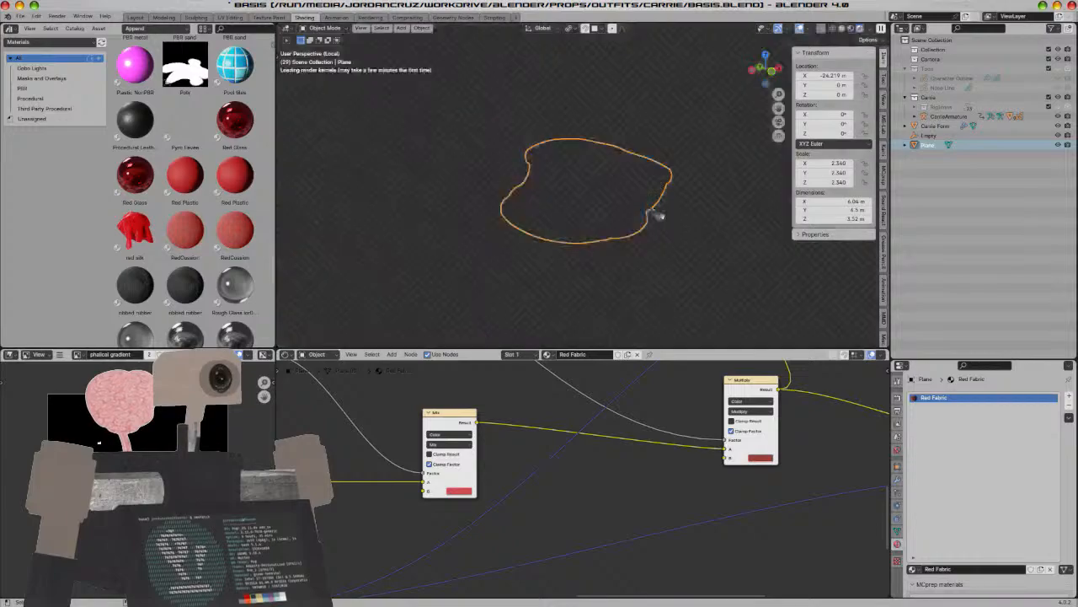
middle_drag(663, 255, 511, 243)
Replace the world background image with obsidian pools.jpg from the HDRIs folder
click(898, 450)
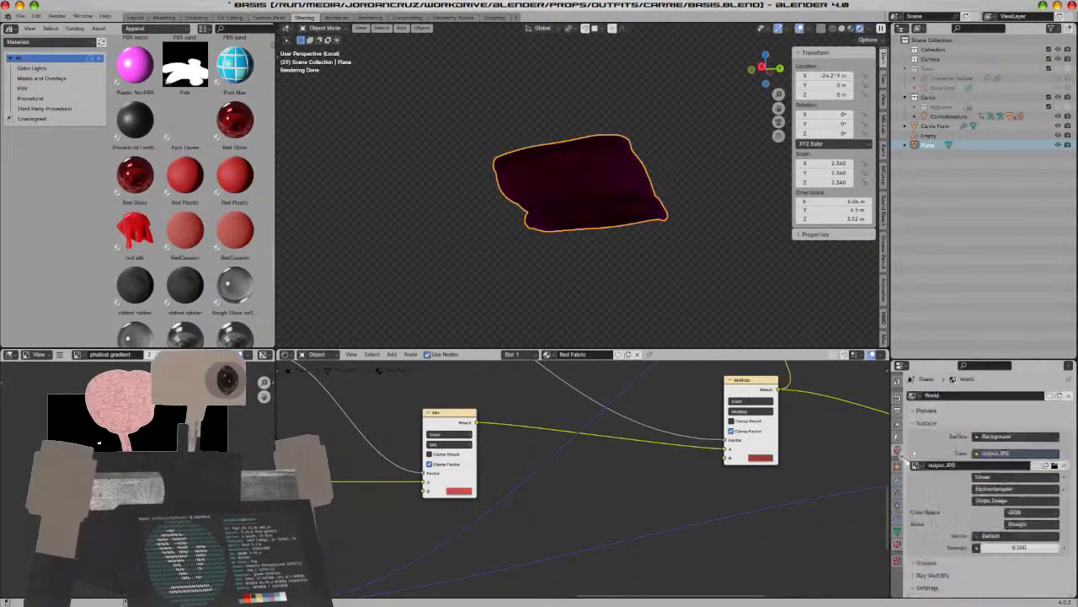
click(1055, 466)
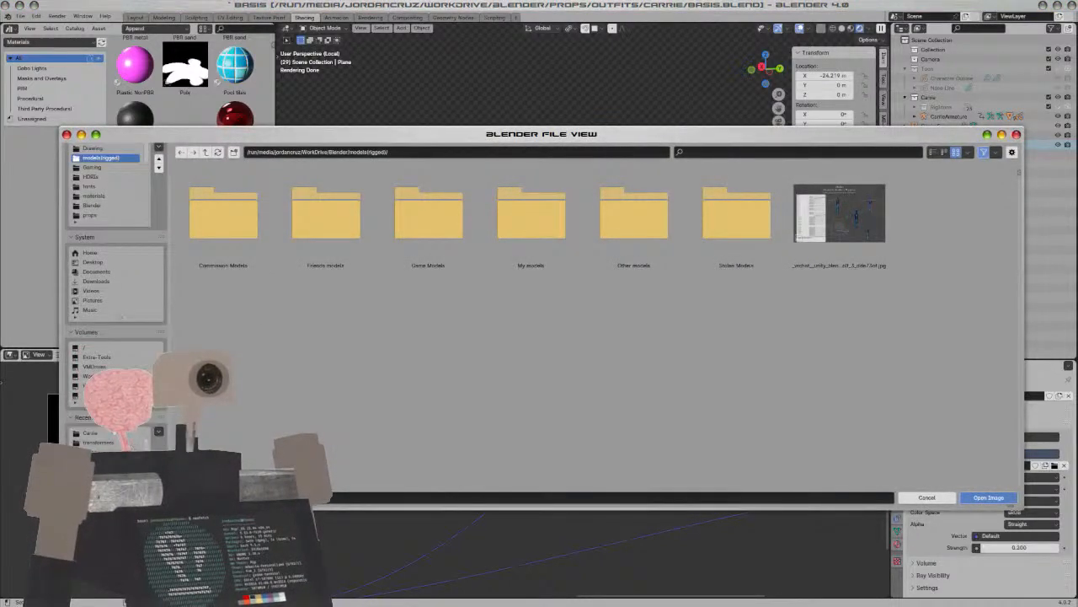
scroll(110, 361, down, 2)
scroll(110, 253, up, 3)
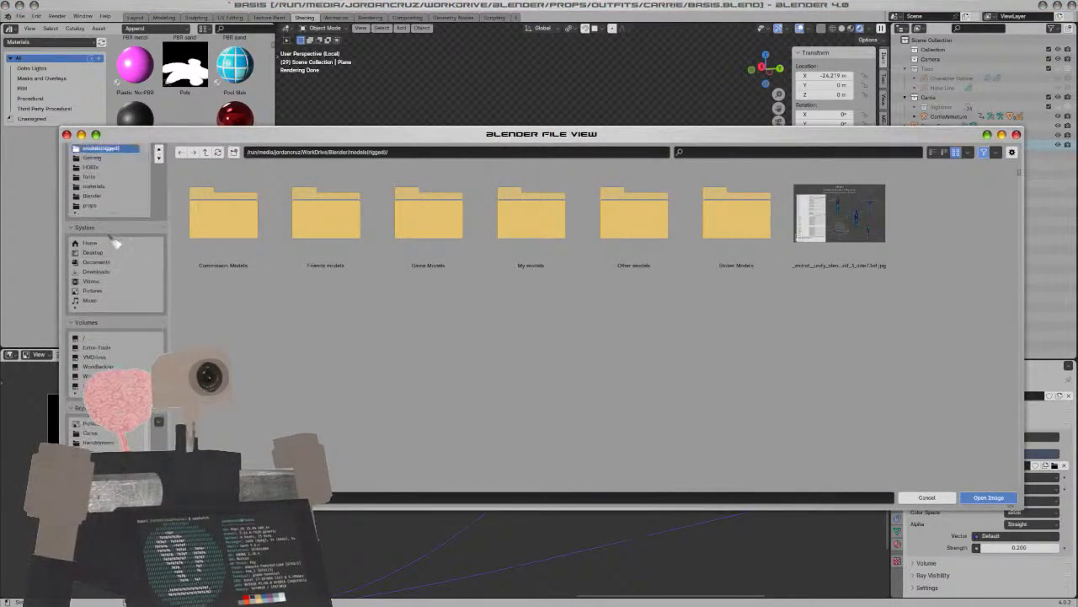
click(91, 185)
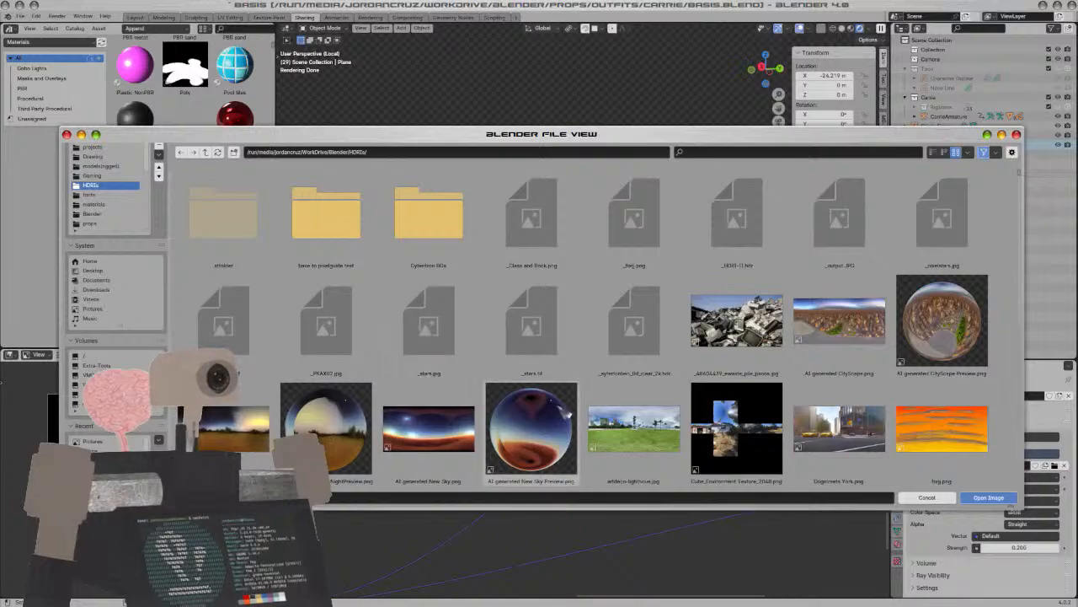
scroll(573, 408, down, 1)
scroll(687, 408, down, 2)
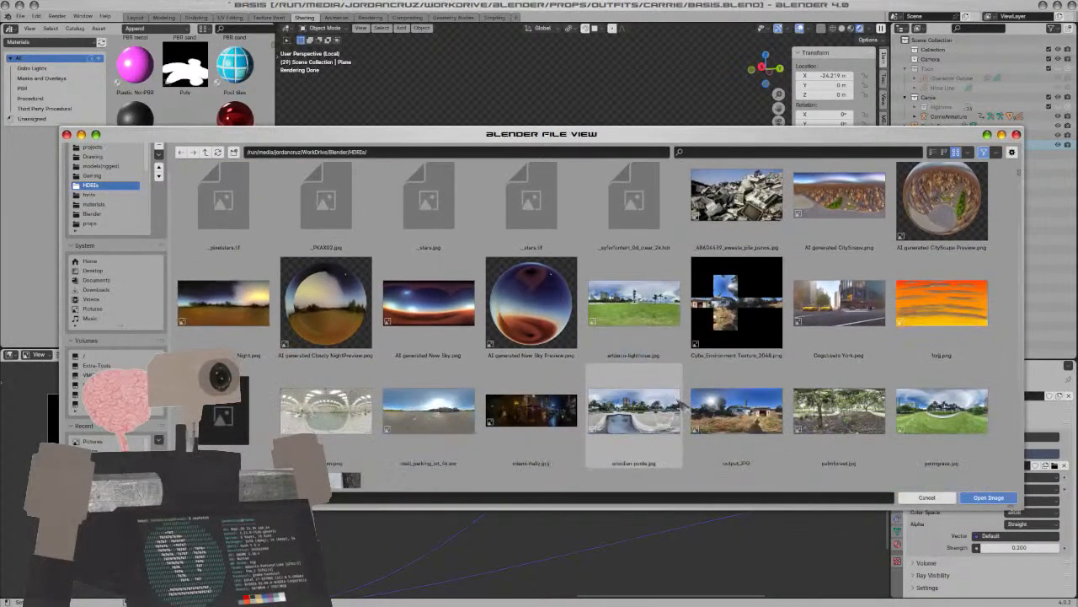
double_click(630, 415)
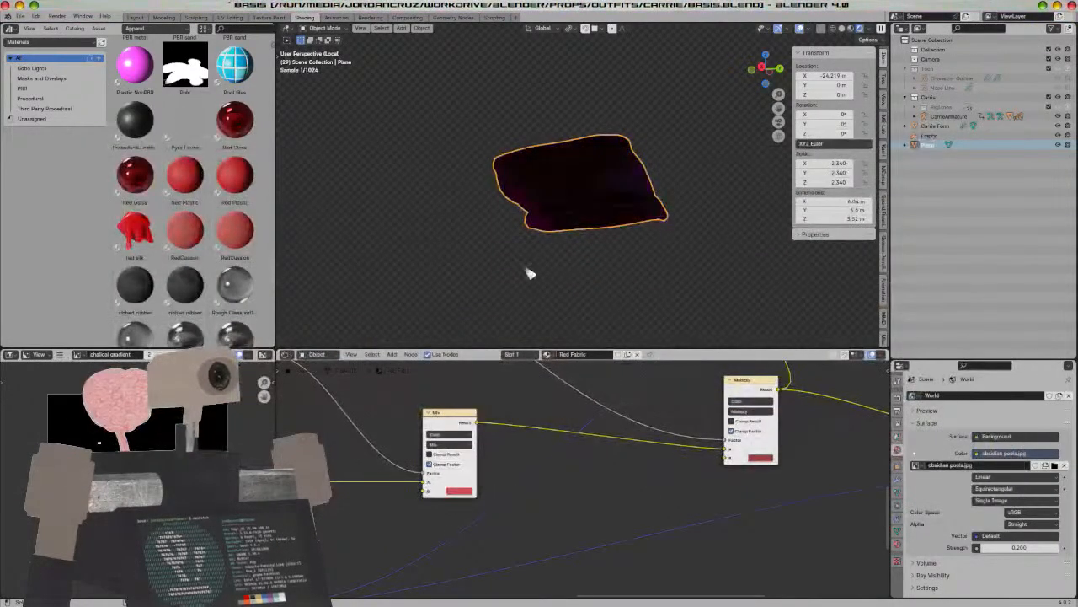
Add an area light to the scene to illuminate the top
scroll(666, 284, up, 5)
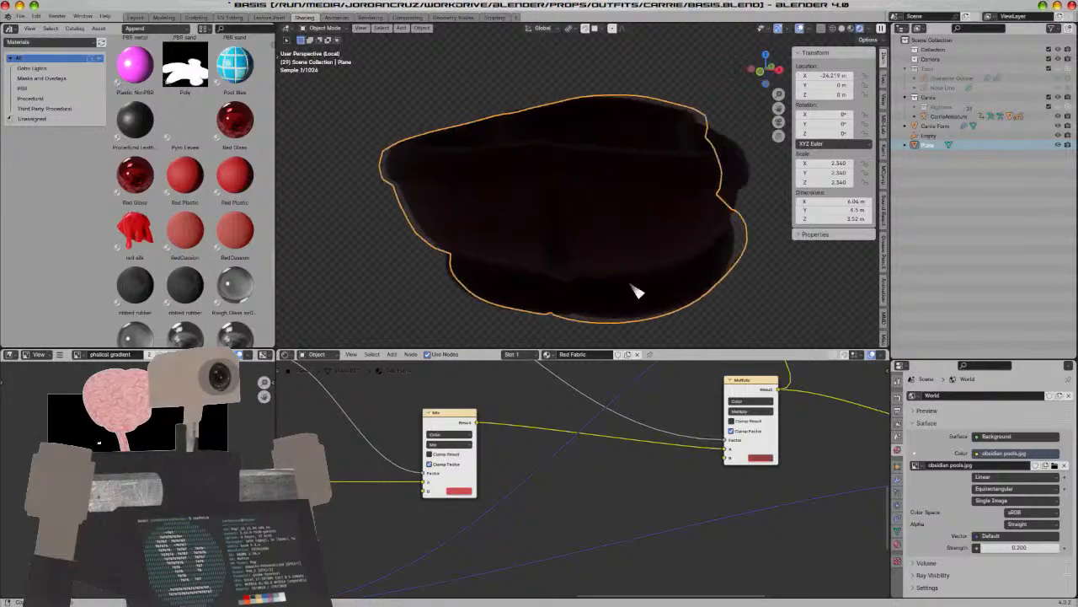
key(shift+a)
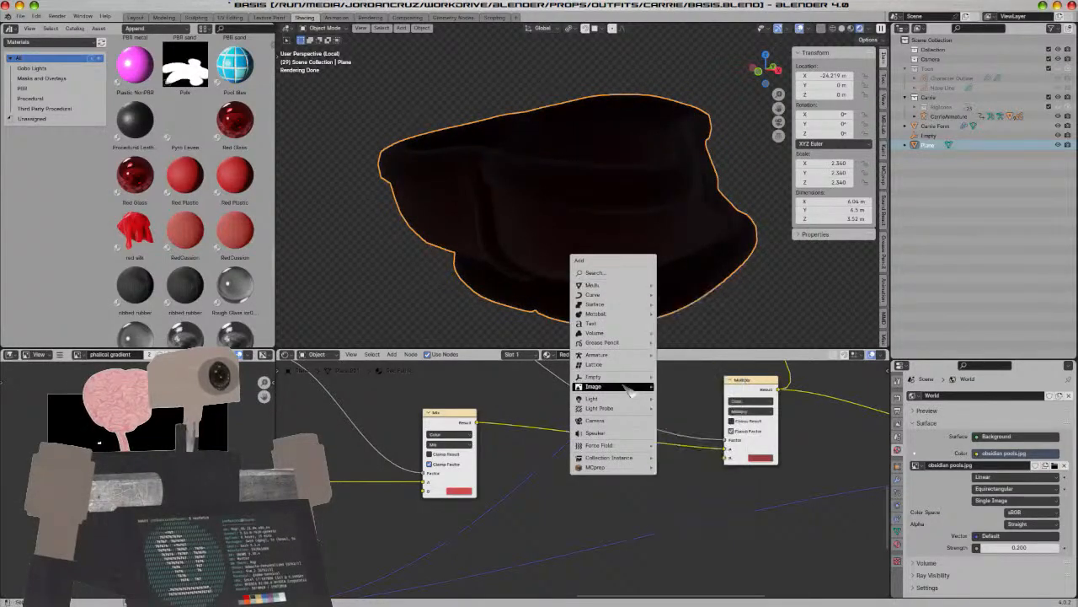
mouse_move(615, 399)
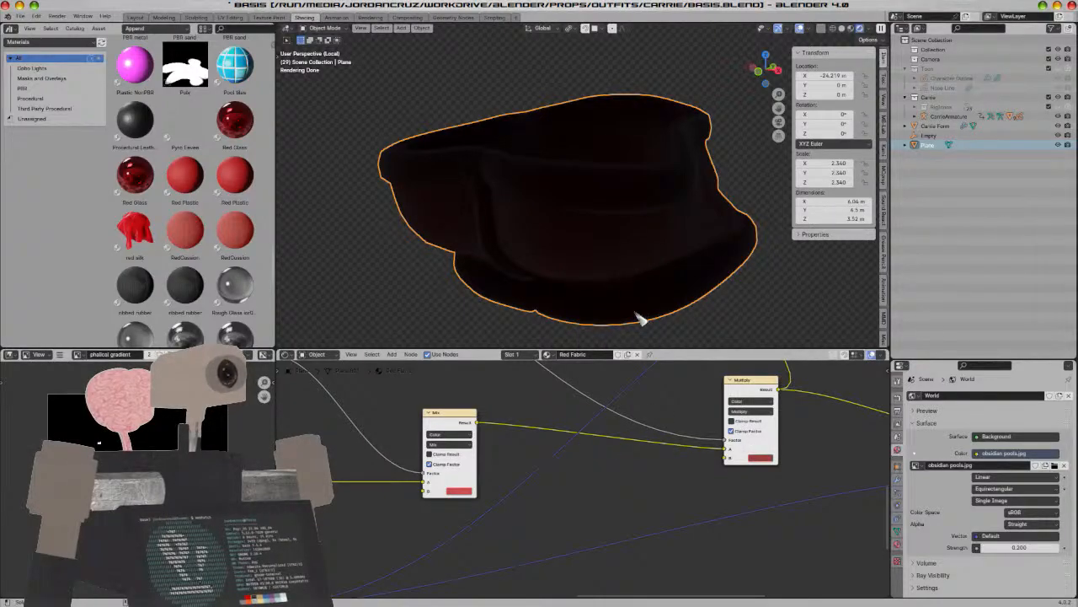
key(shift+a)
mouse_move(446, 324)
click(557, 359)
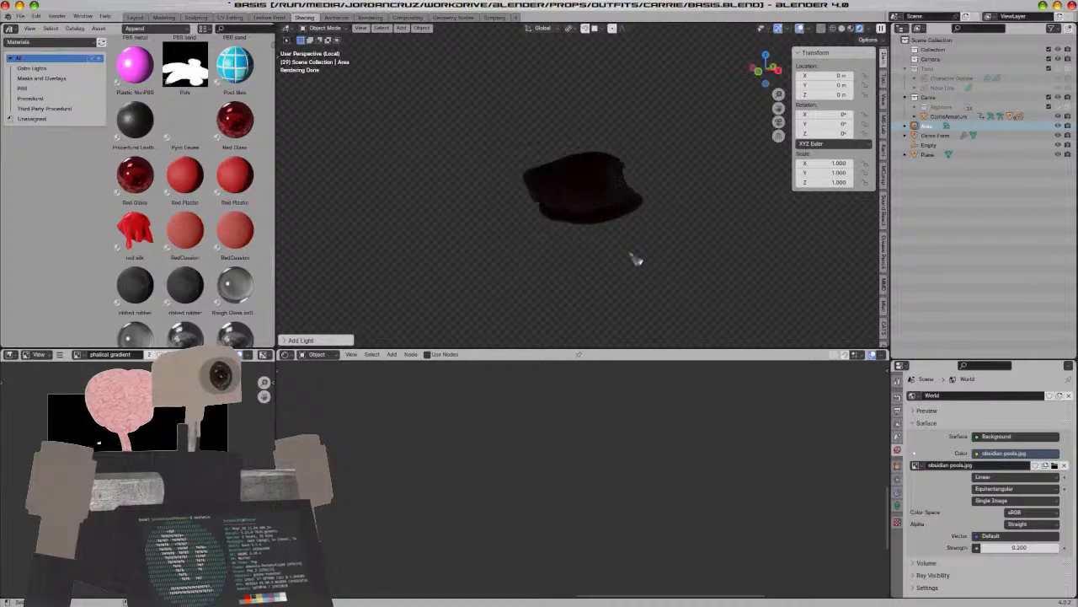
In the right side view, place the area light beside the top, tilt it about 83° on X and scale it to about 9.4
key(KP_3)
key(g)
click(469, 65)
key(r)
click(546, 315)
key(s)
click(594, 336)
key(g)
click(748, 294)
Delete the area light
key(x)
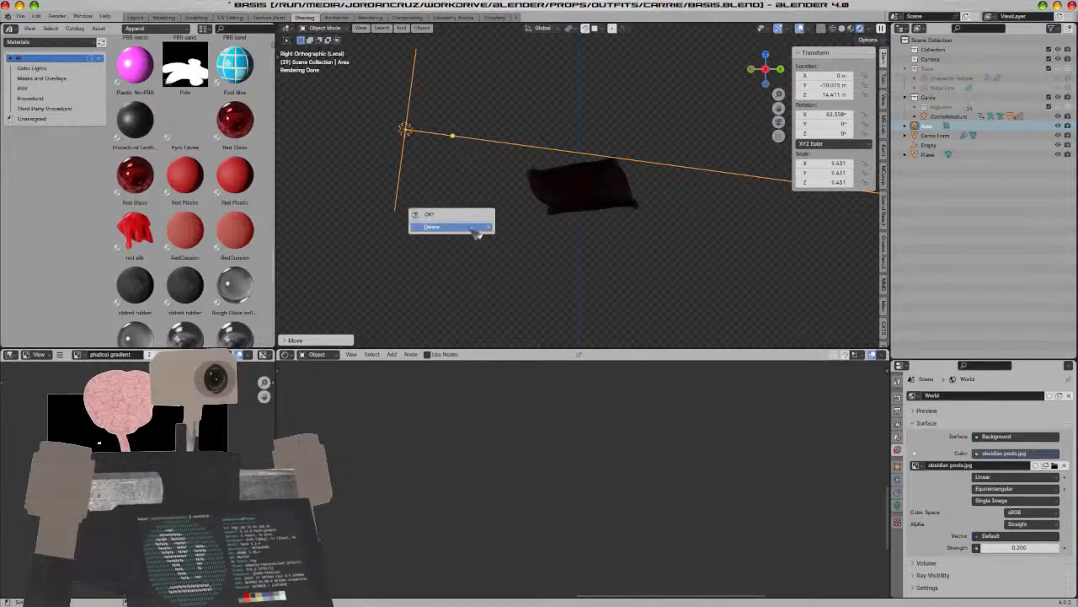
click(474, 231)
middle_drag(412, 251, 481, 272)
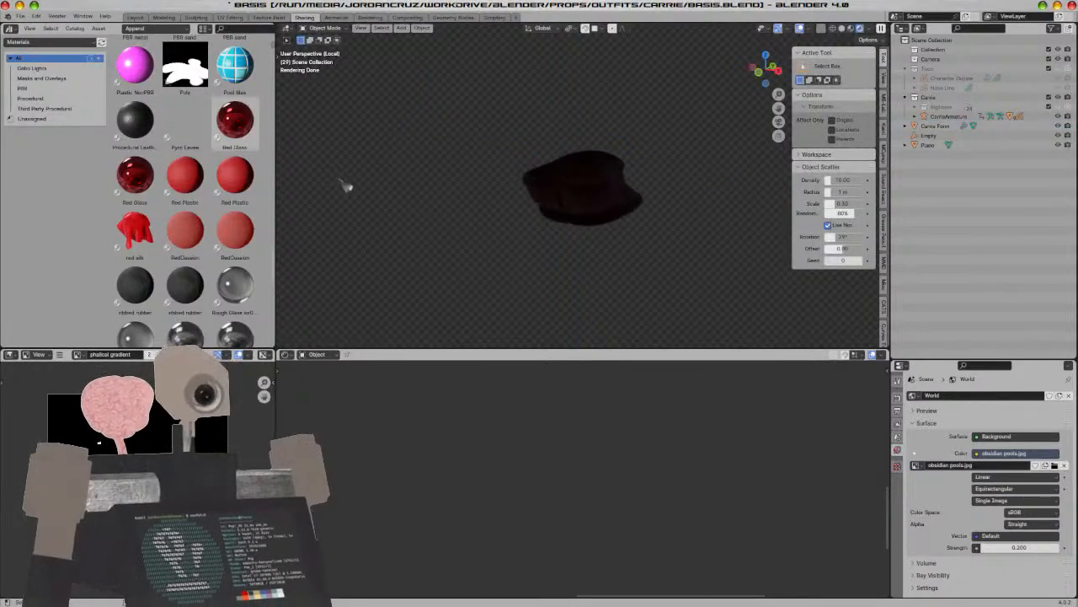
Paint a lamp stroke across the top with the Light Paint tool and set its lamp type to Area
key(t)
click(288, 214)
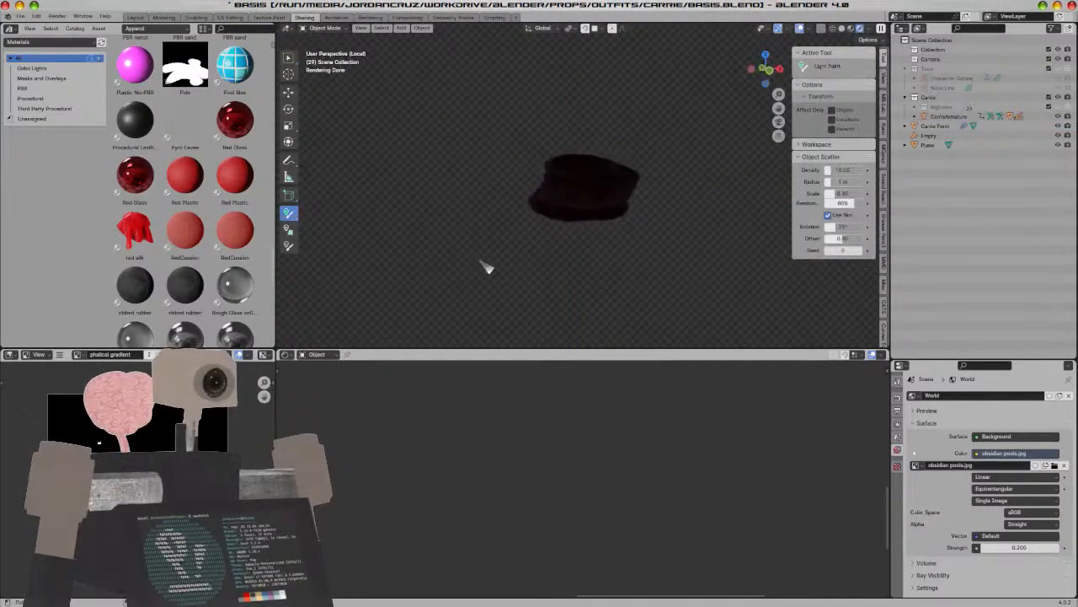
scroll(556, 190, up, 3)
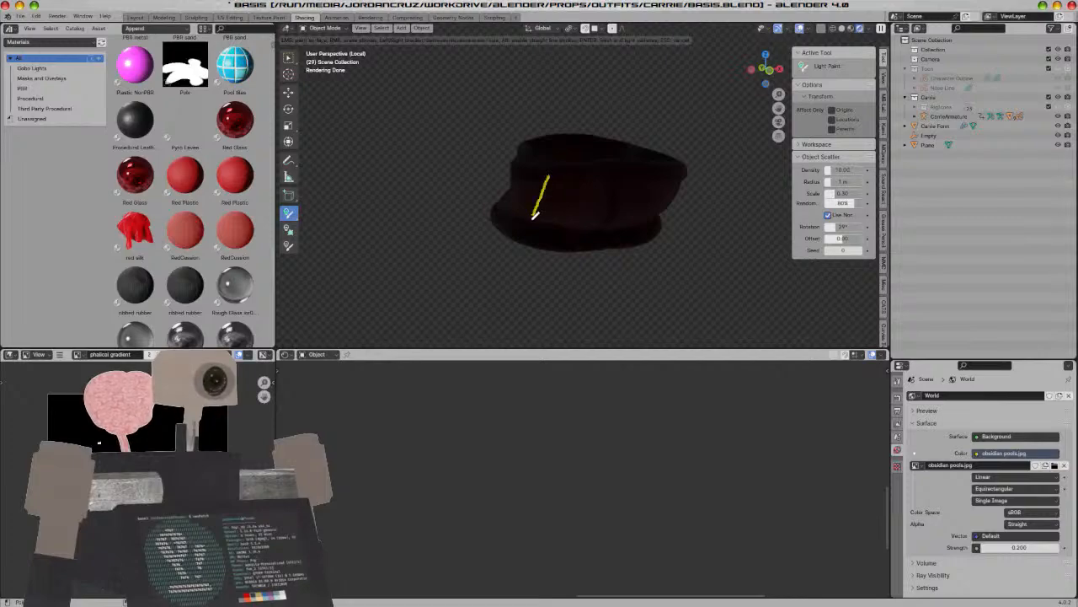
key(Return)
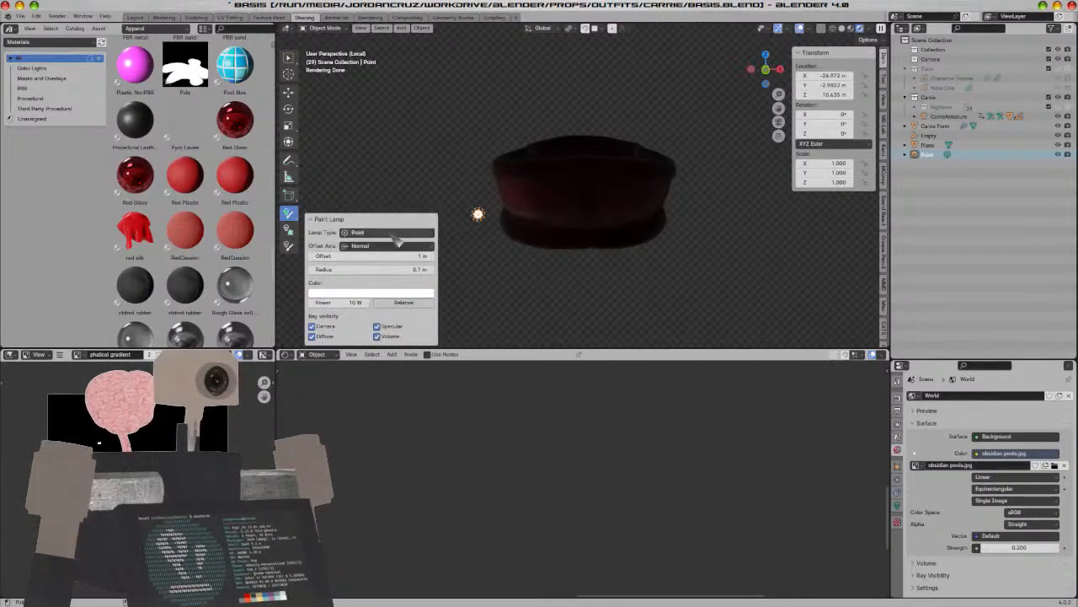
click(393, 234)
click(389, 263)
Scale the area light to about 4.8, move it to about X -29.5 m, Y -4.8 m, Z 10.4 m and rotate it towards the top
key(s)
click(358, 88)
middle_drag(486, 200, 451, 208)
key(g)
click(412, 214)
key(r)
click(737, 226)
middle_drag(364, 169, 497, 261)
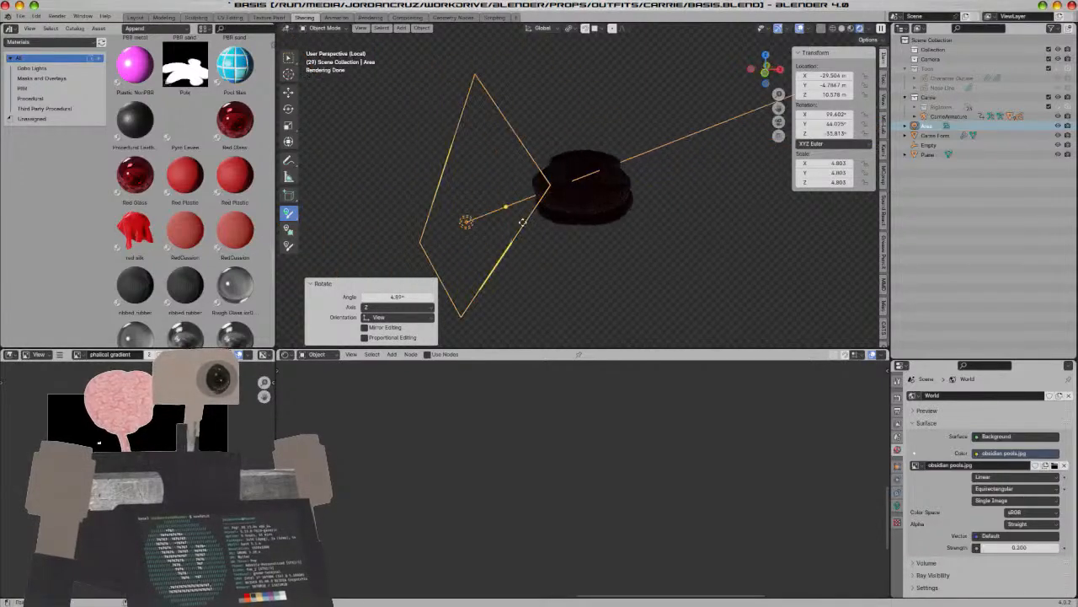
Set the area light's power to 2500 W and inspect the lit fabric up close
click(898, 505)
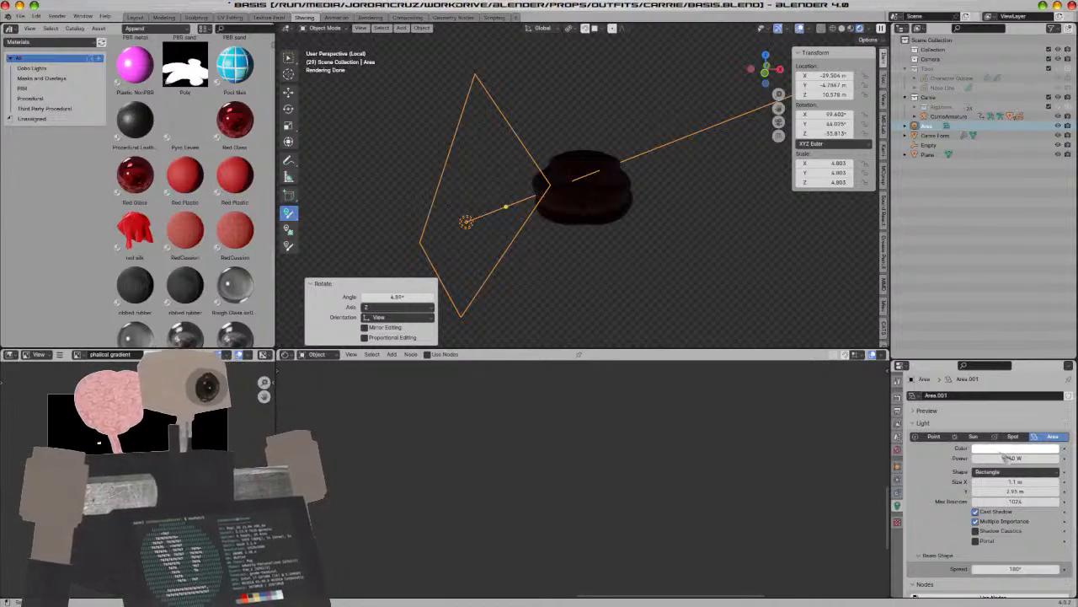
text(200)
key(Return)
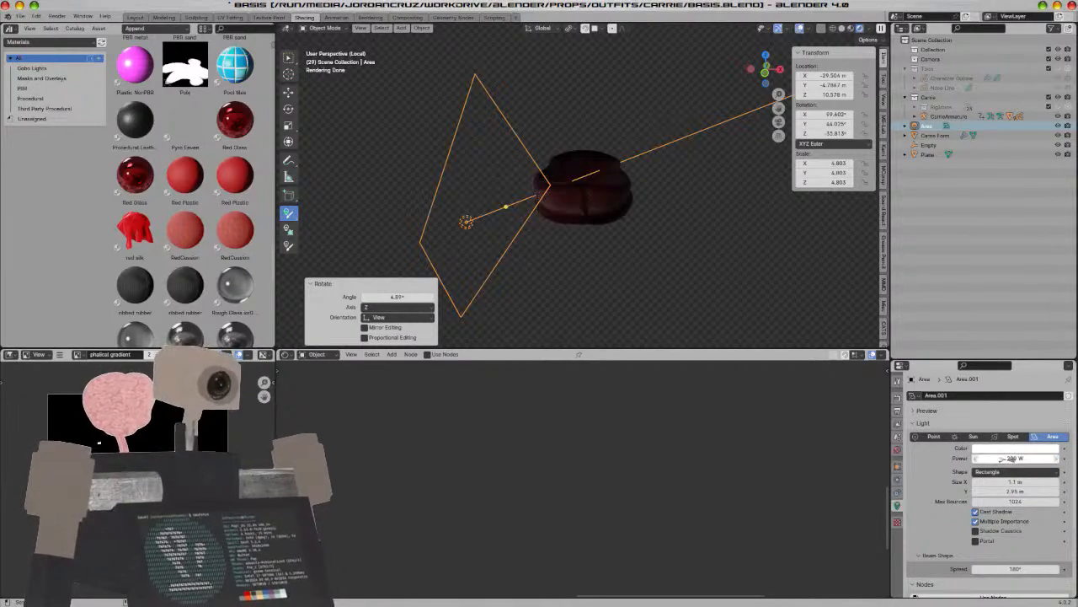
click(1002, 459)
text(500)
key(Return)
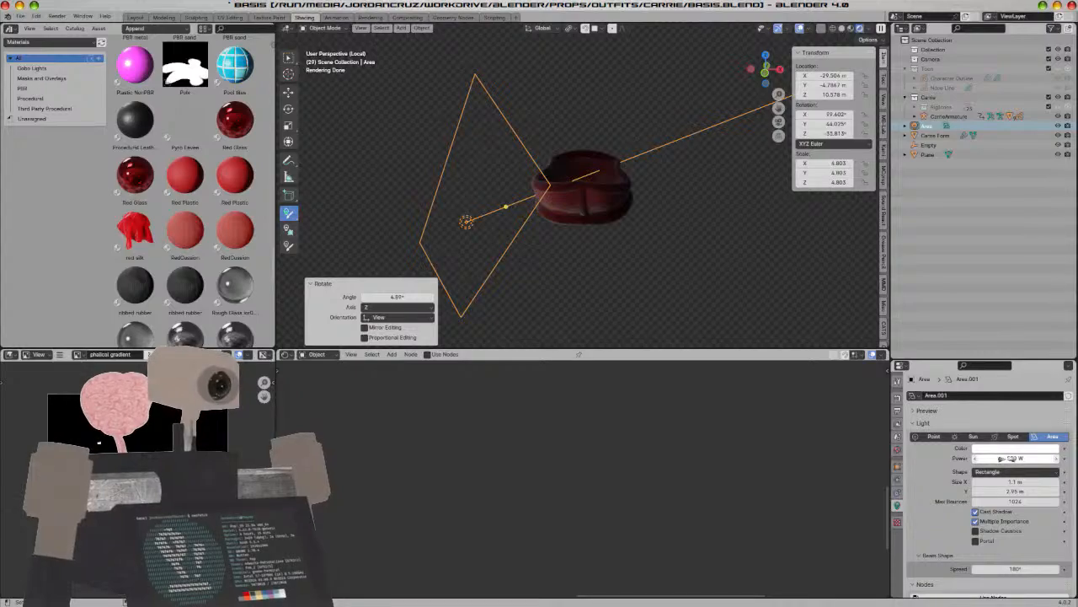
click(1003, 458)
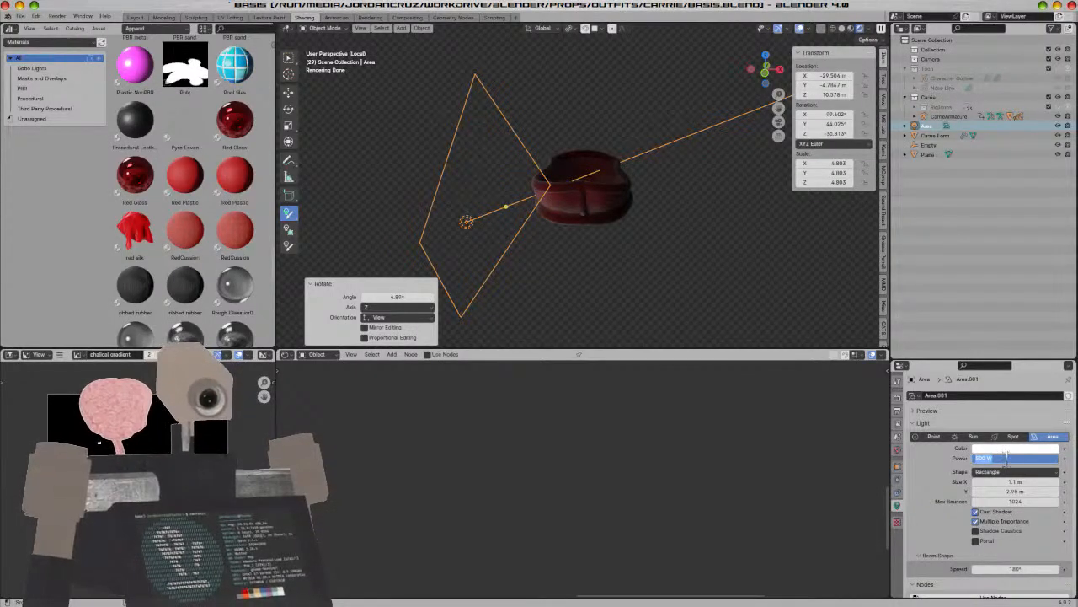
key(Return)
middle_drag(593, 192, 640, 255)
scroll(662, 192, up, 6)
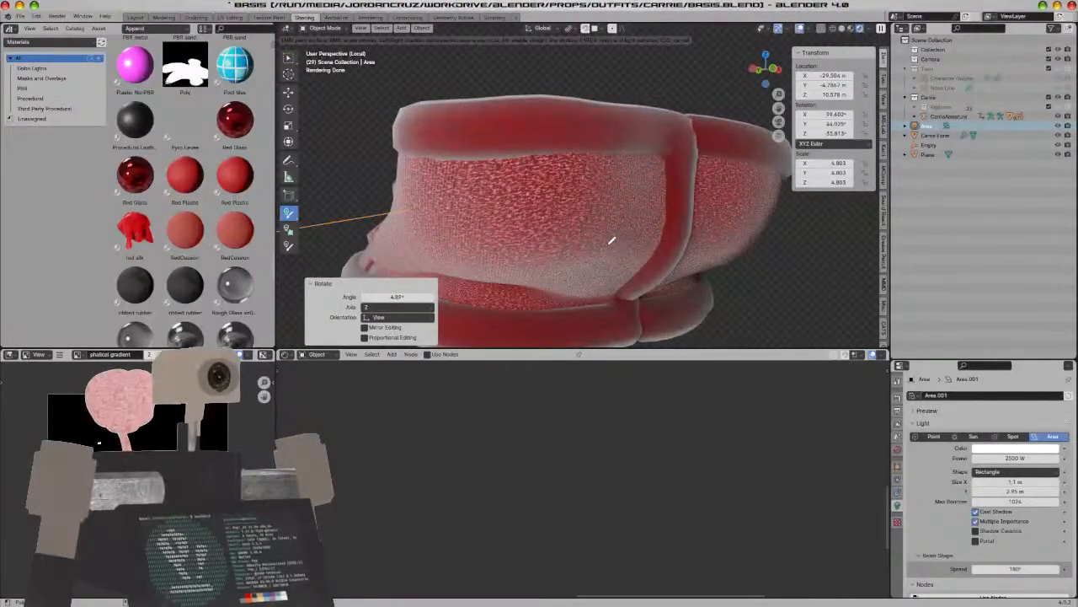
middle_drag(455, 137, 421, 147)
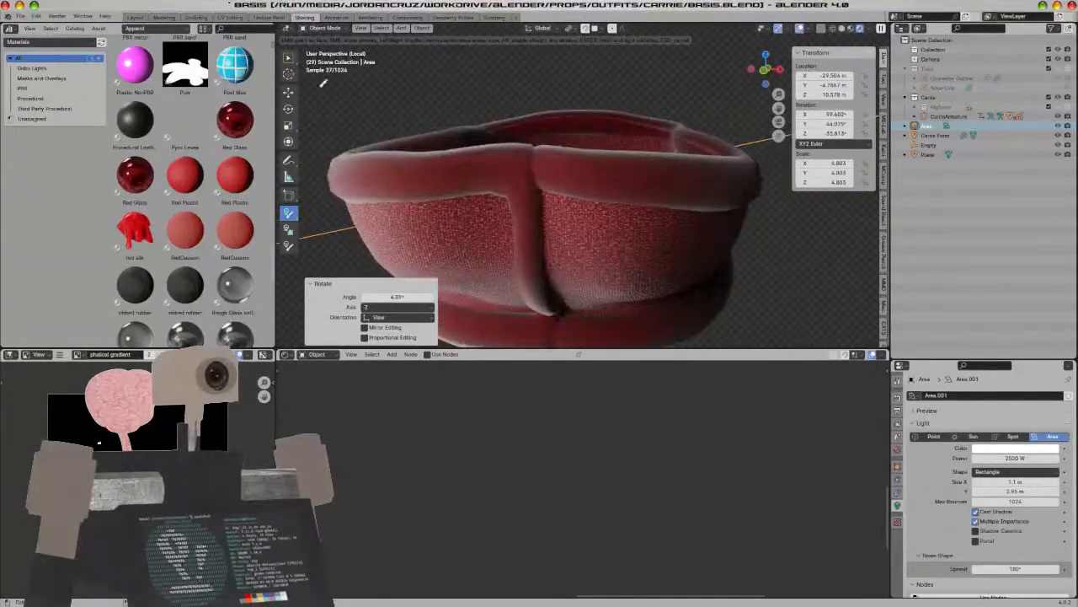
Unwrap the whole top mesh with Smart UV Project using a 66° angle limit and check its UV layout
click(512, 250)
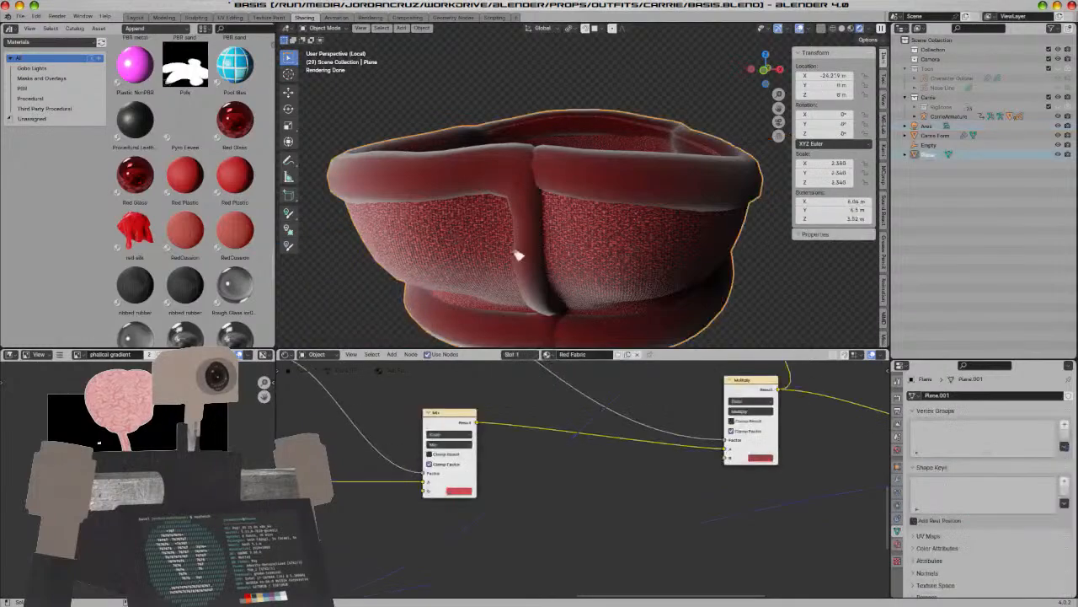
key(Tab)
key(u)
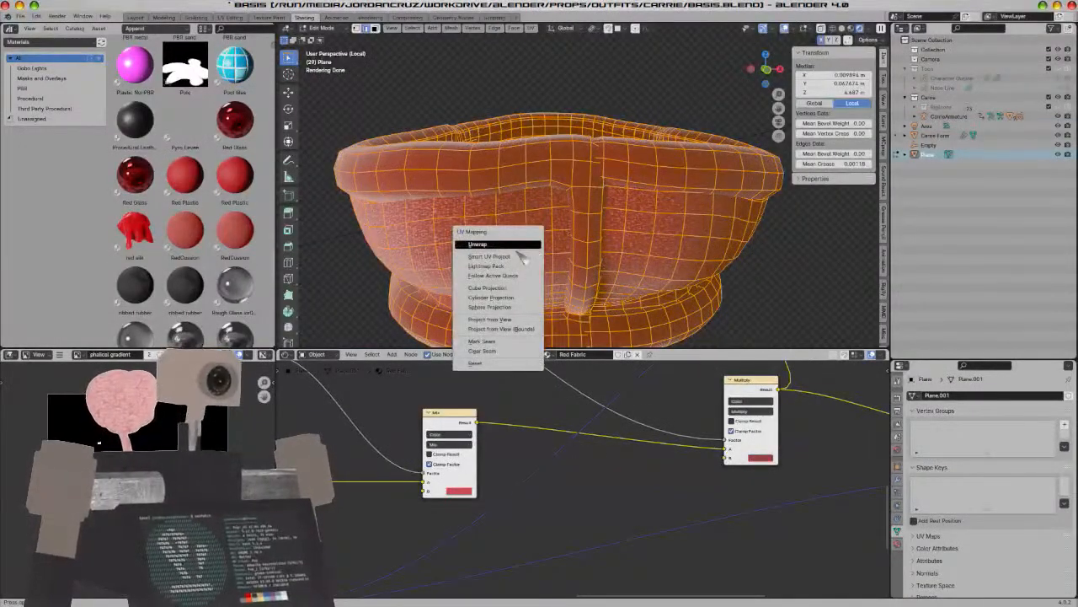
click(521, 257)
click(539, 353)
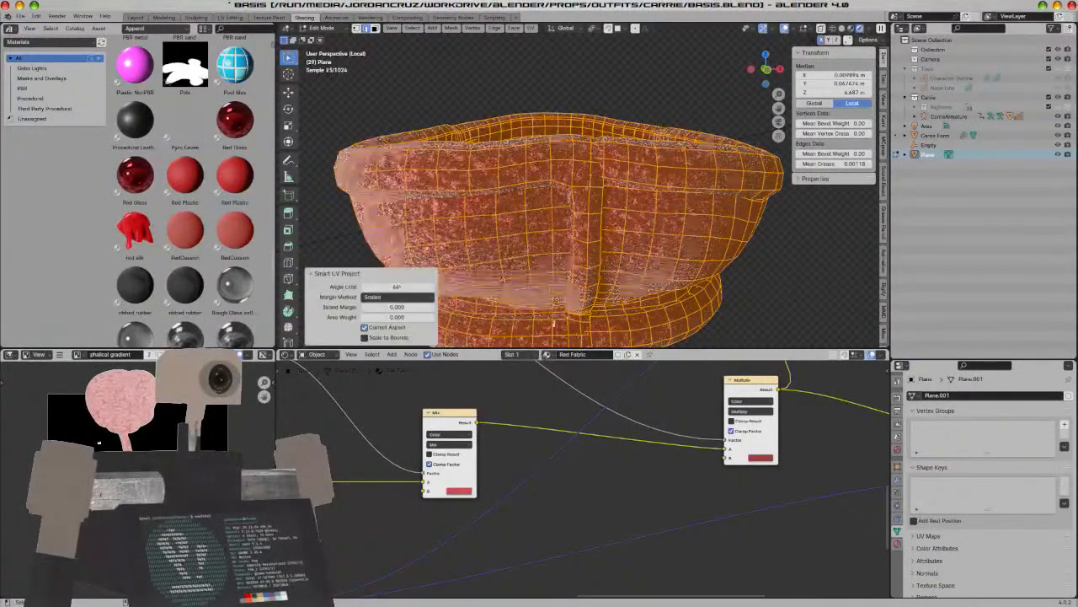
scroll(444, 242, down, 2)
key(Tab)
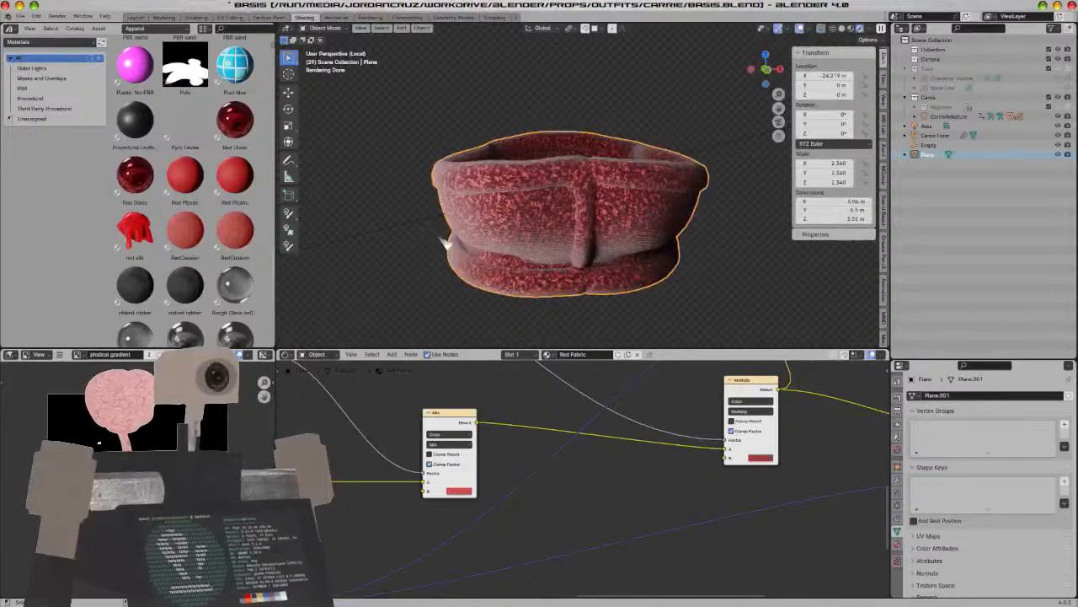
click(230, 17)
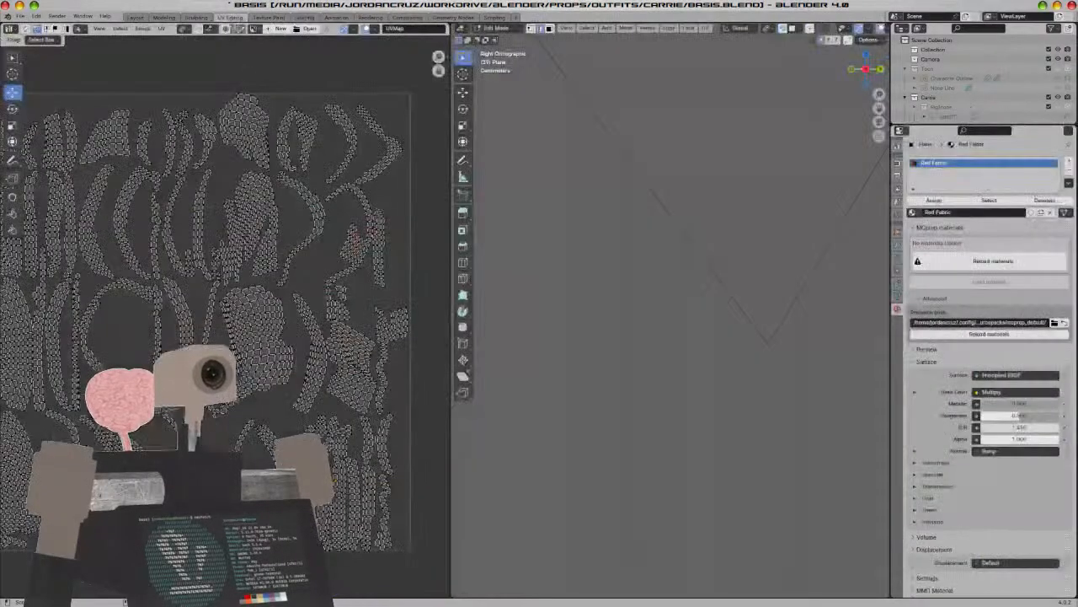
click(305, 16)
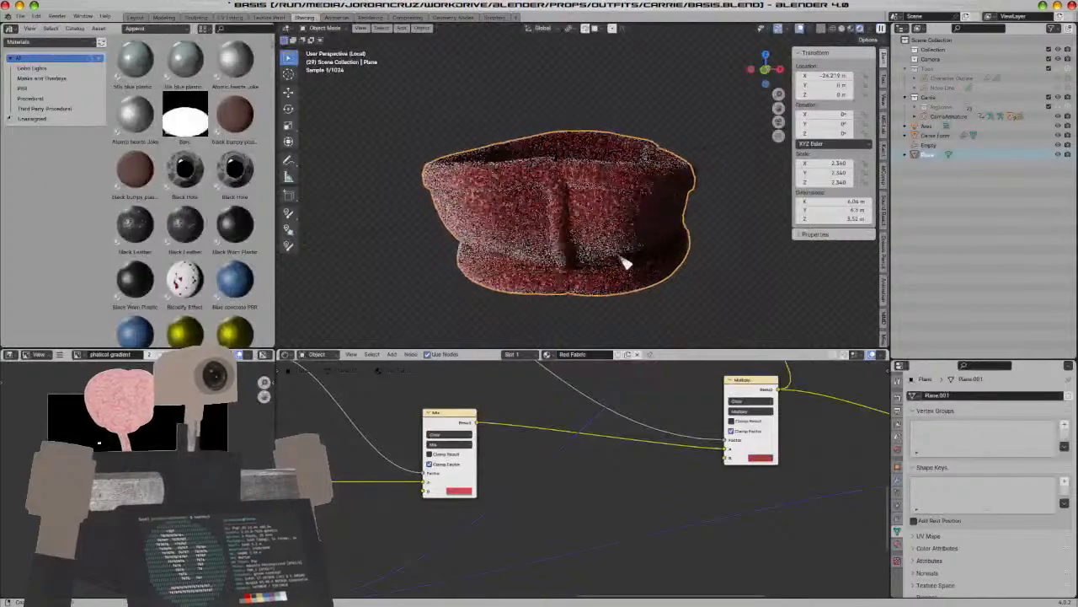
In Edit Mode, hide the top's linked trim geometry and switch the viewport shading to Material Preview
key(Tab)
middle_drag(618, 261, 603, 252)
key(Tab)
key(Tab)
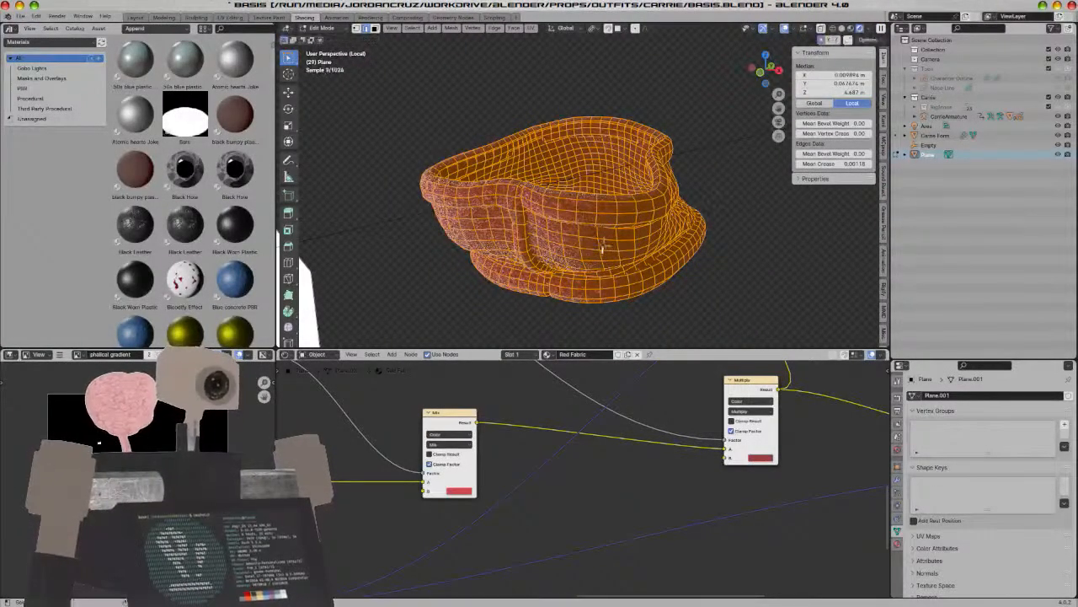
key(alt+a)
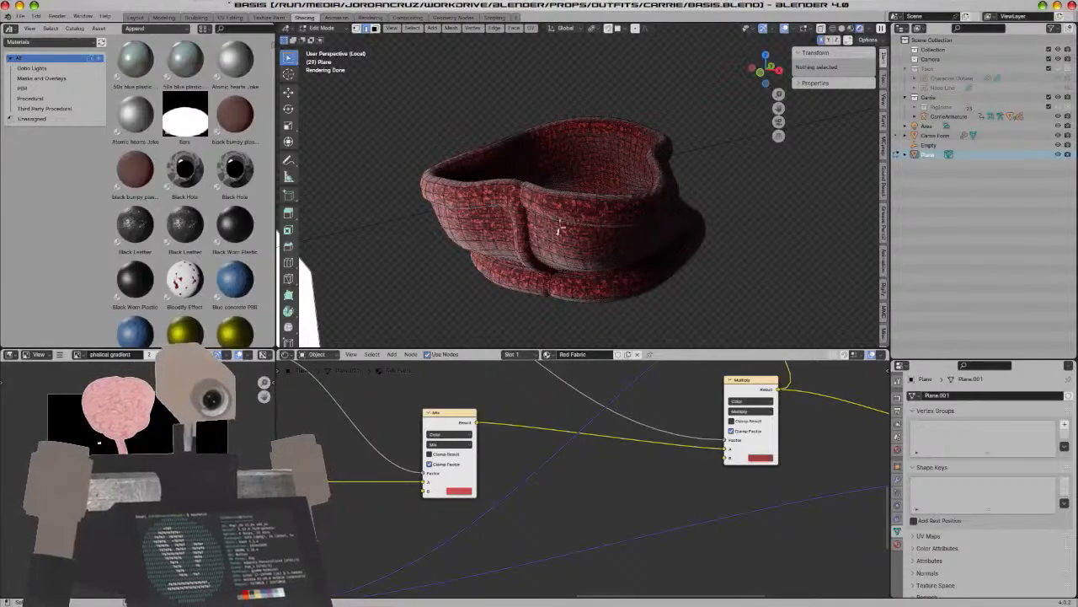
key(l)
key(h)
mouse_move(593, 275)
middle_down()
mouse_move(645, 272)
mouse_move(611, 260)
middle_up()
key(z)
click(643, 319)
middle_drag(660, 296, 616, 306)
scroll(617, 305, up, 5)
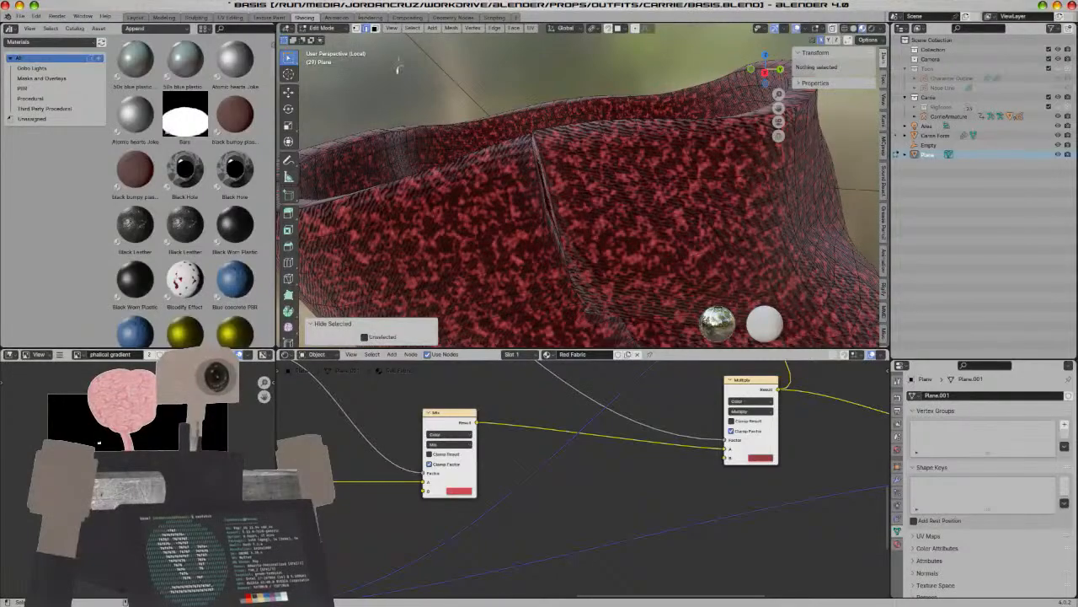
Mark the vertical edge loops at the sides of the top as seams
alt+click(544, 182)
middle_drag(558, 199, 781, 205)
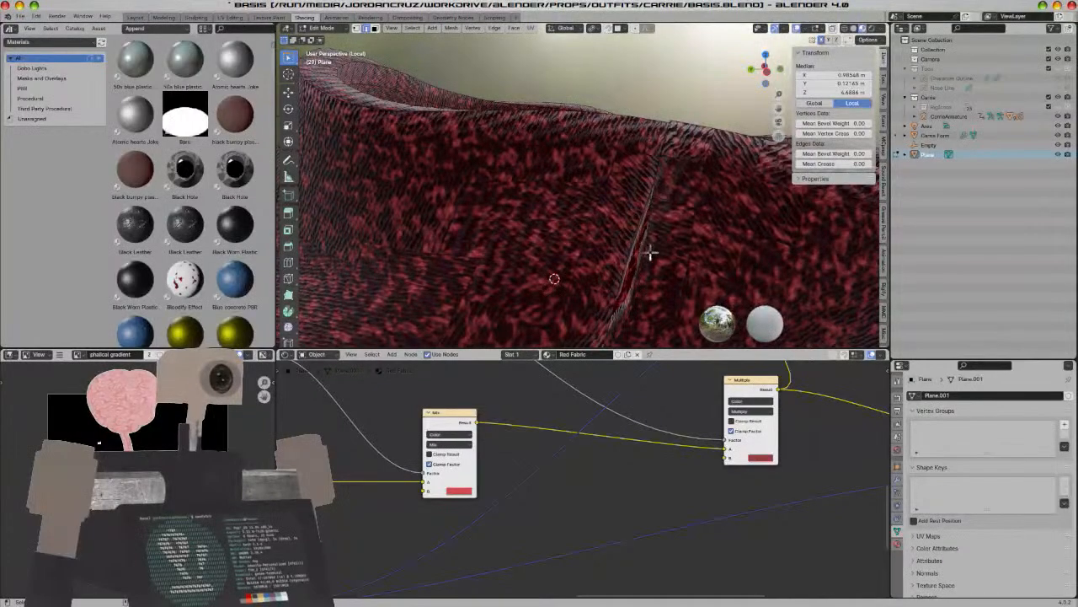
middle_drag(674, 241, 642, 262)
scroll(642, 262, down, 4)
right_click(456, 272)
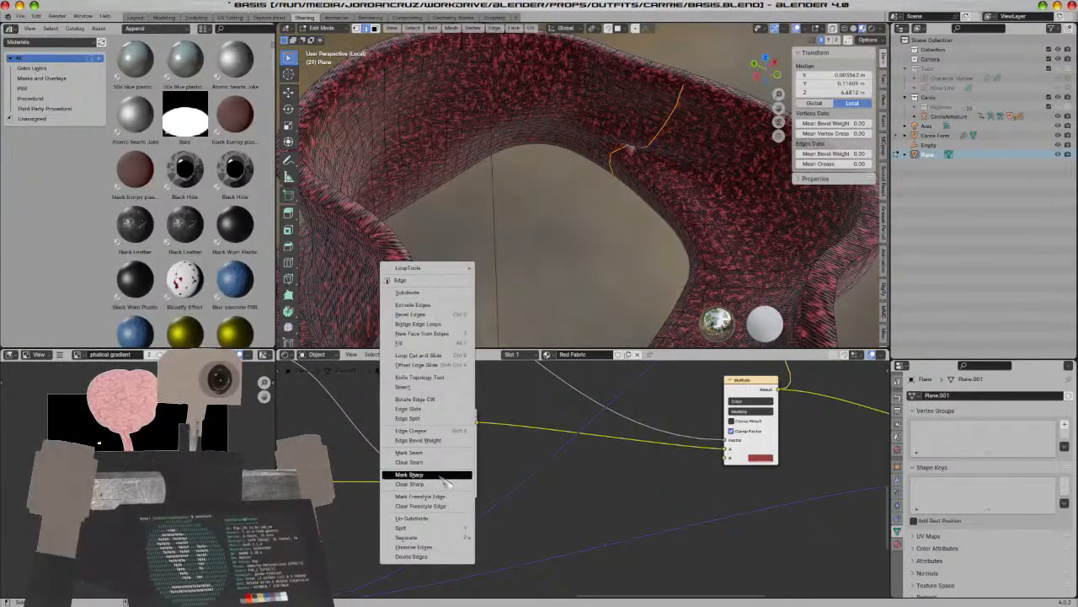
click(432, 455)
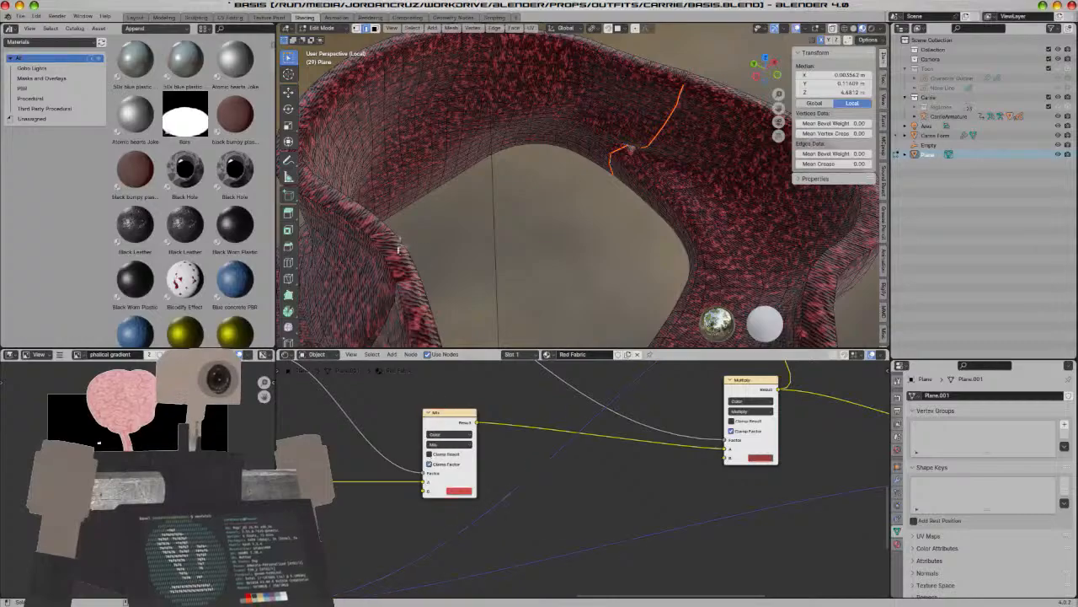
Mark the inner edge loop along the top's upper rim as a seam
alt+click(387, 229)
alt+shift+click(424, 307)
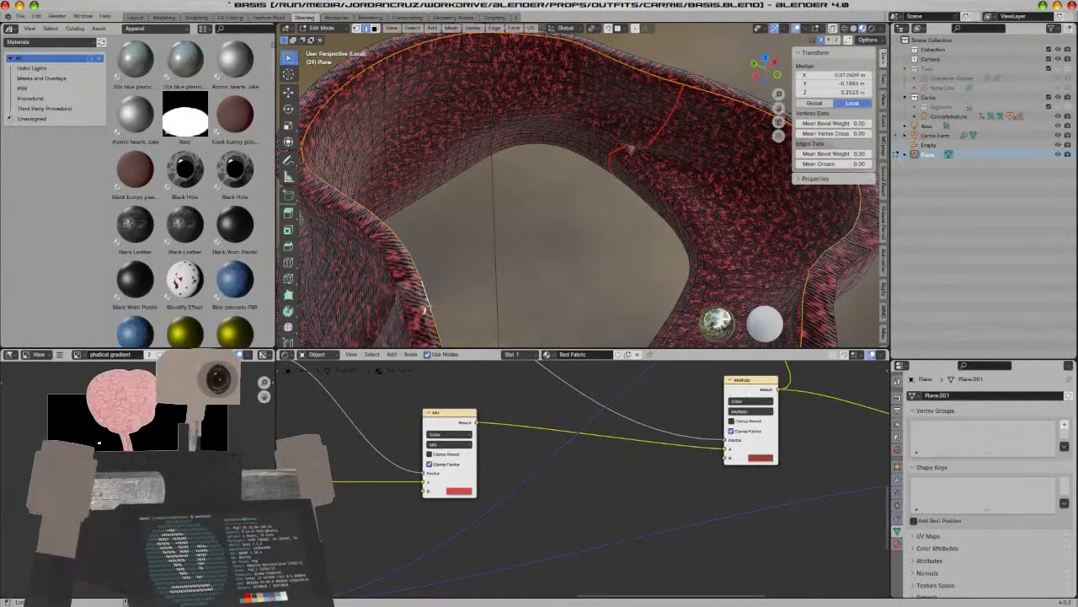
right_click(425, 307)
click(425, 308)
middle_drag(424, 307, 420, 272)
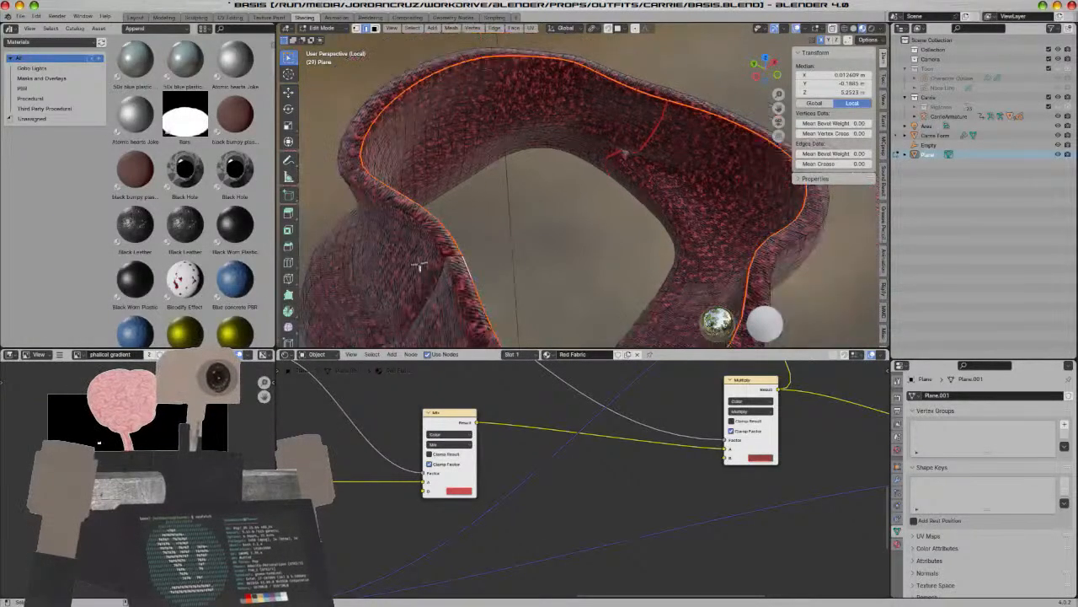
Mark the outer edge loop along the top's upper rim as a seam
alt+click(399, 213)
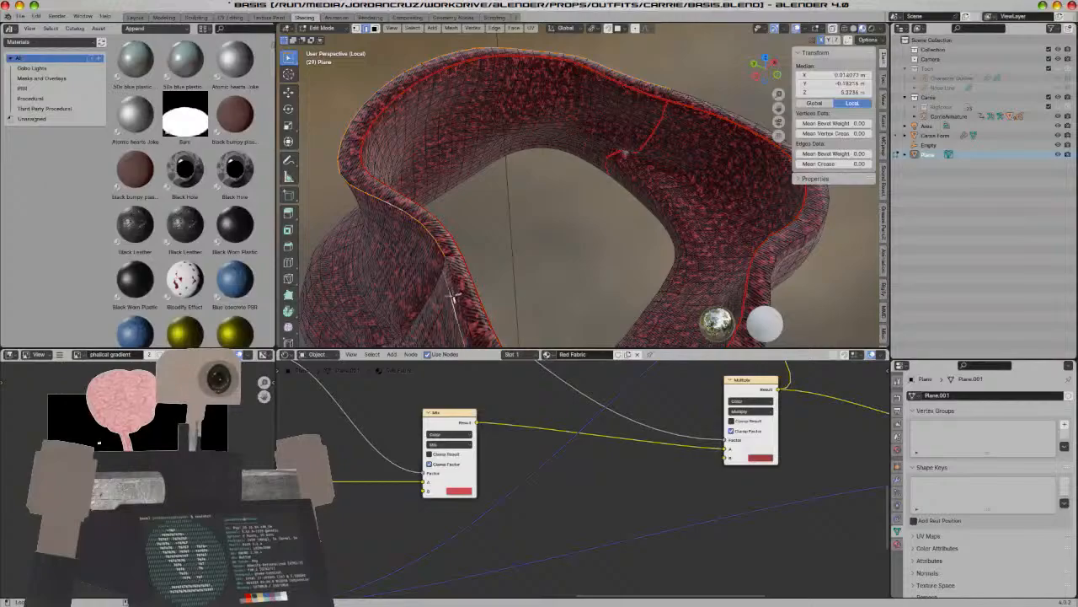
key(a)
key(alt+a)
alt+click(448, 258)
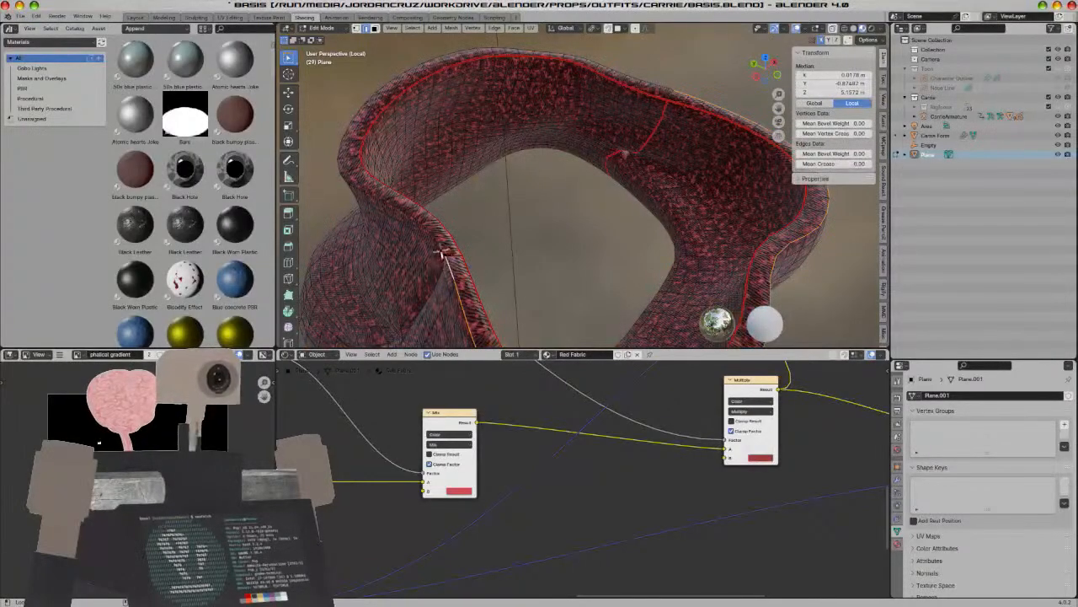
alt+shift+click(442, 251)
right_click(445, 253)
click(442, 251)
middle_drag(467, 260, 578, 44)
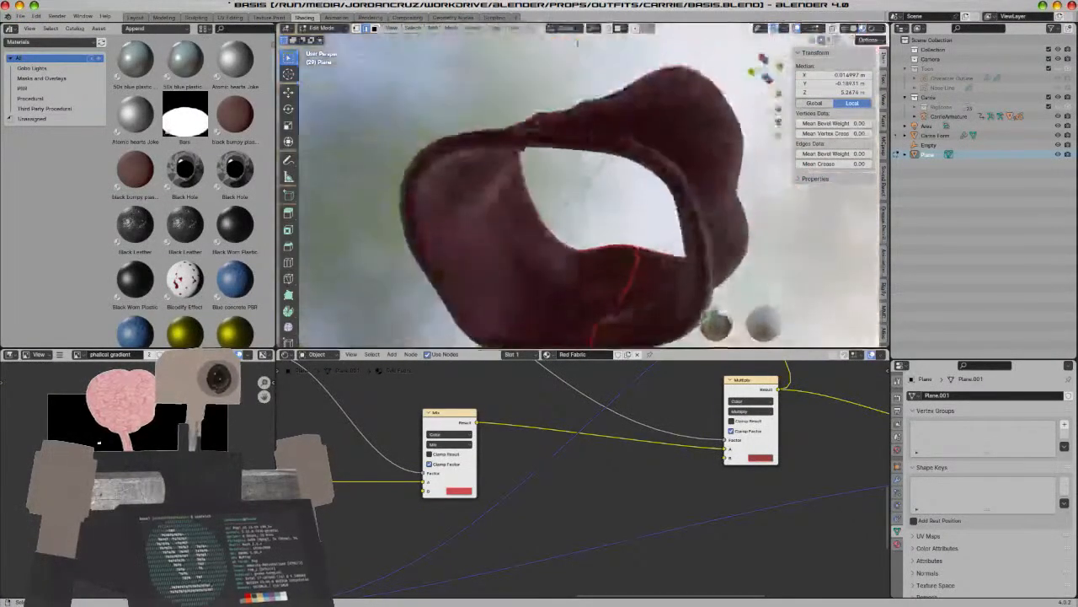
Mark the inner and outer edge loops around the top's lower hem as seams
alt+click(534, 140)
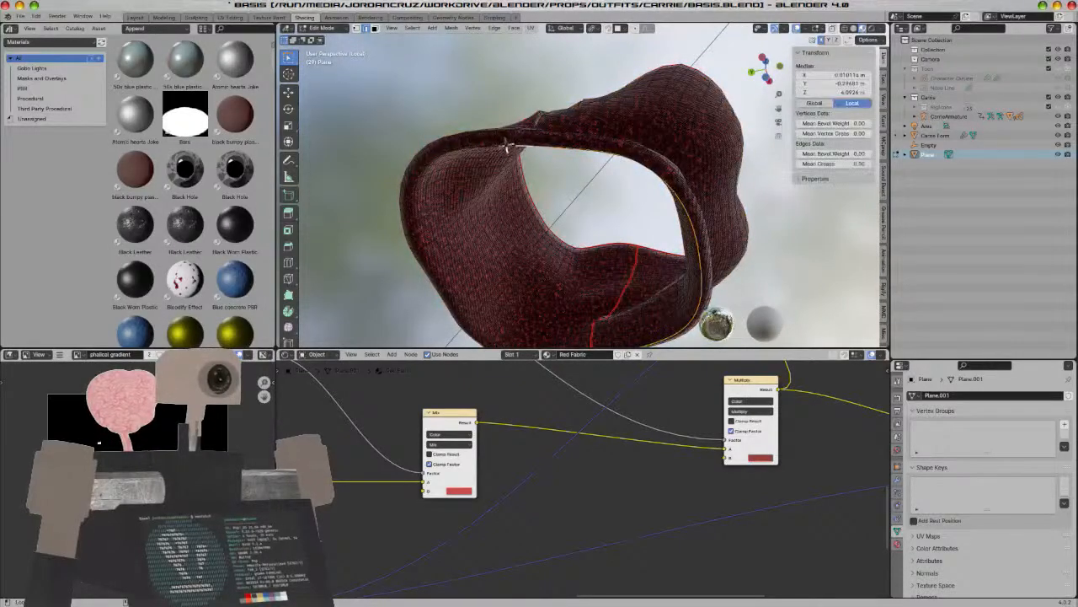
right_click(509, 149)
click(486, 210)
middle_drag(485, 211, 524, 124)
key(alt+a)
alt+click(523, 123)
right_click(664, 222)
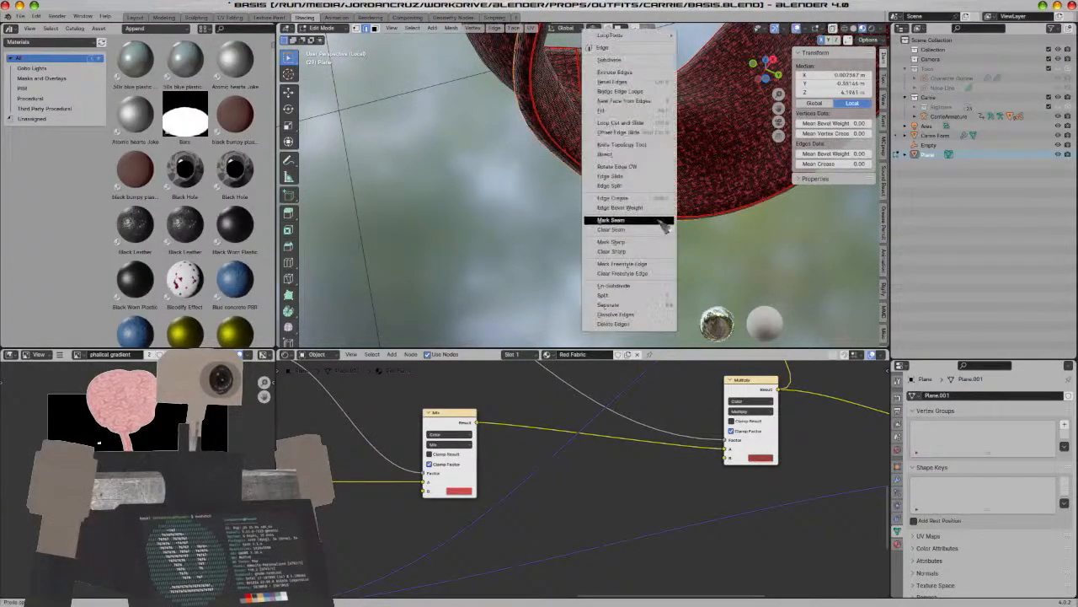
click(663, 220)
Mark the edges across the lower hem's thickness at the side of the top as a seam
middle_drag(647, 197, 532, 58)
middle_drag(573, 90, 706, 265)
alt+click(670, 226)
right_click(678, 235)
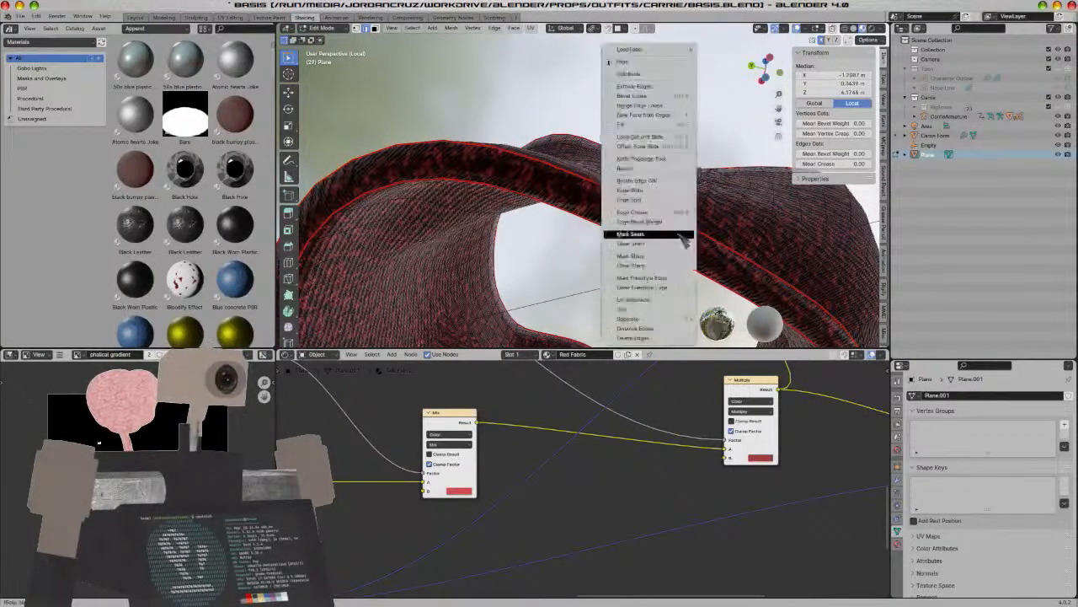
click(687, 241)
Mark the vertical edge loop on the outer surface at the side of the top as a seam
middle_drag(662, 233, 635, 265)
key(alt+a)
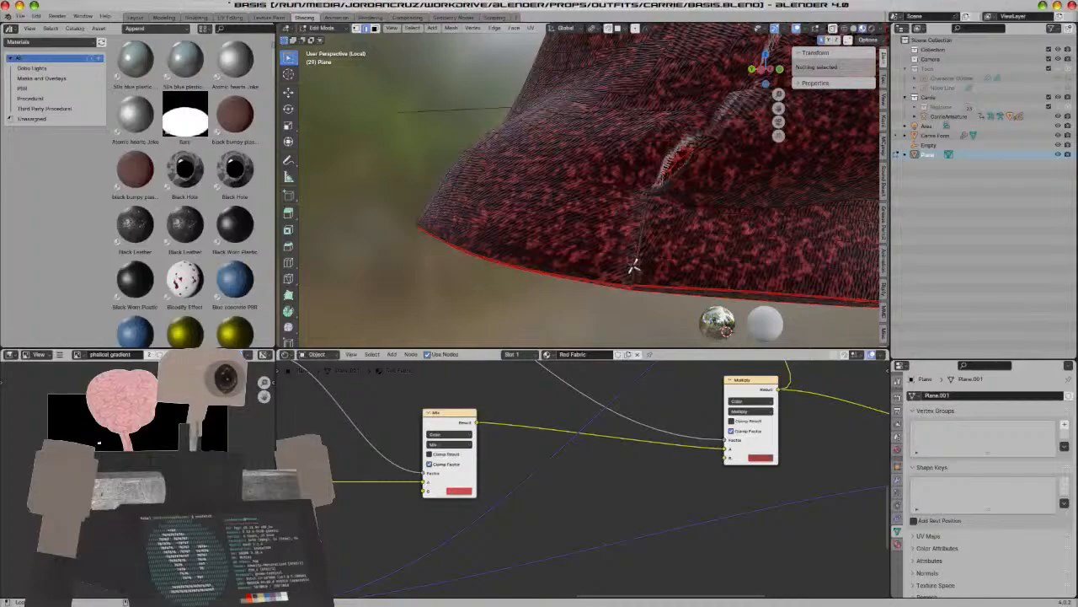
alt+click(633, 268)
right_click(642, 266)
click(640, 265)
In wireframe shading, mark the short edges across the upper rim's thickness at the side as a seam
middle_drag(641, 265, 489, 236)
click(578, 276)
middle_drag(578, 277, 560, 271)
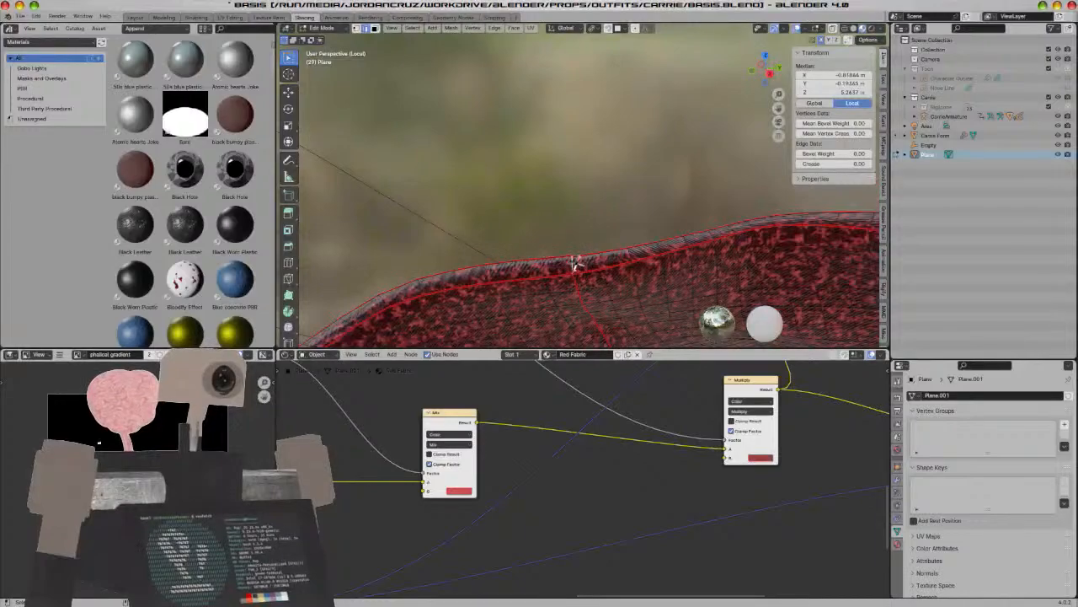
key(alt+a)
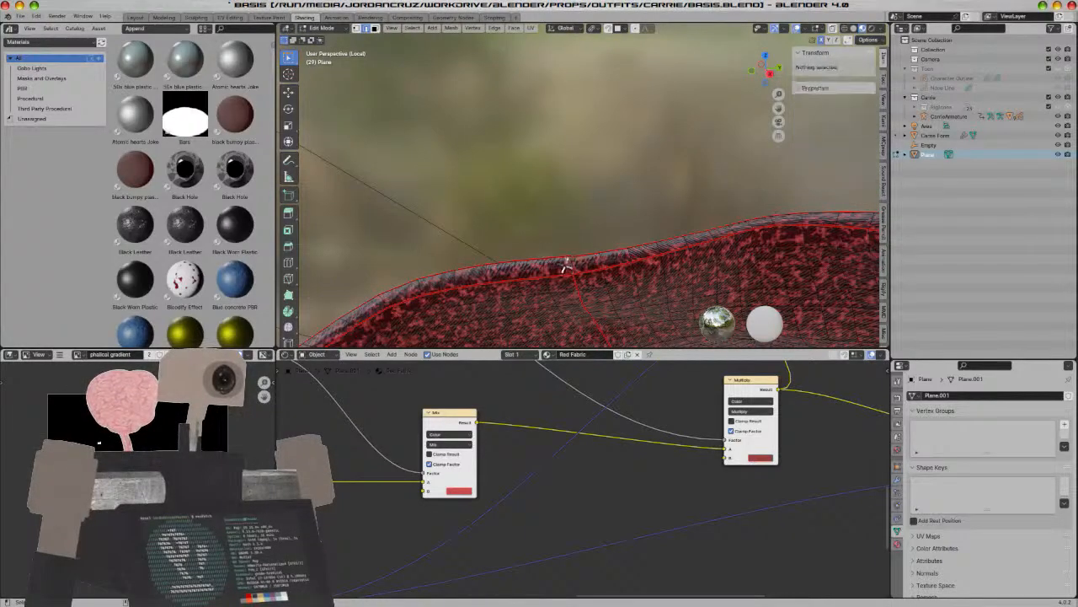
key(shift+z)
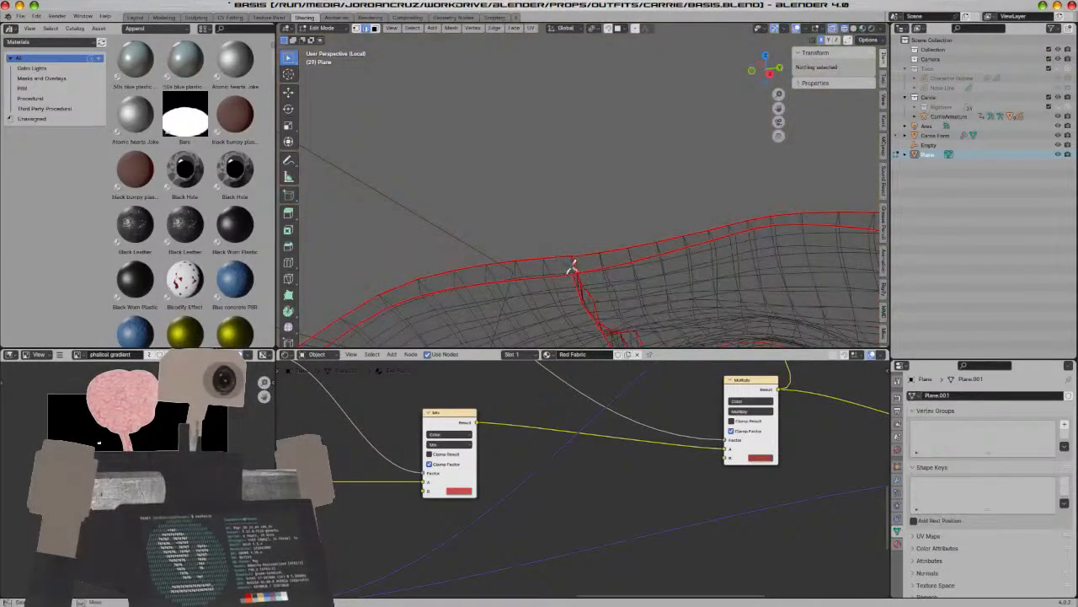
drag(575, 269, 578, 273)
right_click(580, 272)
click(583, 272)
middle_drag(584, 273, 593, 7)
middle_drag(634, 167, 657, 148)
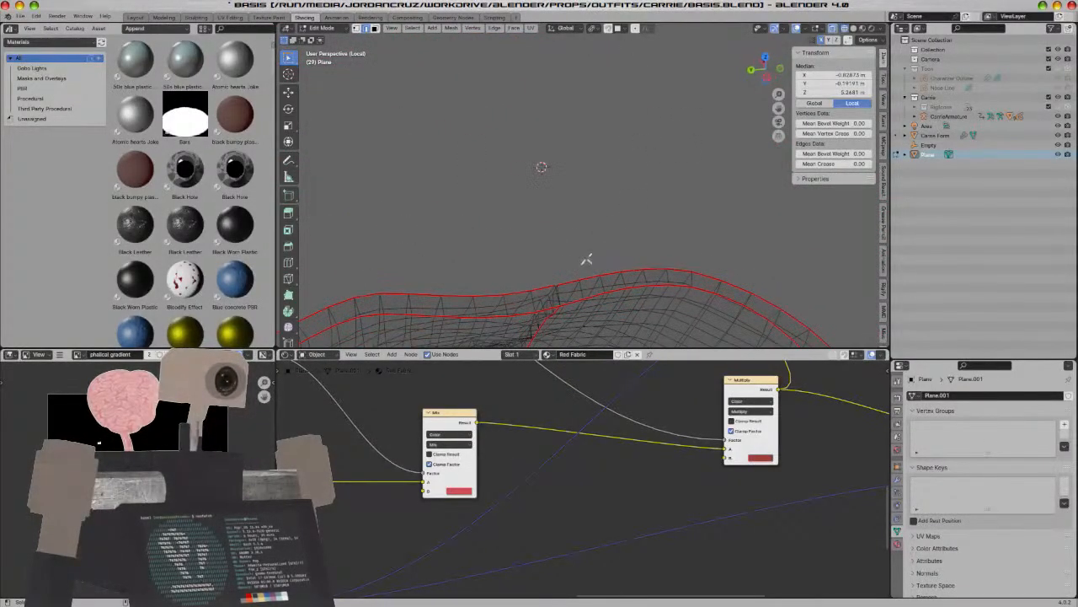
Mark the remaining short edge across the upper rim's thickness and, in solid shading, the hem-thickness edge at the opposite side as seams
right_click(557, 293)
click(560, 293)
mouse_move(573, 286)
middle_down()
mouse_move(616, 306)
mouse_move(558, 233)
mouse_move(657, 202)
mouse_move(635, 193)
mouse_move(645, 145)
middle_up()
scroll(618, 297, down, 3)
scroll(636, 193, up, 4)
key(z)
click(678, 210)
key(a)
click(641, 127)
right_click(641, 126)
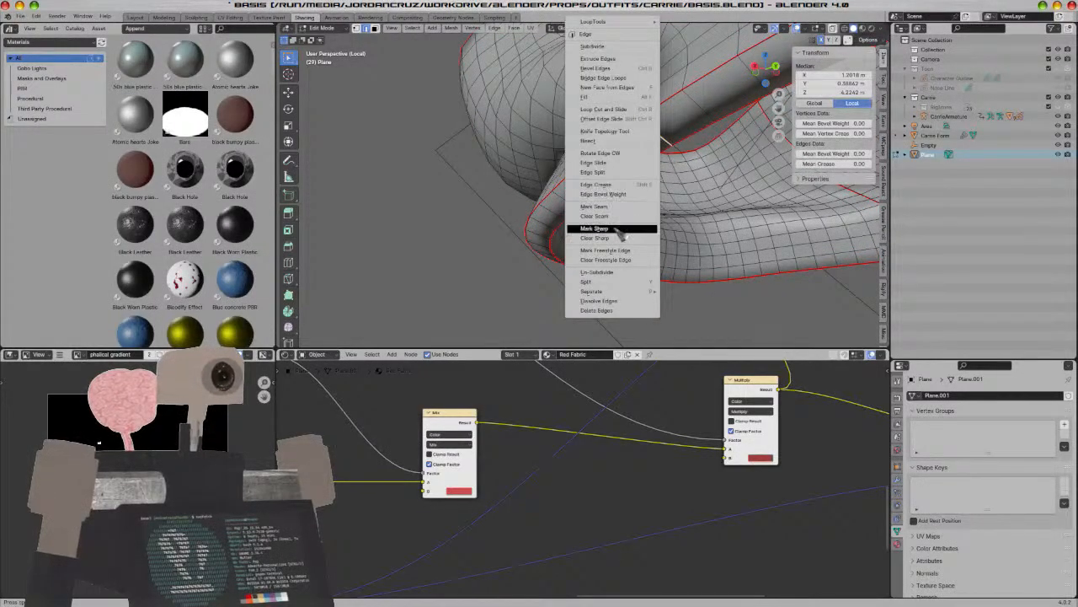
click(621, 229)
Mark the vertical edge loop on the outer surface at the opposite side of the top as a seam
middle_drag(625, 229, 645, 247)
key(a)
key(alt+a)
click(642, 224)
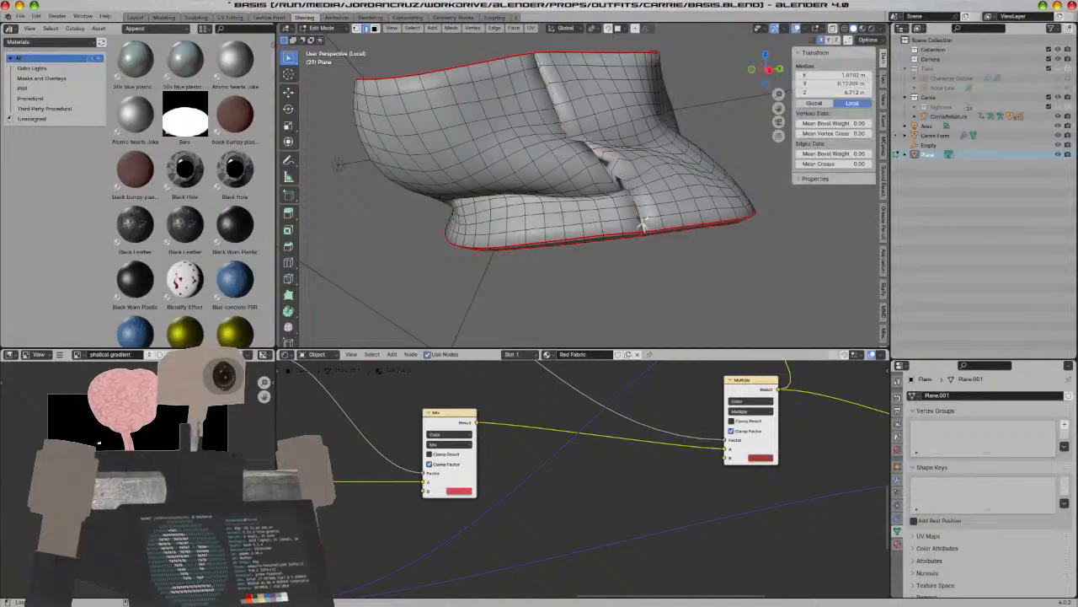
right_click(643, 224)
click(647, 225)
Reveal the hidden trim geometry around the top's rims and front, and leave nothing selected
middle_drag(480, 216, 542, 198)
scroll(578, 171, down, 4)
key(a)
key(a)
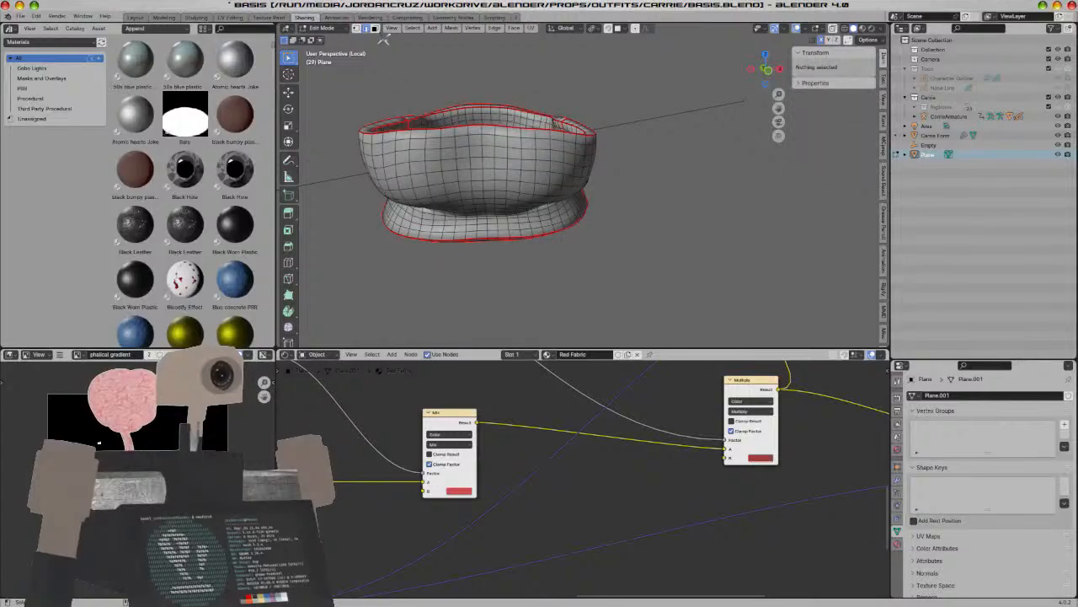
key(a)
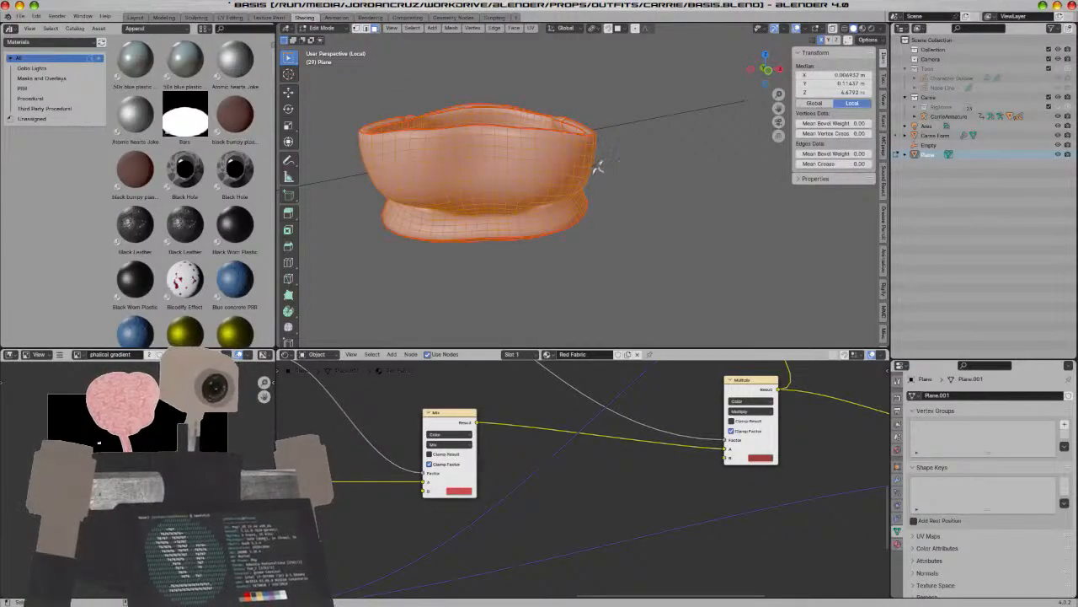
key(ctrl+shift+n)
scroll(593, 170, up, 2)
key(alt+a)
middle_drag(594, 170, 708, 265)
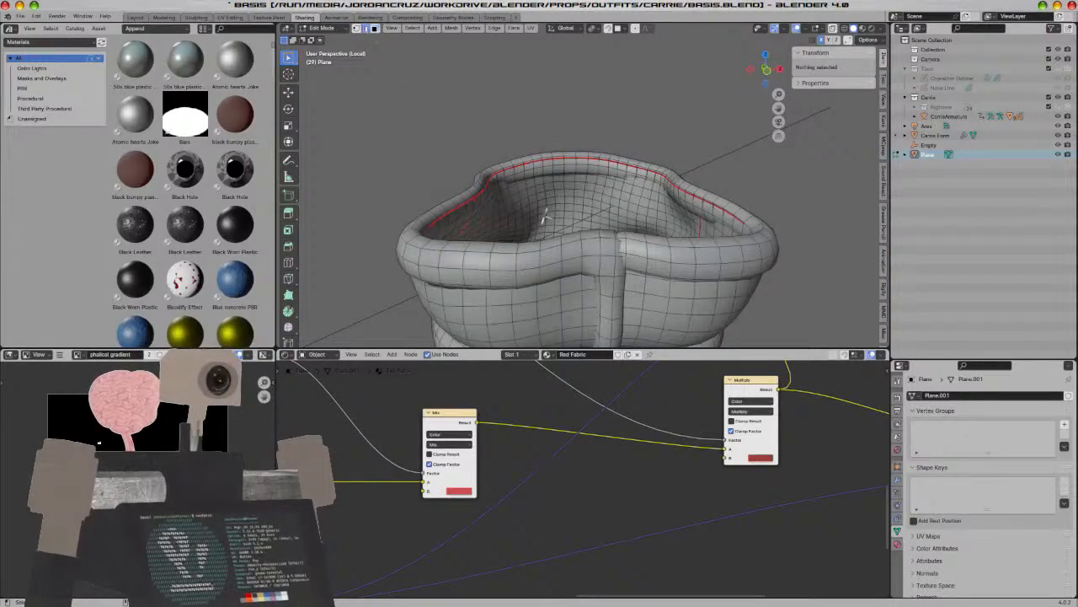
Mark the edge across the upper trim at the middle of the back as a seam
middle_drag(612, 267, 720, 257)
click(532, 180)
right_click(533, 180)
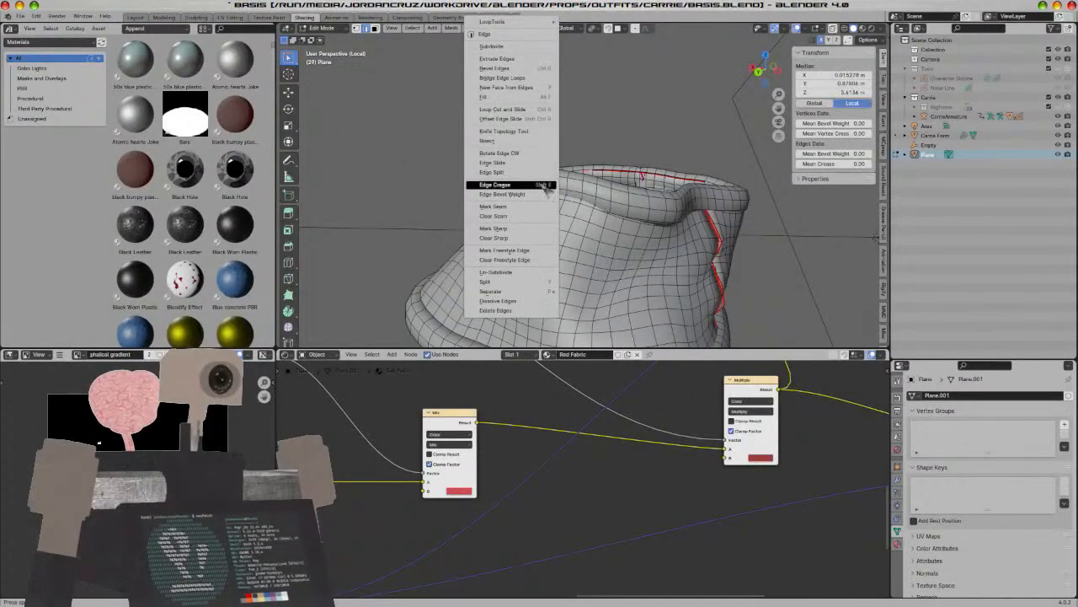
click(536, 182)
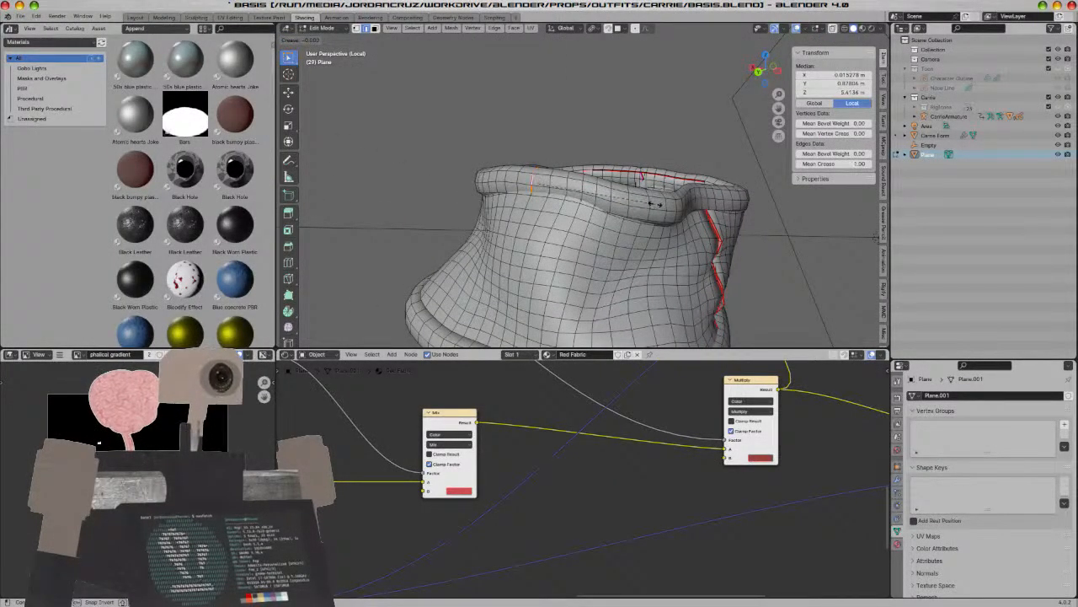
key(Escape)
key(ctrl+e)
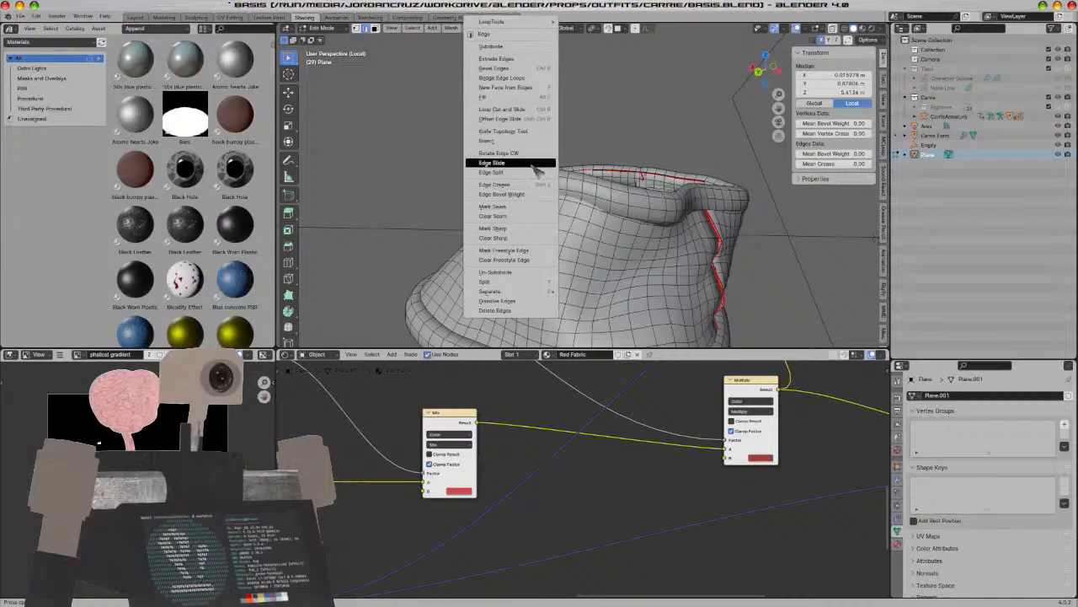
click(528, 207)
middle_drag(528, 208, 562, 177)
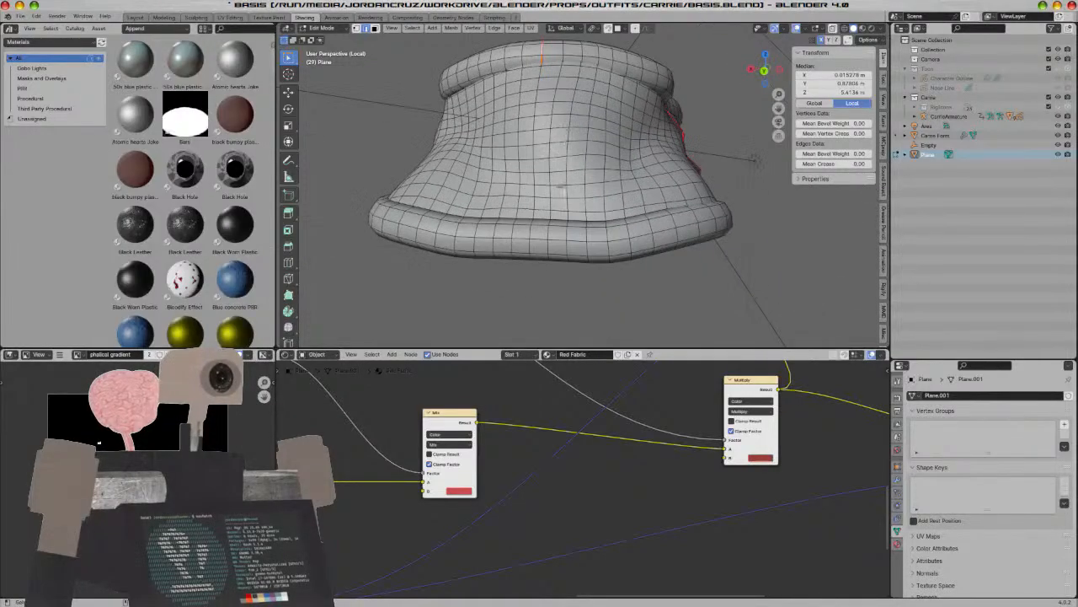
Mark the edge loop across the lower trim at the middle of the back as a seam
alt+click(550, 228)
key(ctrl+e)
click(556, 234)
Mark the edge loop running around the middle of the vertical front strip as a seam
middle_drag(524, 252, 402, 238)
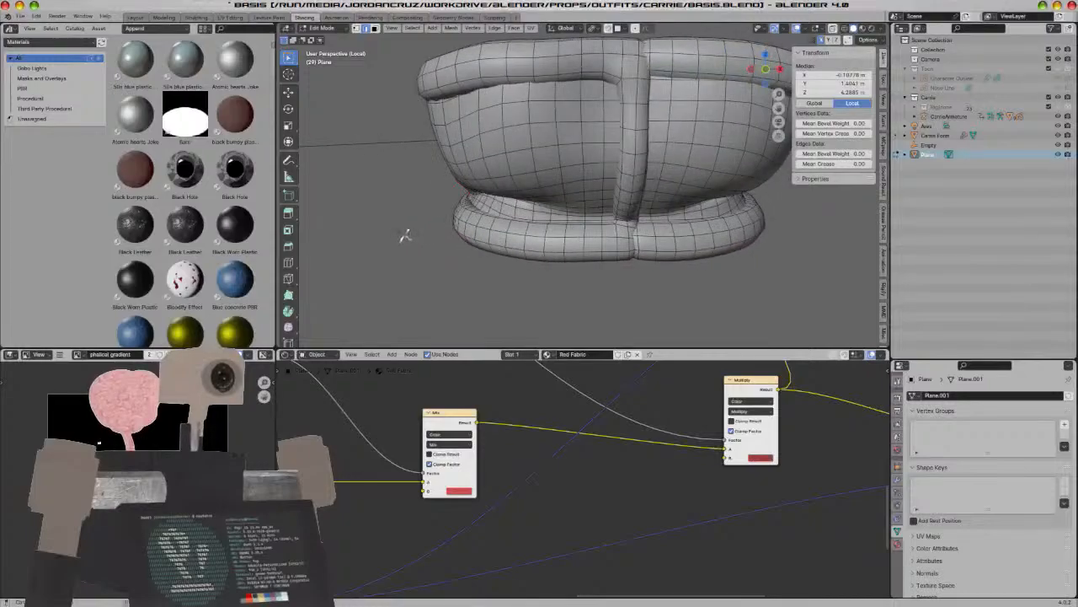
alt+click(630, 153)
key(ctrl+e)
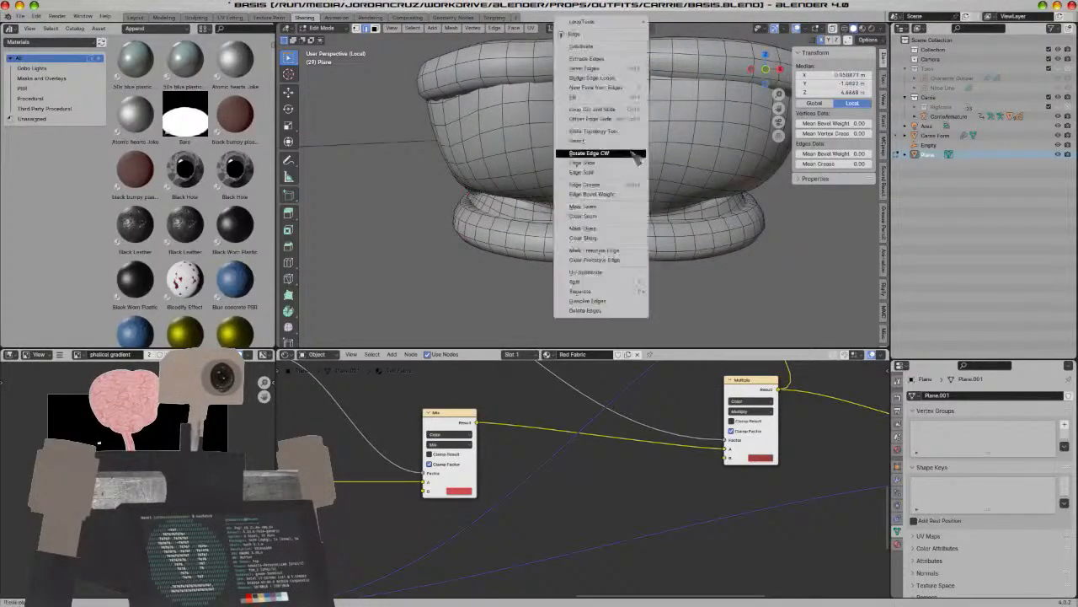
click(605, 216)
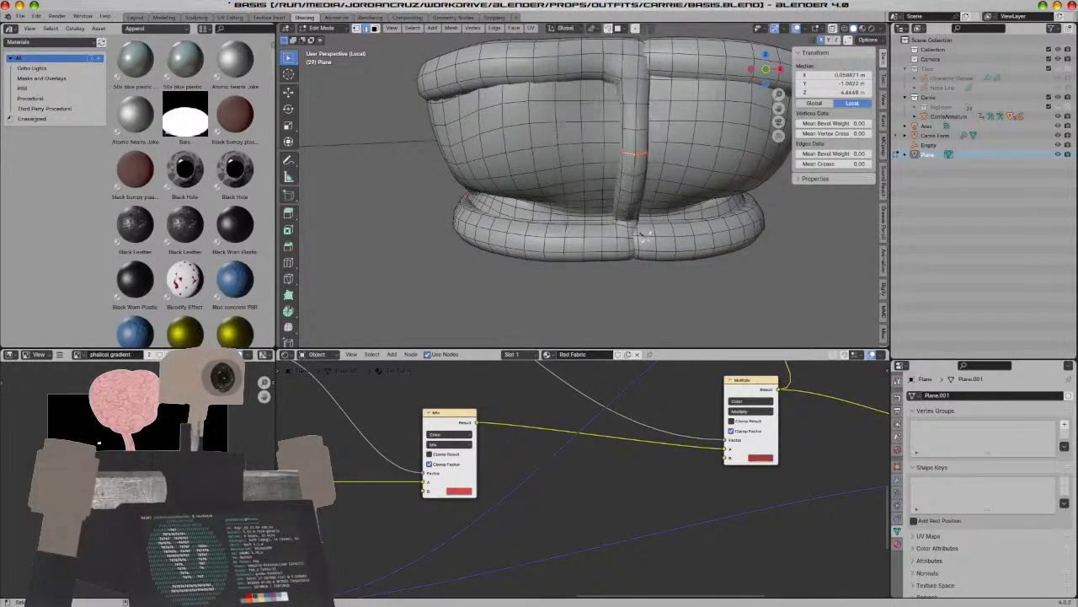
key(ctrl+e)
Mark the edge loops across the lower and upper trims at the middle of the front as seams
click(644, 248)
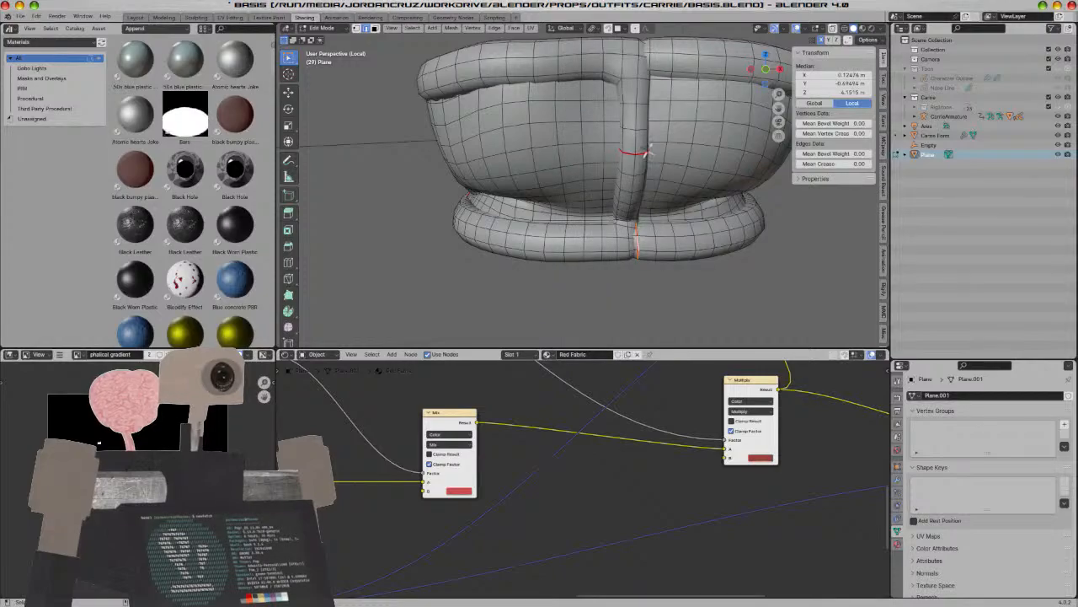
shift+middle_drag(651, 140, 630, 187)
key(ctrl+e)
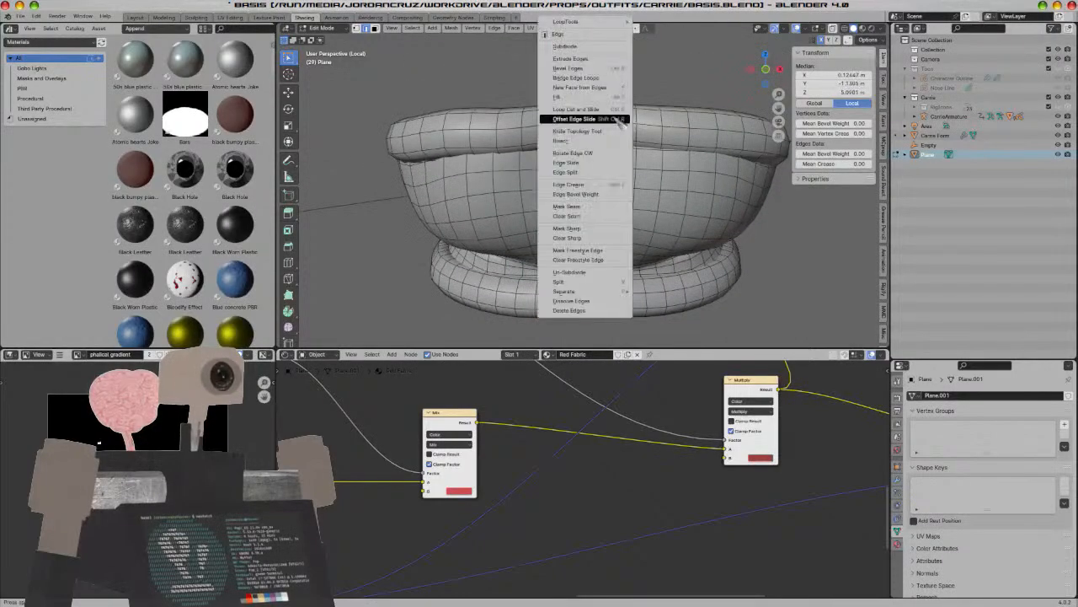
click(594, 230)
key(ctrl+e)
click(592, 212)
Select the linked fabric faces bounded by seams and hide them so only the trim stays shown
key(a)
key(a)
middle_drag(623, 160, 754, 228)
key(l)
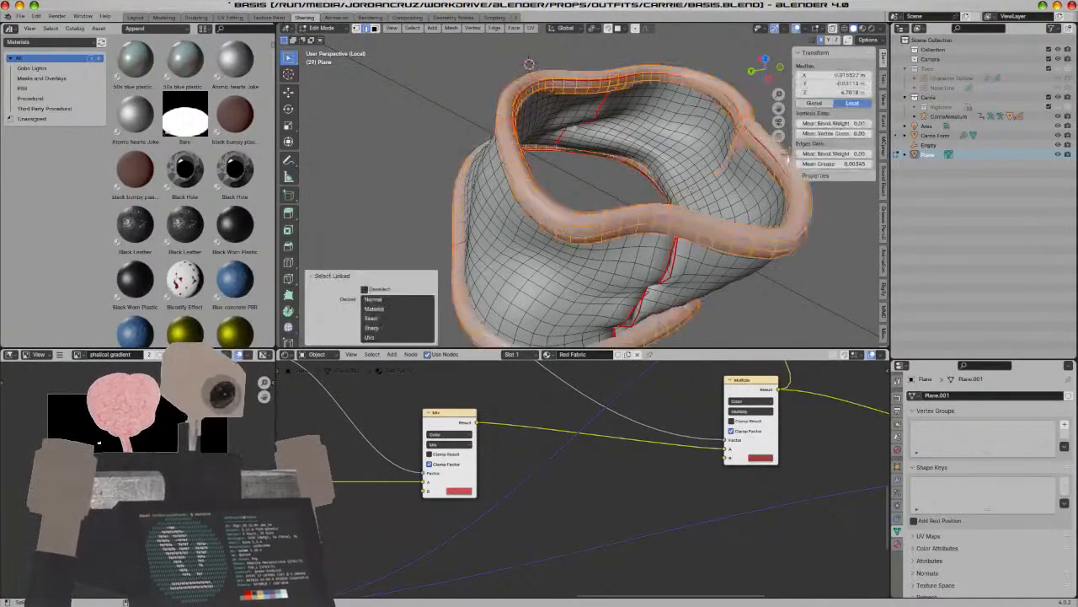
key(l)
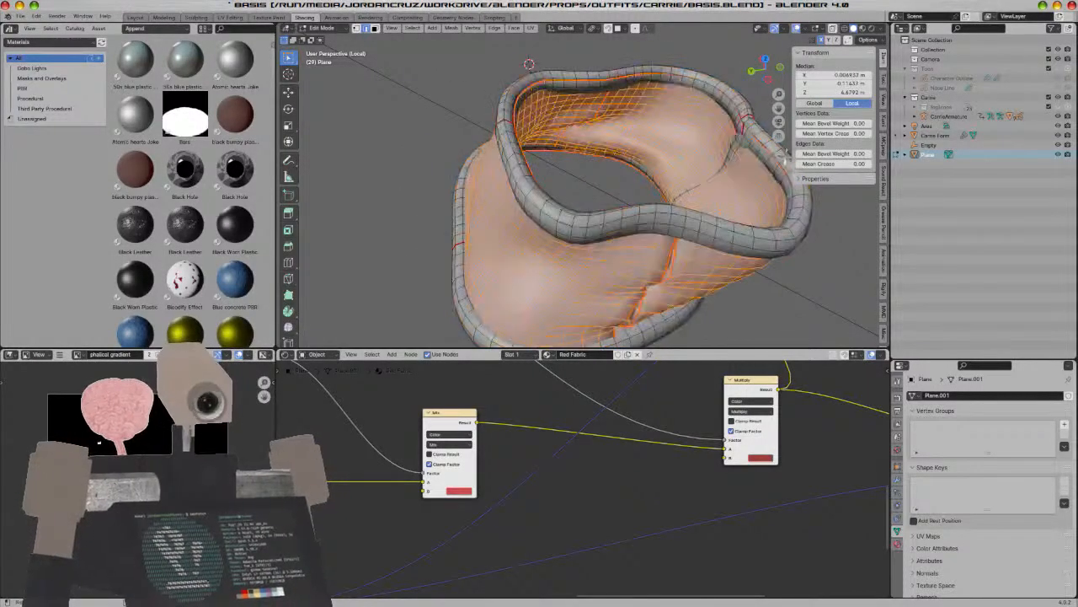
key(h)
Mark the lengthwise edge loop along the upper trim as a seam
shift+middle_drag(602, 161, 595, 203)
scroll(595, 203, up, 1)
alt+click(607, 202)
key(ctrl+e)
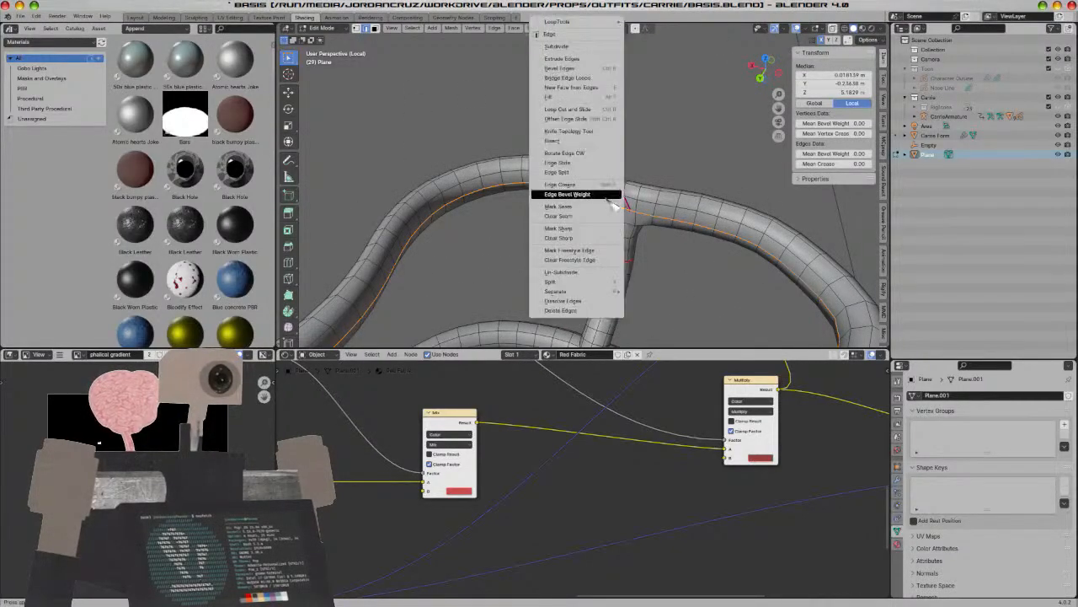
click(587, 208)
Mark the lengthwise edge loop along the lower trim as a seam
middle_drag(587, 210, 463, 230)
scroll(464, 230, down, 4)
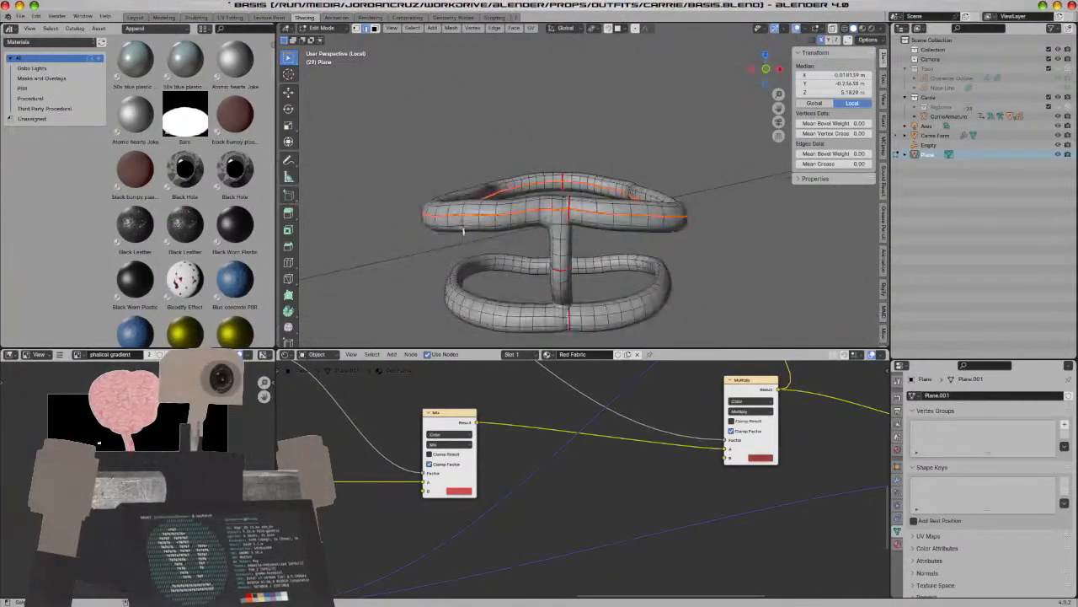
alt+click(523, 327)
key(ctrl+e)
click(531, 325)
Mark the lengthwise edge loop along the vertical front strip connecting the two trims as a seam
key(alt+a)
middle_drag(536, 316, 594, 313)
mouse_move(468, 287)
middle_down()
mouse_move(602, 308)
mouse_move(488, 289)
middle_up()
alt+click(592, 313)
key(ctrl+e)
click(588, 311)
Reveal the hidden fabric faces and unwrap the whole top along its seams with the Angle Based method
scroll(506, 289, down, 5)
key(a)
key(u)
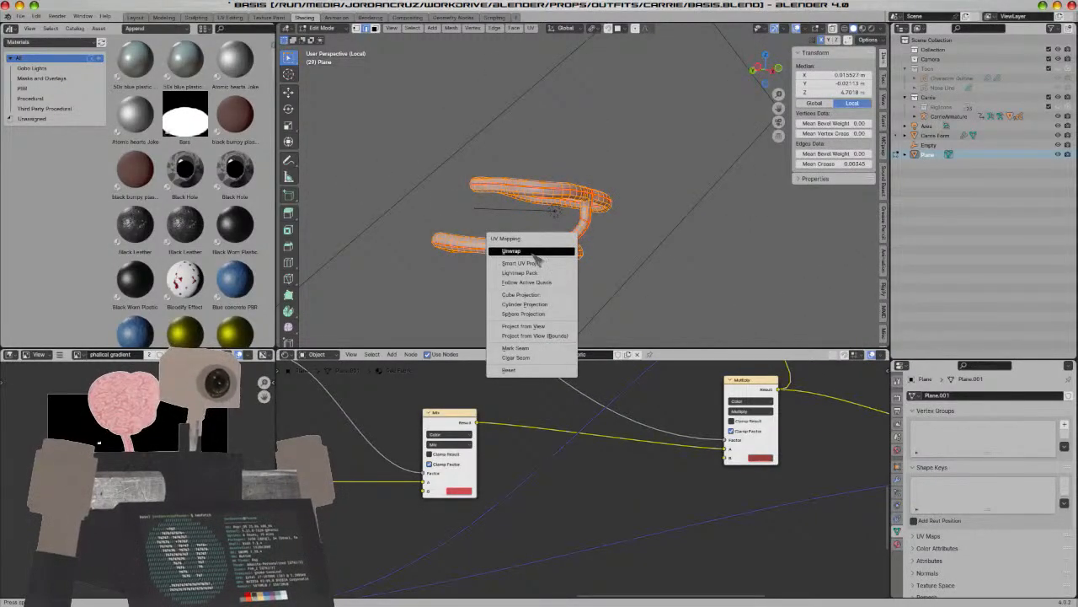
click(548, 264)
key(ctrl+z)
key(u)
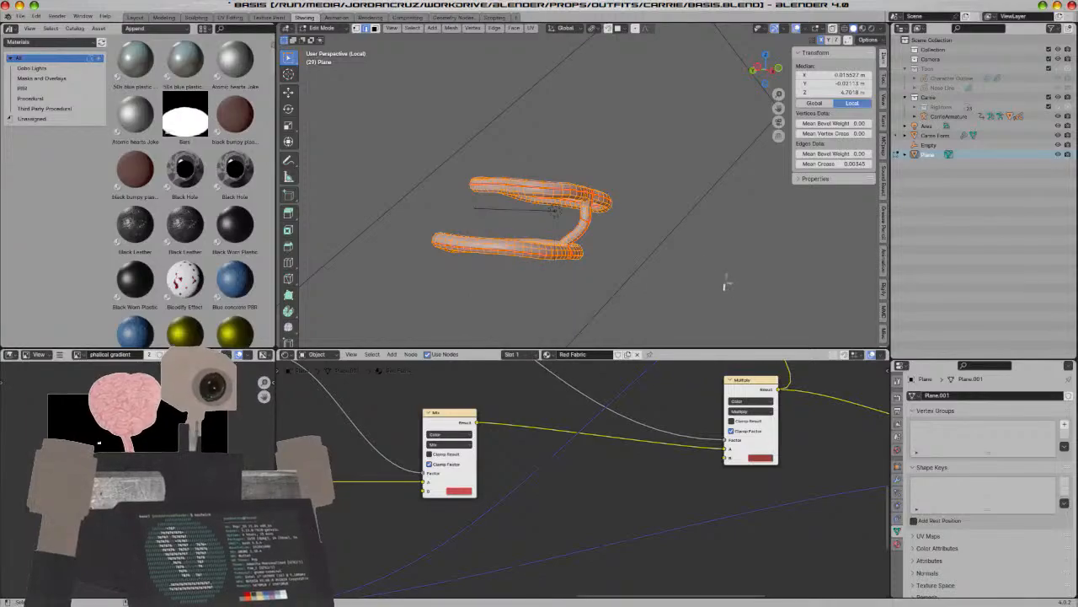
key(alt+h)
key(u)
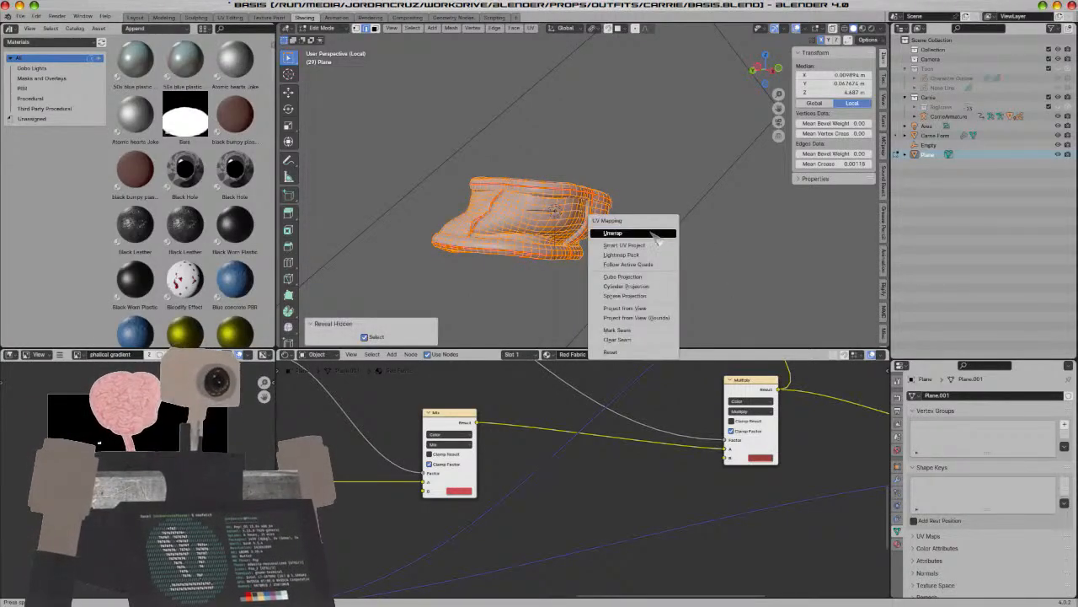
click(652, 234)
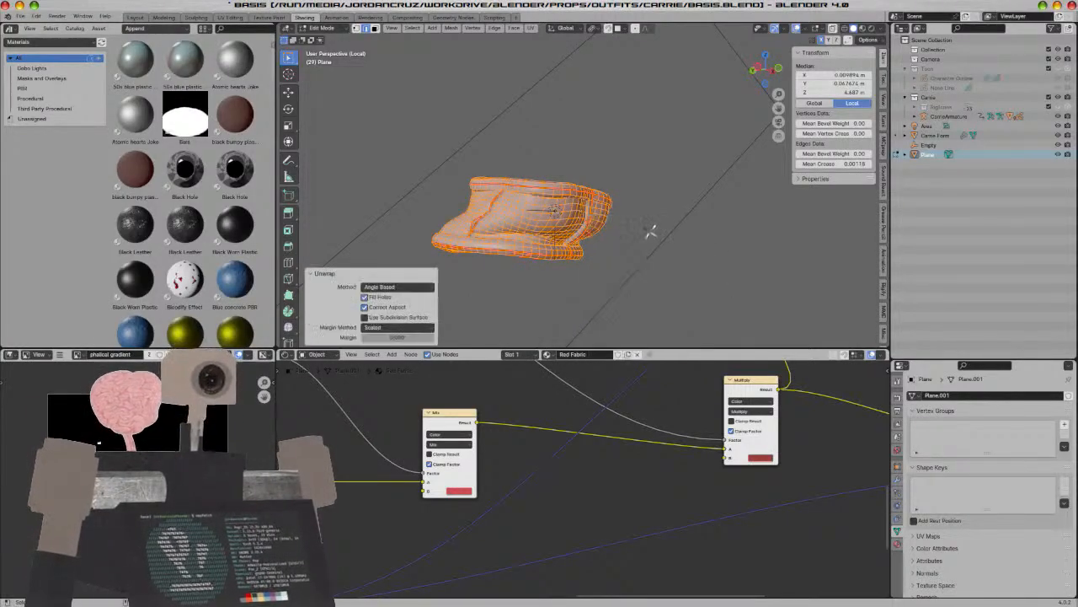
Examine the top's UV islands in the UV Editing workspace, and its fabric texture on the character in Object Mode
click(232, 18)
scroll(613, 271, down, 5)
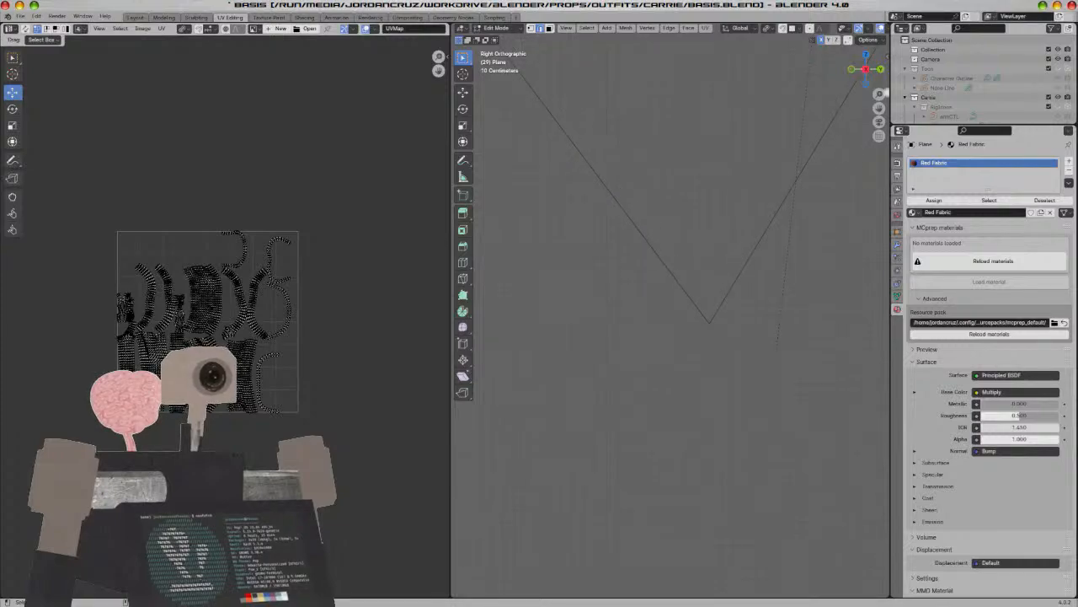
key(Tab)
key(z)
click(746, 345)
scroll(746, 342, down, 4)
scroll(749, 342, down, 2)
middle_drag(520, 99, 631, 380)
scroll(531, 371, down, 4)
scroll(631, 381, up, 5)
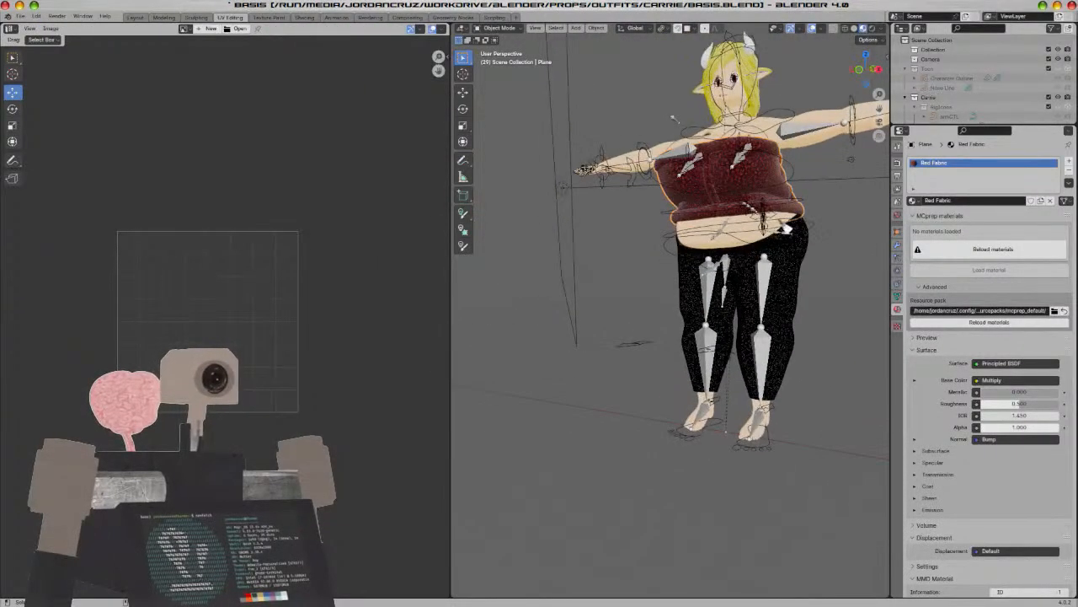
middle_drag(577, 204, 630, 218)
scroll(612, 164, down, 2)
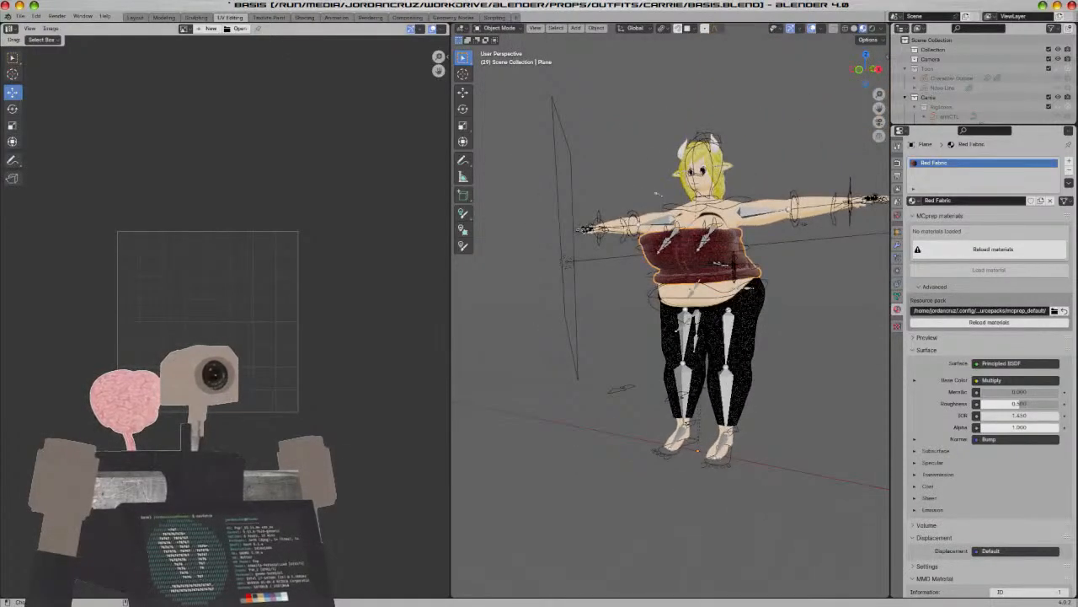
In the Shading workspace, set the Red Fabric Multiply node's A color by sampling the bright red of the red silk material thumbnail
click(304, 18)
scroll(571, 546, down, 6)
middle_drag(722, 479, 836, 447)
scroll(595, 486, up, 8)
middle_drag(537, 481, 563, 479)
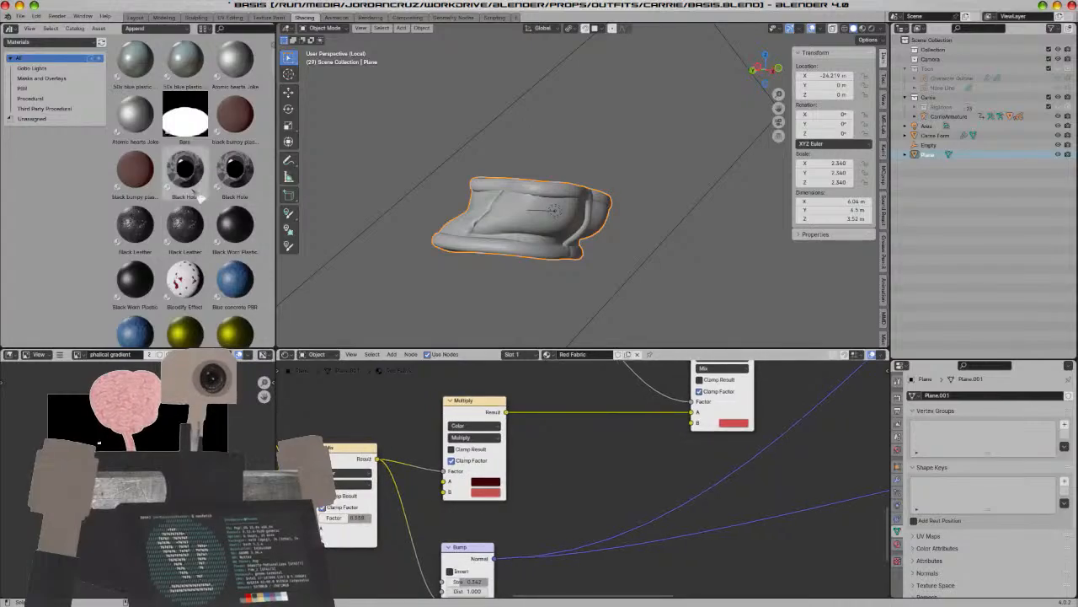
scroll(201, 197, down, 15)
scroll(200, 197, down, 15)
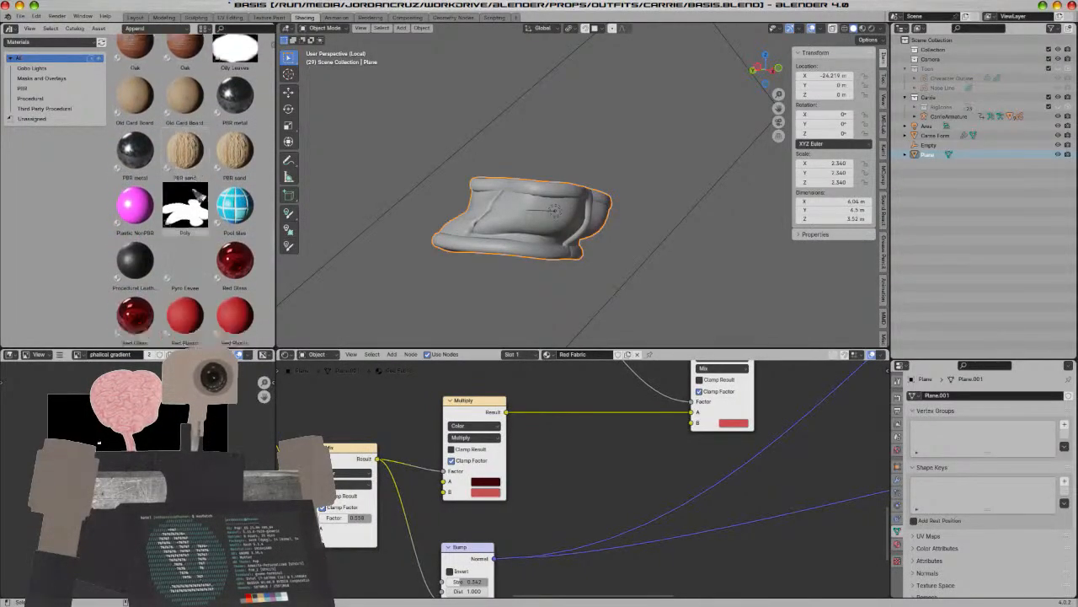
scroll(197, 196, down, 3)
click(500, 483)
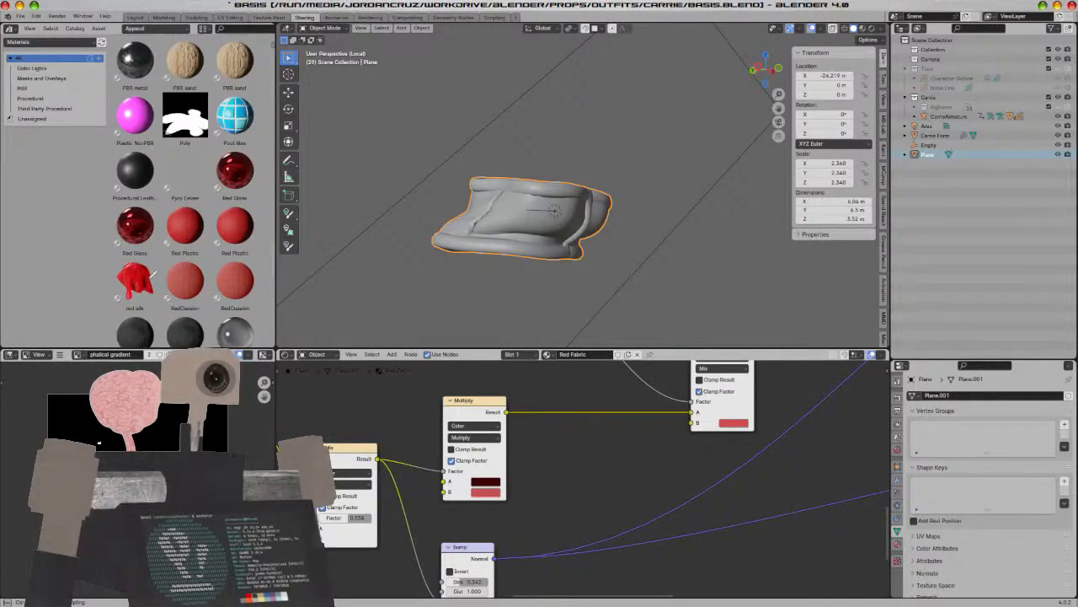
Examine the brighter red fabric on the top in Material Preview and in Rendered shading
key(z)
middle_drag(626, 292, 545, 294)
scroll(556, 294, up, 5)
key(z)
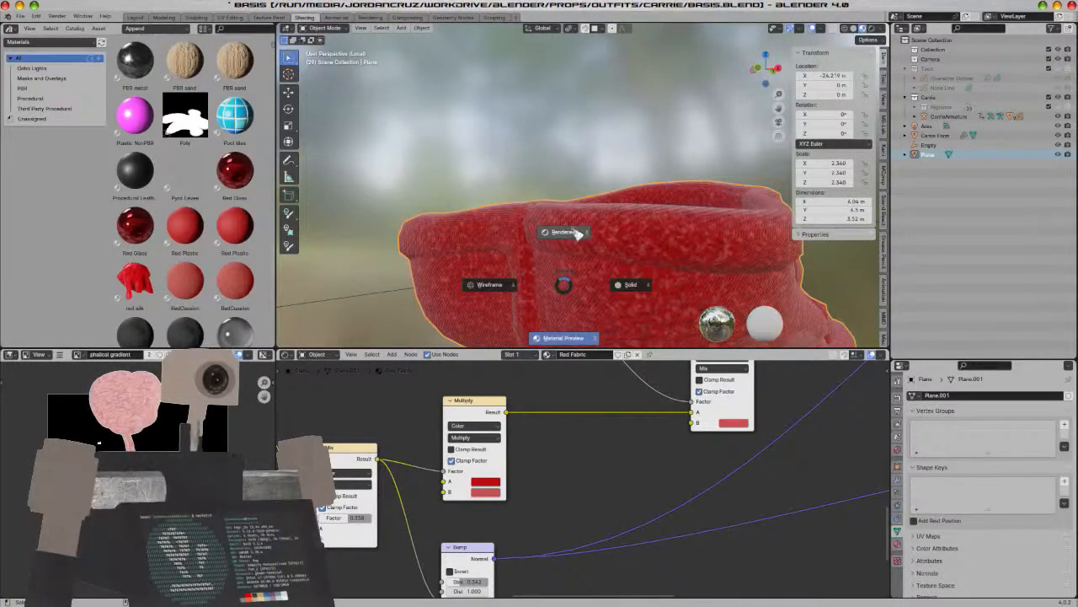
click(578, 234)
middle_drag(608, 287, 548, 180)
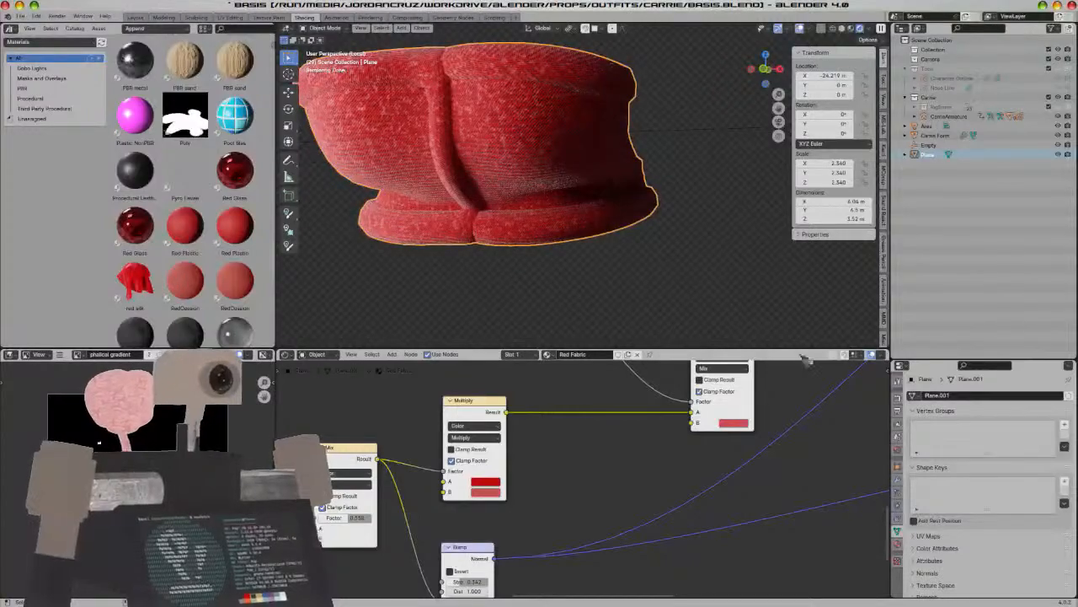
Add an empty second material slot to the top and enter Edit Mode with nothing selected
click(898, 543)
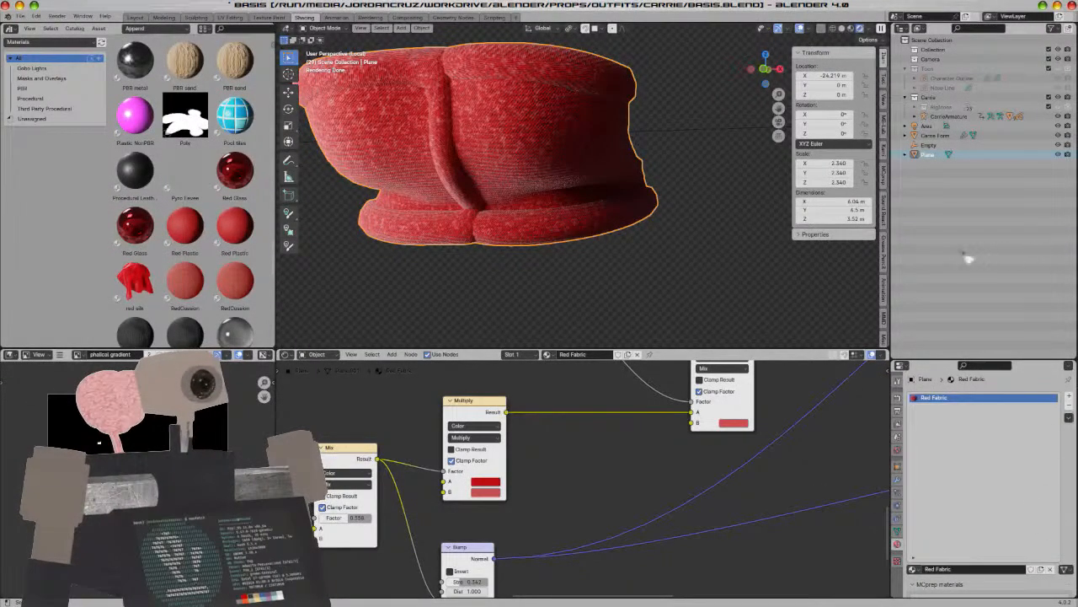
click(1069, 396)
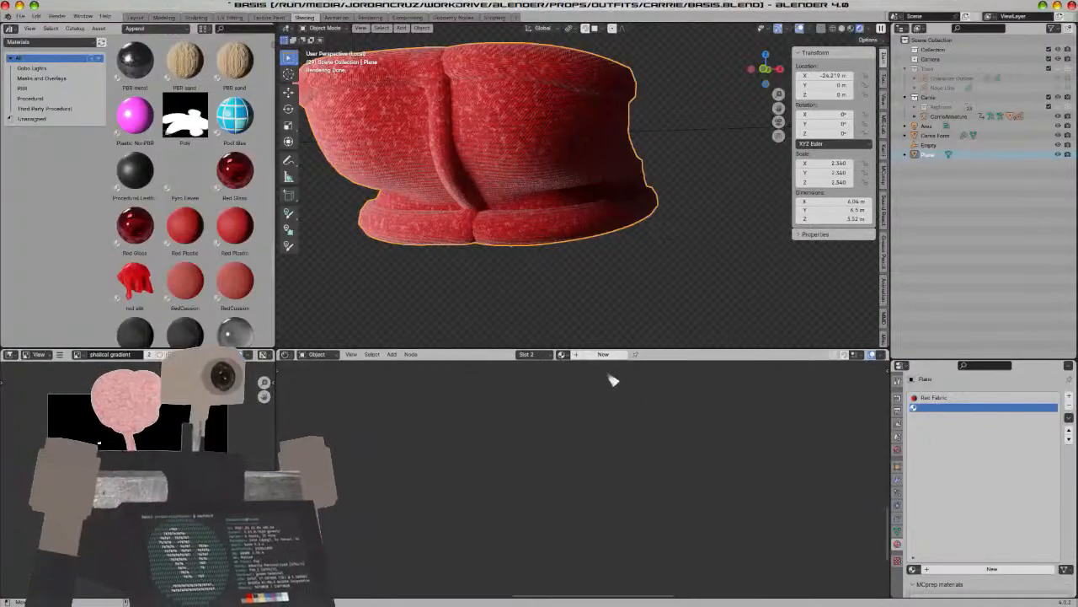
key(Tab)
key(alt+a)
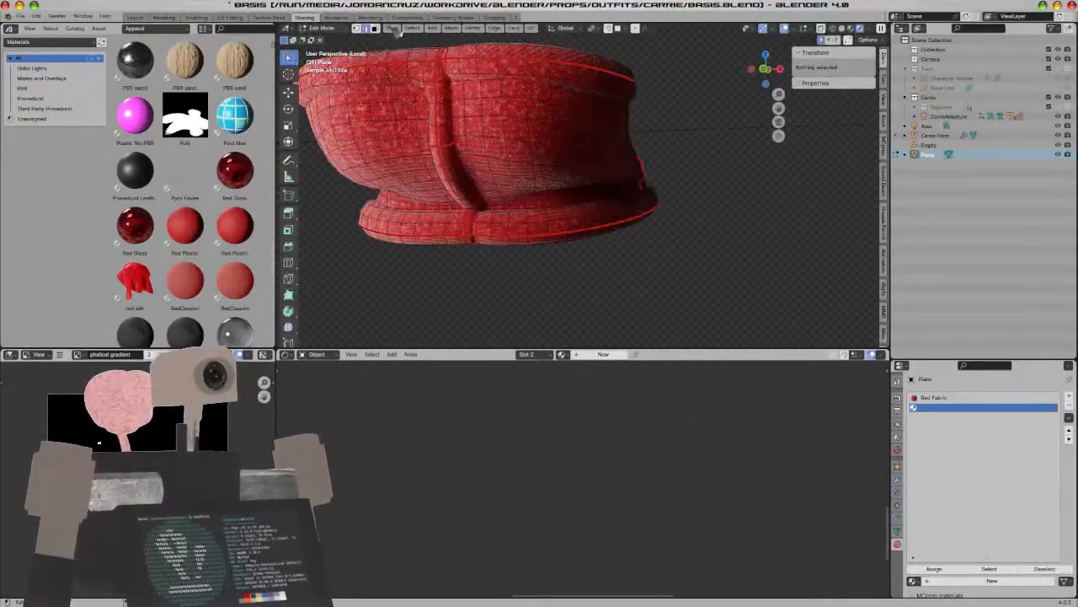
Select all the trim faces of the top in face mode using Select Linked All delimited by Normal
click(375, 29)
click(472, 62)
key(ctrl+l)
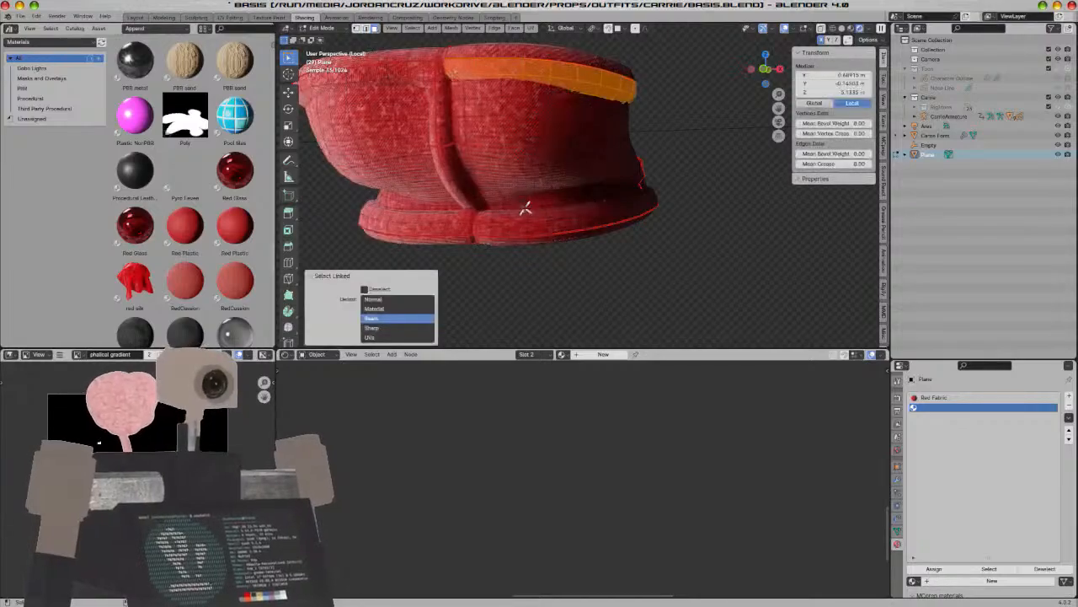
key(ctrl+l)
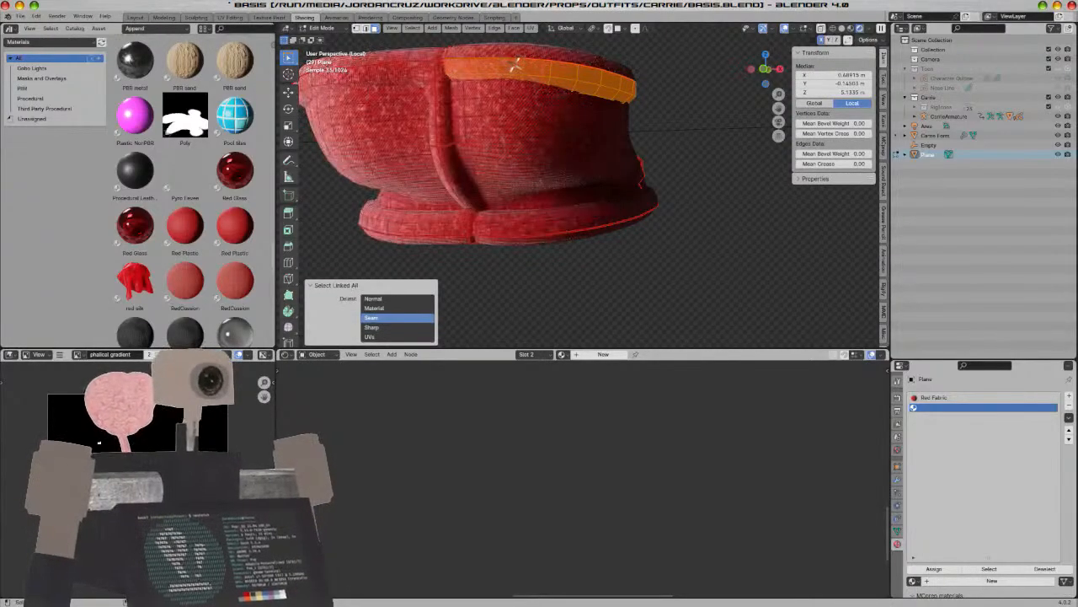
click(373, 299)
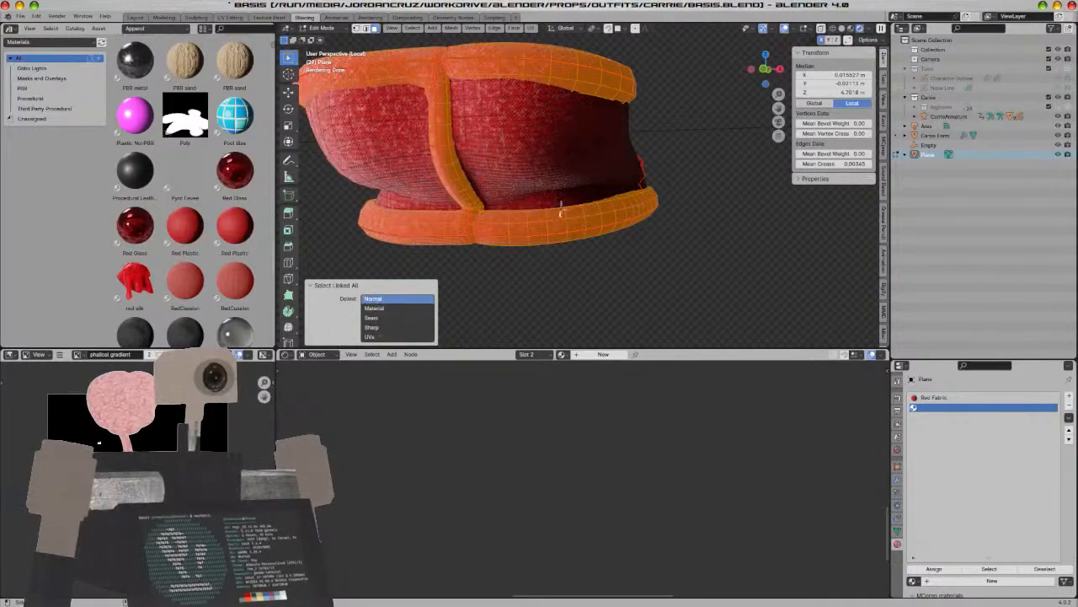
Place the Toggleable Hair Toon asset material in the empty second slot and assign it to the selected trim faces
scroll(185, 185, down, 15)
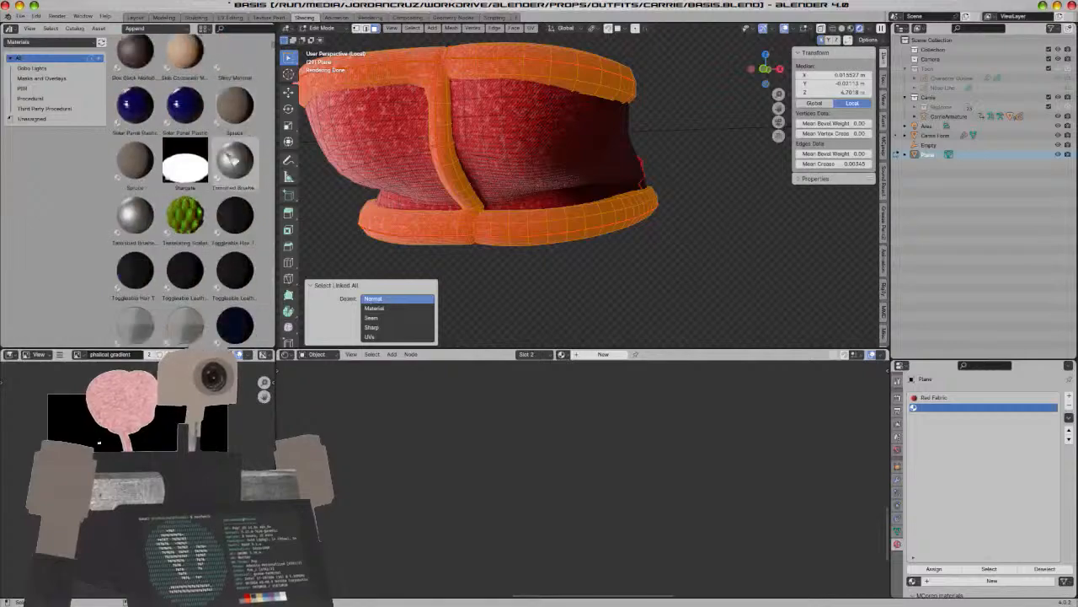
drag(235, 198, 961, 413)
scroll(641, 442, up, 3)
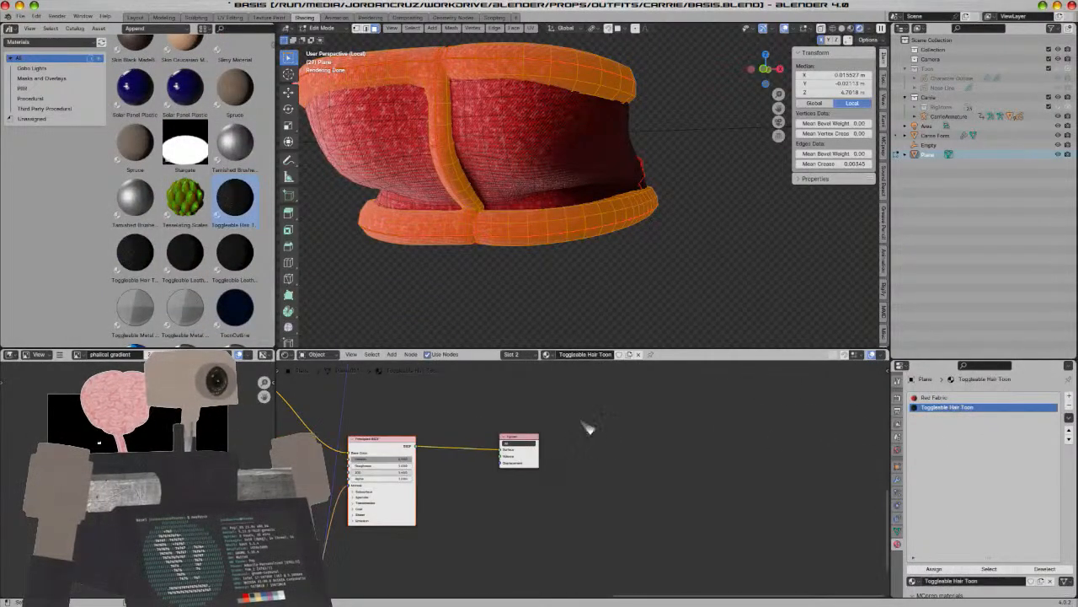
middle_drag(543, 487, 599, 483)
click(935, 569)
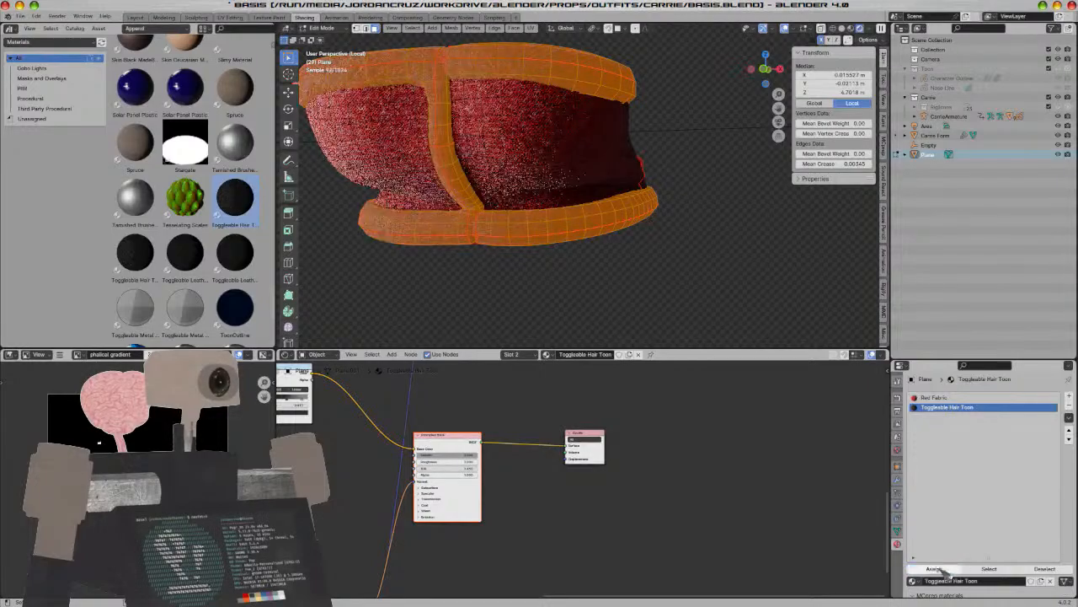
Lighten the darkest stop of the Color Ramp feeding the hair material's Base Color to a grey with value 0.258
middle_drag(522, 419, 744, 421)
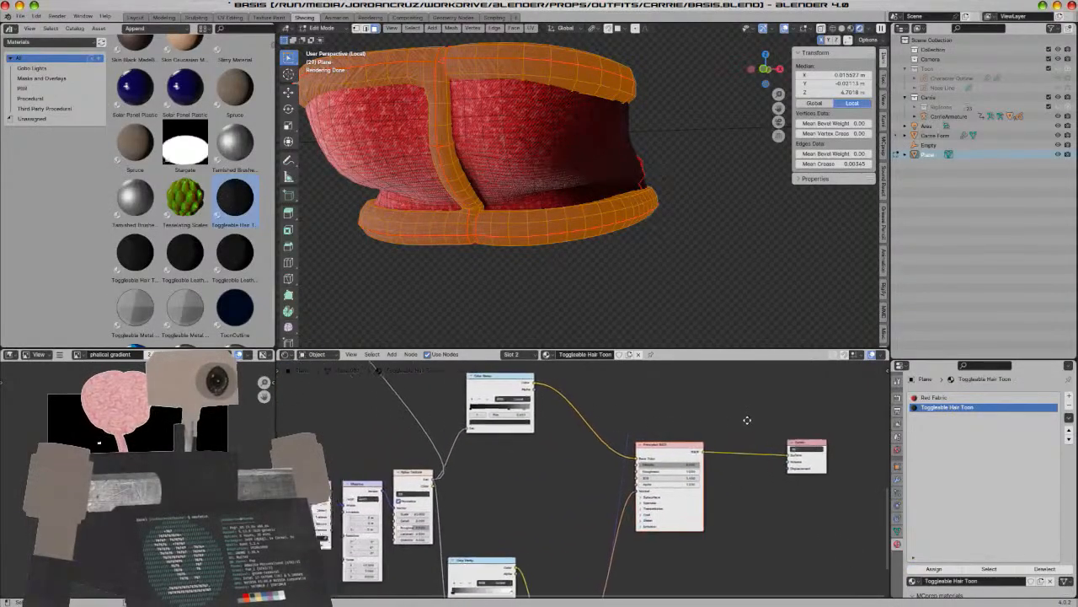
scroll(561, 448, up, 5)
middle_drag(569, 441, 704, 596)
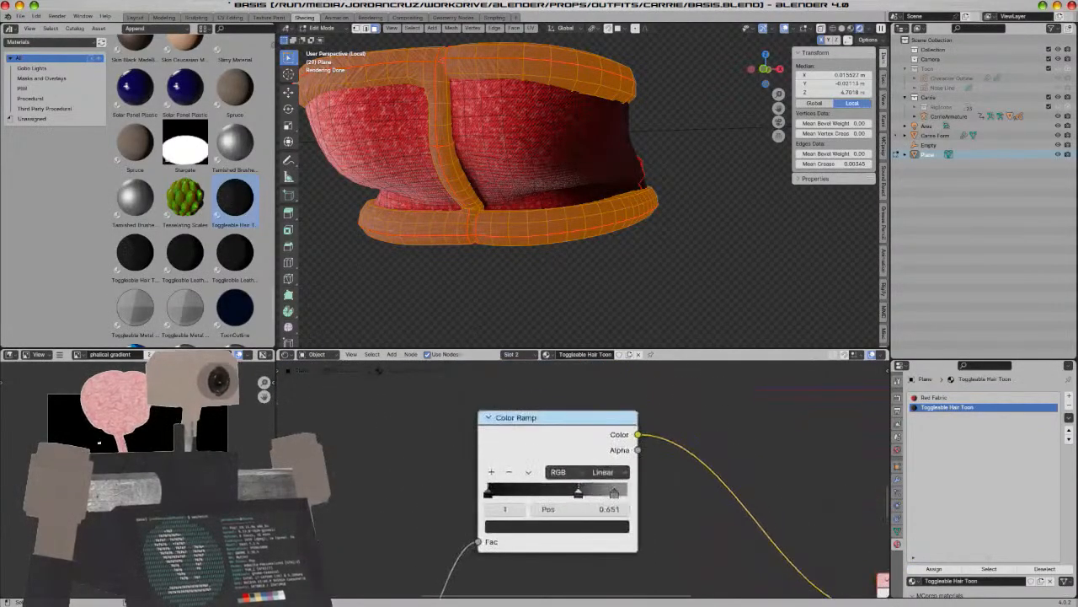
click(491, 494)
click(529, 526)
drag(619, 400, 618, 368)
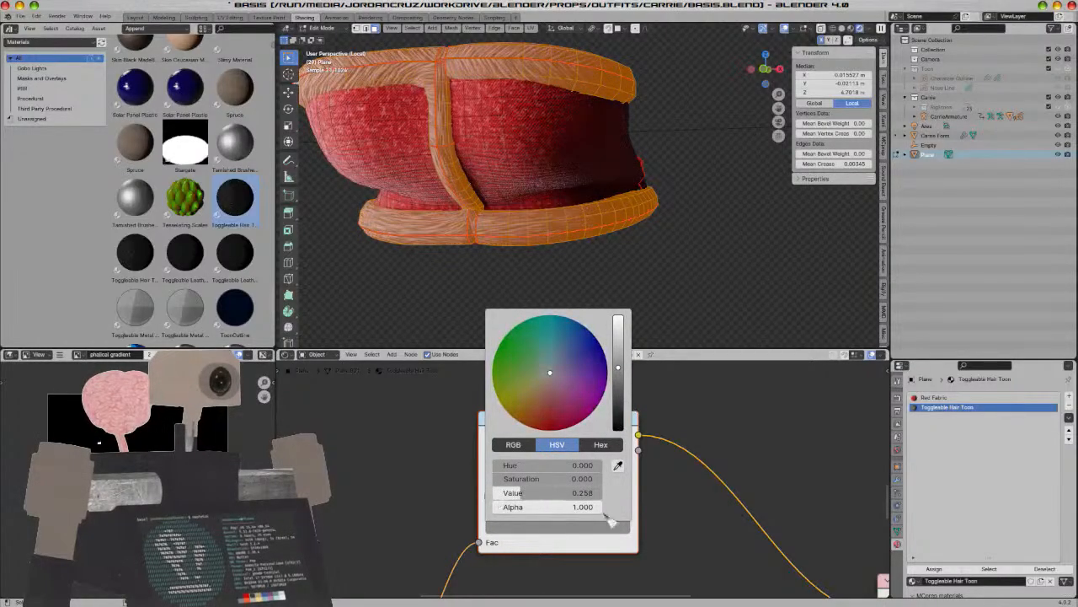
Set the middle and last stops of the Toggleable Hair Toon colour ramp to white
click(580, 495)
click(589, 528)
drag(507, 493, 608, 493)
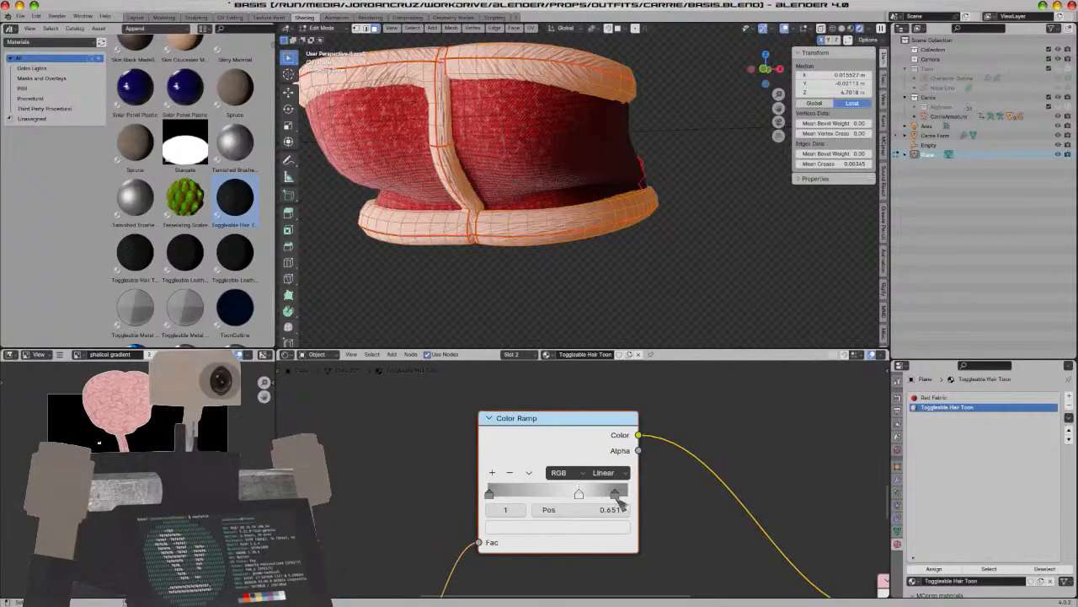
click(616, 495)
click(623, 527)
drag(622, 377, 619, 320)
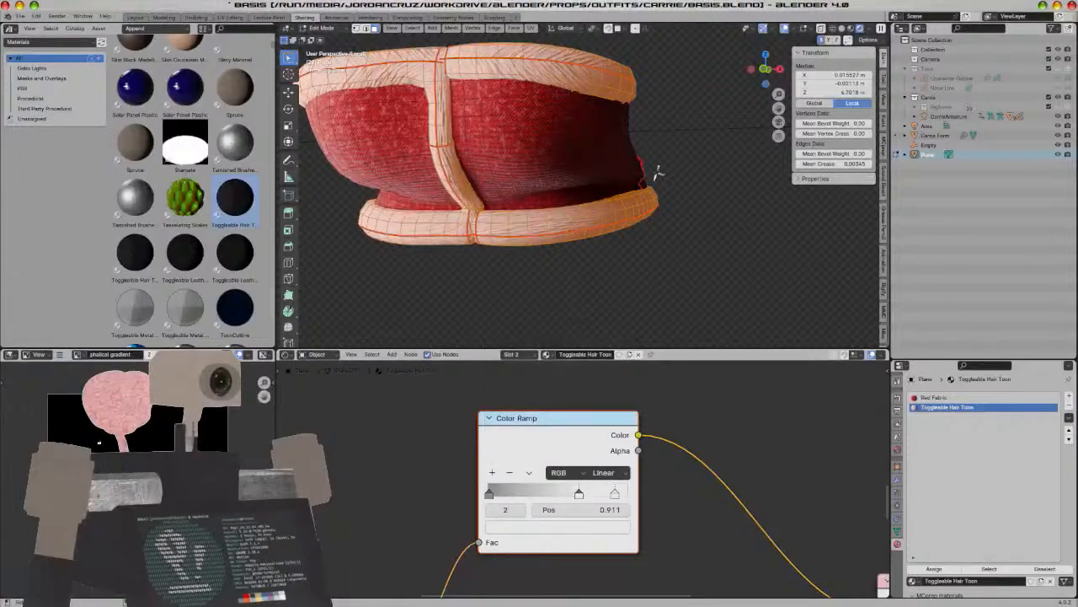
Return the red top to Object Mode and save the file
middle_drag(598, 238, 705, 331)
key(Tab)
key(ctrl+s)
scroll(698, 289, down, 5)
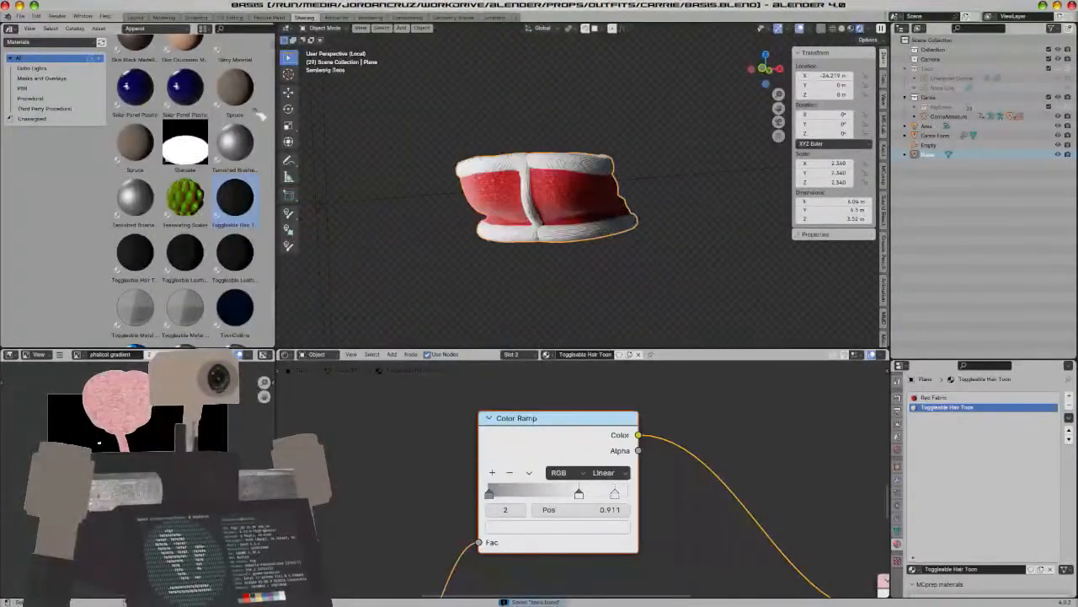
Switch to the Layout workspace and leave local view to show the whole character
click(136, 18)
scroll(433, 270, down, 5)
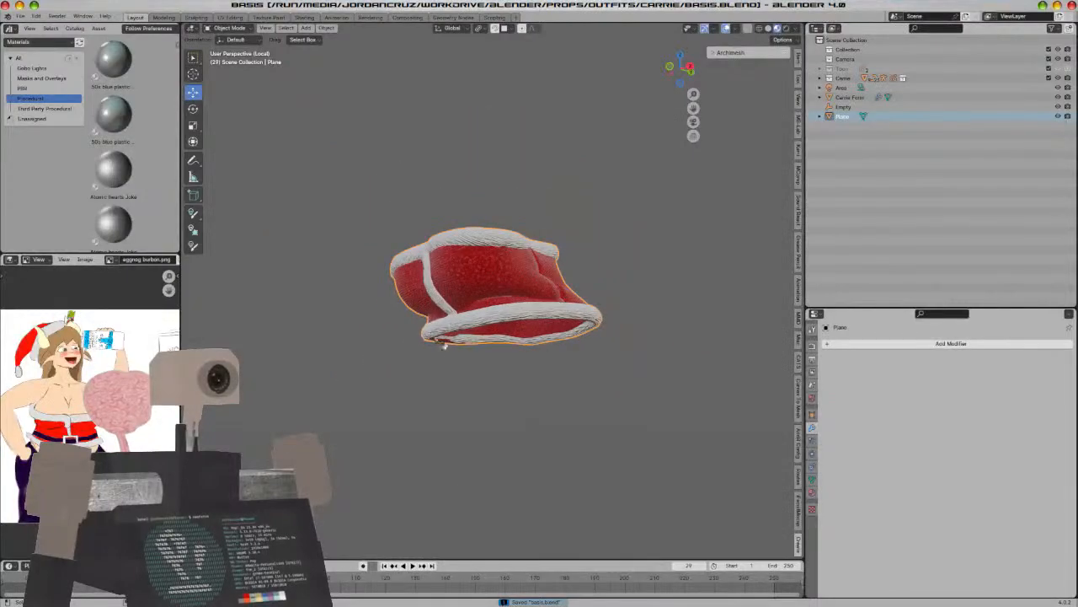
middle_drag(443, 344, 472, 405)
click(472, 401)
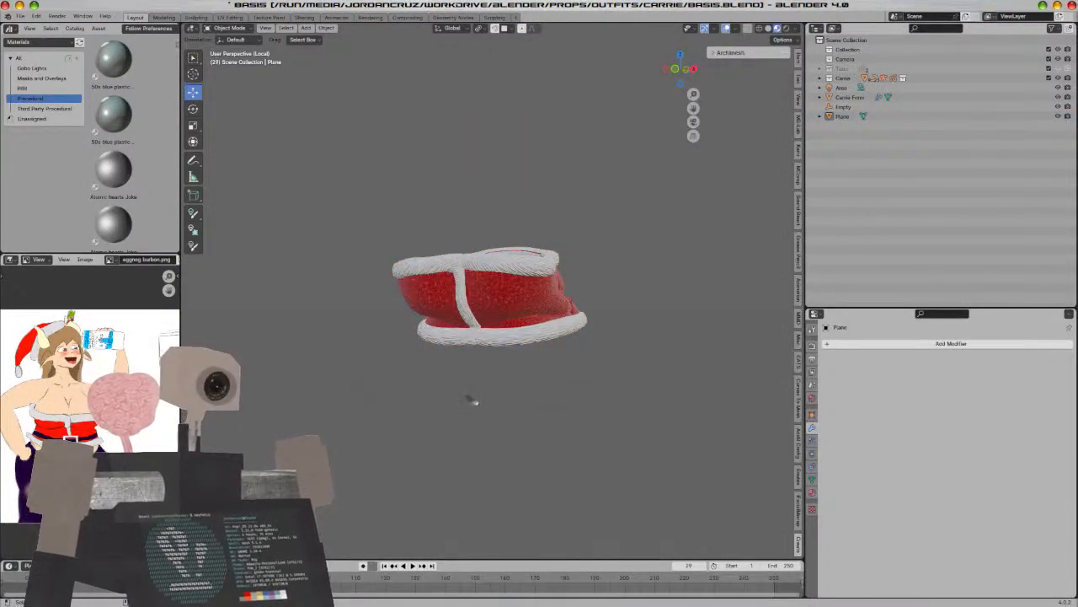
key(KP_Divide)
scroll(472, 400, down, 3)
middle_drag(472, 400, 527, 414)
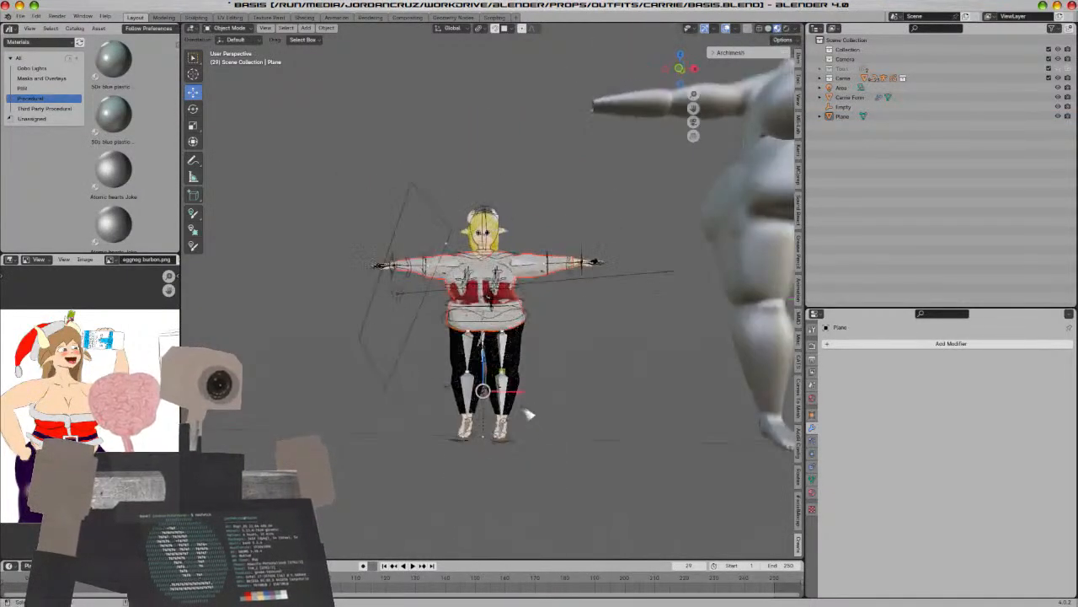
Hide the character's Sweater object and save the file
scroll(528, 414, up, 5)
click(536, 244)
middle_drag(615, 342, 631, 369)
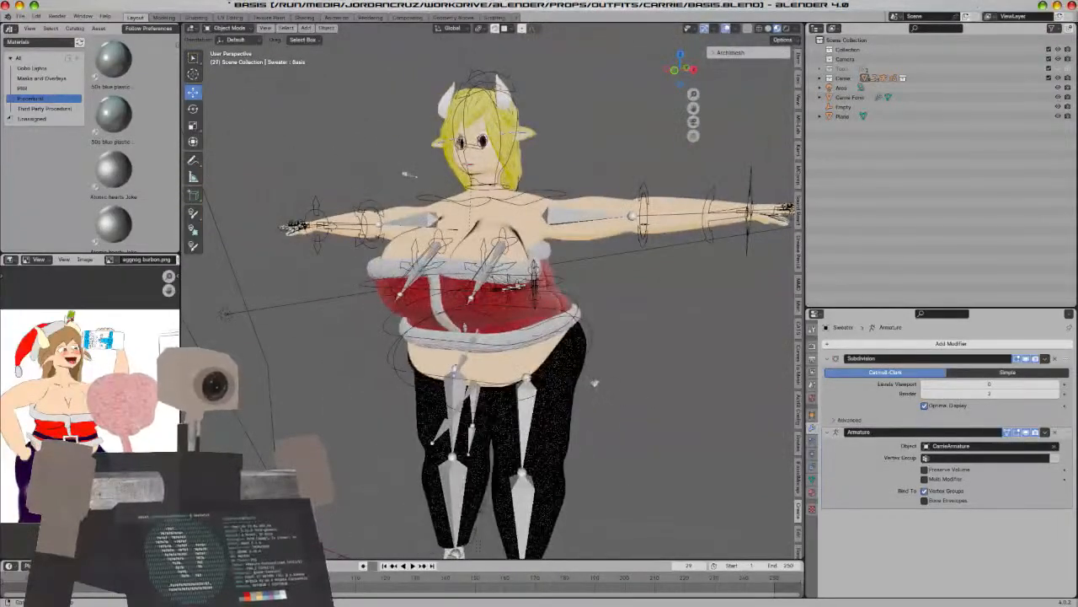
scroll(631, 368, up, 2)
key(ctrl+s)
Select the red top and the Female Torso, and run Transfer Mesh Data between them for vertex groups
scroll(628, 366, up, 7)
middle_drag(601, 255, 640, 415)
scroll(635, 313, down, 2)
scroll(652, 310, up, 5)
scroll(653, 310, up, 2)
scroll(653, 310, down, 5)
scroll(566, 415, down, 2)
click(567, 415)
click(325, 381)
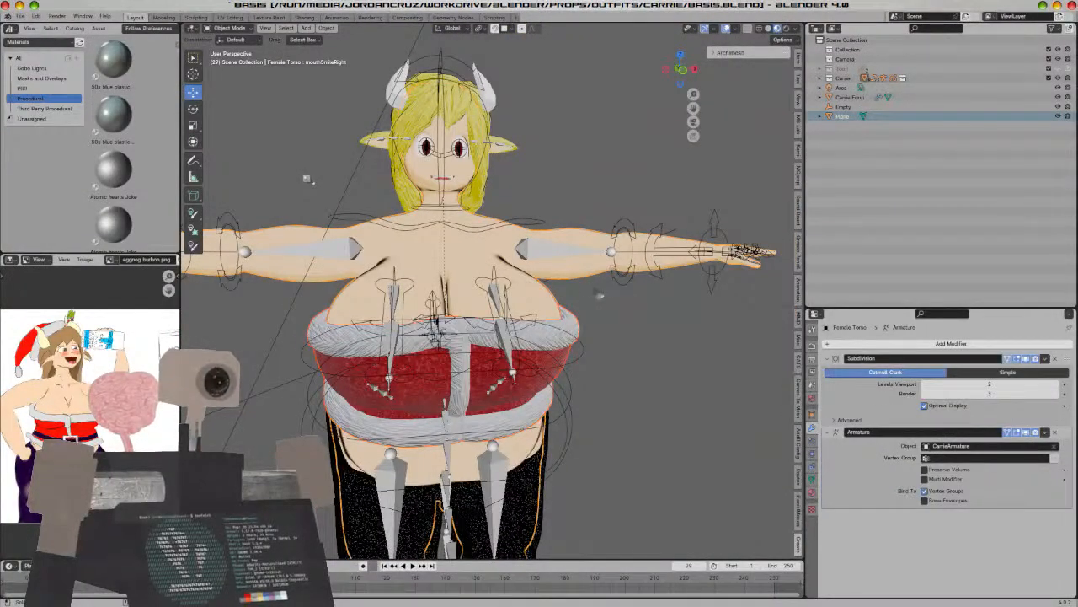
key(F3)
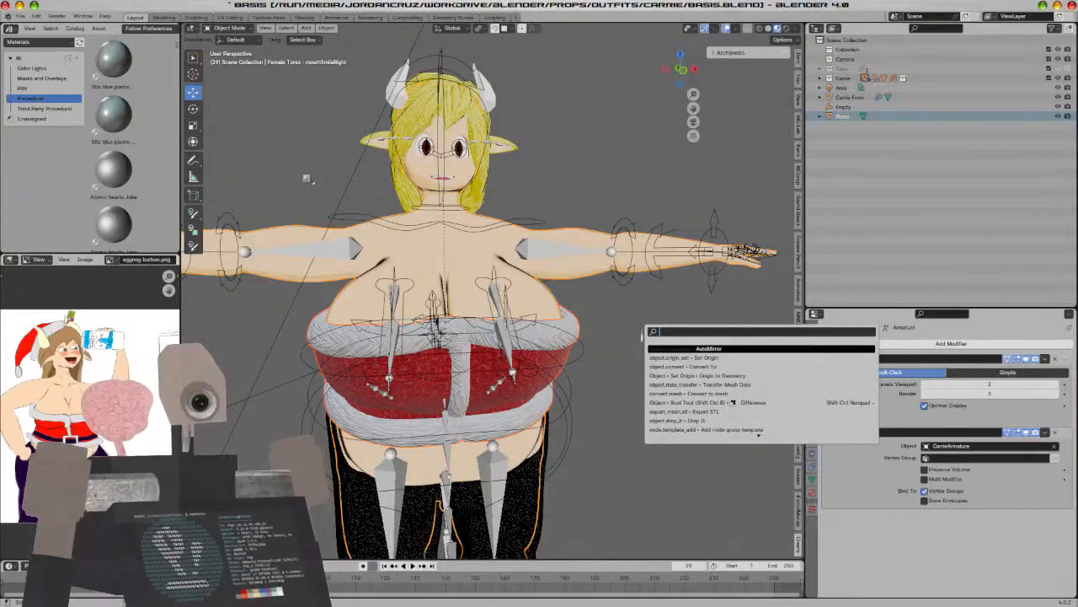
text(mesh data)
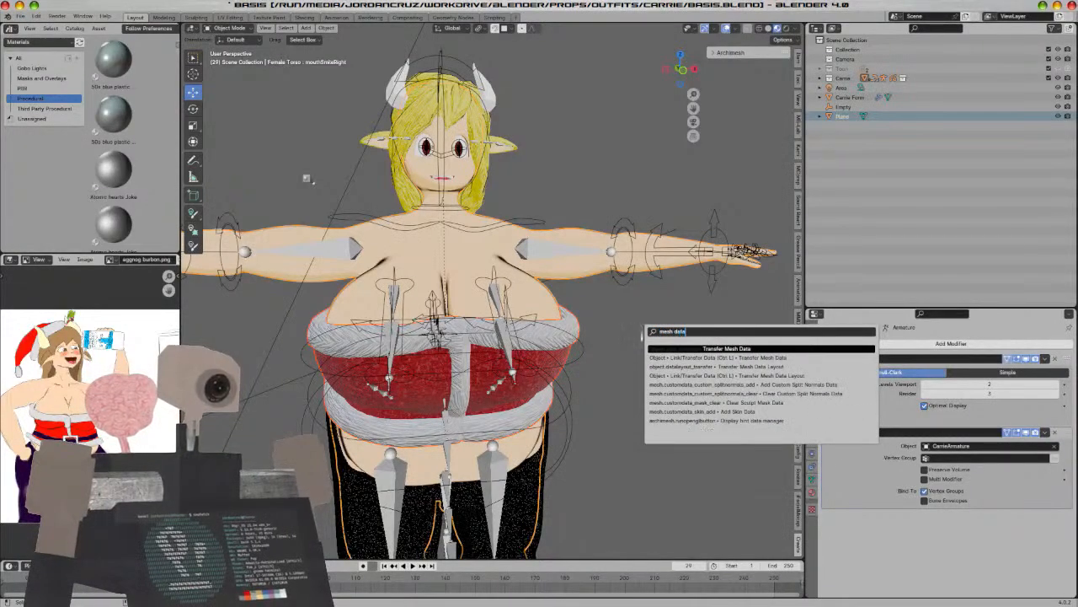
key(Return)
click(443, 352)
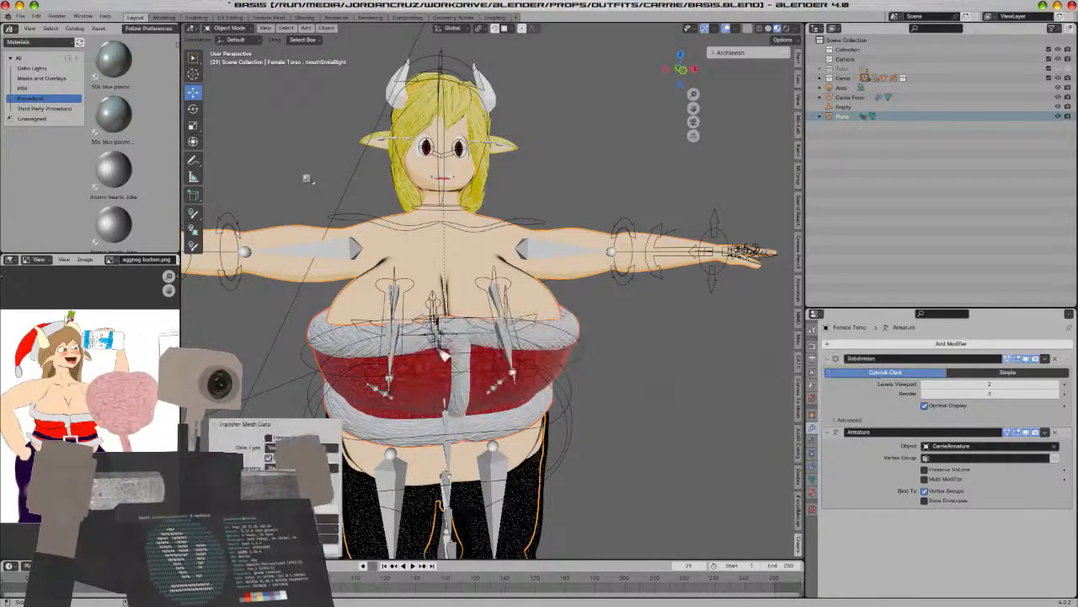
Change the vertex mapping of the mesh data transfer and set its source layers to All Layers
click(308, 467)
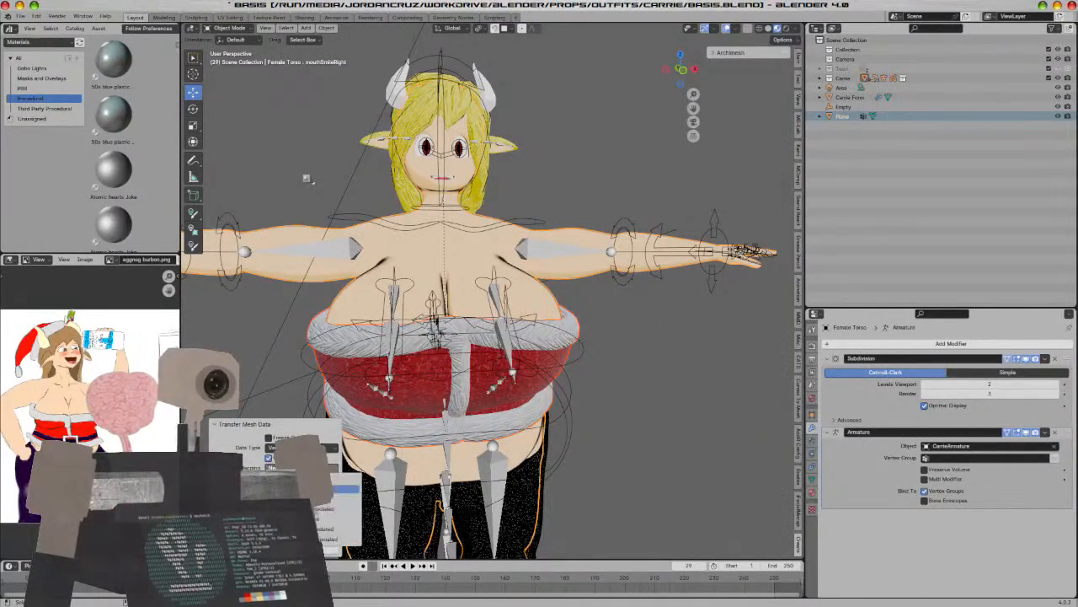
click(324, 529)
click(318, 524)
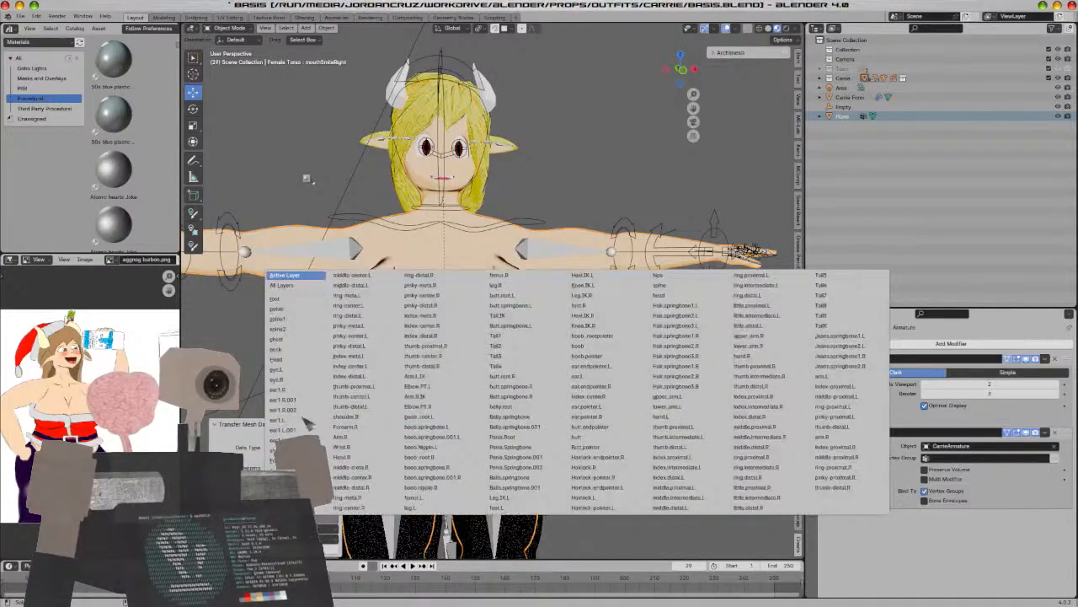
click(291, 286)
Select the red top with the Female Torso and copy the torso's Armature modifier to the top
middle_drag(548, 340, 512, 320)
click(556, 340)
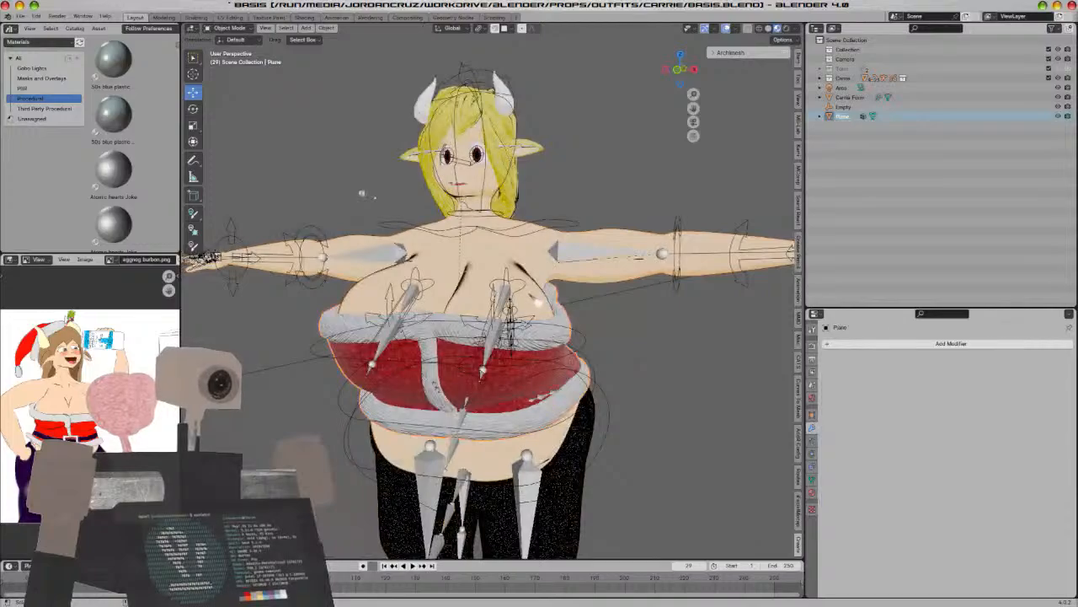
click(536, 298)
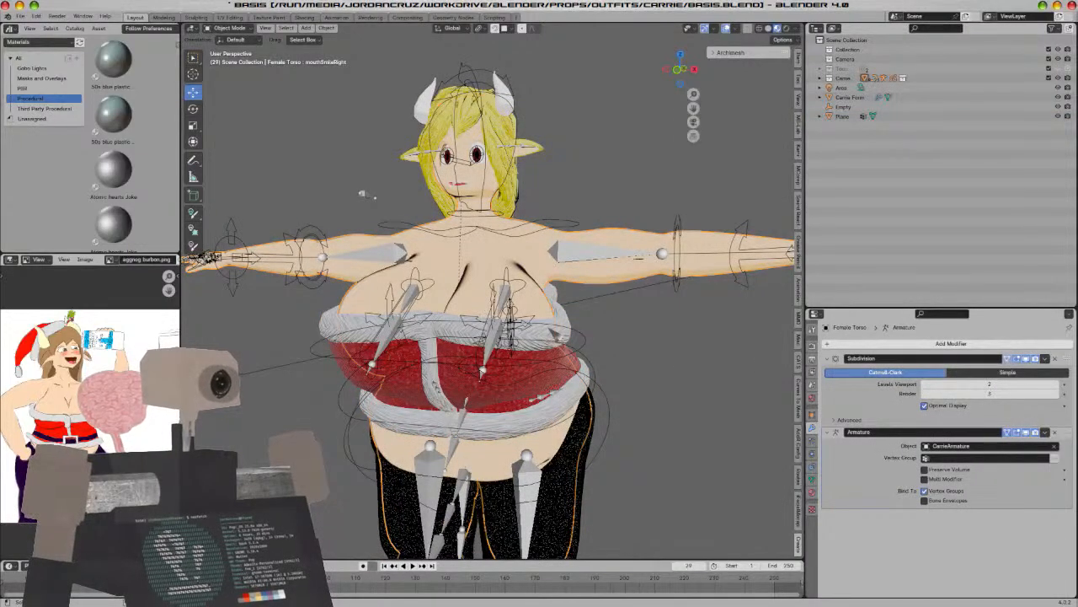
click(1046, 431)
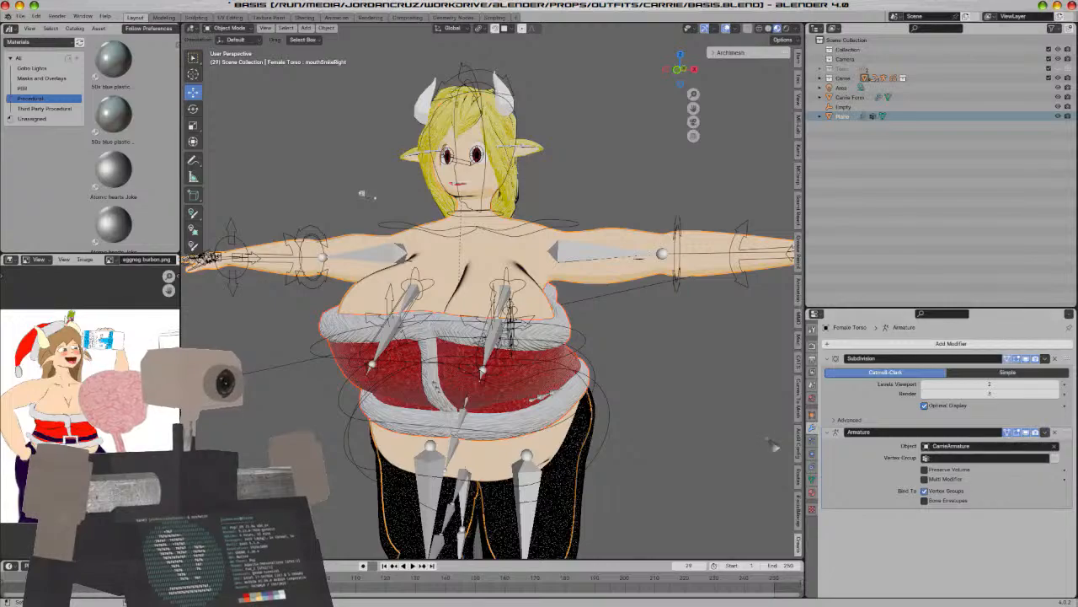
Put CarrieArmature in Pose Mode and try moving the left arm IK bone to test the deformation
click(557, 342)
middle_drag(557, 342, 601, 344)
scroll(603, 346, down, 2)
shift+middle_drag(672, 353, 539, 282)
scroll(616, 334, down, 3)
click(537, 278)
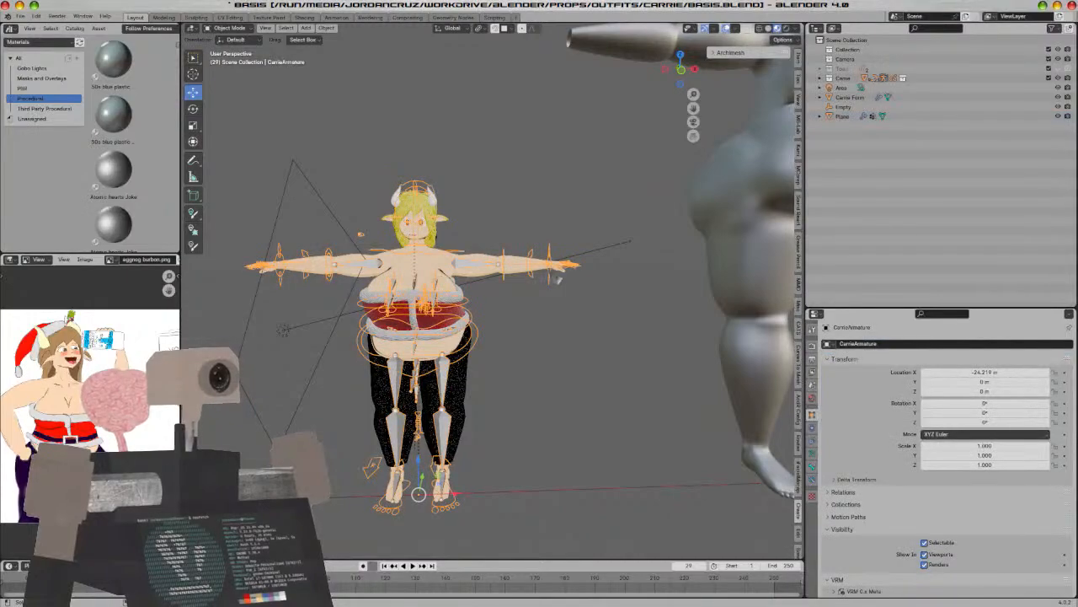
key(ctrl+Tab)
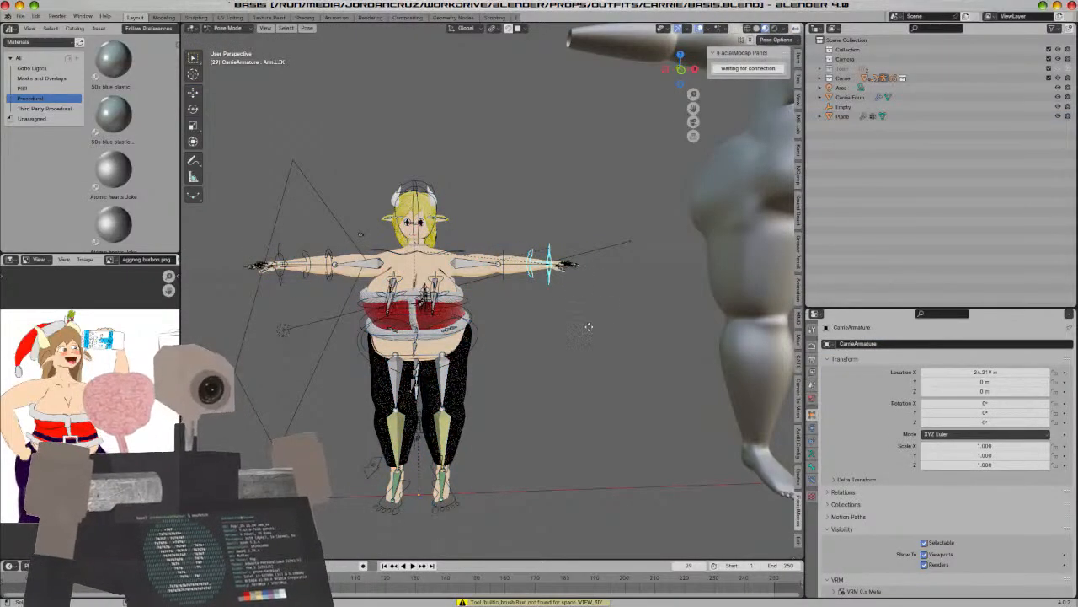
key(g)
right_click(643, 312)
Try rotating the left breast root bone in the right orthographic view to test how the top follows
scroll(635, 335, up, 2)
middle_drag(635, 335, 527, 320)
click(463, 291)
key(KP_3)
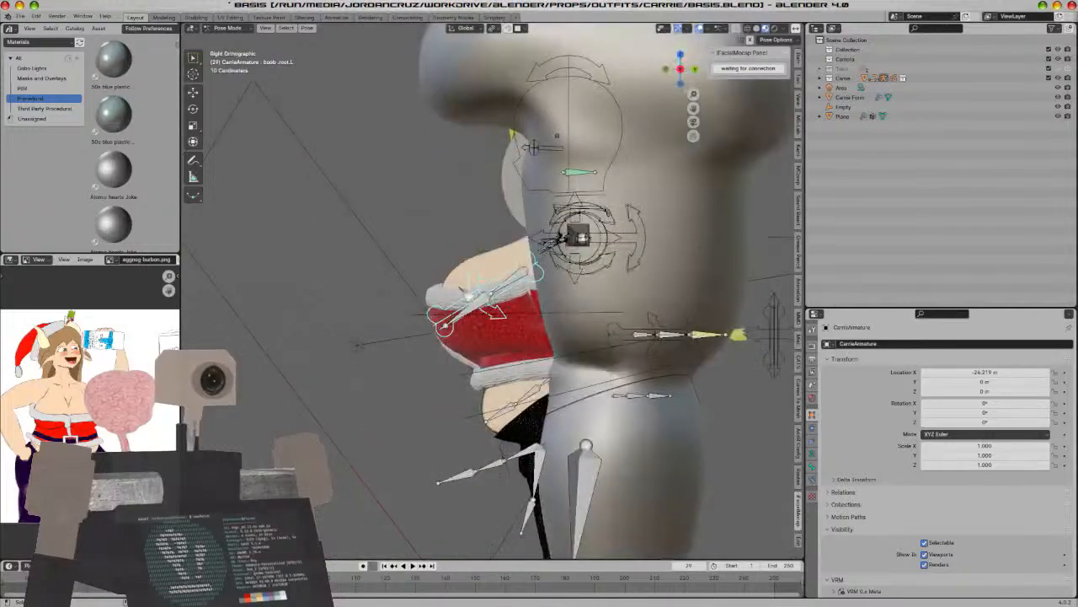
scroll(466, 292, up, 3)
key(r)
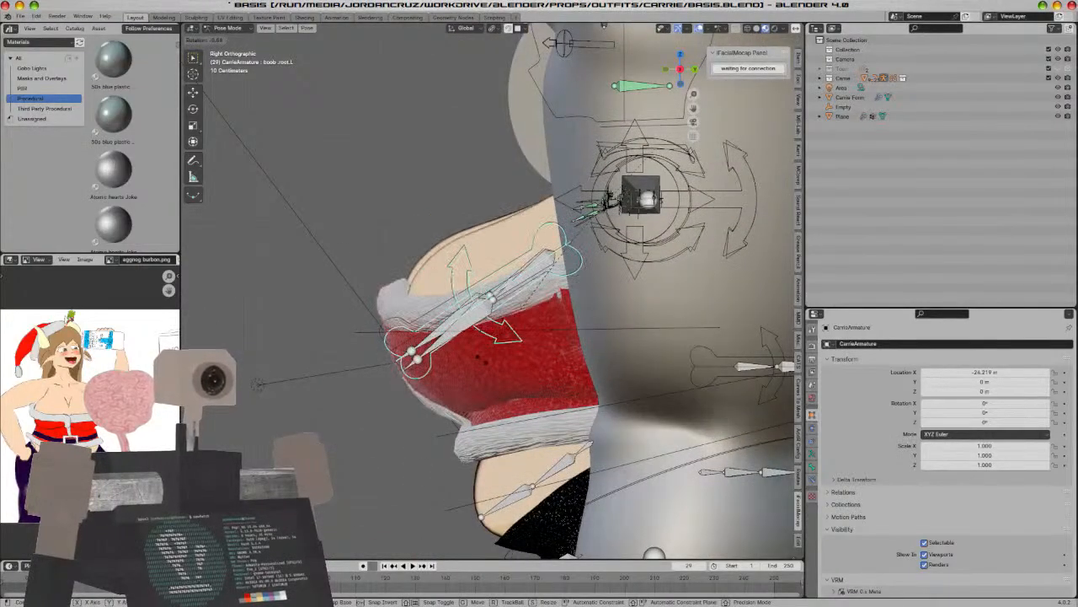
right_click(439, 329)
Leave Pose Mode and hide the large grey Carrie Form body that covers the character in side view
key(ctrl+Tab)
middle_drag(439, 330, 549, 403)
key(KP_3)
scroll(591, 295, down, 6)
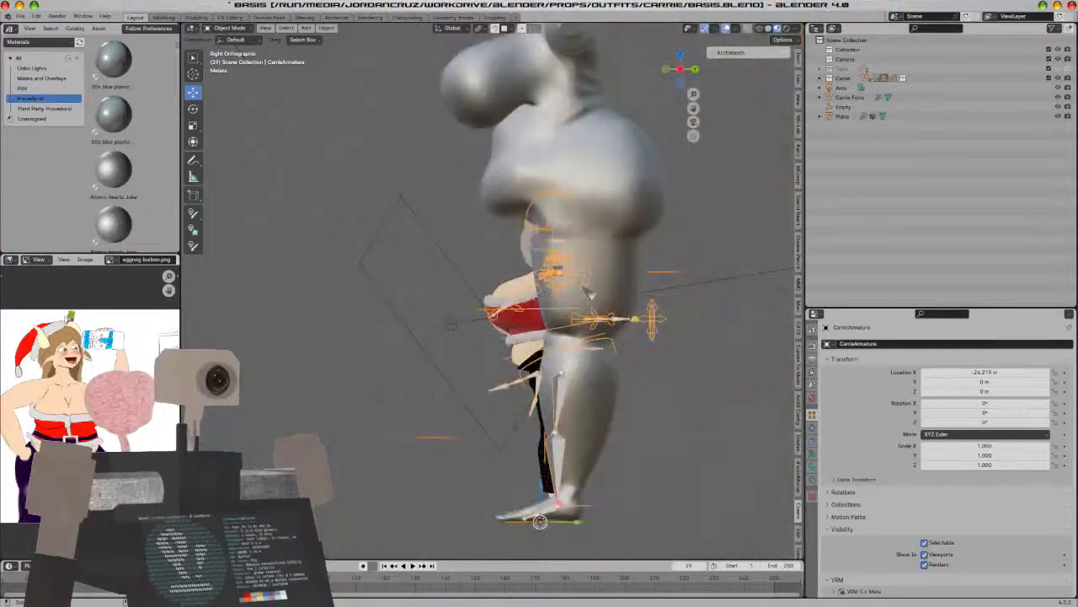
click(614, 234)
key(h)
scroll(631, 251, up, 6)
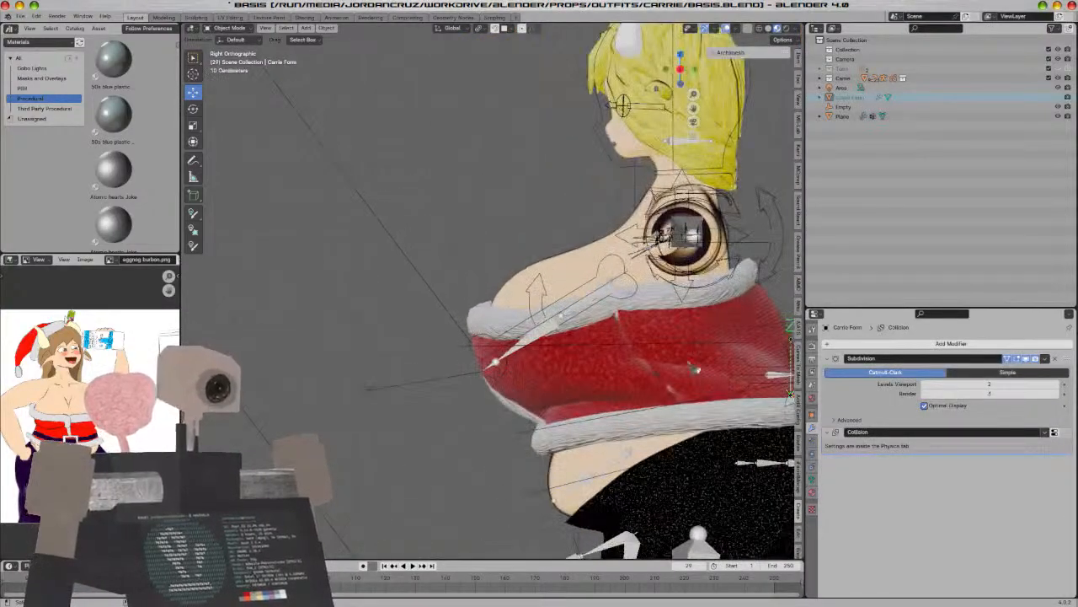
Try rotating the armature's chest bone in Pose Mode to test the top's weights, and return to Object Mode
shift+middle_drag(706, 380, 623, 266)
click(623, 267)
key(ctrl+Tab)
click(648, 260)
key(r)
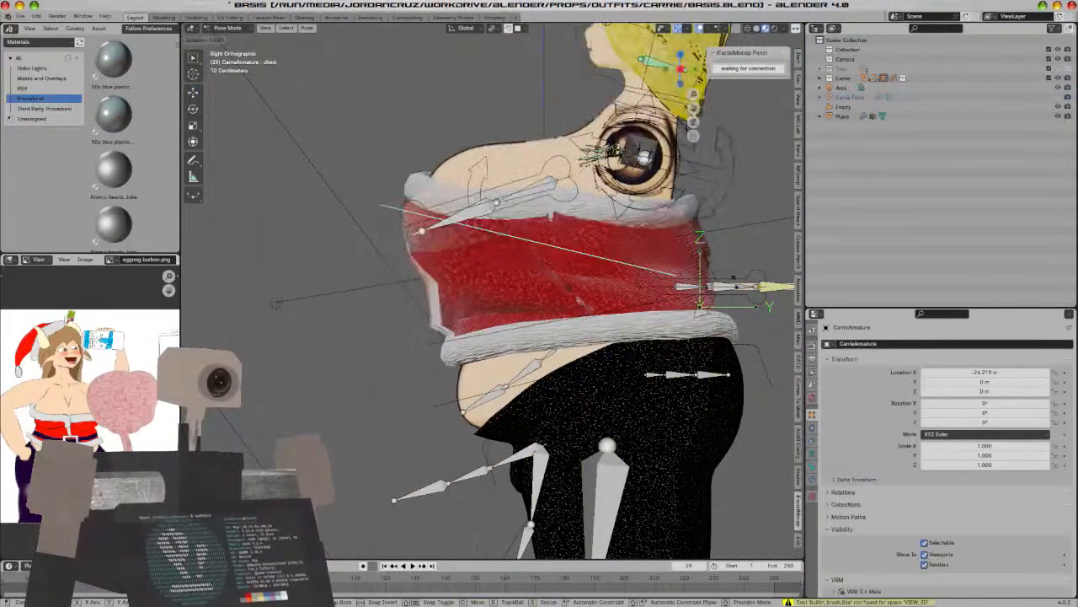
key(Return)
key(ctrl+Tab)
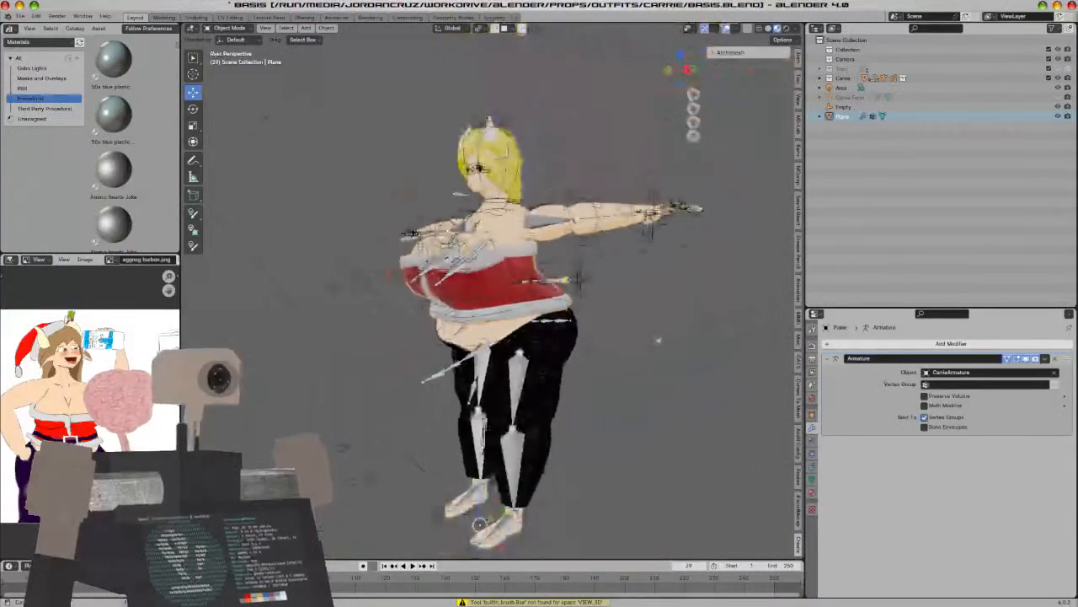
Smooth the red top's vertex weights in Weight Paint mode and return to Object Mode
key(Tab)
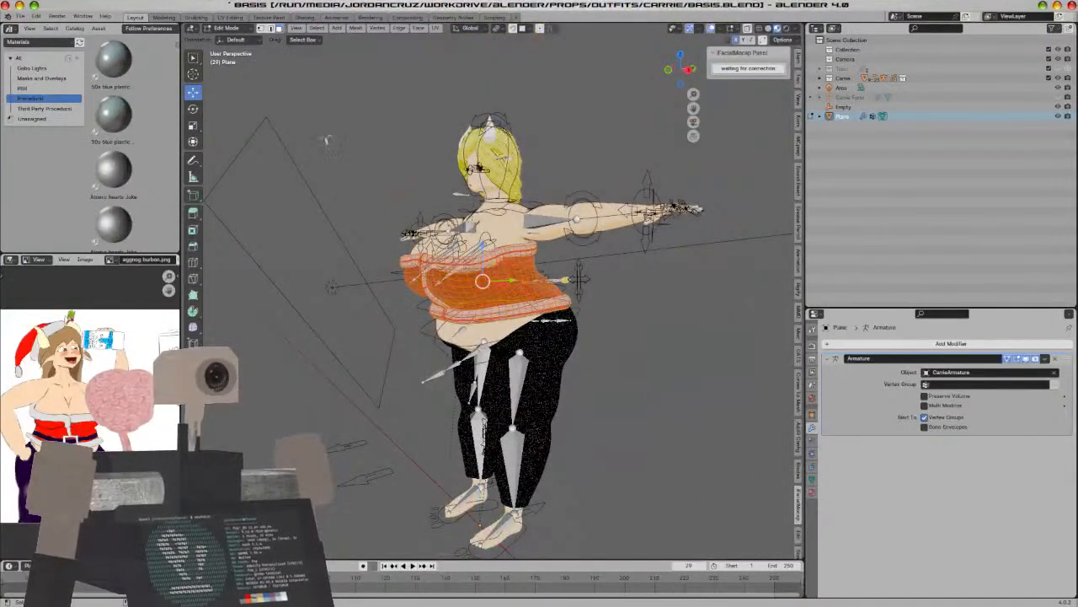
click(230, 27)
click(236, 82)
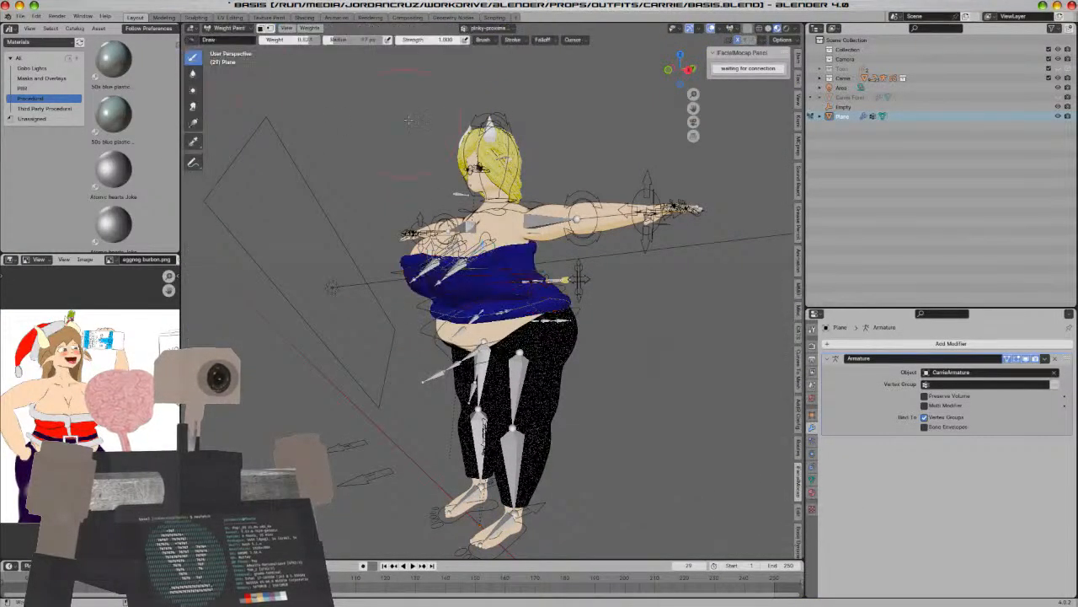
click(310, 27)
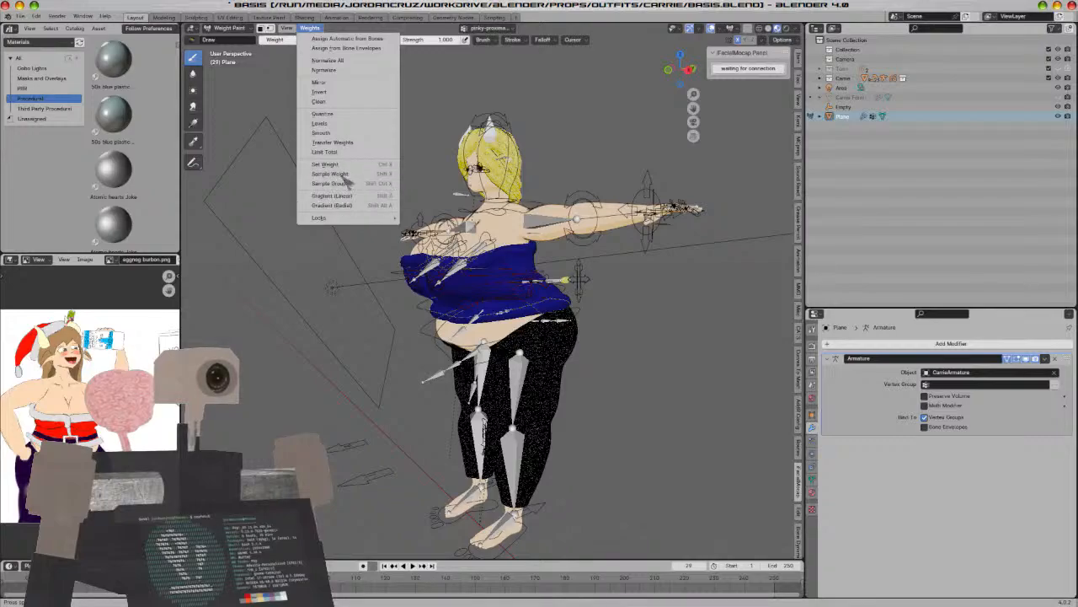
click(341, 133)
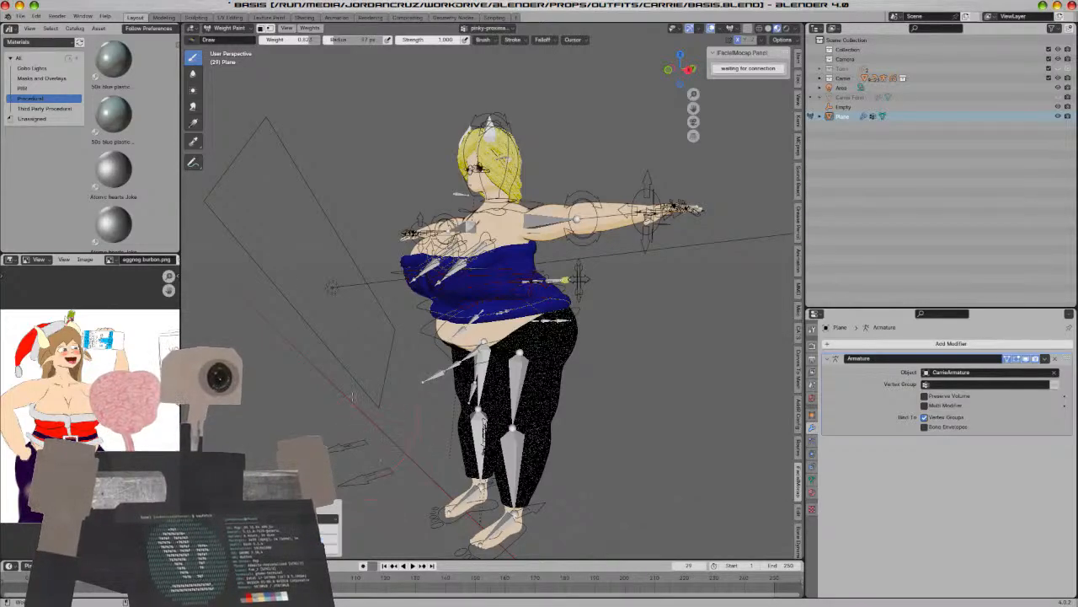
click(229, 27)
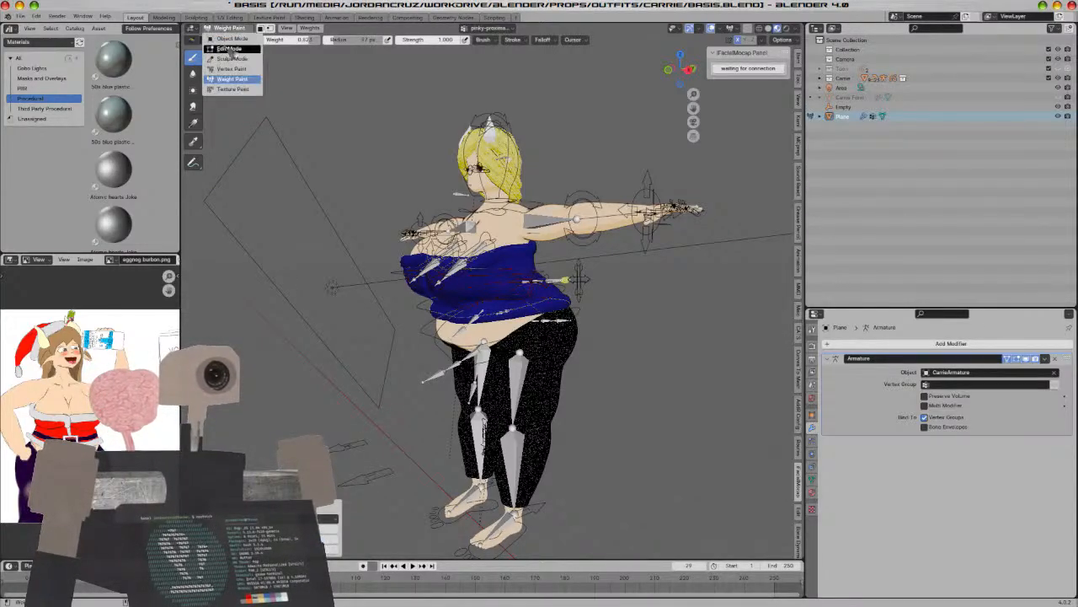
click(229, 38)
Rotate the armature's chest bone in Pose Mode from the right side view to test the smoothed weights
click(490, 280)
key(KP_3)
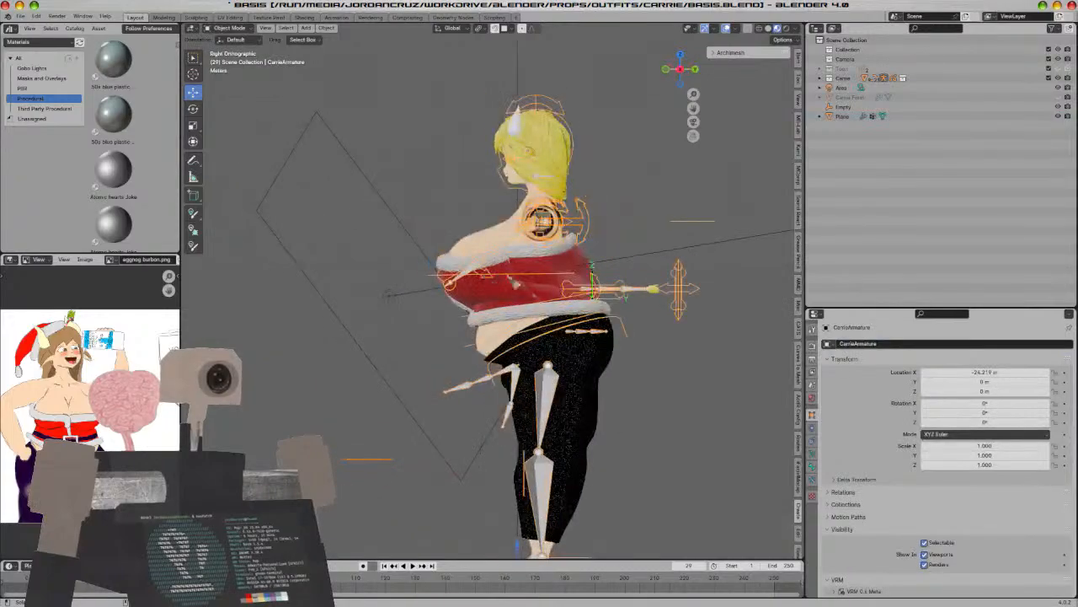
key(ctrl+Tab)
scroll(541, 278, up, 3)
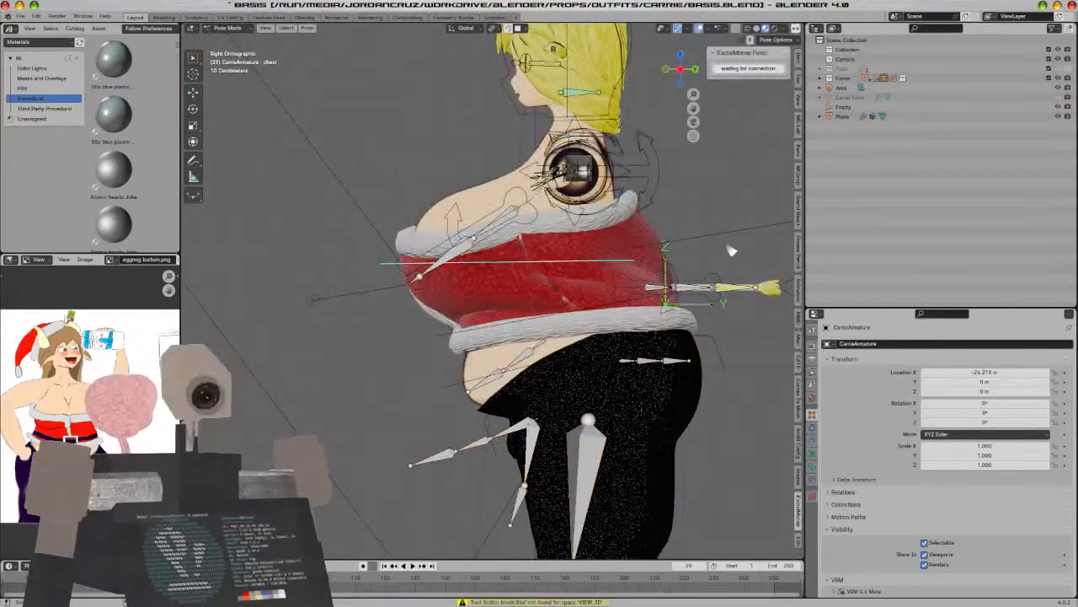
key(r)
click(769, 285)
Rotate the spine2 bone backward and the belly root bone upward to test the top's lower trim
click(551, 366)
click(549, 317)
key(r)
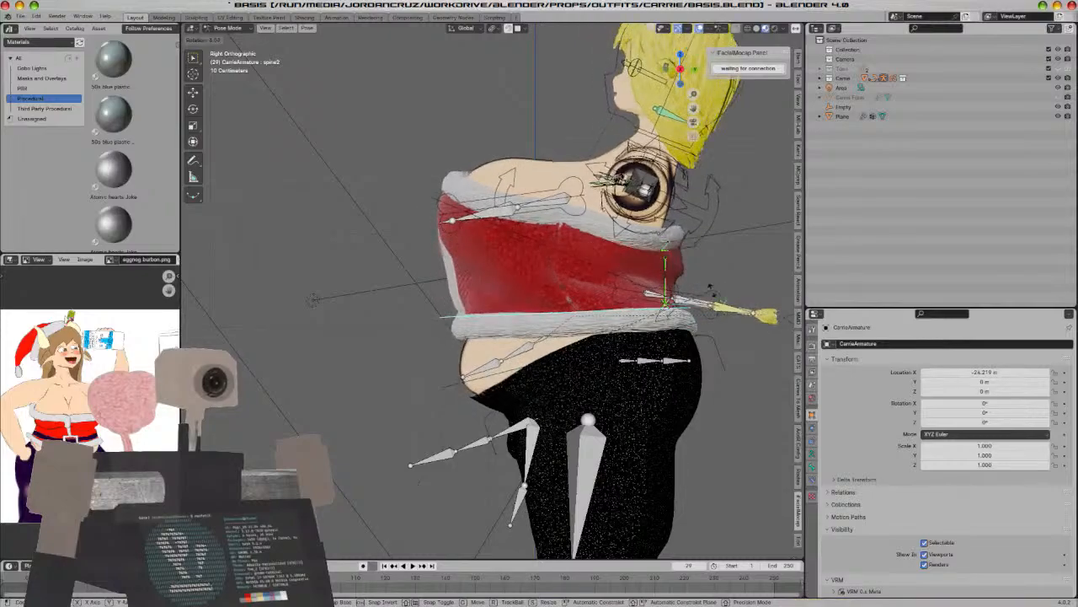
click(715, 303)
key(r)
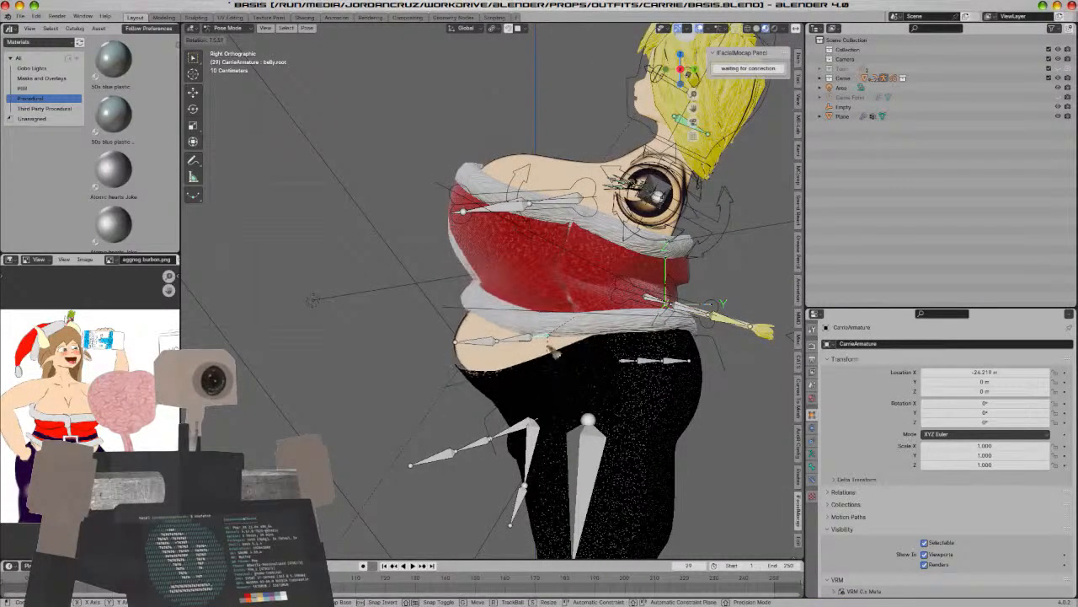
click(554, 374)
Rotate the left breast spring bone freely to test how the front of the top deforms
key(r)
click(459, 232)
middle_drag(459, 231, 559, 299)
key(r)
key(r)
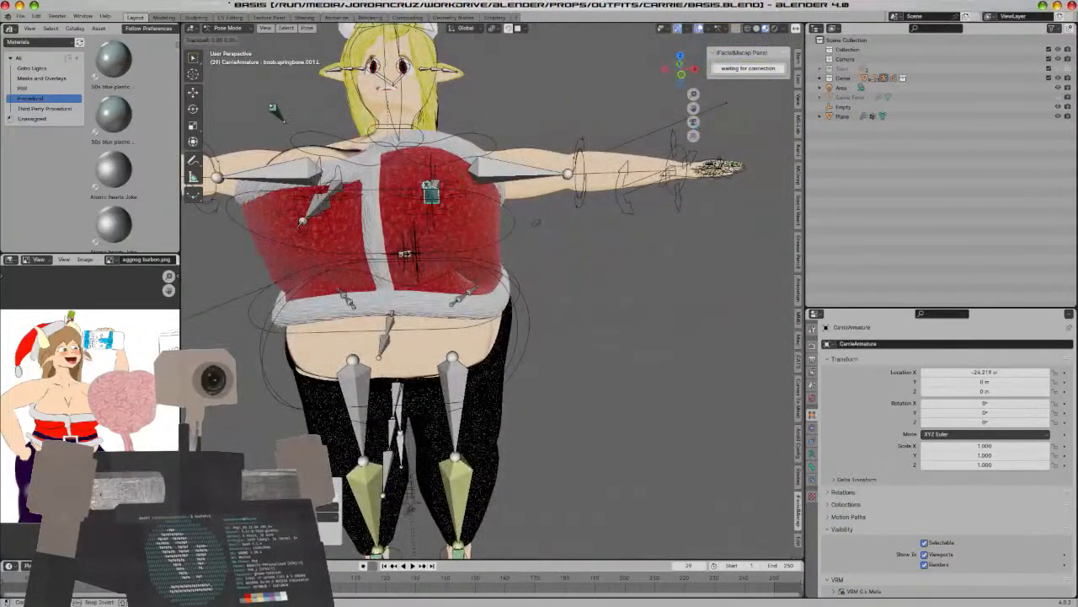
click(548, 226)
Clear the pose bones' rotations, return the armature to Object Mode and save the file
middle_drag(548, 226, 531, 278)
key(alt+r)
key(ctrl+Tab)
key(ctrl+s)
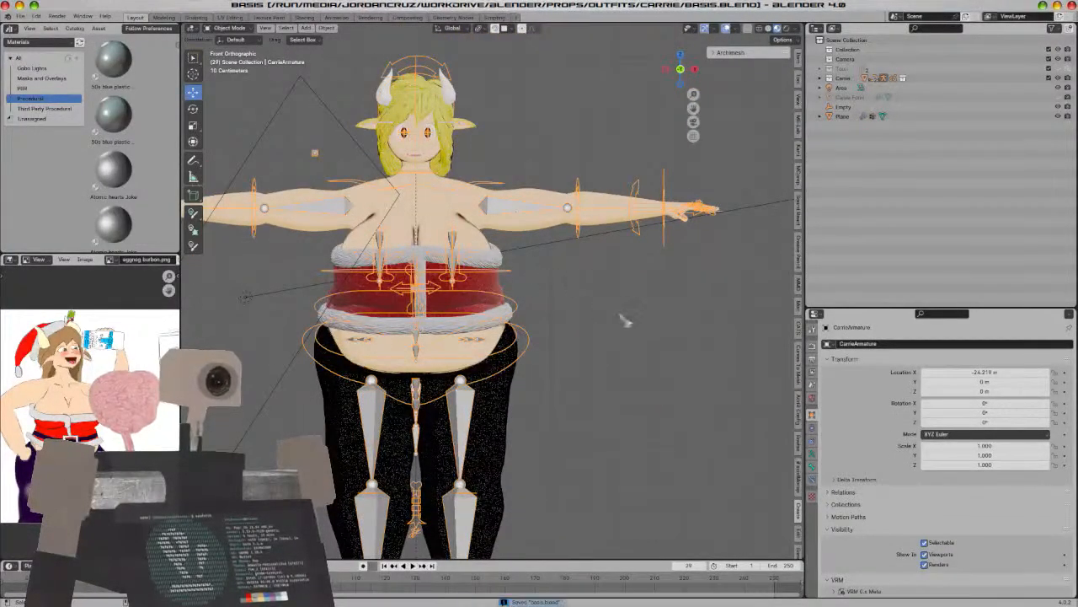
Rename the fur-trimmed top object to Santa Outfit and save the project as a new file named Santa Outfit.blend
scroll(608, 323, down, 4)
key(a)
key(a)
click(486, 311)
scroll(595, 314, up, 5)
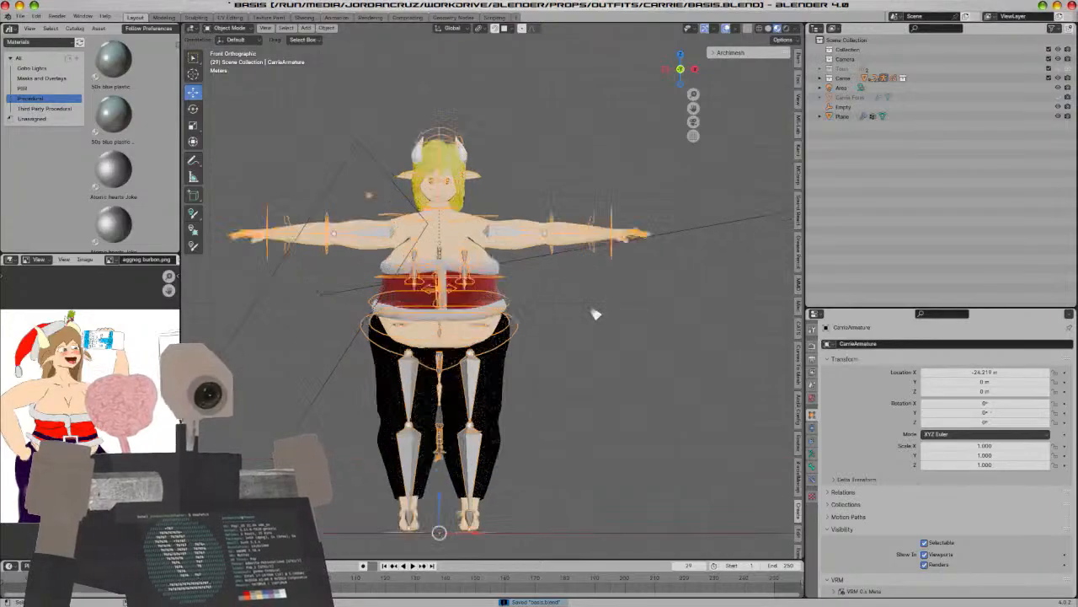
click(500, 261)
key(F2)
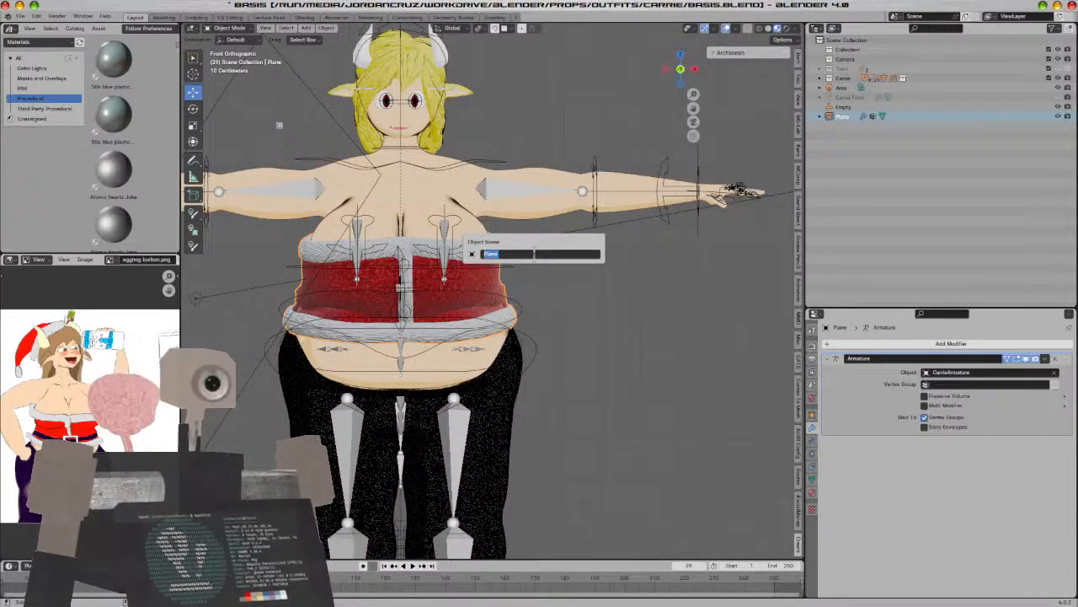
text(Santa Outfit)
key(Return)
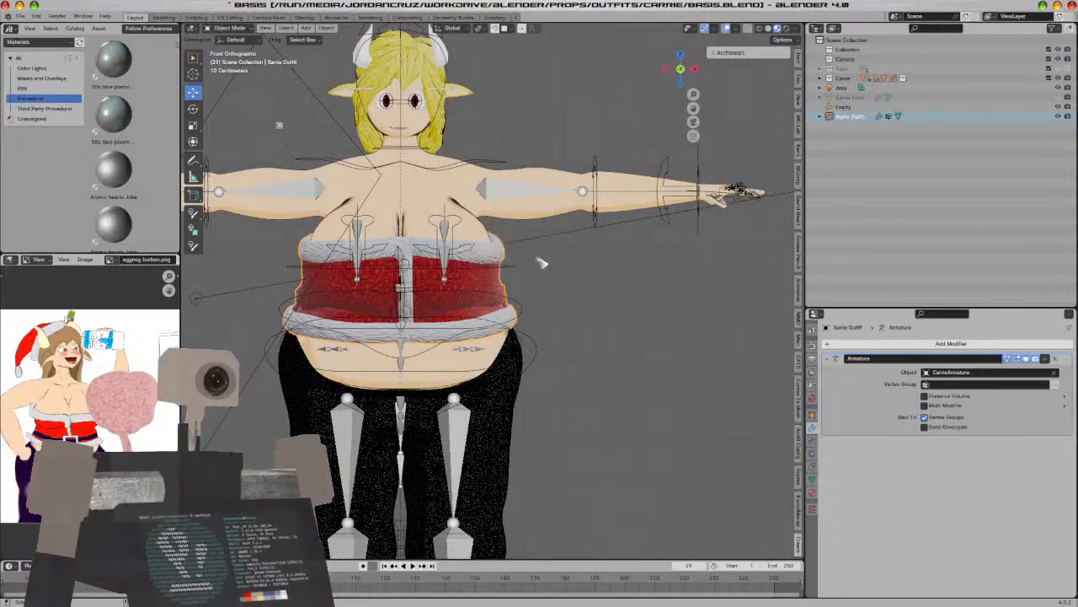
key(ctrl+shift+s)
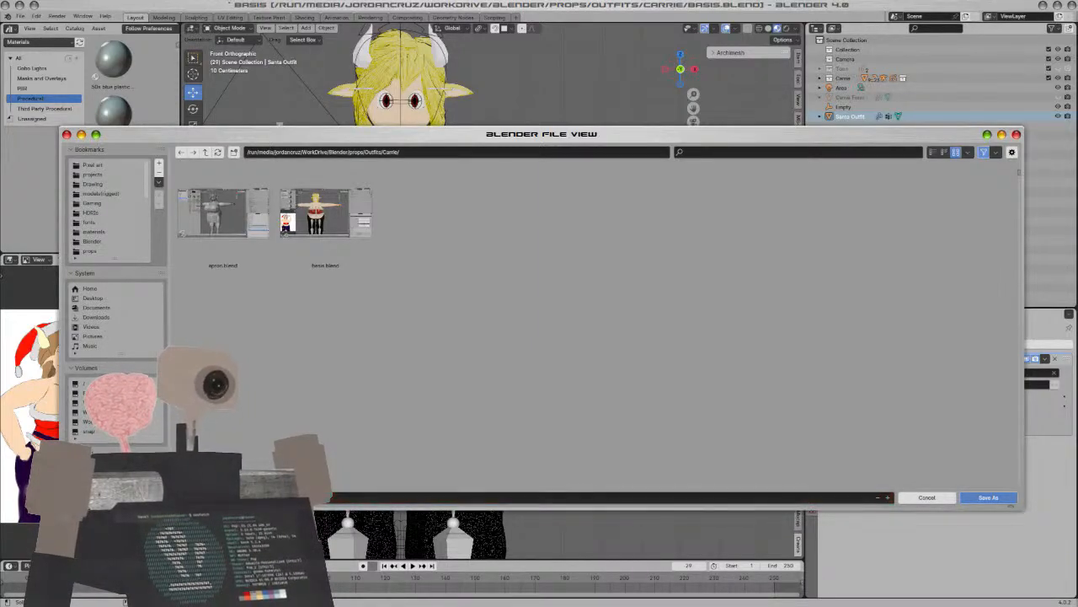
click(988, 497)
Mark the Santa Outfit object as an asset and save the file
right_click(948, 121)
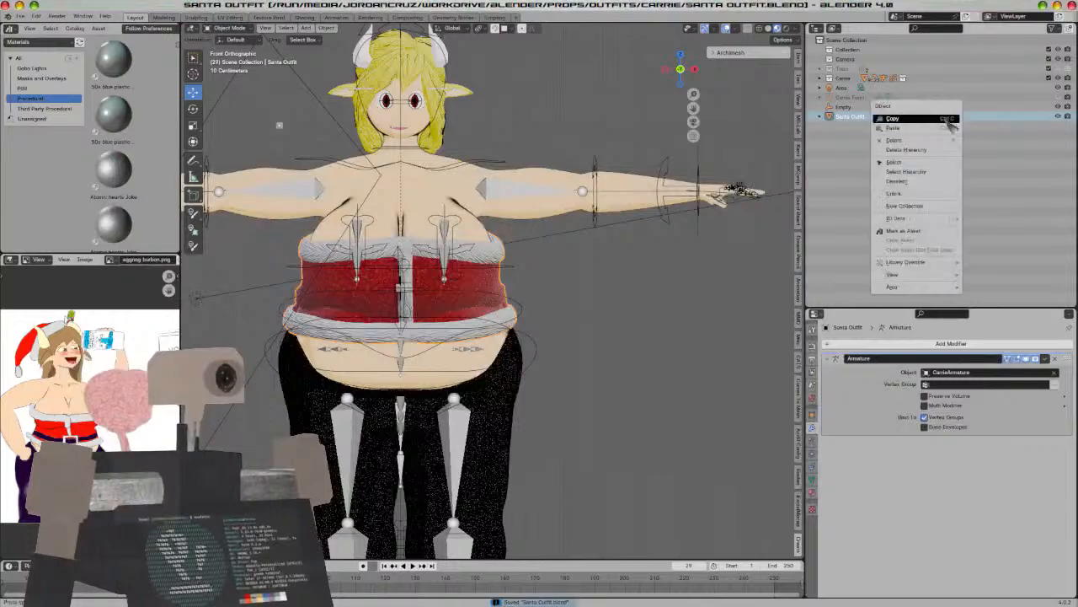
click(927, 230)
scroll(712, 295, down, 2)
middle_drag(712, 295, 649, 310)
key(ctrl+s)
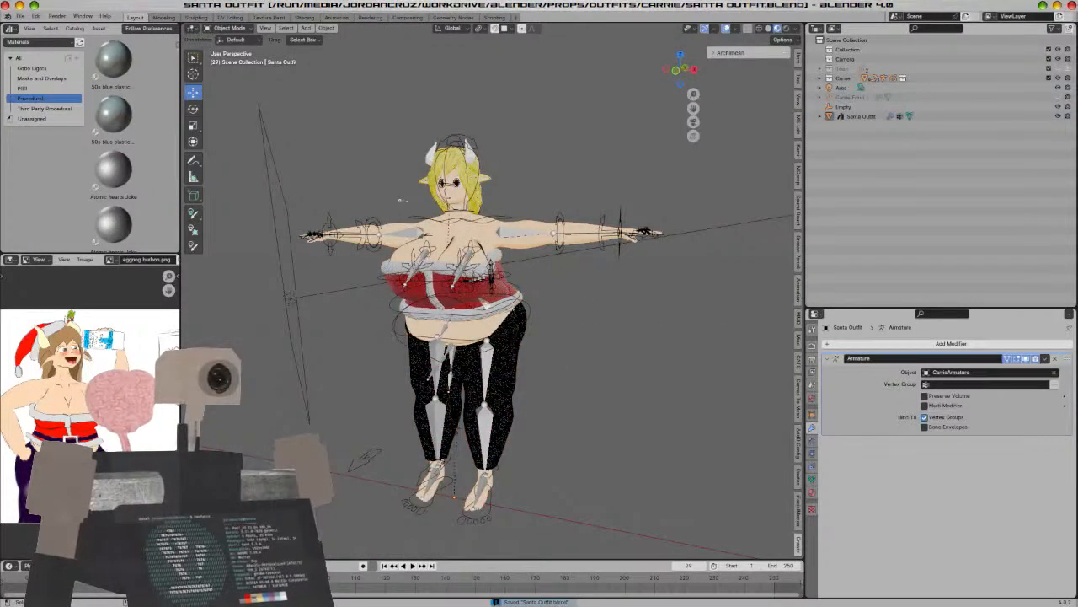
In Edit Mode, select the red face loop just above the lower fur trim and offset it with Shrink/Fatten
key(KP_1)
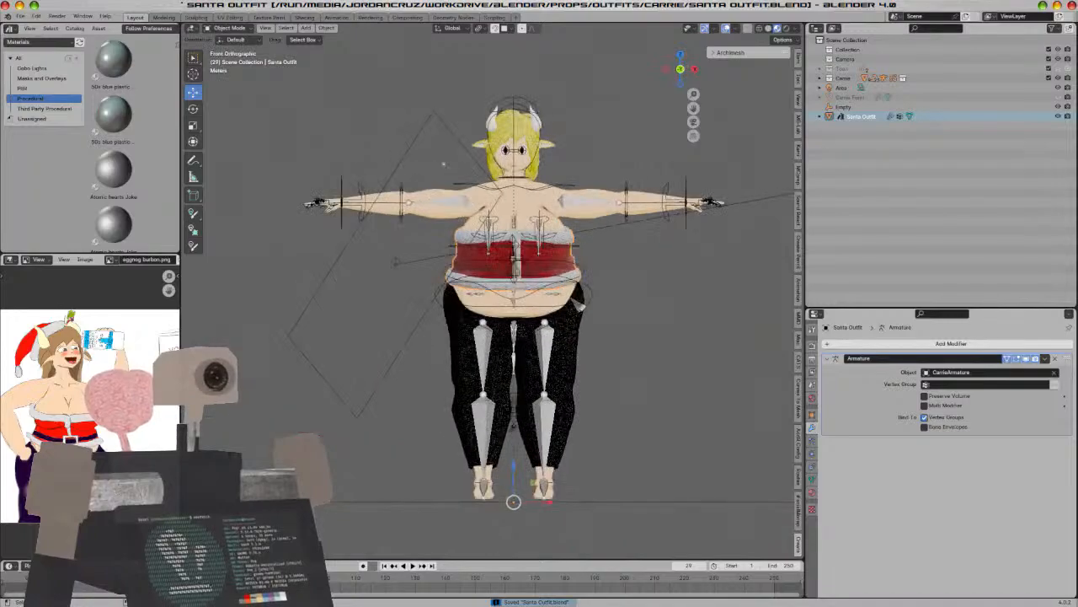
key(KP_Decimal)
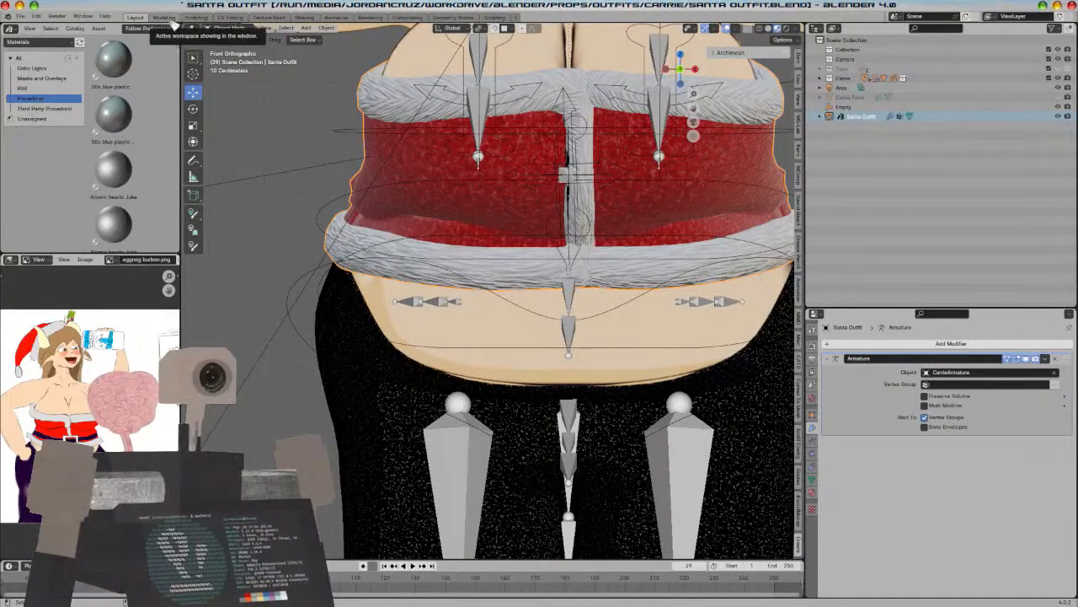
middle_drag(545, 233, 594, 238)
key(Tab)
key(alt+a)
scroll(492, 288, up, 2)
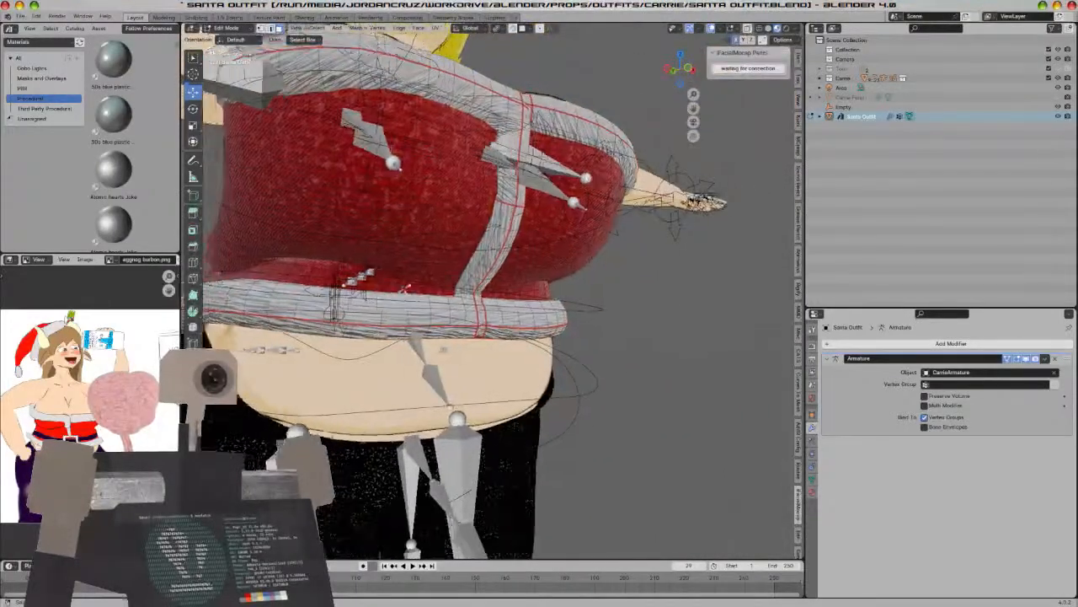
alt+click(384, 282)
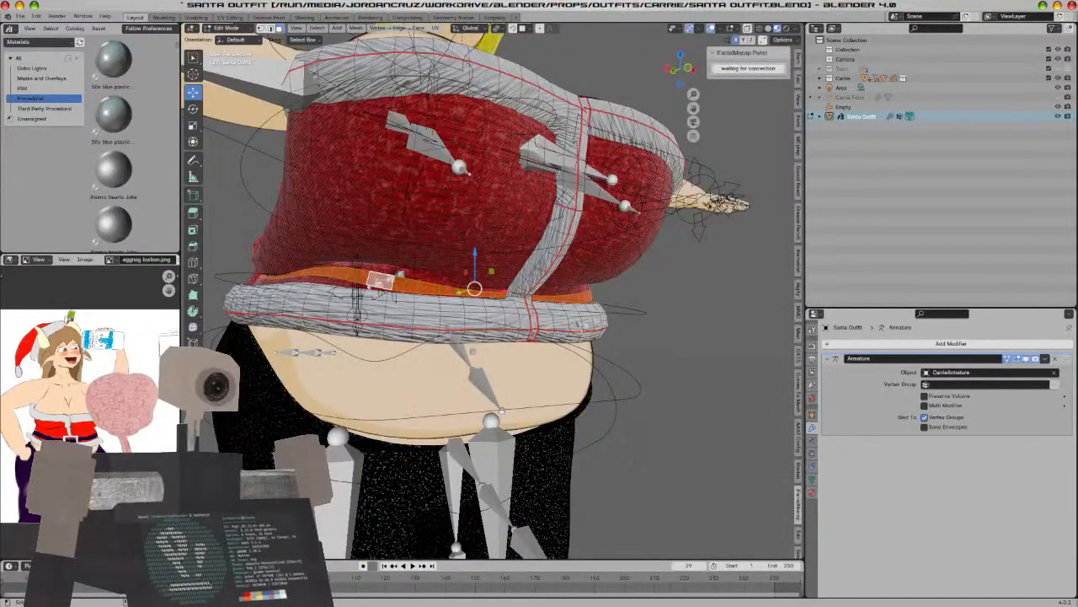
key(g)
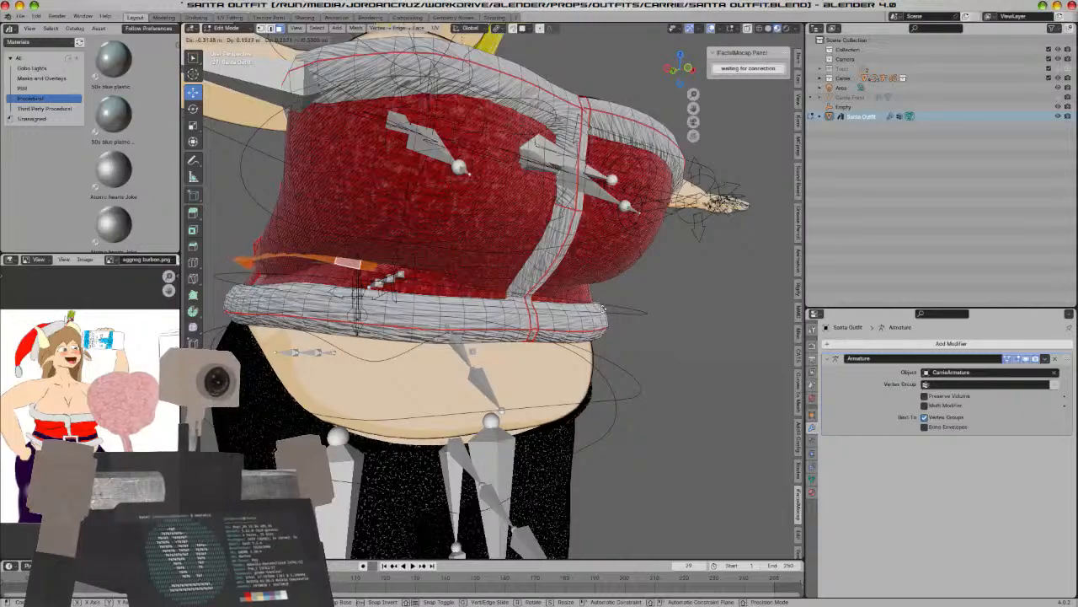
key(Escape)
key(alt+s)
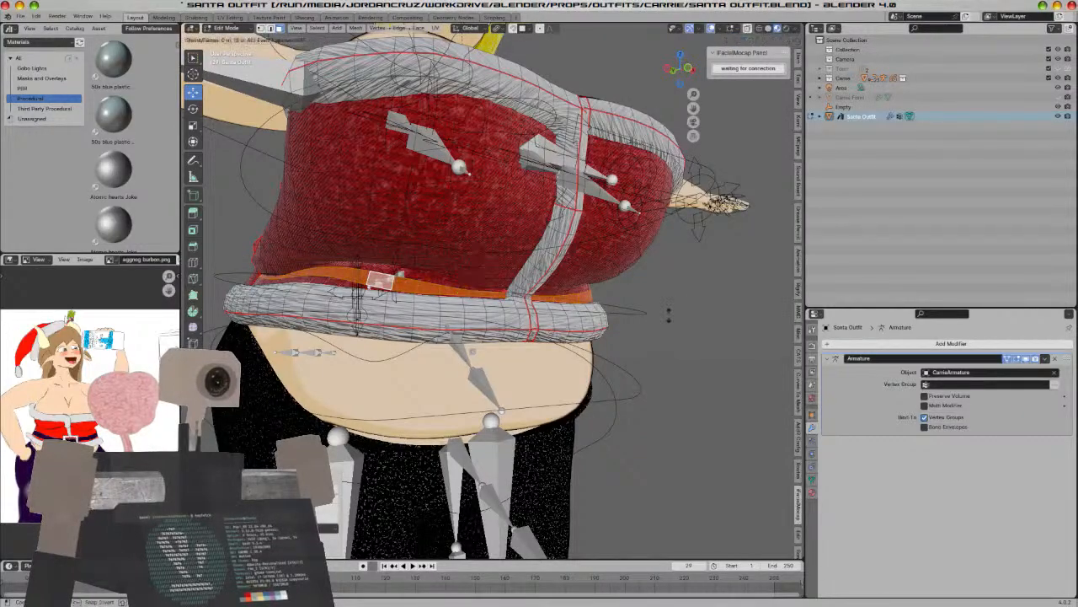
click(714, 301)
Stretch the selected red face loop along the Z axis and shift it slightly along the Y axis
key(s)
key(z)
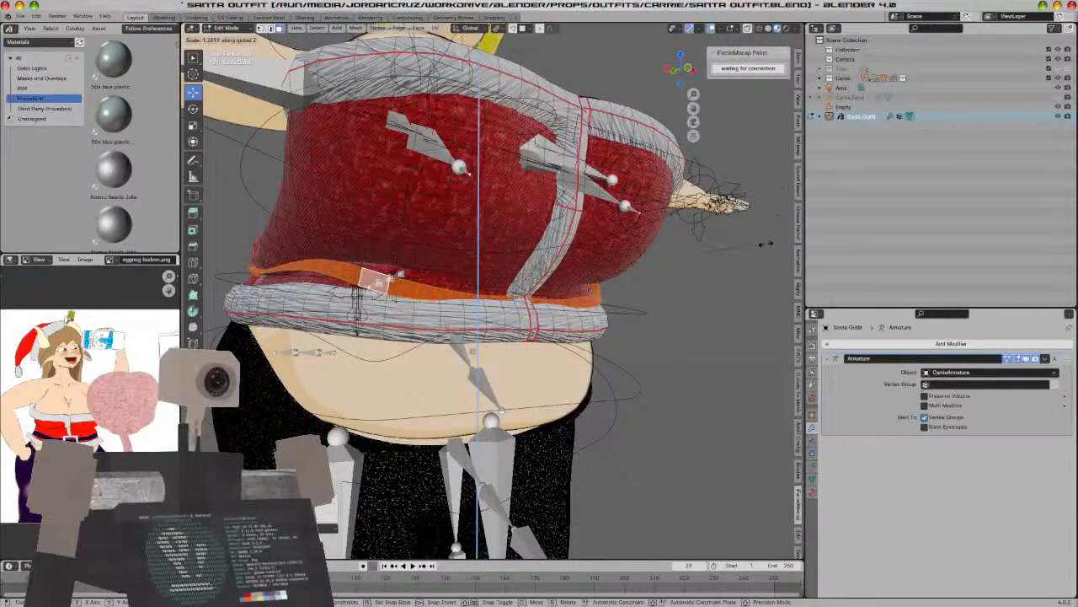
click(729, 305)
middle_drag(729, 308, 613, 275)
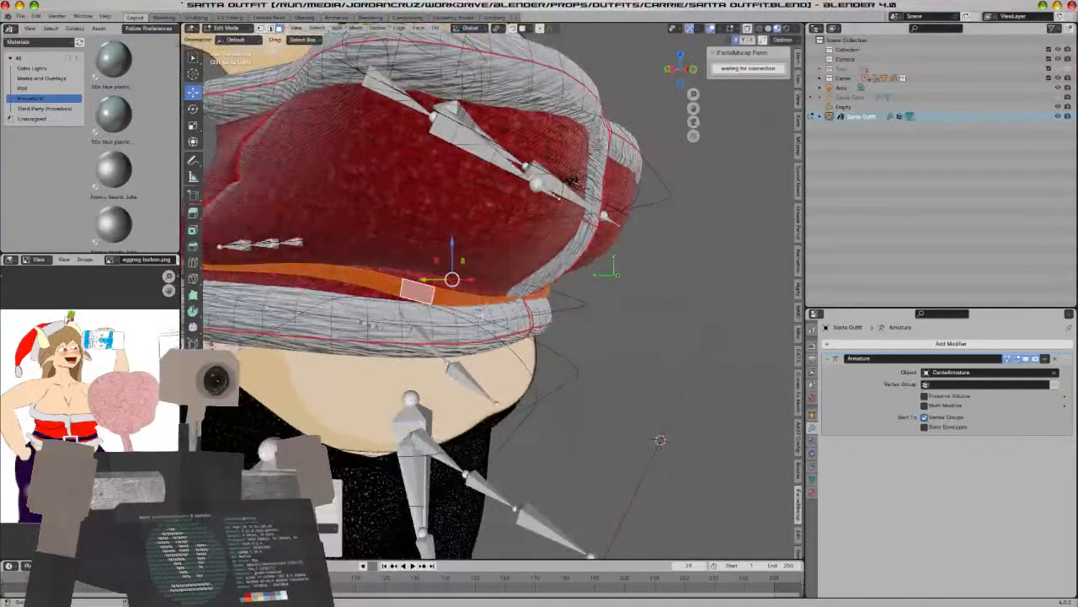
drag(431, 281, 437, 281)
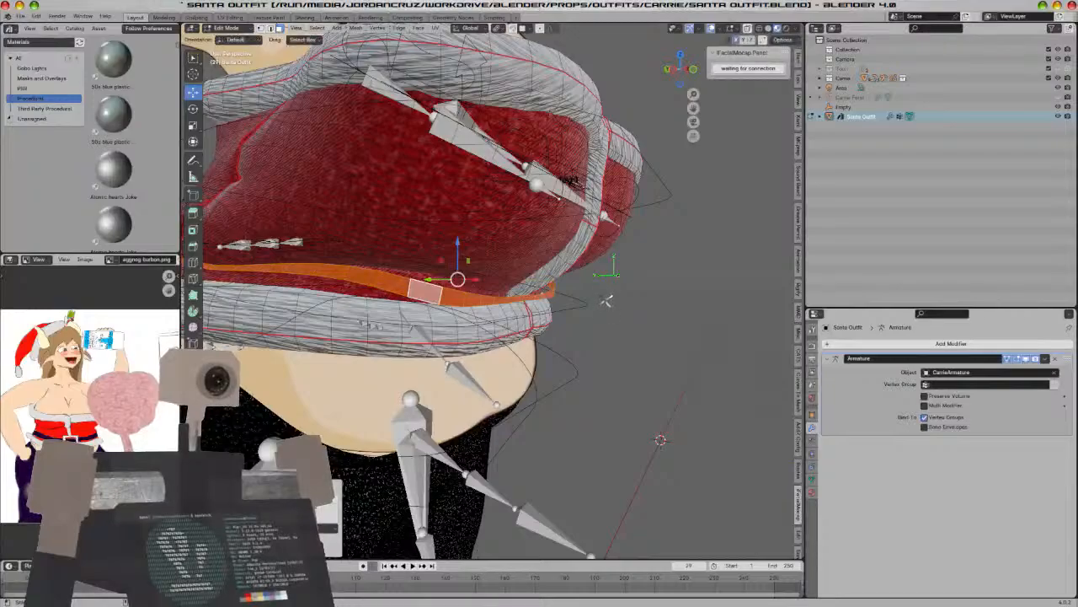
Select the front edges where the red band meets the lower trim and hide the rest of the outfit mesh
scroll(587, 334, up, 2)
middle_drag(594, 335, 404, 287)
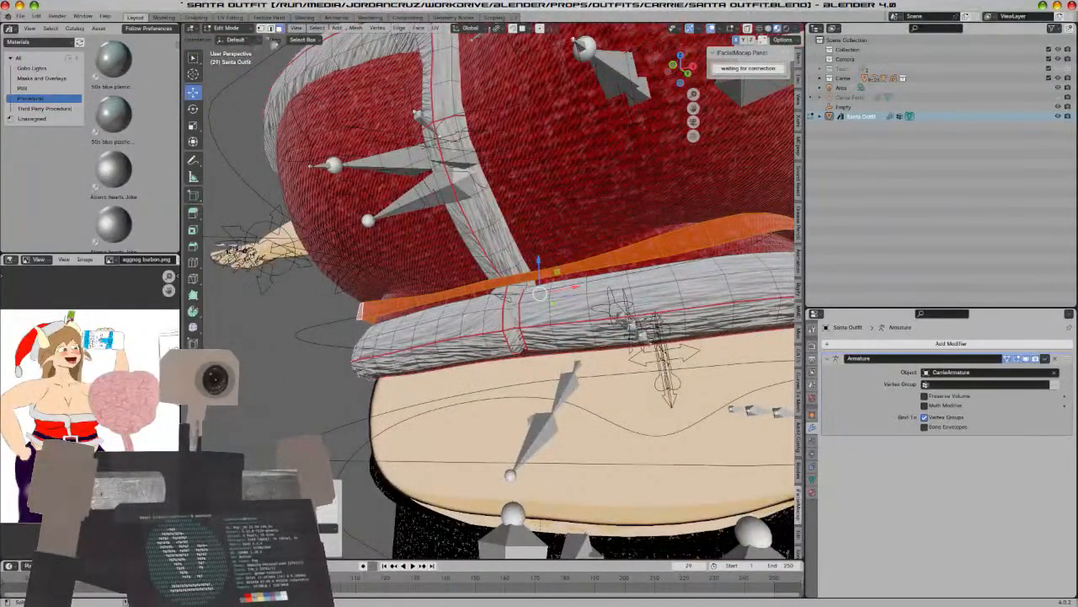
click(272, 28)
click(408, 307)
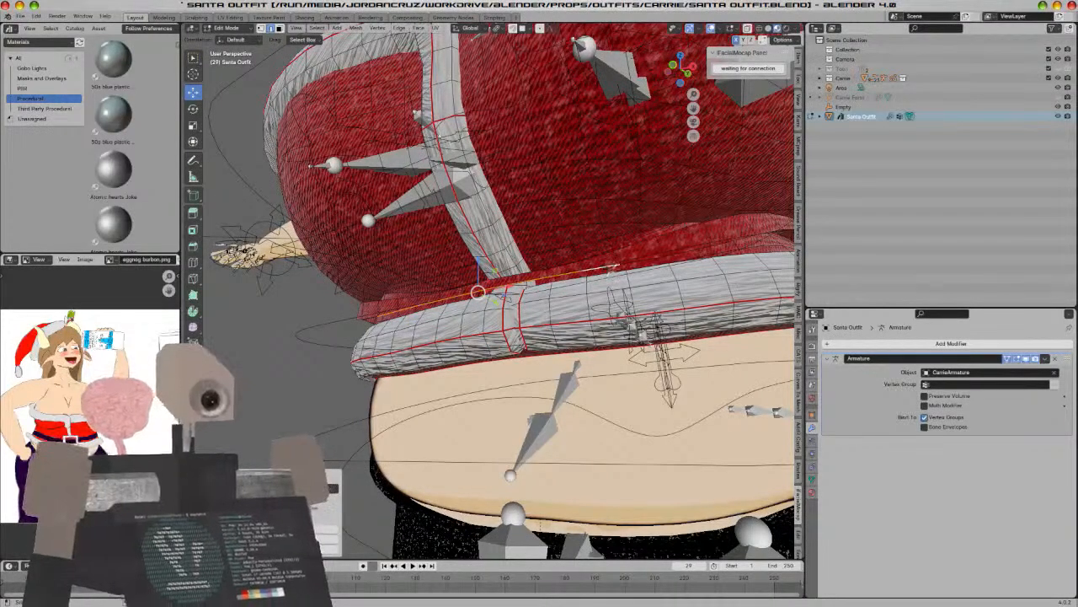
key(a)
key(h)
middle_drag(493, 305, 421, 193)
middle_drag(670, 268, 662, 299)
Hide the character's torso in Object Mode, then keep the Santa Outfit visible and selected
key(Tab)
click(659, 296)
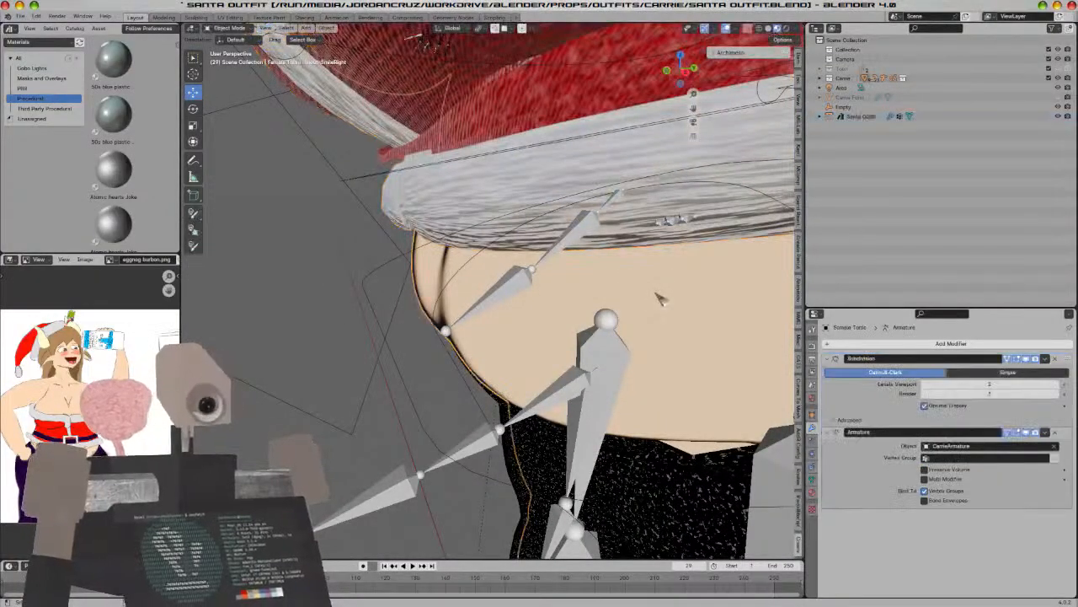
key(h)
click(549, 203)
key(h)
middle_drag(489, 258, 384, 287)
click(466, 233)
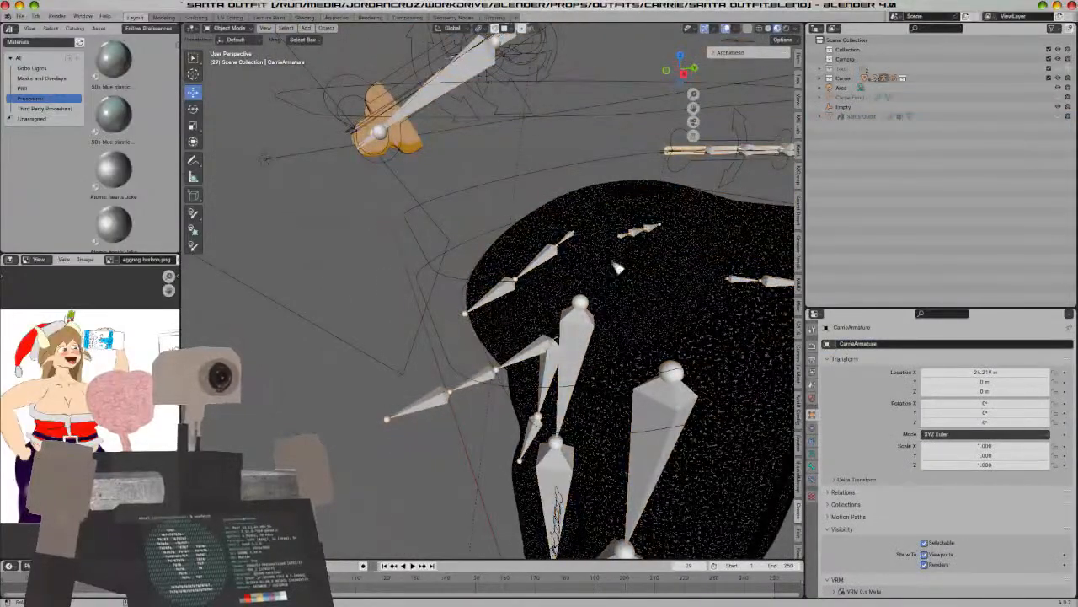
middle_drag(618, 266, 638, 253)
click(1058, 116)
click(511, 251)
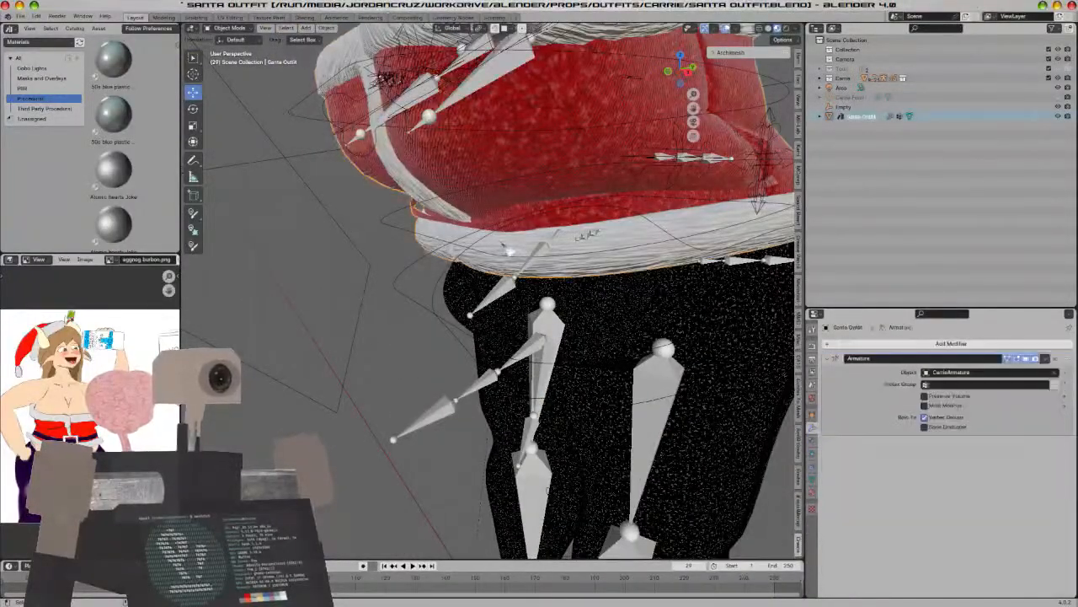
Hide the Carrie collection and return to Edit Mode on the Santa Outfit
key(Tab)
scroll(512, 250, up, 3)
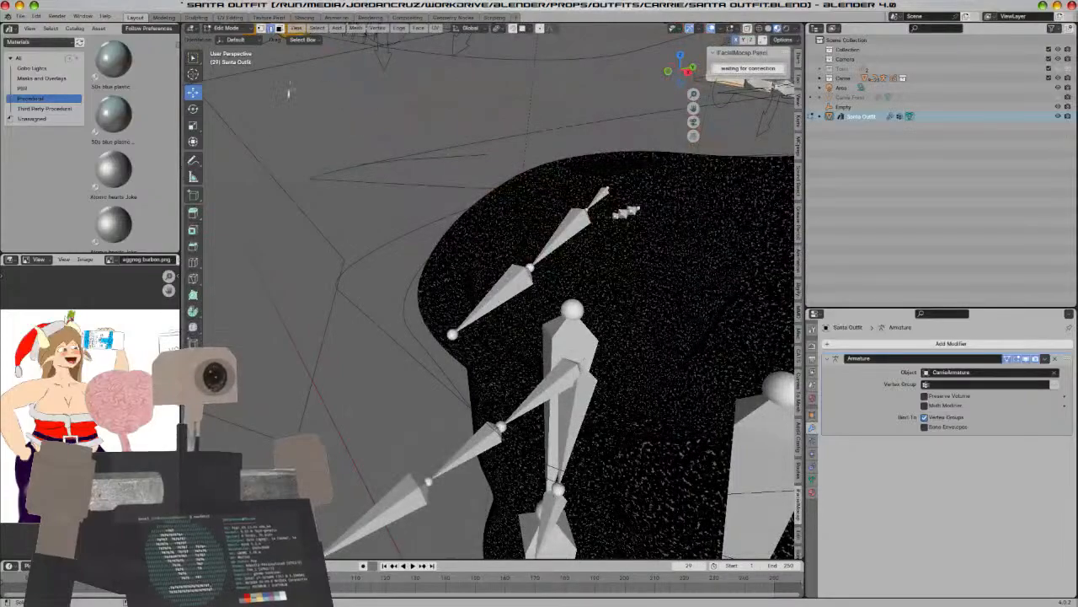
middle_drag(342, 144, 354, 152)
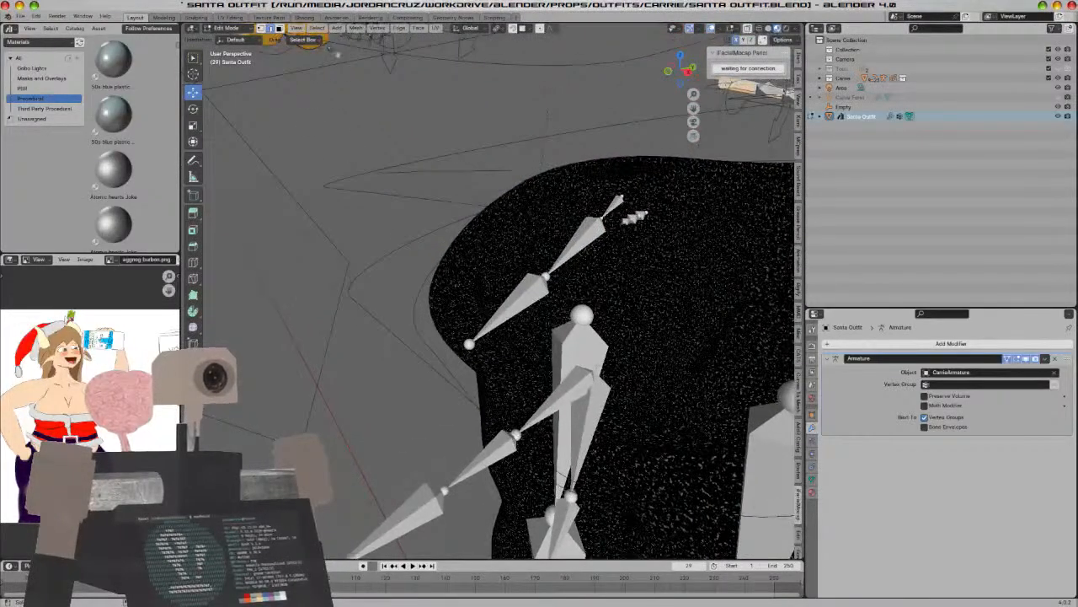
key(Tab)
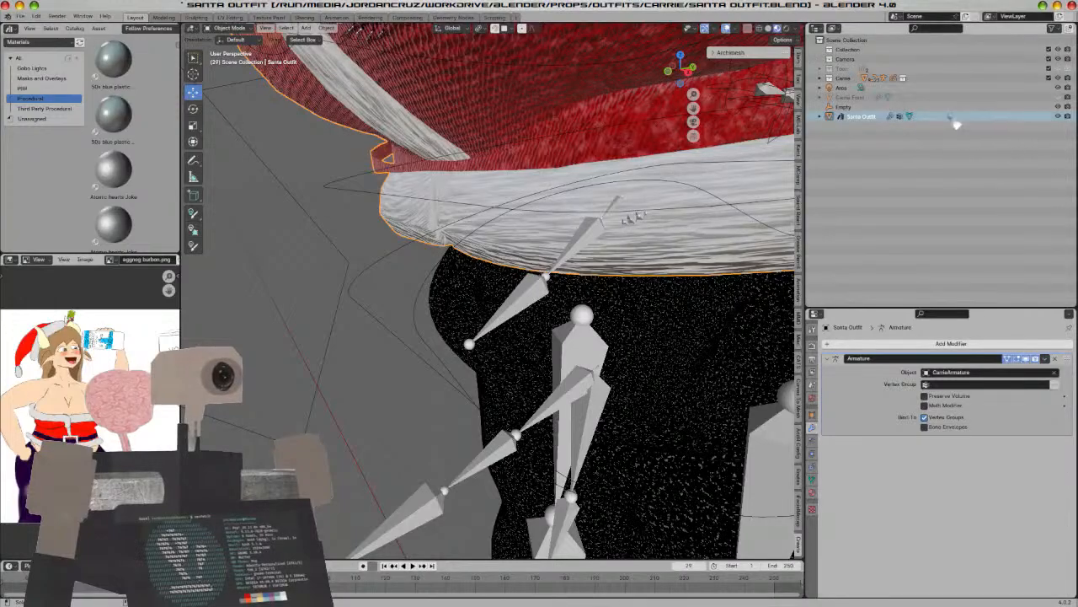
click(1058, 77)
key(Tab)
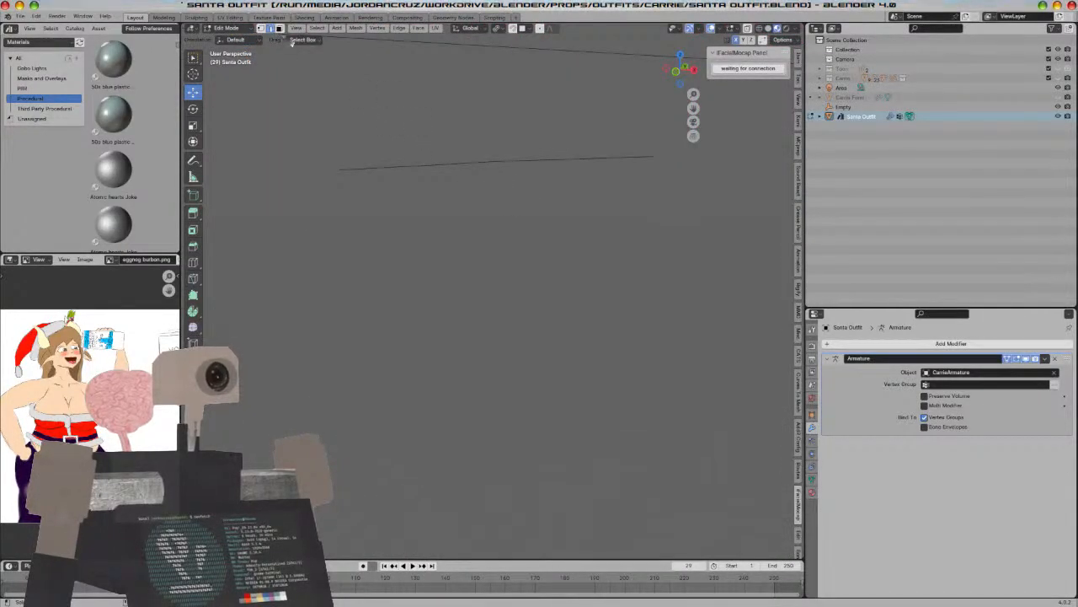
Lower the middle edge of the isolated front edges along Z with smooth proportional editing
middle_drag(472, 202, 581, 281)
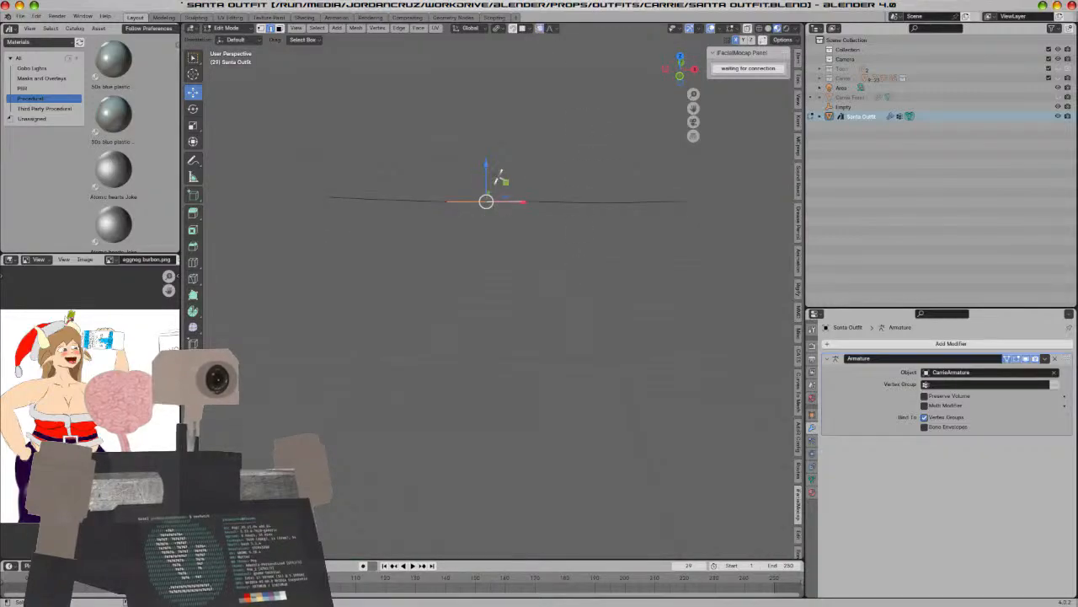
key(g)
key(z)
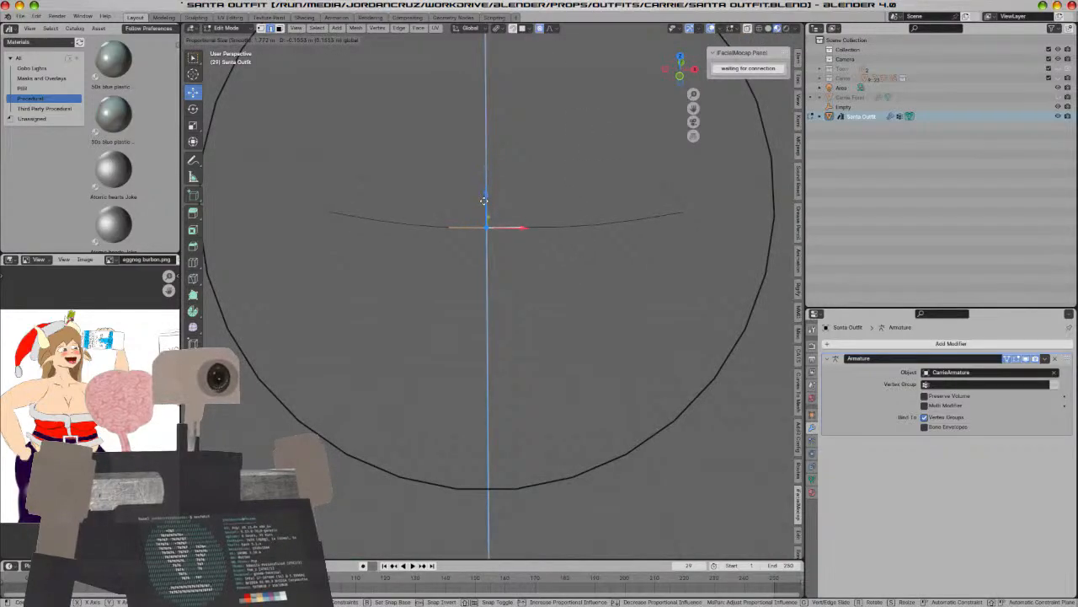
click(484, 202)
Shift the lowered front edge slightly sideways along one axis and check the band's shape in Object Mode
key(Tab)
middle_drag(566, 271, 461, 240)
key(Tab)
drag(444, 210, 430, 209)
key(Tab)
middle_drag(446, 350, 393, 271)
key(Tab)
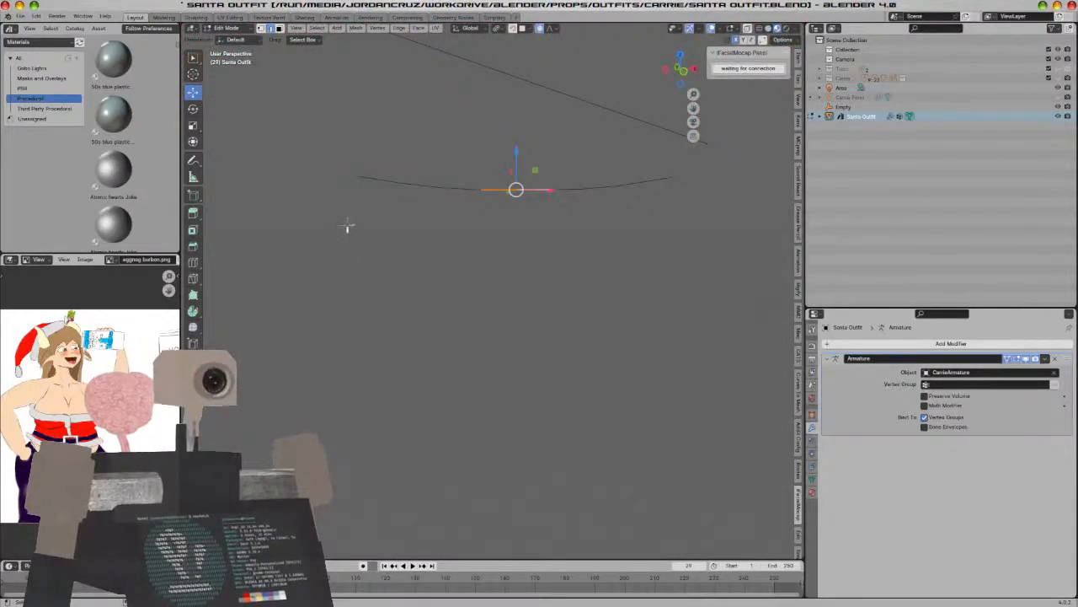
Reveal the hidden mesh and adjust the height of the front edges where the red band meets the lower trim
key(alt+a)
middle_drag(345, 227, 314, 184)
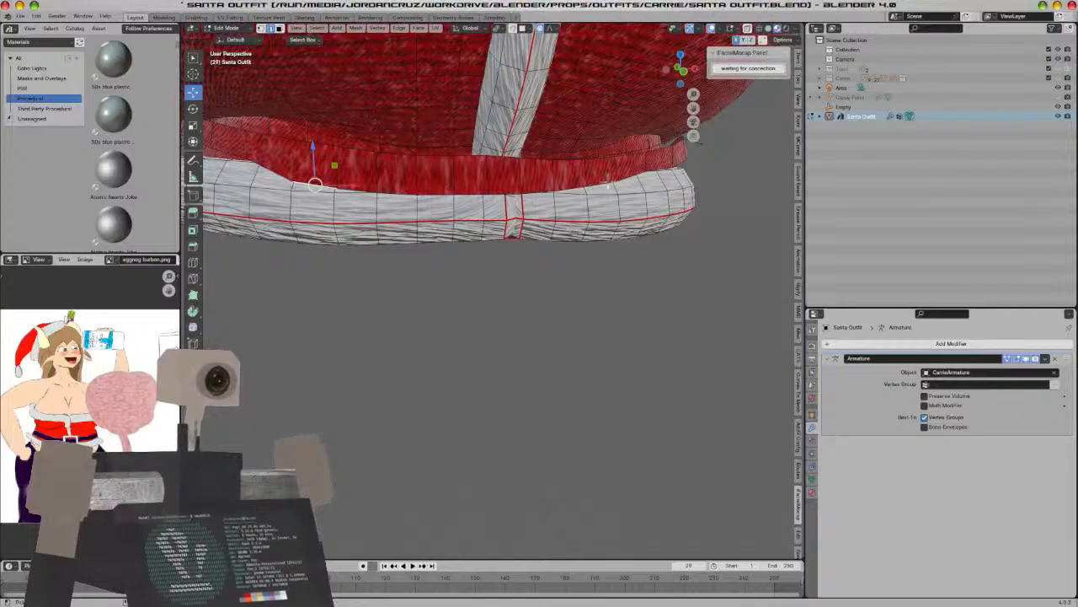
alt+click(543, 186)
drag(469, 169, 474, 158)
key(o)
middle_drag(524, 234, 480, 250)
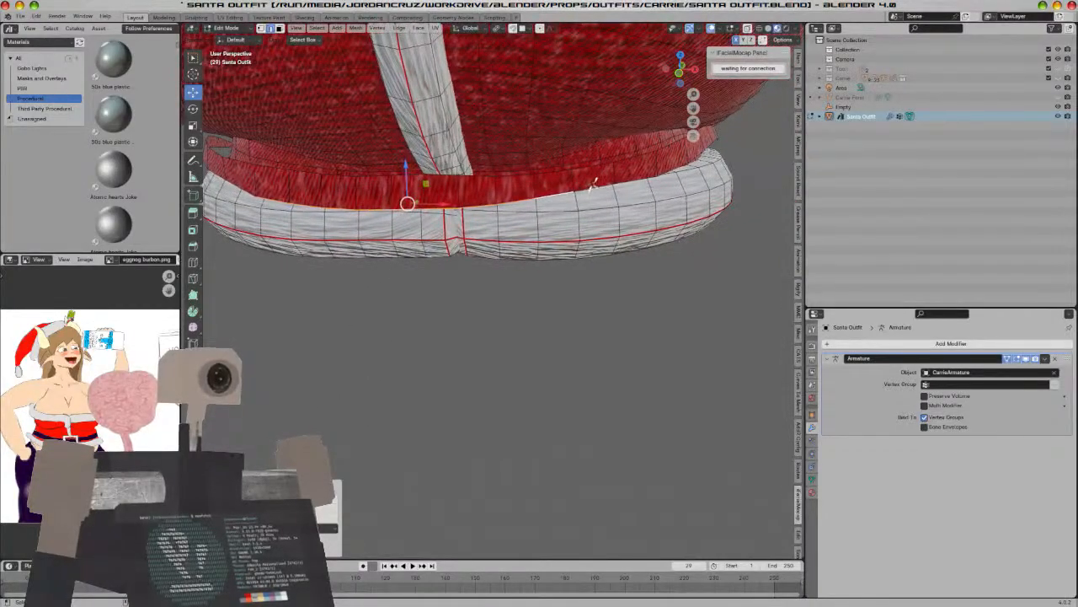
click(594, 180)
mouse_move(594, 160)
mouse_down()
mouse_move(589, 168)
mouse_move(596, 162)
mouse_up()
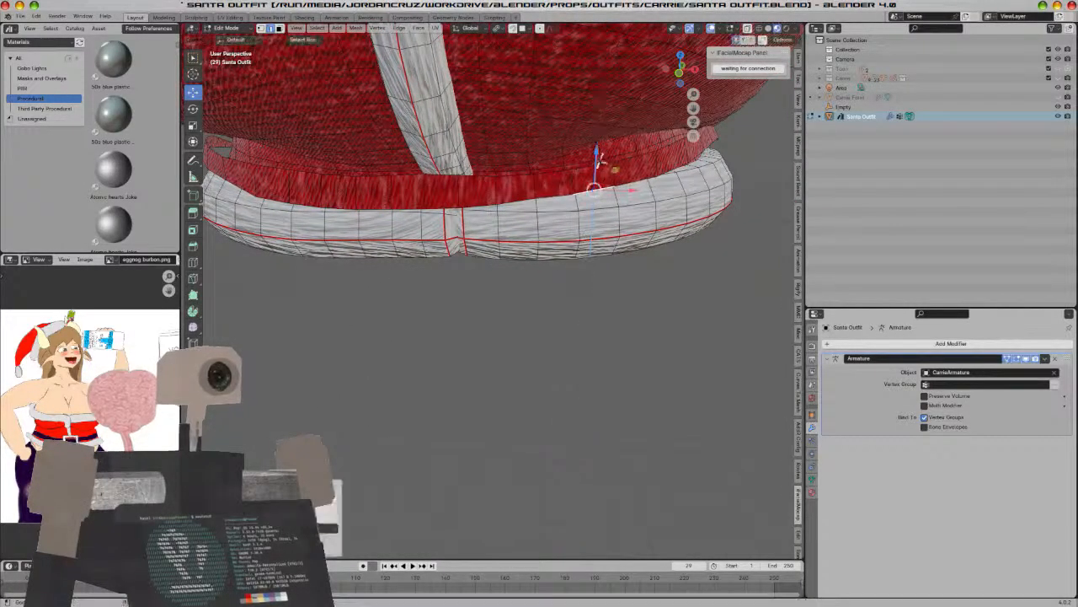
Select the upper edge loop of the red band and scale it along the Z axis
alt+click(305, 174)
key(g)
key(z)
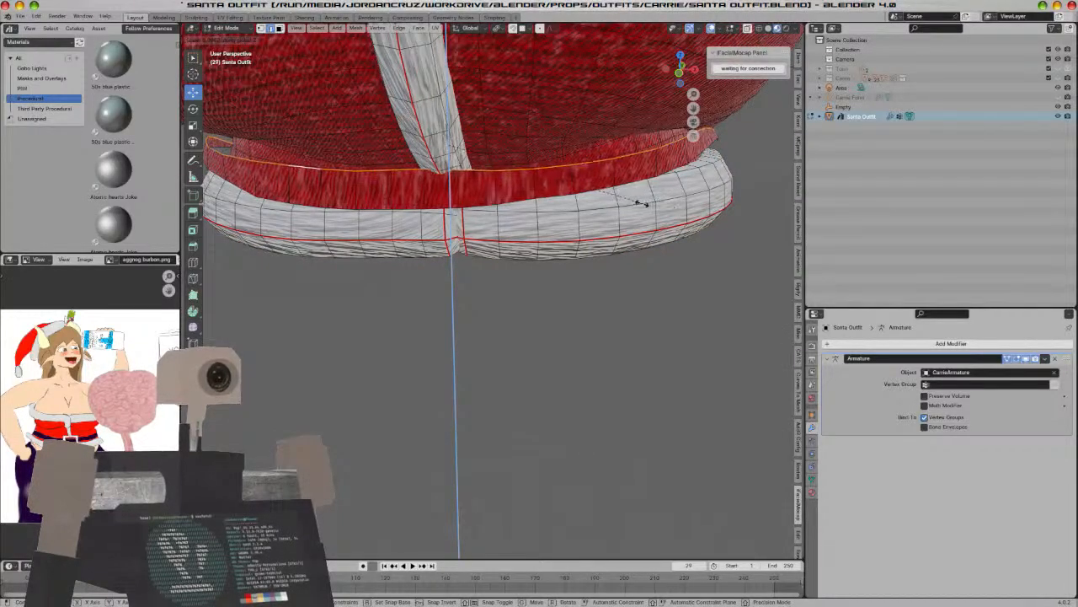
click(627, 197)
Scale the red band's lower edge loop along Z, lower it slightly and check the shape in Object Mode
key(a)
key(a)
alt+click(378, 204)
key(g)
key(z)
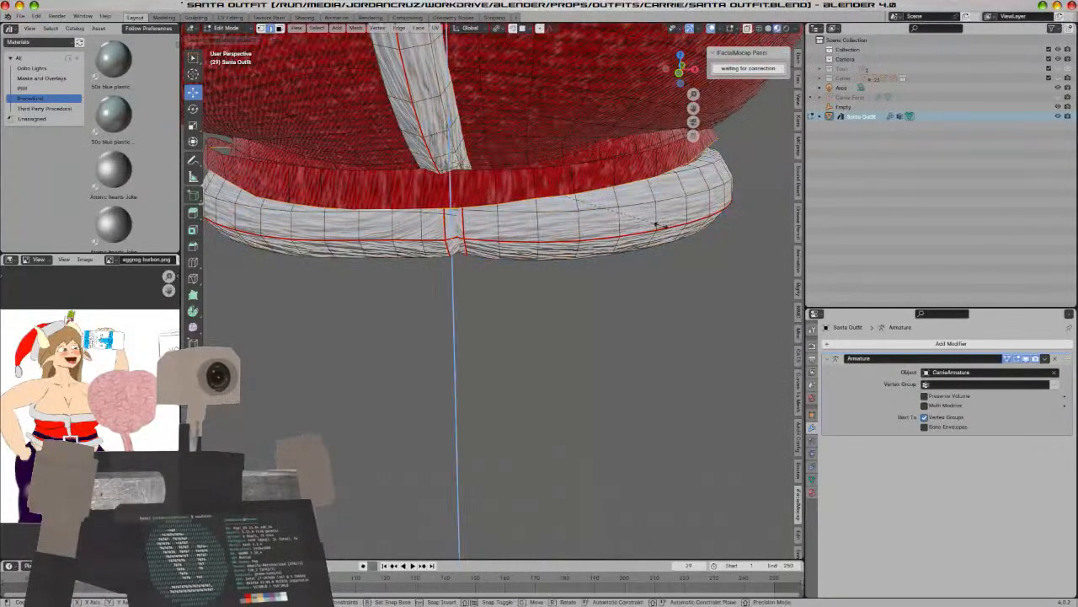
click(541, 215)
drag(451, 135, 444, 143)
middle_drag(511, 172, 452, 201)
key(Tab)
middle_drag(421, 268, 494, 261)
Select the red band's face loop above the lower trim and assign it to a new material slot
key(Tab)
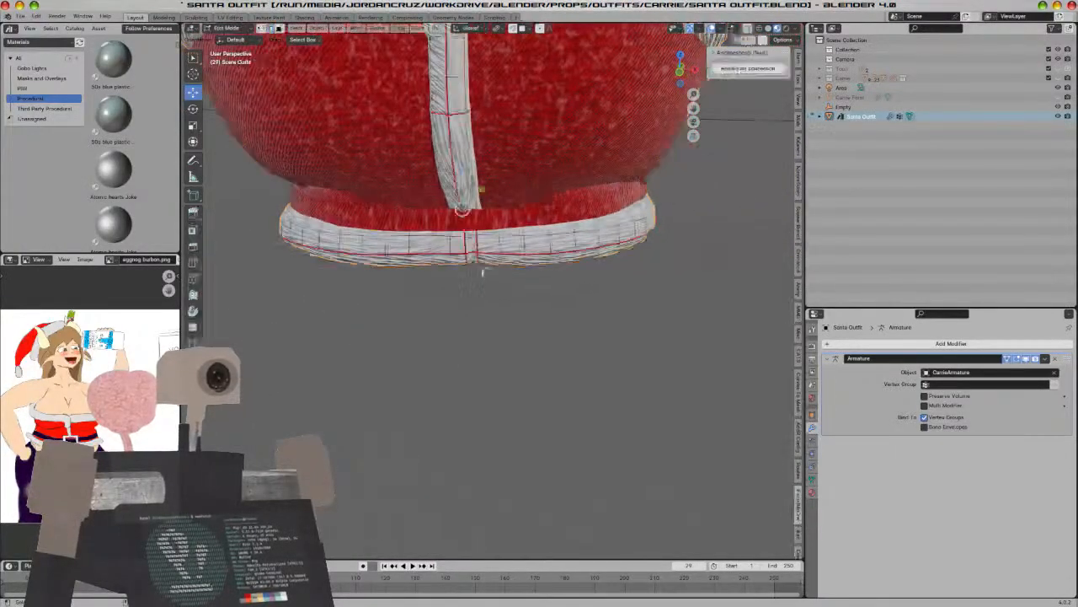
click(351, 216)
alt+click(350, 215)
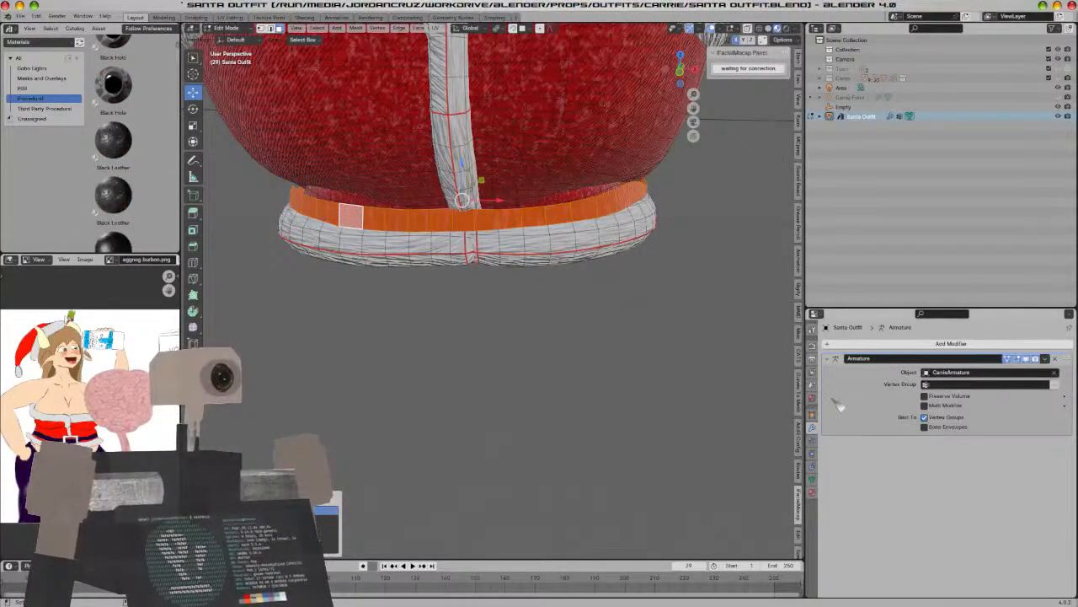
click(813, 492)
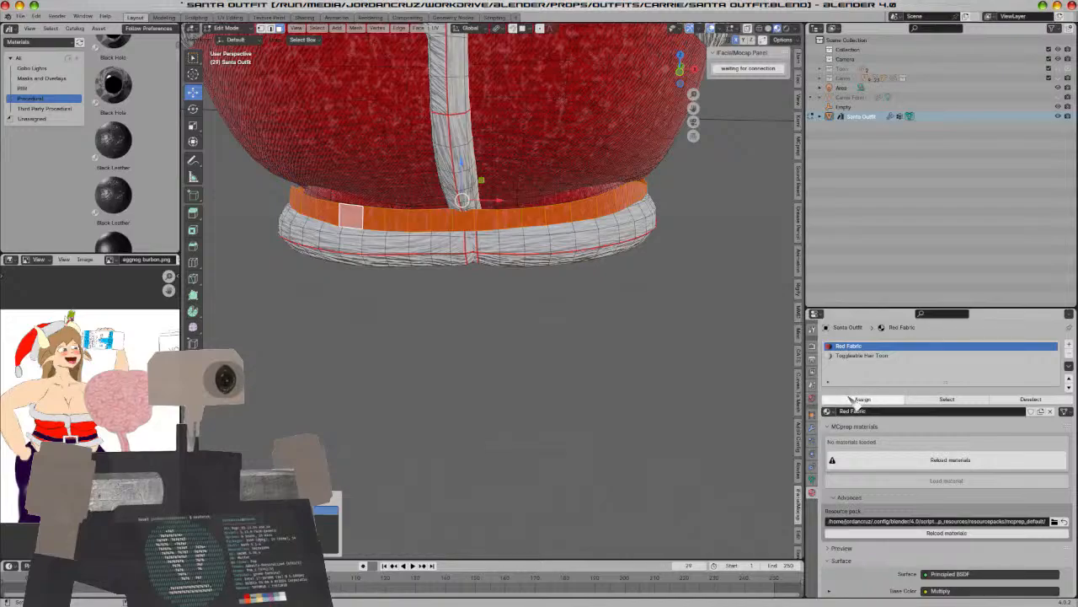
click(1068, 345)
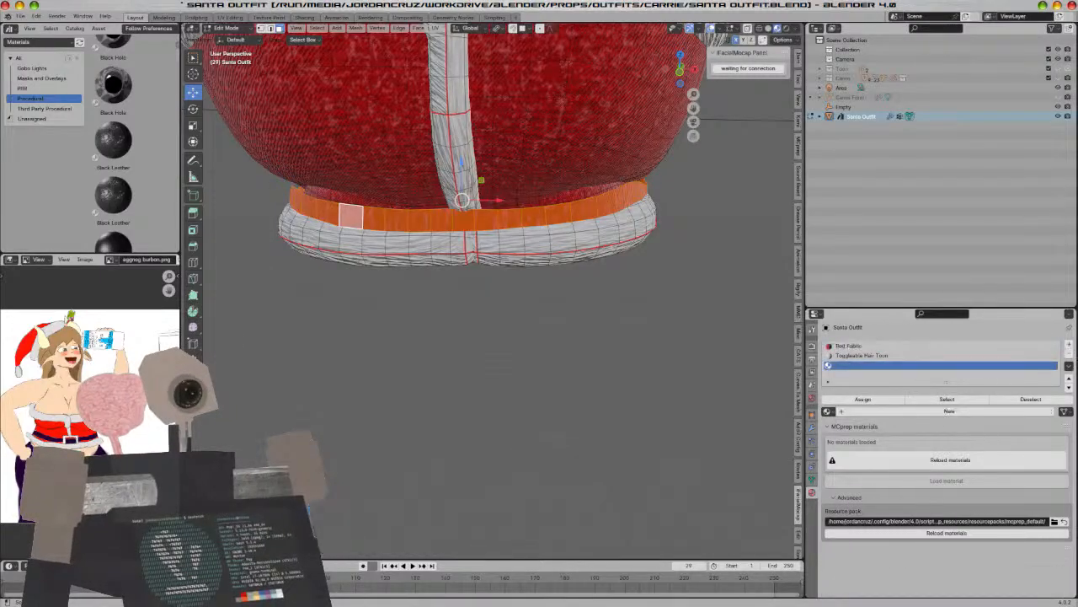
click(862, 398)
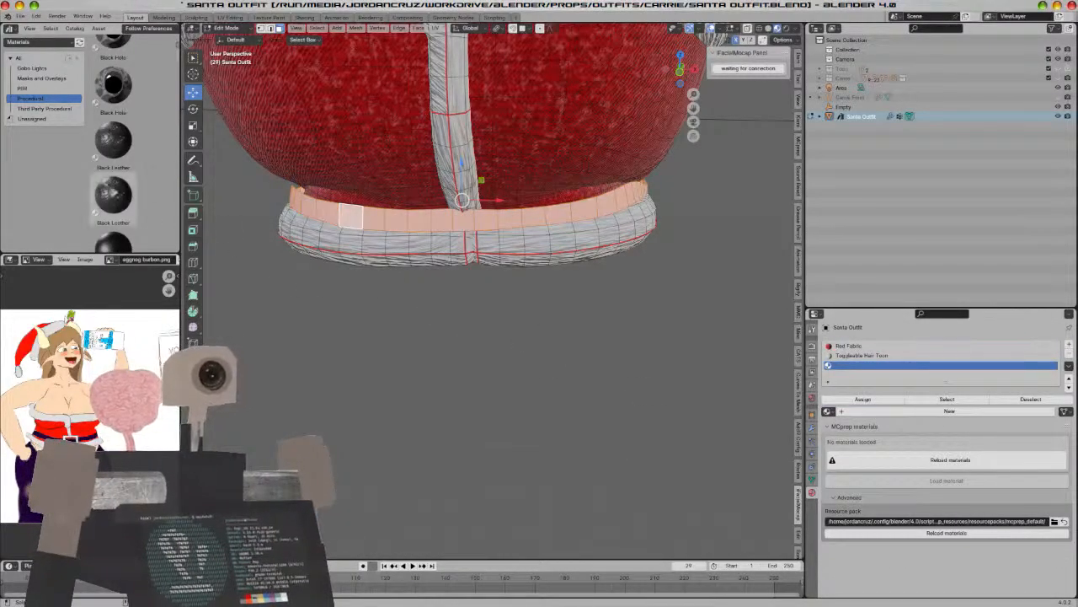
Apply the Black Leather asset to the new material slot and check the band in Object Mode
drag(113, 140, 891, 373)
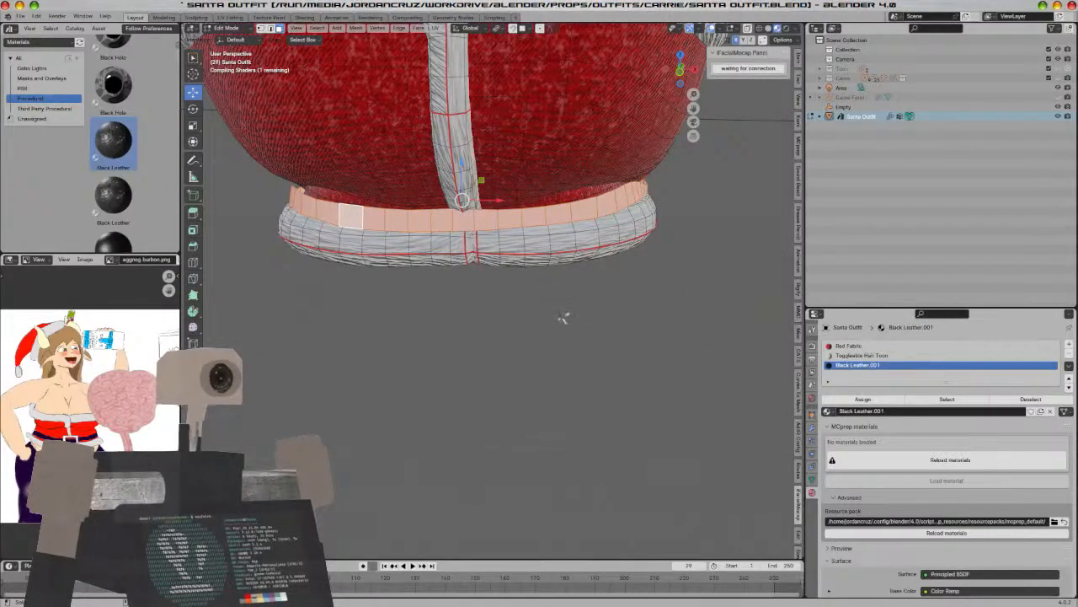
middle_drag(553, 323, 584, 338)
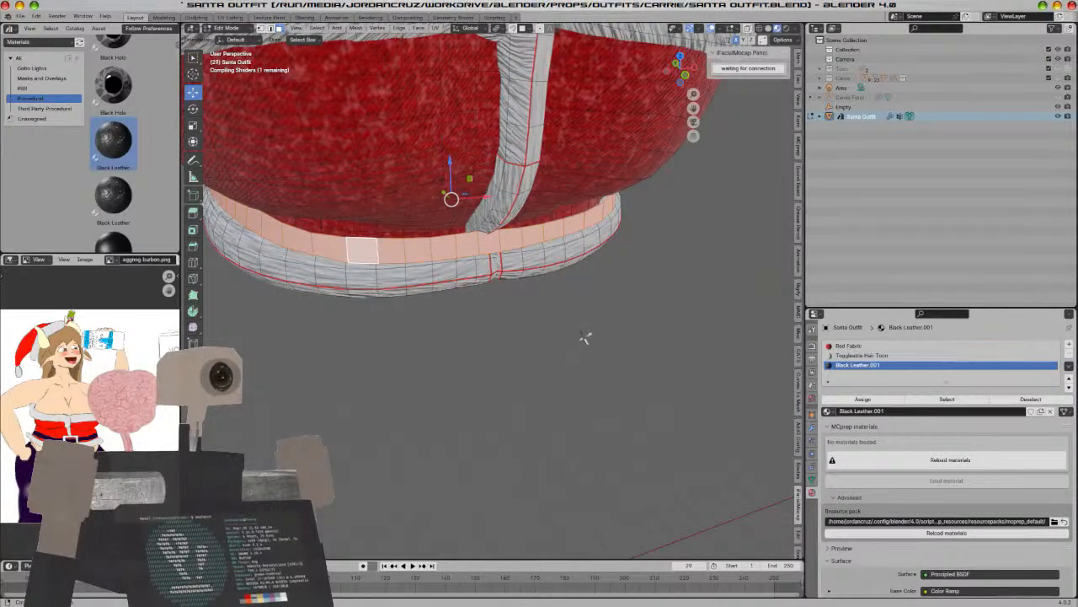
key(Tab)
middle_drag(599, 358, 520, 378)
key(Tab)
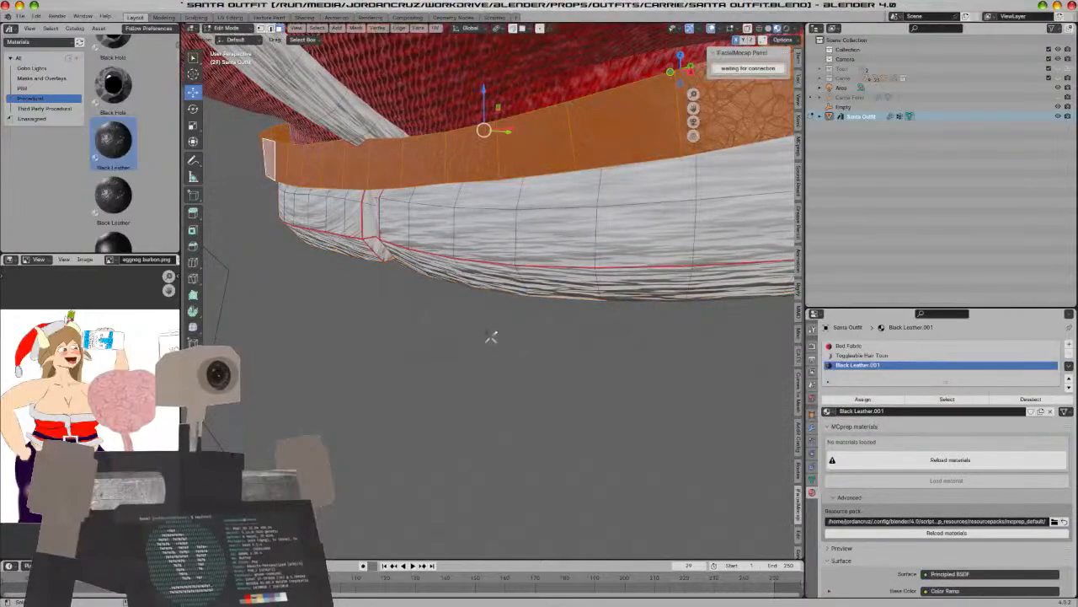
Select the black leather band's upper edge loop and raise it along the Z axis
key(alt+a)
alt+click(429, 139)
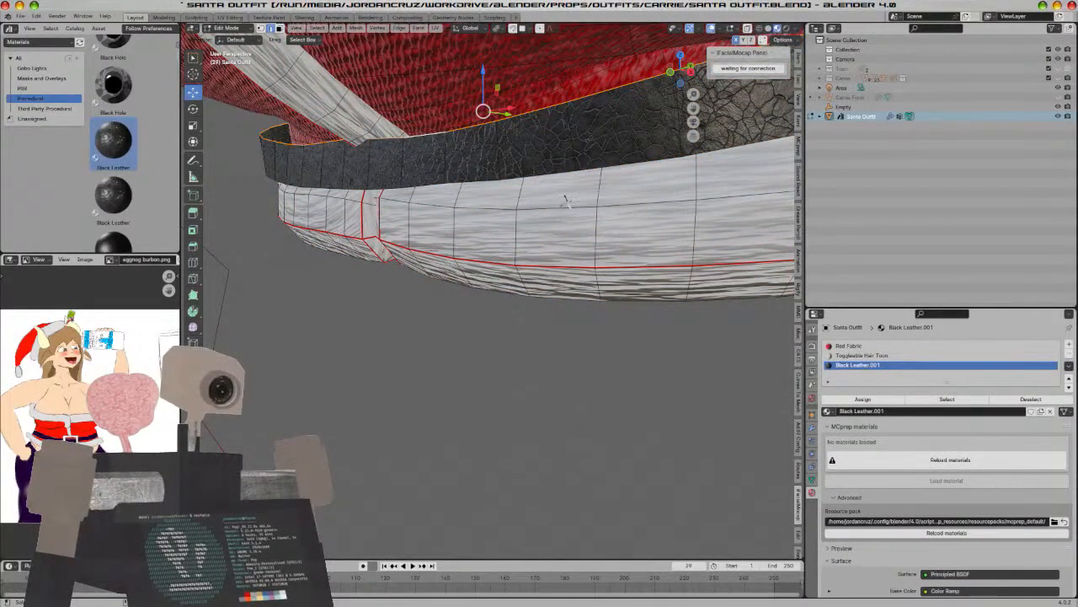
key(g)
key(z)
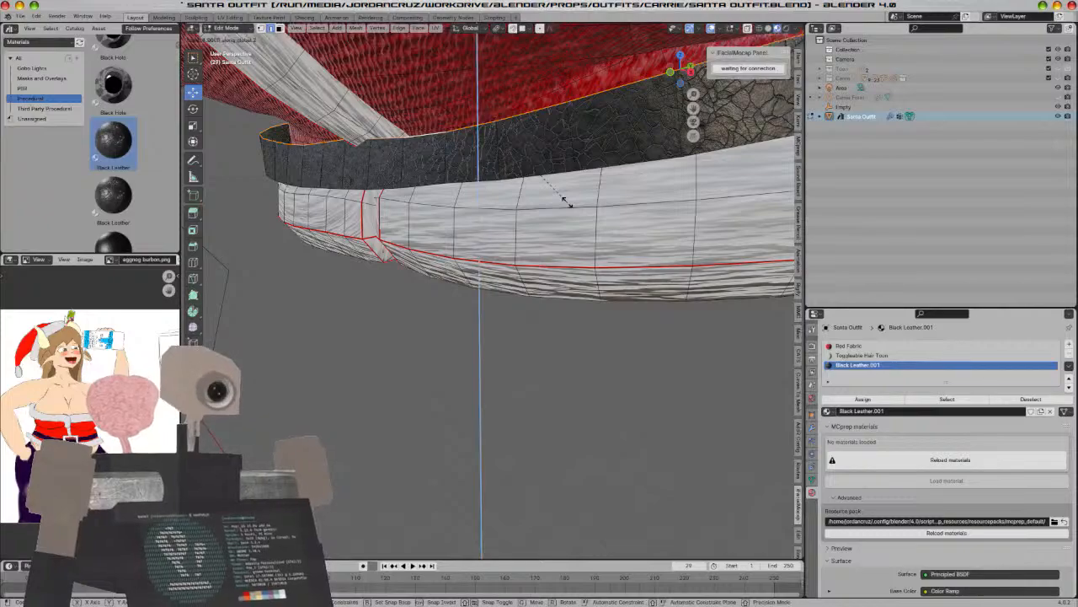
click(565, 200)
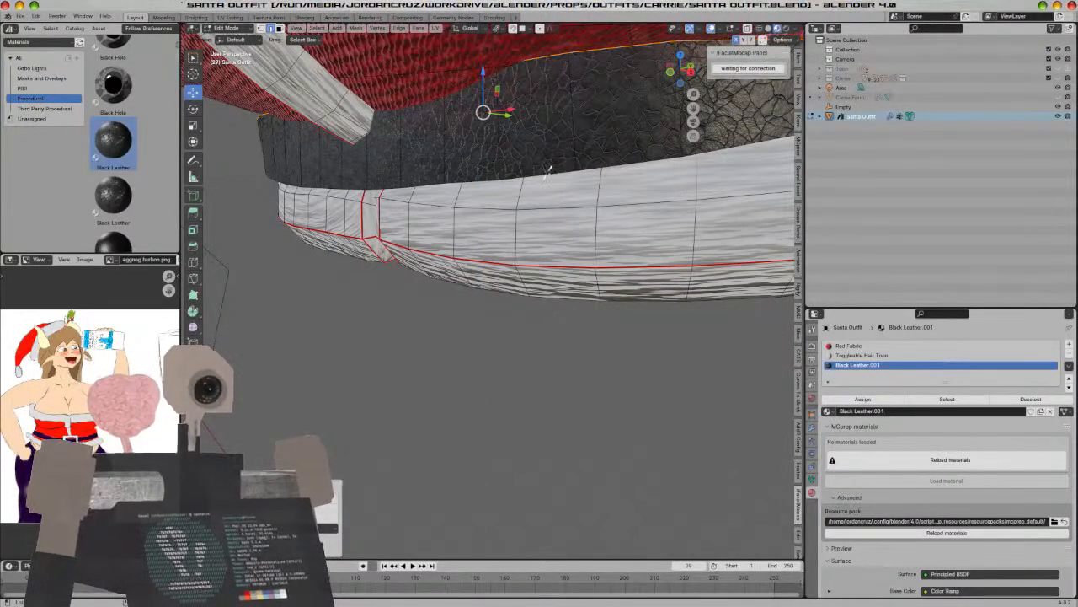
Select the black leather band's lower edge loop and raise it along the Z axis
alt+click(549, 171)
key(g)
key(z)
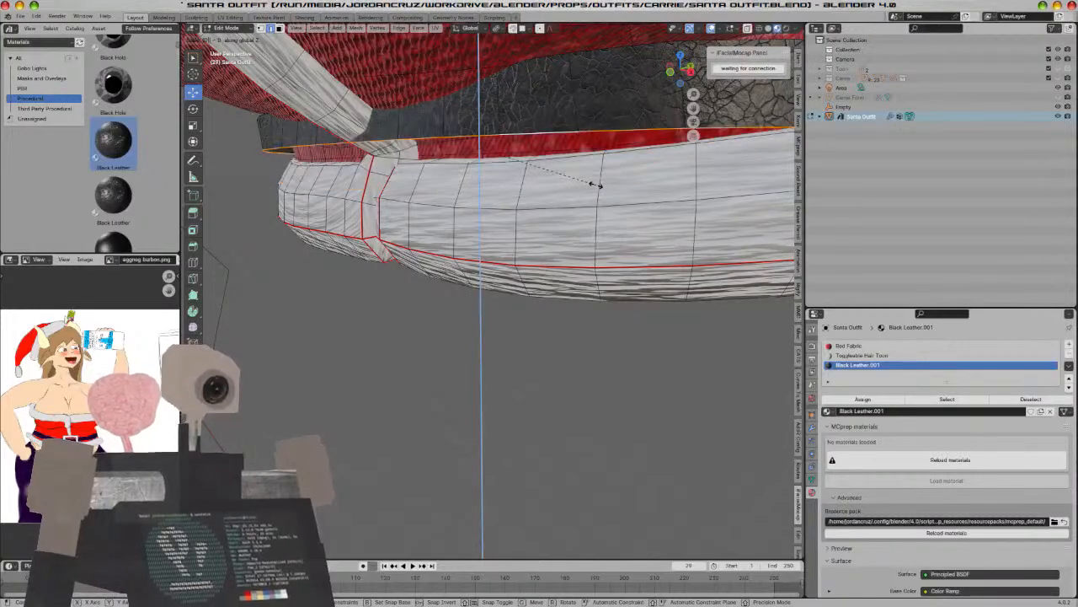
click(593, 184)
scroll(597, 183, down, 4)
middle_drag(598, 184, 529, 187)
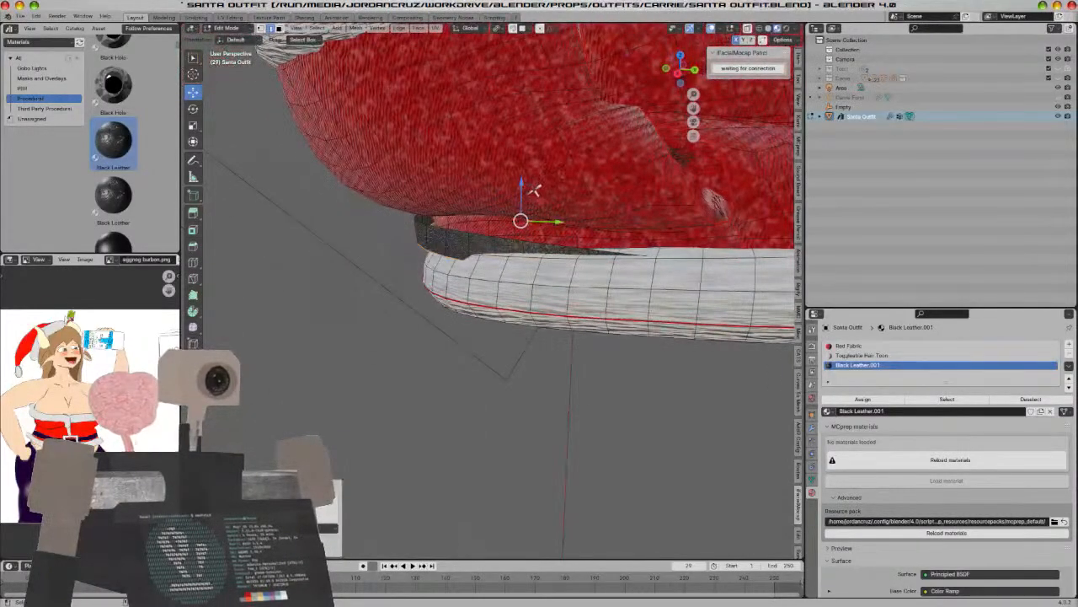
Try rotating the band's upper edge loop in right view, set the transform orientation to Normal and undo the rotation
alt+click(484, 232)
key(KP_3)
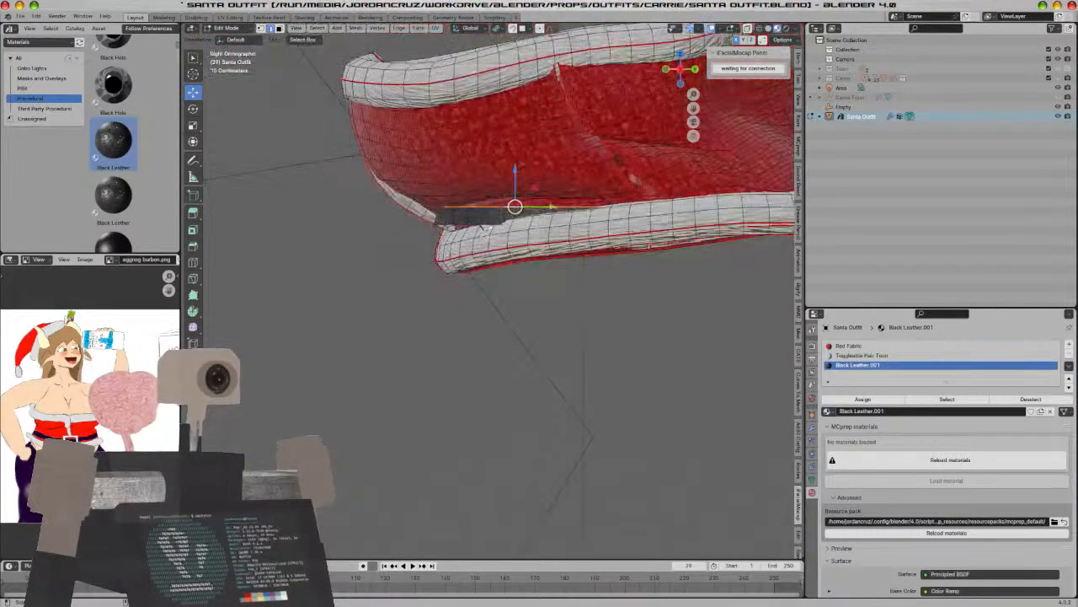
shift+middle_drag(669, 249, 591, 311)
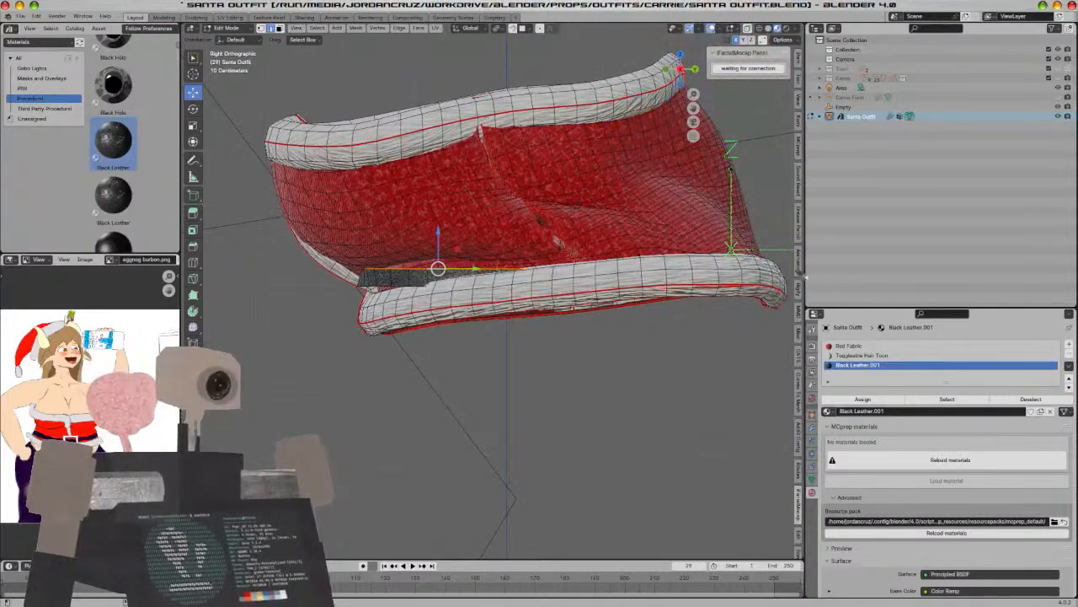
key(r)
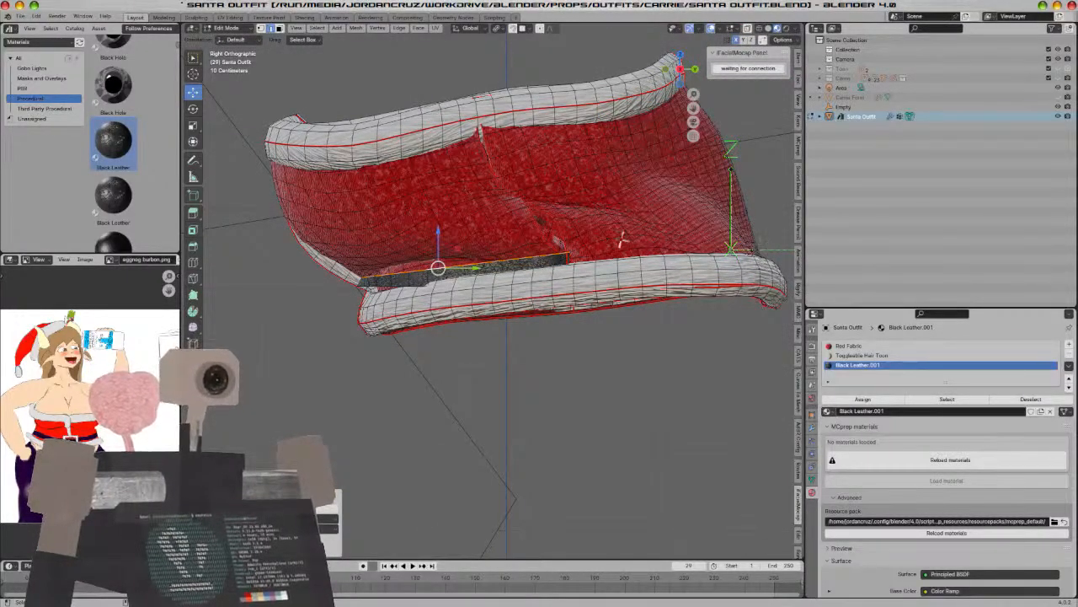
click(471, 28)
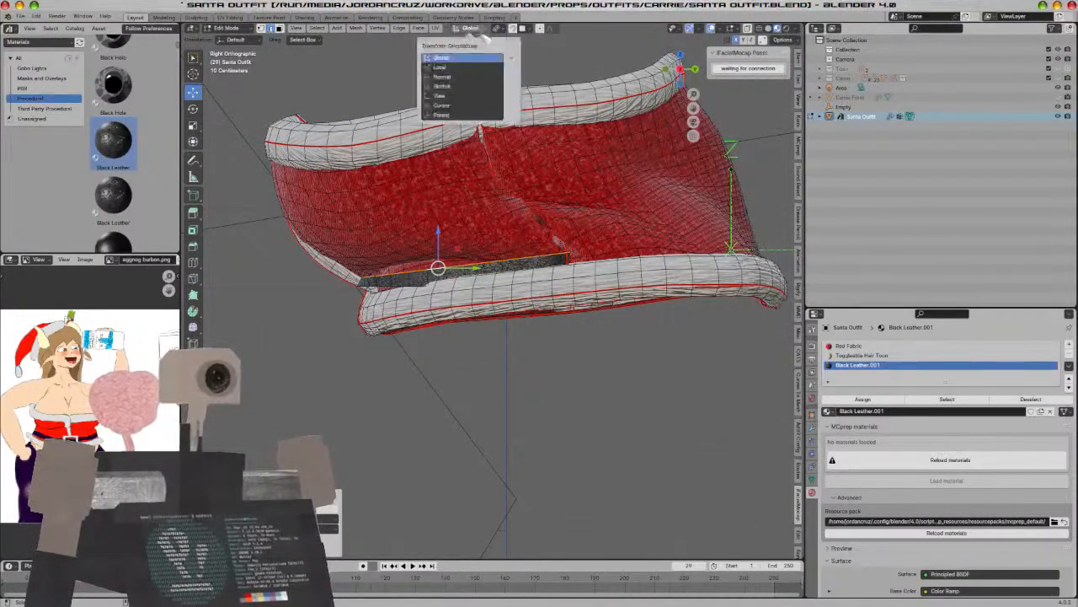
click(448, 77)
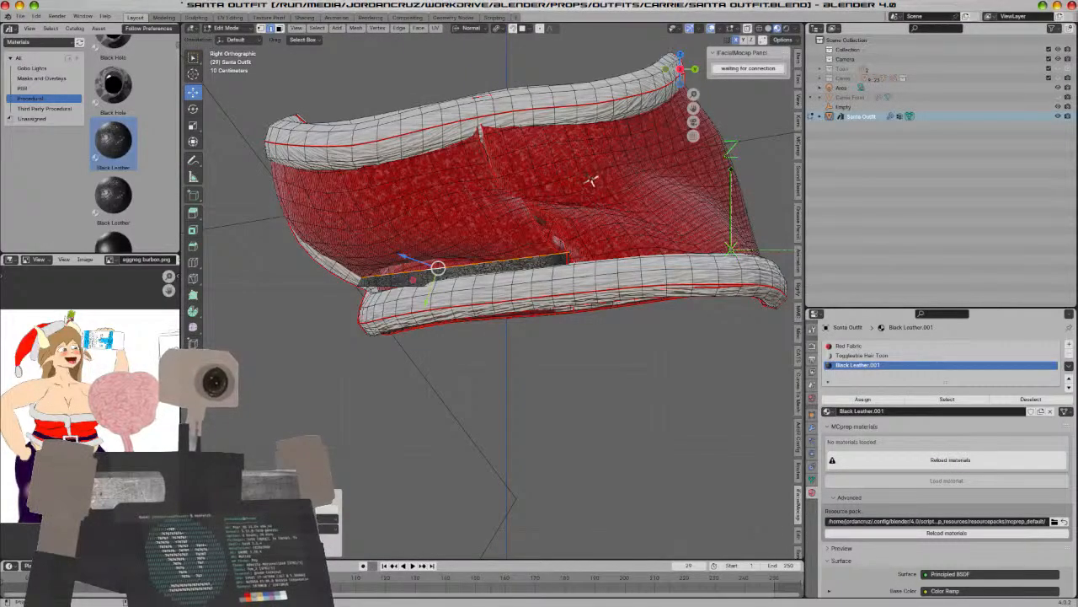
key(ctrl+z)
key(s)
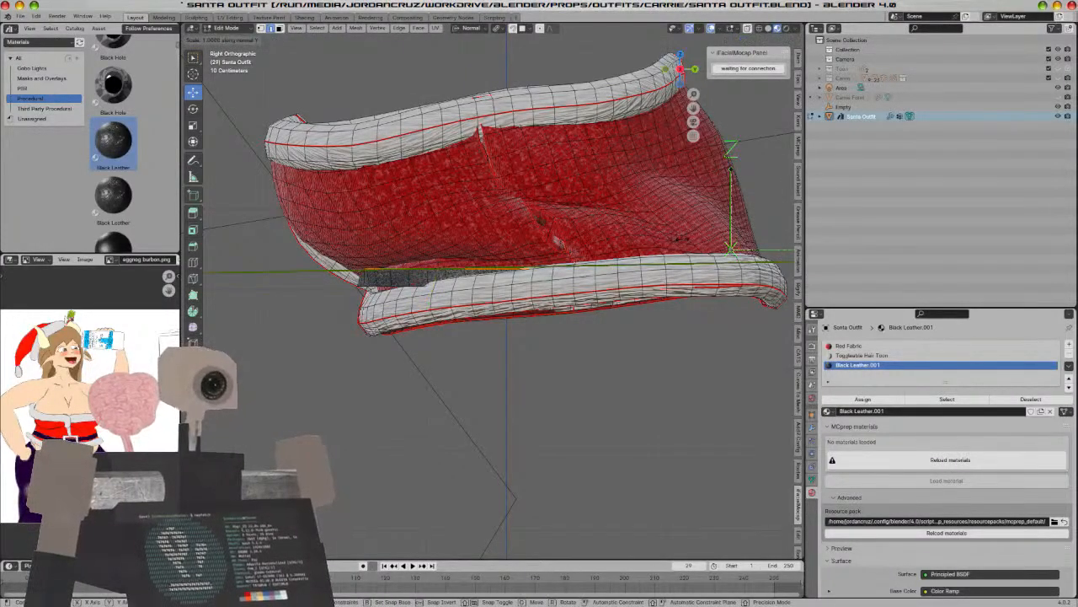
key(y)
key(y)
right_click(694, 233)
click(470, 29)
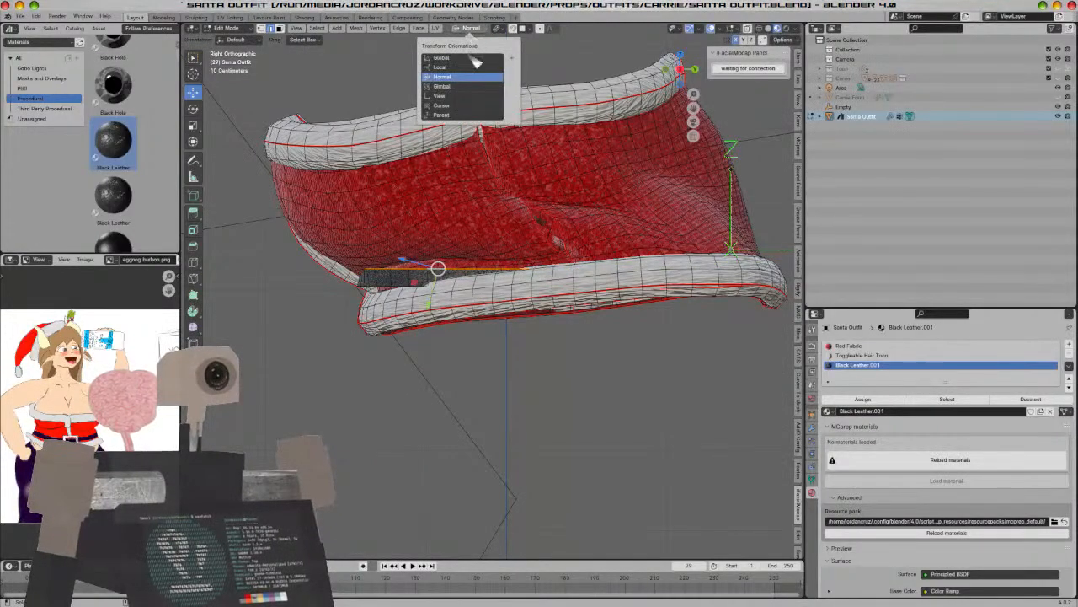
click(472, 57)
Scale the band's upper edge loop along global Y, scale it again uniformly and nudge its position
key(s)
key(y)
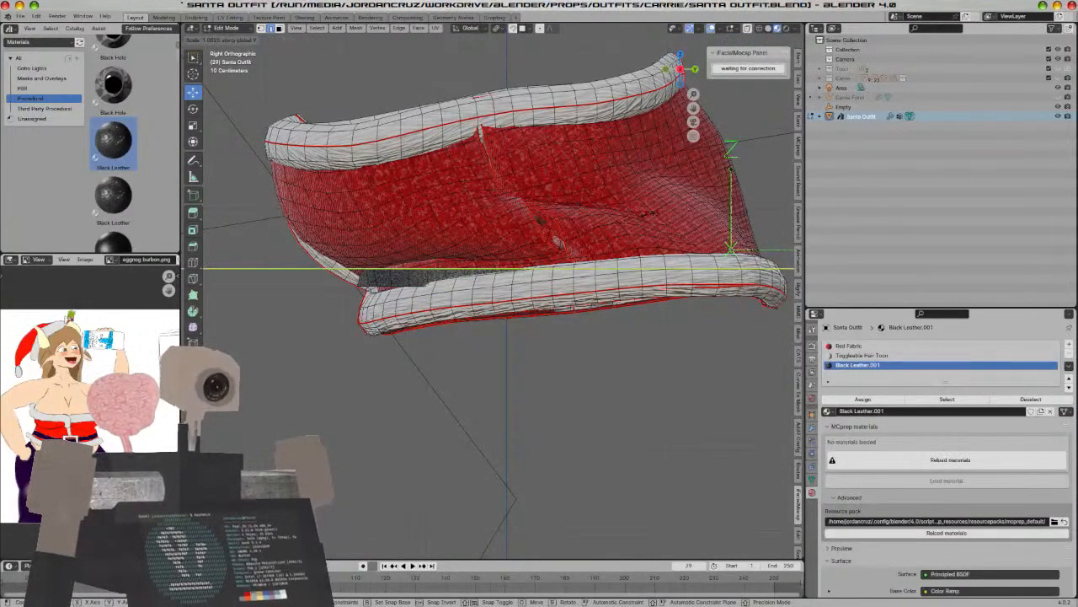
click(673, 207)
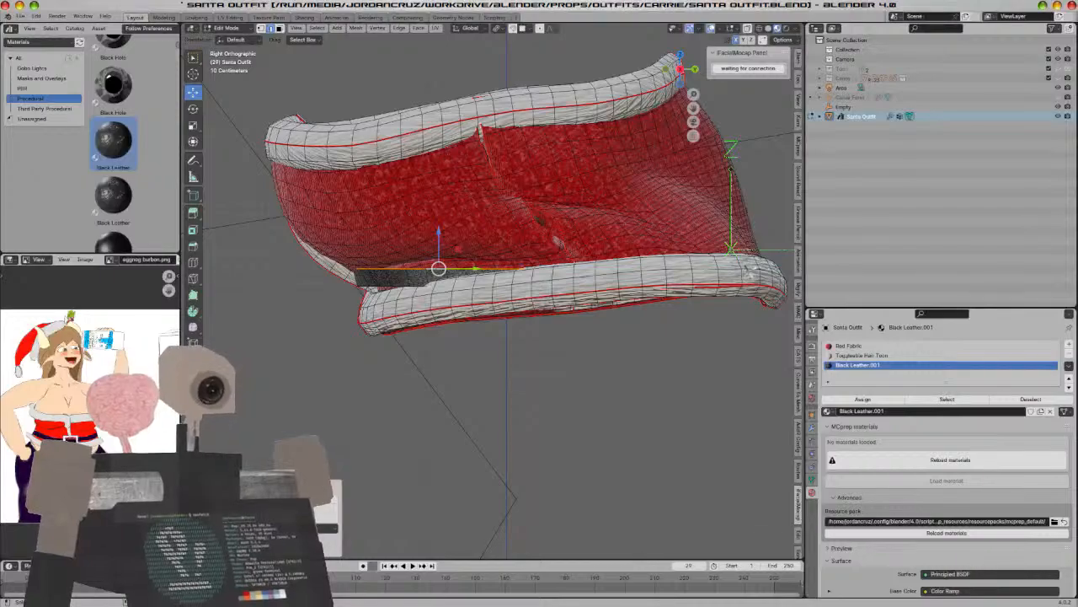
key(s)
click(756, 217)
middle_drag(756, 217, 662, 277)
drag(494, 257, 508, 250)
Examine the black band's fit against the top in Object Mode using different viewport shading
scroll(590, 316, down, 5)
mouse_move(603, 319)
middle_down()
mouse_move(549, 309)
mouse_move(598, 313)
mouse_move(619, 330)
mouse_move(570, 308)
mouse_move(559, 320)
mouse_move(419, 302)
mouse_move(292, 315)
mouse_move(508, 351)
mouse_move(602, 342)
mouse_move(640, 352)
mouse_move(534, 397)
mouse_move(480, 378)
mouse_move(486, 406)
mouse_move(539, 402)
middle_up()
key(shift+z)
key(Tab)
key(shift+z)
key(z)
click(618, 393)
scroll(520, 295, up, 5)
Delete all linked faces of the black leather band in Edit Mode
key(Tab)
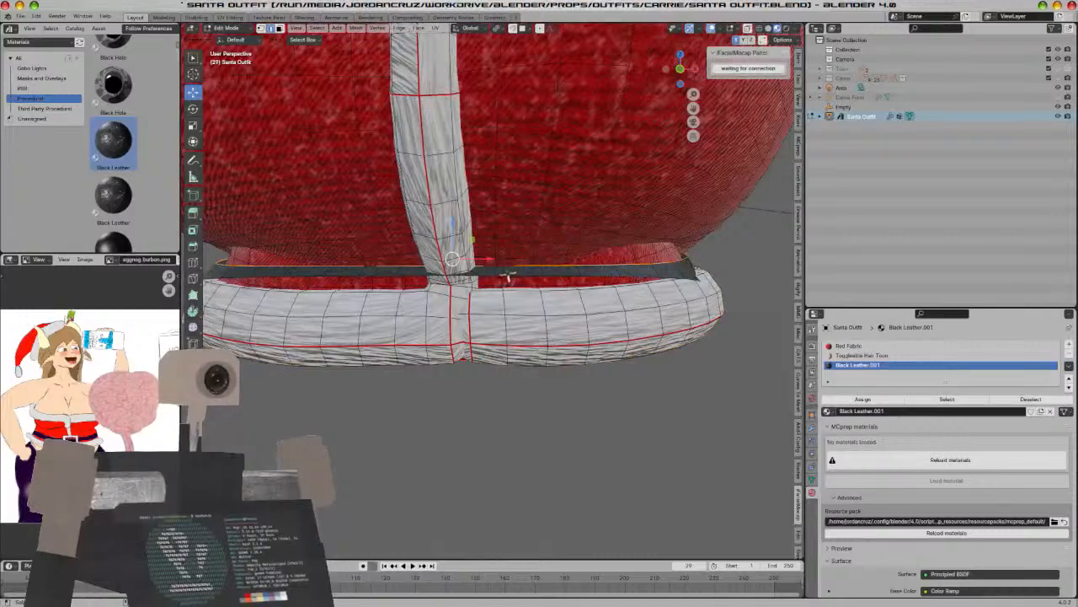
key(l)
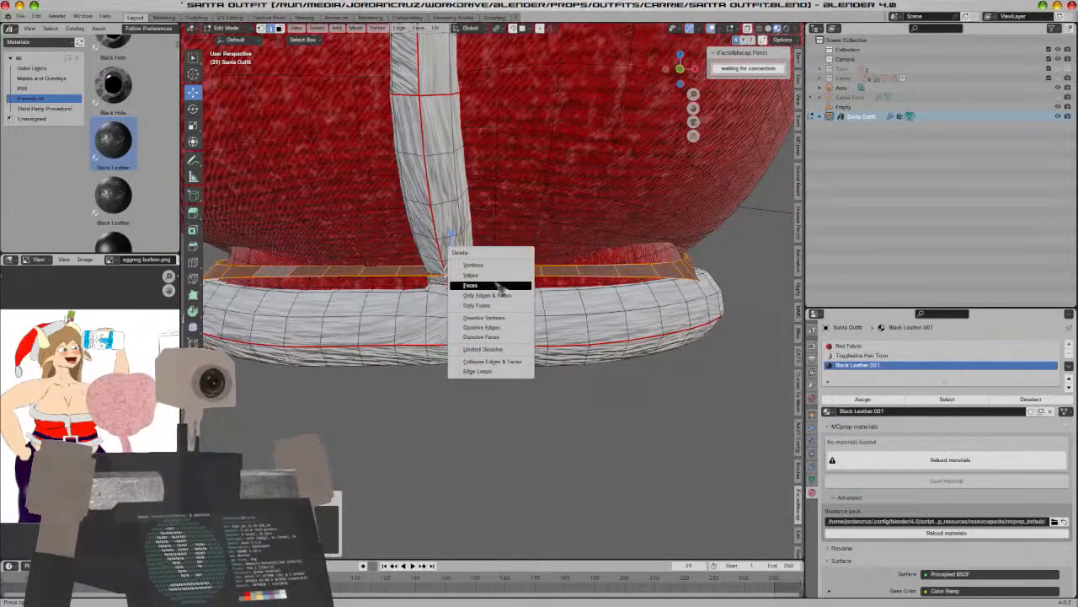
click(500, 288)
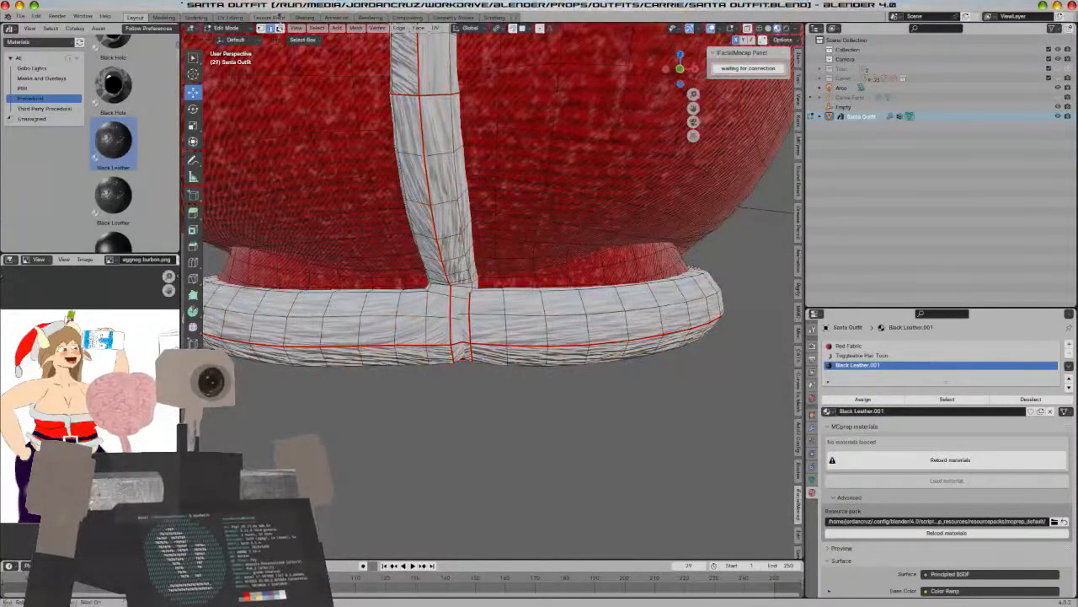
Select the face loop around the middle of the lower white trim and place a duplicate slightly above it
click(278, 28)
alt+click(361, 329)
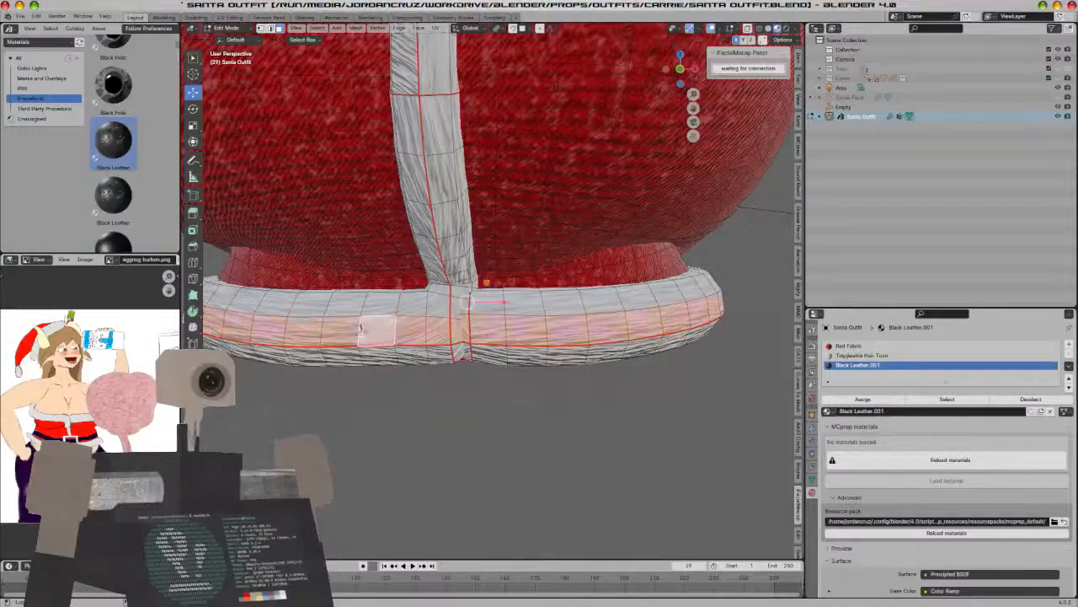
key(shift+d)
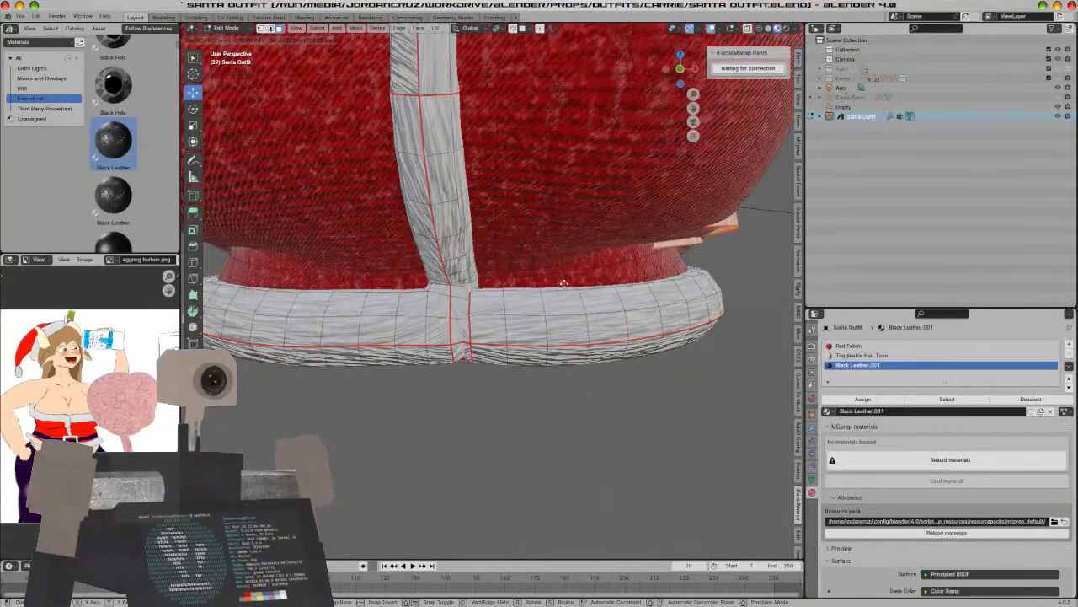
click(551, 307)
scroll(552, 308, down, 2)
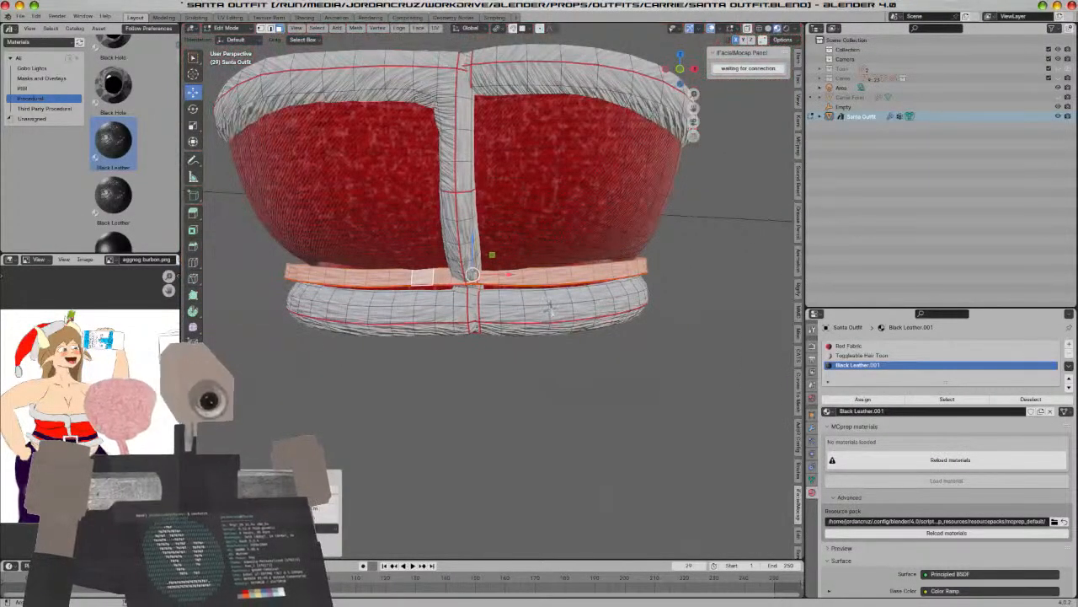
Isolate the duplicated face loop and delete its linked inner ring of faces
key(shift+h)
middle_drag(508, 351, 425, 281)
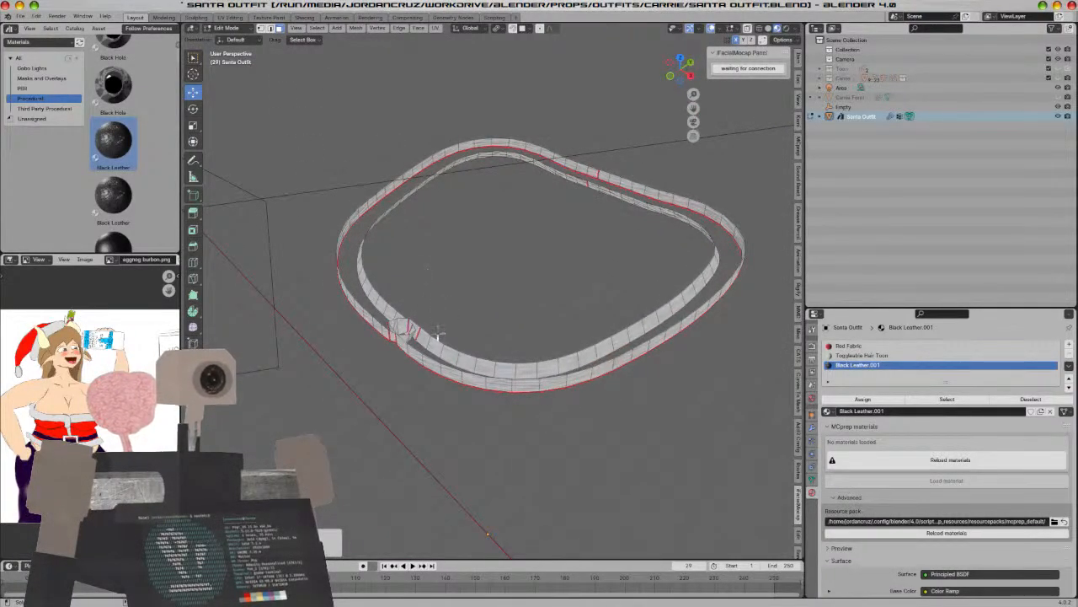
click(437, 340)
key(ctrl+l)
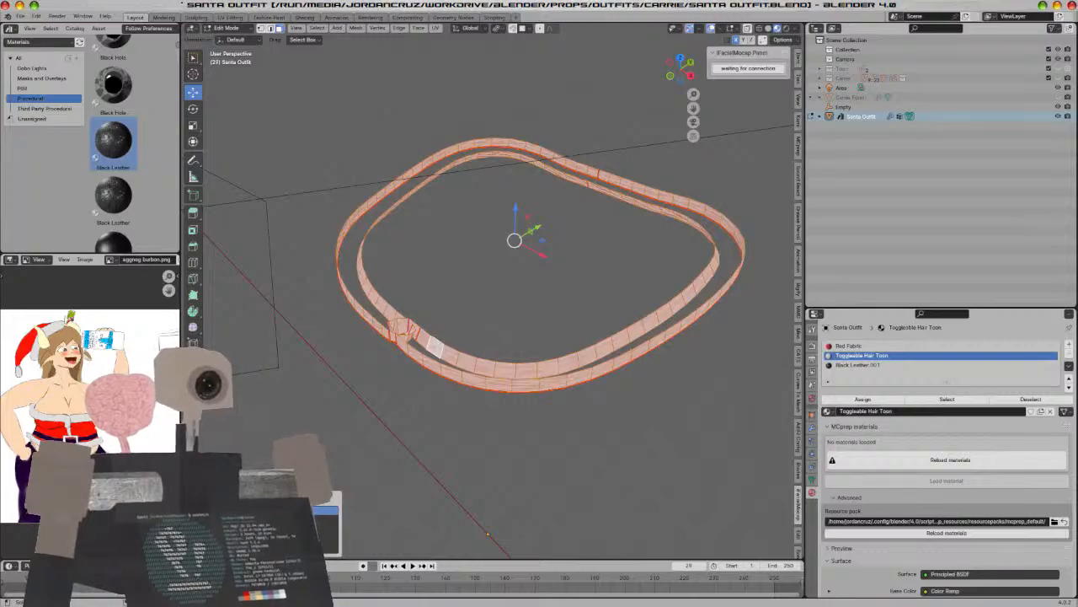
click(326, 530)
key(x)
click(455, 313)
key(ctrl+l)
key(x)
click(385, 306)
Delete the small linked face clusters at the front, where the vertical trim crosses the duplicated strip
scroll(371, 289, up, 3)
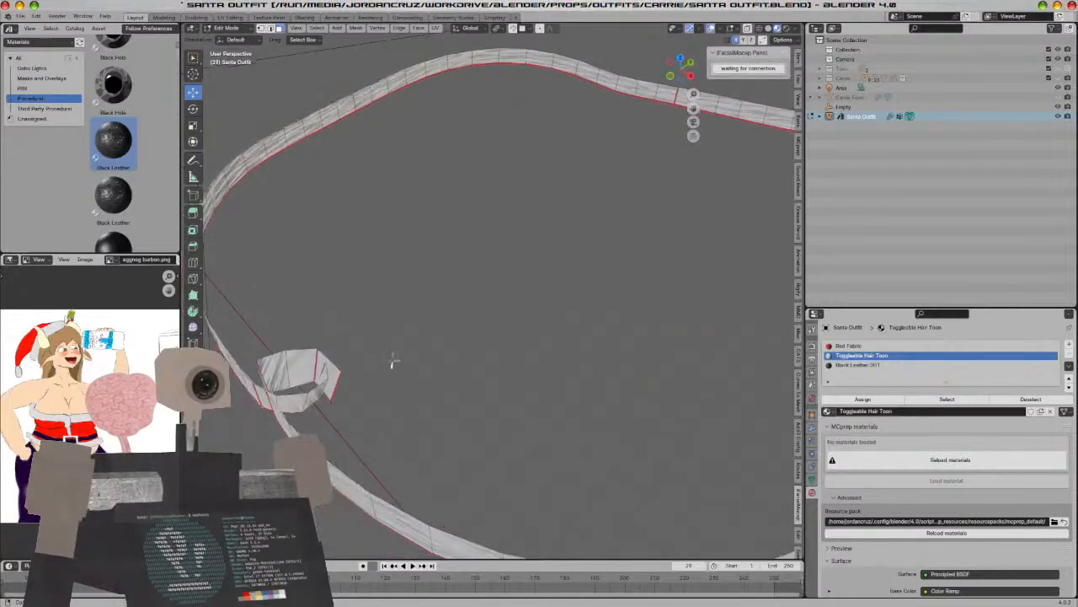
scroll(384, 364, down, 3)
scroll(390, 346, up, 2)
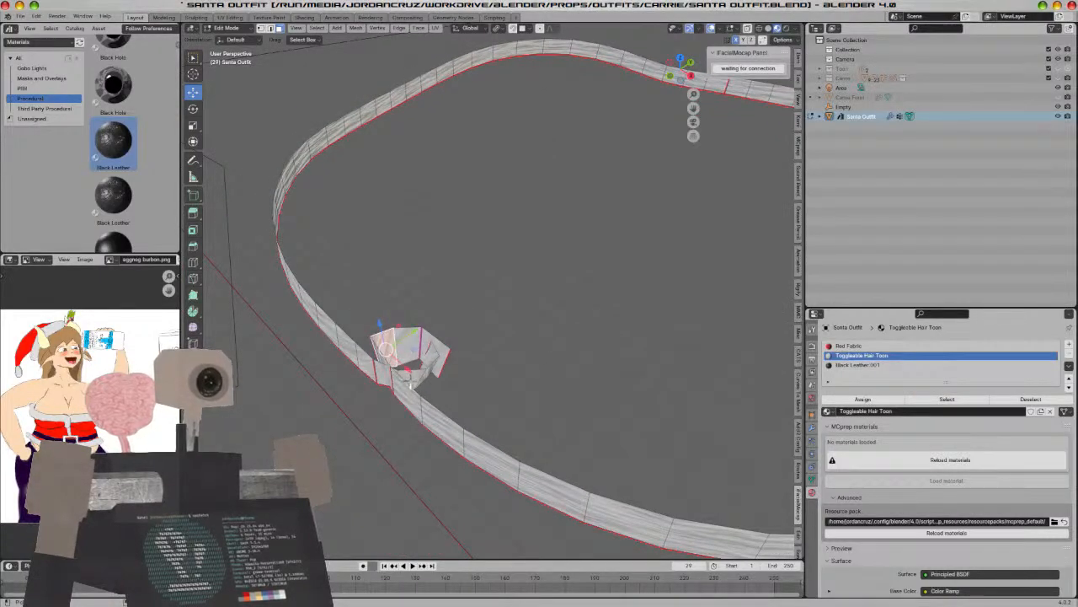
click(410, 383)
key(ctrl+l)
key(x)
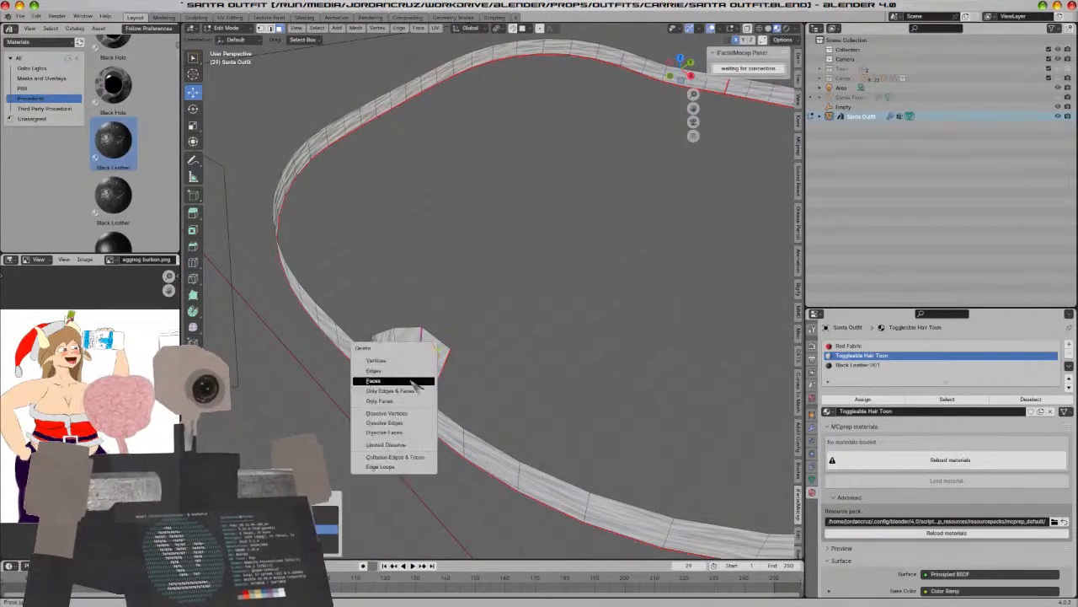
click(411, 380)
click(383, 336)
key(ctrl+l)
key(x)
click(387, 342)
Close the front gap in the isolated strip by merging the facing end vertices at its upper and lower corners
middle_drag(405, 313, 450, 301)
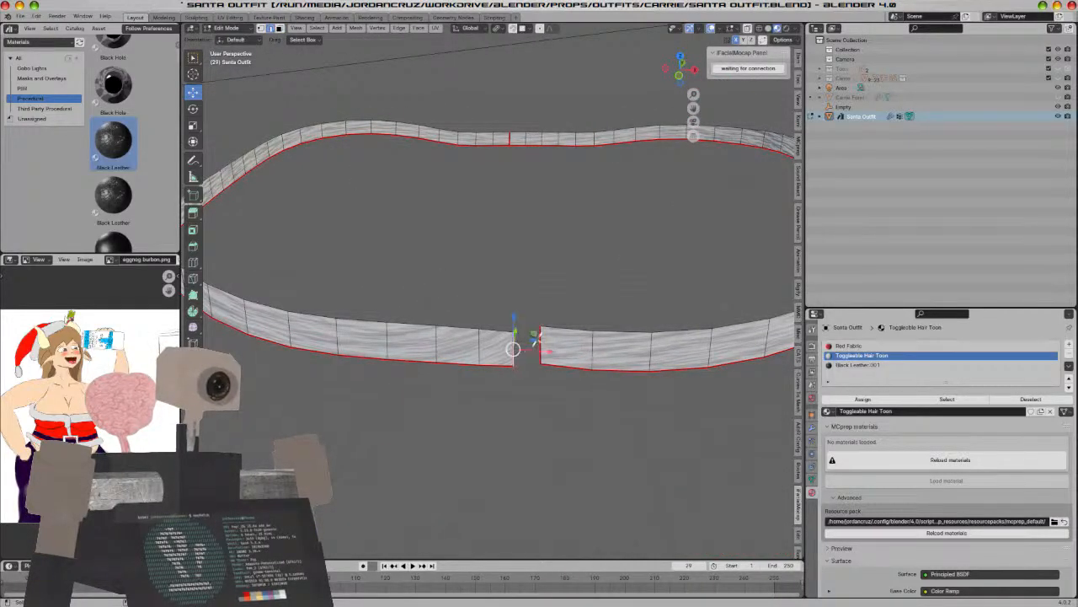
drag(534, 336, 599, 346)
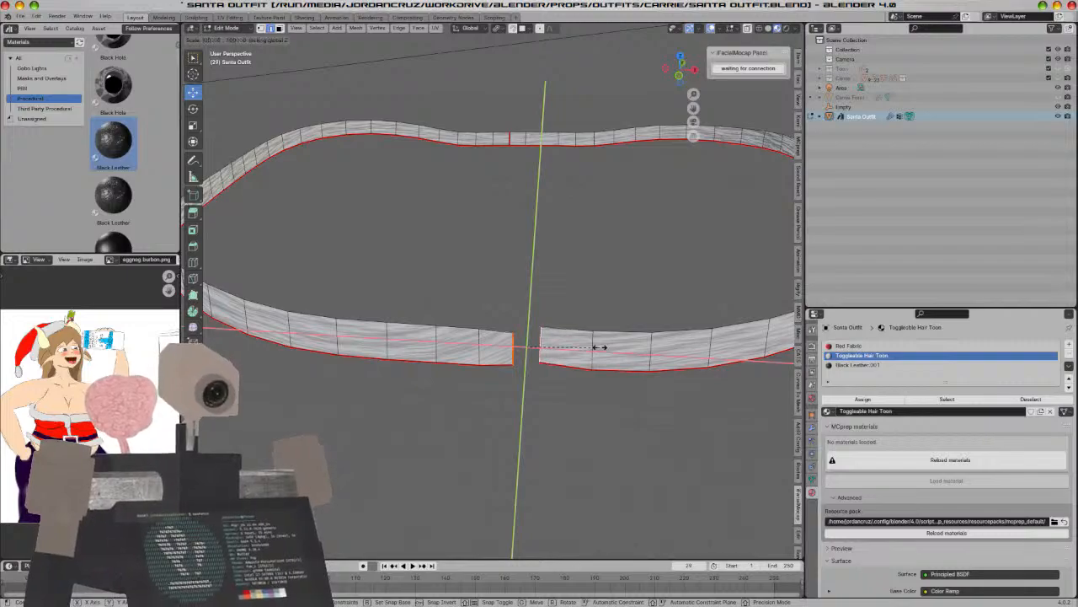
click(599, 347)
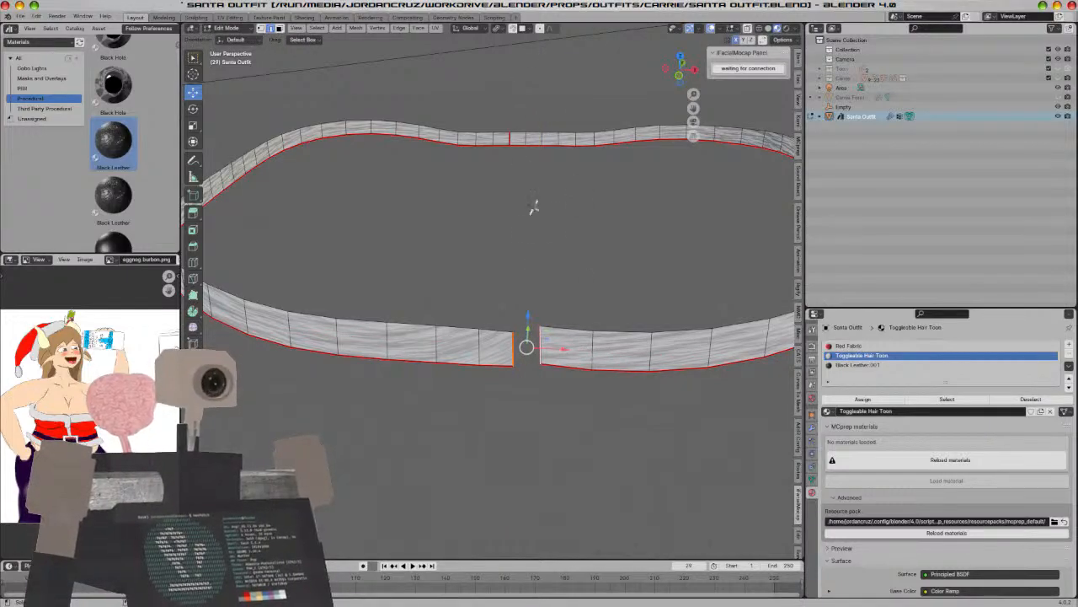
key(1)
click(514, 333)
shift+click(542, 327)
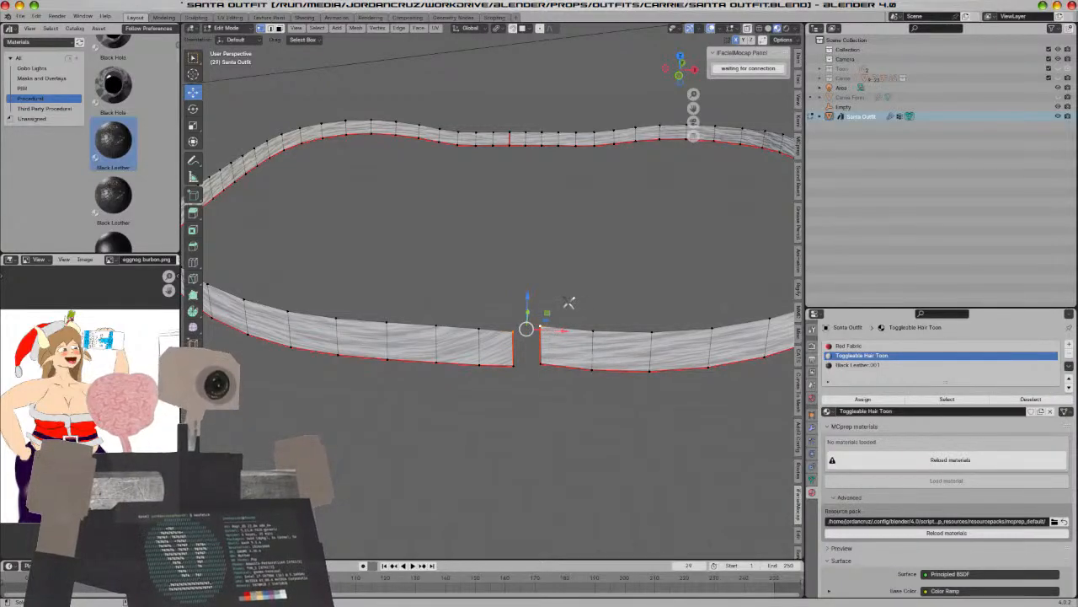
key(m)
click(531, 251)
click(513, 364)
middle_drag(550, 312, 525, 328)
Check the closed strip in Object Mode, select its face loops and reveal the hidden outfit mesh in Edit Mode
click(270, 29)
key(a)
key(alt+a)
key(Tab)
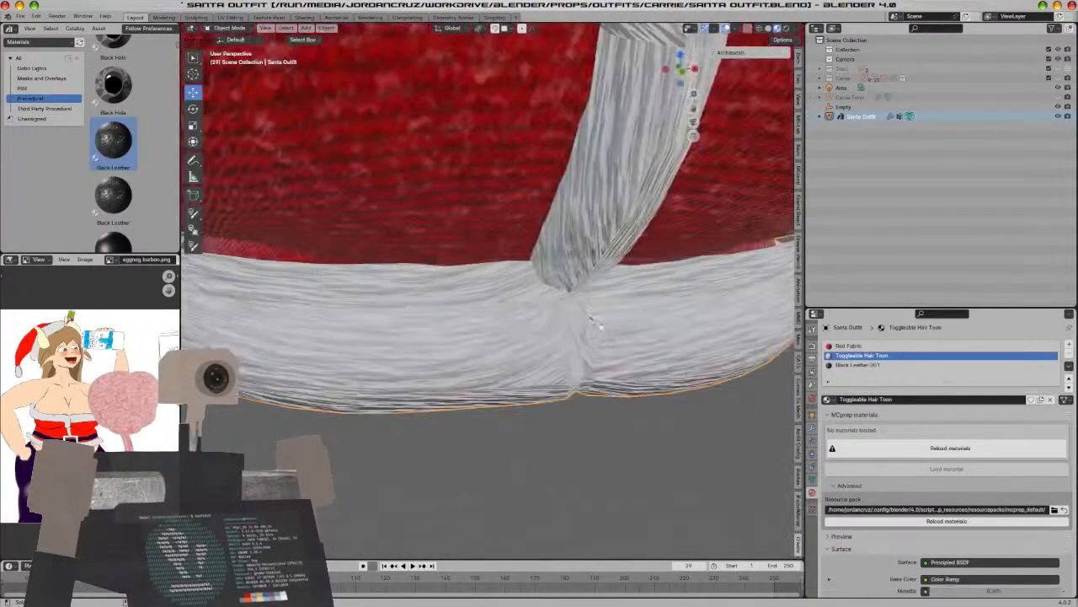
key(Tab)
middle_drag(587, 313, 532, 313)
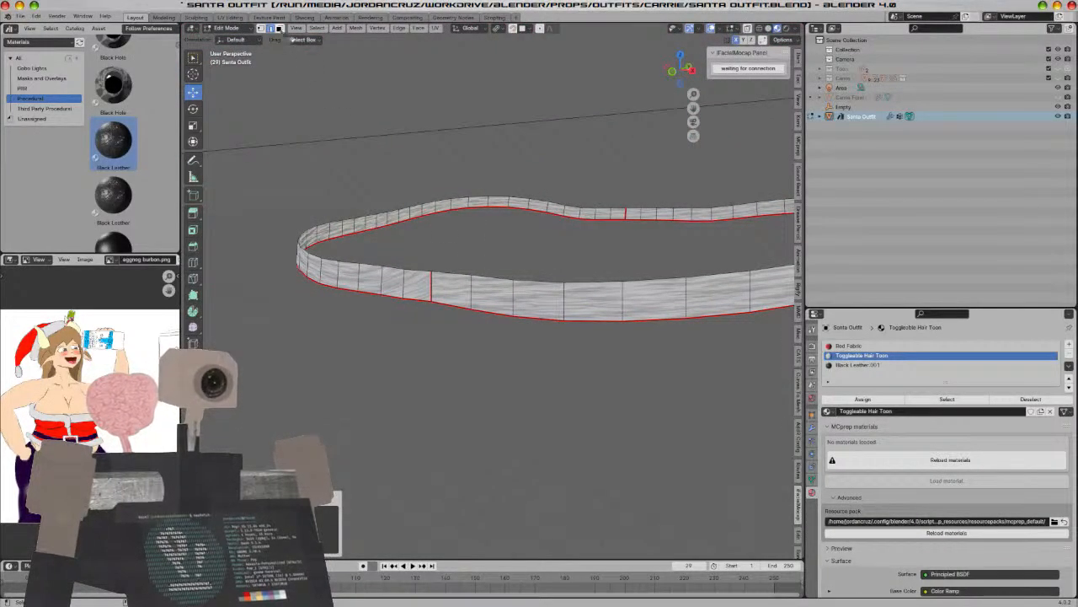
click(279, 28)
alt+click(373, 269)
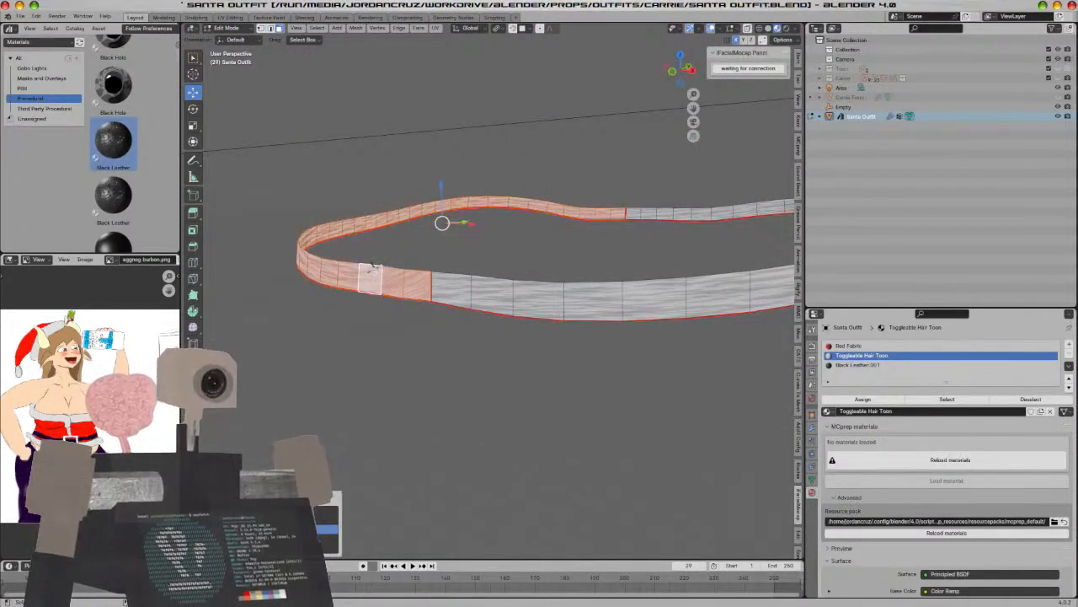
alt+shift+click(472, 289)
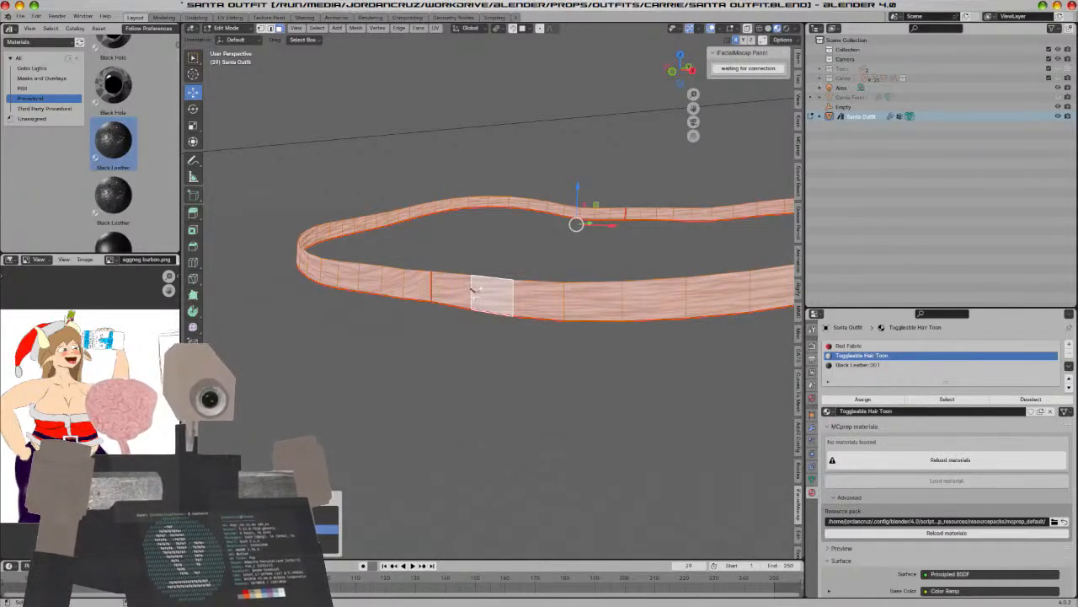
key(alt+h)
middle_drag(497, 318, 527, 312)
key(alt+a)
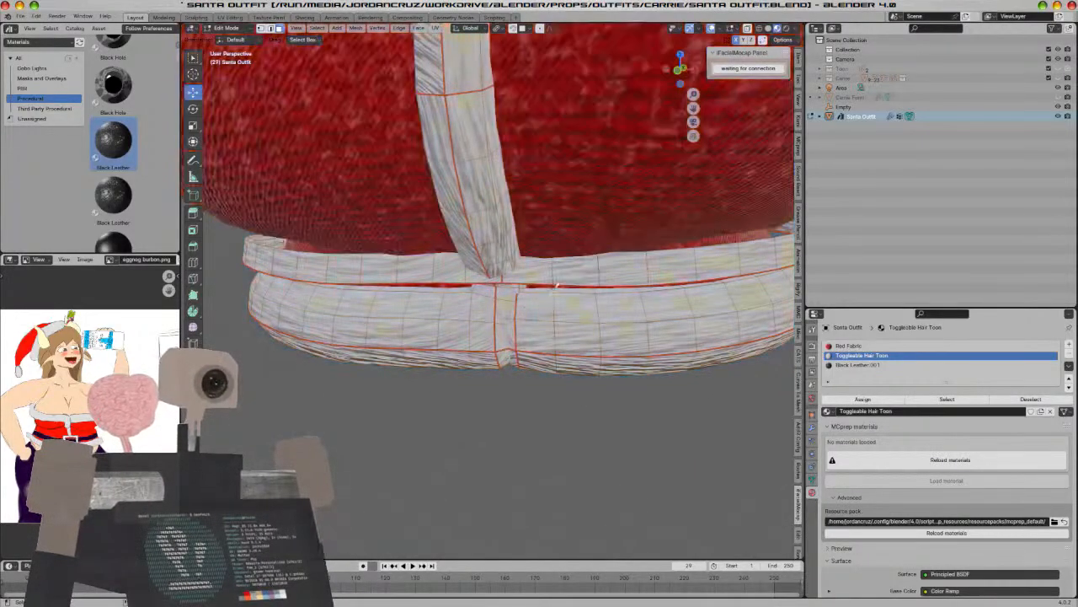
Clear the seam from the strip's vertical edge at the front center
click(269, 29)
right_click(501, 279)
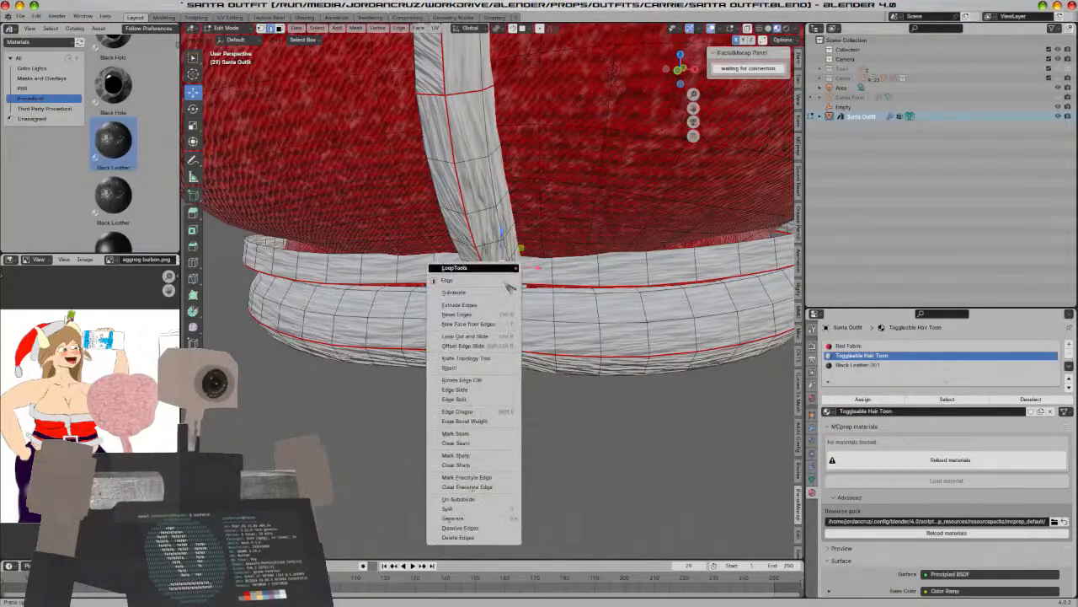
click(477, 444)
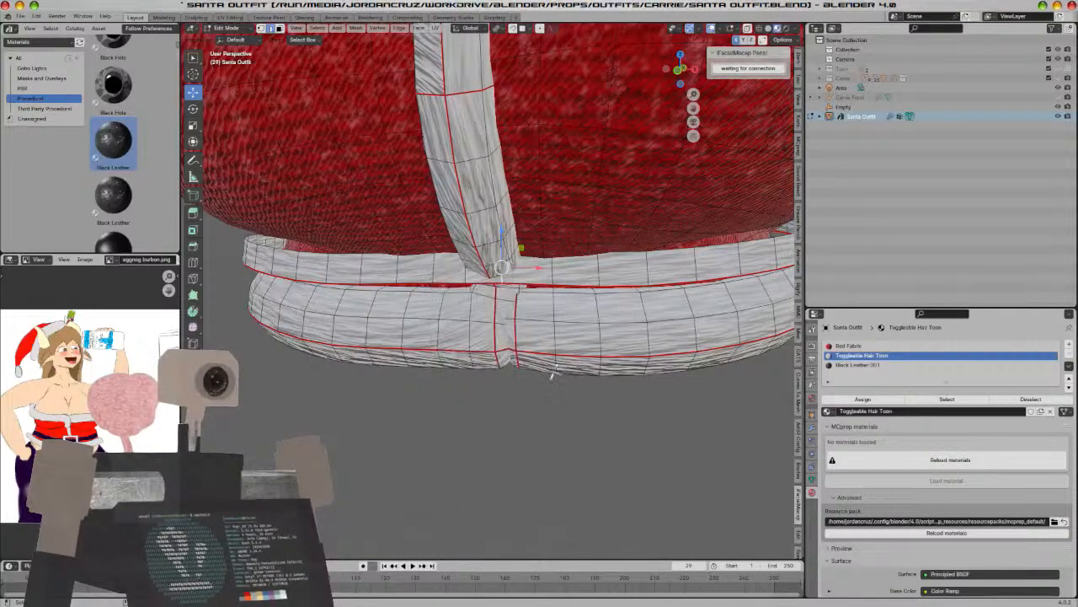
Select the whole linked strip, scale it slightly and adjust its height so it sits against the lower white trim
key(l)
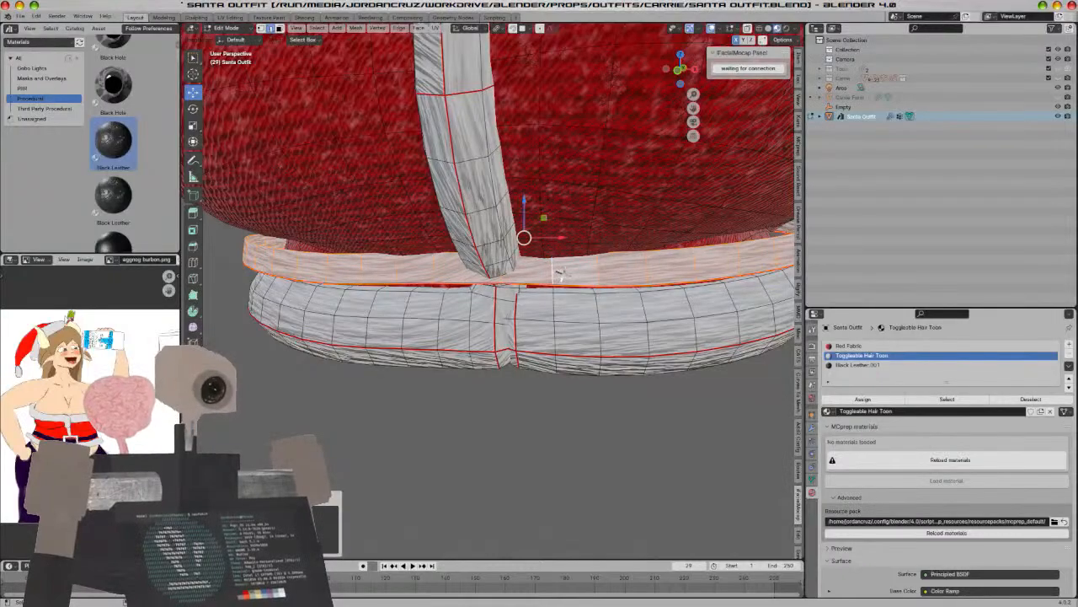
drag(530, 204, 556, 288)
key(KP_1)
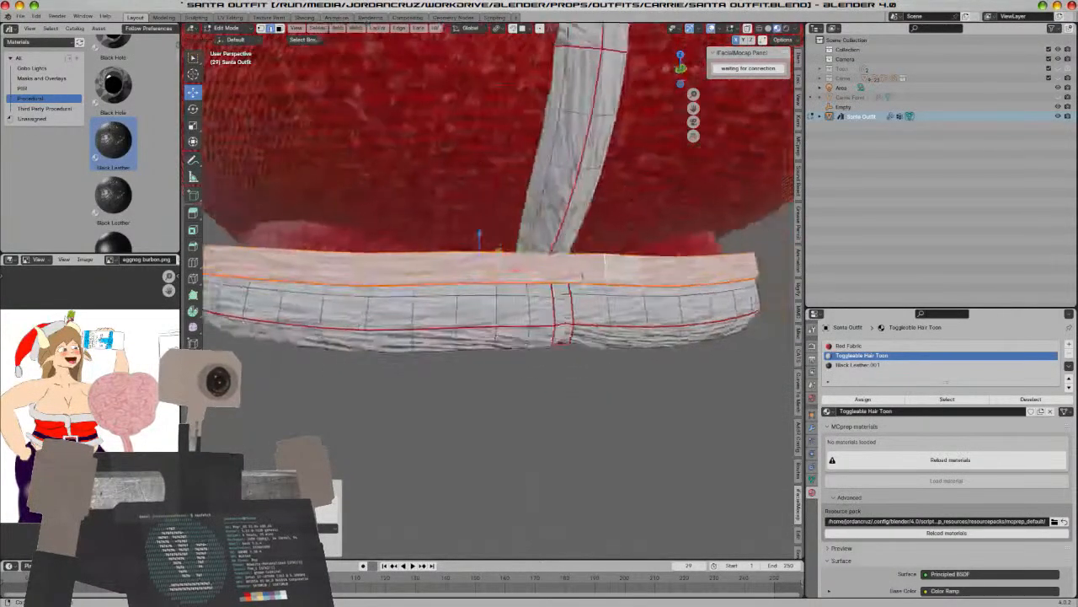
key(KP_1)
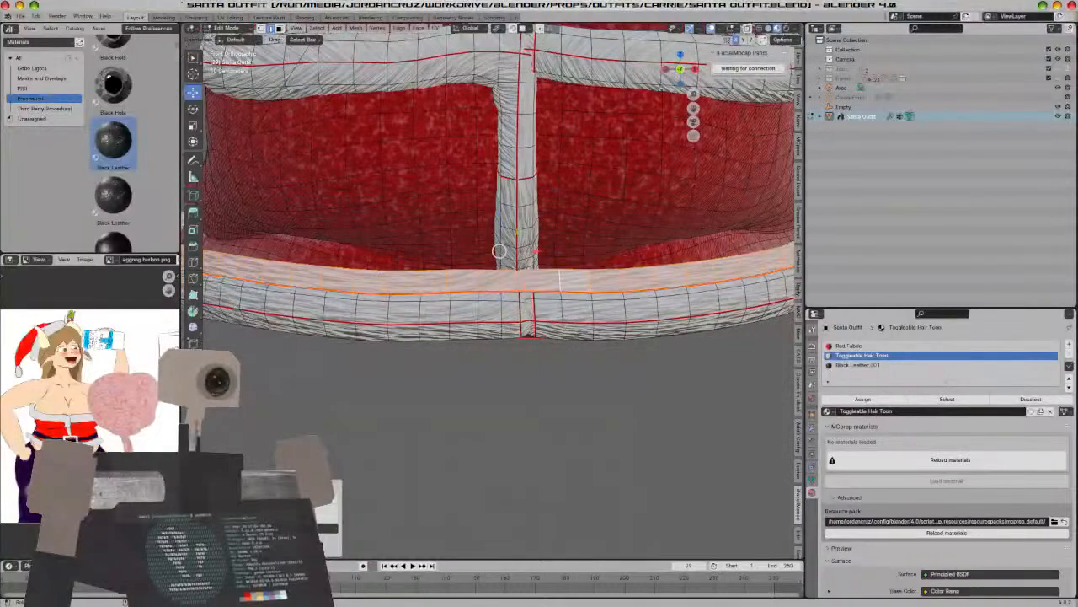
key(s)
click(682, 305)
drag(498, 226, 498, 223)
middle_drag(498, 223, 337, 228)
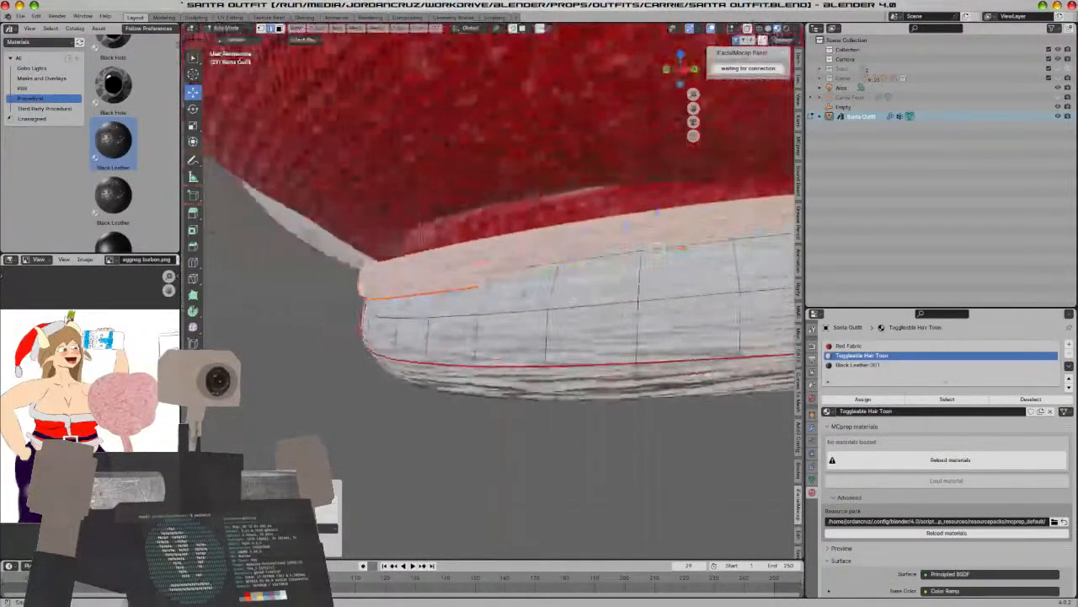
Scale the strip along Y from the side view and shift it along Y to fit inside the lower trim
scroll(595, 320, down, 7)
middle_drag(595, 320, 557, 331)
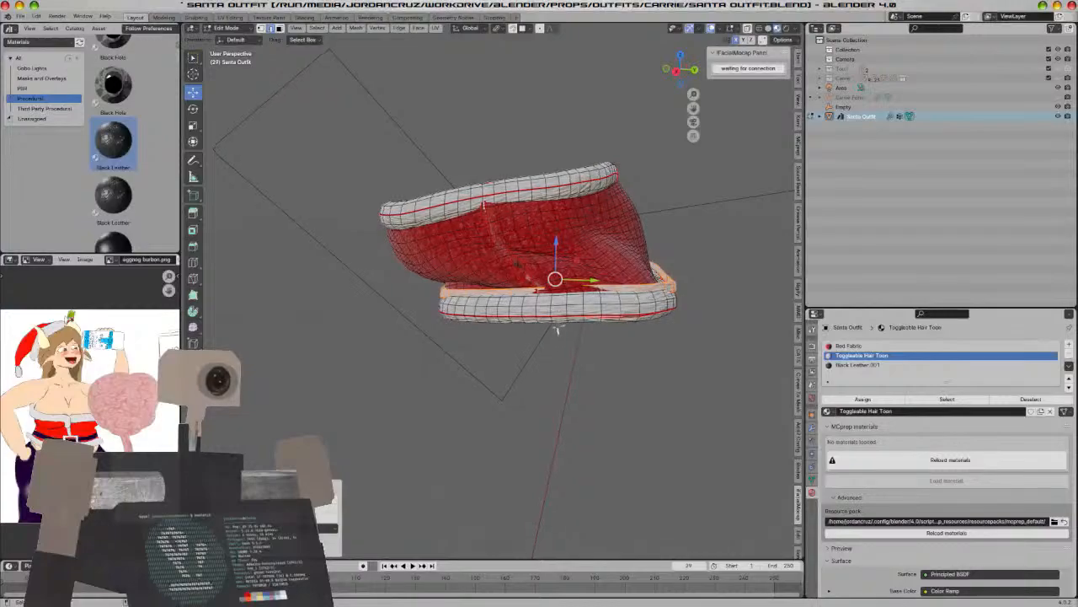
key(KP_1)
key(KP_3)
key(g)
key(y)
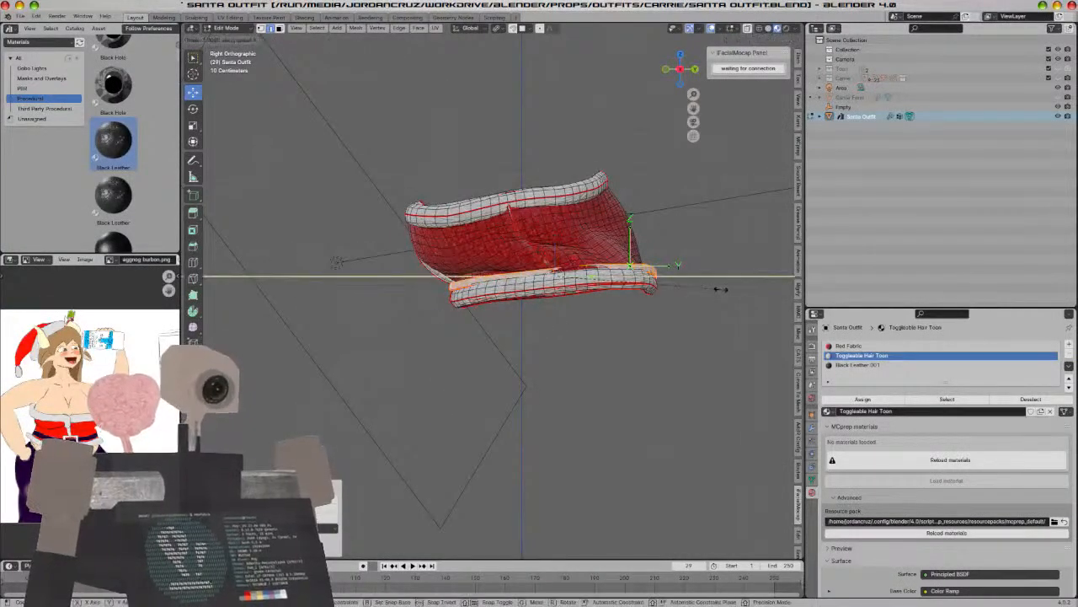
click(708, 285)
key(g)
key(y)
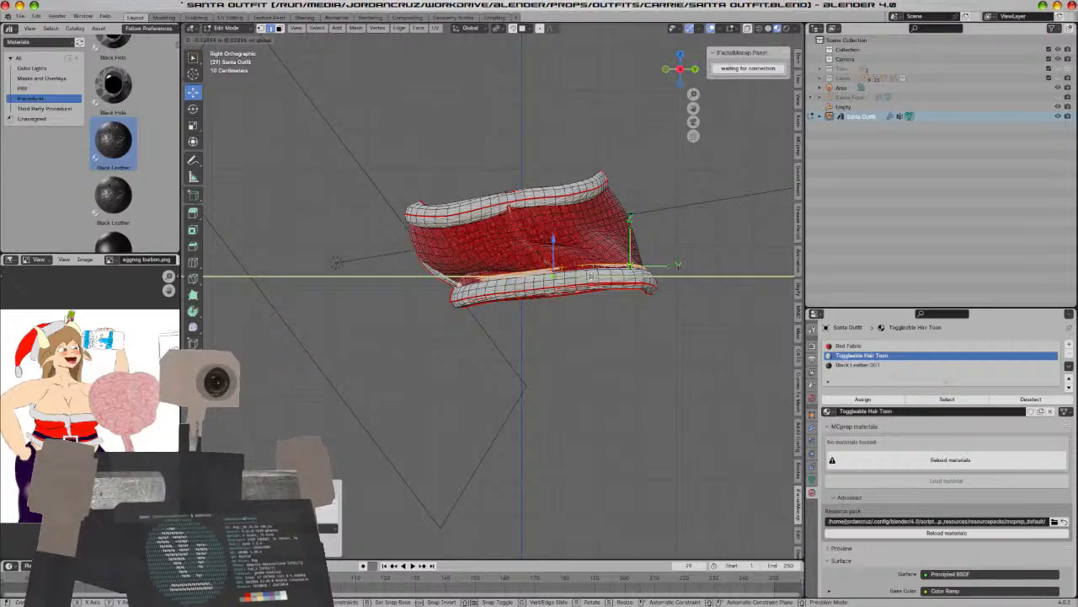
click(691, 271)
Assign the Black Leather.001 material to the selected strip and check it in Object Mode
middle_drag(551, 341, 593, 376)
scroll(657, 332, up, 4)
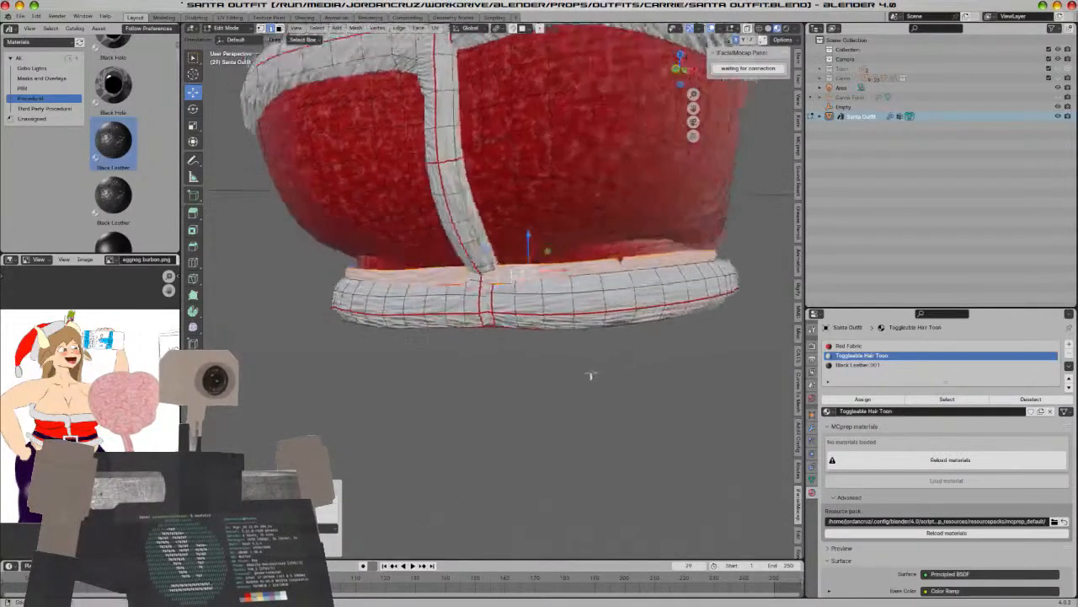
key(Tab)
key(Tab)
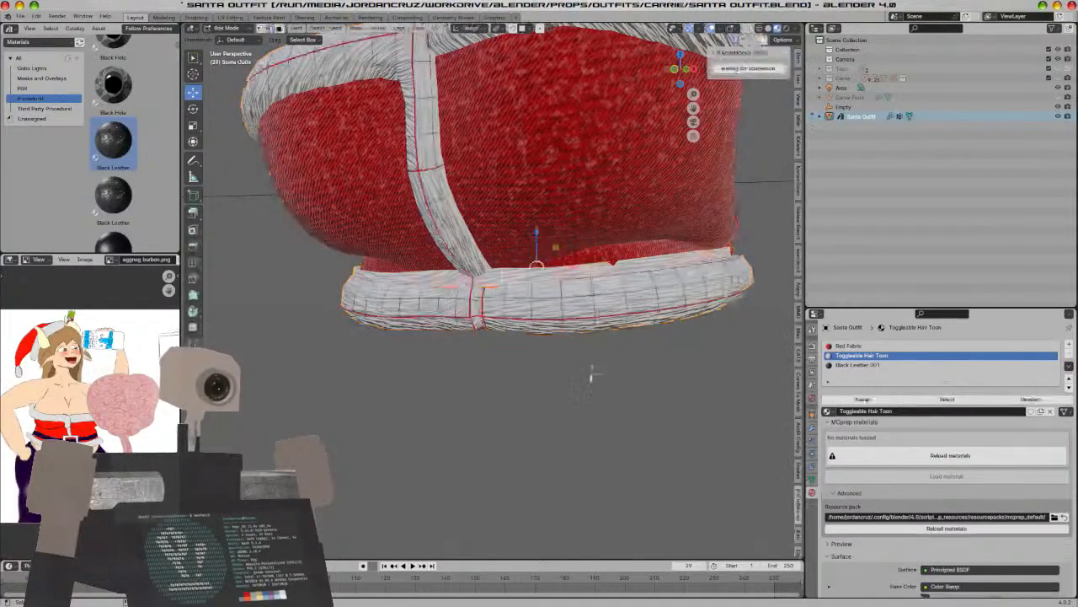
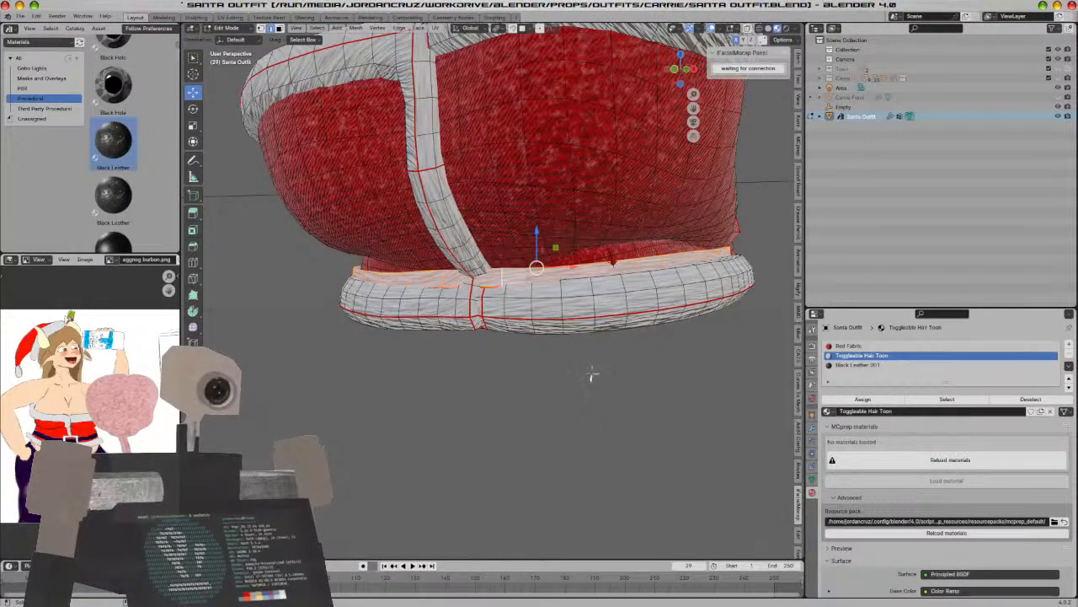
click(858, 365)
click(863, 399)
middle_drag(569, 369, 580, 360)
key(Tab)
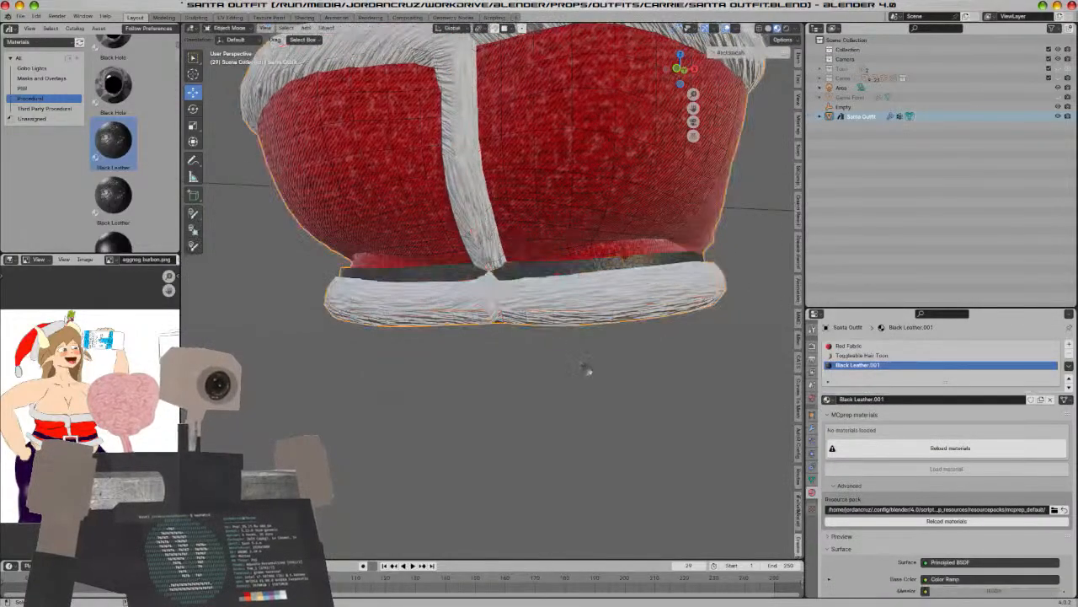
key(Tab)
Straighten the protruding vertex on the belt's upper edge and check the belt in Object Mode
scroll(589, 371, up, 3)
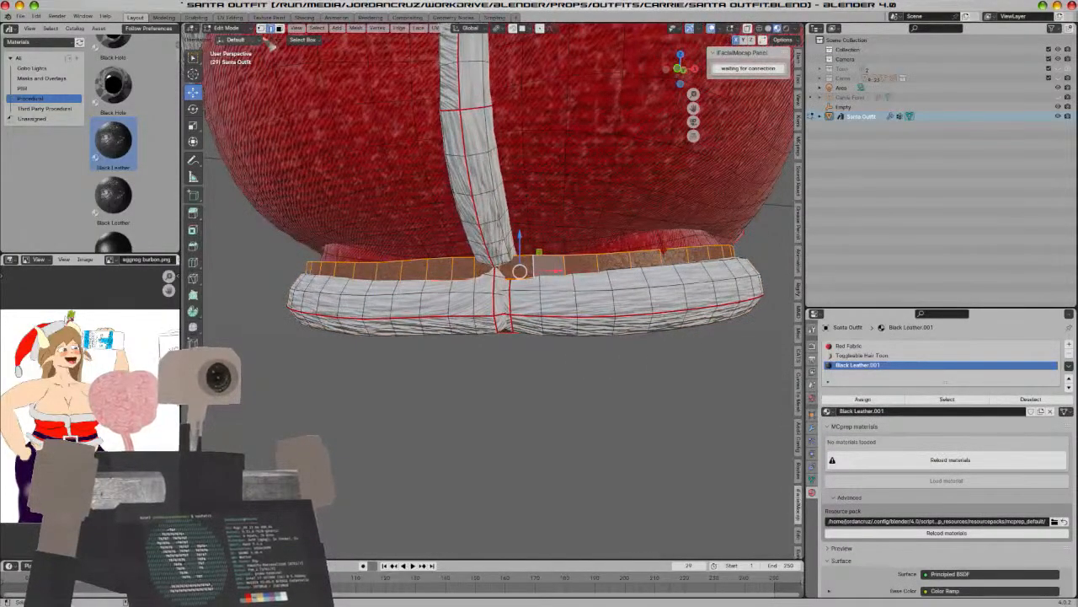
click(660, 250)
middle_drag(645, 283, 698, 269)
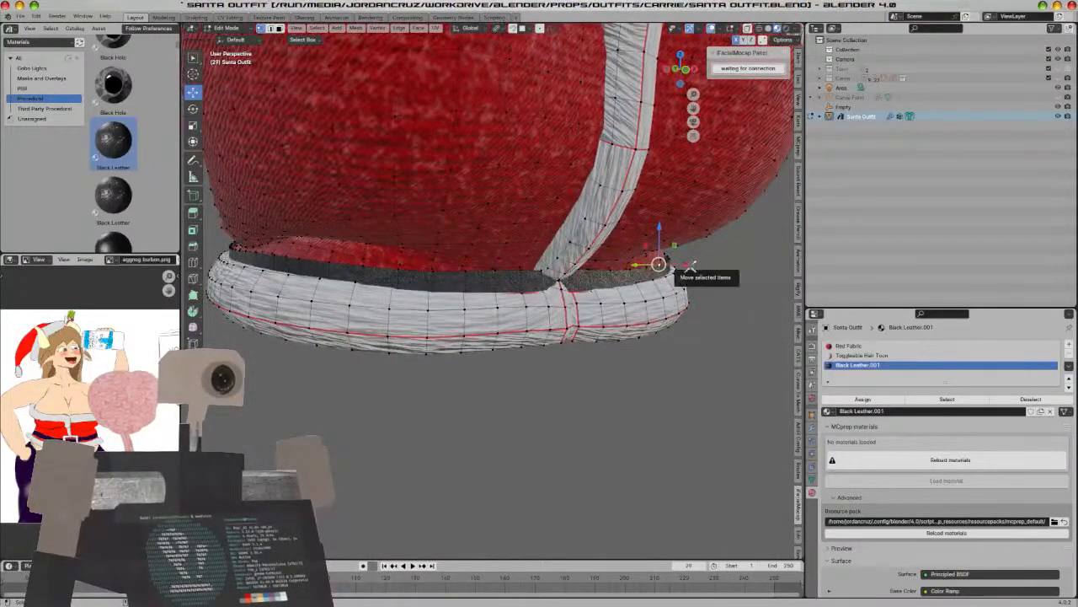
key(Tab)
middle_drag(669, 356, 621, 356)
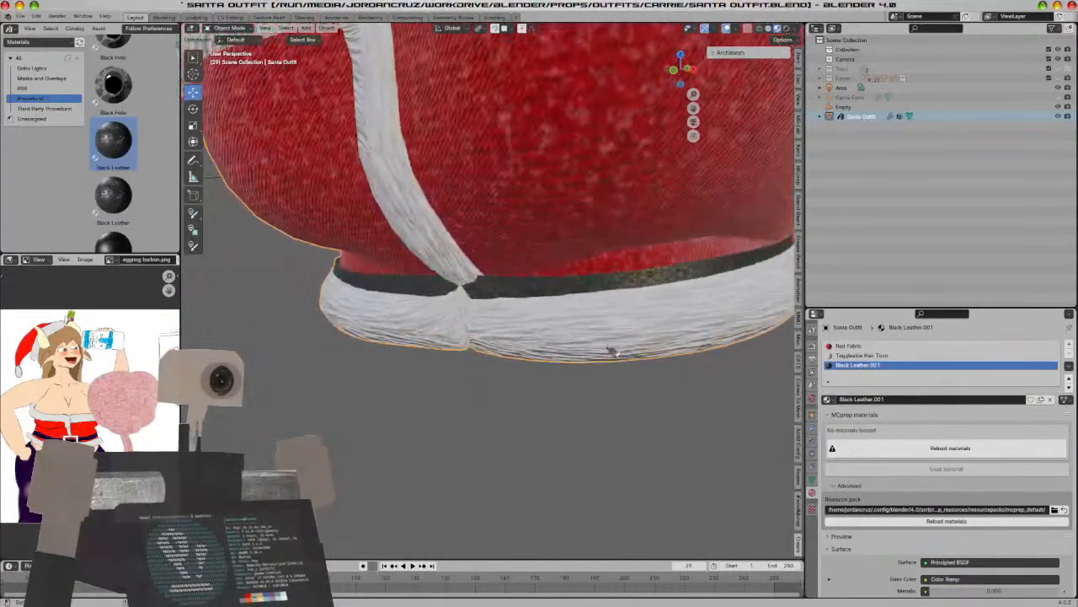
Try to move the two belt faces at the front, beneath the vertical trim, forward
key(Tab)
key(3)
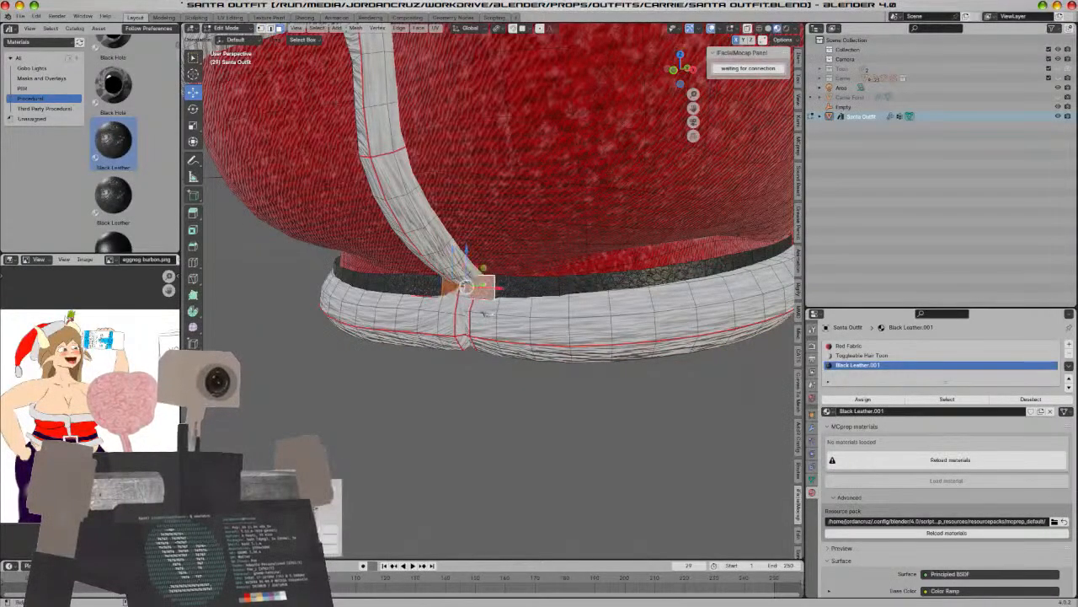
middle_drag(483, 313, 449, 300)
key(g)
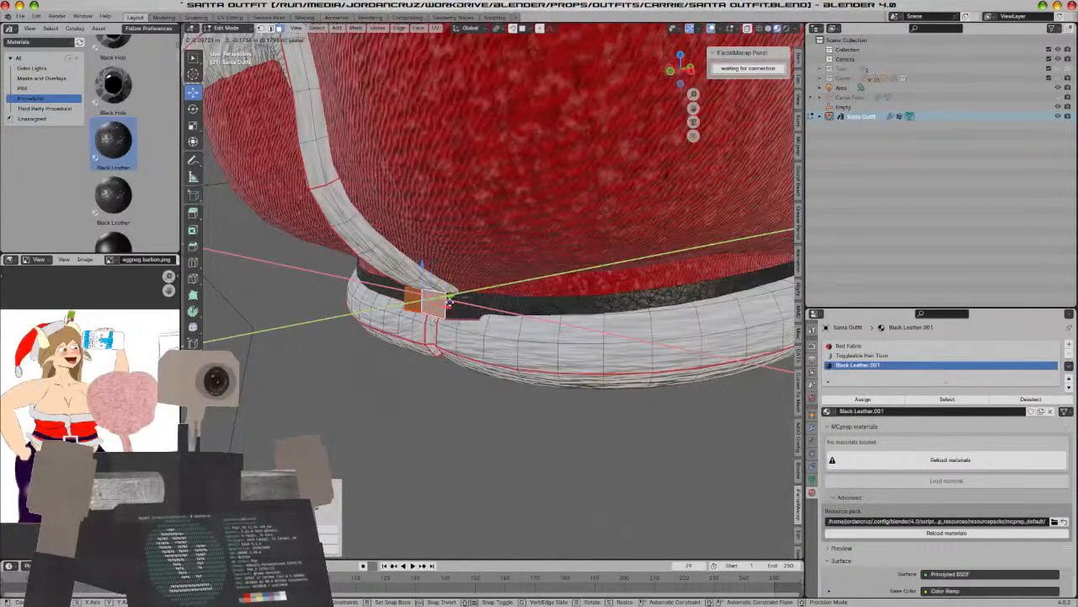
click(437, 297)
Select all linked faces of the black leather belt and hide the rest of the outfit mesh
alt+click(437, 296)
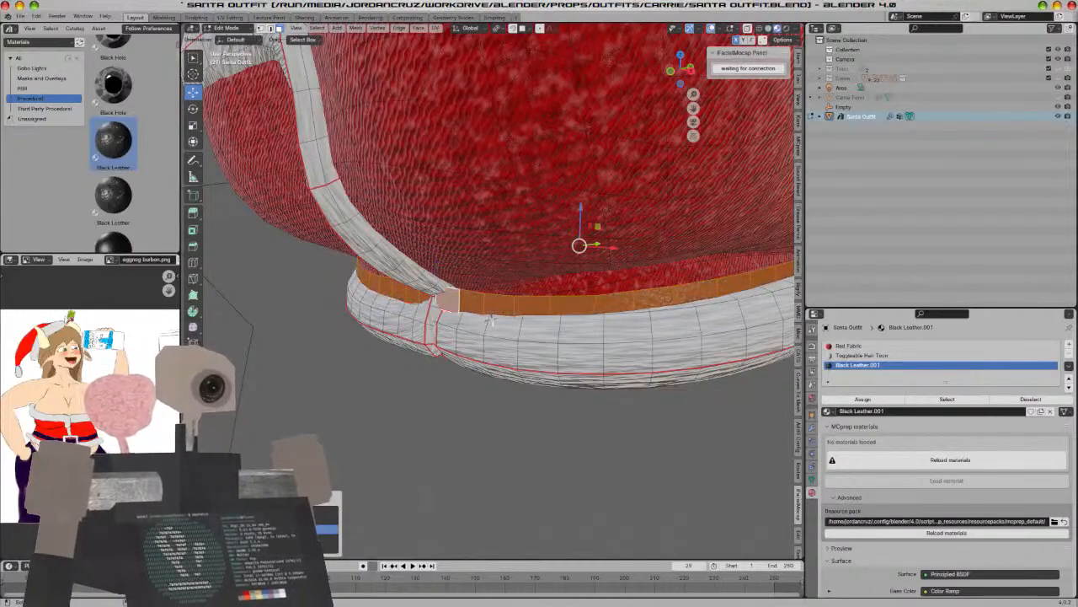
key(ctrl+l)
key(h)
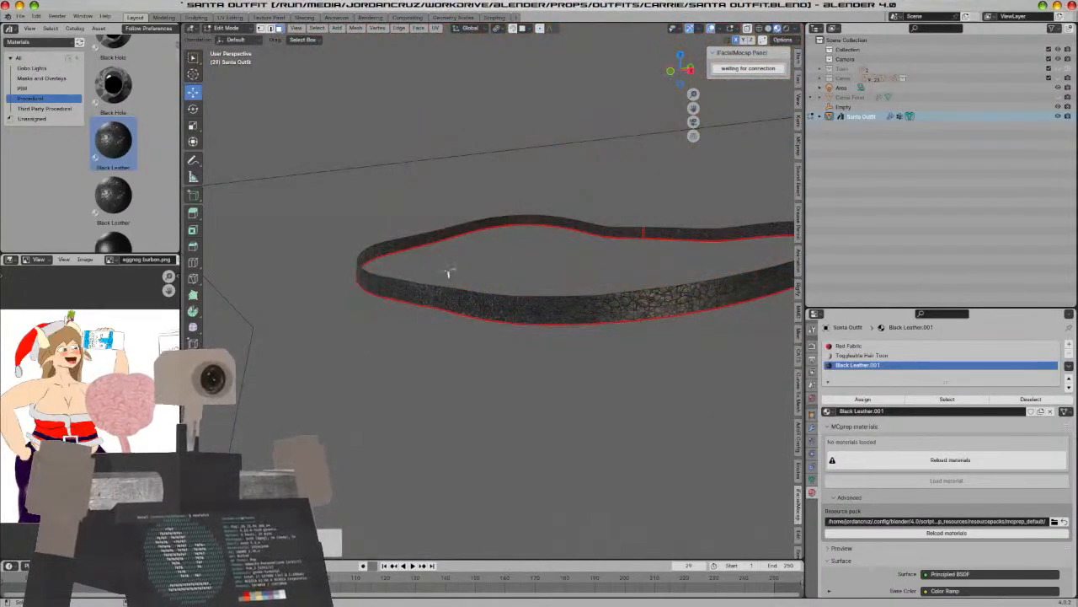
middle_drag(494, 354, 465, 379)
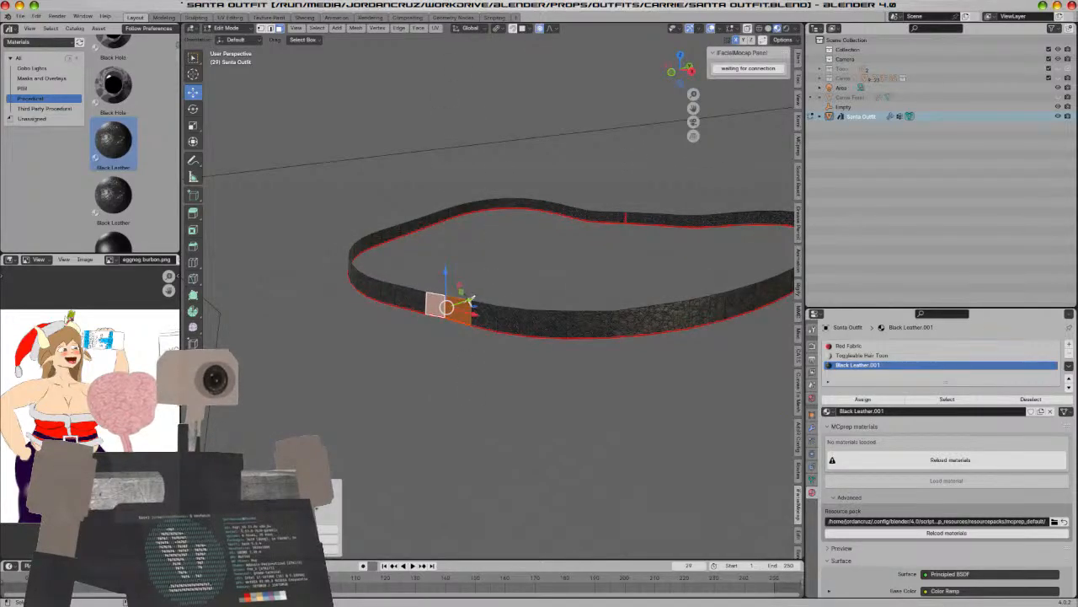
Move the belt's two front faces forward along Y with proportional editing and check the outfit in Material Preview
key(g)
key(y)
key(Escape)
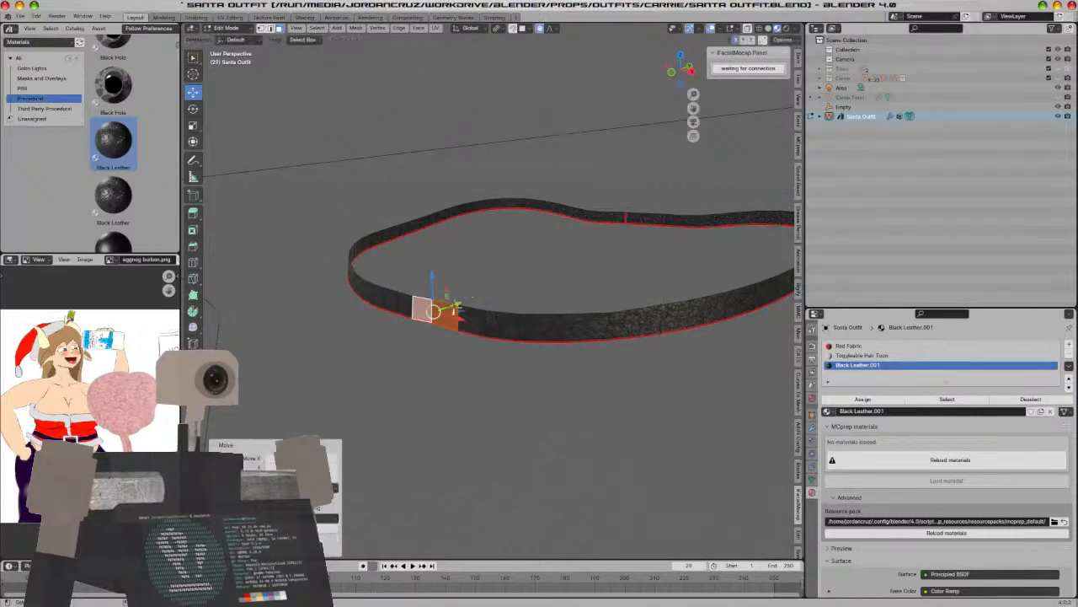
key(Tab)
key(z)
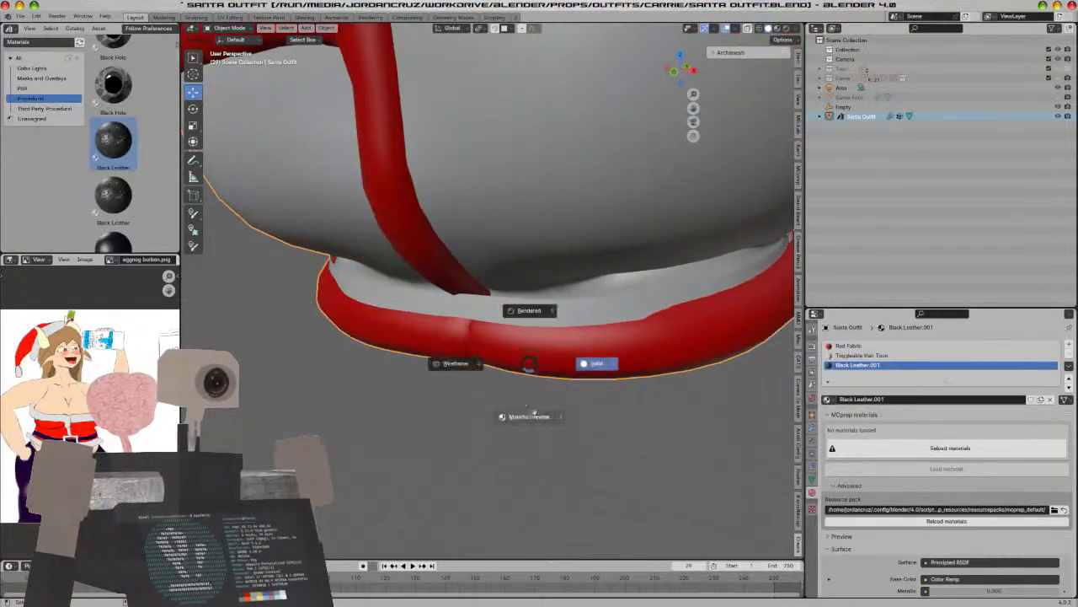
click(530, 421)
middle_drag(530, 421, 553, 414)
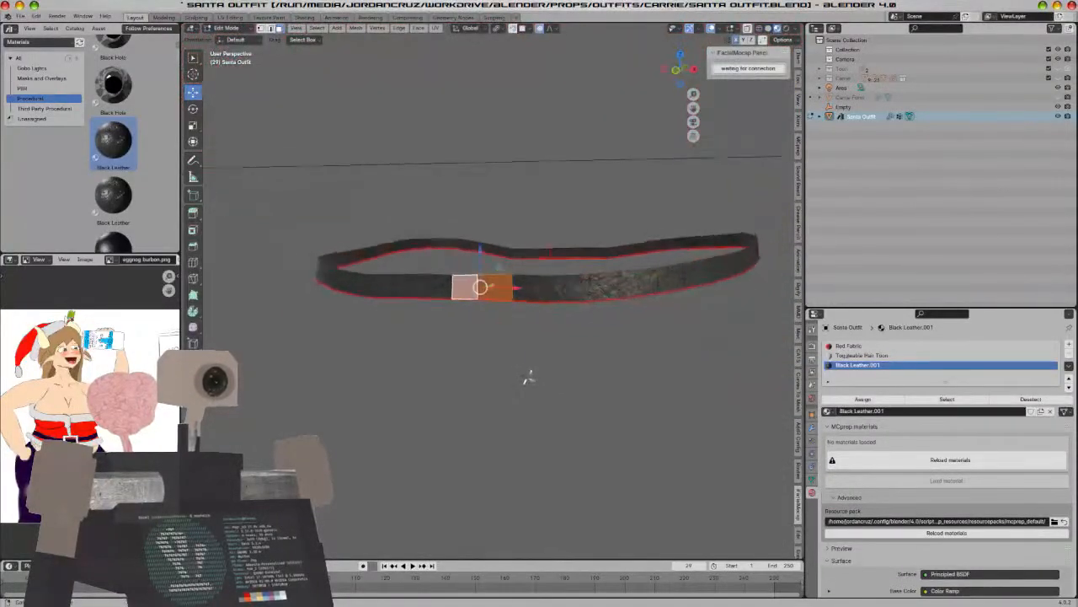
Rotate the belt's two front faces slightly about the X axis with proportional editing and nudge them along Y
middle_drag(528, 378, 539, 393)
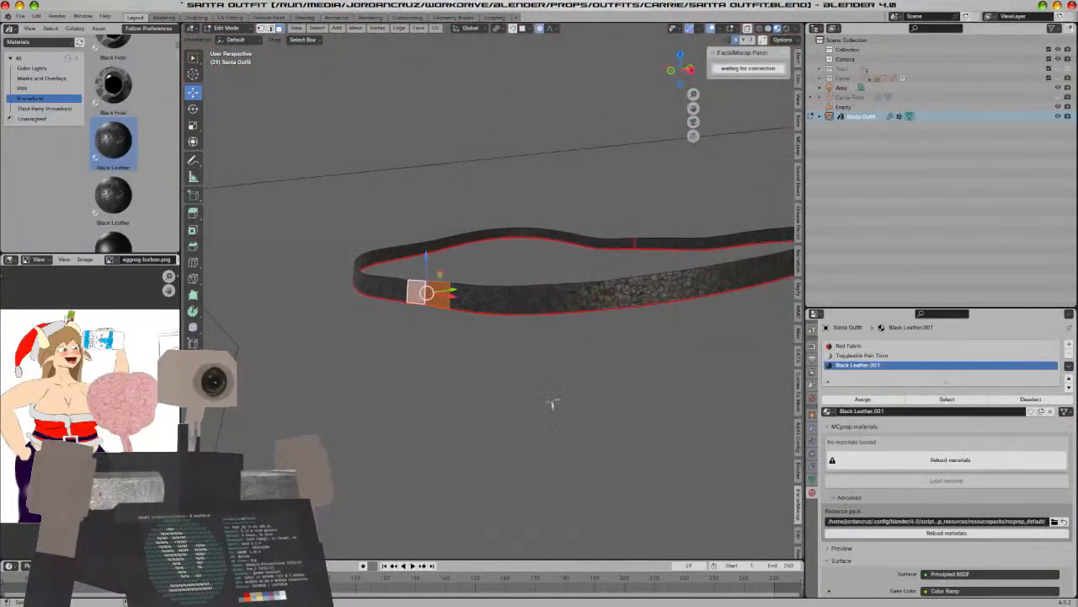
key(s)
key(x)
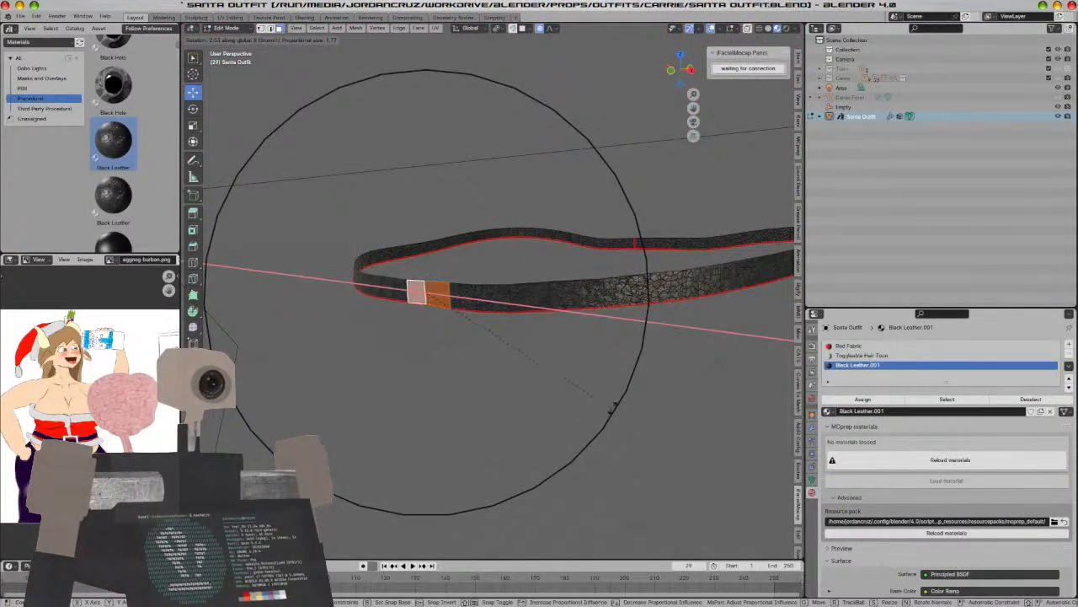
click(587, 424)
drag(457, 289, 461, 295)
Check the reshaped belt on the full outfit in Object Mode with Material Preview shading and save the file
key(Tab)
key(z)
click(546, 293)
key(z)
click(531, 346)
middle_drag(487, 361, 525, 363)
click(525, 363)
click(348, 291)
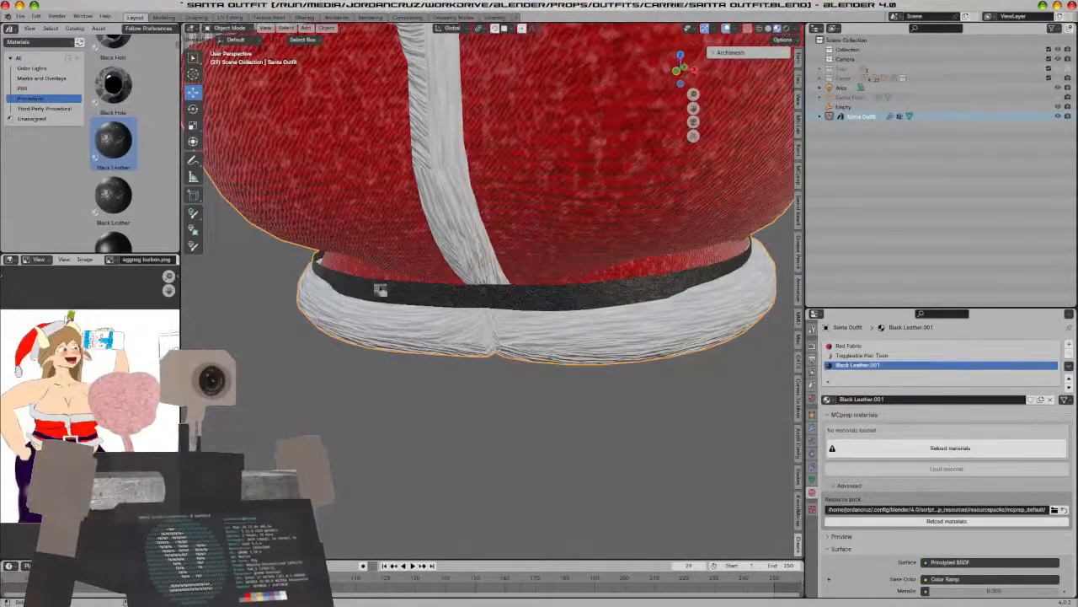
key(ctrl+s)
Select all visible belt faces in Edit Mode and extrude them in place
key(Tab)
key(a)
middle_drag(460, 278, 654, 330)
key(e)
right_click(664, 329)
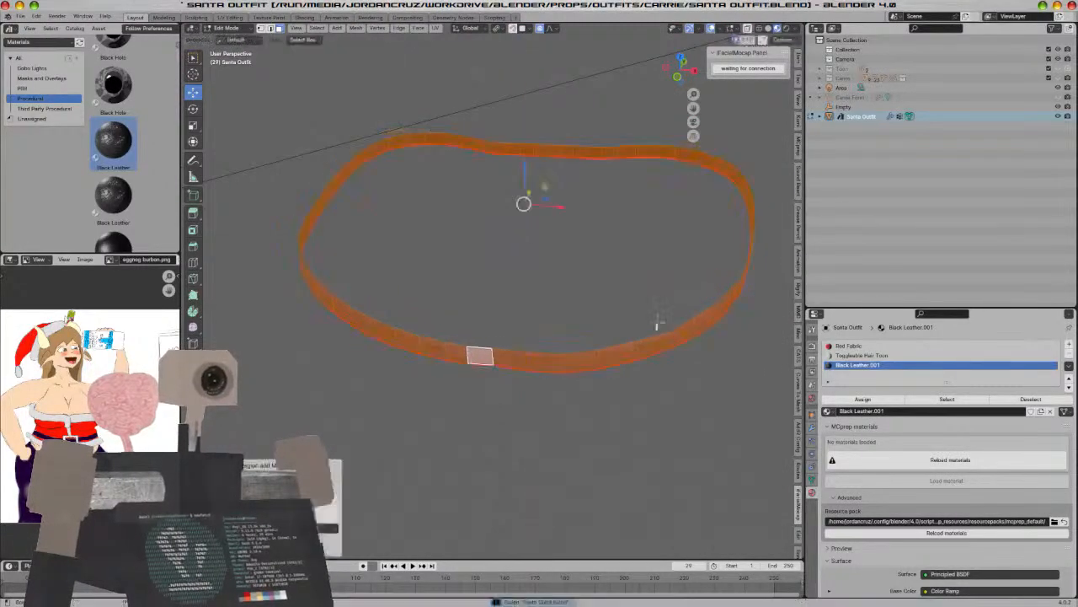
key(s)
key(shift+z)
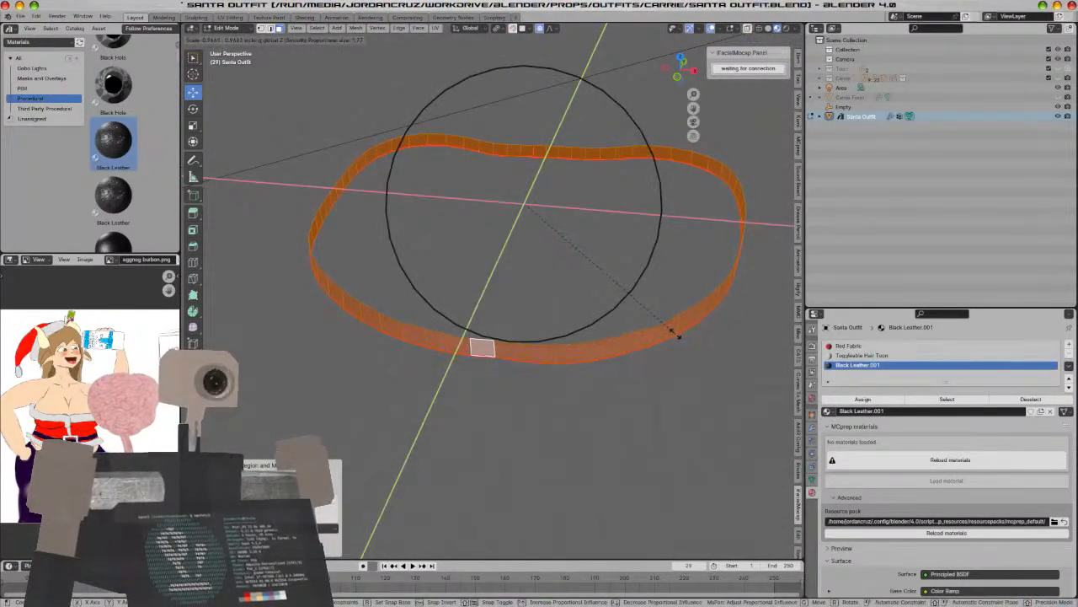
right_click(675, 333)
Turn off proportional editing and scale the extruded belt faces inward in X and Y to give the belt thickness
key(o)
key(s)
key(shift+z)
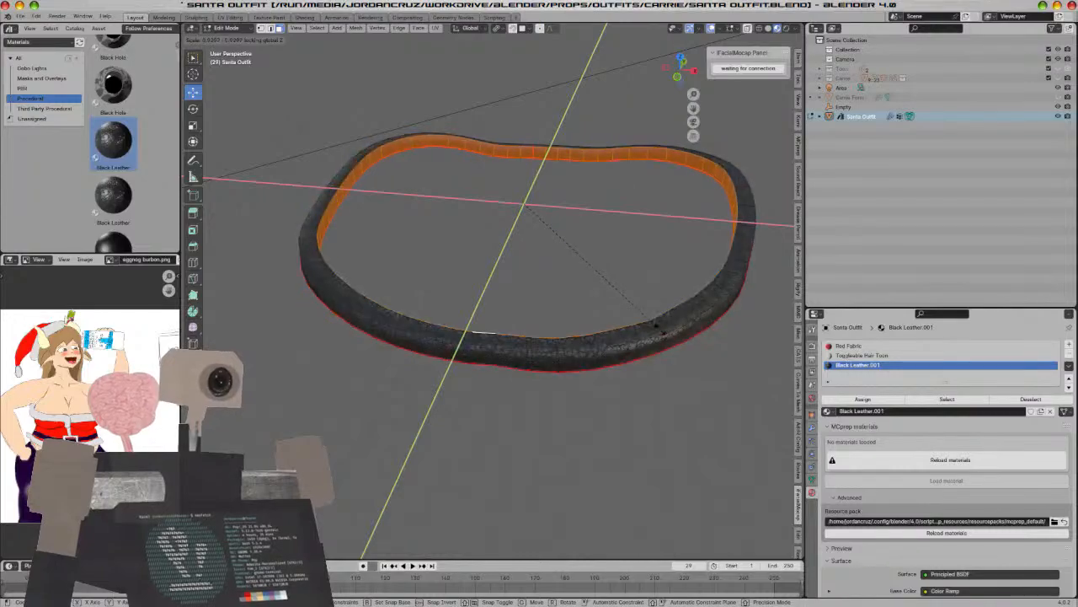
click(714, 327)
key(Tab)
middle_drag(719, 339, 641, 349)
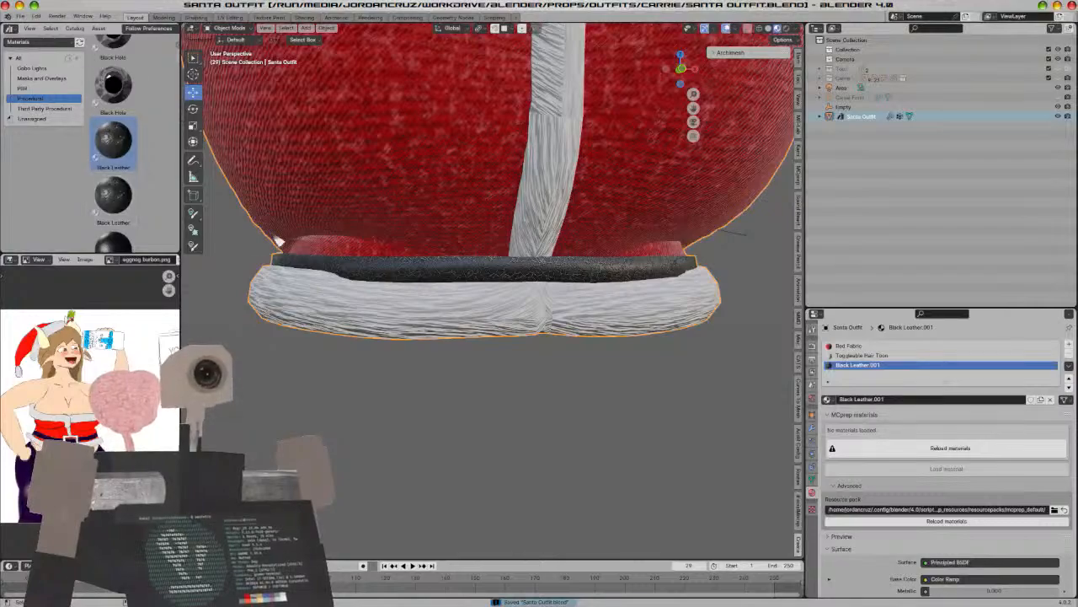
scroll(527, 374, down, 4)
middle_drag(527, 373, 515, 400)
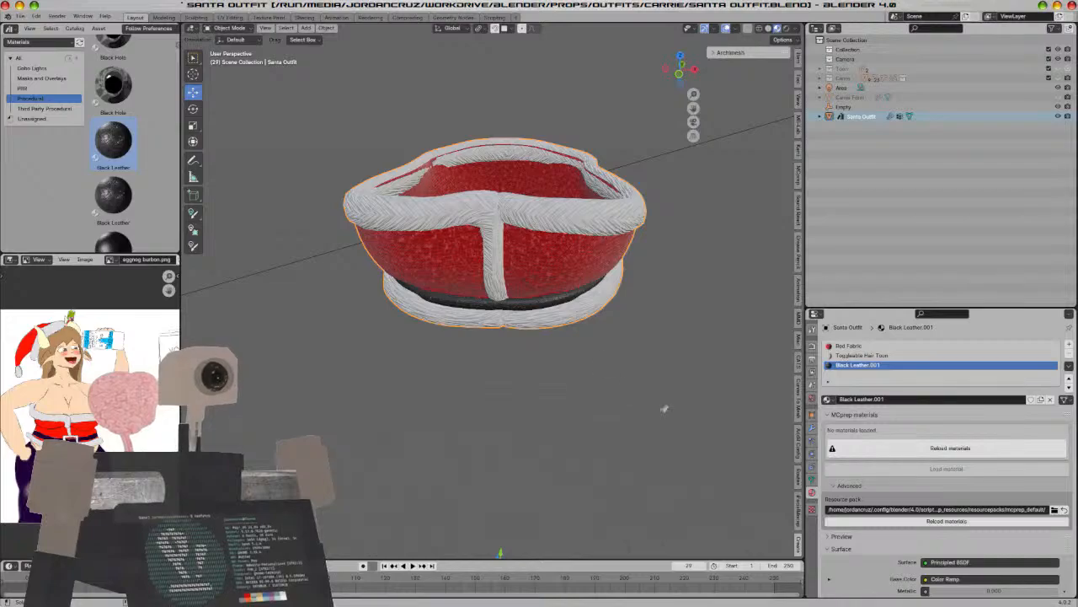
Delete all vertex groups of the Santa Outfit mesh and save the file
click(812, 480)
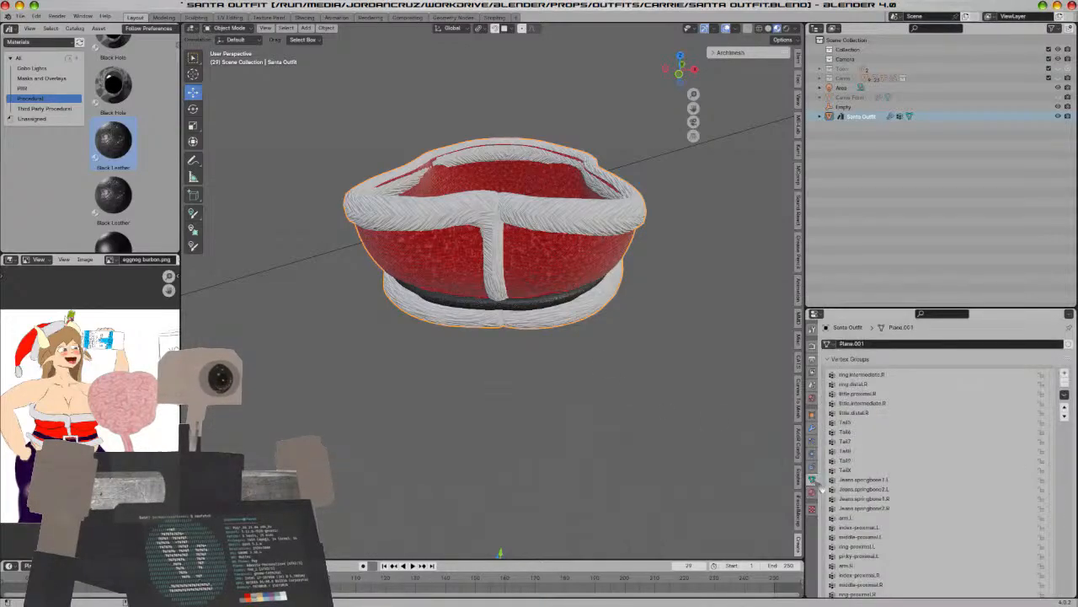
click(1065, 393)
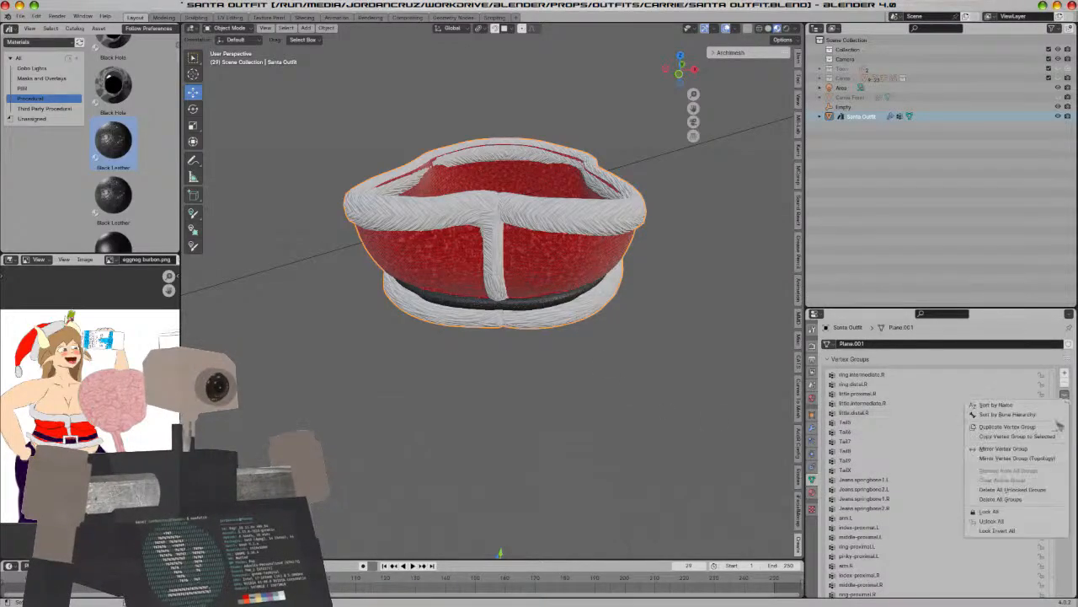
click(1013, 501)
key(KP_1)
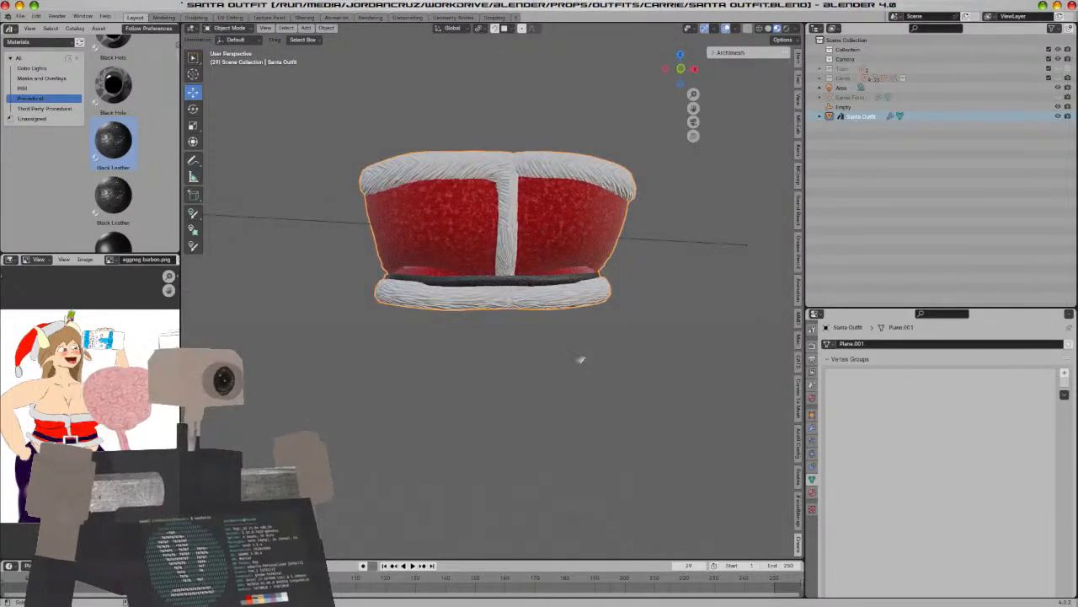
key(KP_5)
key(ctrl+s)
Find the Leprechaun Hat in the Outfits catalog of the Props asset library and place it below the outfit
click(38, 42)
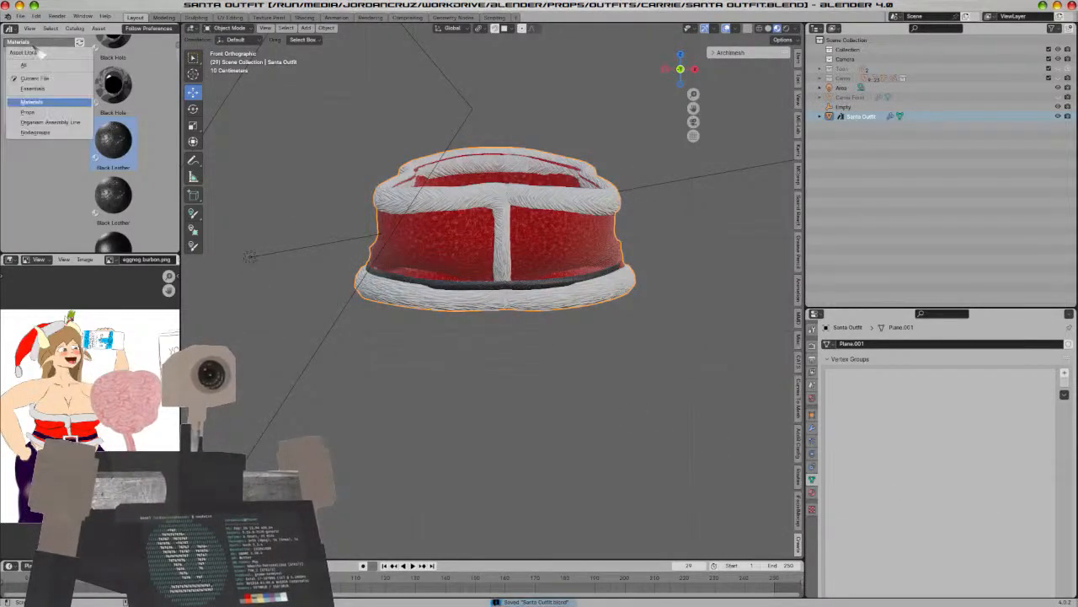
click(48, 119)
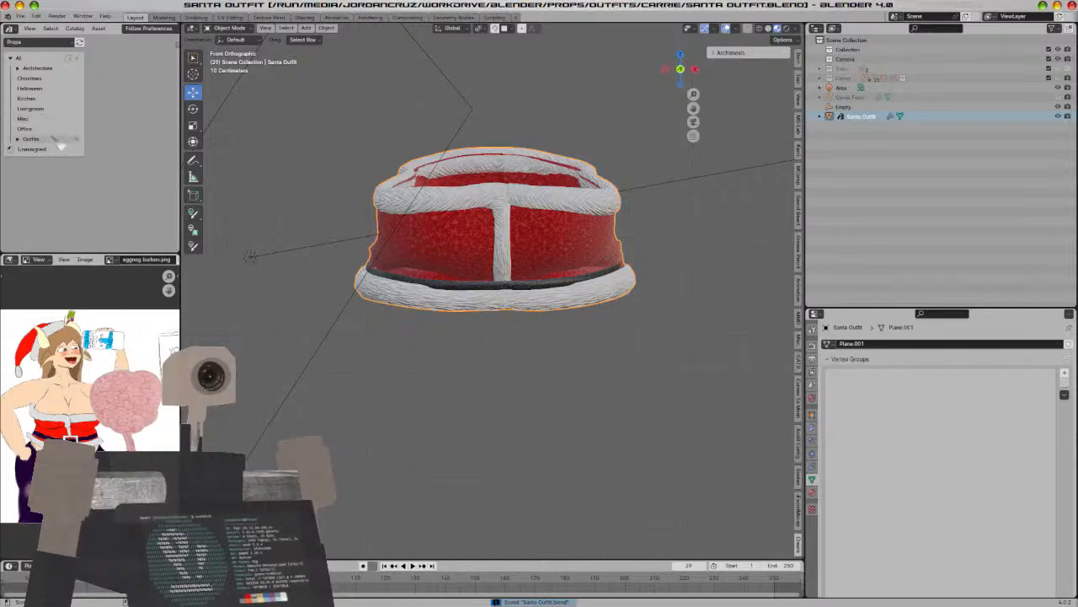
click(34, 139)
scroll(118, 167, down, 10)
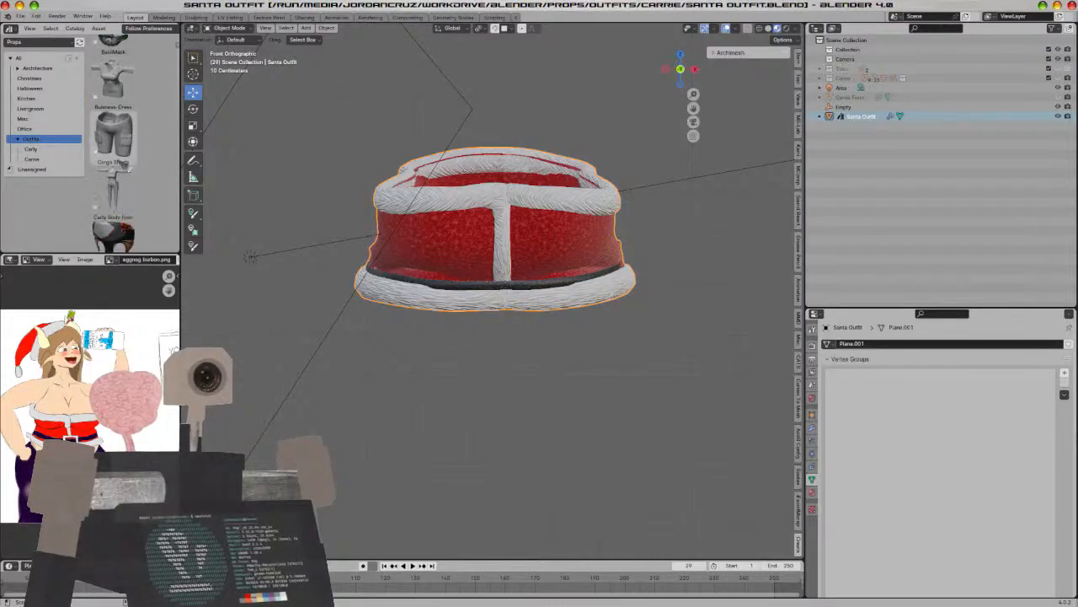
scroll(121, 163, down, 6)
scroll(120, 163, up, 5)
drag(121, 164, 608, 504)
shift+middle_drag(708, 473, 593, 253)
scroll(670, 369, up, 6)
middle_drag(611, 310, 633, 317)
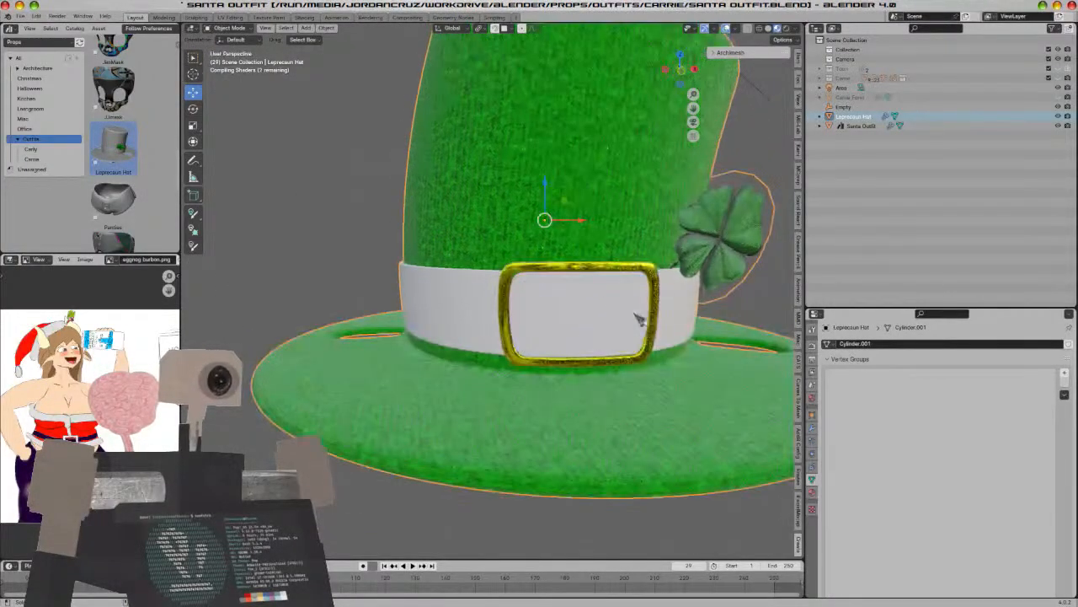
Select the linked faces of the hat's gold buckle and separate them into their own object
key(Tab)
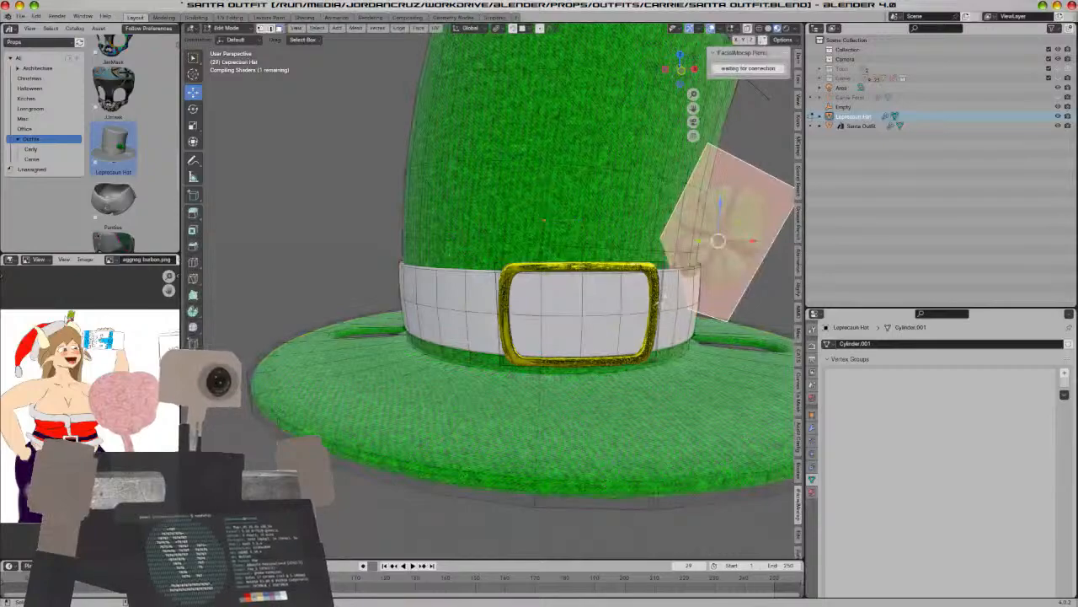
key(l)
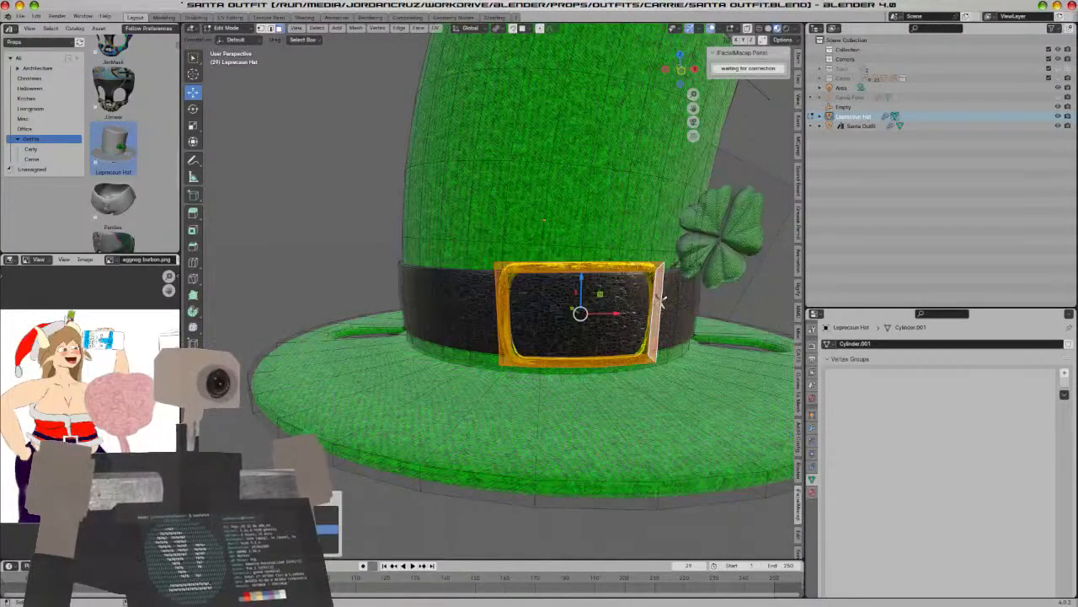
right_click(663, 301)
mouse_move(636, 460)
click(701, 460)
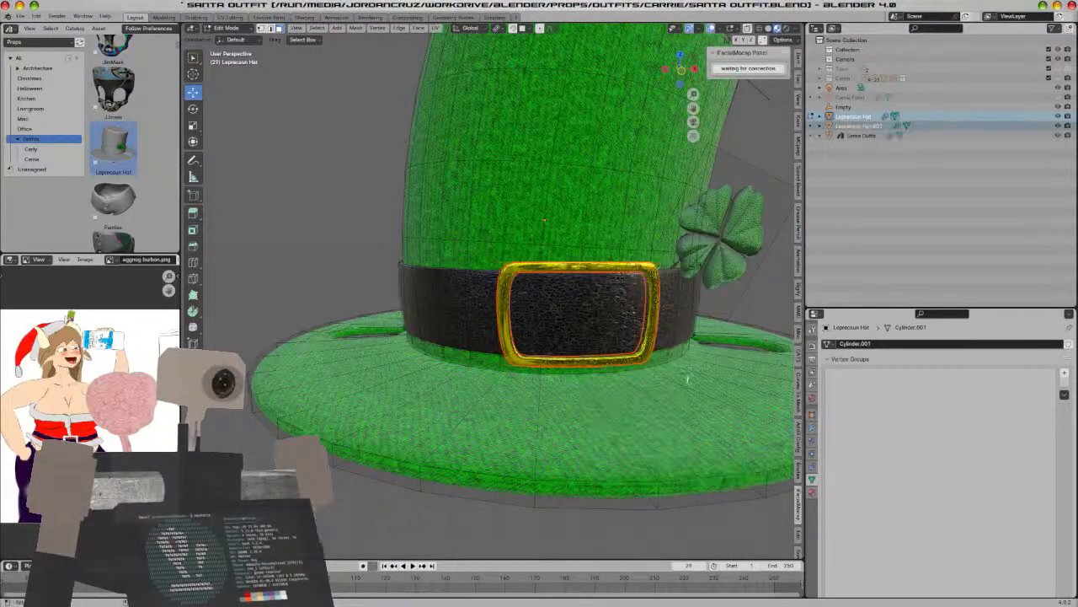
Select the separated buckle object in Object Mode and apply all of its modifiers
scroll(690, 388, down, 6)
key(Tab)
click(553, 290)
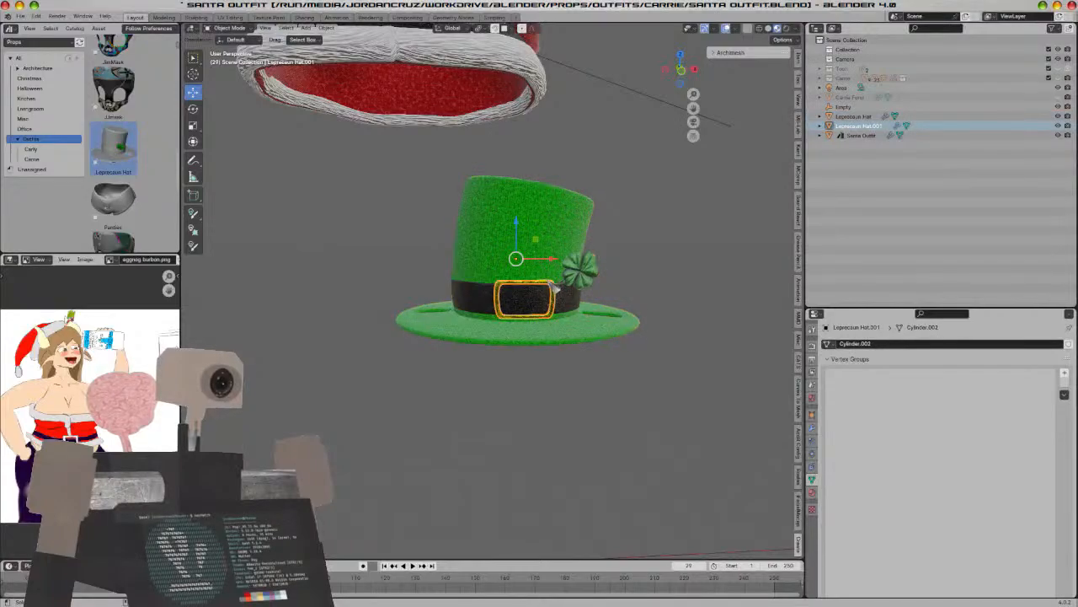
click(813, 428)
key(ctrl+a)
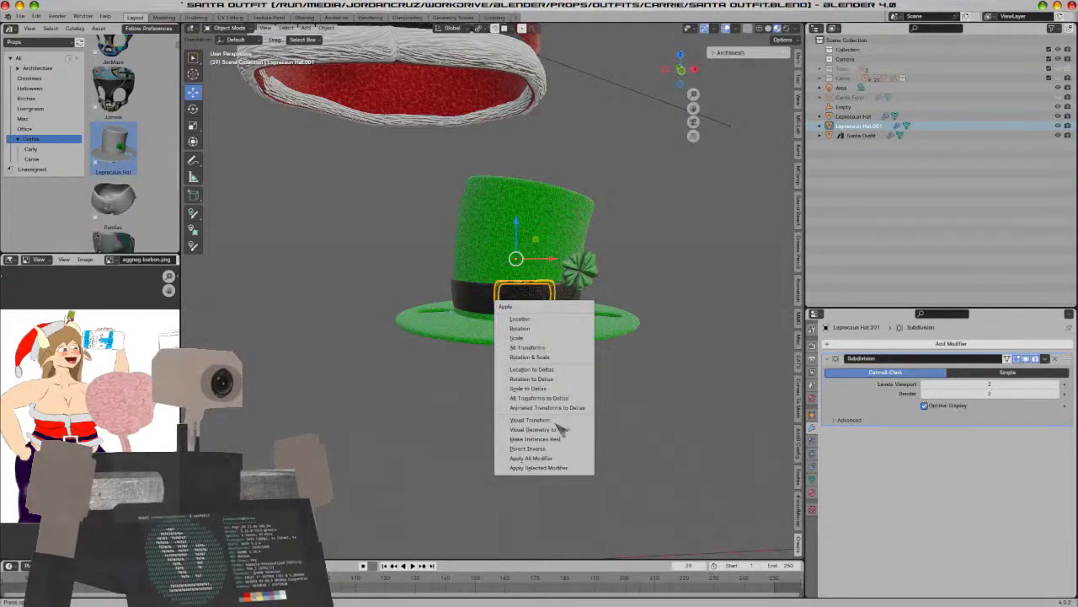
click(561, 459)
Join the gold buckle into the Santa Outfit object
scroll(576, 428, up, 2)
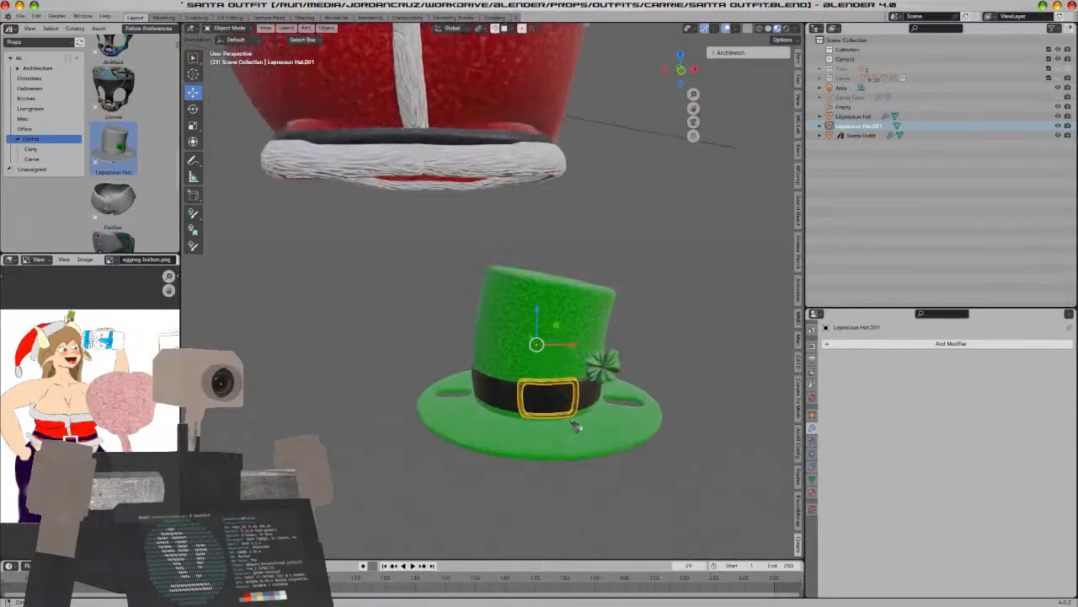
click(425, 145)
right_click(424, 145)
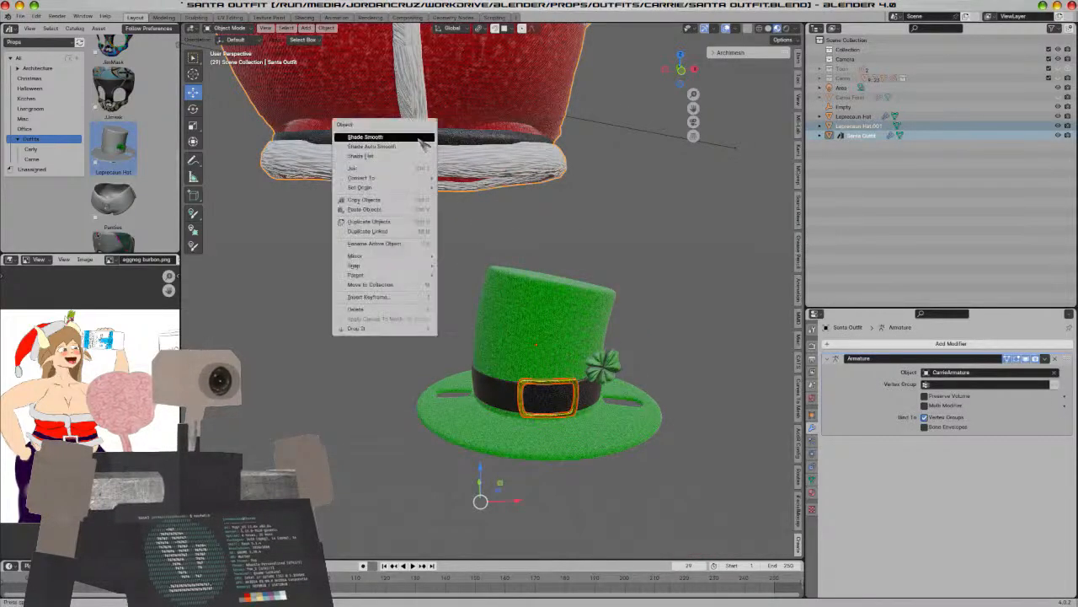
click(352, 167)
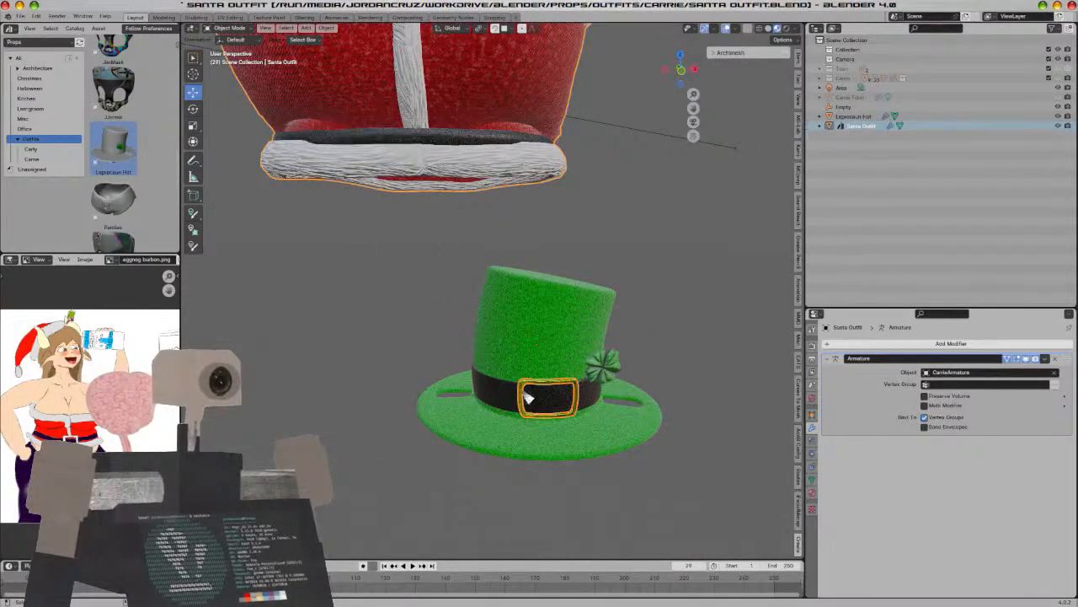
Select the linked buckle mesh in Edit Mode and move it from the hat to the front of the belt
key(Tab)
key(l)
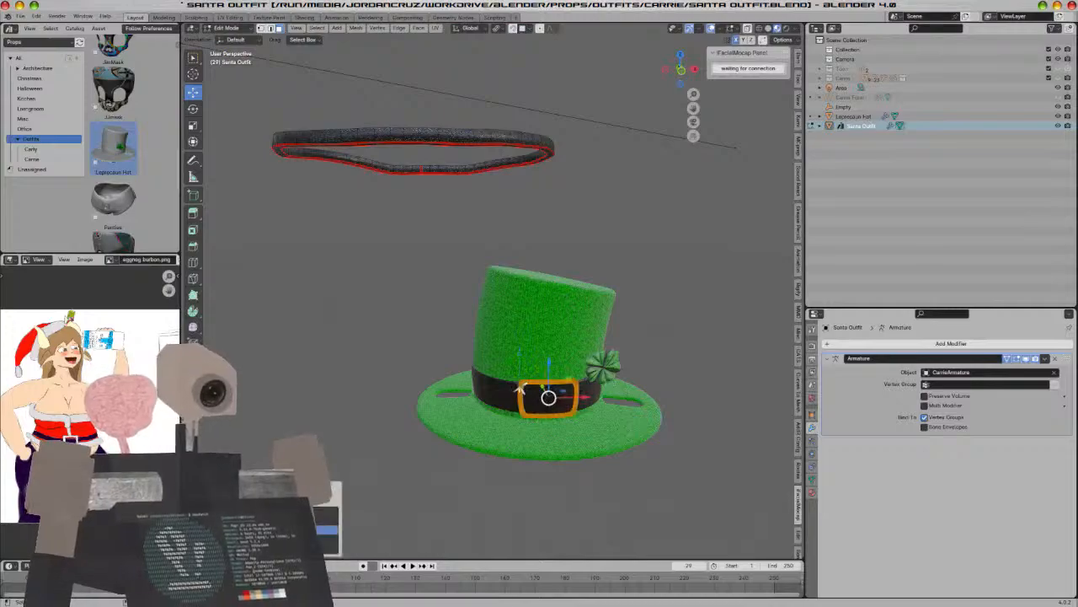
key(g)
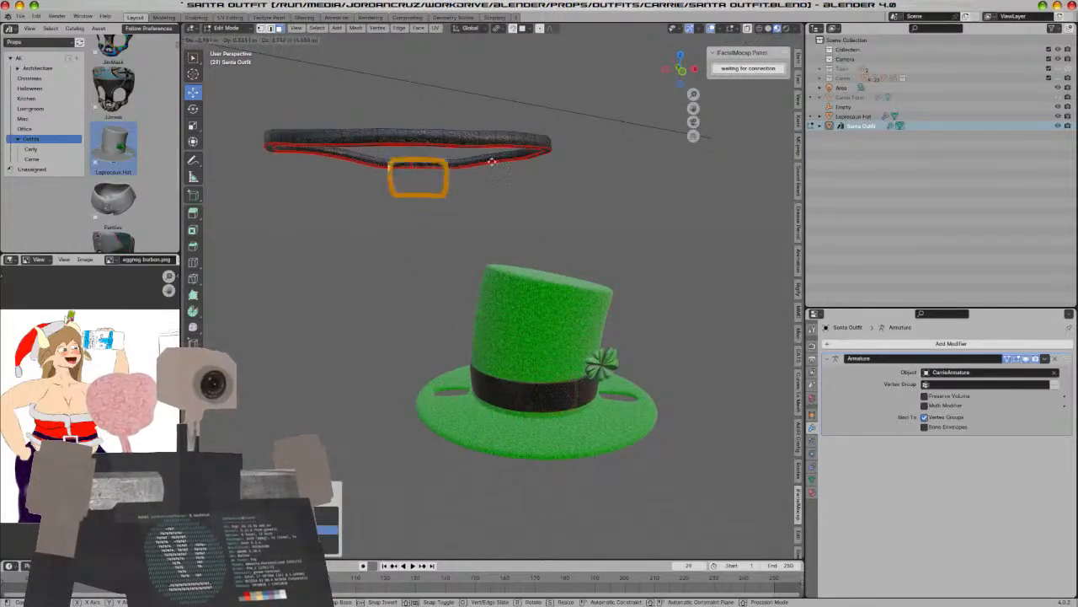
click(487, 141)
key(KP_3)
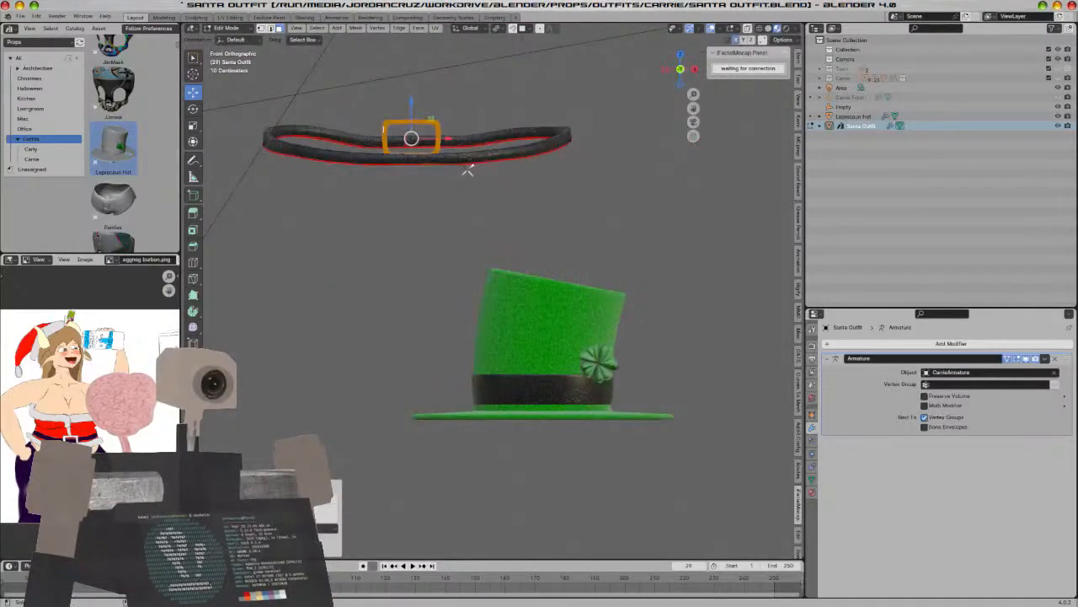
key(KP_7)
key(g)
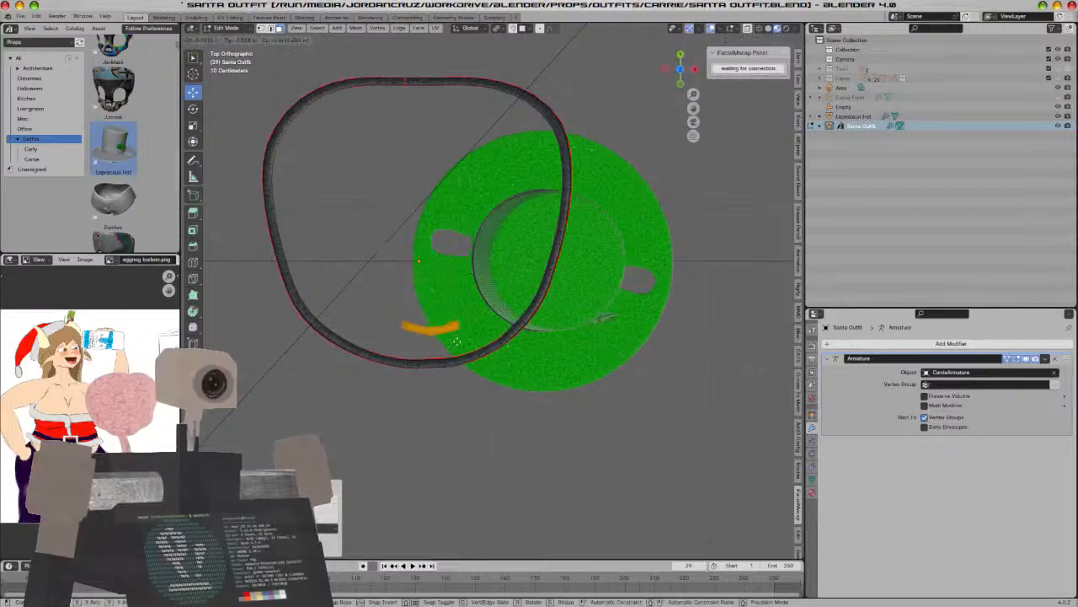
click(444, 360)
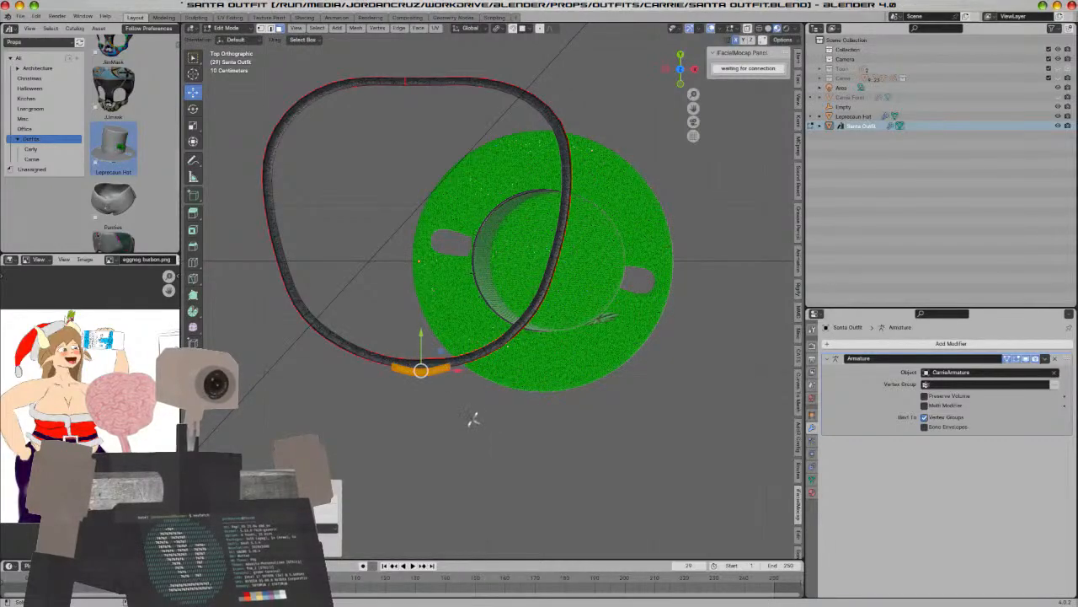
Shrink the buckle to suit the belt and align its height with the belt's front along Z
key(KP_1)
key(KP_2)
key(KP_1)
shift+middle_drag(479, 294, 556, 476)
key(g)
key(z)
click(619, 225)
key(s)
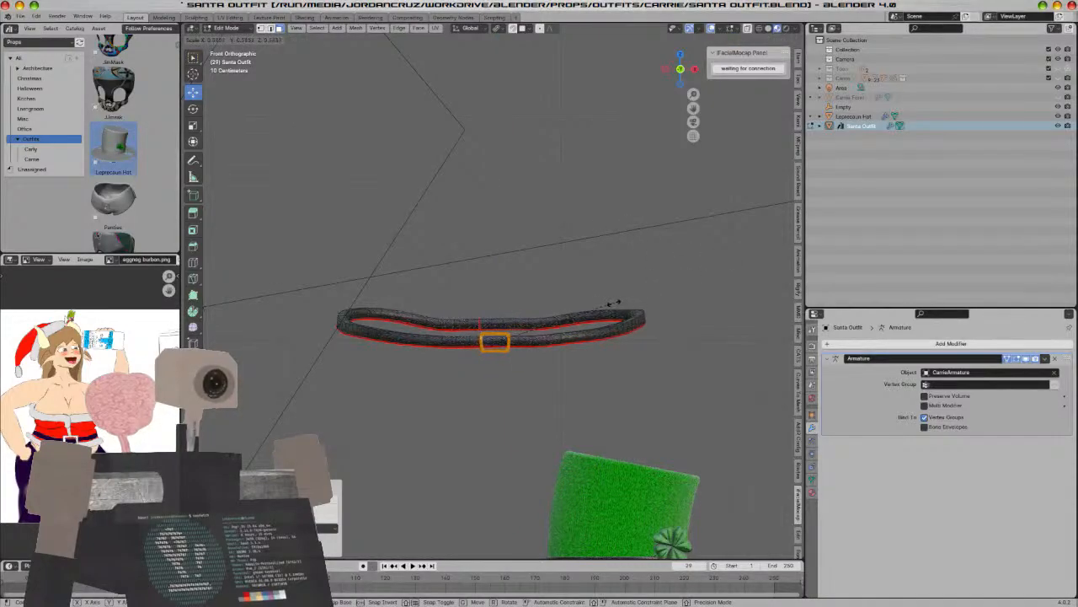
click(615, 303)
key(g)
key(z)
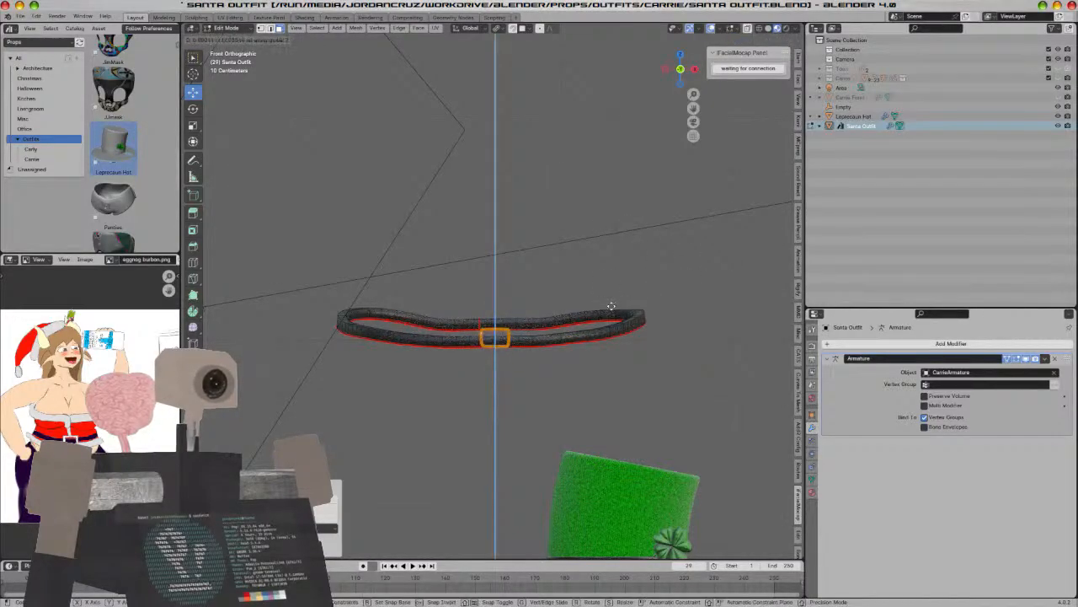
click(603, 326)
Move the buckle along Y so it sits against the front surface of the belt
middle_drag(606, 414, 414, 433)
scroll(505, 385, up, 4)
scroll(488, 407, up, 2)
key(g)
key(y)
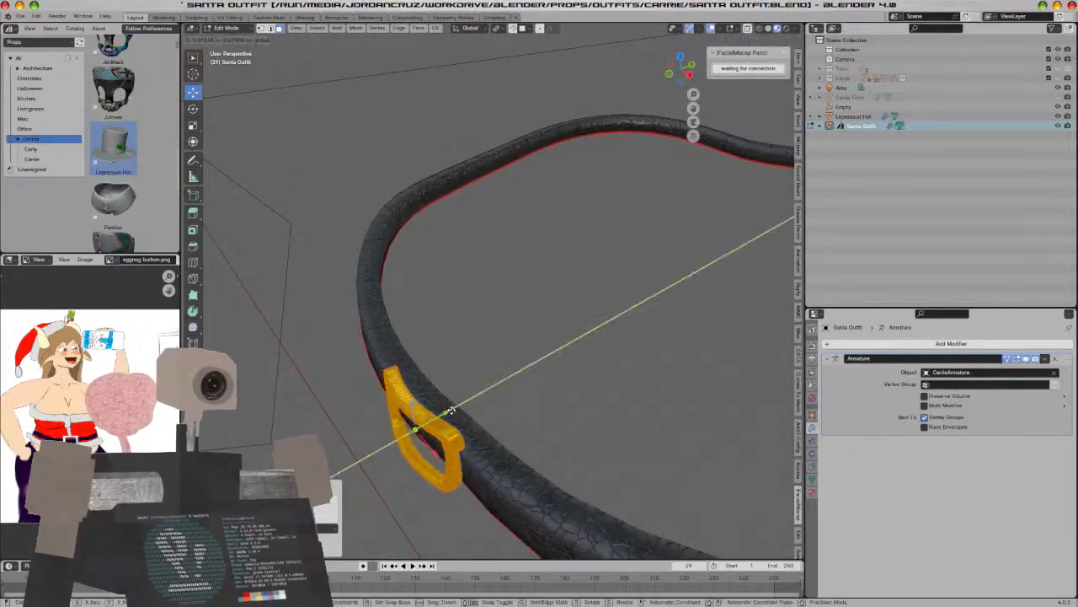
click(455, 407)
Check the buckle's fit on the full outfit in Solid shading and return to Edit Mode with the buckle selected
key(Tab)
key(z)
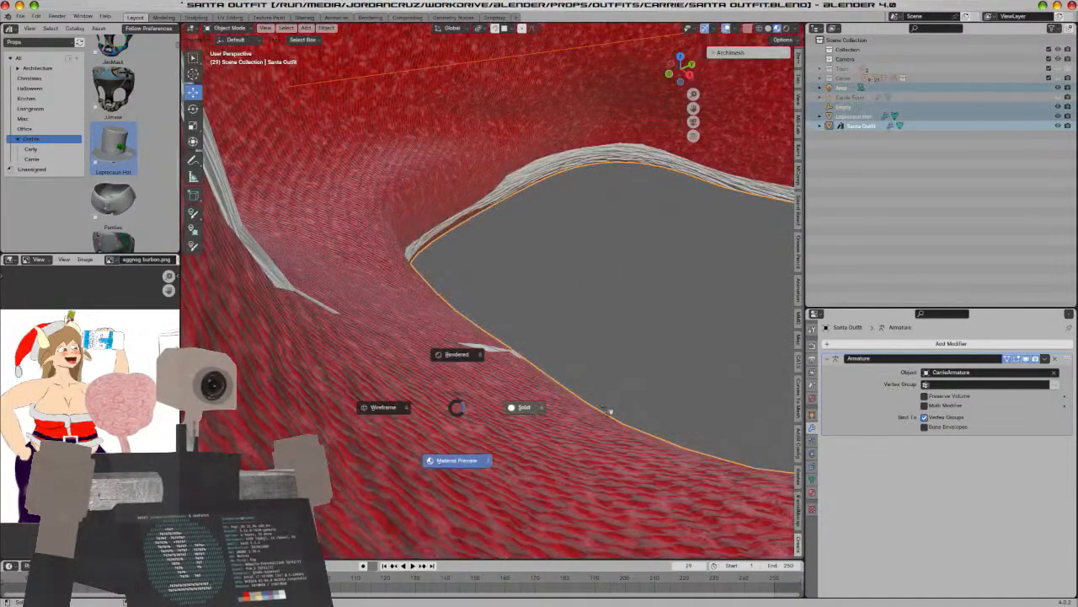
click(607, 411)
click(606, 412)
scroll(606, 411, down, 4)
middle_drag(565, 438, 630, 389)
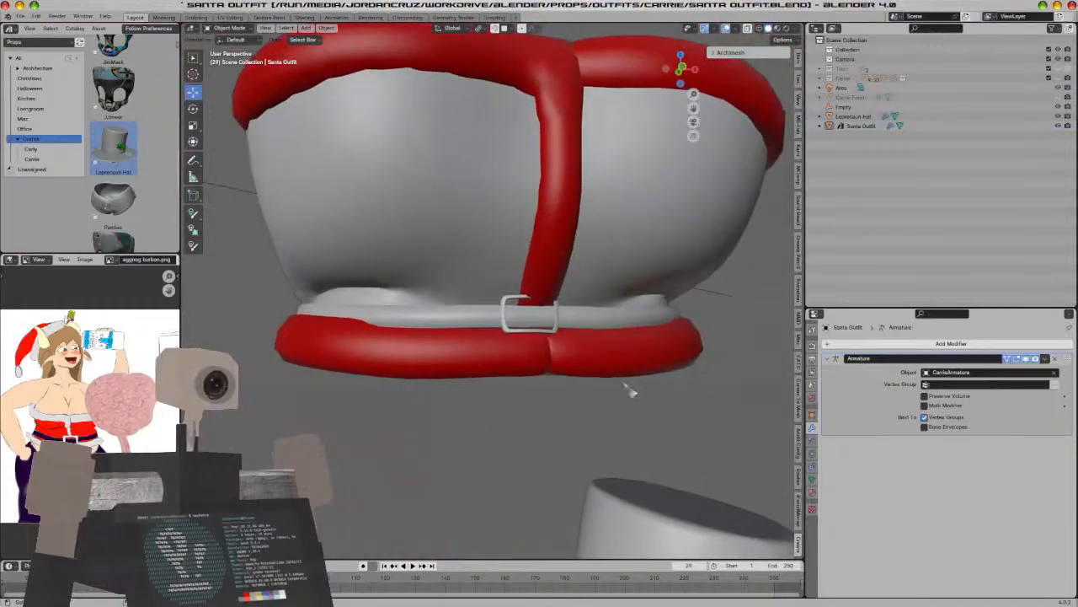
key(Tab)
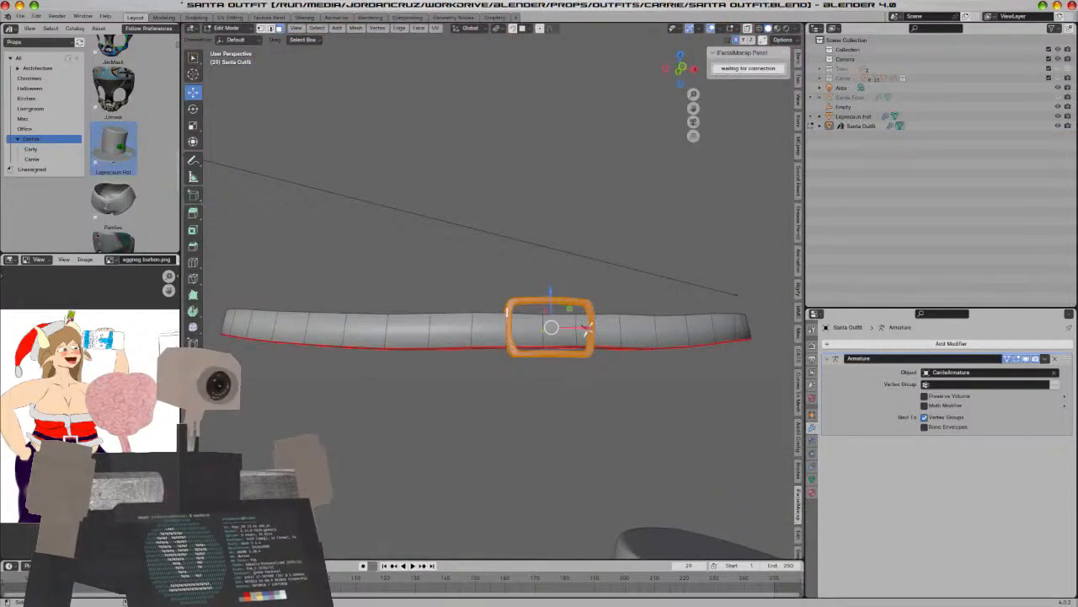
middle_drag(698, 315, 684, 324)
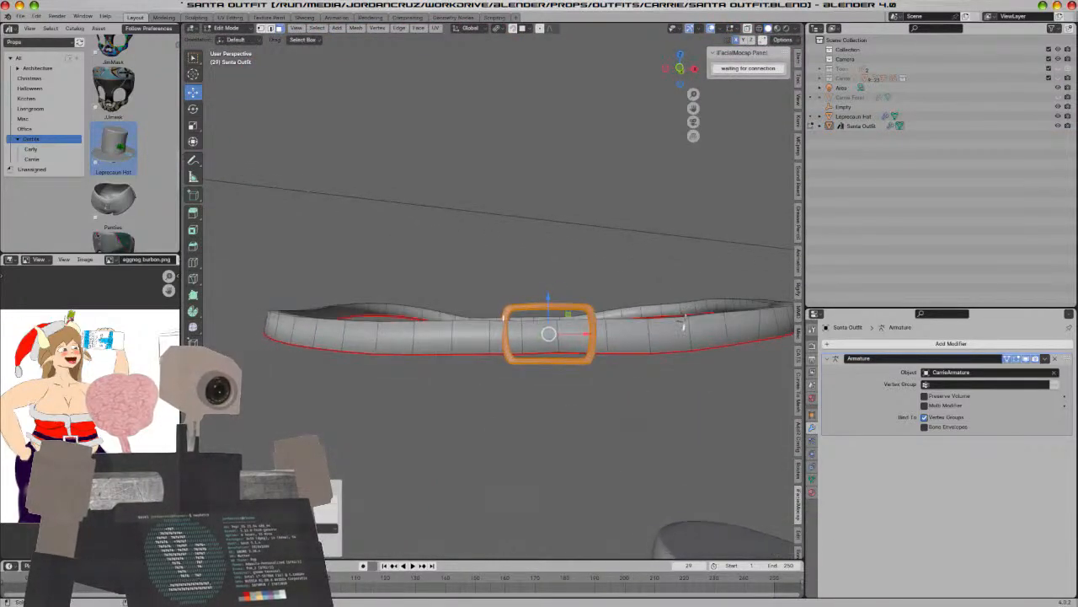
Rotate the buckle freely with trackball rotation to match the angle of the belt's front
key(r)
key(r)
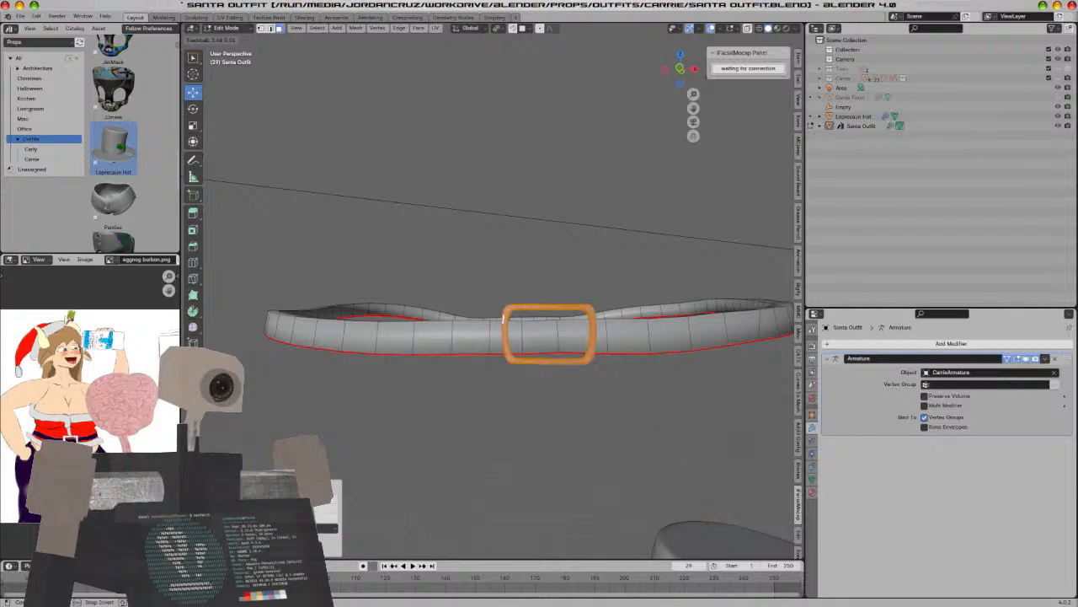
click(776, 131)
middle_drag(659, 281, 561, 307)
drag(451, 357, 450, 362)
In Rendered shading, reduce the buckle's height along Z and lower it on the belt
key(Tab)
key(z)
middle_drag(600, 403, 666, 379)
key(z)
click(674, 309)
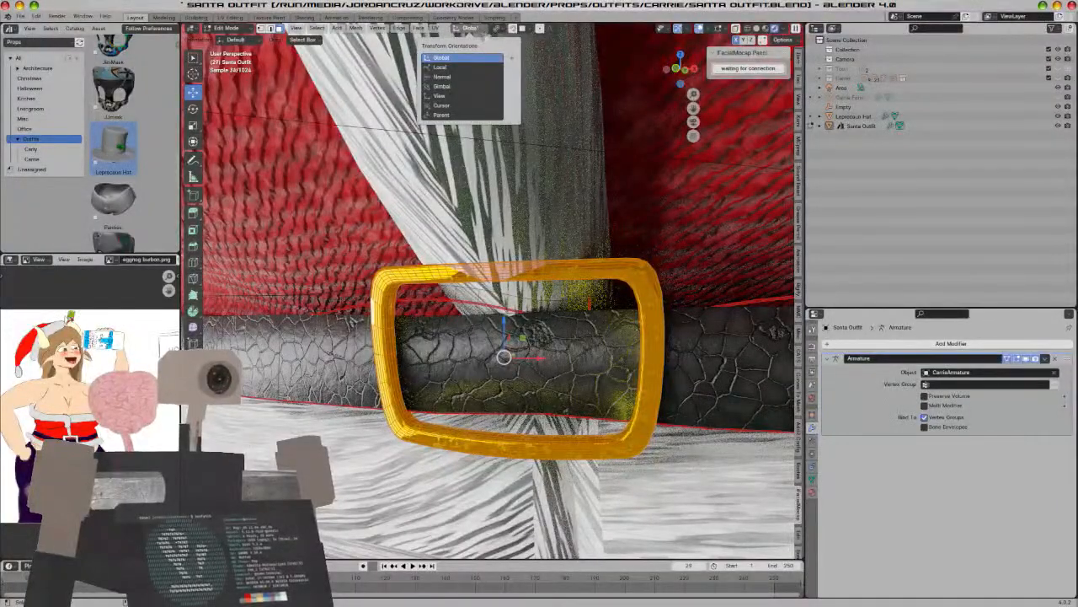
key(g)
key(z)
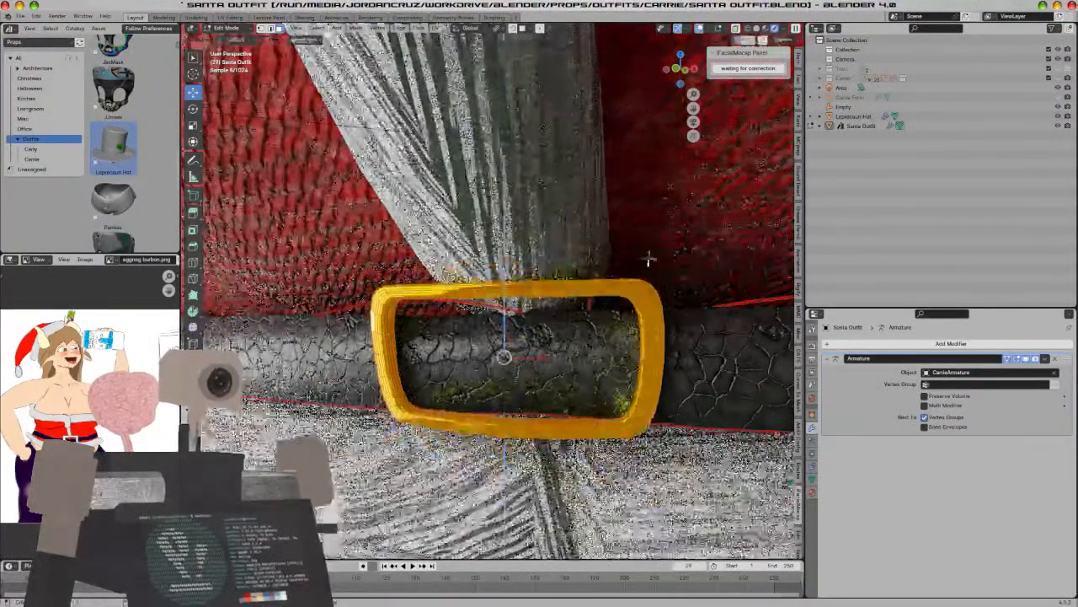
key(Return)
key(g)
key(z)
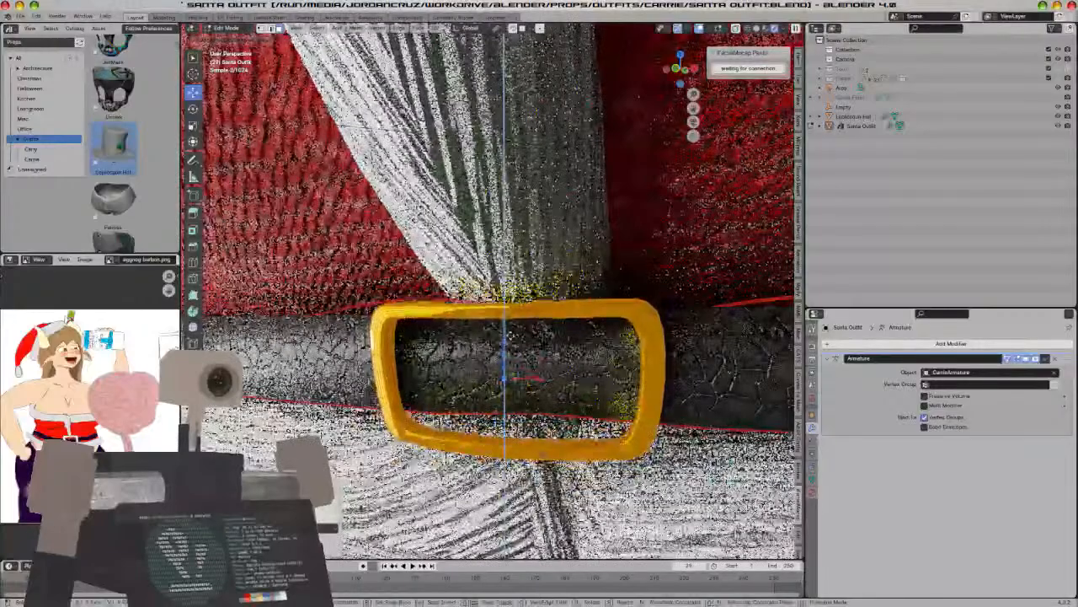
key(Return)
Move the buckle along Y to fit it against the belt's front surface
middle_drag(540, 337, 438, 345)
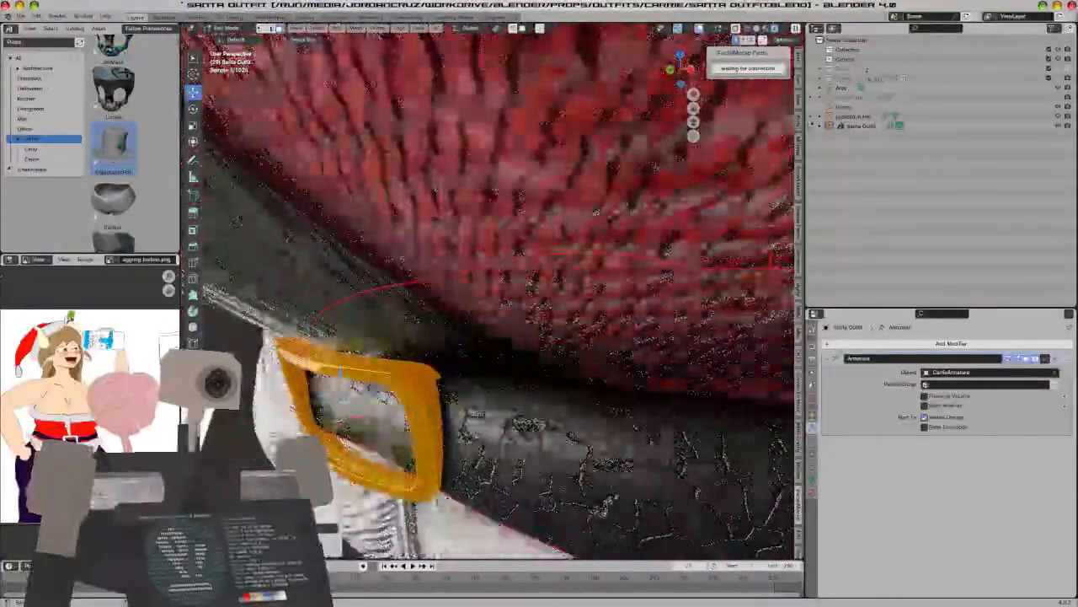
key(g)
key(y)
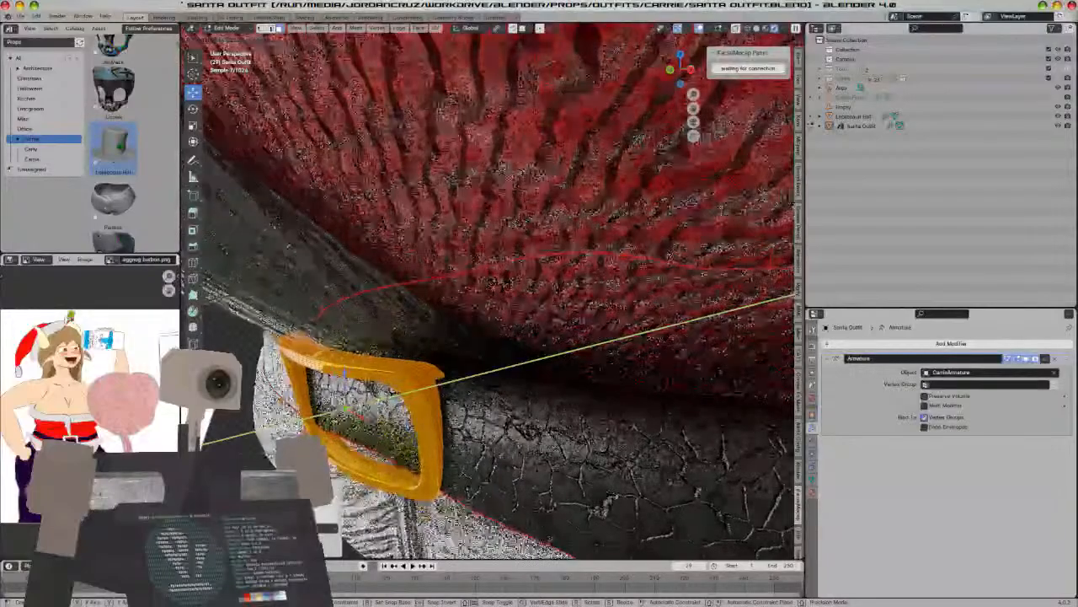
key(Return)
Return to Object Mode, save the file and delete the leftover Leprechaun Hat from the scene
key(Tab)
key(z)
scroll(533, 415, down, 5)
key(ctrl+s)
middle_drag(538, 418, 431, 298)
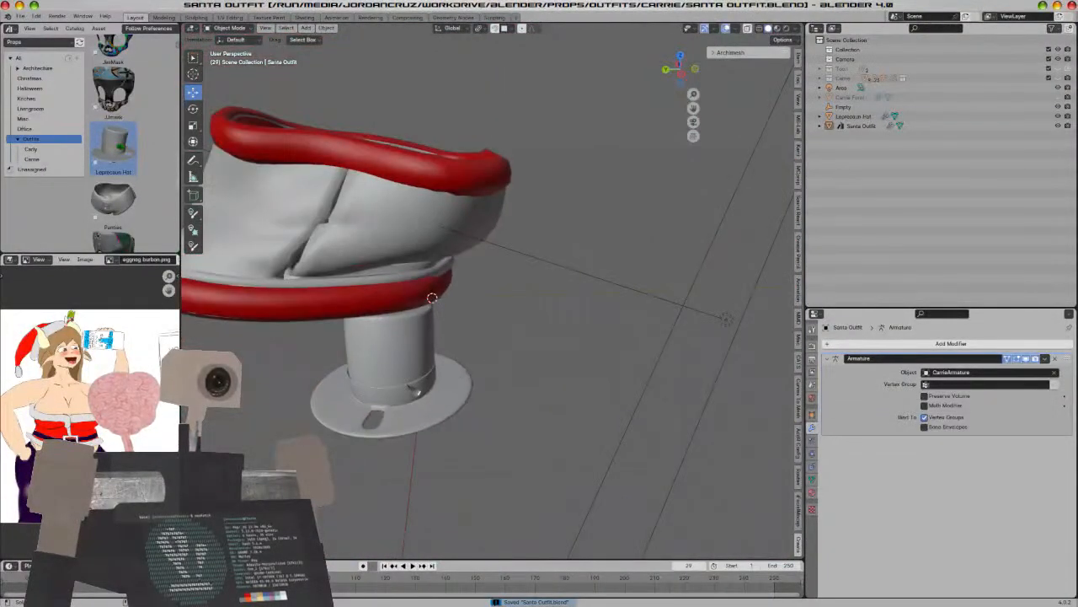
key(Delete)
middle_drag(450, 390, 483, 369)
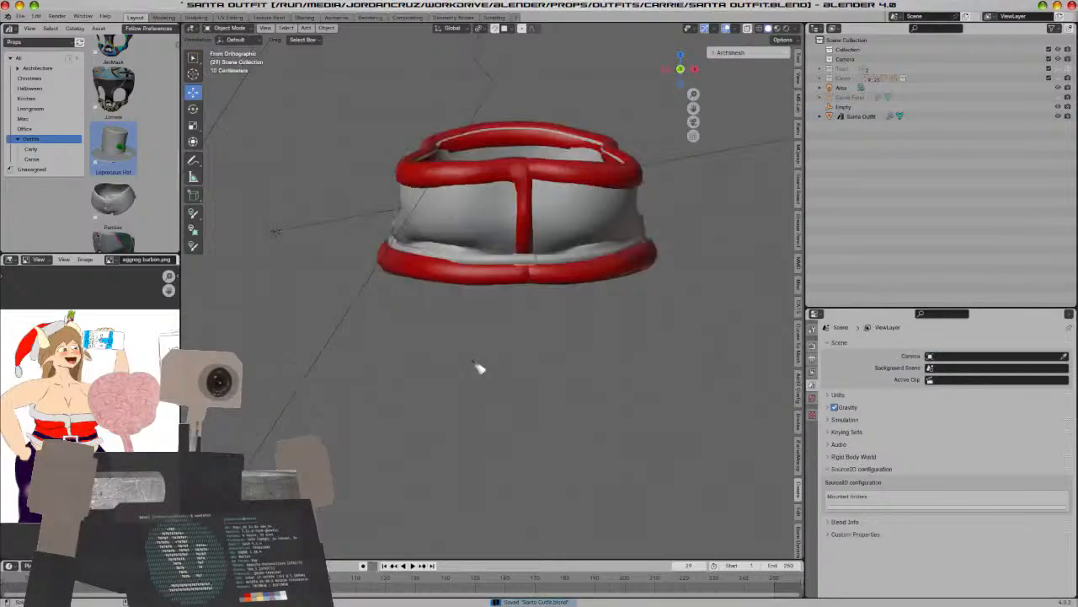
Show the Carrie collection and unhide the character's body inside the outfit
shift+middle_drag(583, 246, 542, 343)
click(551, 320)
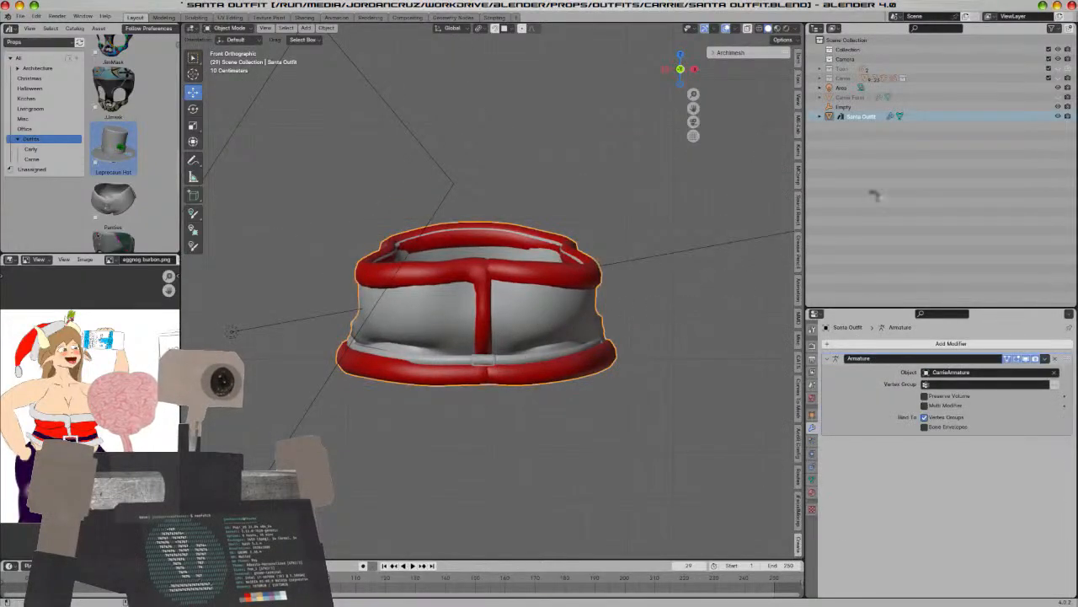
click(1059, 77)
scroll(745, 243, up, 1)
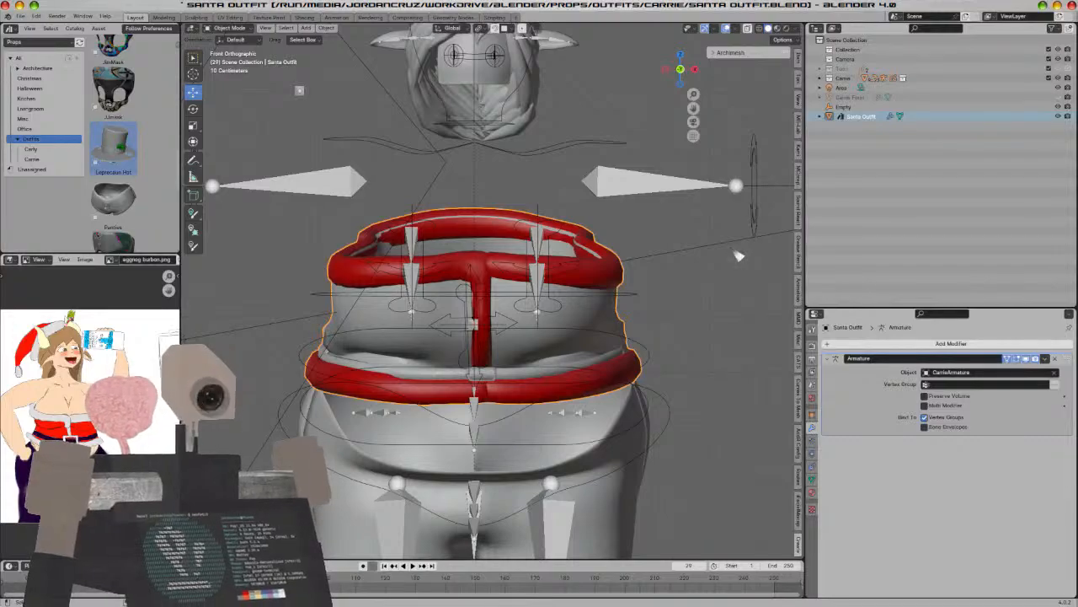
click(691, 301)
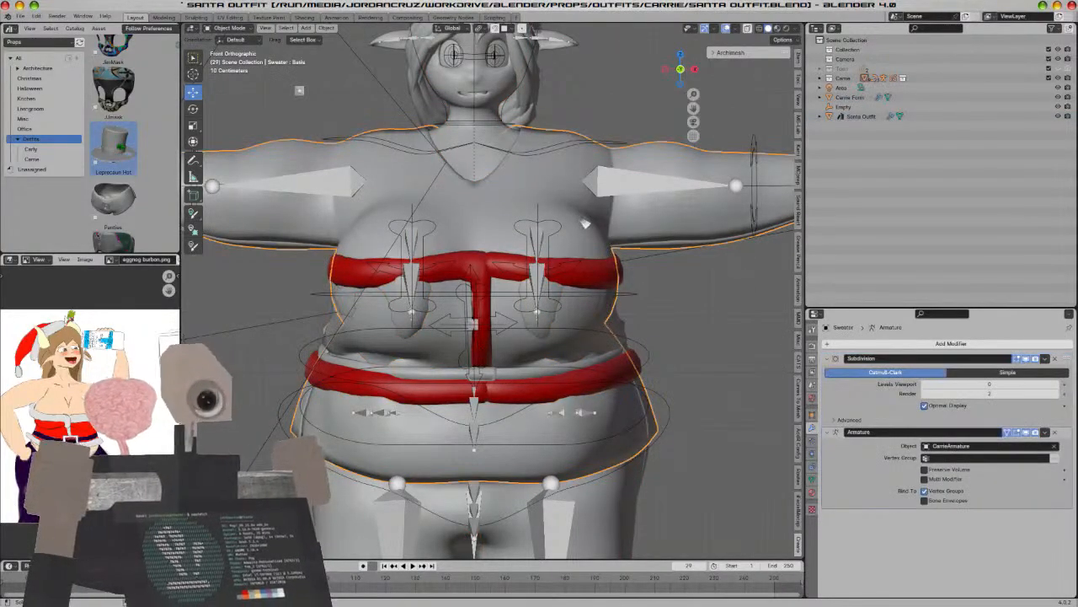
Transfer the vertex groups from Female Torso to Santa Outfit with Transfer Mesh Data
middle_drag(677, 322, 628, 290)
click(627, 290)
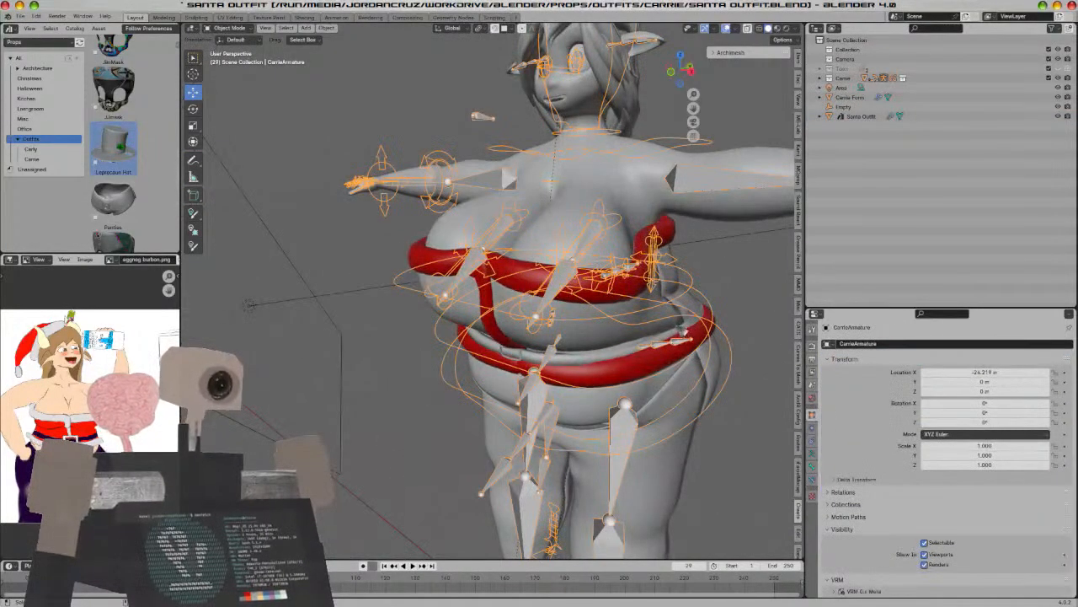
click(674, 244)
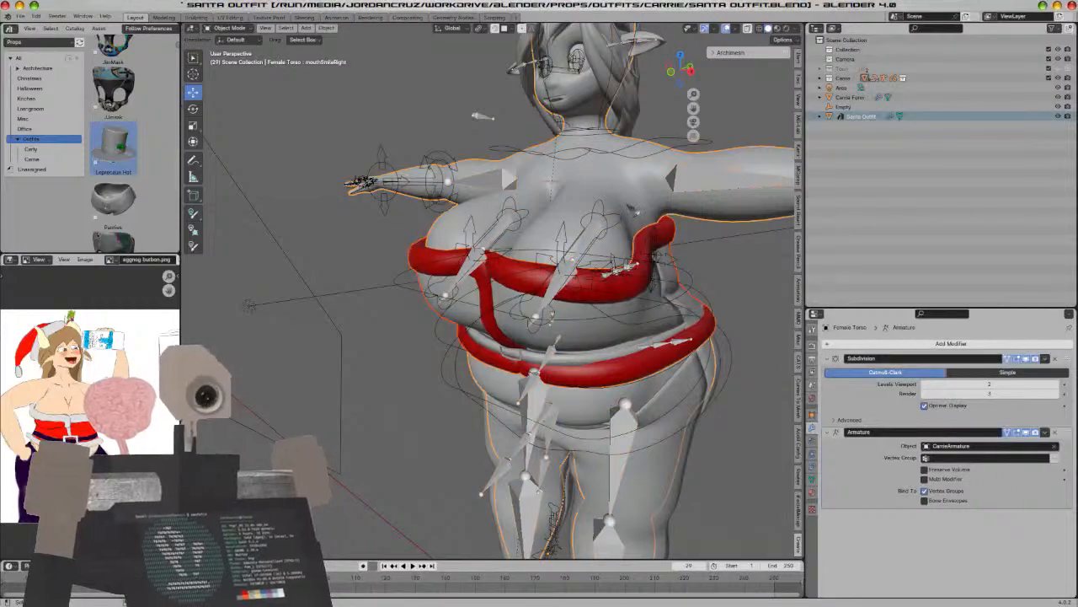
key(F3)
key(Return)
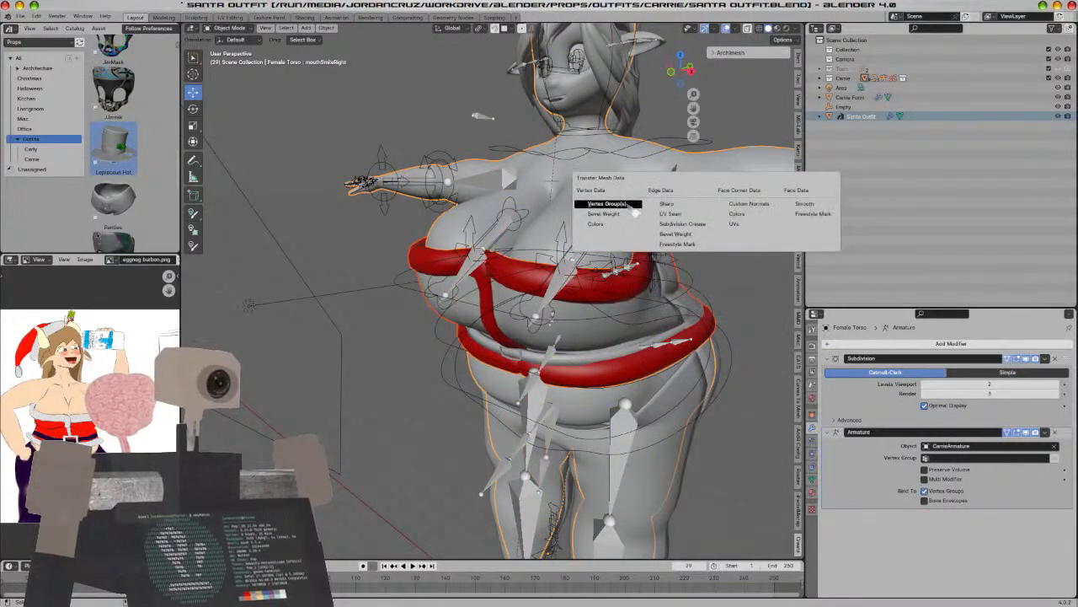
click(602, 207)
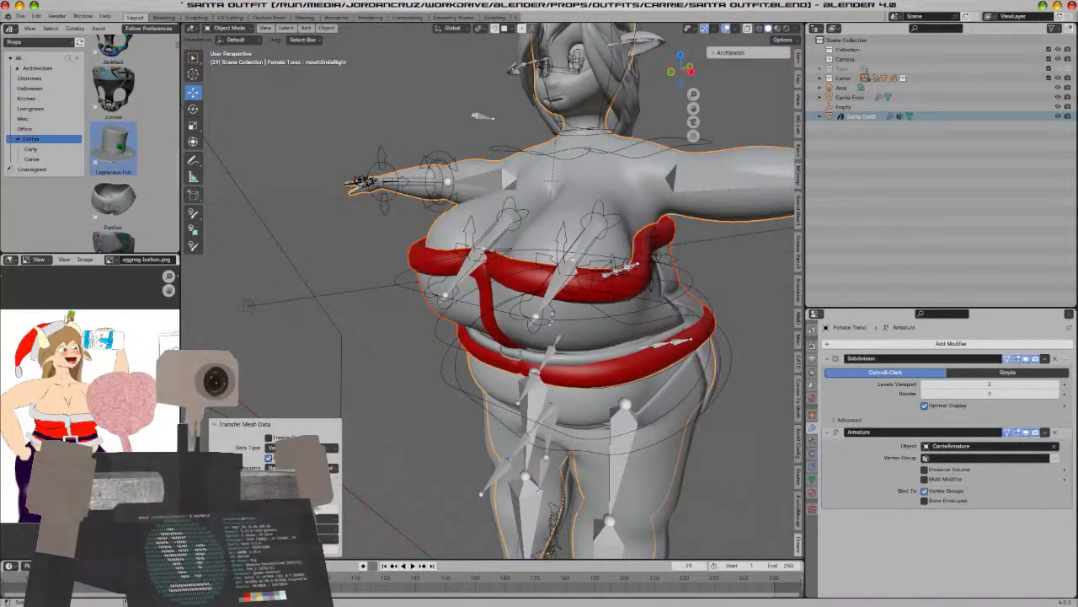
Select only the Santa Outfit and switch it to Weight Paint mode
middle_drag(539, 316, 600, 295)
click(600, 295)
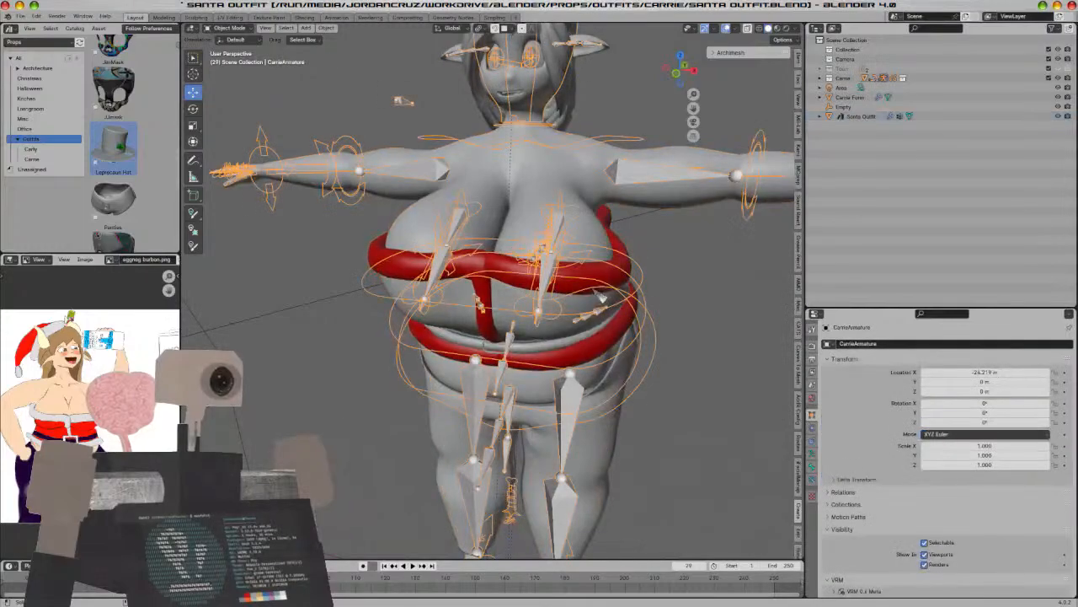
click(636, 249)
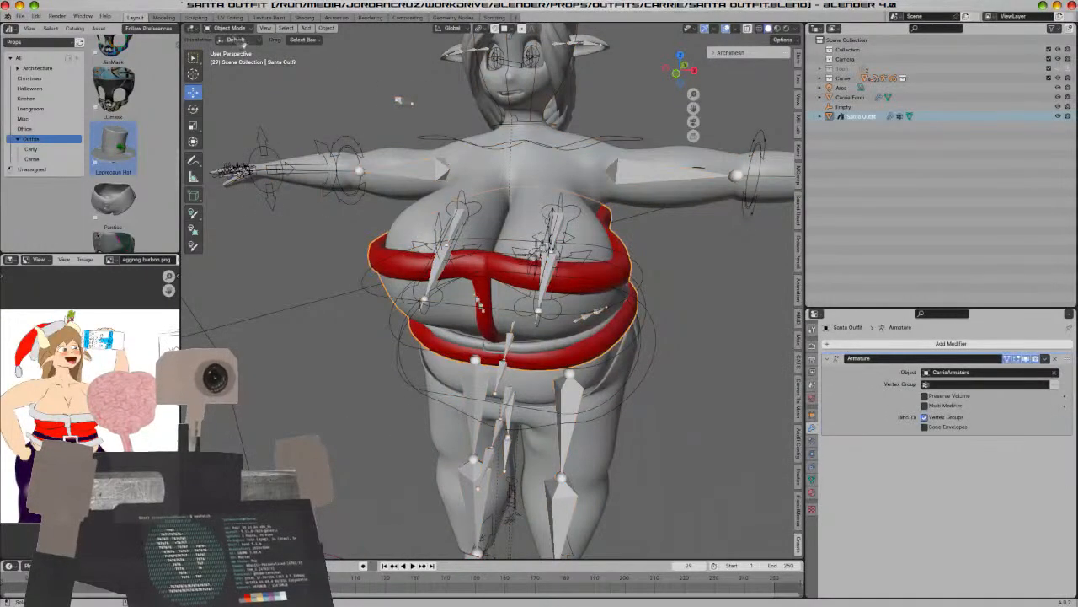
click(239, 30)
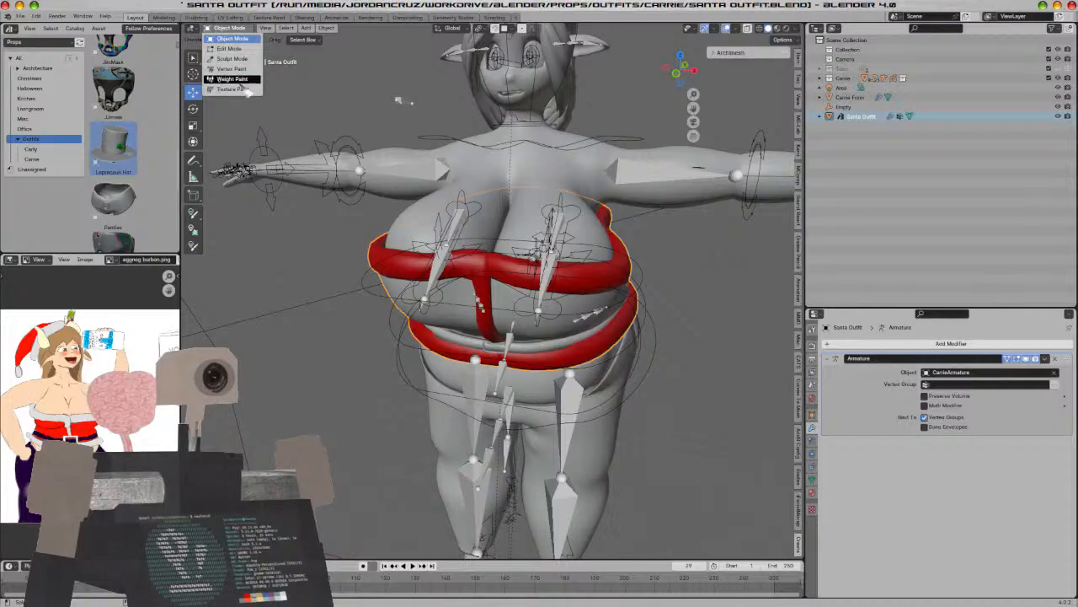
click(233, 78)
Apply Smooth to the Santa Outfit's vertex weights
middle_drag(534, 261, 504, 251)
key(alt+h)
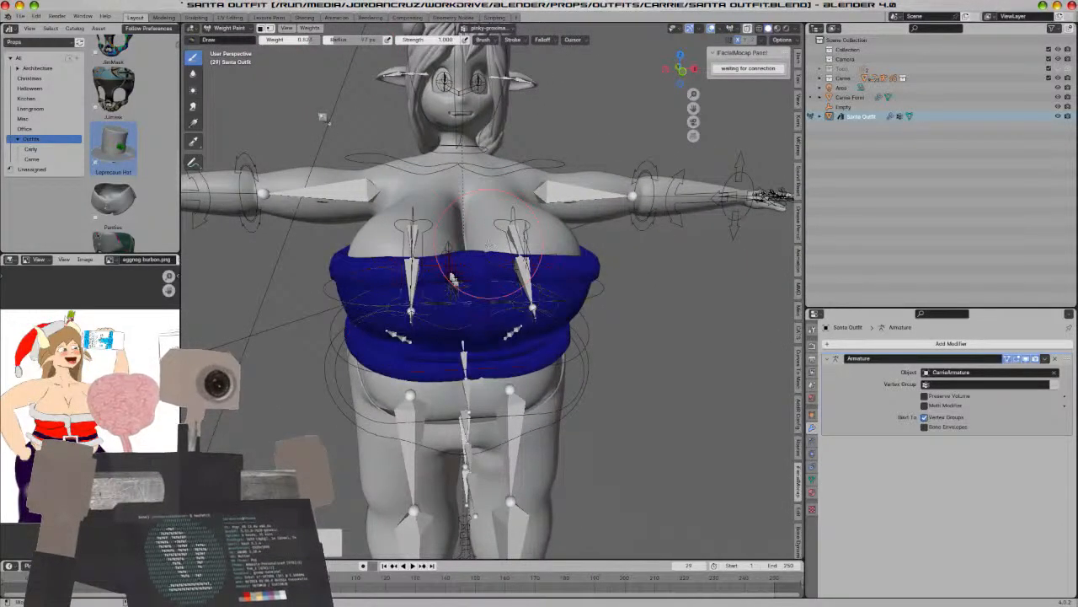
click(313, 28)
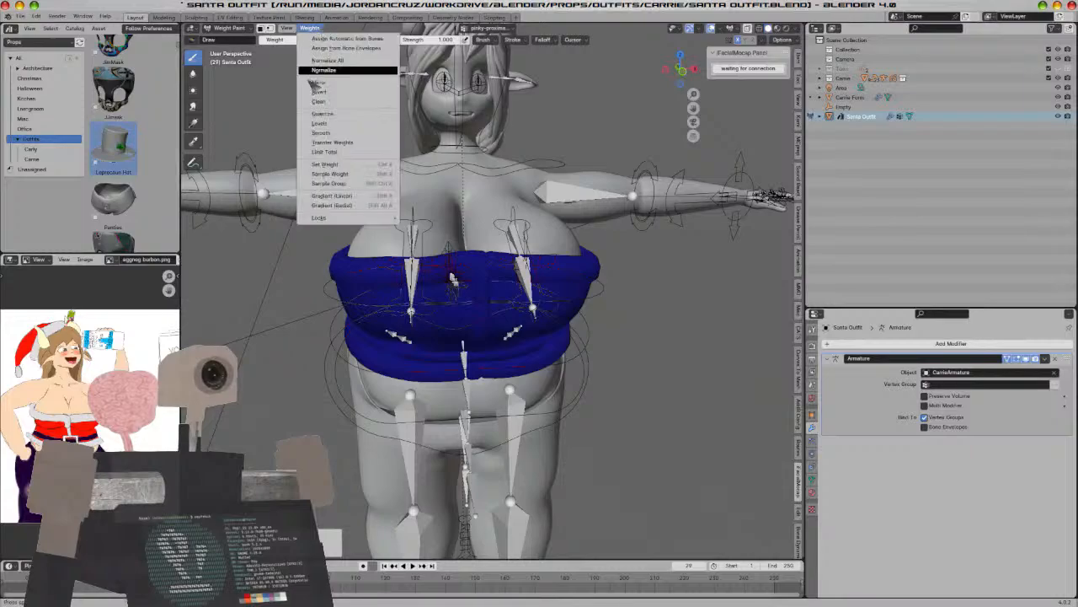
click(321, 132)
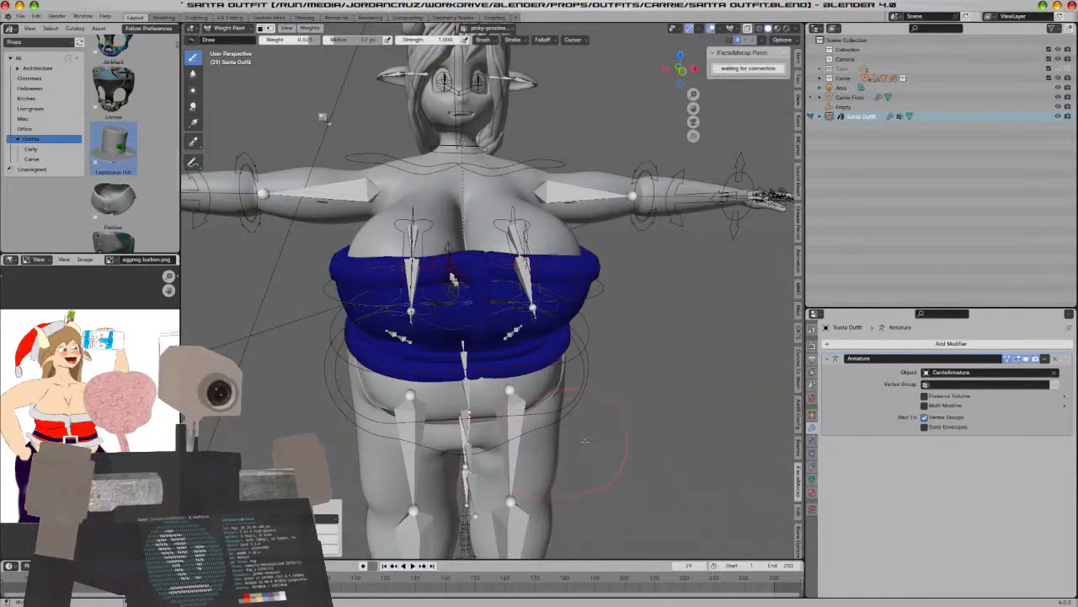
middle_drag(634, 421, 590, 413)
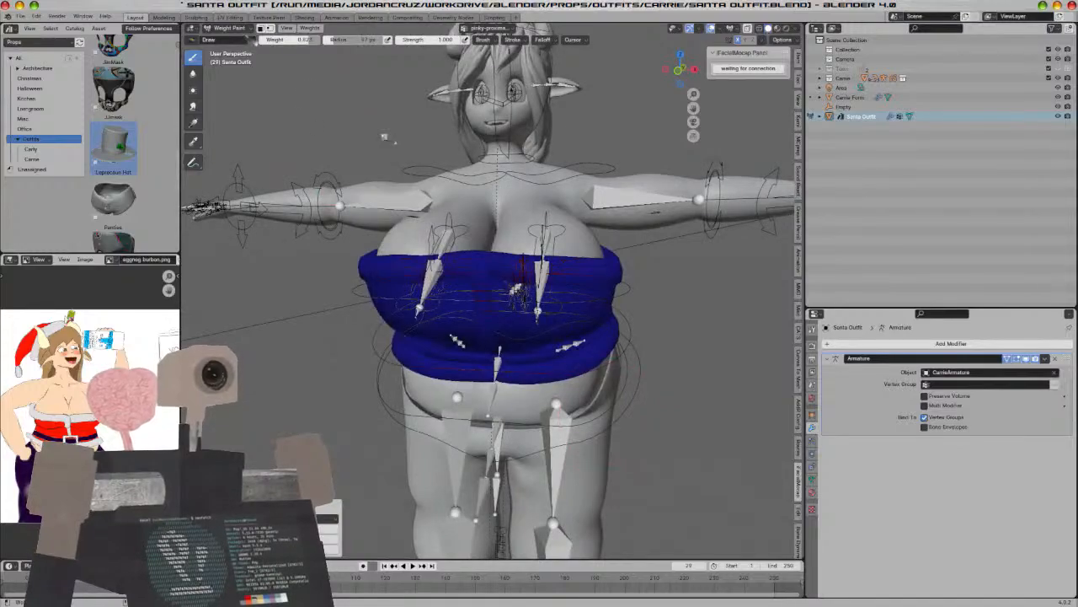
Return to Object Mode, show the outfit on Carrie in Material Preview shading and save the file
click(229, 28)
click(232, 38)
middle_drag(362, 292, 396, 283)
click(643, 363)
mouse_move(685, 378)
middle_down()
mouse_move(649, 383)
mouse_move(687, 349)
mouse_move(742, 256)
mouse_move(684, 422)
mouse_move(640, 396)
mouse_move(581, 389)
mouse_move(627, 363)
mouse_move(620, 334)
mouse_move(552, 328)
middle_up()
key(z)
click(666, 431)
key(ctrl+s)
Examine Carrie's head, hair and horns from the front, back and side
key(KP_1)
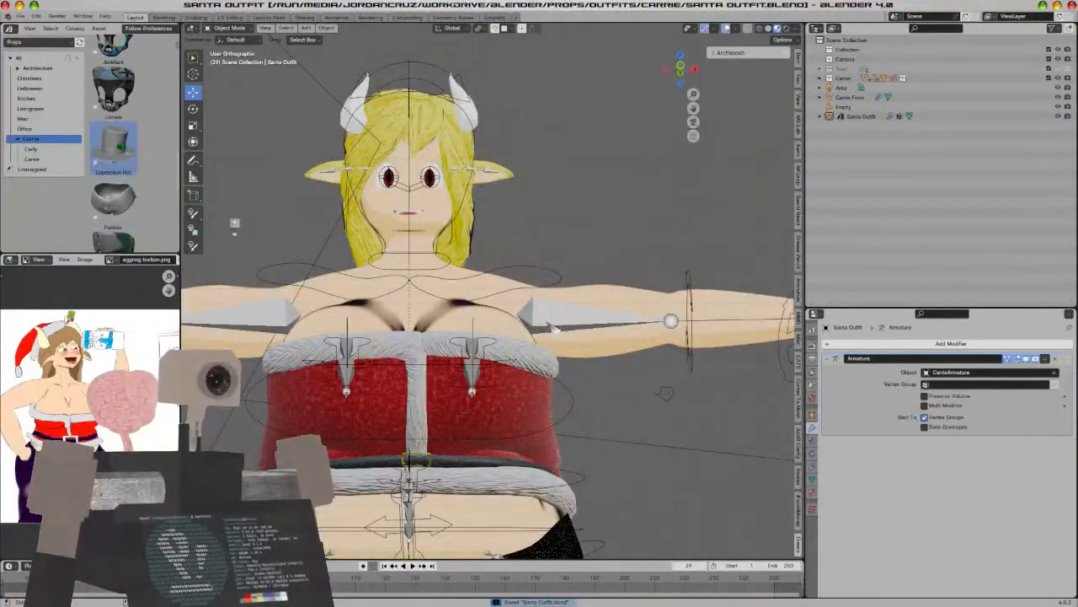
shift+middle_drag(503, 199, 500, 290)
key(KP_1)
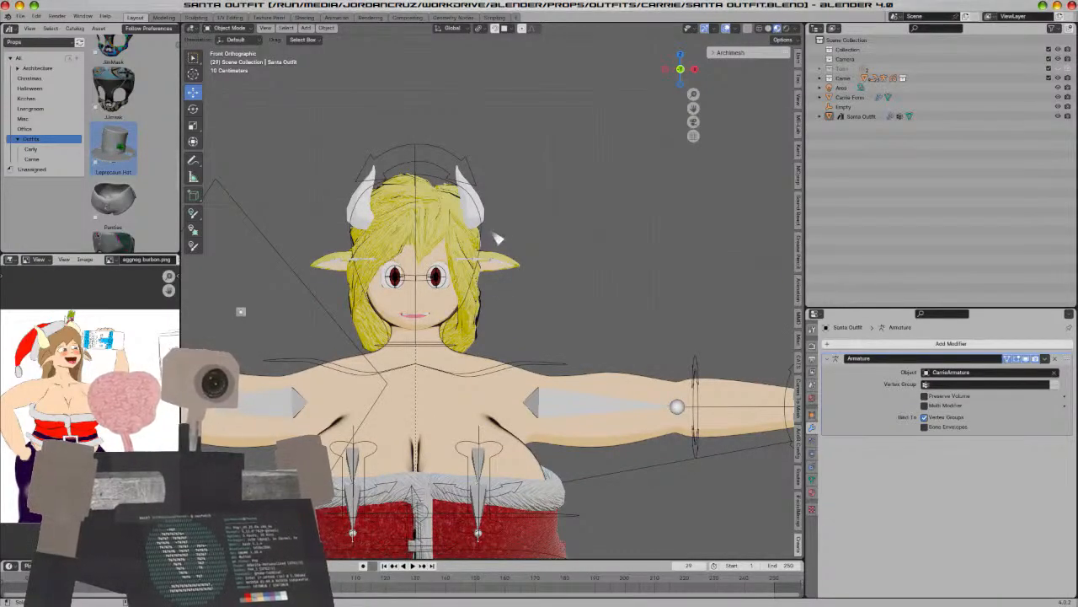
scroll(541, 199, up, 4)
shift+middle_drag(551, 219, 421, 384)
shift+middle_drag(607, 320, 512, 253)
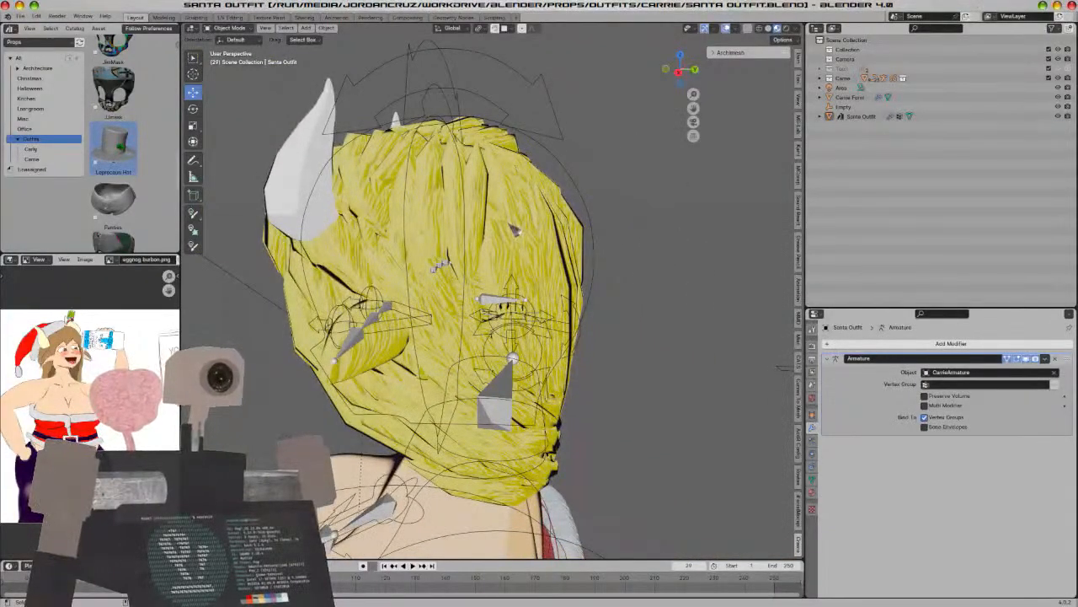
scroll(511, 227, down, 3)
key(KP_3)
scroll(511, 227, down, 1)
scroll(510, 226, down, 2)
Hide the Carrie Form object and save the file
click(524, 201)
key(h)
scroll(573, 236, up, 1)
shift+middle_drag(574, 254, 591, 315)
key(ctrl+s)
scroll(632, 315, up, 3)
Add a torus mesh and move it along X from the world origin to beside Carrie's feet
key(shift+a)
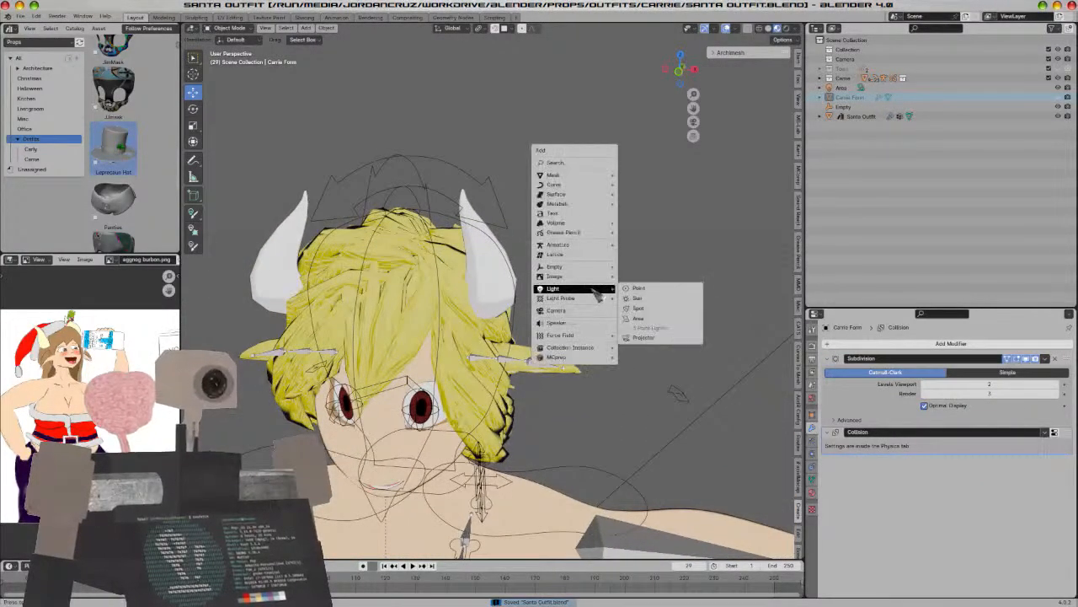
mouse_move(576, 183)
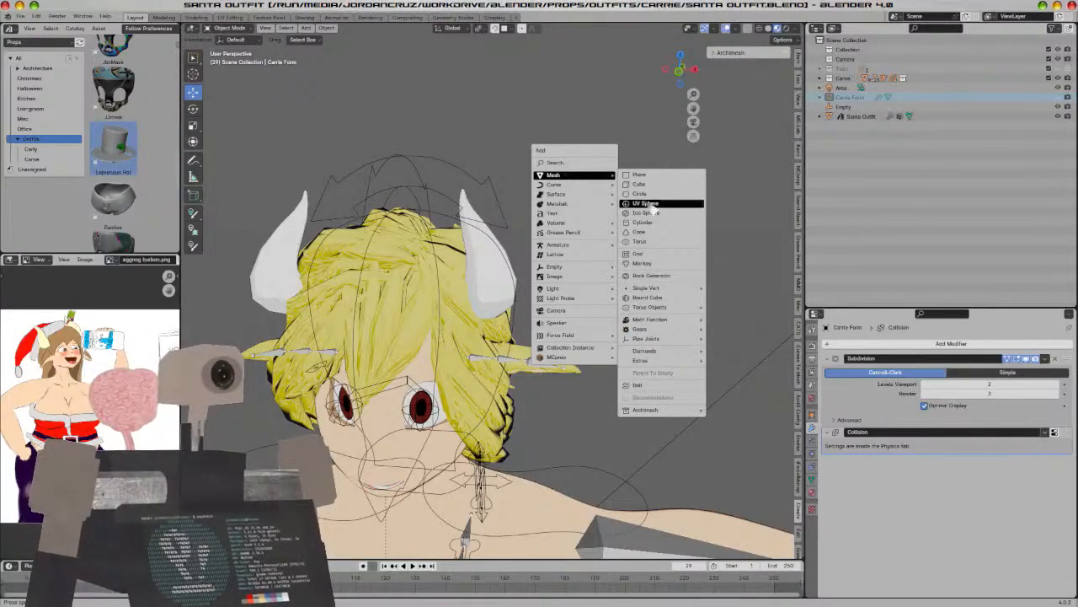
click(648, 242)
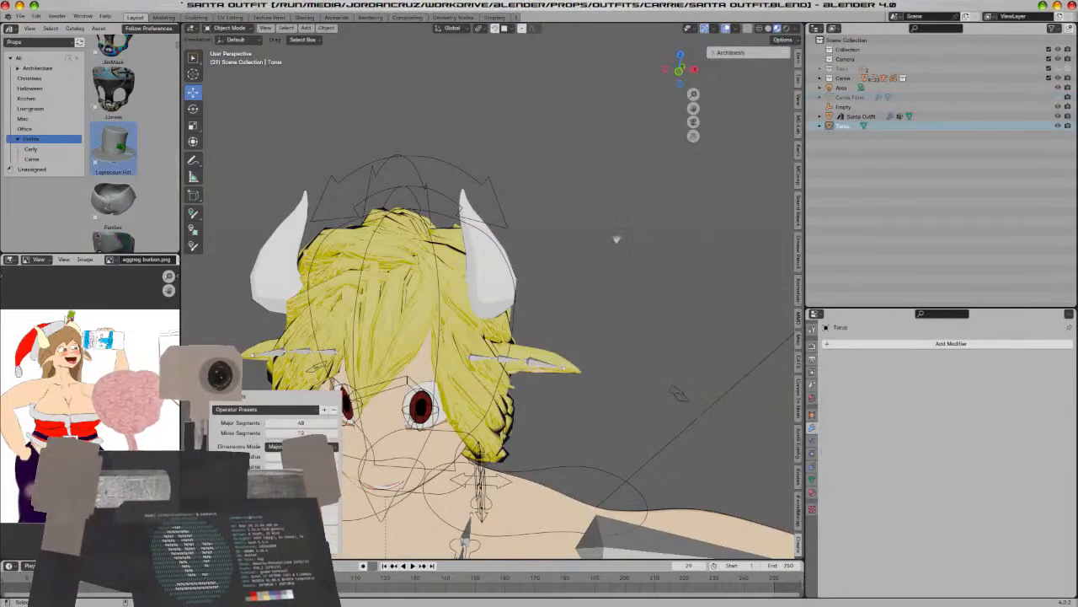
scroll(617, 240, down, 12)
key(KP_5)
middle_drag(707, 406, 748, 459)
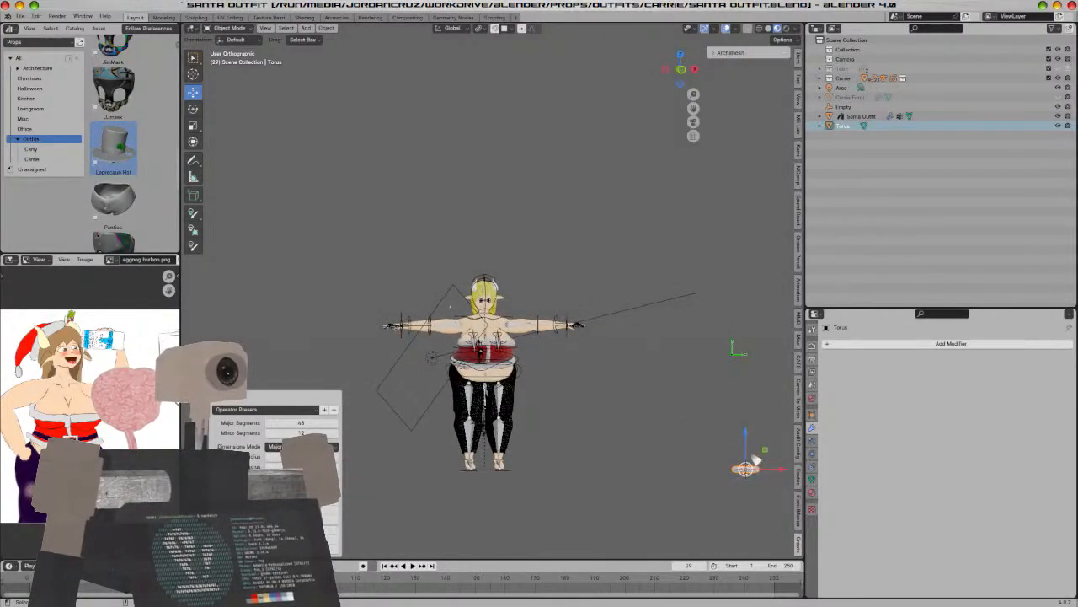
drag(791, 477, 561, 482)
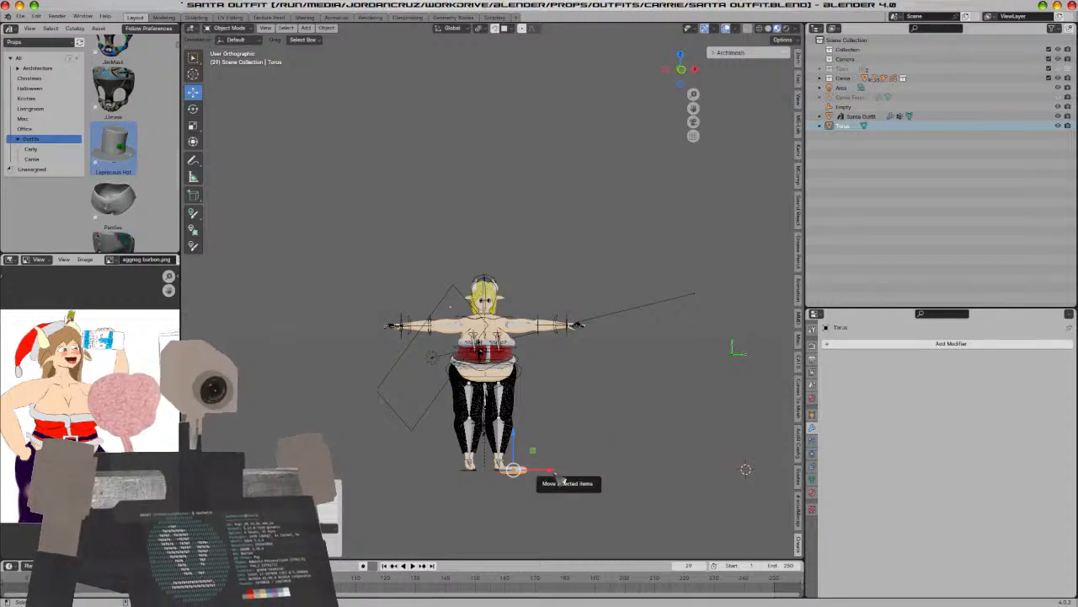
middle_drag(560, 482, 607, 463)
Try clearing the location of Carrie's armature and undo the change
click(478, 484)
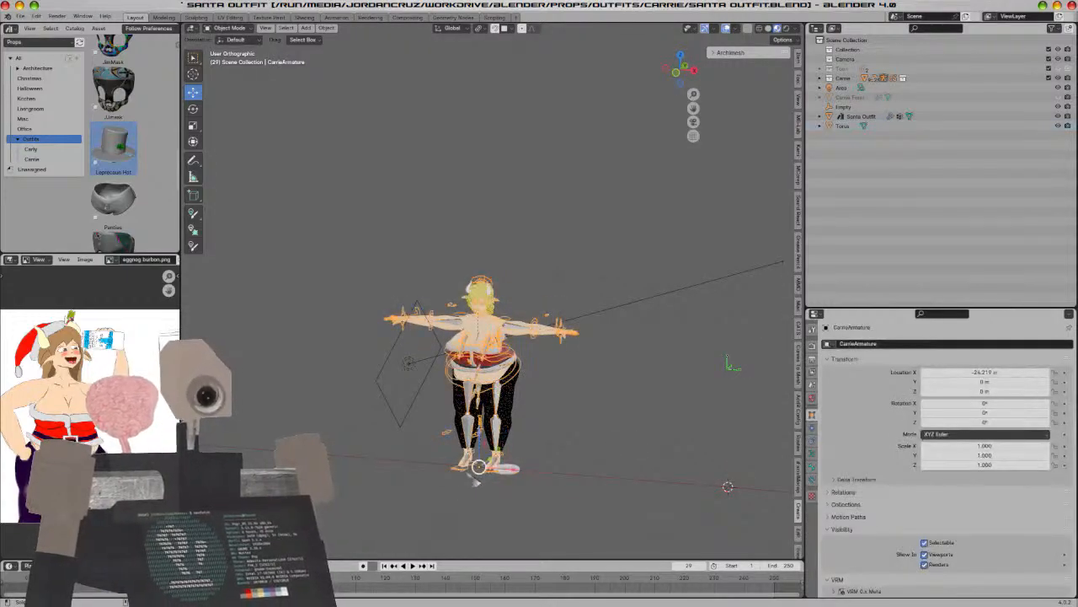
key(alt+g)
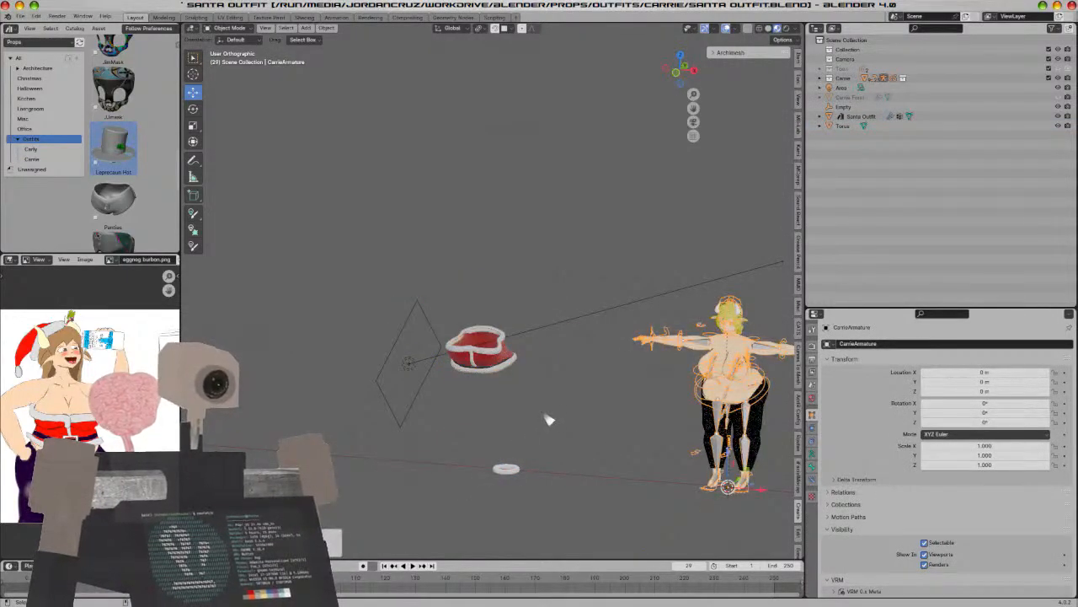
key(ctrl+z)
key(KP_Decimal)
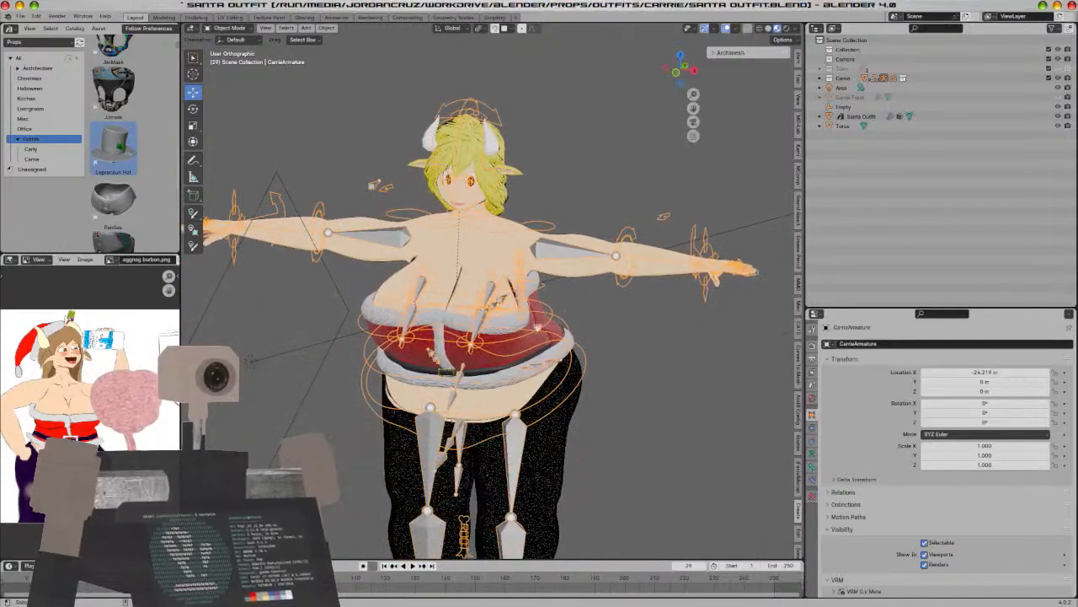
Parent the Santa Outfit object to Carrie's armature
middle_drag(663, 366, 703, 355)
scroll(702, 355, down, 3)
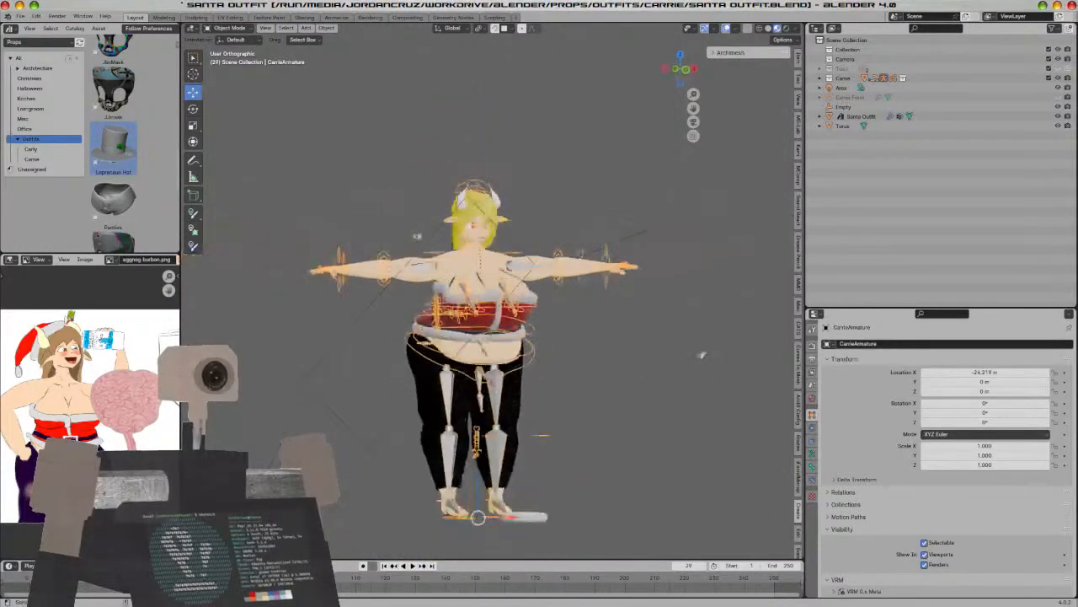
key(a)
key(a)
scroll(698, 354, up, 6)
click(641, 343)
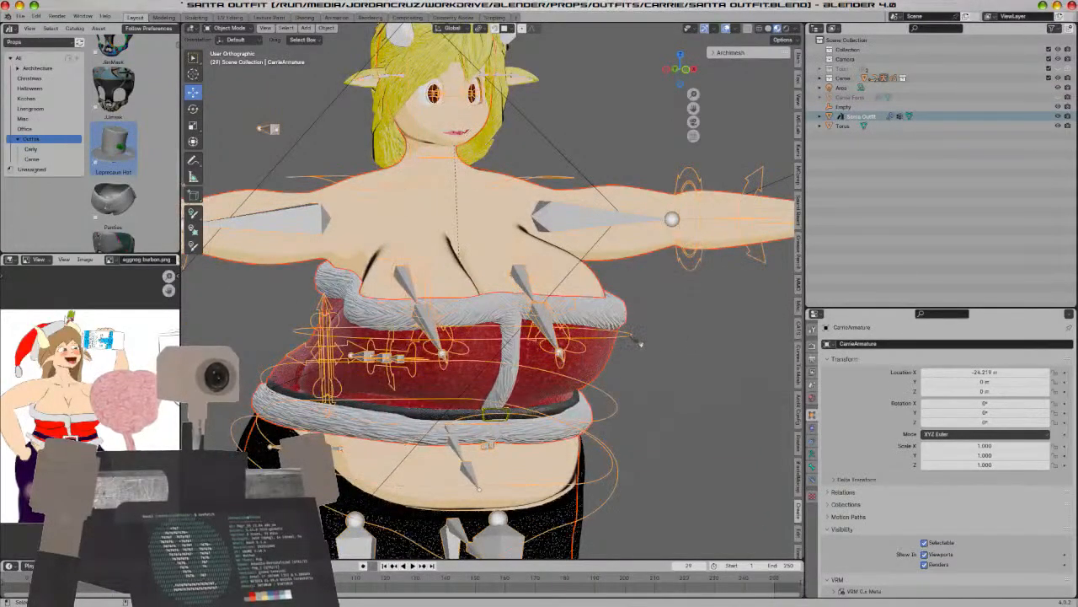
key(alt+a)
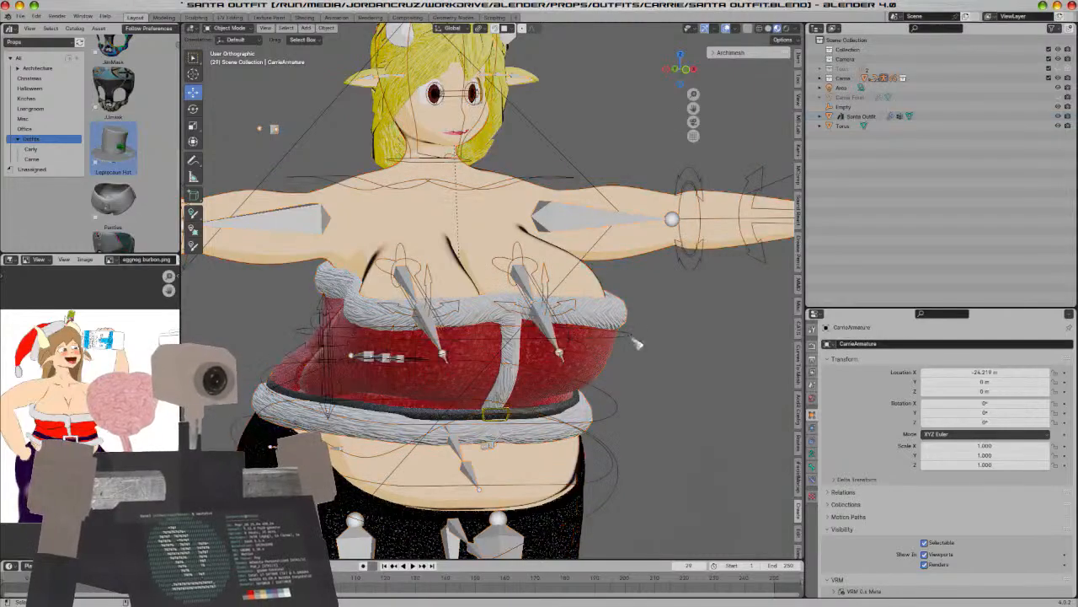
click(638, 344)
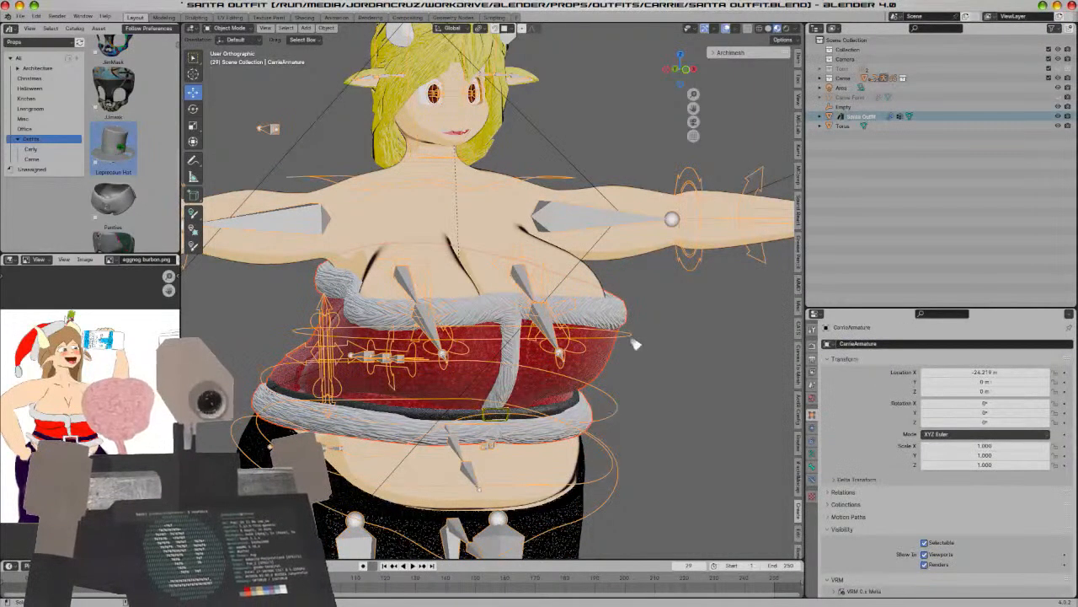
key(ctrl+p)
click(634, 335)
Clear the location of Carrie's armature so the character and outfit stand at the world origin
scroll(579, 416, down, 5)
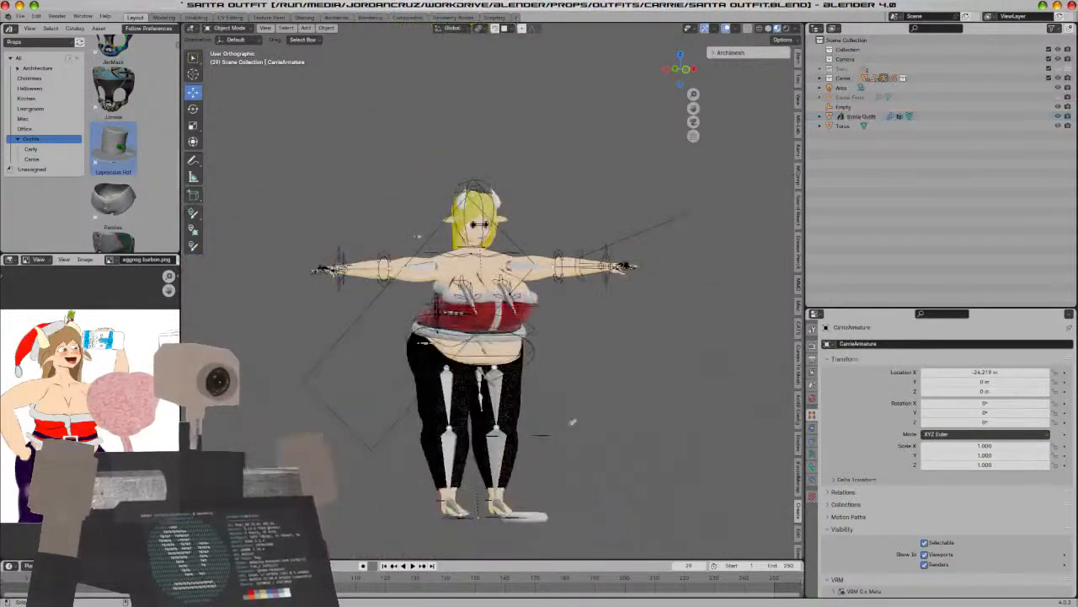
click(514, 521)
key(alt+g)
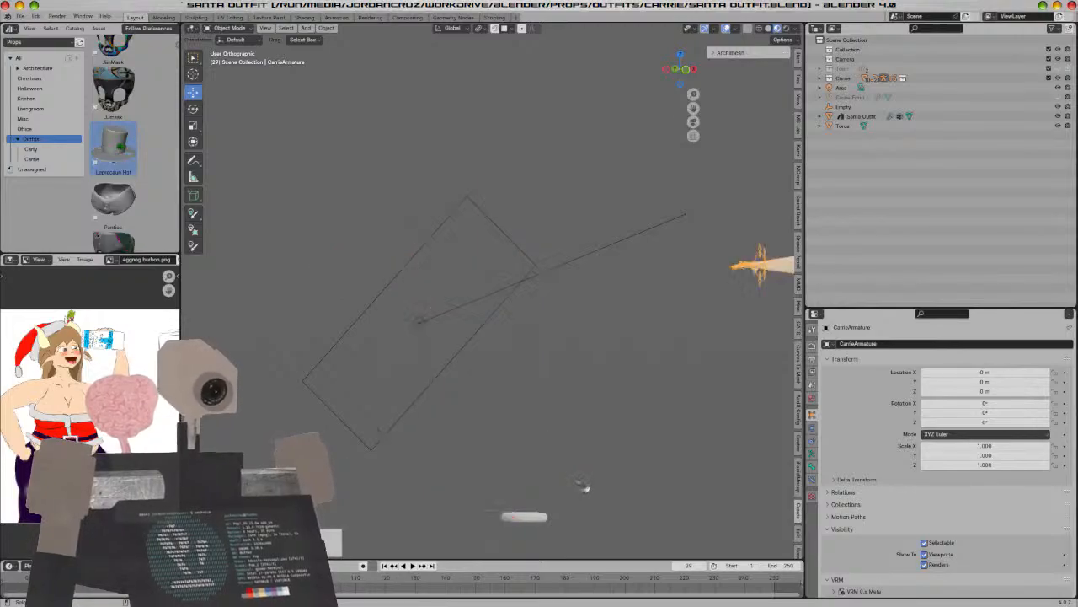
key(KP_1)
key(KP_Decimal)
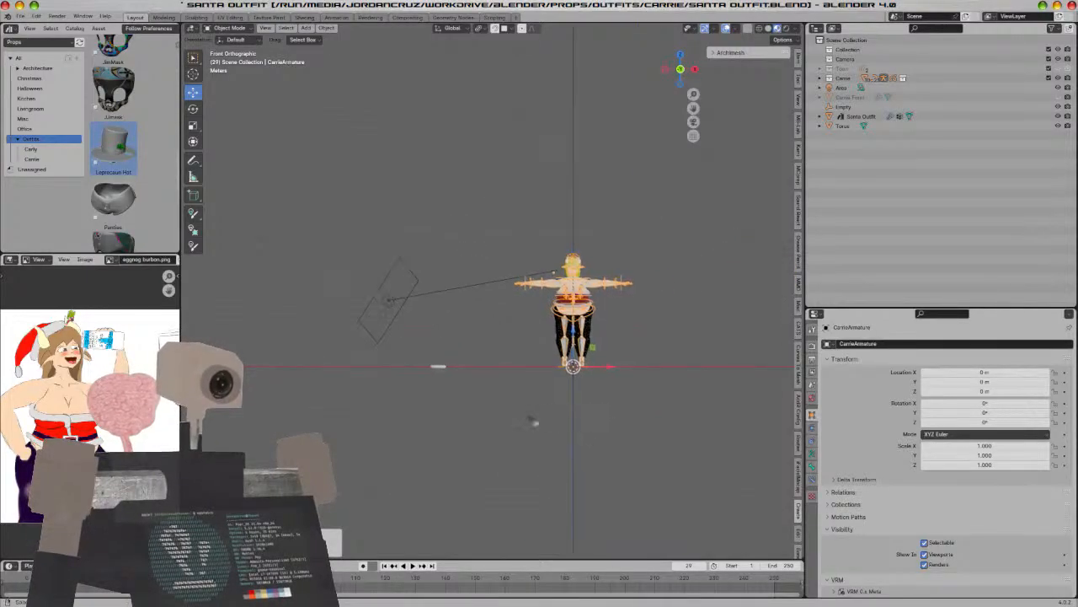
Move the torus from beside Carrie up to the top of her head in front view
scroll(421, 441, down, 3)
click(307, 422)
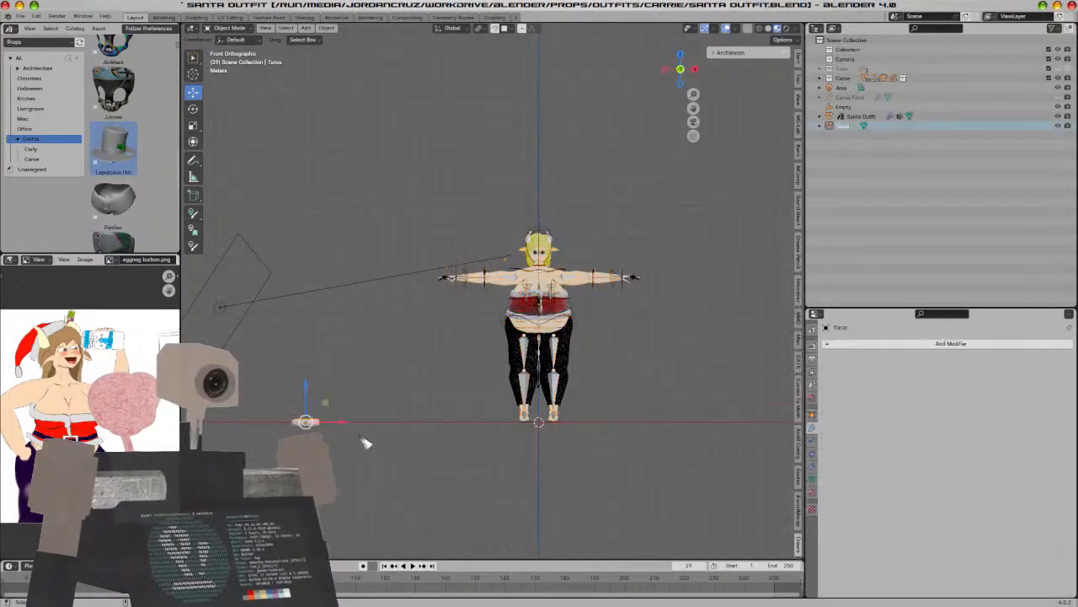
key(g)
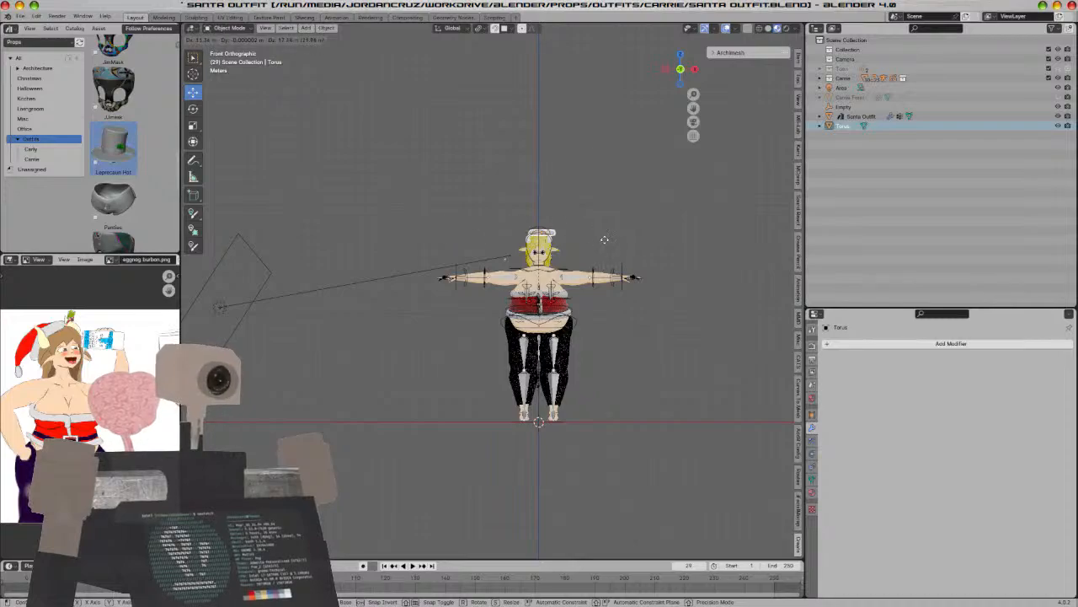
click(571, 277)
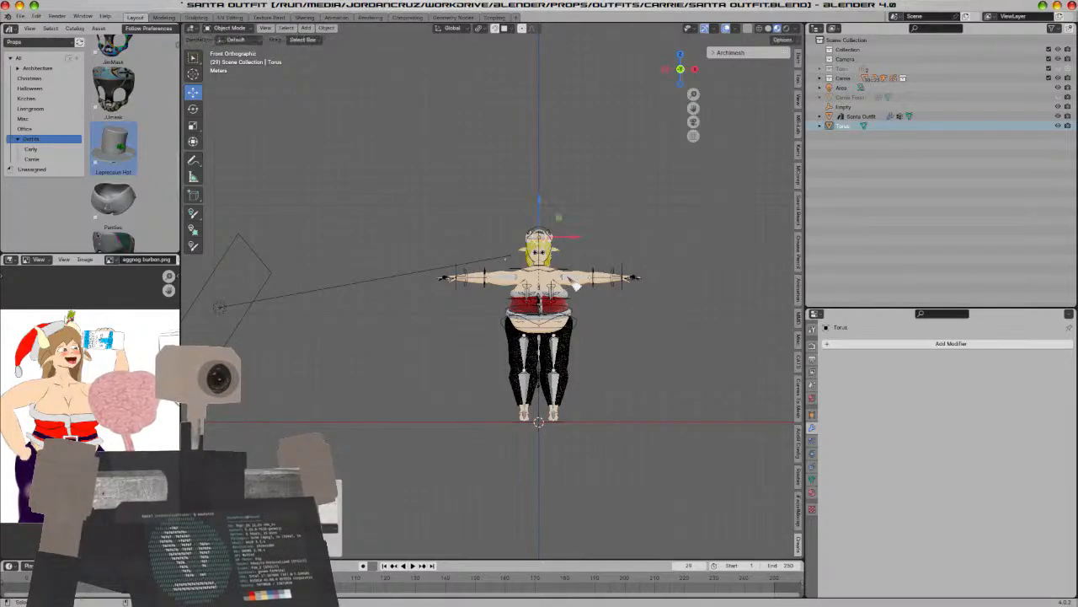
Reposition the torus in side view over the crown of Carrie's head and tilt it down toward the back
key(KP_3)
scroll(575, 285, up, 6)
shift+middle_drag(574, 285, 507, 411)
scroll(508, 405, up, 5)
shift+middle_drag(534, 228, 518, 341)
key(g)
click(528, 258)
key(r)
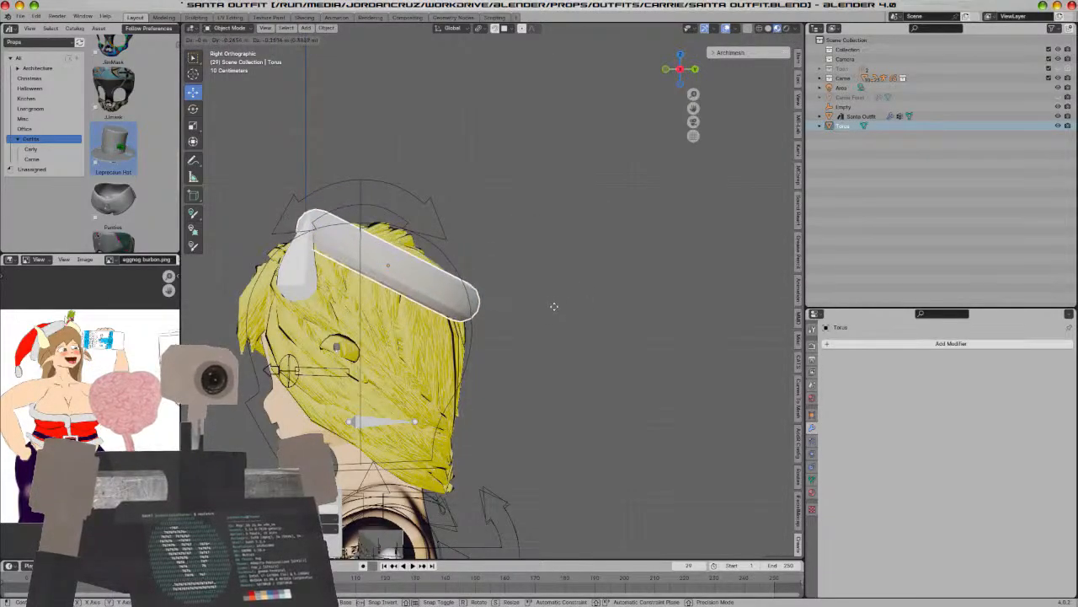
click(559, 311)
Scale the whole torus mesh up slightly in Edit Mode
scroll(534, 322, up, 3)
shift+middle_drag(534, 323, 538, 339)
key(Tab)
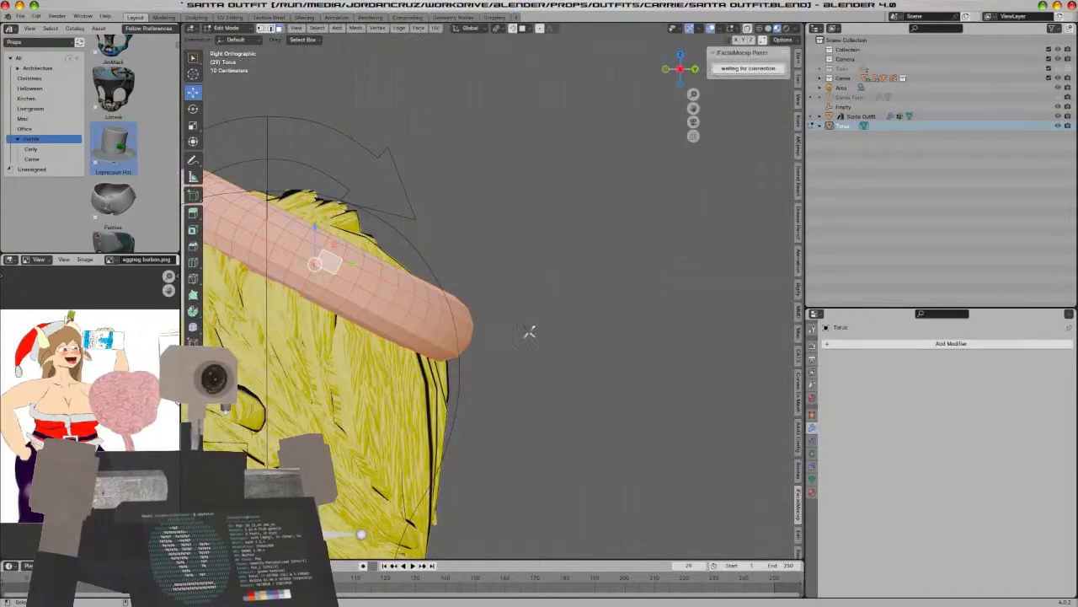
key(s)
click(564, 325)
shift+middle_drag(489, 376, 672, 402)
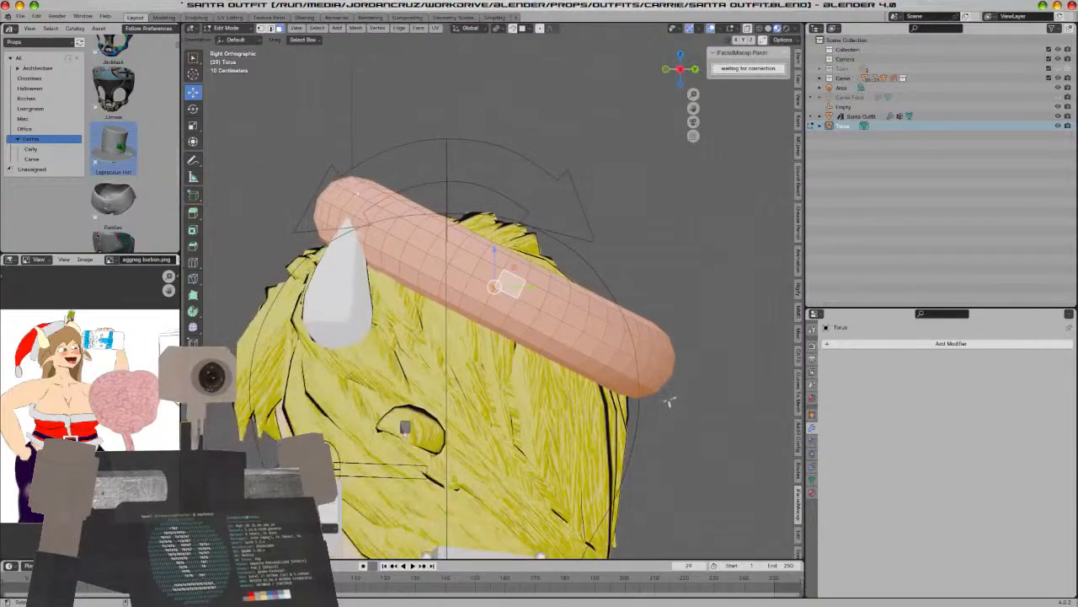
key(Tab)
Scale the torus mesh back down slightly in Edit Mode to suit the width of Carrie's head
middle_drag(610, 422, 614, 431)
scroll(612, 430, down, 2)
key(KP_3)
scroll(613, 429, down, 4)
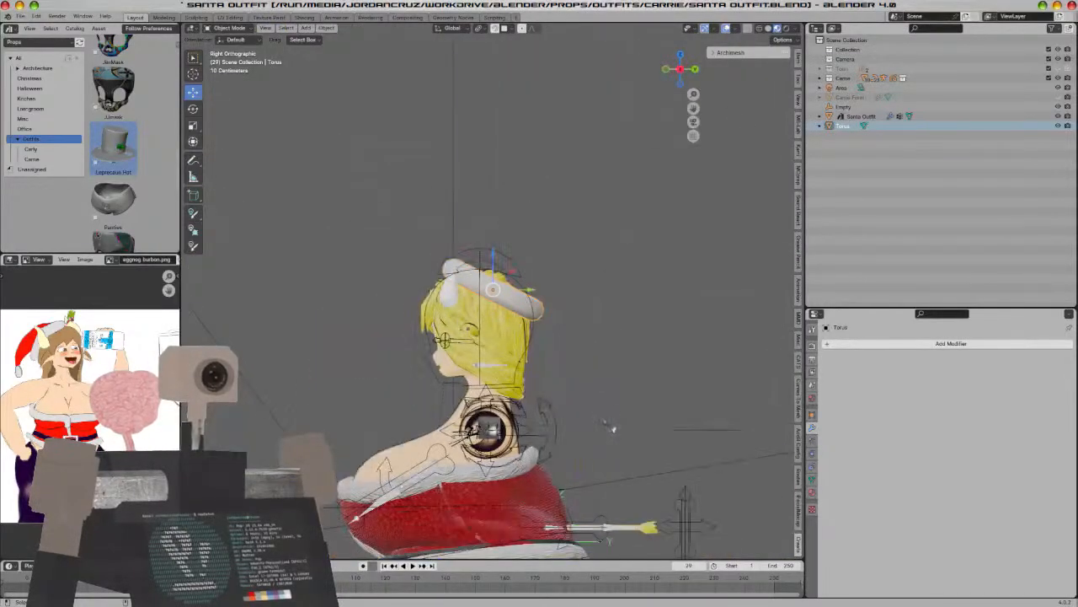
key(Tab)
scroll(650, 393, up, 4)
key(s)
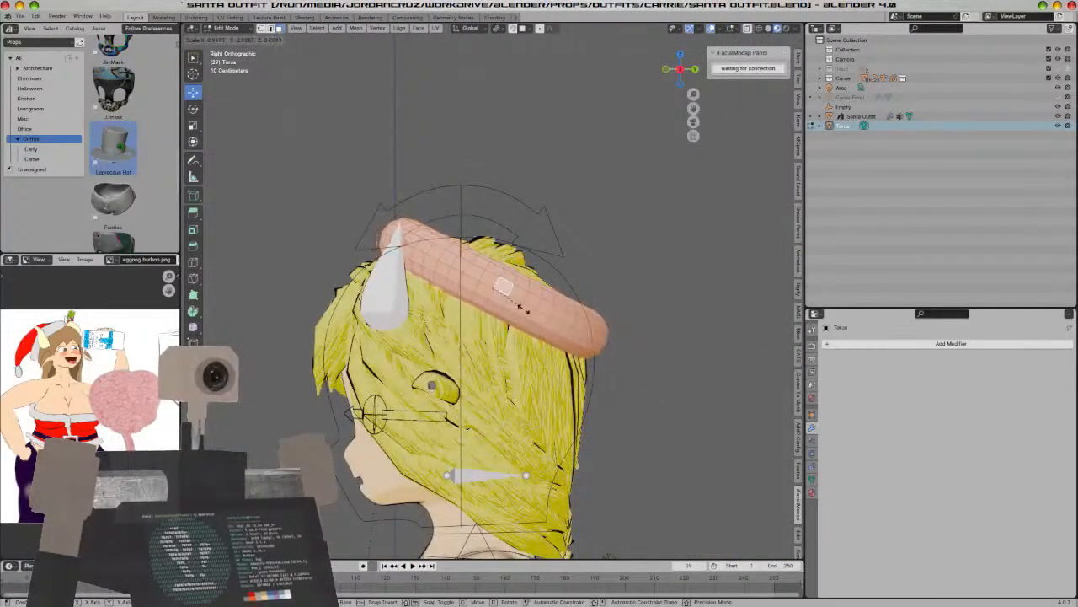
click(529, 333)
Clear the torus object's location and raise it along the Z axis to the top of Carrie's head
middle_drag(583, 369, 549, 385)
scroll(549, 374, down, 3)
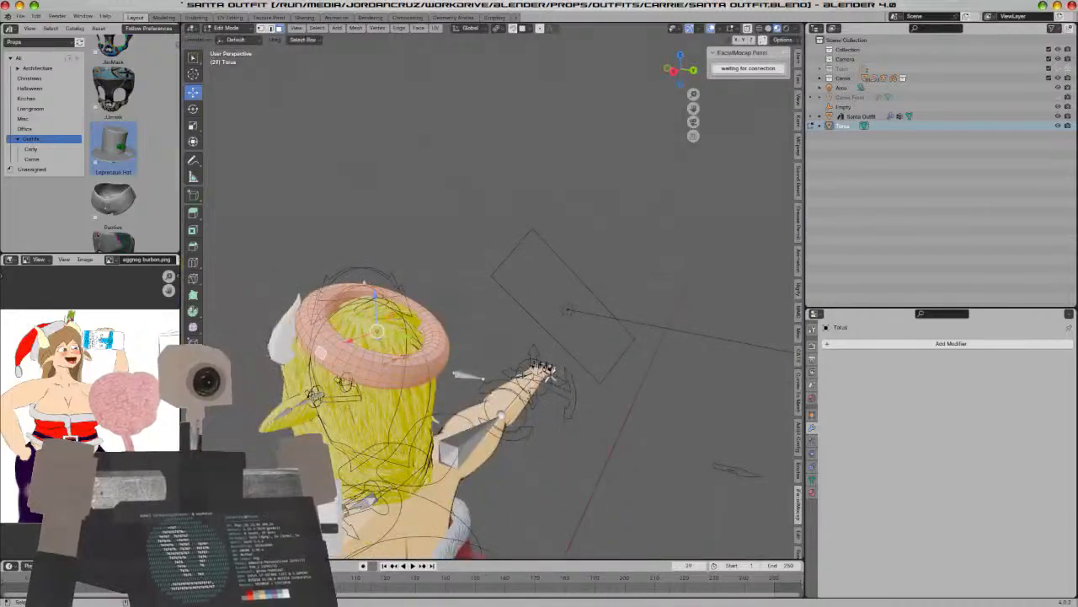
middle_drag(416, 419, 630, 396)
scroll(412, 358, up, 2)
key(KP_1)
key(KP_1)
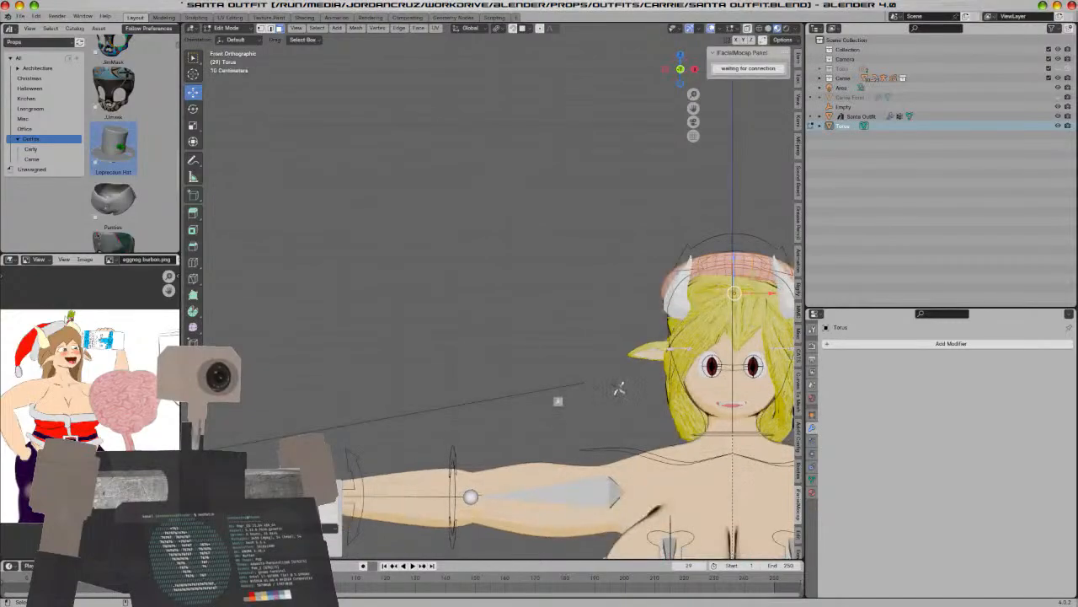
key(Tab)
scroll(645, 310, down, 3)
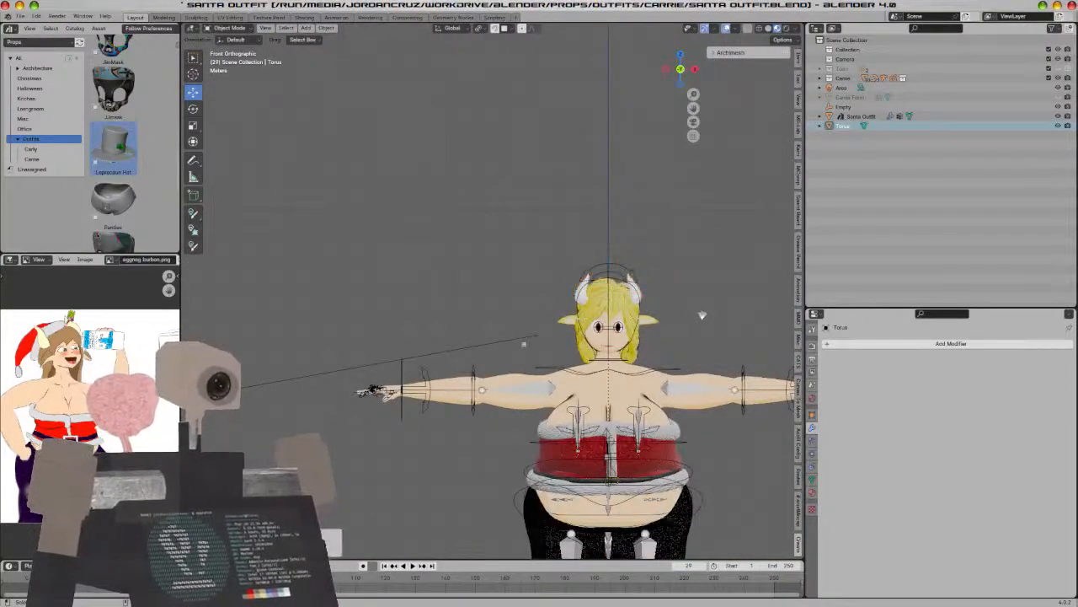
scroll(523, 344, down, 3)
key(g)
key(z)
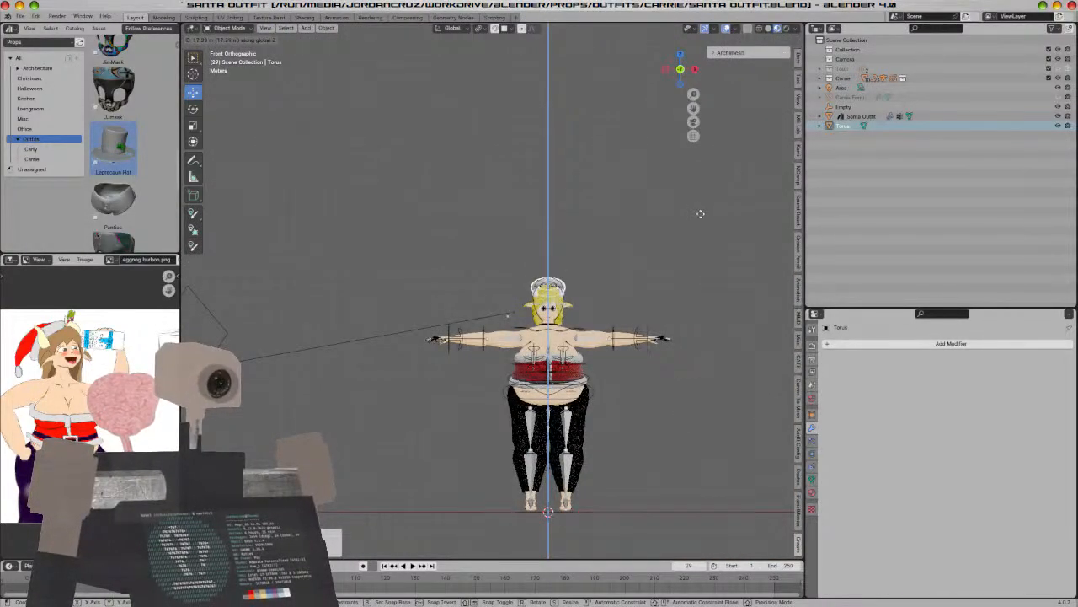
click(701, 214)
Move the torus with the X axis locked onto the back of Carrie's crown, behind the horns
key(KP_3)
scroll(699, 244, up, 7)
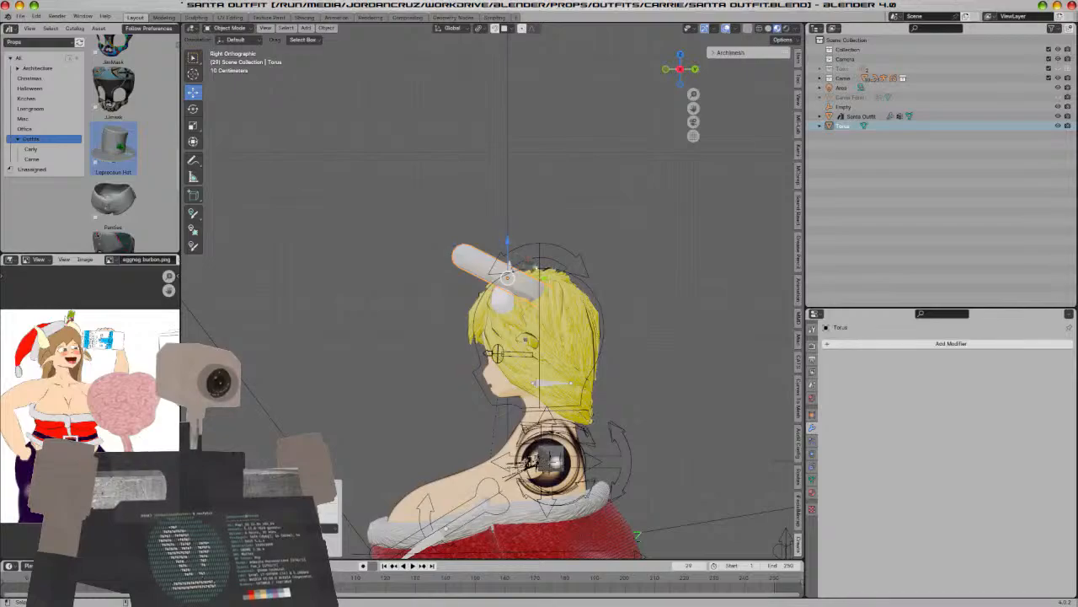
key(g)
key(shift+x)
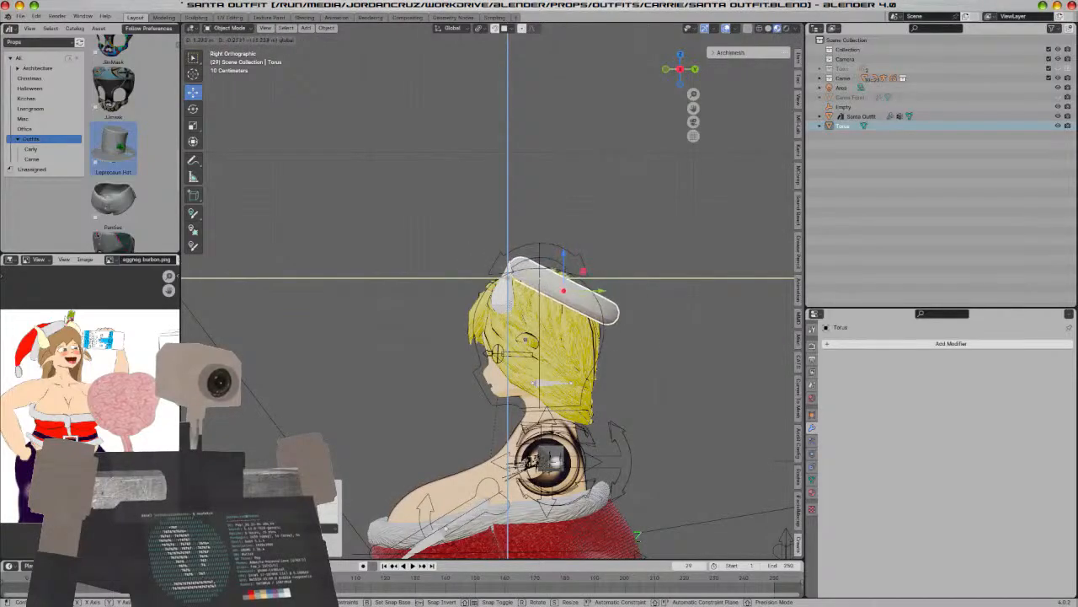
click(697, 314)
click(698, 334)
key(g)
click(678, 343)
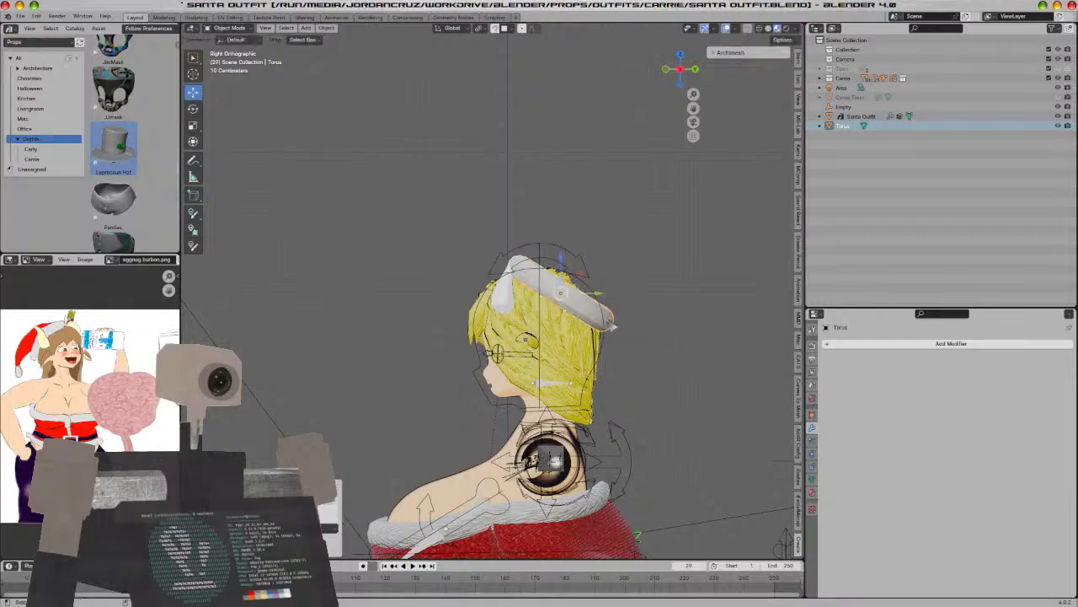
Apply smooth shading to the torus
right_click(589, 313)
click(570, 317)
middle_drag(640, 335, 593, 353)
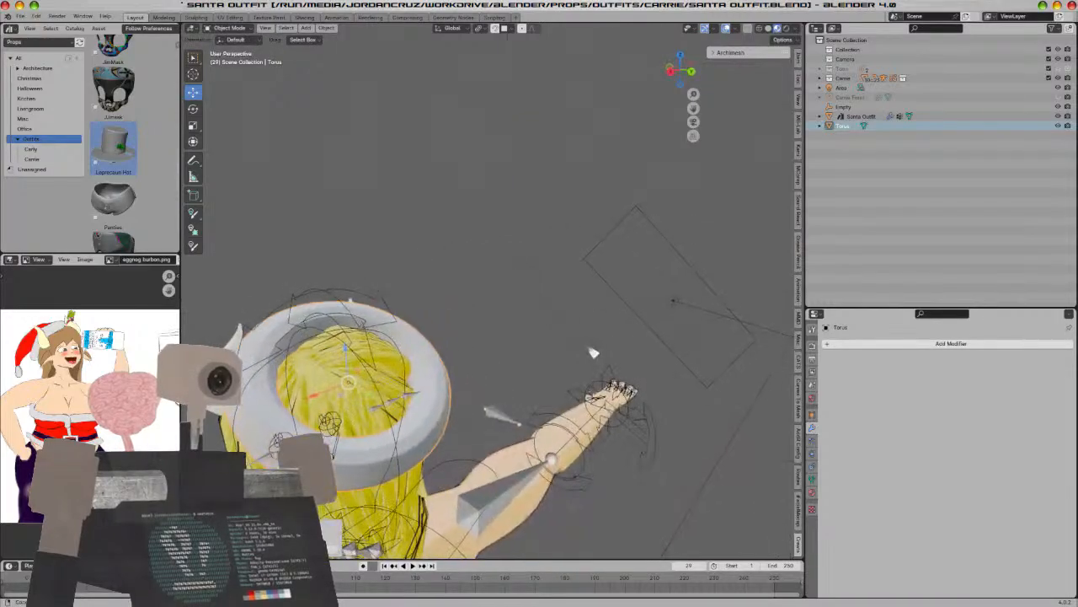
right_click(437, 406)
click(437, 394)
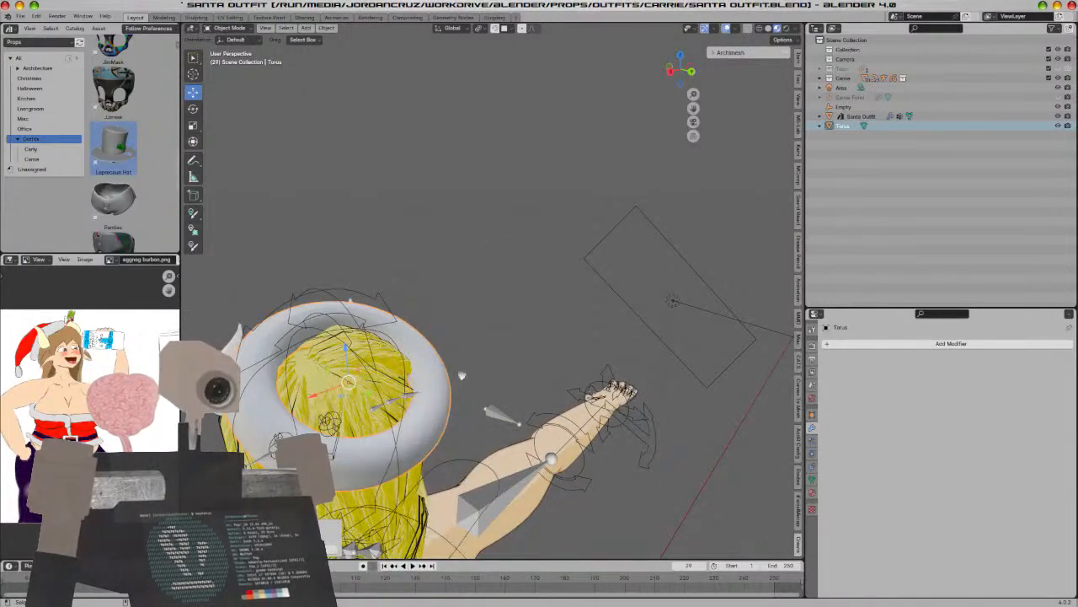
middle_drag(493, 353, 481, 313)
key(KP_Decimal)
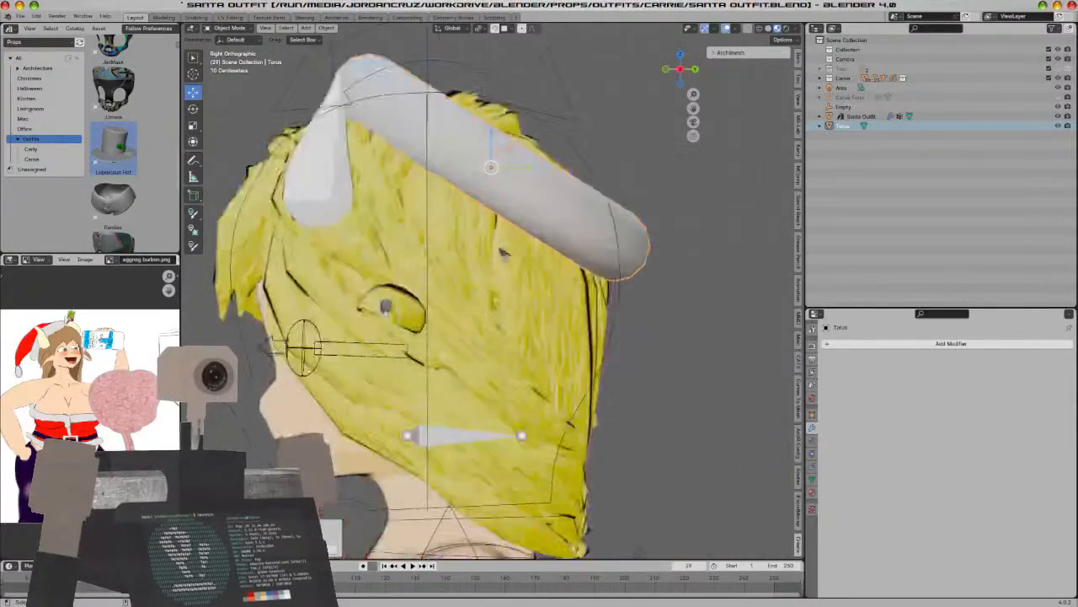
Hide Carrie's armature and select the torus again
click(529, 233)
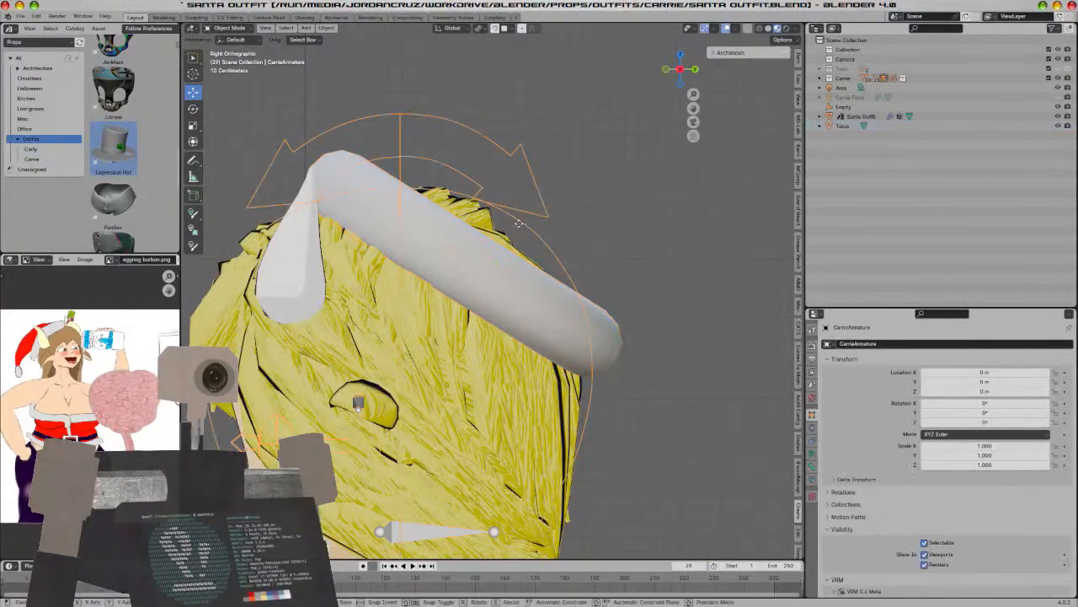
key(g)
right_click(554, 261)
click(525, 288)
Make the torus ring thinner in Edit Mode with Shrink/Fatten
middle_drag(525, 289, 563, 323)
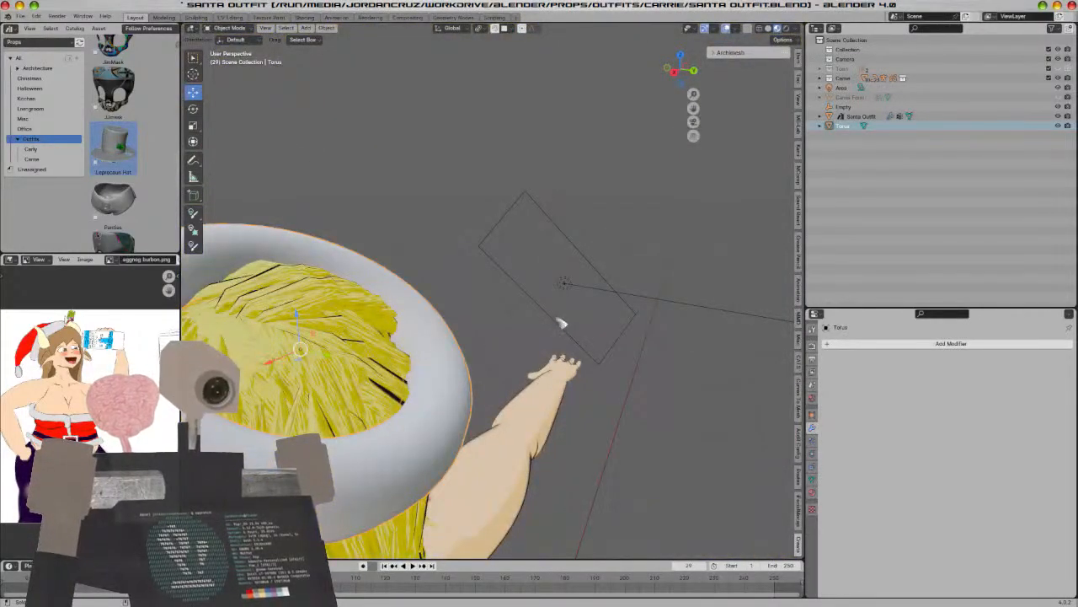
middle_drag(426, 360, 504, 381)
key(Tab)
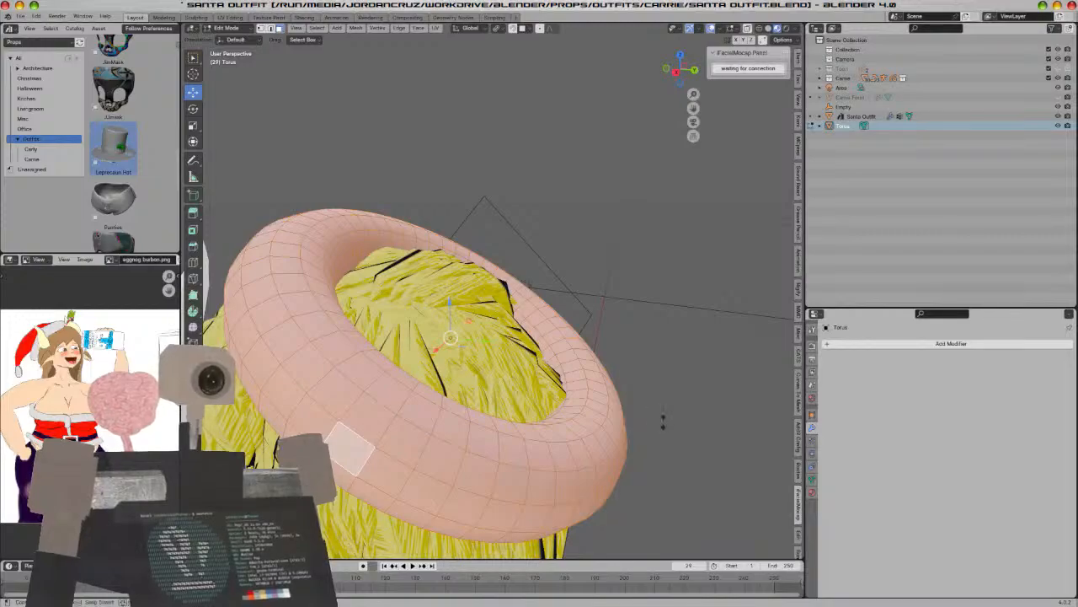
key(alt+s)
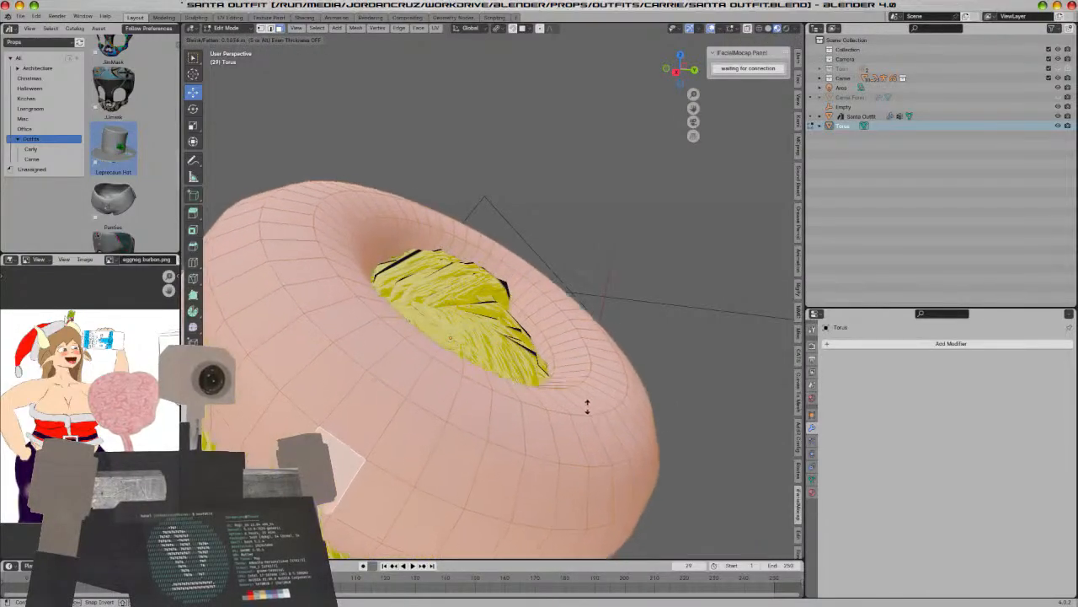
key(Escape)
key(alt+s)
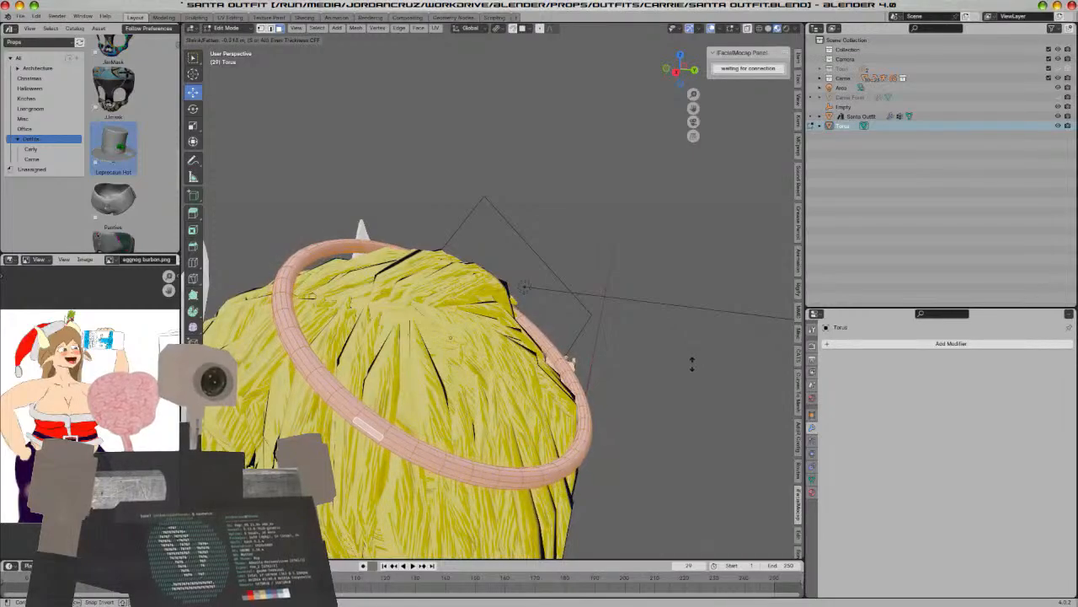
click(714, 352)
Scale the torus object up slightly so the thinner ring fits around Carrie's hair
key(Tab)
key(s)
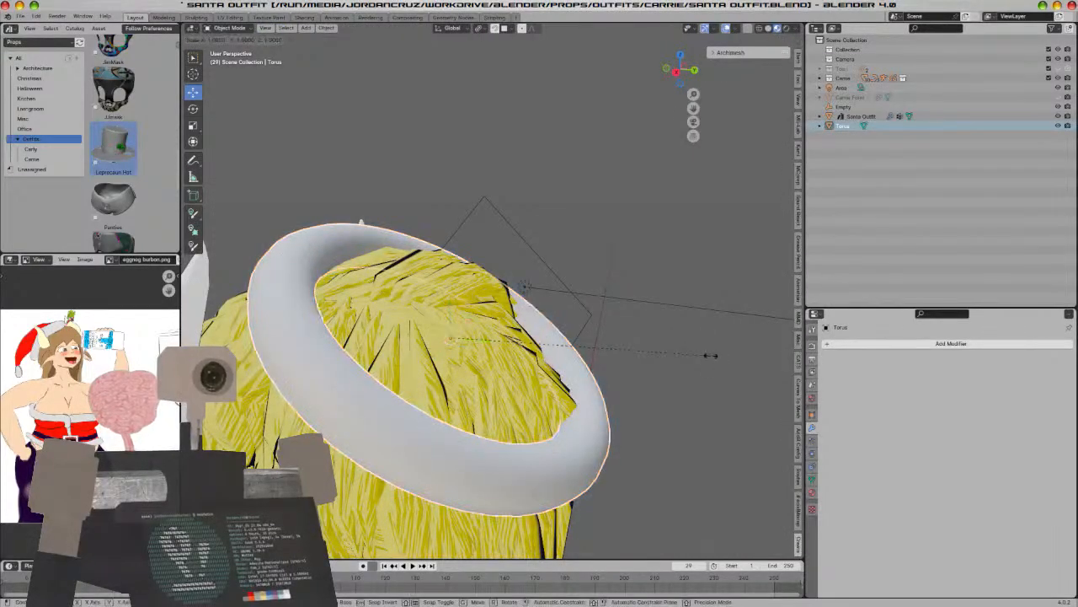
click(749, 367)
Move the torus down slightly so it sits closer against Carrie's head in the side view
key(KP_3)
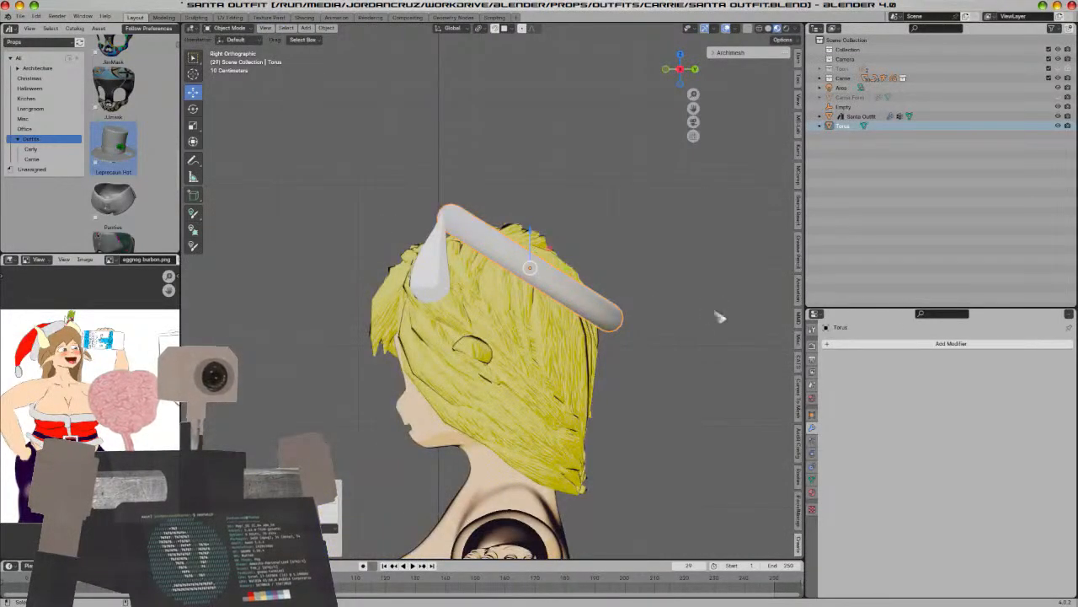
scroll(720, 316, up, 3)
scroll(722, 318, down, 1)
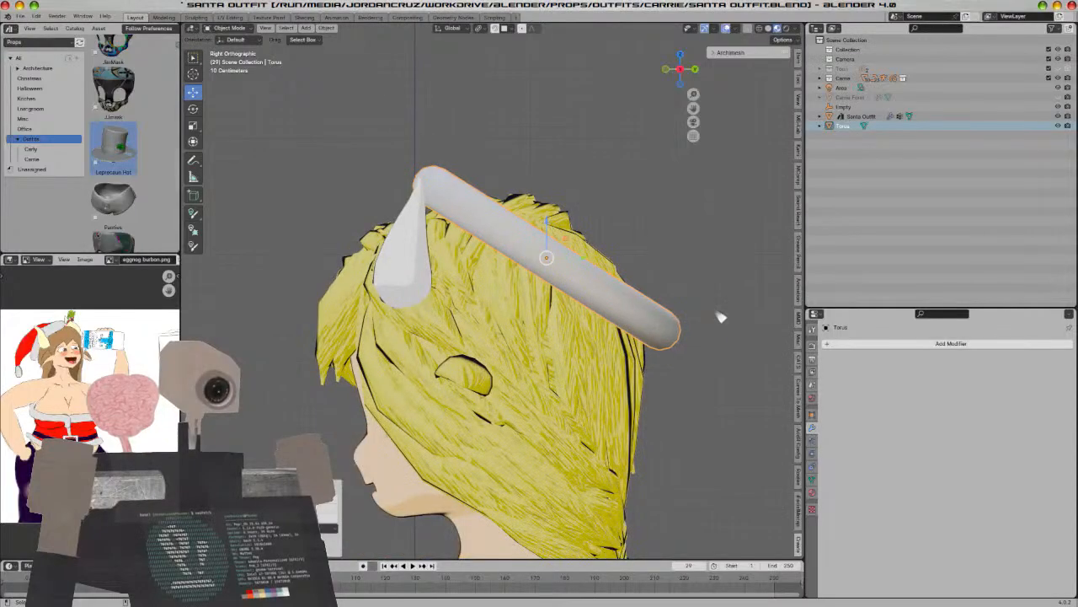
shift+middle_drag(722, 317, 692, 347)
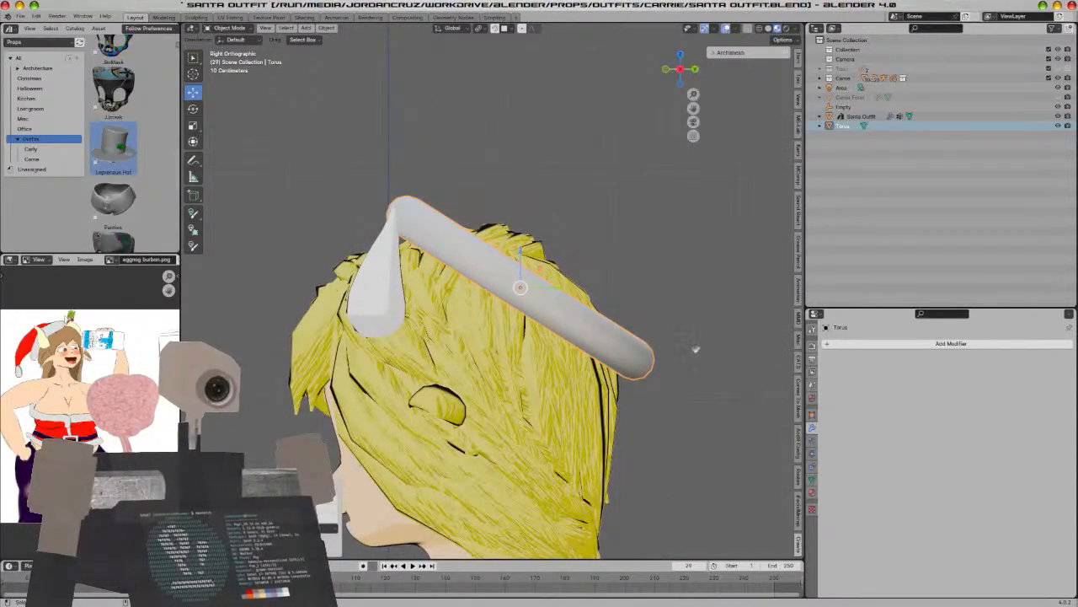
key(g)
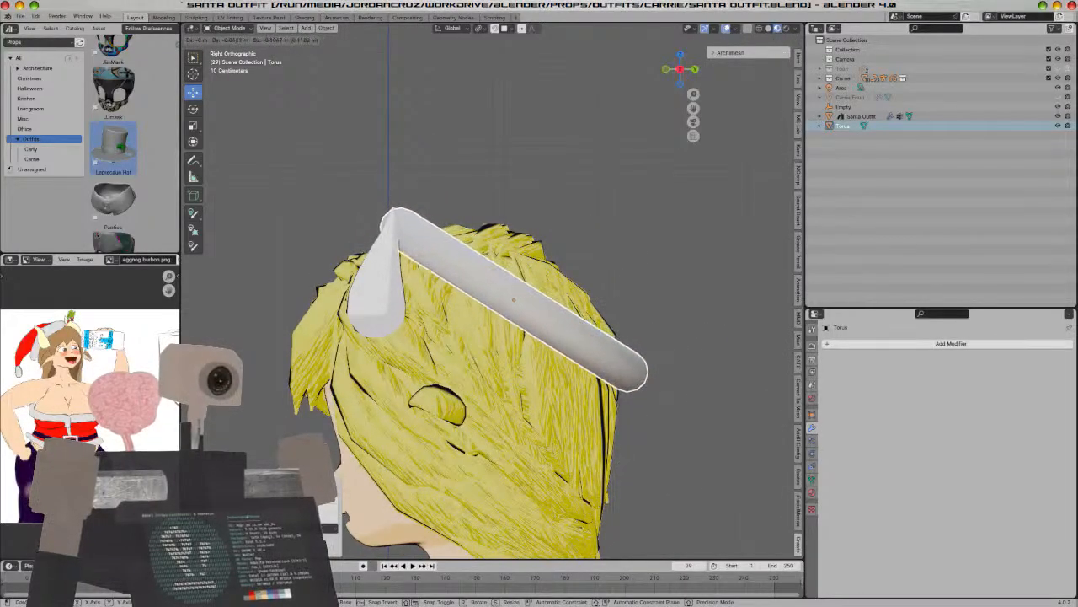
click(687, 428)
Fatten the torus ring slightly in Edit Mode with Shrink/Fatten and return to Object Mode
key(Tab)
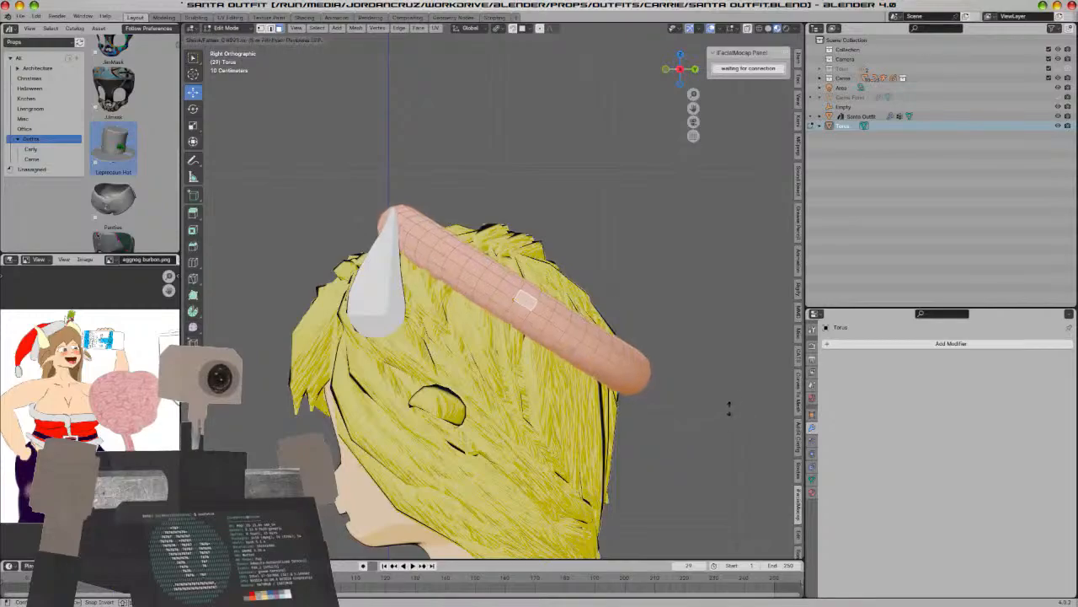
click(734, 404)
key(Tab)
middle_drag(746, 411, 716, 420)
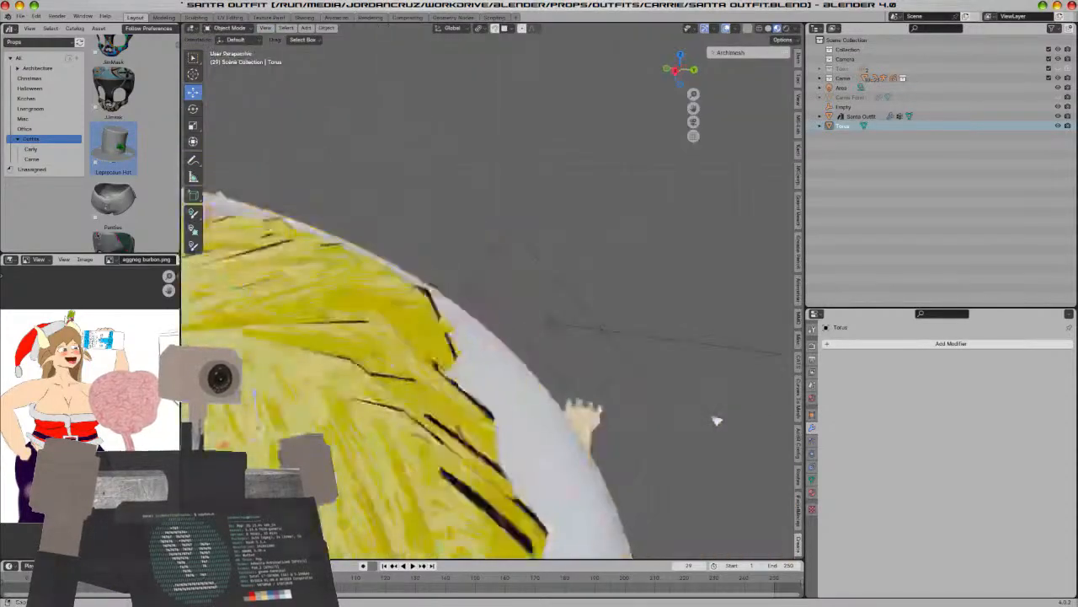
scroll(716, 420, down, 6)
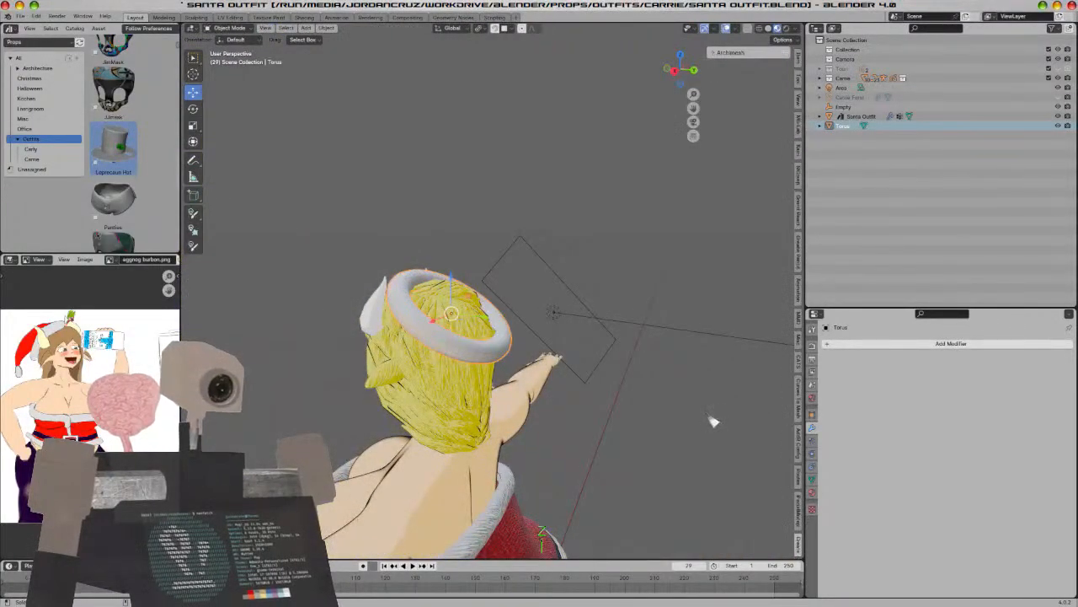
key(KP_3)
key(KP_Decimal)
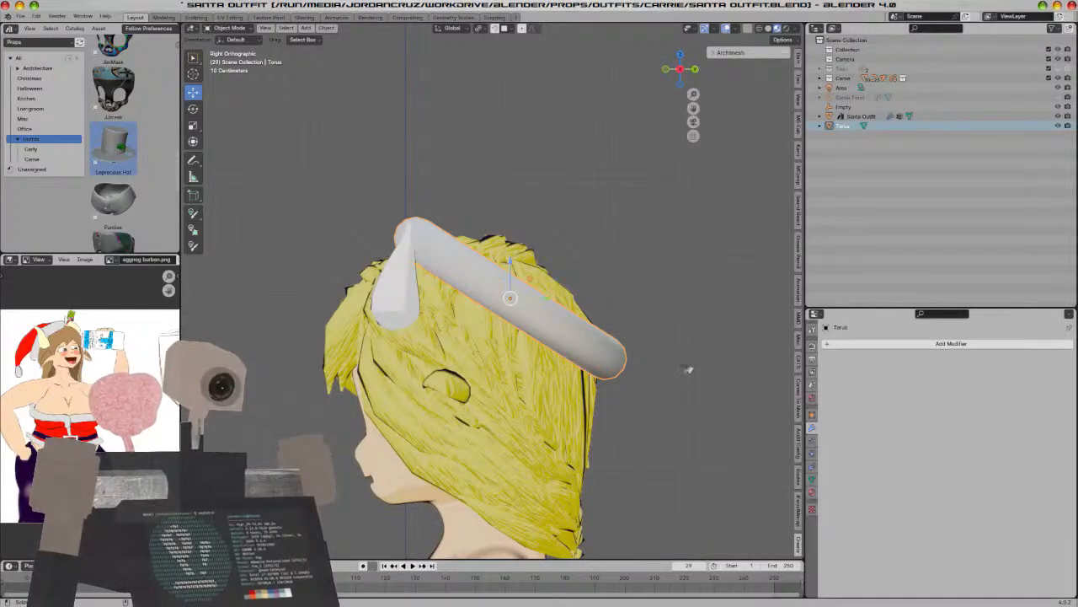
Select the torus's upper inner face loop and extrude it upward along its normal to form a tall hat crown
middle_drag(686, 368, 571, 380)
scroll(674, 371, down, 4)
key(Tab)
key(alt+a)
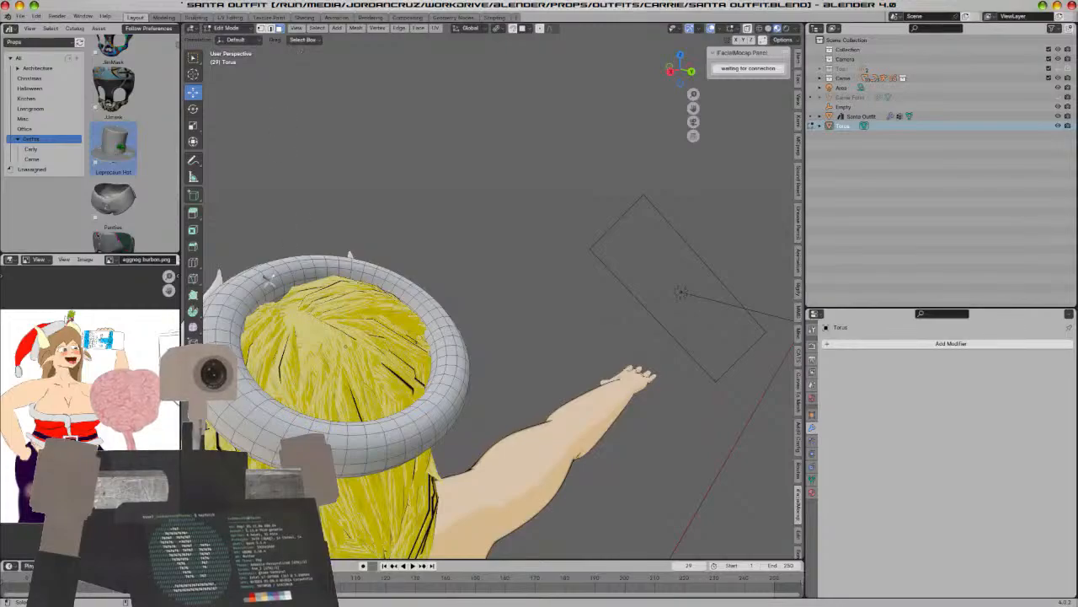
alt+click(266, 287)
key(KP_3)
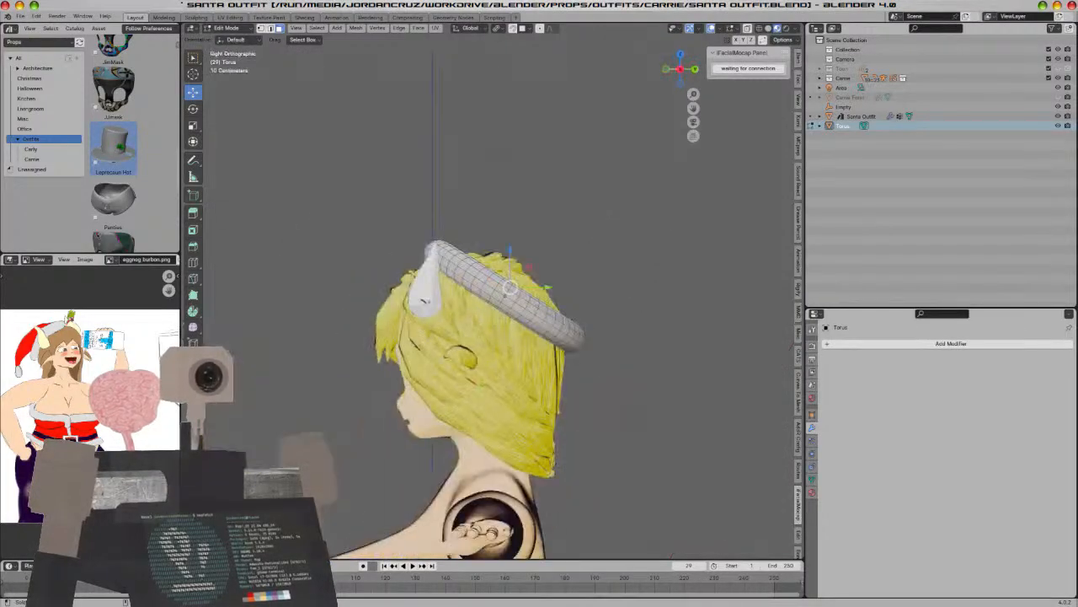
shift+middle_drag(528, 263, 480, 289)
key(e)
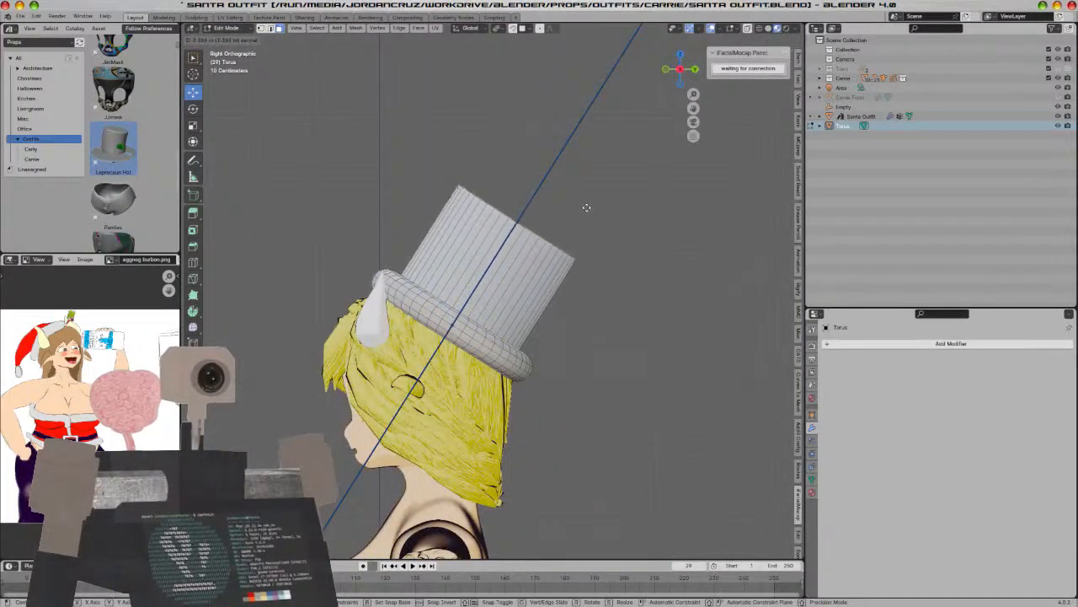
click(624, 306)
shift+middle_drag(624, 306, 506, 315)
Extrude the crown's inner top edge loop, scale it to 0 and merge its vertices to cap the crown
key(alt+a)
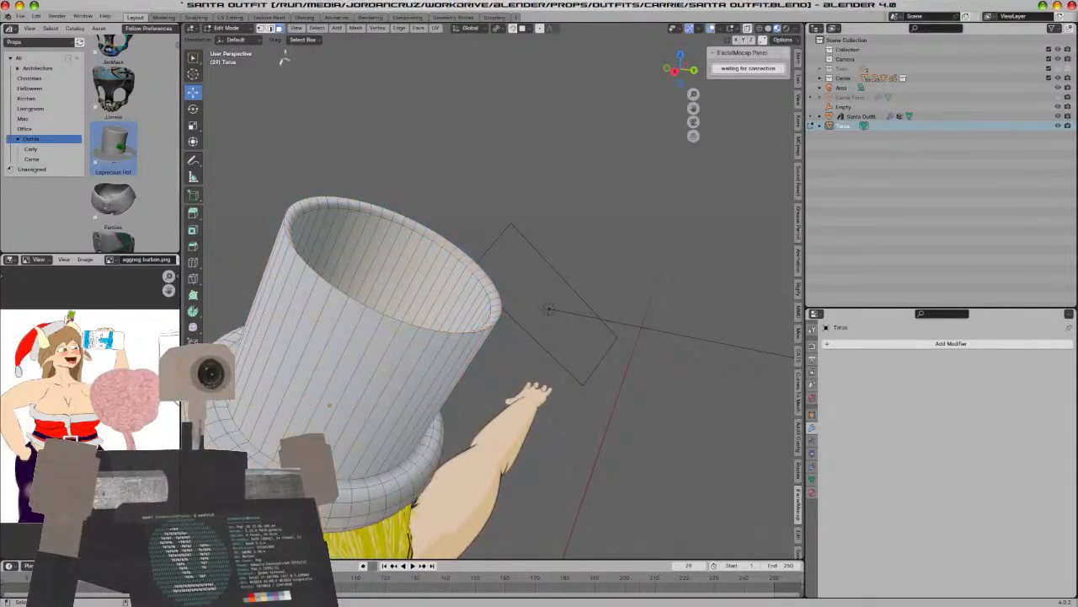
click(270, 28)
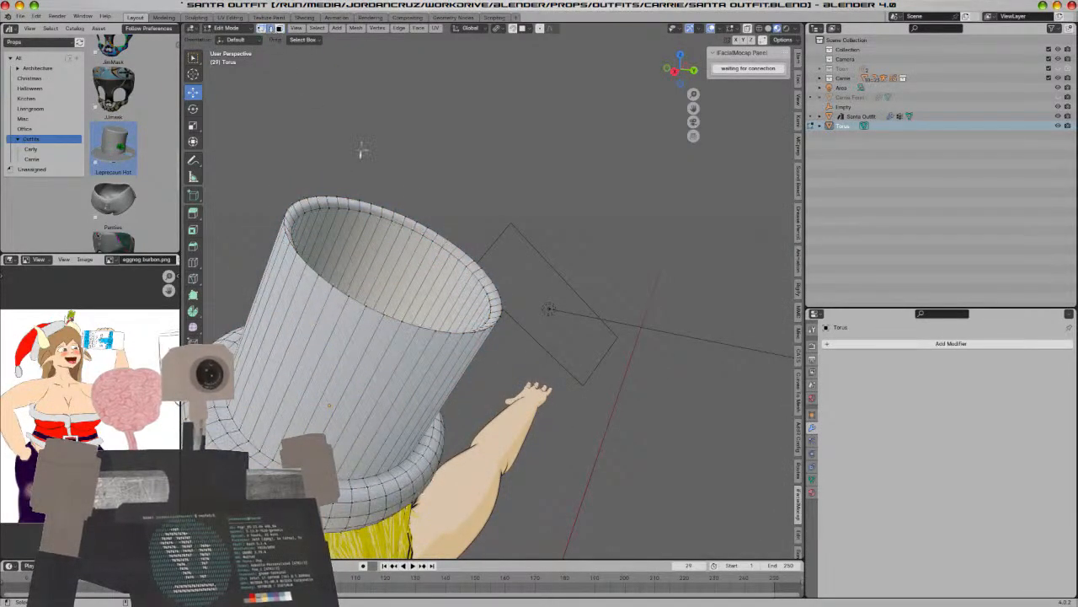
alt+click(379, 219)
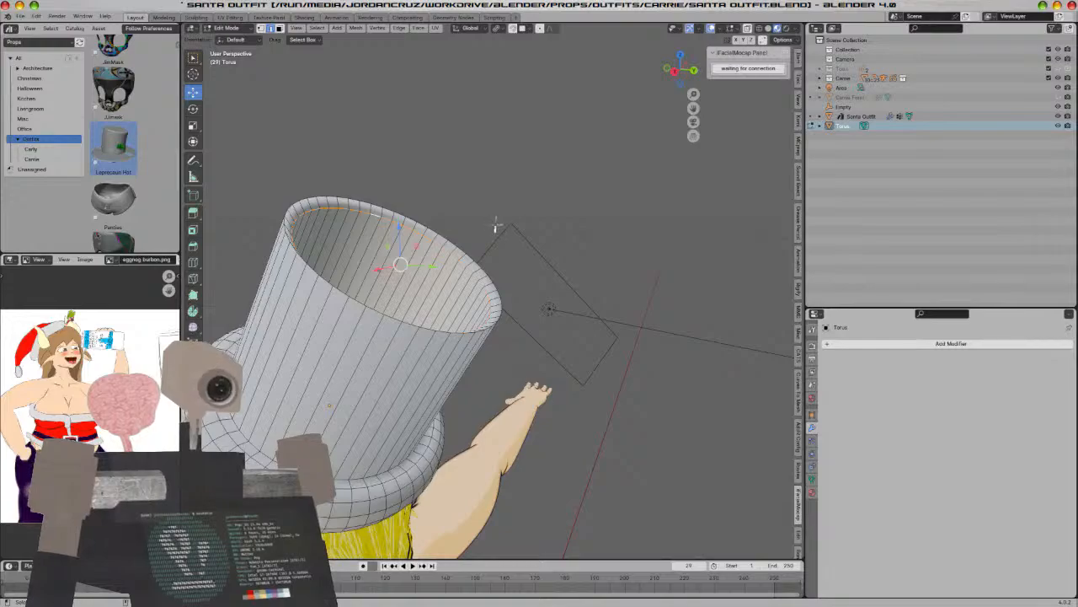
key(e)
key(s)
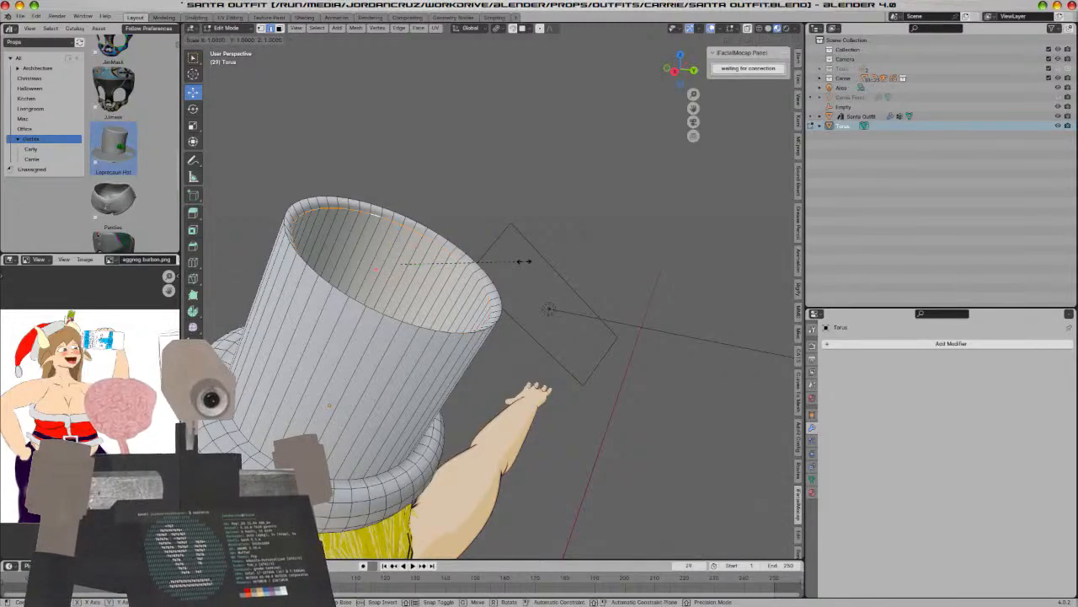
key(0)
key(Return)
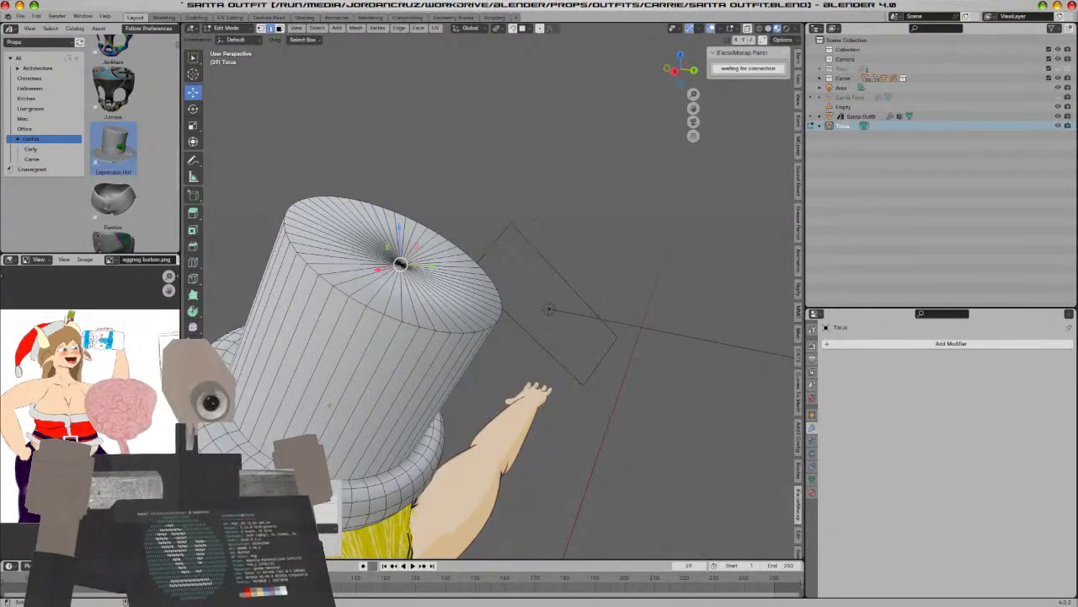
key(m)
click(513, 261)
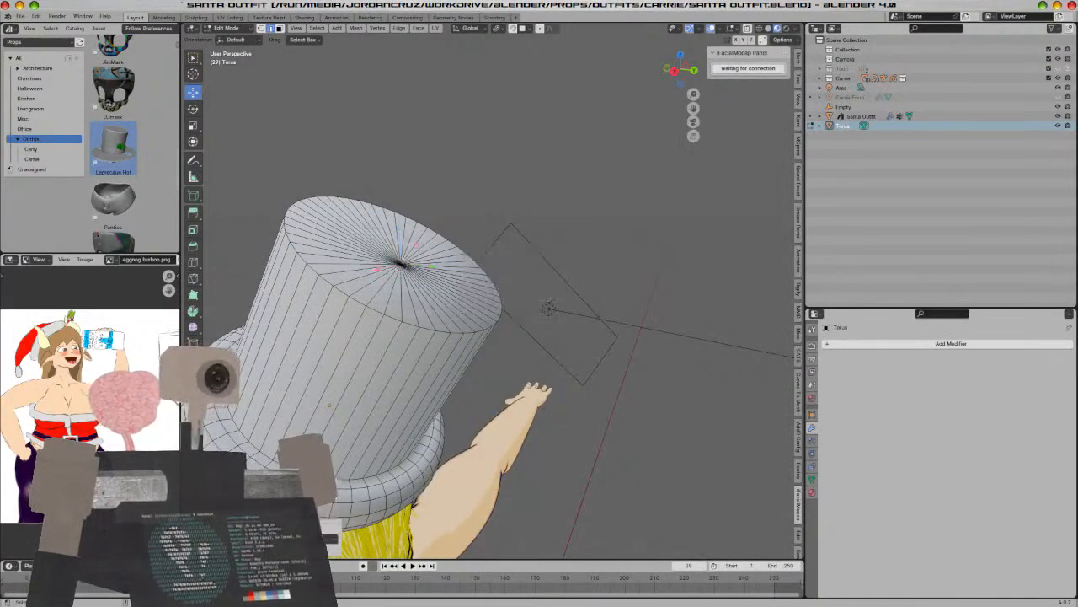
Try collapsing the crown's outer rim to a point by scaling it to 0 and merging at center, and undo it
click(280, 29)
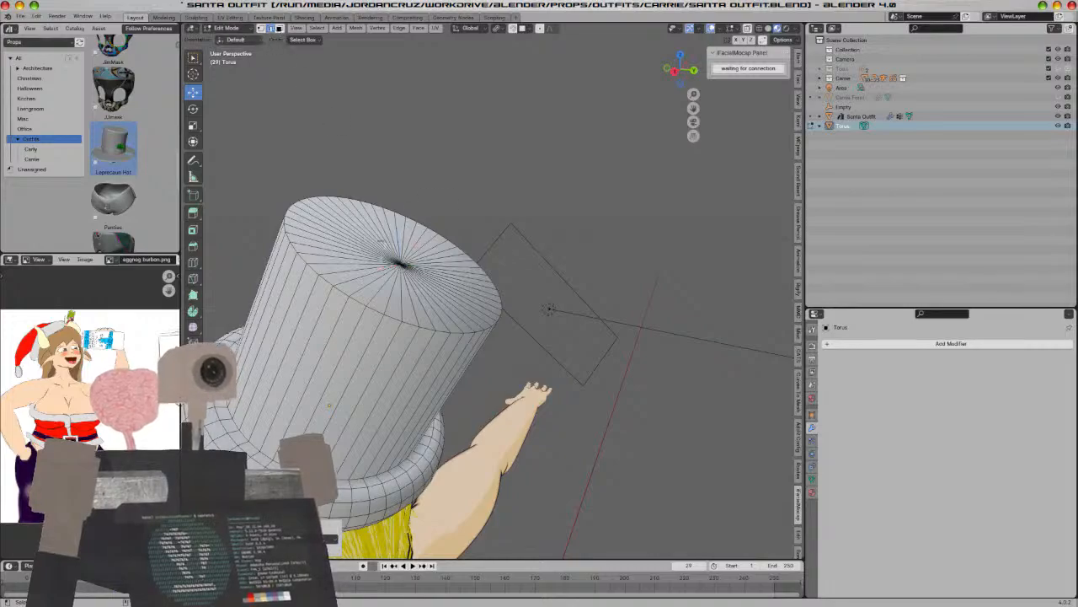
alt+click(341, 196)
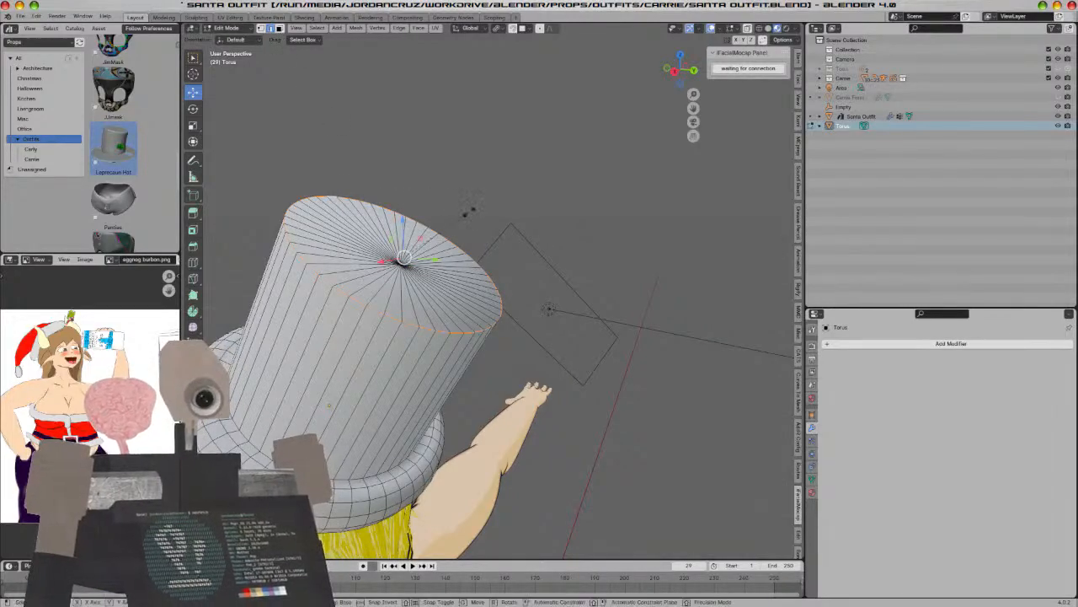
key(s)
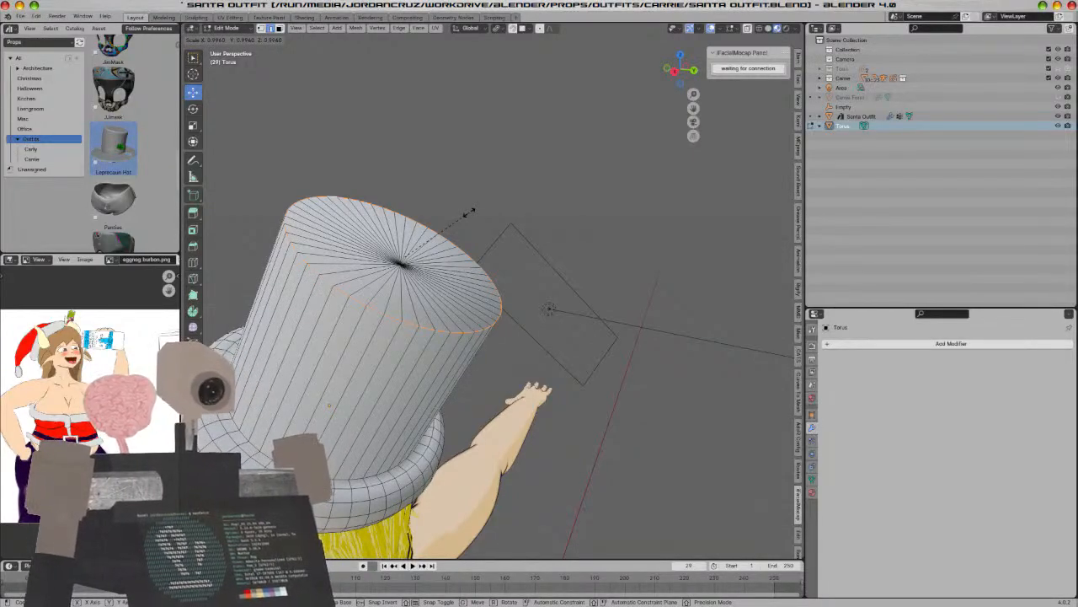
text(0)
key(Return)
key(m)
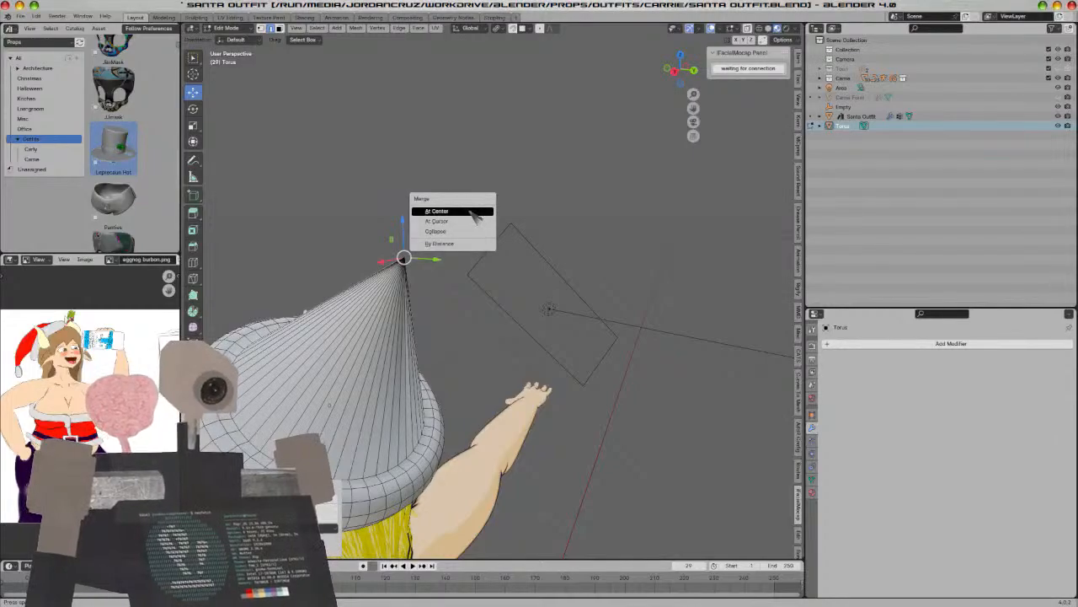
click(472, 212)
key(s)
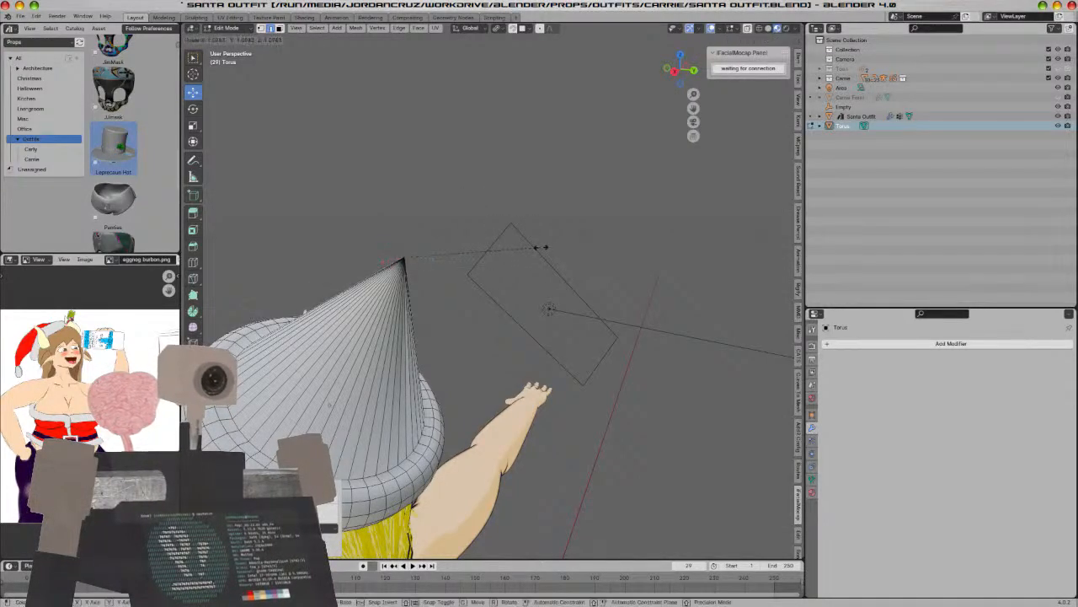
right_click(741, 421)
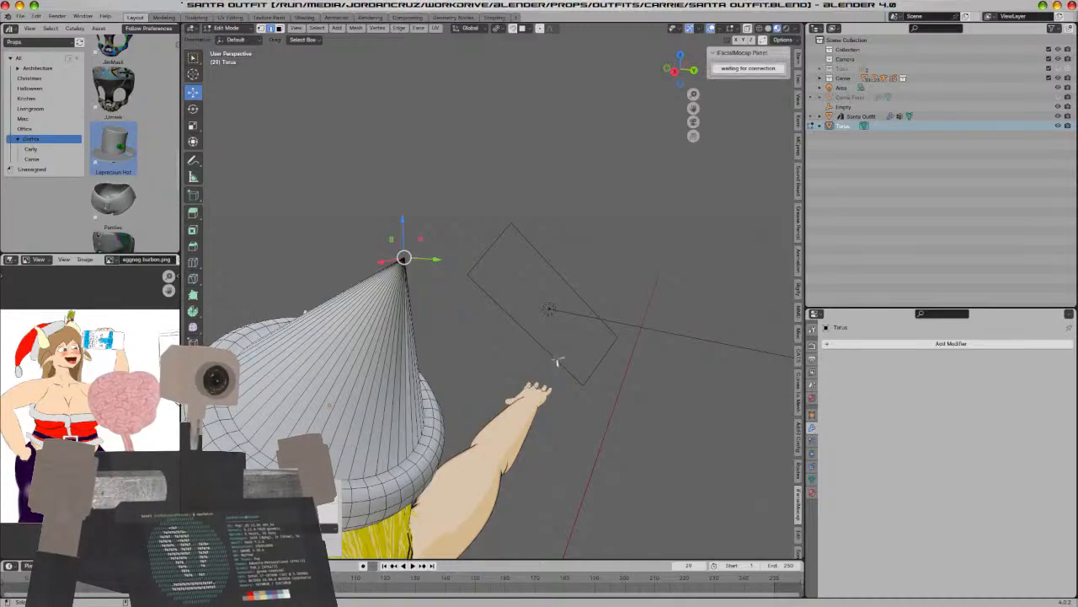
key(ctrl+z)
middle_drag(553, 365, 526, 343)
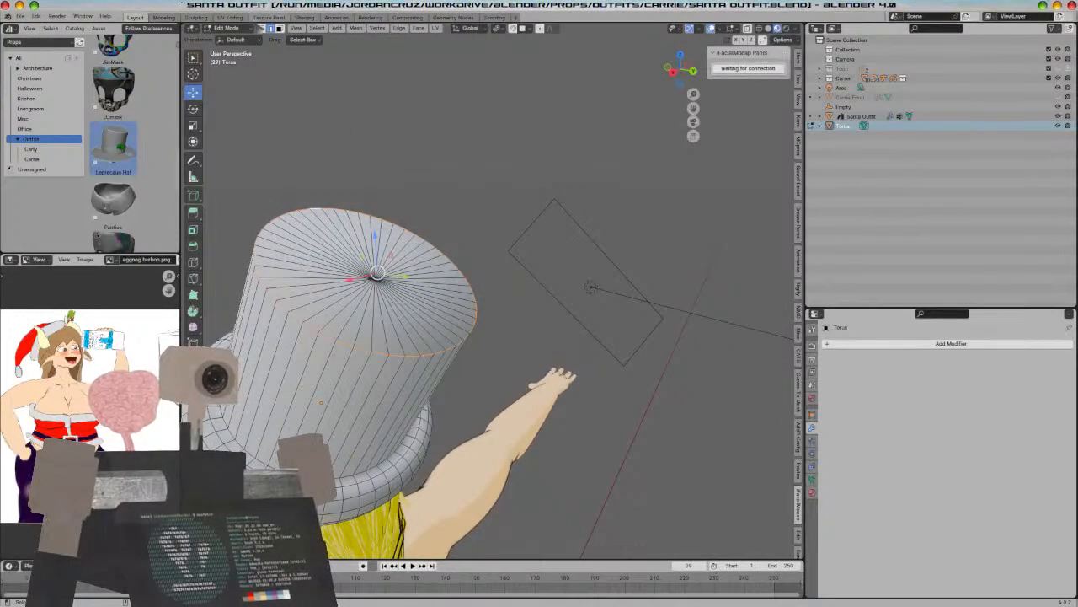
Reposition the center vertex of the crown's cap in the side wireframe view
click(261, 28)
click(373, 275)
key(KP_1)
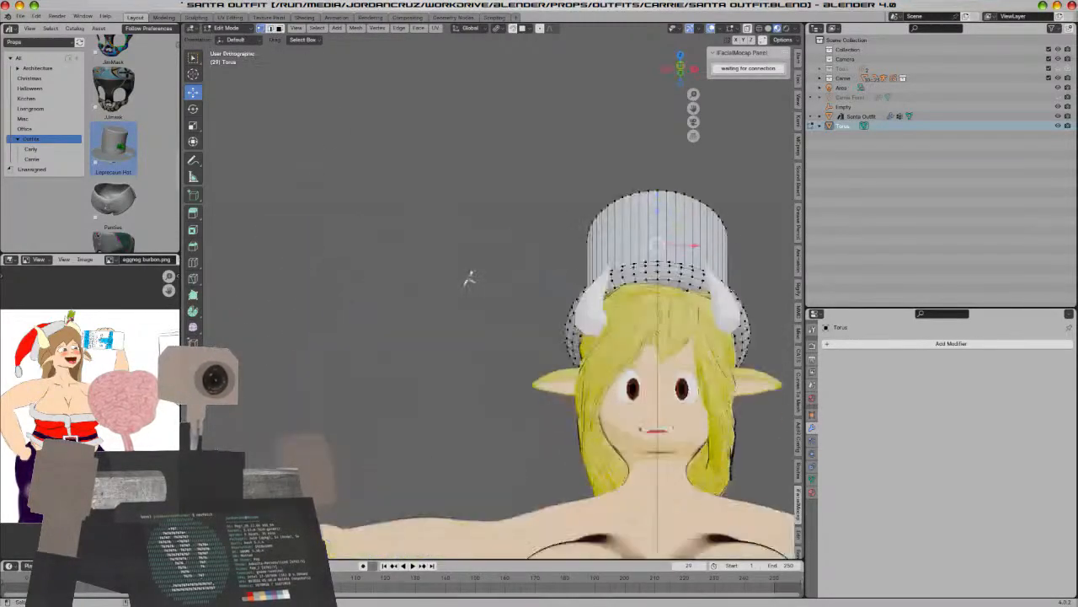
key(KP_3)
key(shift+z)
scroll(611, 274, up, 5)
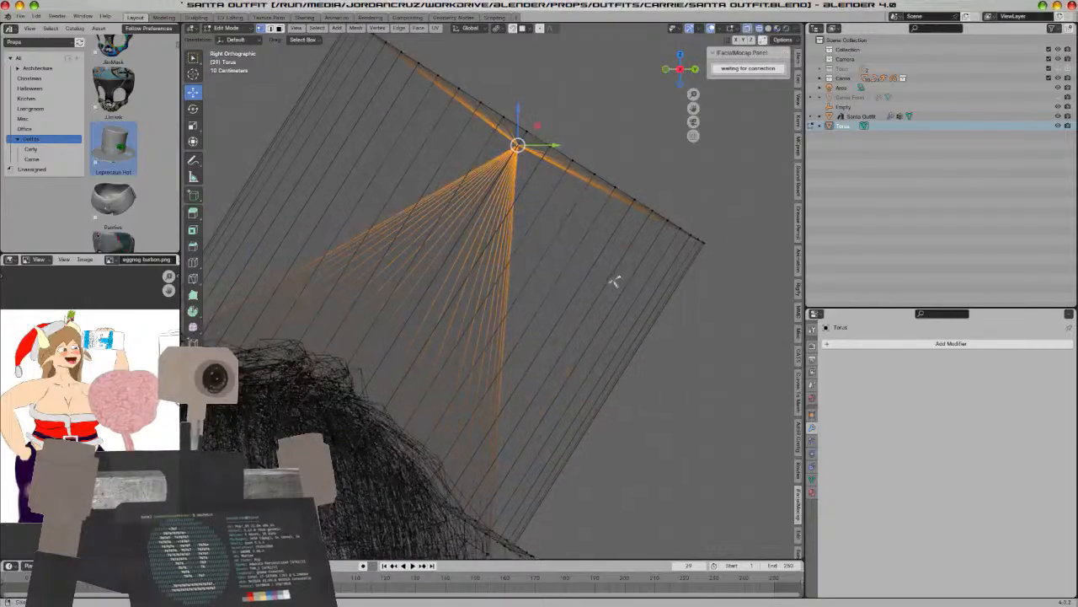
key(g)
click(594, 255)
middle_drag(594, 255, 573, 260)
scroll(574, 263, down, 5)
key(shift+z)
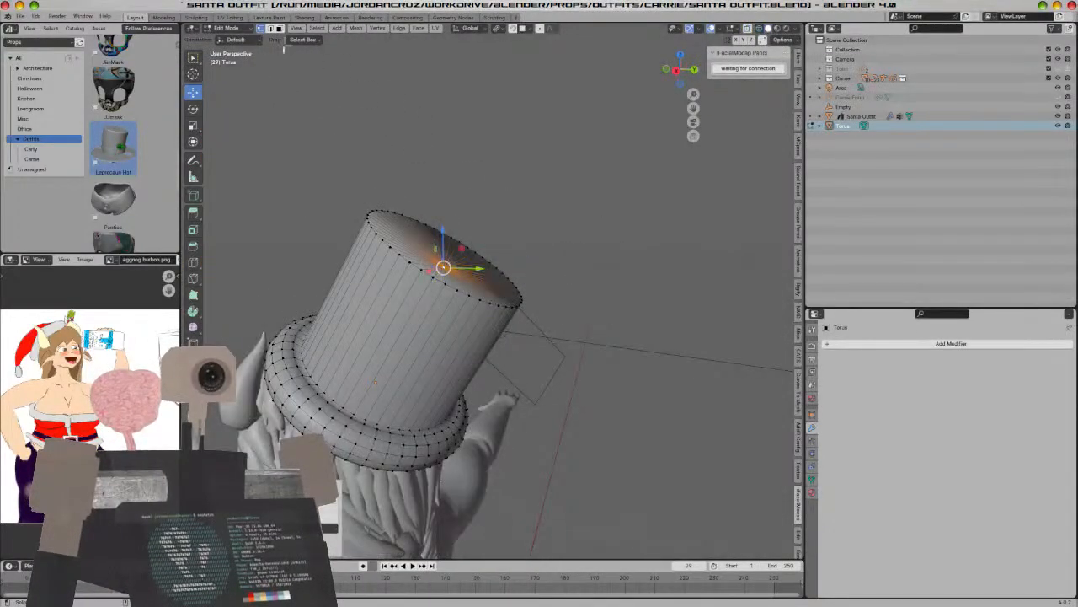
Select all the triangular faces capping the crown and delete them
click(279, 28)
click(425, 238)
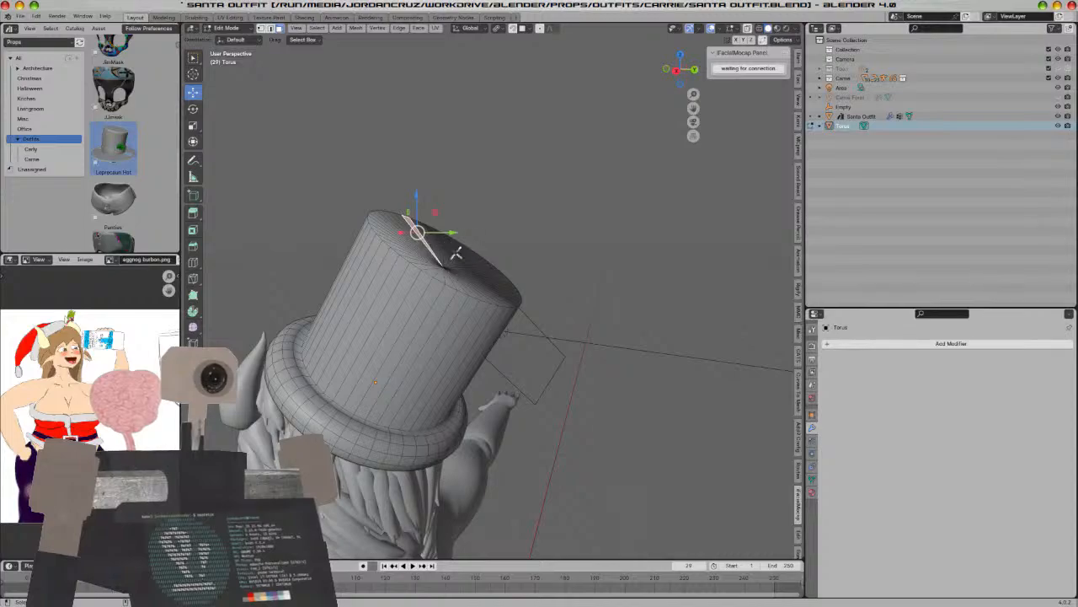
ctrl+click(495, 293)
ctrl+click(448, 276)
ctrl+click(421, 259)
ctrl+click(422, 245)
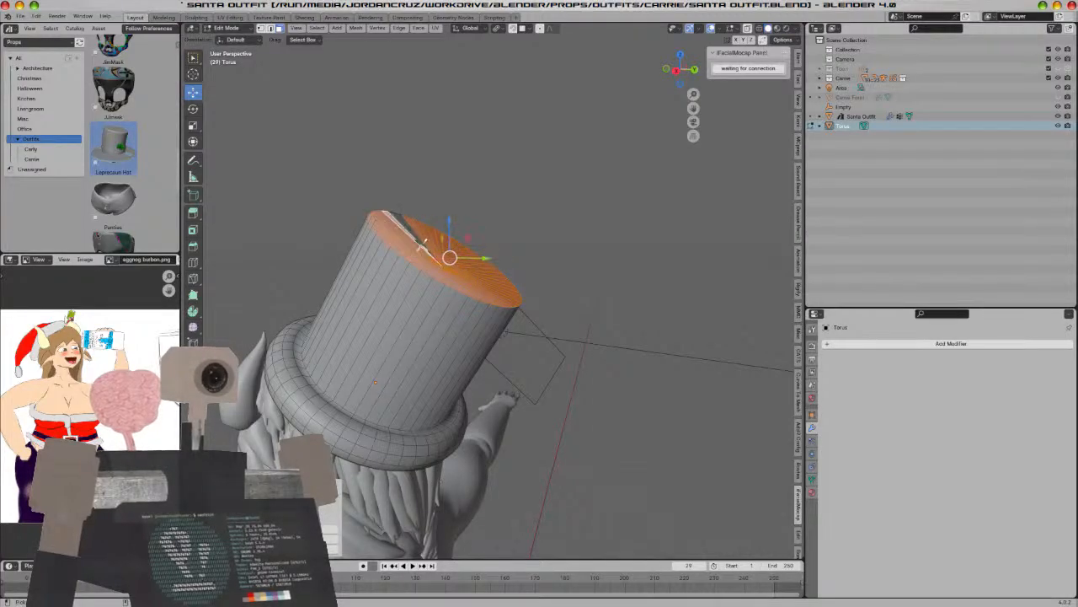
ctrl+click(419, 229)
middle_drag(428, 244, 455, 289)
key(x)
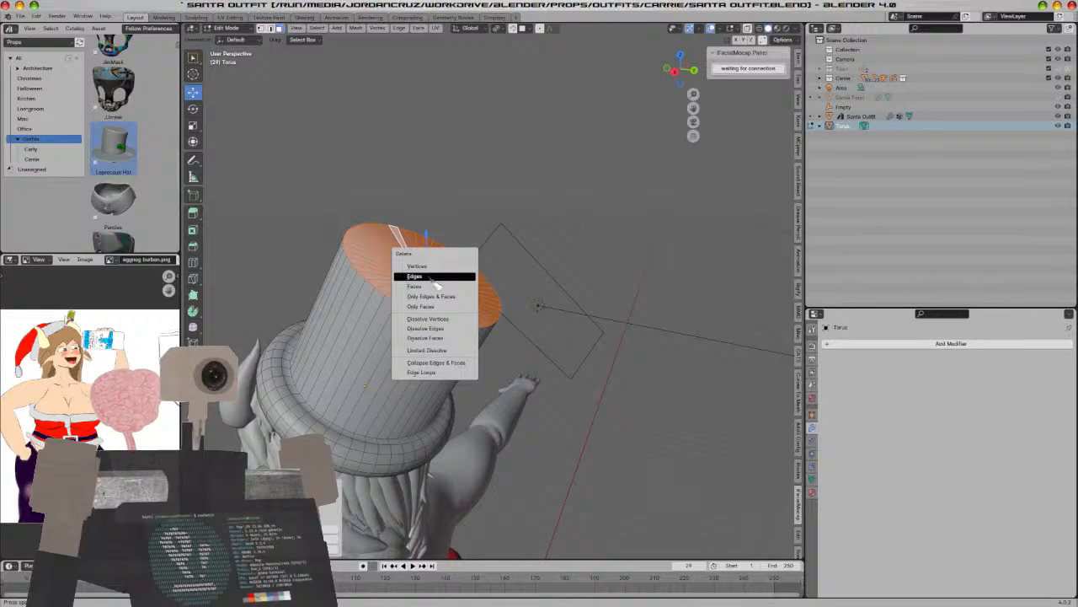
click(434, 285)
Scale the crown's open top edge loop inward to taper the hat into a narrow cone tip
scroll(435, 295, up, 3)
middle_drag(435, 298, 427, 301)
scroll(426, 301, down, 3)
key(a)
key(alt+a)
click(271, 28)
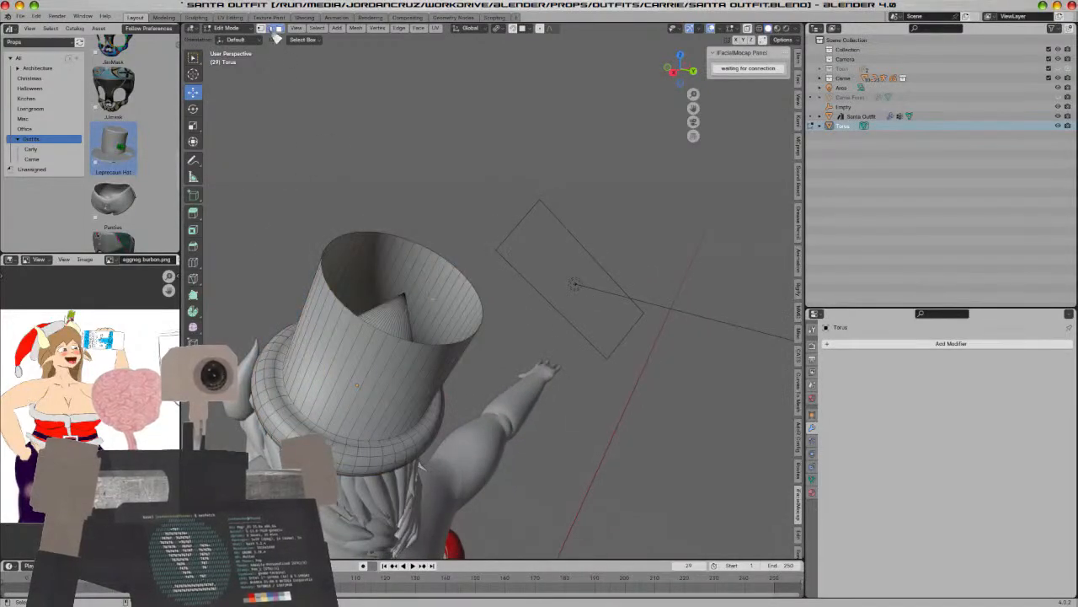
alt+click(327, 278)
key(s)
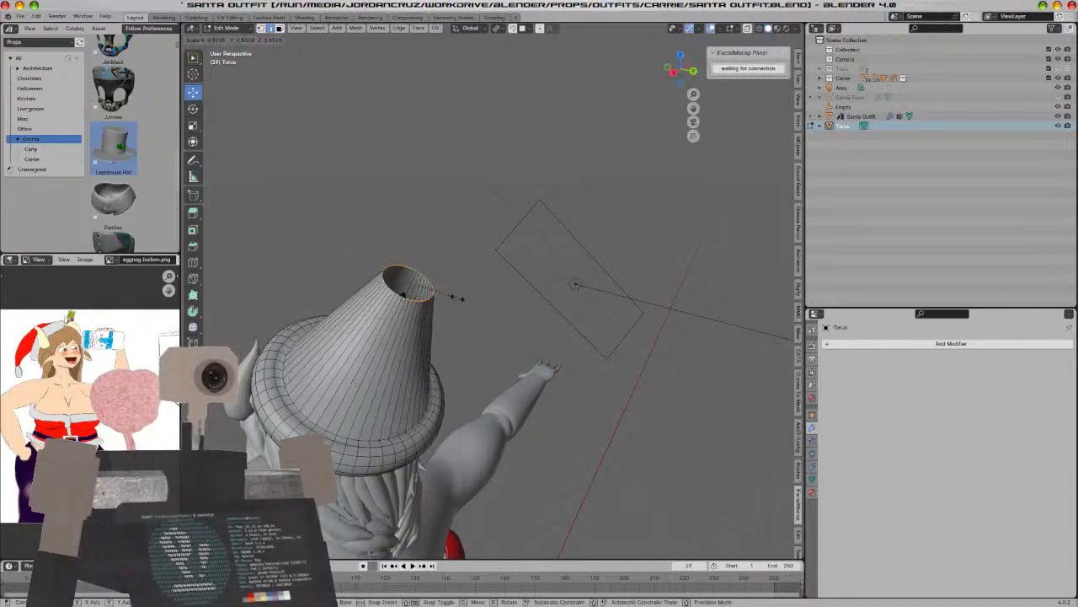
click(438, 309)
middle_drag(440, 308, 510, 321)
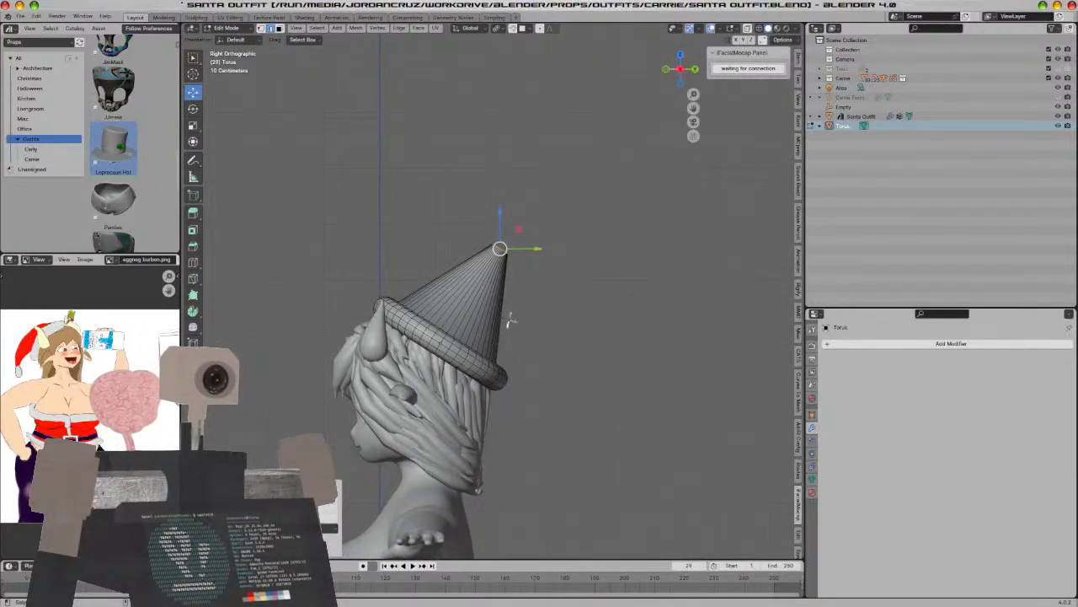
scroll(510, 321, up, 4)
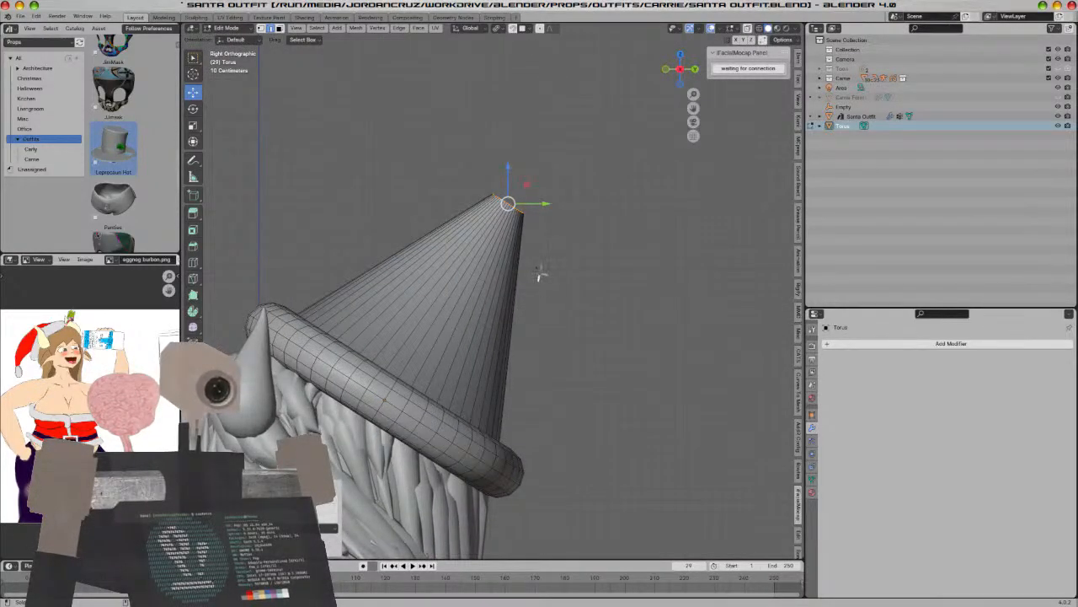
middle_drag(540, 273, 460, 338)
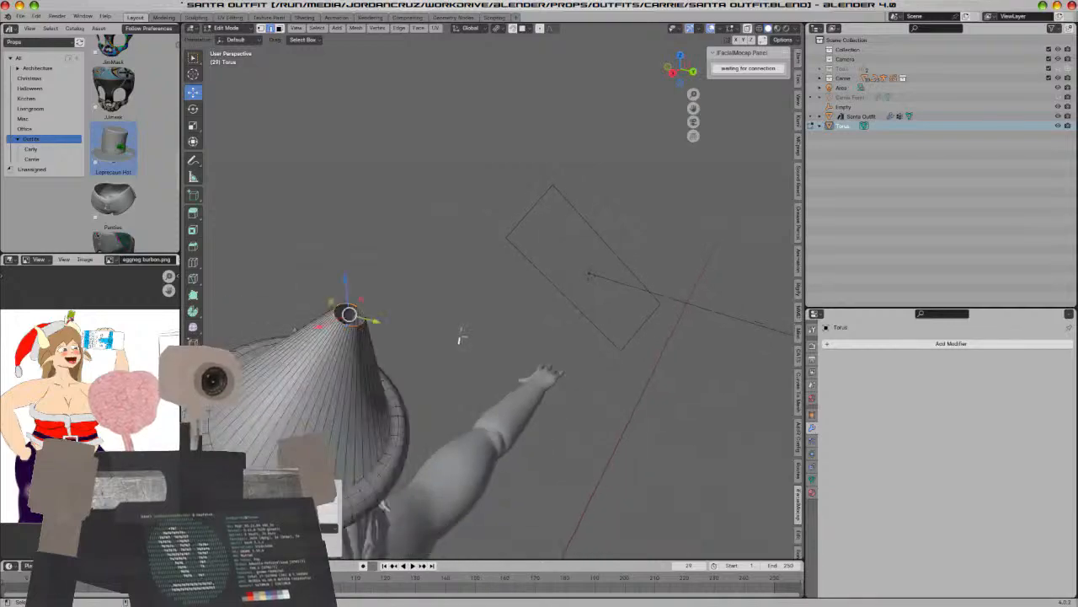
Scale down the open edge loop at the cone's tip and cap the opening with a face
key(s)
click(457, 321)
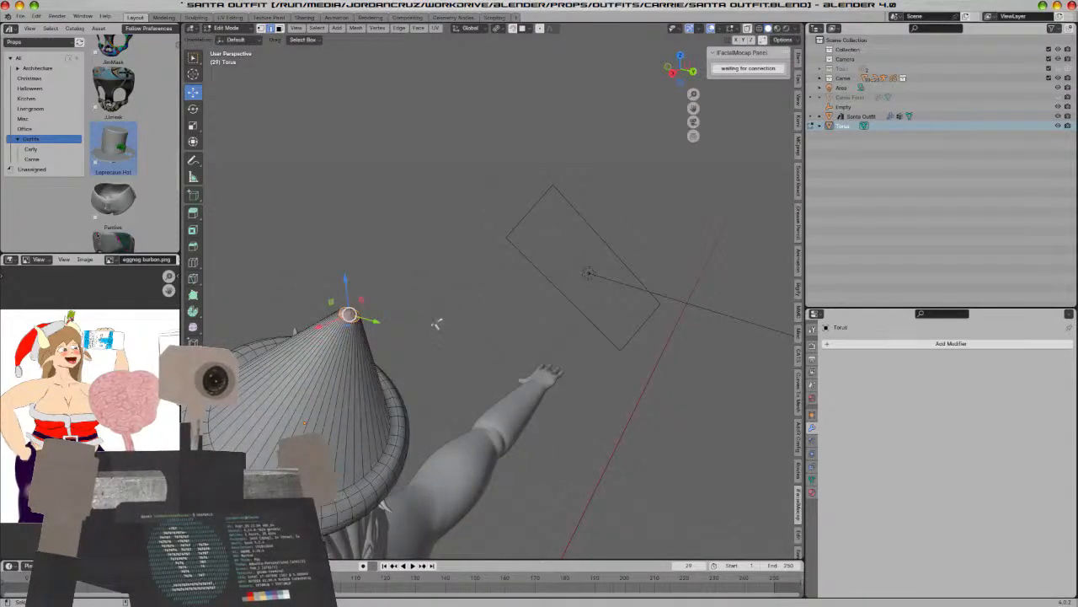
scroll(408, 349, up, 3)
scroll(404, 353, down, 3)
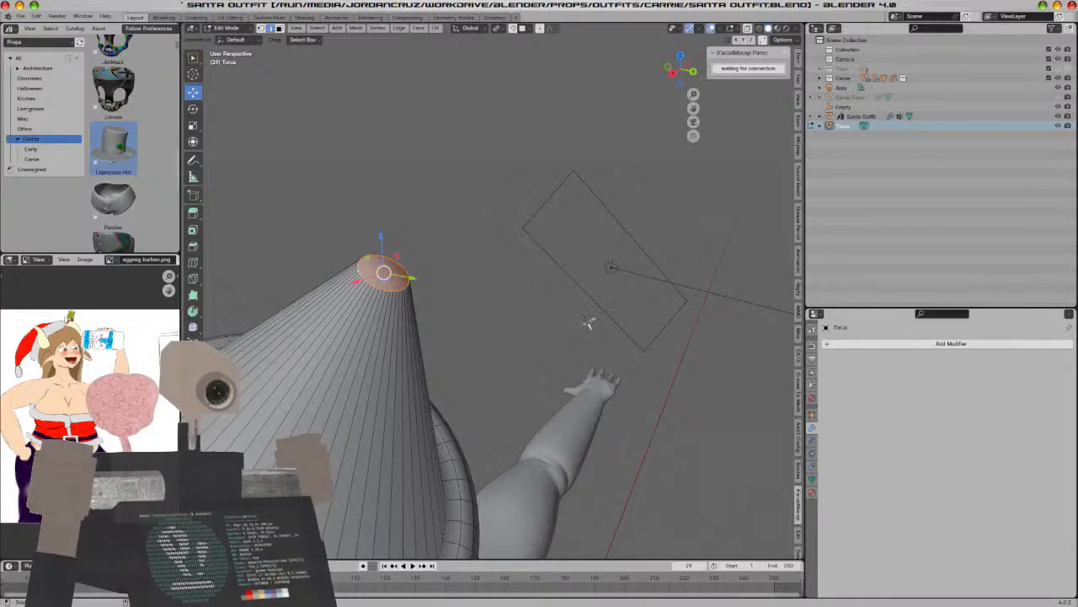
Inspect the hat's inner cone in wireframe, leave Edit Mode, and isolate the hat in local view with solid shading
middle_drag(589, 323, 652, 305)
key(shift+z)
middle_drag(559, 320, 528, 309)
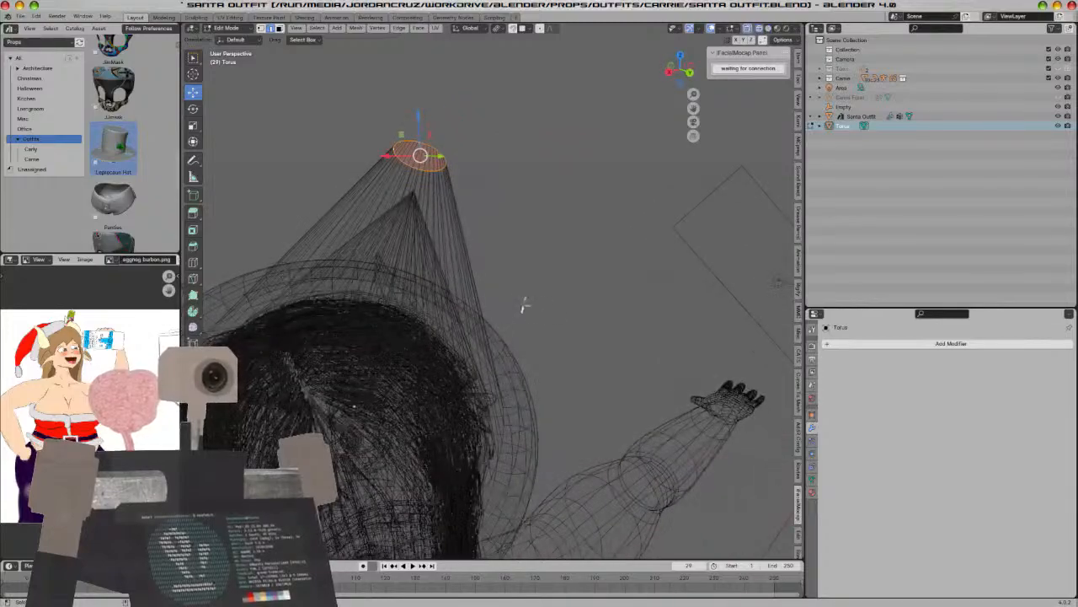
scroll(378, 125, down, 4)
key(Tab)
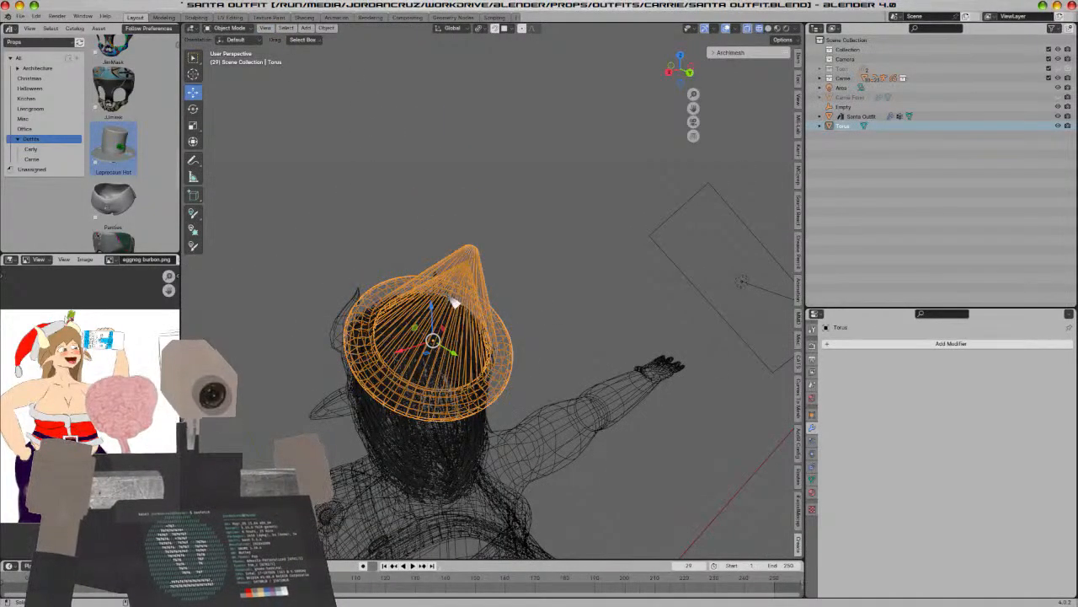
key(KP_Divide)
key(z)
click(638, 378)
Select the edge loop at the cone's base and move it down into the brim in the side wireframe view
scroll(652, 370, up, 5)
key(Tab)
middle_drag(651, 370, 334, 366)
click(271, 28)
alt+click(264, 419)
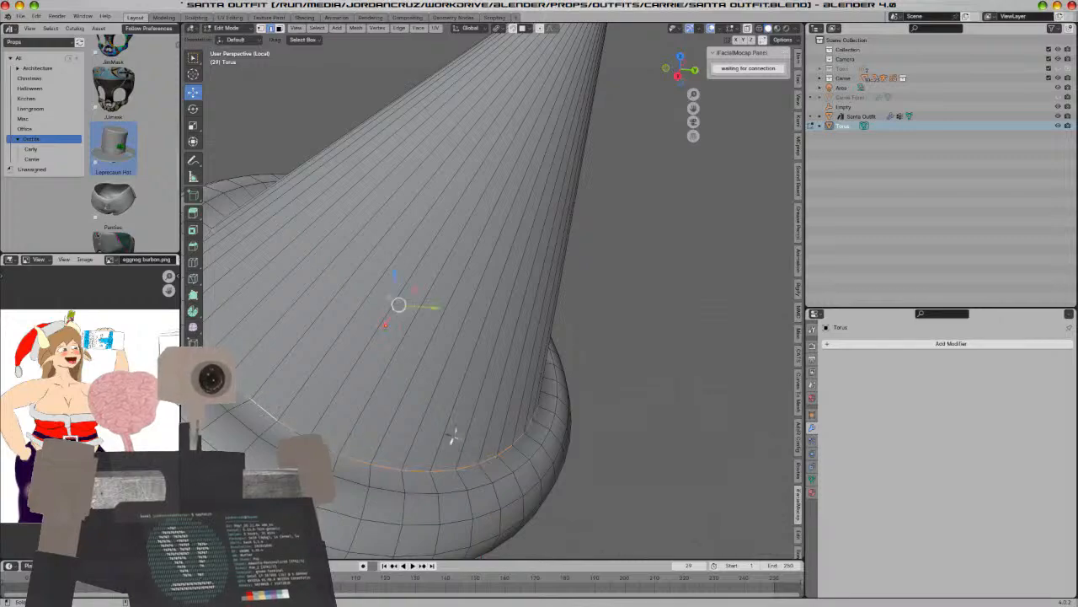
middle_drag(428, 326, 455, 305)
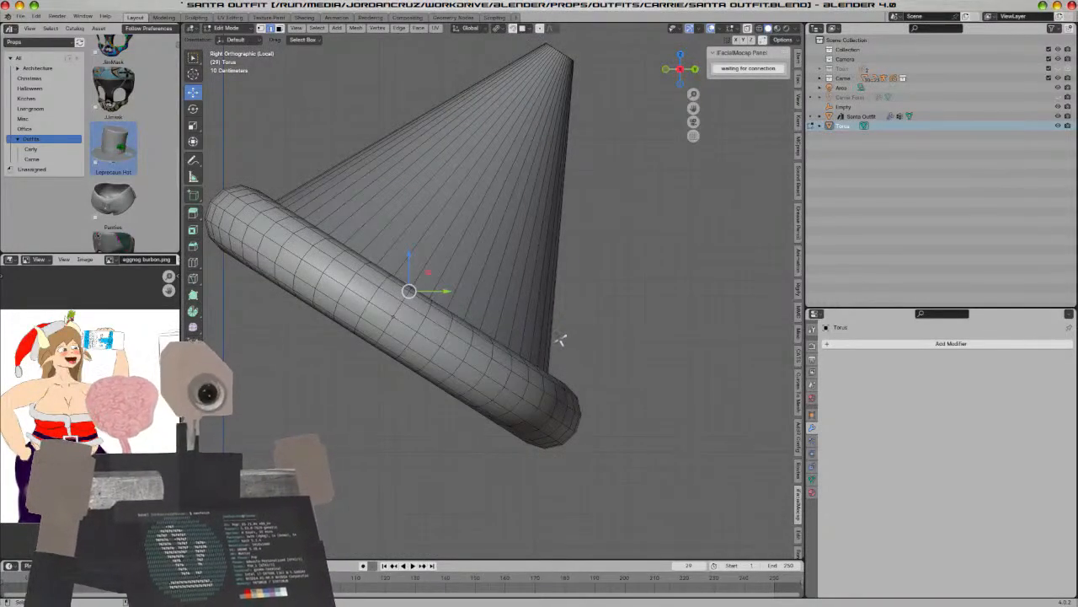
key(z)
click(573, 360)
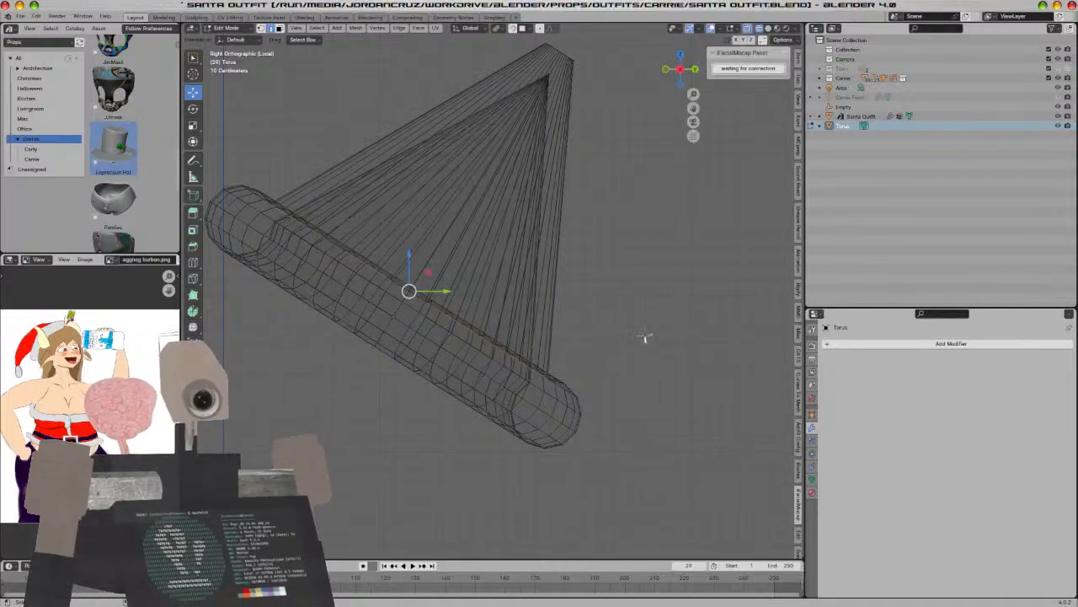
key(g)
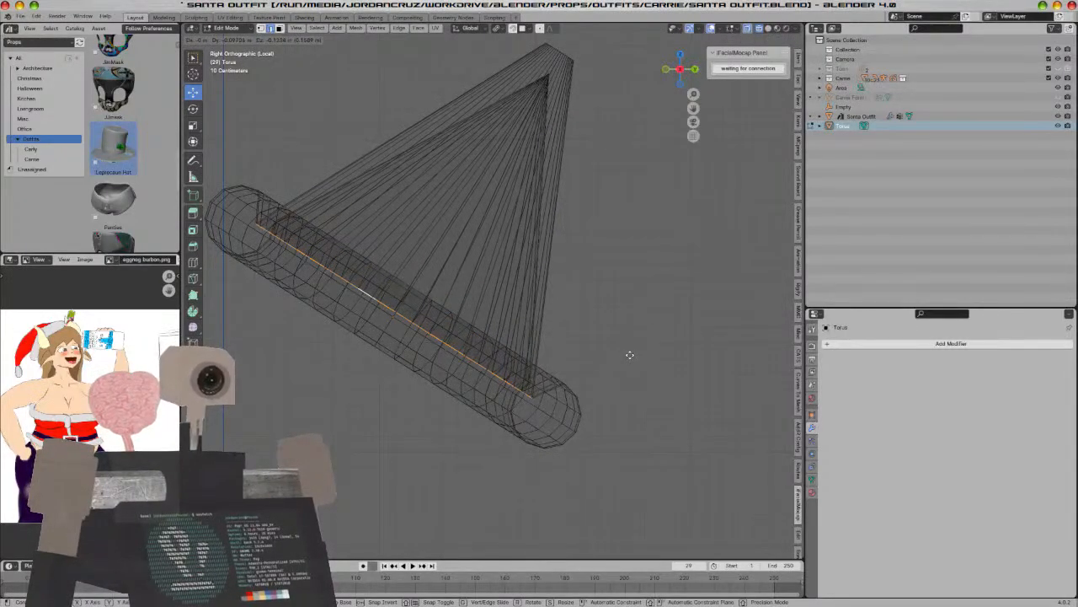
click(629, 355)
Return to solid shading and examine the inside of the hat from below in Edit Mode
mouse_move(631, 356)
middle_down()
mouse_move(619, 361)
mouse_move(621, 427)
mouse_move(648, 349)
mouse_move(661, 343)
middle_up()
key(Tab)
key(z)
click(747, 366)
scroll(615, 373, down, 4)
key(Tab)
key(KP_3)
scroll(610, 400, up, 4)
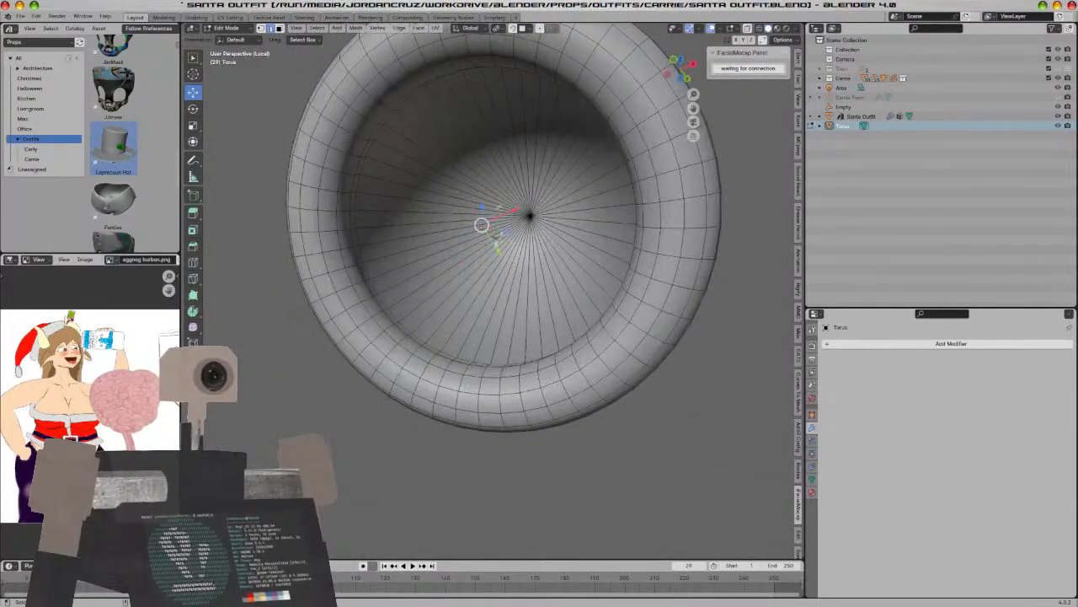
Select the ring of triangular faces forming the inner cone inside the hat and delete them
click(381, 188)
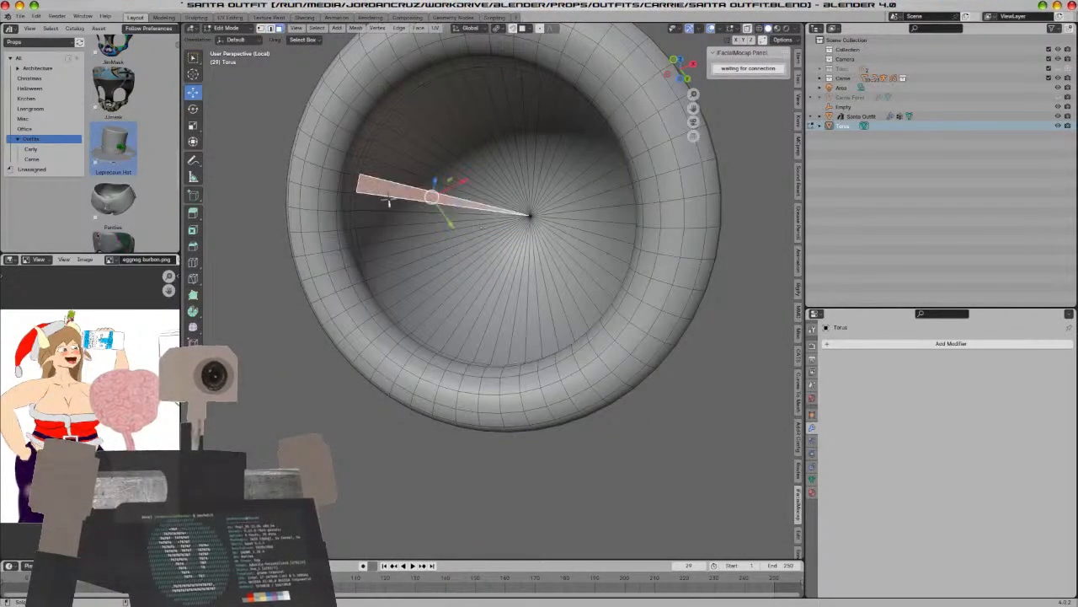
middle_drag(381, 188, 470, 201)
ctrl+click(637, 227)
ctrl+click(660, 292)
ctrl+click(565, 335)
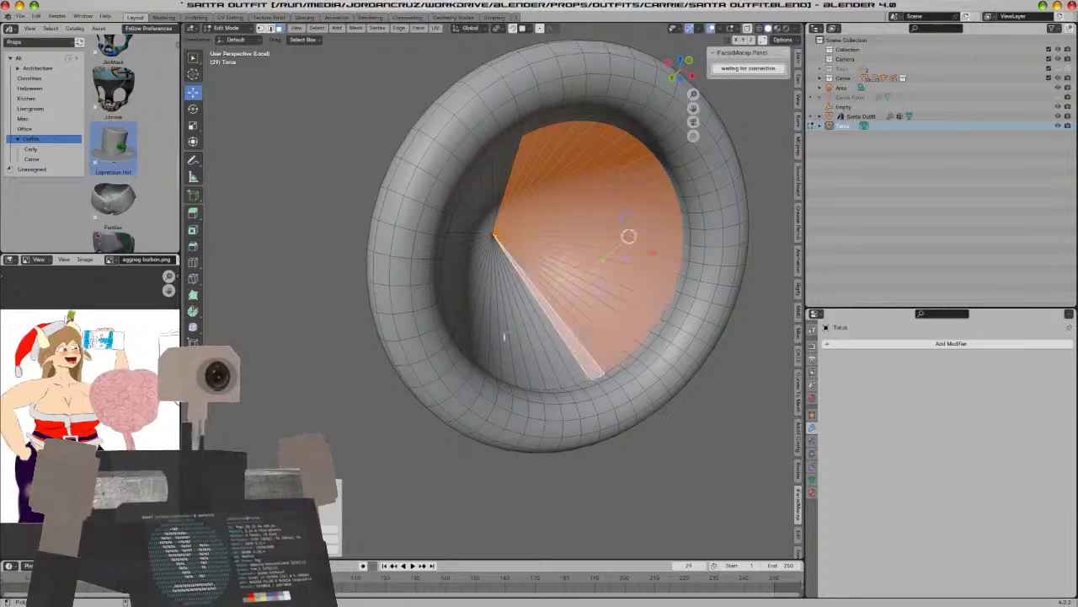
ctrl+click(506, 335)
ctrl+click(455, 285)
ctrl+click(463, 229)
ctrl+click(507, 176)
middle_drag(511, 183, 426, 315)
key(x)
click(472, 220)
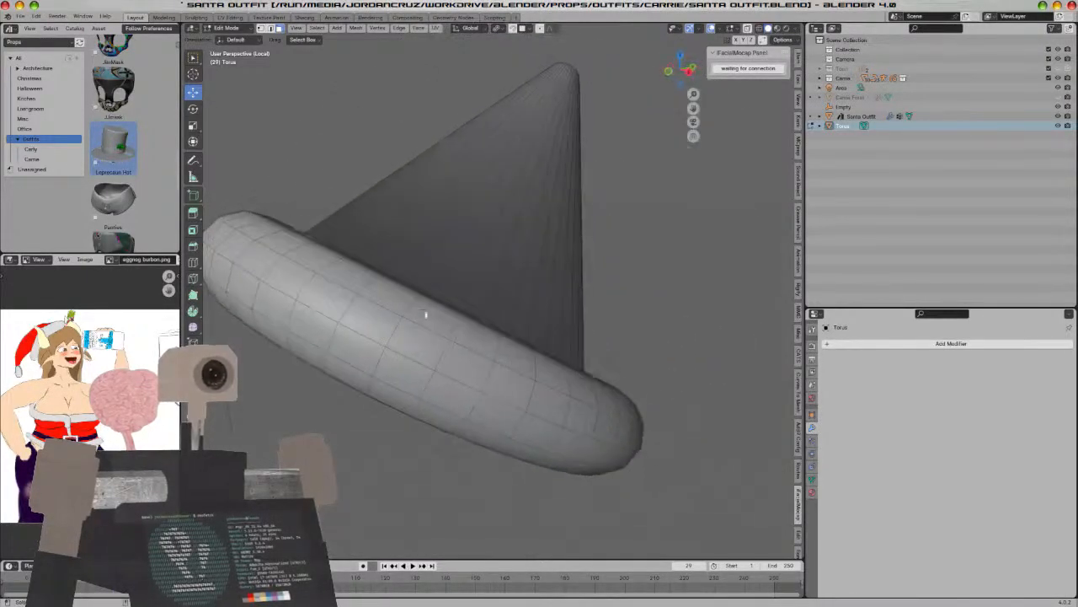
Select the face capping the cone's tip and move it up and back in the side view
key(KP_3)
middle_drag(478, 220, 497, 304)
click(461, 155)
key(KP_3)
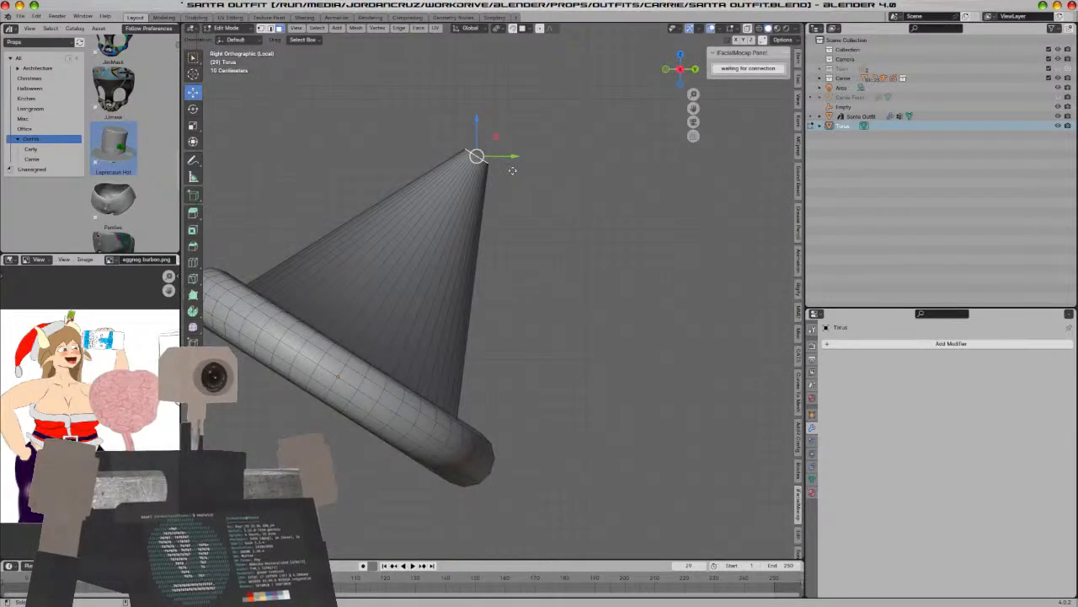
key(g)
click(575, 135)
Add several evenly spaced loop cuts around the cone from the brim to the tip
click(195, 265)
drag(385, 251, 388, 251)
drag(334, 467, 392, 468)
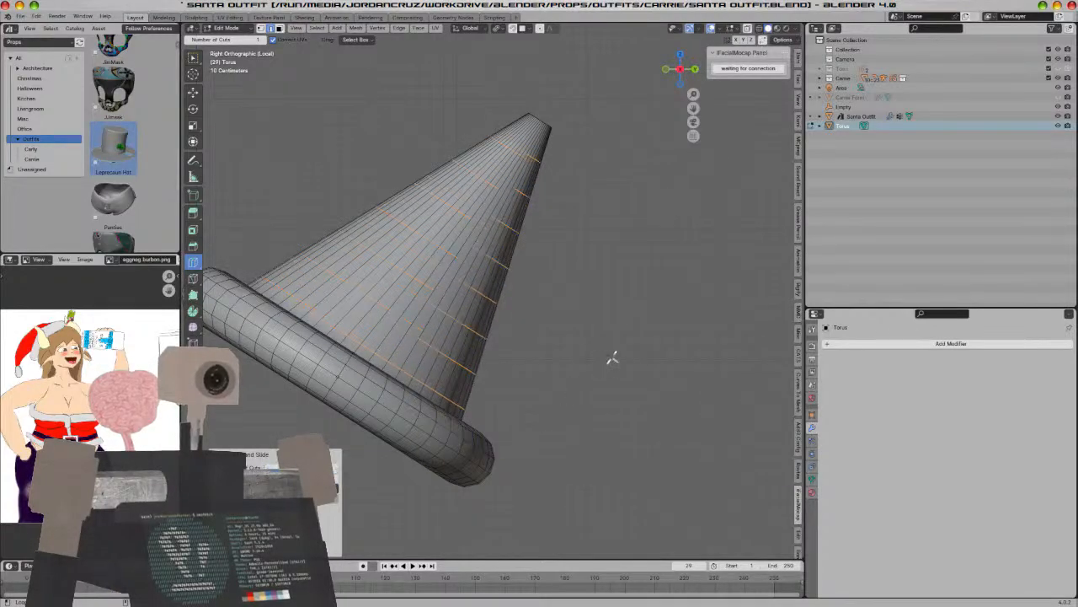
click(193, 56)
scroll(360, 104, down, 2)
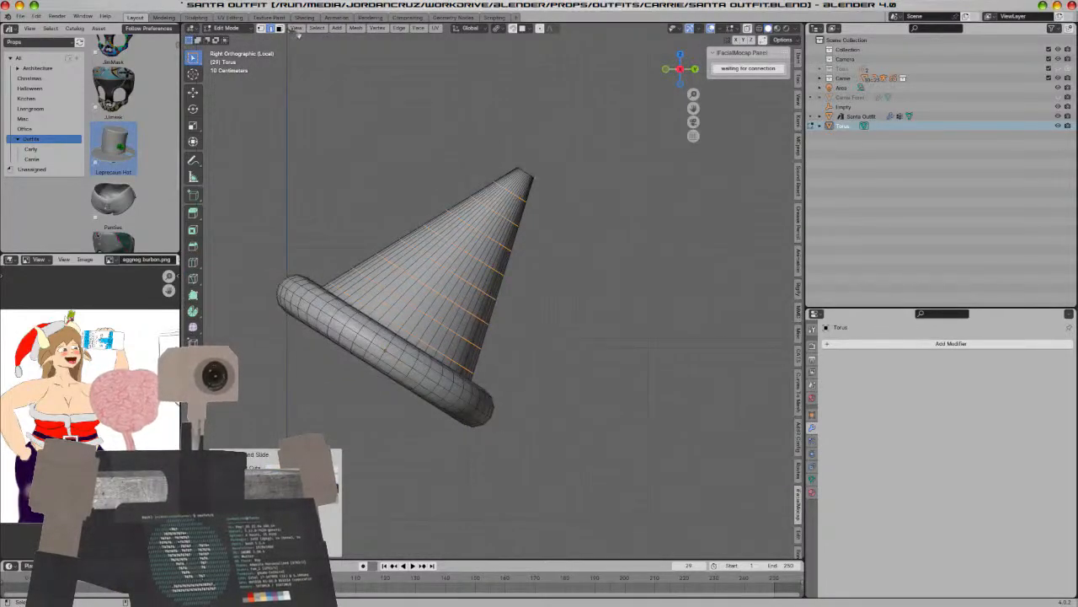
middle_drag(501, 183, 527, 180)
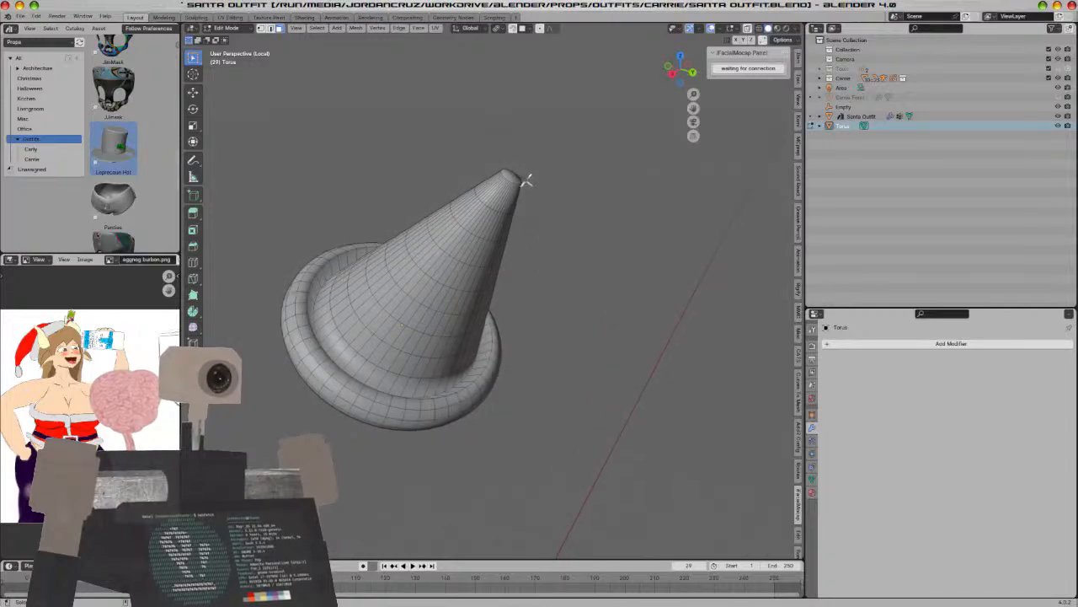
key(KP_3)
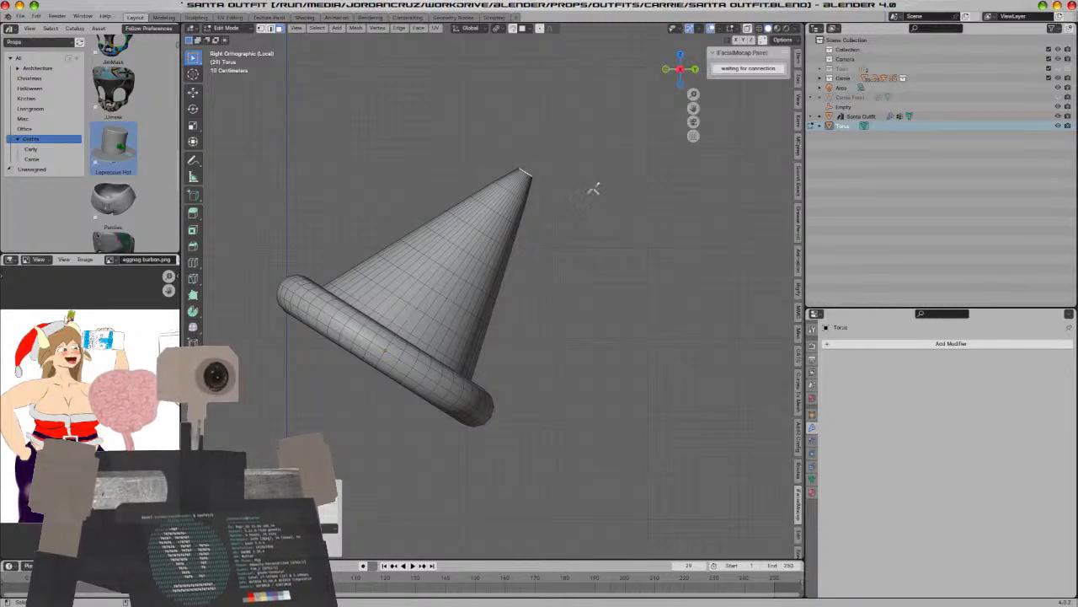
Select an edge loop on the brim and grow the selection until it covers the entire brim
key(Tab)
key(Tab)
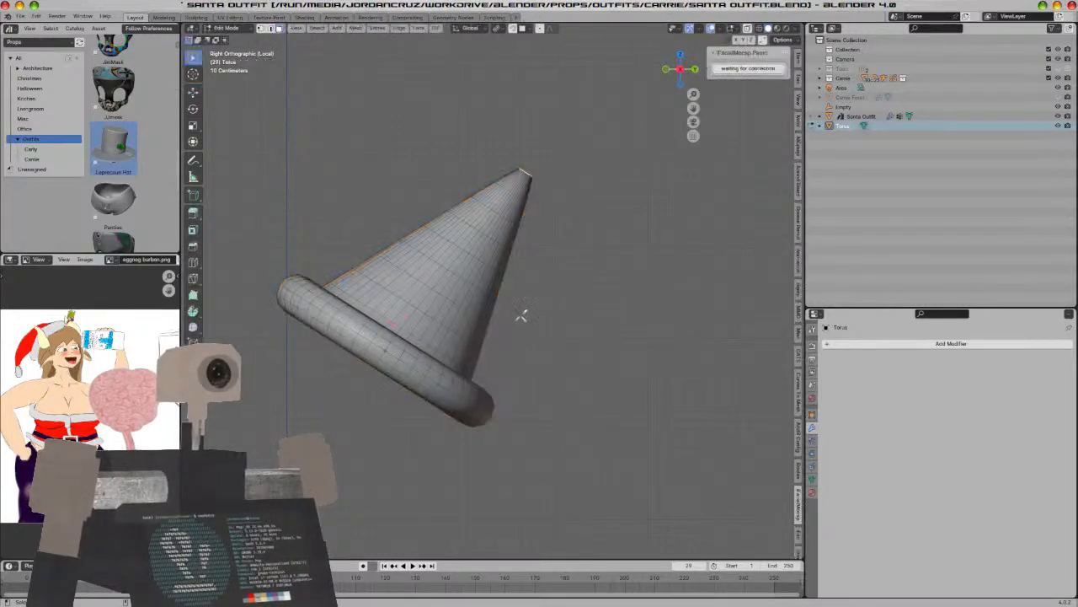
key(2)
alt+click(352, 330)
key(ctrl+KP_Add)
key(ctrl+KP_Add)
key(ctrl+KP_Add)
key(ctrl+KP_Add)
key(ctrl+KP_Add)
key(ctrl+KP_Add)
middle_drag(356, 322, 344, 348)
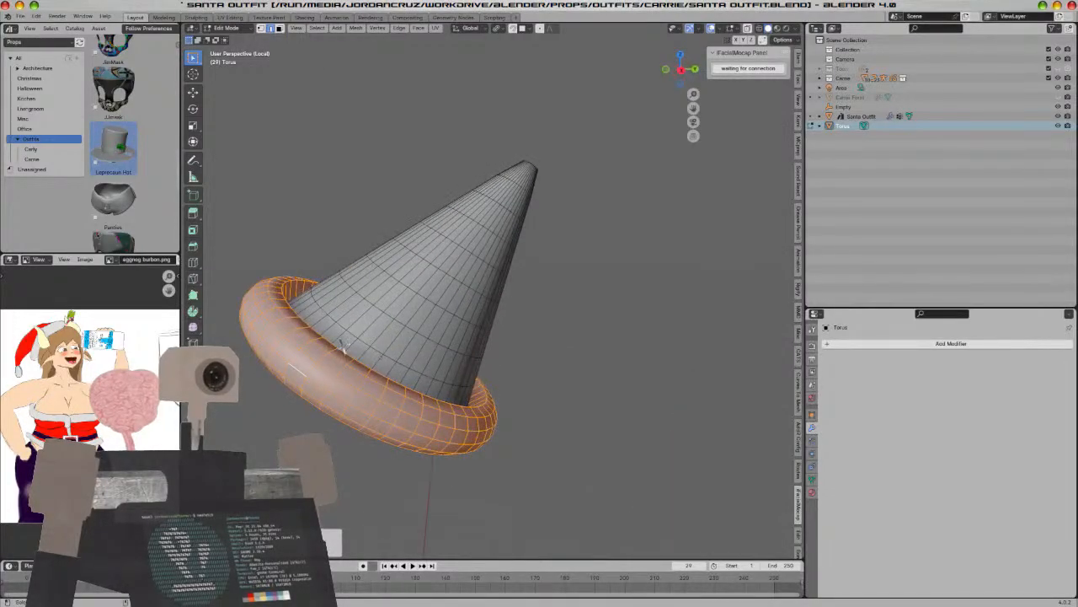
key(KP_3)
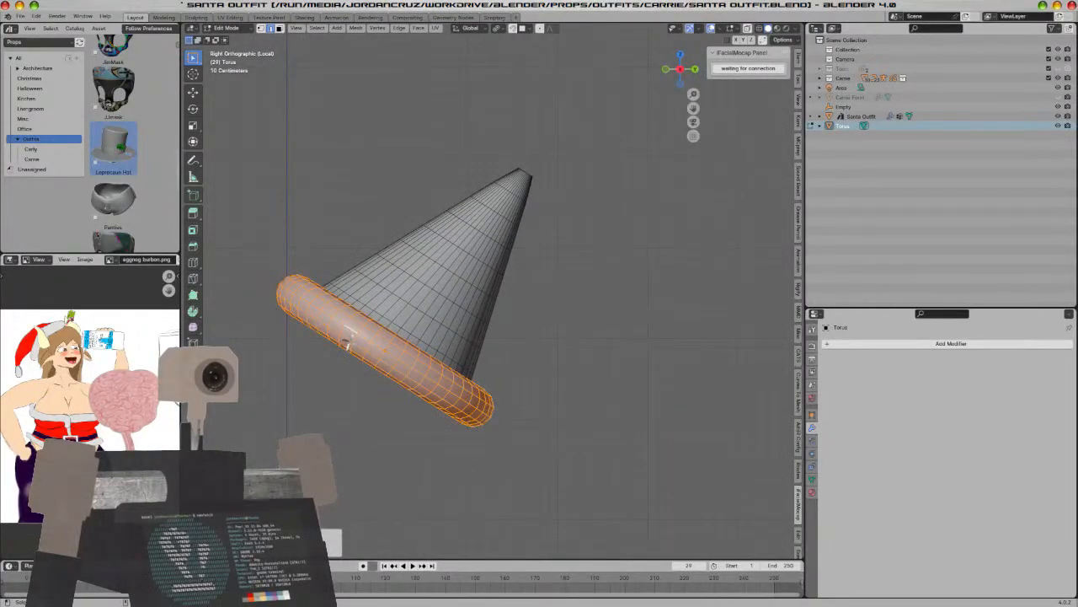
Enable Cloth physics on the hat and bring up the Shape settings with the Pin Group option
click(812, 467)
click(895, 362)
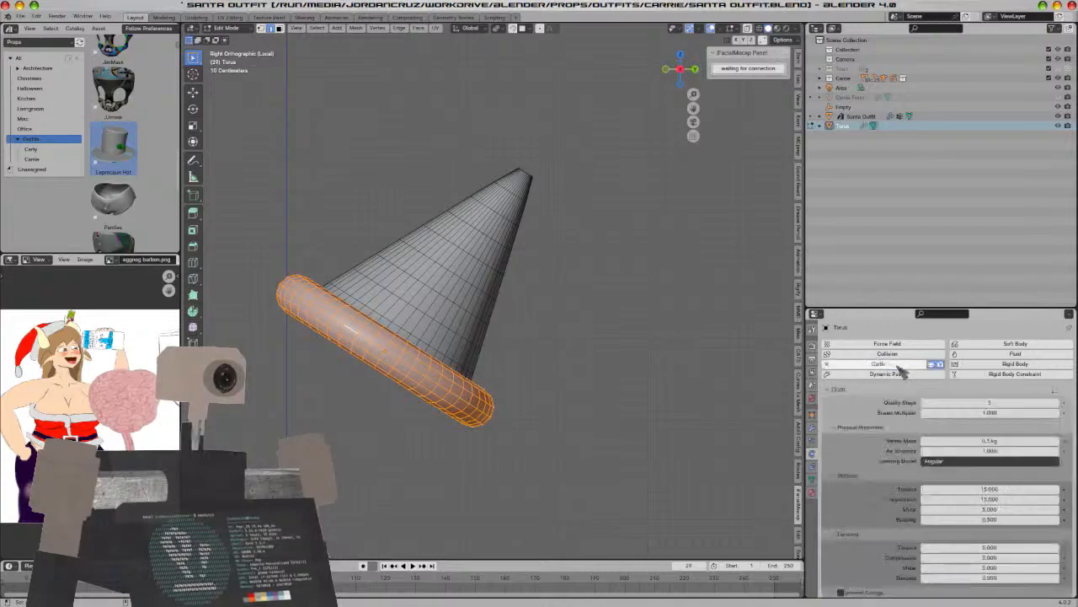
scroll(896, 476, down, 8)
scroll(898, 477, down, 4)
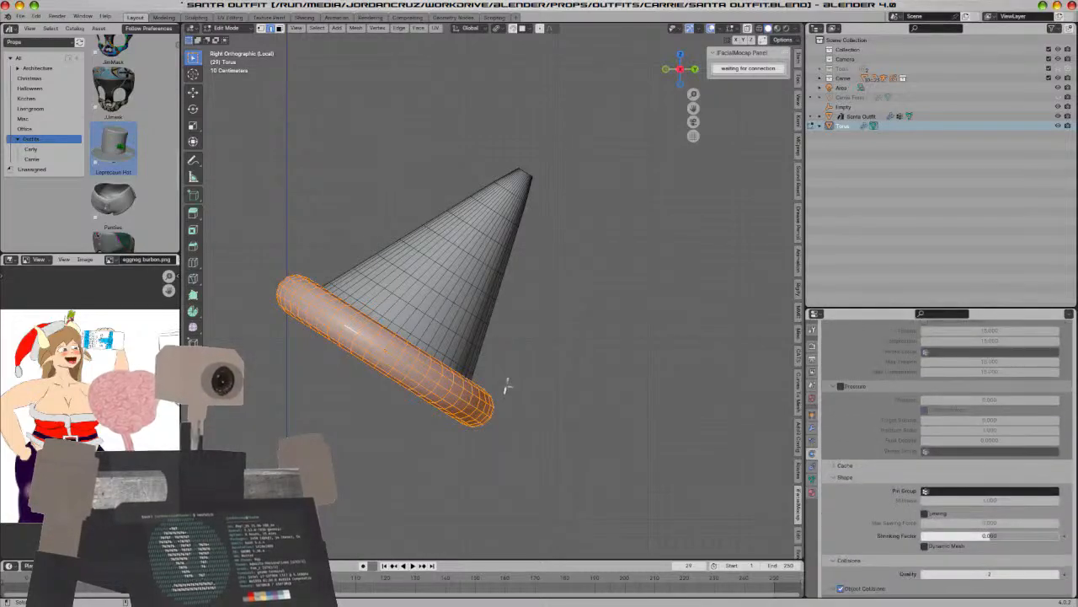
Create a vertex group for the brim and name it pin
click(812, 478)
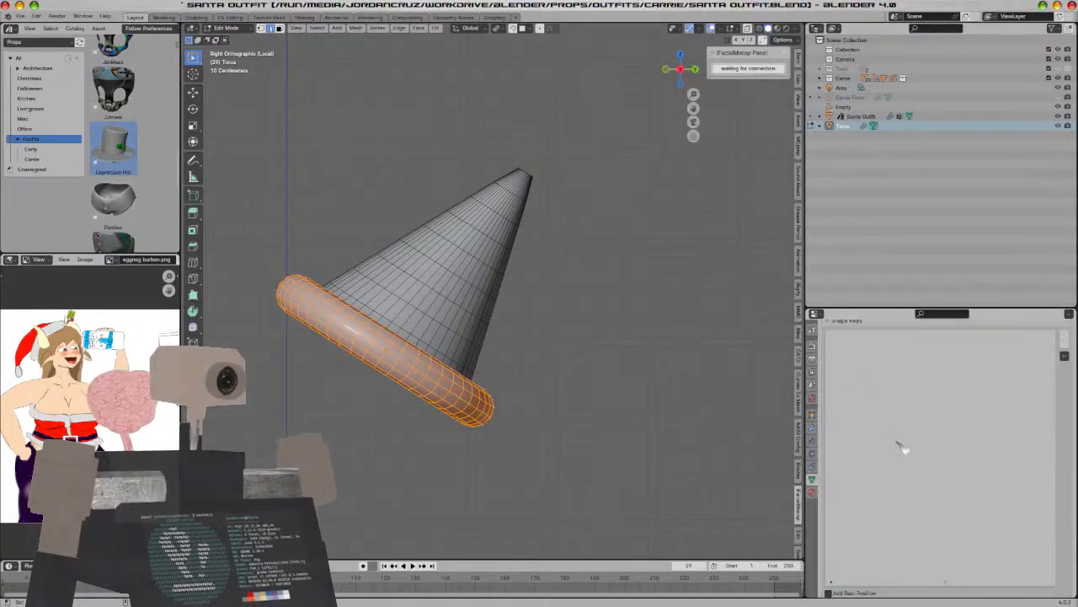
scroll(994, 404, up, 4)
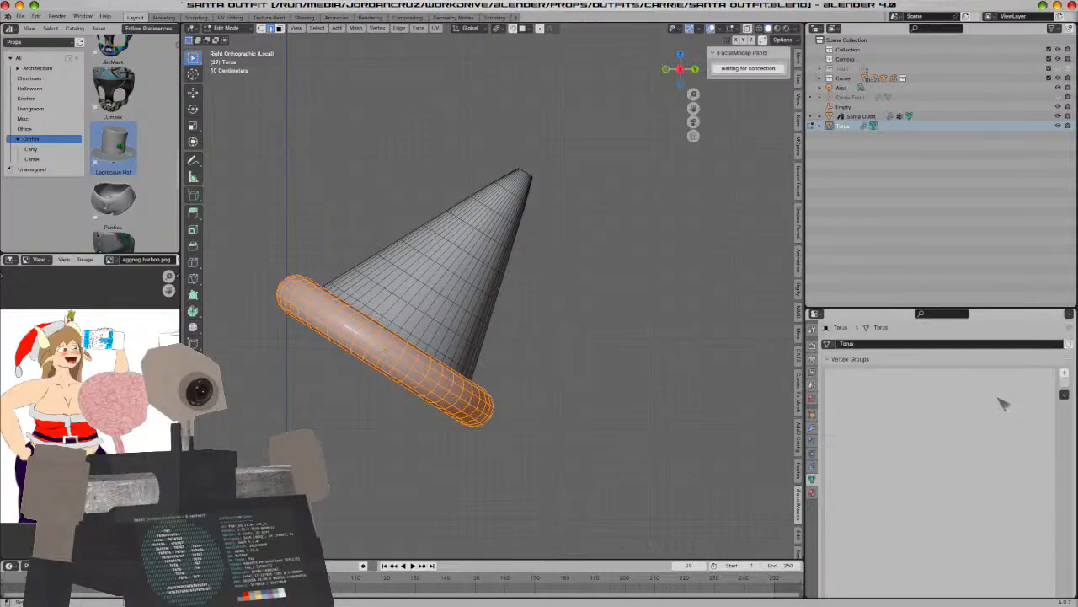
click(1064, 373)
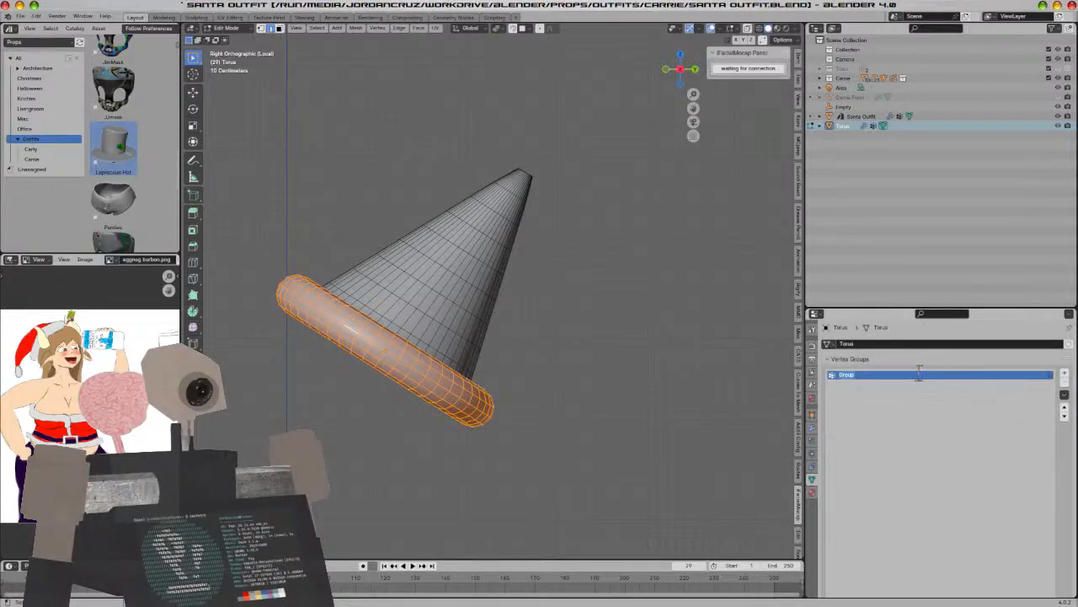
key(Return)
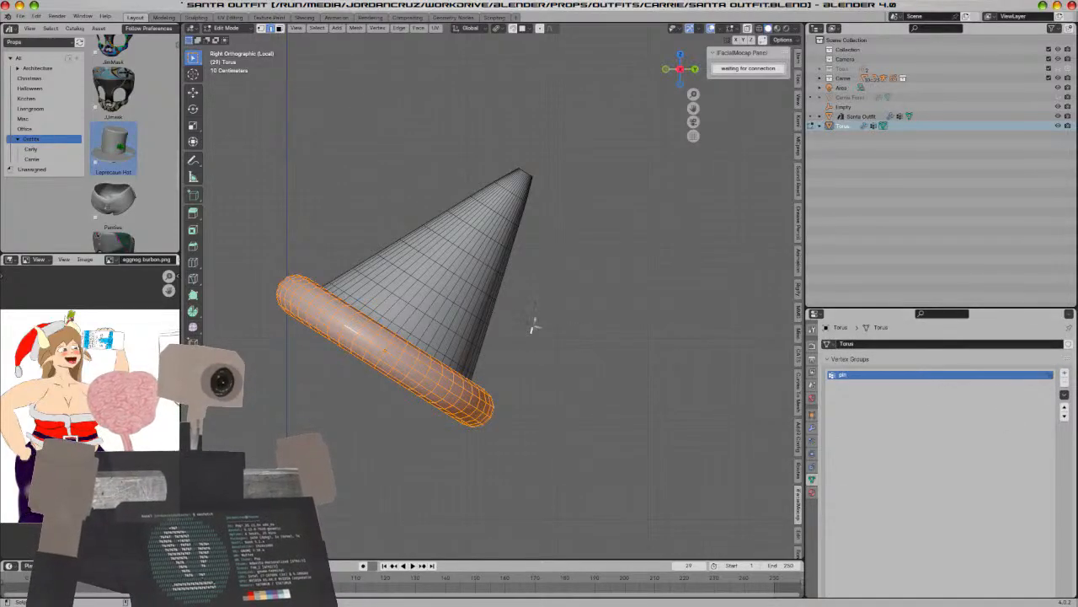
Leave Edit Mode, return the timeline to frame 1, and select the hat
key(Tab)
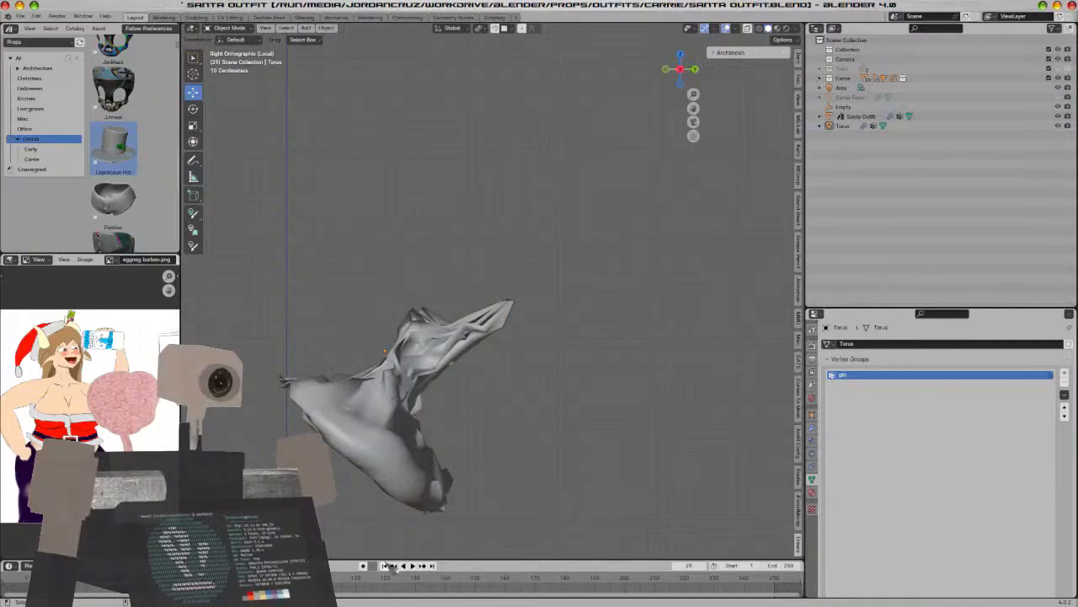
click(384, 566)
click(489, 392)
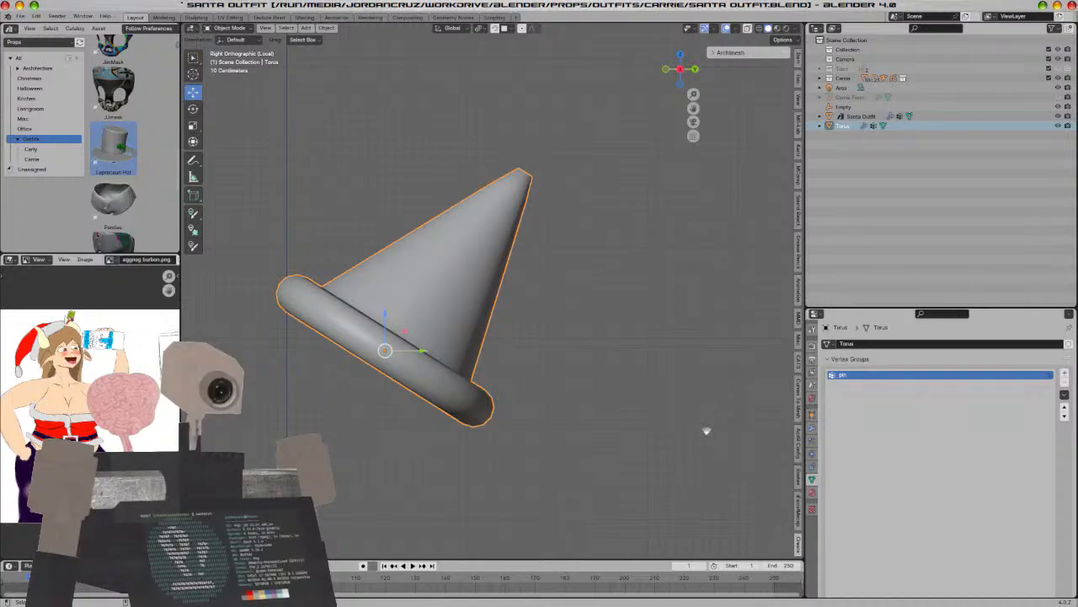
middle_drag(775, 447, 583, 345)
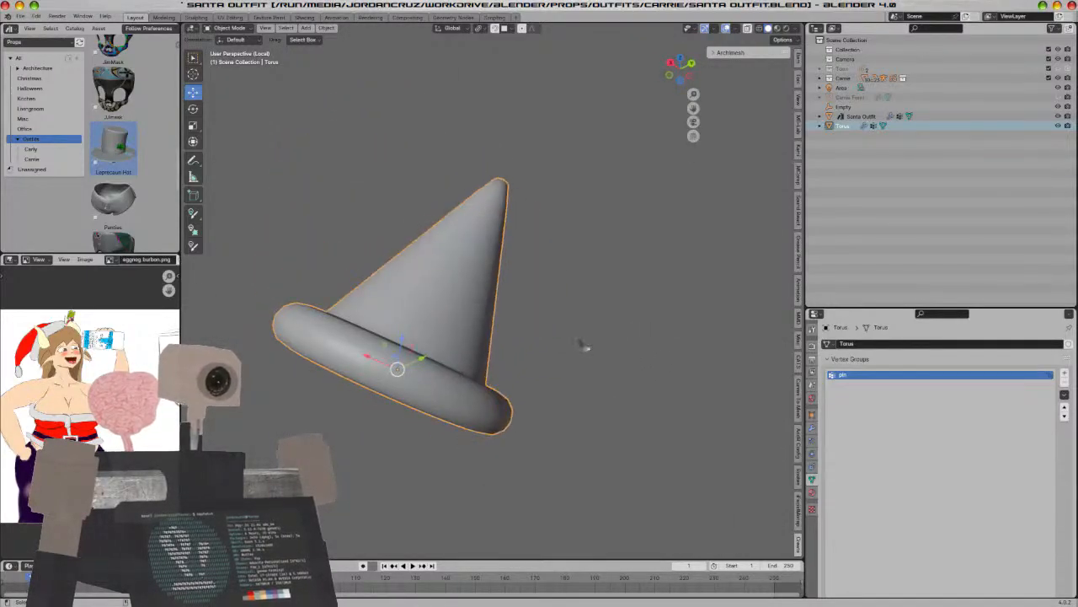
middle_drag(407, 347, 456, 378)
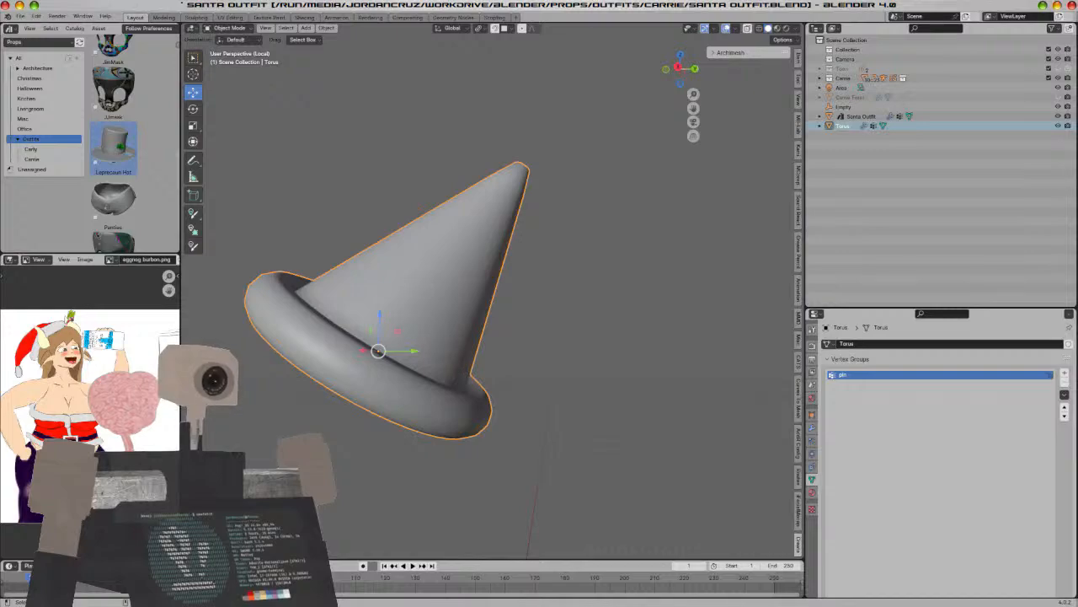
Clear the mesh selection and add a loop cut around the brim's inner side next to the cone's base
key(Tab)
middle_drag(423, 292, 498, 315)
key(KP_3)
key(a)
key(alt+a)
click(279, 28)
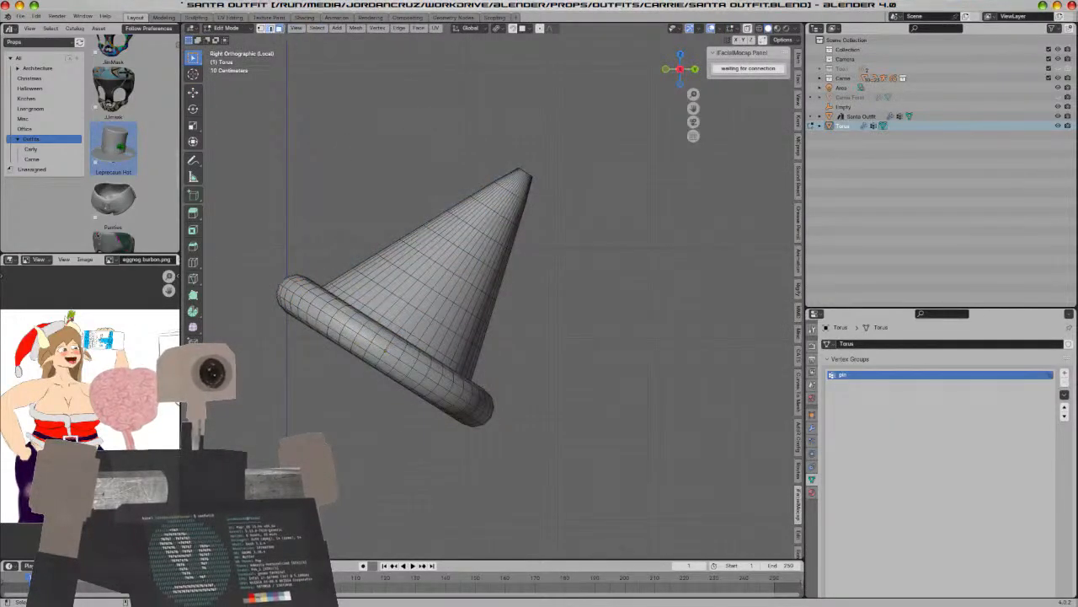
middle_drag(529, 225, 469, 287)
mouse_move(444, 338)
shift+middle_down()
mouse_move(497, 289)
mouse_move(446, 328)
shift+middle_up()
click(193, 263)
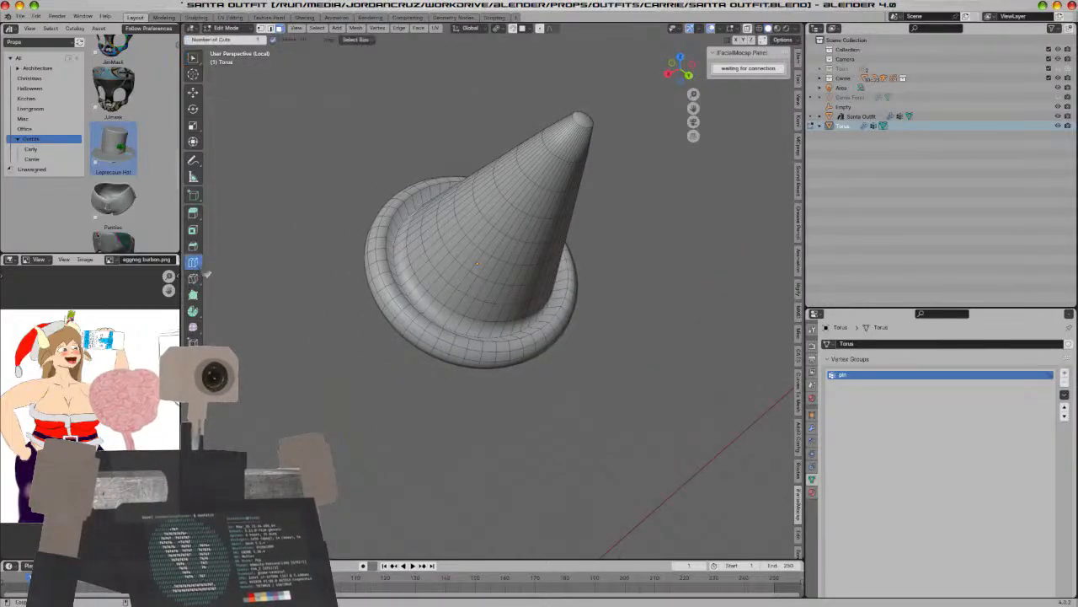
scroll(337, 185, up, 3)
click(329, 177)
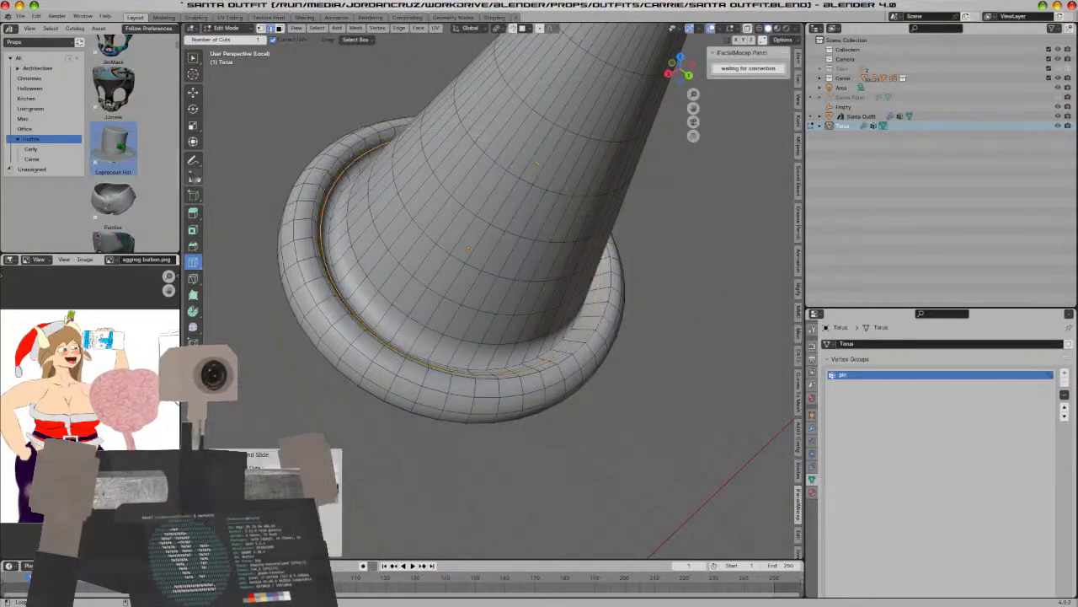
key(KP_3)
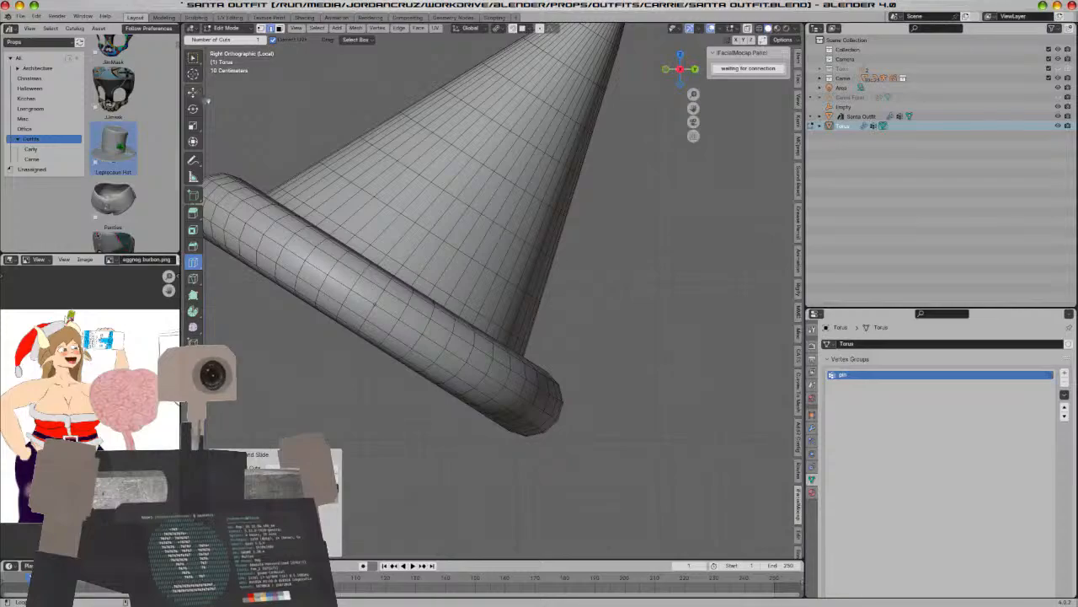
Move the new brim edge loop slightly upward in the side view and return to Object Mode
click(193, 91)
drag(407, 267, 415, 261)
middle_drag(527, 320, 514, 346)
scroll(463, 351, down, 4)
key(Tab)
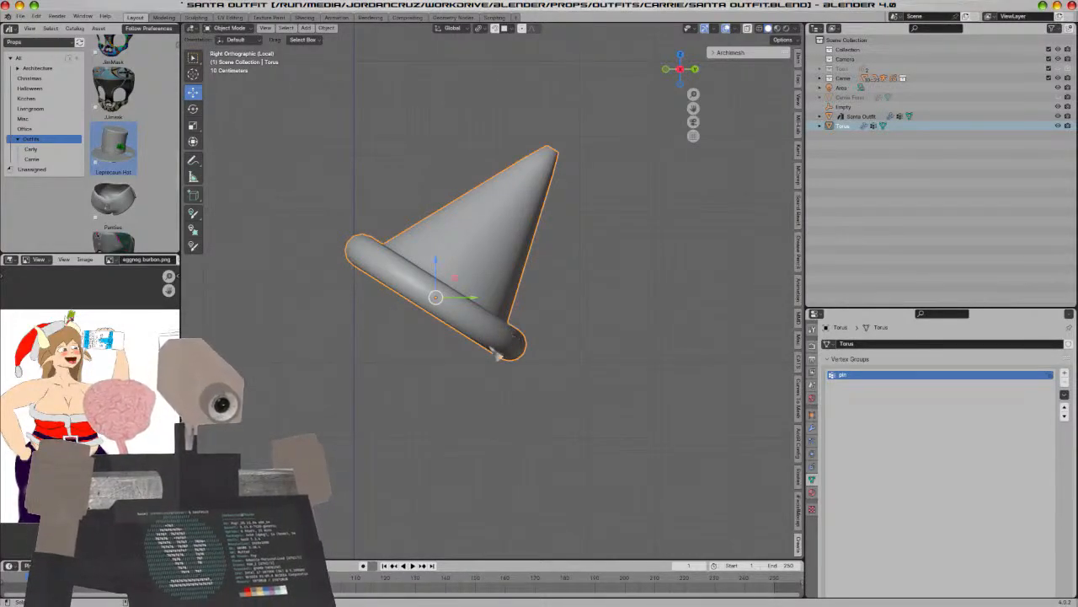
Set the Pin Group of the hat's cloth physics to the pin vertex group
click(813, 428)
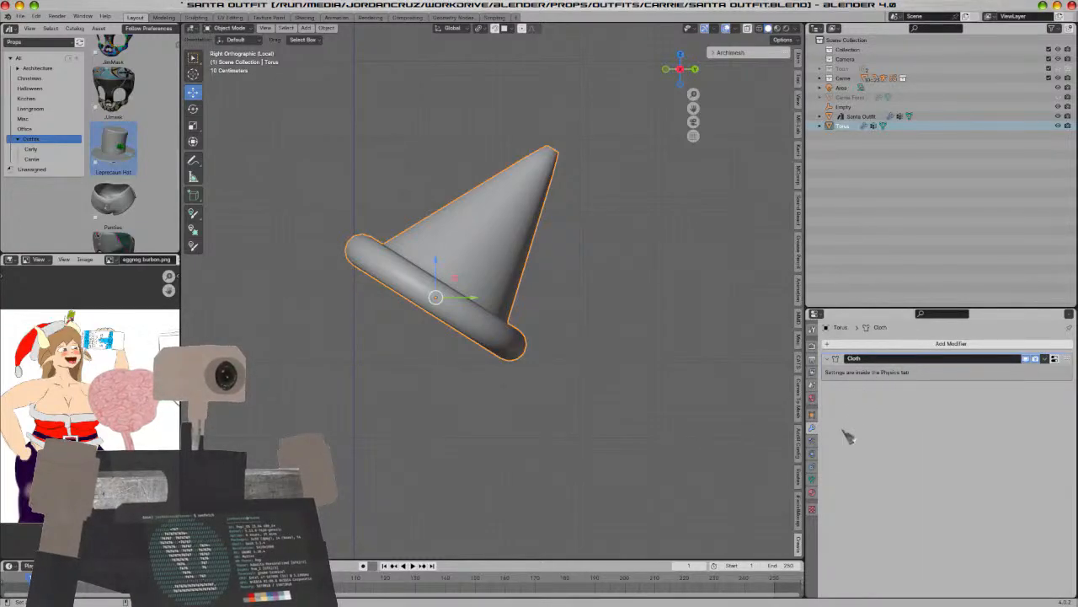
click(813, 454)
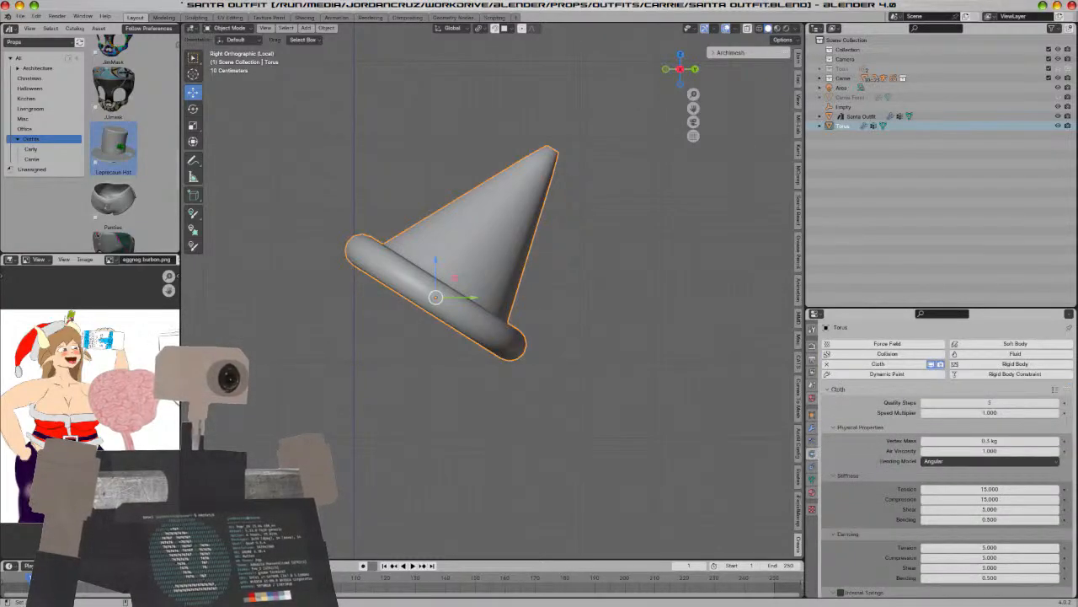
drag(797, 280, 730, 279)
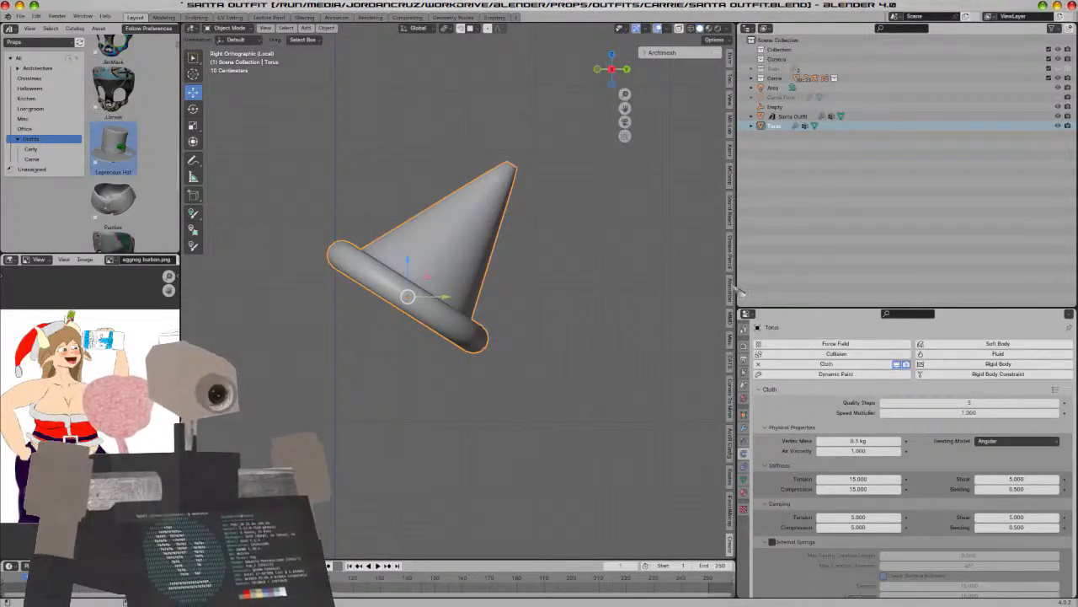
scroll(797, 466, down, 6)
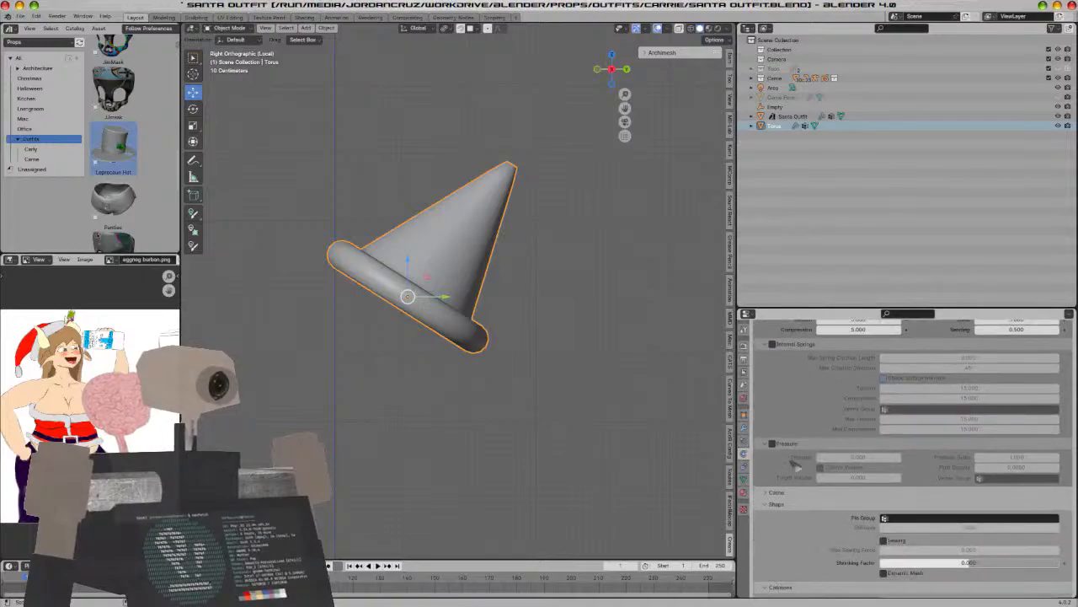
scroll(796, 466, down, 4)
click(915, 411)
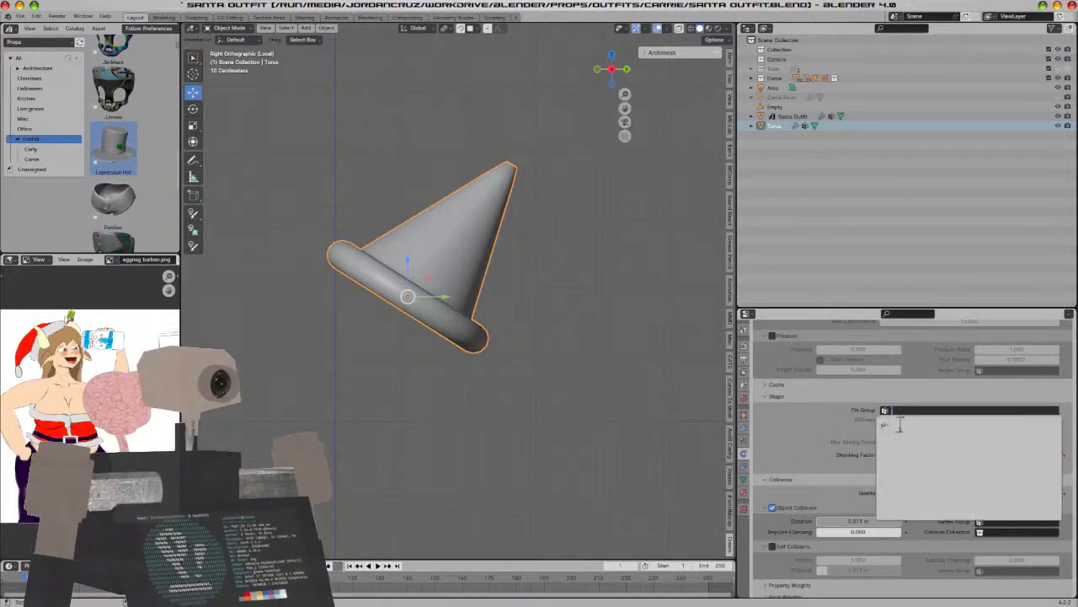
click(898, 424)
Play the cloth simulation to check how the hat falls, stop it, and return to frame 1 in the right side view
middle_drag(595, 386, 587, 394)
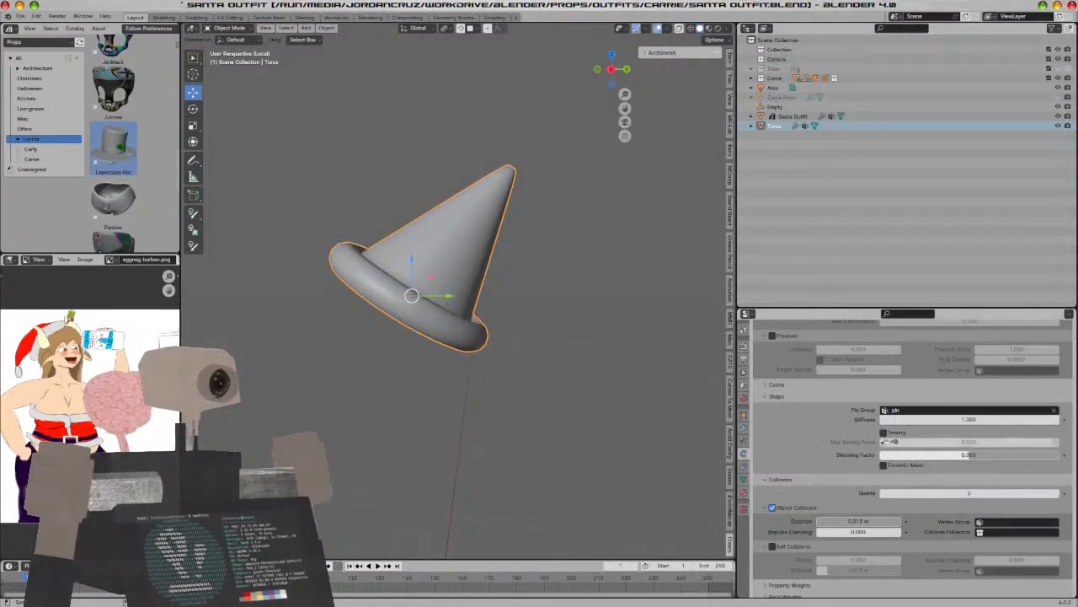
key(space)
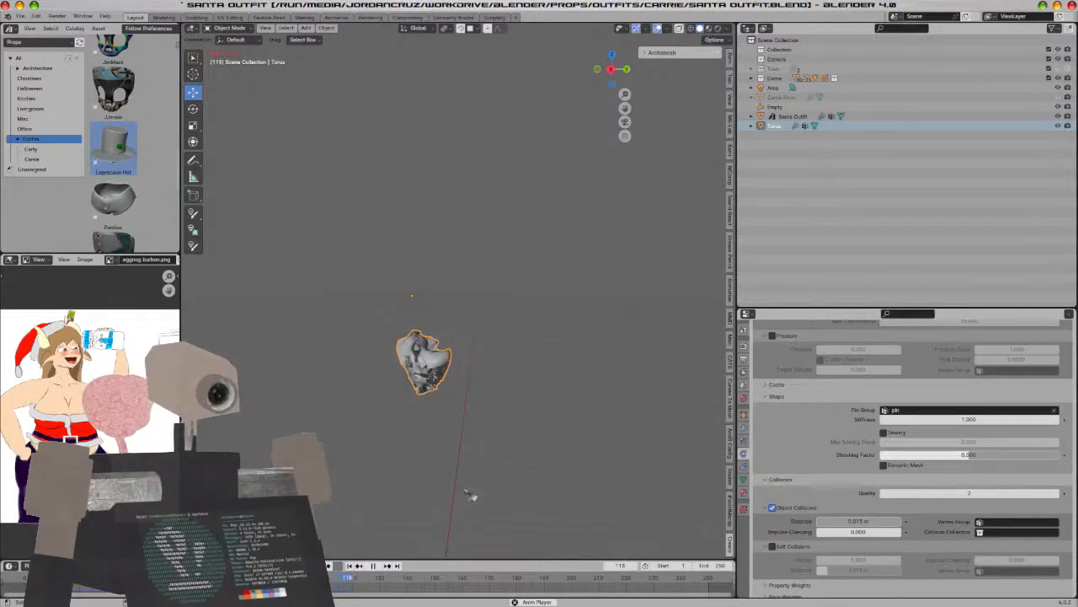
key(space)
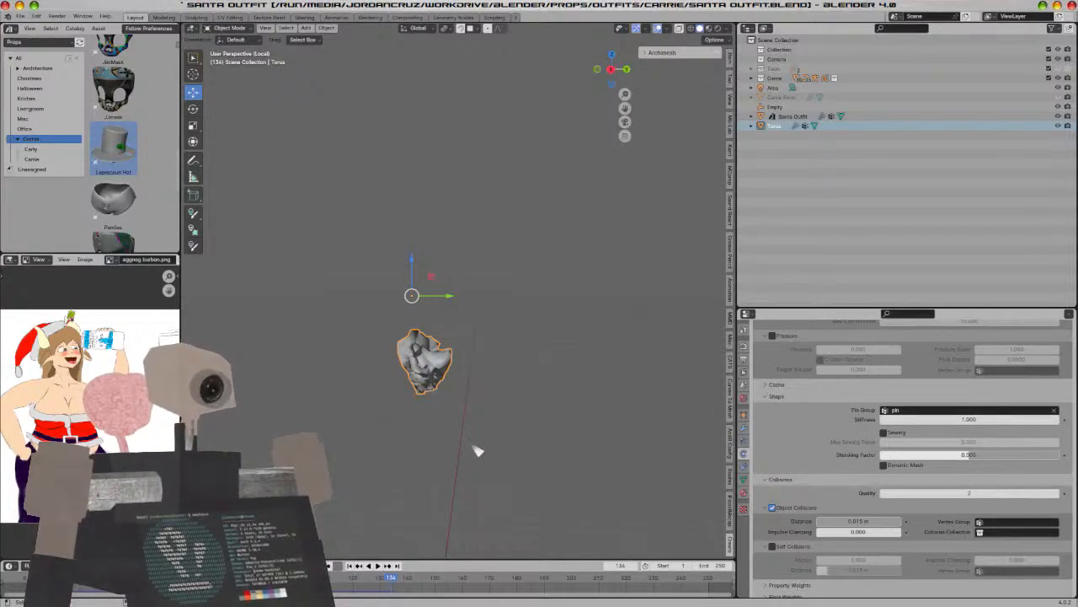
click(350, 565)
middle_drag(496, 416, 519, 409)
key(KP_3)
scroll(545, 294, up, 2)
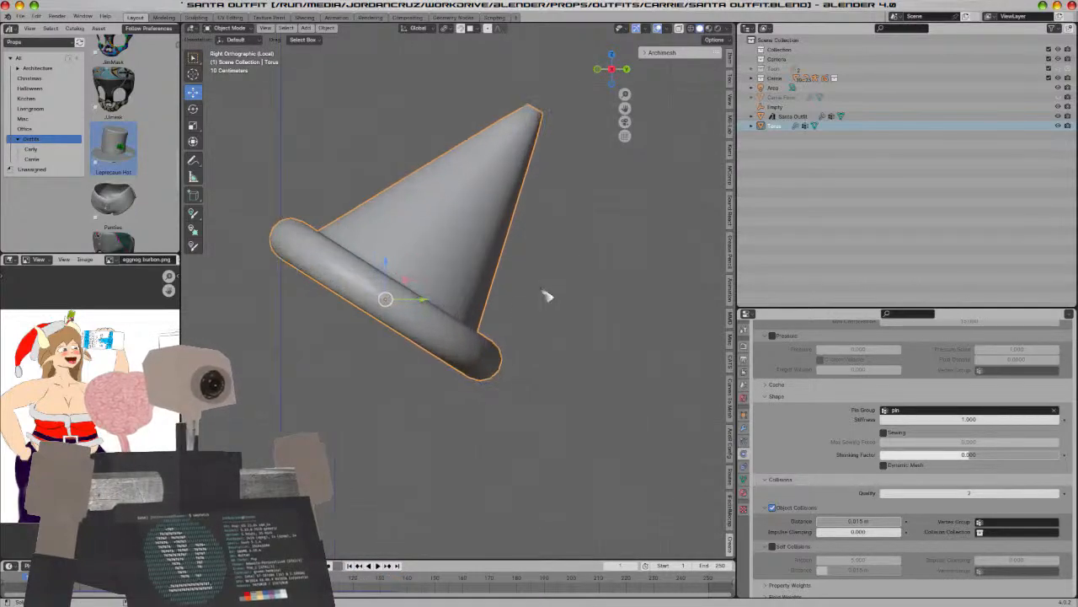
Enable Internal Springs in the hat's cloth settings
click(960, 410)
click(825, 433)
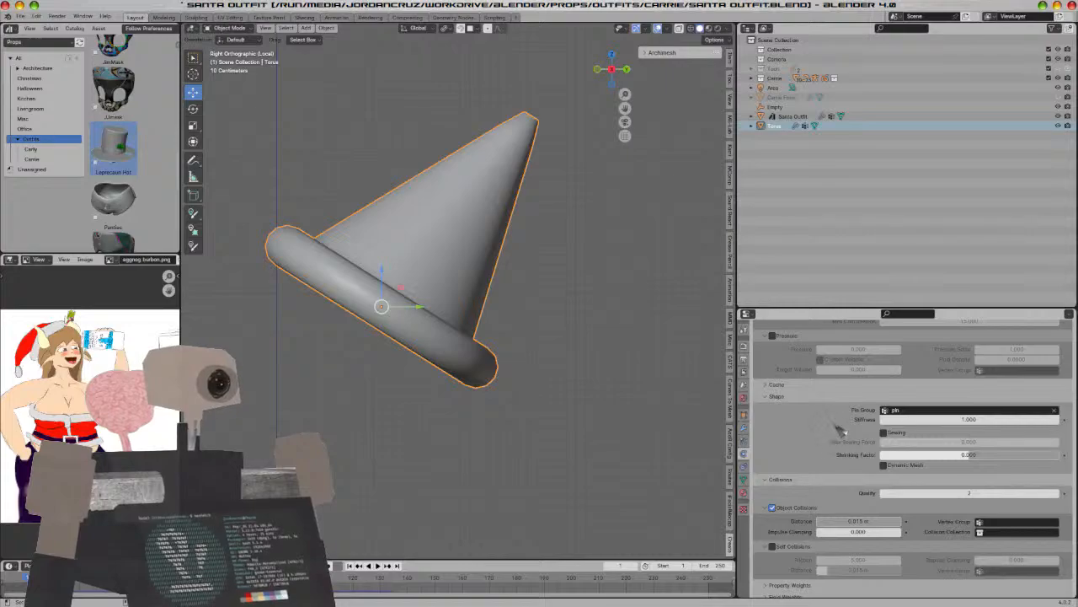
scroll(845, 404, down, 1)
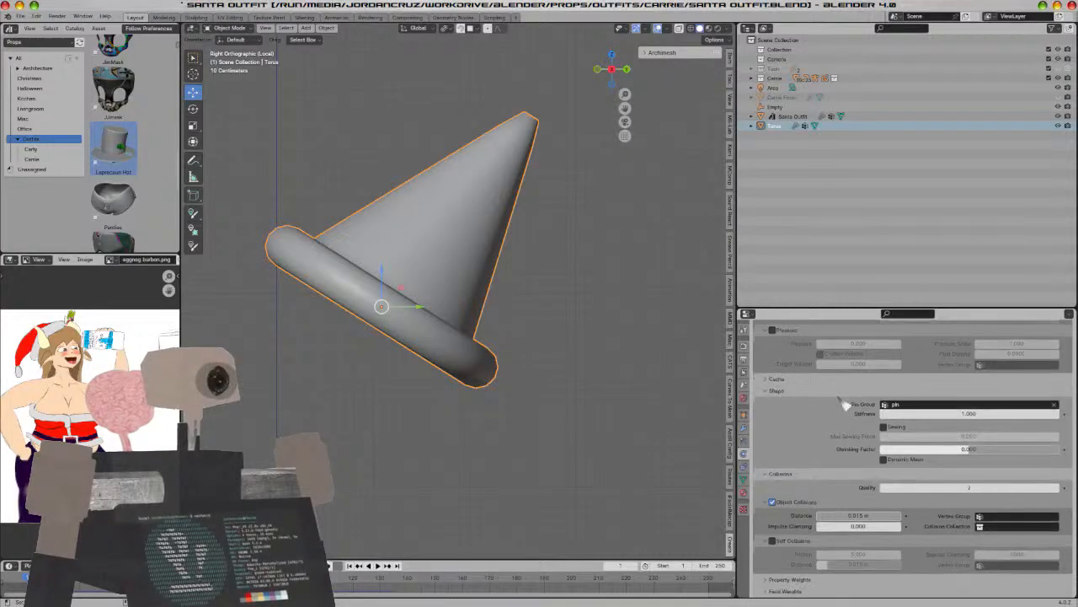
scroll(846, 404, up, 6)
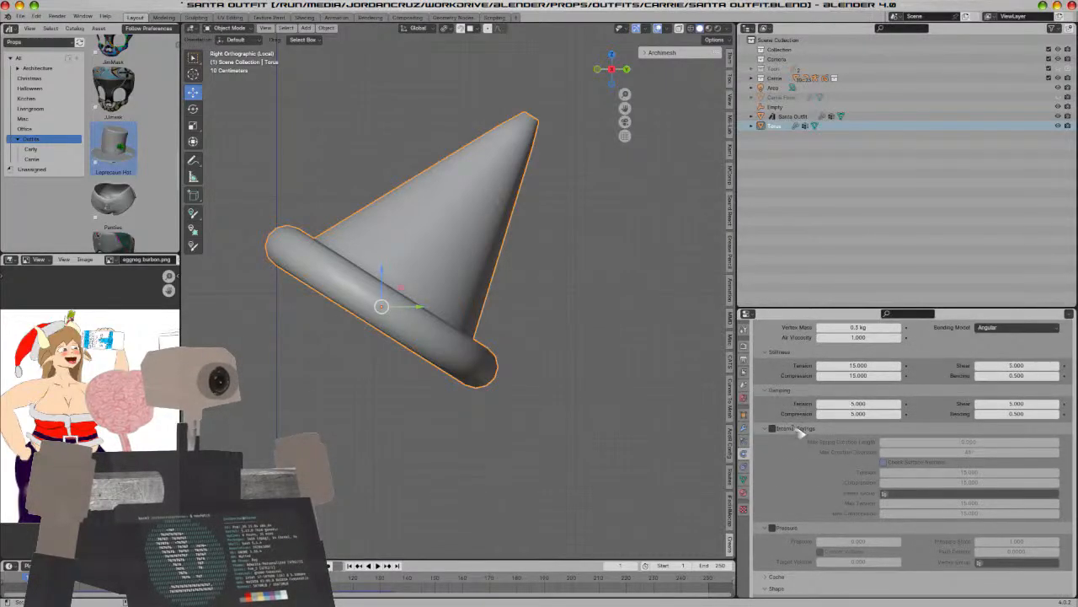
click(774, 430)
Replay the simulation with internal springs, examine the hat from below, and return to frame 1 in the right side view
key(space)
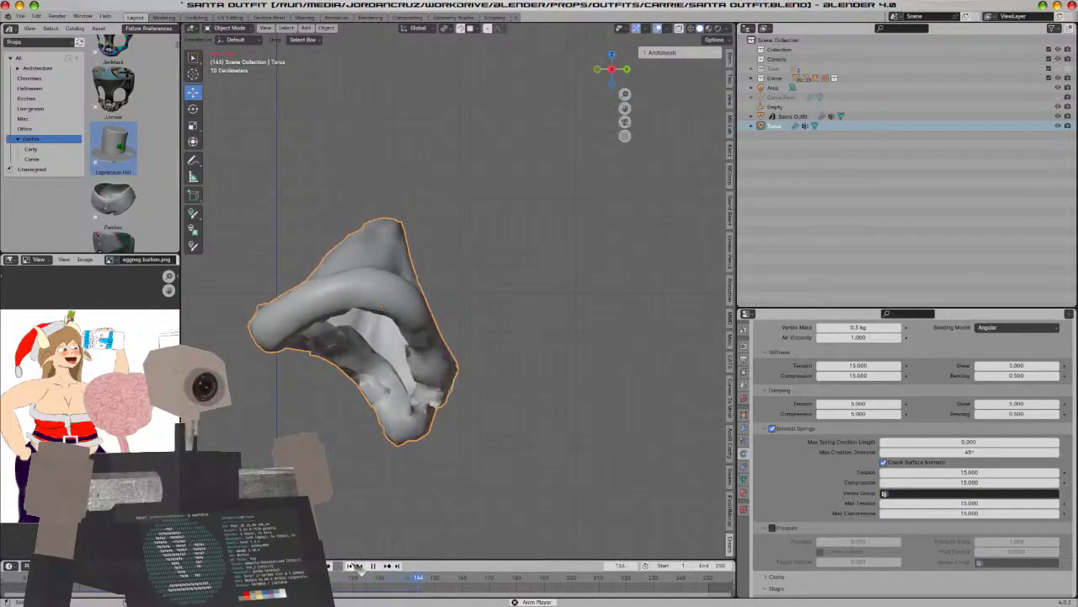
click(354, 566)
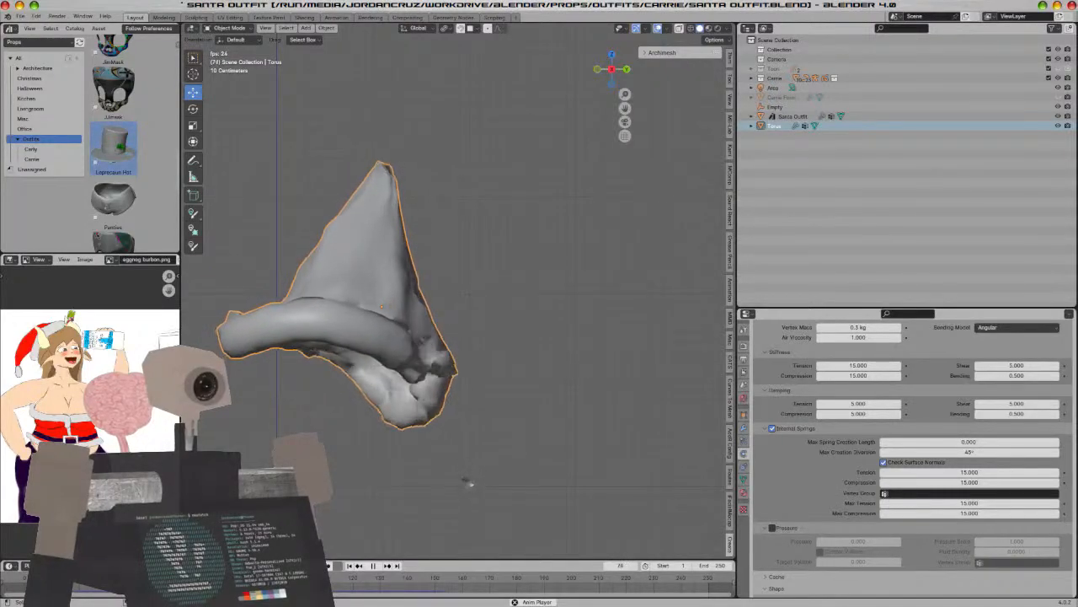
middle_drag(479, 487, 567, 422)
key(space)
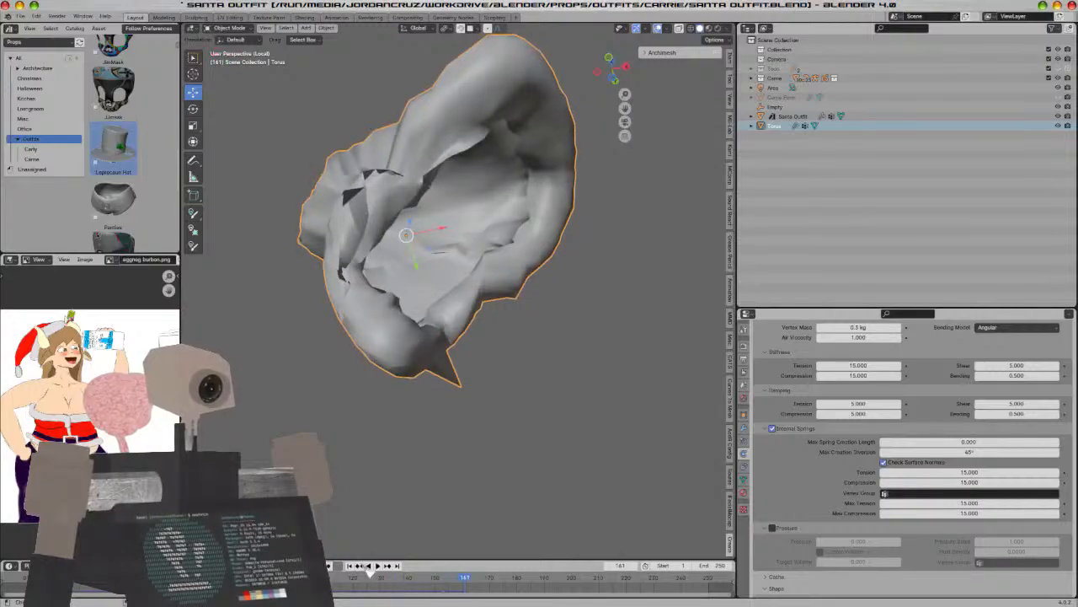
click(350, 566)
middle_drag(508, 375, 467, 412)
key(KP_3)
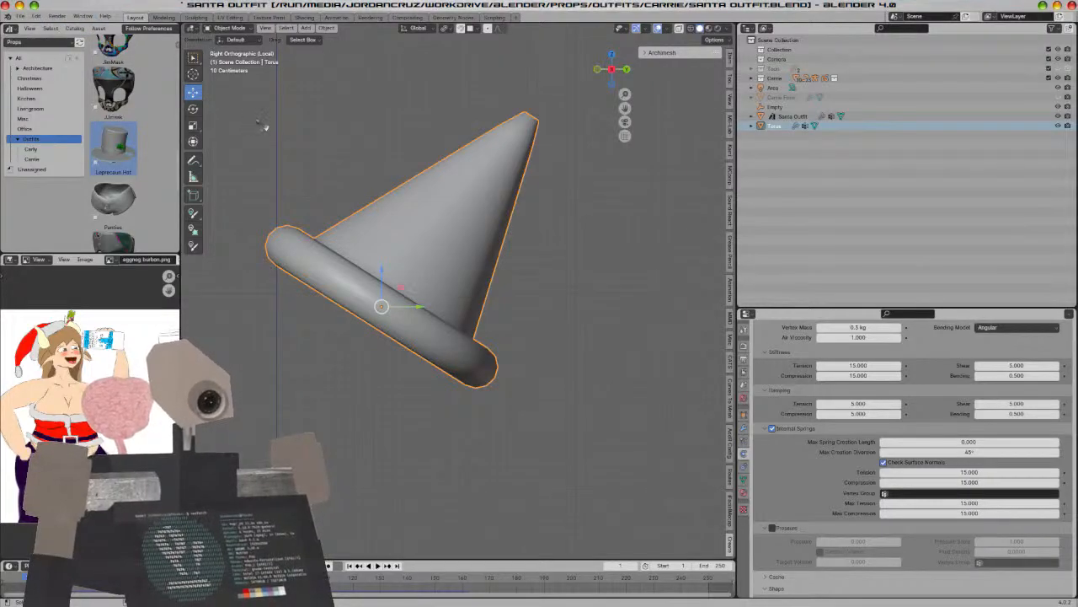
Switch to the Sculpting workspace, frame the hat from the side, and choose the Elastic Deform brush
click(305, 17)
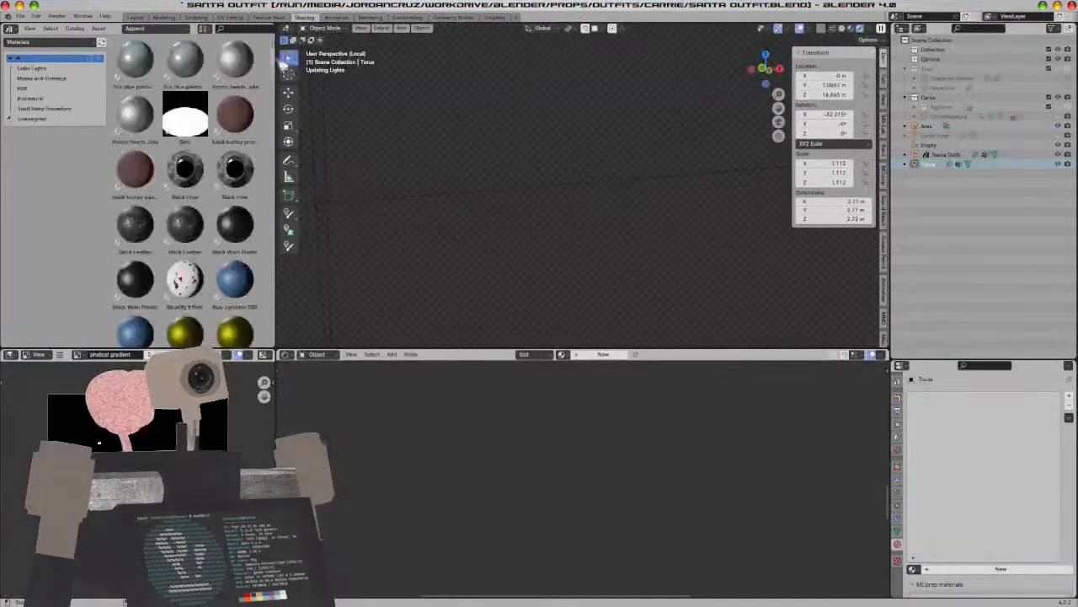
click(196, 18)
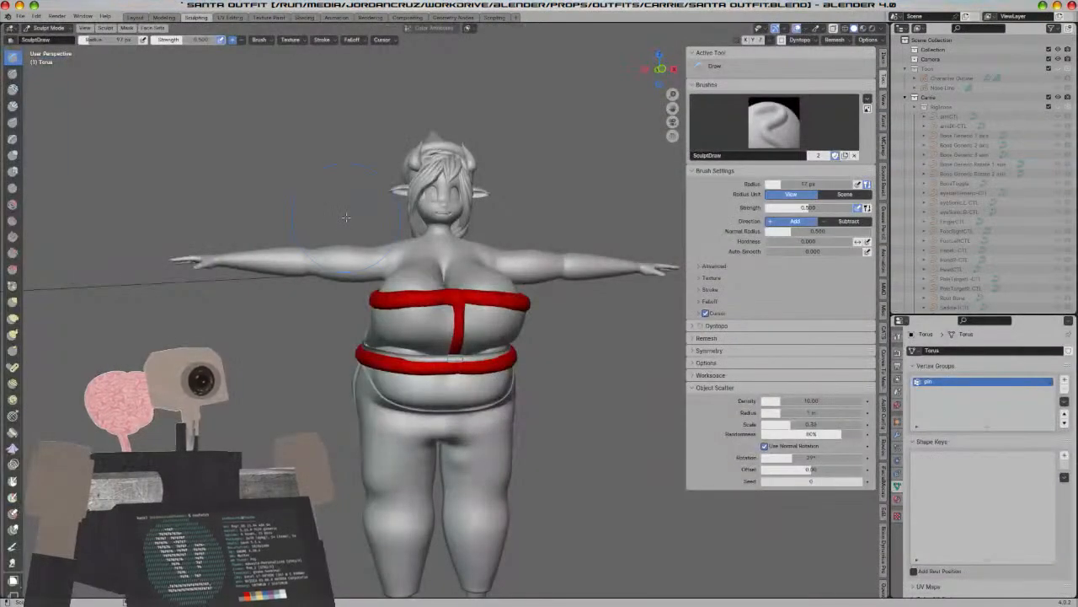
middle_drag(488, 179, 336, 307)
scroll(336, 307, up, 2)
click(12, 318)
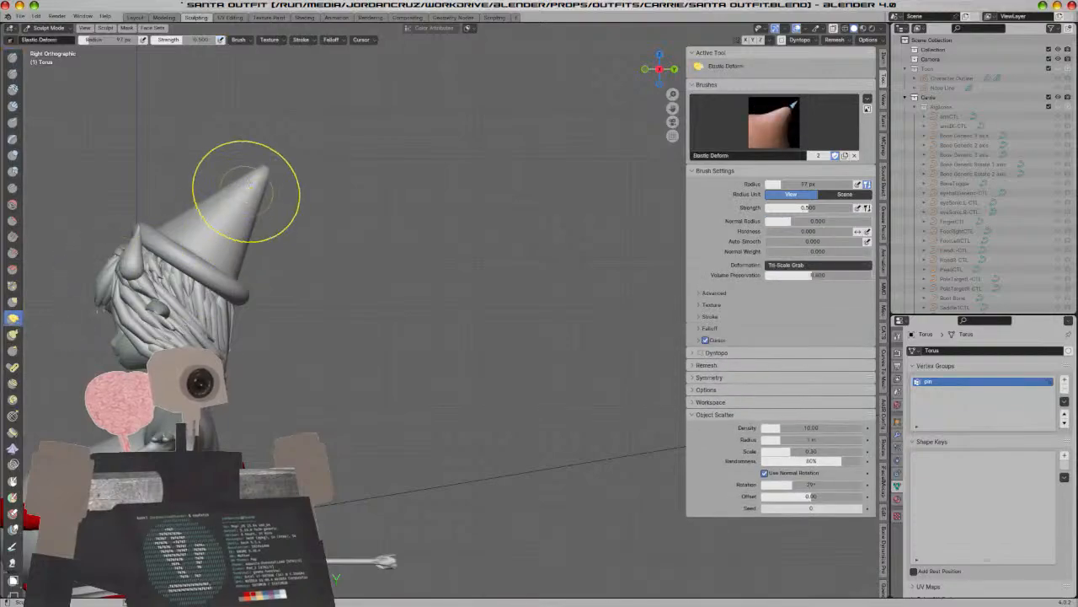
Bend the hat's cone backward with short Elastic Deform strokes, undoing the first oversized pull
mouse_move(258, 169)
mouse_down()
mouse_move(284, 188)
mouse_move(295, 255)
mouse_up()
key(ctrl+z)
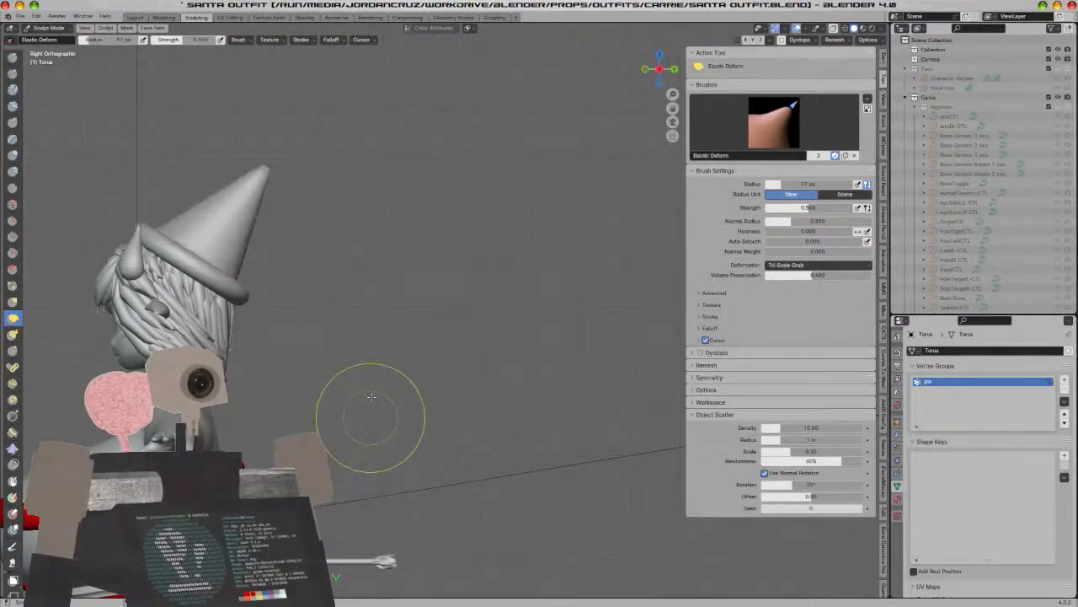
drag(253, 203, 271, 210)
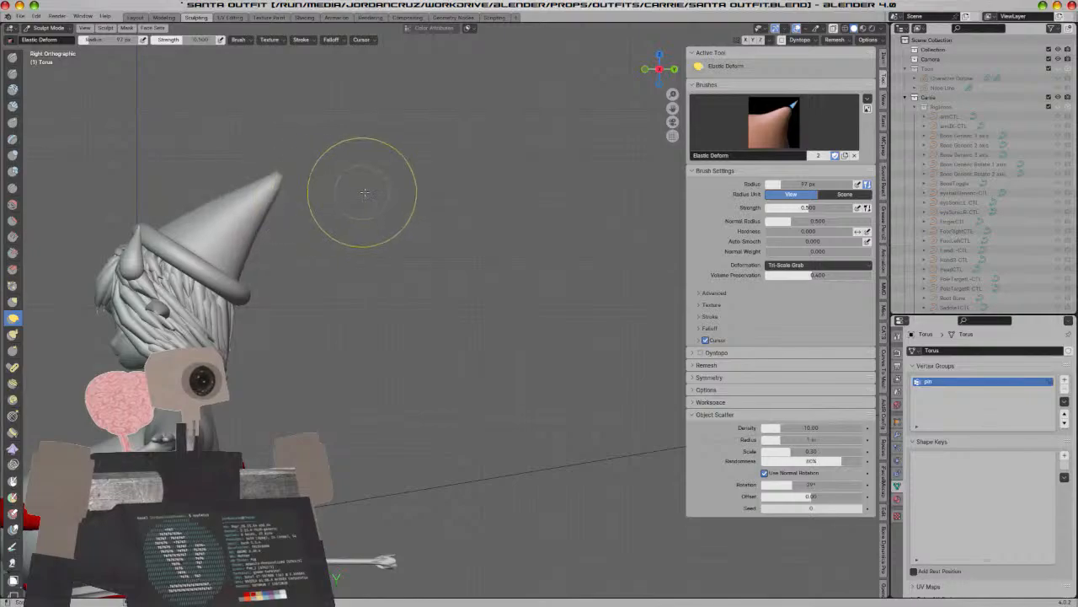
drag(255, 254, 244, 240)
drag(253, 201, 266, 207)
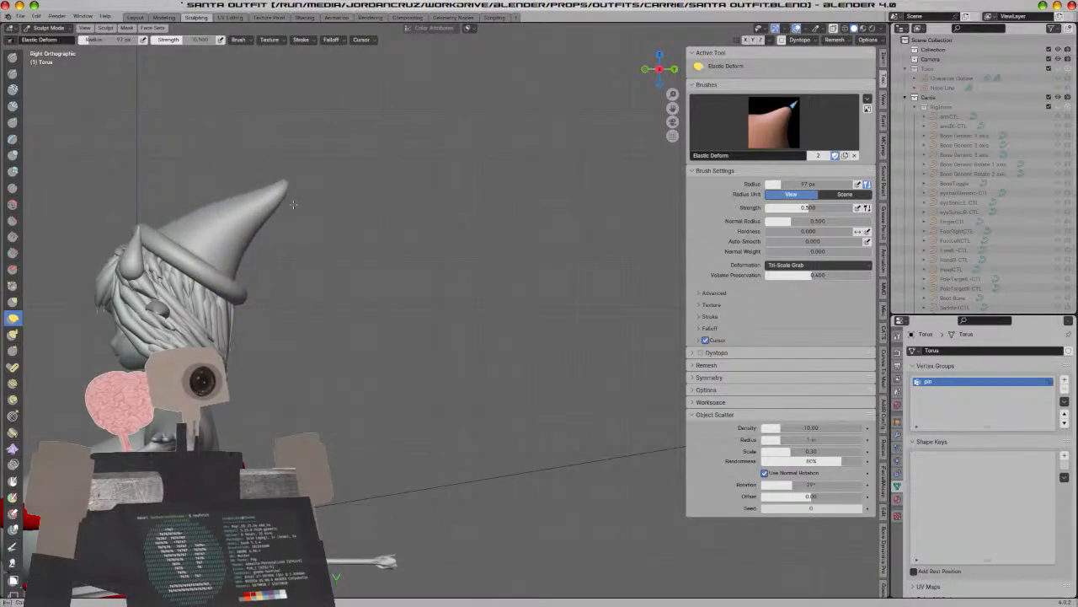
Pull the cone down behind the head and adjust the front of the hat with larger Elastic Deform strokes in side view
scroll(289, 178, up, 5)
mouse_move(289, 178)
shift+middle_down()
mouse_move(363, 250)
mouse_move(290, 270)
mouse_move(286, 295)
shift+middle_up()
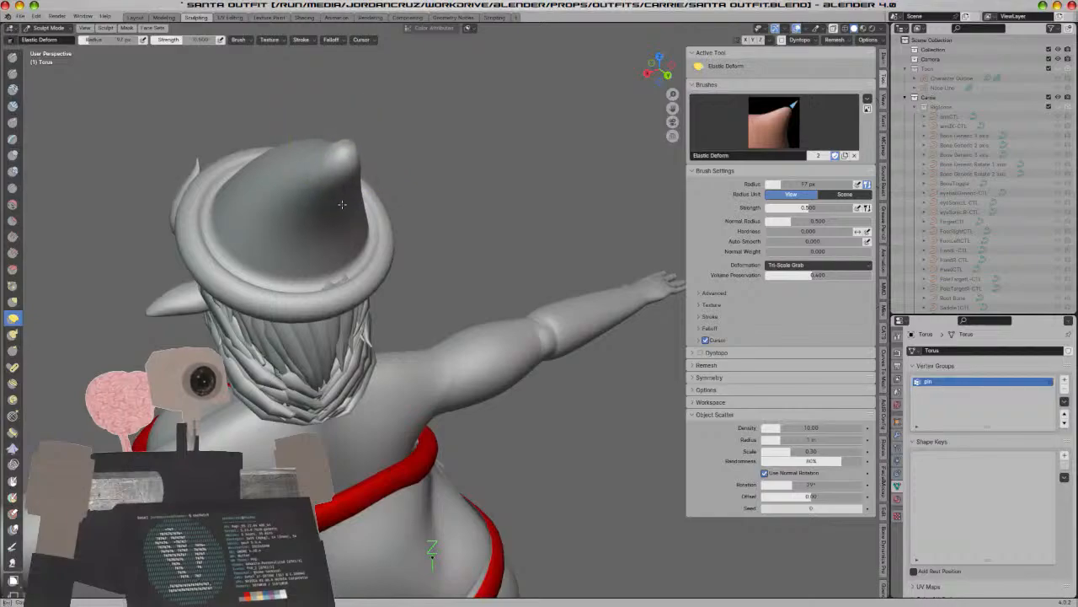
key(KP_3)
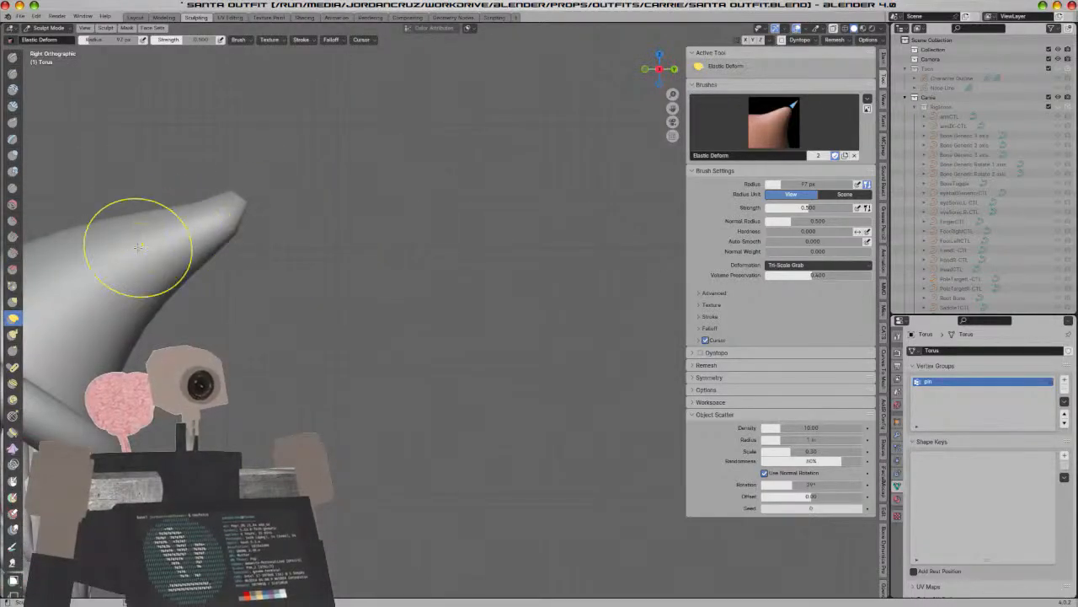
scroll(168, 180, down, 8)
drag(394, 282, 407, 378)
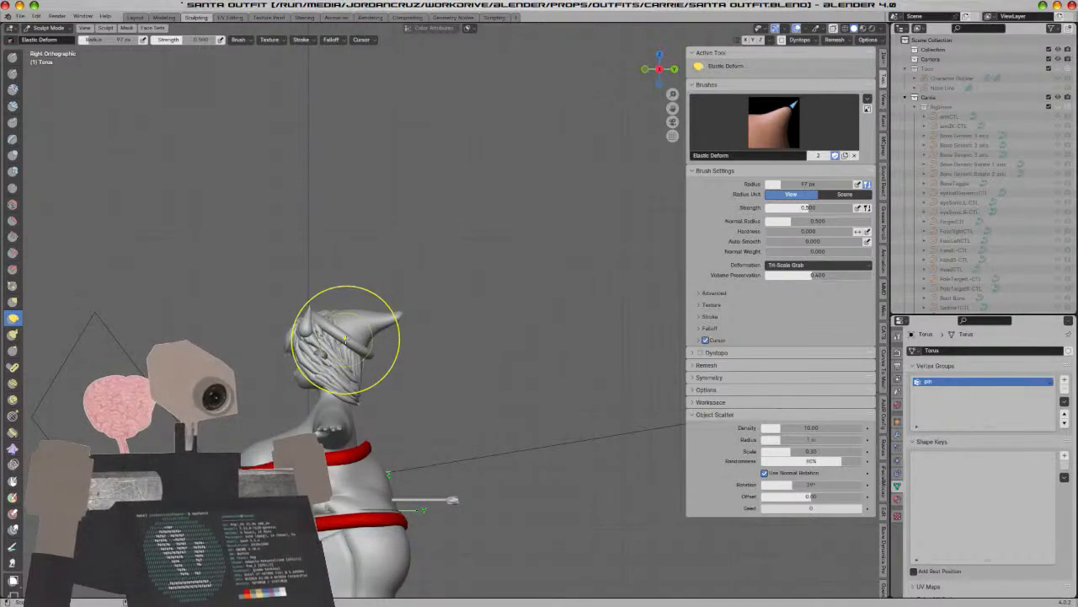
middle_drag(345, 337, 397, 332)
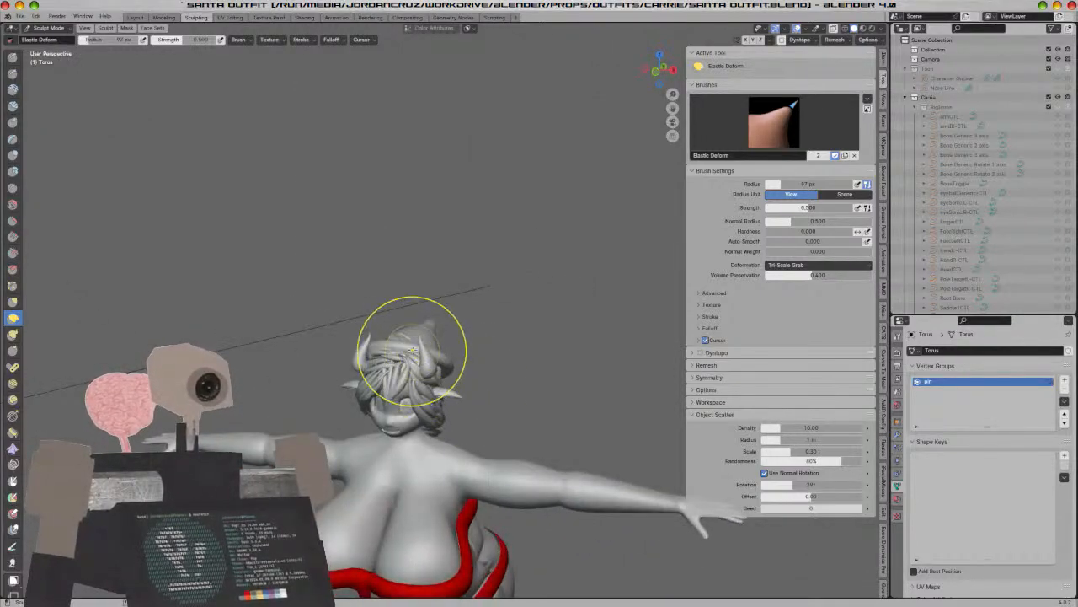
key(KP_3)
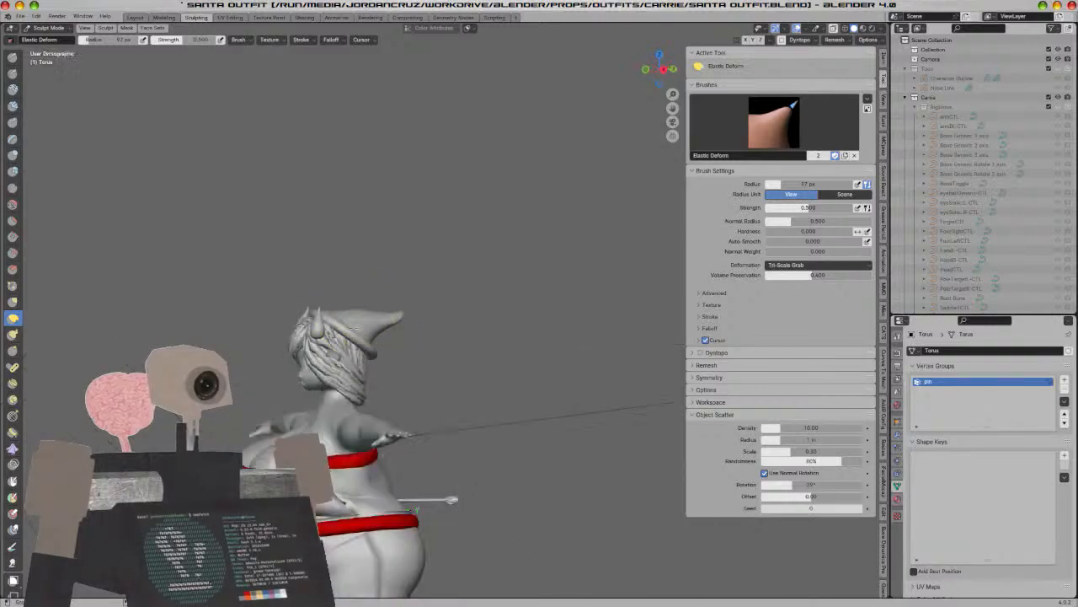
scroll(337, 312, up, 4)
mouse_move(326, 305)
mouse_down()
mouse_move(274, 248)
mouse_move(221, 246)
mouse_move(240, 256)
mouse_up()
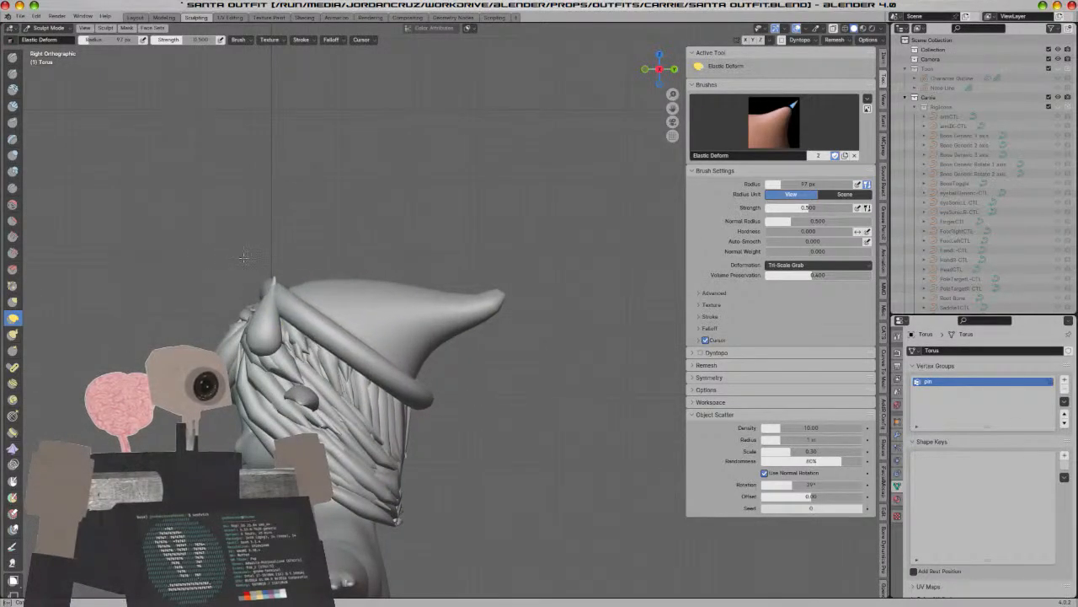
Adjust the rear edge of the brim with Elastic Deform strokes and turn on X-axis symmetry
drag(421, 396, 414, 448)
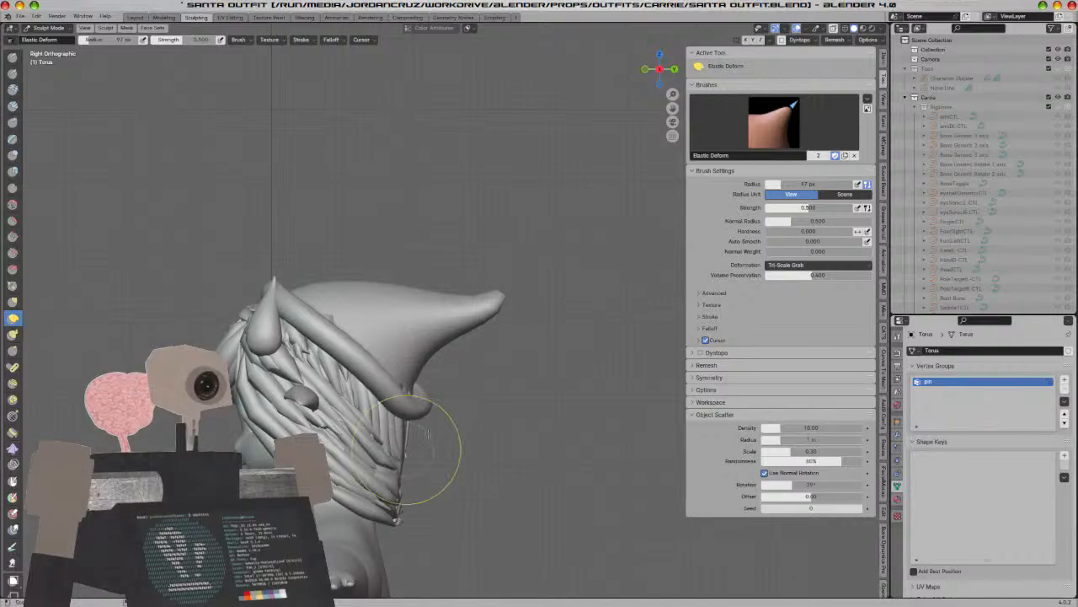
drag(403, 387, 413, 403)
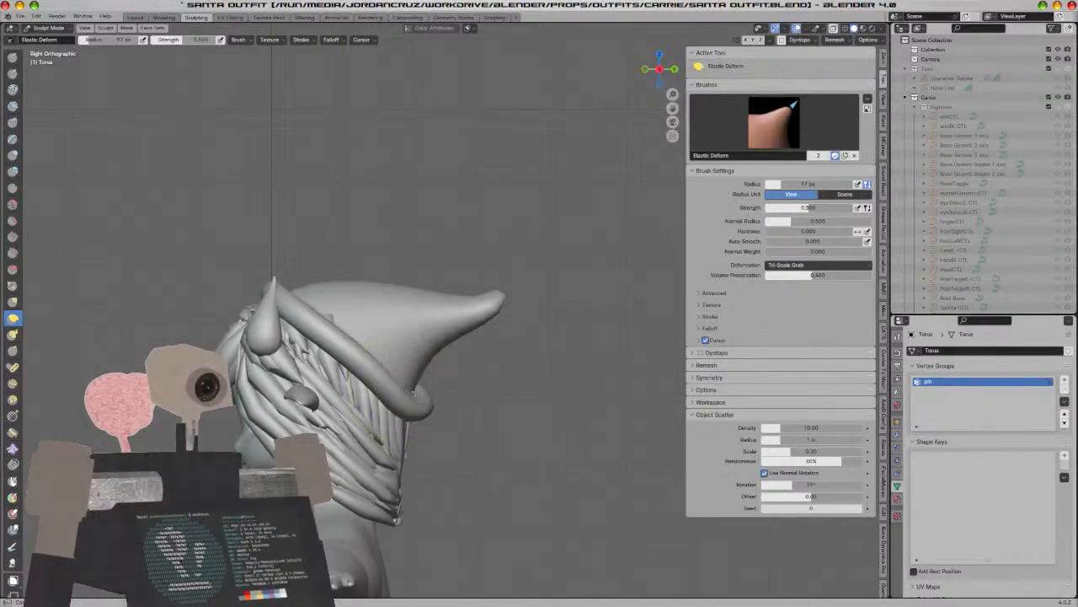
middle_drag(422, 392, 458, 349)
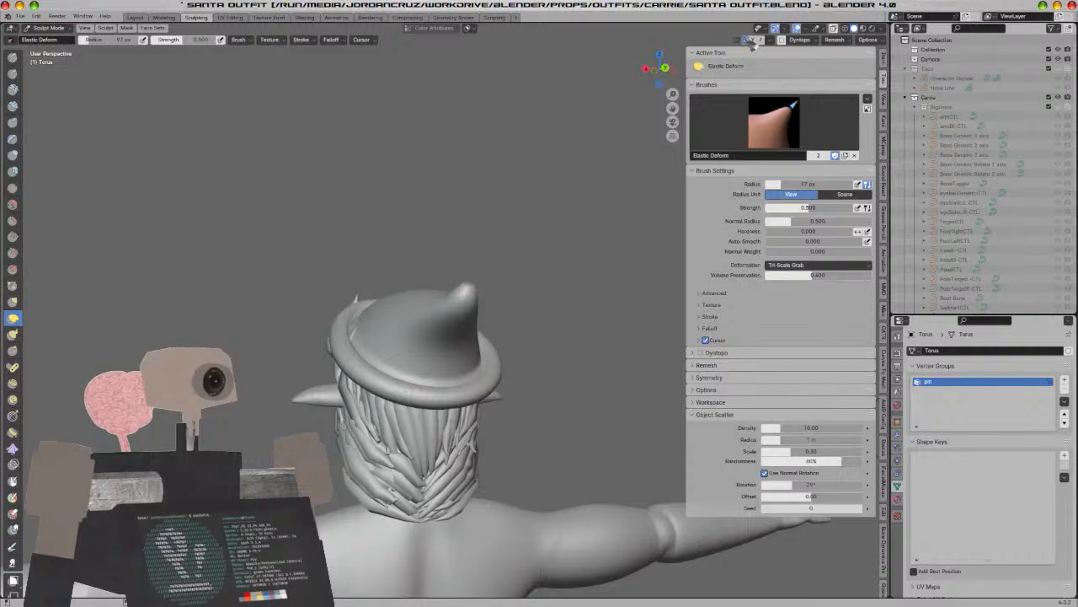
key(KP_3)
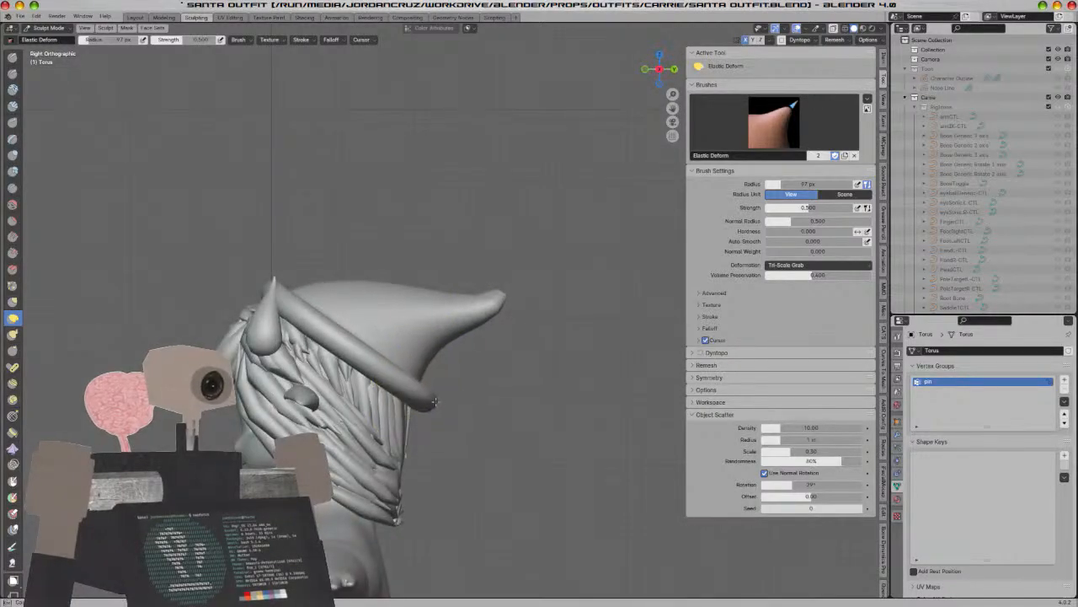
drag(435, 401, 438, 409)
Bend the cone's tip further downward and reshape the adjoining part of the cone
mouse_move(503, 295)
mouse_down()
mouse_move(517, 332)
mouse_move(502, 303)
mouse_move(504, 313)
mouse_up()
drag(499, 329, 517, 358)
mouse_move(492, 381)
ctrl+middle_down()
mouse_move(518, 452)
mouse_move(455, 379)
mouse_move(373, 411)
mouse_move(274, 398)
ctrl+middle_up()
drag(274, 397, 253, 306)
Leave Sculpt Mode, open the hat in Edit Mode from the right side view, and turn on X-ray
click(55, 29)
click(55, 46)
key(KP_3)
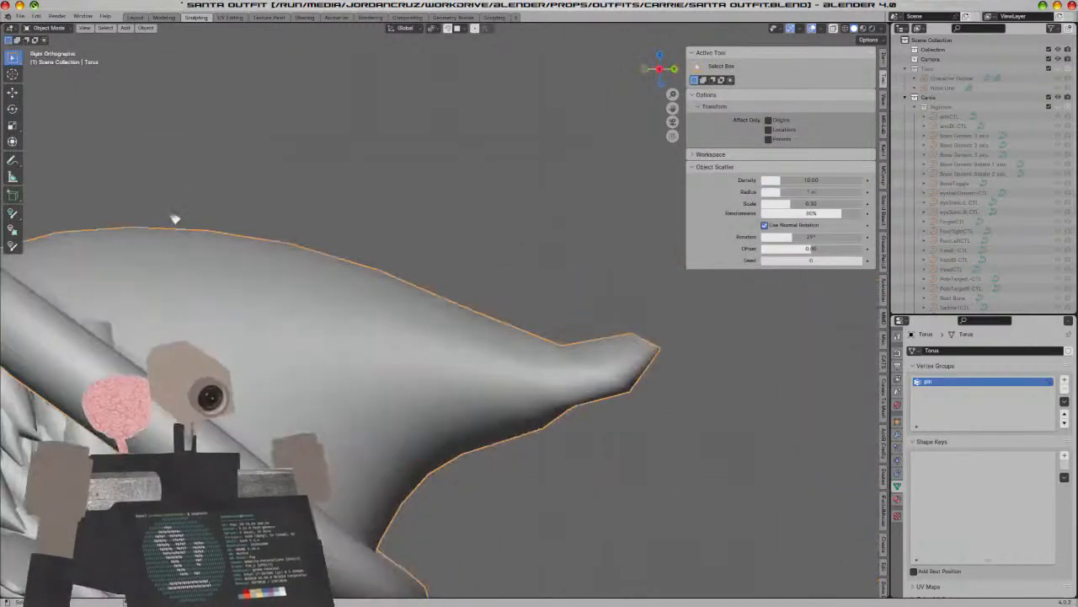
scroll(175, 219, up, 2)
scroll(221, 222, down, 4)
key(Tab)
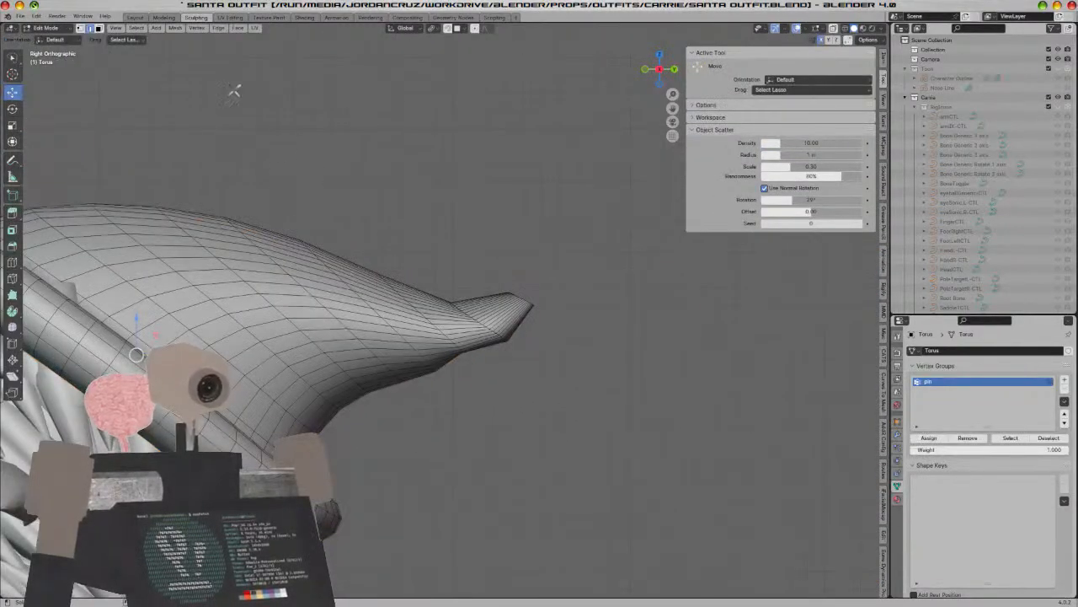
key(alt+z)
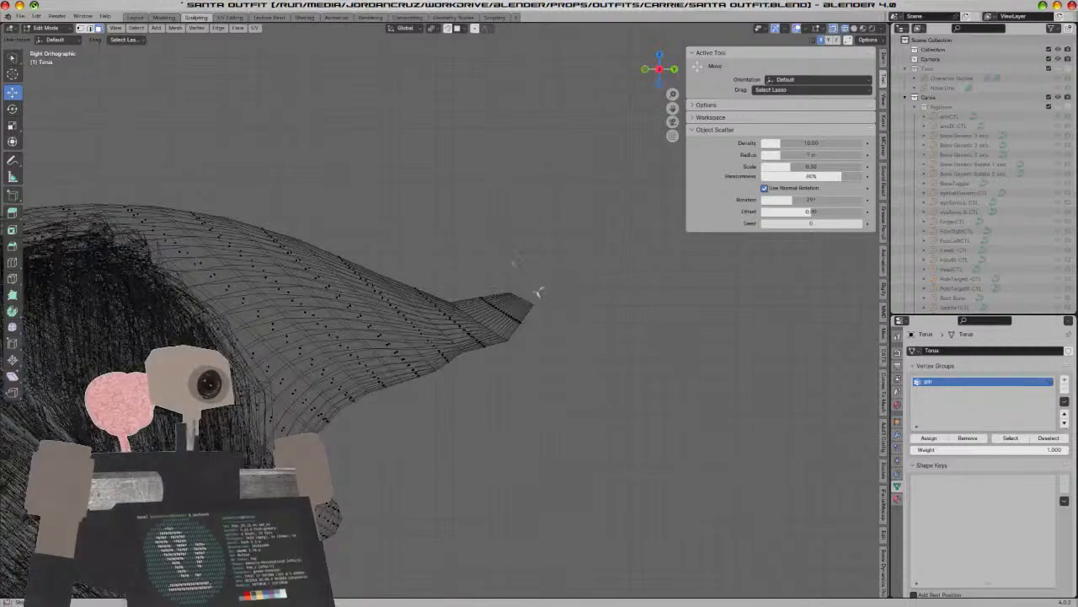
Select the hat's tip, turn on proportional editing, and rotate and move the tip downward to bend the cone's end
drag(526, 305, 516, 268)
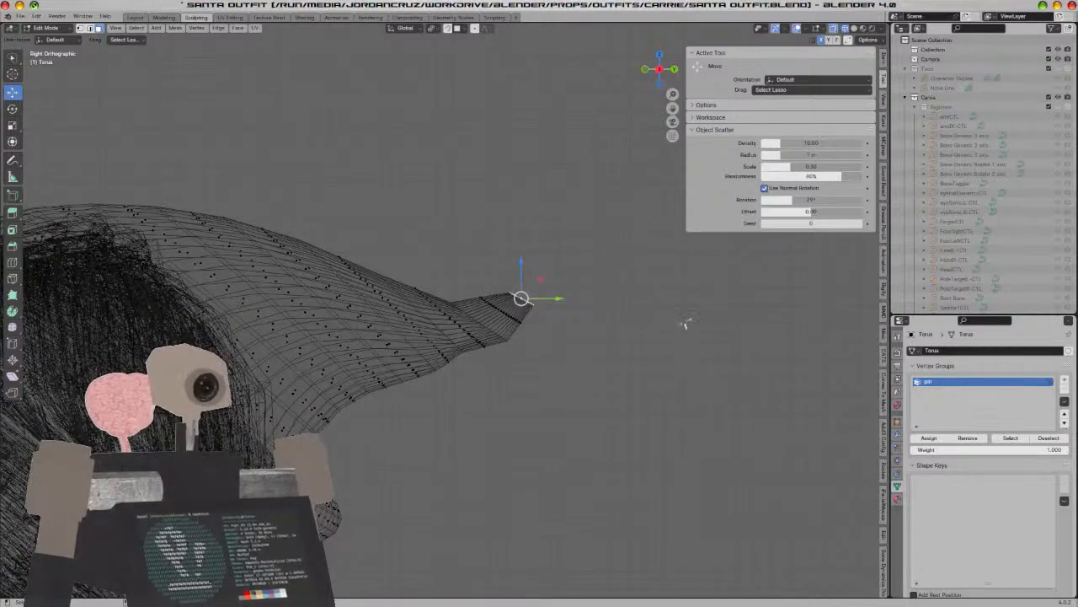
key(g)
right_click(717, 385)
key(o)
key(g)
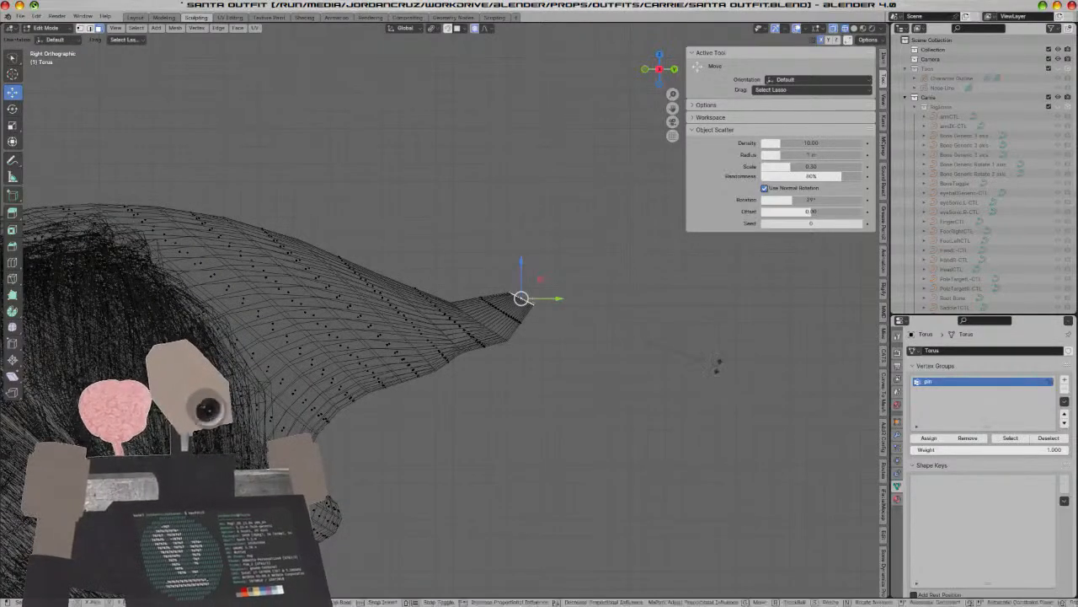
scroll(654, 523, down, 3)
scroll(649, 498, up, 6)
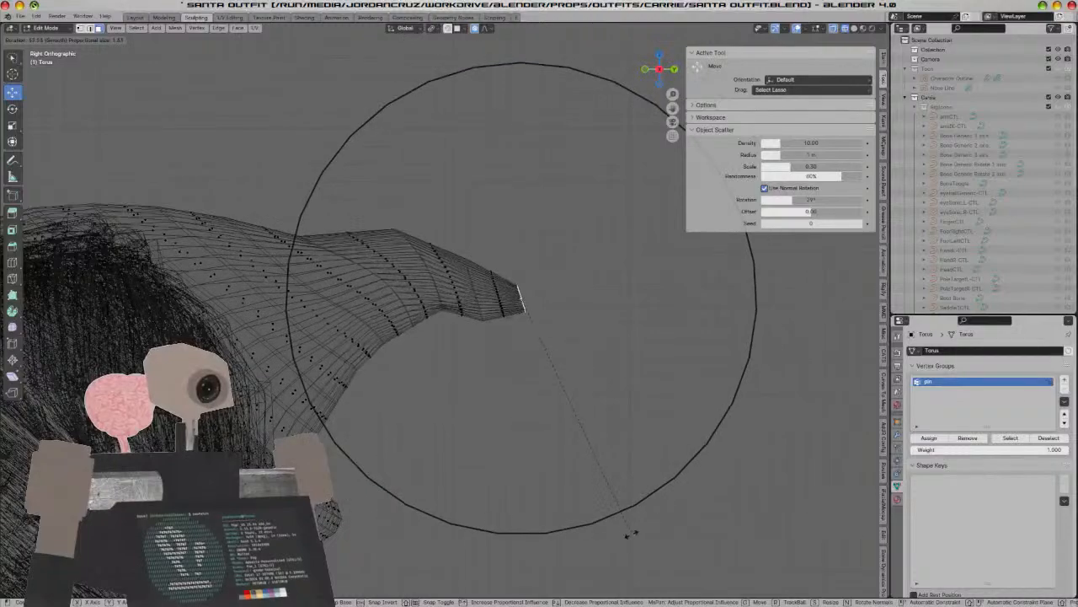
click(689, 507)
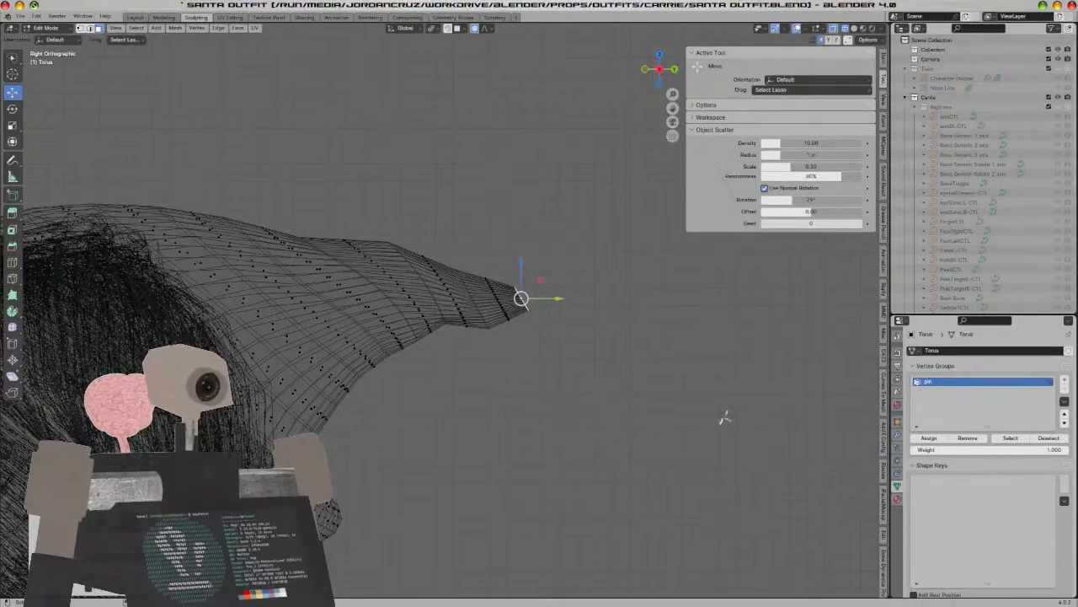
key(g)
click(726, 468)
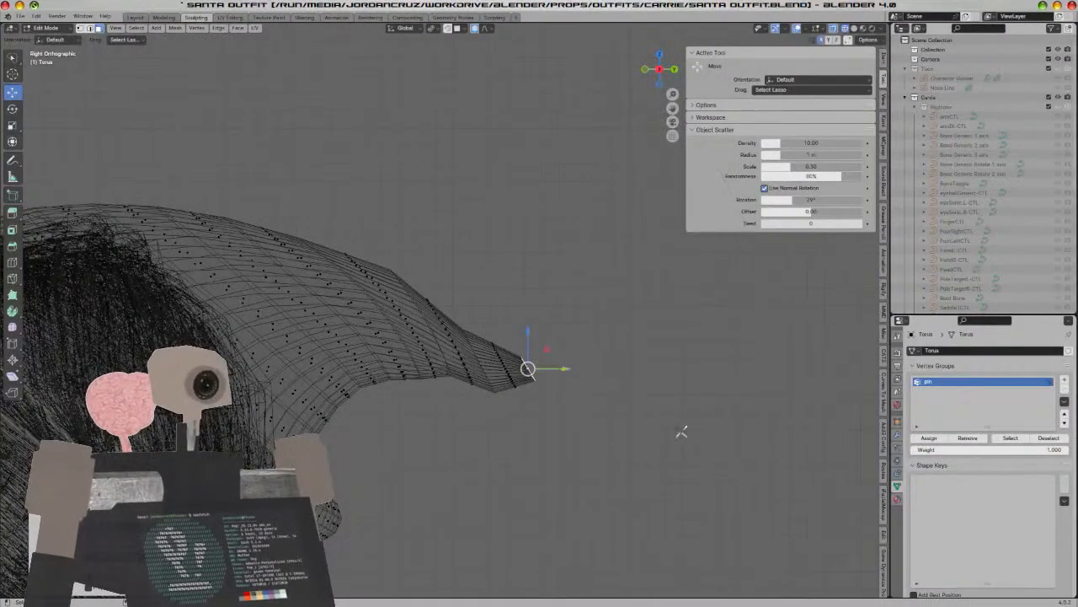
Switch to edge selection and raise the edge loop next to the tip with a smaller proportional influence
scroll(684, 431, up, 4)
click(90, 29)
key(a)
key(a)
alt+click(499, 385)
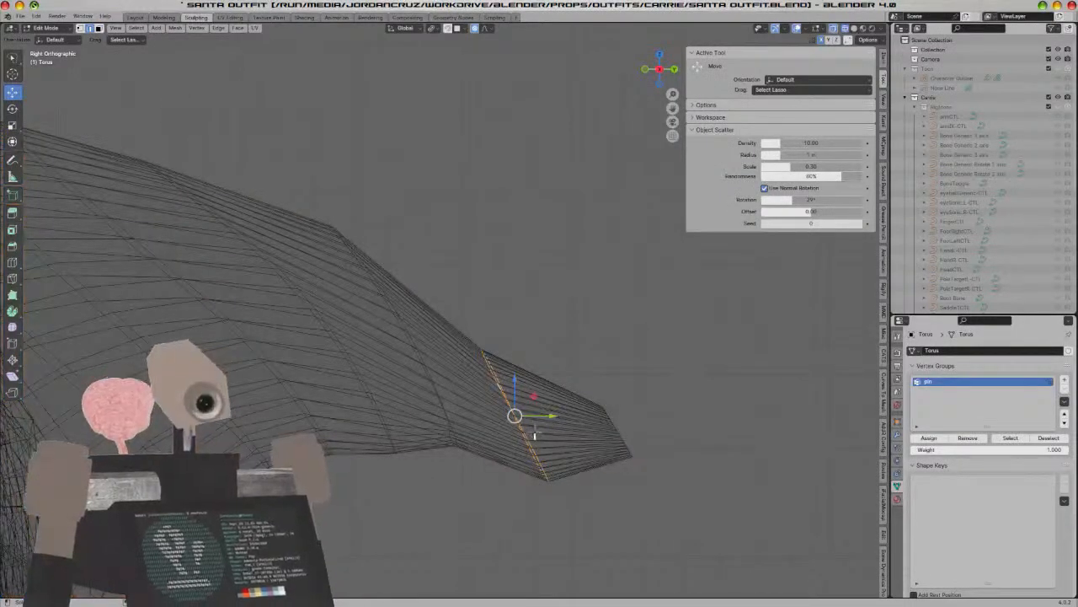
key(g)
scroll(537, 387, up, 8)
scroll(533, 387, down, 4)
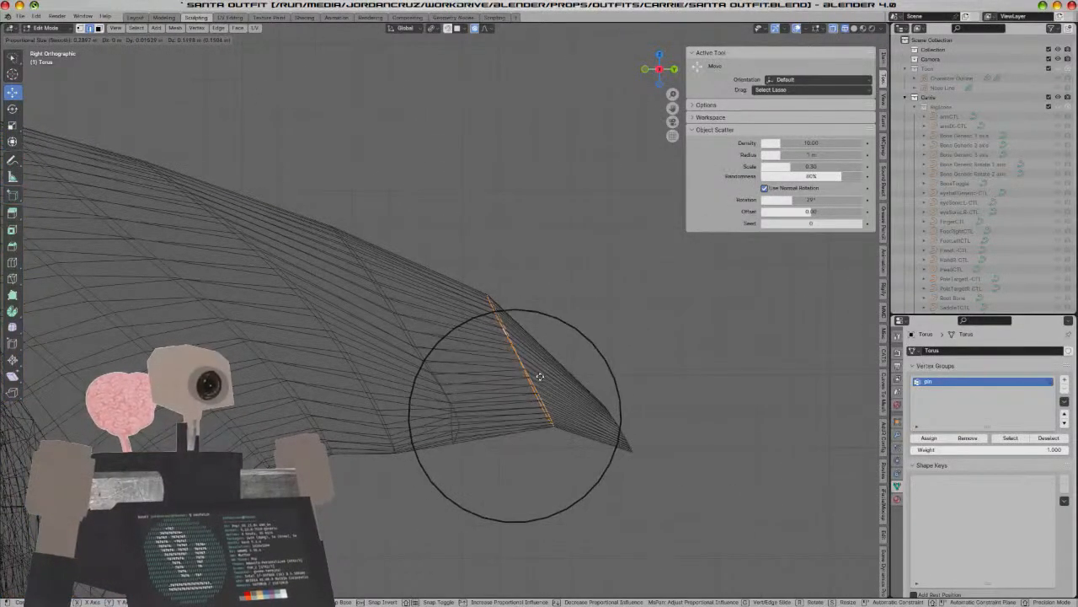
click(520, 386)
Select an edge loop further up the cone and shift it slightly to even out the cone's curve
key(a)
key(a)
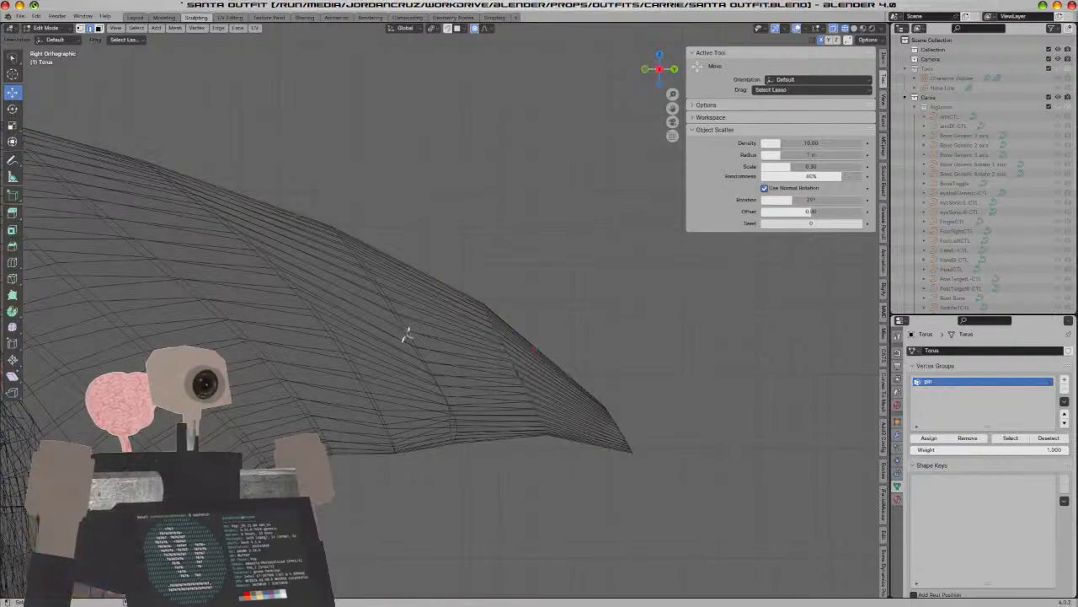
alt+click(405, 337)
key(g)
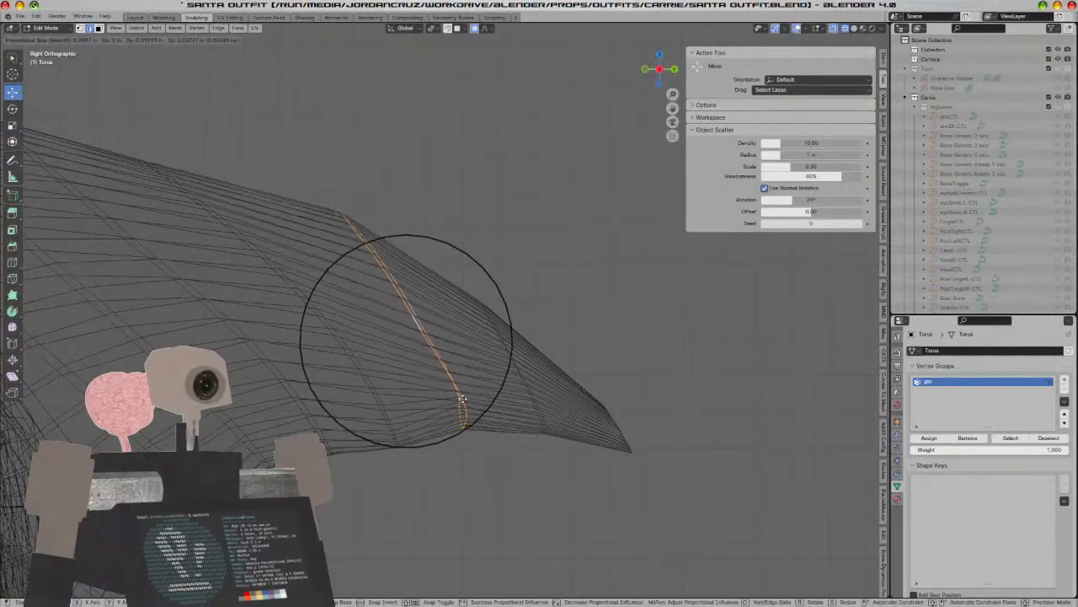
click(462, 402)
Leave Edit Mode, switch the viewport to Solid shading, and enter Sculpt Mode on the hat in right side view
scroll(534, 445, down, 5)
middle_drag(534, 446, 497, 445)
key(Tab)
key(z)
click(671, 466)
scroll(595, 444, down, 4)
middle_drag(595, 443, 620, 434)
key(KP_3)
scroll(572, 454, up, 4)
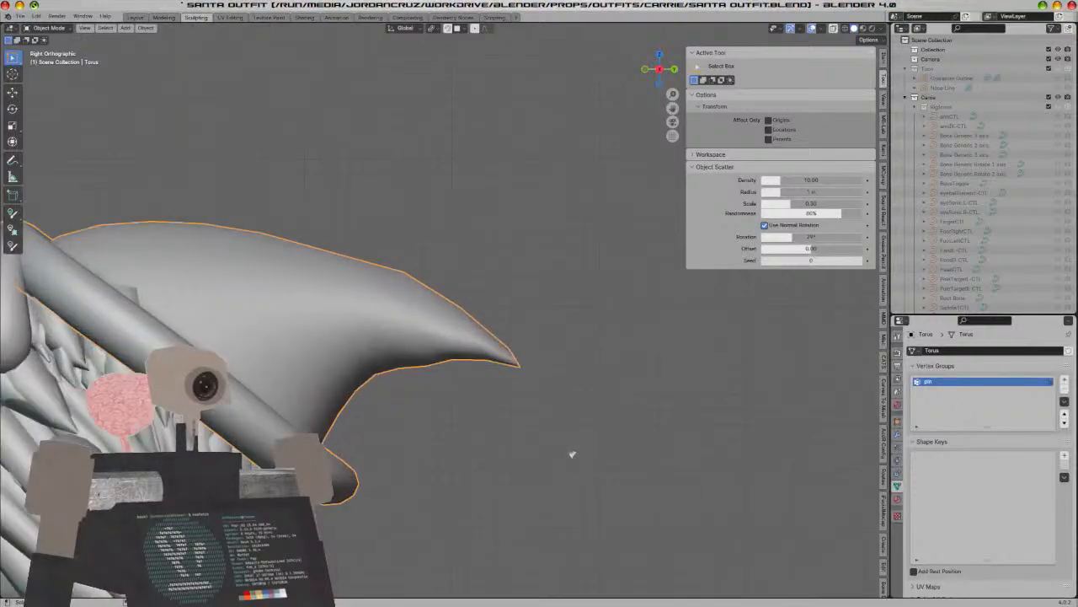
click(48, 28)
click(51, 58)
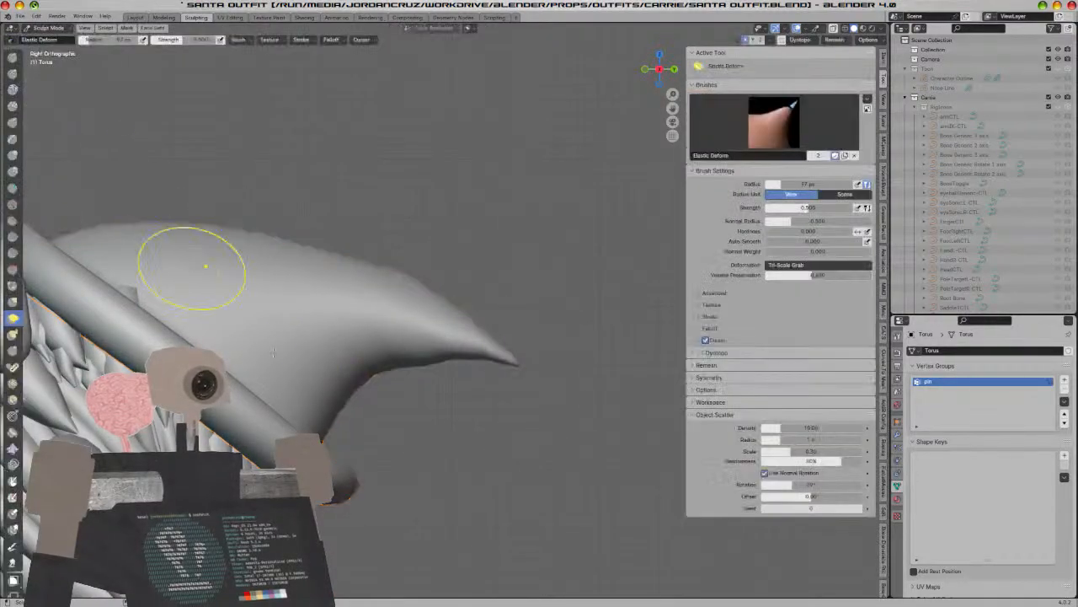
Pull the rear of the brim downward and adjust the cone's side near the brim with Elastic Deform strokes
scroll(344, 487, down, 1)
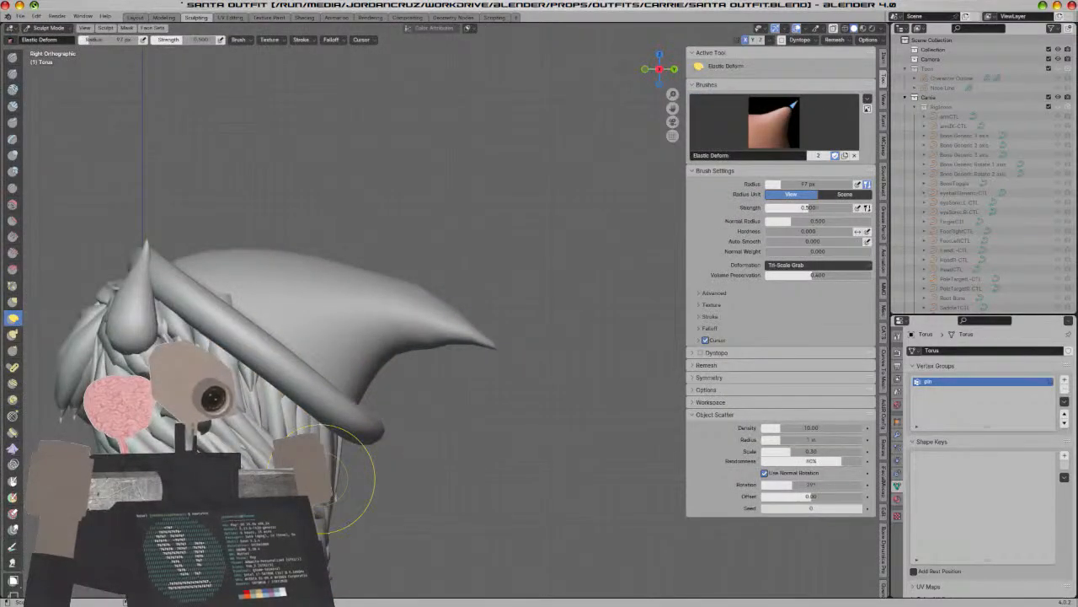
shift+middle_drag(389, 499, 442, 500)
mouse_move(414, 410)
mouse_down()
mouse_move(389, 435)
mouse_move(405, 453)
mouse_move(389, 481)
mouse_up()
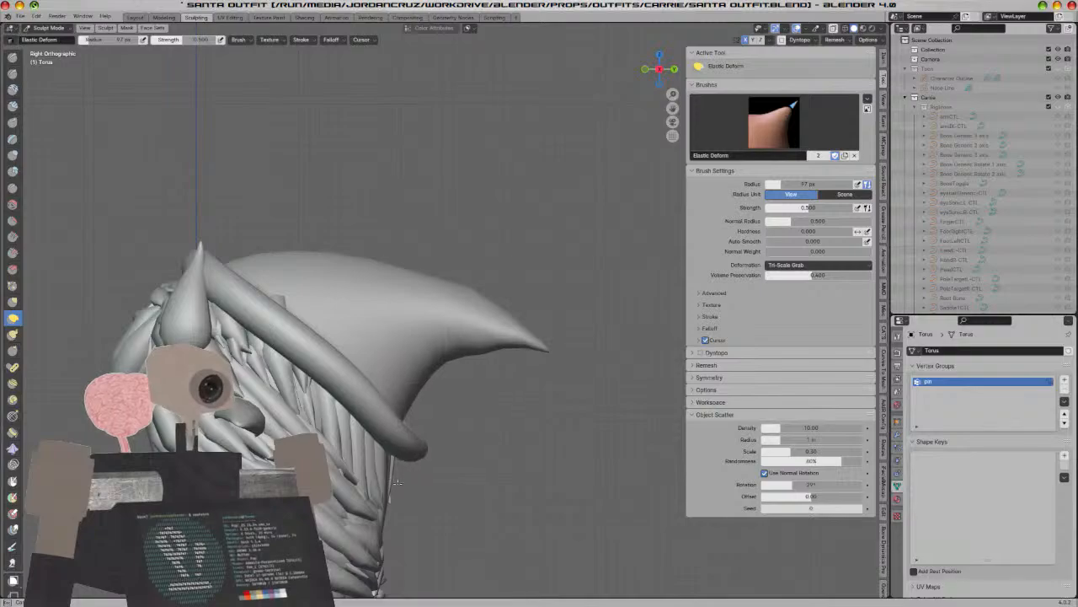
middle_drag(452, 487, 465, 421)
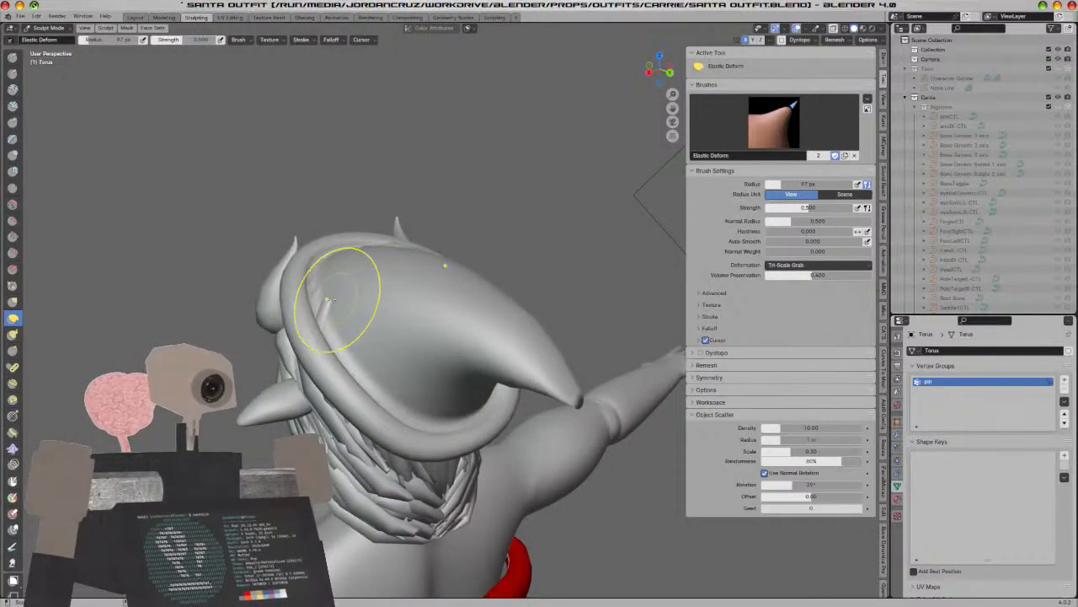
mouse_move(331, 334)
middle_down()
mouse_move(436, 359)
mouse_move(560, 337)
middle_up()
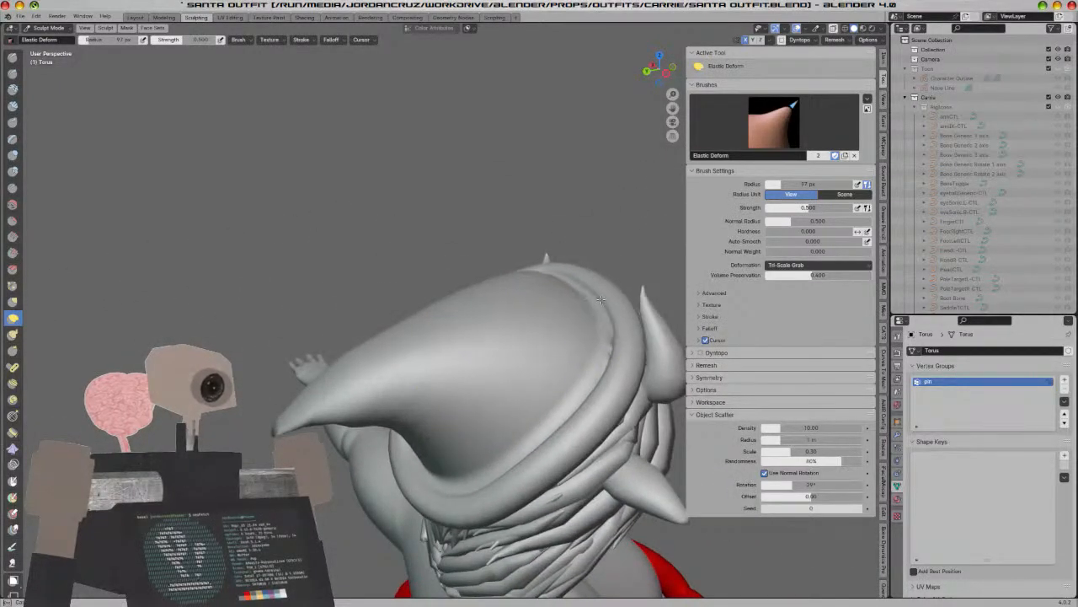
drag(588, 358, 594, 367)
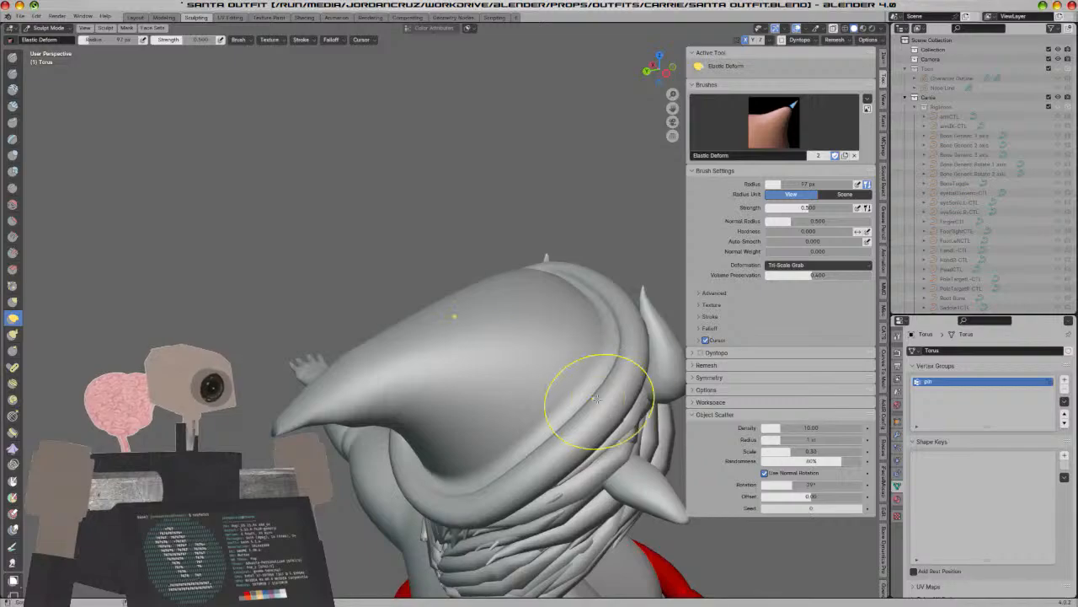
mouse_move(610, 393)
middle_down()
mouse_move(489, 396)
mouse_move(463, 384)
mouse_move(572, 396)
middle_up()
Open the hat in Edit Mode, select the faces at the tip, and trackball-rotate them with proportional editing
click(51, 28)
click(56, 28)
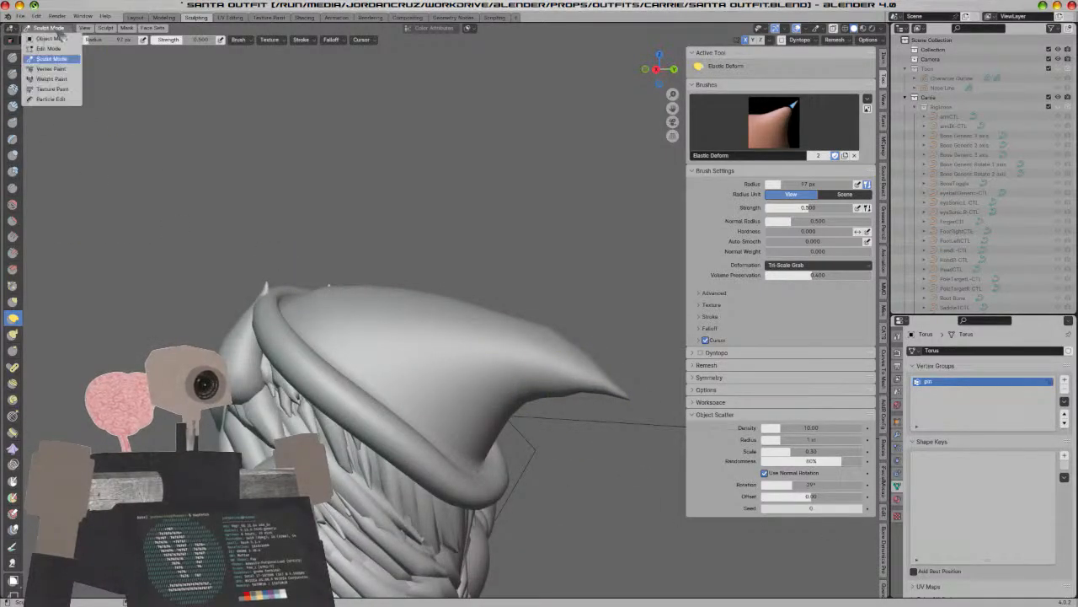
click(58, 49)
scroll(520, 342, down, 2)
middle_drag(691, 426, 581, 414)
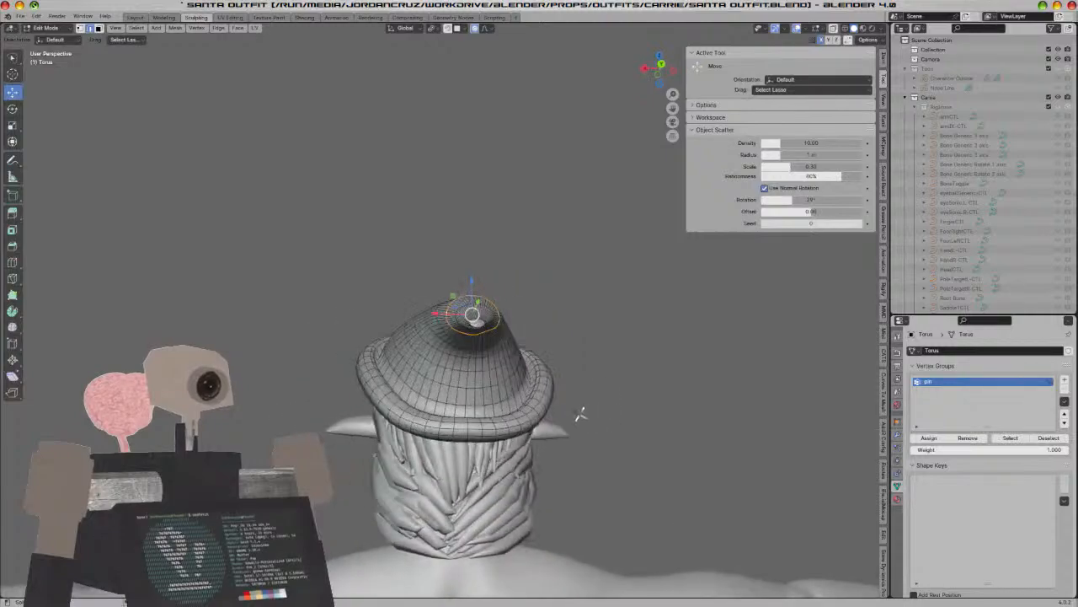
scroll(580, 413, up, 2)
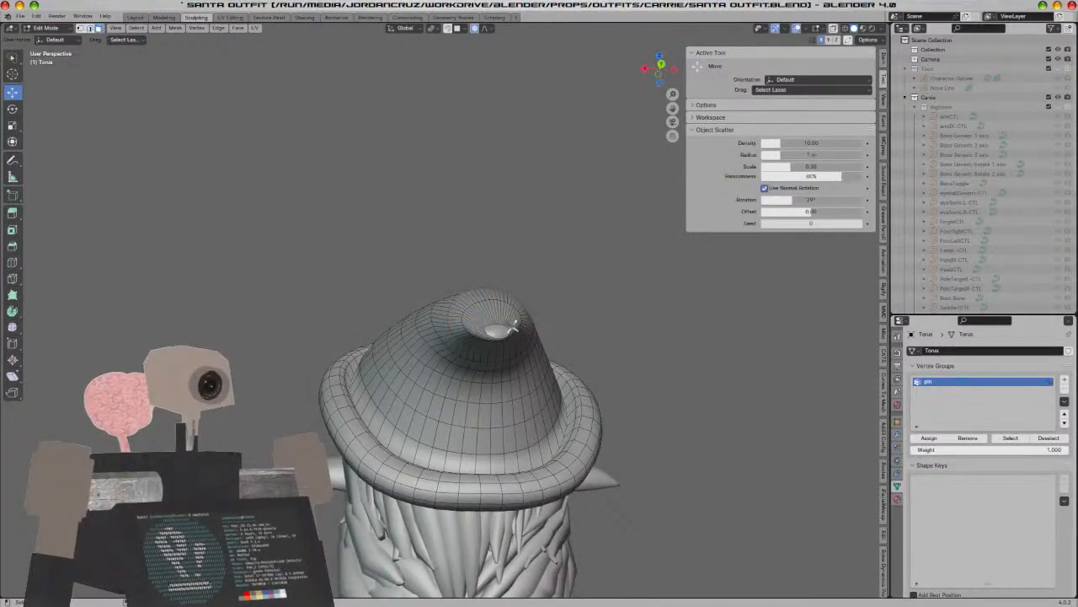
key(r)
key(r)
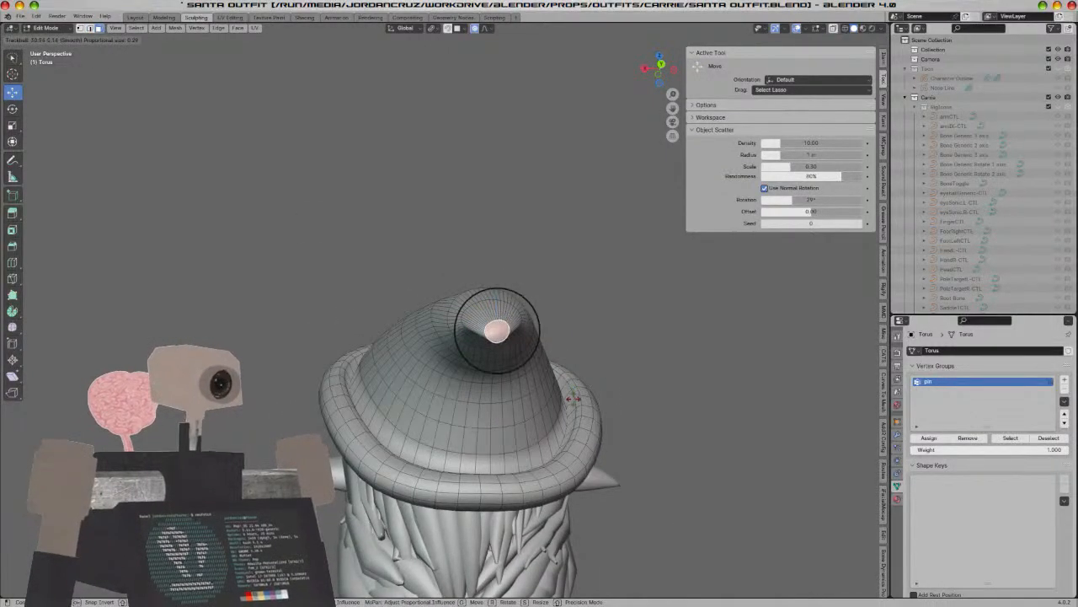
click(571, 402)
middle_drag(572, 402, 410, 469)
drag(322, 332, 327, 324)
middle_drag(330, 416, 453, 426)
Try to move and rotate the tip inward toward the head with a large proportional influence
key(g)
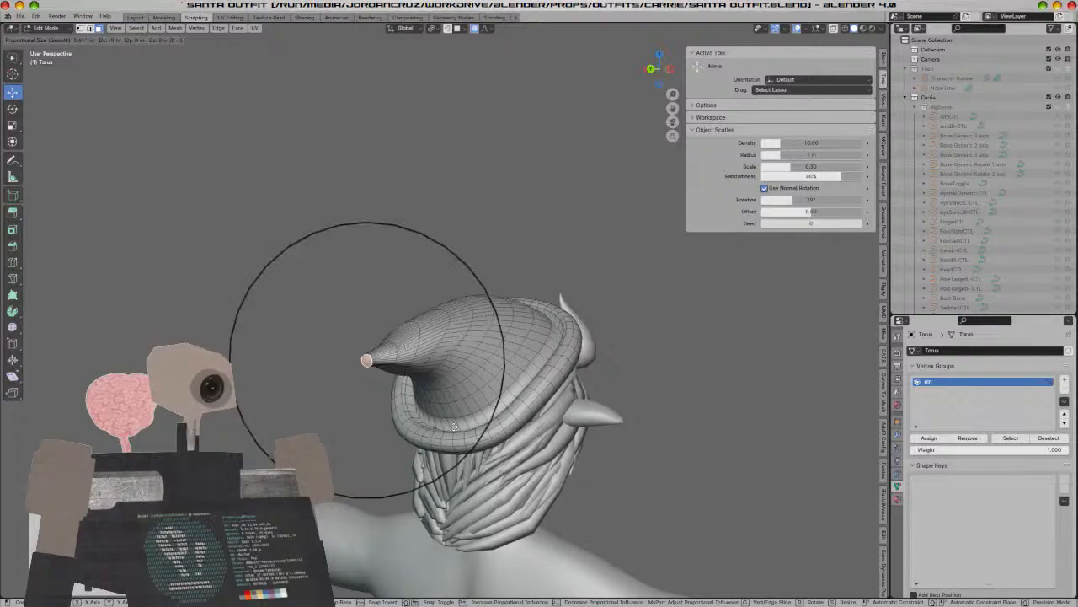
scroll(468, 418, down, 2)
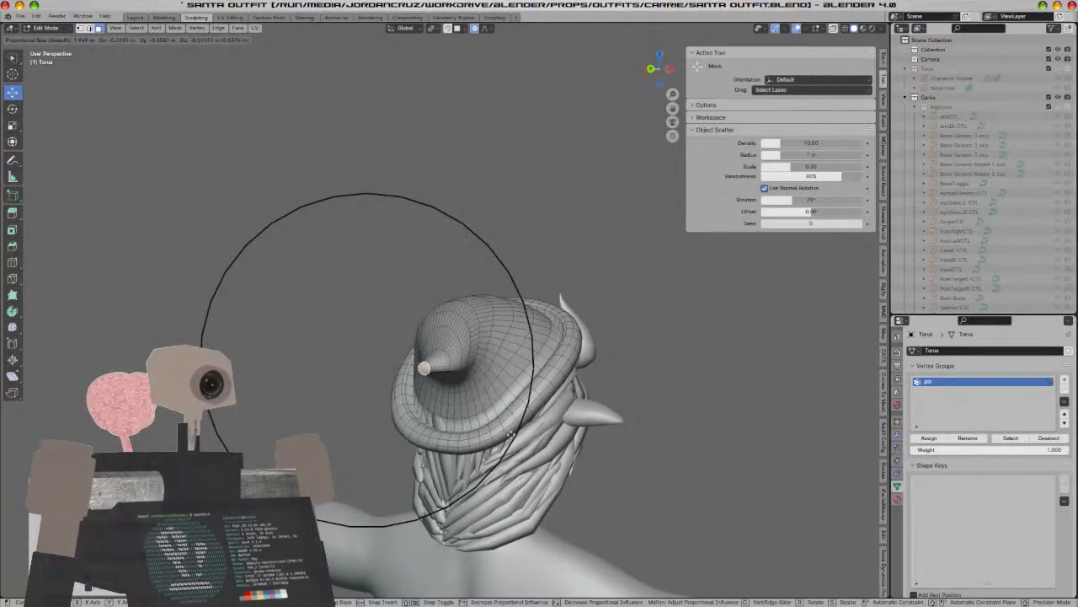
click(510, 434)
key(g)
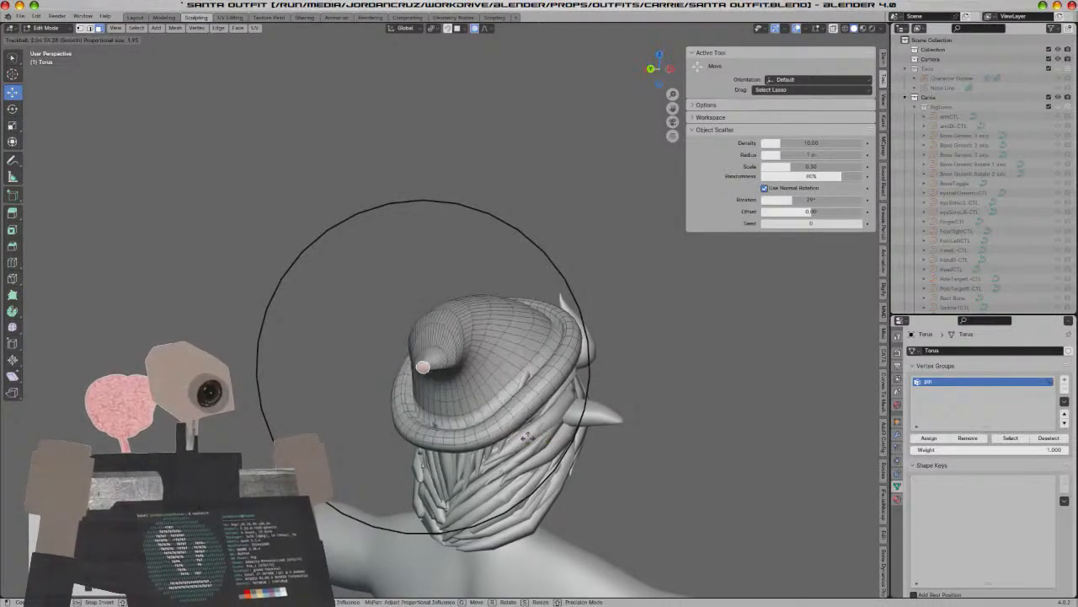
click(531, 436)
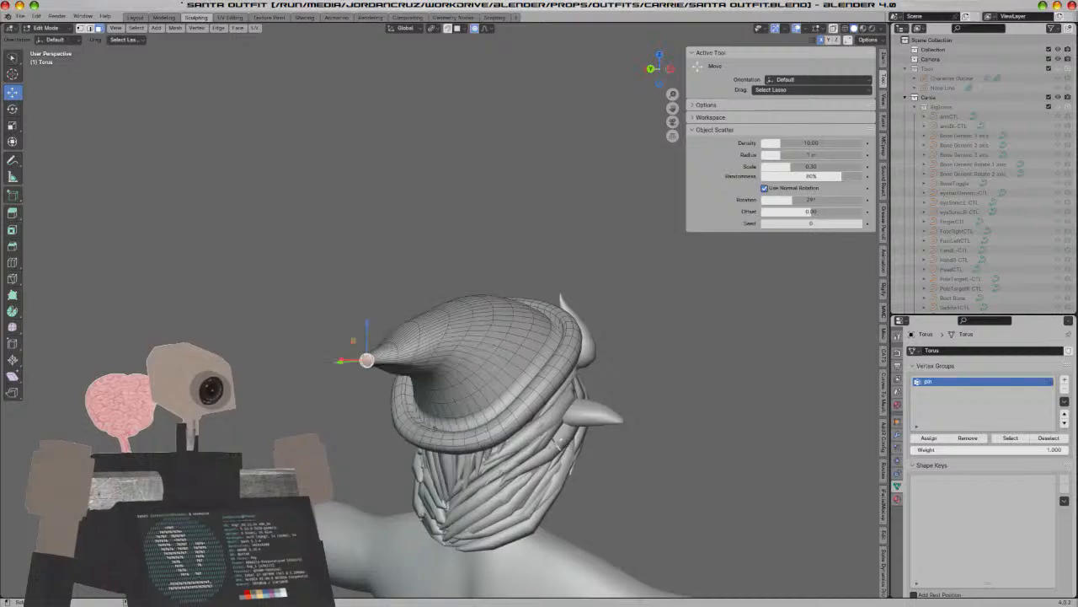
Trackball-rotate and move the tip toward the brim with a smaller proportional influence, and return to Object Mode
key(r)
key(r)
scroll(476, 435, up, 6)
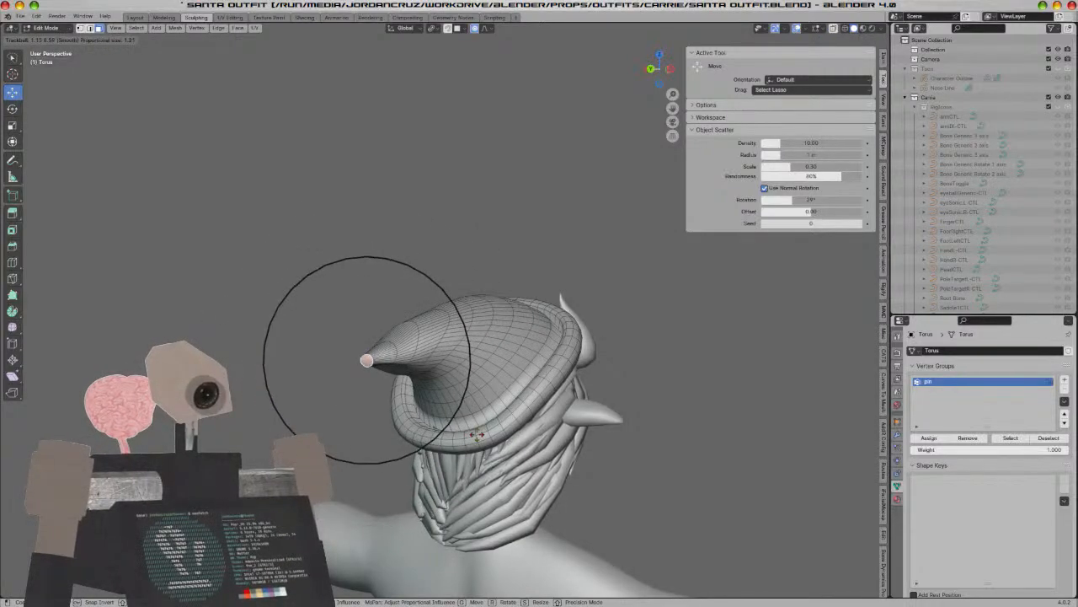
click(518, 443)
key(g)
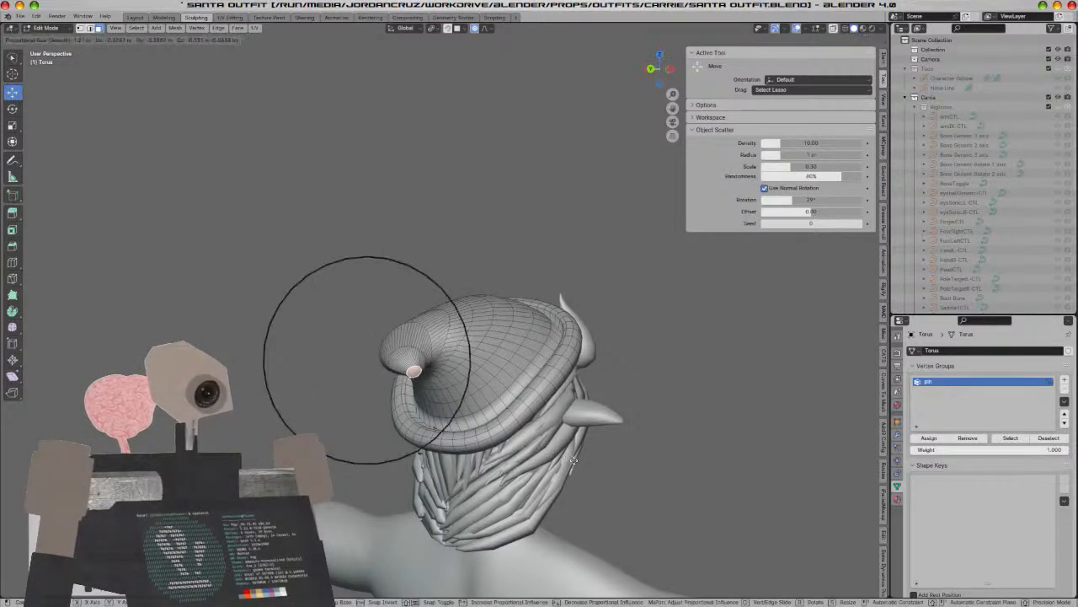
click(574, 462)
middle_drag(574, 480, 421, 493)
key(Tab)
middle_drag(674, 505, 549, 465)
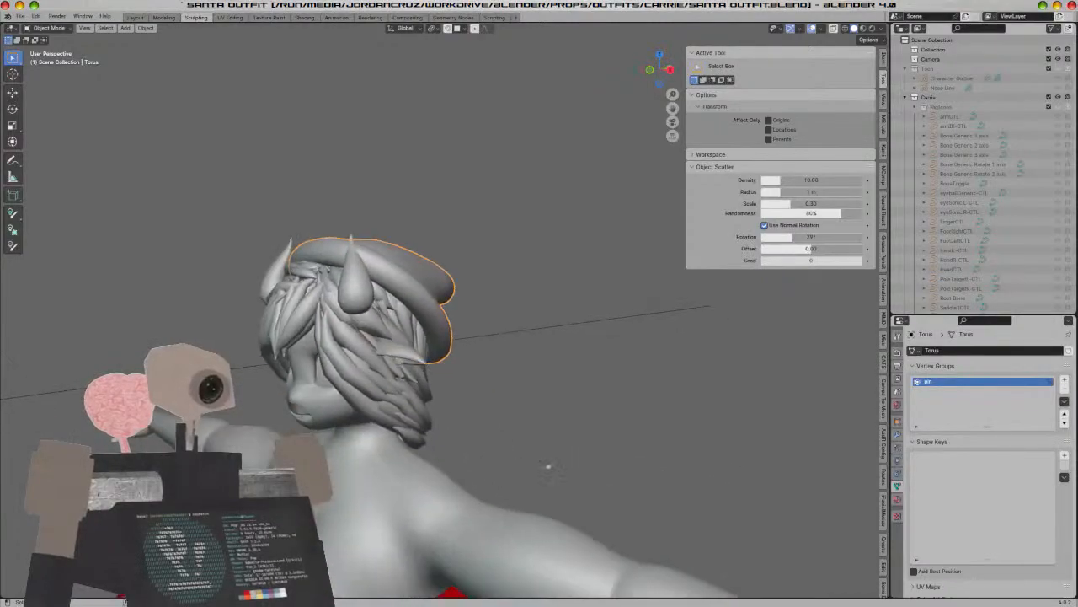
Apply the existing Red Fabric material to the hat
click(899, 515)
click(913, 390)
scroll(947, 451, down, 11)
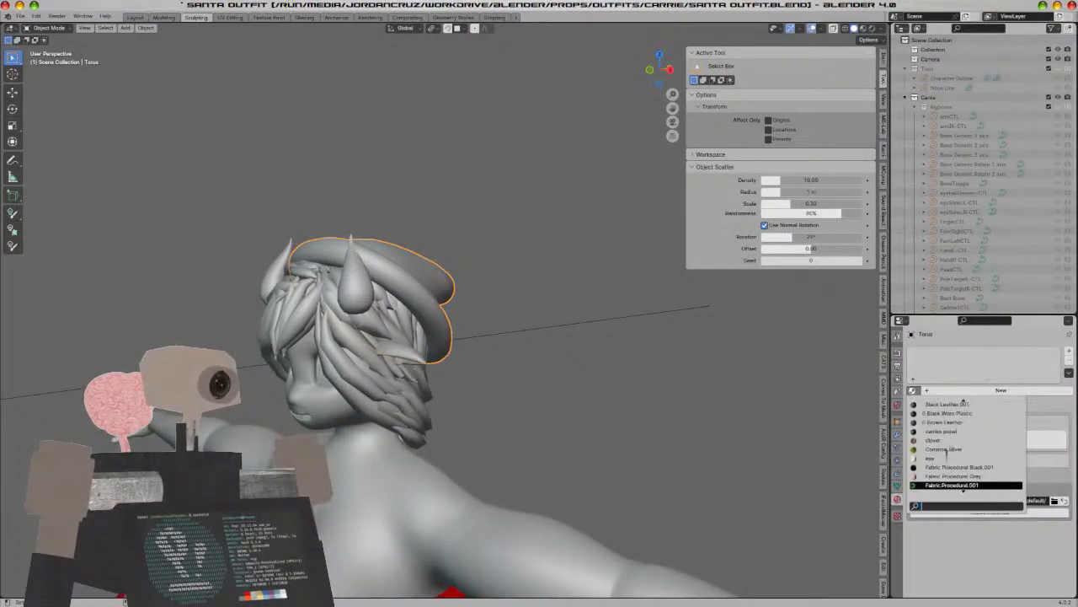
click(976, 424)
Open the hat in Edit Mode and select all the face loops that form the brim
middle_drag(589, 354, 502, 330)
key(Tab)
scroll(503, 332, up, 3)
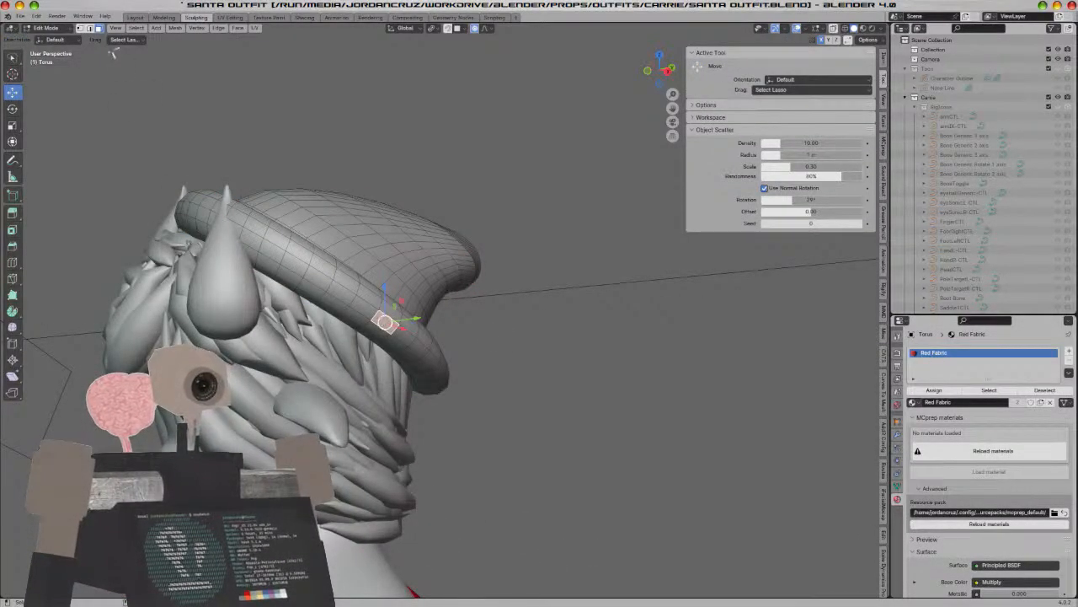
alt+click(382, 317)
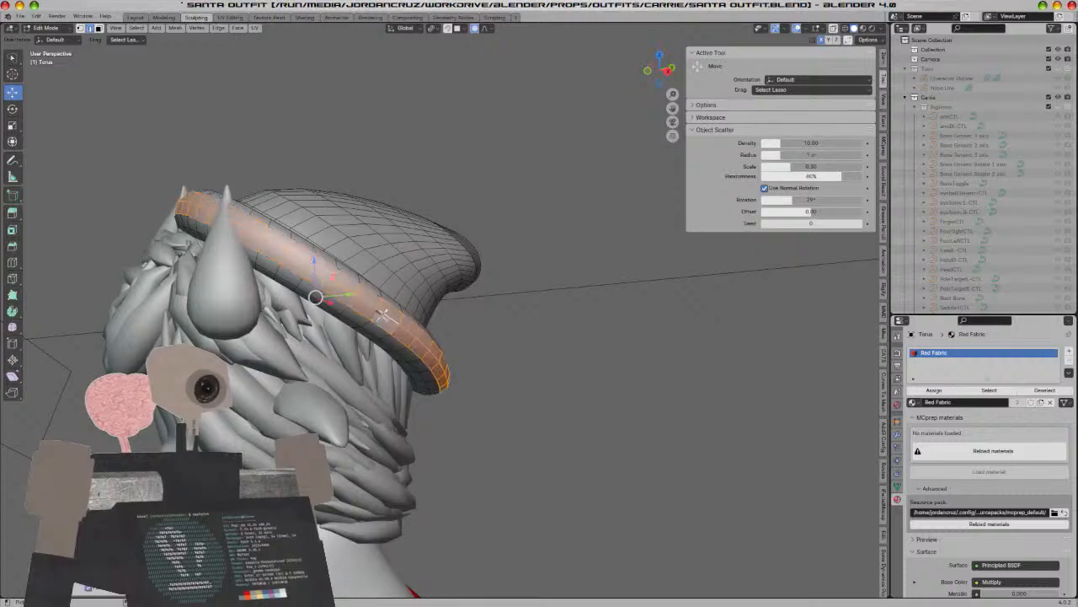
middle_drag(382, 318, 499, 421)
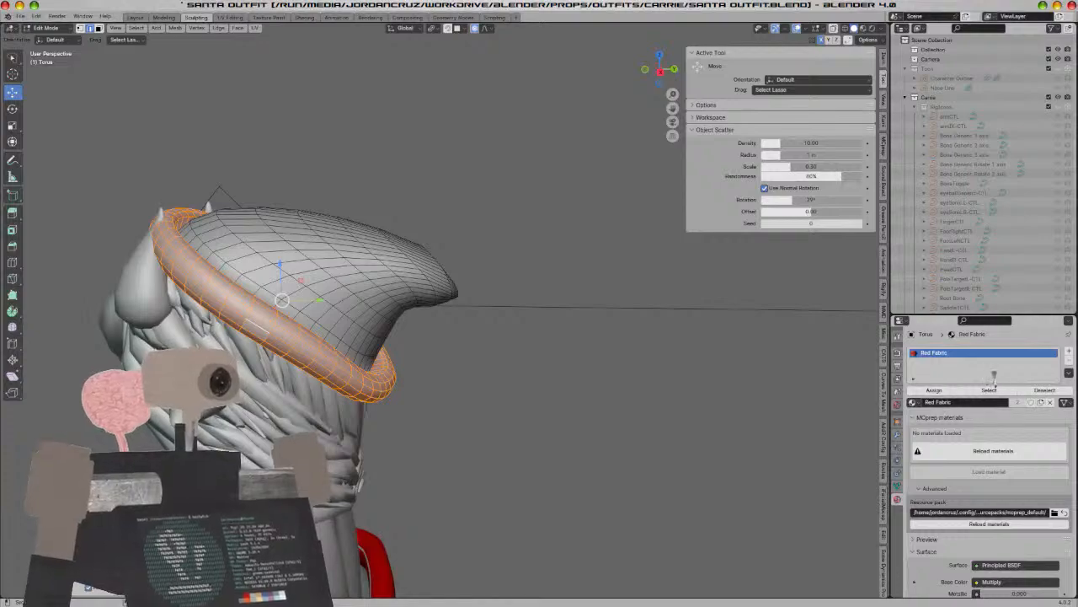
Add a second material slot to the hat, choose the existing Toggleable Hair Toon material, and assign it to the brim
click(1069, 352)
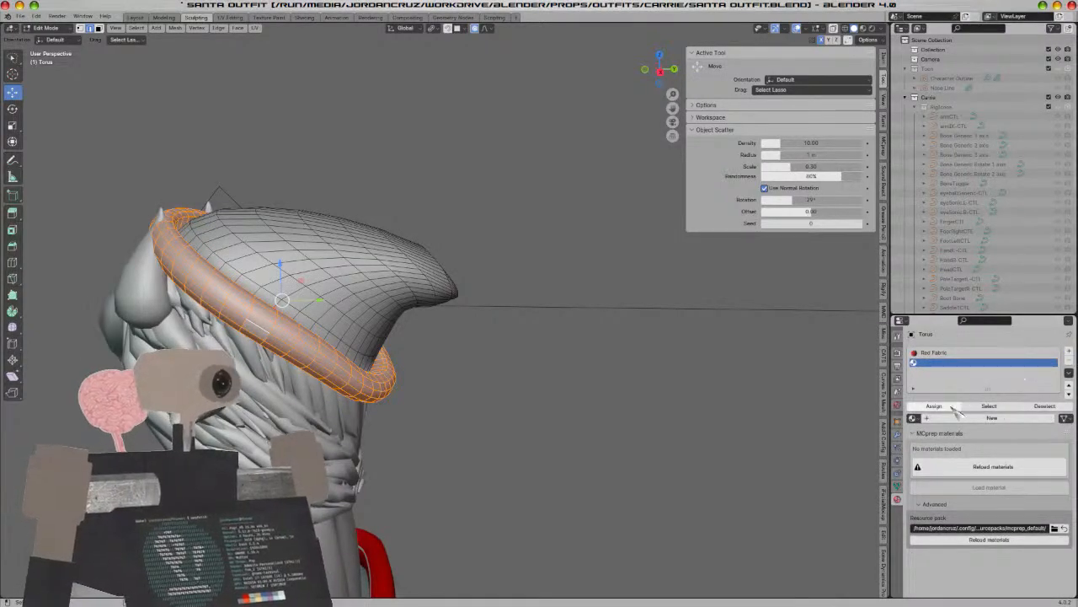
click(915, 418)
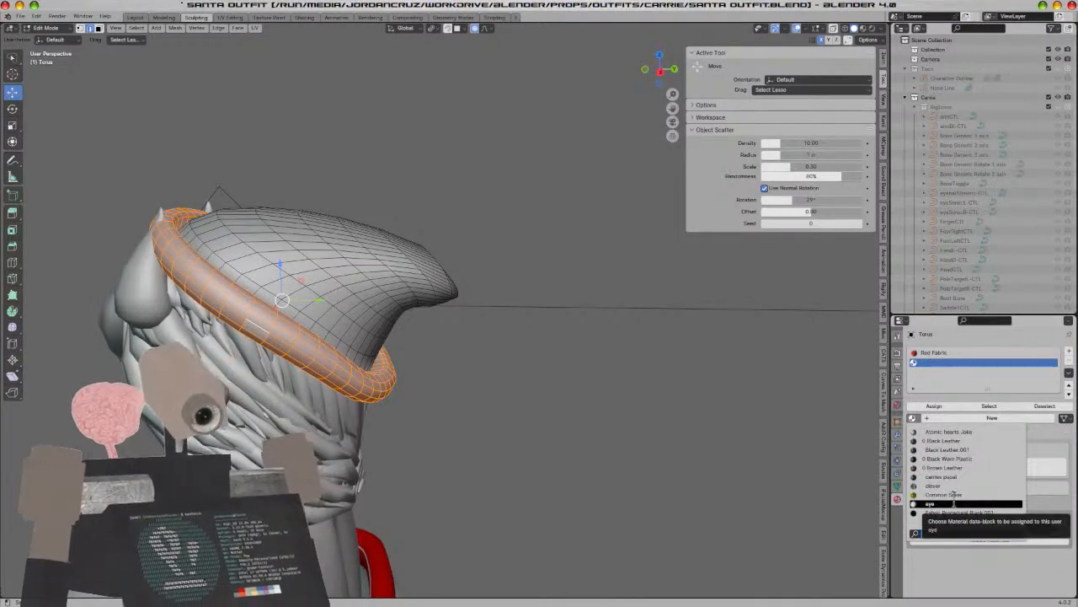
text(he)
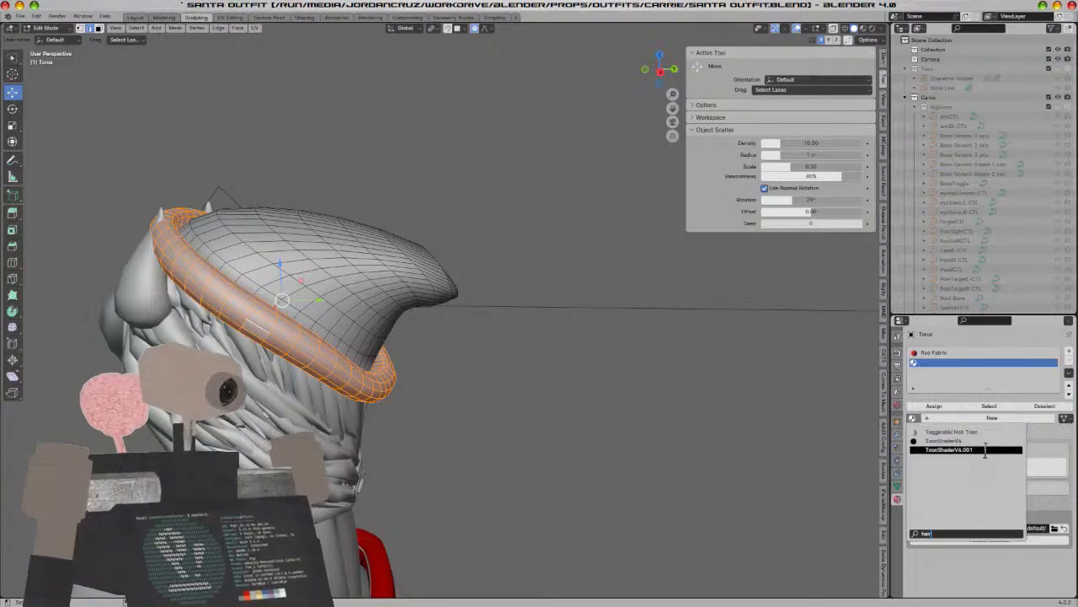
click(994, 432)
Switch the viewport to rendered shading and return to Object Mode
key(z)
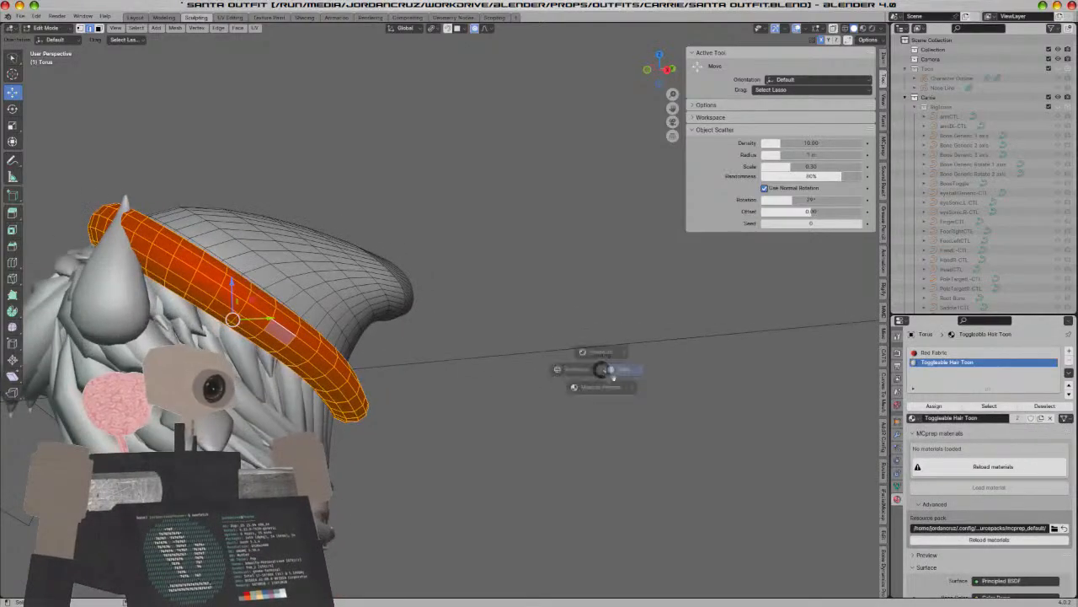
click(612, 329)
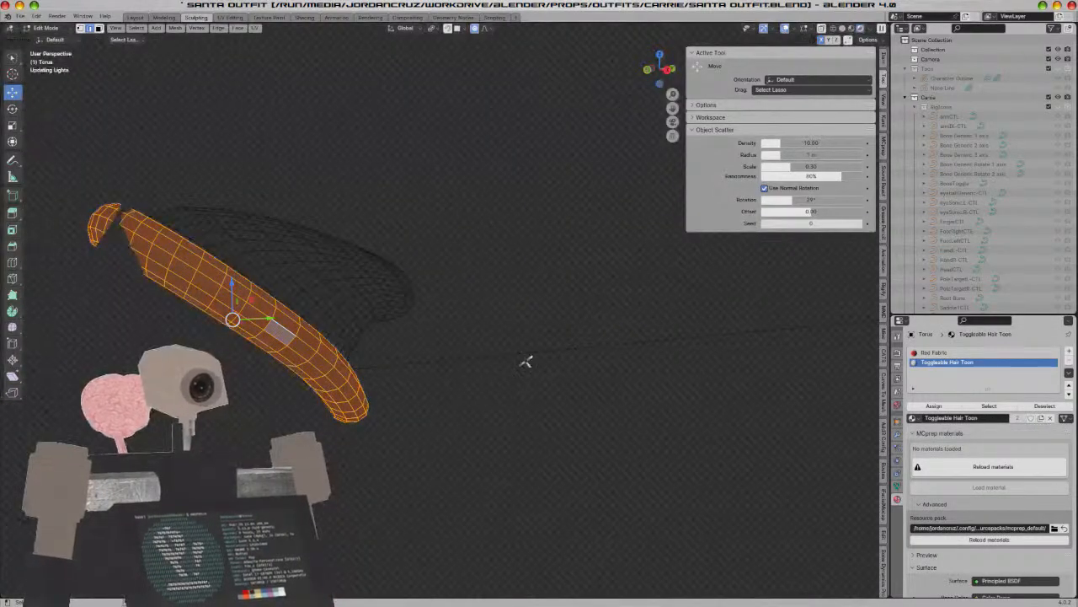
key(Tab)
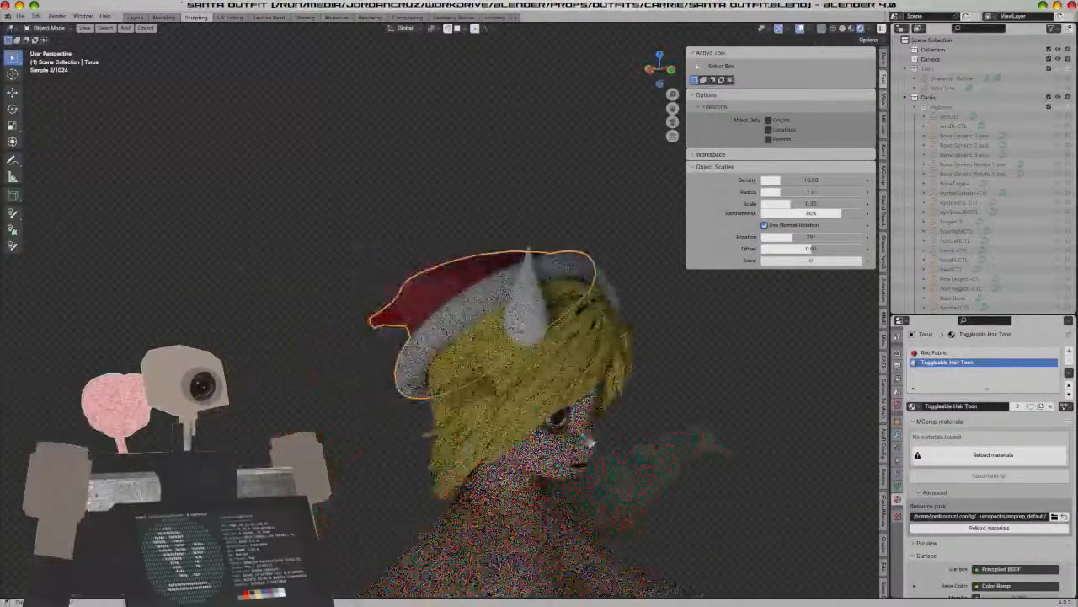
Move the area light beside the character and rotate it to light the head and hat
scroll(592, 442, down, 4)
middle_drag(593, 442, 519, 445)
shift+middle_drag(205, 497, 380, 450)
scroll(381, 417, down, 2)
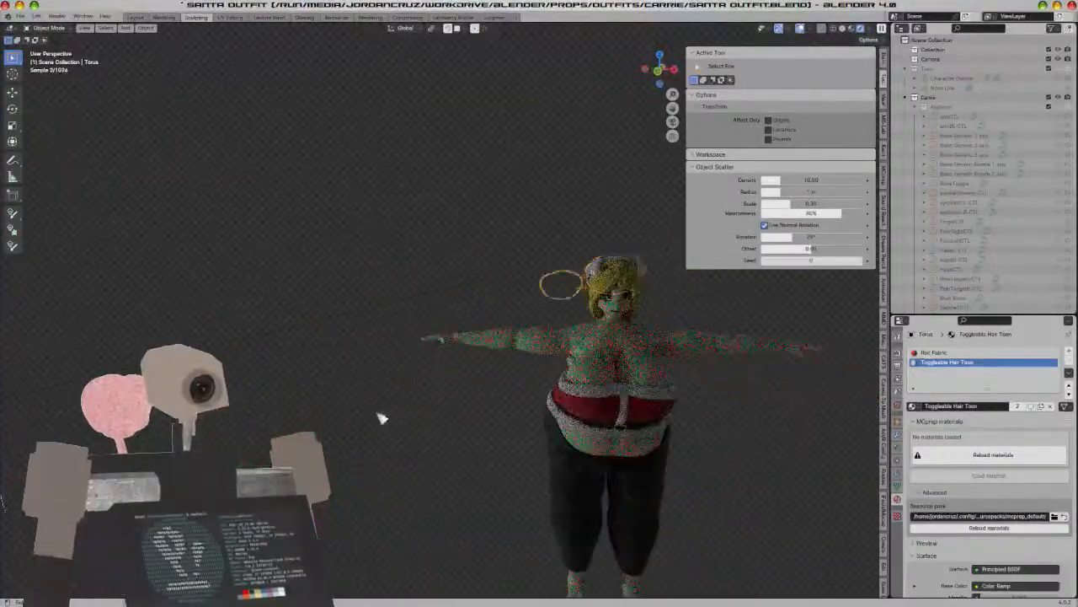
scroll(381, 417, down, 3)
click(239, 357)
key(g)
click(516, 312)
key(r)
click(631, 423)
Try to enlarge the hat's red cone in Edit Mode and return to Object Mode
scroll(637, 392, up, 6)
middle_drag(632, 424, 488, 597)
shift+middle_drag(539, 50, 526, 239)
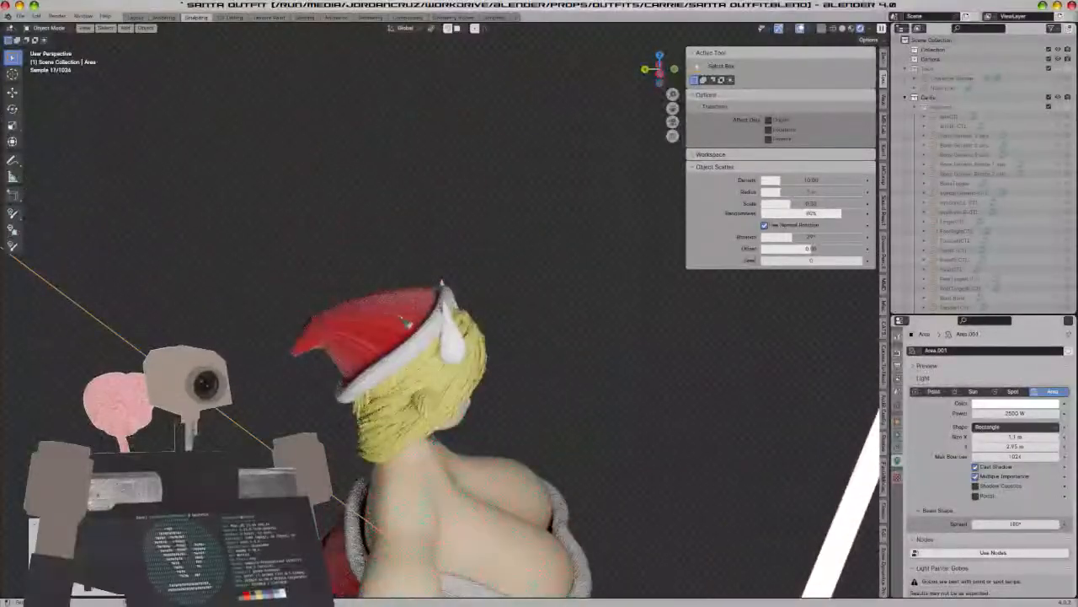
click(405, 322)
key(Tab)
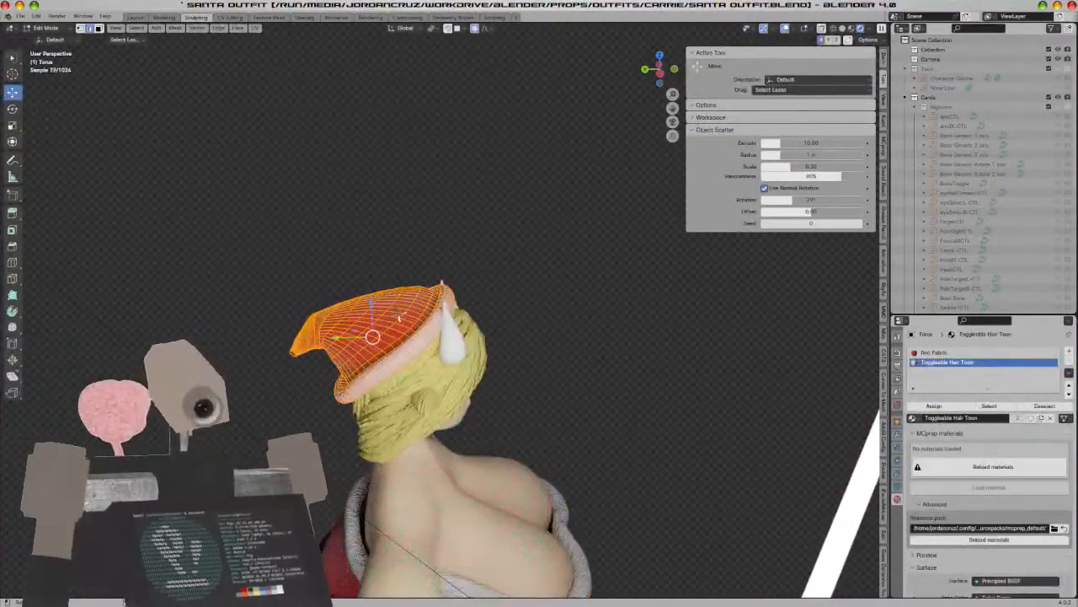
click(413, 410)
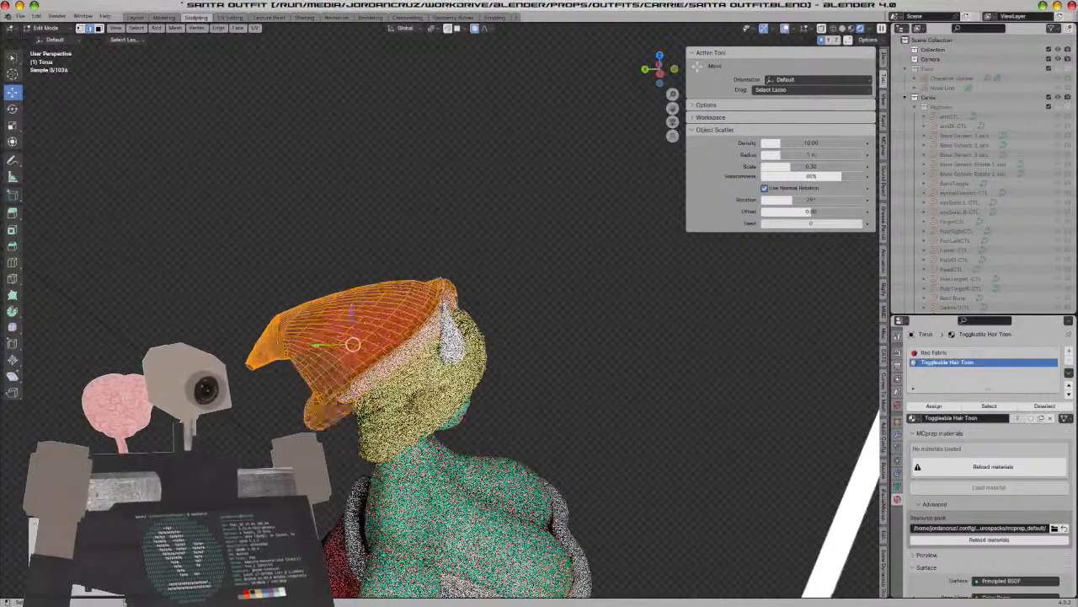
key(Tab)
Add a Subdivision Surface modifier to the Santa hat
middle_drag(525, 286, 590, 293)
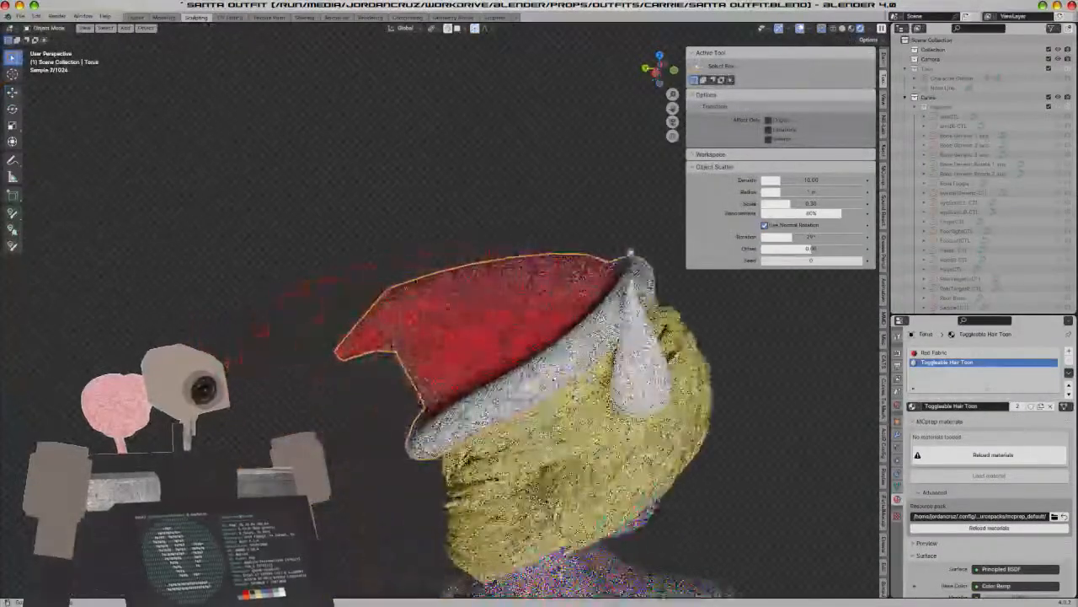
click(898, 434)
click(944, 350)
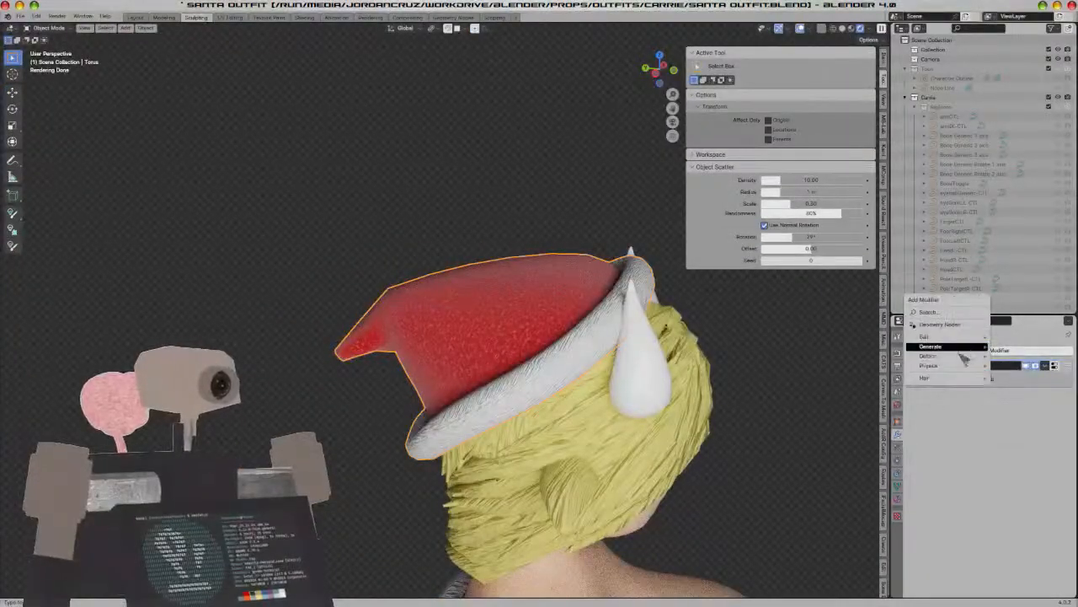
mouse_move(947, 357)
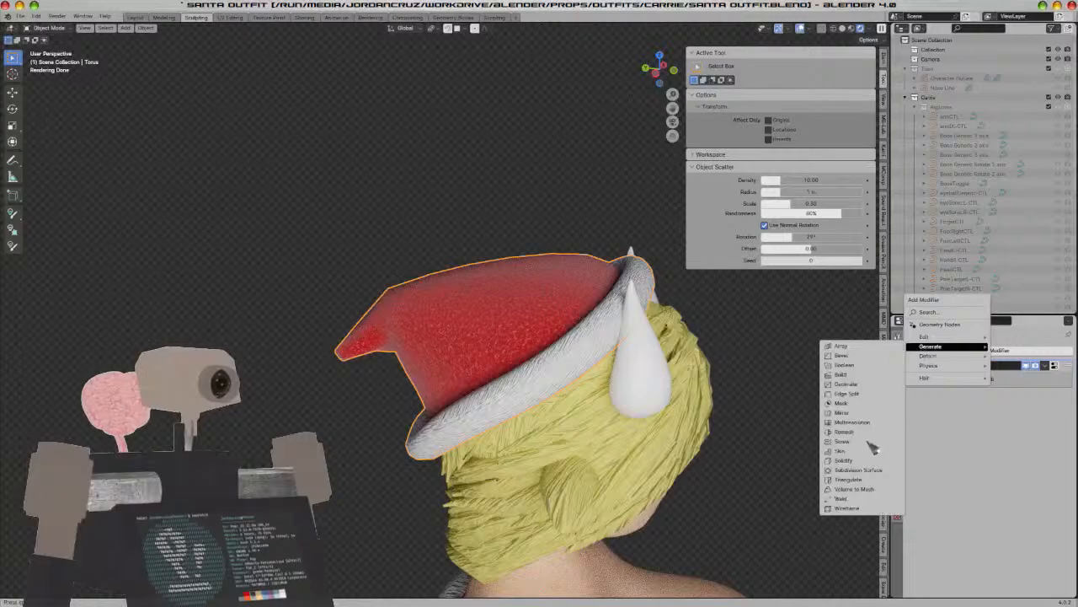
click(866, 471)
Open the hat in Edit Mode, select the edge loop along the upper part of the brim, and bring up the edge operations
middle_drag(685, 477, 504, 382)
scroll(363, 343, down, 2)
scroll(401, 419, up, 3)
key(Tab)
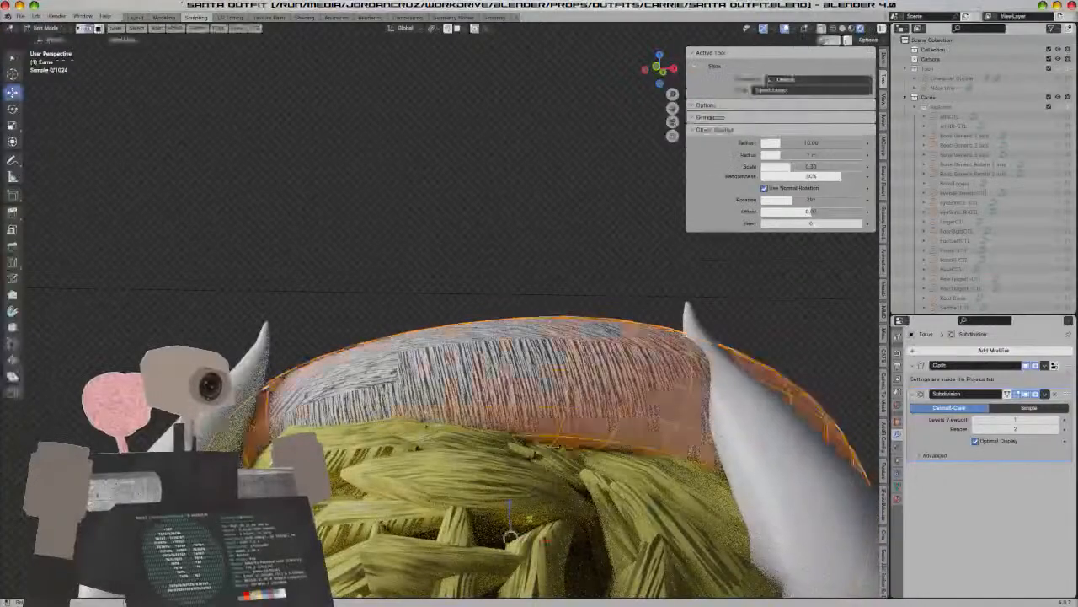
key(alt+a)
alt+click(422, 347)
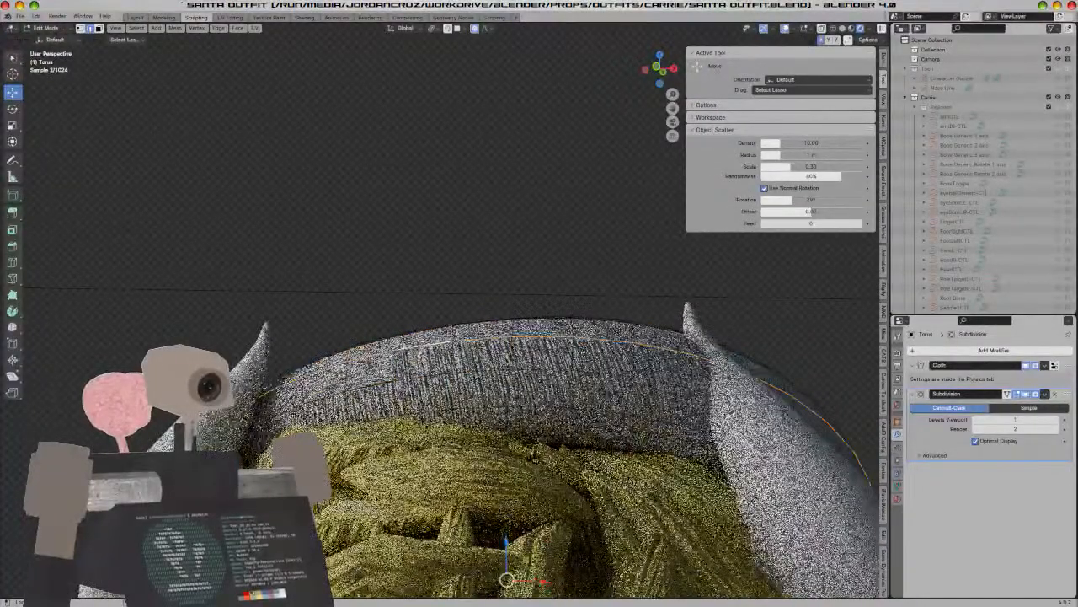
right_click(421, 351)
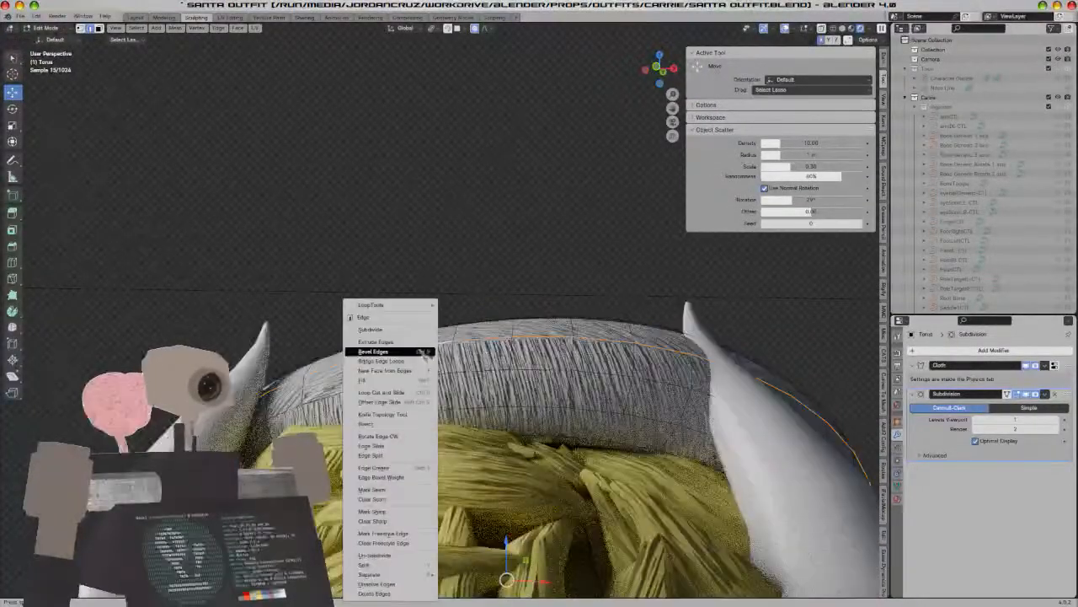
Mark seams along the outer and inner edge loops of the Santa hat's fur brim
click(396, 489)
middle_drag(525, 475, 414, 447)
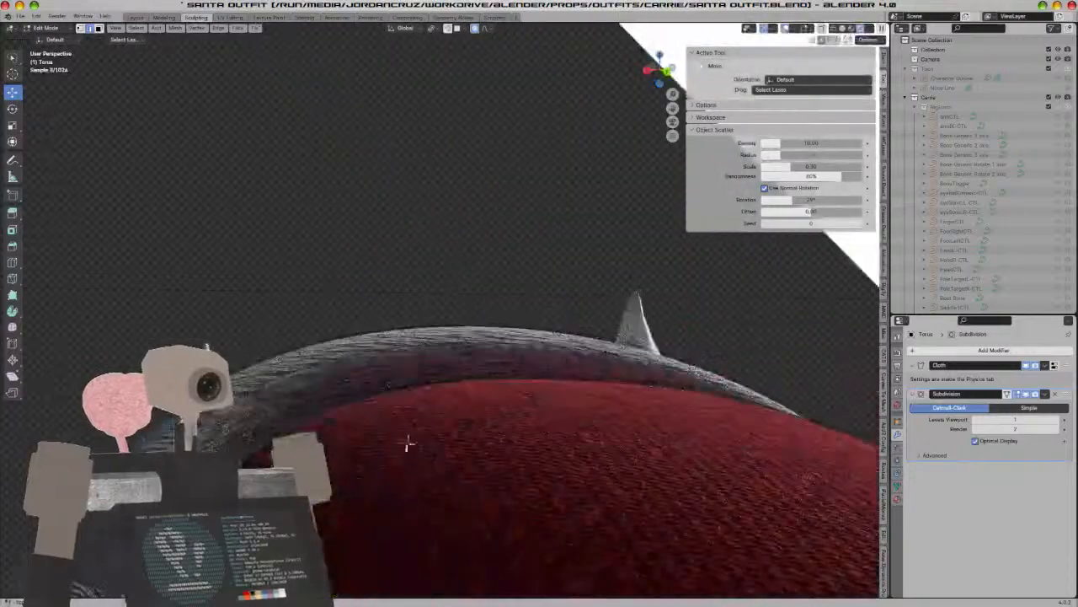
alt+click(280, 433)
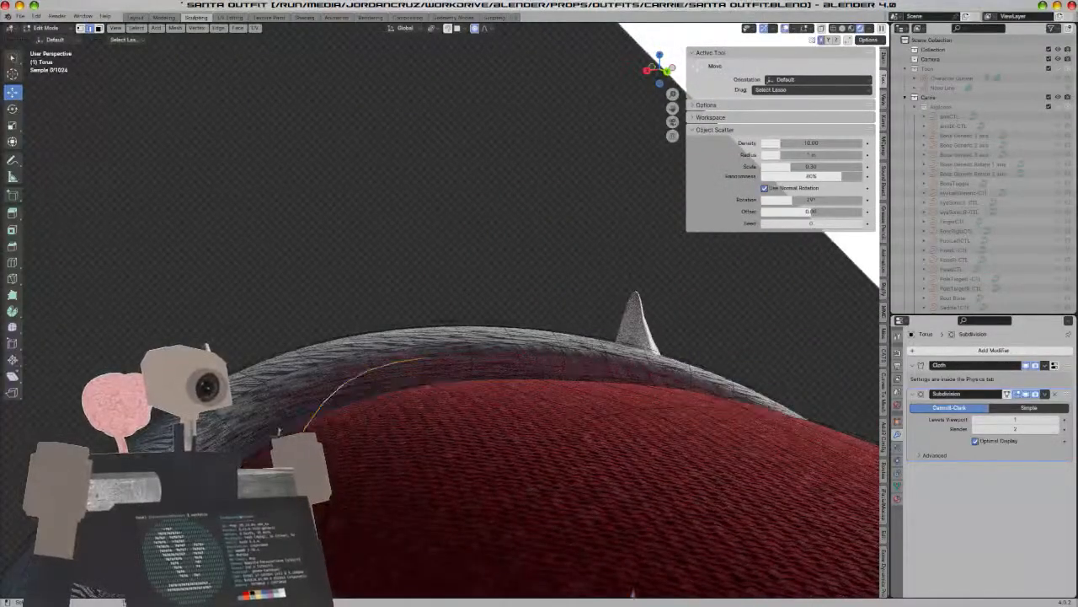
scroll(281, 433, down, 3)
key(alt+a)
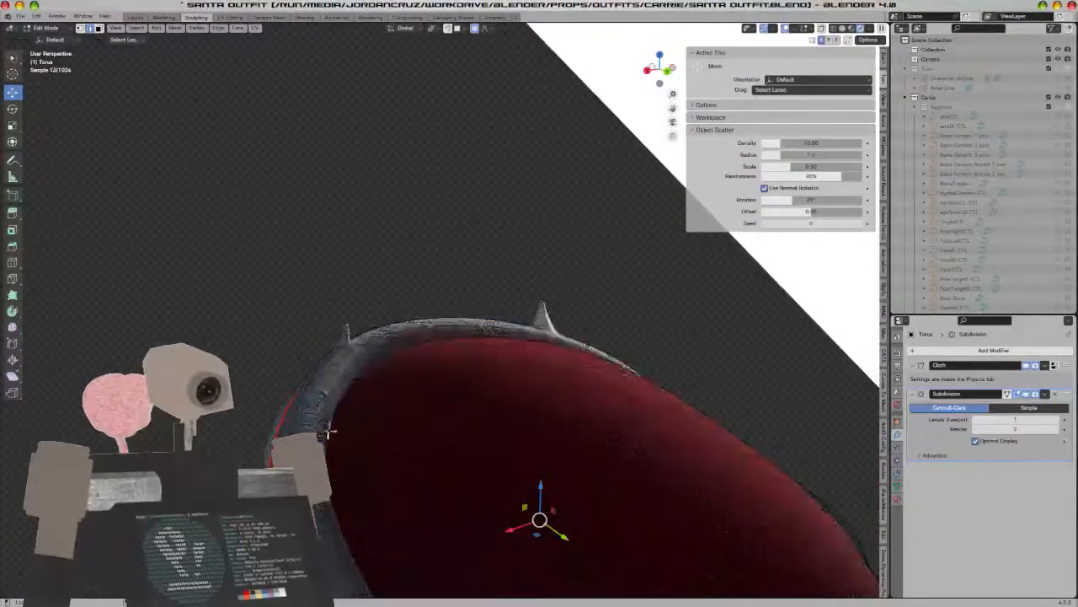
scroll(337, 414, up, 5)
right_click(351, 399)
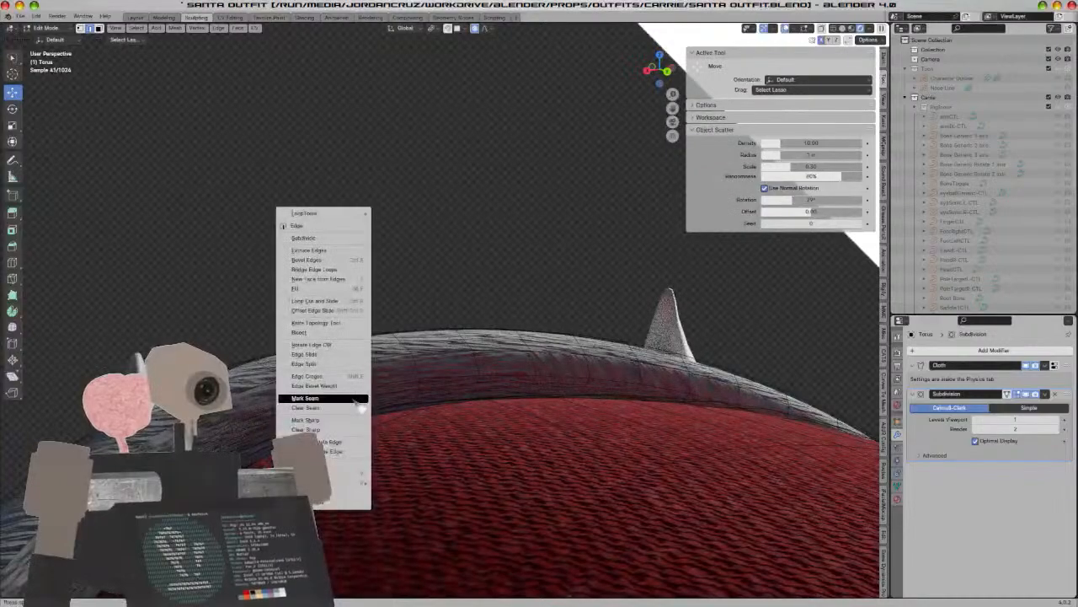
click(353, 397)
Mark a seam on the selected edge at the back of the hat's red crown, below the drooping tip
scroll(353, 398, down, 5)
middle_drag(409, 433, 399, 414)
scroll(395, 440, up, 1)
scroll(395, 440, down, 5)
scroll(465, 454, up, 3)
key(a)
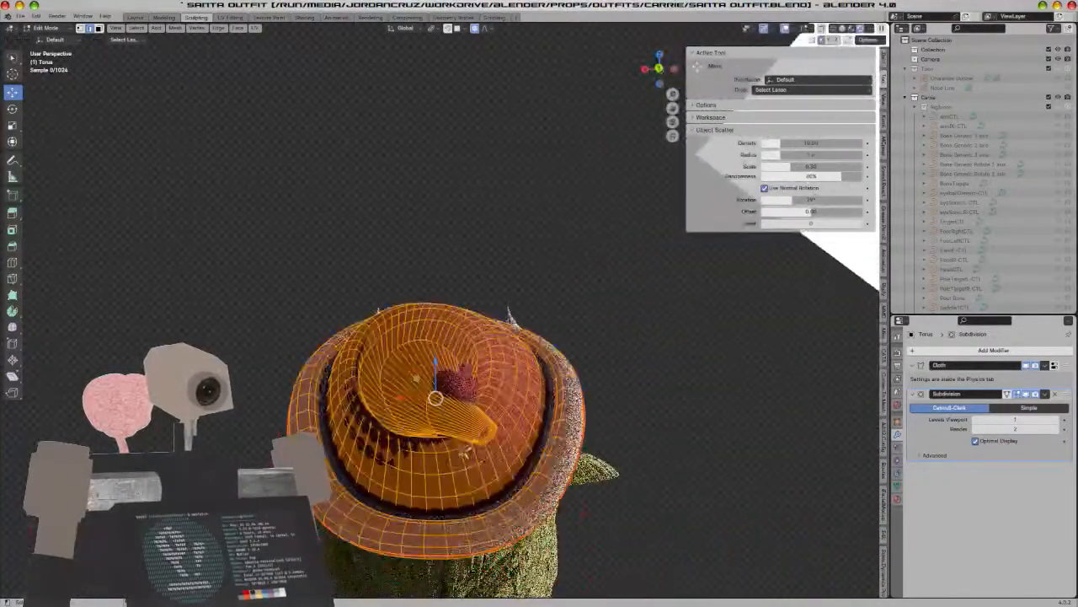
middle_drag(603, 408, 438, 442)
right_click(440, 442)
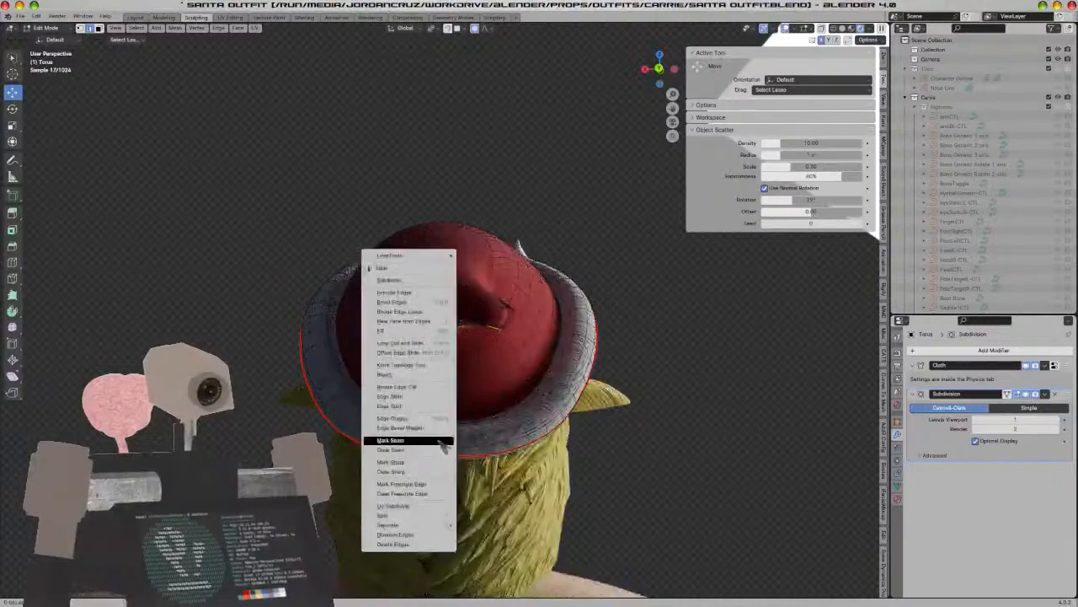
click(439, 441)
Mark one more seam on the hat, select its whole mesh, and return to Object Mode
key(a)
middle_drag(517, 375, 270, 375)
key(alt+a)
right_click(236, 369)
click(236, 369)
scroll(315, 366, down, 4)
key(a)
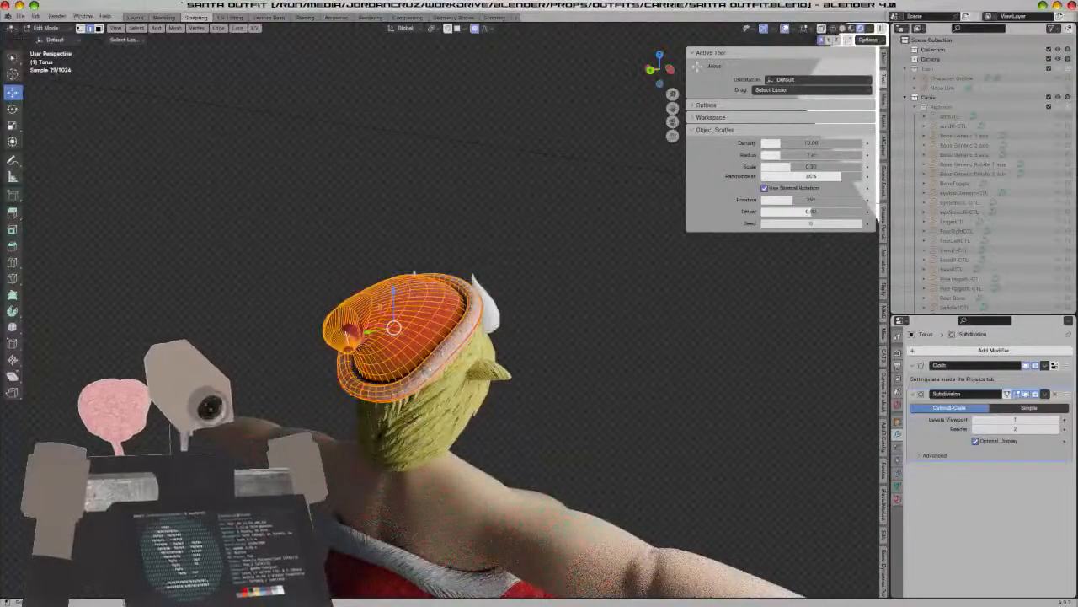
click(429, 369)
key(Tab)
Deselect the hat and save the file
middle_drag(532, 380, 428, 375)
scroll(489, 385, up, 4)
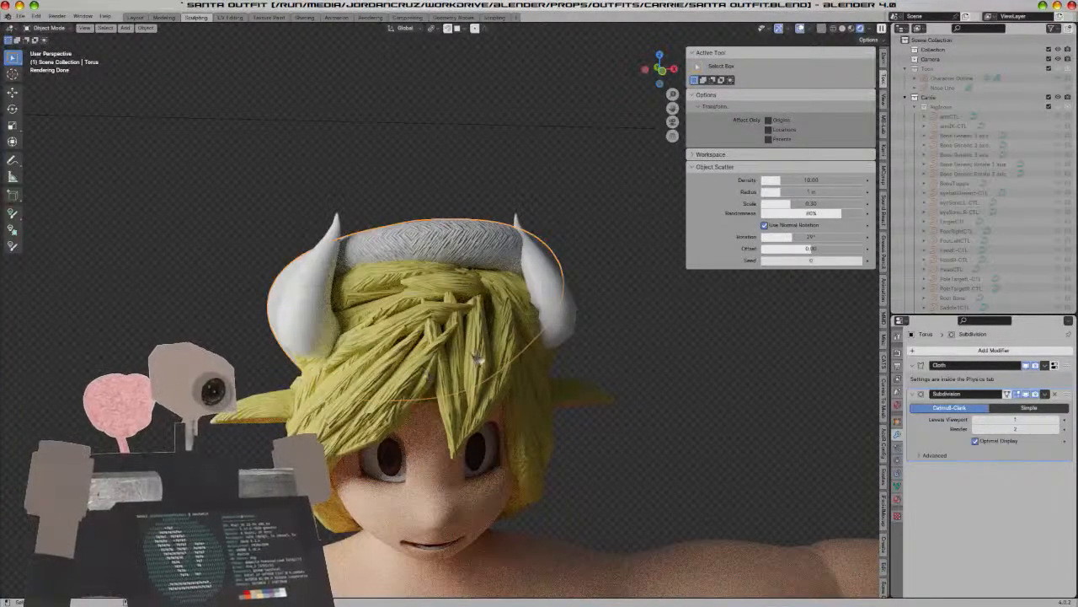
key(Tab)
key(Tab)
key(a)
key(alt+a)
key(ctrl+s)
shift+middle_drag(537, 446, 549, 288)
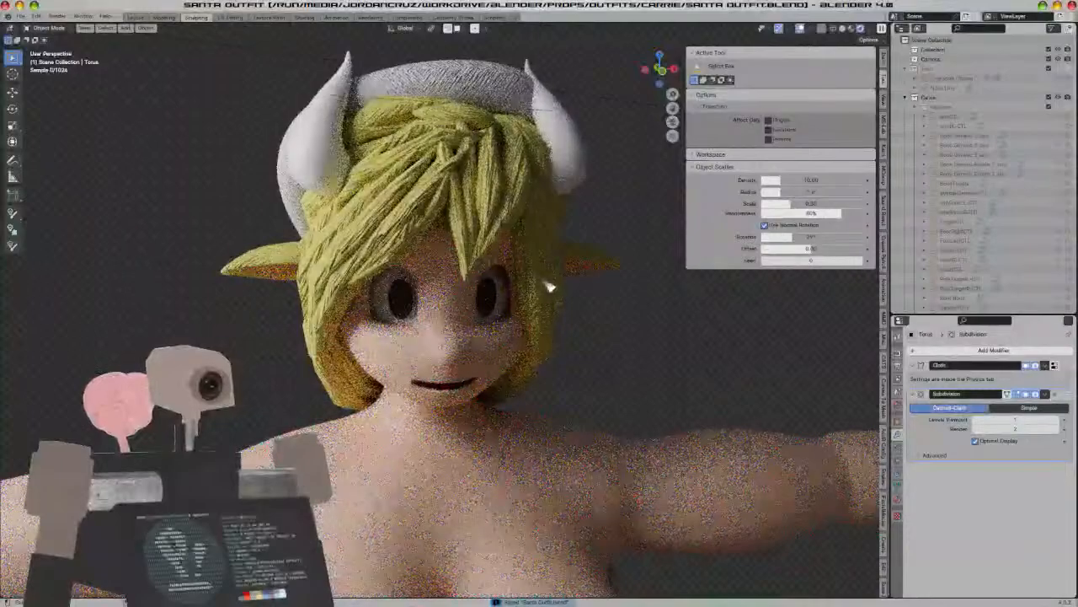
Examine the rendered face and the character's right eye up close, and check the whole figure in front view
scroll(550, 288, down, 2)
middle_drag(553, 359, 542, 330)
scroll(548, 330, up, 5)
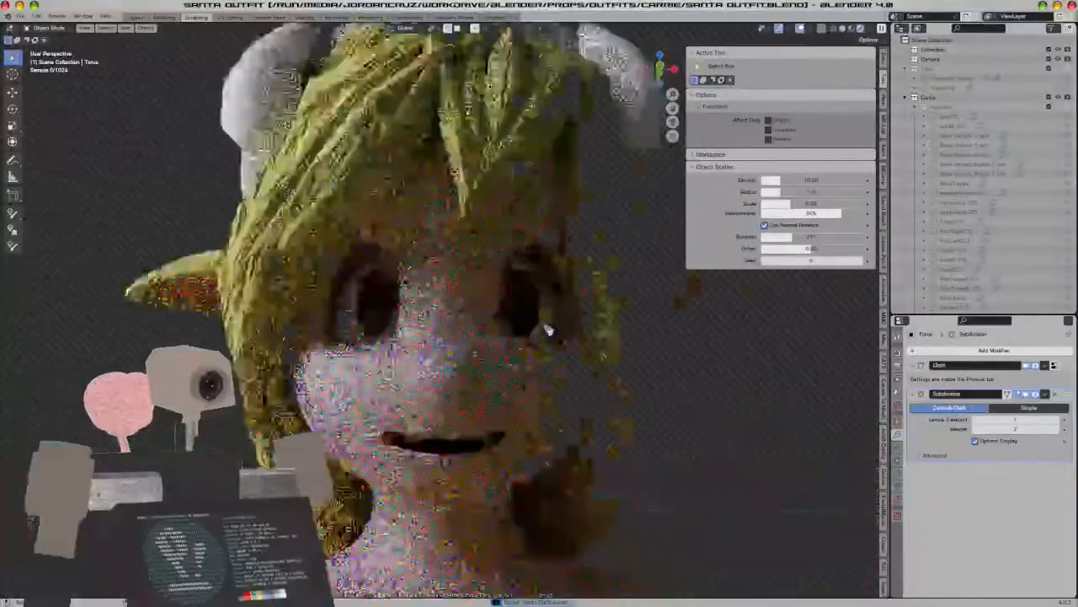
scroll(548, 329, up, 5)
click(257, 315)
shift+middle_drag(306, 341, 522, 327)
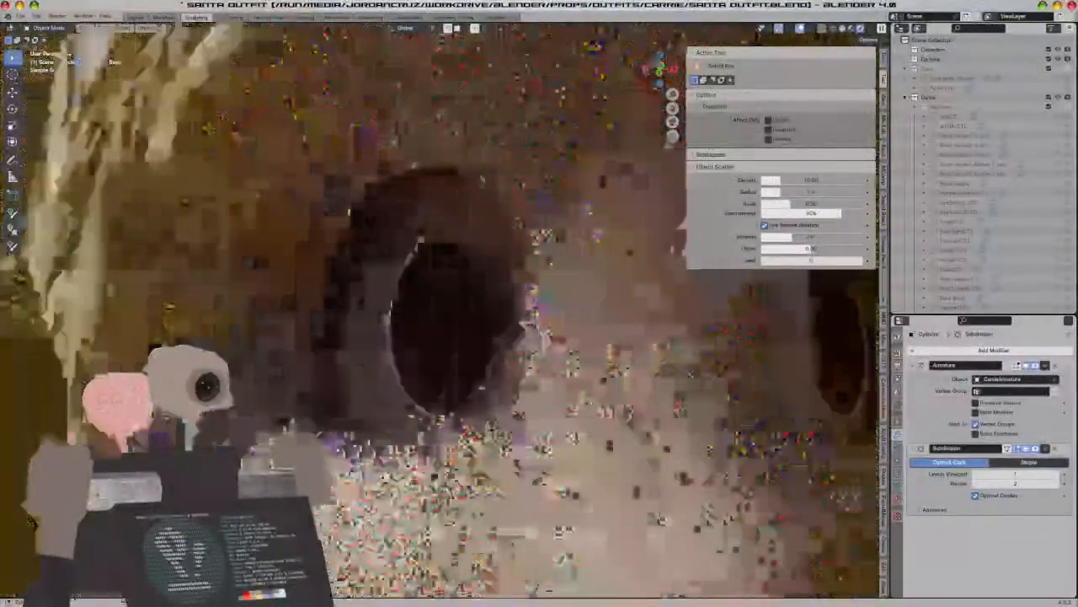
scroll(518, 378, up, 4)
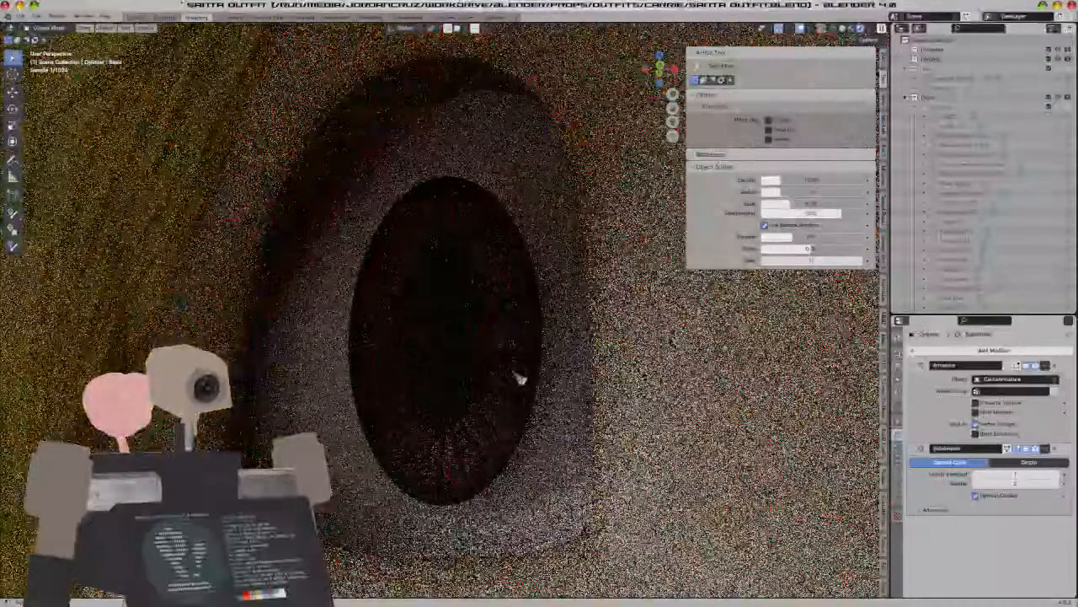
scroll(518, 379, down, 12)
middle_drag(518, 379, 366, 315)
key(KP_1)
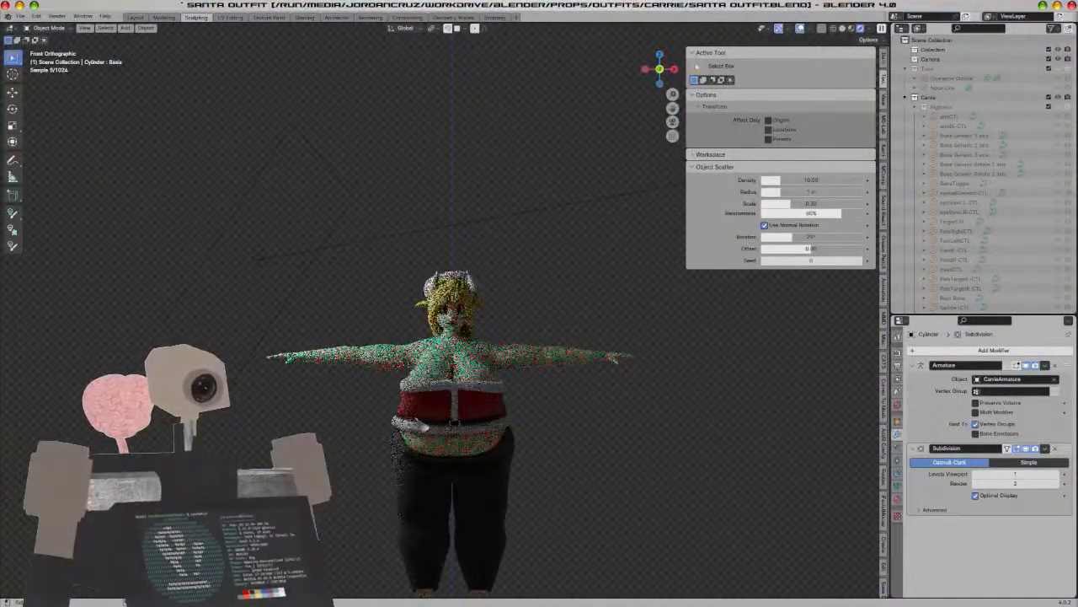
Reposition the area light in front of the character and check how it lights the eye and skin
click(258, 321)
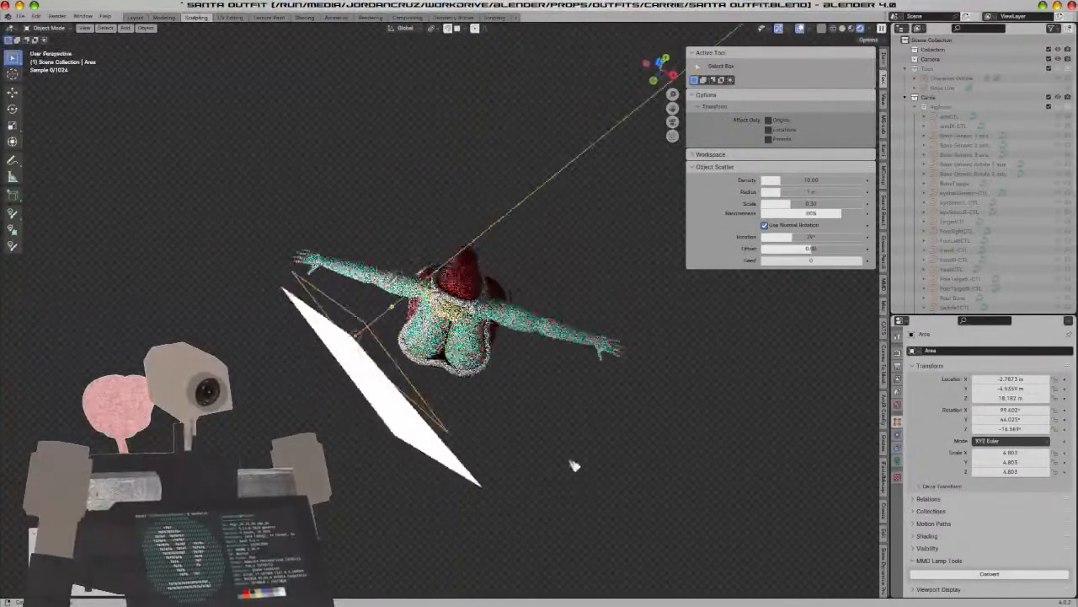
scroll(598, 402, up, 15)
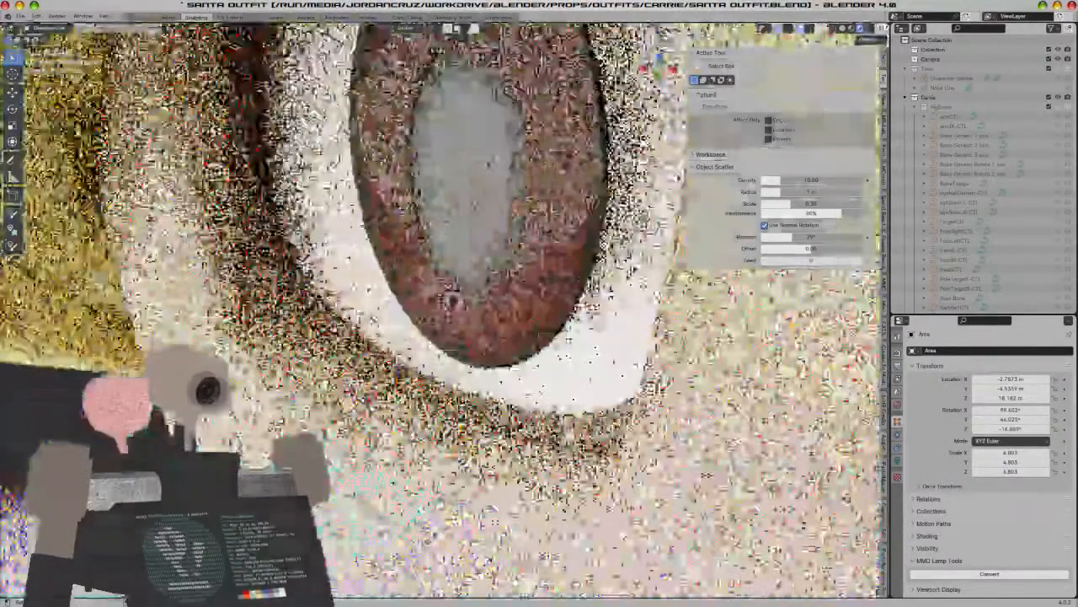
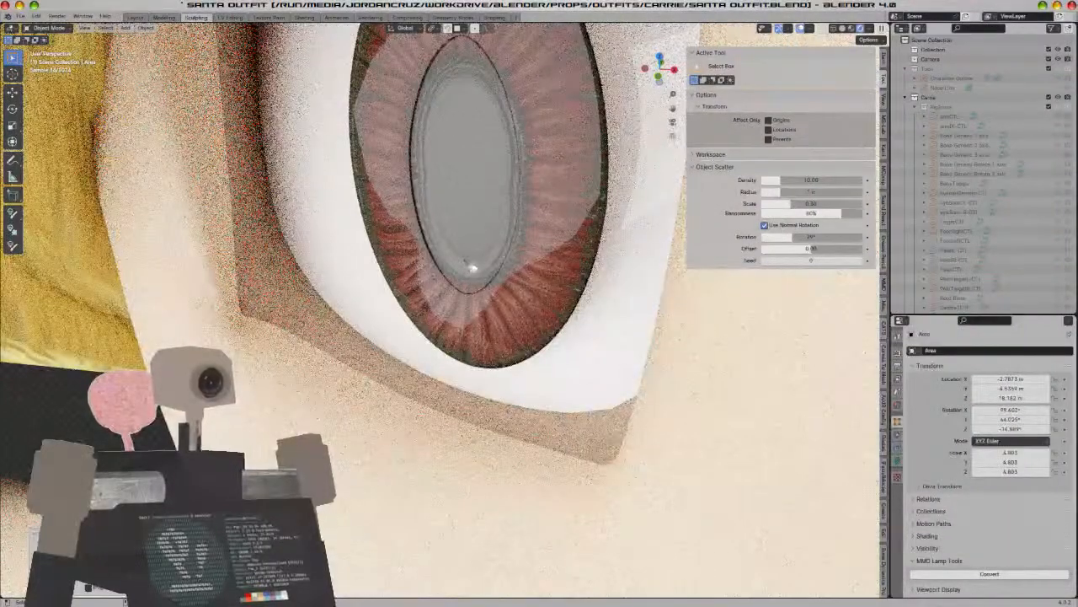
scroll(470, 265, down, 10)
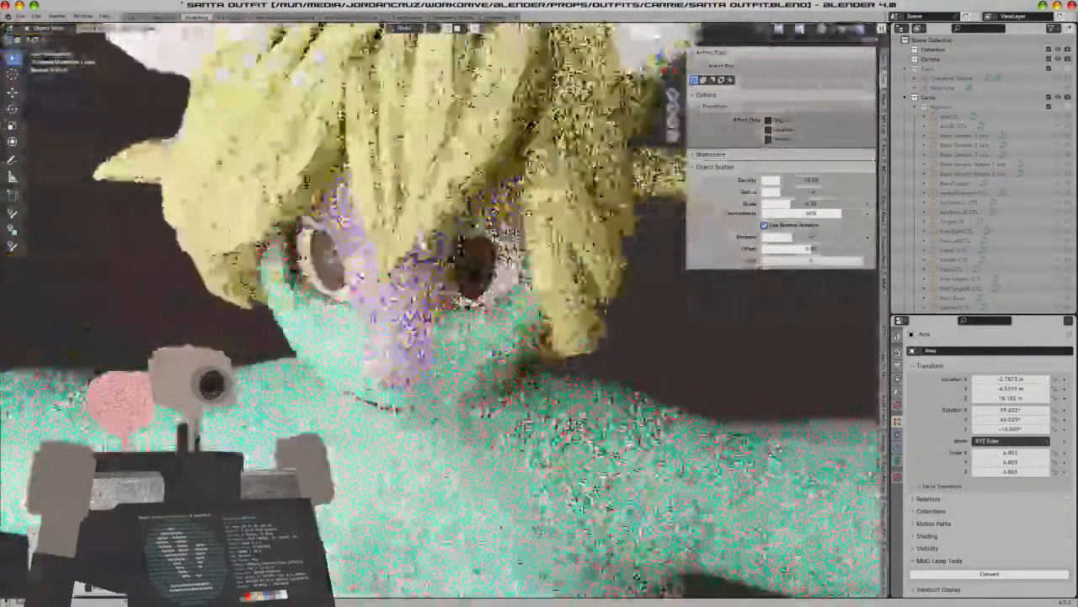
scroll(624, 316, up, 10)
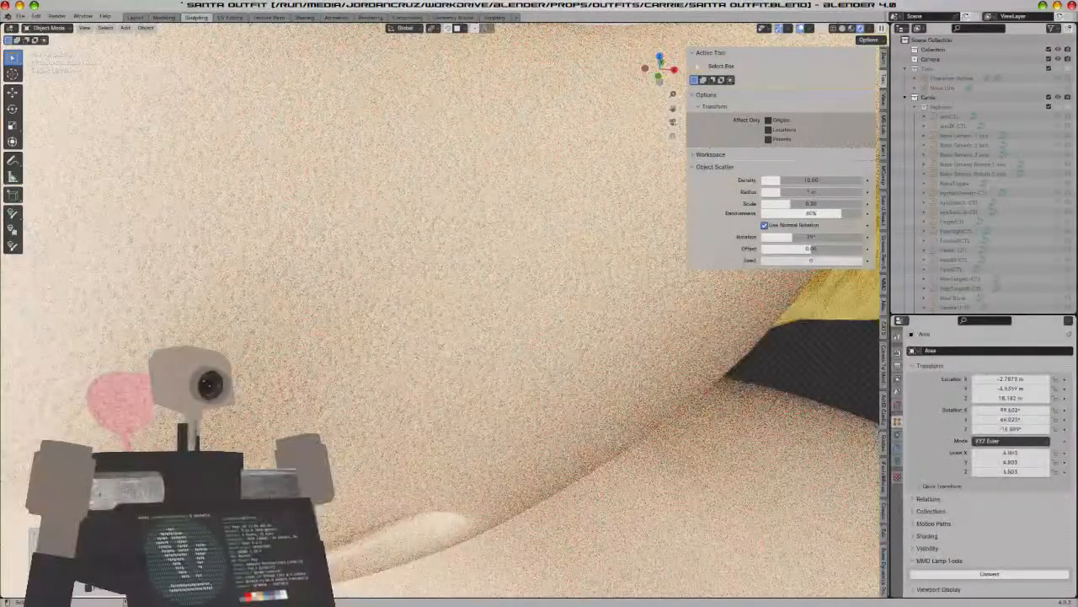
scroll(446, 296, down, 10)
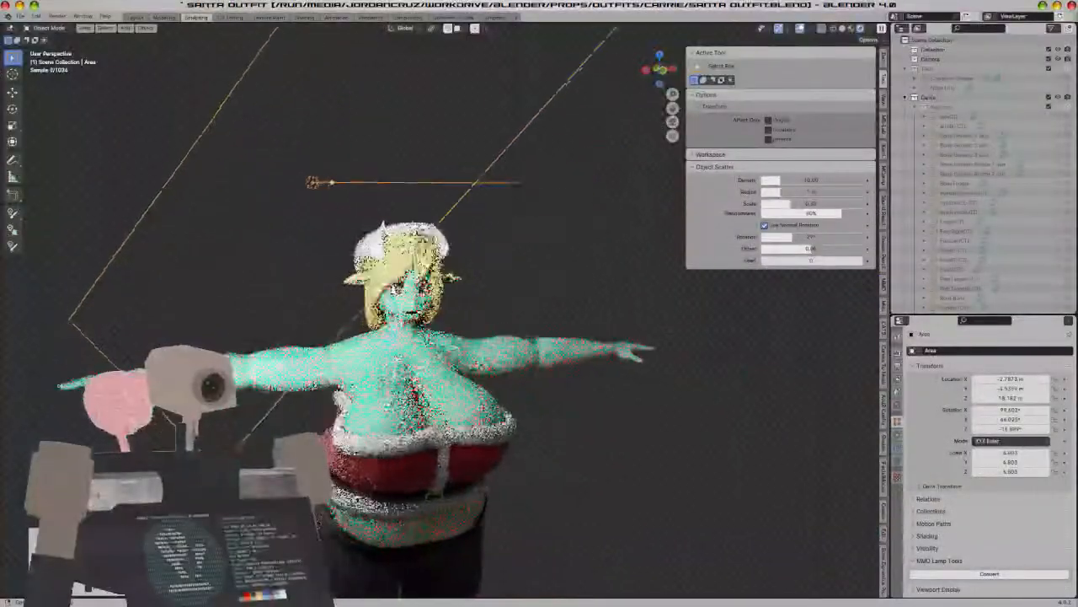
Save the file and review the lit head with its hat and horns from the side and front
middle_drag(539, 337, 487, 411)
scroll(390, 337, up, 5)
middle_drag(472, 451, 489, 448)
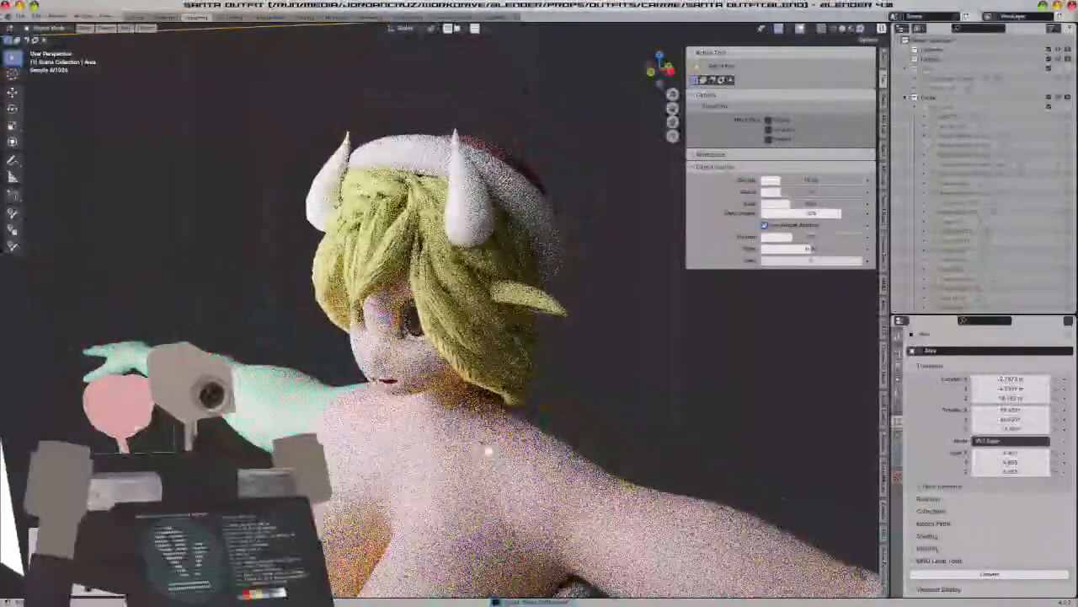
middle_drag(462, 389, 506, 434)
scroll(516, 454, up, 2)
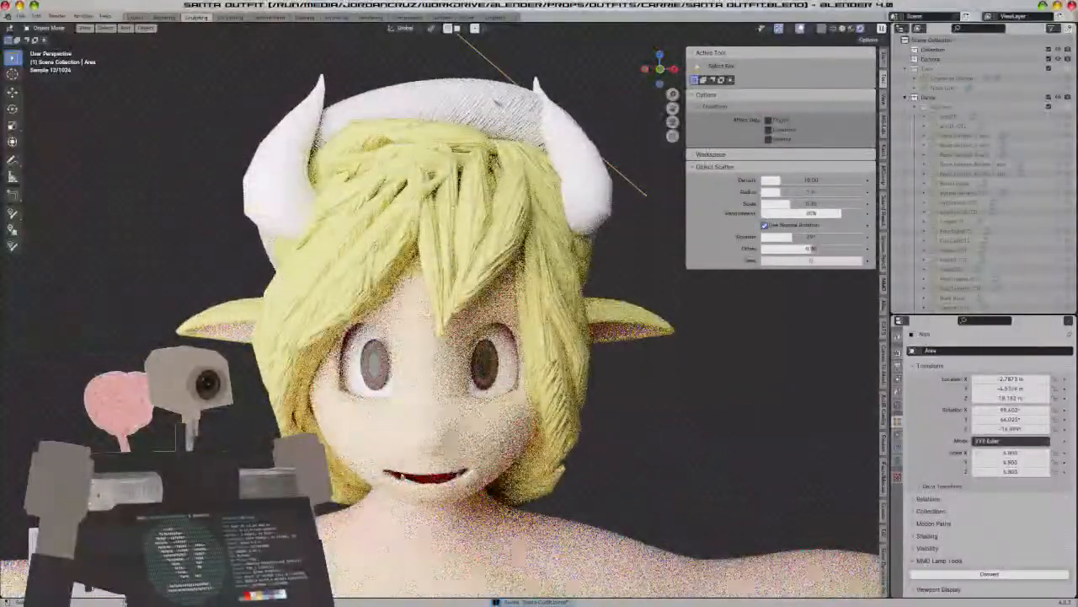
Select the Santa hat, enter Sculpt Mode, and turn off X-axis mirror symmetry
click(499, 104)
scroll(553, 202, down, 4)
middle_drag(552, 203, 544, 331)
click(49, 28)
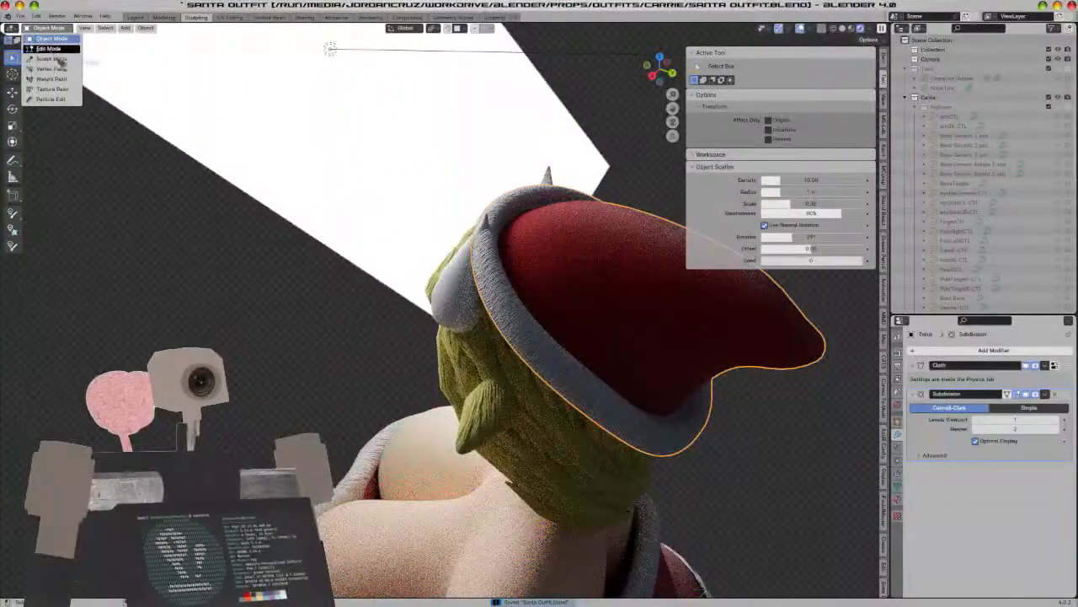
click(51, 58)
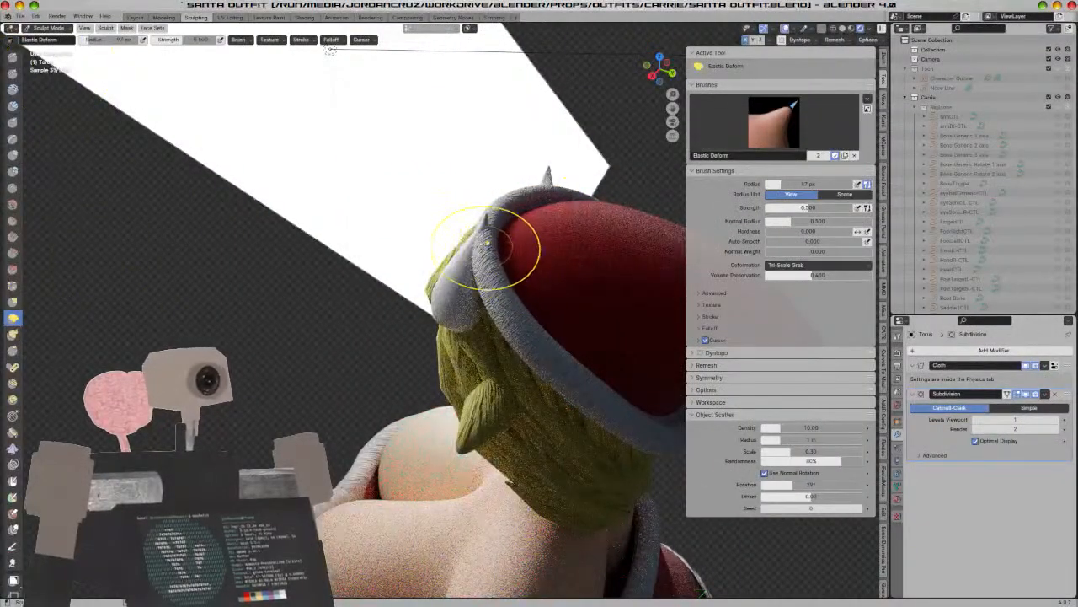
click(746, 41)
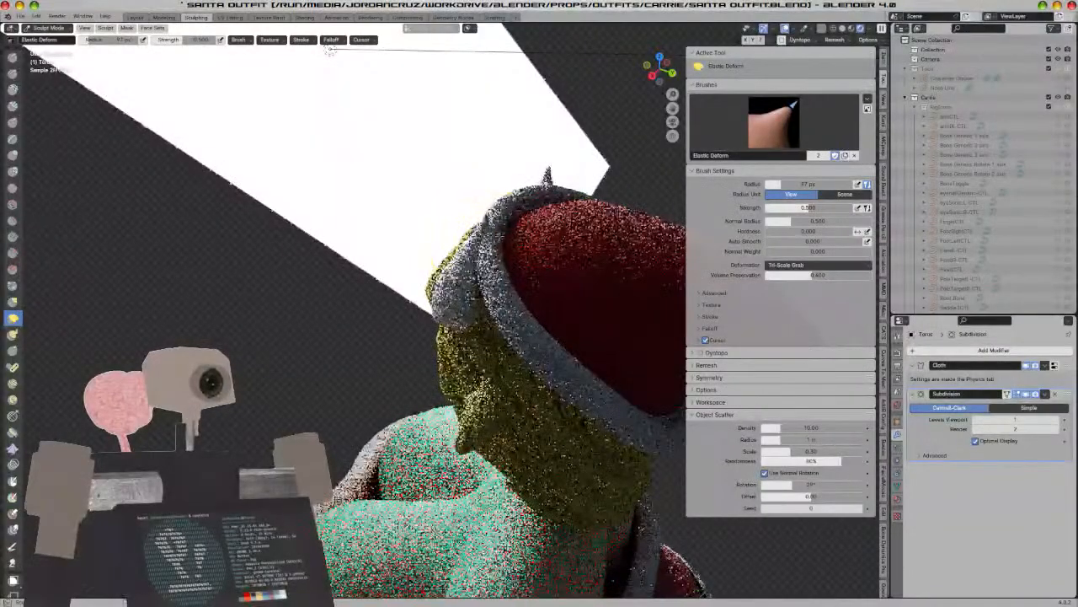
Set the viewport shading to Material Preview while keeping the hat in Sculpt Mode
mouse_move(487, 259)
middle_down()
mouse_move(566, 201)
mouse_move(654, 187)
middle_up()
mouse_move(552, 296)
shift+middle_down()
mouse_move(473, 307)
mouse_move(379, 227)
shift+middle_up()
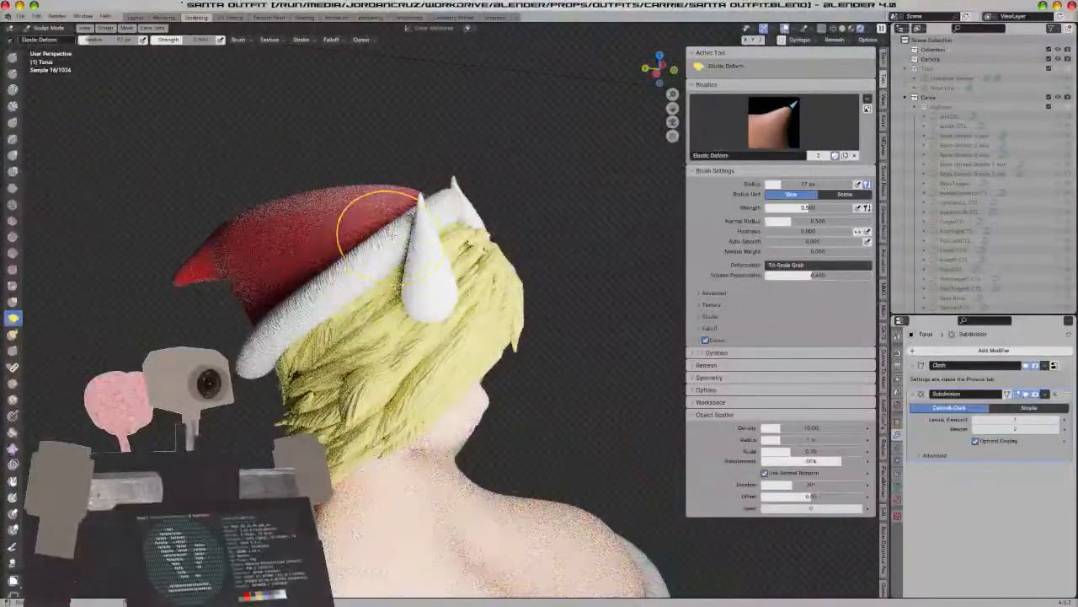
key(z)
click(469, 241)
mouse_move(469, 241)
middle_down()
mouse_move(434, 223)
mouse_move(487, 241)
mouse_move(456, 220)
middle_up()
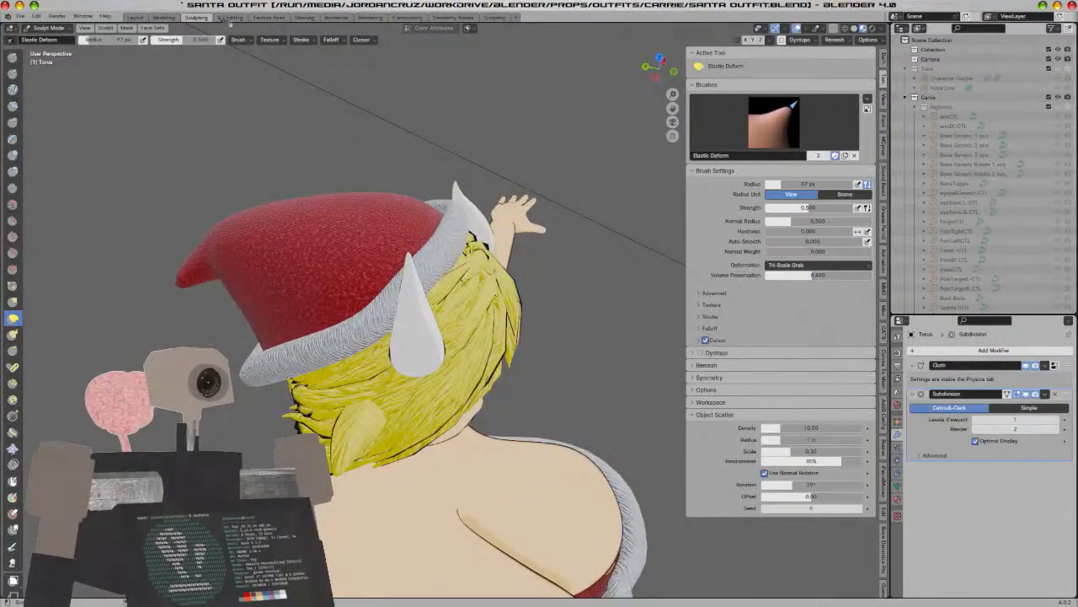
Switch to the Shading workspace and show the whole character from the front in Material Preview, outside local view
click(304, 17)
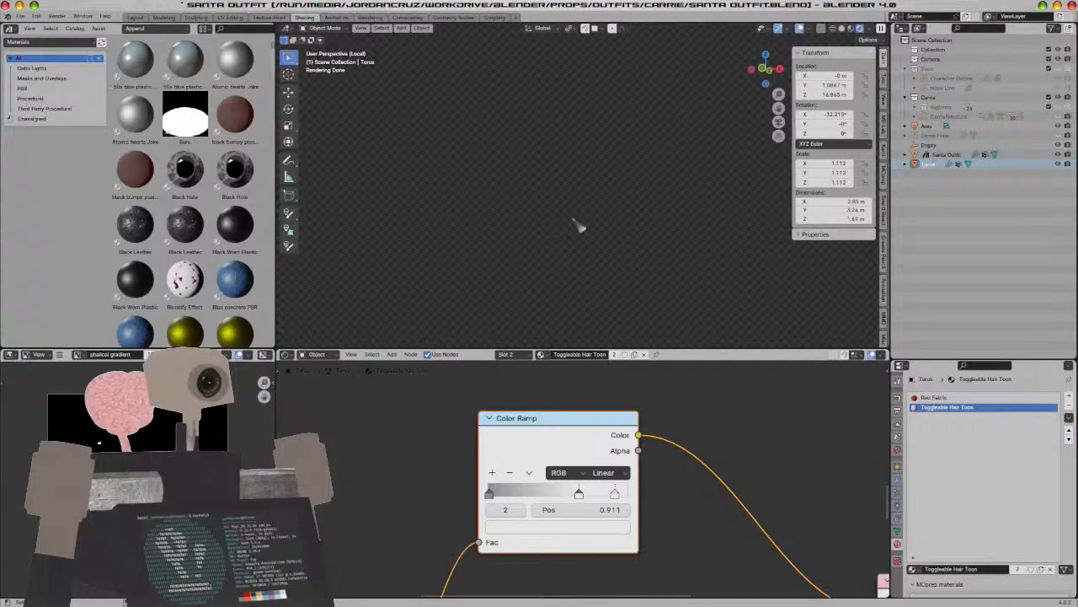
key(z)
click(509, 289)
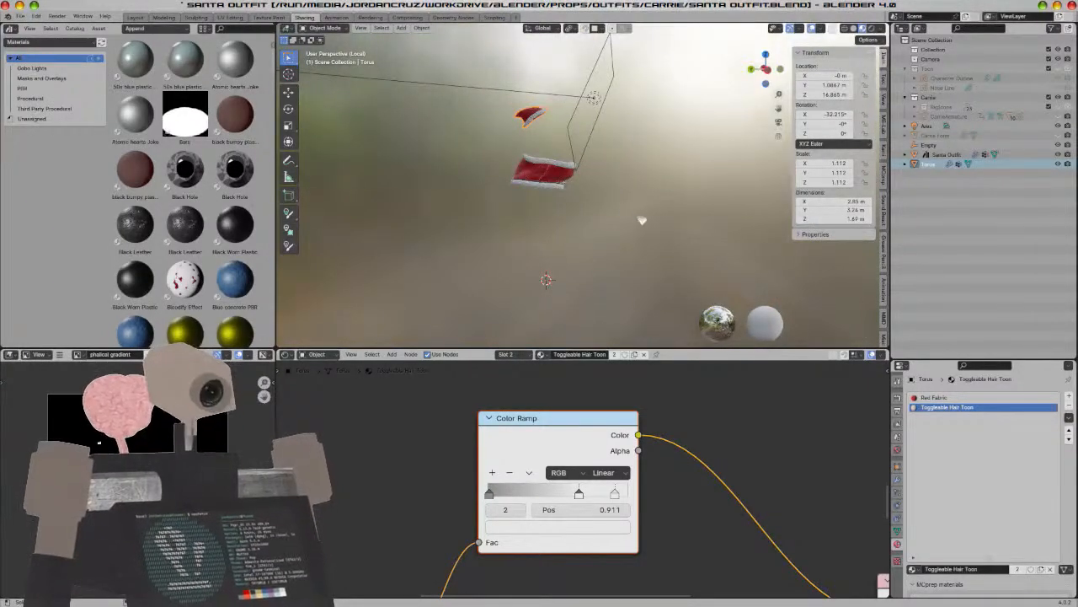
key(KP_1)
Select the female torso and make its Skin material active
click(593, 146)
scroll(613, 142, up, 5)
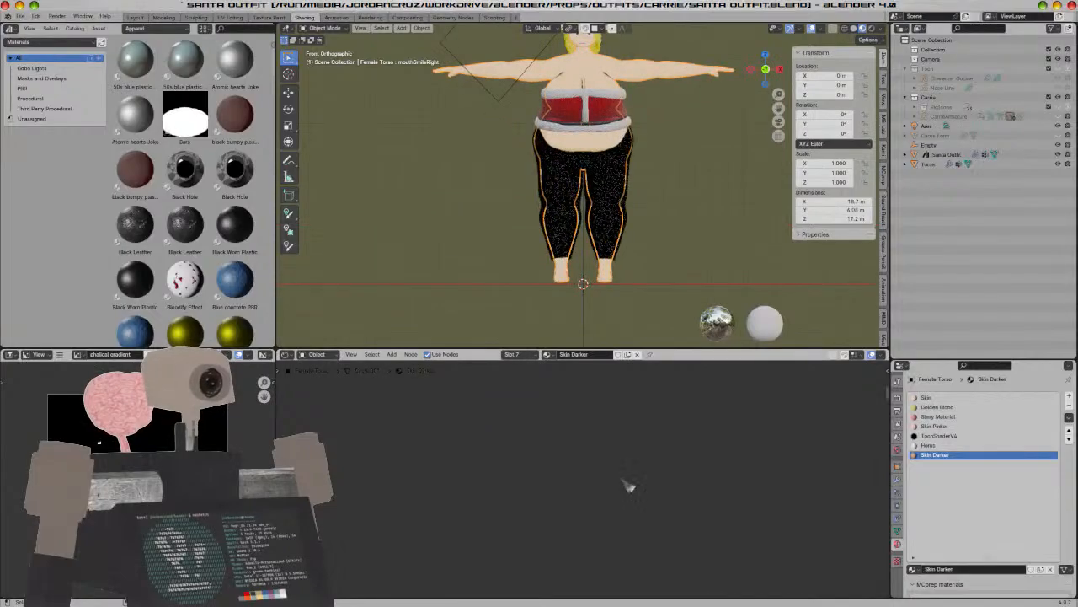
click(930, 398)
Locate the EEVEE Material Output node in the Skin material's node tree and move it slightly upward
scroll(813, 455, down, 4)
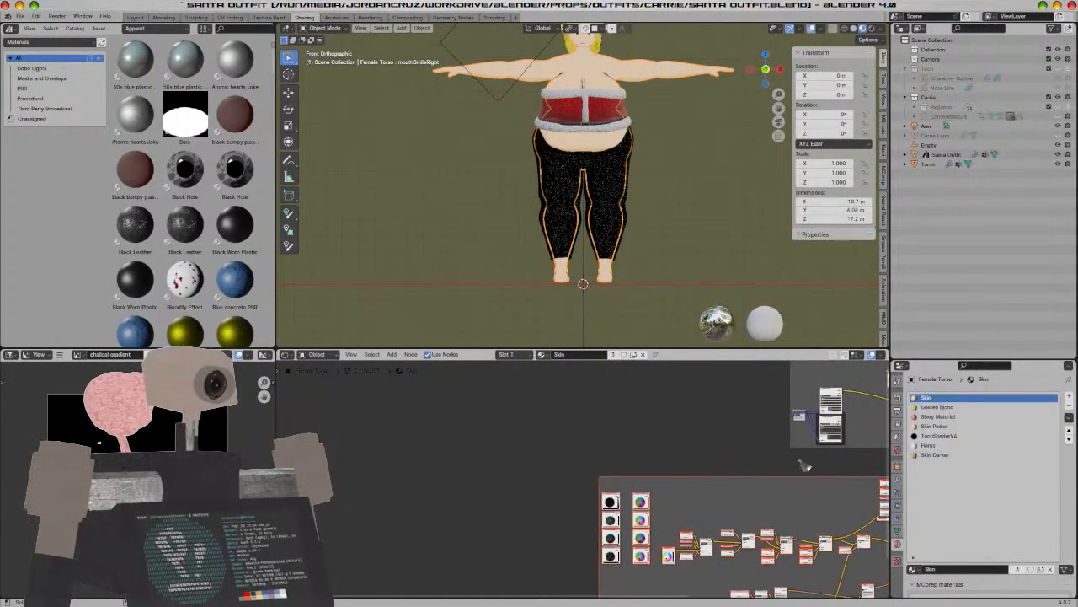
middle_drag(713, 459, 286, 464)
middle_drag(844, 475, 781, 512)
scroll(652, 506, up, 10)
middle_drag(590, 529, 696, 447)
scroll(696, 447, up, 6)
middle_drag(646, 413, 704, 508)
drag(595, 461, 599, 406)
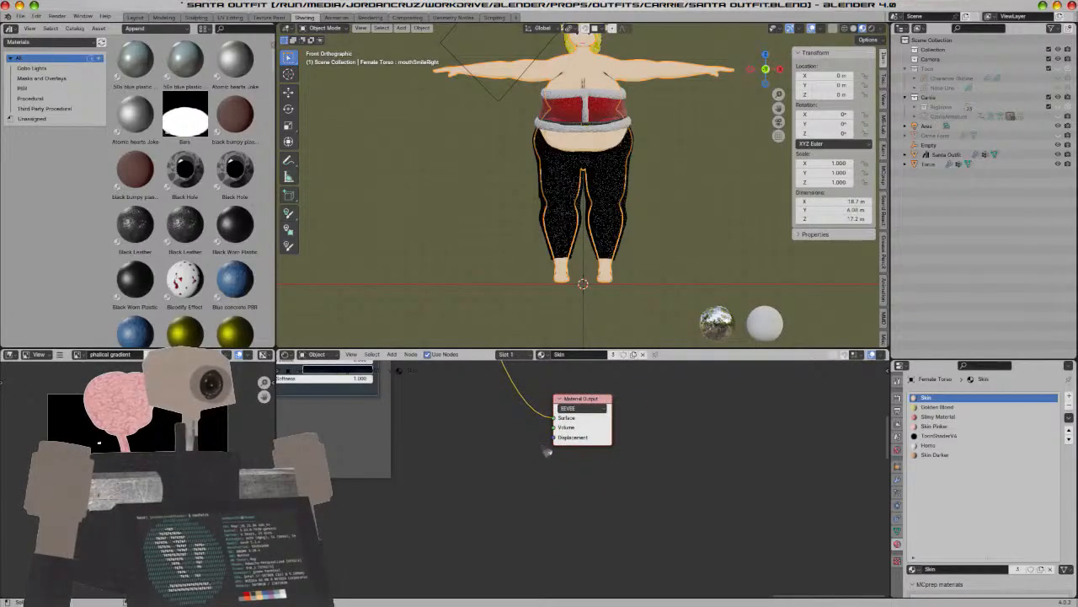
Move the Cycles Material Output node of the Skin material slightly up and to the right
scroll(547, 451, down, 11)
middle_drag(638, 457, 612, 345)
scroll(679, 453, up, 9)
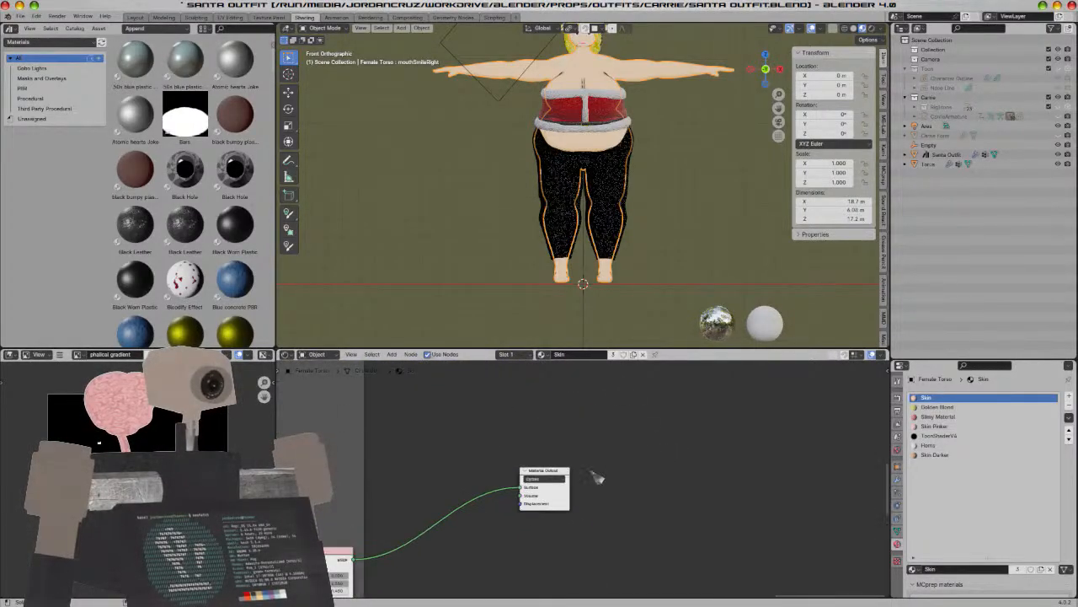
drag(548, 476, 579, 432)
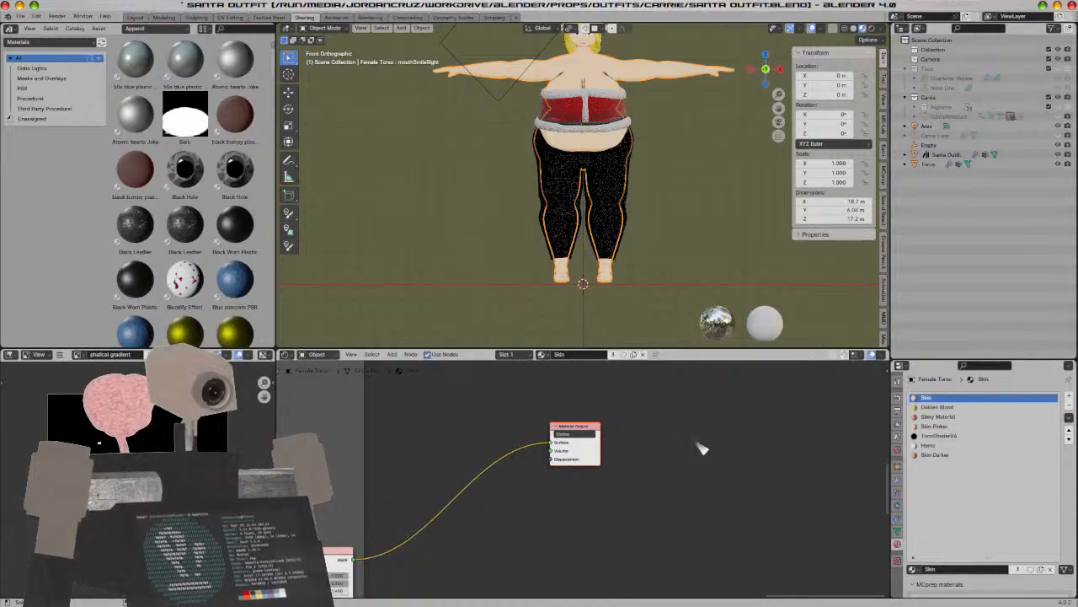
Switch to the Layout workspace, use Material Preview shading outside local view, and inspect the hat around the horns
click(137, 18)
scroll(515, 305, down, 4)
key(z)
middle_drag(428, 411, 548, 418)
key(KP_Divide)
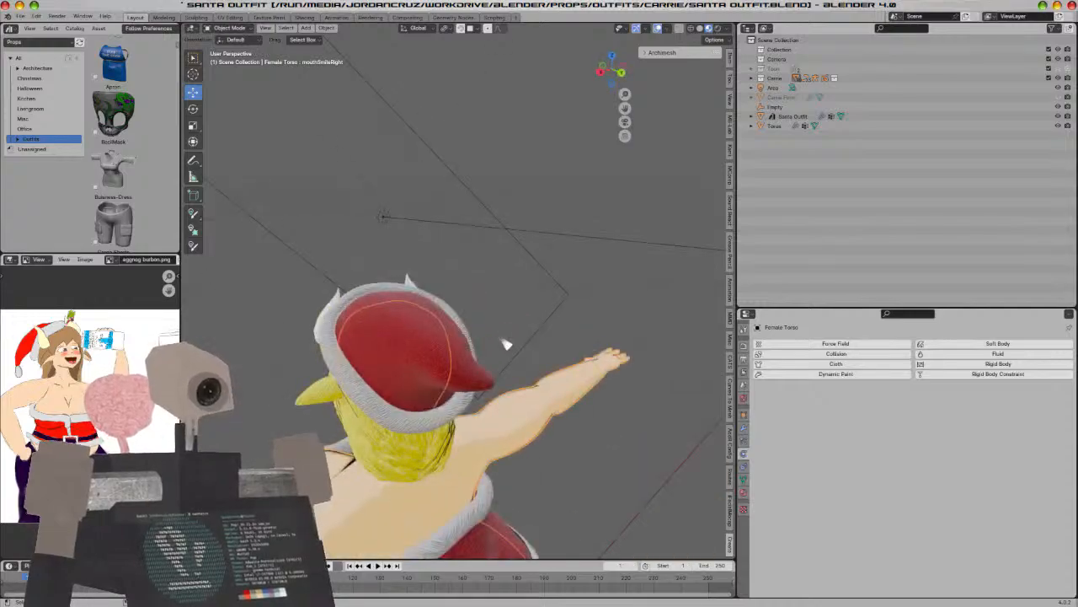
middle_drag(506, 344, 573, 365)
scroll(573, 366, up, 6)
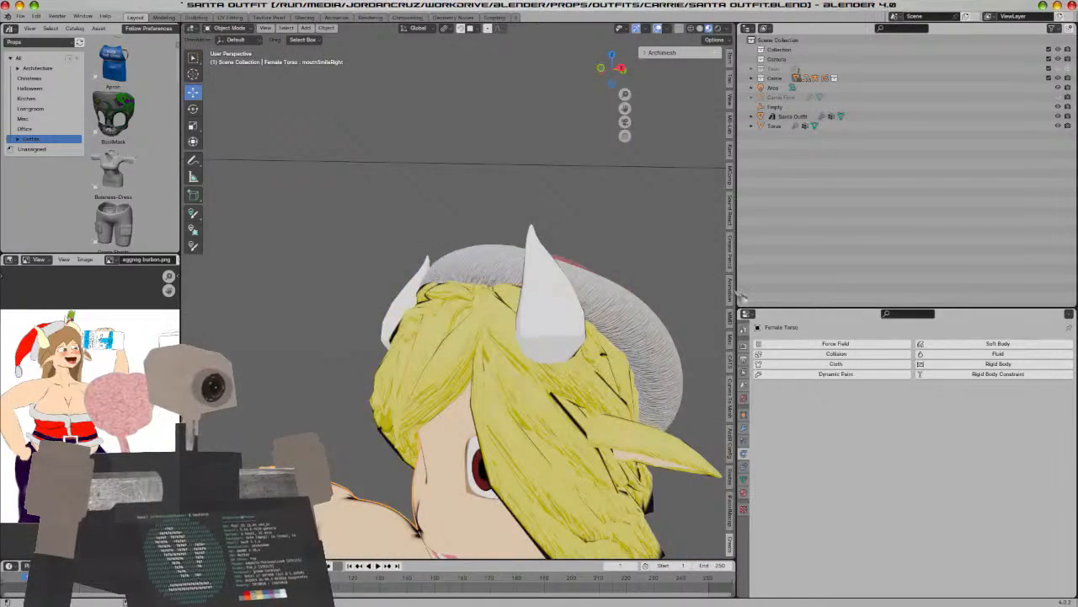
Widen the 3D viewport, bring the hat's drooping tip into view, and save the file
drag(754, 284, 960, 265)
middle_drag(829, 400, 663, 236)
scroll(717, 299, down, 5)
middle_drag(554, 337, 459, 291)
key(ctrl+s)
Select the end cap of the hat's tip in Edit Mode and snap the 3D cursor to it
click(427, 359)
key(Tab)
scroll(453, 357, up, 6)
key(alt+a)
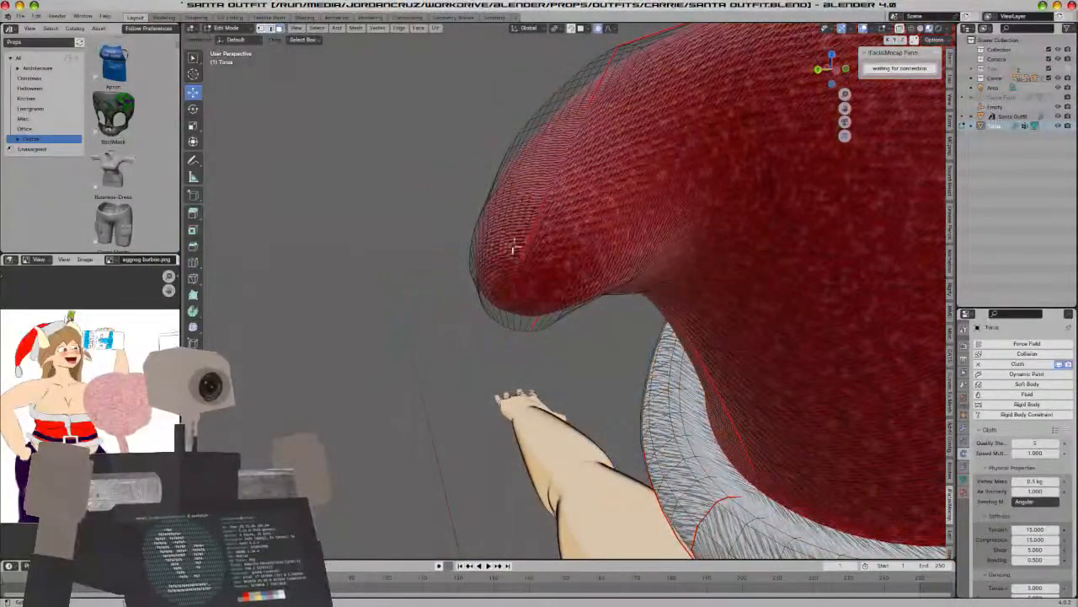
key(shift+s)
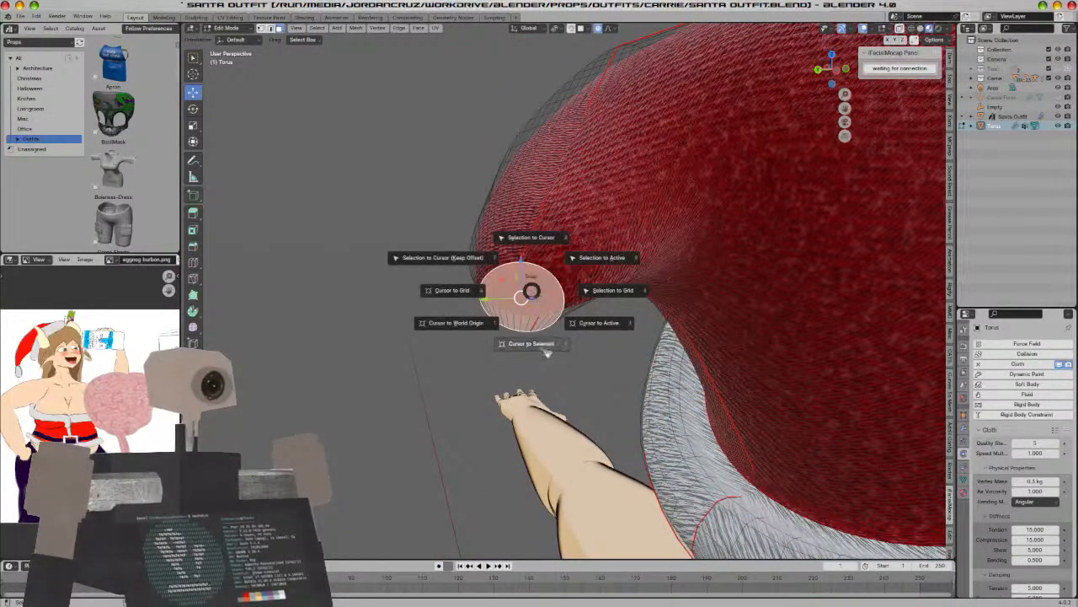
click(546, 352)
Add a UV sphere at the hat's tip in Object Mode and scale it down to pom-pom size
scroll(573, 346, down, 5)
key(Tab)
key(shift+a)
mouse_move(581, 347)
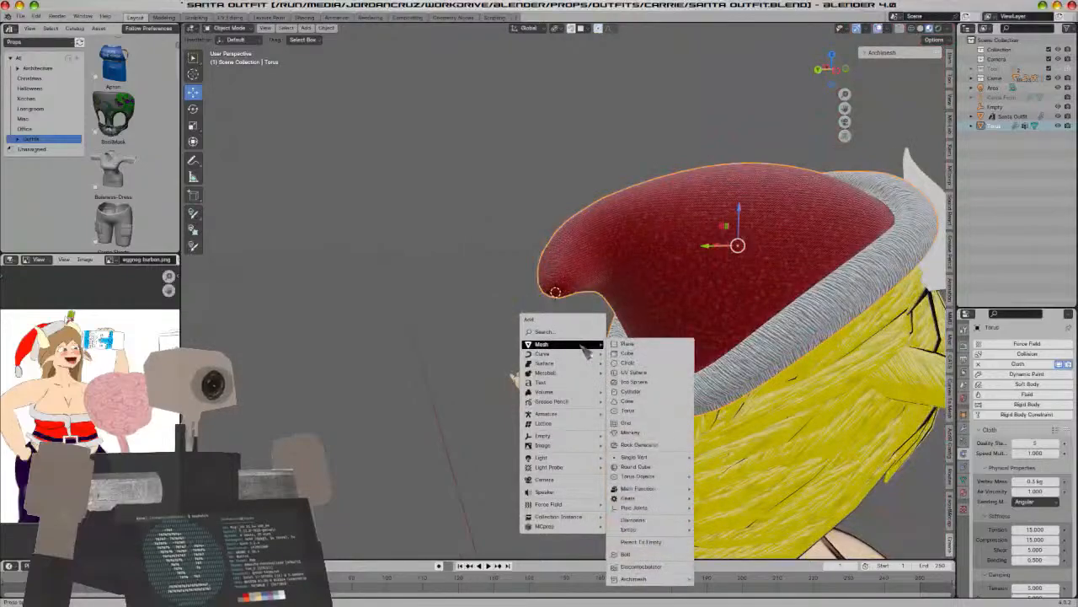
click(644, 372)
key(s)
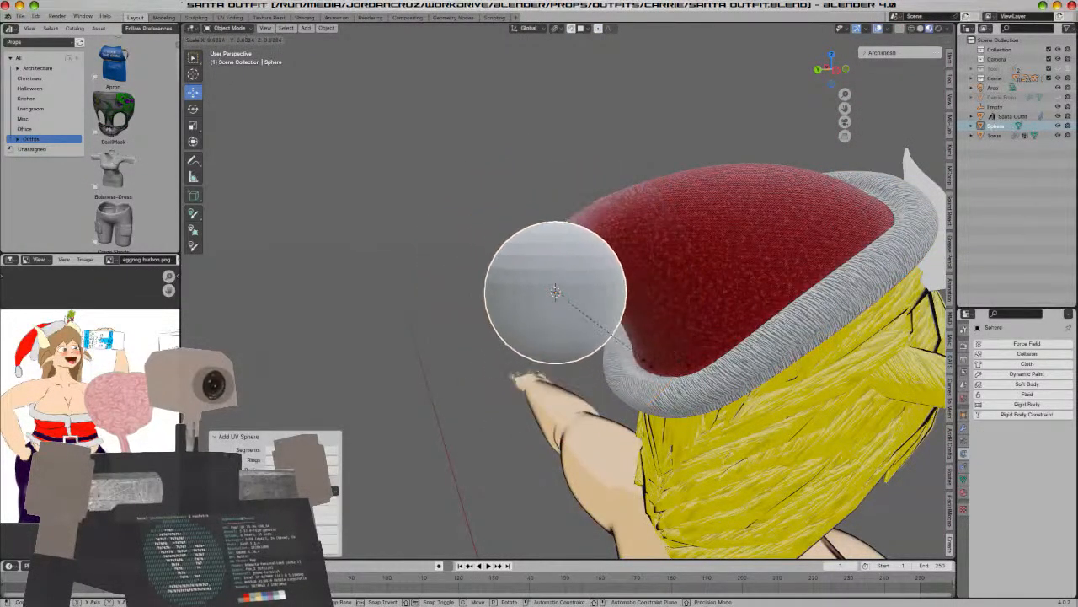
click(580, 330)
Shade the pom-pom sphere smooth and join it into the hat object
right_click(572, 290)
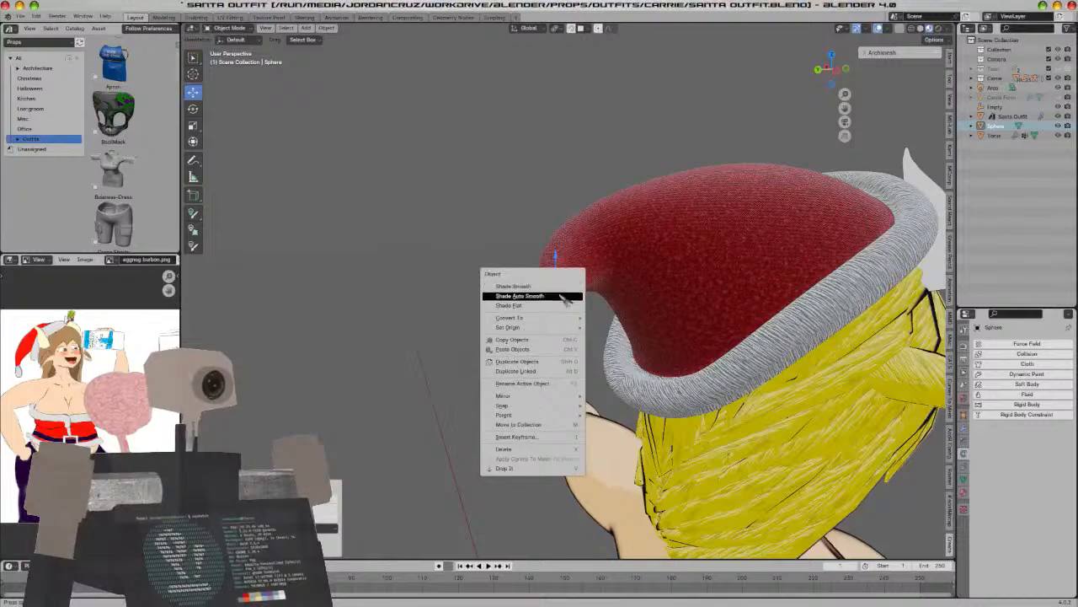
click(570, 287)
shift+click(617, 273)
right_click(617, 274)
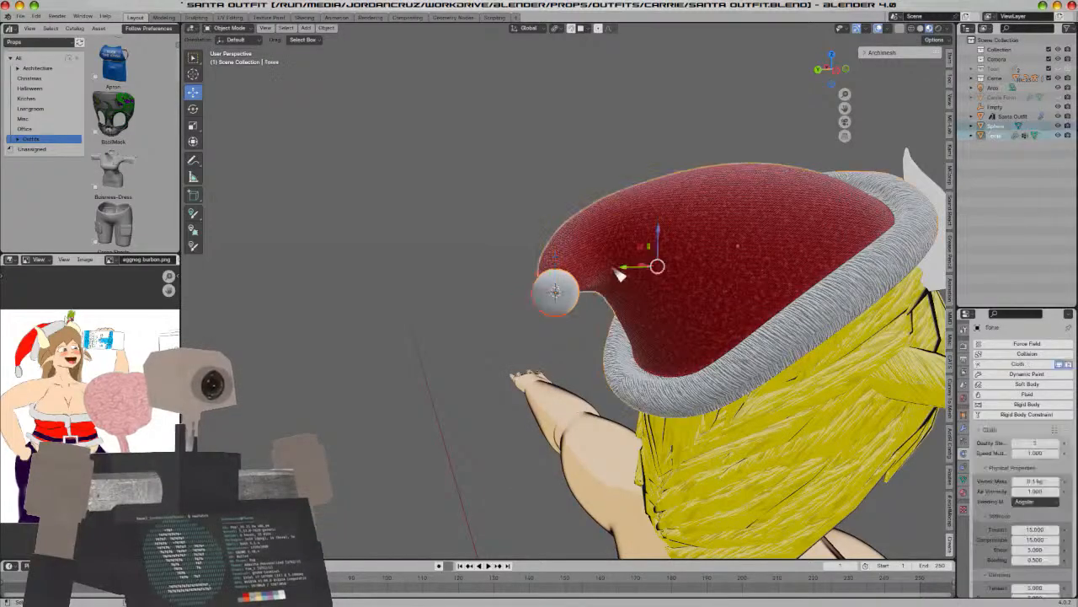
click(617, 272)
right_click(620, 272)
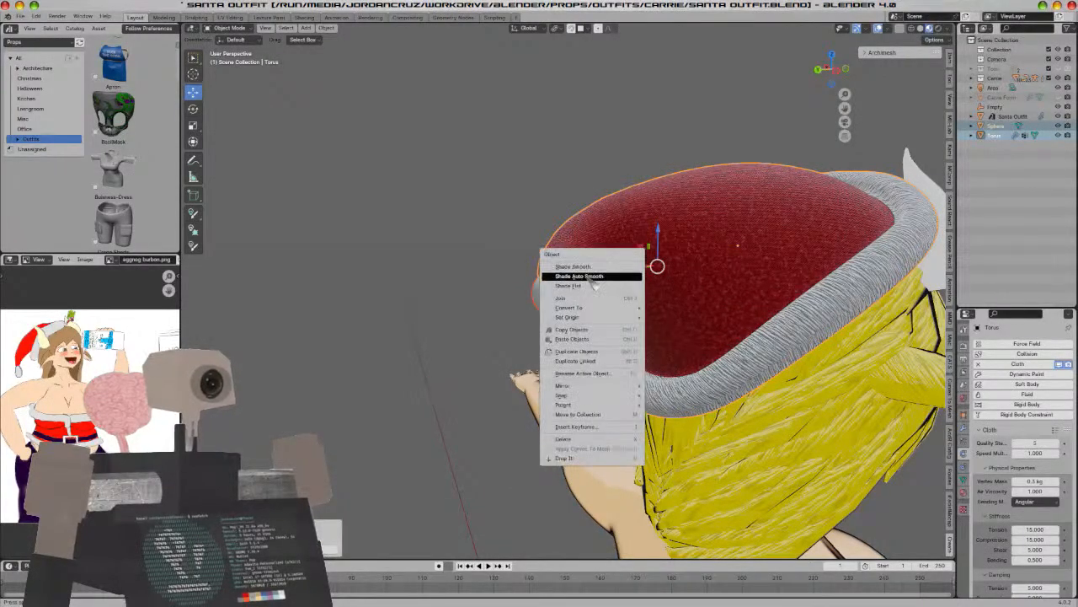
click(621, 296)
Select all of the pom-pom's linked faces in the hat mesh and assign the Toggleable Hair Toon material to them
key(Tab)
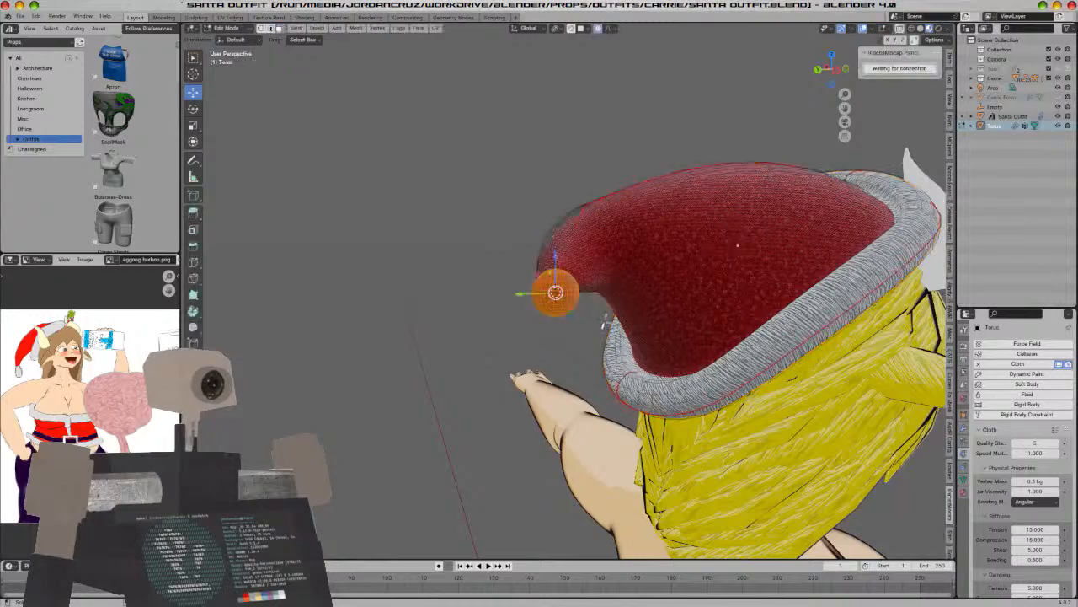
scroll(603, 320, up, 6)
key(alt+a)
click(592, 315)
key(l)
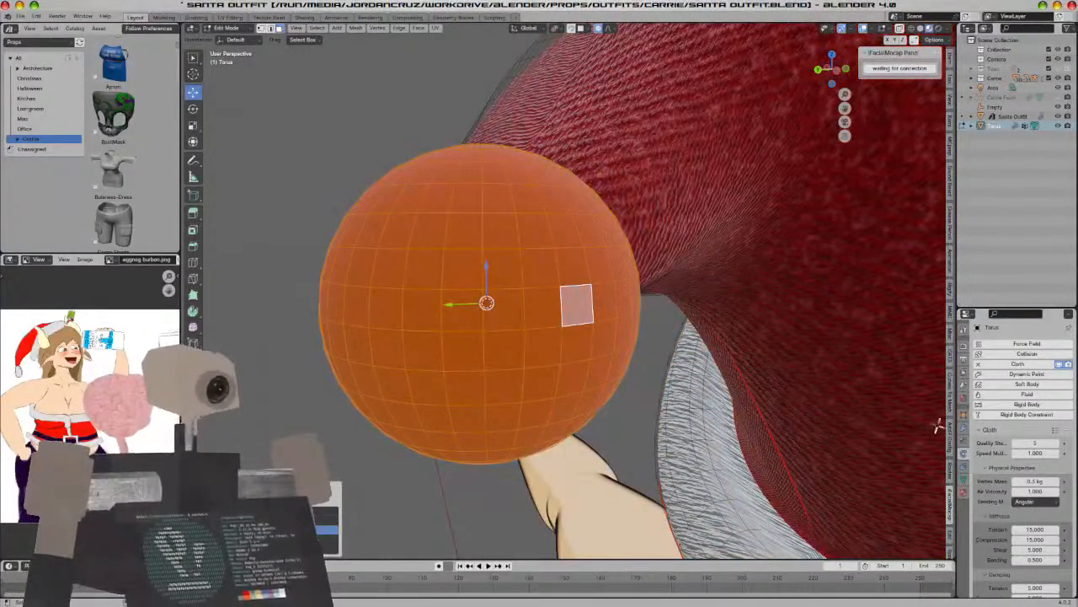
click(964, 491)
click(1018, 356)
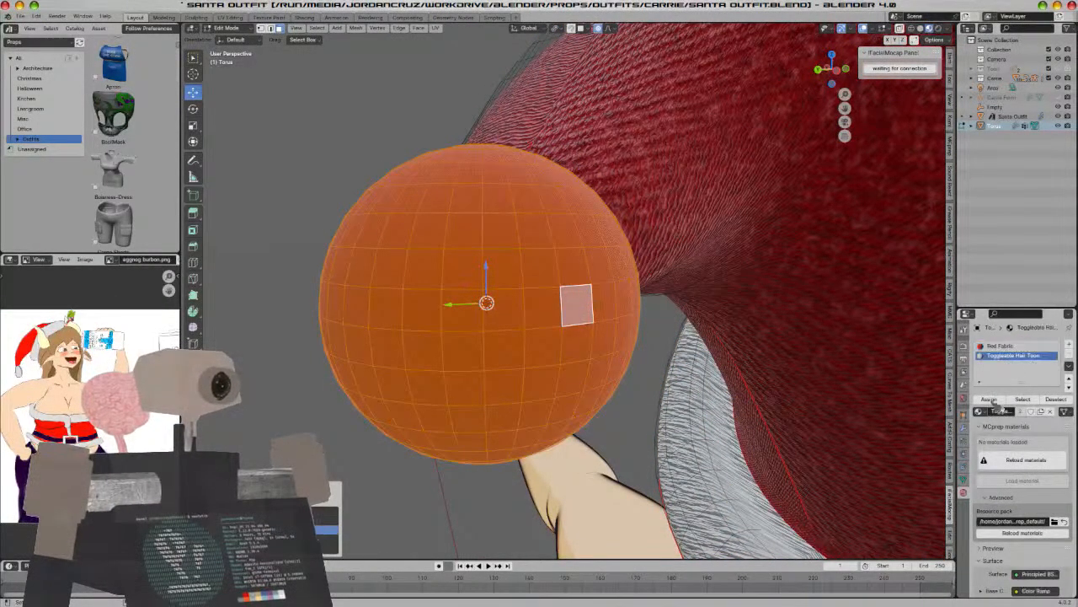
click(989, 398)
key(Tab)
scroll(692, 361, down, 5)
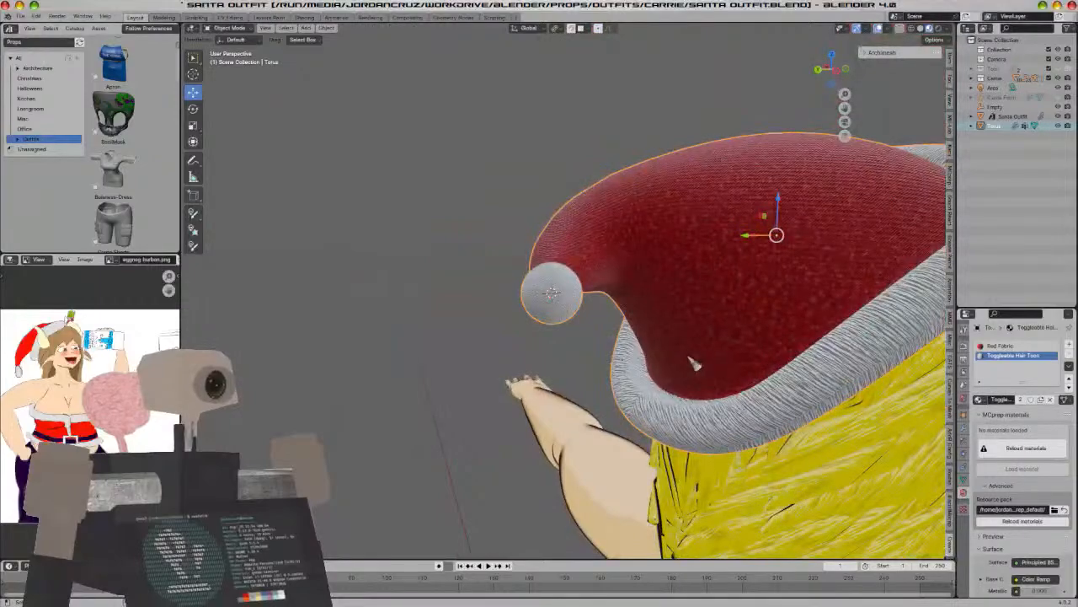
Unwrap the pom-pom with Smart UV Project, using the Scaled margin method and zero island margin
key(Tab)
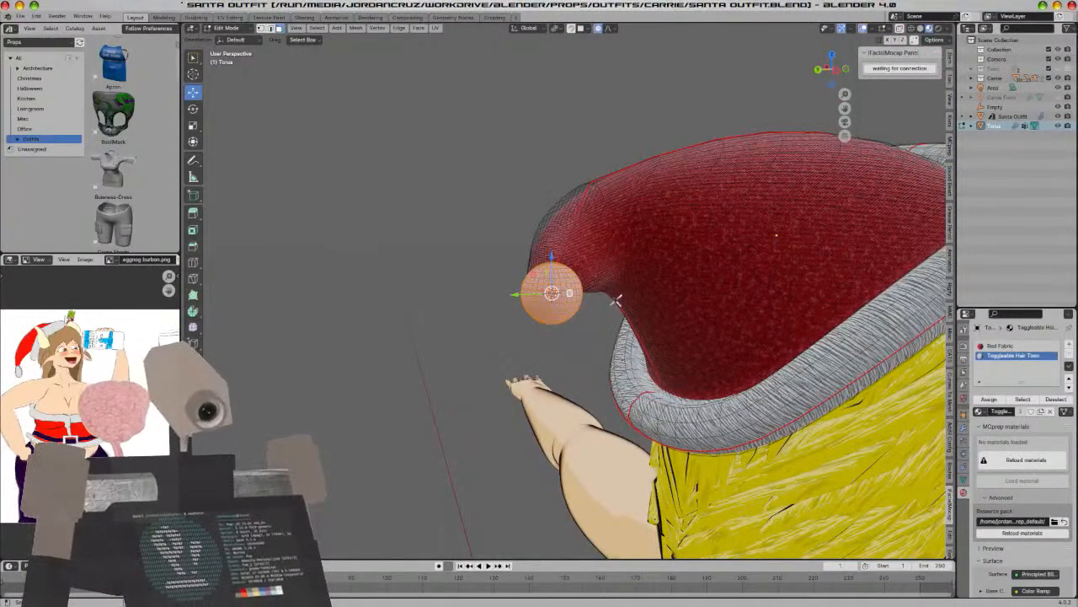
key(u)
click(591, 314)
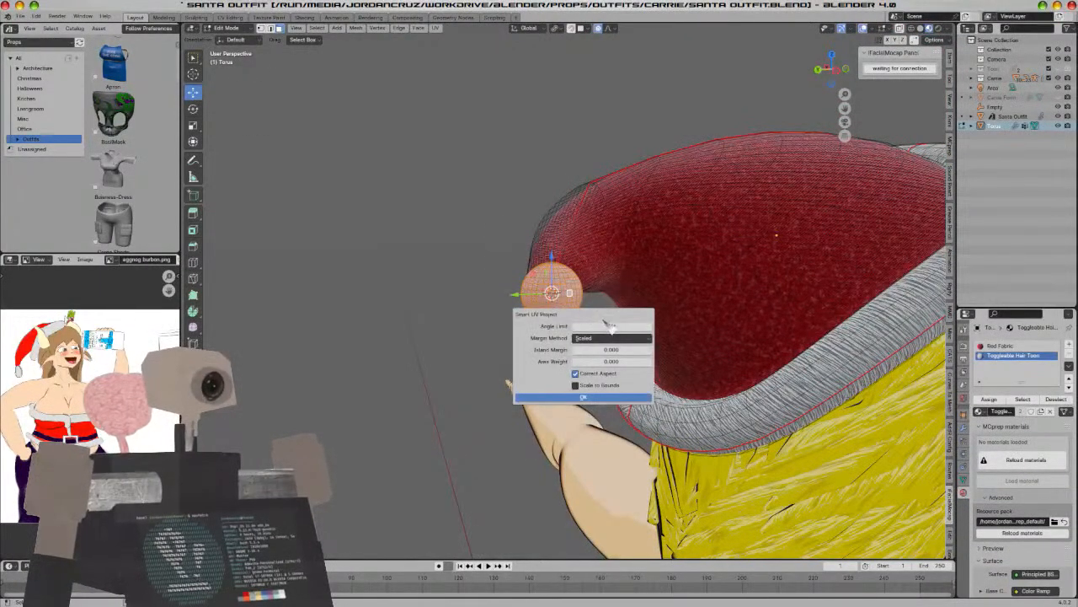
click(602, 398)
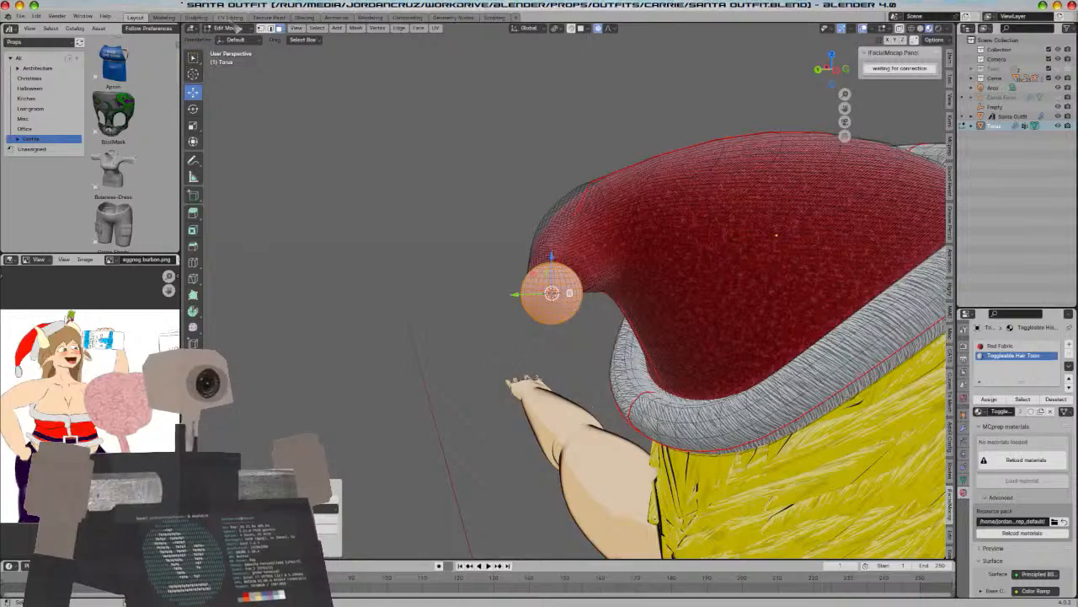
Scale down all of the pom-pom's UV islands in the UV Editing workspace and return to the Layout workspace
click(231, 16)
key(a)
key(s)
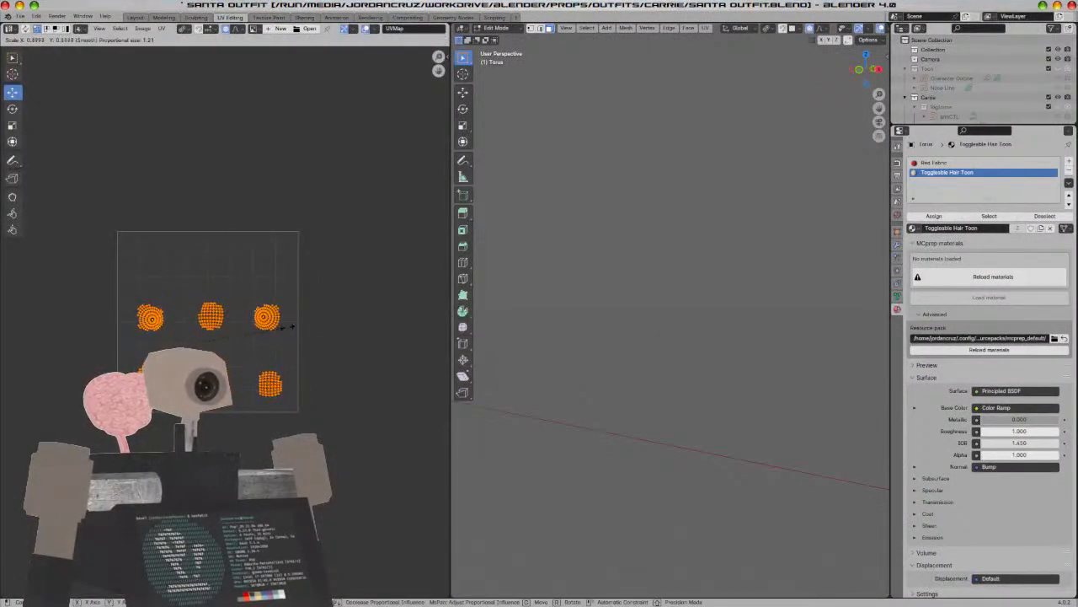
click(272, 337)
key(Tab)
click(136, 17)
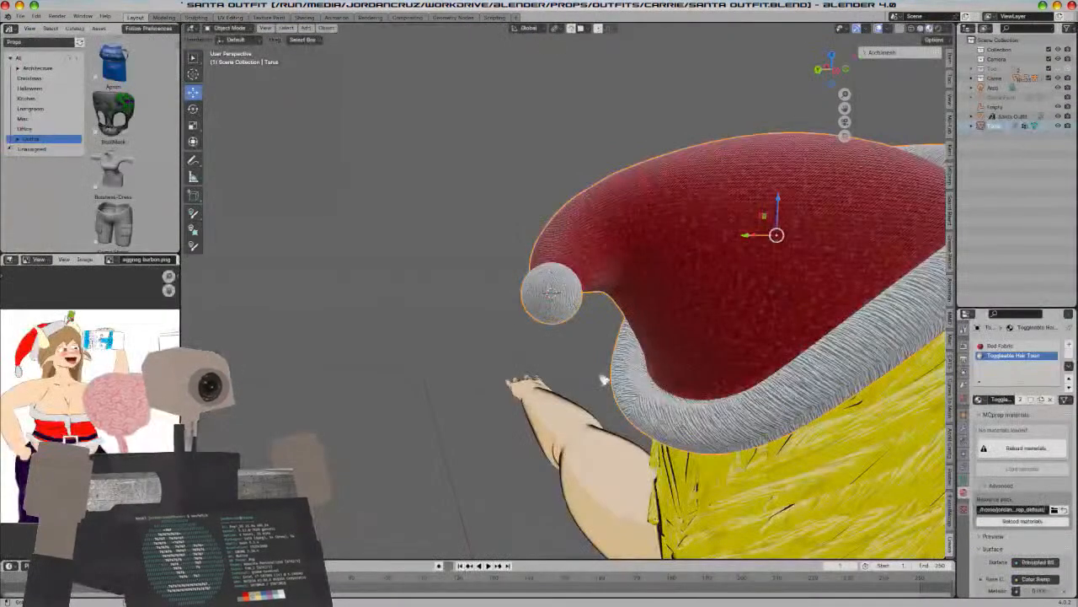
Save the outfit file and examine the character's head, hat and horns from the front
scroll(657, 384, up, 2)
middle_drag(657, 383, 533, 388)
scroll(552, 377, down, 5)
key(h)
scroll(533, 388, down, 5)
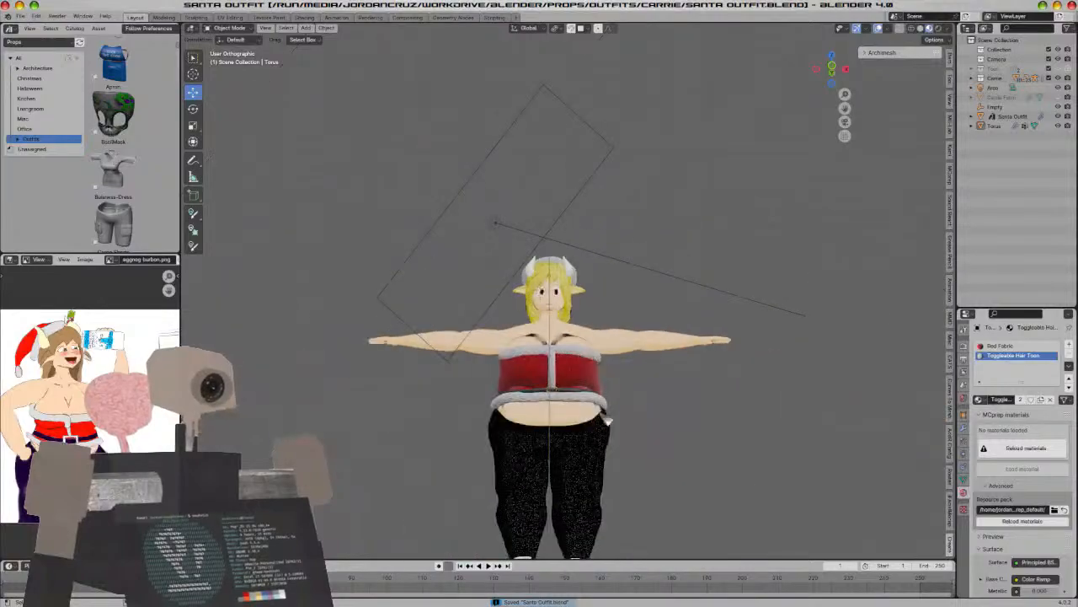
key(KP_1)
scroll(594, 272, up, 7)
scroll(689, 320, down, 1)
shift+middle_drag(645, 150, 616, 337)
scroll(616, 337, up, 10)
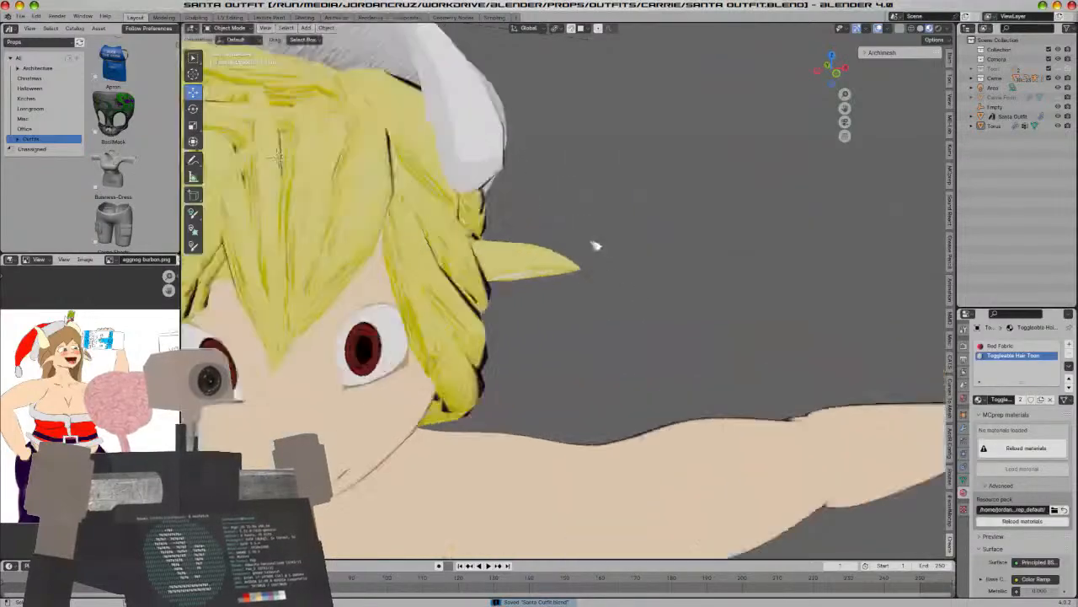
Try to move and slide an edge loop near the horn's tip in the ears and horns mesh
click(501, 339)
key(Tab)
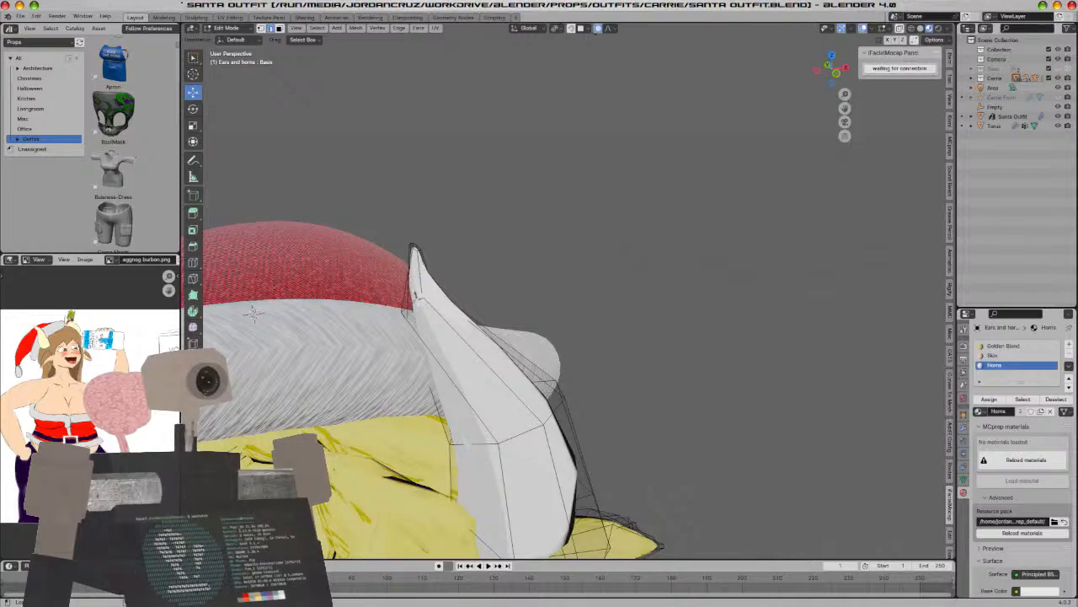
key(g)
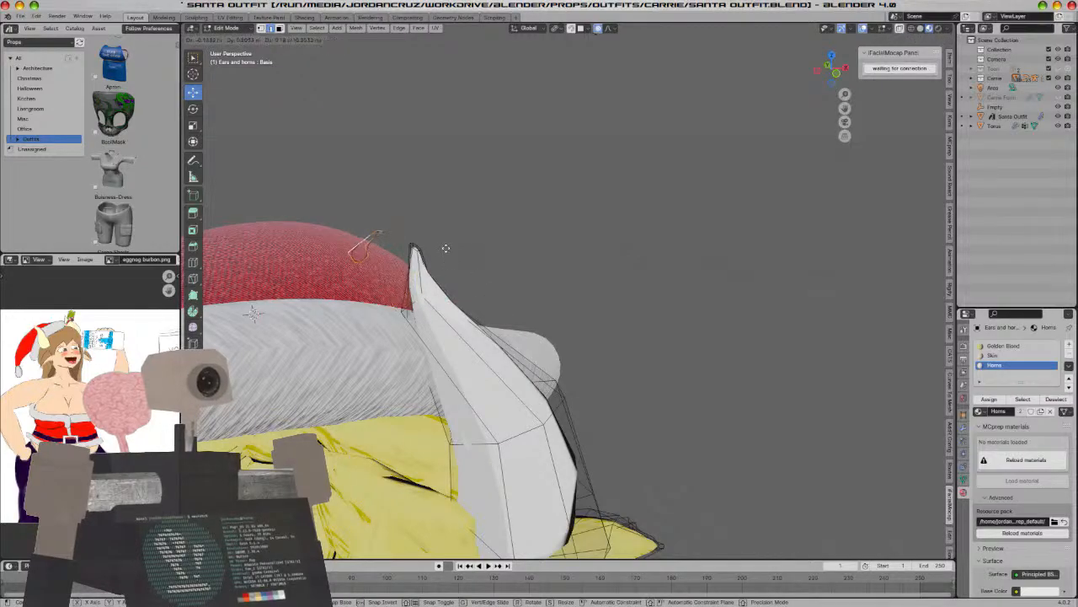
right_click(446, 248)
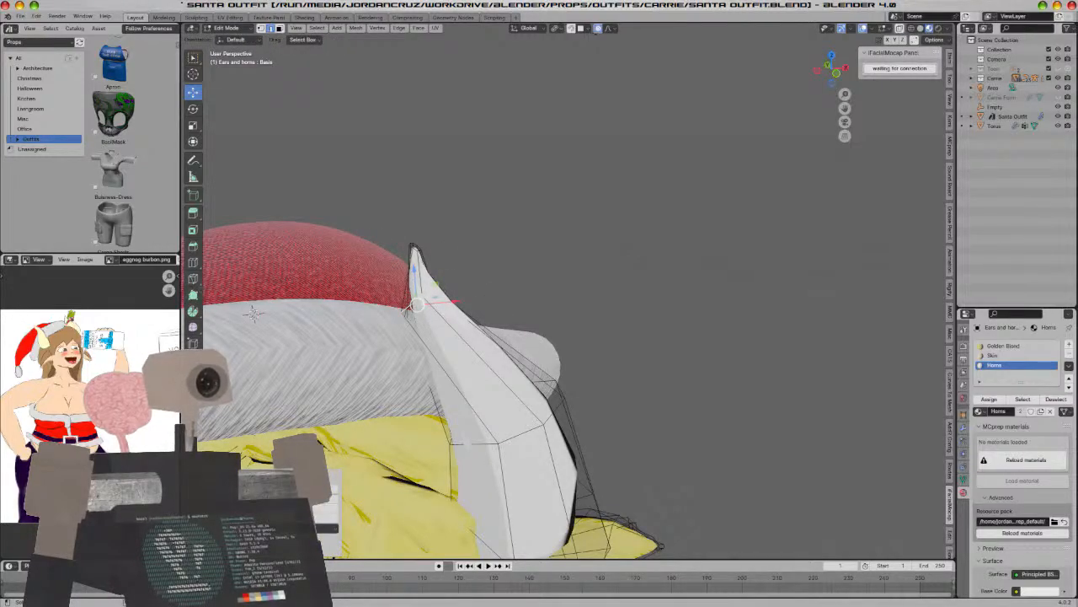
click(193, 343)
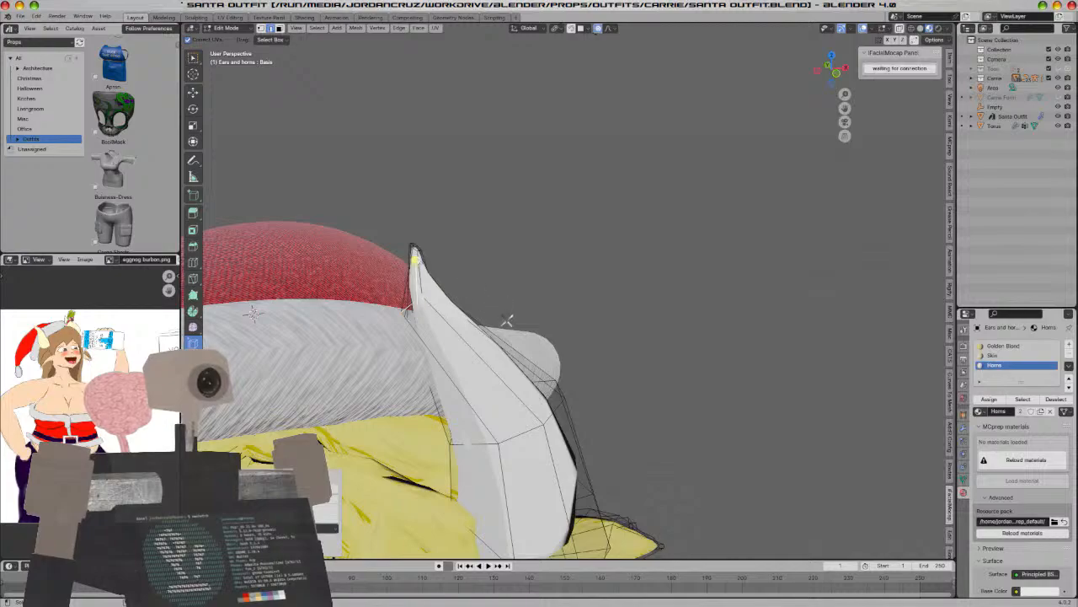
scroll(506, 320, down, 9)
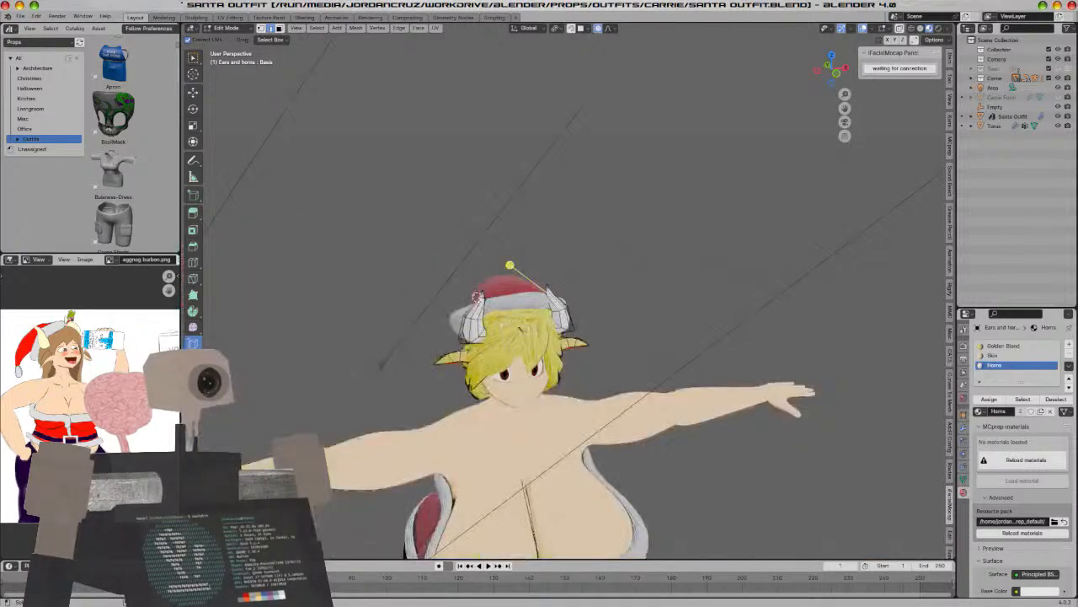
scroll(505, 320, up, 7)
key(Tab)
scroll(557, 349, down, 4)
Duplicate the ears and horns object in place and add a loop cut around the upper part of the duplicate's horn
key(shift+d)
right_click(532, 295)
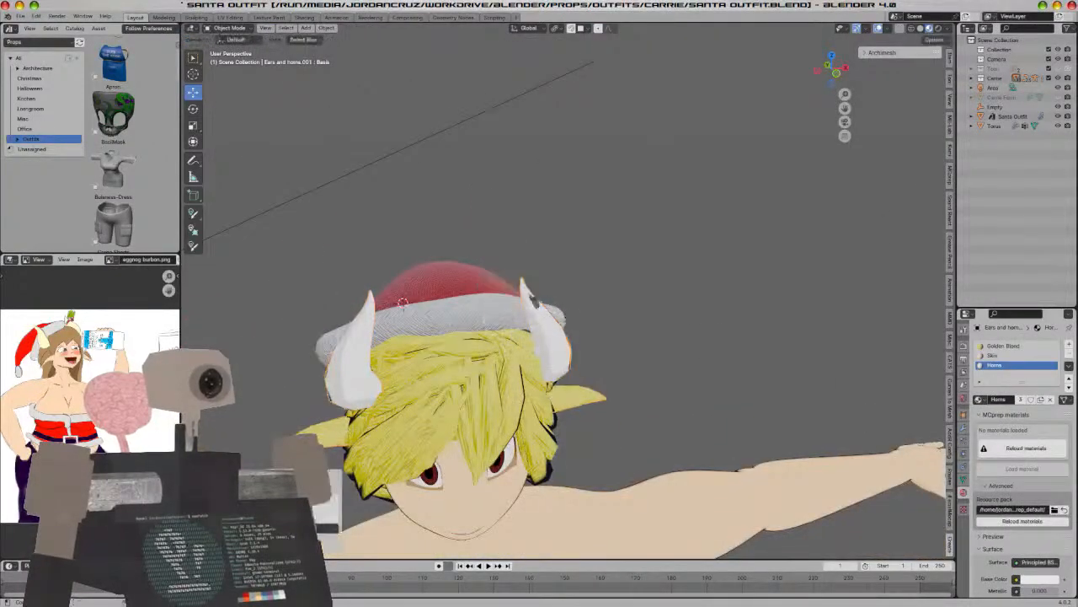
scroll(561, 325, up, 9)
scroll(545, 347, down, 8)
key(Tab)
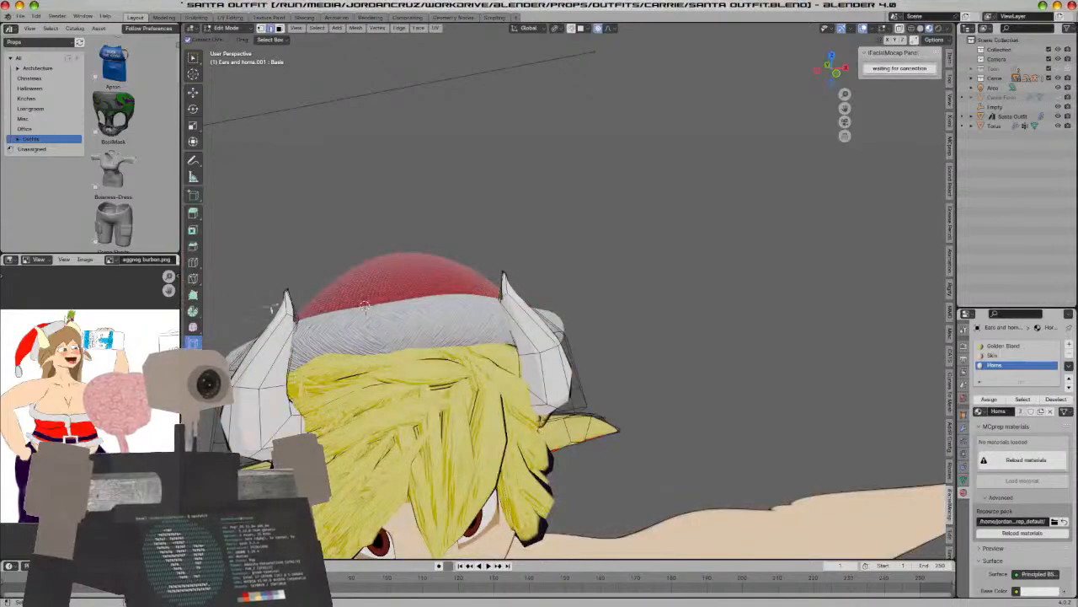
click(193, 262)
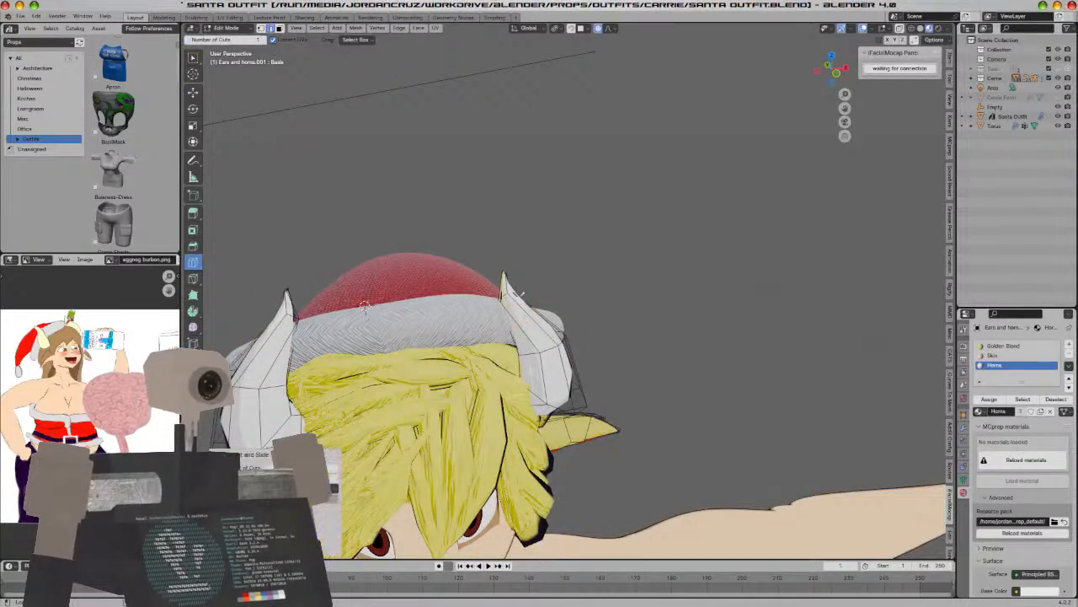
Try to delete everything in the duplicated mesh except the new loop around the horn
key(a)
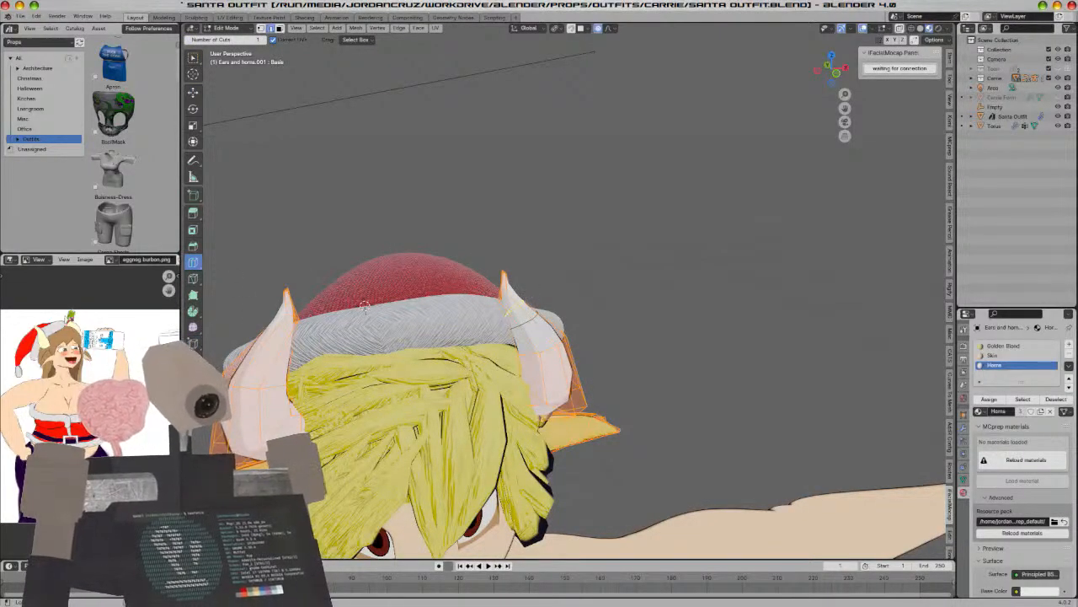
key(x)
click(530, 294)
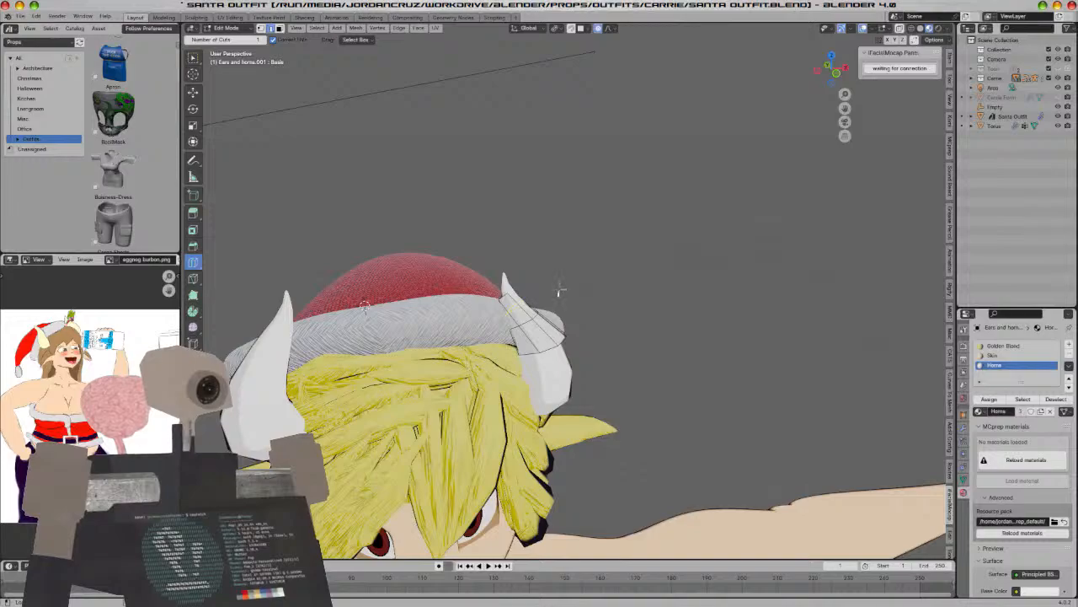
key(a)
key(x)
click(528, 279)
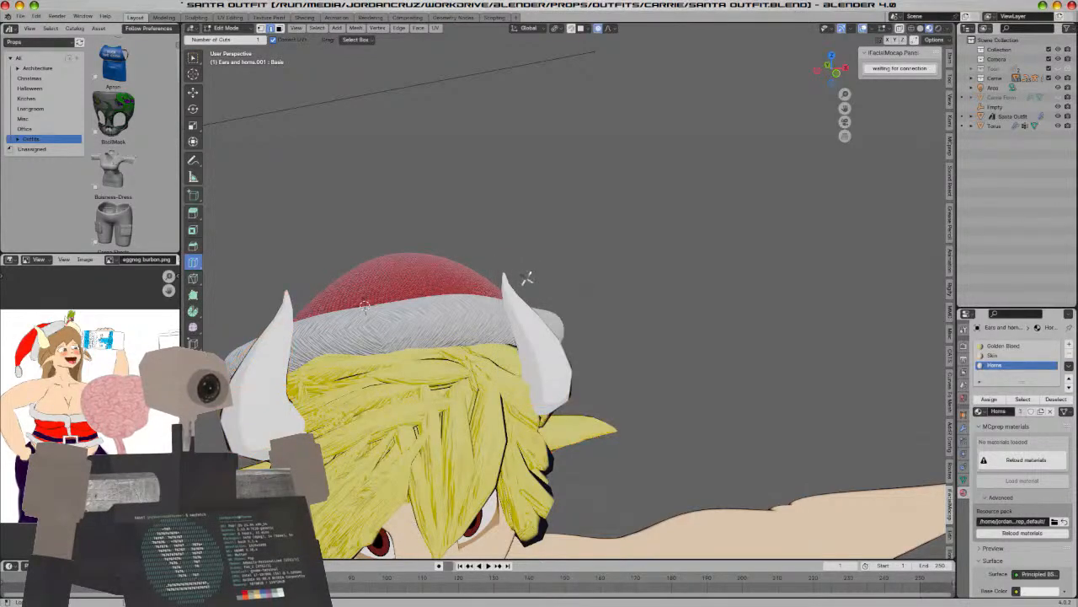
Delete all edges of the duplicated mesh except the loop around the upper horn
key(a)
key(x)
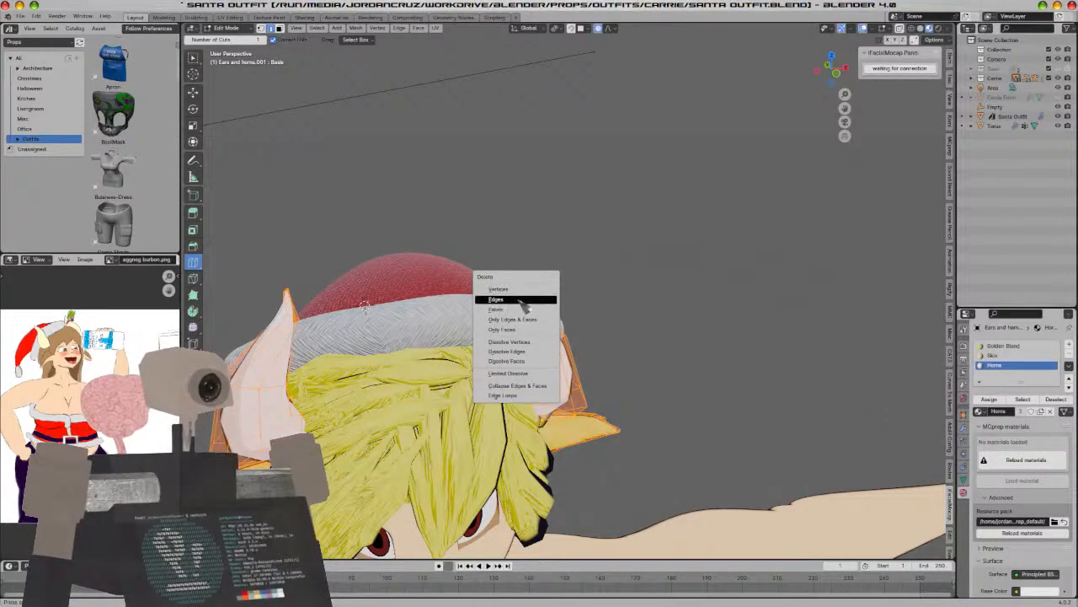
click(516, 299)
scroll(527, 307, up, 3)
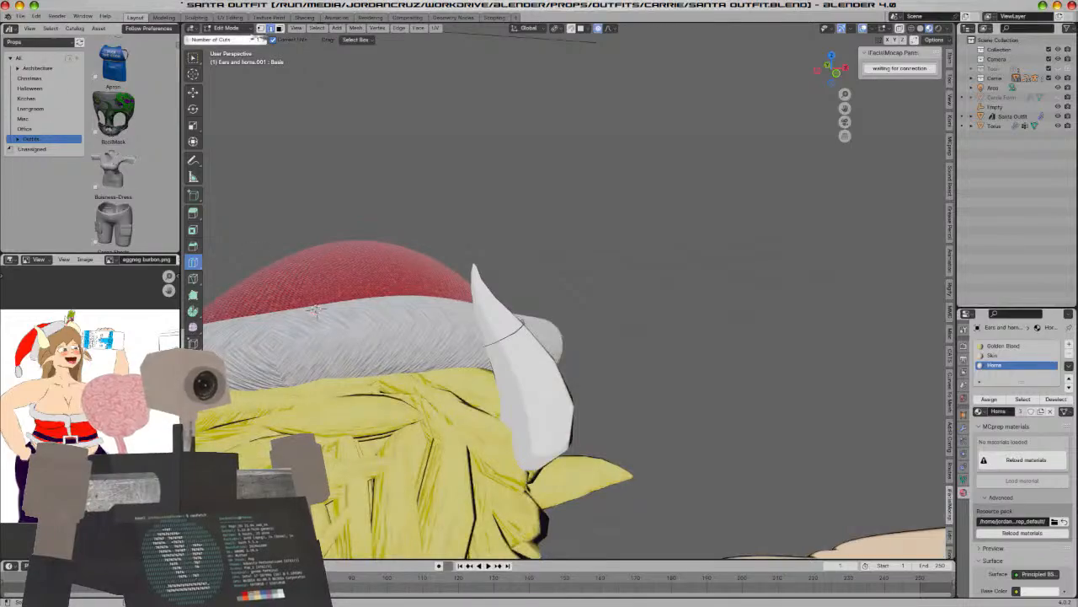
Select the remaining edge loop and extrude it a short way down the horn to form a narrow band
key(w)
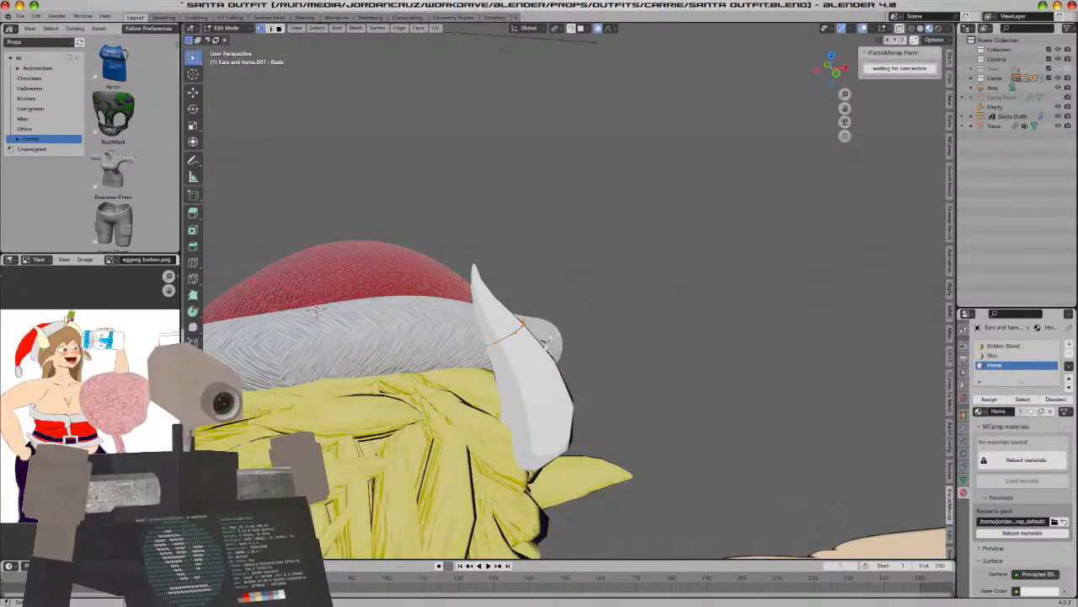
middle_drag(629, 364, 640, 335)
scroll(626, 337, up, 2)
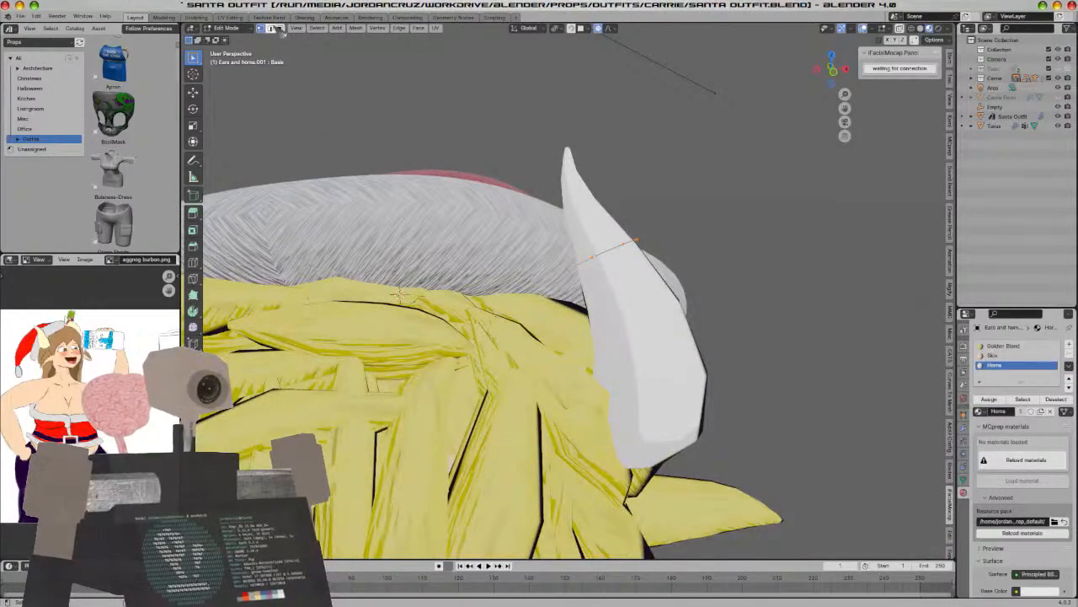
key(g)
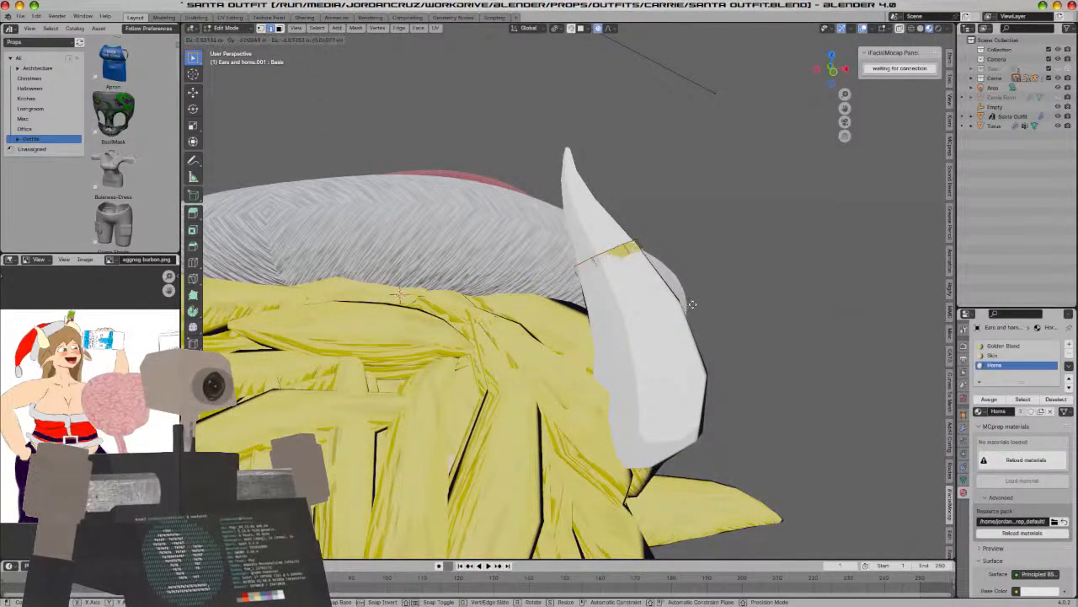
click(690, 305)
scroll(533, 233, down, 4)
middle_drag(532, 233, 681, 343)
scroll(685, 341, up, 4)
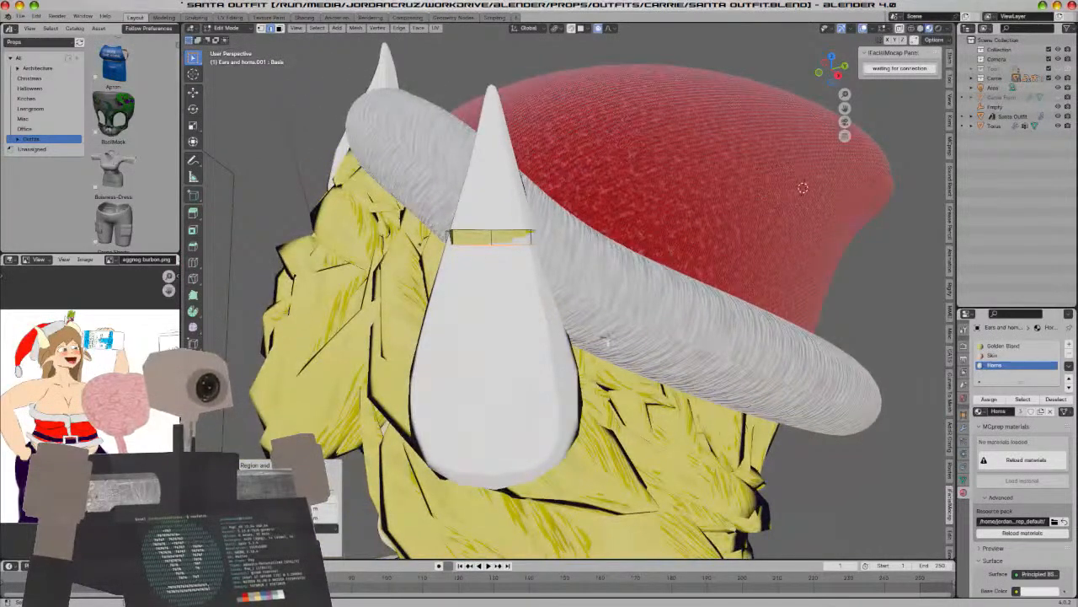
Scale up the lower edge loop of the horn band, without proportional editing, to match the horn's width
key(s)
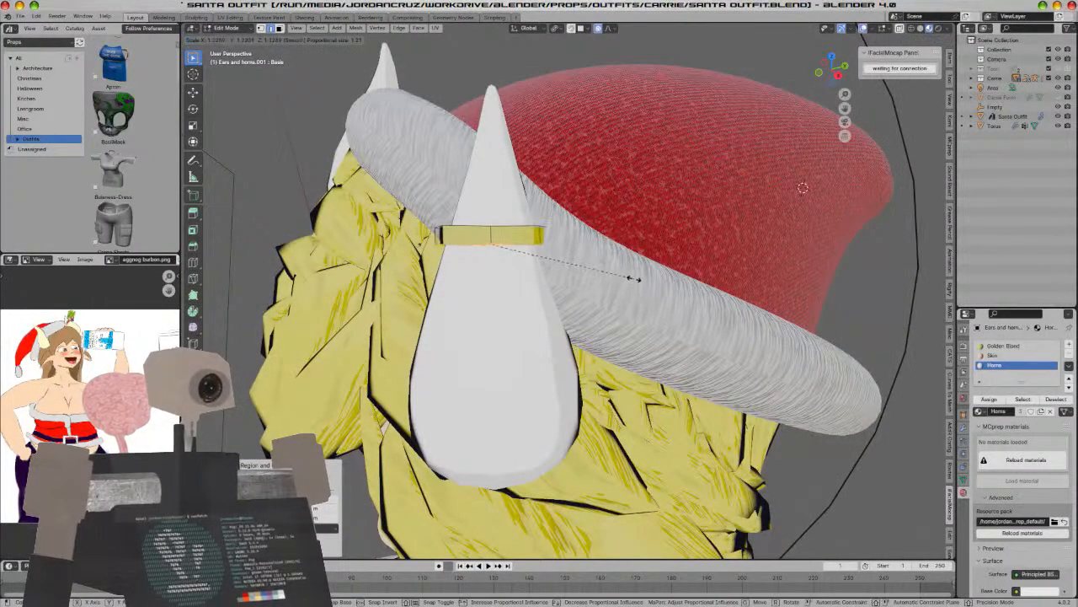
right_click(624, 281)
key(s)
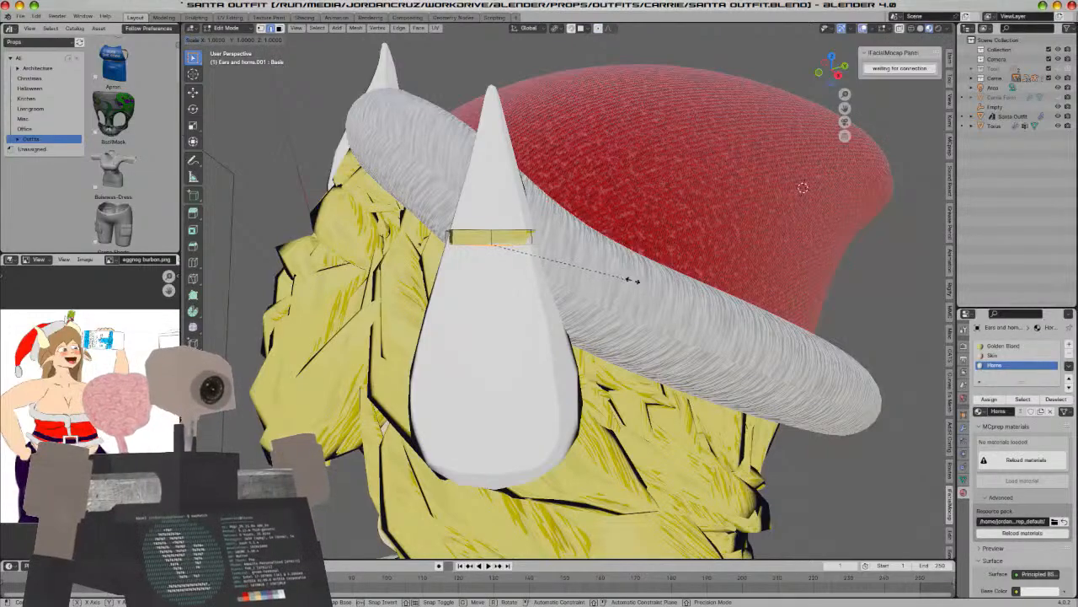
click(646, 273)
middle_drag(590, 274, 653, 295)
key(Tab)
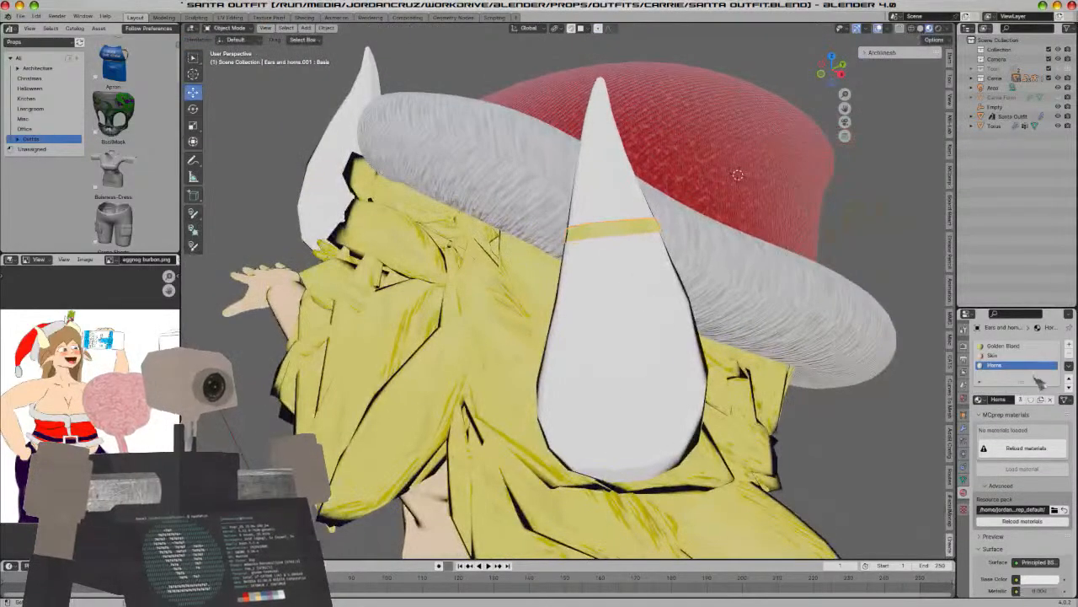
Remove all three inherited material slots from the horn band object
click(1069, 355)
click(1069, 355)
click(1069, 355)
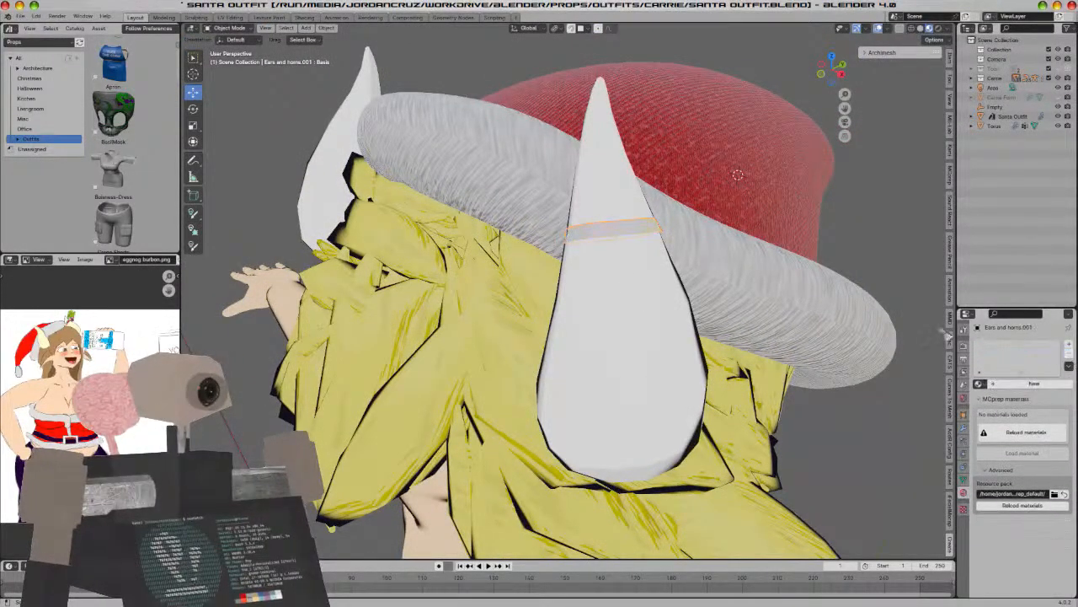
right_click(592, 226)
click(593, 226)
Recalculate the horn band's normals and scale the whole band up slightly so it stands clear of the horn
middle_drag(592, 226, 539, 194)
key(Tab)
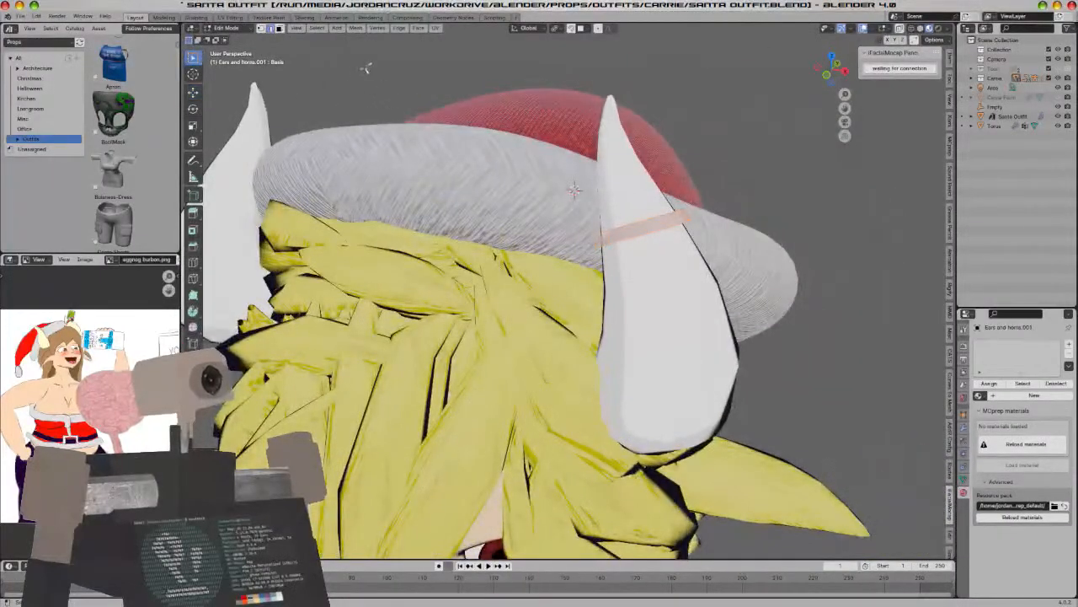
click(355, 28)
mouse_move(383, 199)
click(487, 212)
key(Tab)
middle_drag(749, 294, 700, 320)
key(Tab)
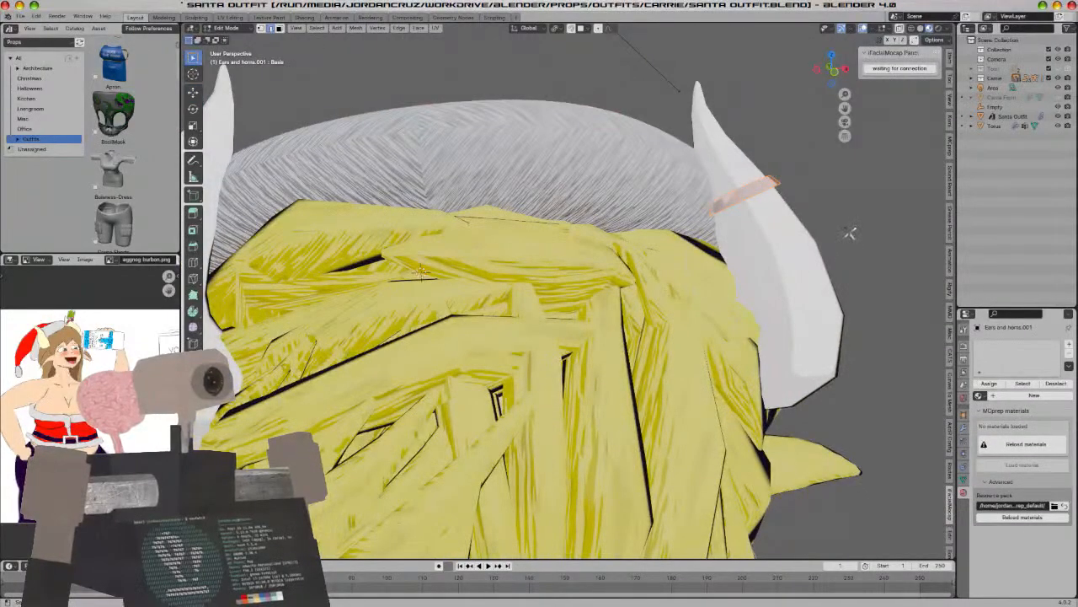
key(s)
click(854, 234)
key(Tab)
Snap the 3D cursor to the selection on the horn band's outer side and add a UV sphere there
middle_drag(866, 241, 789, 276)
scroll(789, 276, up, 3)
key(Tab)
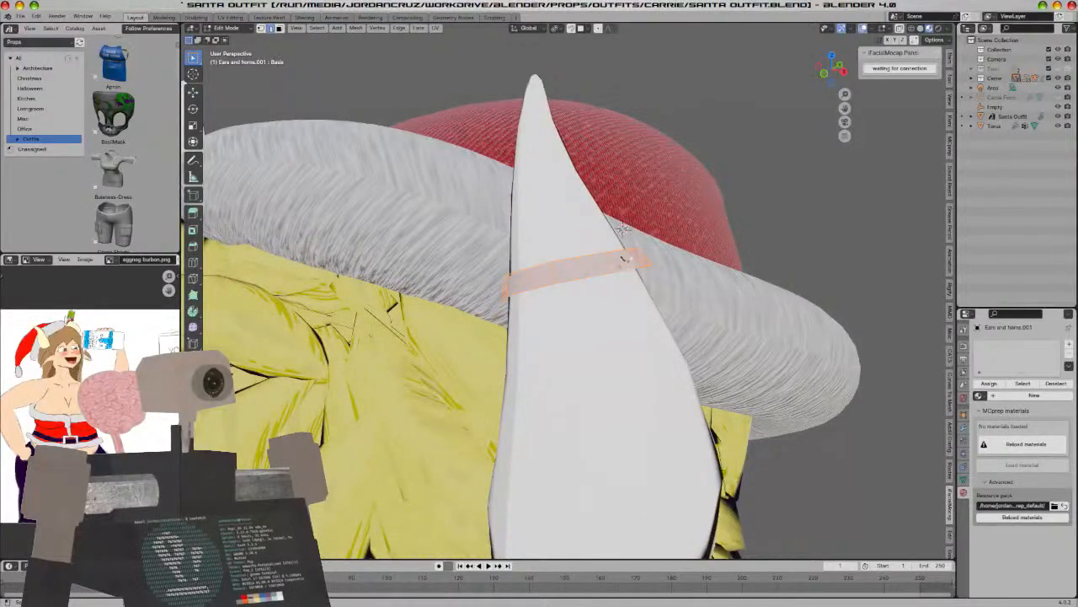
key(shift+s)
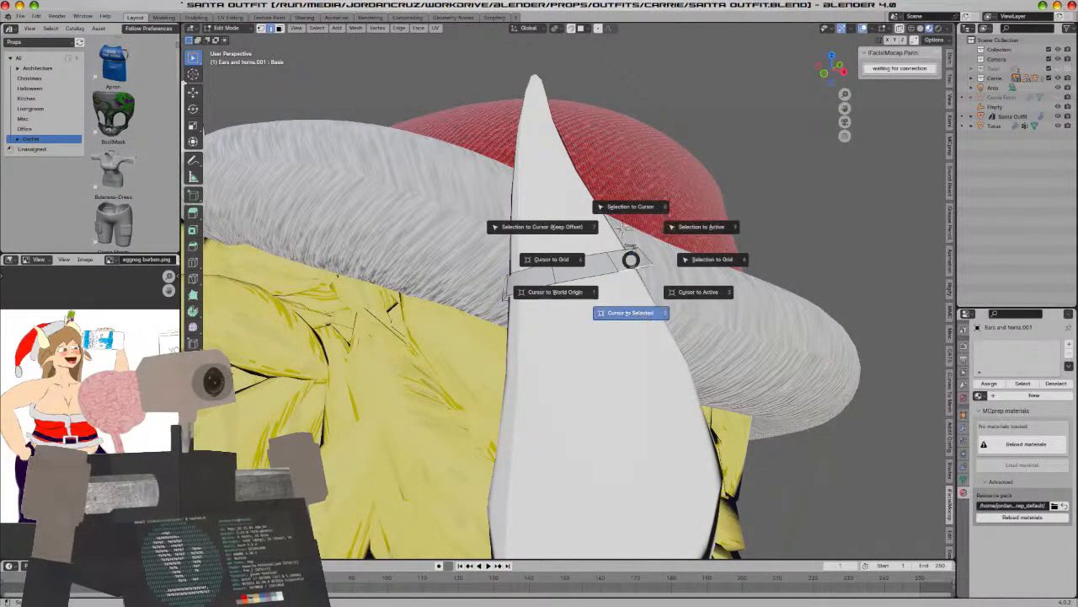
click(644, 311)
key(Tab)
key(shift+a)
mouse_move(640, 317)
click(711, 346)
Scale the sphere down to berry size and shift it along the X axis to the band's outer side
scroll(702, 309, down, 8)
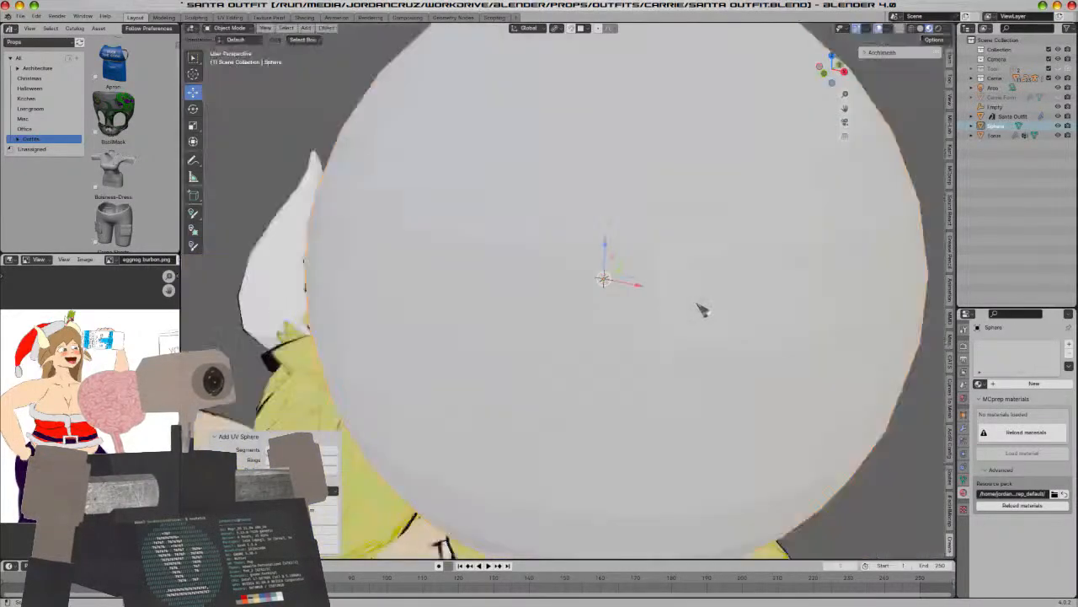
key(s)
scroll(659, 303, up, 4)
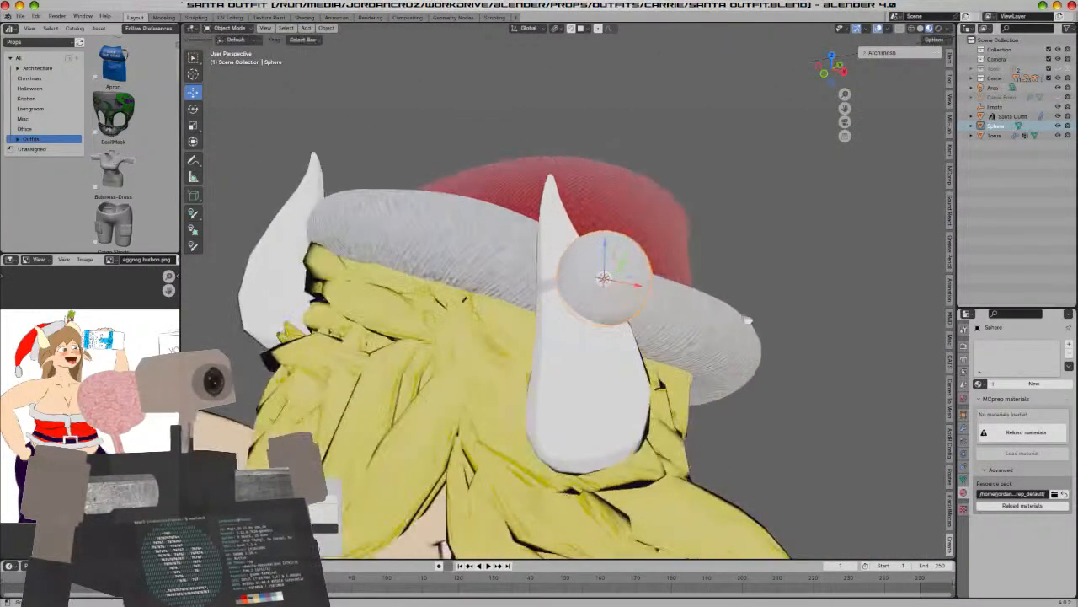
click(658, 304)
scroll(674, 307, up, 5)
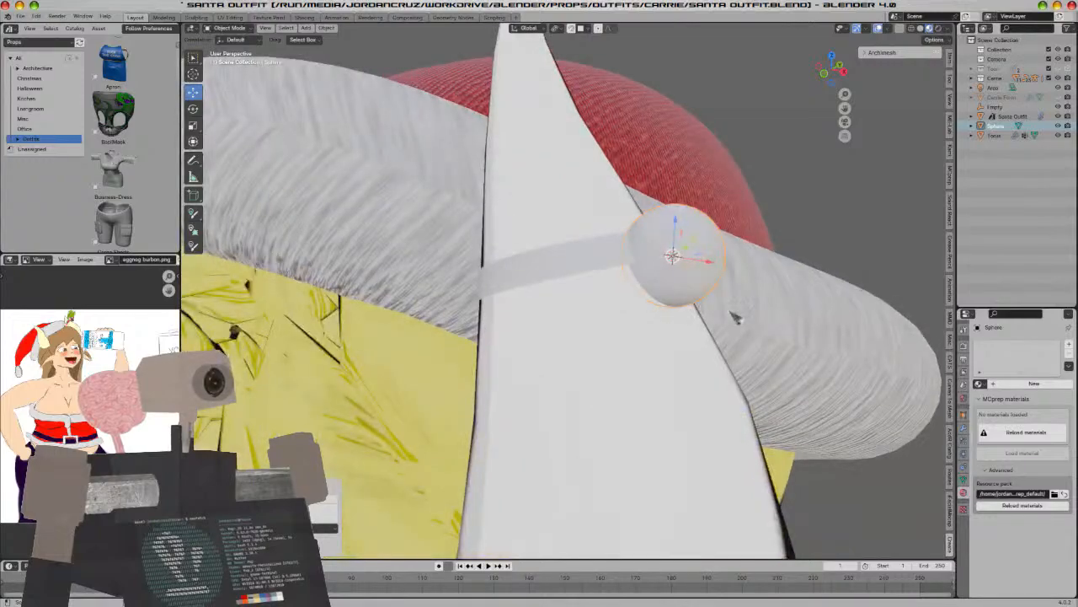
key(g)
key(x)
click(738, 262)
Duplicate the berry sphere twice and place the copies beside it to form a cluster of three
key(shift+d)
click(668, 200)
middle_drag(668, 199, 439, 303)
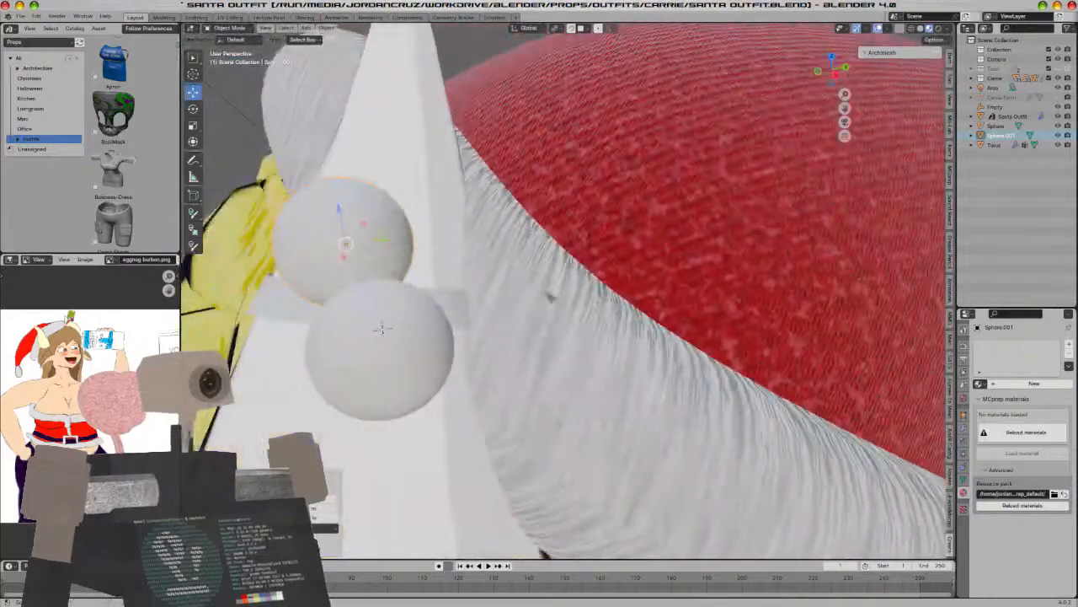
key(shift+d)
click(533, 274)
middle_drag(689, 341, 663, 349)
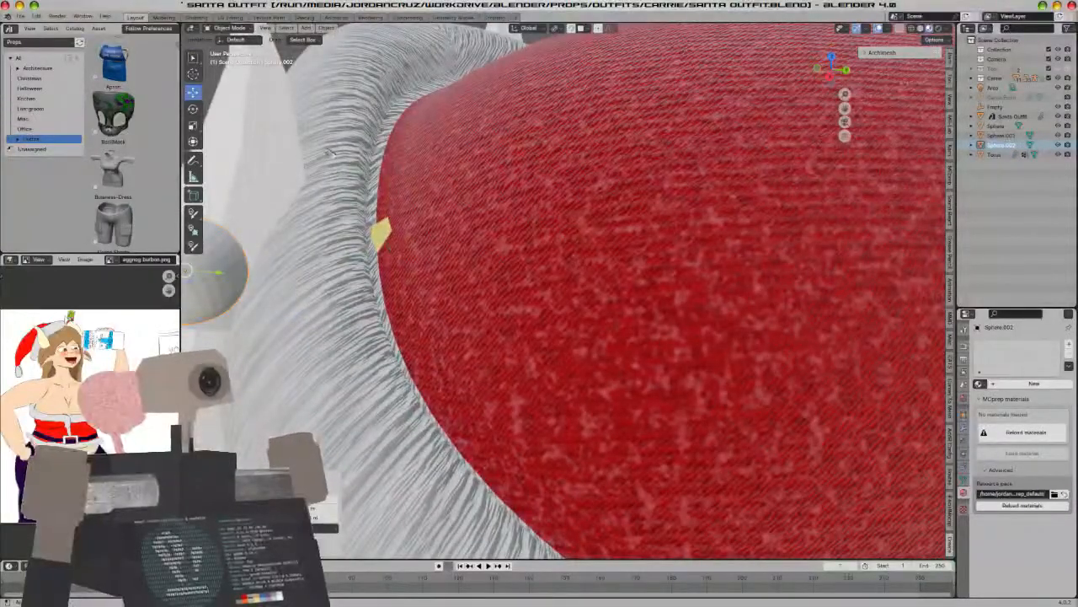
scroll(373, 169, down, 3)
middle_drag(539, 307, 533, 311)
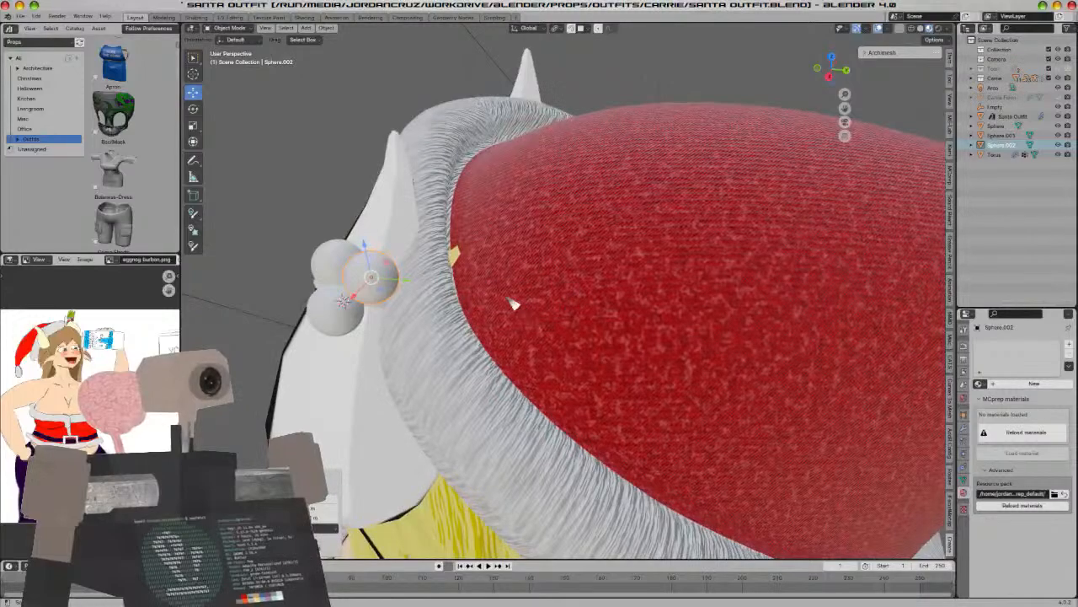
Sculpt the hat's fur trim with the Grab brush to cover the hair poking through beside the horn
click(581, 289)
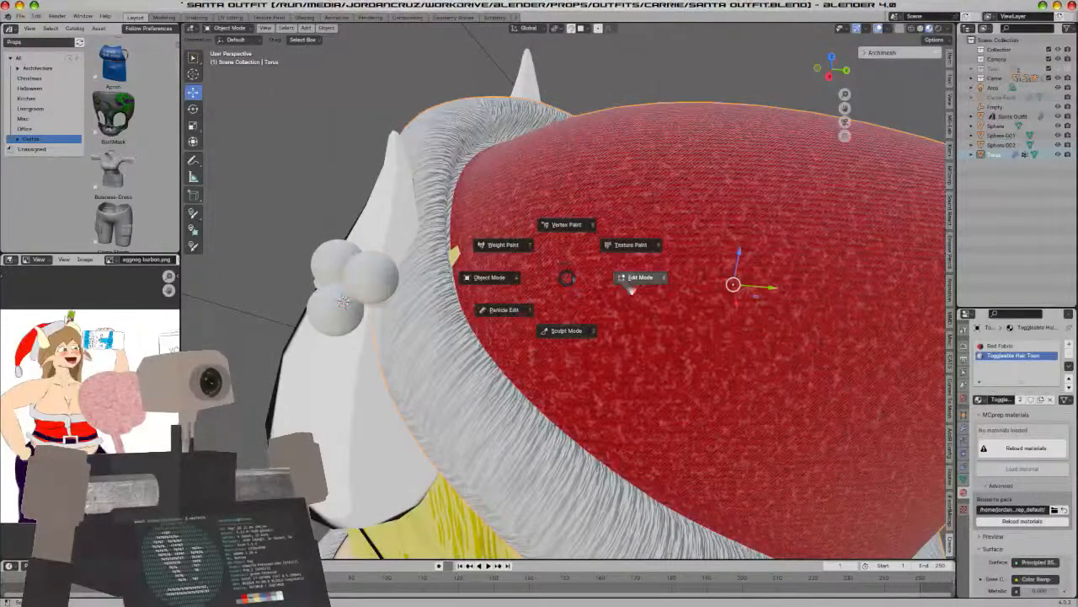
click(566, 330)
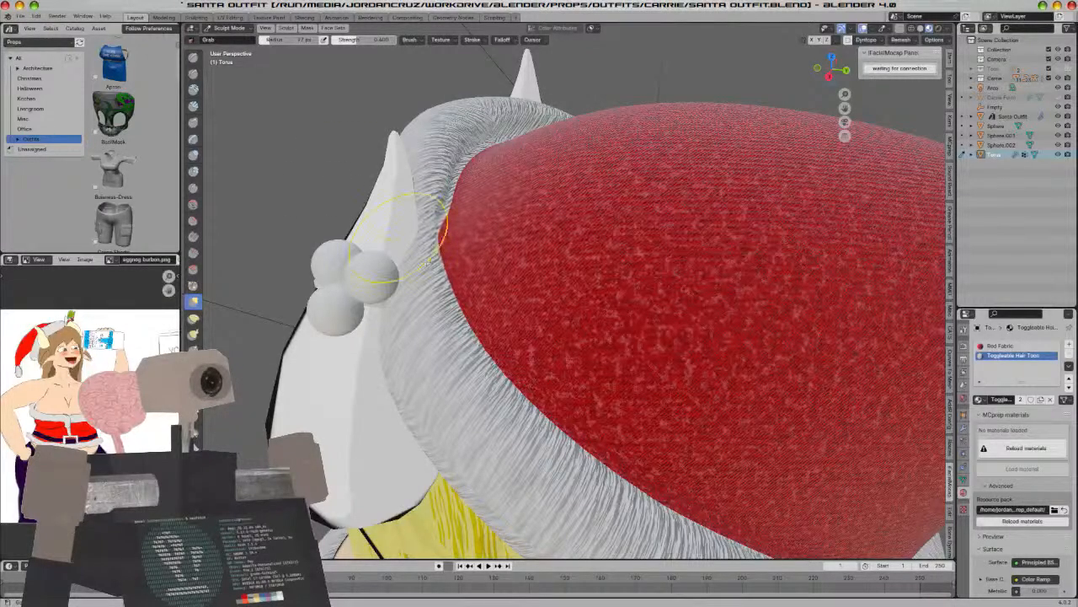
click(228, 27)
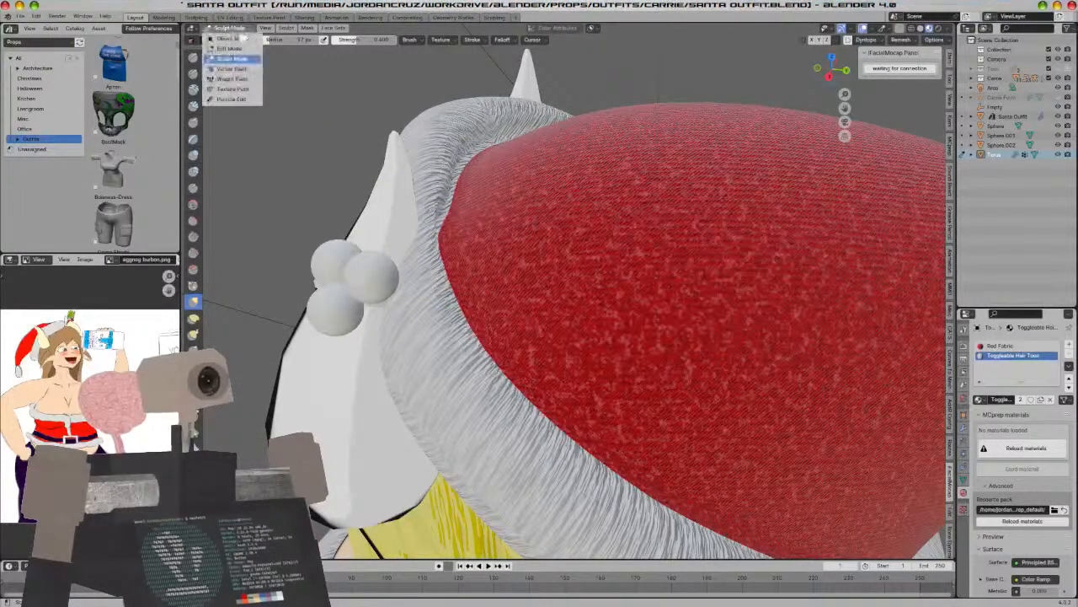
click(226, 38)
Join the three berry spheres with the horn band into one object and save the file
click(371, 278)
scroll(386, 302, up, 2)
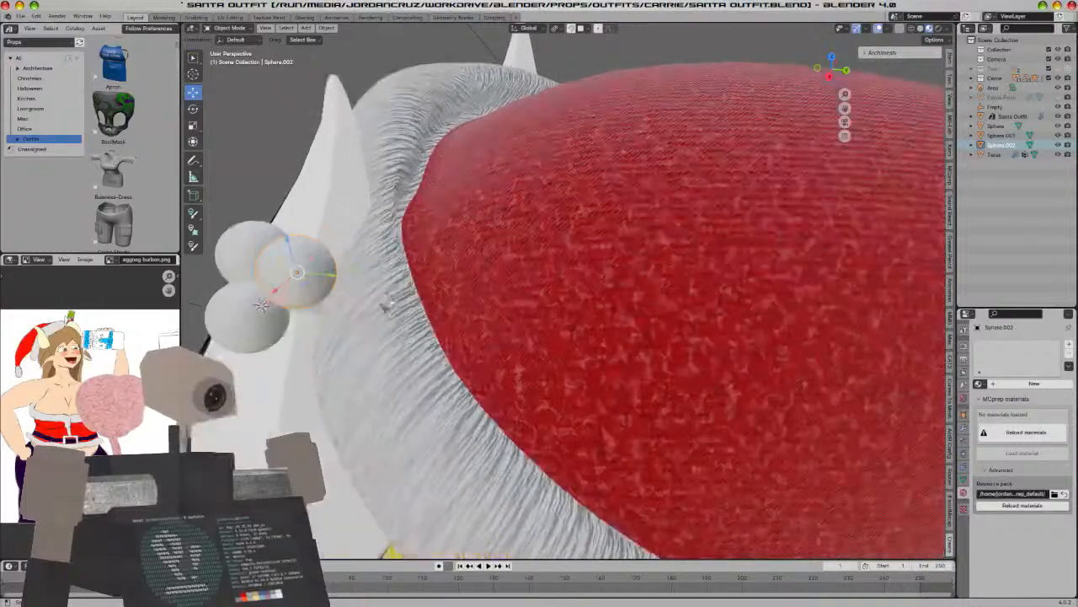
middle_drag(399, 325, 528, 272)
shift+click(366, 294)
shift+click(376, 242)
shift+click(546, 252)
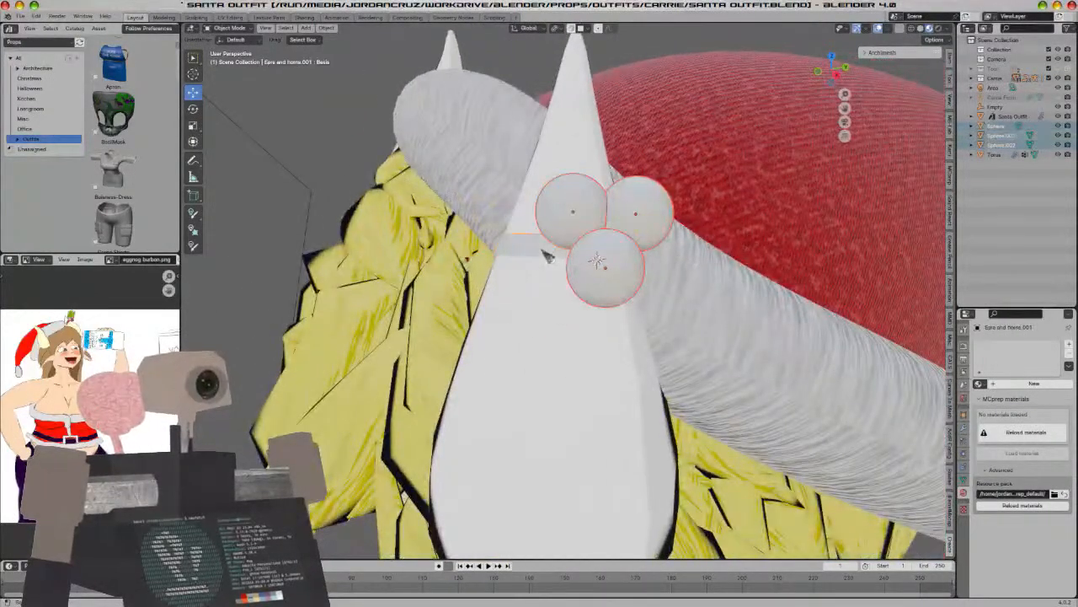
right_click(549, 252)
click(520, 271)
middle_drag(489, 313, 623, 312)
key(ctrl+s)
Shade the joined berries and band smooth and save the file
scroll(692, 432, down, 5)
scroll(553, 349, up, 4)
right_click(560, 347)
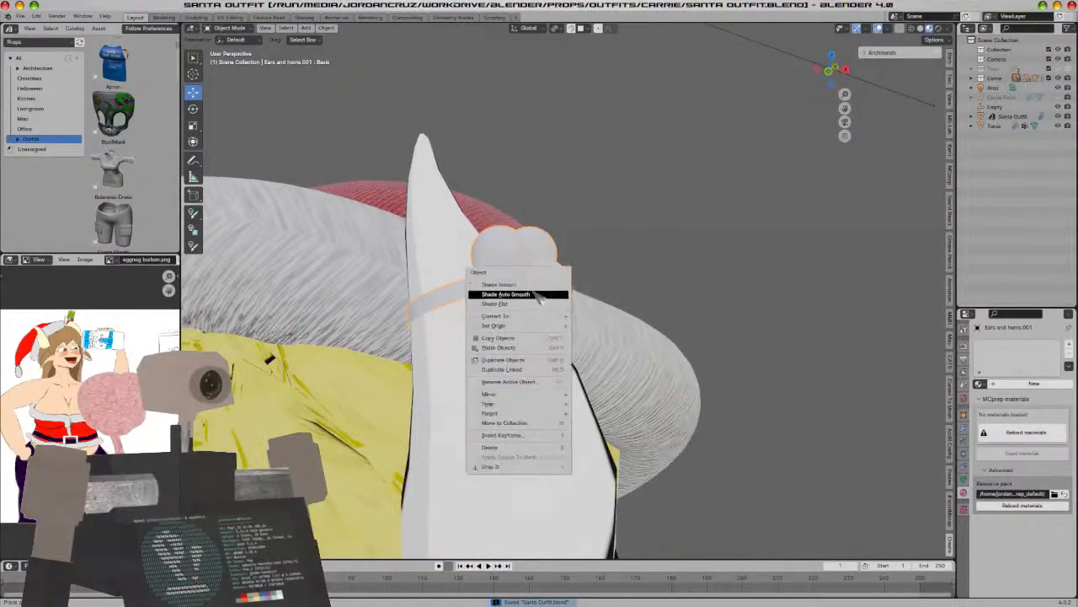
click(540, 285)
scroll(552, 286, up, 5)
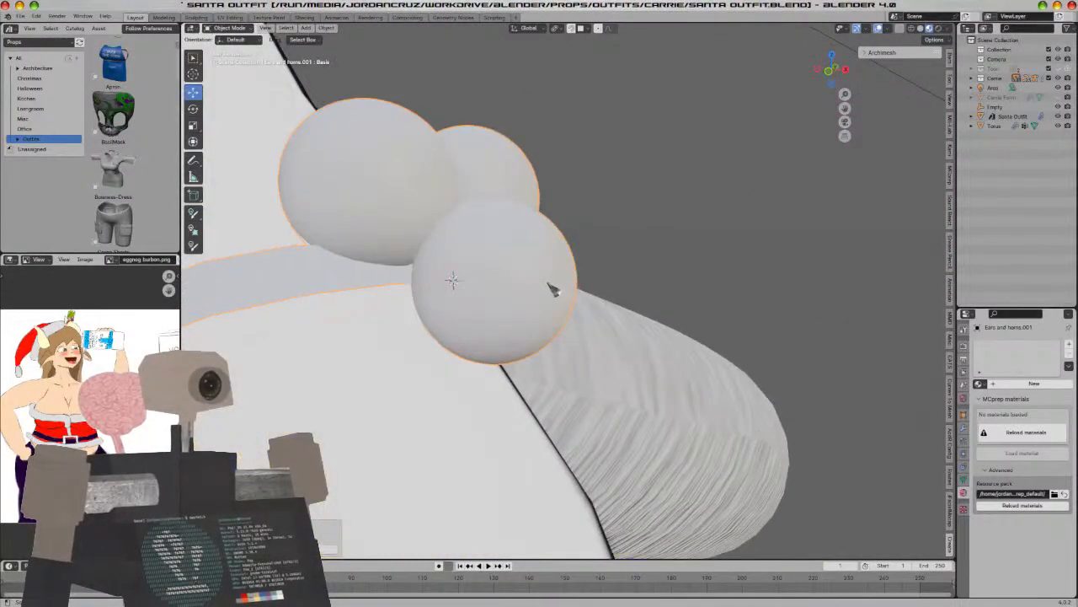
key(Tab)
middle_drag(530, 283, 378, 204)
key(alt+a)
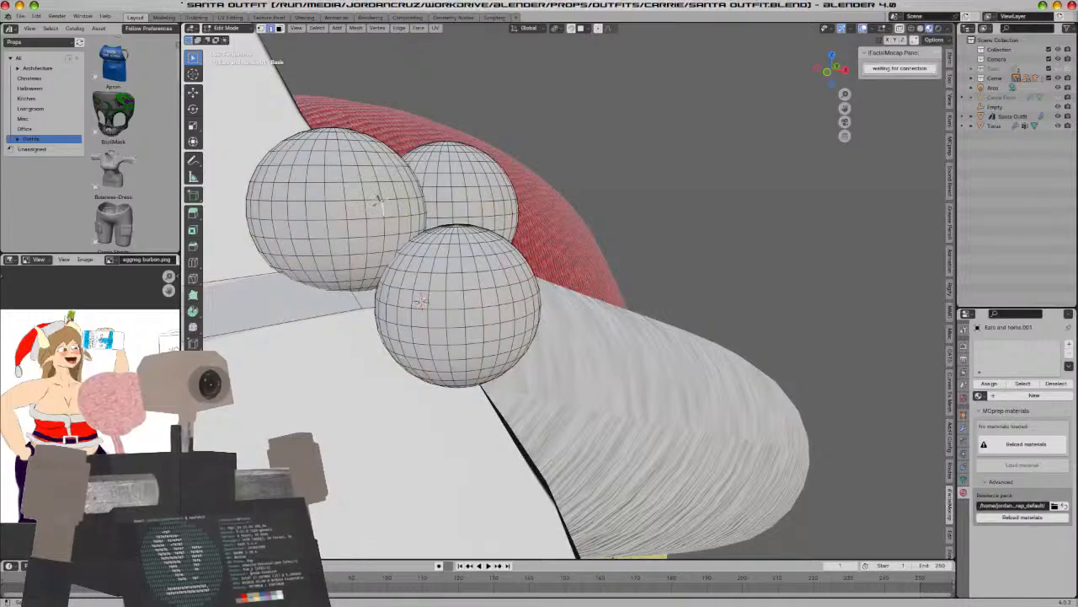
key(Tab)
scroll(385, 210, down, 6)
key(ctrl+s)
Place the tomato asset from the Kitchen catalog into the scene beside the character
middle_drag(511, 361, 378, 253)
scroll(378, 253, down, 6)
click(26, 44)
click(27, 112)
click(46, 99)
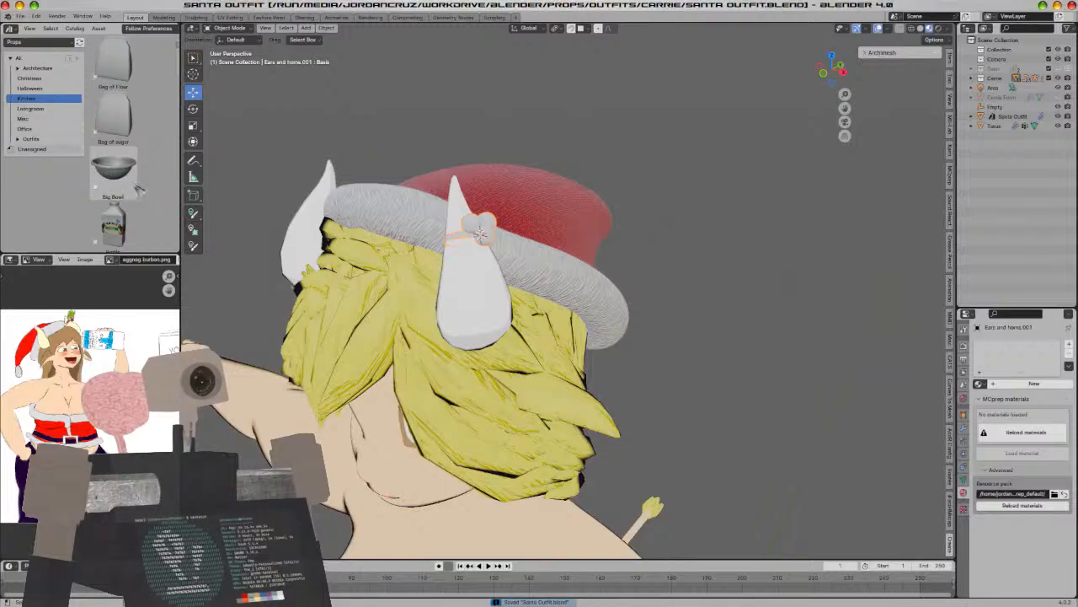
scroll(139, 191, down, 10)
scroll(139, 190, down, 15)
drag(139, 190, 790, 390)
scroll(790, 390, down, 6)
mouse_move(674, 374)
middle_down()
mouse_move(707, 371)
mouse_move(681, 354)
middle_up()
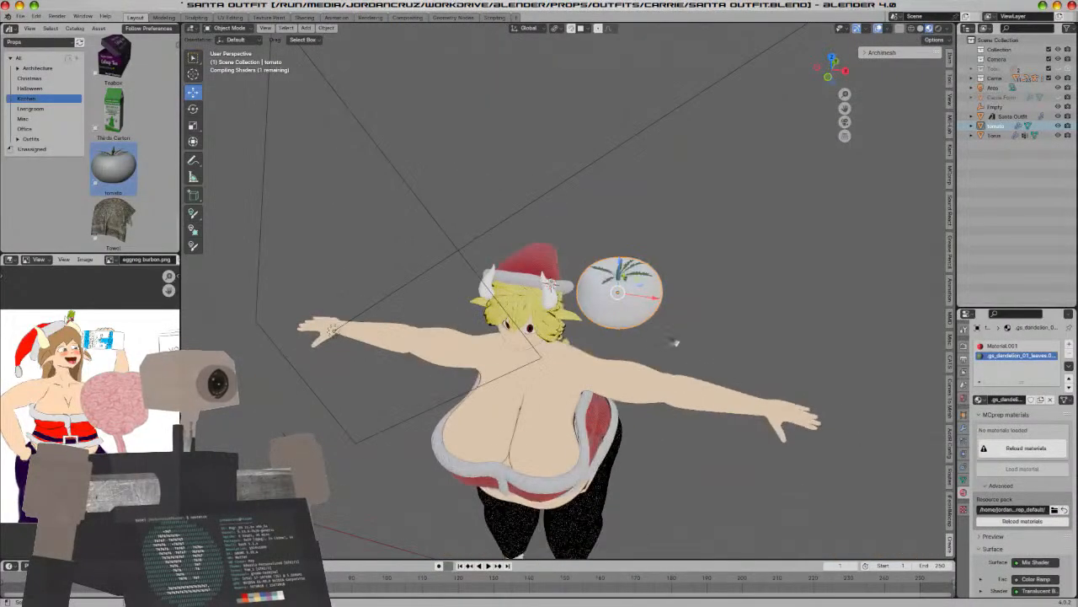
Rename the tomato's red material, Material.001, as tomato
mouse_move(646, 411)
middle_down()
mouse_move(663, 389)
mouse_move(649, 393)
middle_up()
scroll(659, 388, up, 3)
click(1009, 345)
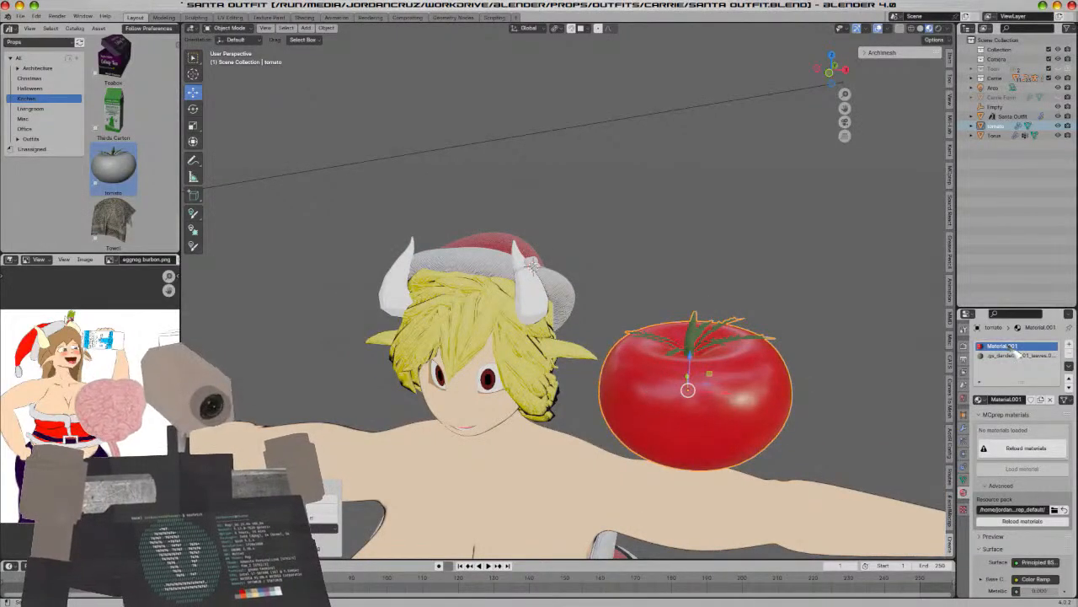
text(tomato)
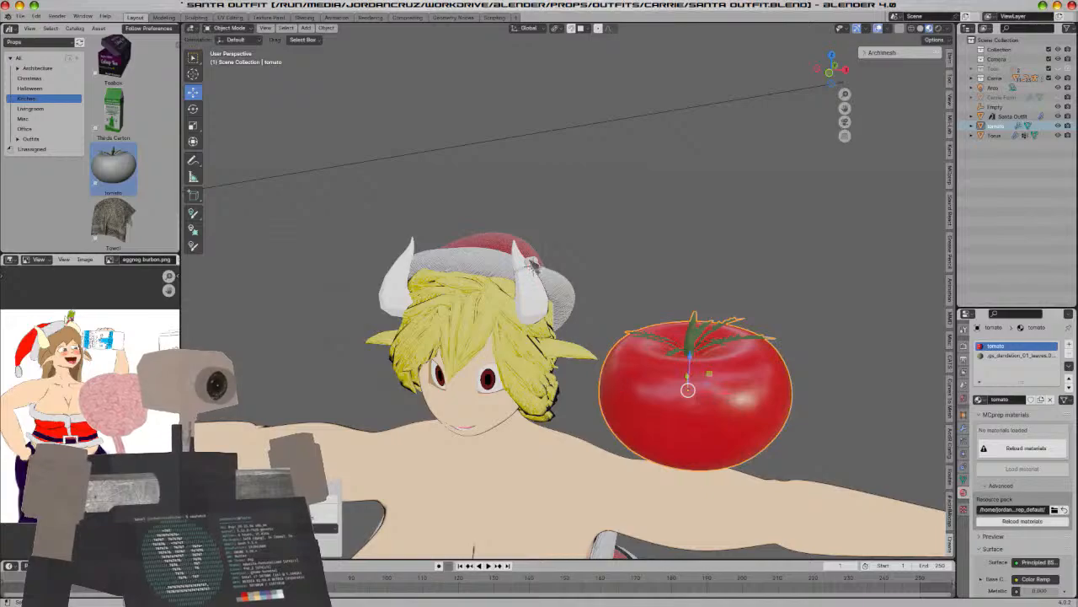
Join the tomato into the horn band and berries object to bring over its materials
shift+click(532, 264)
right_click(532, 264)
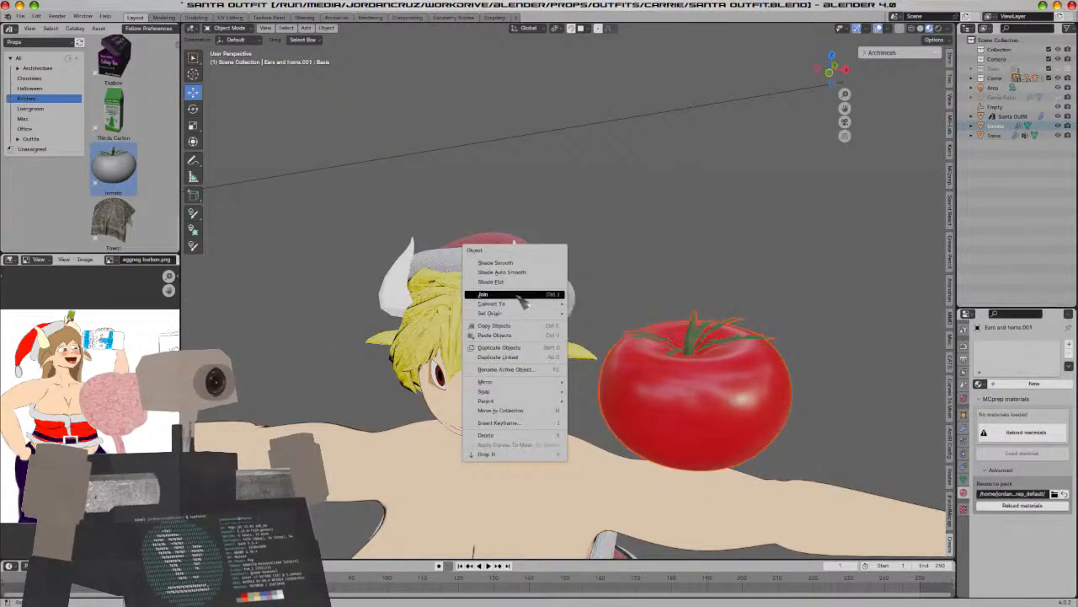
click(483, 293)
Assign a new material named Ribon in its own slot to the band's face loop
scroll(627, 375, up, 3)
key(Tab)
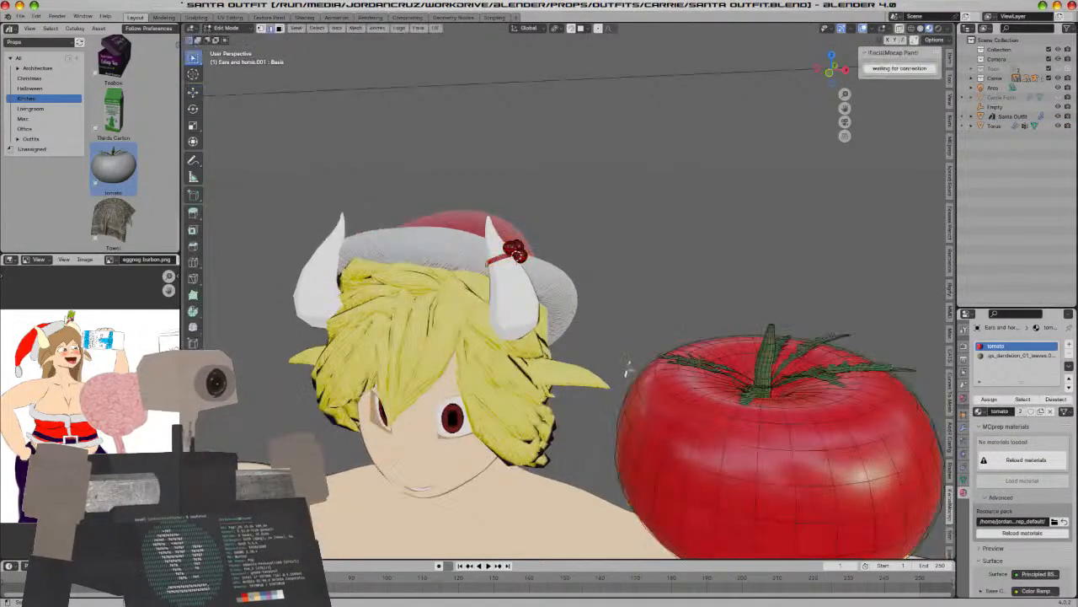
scroll(531, 260, up, 10)
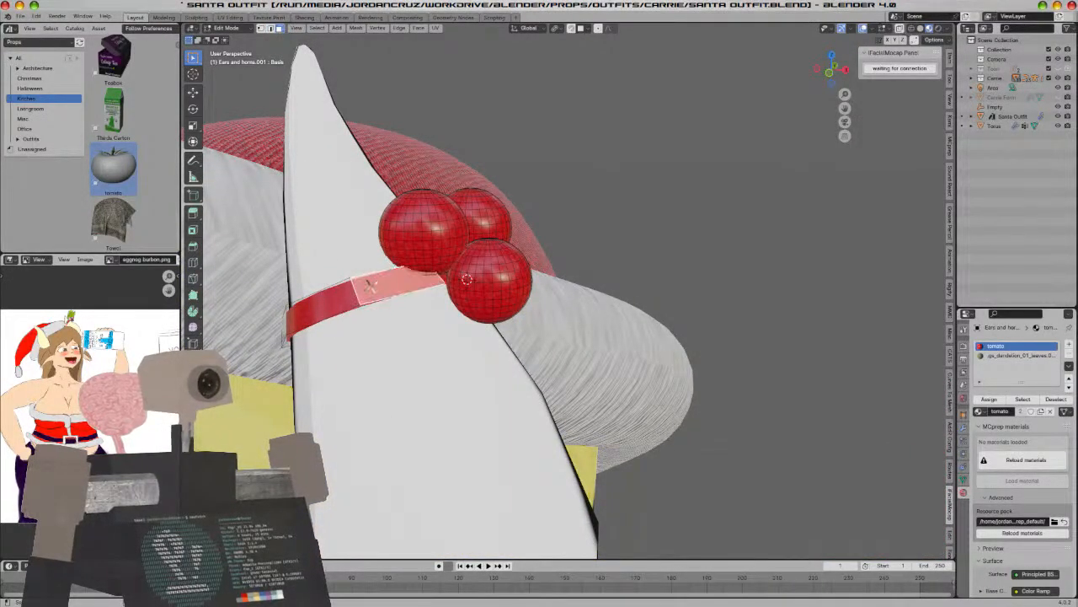
alt+click(357, 288)
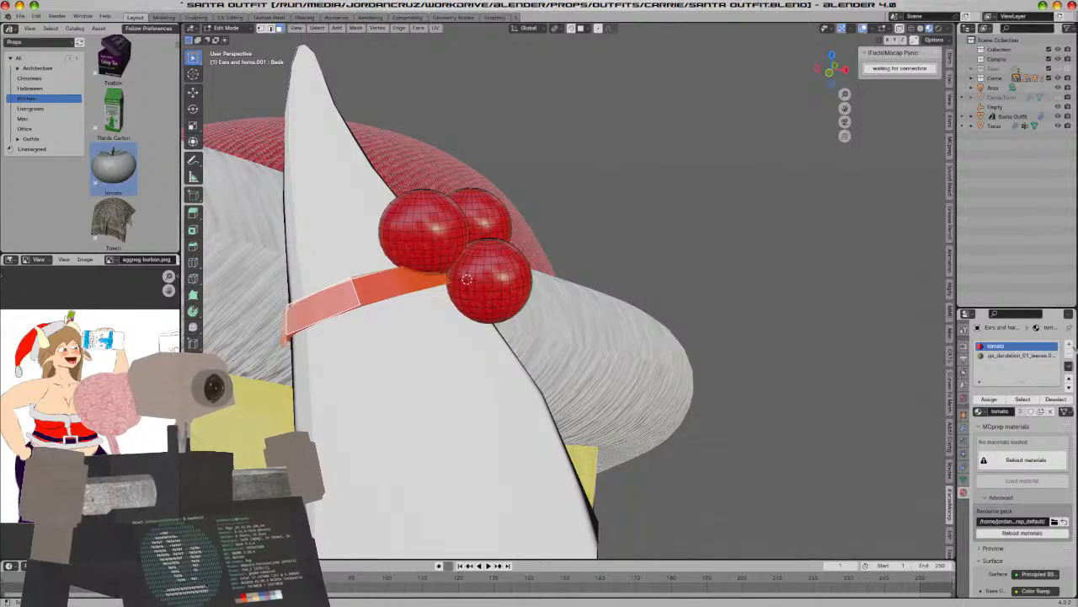
click(1070, 345)
click(991, 401)
click(1003, 411)
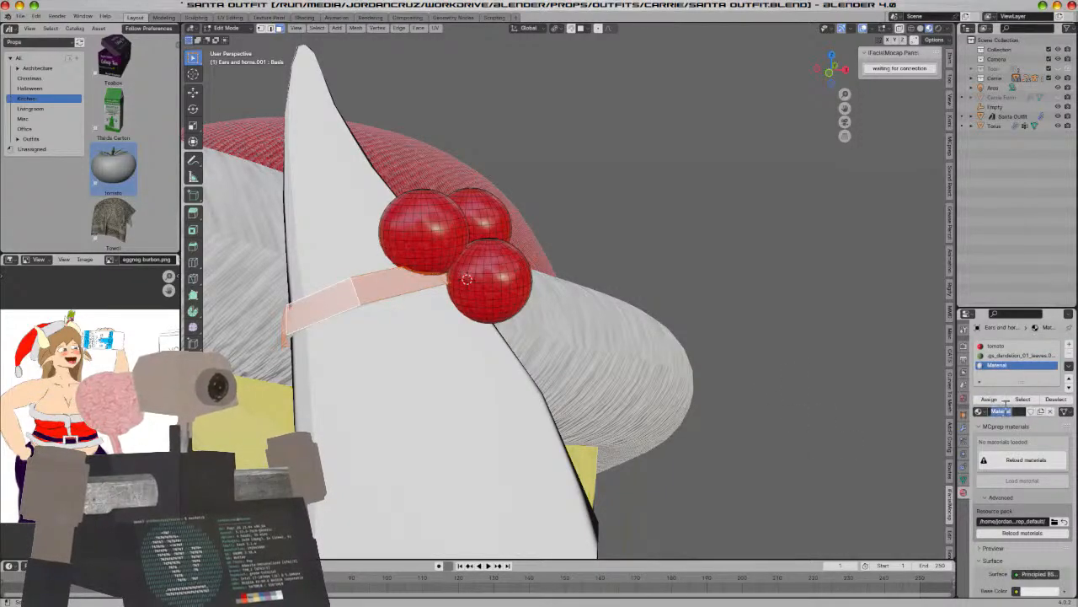
click(1006, 408)
text(Ribb)
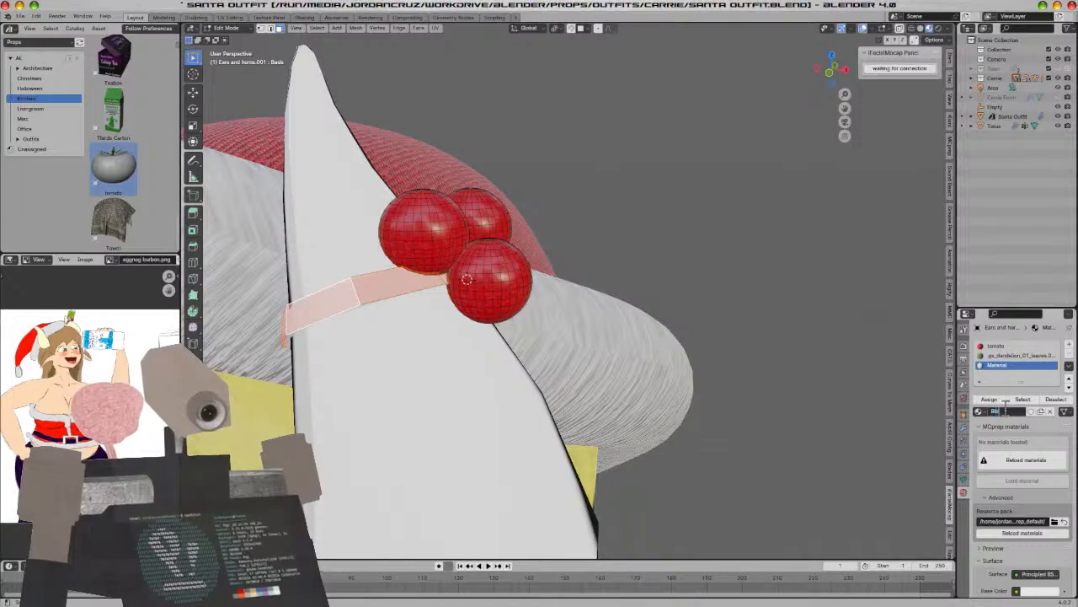
text(on)
key(Return)
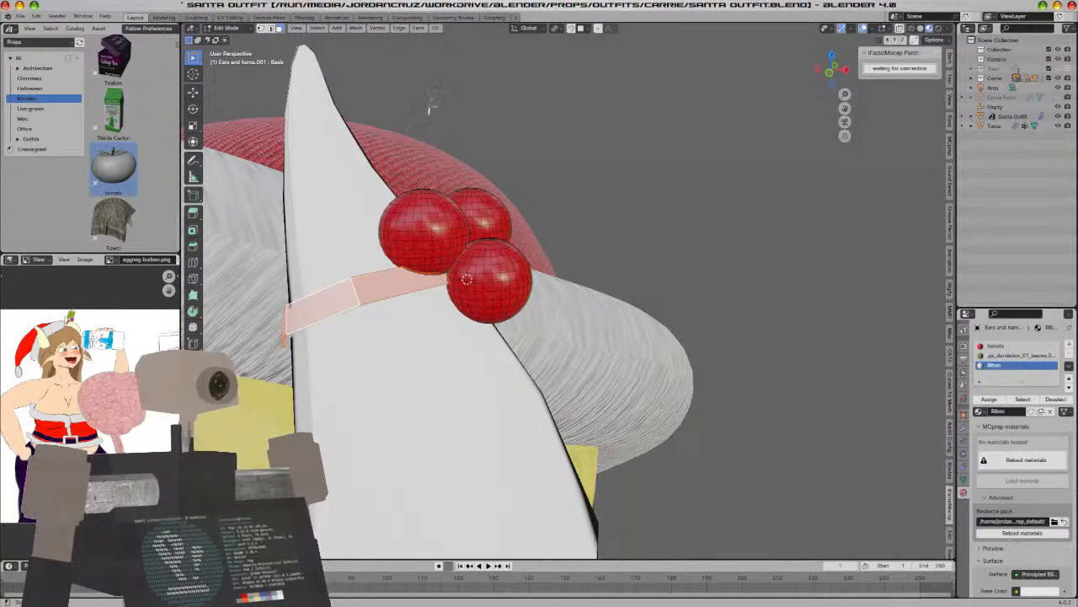
Open the Ribon material in the Shading workspace with the band and berries framed in the viewport
click(304, 17)
key(Tab)
shift+middle_drag(616, 175, 650, 302)
scroll(624, 259, up, 15)
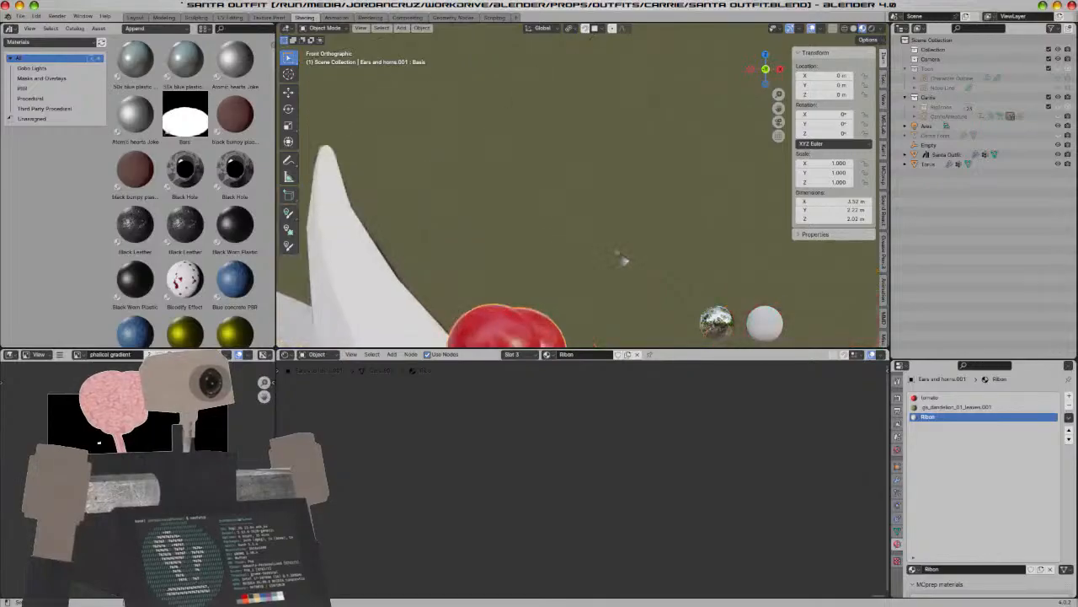
shift+middle_drag(622, 260, 725, 148)
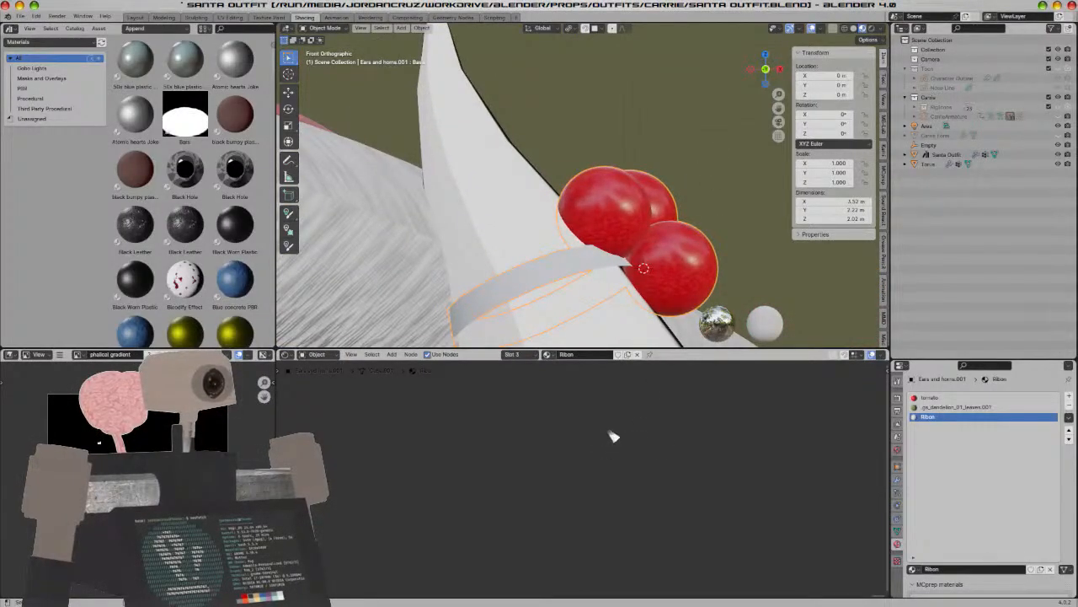
Set the Ribon material's Principled BSDF to Metallic 1.000 with a fully saturated red Base Color
scroll(713, 458, up, 12)
middle_drag(700, 470, 655, 568)
scroll(735, 533, up, 12)
middle_drag(849, 468, 761, 522)
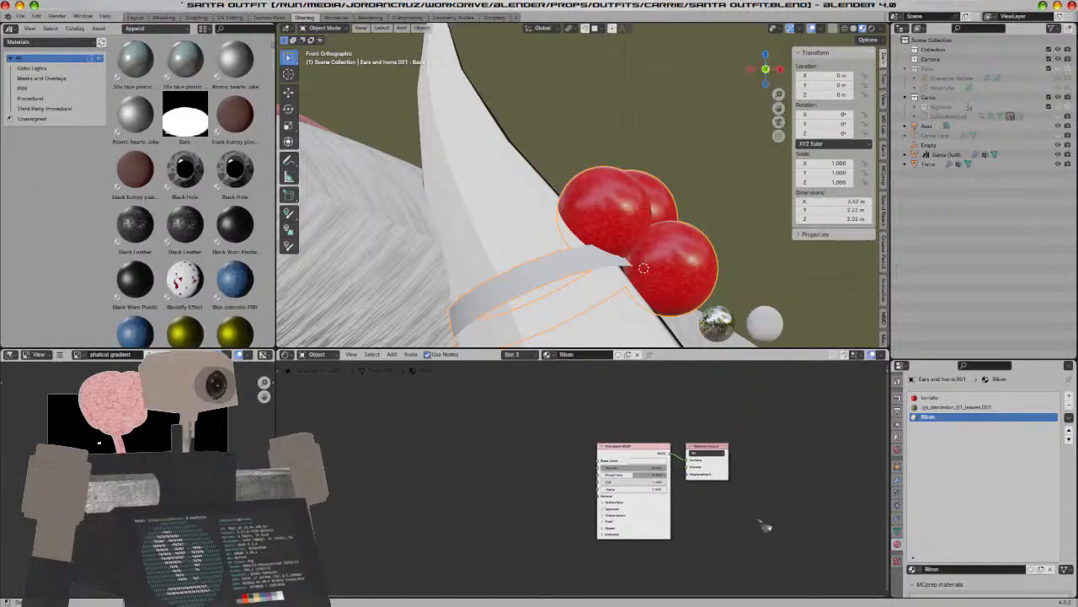
scroll(761, 523, up, 3)
click(684, 450)
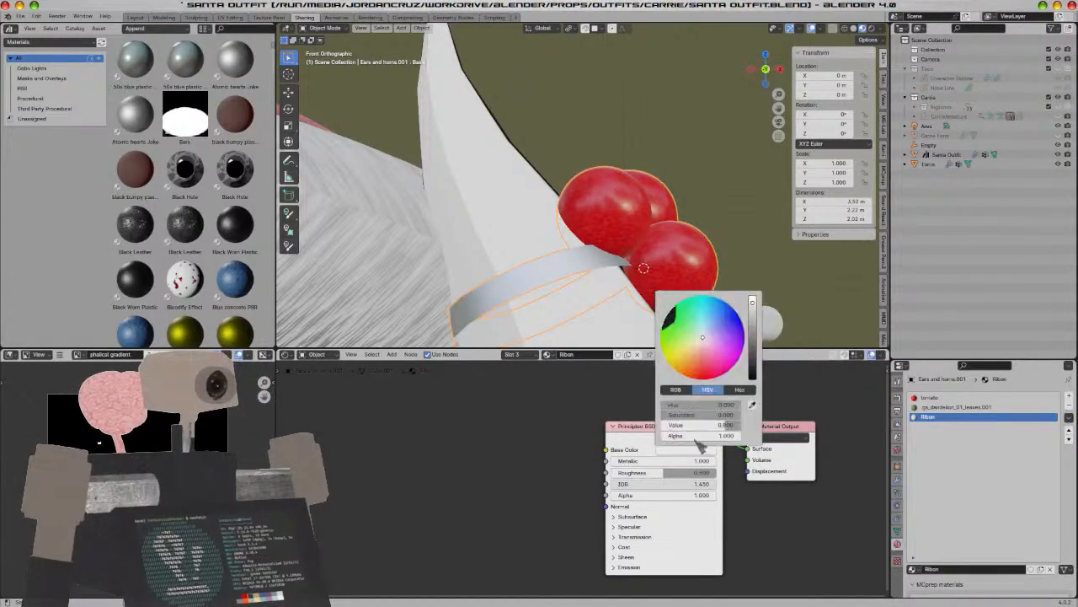
drag(712, 363, 707, 375)
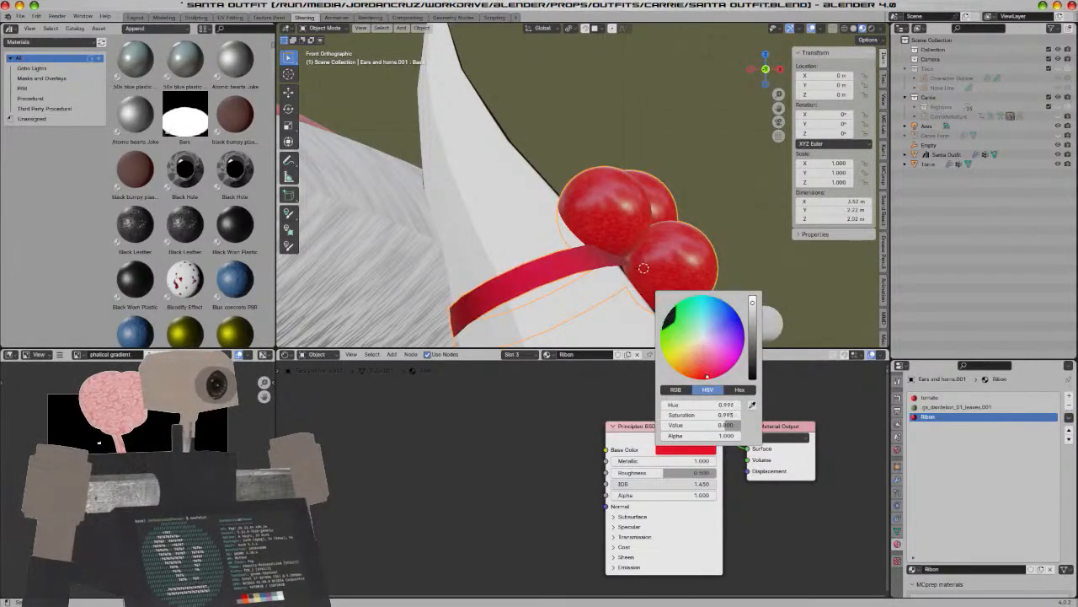
Add a Color Ramp node feeding the Principled BSDF's Base Color and place it just before the shader
scroll(546, 466, down, 1)
drag(605, 455, 463, 414)
text(co)
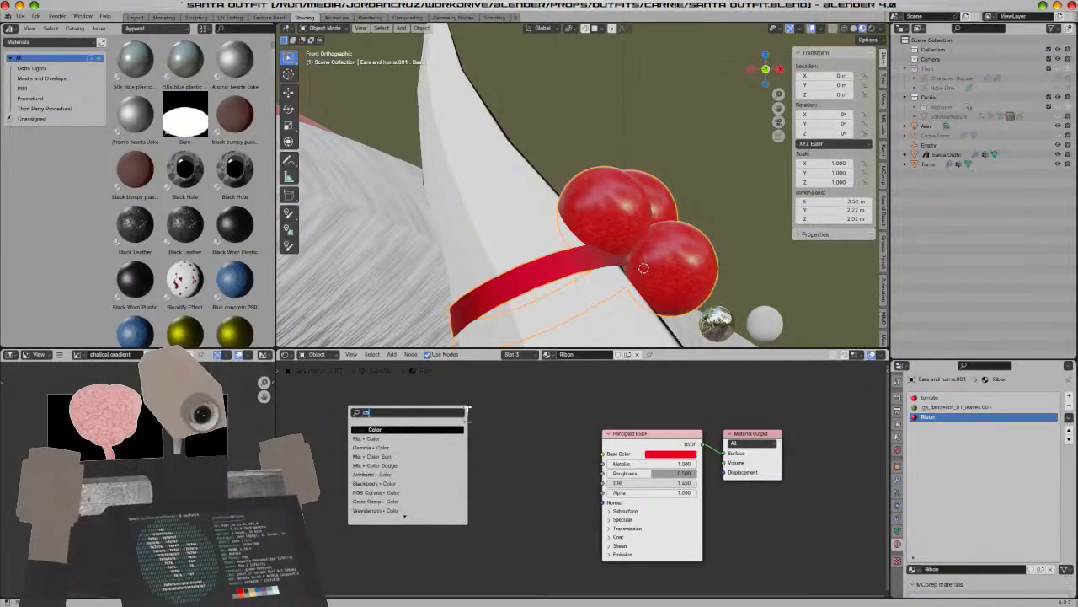
text(lorr)
key(Return)
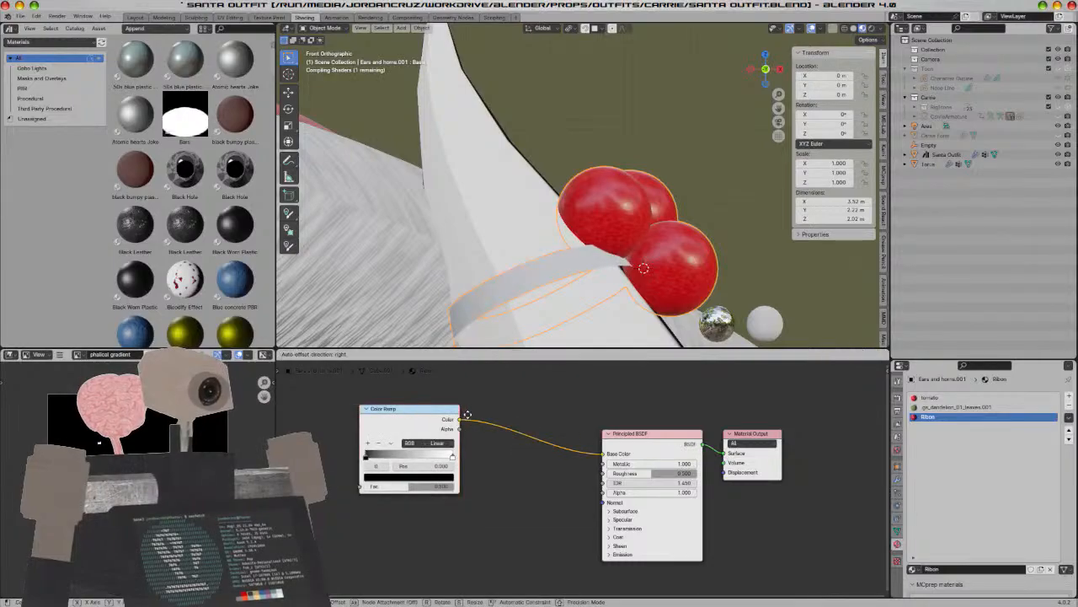
click(542, 459)
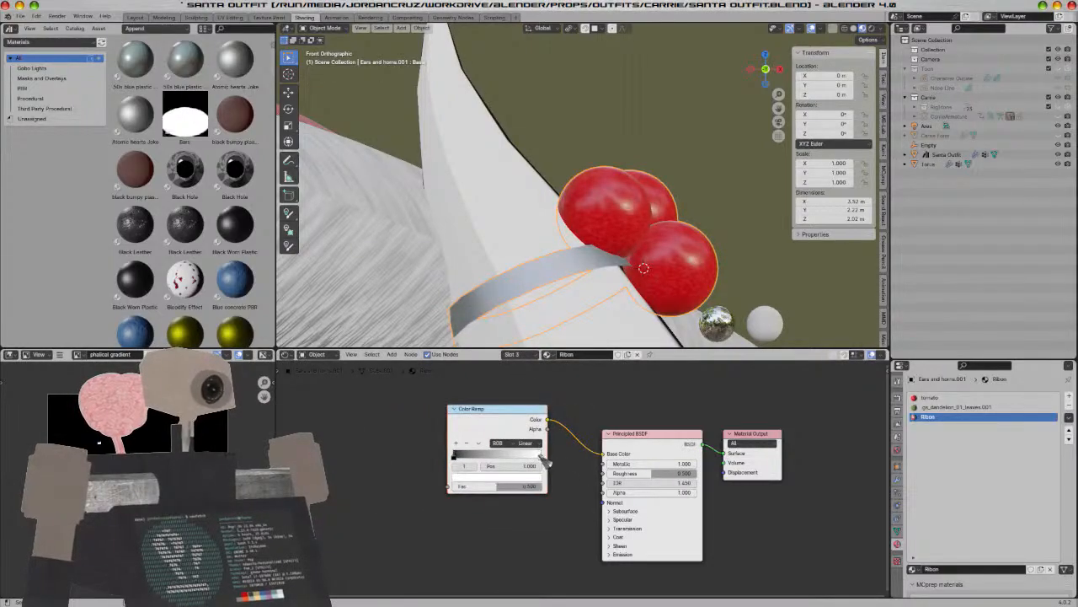
Sample reds from the berries in the viewport for both the white and the black stop of the Color Ramp
click(523, 479)
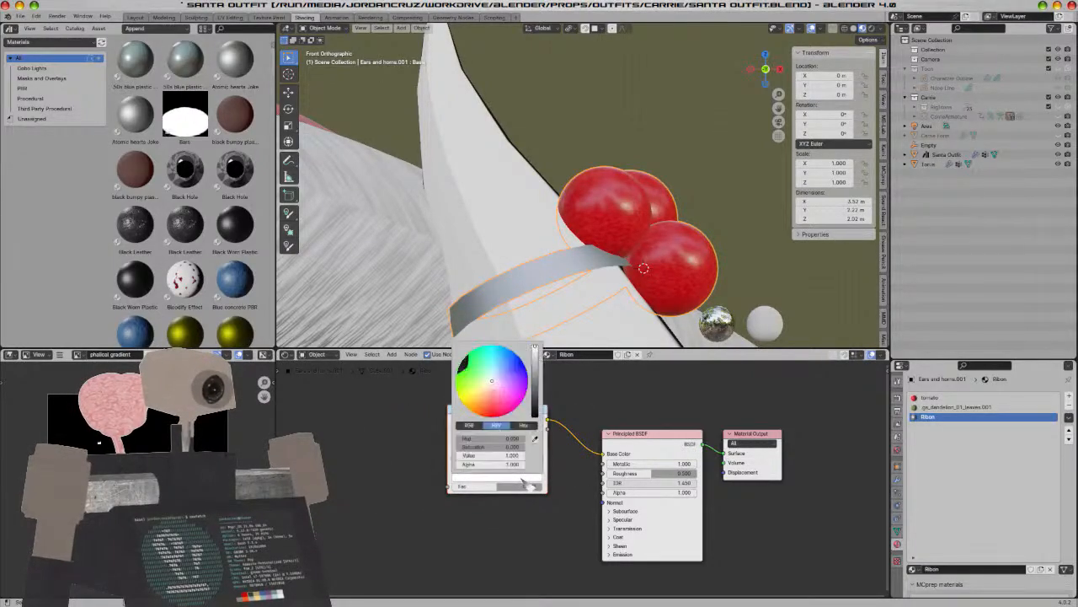
click(536, 439)
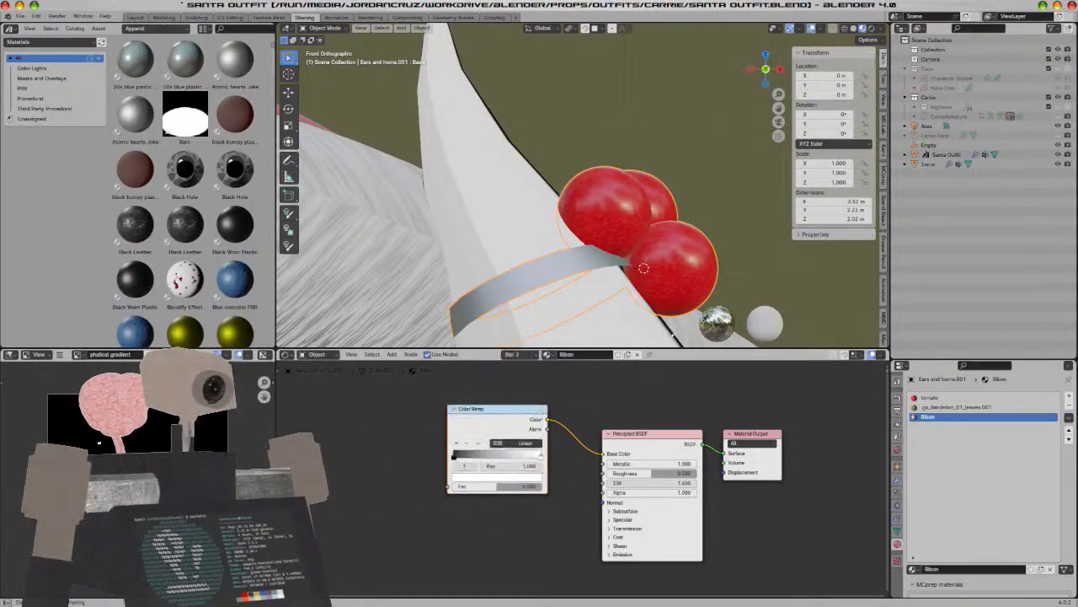
click(691, 268)
click(459, 459)
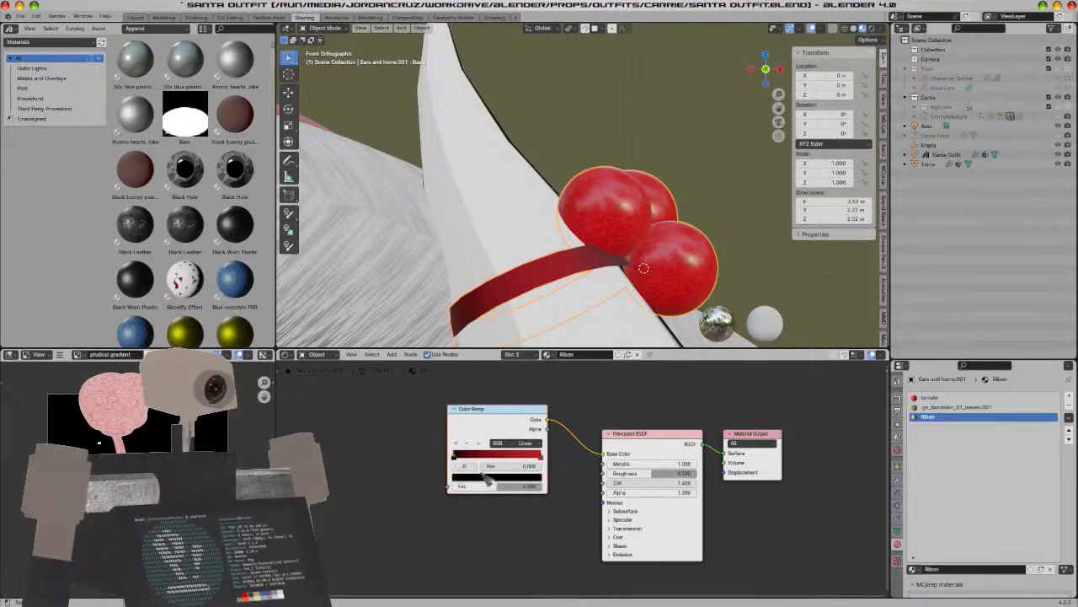
click(501, 478)
click(535, 439)
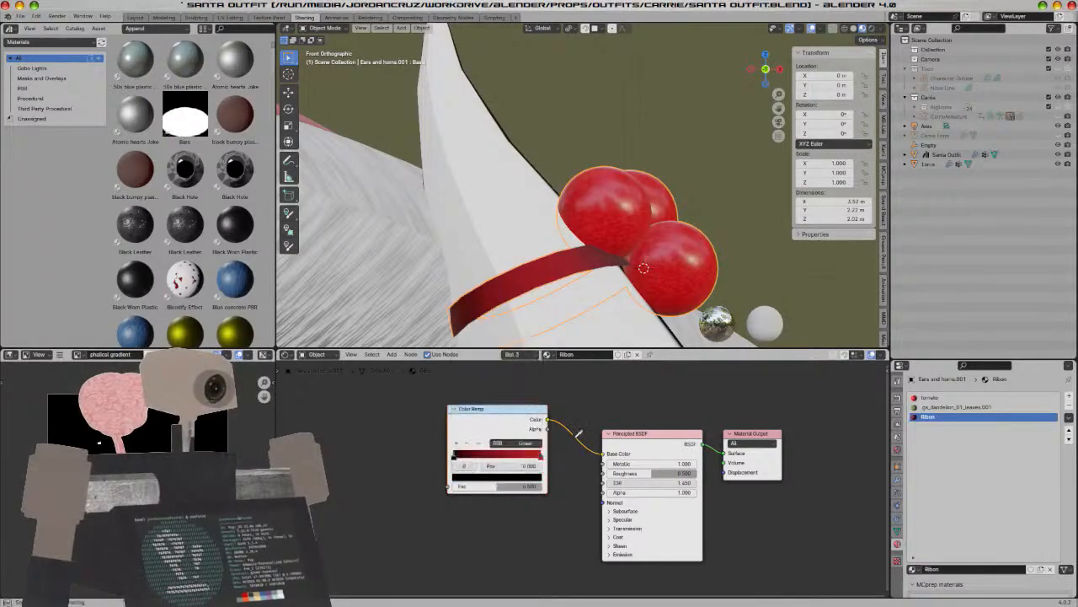
click(672, 252)
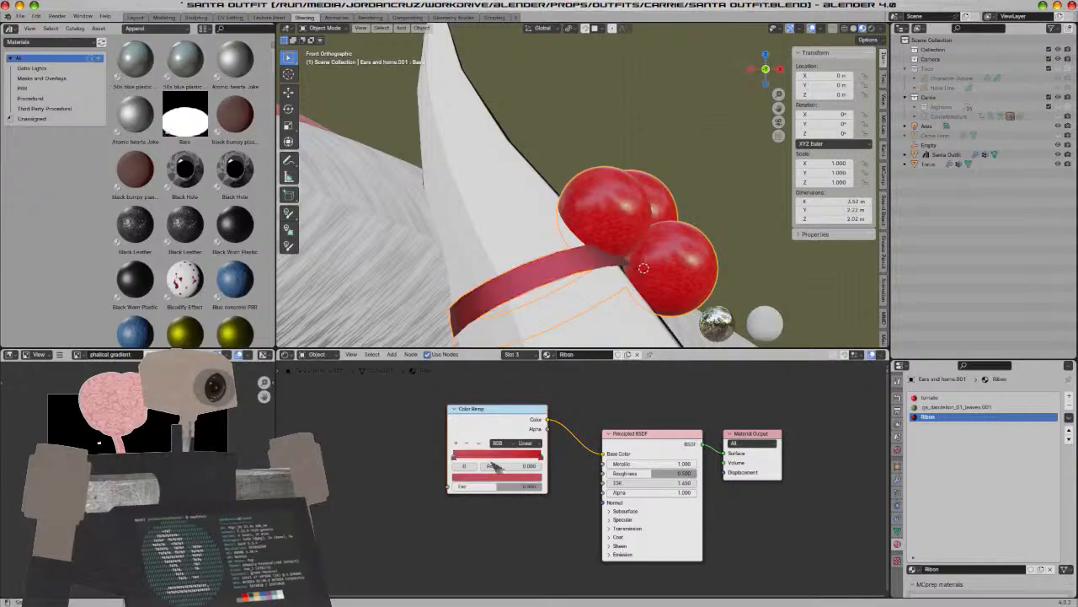
Add Texture Coordinate and Mapping nodes without an image texture, plus a Wave Texture placed before the Color Ramp
middle_drag(392, 431, 441, 422)
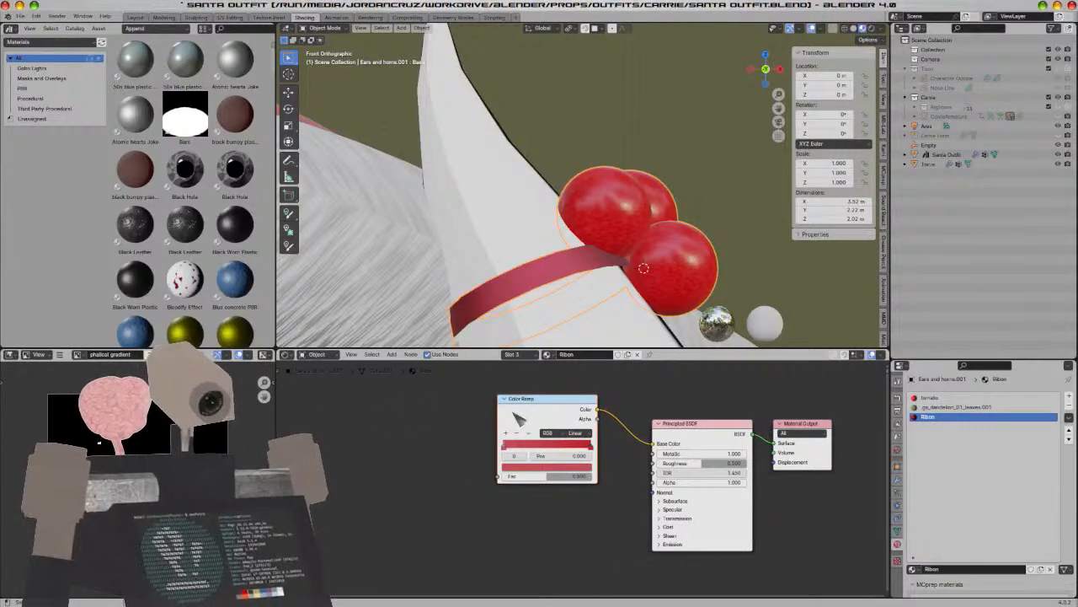
key(ctrl+t)
key(x)
key(shift+a)
click(428, 420)
text(wave)
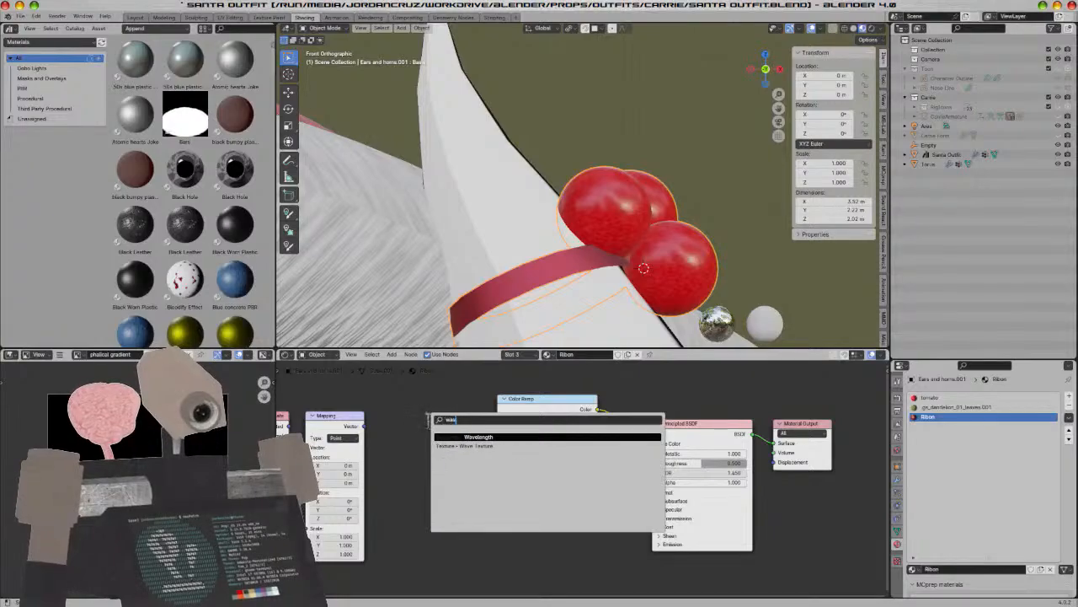
key(Down)
key(Return)
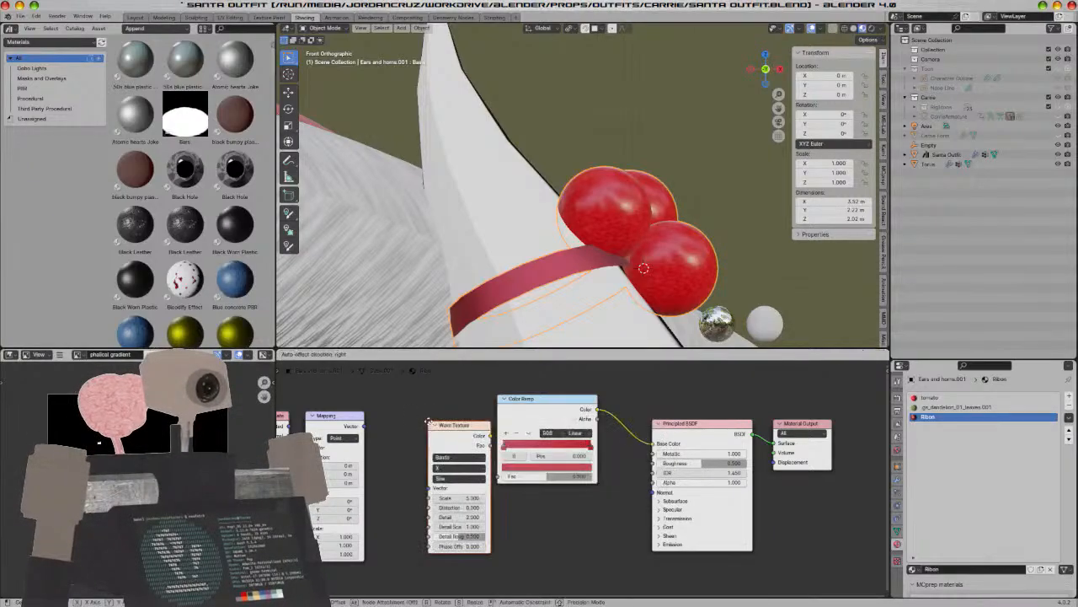
click(403, 404)
Link Object coordinates into Mapping, Mapping into the Wave Texture's Vector, and the wave's Color into the Color Ramp's Fac
drag(407, 473, 405, 470)
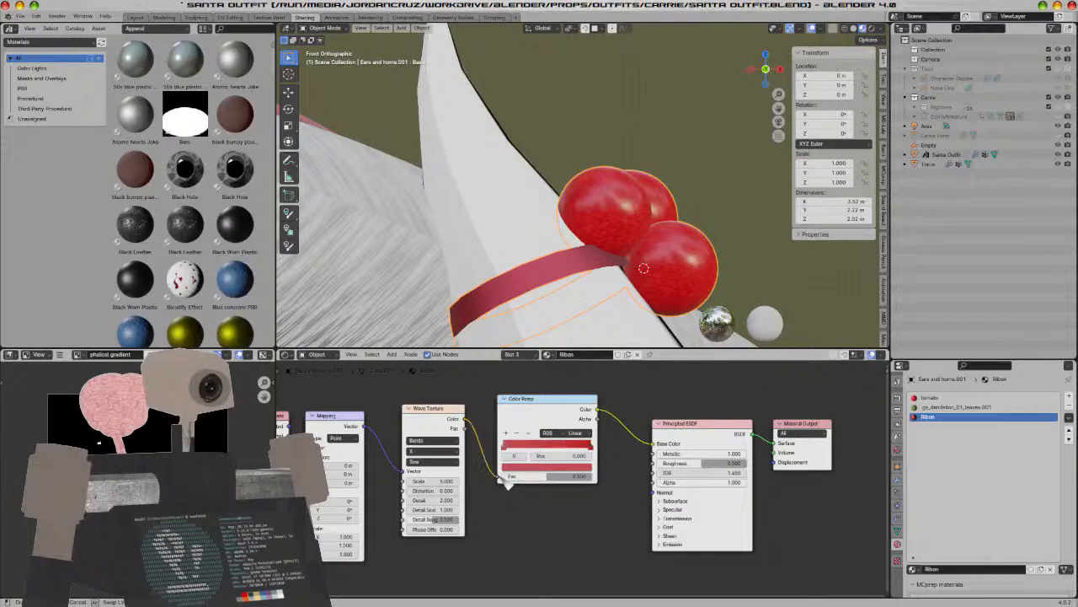
drag(501, 477, 503, 479)
middle_drag(394, 509, 538, 517)
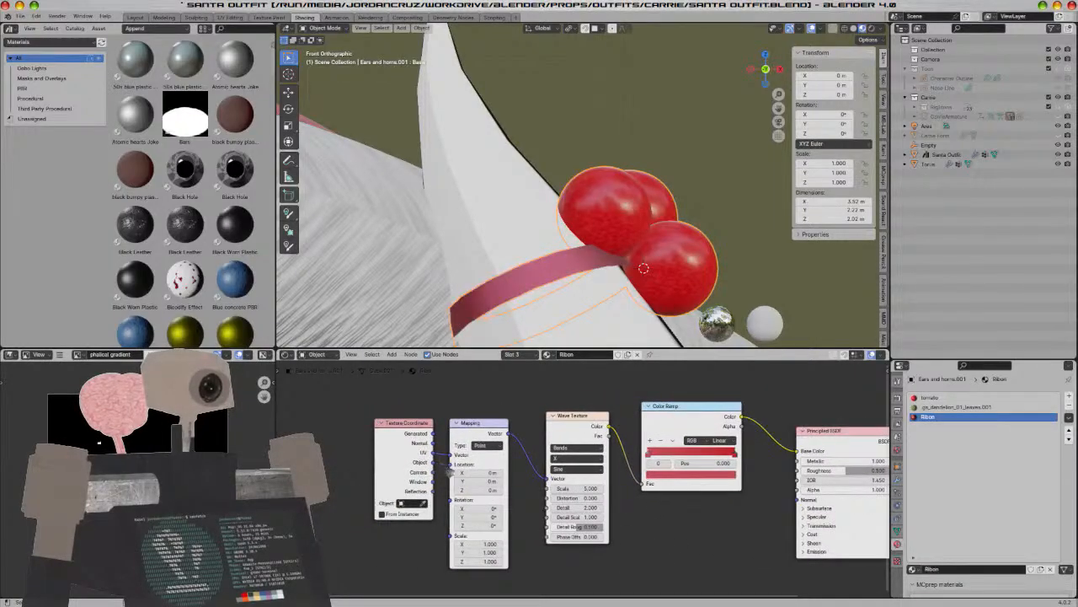
drag(460, 462, 455, 455)
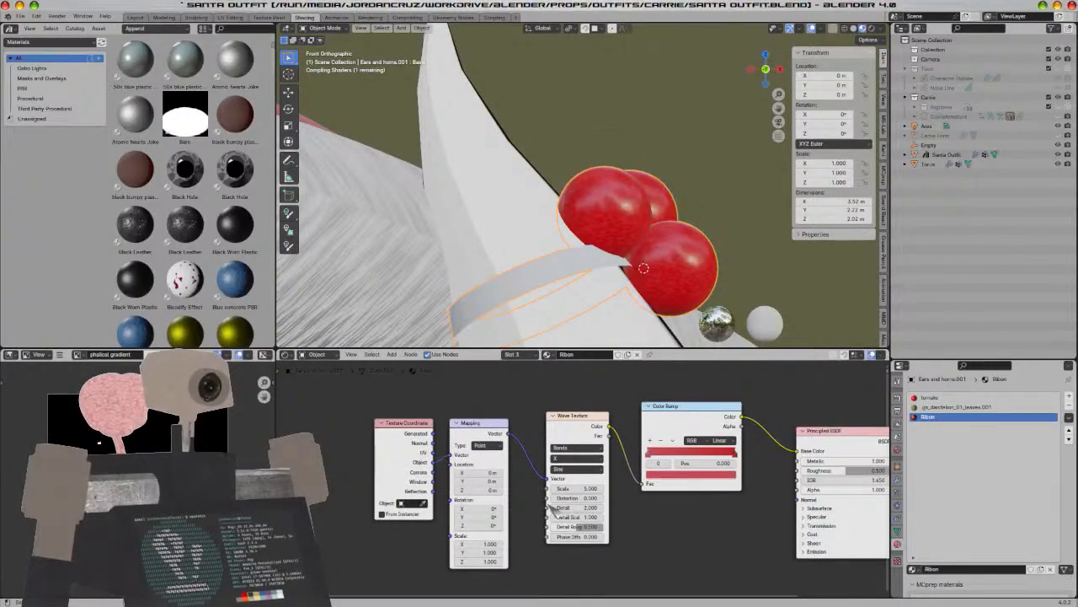
Set the Wave Texture's Scale to 56.500 to give the ribbon fine stripes
middle_drag(542, 524, 523, 491)
scroll(642, 483, up, 3)
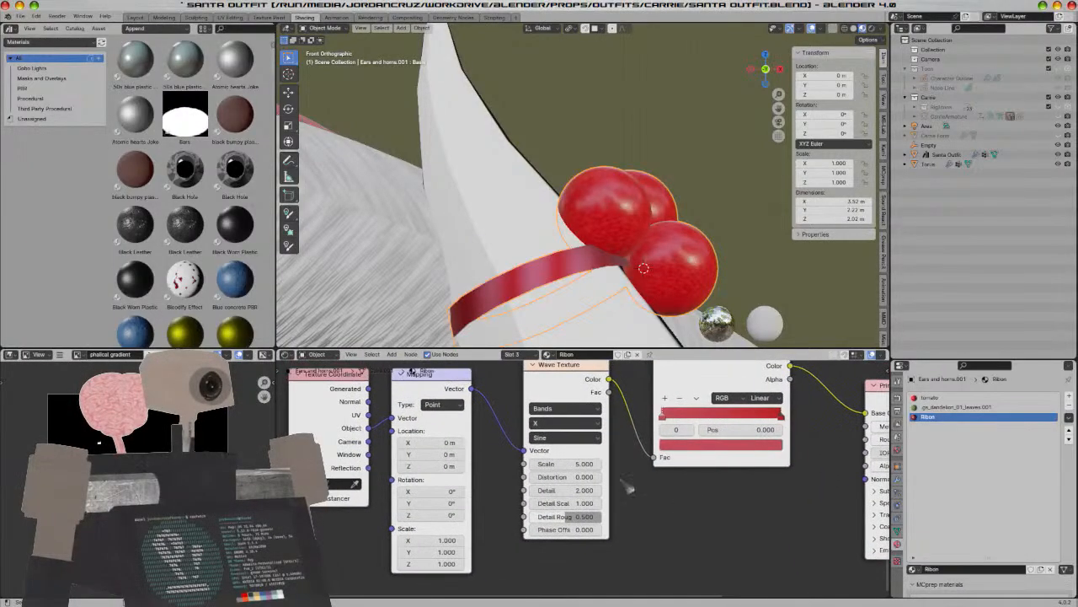
drag(560, 463, 633, 463)
middle_drag(674, 464, 605, 473)
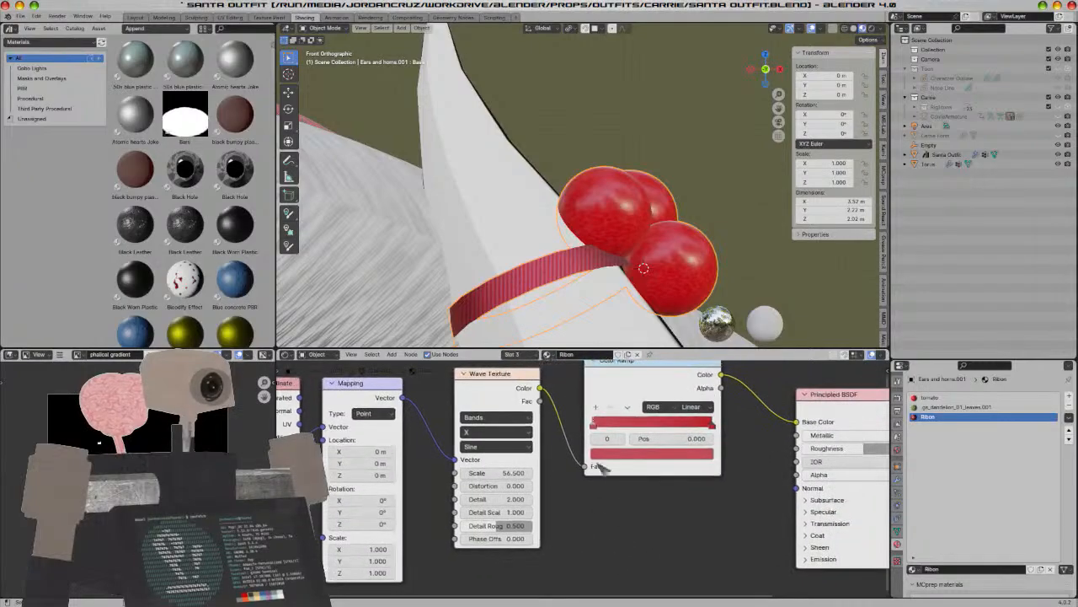
Change the Color Ramp's first stop to a deeper, more saturated red and check the stripes on the ribbon
click(638, 456)
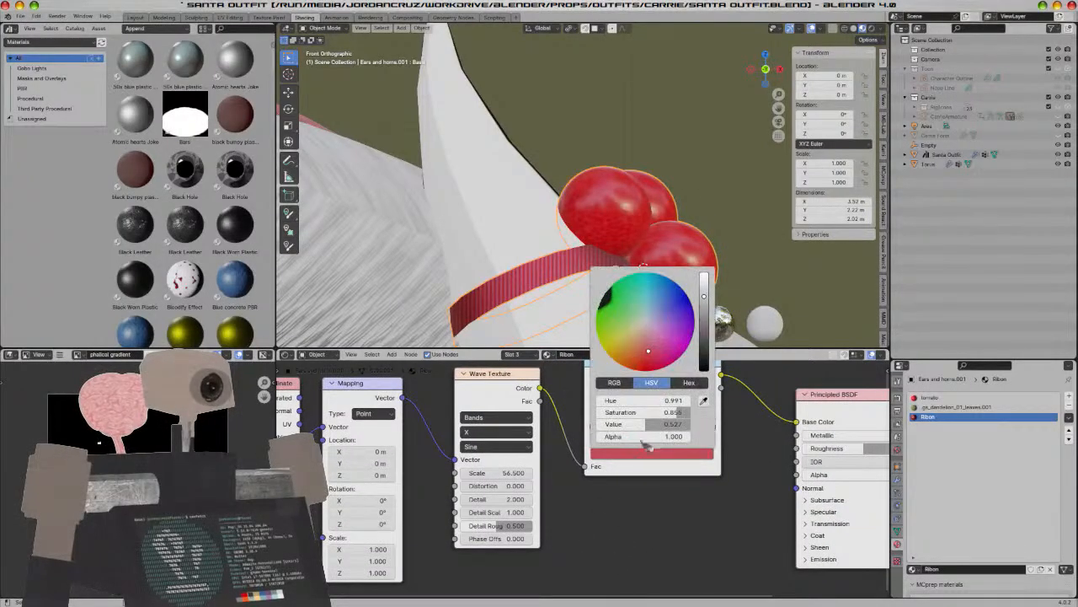
drag(665, 423, 645, 424)
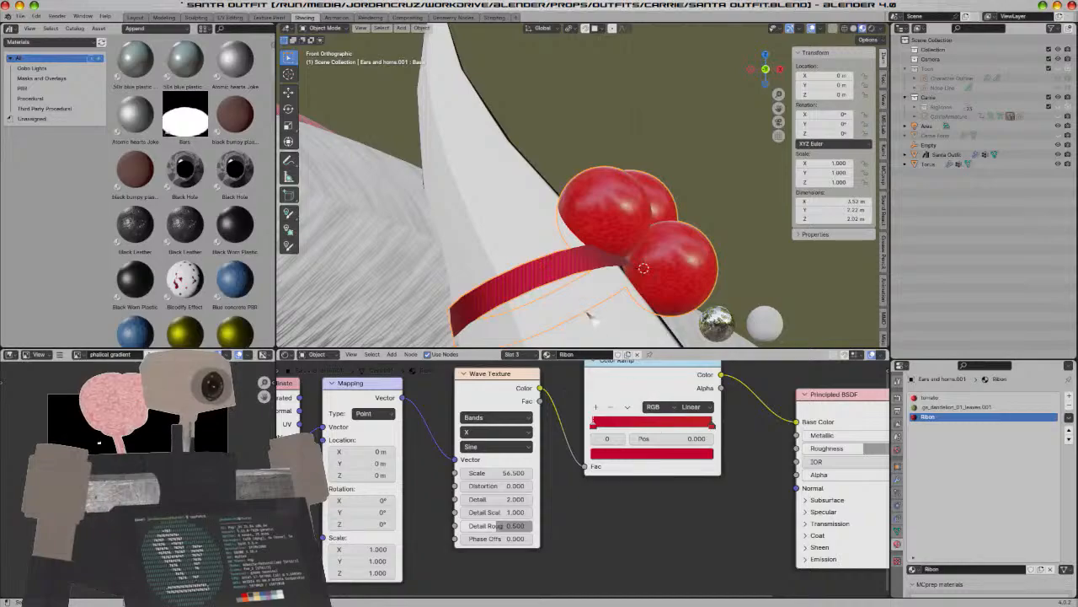
scroll(590, 316, down, 3)
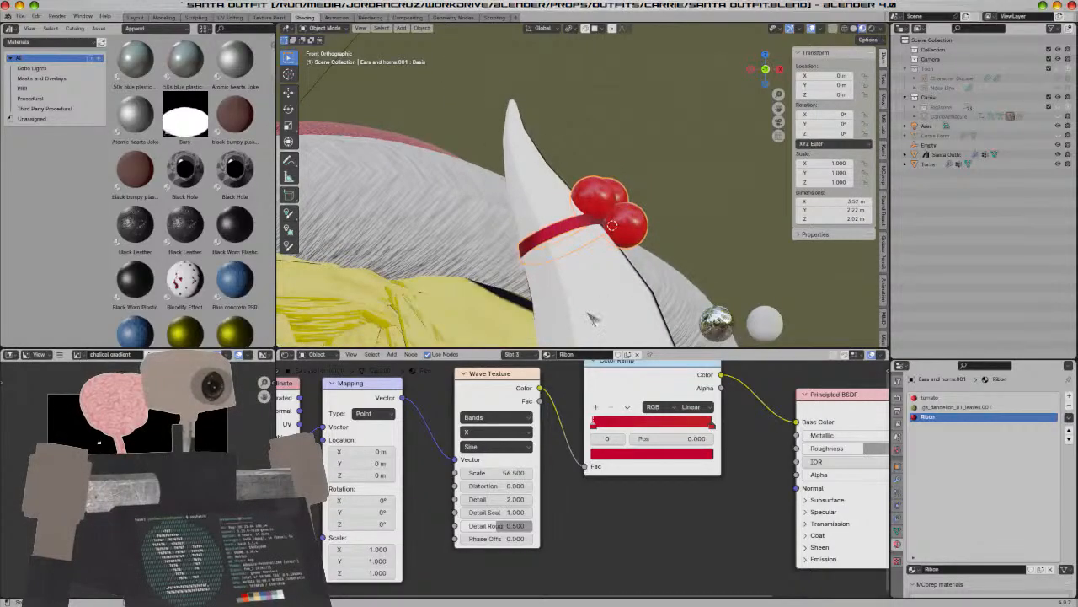
scroll(594, 318, up, 5)
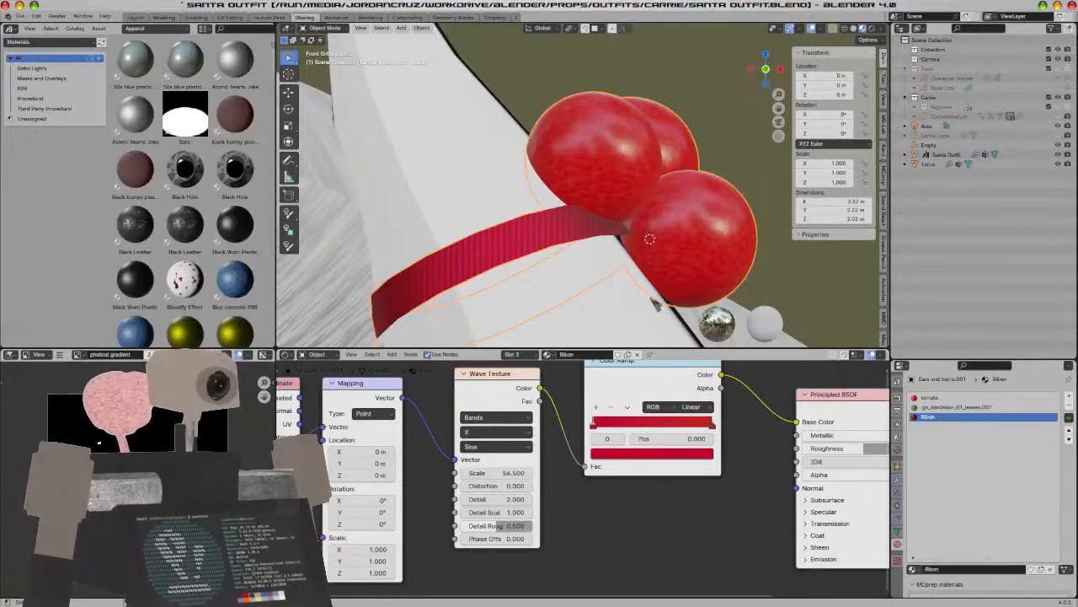
scroll(609, 245, down, 2)
Lower the Ribon shader's Roughness to 0.182 and save the file
middle_drag(750, 446, 636, 434)
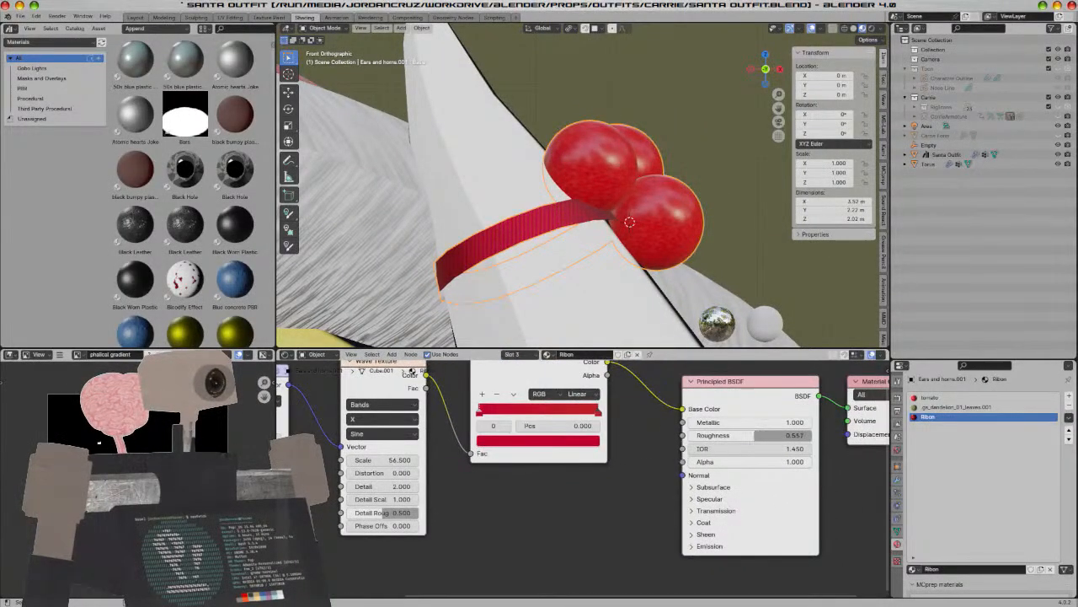
drag(759, 435, 731, 435)
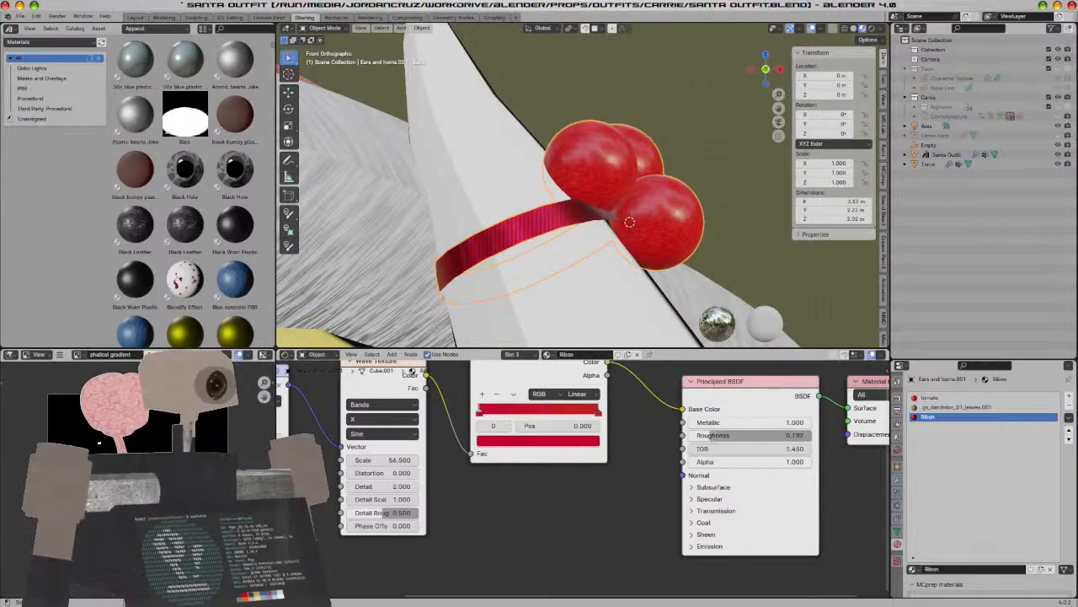
scroll(543, 287, down, 3)
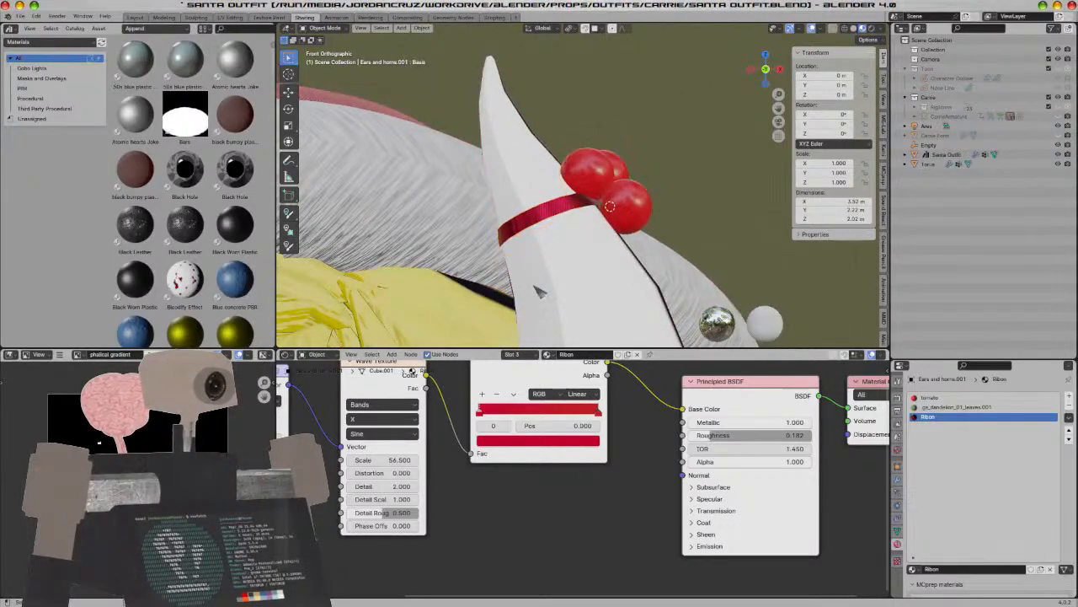
key(ctrl+s)
Add a second Color Ramp below the first, with its Fac driven by the Wave Texture's Color
scroll(573, 529, down, 5)
middle_drag(521, 524, 582, 480)
drag(514, 376, 578, 474)
text(colo)
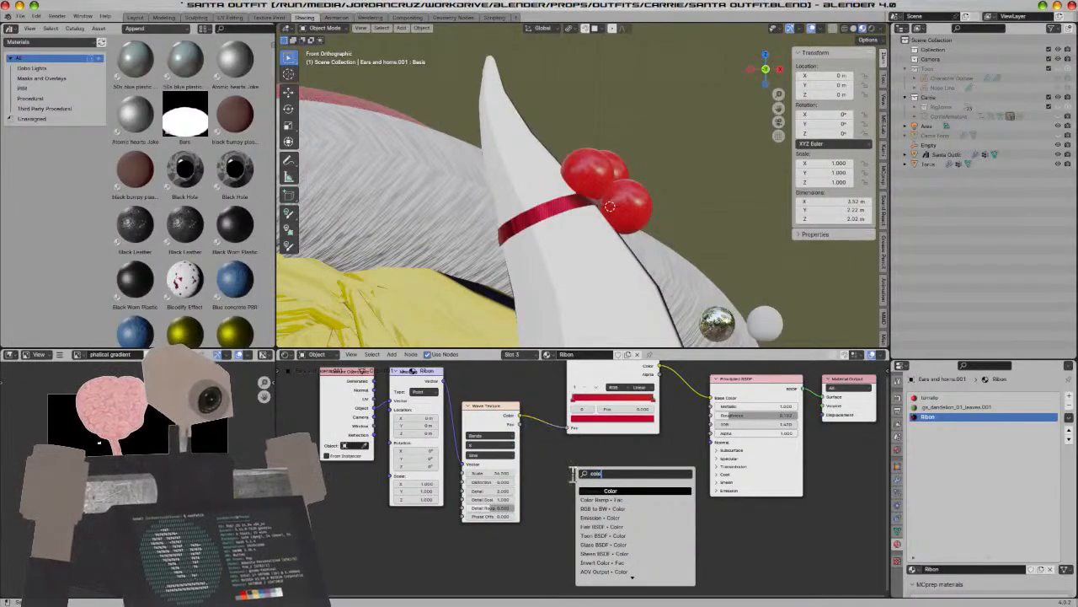
text(r)
click(602, 500)
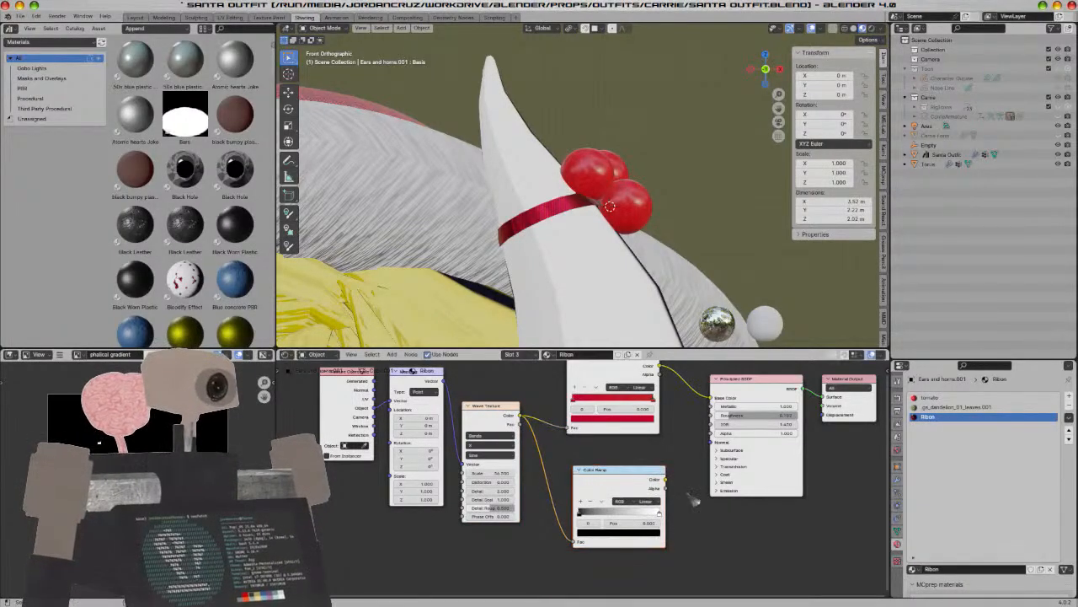
Add a Bump node with its Height fed by the second Color Ramp and link its Normal to the Principled BSDF
scroll(590, 489, up, 2)
middle_drag(740, 490, 648, 431)
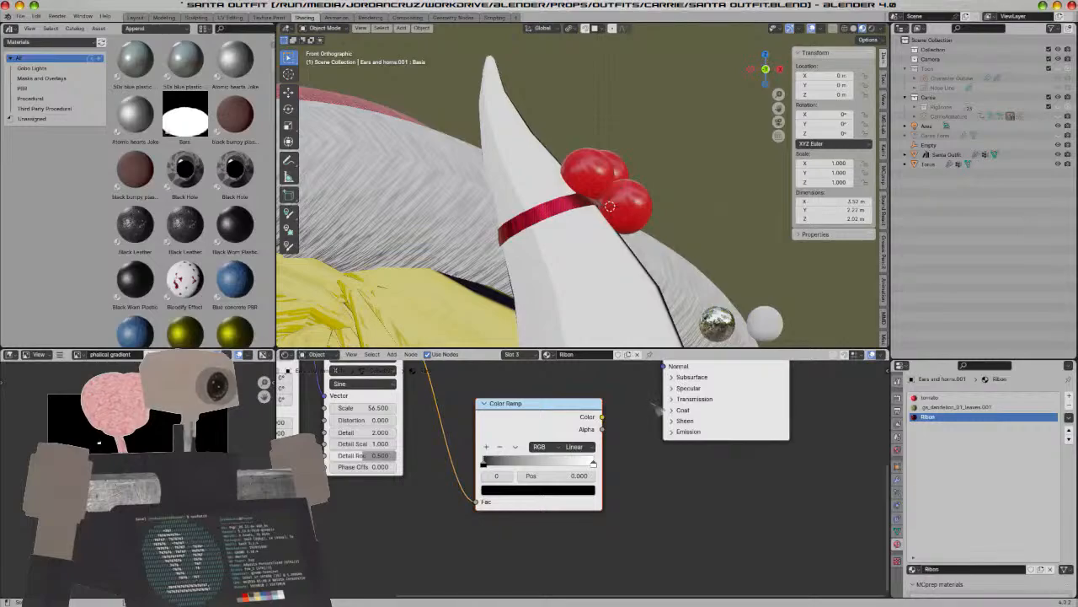
drag(604, 418, 665, 490)
text(bum)
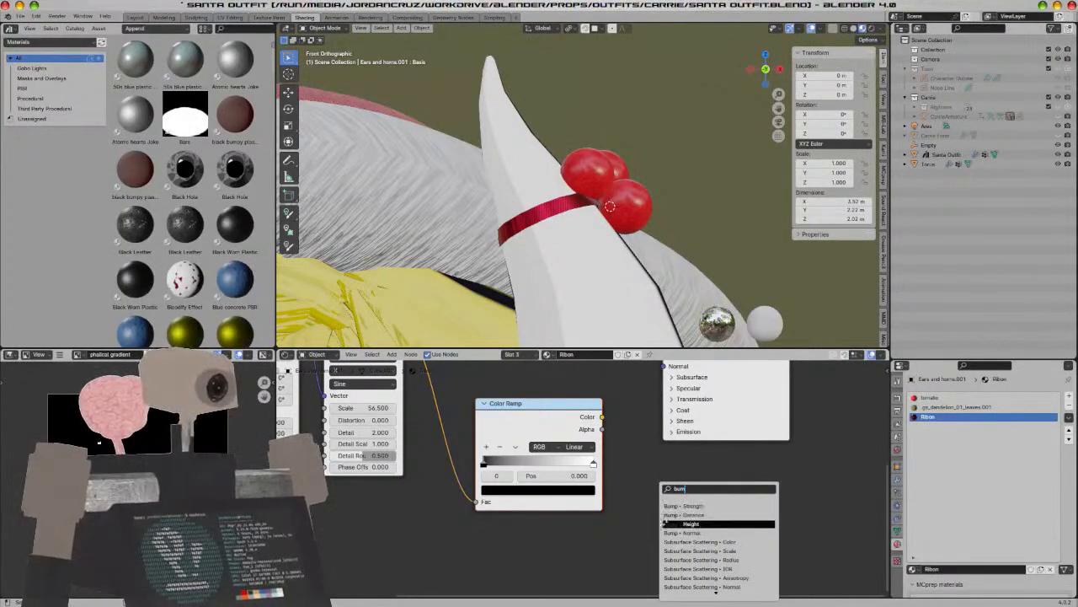
click(674, 523)
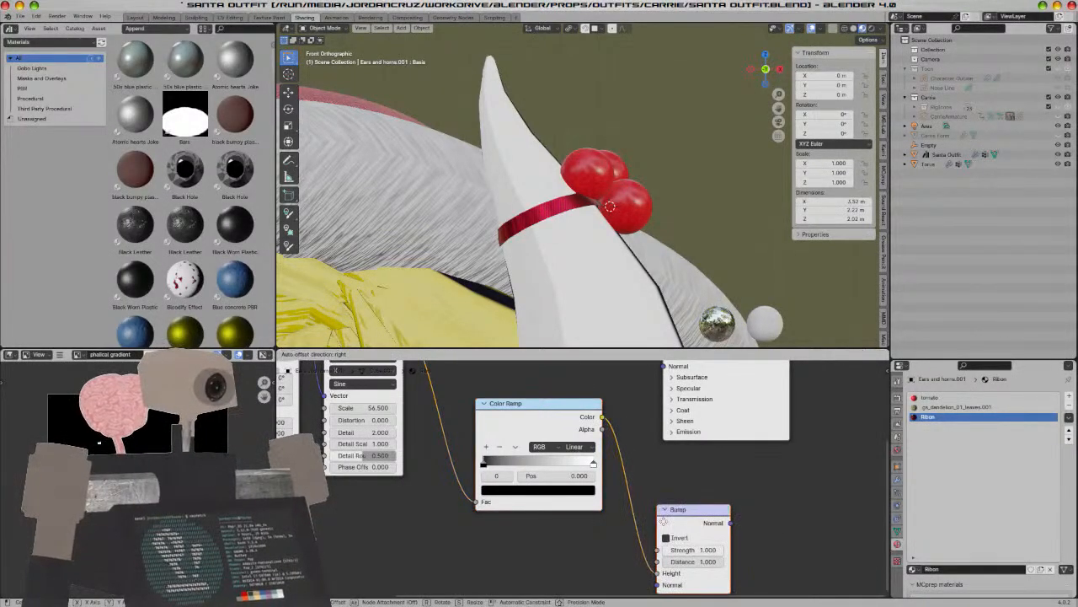
drag(732, 523, 663, 409)
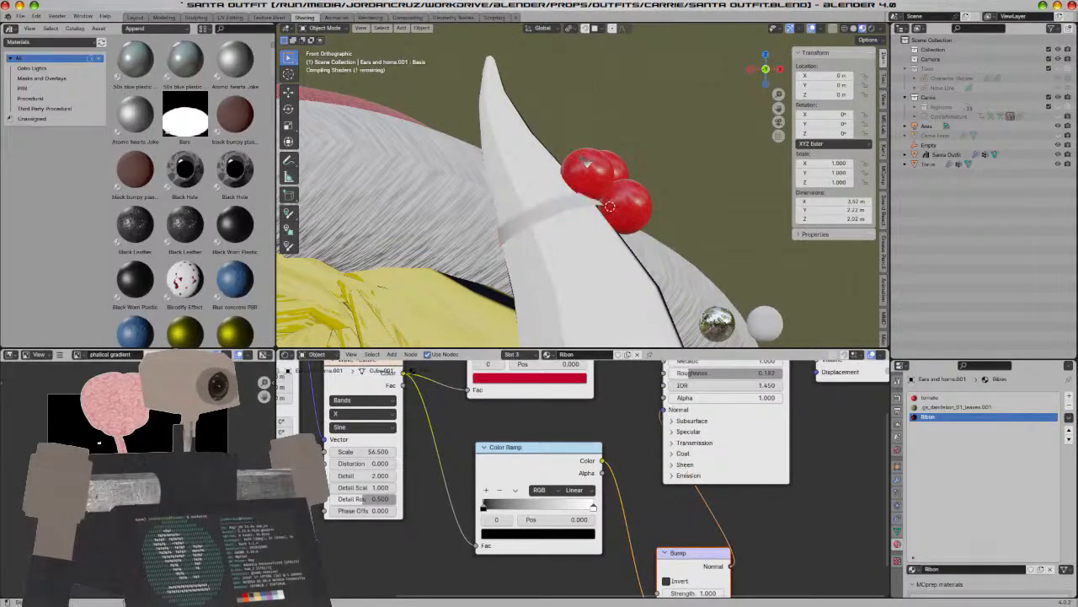
Darken the white stop of the bump's Color Ramp to a Value of 0.000 to soften the ribbon's ridges
scroll(590, 198, up, 6)
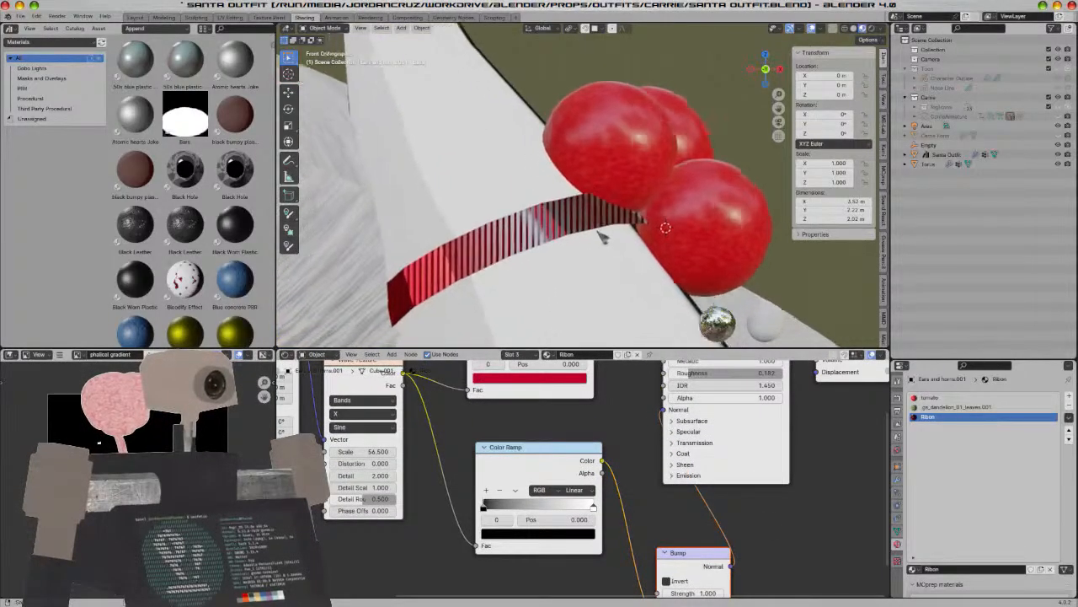
scroll(636, 197, up, 2)
drag(528, 443, 518, 406)
drag(478, 469, 581, 475)
click(544, 499)
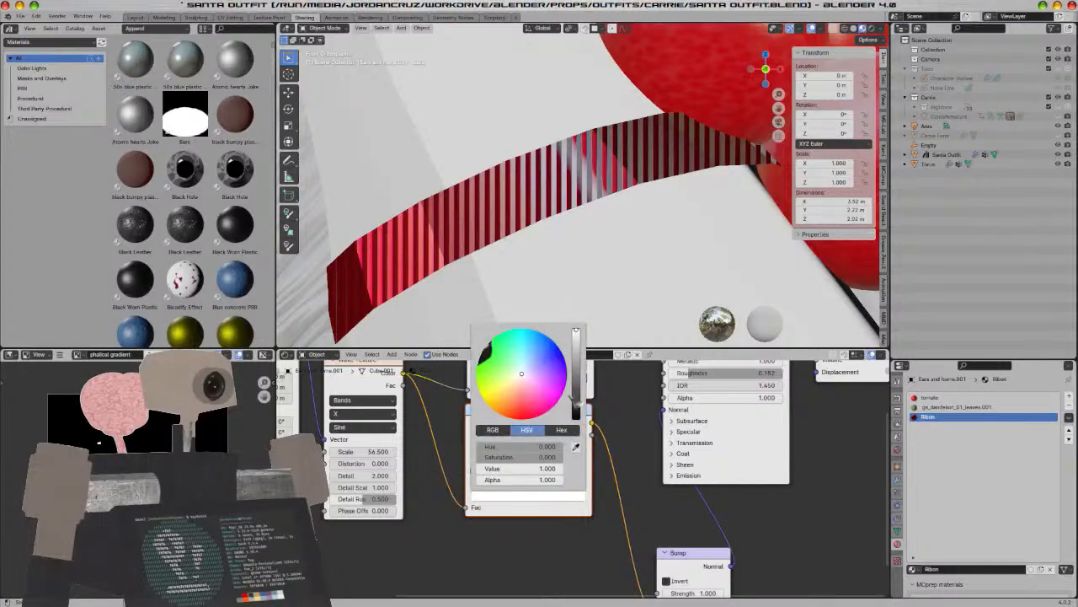
drag(577, 331, 576, 419)
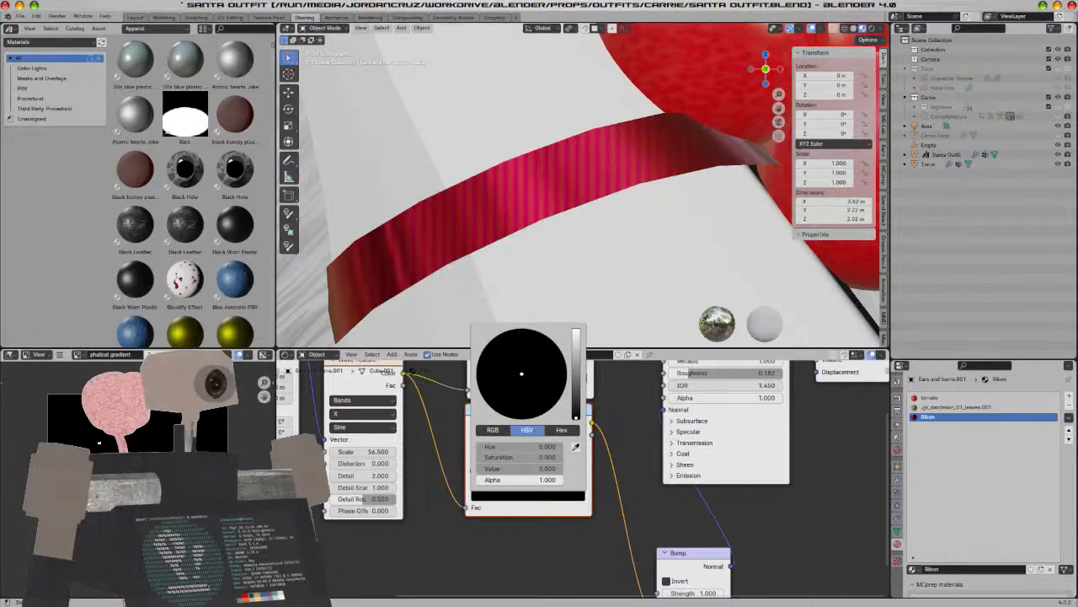
Try Values of 0.02 and 0.002 on the light stop of the bump's Color Ramp
click(551, 468)
key(BackSpace)
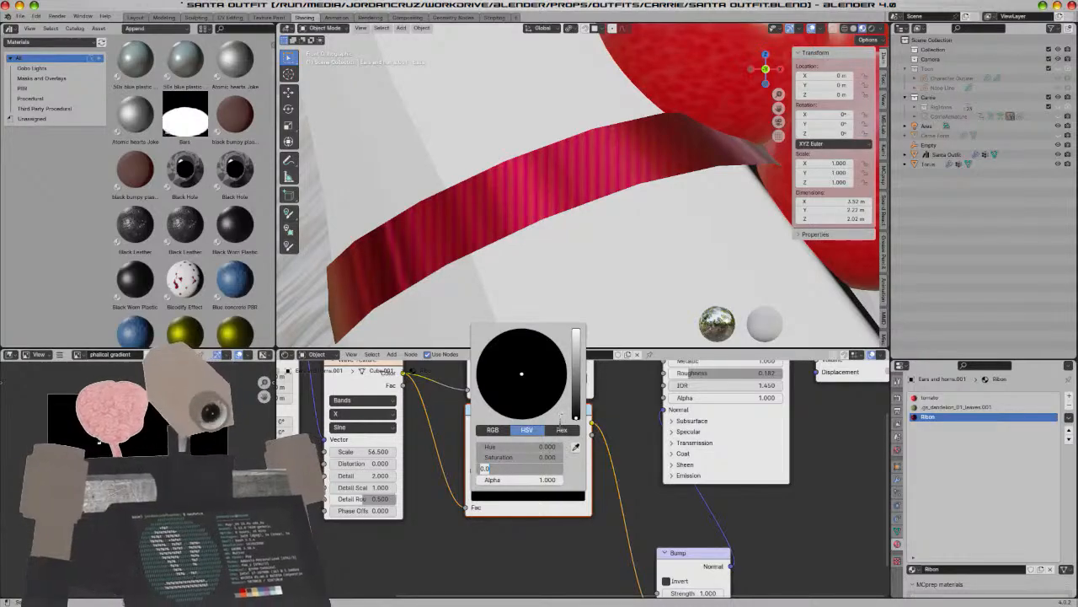
text(0.02)
key(Return)
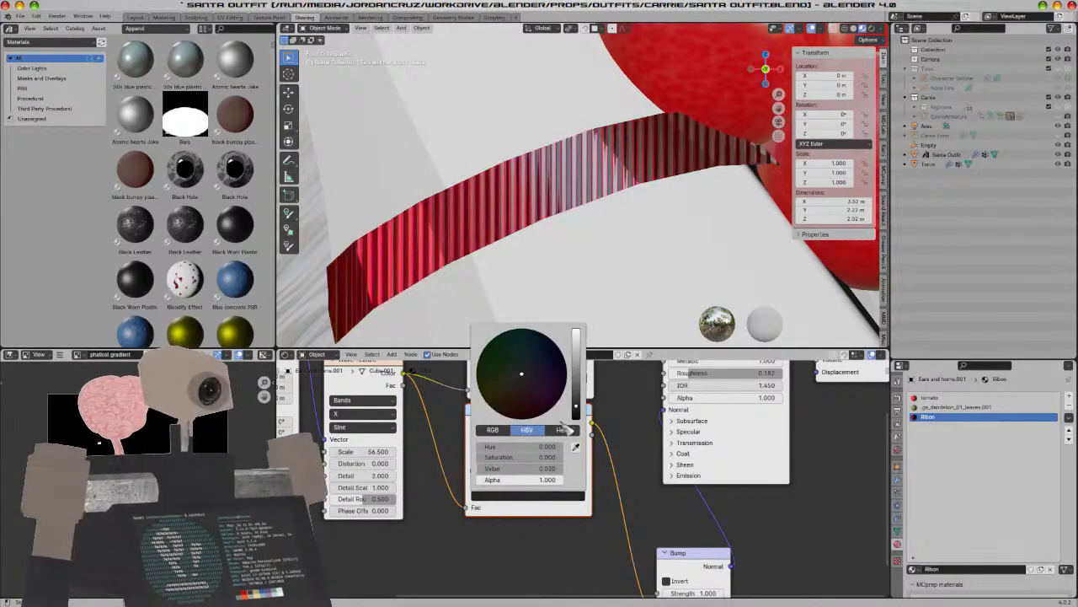
click(552, 469)
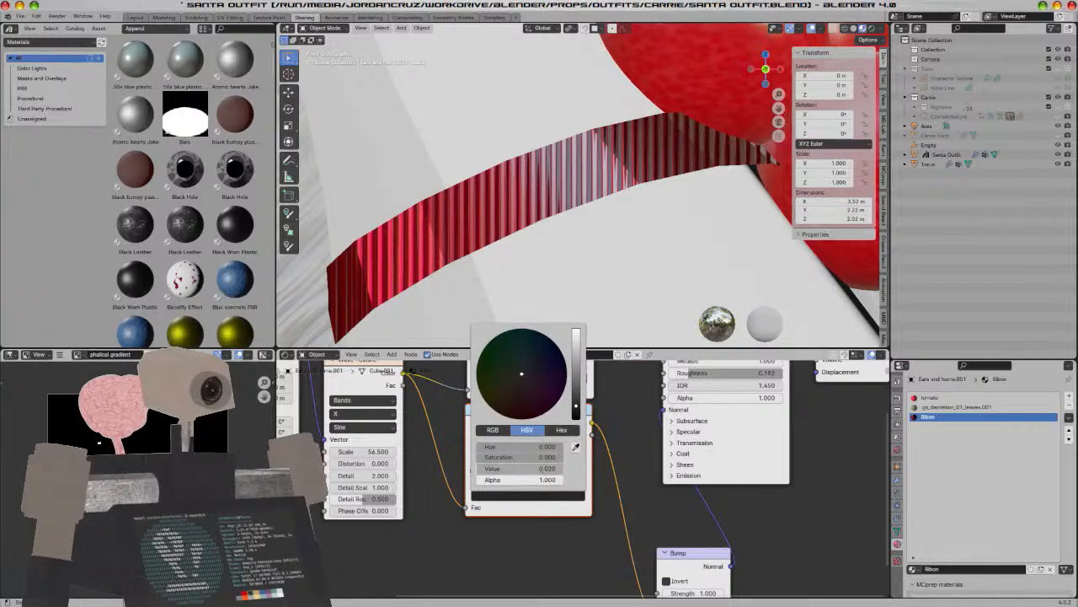
text(0.002)
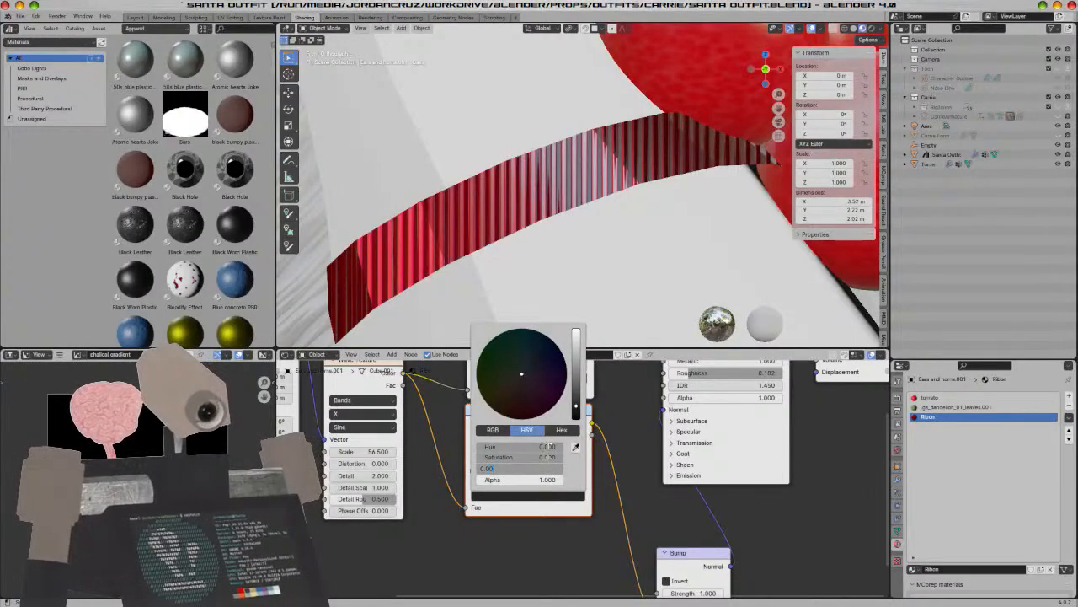
key(Return)
Set the light stop of the bump's Color Ramp to a Value of 0.001 and save the file
click(557, 467)
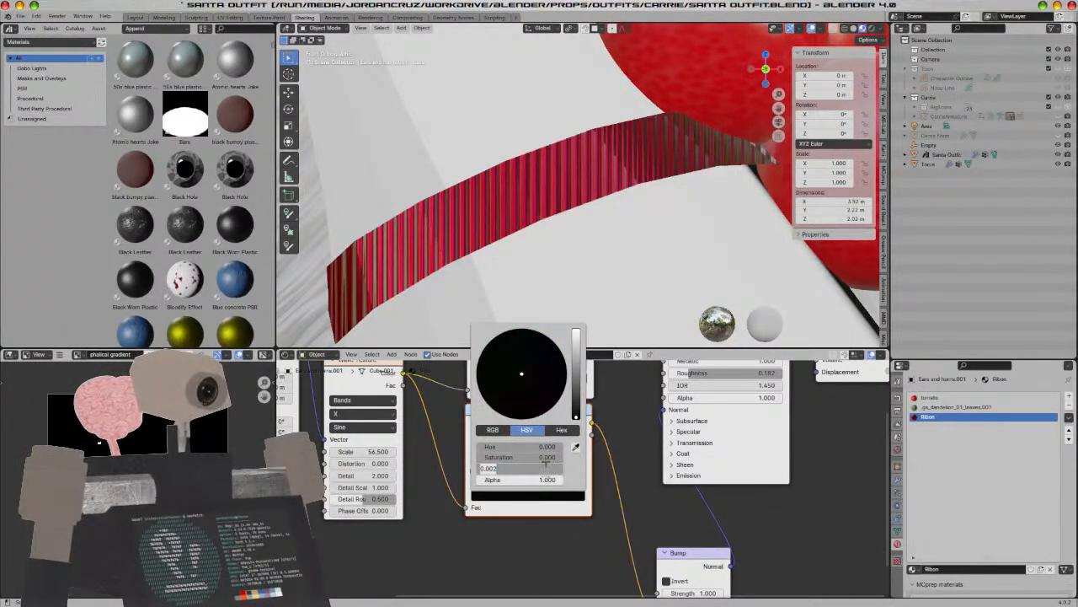
text(1)
key(Return)
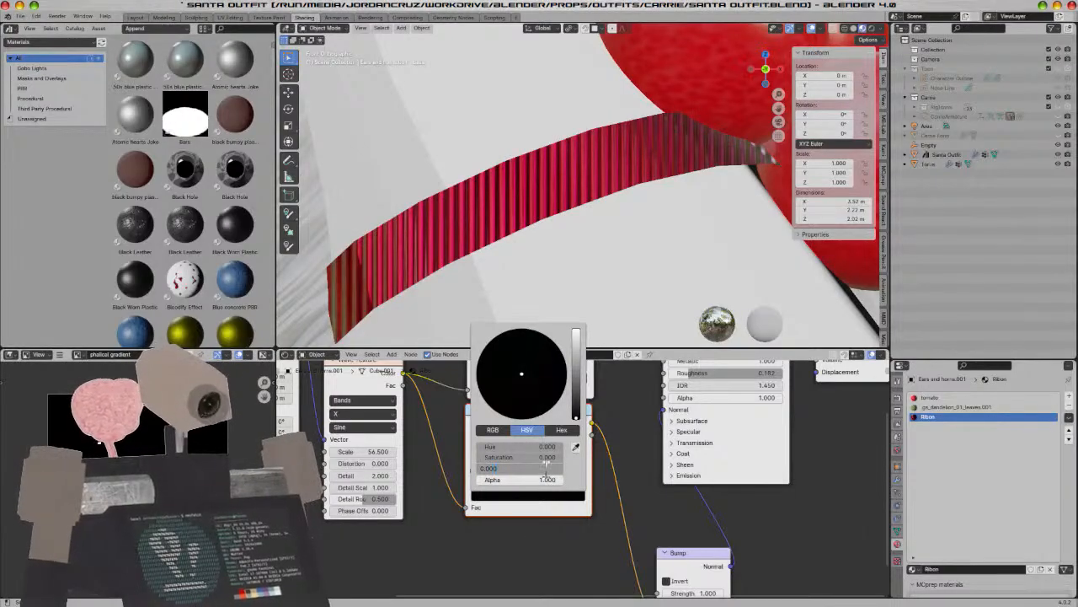
key(Return)
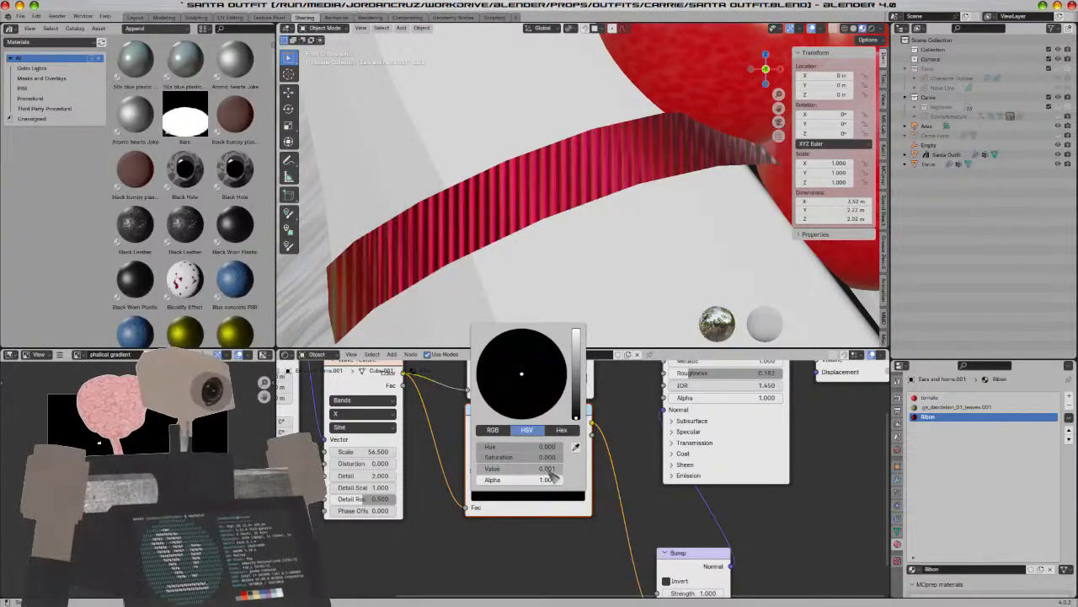
middle_drag(853, 275, 780, 268)
mouse_move(526, 230)
middle_down()
mouse_move(511, 218)
mouse_move(533, 229)
middle_up()
scroll(510, 219, down, 8)
scroll(532, 228, up, 10)
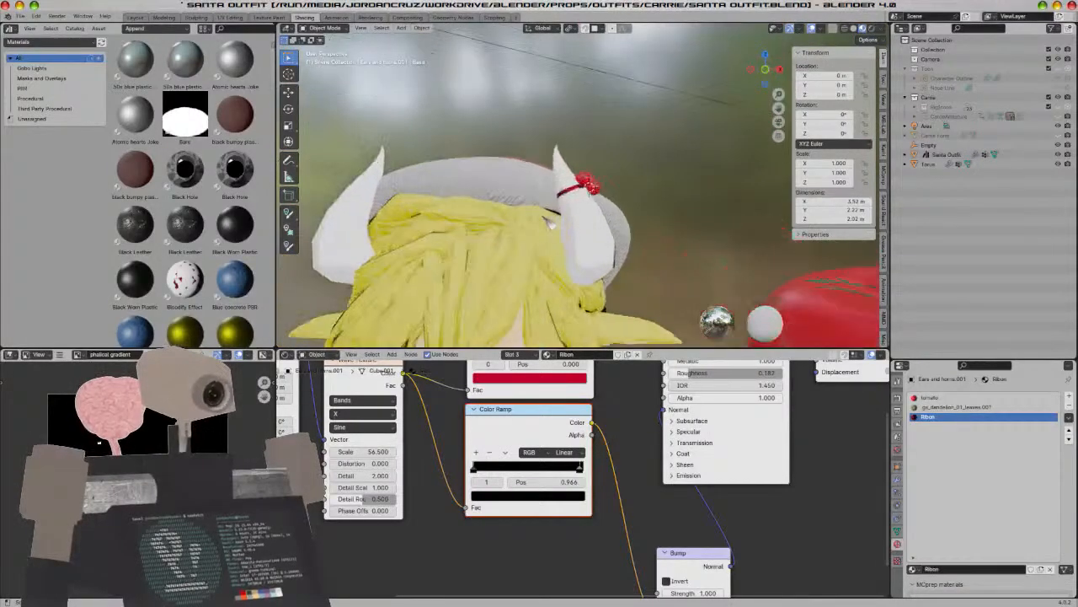
key(ctrl+s)
Try to thicken the horn's ribbon band by extruding its linked faces in place and scaling them in X and Y
key(Tab)
key(alt+a)
click(519, 216)
key(ctrl+l)
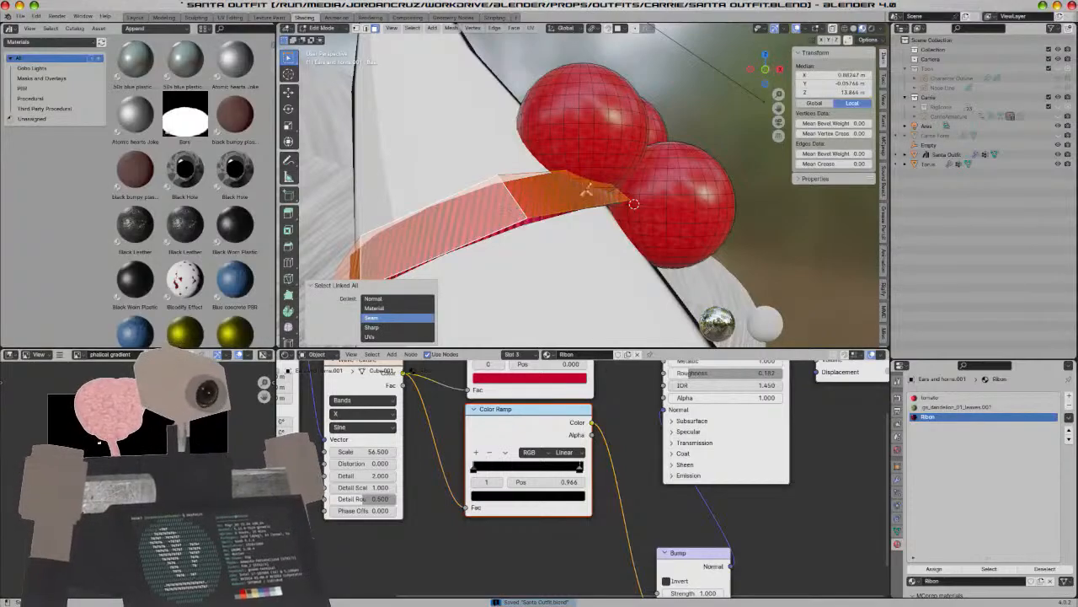
key(e)
right_click(686, 204)
key(s)
key(shift+z)
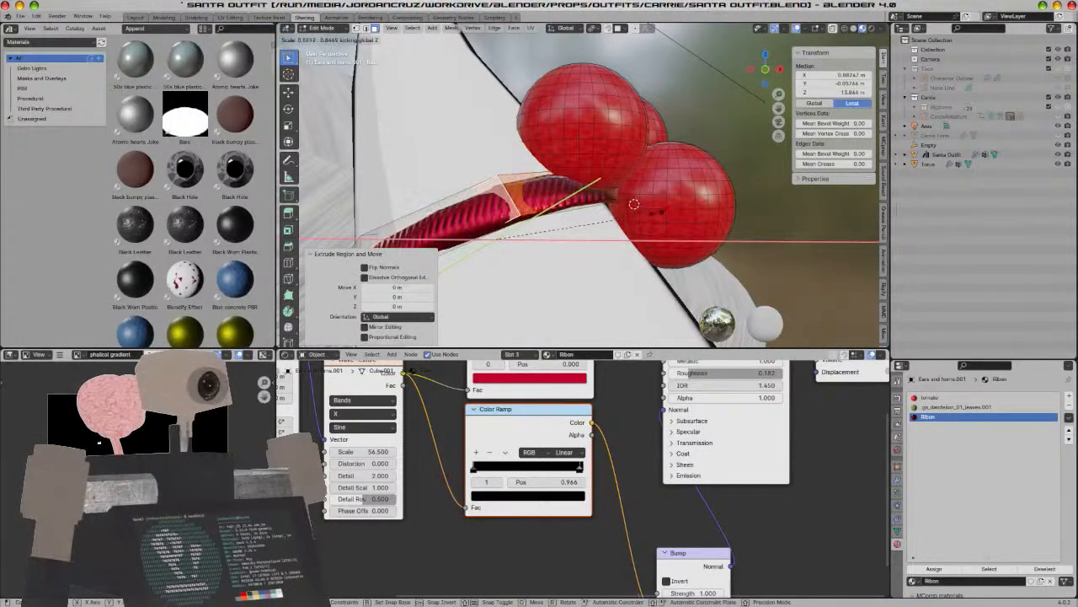
right_click(633, 204)
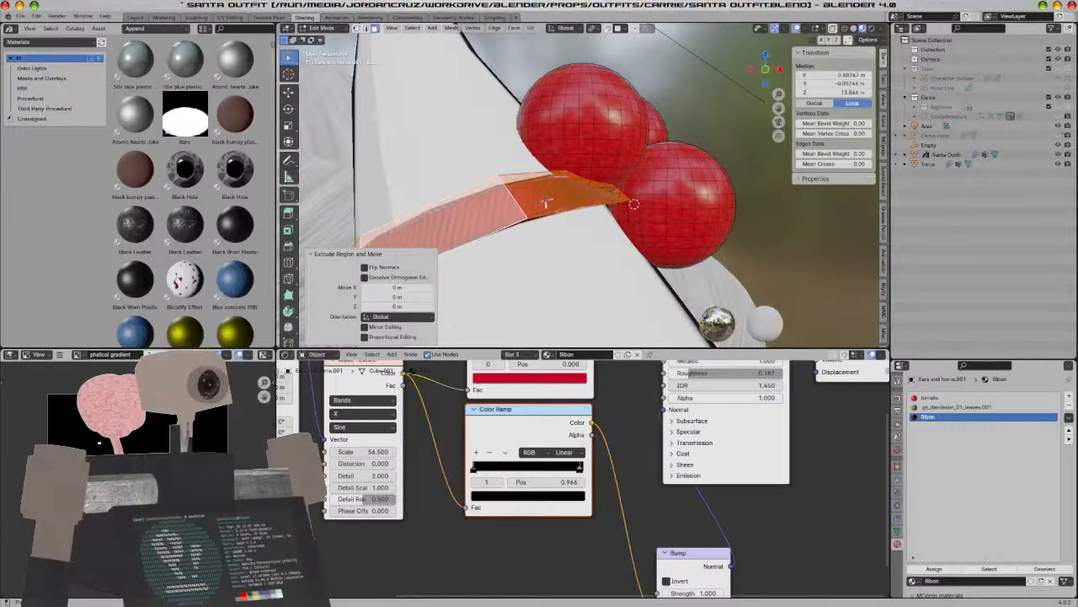
key(Tab)
scroll(633, 204, down, 5)
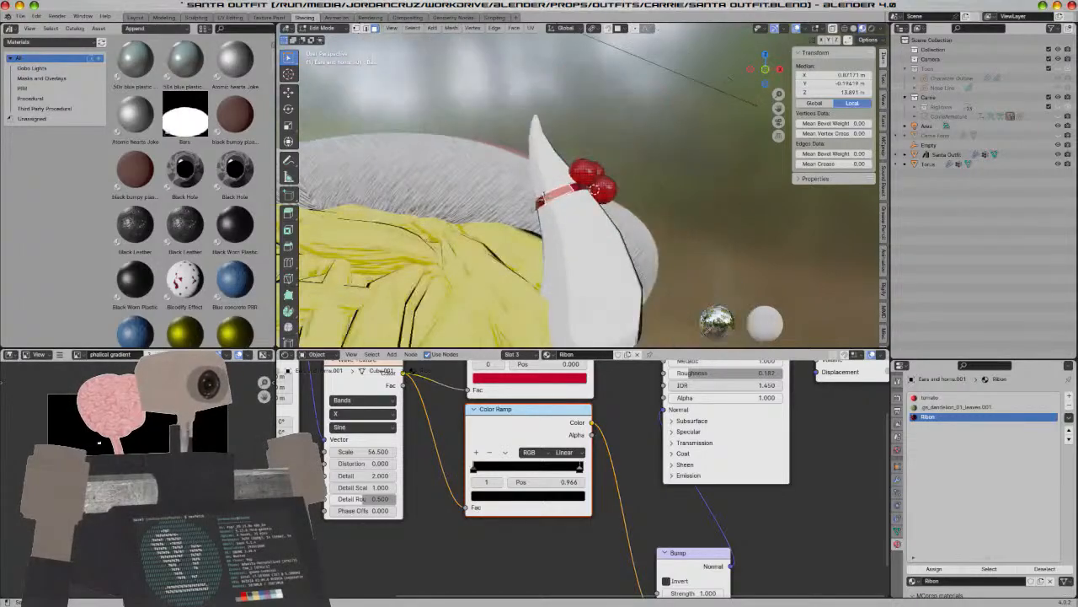
Save the file, then duplicate one of the tomato's leaves in Edit Mode and place the copy between the tomato and the hat
key(ctrl+s)
mouse_move(636, 206)
middle_down()
mouse_move(599, 248)
mouse_move(641, 221)
middle_up()
scroll(641, 222, up, 2)
scroll(649, 217, down, 8)
shift+middle_drag(767, 310, 678, 219)
middle_drag(619, 234, 656, 252)
key(Tab)
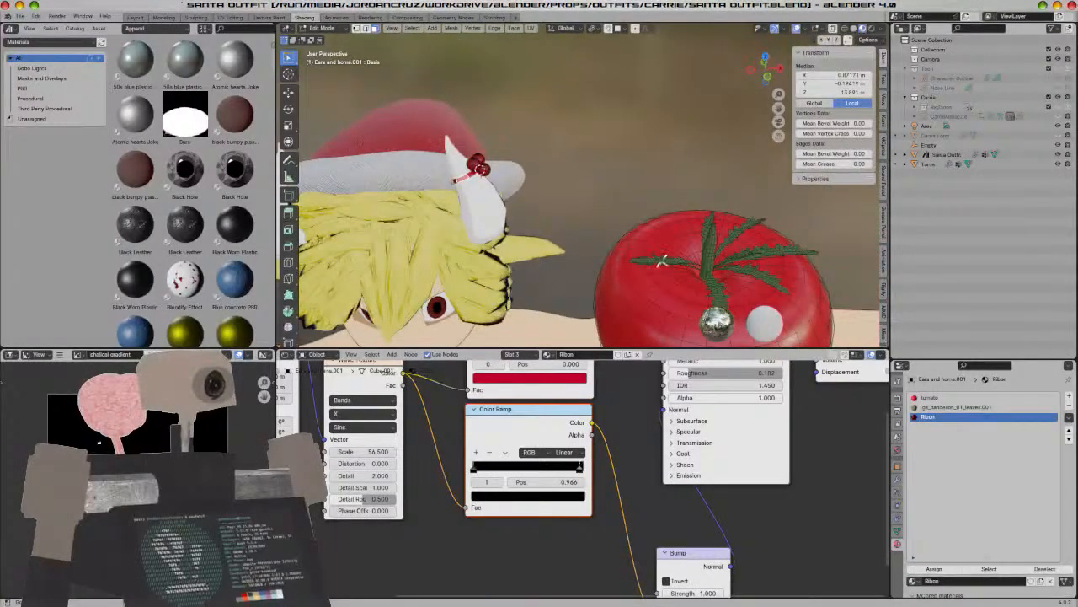
key(l)
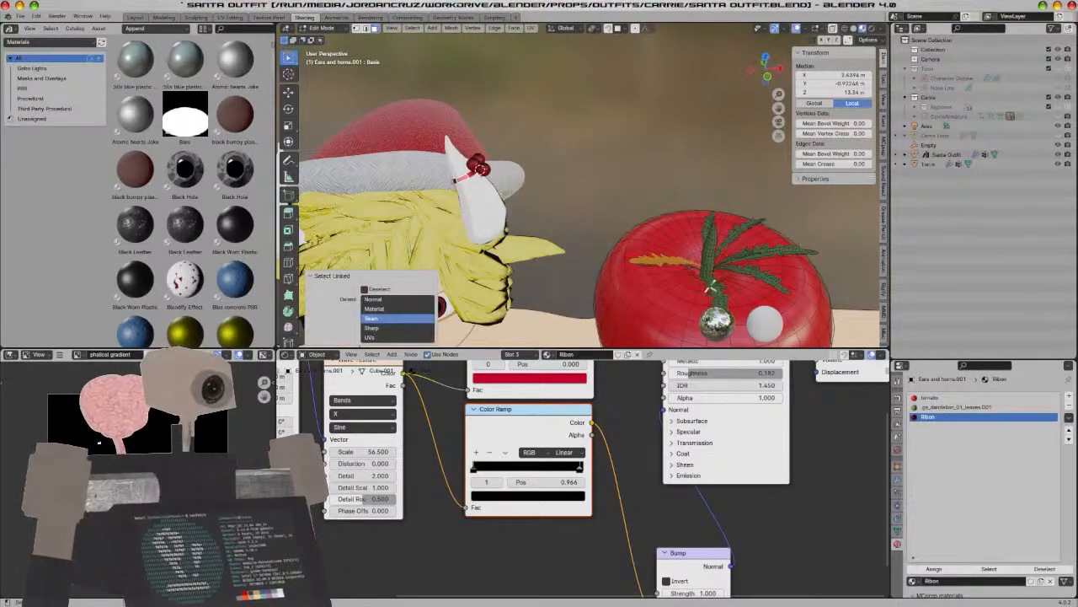
middle_drag(711, 286, 695, 286)
scroll(695, 286, up, 2)
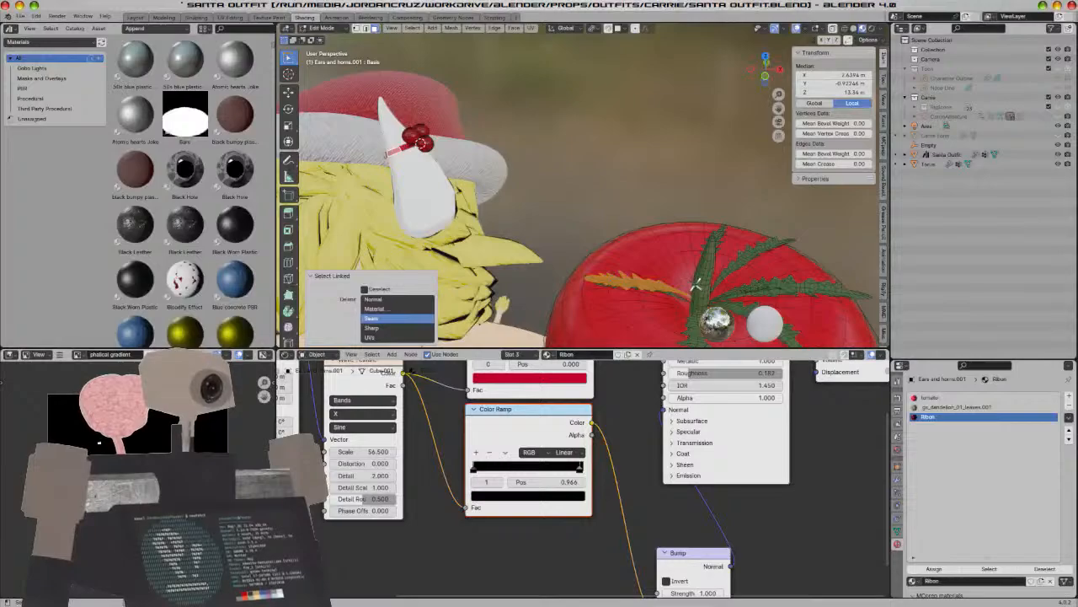
key(shift+d)
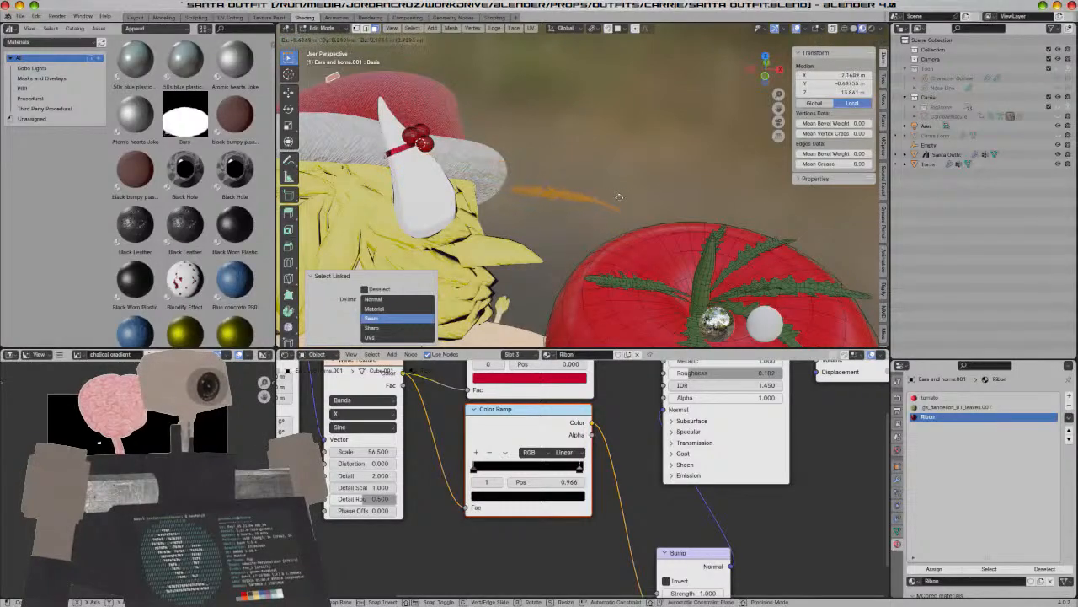
click(556, 172)
Delete the stray ribbon piece that was duplicated above the hat
click(334, 77)
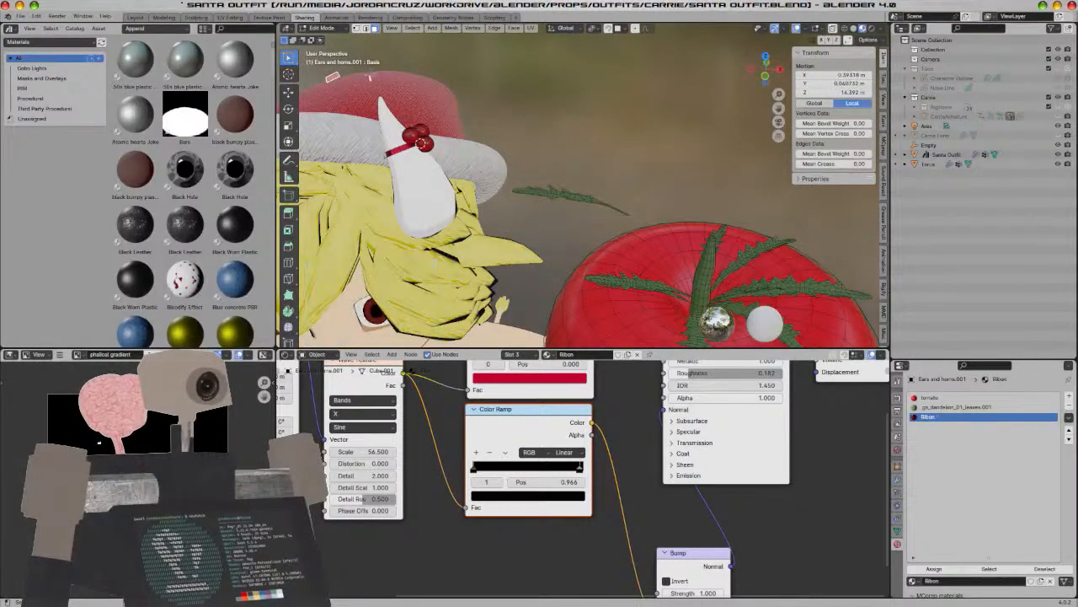
key(ctrl+l)
key(x)
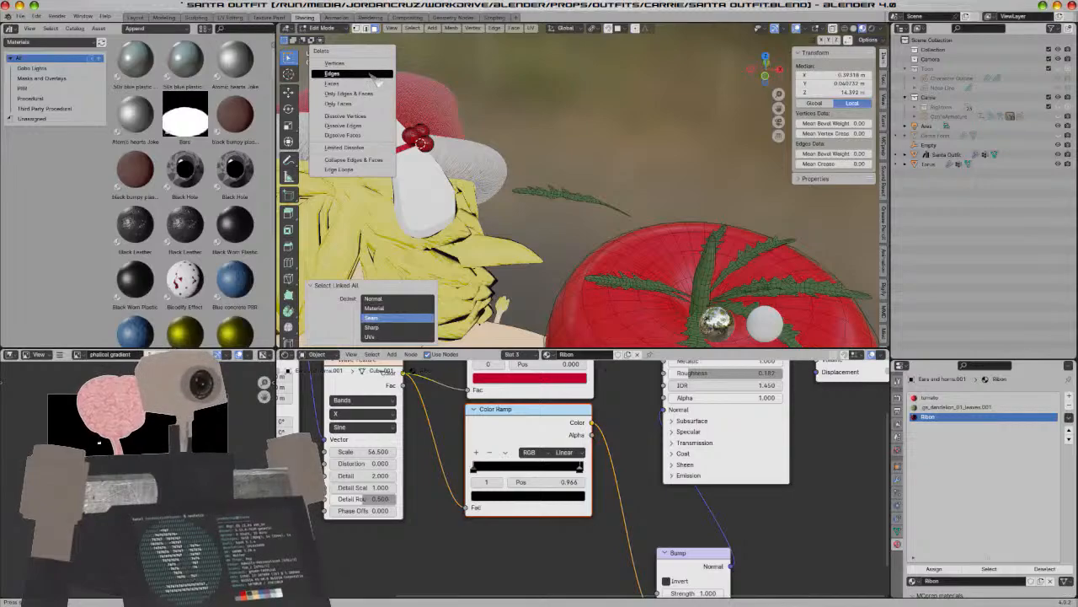
click(371, 75)
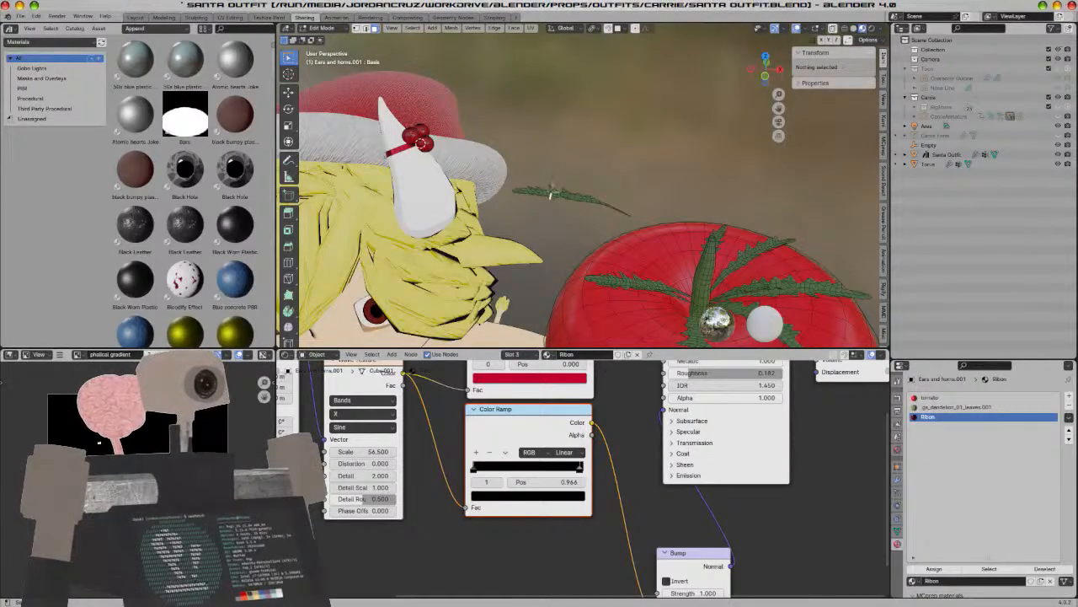
Move the leaf copy about -1.46 m in X, 0.8 m in Y and 0.44 m in Z, near the horn with the berries
key(l)
middle_drag(556, 199, 601, 235)
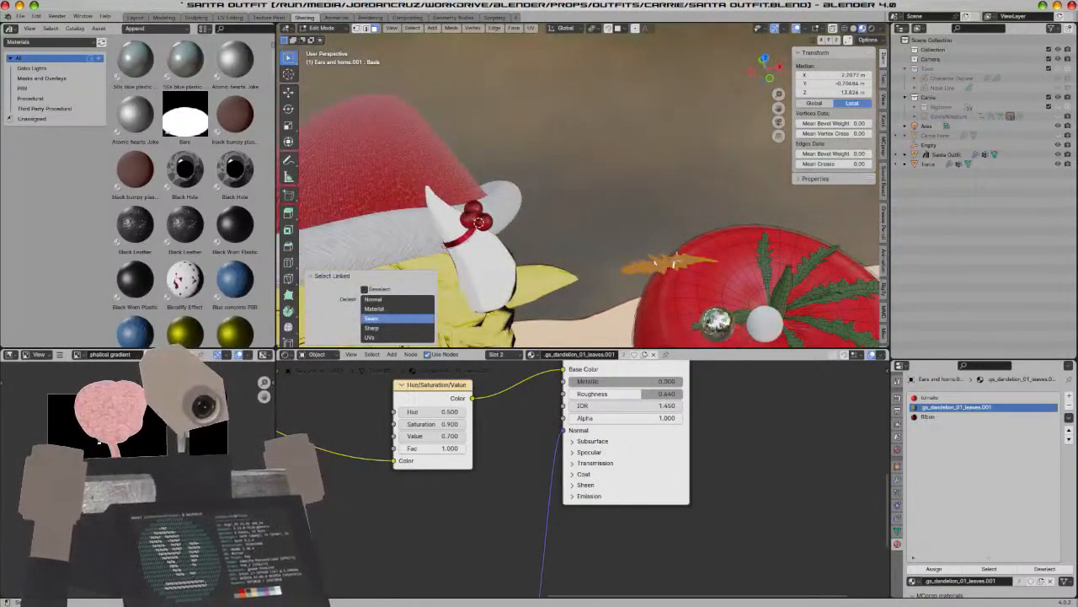
key(g)
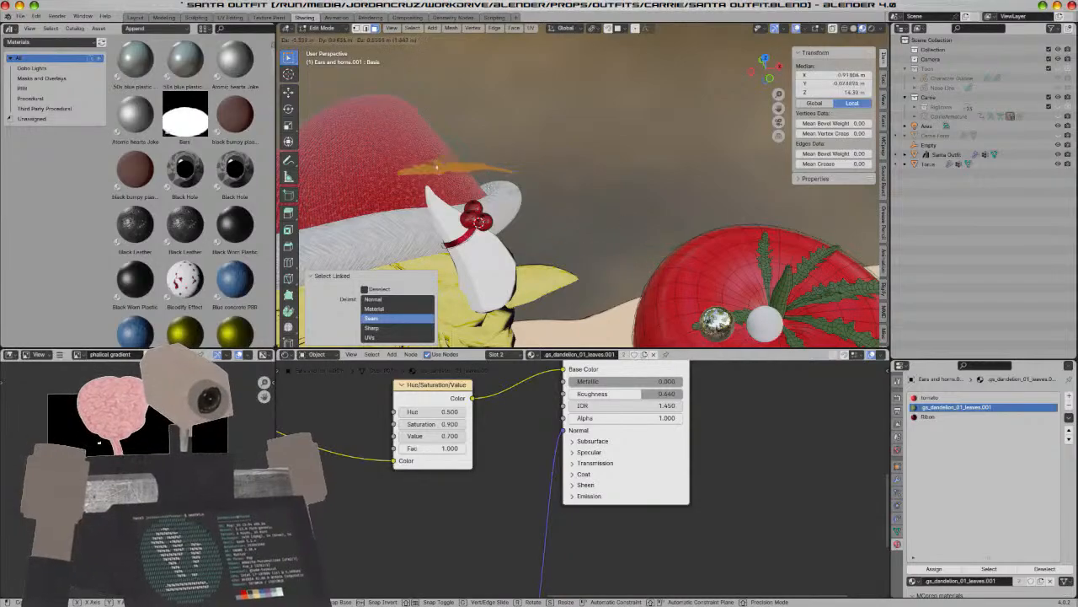
click(532, 196)
Rotate the leaf about 43.2° in the front view so its stem points down toward the berries
key(KP_1)
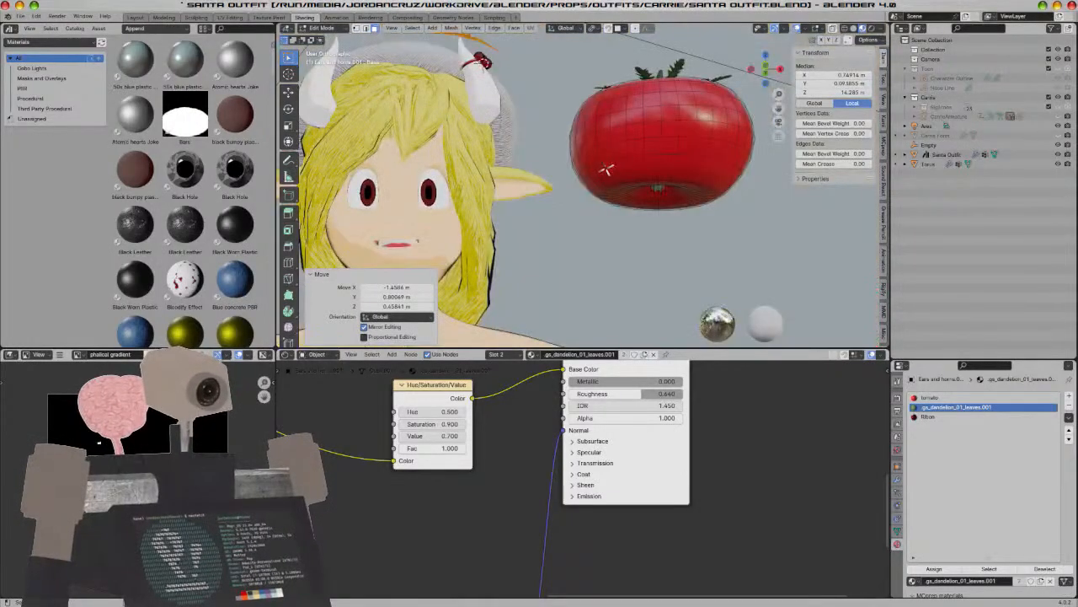
shift+middle_drag(563, 163, 629, 293)
scroll(625, 292, up, 6)
shift+middle_drag(580, 265, 640, 246)
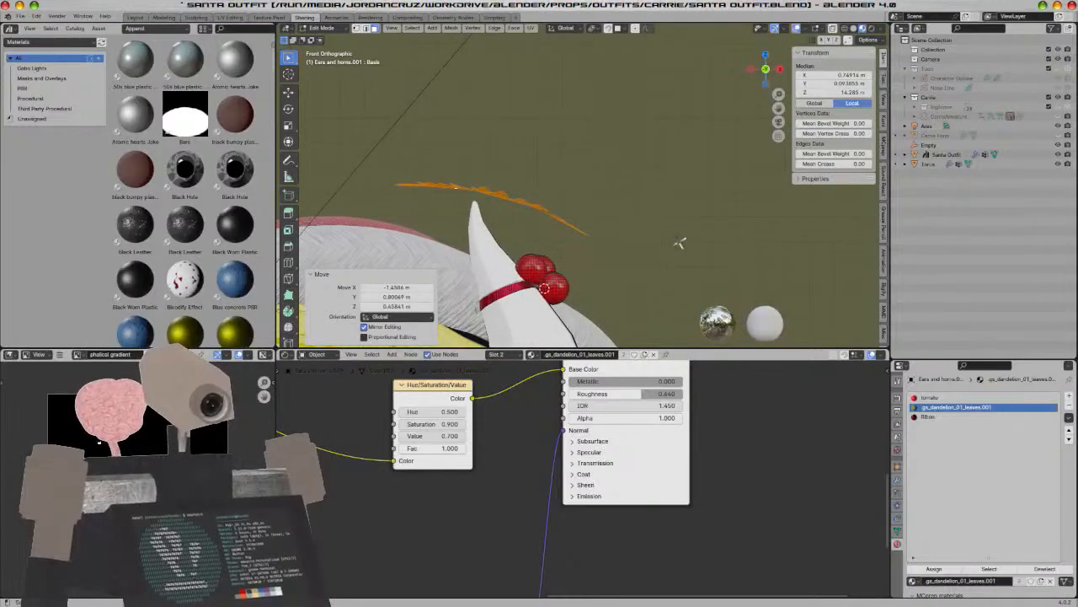
key(r)
click(544, 289)
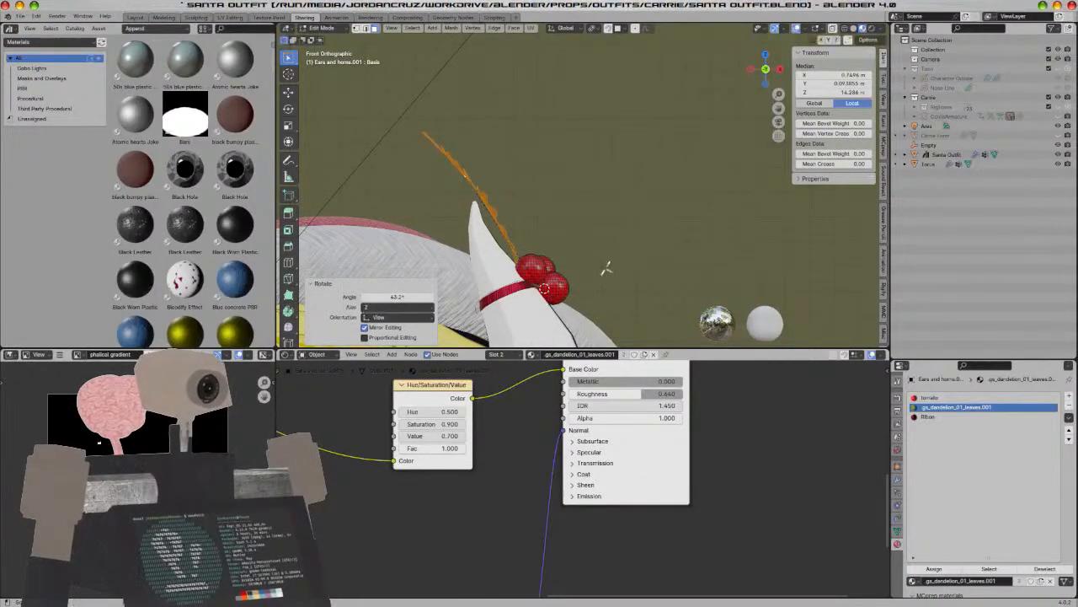
Move the leaf in the side and front views so its stem meets the top of the berry cluster
key(KP_3)
scroll(505, 253, up, 4)
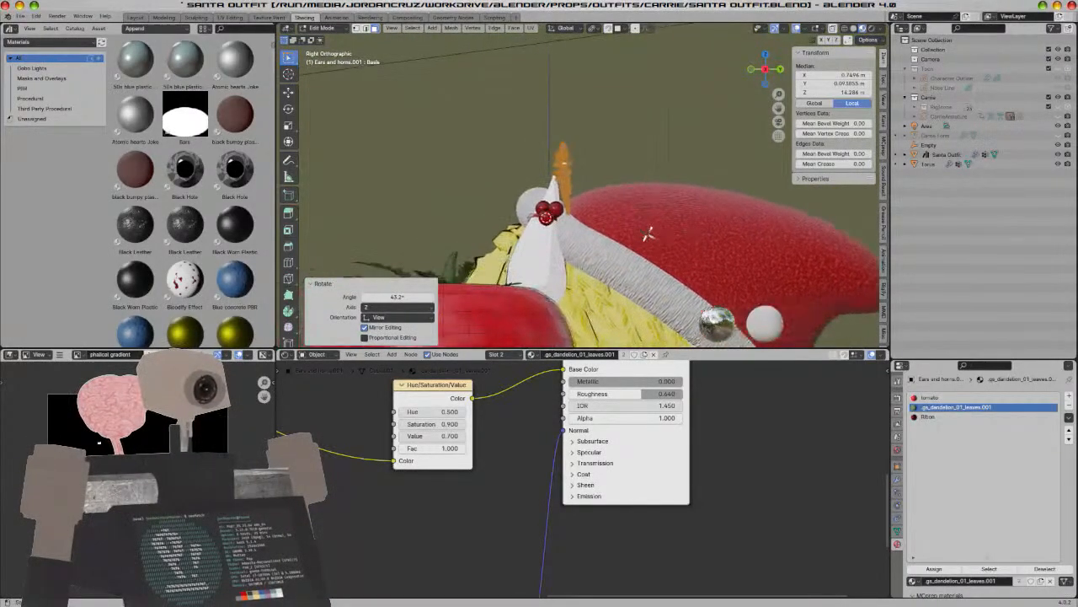
key(g)
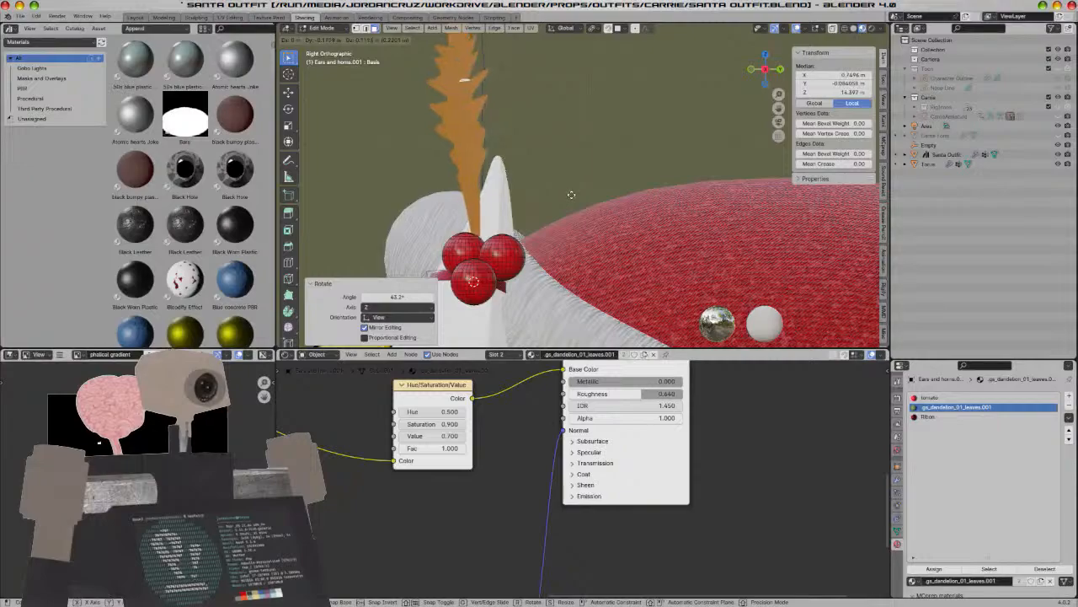
click(582, 219)
key(KP_1)
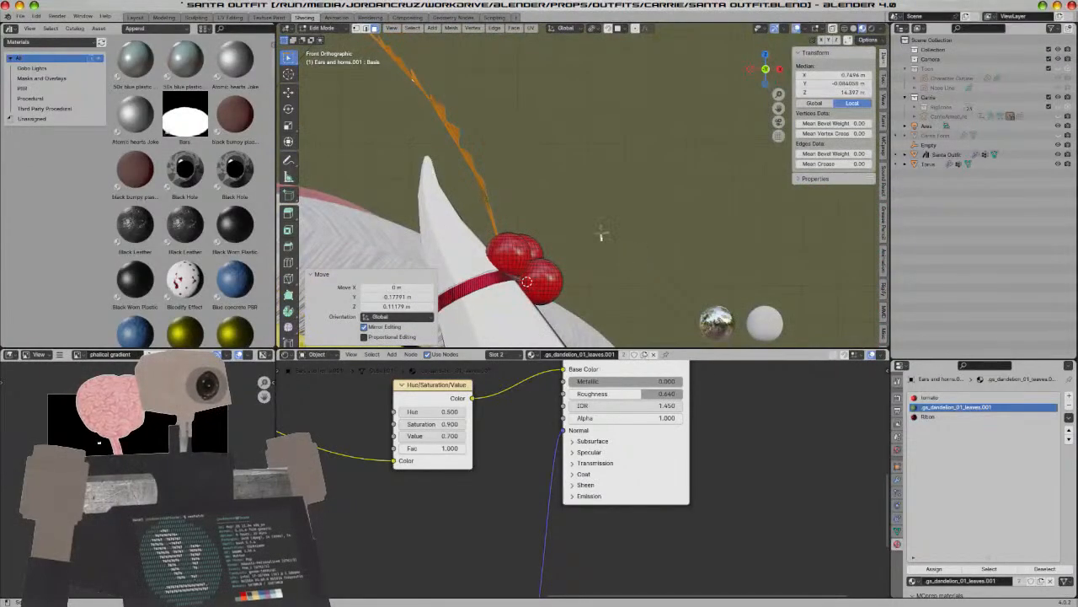
key(g)
click(615, 247)
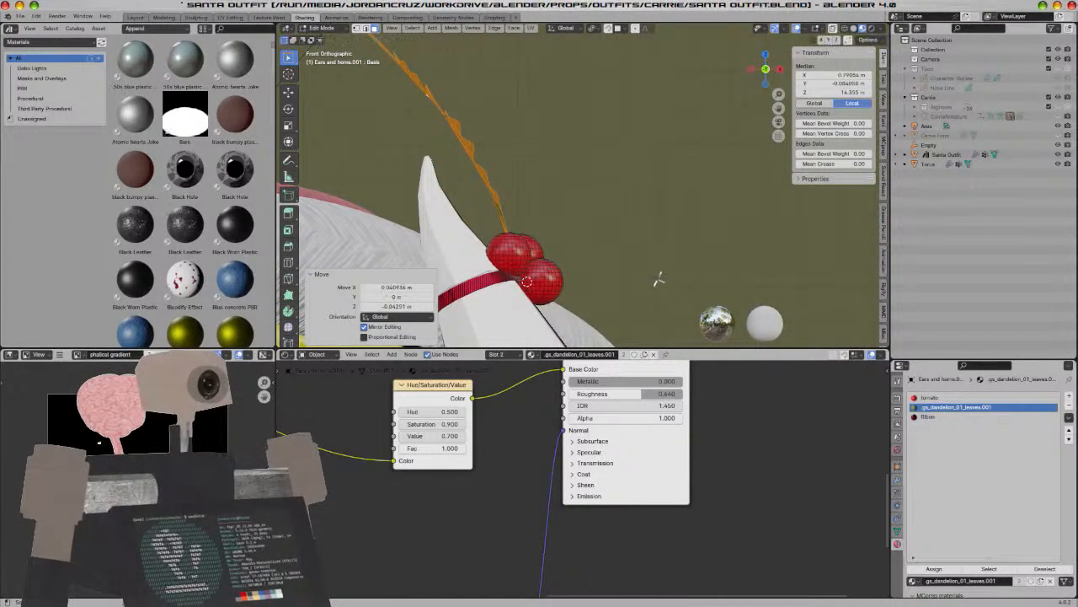
Duplicate the leaf toward the hat and rotate the copy about 28.7° so its stem meets the berries
middle_drag(662, 282, 548, 287)
scroll(548, 253, down, 3)
middle_drag(590, 134, 522, 125)
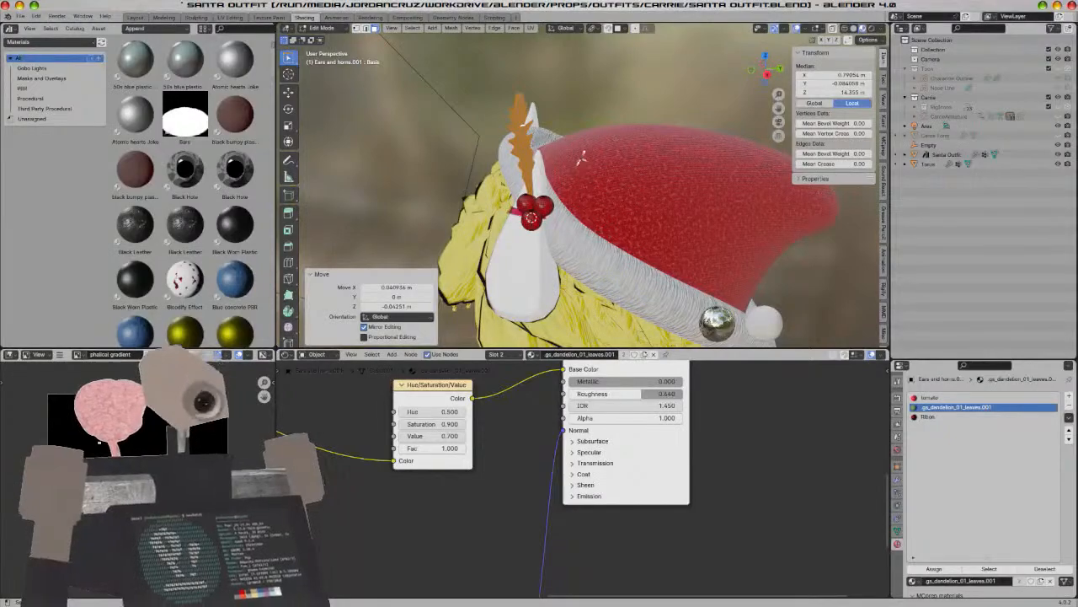
key(shift+d)
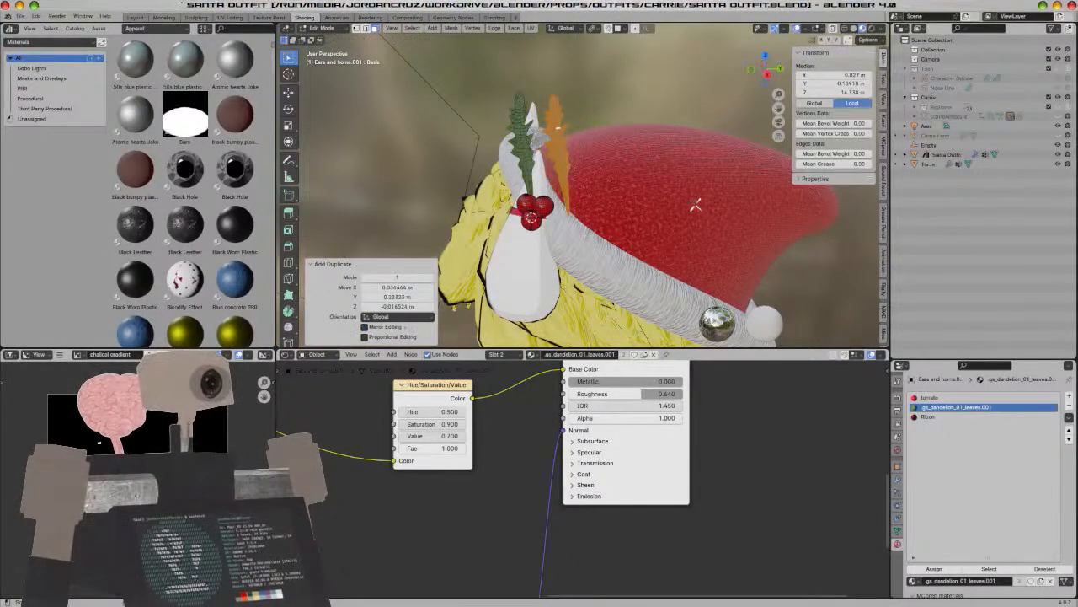
key(r)
click(672, 300)
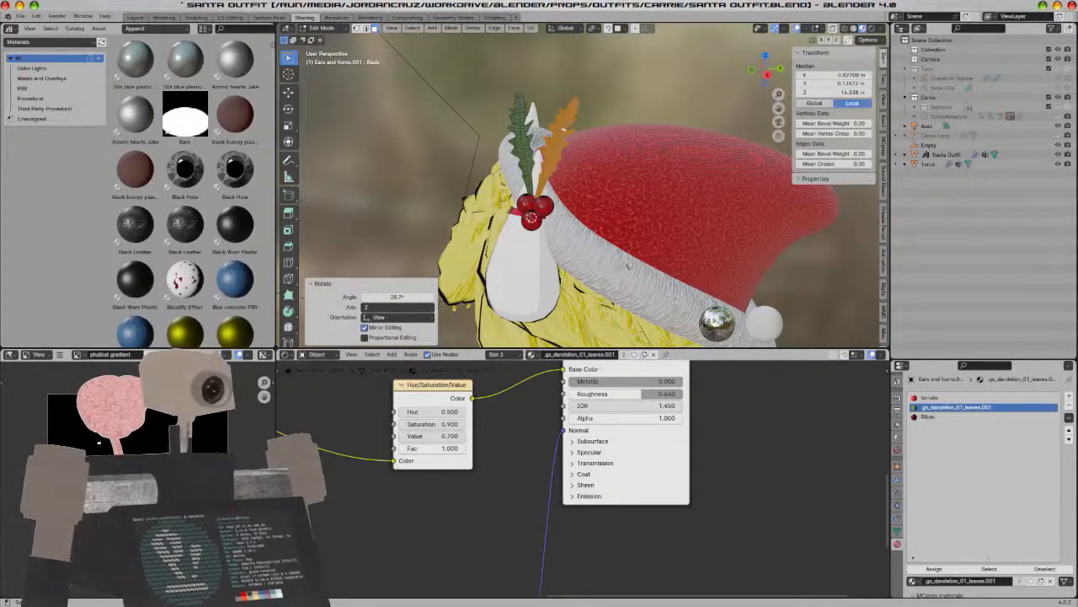
Duplicate the second leaf below the berry cluster and rotate the copy to point downward
scroll(629, 268, up, 3)
shift+middle_drag(649, 197, 624, 166)
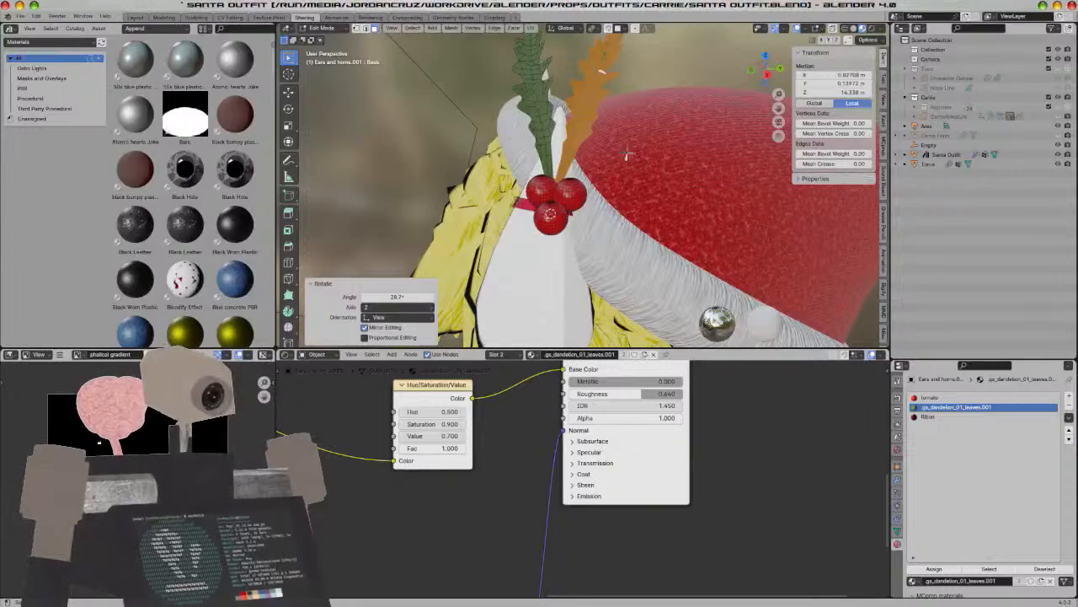
key(shift+d)
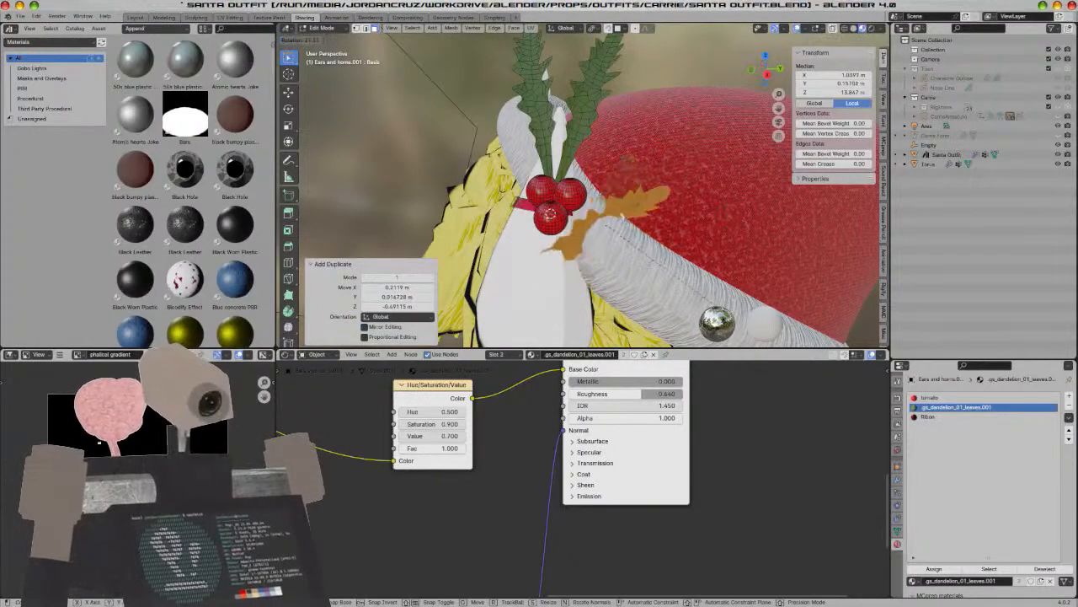
click(494, 58)
Move the third leaf beneath the berries along the horn's outer edge, then switch to the Layout workspace
scroll(627, 131, down, 2)
middle_drag(592, 159, 712, 201)
key(g)
click(701, 194)
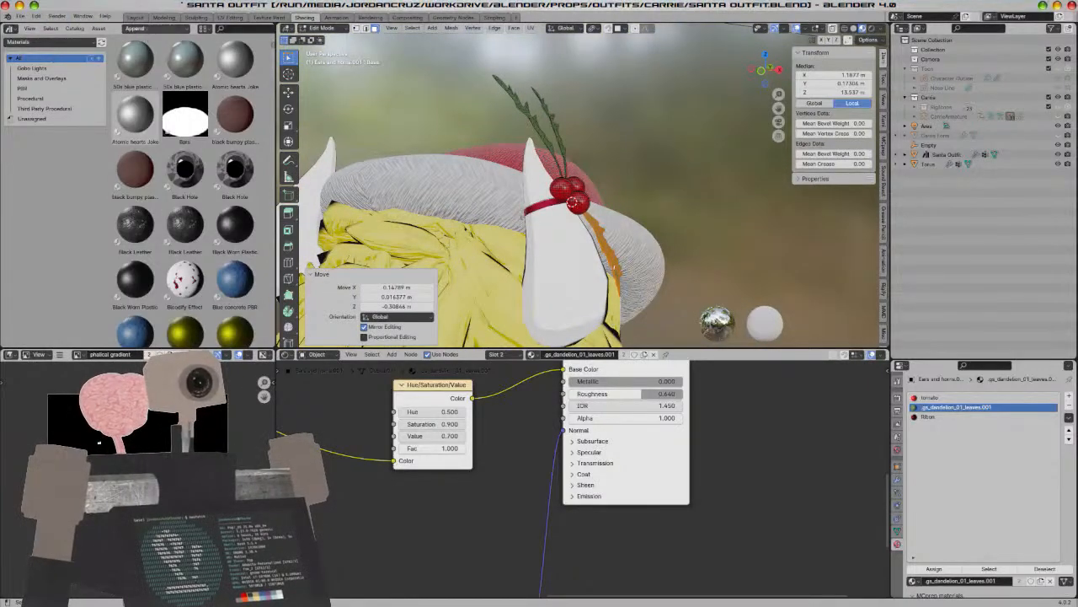
click(138, 17)
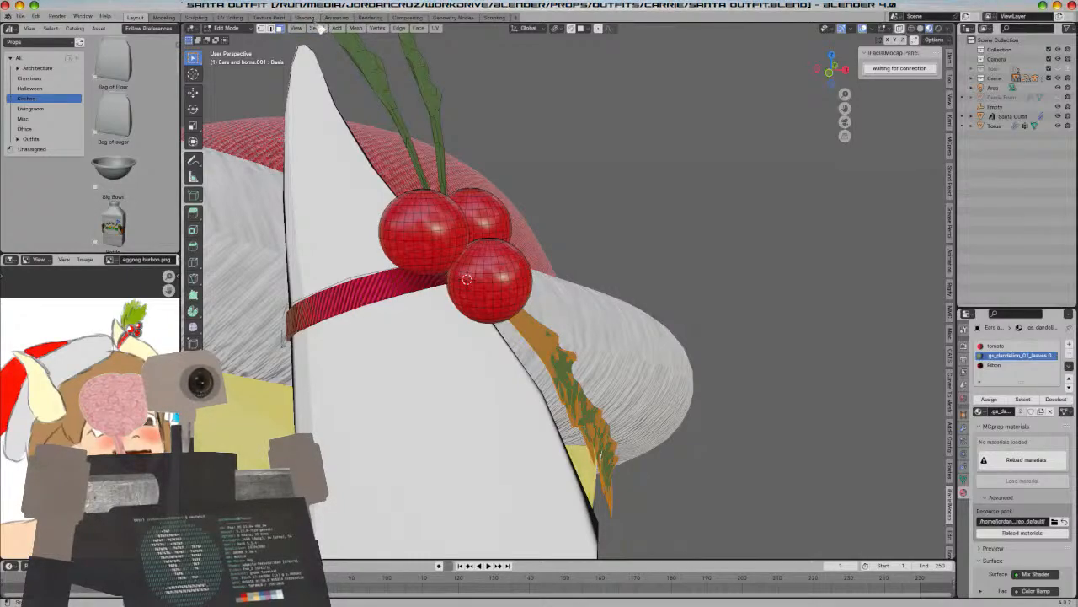
Try rotating the third leaf below the berry cluster and undo its lower placement
middle_drag(614, 354, 484, 353)
key(r)
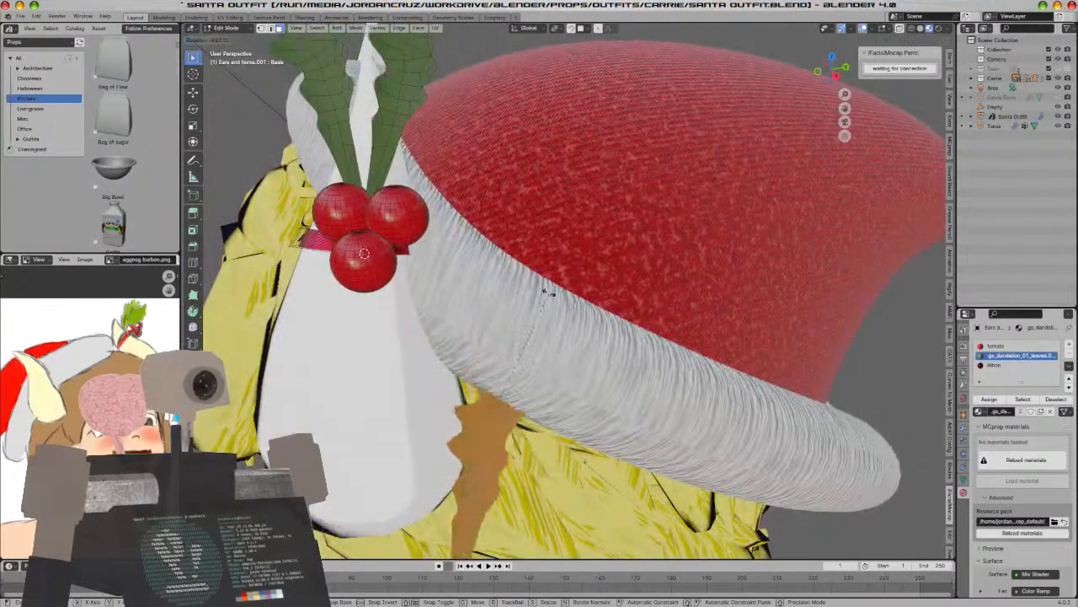
click(547, 293)
key(ctrl+z)
key(ctrl+z)
Rotate the third leaf to follow the upper leaves and move it behind them so its stem meets the berries
middle_drag(458, 248, 609, 339)
key(r)
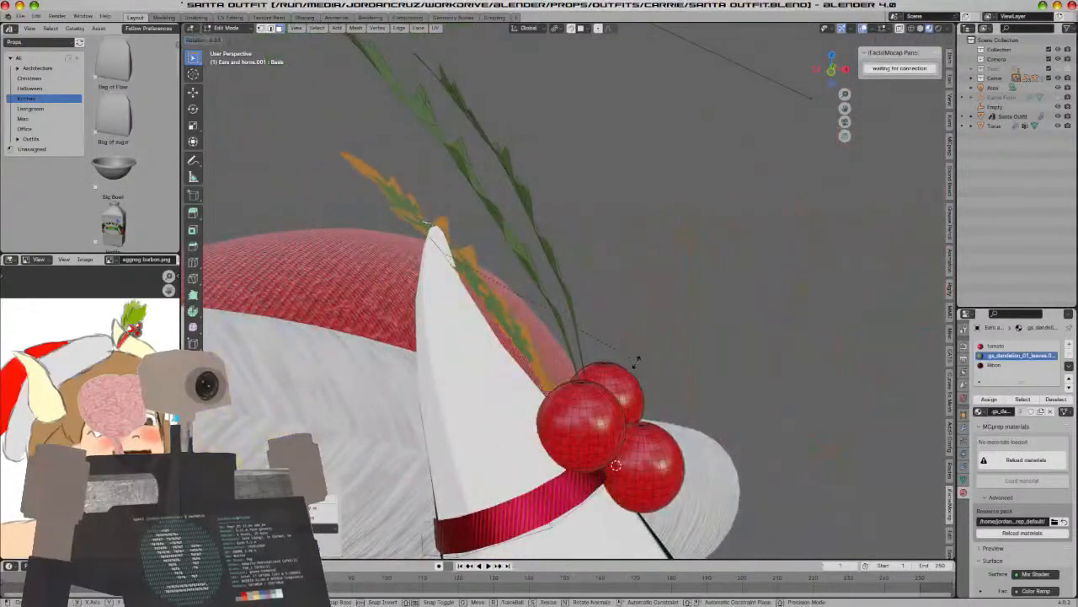
key(g)
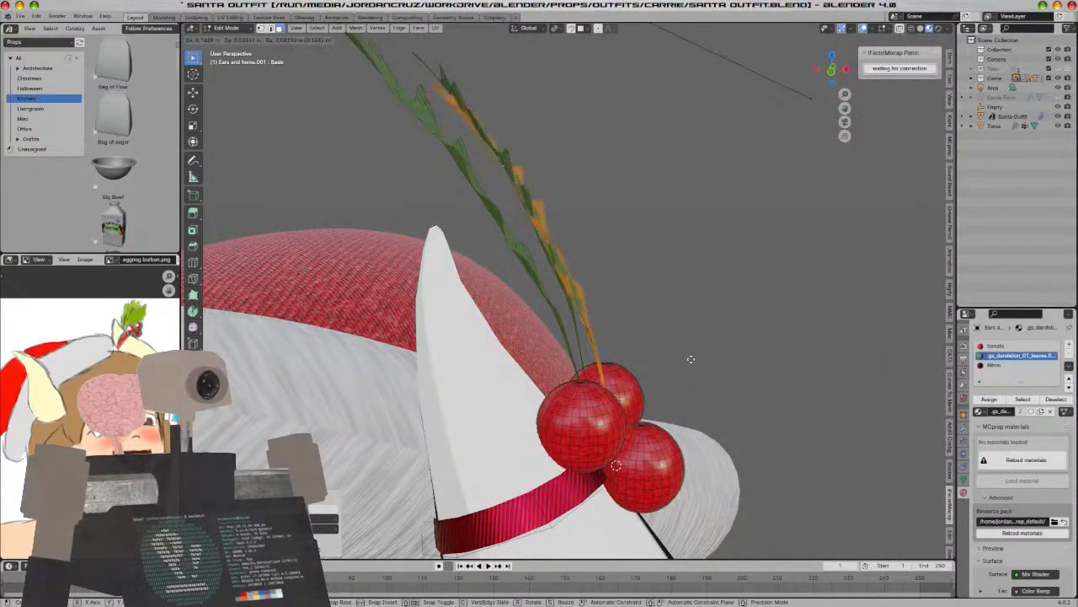
click(679, 306)
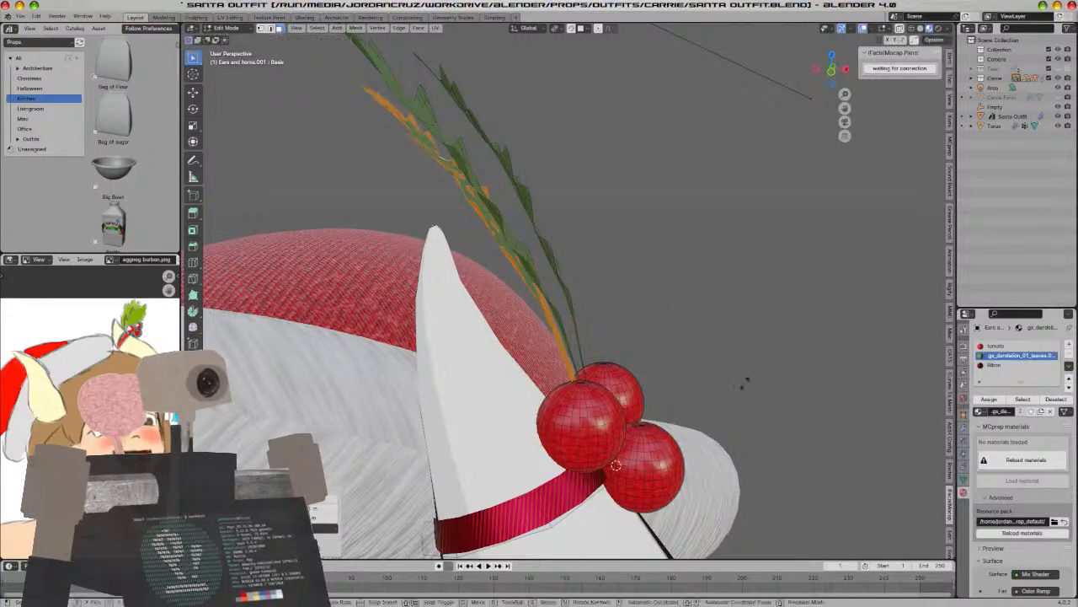
middle_drag(723, 369, 560, 408)
key(g)
click(624, 375)
middle_drag(624, 375, 609, 426)
key(g)
click(556, 432)
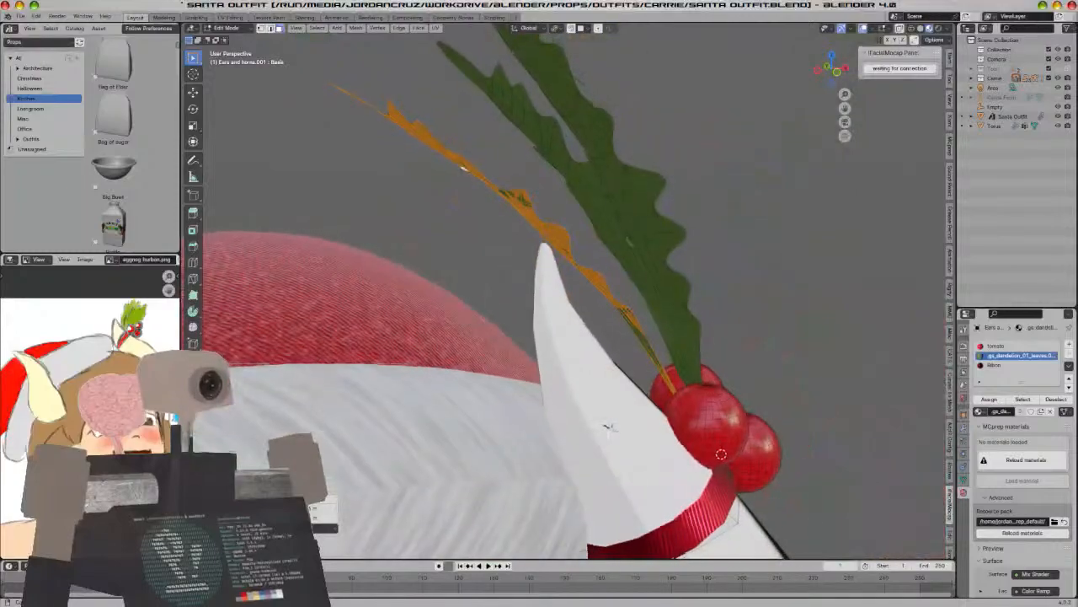
Duplicate the third leaf, rotate the copy and place it between the other leaves with its stem at the berries
shift+middle_drag(714, 463, 663, 463)
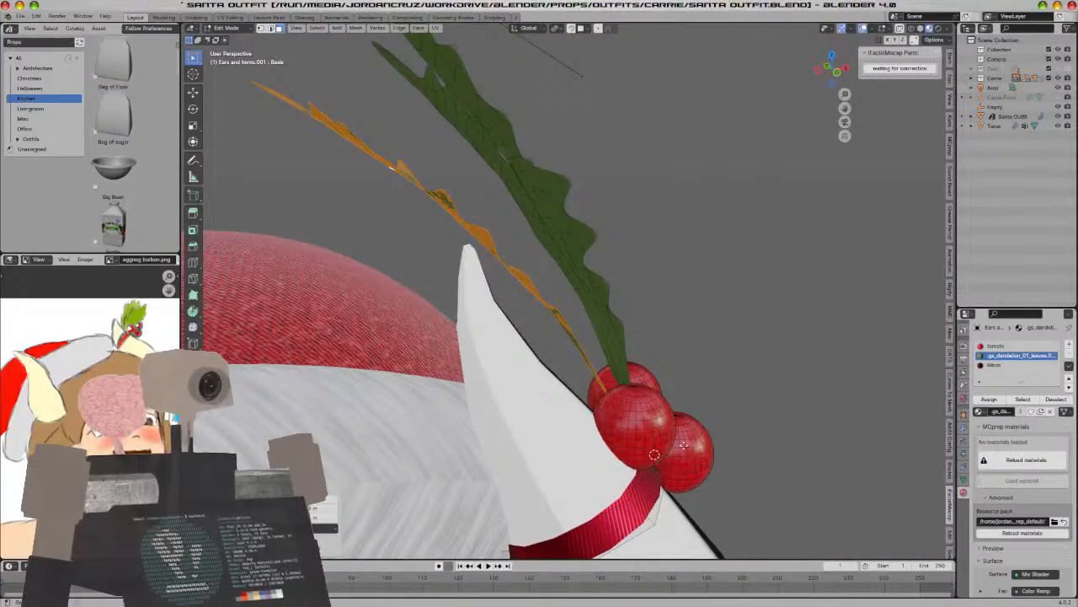
key(shift+d)
click(650, 428)
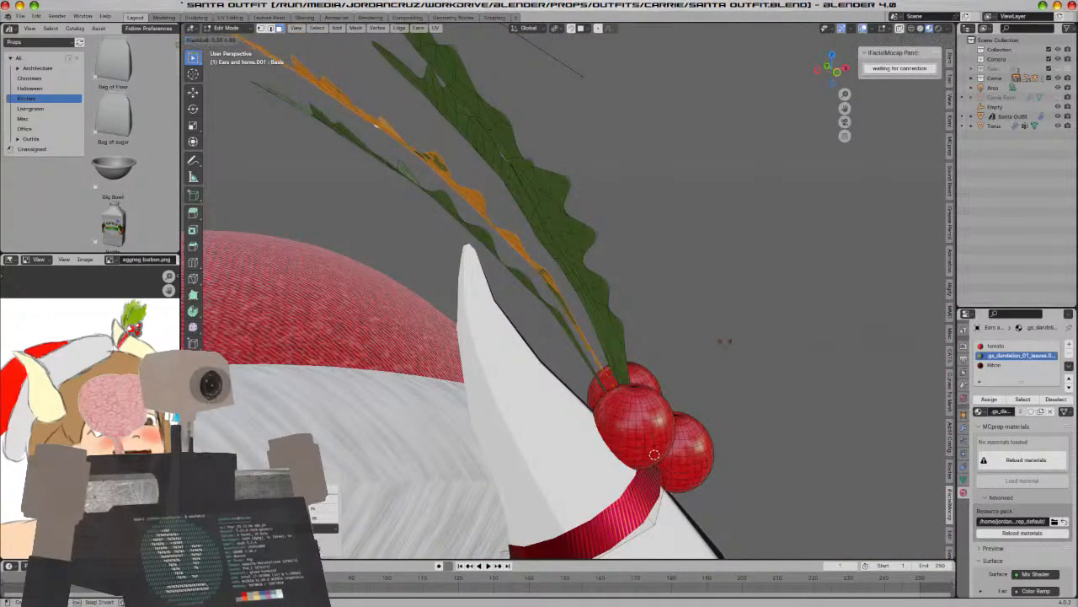
click(724, 341)
middle_drag(684, 369, 771, 409)
key(g)
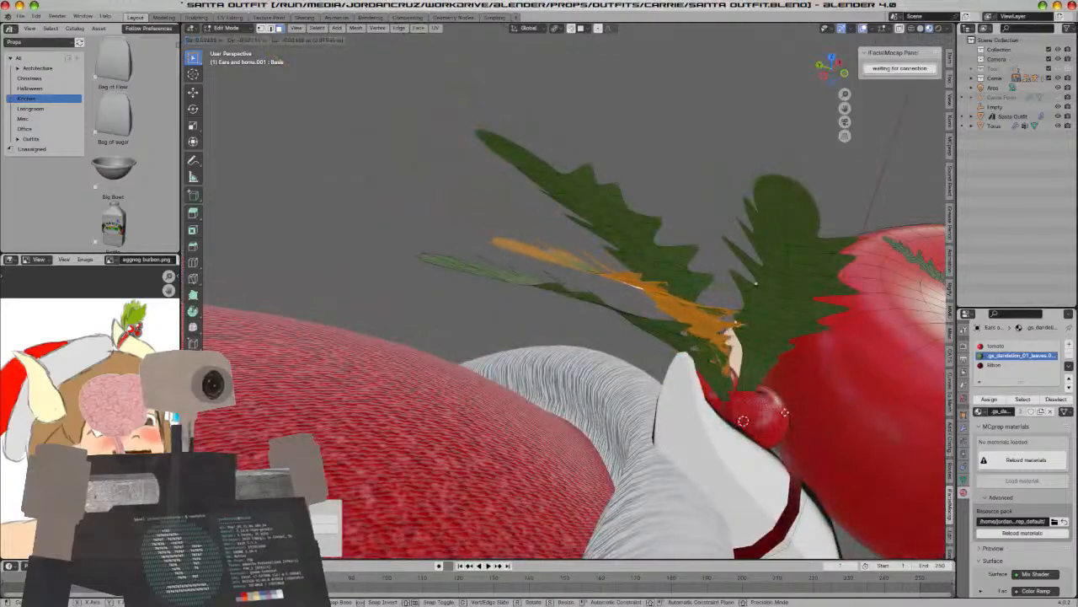
click(812, 436)
middle_drag(814, 439, 695, 432)
key(g)
click(729, 409)
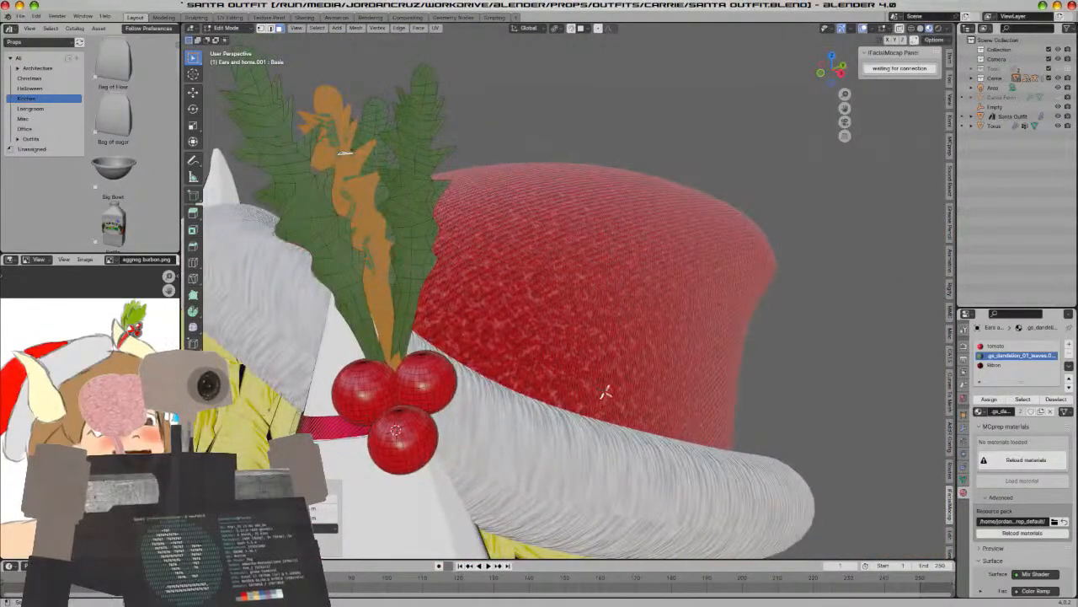
Rotate the fourth leaf more upright and adjust its position between the outer leaves above the berries
key(g)
right_click(541, 259)
key(r)
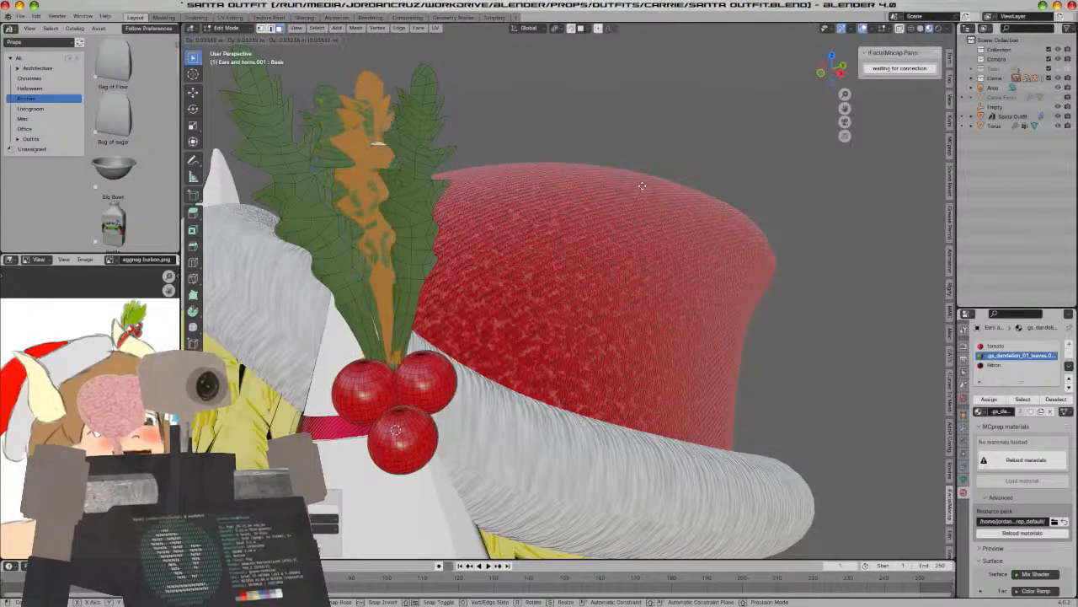
click(376, 144)
click(46, 43)
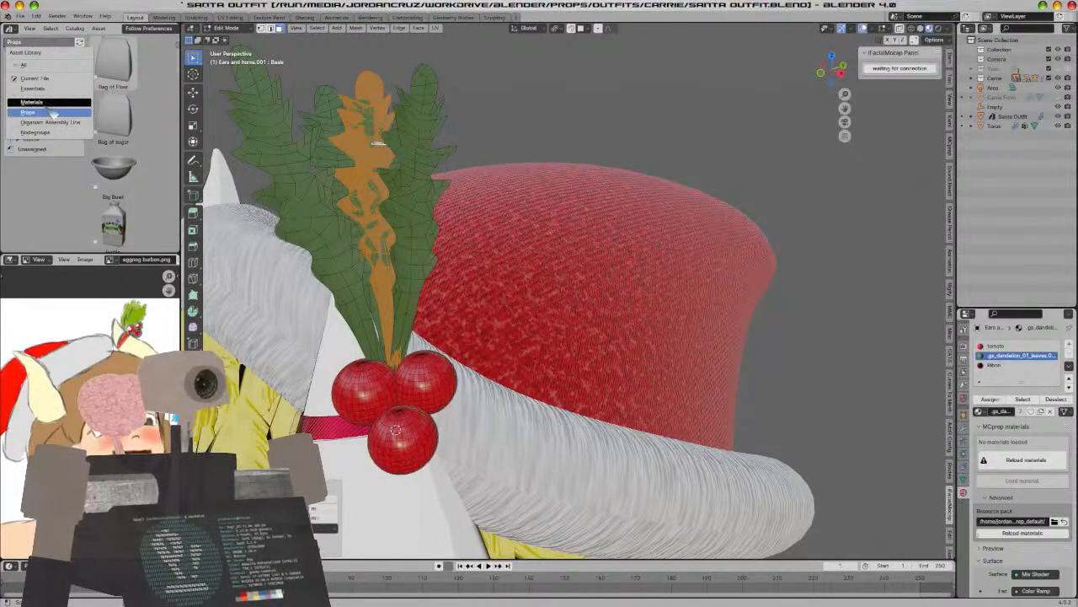
middle_drag(351, 249, 643, 393)
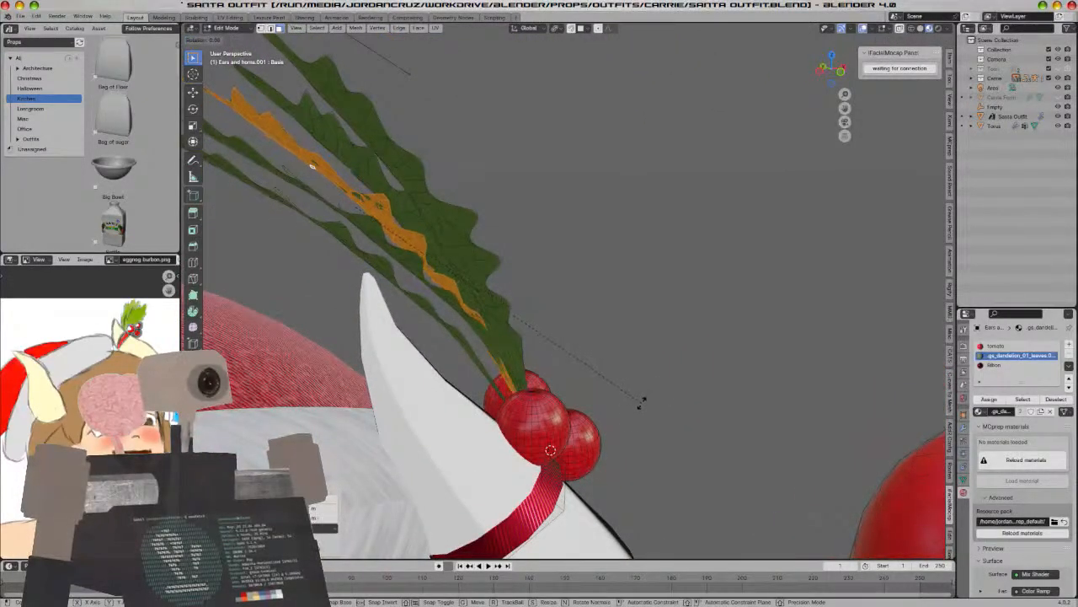
click(642, 403)
key(g)
click(642, 406)
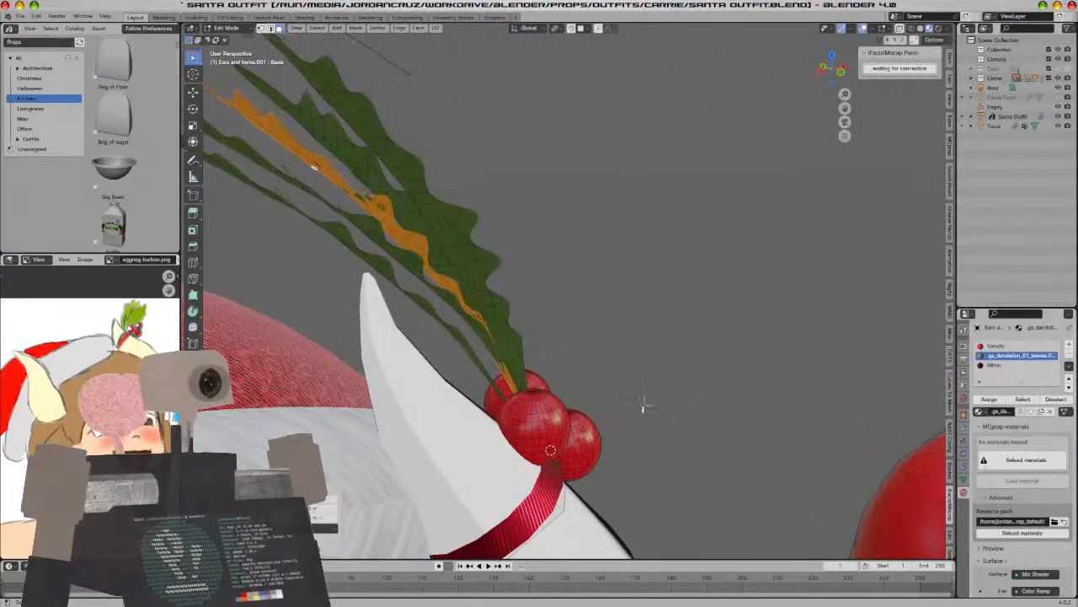
Select the whole rearmost leaf nearest the horn tip, rotate it toward the bundle, and check the result in Object Mode
click(389, 275)
key(ctrl+l)
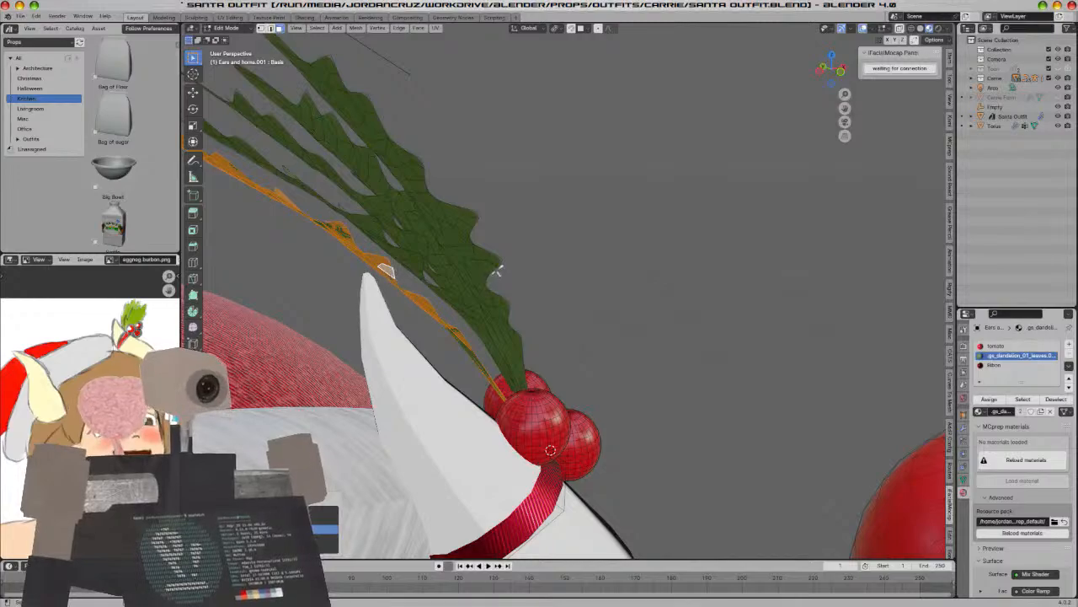
middle_drag(549, 337, 537, 413)
key(r)
click(643, 399)
key(Tab)
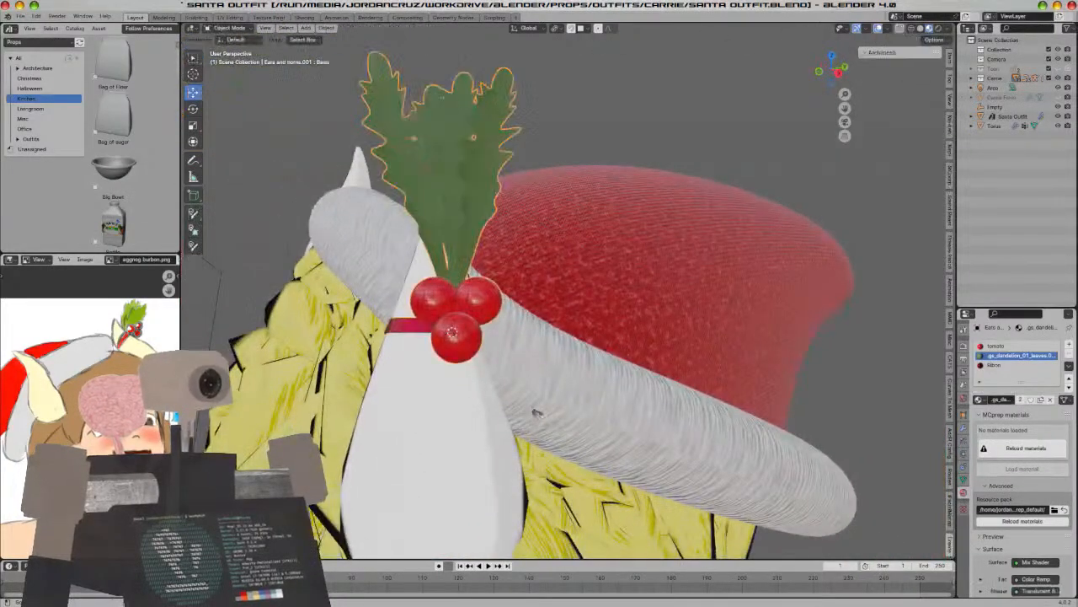
scroll(537, 413, down, 4)
middle_drag(468, 460, 451, 474)
Scale all four leaves down together around the Median Point pivot and move them back onto the berry cluster
key(Tab)
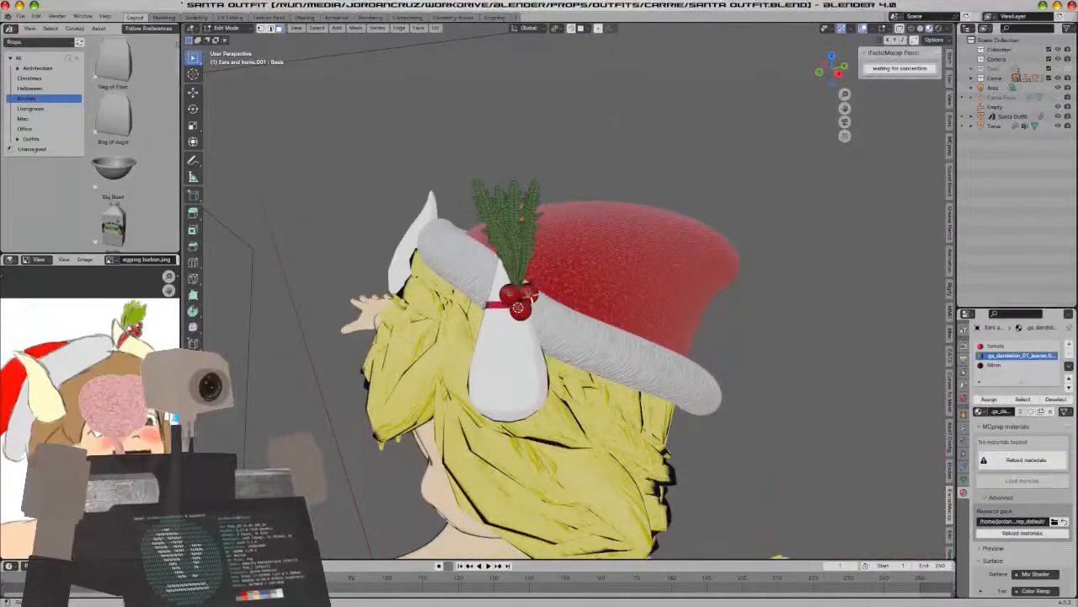
scroll(452, 278, up, 3)
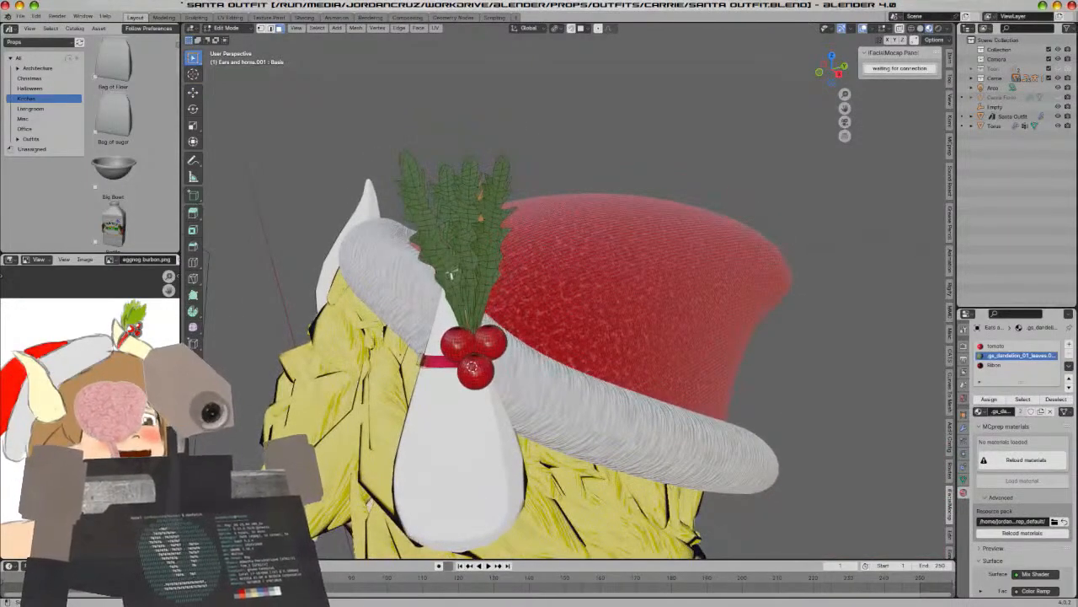
key(l)
key(l)
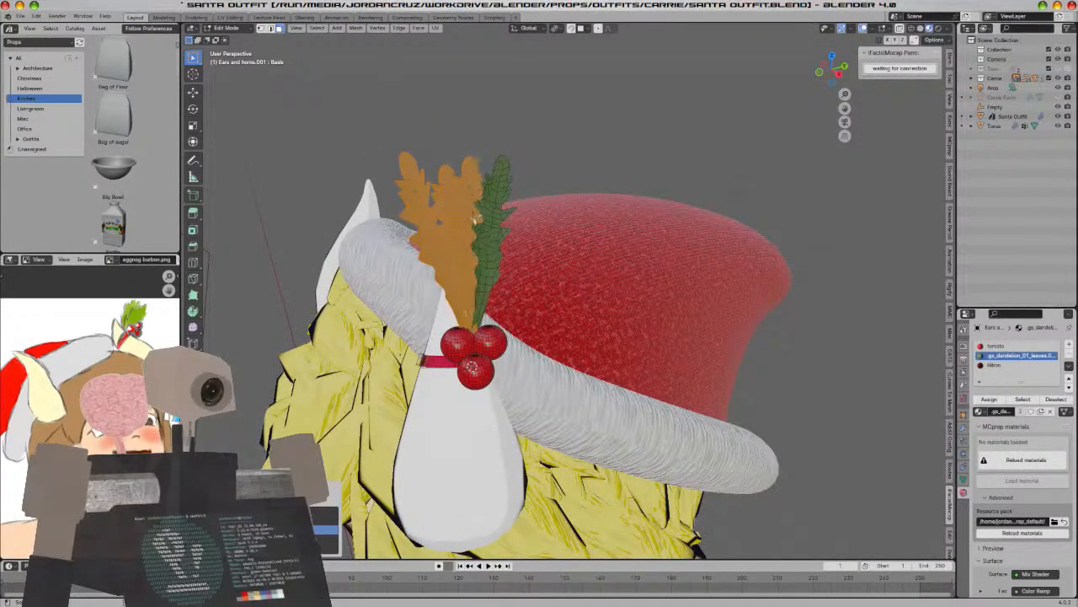
key(l)
key(s)
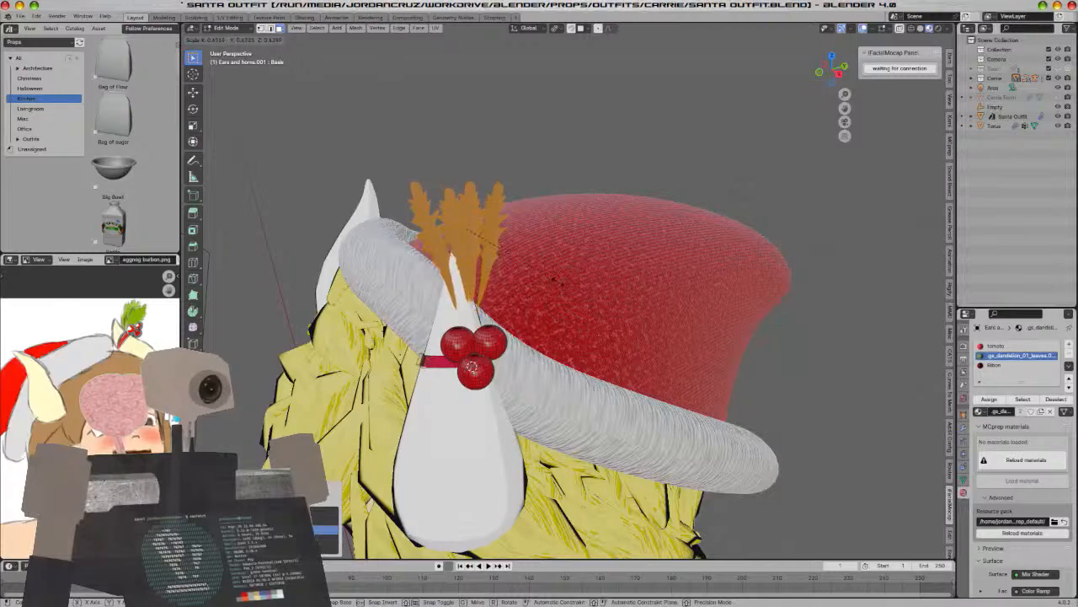
click(522, 47)
click(556, 28)
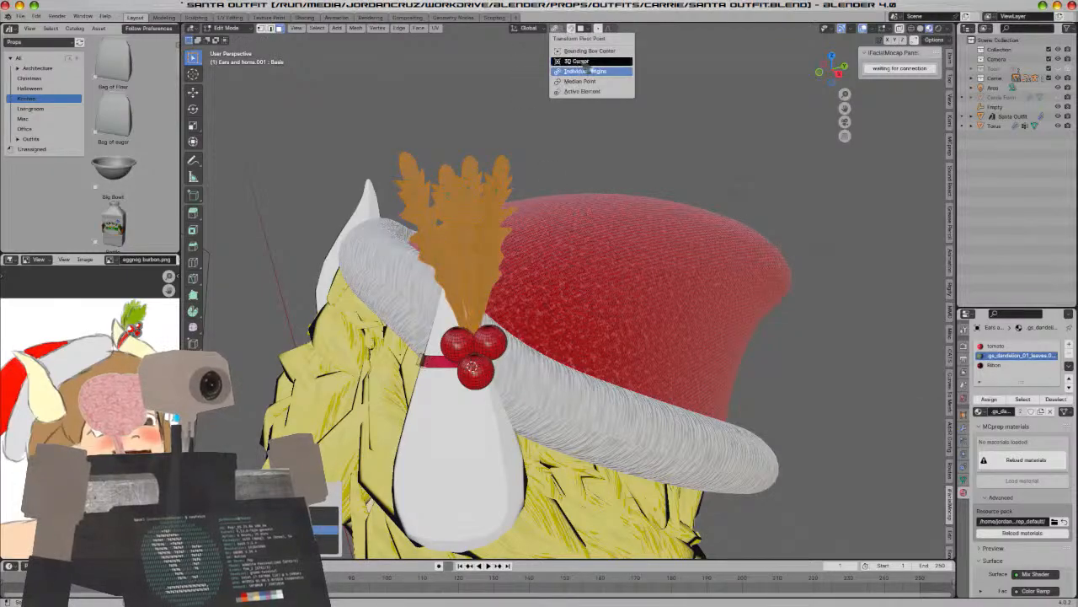
click(581, 81)
key(s)
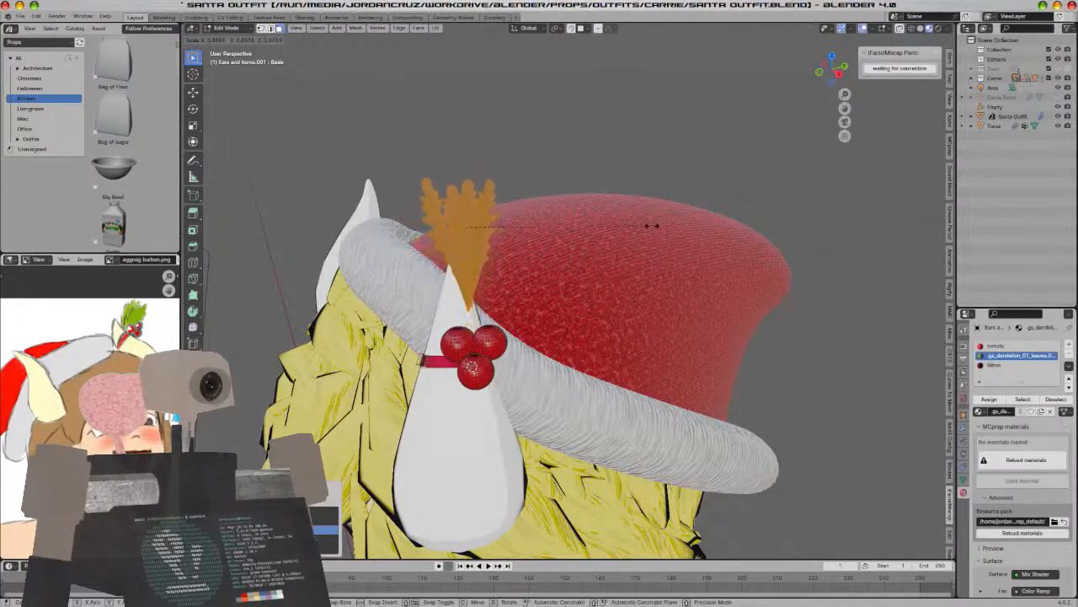
click(659, 284)
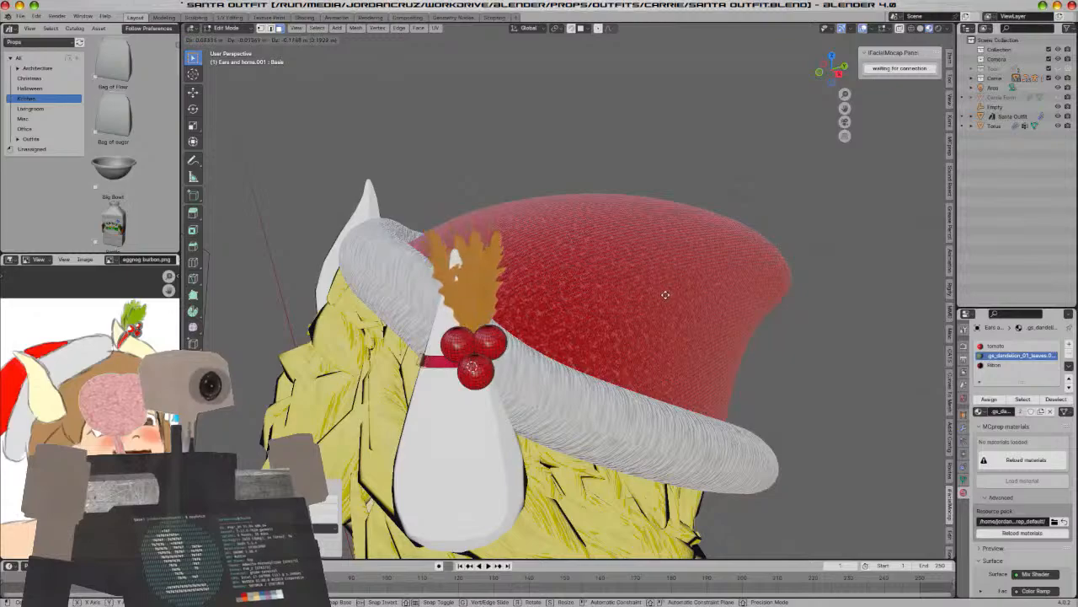
click(662, 299)
Tilt the leaf bundle with a trackball rotation and move its stems onto the top of the berries
mouse_move(629, 321)
middle_down()
mouse_move(648, 337)
mouse_move(621, 329)
middle_up()
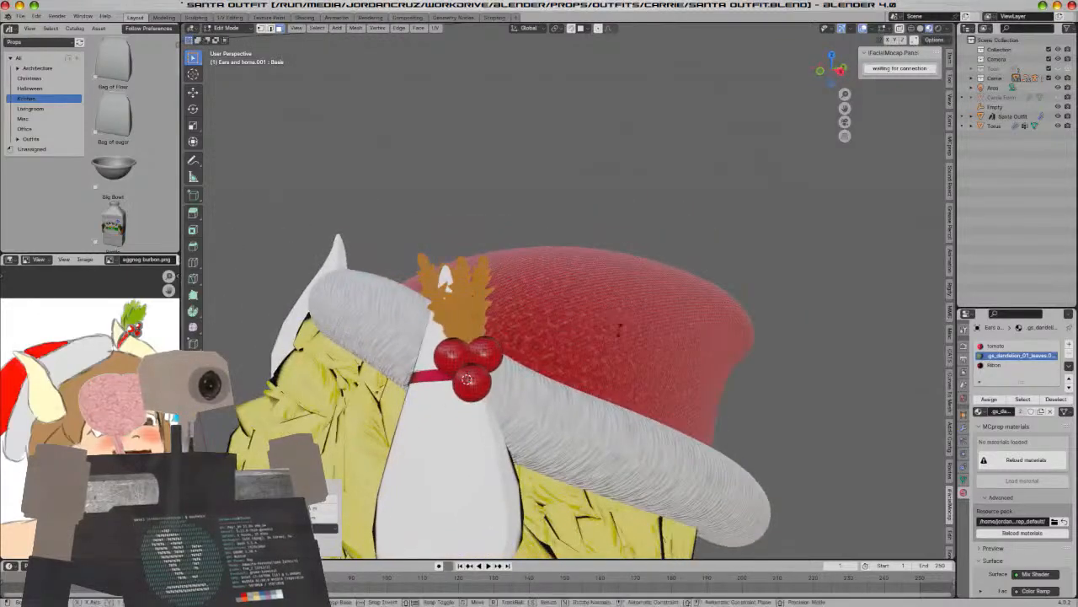
key(r)
key(r)
click(592, 377)
middle_drag(592, 378, 625, 381)
key(g)
click(664, 375)
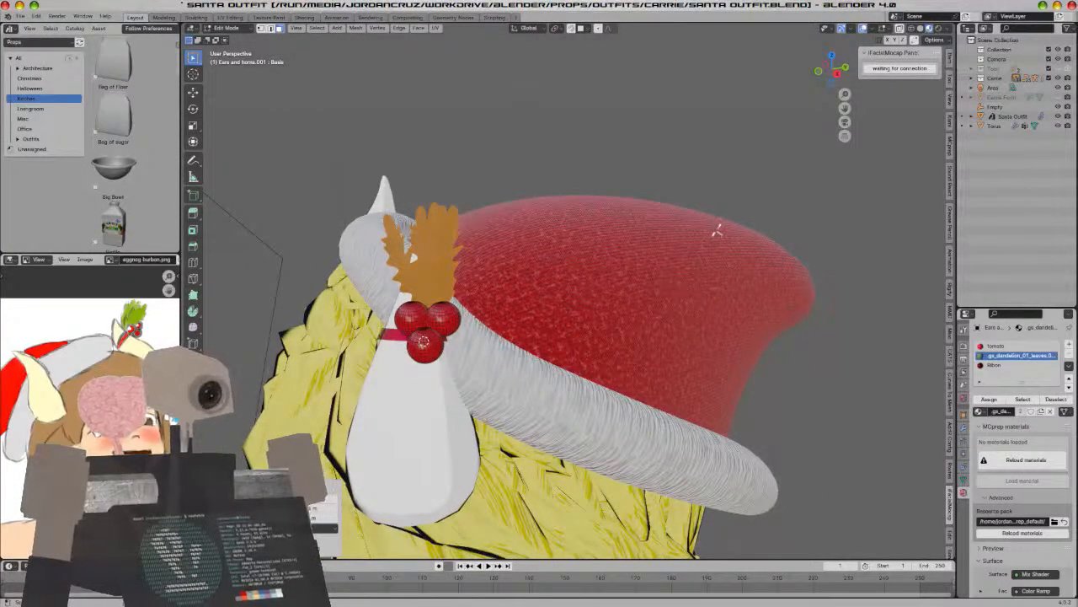
Rotate the leaf bundle to align it above the berries and save the file
key(r)
click(727, 262)
middle_drag(628, 337, 629, 368)
key(Tab)
key(ctrl+s)
Delete the faces of the leftover tomato beside the character's head and save the file
middle_drag(640, 424, 654, 315)
scroll(655, 315, down, 6)
key(Tab)
middle_drag(662, 378, 756, 343)
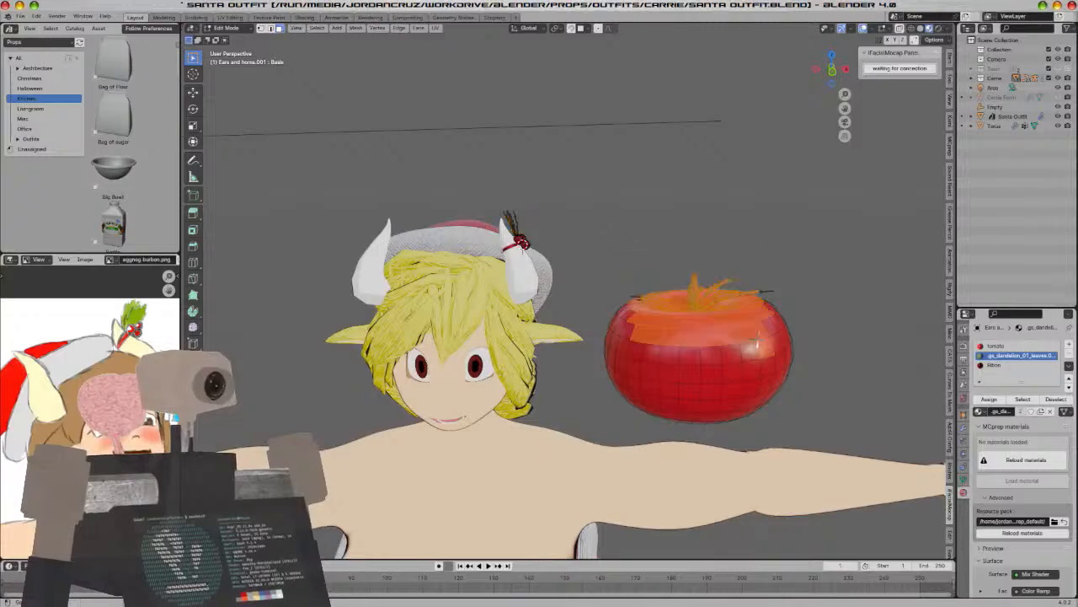
key(a)
key(x)
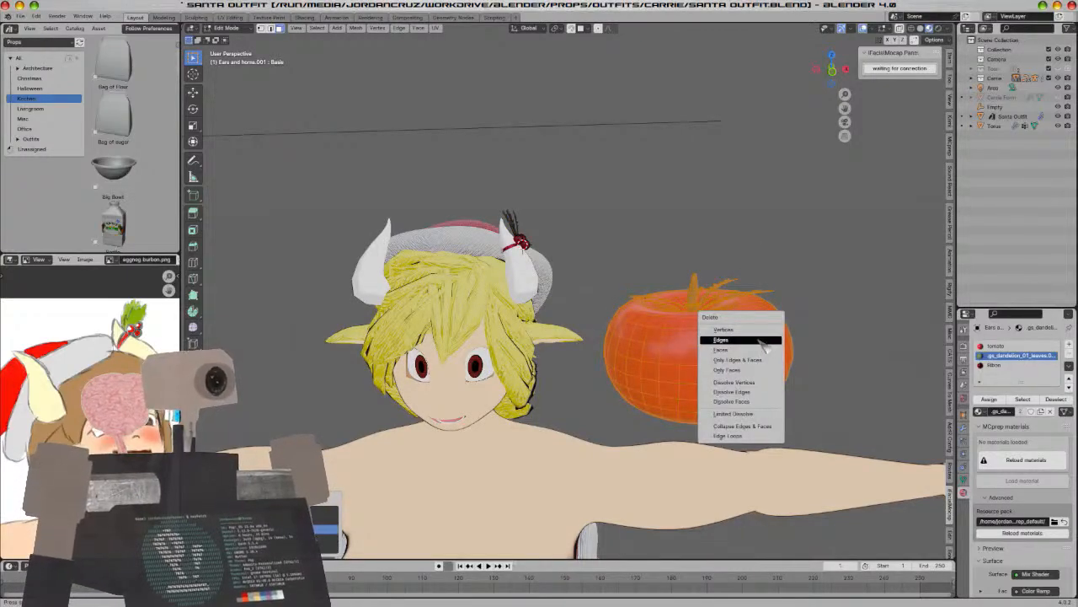
click(745, 349)
key(Tab)
middle_drag(662, 374, 640, 384)
key(ctrl+s)
Inspect the berry and leaf decoration on the horn up close and in an orthographic view
scroll(636, 381, up, 5)
shift+middle_drag(591, 262, 670, 343)
key(ctrl+i)
scroll(668, 341, up, 4)
shift+middle_drag(561, 71, 509, 293)
click(446, 312)
scroll(583, 379, down, 6)
middle_drag(582, 380, 552, 390)
key(KP_5)
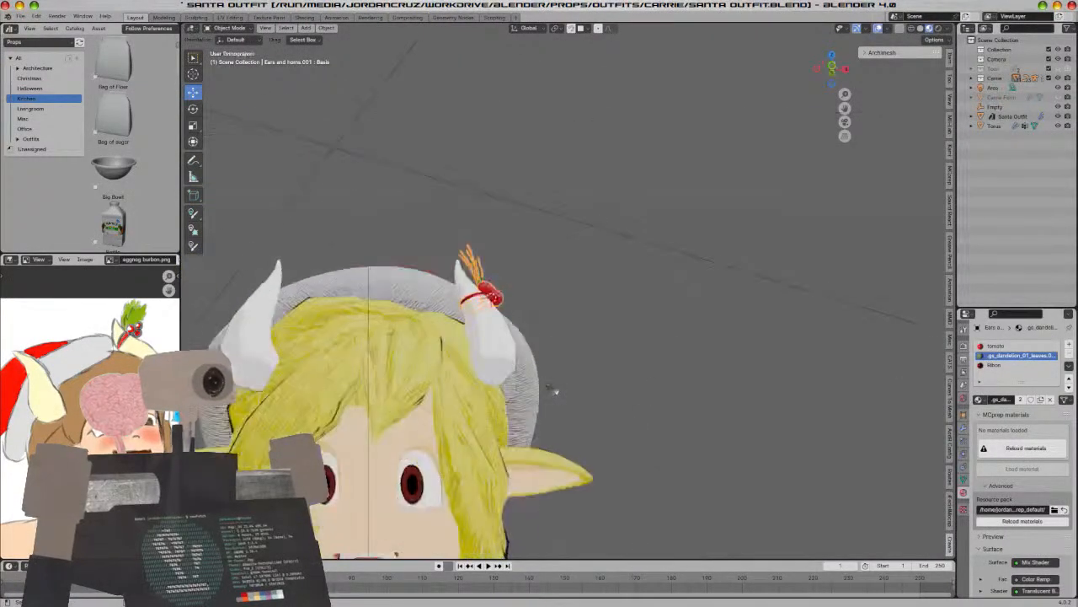
Try to delete the stray leftover geometry beside the head by removing its vertices
key(Tab)
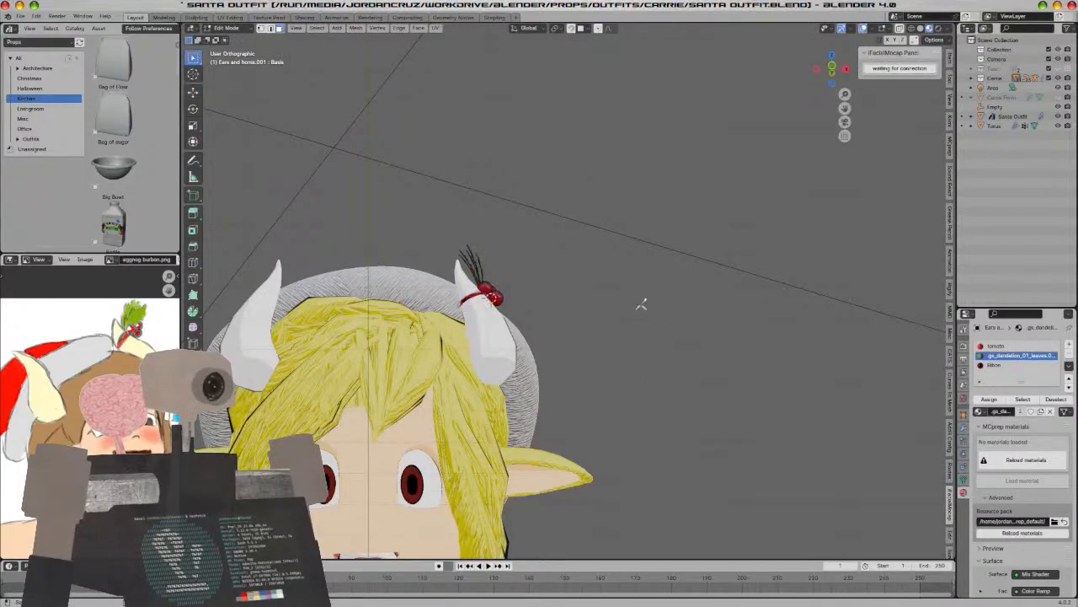
key(x)
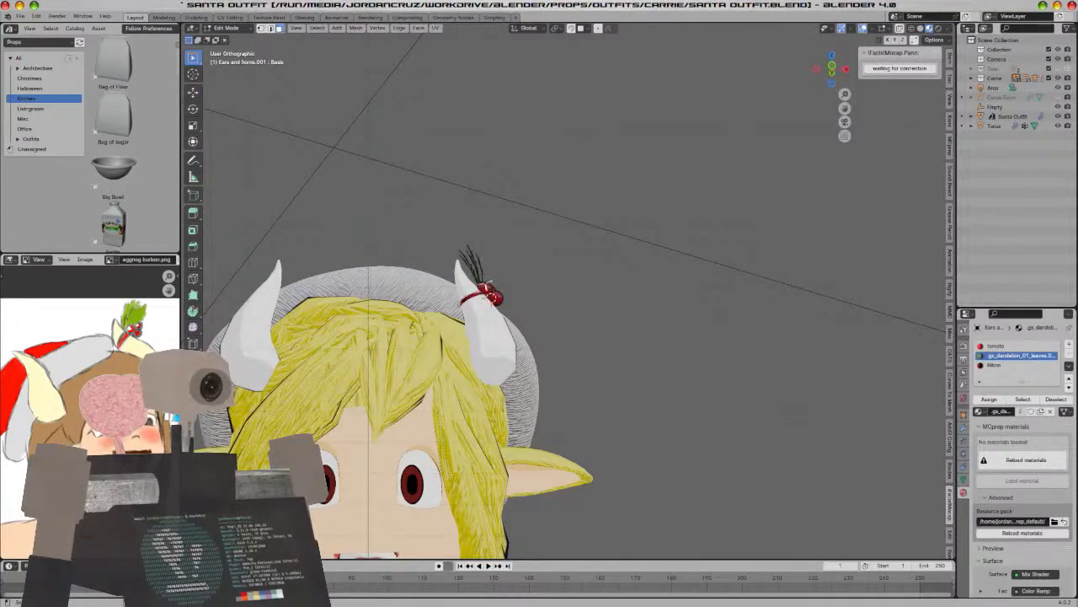
scroll(571, 295, up, 4)
drag(429, 272, 474, 337)
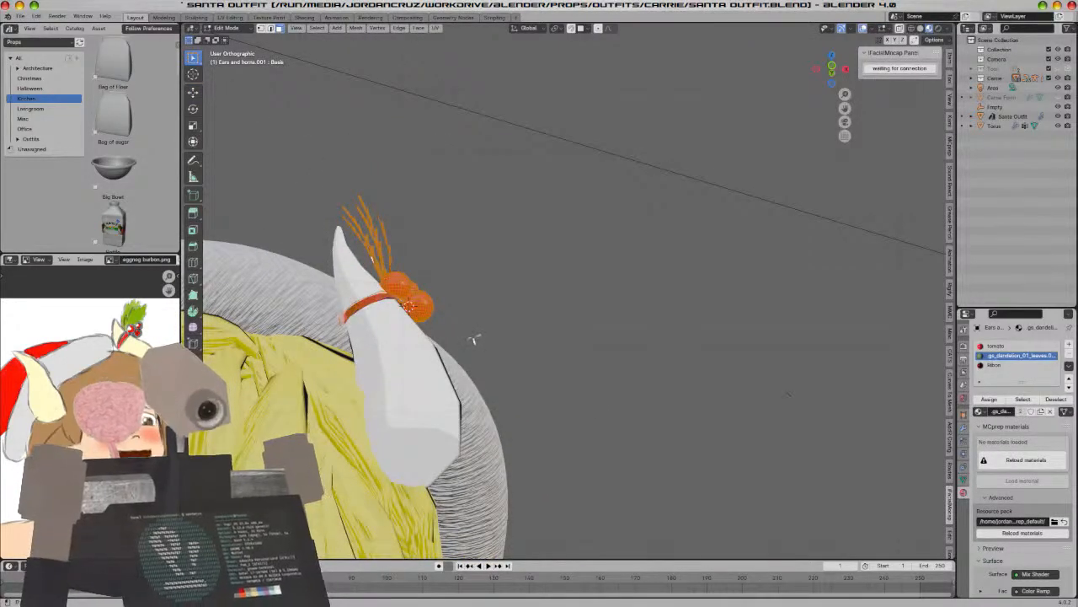
click(475, 337)
key(x)
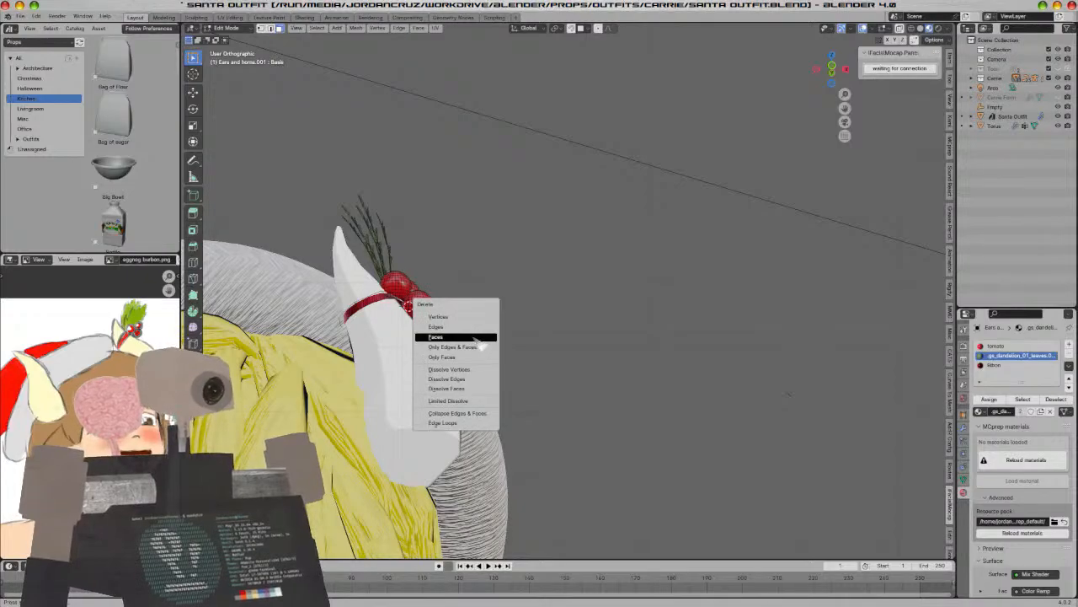
click(478, 317)
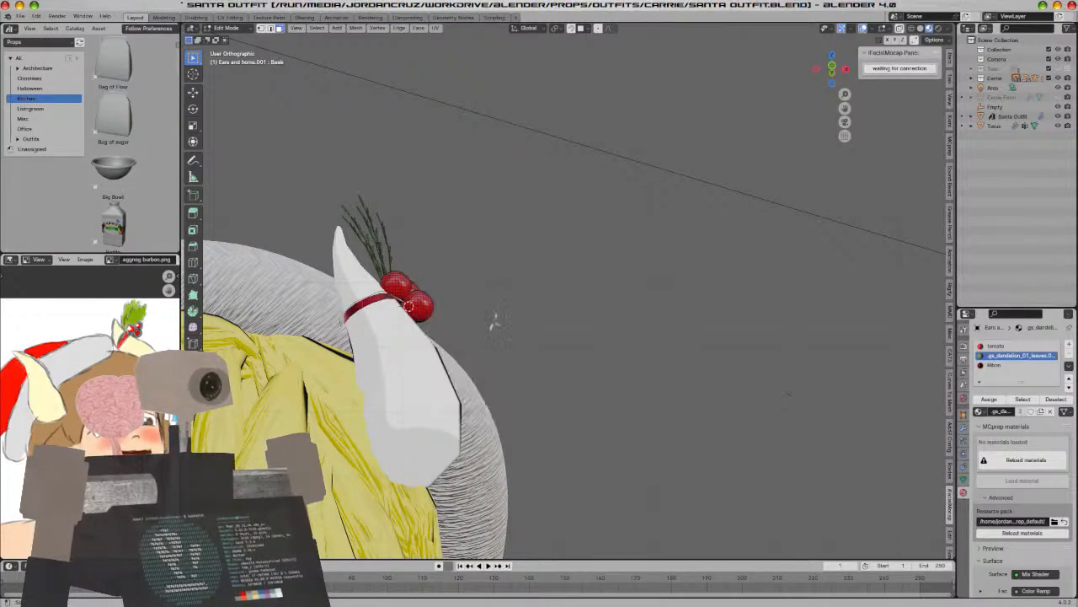
Box-select the berries, leaves and band on the horn and clear away the stray leftover geometry beside the head
scroll(605, 347, down, 4)
key(Tab)
scroll(686, 362, up, 6)
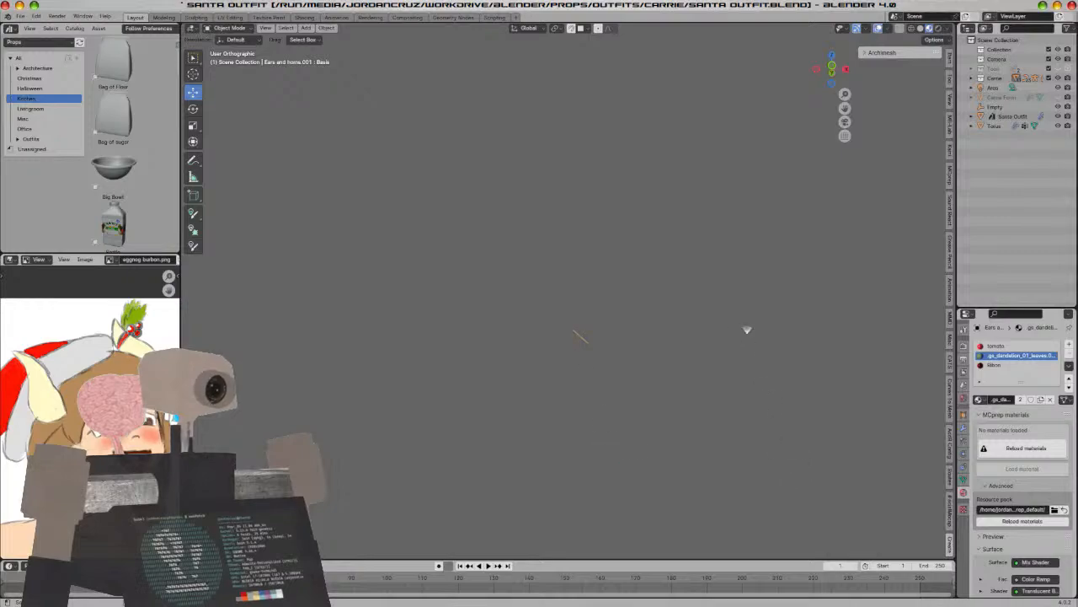
key(Tab)
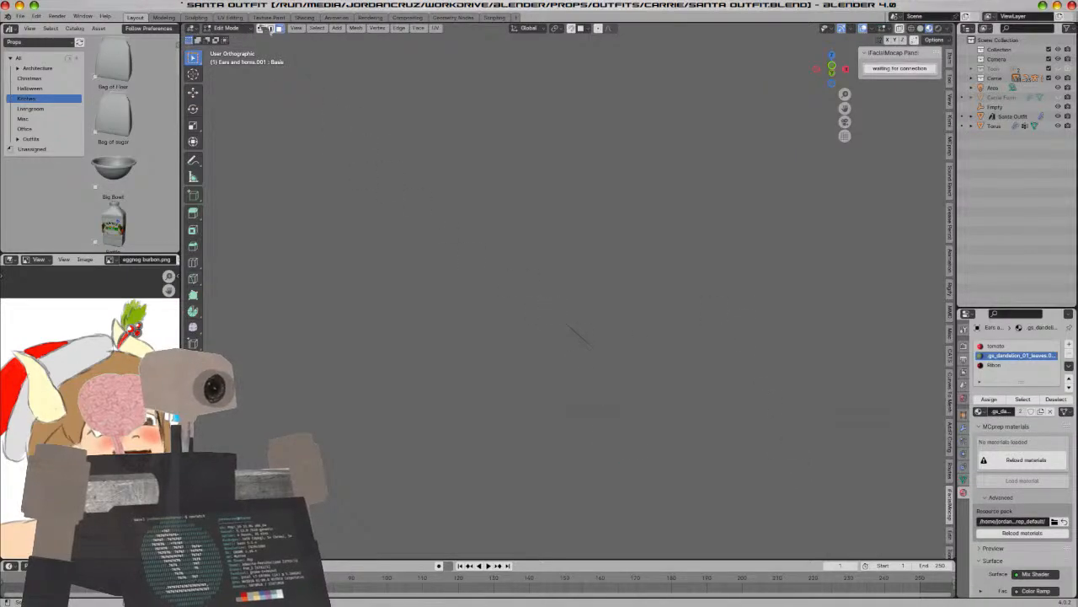
scroll(487, 268, down, 3)
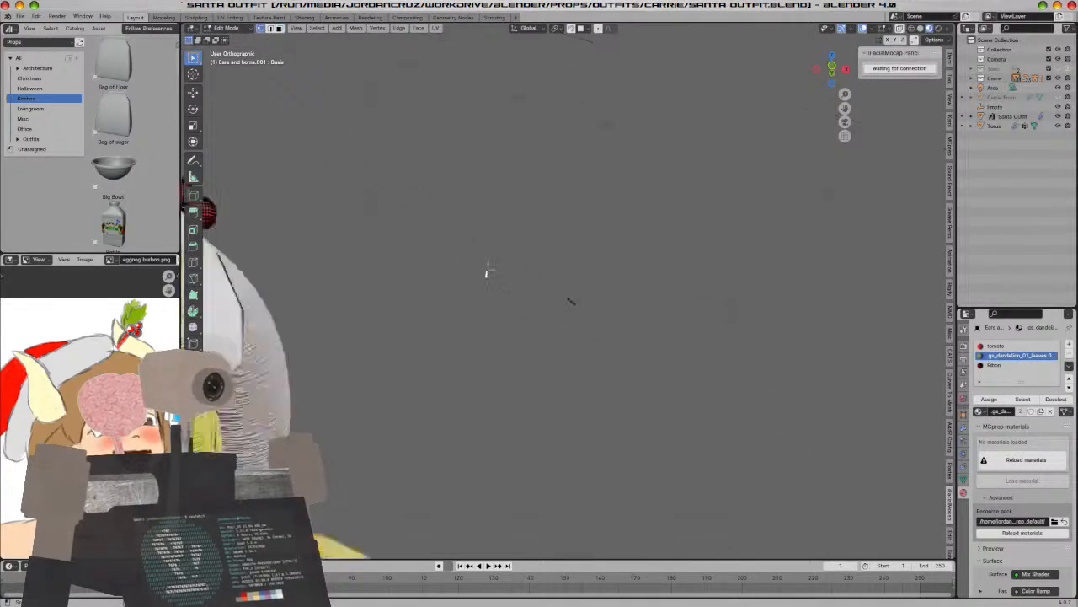
drag(343, 195, 452, 285)
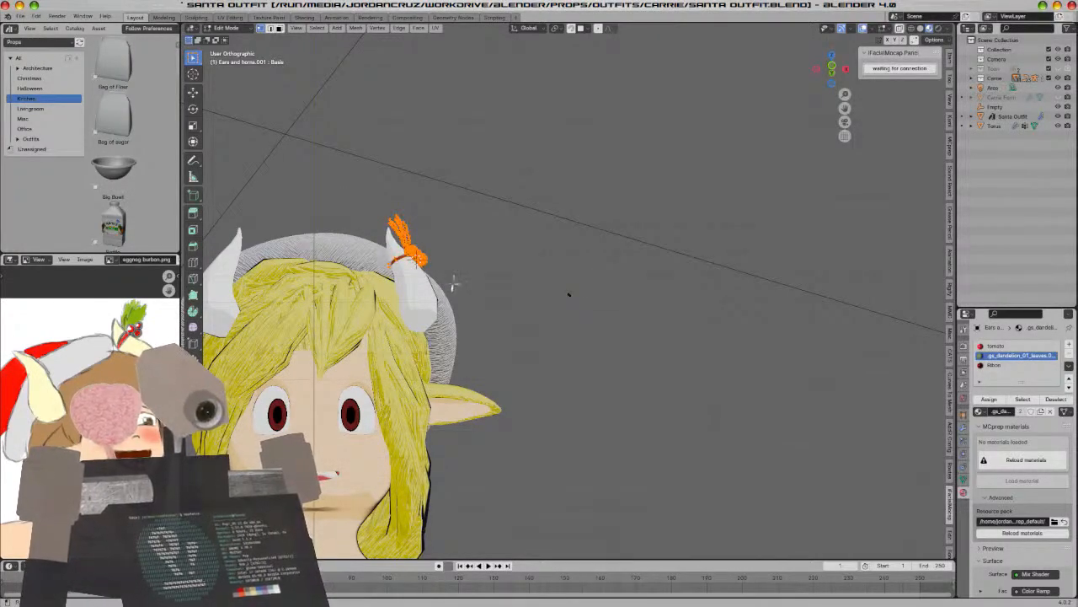
right_click(452, 287)
key(Tab)
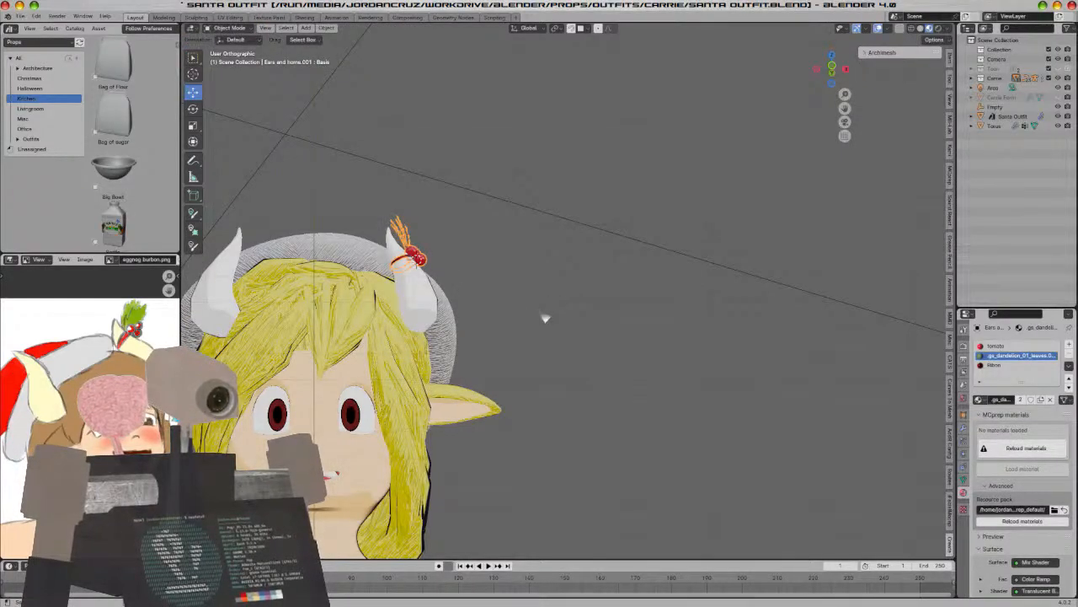
Deselect everything in the front view and save the file
middle_drag(469, 308, 431, 270)
key(KP_1)
scroll(405, 345, down, 5)
scroll(404, 346, down, 1)
key(a)
key(alt+a)
key(ctrl+s)
scroll(615, 223, up, 6)
shift+middle_drag(636, 203, 631, 288)
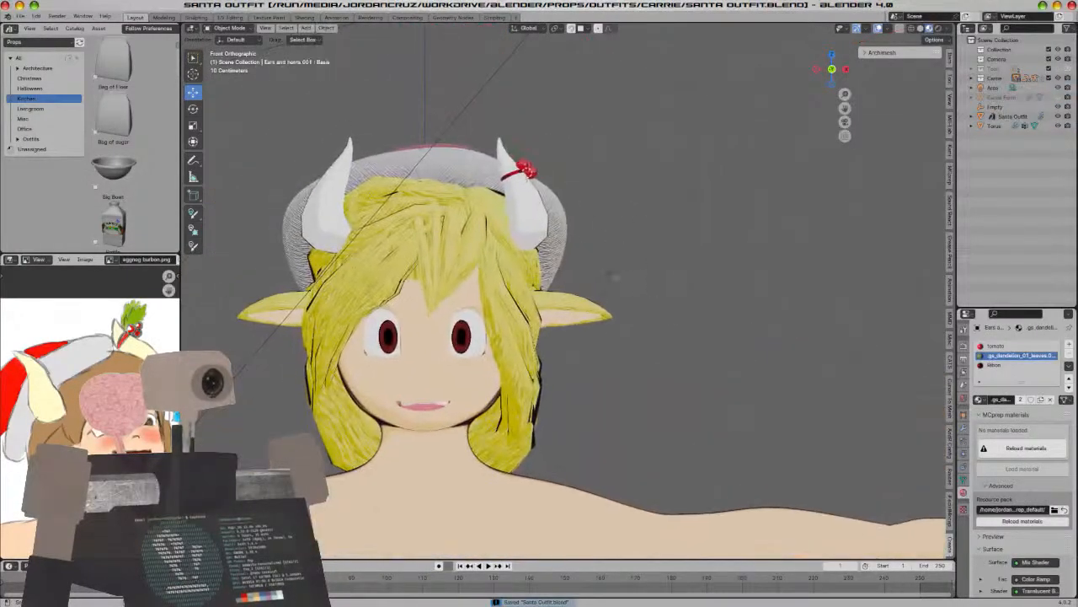
Expand the Carrie collection, make the character's armature visible in the viewport and select it
scroll(554, 223, down, 4)
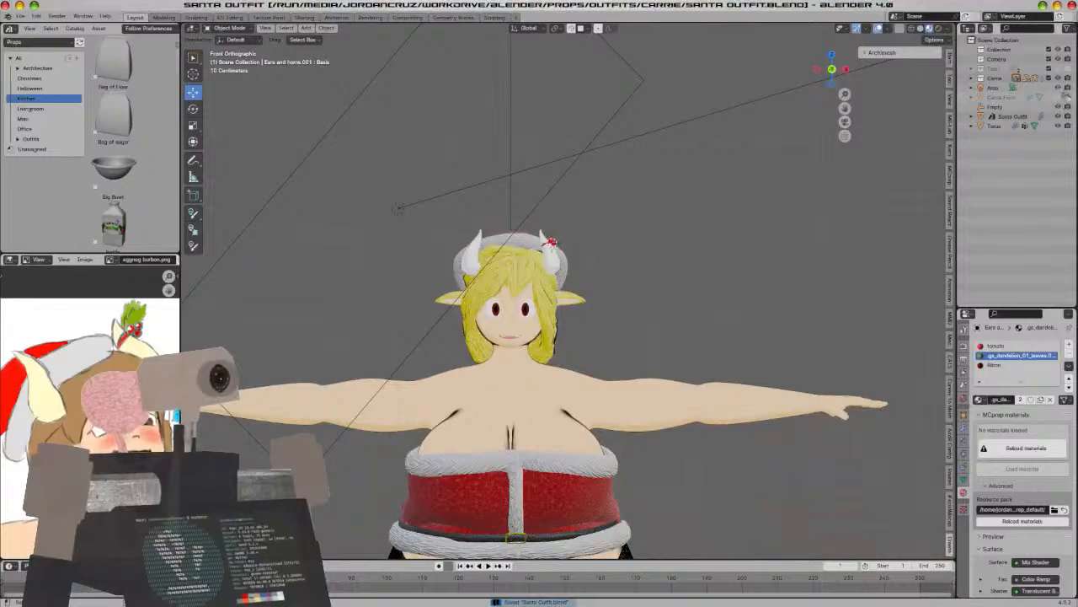
click(972, 78)
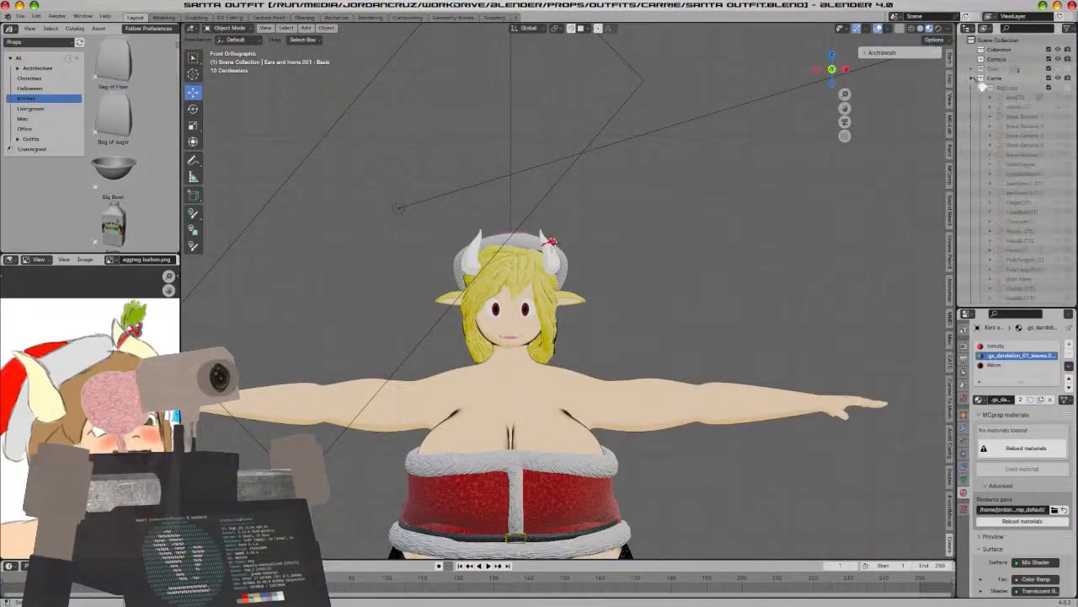
scroll(1016, 111, down, 8)
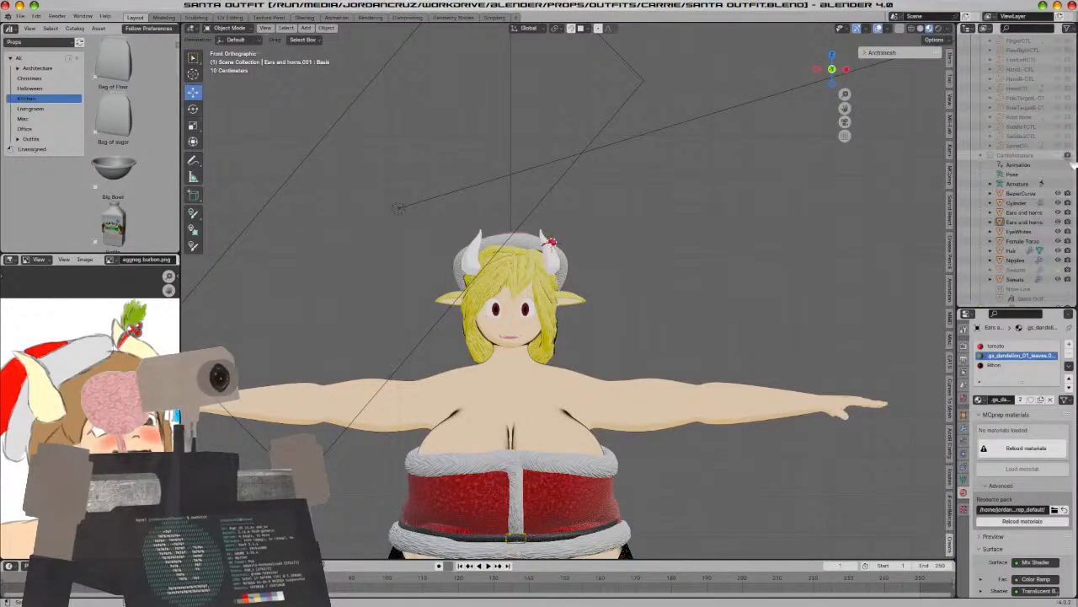
click(1065, 156)
click(539, 238)
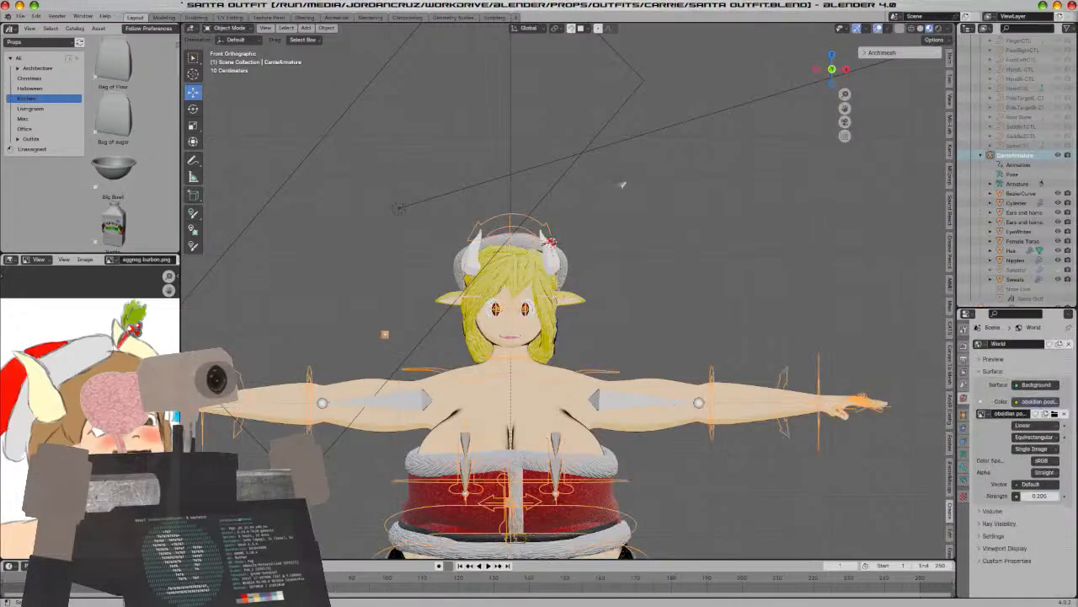
Test-rotate the Head bone in Pose Mode to check how the horn decoration follows, and cancel the rotation
scroll(618, 185, up, 5)
key(ctrl+Tab)
click(476, 169)
key(r)
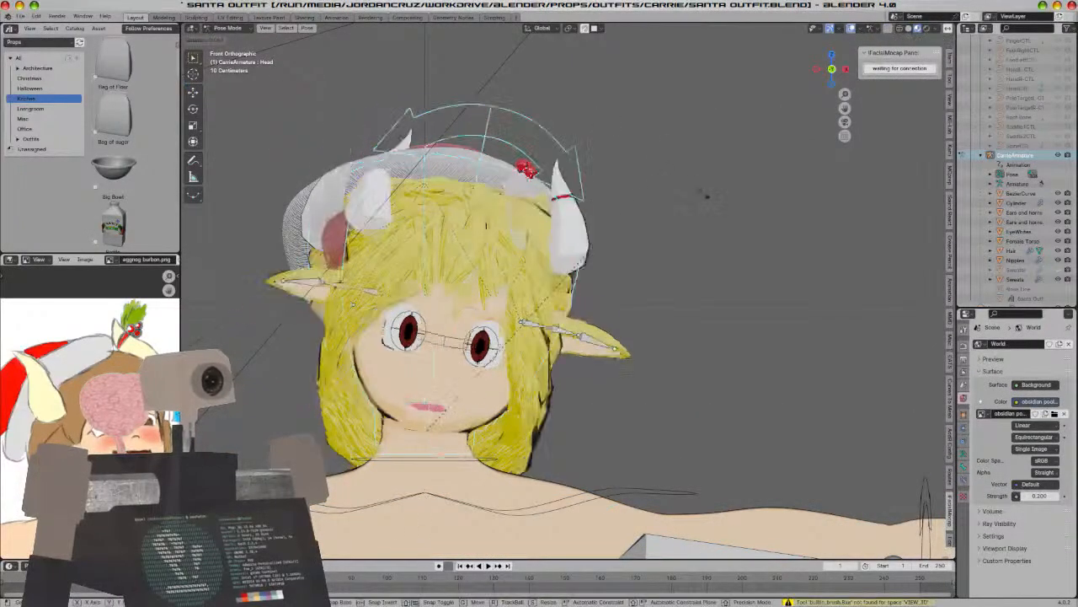
right_click(623, 101)
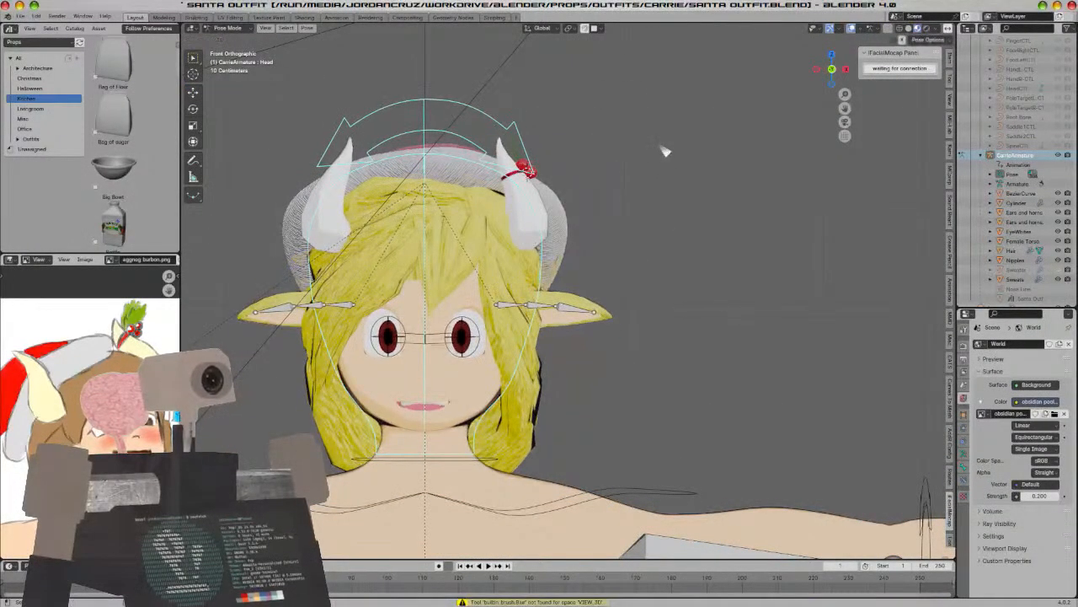
key(ctrl+Tab)
Open the horn's berry and leaf decoration mesh in Edit Mode and show its vertex groups
scroll(664, 152, up, 3)
shift+middle_drag(638, 173, 650, 281)
scroll(590, 253, up, 4)
key(KP_1)
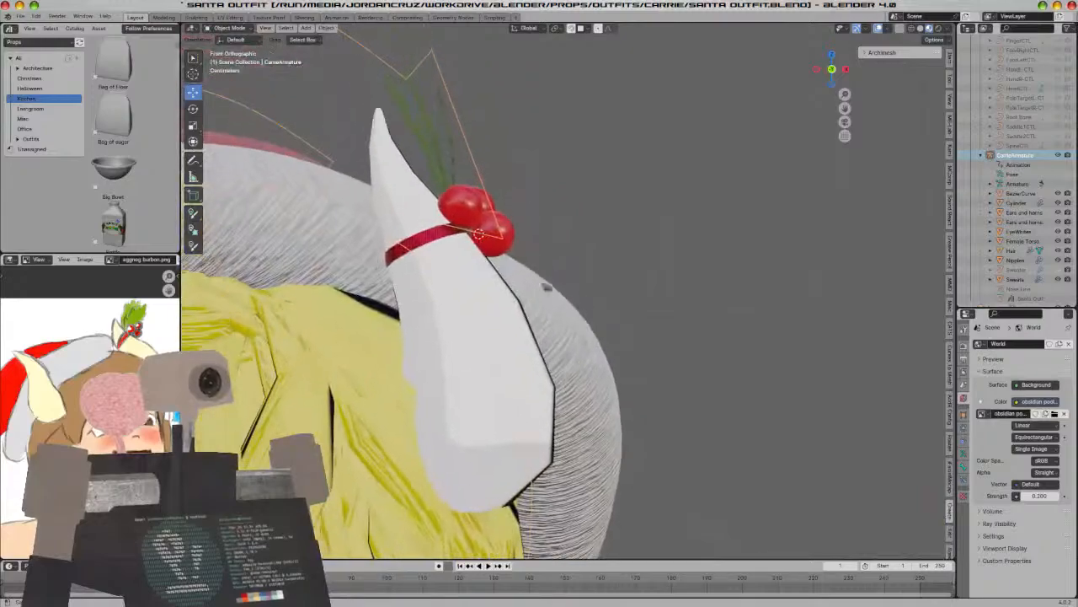
click(491, 244)
key(Tab)
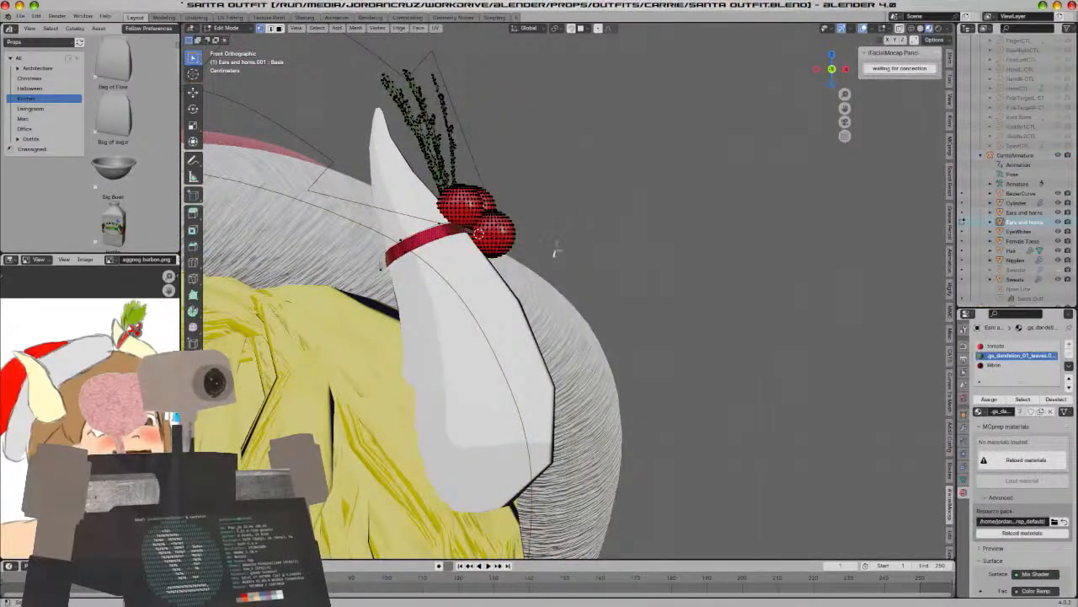
click(964, 478)
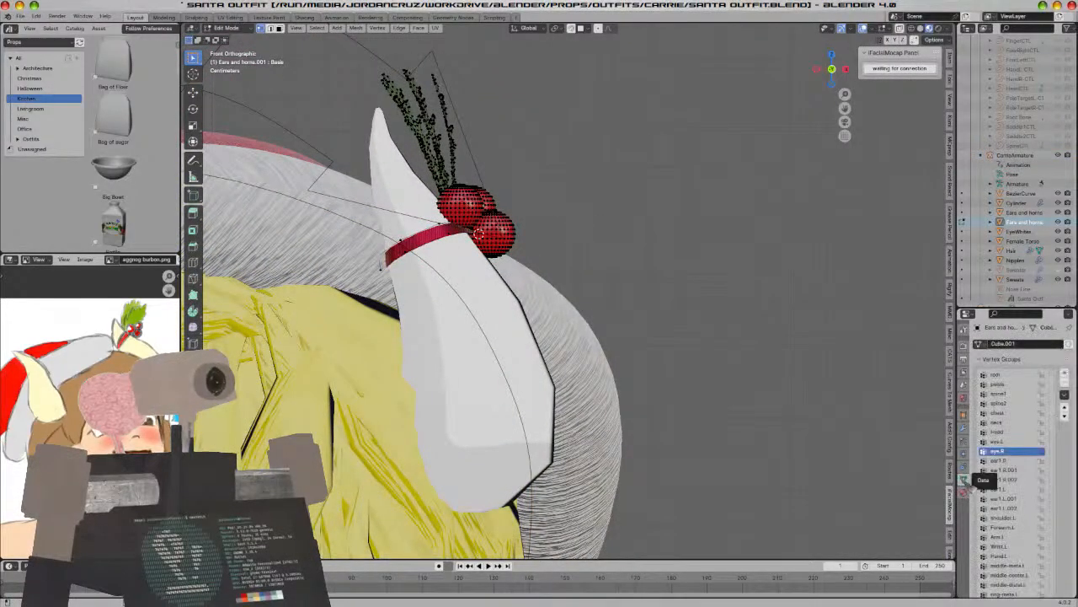
Try selecting the ribbon, the berries and the leaf sprigs as linked parts in face select mode
click(280, 28)
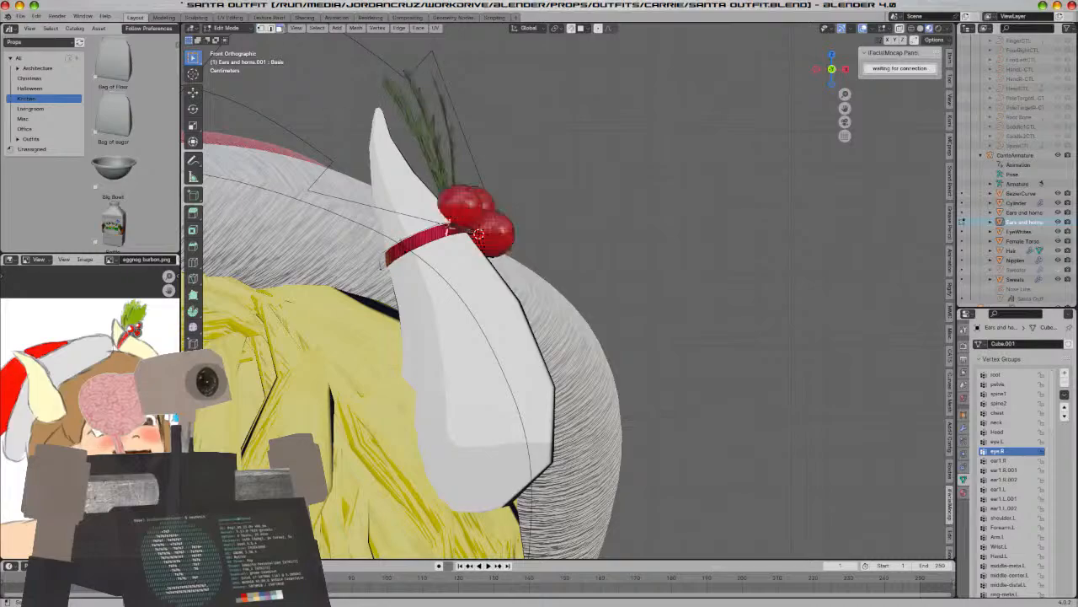
key(l)
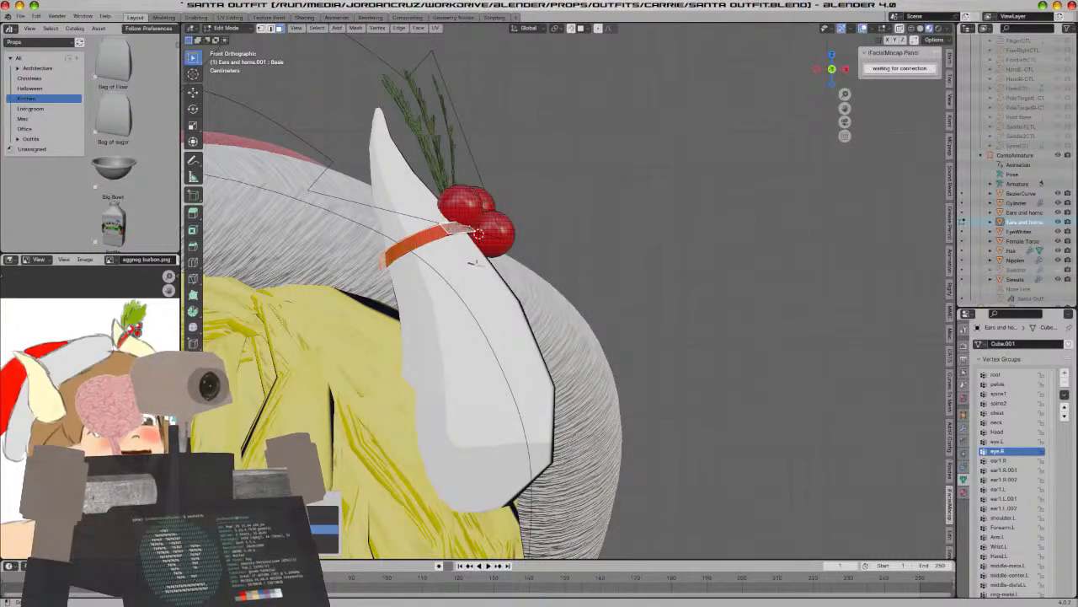
key(Tab)
key(Tab)
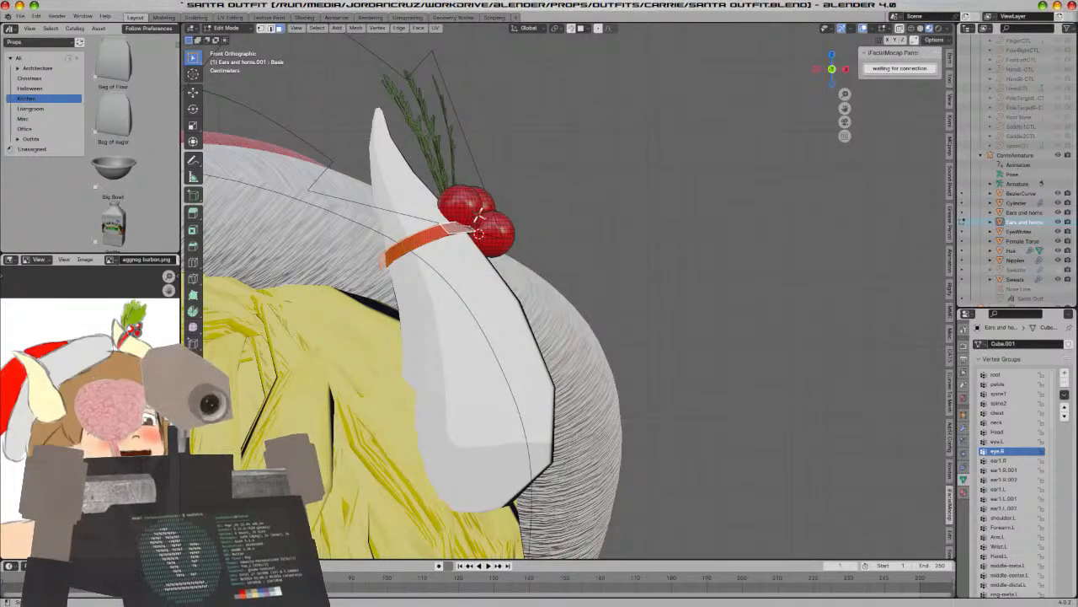
key(a)
key(a)
key(l)
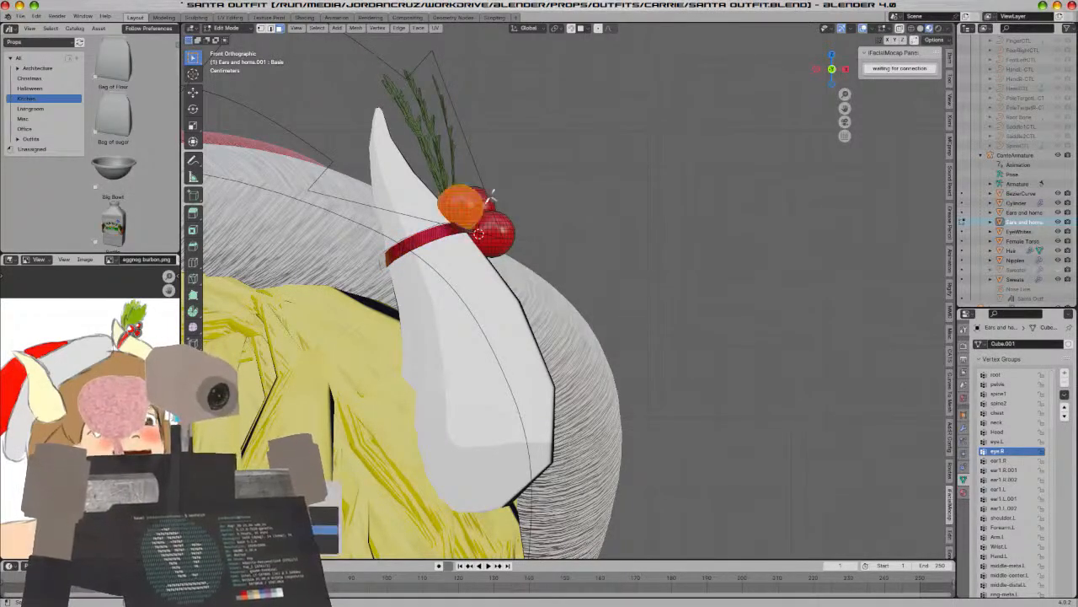
key(l)
key(l)
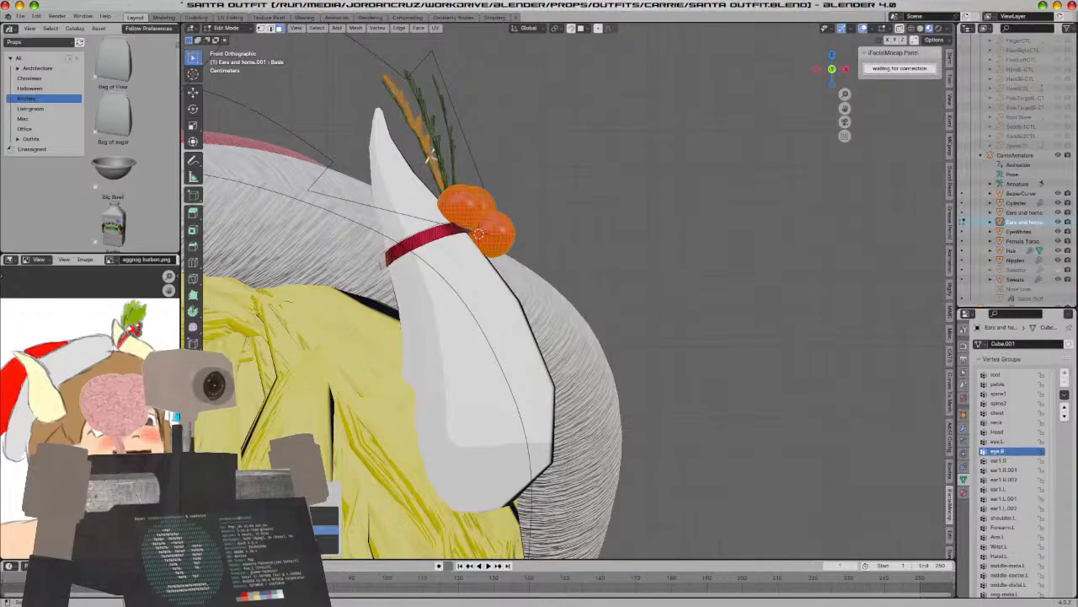
key(l)
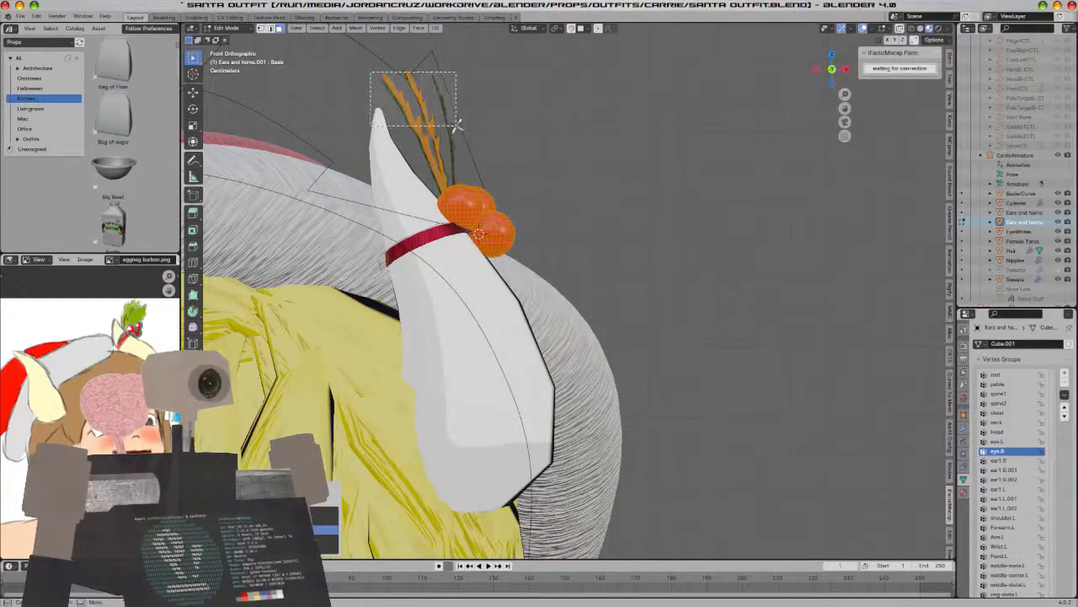
Try to select the whole horn decoration at once and return to Object Mode
key(alt+a)
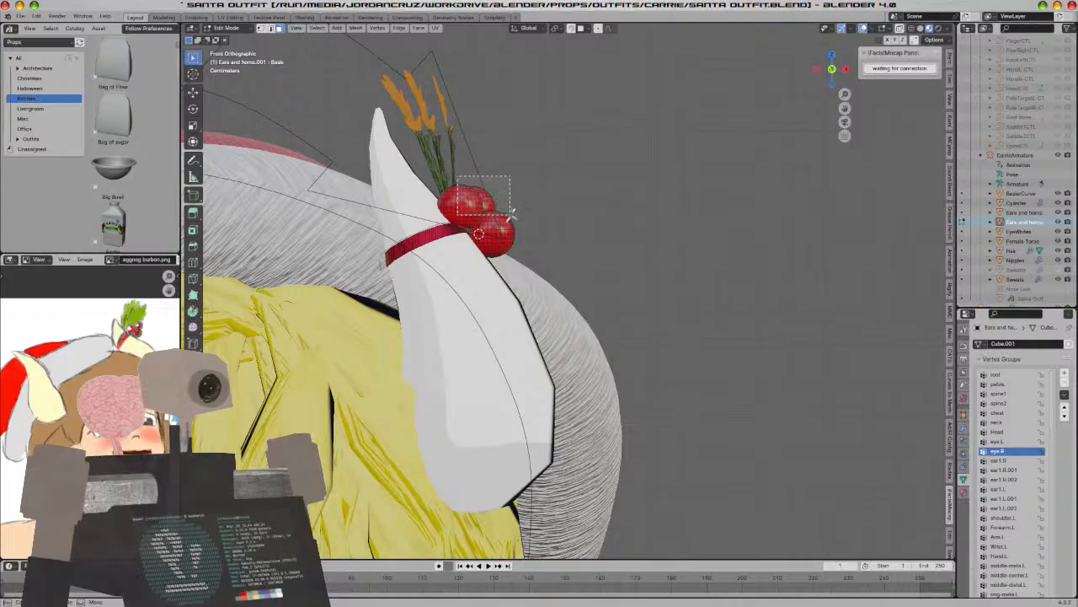
key(l)
key(l)
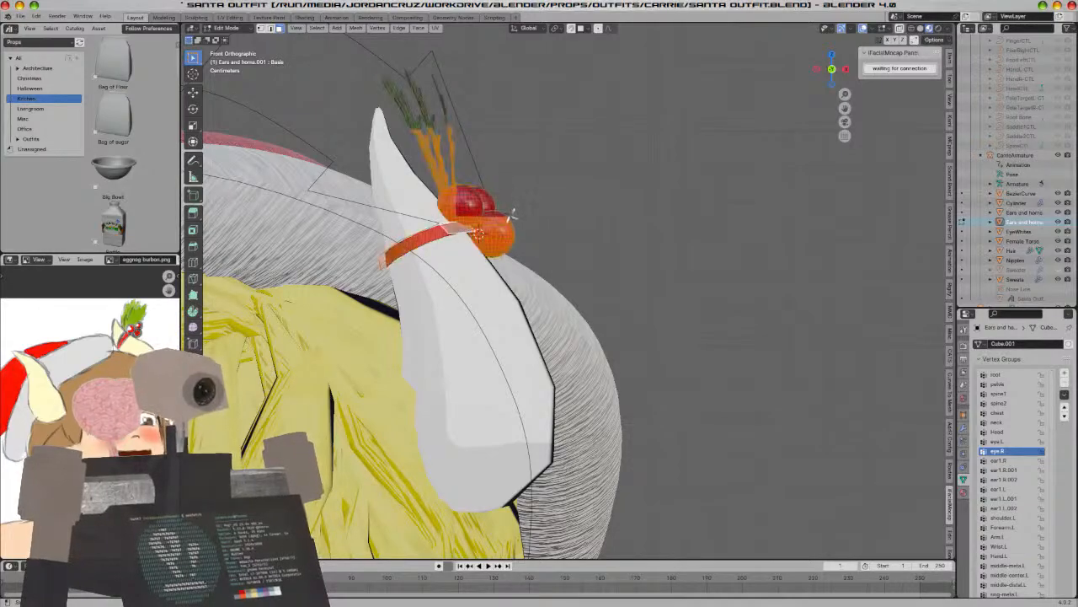
key(Tab)
key(alt+a)
key(Tab)
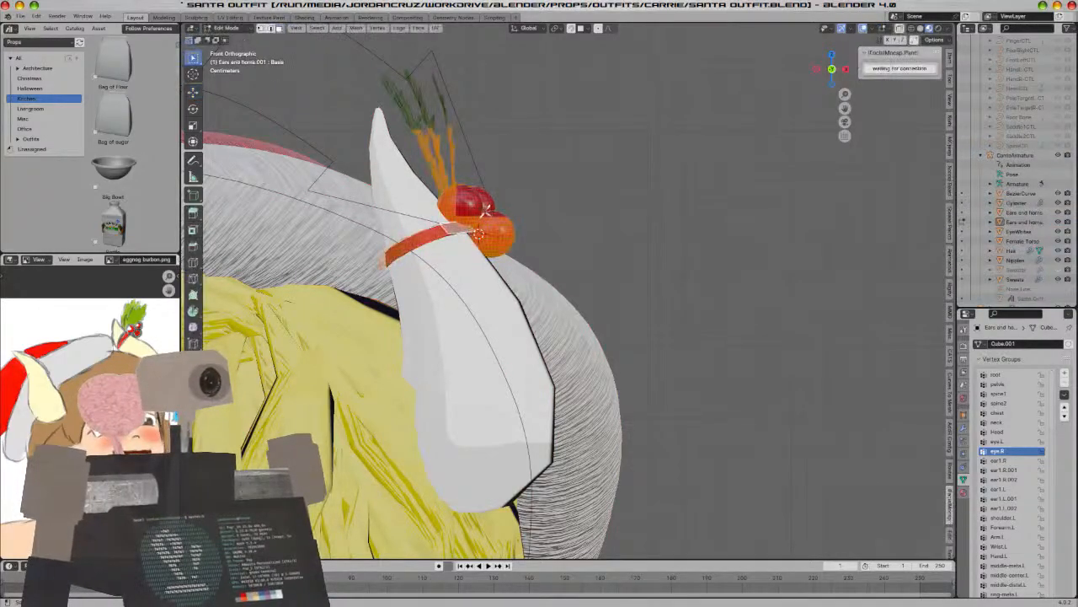
scroll(487, 214, down, 3)
key(Tab)
Select the horn decoration together with the ears-and-horns mesh and run Transfer Mesh Data on them
click(519, 256)
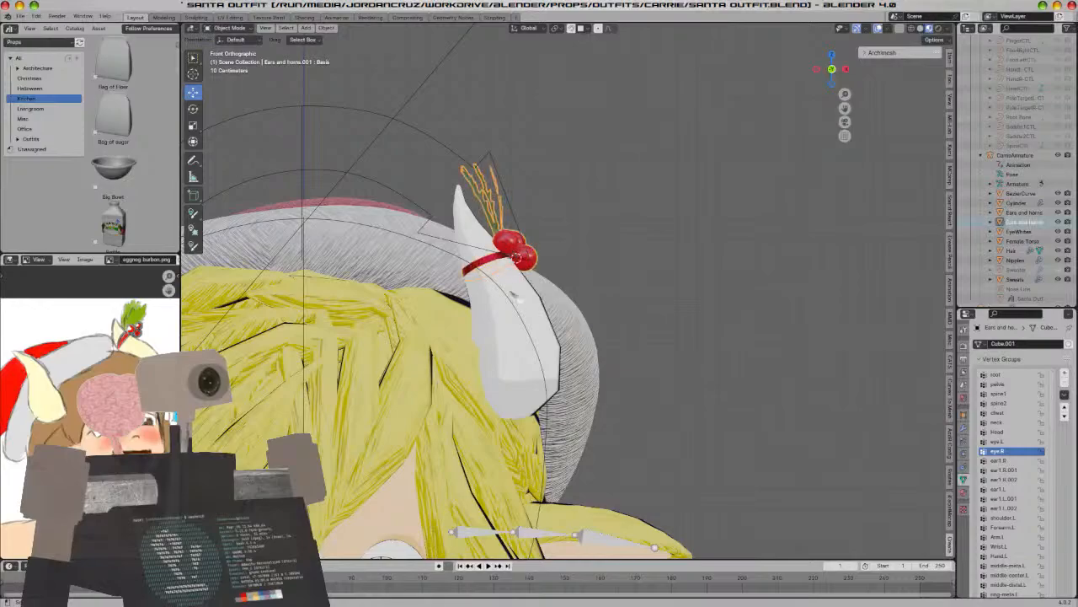
shift+click(517, 295)
key(F3)
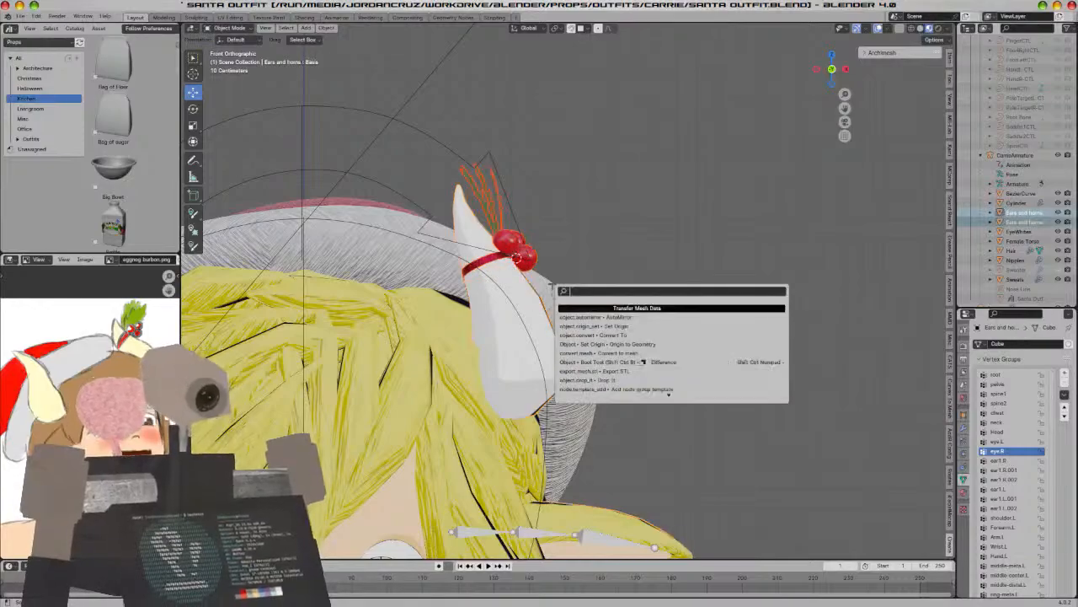
click(654, 308)
click(661, 310)
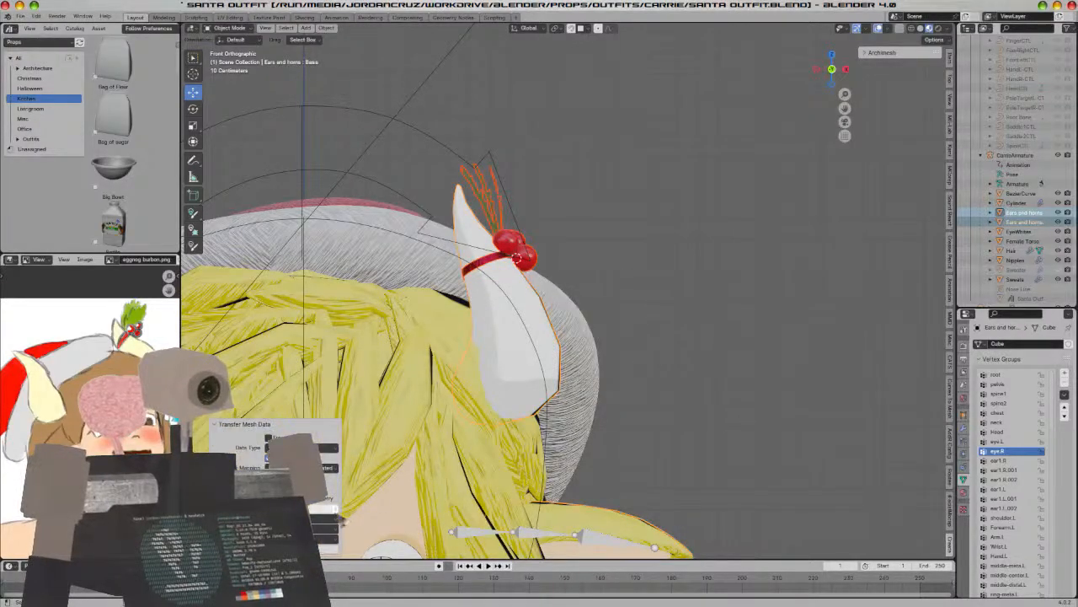
Check the decoration's rigging by test-rotating the Head bone in Pose Mode, and cancel the rotation
scroll(477, 372, down, 4)
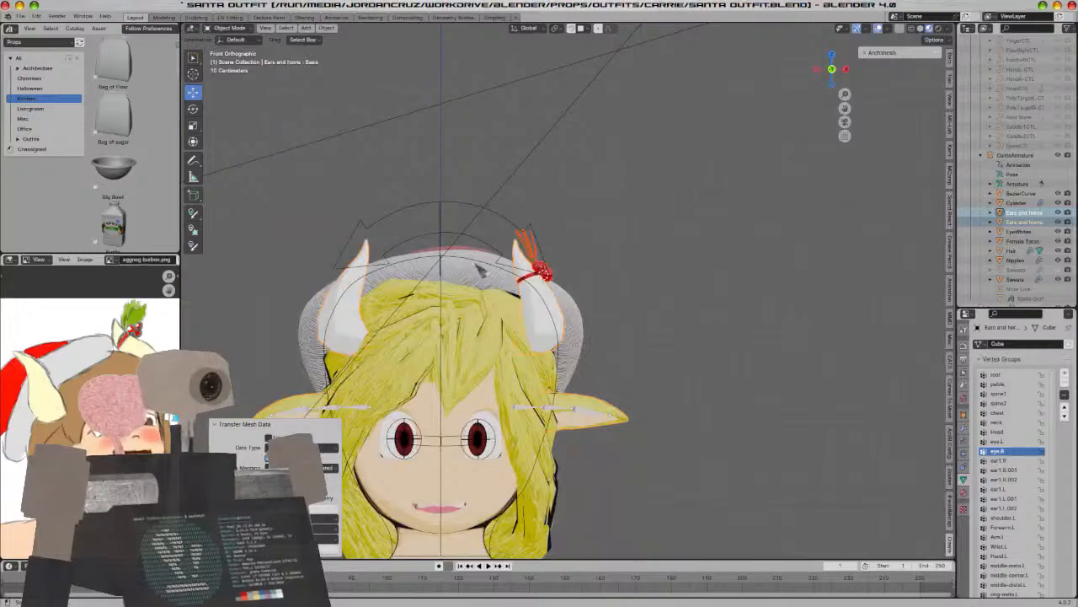
click(483, 271)
click(490, 266)
key(ctrl+Tab)
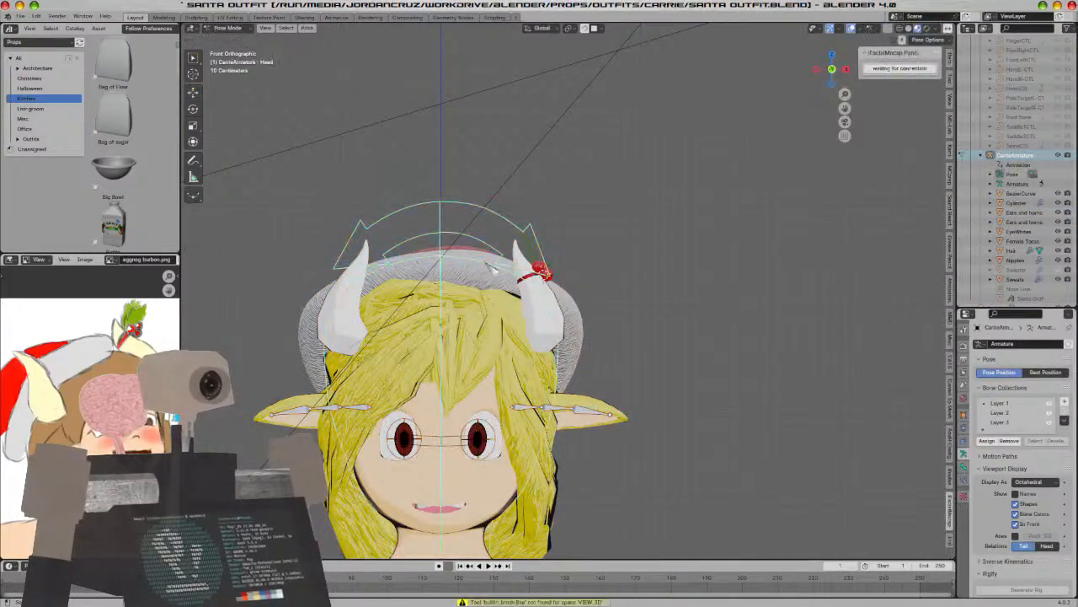
key(r)
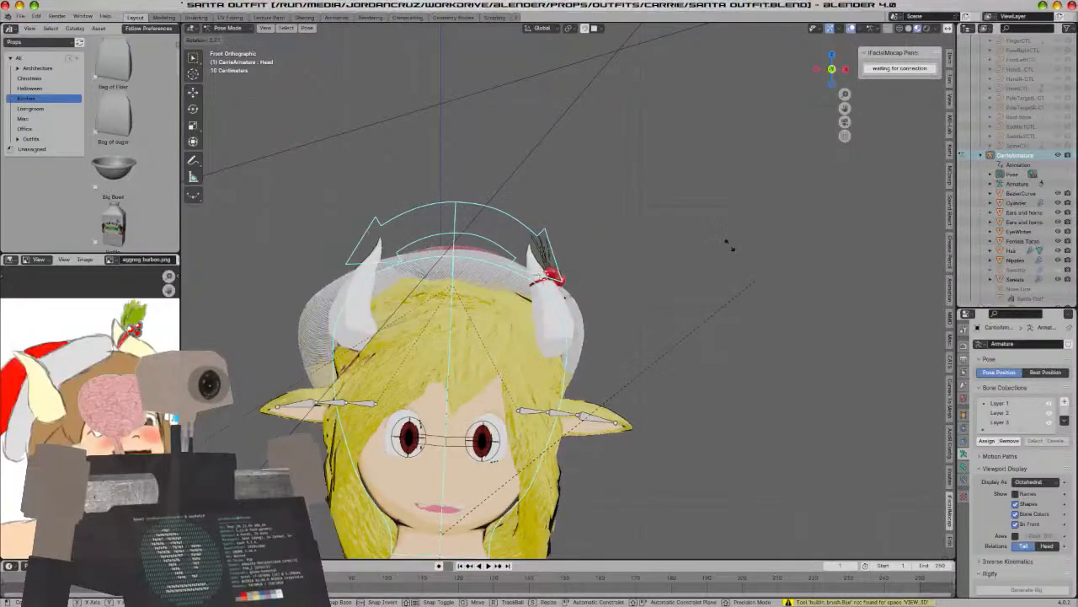
right_click(685, 202)
key(ctrl+Tab)
Transfer the vertex groups from the ears-and-horns mesh to the Santa hat using Transfer Mesh Data, and select the hat
middle_drag(688, 320, 633, 345)
click(622, 344)
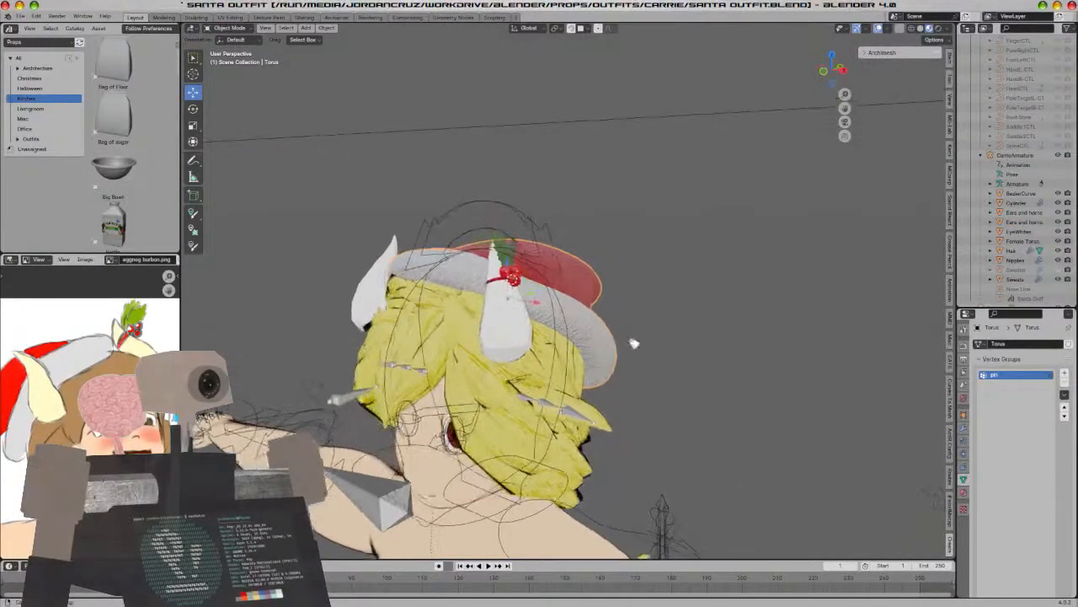
click(497, 308)
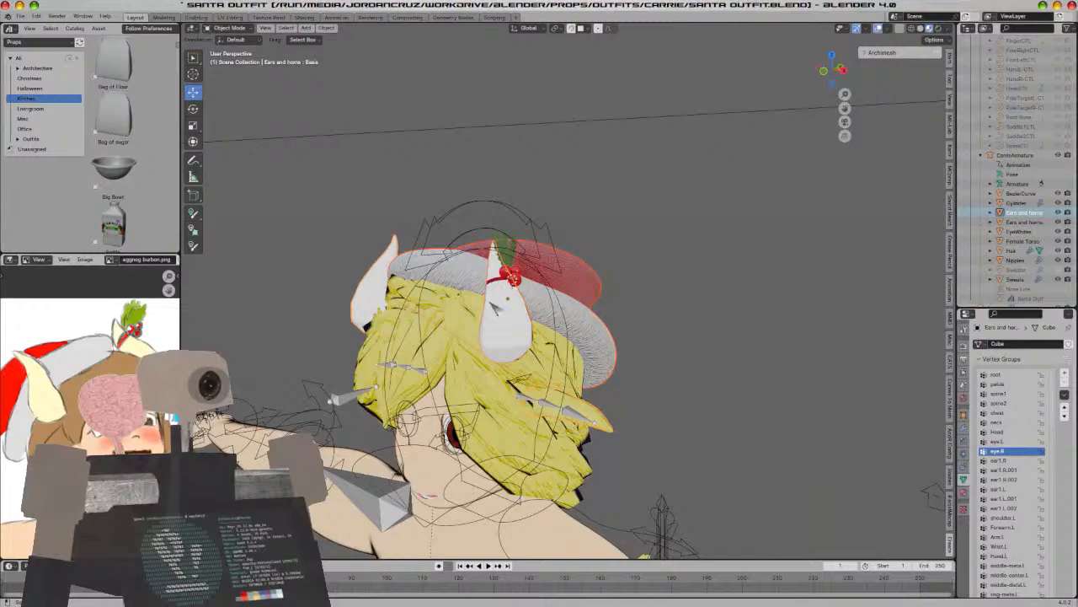
middle_drag(608, 317, 588, 298)
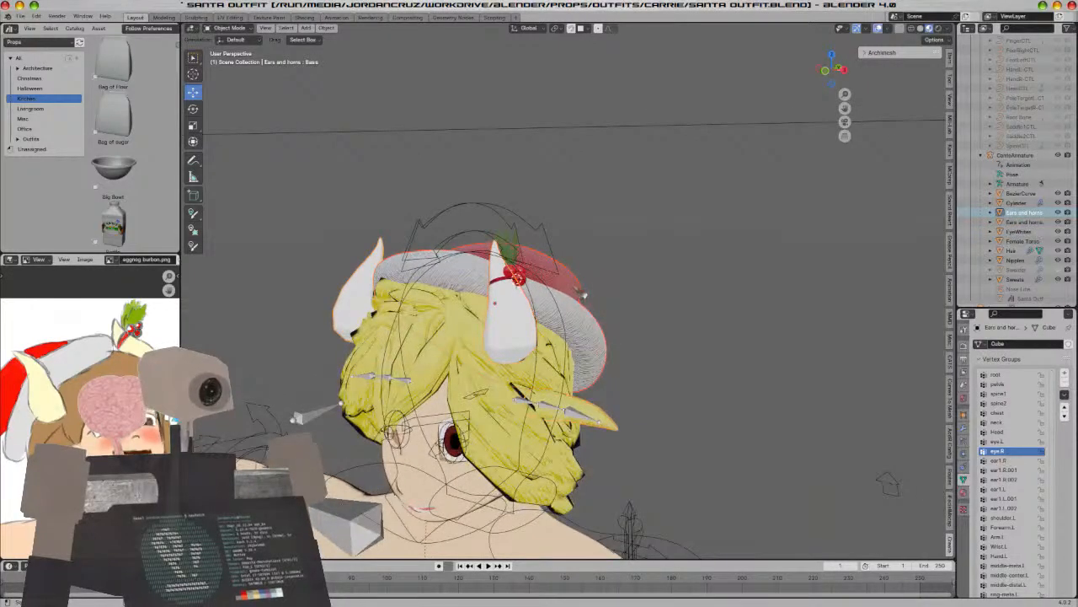
click(582, 295)
shift+click(514, 307)
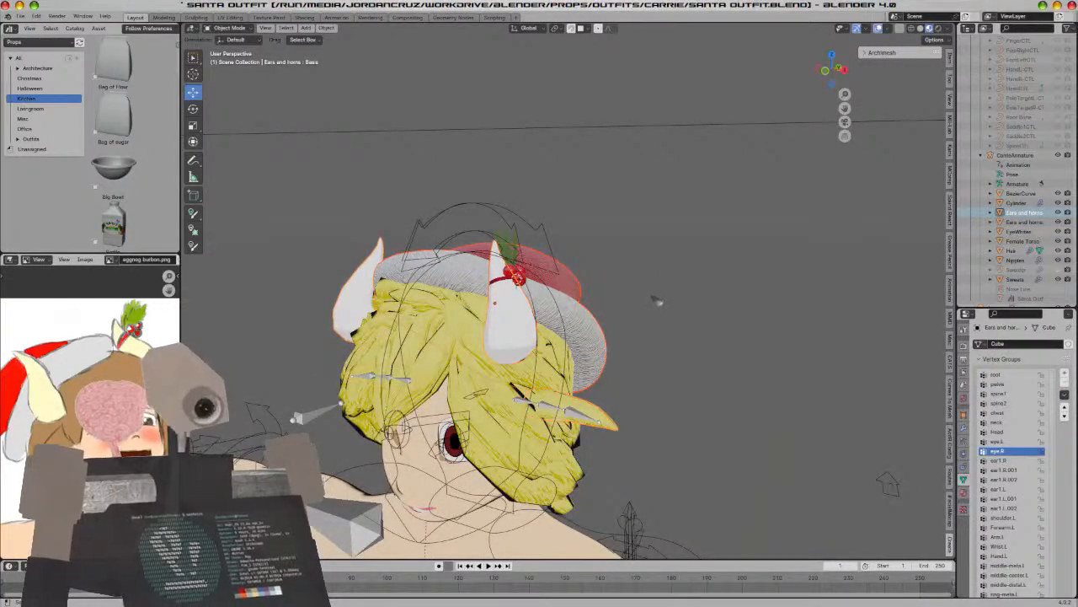
key(F3)
click(707, 309)
click(712, 313)
middle_drag(696, 328, 640, 333)
click(641, 332)
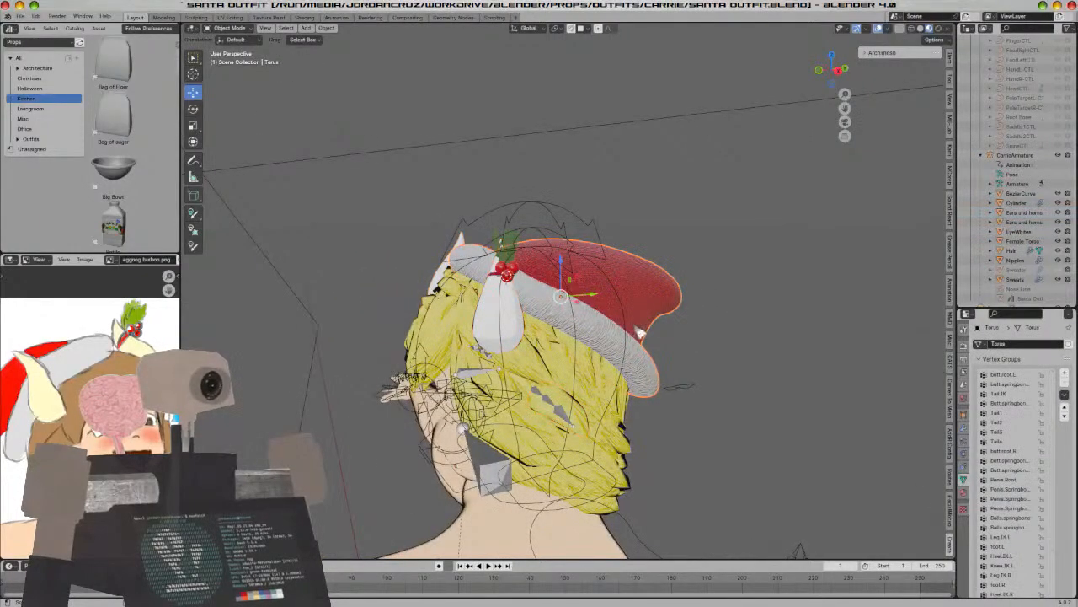
Widen the properties area and briefly play the Santa hat's cloth simulation from its modifiers, returning to frame 1
click(964, 428)
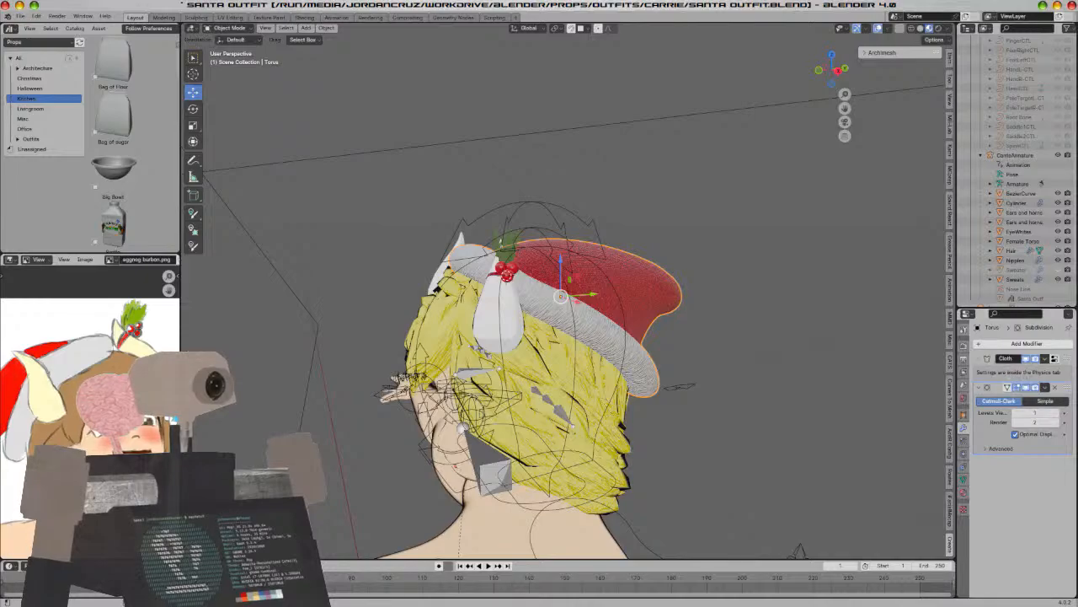
drag(958, 293, 812, 291)
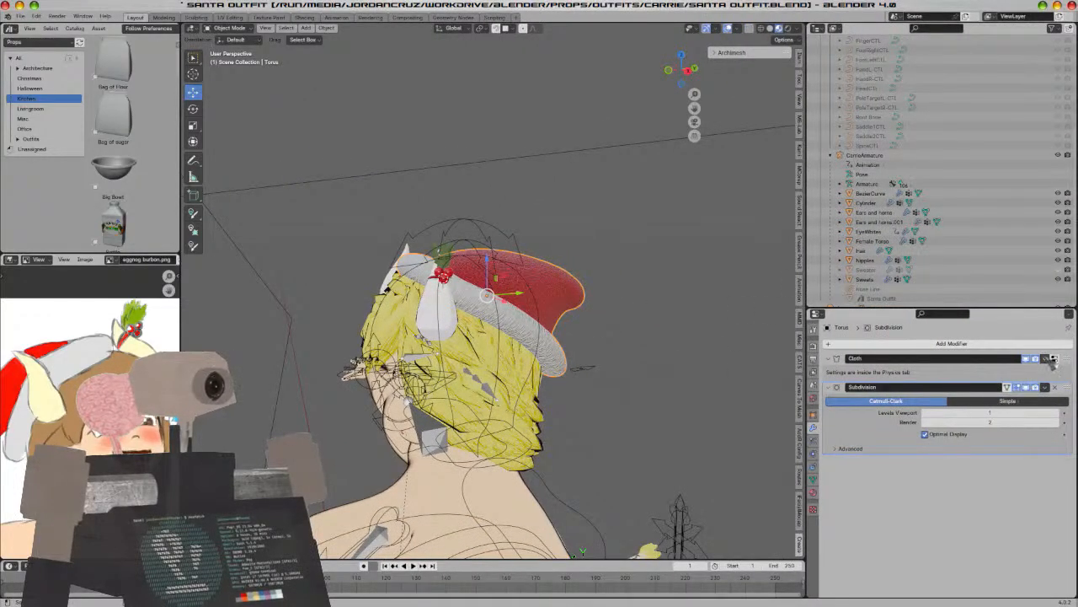
key(space)
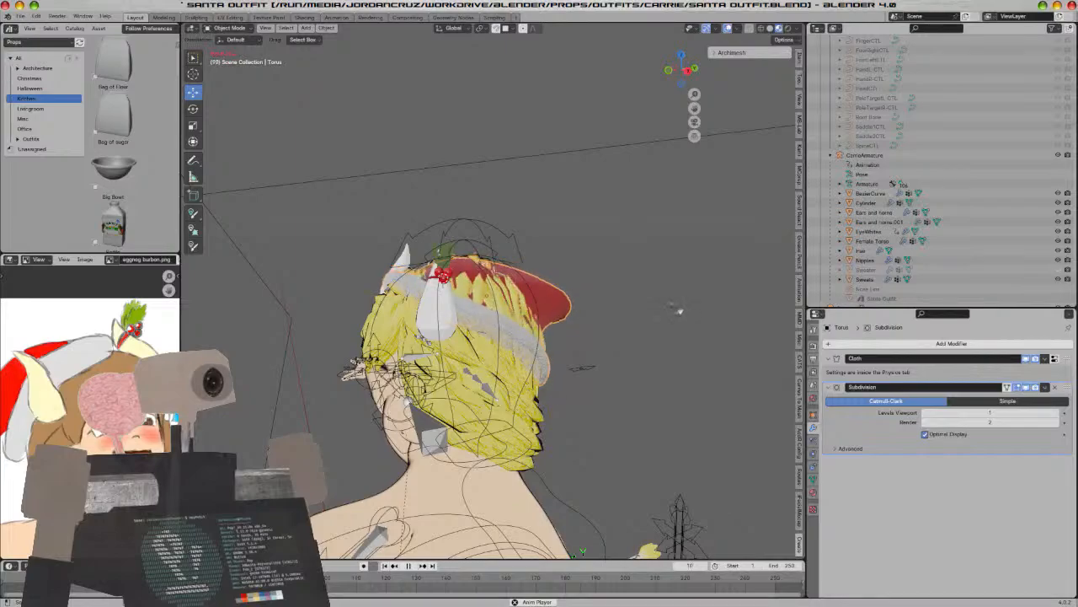
key(space)
click(386, 567)
Remove the Cloth physics from the Santa hat
middle_drag(620, 379, 433, 378)
shift+middle_drag(792, 451, 710, 454)
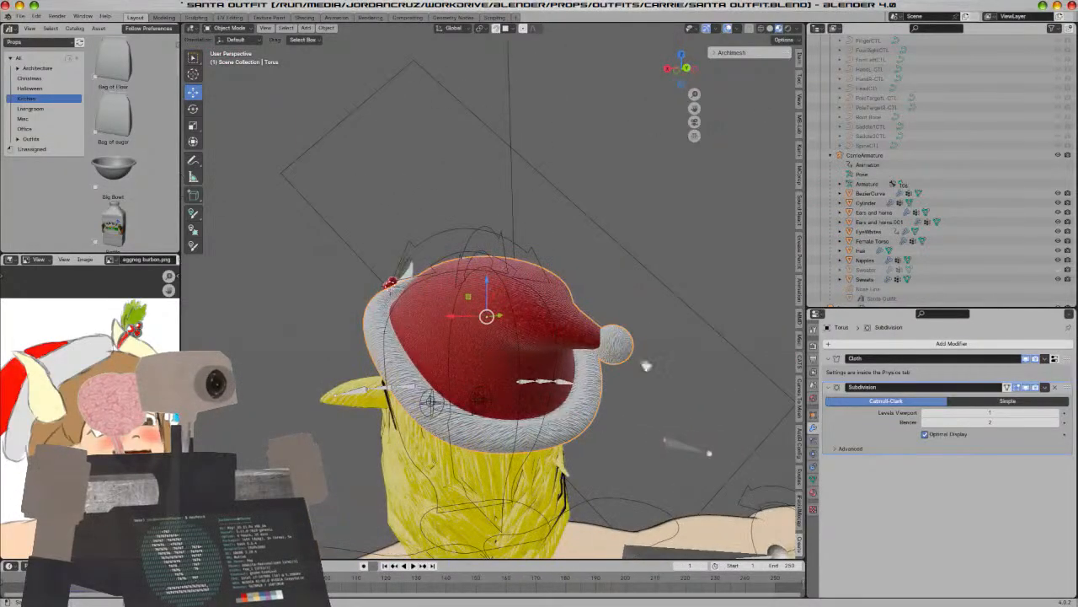
click(813, 453)
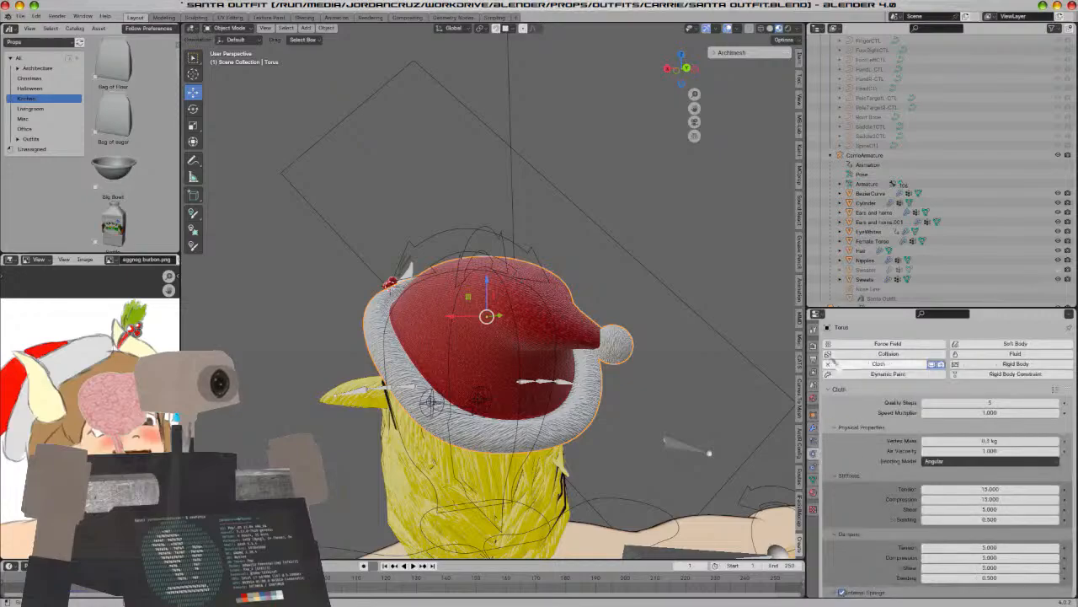
click(888, 363)
middle_drag(482, 348, 530, 350)
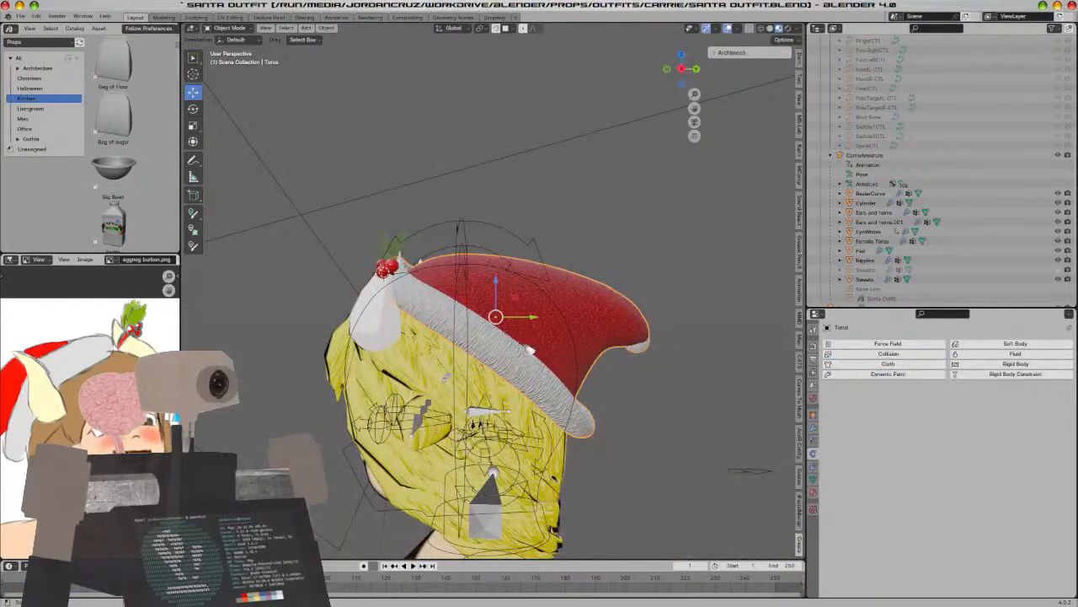
Add an Armature modifier to the Santa hat with CarrieArmature as its object
click(815, 428)
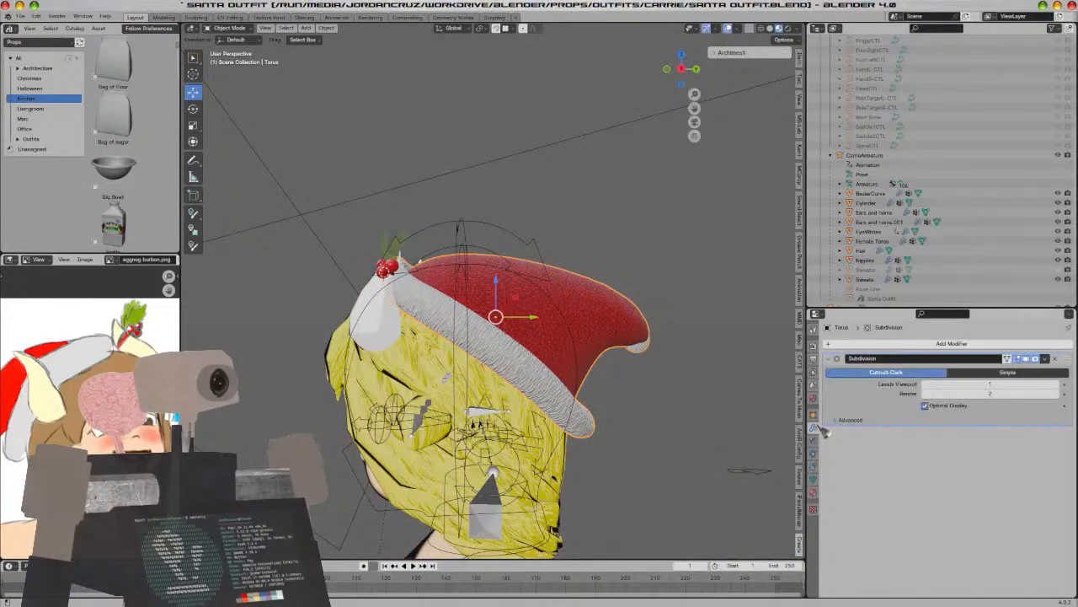
click(922, 342)
mouse_move(930, 350)
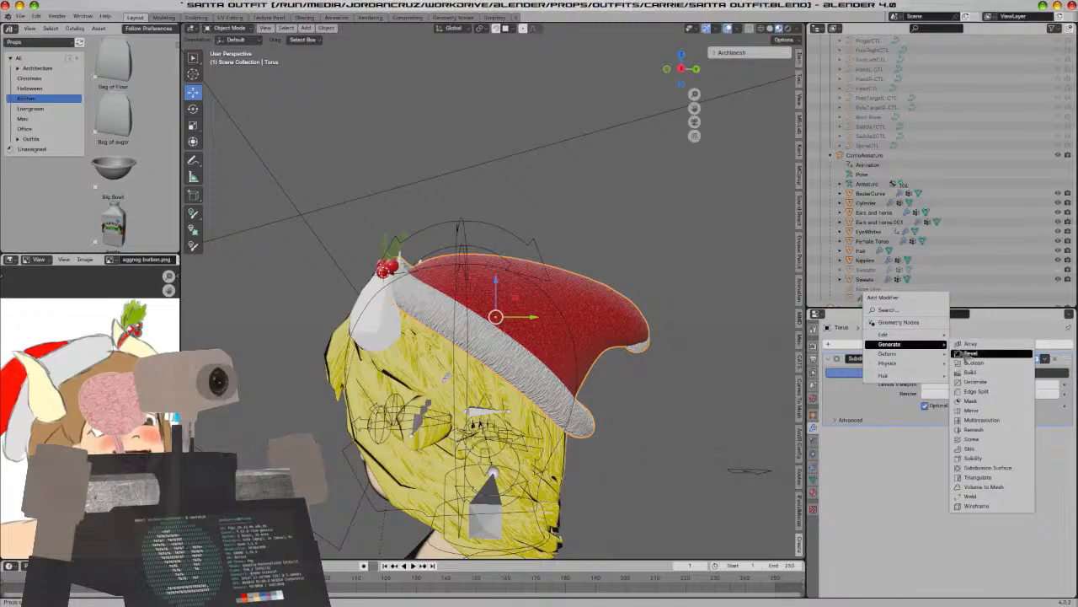
mouse_move(892, 356)
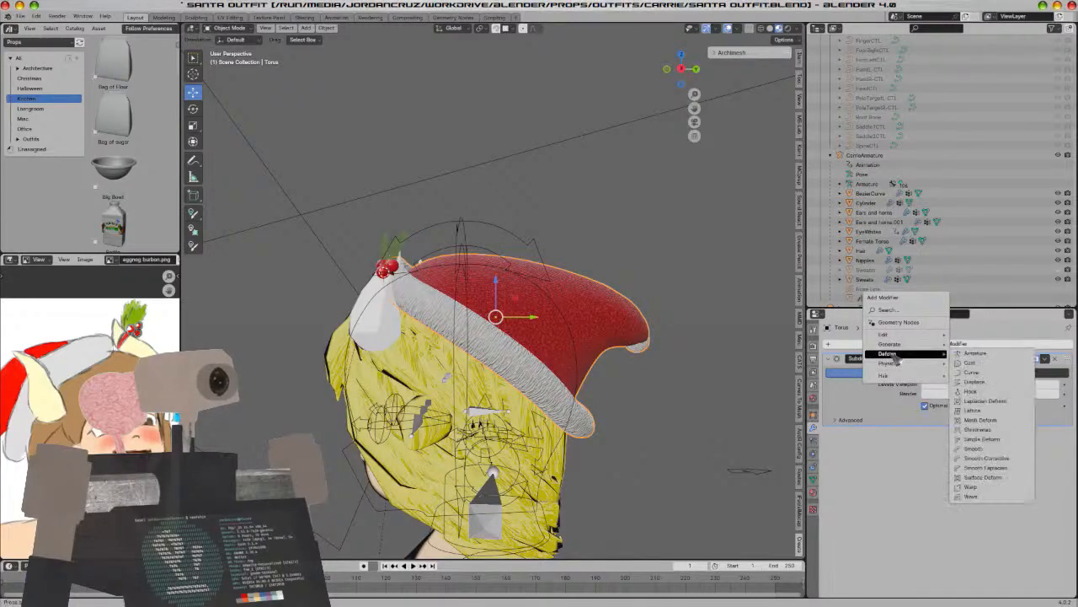
click(977, 353)
scroll(704, 409, down, 2)
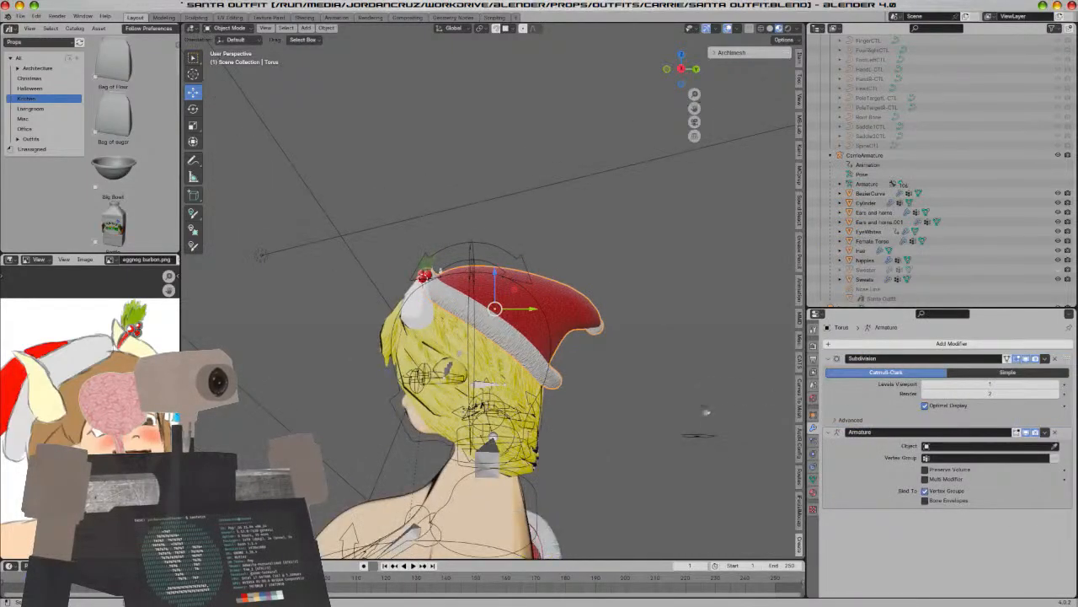
middle_drag(704, 410, 739, 424)
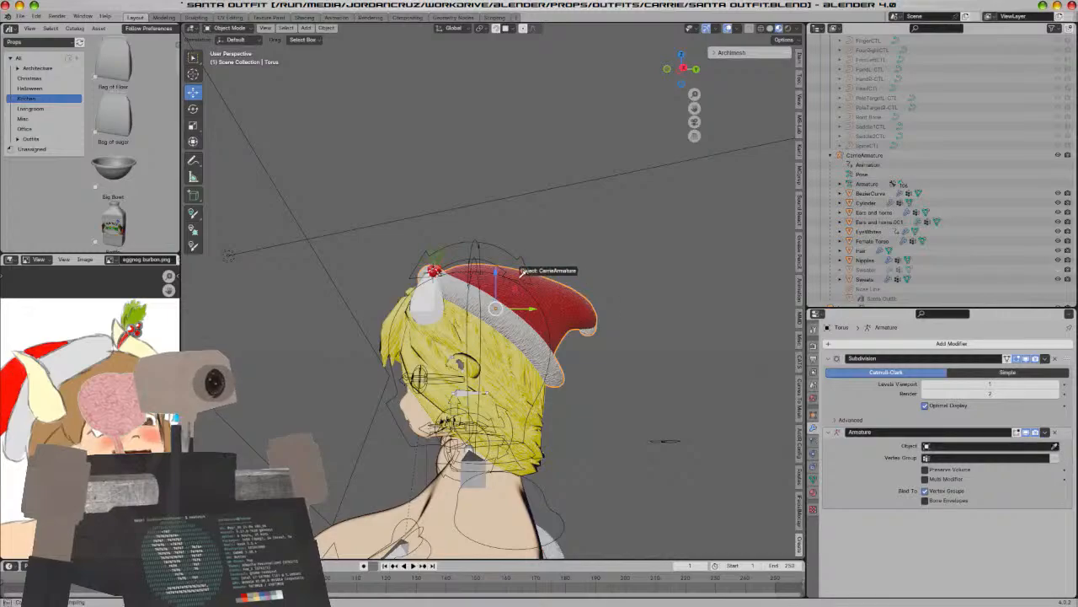
click(504, 244)
Check the hat's rigging from the front by test-rotating the Head bone in Pose Mode, and cancel the rotation
key(KP_1)
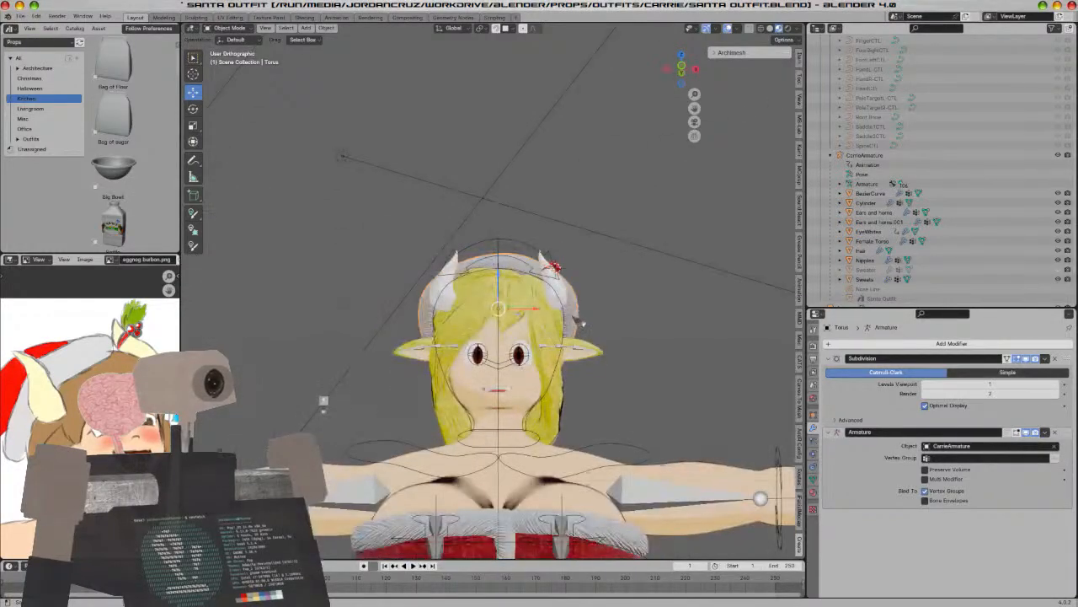
click(516, 240)
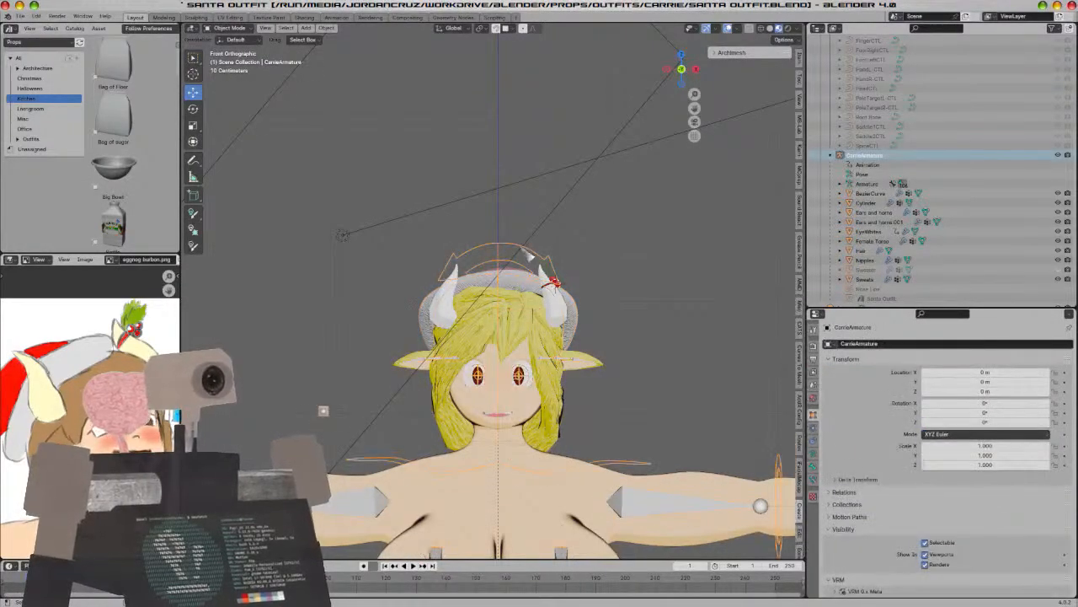
key(ctrl+Tab)
key(r)
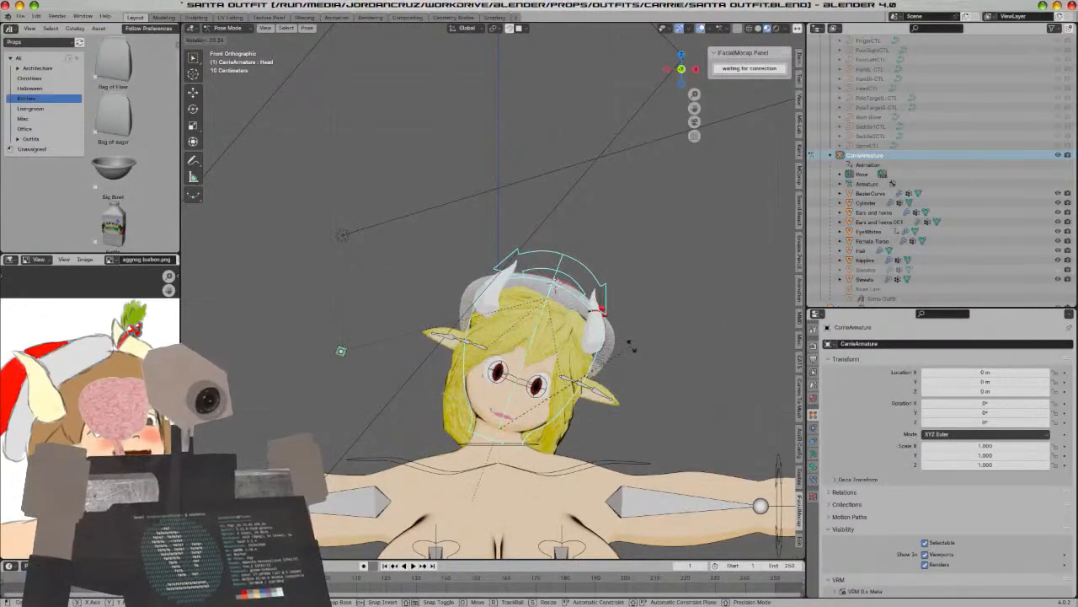
right_click(642, 337)
Inspect the head in Wireframe shading with a free trackball rotation of the Head bone, cancel it, and return to Object Mode
mouse_move(657, 354)
middle_down()
mouse_move(632, 397)
mouse_move(619, 387)
middle_up()
key(z)
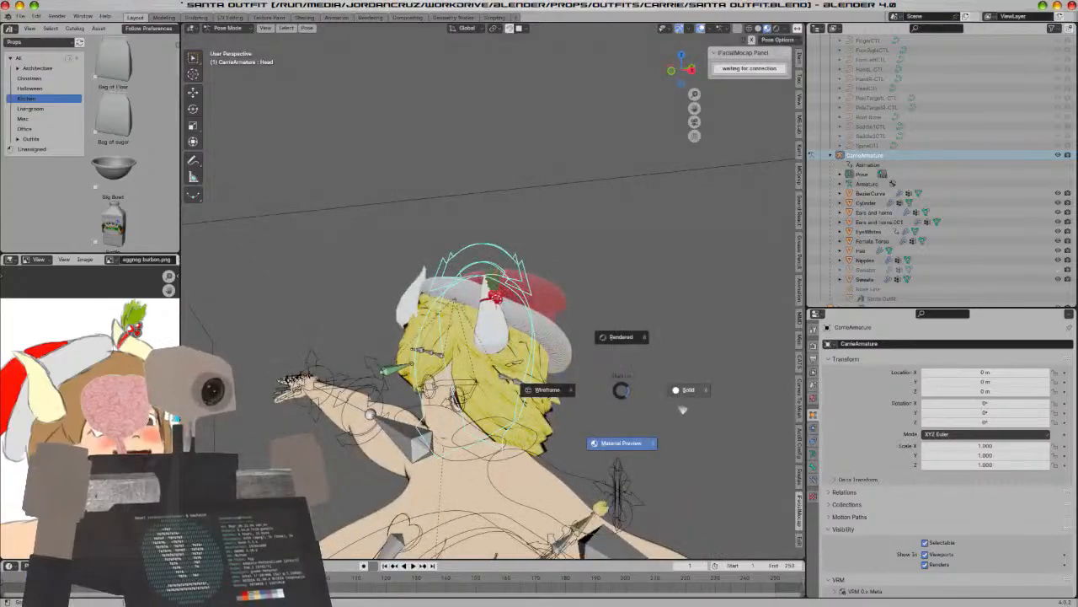
click(549, 389)
middle_drag(604, 426, 635, 390)
key(r)
key(r)
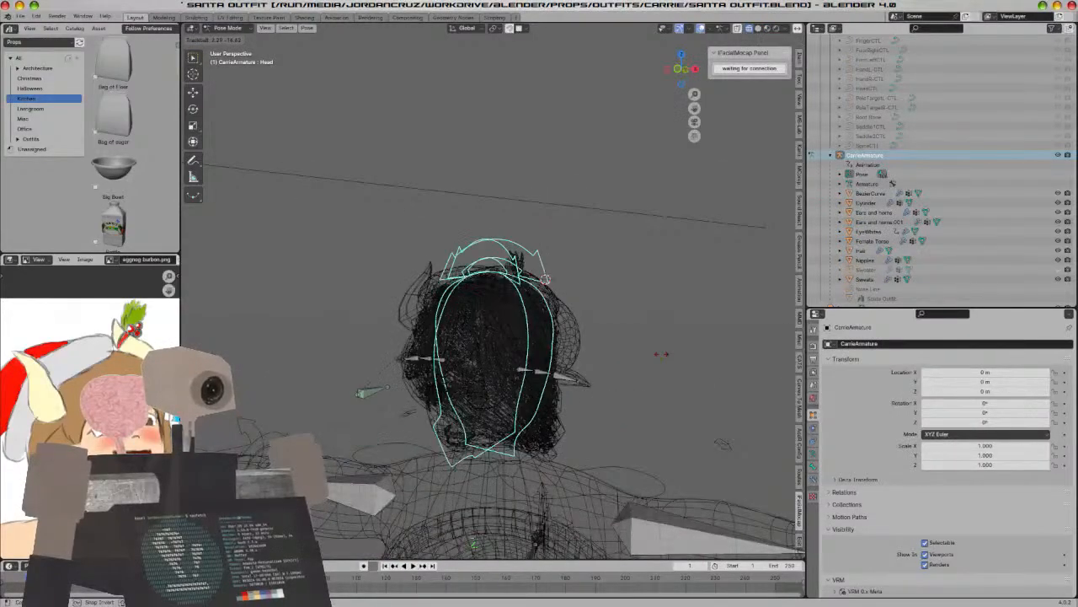
right_click(614, 363)
key(ctrl+Tab)
Show the model in Solid shading, clear the selection, and save the file
key(z)
click(608, 464)
scroll(674, 417, down, 6)
scroll(679, 411, down, 5)
click(681, 414)
scroll(674, 438, up, 5)
mouse_move(671, 453)
middle_down()
mouse_move(638, 397)
mouse_move(599, 404)
mouse_move(613, 390)
middle_up()
key(z)
click(629, 414)
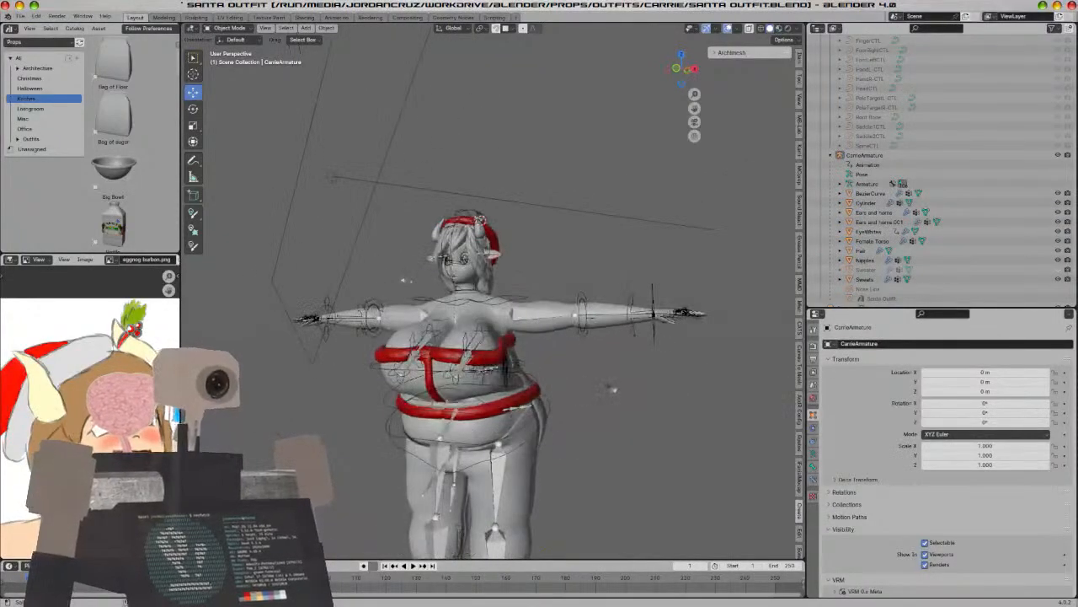
key(ctrl+s)
scroll(523, 280, up, 7)
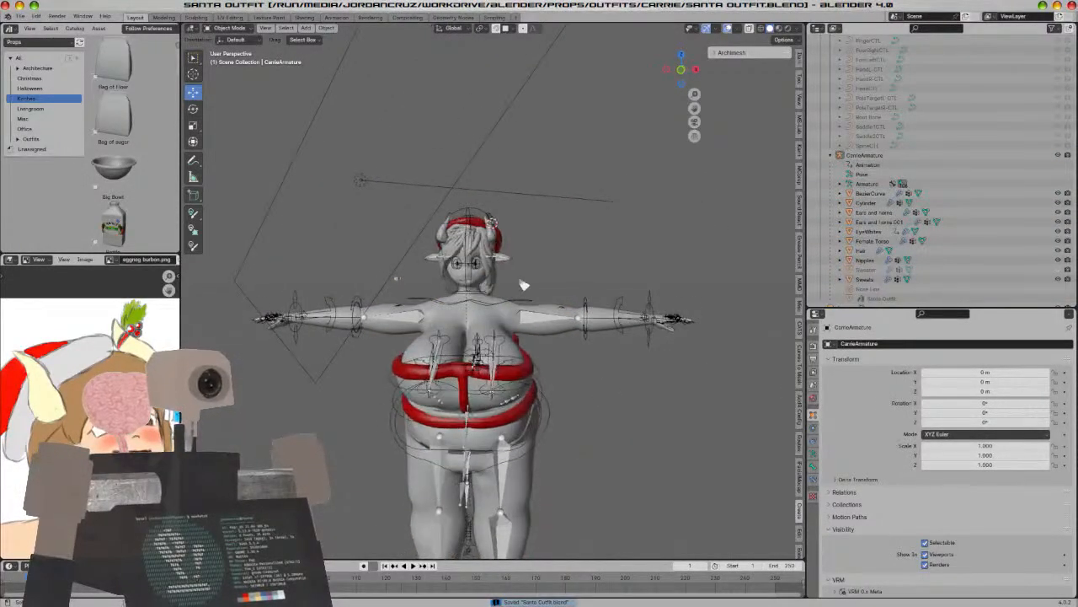
shift+middle_drag(541, 274, 588, 334)
scroll(609, 342, up, 4)
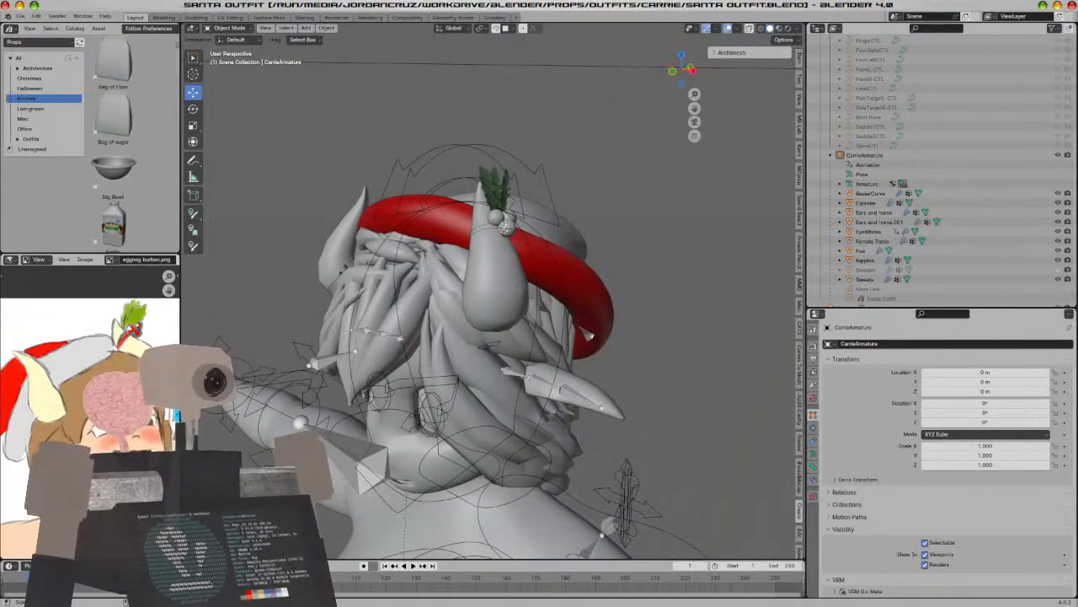
click(494, 233)
scroll(496, 234, down, 6)
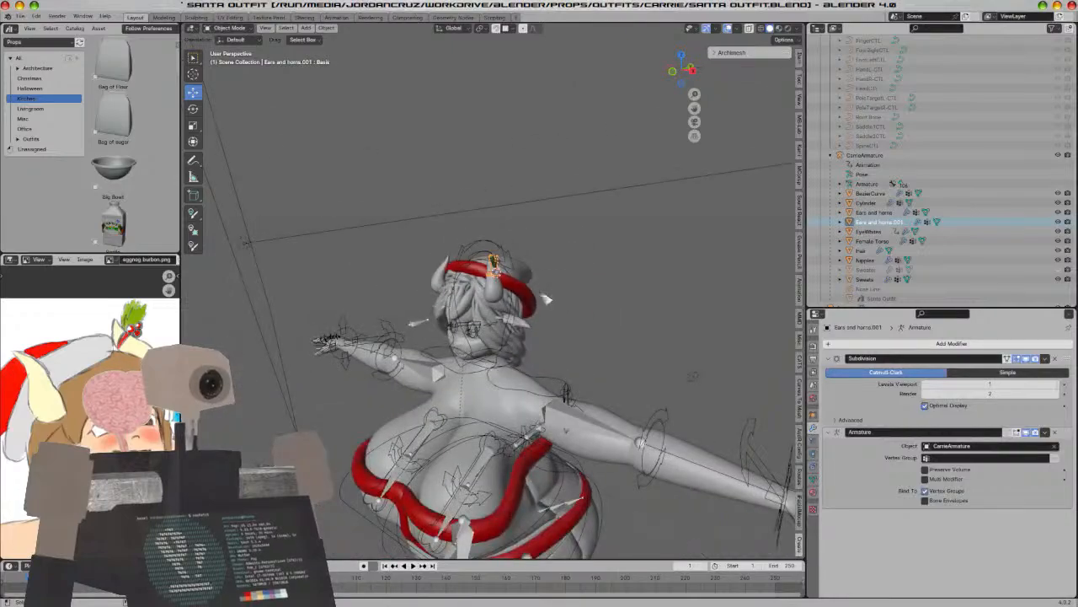
middle_drag(546, 299, 632, 273)
shift+middle_drag(656, 405, 614, 178)
click(595, 313)
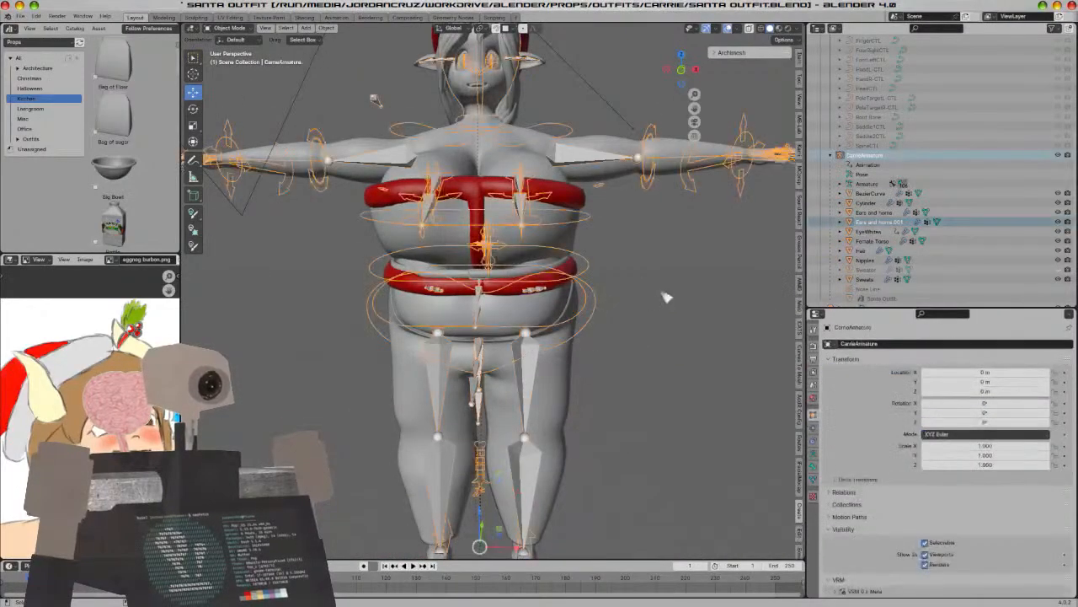
key(shift+s)
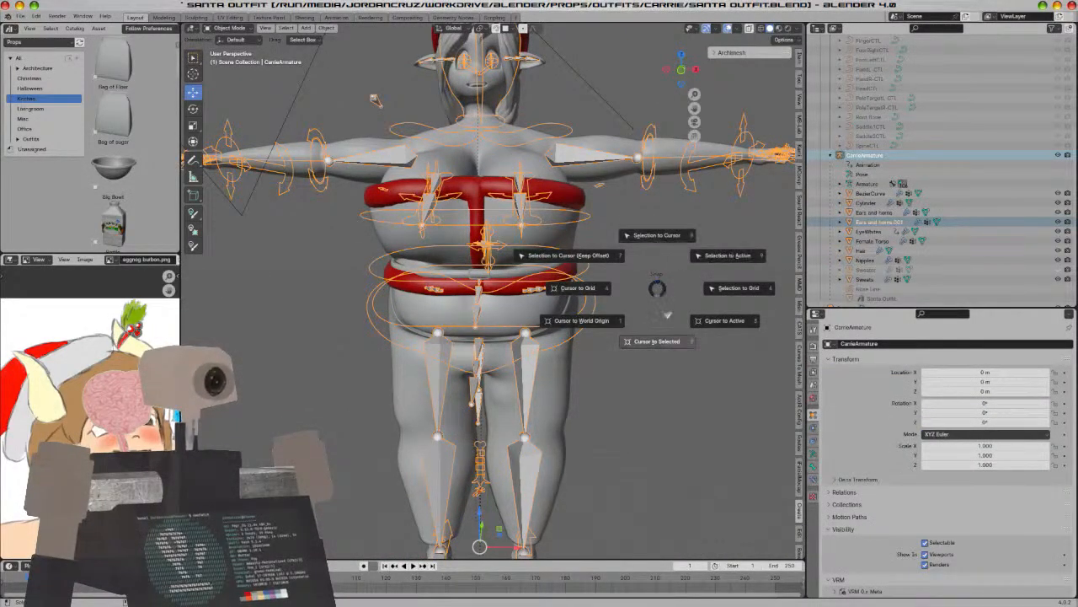
click(666, 313)
key(F3)
text(set)
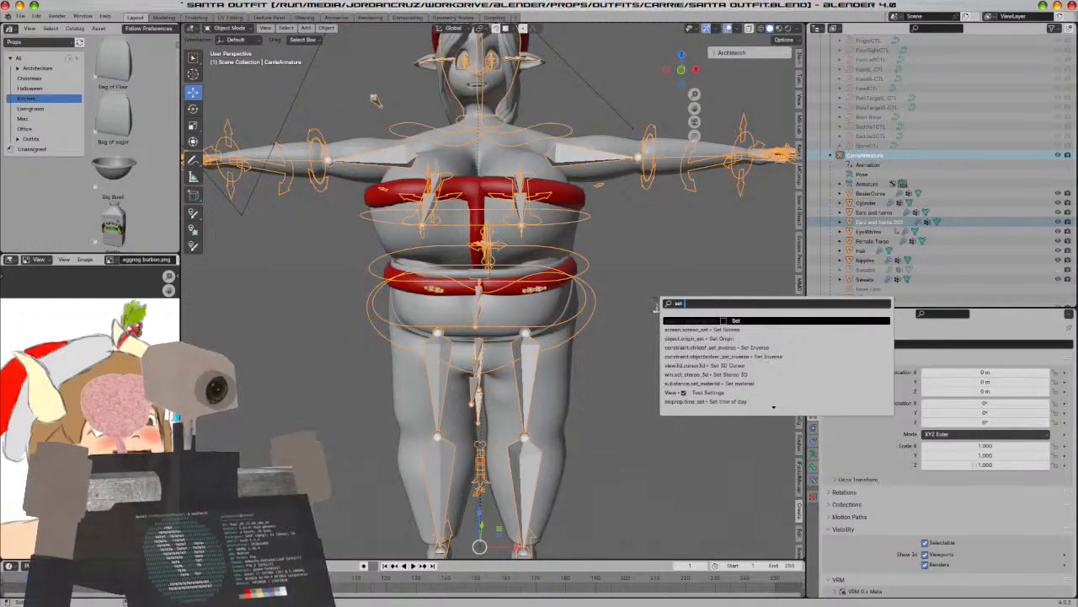
key(Down)
key(Down)
key(Return)
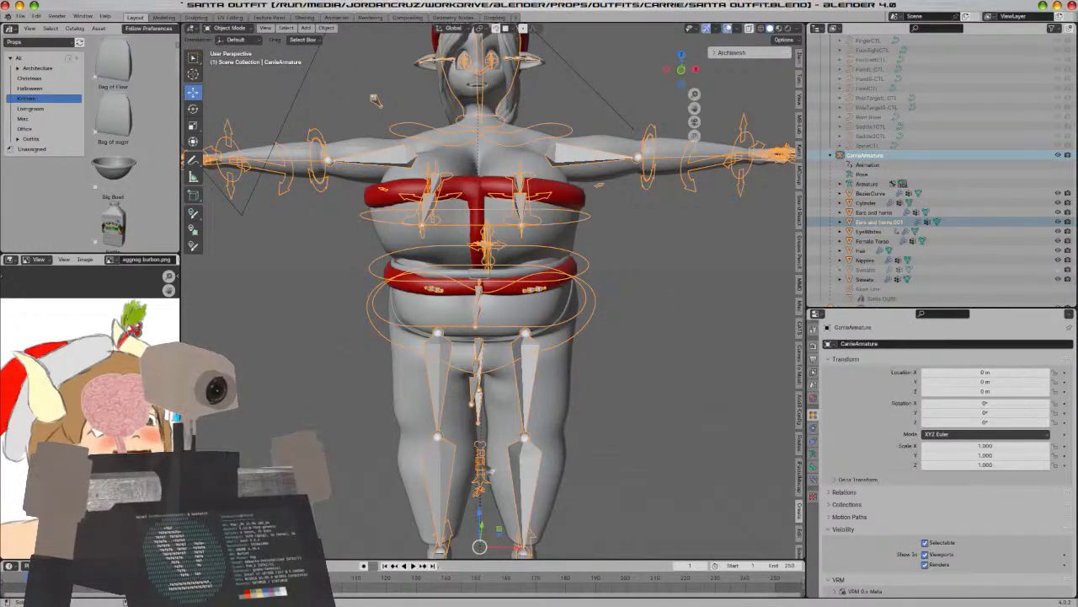
Snap the 3D cursor to the character armature's origin and set the horn decoration's origin to the 3D cursor
key(shift+s)
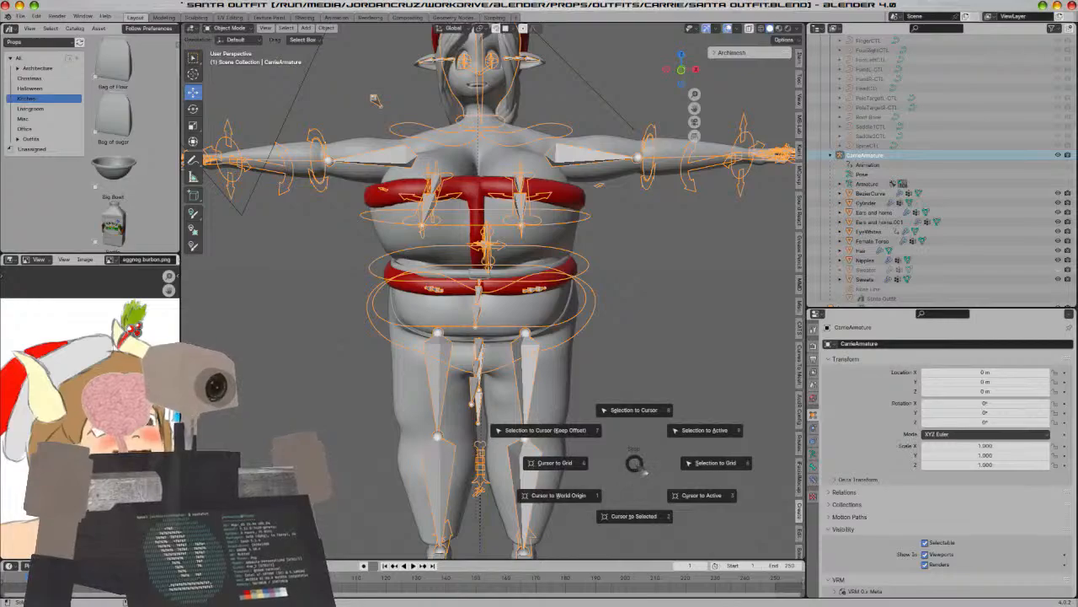
click(639, 510)
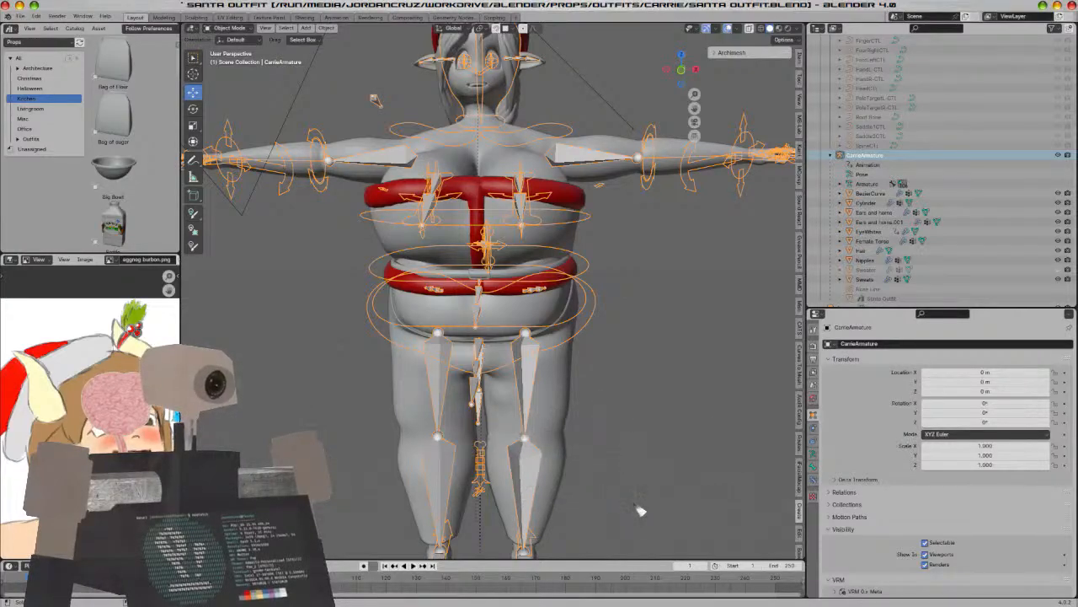
scroll(641, 511, down, 4)
scroll(546, 174, up, 8)
shift+middle_drag(590, 151, 621, 273)
click(583, 236)
click(613, 201)
key(F3)
text(set)
key(Down)
key(Down)
key(Return)
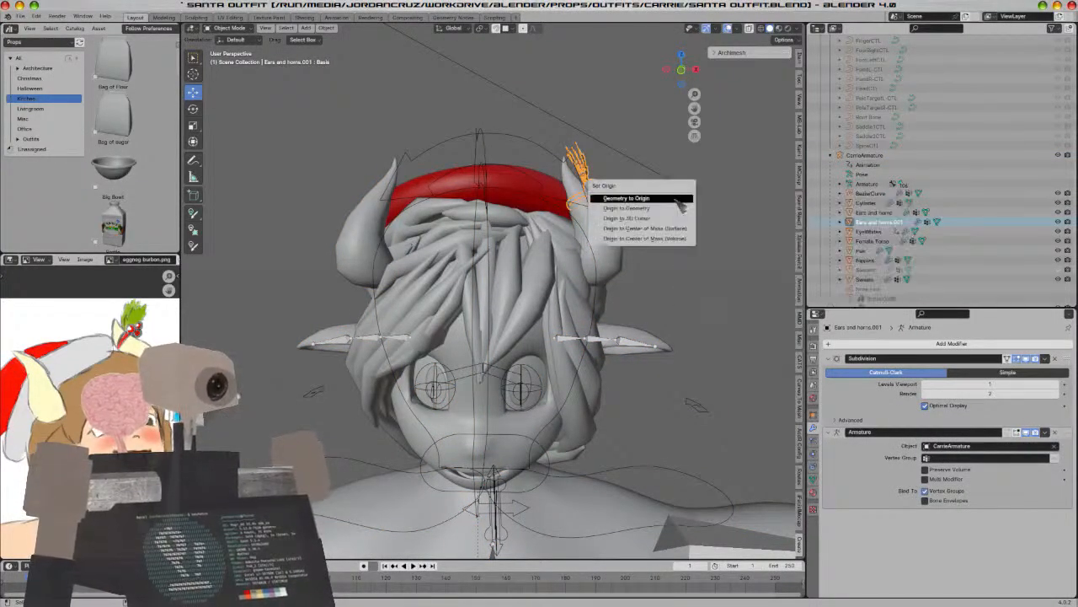
click(684, 209)
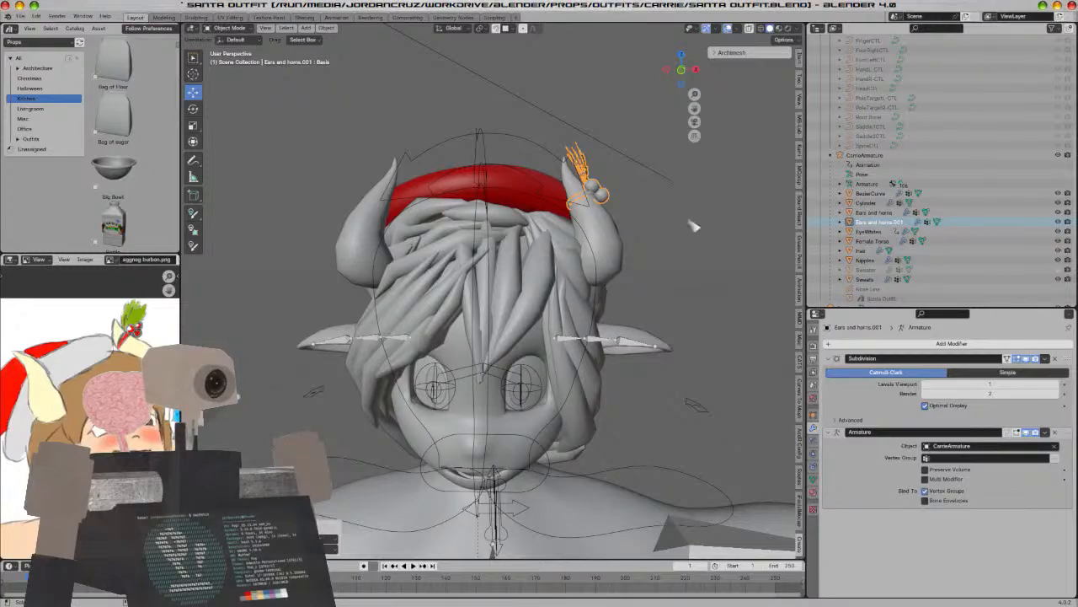
Set the Santa hat's origin to the 3D cursor and save the file
middle_drag(691, 223, 650, 231)
click(580, 276)
key(F3)
click(751, 251)
click(762, 252)
middle_drag(670, 306, 665, 332)
key(ctrl+s)
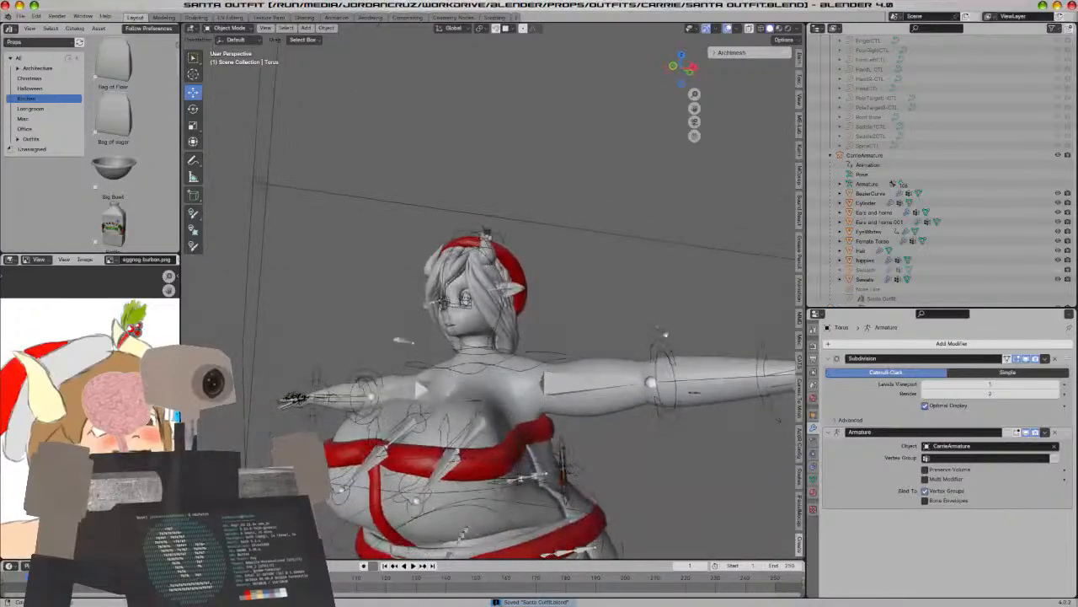
Set the Santa Outfit body garment's origin to the 3D cursor and save the file
click(496, 528)
scroll(593, 436, down, 5)
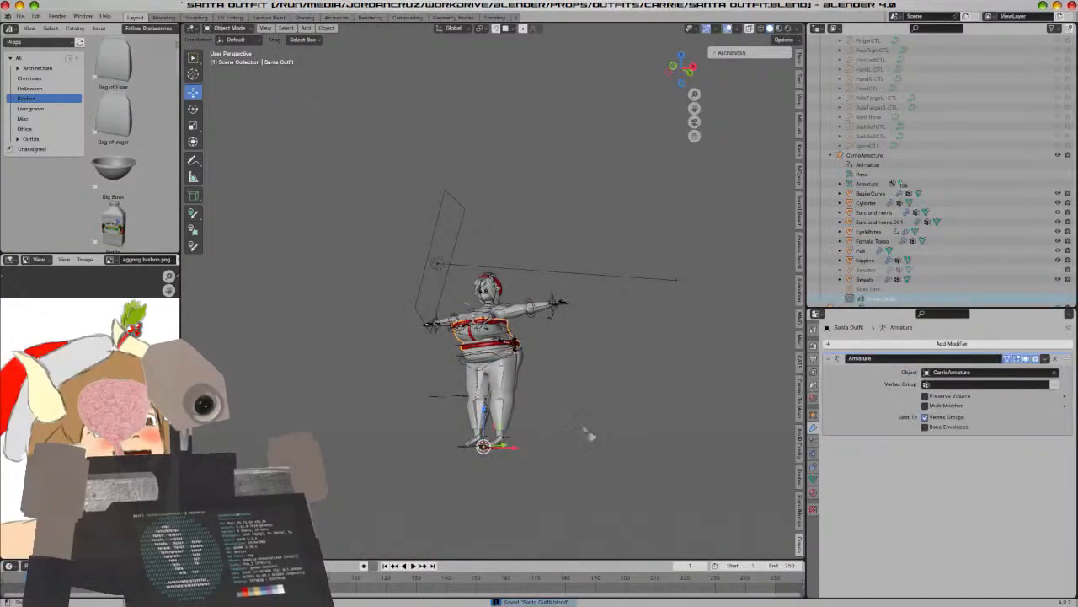
key(F3)
click(621, 442)
click(651, 446)
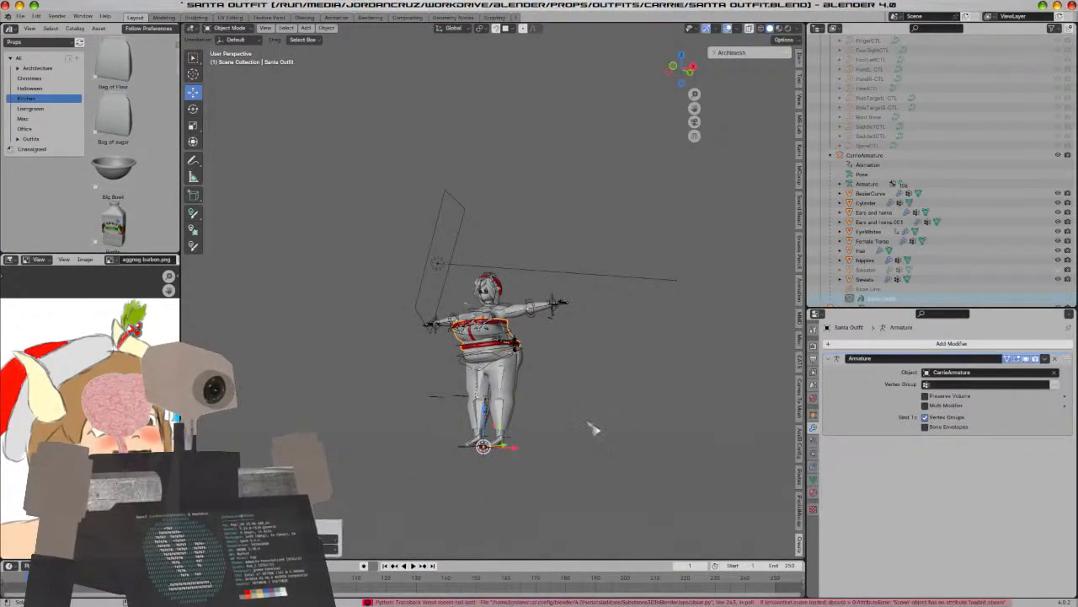
key(ctrl+s)
Select the Santa hat alone and move it off the character's head into the empty space beside her
scroll(629, 404, up, 5)
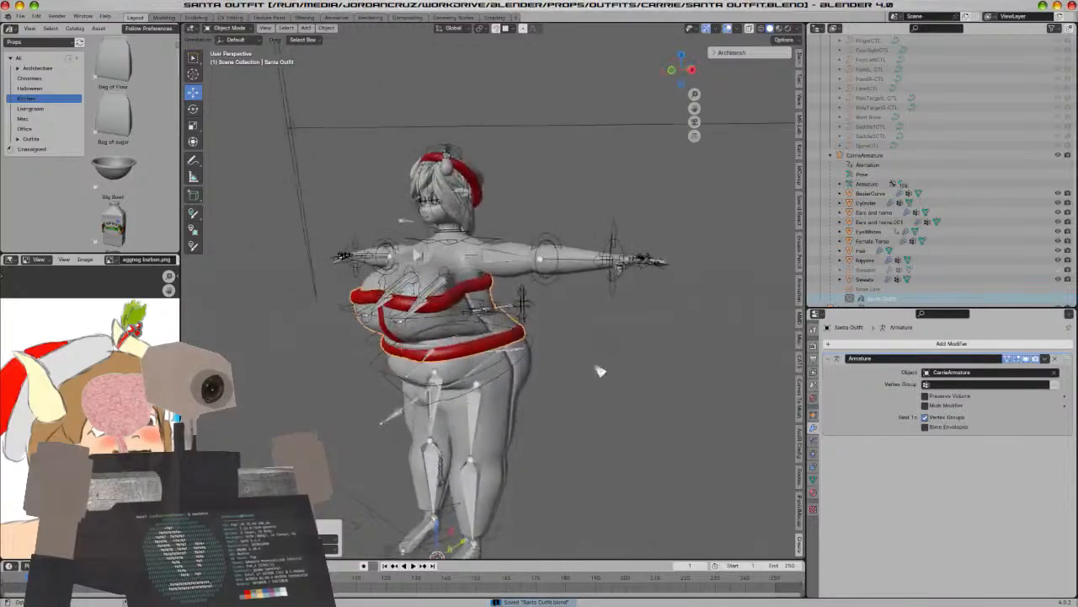
click(600, 371)
middle_drag(597, 385, 599, 400)
scroll(599, 399, up, 4)
scroll(599, 399, down, 7)
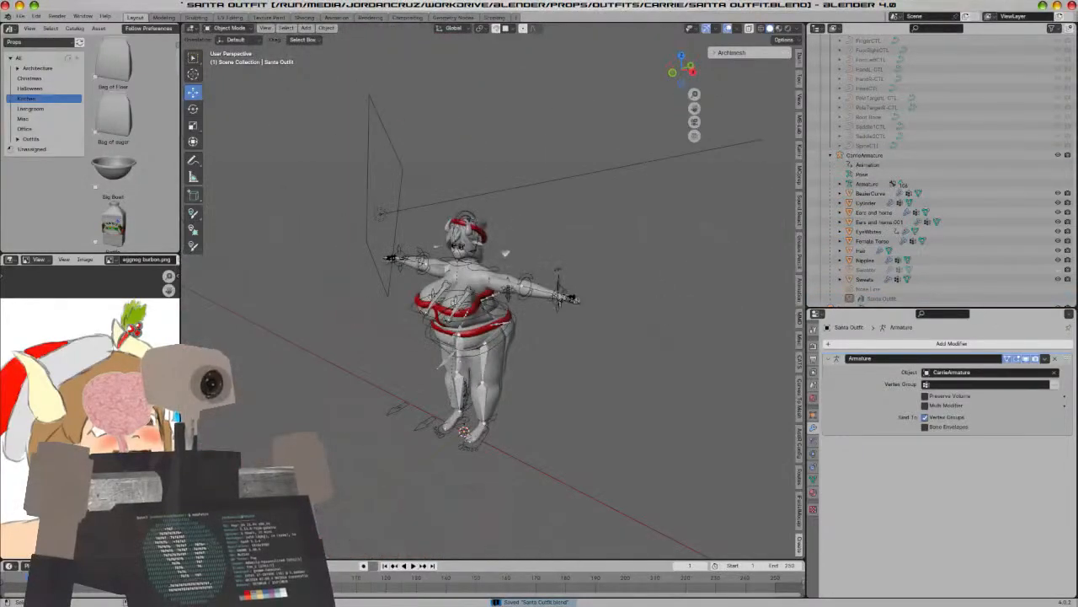
click(488, 237)
click(514, 218)
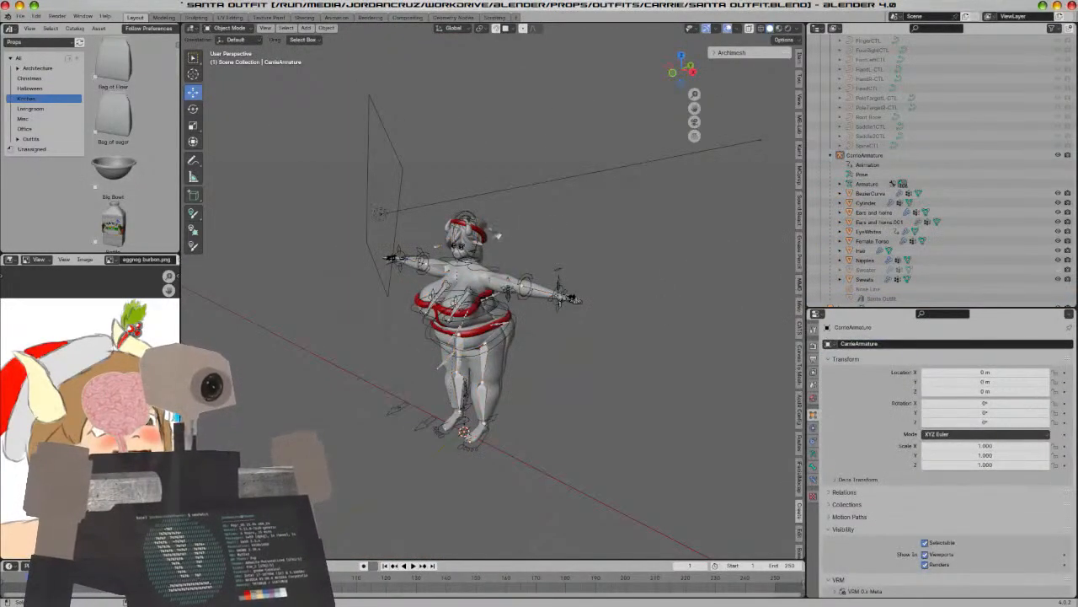
click(494, 233)
key(g)
click(701, 214)
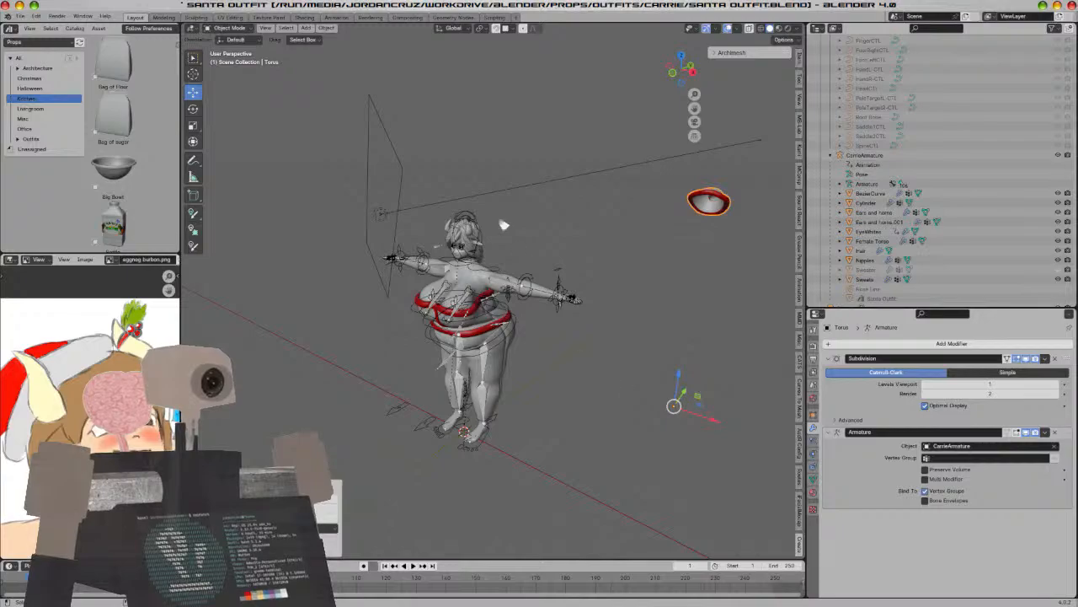
Add the character armature to the selected Santa hat's selection as the active object and snap the hat to the armature's origin
click(500, 234)
key(shift+s)
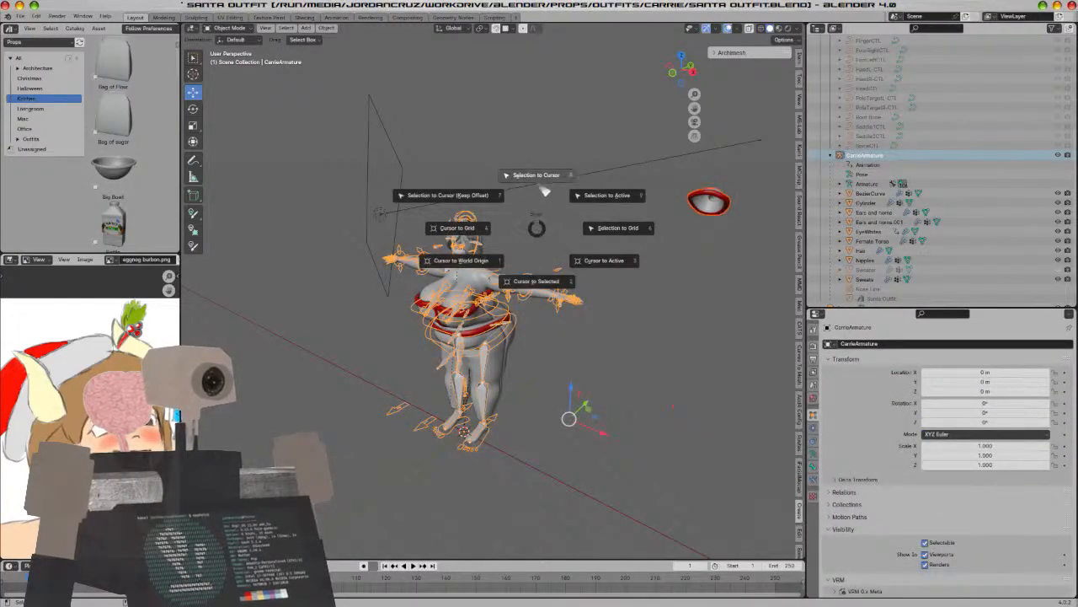
click(596, 207)
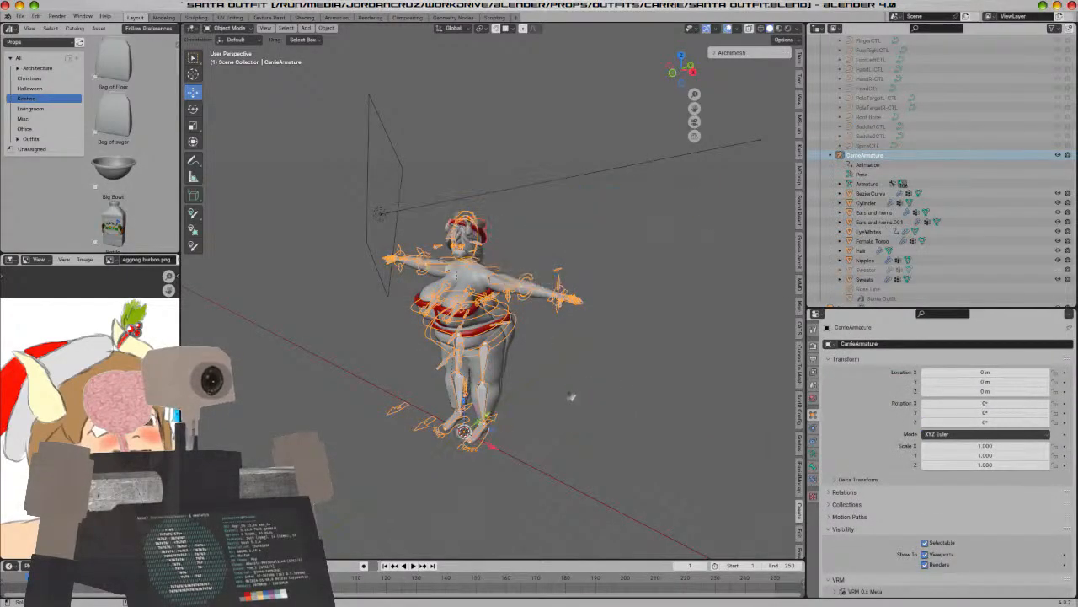
Select the horn decoration and move it off the character's head into the empty space beside her
middle_drag(573, 397, 632, 376)
click(631, 377)
scroll(640, 337, up, 3)
shift+middle_drag(641, 337, 562, 434)
scroll(563, 434, up, 4)
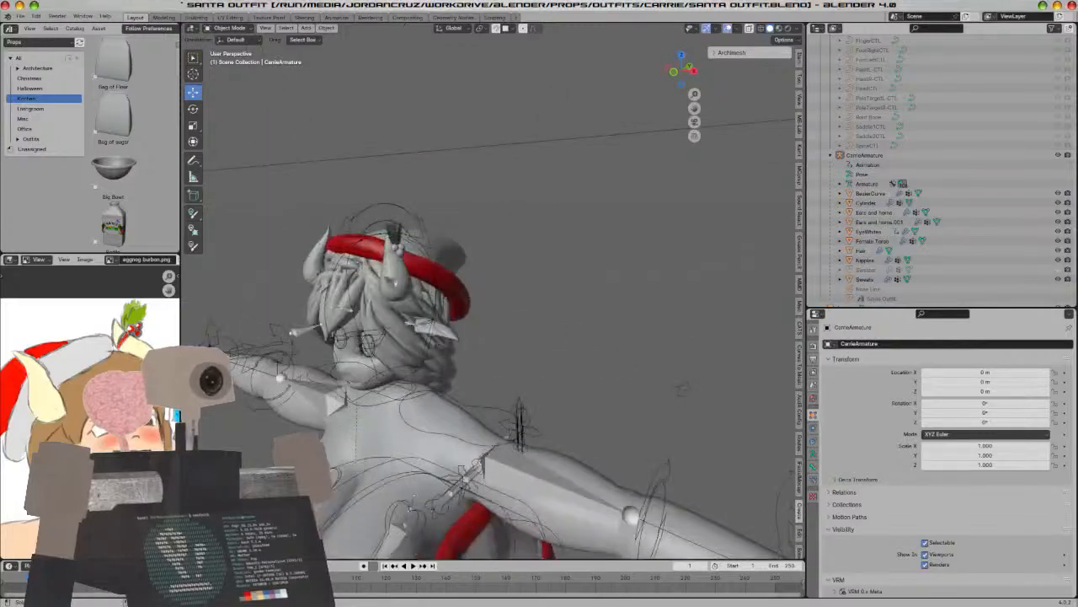
click(401, 252)
scroll(401, 252, down, 6)
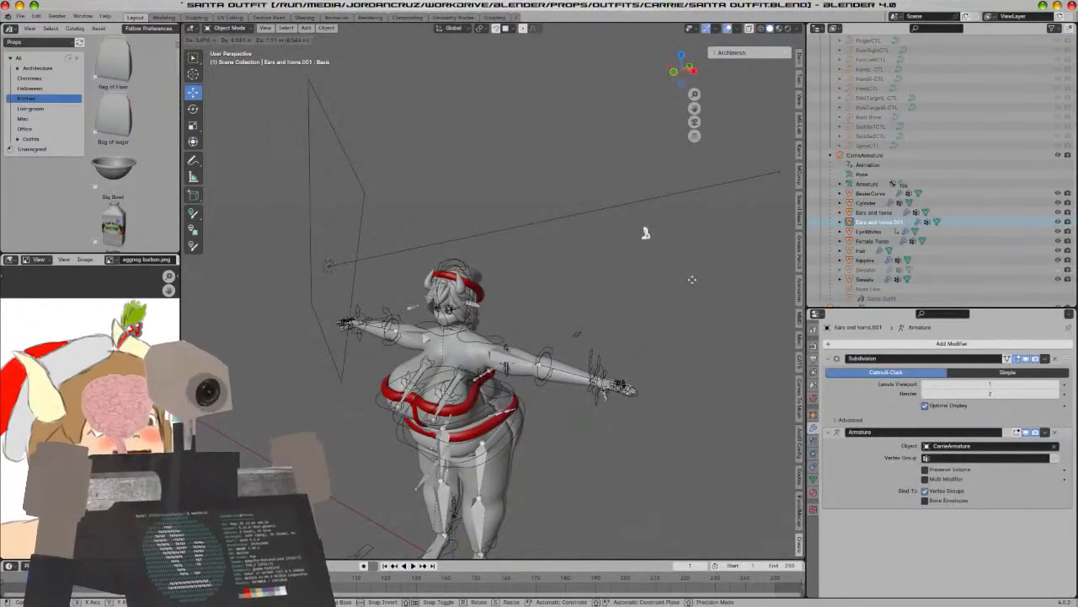
Snap the 3D cursor to the character armature's origin and snap the displaced horn decoration to the 3D cursor
click(541, 244)
key(shift+s)
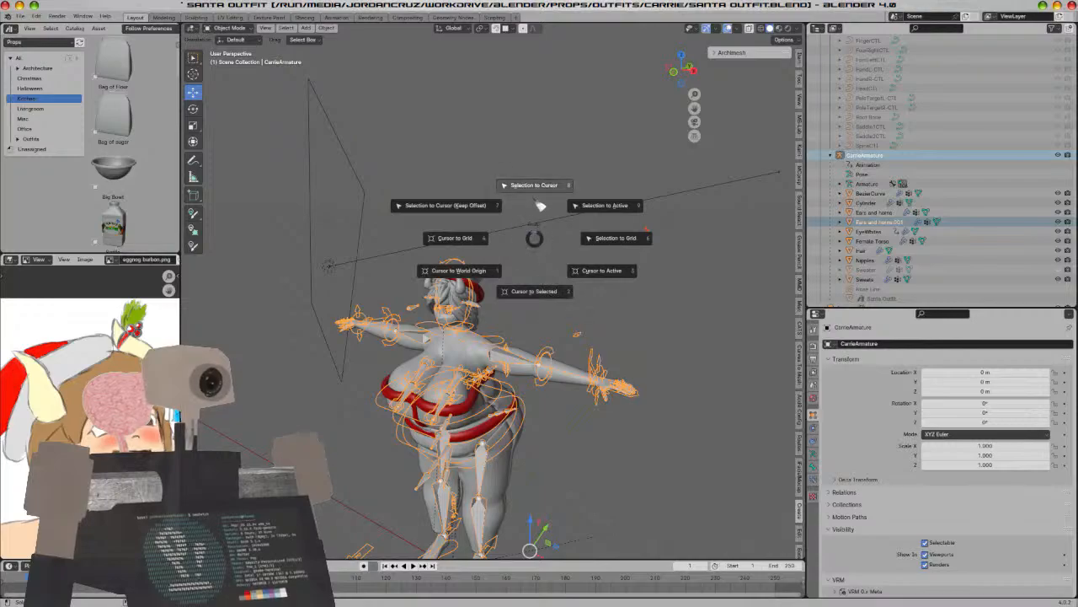
click(552, 292)
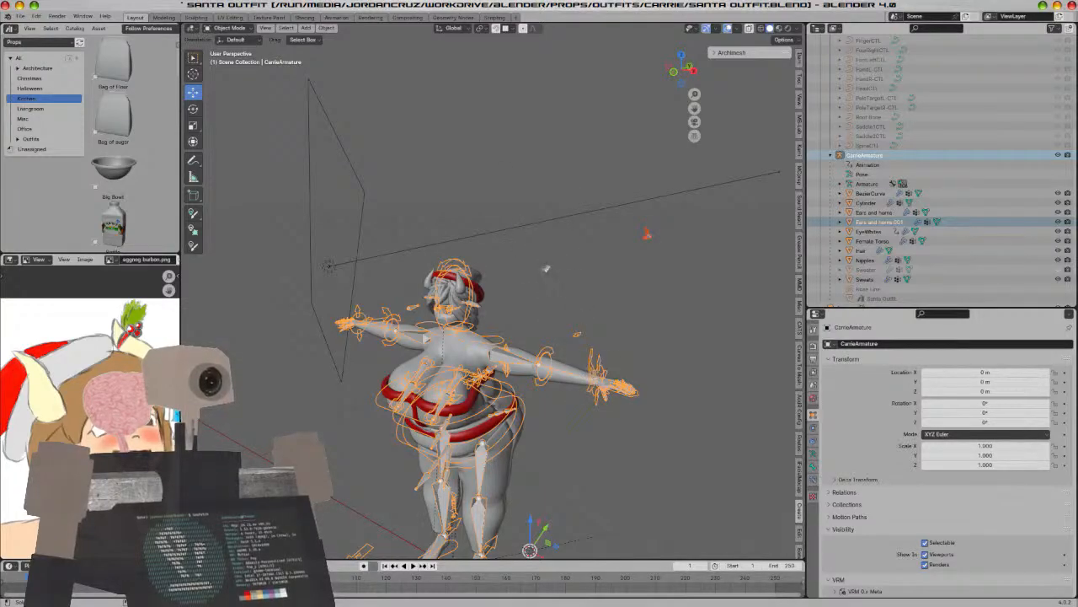
middle_drag(546, 270, 476, 259)
key(shift+s)
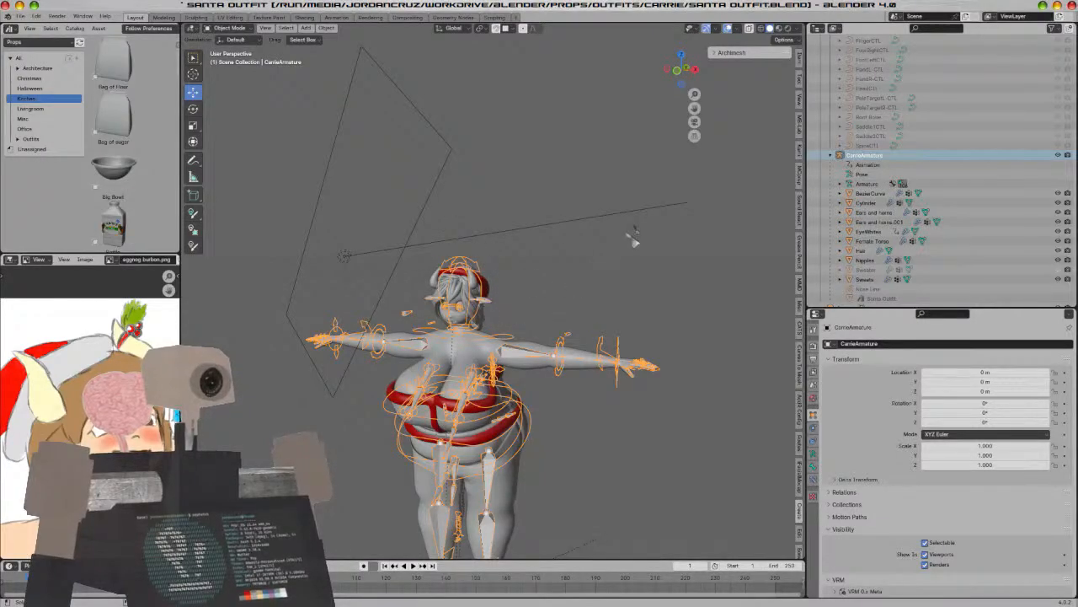
click(636, 232)
key(shift+s)
click(639, 178)
Deselect all objects and save the file
key(a)
key(alt+a)
mouse_move(605, 332)
middle_down()
mouse_move(631, 315)
mouse_move(592, 330)
middle_up()
key(ctrl+s)
Rename the horn decoration object as Carrie Mistletoe
key(a)
key(alt+a)
scroll(592, 329, up, 4)
middle_drag(441, 320, 504, 295)
click(534, 239)
key(F2)
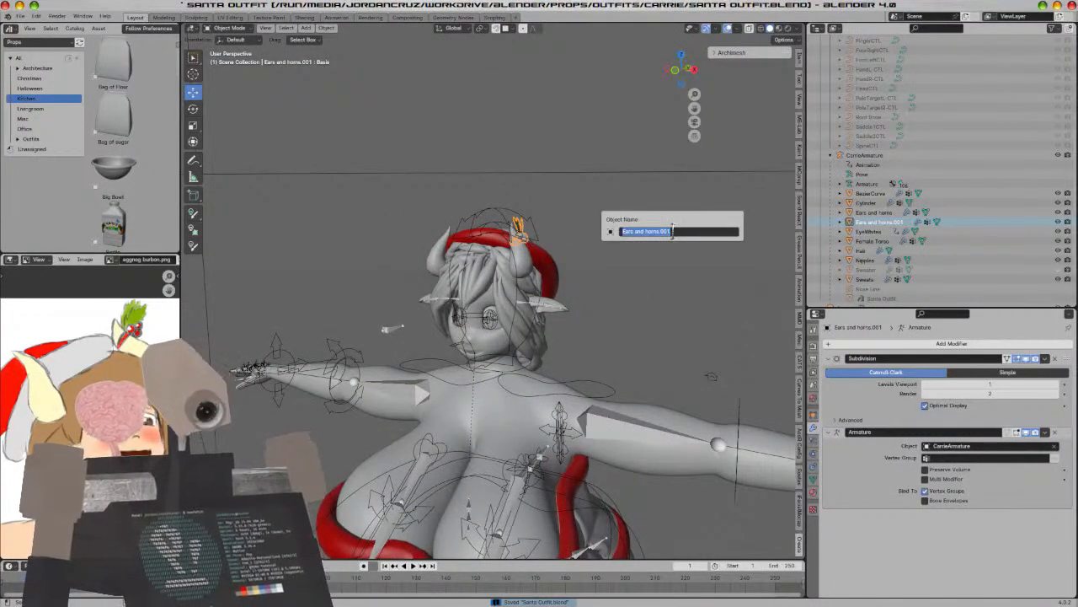
text(Carrie Mistletoe)
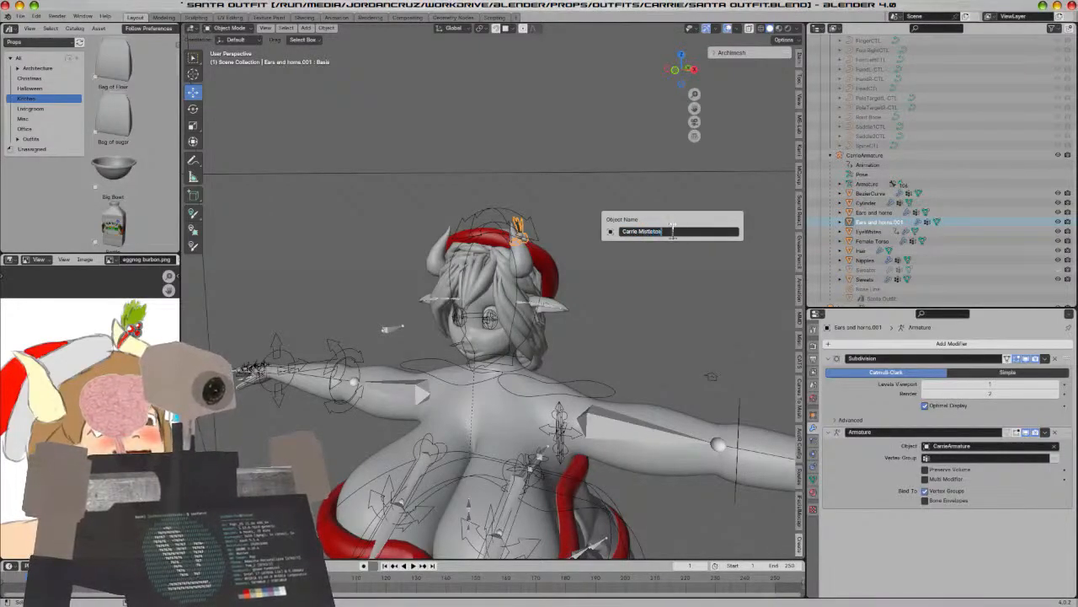
key(Return)
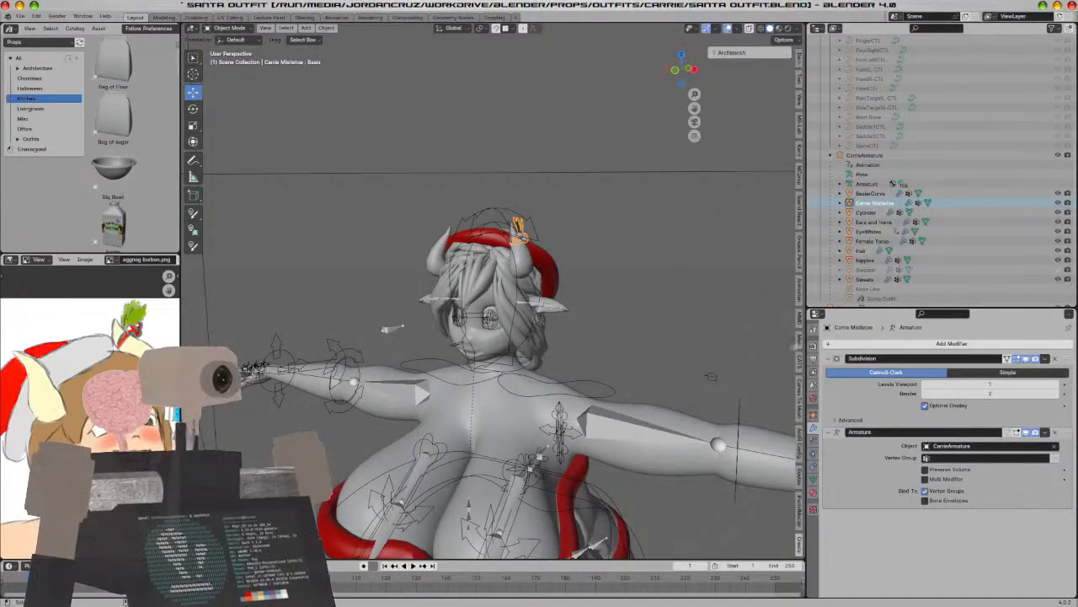
Clear the target object of the mistletoe's Armature modifier
scroll(876, 195, down, 3)
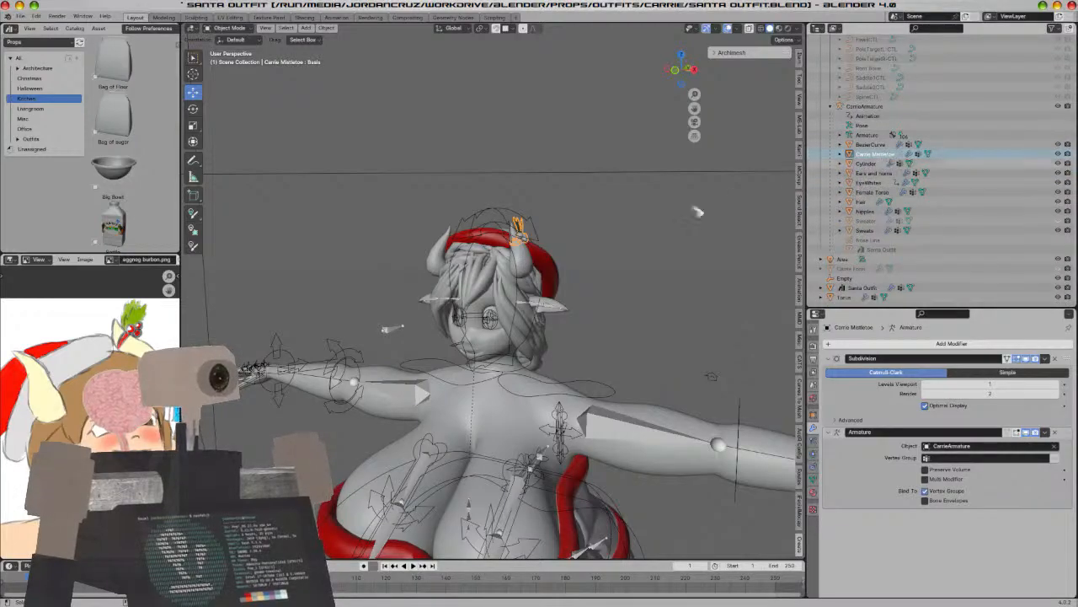
scroll(570, 239, up, 4)
scroll(575, 240, up, 2)
scroll(645, 180, down, 5)
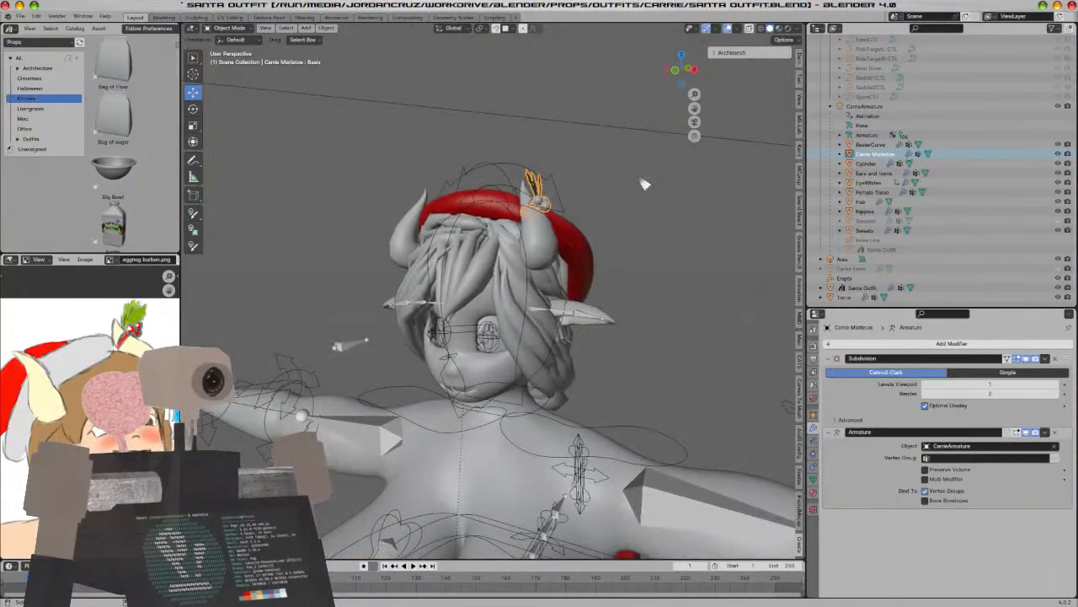
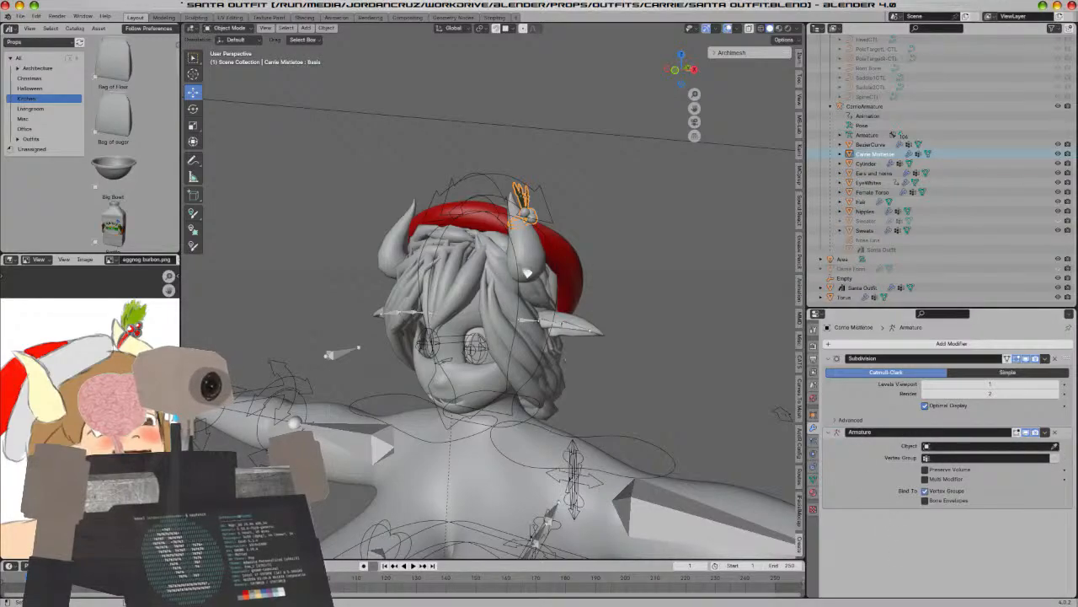
click(526, 271)
key(g)
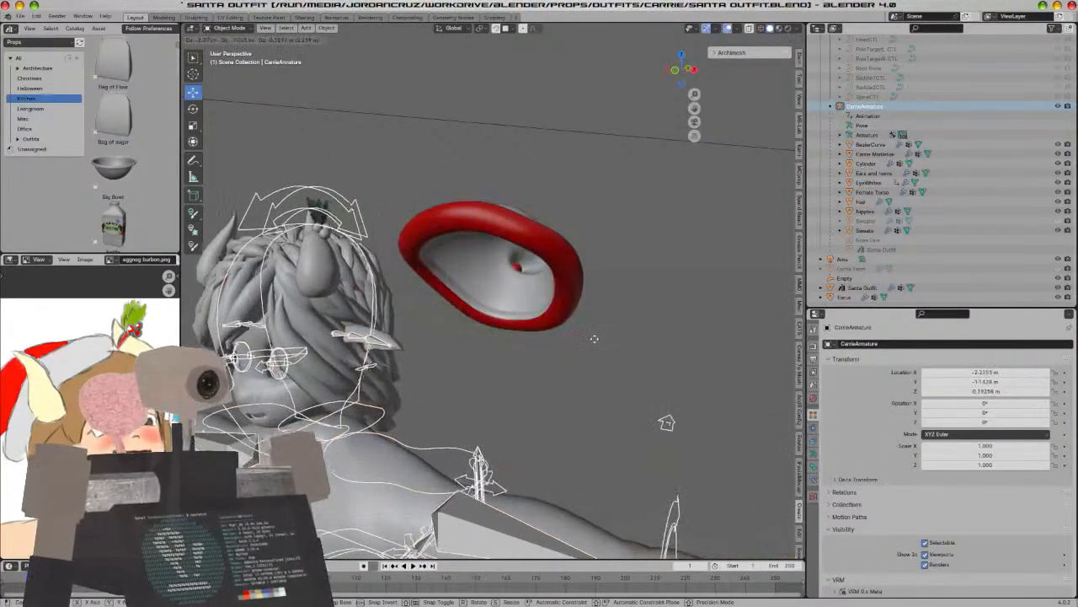
right_click(594, 338)
Clear the mistletoe decoration's parent so it is detached from the character armature
scroll(660, 327, up, 3)
click(565, 163)
key(alt+p)
click(566, 164)
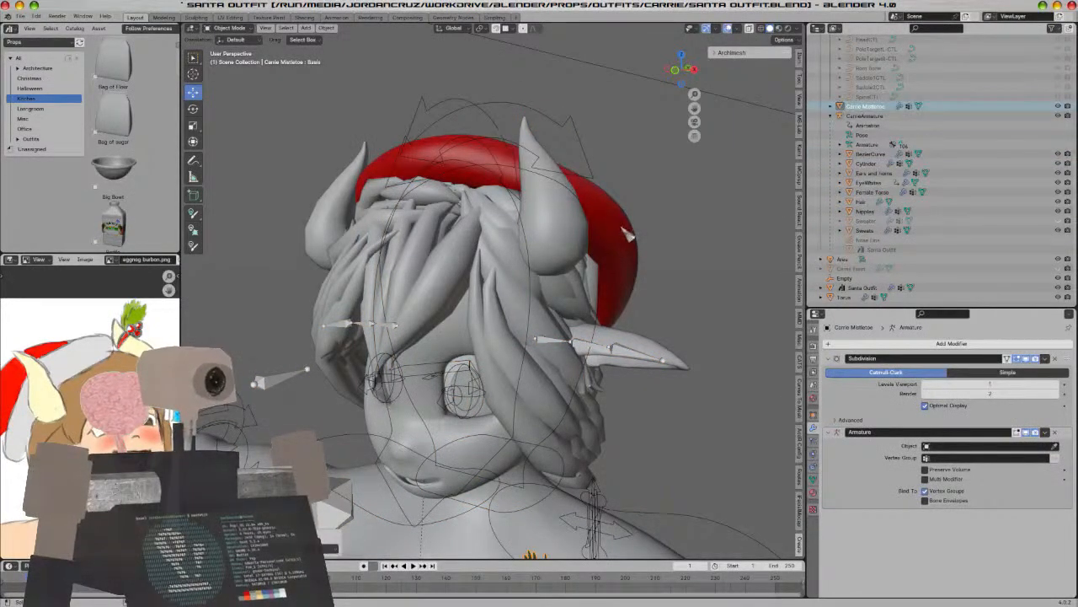
Select the mistletoe decoration and snap it to the 3D cursor at the armature's origin
scroll(628, 236, down, 8)
click(509, 338)
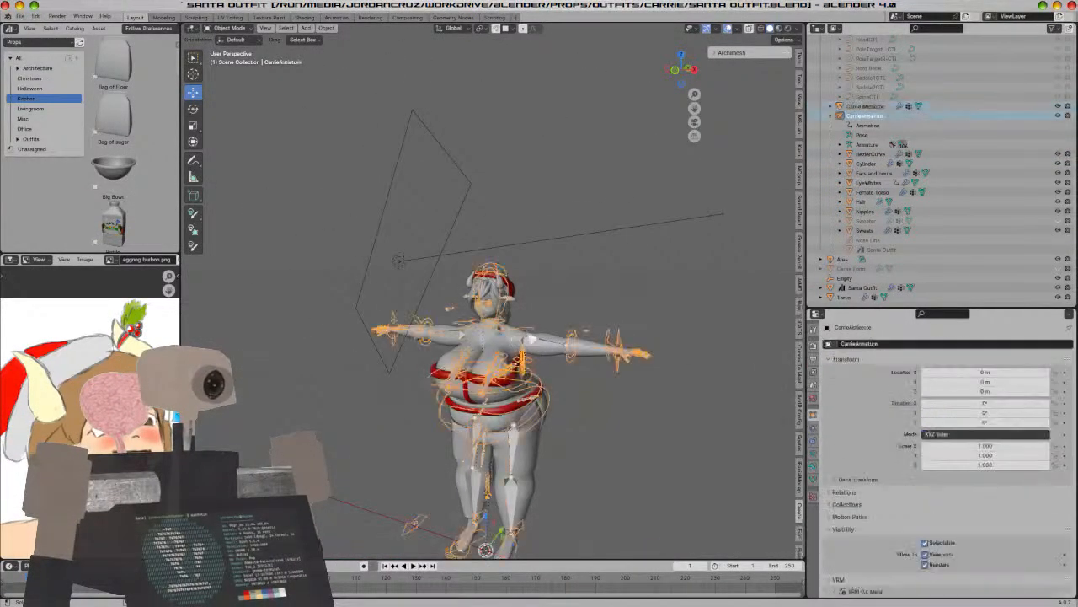
click(505, 345)
key(shift+s)
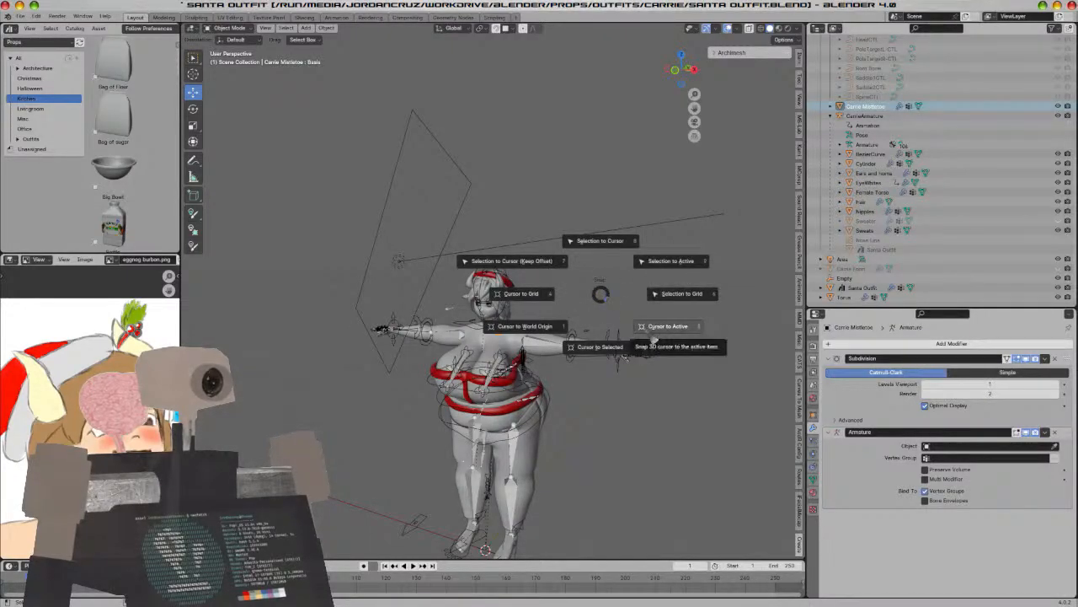
click(628, 274)
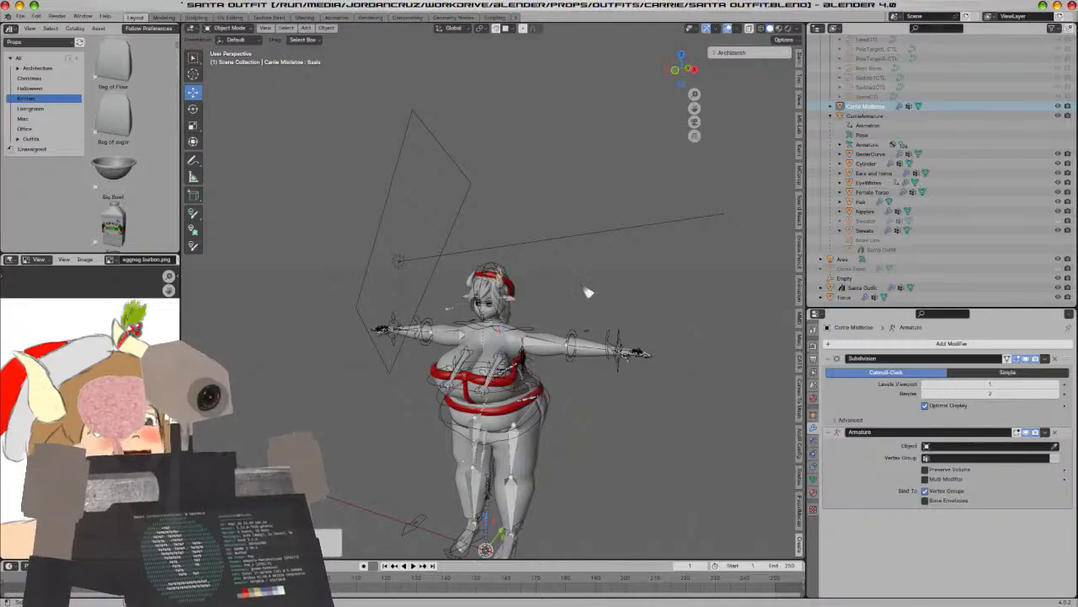
Select the Santa hat and clear its parent
scroll(585, 292, up, 5)
click(613, 300)
middle_drag(610, 298, 603, 303)
click(524, 281)
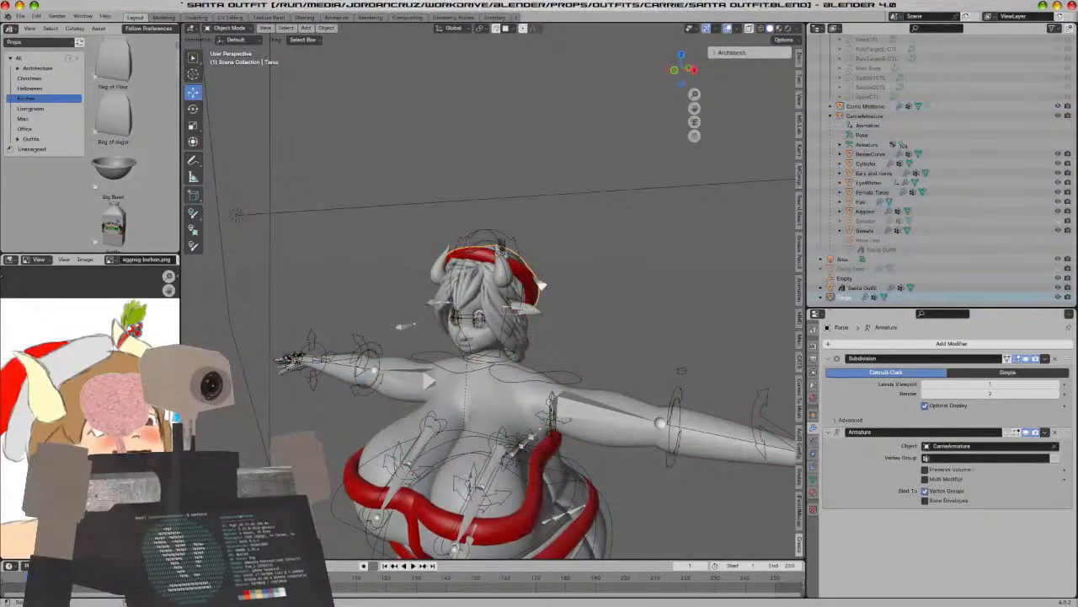
key(alt+p)
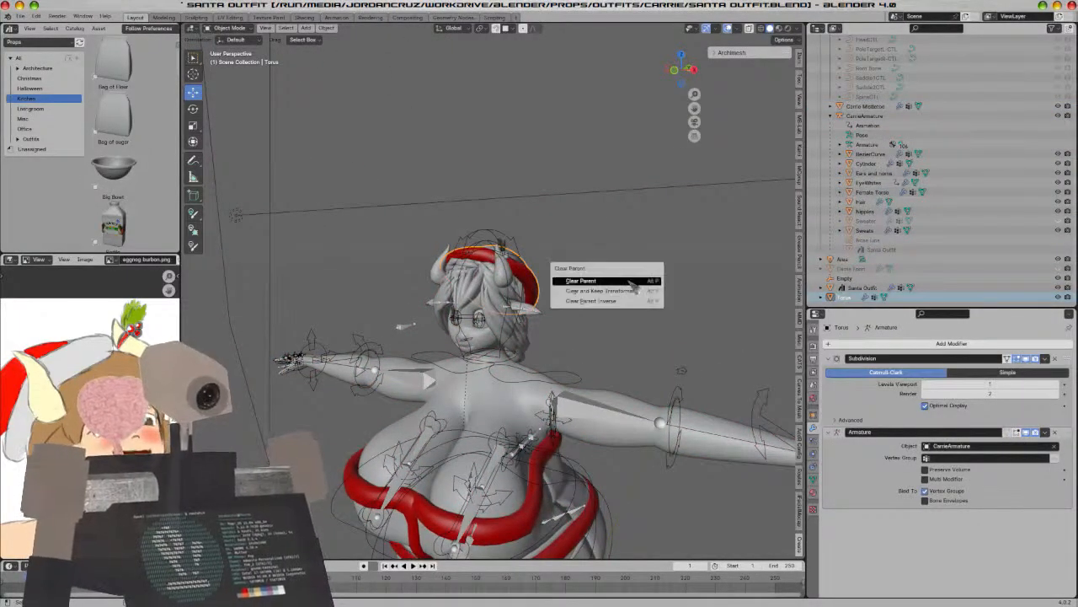
click(627, 281)
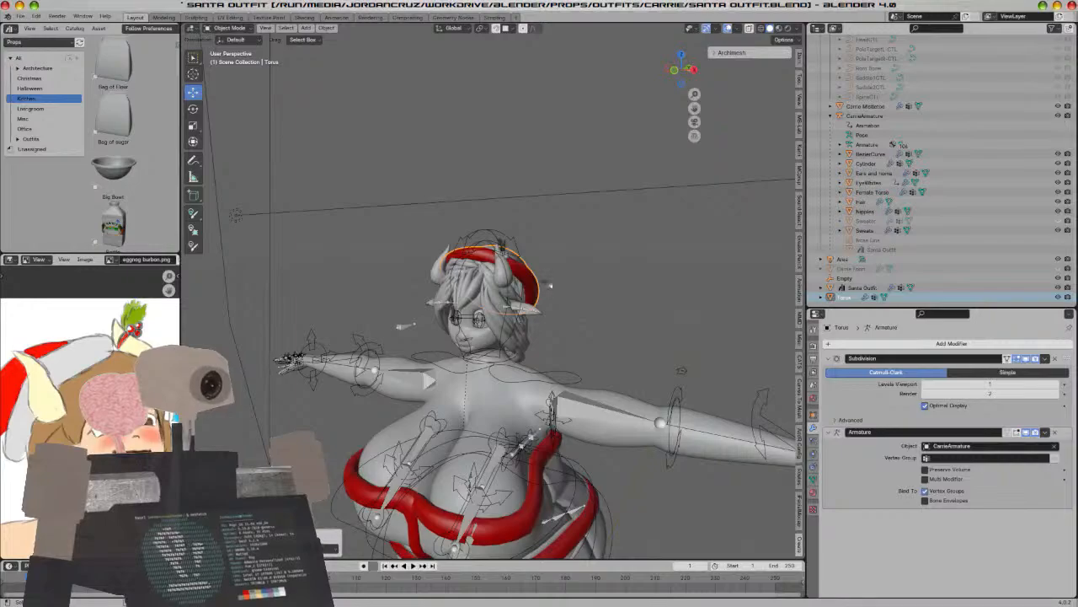
Clear the Santa Outfit garment's parent while keeping the garment in place on the body, and save the file
middle_drag(548, 284, 613, 380)
click(552, 372)
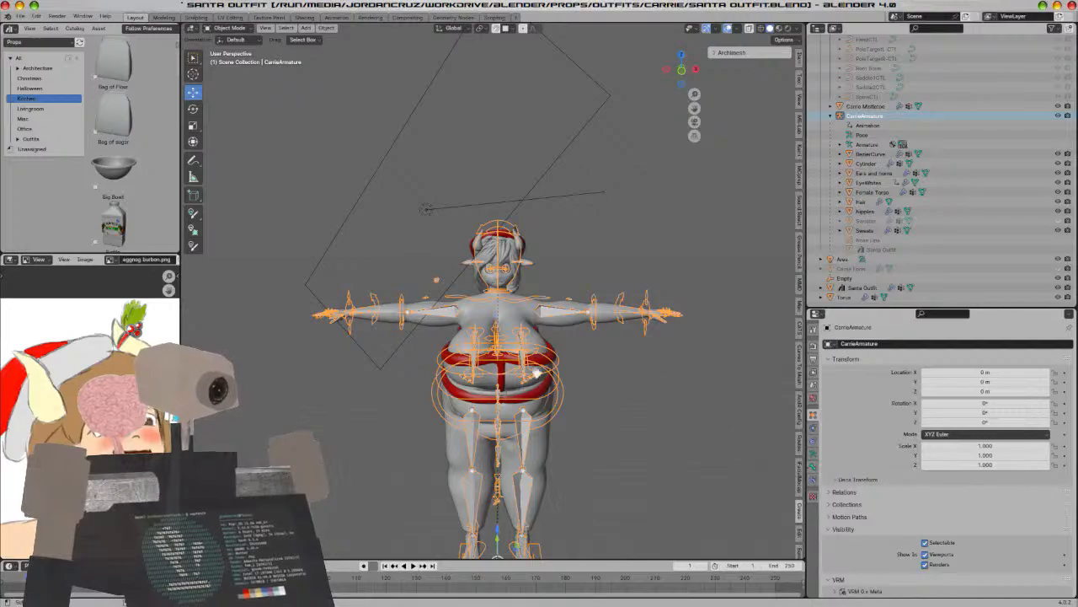
click(517, 371)
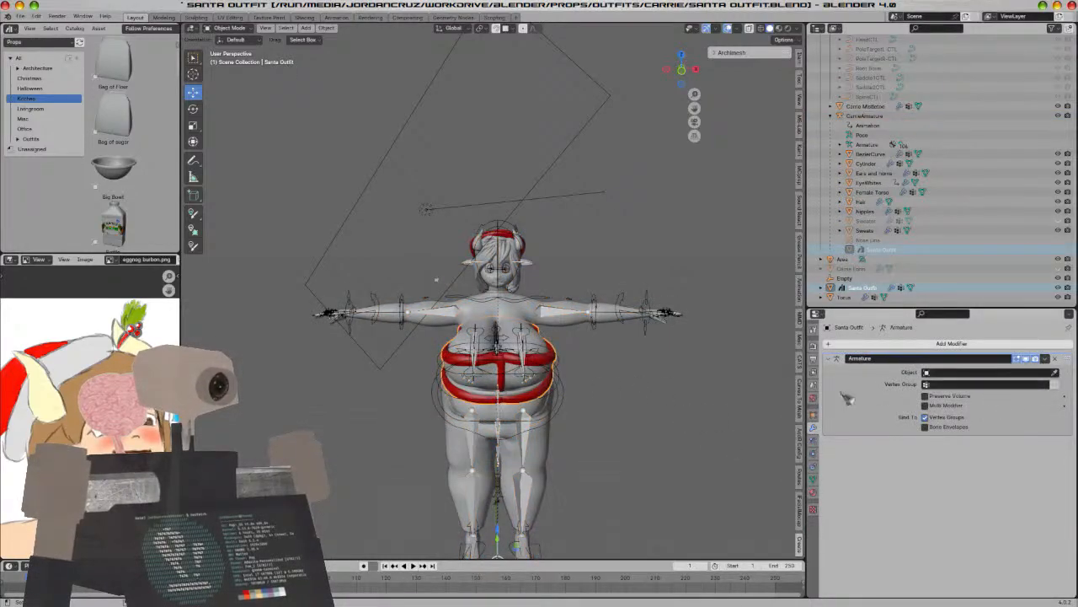
middle_drag(560, 393, 527, 392)
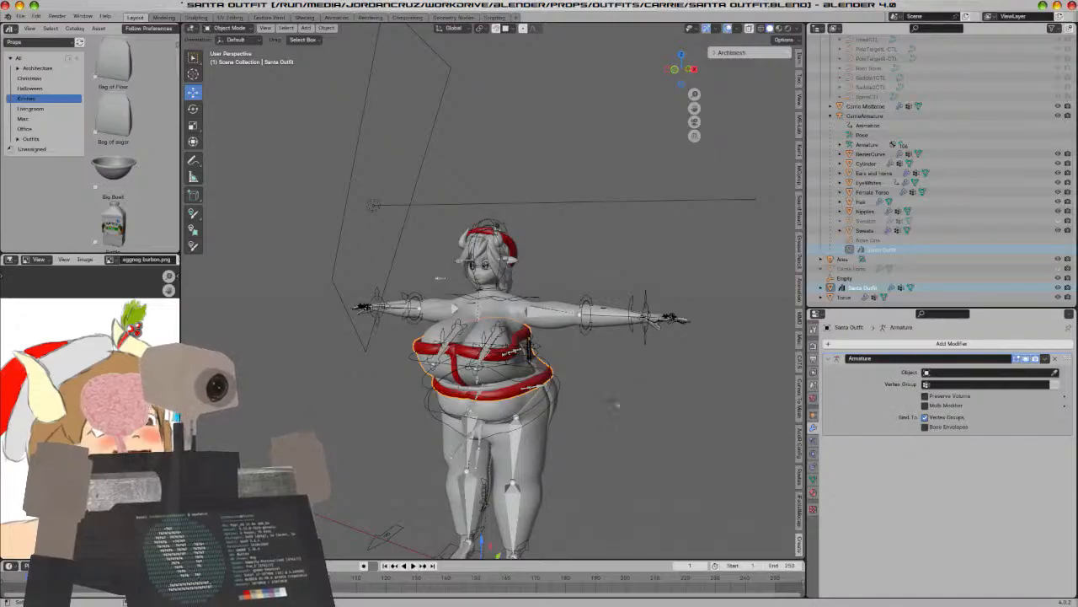
middle_drag(601, 400, 615, 393)
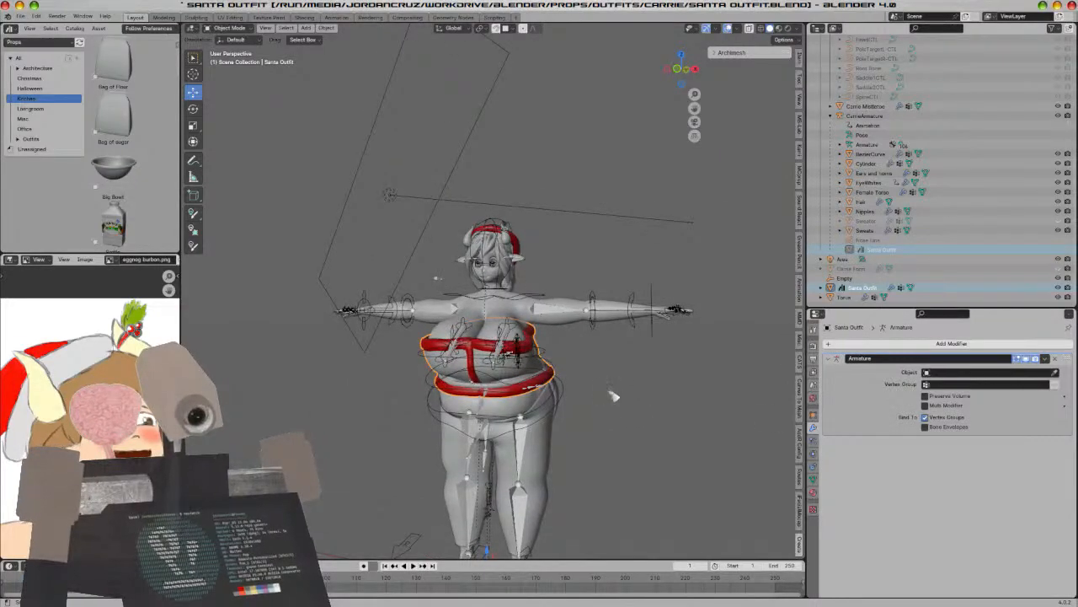
right_click(616, 396)
click(610, 384)
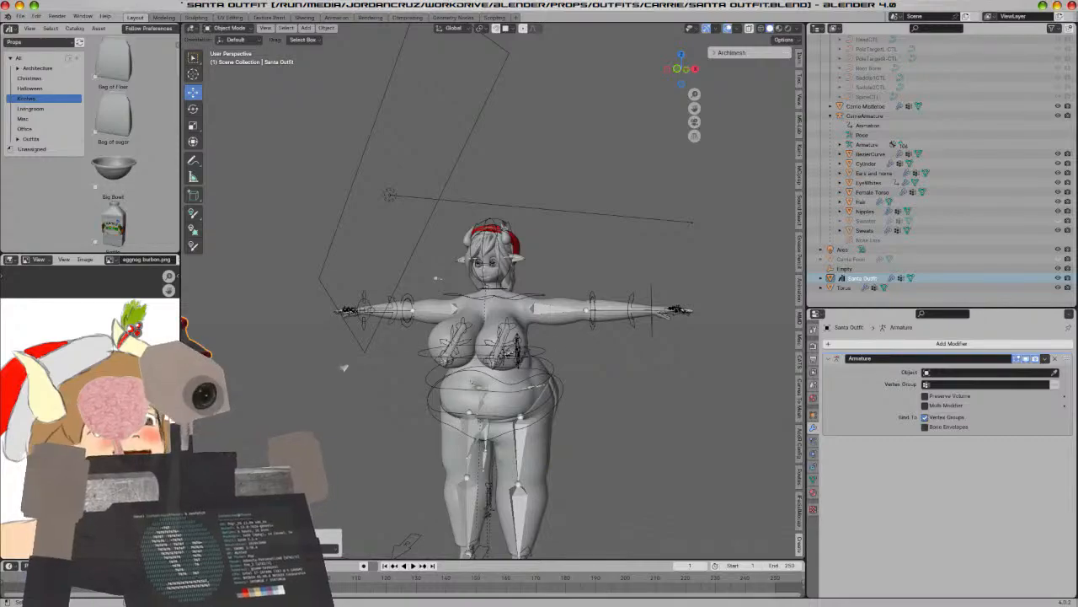
scroll(578, 352, down, 4)
key(ctrl+z)
scroll(399, 362, up, 5)
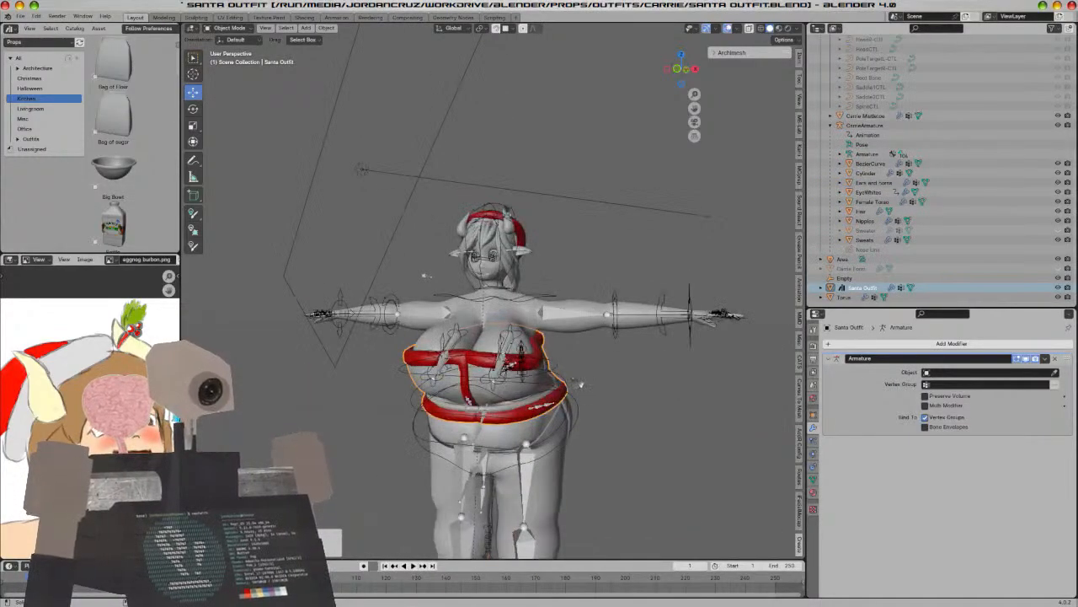
scroll(489, 295, up, 3)
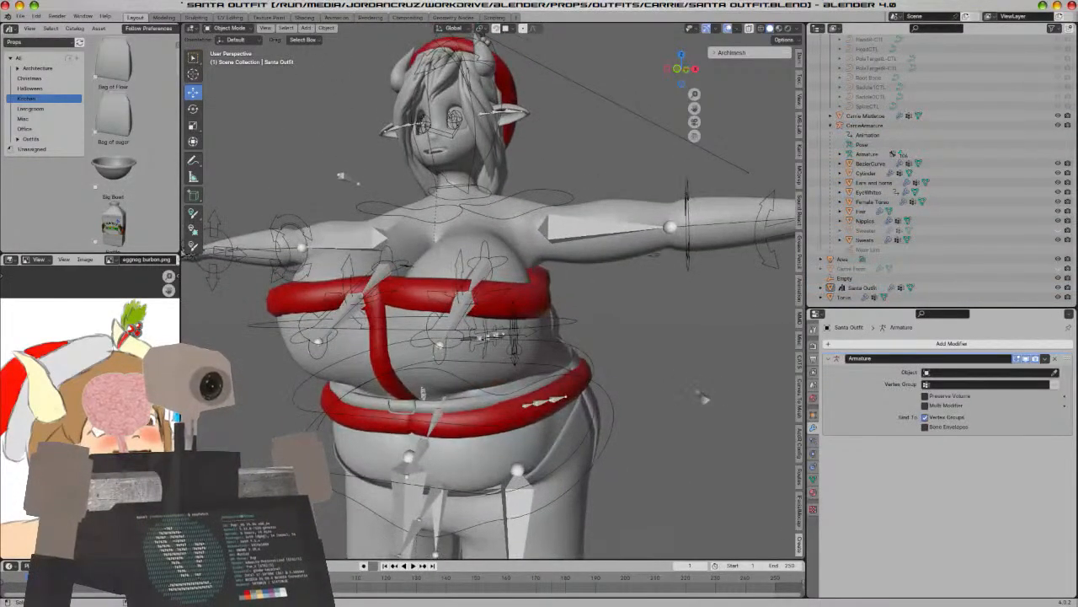
key(ctrl+s)
From the front orthographic view, set CarrieArmature as the target object of the Santa Outfit garment's Armature modifier
scroll(628, 396, down, 5)
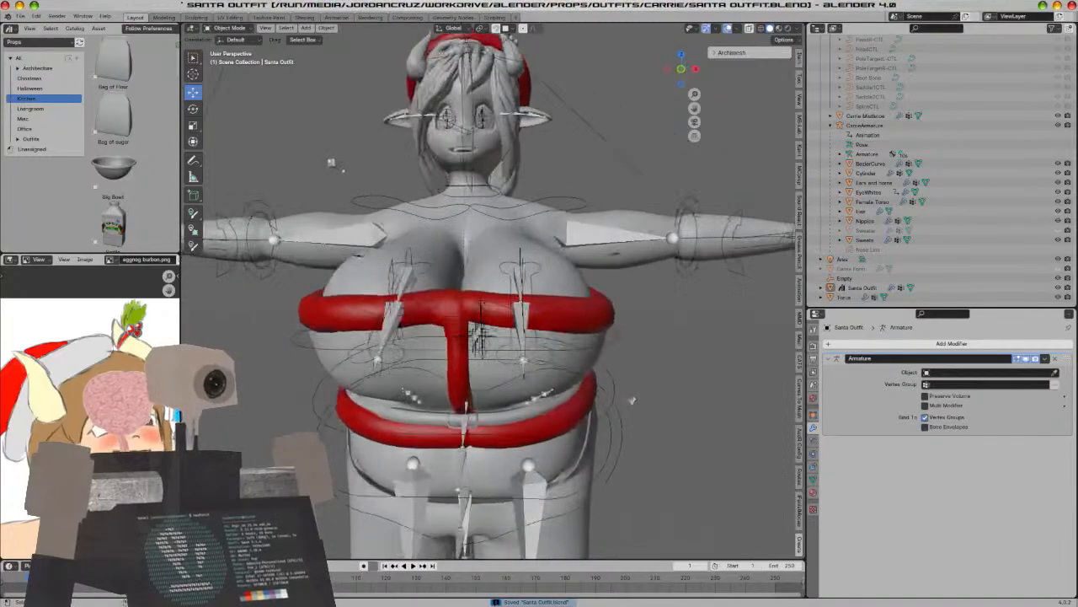
click(540, 311)
key(KP_5)
scroll(540, 311, up, 4)
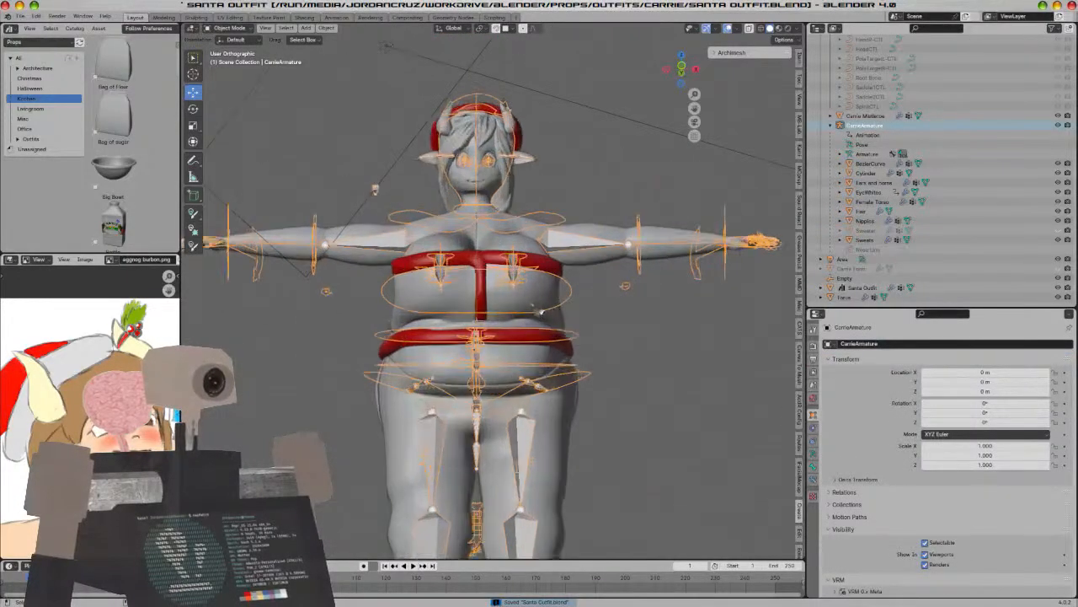
key(KP_1)
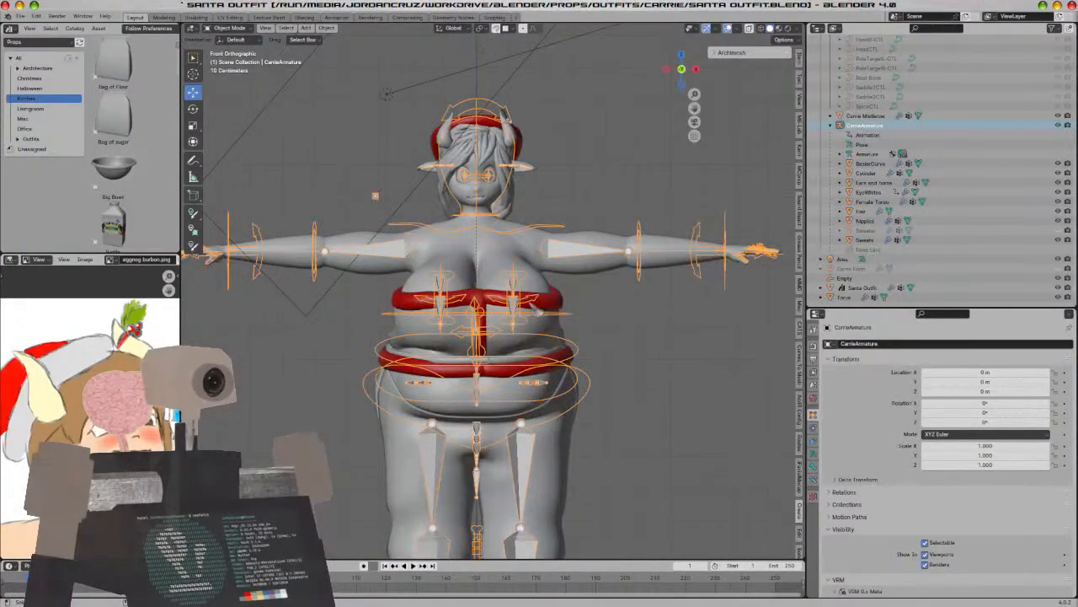
click(543, 344)
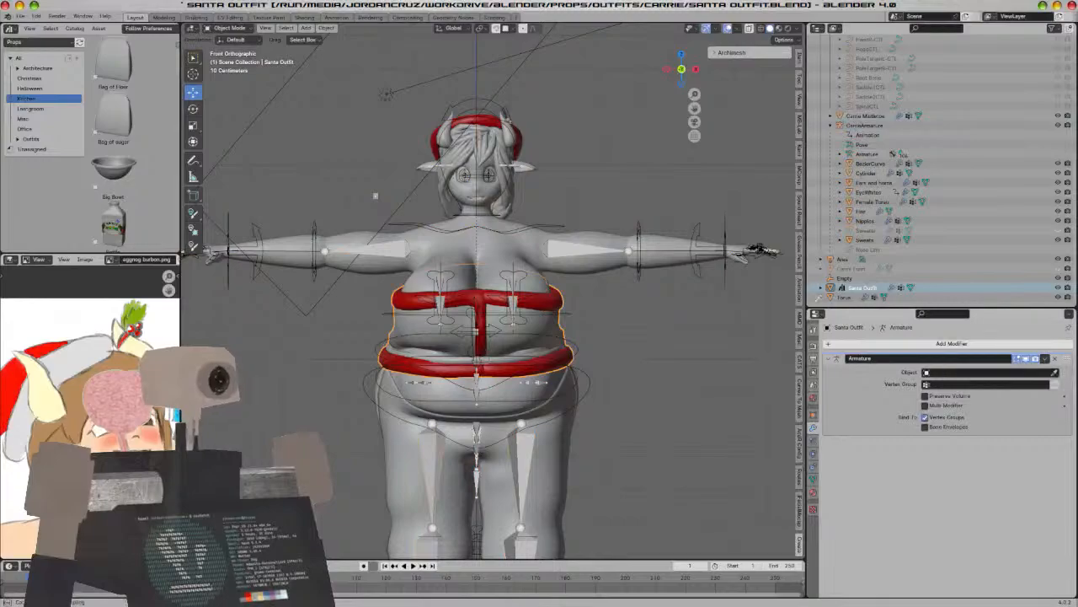
click(639, 281)
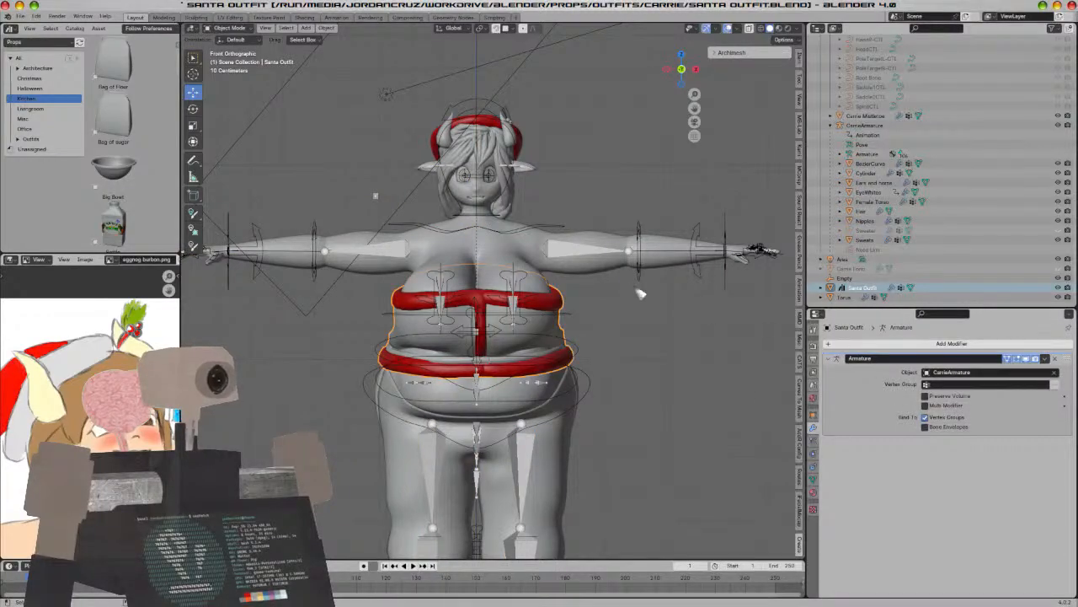
Test how the Santa Outfit deforms by freely rotating CarrieArmature's chest root bone on the .L side in Pose Mode, and cancel the rotation
click(523, 319)
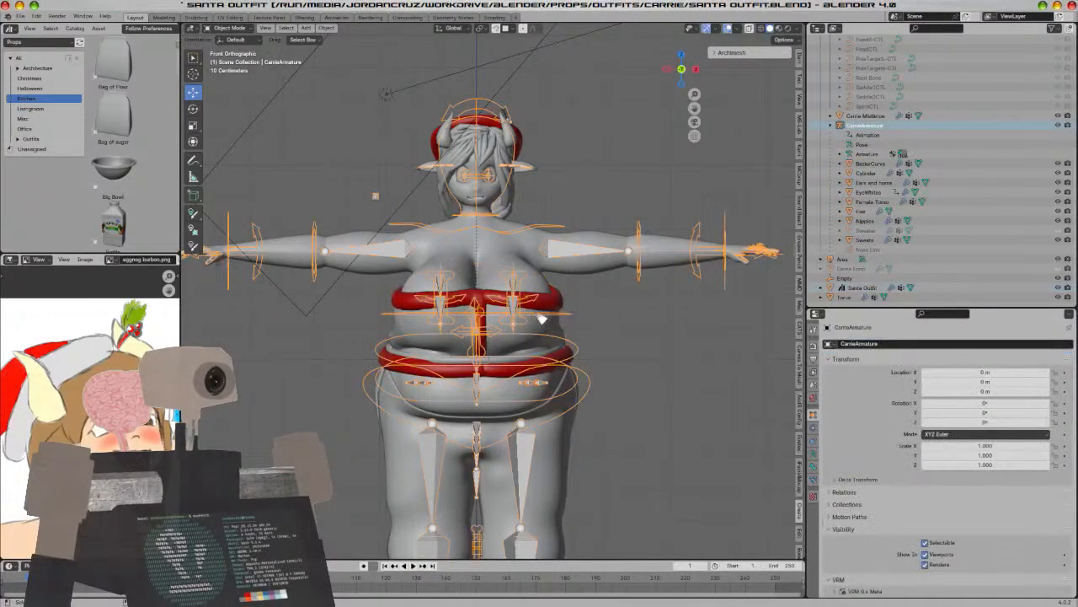
key(ctrl+Tab)
click(516, 301)
key(r)
key(r)
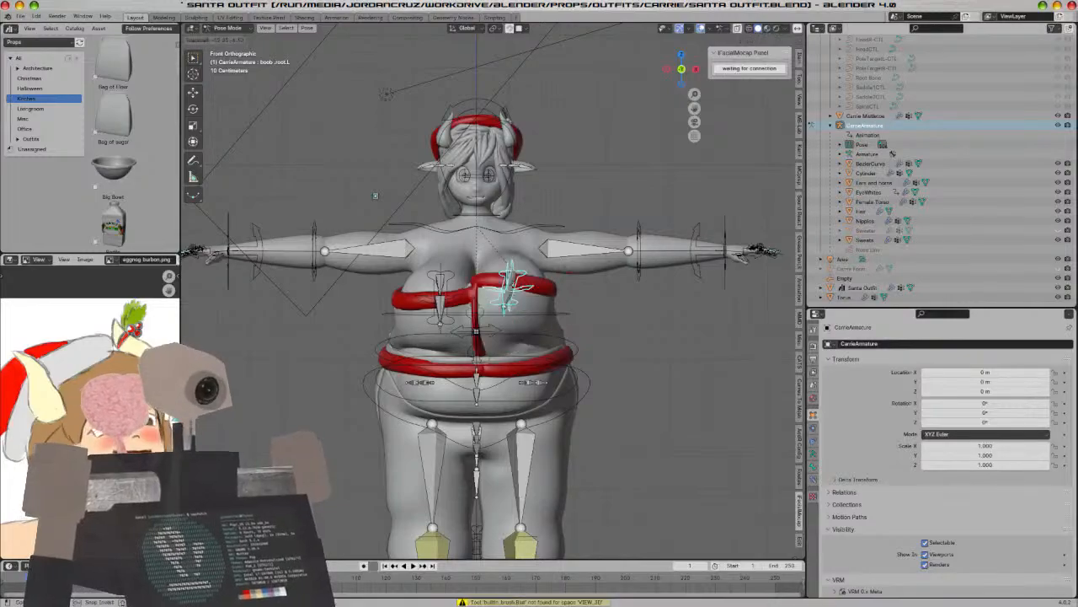
key(Escape)
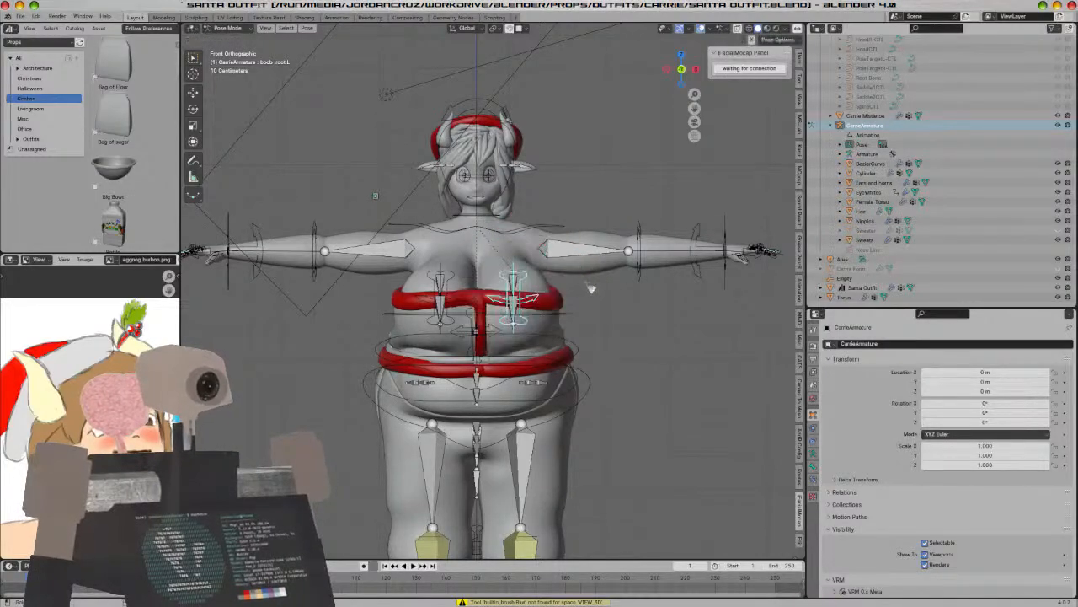
Return to Object Mode and clear the target object of the Santa Outfit garment's Armature modifier
key(ctrl+Tab)
click(552, 303)
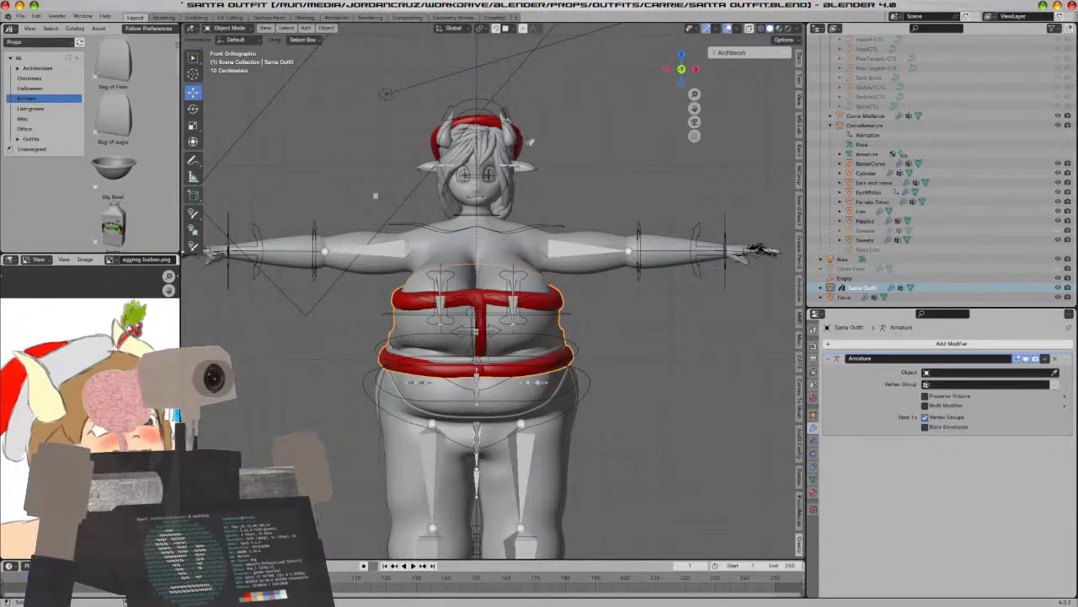
Rename the hat object Torus as Santa Hat
click(862, 297)
double_click(854, 299)
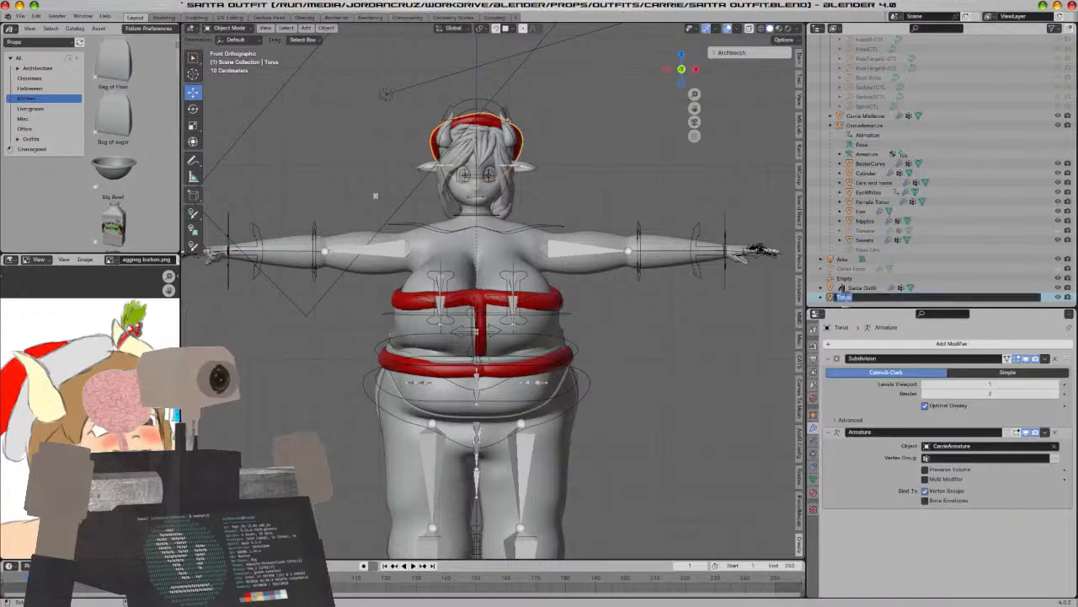
text(Santa H)
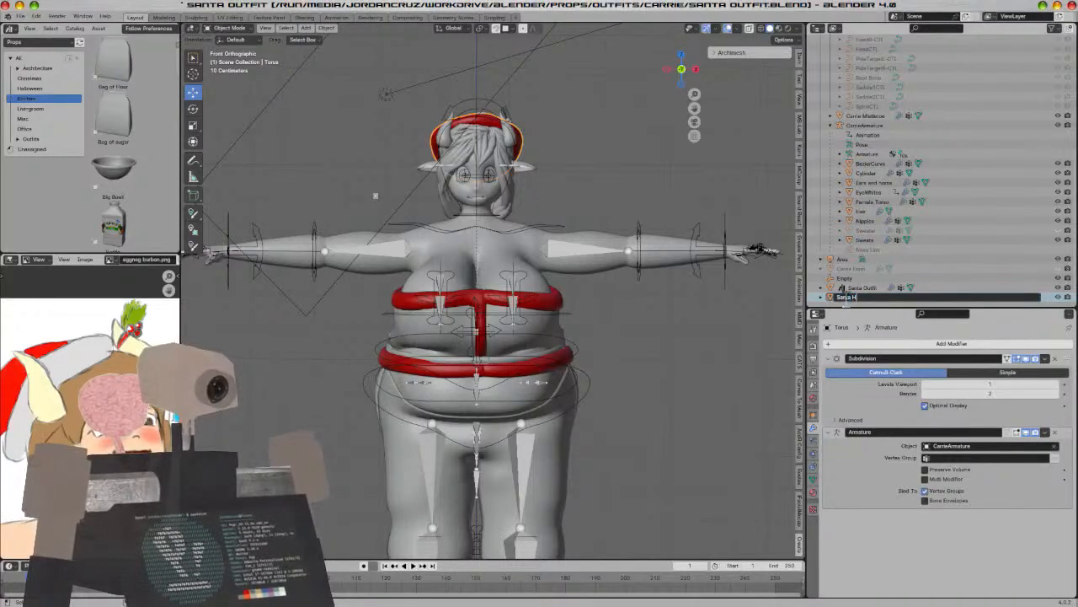
text(at)
key(Return)
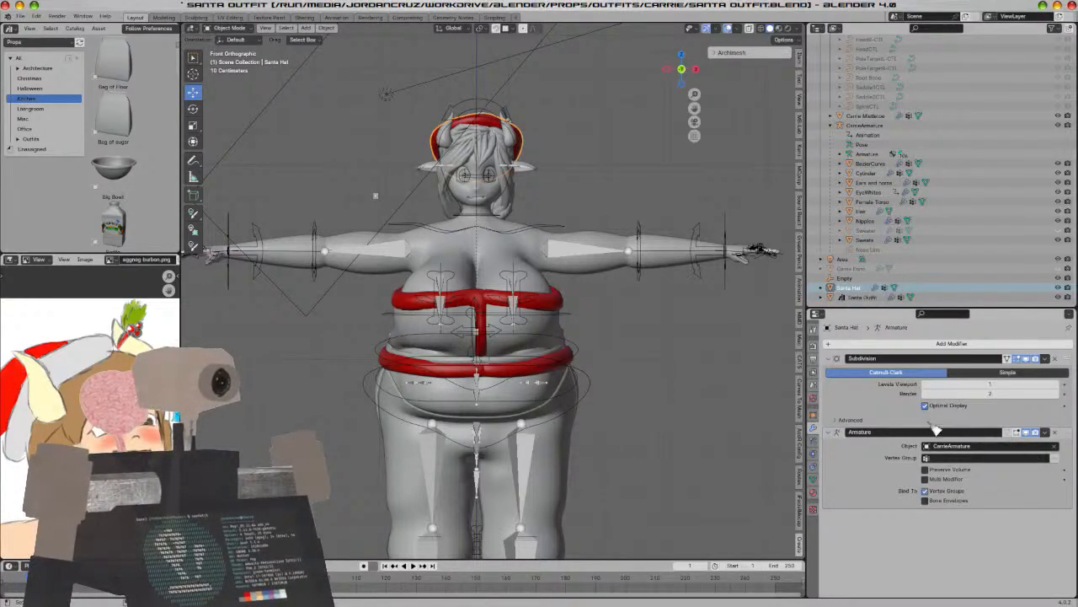
Clear the target object of the Santa Hat's Armature modifier and mark the hat as an asset
click(1054, 447)
middle_drag(720, 387, 674, 378)
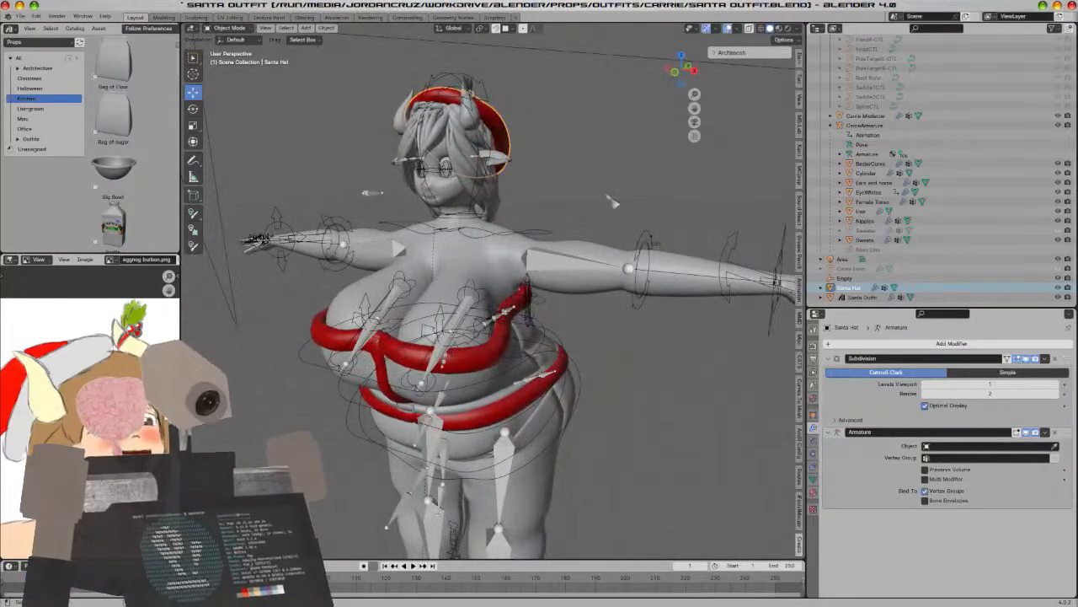
right_click(858, 288)
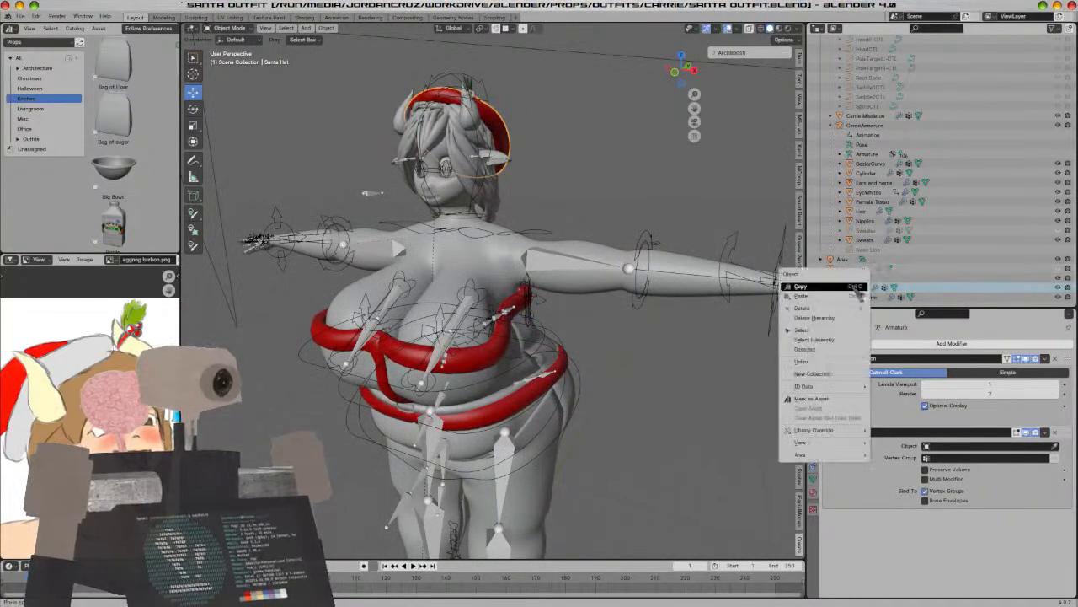
click(830, 399)
Select the Carrie Mistletoe decoration on the hat and move it to the Scene Collection
key(KP_1)
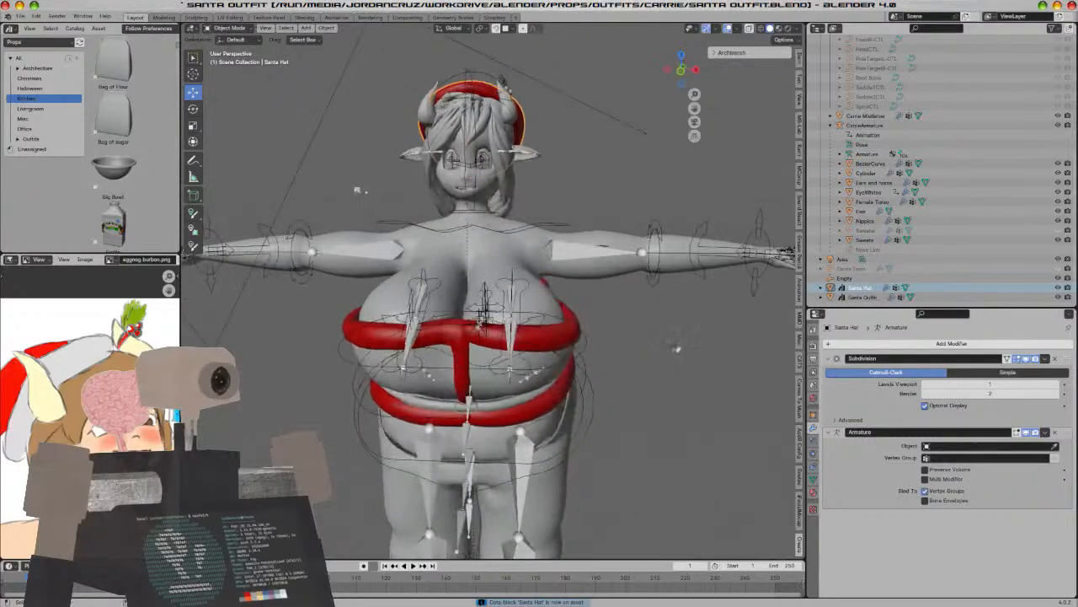
click(513, 128)
click(512, 128)
click(513, 128)
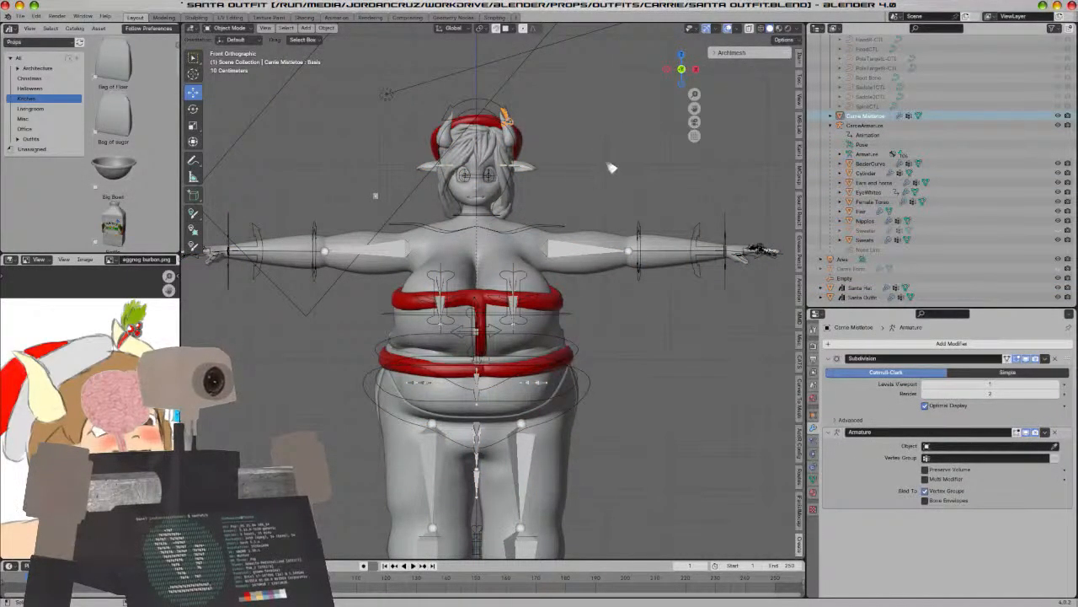
key(m)
mouse_move(609, 160)
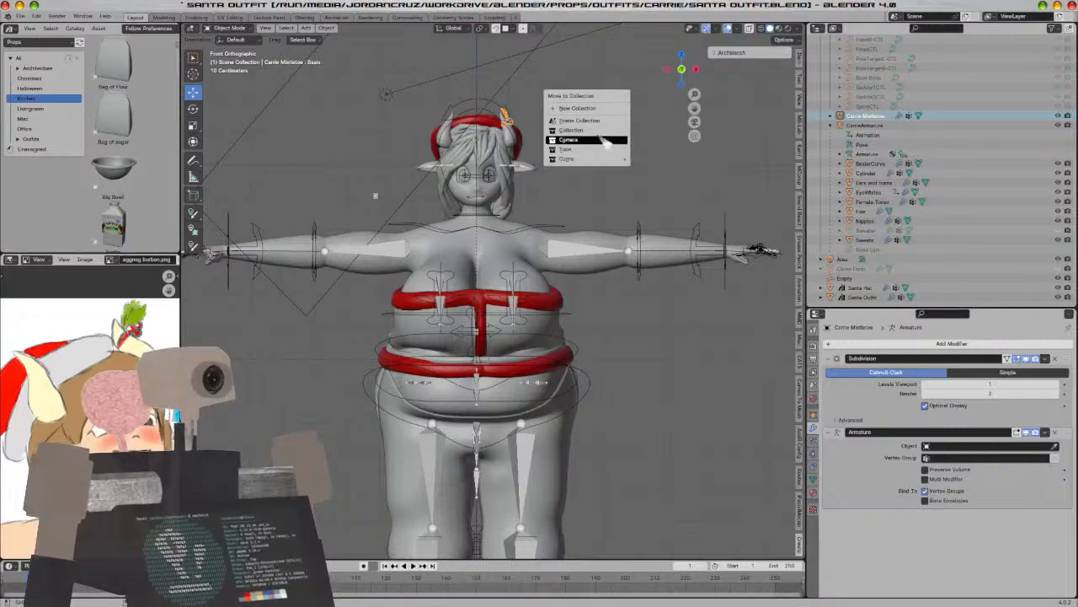
click(602, 122)
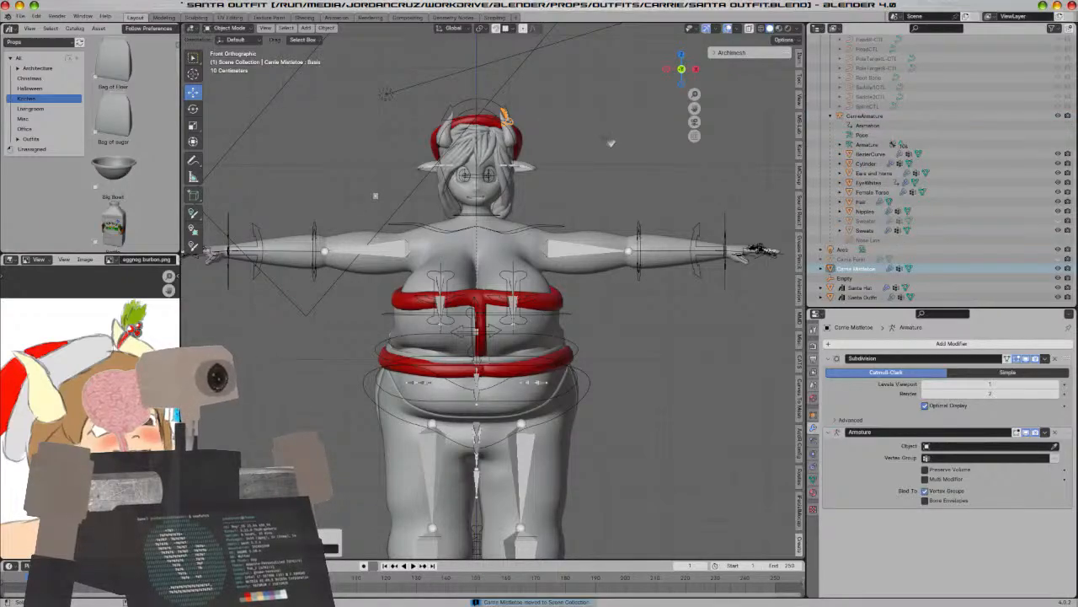
Mark the Carrie Mistletoe object as an asset
scroll(636, 179, up, 2)
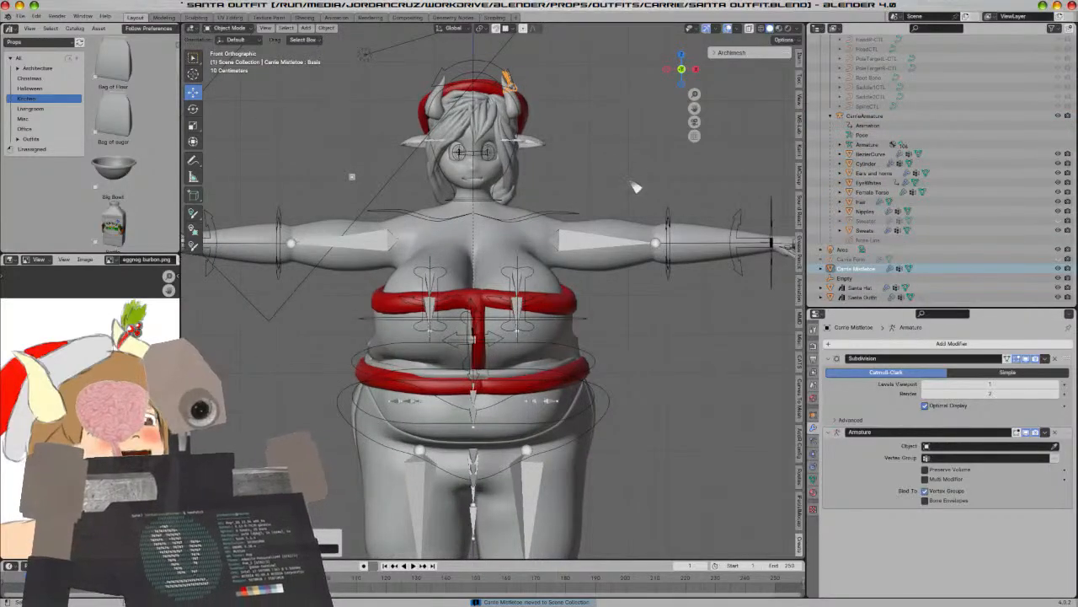
shift+middle_drag(634, 179, 630, 193)
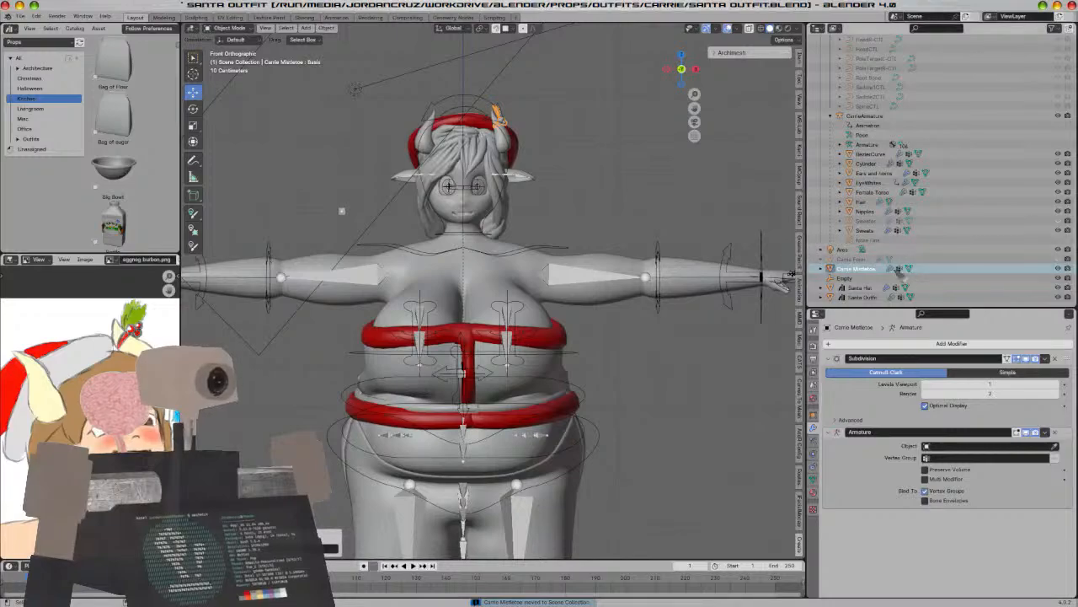
right_click(874, 270)
click(873, 271)
Assign the unassigned Carrie Mistletoe, Santa Hat and Santa Outfit assets to the Carrie catalog under Outfits
click(32, 148)
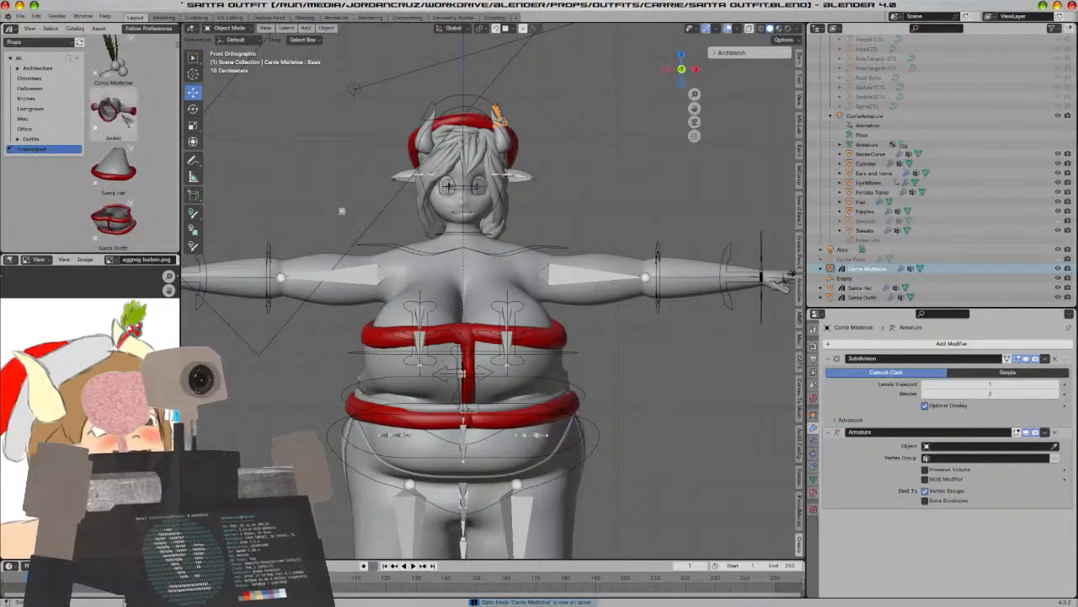
click(125, 118)
click(114, 169)
shift+click(122, 214)
ctrl+click(124, 71)
drag(125, 71, 55, 142)
click(18, 139)
drag(114, 71, 52, 160)
Open the source blend file of the unassigned Jacket asset and inspect the character in Rendered shading
right_click(85, 72)
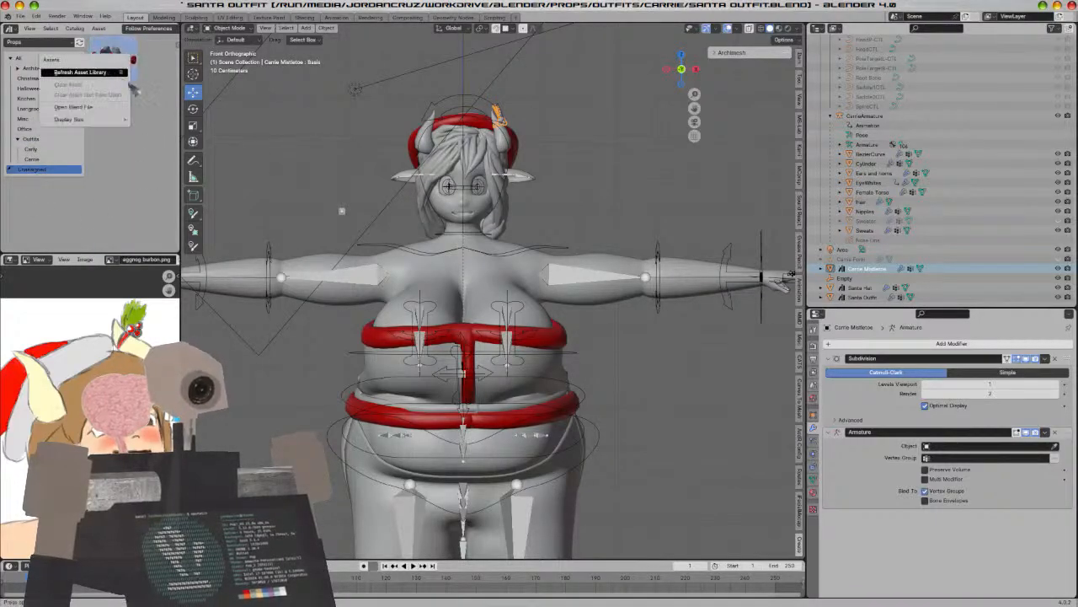
click(100, 110)
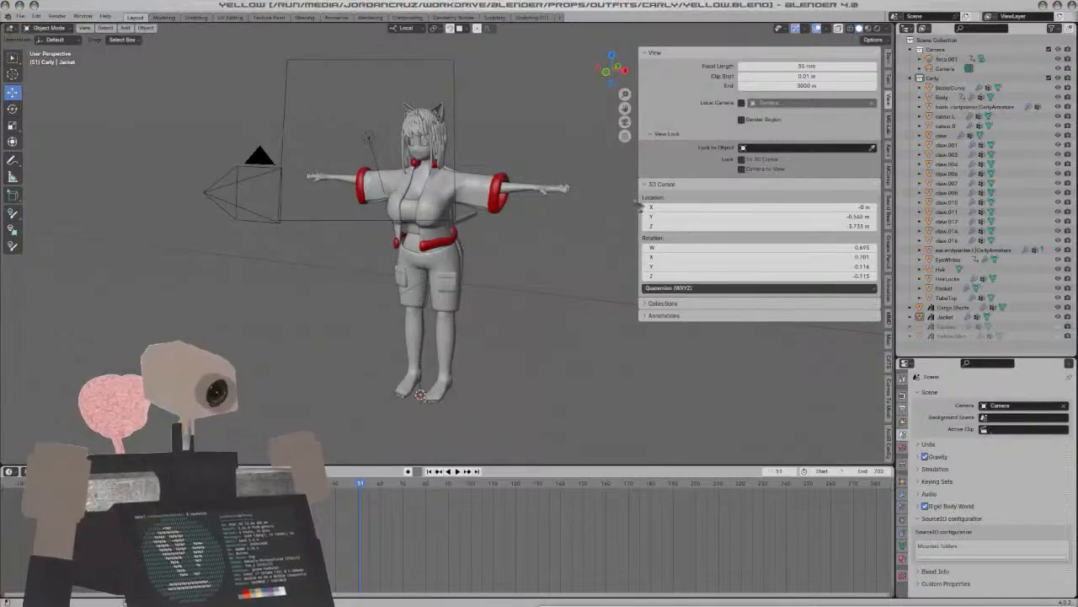
scroll(573, 227, up, 5)
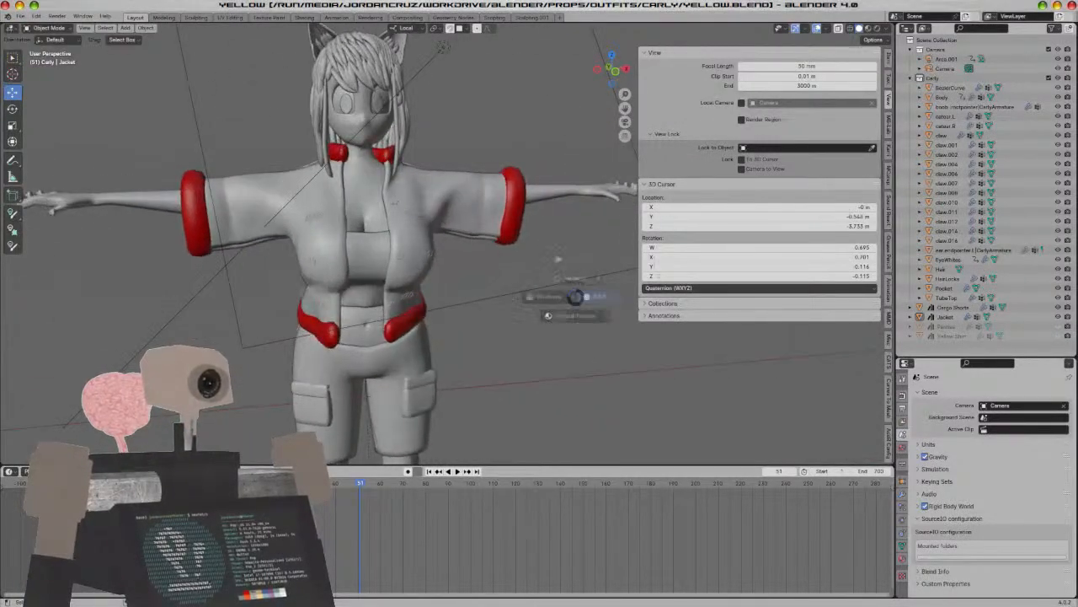
key(z)
click(546, 284)
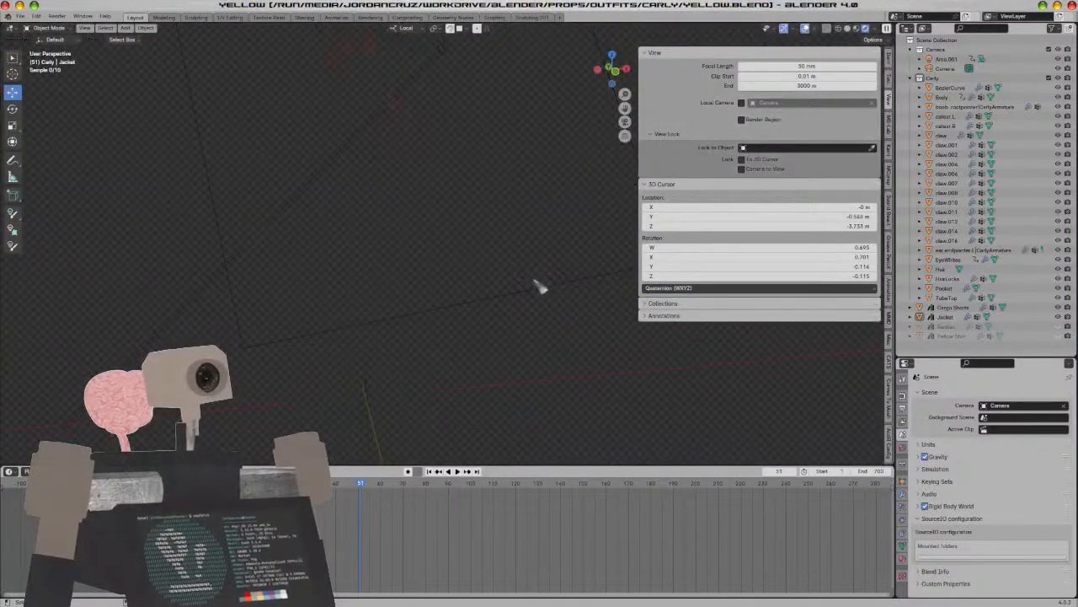
middle_drag(518, 280, 477, 268)
middle_drag(497, 323, 489, 257)
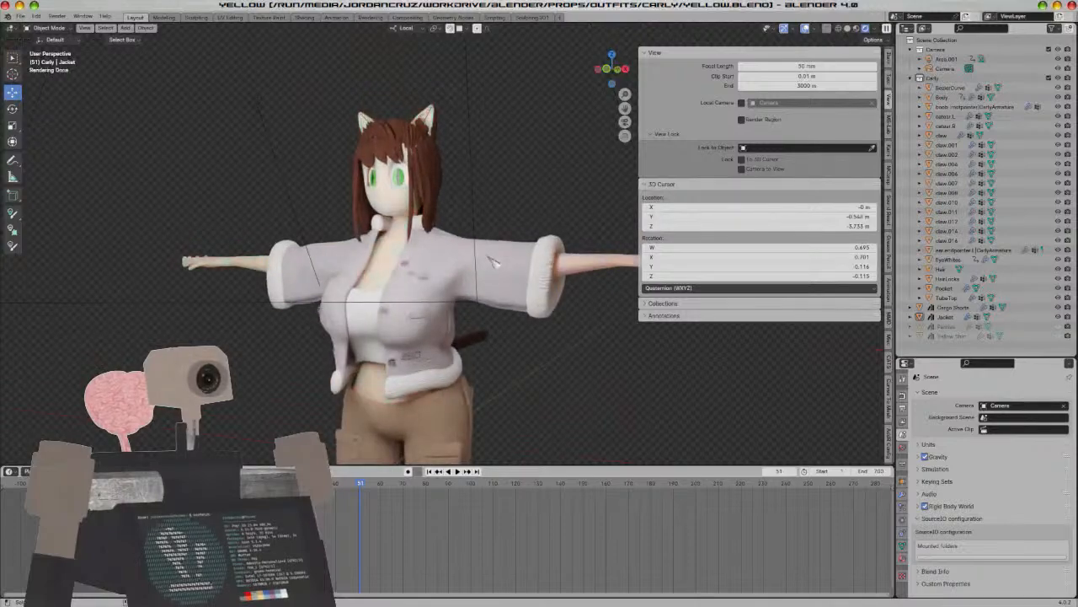
Select the character's Jacket and apply its rotation
click(496, 263)
scroll(480, 253, up, 5)
right_click(453, 239)
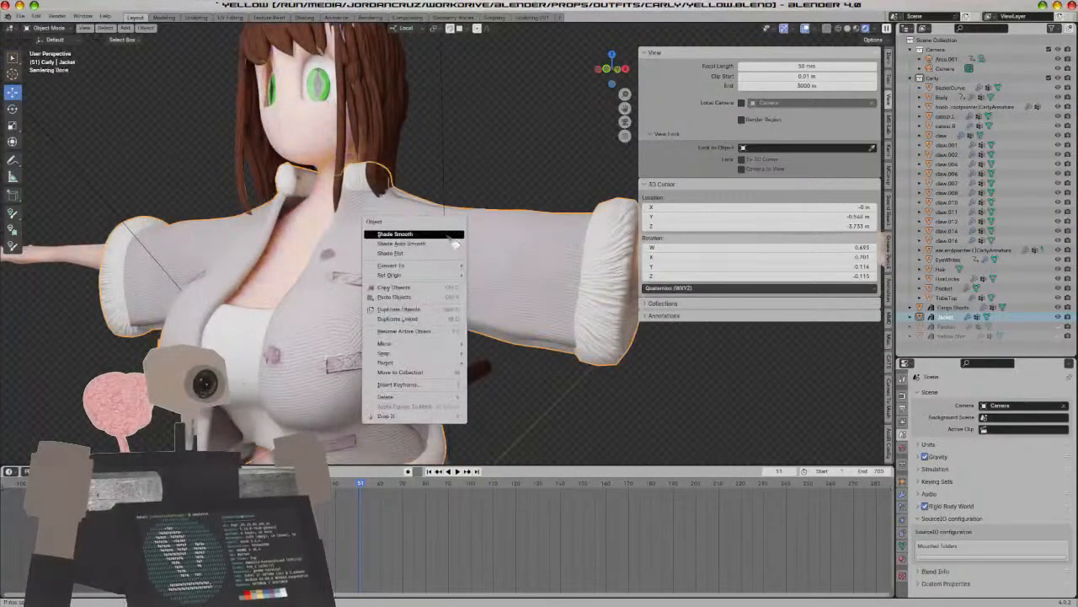
mouse_move(413, 278)
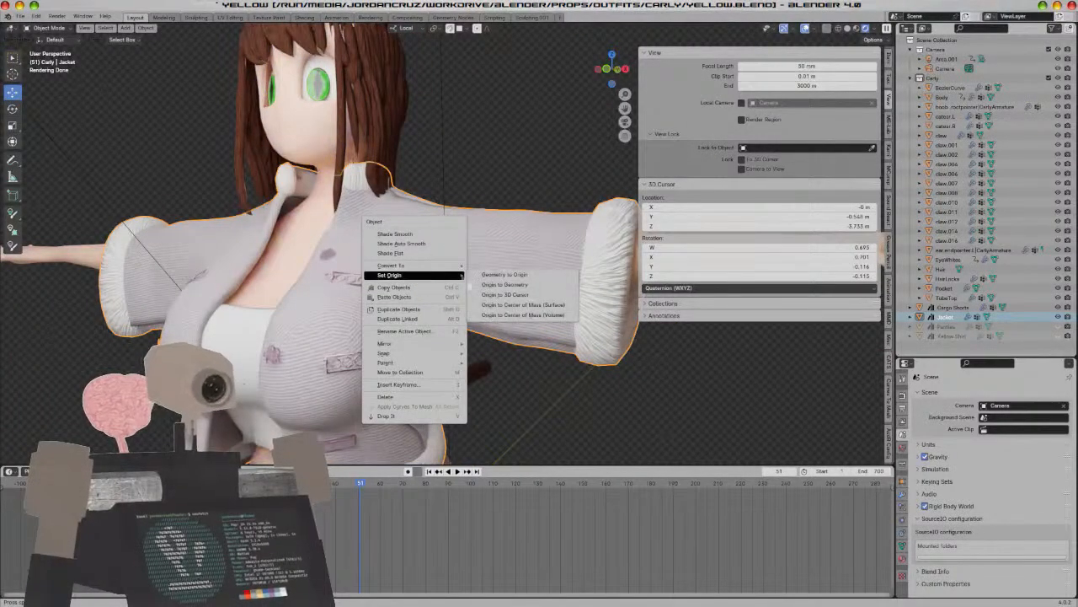
key(ctrl+a)
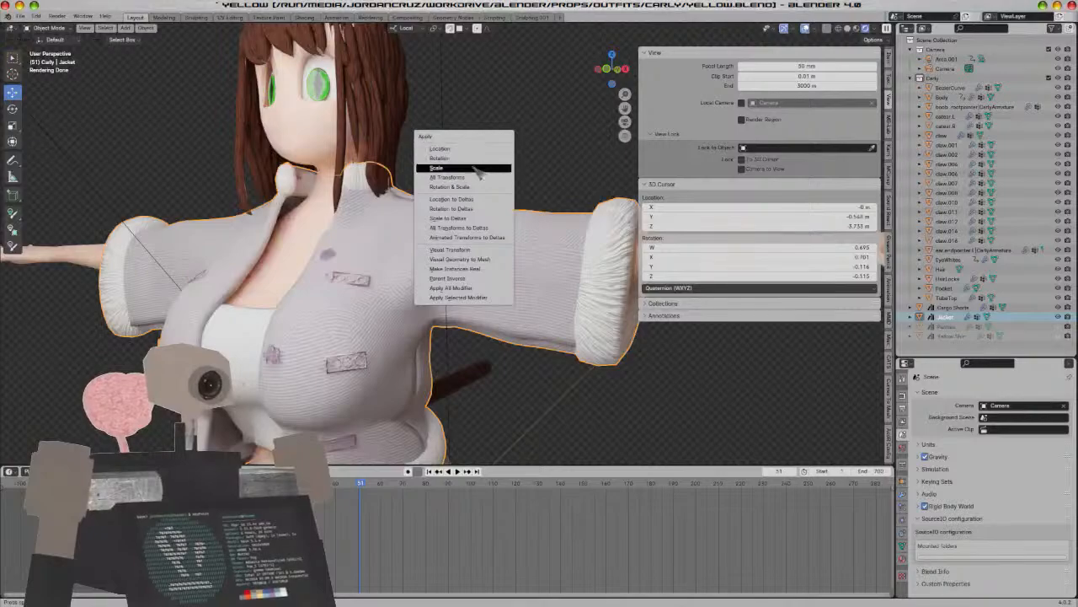
click(468, 164)
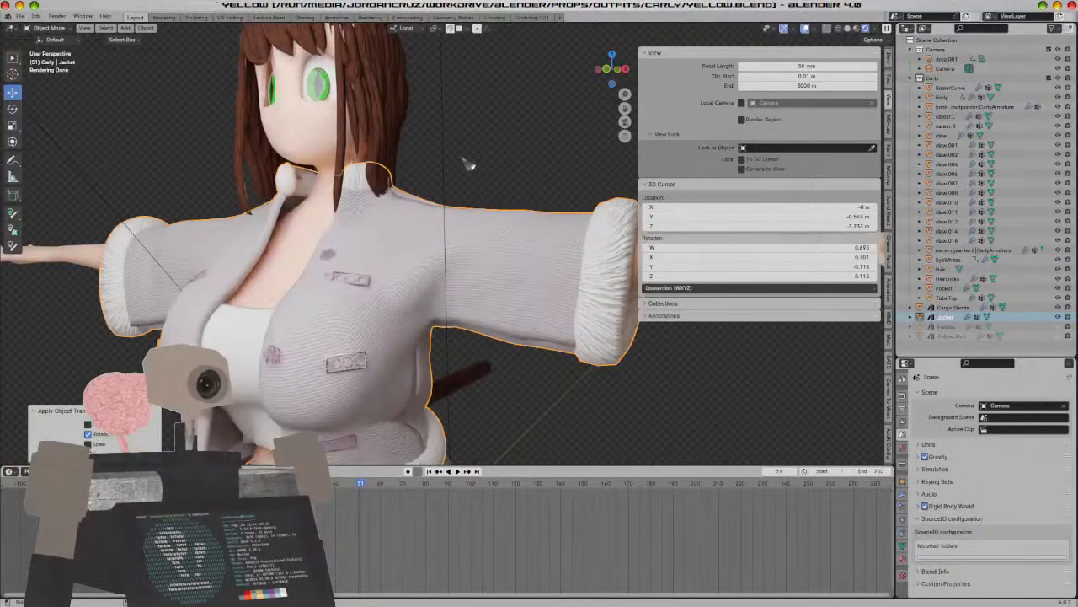
Apply the Jacket's scale and save the file
scroll(469, 165, down, 4)
key(ctrl+a)
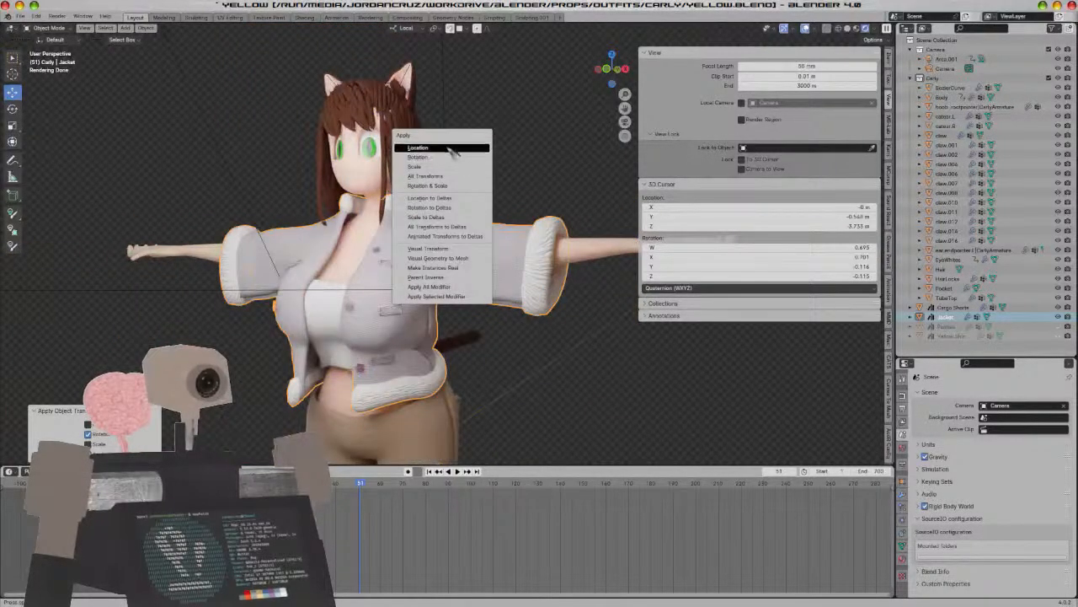
click(441, 167)
scroll(524, 187, down, 4)
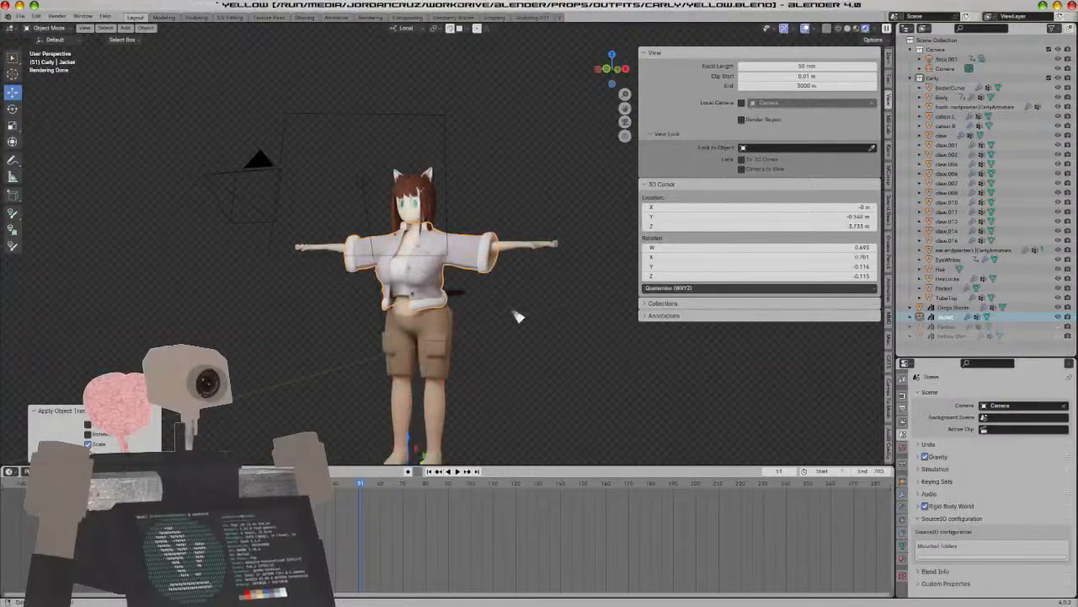
shift+middle_drag(537, 355, 520, 279)
middle_drag(392, 365, 511, 321)
key(ctrl+s)
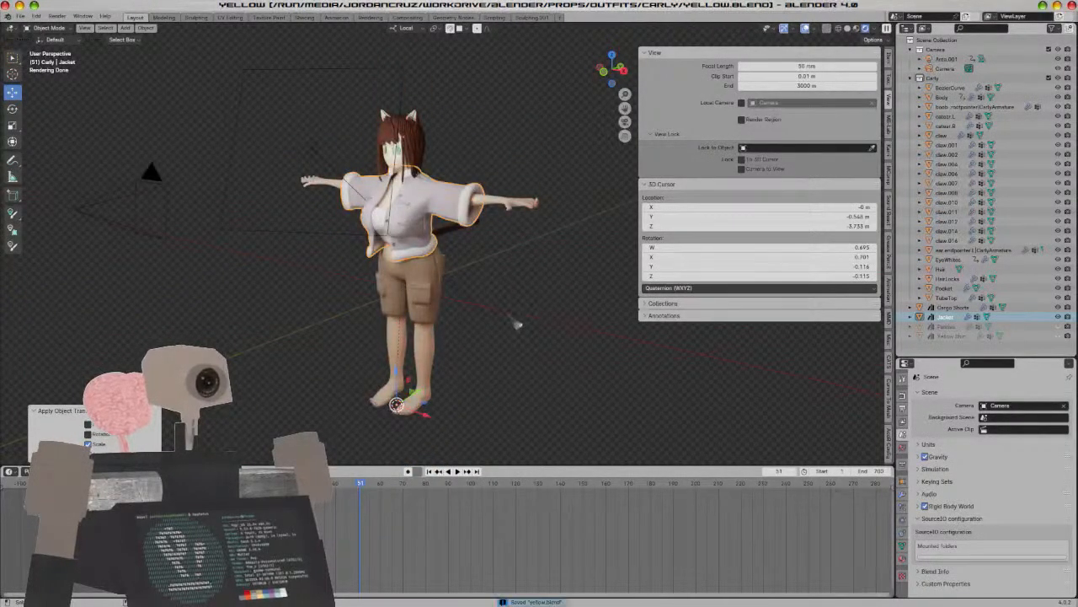
Clear the asset status of the Jacket object and save the file
right_click(970, 319)
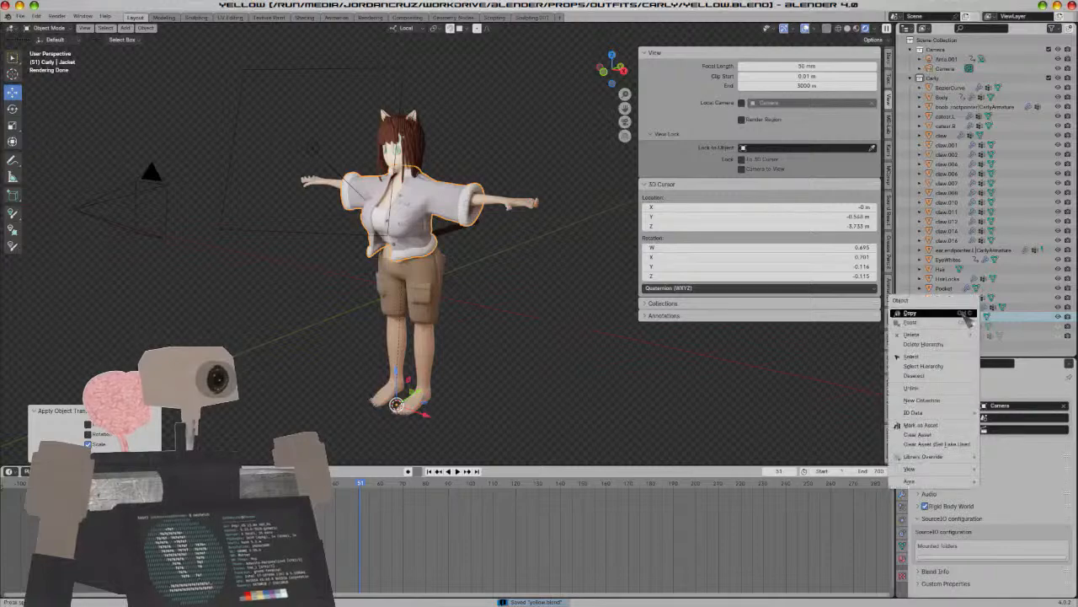
click(937, 434)
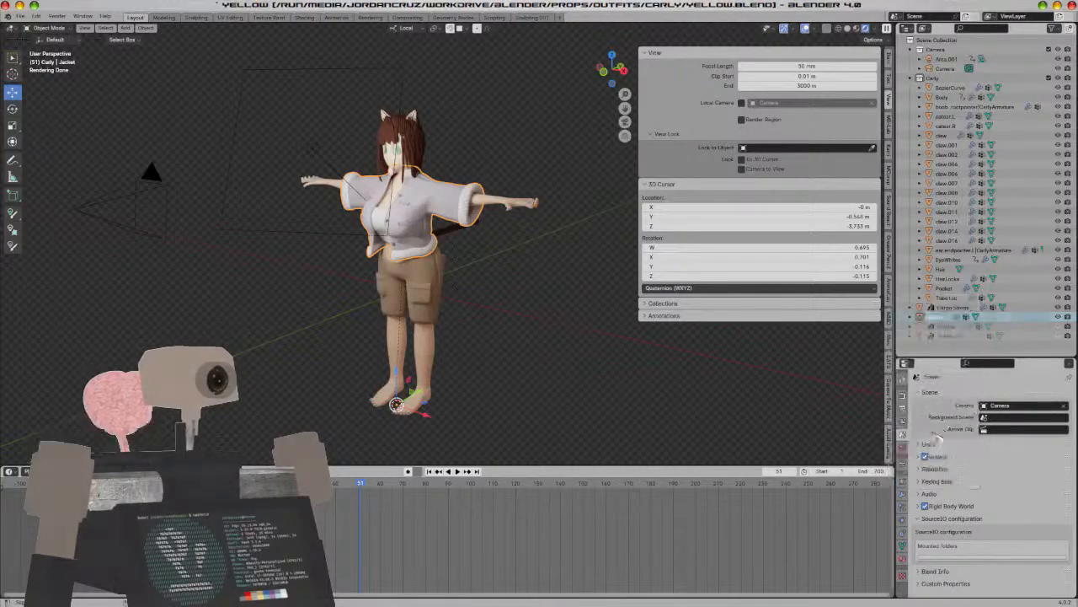
right_click(936, 318)
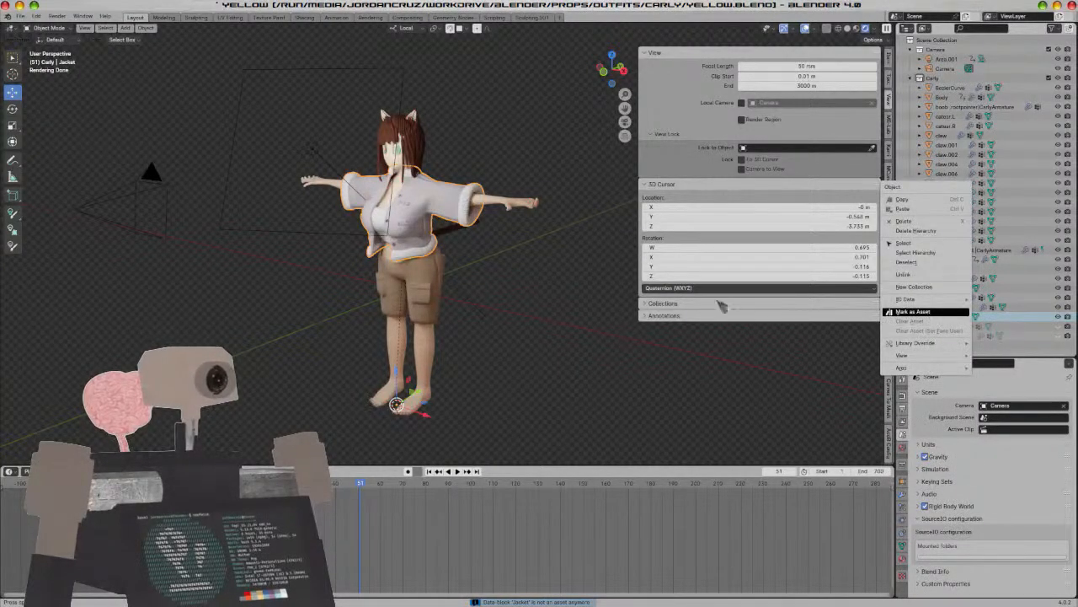
key(ctrl+s)
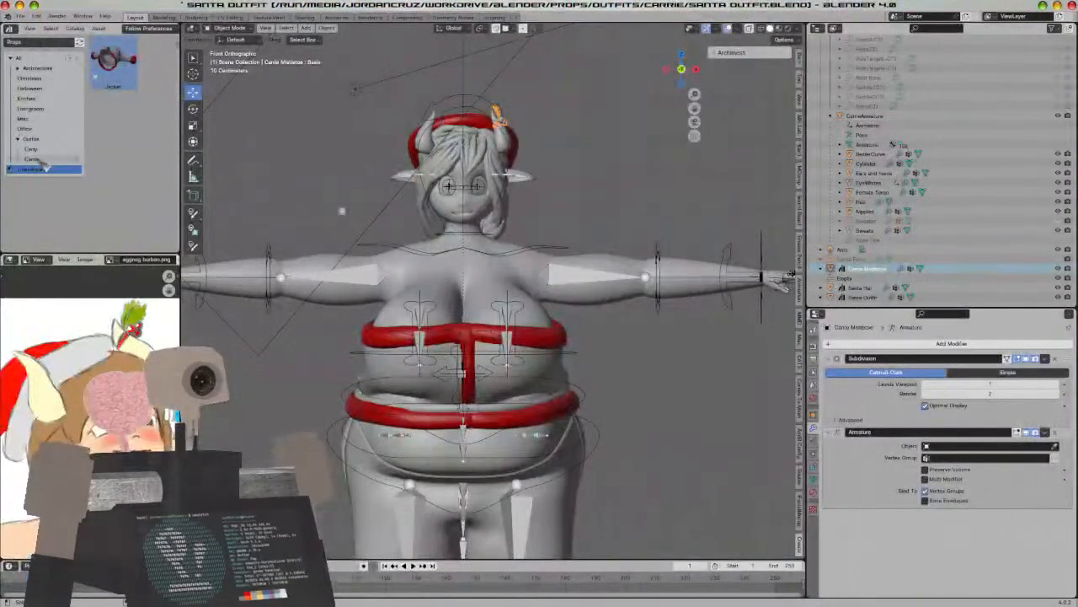
Switch back to the Santa outfit file and browse the Carrie and Carly outfit catalogs in the asset library
click(34, 159)
click(23, 149)
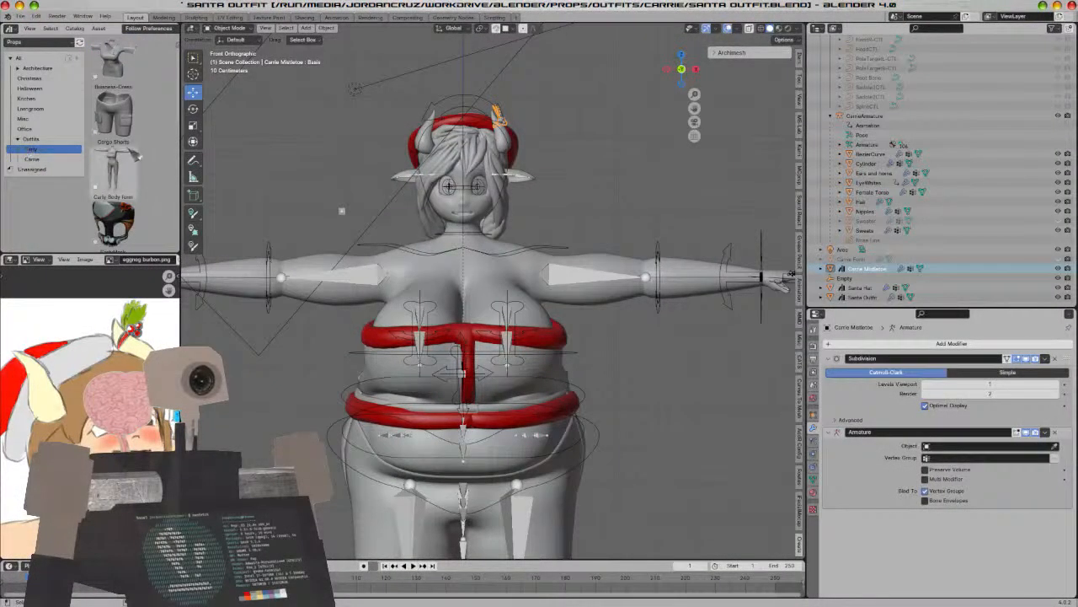
scroll(136, 157, down, 5)
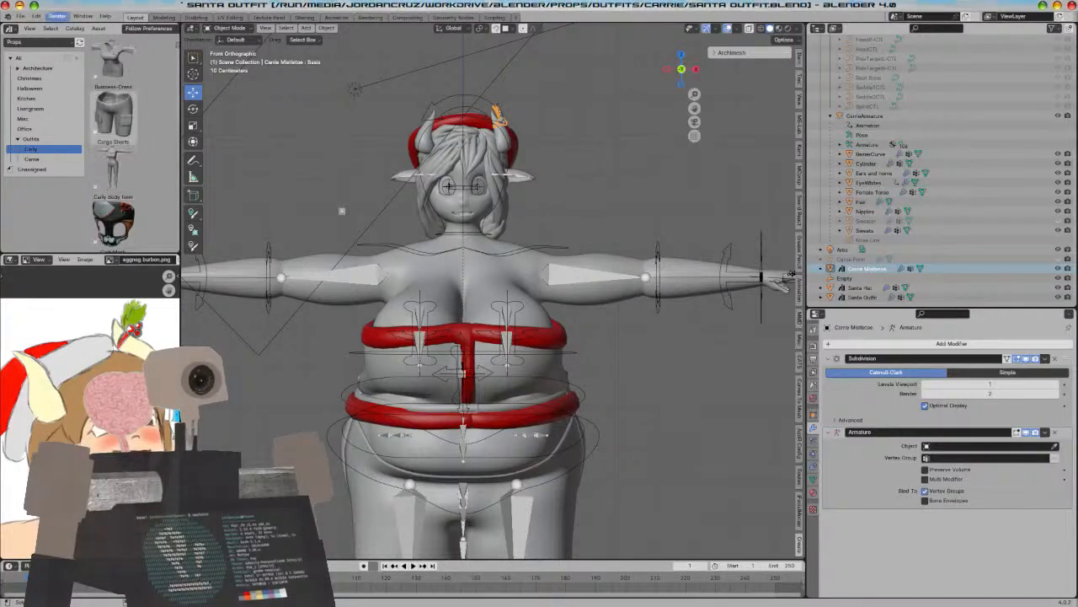
click(20, 16)
mouse_move(46, 47)
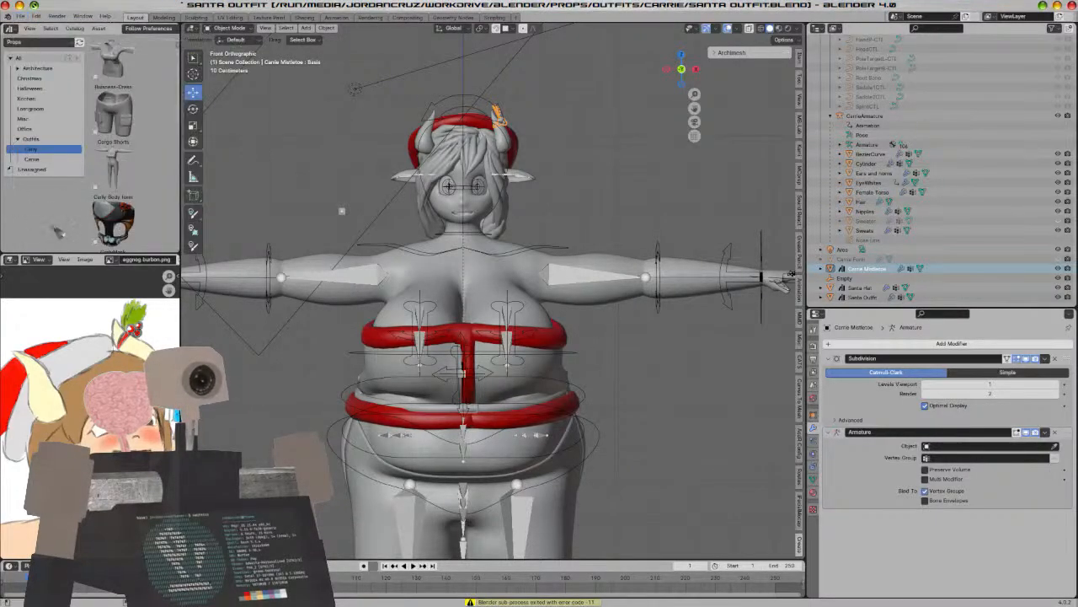
Switch to the Yellow file, assign its unassigned Jacket asset to the Carly outfit catalog in the asset library, and save the file
scroll(114, 177, down, 10)
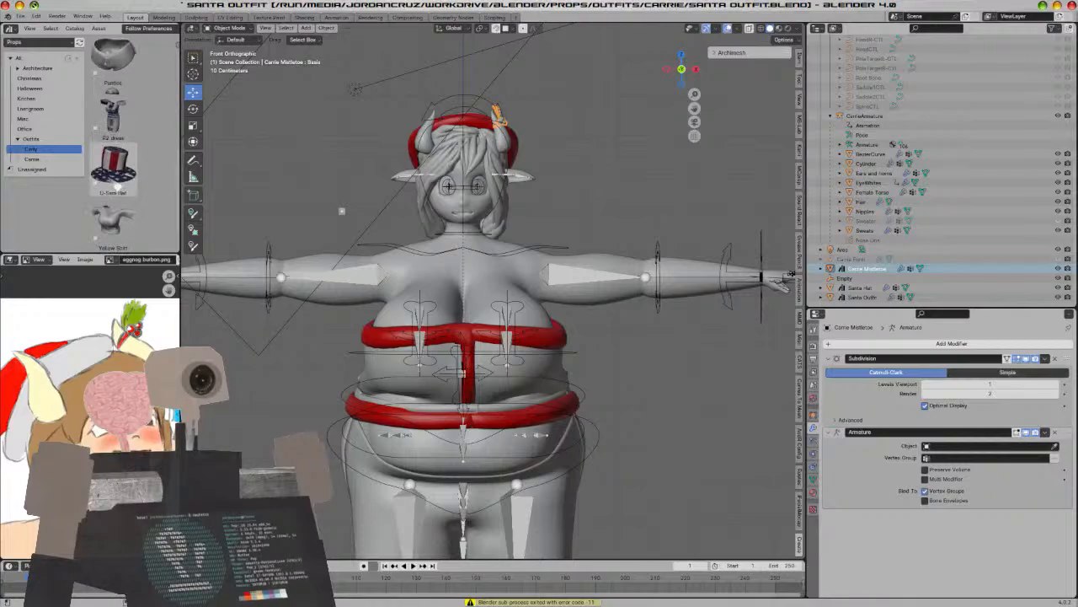
click(34, 170)
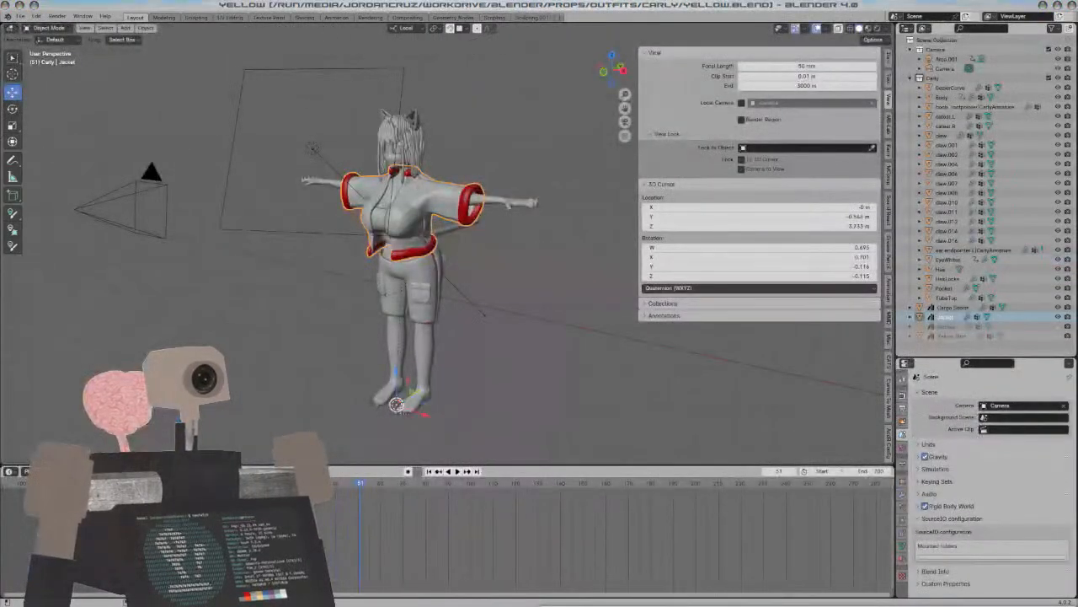
click(165, 17)
click(11, 28)
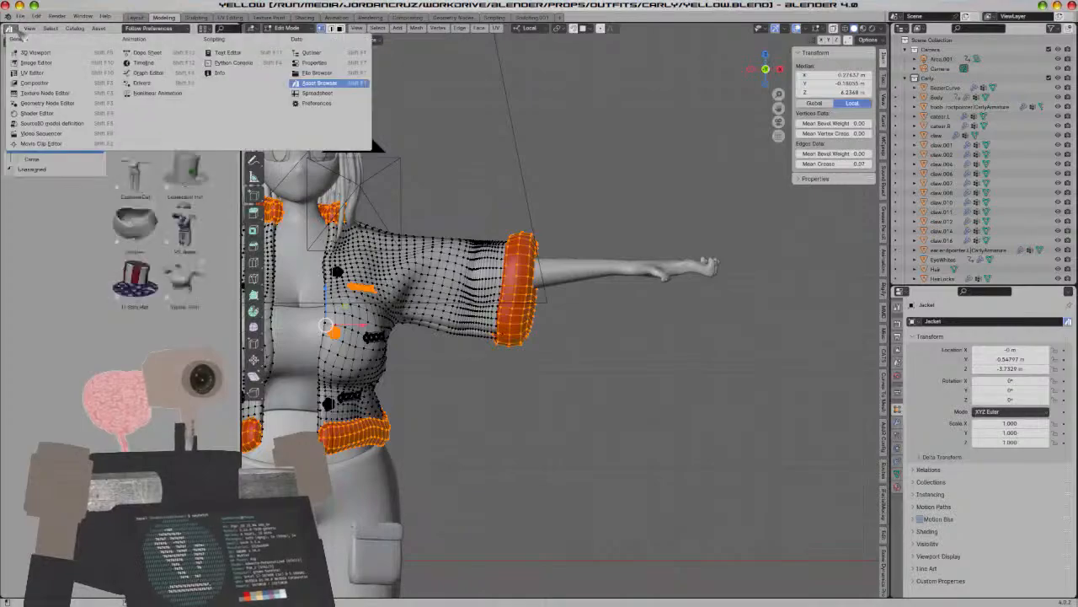
click(32, 169)
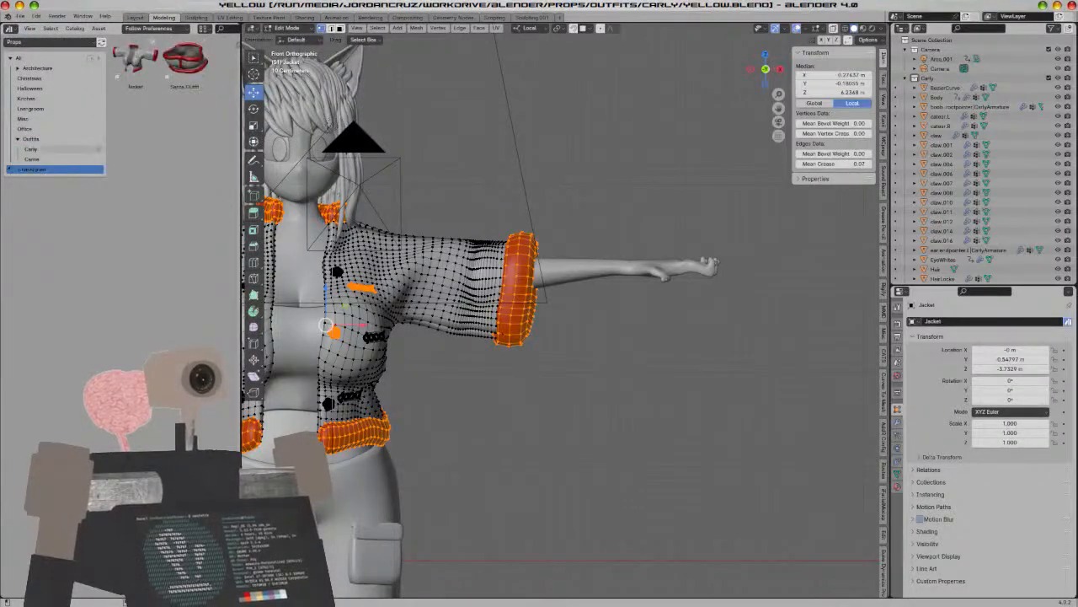
drag(135, 63, 48, 155)
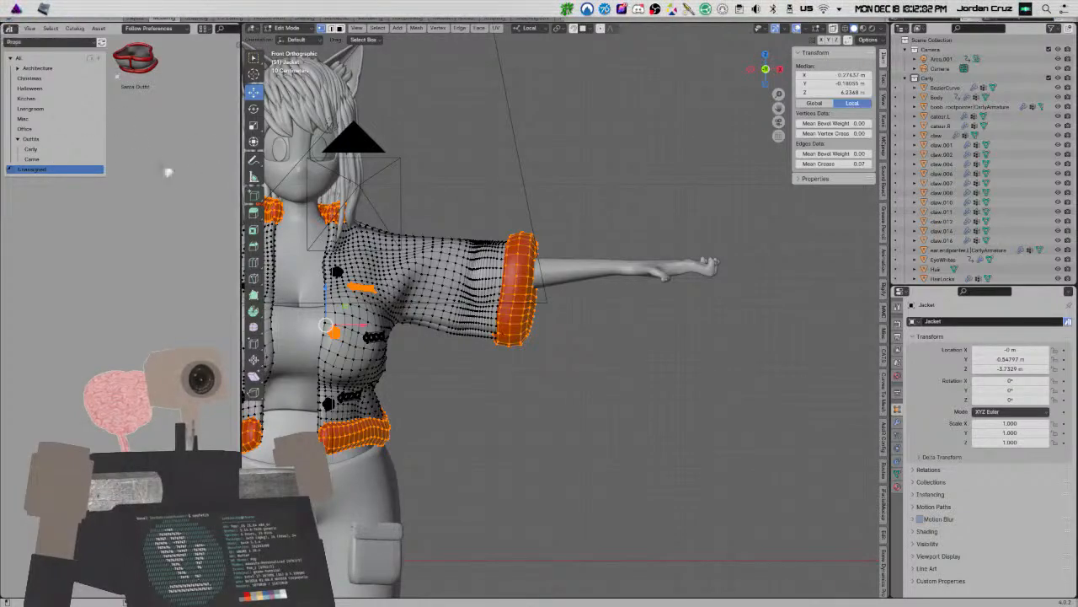
key(super+s)
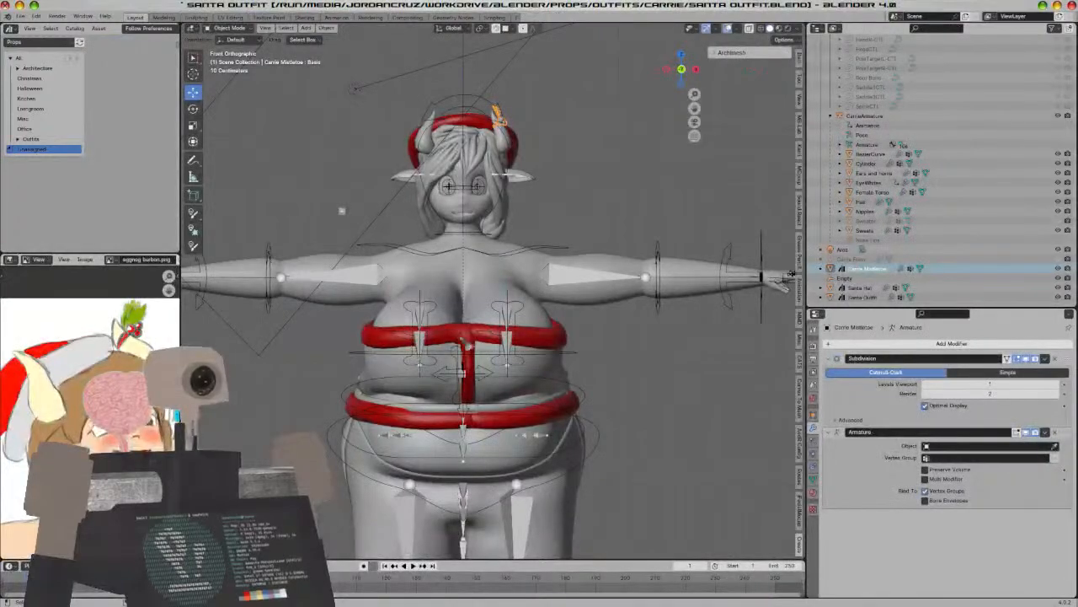
Select the Santa Outfit object in the Santa outfit file, save, and check the Carrie and Carly catalogs
click(458, 330)
key(super+s)
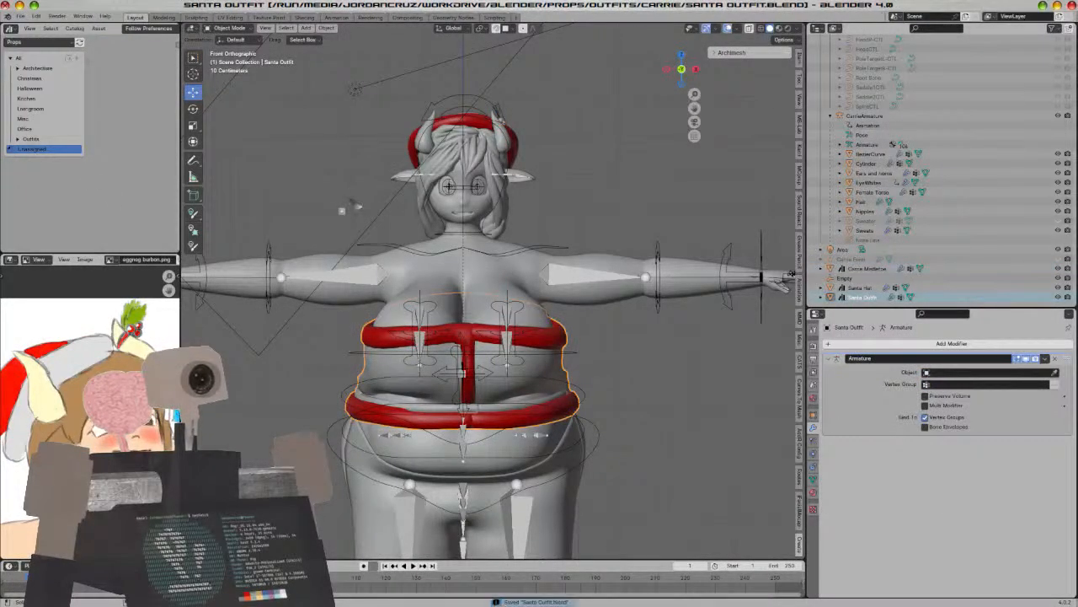
click(17, 138)
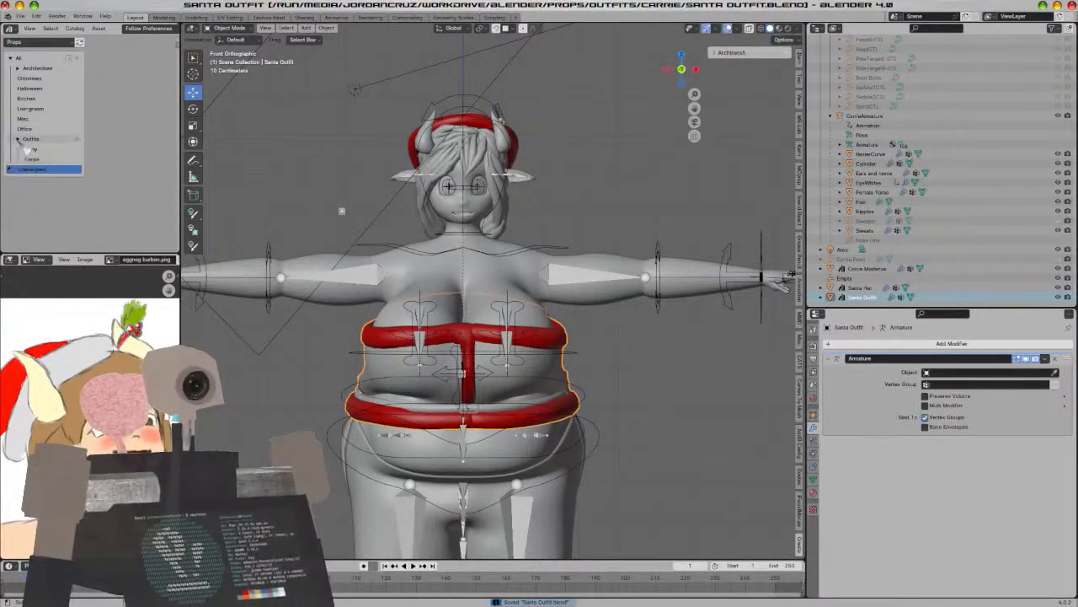
click(31, 158)
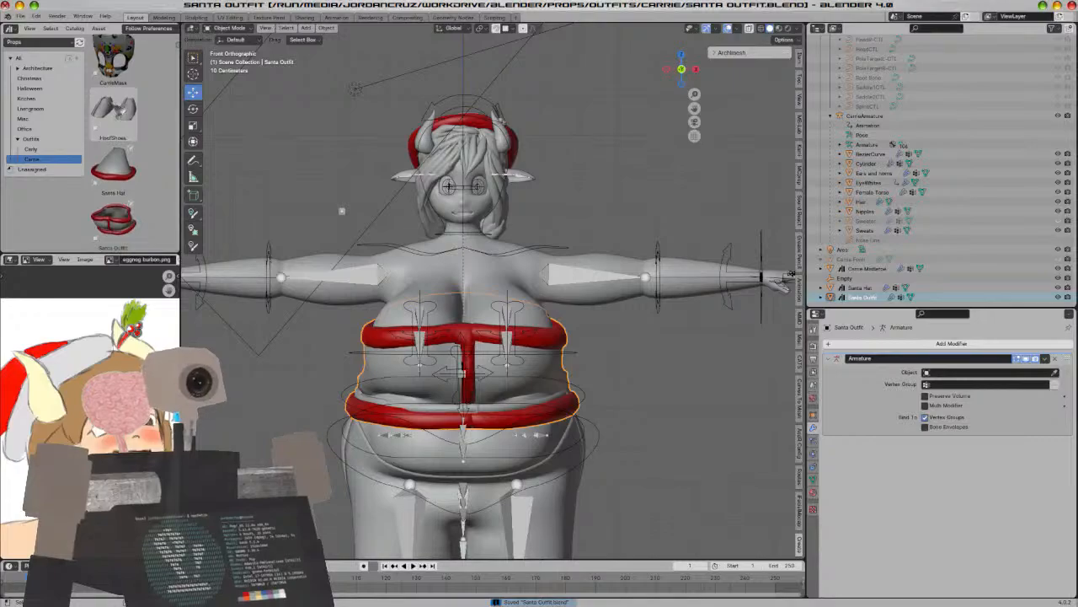
click(32, 148)
scroll(226, 158, down, 1)
click(581, 232)
key(ctrl+s)
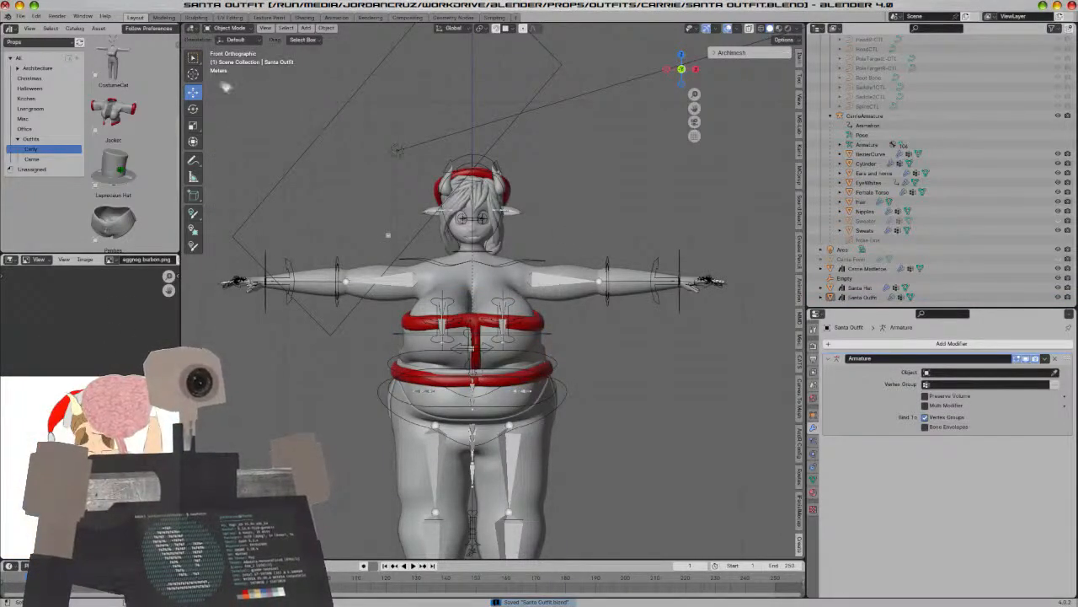
Start a new Blender 4.0.2 session from Blender Launcher and dismiss the splash screen
click(21, 17)
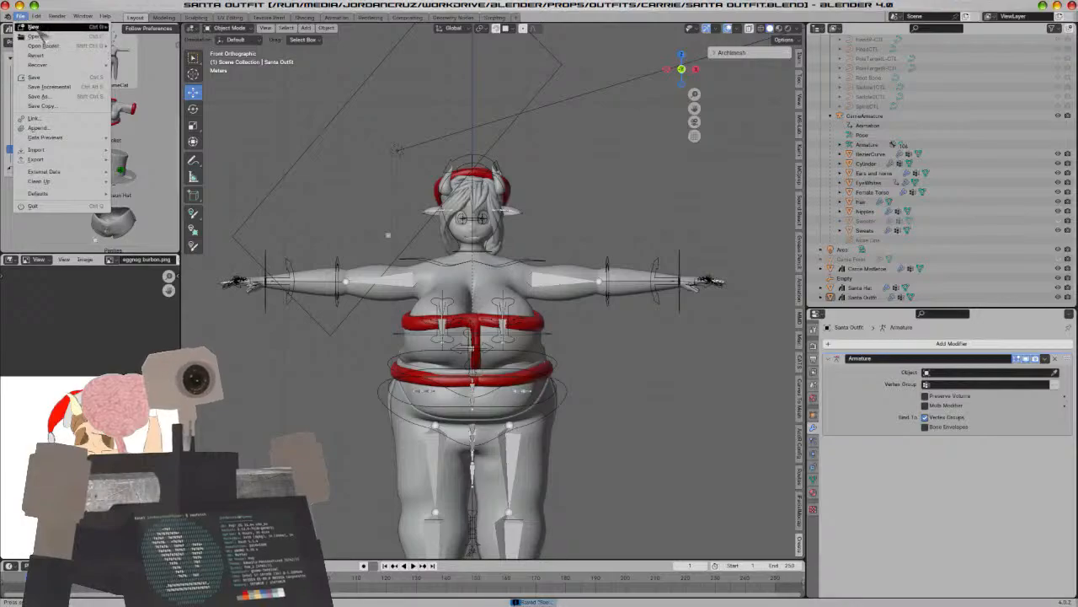
mouse_move(37, 29)
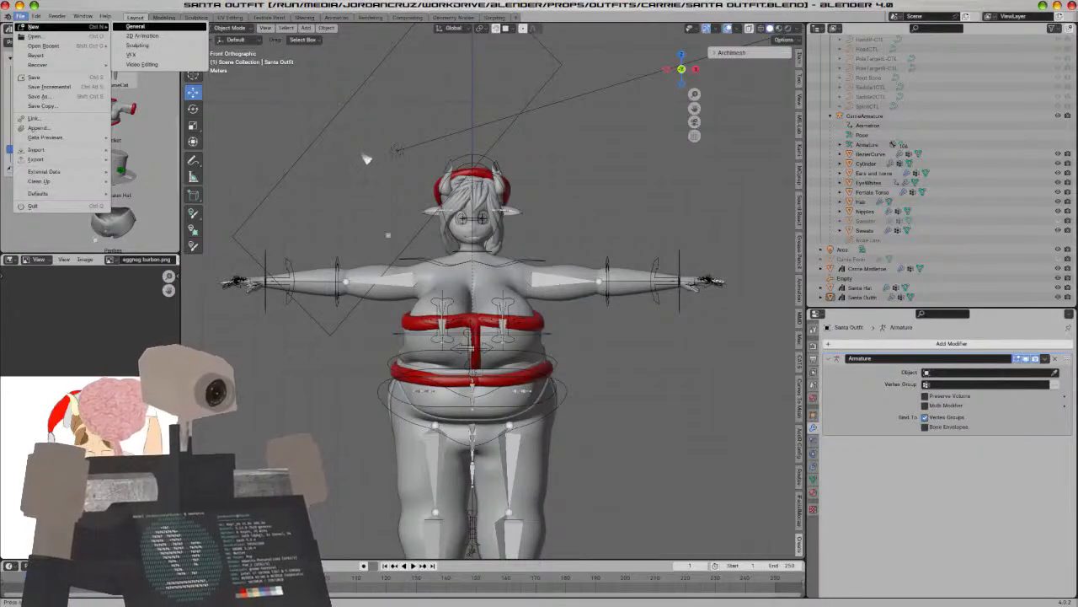
drag(493, 9, 604, 68)
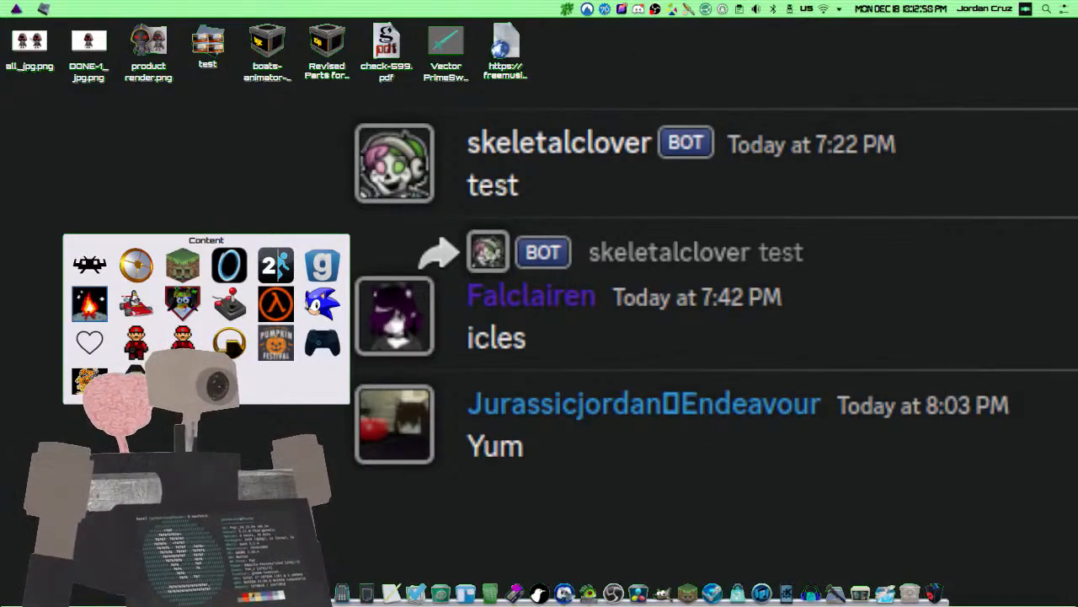
click(589, 594)
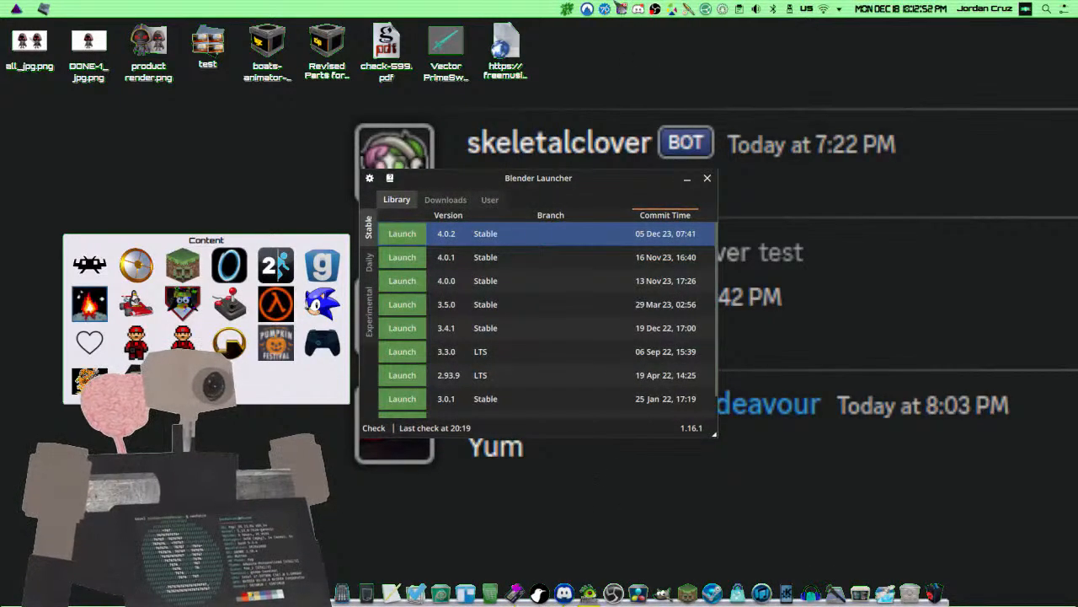
click(402, 236)
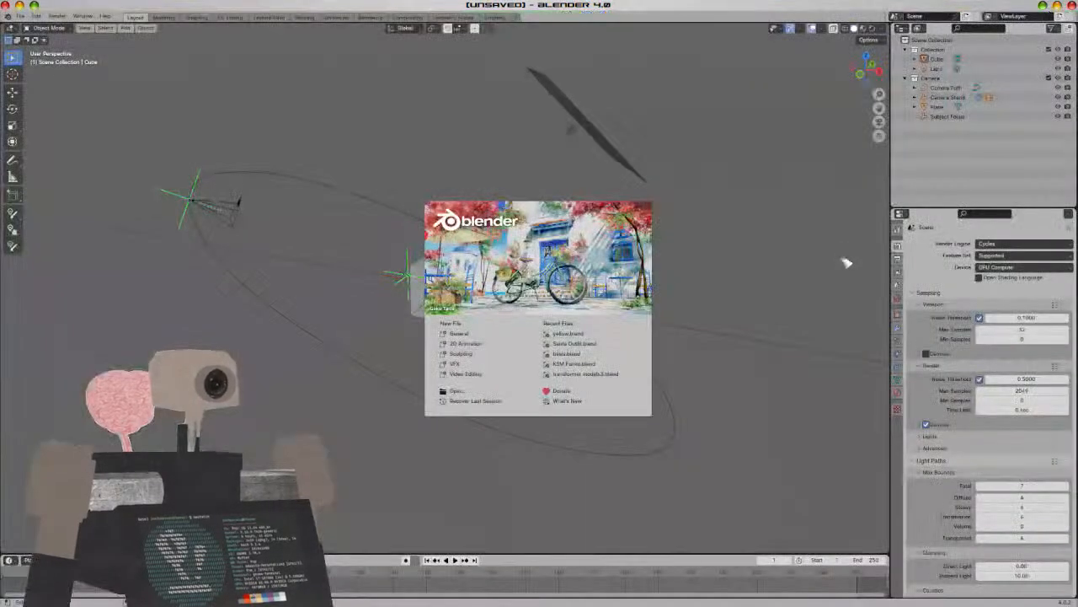
click(724, 286)
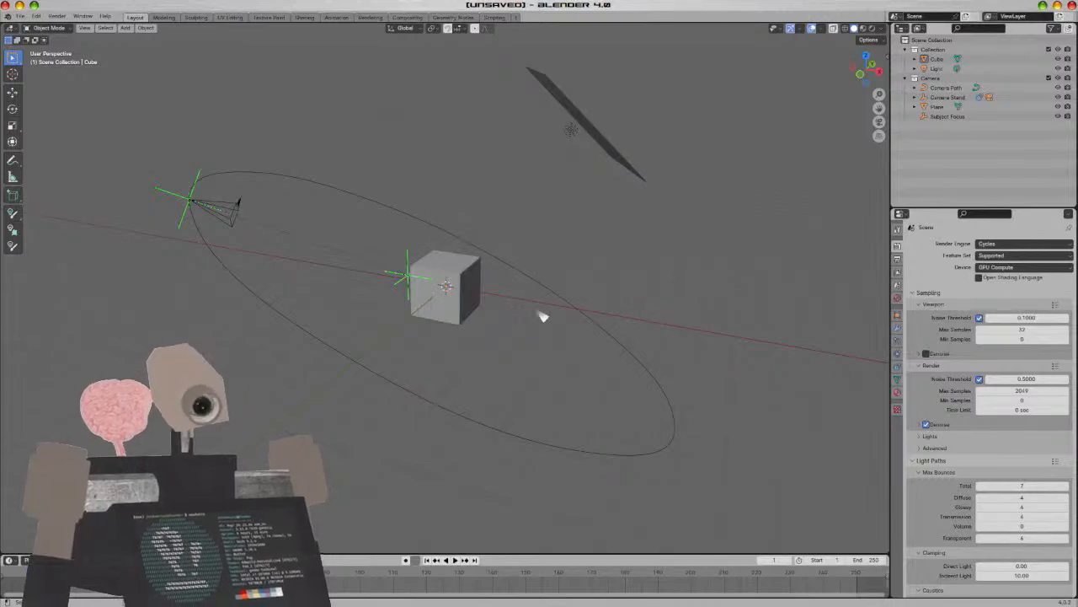
Delete all the default objects from the new scene
key(a)
key(x)
click(438, 304)
key(KP_1)
key(KP_8)
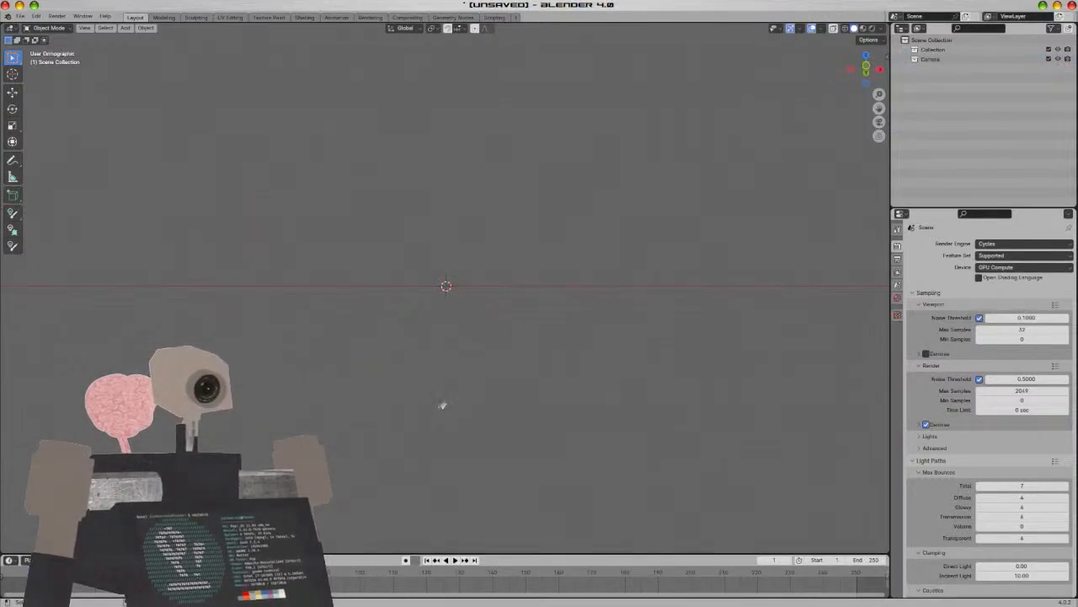
Add a mesh cube at the world origin
key(shift+a)
mouse_move(393, 407)
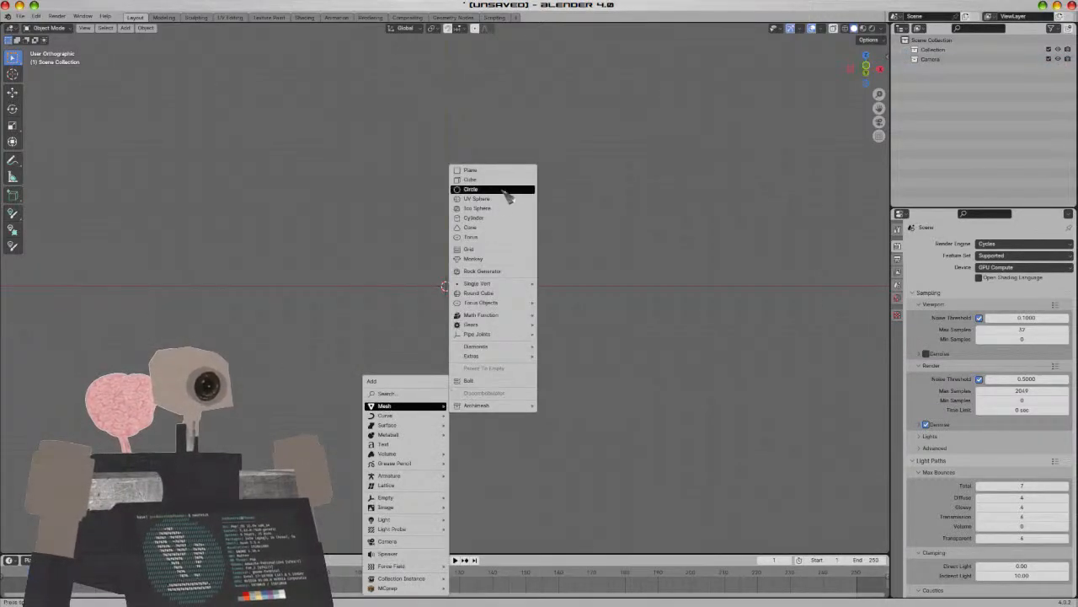
click(470, 179)
middle_drag(506, 186, 571, 308)
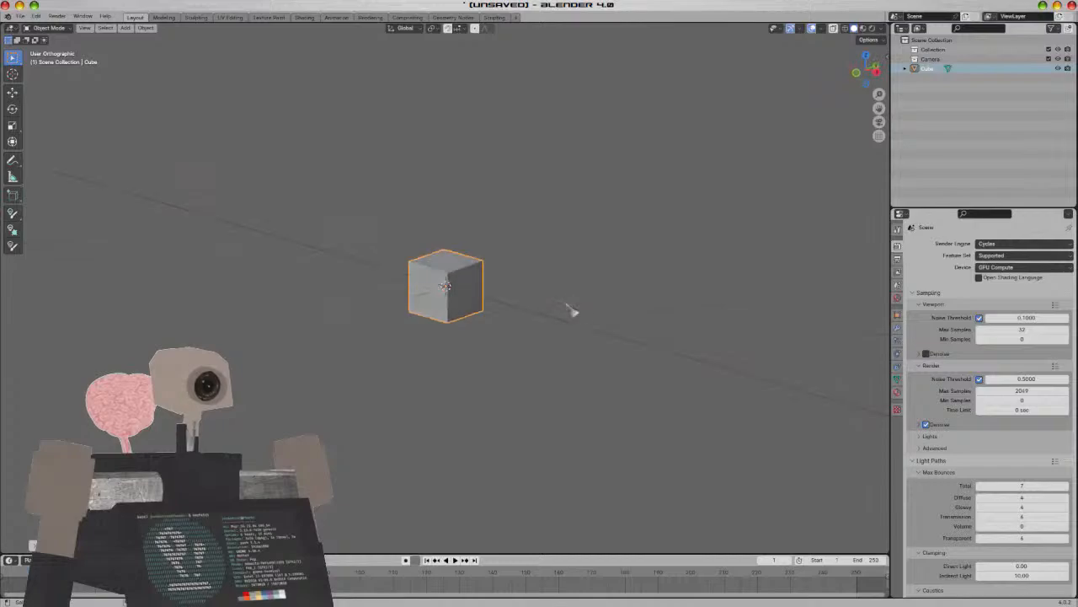
scroll(504, 326, up, 3)
key(KP_5)
Delete the cube's top, front and two side faces, keeping only the floor and back wall
key(Tab)
key(alt+a)
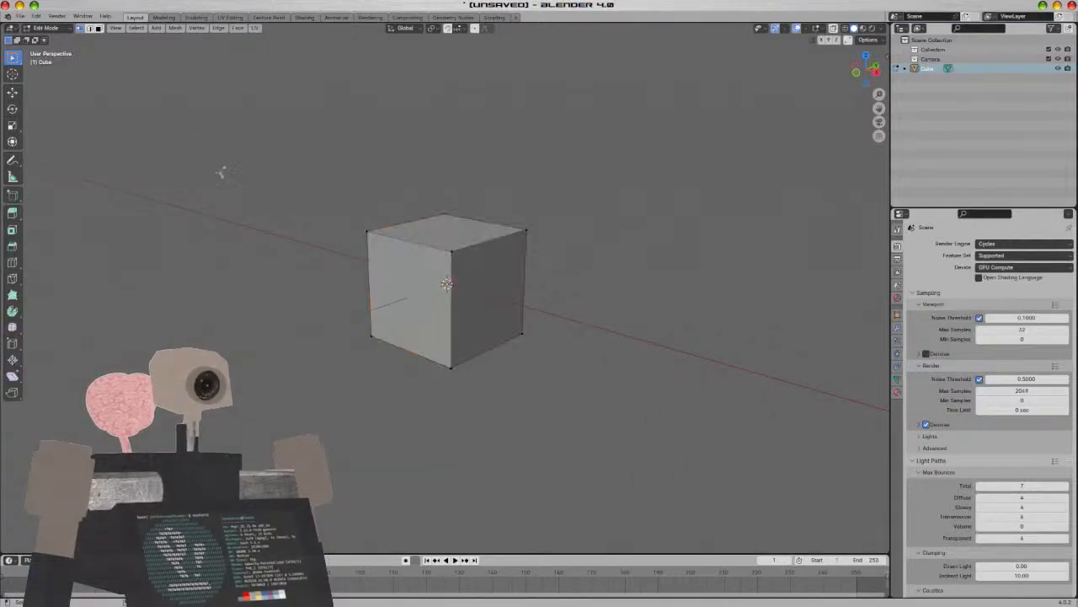
middle_drag(465, 286, 557, 315)
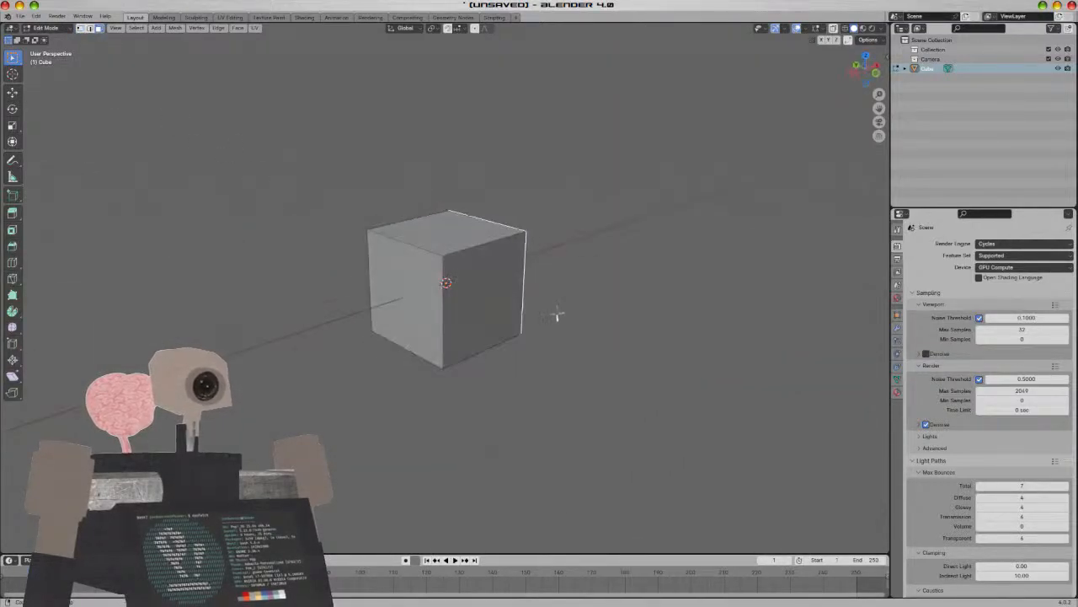
click(411, 295)
shift+click(452, 239)
key(a)
key(alt+a)
click(469, 284)
shift+click(420, 300)
middle_drag(473, 307, 389, 308)
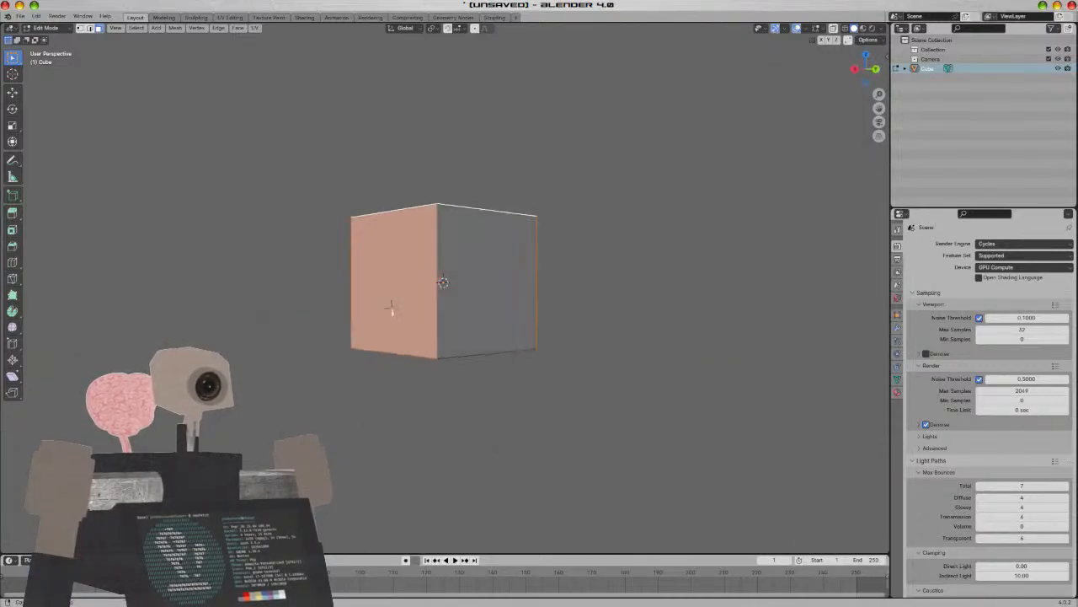
key(x)
click(375, 328)
Bevel the edge between the floor and the back wall into a smooth multi-segment curve
middle_drag(409, 356, 122, 88)
click(473, 316)
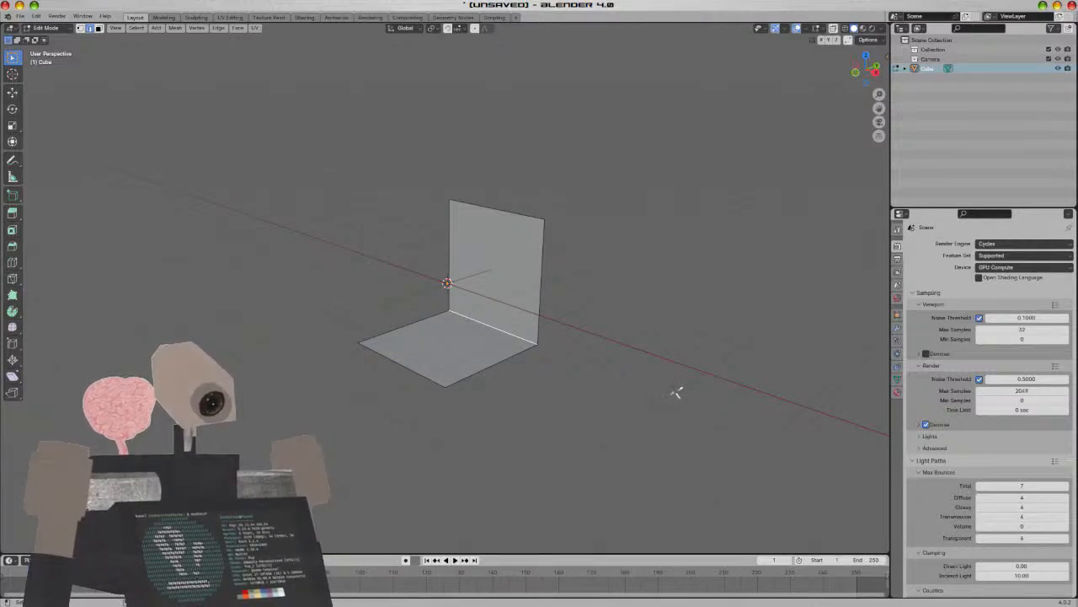
key(ctrl+b)
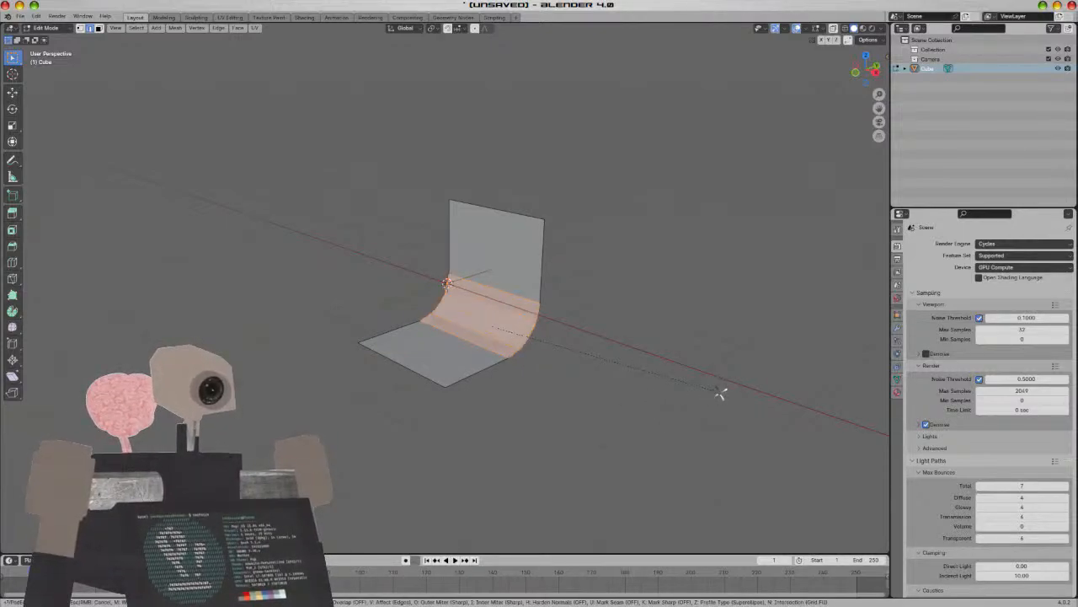
click(722, 394)
middle_drag(706, 393, 713, 385)
Stretch the backdrop along the X axis and scale it up uniformly to about twice its size
key(a)
scroll(708, 385, down, 5)
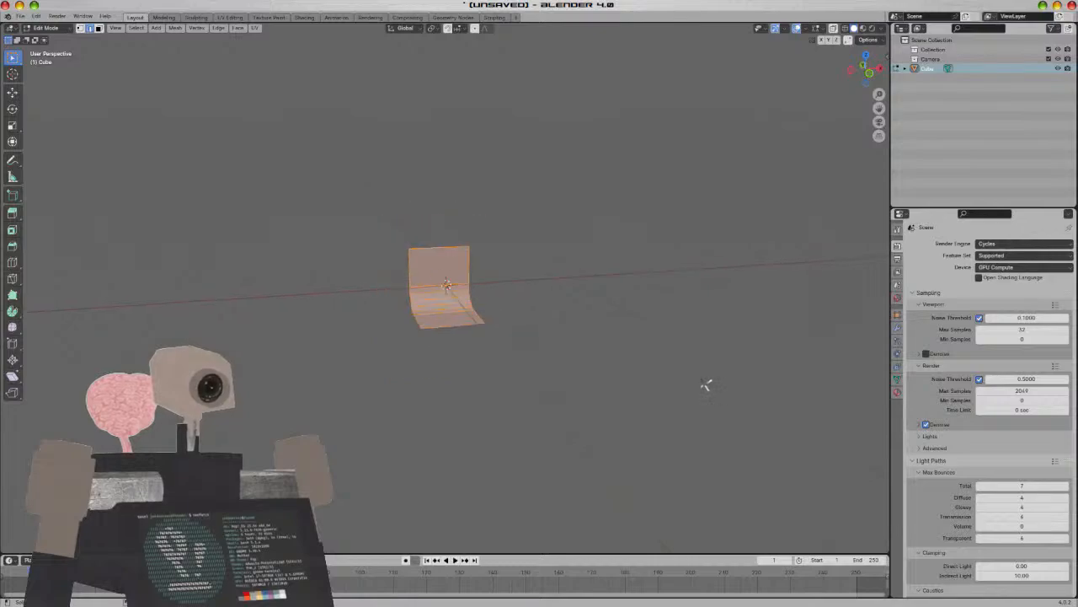
key(Tab)
key(KP_3)
key(KP_1)
key(KP_2)
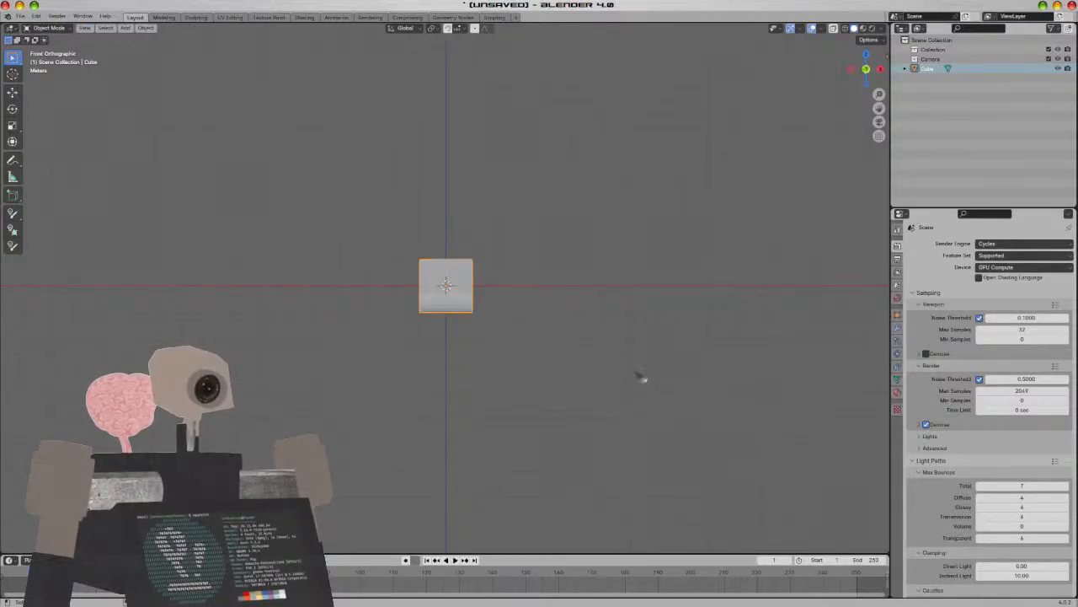
key(KP_1)
key(s)
key(x)
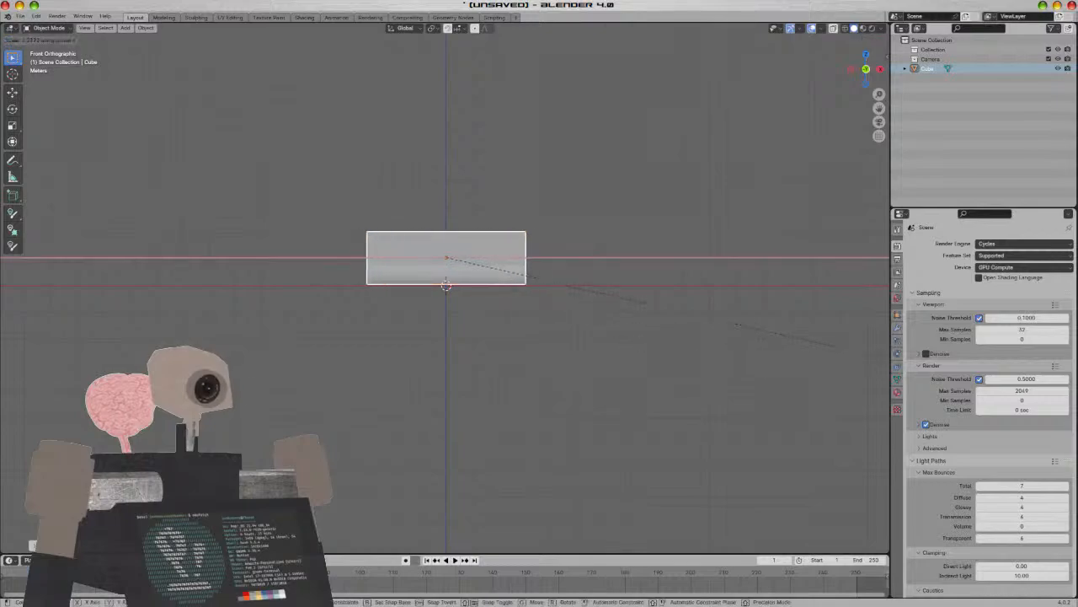
click(458, 384)
key(s)
click(837, 549)
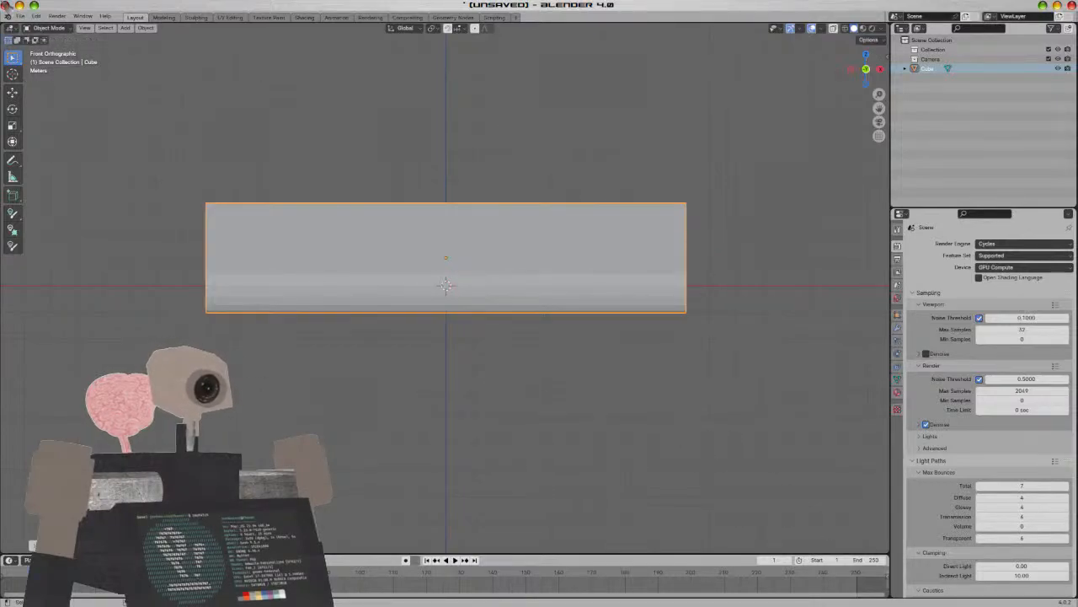
Raise the backdrop along Z to the ground line and enlarge it along Y and Z, excluding X
key(g)
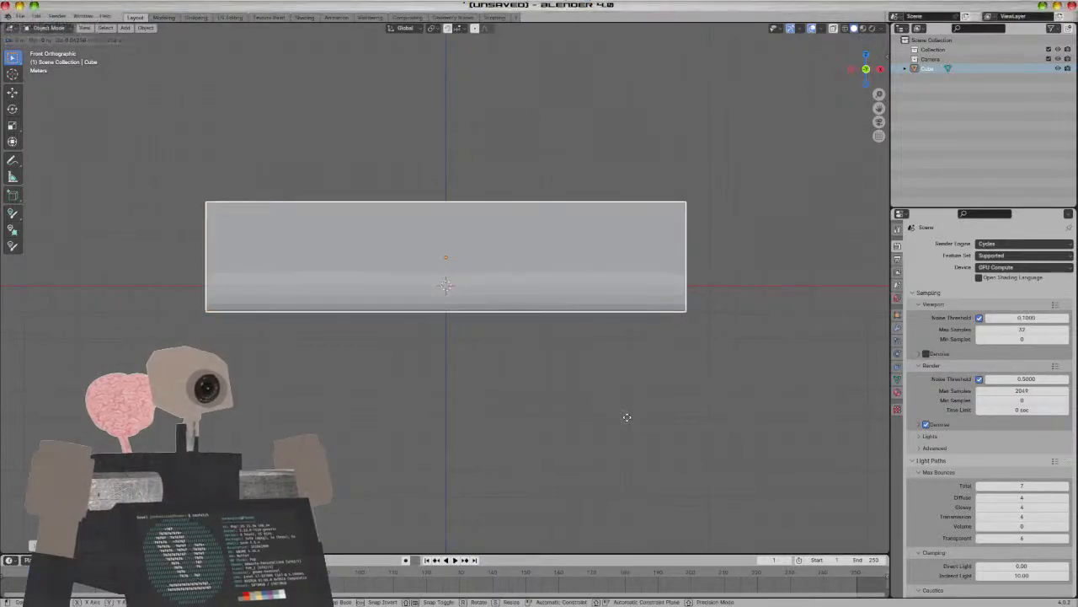
key(z)
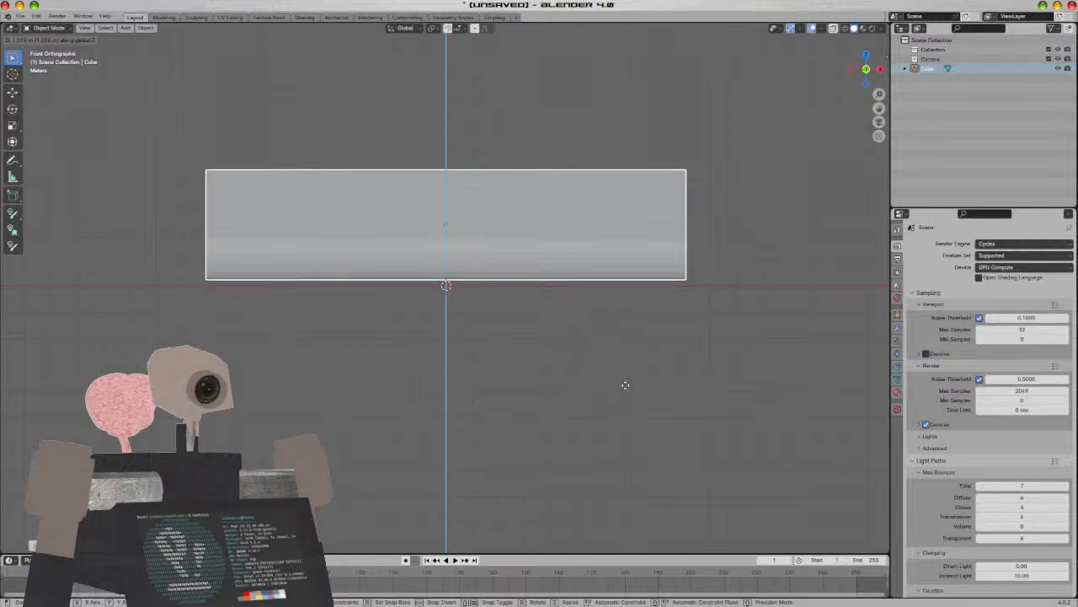
click(681, 337)
middle_drag(681, 337, 514, 380)
key(s)
key(shift+z)
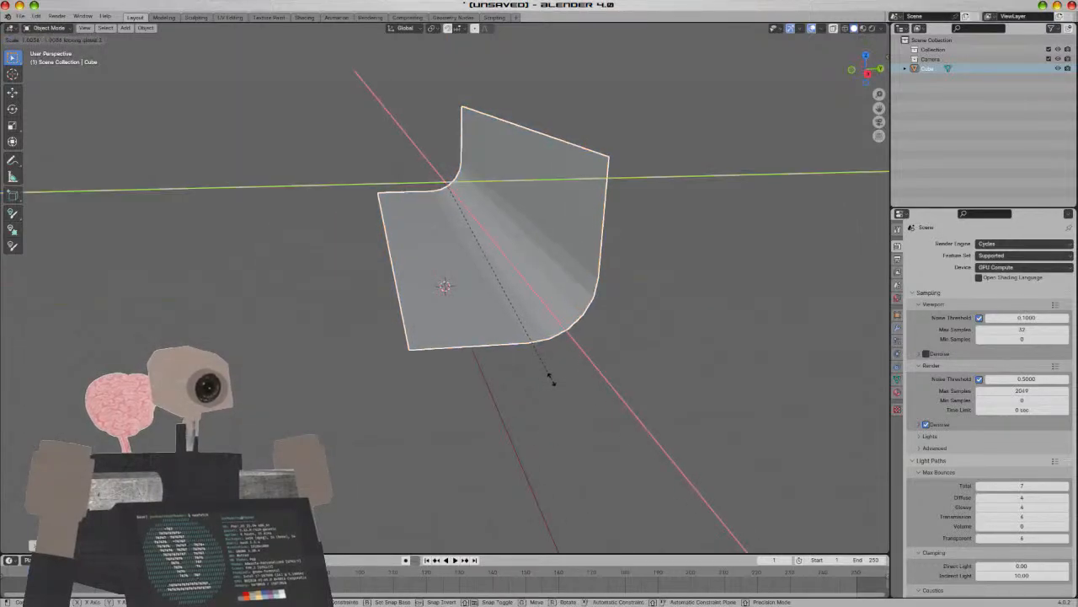
key(shift+y)
key(shift+x)
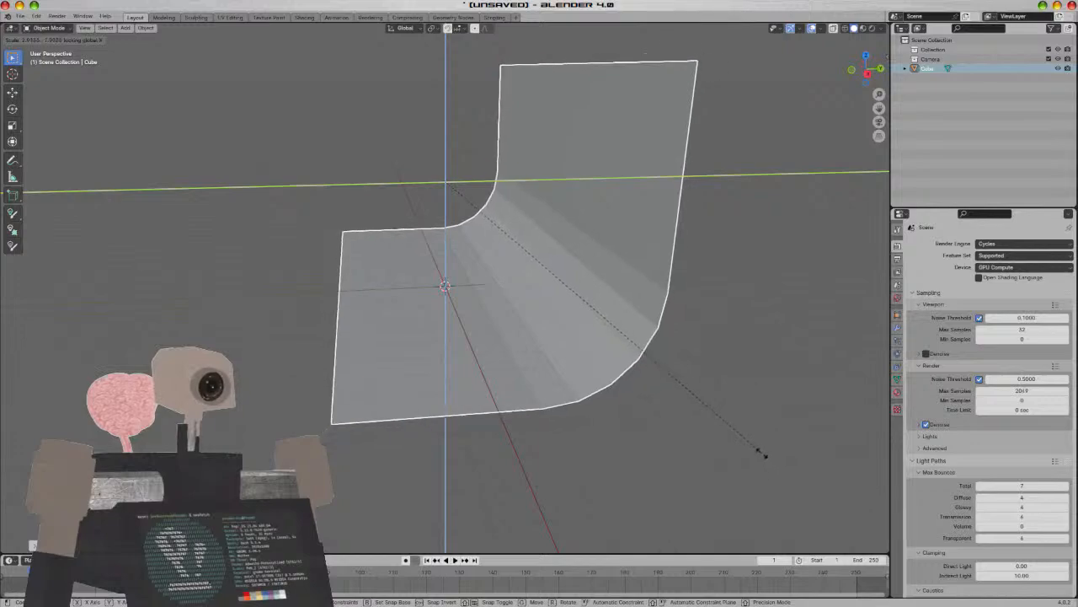
click(758, 452)
Apply Shade Auto Smooth to the curved backdrop
right_click(613, 357)
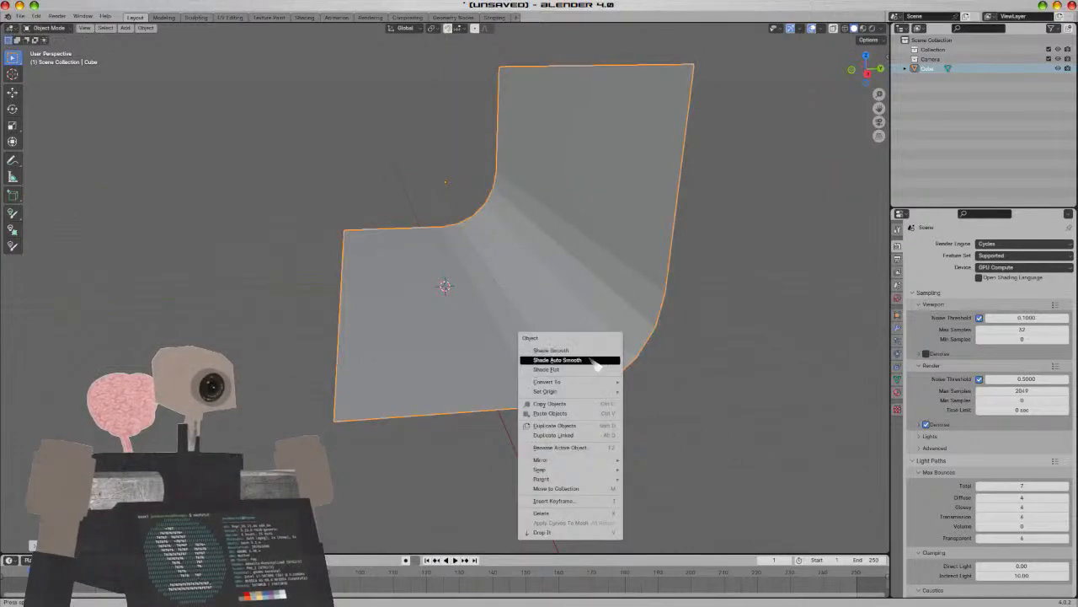
click(609, 361)
mouse_move(474, 405)
middle_down()
mouse_move(541, 393)
mouse_move(573, 409)
mouse_move(472, 410)
mouse_move(499, 421)
mouse_move(381, 324)
middle_up()
mouse_move(483, 305)
middle_down()
mouse_move(534, 279)
mouse_move(621, 284)
middle_up()
Extend the backdrop's floor by moving its front edge outward along the Y axis
key(Tab)
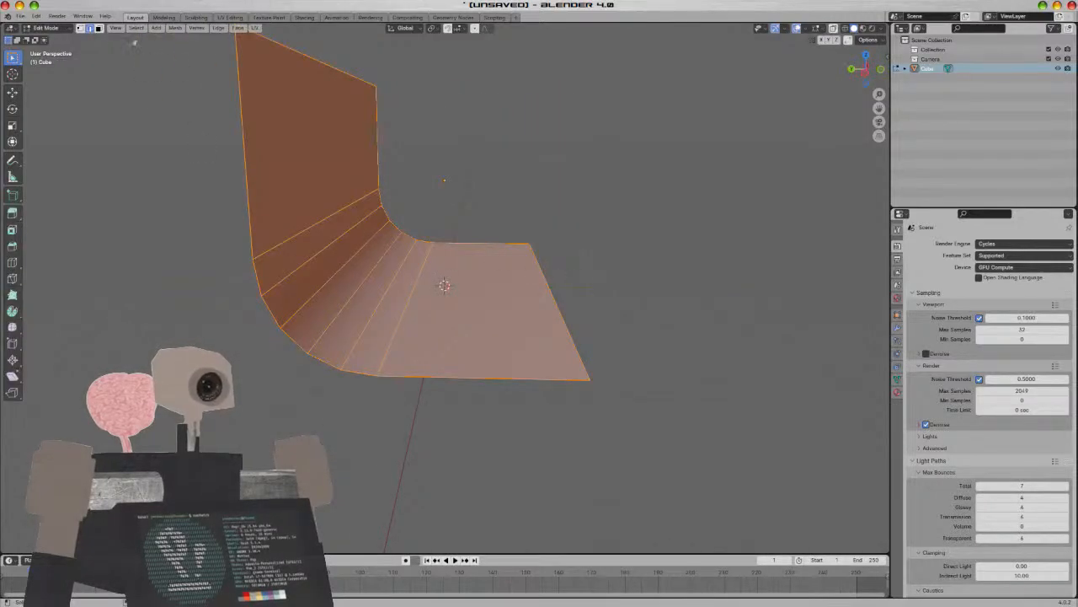
click(522, 293)
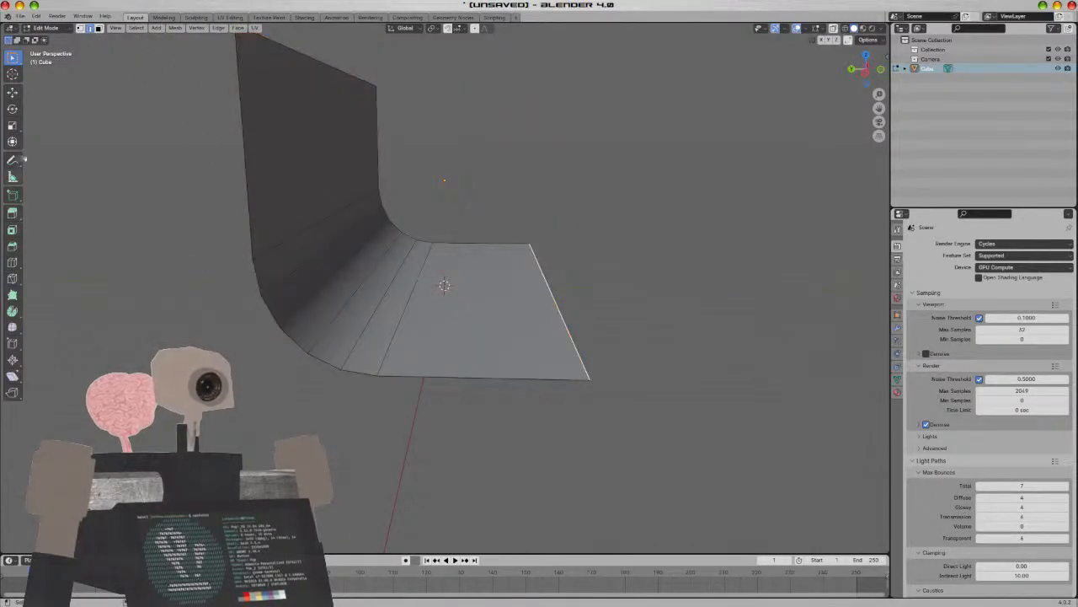
click(14, 93)
drag(508, 287, 644, 287)
Raise the top edge of the backdrop's back wall along Z and return to Object Mode
middle_drag(643, 288, 518, 306)
scroll(518, 306, down, 3)
key(alt+a)
click(458, 132)
key(g)
key(z)
click(482, 80)
key(Tab)
Switch to the Shading workspace and apply the Drywall material from the asset library to the backdrop
middle_drag(649, 308, 573, 288)
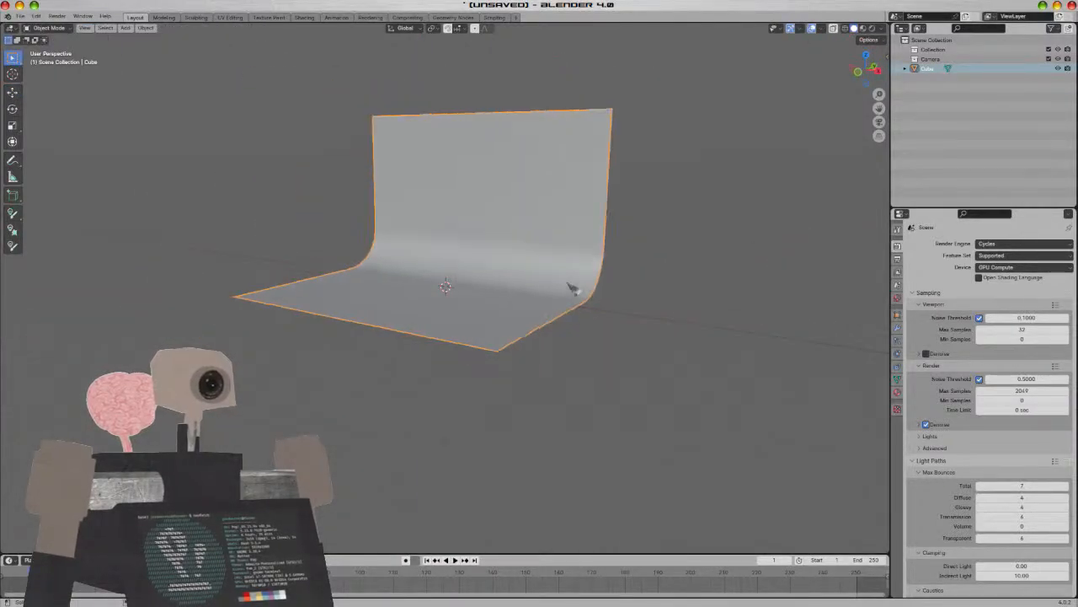
scroll(468, 279, down, 1)
scroll(476, 262, up, 2)
click(305, 17)
mouse_move(505, 215)
middle_down()
mouse_move(530, 222)
mouse_move(492, 252)
middle_up()
scroll(217, 228, down, 5)
scroll(217, 227, down, 3)
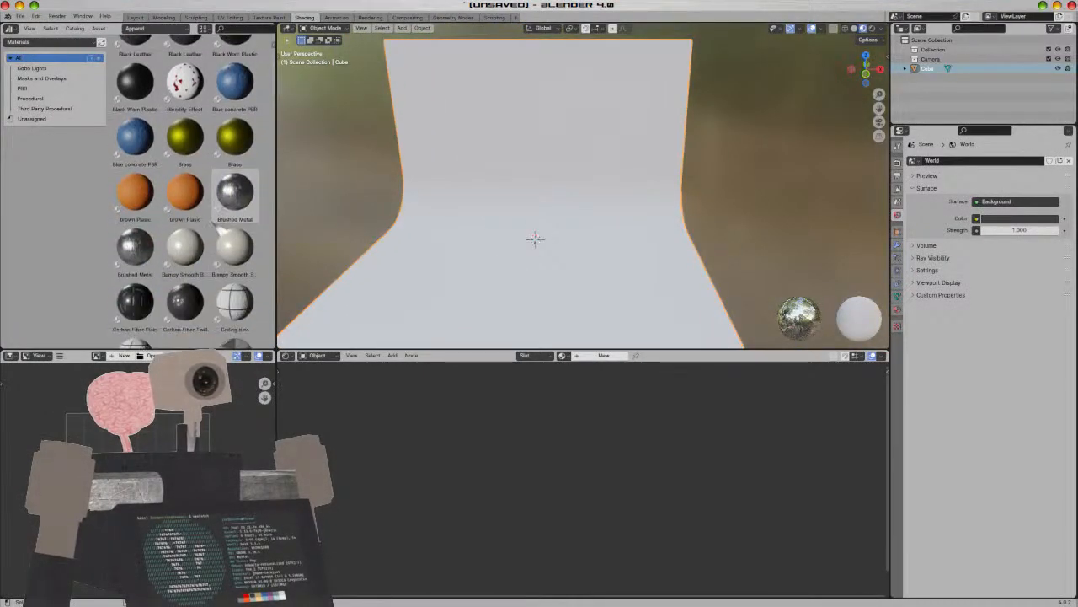
scroll(218, 228, down, 8)
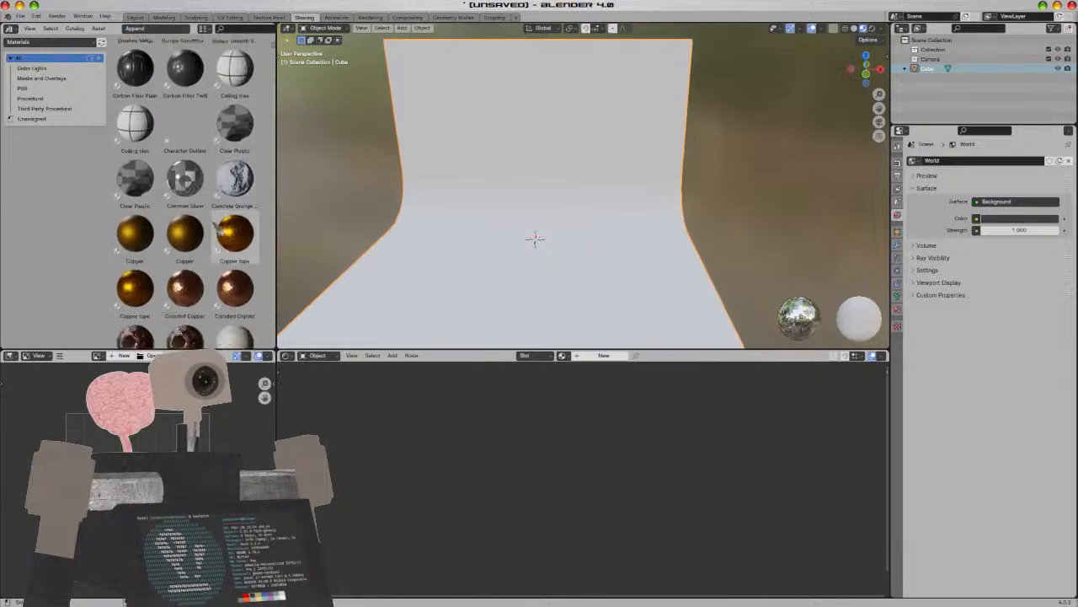
drag(234, 221, 414, 328)
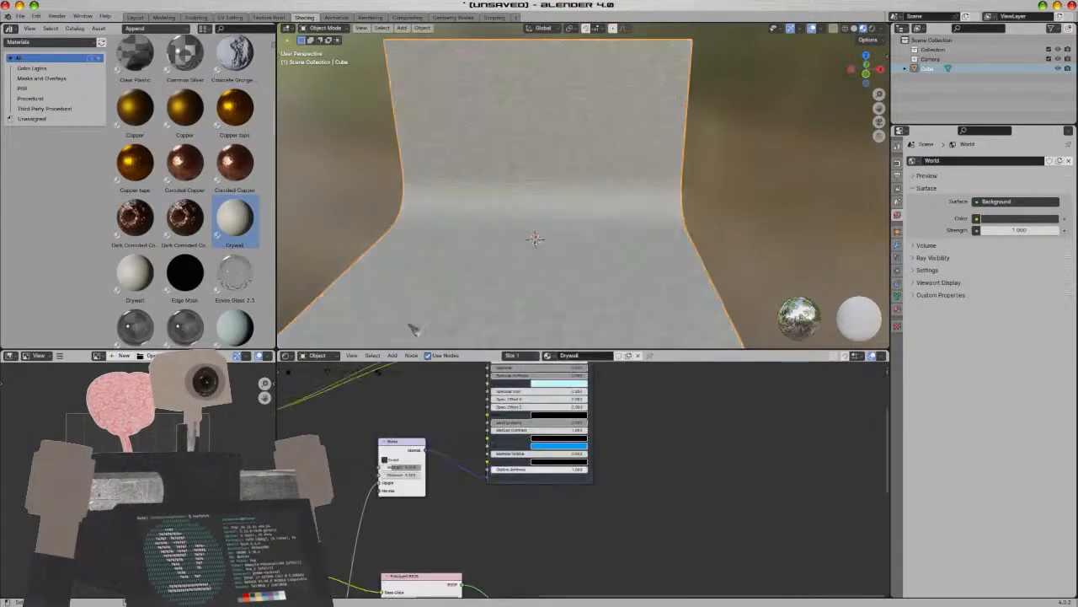
Enter Edit Mode on the backdrop and examine the Principled BSDF node of the Drywall material
middle_drag(494, 299, 509, 290)
key(Tab)
middle_drag(664, 447, 725, 360)
scroll(660, 571, down, 7)
scroll(651, 525, up, 7)
scroll(647, 520, up, 3)
middle_drag(620, 516, 639, 590)
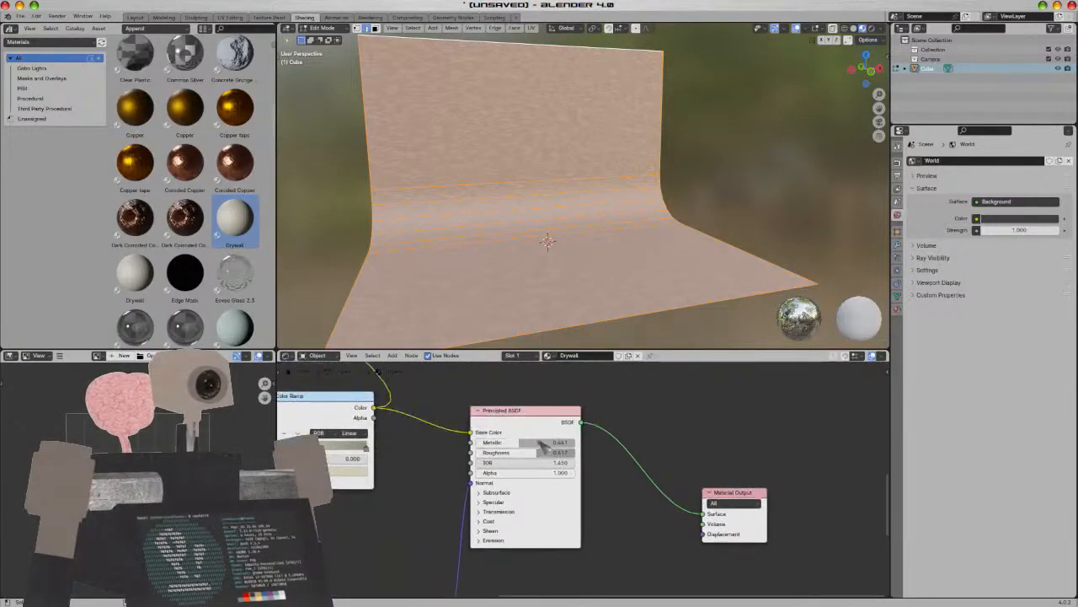
Set the Drywall material's Metallic value to 0 and return the backdrop to Object Mode
drag(539, 443, 477, 443)
key(Tab)
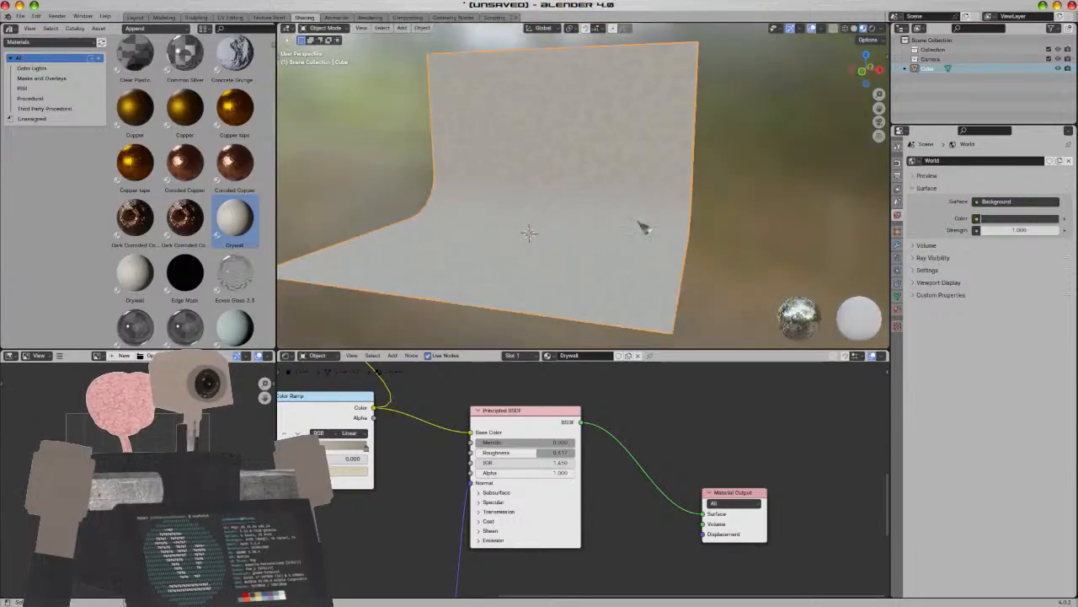
Save the scene as bourbon.blend in the memes folder inside My models > Carrie the holstar
key(ctrl+s)
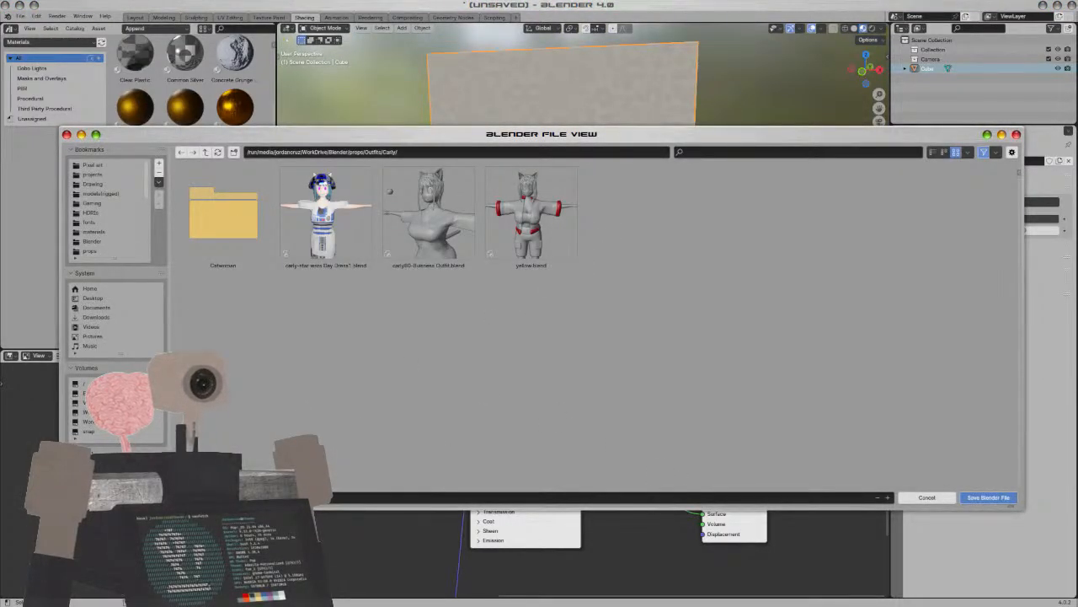
key(BackSpace)
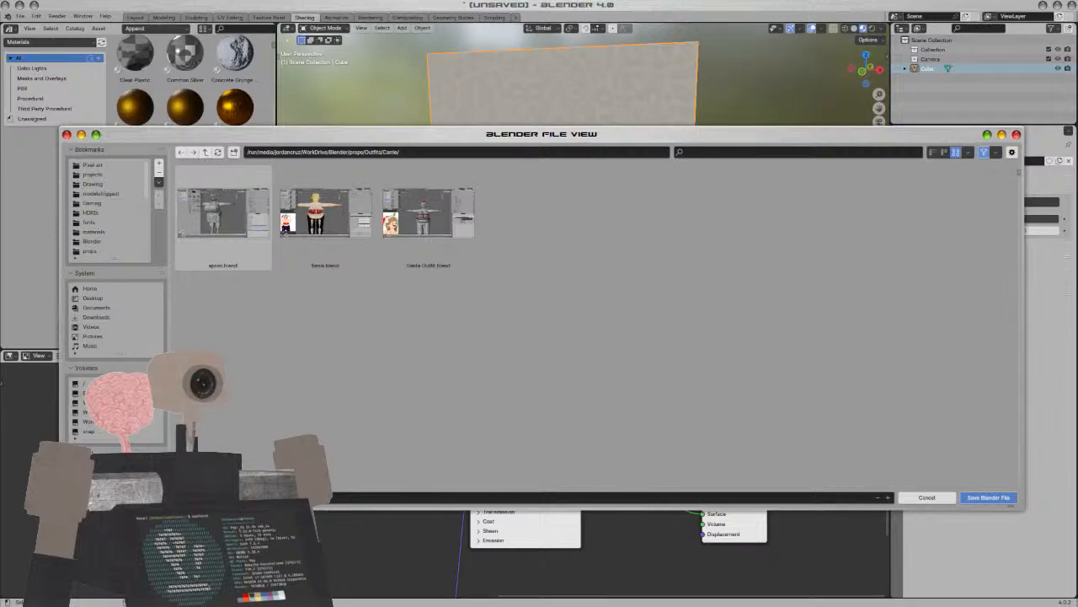
scroll(116, 253, down, 3)
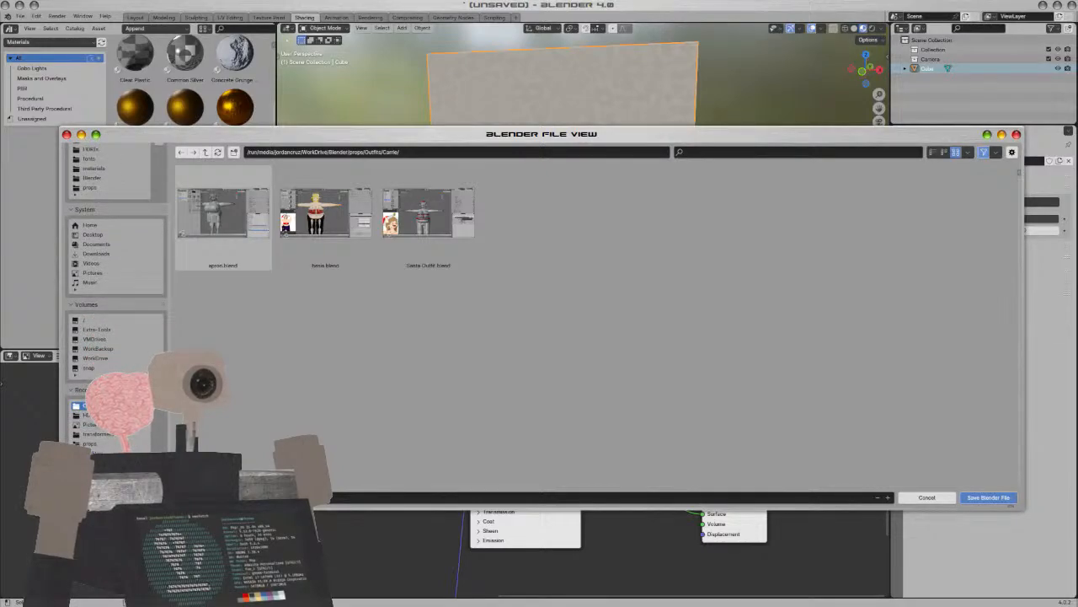
scroll(123, 344, up, 3)
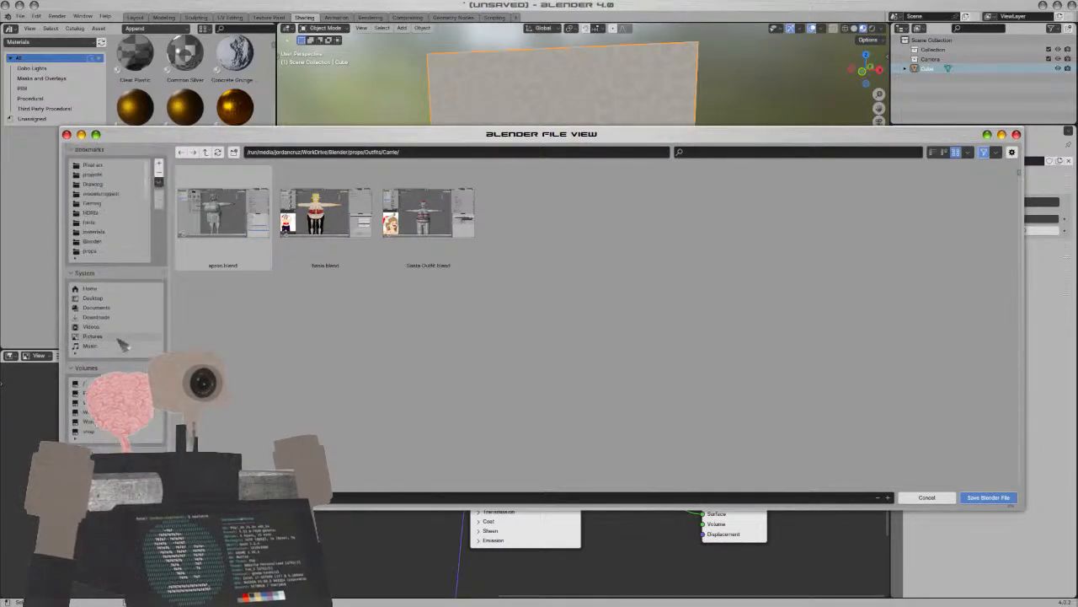
click(108, 199)
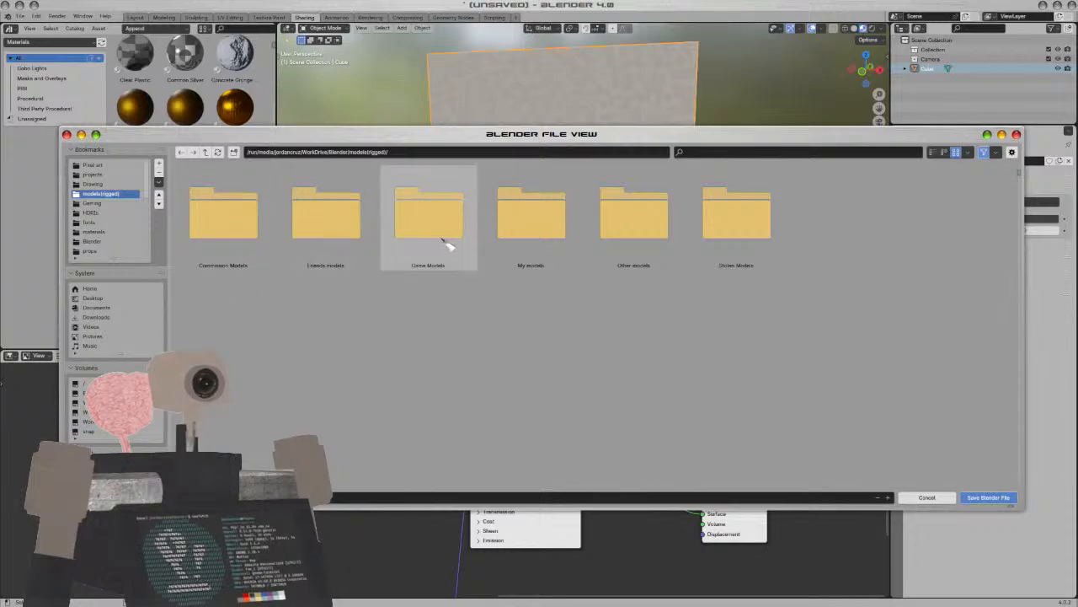
double_click(529, 241)
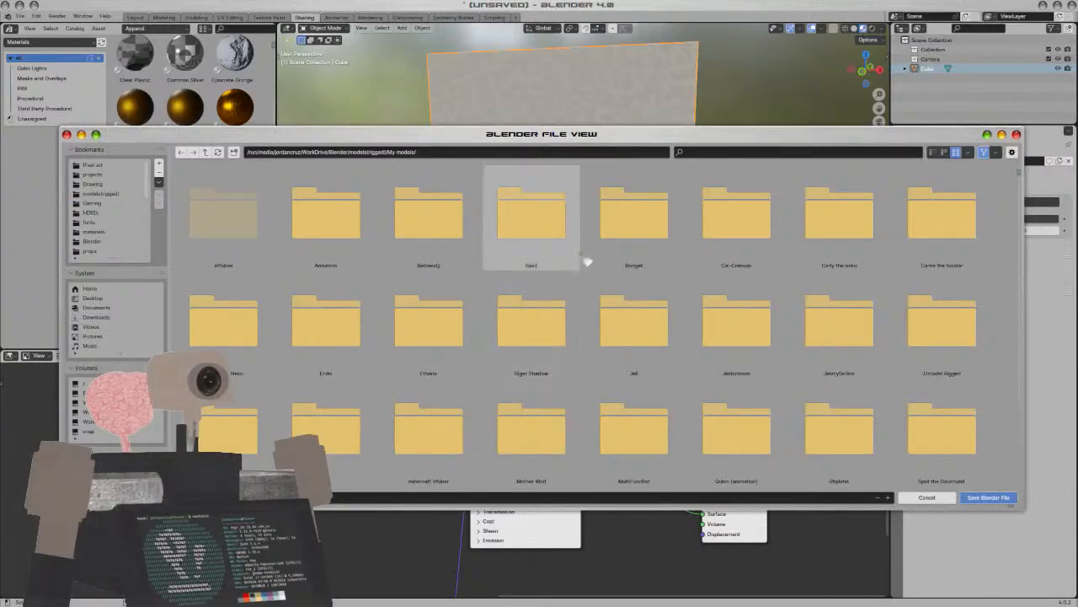
double_click(917, 243)
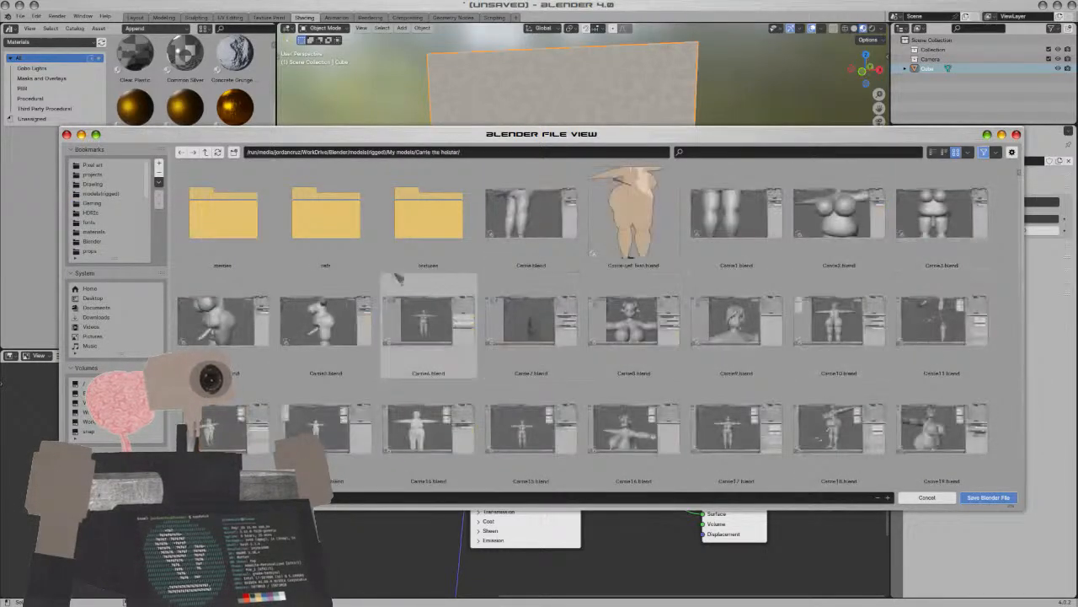
double_click(253, 229)
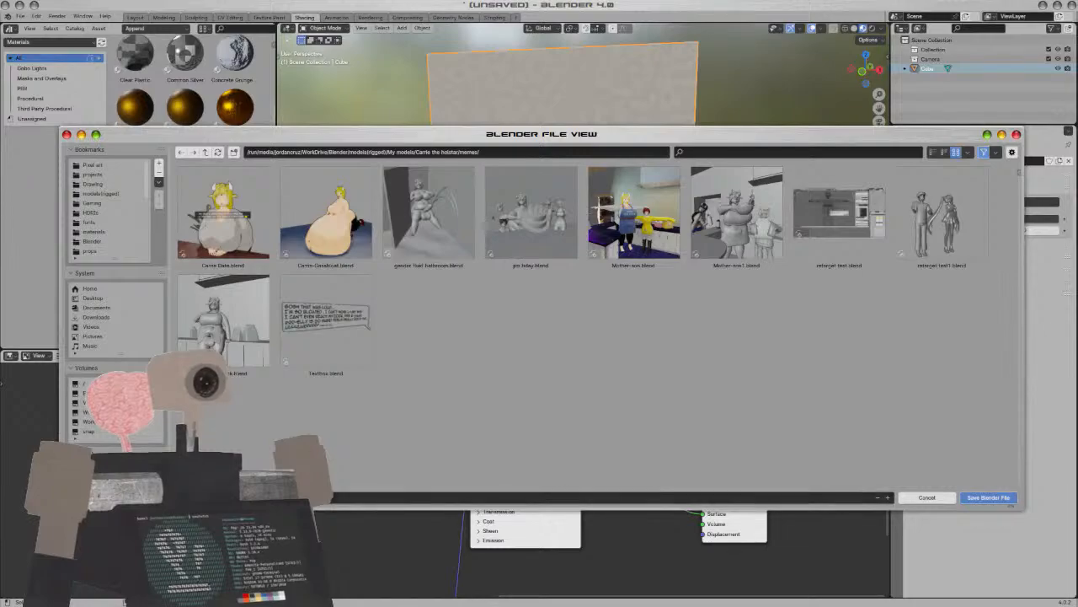
key(Escape)
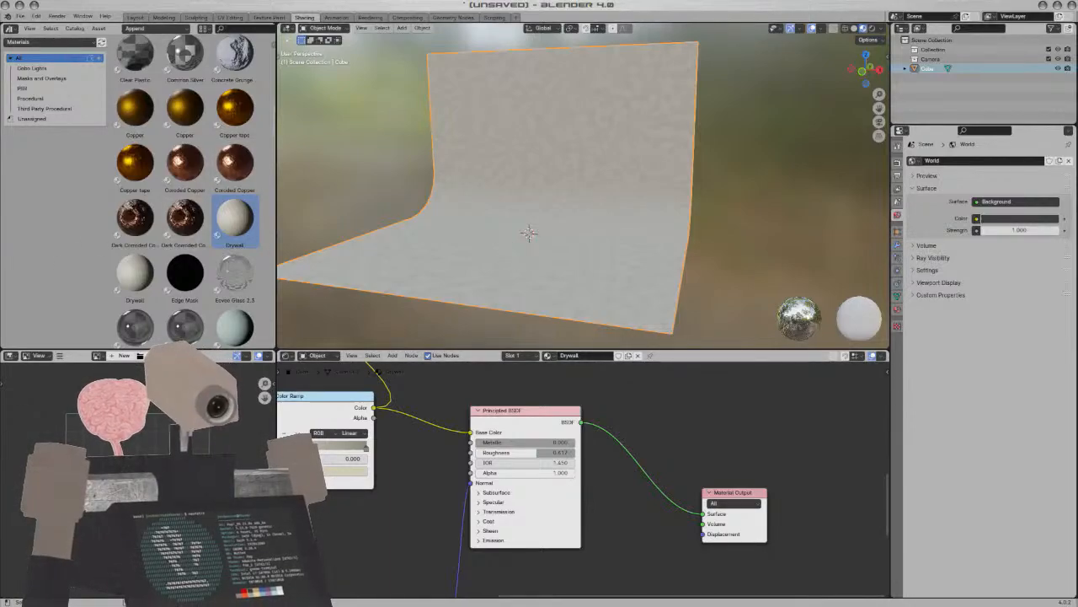
key(ctrl+s)
middle_drag(626, 270, 693, 270)
scroll(655, 264, up, 3)
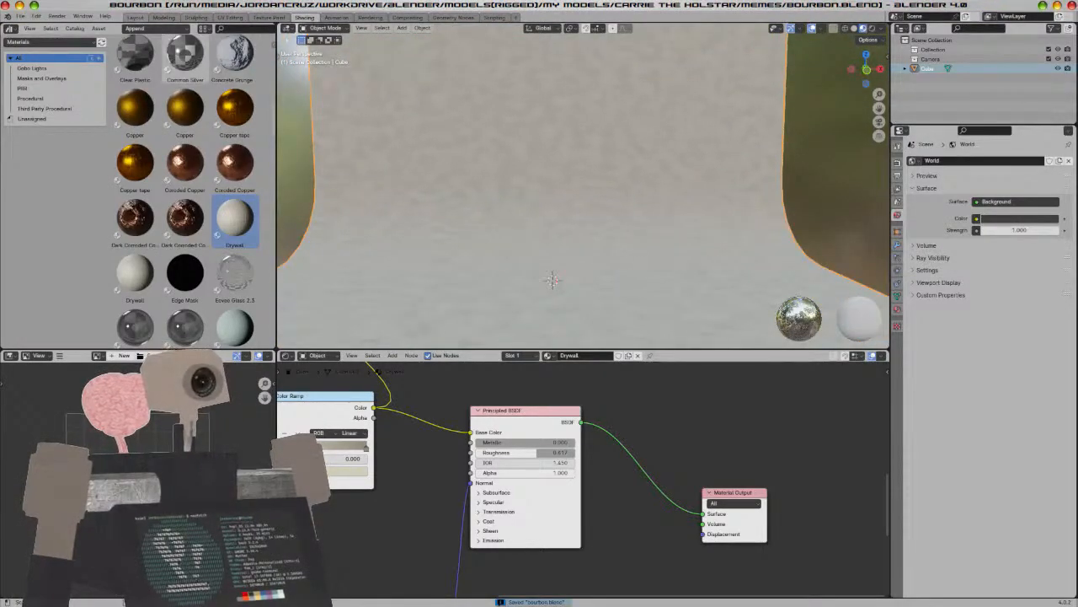
Append the rigged Carrie character collection to the scene in the Layout workspace
click(135, 17)
scroll(364, 236, up, 2)
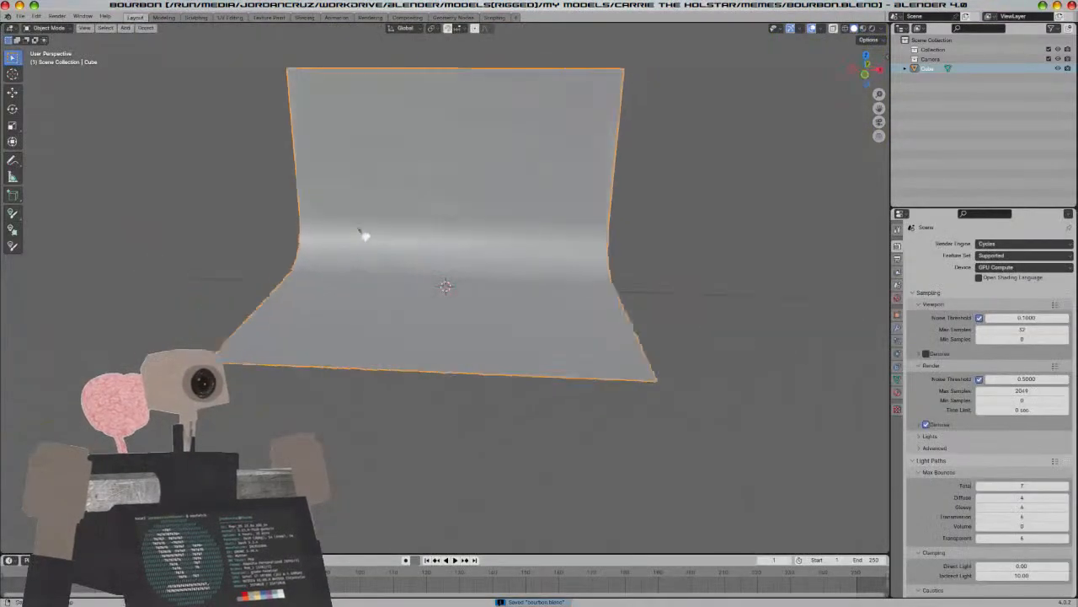
click(20, 16)
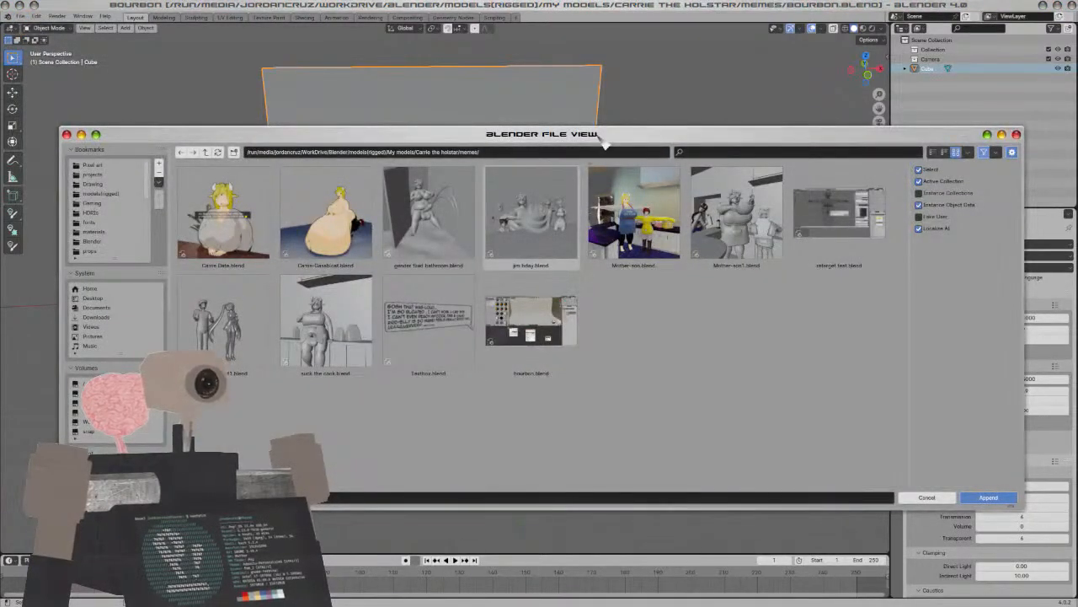
key(Escape)
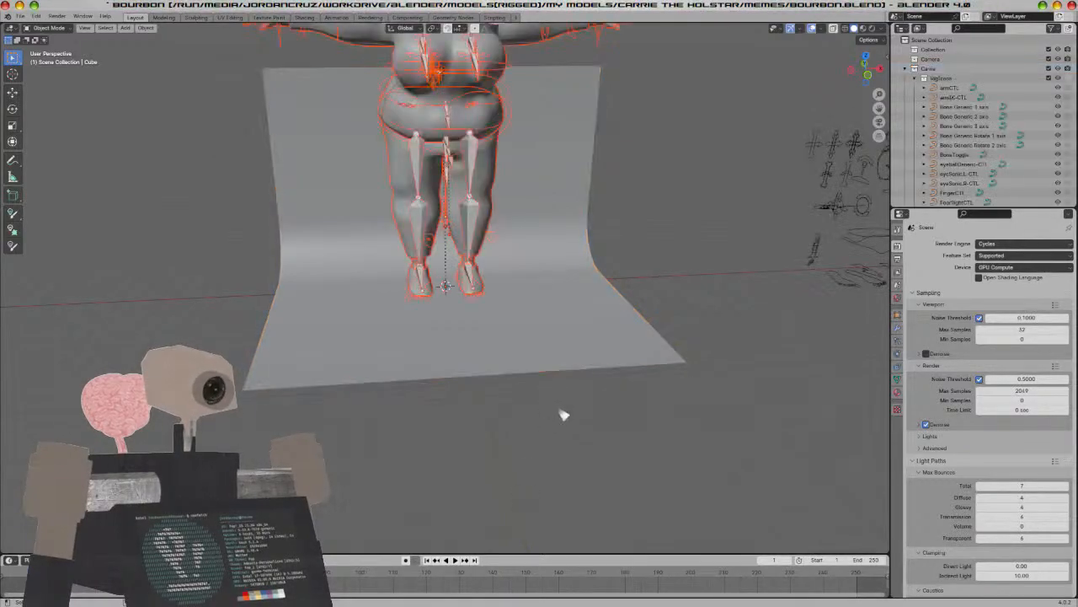
Delete the appended rig icon shape objects lying beside the character
middle_drag(576, 458, 565, 450)
scroll(573, 445, down, 5)
shift+middle_drag(605, 415, 541, 428)
drag(534, 217, 636, 380)
key(x)
click(633, 379)
Scale the character's armature down to fit in front of the backdrop, working from the front view
middle_drag(408, 253, 536, 394)
key(KP_1)
scroll(446, 285, up, 5)
click(410, 256)
click(435, 257)
key(s)
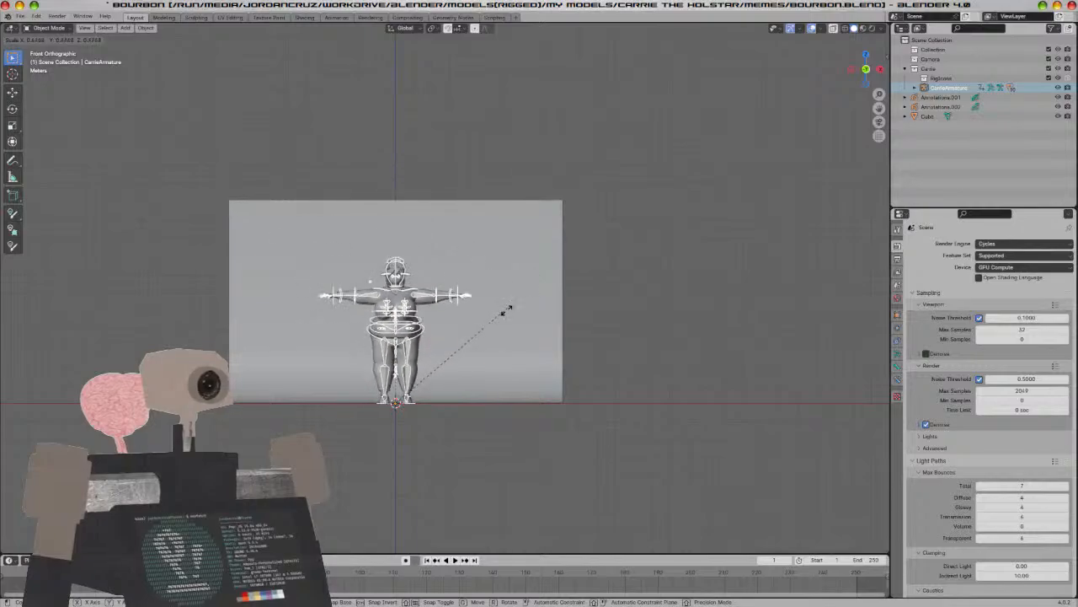
click(505, 310)
scroll(501, 328, up, 4)
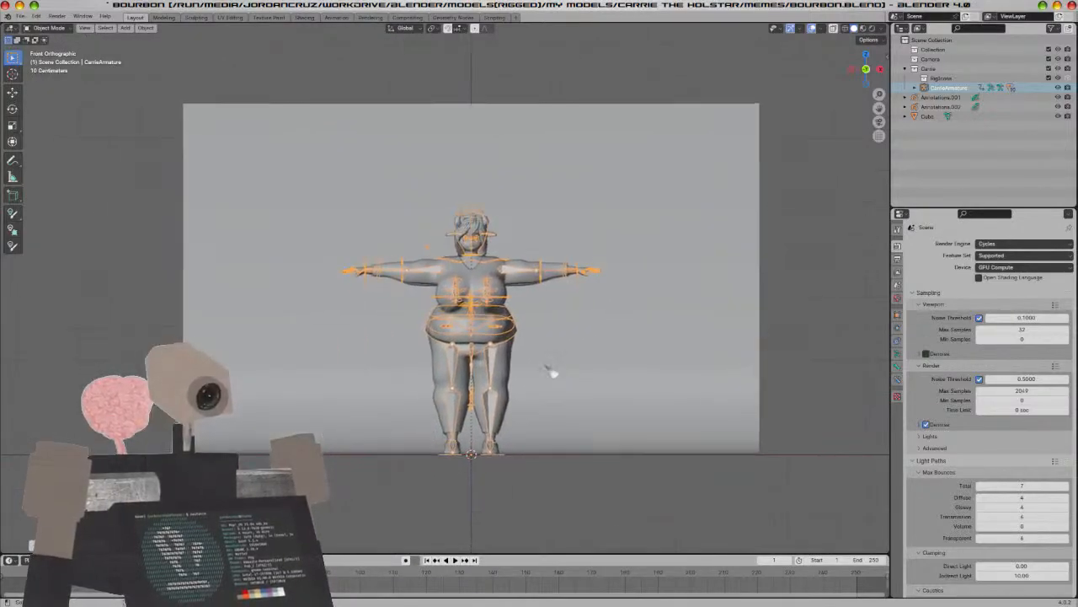
Switch the viewport to material preview shading to show the character's materials
scroll(551, 371, up, 6)
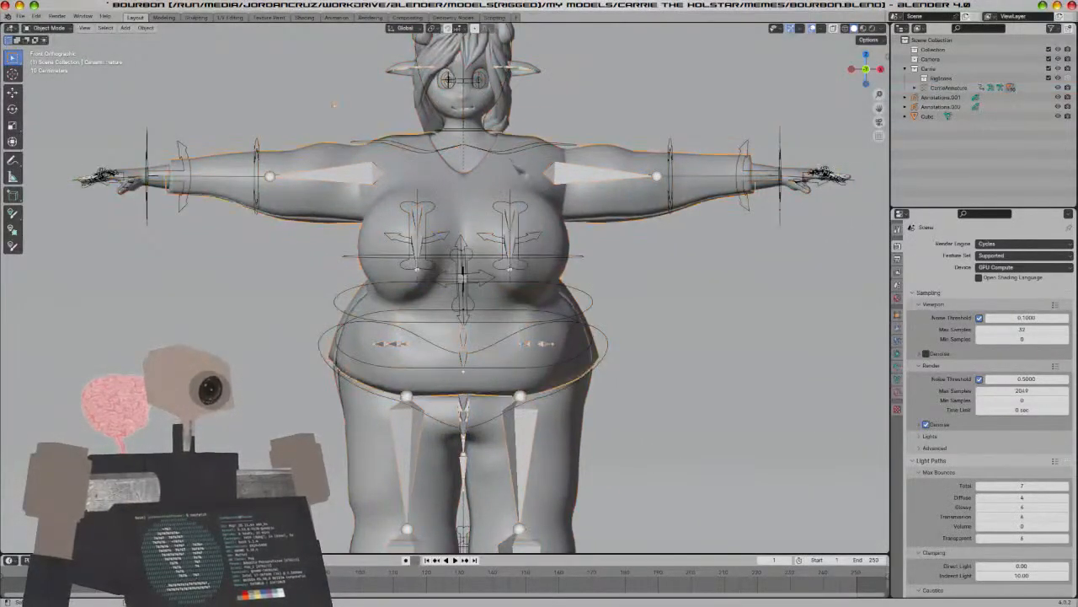
key(z)
click(625, 434)
scroll(625, 434, down, 5)
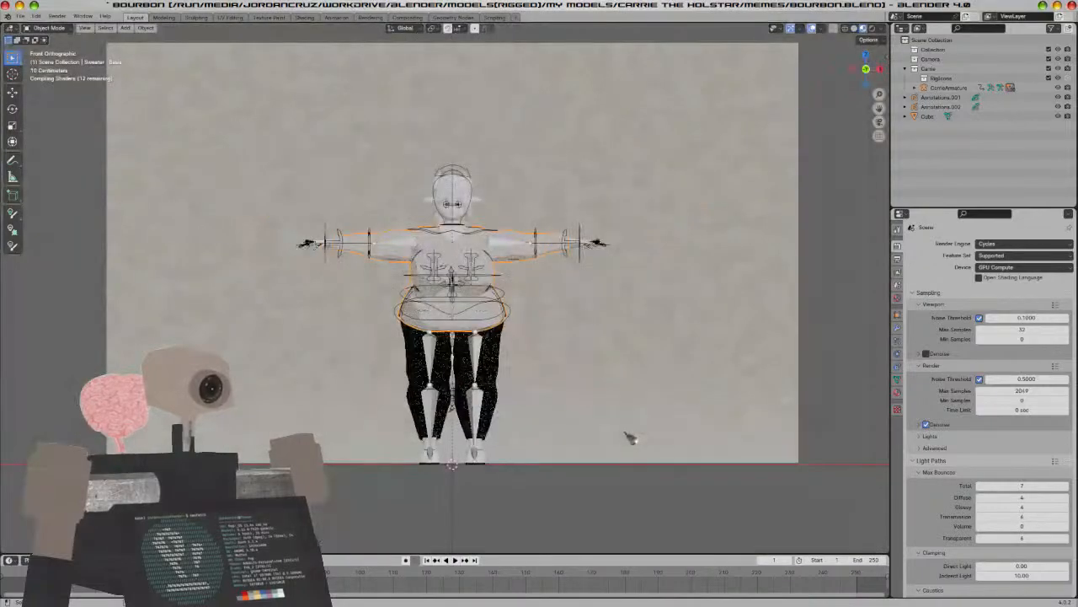
Import the eggnog burbon reference picture into the scene as an image plane
scroll(631, 437, down, 4)
key(shift+a)
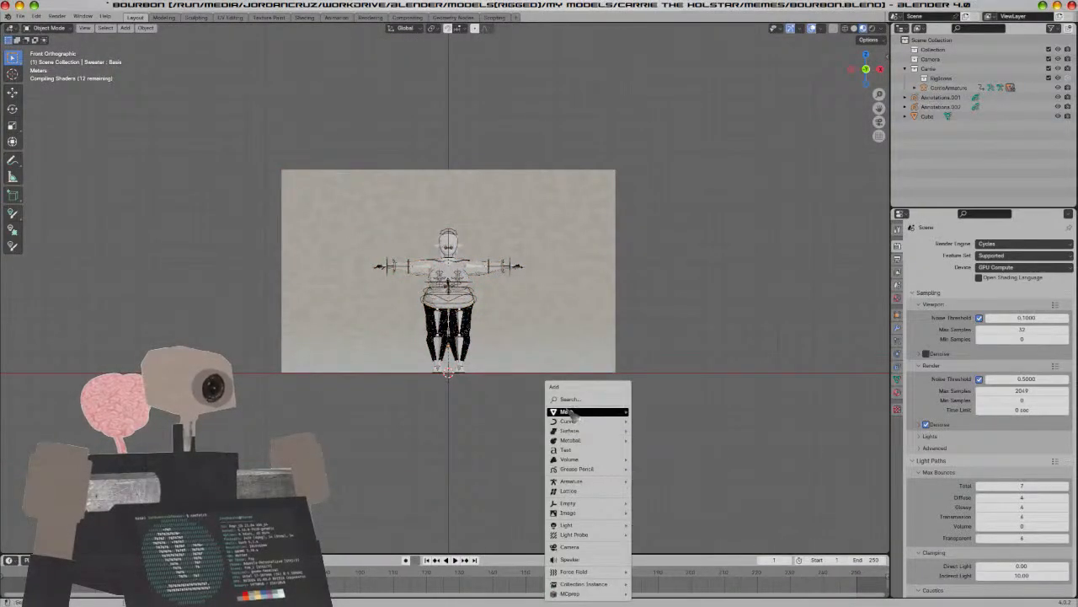
mouse_move(568, 413)
mouse_move(570, 512)
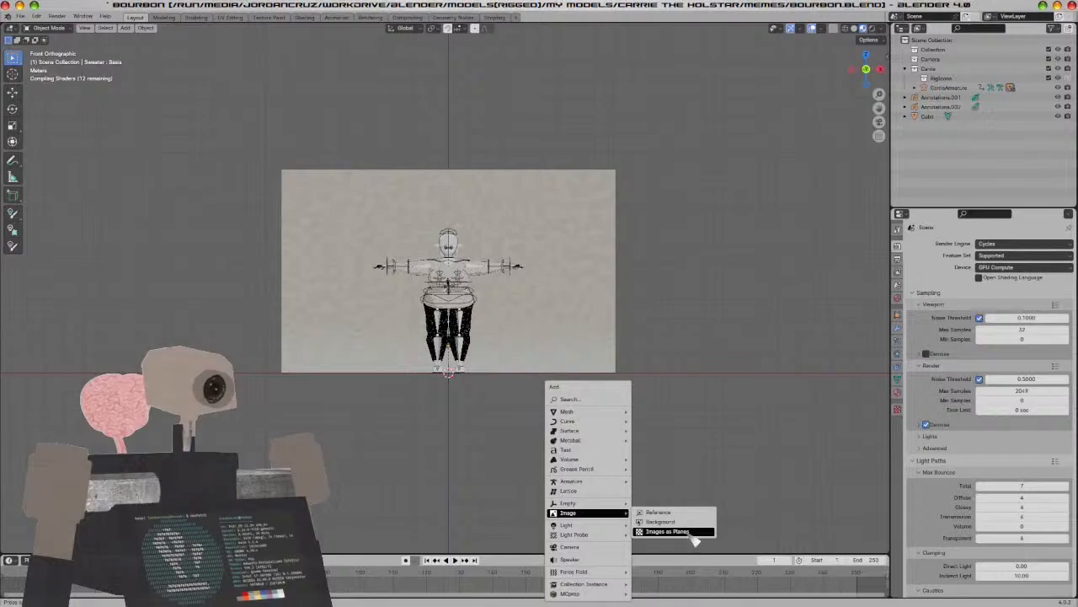
click(670, 531)
key(Escape)
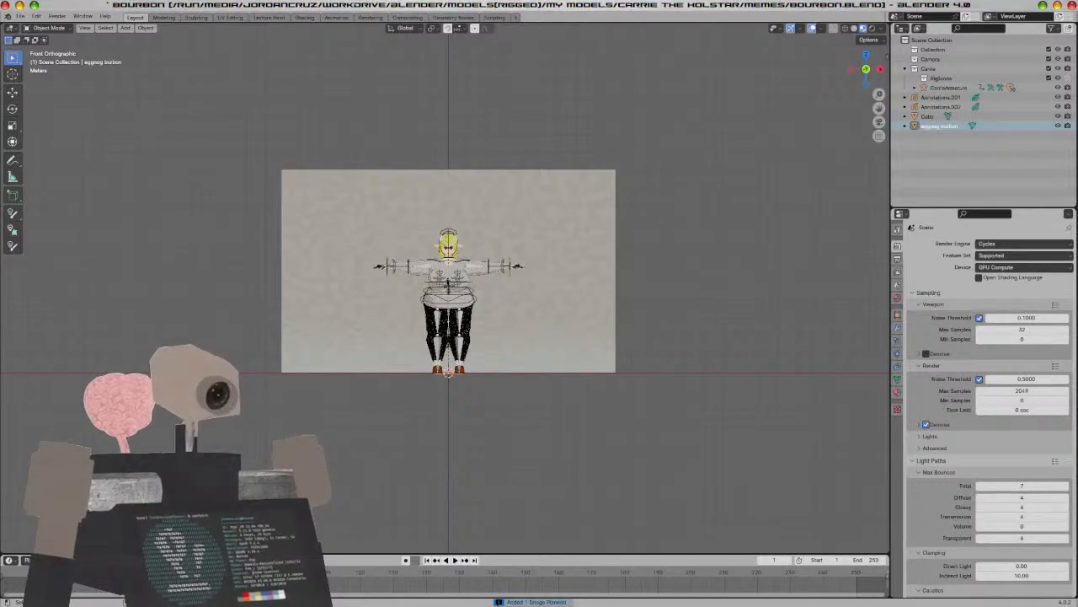
Move the reference image plane off to the side of the backdrop and rotate it 90° about the X axis
middle_drag(598, 480, 542, 513)
key(g)
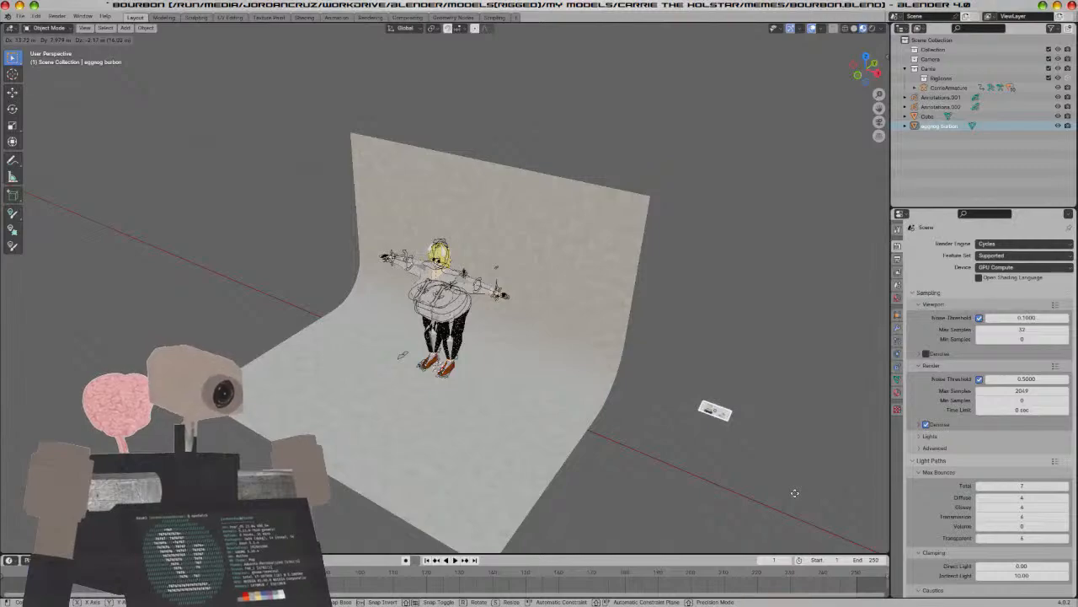
text(x)
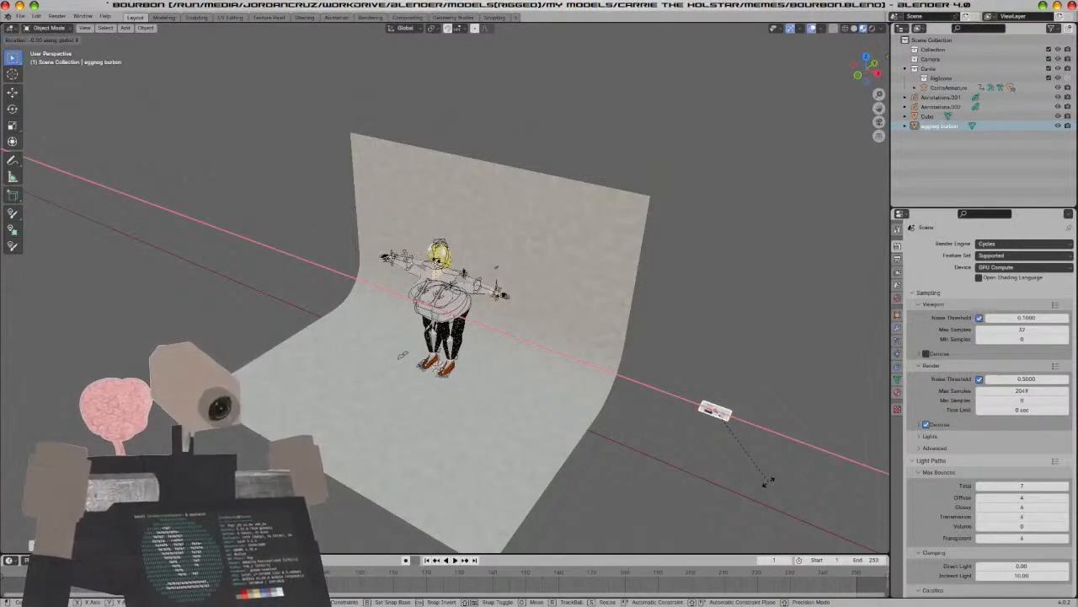
text(90)
key(Return)
Raise the reference image plane along Z and scale it up to about the backdrop's size
scroll(775, 489, down, 5)
middle_drag(682, 429, 712, 397)
key(g)
key(z)
click(635, 289)
key(s)
click(577, 379)
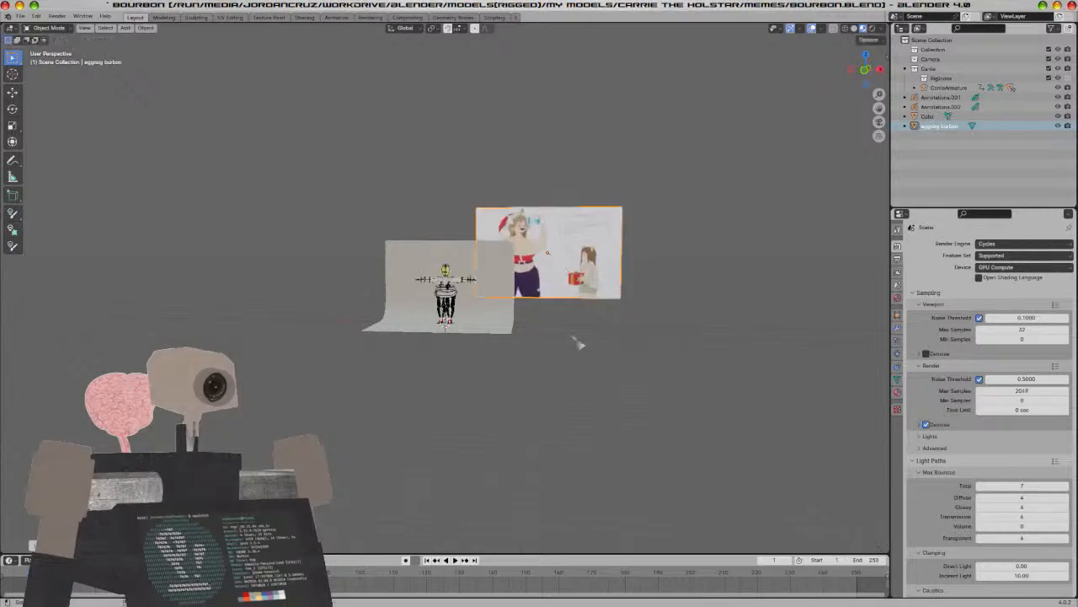
Raise the reference image further along Z and position it directly above the backdrop
scroll(577, 379, up, 3)
key(g)
key(z)
click(497, 166)
key(g)
click(505, 207)
scroll(566, 361, up, 3)
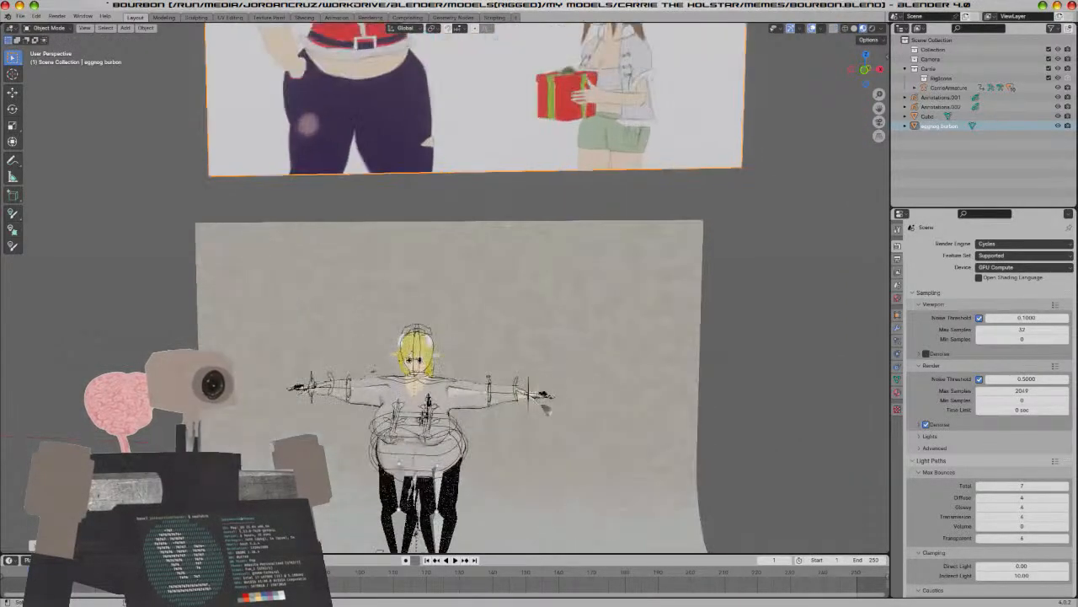
Deselect all objects and save the file
scroll(573, 303, up, 8)
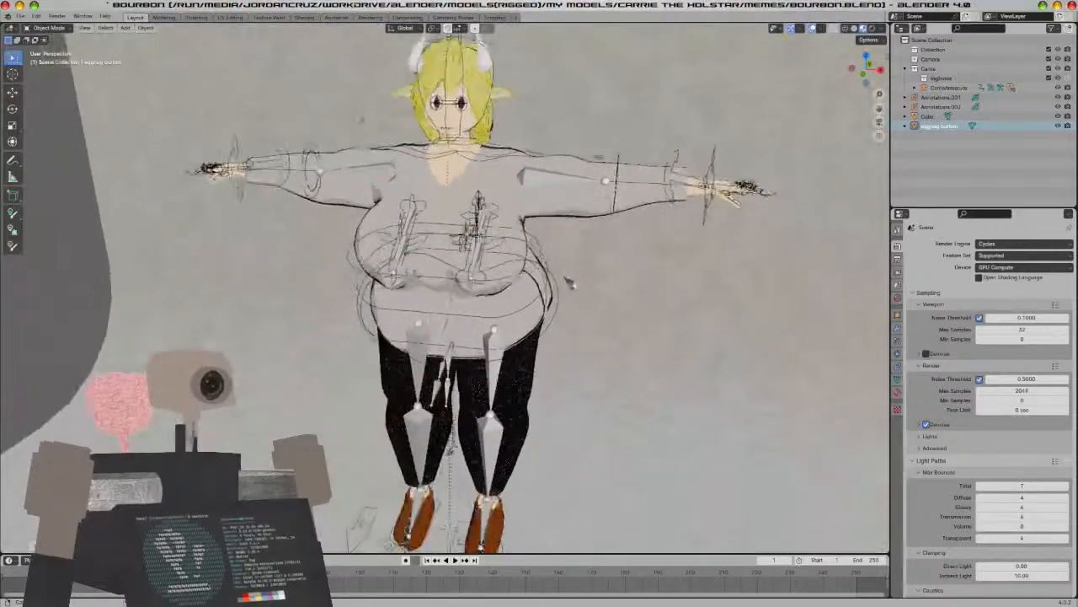
click(447, 234)
key(a)
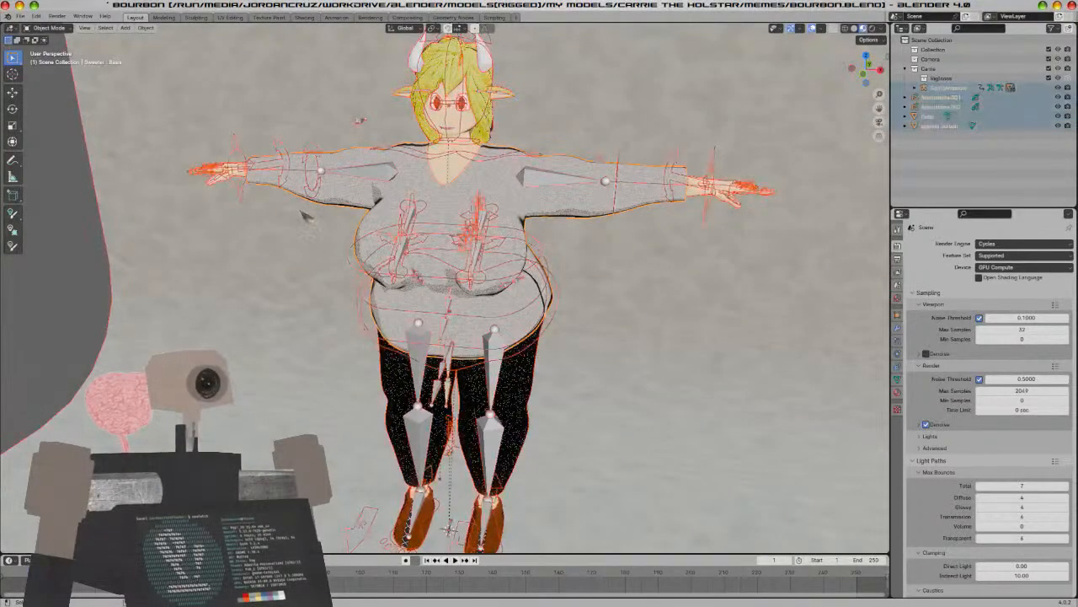
key(alt+a)
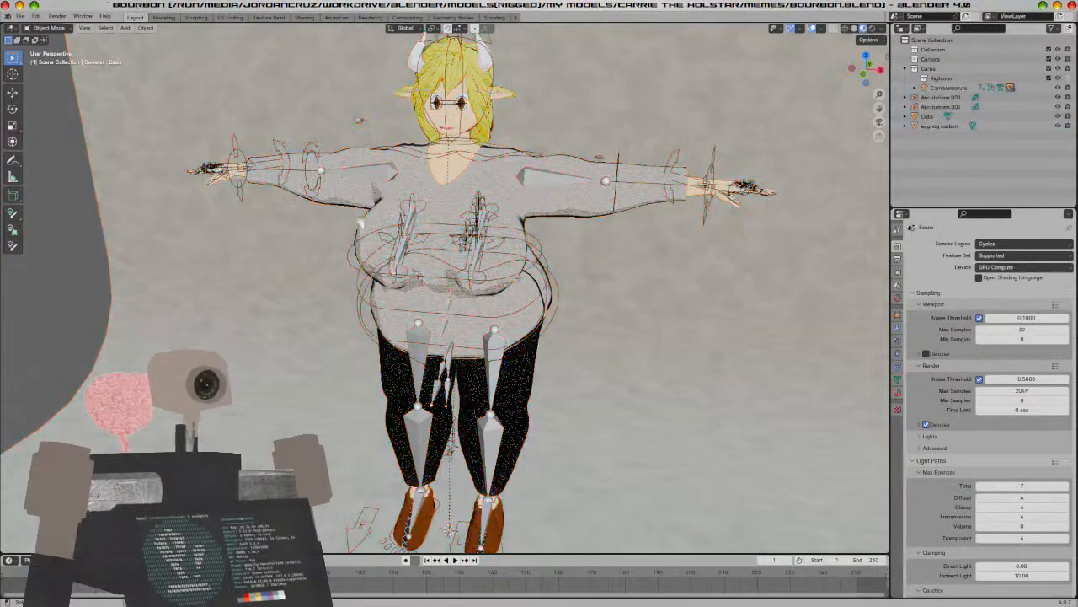
scroll(400, 215, down, 3)
key(ctrl+s)
Show the Props asset library's Outfits > Carrie catalog in the Modeling workspace, with the scene in front view
click(304, 17)
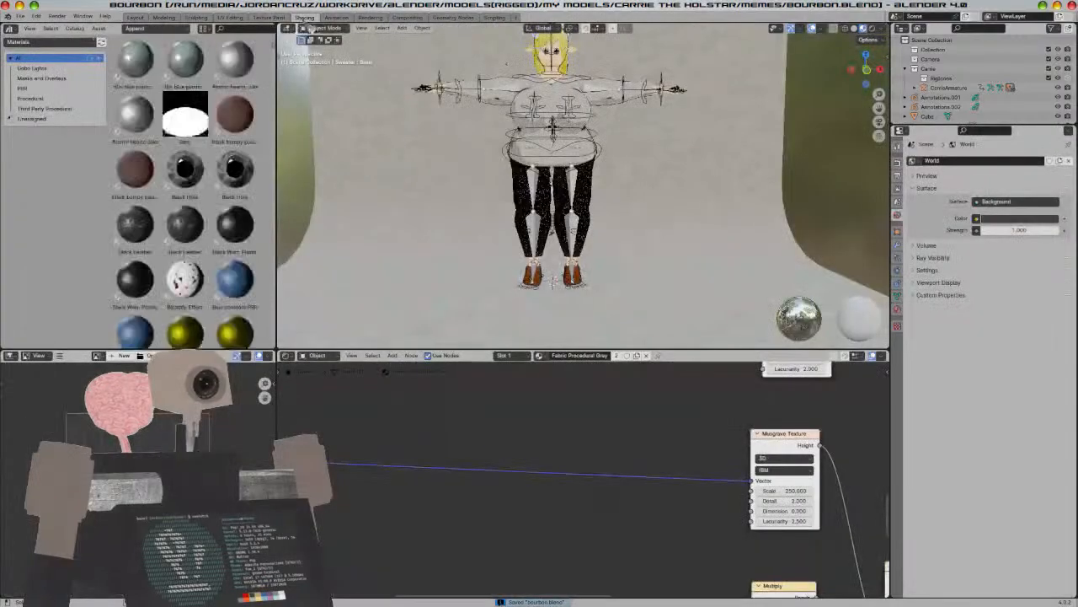
click(164, 17)
key(Tab)
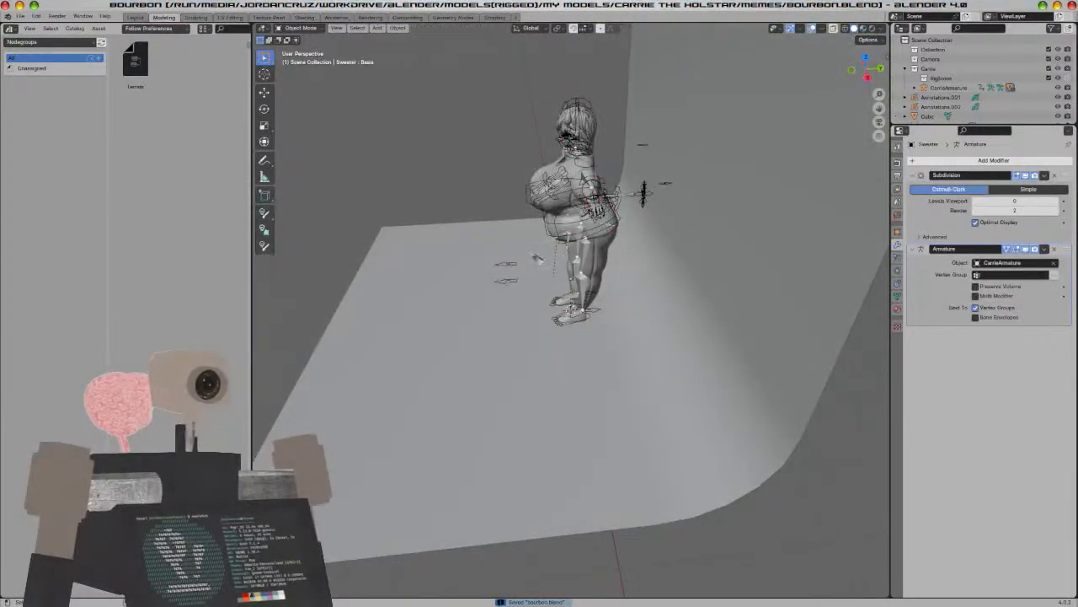
key(KP_1)
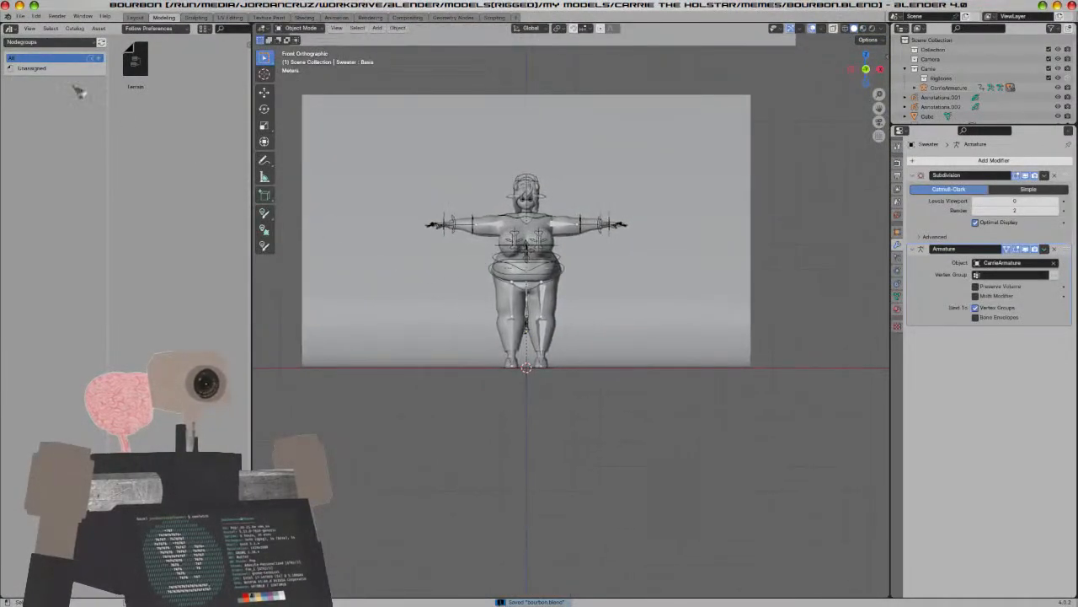
click(49, 42)
click(28, 112)
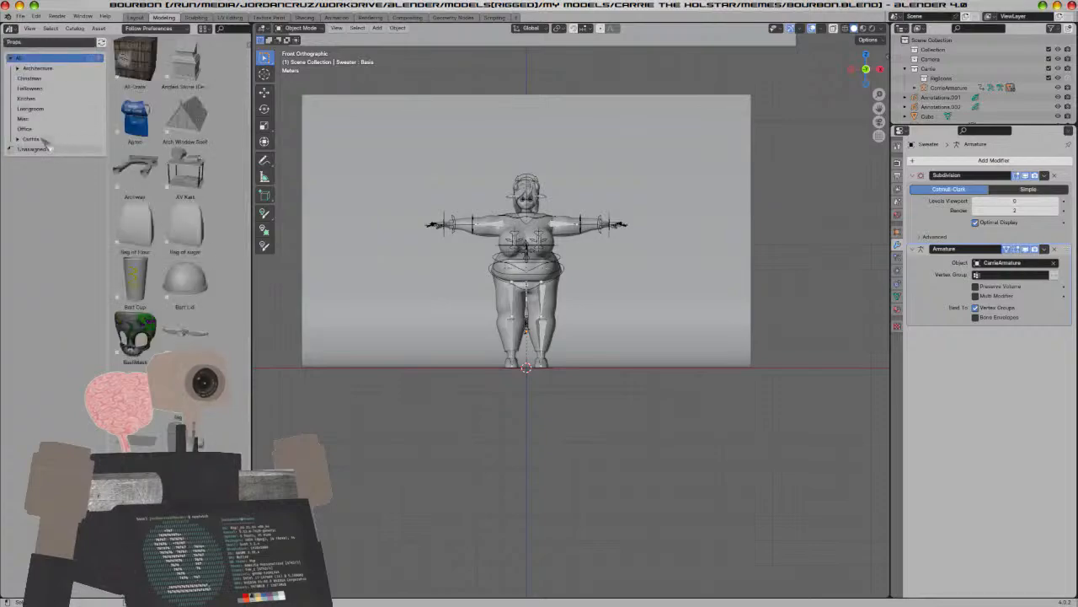
click(38, 138)
click(34, 159)
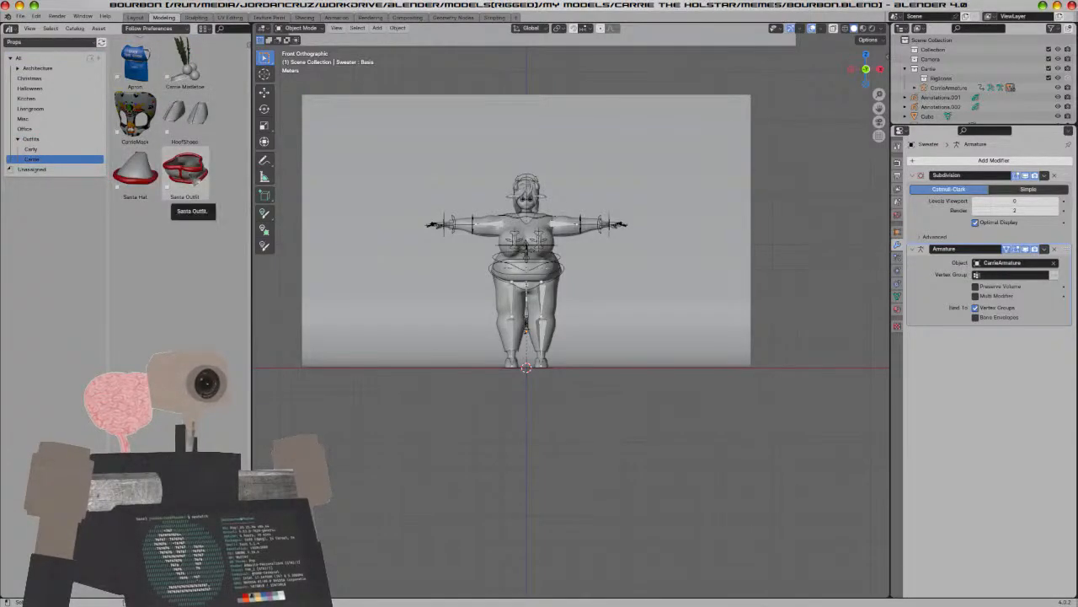
Place the Santa Outfit and Santa Hat assets in the scene beside the backdrop
drag(194, 177, 828, 313)
drag(135, 173, 857, 355)
shift+middle_drag(561, 364, 451, 393)
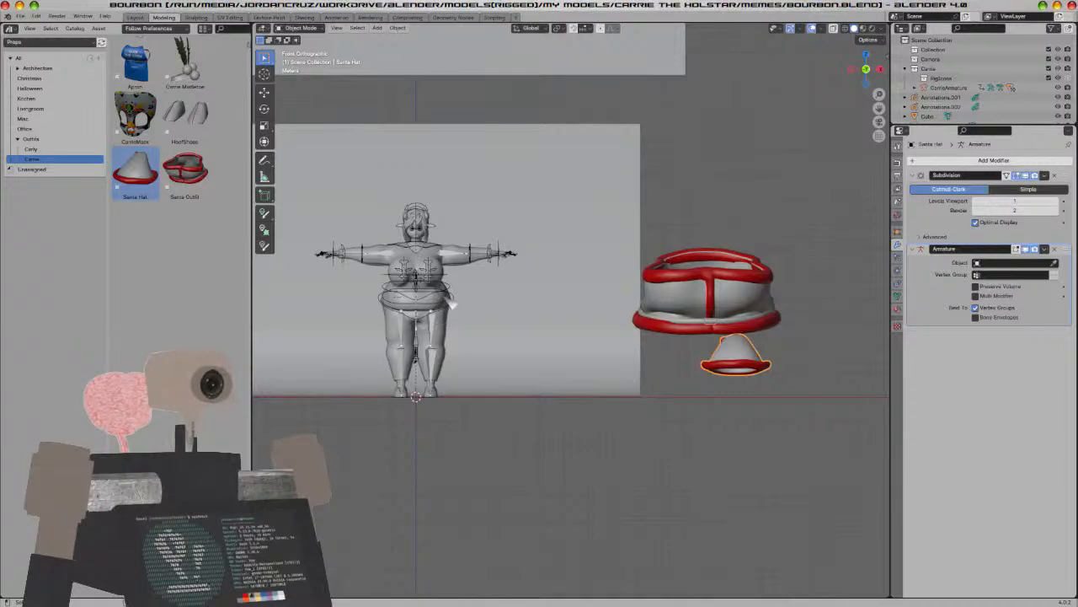
Clear the character armature's scale to return it to 1.000 on all axes
click(452, 299)
key(alt+s)
scroll(504, 289, down, 2)
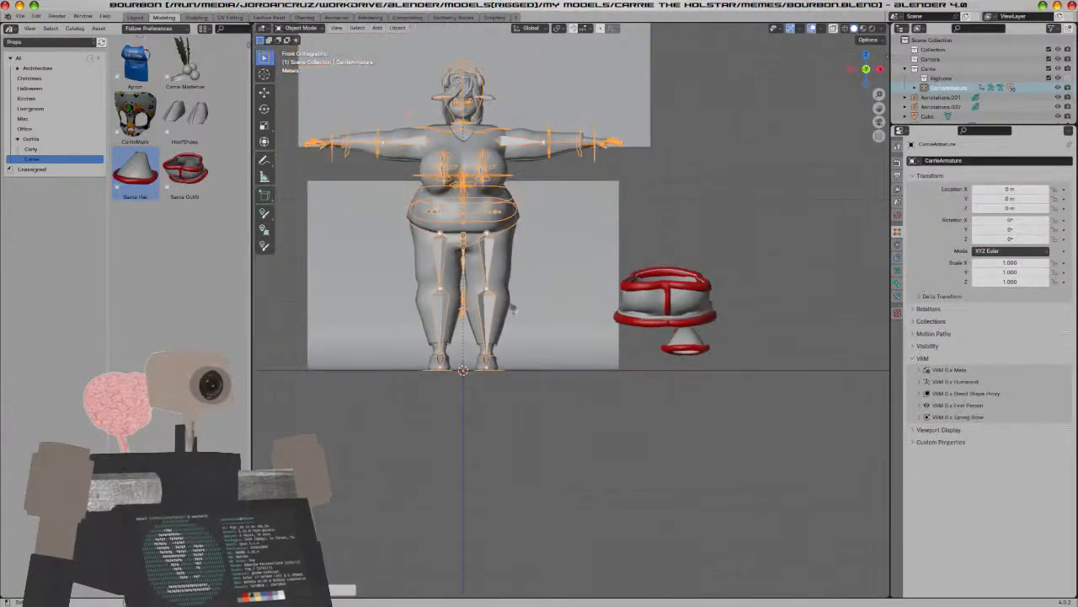
Clear the locations of the Santa Outfit and the Santa Hat to reset both to the world origin
shift+middle_drag(512, 299, 526, 373)
click(704, 397)
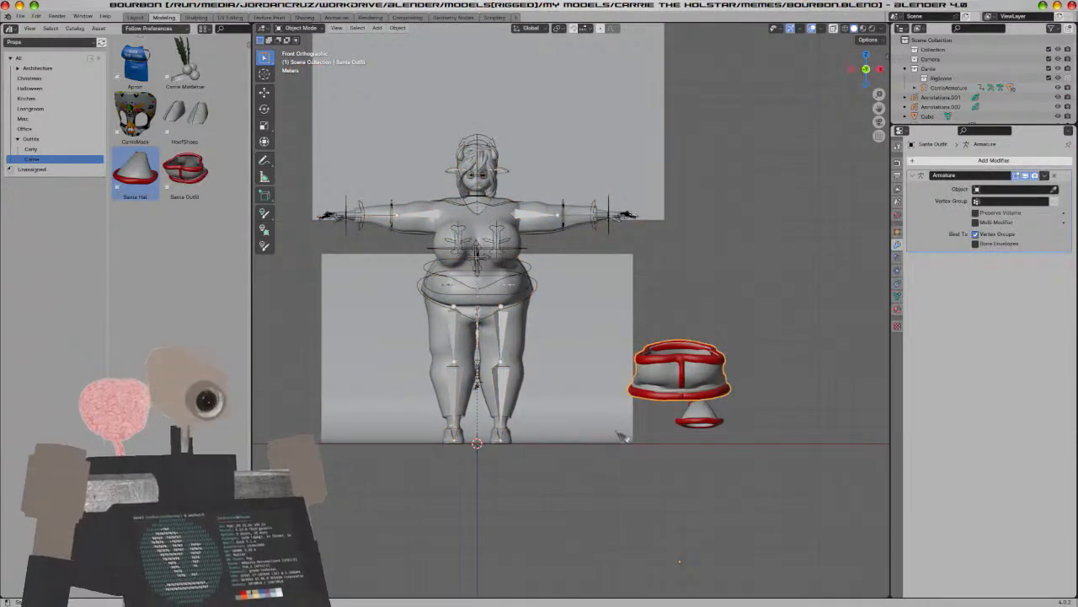
key(alt+g)
click(699, 417)
key(alt+g)
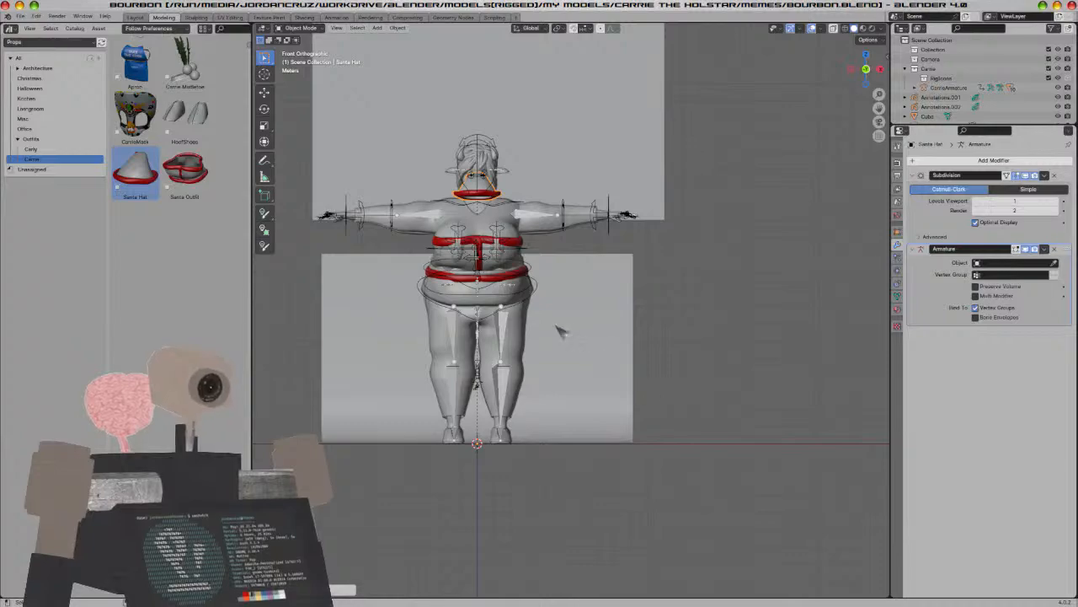
Try to fit the Santa Hat onto the character's head by moving and rotating it in right side view
middle_drag(628, 368, 624, 248)
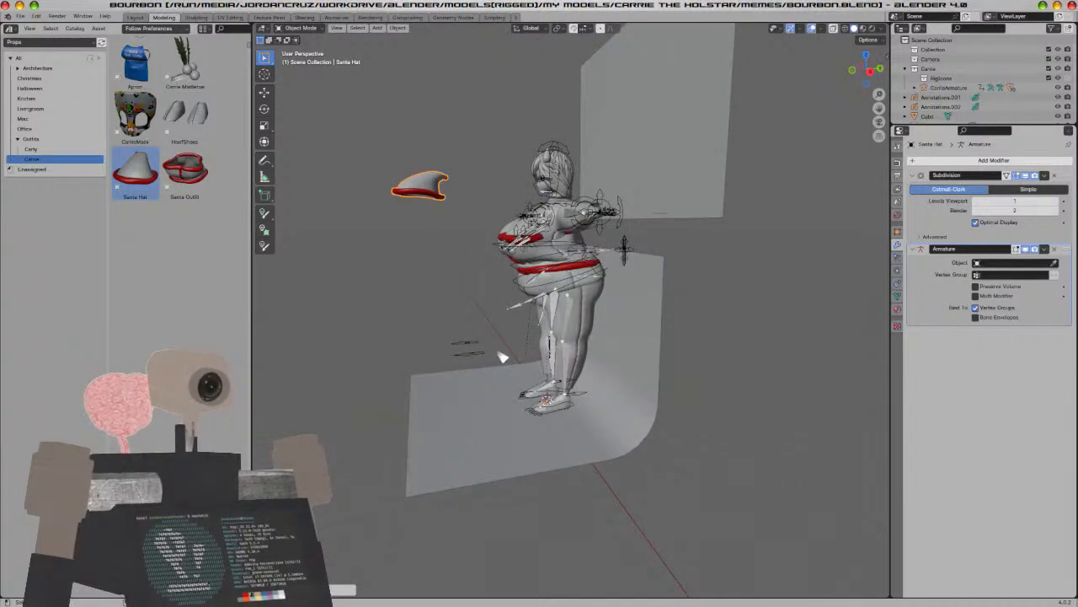
key(KP_3)
key(g)
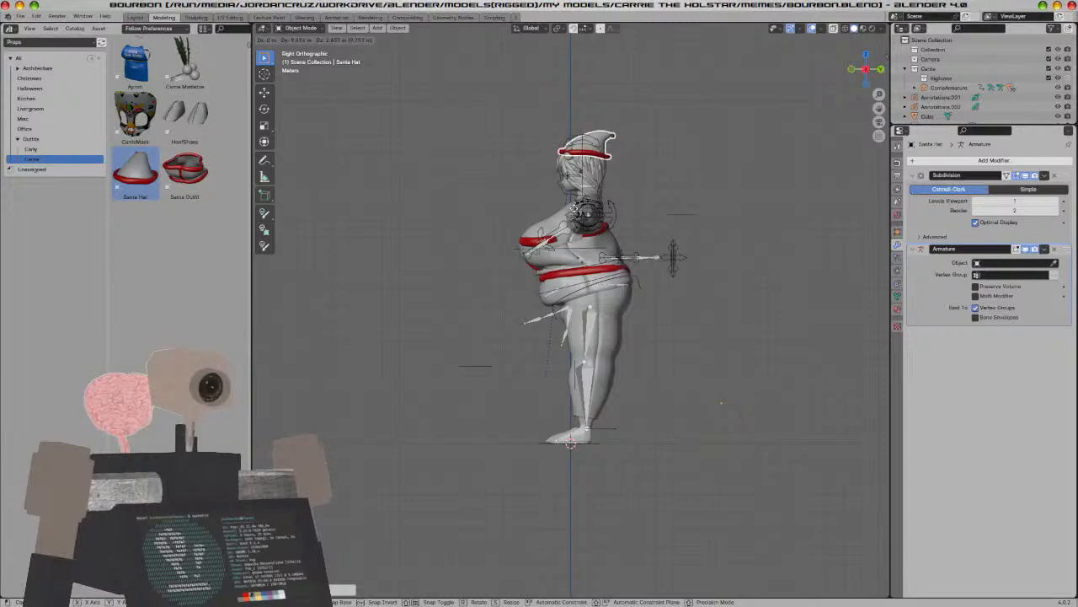
click(706, 193)
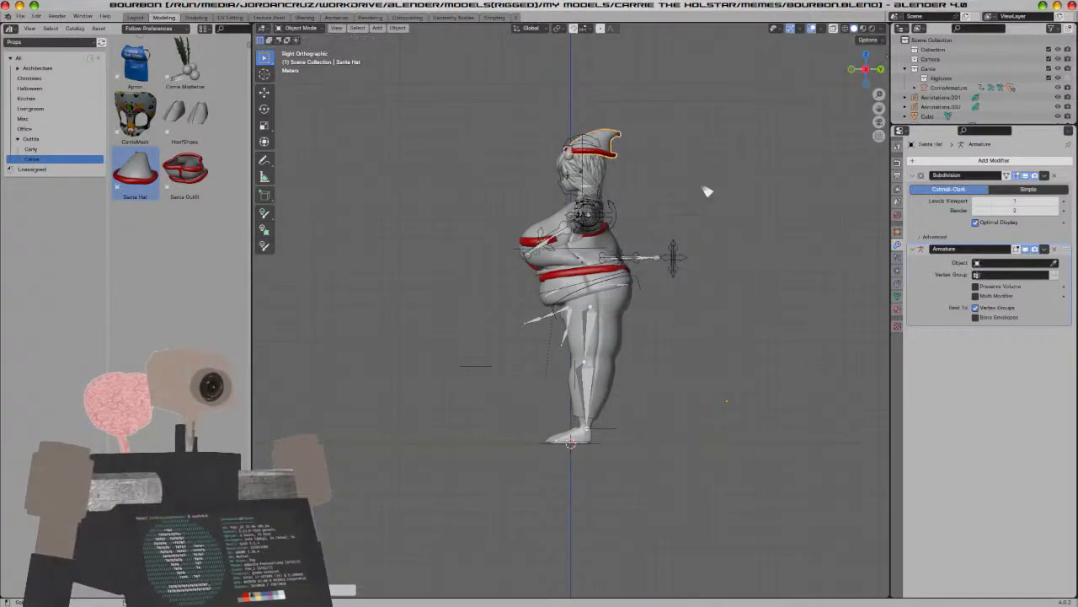
key(r)
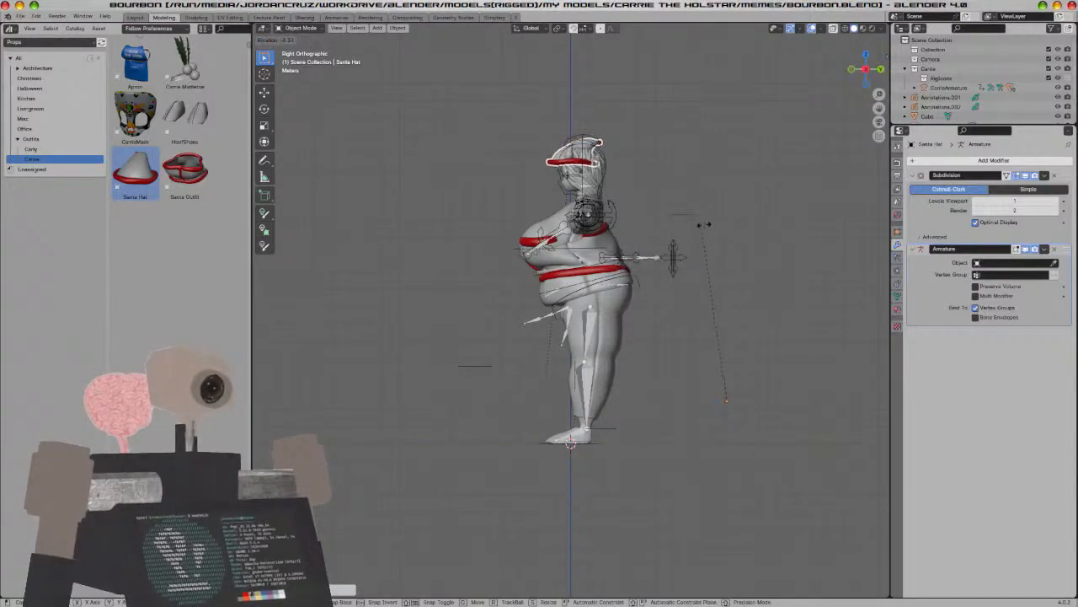
click(719, 214)
Delete the misaligned Santa Hat from the scene and open the hat asset's source blend file
key(x)
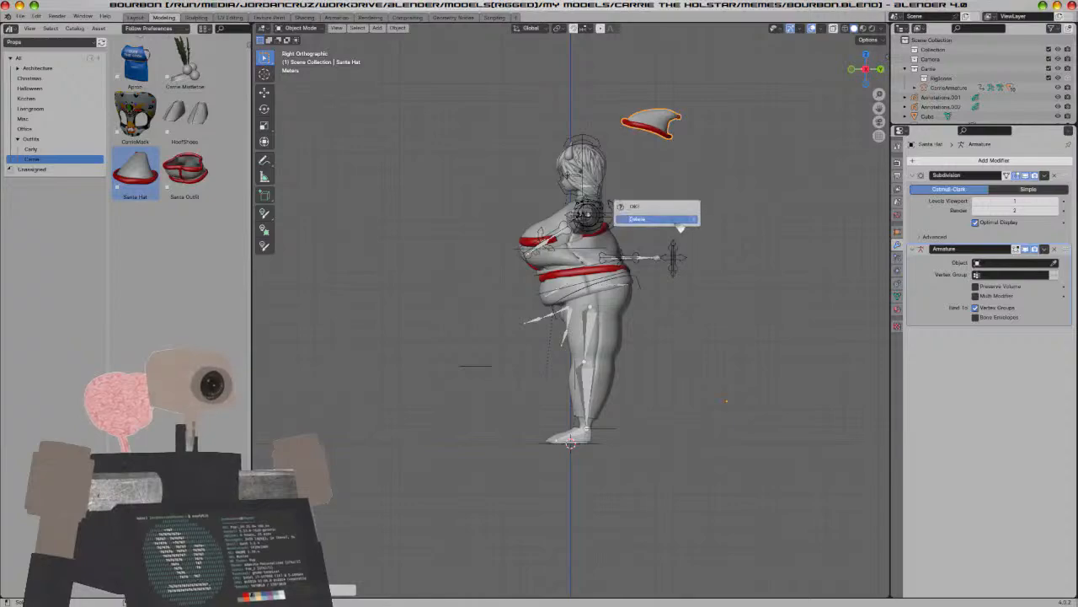
click(696, 223)
right_click(135, 177)
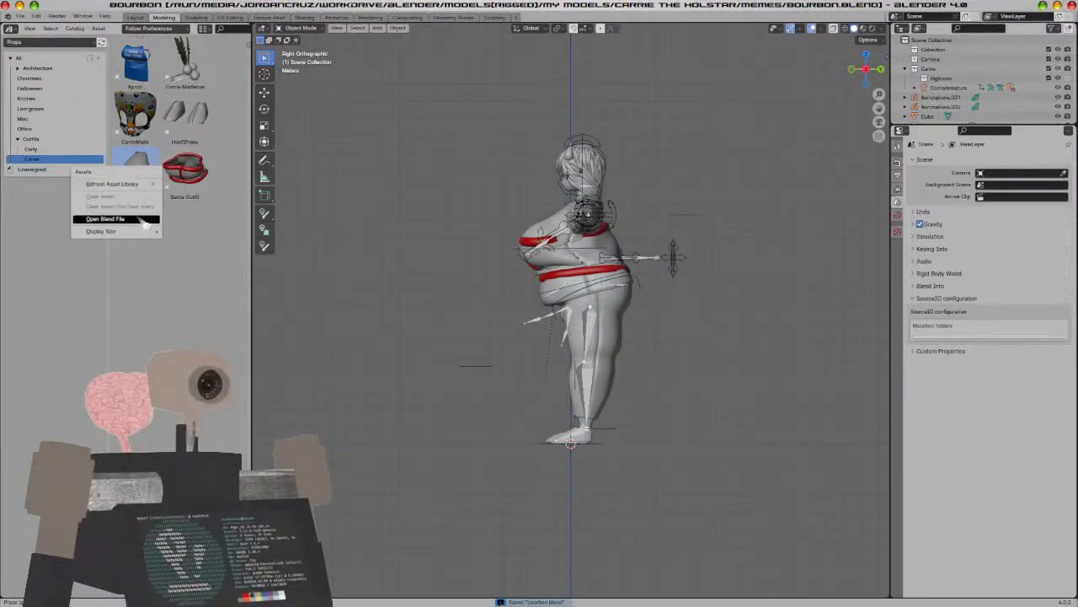
click(105, 218)
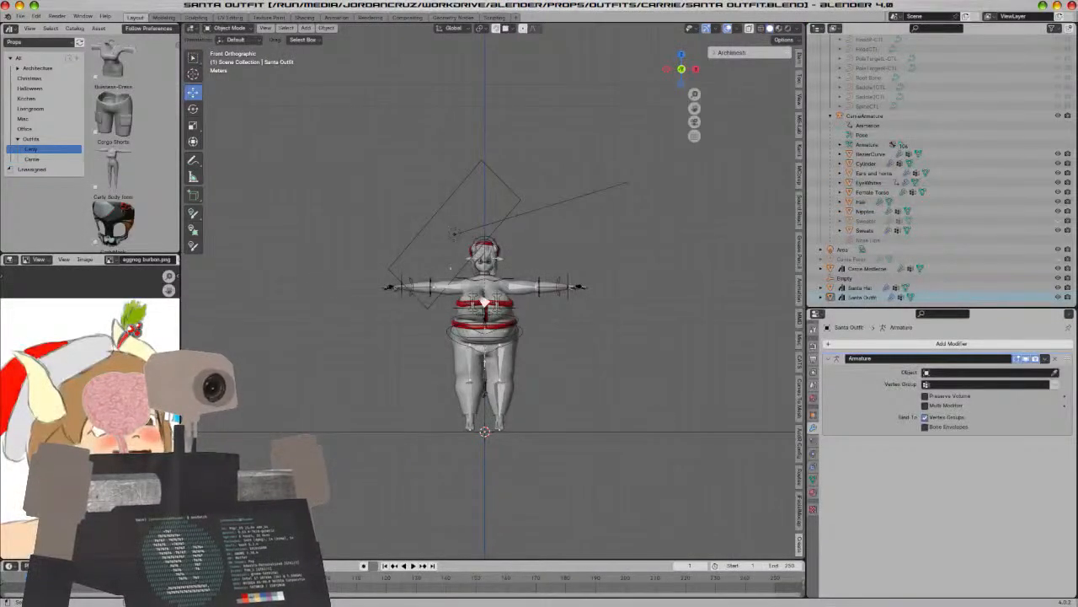
Apply the Santa Hat's rotation in the Santa Outfit source file and save that file
middle_drag(482, 300, 396, 321)
scroll(520, 254, up, 5)
shift+click(496, 171)
key(ctrl+a)
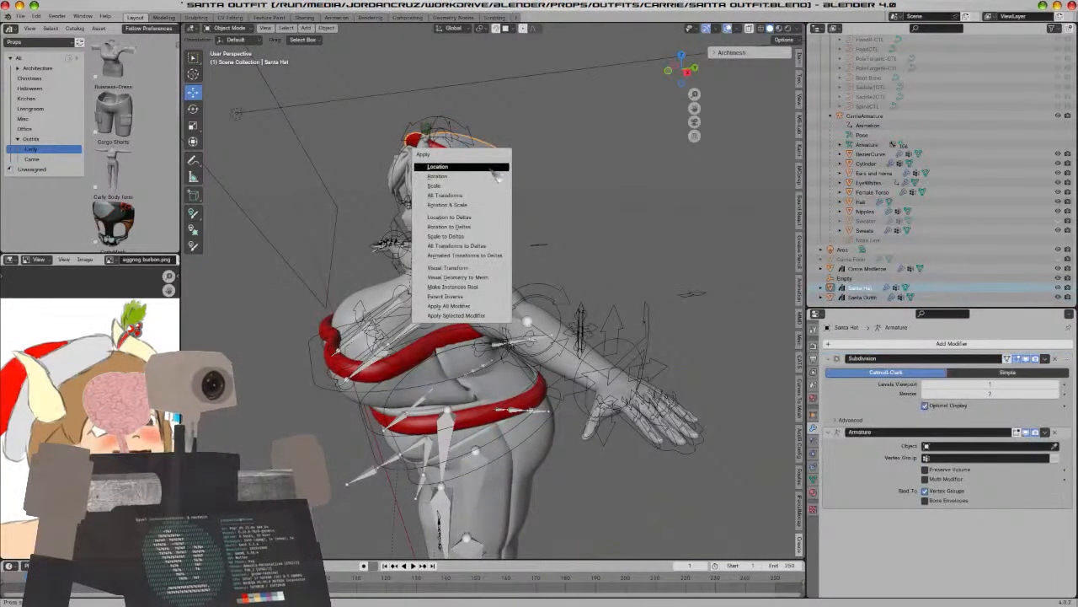
click(476, 178)
key(ctrl+s)
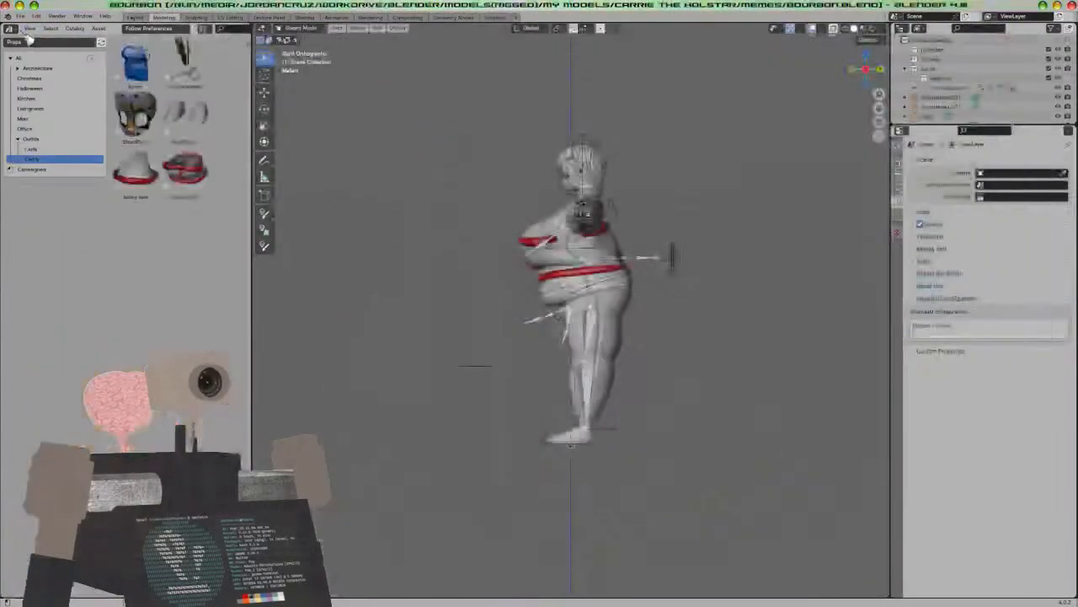
Return to the bourbon scene, place a Santa Hat and delete it, and save and reopen bourbon.blend
drag(135, 172, 712, 339)
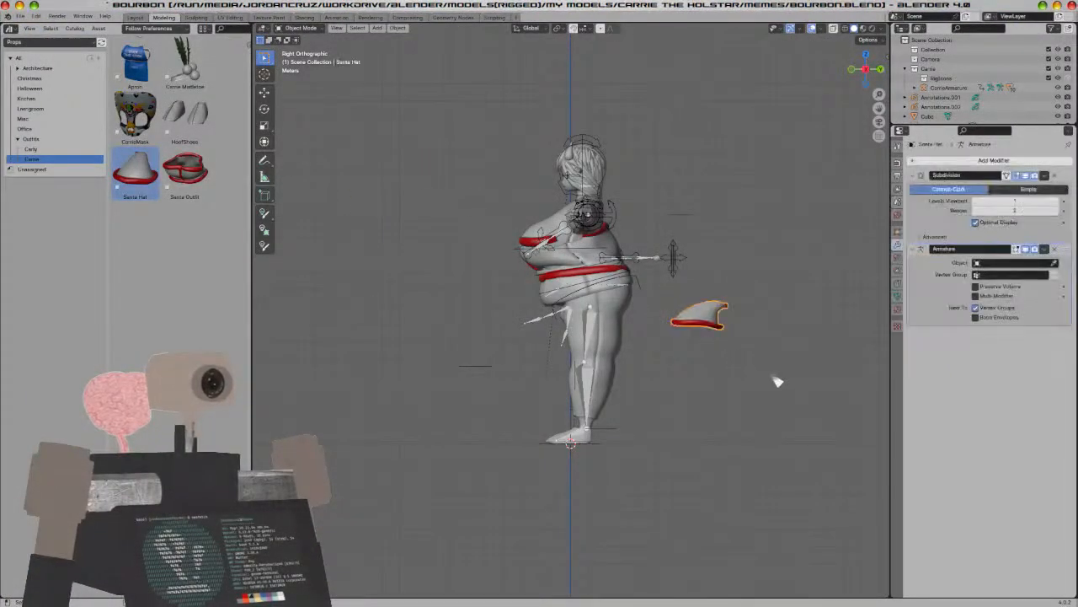
key(Delete)
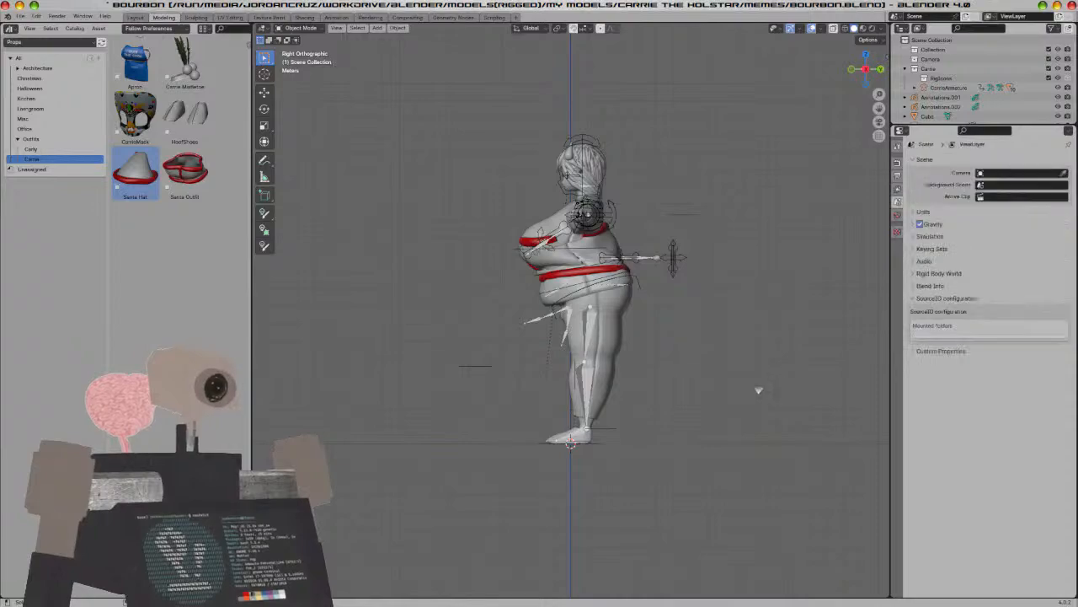
key(ctrl+s)
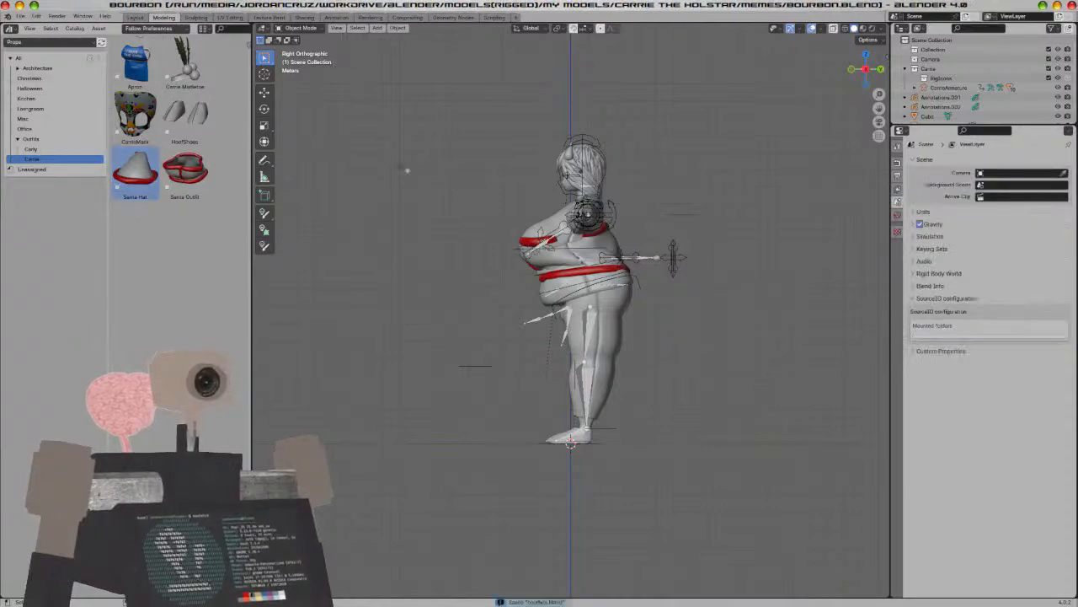
click(19, 16)
mouse_move(80, 47)
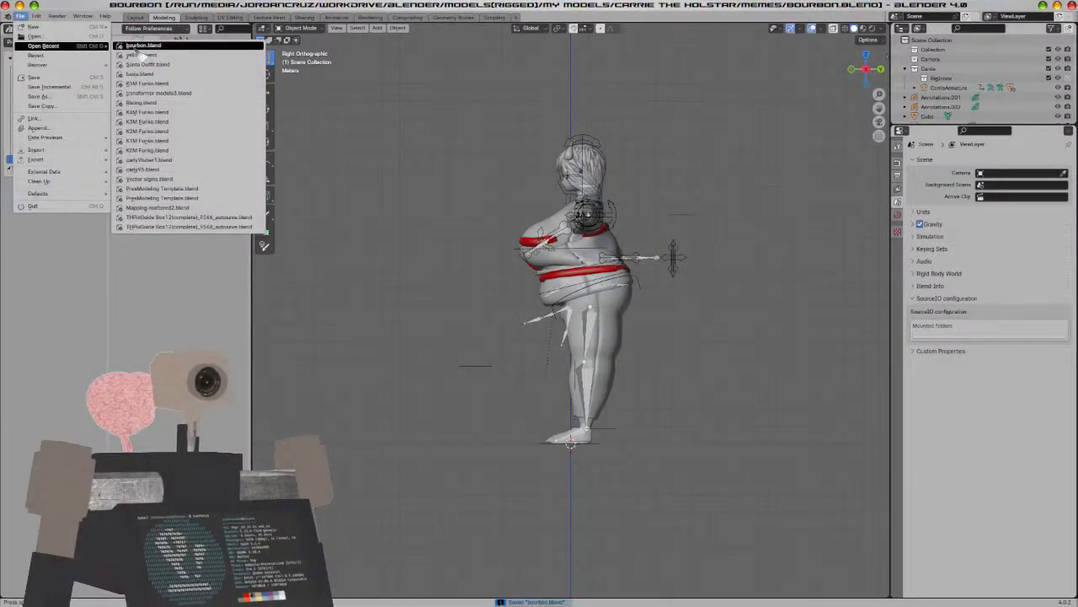
click(20, 16)
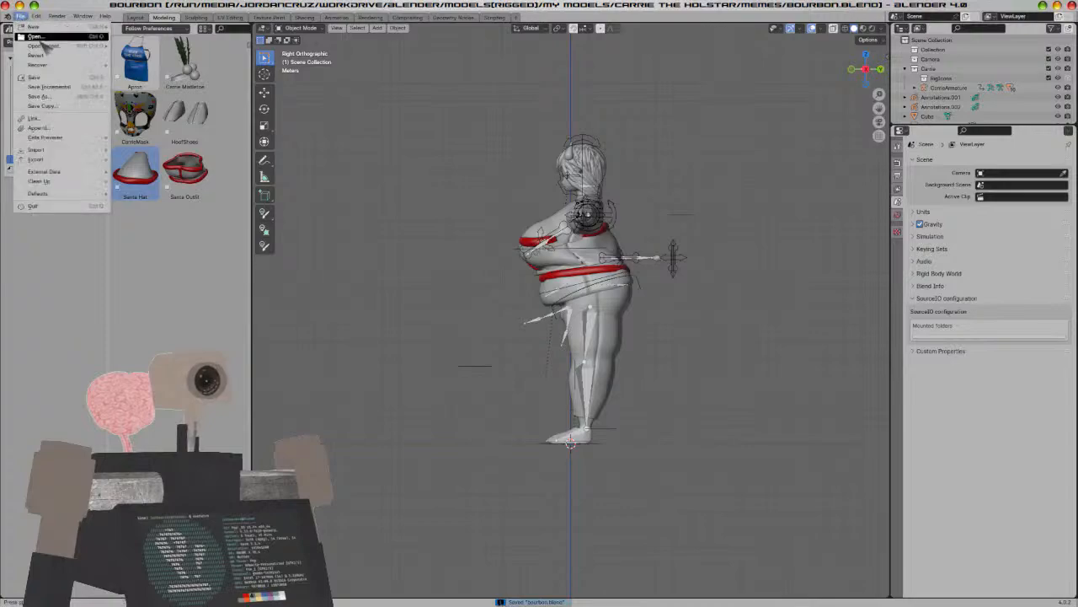
mouse_move(46, 46)
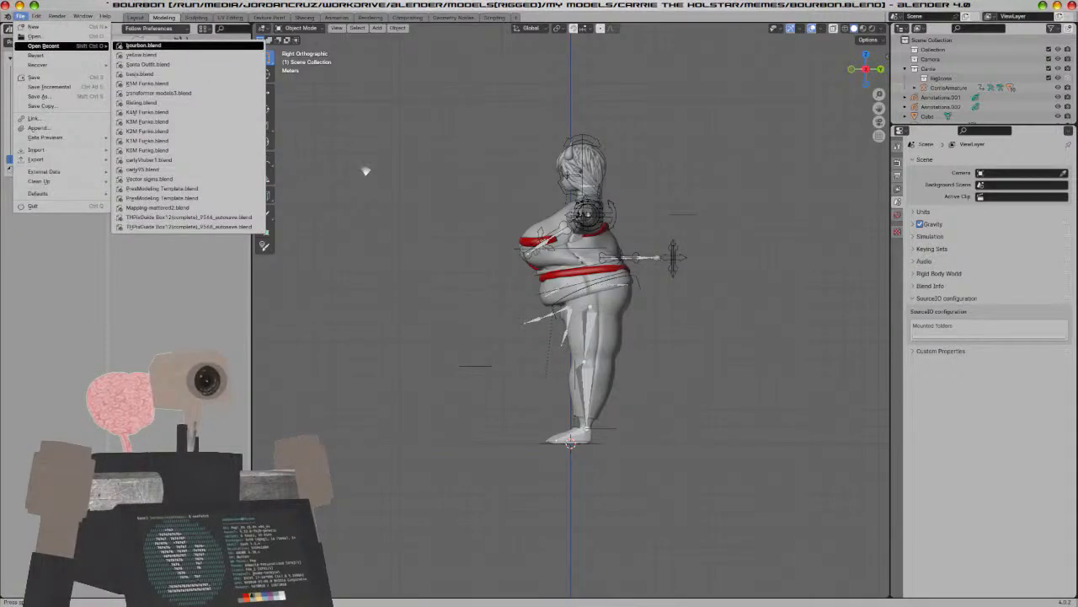
Place the Santa Hat asset on the character's head with its location cleared, and deselect everything
drag(136, 176, 721, 345)
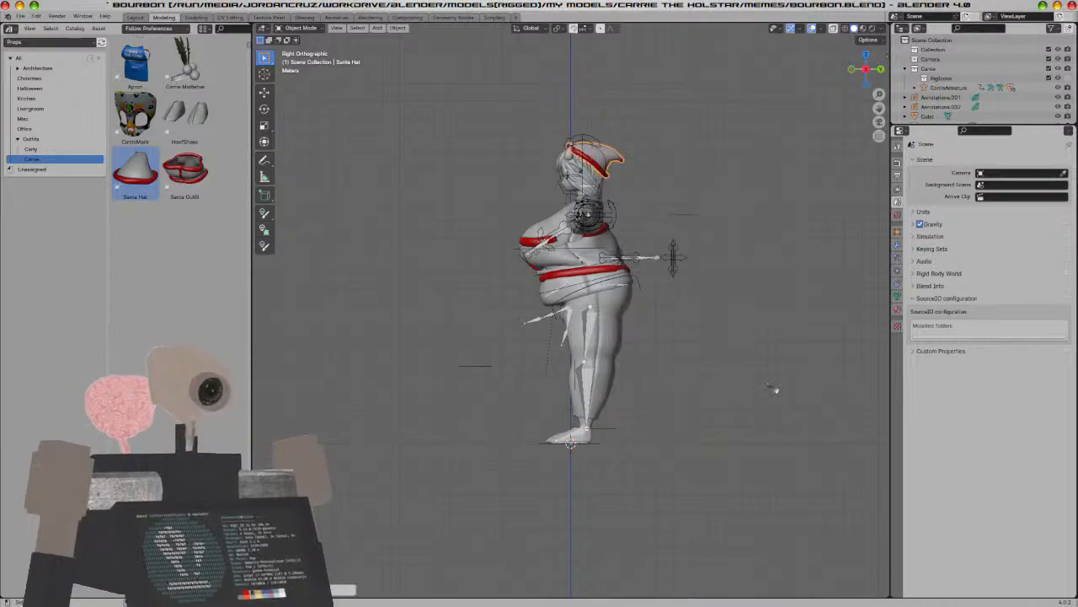
scroll(772, 387, up, 4)
key(a)
key(alt+a)
scroll(298, 230, down, 3)
shift+middle_drag(340, 282, 338, 354)
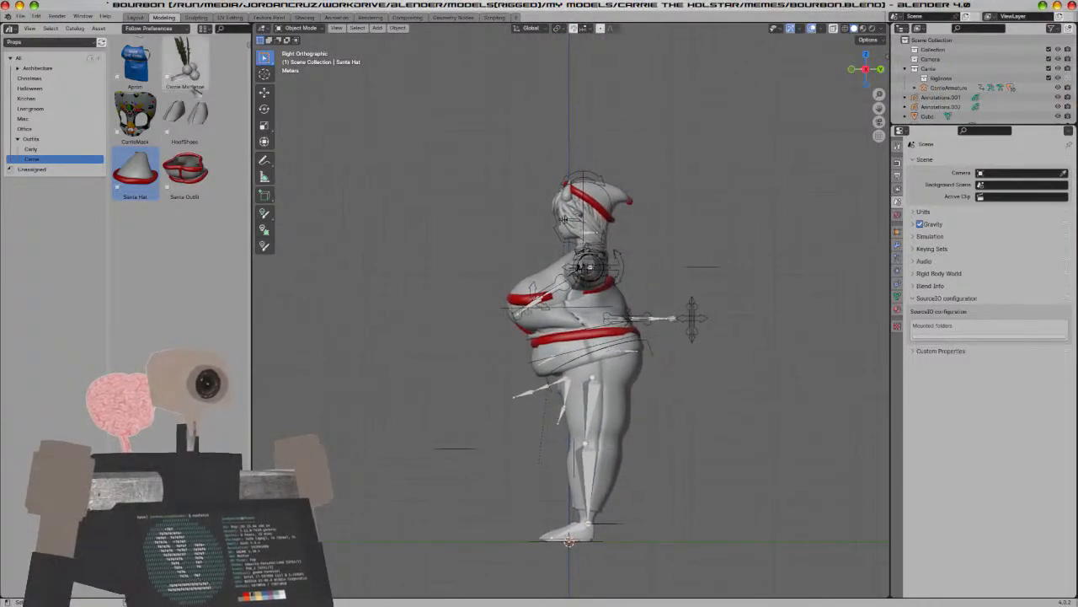
Add the Carrie Mistletoe asset to the scene at the character's horn and deselect all objects
click(195, 89)
drag(195, 90, 748, 210)
middle_drag(778, 382, 790, 413)
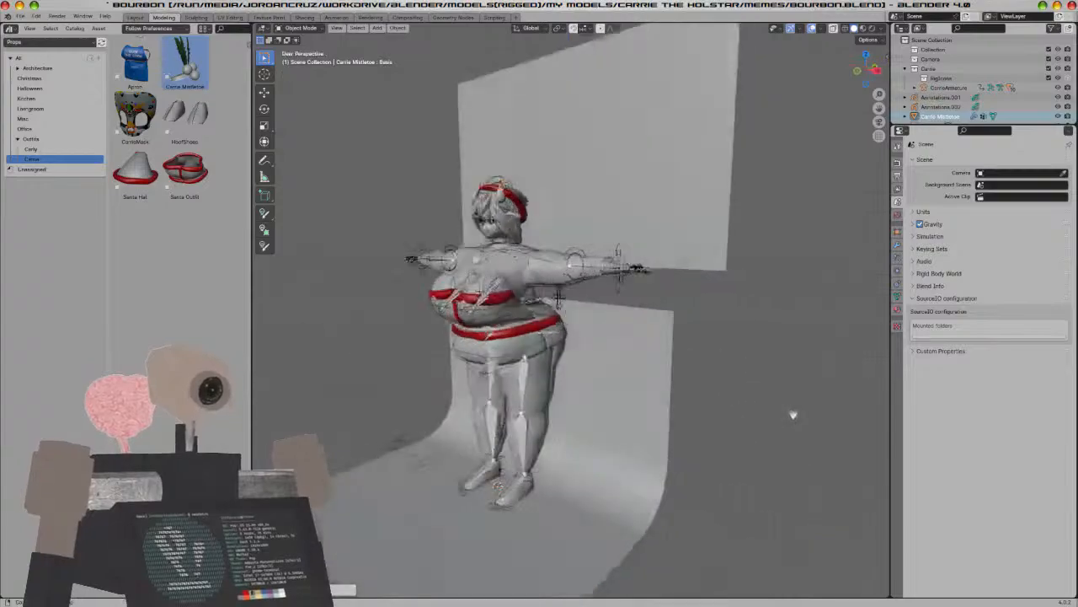
key(a)
key(a)
scroll(763, 395, up, 4)
shift+middle_drag(452, 194, 645, 445)
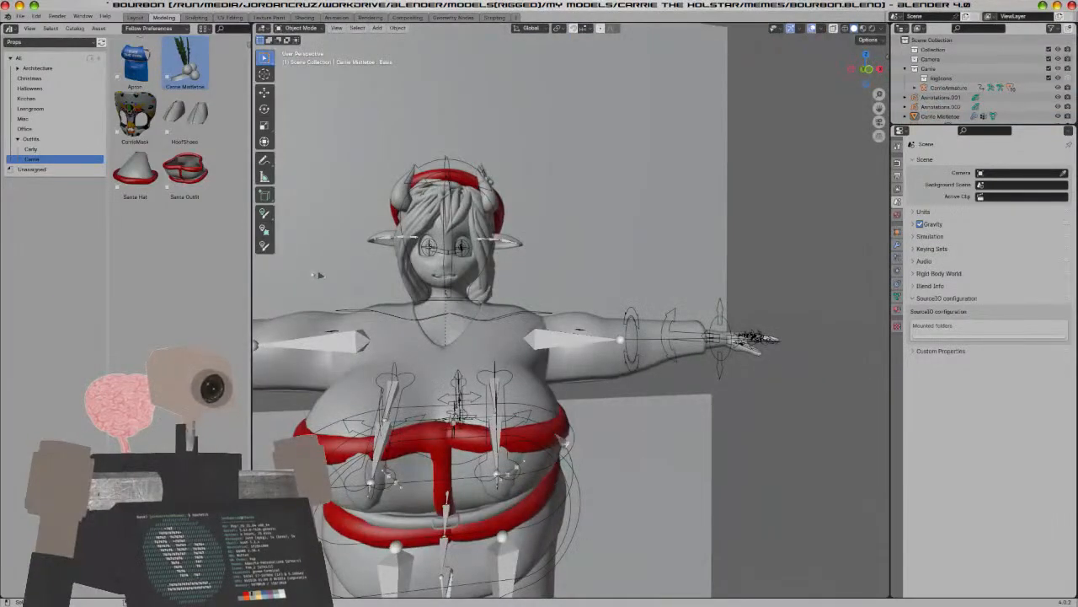
key(a)
key(alt+a)
scroll(514, 347, down, 4)
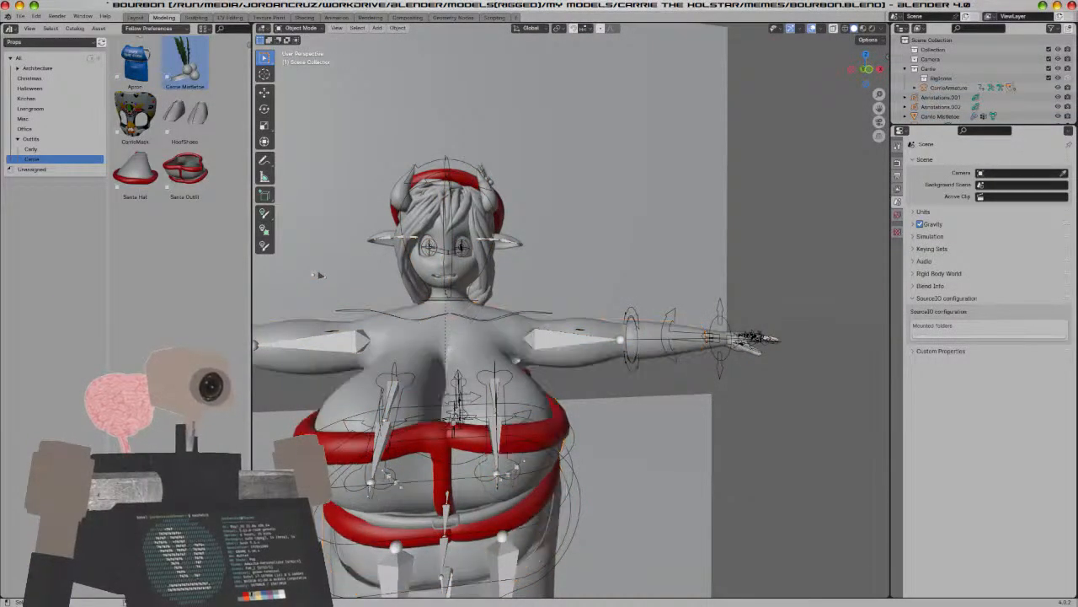
Set CarrieArmature as the object of the Santa Outfit's Armature modifier
scroll(536, 379, up, 2)
key(KP_1)
scroll(557, 311, up, 3)
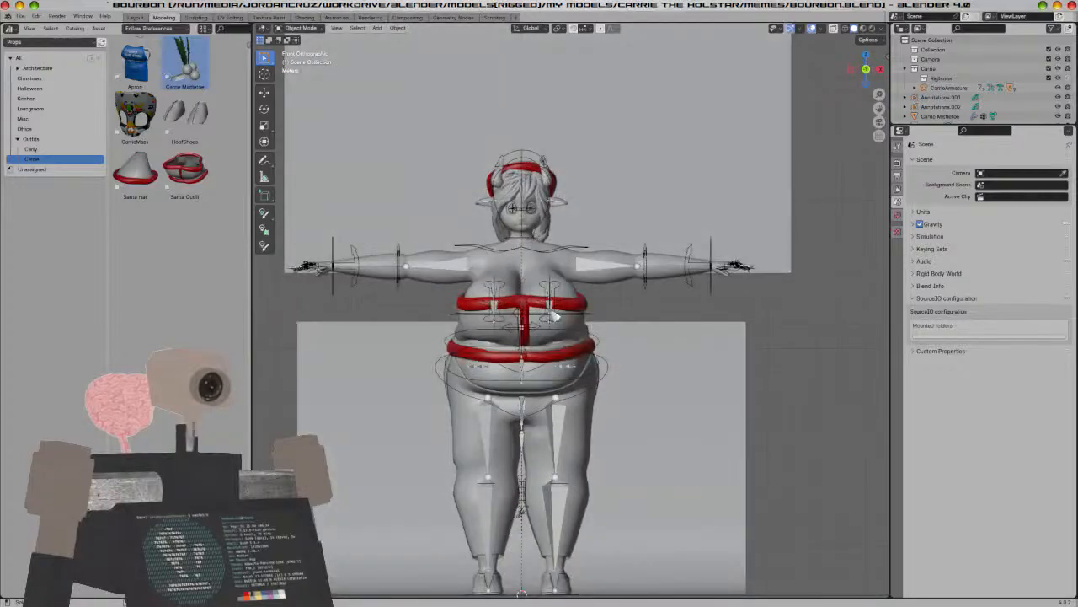
click(566, 318)
scroll(634, 306, up, 2)
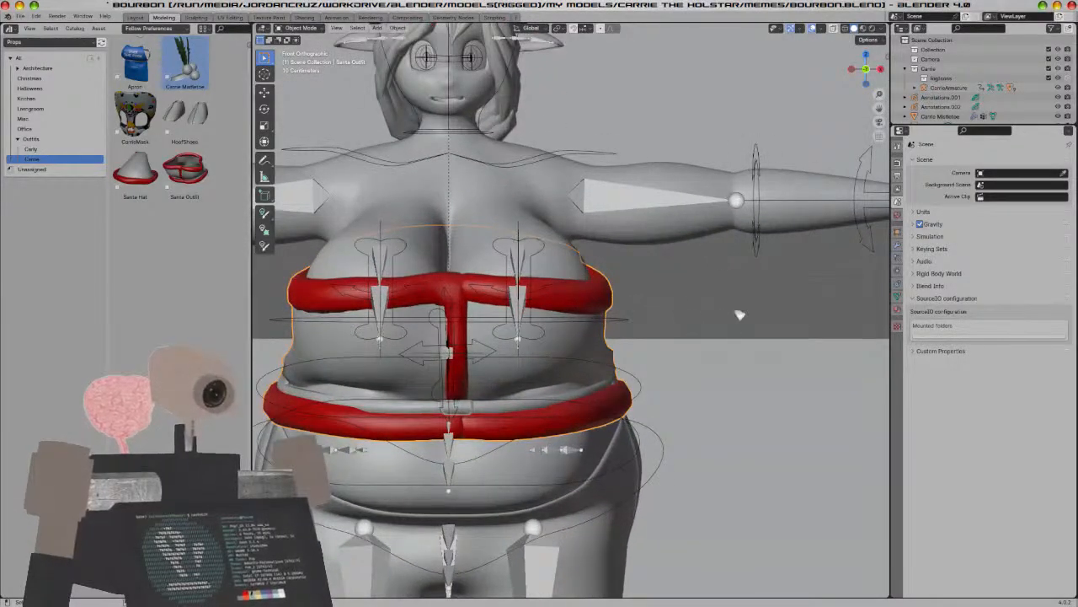
click(899, 245)
click(1054, 190)
click(872, 235)
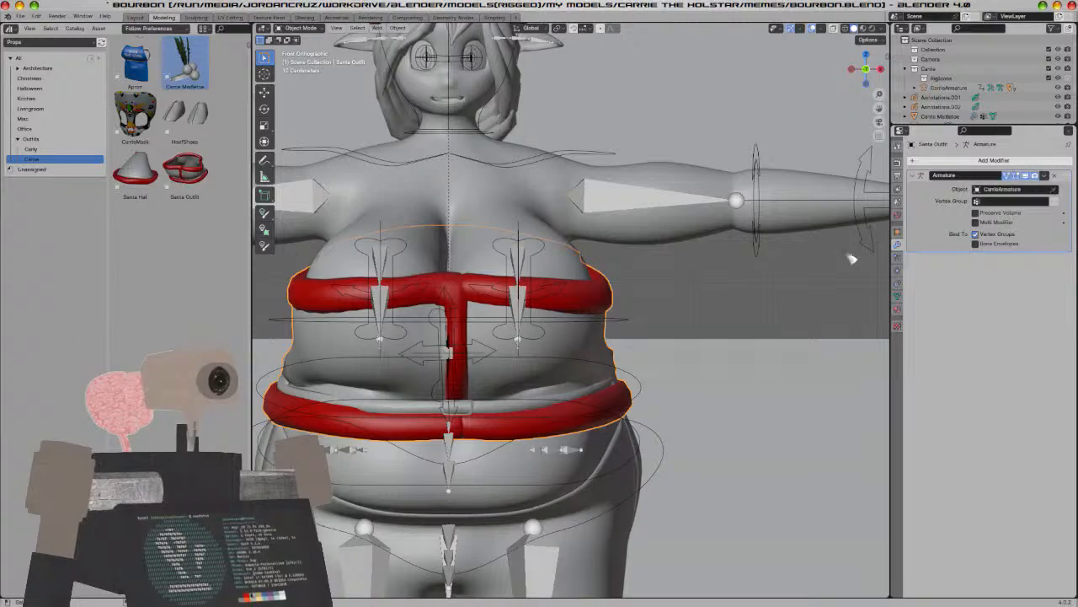
Set CarrieArmature as the object of the Santa Hat's Armature modifier
shift+middle_drag(599, 196, 587, 370)
click(525, 169)
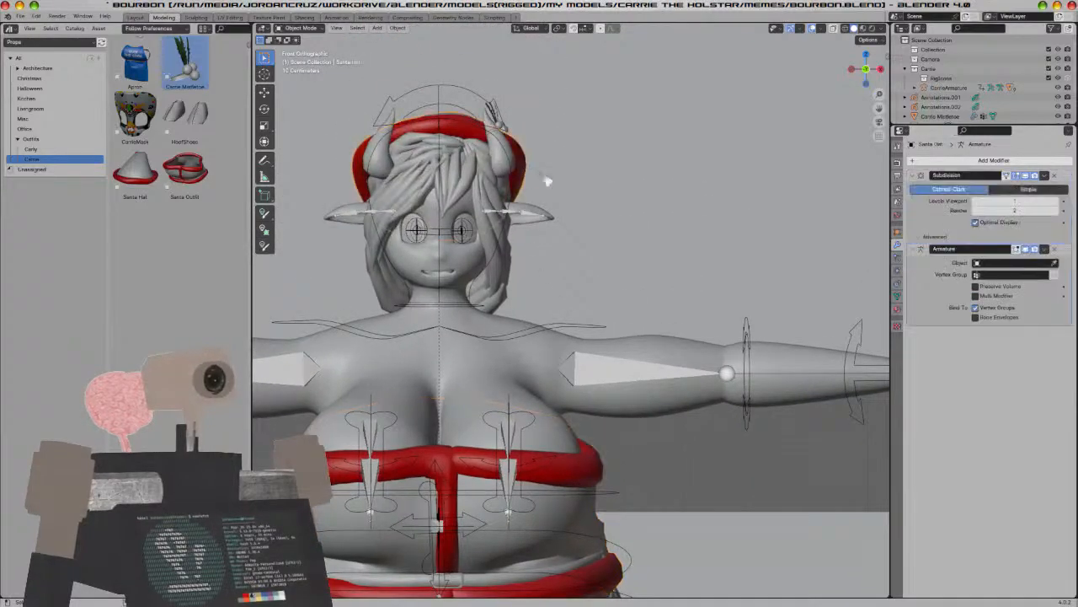
click(1054, 263)
click(745, 324)
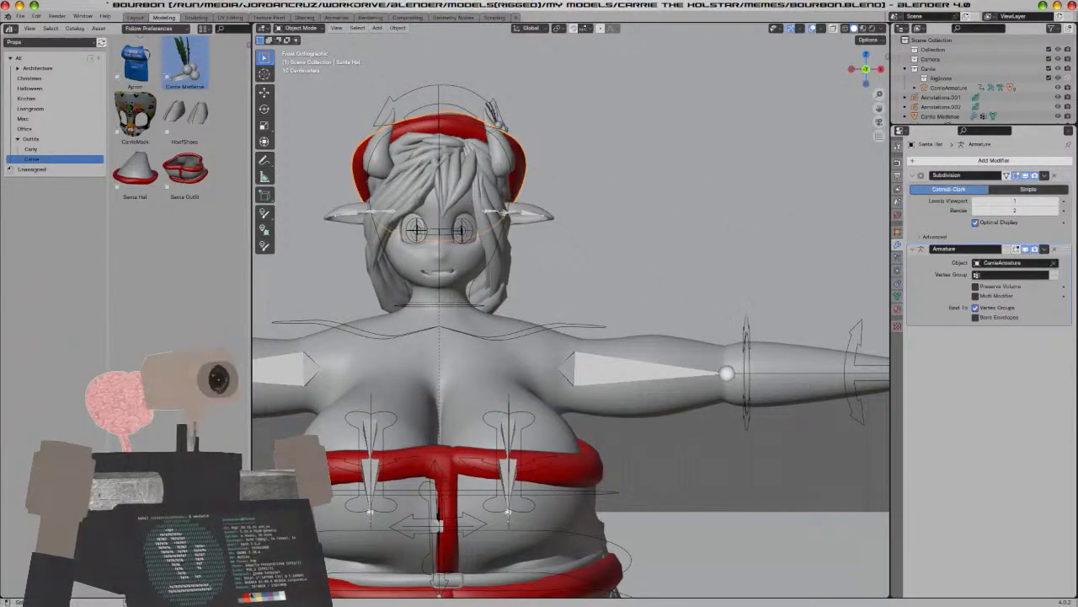
Set CarrieArmature as the object of the Carrie Mistletoe's Armature modifier
click(505, 131)
click(506, 131)
click(1054, 263)
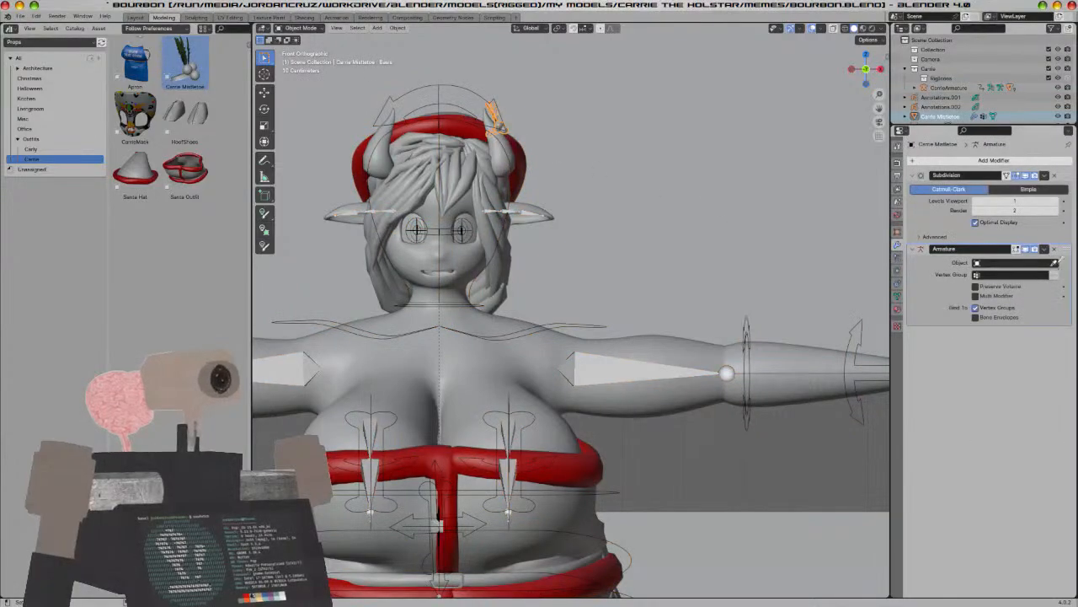
click(746, 324)
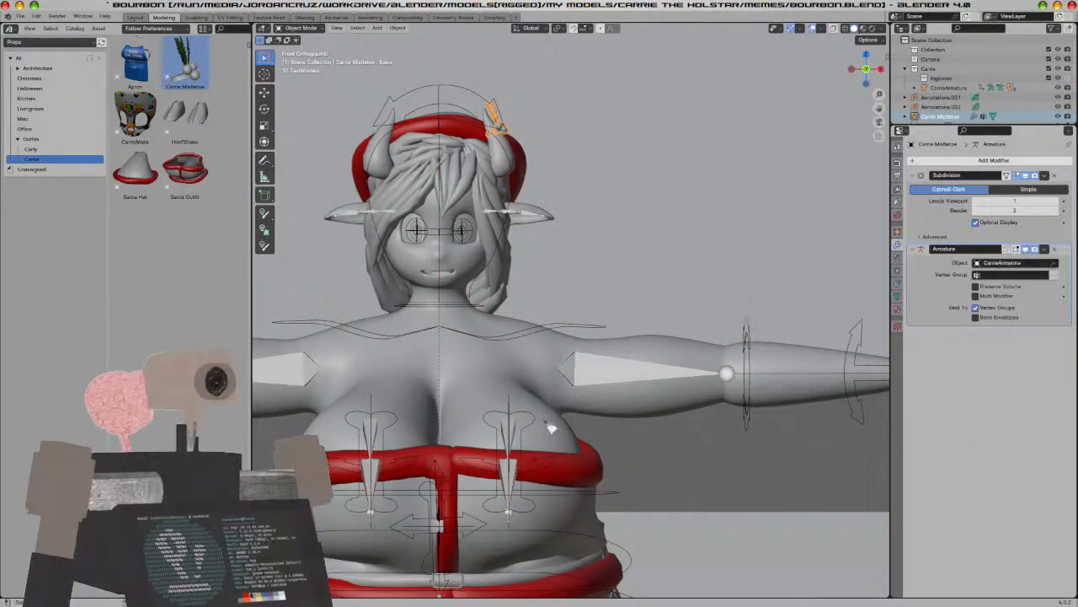
Parent the Santa Outfit to CarrieArmature with the Object option
click(601, 476)
shift+click(595, 337)
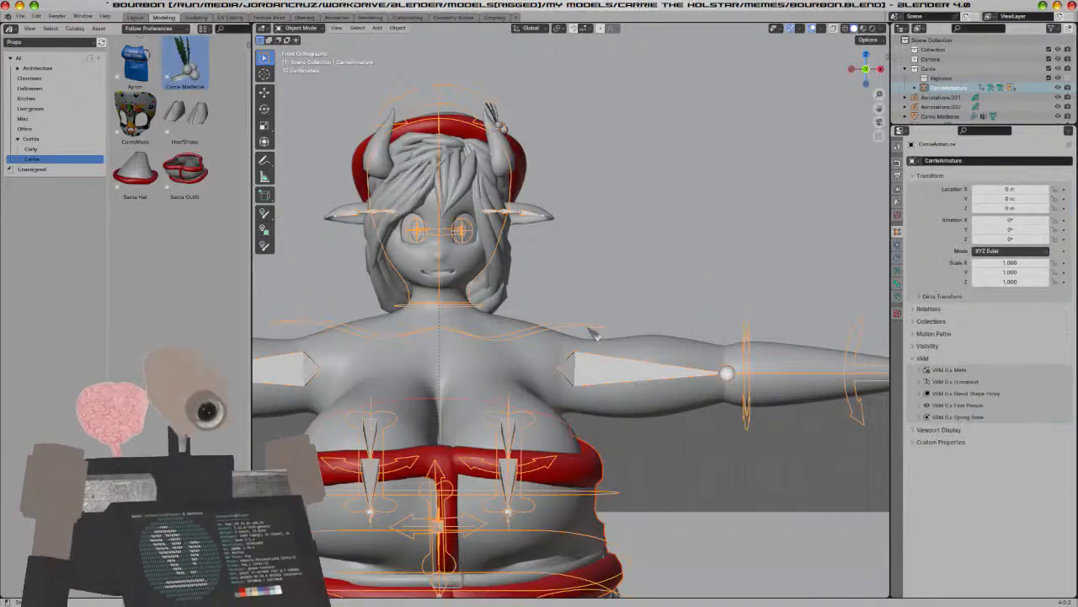
key(ctrl+p)
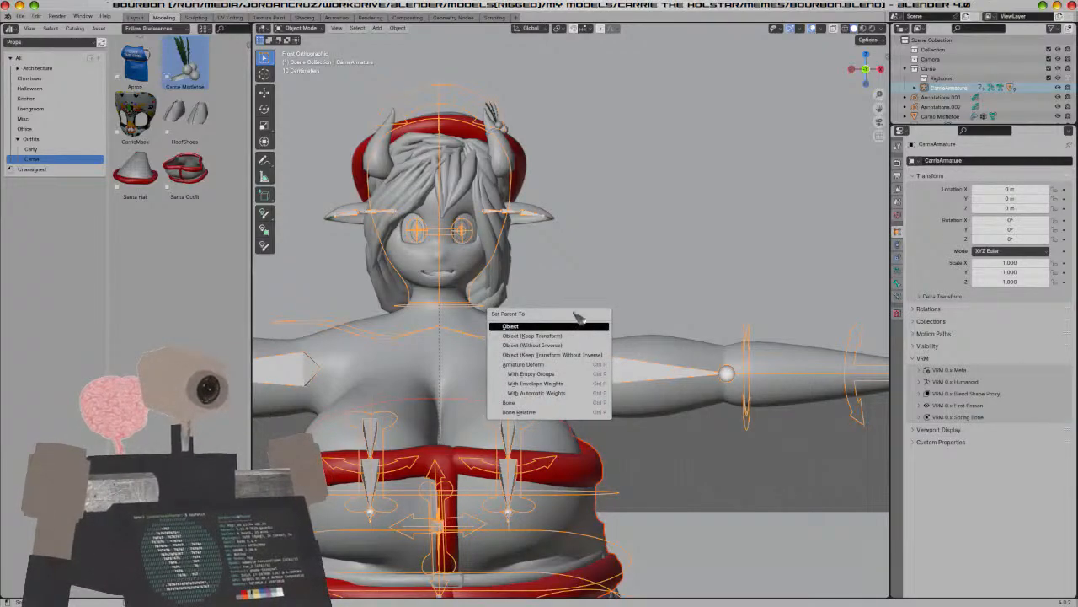
click(582, 327)
Parent the Santa Hat to CarrieArmature with the Object option
click(525, 165)
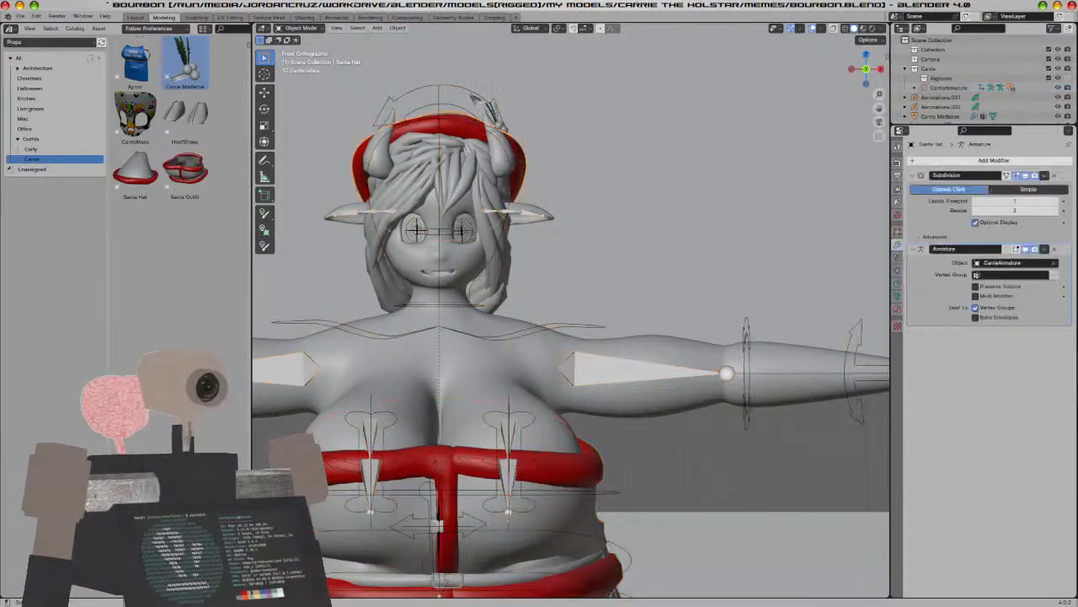
shift+click(476, 105)
key(ctrl+p)
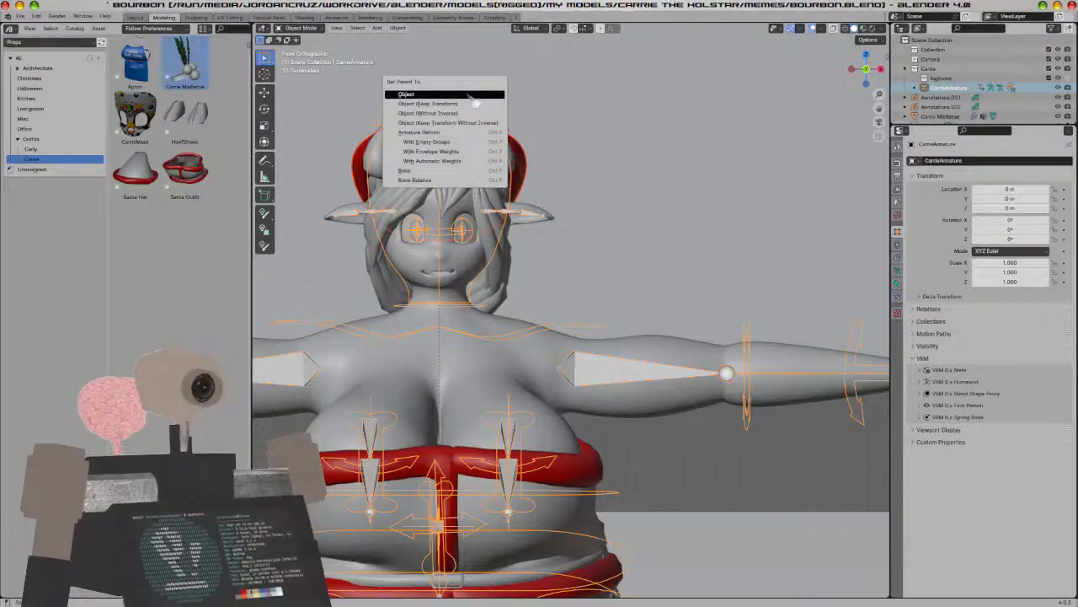
click(469, 95)
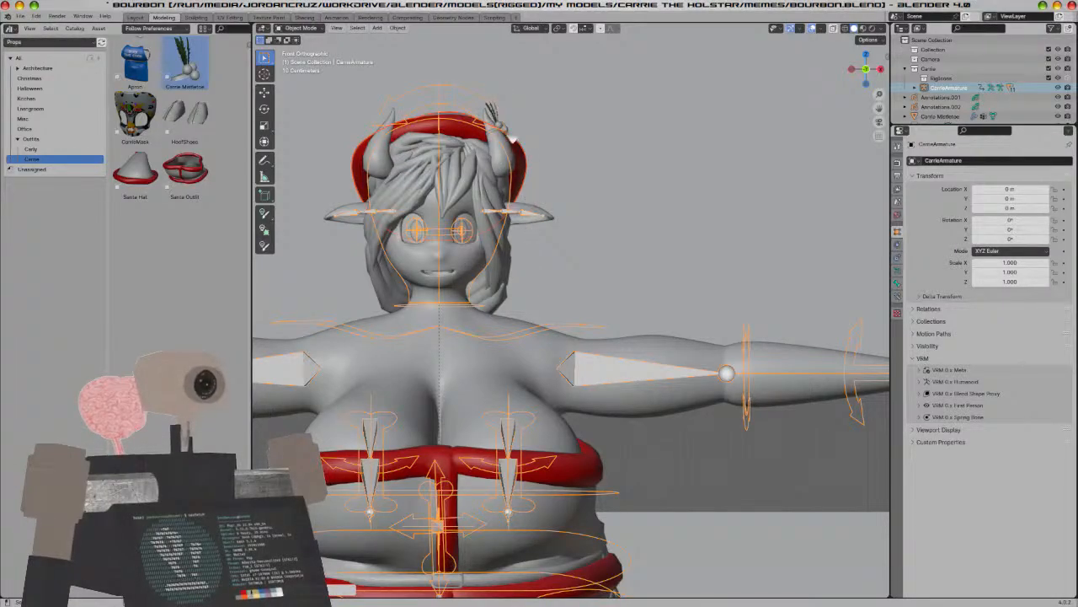
Parent the Carrie Mistletoe to CarrieArmature with the Object option
click(504, 129)
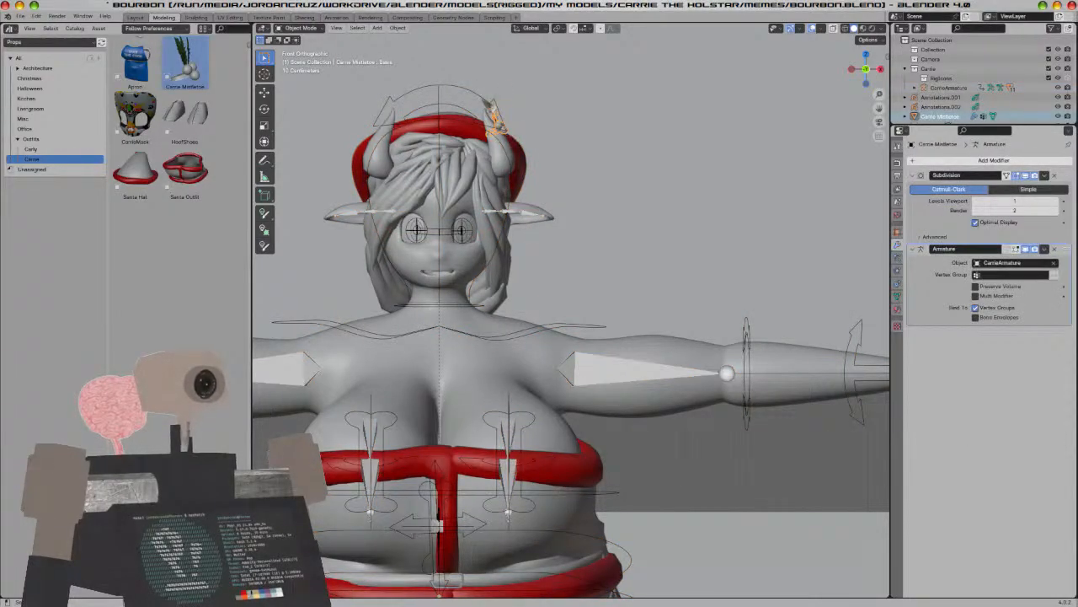
shift+click(484, 99)
key(ctrl+p)
click(482, 101)
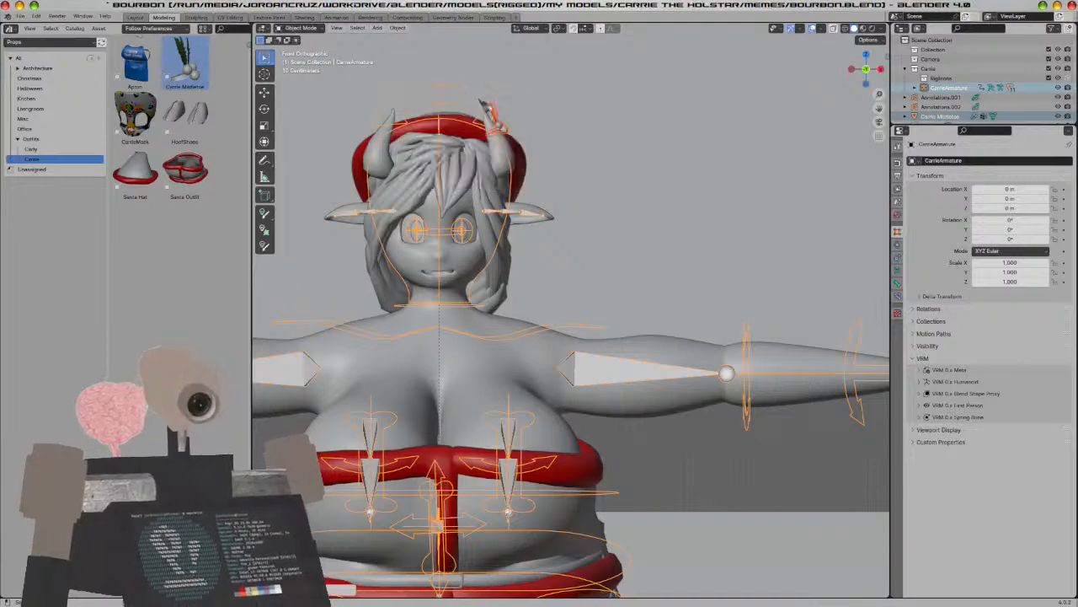
Try moving CarrieArmature to check that the outfit, hat and mistletoe follow the rig
click(554, 125)
click(475, 96)
key(g)
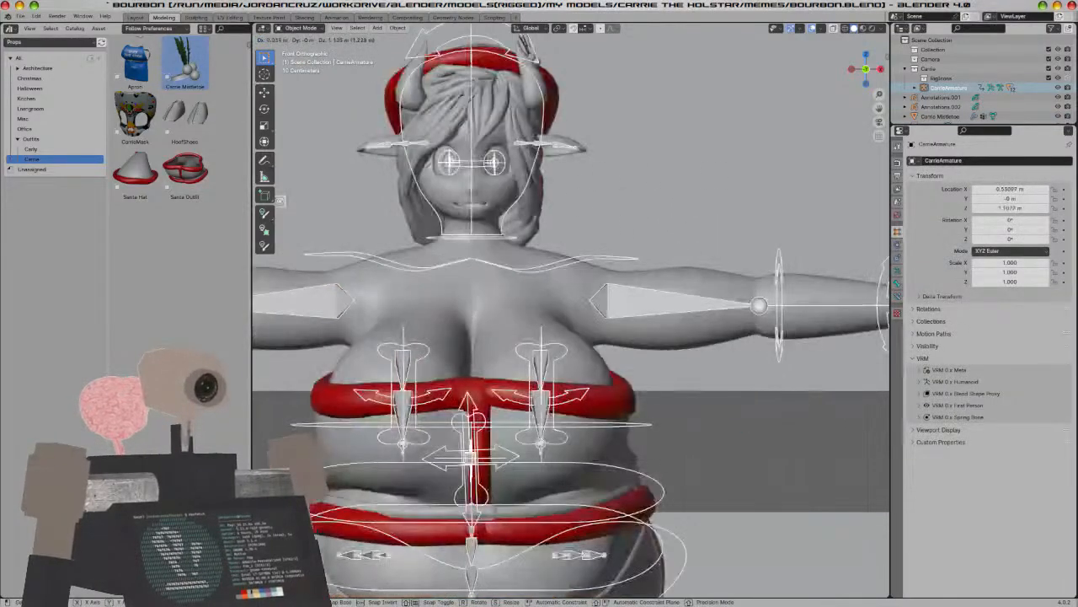
right_click(713, 180)
Scale CarrieArmature uniformly down to about 0.431
scroll(713, 181, down, 2)
scroll(713, 181, down, 7)
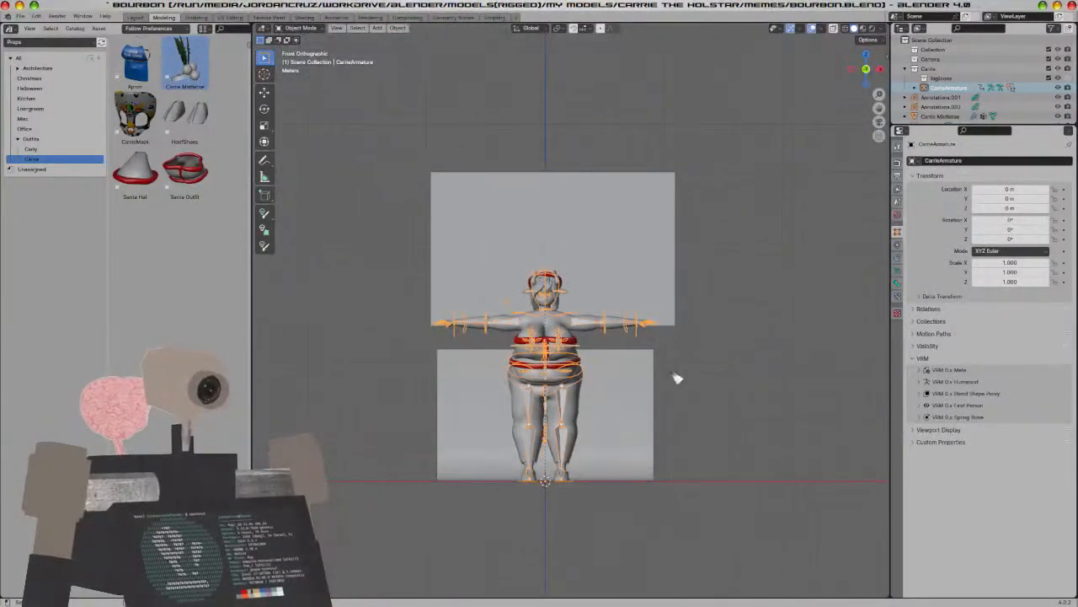
click(263, 92)
scroll(478, 335, up, 3)
scroll(525, 352, down, 2)
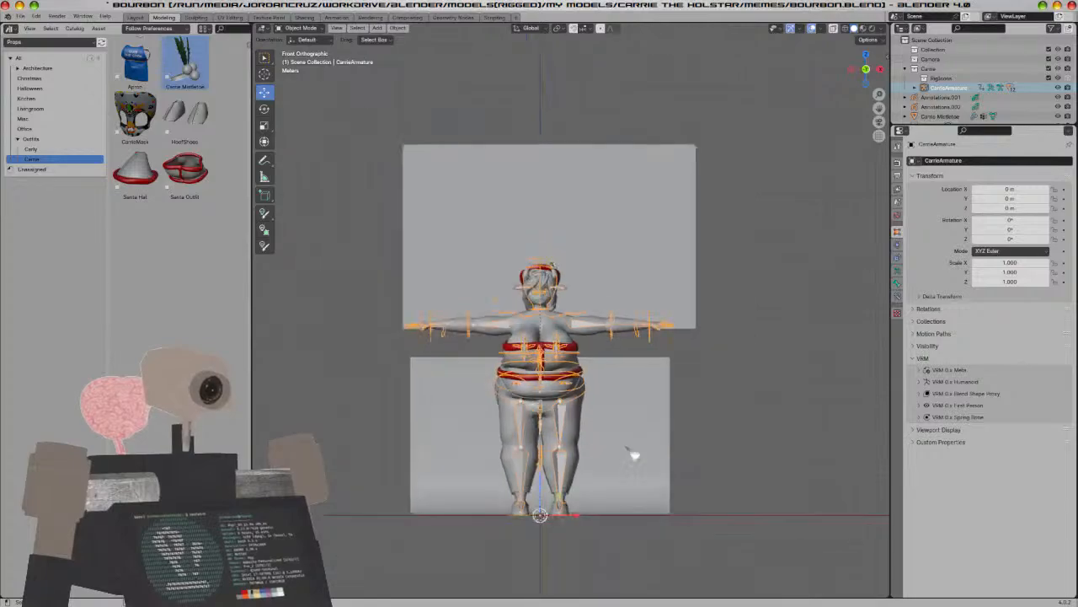
shift+middle_drag(633, 462, 645, 374)
key(s)
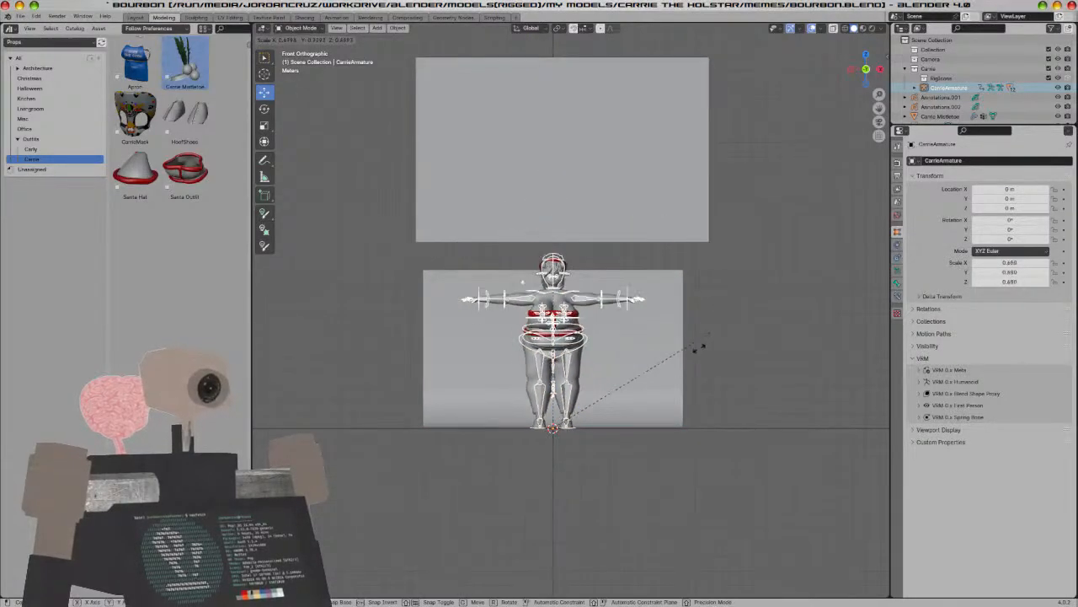
click(661, 404)
Move CarrieArmature along X to about -6.61 m, towards the backdrop's left side, and save the file
key(g)
key(x)
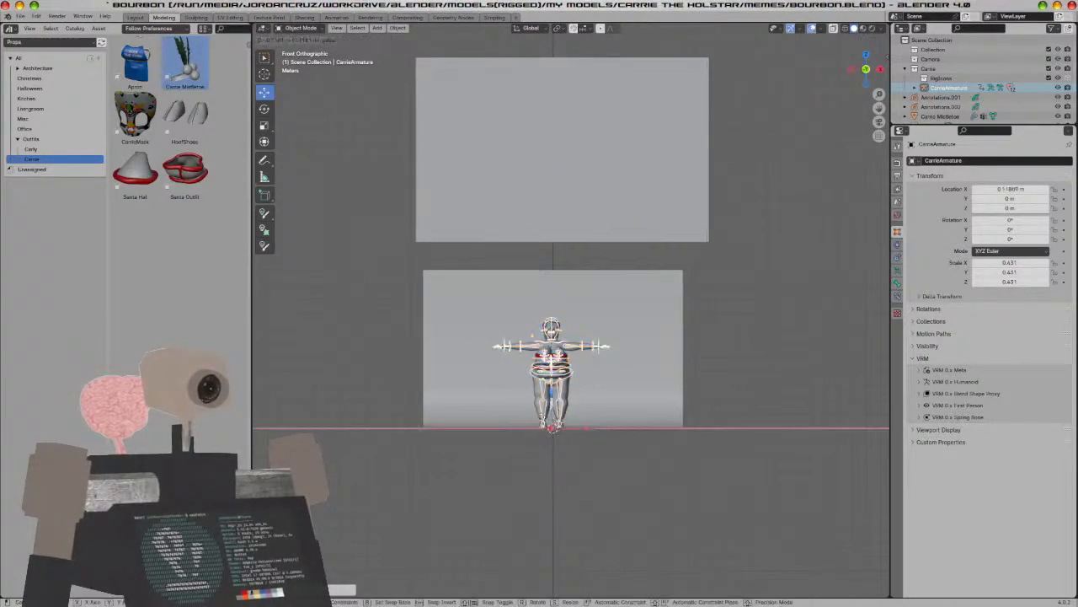
click(494, 418)
scroll(619, 491, up, 5)
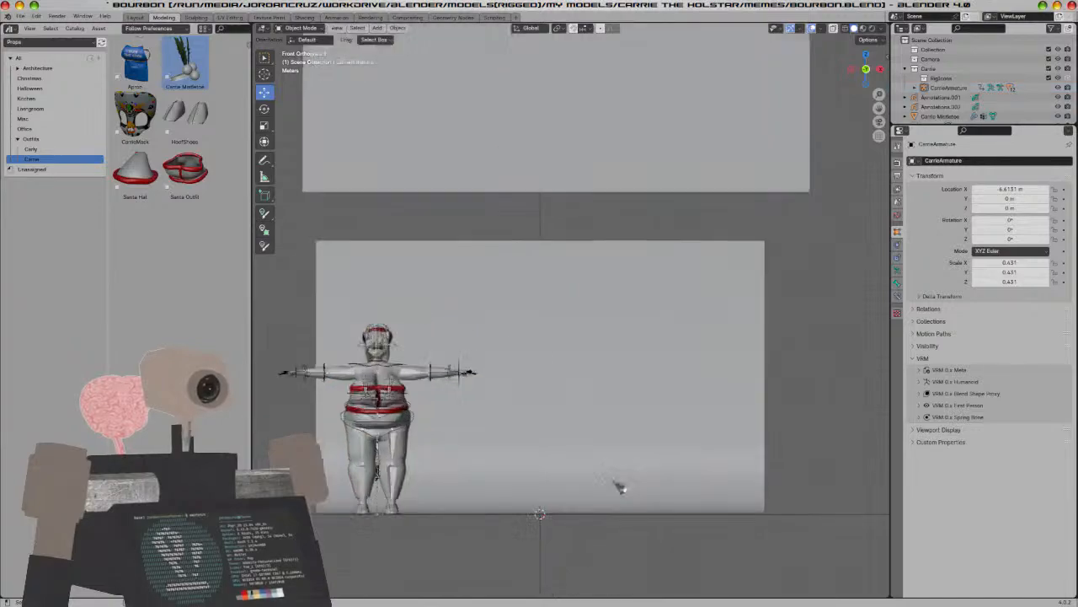
key(ctrl+s)
scroll(642, 344, up, 3)
scroll(638, 344, down, 3)
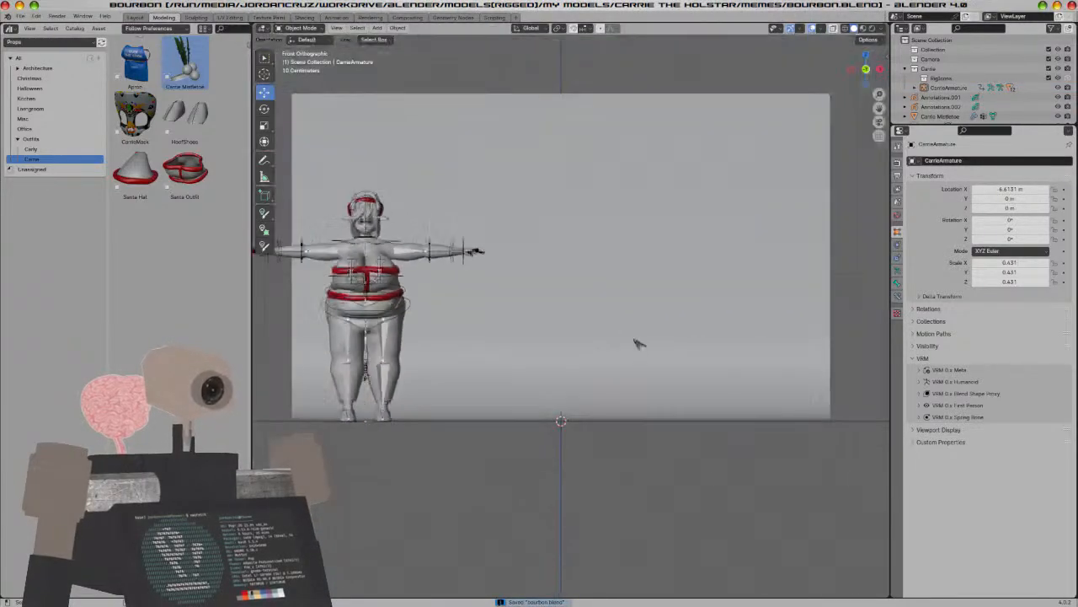
scroll(578, 261, down, 1)
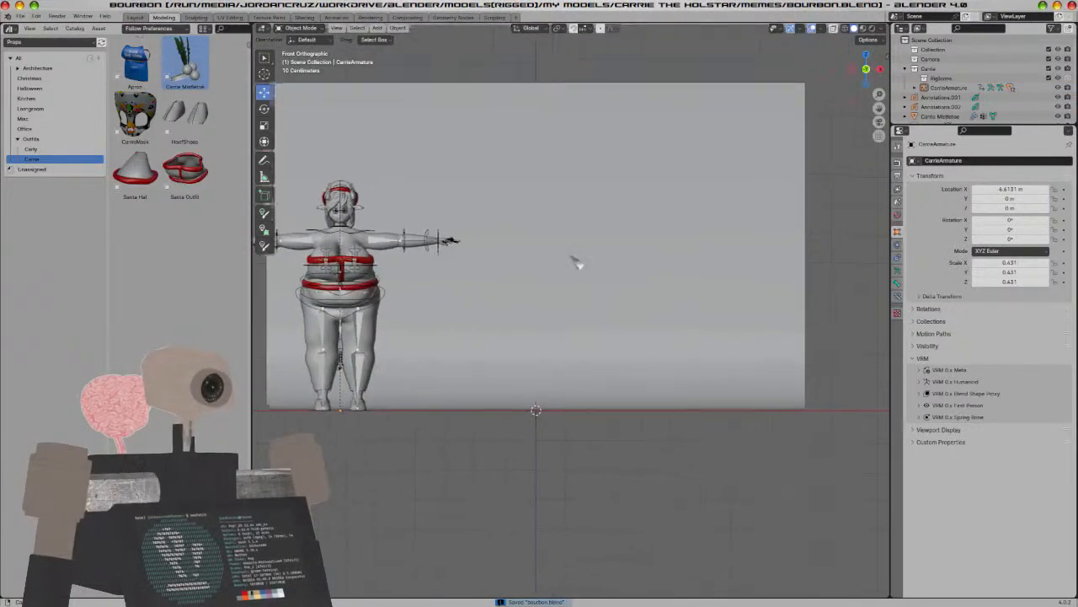
Start appending data from another Blender file and browse to the My models folder in the rigged models directory
click(19, 16)
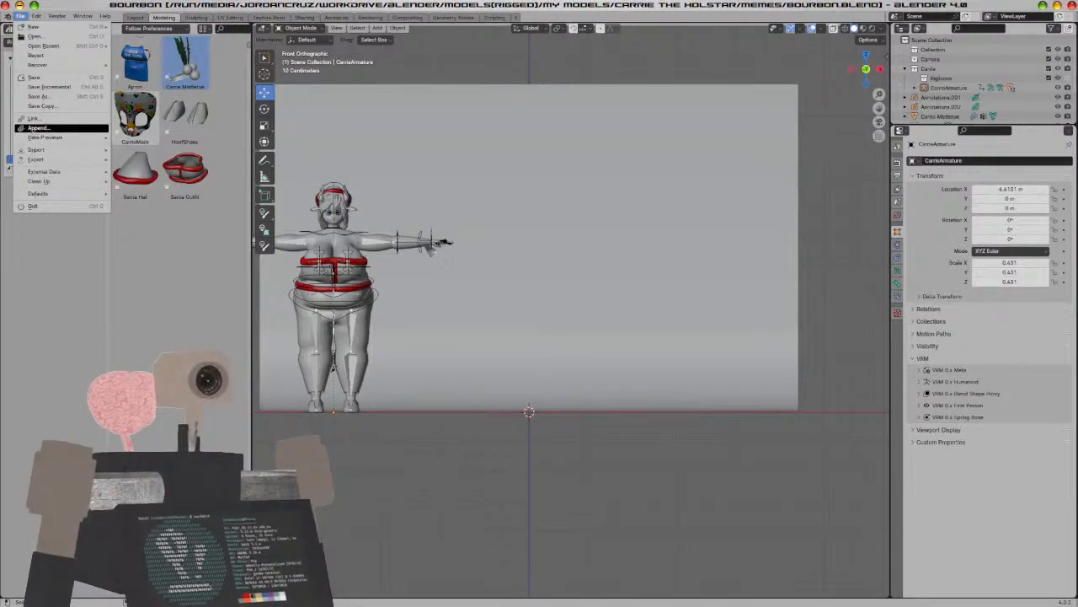
click(38, 128)
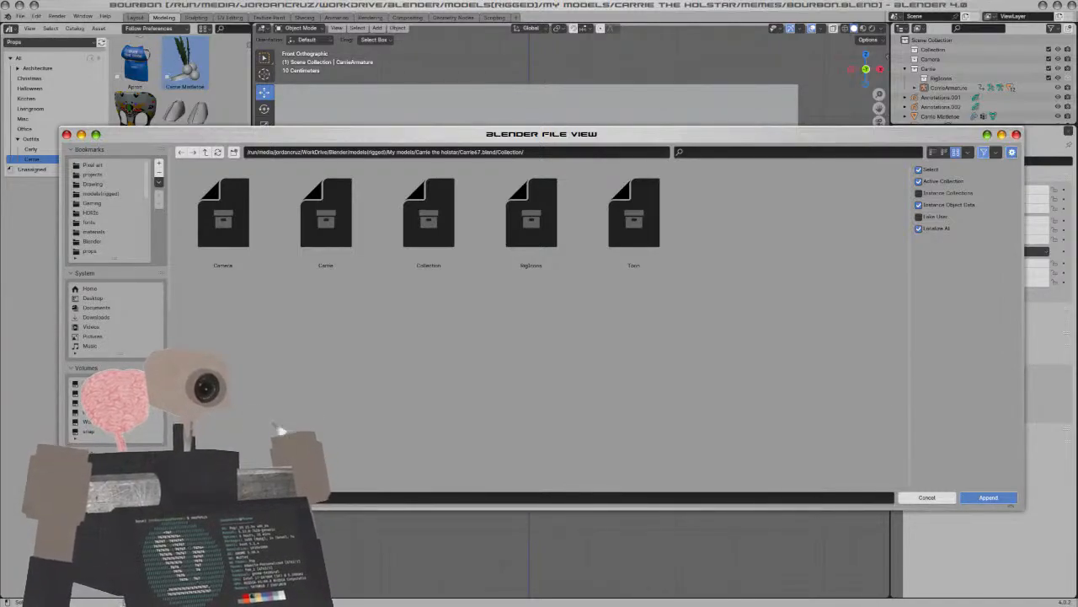
click(101, 194)
double_click(556, 243)
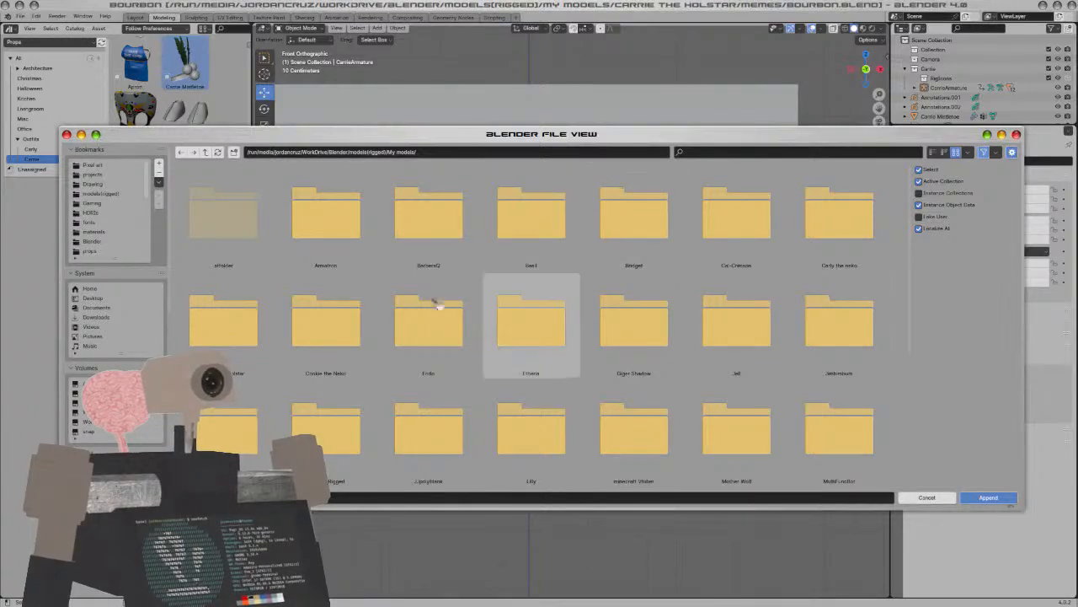
click(242, 347)
double_click(244, 343)
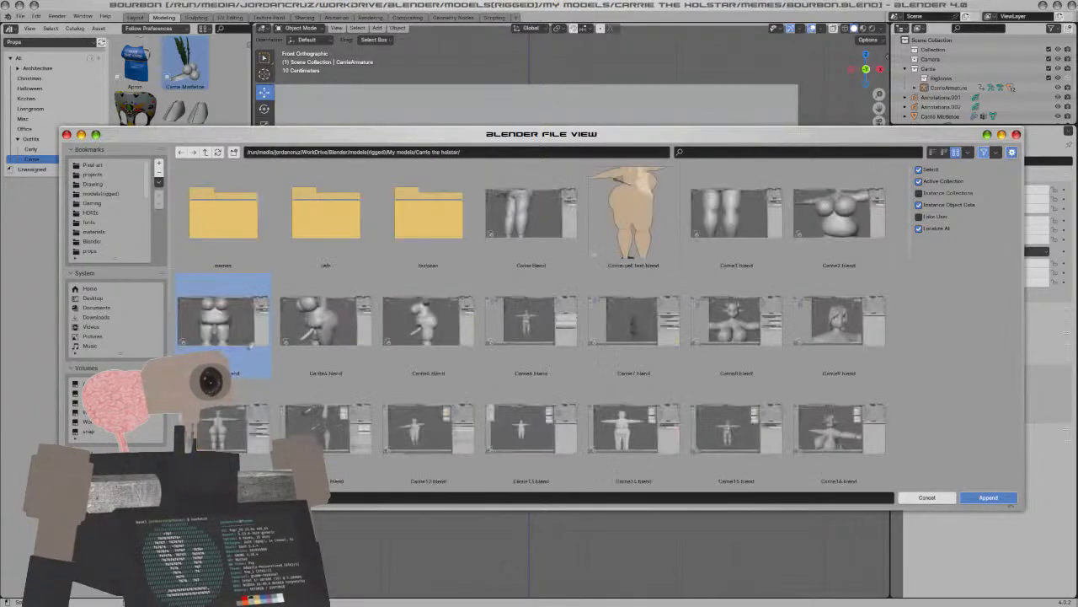
click(206, 152)
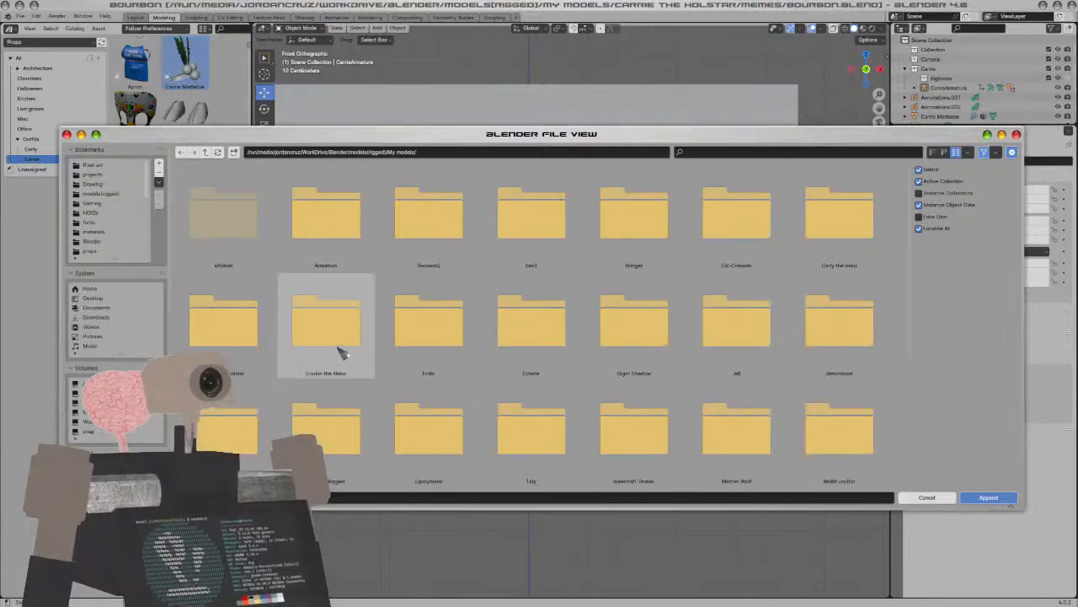
Append the Carly collection from the blend file in the Carly the neko folder
double_click(847, 234)
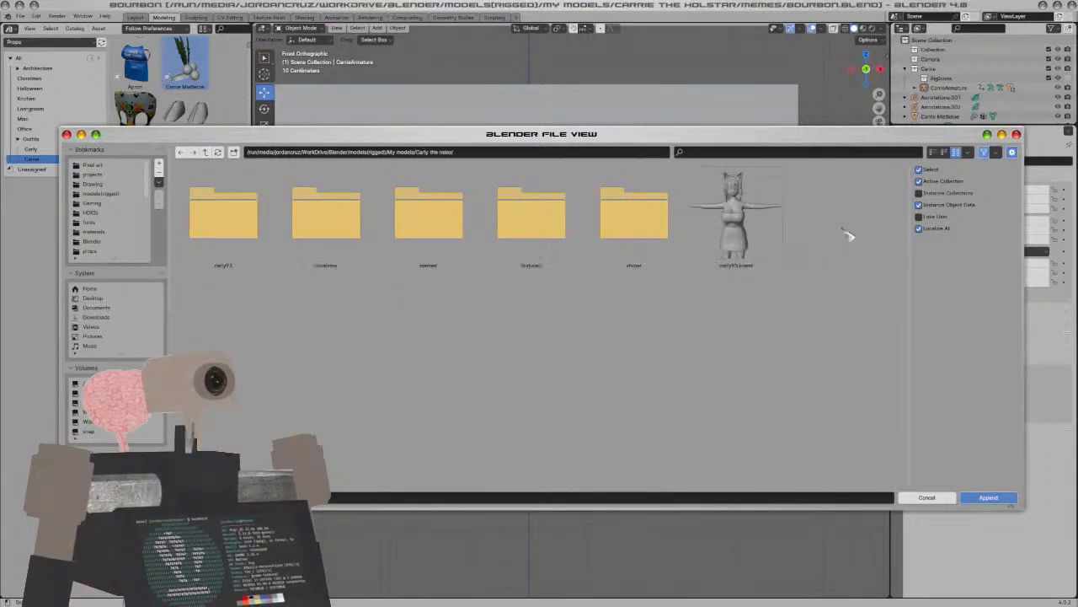
double_click(773, 261)
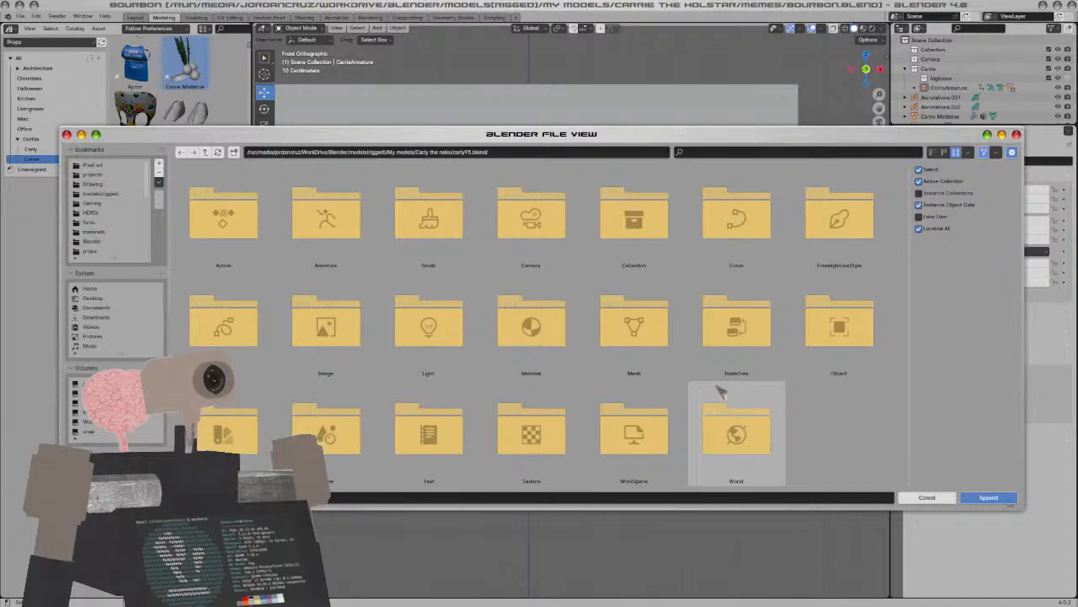
double_click(650, 243)
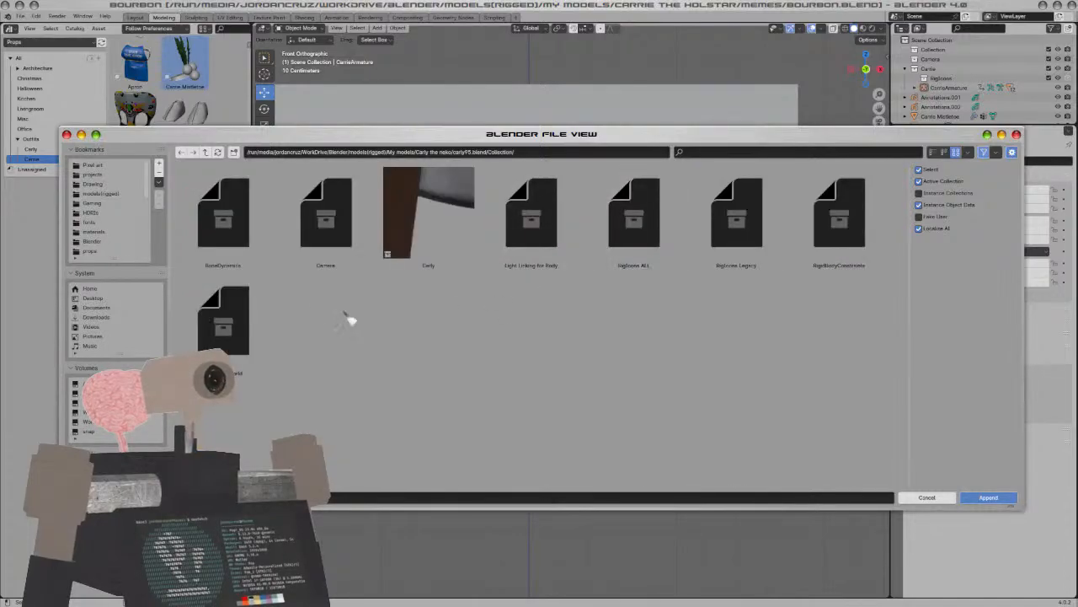
double_click(493, 229)
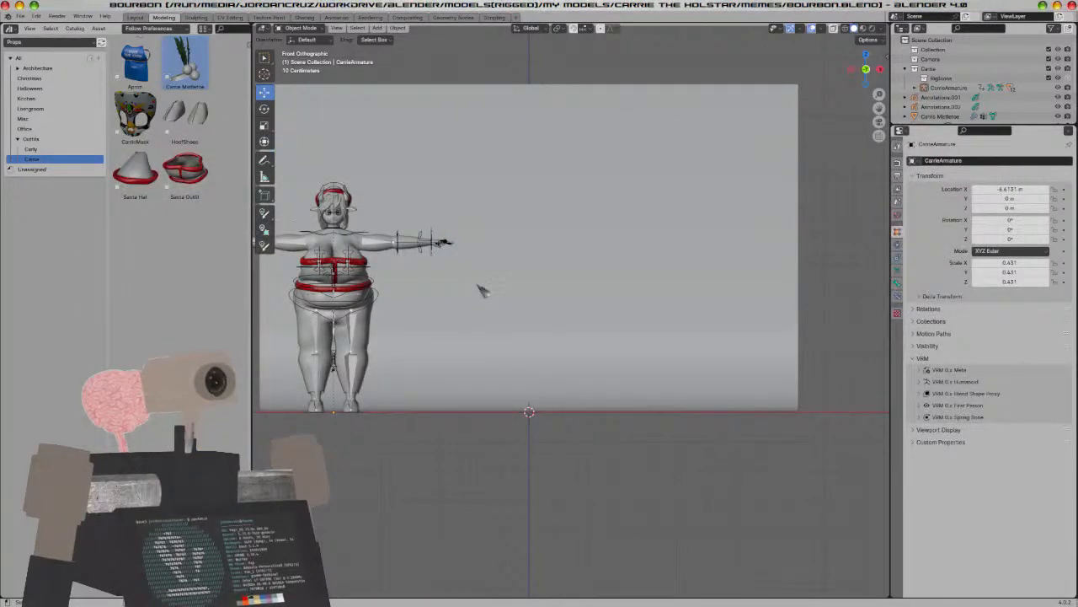
Delete all appended rig control curves of Carly from armCTL.001 through SpineCTL.001
scroll(484, 290, down, 5)
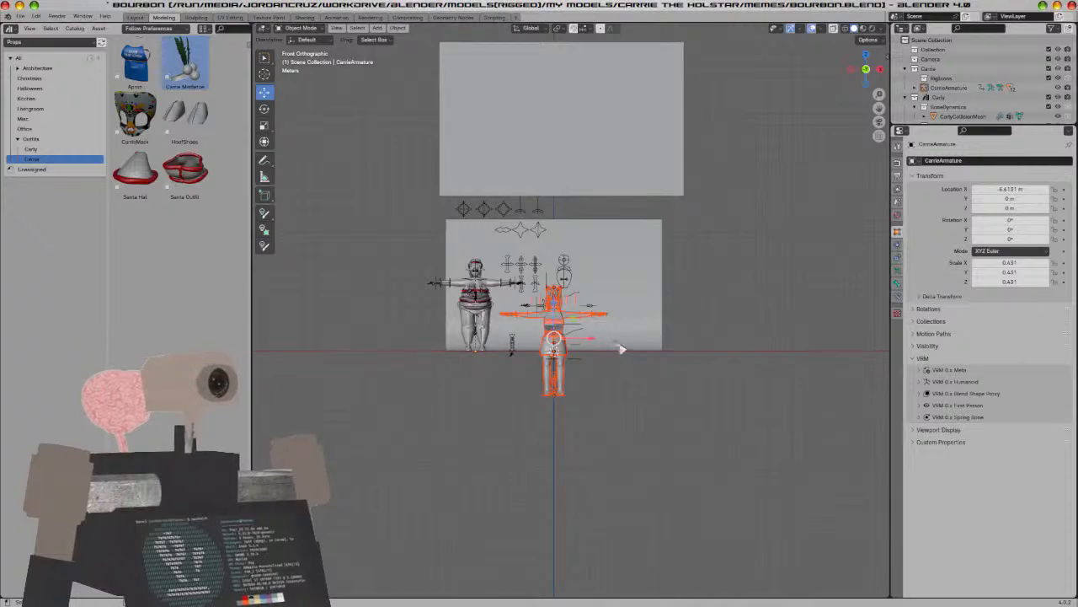
click(587, 369)
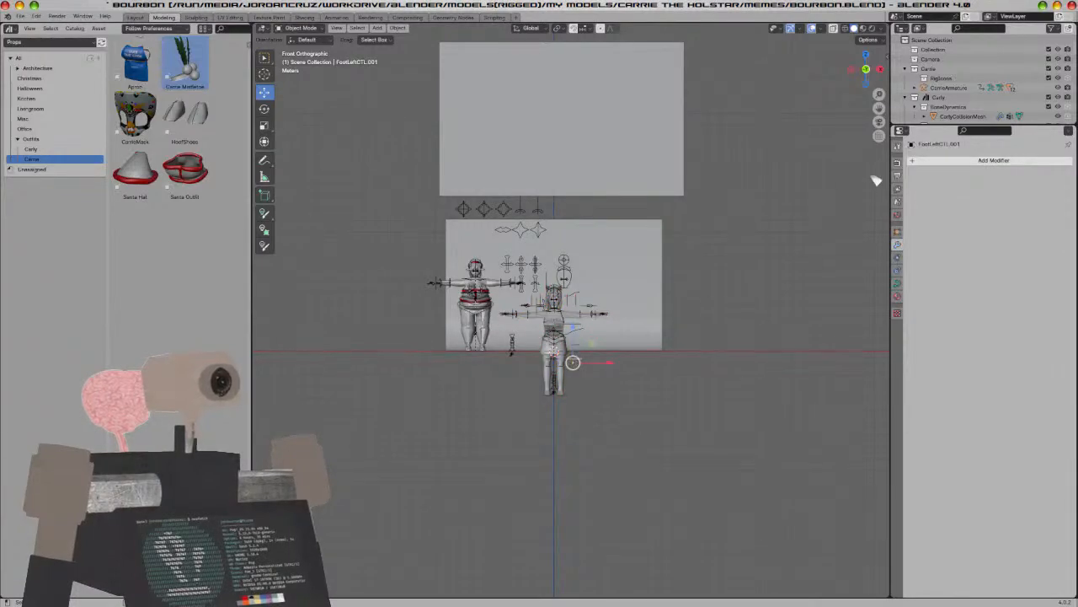
drag(944, 126, 944, 468)
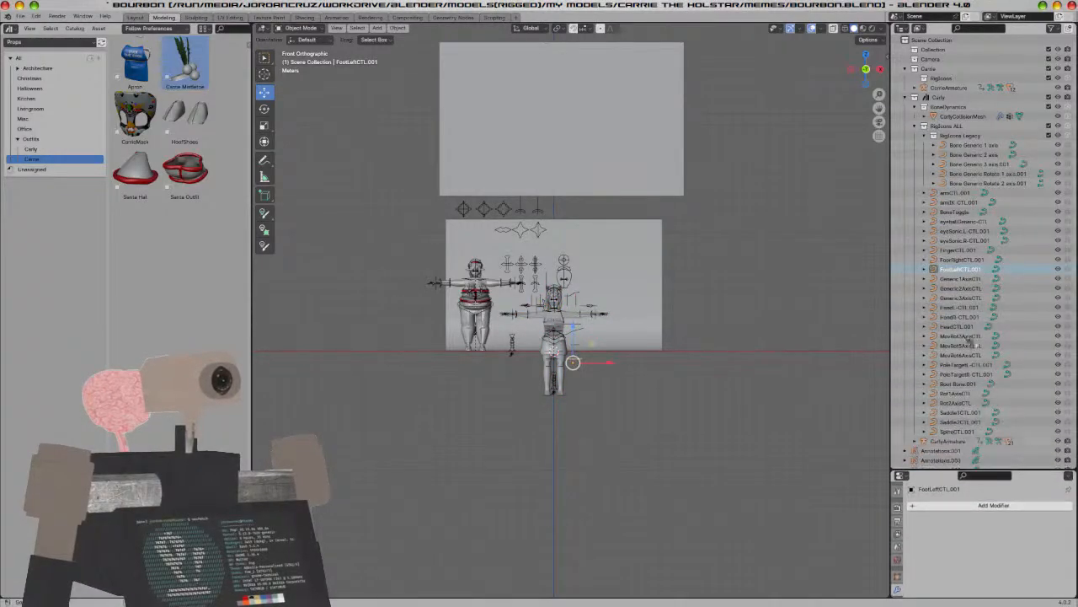
click(955, 192)
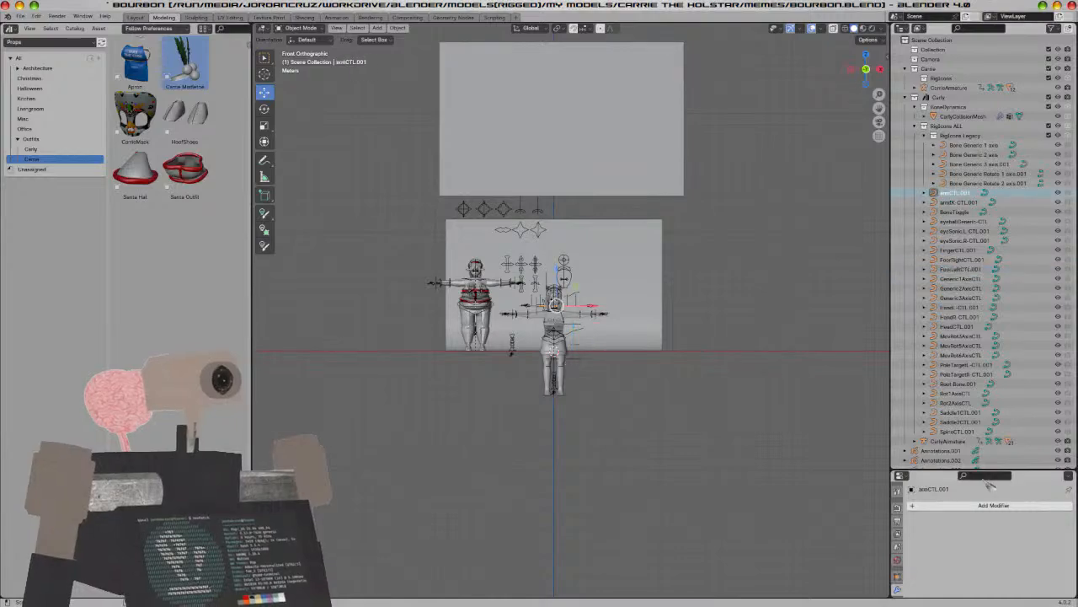
click(959, 431)
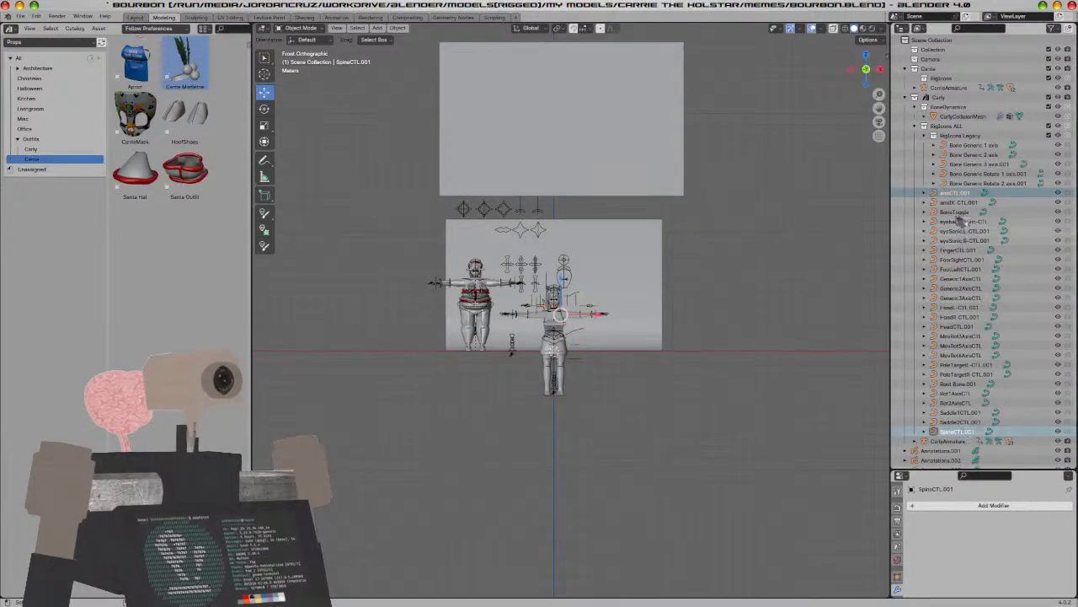
shift+click(959, 193)
key(Delete)
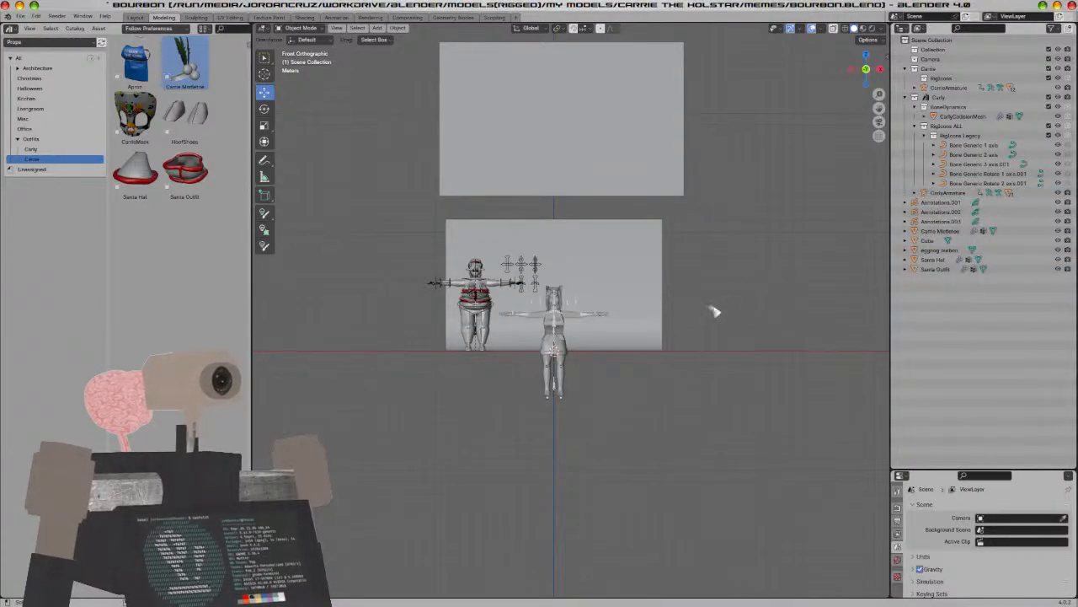
Delete the CarlyCollisionMesh object that covers the Carly character
scroll(729, 309, up, 5)
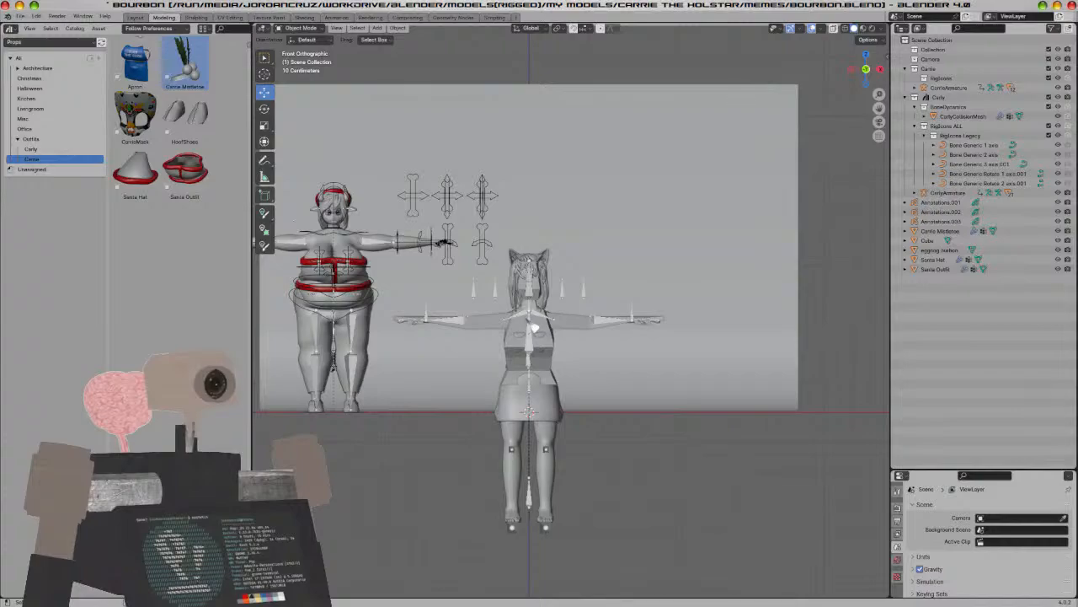
click(533, 329)
mouse_move(580, 358)
middle_down()
mouse_move(556, 345)
mouse_move(573, 357)
middle_up()
key(x)
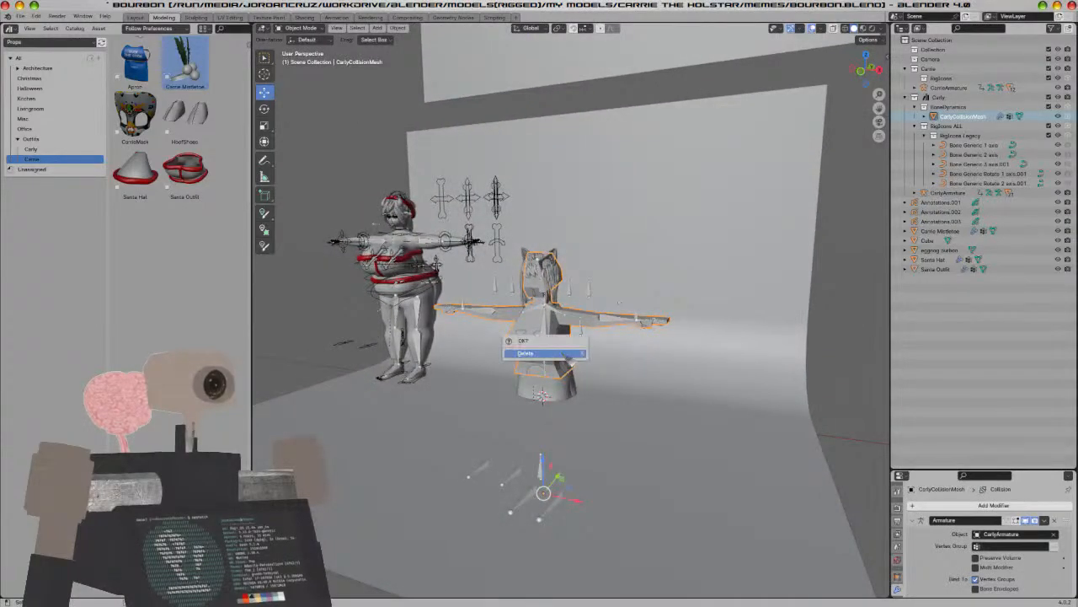
click(569, 356)
Reset CarlyArmature's location to the world origin, working in the front view
click(539, 489)
key(KP_1)
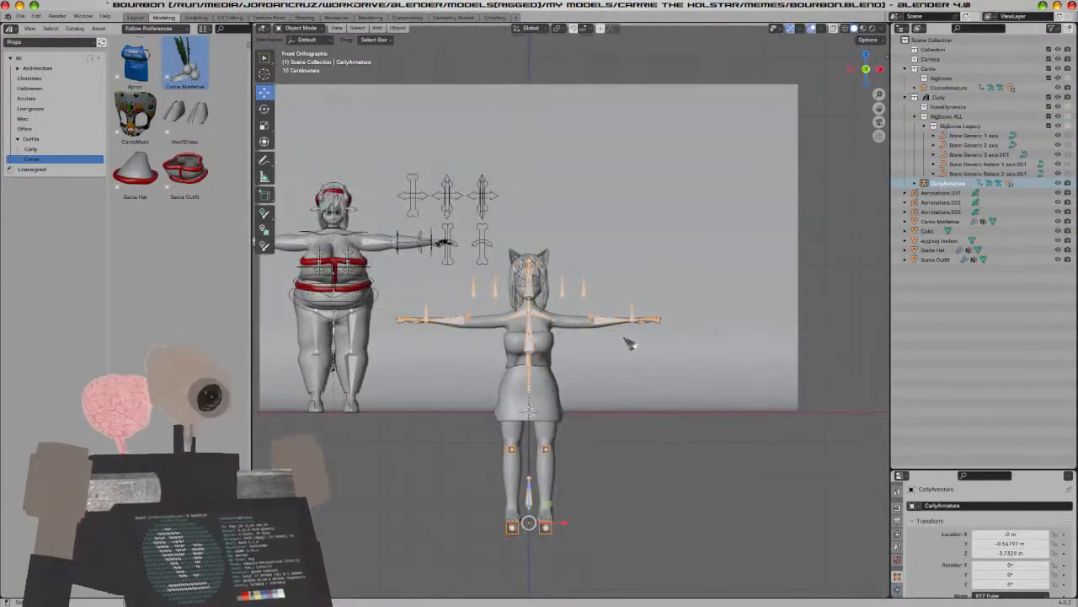
key(alt+g)
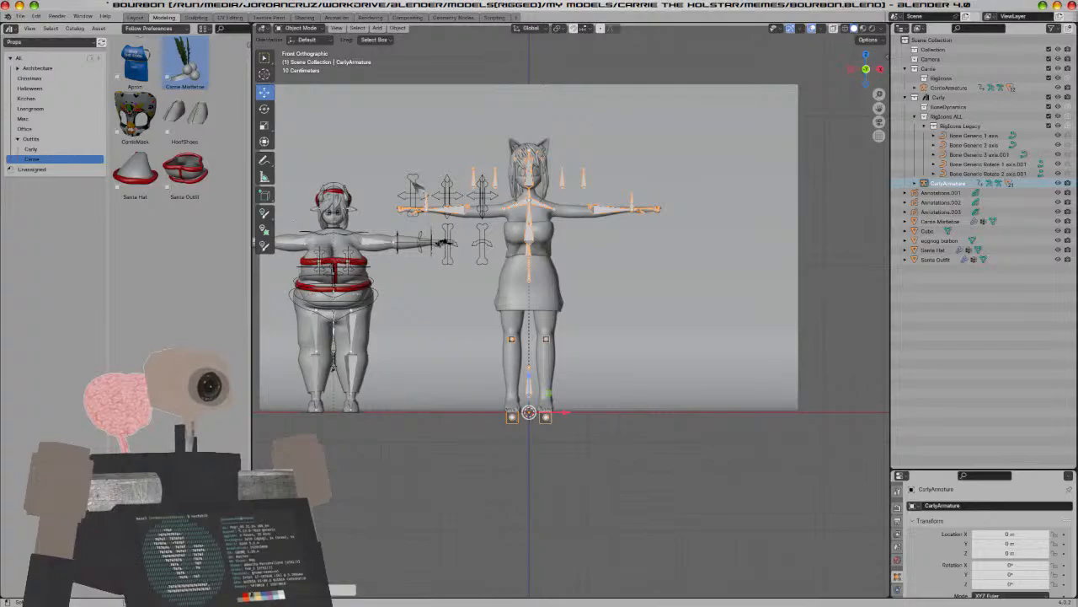
Delete the RigIcons Legacy collection together with all the generic bone curves inside it
click(412, 181)
right_click(961, 127)
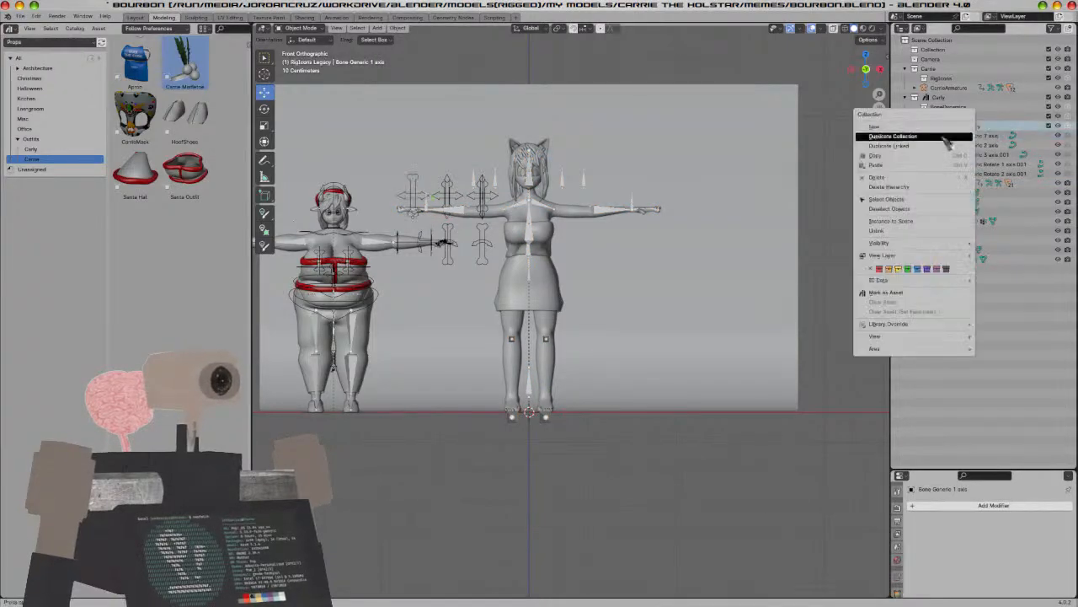
click(927, 187)
Try scaling CarlyArmature down and moving it along X to about 4.02 m, and undo both changes
scroll(776, 306, up, 2)
scroll(590, 346, down, 3)
key(s)
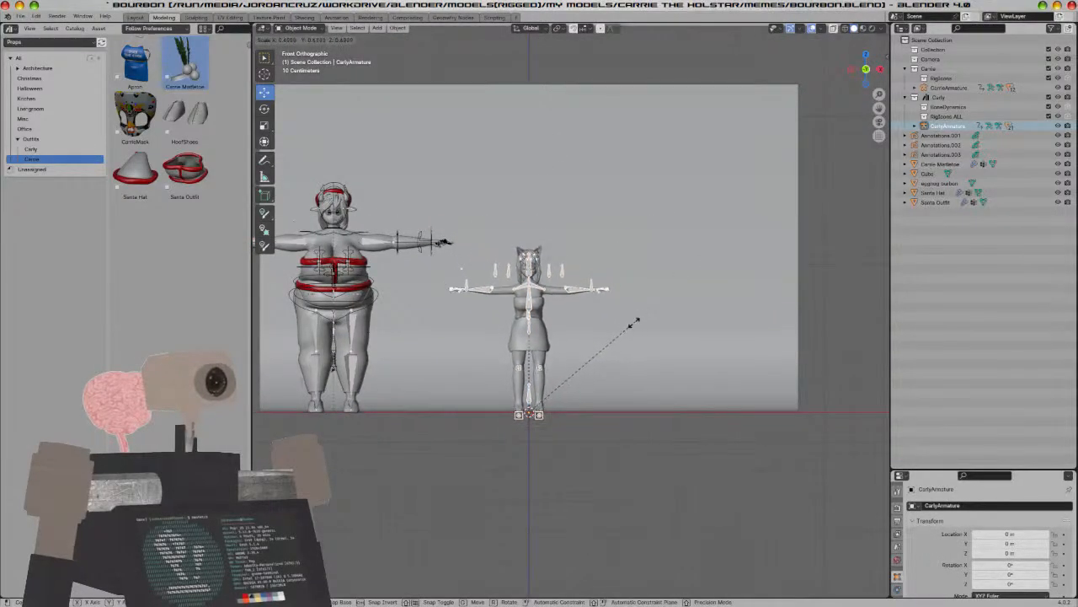
click(624, 332)
drag(573, 414, 691, 411)
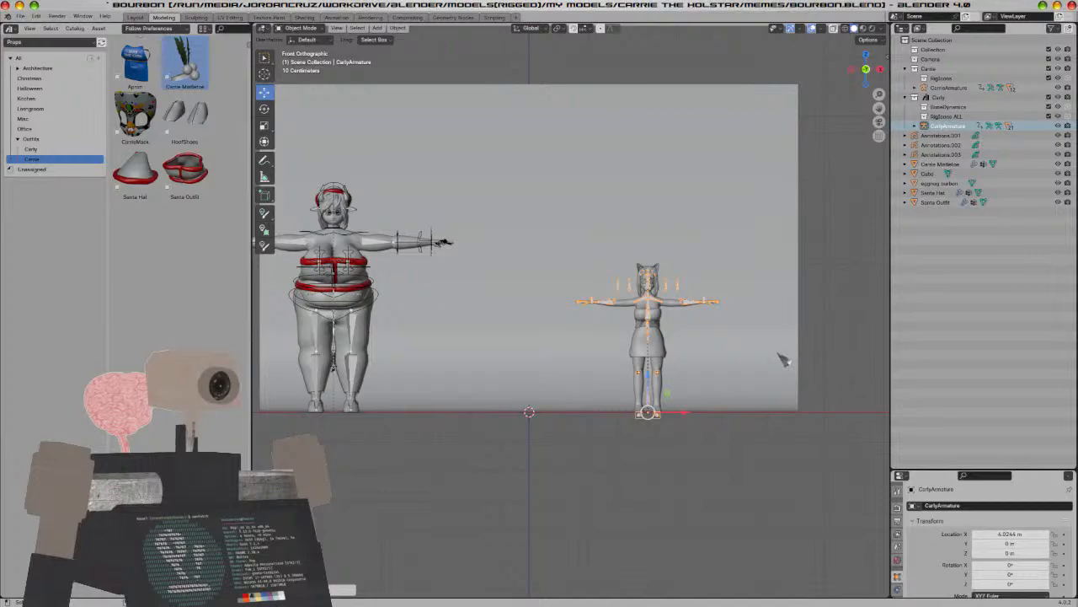
key(ctrl+z)
key(ctrl+z)
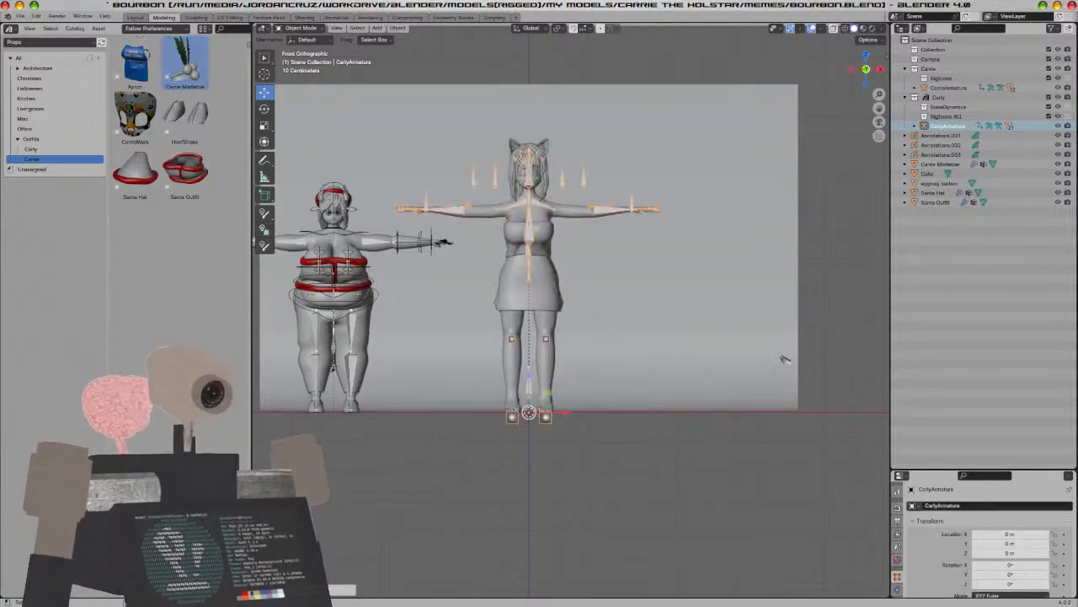
Deselect everything and display the Carly catalog of the outfit assets
key(alt+a)
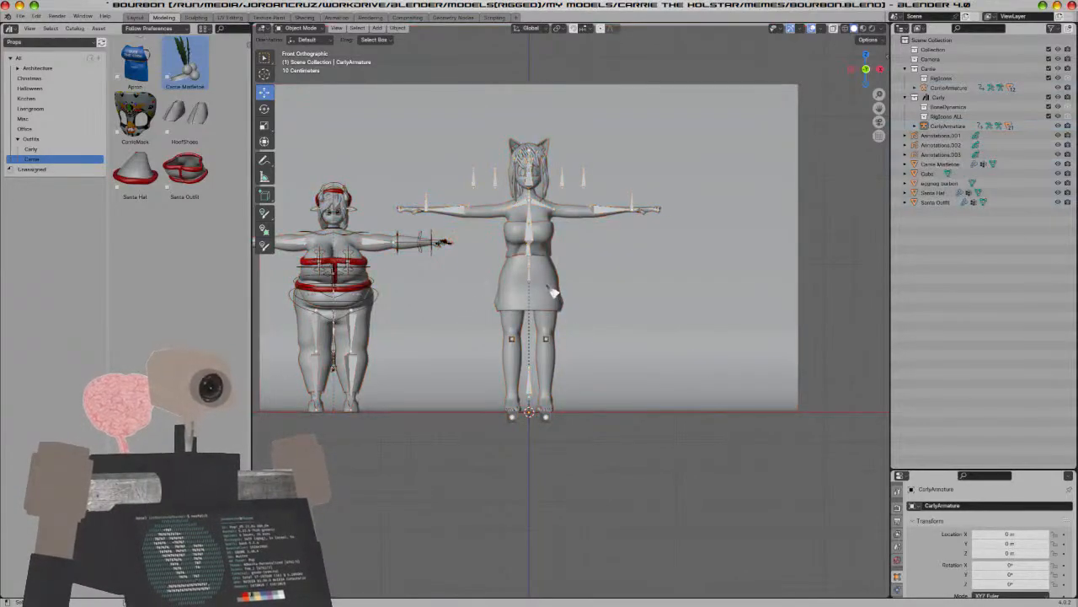
shift+middle_drag(553, 294, 535, 344)
click(35, 149)
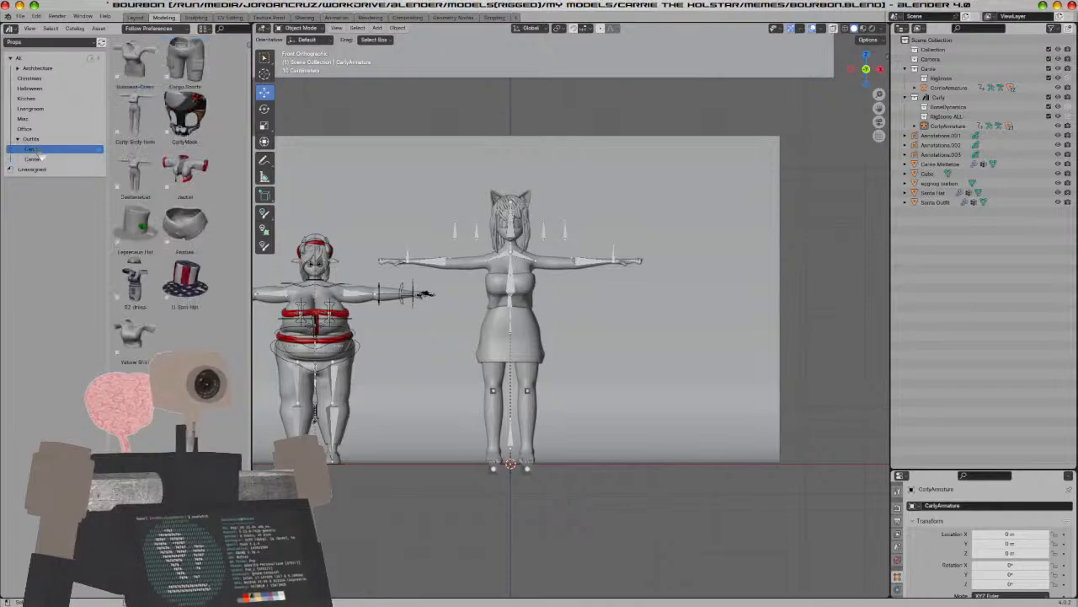
Add the Cargo Shorts and Jacket assets beside the backdrop, clearing the shorts' transform so they show upright
drag(185, 59, 687, 362)
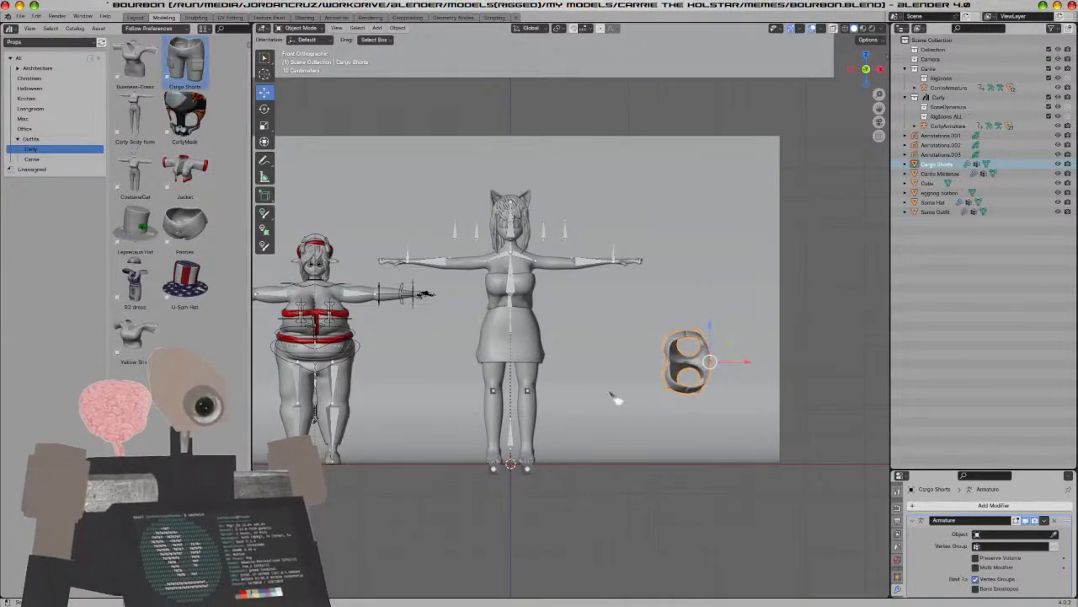
key(alt+s)
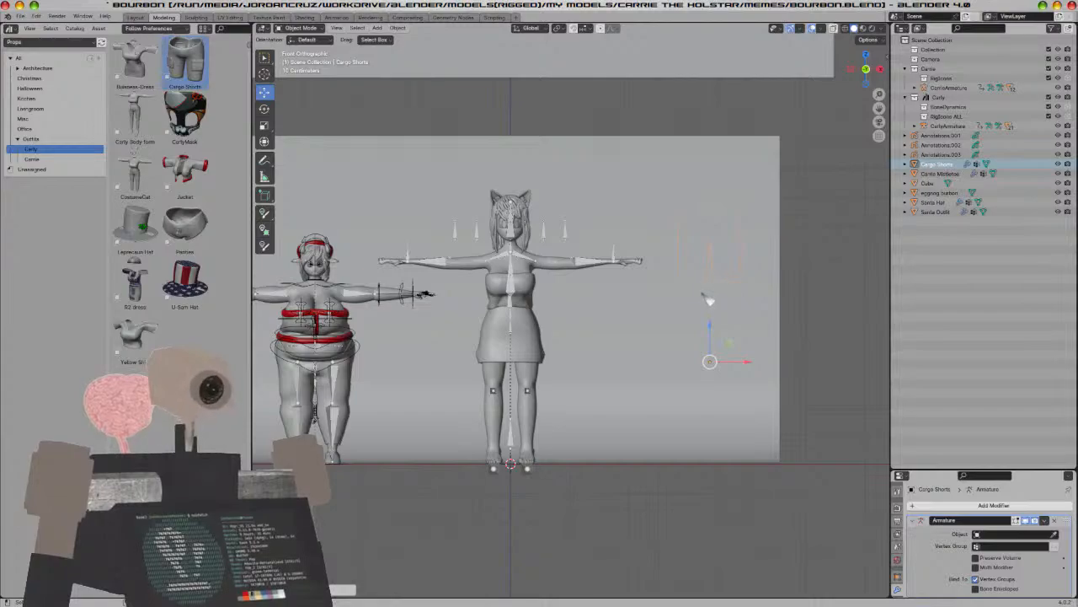
key(g)
click(827, 287)
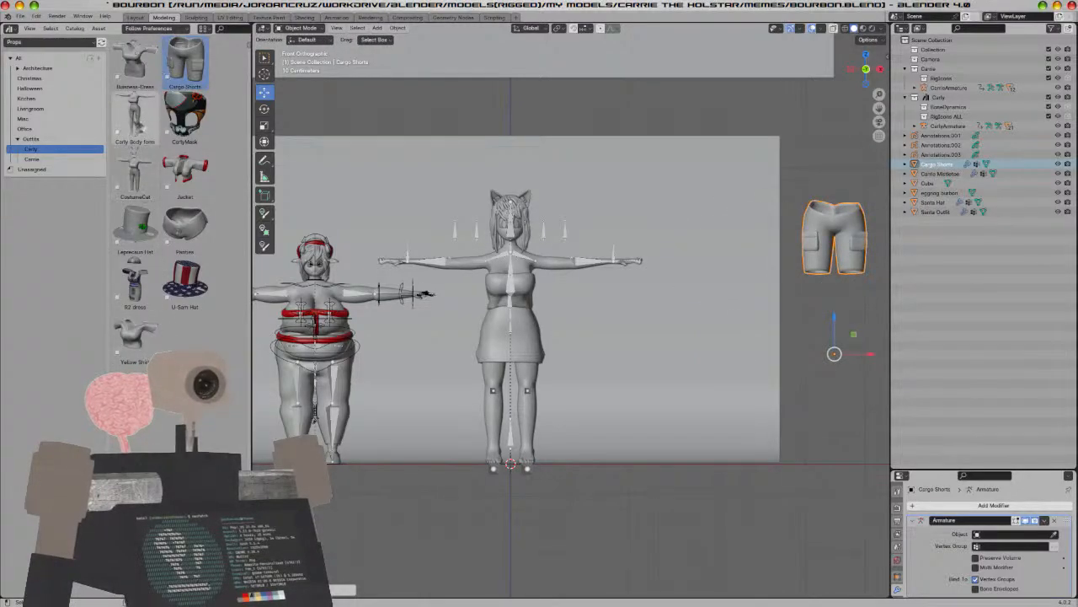
drag(186, 168, 756, 401)
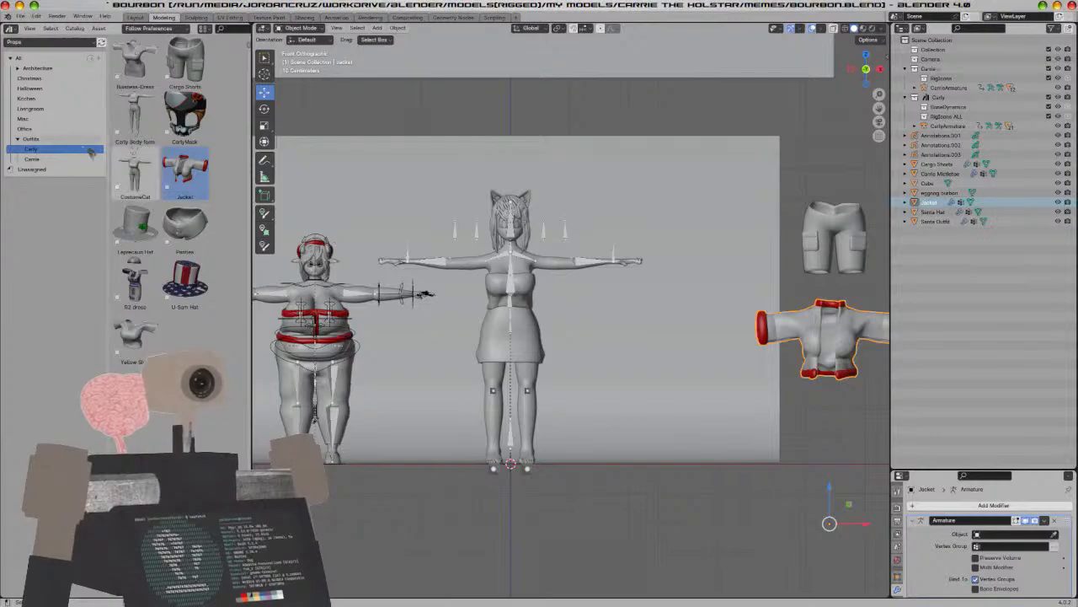
Try adding another Santa Hat from the Carrie outfit catalog above the shorts, and delete that copy
click(43, 159)
drag(135, 173, 843, 169)
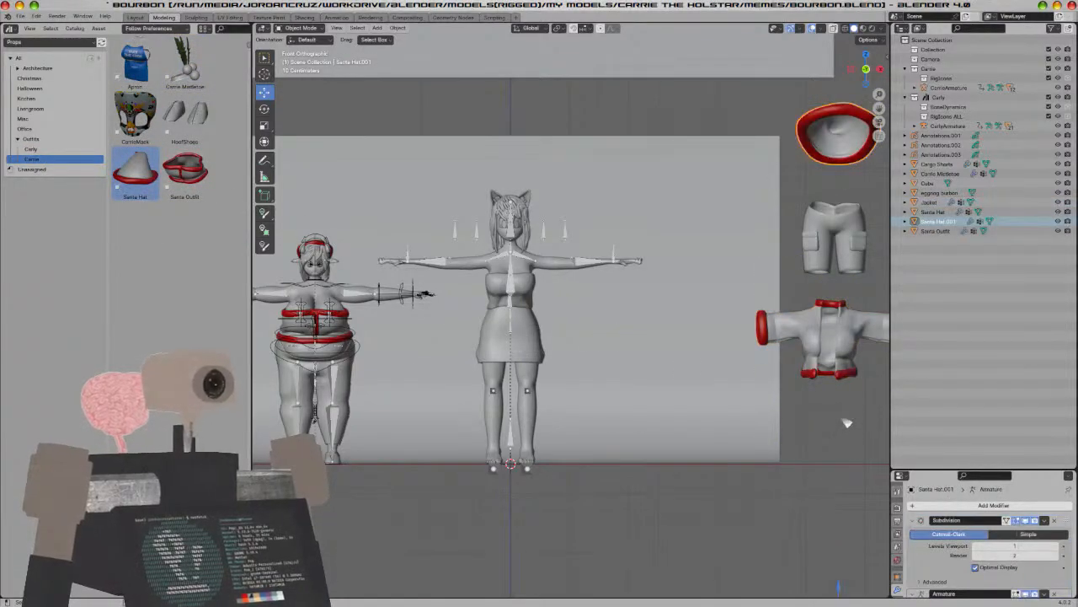
click(51, 149)
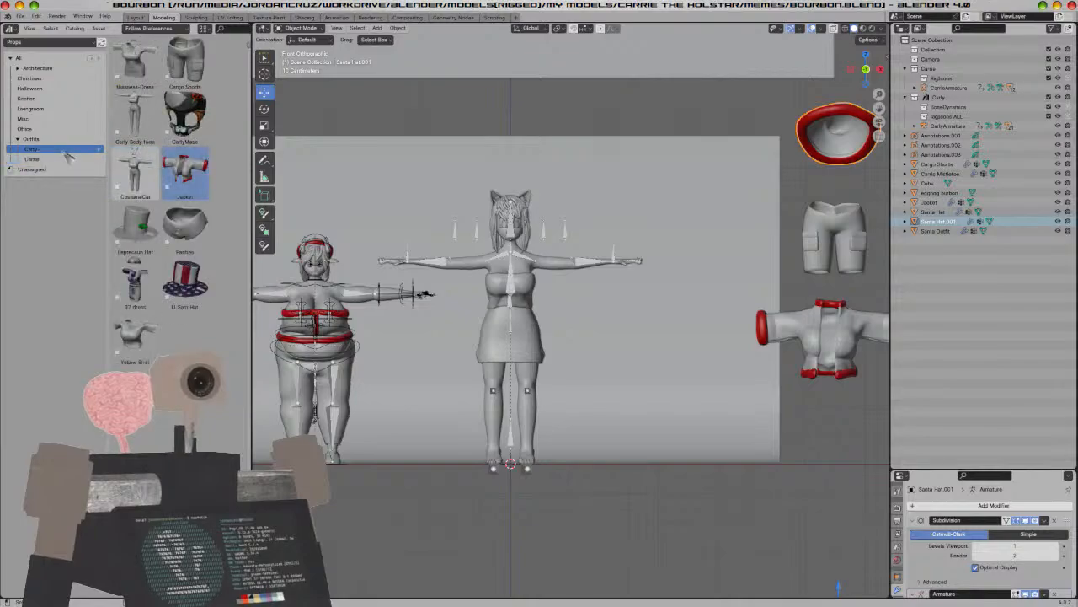
scroll(614, 307, down, 6)
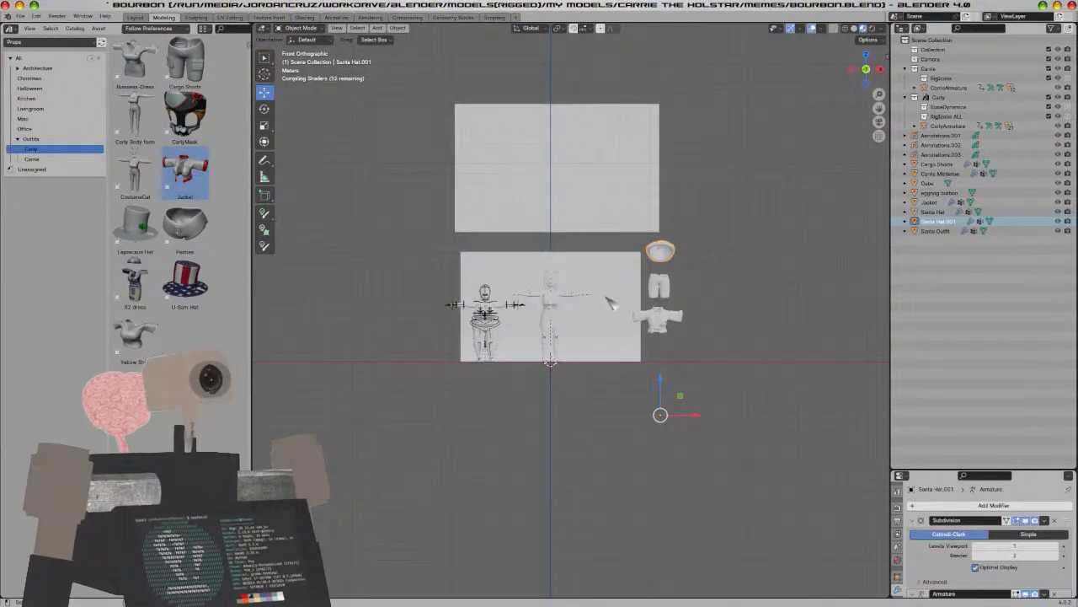
scroll(613, 283, up, 2)
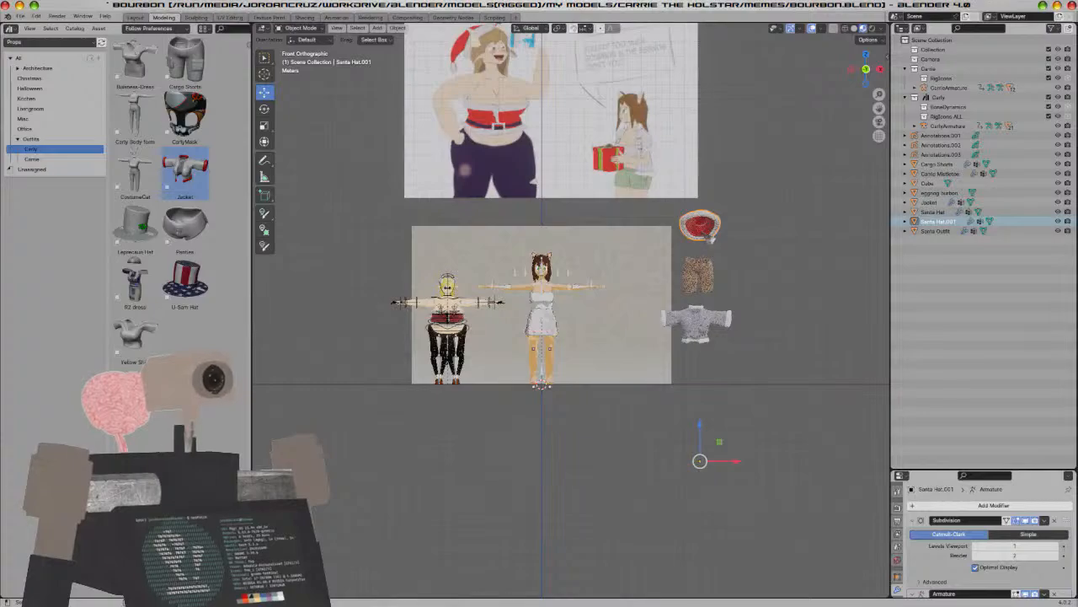
key(x)
click(723, 229)
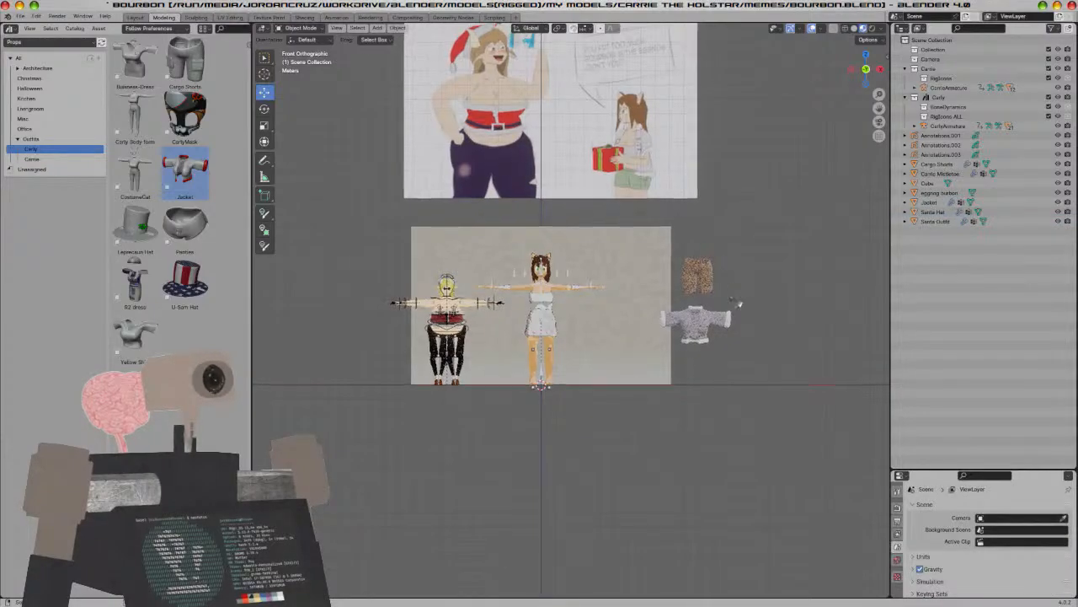
Examine the cargo shorts and Carly's skirt from the front and at an angle
scroll(711, 328, up, 2)
scroll(711, 328, up, 3)
click(721, 268)
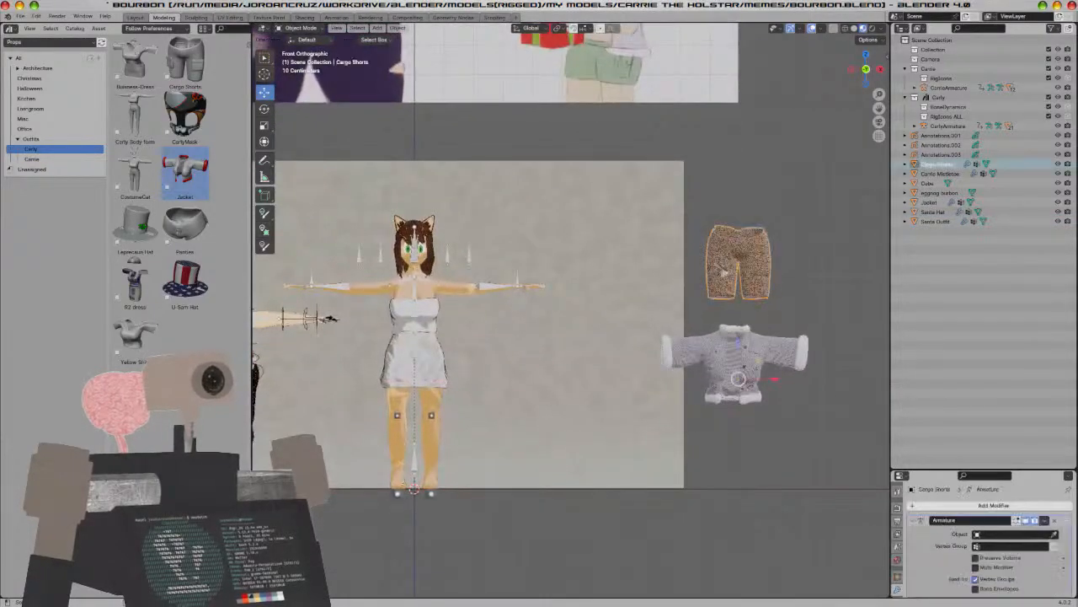
shift+middle_drag(695, 334, 730, 330)
scroll(730, 330, up, 1)
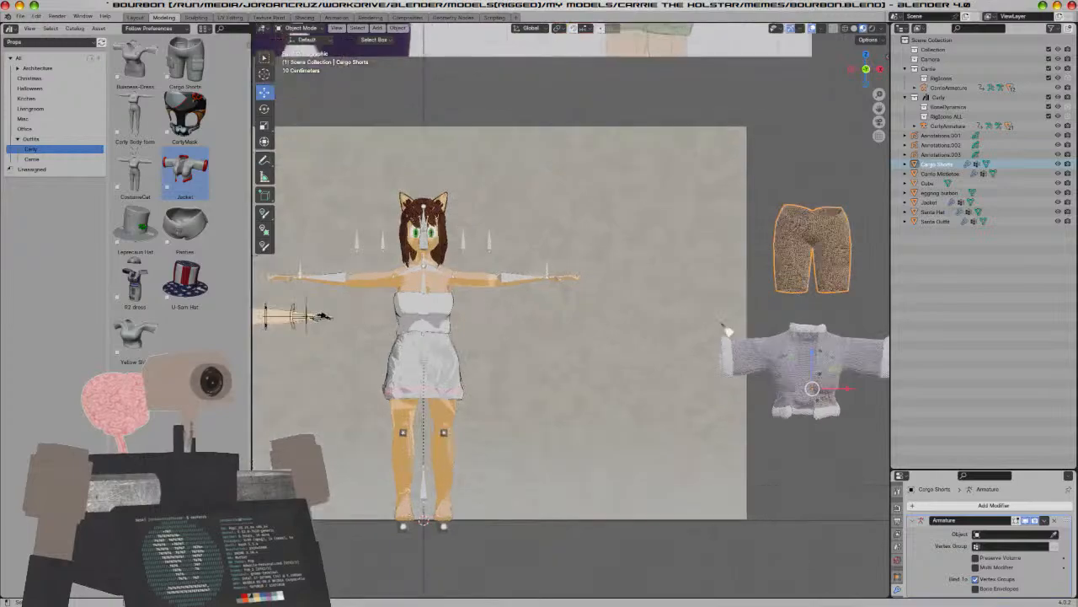
click(417, 363)
middle_drag(597, 383, 464, 398)
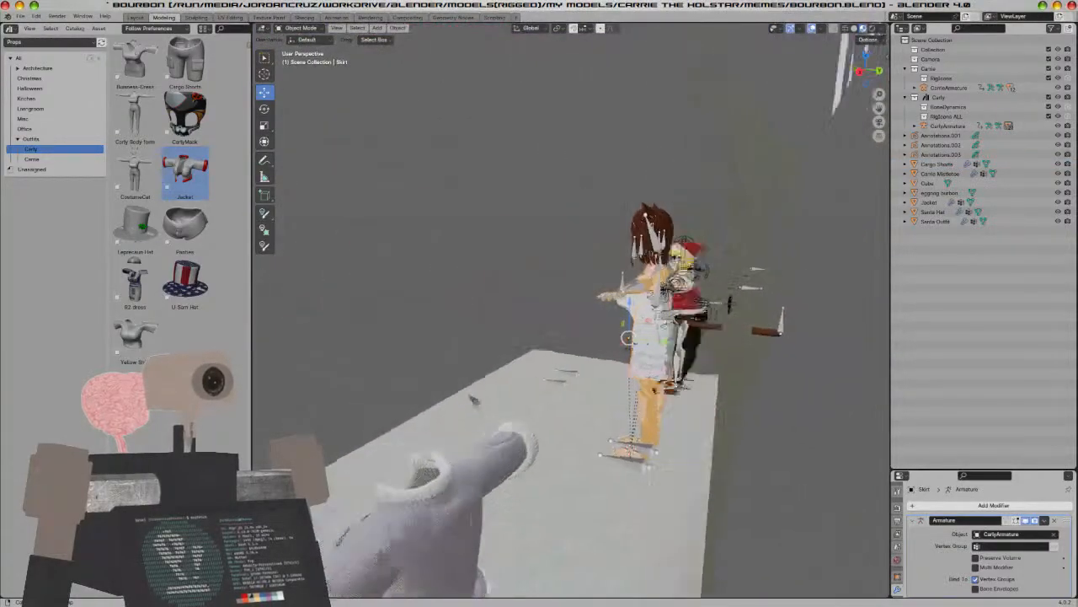
key(KP_1)
middle_drag(554, 385, 418, 310)
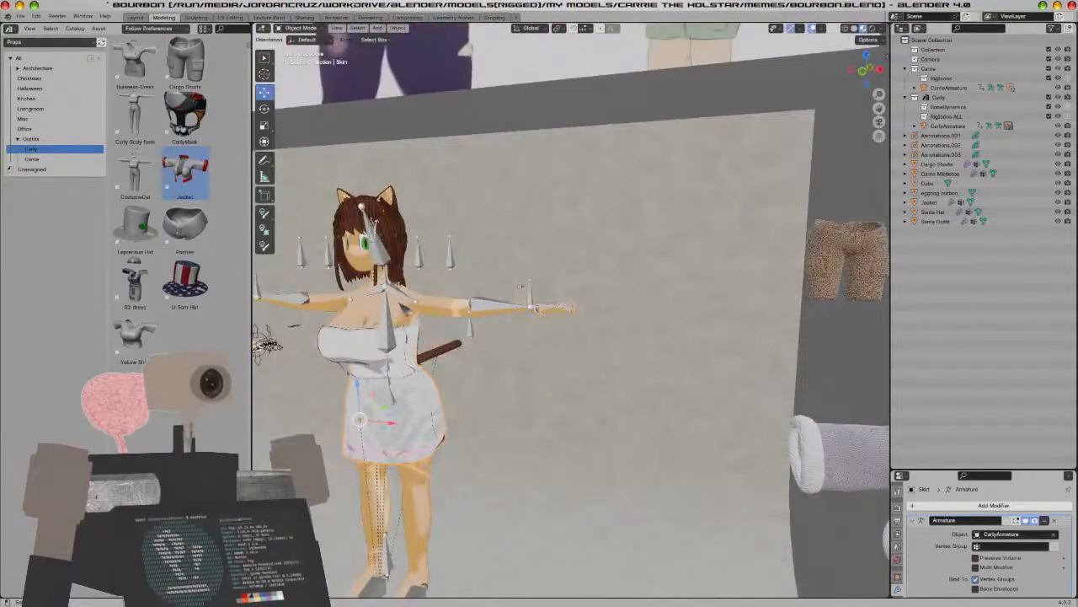
In the Shading workspace, locate the Mix node that blends the base skin color with the body texture in Carly's Skin-Proc material
click(305, 17)
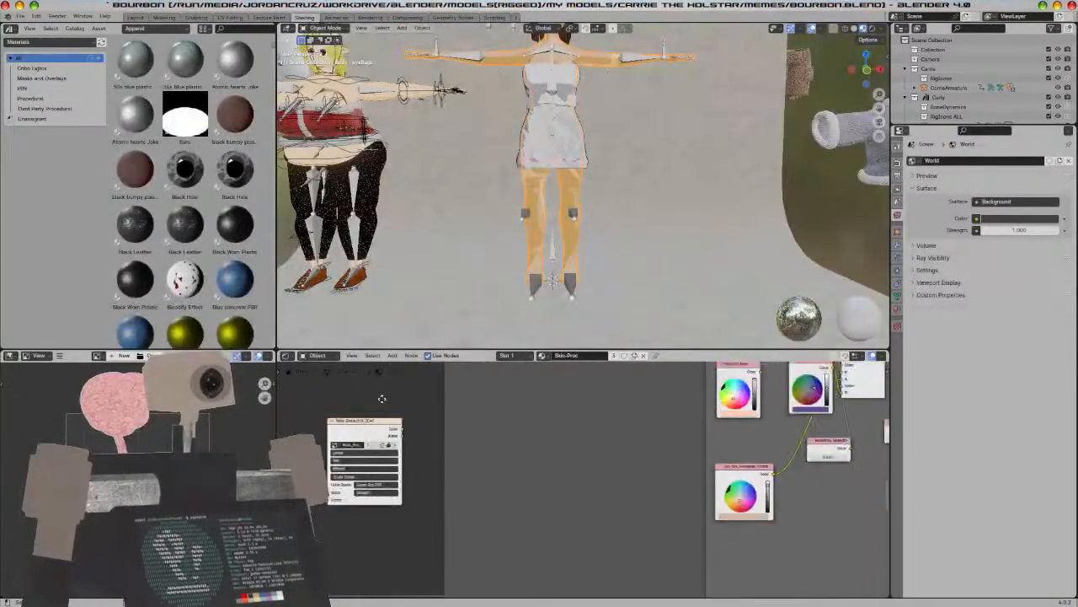
scroll(384, 401, down, 20)
middle_drag(433, 467, 402, 582)
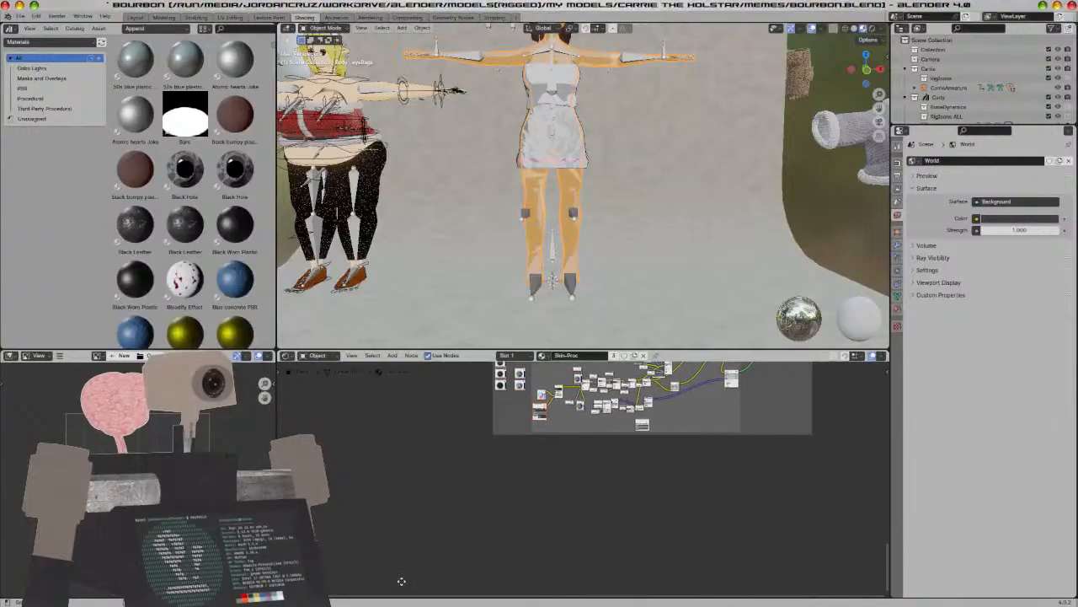
scroll(525, 501, up, 7)
middle_drag(569, 431, 580, 520)
scroll(580, 520, up, 11)
middle_drag(373, 461, 549, 517)
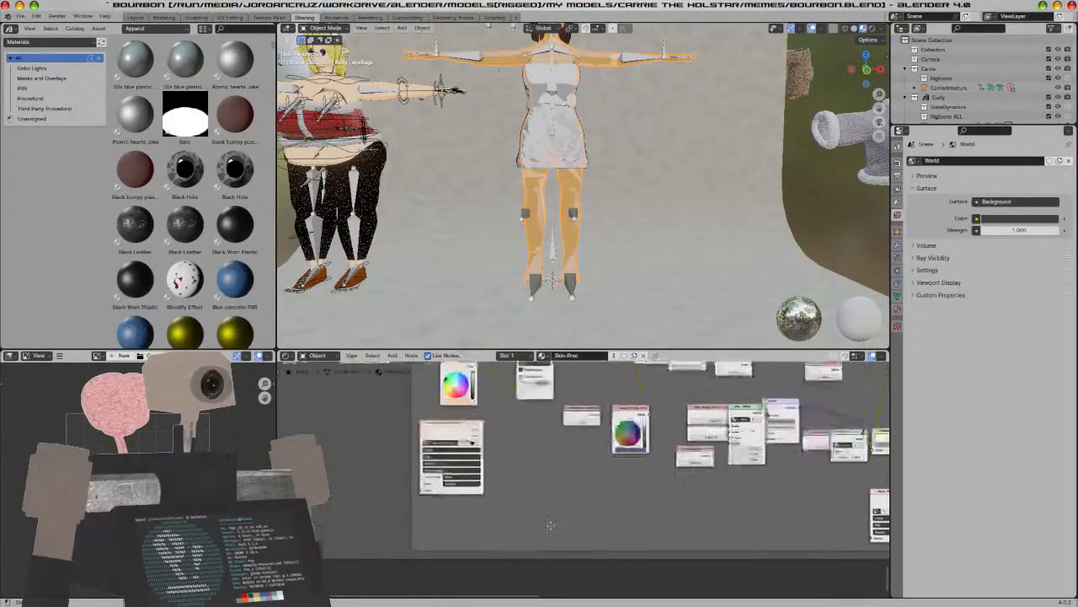
scroll(549, 517, up, 6)
middle_drag(533, 451, 561, 534)
middle_drag(540, 470, 556, 536)
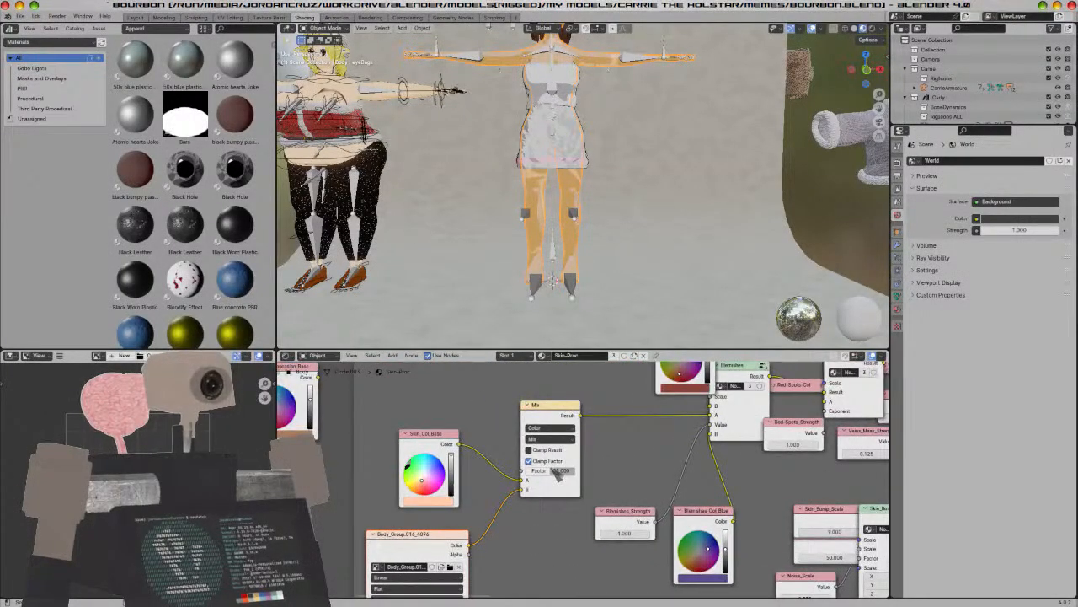
Compare Carly's skin in Rendered and Material Preview shading, and inspect the upper body up close in Rendered shading
key(z)
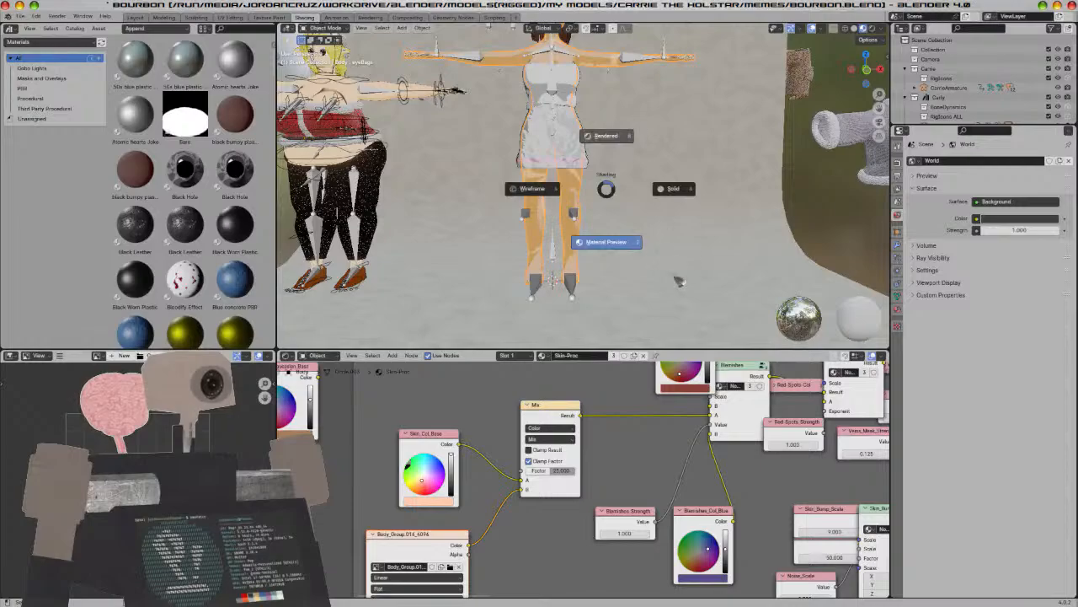
click(681, 297)
shift+middle_drag(595, 194, 578, 260)
scroll(579, 259, up, 5)
scroll(578, 260, down, 5)
key(z)
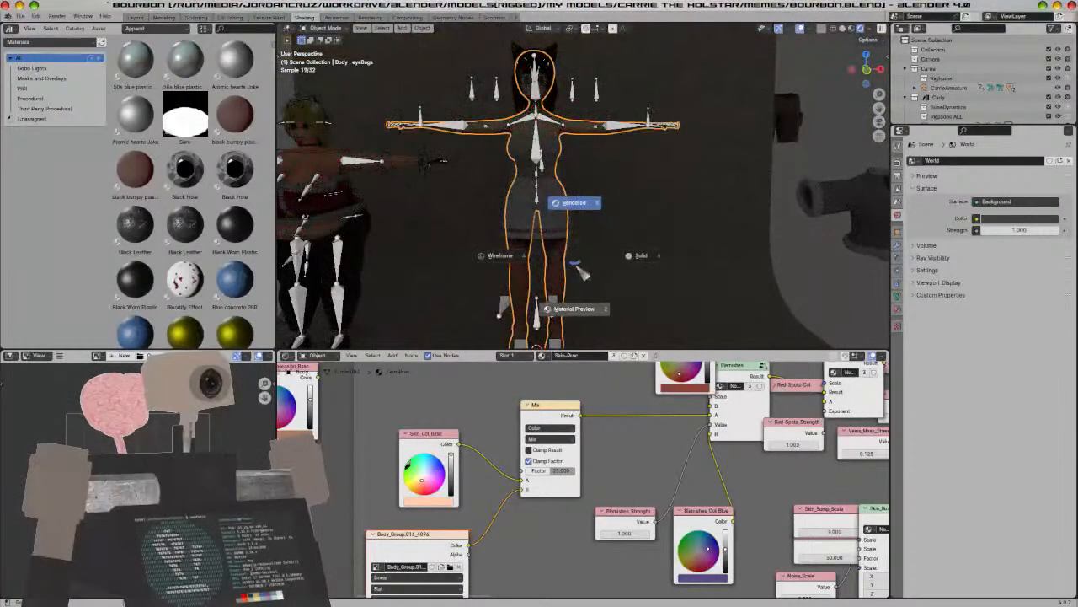
click(576, 308)
key(z)
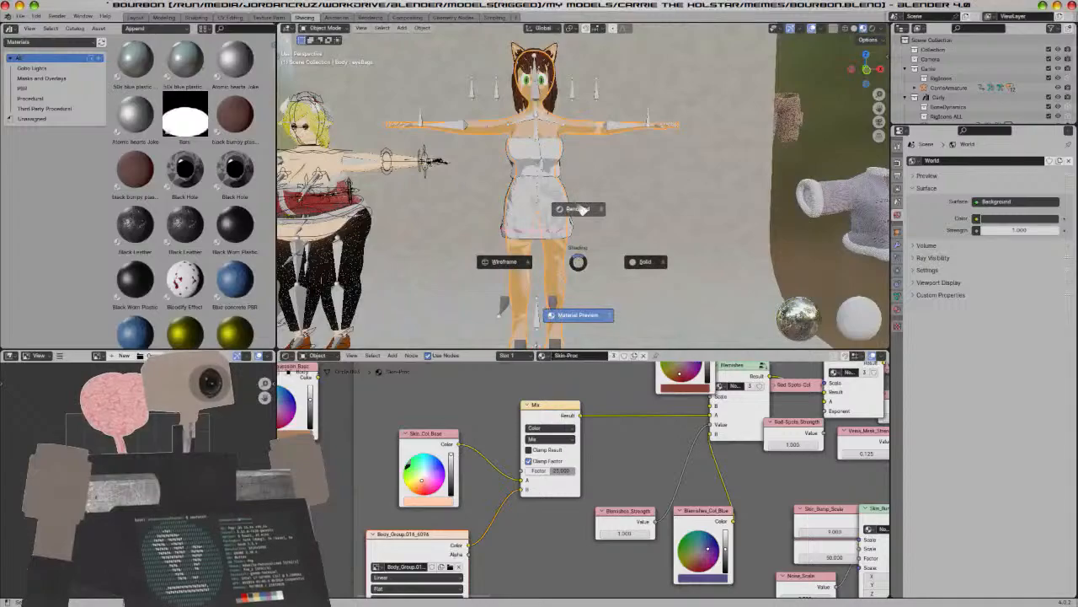
key(8)
scroll(549, 201, up, 7)
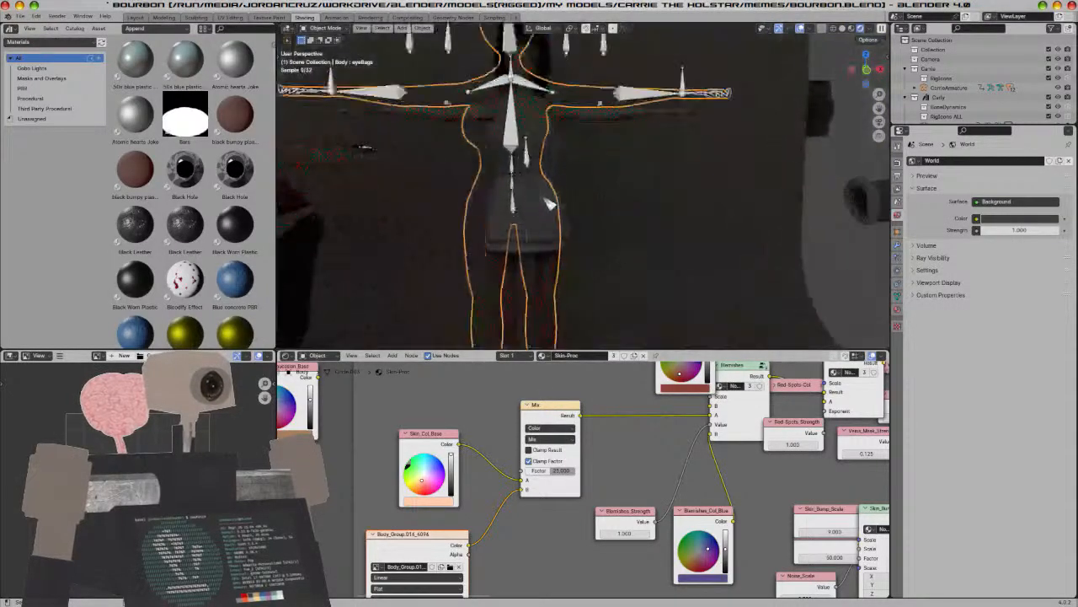
shift+middle_drag(549, 201, 622, 299)
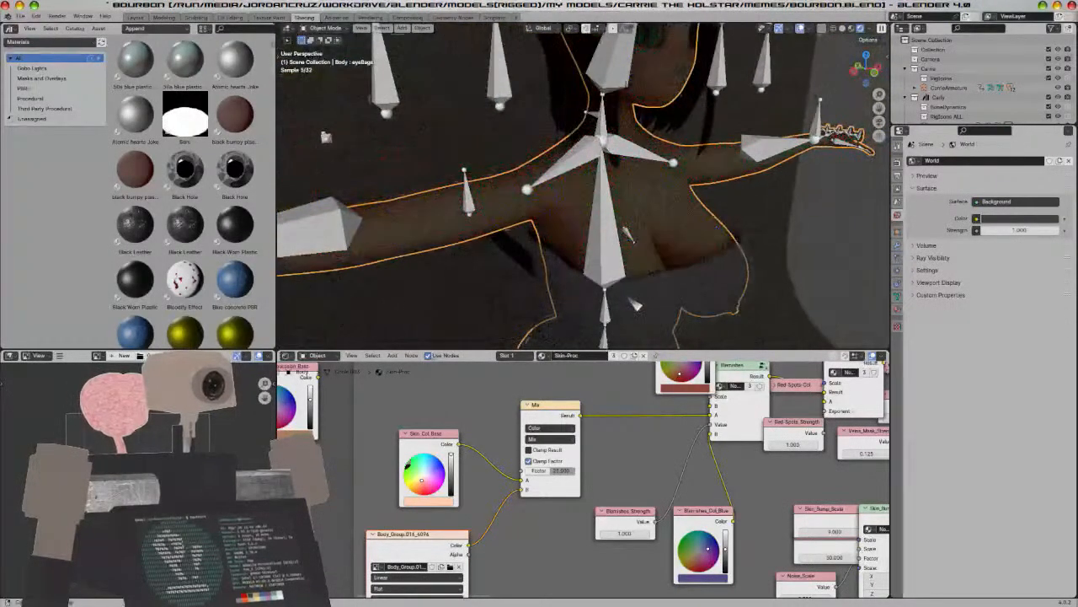
middle_drag(699, 302, 733, 297)
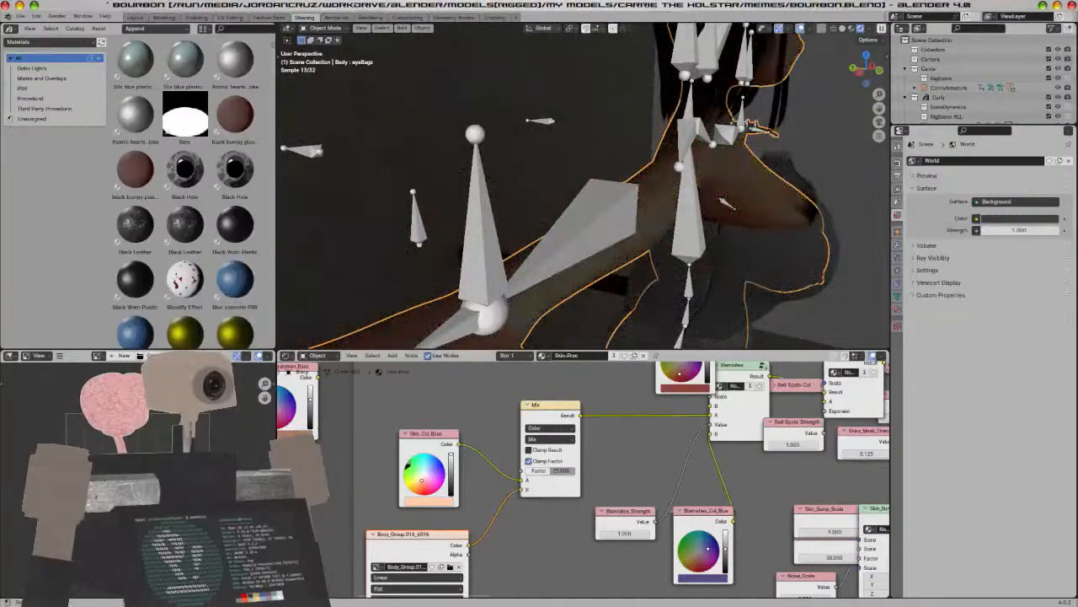
Set the skin Mix node's factor to 50 and try moving the TubeTop
text(50)
key(Return)
click(785, 265)
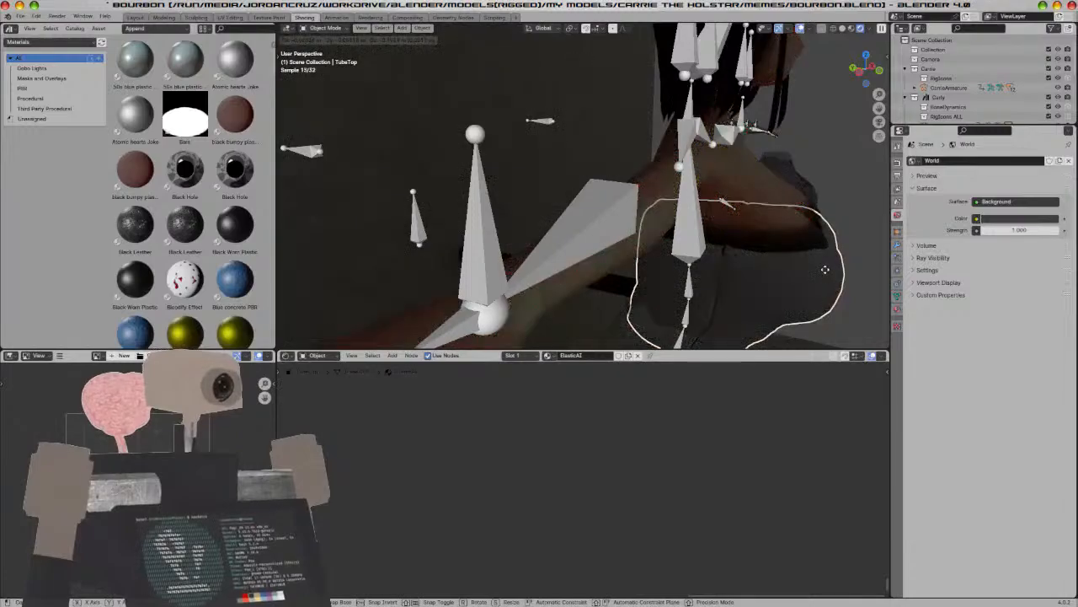
click(825, 268)
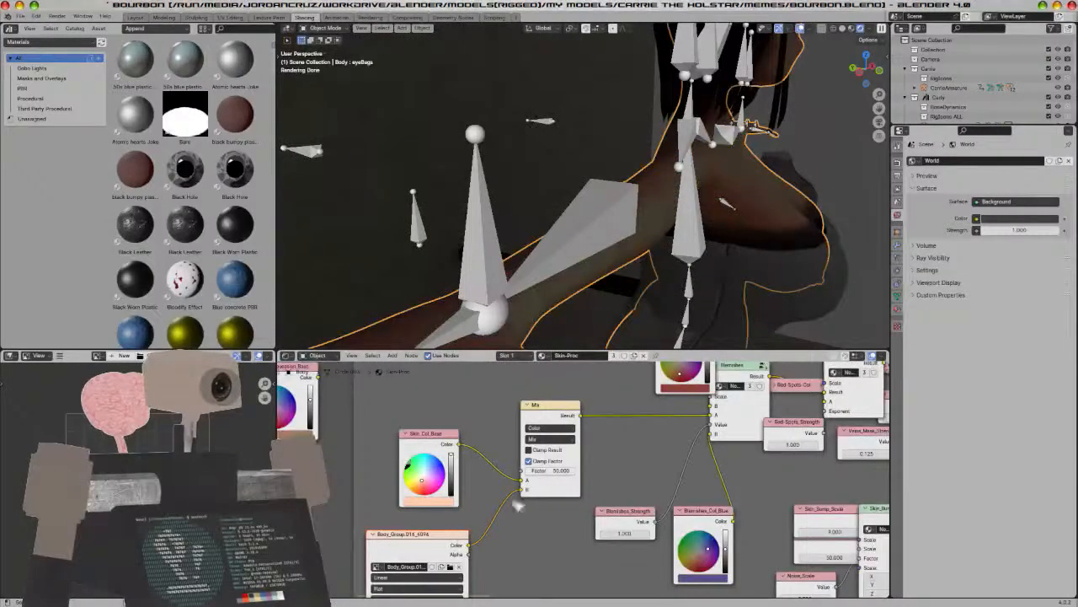
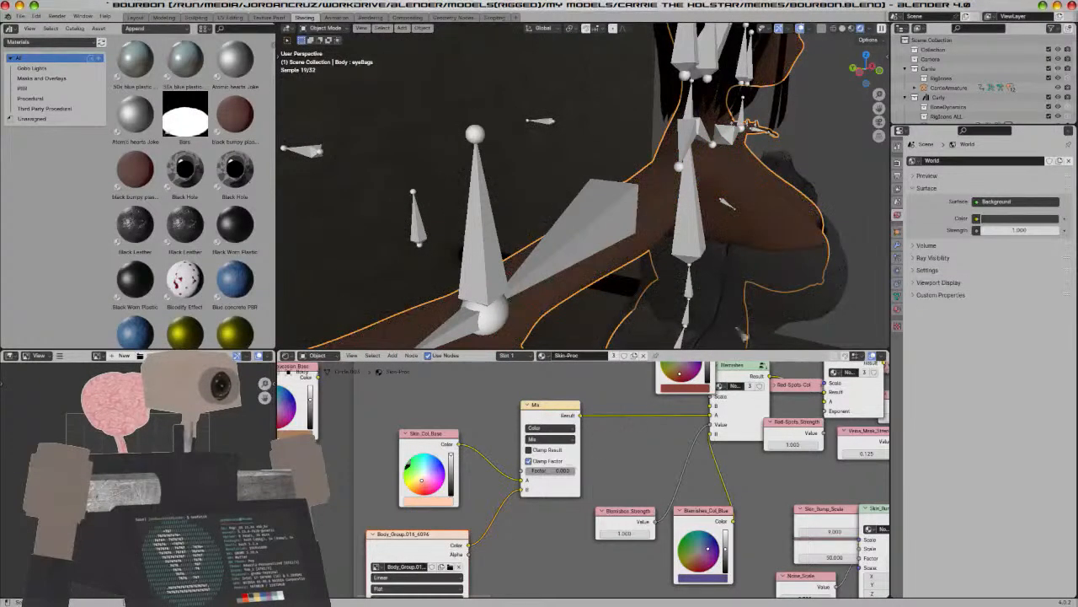
Check the TubeTop in the front view and undo the last skin Mix factor change
click(801, 301)
middle_drag(801, 302, 778, 278)
scroll(771, 277, down, 8)
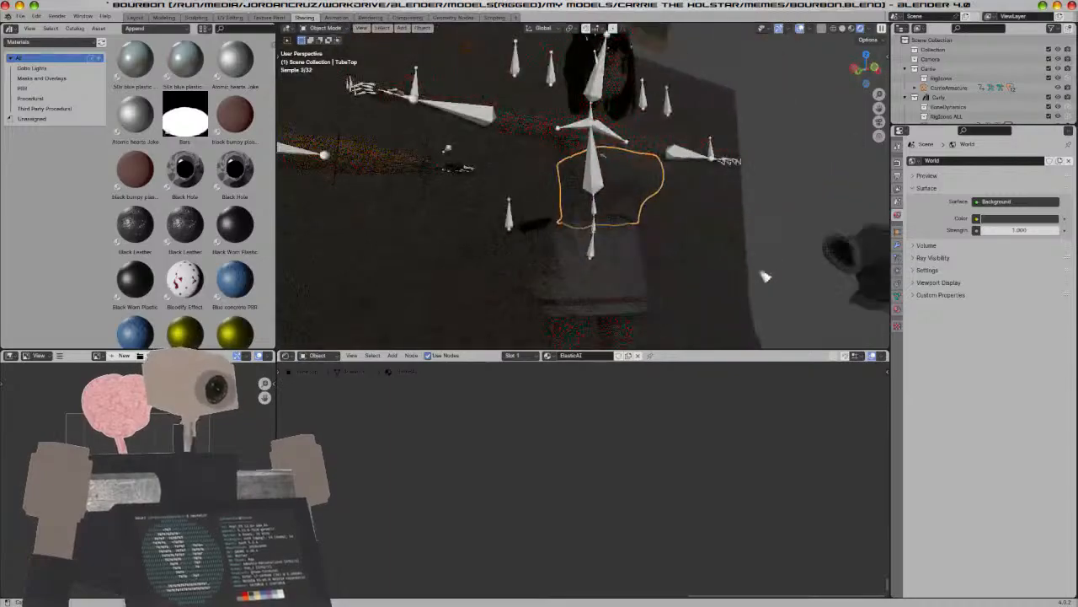
key(KP_1)
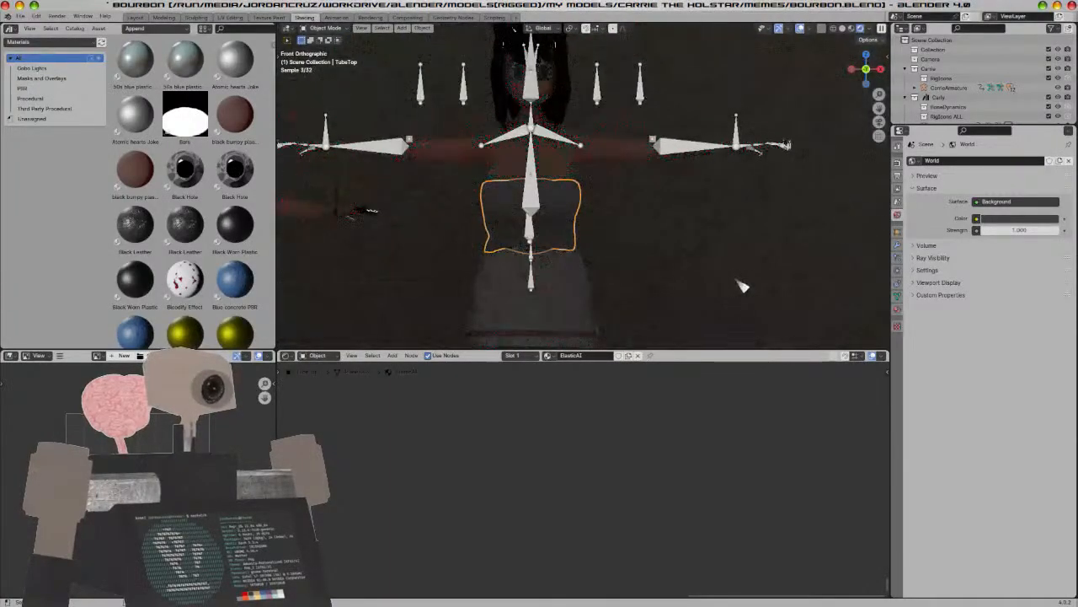
key(ctrl+z)
middle_drag(643, 252, 676, 270)
scroll(677, 270, up, 5)
key(ctrl+z)
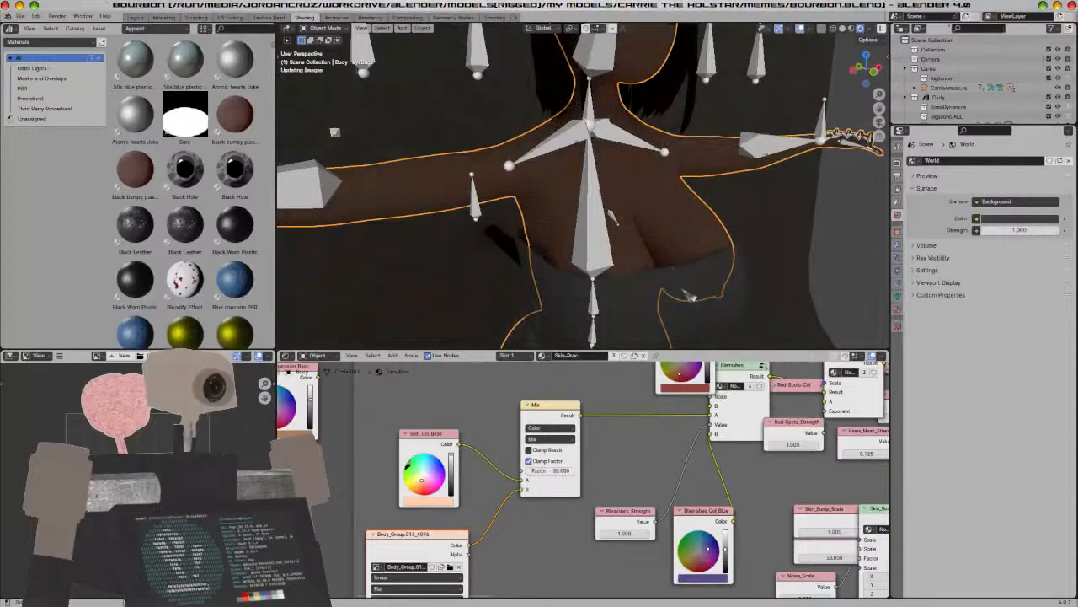
Reselect Carly's body and set the Skin-Proc Mix node's factor to 0
middle_drag(722, 296, 732, 297)
click(732, 297)
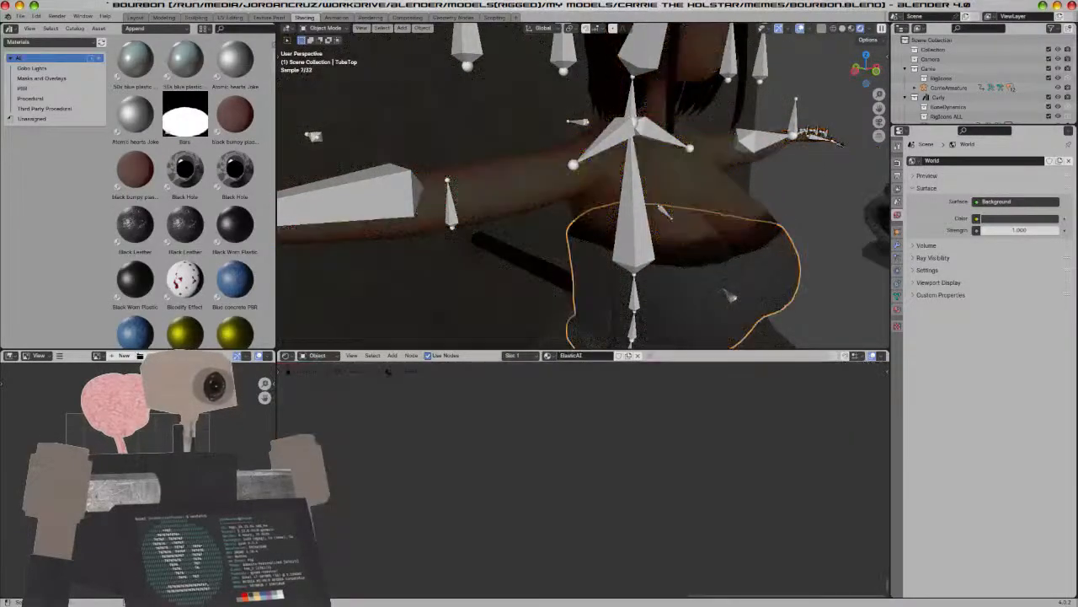
click(732, 297)
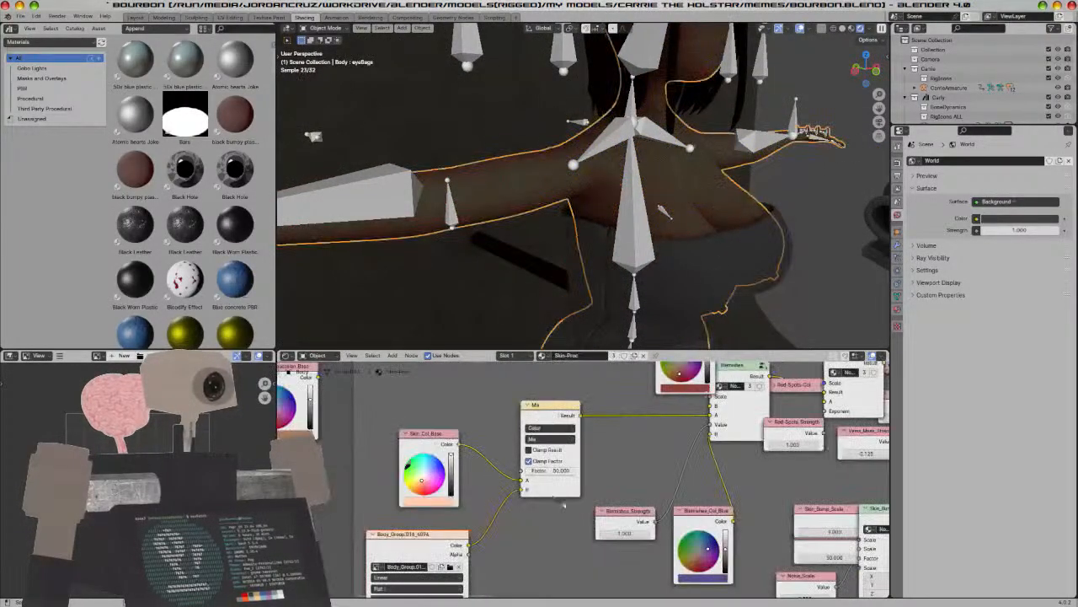
drag(553, 471, 528, 471)
scroll(727, 256, down, 4)
key(KP_5)
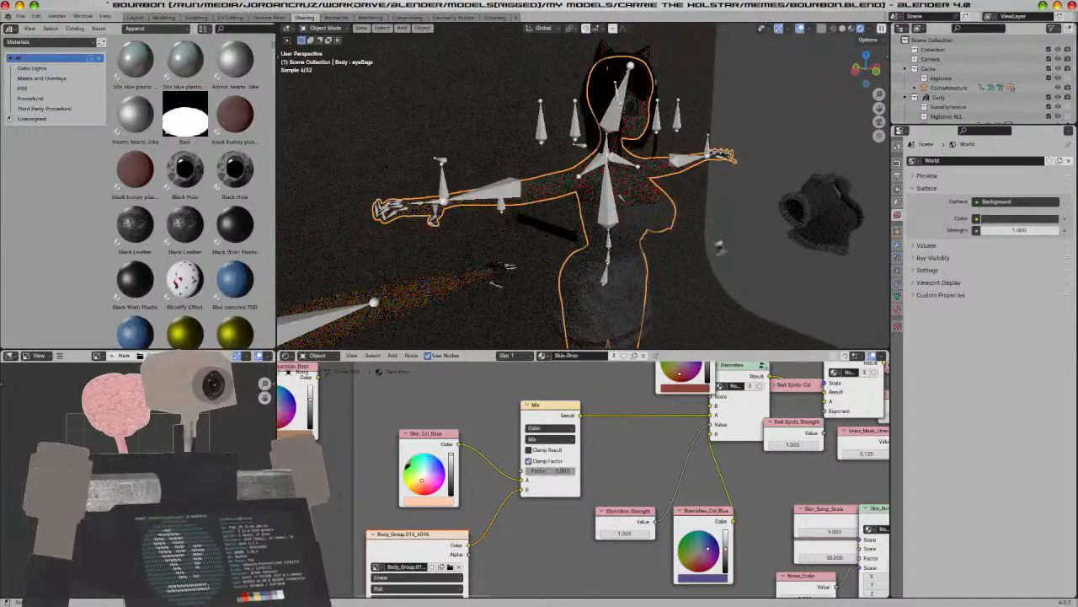
Save the file and frame Carly's body in the front view of the Layout workspace
middle_drag(723, 251, 628, 256)
key(ctrl+s)
key(KP_1)
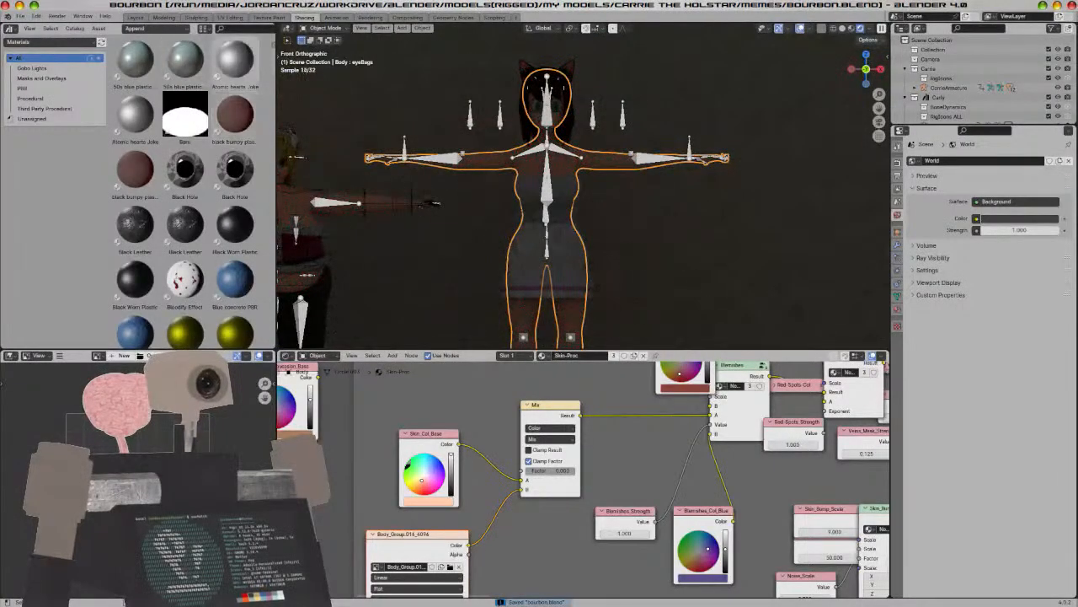
click(137, 18)
key(KP_1)
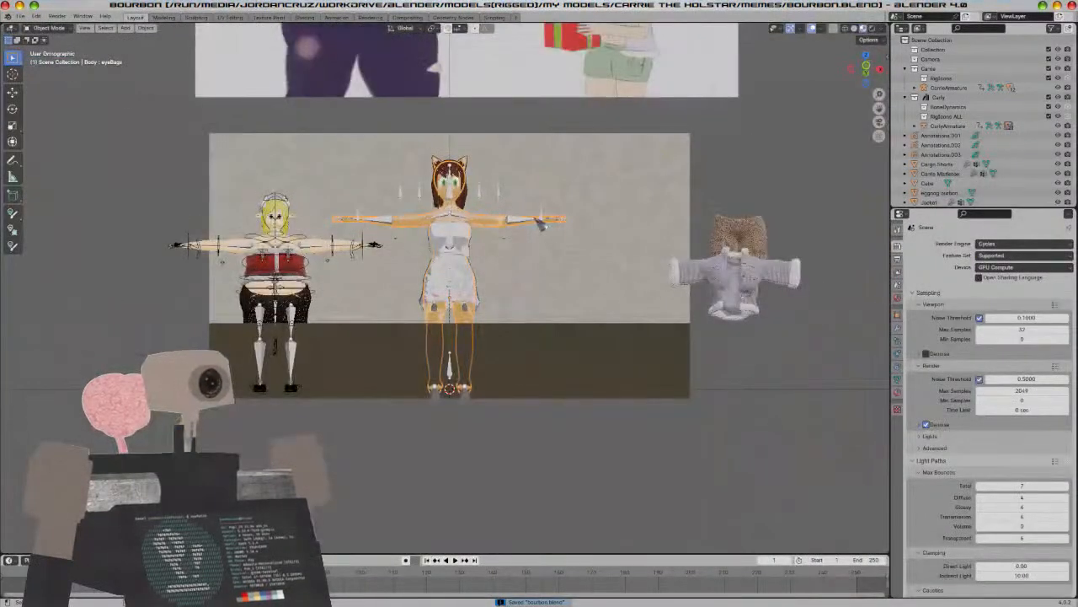
key(KP_Decimal)
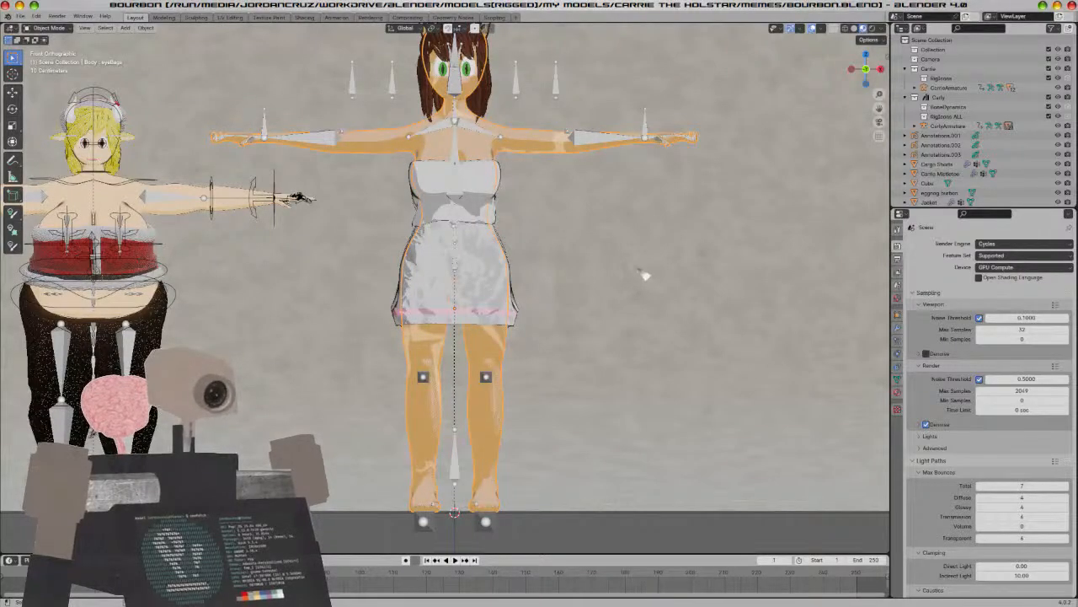
Snap the Cargo Shorts to Carly's armature using Selection to Active
shift+middle_drag(641, 271, 548, 272)
scroll(549, 271, down, 3)
click(748, 178)
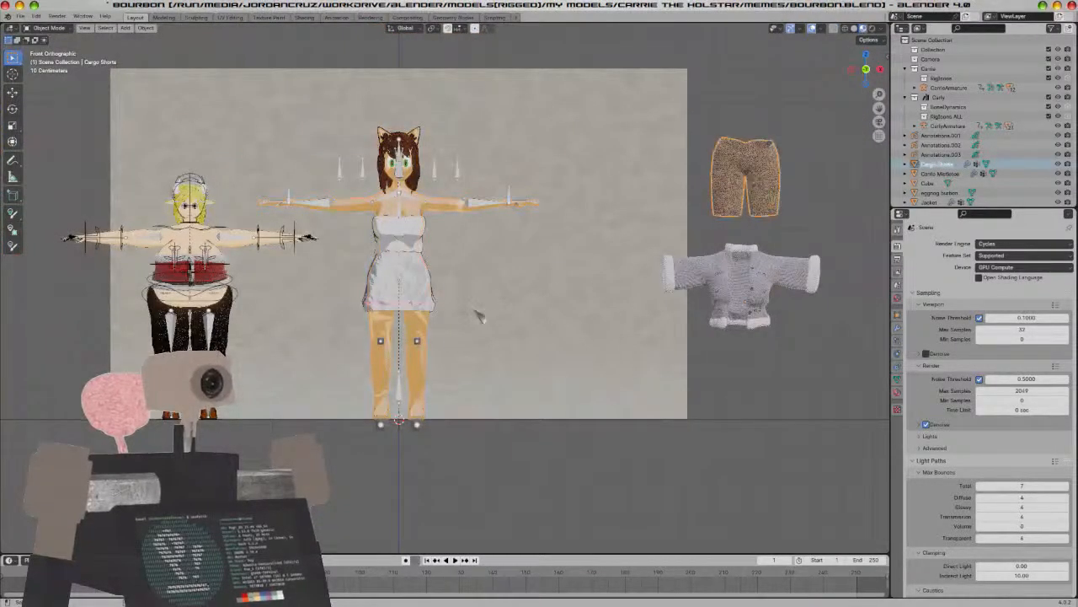
scroll(478, 316, up, 2)
scroll(552, 327, down, 4)
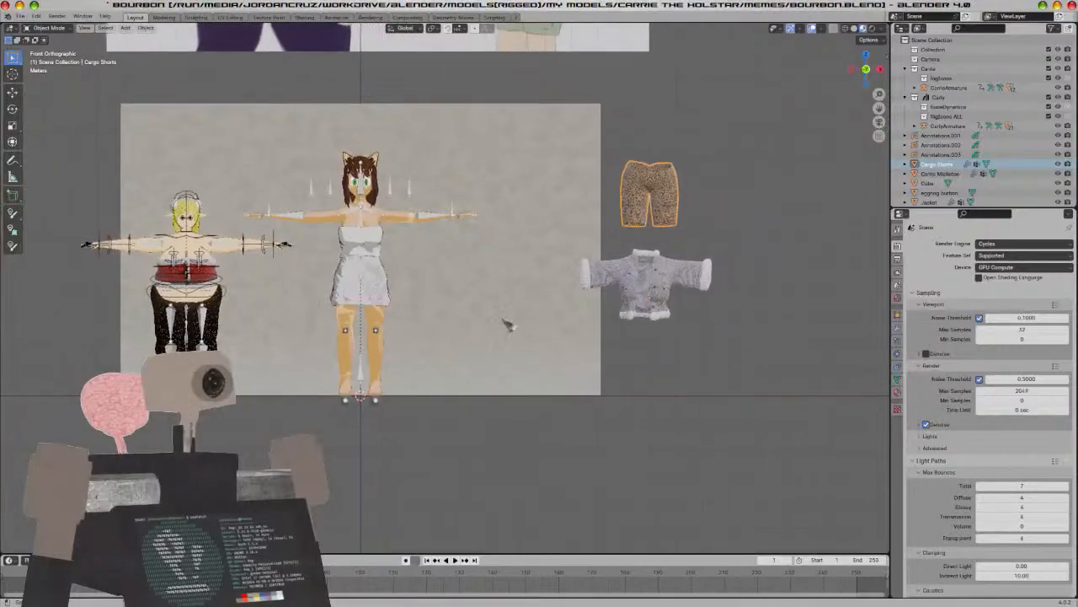
shift+click(367, 376)
key(shift+s)
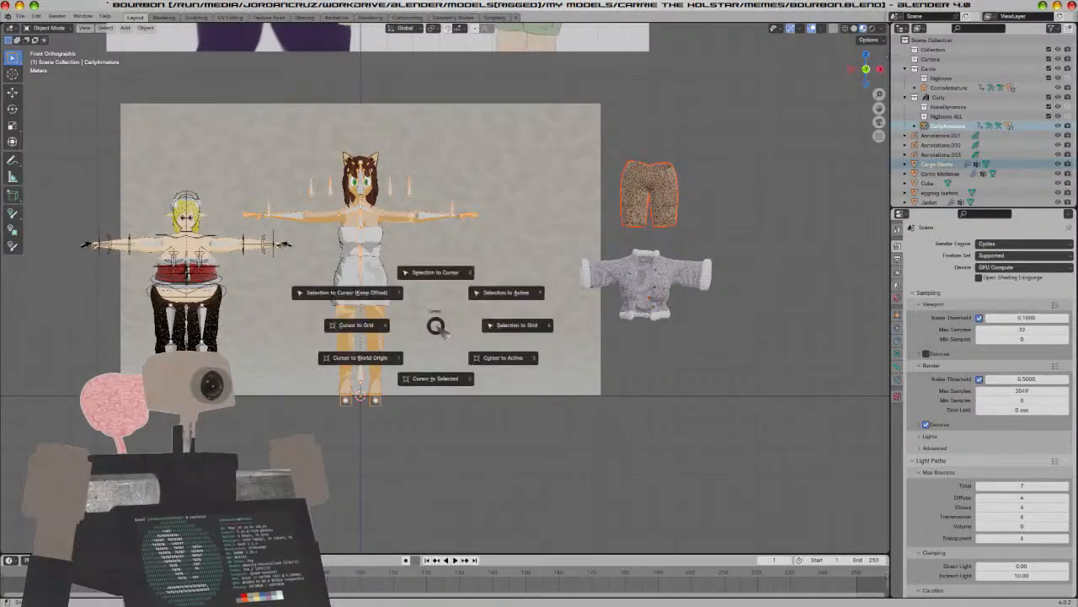
click(540, 295)
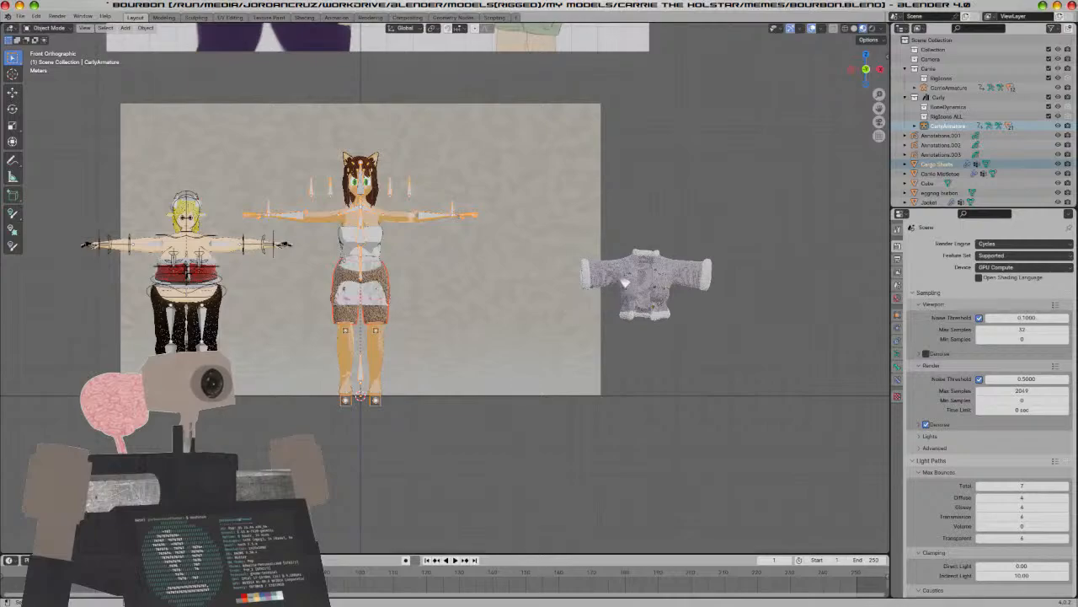
Snap the Jacket onto Carly's armature using Selection to Active
click(624, 283)
key(shift+s)
click(723, 203)
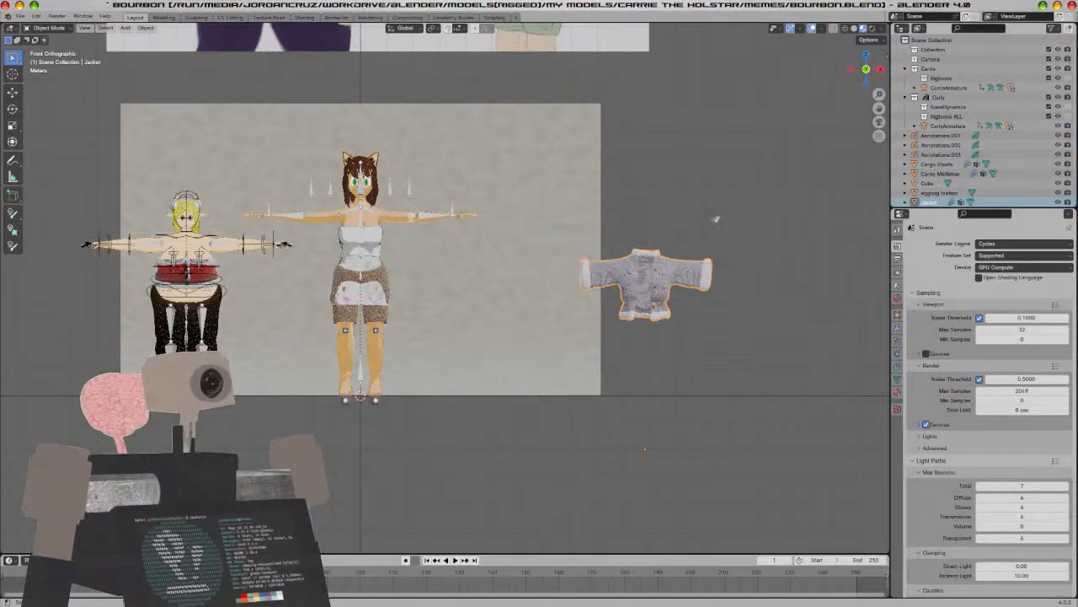
shift+click(428, 226)
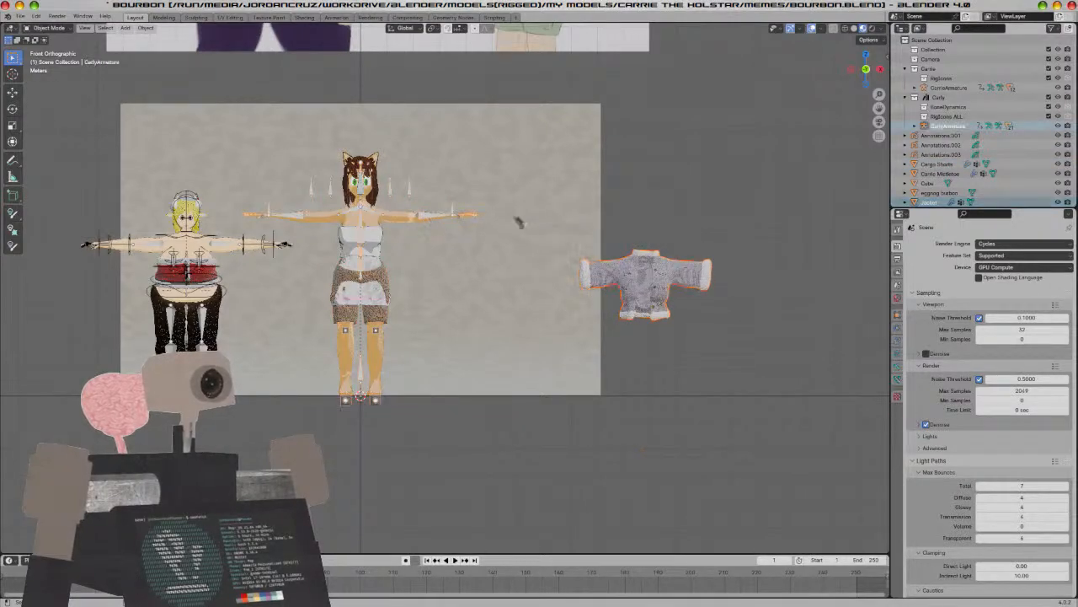
key(shift+s)
click(712, 172)
scroll(700, 229, up, 4)
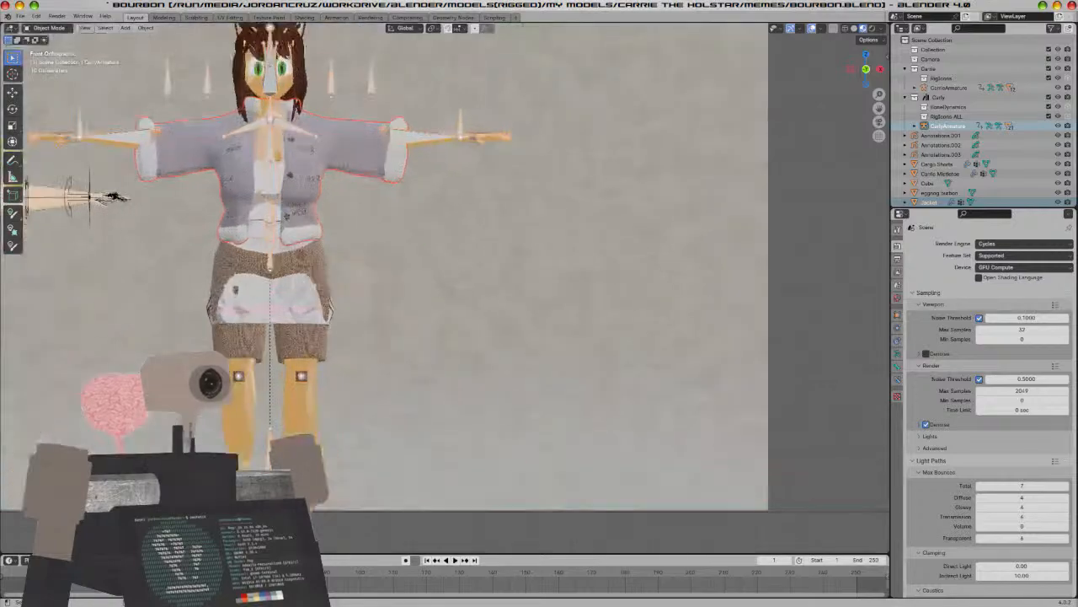
Delete the white skirt covering Carly's cargo shorts
shift+middle_drag(382, 263, 449, 284)
click(365, 327)
key(x)
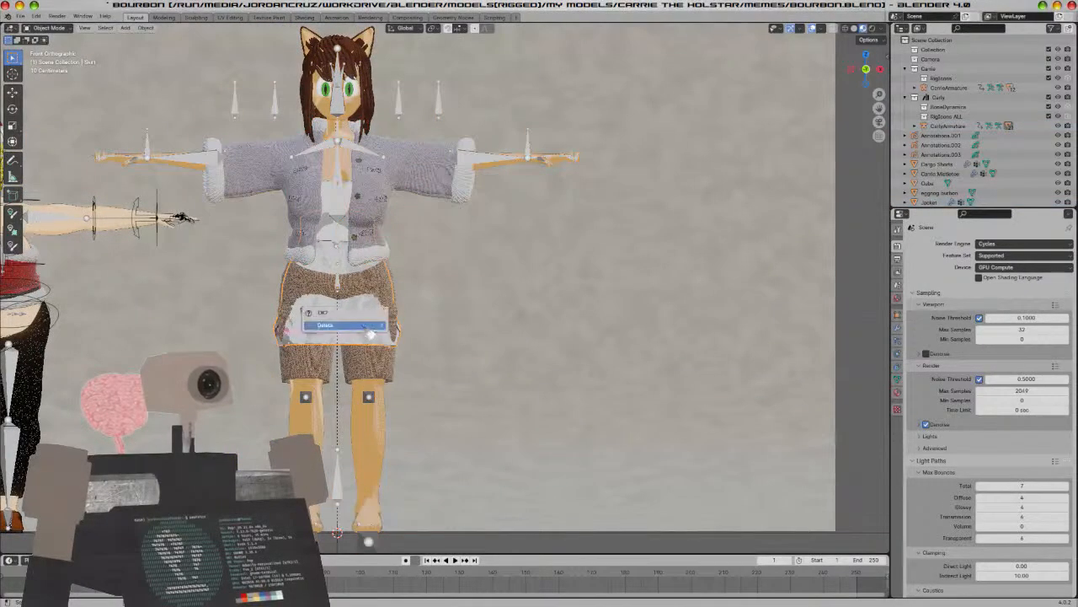
click(368, 327)
Assign CarlyArmature as the Armature modifier's object on both the Jacket and the Cargo Shorts
scroll(446, 295, up, 3)
shift+middle_drag(448, 302, 589, 349)
shift+middle_drag(595, 260, 593, 383)
middle_drag(595, 339, 558, 336)
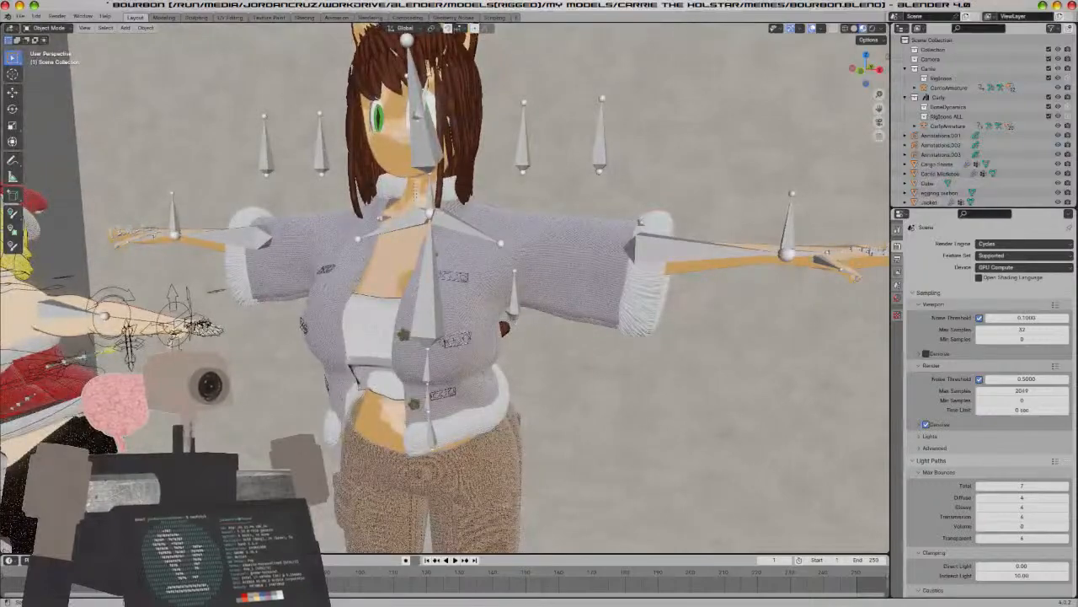
click(558, 335)
click(898, 329)
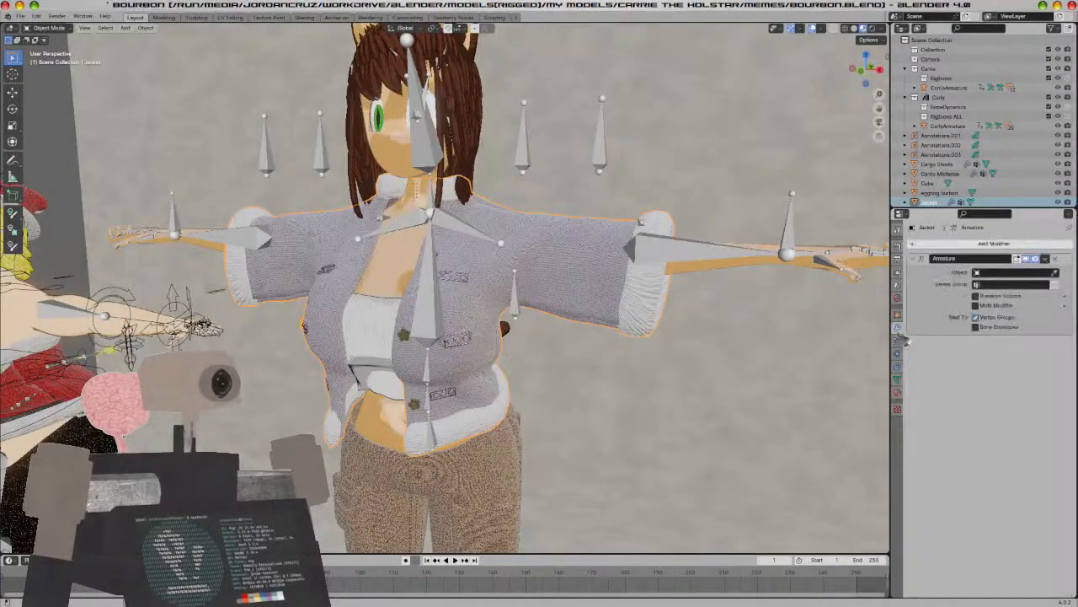
click(461, 216)
click(476, 463)
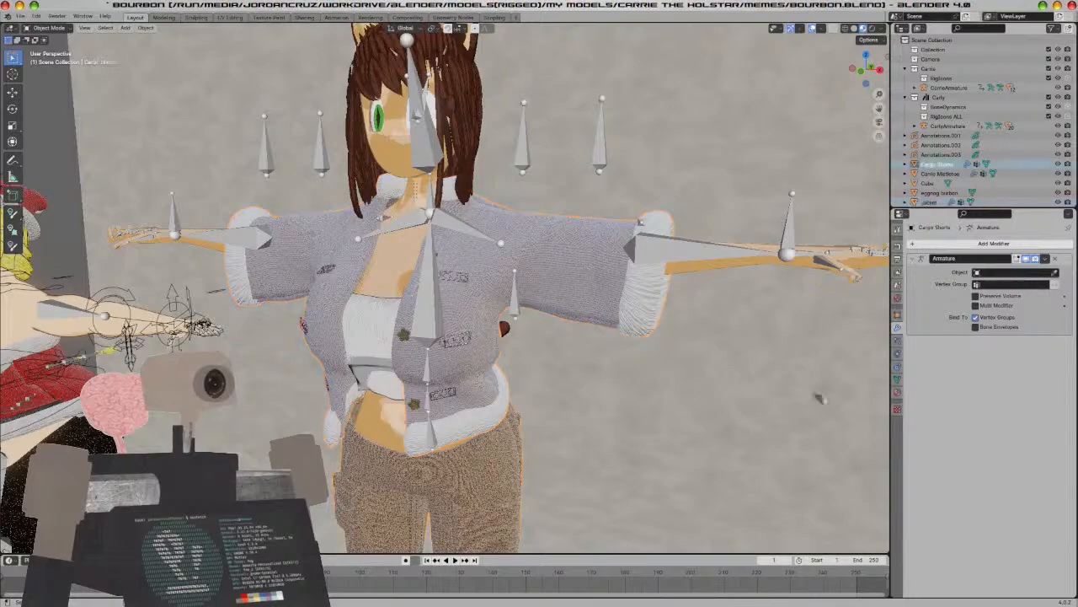
click(434, 289)
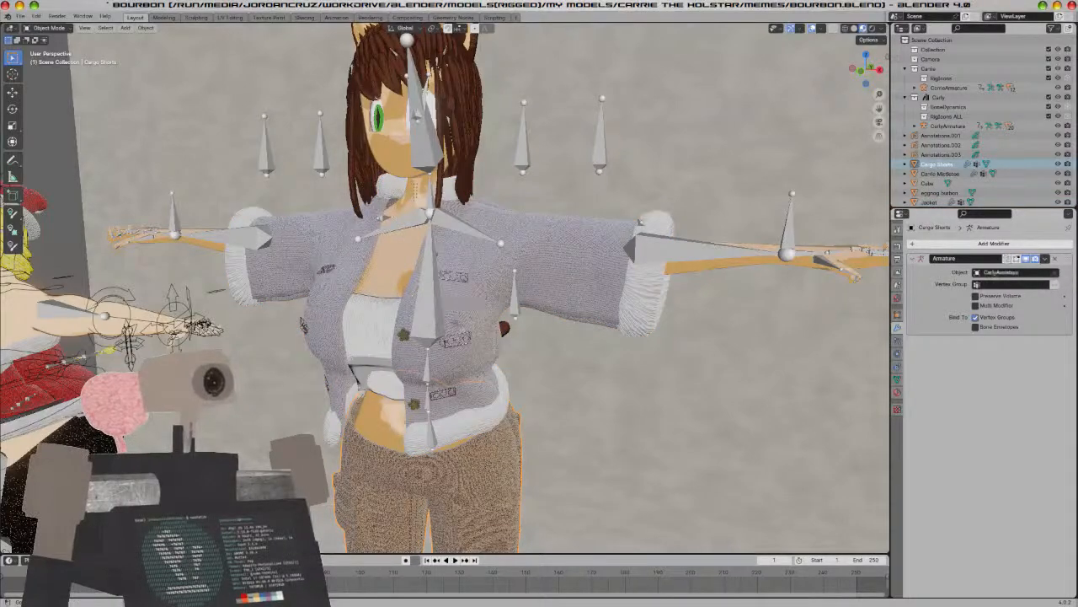
Parent the Jacket and the Cargo Shorts to CarlyArmature with the Object option
shift+click(478, 233)
key(ctrl+p)
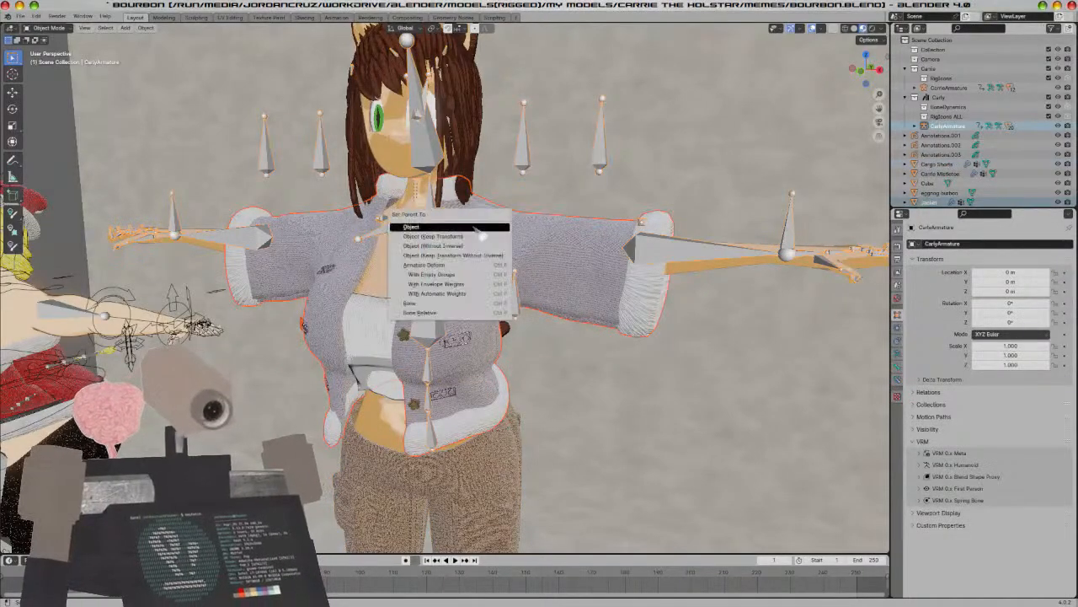
click(475, 227)
click(485, 413)
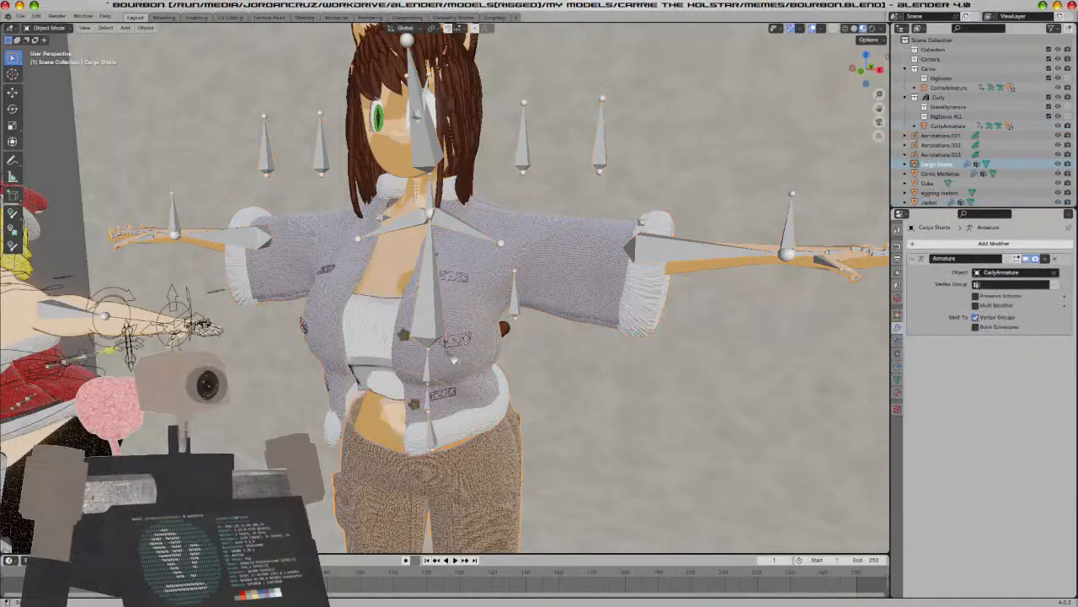
shift+click(445, 352)
key(ctrl+p)
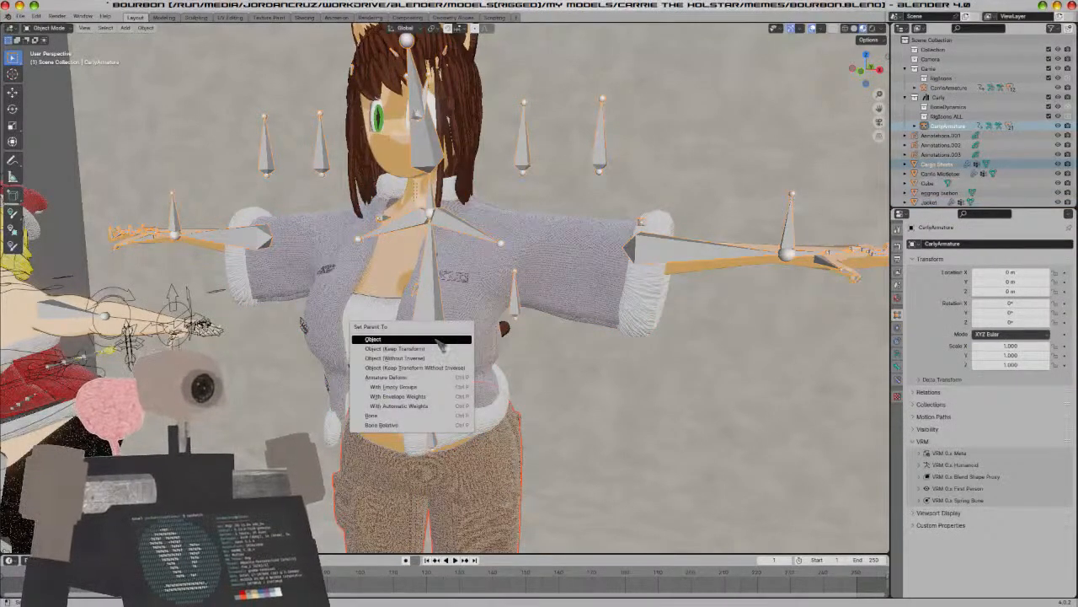
click(436, 338)
Scale CarlyArmature down to about 0.617 and move it along X to about 3.8 m in the front view
key(KP_1)
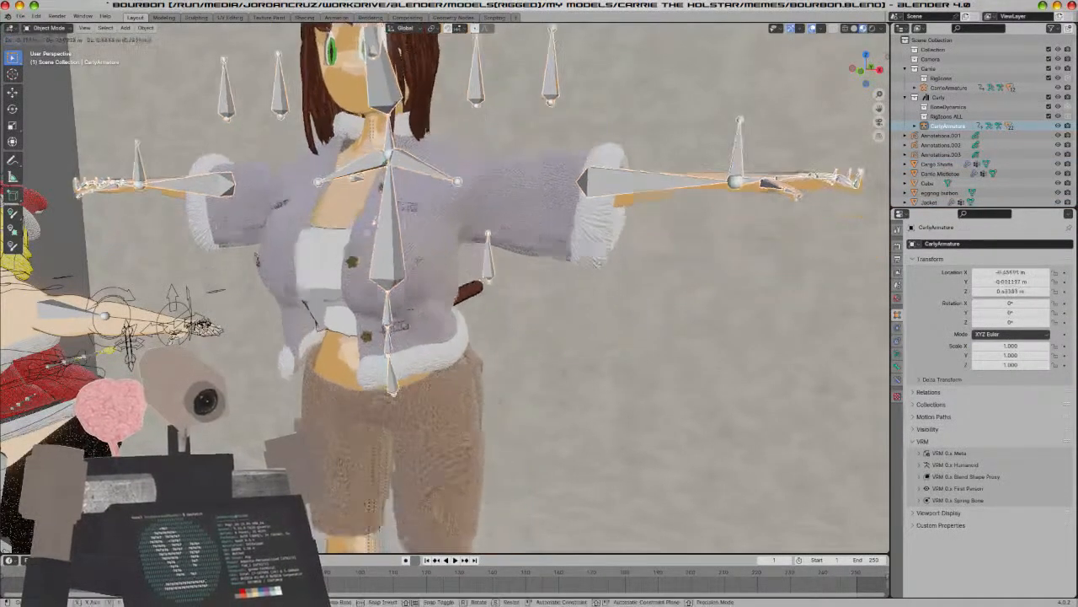
scroll(502, 329, down, 5)
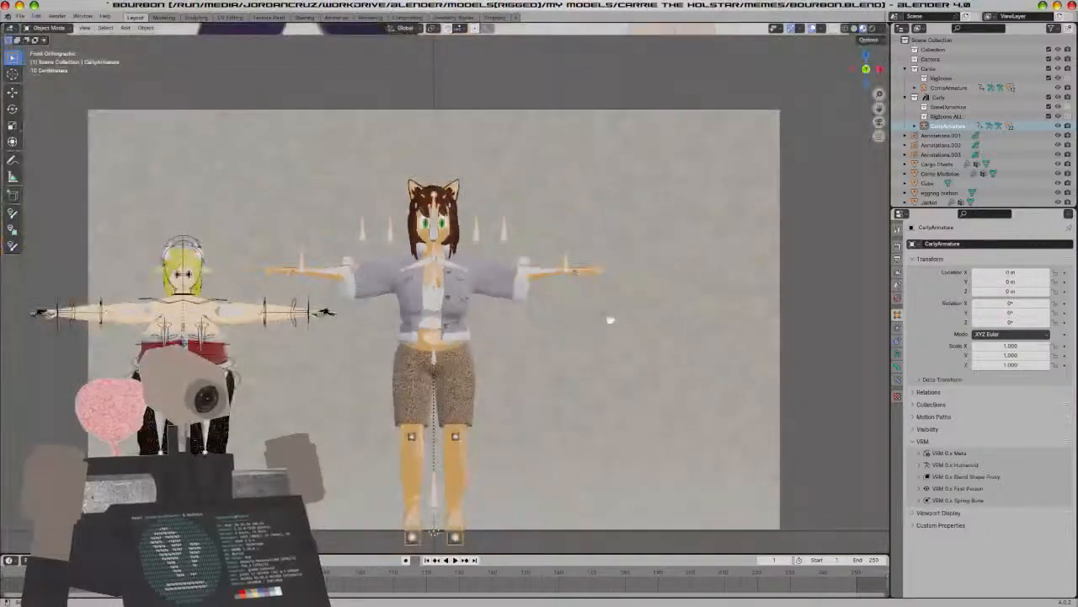
key(a)
click(455, 268)
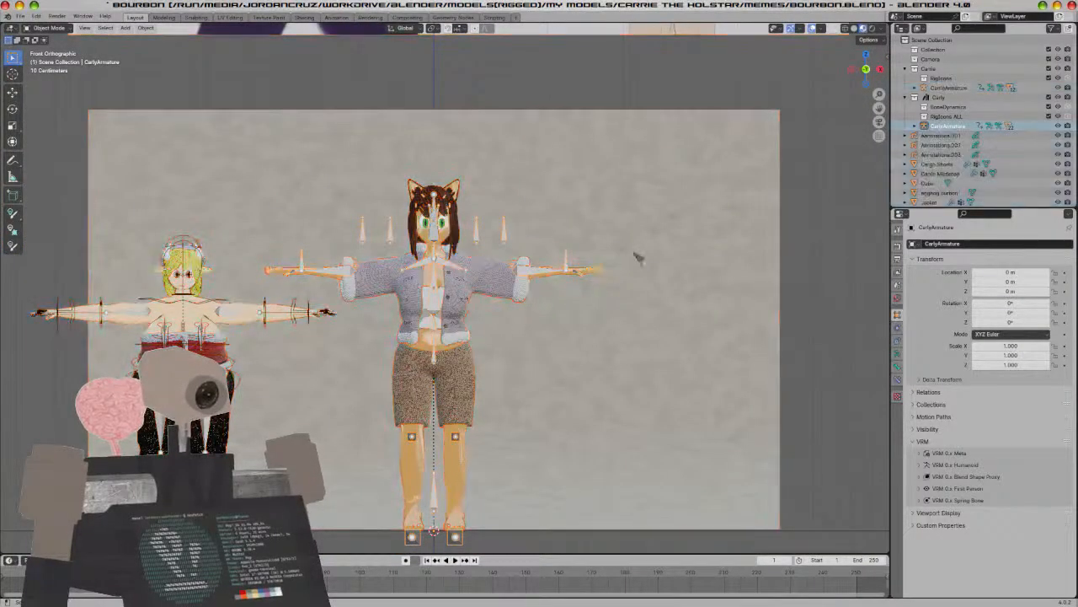
key(s)
click(575, 358)
key(g)
key(x)
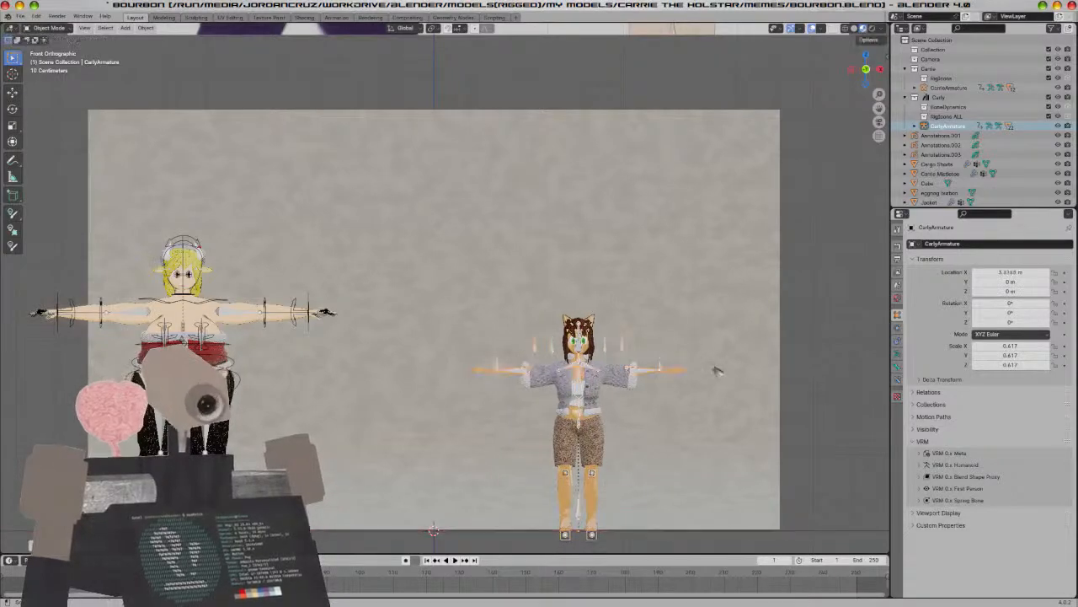
click(713, 358)
key(s)
key(x)
key(z)
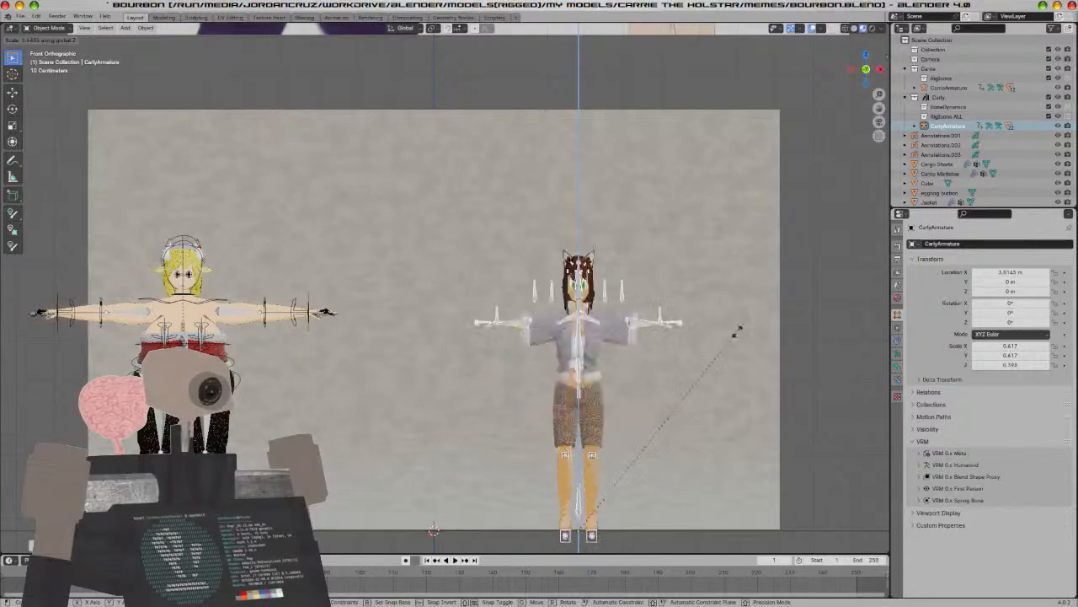
key(x)
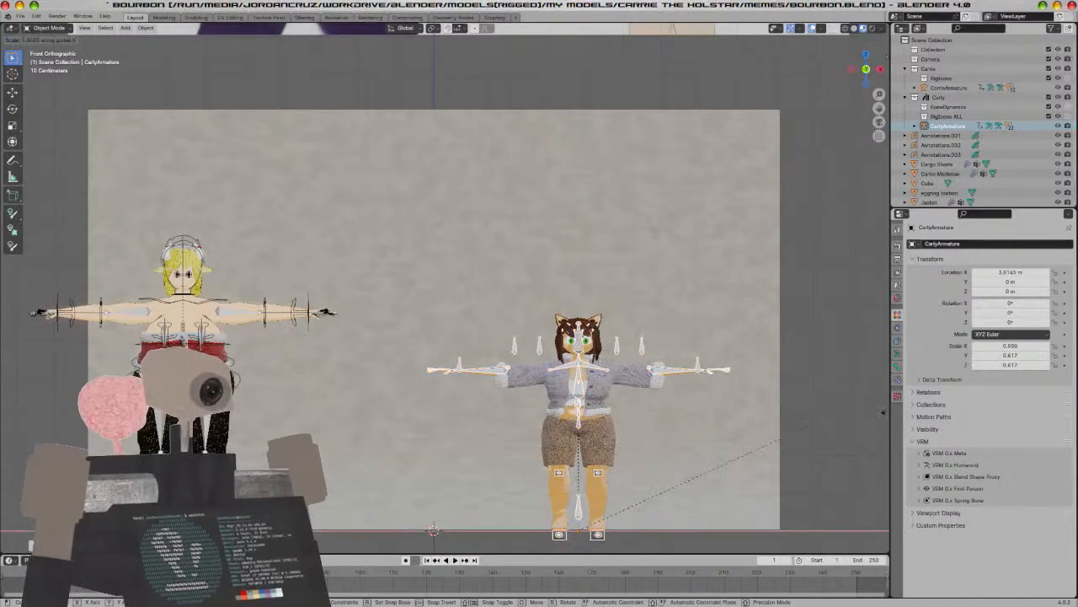
right_click(621, 532)
Scale CarlyArmature uniformly down to about 0.504 and save the file
key(s)
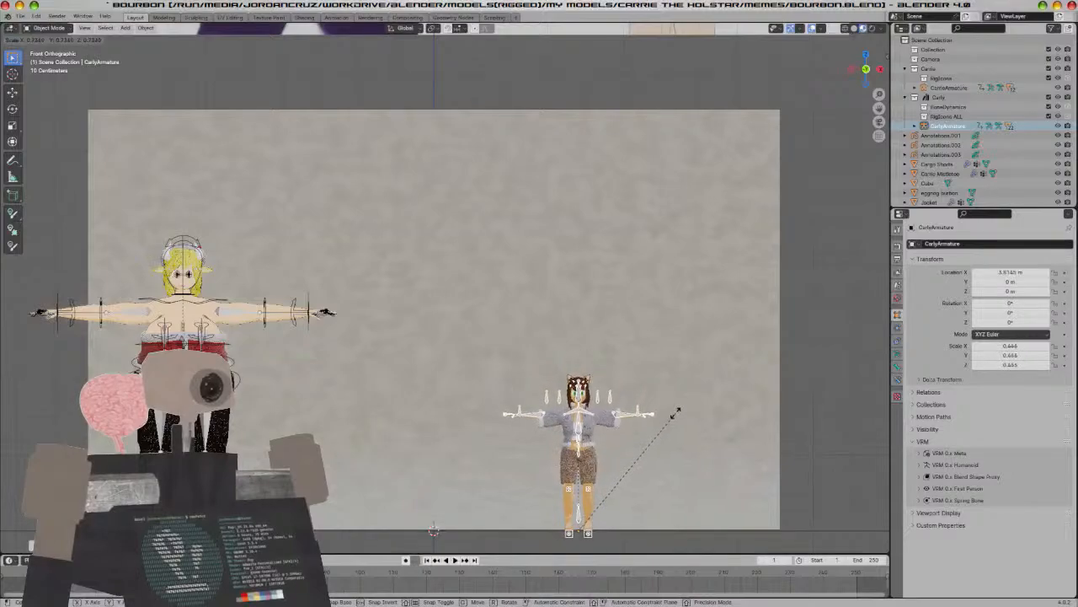
click(696, 408)
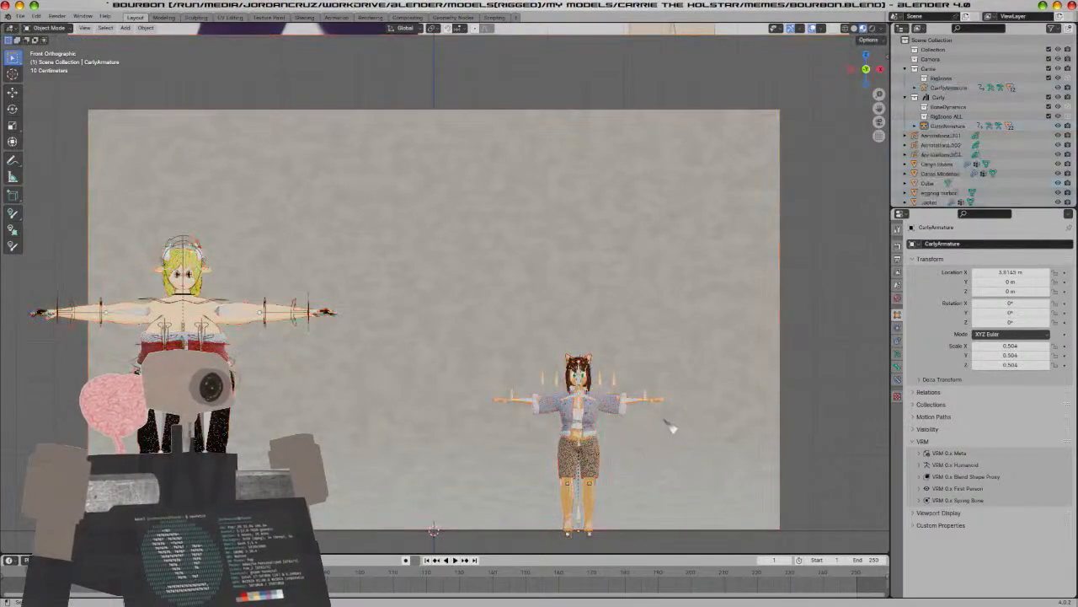
middle_drag(619, 455, 597, 458)
key(ctrl+s)
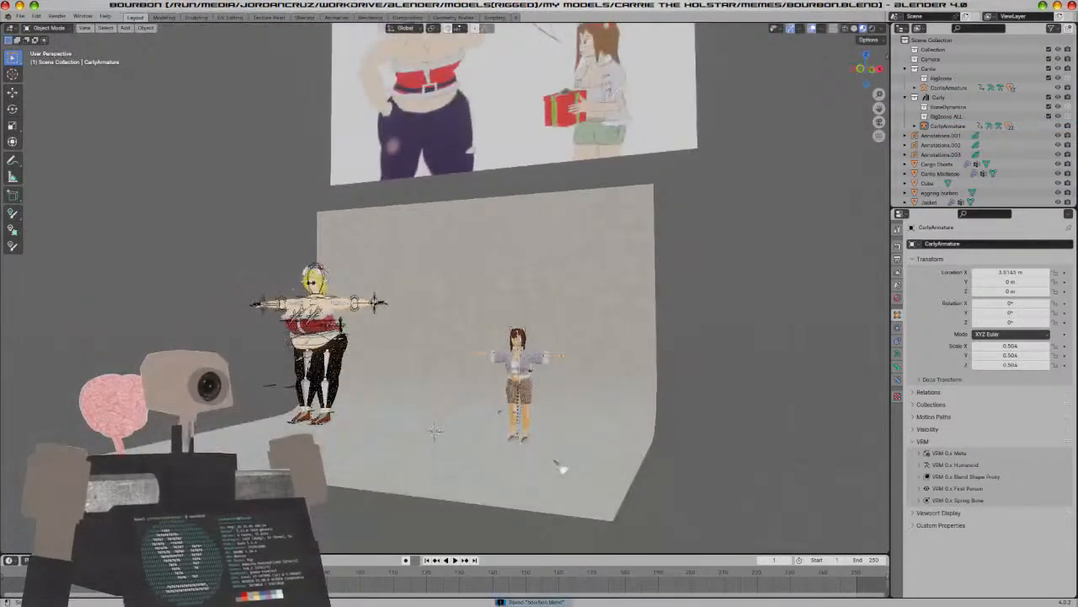
Switch the viewport to Rendered shading in the front view with both characters framed
key(KP_1)
key(z)
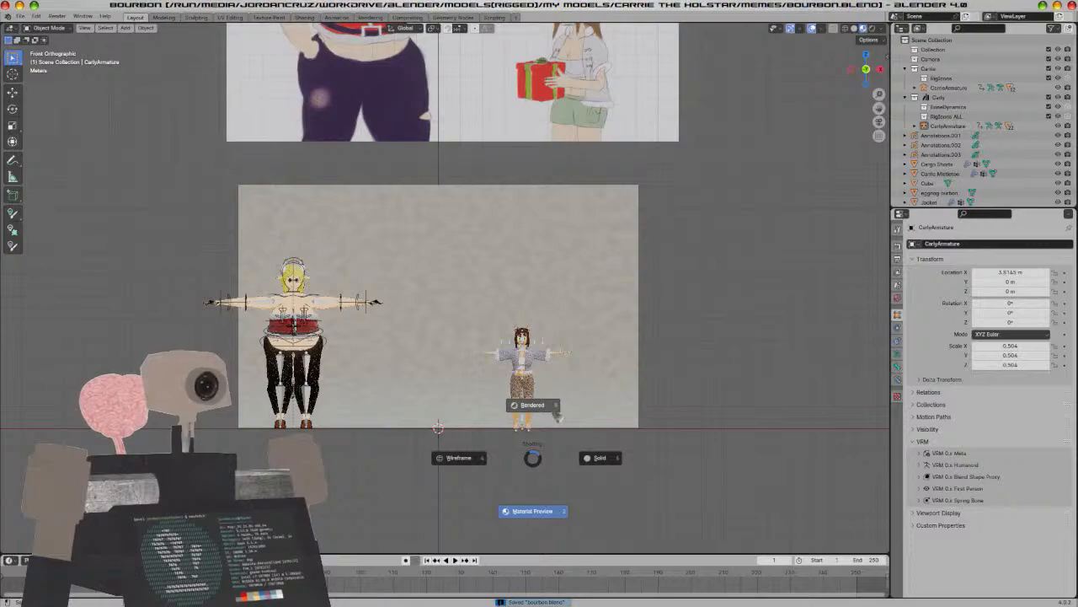
click(556, 412)
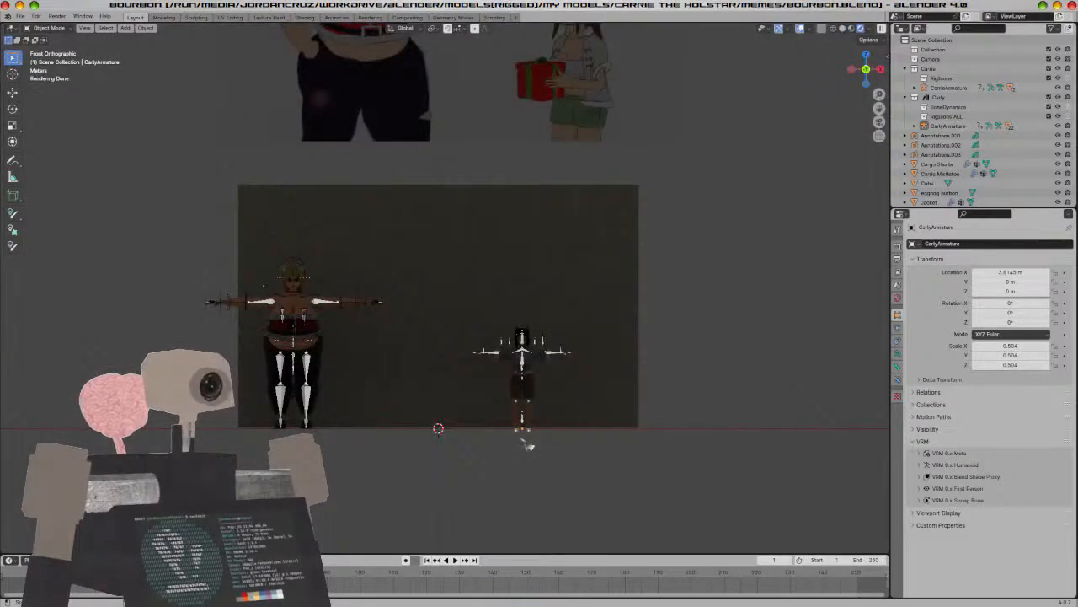
scroll(525, 445, up, 2)
scroll(367, 358, down, 4)
click(360, 339)
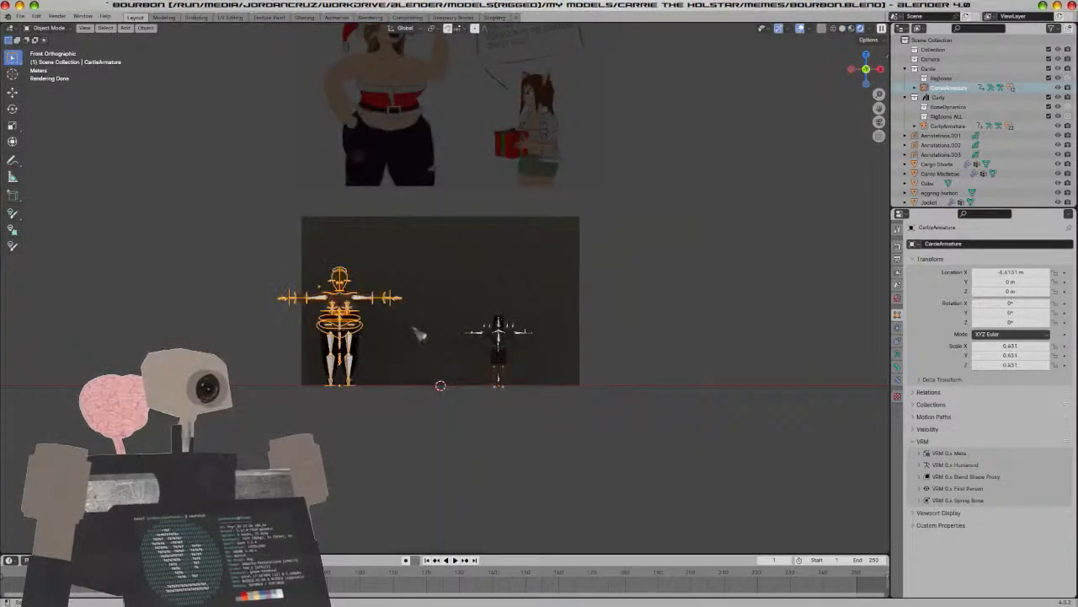
Lower the eggnog burbon reference image to floor level and place it in front of the characters in the side view
click(433, 126)
key(KP_3)
key(g)
click(505, 295)
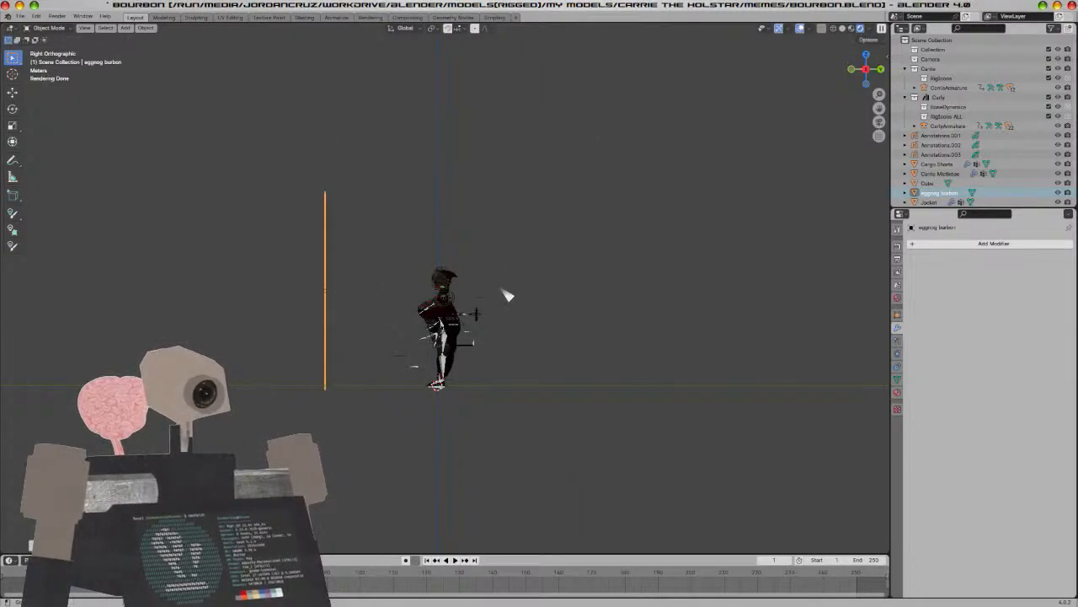
middle_drag(506, 294, 695, 266)
Scale the eggnog burbon reference image to about 0.75 and centre it over the backdrop in the front view
key(KP_1)
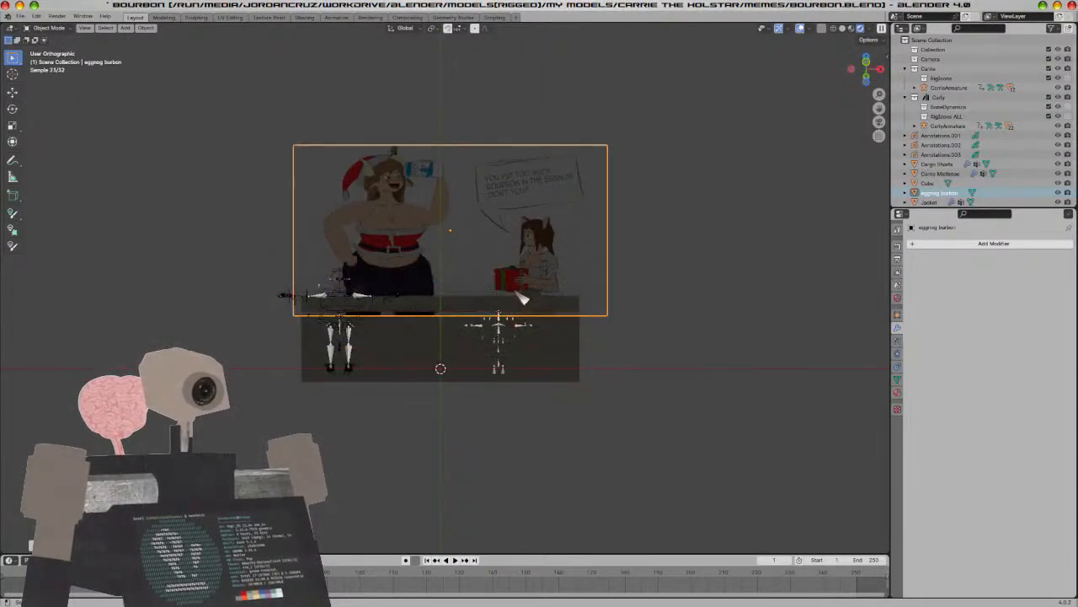
key(s)
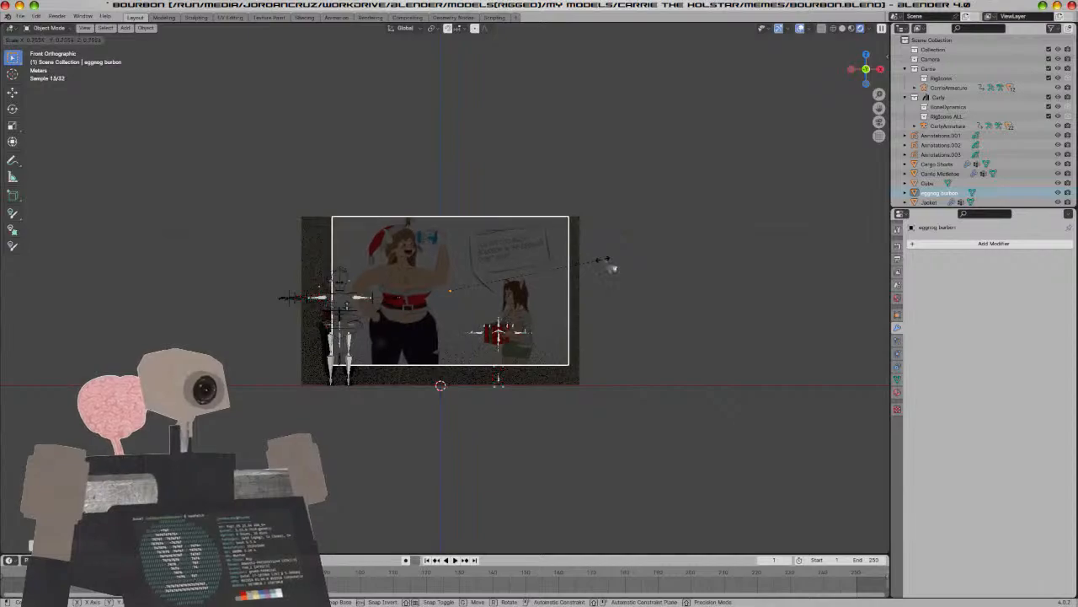
click(605, 262)
key(g)
click(592, 272)
Add a camera and align it to the current front view
key(shift+a)
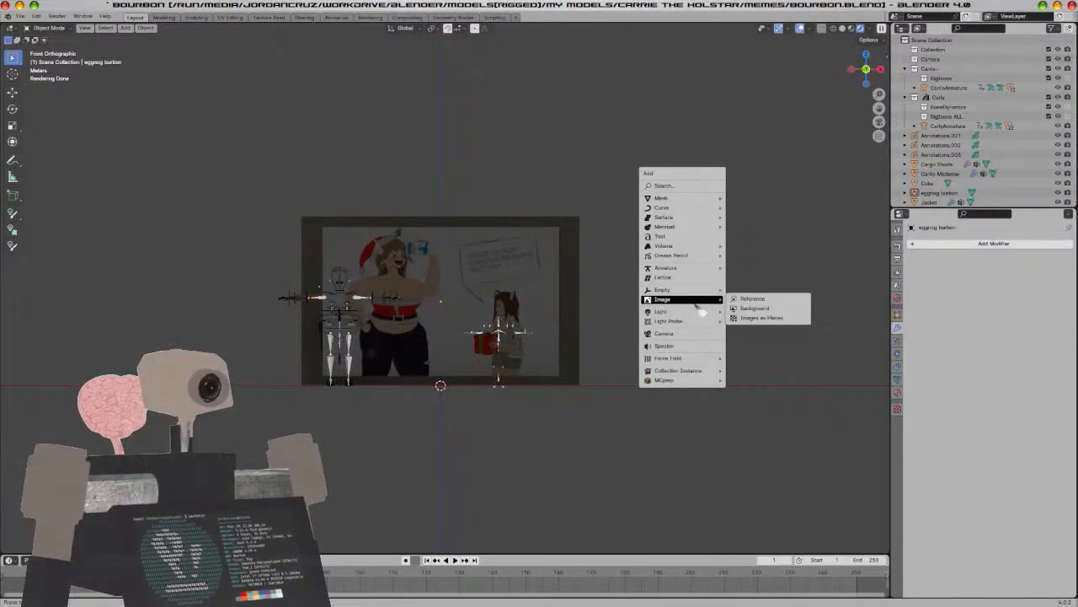
click(677, 339)
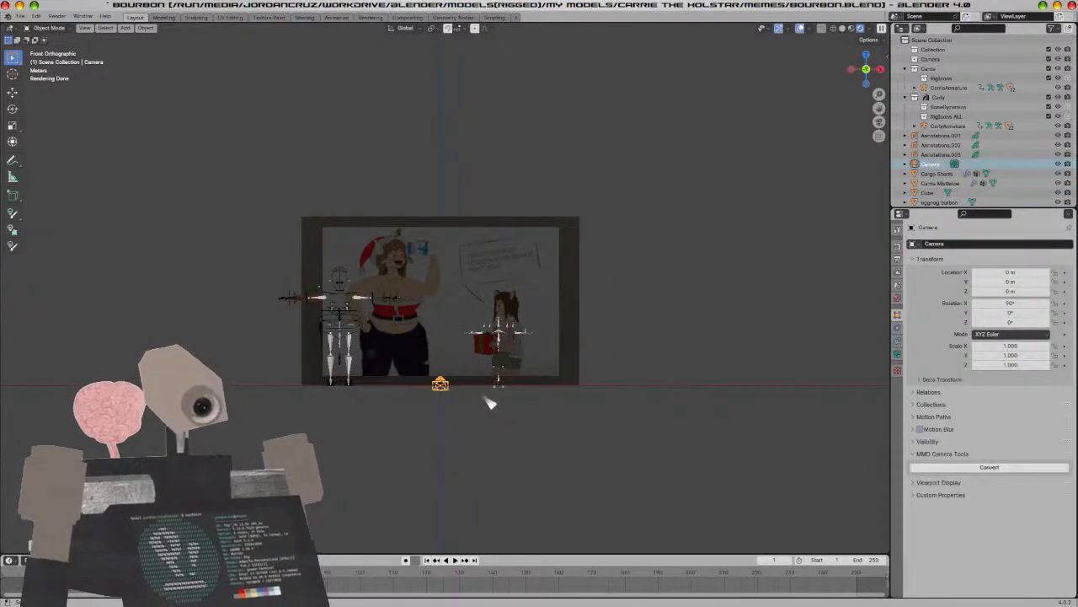
key(F3)
text(align ca)
key(Return)
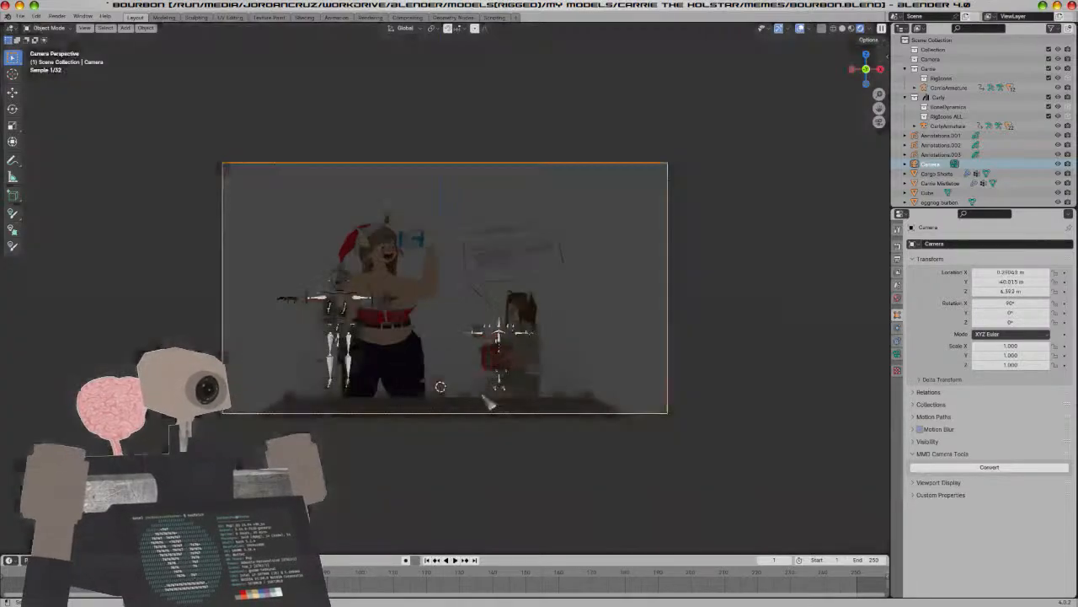
Fly the camera toward the characters until it sits at about Y -20.3 m and Z 5.9 m
key(shift+grave)
key(w)
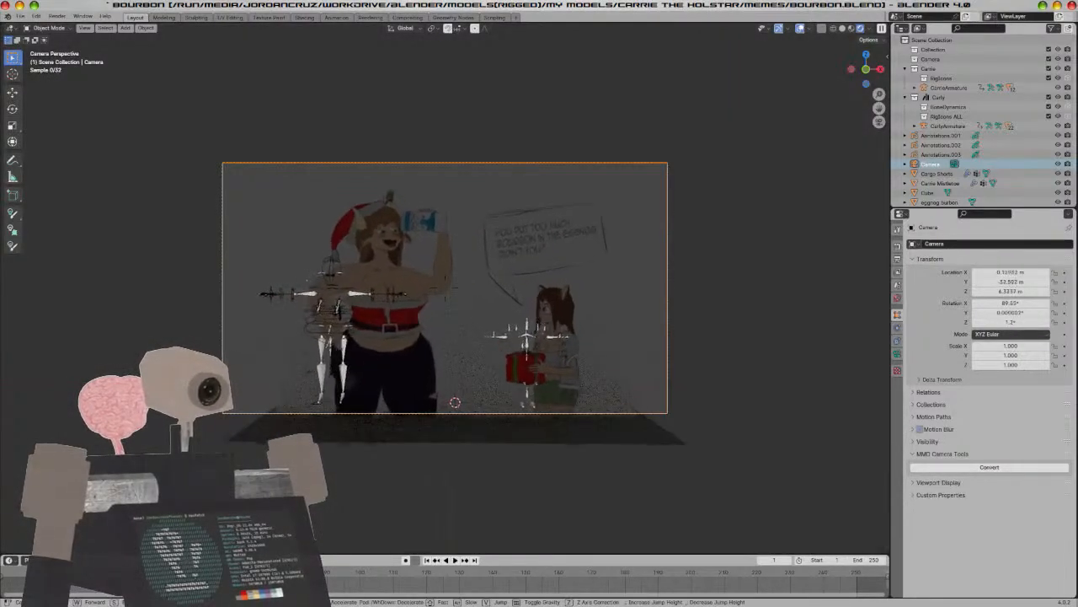
key(w)
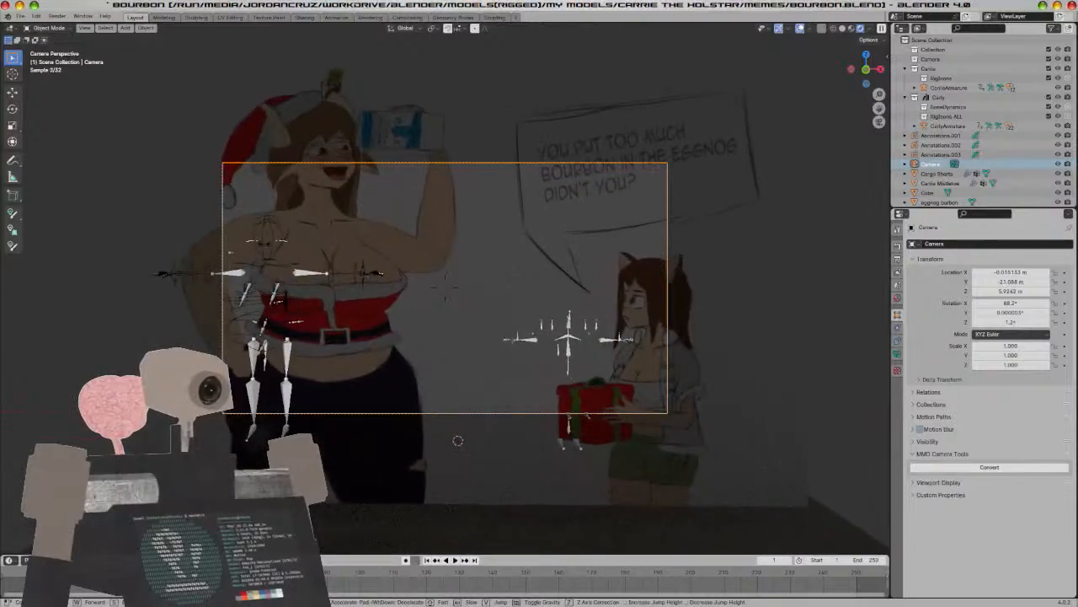
click(493, 401)
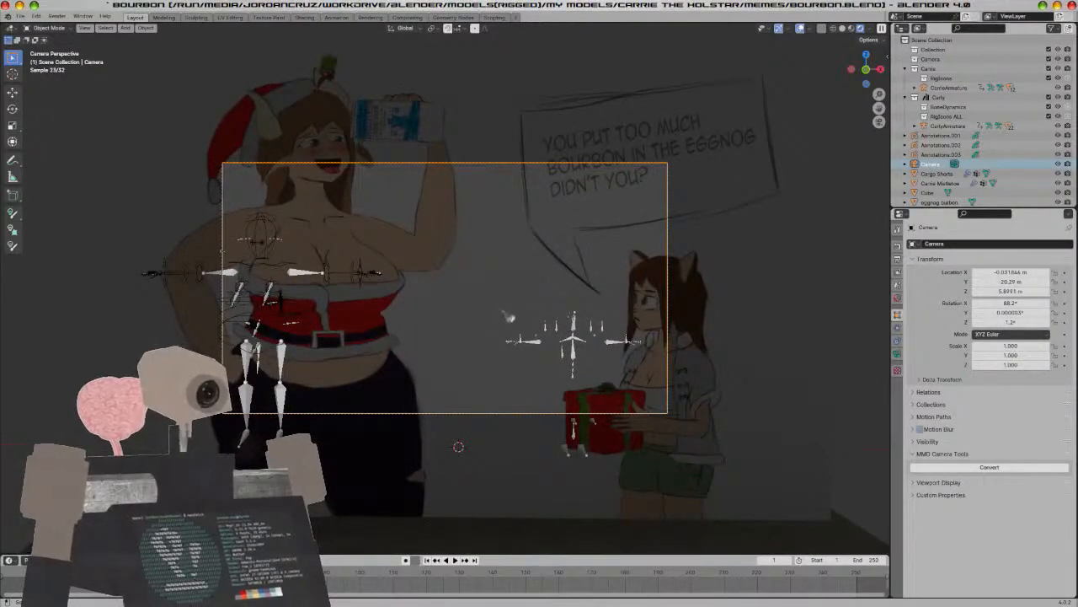
Scale down the eggnog burbon reference image and move it toward the camera in the side view
click(485, 272)
key(s)
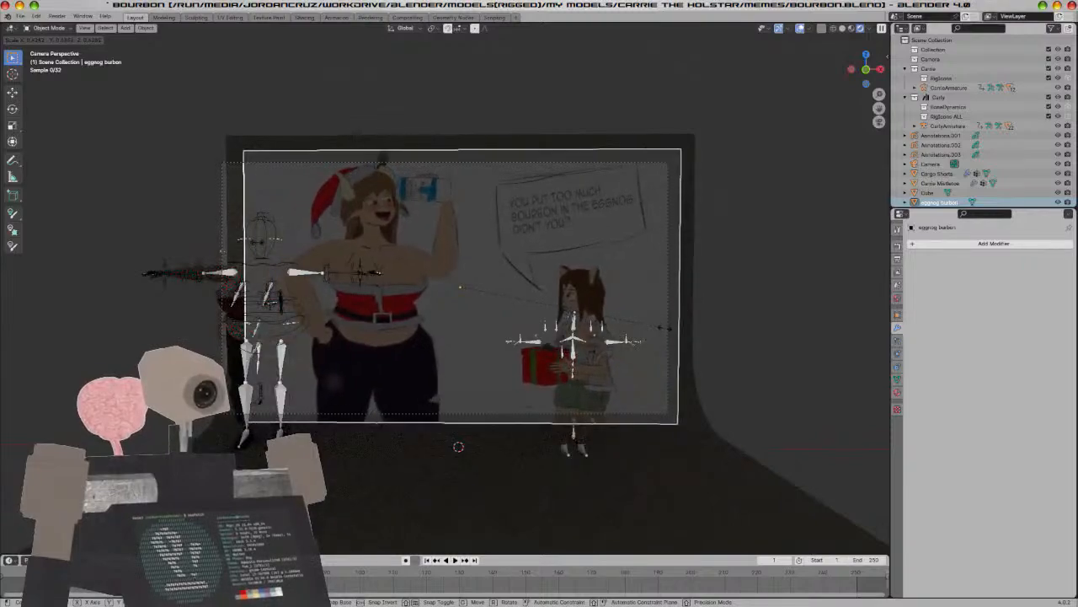
click(653, 323)
key(KP_3)
scroll(381, 312, down, 4)
scroll(381, 312, up, 5)
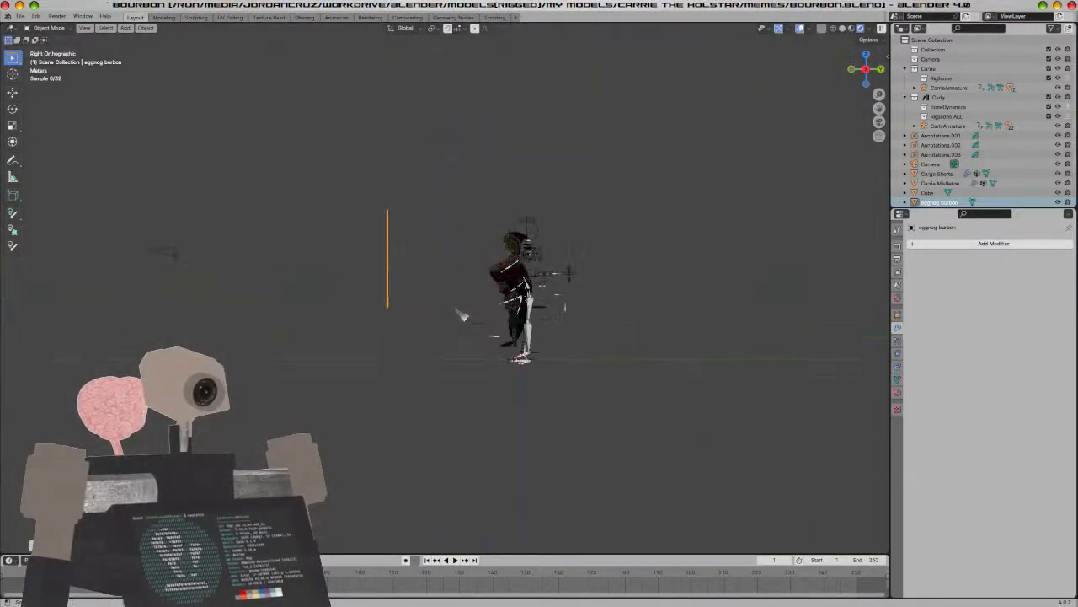
key(g)
click(228, 279)
Shrink the reference image to about the camera frame's height and place it at the front of the camera in the side view
scroll(228, 286, up, 4)
shift+middle_drag(236, 313, 803, 381)
scroll(620, 362, up, 4)
key(g)
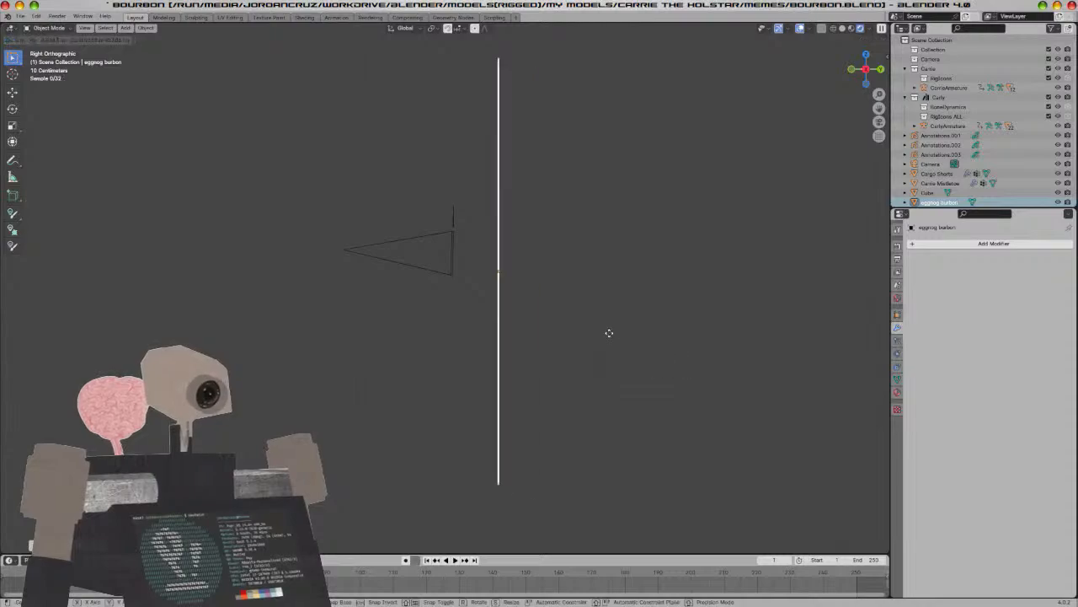
click(546, 306)
key(s)
key(g)
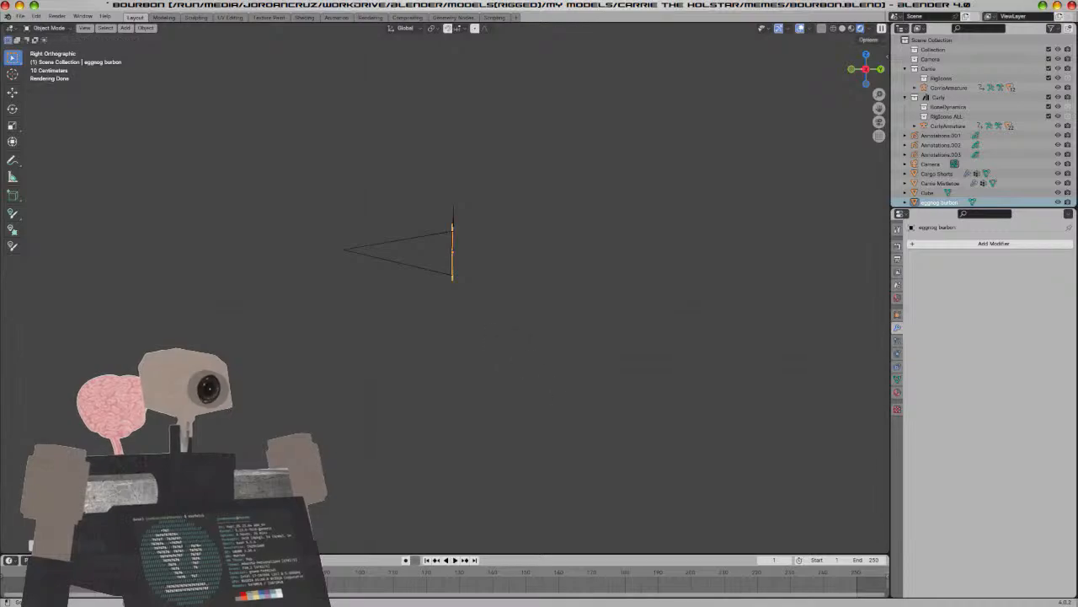
Centre the reference image over the frame in the camera view and shrink it to roughly the frame's size
key(KP_0)
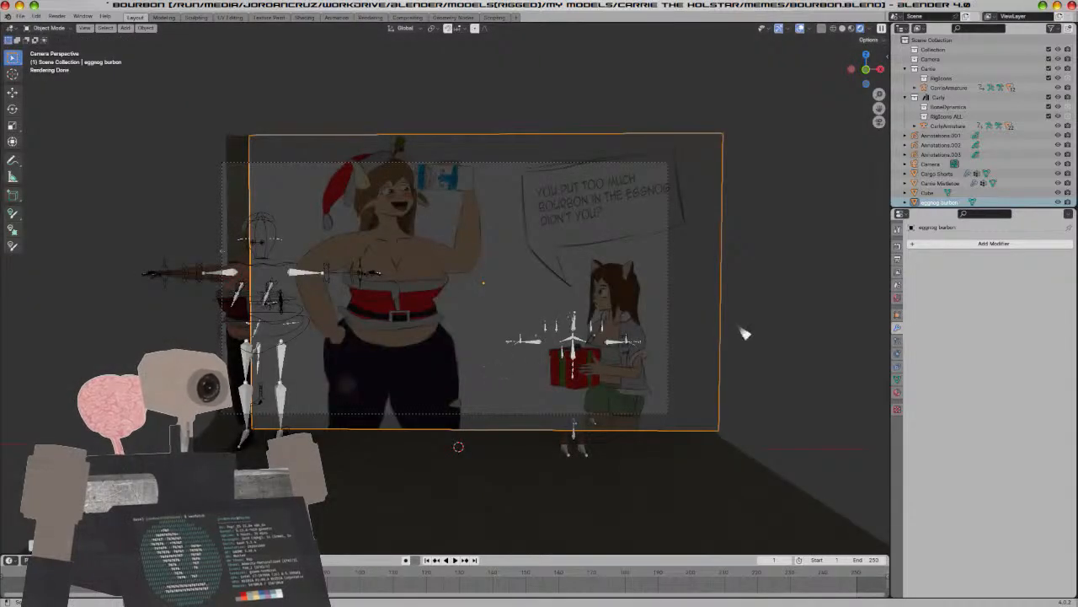
key(g)
click(702, 332)
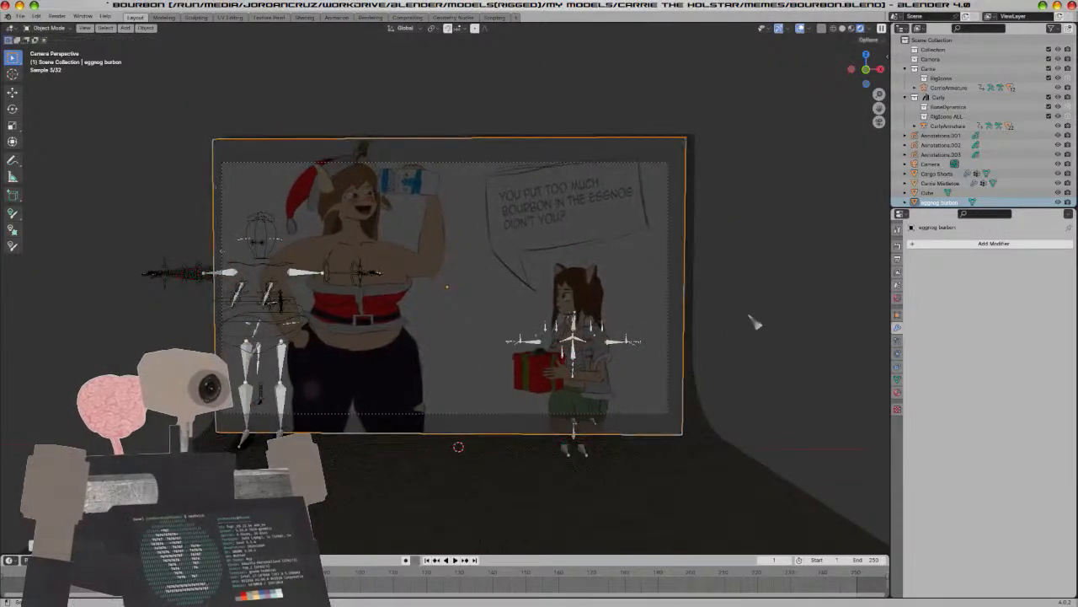
key(s)
click(723, 315)
Scale the reference image separately along X and Z to fit the camera frame, and save the file
key(s)
key(x)
click(758, 306)
key(s)
key(z)
click(762, 302)
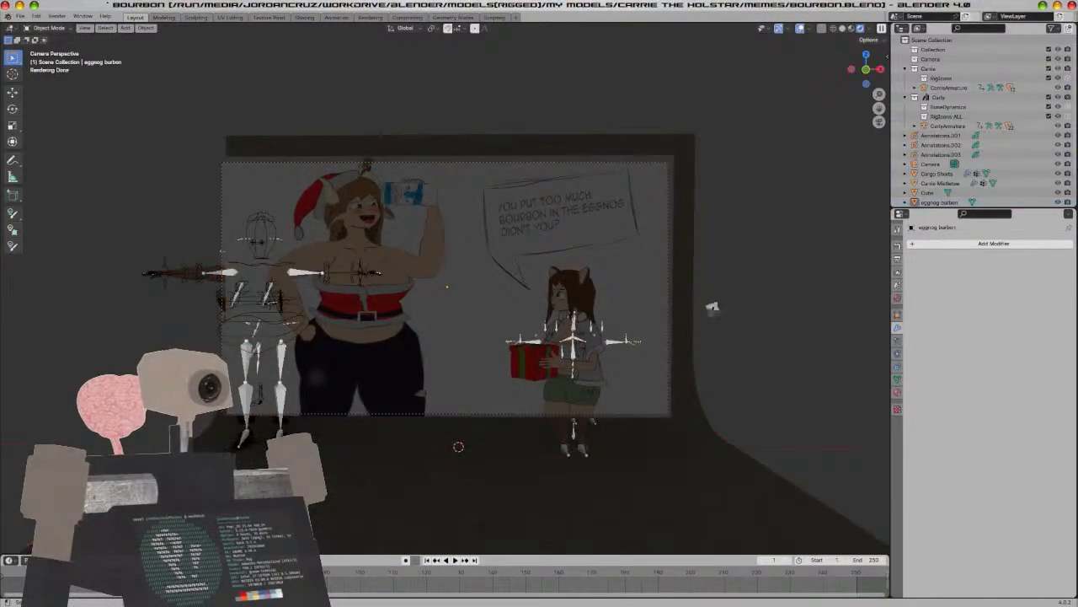
key(ctrl+s)
Parent the reference image to the camera with the Object option
click(641, 254)
middle_drag(729, 239, 671, 267)
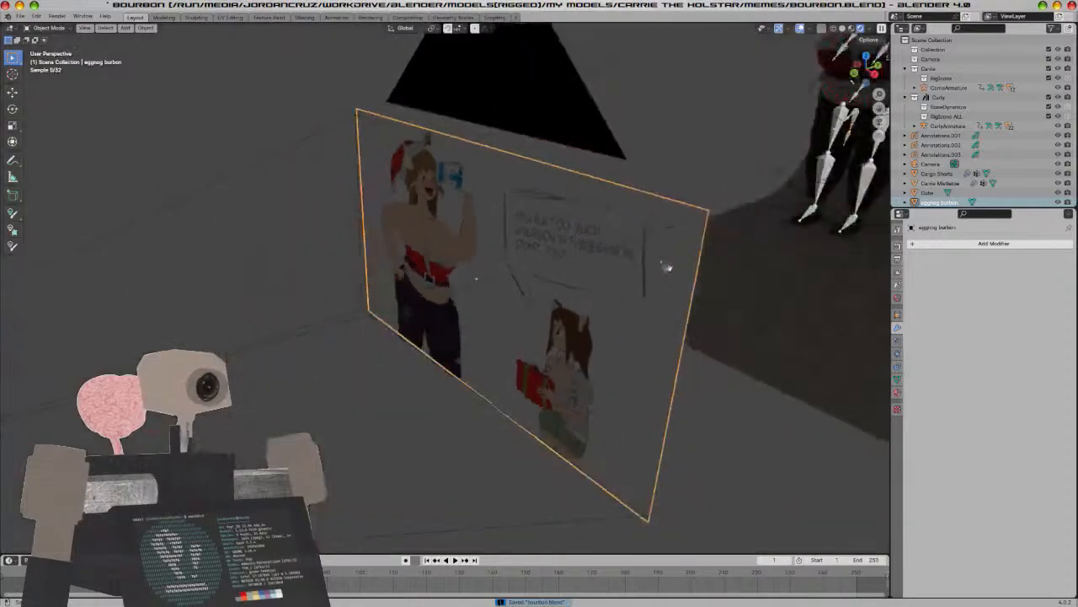
shift+click(494, 292)
key(ctrl+p)
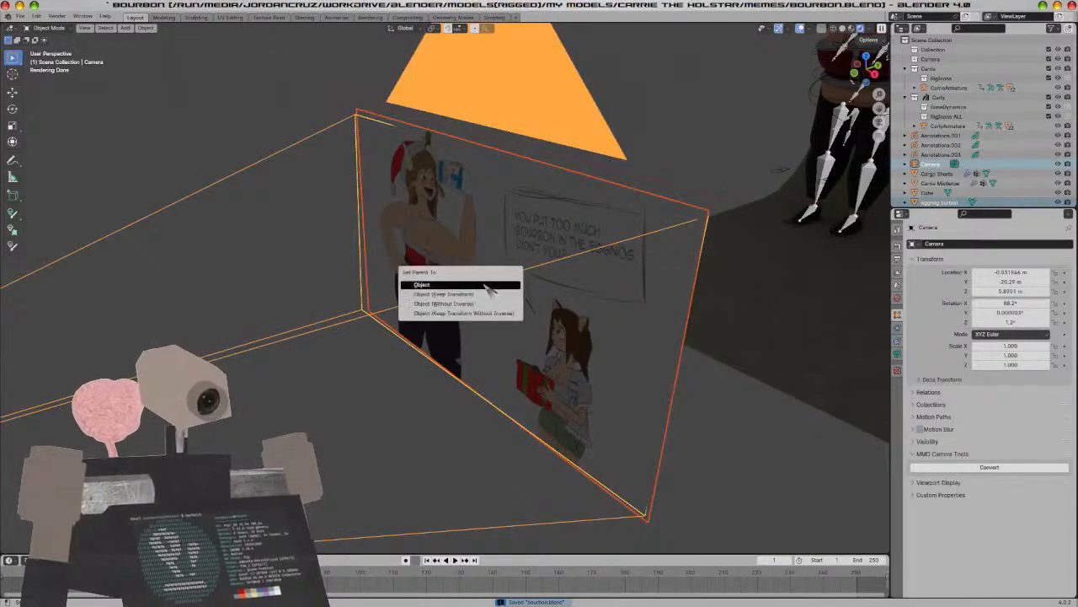
click(489, 284)
Open the reference image's material in the Shading workspace and spread out its image texture and Principled BSDF nodes
click(476, 278)
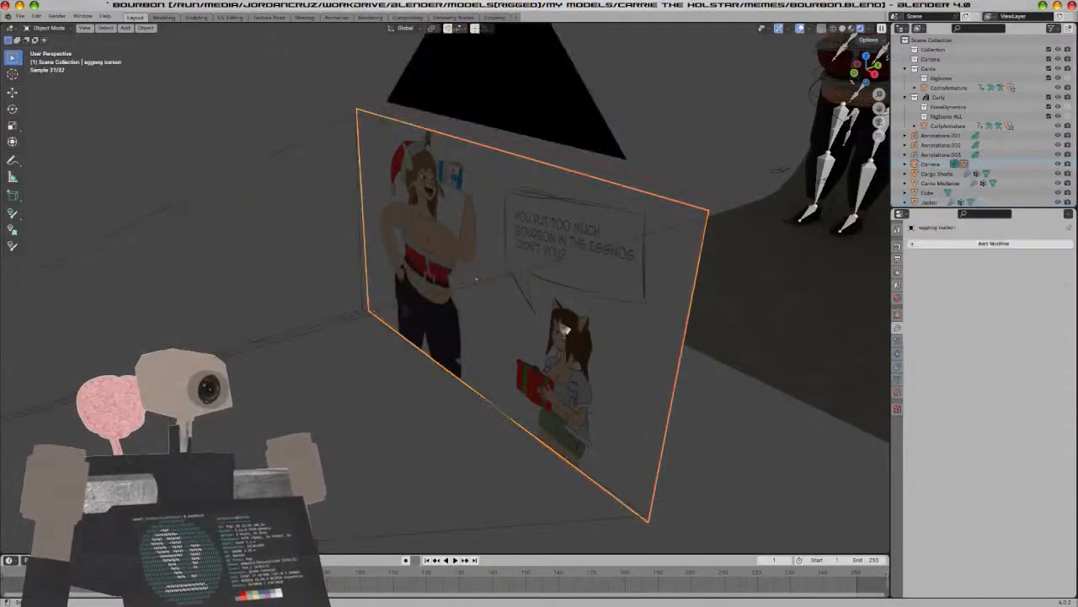
click(304, 16)
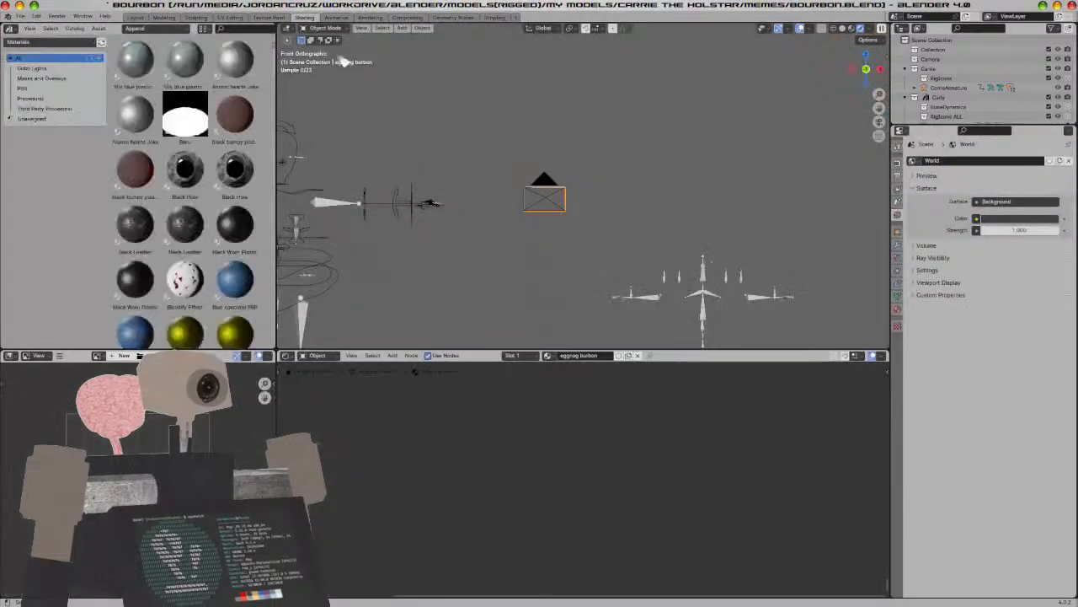
scroll(627, 487, down, 8)
middle_drag(600, 465, 609, 513)
scroll(640, 546, up, 12)
scroll(674, 532, up, 7)
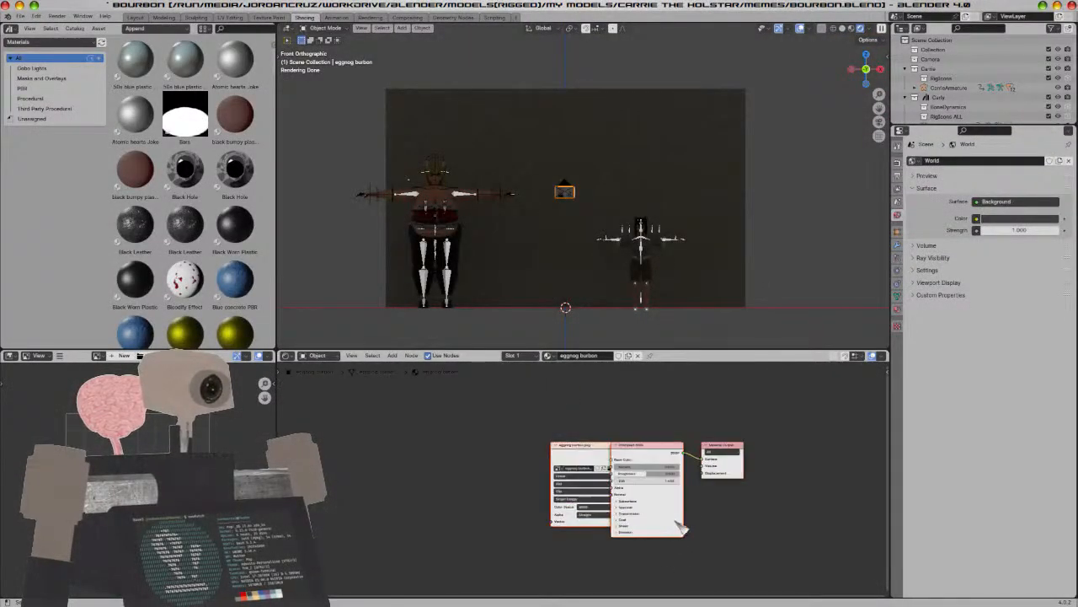
drag(513, 439, 354, 439)
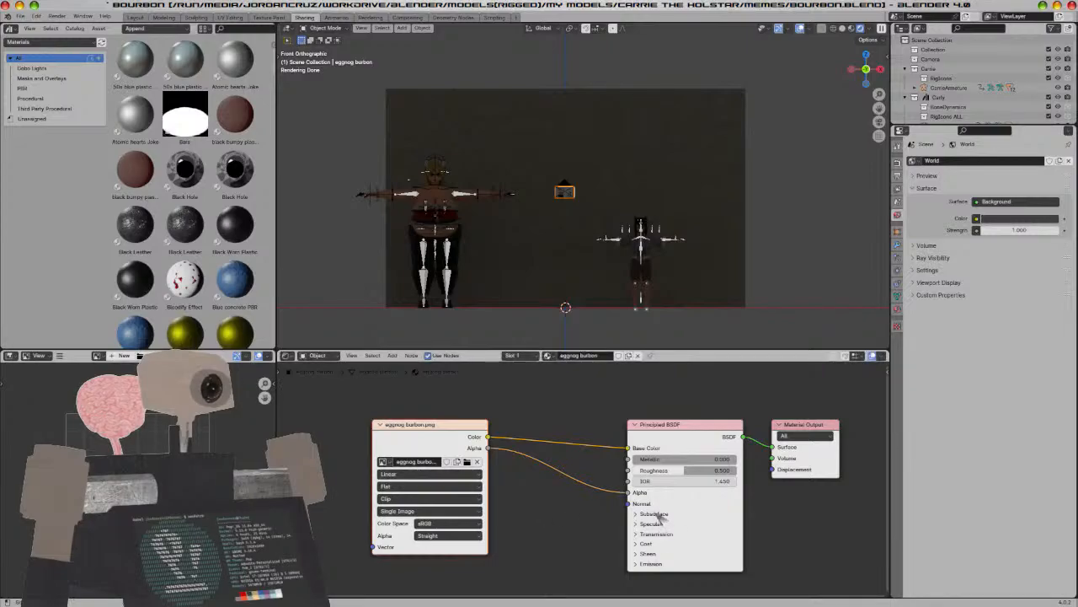
mouse_move(630, 496)
mouse_down()
mouse_move(618, 497)
mouse_move(629, 492)
mouse_up()
drag(672, 446, 558, 476)
Add a Transparent BSDF node below the link between the Principled BSDF and the Material Output
key(shift+a)
click(600, 422)
text(trans)
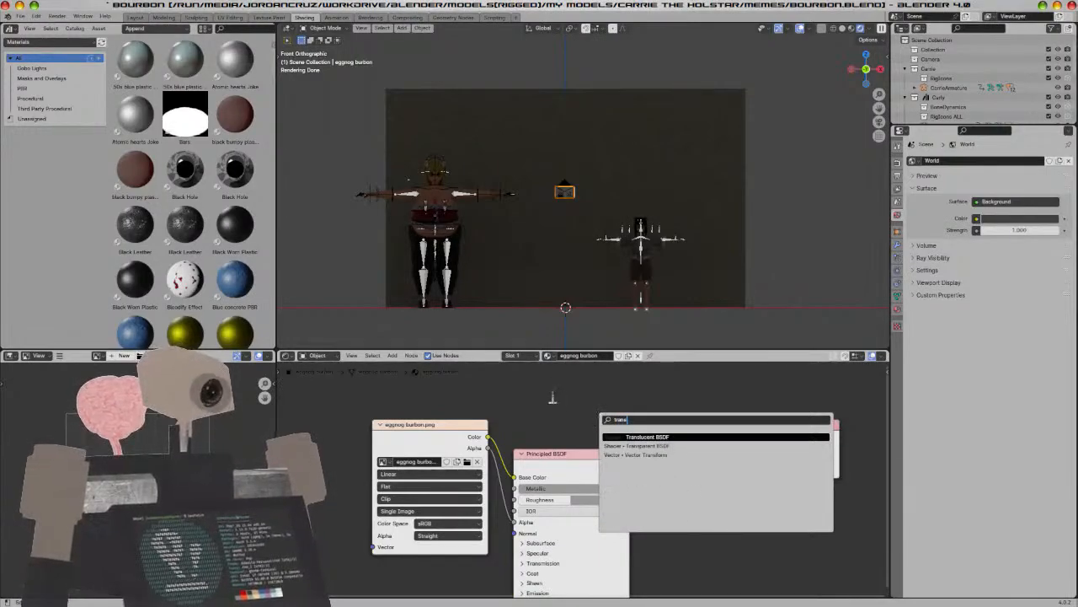
click(708, 445)
click(674, 518)
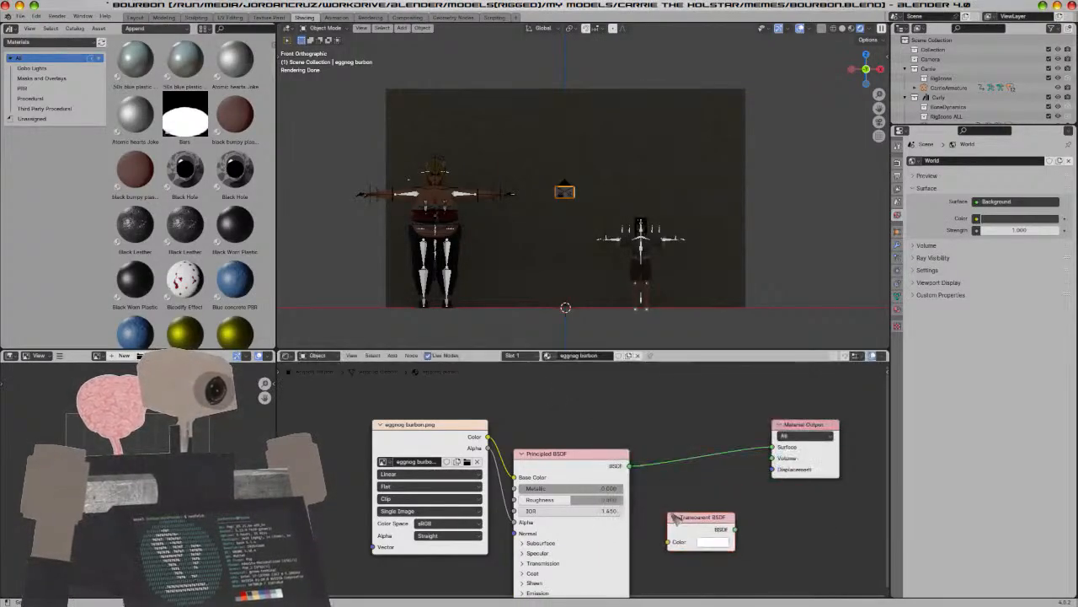
Insert a Mix Shader before the Material Output, combining the Principled BSDF with the Transparent BSDF
key(shift+a)
click(713, 405)
text(mix)
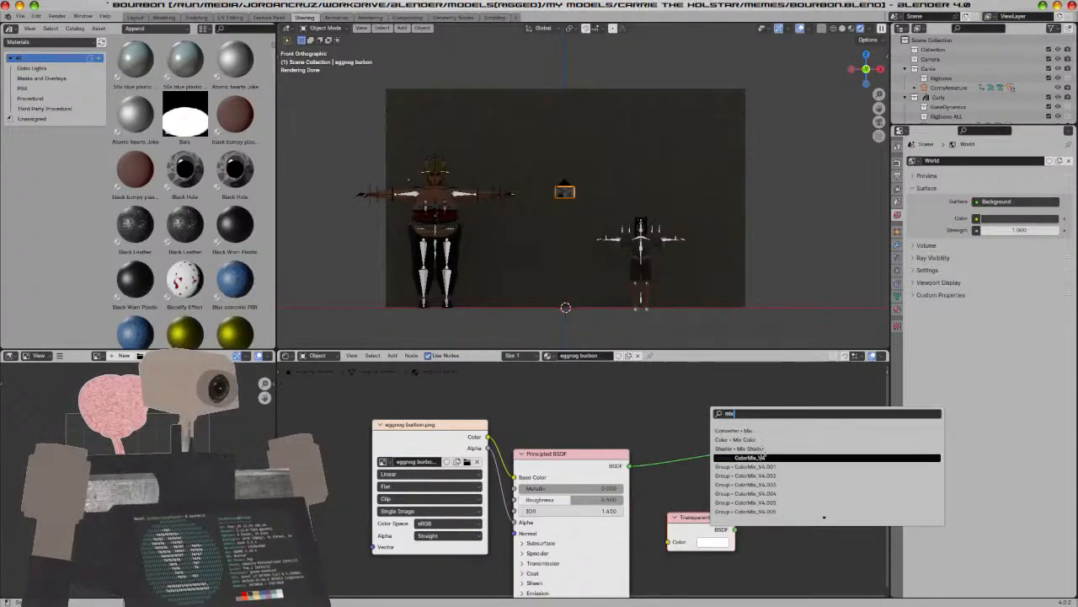
click(771, 431)
click(726, 455)
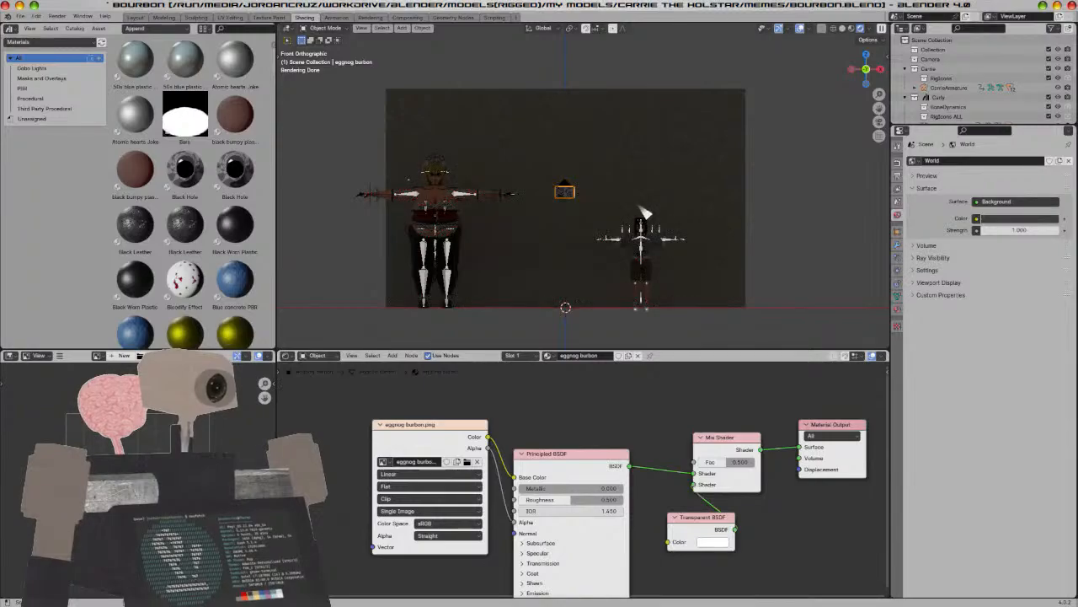
Fade the reference image in the camera view by setting the Mix Shader factor to about 0.84
key(KP_0)
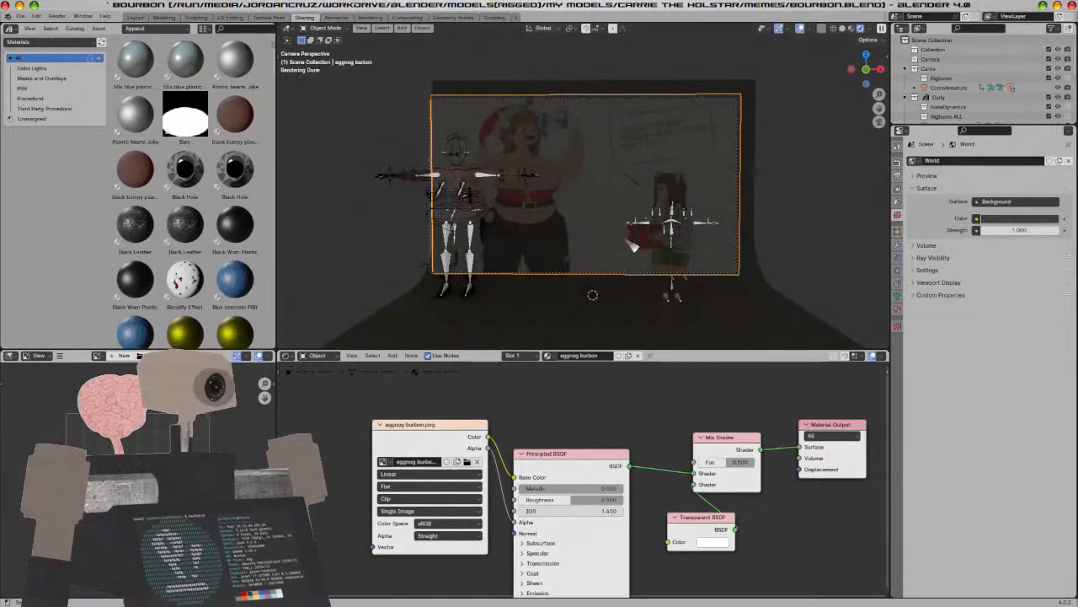
drag(722, 462, 762, 463)
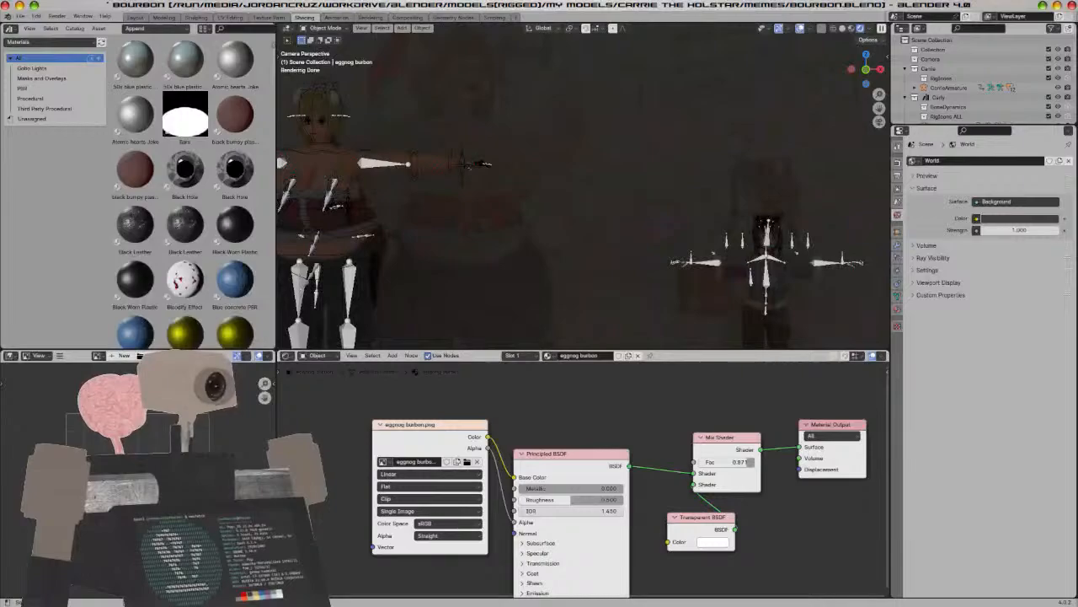
scroll(365, 121, down, 3)
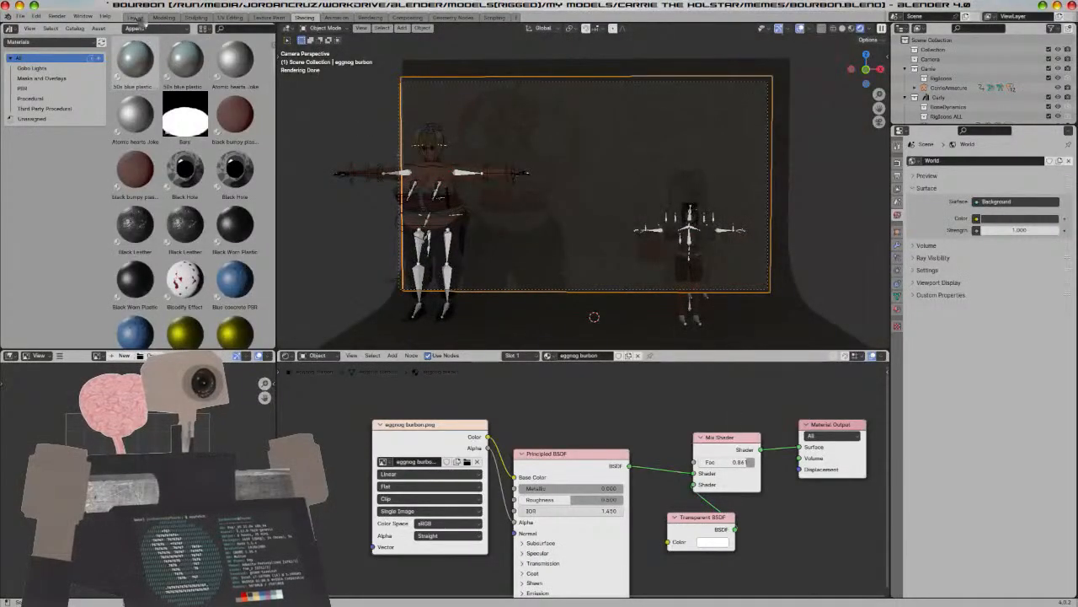
Return to the Layout workspace and check the faded reference over the characters through the camera
click(137, 18)
scroll(475, 240, down, 4)
middle_drag(474, 239, 656, 208)
scroll(656, 208, down, 6)
scroll(661, 215, down, 6)
middle_drag(712, 257, 671, 265)
key(KP_0)
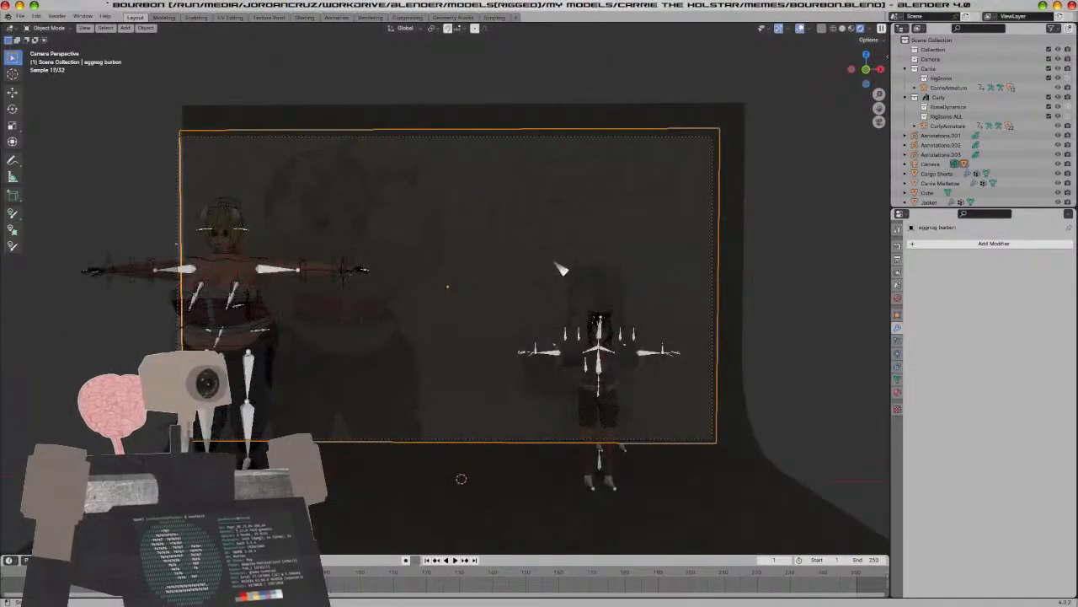
scroll(562, 269, up, 3)
scroll(510, 306, down, 6)
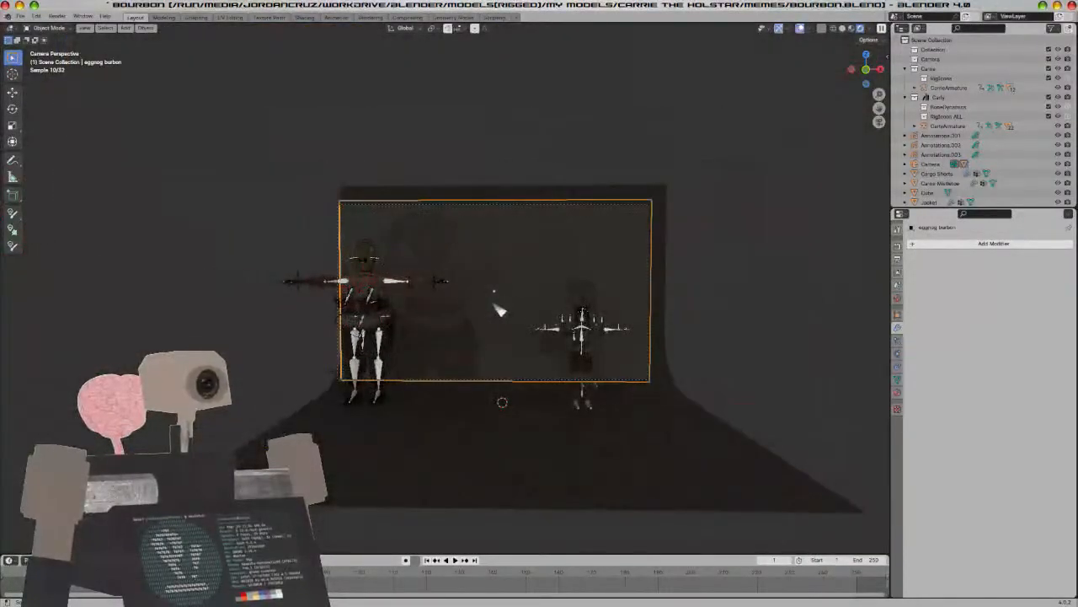
Switch the viewport to Material Preview shading and add a Sun light to the scene
click(437, 290)
key(z)
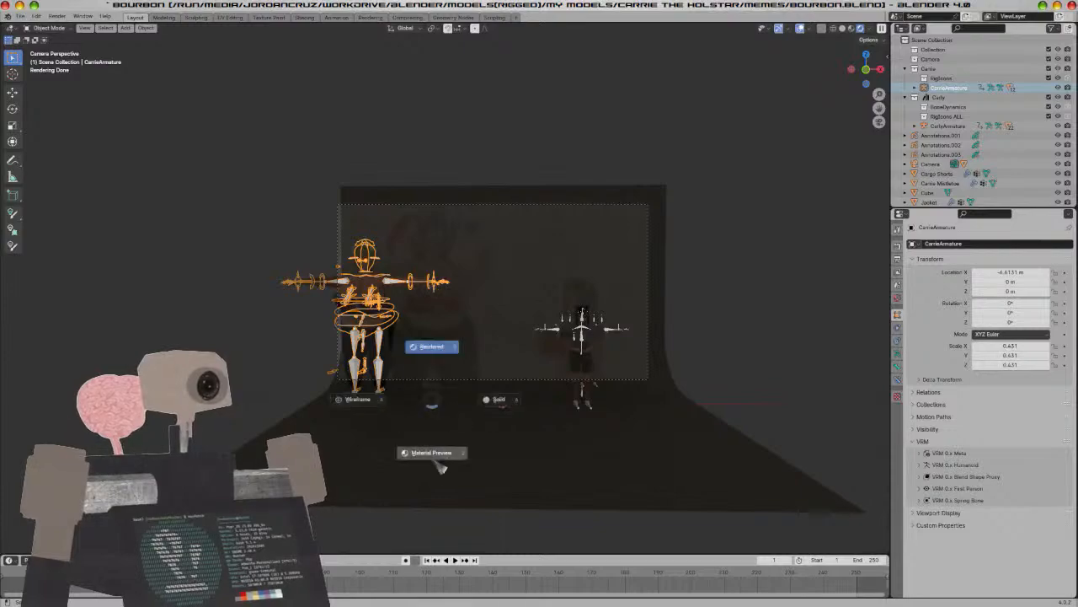
click(437, 457)
middle_drag(663, 404, 539, 370)
key(shift+a)
mouse_move(543, 489)
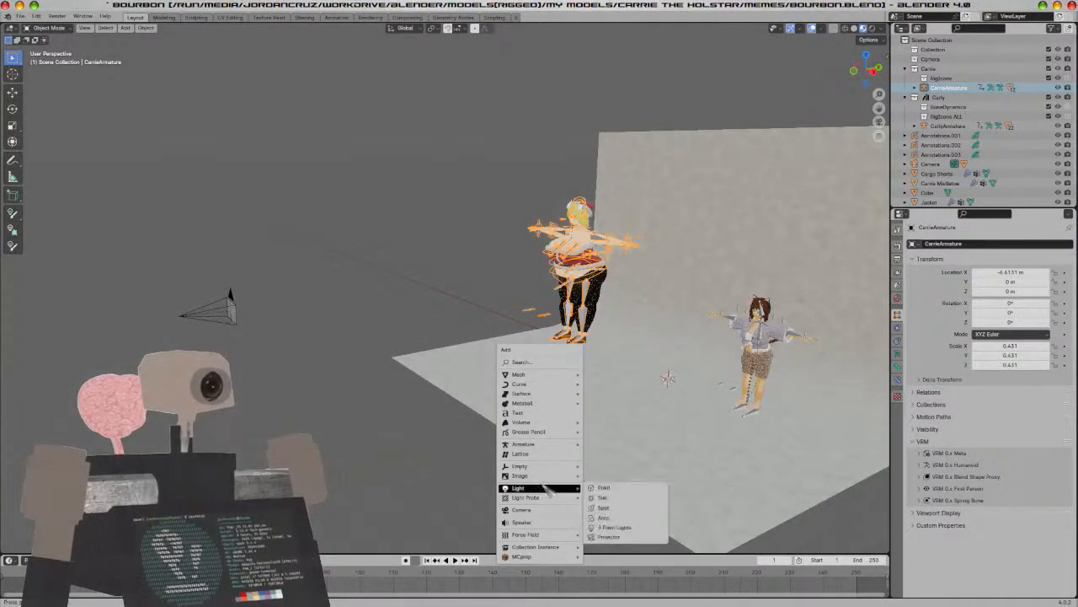
click(615, 498)
Tilt the sun about 43° toward the backdrop and move it about 11 m in front of the characters and 11 m up
key(KP_3)
key(r)
click(835, 399)
key(g)
click(523, 82)
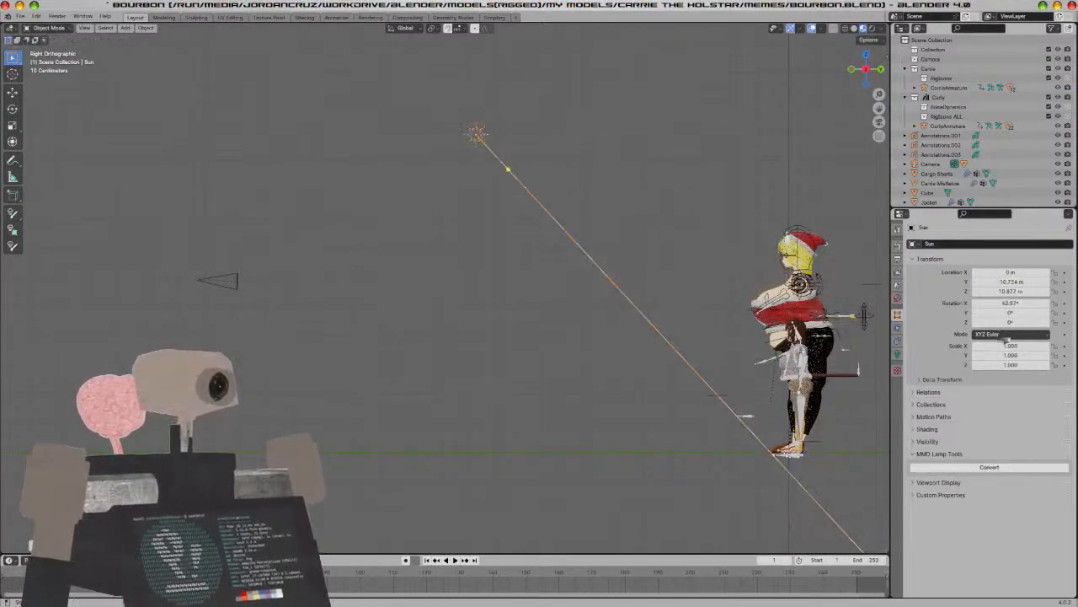
Set the sun's strength to 200 and show the camera view in Rendered shading
click(898, 355)
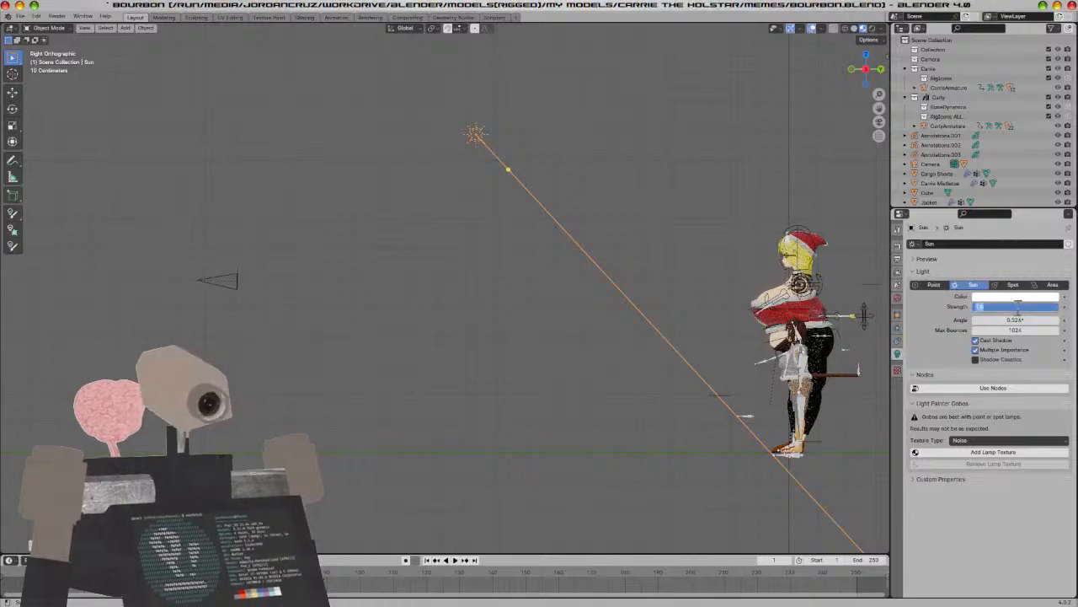
key(Return)
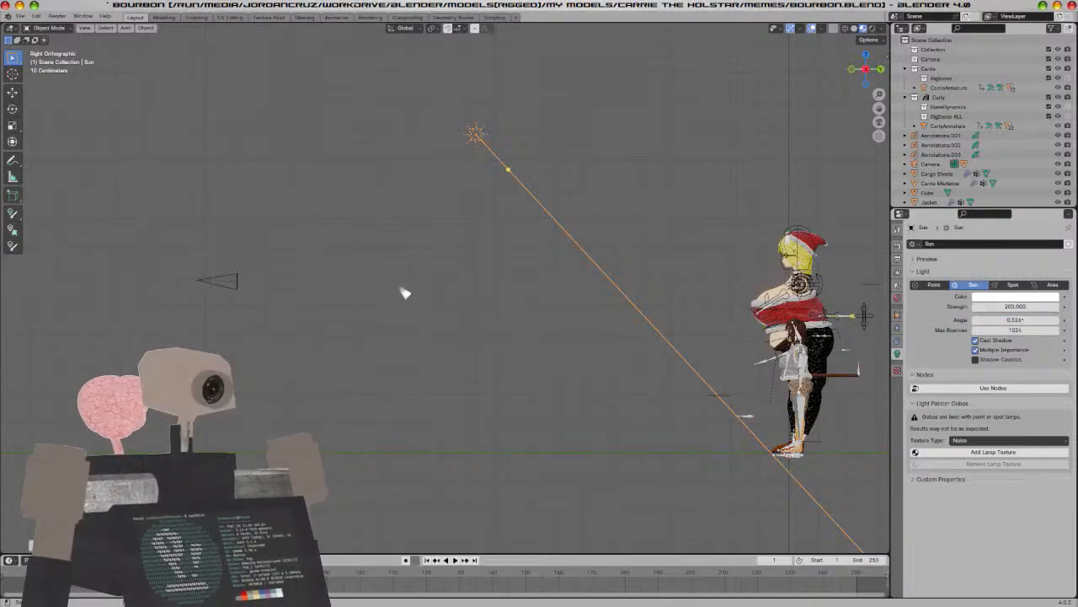
key(KP_0)
key(z)
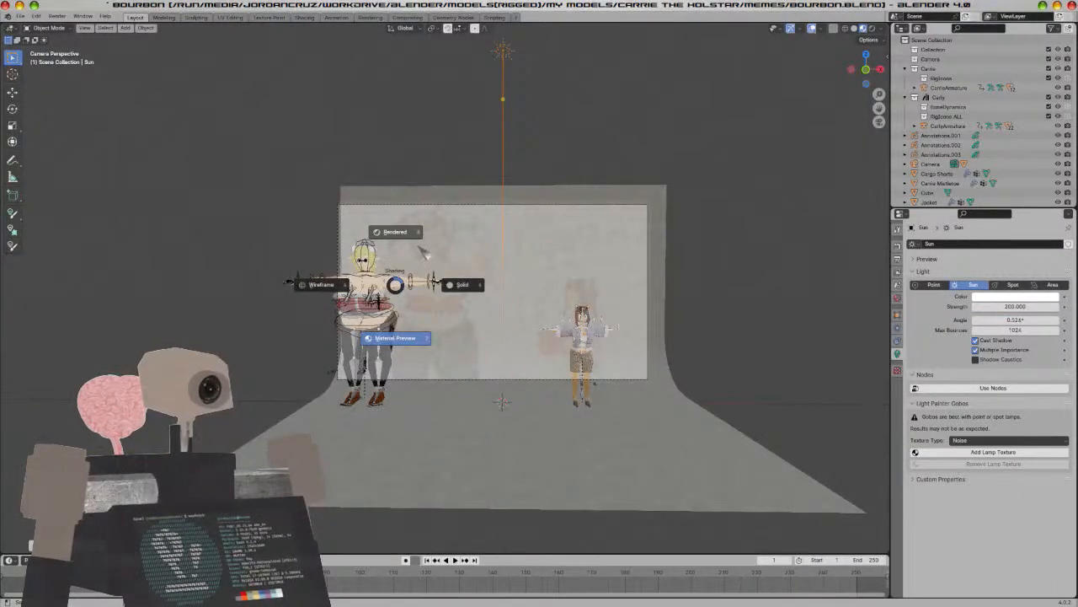
click(420, 248)
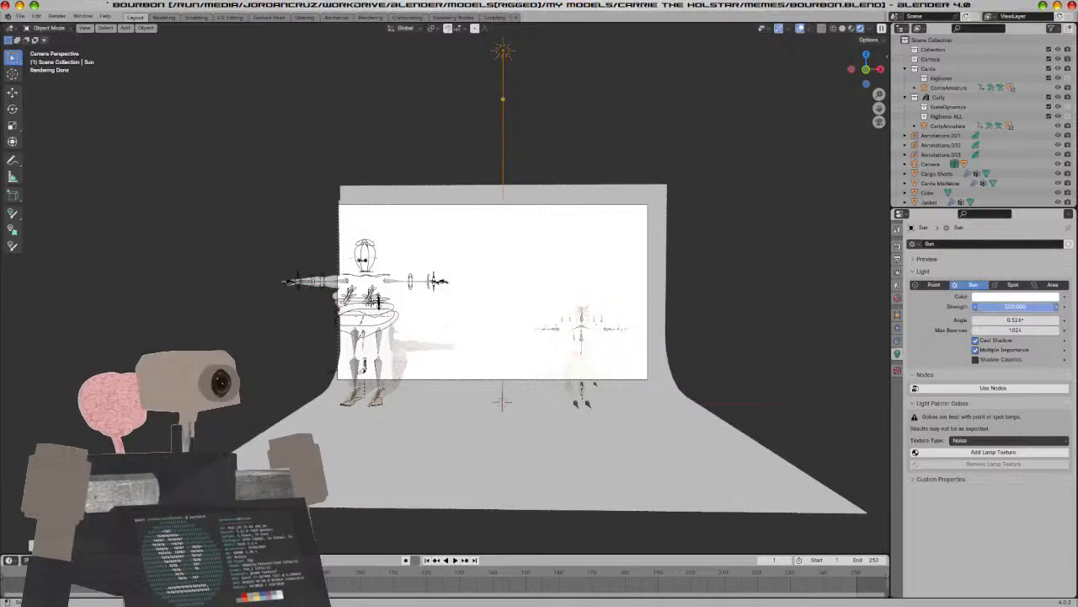
Reduce the sun's strength to 10, and further down to 5
click(1024, 305)
text(10)
key(Return)
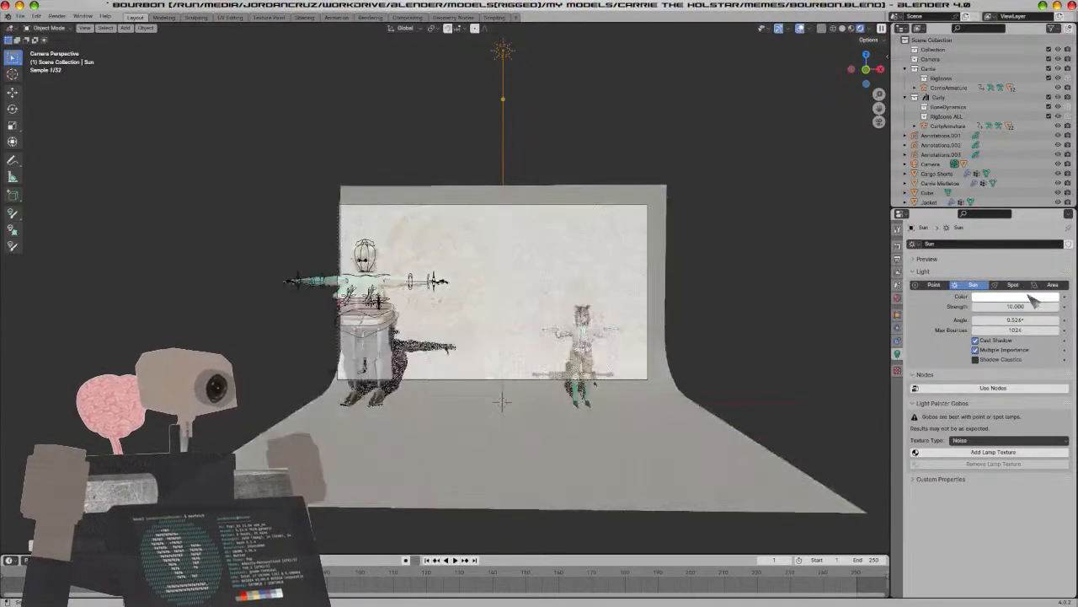
click(1014, 305)
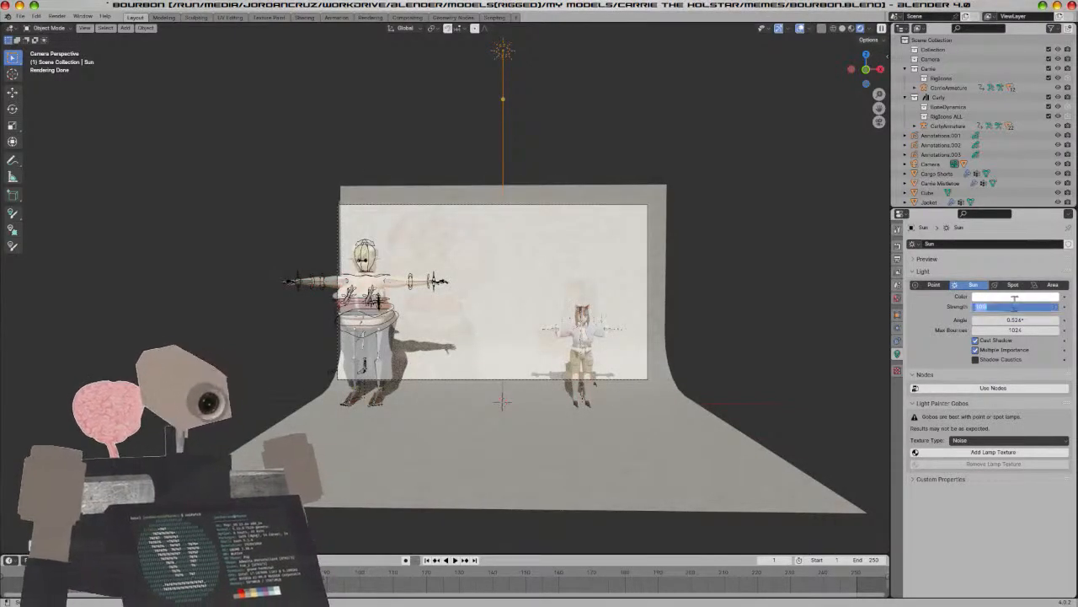
key(Return)
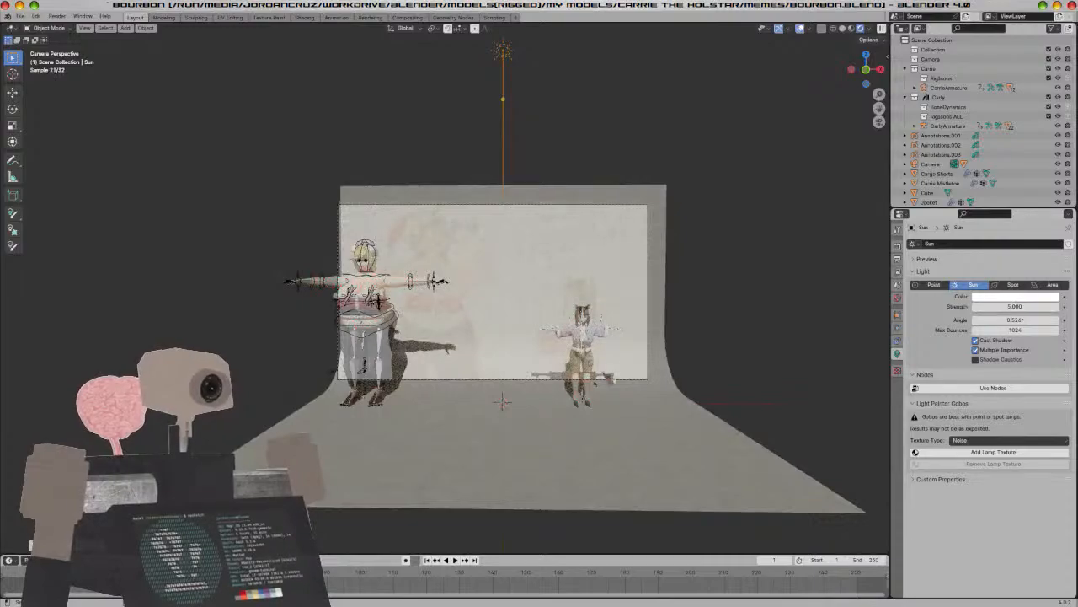
Move Carrie's armature along the X axis to her spot in the reference drawing and scale her up
scroll(672, 368, up, 4)
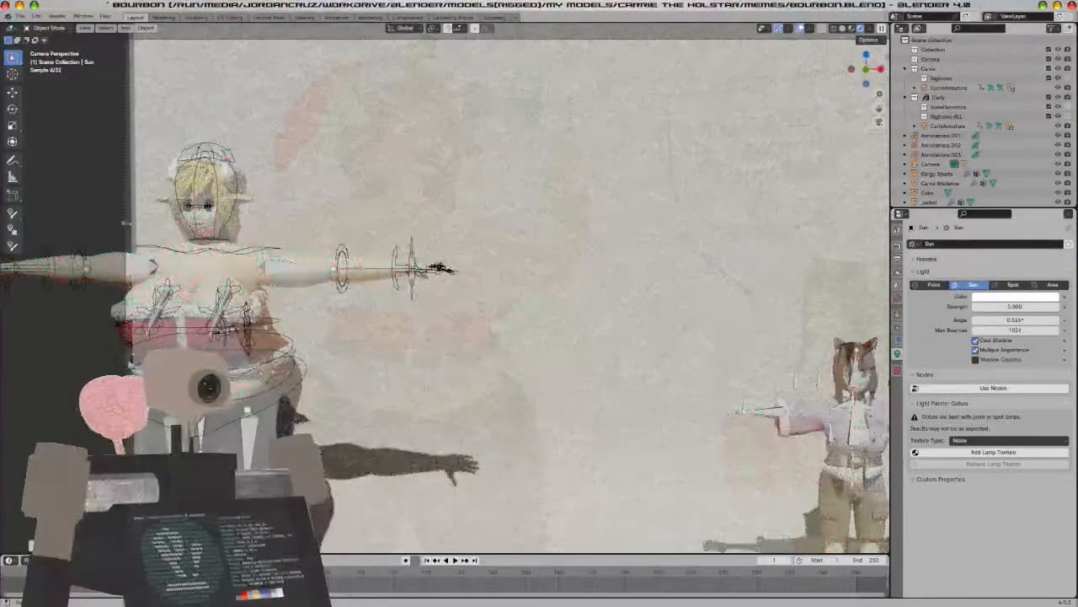
click(949, 88)
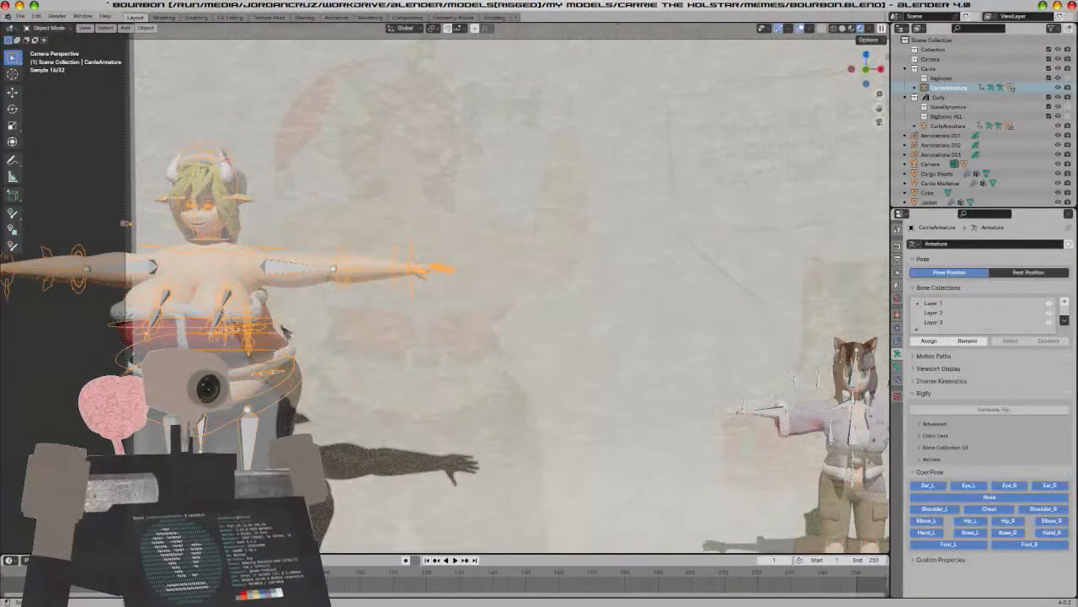
scroll(322, 352, down, 4)
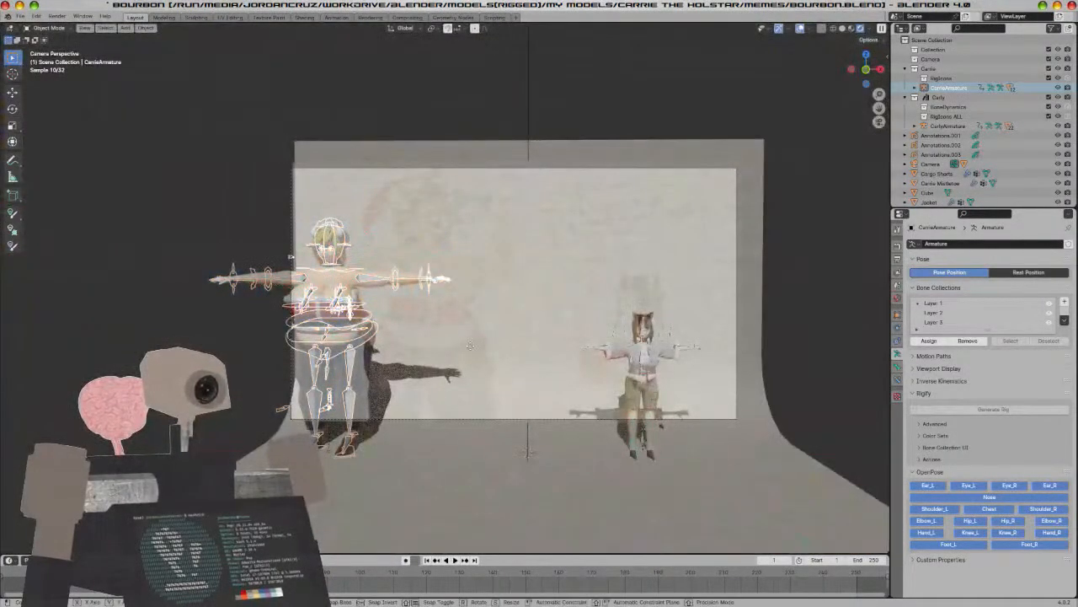
key(g)
key(x)
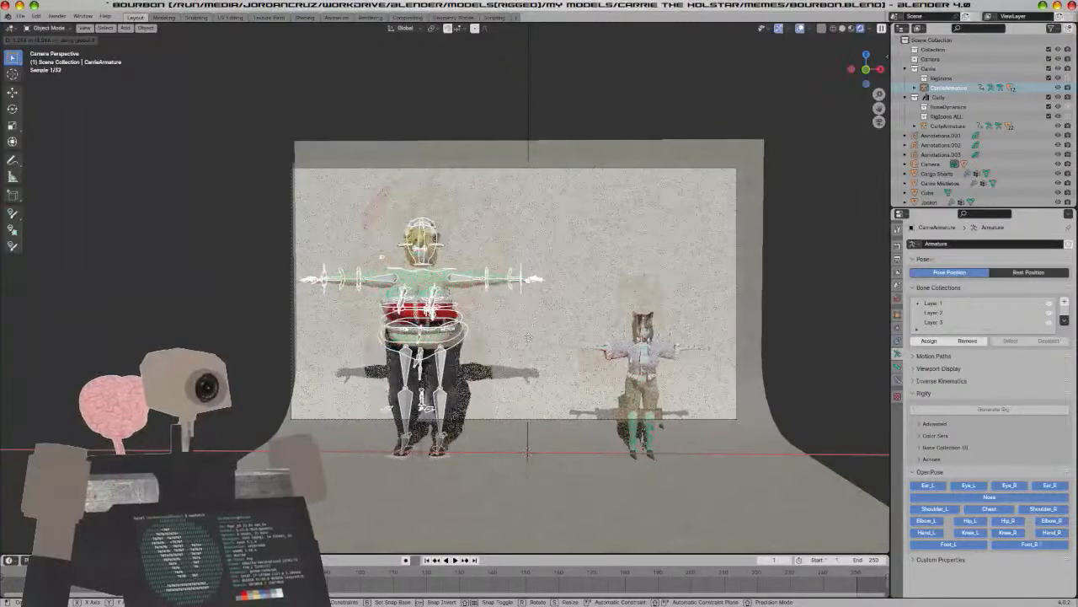
scroll(517, 341, up, 5)
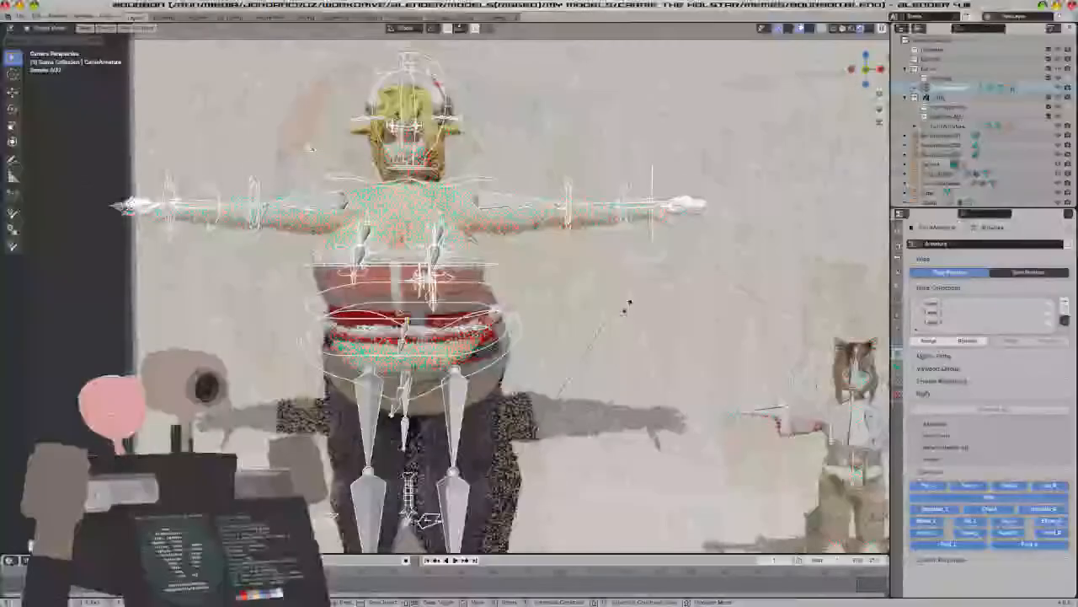
scroll(645, 306, down, 8)
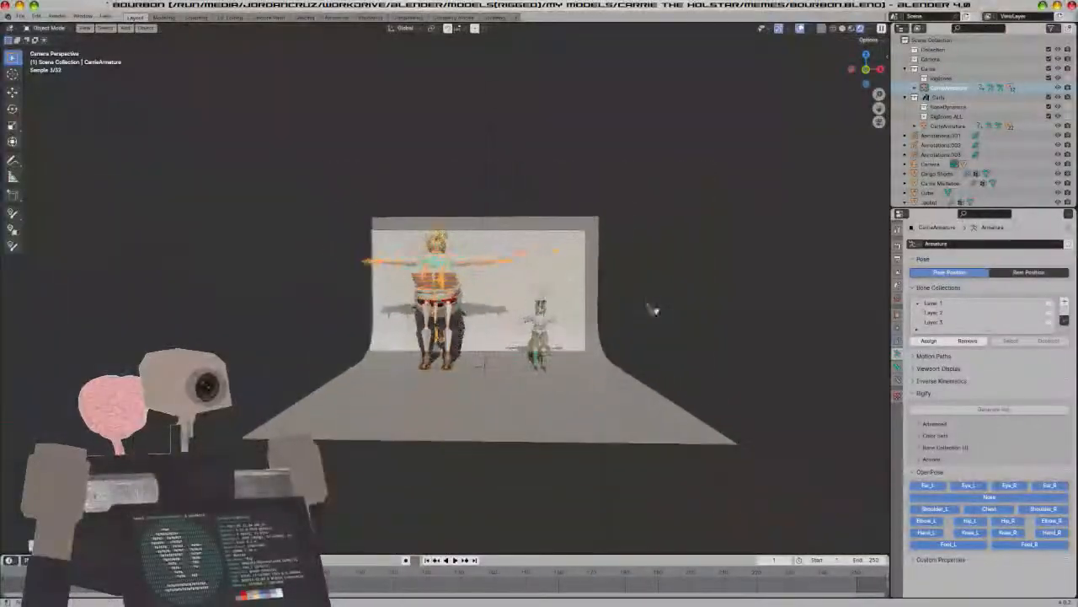
Scale Carrie's armature up further to approach her size in the reference drawing
click(598, 372)
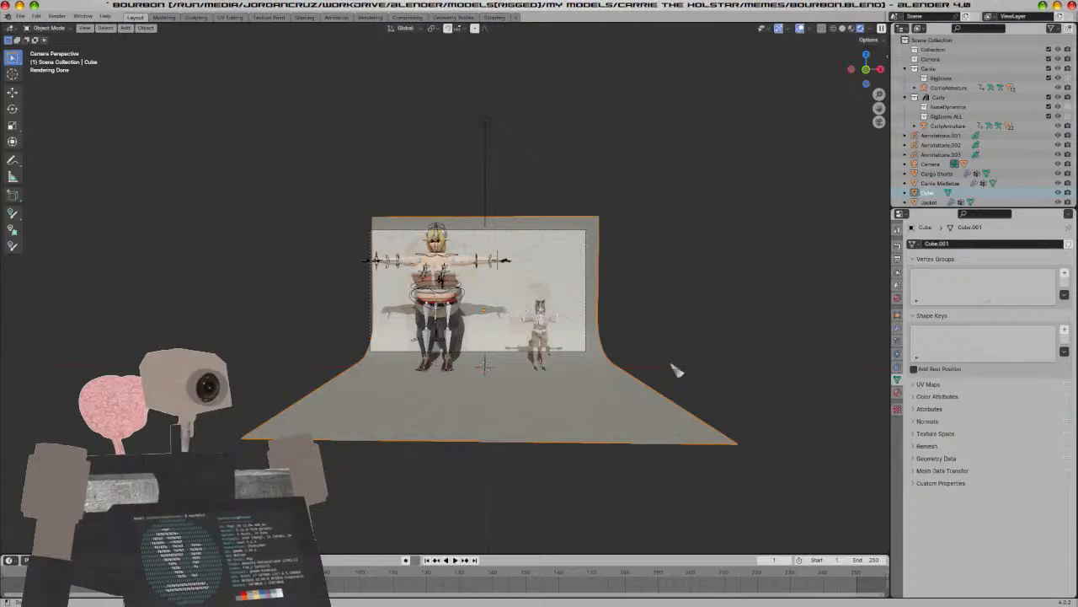
scroll(606, 385, up, 4)
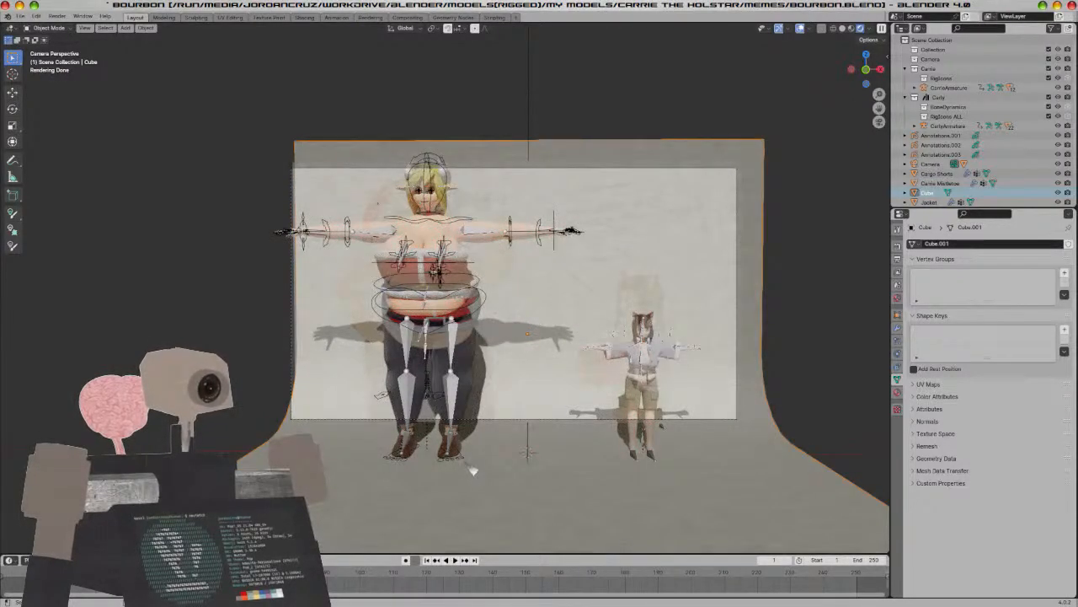
click(554, 231)
key(s)
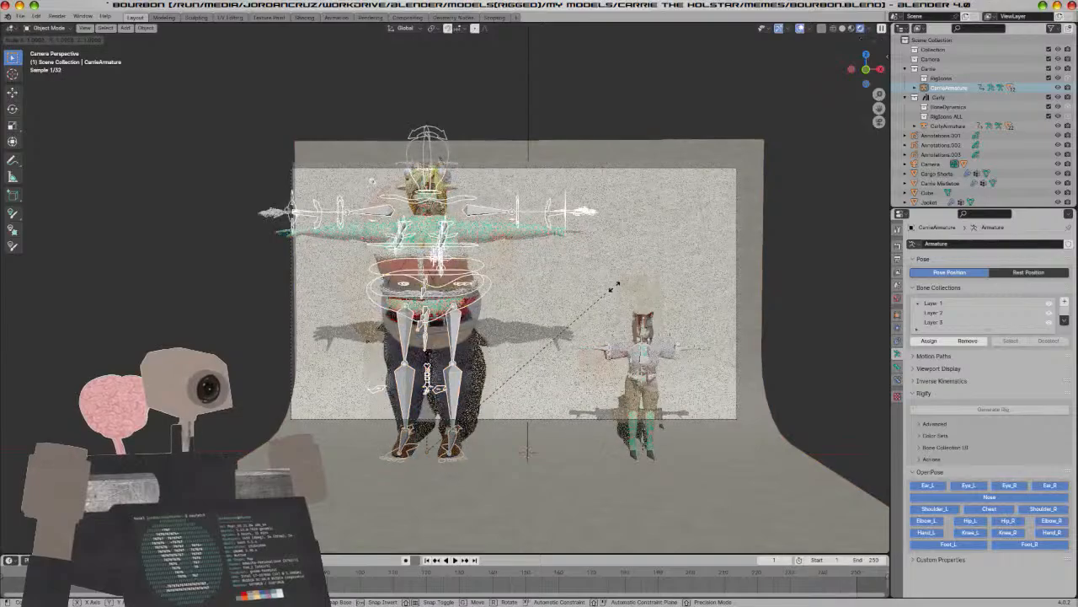
click(612, 239)
Lower Carrie along the Z axis to line up with the drawing and switch the viewport to Material Preview shading
scroll(600, 239, up, 4)
key(g)
key(z)
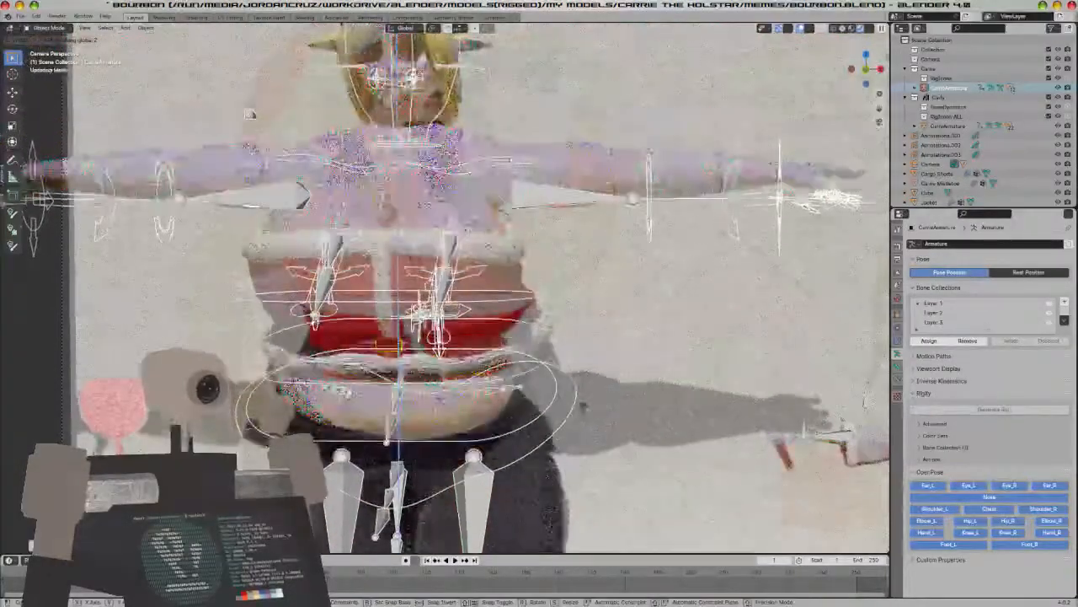
click(577, 399)
key(z)
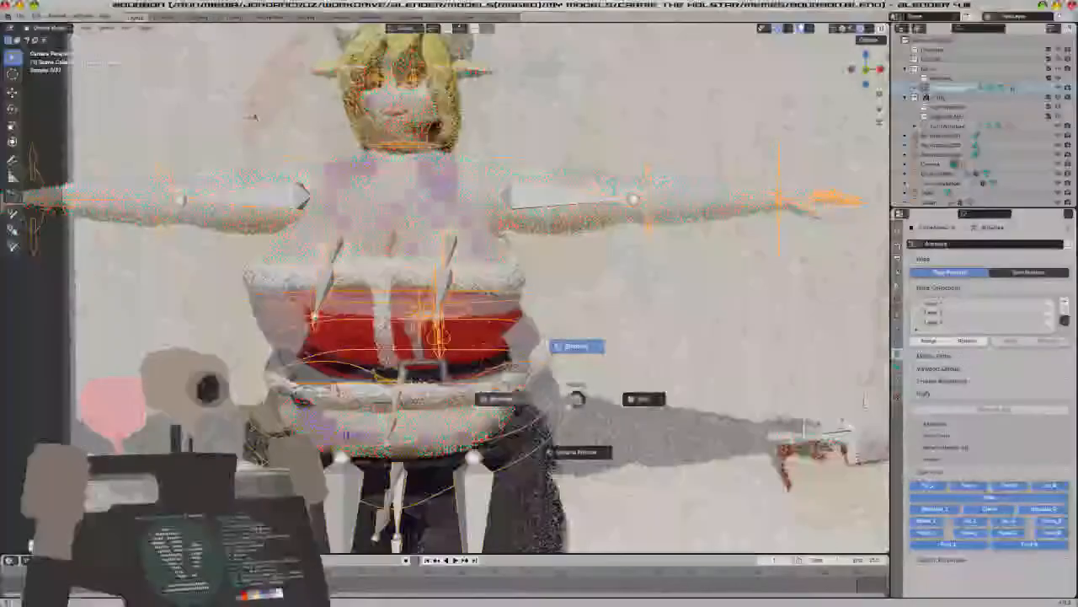
click(588, 462)
Enlarge Carrie once more and reposition her so her head and body match the reference drawing
scroll(559, 257, down, 2)
shift+middle_drag(551, 268, 529, 313)
key(g)
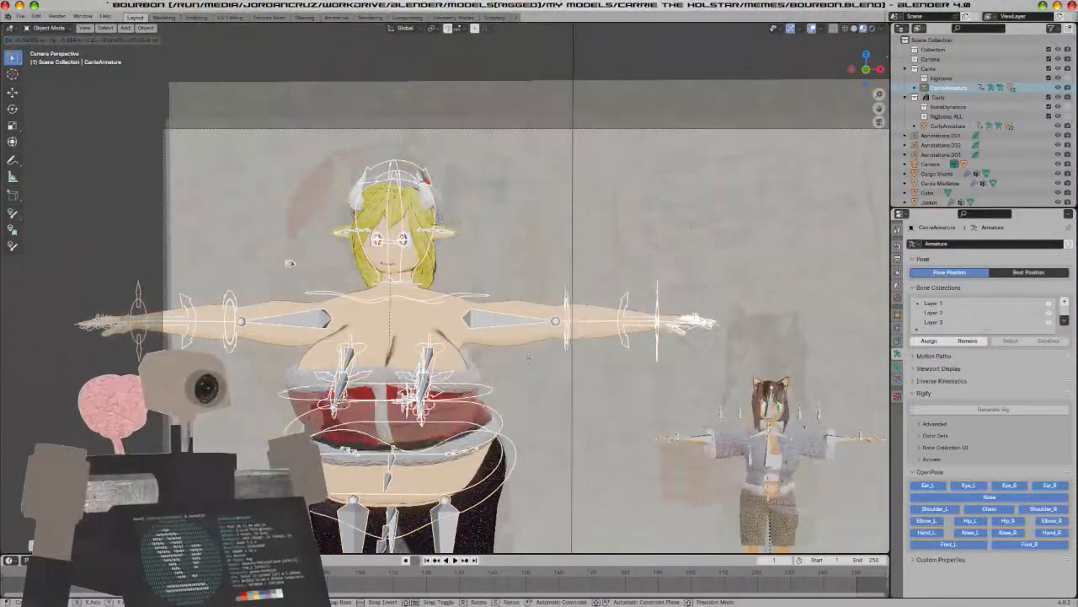
key(s)
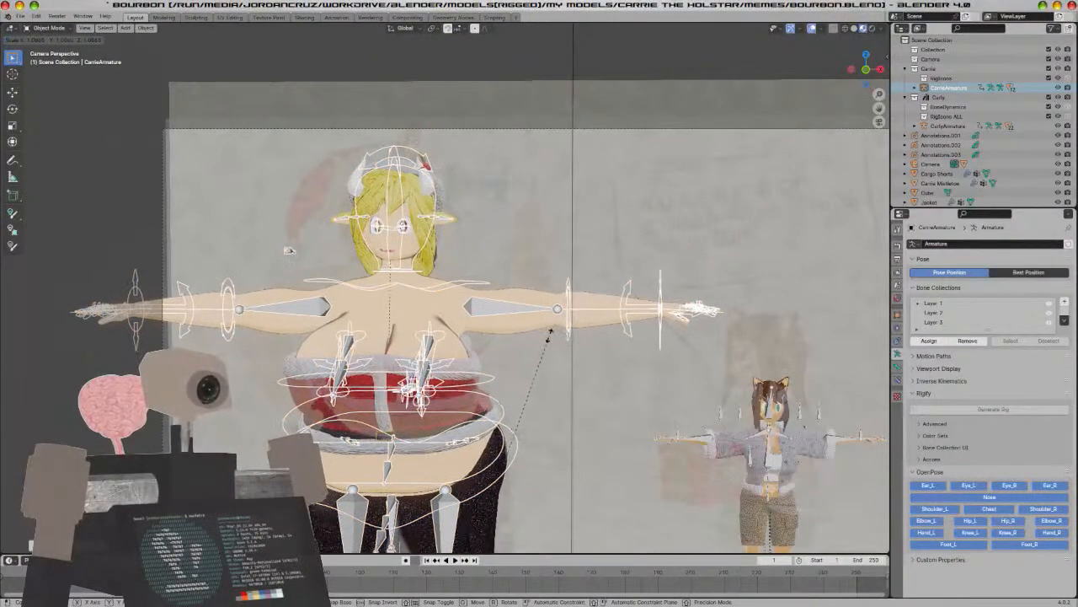
click(684, 342)
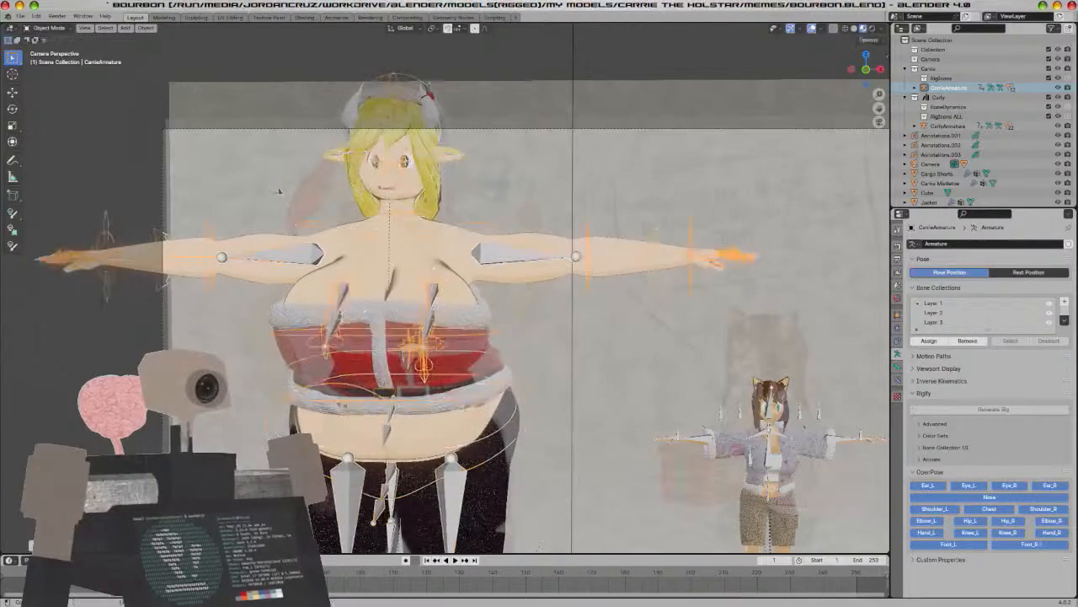
key(g)
click(686, 409)
key(g)
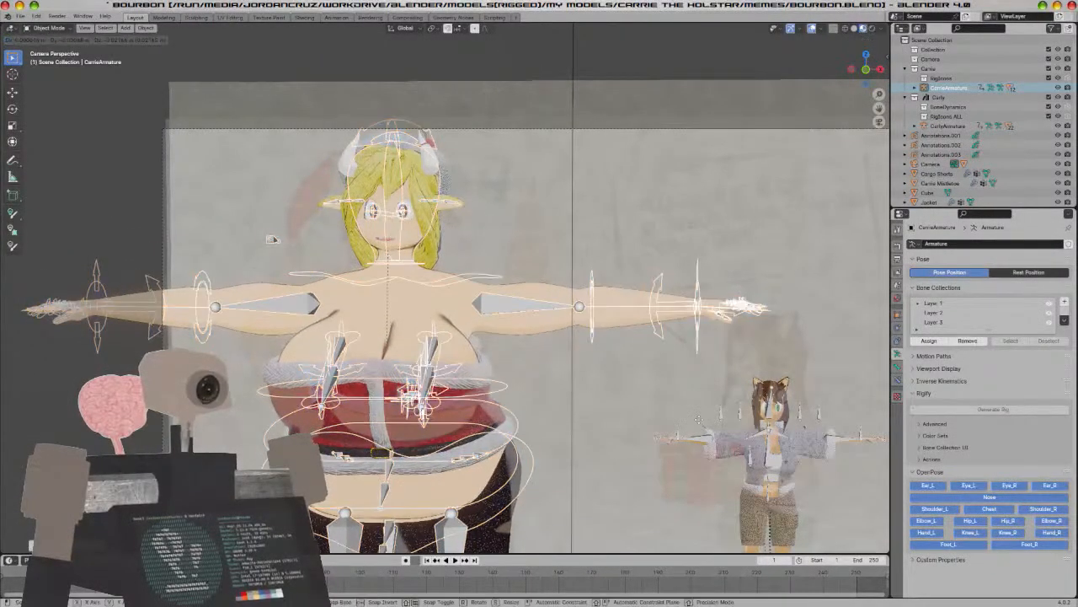
click(265, 263)
Lower the backdrop along the Z axis until its floor is beneath Carrie's feet
scroll(699, 381, down, 7)
click(566, 404)
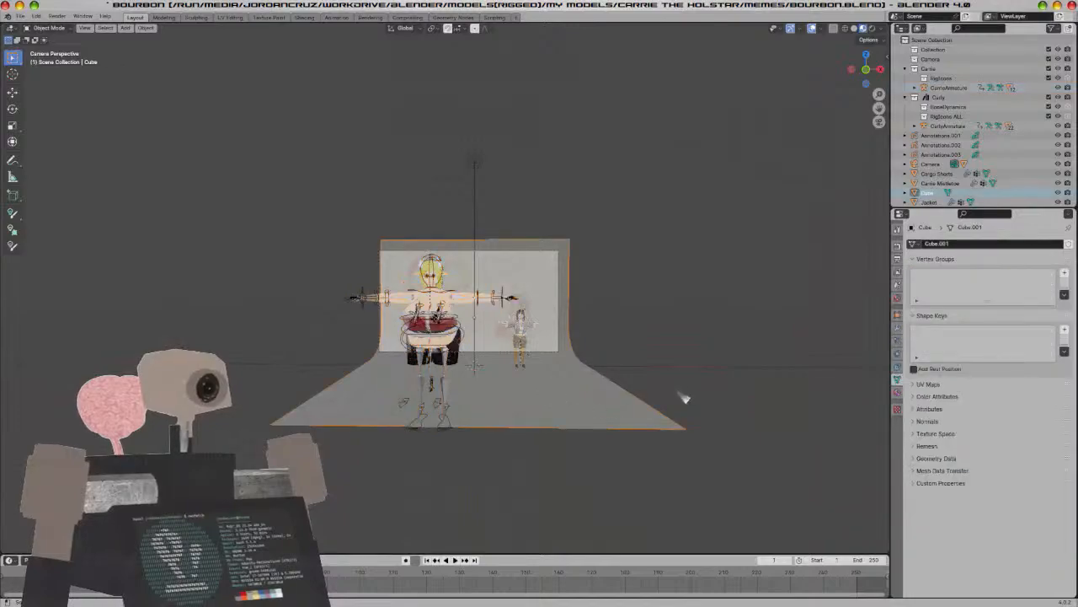
key(g)
key(z)
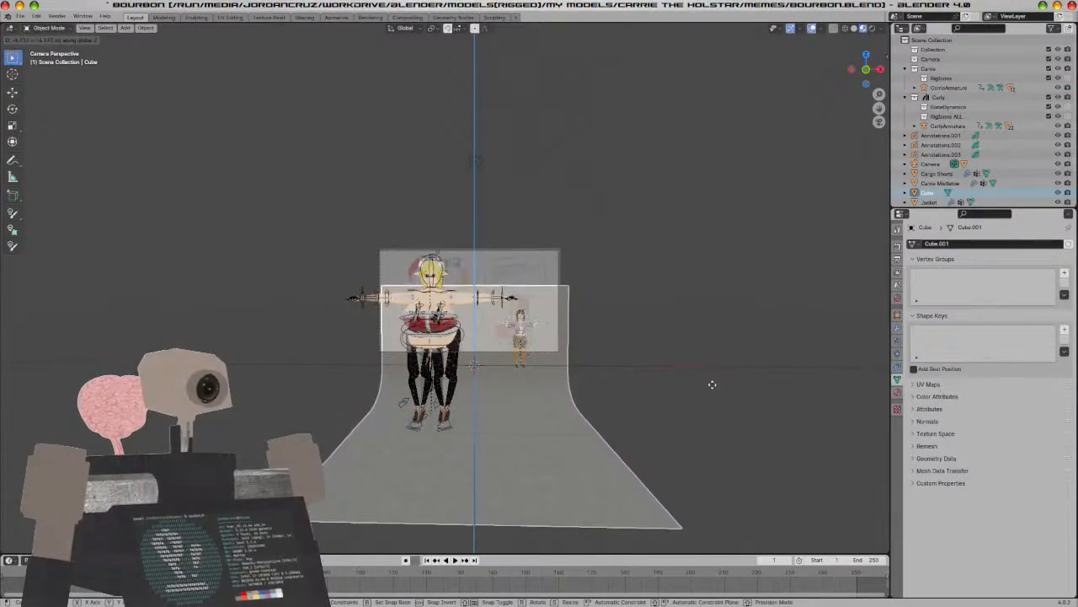
click(708, 408)
Select everything in the scene and raise it along the Z axis until Carrie's feet are at grid level
key(a)
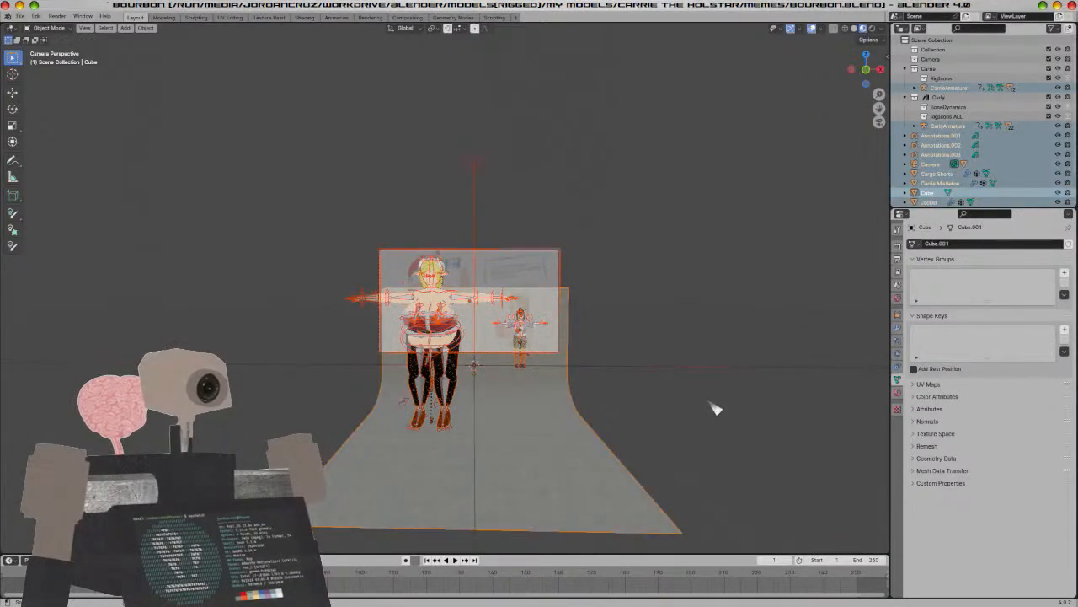
key(g)
key(z)
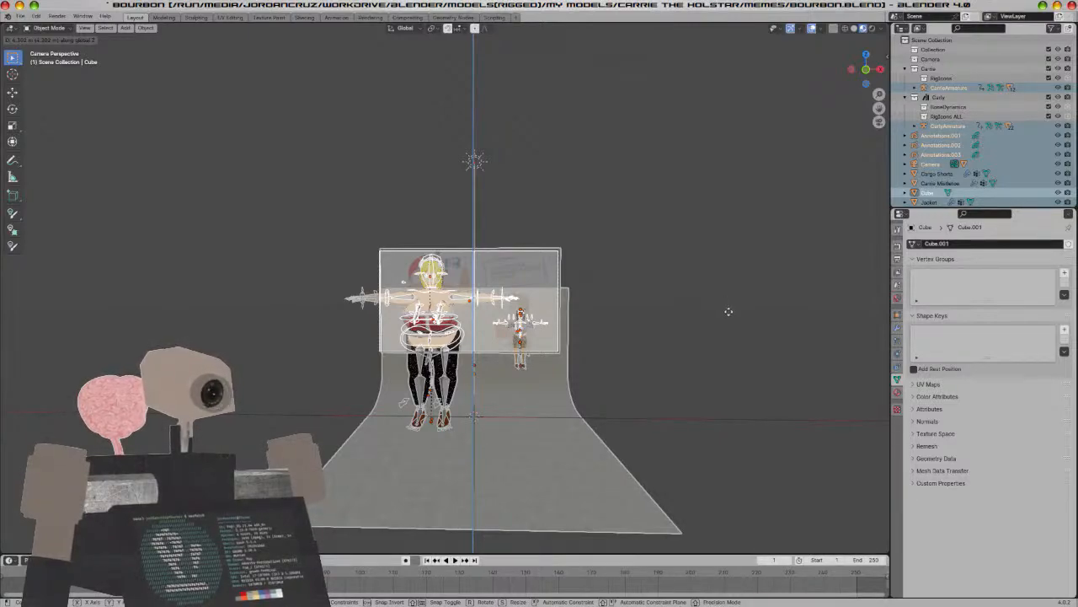
click(747, 323)
In the front view, scale Carly's armature up and lower it along the Z axis to stand level with Carrie
middle_drag(747, 323, 589, 389)
scroll(631, 390, down, 6)
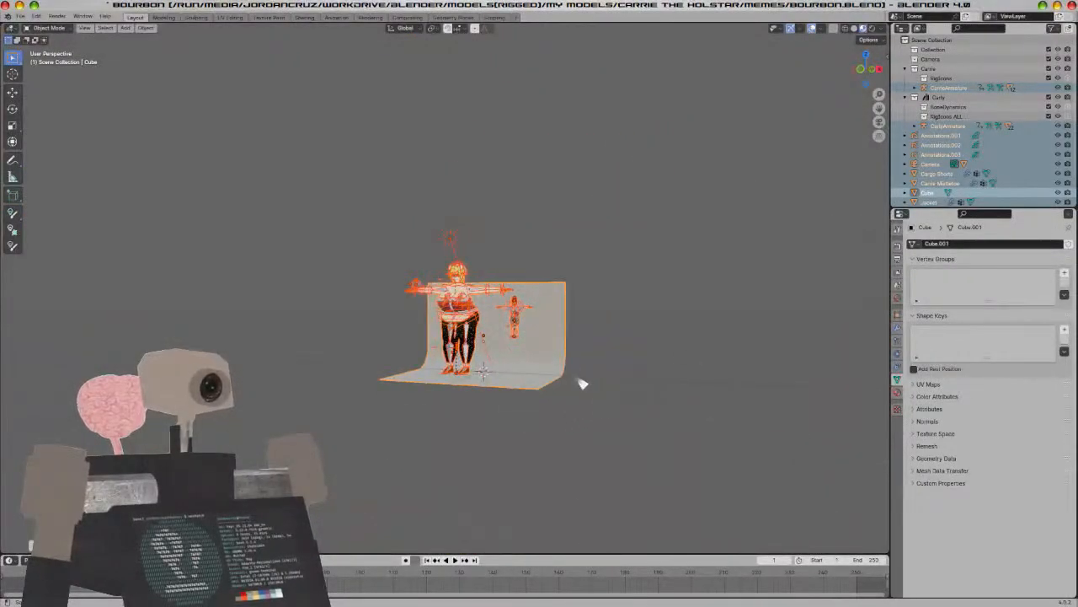
click(523, 339)
scroll(544, 350, up, 3)
key(KP_1)
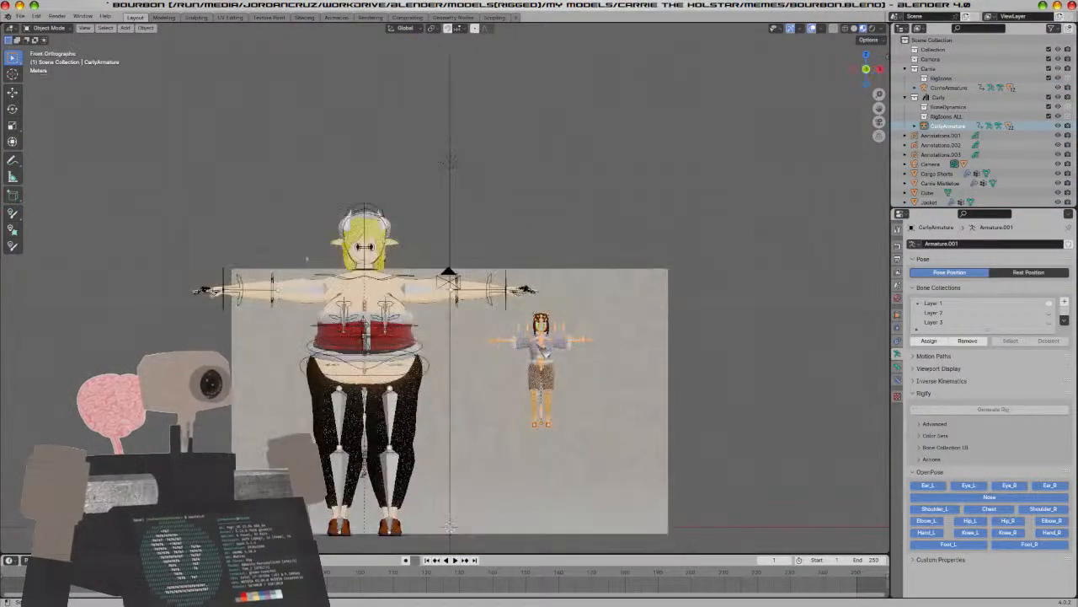
scroll(545, 349, up, 6)
scroll(573, 270, down, 6)
key(s)
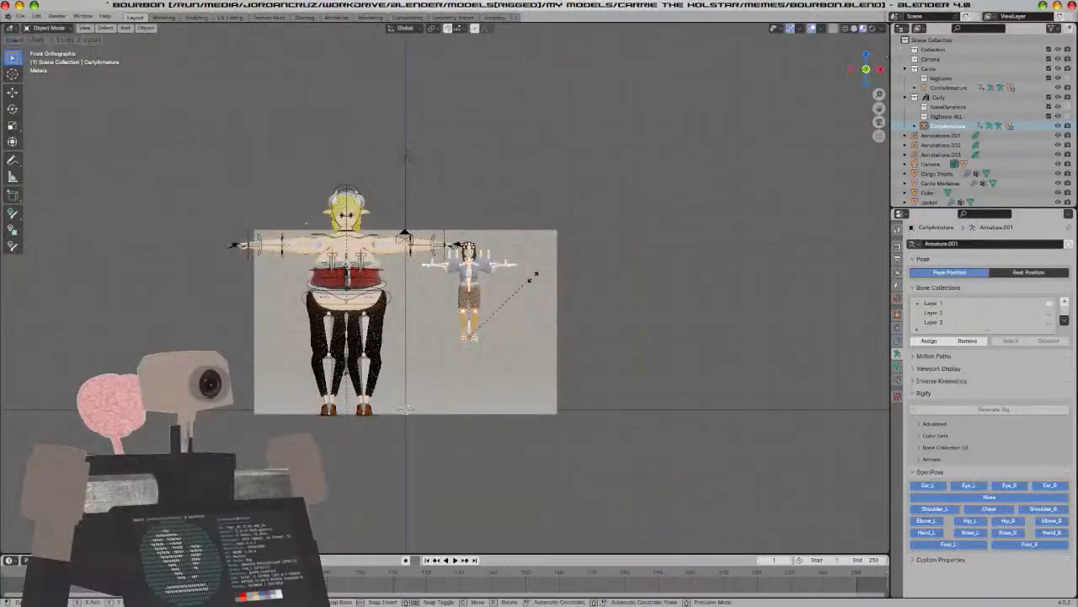
key(g)
key(z)
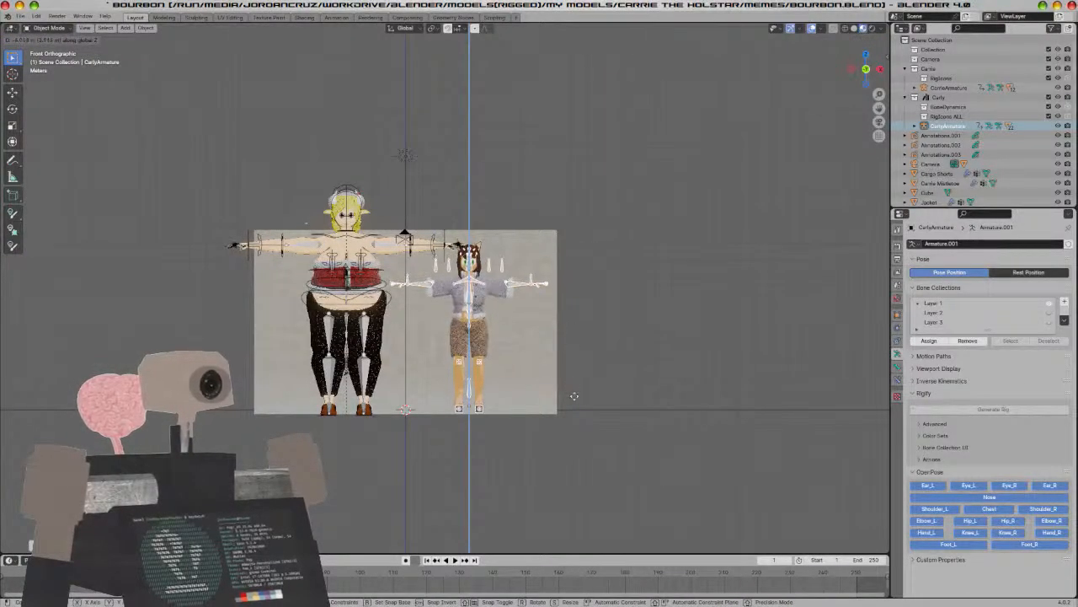
click(580, 452)
Scale Carly's armature down to about 0.84 in the front view
middle_drag(580, 452, 548, 467)
key(KP_1)
key(s)
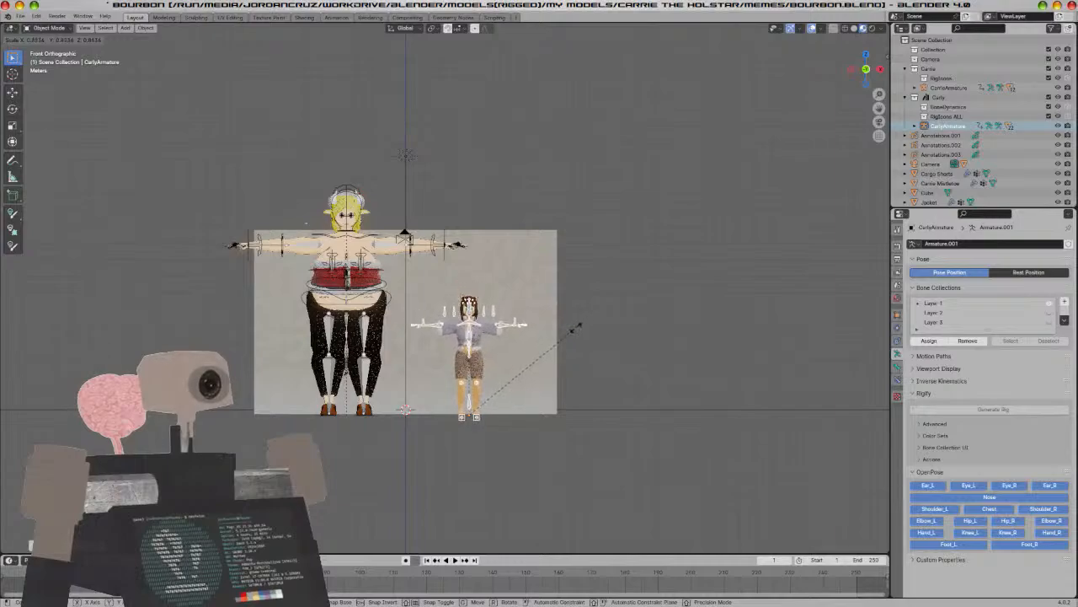
click(587, 341)
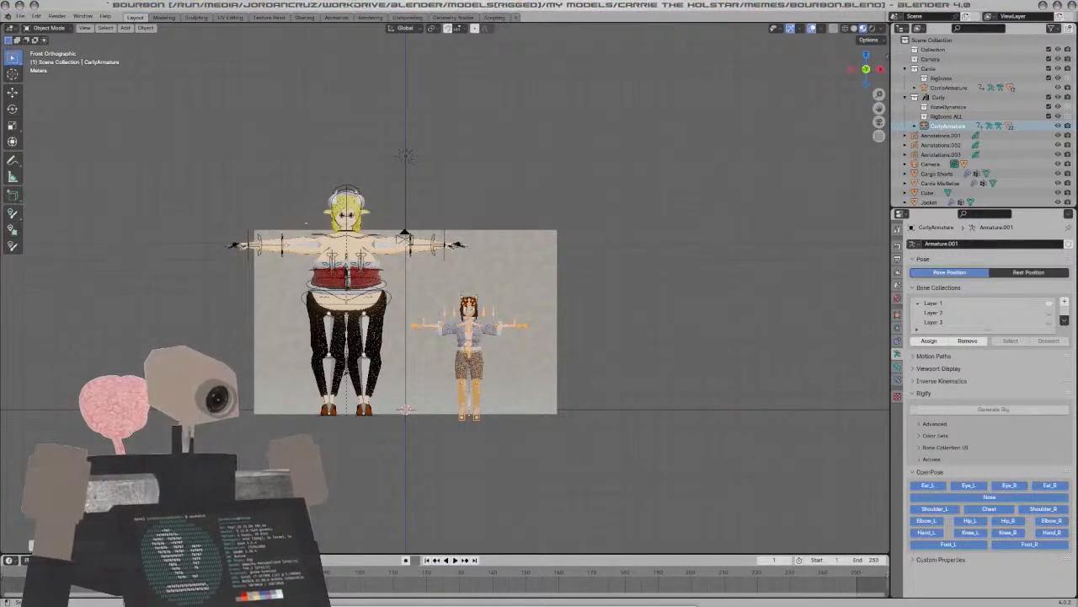
Switch to Dolphin, look through Carly the neko's iterations folder, and return to the My models folder
drag(402, 603, 402, 8)
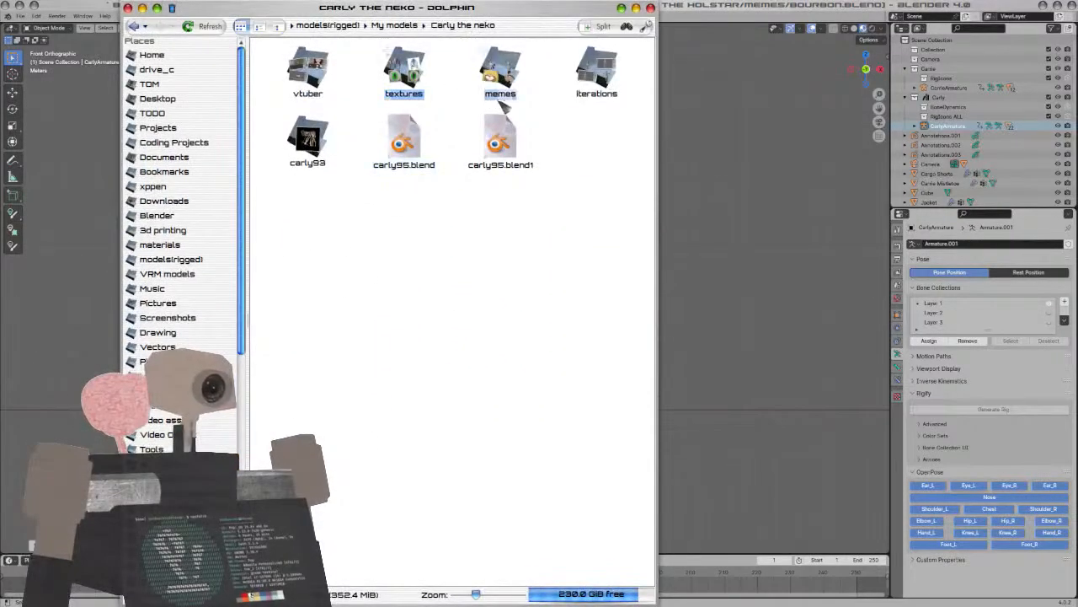
click(589, 81)
scroll(489, 257, down, 15)
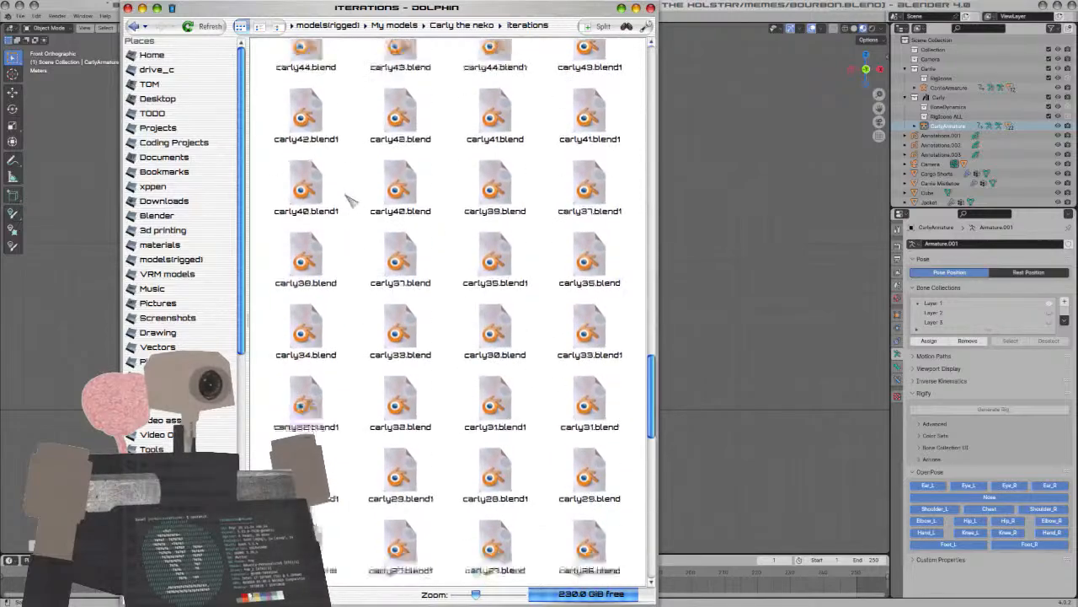
scroll(358, 190, down, 10)
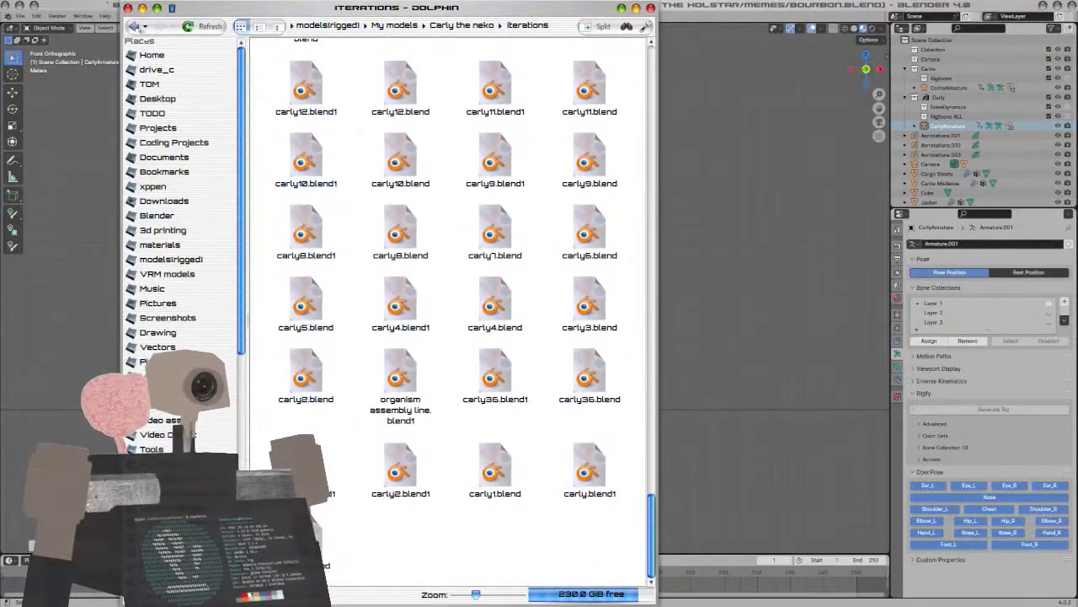
click(134, 26)
click(134, 26)
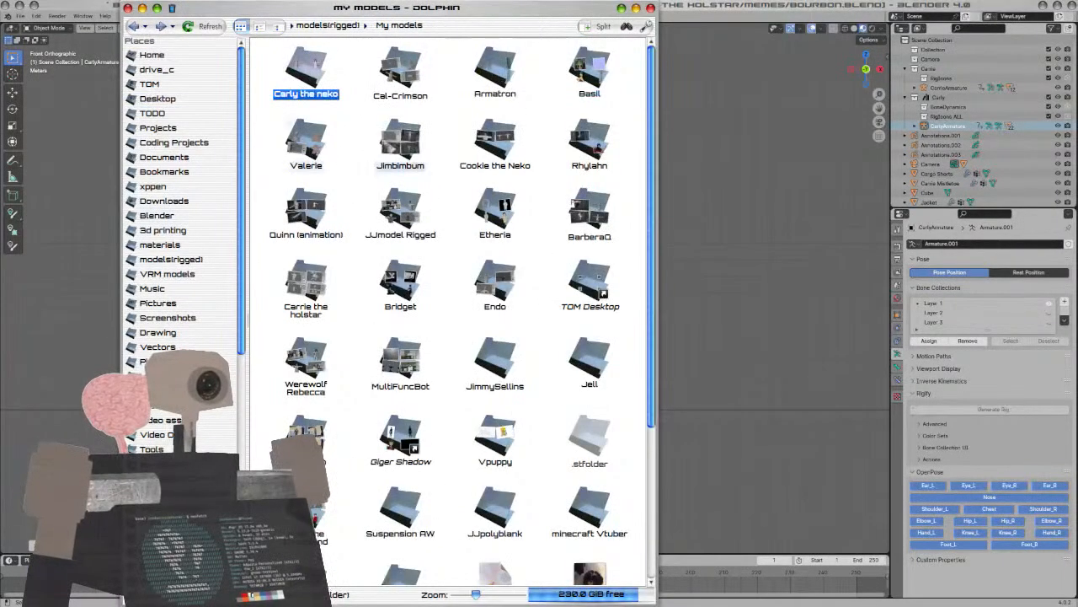
Look through the files in the Carrie the holstar and Basil model folders
click(365, 133)
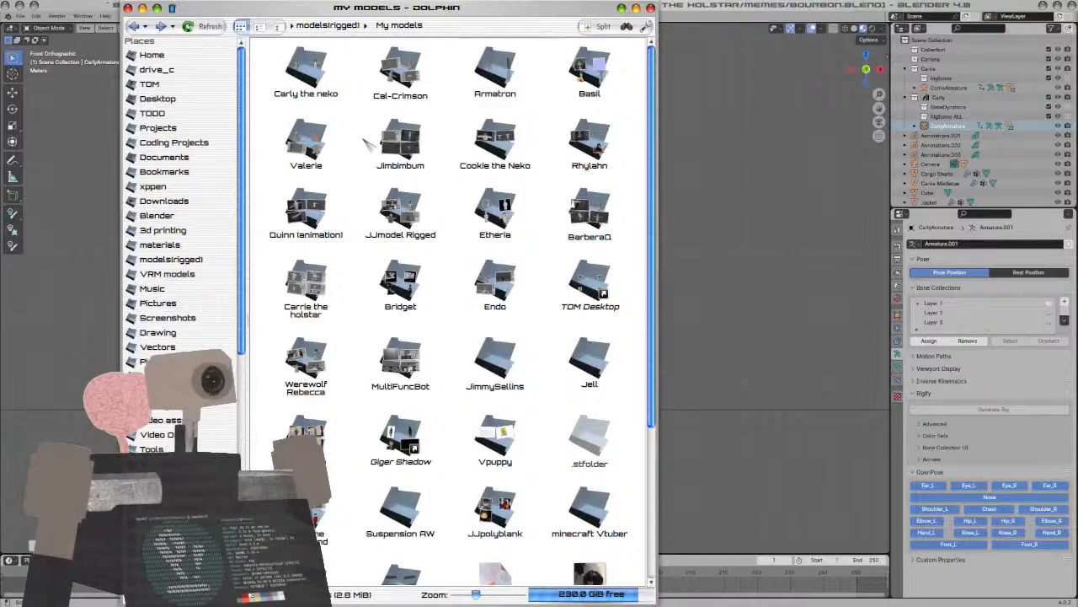
click(306, 291)
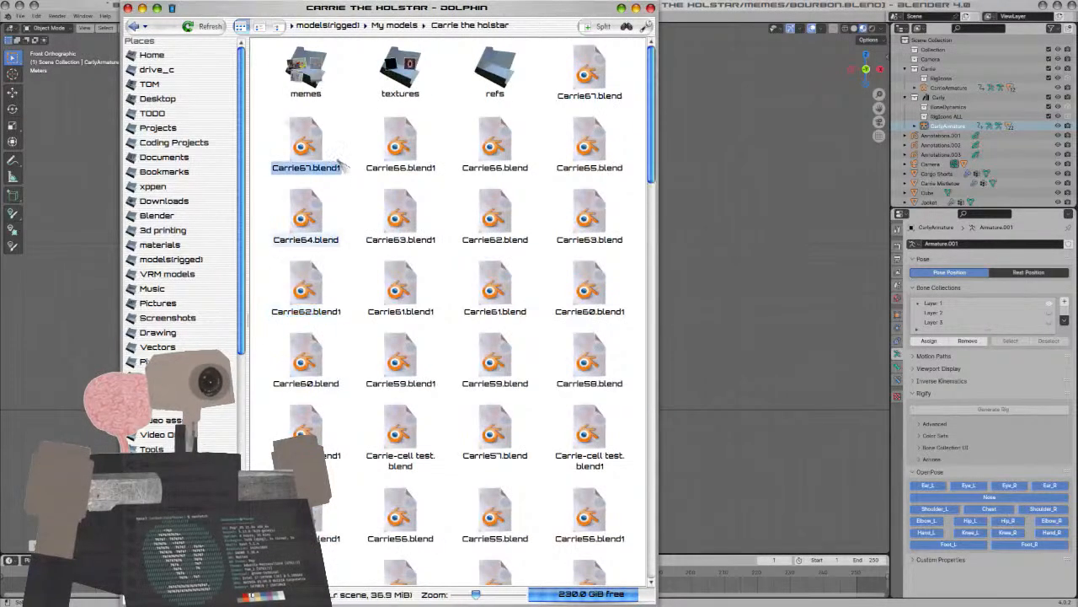
scroll(382, 169, down, 5)
scroll(382, 169, up, 5)
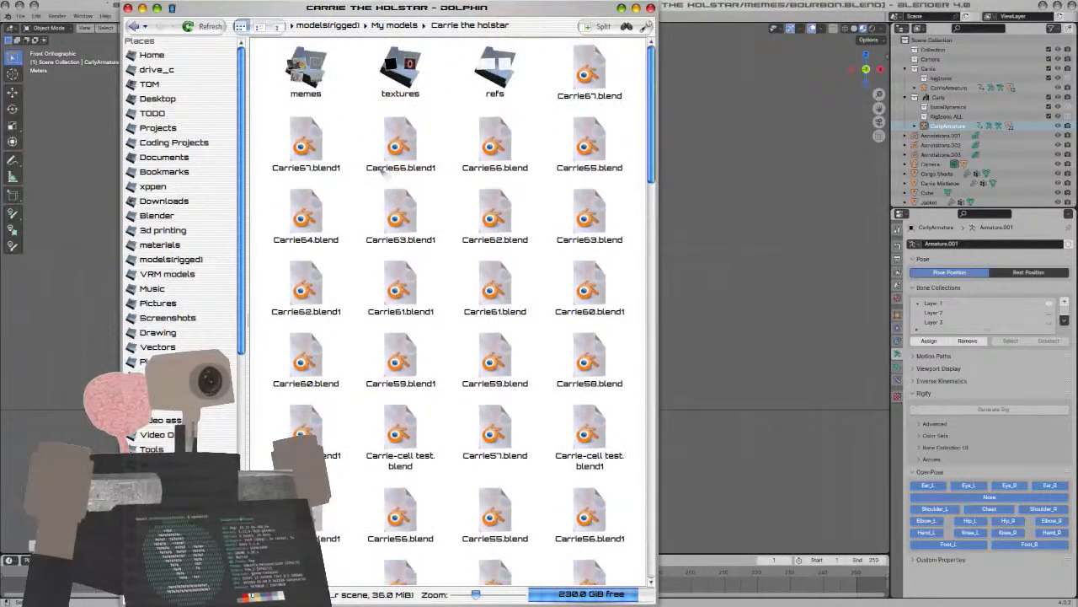
click(133, 26)
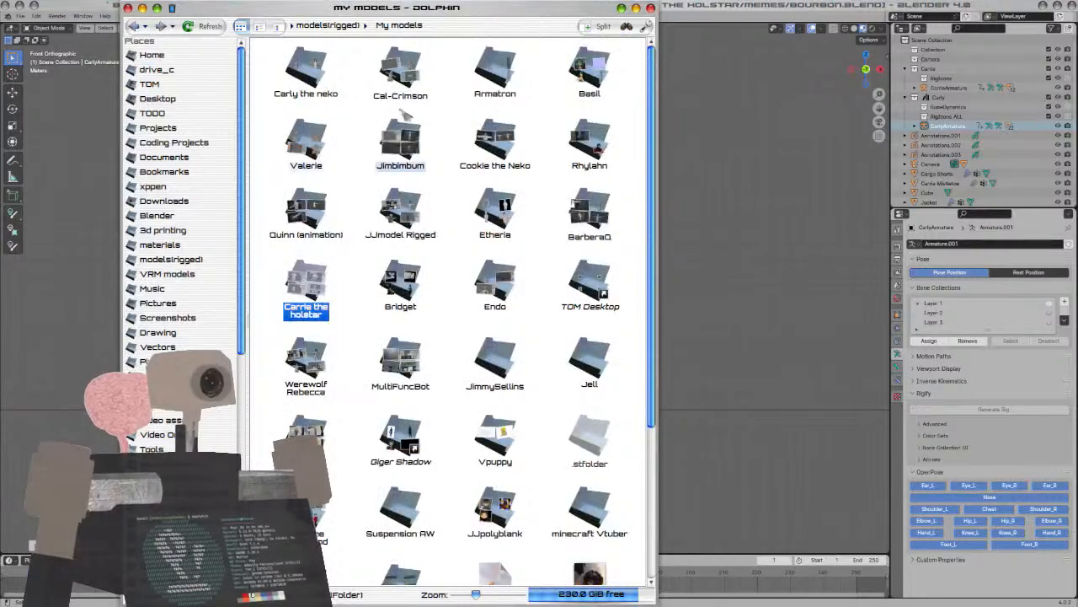
click(574, 96)
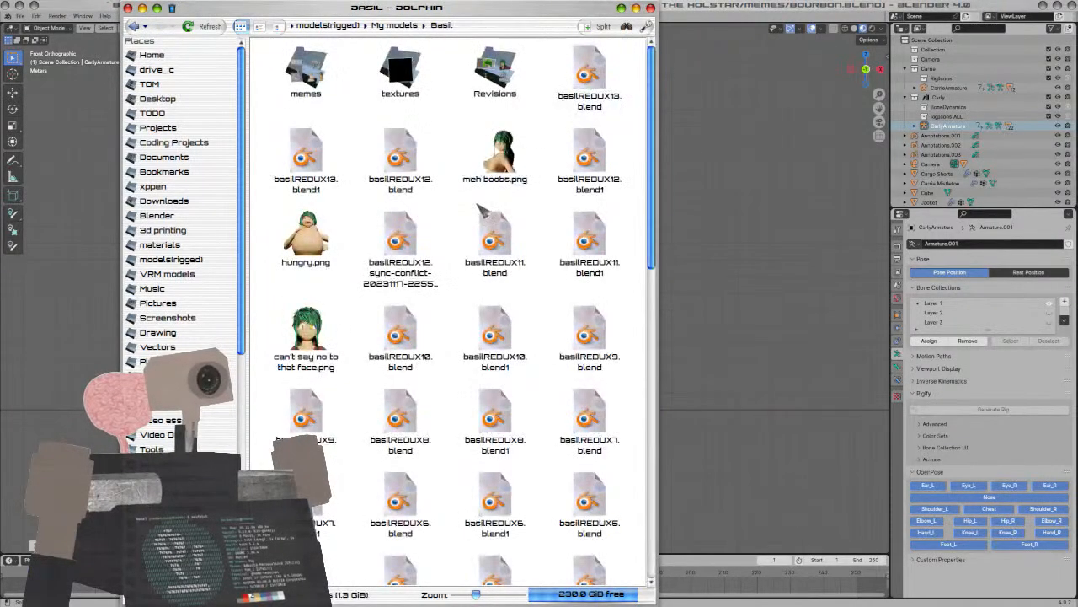
scroll(462, 169, down, 3)
scroll(462, 168, up, 3)
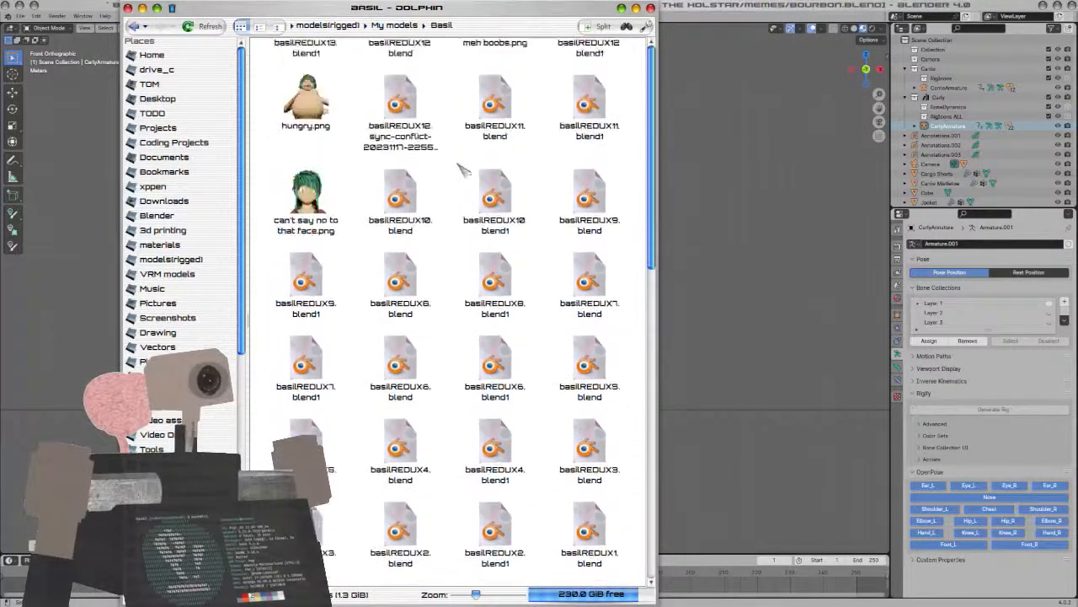
Look through the Revisions subfolder and the rest of the Basil model folder, and return to Blender
click(493, 89)
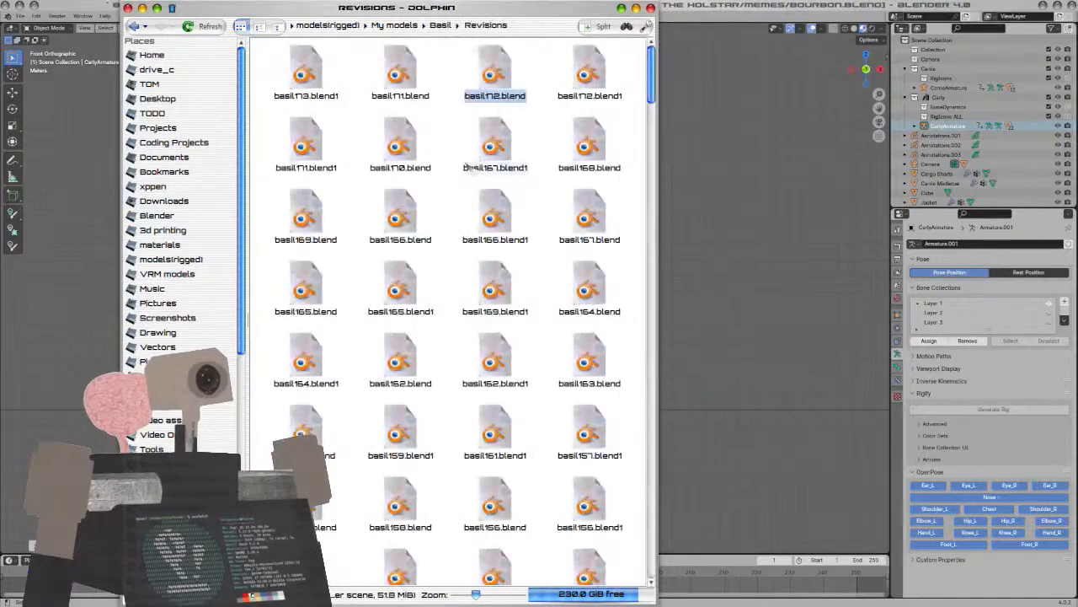
key(alt+Left)
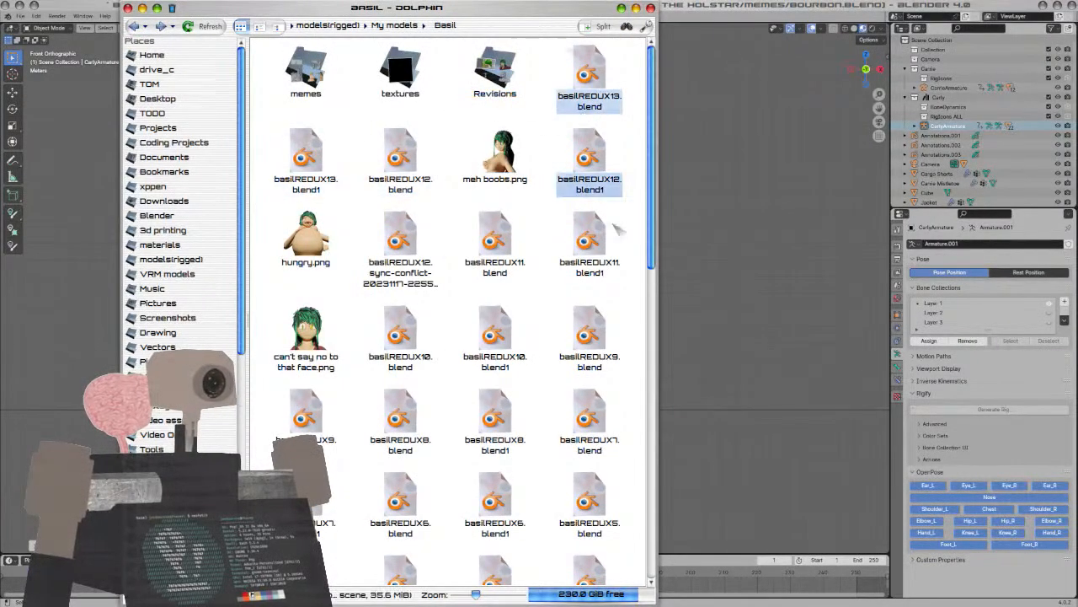
scroll(612, 354, down, 7)
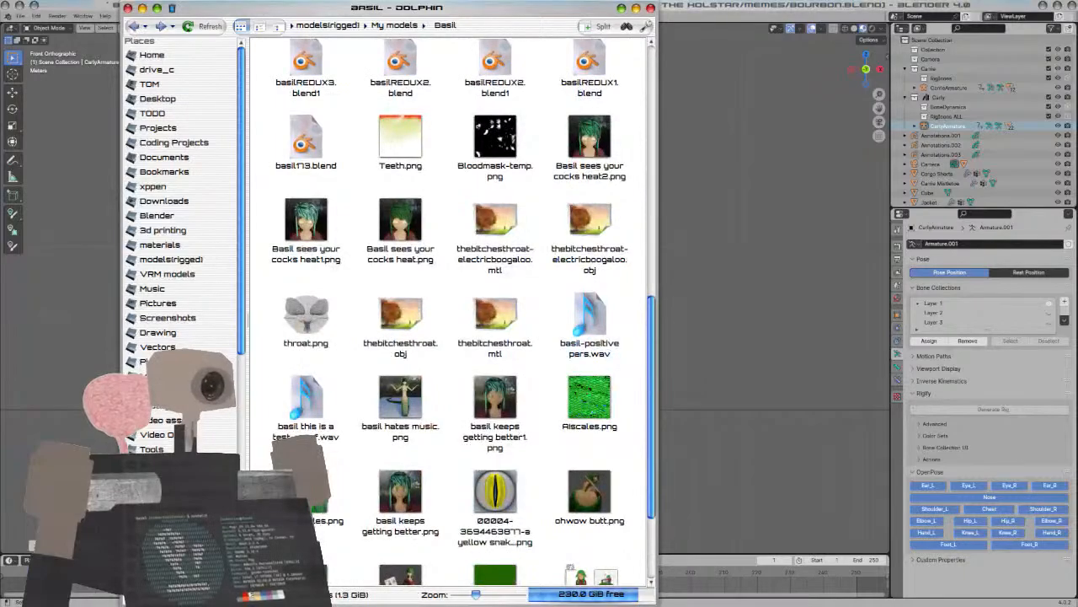
key(alt+Tab)
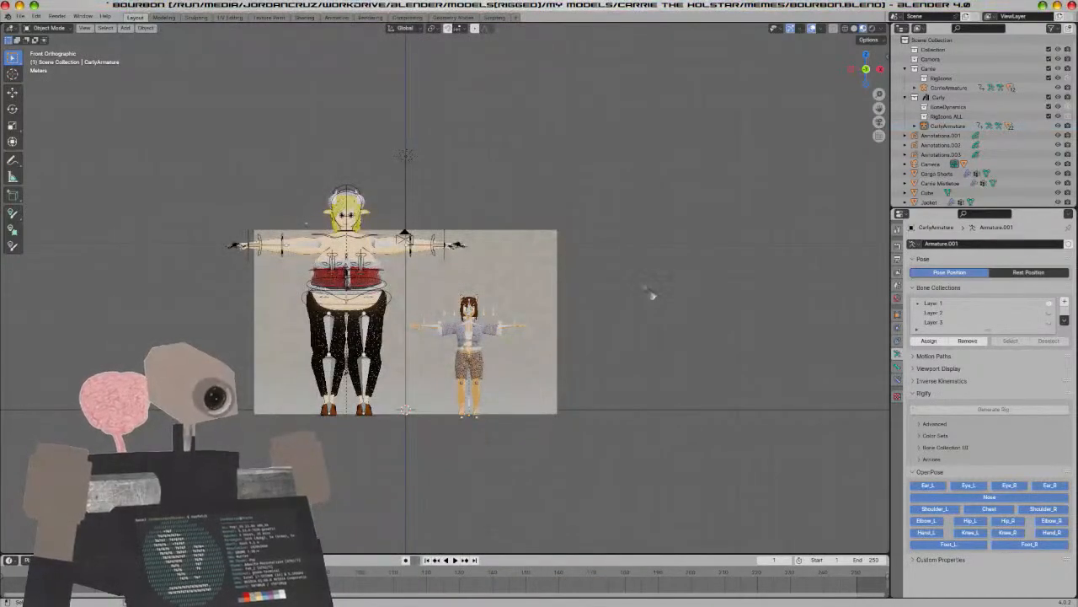
Set the viewport shading to Rendered and view the scene through the camera
scroll(648, 299, up, 5)
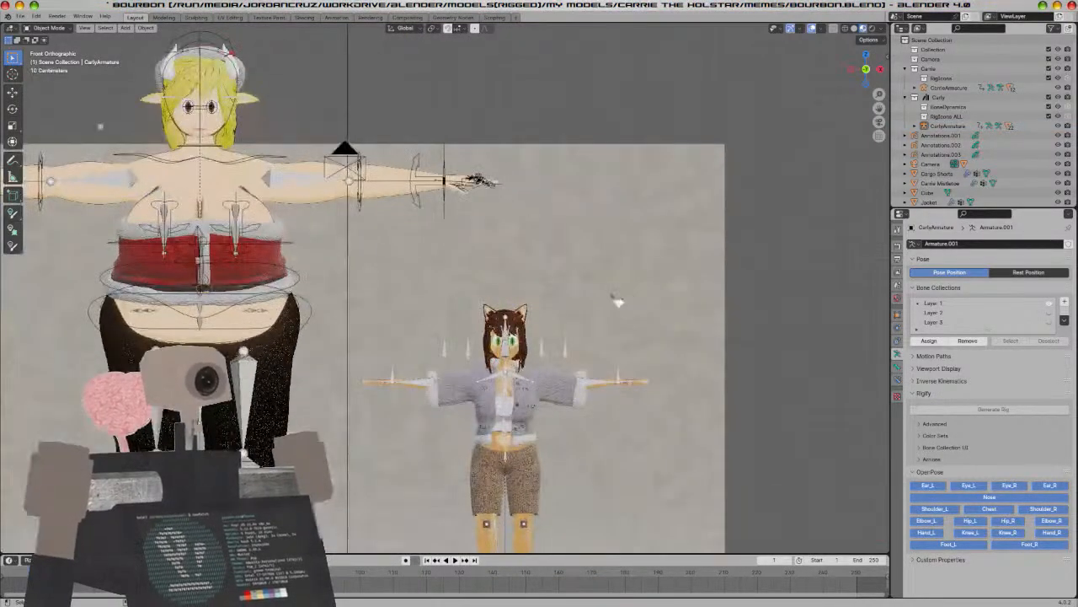
key(z)
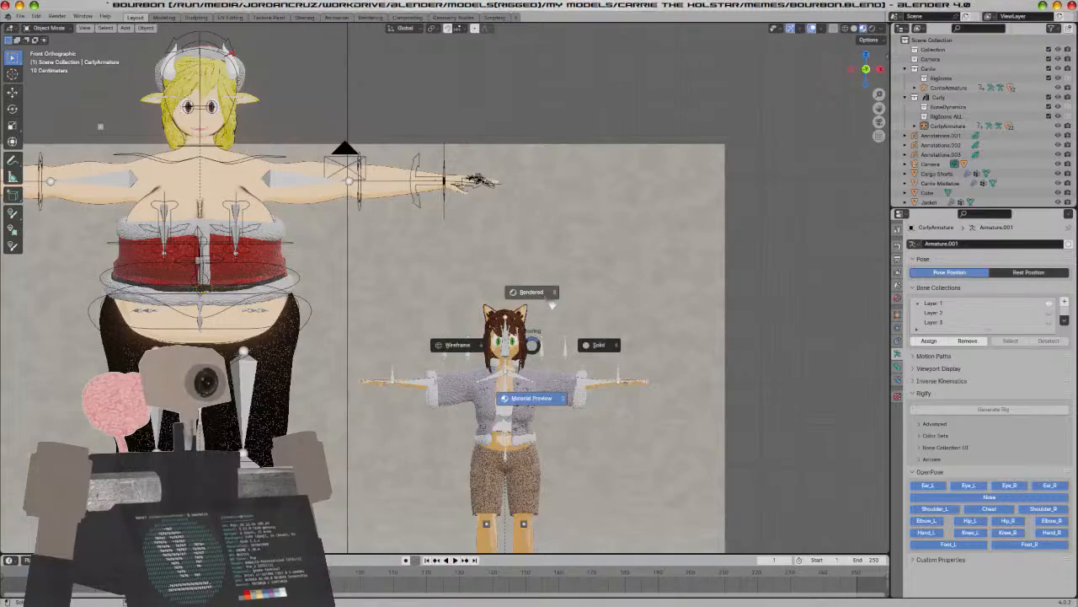
click(532, 292)
scroll(521, 273, down, 5)
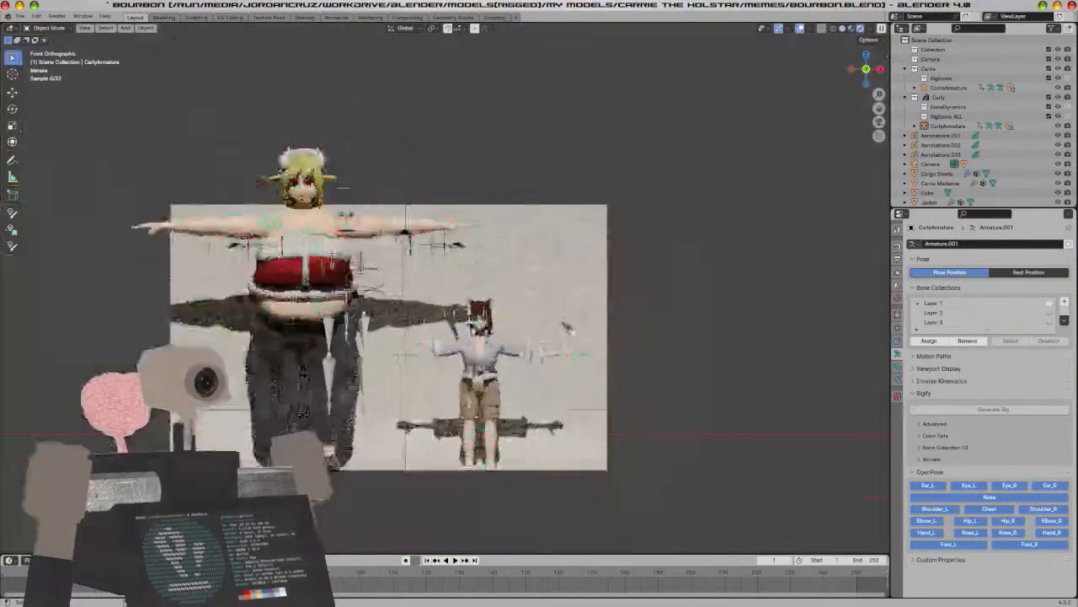
key(KP_0)
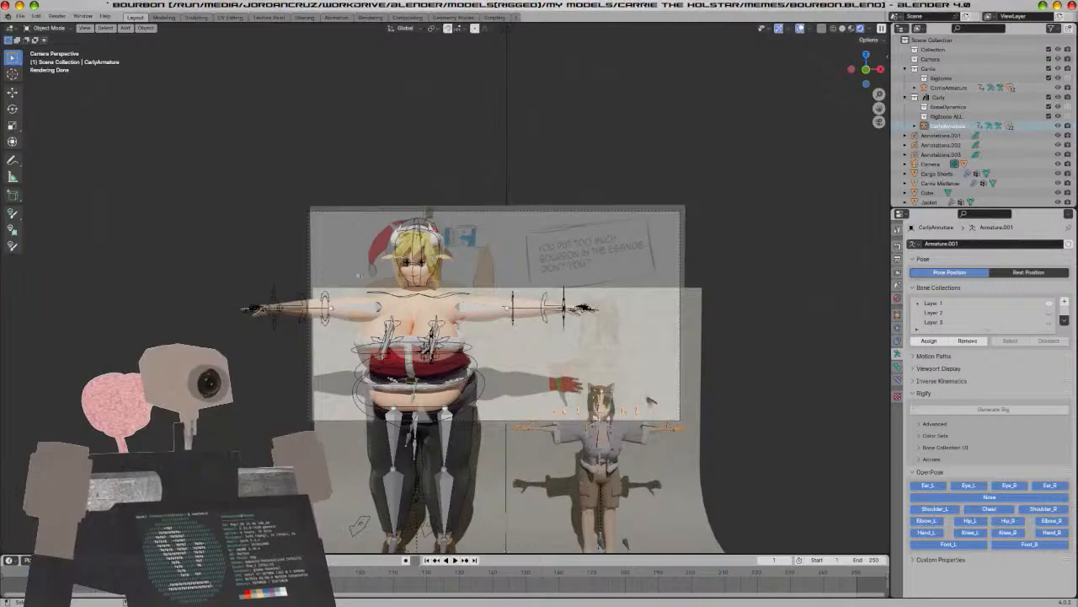
Scale Carly's armature up to about 1.4 in the camera view to match the reference drawing
key(s)
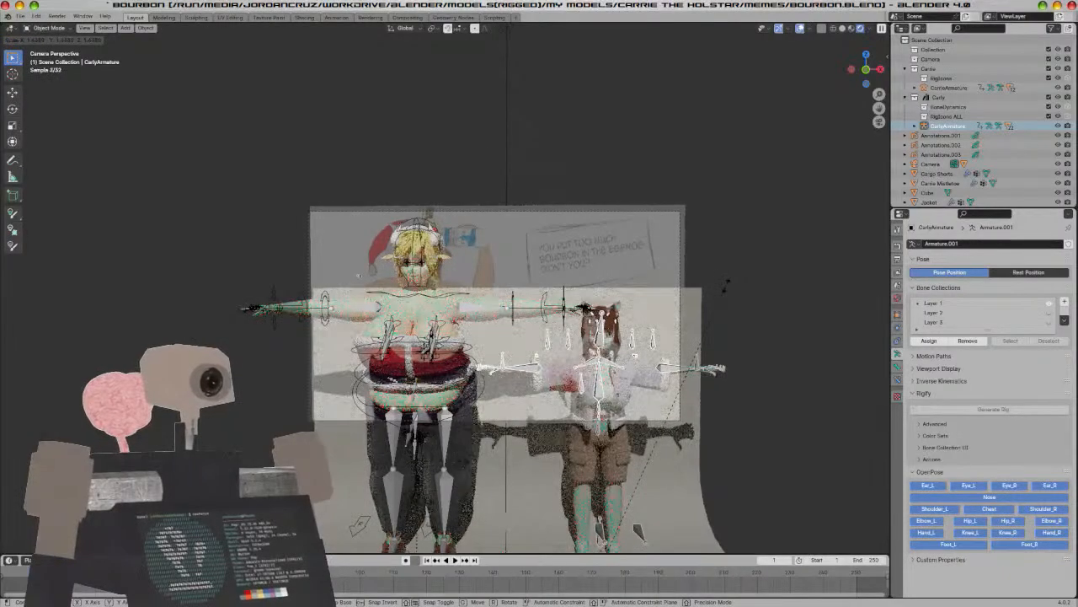
click(731, 291)
middle_drag(736, 345, 632, 344)
scroll(632, 345, down, 3)
key(KP_0)
scroll(621, 301, up, 3)
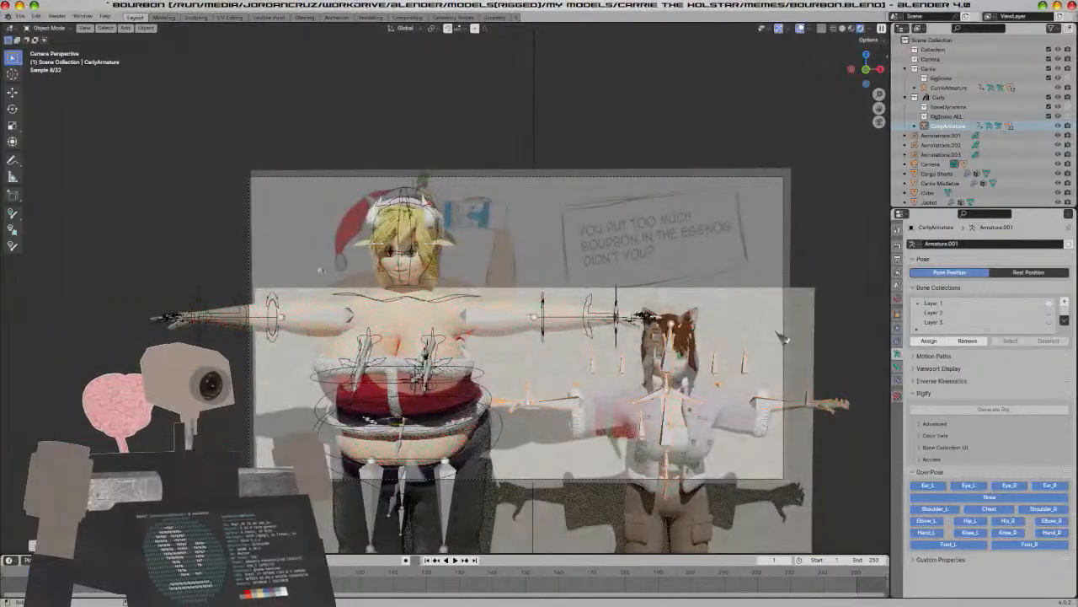
scroll(784, 337, up, 4)
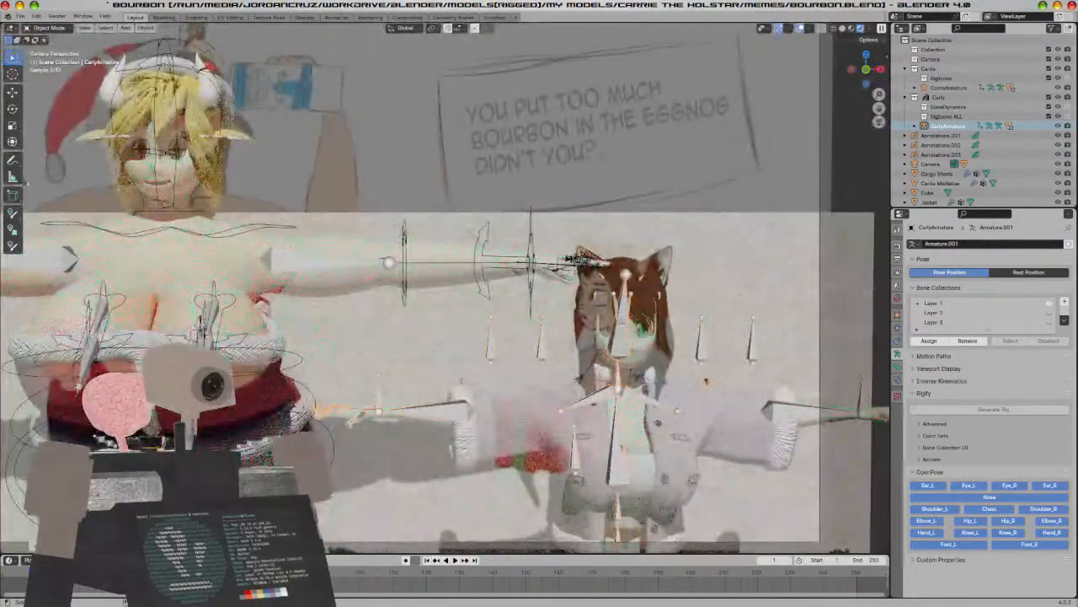
Adjust the height of Carly's armature along the Z axis to line her up with the reference drawing
key(g)
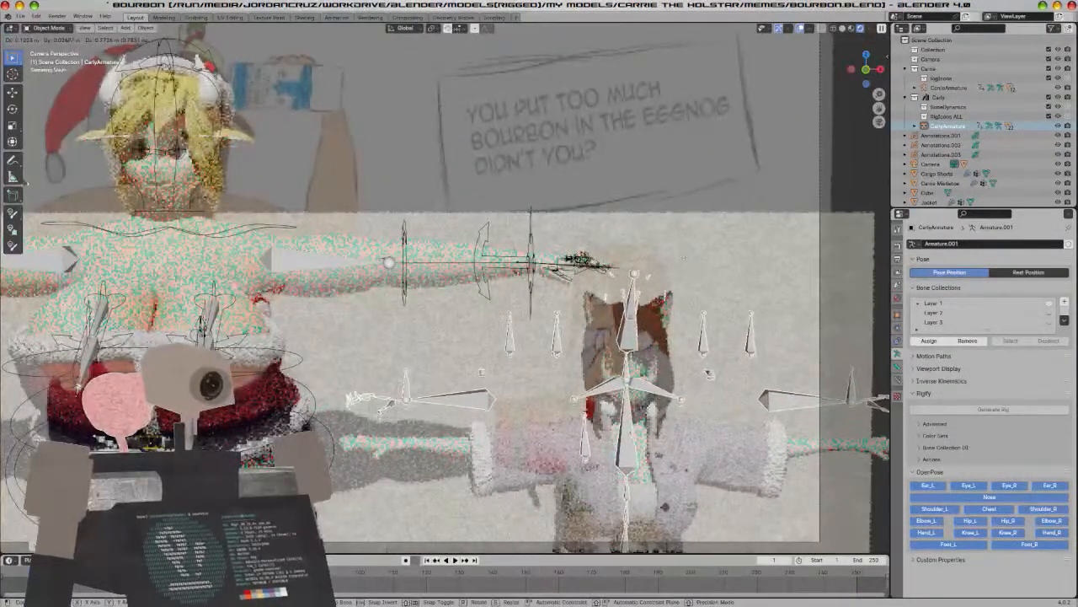
key(z)
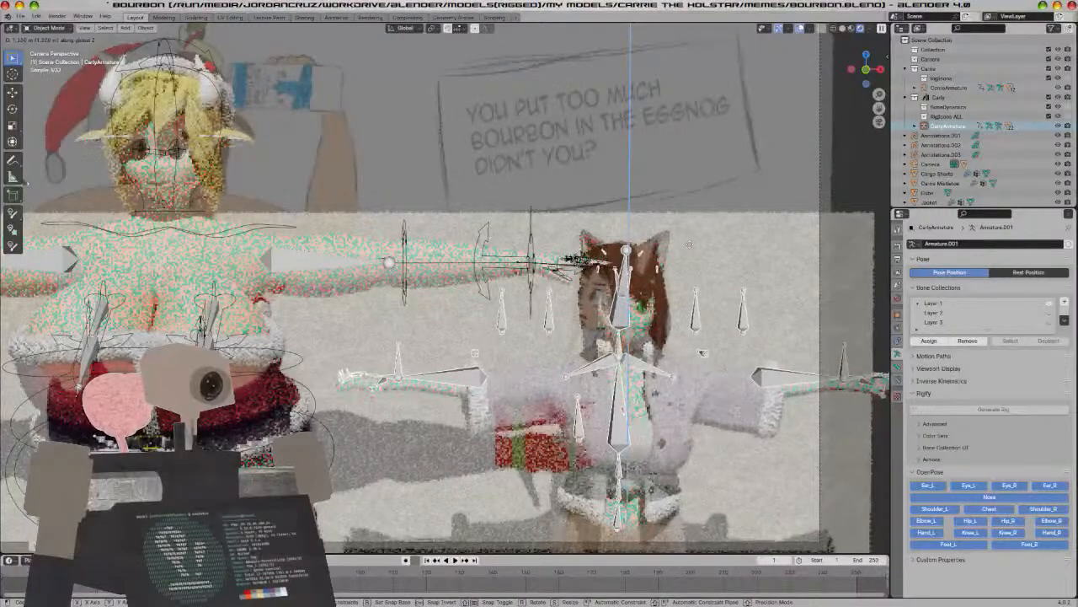
click(753, 318)
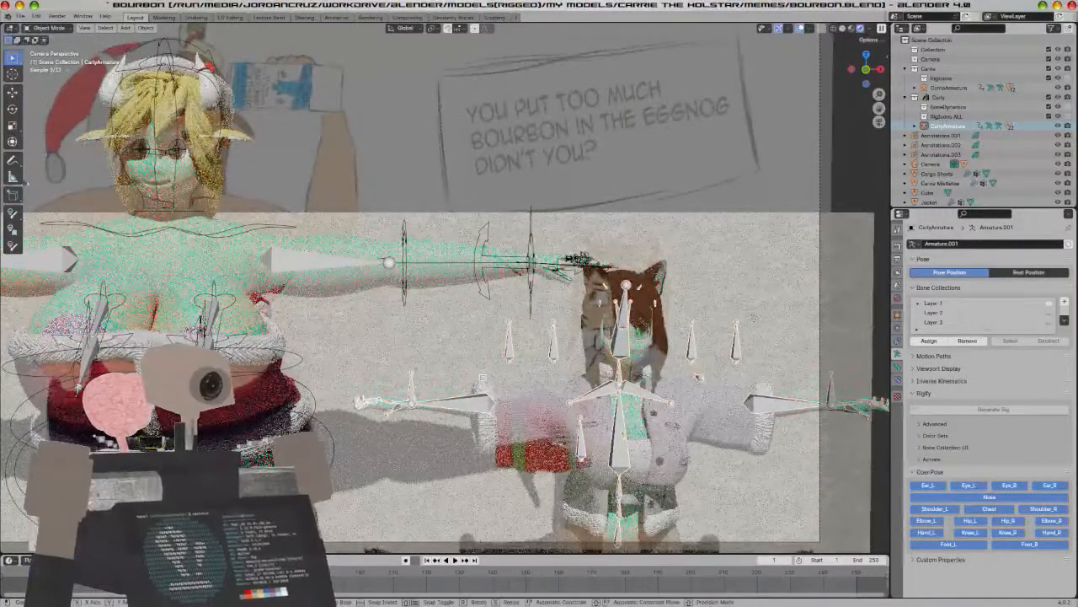
key(g)
key(z)
click(782, 291)
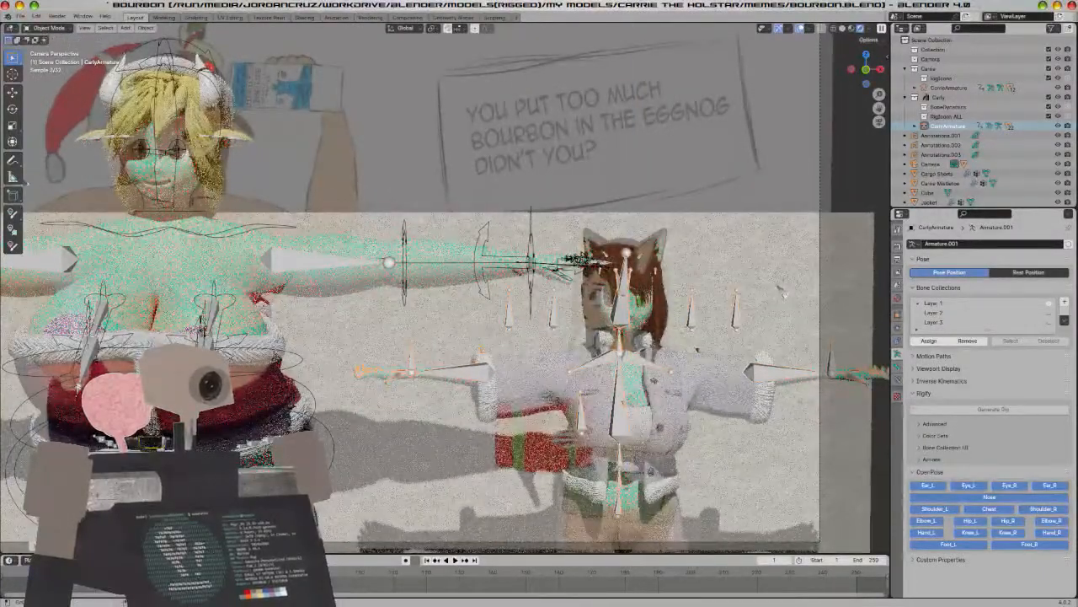
key(g)
key(z)
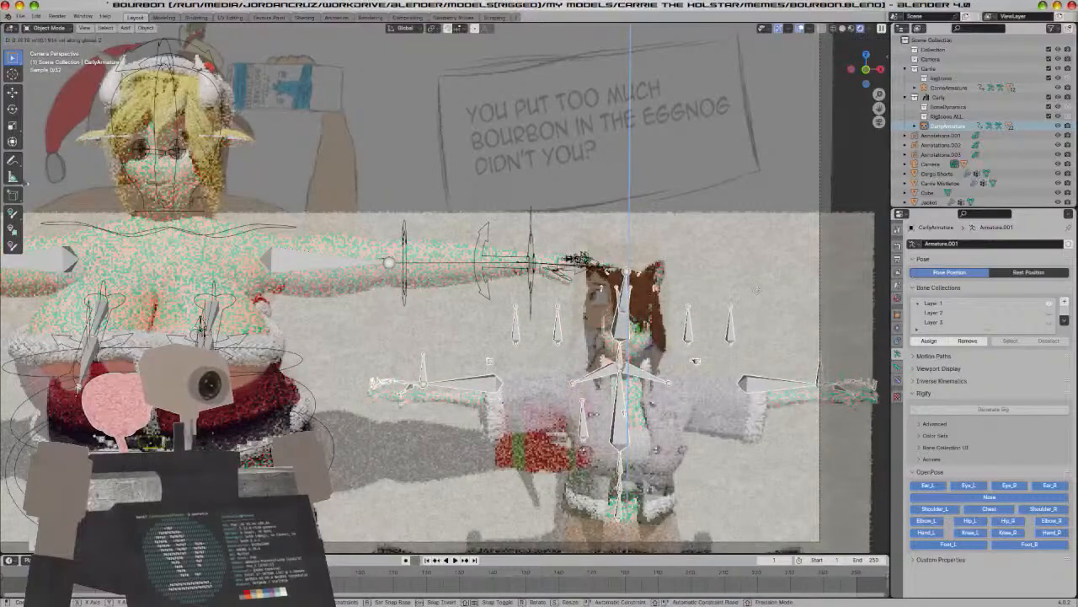
click(788, 302)
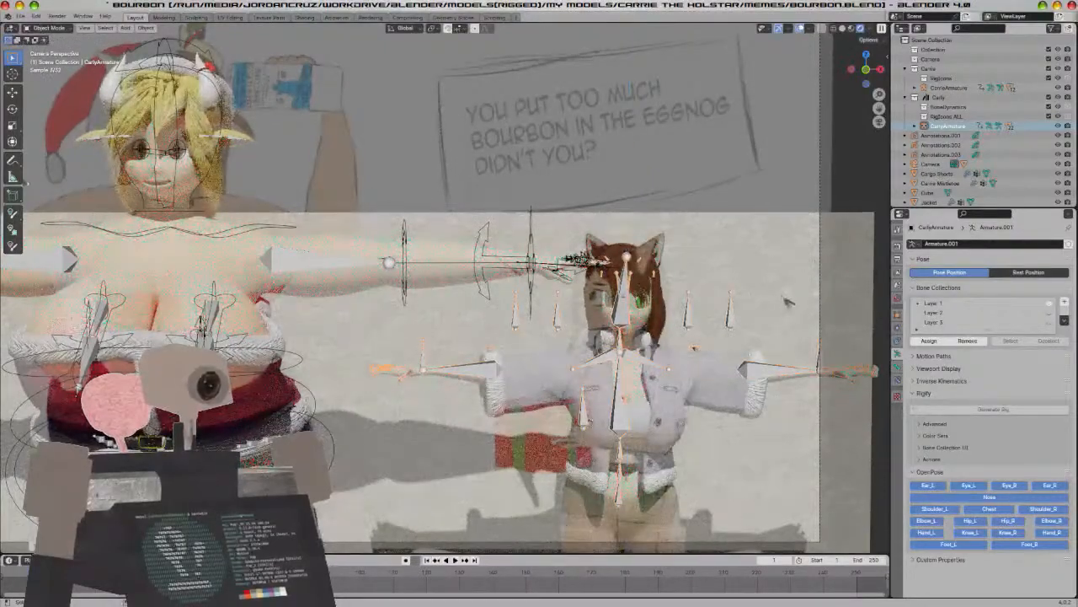
Enlarge the drywall backdrop and raise it along the Z axis until its floor meets the characters' feet
scroll(788, 302, down, 5)
click(647, 380)
middle_drag(647, 380, 573, 363)
scroll(573, 363, down, 10)
key(s)
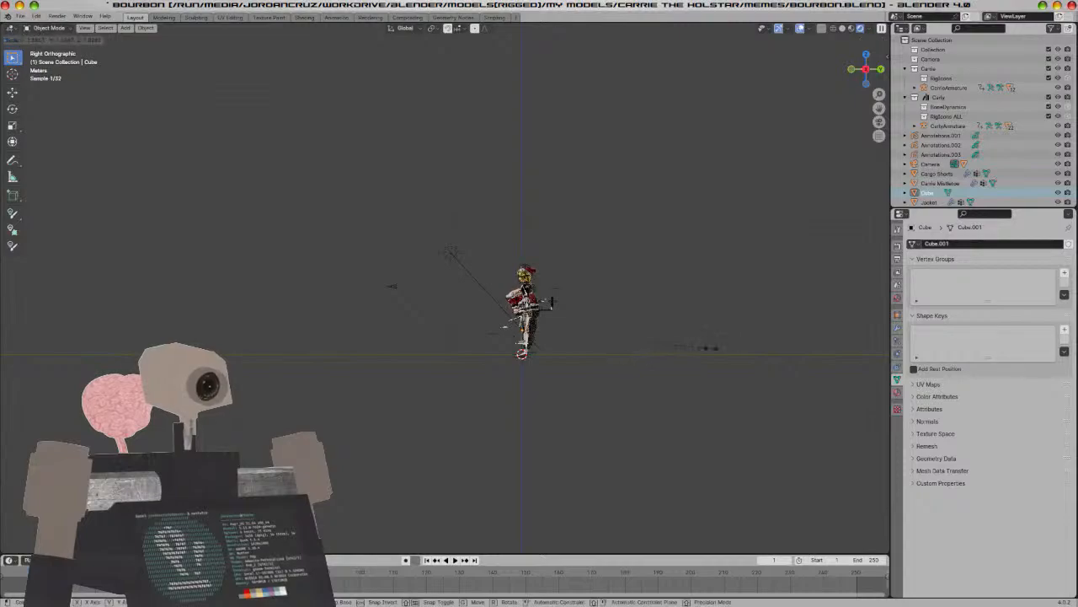
key(Escape)
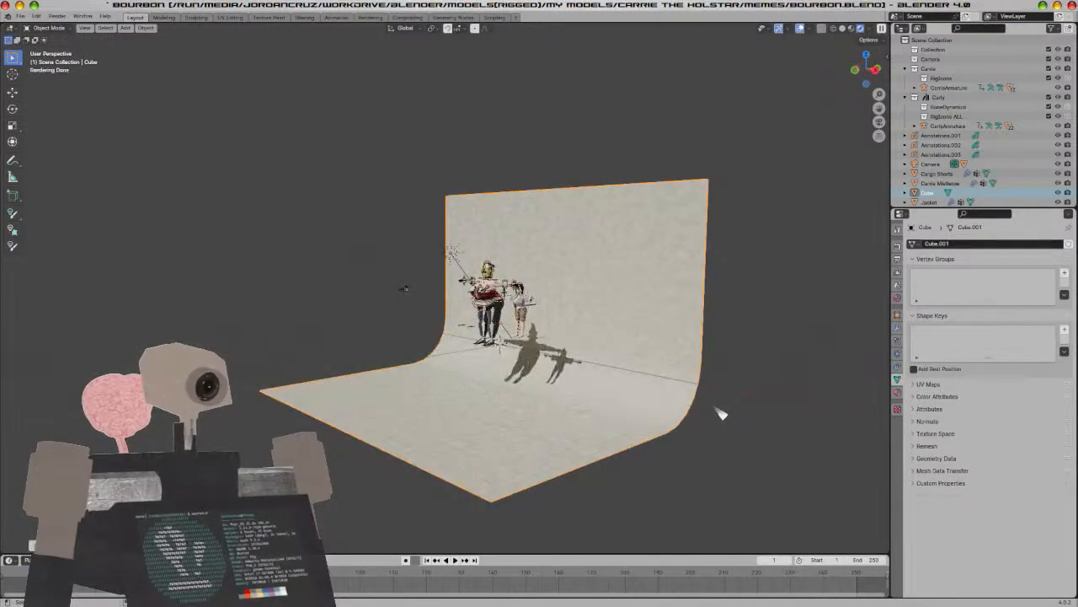
key(ctrl+z)
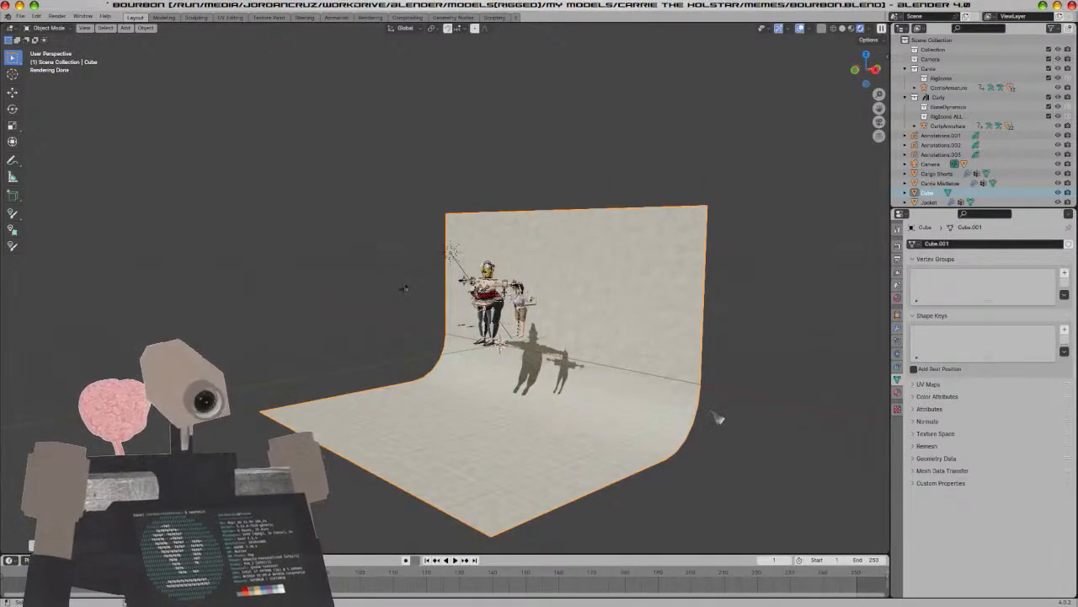
key(g)
key(z)
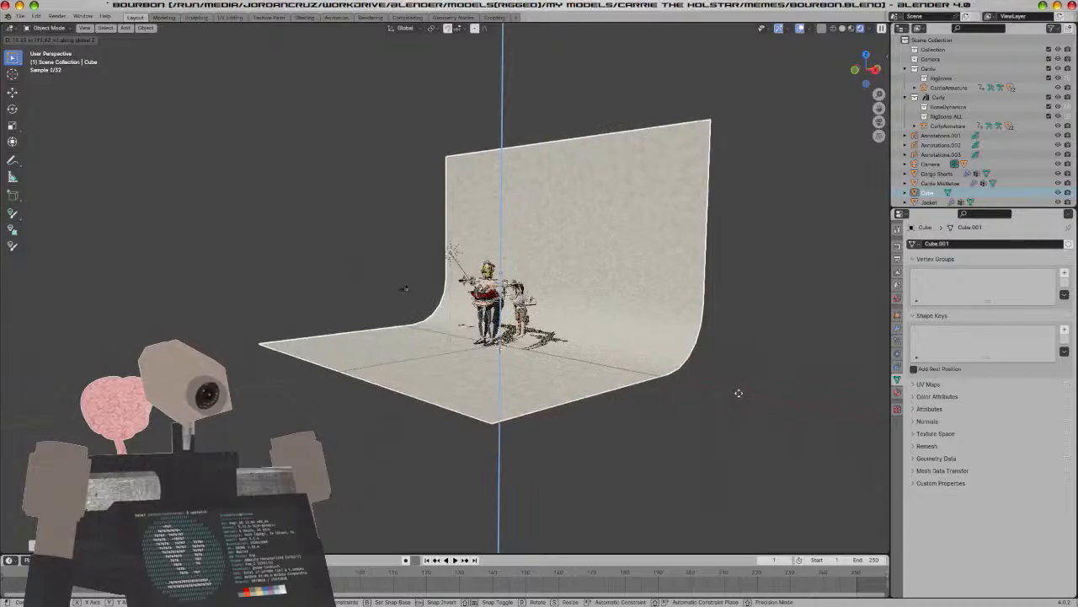
click(748, 401)
key(KP_1)
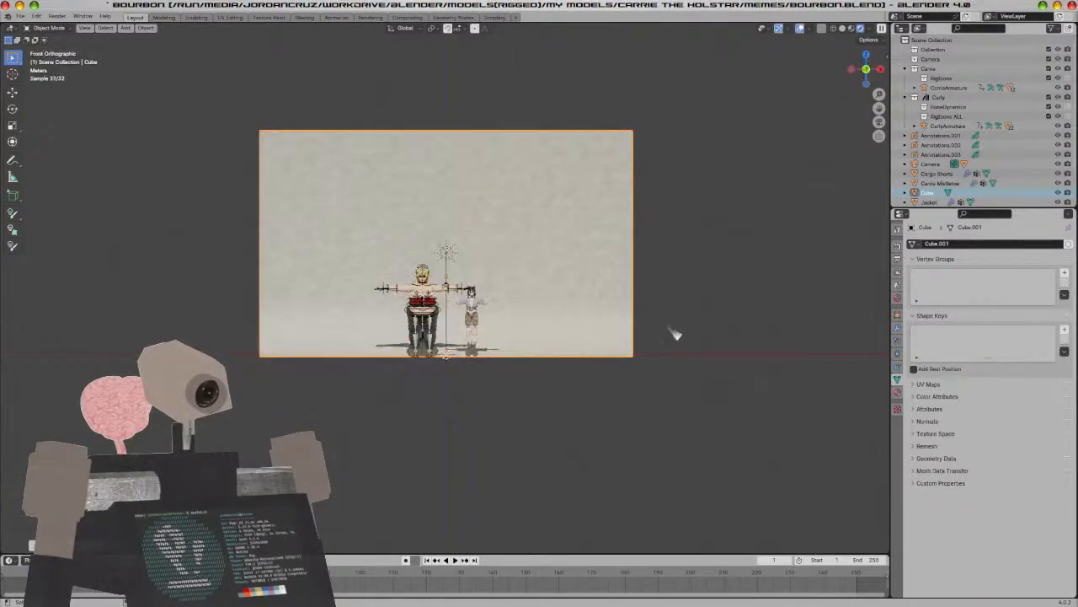
key(KP_0)
scroll(665, 333, up, 3)
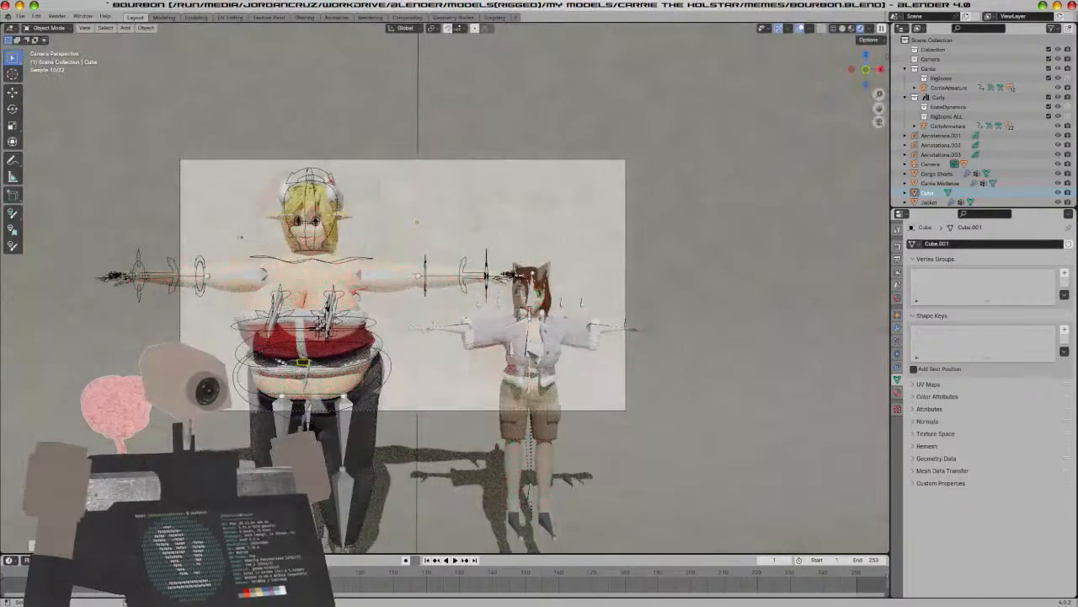
Set the viewport shading to Material Preview and rotate Carrie's armature around the Z axis so she turns toward Carly
click(528, 340)
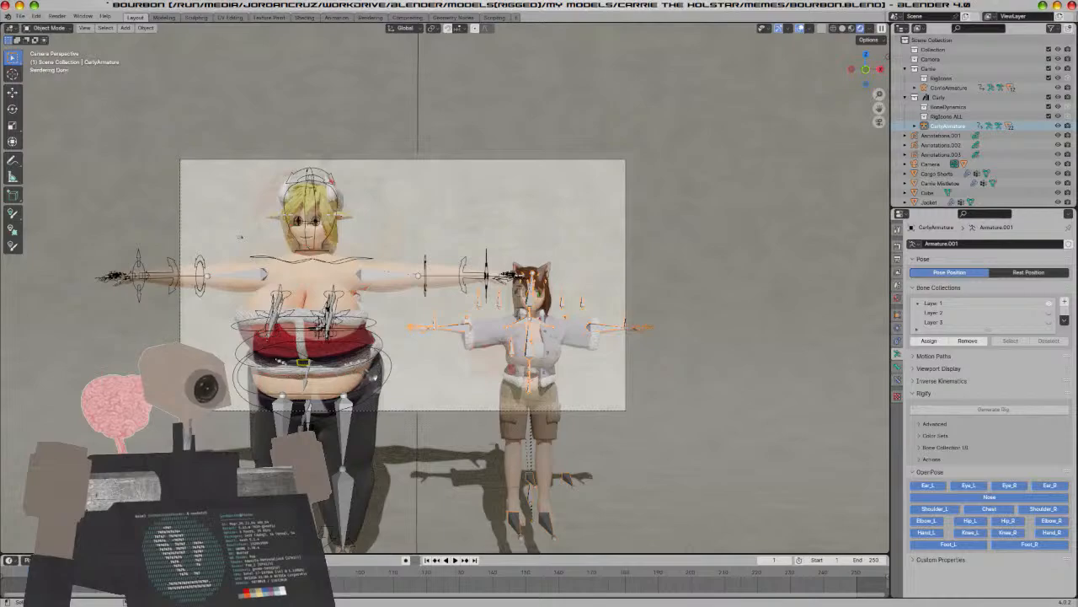
scroll(240, 237, down, 3)
scroll(168, 205, up, 5)
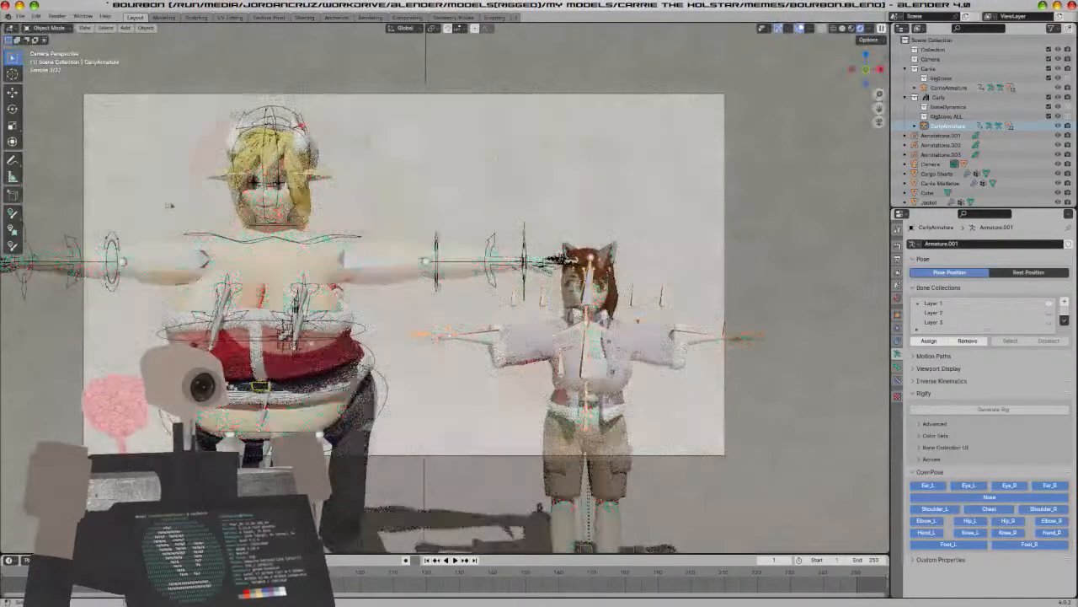
click(286, 334)
key(r)
key(z)
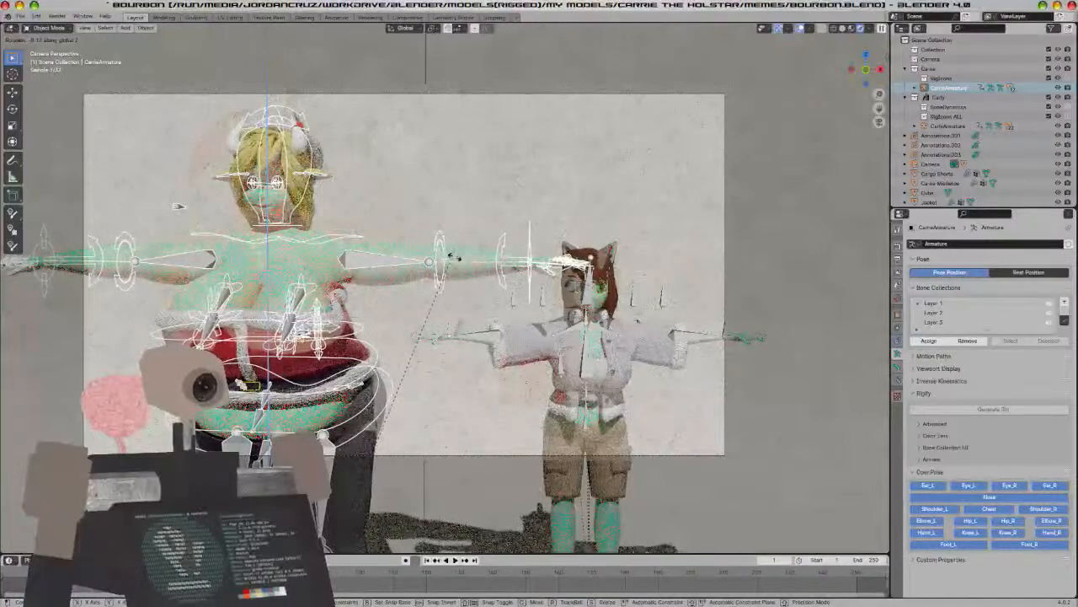
right_click(454, 257)
key(z)
click(438, 314)
key(r)
key(z)
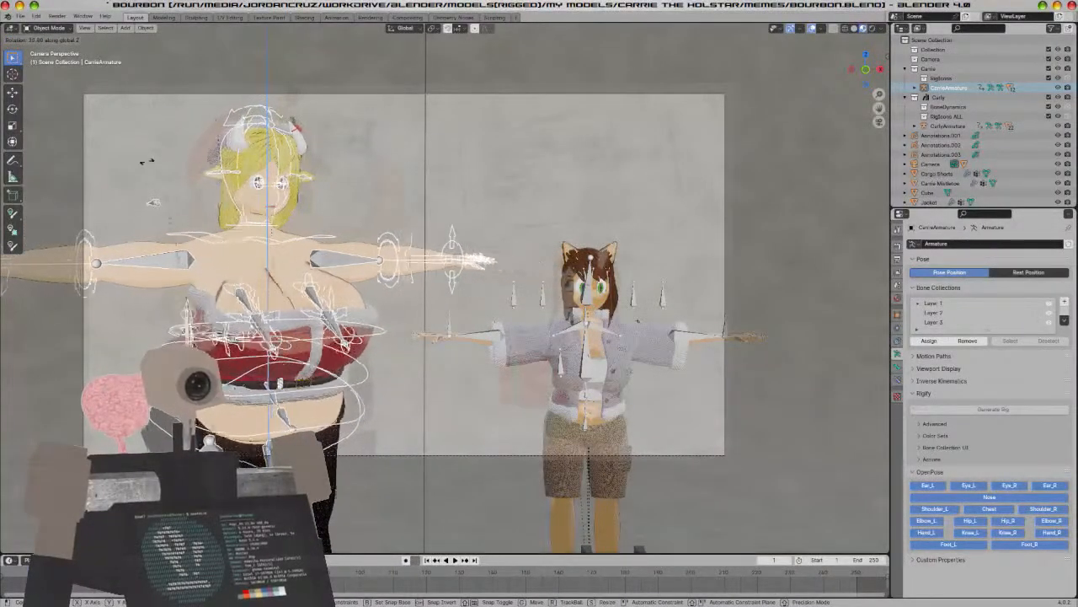
click(117, 180)
Move Carrie's armature back along the Y axis and scale it down slightly
scroll(169, 199, up, 3)
middle_drag(202, 211, 329, 259)
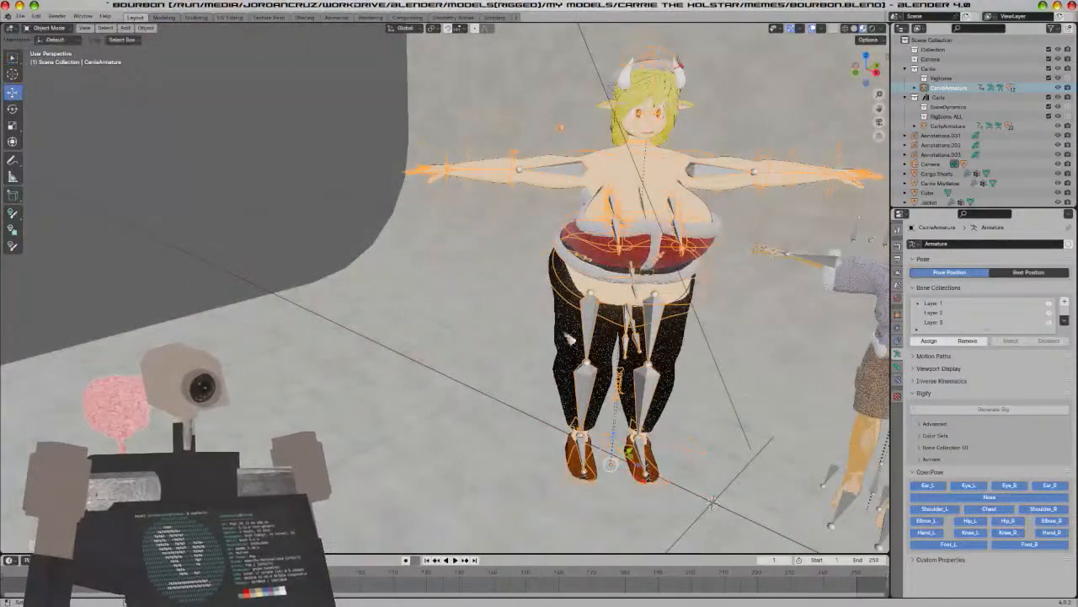
drag(628, 454, 655, 435)
key(s)
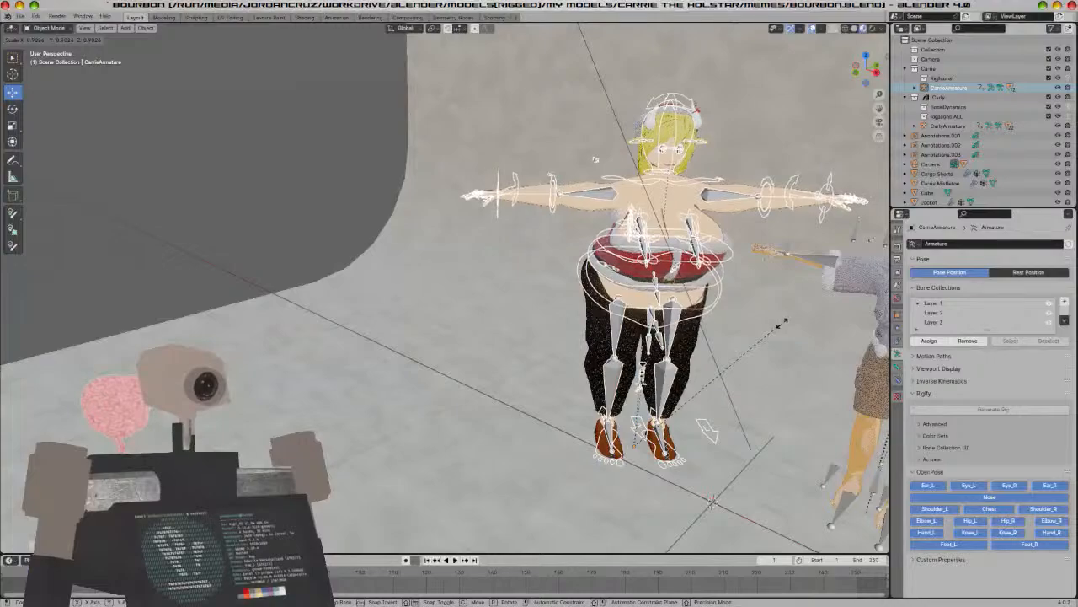
click(793, 321)
Scale Carrie's armature up in the camera view to fit the reference drawing
key(KP_0)
scroll(796, 324, up, 2)
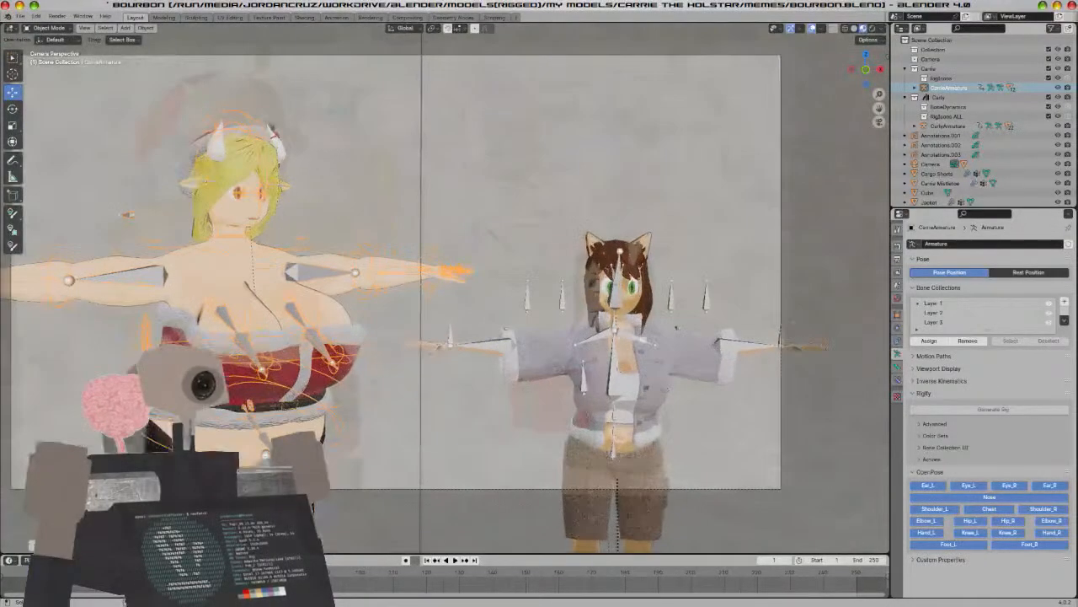
key(s)
click(592, 317)
scroll(593, 317, up, 3)
shift+middle_drag(525, 265, 682, 322)
key(KP_0)
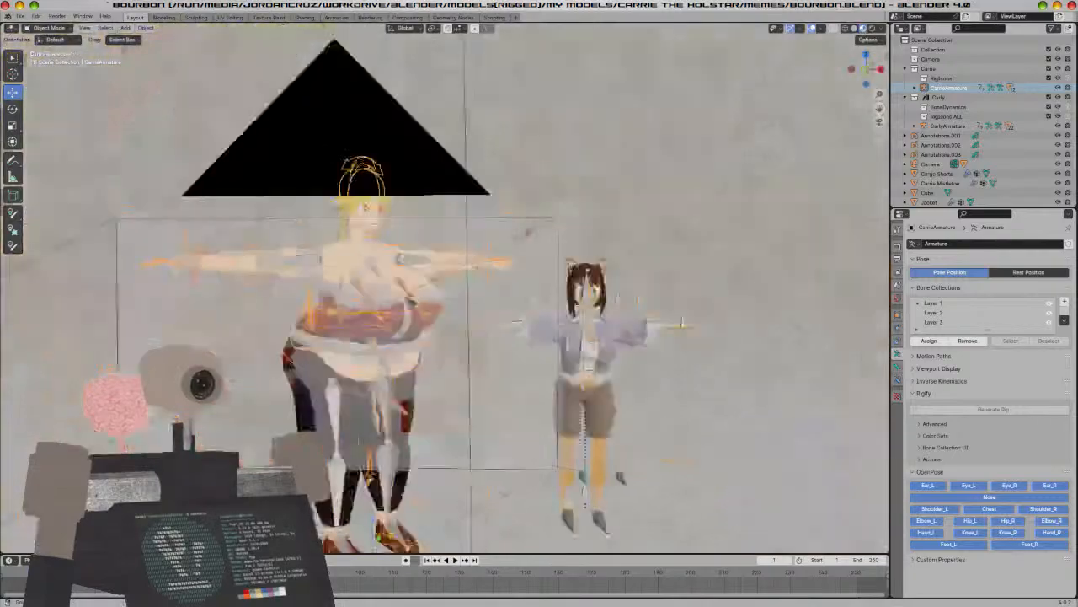
Move the drywall backdrop along the Y axis farther behind the characters and check the framing through the camera
middle_drag(419, 253, 228, 438)
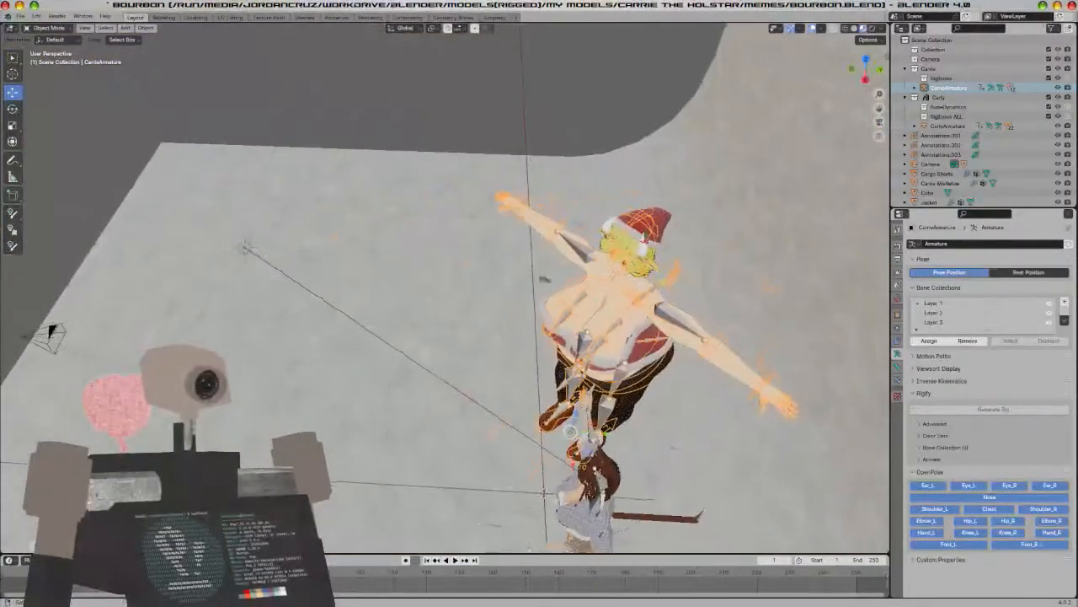
shift+middle_drag(540, 337, 331, 258)
click(140, 237)
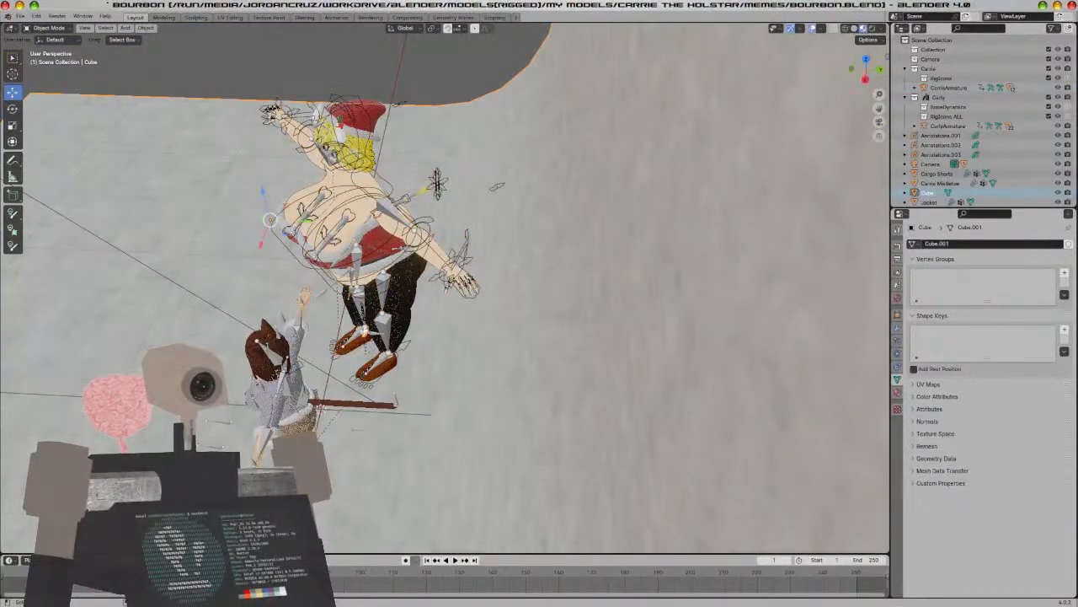
drag(305, 222, 911, 245)
key(KP_0)
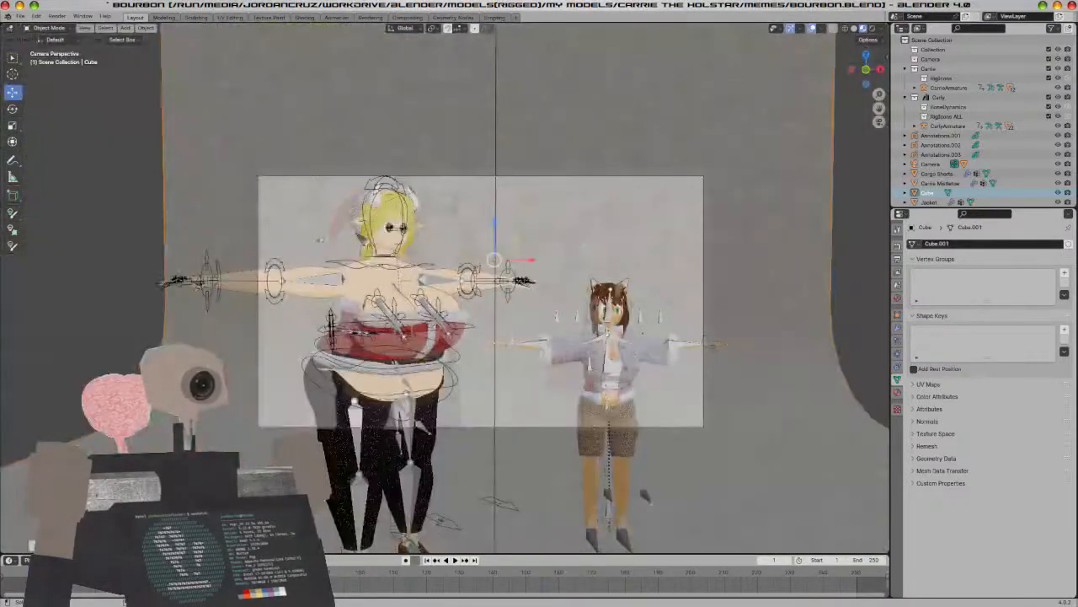
scroll(417, 295, up, 5)
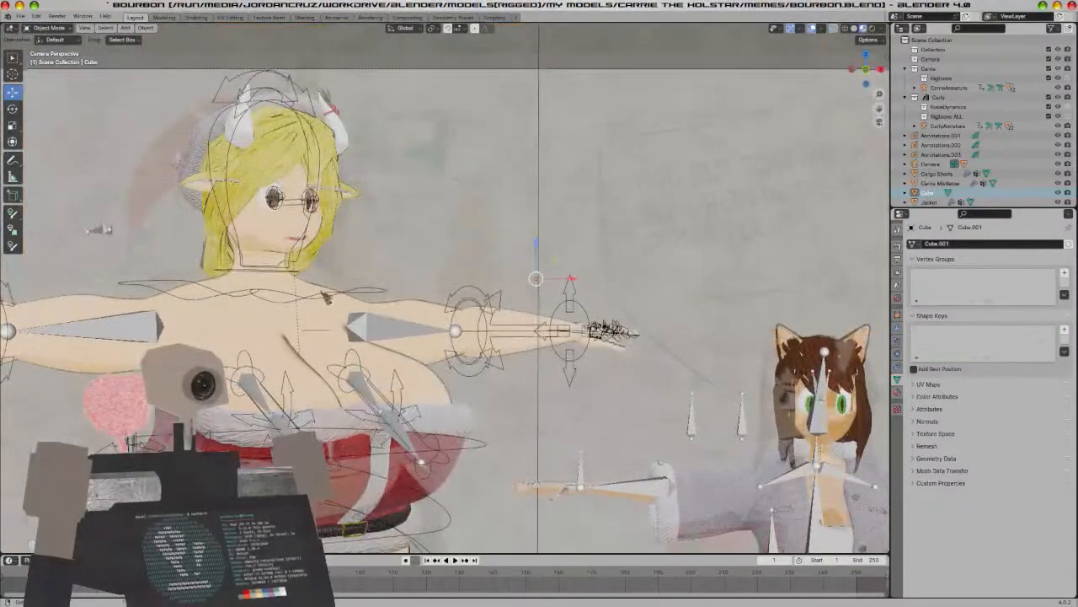
Select Carrie's armature in the camera view and adjust it slightly on the Z axis
shift+middle_drag(312, 300, 367, 291)
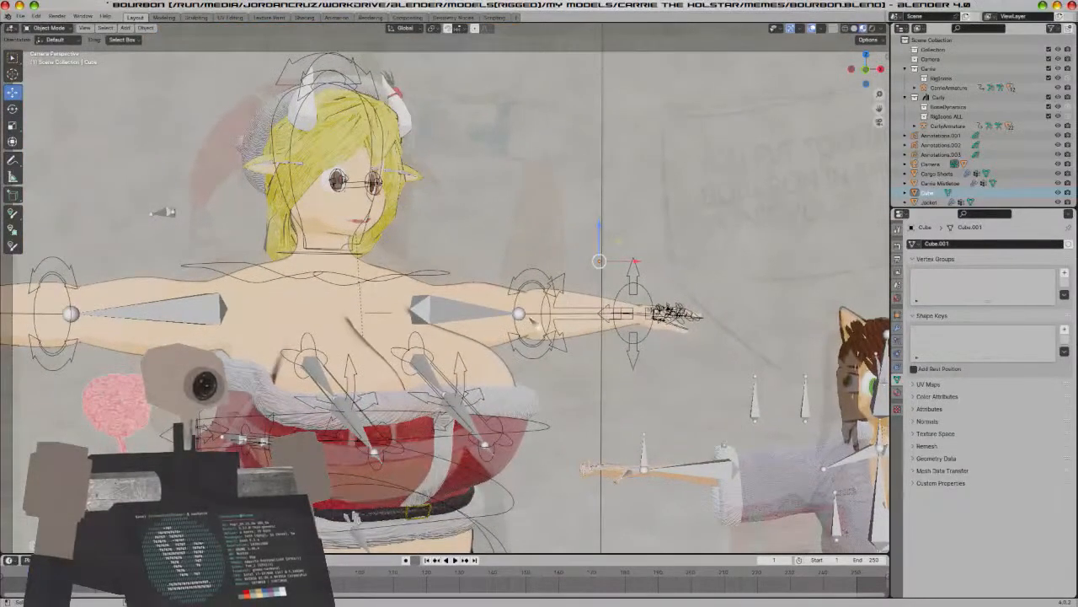
scroll(445, 286, down, 4)
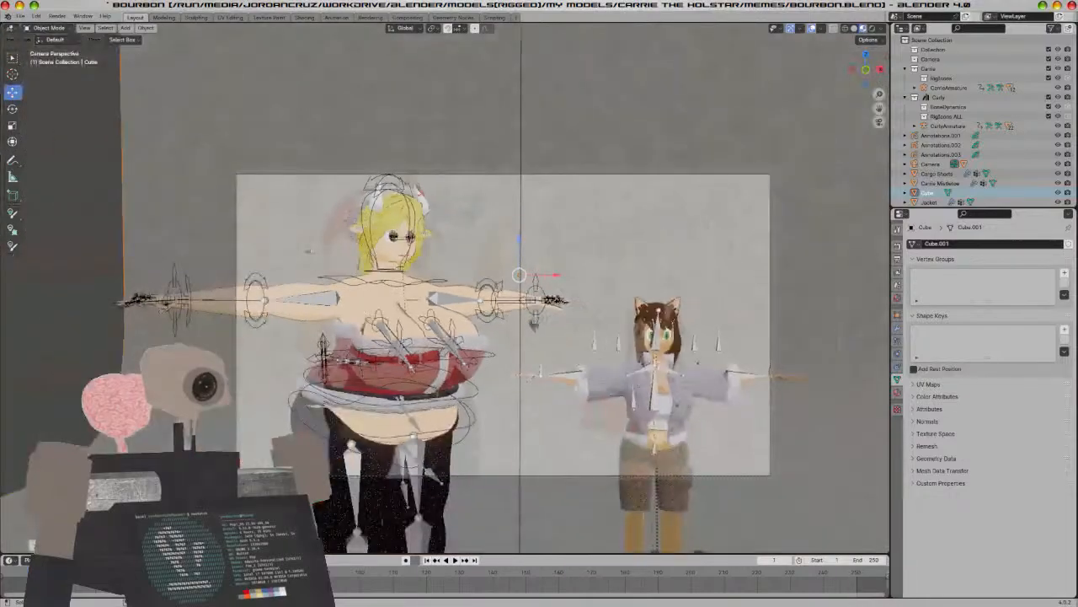
click(441, 362)
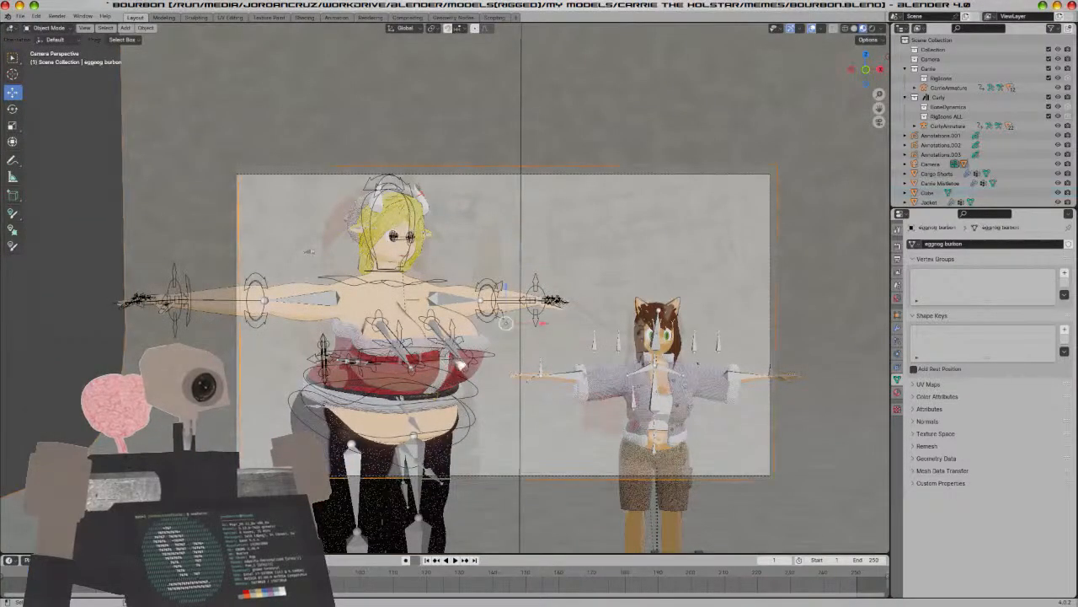
click(461, 364)
key(g)
key(z)
click(516, 358)
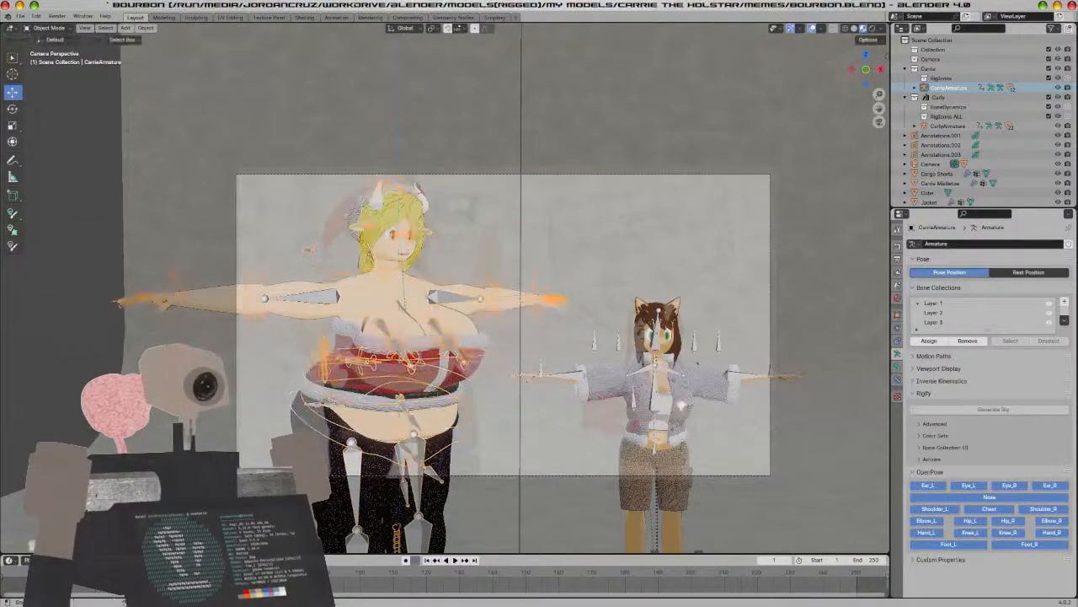
Rotate Carly's armature around the Z axis so she turns toward Carrie
shift+middle_drag(670, 397, 584, 367)
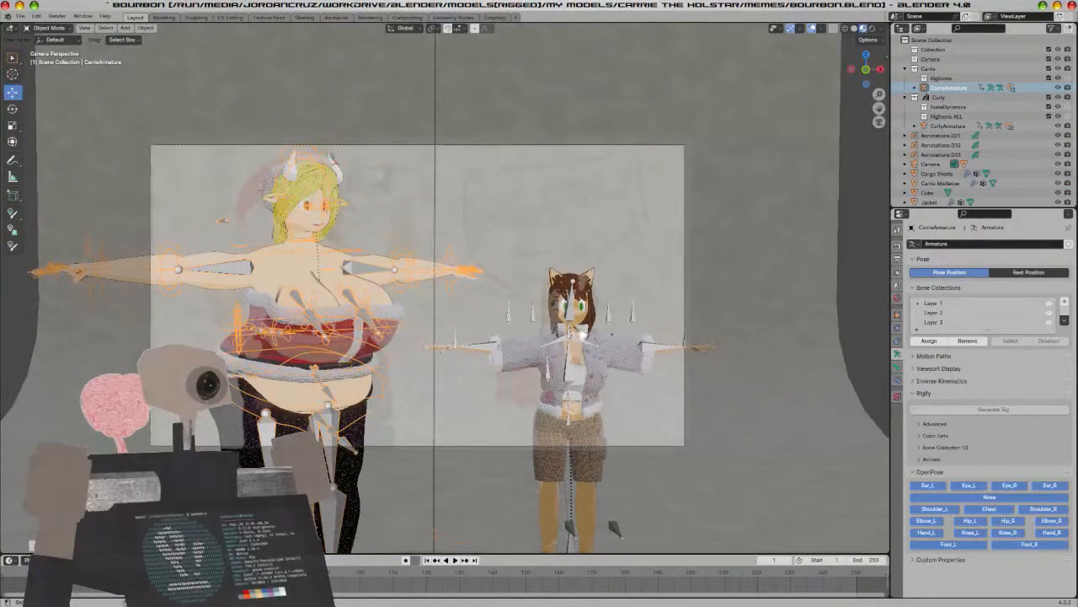
click(582, 332)
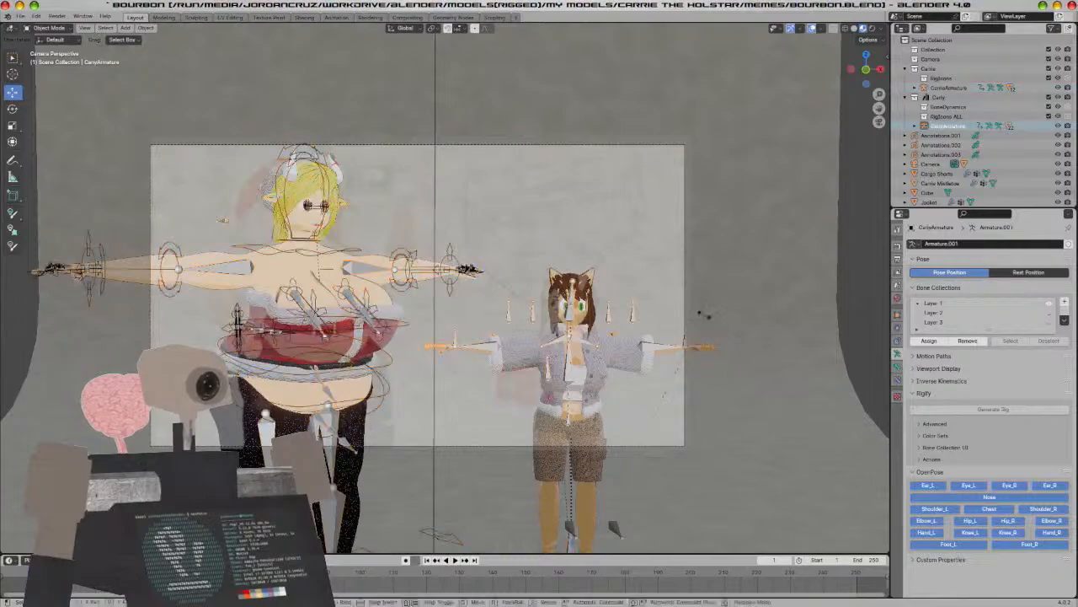
key(g)
key(z)
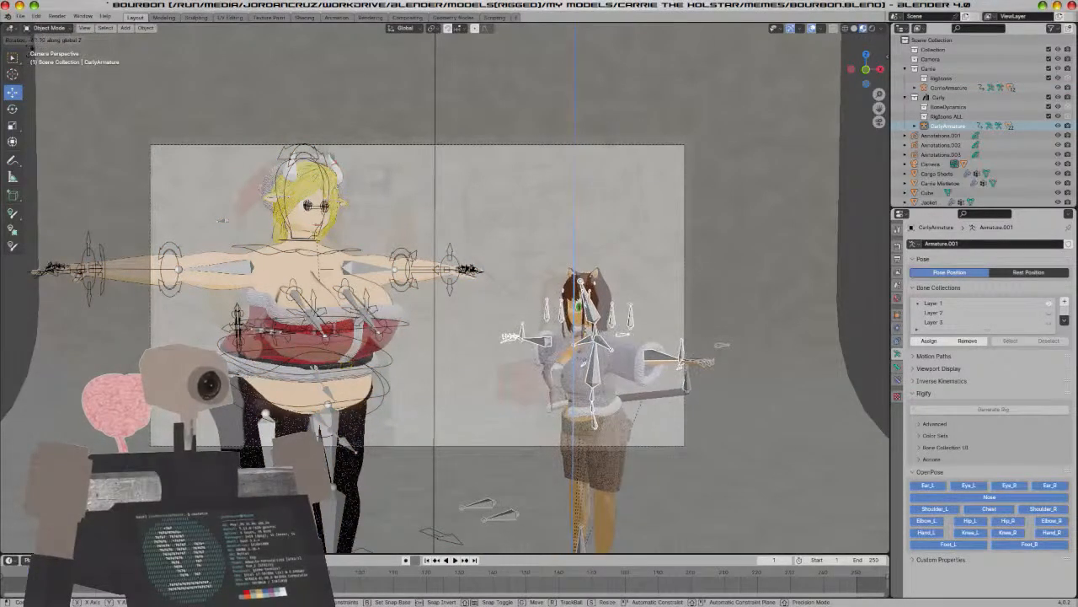
click(31, 45)
Move Carly's armature to line up with the reference drawing and fine-tune its rotation around the Z axis
scroll(577, 331, up, 5)
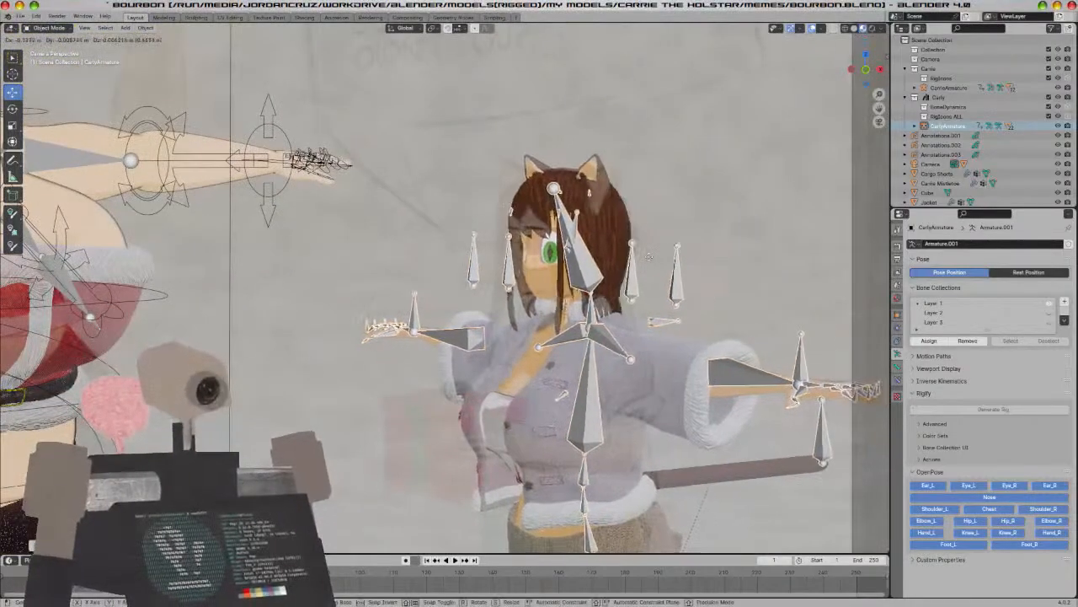
click(642, 251)
scroll(654, 245, up, 5)
shift+middle_drag(657, 232, 512, 223)
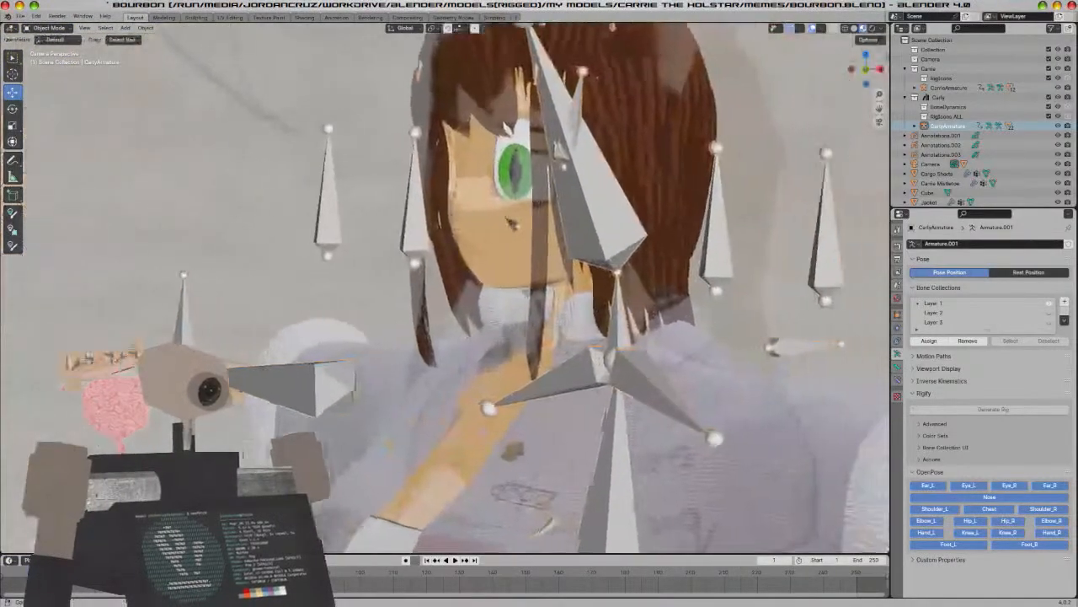
key(r)
key(z)
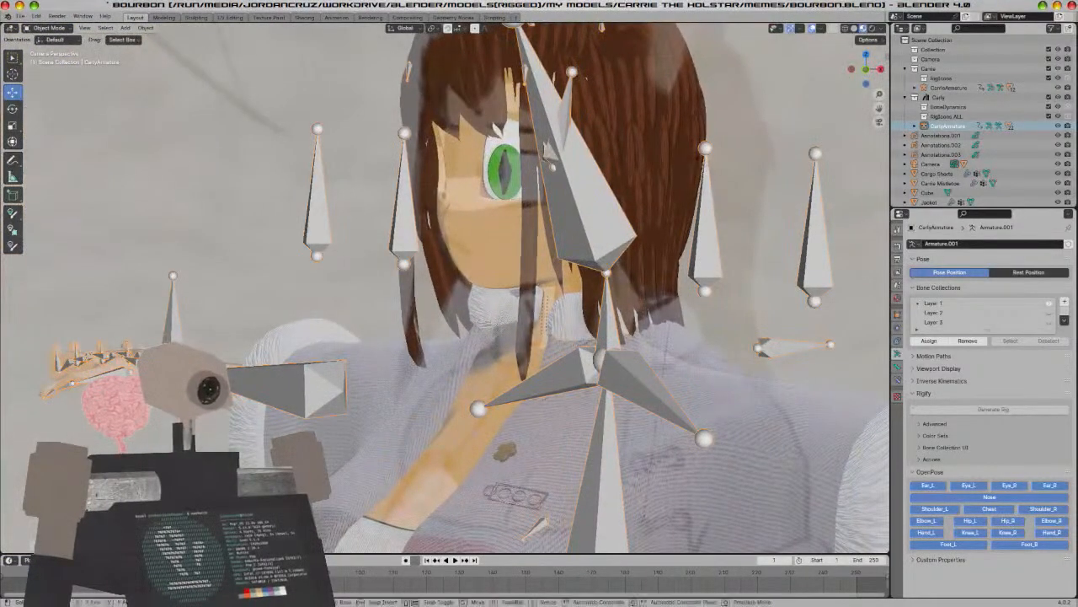
click(809, 292)
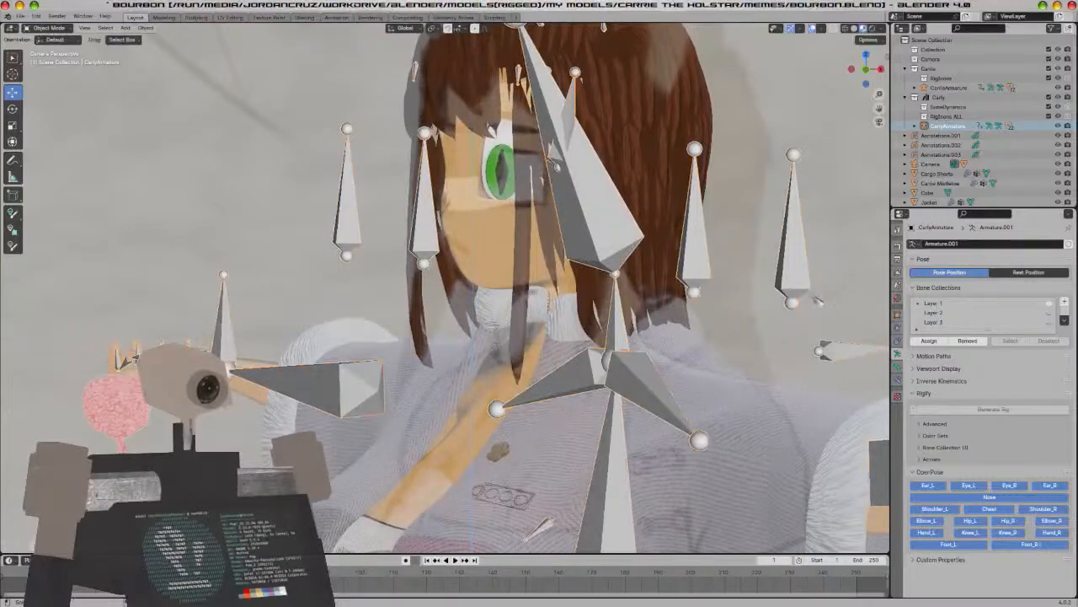
Hide Carly's armature and select her body mesh
scroll(809, 293, down, 4)
middle_drag(674, 294, 500, 245)
scroll(472, 278, up, 5)
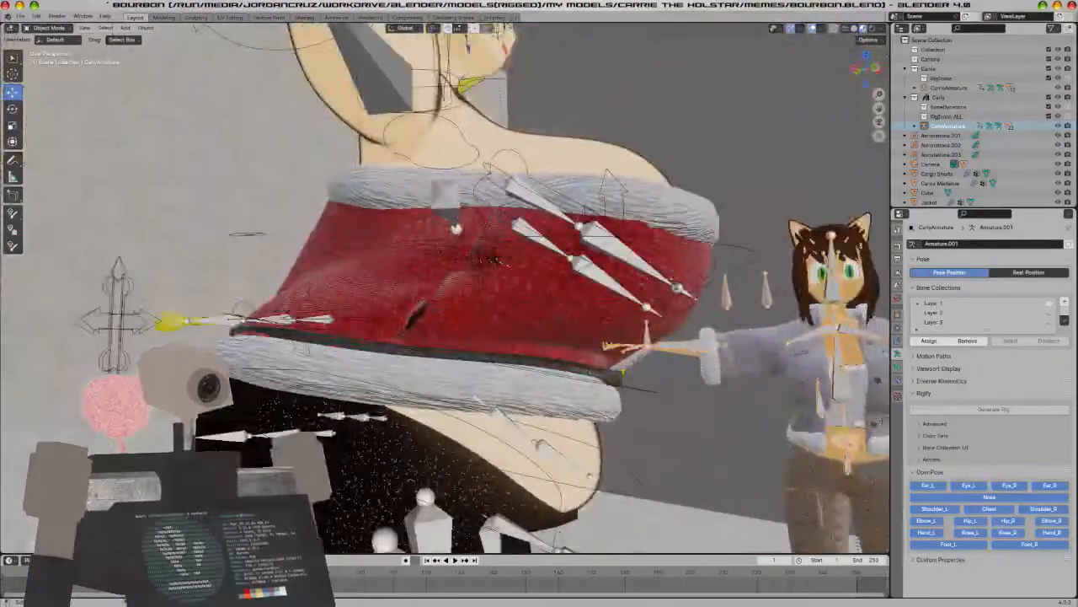
scroll(231, 229, up, 4)
key(h)
scroll(236, 193, up, 3)
click(539, 249)
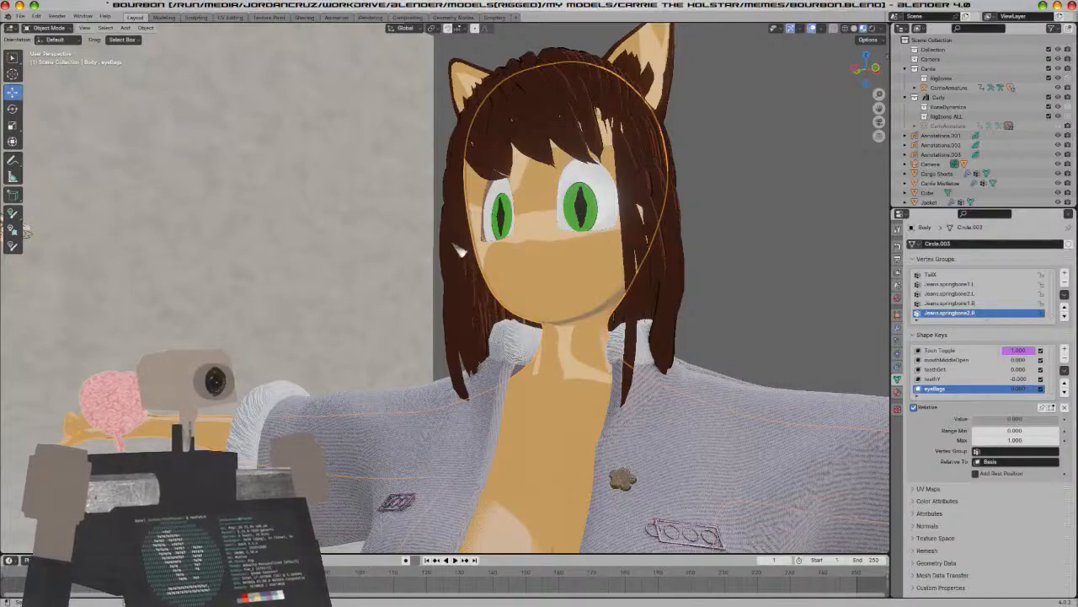
Set the viewport shading to Solid for close work on Carly's mouth
scroll(522, 270, up, 4)
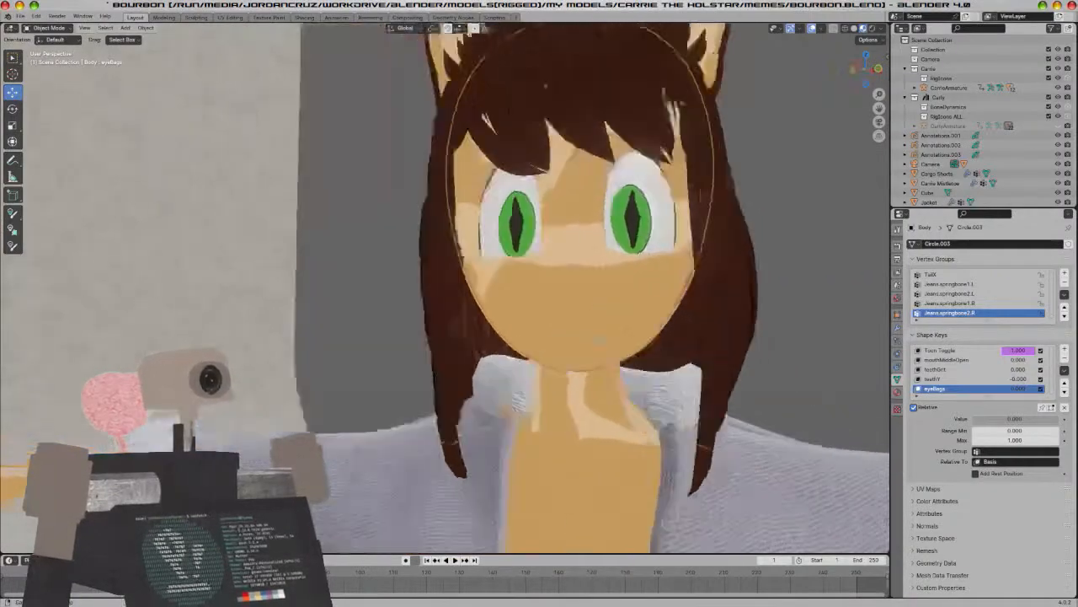
middle_drag(600, 340, 613, 311)
key(z)
click(674, 310)
scroll(674, 310, up, 4)
Enter Edit Mode on Carly's body, clear the selection and pick a vertex at the mouth corner in vertex select mode
key(Tab)
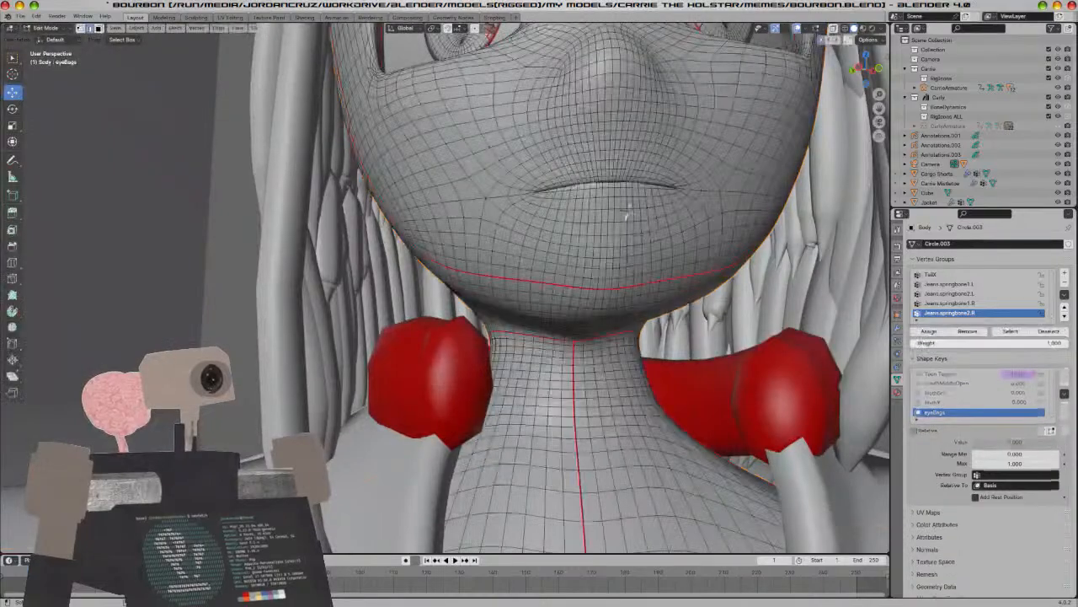
key(a)
key(alt+a)
key(1)
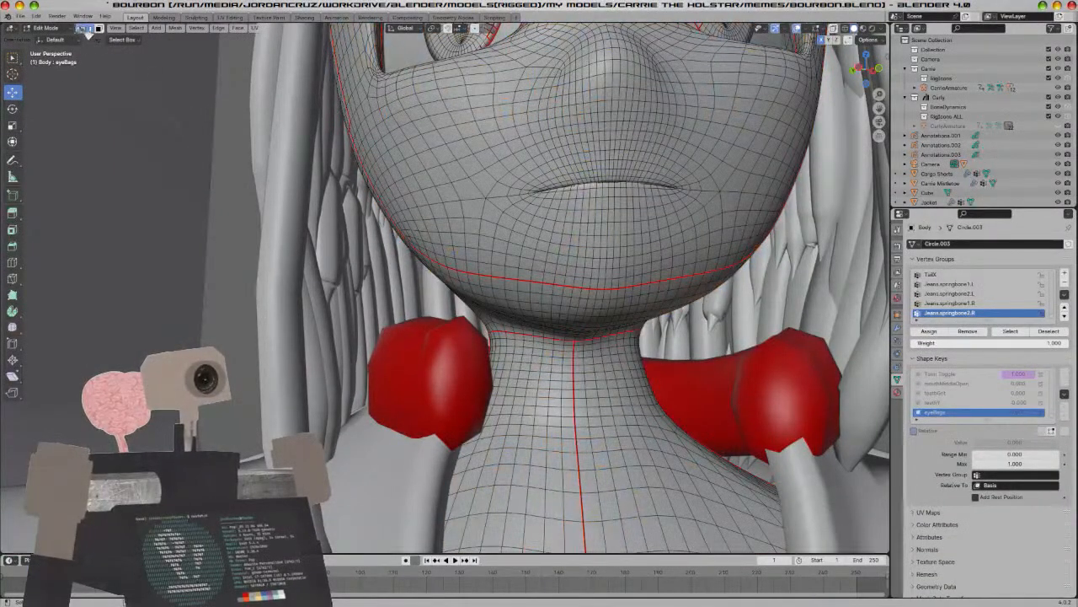
scroll(647, 195, up, 5)
shift+middle_drag(648, 197, 563, 253)
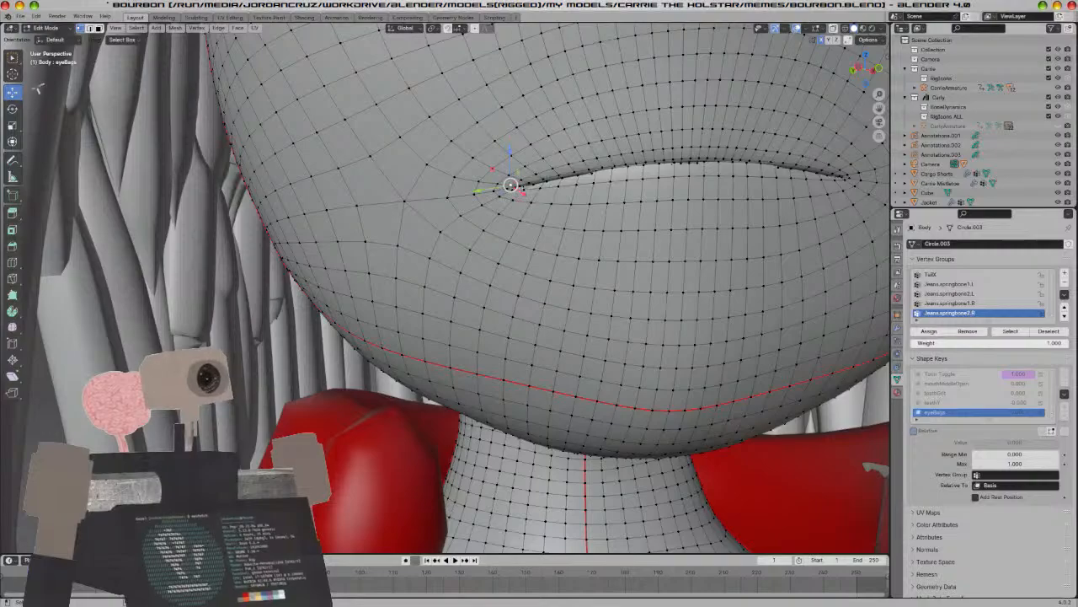
Put Carly's body into Sculpt Mode and activate the Elastic Deform brush
click(45, 28)
click(49, 59)
scroll(461, 185, down, 5)
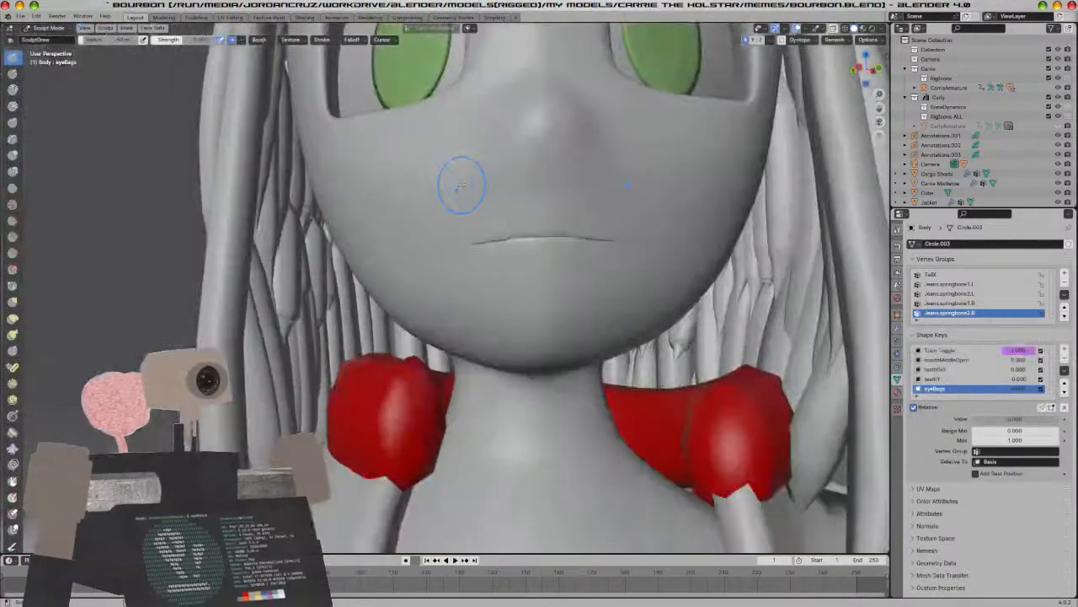
shift+middle_drag(548, 284, 428, 266)
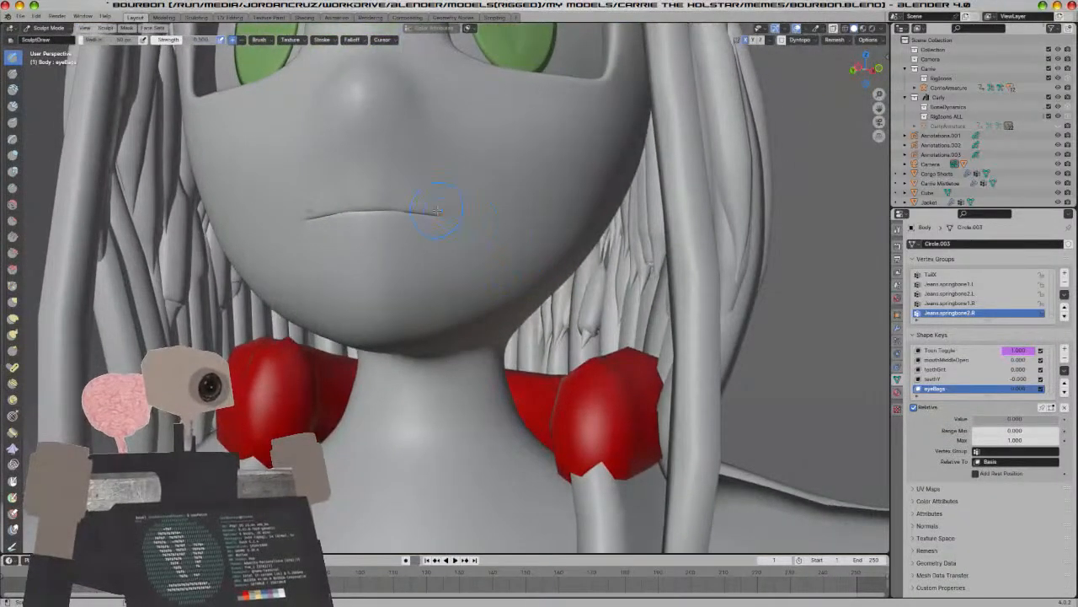
click(13, 317)
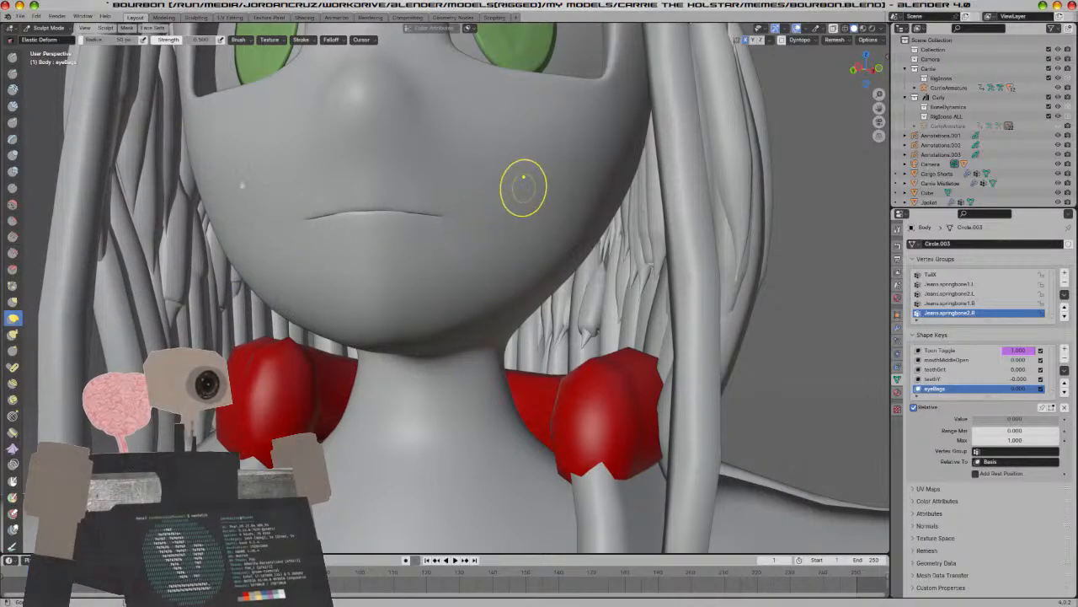
Add a shape key named o^o to Carly's body and set its value to 1.000
click(1064, 348)
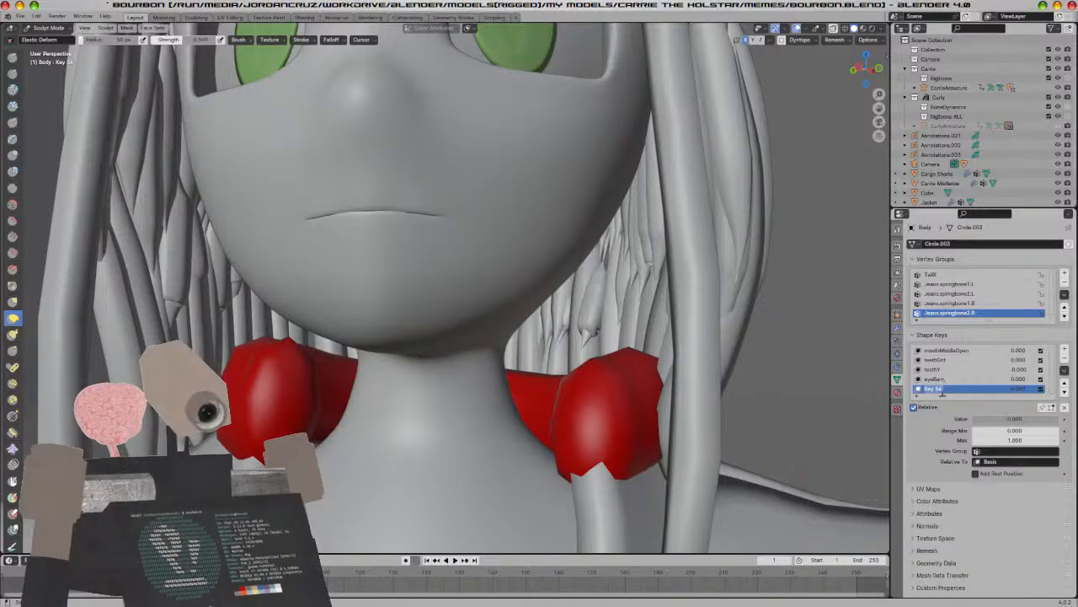
text(o)
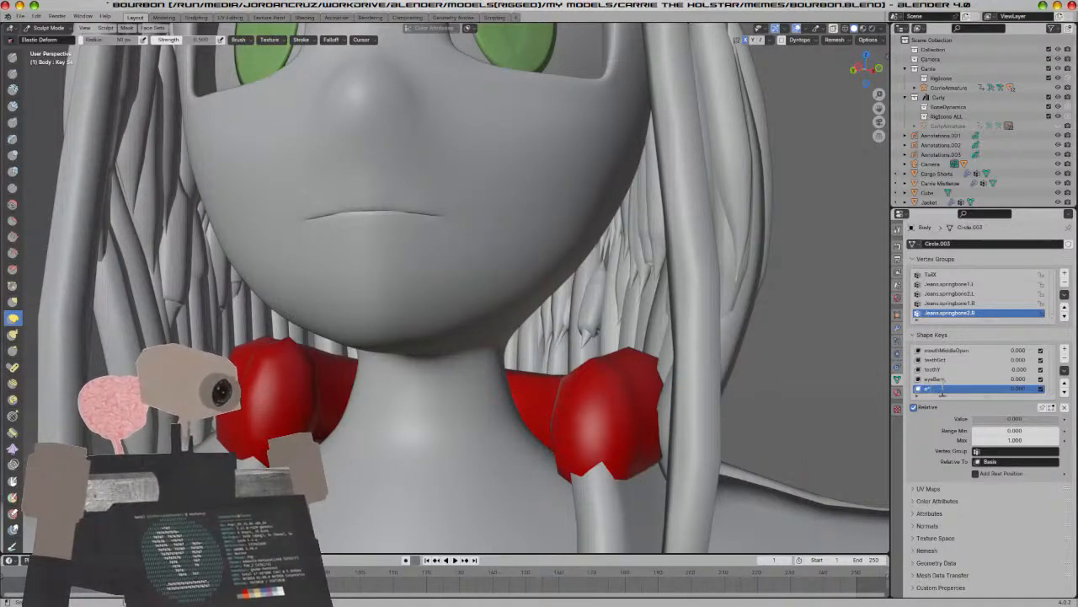
text(^o)
key(Return)
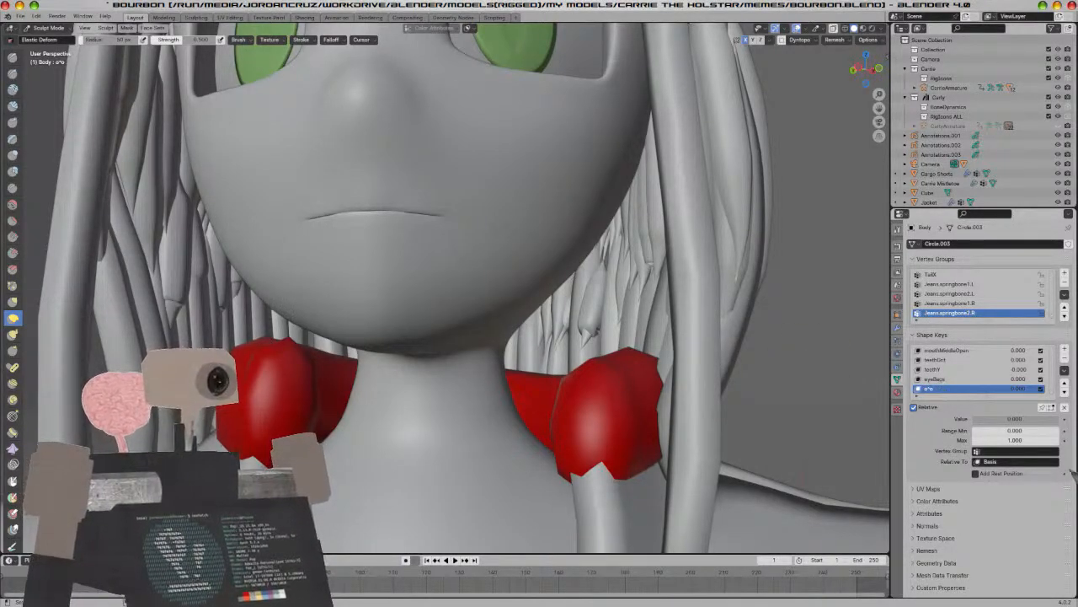
drag(1020, 419, 1060, 418)
Pull Carly's mouth corners down into a frown with Elastic Deform and shape the middle of the lip line
drag(446, 214, 425, 299)
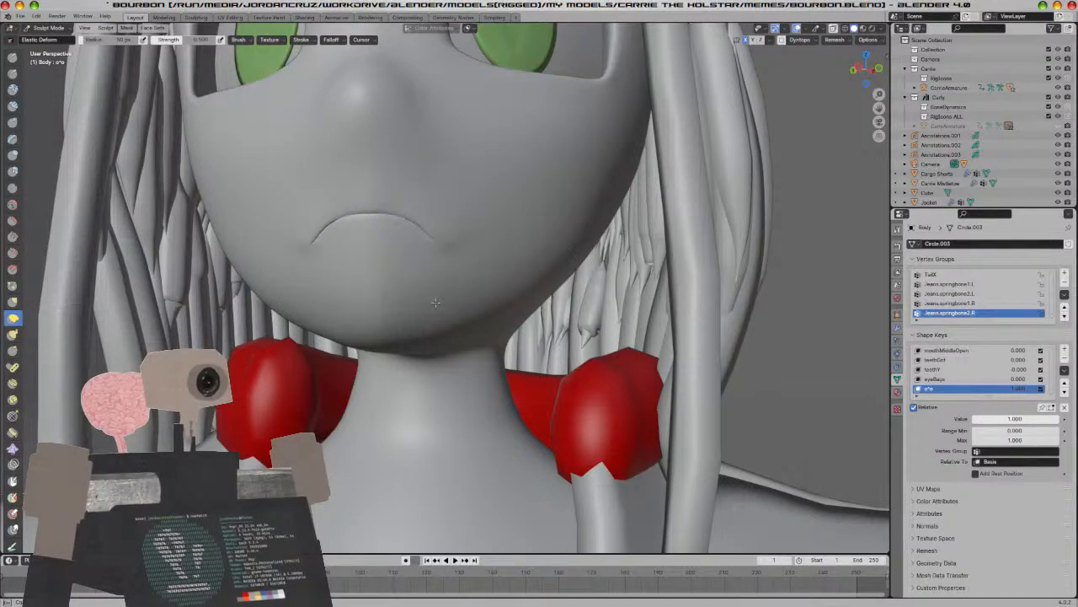
scroll(466, 290, up, 4)
scroll(466, 291, down, 6)
scroll(466, 291, up, 2)
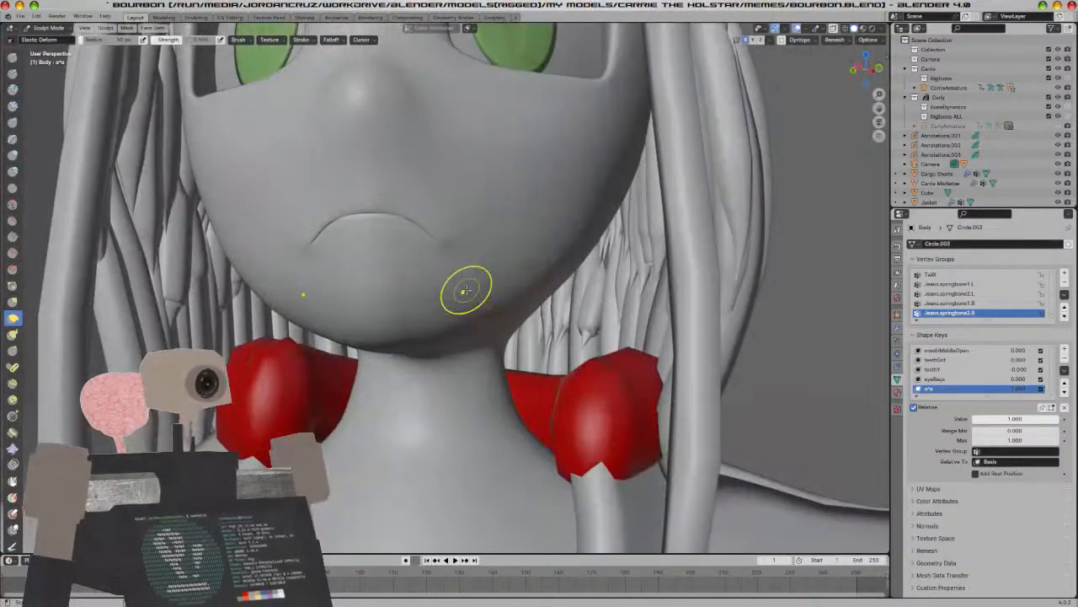
mouse_move(394, 209)
mouse_down()
mouse_move(364, 209)
mouse_move(407, 226)
mouse_up()
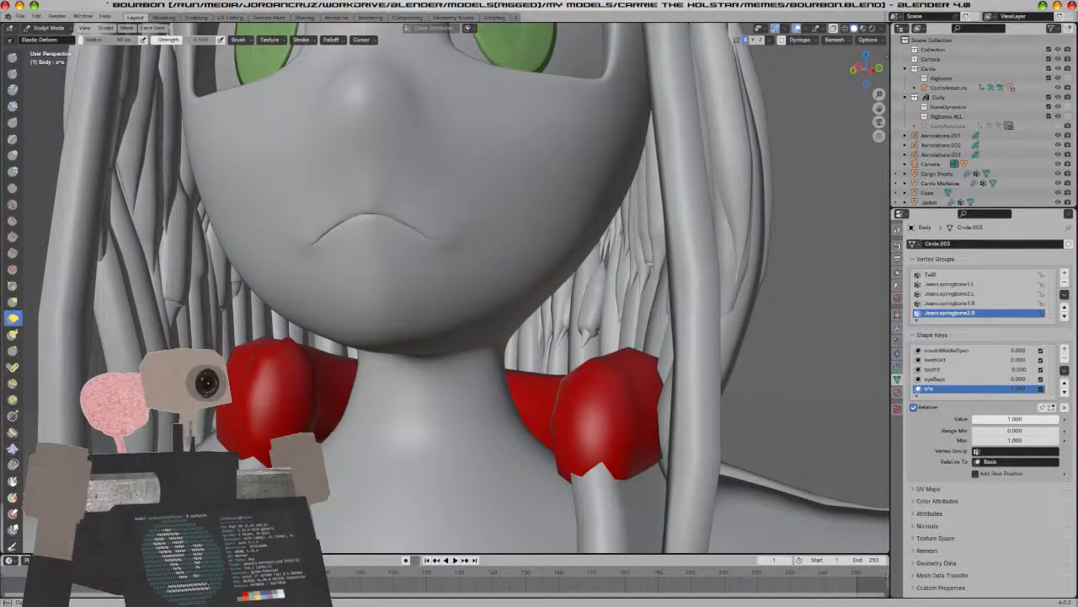
Smooth the skin around the corners of Carly's mouth with the Smooth brush
scroll(443, 246, up, 3)
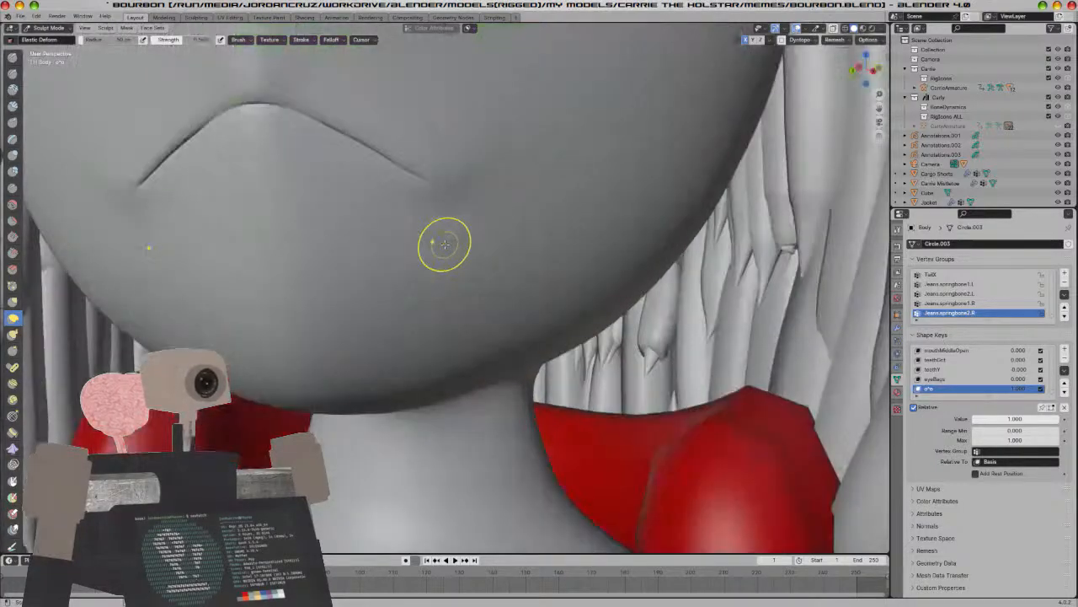
click(13, 204)
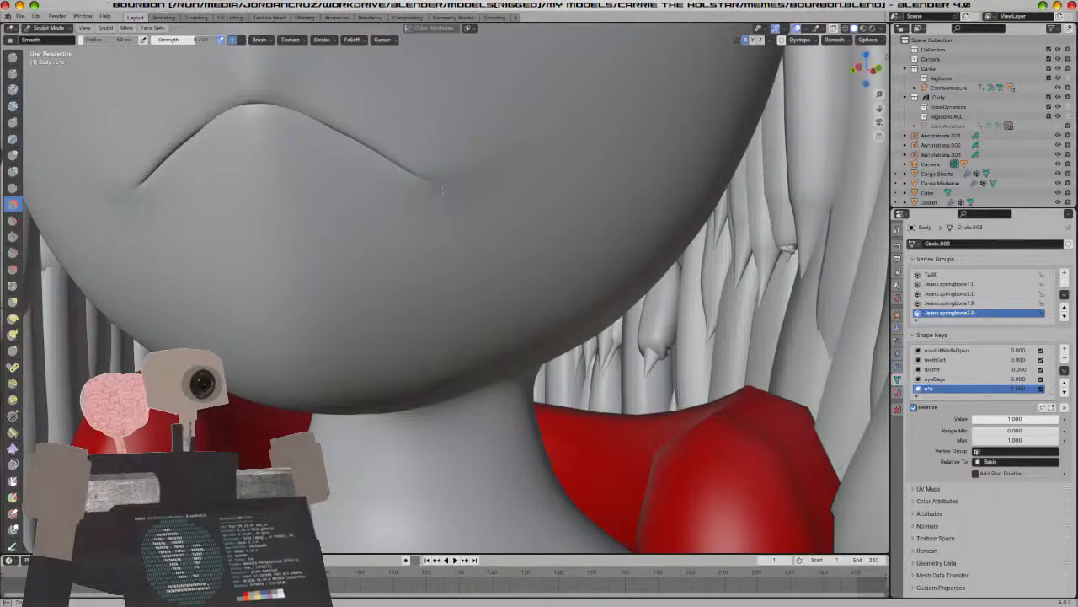
scroll(439, 246, down, 6)
mouse_move(438, 272)
middle_down()
mouse_move(361, 296)
mouse_move(368, 308)
mouse_move(446, 277)
middle_up()
scroll(446, 278, up, 2)
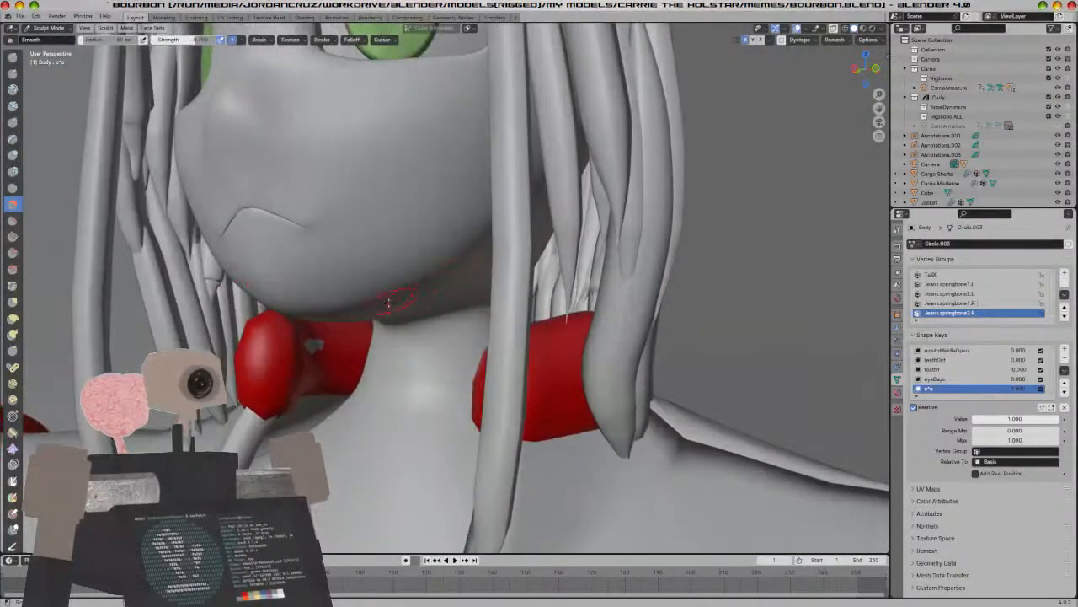
Refine the corners and lip line of Carly's frown with the Inflate/Deflate brush, checking the face from several distances
click(12, 155)
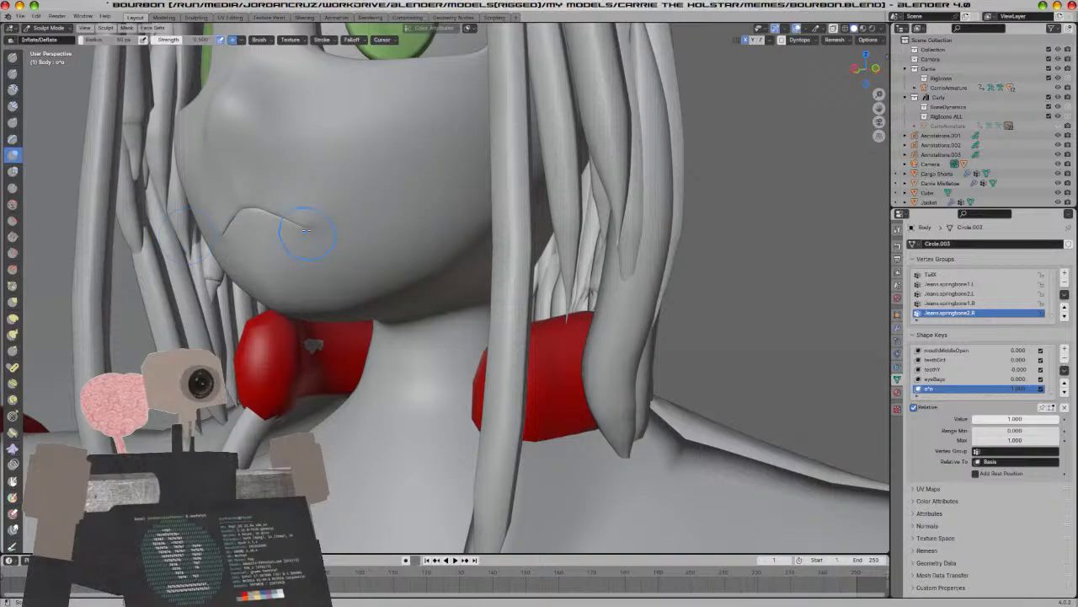
mouse_move(296, 225)
middle_down()
mouse_move(480, 244)
mouse_move(421, 261)
middle_up()
scroll(538, 349, up, 6)
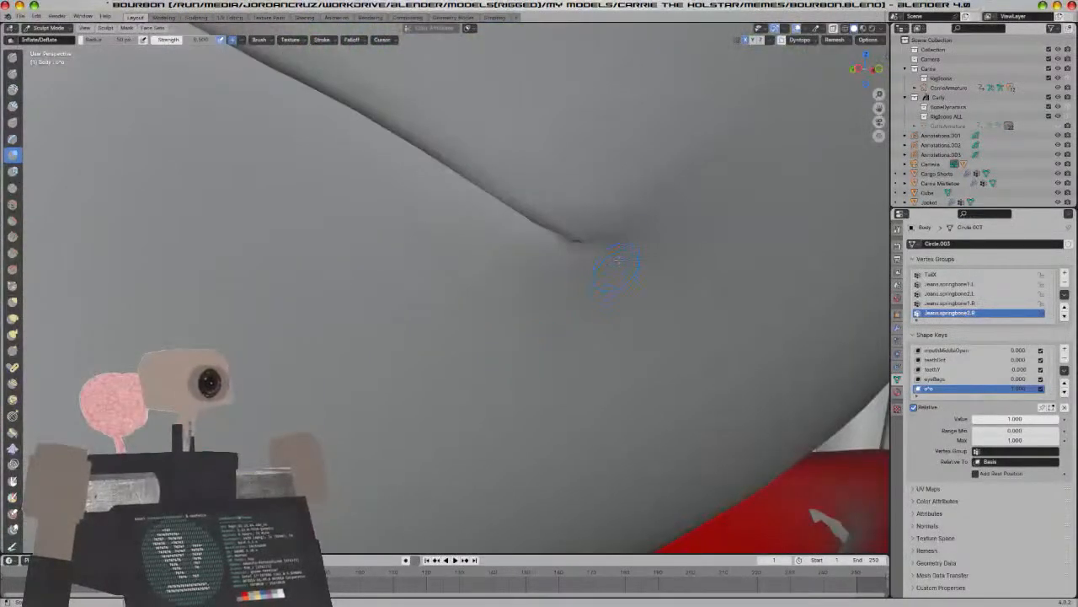
scroll(617, 261, down, 6)
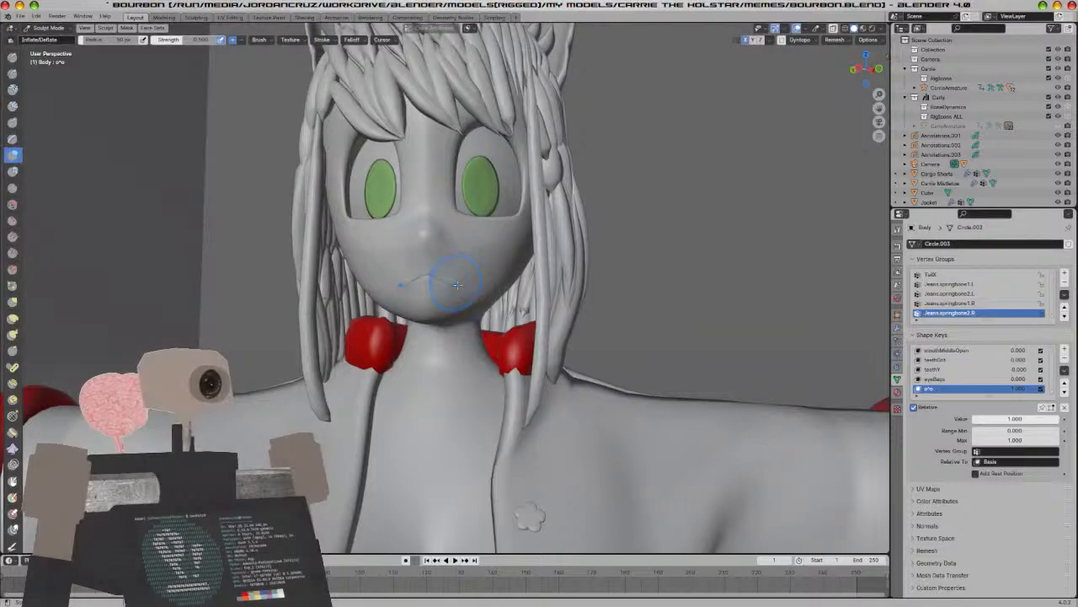
scroll(452, 287, up, 7)
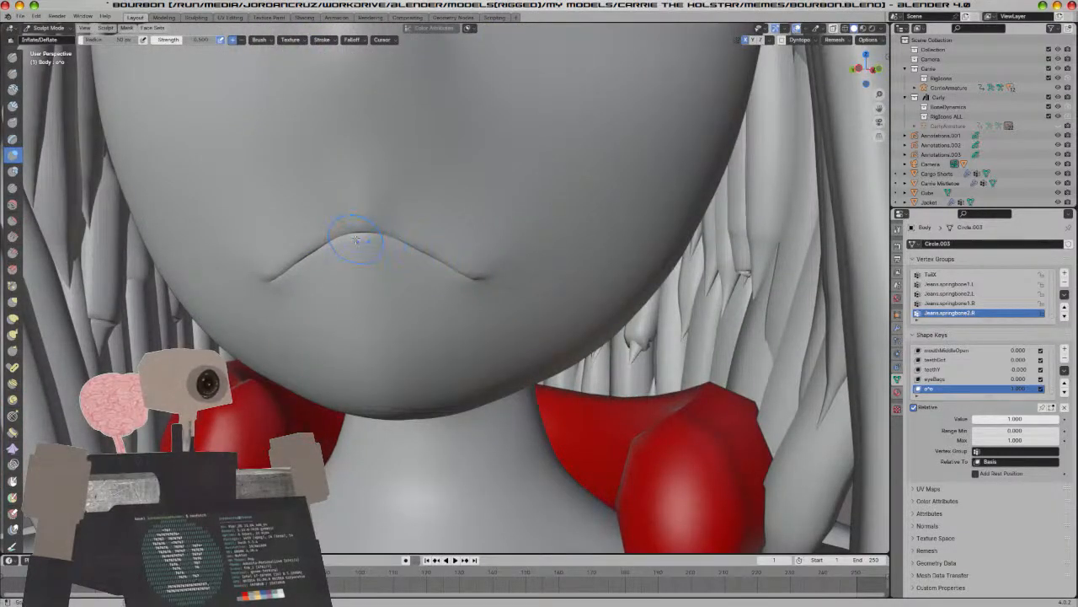
scroll(354, 208, down, 5)
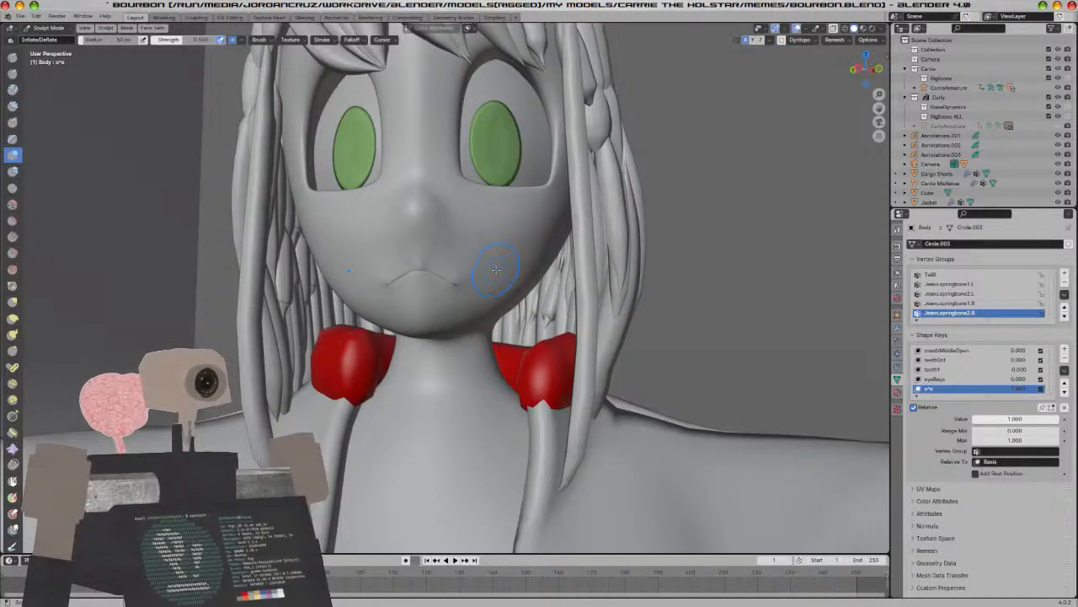
scroll(496, 268, down, 8)
scroll(496, 268, up, 9)
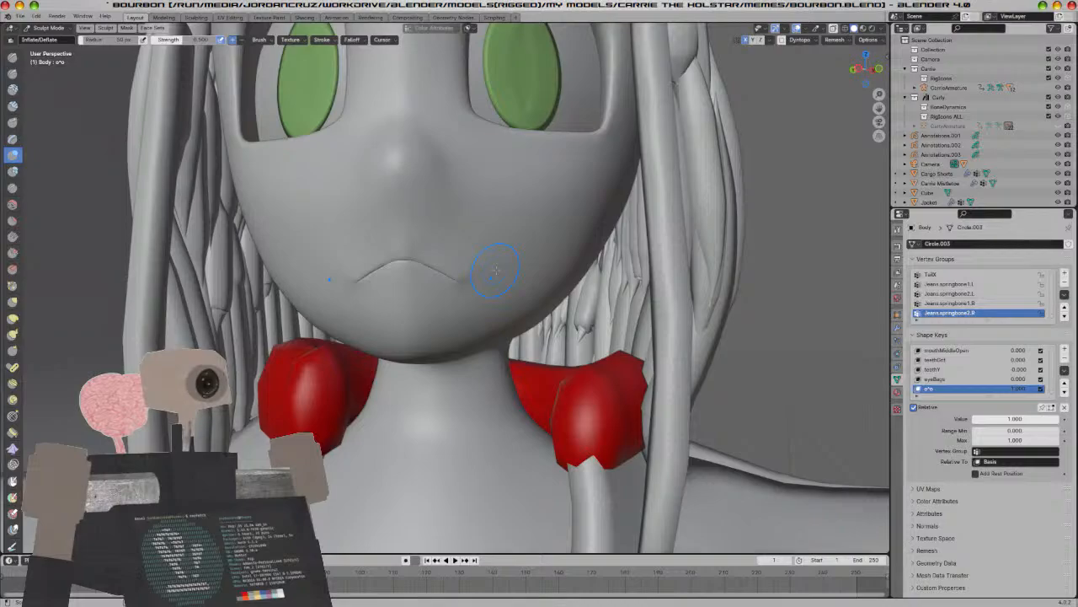
Pull the middle of Carly's frowning lip line up into a sharper peak with the Elastic Deform brush
click(12, 318)
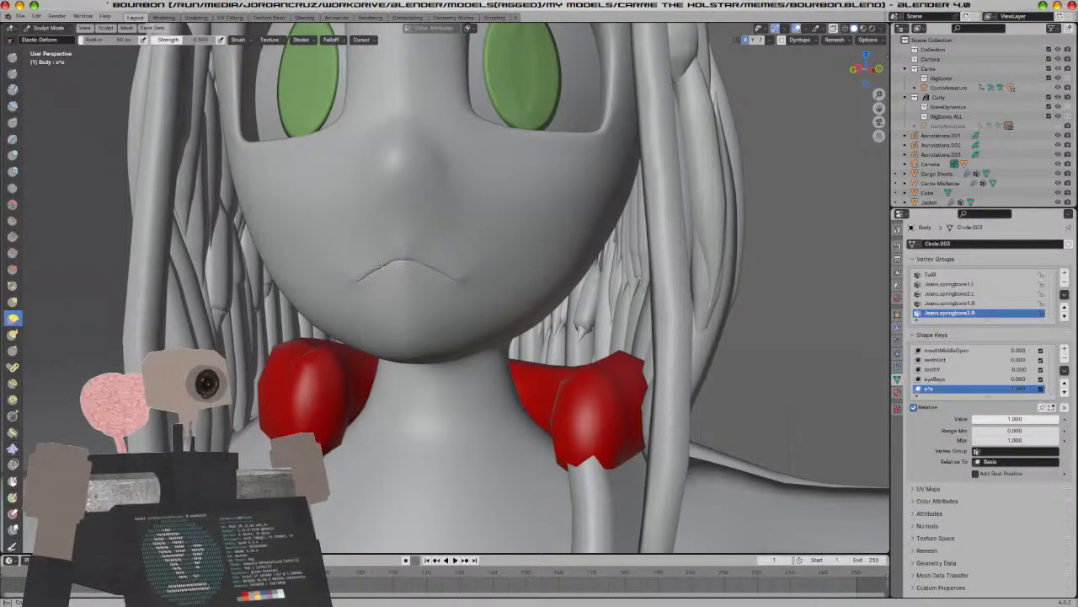
mouse_move(405, 265)
middle_down()
mouse_move(289, 277)
mouse_move(381, 283)
mouse_move(176, 292)
middle_up()
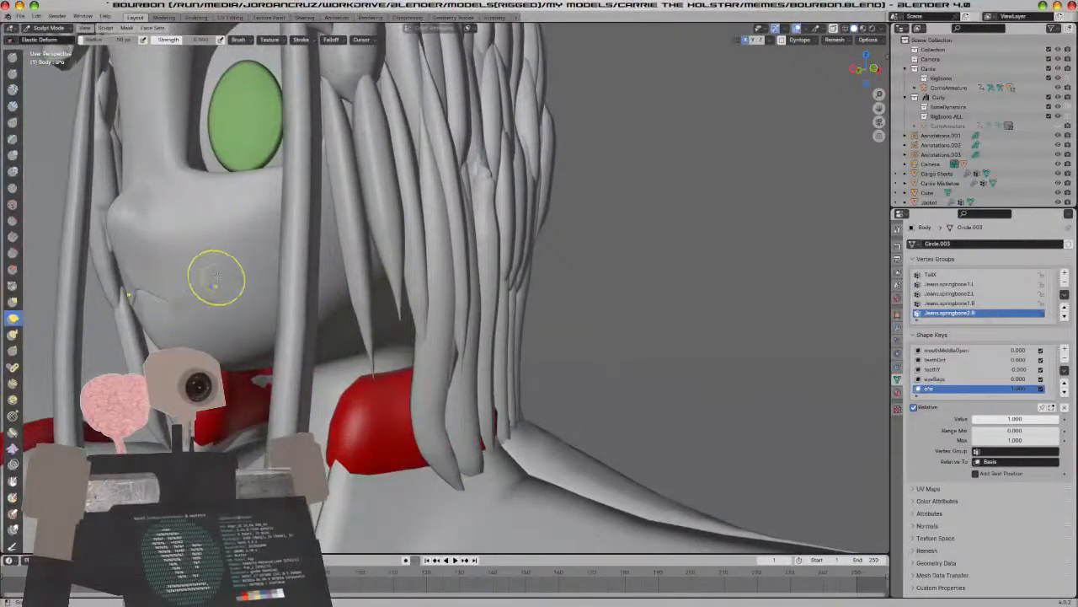
scroll(211, 277, up, 5)
scroll(347, 293, up, 2)
mouse_move(385, 311)
mouse_down()
mouse_move(367, 315)
mouse_move(405, 287)
mouse_up()
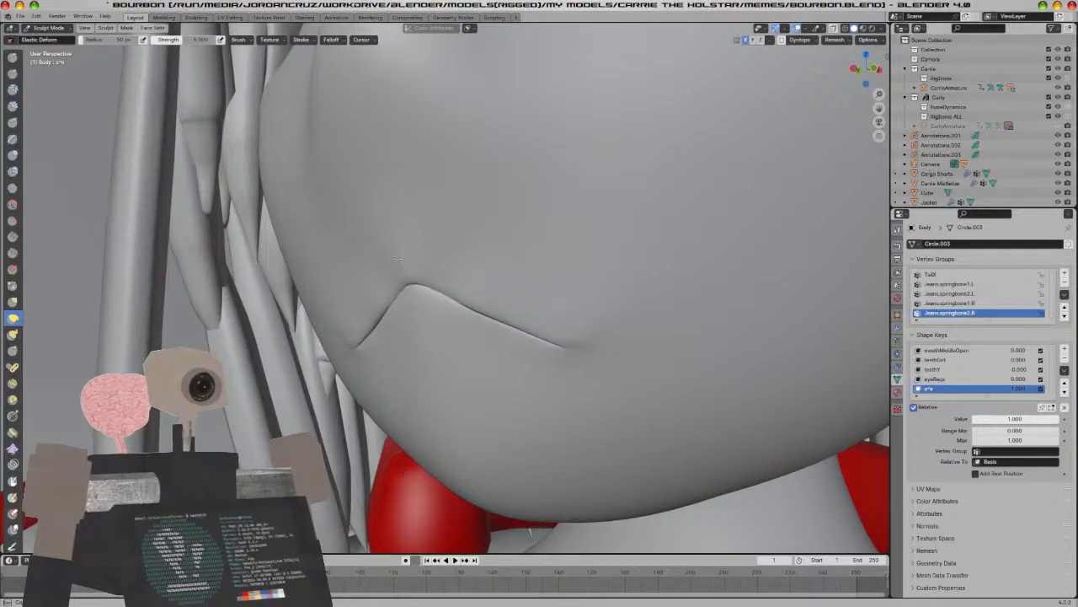
scroll(413, 263, down, 7)
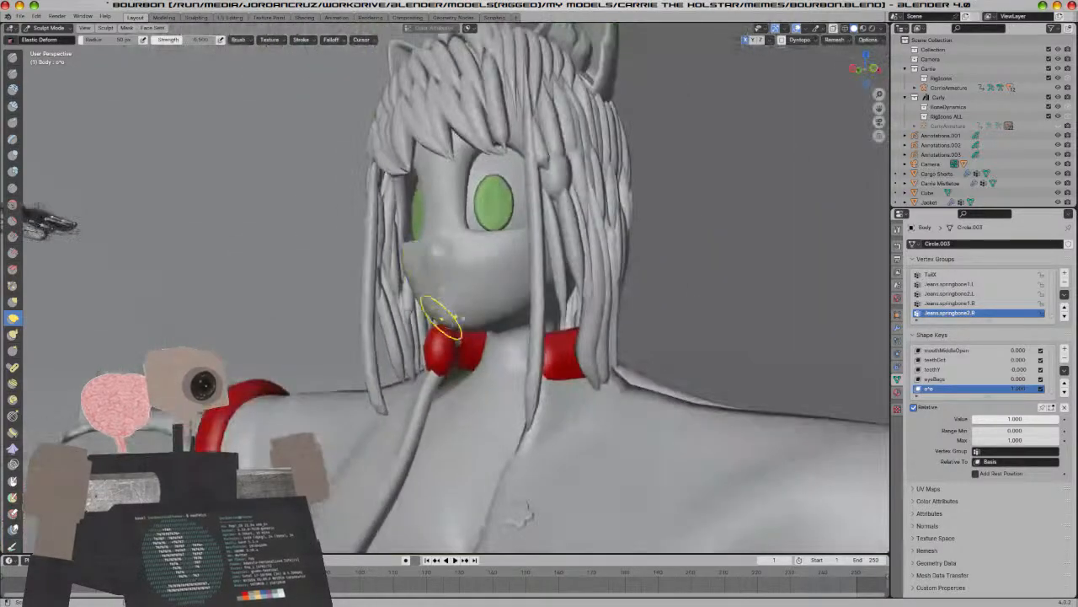
Reshape the slopes of the lip line on both sides of its central peak with Elastic Deform
middle_drag(446, 320, 480, 311)
scroll(479, 311, up, 2)
scroll(681, 342, up, 3)
shift+middle_drag(682, 342, 569, 354)
scroll(569, 354, up, 4)
mouse_move(645, 332)
shift+middle_down()
mouse_move(534, 317)
mouse_move(544, 318)
shift+middle_up()
drag(443, 233, 472, 254)
scroll(474, 258, down, 4)
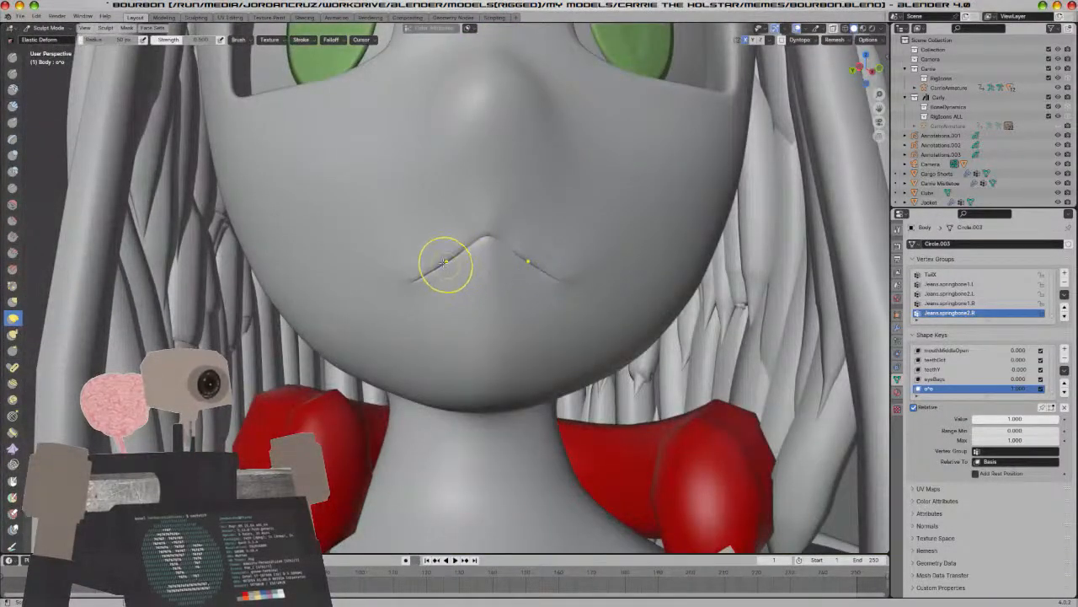
scroll(441, 255, down, 2)
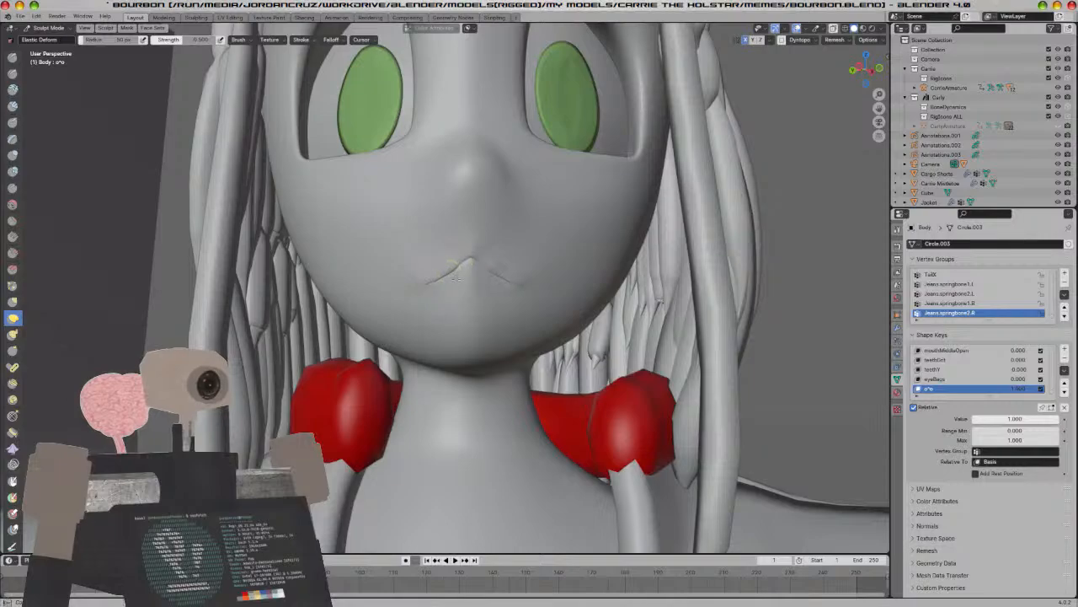
Soften the skin around Carly's mouth with the Smooth brush
middle_drag(499, 305, 478, 311)
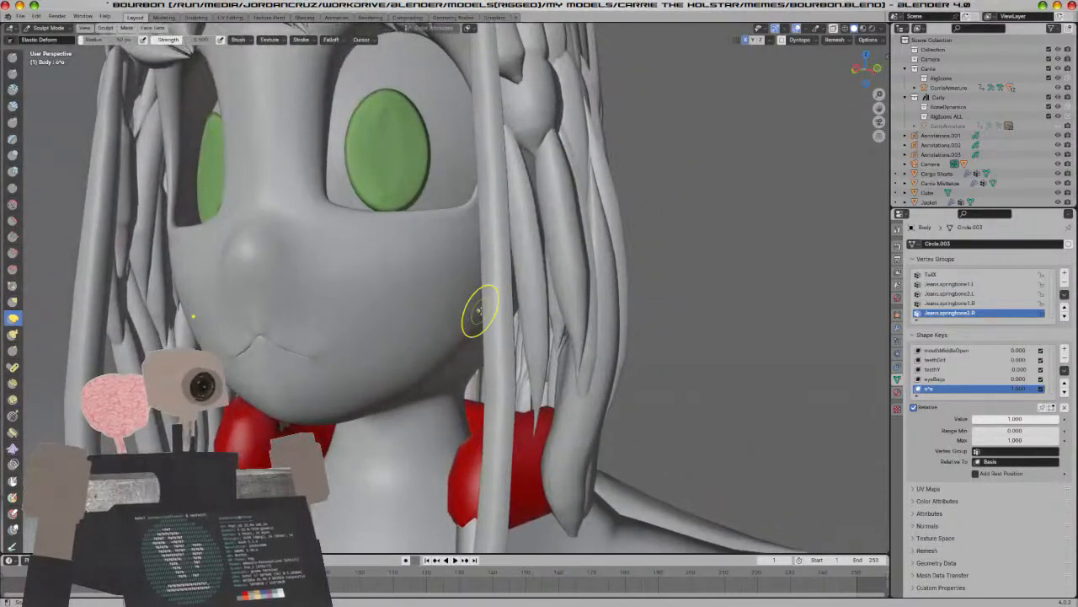
click(13, 203)
scroll(224, 320, up, 4)
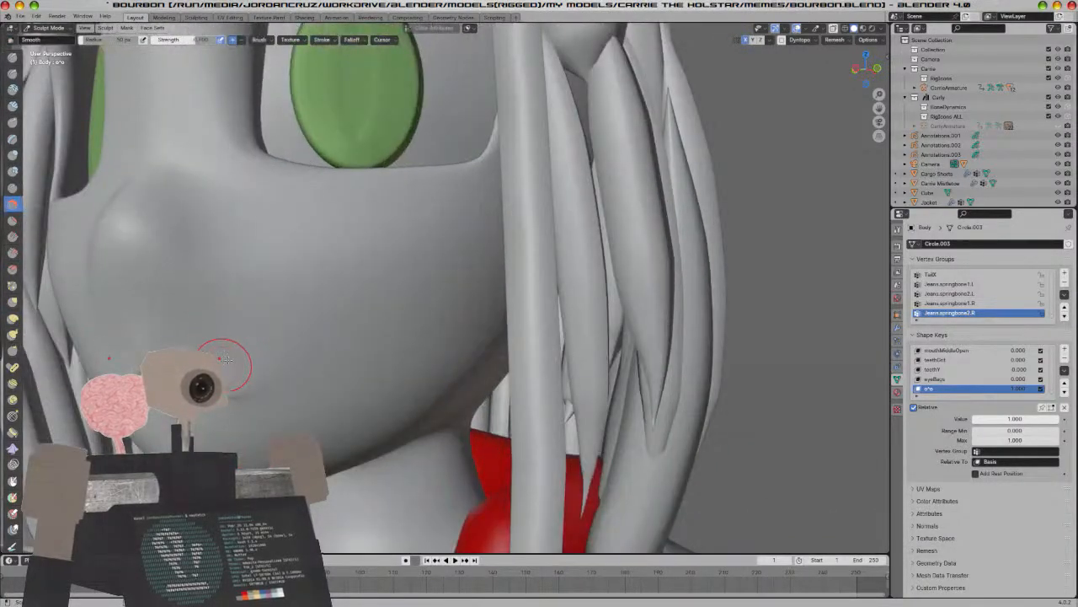
drag(236, 294, 308, 319)
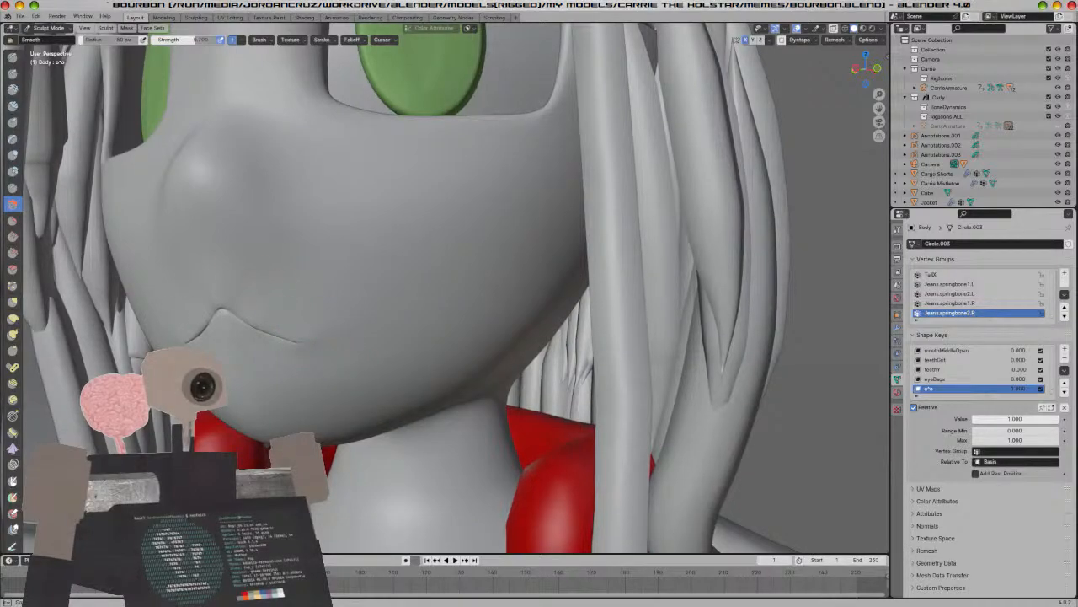
Show the scene in rendered shading through the camera and examine Carly against the reference drawing
key(z)
click(275, 239)
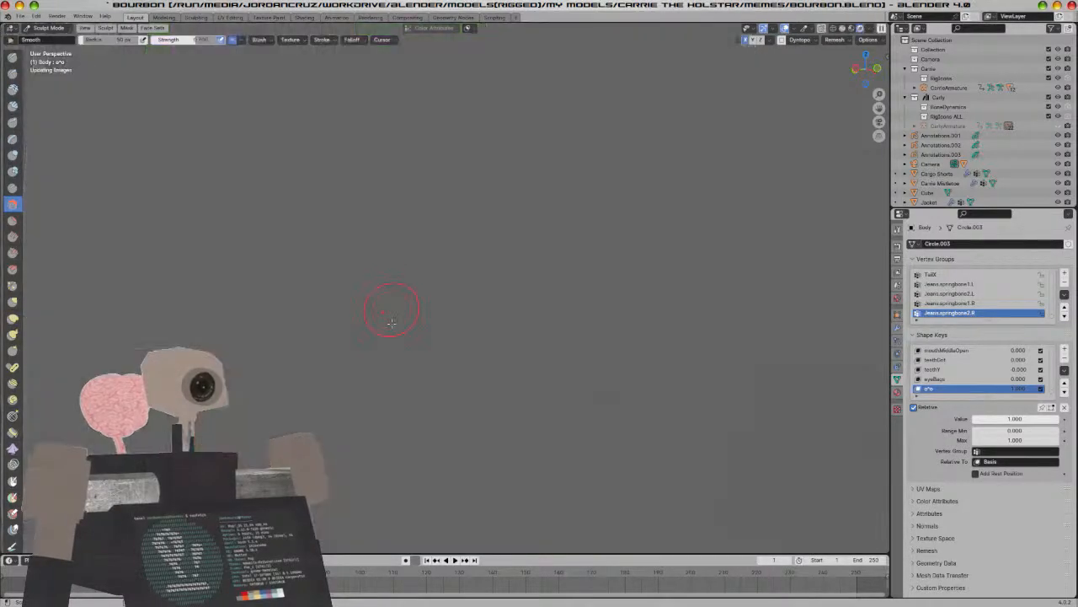
scroll(392, 324, down, 6)
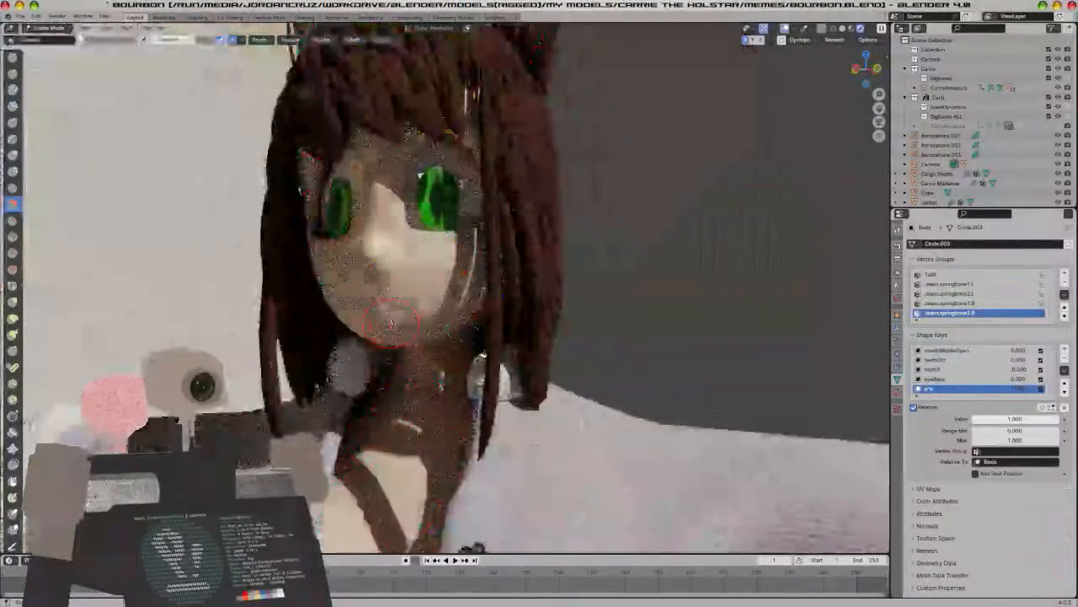
middle_drag(388, 325, 307, 337)
shift+middle_drag(350, 371, 522, 248)
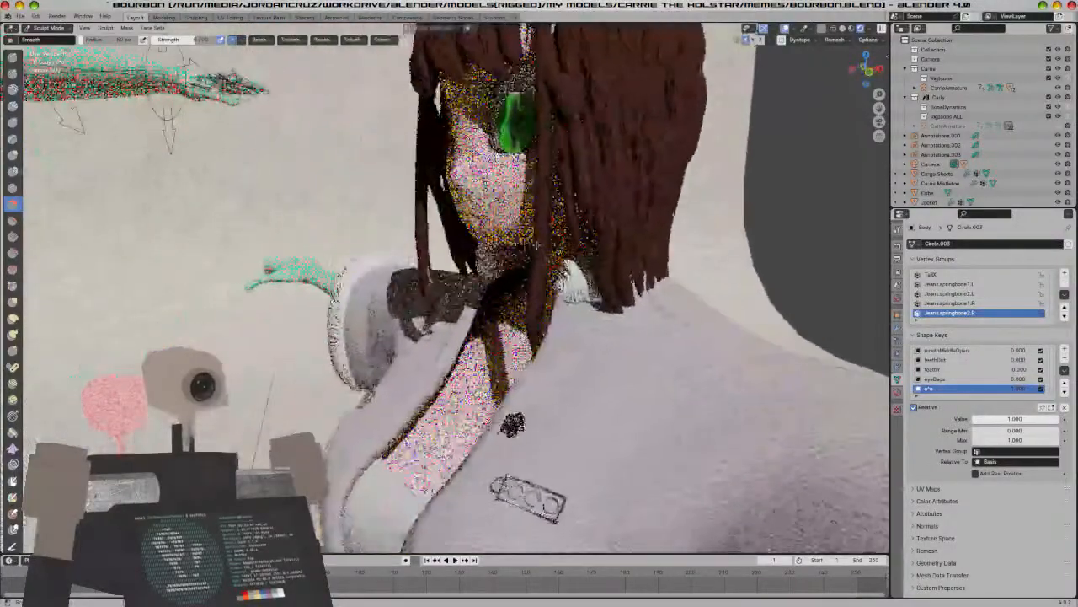
scroll(523, 248, down, 6)
key(KP_0)
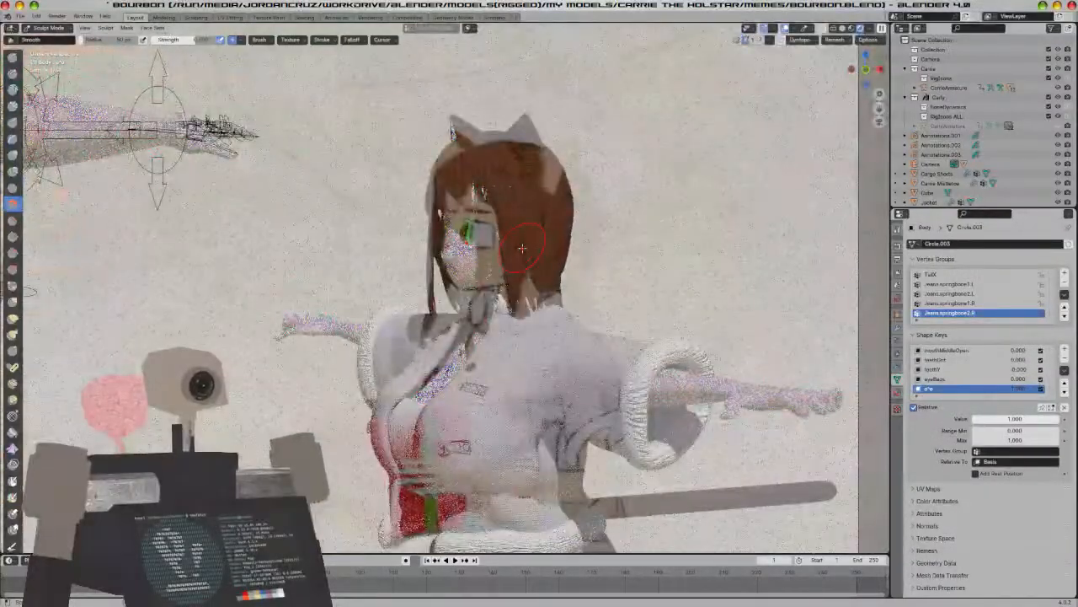
scroll(516, 250, up, 5)
scroll(508, 288, down, 4)
scroll(507, 288, down, 6)
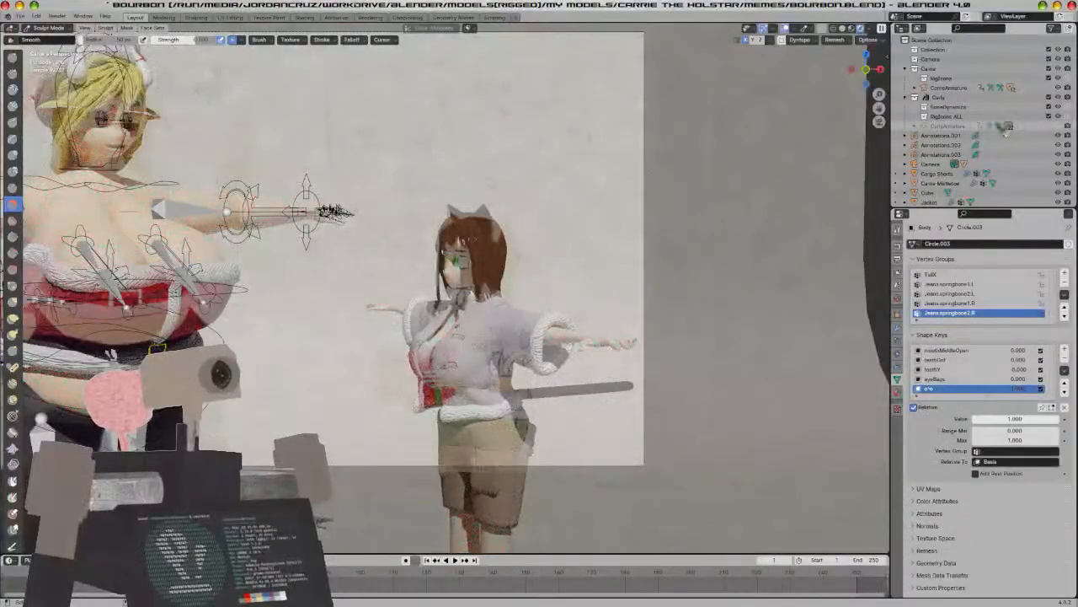
scroll(1007, 126, down, 2)
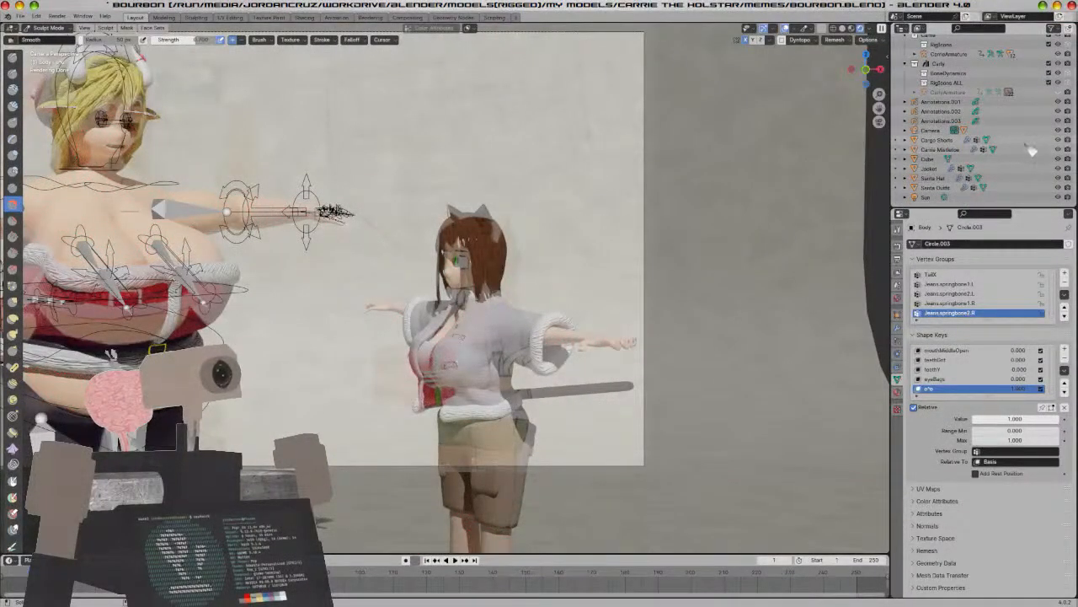
scroll(1031, 146, up, 2)
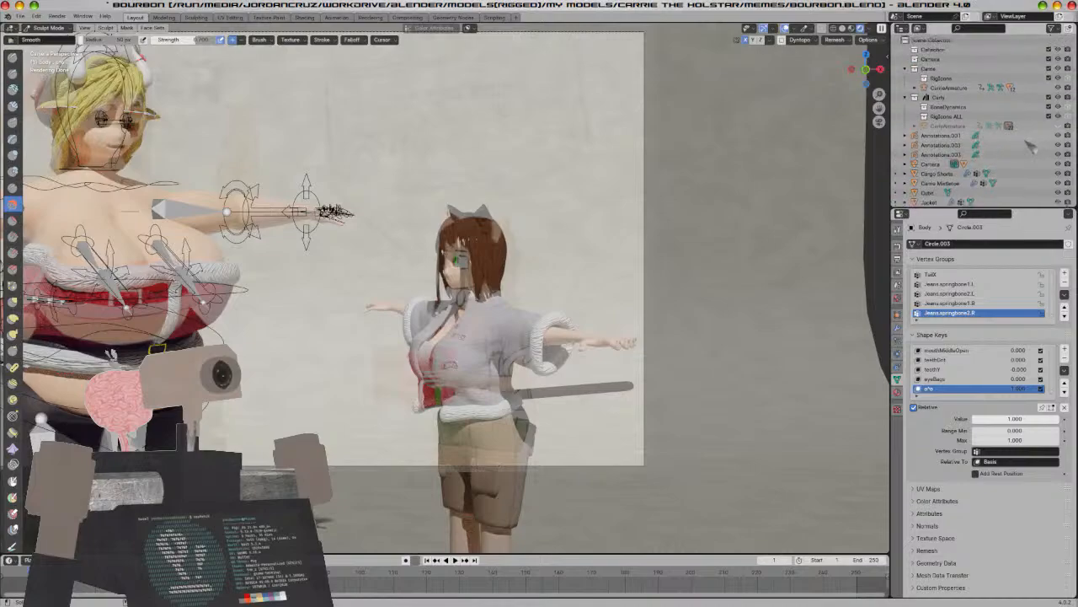
scroll(1031, 147, down, 2)
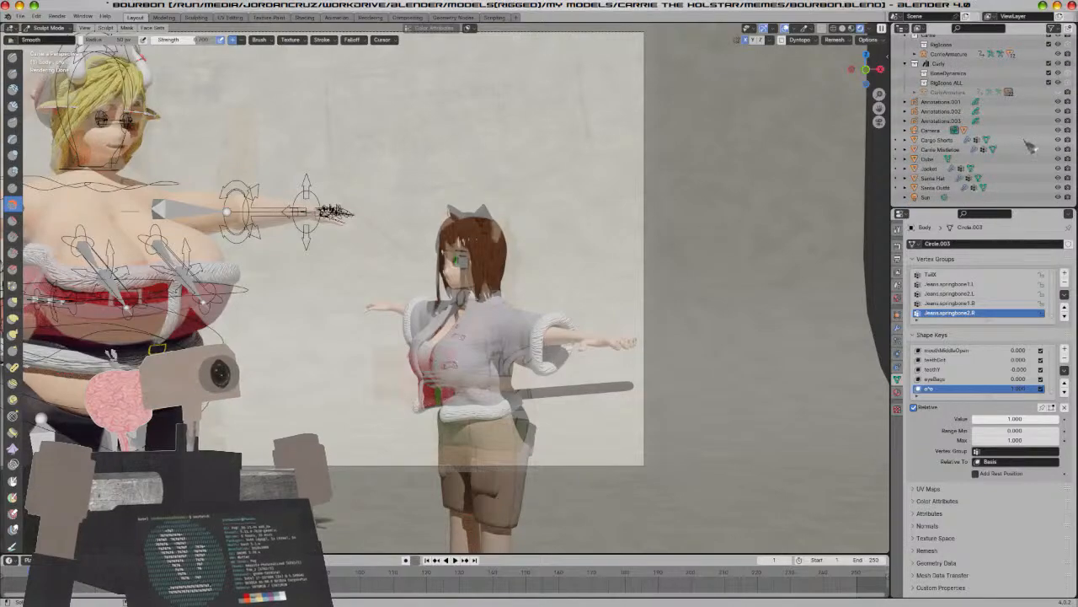
Return to Object Mode and hide the eggnog burbon reference plane covering the characters
click(48, 27)
click(46, 40)
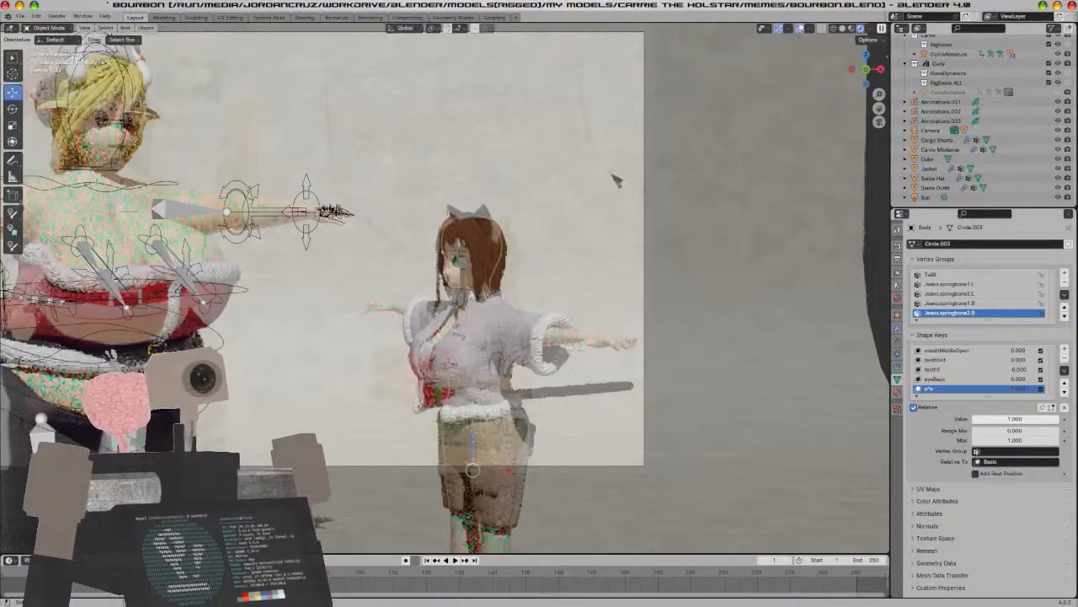
click(616, 180)
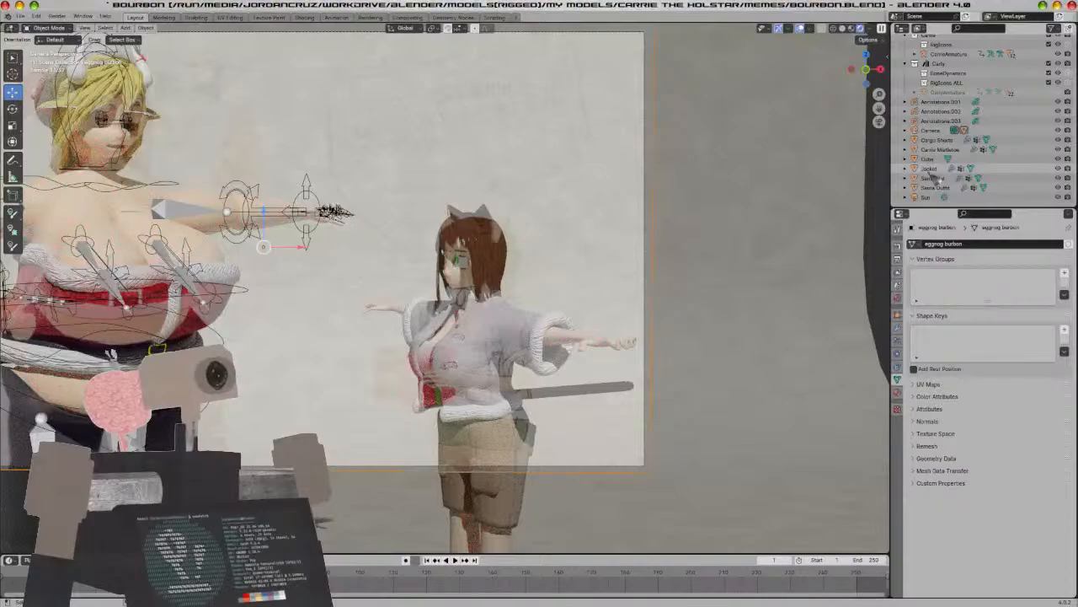
scroll(931, 172, up, 2)
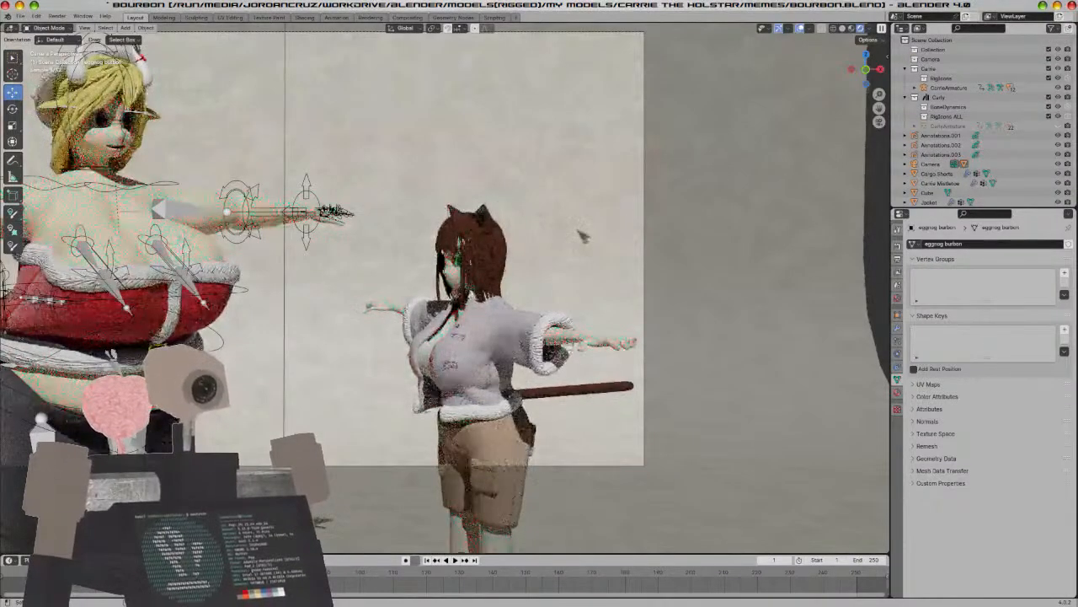
Examine Carly's frown and the overall composition in the rendered camera view, and save the Blender file
scroll(584, 237, up, 10)
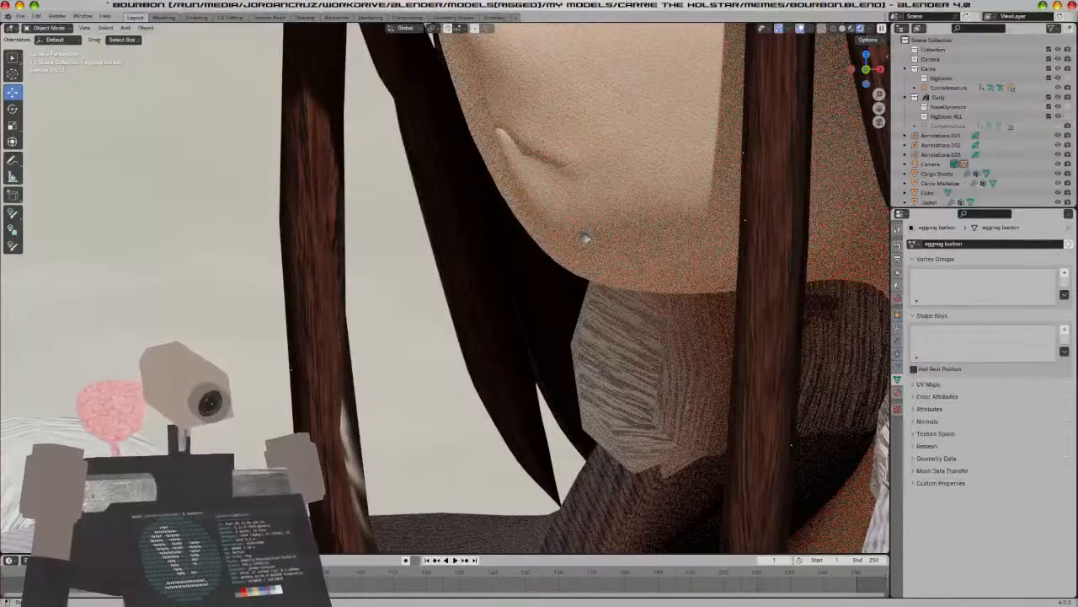
scroll(585, 238, down, 10)
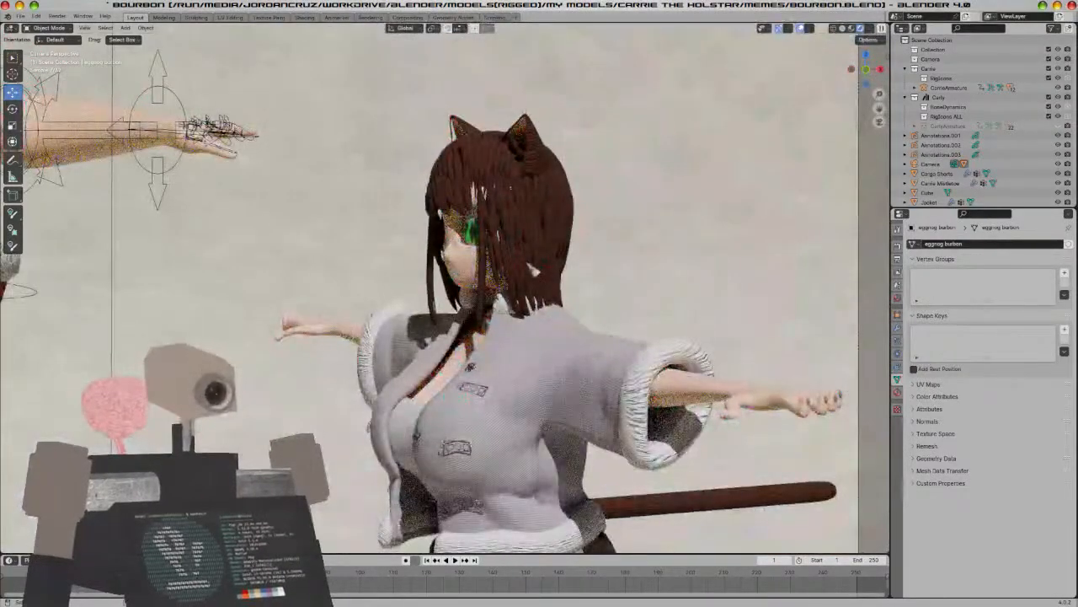
scroll(529, 264, down, 5)
key(ctrl+s)
shift+middle_drag(457, 221, 604, 217)
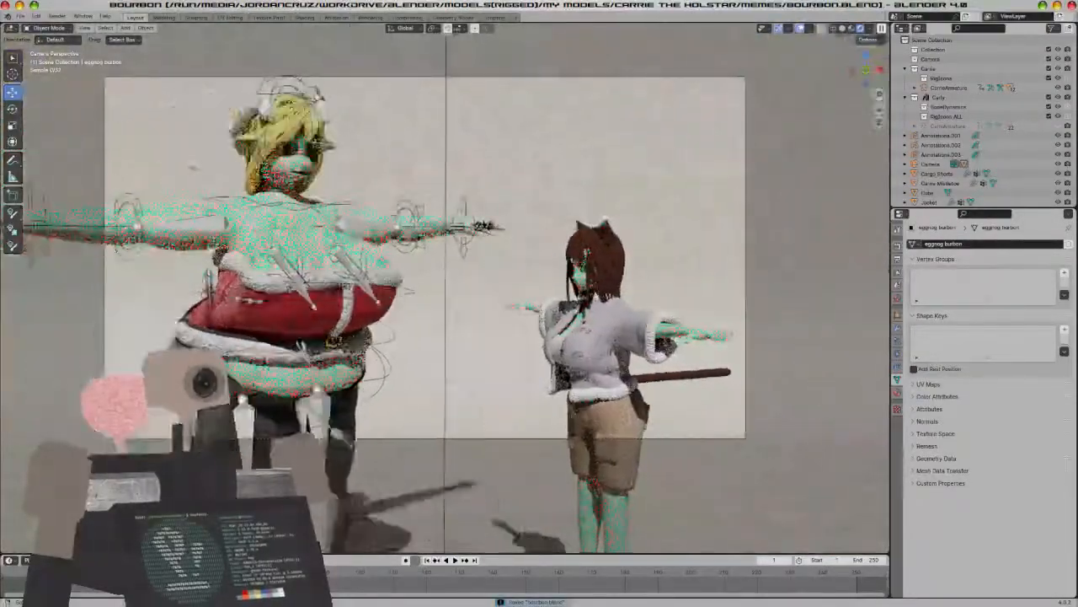
scroll(482, 253, up, 3)
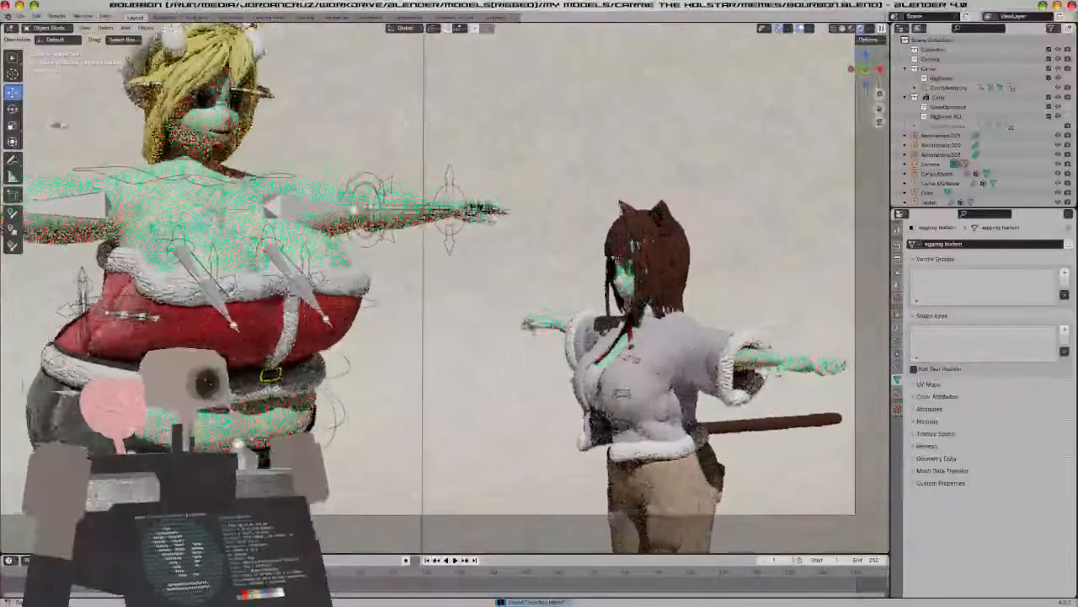
Switch the viewport to Material Preview, select Carly's body and enlarge its shape key list to show more entries
key(z)
click(549, 436)
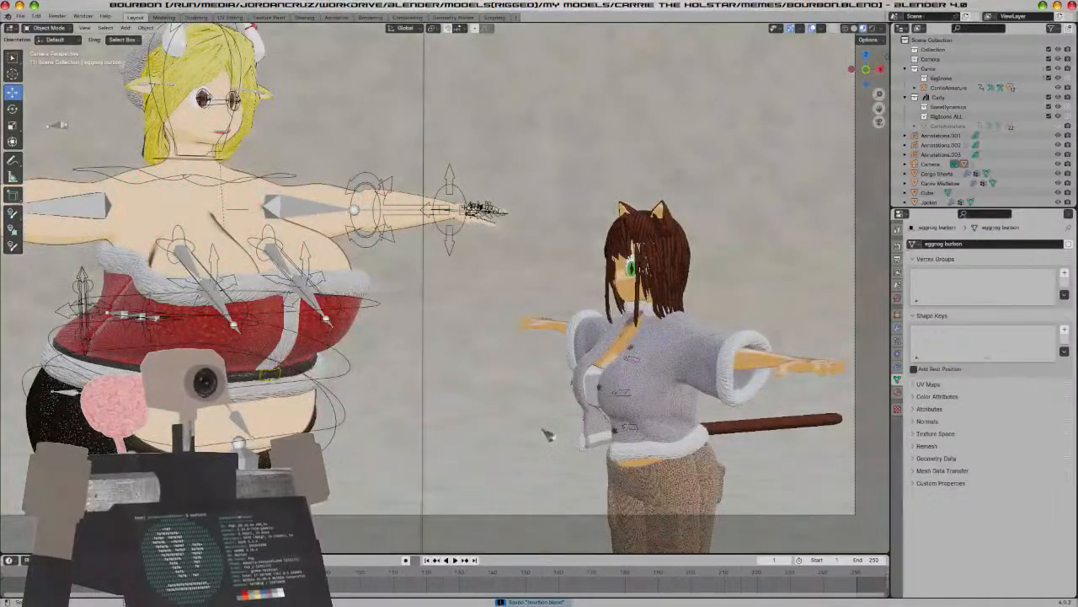
scroll(548, 435, up, 4)
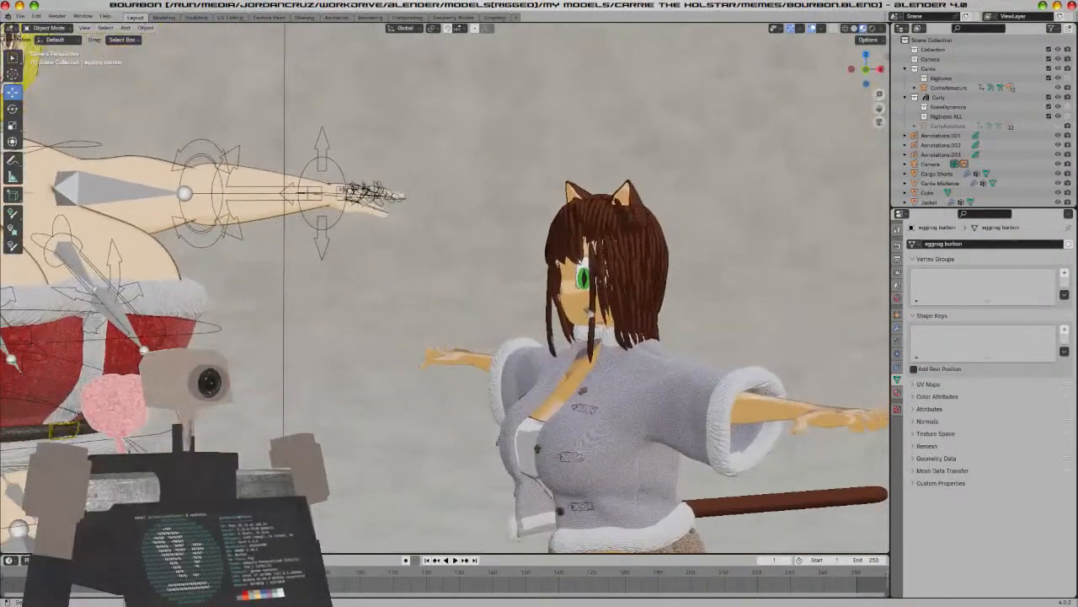
click(588, 313)
scroll(587, 312, up, 5)
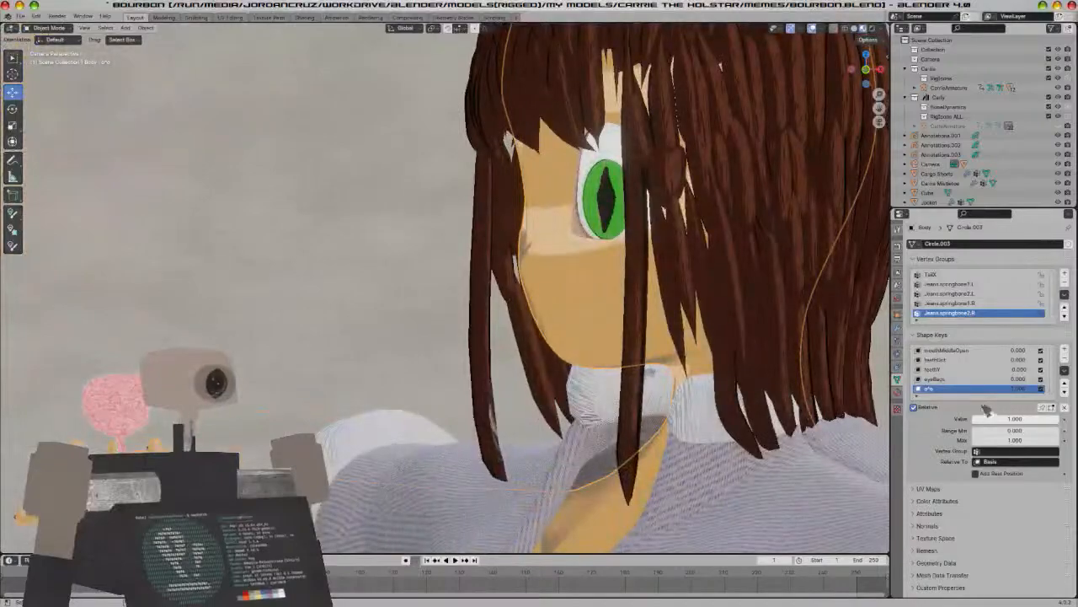
drag(987, 396, 982, 502)
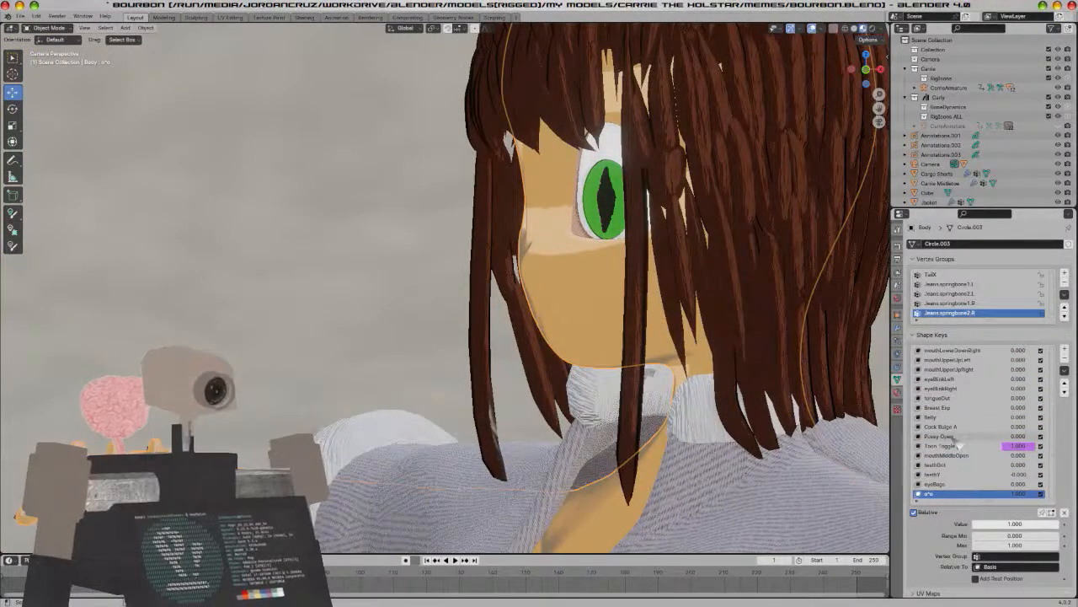
scroll(567, 471, down, 3)
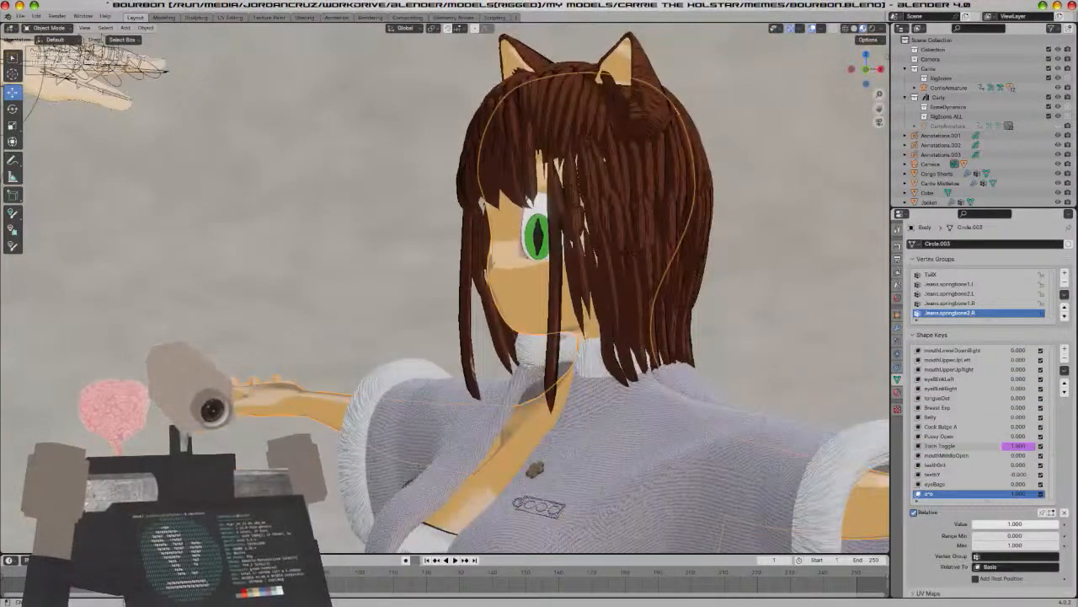
key(super+e)
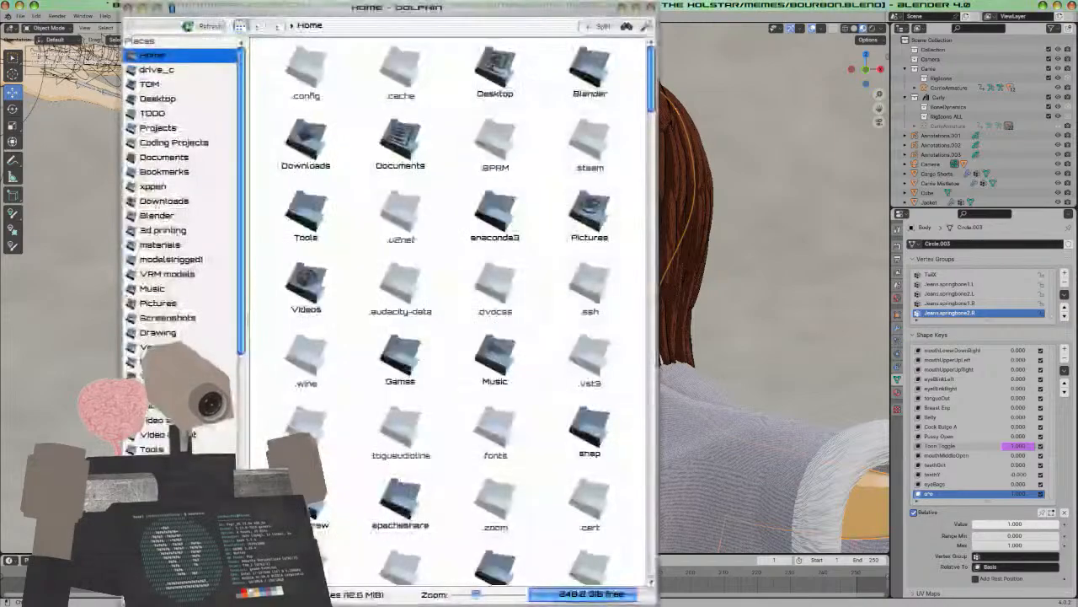
key(alt+F4)
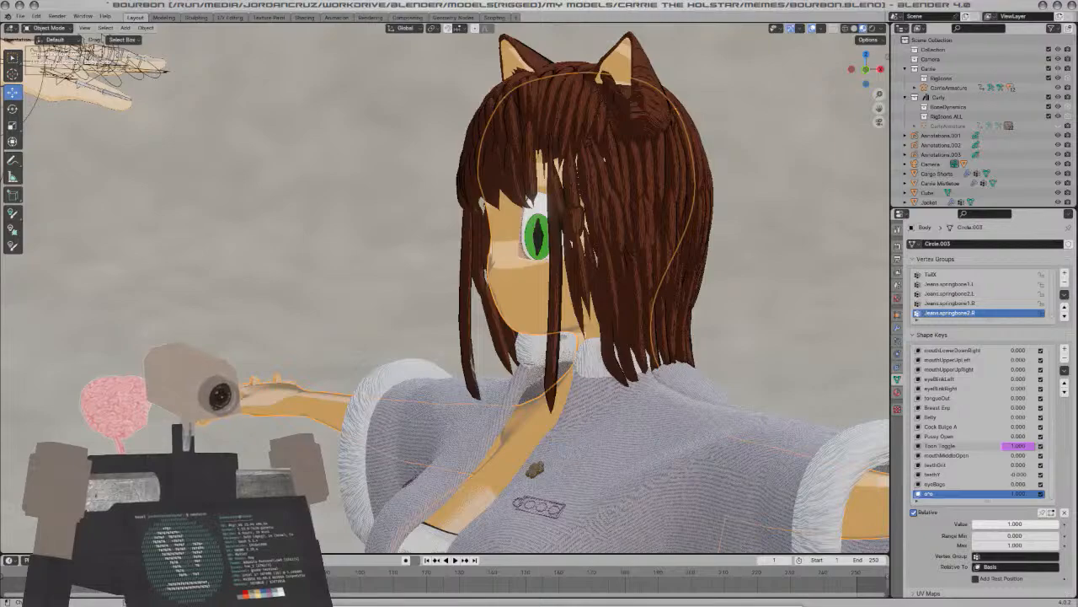
Hide Carly's main hair object to expose her face, and select her body
click(583, 140)
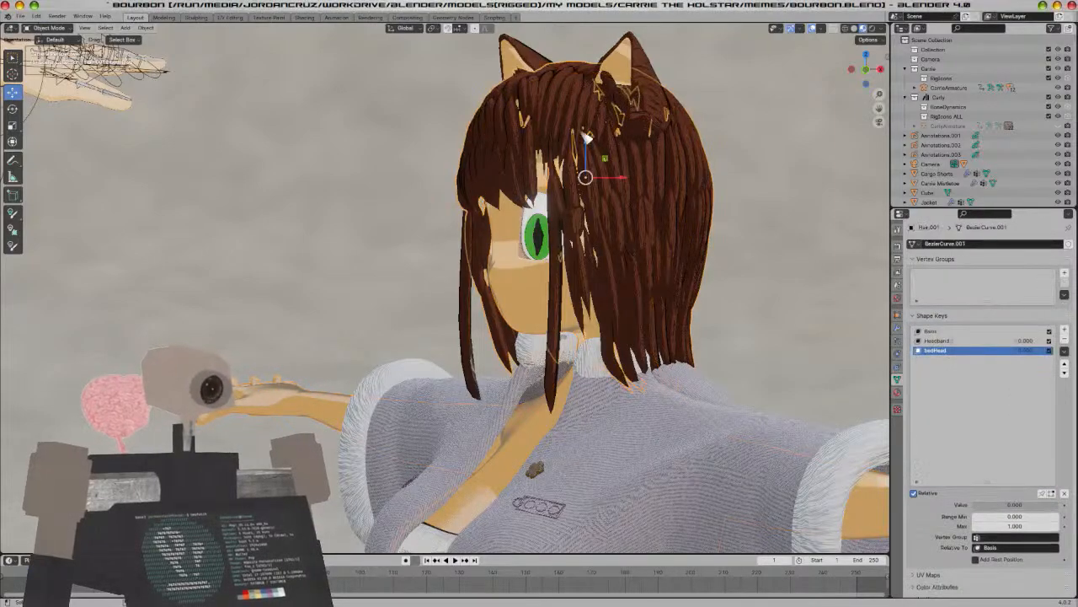
key(h)
click(594, 174)
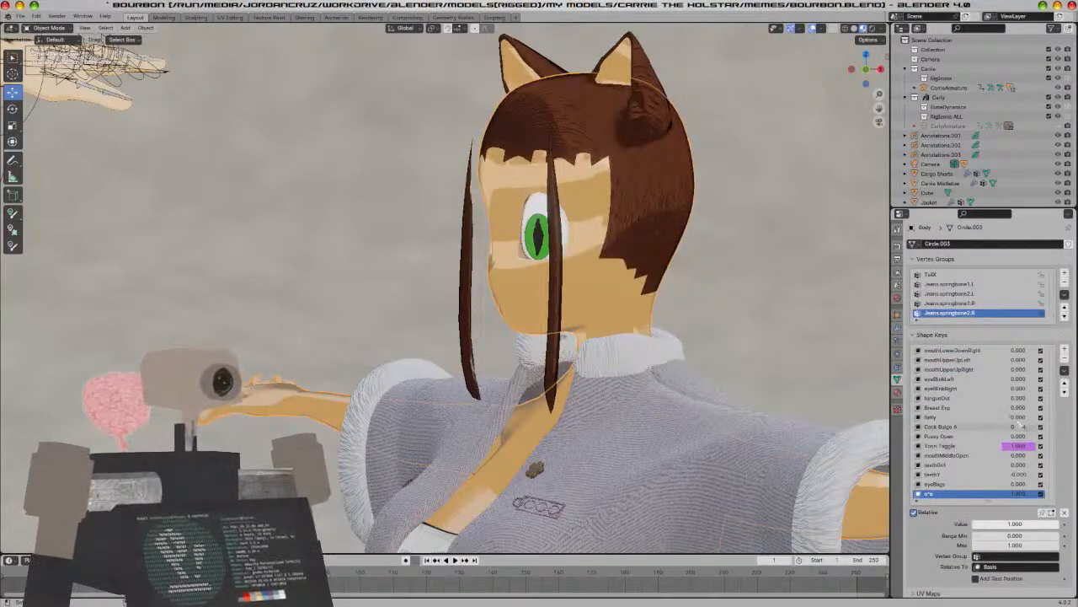
Lower Carly's brows by setting the browDownLeft shape key to 0.903 and browDownRight to 1.000
scroll(991, 400, up, 1)
scroll(994, 405, up, 10)
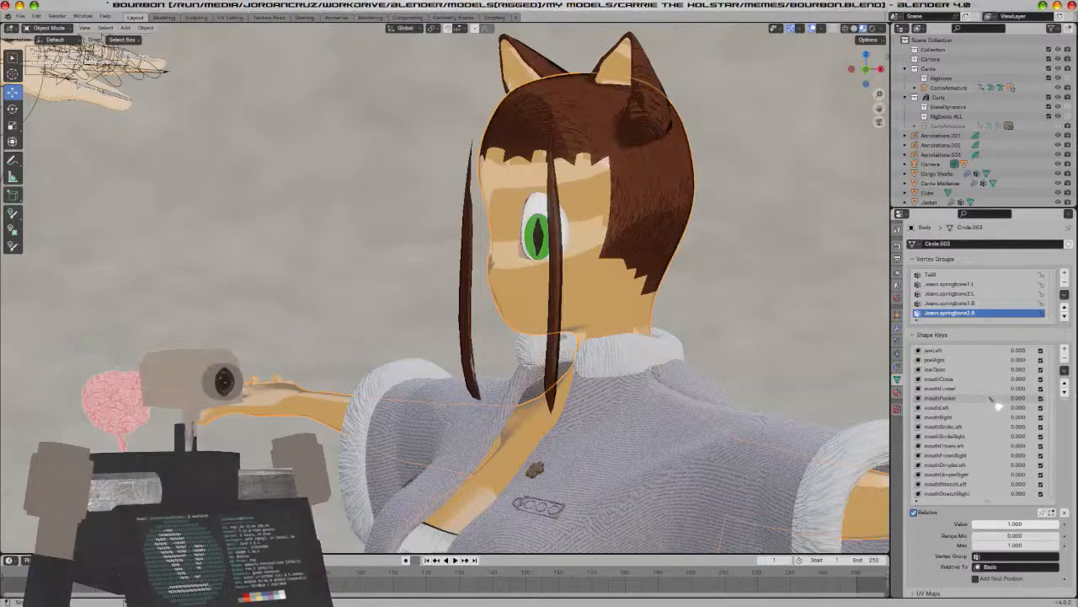
scroll(996, 404, up, 10)
drag(1018, 397, 1066, 398)
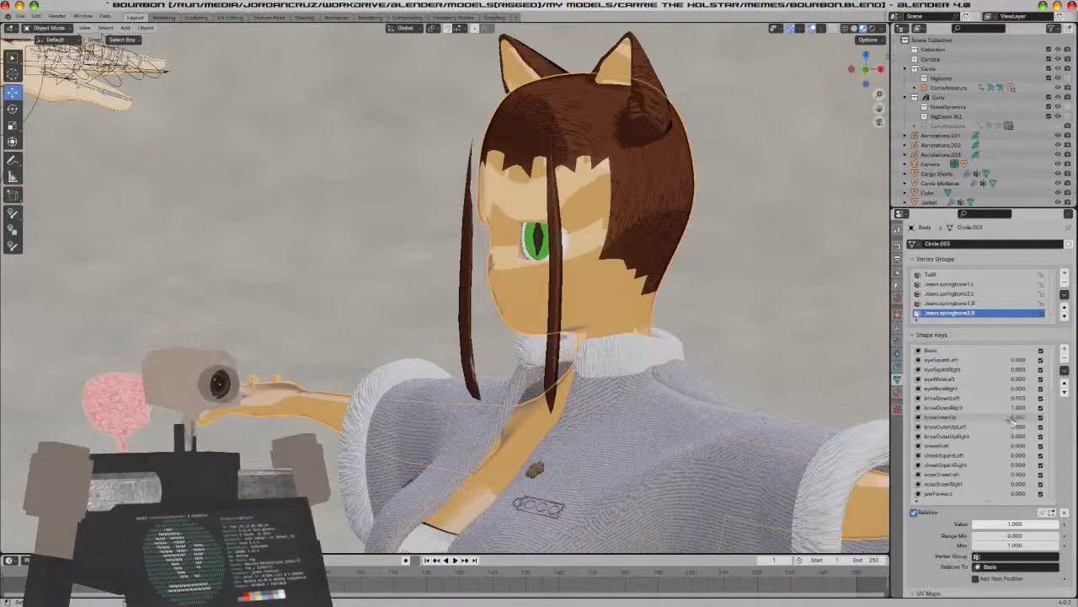
Switch the viewport to Rendered shading and open Carly's mouth slightly by setting the jawOpen shape key to 0.041
middle_drag(800, 383, 548, 268)
key(z)
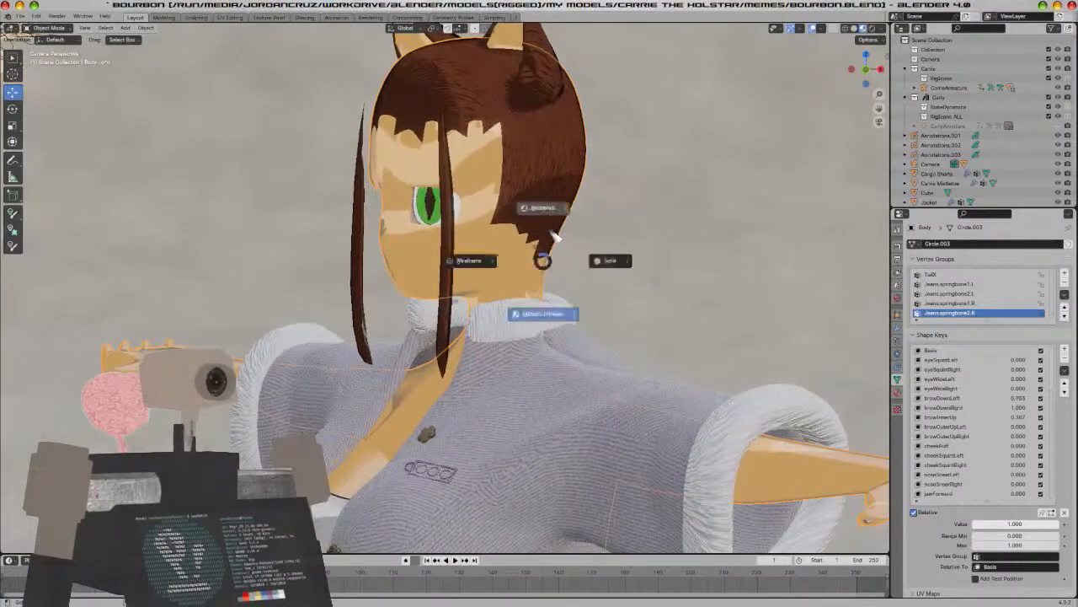
click(554, 228)
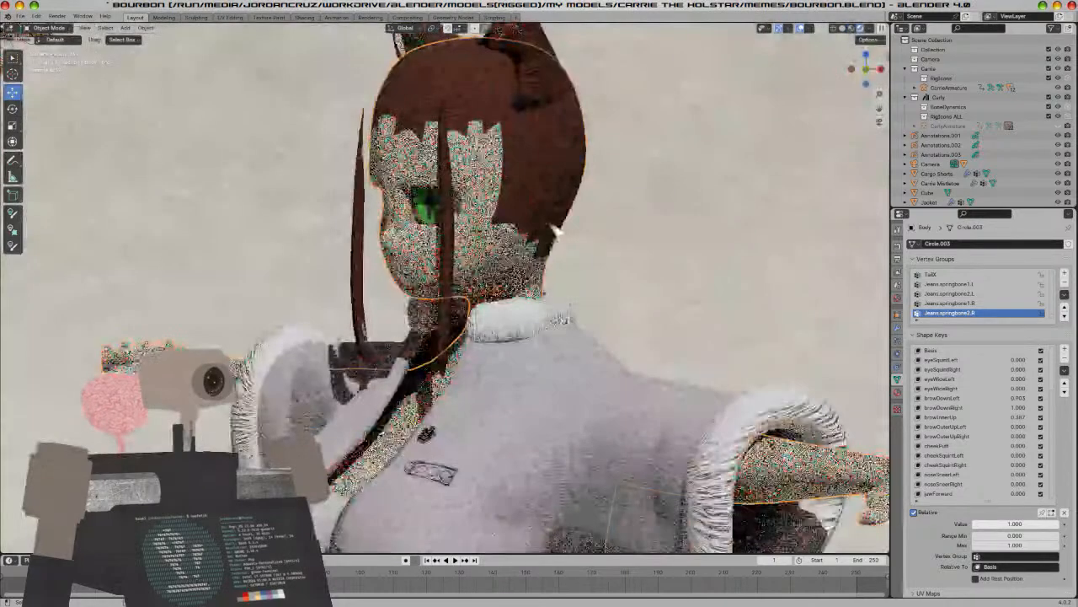
scroll(954, 407, down, 2)
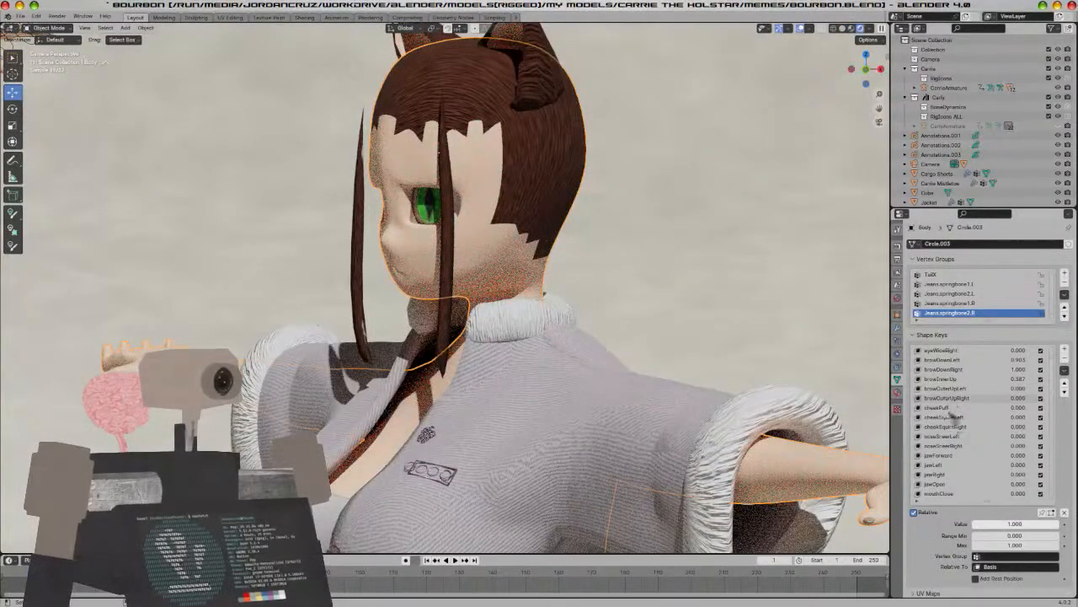
drag(1015, 487, 980, 489)
scroll(515, 382, up, 5)
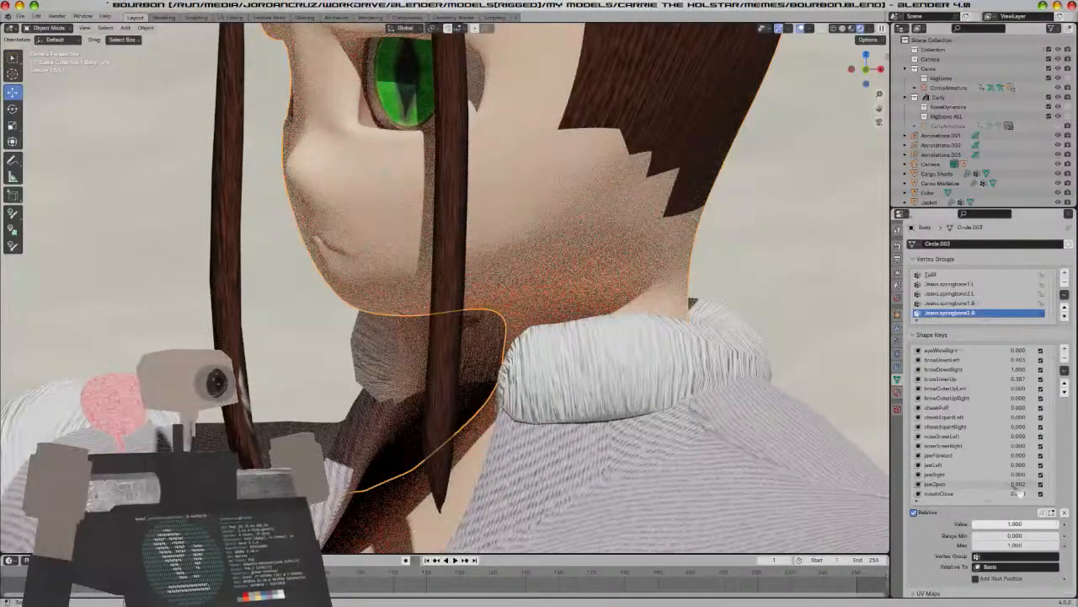
drag(1018, 483, 1030, 484)
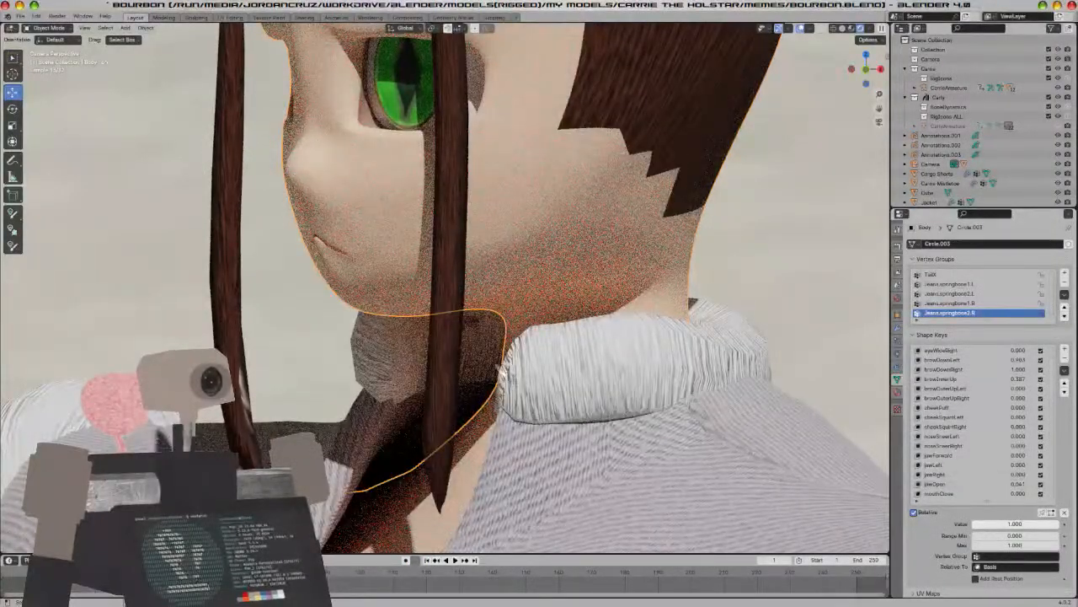
click(57, 29)
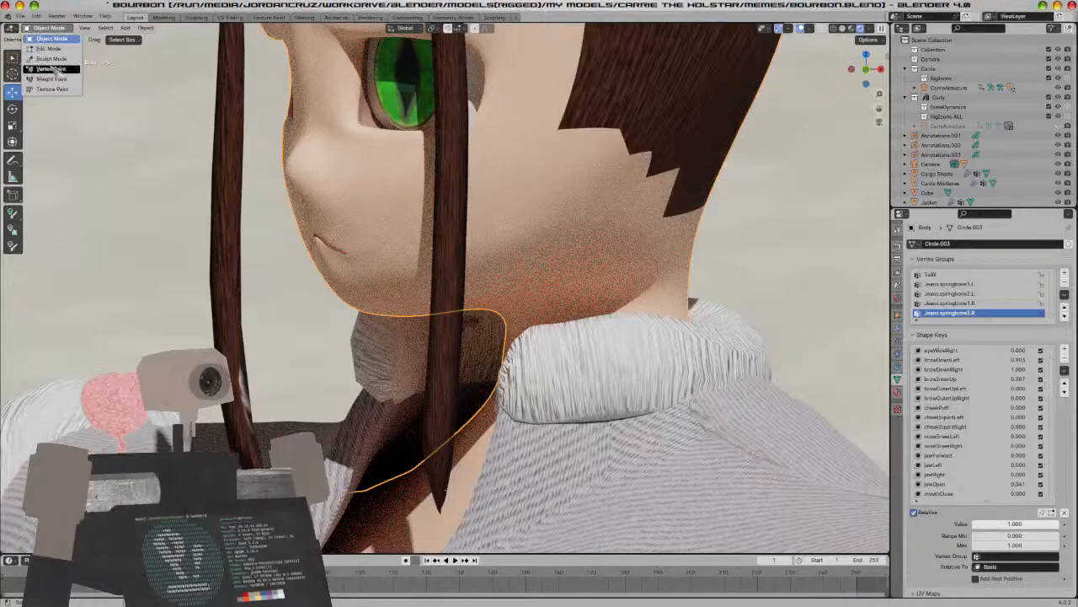
click(52, 59)
scroll(185, 183, down, 4)
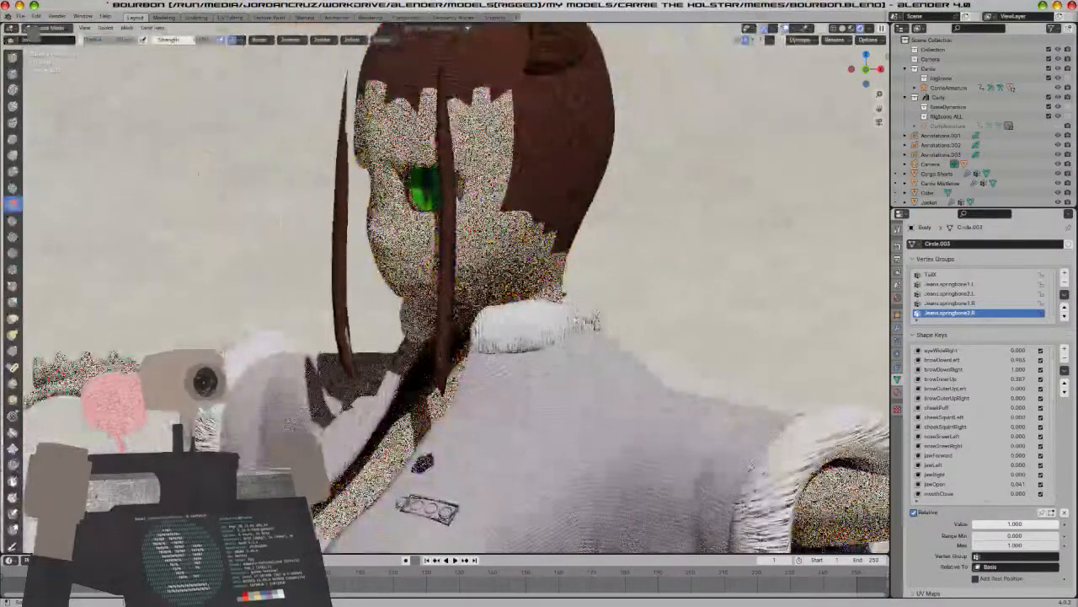
click(57, 28)
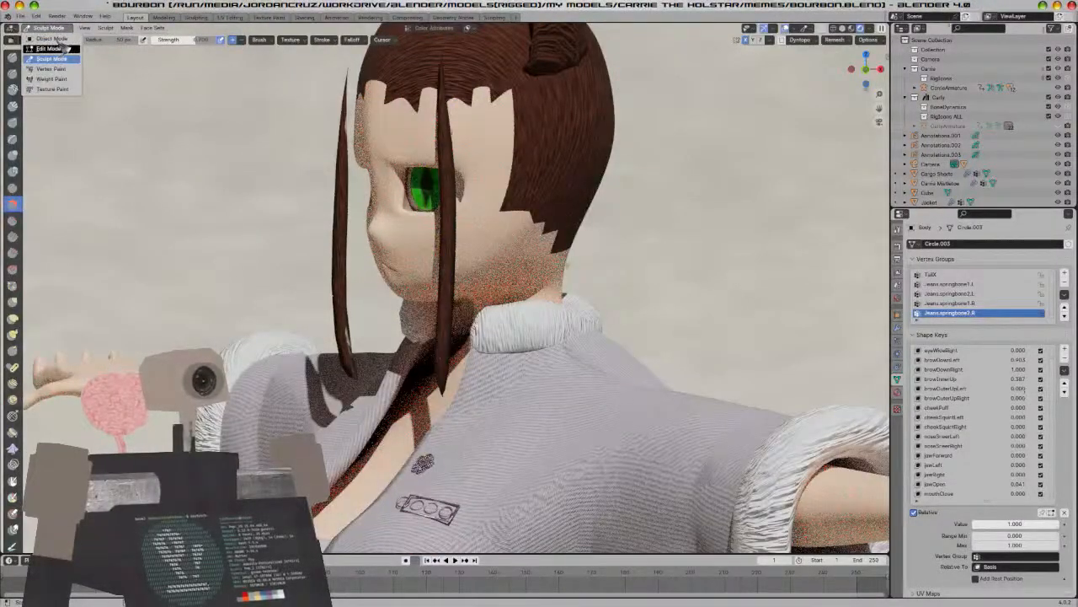
click(62, 48)
click(52, 29)
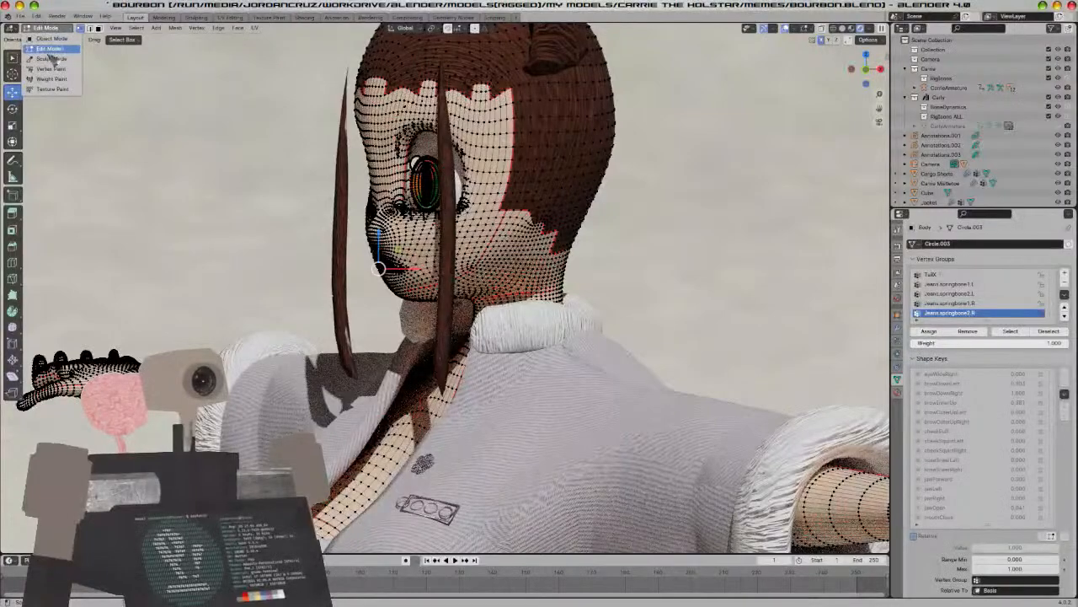
click(52, 39)
Soften Carly's brow by setting the browDownLeft and browDownRight shape keys to 0.5 and browInnerUp to 0.3
scroll(303, 271, down, 4)
scroll(598, 279, up, 5)
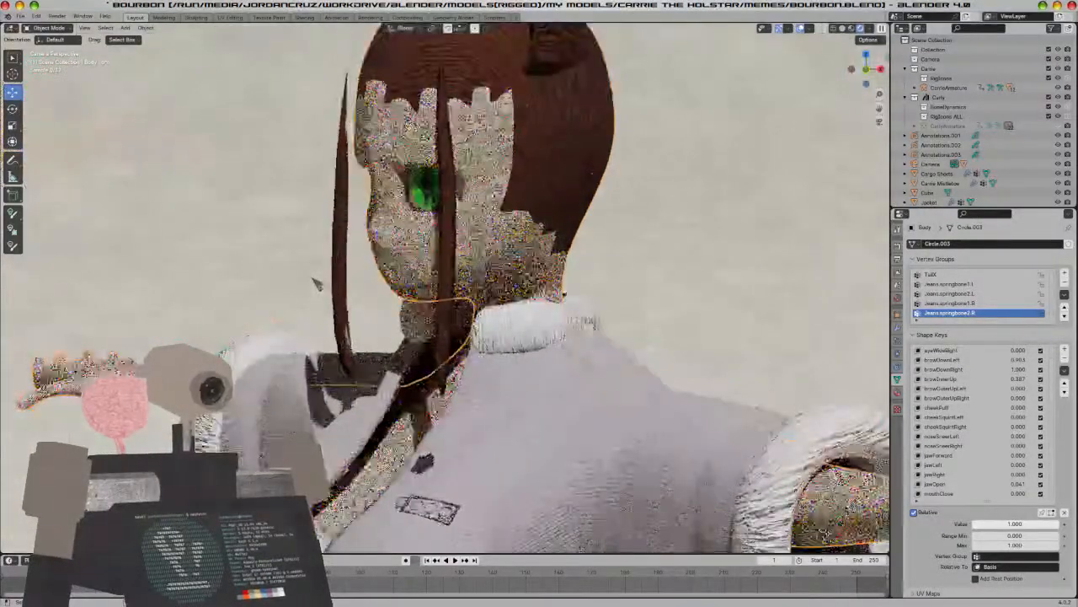
scroll(969, 413, up, 2)
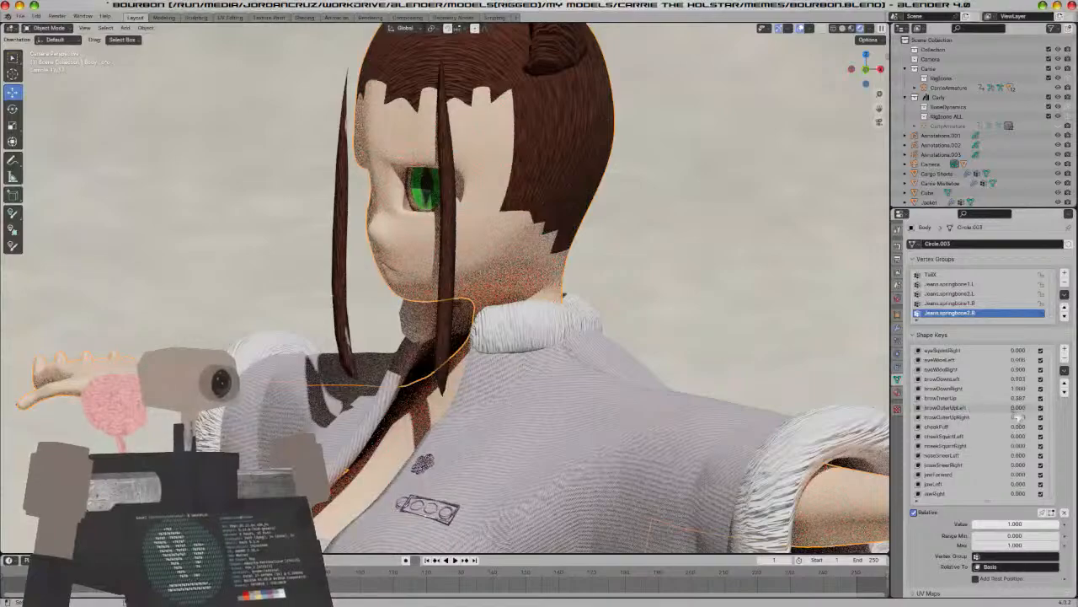
scroll(1018, 412, up, 2)
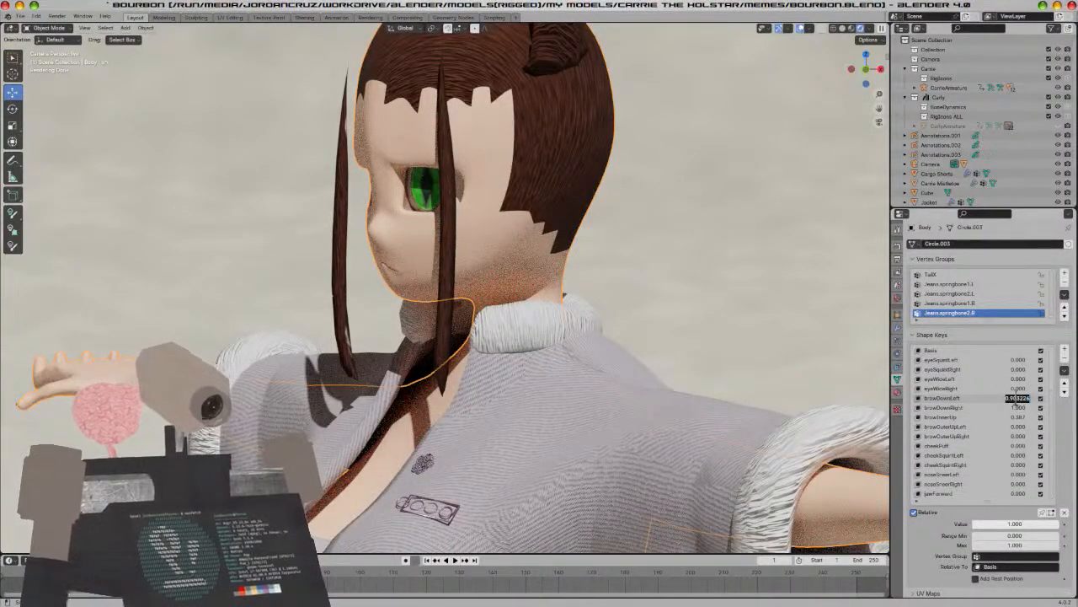
text(5)
key(Return)
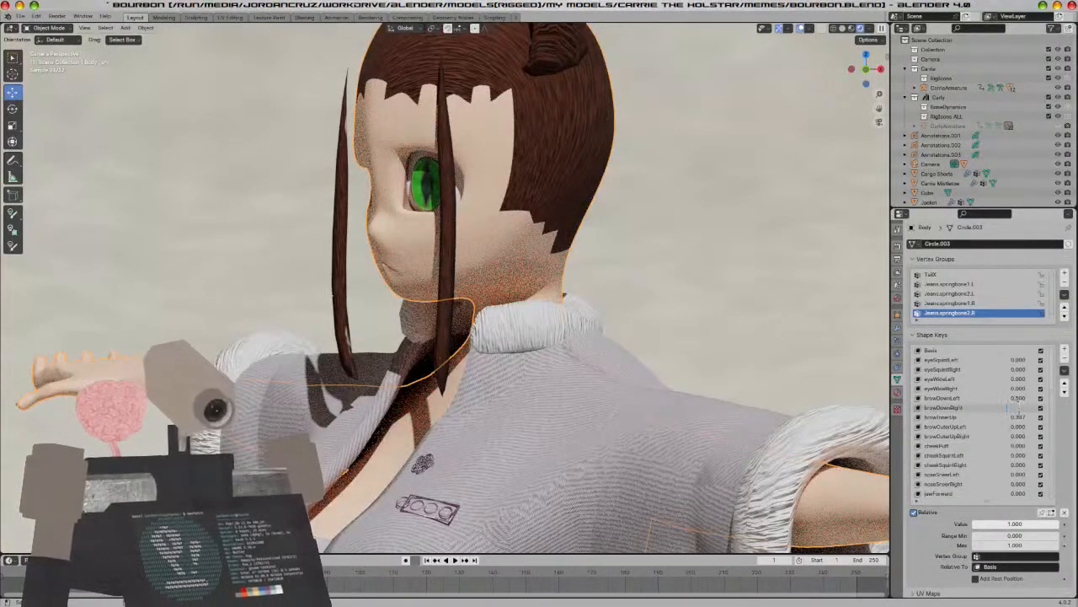
text(.5)
key(Return)
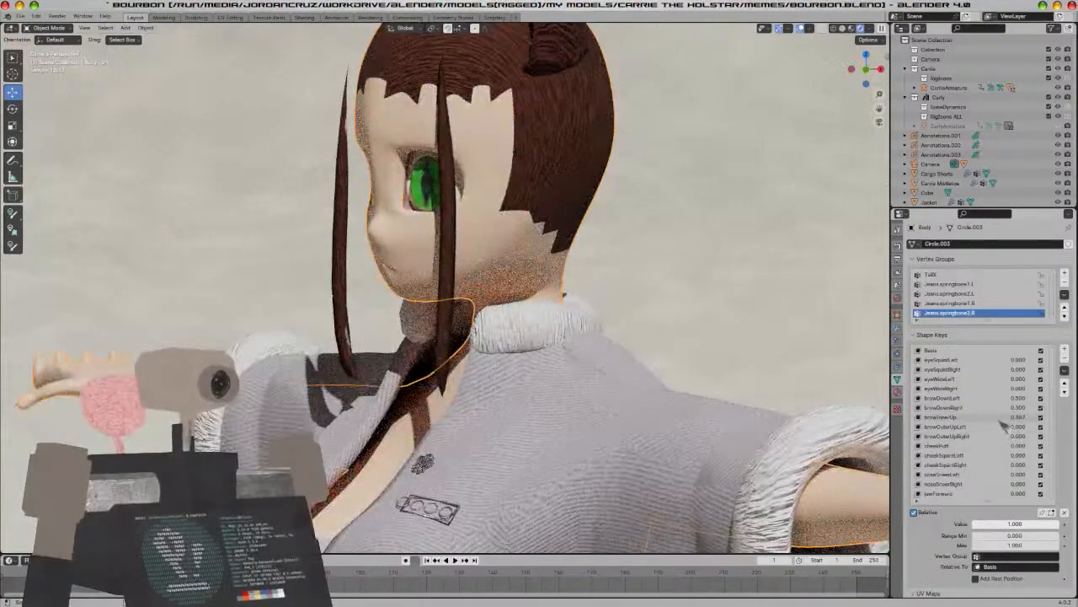
click(1021, 420)
text(.)
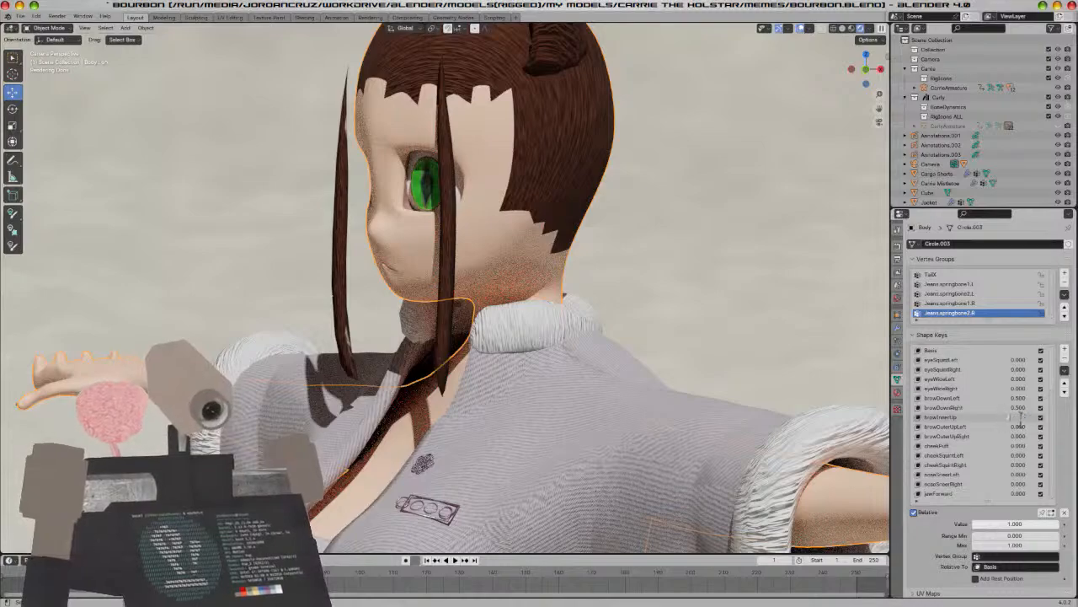
text(3)
key(Return)
Reveal all hidden objects, including Carly's hair and armature, and clear the selection
scroll(603, 321, down, 3)
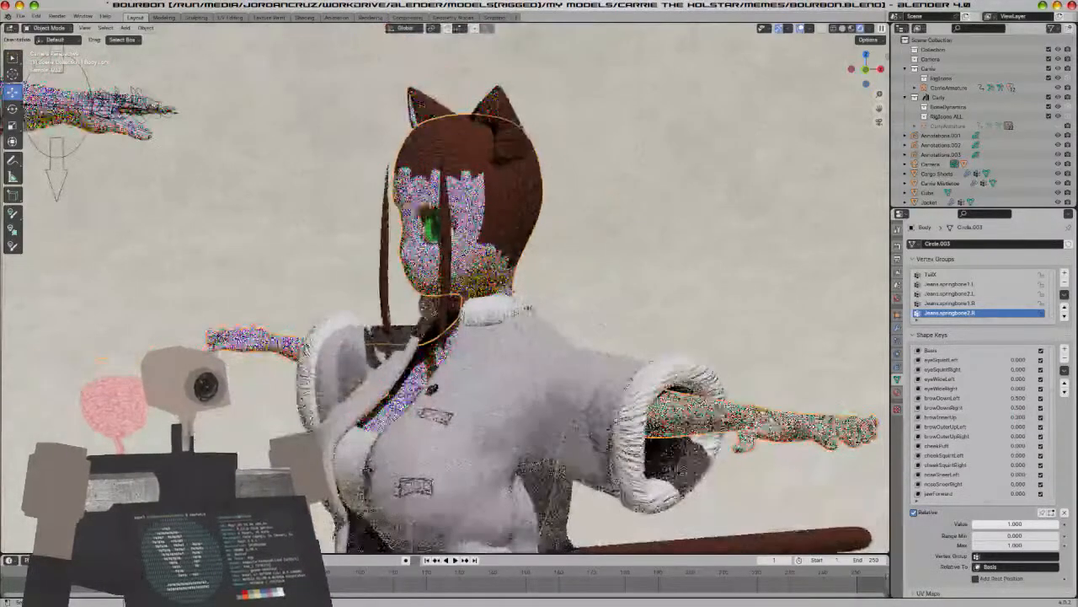
key(alt+h)
key(a)
key(alt+a)
click(651, 188)
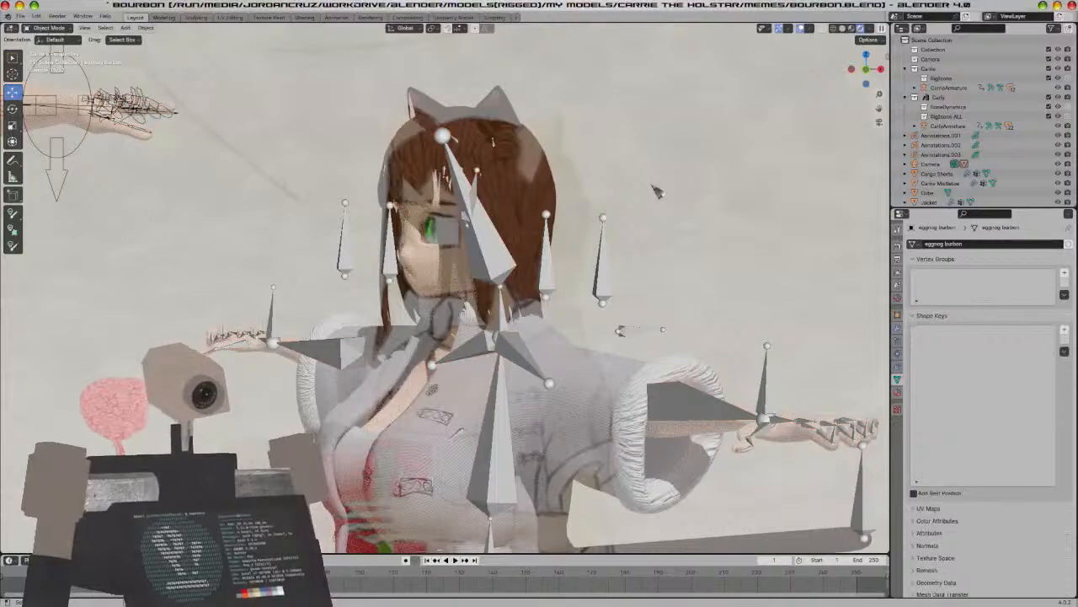
Pose Carly's armature so her head turns toward the camera, and trackball-rotate the eye bone to adjust her gaze
scroll(654, 193, down, 3)
scroll(613, 222, up, 1)
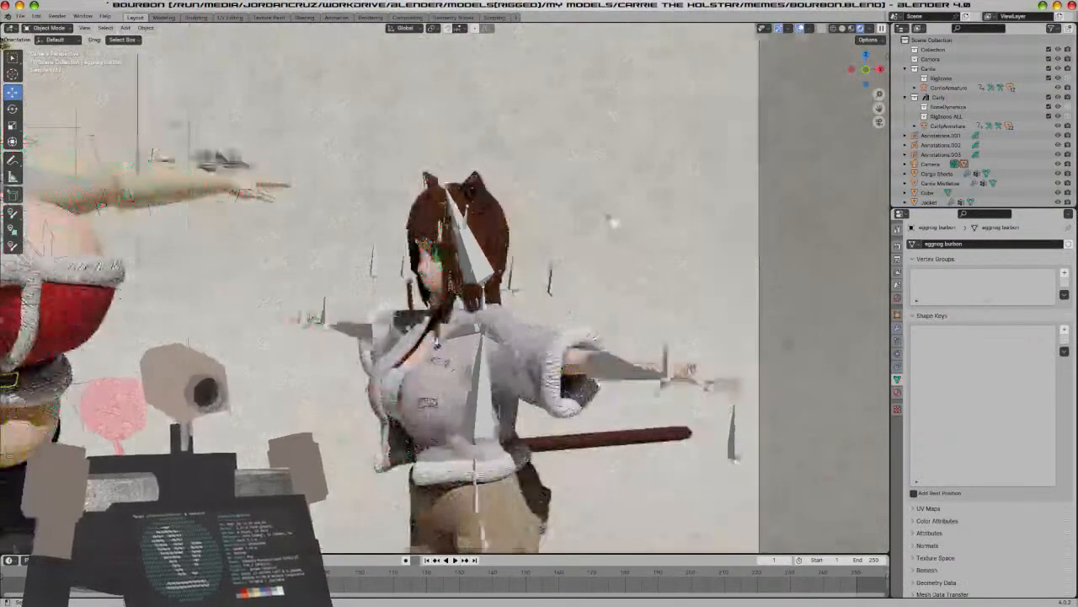
scroll(613, 223, up, 4)
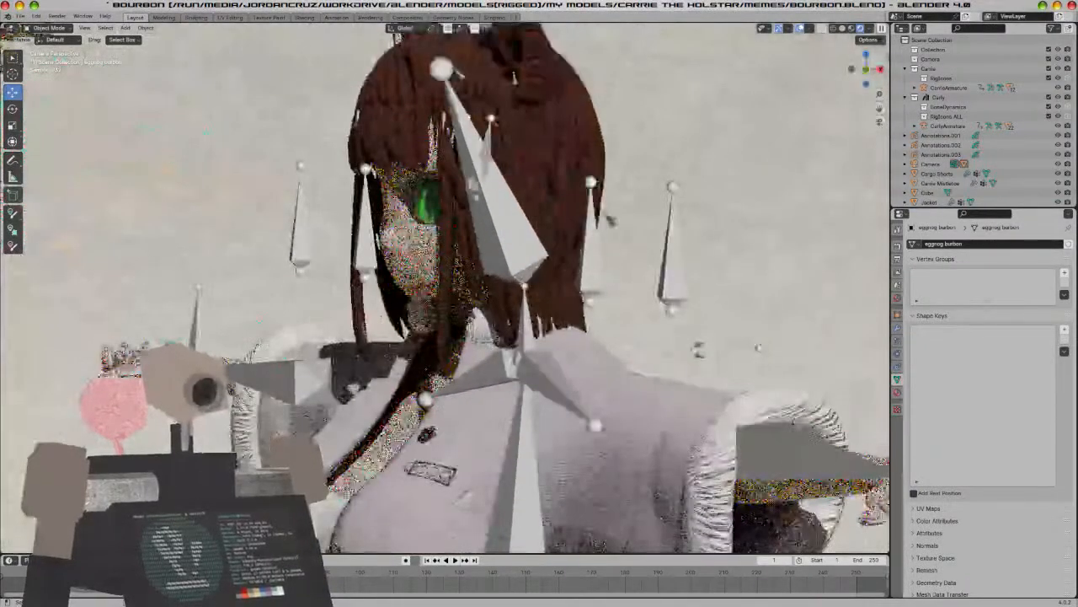
click(531, 239)
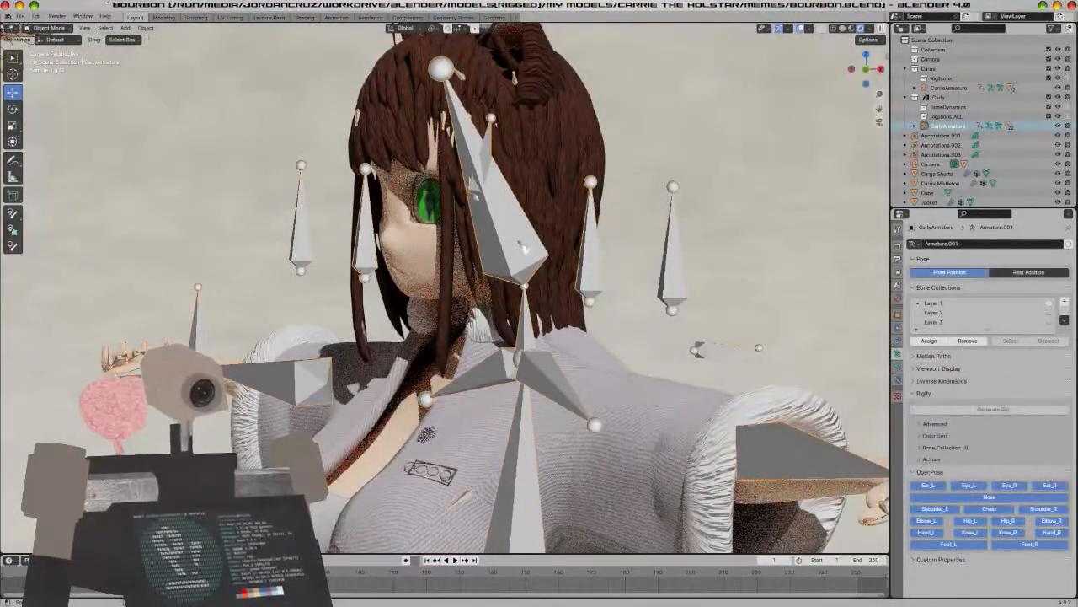
key(ctrl+Tab)
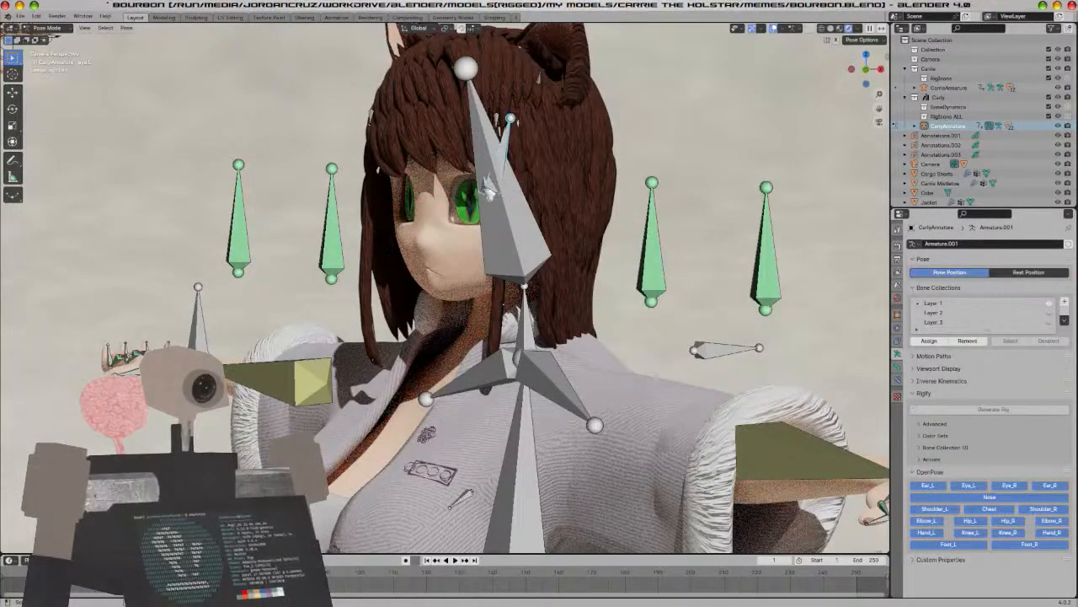
key(r)
key(r)
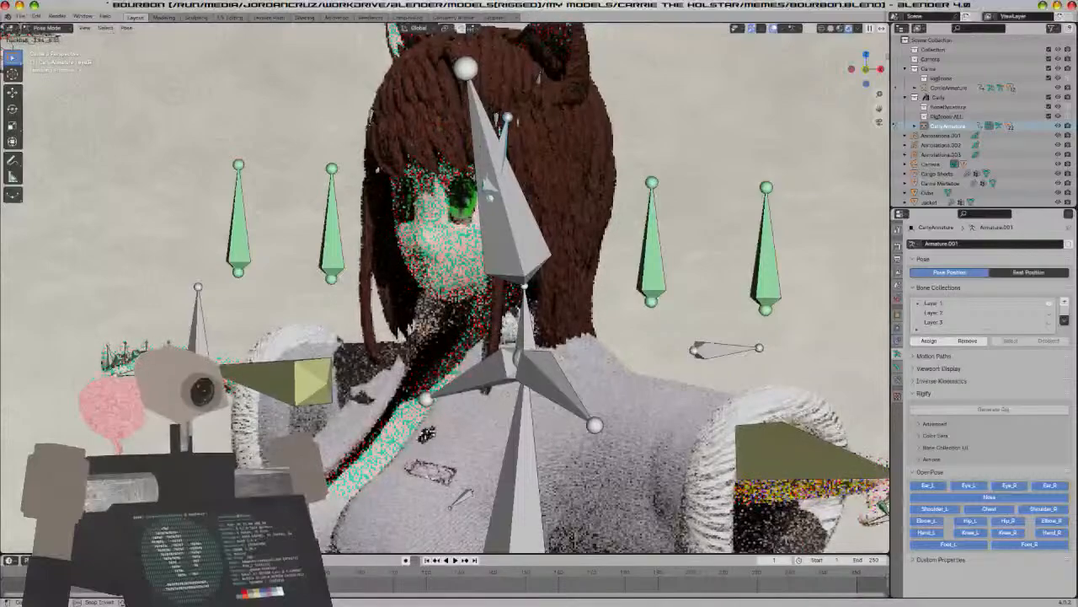
click(603, 482)
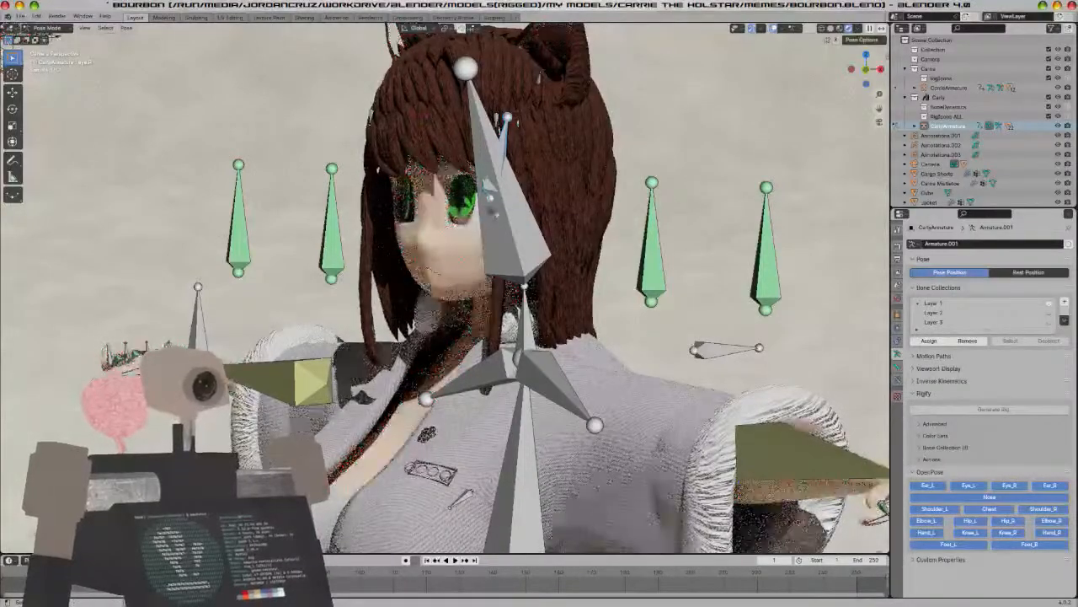
Return to Object Mode, hide Carly's armature and save the Blender file
key(ctrl+Tab)
key(h)
scroll(514, 240, down, 5)
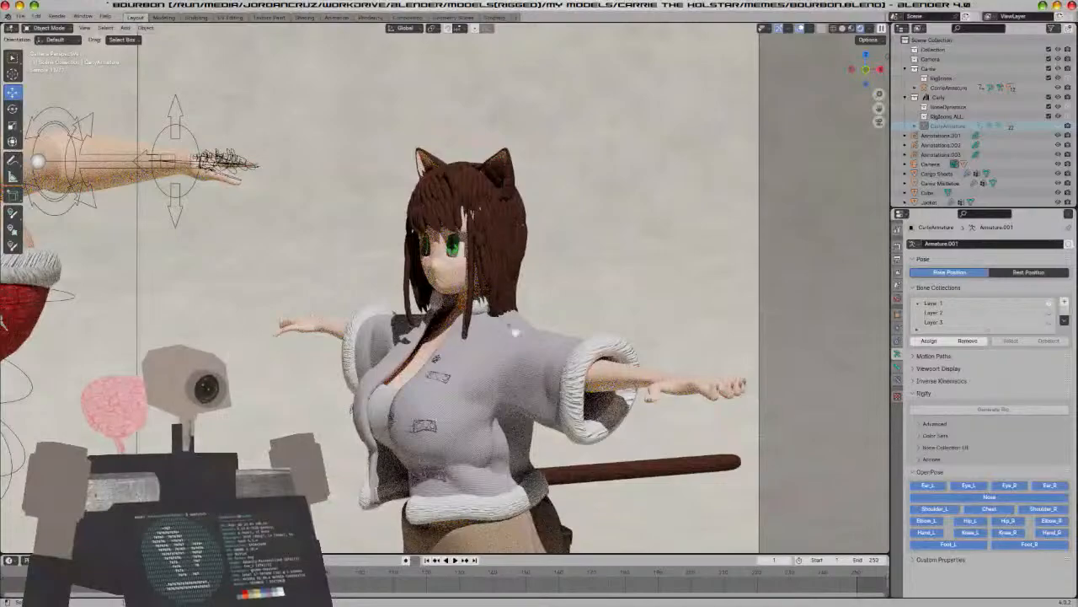
shift+middle_drag(532, 425, 511, 260)
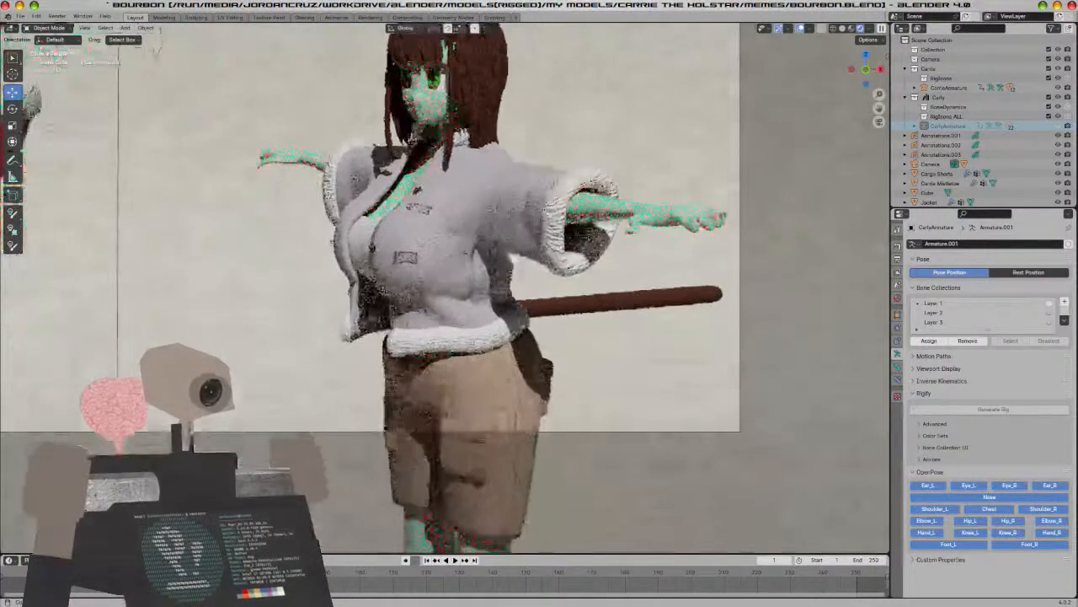
scroll(511, 260, down, 4)
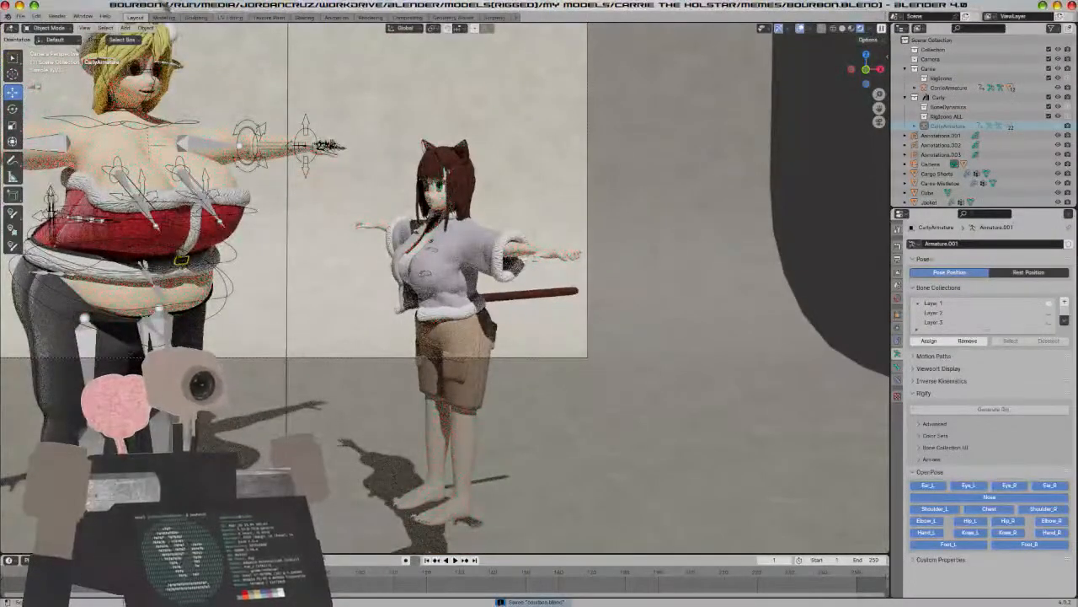
Switch to the Modeling workspace and add the Star from the Christmas props to the scene floor between the two characters
click(165, 18)
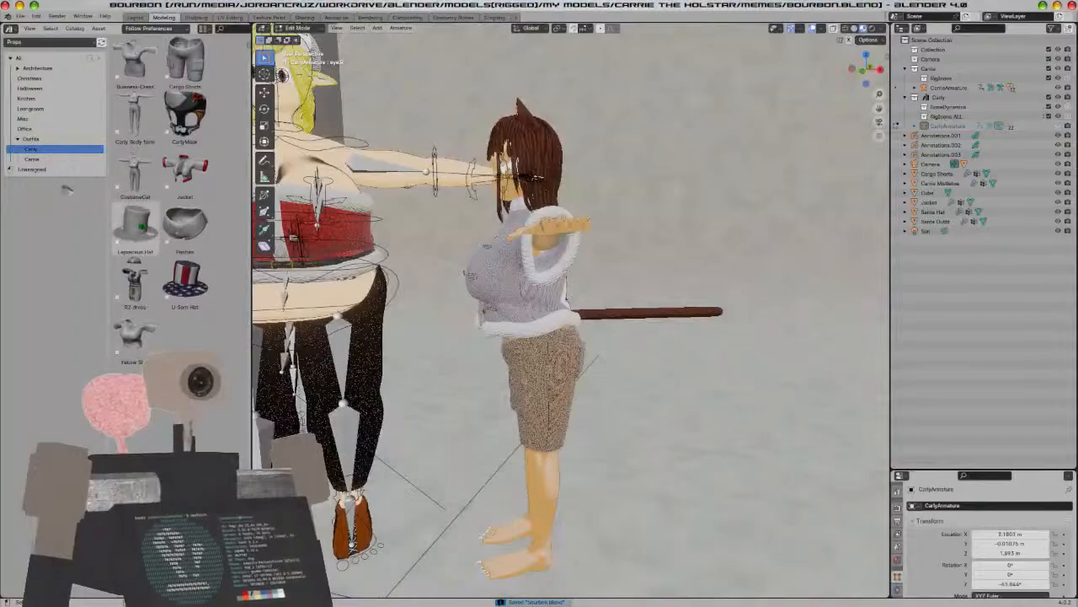
click(42, 78)
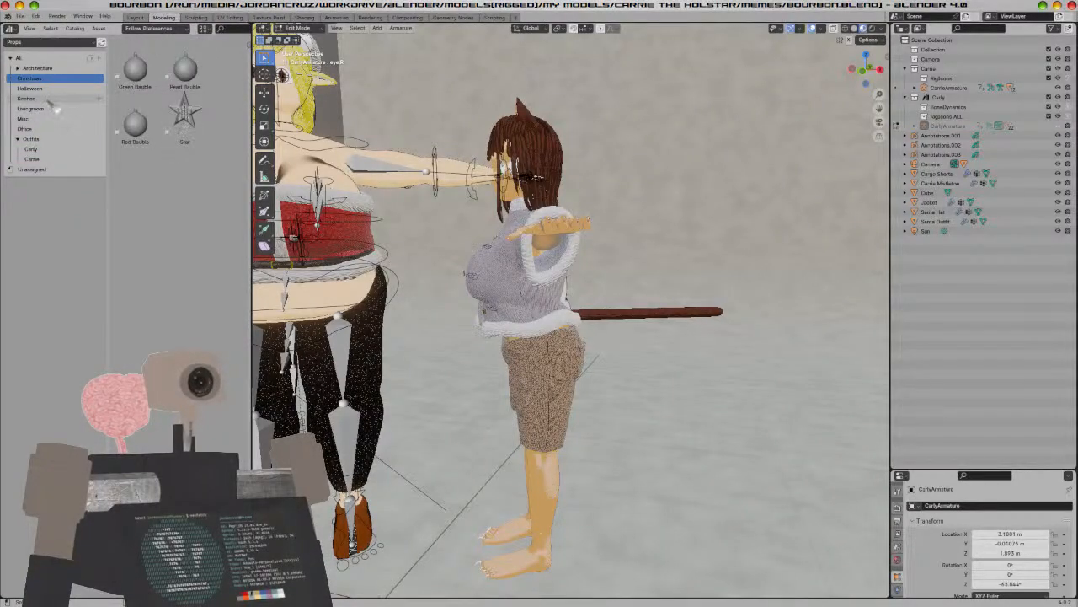
drag(185, 118, 459, 507)
middle_drag(503, 564, 536, 554)
key(KP_1)
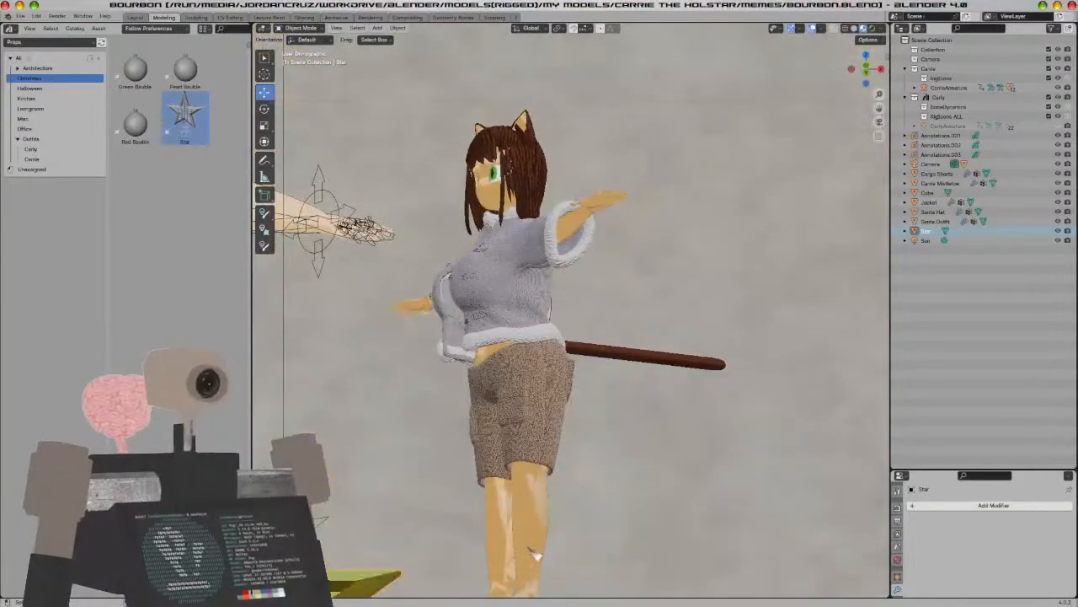
Scale the star down and raise it from the floor to Carly's torso height
shift+middle_drag(445, 551, 589, 404)
key(s)
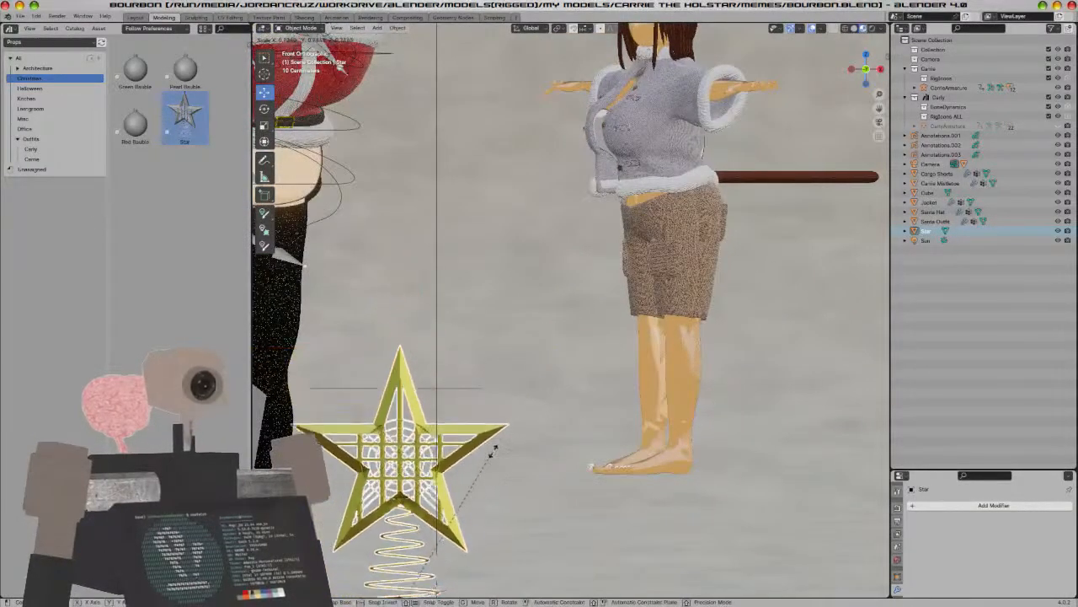
click(460, 544)
key(g)
click(583, 169)
Rotate the star and, in the top view, move it in front of Carly's body
middle_drag(438, 590, 570, 264)
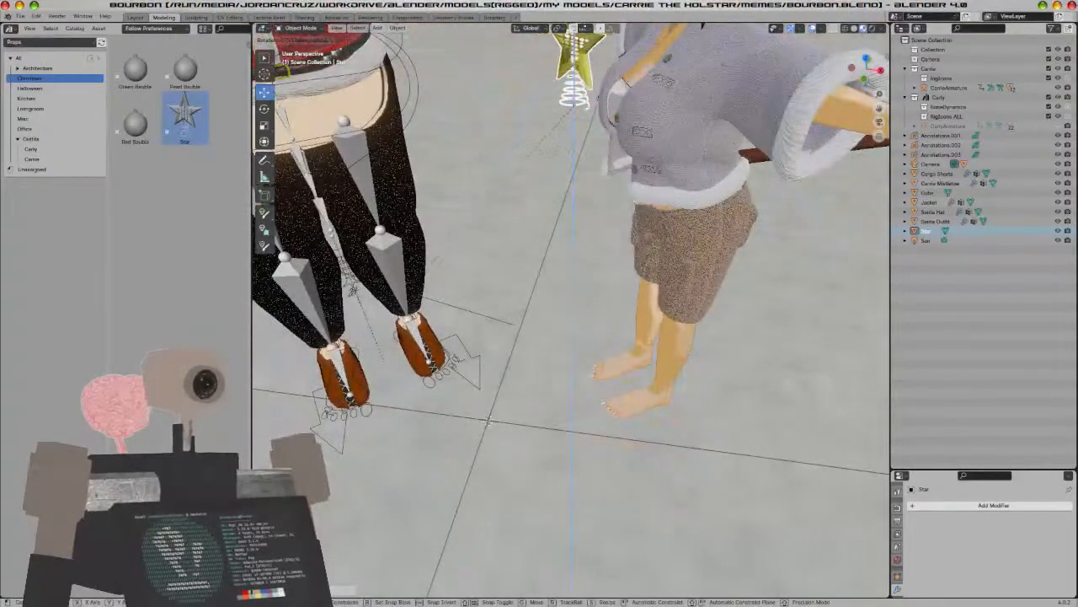
click(526, 159)
key(KP_1)
key(KP_7)
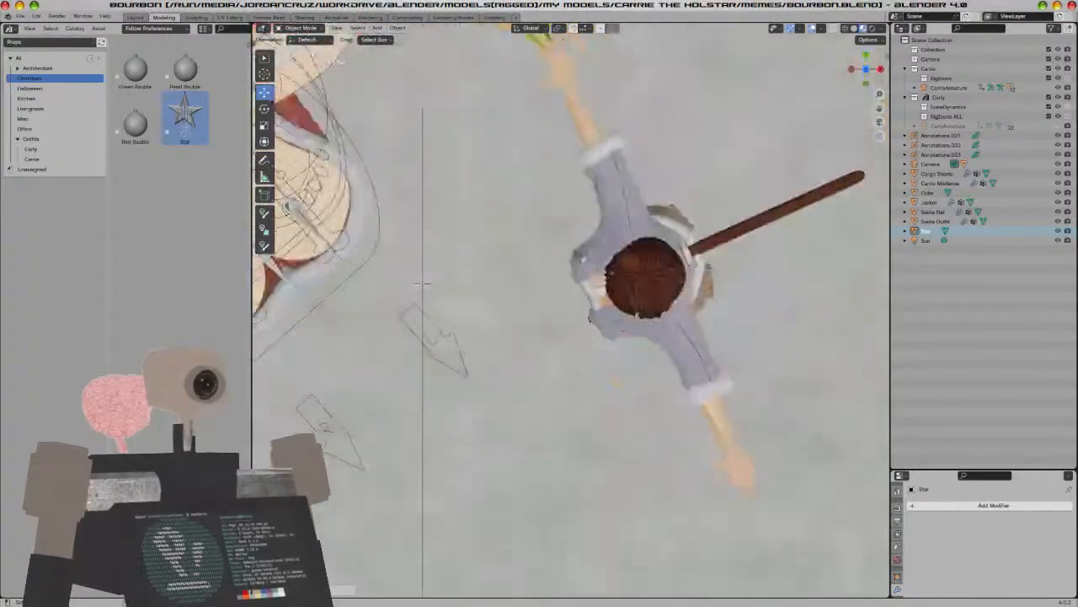
shift+middle_drag(573, 233, 557, 296)
key(g)
click(592, 465)
Rotate the star about the Z axis to line it up with the direction Carly faces
middle_drag(620, 518, 666, 463)
key(r)
key(z)
click(728, 411)
mouse_move(730, 413)
middle_down()
mouse_move(664, 394)
mouse_move(631, 399)
mouse_move(714, 425)
middle_up()
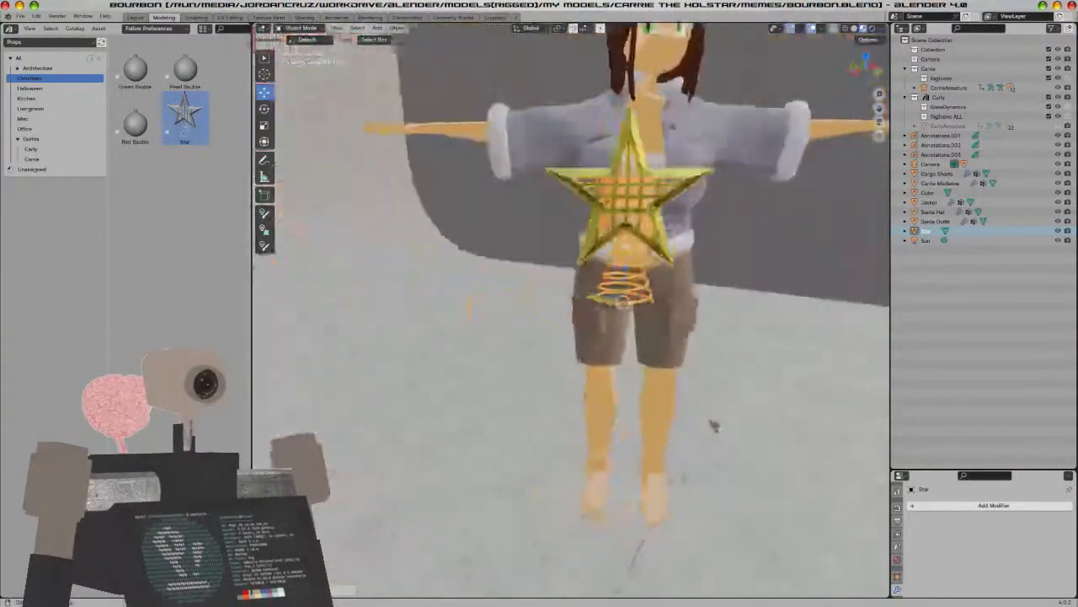
scroll(713, 425, up, 3)
shift+middle_drag(759, 339, 638, 404)
scroll(682, 416, up, 4)
scroll(682, 416, down, 8)
scroll(673, 408, down, 8)
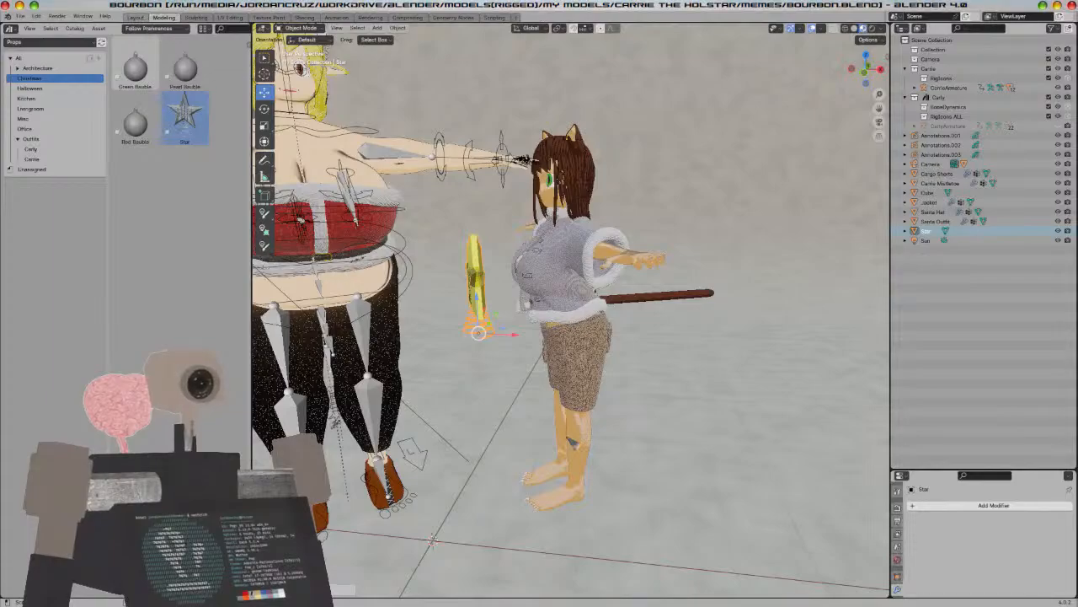
Return to the Layout workspace and snap the 3D cursor to the selected star
click(135, 17)
middle_drag(514, 362, 551, 386)
scroll(551, 386, up, 5)
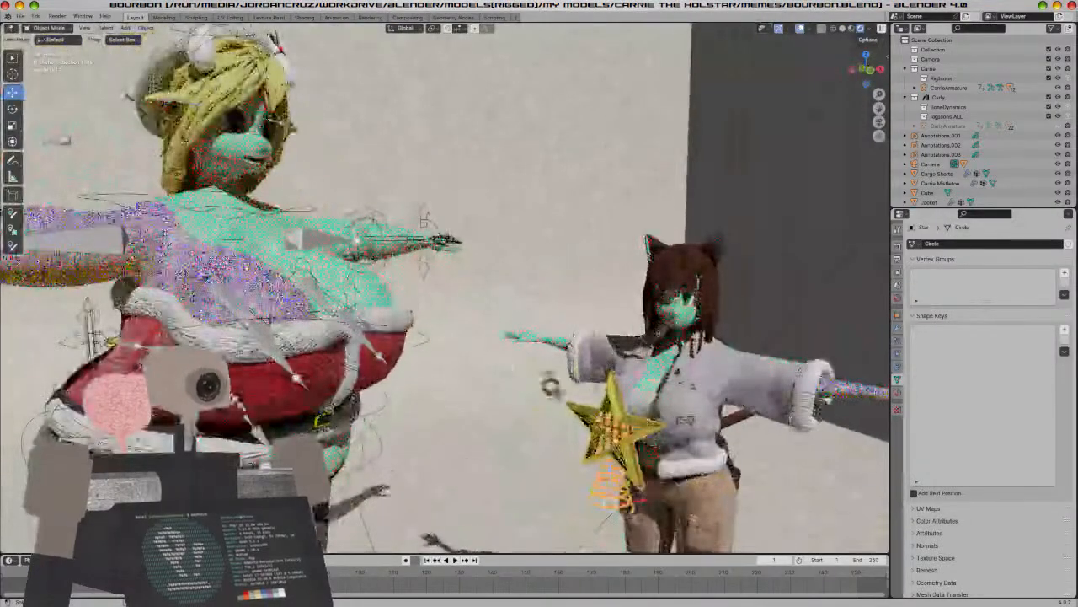
key(shift+s)
click(554, 441)
middle_drag(554, 442, 539, 371)
Show Carly's hidden armature and select it for posing
click(1058, 126)
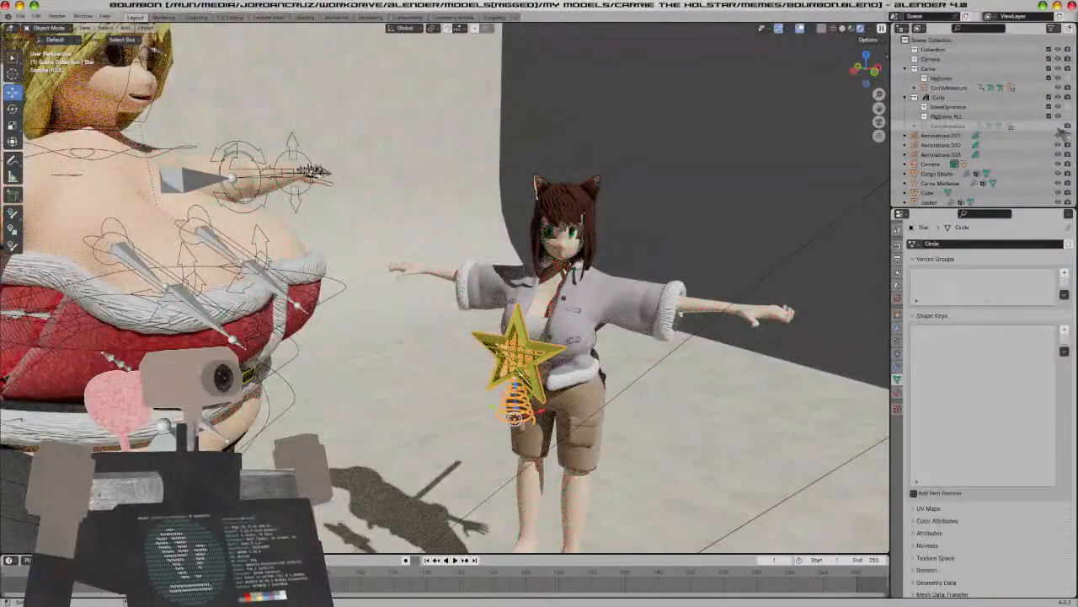
click(559, 314)
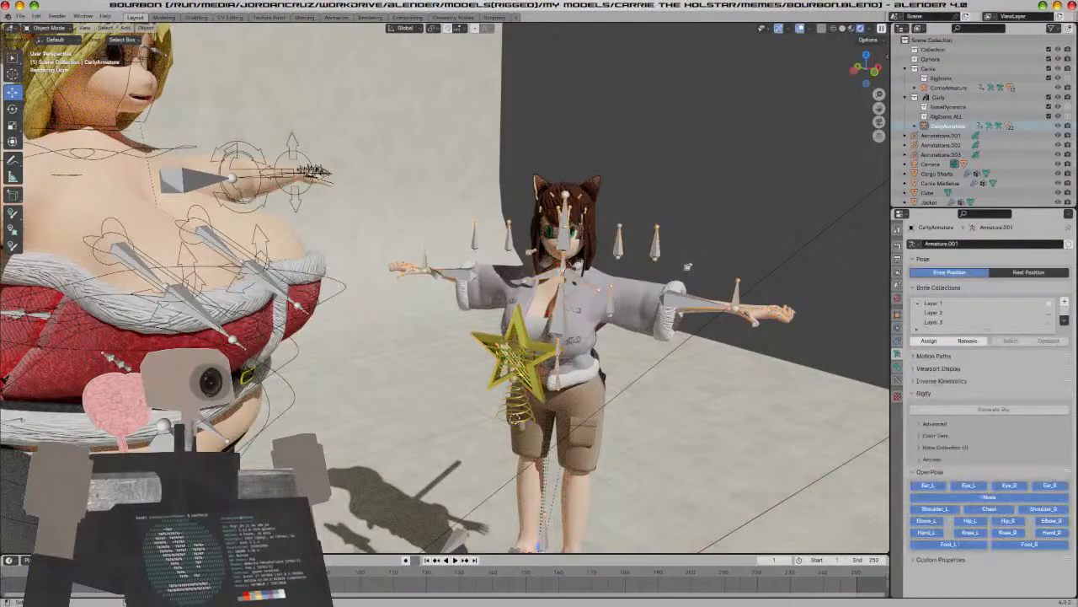
Put CarlyArmature in Pose Mode and snap its right and left arm IK bones to the 3D cursor
key(ctrl+Tab)
key(shift+s)
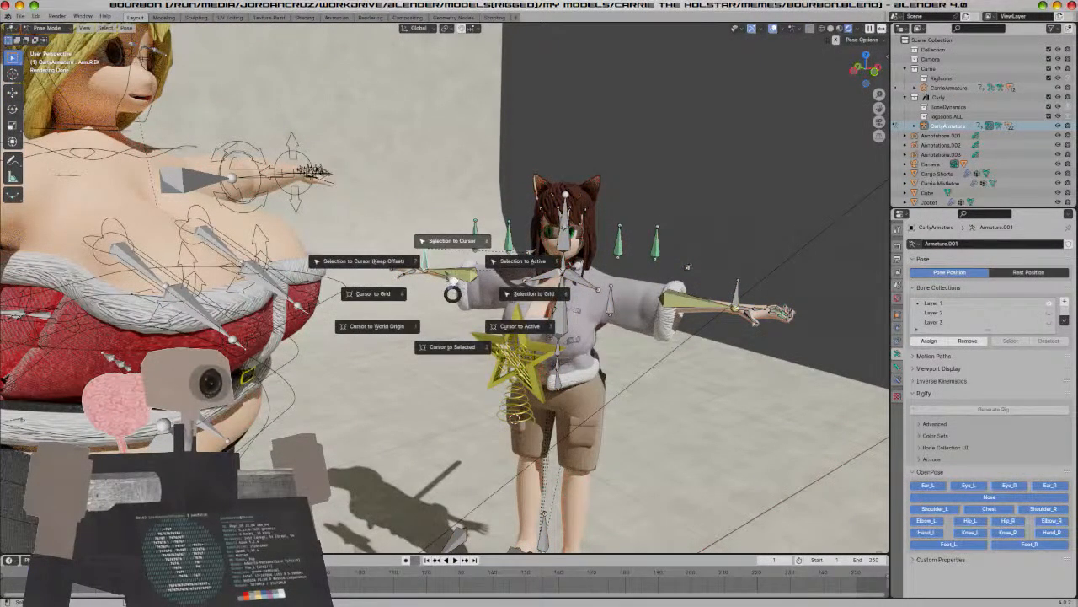
click(452, 240)
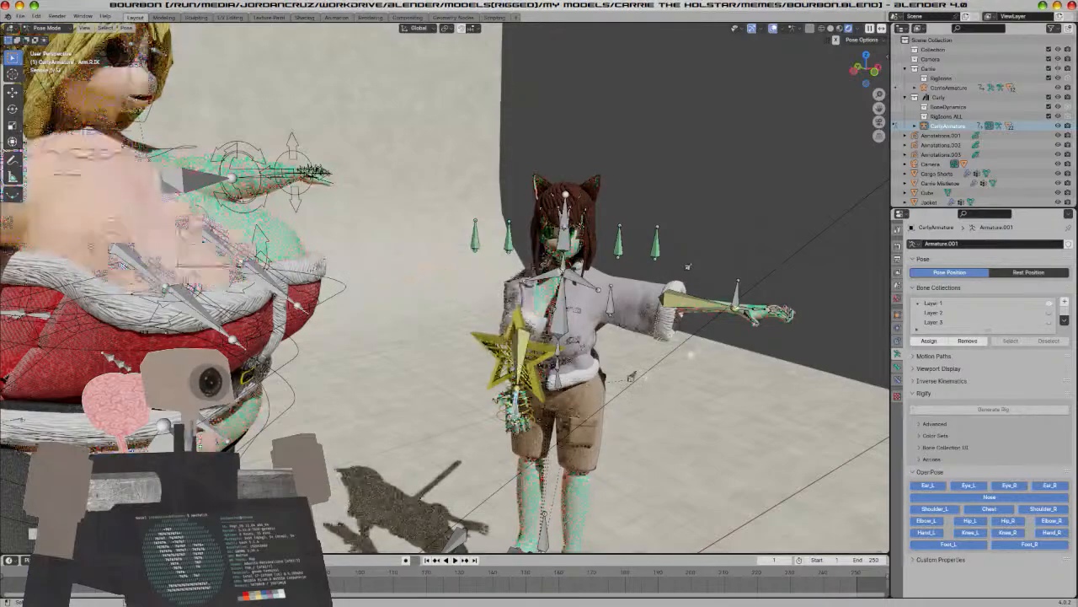
key(shift+s)
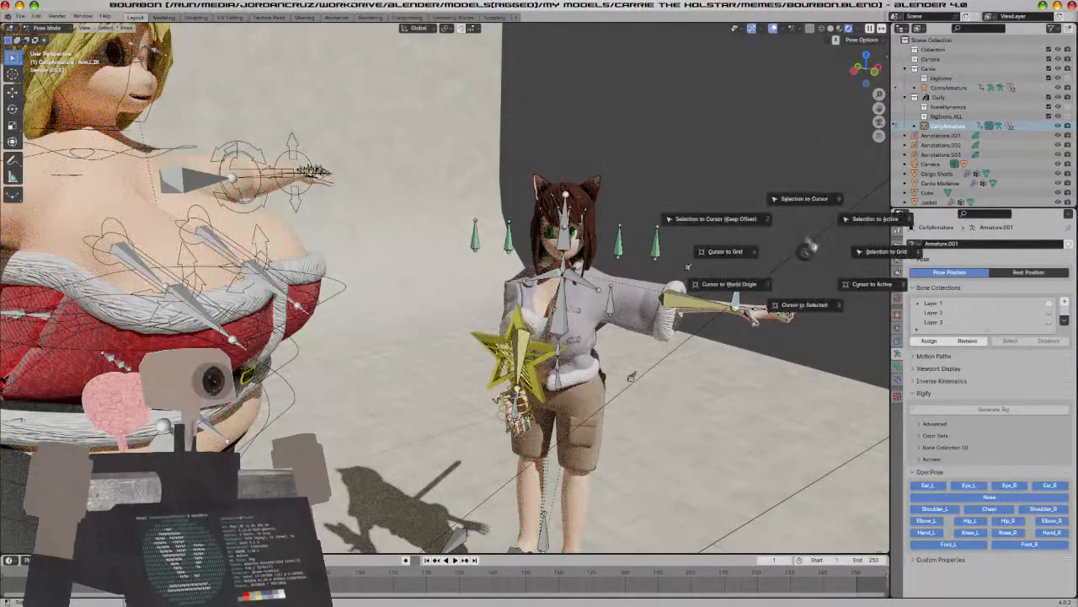
click(810, 197)
Rotate the left arm IK bone about the X axis and move it away from the star's spring
middle_drag(707, 405, 628, 277)
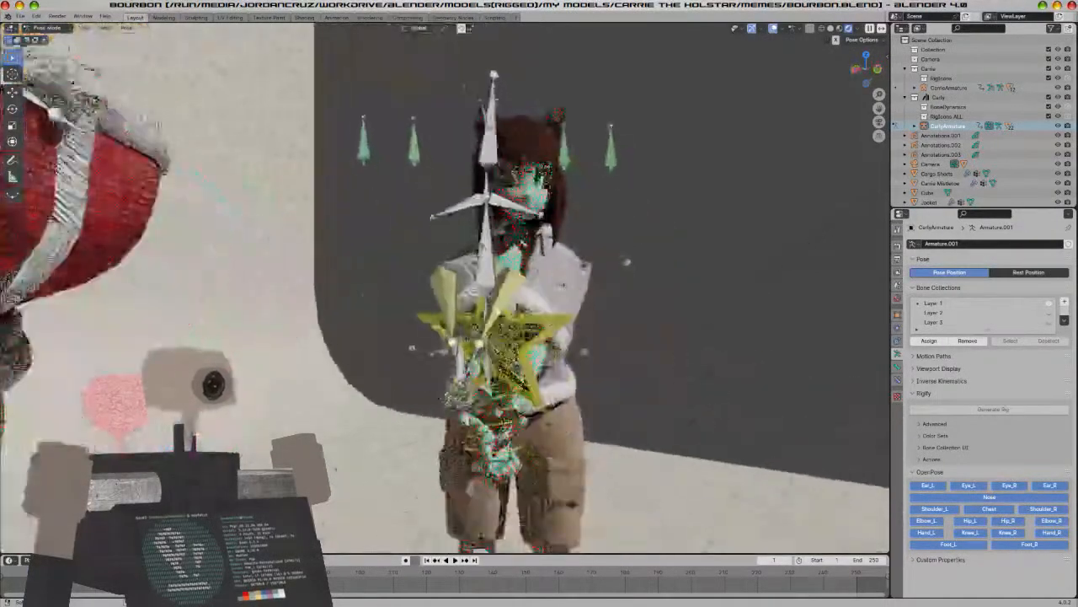
scroll(628, 270, up, 3)
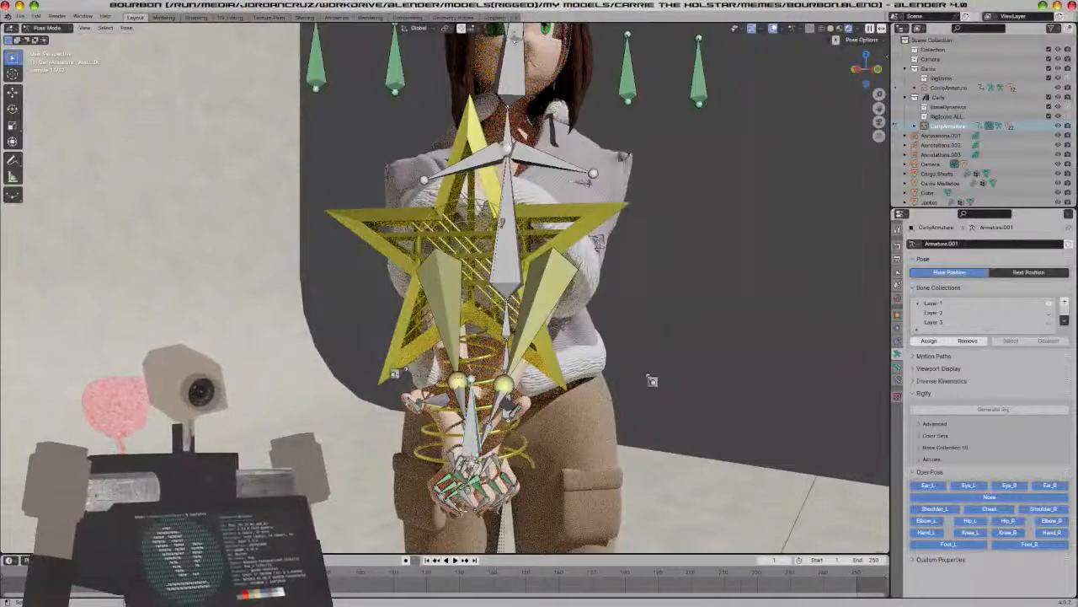
click(13, 108)
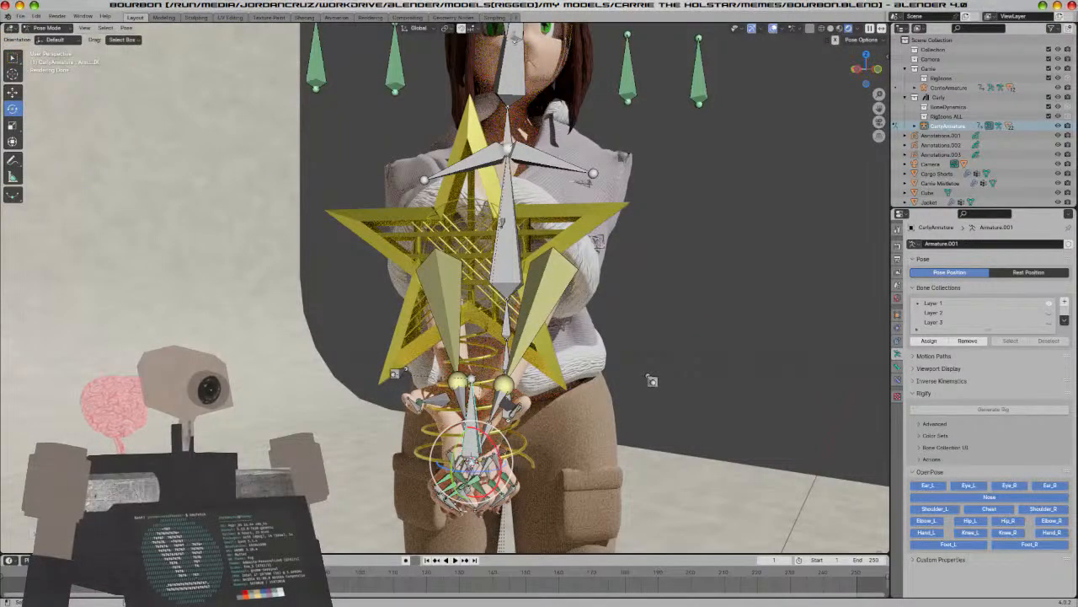
key(r)
key(x)
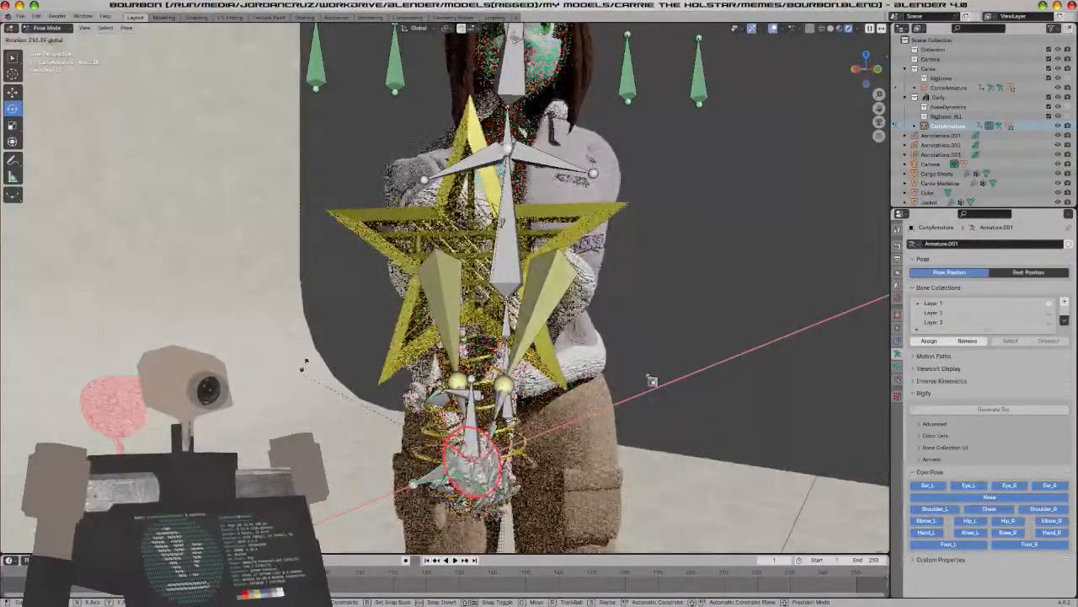
key(g)
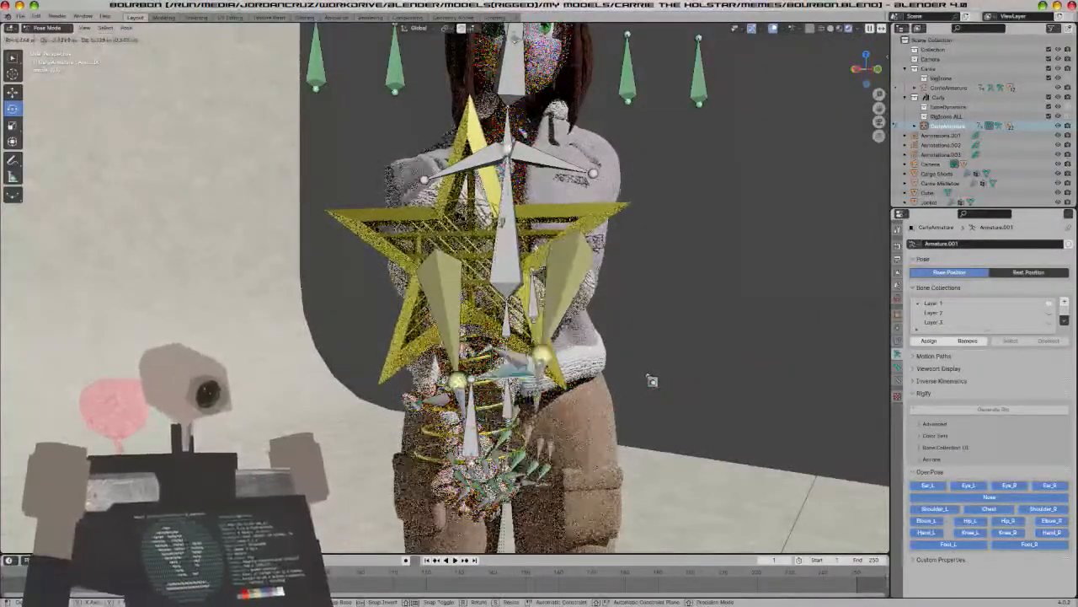
click(651, 381)
Move the left arm IK bone up and forward so the left hand sits against the side of the star
middle_drag(650, 381, 716, 295)
key(g)
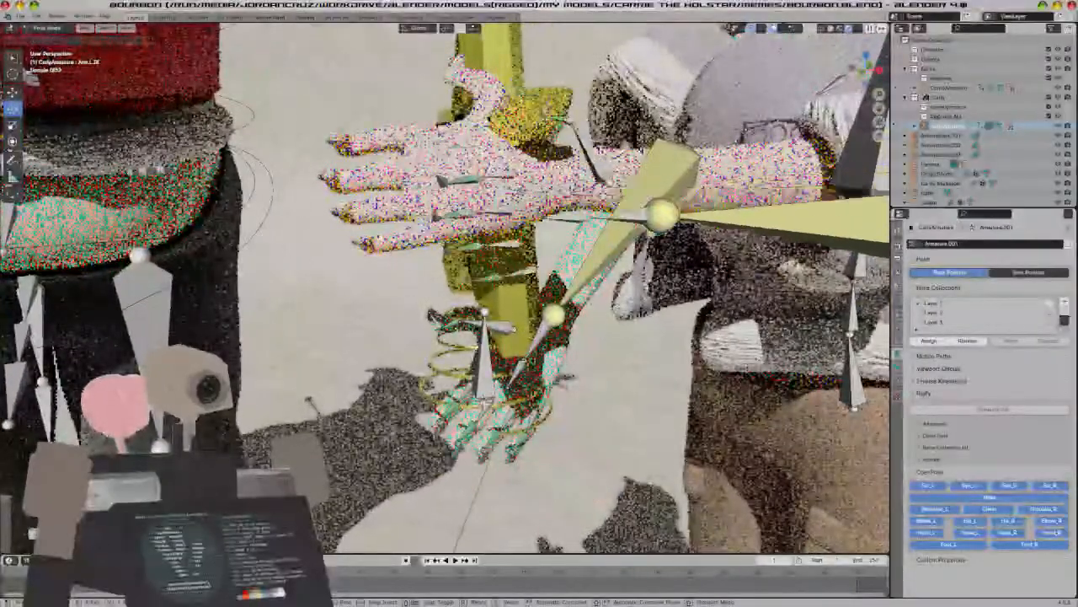
click(684, 455)
middle_drag(684, 455, 656, 398)
scroll(656, 398, up, 2)
key(g)
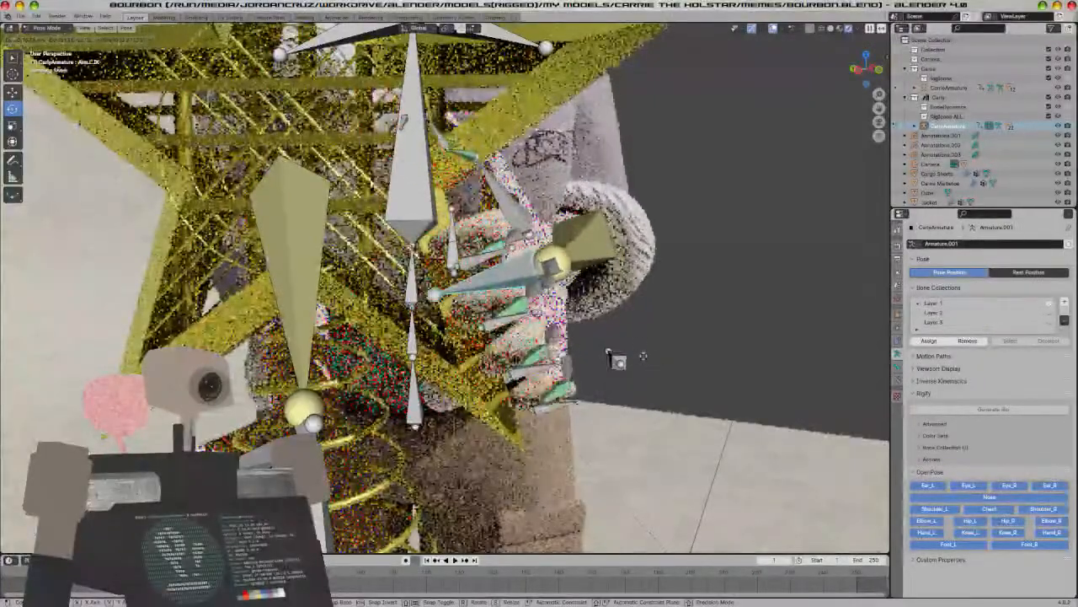
click(608, 350)
Move and rotate the right arm IK bone so the right hand reaches the opposite side of the star
shift+middle_drag(609, 350, 445, 365)
scroll(617, 328, down, 1)
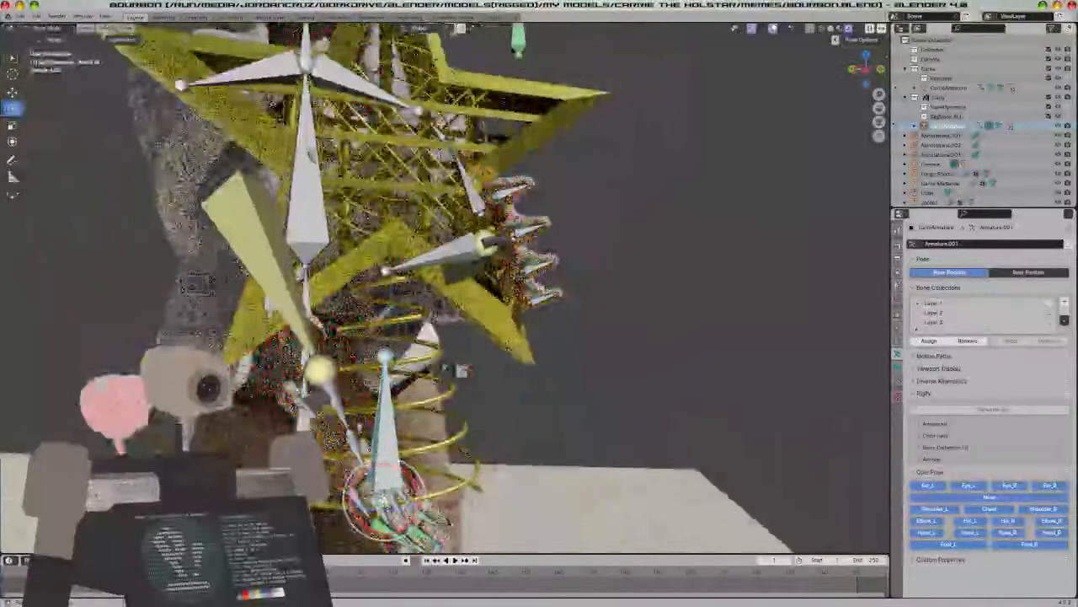
key(g)
click(304, 198)
key(r)
click(384, 497)
key(r)
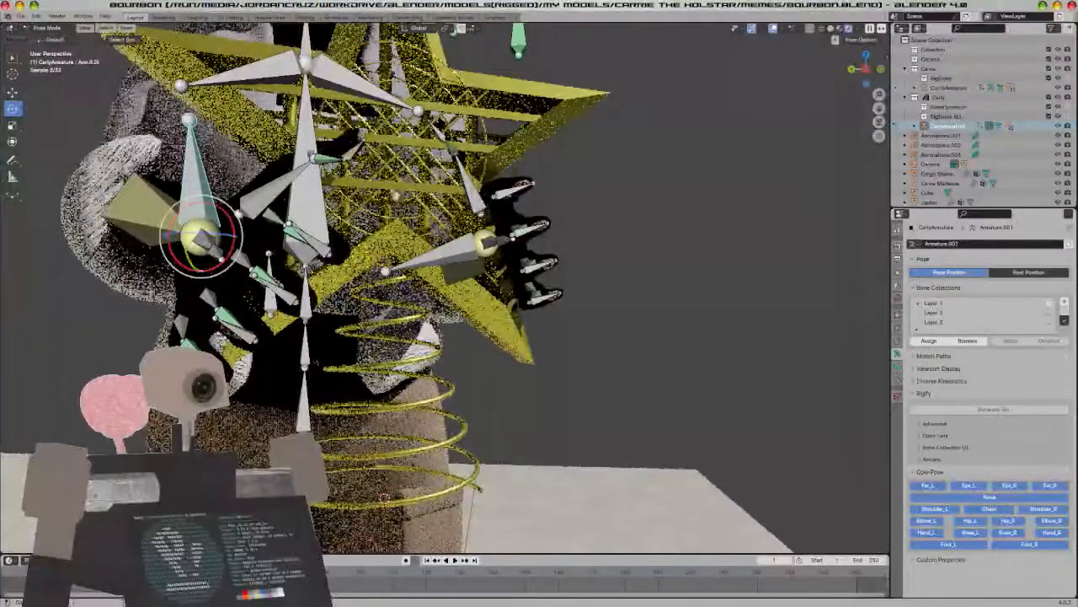
Switch the viewport shading from Rendered to Material Preview
middle_drag(385, 497, 662, 525)
scroll(587, 428, down, 4)
shift+middle_drag(587, 429, 587, 606)
mouse_move(393, 440)
middle_down()
mouse_move(481, 385)
mouse_move(584, 253)
middle_up()
scroll(481, 399, up, 4)
key(z)
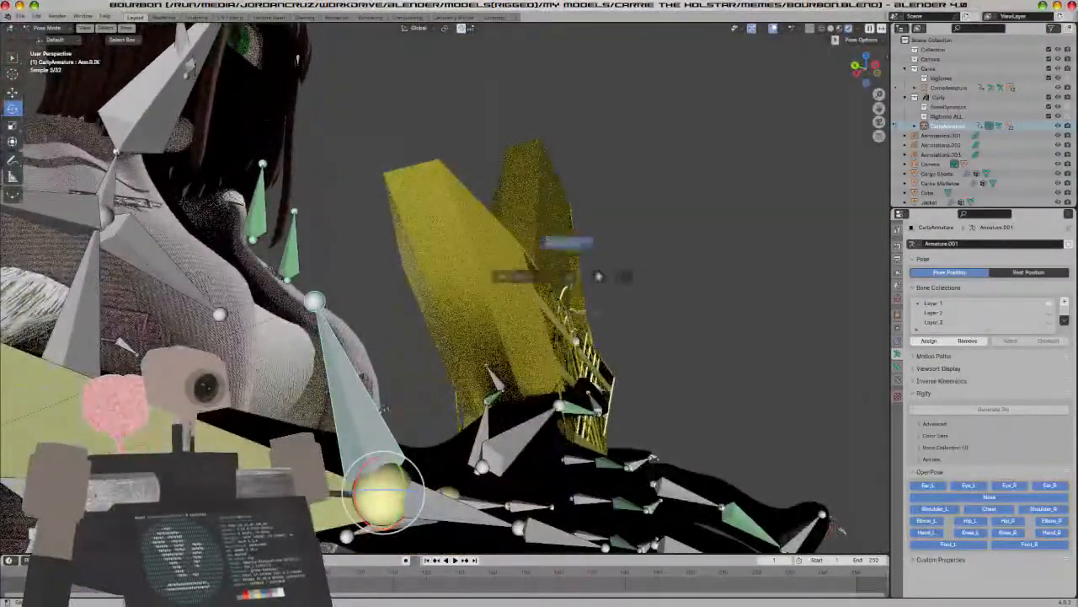
click(578, 314)
Refine the position of the right arm IK bone so the right hand rests against the star's edge
mouse_move(578, 314)
middle_down()
mouse_move(423, 312)
mouse_move(497, 314)
middle_up()
key(g)
click(559, 400)
middle_drag(559, 400, 324, 432)
click(594, 414)
middle_drag(594, 414, 604, 346)
key(g)
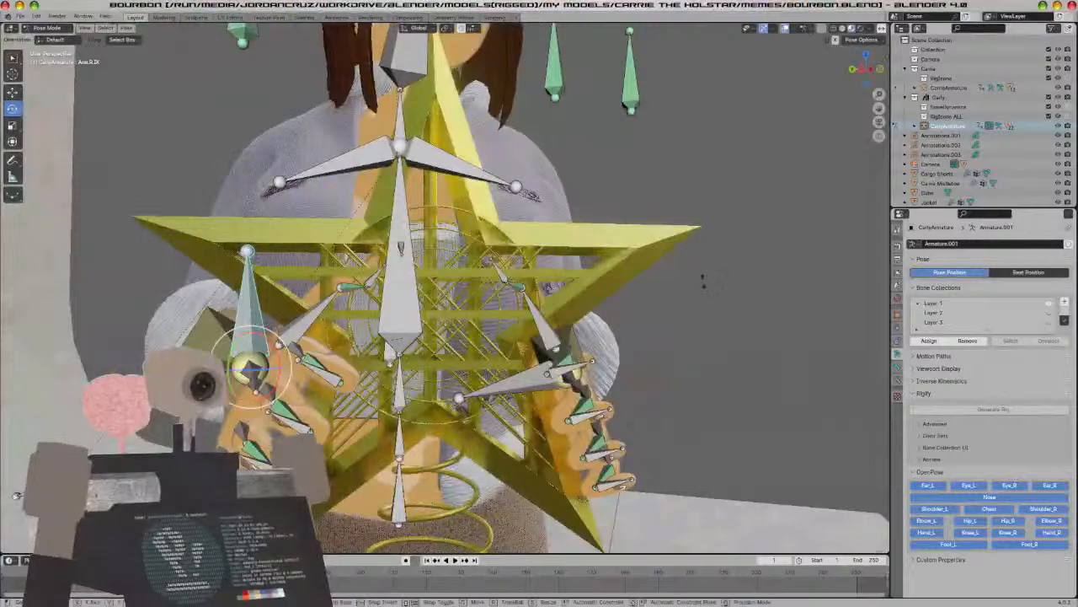
click(640, 202)
middle_drag(640, 201, 784, 207)
Select the right hand's proximal finger bones, set the transform orientation to Local and rotate the fingers toward the star
click(470, 377)
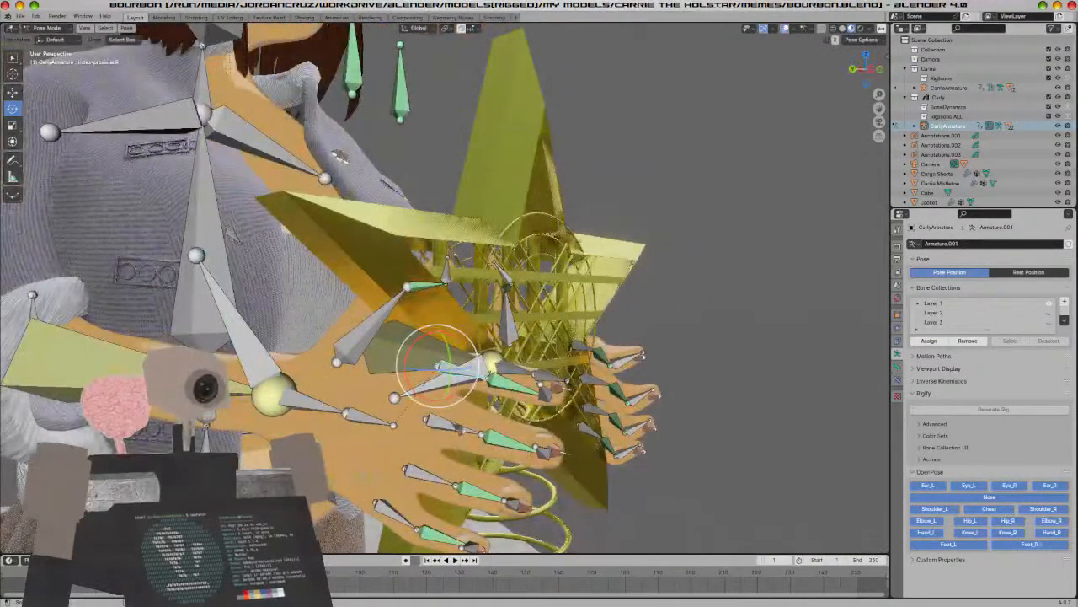
shift+click(398, 518)
click(419, 28)
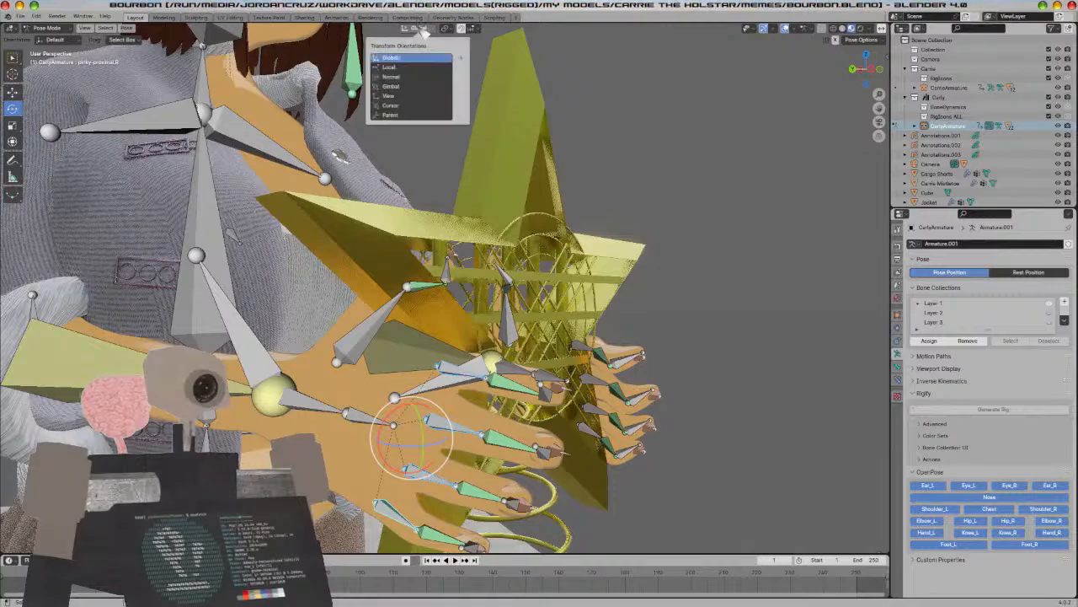
click(389, 66)
mouse_move(432, 452)
mouse_down()
mouse_move(435, 435)
mouse_move(435, 444)
mouse_up()
Select the left hand's proximal finger bones and rotate them so the fingers bend around the star
middle_drag(435, 445, 240, 449)
click(433, 337)
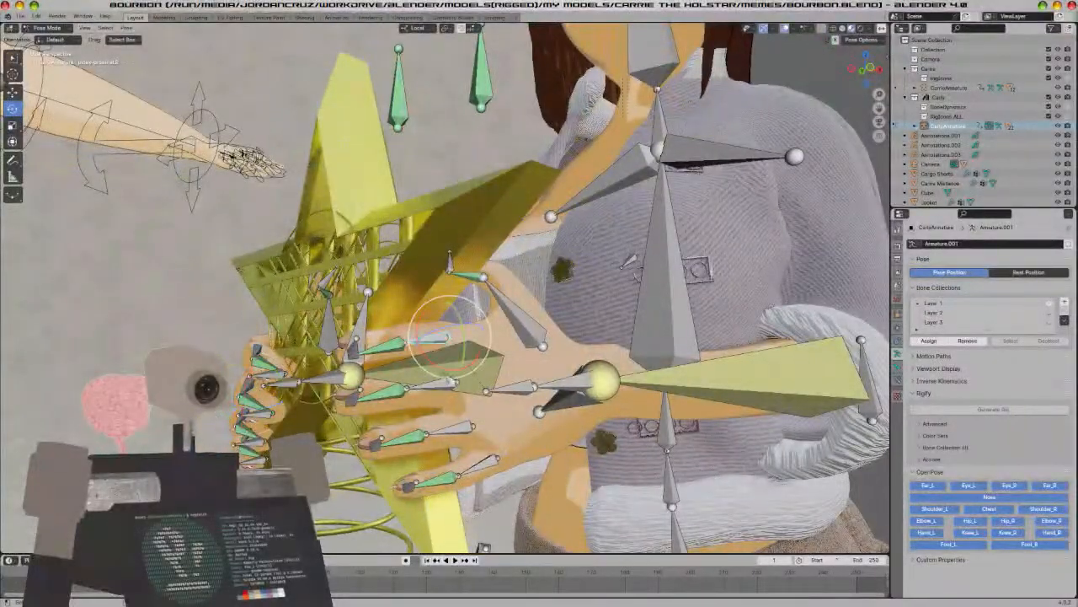
shift+click(451, 387)
shift+click(461, 432)
shift+click(490, 471)
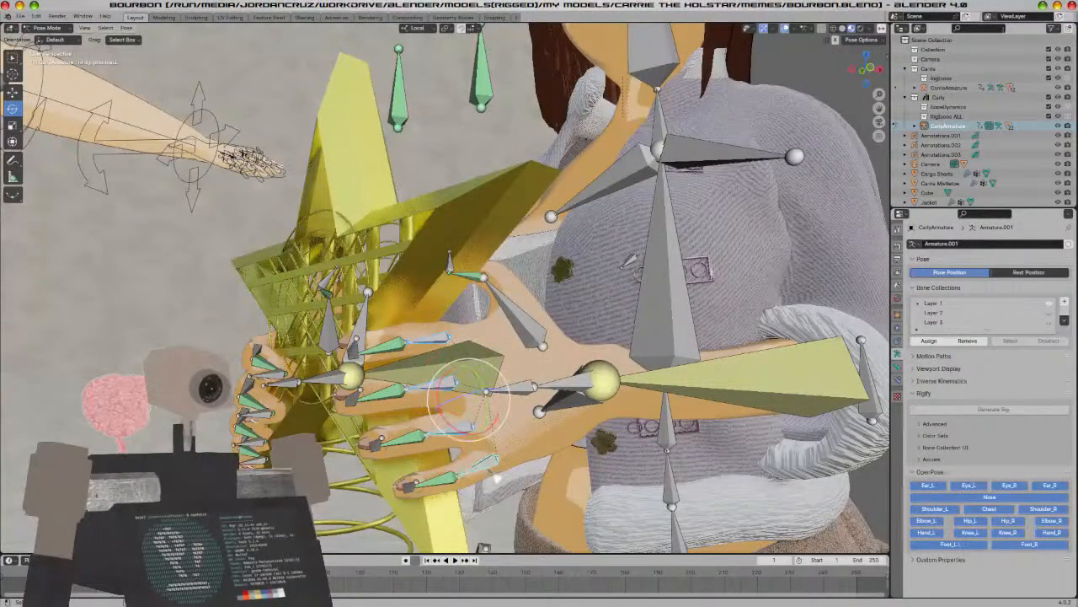
middle_drag(494, 476, 547, 473)
key(r)
key(z)
key(z)
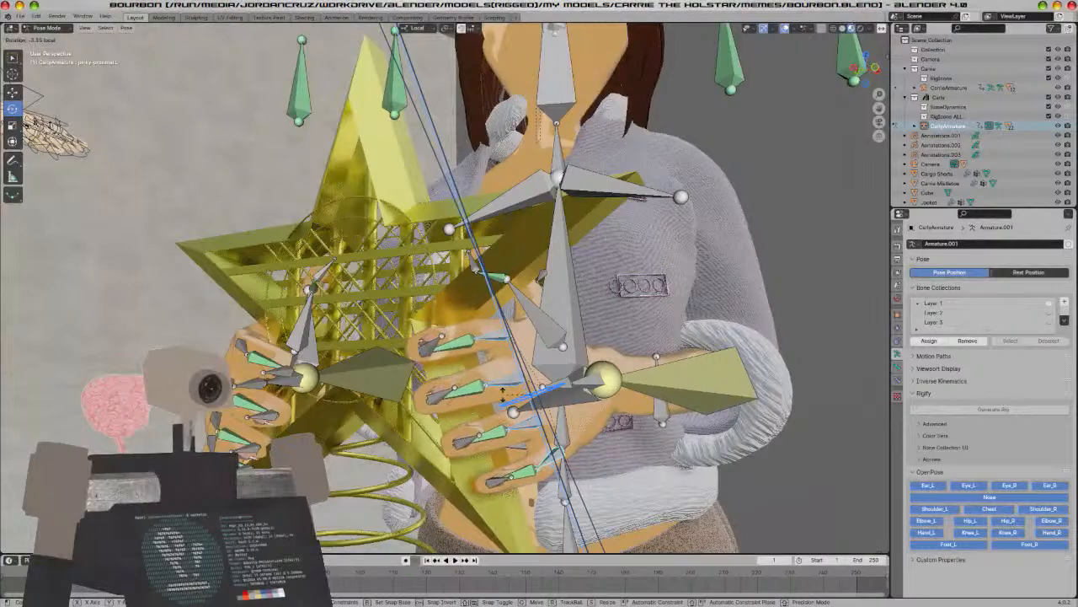
click(487, 402)
Rotate the left and right proximal thumb bones inward to grip the front of the star
click(541, 332)
middle_drag(548, 336, 594, 337)
drag(594, 338, 539, 320)
click(300, 330)
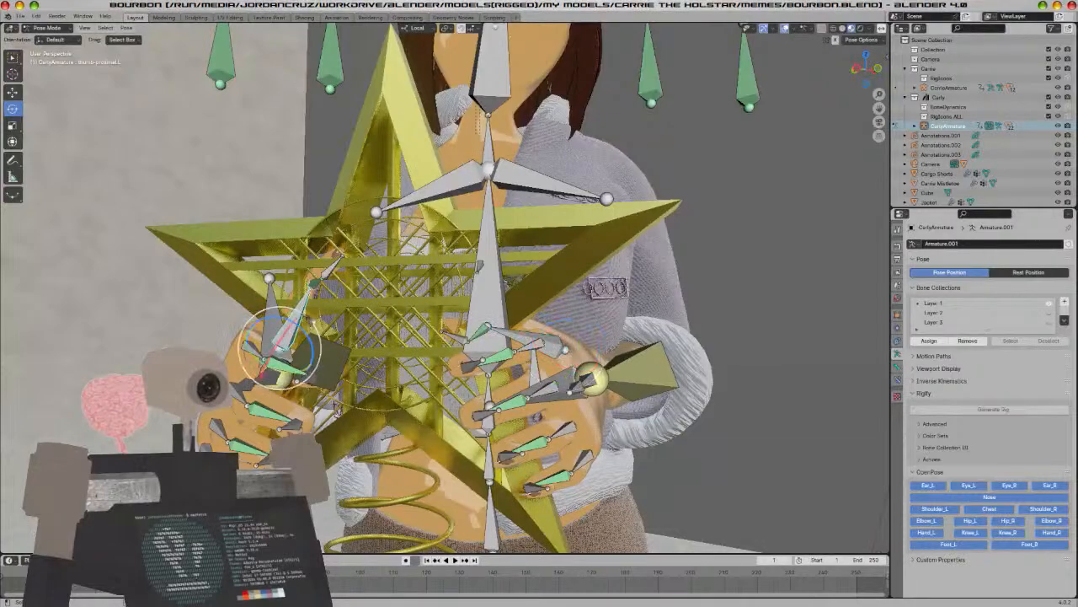
drag(323, 328, 324, 362)
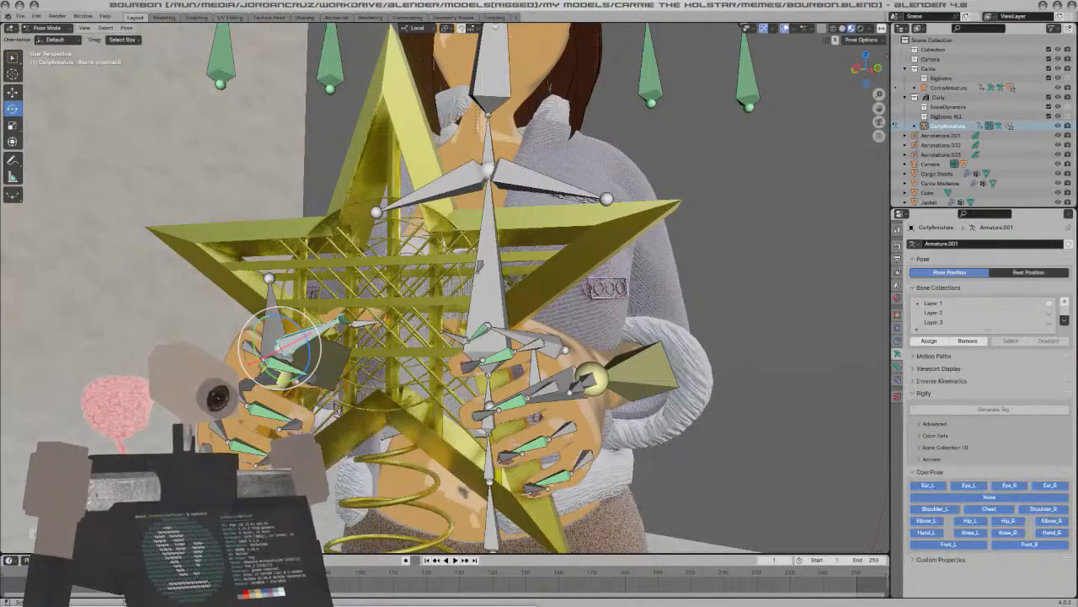
Return the armature to Object Mode and save the Blender file
middle_drag(588, 311, 505, 270)
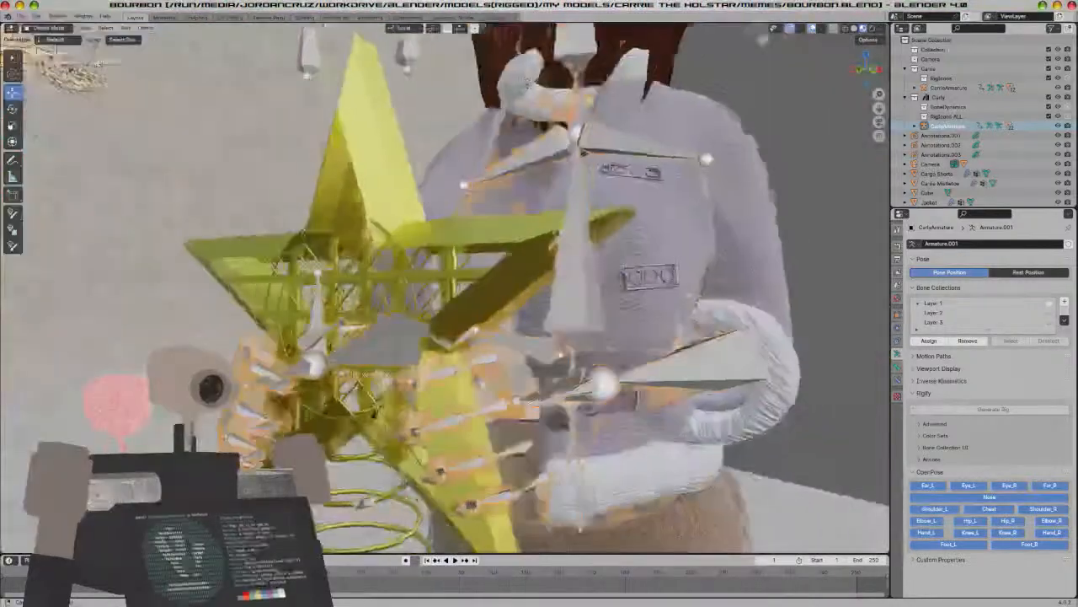
key(ctrl+s)
scroll(445, 290, down, 9)
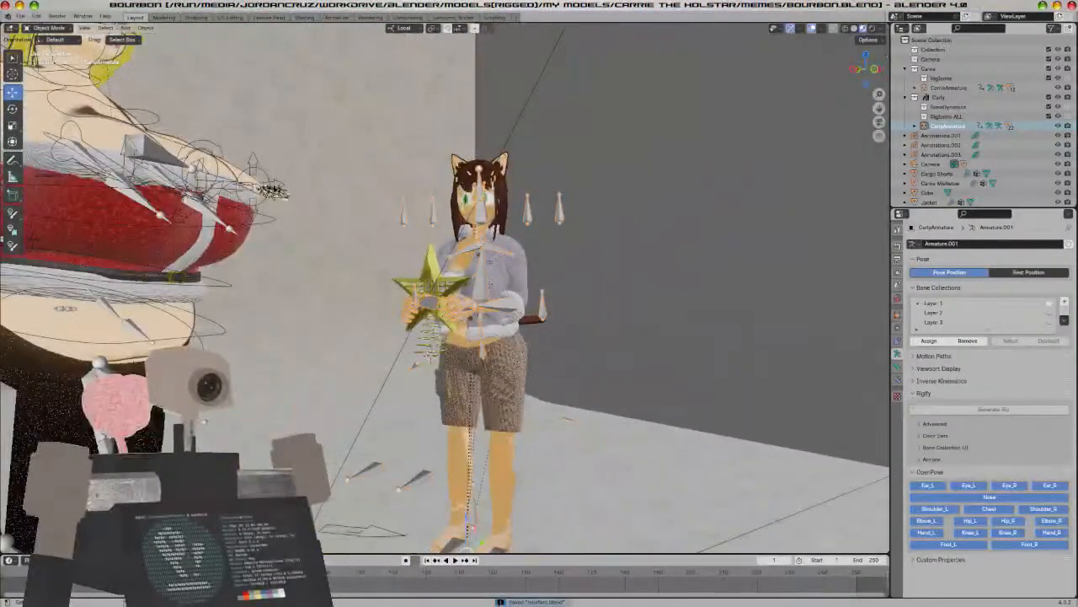
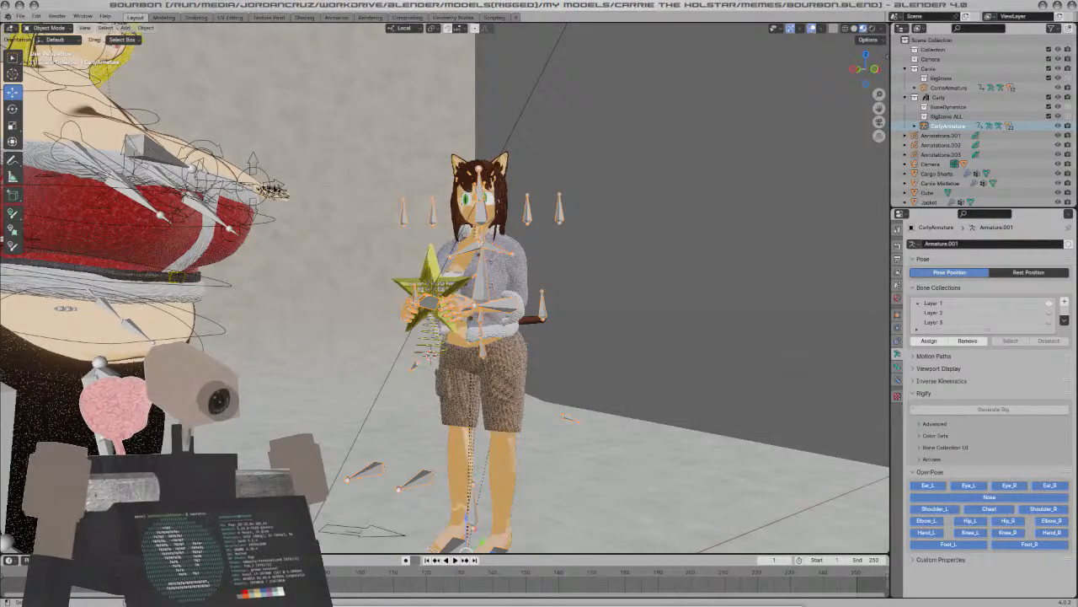
key(alt+Tab)
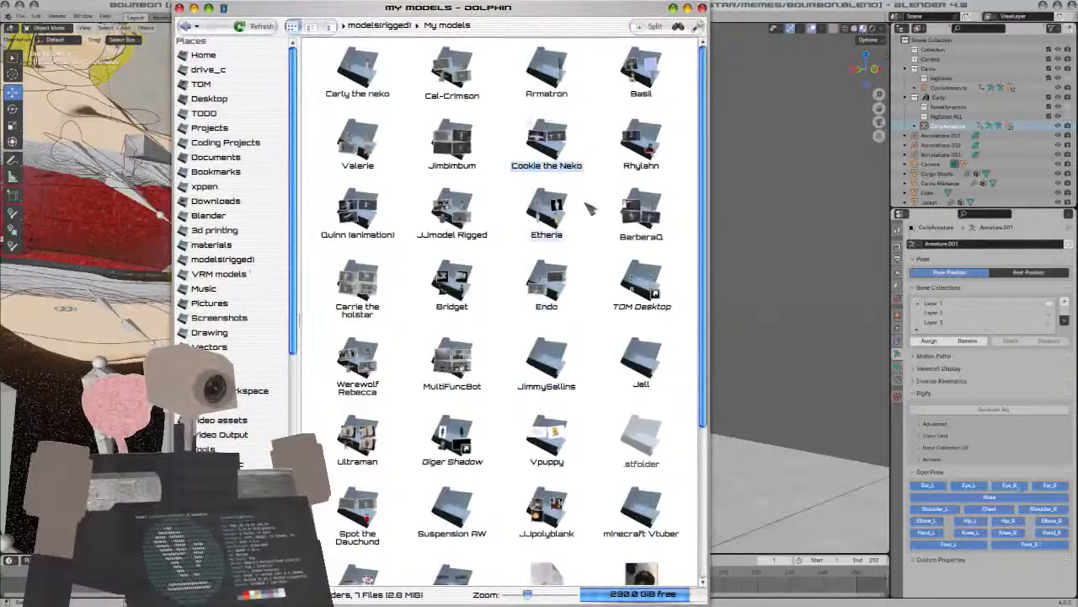
click(641, 143)
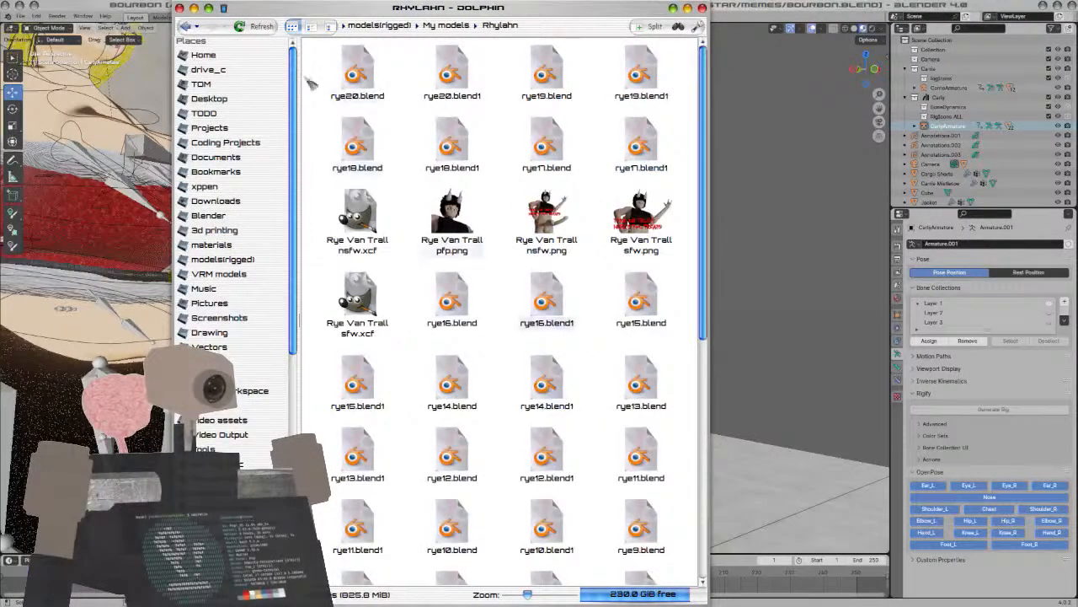
click(194, 8)
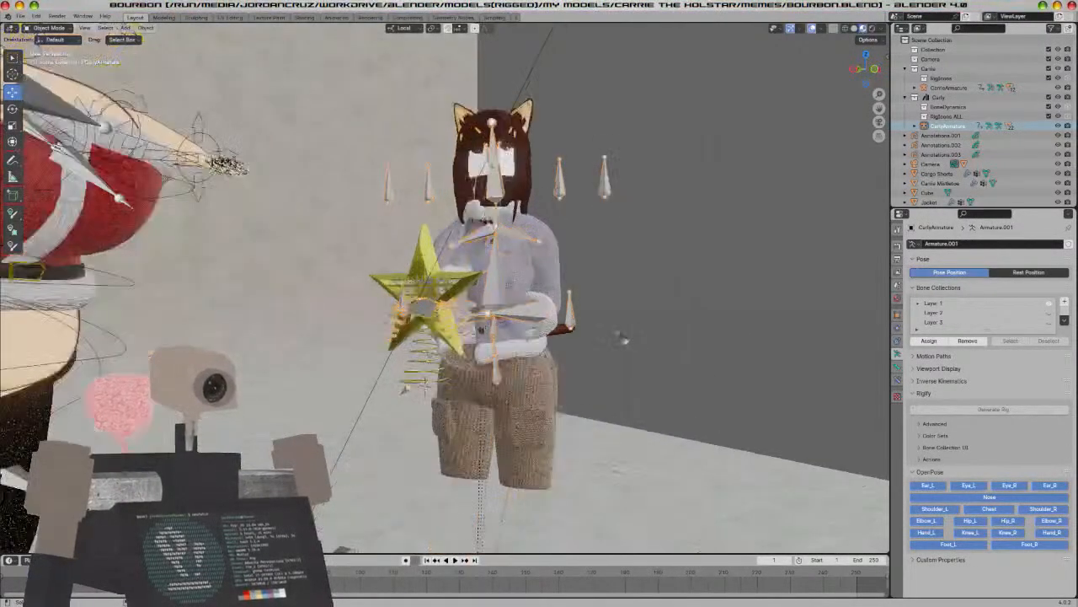
Look through the camera at Carly's face and hide the armature's head bone in Pose Mode
scroll(623, 340, up, 8)
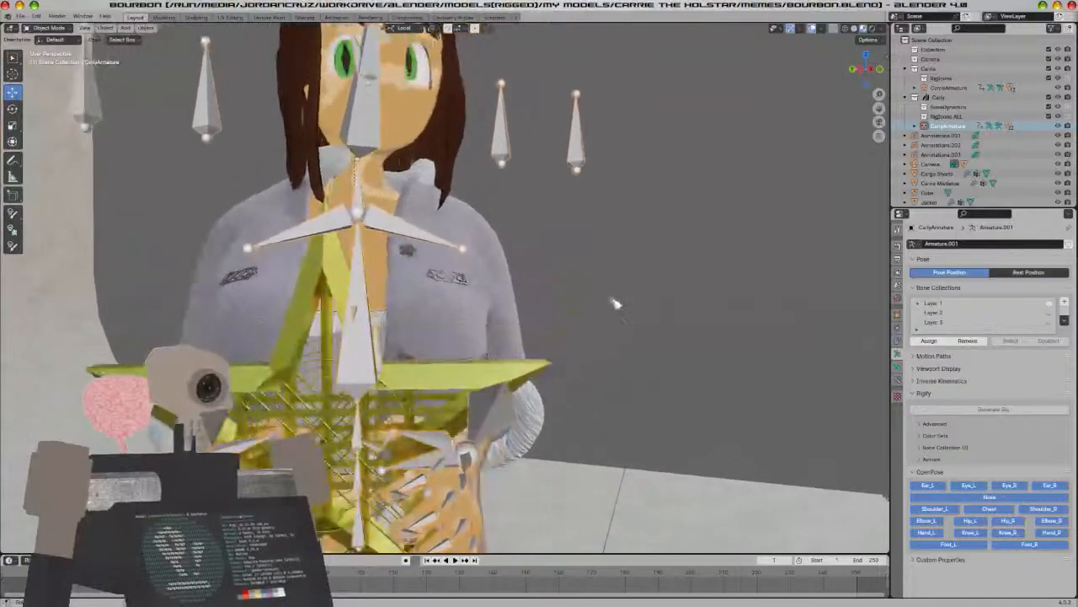
shift+middle_drag(615, 304, 568, 463)
key(KP_0)
scroll(585, 322, up, 5)
shift+middle_drag(262, 398, 278, 603)
scroll(445, 289, up, 5)
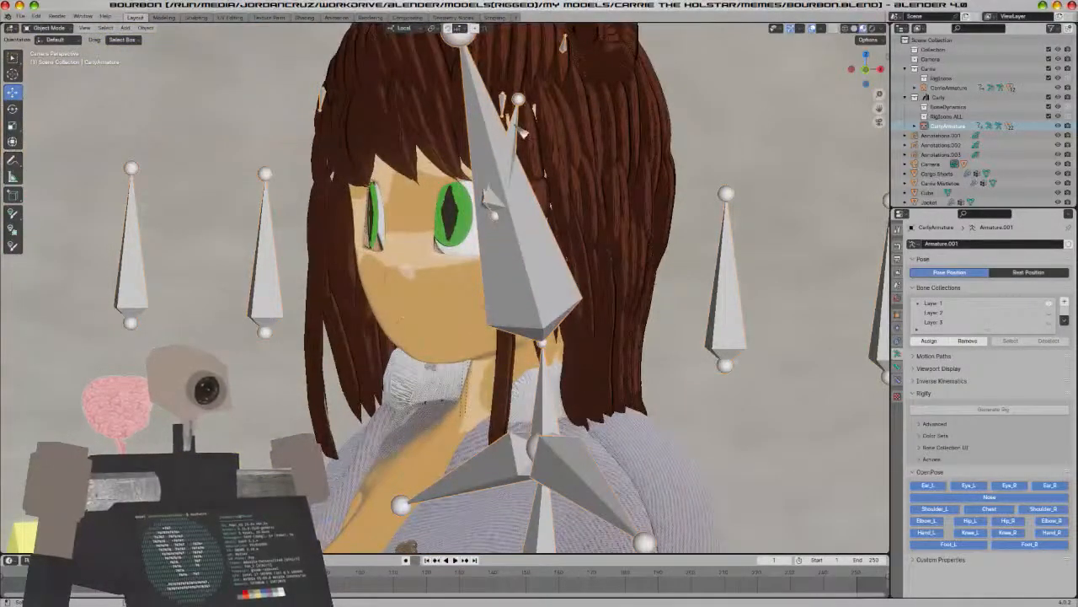
key(ctrl+Tab)
click(529, 268)
key(h)
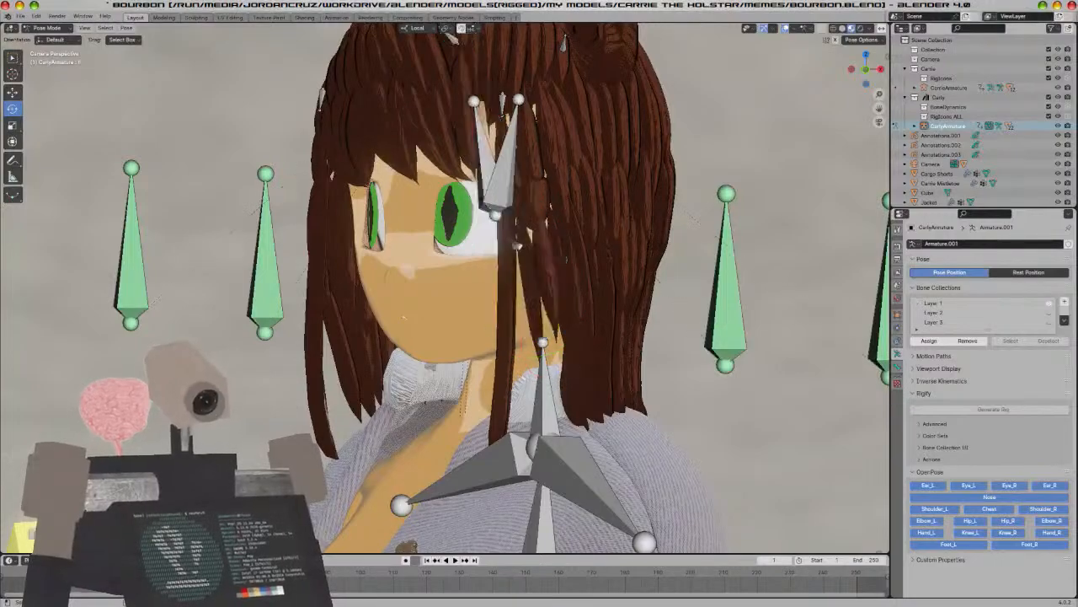
Rotate the right and left eye bones freely with trackball rotation to redirect Carly's gaze
key(r)
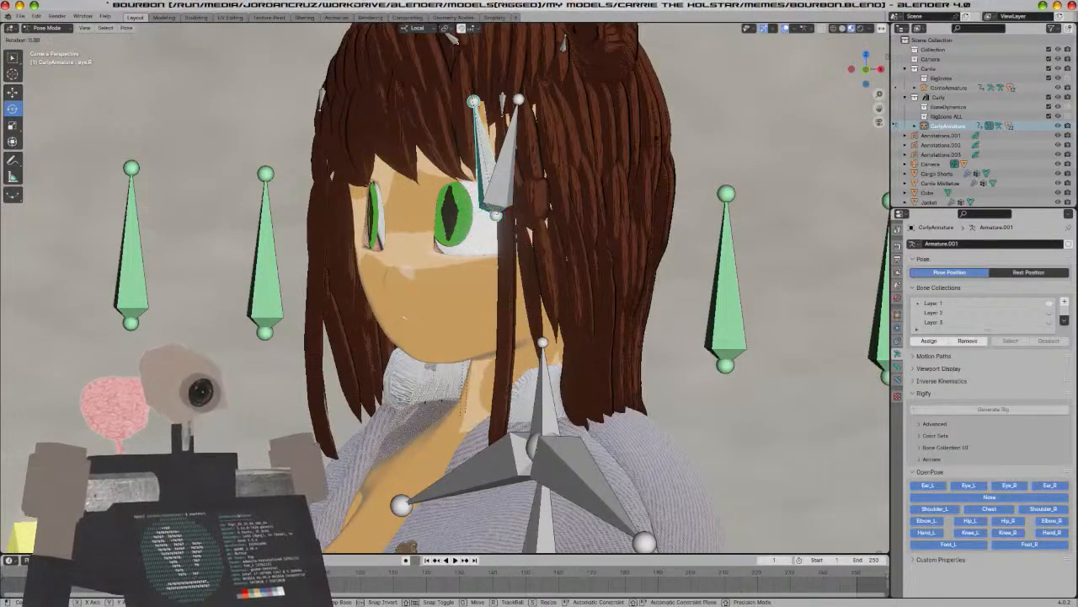
key(r)
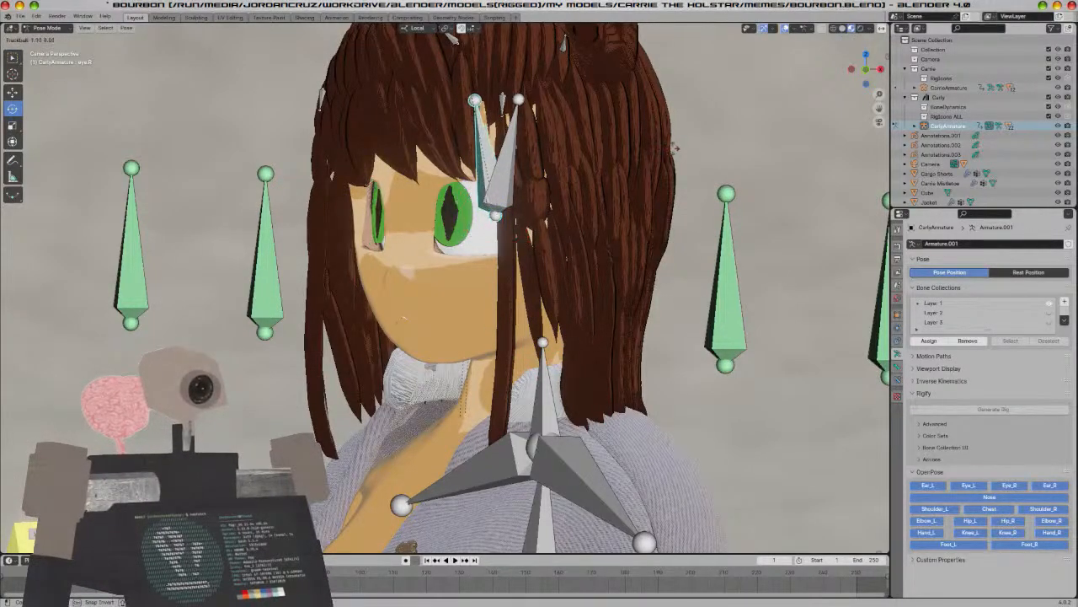
click(669, 142)
key(r)
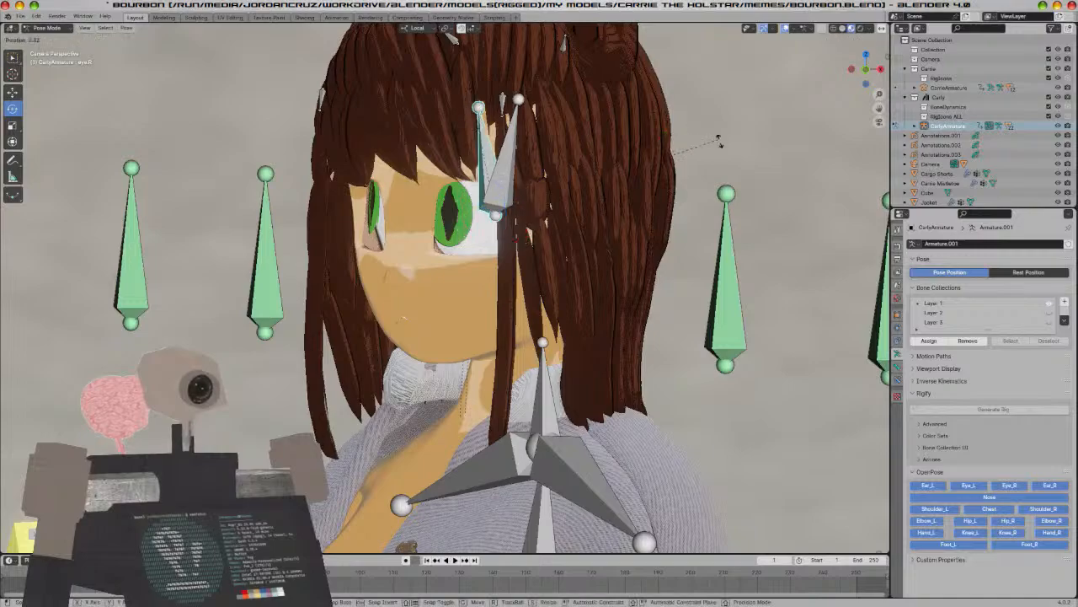
key(r)
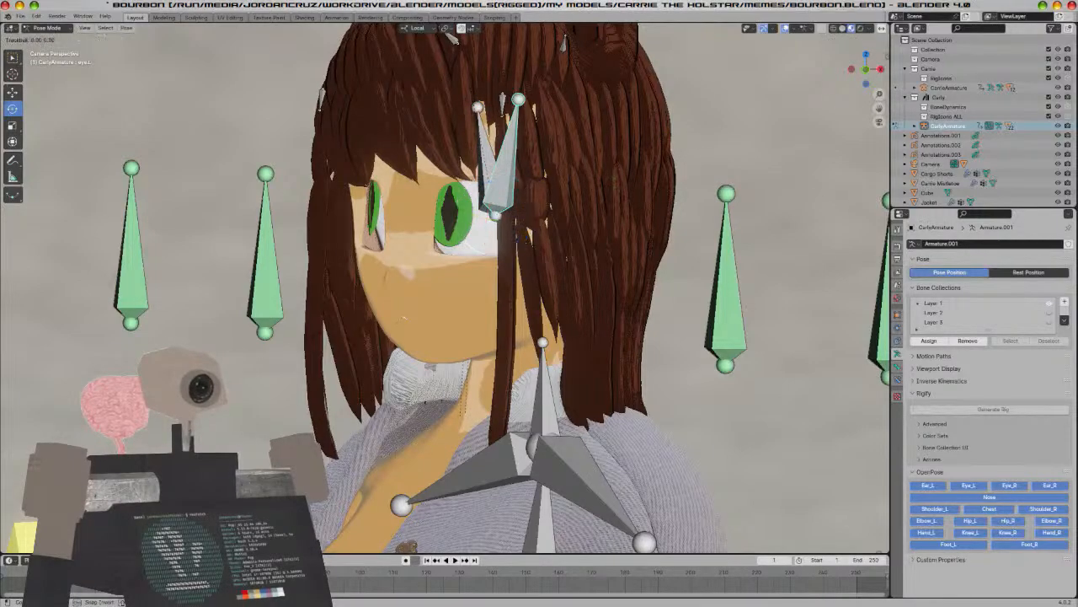
click(654, 159)
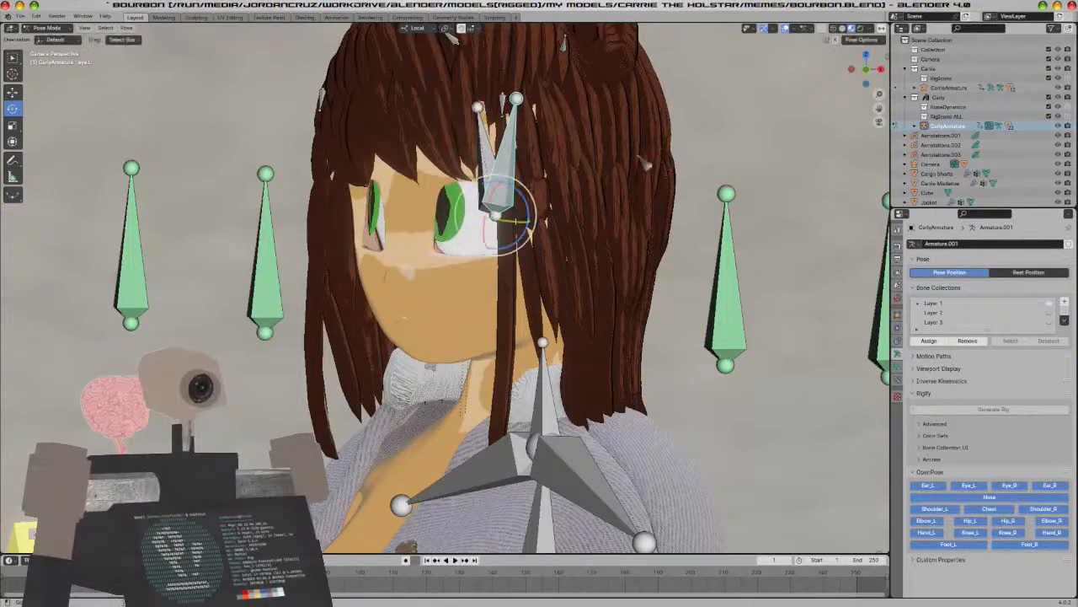
Return Carly's armature to Object Mode and save the Blender file with nothing selected
scroll(528, 160, down, 3)
key(ctrl+Tab)
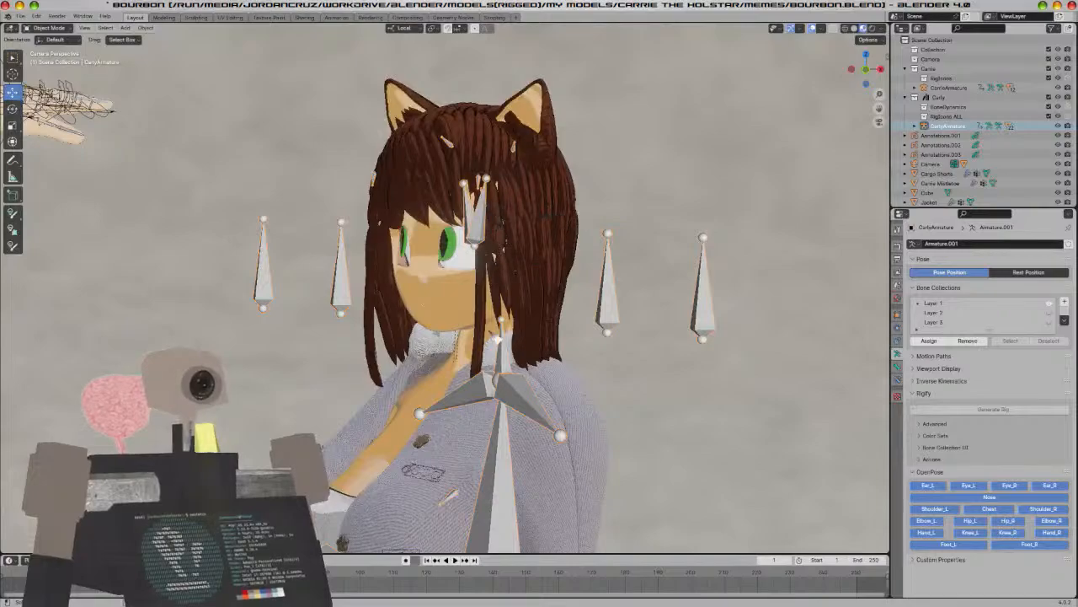
scroll(497, 340, down, 5)
shift+middle_drag(339, 408, 584, 365)
key(a)
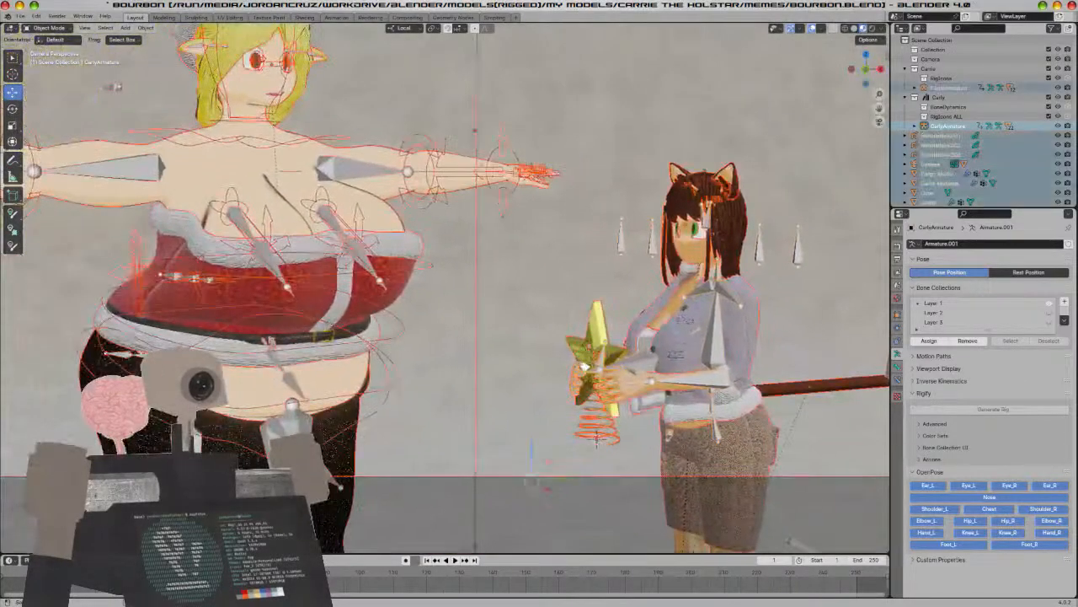
key(alt+a)
key(ctrl+s)
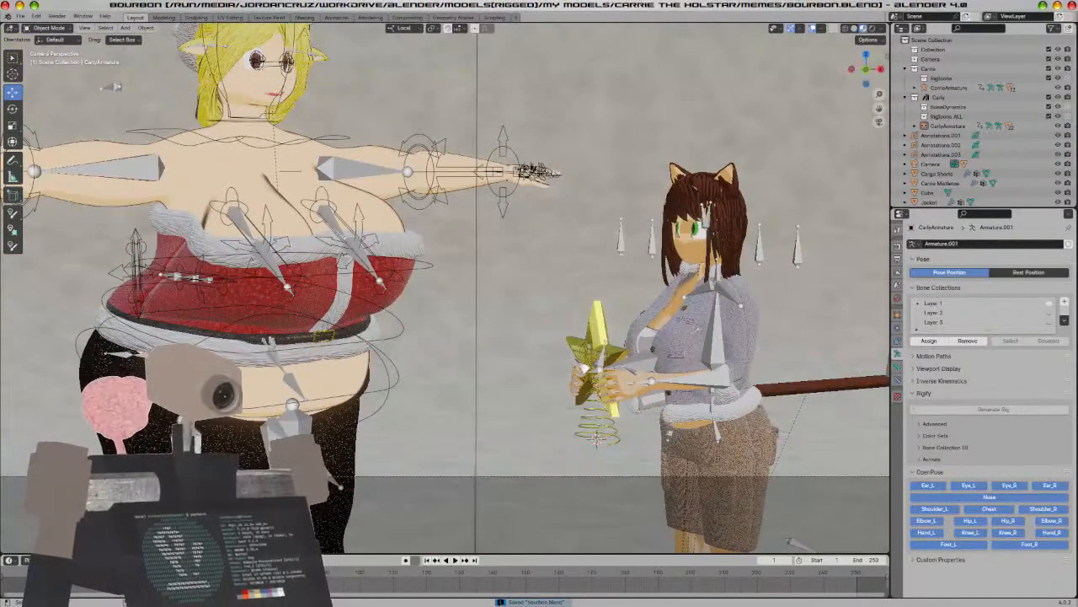
Set the browDownLeft and browDownRight shape keys of Carly's Body mesh to 0.660
scroll(782, 279, up, 5)
shift+middle_drag(733, 292, 374, 347)
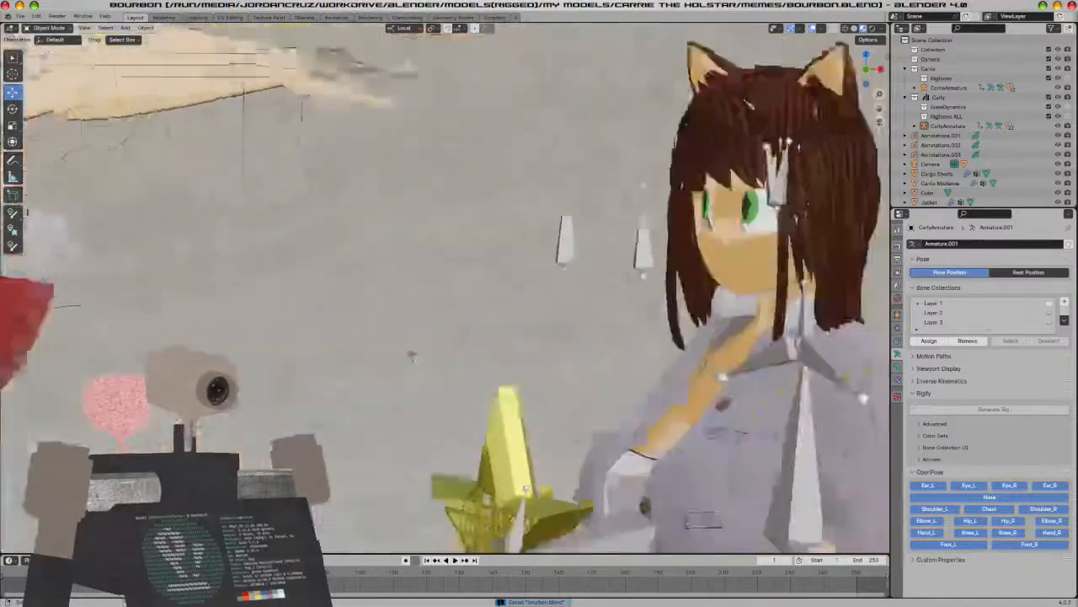
click(706, 276)
shift+middle_drag(706, 276, 481, 307)
scroll(1011, 404, up, 10)
scroll(983, 390, up, 5)
drag(1001, 408, 1018, 408)
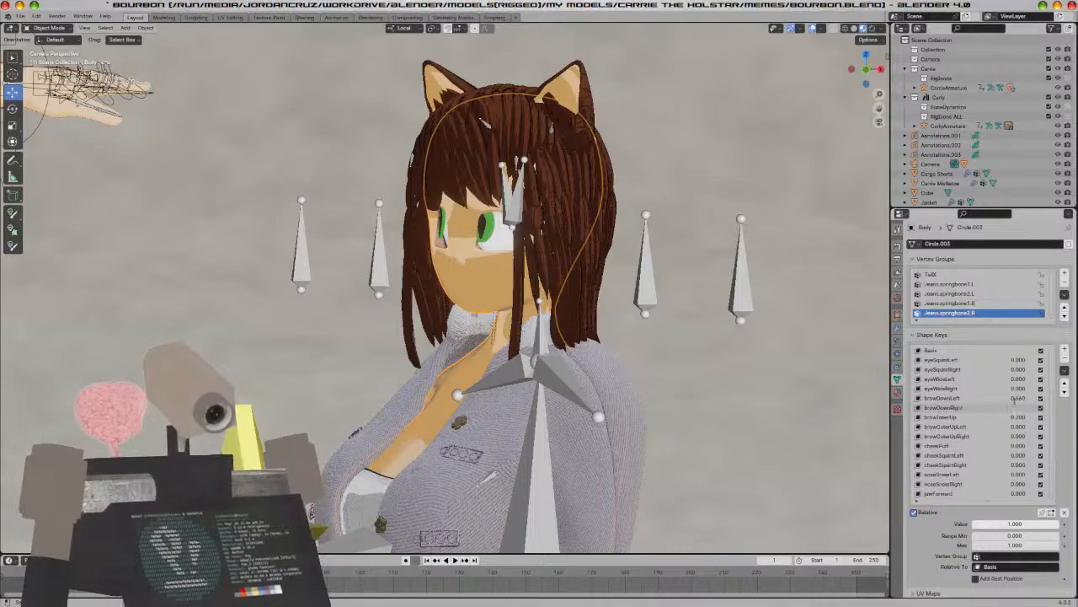
Switch the viewport to Rendered shading to check Carly's expression and save the file
scroll(727, 387, up, 5)
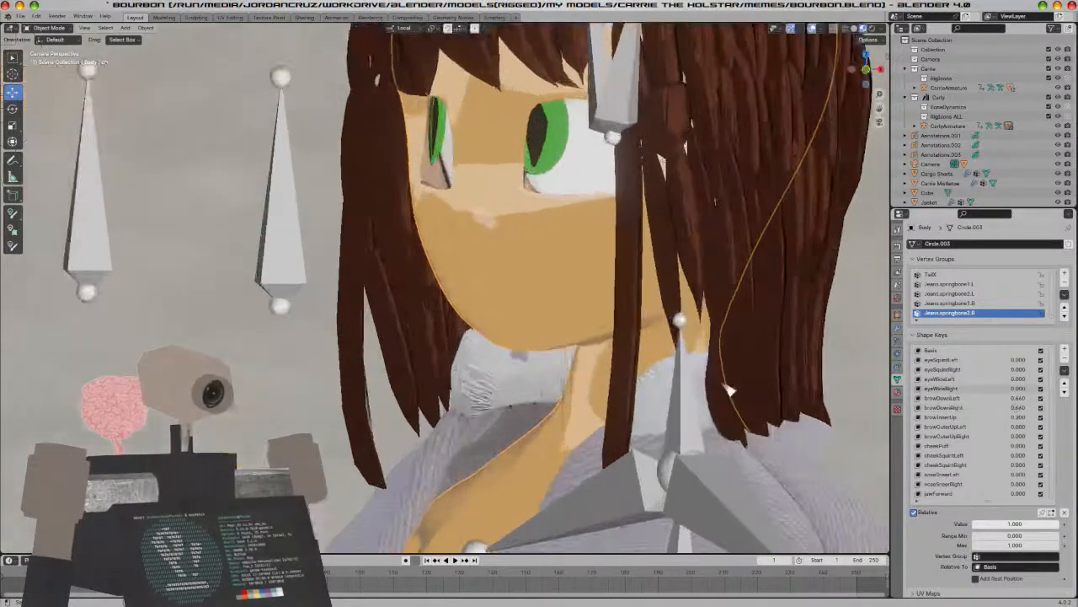
scroll(726, 387, down, 4)
key(z)
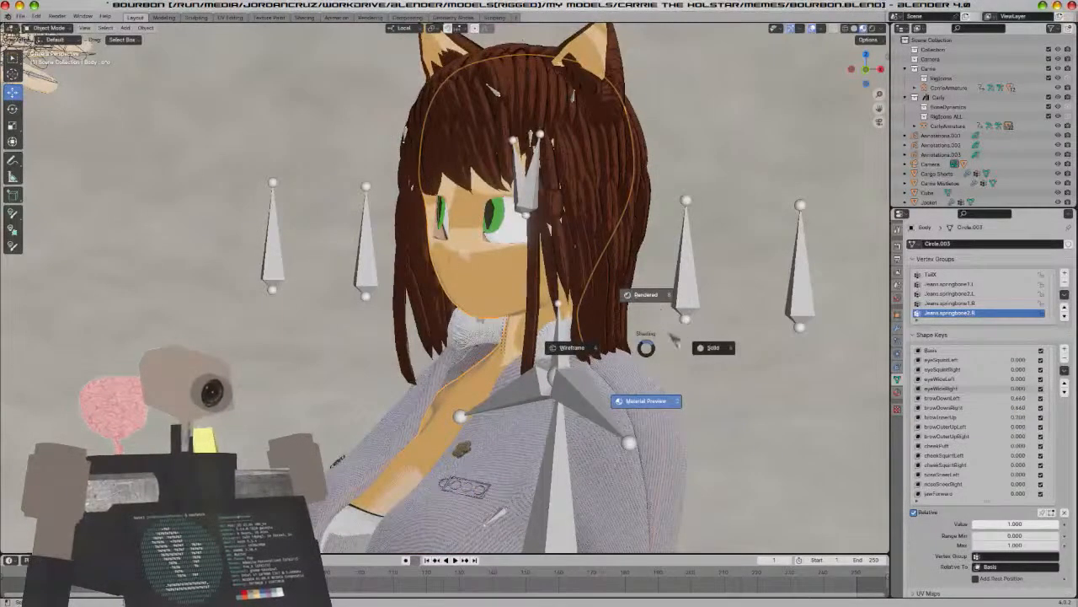
click(646, 295)
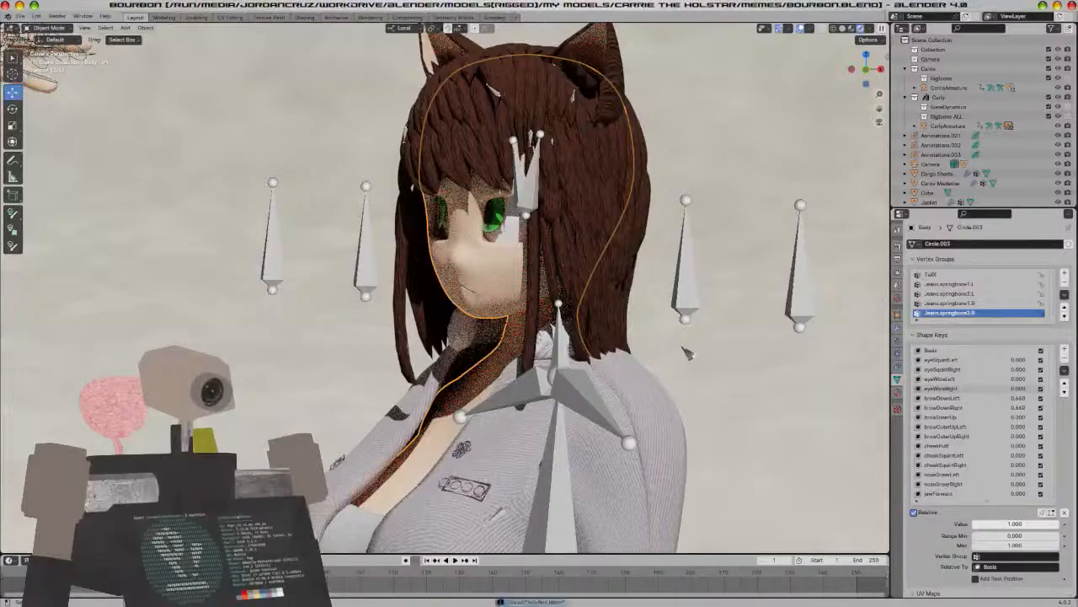
scroll(688, 353, down, 5)
key(ctrl+s)
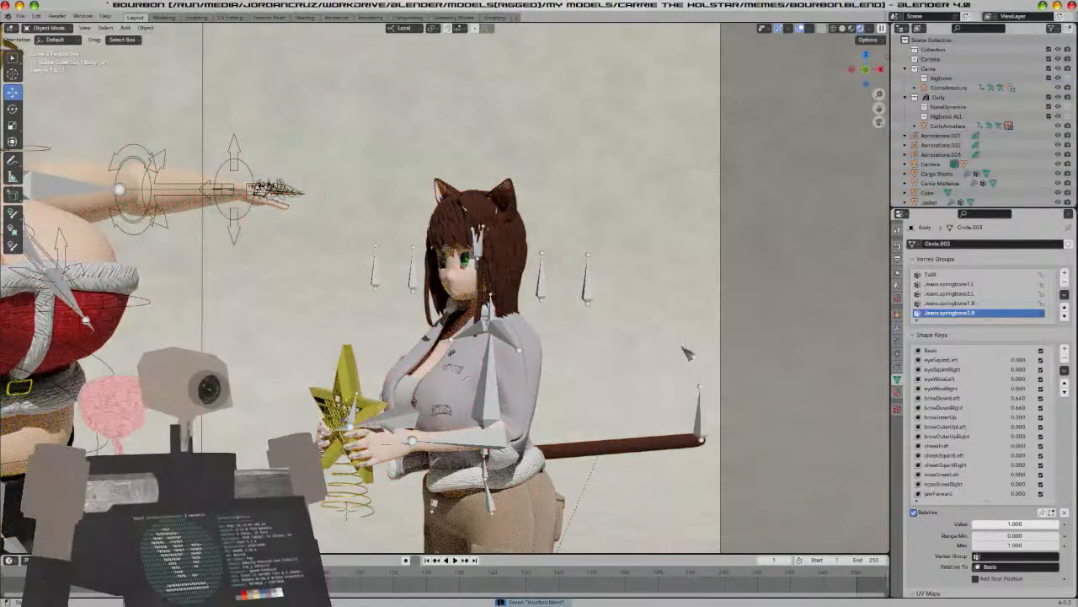
Move the control bone at the tip of Carly's tail down behind her legs in Pose Mode so the tail curves downward
shift+middle_drag(584, 394, 658, 340)
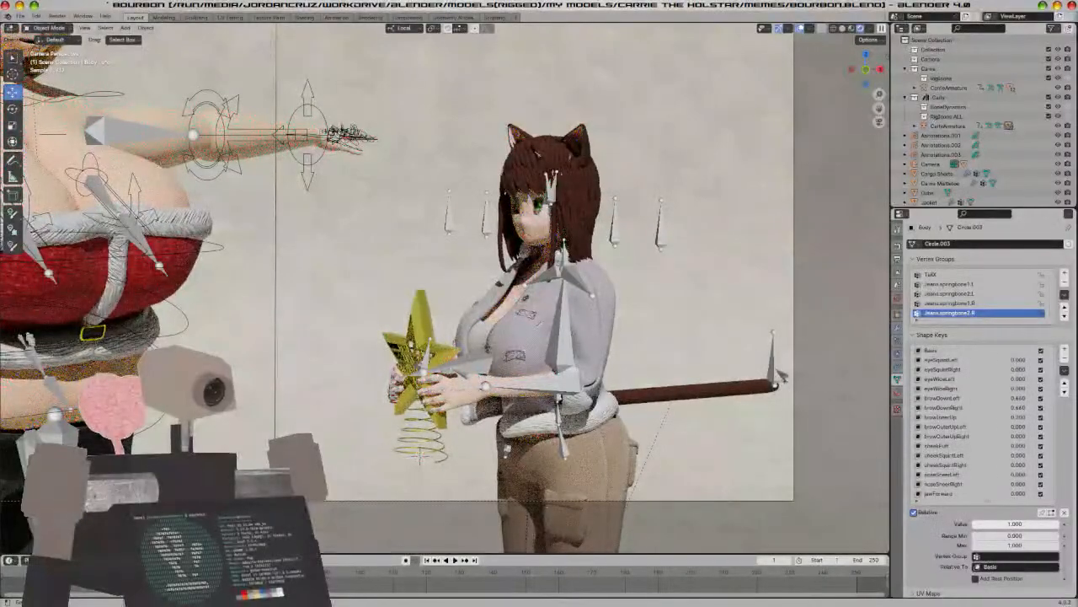
click(777, 371)
key(ctrl+Tab)
click(776, 369)
key(g)
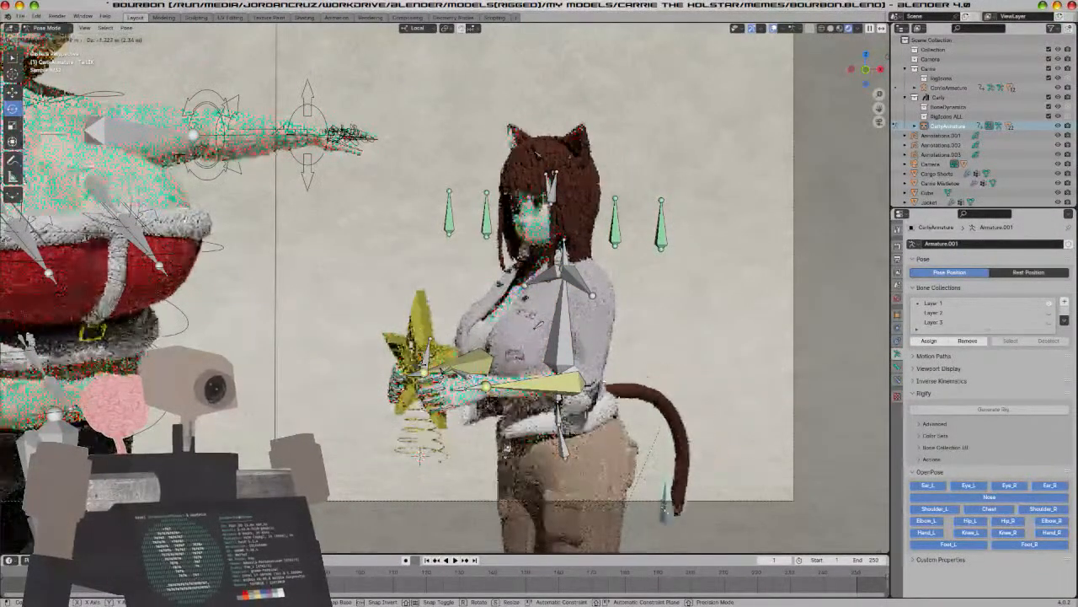
click(666, 516)
Leave Pose Mode on Carly's armature, save the file and clear the selection
scroll(686, 417, down, 4)
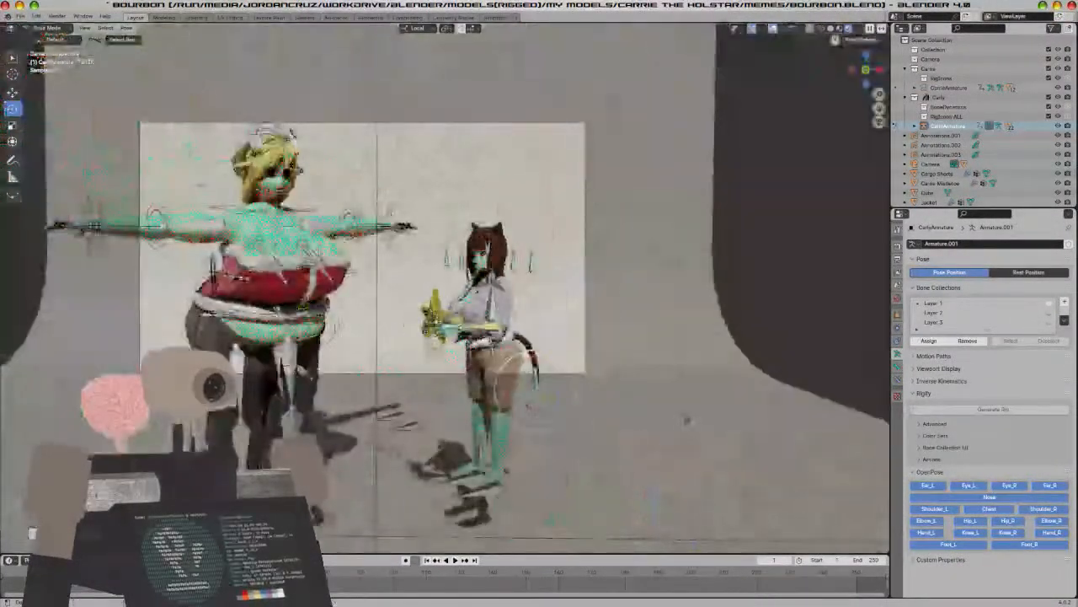
key(ctrl+Tab)
key(ctrl+s)
key(a)
key(a)
Raise both of Carly's leg IK bones together along the Z axis in Pose Mode to bend her knees
shift+middle_drag(574, 462, 596, 343)
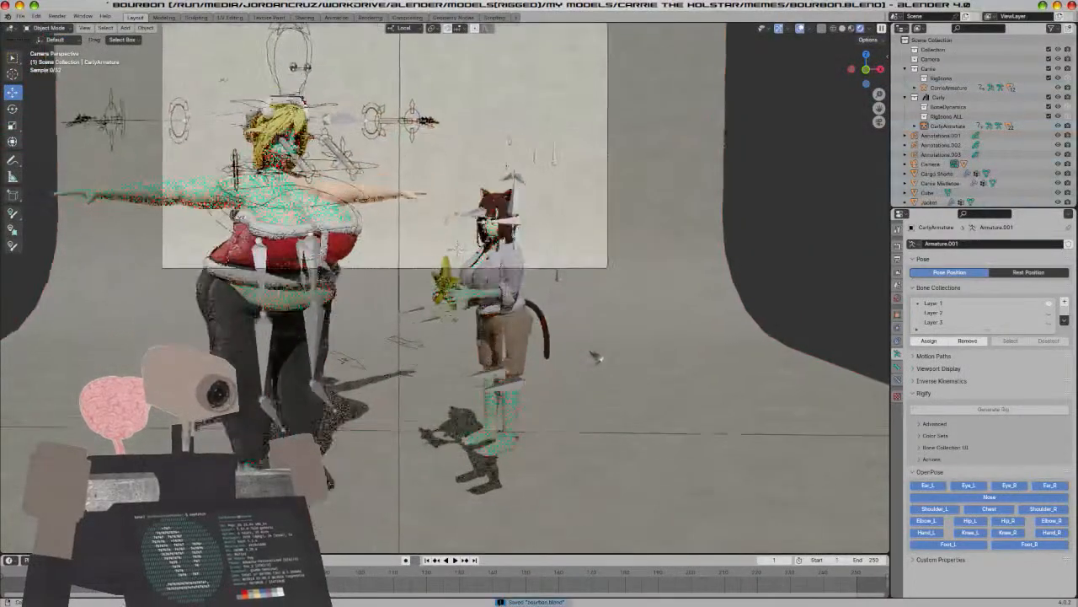
click(505, 385)
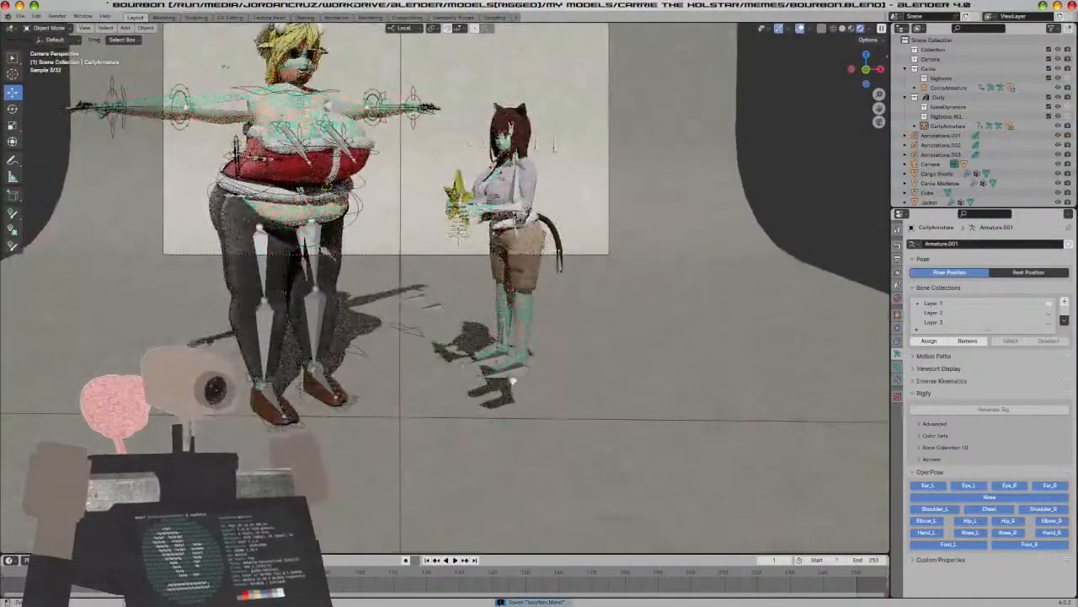
scroll(506, 385, up, 4)
key(ctrl+Tab)
click(548, 438)
shift+click(571, 463)
key(g)
key(z)
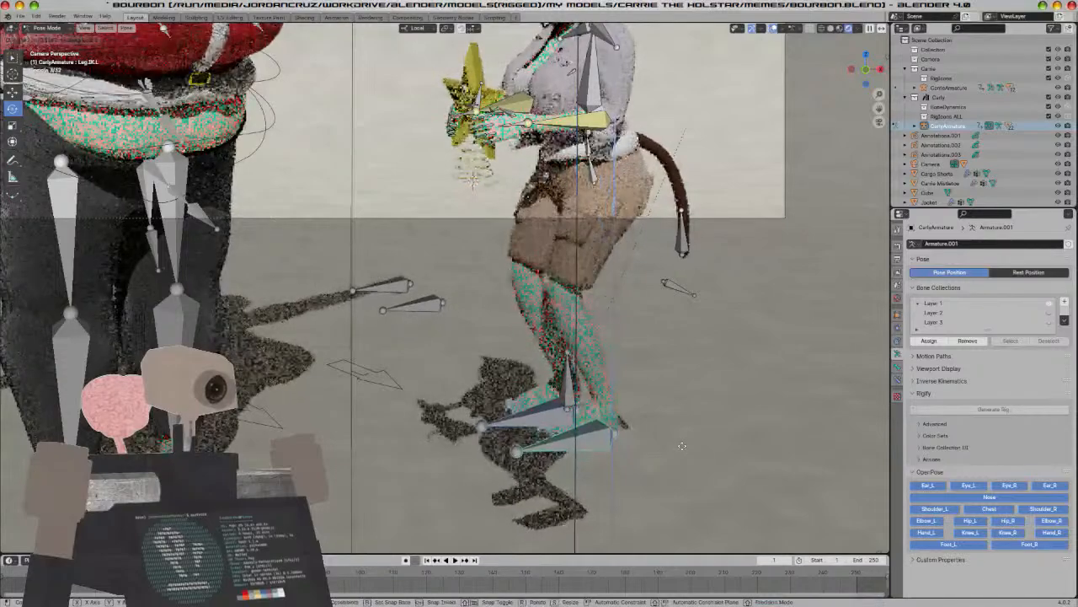
click(690, 452)
Put Carly's armature back in Object Mode, check the pose from outside the camera view and save the file
key(ctrl+Tab)
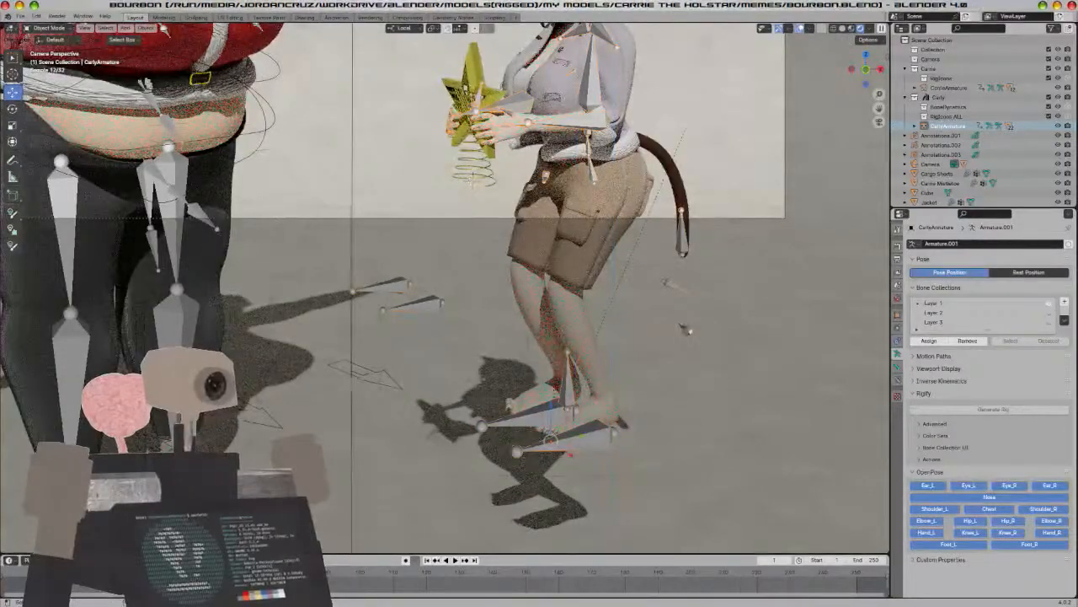
scroll(691, 452, down, 6)
key(ctrl+s)
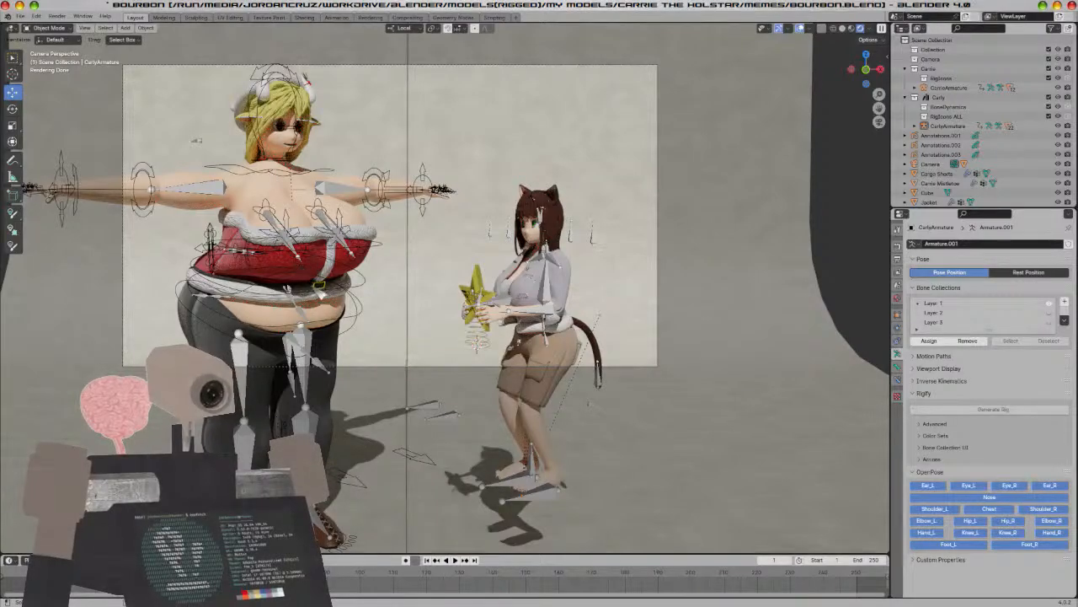
scroll(445, 286, up, 5)
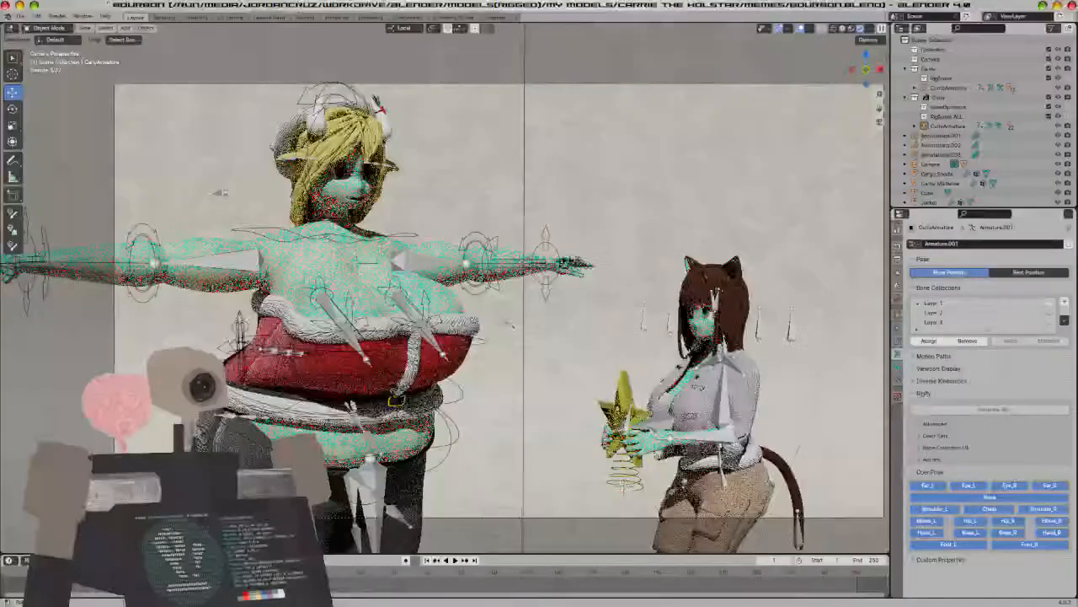
middle_drag(513, 324, 530, 373)
scroll(459, 337, down, 4)
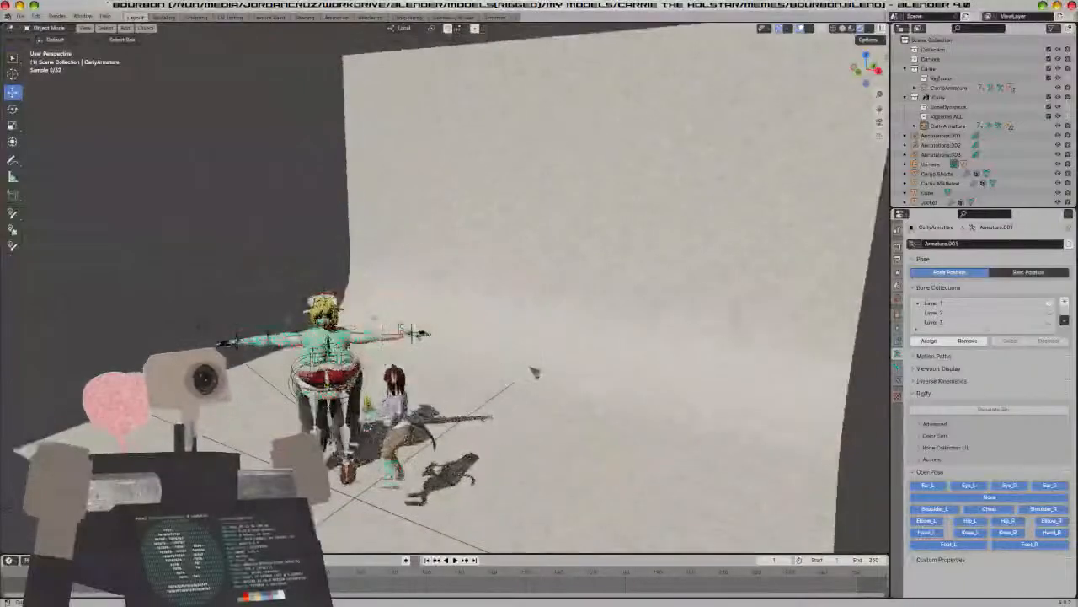
key(ctrl+s)
Switch to the Modeling workspace and browse the Props asset library to the Kitchen catalog
click(163, 17)
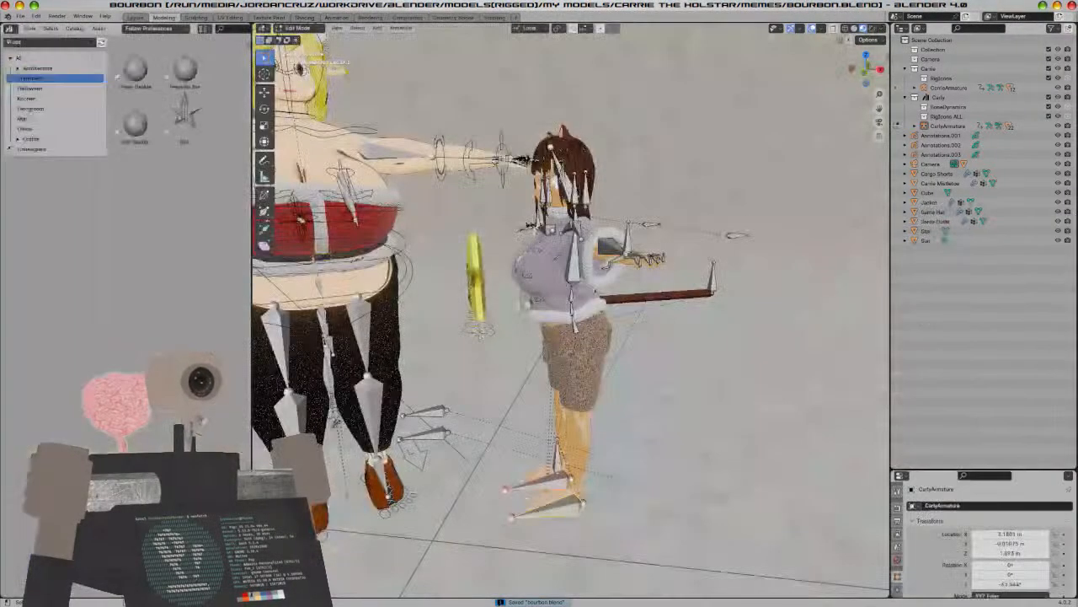
middle_drag(573, 278, 266, 337)
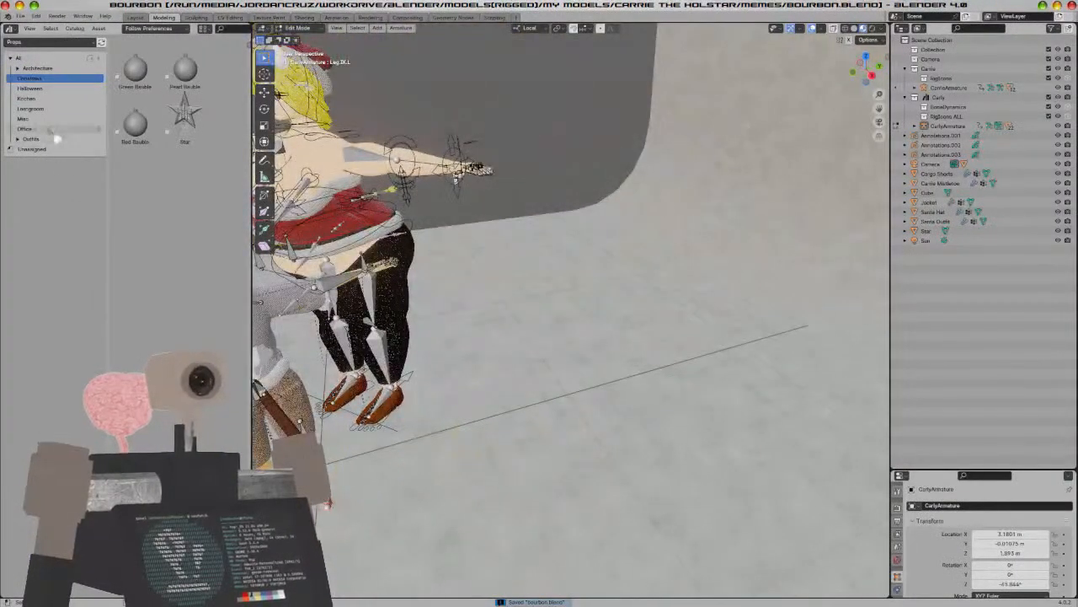
click(32, 118)
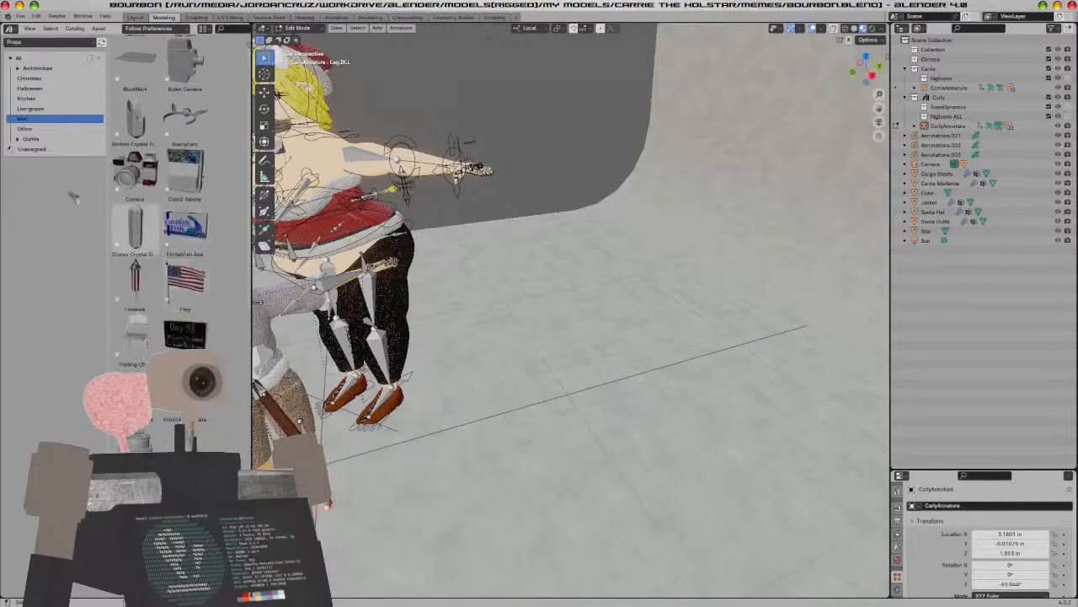
click(34, 108)
click(27, 98)
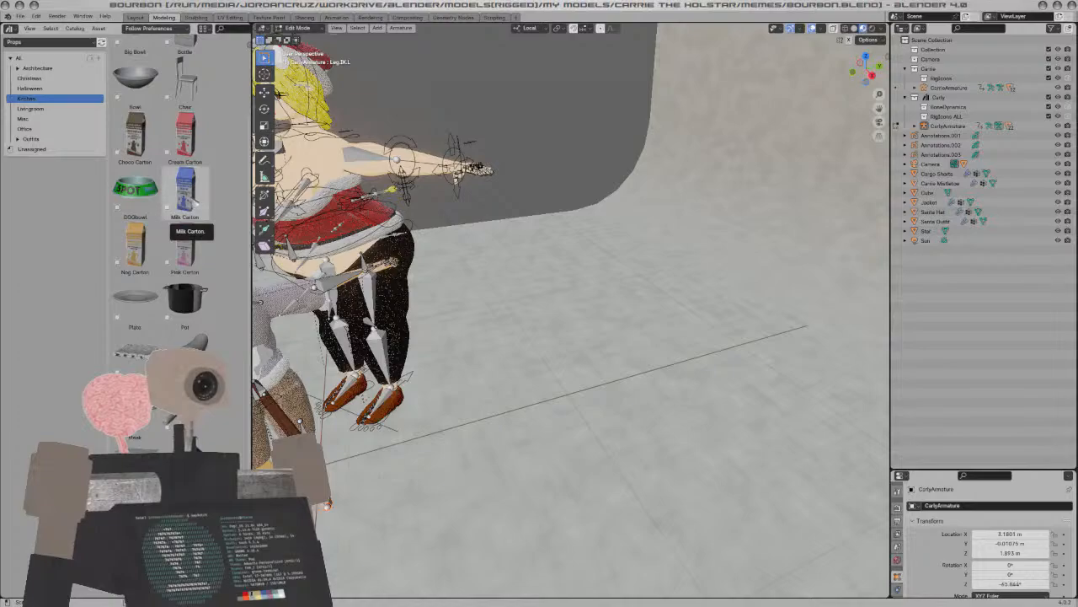
Leave Edit Mode and place the Milk Carton asset on the floor of the scene
drag(185, 202, 534, 330)
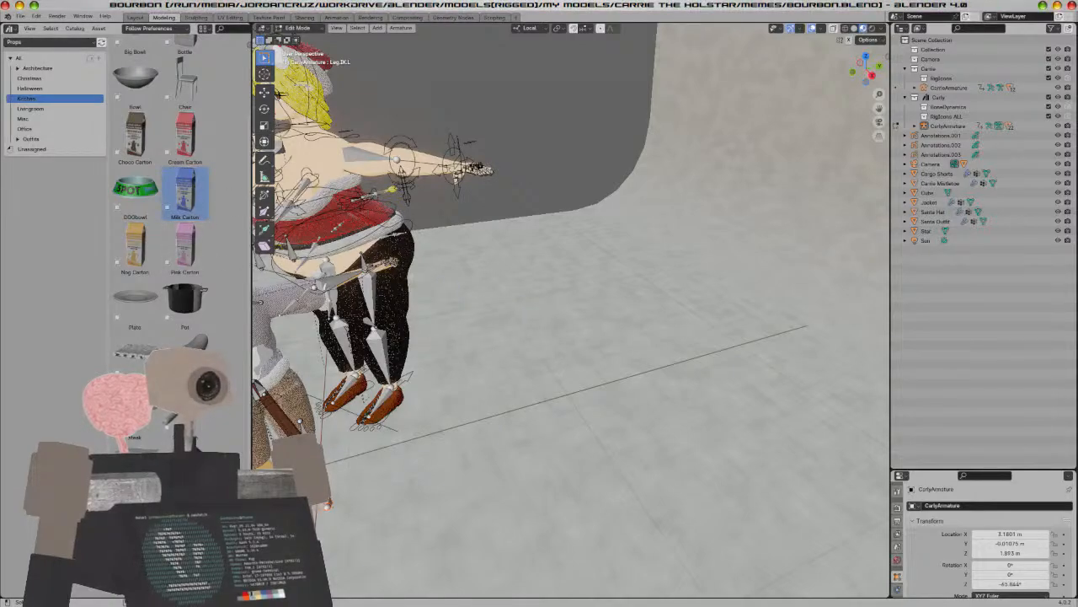
key(Tab)
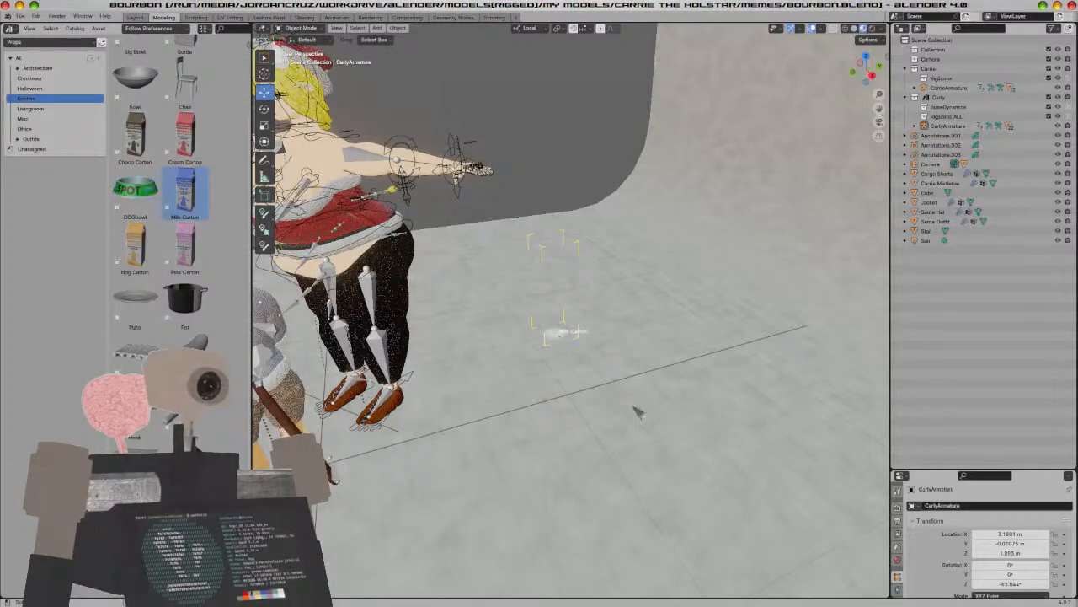
drag(638, 412, 638, 412)
Fly up to the milk carton and examine its printed sides
scroll(614, 393, up, 6)
middle_drag(585, 439, 853, 537)
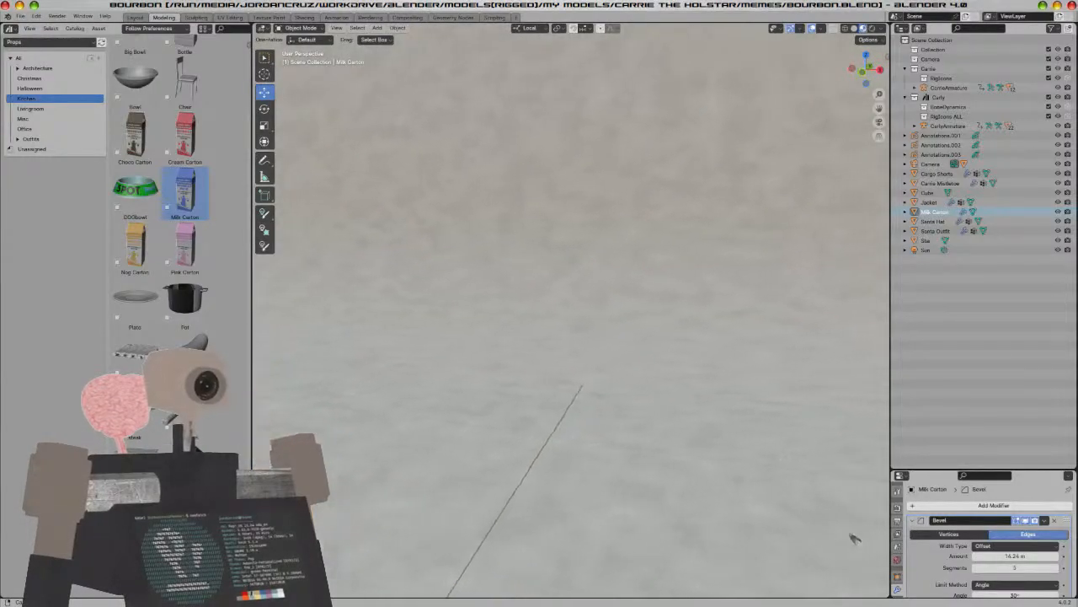
scroll(532, 351, down, 8)
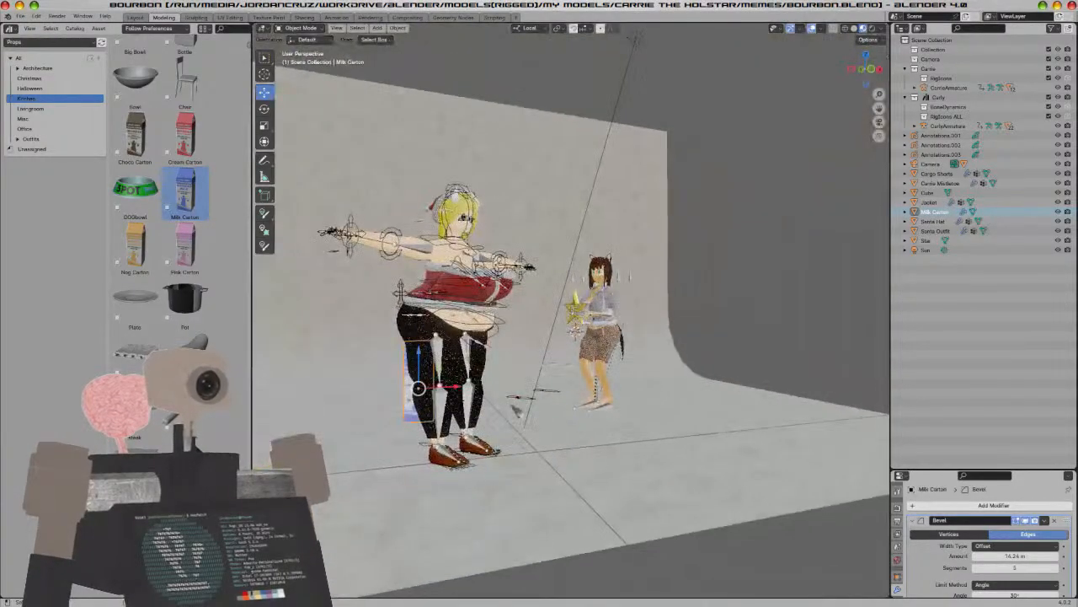
key(shift+grave)
key(w)
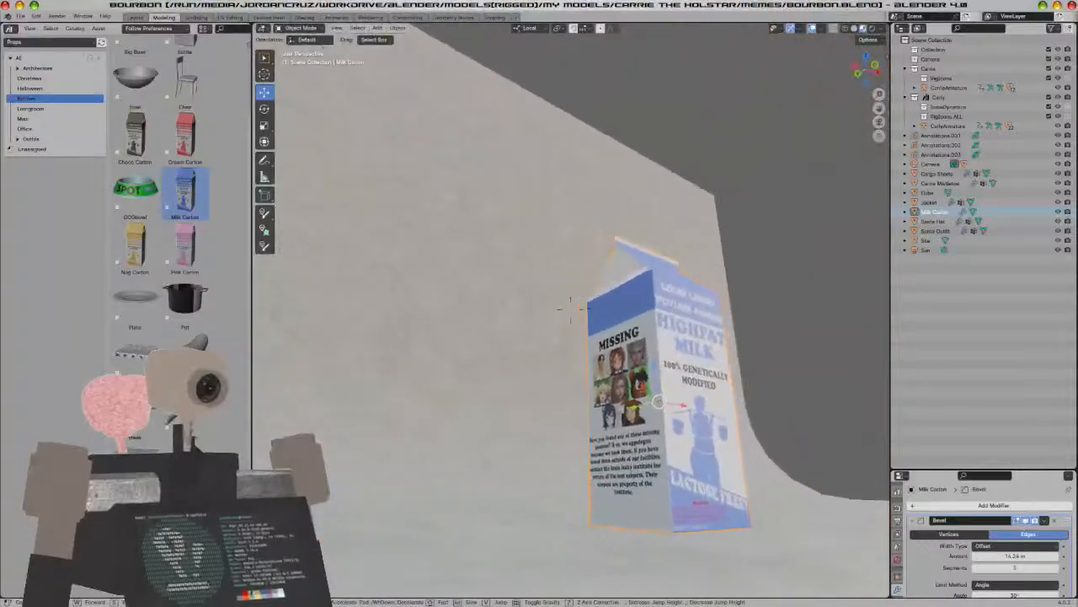
key(d)
key(w)
key(s)
click(550, 430)
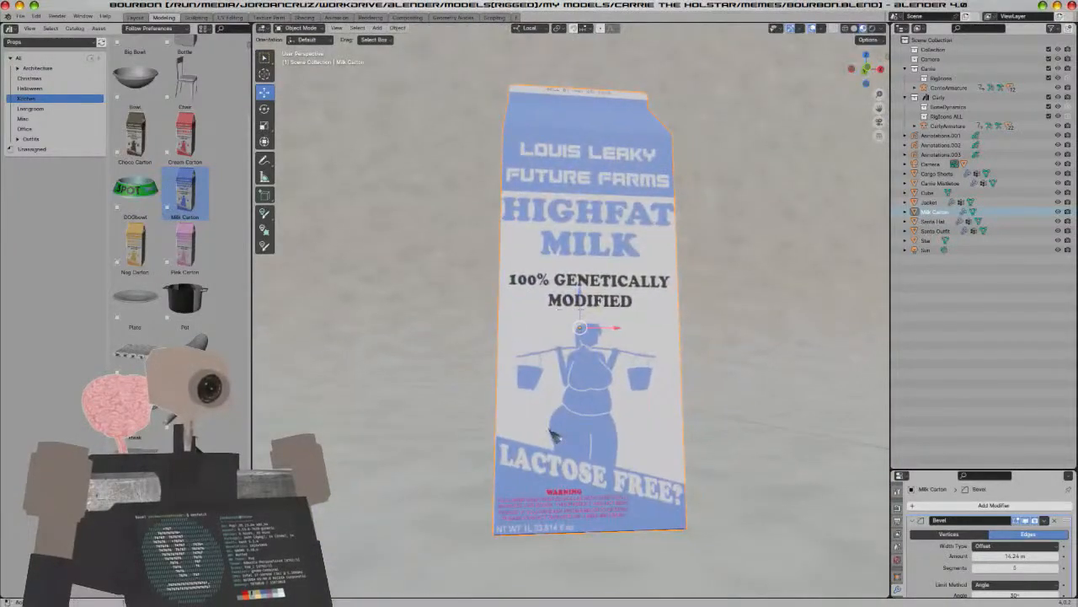
Delete the milk carton and place the Nog Carton asset in the scene instead
key(Delete)
drag(155, 263, 633, 465)
Fly close to the nog carton and read the warning text on its front
key(shift+grave)
key(d)
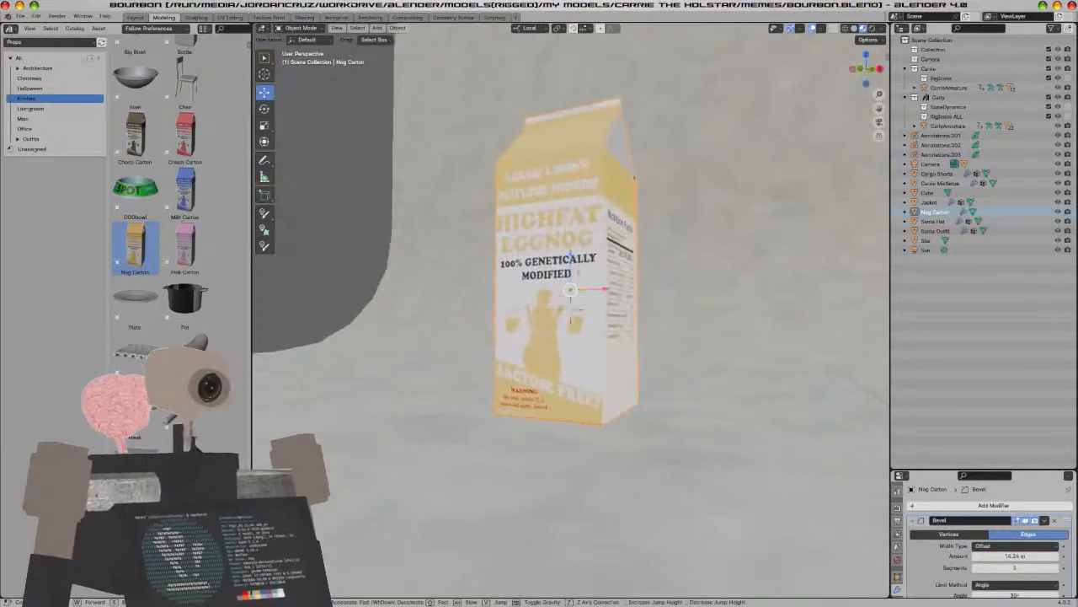
key(w)
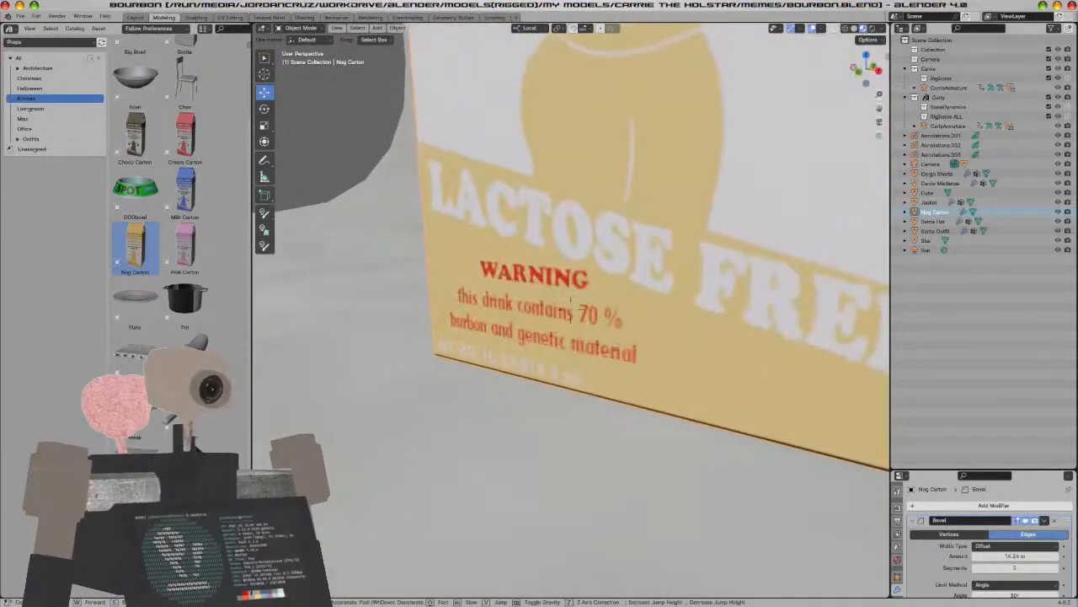
key(w)
key(w)
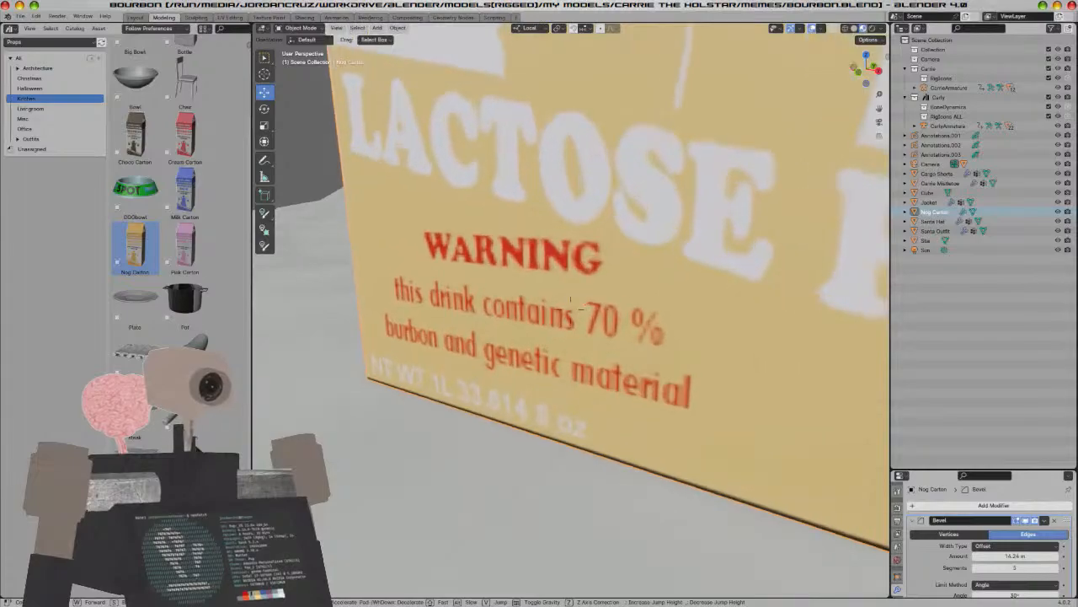
key(s)
key(s)
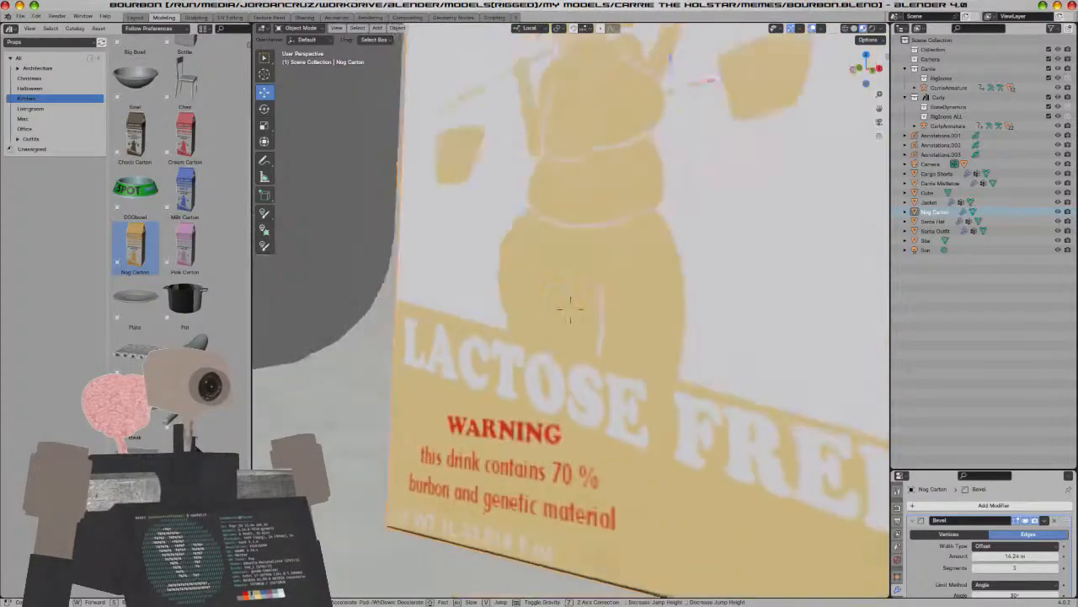
key(Escape)
Try to snap the 3D cursor to Carrie's left hand bone as a target for the nog carton
scroll(731, 482, down, 6)
middle_drag(536, 468, 484, 466)
scroll(536, 509, up, 2)
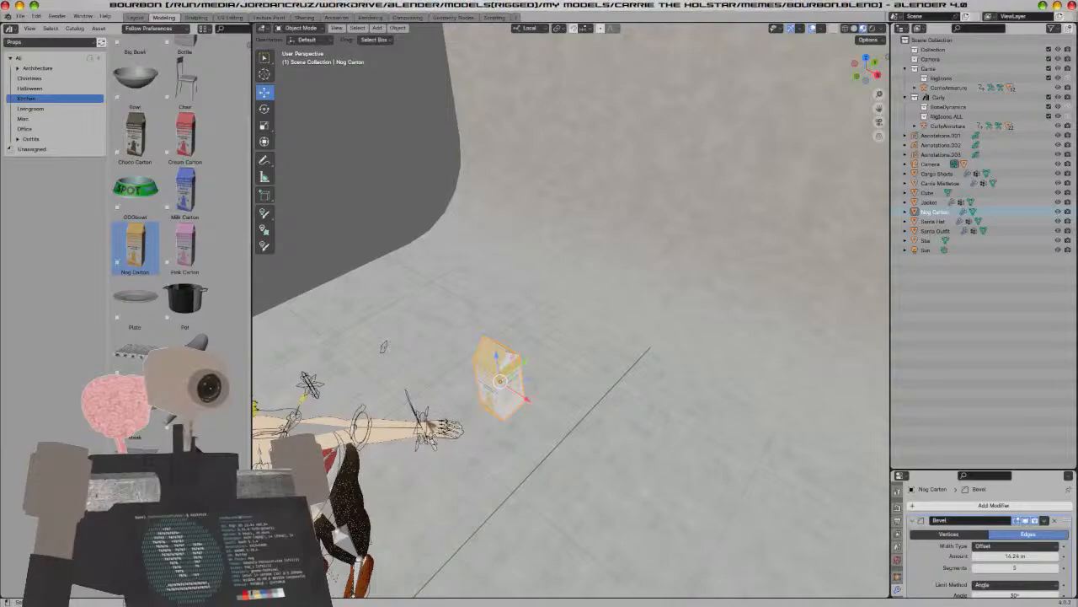
shift+click(429, 426)
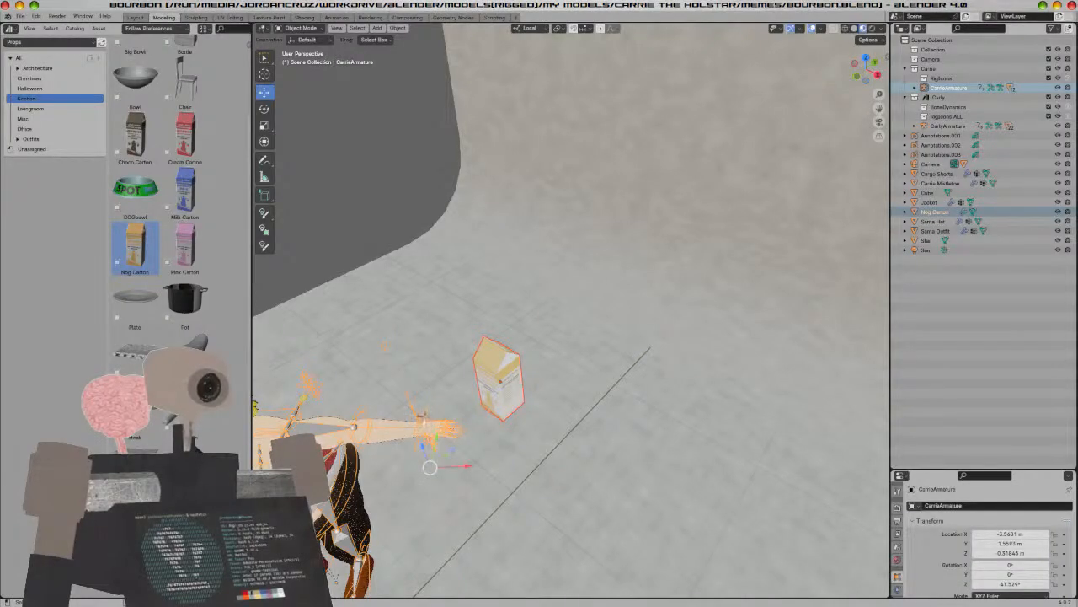
key(Tab)
key(shift+s)
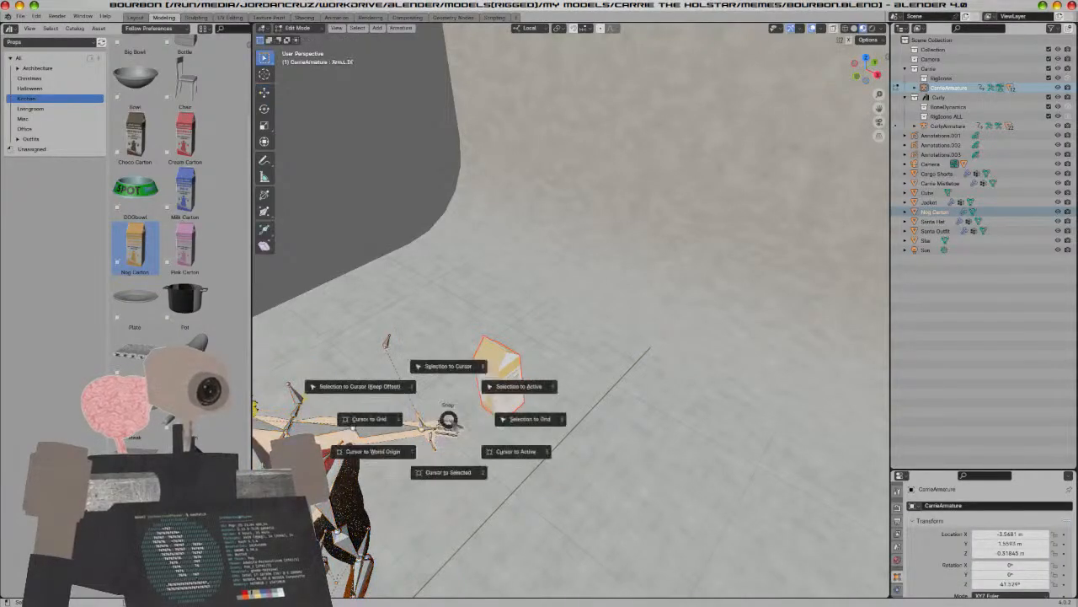
click(446, 471)
key(Tab)
click(508, 392)
key(shift+s)
click(505, 445)
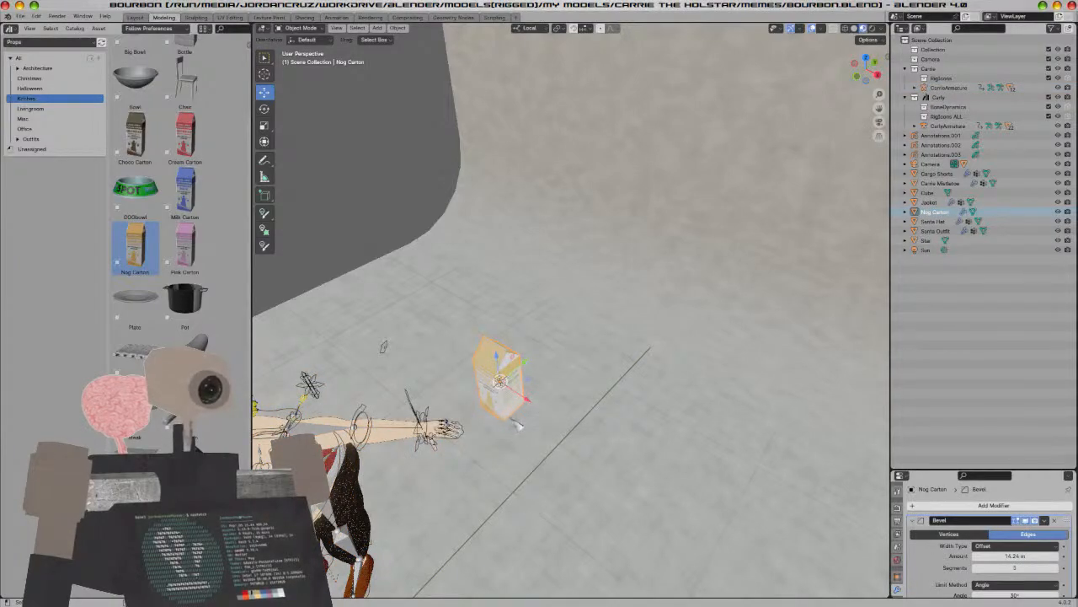
Select Carrie's left hand bone in the armature's Edit Mode and snap the 3D cursor to it
shift+click(434, 439)
key(Tab)
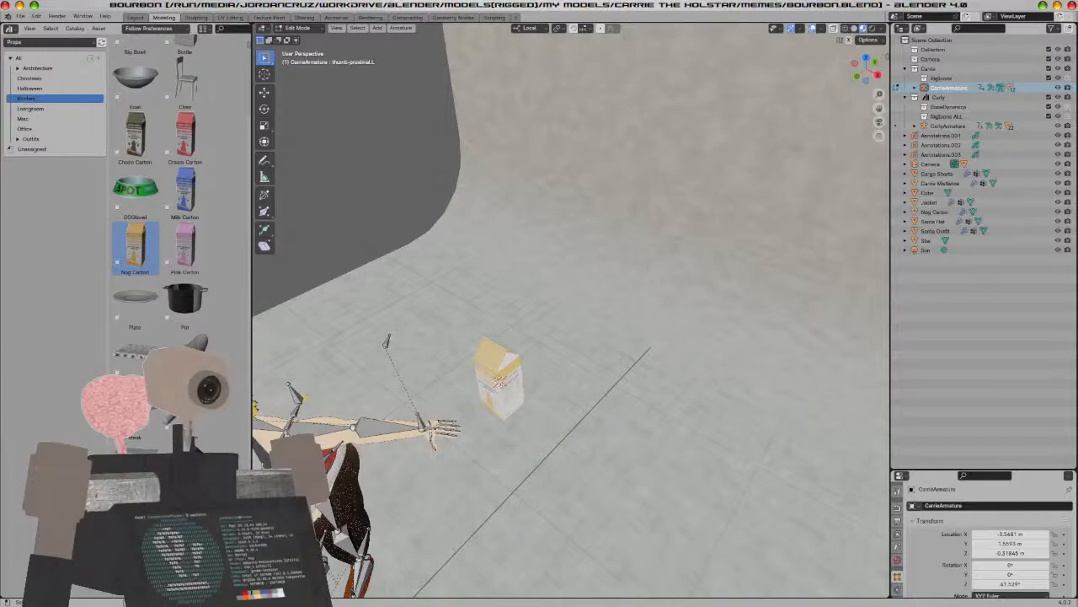
key(shift+s)
click(459, 364)
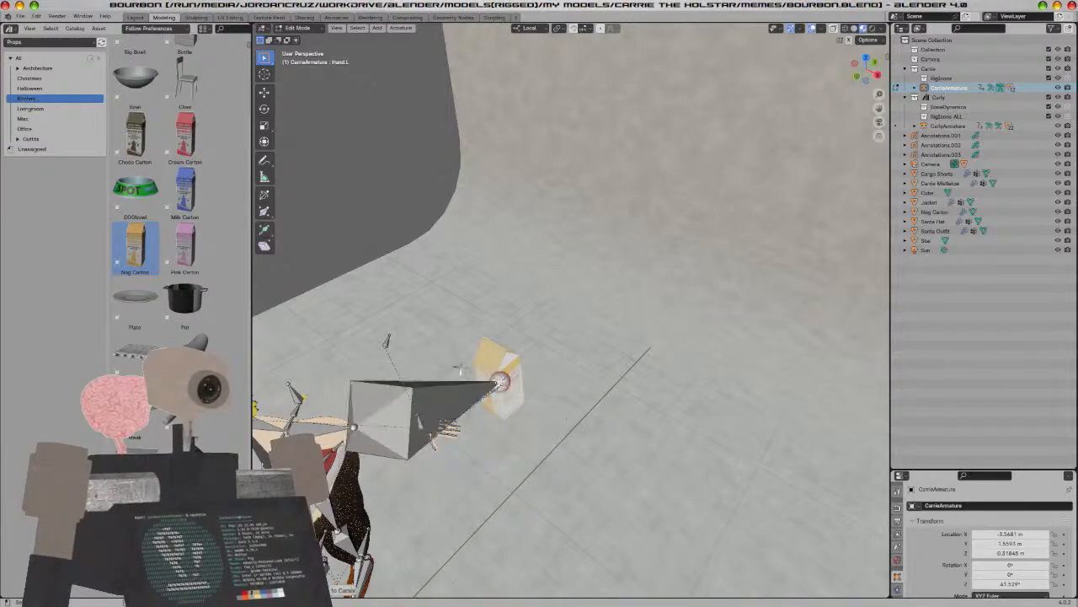
key(ctrl+z)
key(shift+s)
click(499, 447)
Snap the nog carton to the 3D cursor at Carrie's left hand and scale it up
key(Tab)
click(509, 398)
key(shift+s)
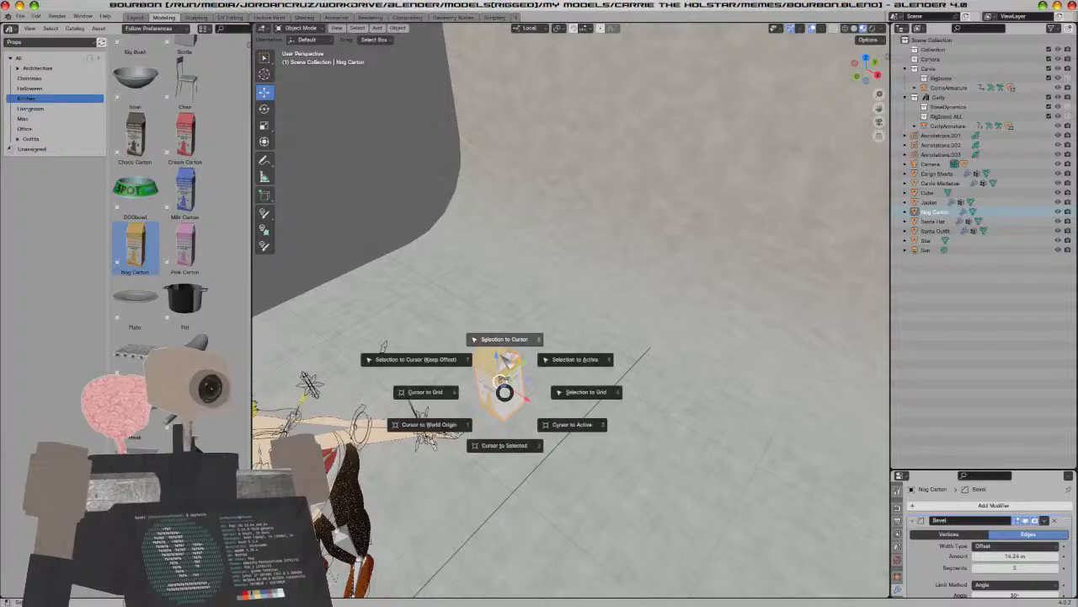
click(506, 340)
middle_drag(512, 497, 533, 421)
key(s)
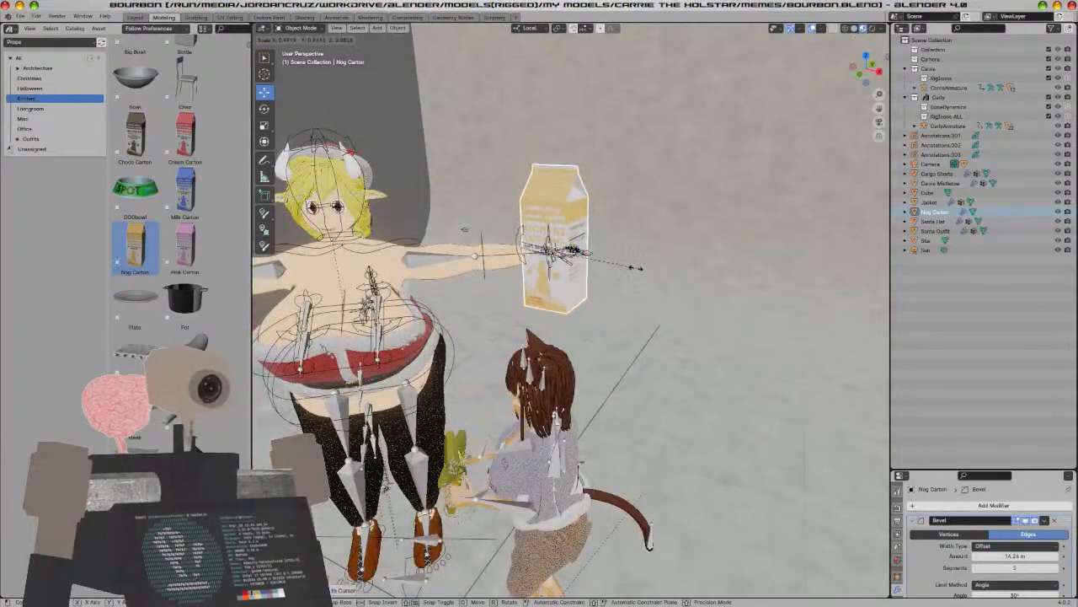
click(601, 274)
Rotate the nog carton in the hand, including a turn about its local Z axis, so it points along the fingers
middle_drag(604, 277, 640, 299)
key(KP_Decimal)
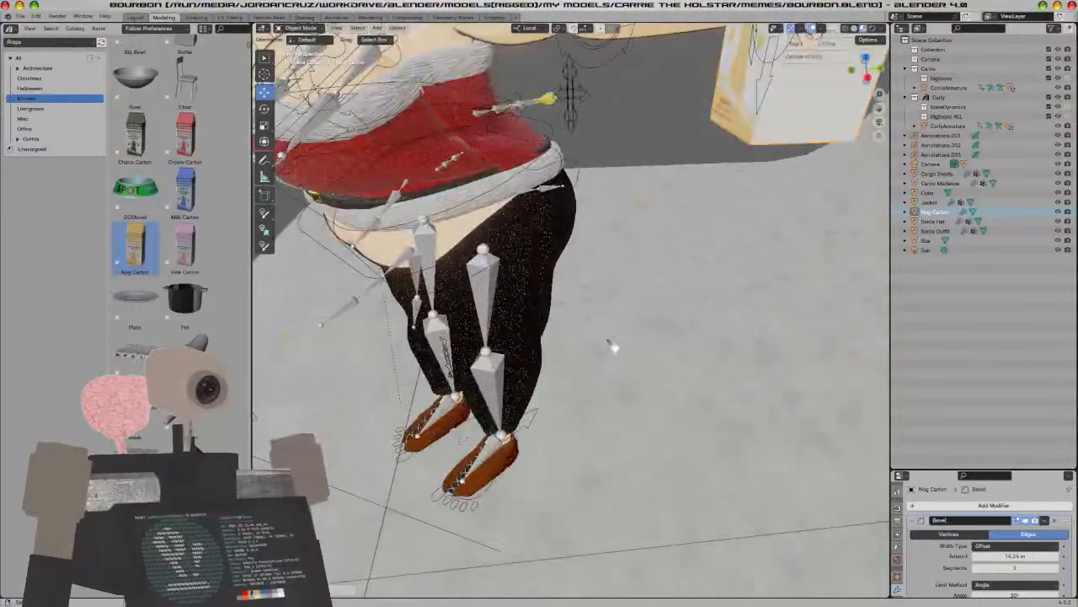
click(266, 110)
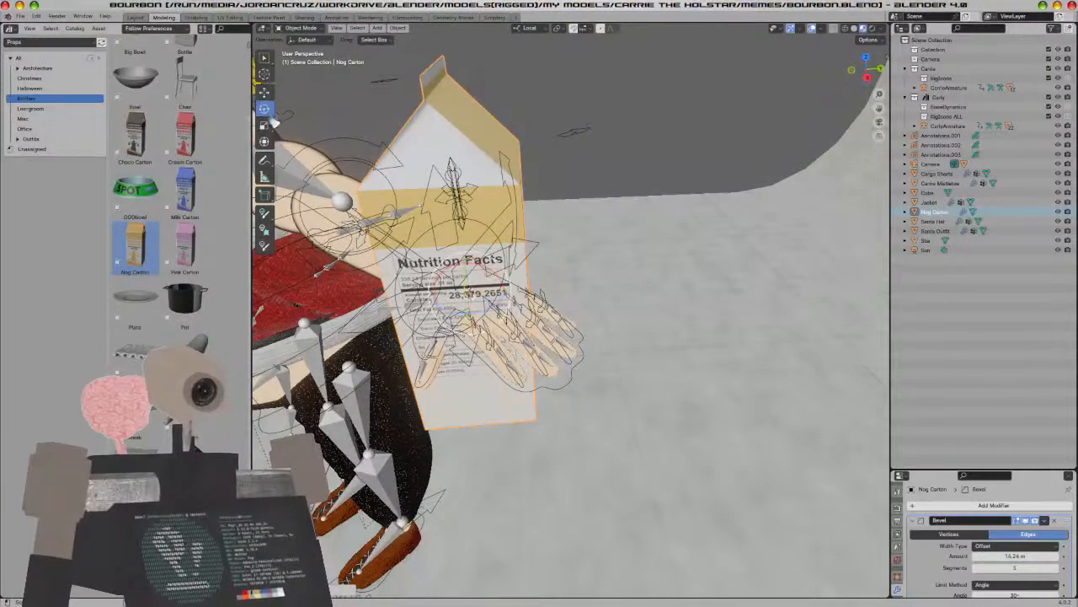
drag(469, 285, 594, 180)
key(r)
key(z)
key(z)
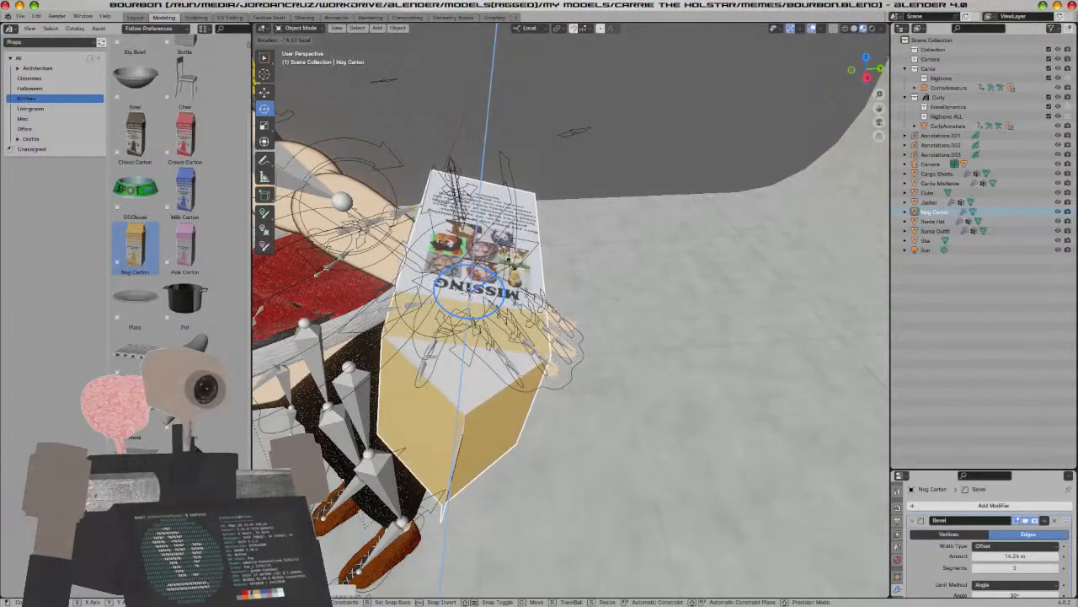
click(500, 266)
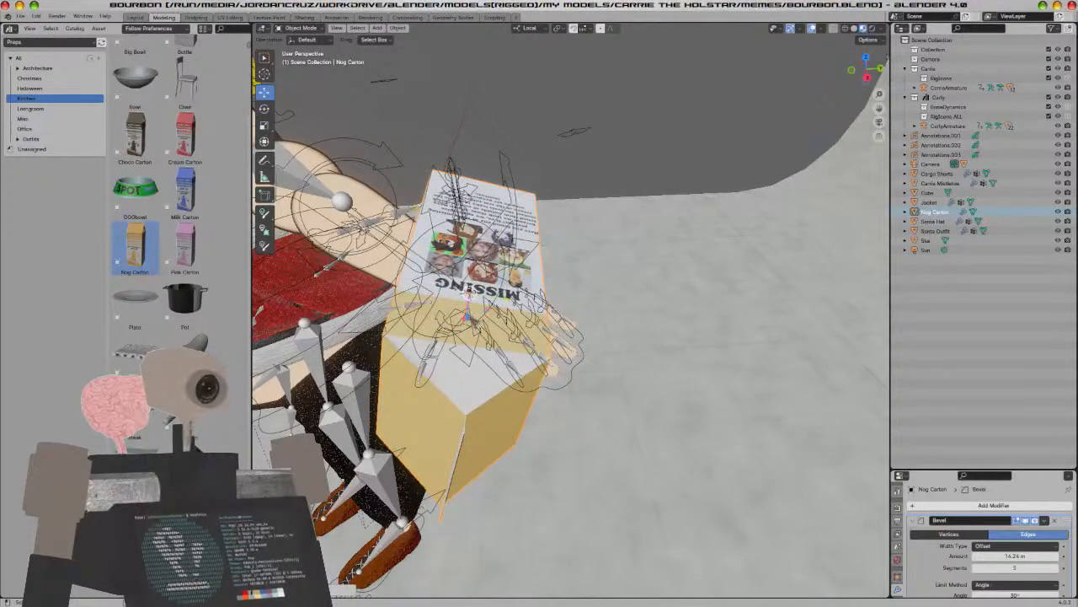
Set the transform orientation to Global, lower the nog carton along Z and shift it horizontally beneath Carrie's left palm
middle_drag(499, 335, 522, 38)
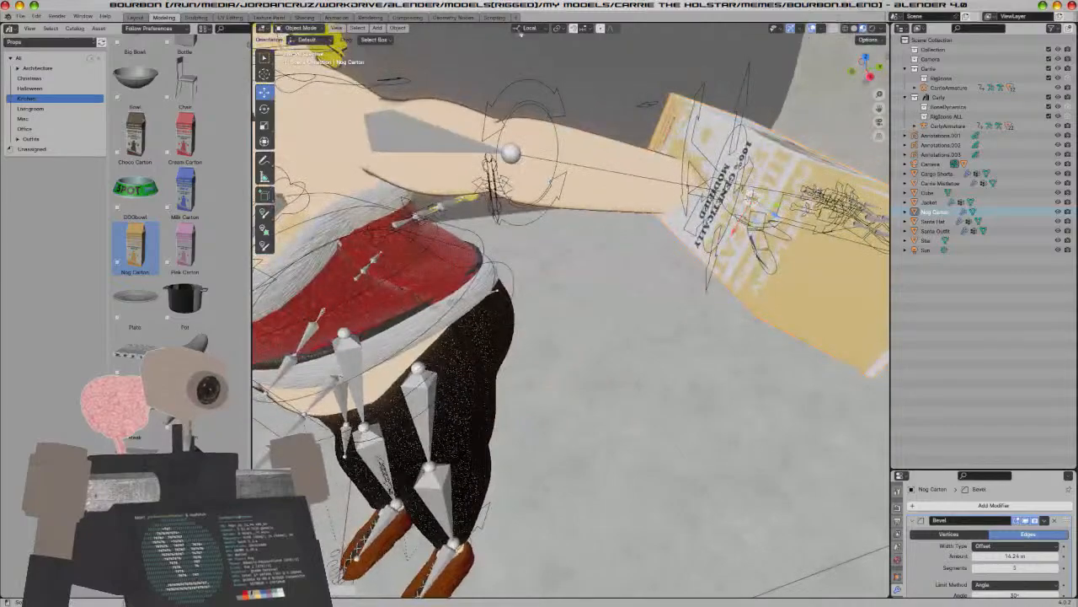
click(529, 28)
click(529, 50)
key(g)
key(z)
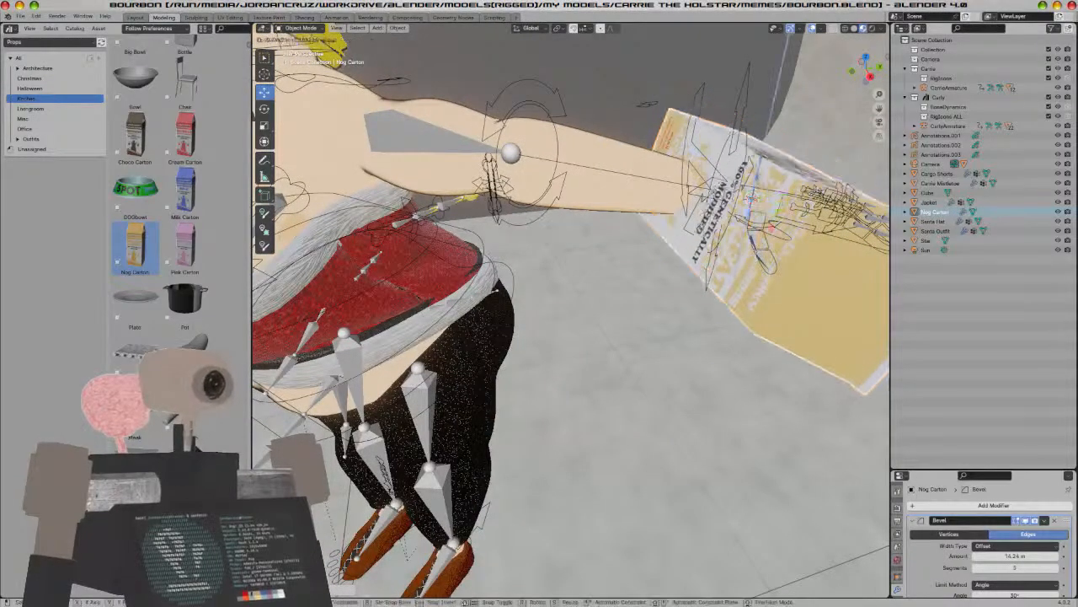
click(758, 246)
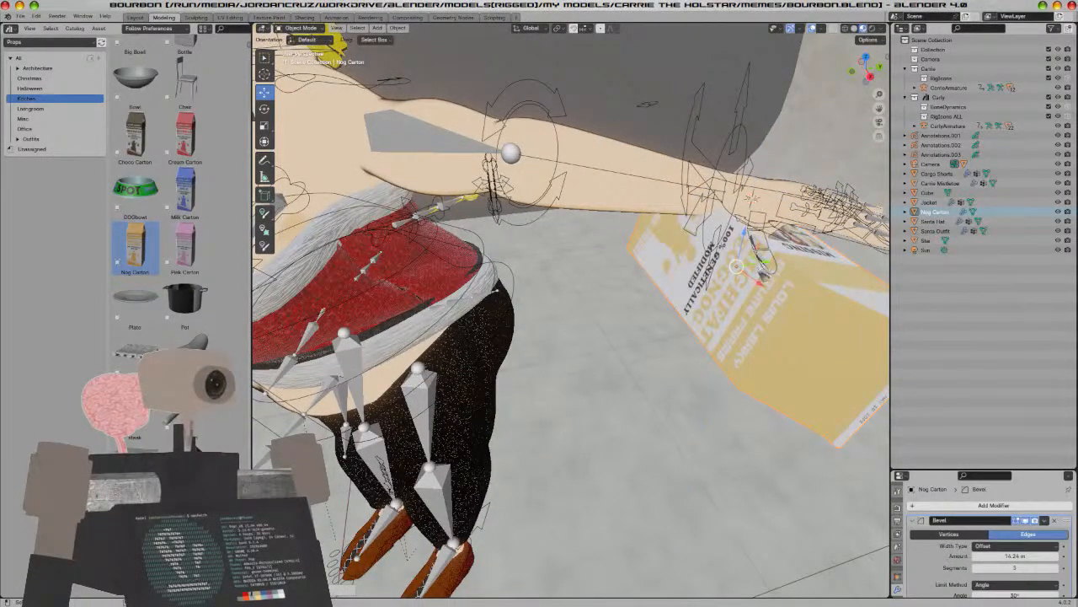
key(g)
key(shift+z)
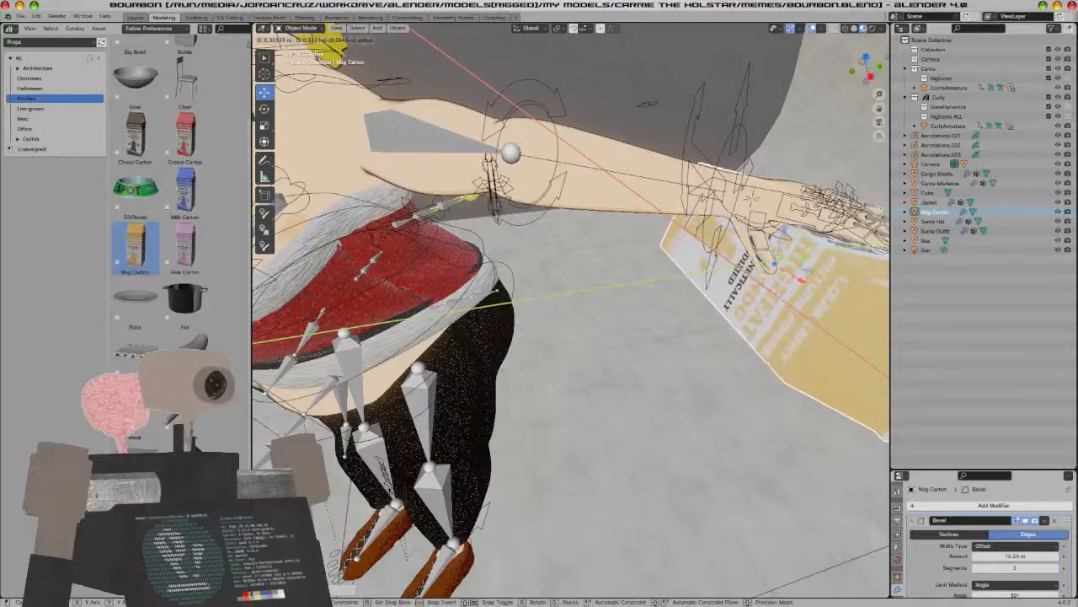
click(810, 267)
middle_drag(806, 284, 792, 296)
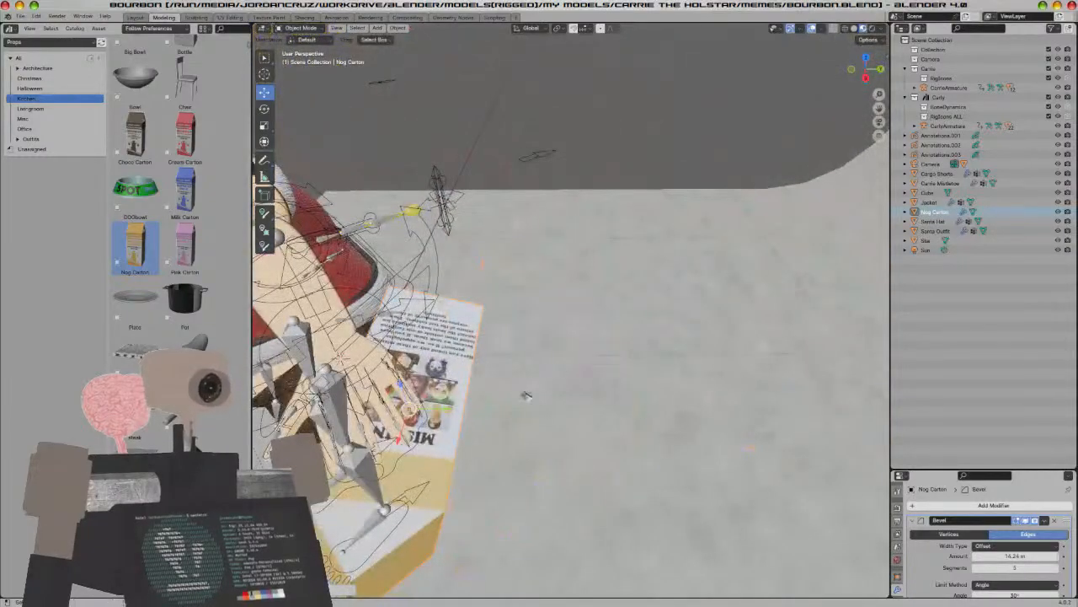
Parent the nog carton to Carrie's left hand bone with the Bone option and test the link with a trial rotation
middle_drag(520, 392, 594, 382)
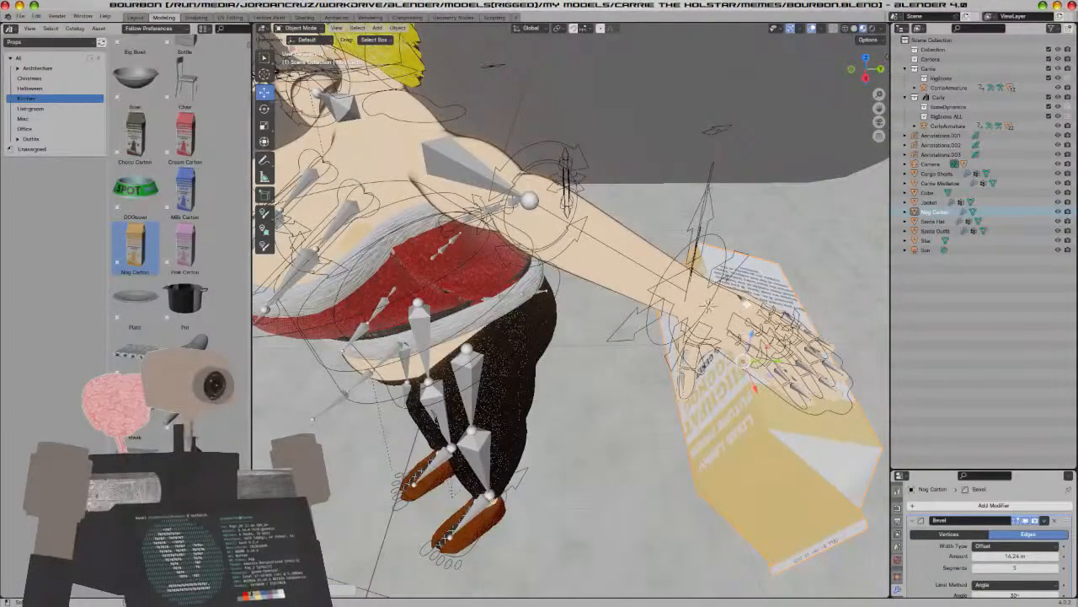
shift+click(740, 314)
key(ctrl+Tab)
key(ctrl+p)
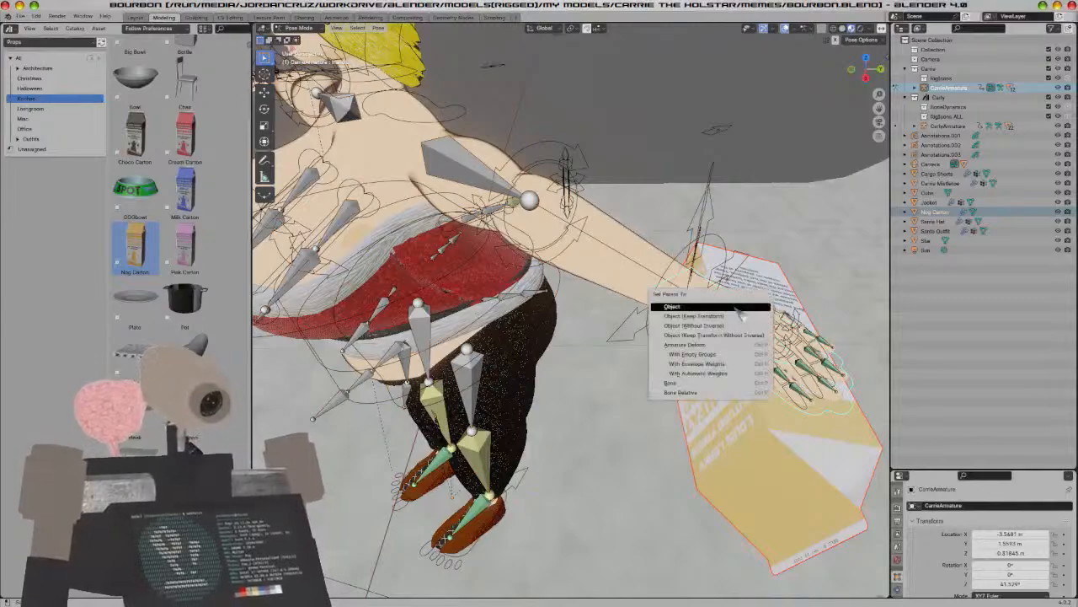
click(738, 307)
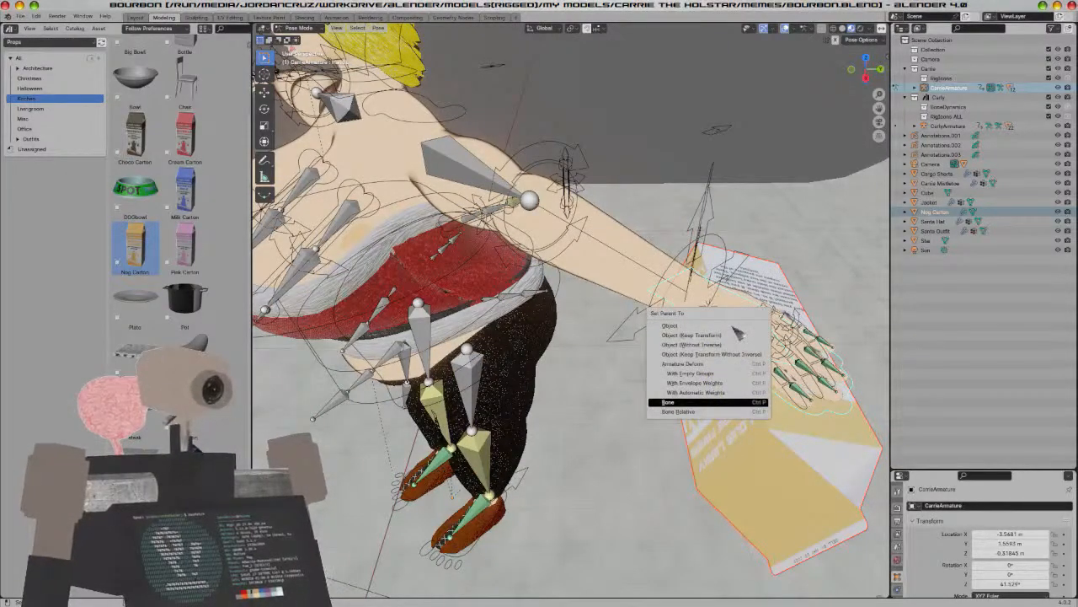
key(r)
key(r)
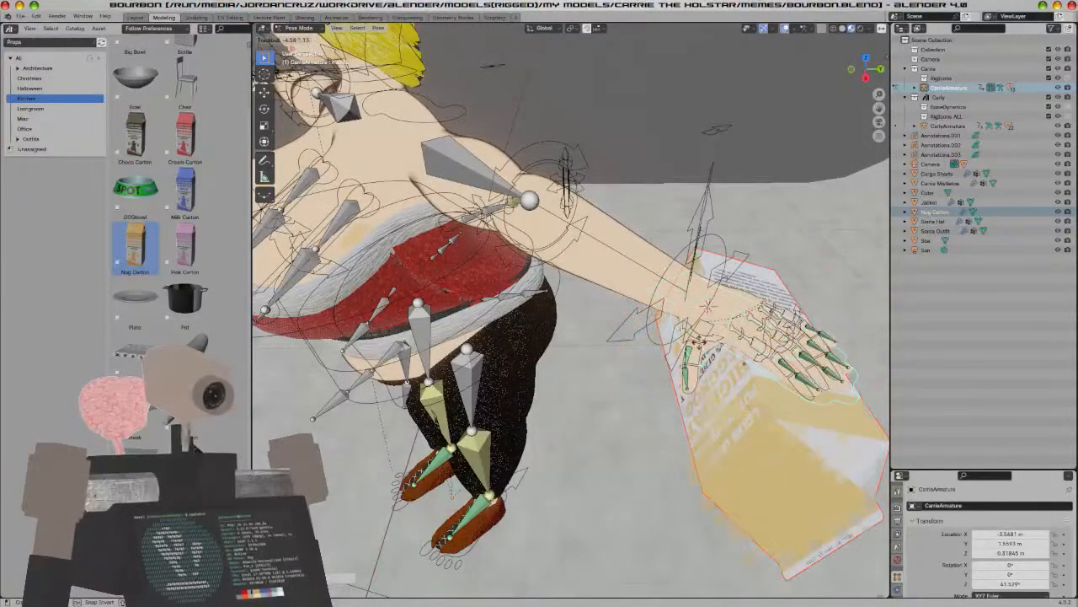
right_click(746, 275)
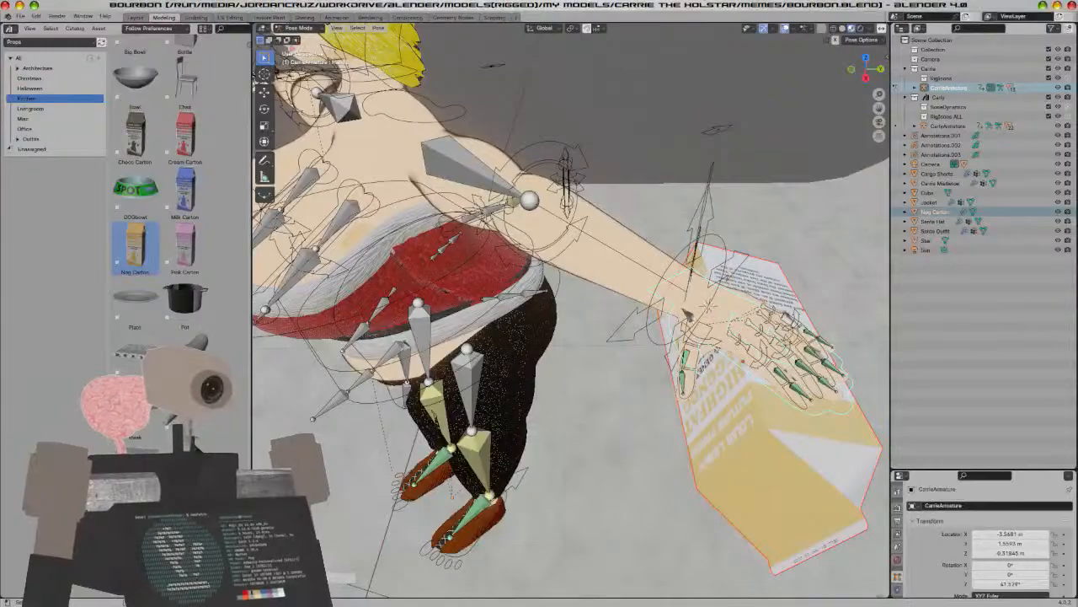
key(ctrl+Tab)
Select Carrie's head bone in Pose Mode, set the orientation to Local and turn her head
middle_drag(688, 315, 480, 247)
scroll(788, 278, up, 1)
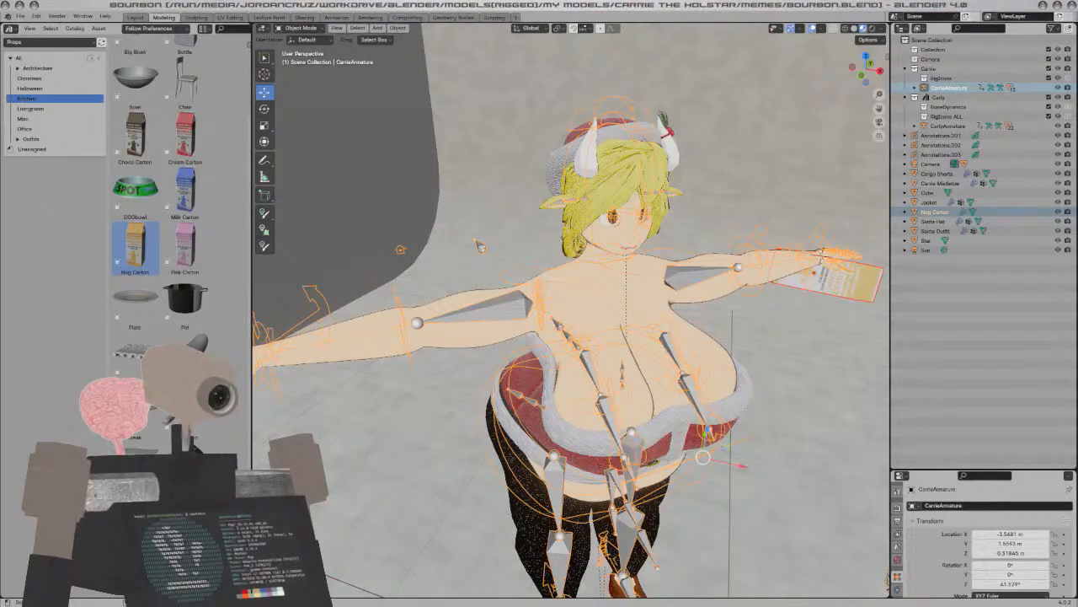
scroll(729, 365, up, 5)
middle_drag(721, 324, 694, 370)
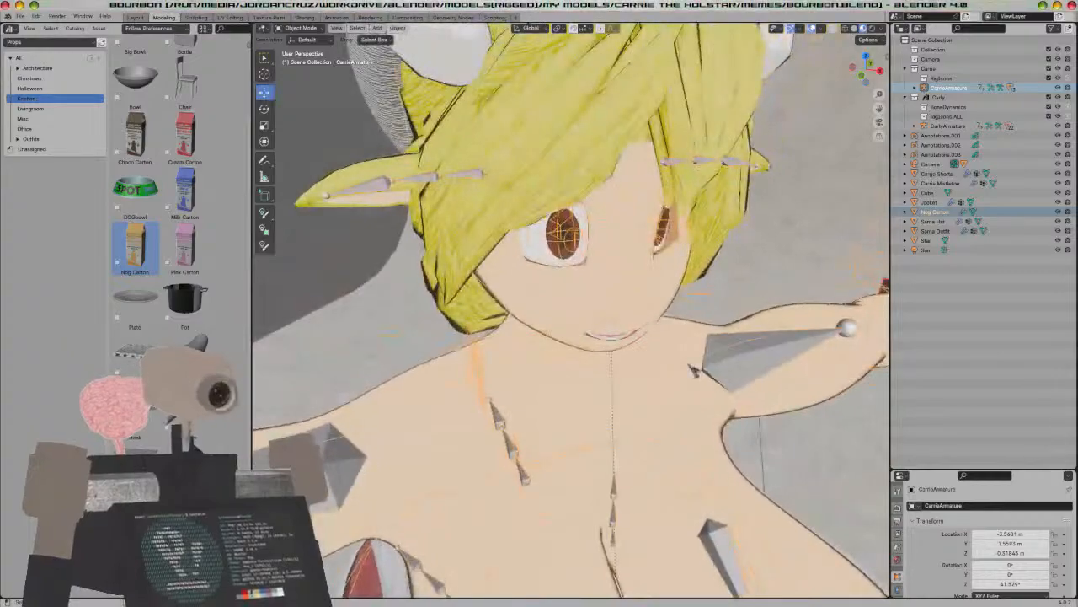
key(ctrl+Tab)
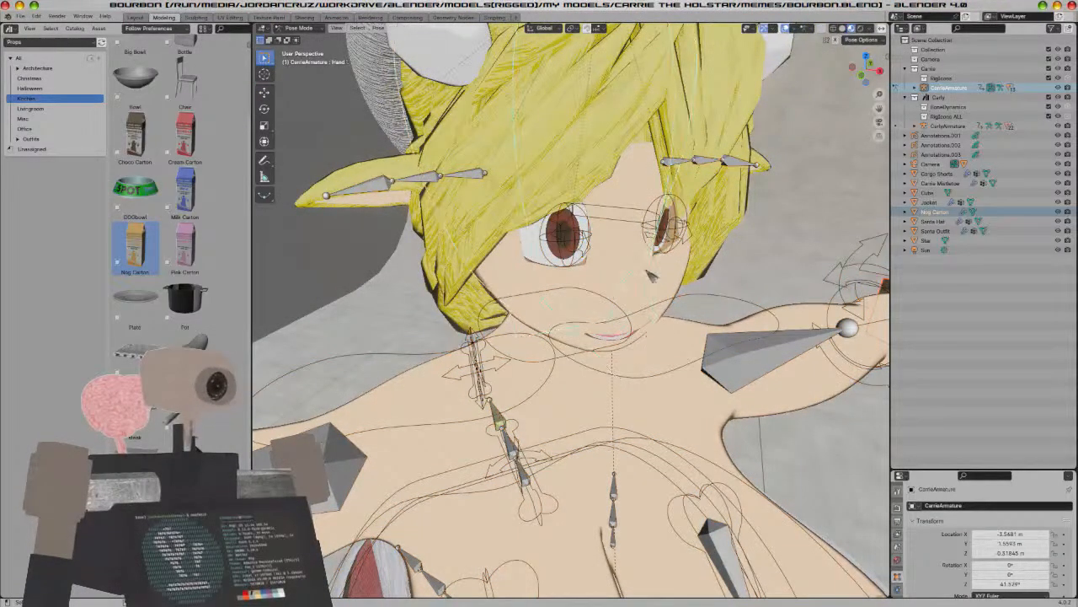
click(264, 109)
scroll(583, 187, down, 4)
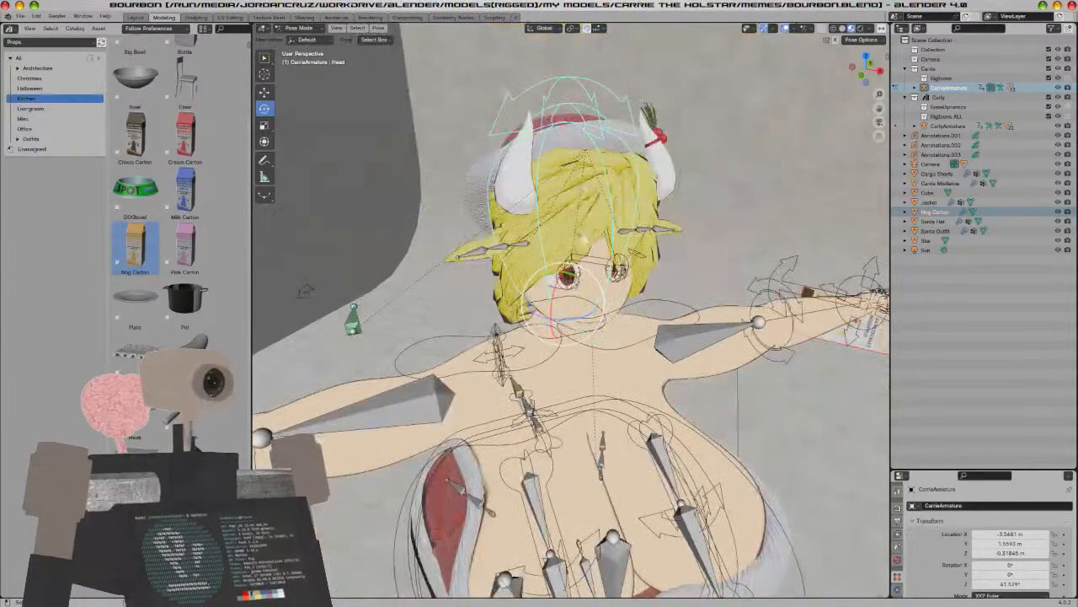
click(545, 29)
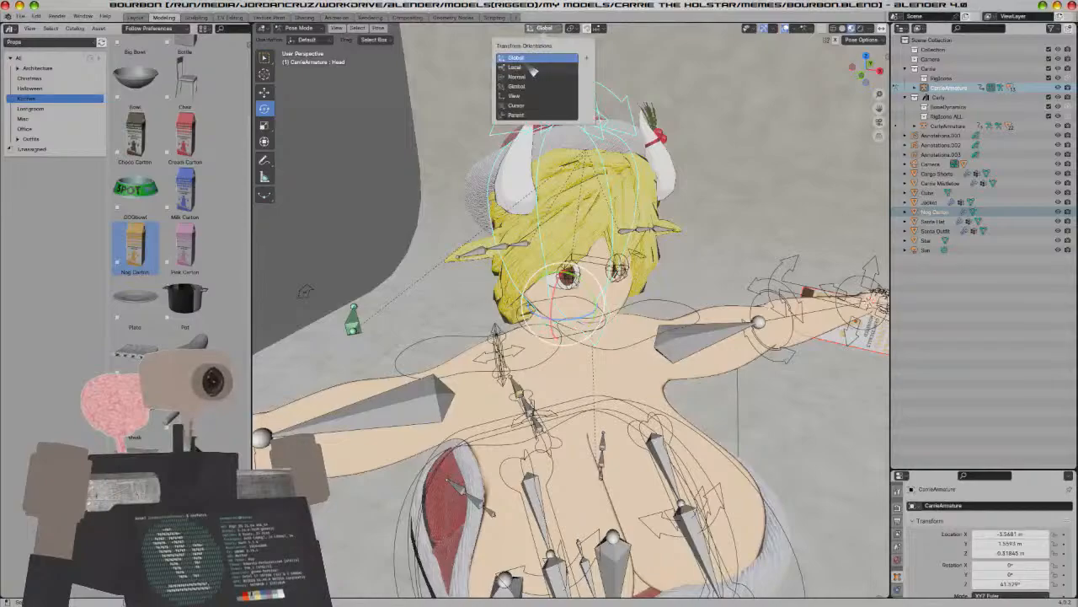
click(531, 68)
drag(583, 312, 631, 293)
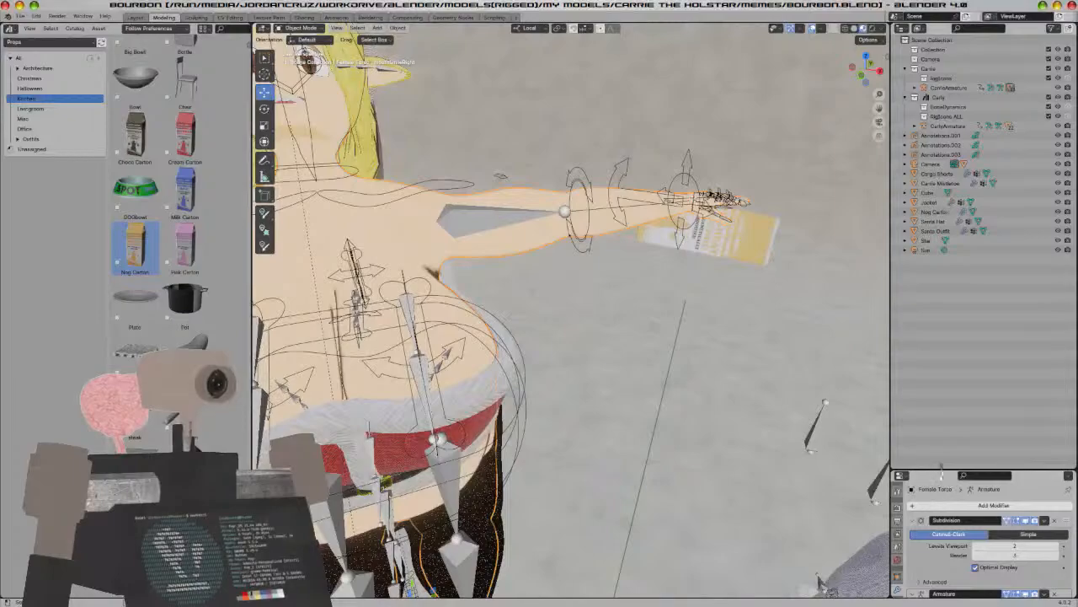
Open Carrie's mouth by raising the jawOpen shape key on the torso mesh, and save the file
drag(942, 473, 942, 164)
click(898, 337)
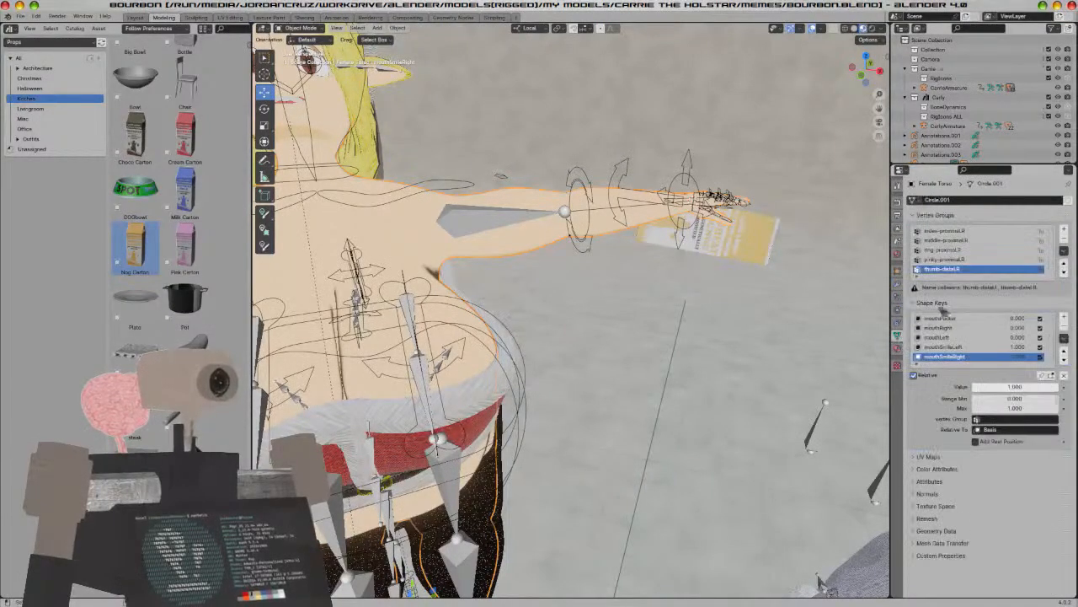
scroll(960, 354, up, 5)
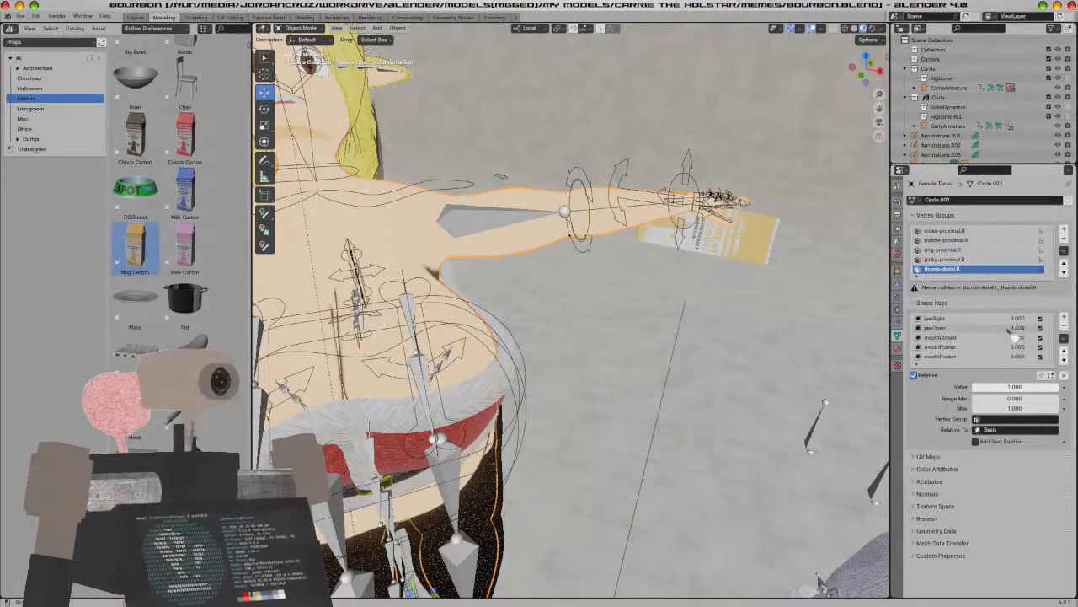
drag(1016, 327, 1038, 328)
middle_drag(357, 203, 470, 265)
click(491, 119)
shift+click(510, 111)
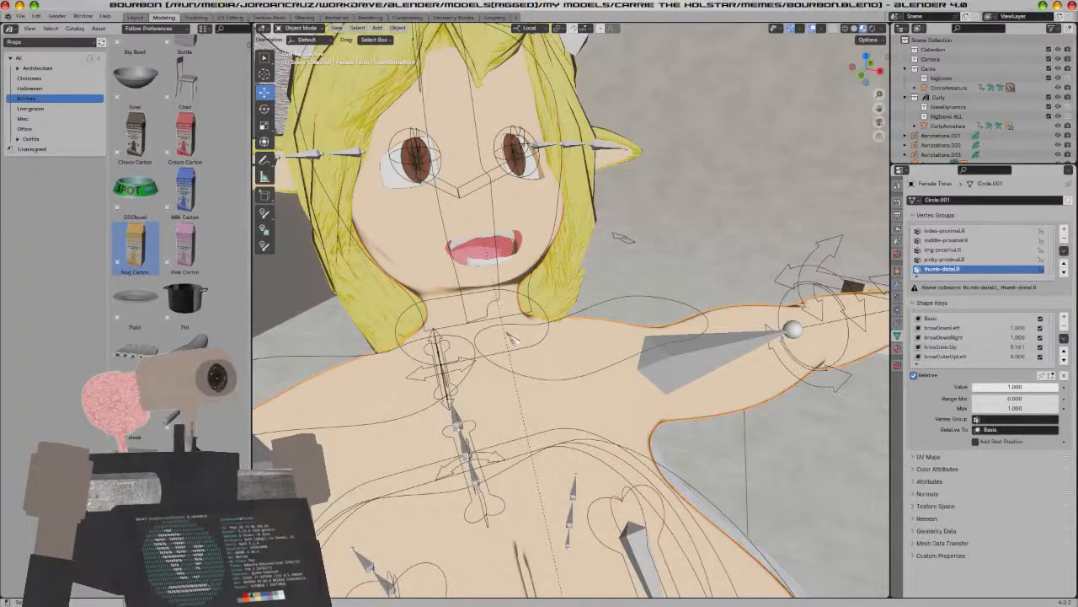
scroll(515, 343, down, 4)
middle_drag(524, 355, 552, 374)
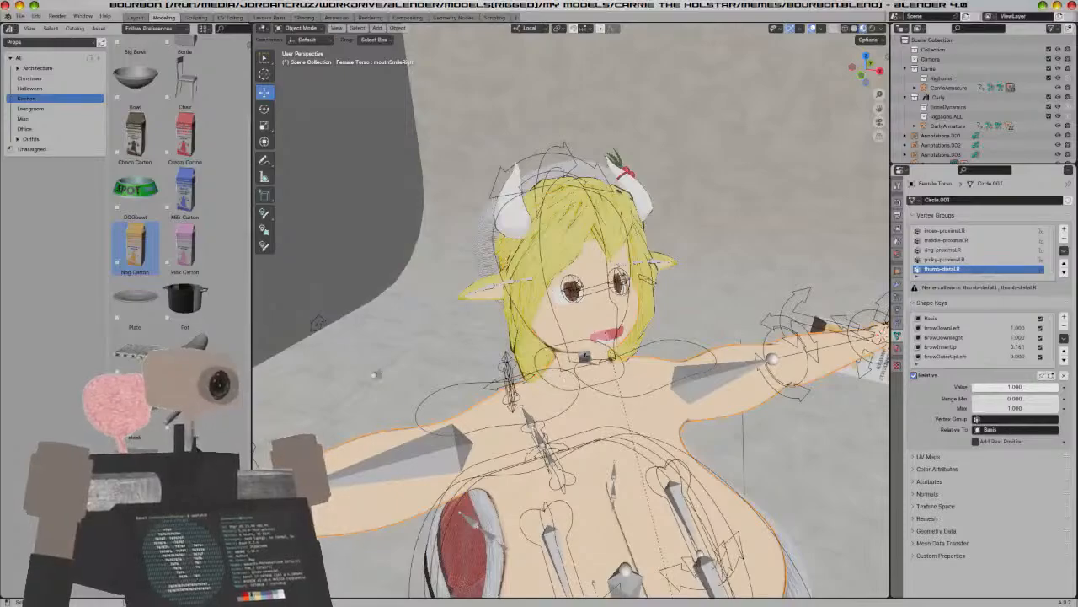
key(ctrl+s)
In Pose Mode, move and rotate Carrie's left arm IK control to bend her arm and bring the carton up beside her
scroll(583, 356, up, 3)
middle_drag(625, 360, 565, 328)
middle_drag(600, 272, 624, 289)
scroll(642, 289, up, 4)
scroll(644, 290, down, 4)
scroll(623, 289, down, 6)
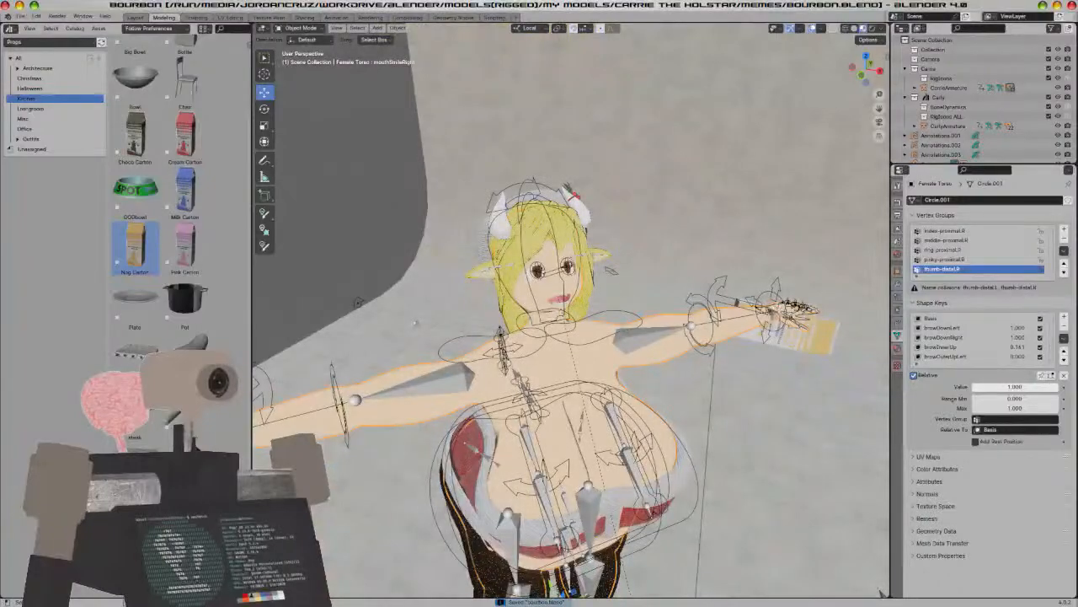
click(775, 311)
key(ctrl+Tab)
click(782, 309)
middle_drag(782, 309, 640, 404)
key(g)
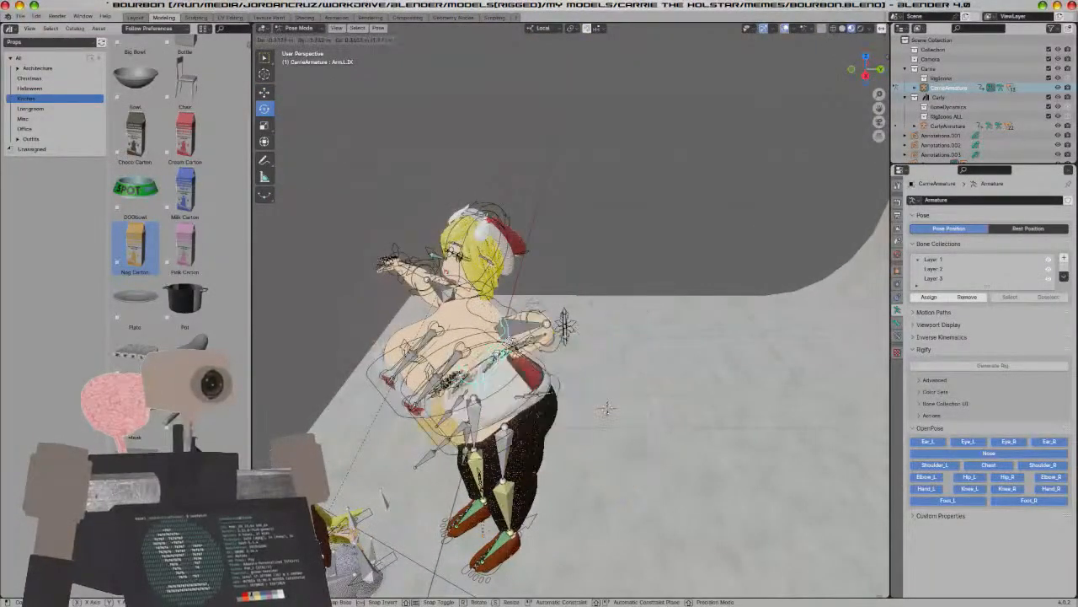
click(475, 318)
middle_drag(475, 318, 756, 270)
key(r)
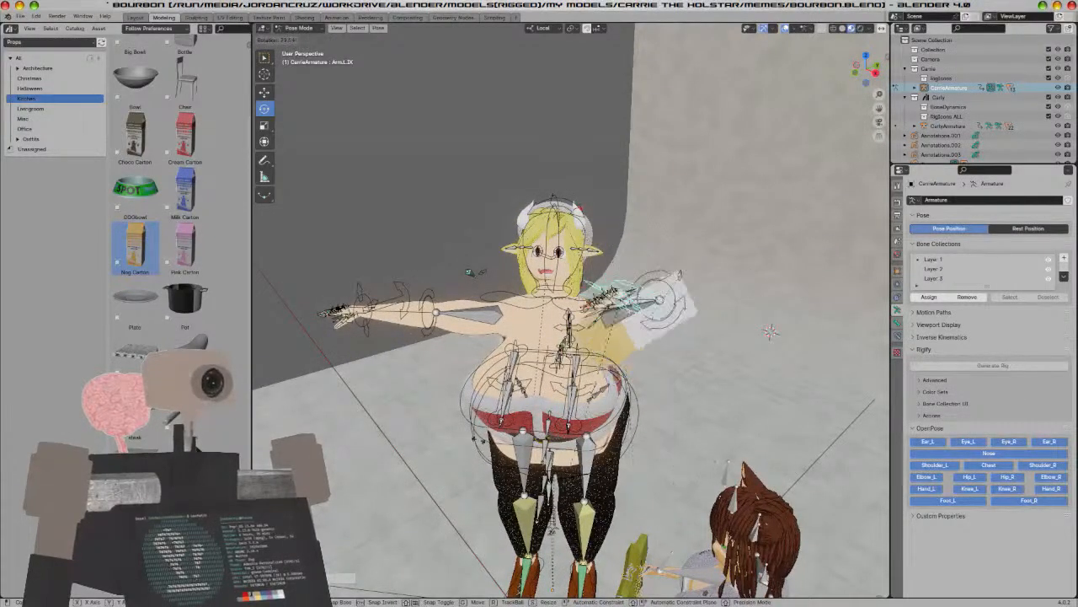
click(315, 188)
Select the nog carton in Object Mode, rotate it about its local Z axis and scale it down to suit Carrie's hand
middle_drag(315, 189, 455, 320)
scroll(654, 406, up, 2)
middle_drag(655, 406, 626, 395)
click(632, 407)
key(ctrl+Tab)
click(636, 412)
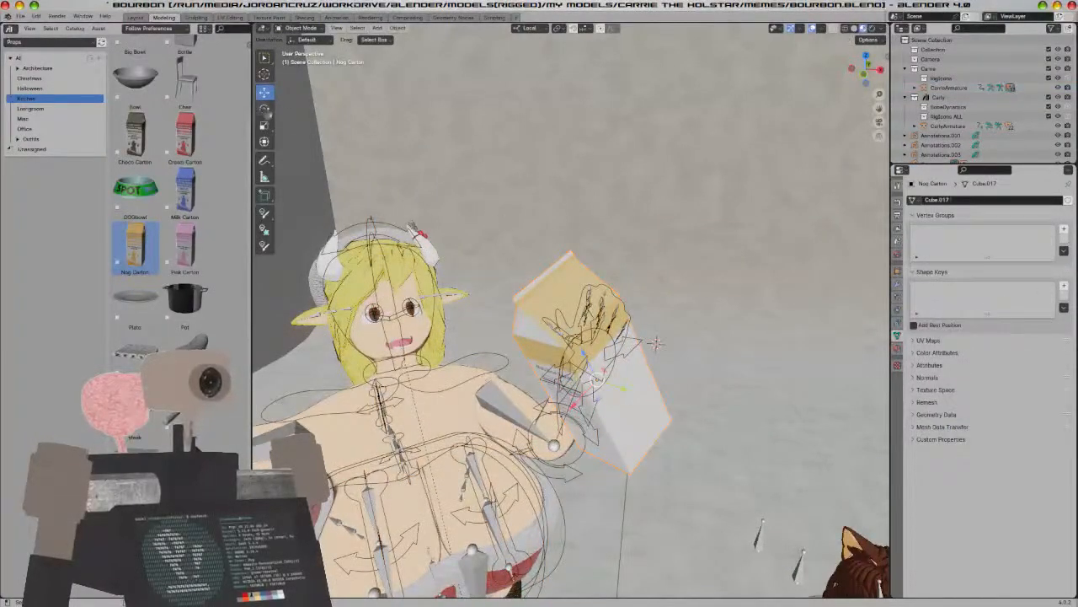
drag(604, 410, 636, 315)
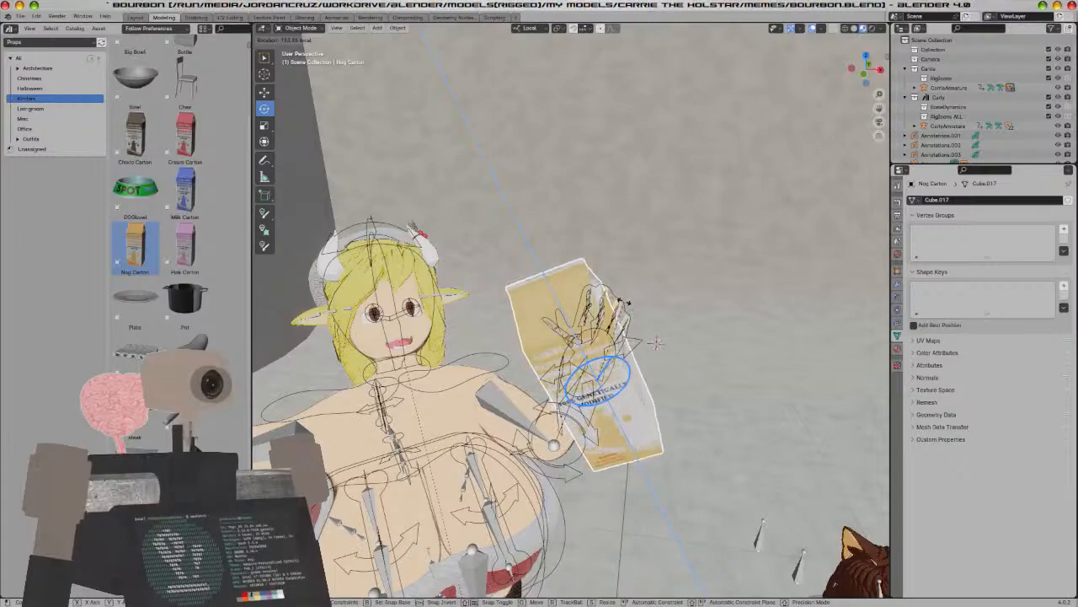
click(627, 301)
key(s)
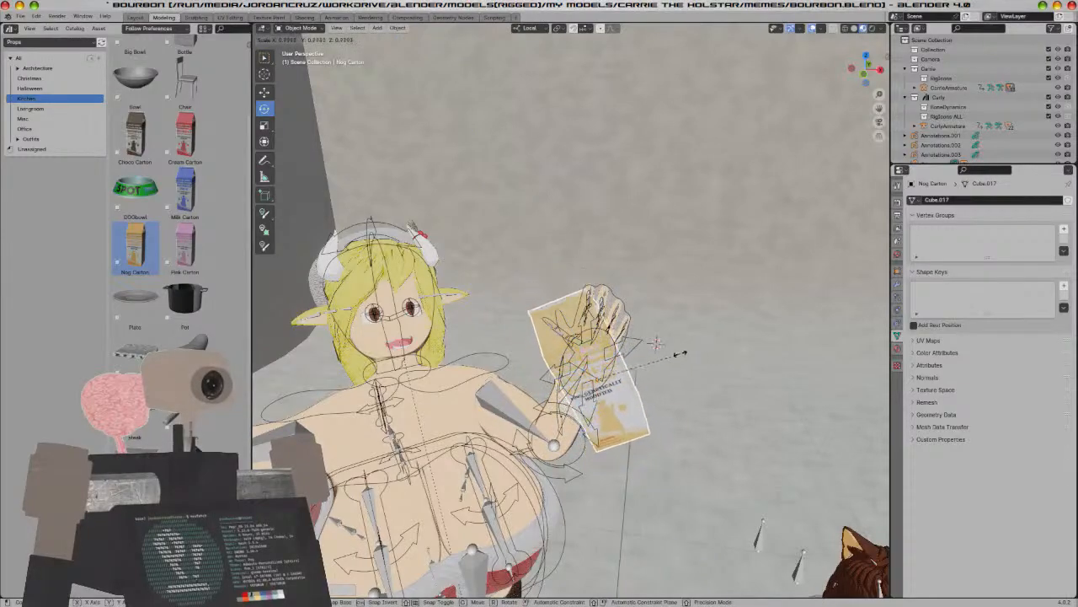
click(681, 354)
Move the nog carton against Carrie's left palm, placing it from several viewing angles
middle_drag(681, 354, 583, 427)
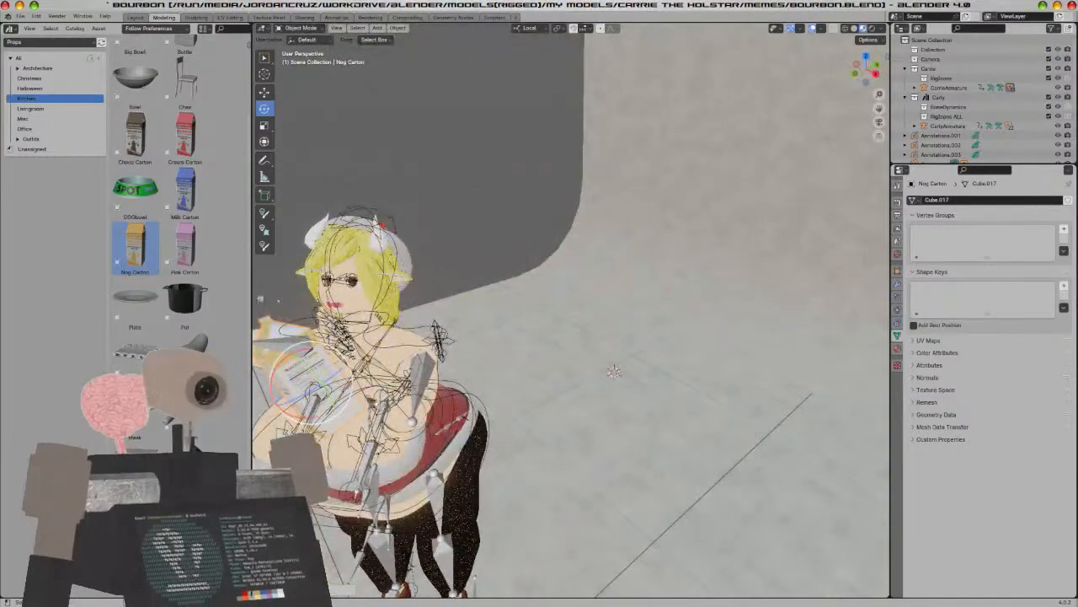
middle_drag(614, 372, 636, 362)
key(g)
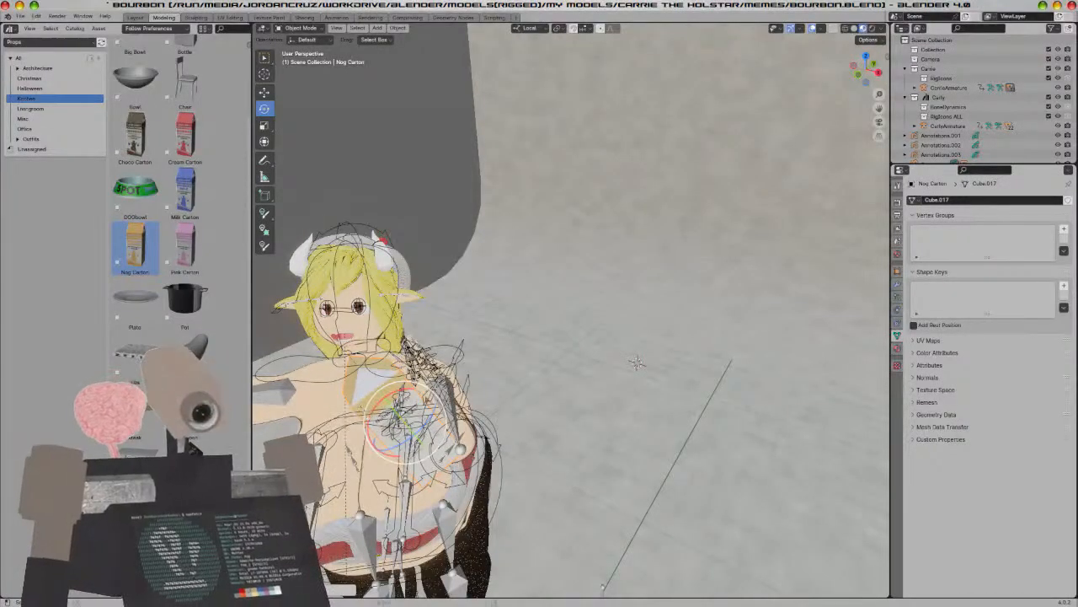
click(636, 362)
middle_drag(633, 365, 542, 394)
middle_drag(356, 261, 613, 438)
key(g)
click(634, 368)
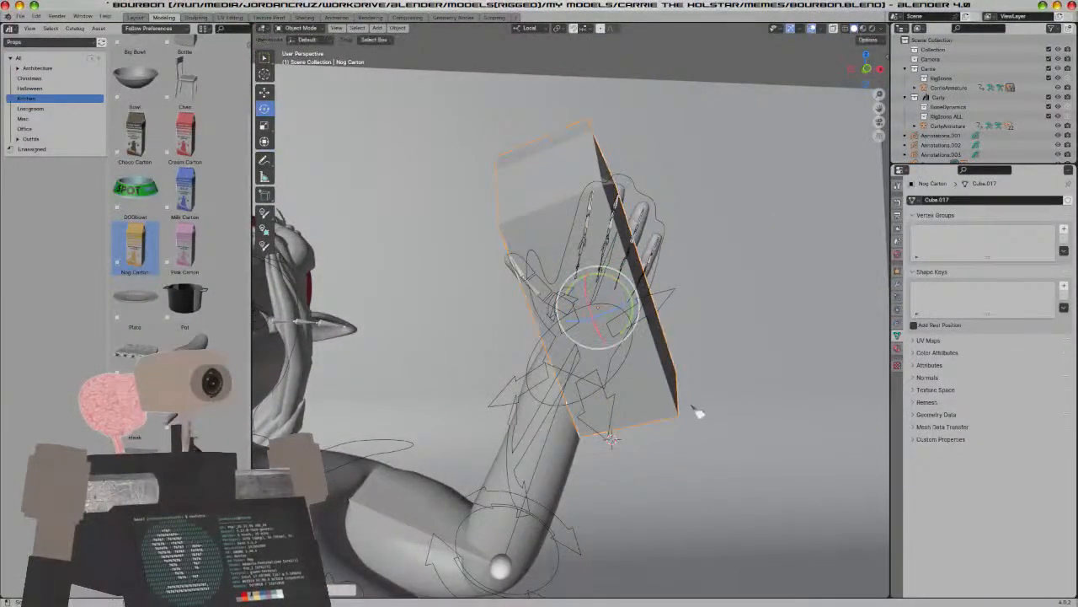
Tilt the nog carton diagonally across Carrie's left palm with repeated rotations and a small move
key(r)
click(681, 357)
key(g)
click(672, 356)
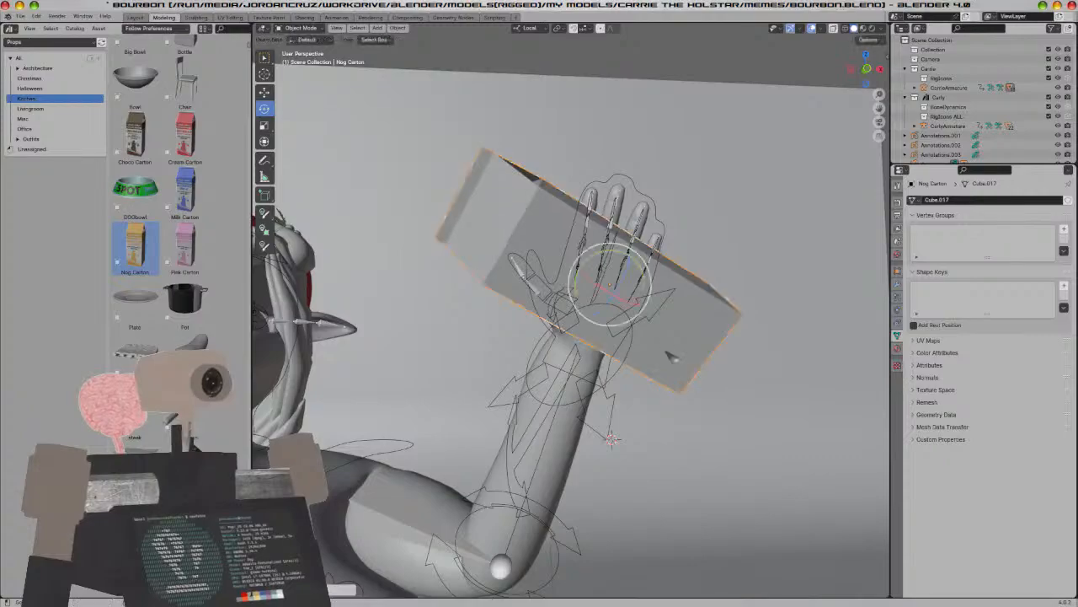
key(r)
click(714, 368)
middle_drag(715, 368, 573, 382)
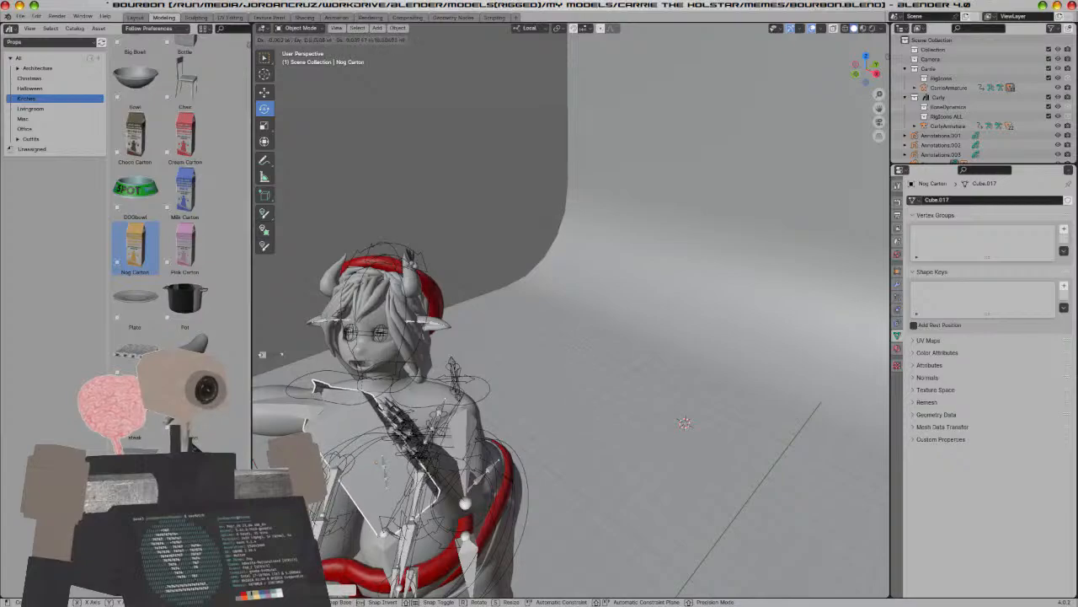
Refine the nog carton's angle and position so it rests between Carrie's left thumb and fingers
key(r)
key(g)
click(271, 354)
middle_drag(580, 541, 619, 522)
scroll(621, 514, up, 3)
shift+middle_drag(710, 444, 805, 185)
middle_drag(742, 286, 607, 440)
key(g)
click(732, 336)
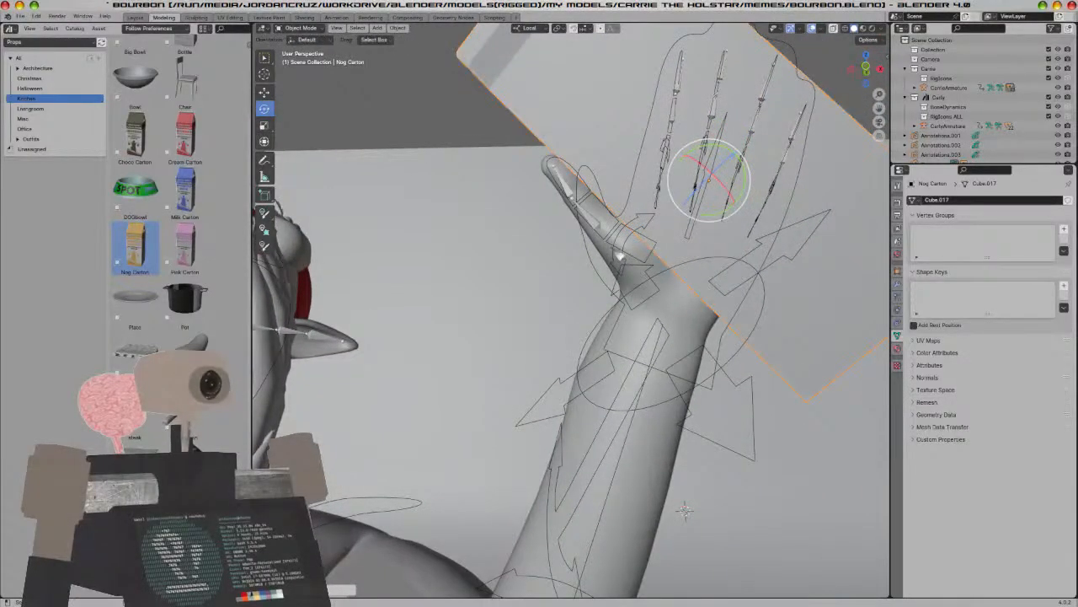
Select Carrie's armature, enter Pose Mode and rotate the left thumb's proximal bone around the carton
click(621, 254)
key(ctrl+Tab)
click(590, 215)
key(r)
key(r)
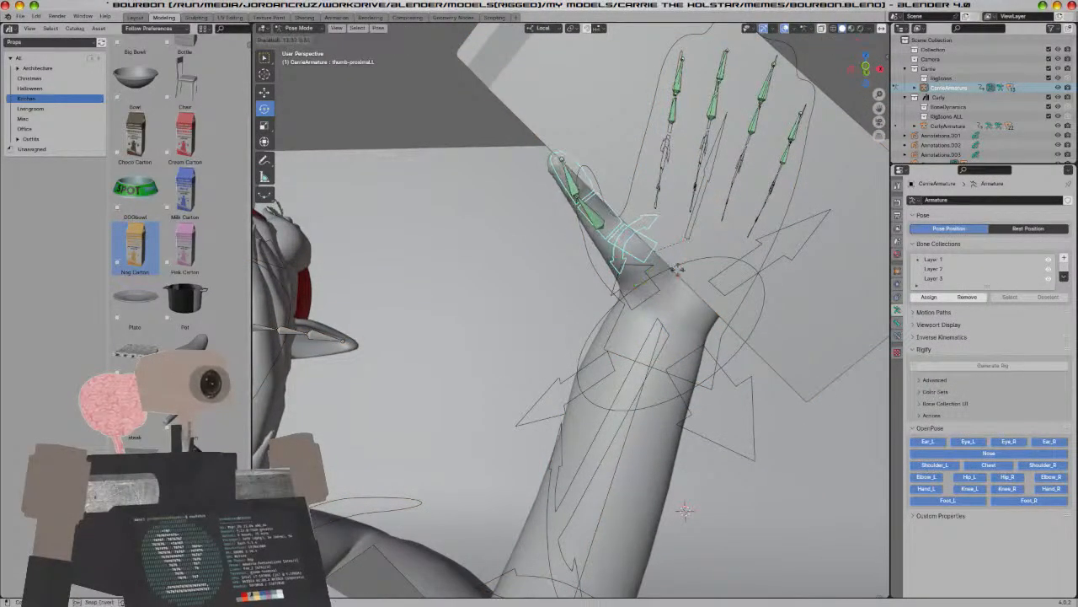
click(699, 298)
Curl Carrie's left pinky and ring fingers around the carton with trackball rotations of their proximal bones
middle_drag(699, 299, 710, 325)
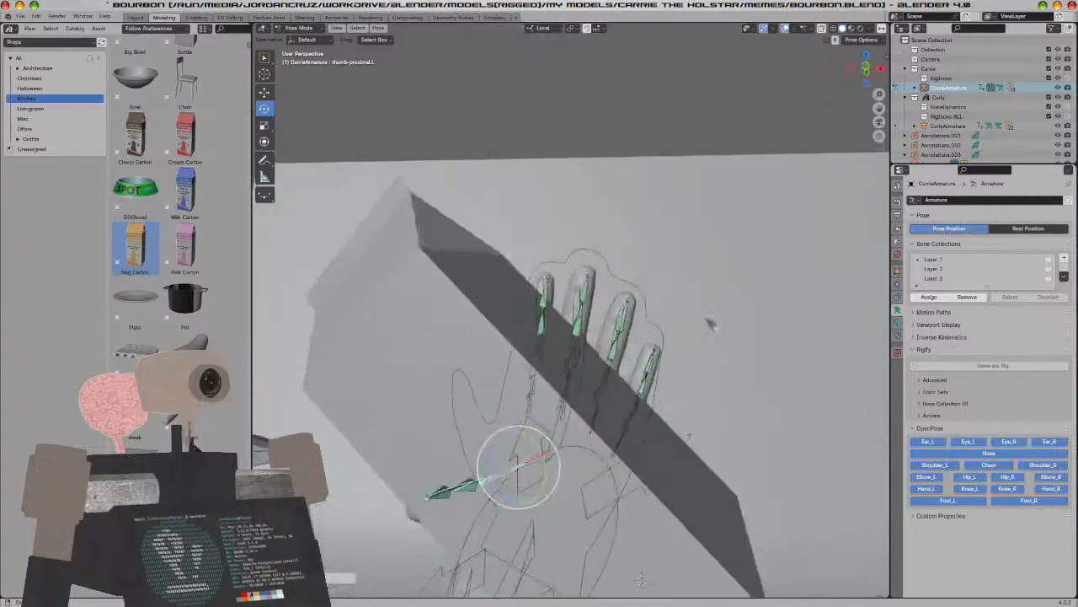
click(636, 424)
key(r)
key(r)
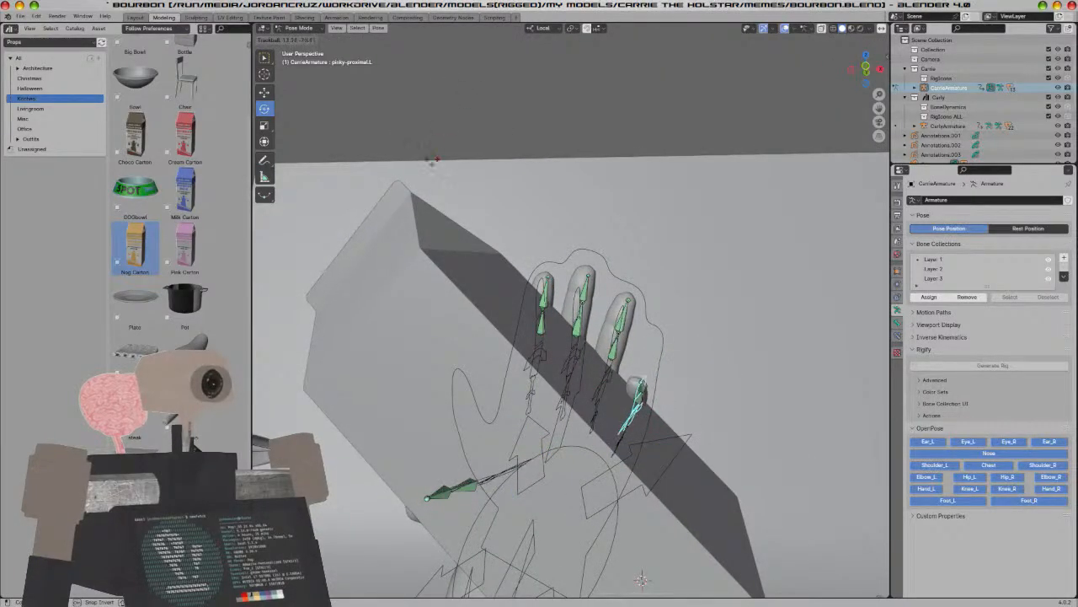
click(345, 320)
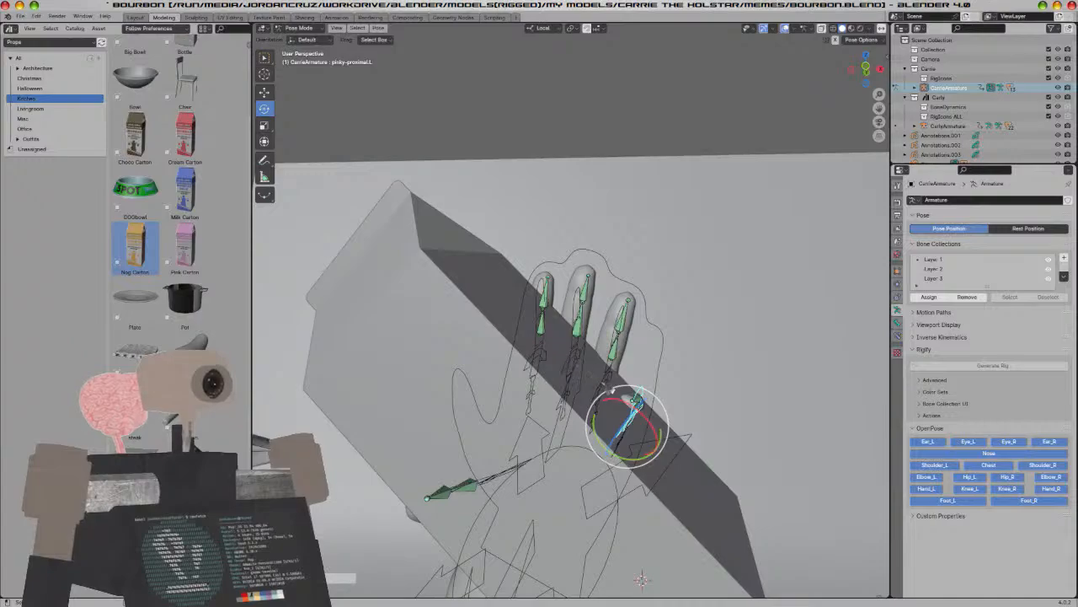
click(614, 390)
key(r)
key(r)
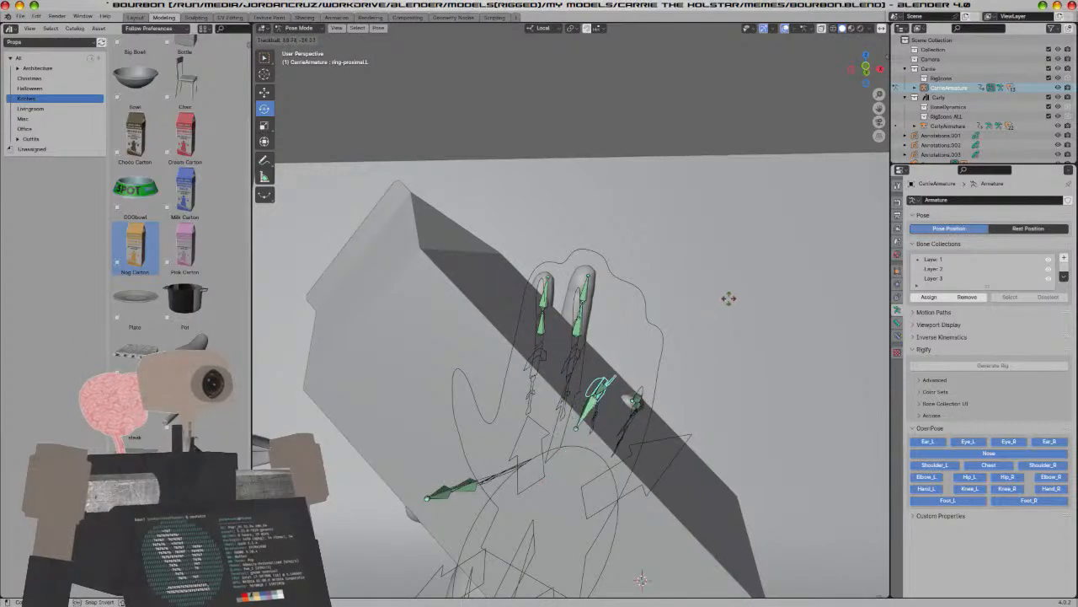
click(859, 562)
Curl Carrie's left middle and index fingers onto the carton by rotating their proximal bones freely
click(579, 316)
key(r)
key(r)
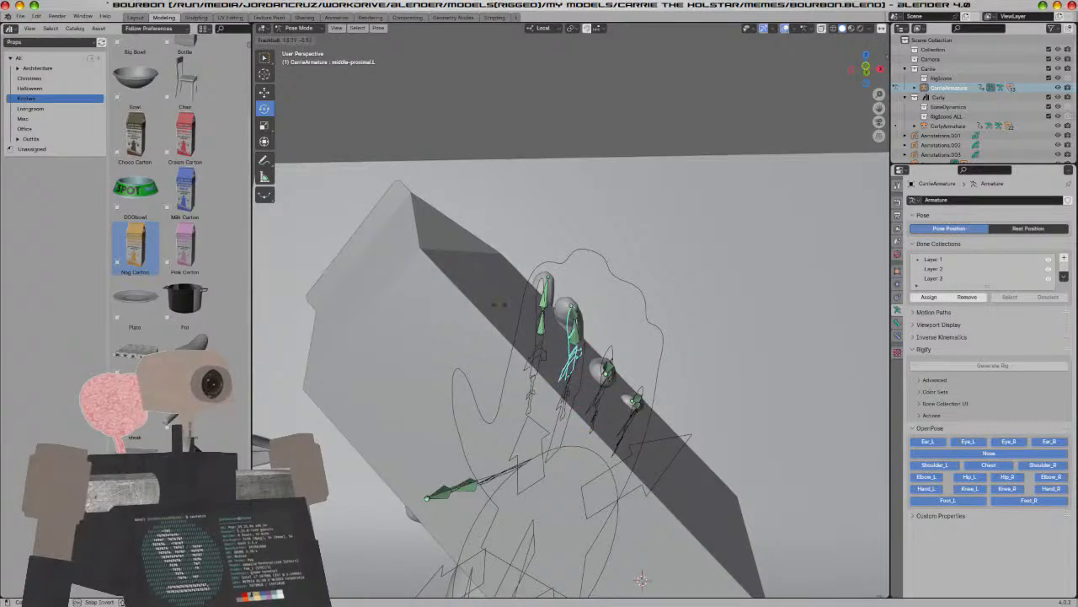
click(462, 447)
key(r)
key(r)
click(682, 195)
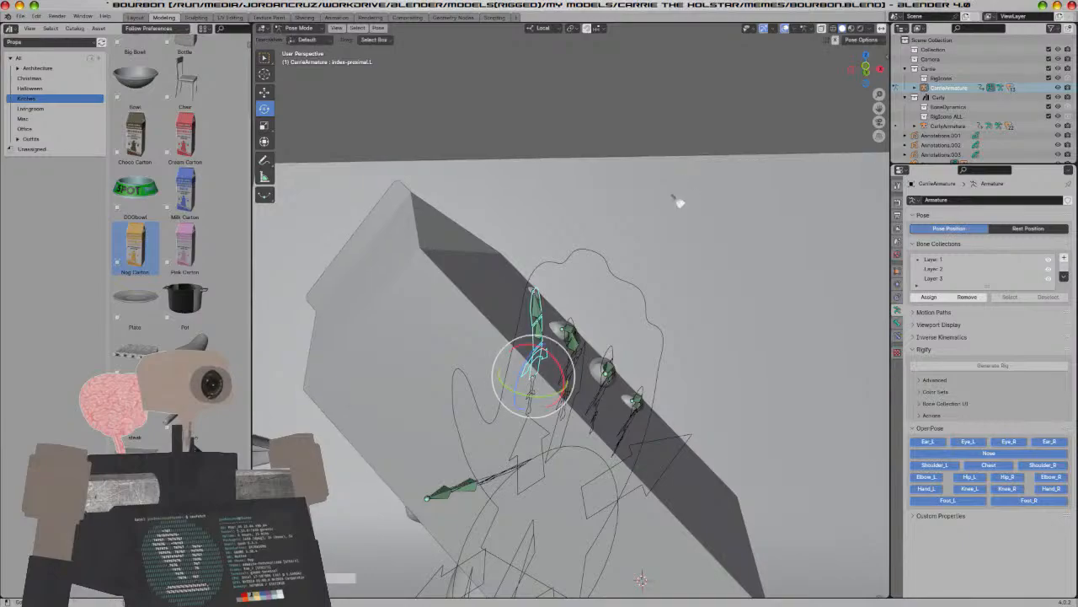
Return to Object Mode, select the nog carton and shift it along a local axis to fit the curled fingers
key(ctrl+Tab)
click(484, 354)
mouse_move(538, 272)
middle_down()
mouse_move(497, 289)
mouse_move(532, 275)
mouse_move(524, 281)
middle_up()
click(265, 93)
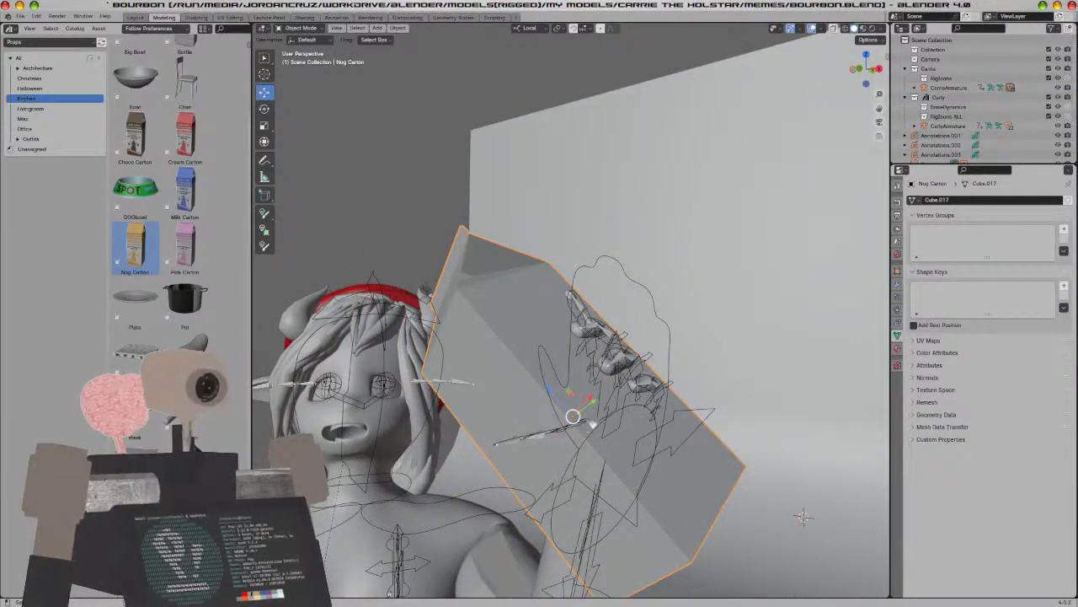
drag(594, 406, 572, 431)
Add Carrie's armature to the selection, enter Pose Mode and rotate her left hand bone to tilt the carton
middle_drag(572, 430, 609, 395)
shift+click(658, 426)
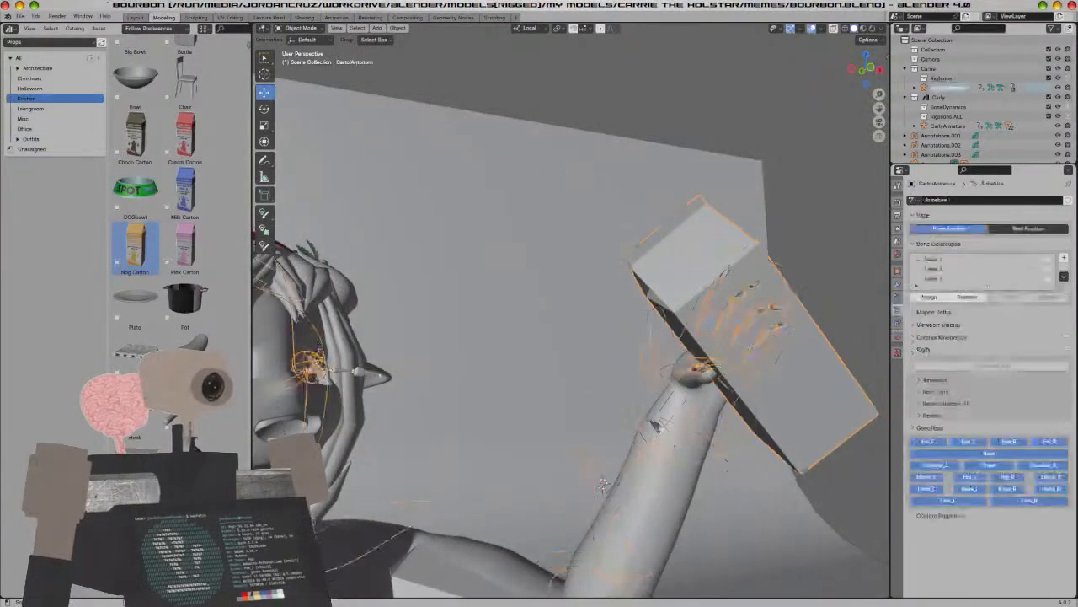
key(ctrl+Tab)
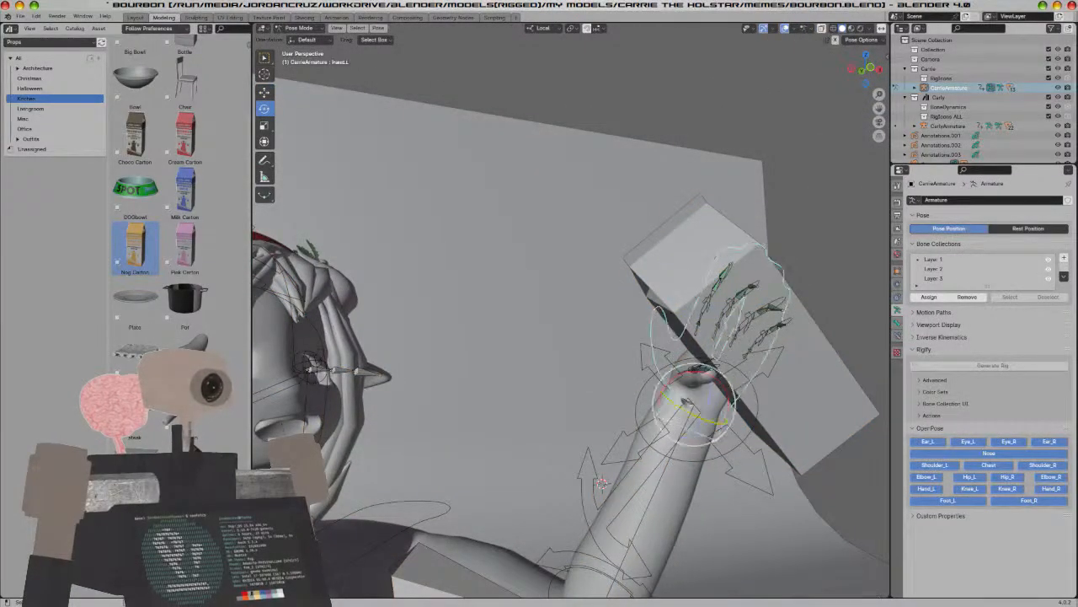
drag(704, 376, 656, 414)
Move Carrie's left arm IK control to bring the hand and carton up close to her head
click(646, 424)
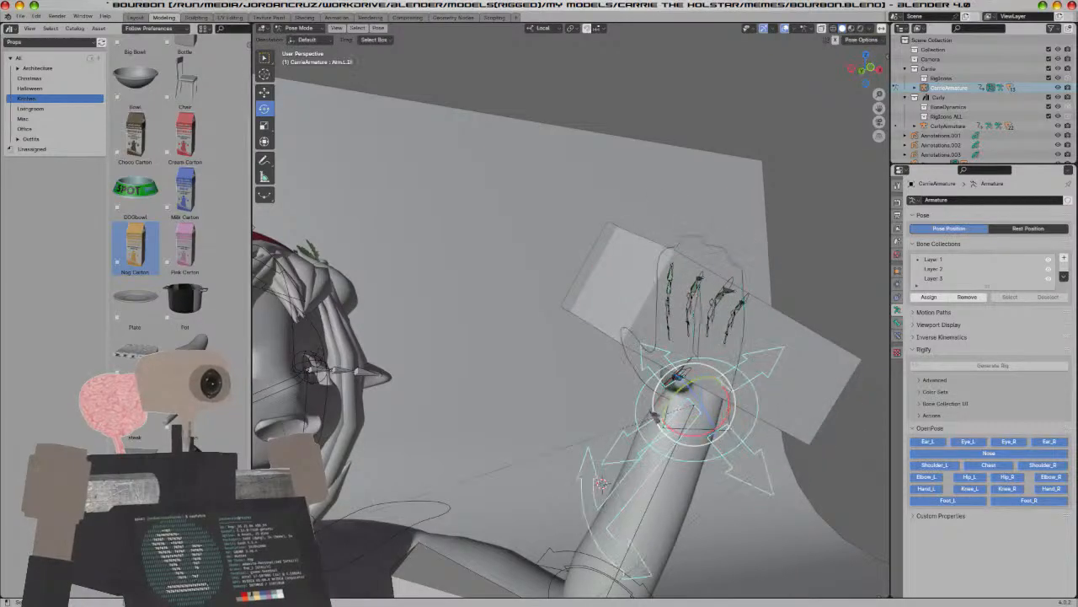
key(g)
click(523, 372)
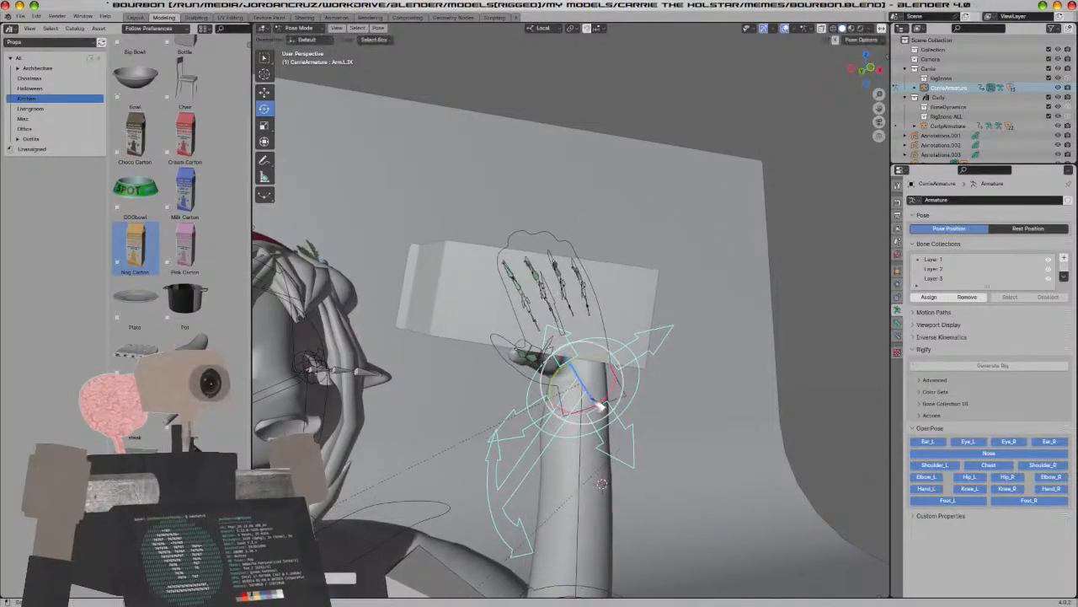
middle_drag(599, 404, 545, 410)
key(g)
click(531, 355)
Rotate Carrie's left arm IK control freely and in the view plane to swing the elbow outward
key(r)
key(r)
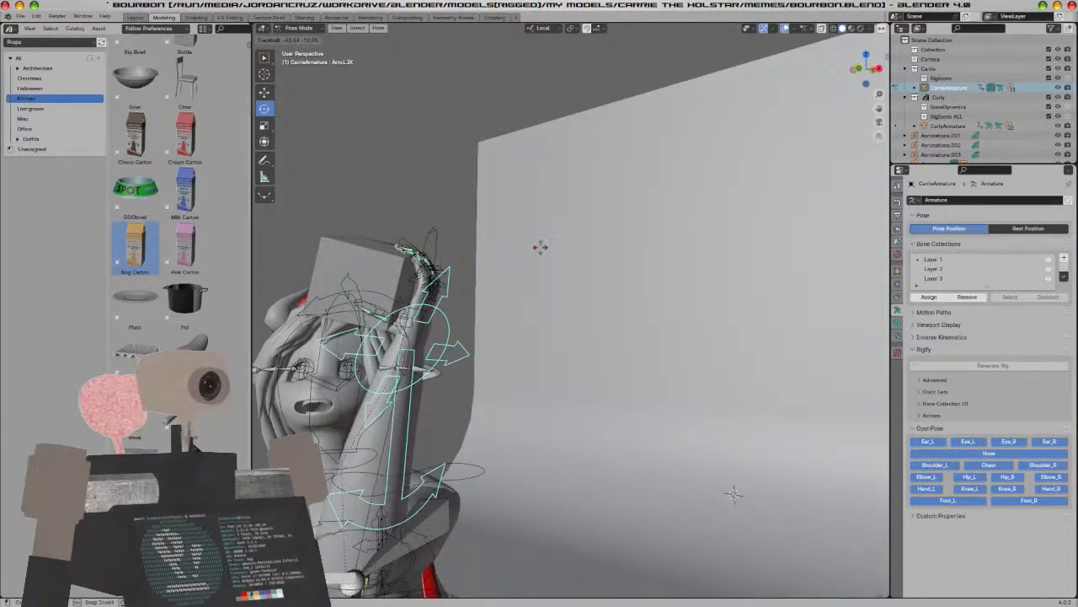
click(614, 433)
key(r)
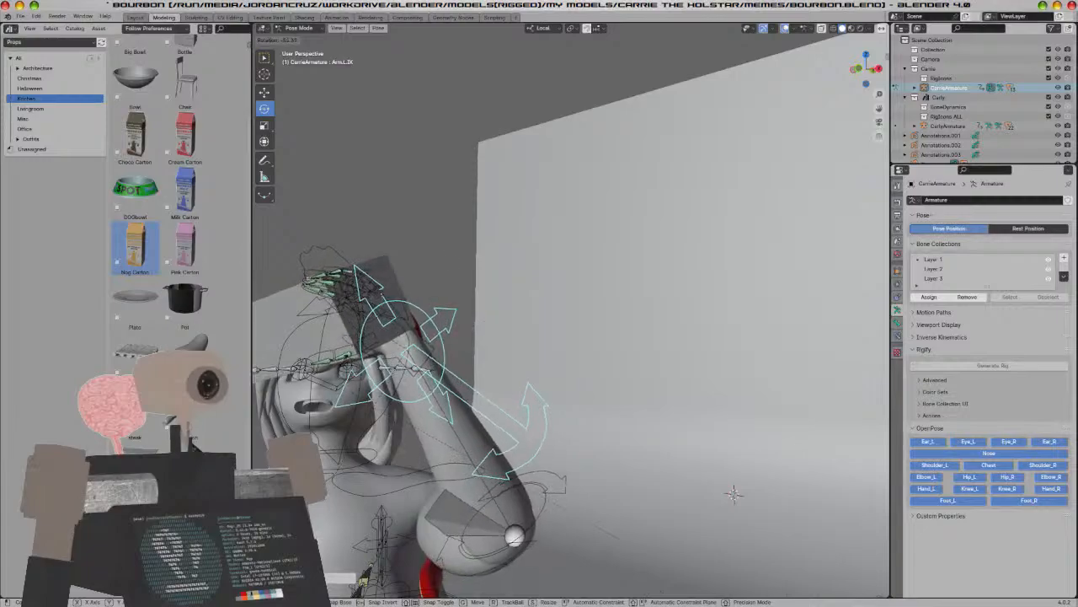
click(528, 302)
Select Carrie's left hand bone and rotate it so the carton lies level with the hand upright
middle_drag(529, 302, 547, 342)
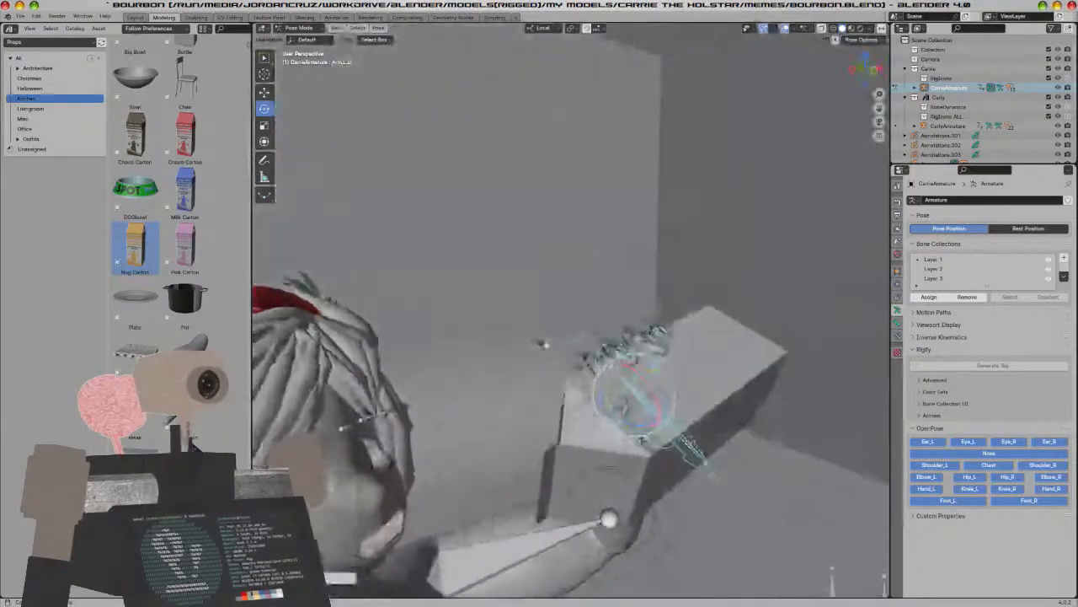
click(593, 329)
key(r)
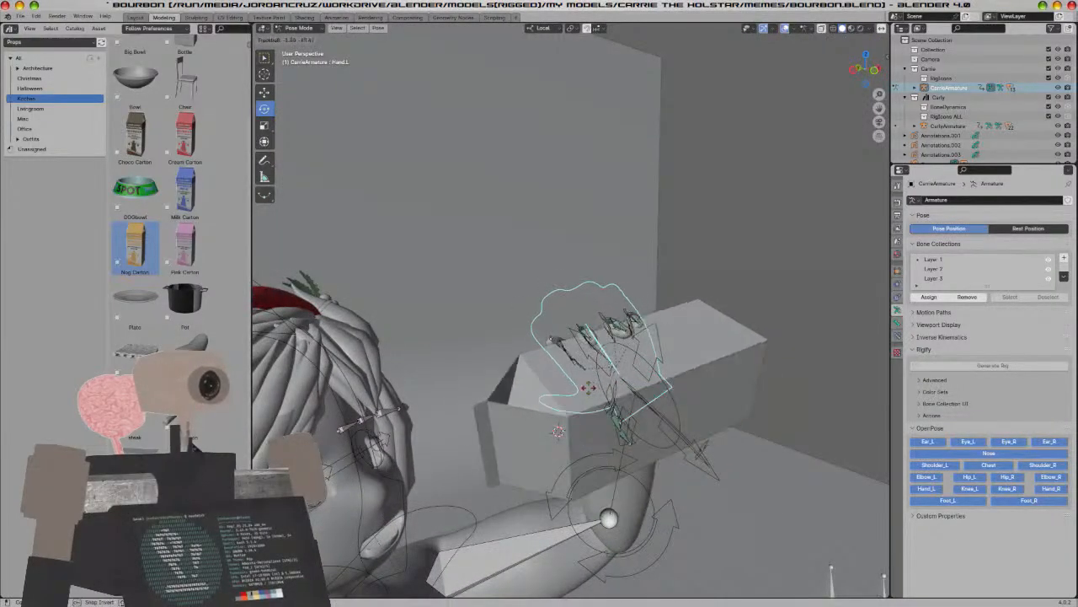
click(724, 291)
key(r)
click(739, 308)
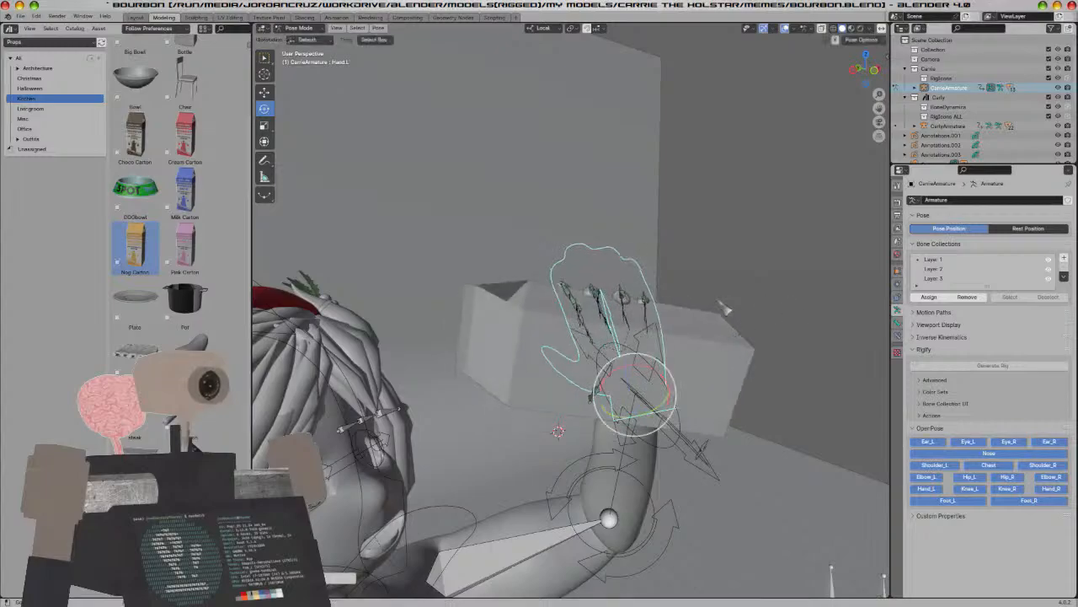
In the camera view, fine-tune the raised left hand and arm IK control so the carton is held up near Carrie's face
key(KP_0)
scroll(713, 300, up, 4)
shift+middle_drag(673, 263, 676, 307)
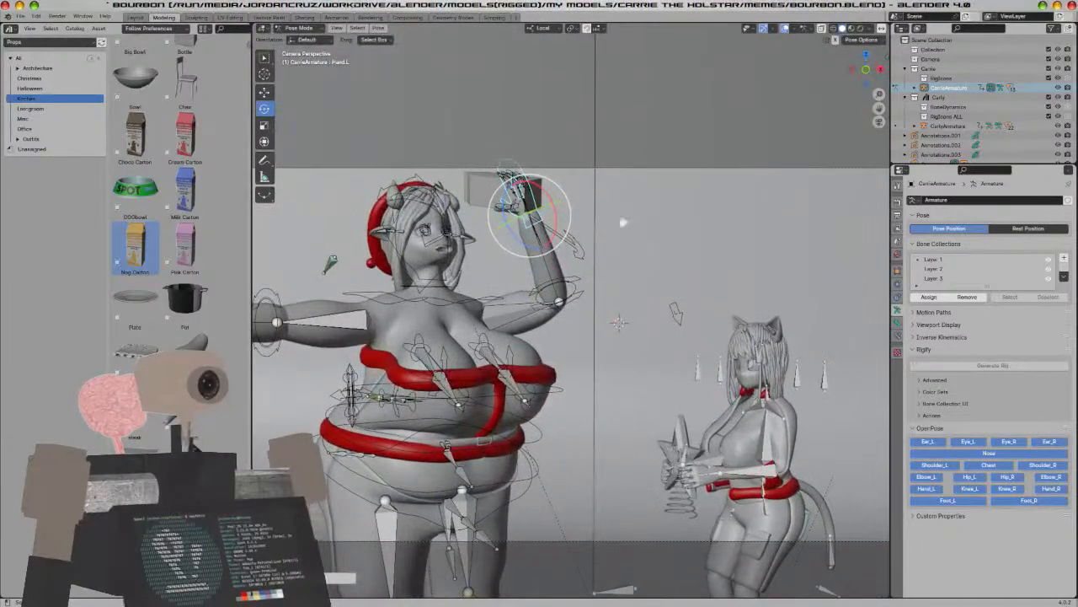
key(r)
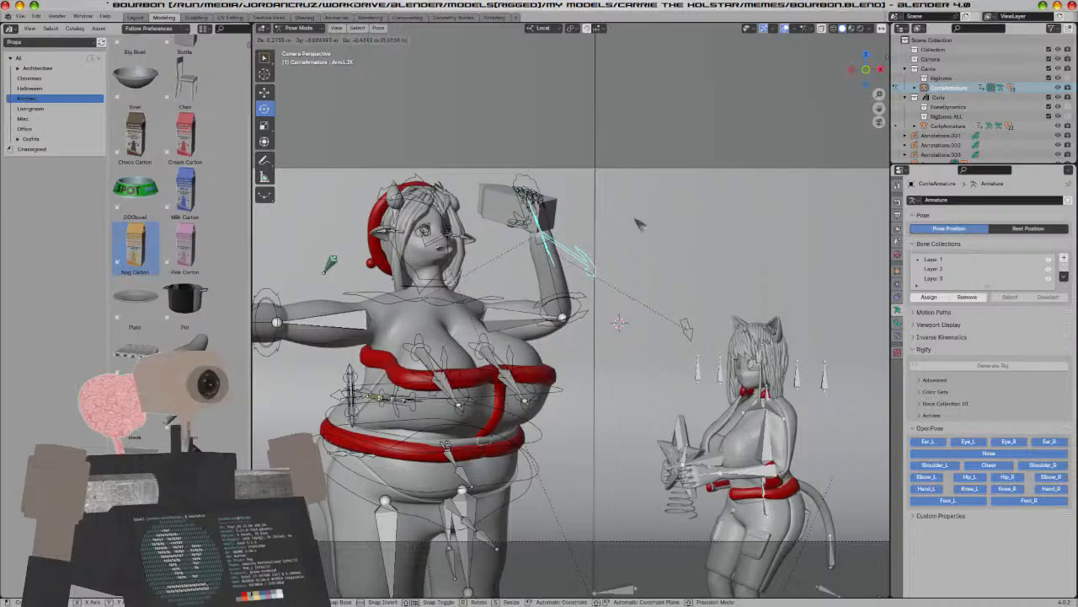
click(632, 214)
Lower Carrie's right arm beside her hip by moving and rotating its IK control, and return to Object Mode
scroll(418, 166, up, 1)
shift+middle_drag(418, 166, 630, 142)
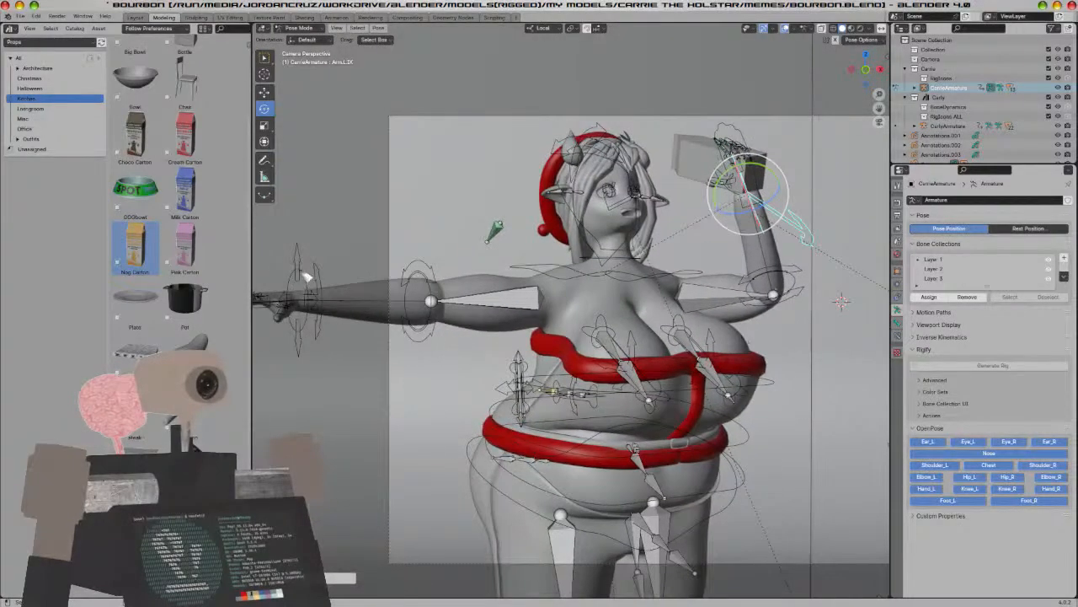
click(300, 253)
key(g)
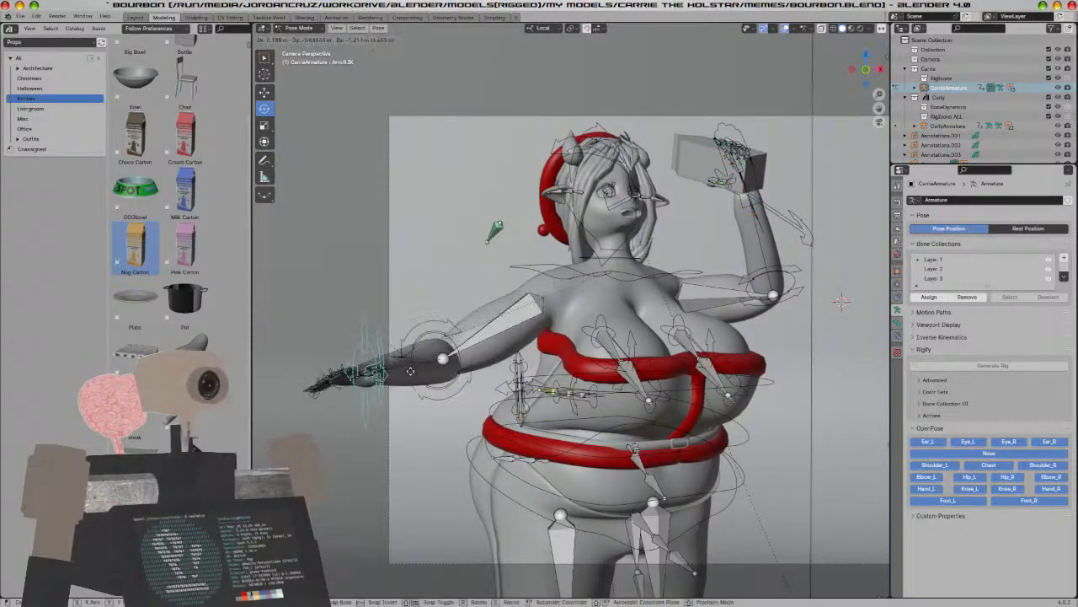
click(403, 455)
key(g)
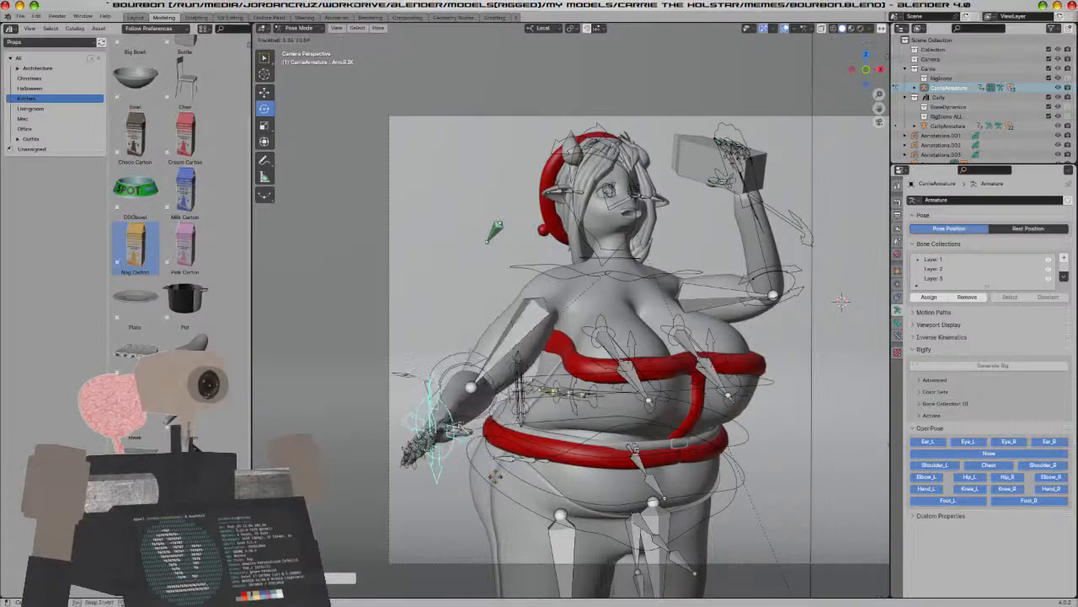
click(576, 518)
middle_drag(575, 517, 547, 463)
key(ctrl+Tab)
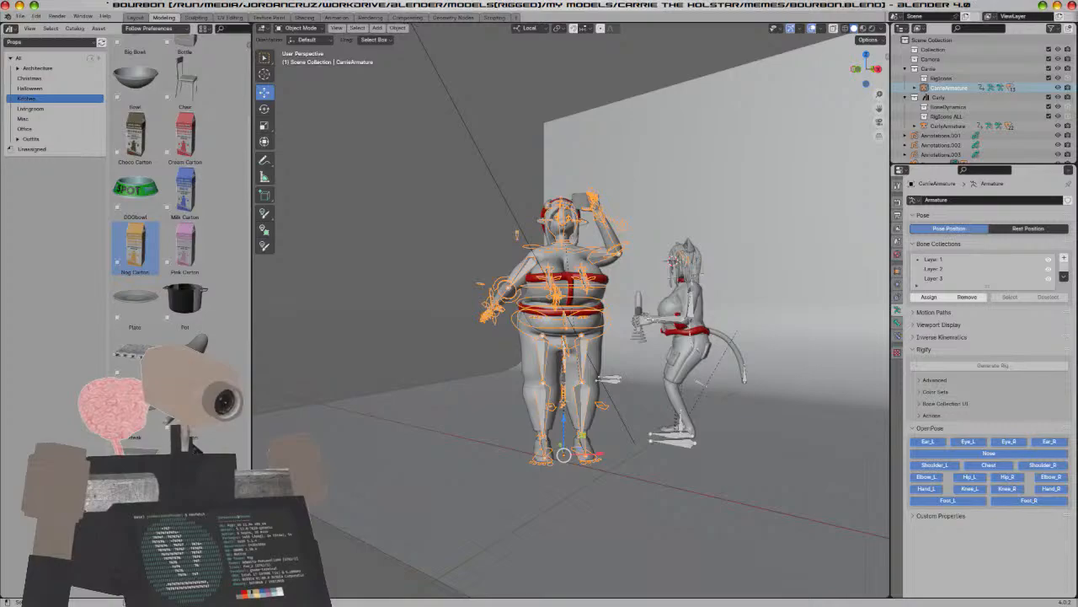
In Pose Mode, rotate the finger bones of Carrie's right hand to curl the fingers inward
scroll(621, 249, up, 5)
shift+middle_drag(621, 250, 795, 210)
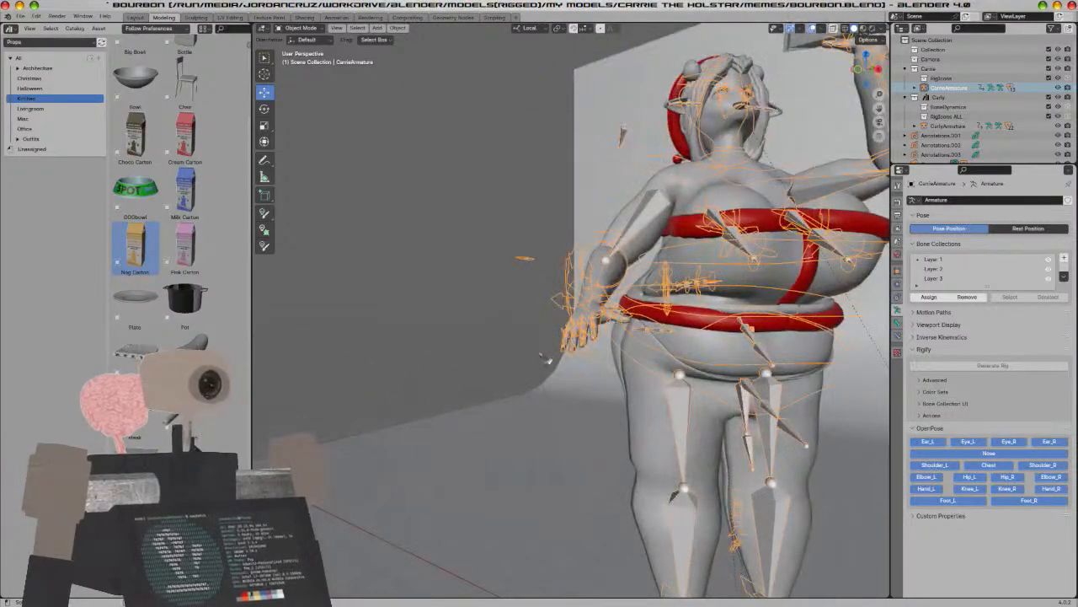
scroll(598, 349, up, 2)
key(ctrl+Tab)
middle_drag(613, 347, 546, 425)
click(456, 446)
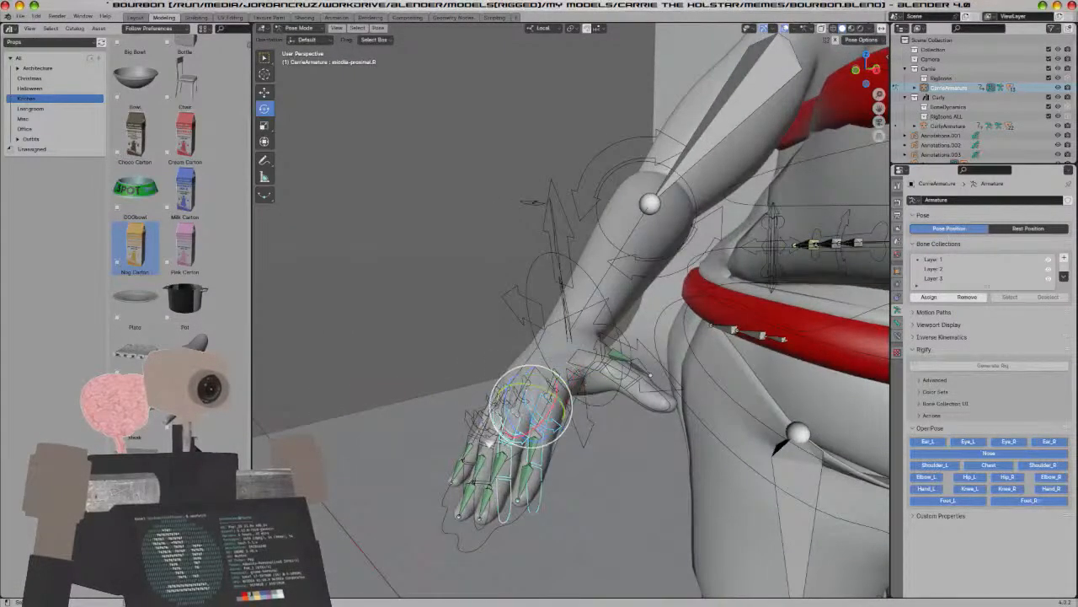
drag(482, 408, 480, 421)
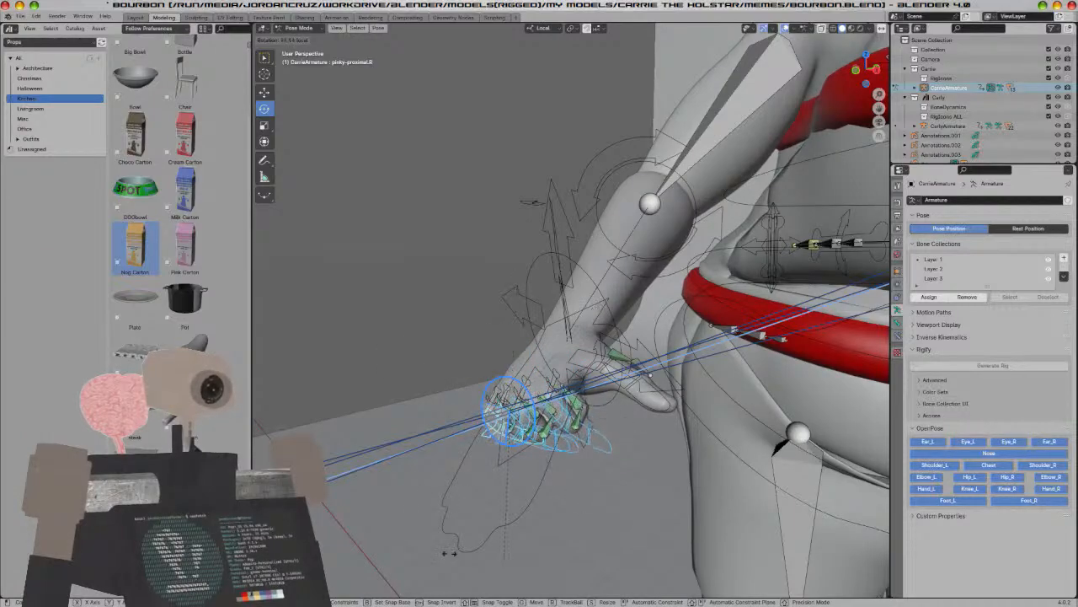
click(569, 389)
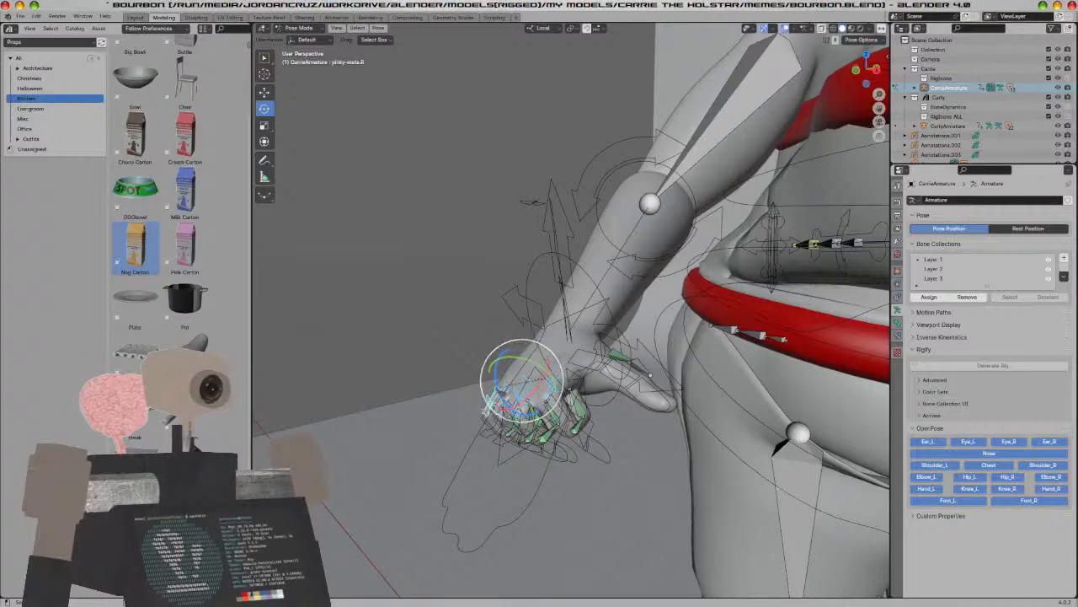
Adjust the right hand's pinky metacarpal and rotate the thumb to finish the loosely closed hand
drag(497, 393, 495, 384)
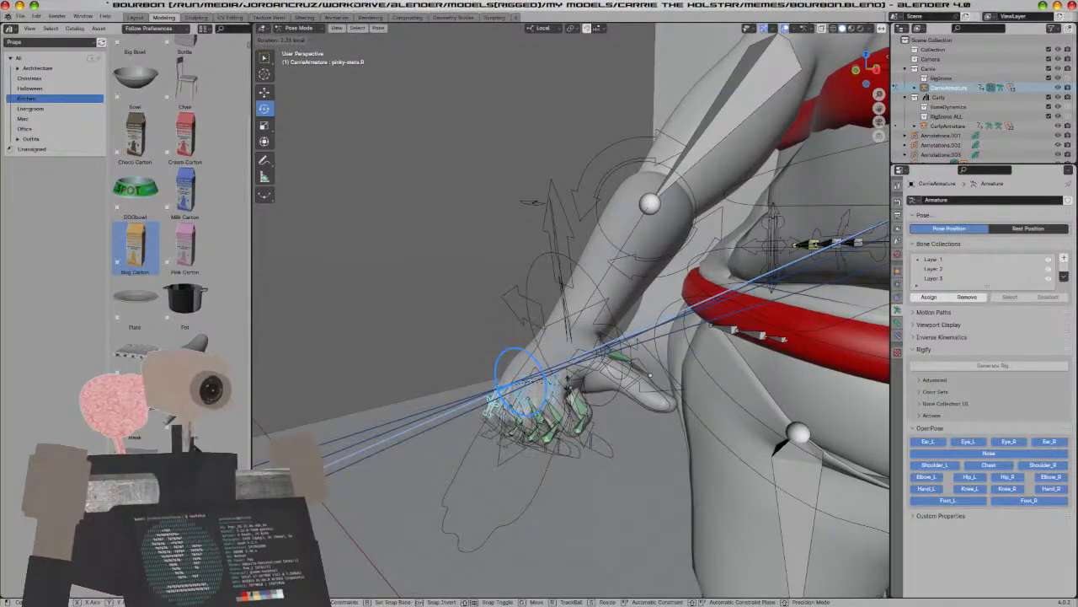
drag(580, 376, 583, 376)
click(609, 378)
middle_drag(610, 379, 582, 377)
drag(529, 340, 509, 393)
middle_drag(509, 394, 477, 300)
Rotate Carrie's right arm IK control freely and move it toward her hip
click(477, 299)
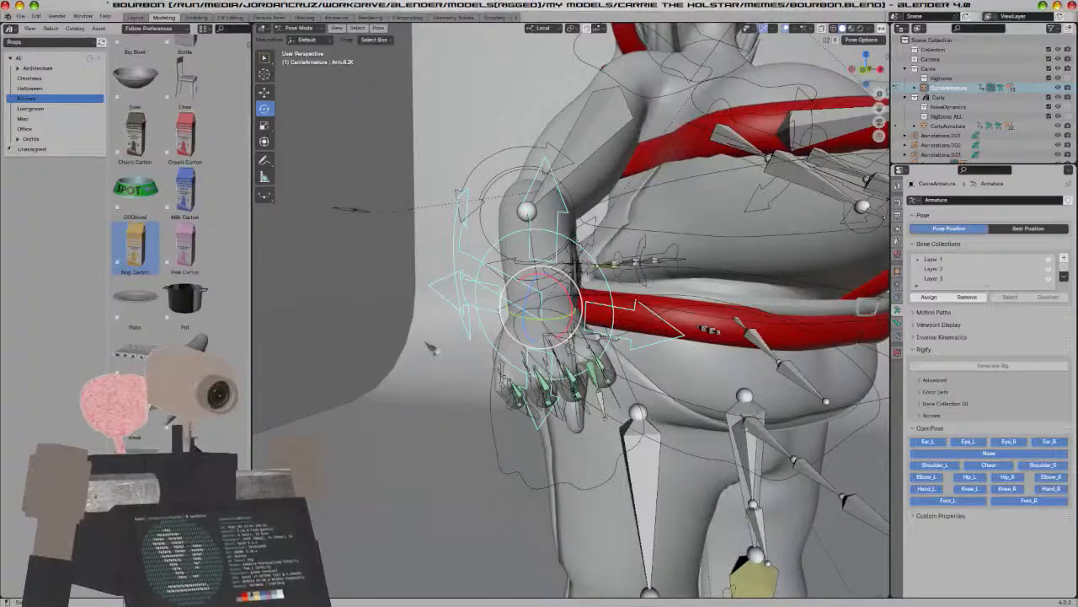
key(r)
key(r)
click(480, 382)
middle_drag(479, 382, 587, 389)
key(g)
click(369, 348)
middle_drag(369, 349, 477, 342)
Place the 3D cursor on Carrie's right hip, snap the arm IK control to it and adjust its position
click(268, 75)
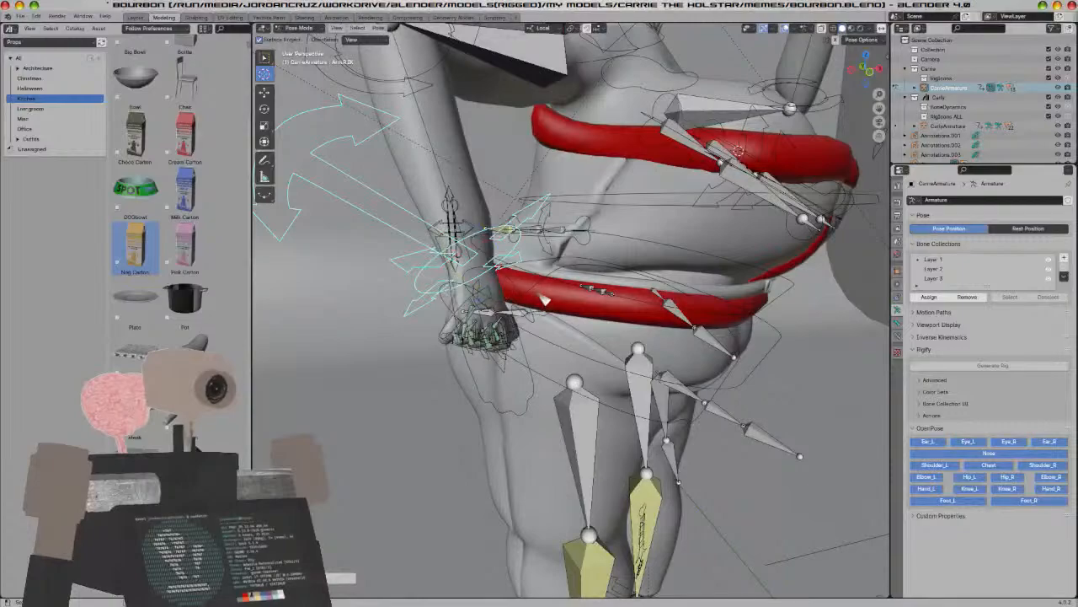
click(265, 57)
middle_drag(581, 244, 476, 260)
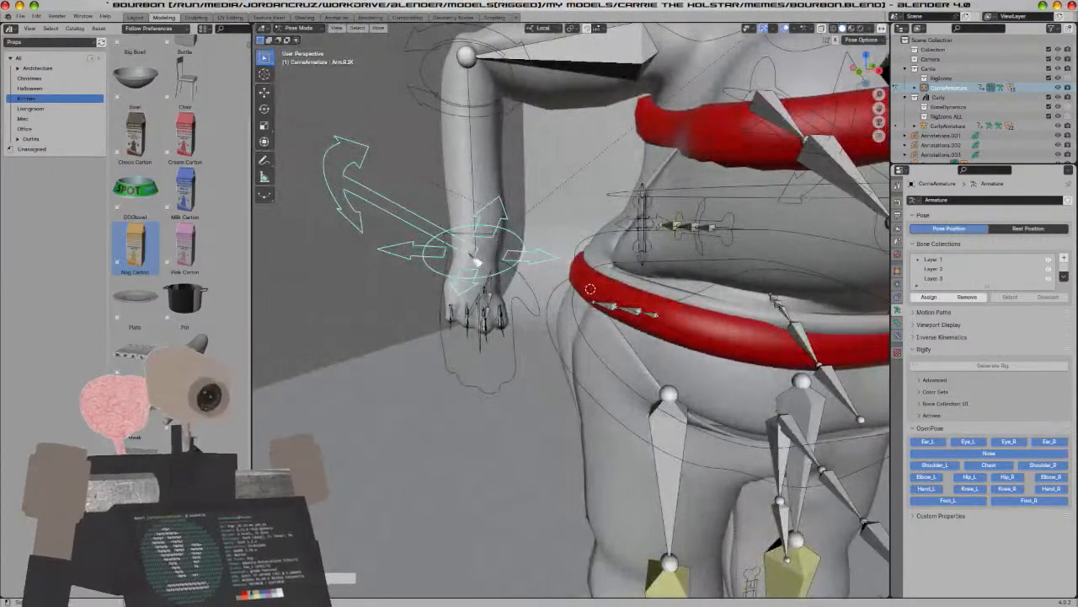
key(shift+s)
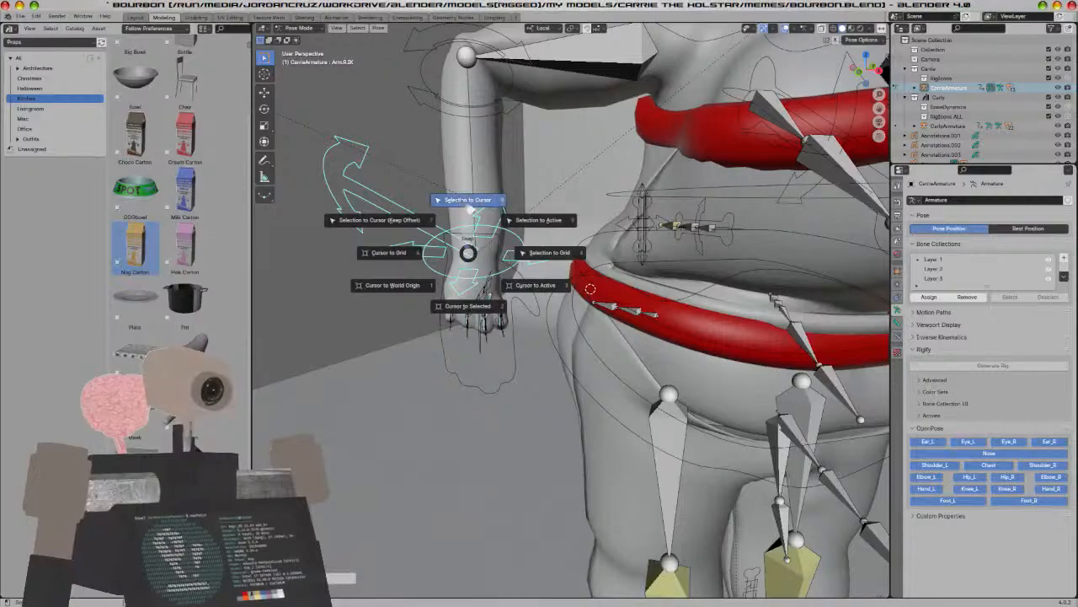
click(470, 209)
middle_drag(472, 397, 469, 397)
key(g)
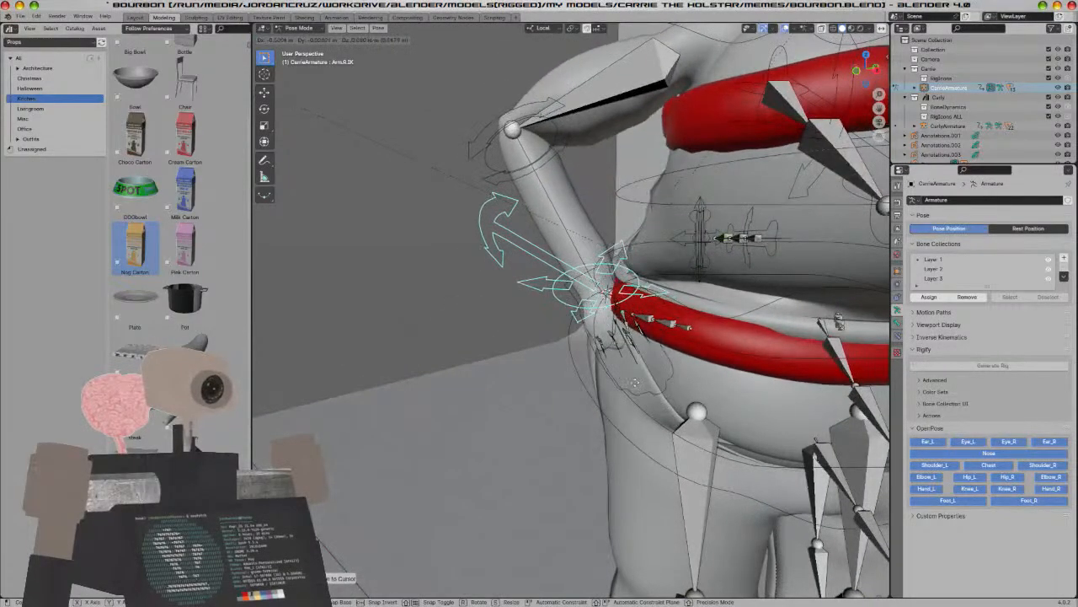
click(609, 350)
Rotate Carrie's right hand against her waist and move the arm IK control so the hand rests on her hip
click(636, 358)
key(r)
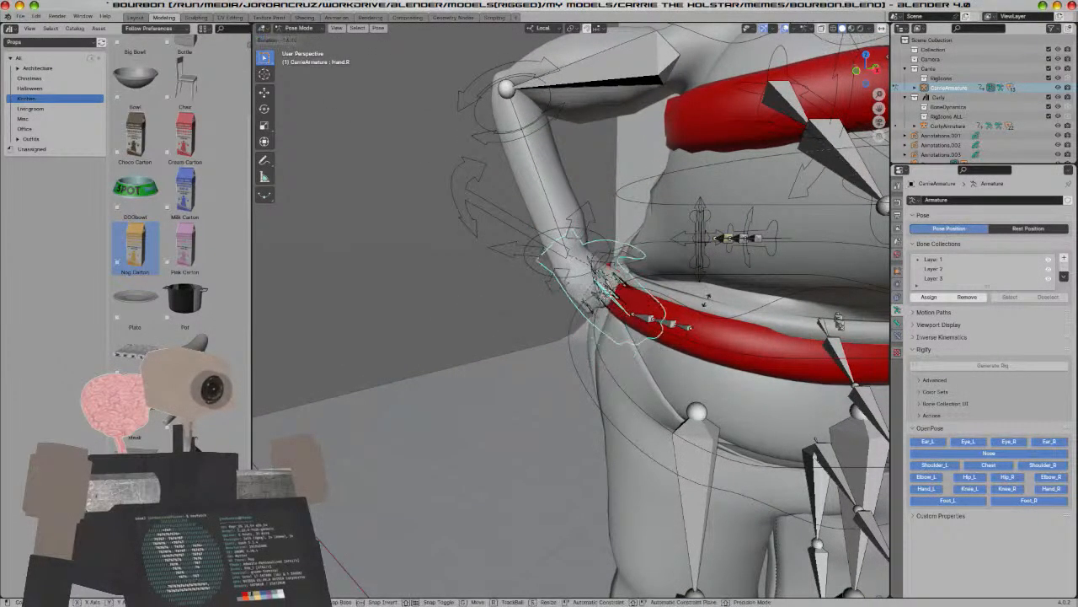
click(713, 264)
click(615, 246)
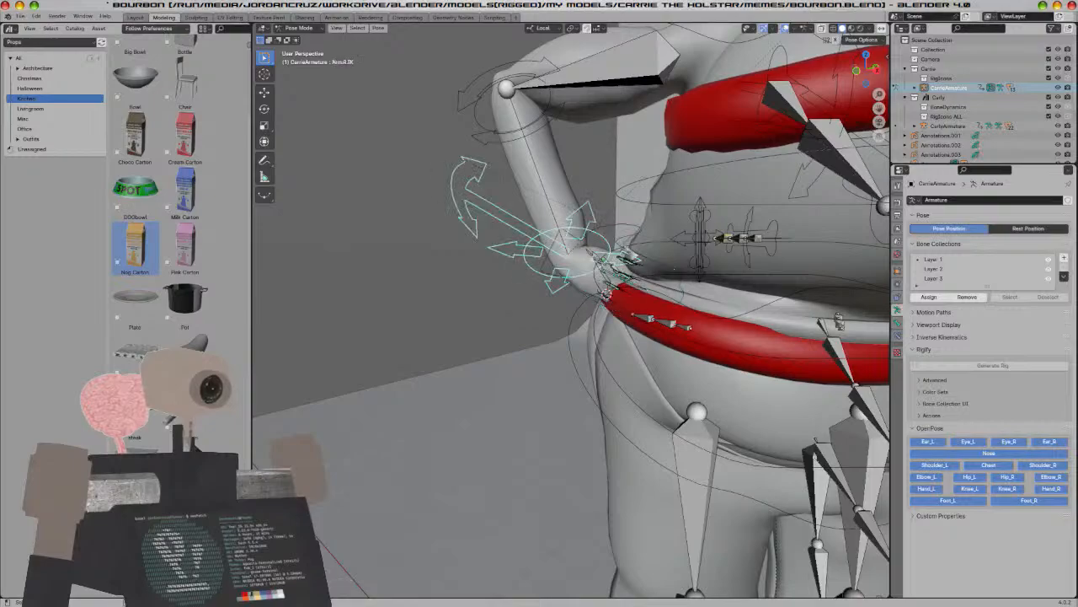
key(g)
click(618, 243)
Move Carrie's right and left leg IK controls apart to give her a wide stance
middle_drag(618, 243, 632, 261)
scroll(632, 278, down, 4)
middle_drag(653, 328, 543, 211)
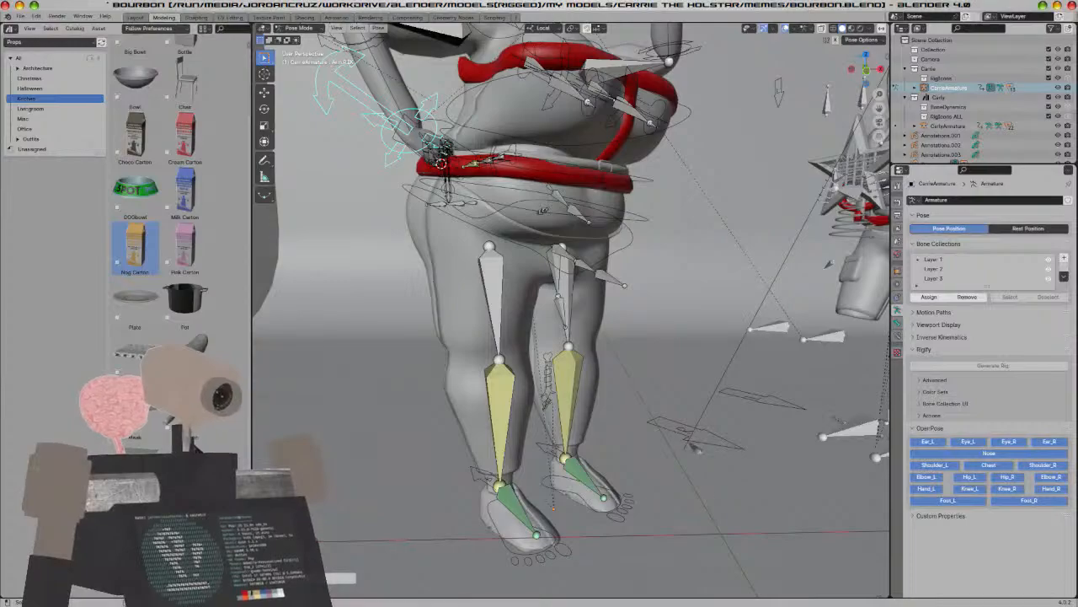
click(514, 547)
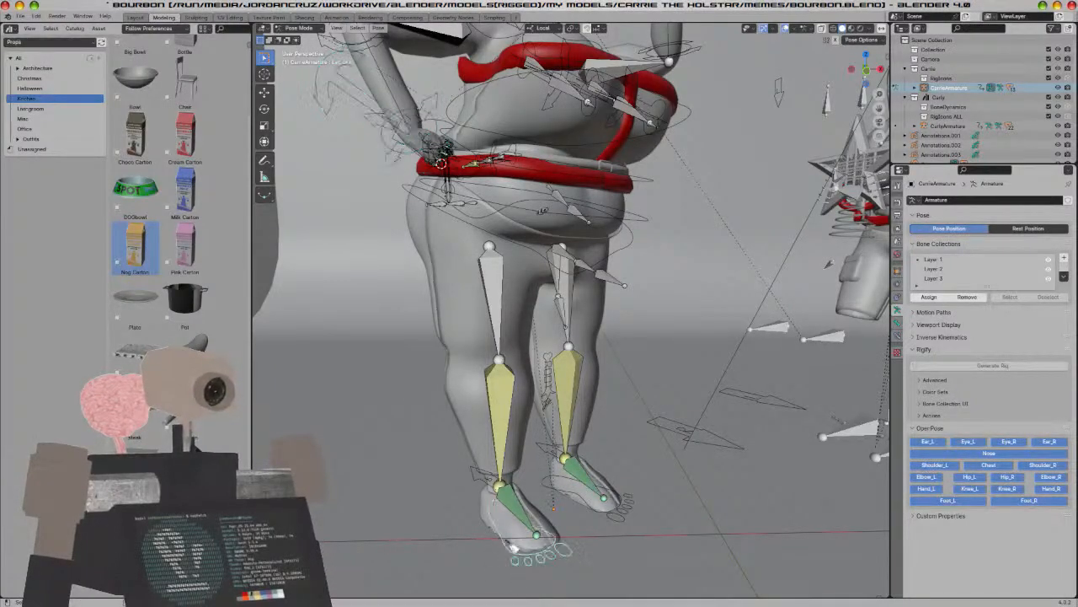
click(263, 93)
drag(500, 553, 401, 499)
click(566, 500)
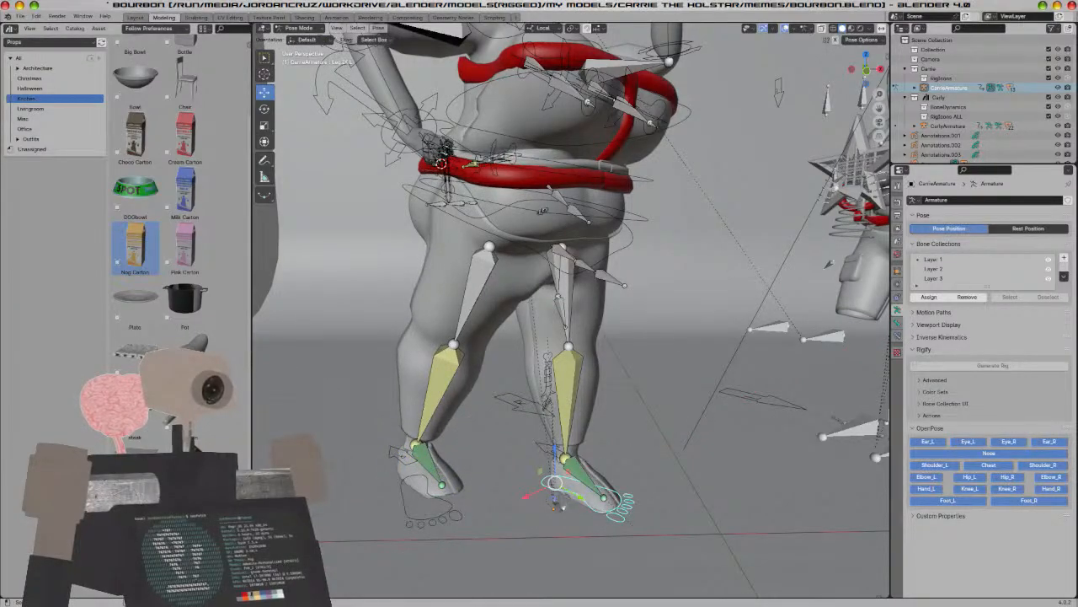
drag(562, 504, 608, 469)
Return to Object Mode in the camera view, hide Carrie's armature and save the file
key(z)
scroll(609, 469, down, 2)
key(ctrl+Tab)
key(KP_0)
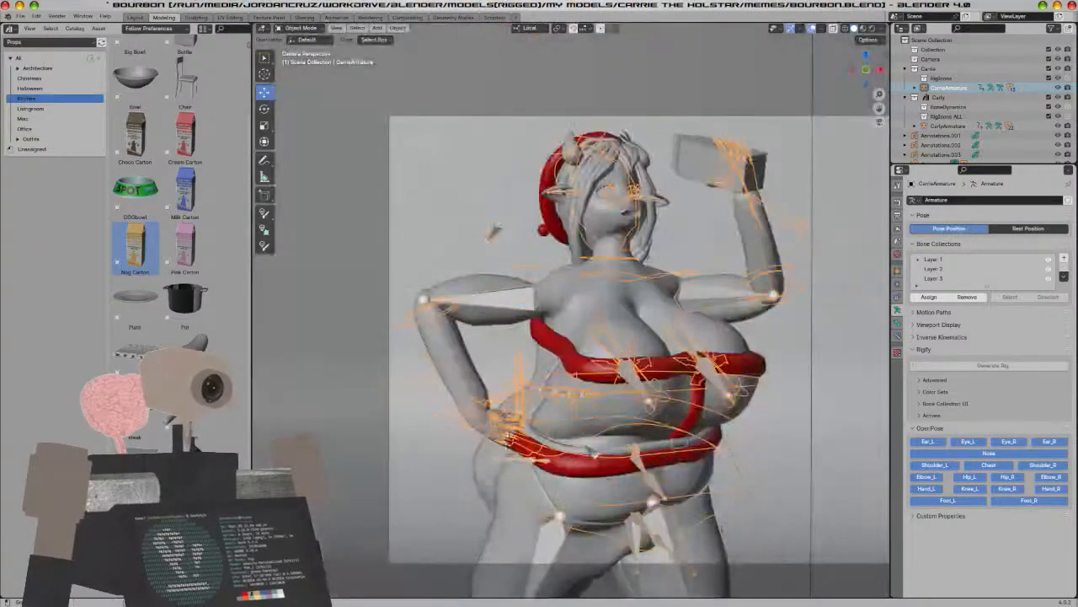
scroll(599, 438, down, 3)
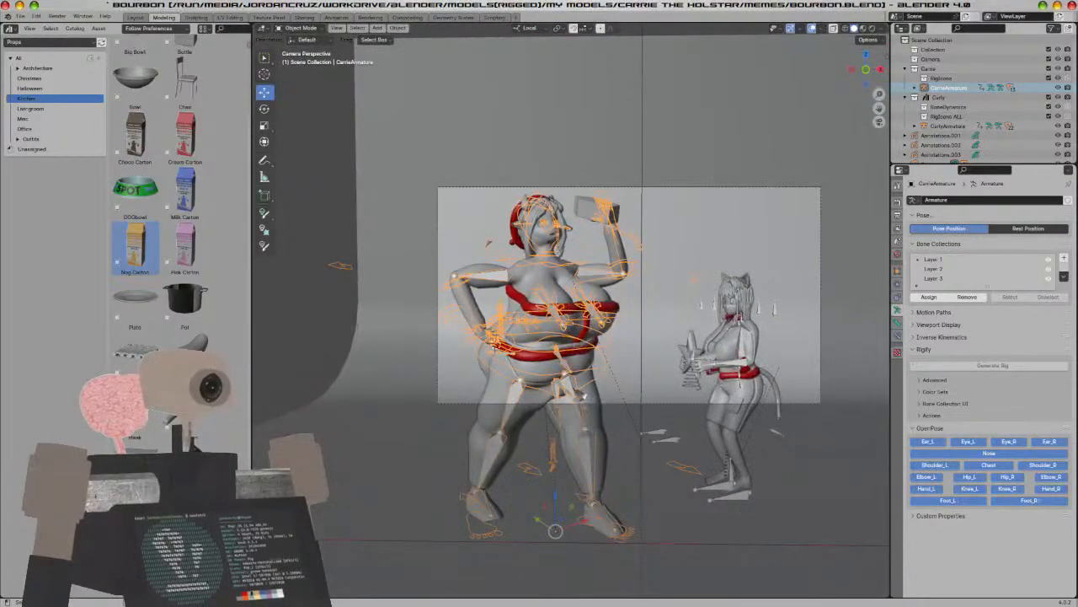
key(h)
key(ctrl+s)
Preview the posed characters in rendered shading through the camera, and unhide Carrie's armature
scroll(625, 345, up, 3)
key(z)
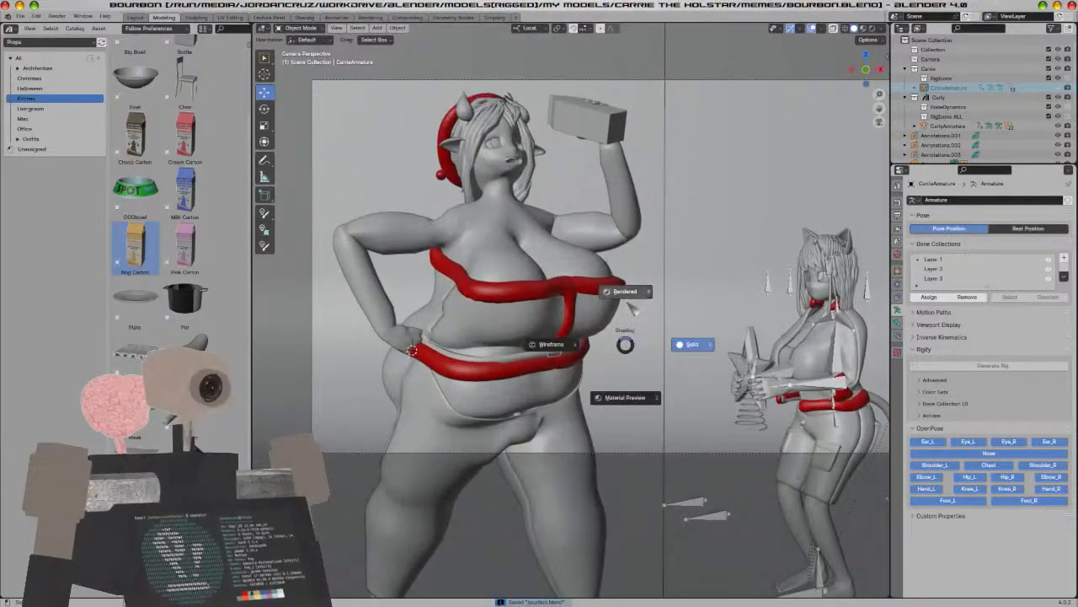
click(632, 309)
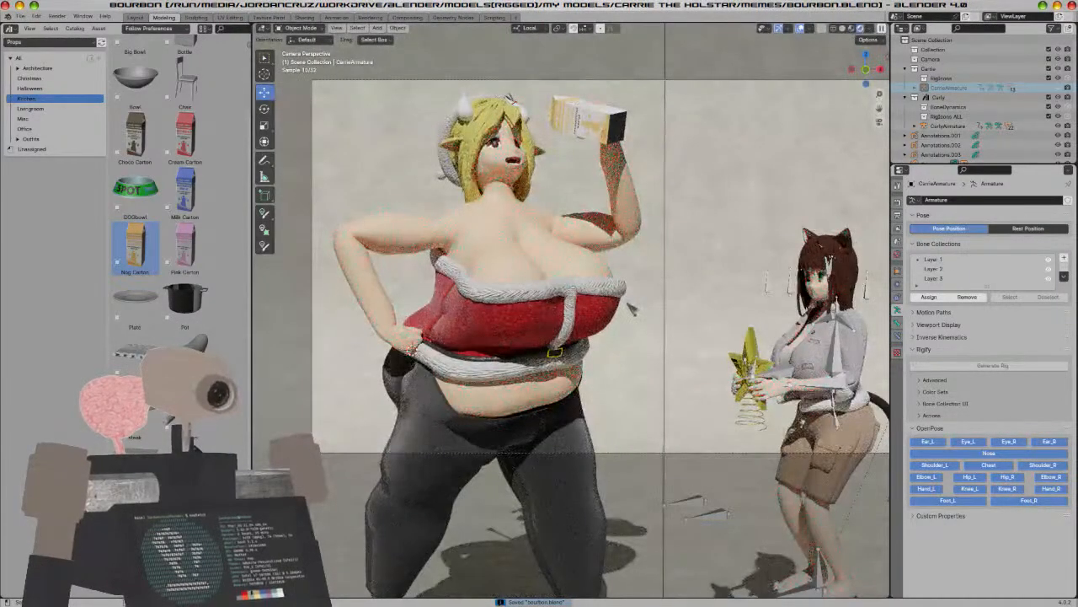
scroll(632, 309, up, 5)
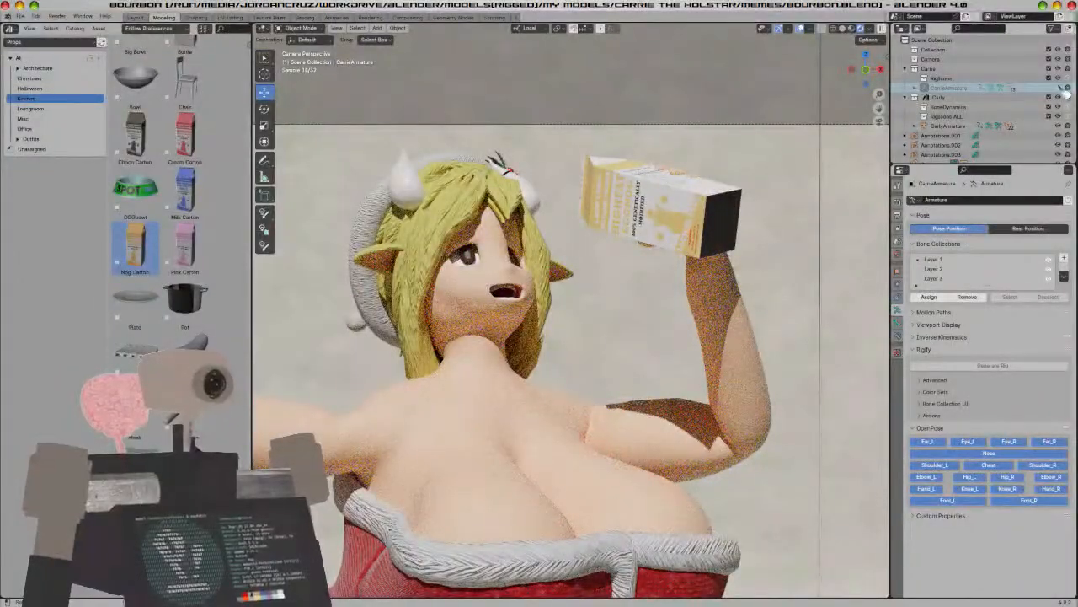
click(1058, 88)
scroll(570, 309, up, 3)
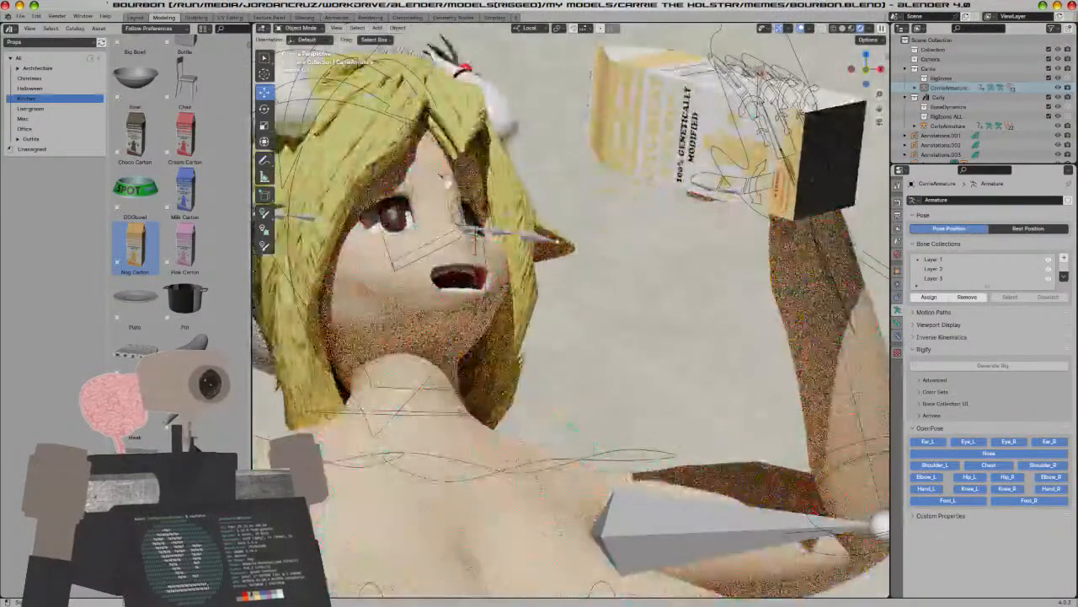
Select Carrie's torso mesh and lower its inner brow raise shape key
click(439, 328)
scroll(984, 333, up, 3)
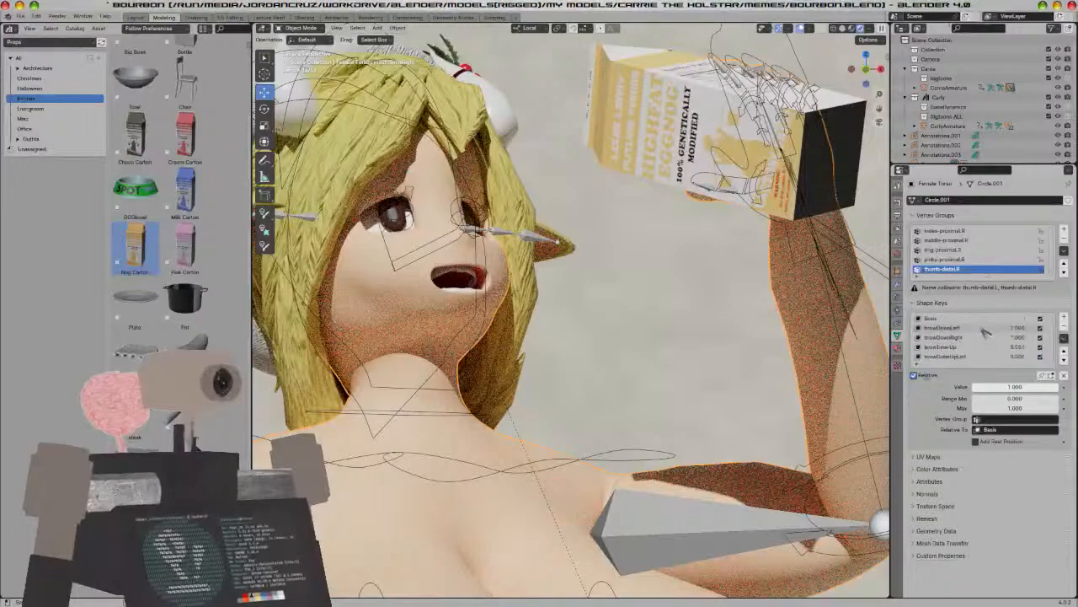
drag(1017, 346, 961, 347)
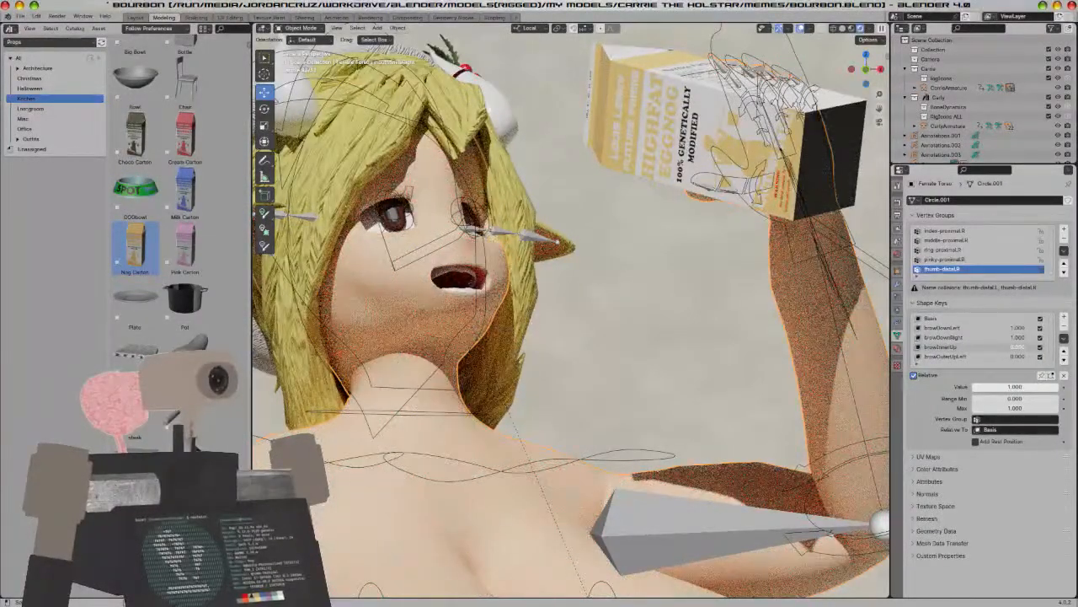
Set the torso's eyeSquintLeft and eyeSquintRight shape keys to 0.5
scroll(984, 357, down, 10)
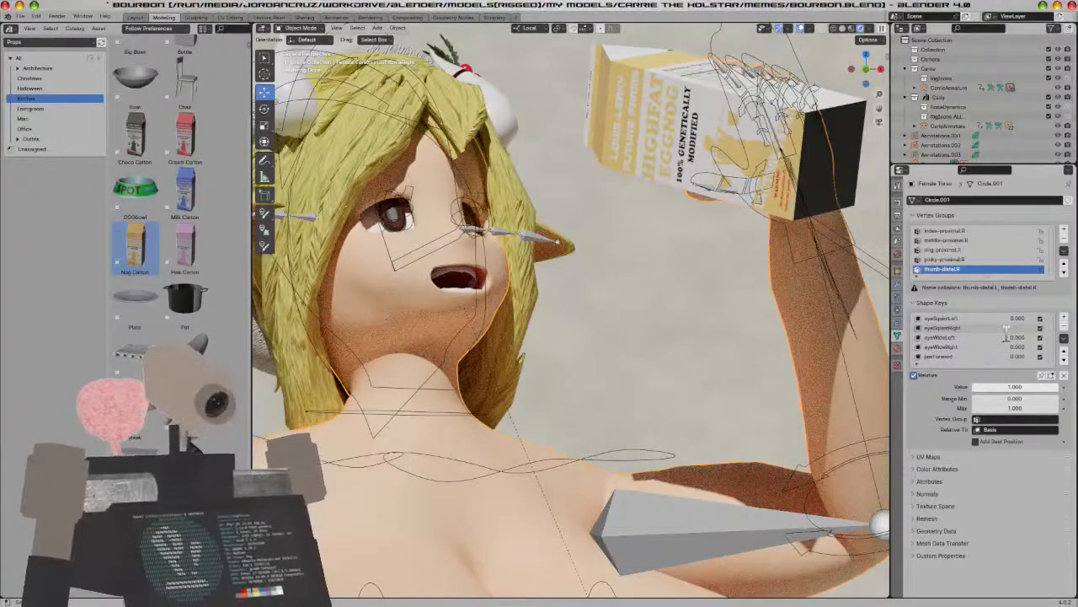
drag(1009, 330, 1015, 329)
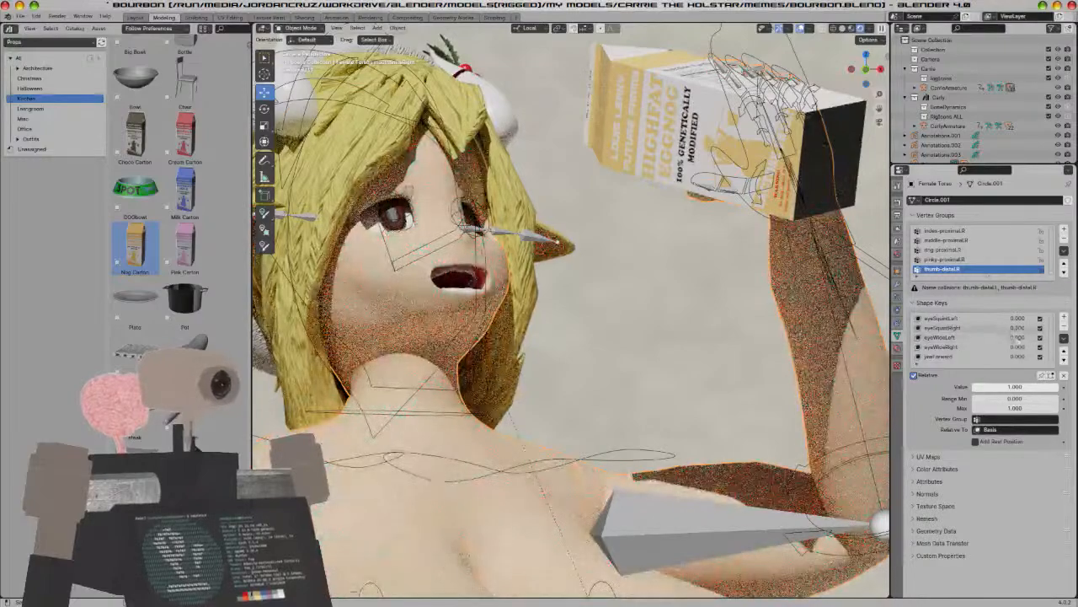
text(.2)
key(Return)
click(1021, 320)
text(.5)
key(Return)
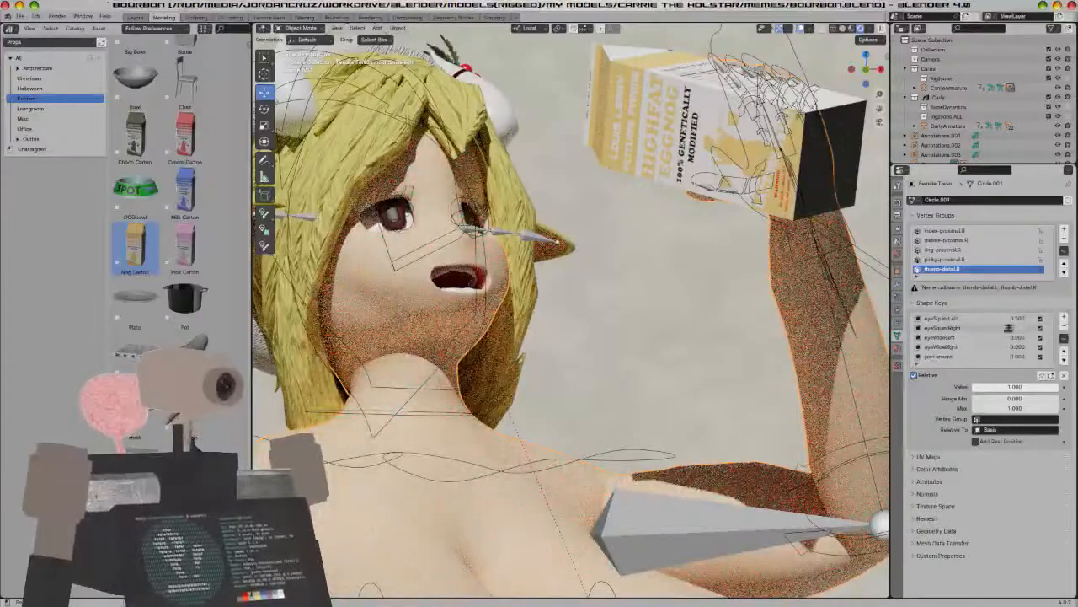
text(.5)
key(Return)
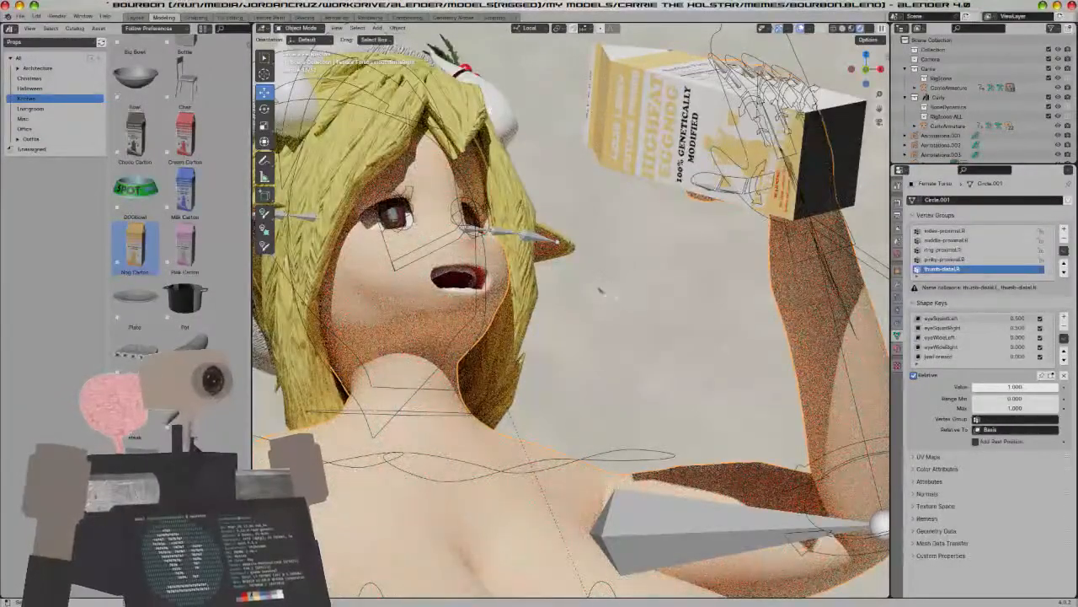
Rotate the head bone of Carrie's armature slightly in Pose Mode, and return to Object Mode
scroll(585, 300, up, 4)
shift+middle_drag(493, 295, 692, 490)
click(557, 361)
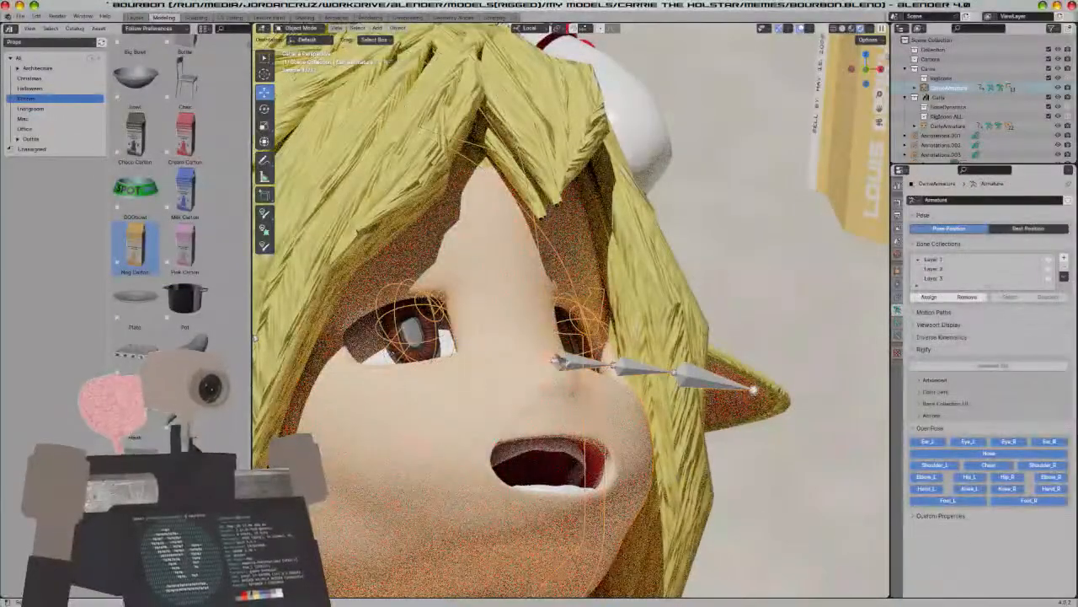
key(ctrl+Tab)
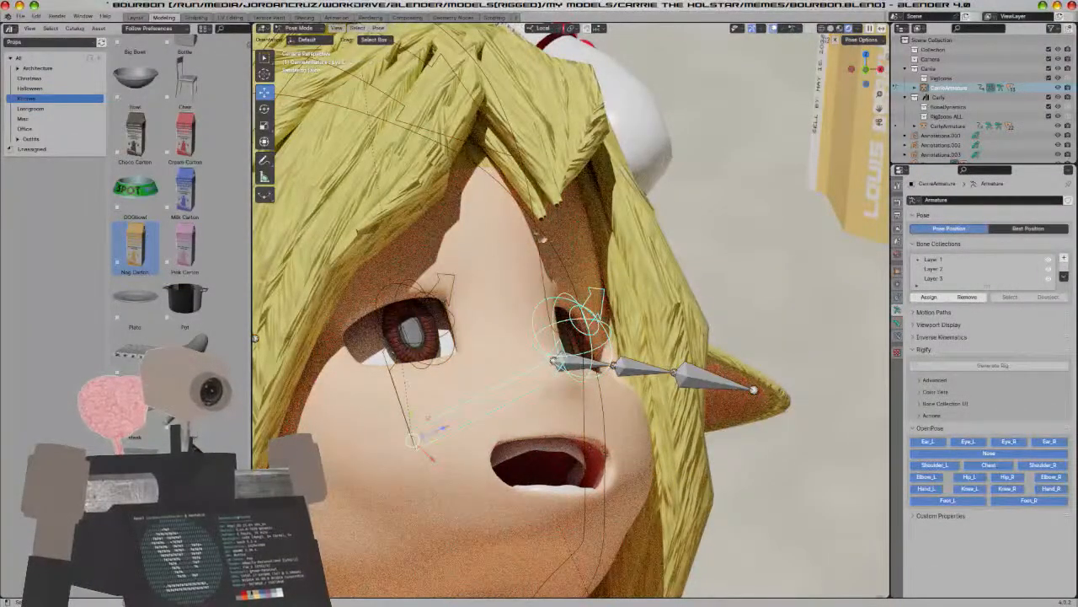
click(546, 238)
scroll(546, 238, down, 2)
click(263, 109)
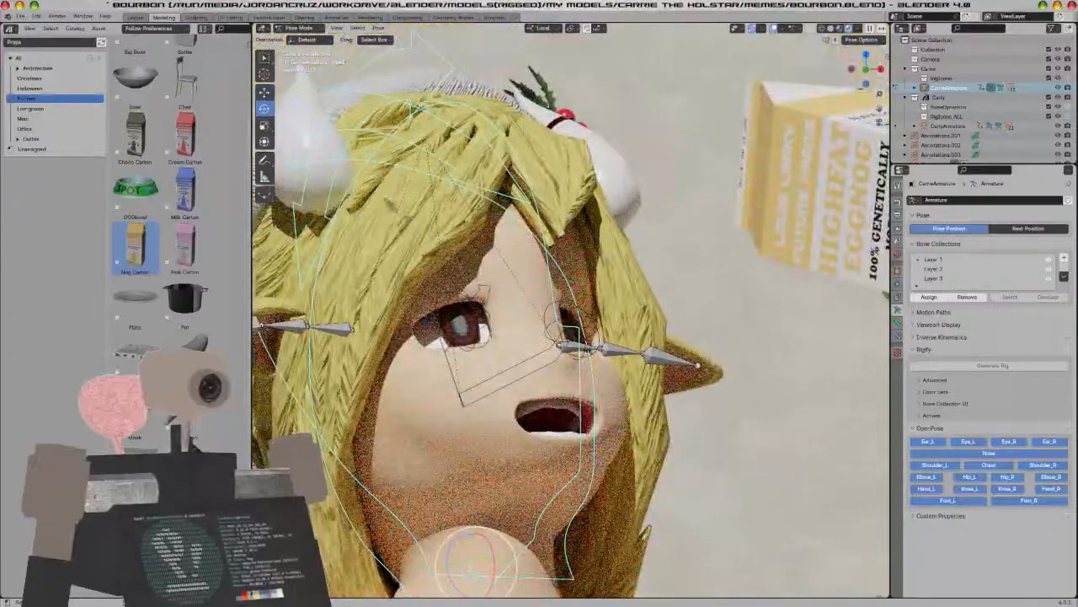
scroll(571, 309, down, 1)
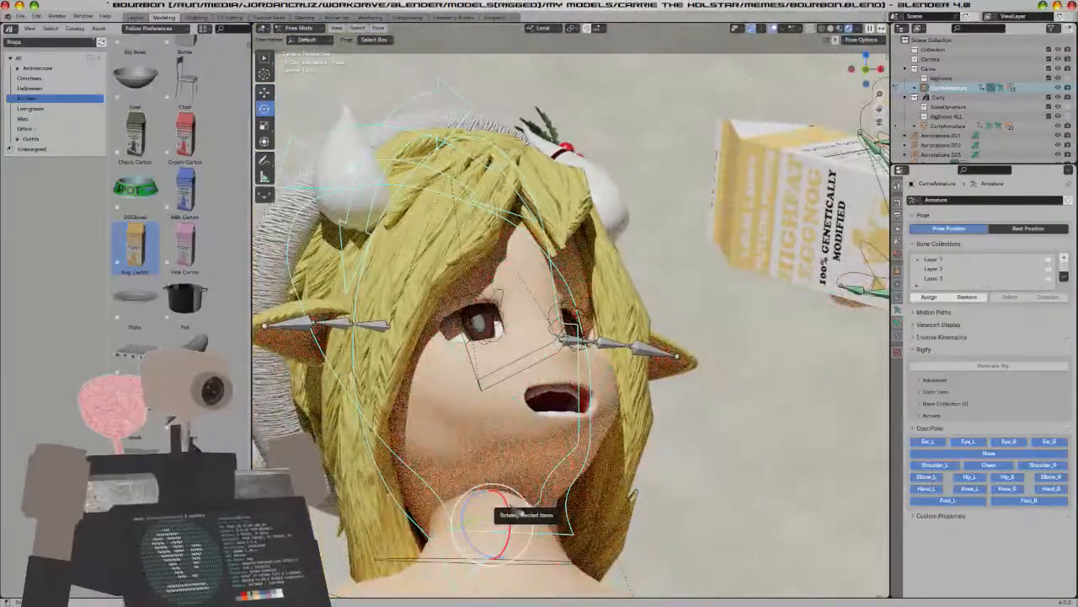
drag(504, 505, 523, 527)
scroll(494, 397, up, 4)
key(ctrl+Tab)
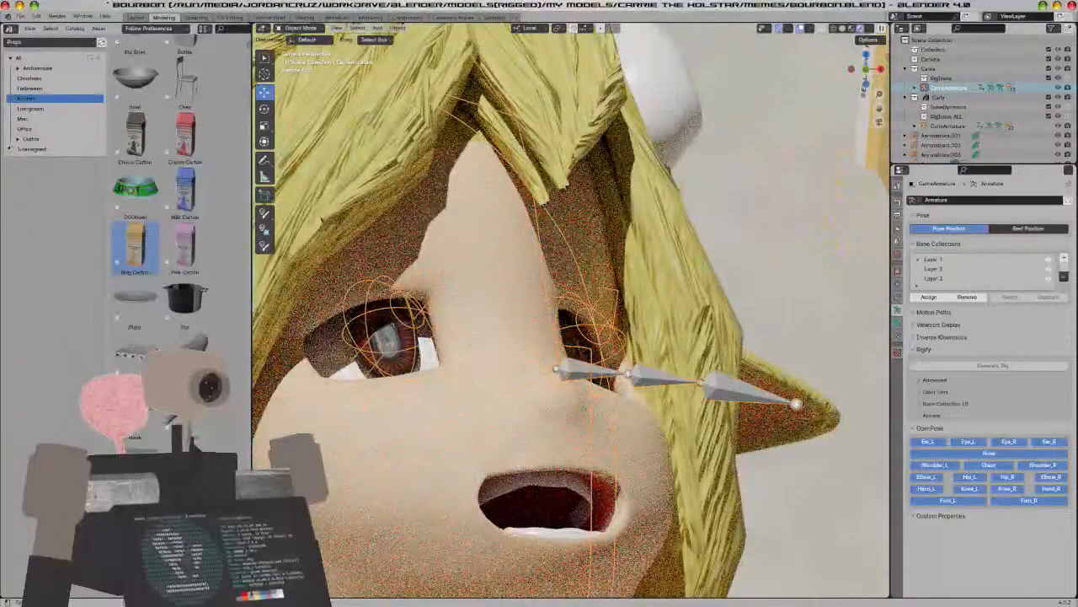
Select Carrie's eye mesh and check its full geometry in Edit Mode
click(394, 345)
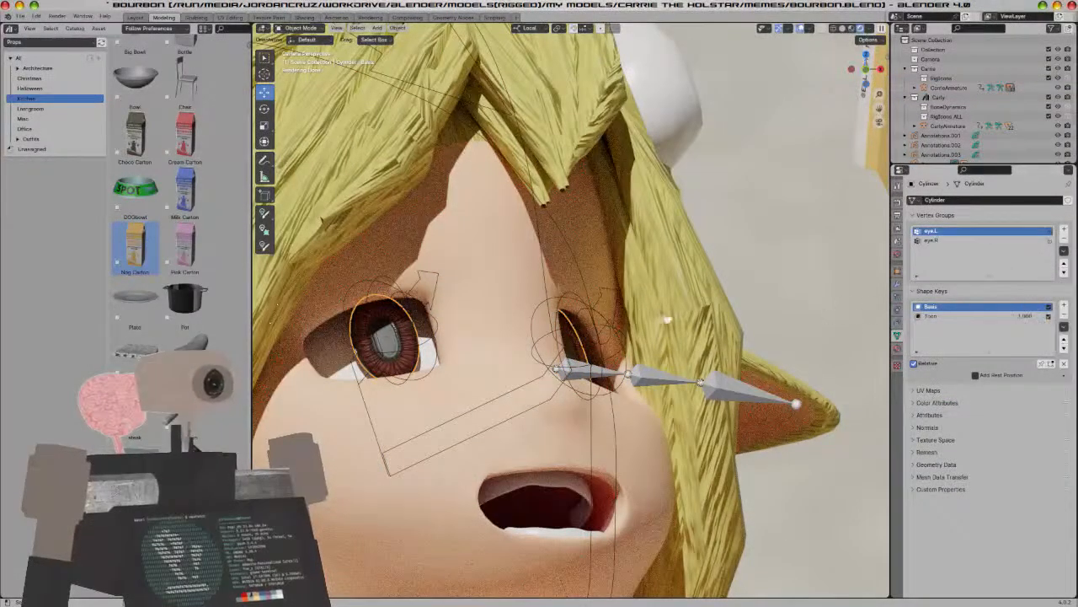
key(Tab)
key(a)
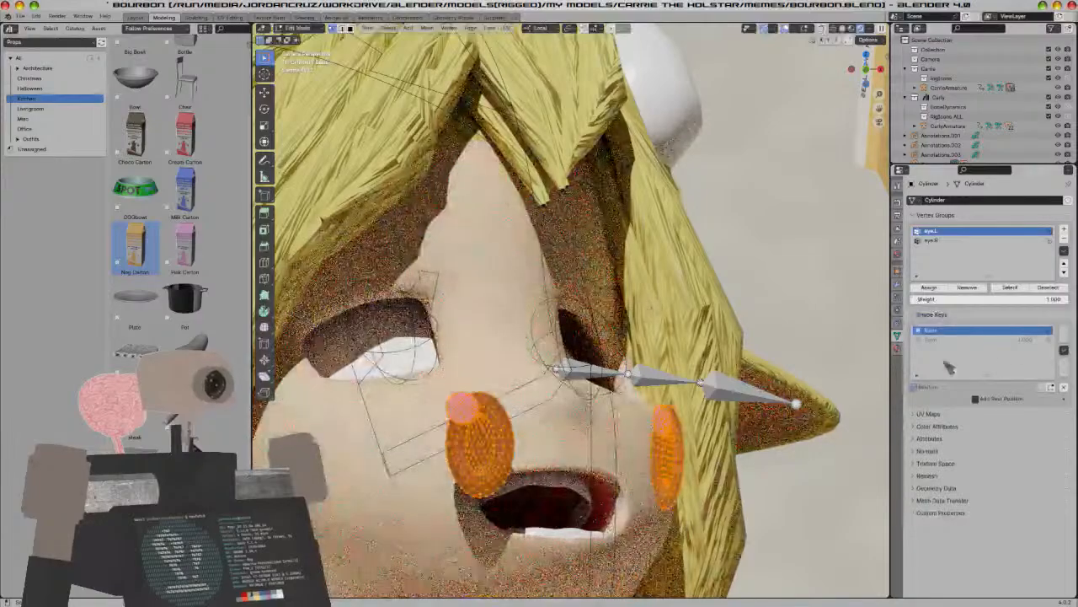
key(Tab)
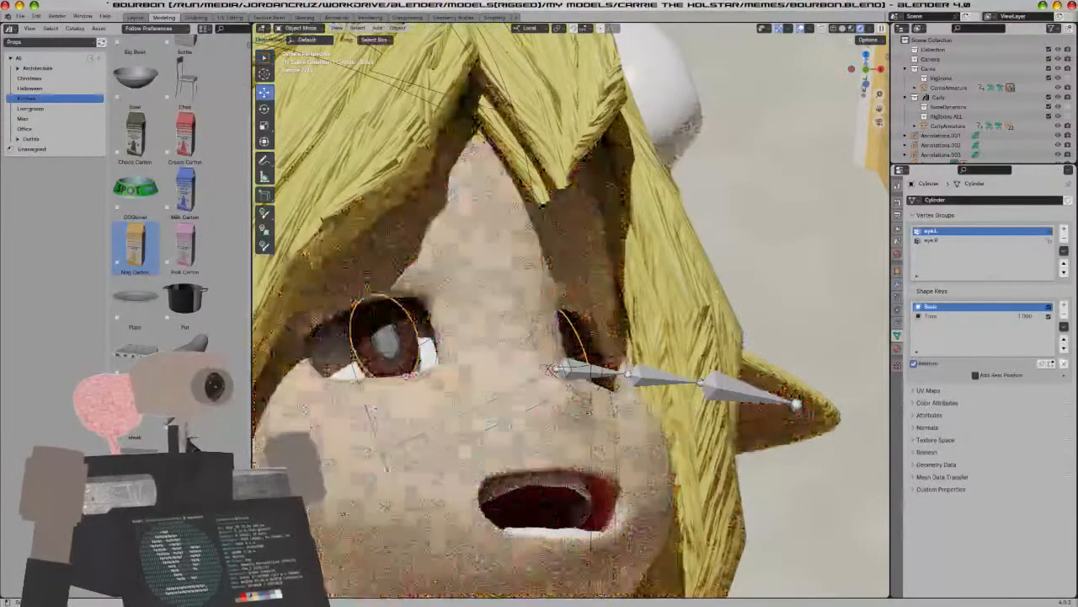
Add a new shape key named eyeBig to Carrie's eye mesh
click(1064, 306)
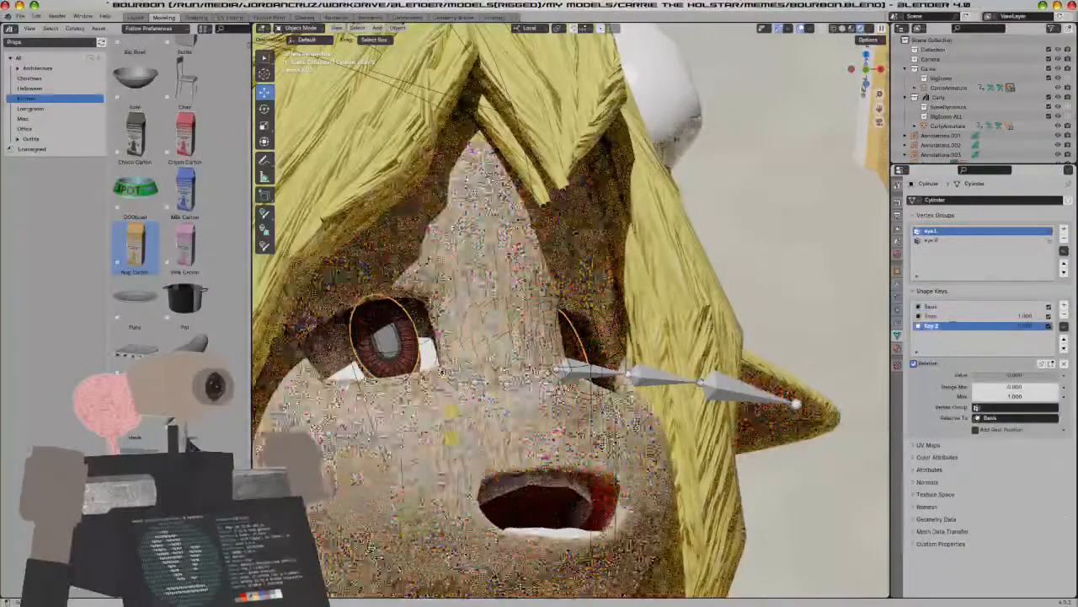
double_click(950, 327)
text(eye)
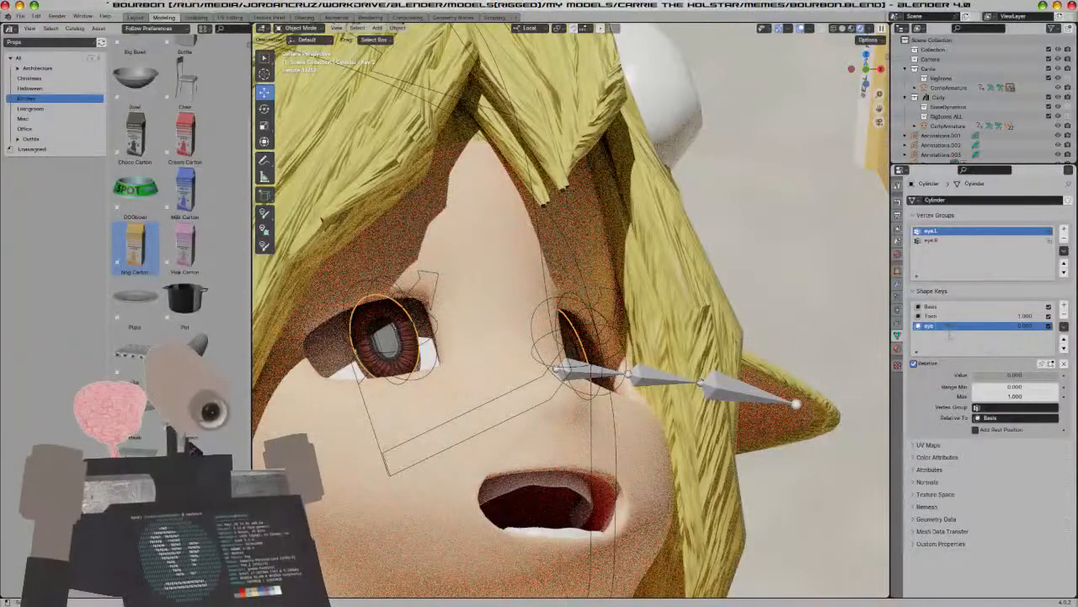
key(Return)
Scale both irises up, each about its own centre, in Edit Mode for the eyeBig shape key, and return to Object Mode
key(Tab)
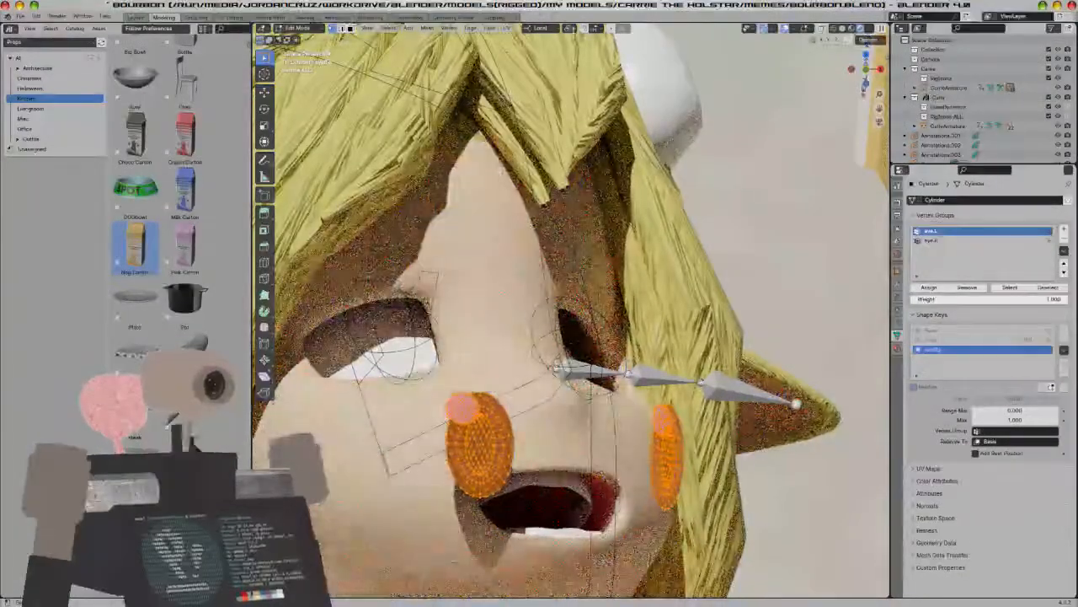
click(570, 28)
click(589, 71)
key(s)
click(761, 467)
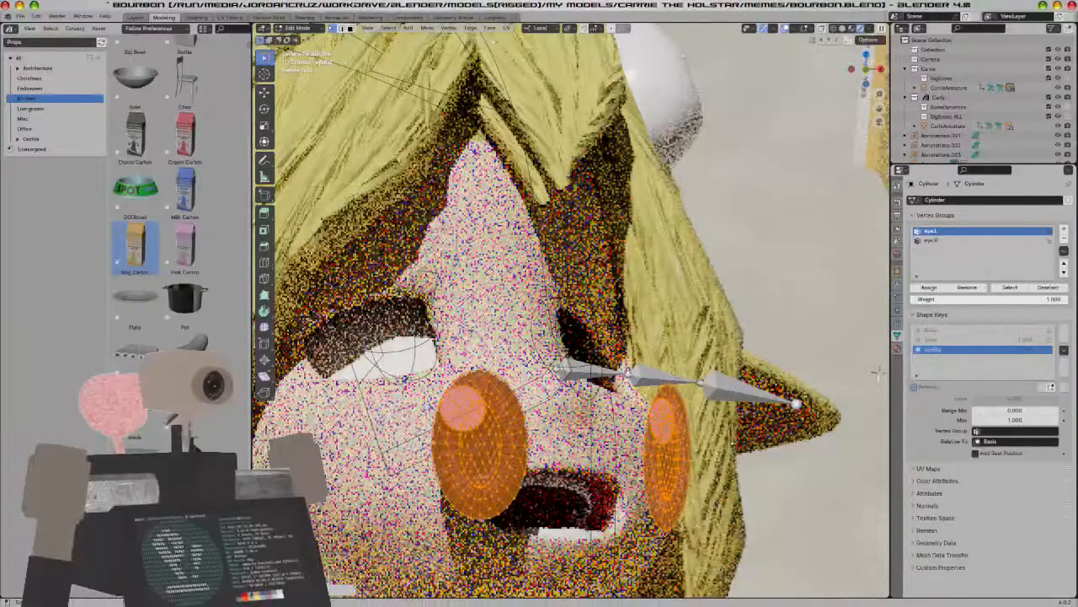
key(Tab)
Set the eyeBig shape key's value to about 0.597, check the eyes in the camera view, and save the file
drag(1028, 325, 1053, 325)
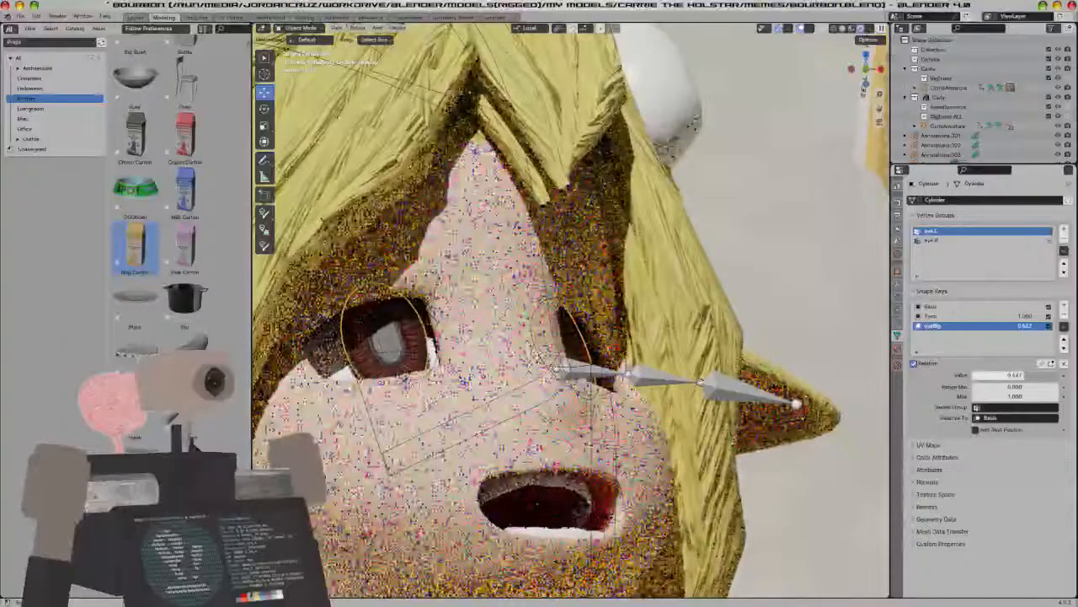
scroll(768, 349, down, 5)
scroll(704, 377, down, 3)
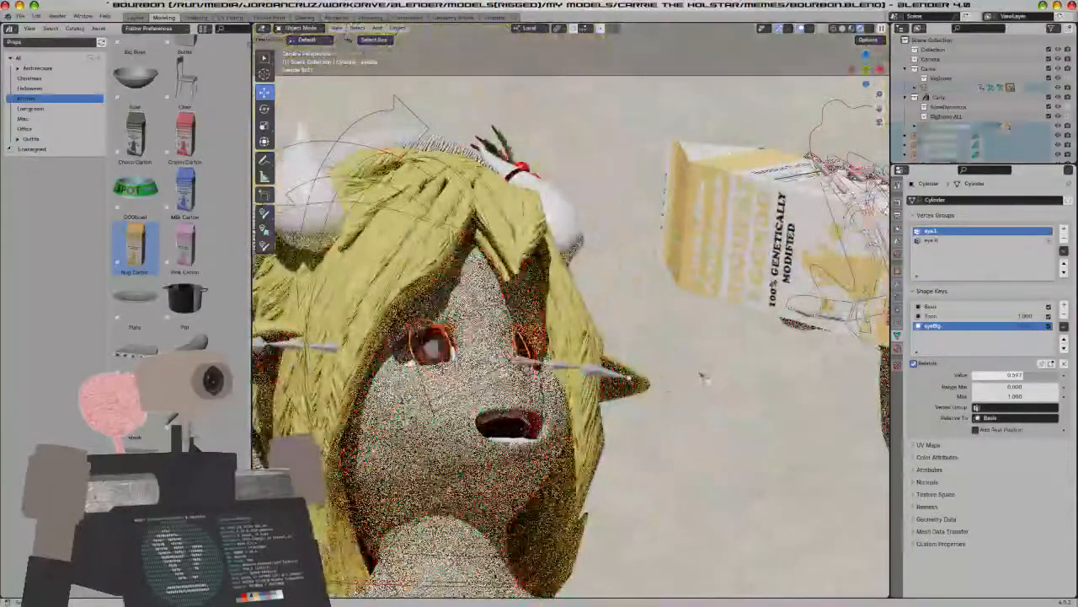
key(KP_0)
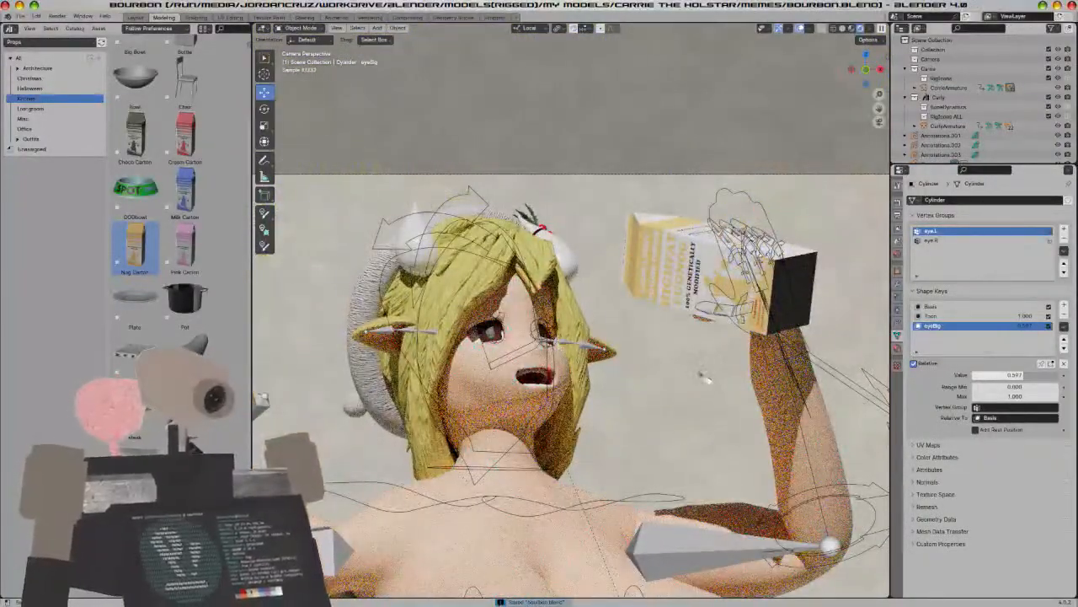
scroll(704, 377, up, 3)
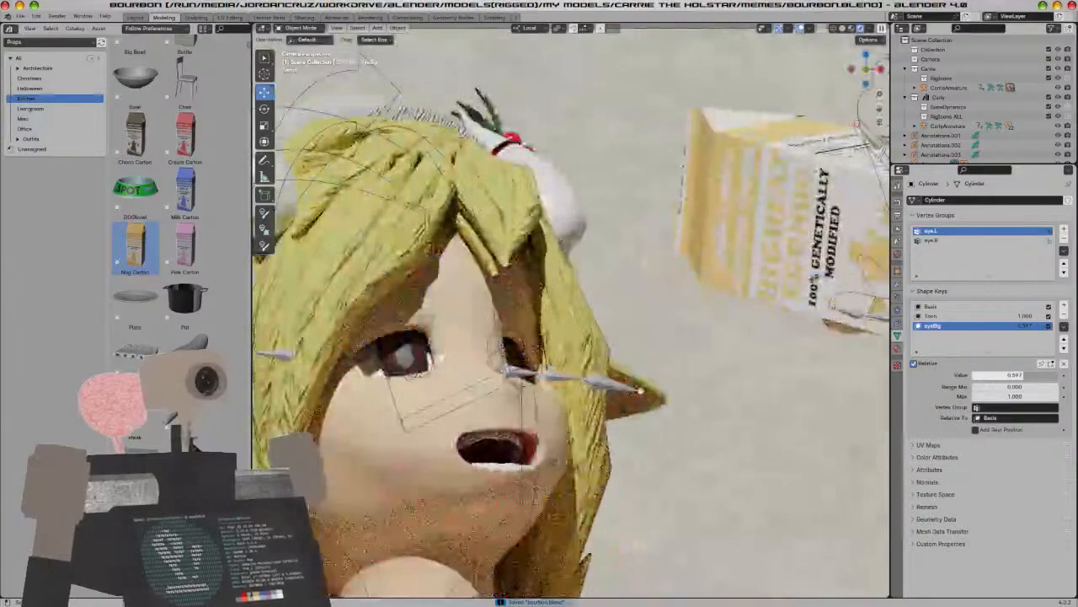
scroll(570, 316, down, 3)
scroll(662, 352, down, 4)
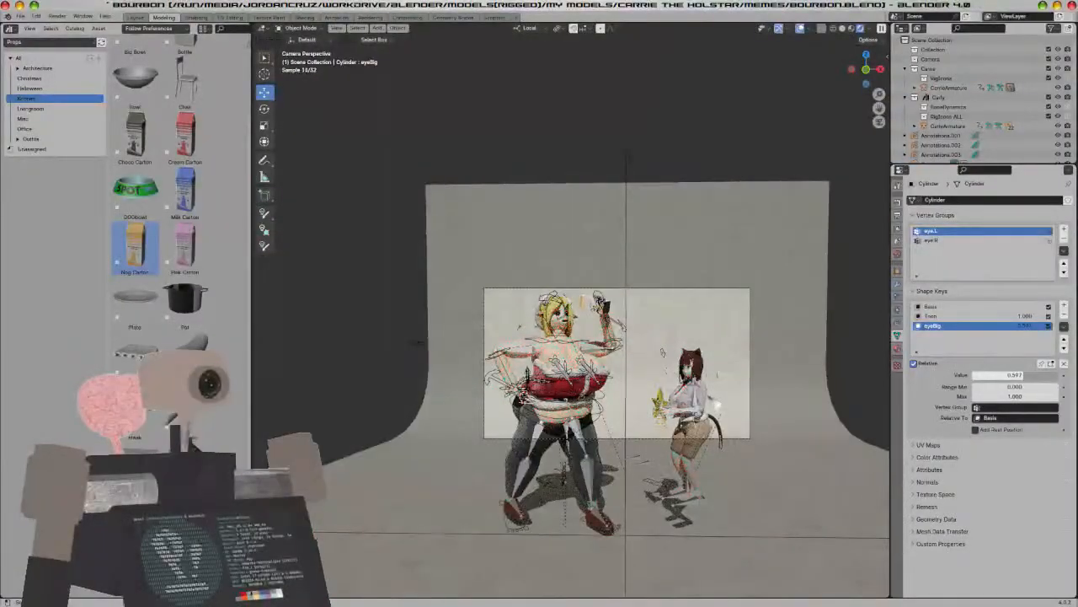
shift+middle_drag(719, 407, 636, 370)
key(ctrl+s)
Delete the existing light that illuminates the two characters
scroll(636, 370, down, 2)
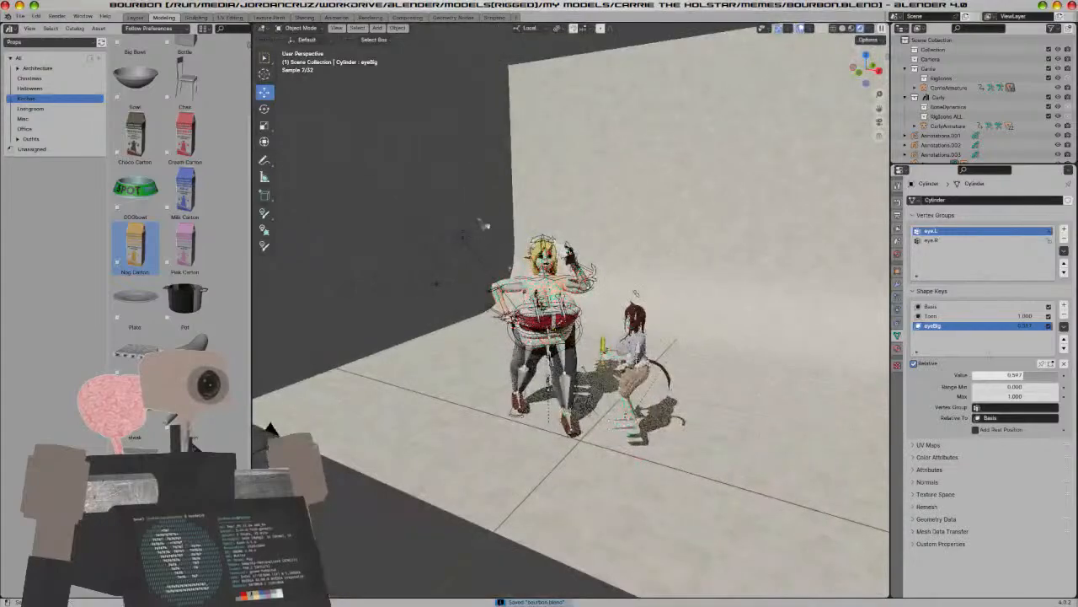
click(469, 248)
key(x)
click(460, 241)
Paint a light stroke from Carrie's head down to her leg and change the resulting lamp to an Area light
scroll(469, 244, up, 6)
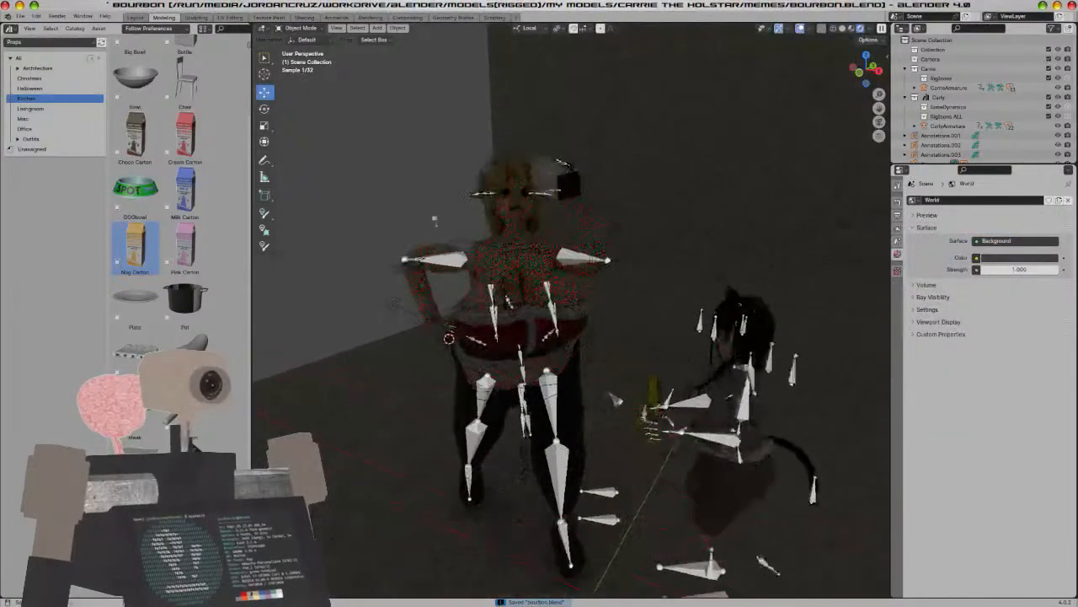
middle_drag(333, 355, 603, 270)
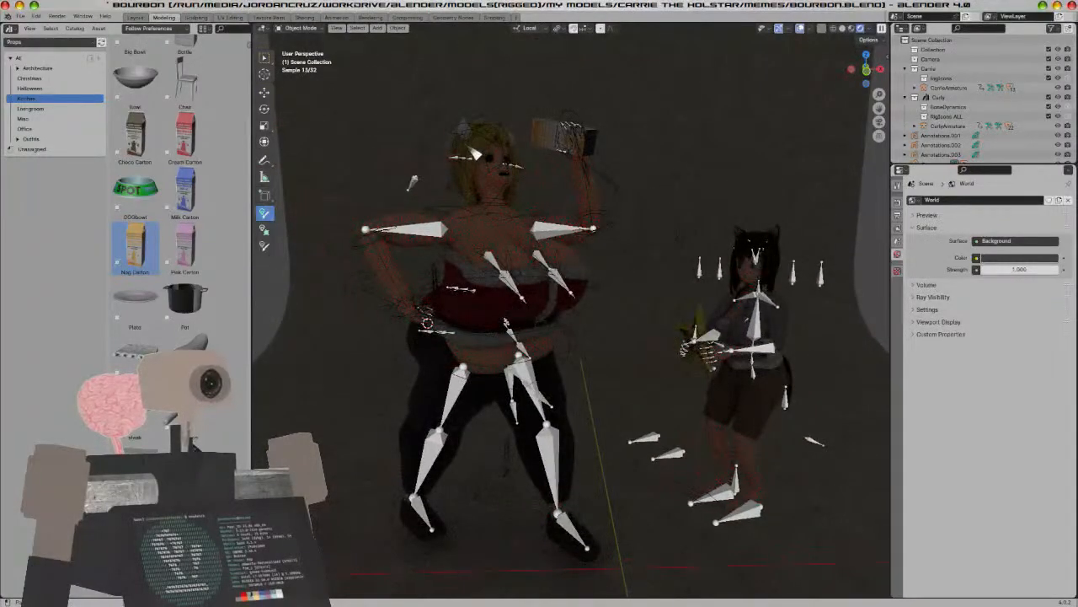
scroll(471, 150, down, 1)
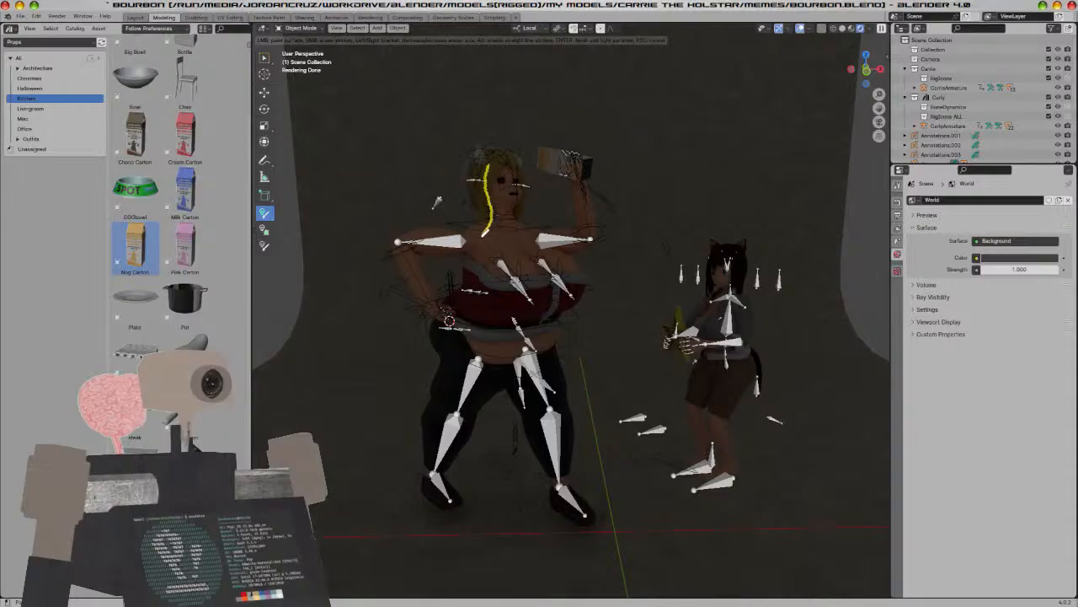
drag(457, 343, 445, 395)
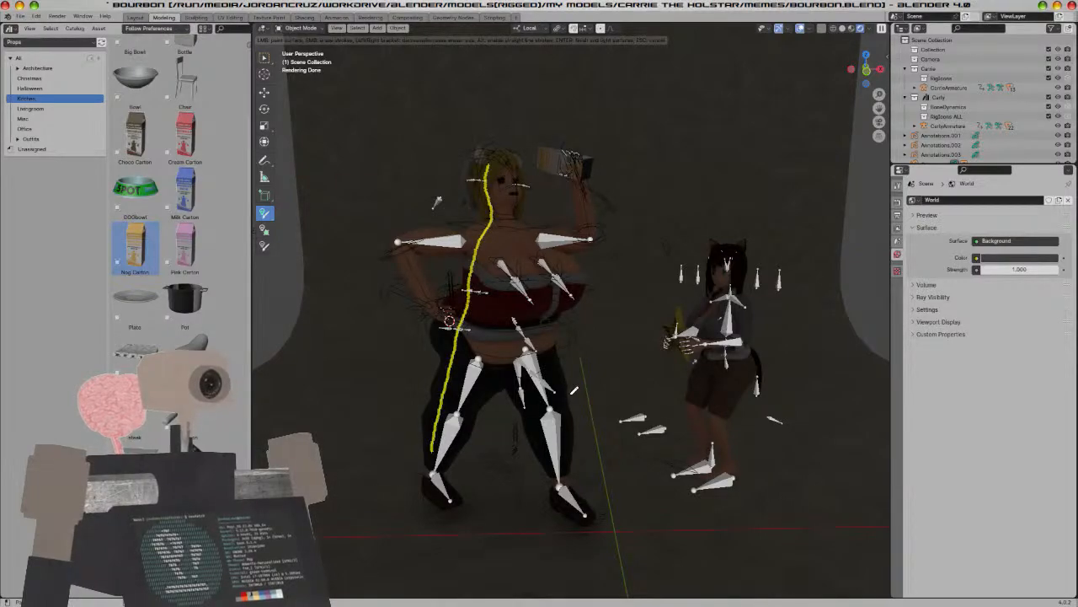
key(Return)
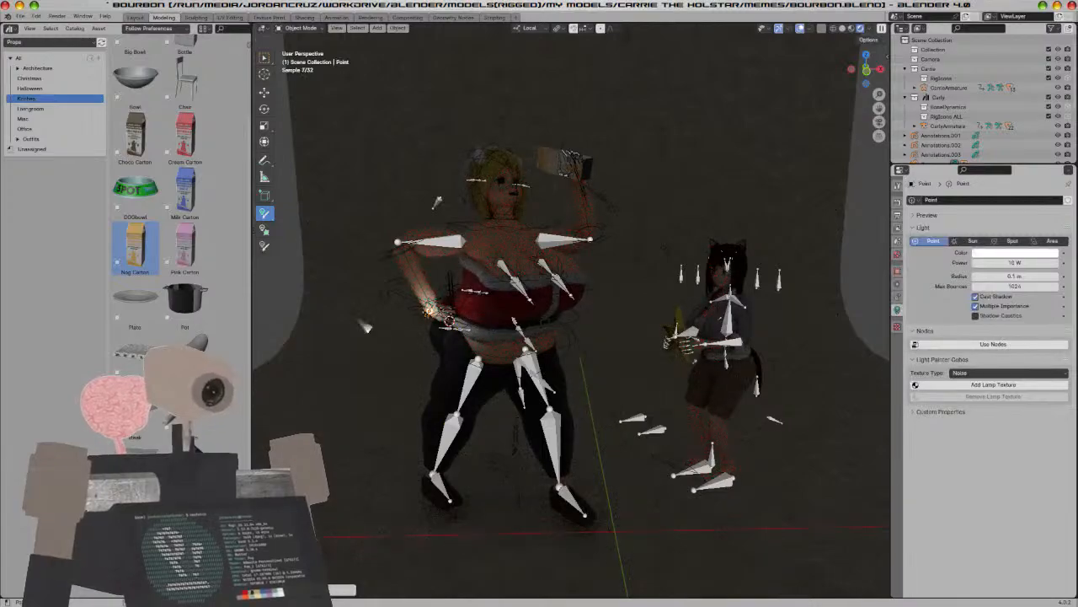
click(341, 590)
click(380, 483)
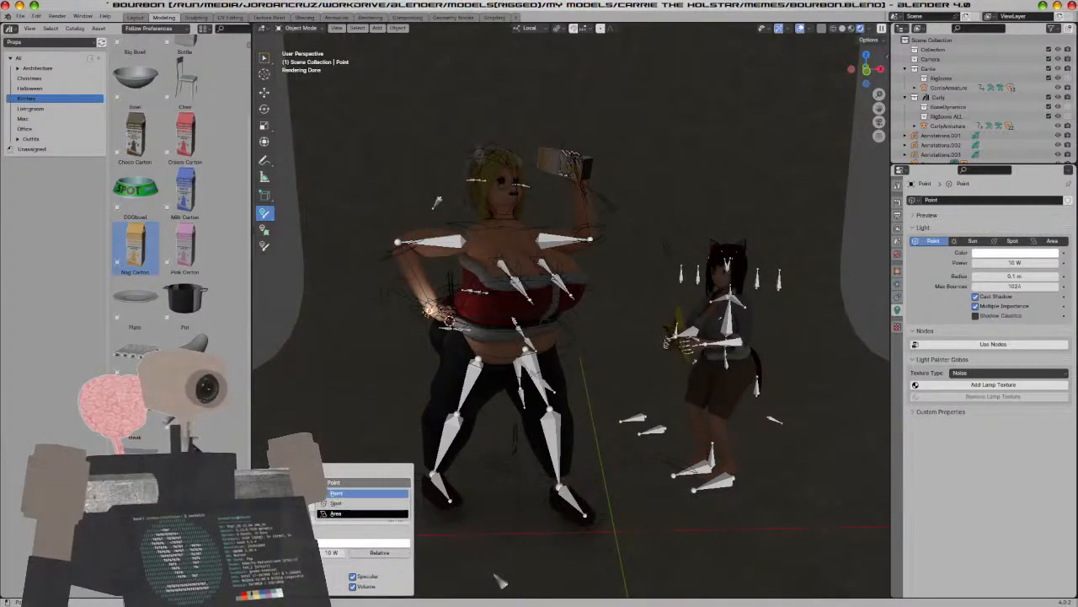
click(362, 513)
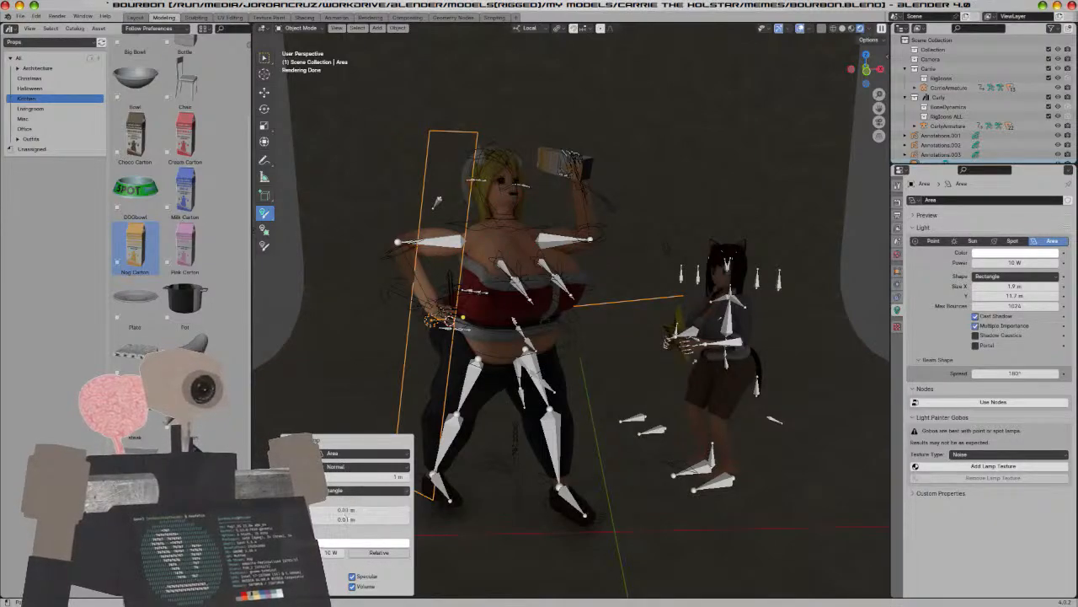
Set the power of Carrie's area light to 300 W and its shape to Square
click(324, 552)
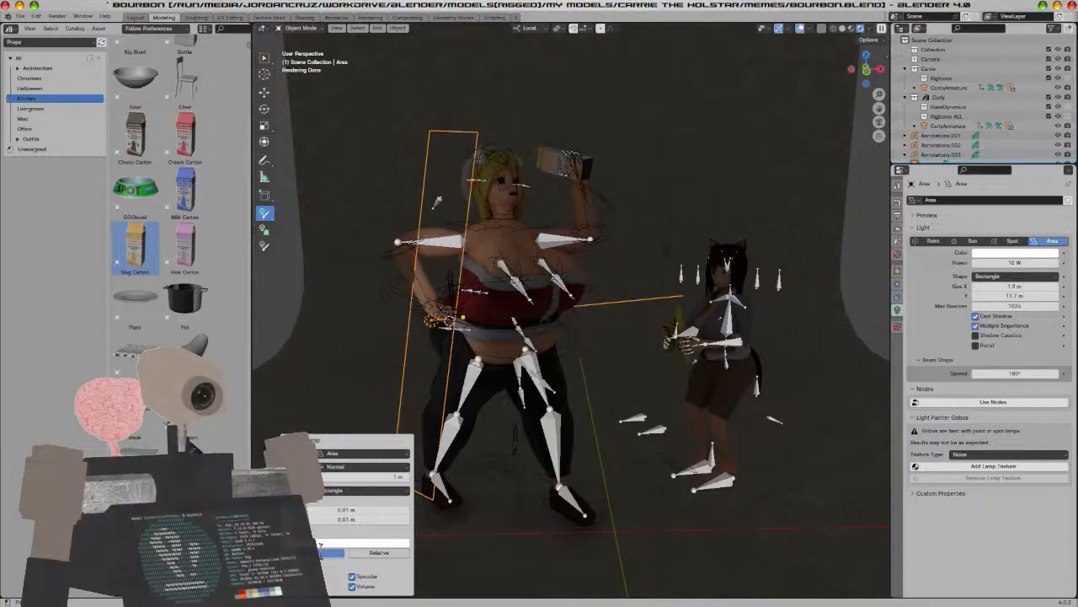
text(100)
key(Return)
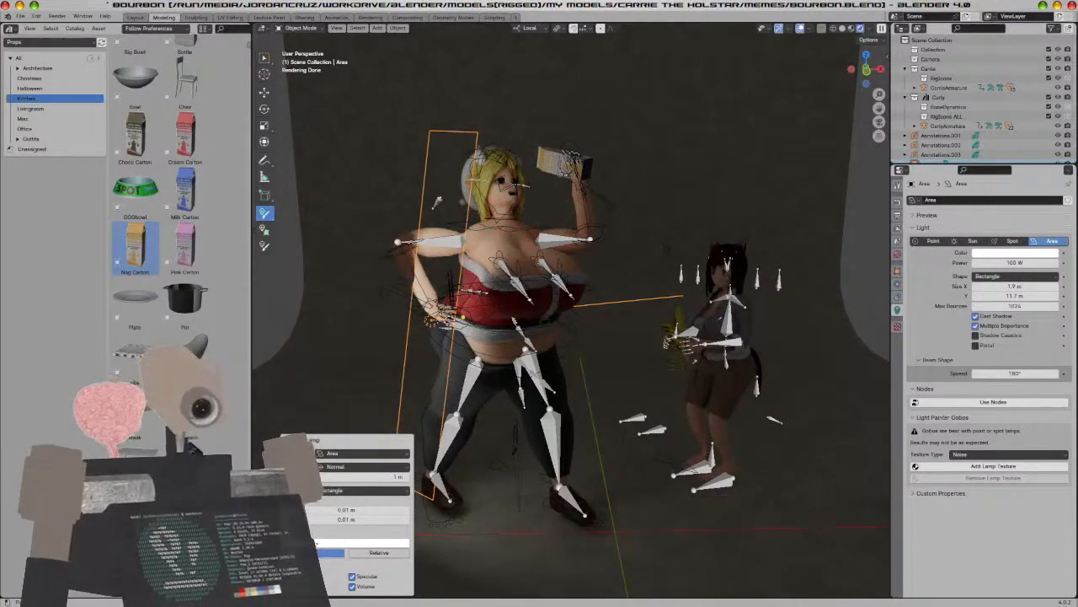
text(500)
key(Return)
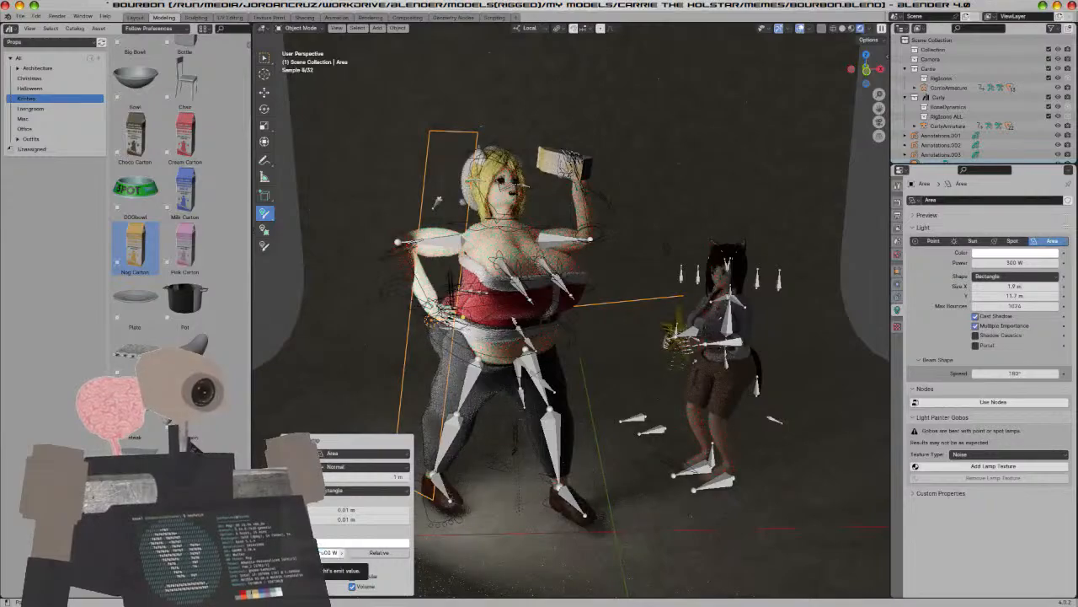
click(352, 491)
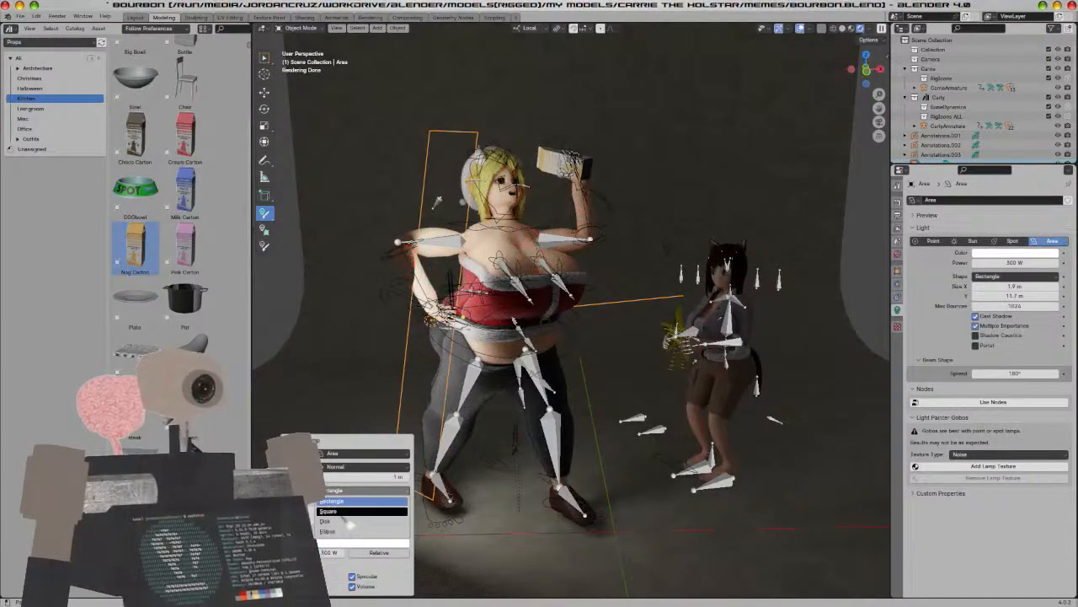
click(361, 511)
Move the area light about 3.59 m away from Carrie along its local Z axis and set its power to 600 W
middle_drag(589, 337, 506, 333)
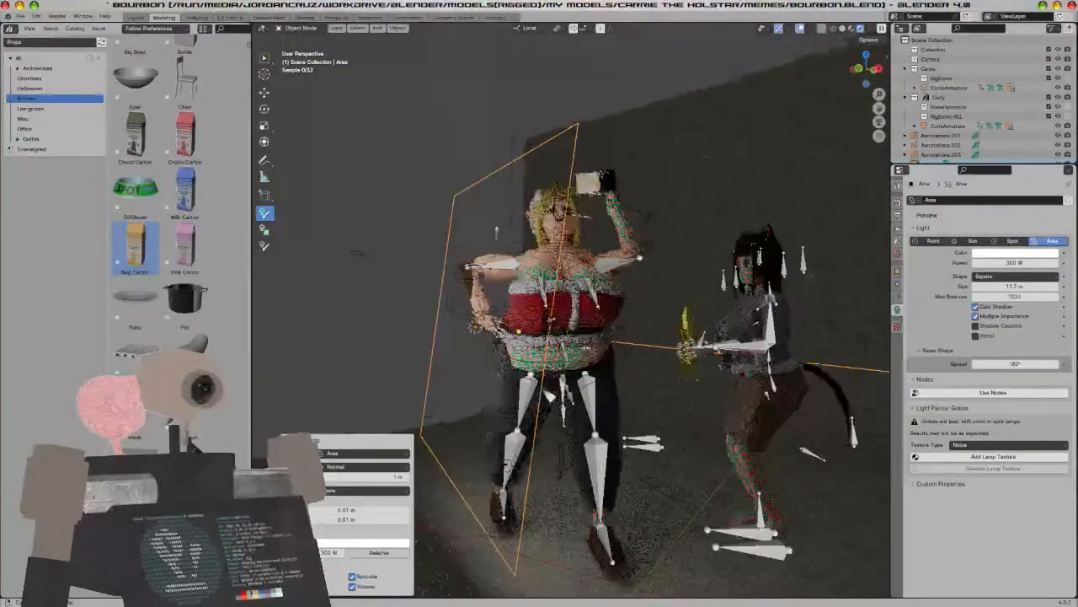
click(265, 93)
drag(446, 329, 338, 280)
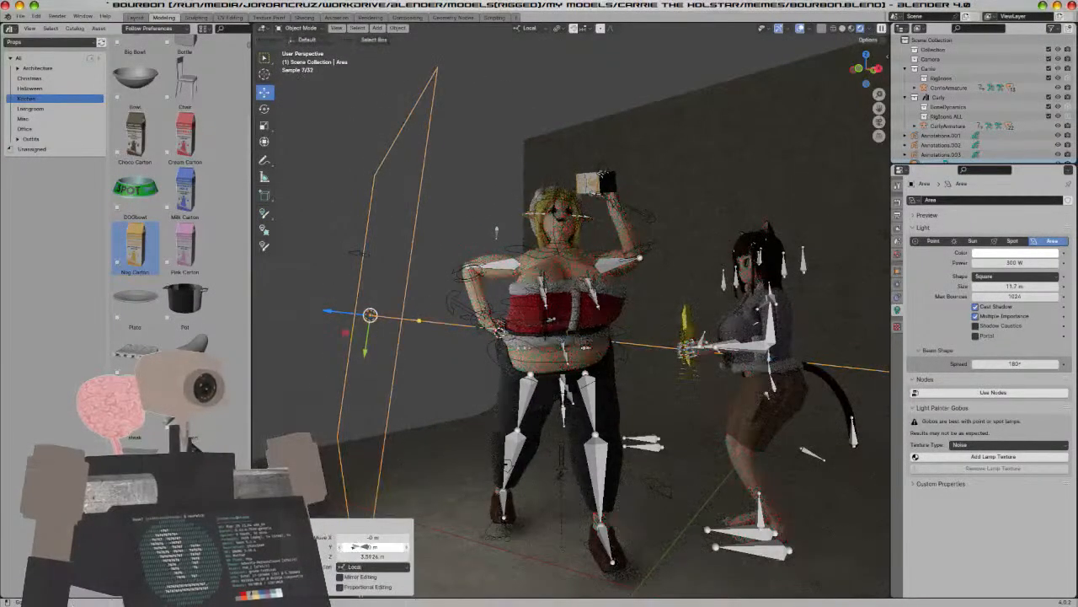
click(1012, 263)
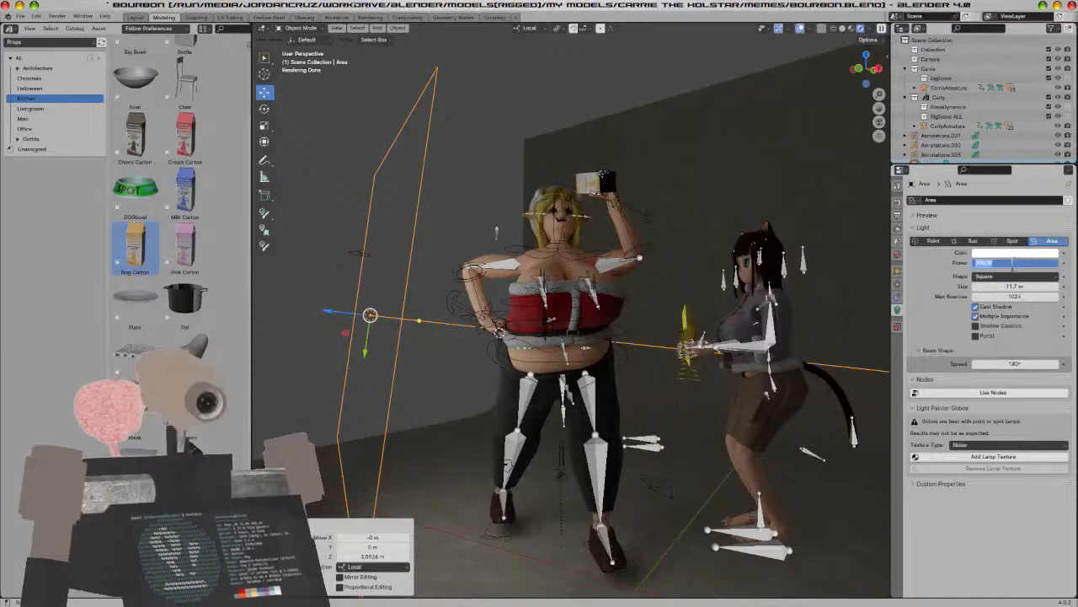
text(6)
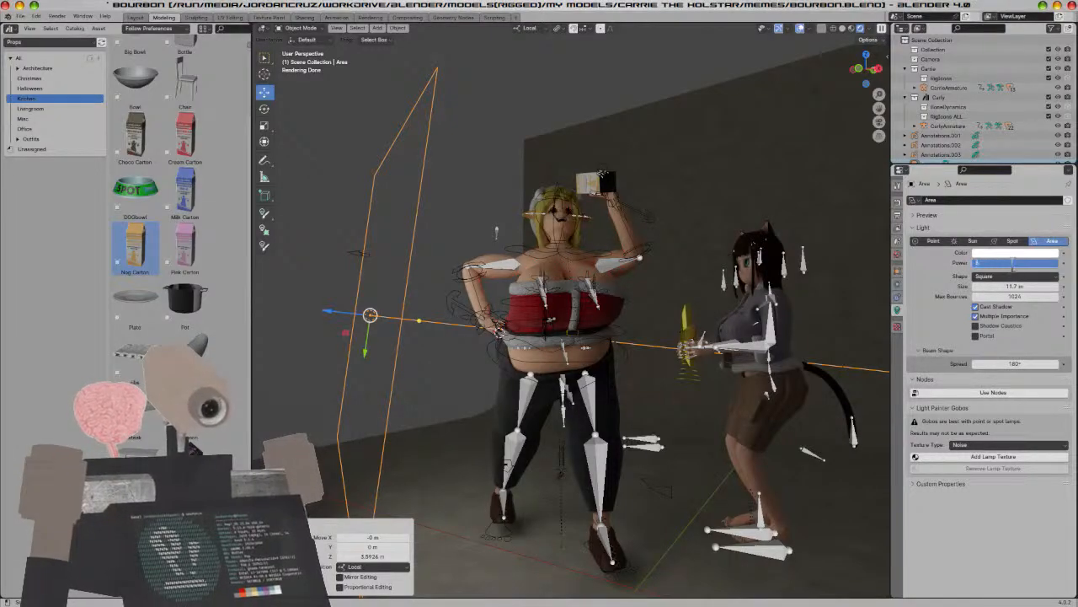
text(00)
key(Return)
Paint a second light stroke down Carly's back and legs and change the resulting lamp to an Area light
middle_drag(494, 325, 282, 229)
click(264, 214)
middle_drag(731, 414, 694, 351)
drag(642, 283, 647, 308)
mouse_move(653, 381)
mouse_down()
mouse_move(651, 425)
mouse_move(634, 455)
mouse_up()
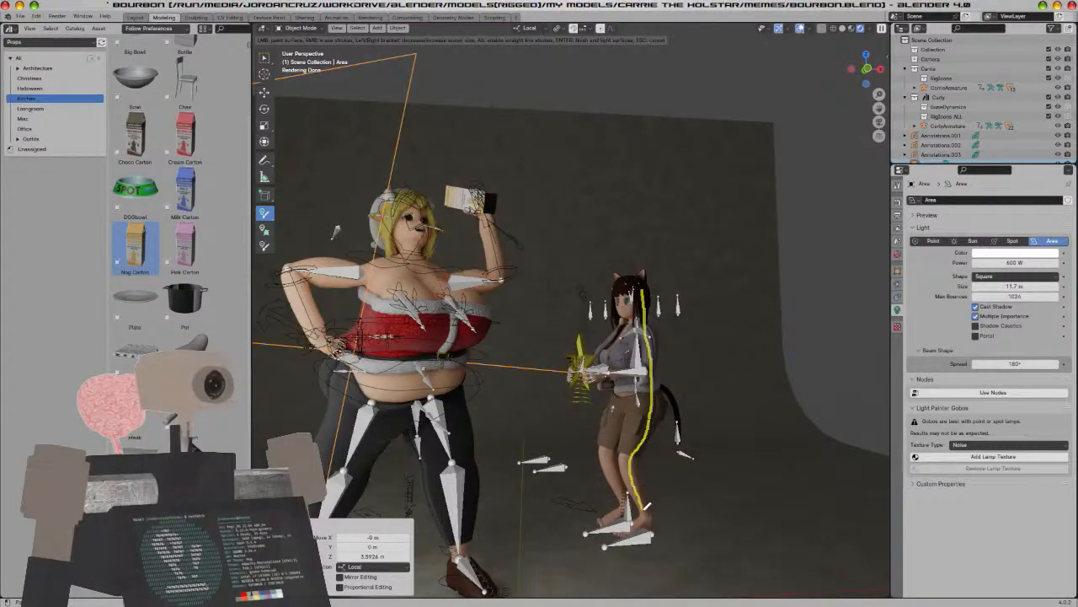
key(Return)
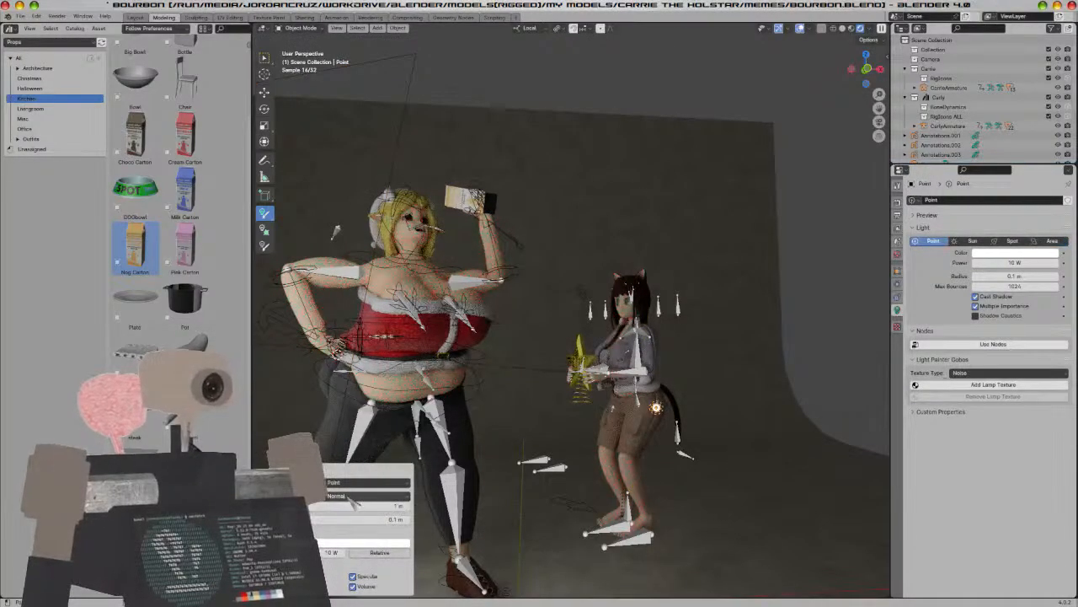
click(361, 482)
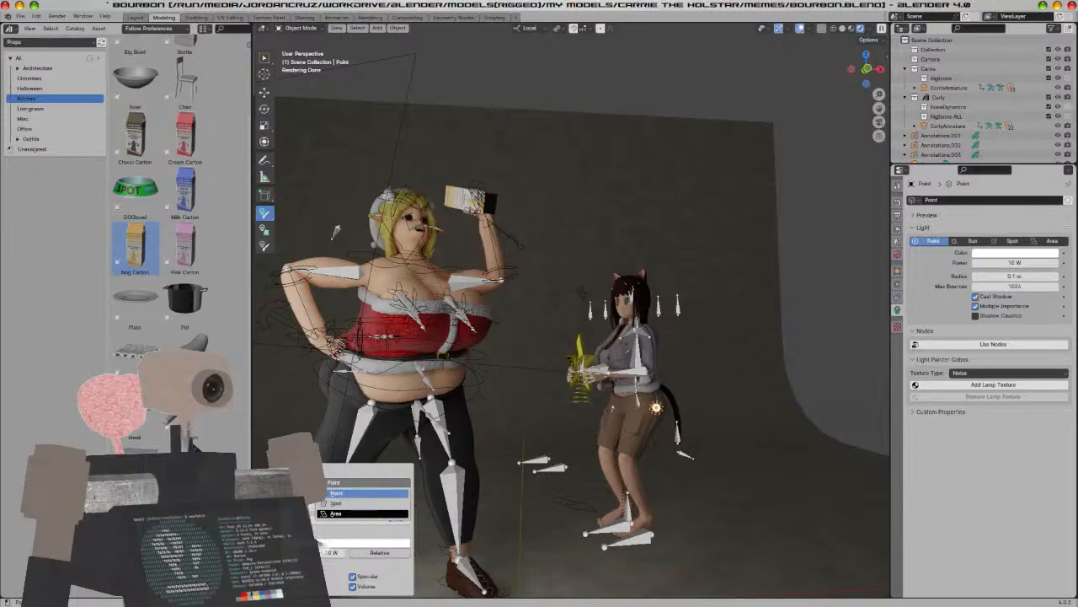
click(335, 513)
Give Carly's area light a Square shape, an offset of 3.5 m, and a power of 700 W
click(362, 500)
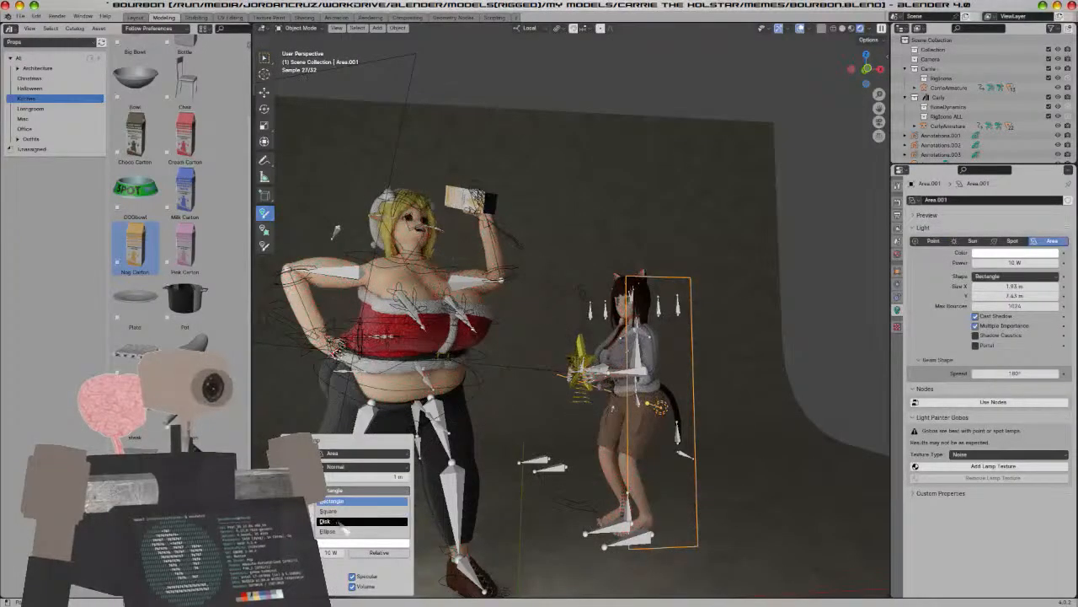
click(347, 511)
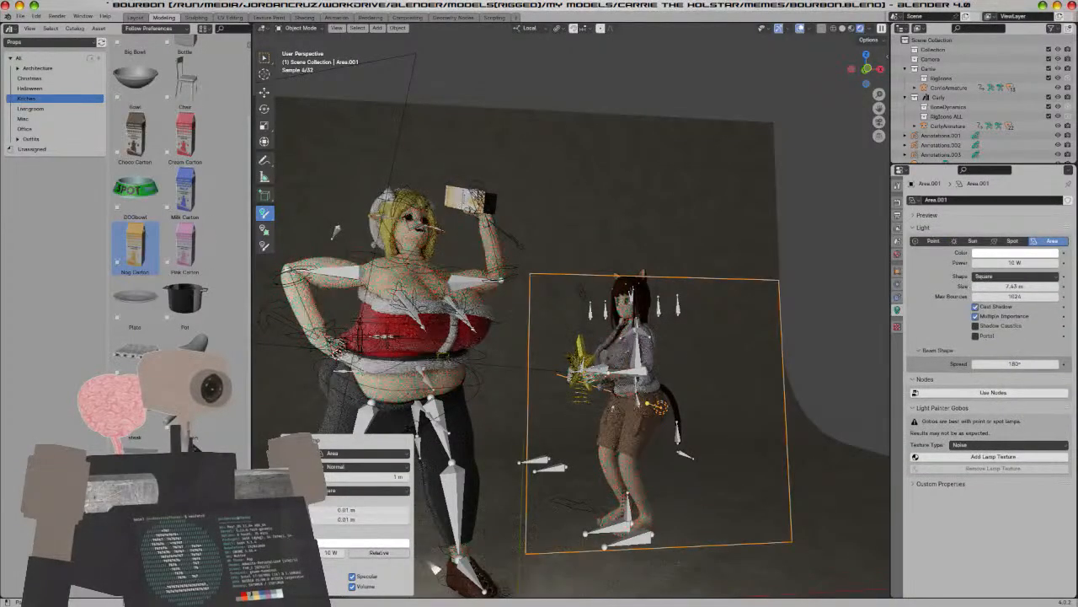
middle_drag(492, 507, 474, 527)
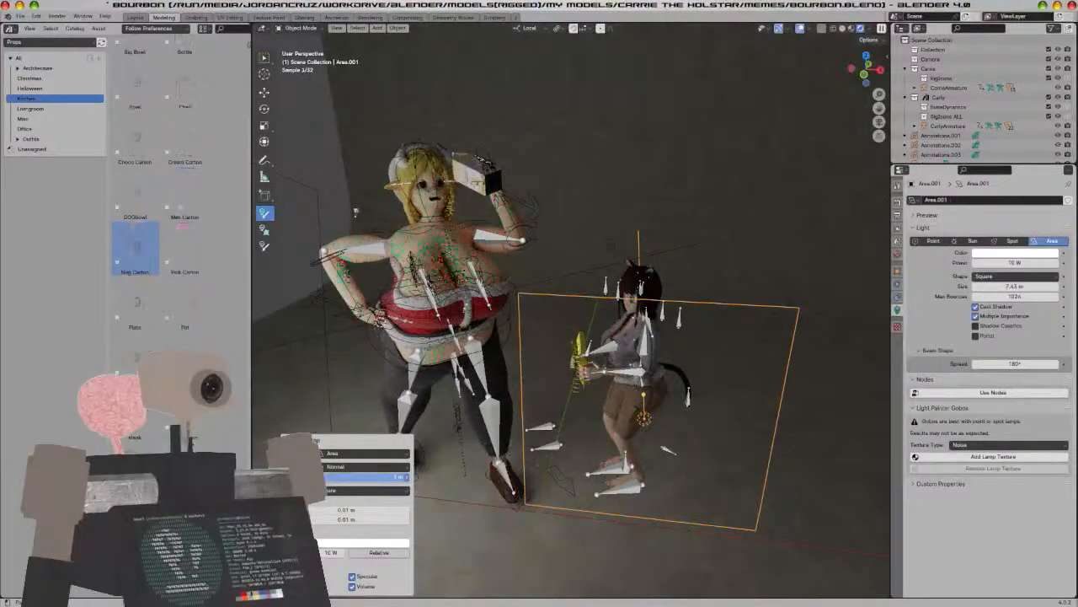
drag(376, 476, 553, 476)
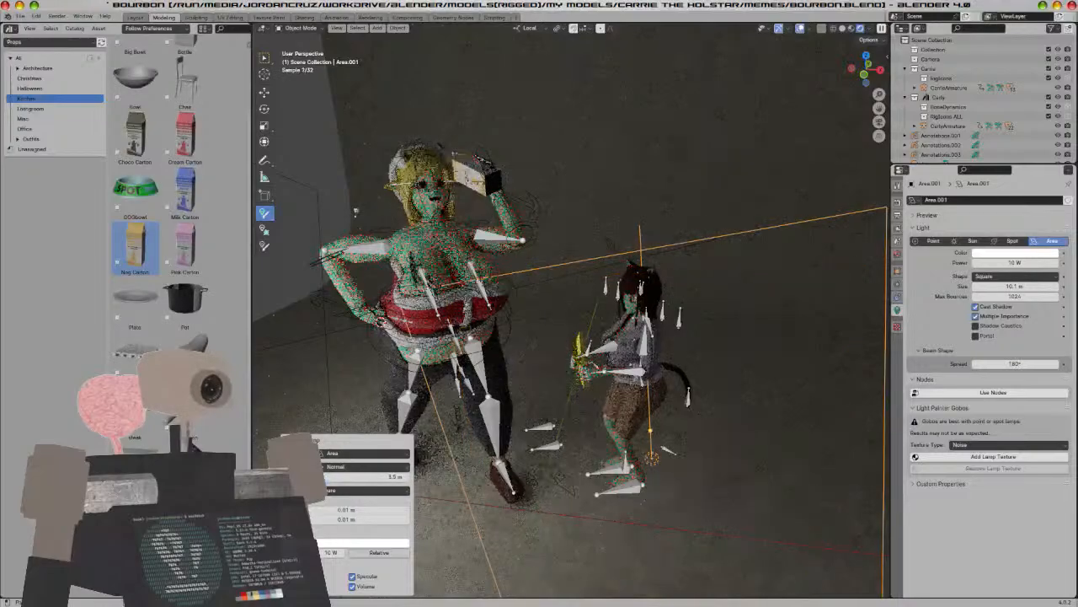
click(334, 552)
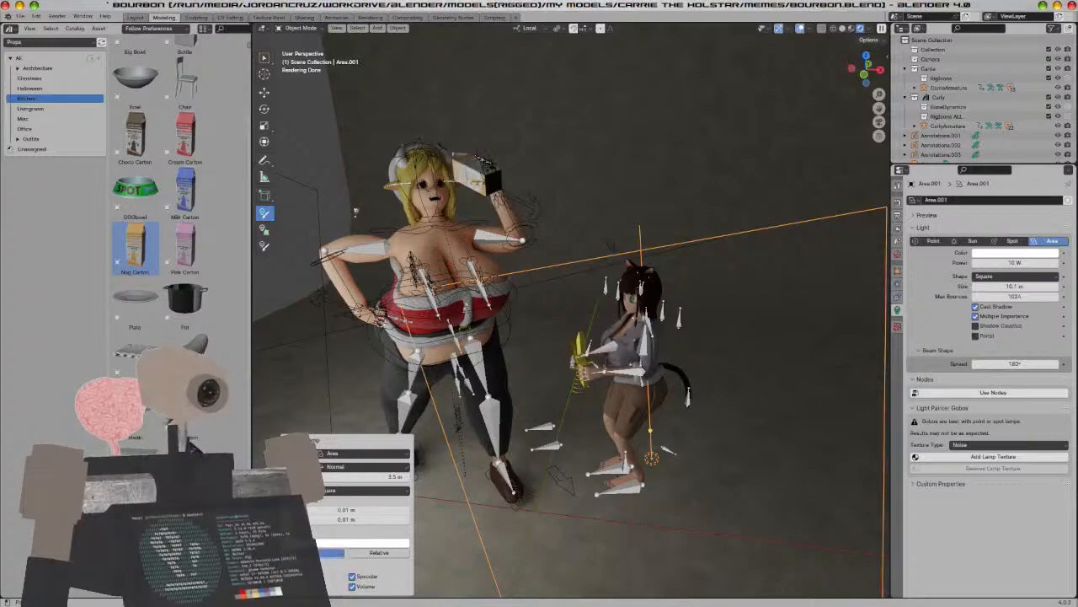
key(Return)
Rotate Carly's area light freely and reposition it beside her so it faces the characters from the side
scroll(573, 428, down, 3)
middle_drag(573, 428, 593, 409)
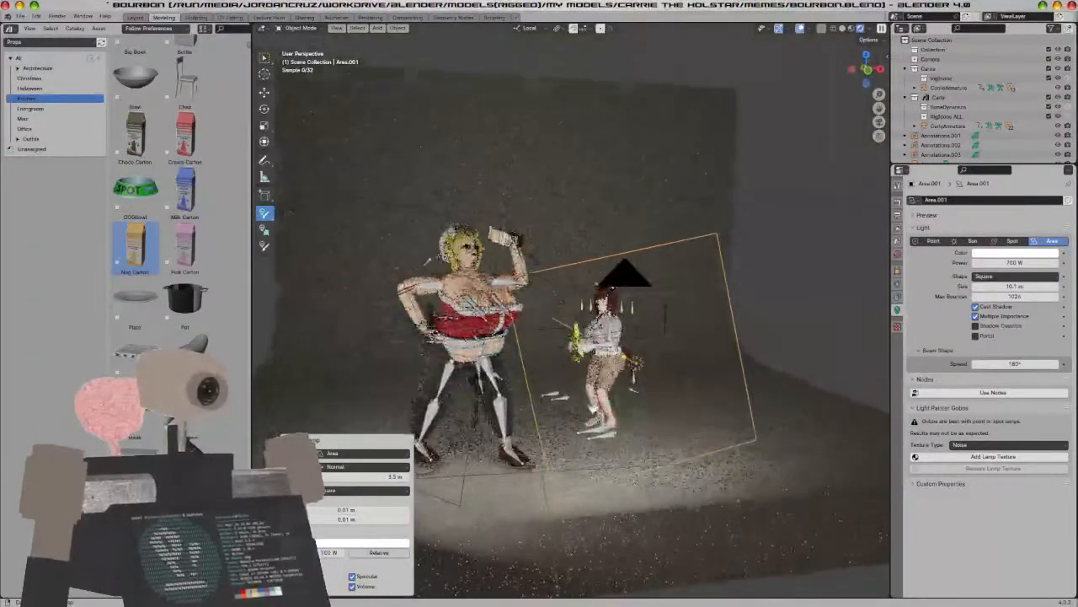
key(r)
key(r)
click(606, 387)
key(g)
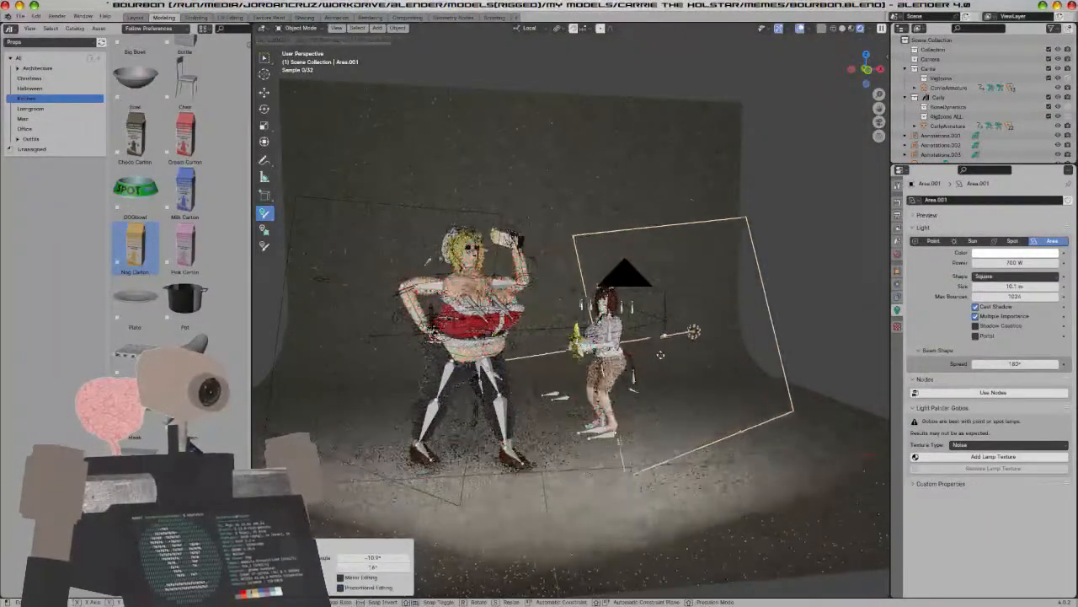
click(679, 349)
key(r)
click(699, 355)
key(r)
key(r)
click(754, 380)
Paint a light stroke on the back of Carrie's Santa hat and change the resulting lamp to an Area light
middle_drag(589, 404, 552, 324)
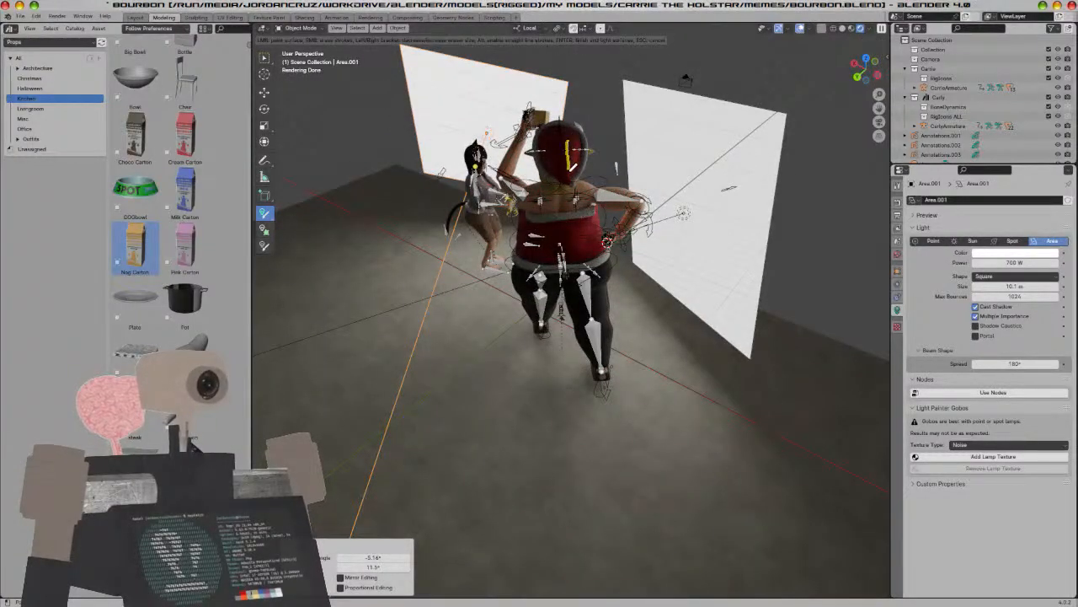
key(Return)
middle_drag(582, 480, 368, 529)
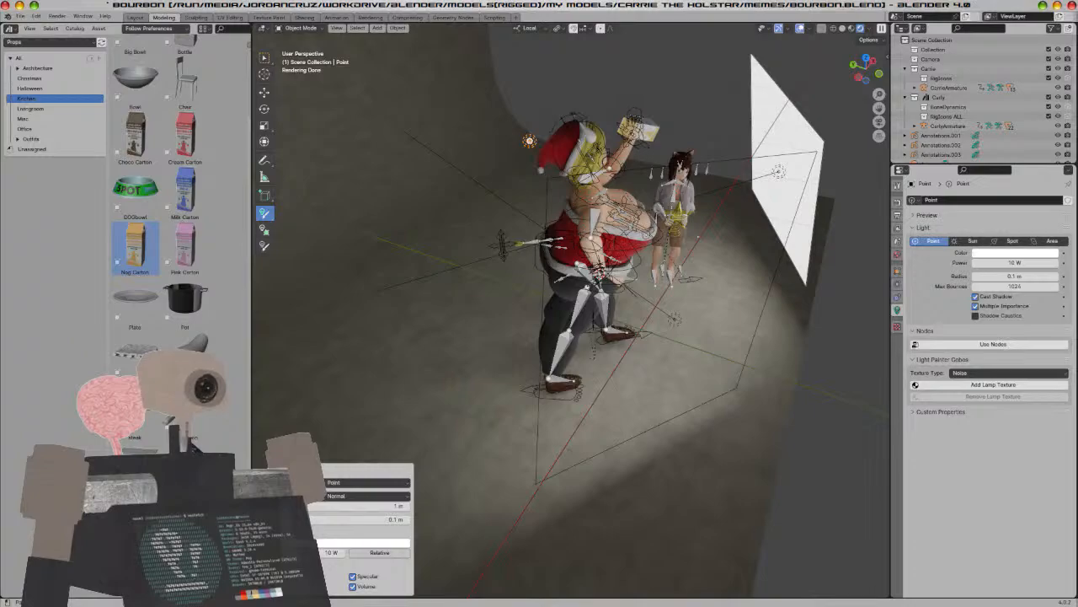
click(371, 496)
click(369, 482)
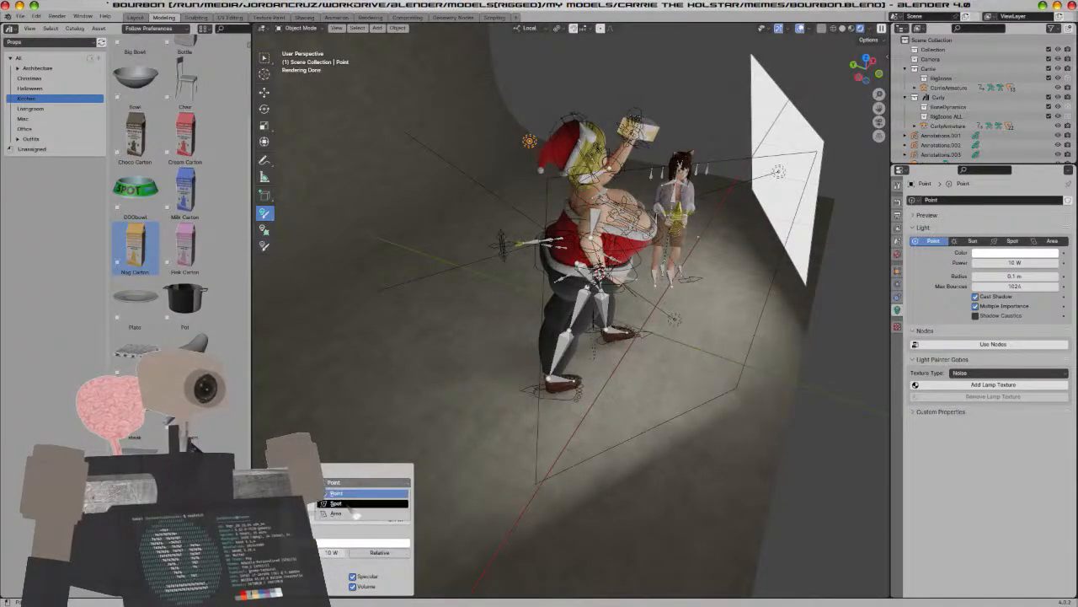
click(362, 514)
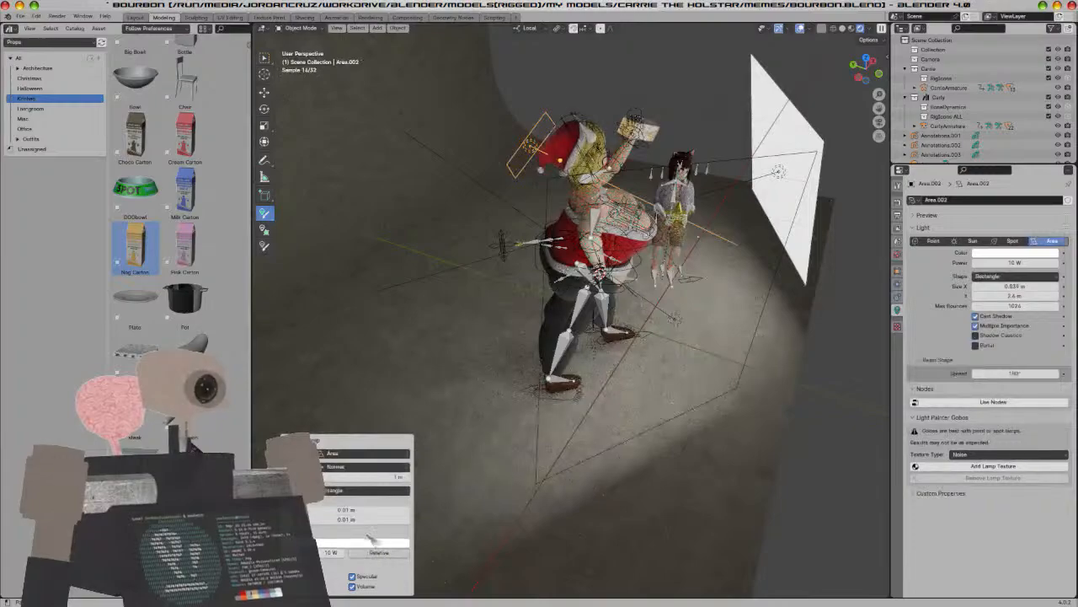
Give the area light behind Carrie an offset of 5.8 m and a power of 400 W
drag(362, 476, 489, 476)
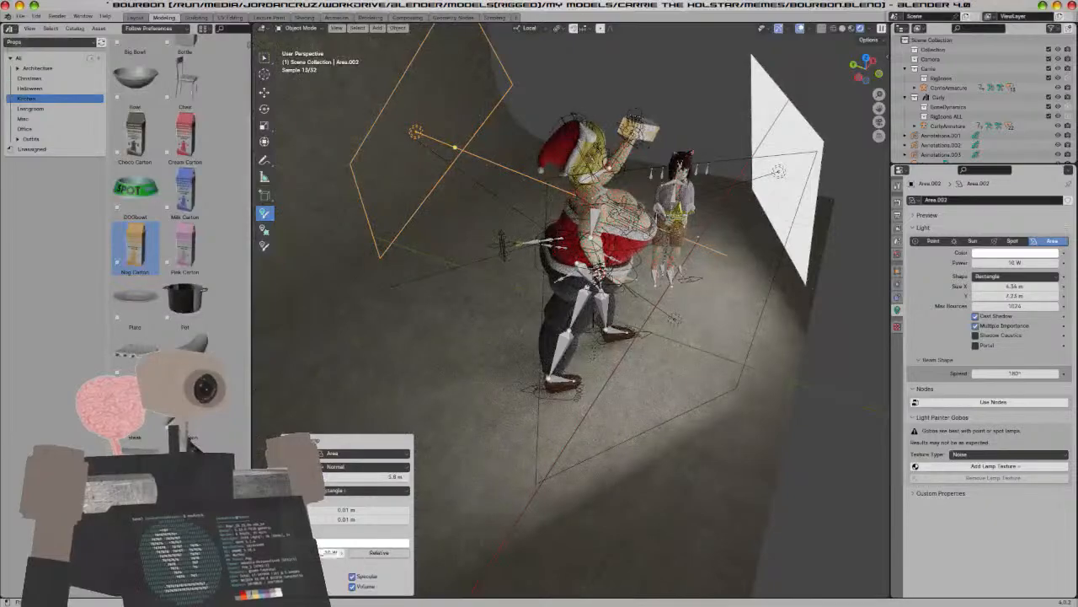
click(327, 553)
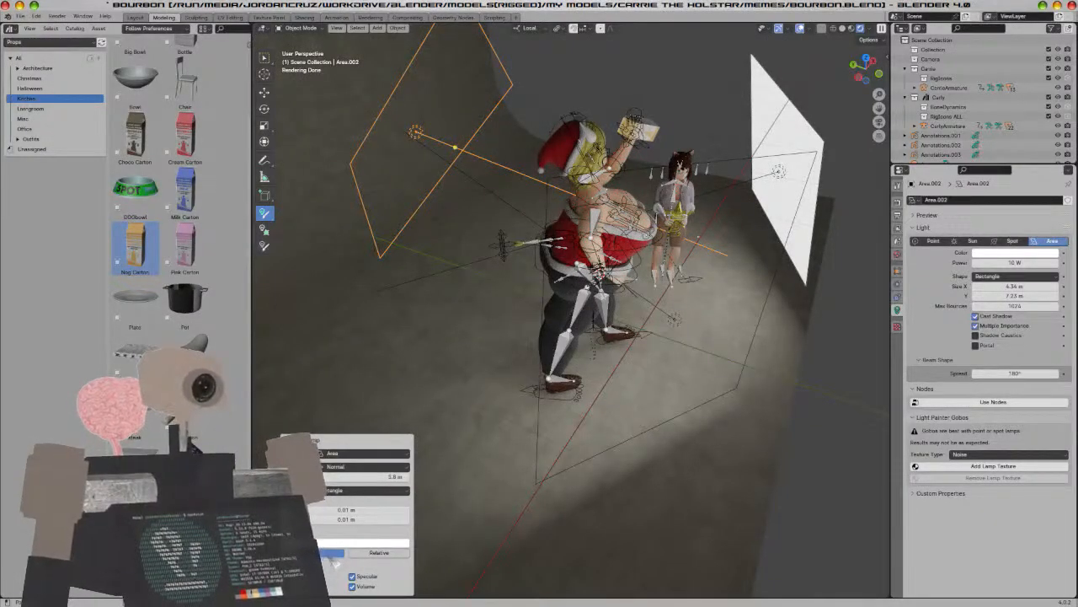
text(400)
key(Return)
middle_drag(455, 354, 463, 409)
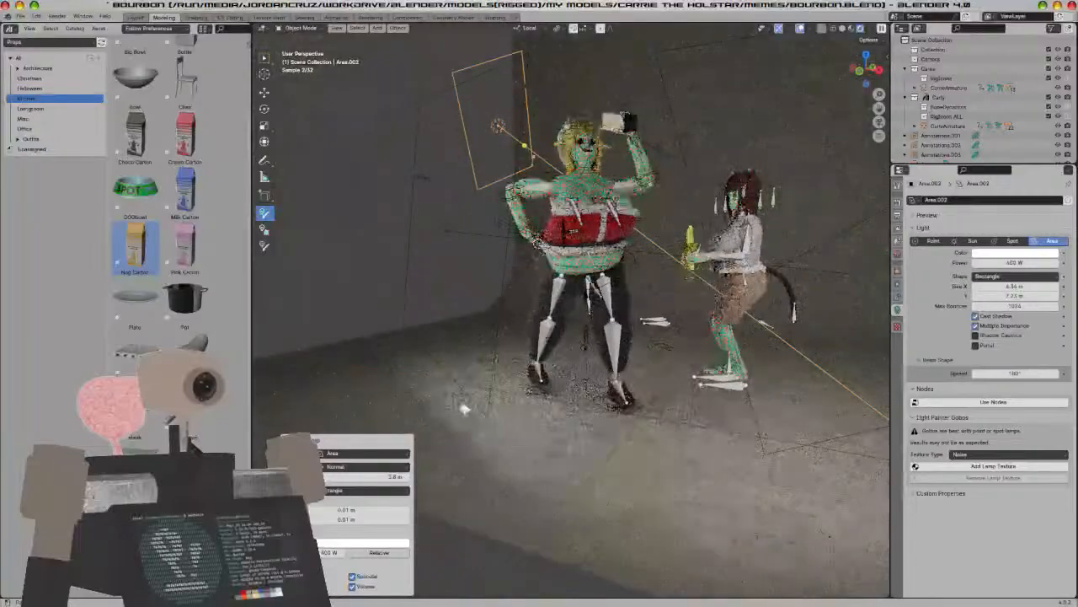
Check the lighting through the camera and connect an Environment Texture to the world background color
key(KP_0)
scroll(593, 367, up, 5)
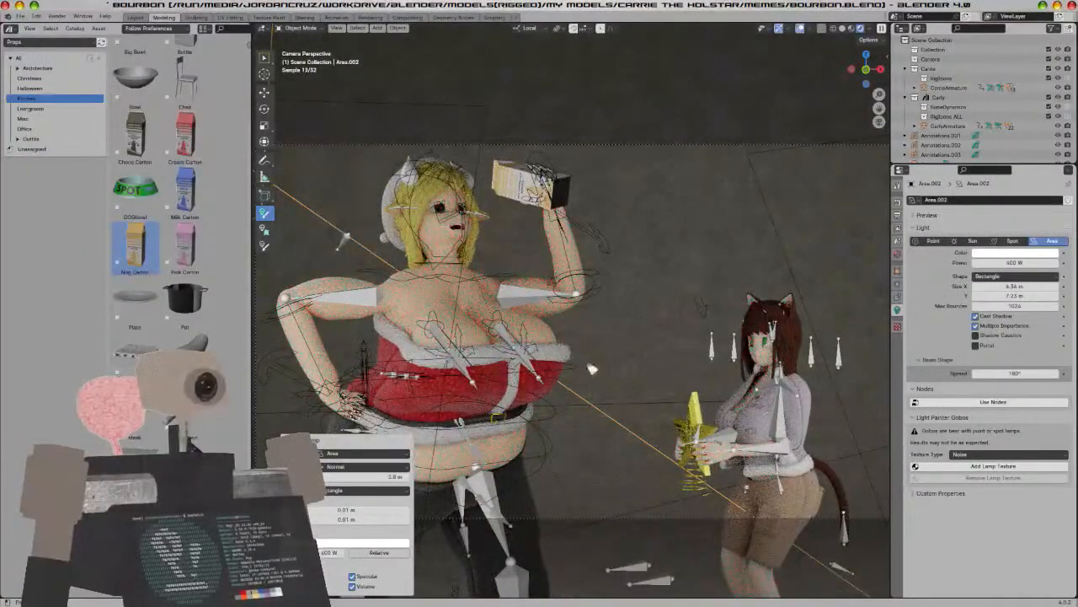
scroll(592, 367, up, 5)
shift+middle_drag(599, 373, 744, 474)
scroll(647, 373, up, 5)
scroll(647, 373, down, 6)
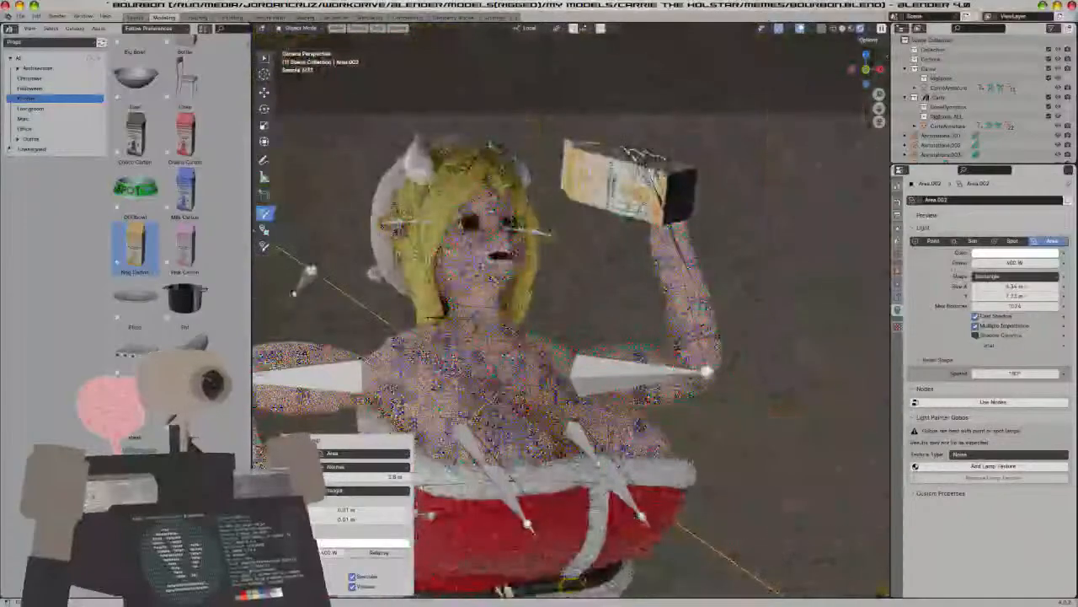
click(897, 255)
click(1017, 258)
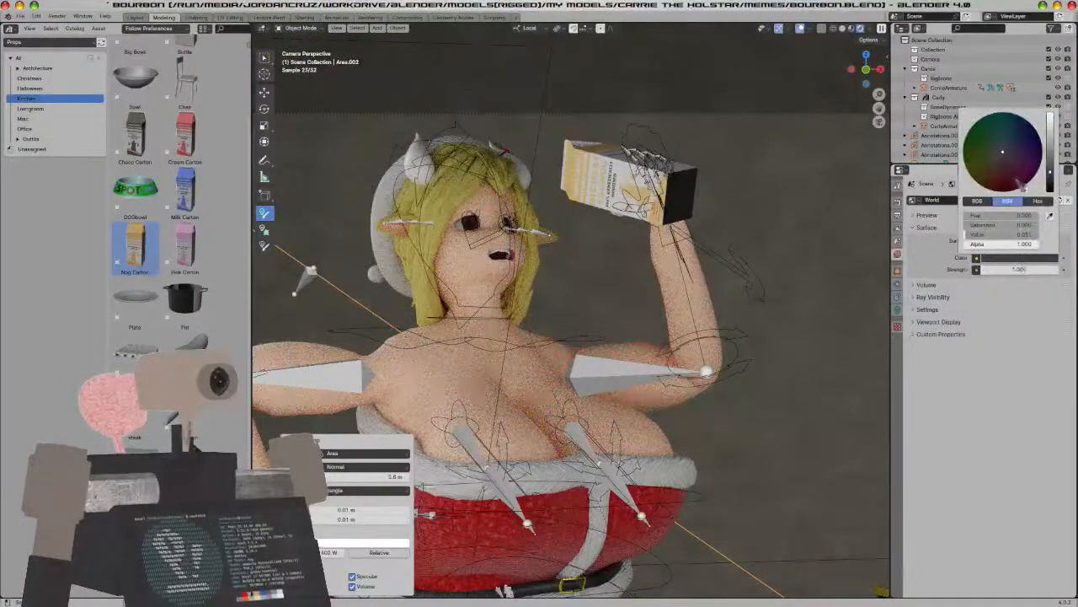
click(976, 258)
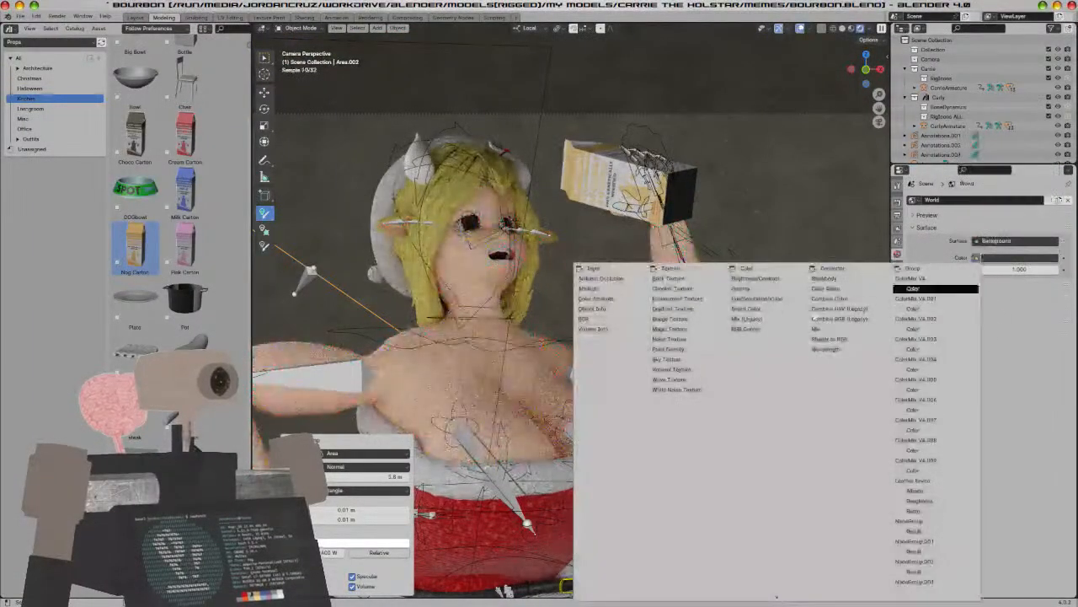
click(680, 306)
Load obsidian pools.jpg from the HDRIs folder as the world's environment image
click(1038, 267)
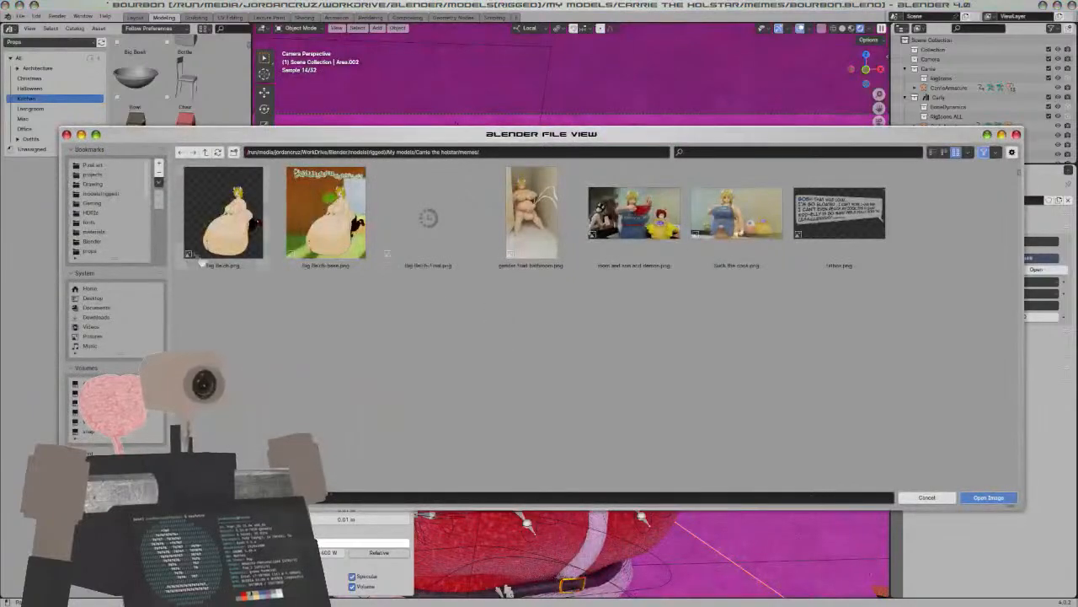
click(99, 213)
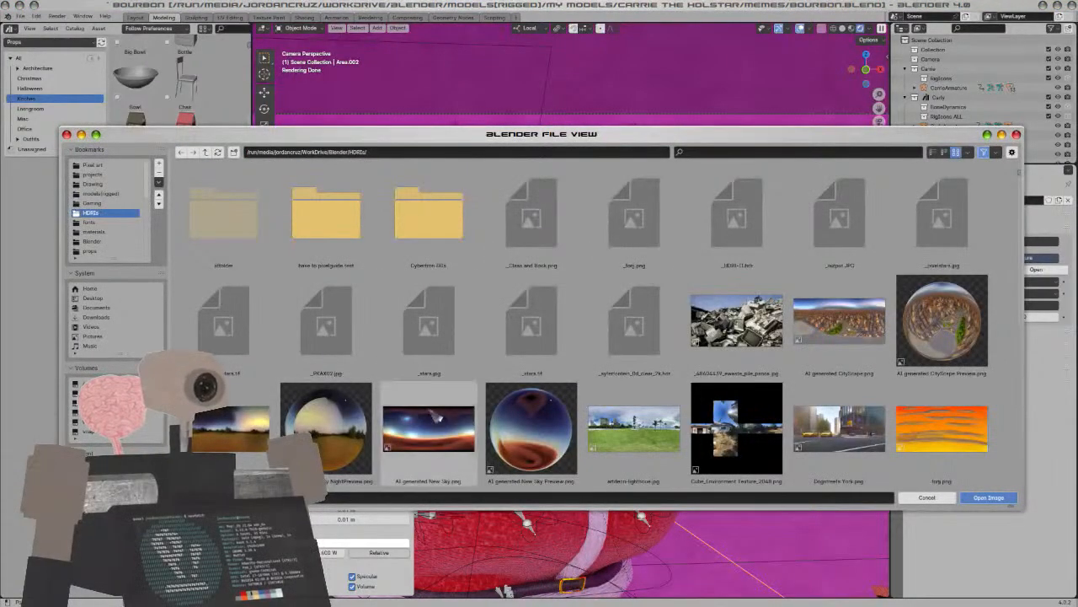
scroll(437, 415, down, 5)
double_click(648, 260)
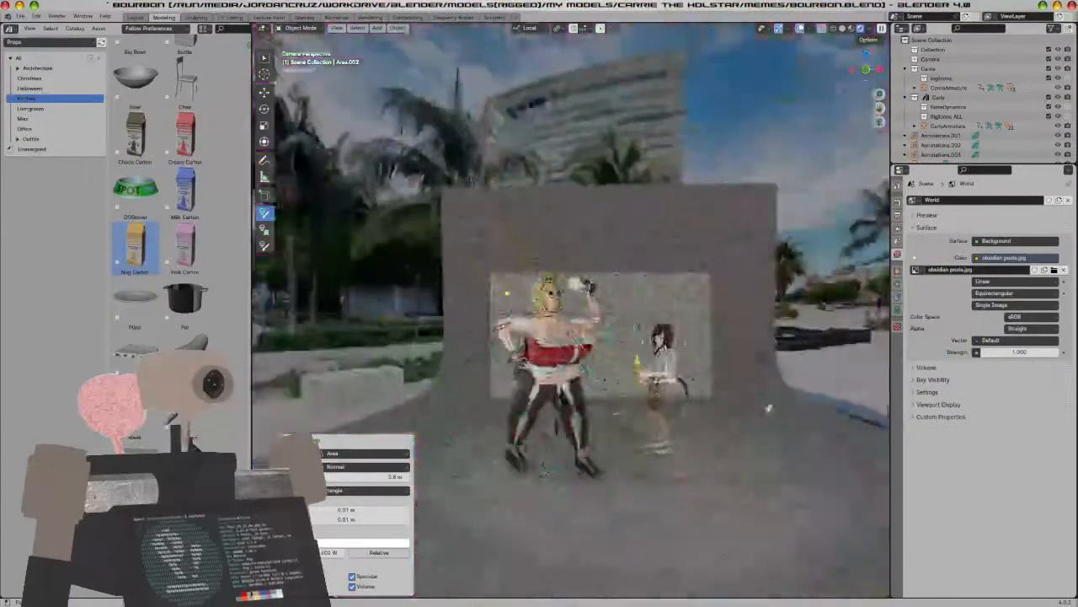
Examine the environment image around the backdrop and its lighting on both characters through the camera
shift+middle_drag(770, 408, 581, 345)
scroll(703, 359, down, 3)
scroll(755, 378, down, 12)
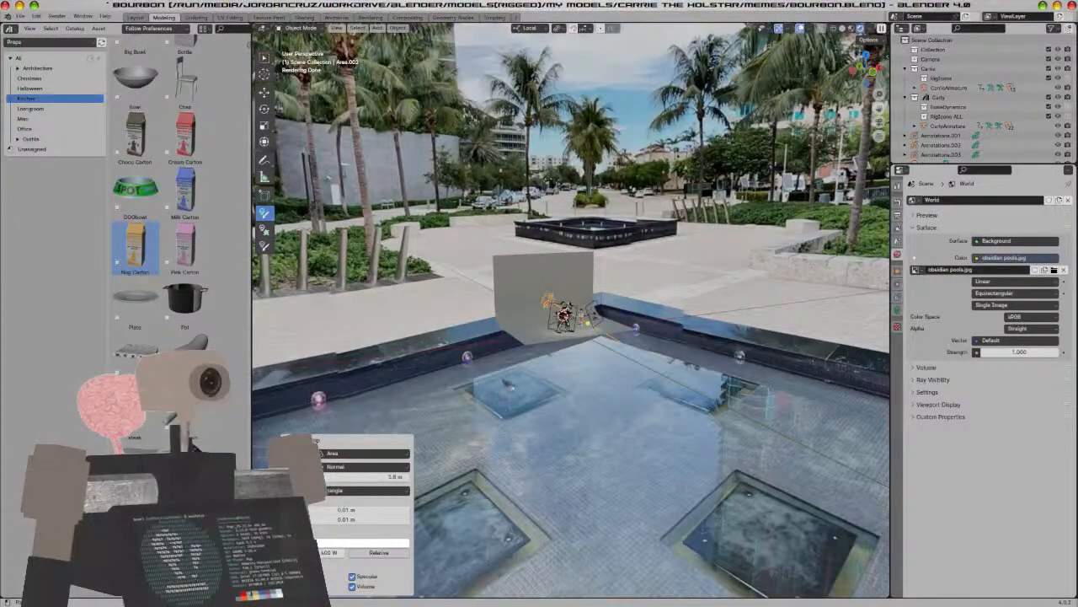
scroll(601, 384, down, 3)
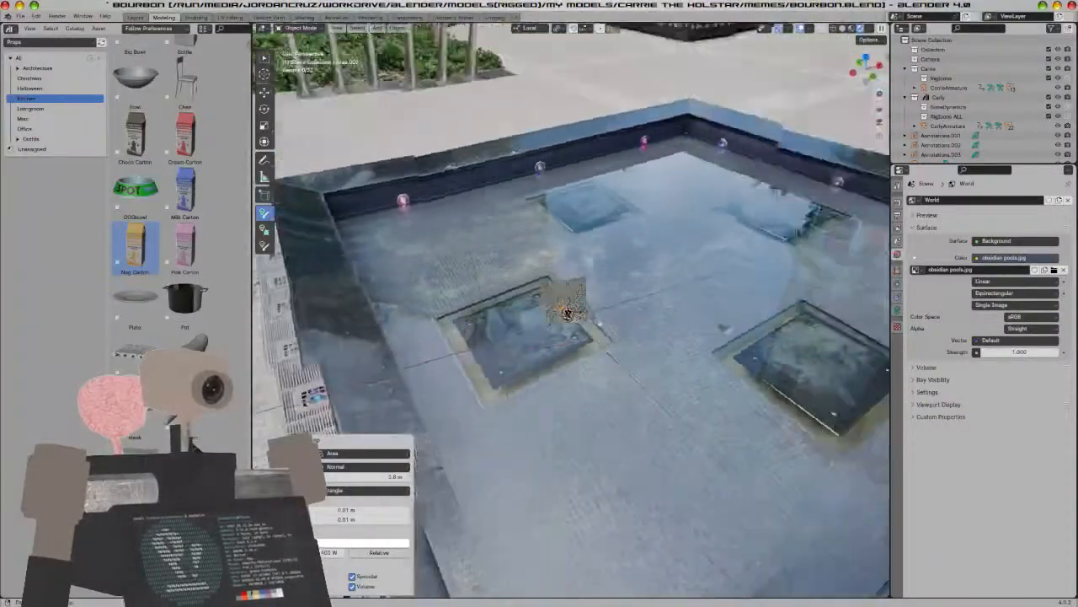
middle_drag(721, 334, 732, 325)
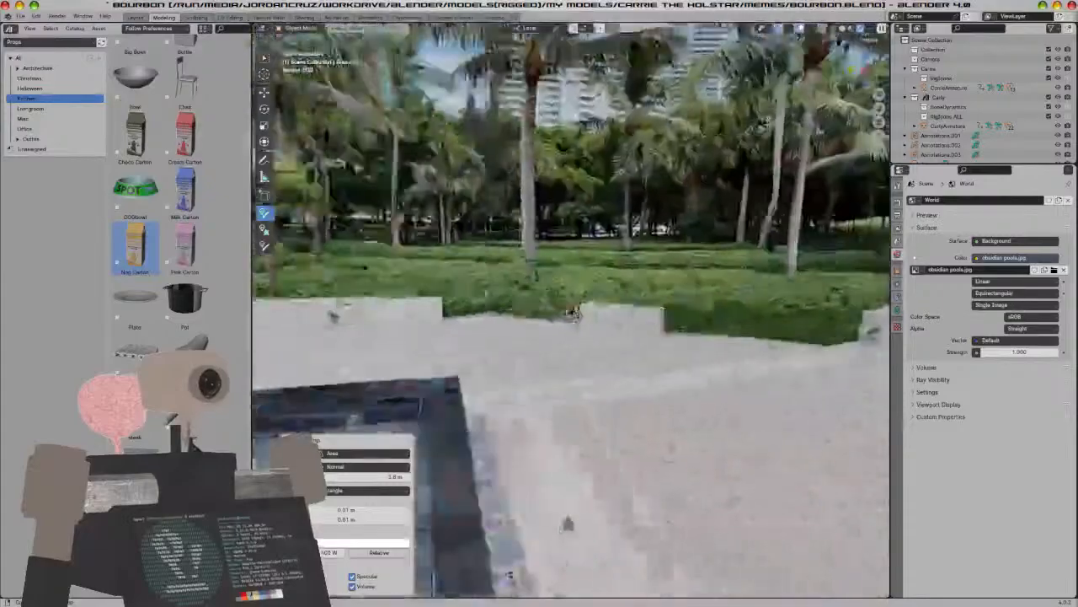
middle_drag(572, 313, 569, 313)
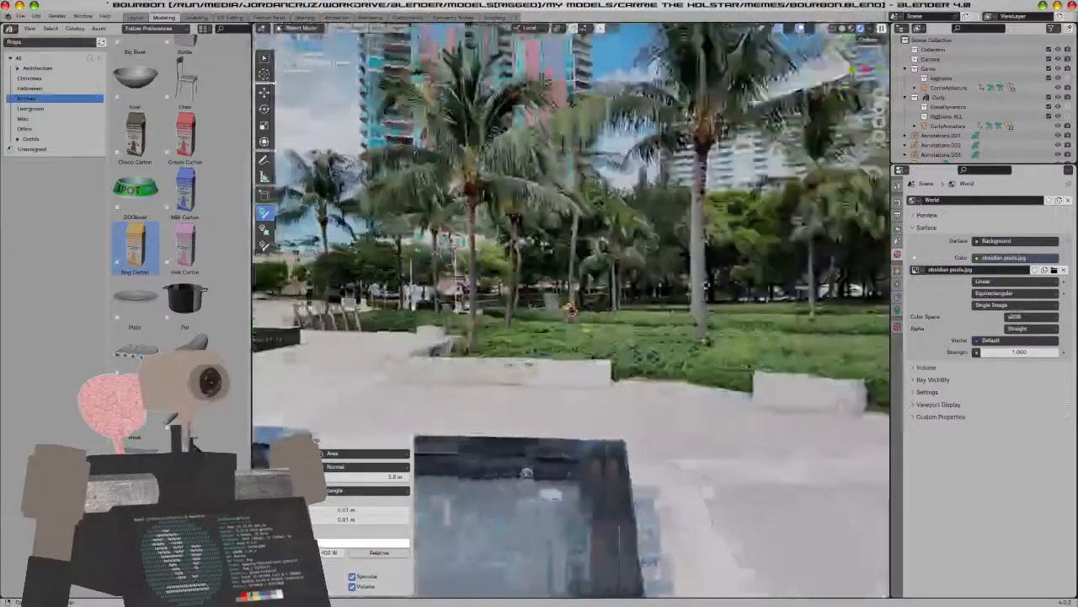
middle_drag(572, 312, 574, 310)
key(KP_0)
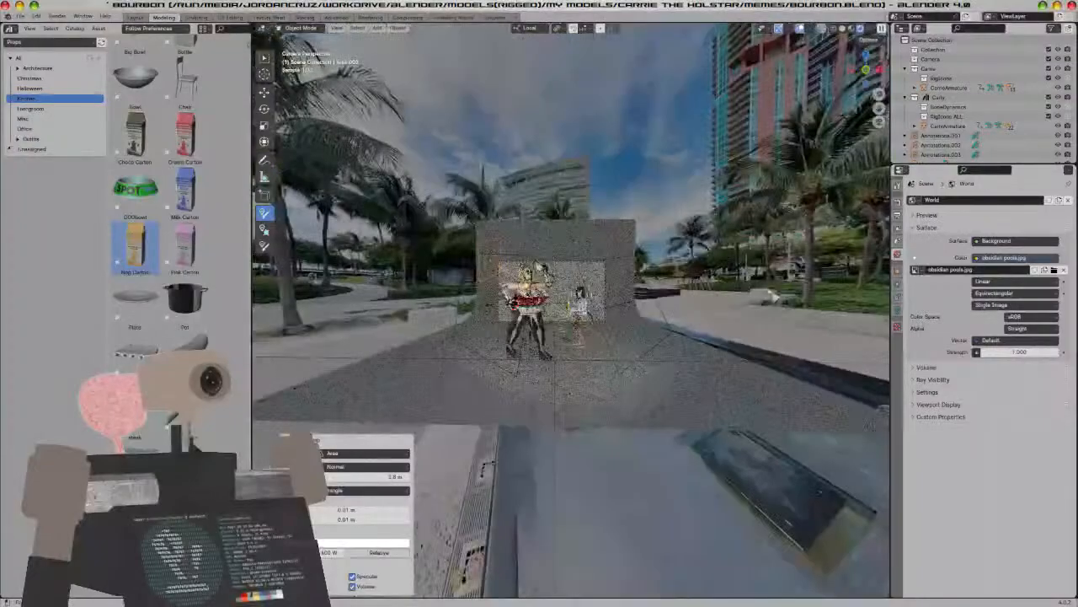
scroll(774, 297, up, 8)
shift+middle_drag(773, 298, 607, 413)
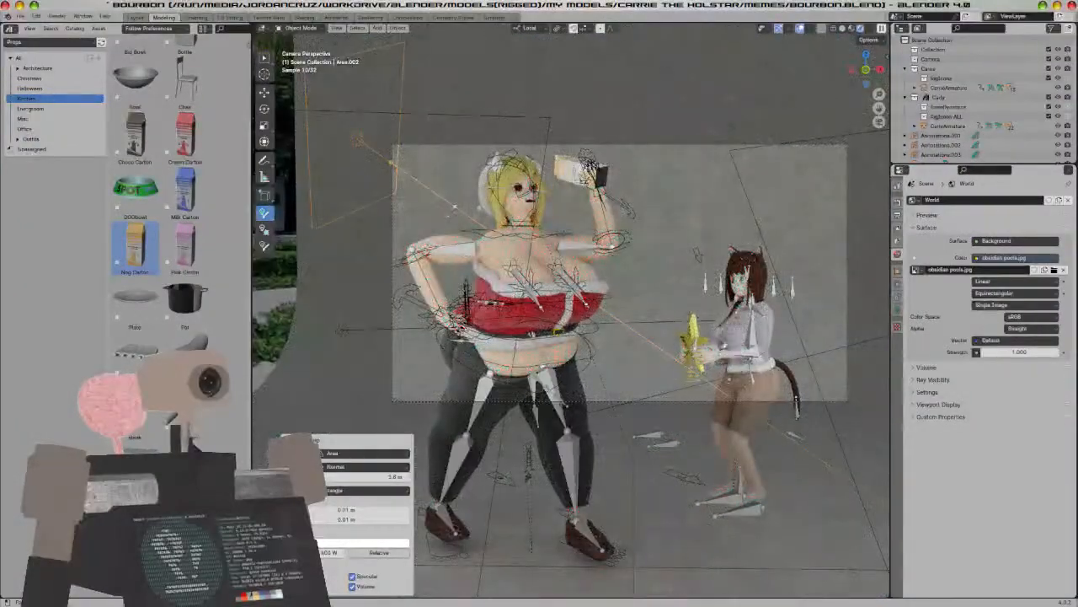
Set the power of Carrie's front area light to 700 W
scroll(606, 413, down, 4)
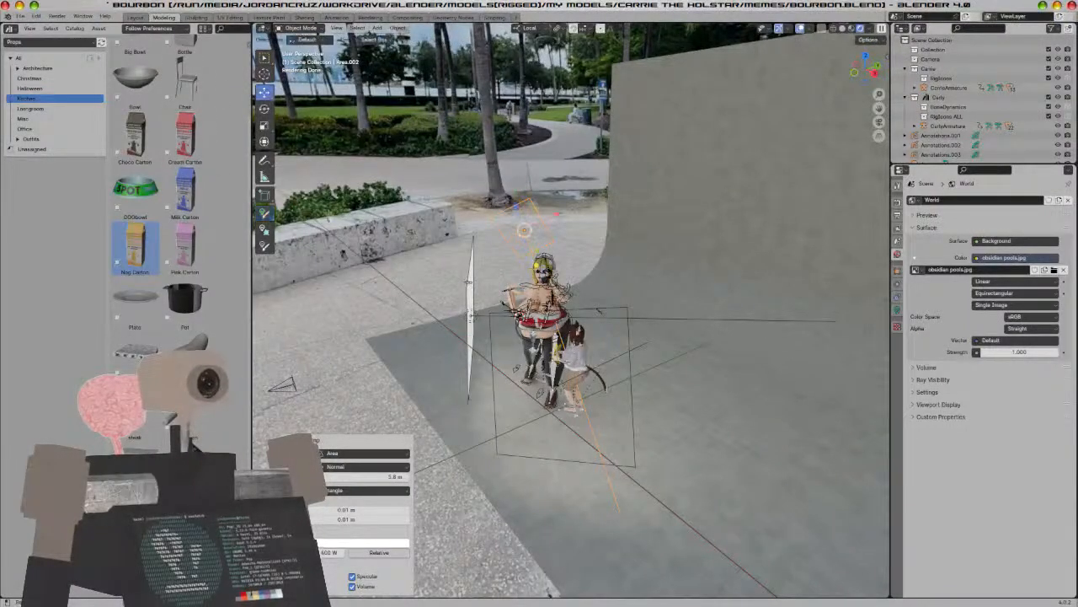
click(475, 318)
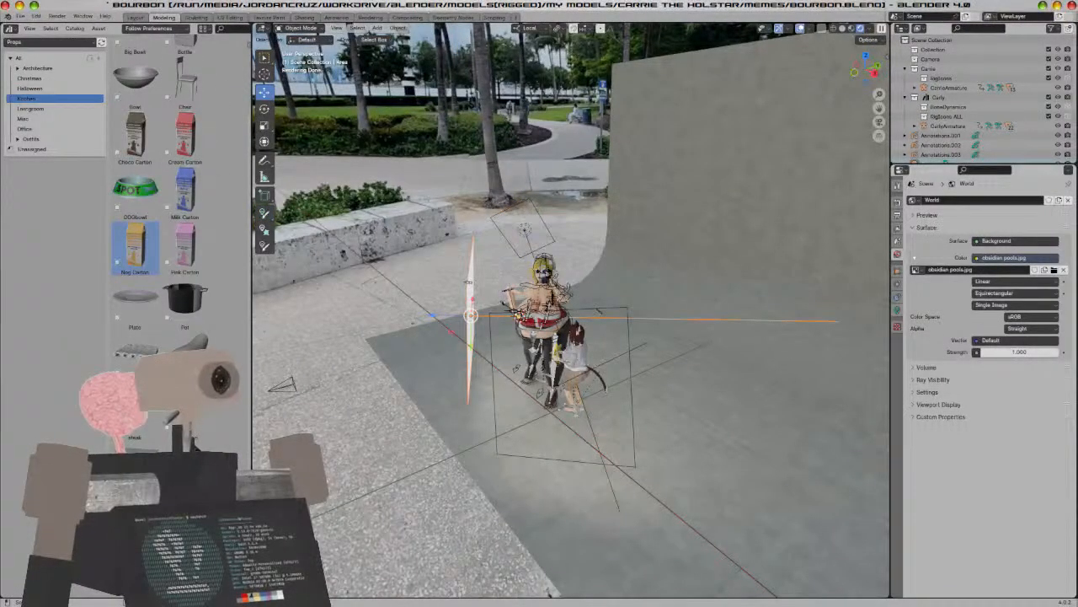
click(898, 309)
click(995, 263)
text(700)
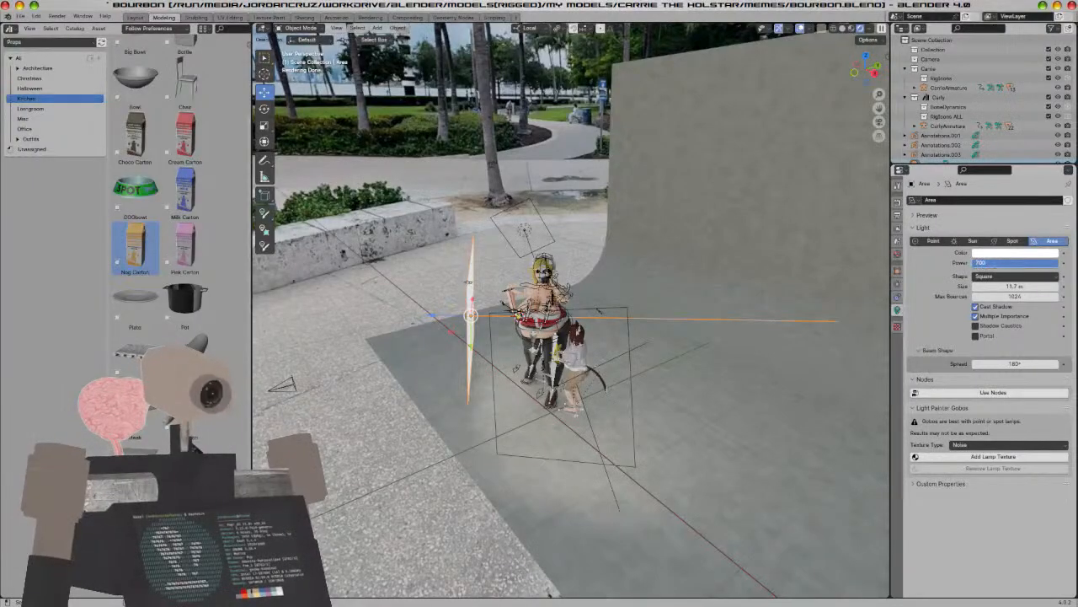
key(Return)
Move Carrie's front area light and Carly's area light farther from the characters along their local Z axes
middle_drag(599, 452, 607, 447)
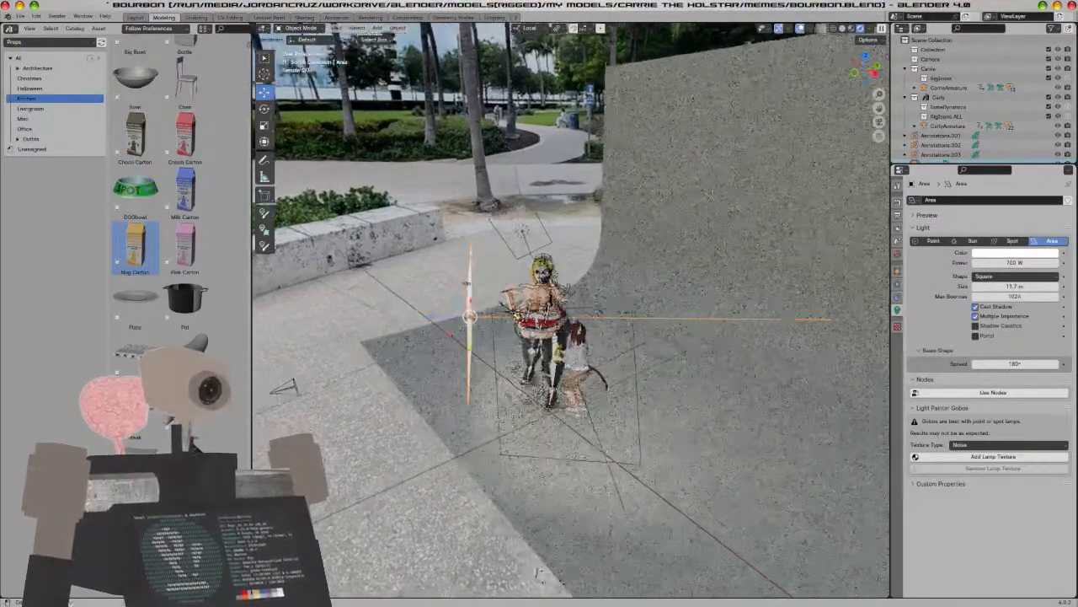
drag(434, 317, 336, 315)
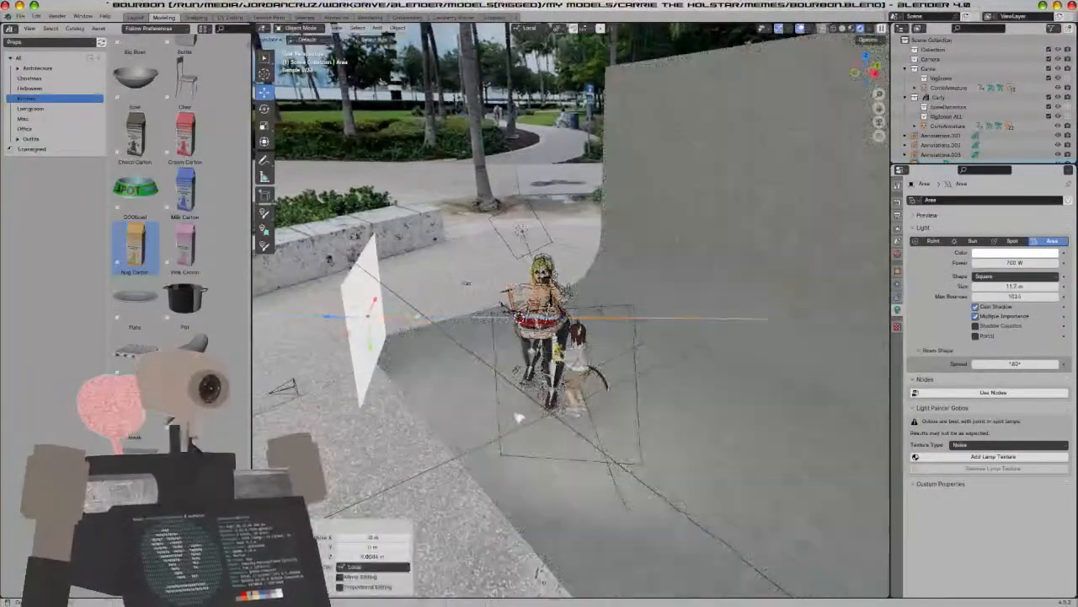
middle_drag(514, 413, 644, 401)
key(shift+d)
key(z)
click(725, 264)
Tint Carly's area light and Carrie's front area light a pale warm yellow
click(1016, 252)
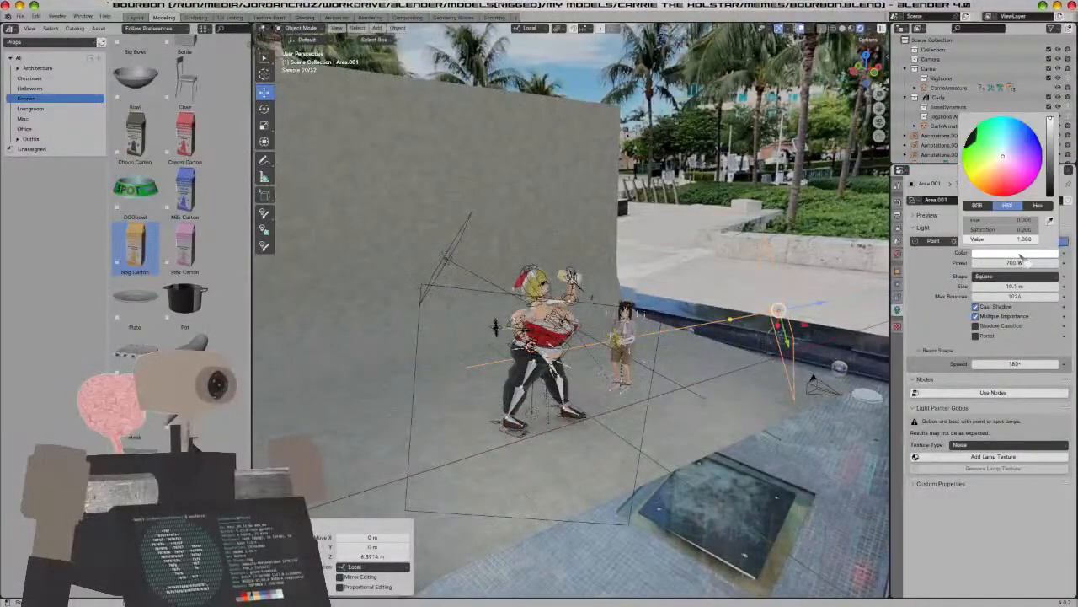
click(1007, 165)
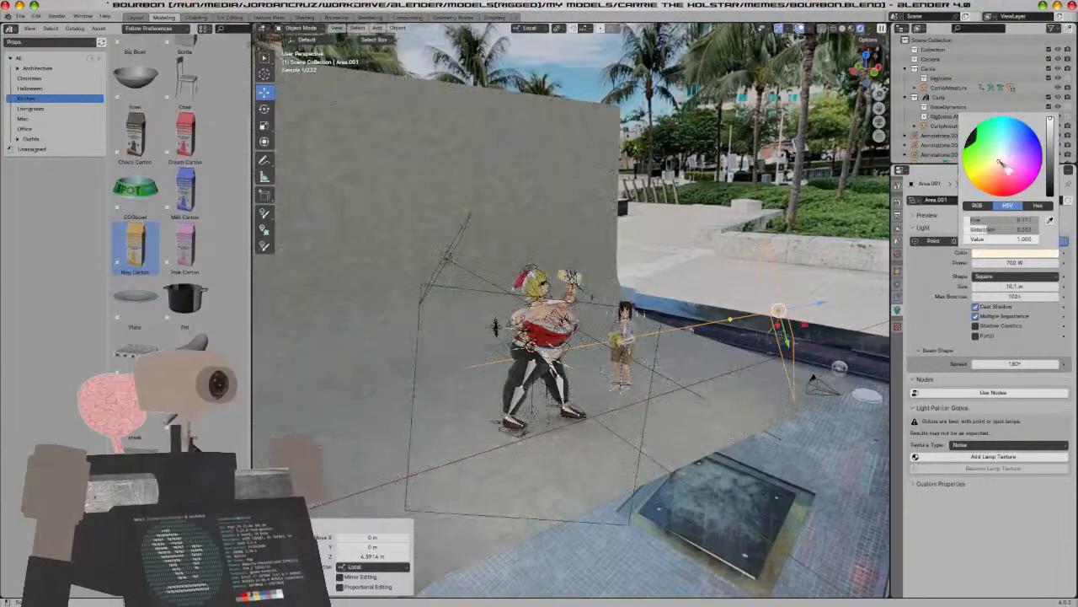
click(494, 293)
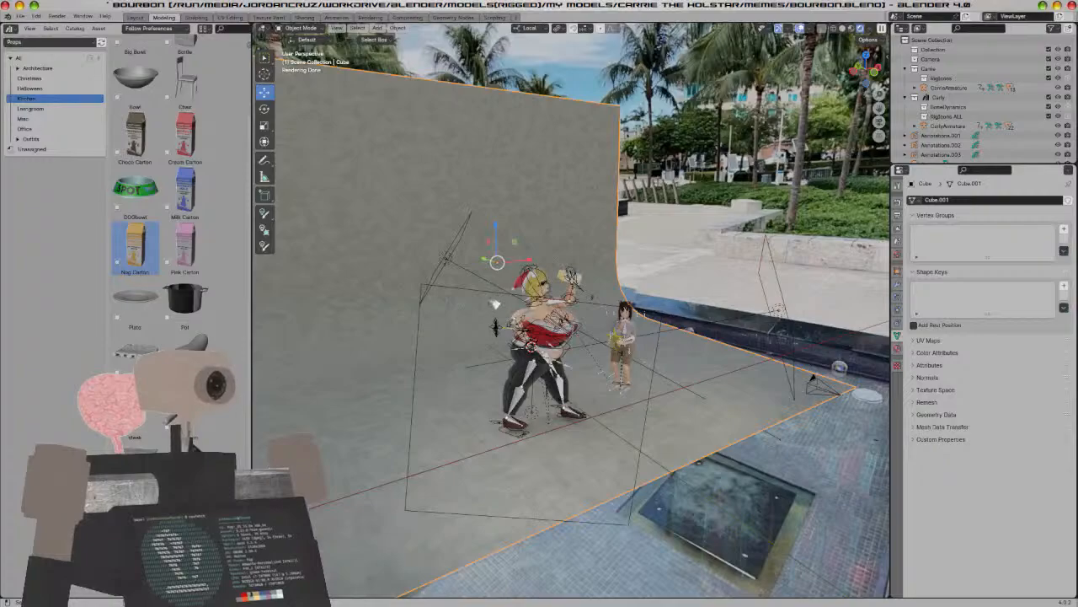
click(495, 303)
click(1025, 254)
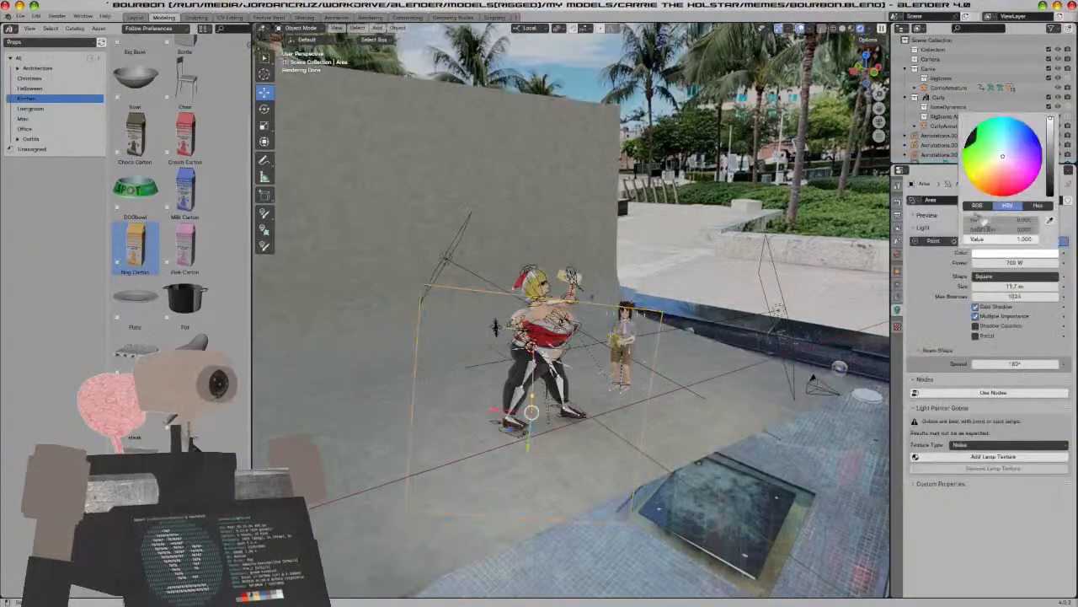
click(1001, 173)
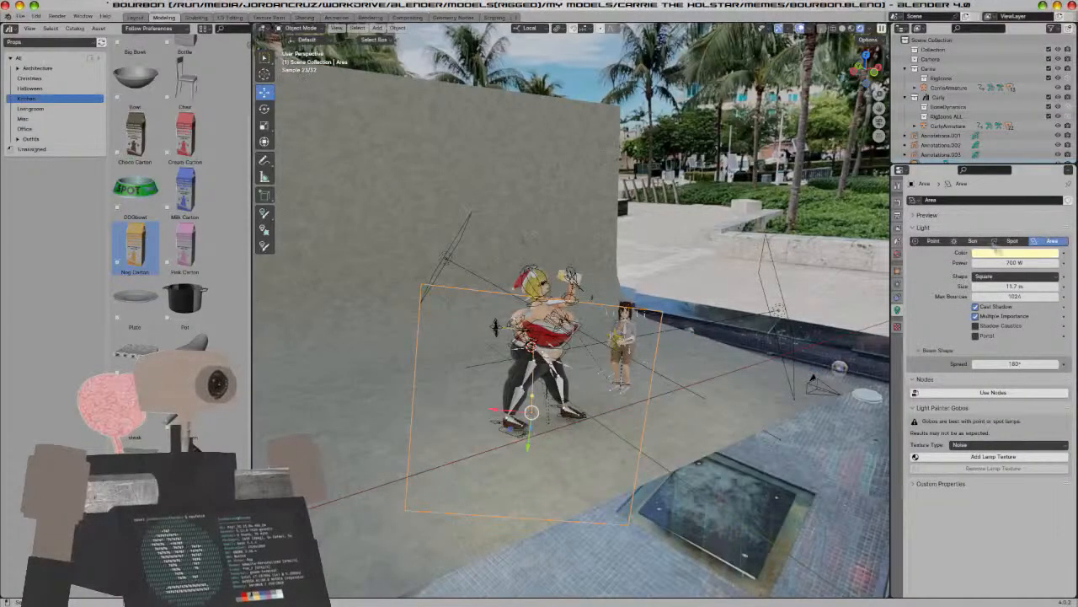
click(1012, 253)
drag(1014, 229, 998, 229)
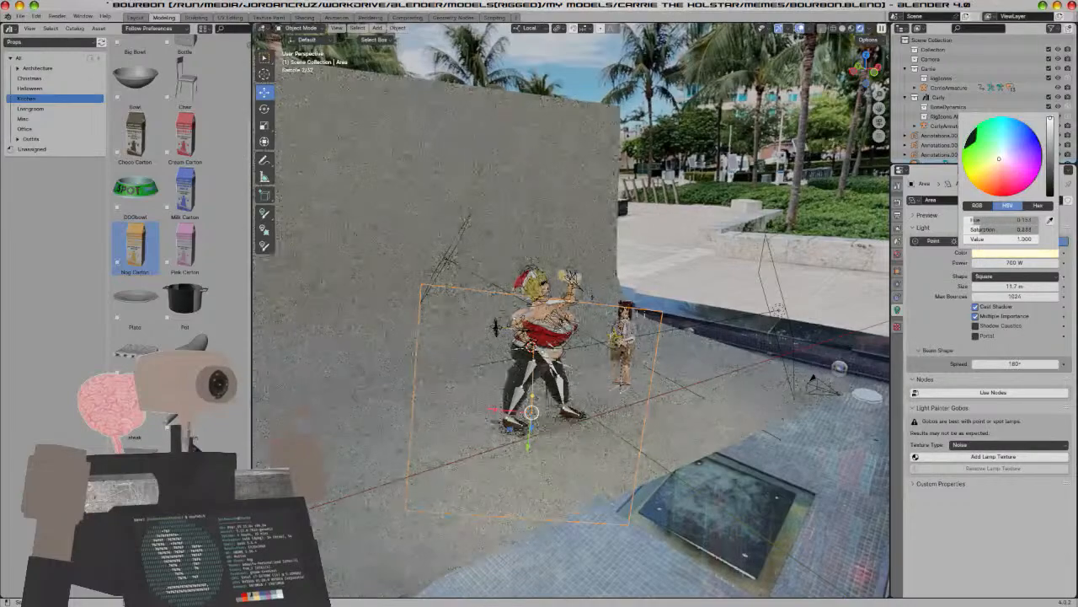
Tint the rectangular area light beside Carrie a pale warm yellow
click(455, 255)
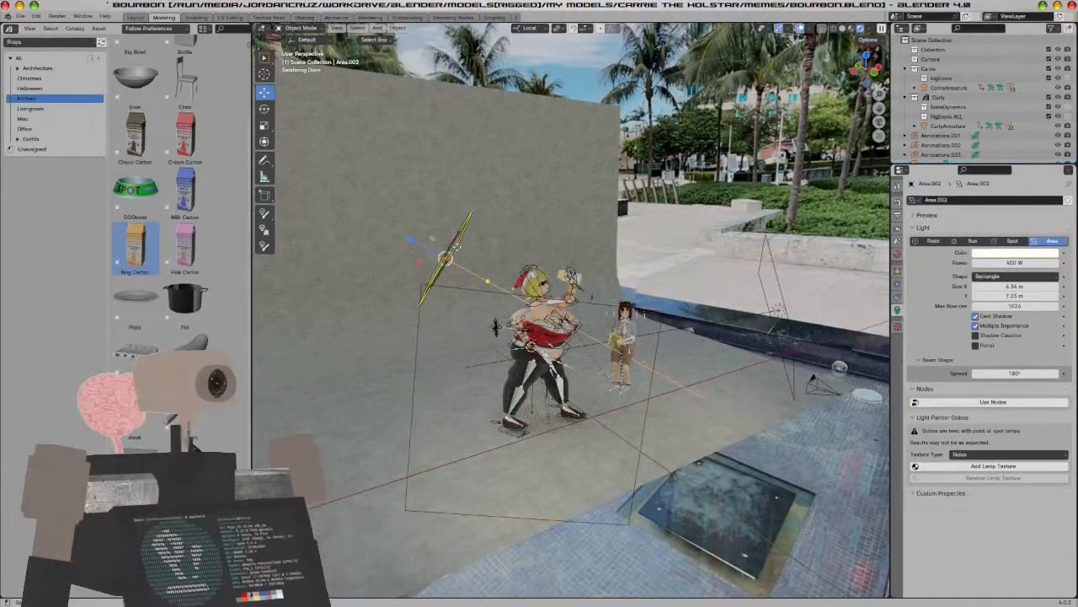
click(1012, 253)
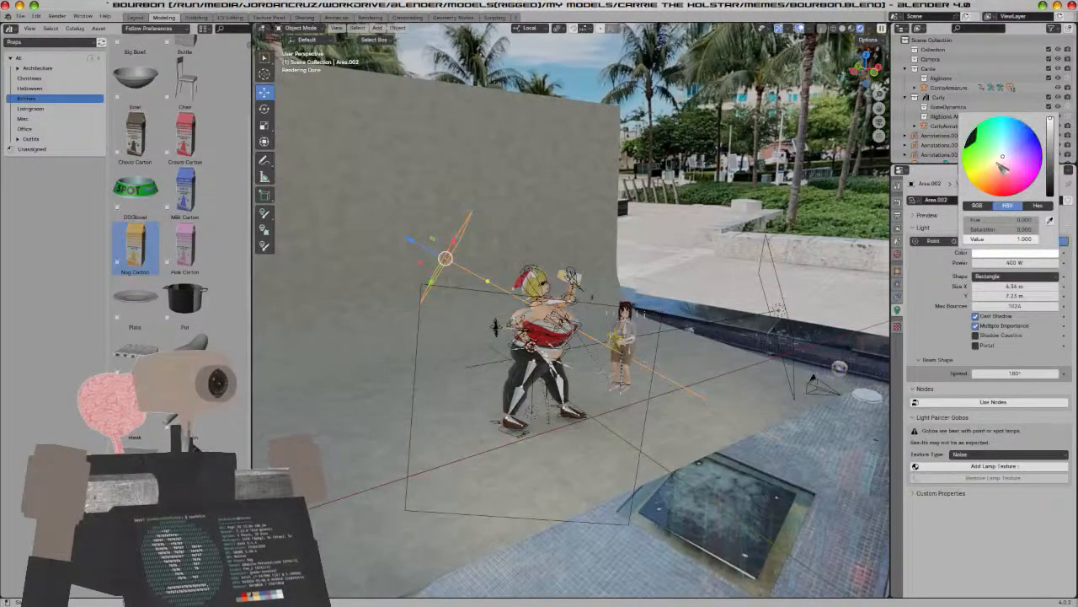
click(996, 161)
drag(1006, 230, 990, 230)
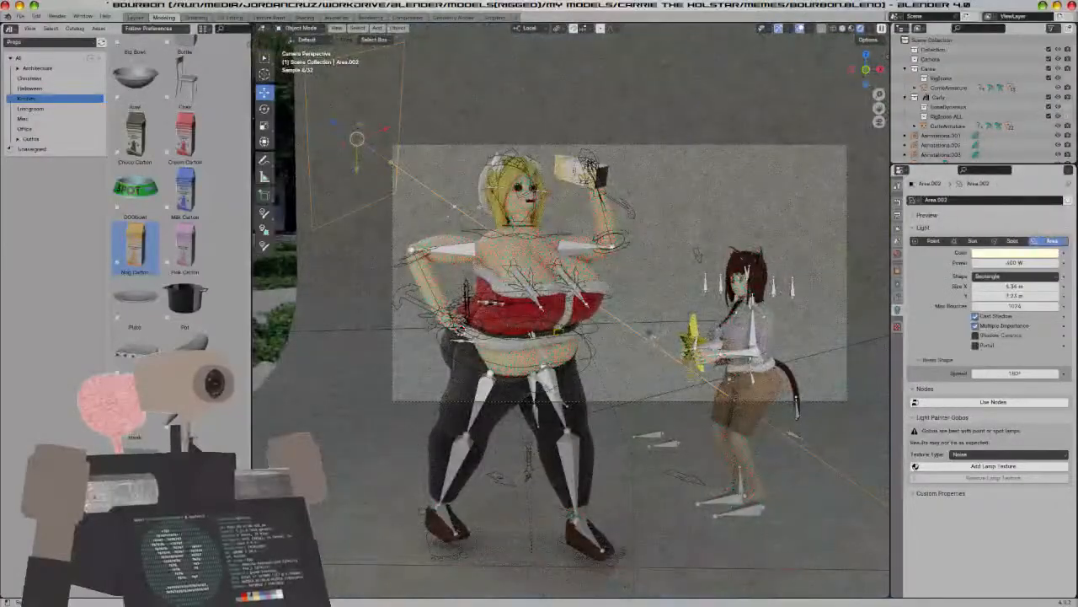
shift+middle_drag(650, 335, 590, 359)
scroll(590, 359, up, 3)
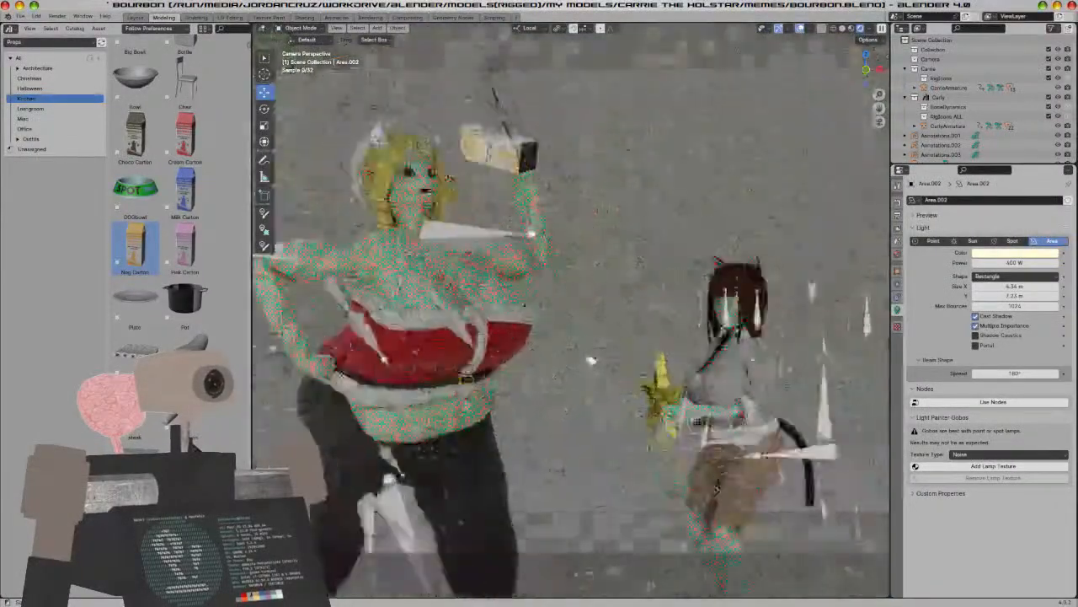
Apply the backdrop's location and scale the backdrop to 0.77 in X and Y only
scroll(647, 222, down, 7)
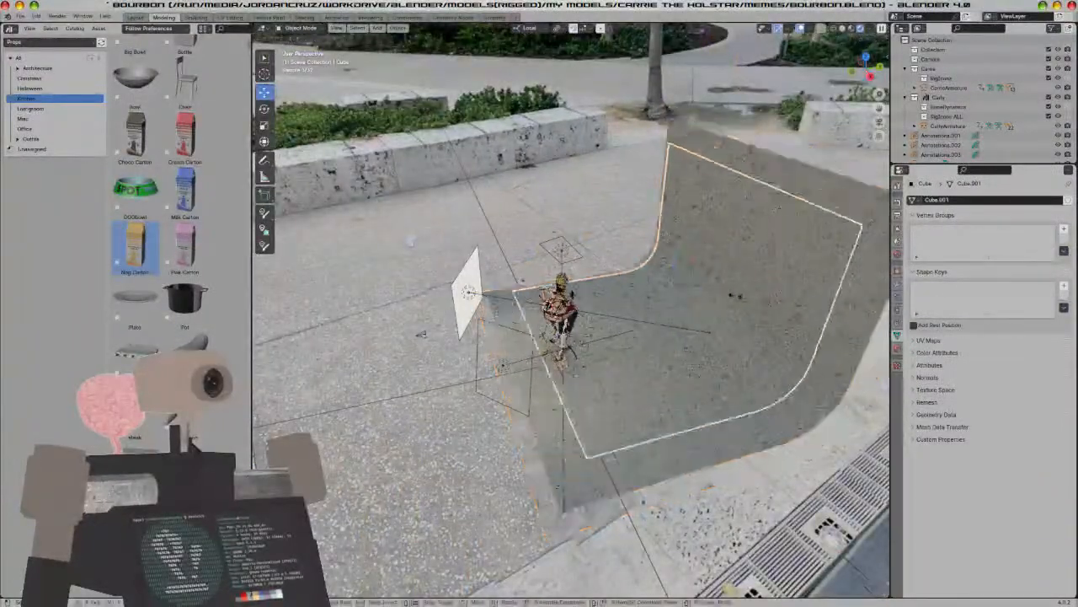
middle_drag(594, 431, 716, 356)
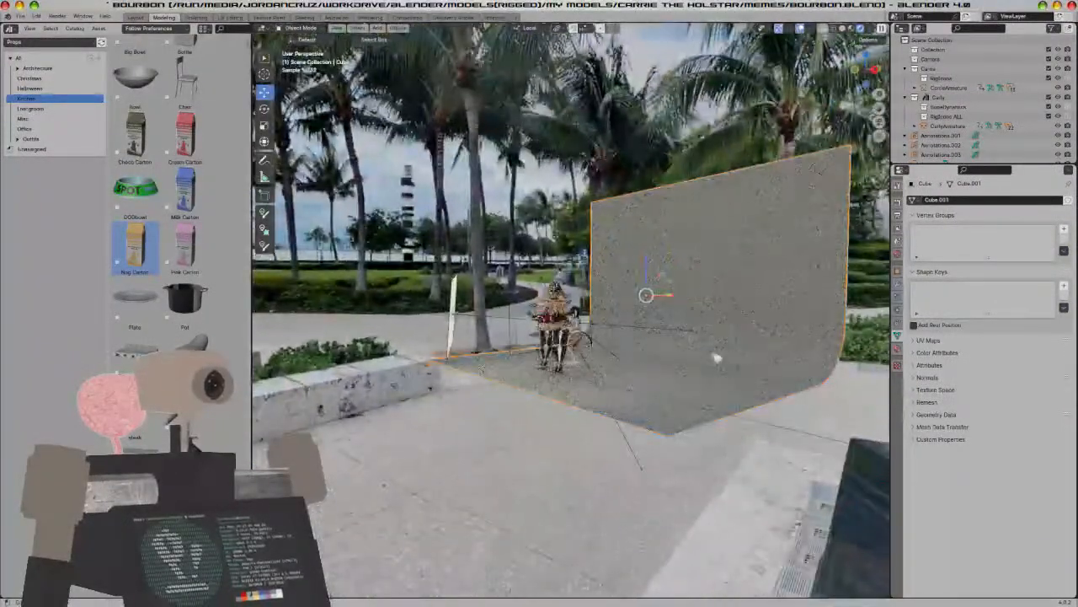
key(ctrl+a)
click(702, 348)
key(s)
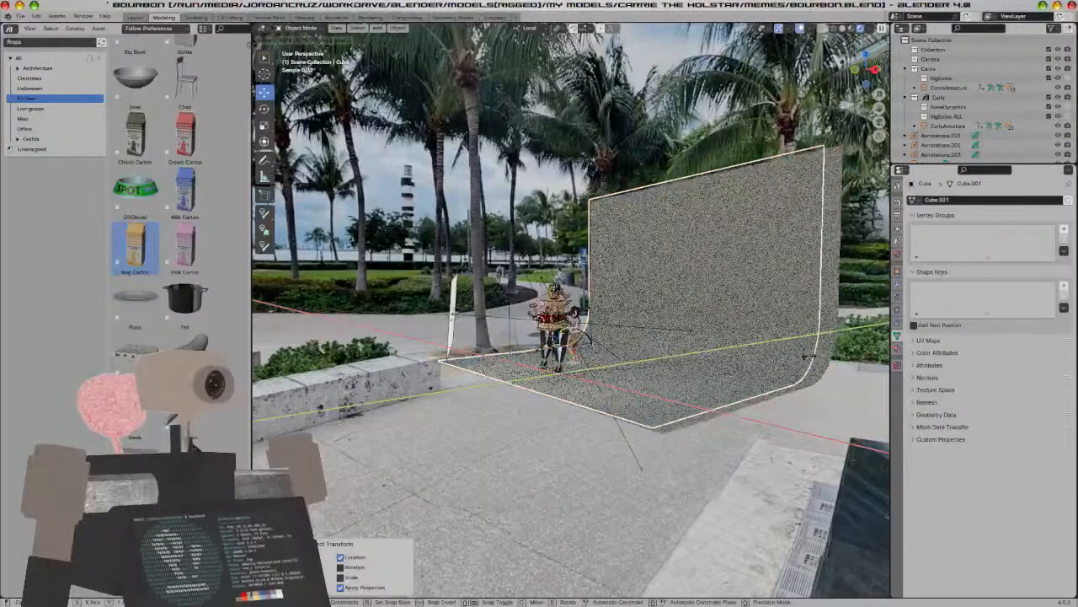
click(779, 368)
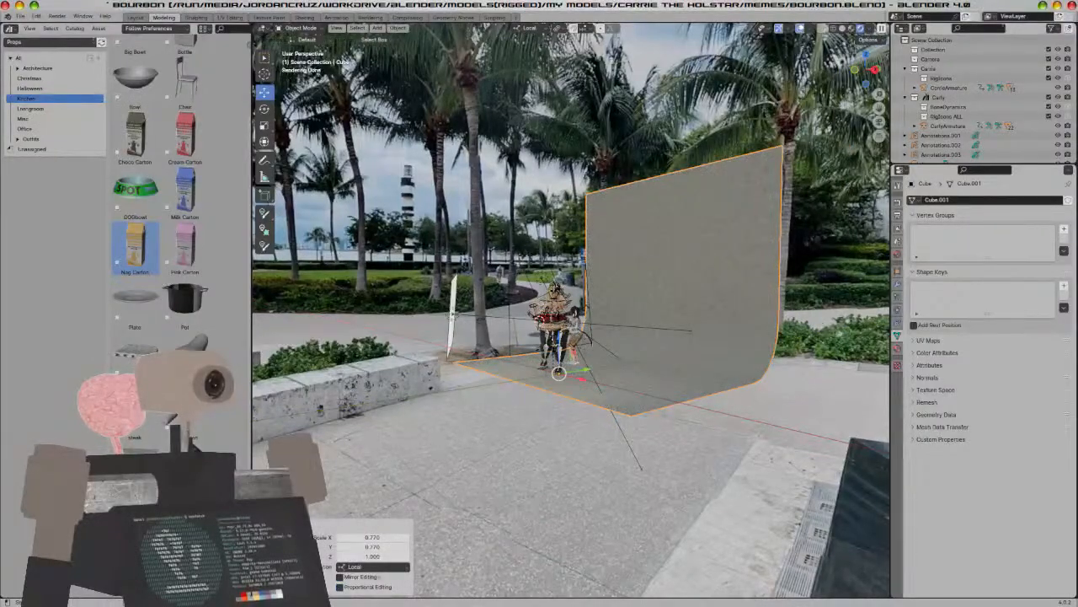
Scale the backdrop uniformly to about 0.525 and move it about -0.75 m along its local X axis to frame both characters
key(s)
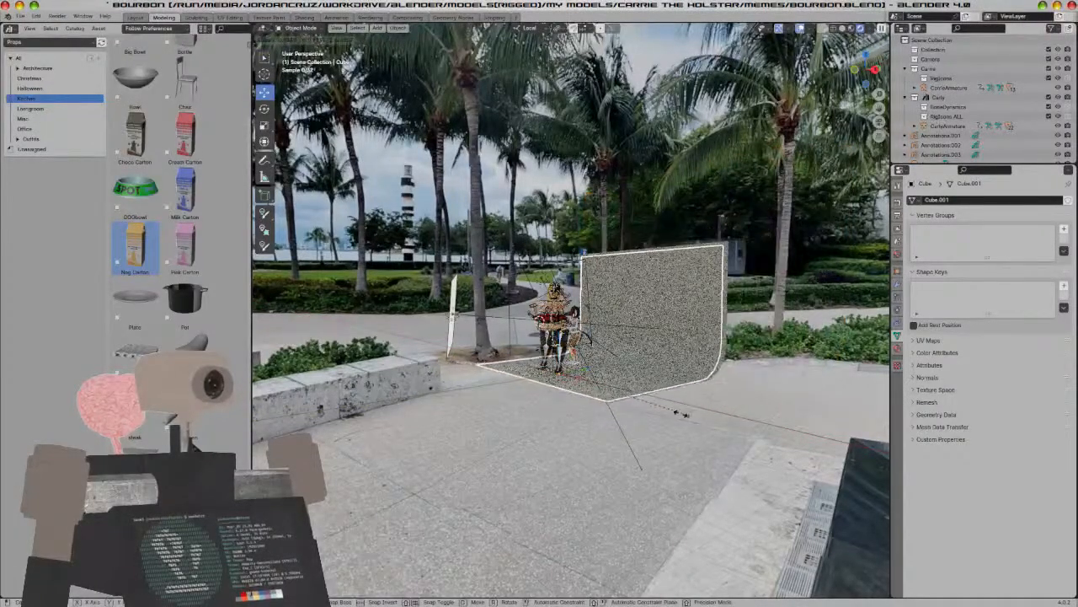
click(672, 422)
key(KP_0)
scroll(763, 388, up, 3)
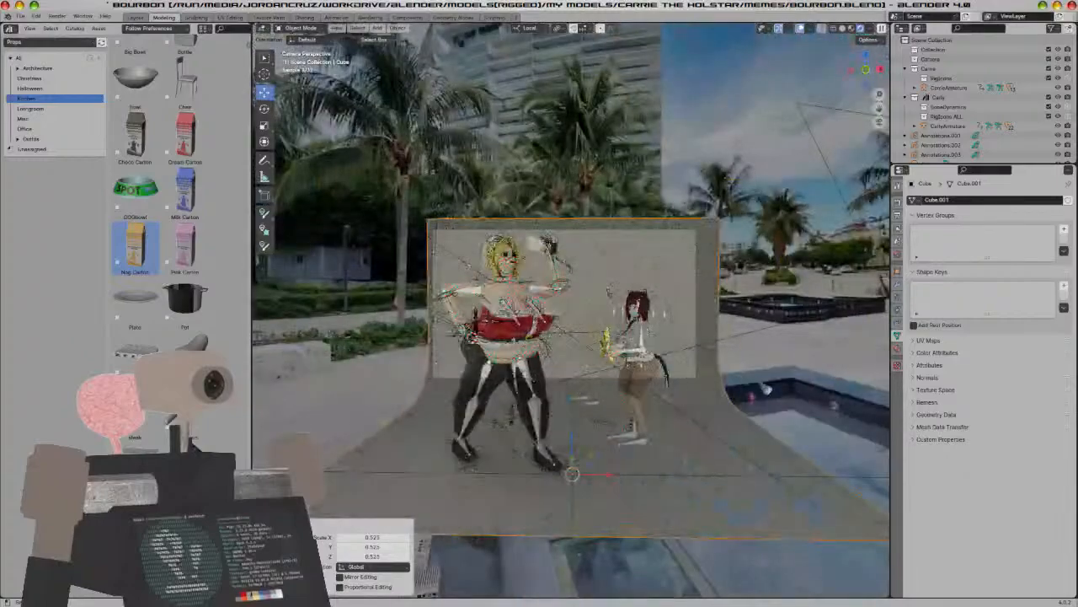
key(g)
key(x)
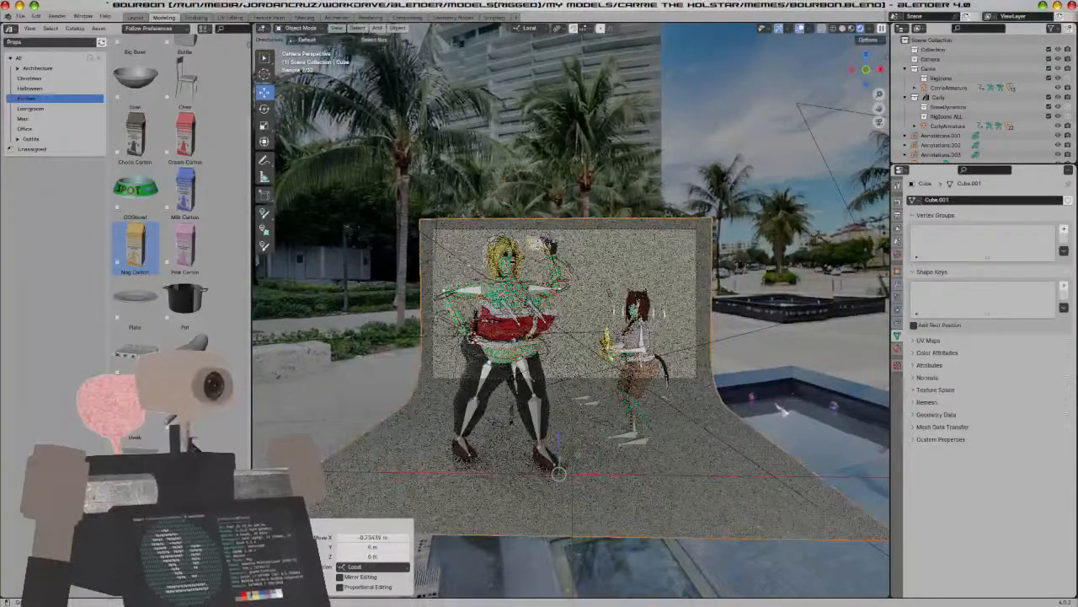
click(784, 413)
Change the first stop of the Drywall material's base color ramp to a neutral near-white on the backdrop
click(898, 347)
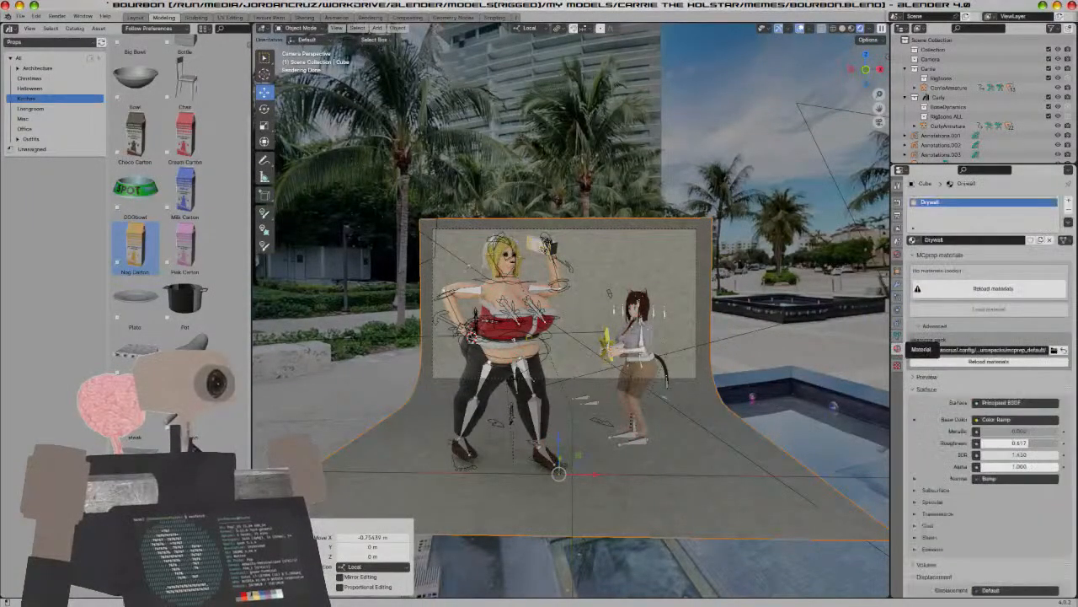
click(916, 420)
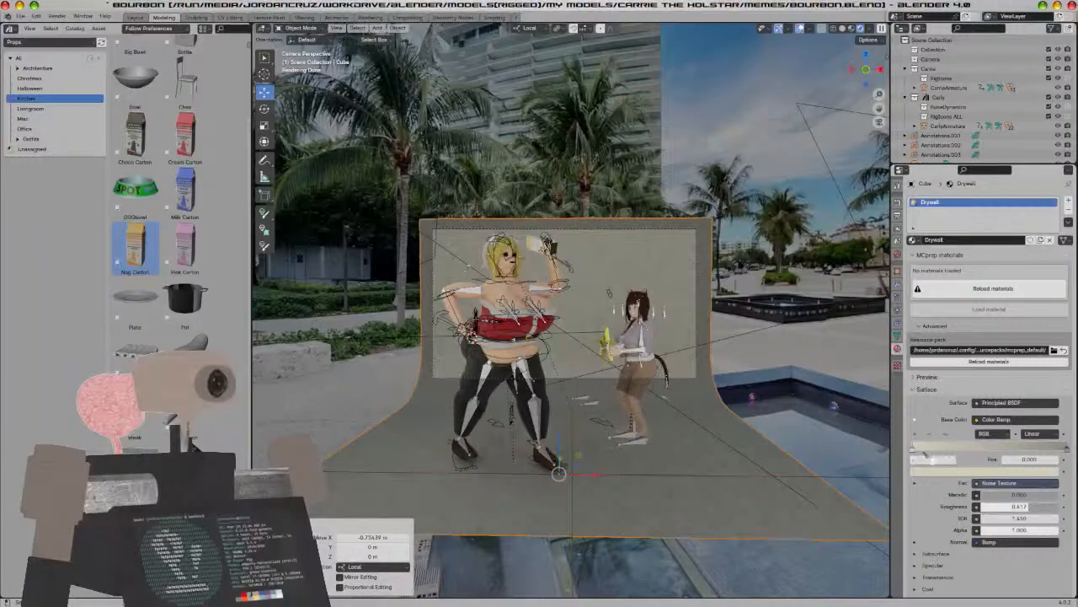
click(914, 449)
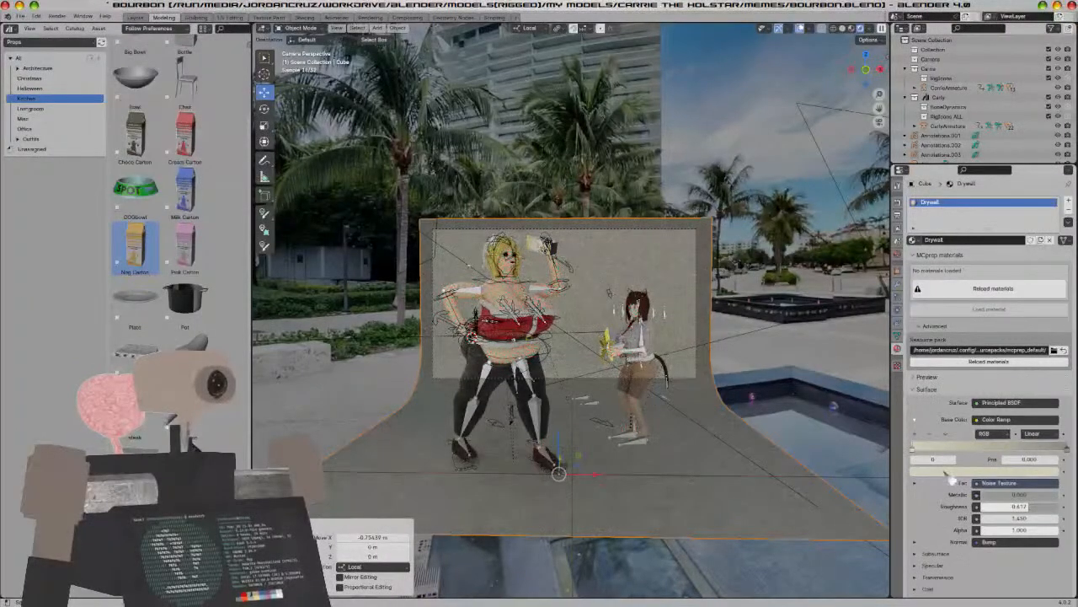
click(946, 470)
drag(999, 367, 1002, 365)
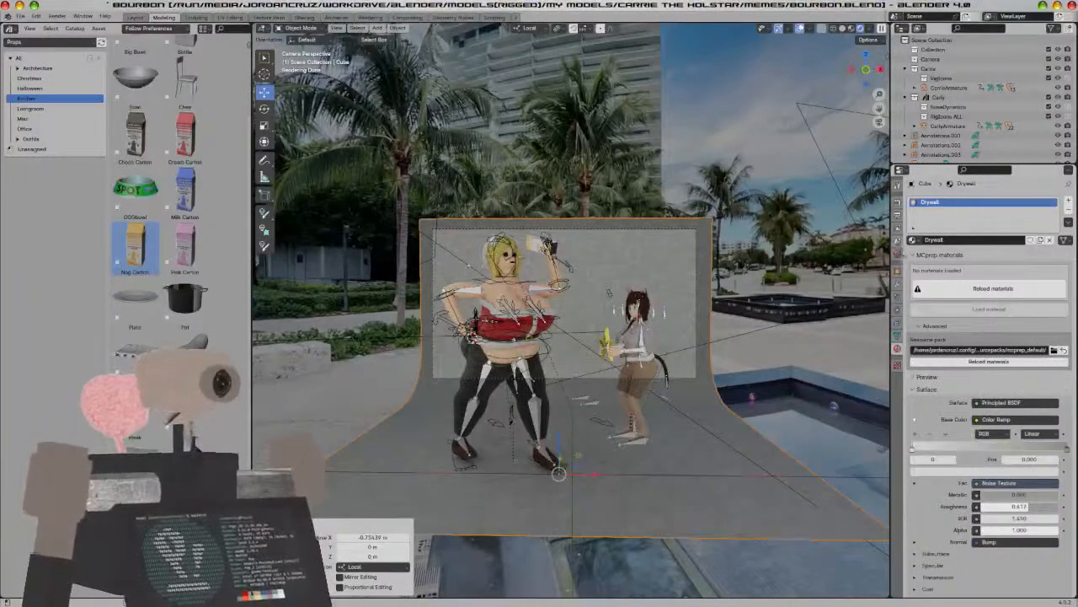
scroll(570, 308, up, 10)
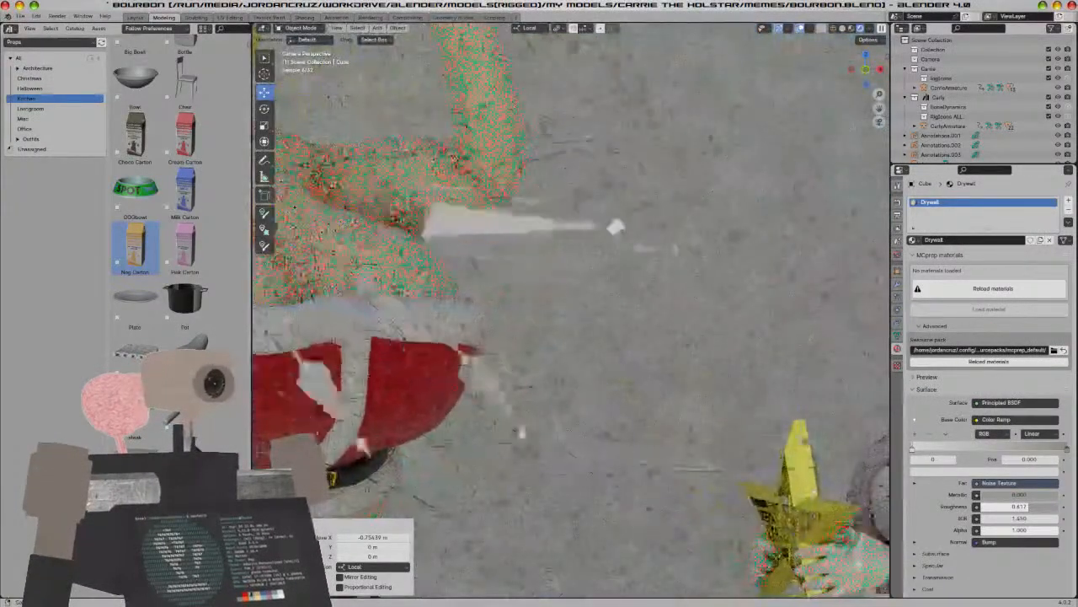
shift+middle_drag(727, 411, 850, 462)
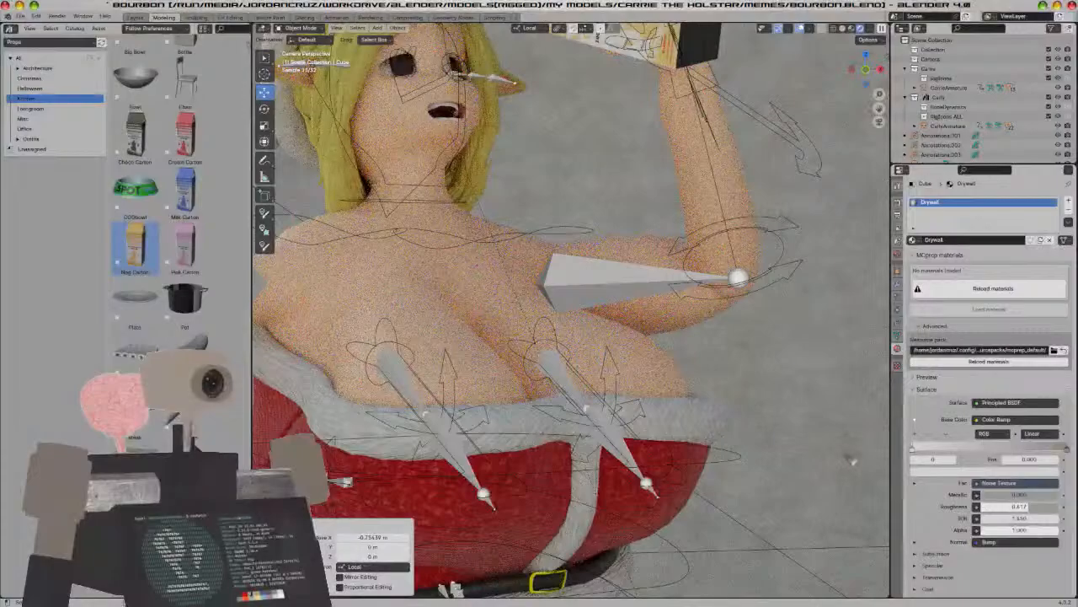
scroll(852, 461, down, 10)
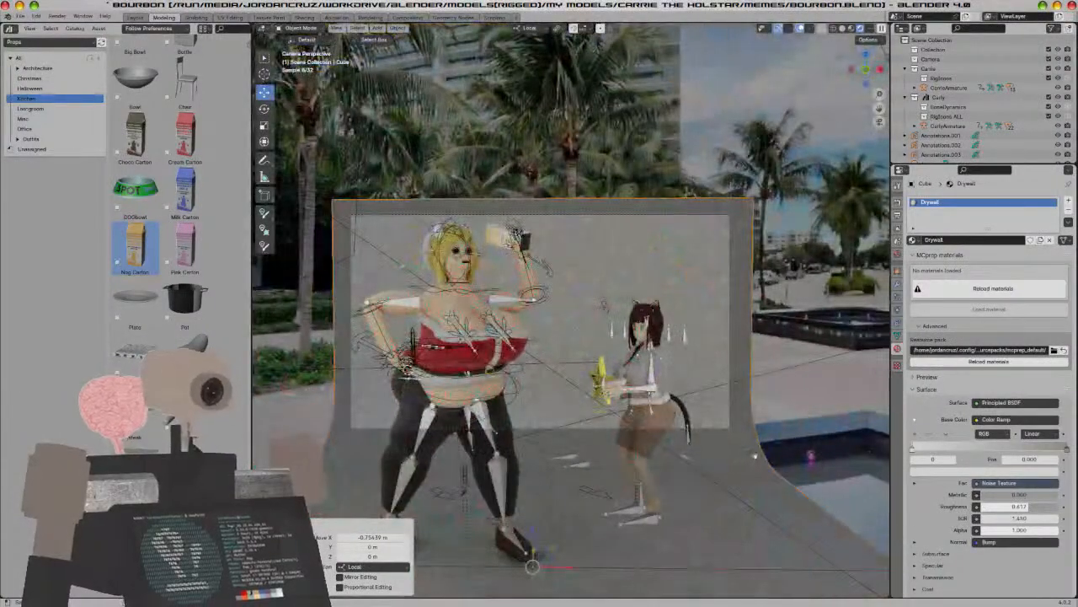
Delete the rectangular area light beside Carrie
middle_drag(741, 444, 857, 577)
click(498, 268)
middle_drag(498, 267, 561, 215)
drag(444, 305, 523, 152)
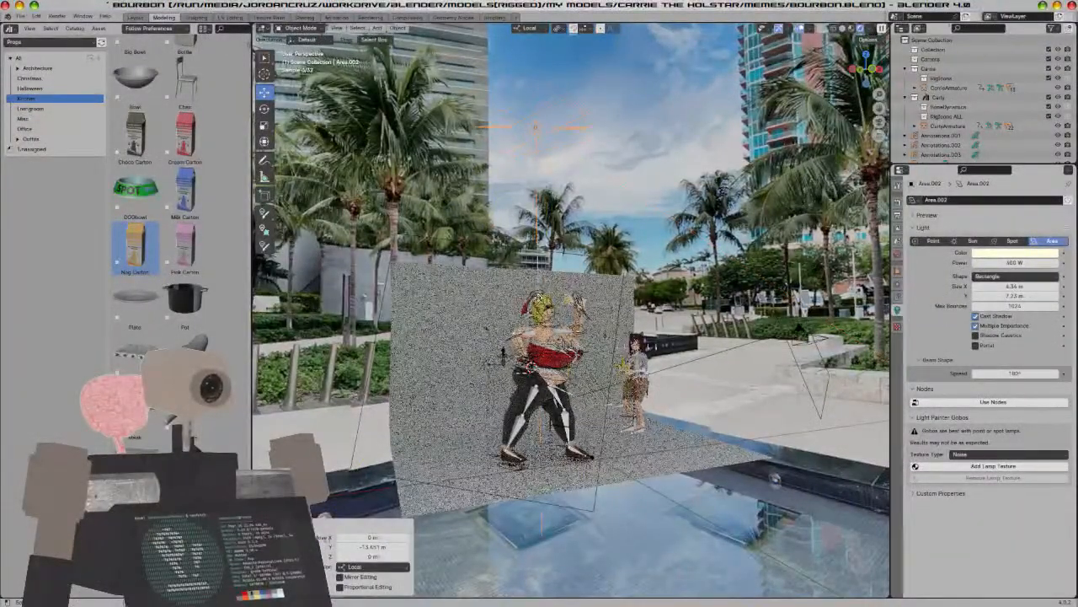
key(x)
click(538, 197)
Move Carrie's front area light about 0.64 m along its local X axis and set its power to 600 W
middle_drag(575, 371, 686, 409)
click(354, 422)
middle_drag(354, 422, 467, 517)
key(r)
key(x)
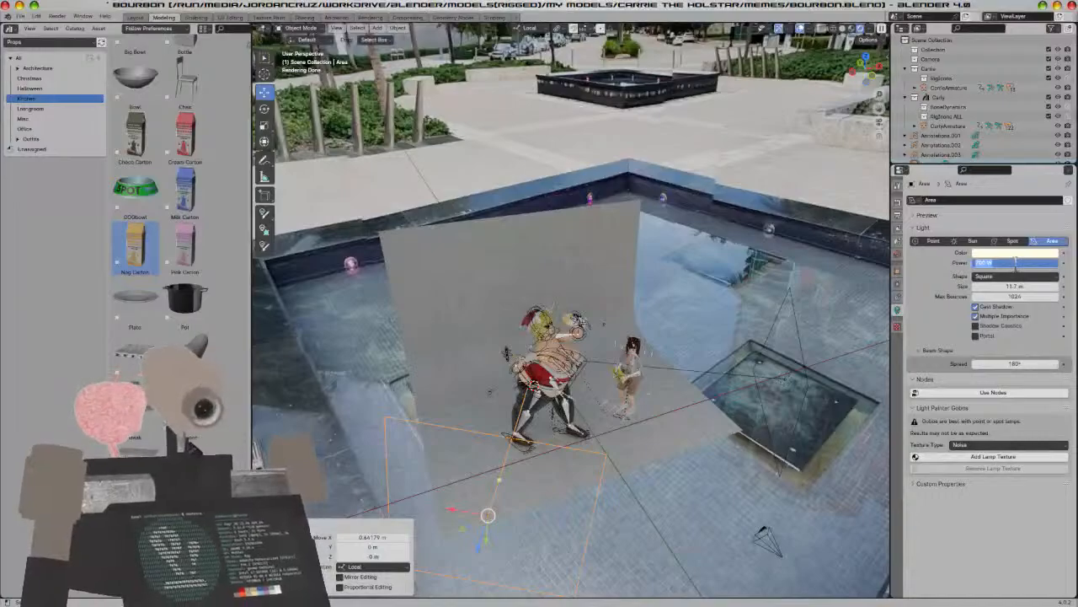
text(00)
key(Return)
Change the power of Carly's area light and move the light along its local Z axis
middle_drag(783, 434, 599, 393)
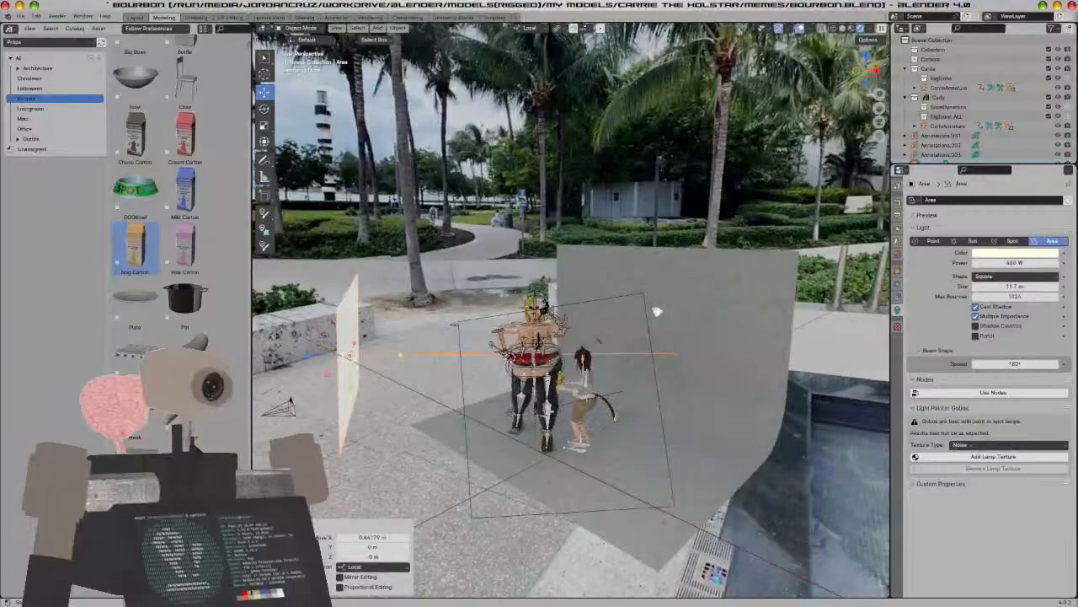
click(653, 314)
click(999, 262)
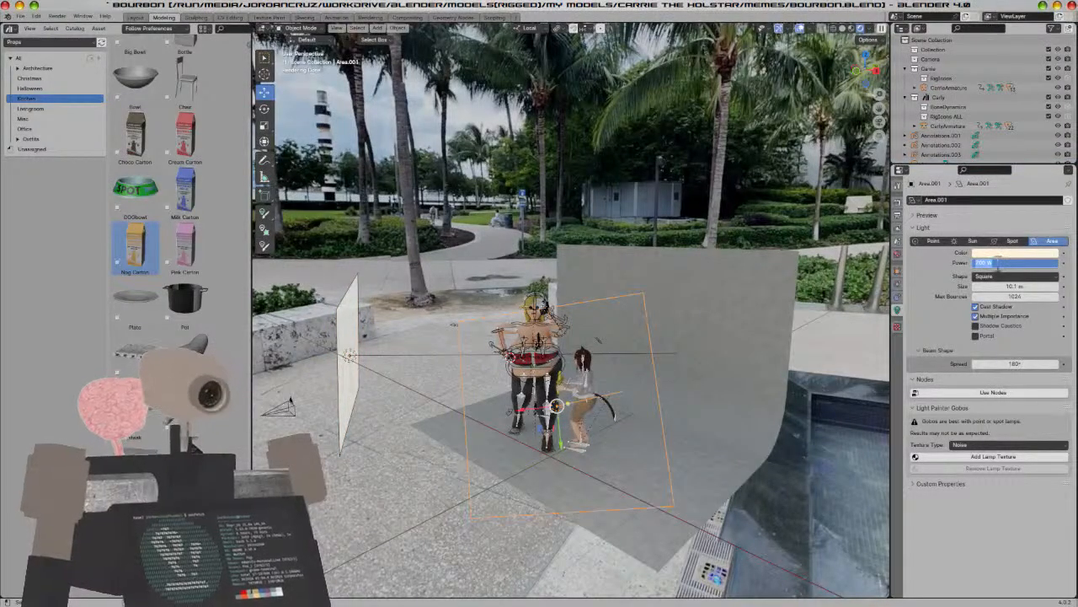
key(Return)
middle_drag(623, 414, 830, 370)
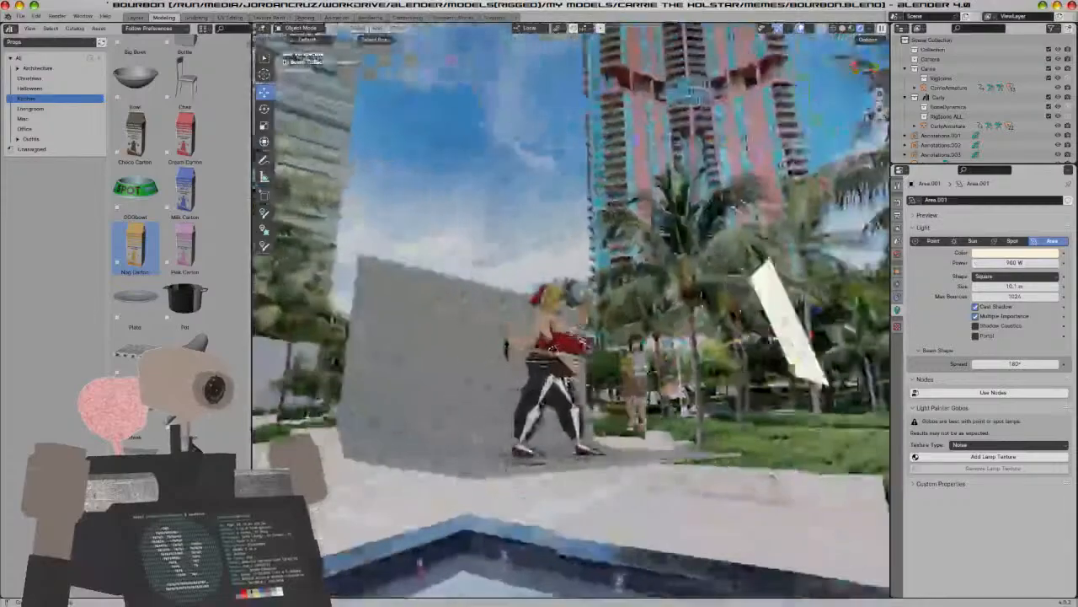
drag(820, 310, 771, 327)
Move Carrie's front area light about 1.86 m farther back along its local Z axis and save the file
middle_drag(771, 480, 644, 546)
click(367, 366)
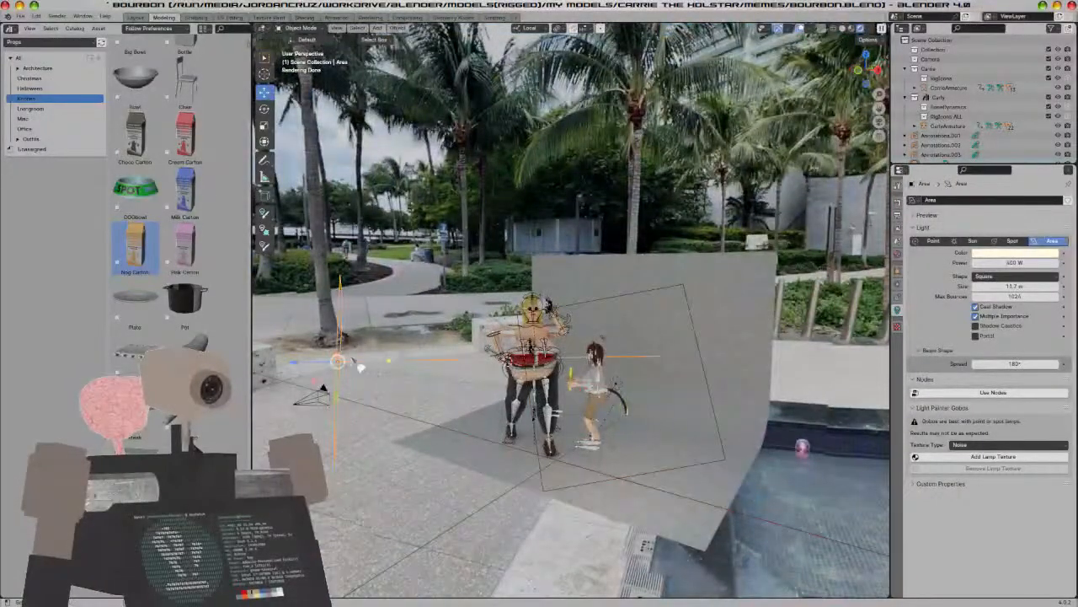
drag(310, 363, 278, 363)
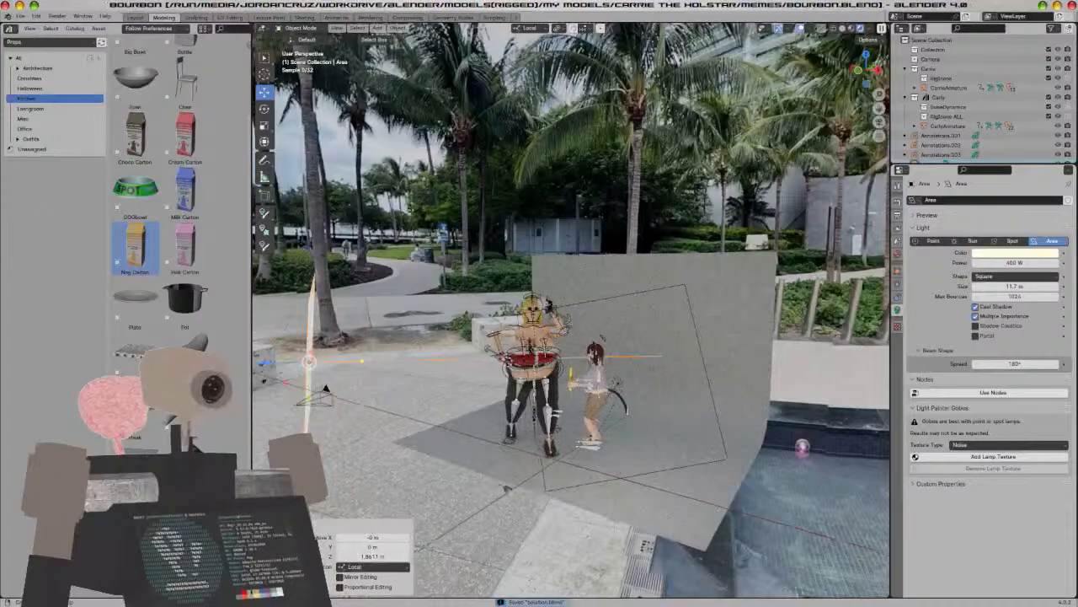
middle_drag(489, 484, 541, 482)
scroll(540, 482, up, 6)
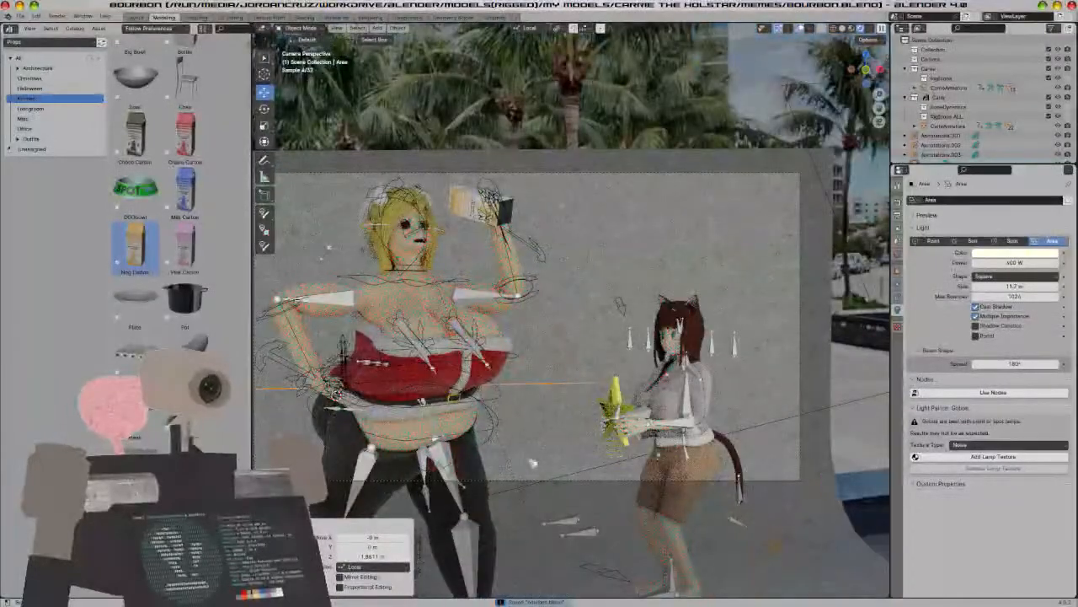
scroll(533, 461, up, 5)
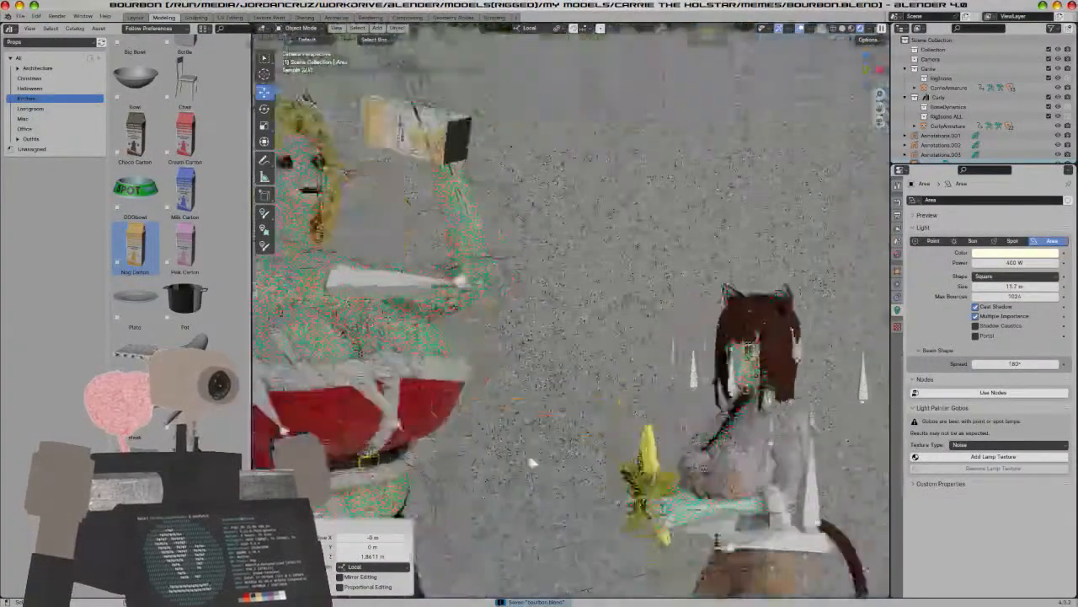
middle_drag(532, 463, 671, 399)
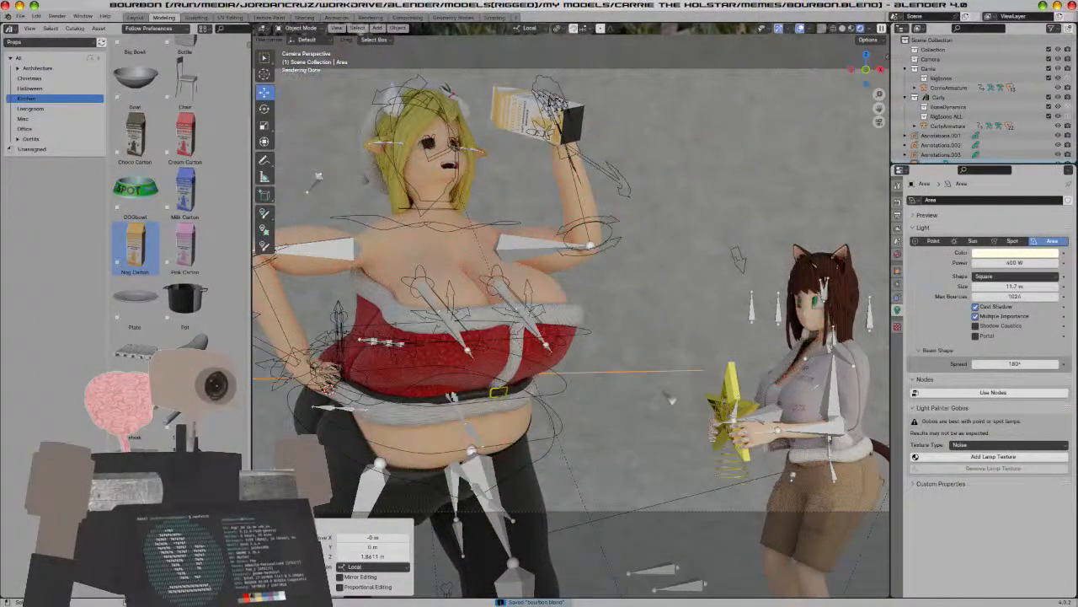
Delete both remaining area lights, Carrie's front light and Carly's light
scroll(671, 399, down, 5)
middle_drag(672, 399, 619, 417)
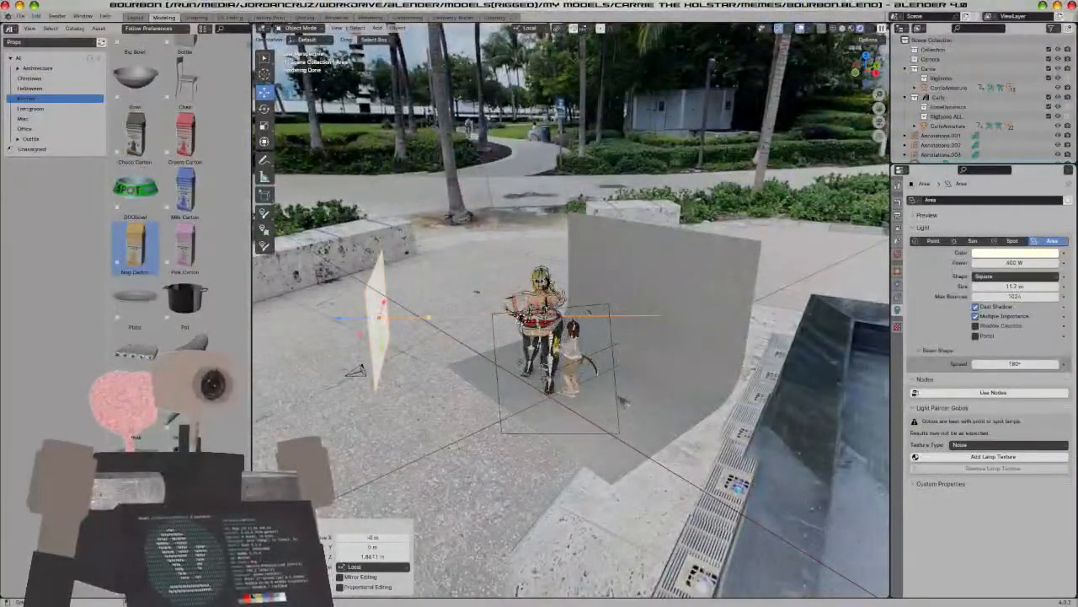
click(623, 402)
key(ctrl+z)
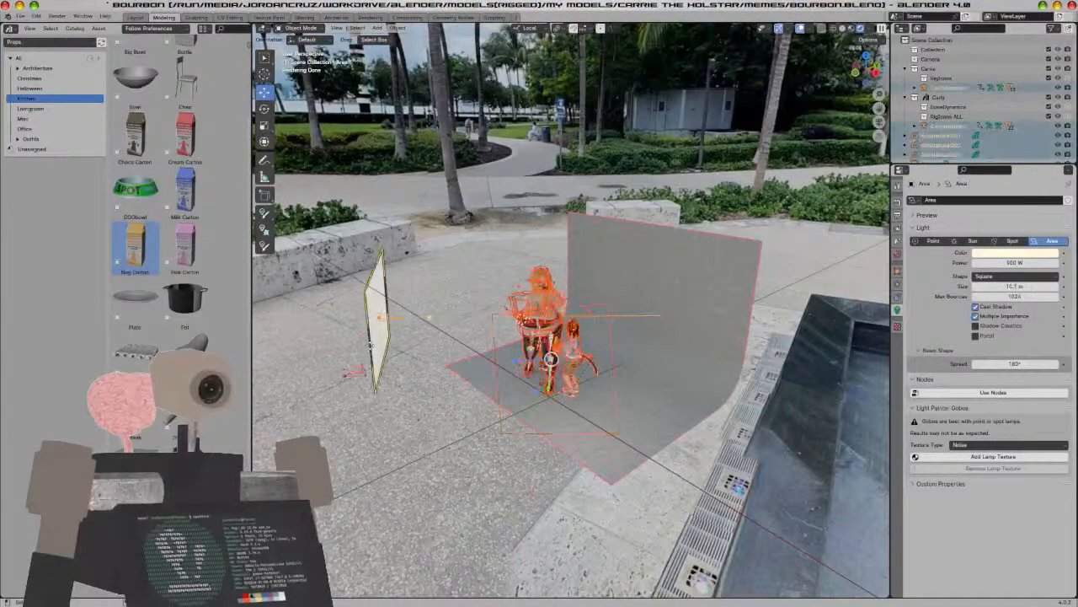
click(370, 344)
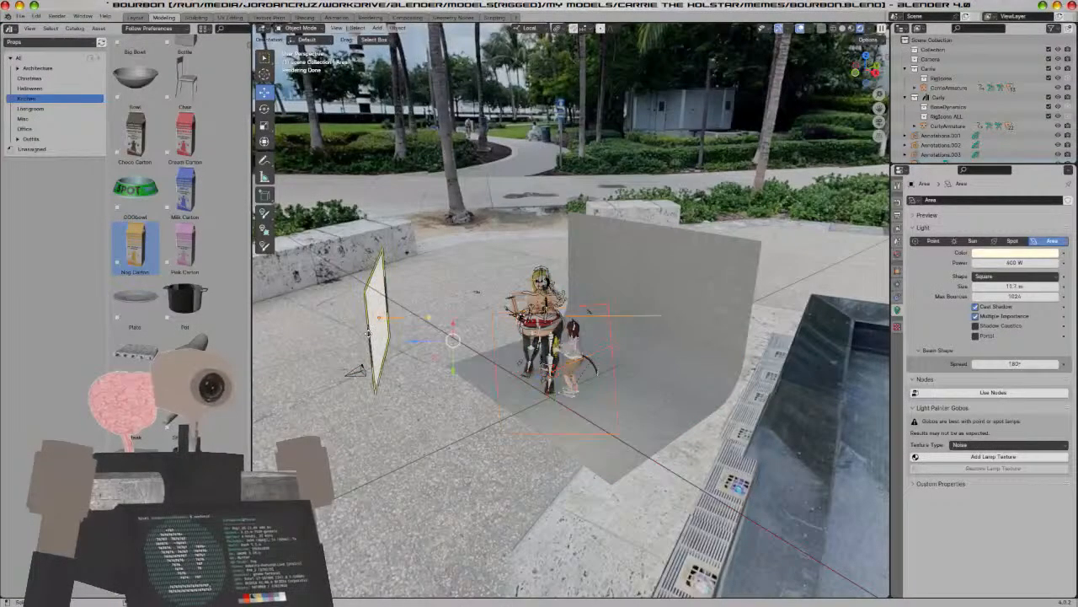
key(Delete)
Add a plain axes empty, clear its location to the world origin, and raise it about 8.68 m along Z
middle_drag(358, 371, 421, 380)
key(shift+a)
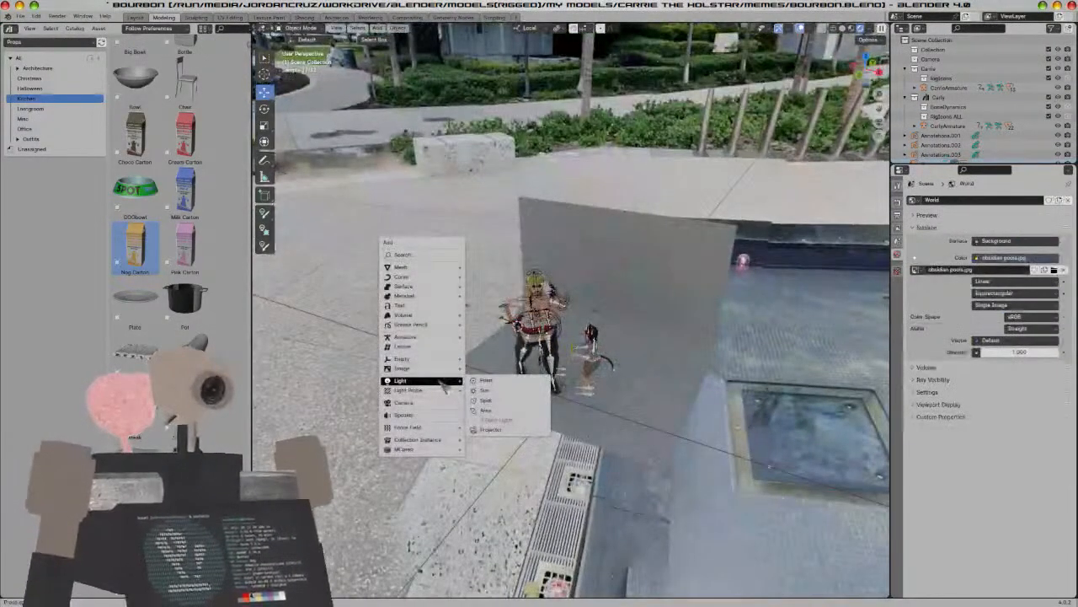
mouse_move(418, 361)
click(505, 361)
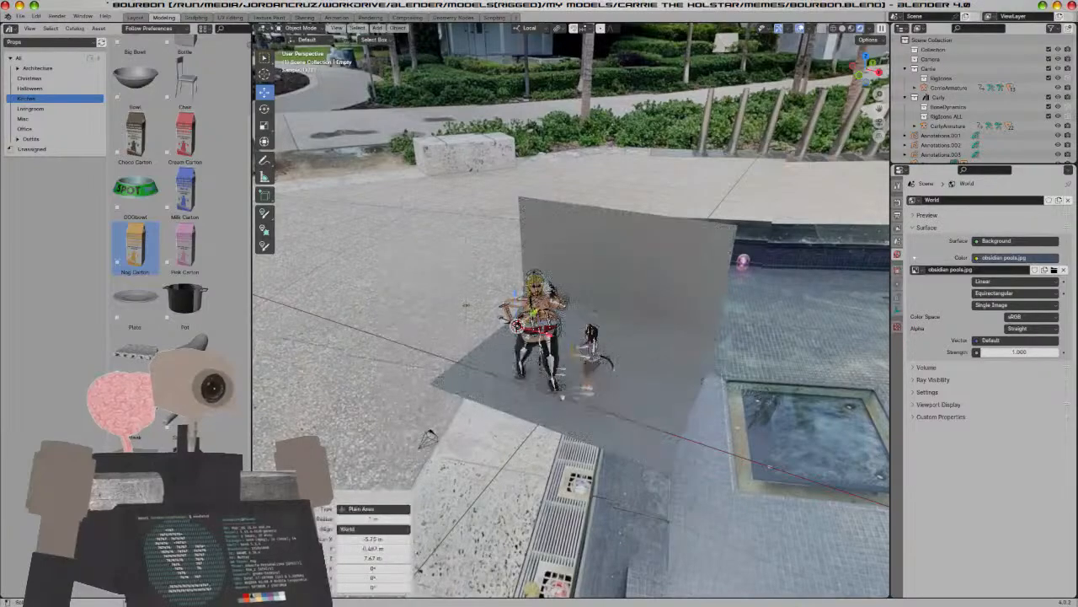
key(g)
key(z)
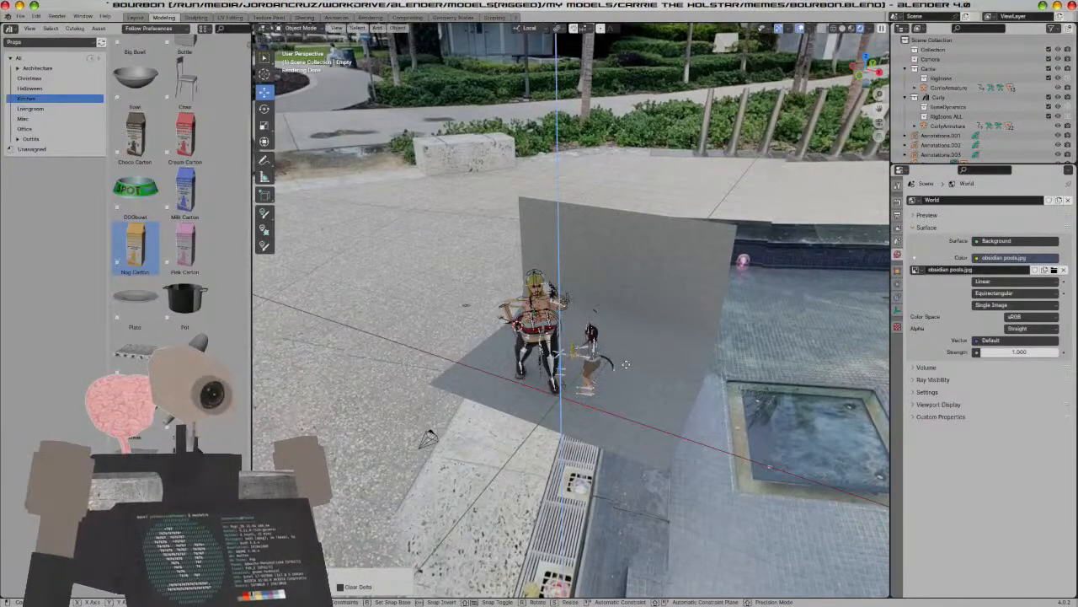
click(623, 375)
Add a three-point light rig around the posed characters, increase its height, and set its distance to 12 m
key(shift+a)
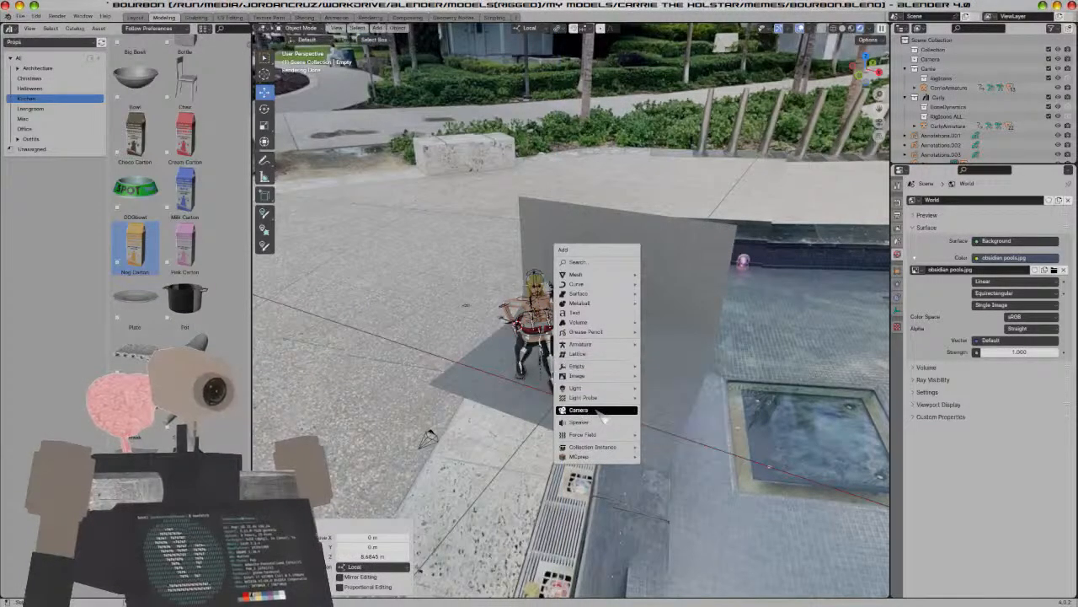
mouse_move(603, 398)
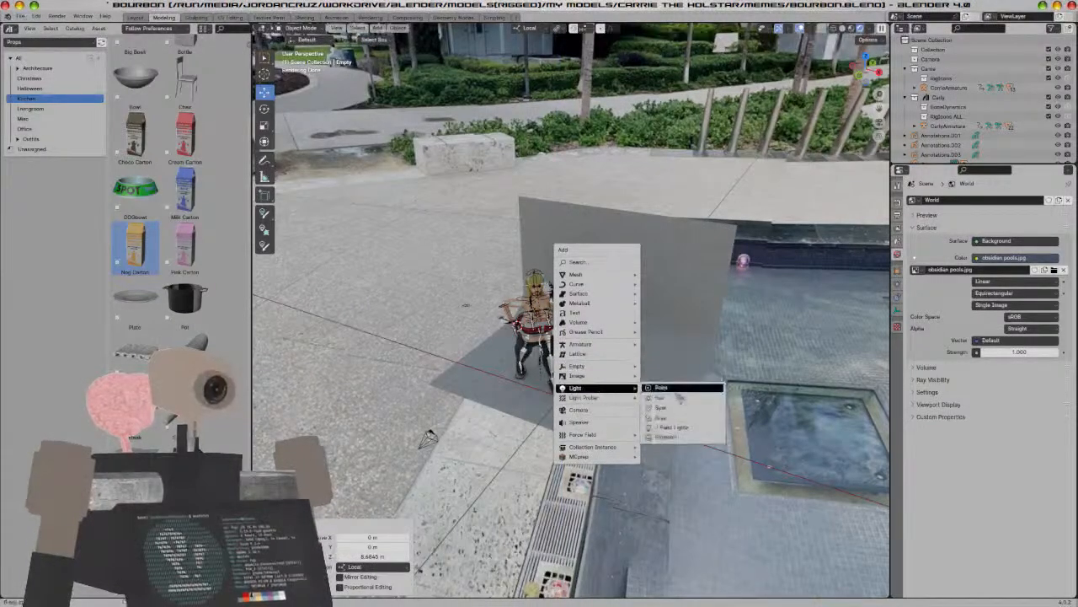
click(674, 436)
middle_drag(572, 417, 548, 396)
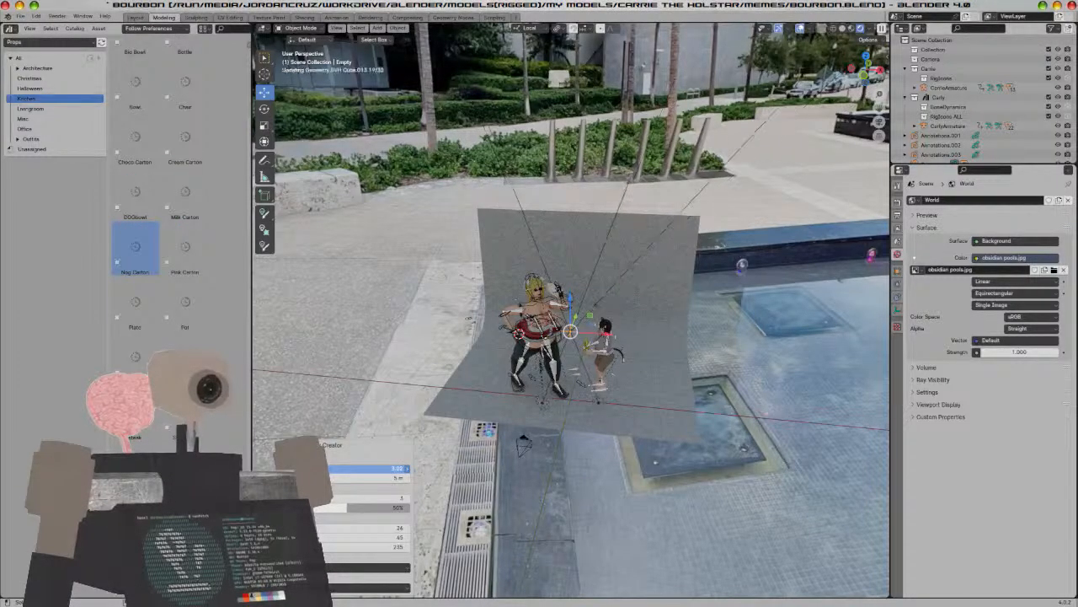
drag(380, 468, 407, 469)
click(359, 477)
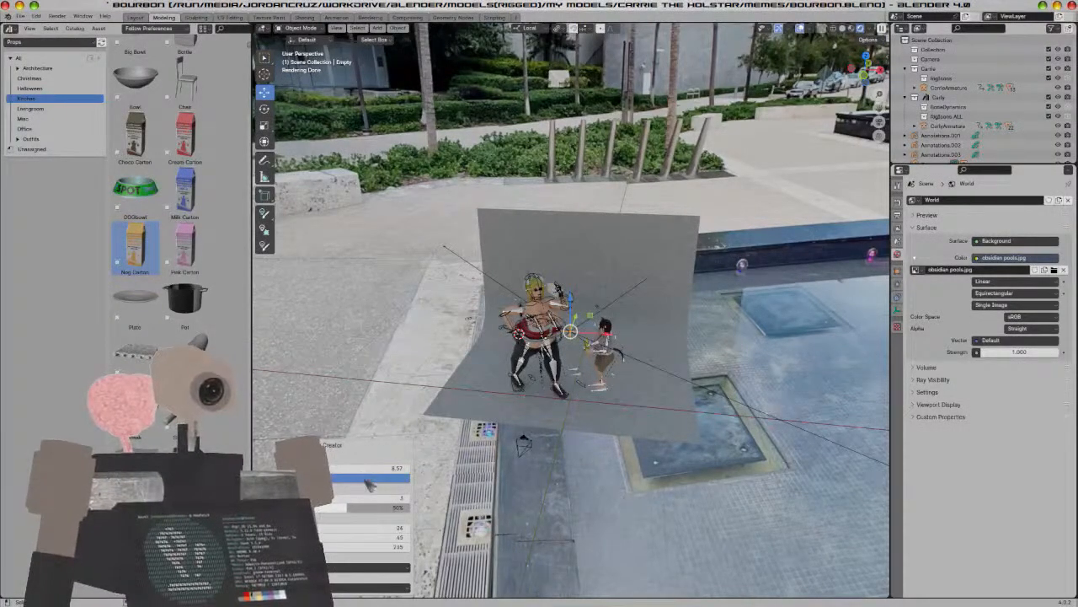
text(2)
key(Return)
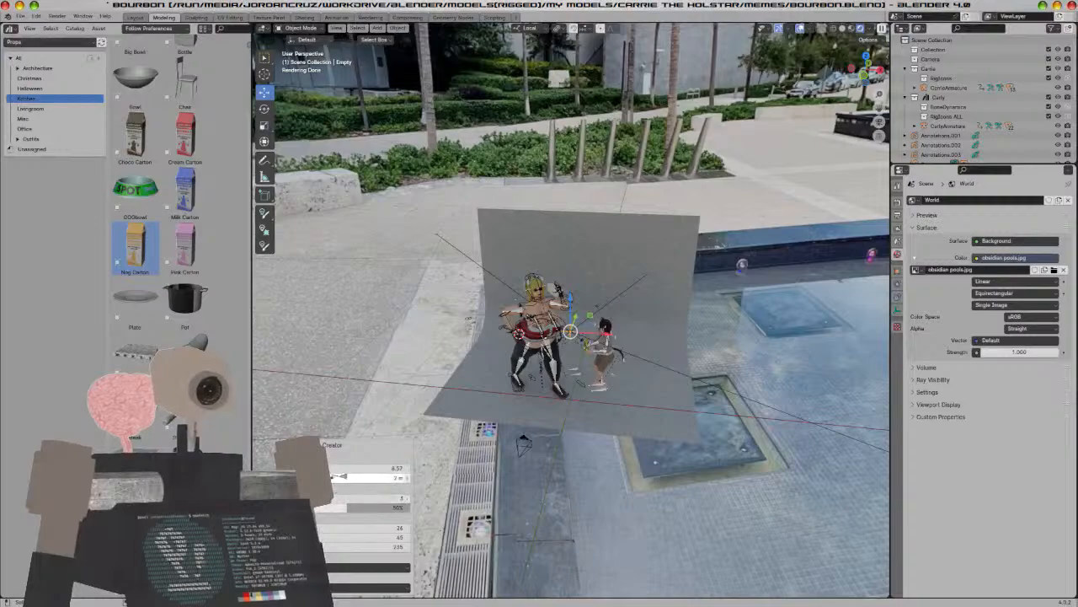
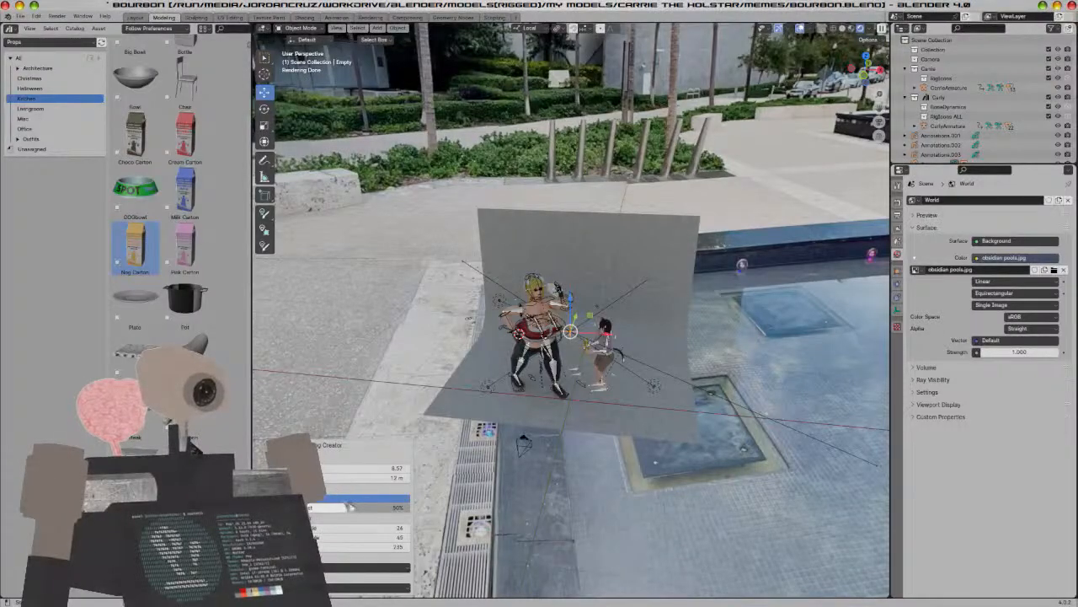
Set the three-point rig's base energy to 1200 and check the lighting through the camera
key(Return)
middle_drag(549, 461, 583, 460)
middle_drag(570, 422, 532, 453)
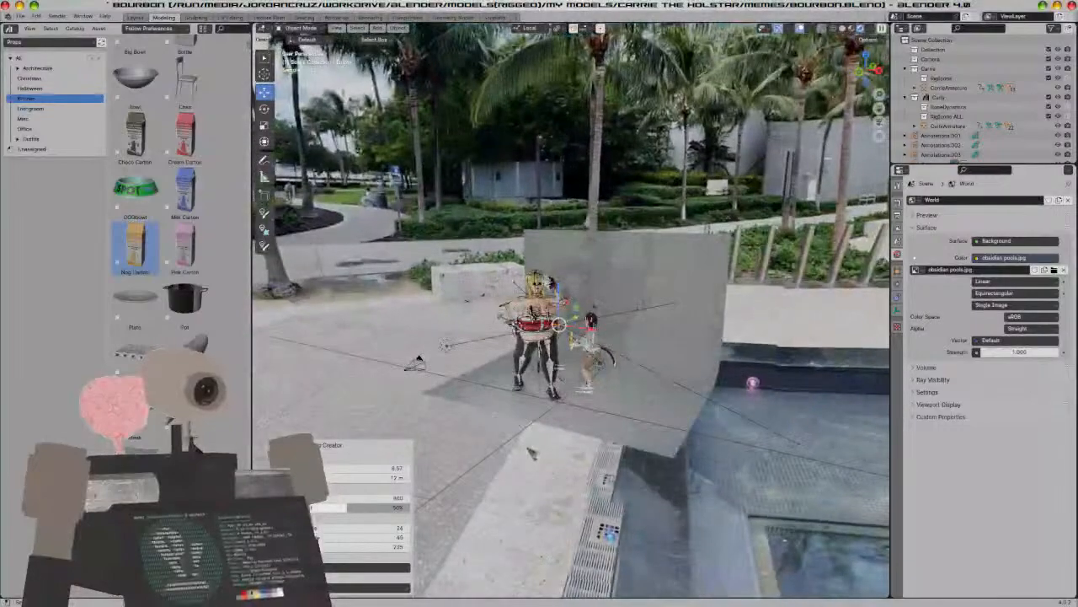
scroll(571, 337, up, 2)
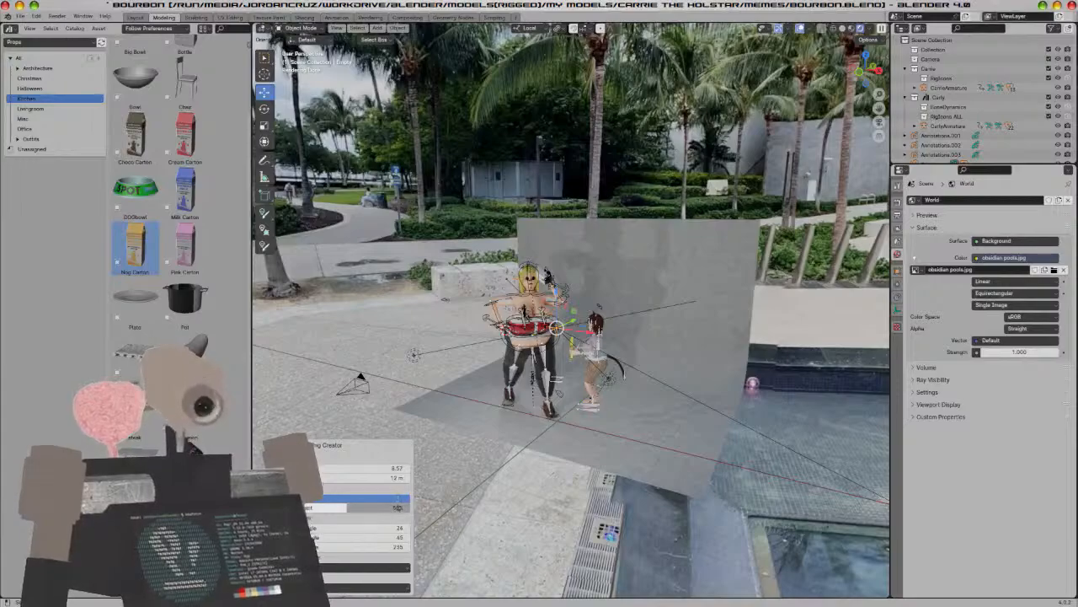
key(Return)
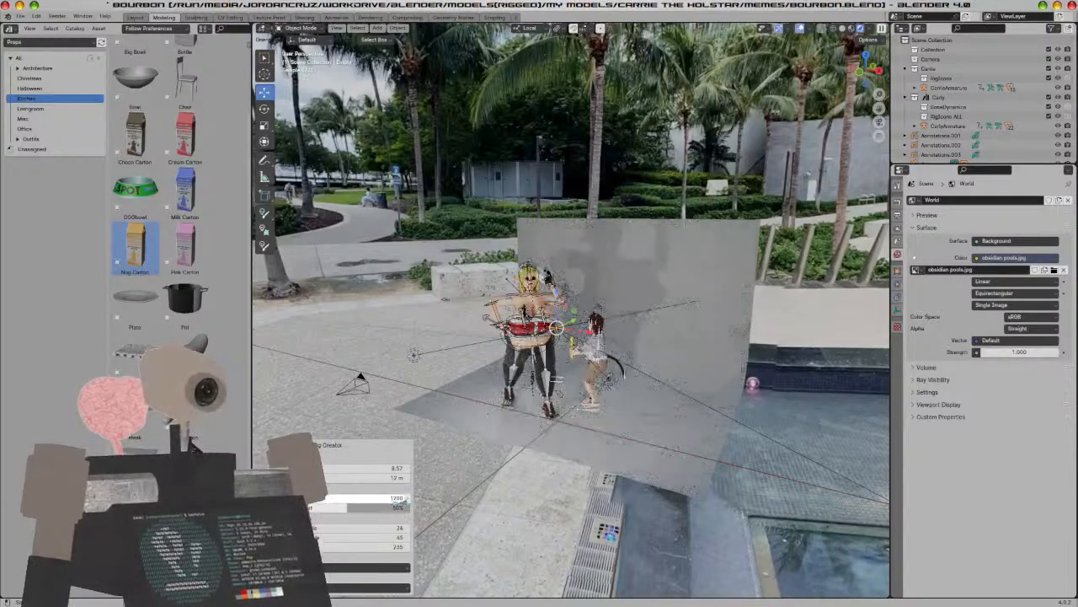
middle_drag(506, 379, 606, 345)
scroll(607, 346, up, 5)
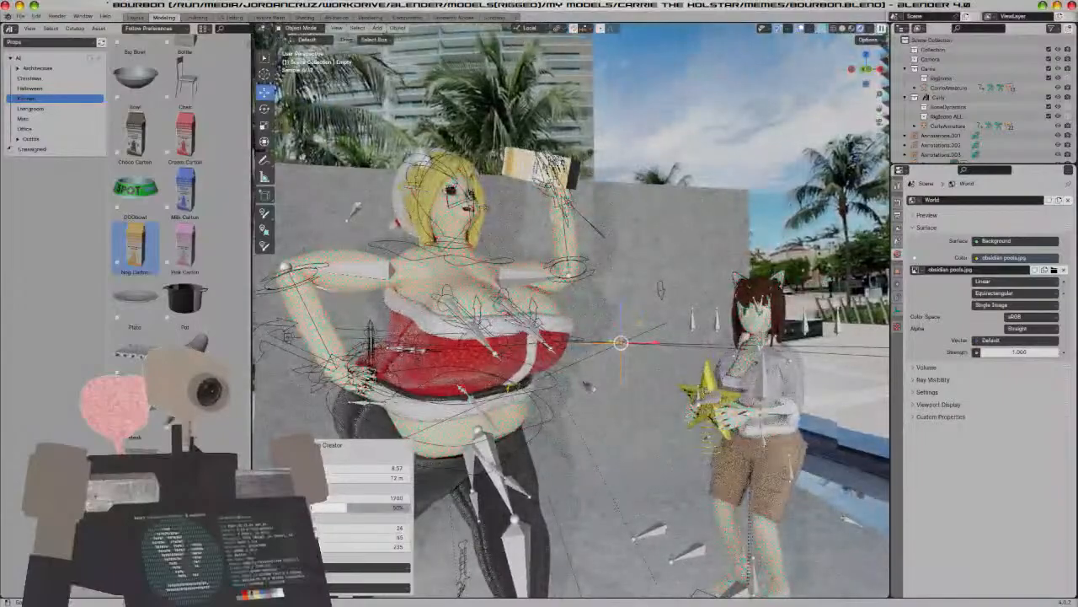
key(KP_0)
scroll(590, 387, up, 3)
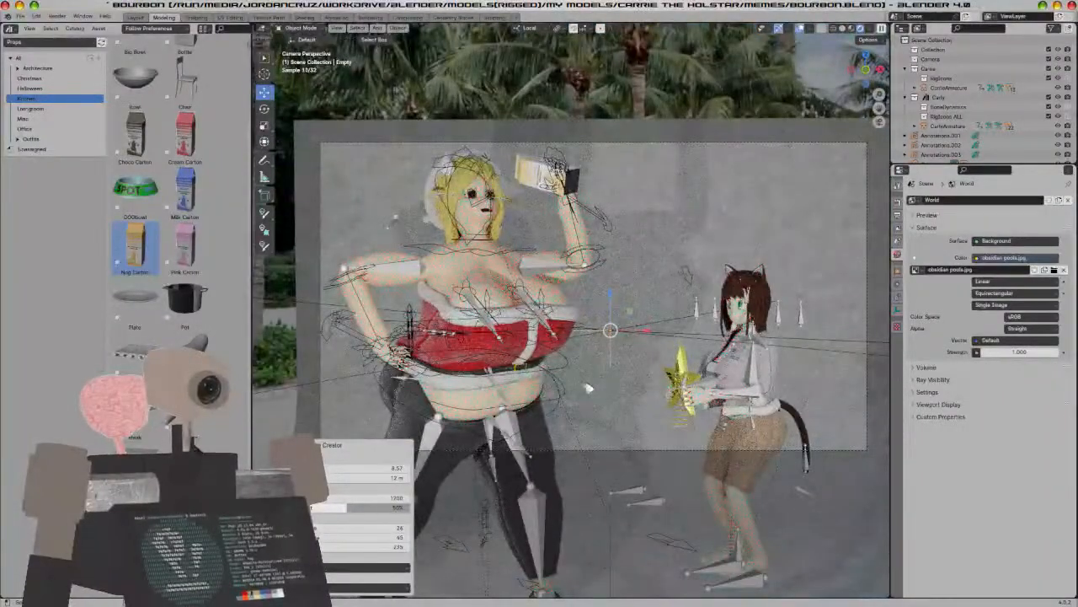
Move the backdrop about 29.37 m away from the characters along its local Y axis and check the camera framing
scroll(590, 387, down, 3)
middle_drag(590, 387, 674, 417)
click(722, 402)
scroll(722, 402, down, 4)
scroll(674, 417, up, 3)
key(g)
key(x)
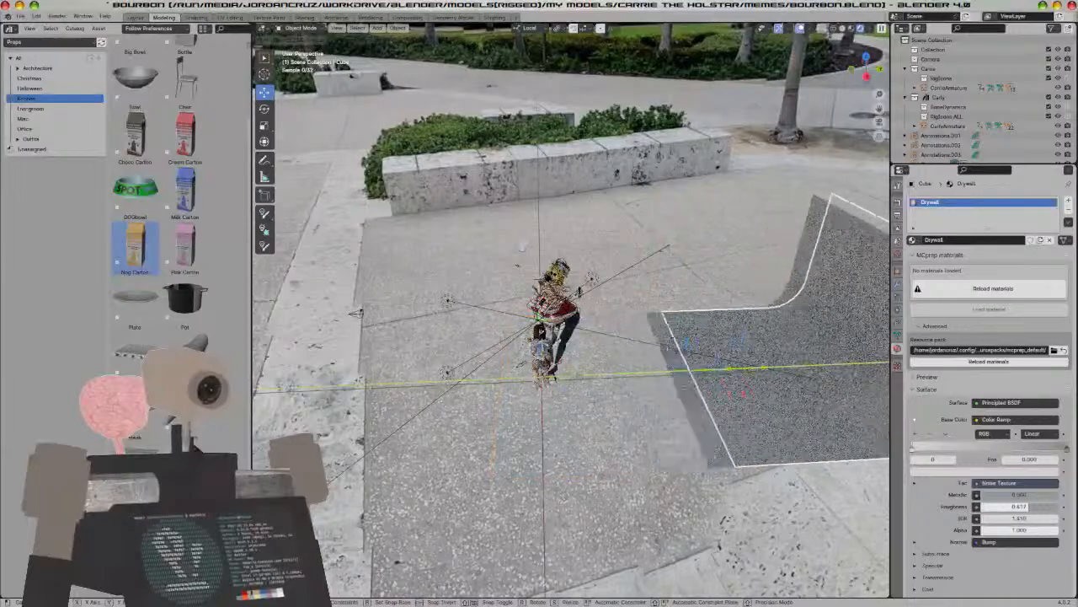
click(806, 346)
key(KP_0)
scroll(806, 346, up, 3)
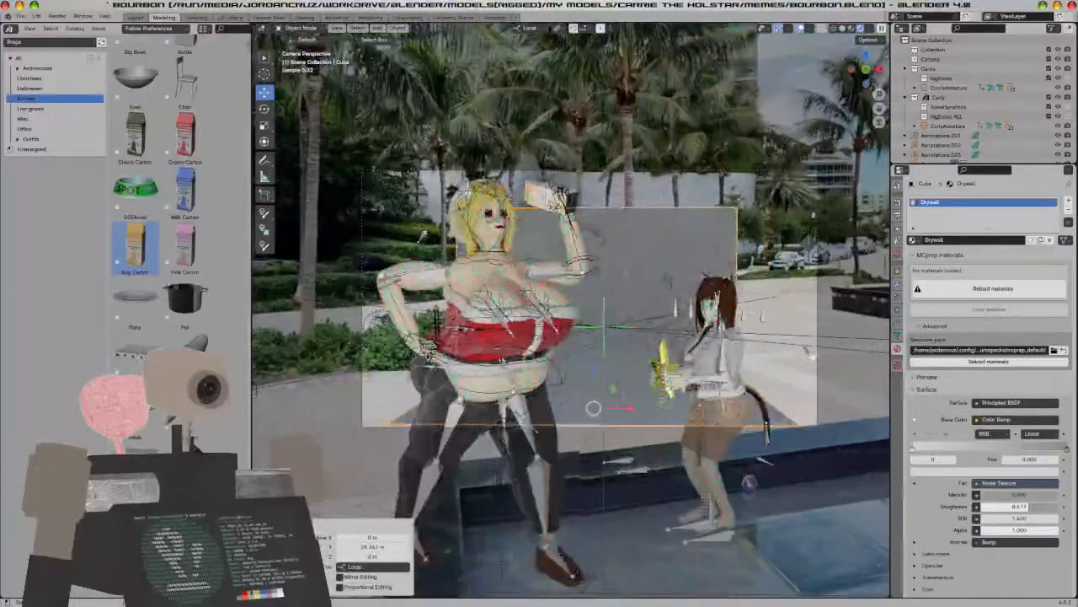
Scale the backdrop up until it fills the camera frame and lower it about 4.59 m along its local Z axis
key(s)
click(297, 398)
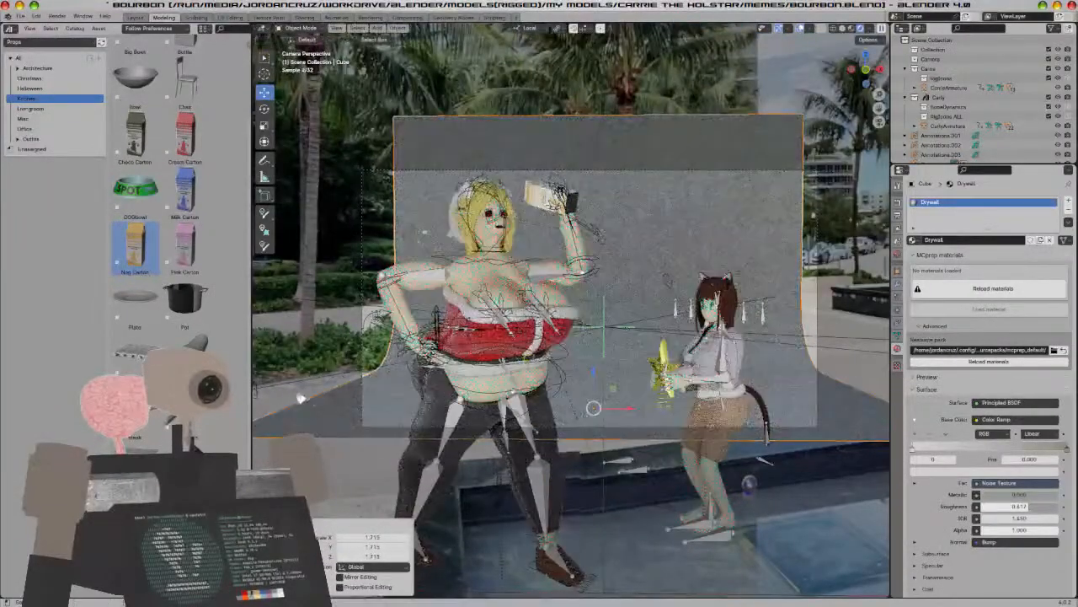
key(s)
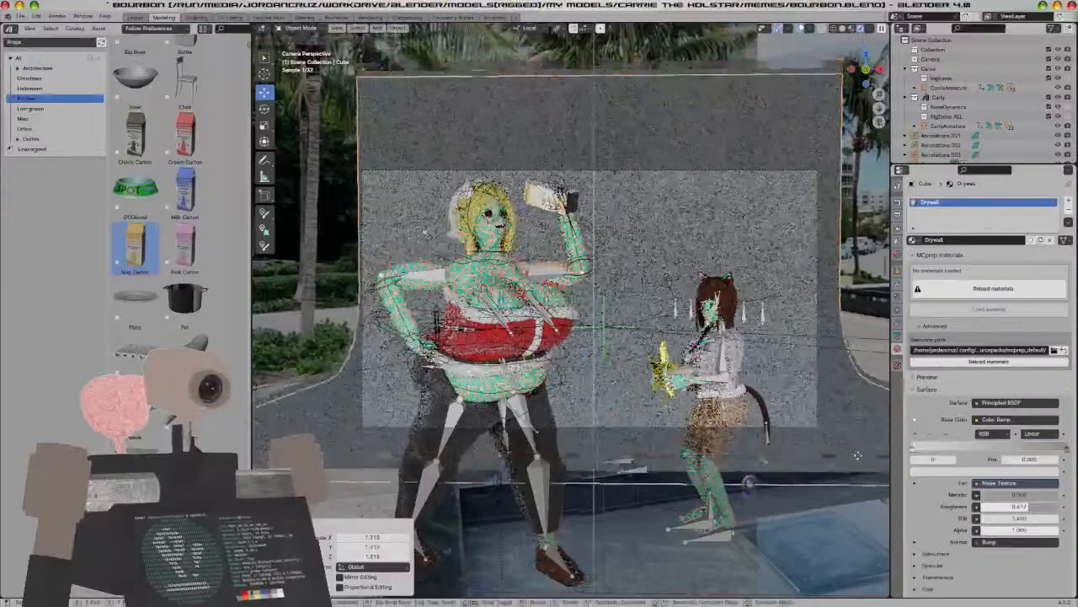
click(858, 511)
Add an area light and move it about 43.72 m along its local Y axis to the backdrop
middle_drag(858, 511, 686, 531)
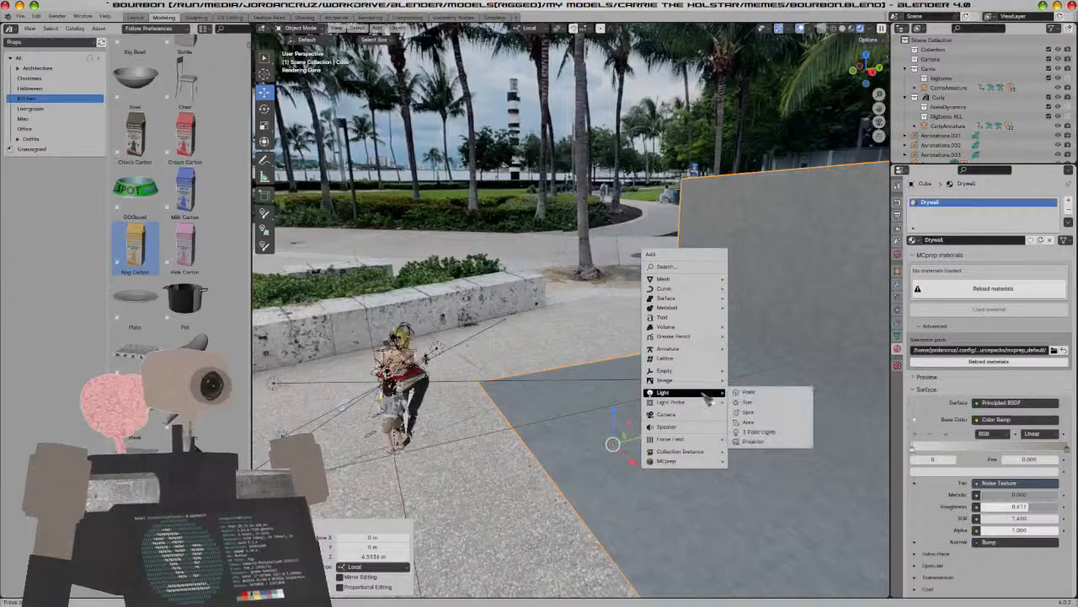
click(752, 423)
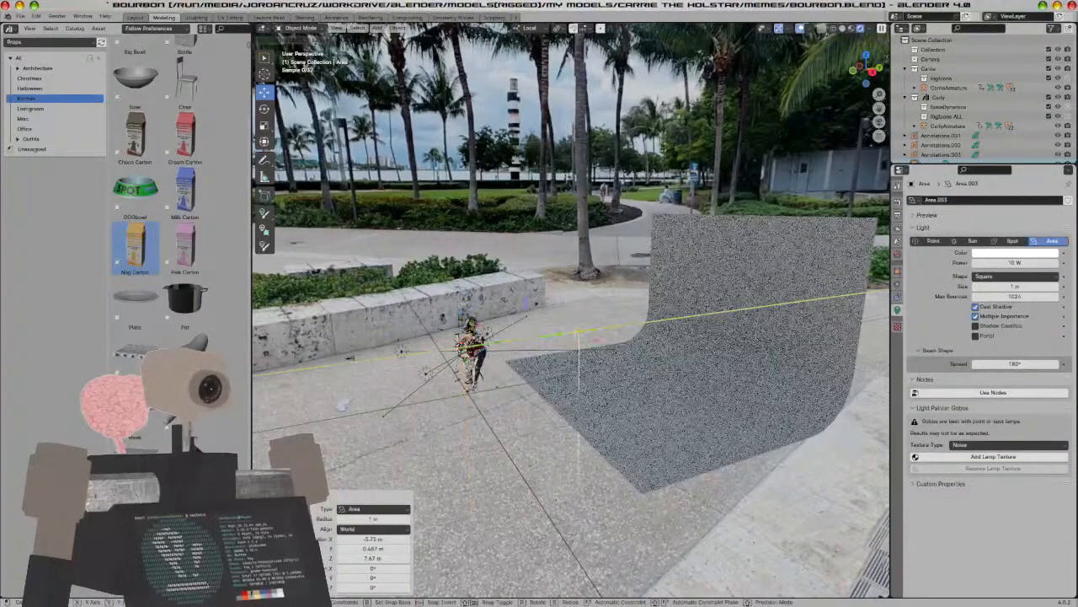
drag(560, 334, 671, 317)
Tilt the new area light about 57° on its local X axis towards the backdrop and scale it up about 48 times
key(r)
key(x)
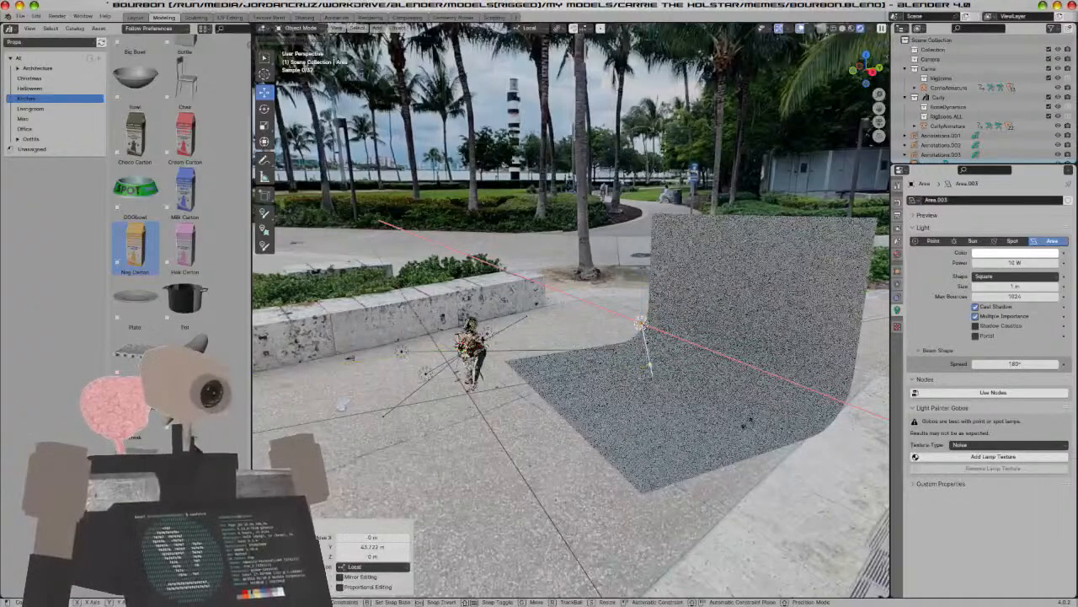
click(828, 333)
key(s)
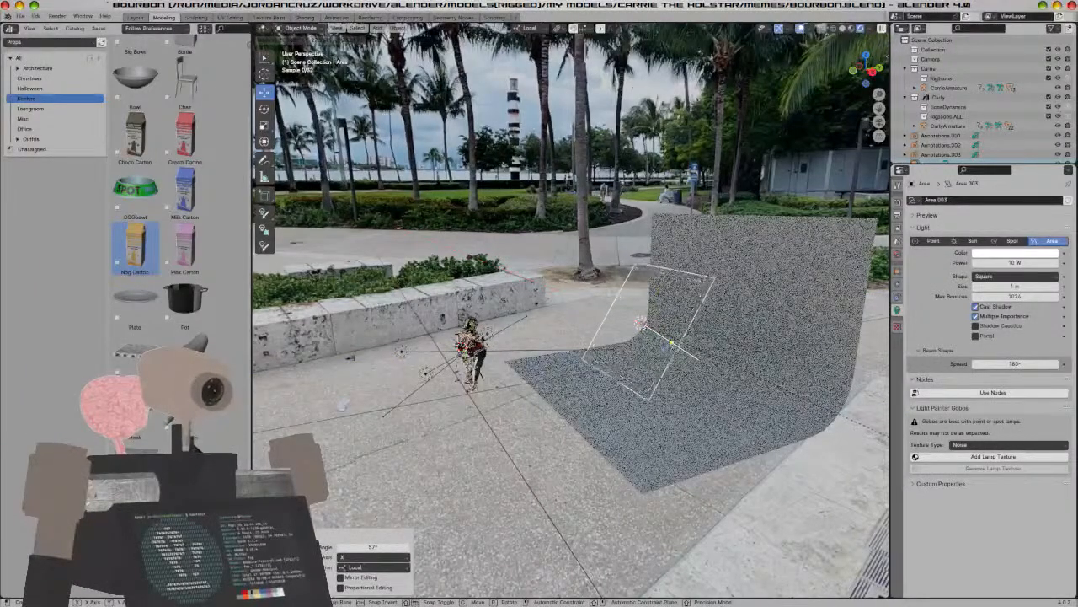
click(647, 479)
Move the backdrop's area light about 17.37 m along its local Z axis and set its power to 9000 W
click(1003, 261)
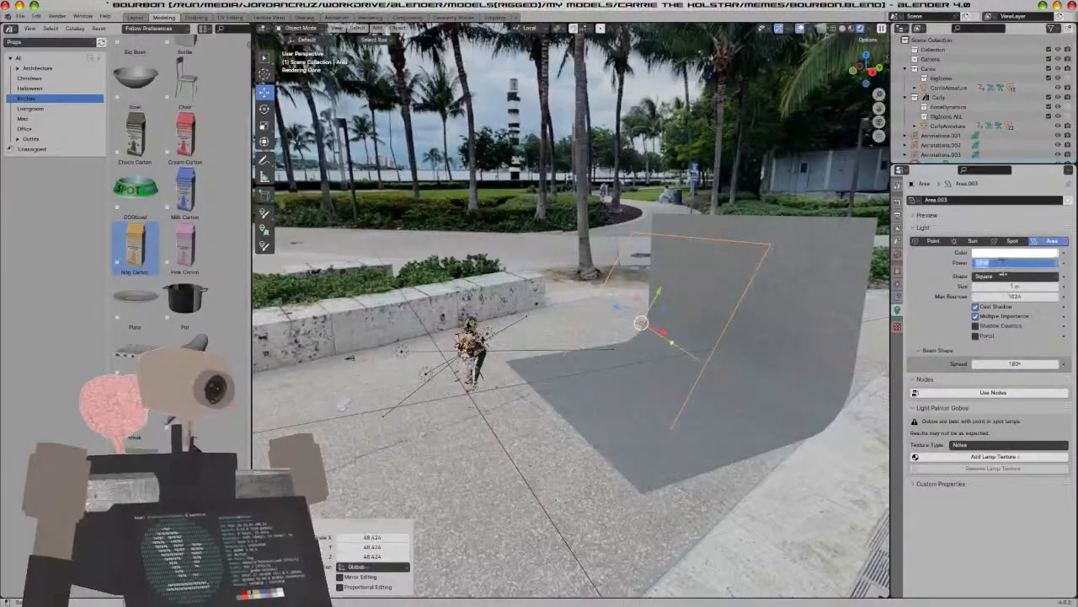
text(5000)
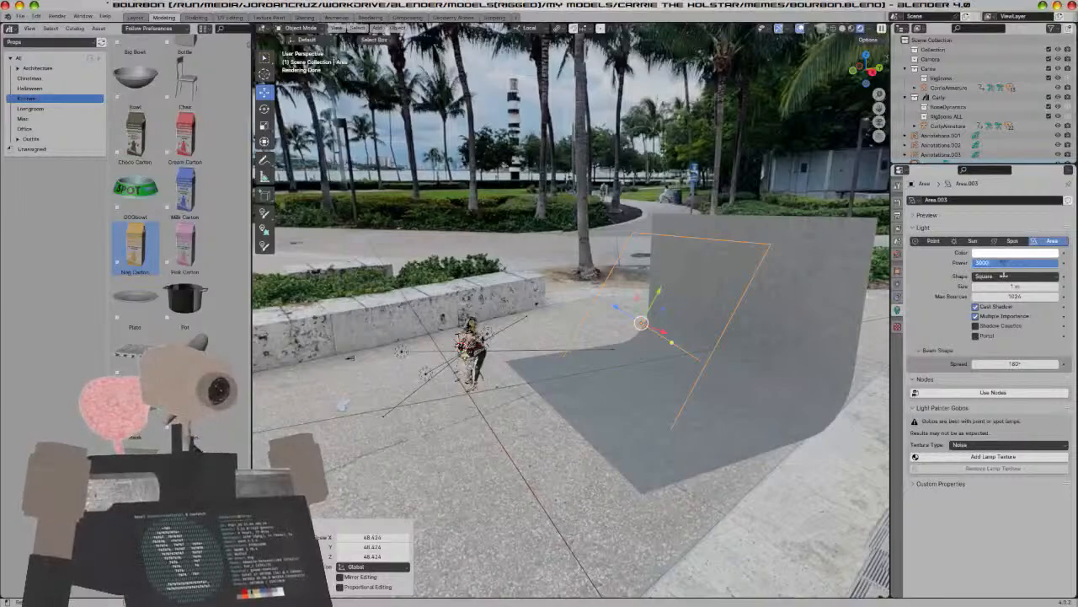
key(Return)
middle_drag(675, 360, 642, 331)
drag(674, 332, 576, 281)
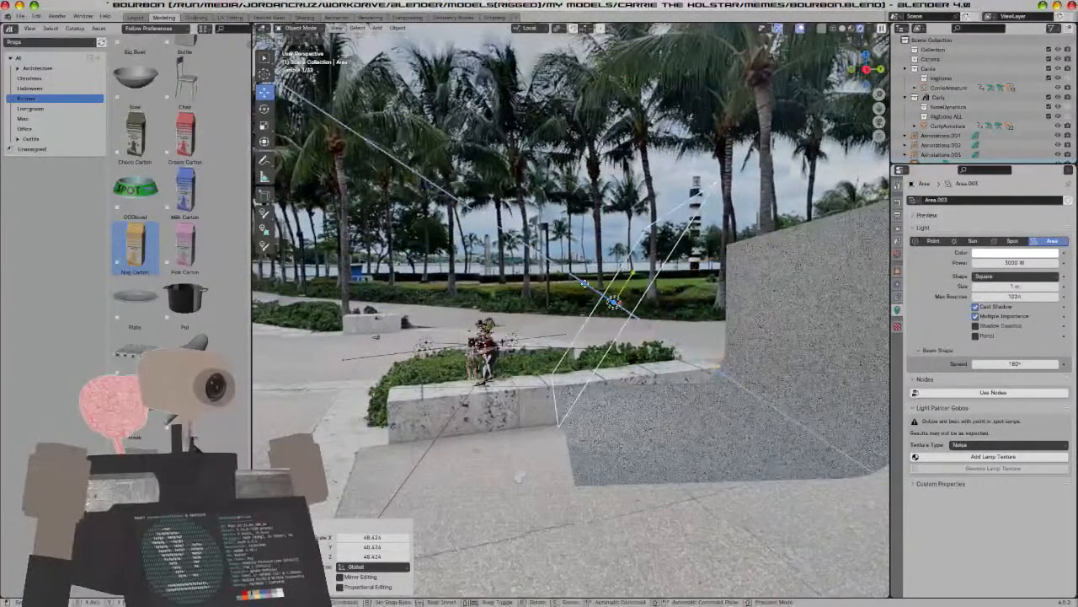
click(993, 262)
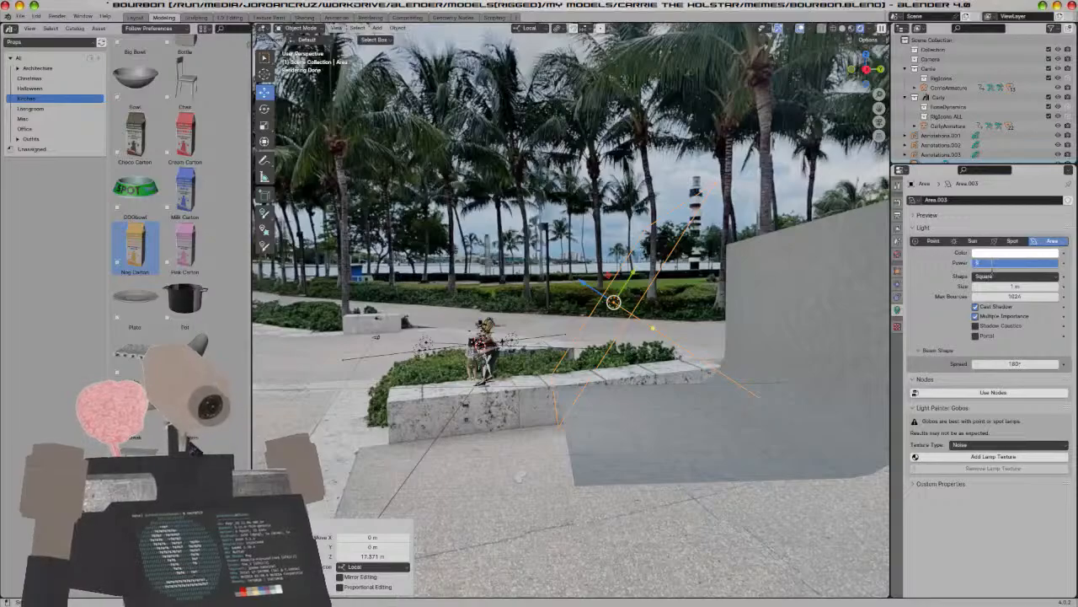
text(9000)
key(Return)
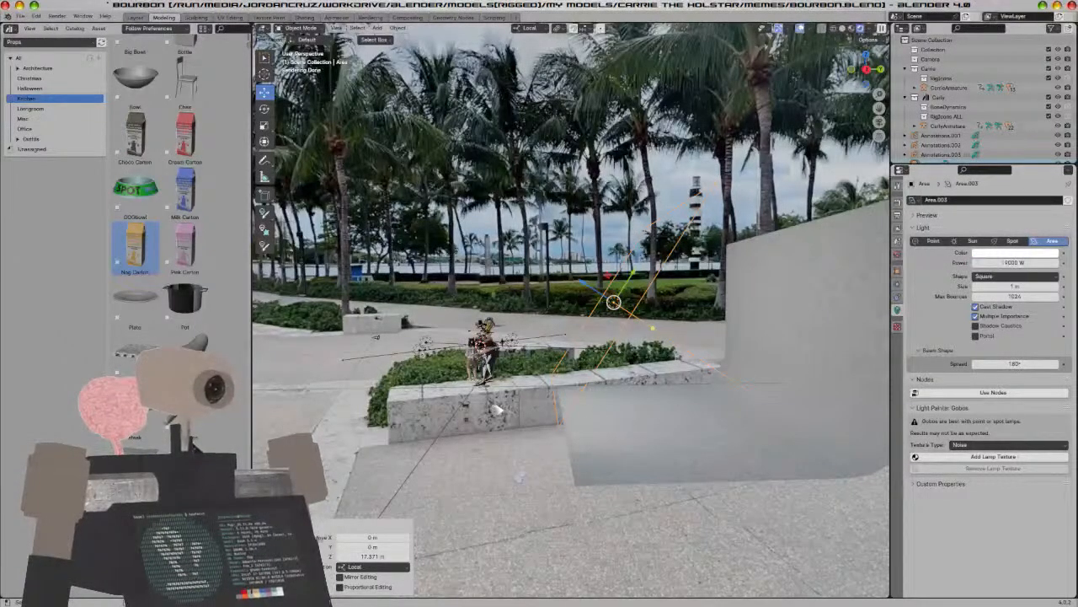
Scale up the three rig lights around the characters together, check the camera view, and save the file
key(KP_0)
middle_drag(497, 410, 442, 430)
middle_drag(386, 403, 394, 396)
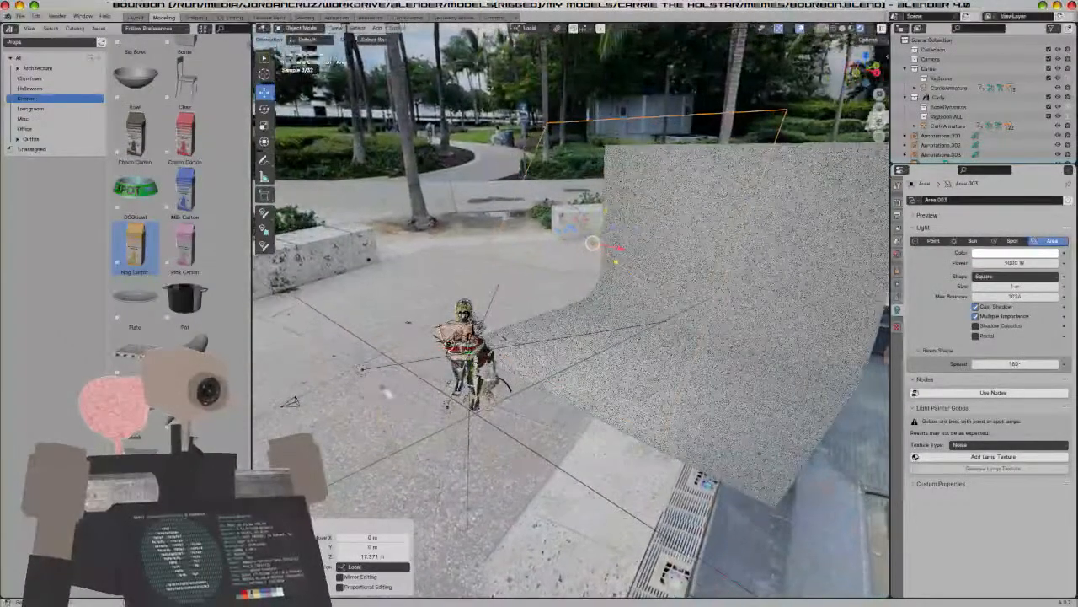
click(448, 413)
middle_drag(566, 408, 501, 428)
key(s)
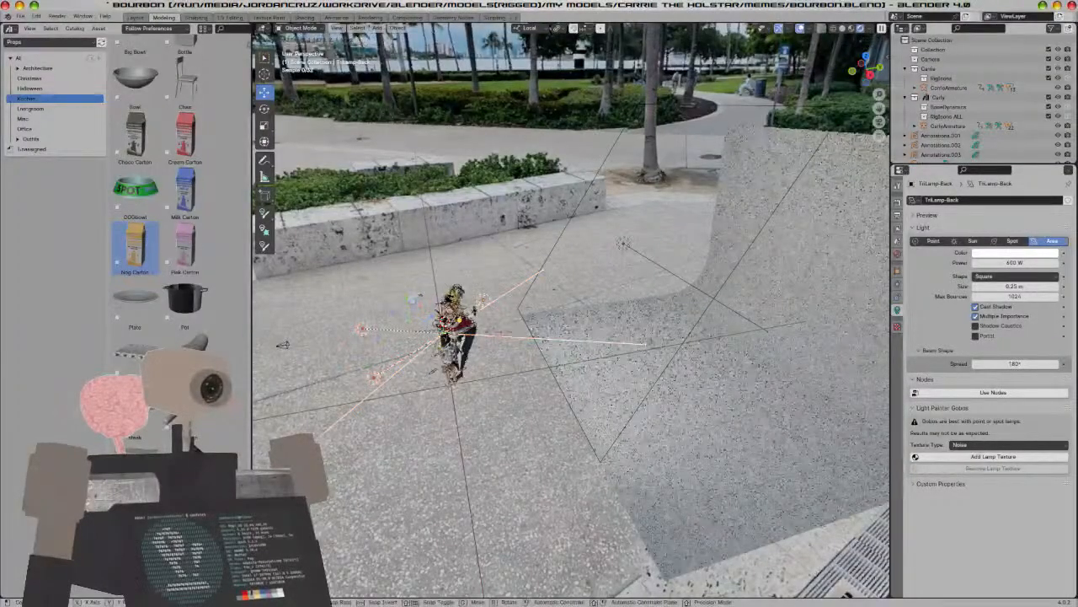
click(736, 359)
key(KP_0)
scroll(693, 356, up, 4)
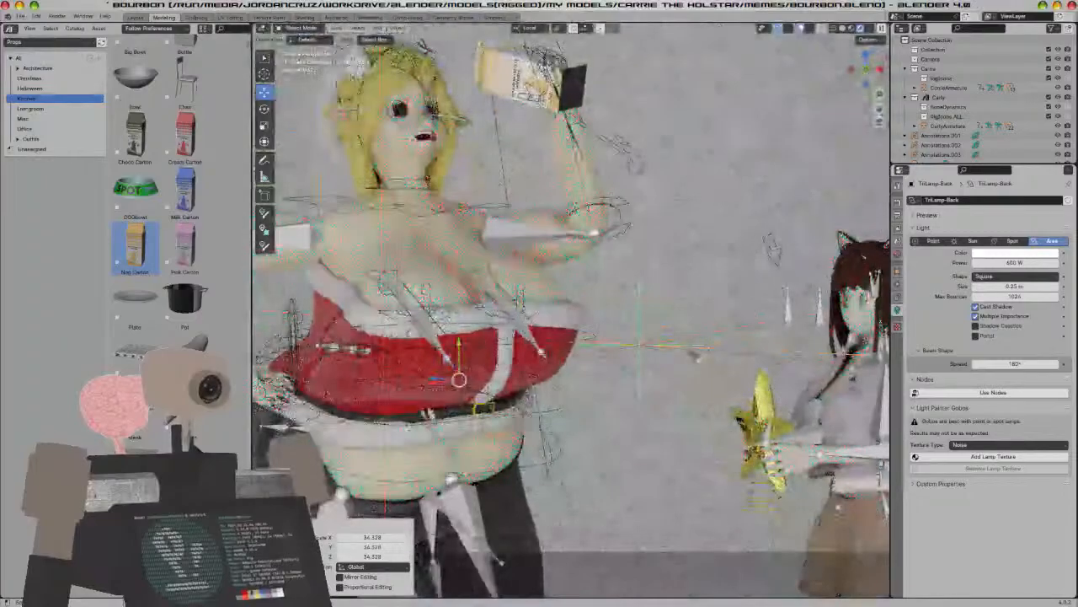
scroll(694, 357, down, 2)
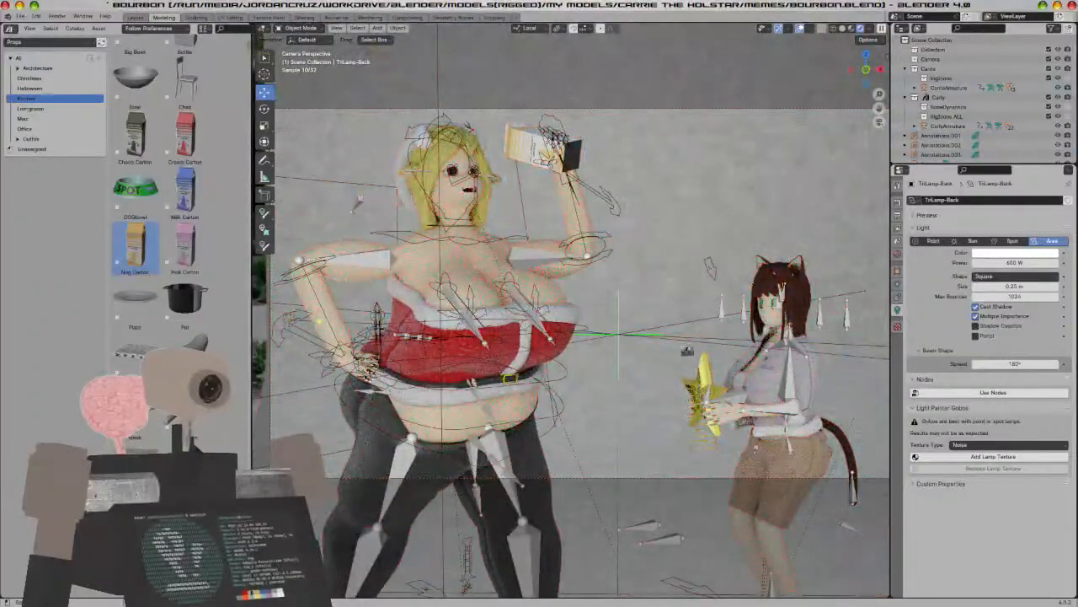
key(ctrl+s)
Set the fill light's power to 400 W, check the result through the camera, and save the file
scroll(696, 360, down, 3)
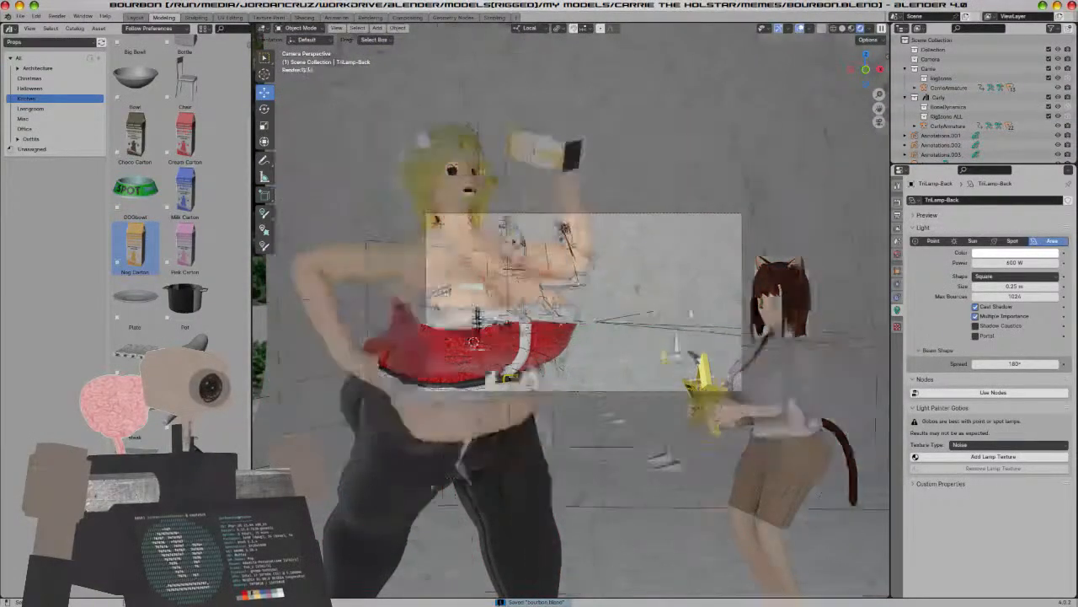
scroll(696, 359, up, 4)
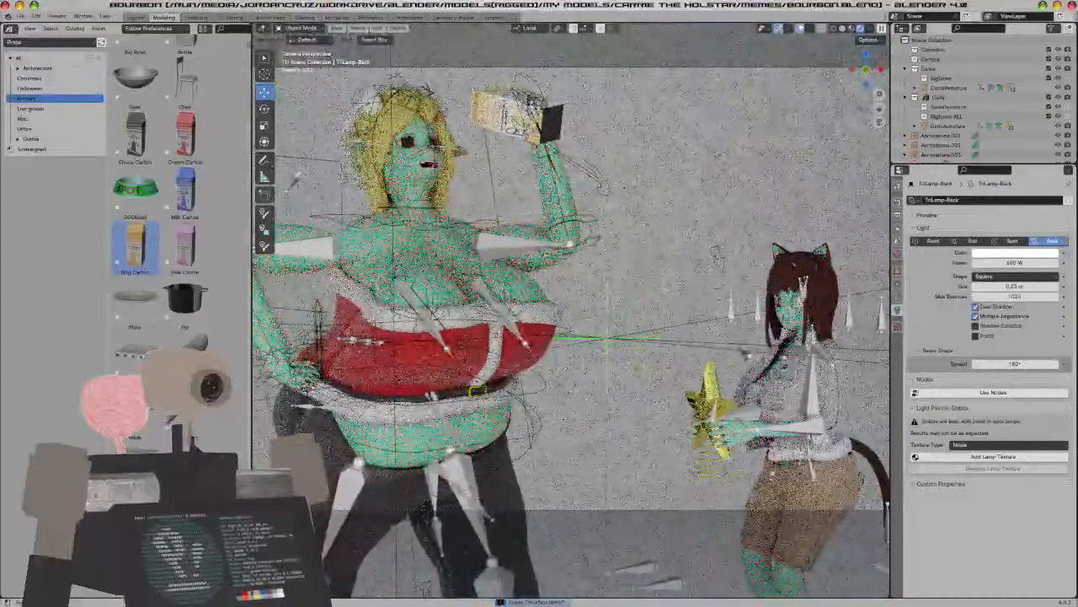
scroll(784, 395, down, 5)
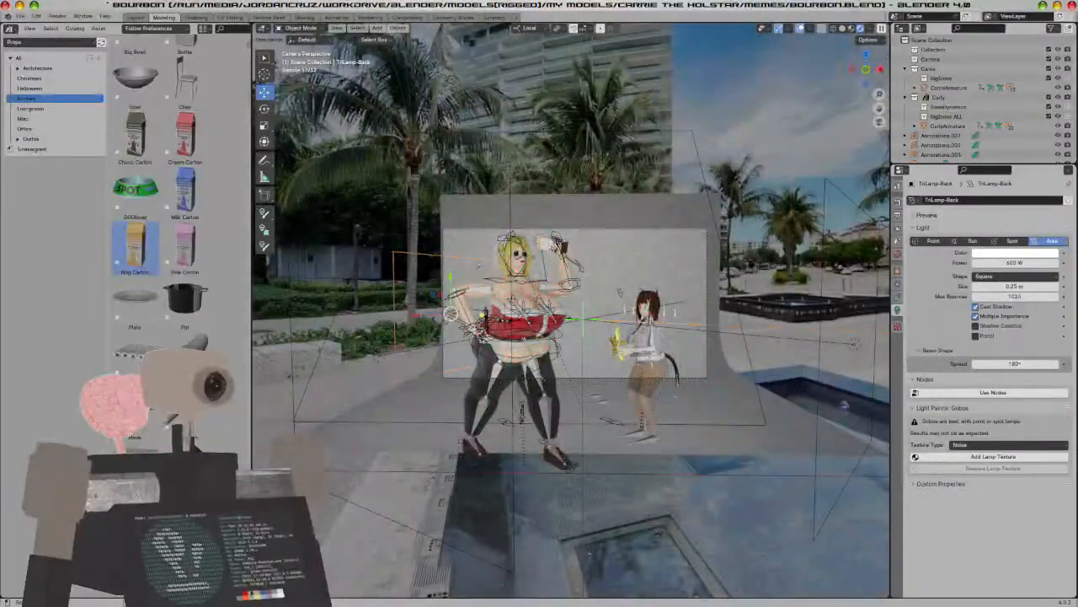
click(995, 264)
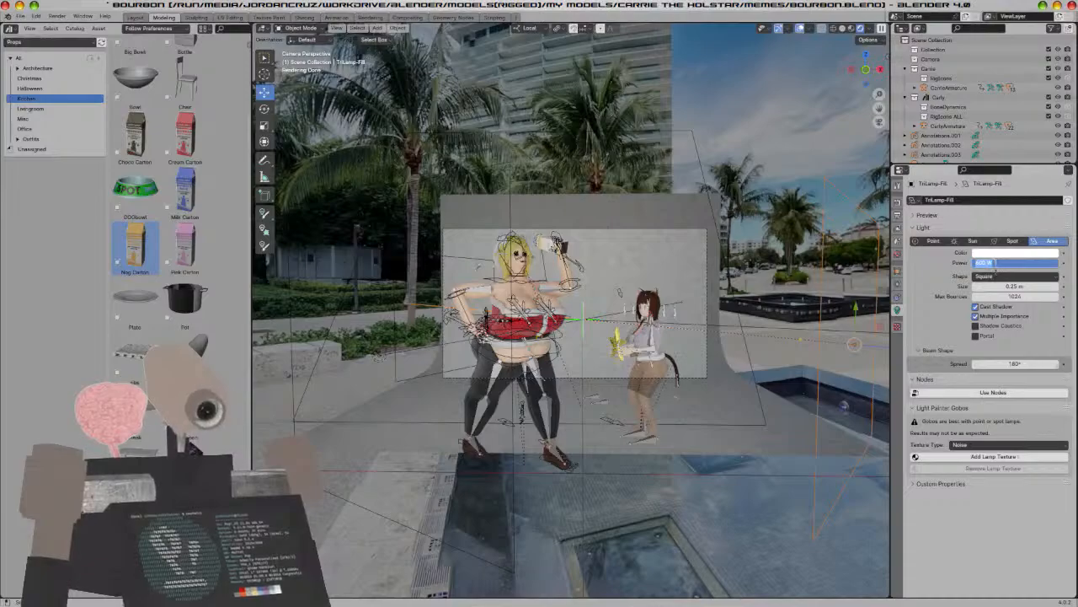
text(400)
key(Return)
key(Home)
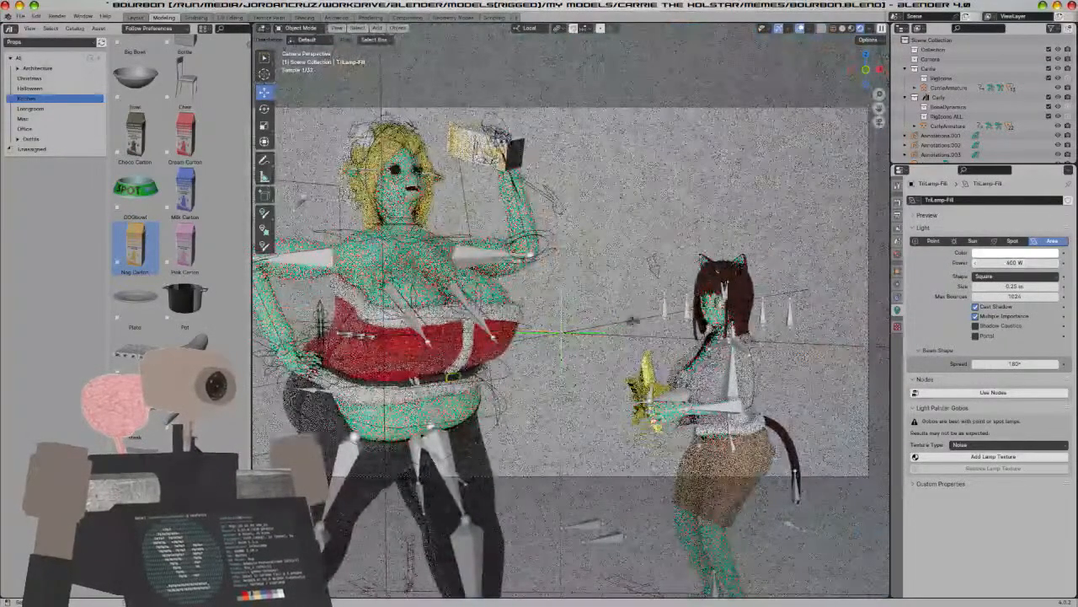
scroll(633, 318, up, 5)
key(ctrl+s)
scroll(640, 325, down, 3)
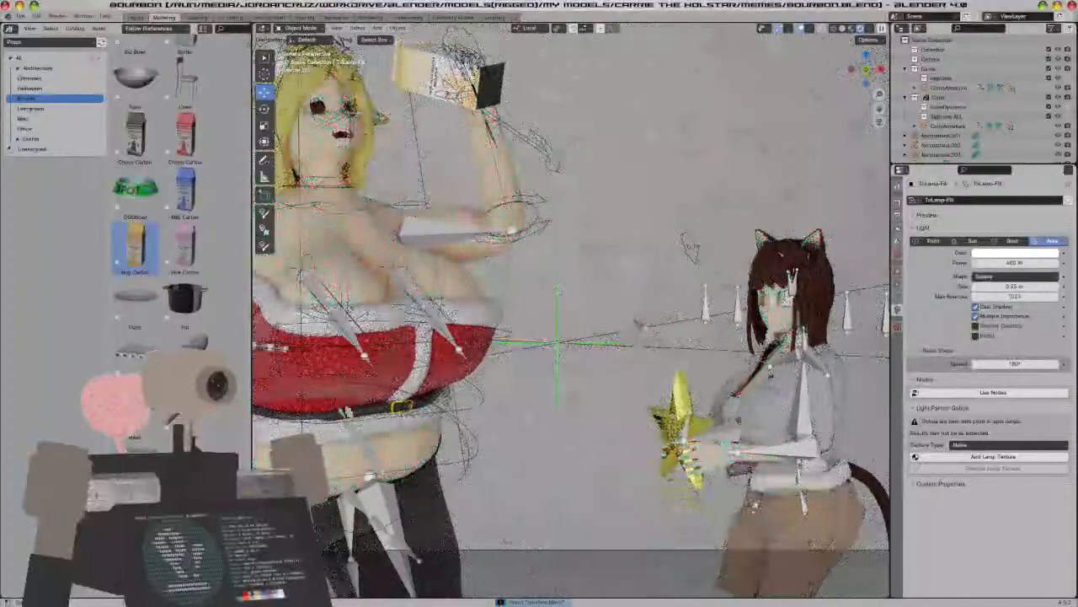
scroll(641, 325, down, 5)
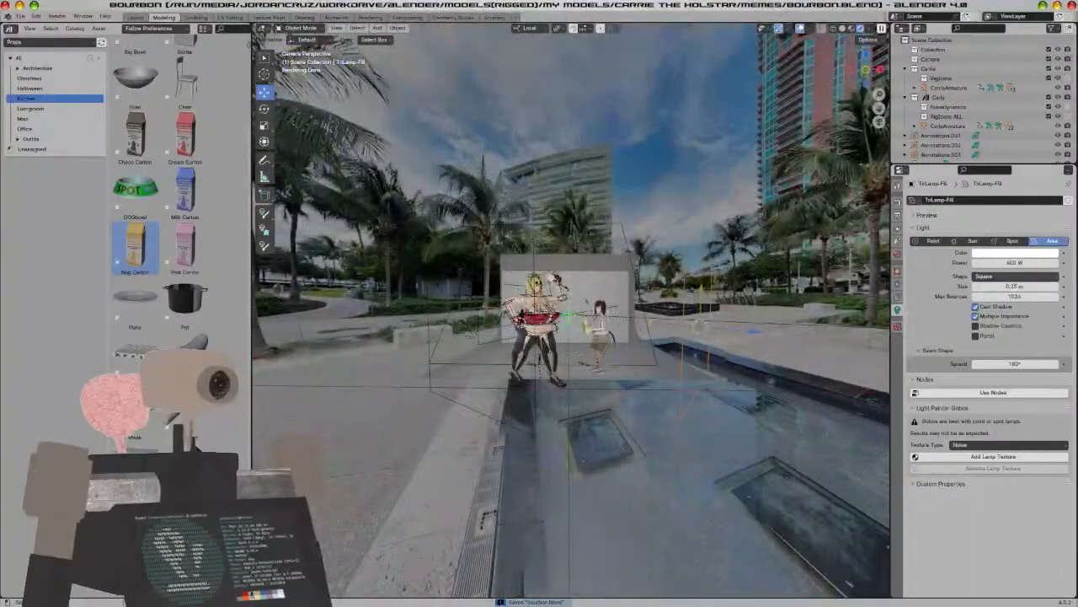
Set the fill light's power to 200 W and inspect Carly up close through the camera
double_click(1019, 262)
text(200)
key(Return)
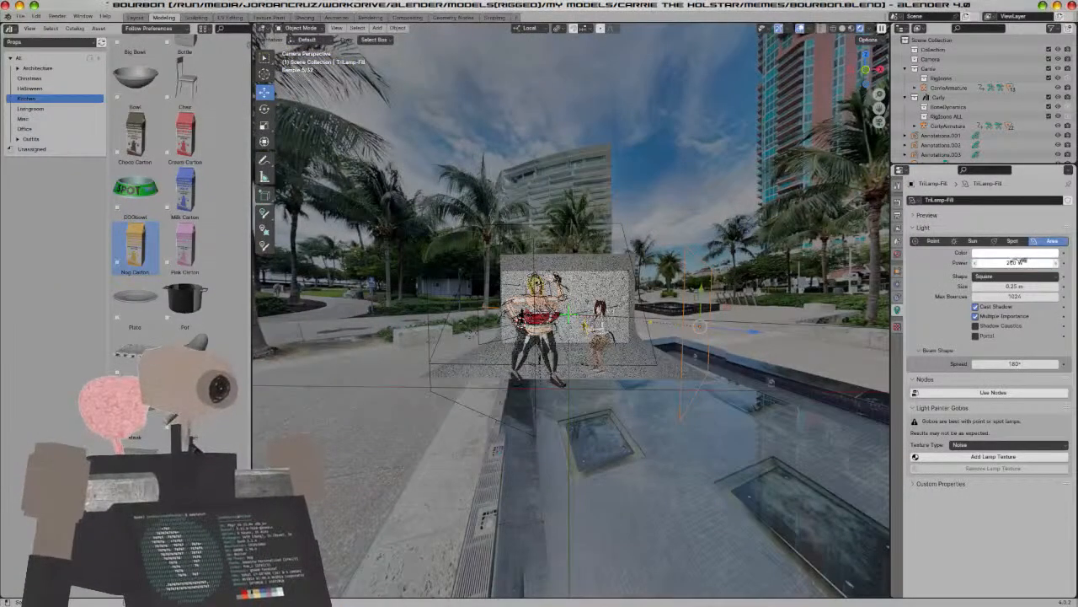
scroll(803, 397, up, 5)
scroll(803, 397, up, 5)
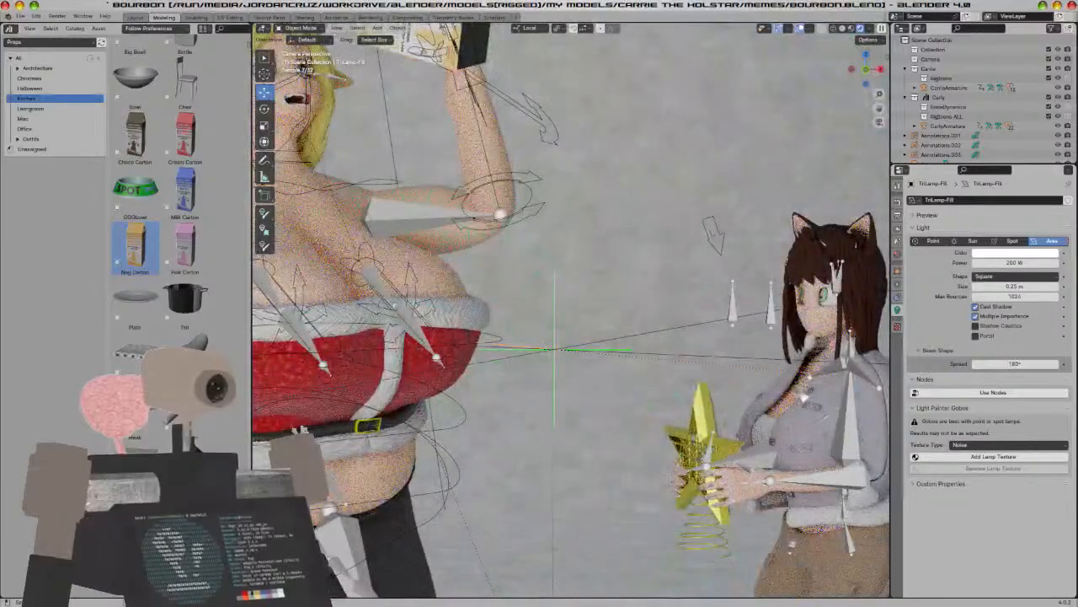
shift+middle_drag(885, 402, 647, 349)
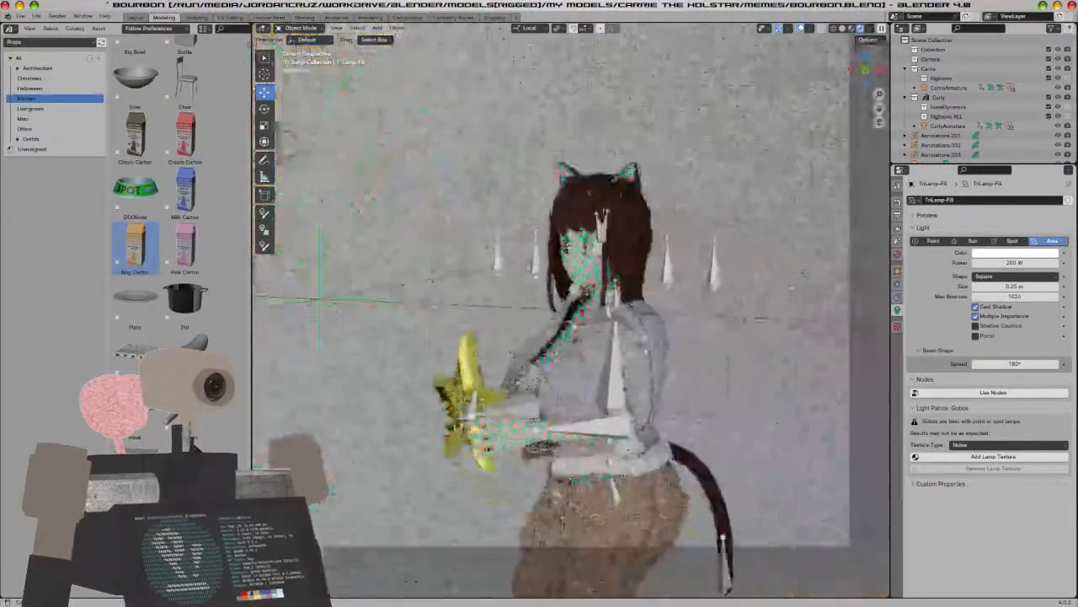
scroll(647, 349, up, 7)
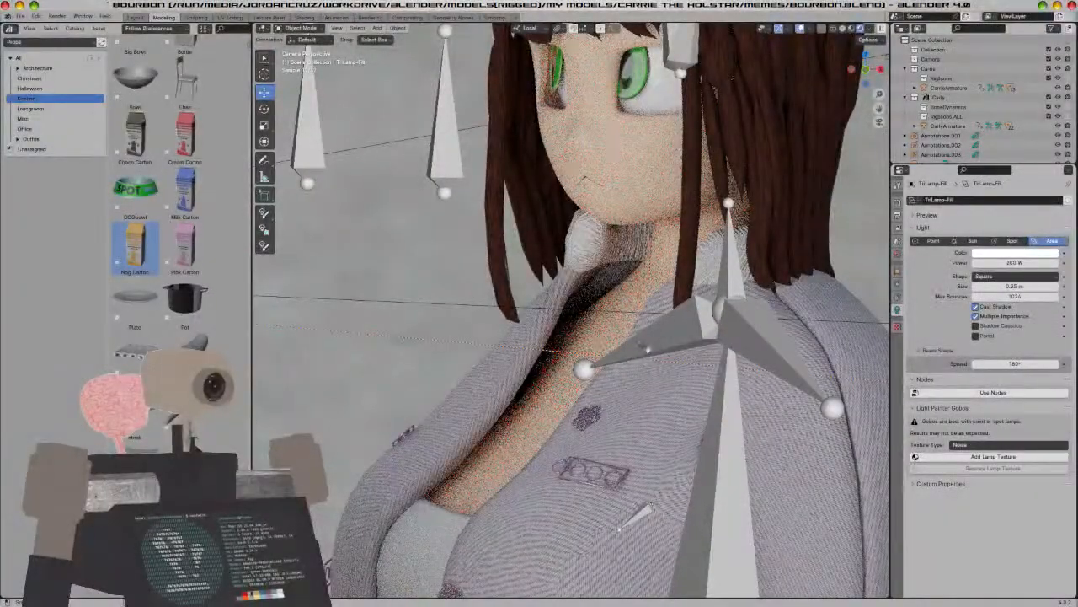
scroll(647, 349, down, 7)
Set the key light's power to 700 W
middle_drag(647, 349, 523, 370)
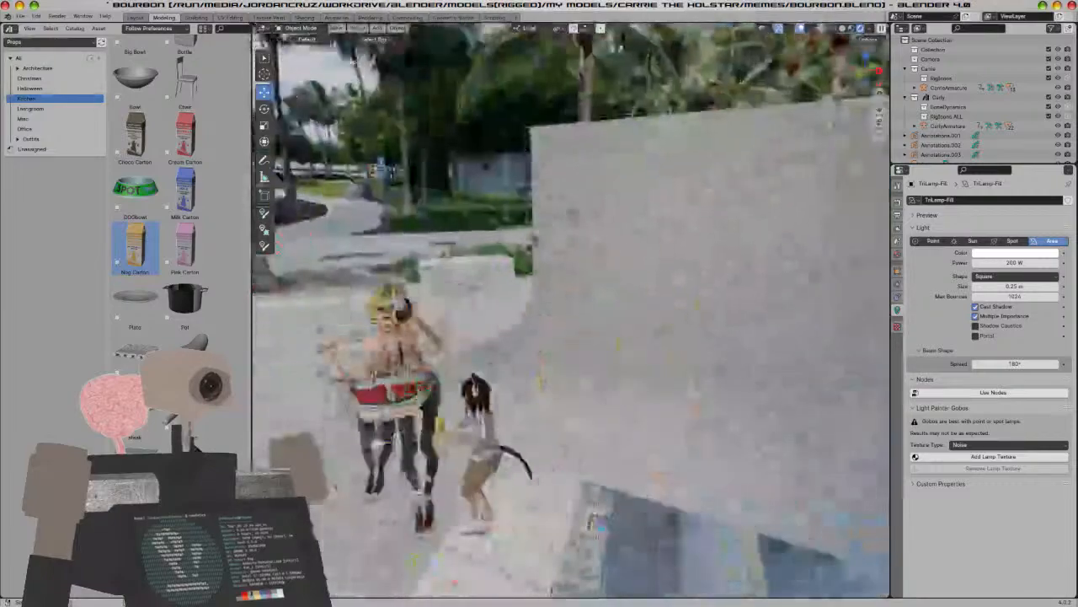
scroll(523, 370, down, 4)
shift+click(413, 372)
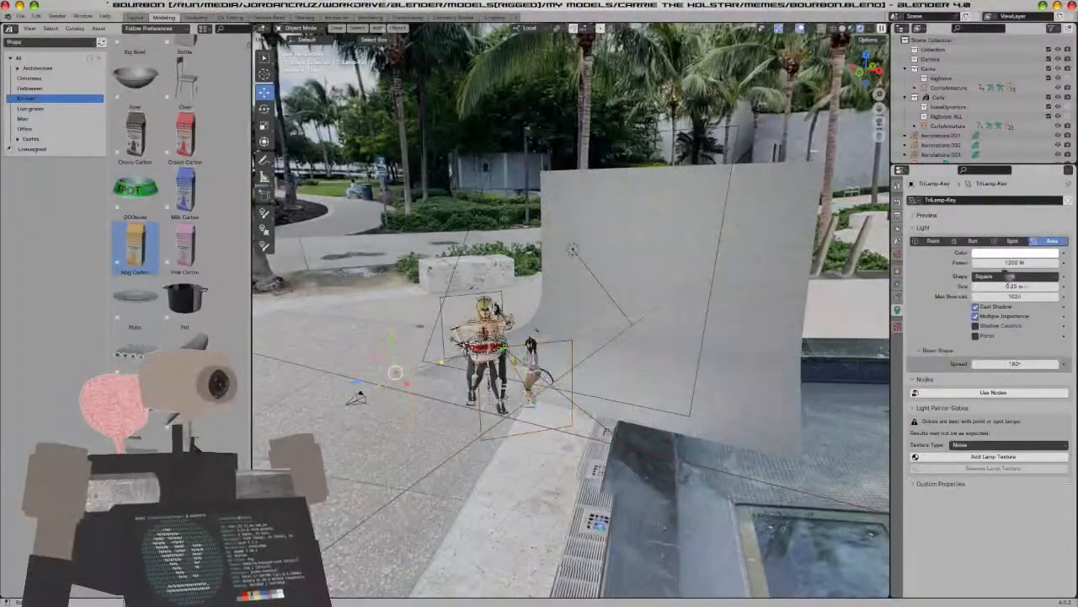
click(1003, 263)
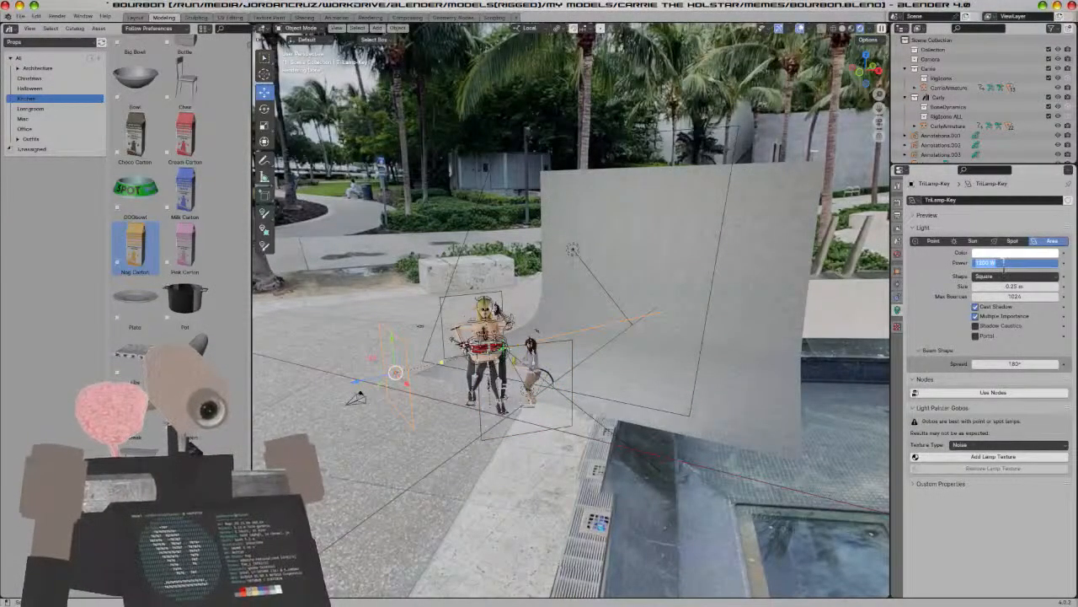
text(700)
key(Return)
Set the back light's power to 400 W, check the result through the camera, and save the file
middle_drag(519, 411, 573, 354)
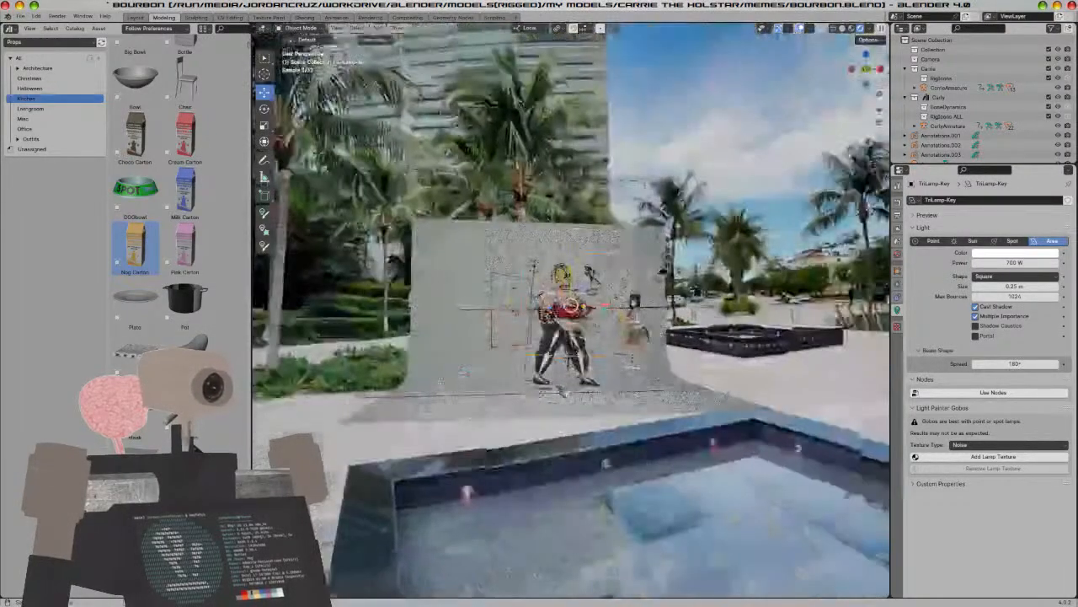
scroll(566, 341, up, 6)
click(421, 327)
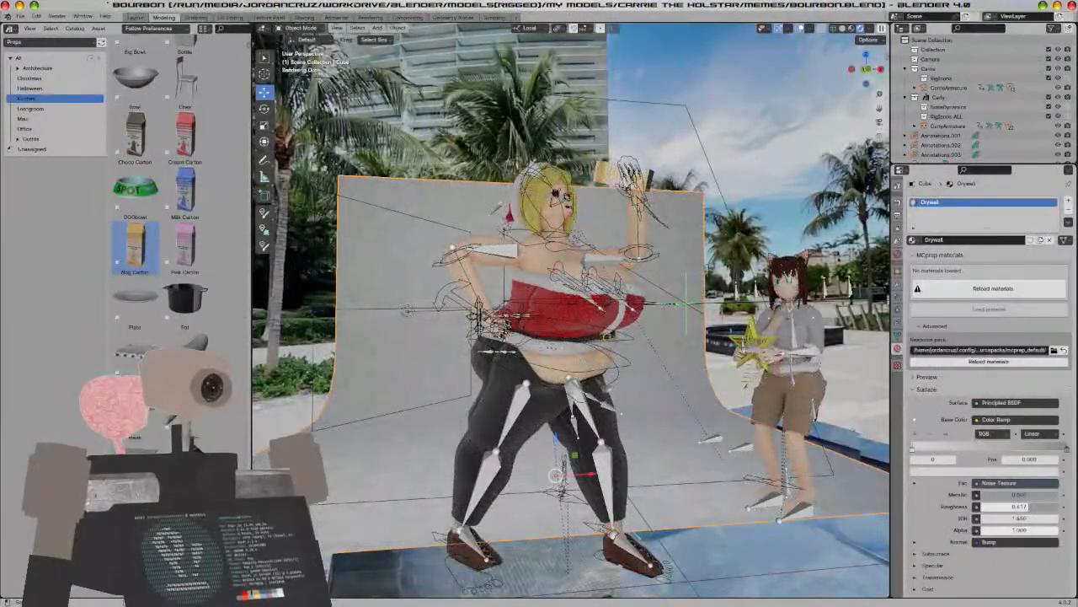
click(408, 311)
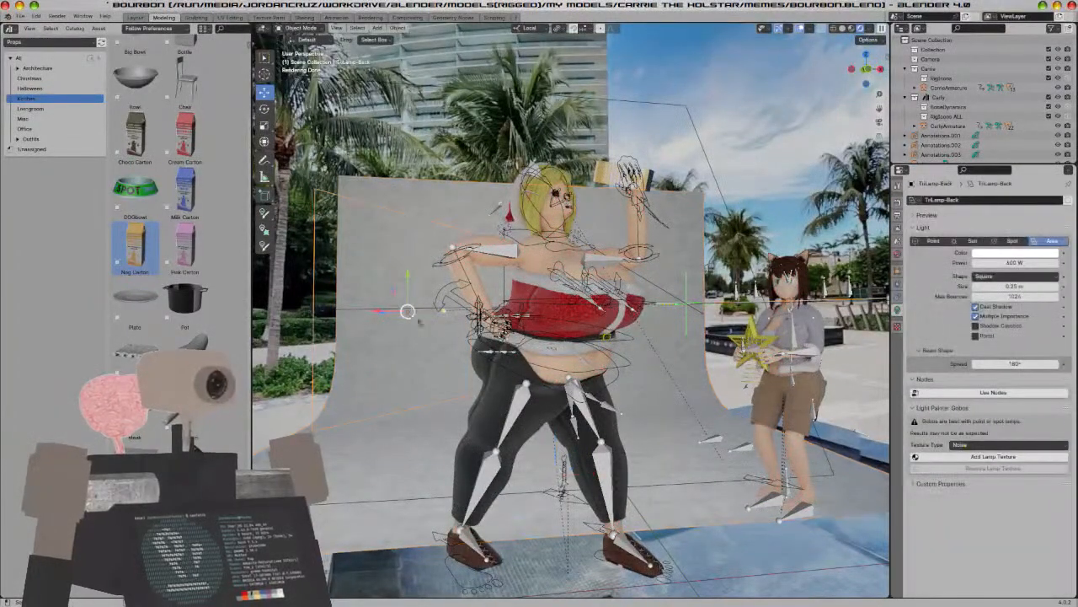
click(1009, 263)
text(600)
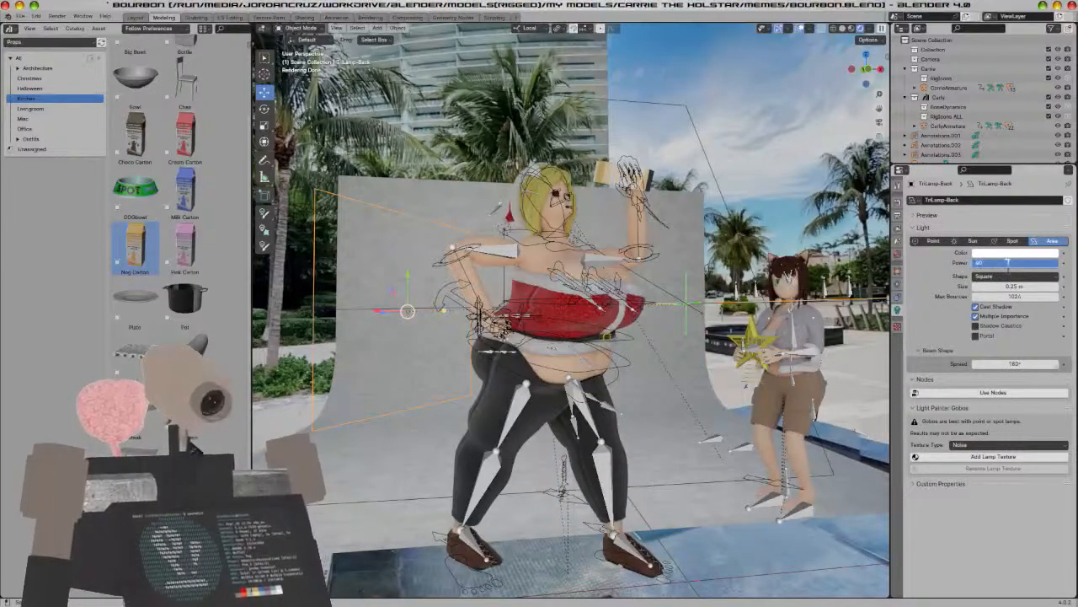
key(Return)
key(KP_0)
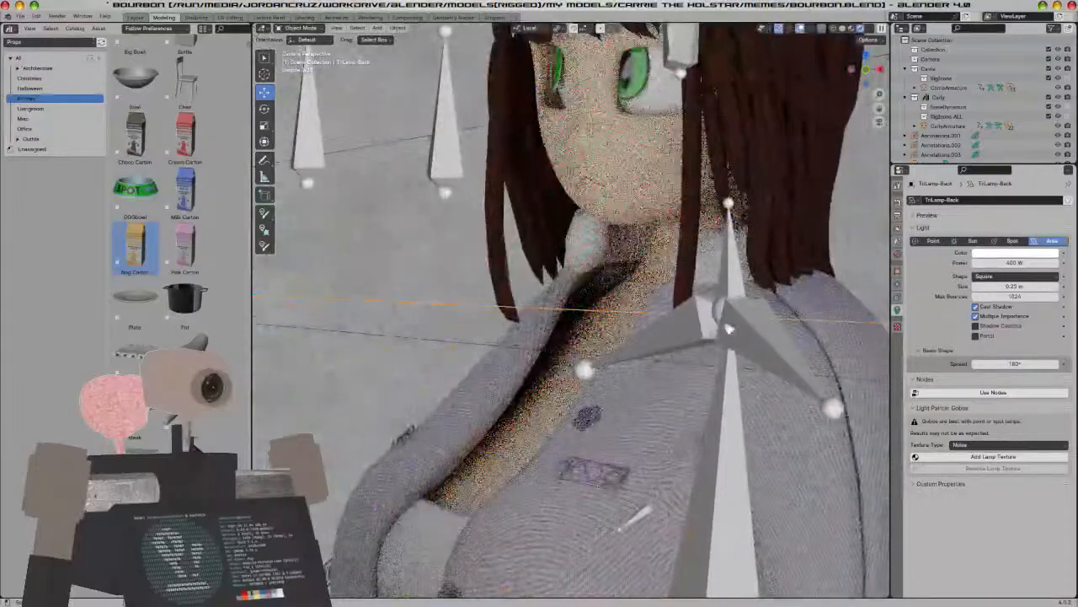
scroll(571, 310, down, 4)
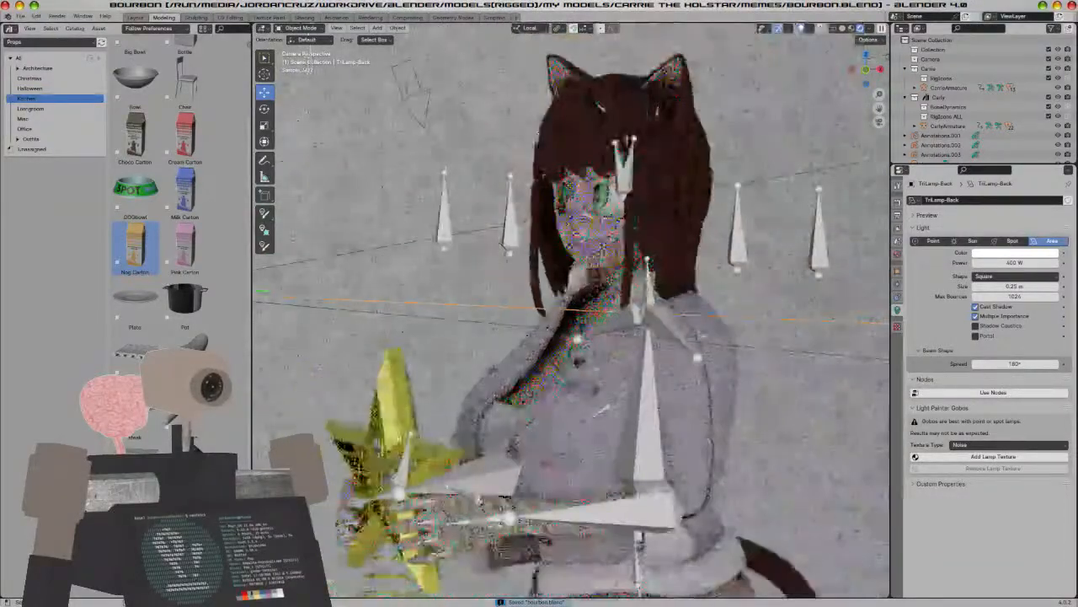
Try adding a point light with the light painting tool by painting vertical strokes across Carrie's pupils
shift+middle_drag(471, 294, 612, 312)
scroll(570, 310, down, 2)
shift+middle_drag(472, 270, 581, 350)
scroll(571, 310, down, 2)
shift+middle_drag(472, 295, 610, 325)
scroll(570, 310, up, 5)
shift+middle_drag(509, 206, 632, 414)
scroll(570, 310, up, 3)
shift+middle_drag(381, 157, 438, 220)
click(438, 220)
click(264, 214)
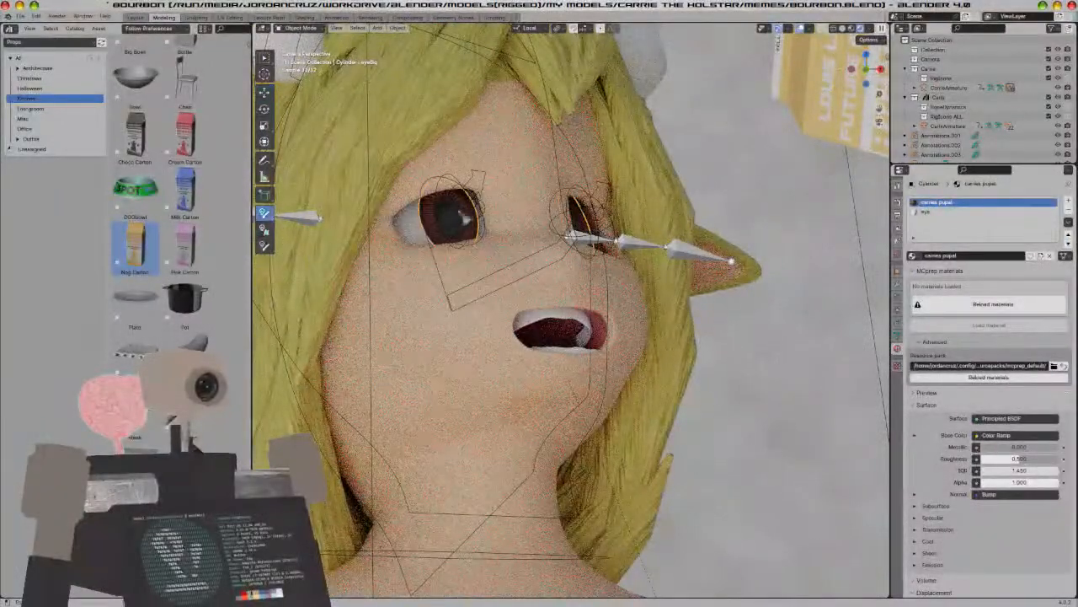
click(452, 200)
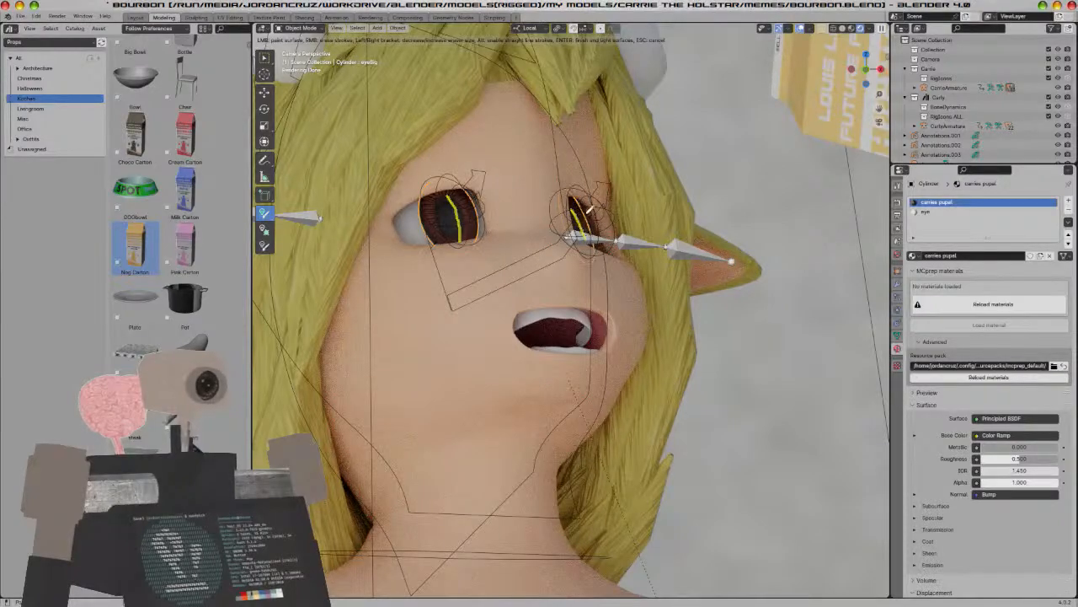
key(Return)
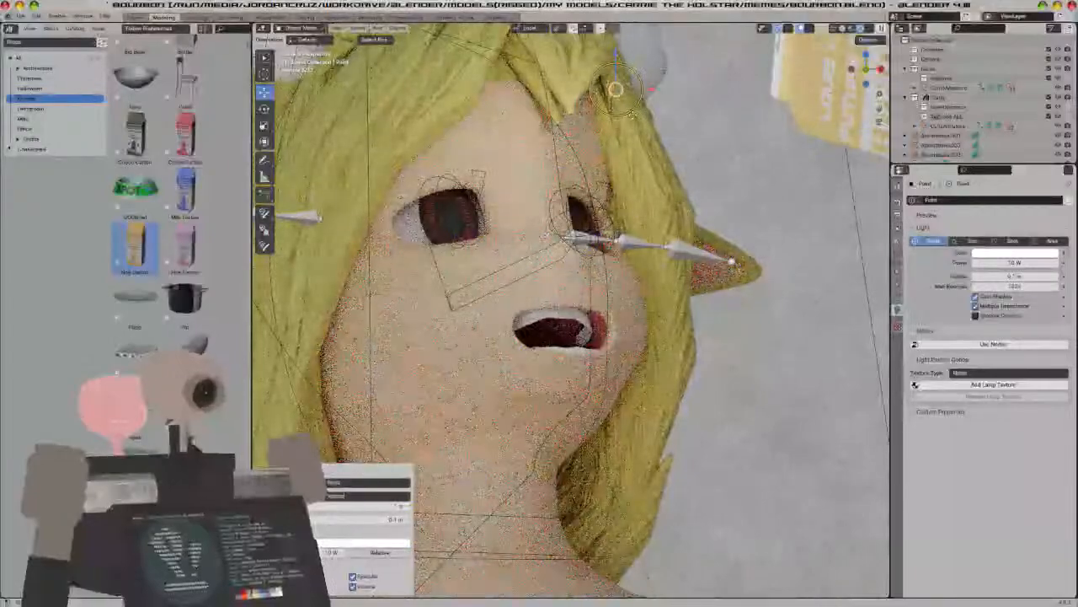
Try repositioning the painted point light around Carrie's face and raised carton, and delete it
key(g)
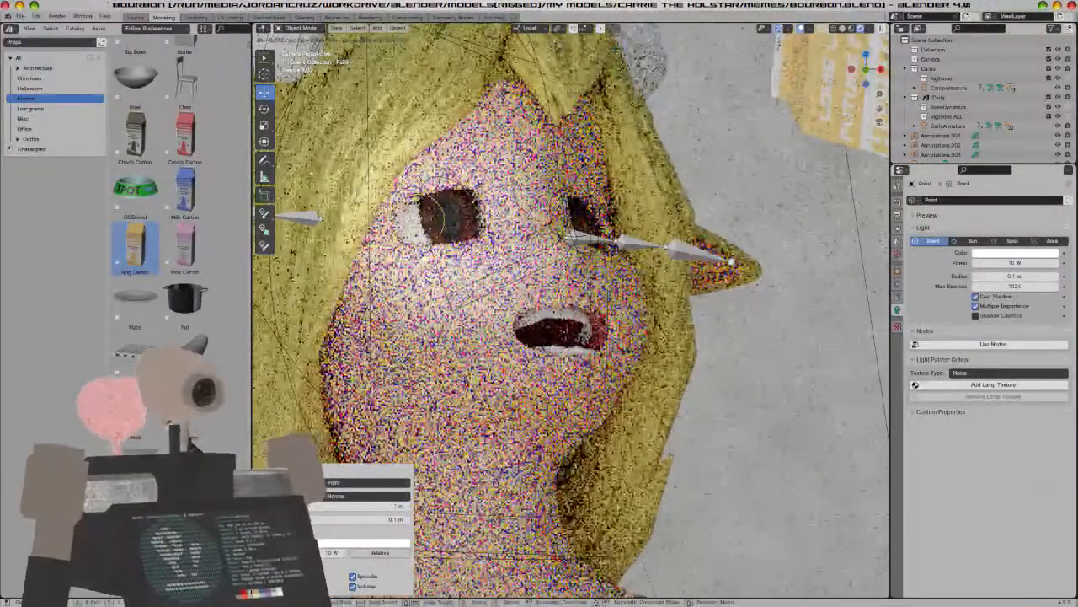
click(522, 334)
middle_drag(497, 335, 379, 362)
scroll(606, 345, up, 3)
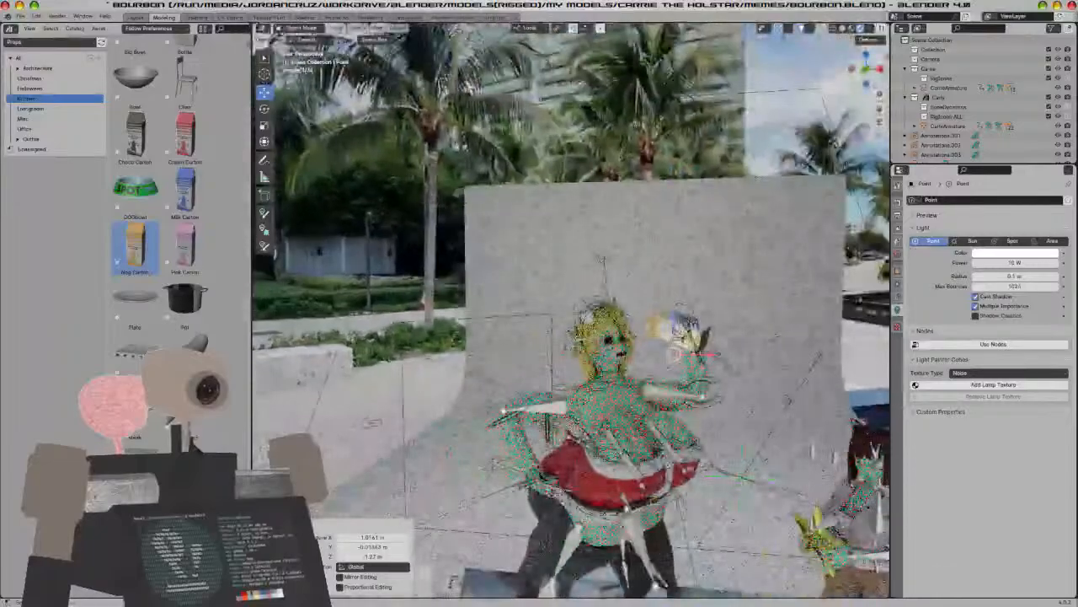
middle_drag(814, 455, 649, 485)
key(g)
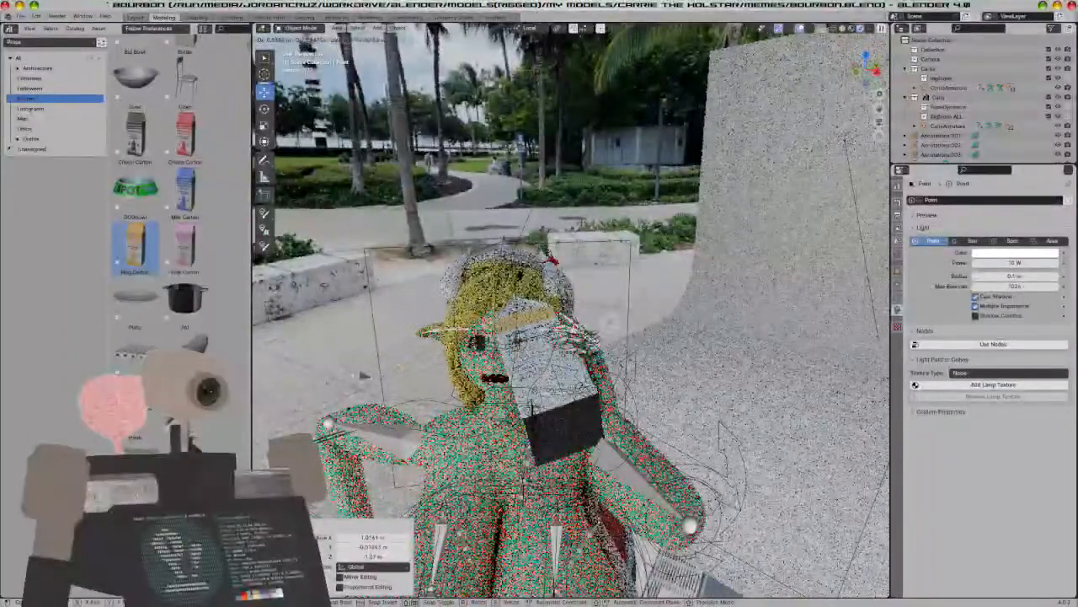
click(802, 292)
middle_drag(803, 292, 854, 325)
scroll(765, 322, up, 3)
scroll(765, 322, up, 2)
scroll(765, 322, down, 4)
key(x)
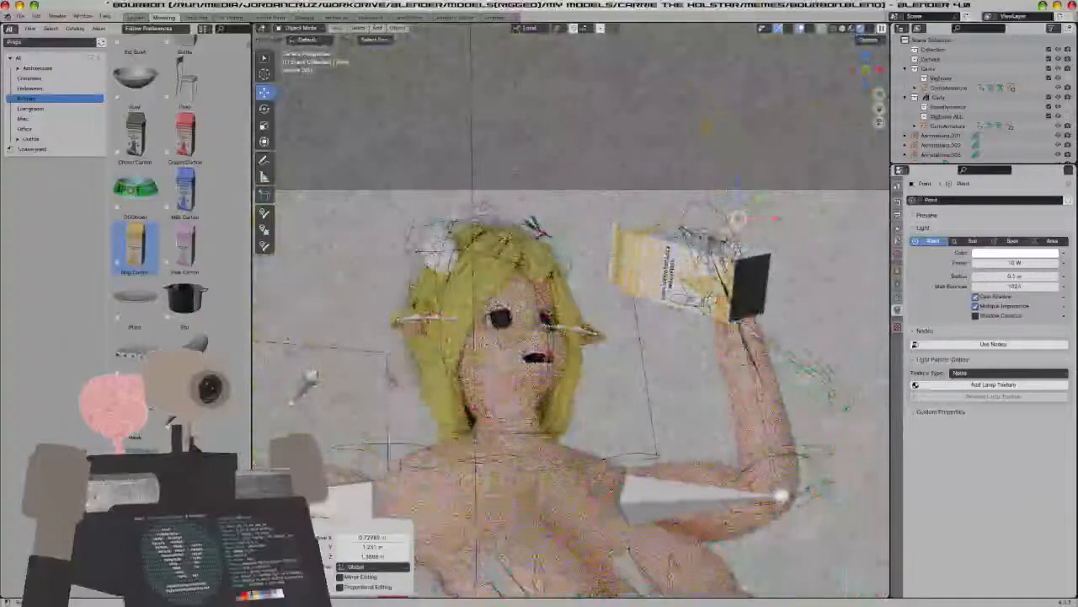
click(708, 215)
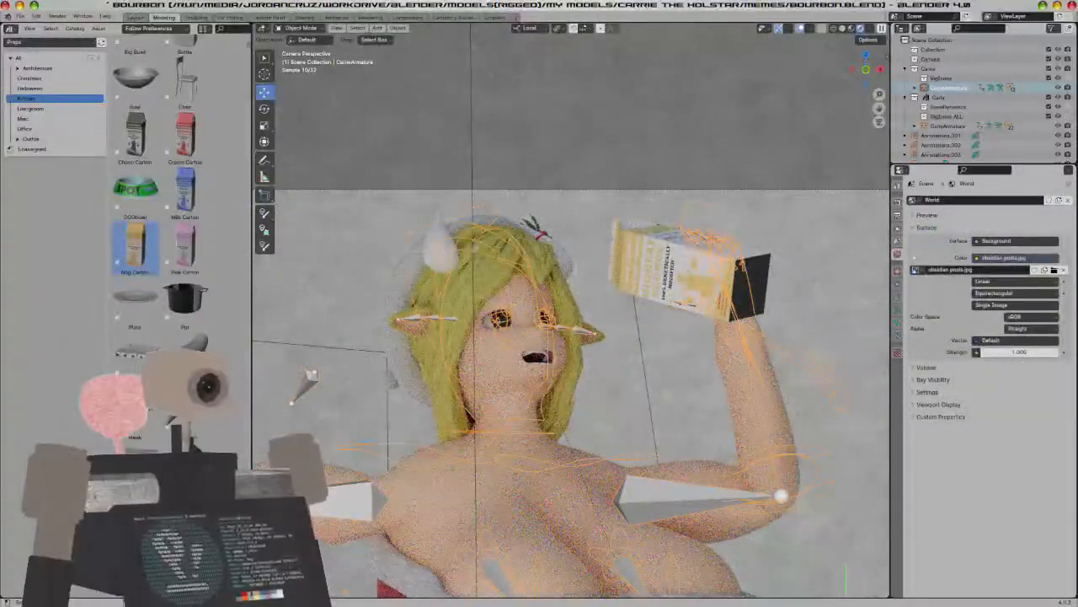
Adjust the coat weight in the Principled BSDF of Carrie's pupil material in the Shading workspace
scroll(527, 352, up, 5)
click(409, 340)
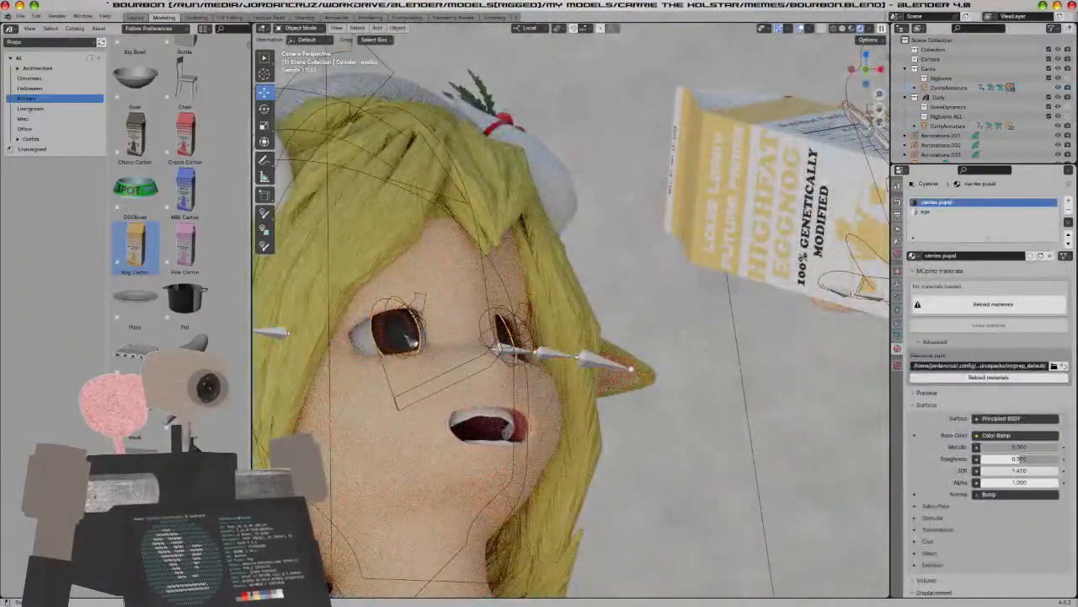
key(ctrl+Page_Down)
key(ctrl+Page_Down)
key(ctrl+Page_Down)
key(ctrl+Page_Down)
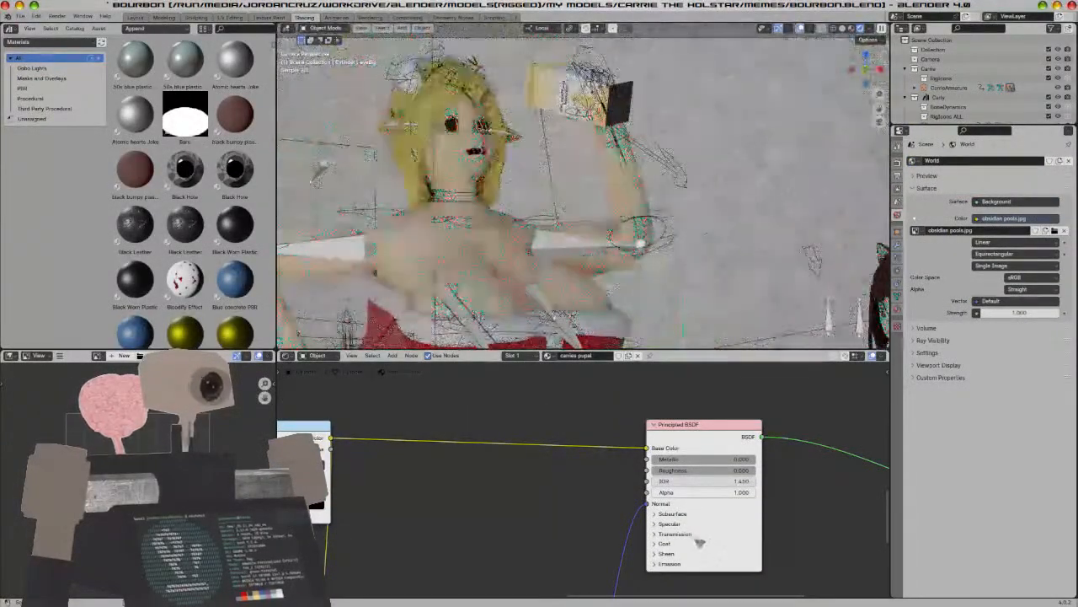
click(663, 545)
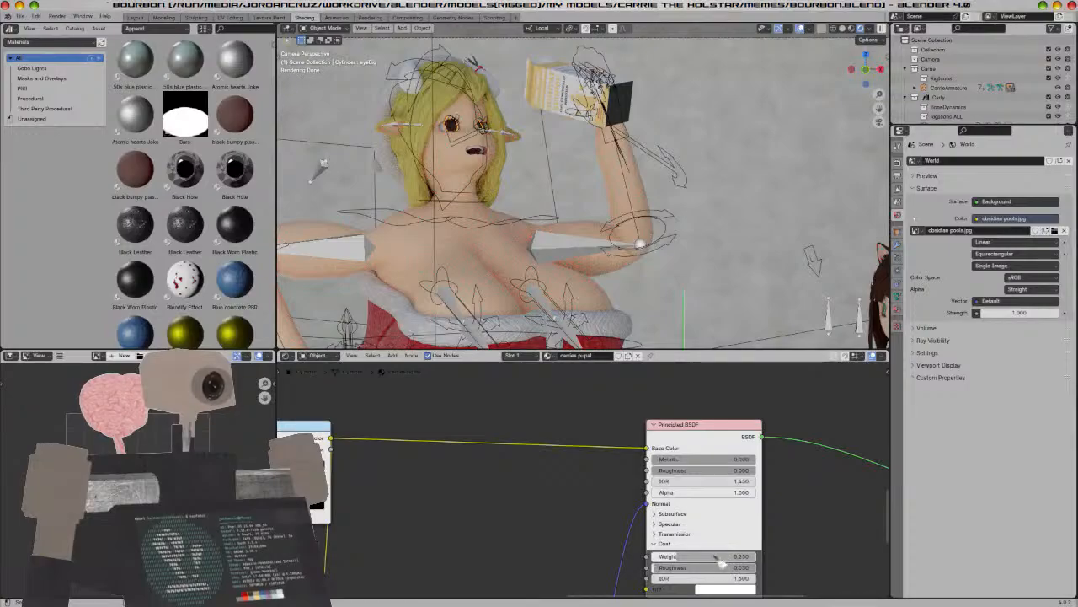
drag(703, 556, 674, 568)
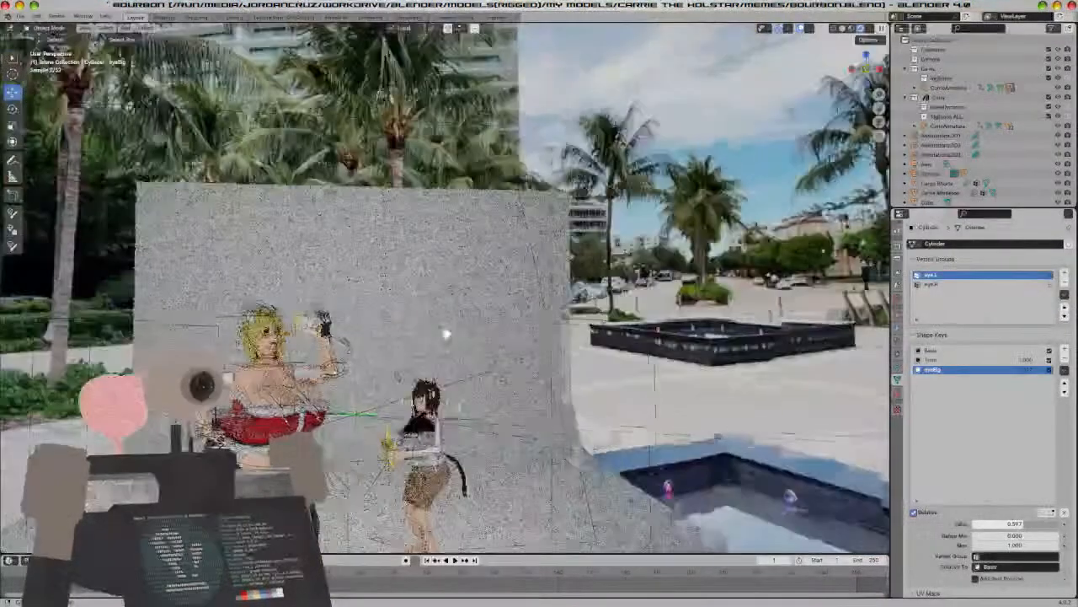
Try light painting another point light from a stroke over Carrie's pupil, this time from a free view near her head
middle_drag(446, 334, 573, 320)
scroll(459, 342, up, 3)
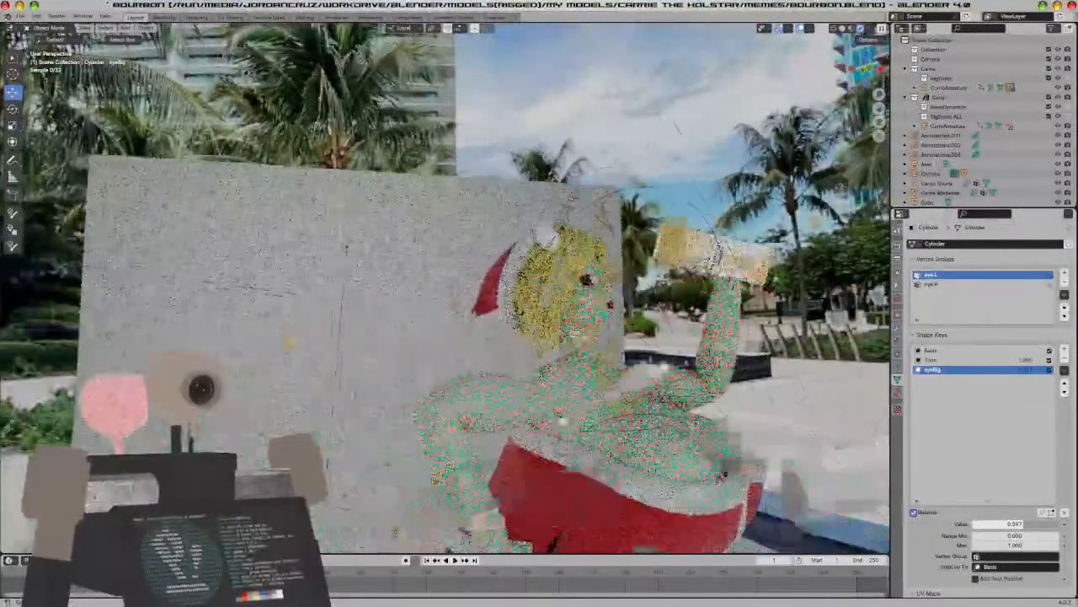
scroll(540, 414, up, 3)
middle_drag(540, 414, 354, 404)
scroll(444, 337, up, 2)
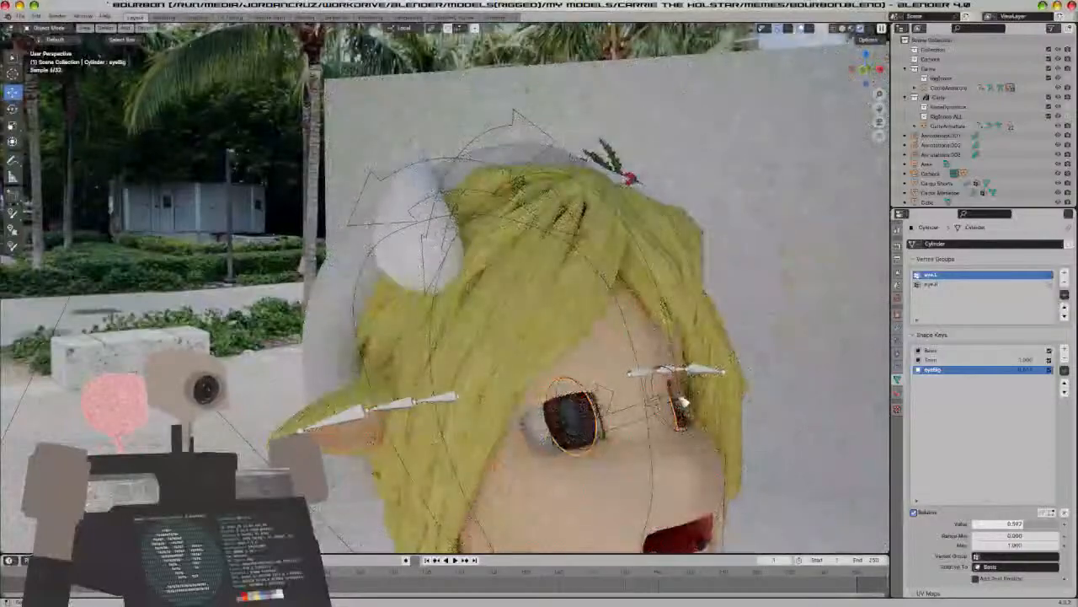
shift+middle_drag(681, 402, 669, 390)
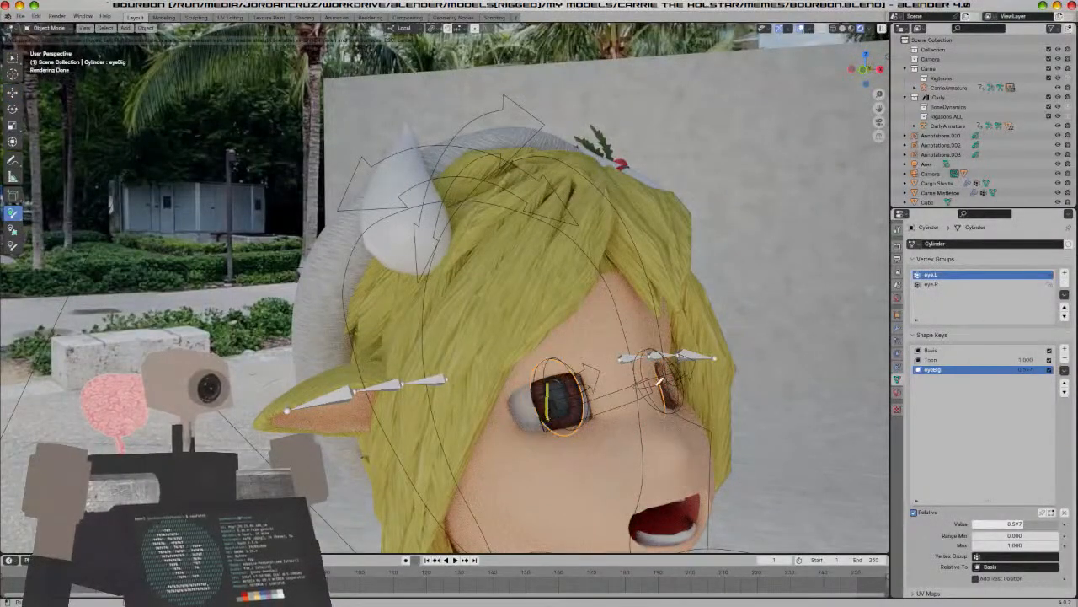
key(Return)
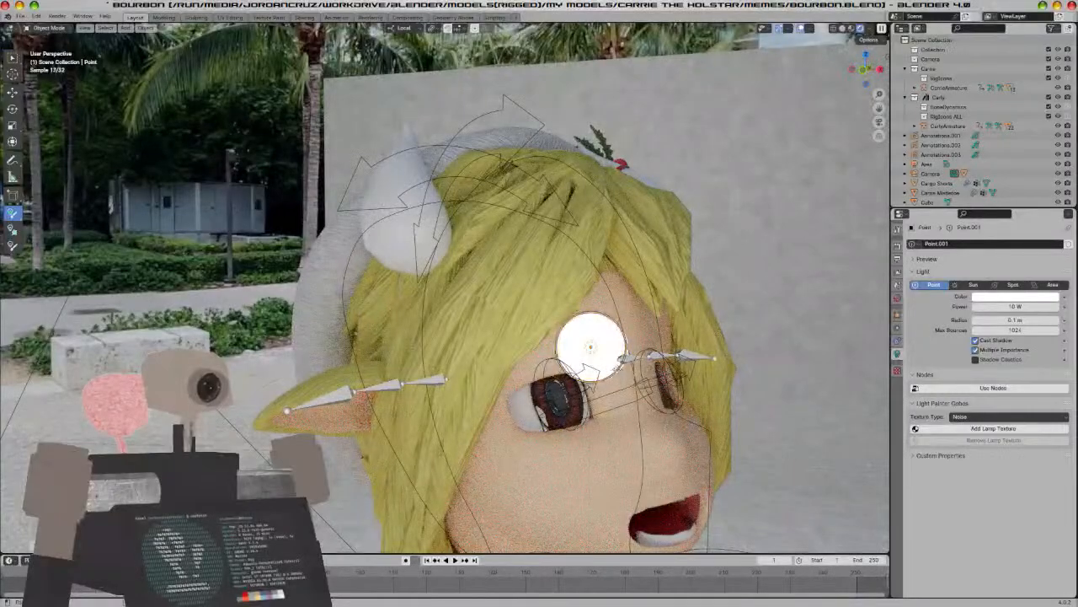
Try moving the new point light in front of Carrie's eye while checking the camera view, and delete it
key(g)
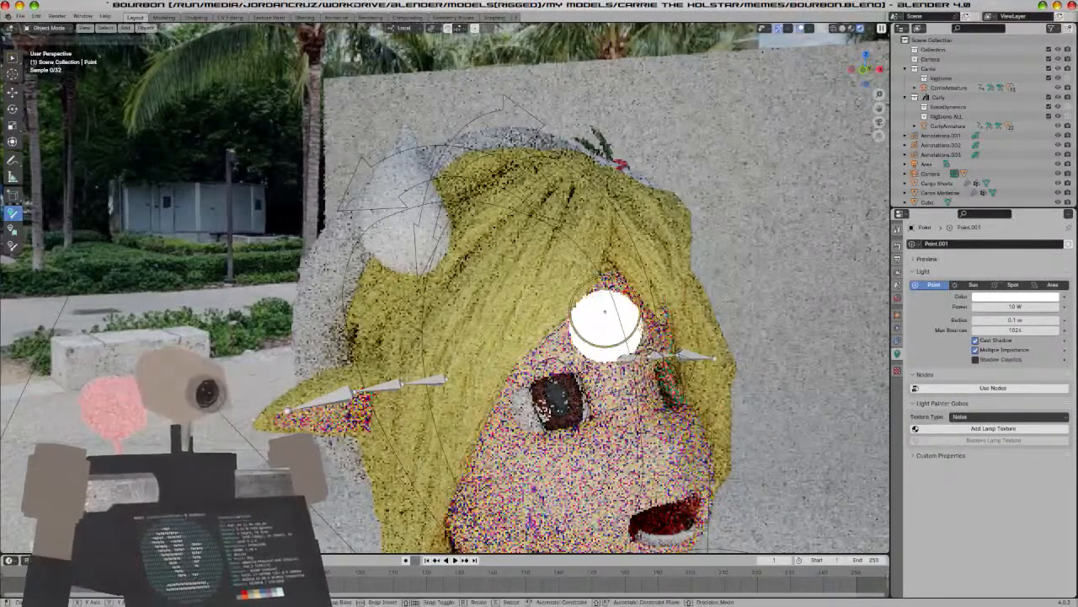
key(Return)
key(KP_0)
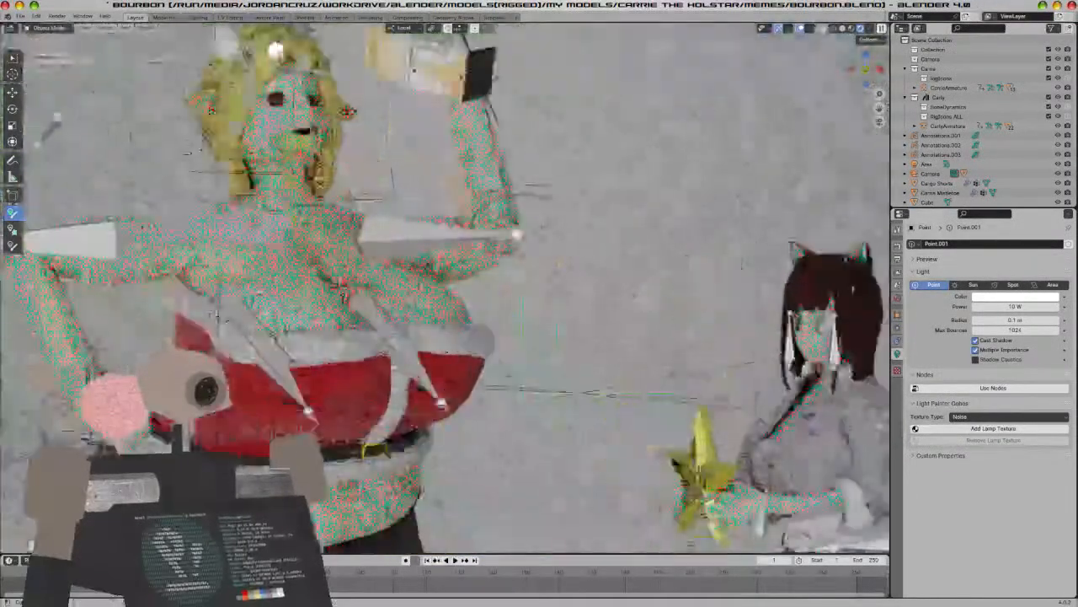
scroll(444, 287, up, 5)
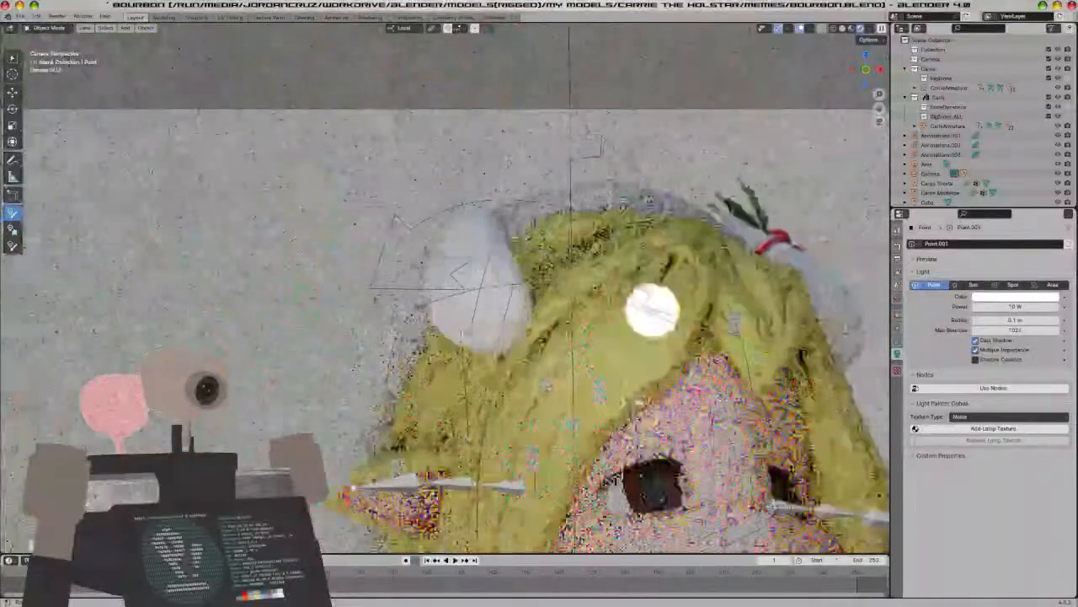
key(g)
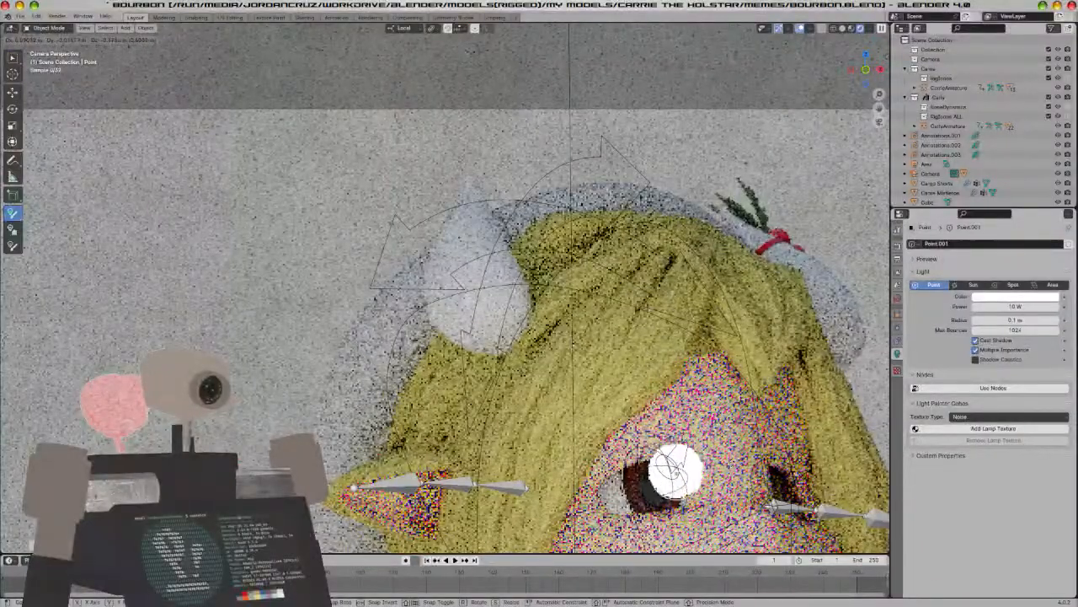
click(731, 463)
key(KP_0)
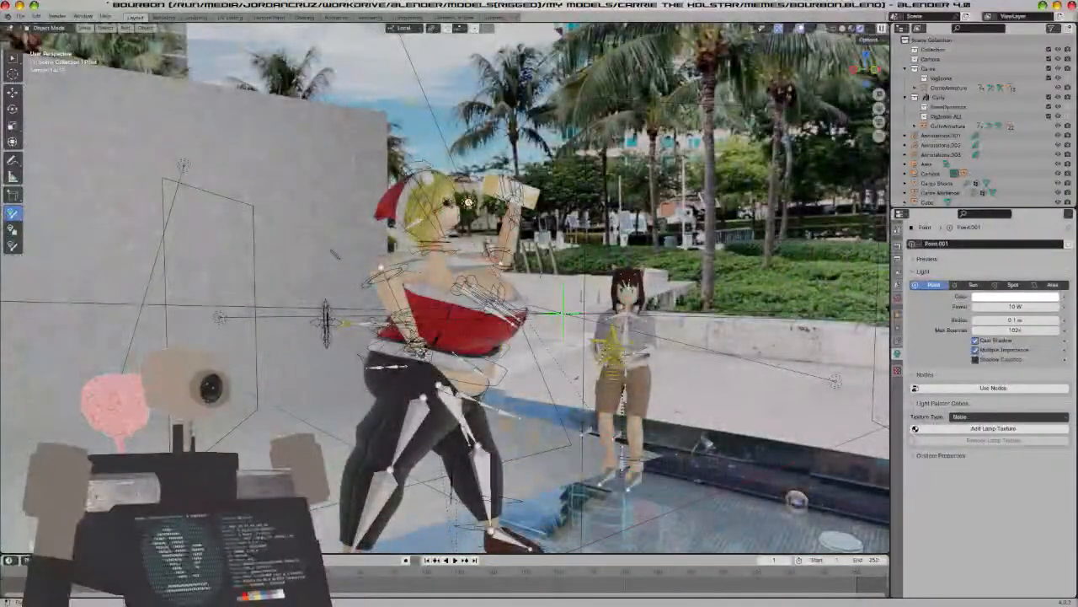
key(Delete)
scroll(462, 217, up, 6)
middle_drag(462, 218, 439, 232)
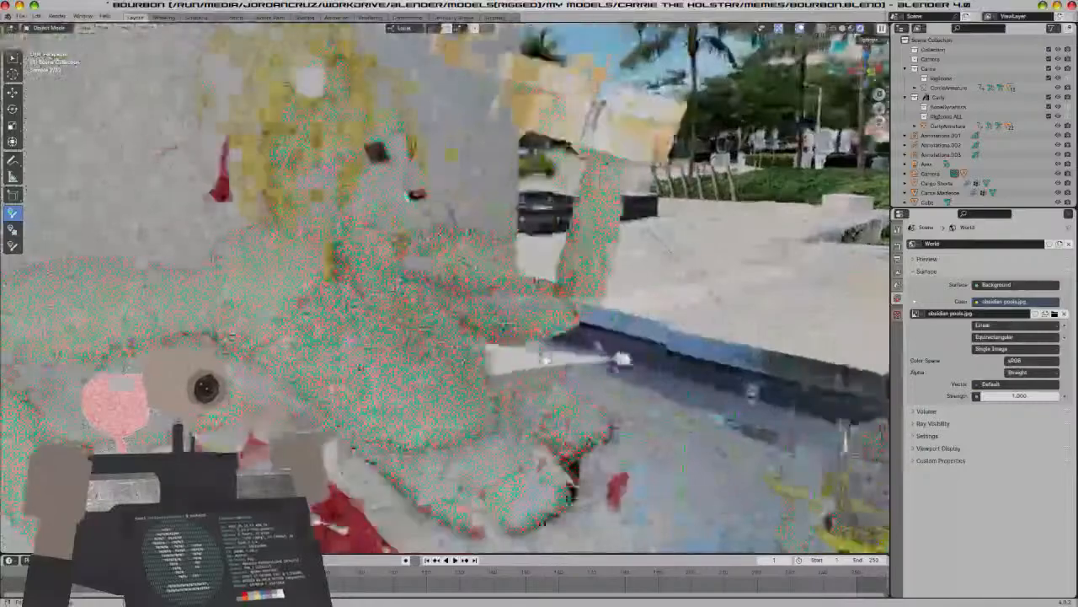
Light paint a new point light from a curved stroke over Carrie's iris in the camera view
scroll(439, 233, up, 3)
key(KP_0)
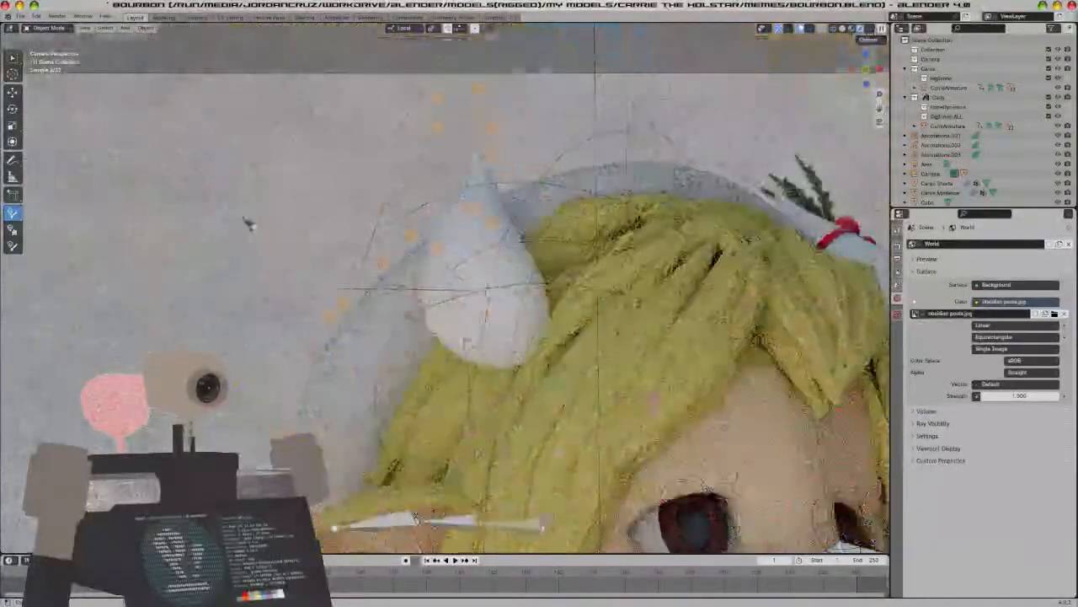
scroll(249, 223, up, 4)
scroll(395, 323, down, 6)
click(675, 477)
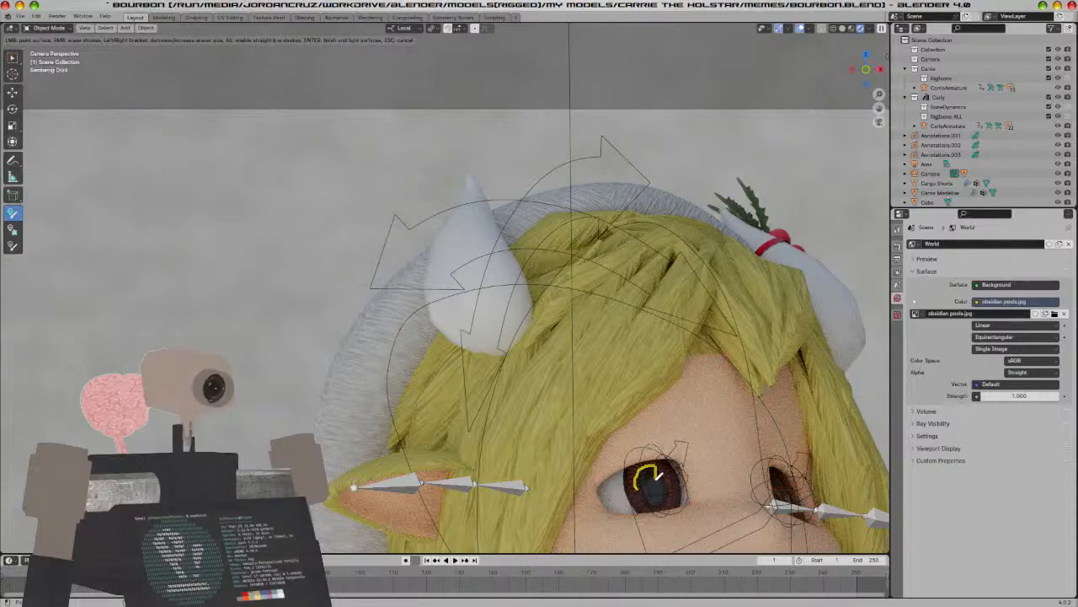
key(Return)
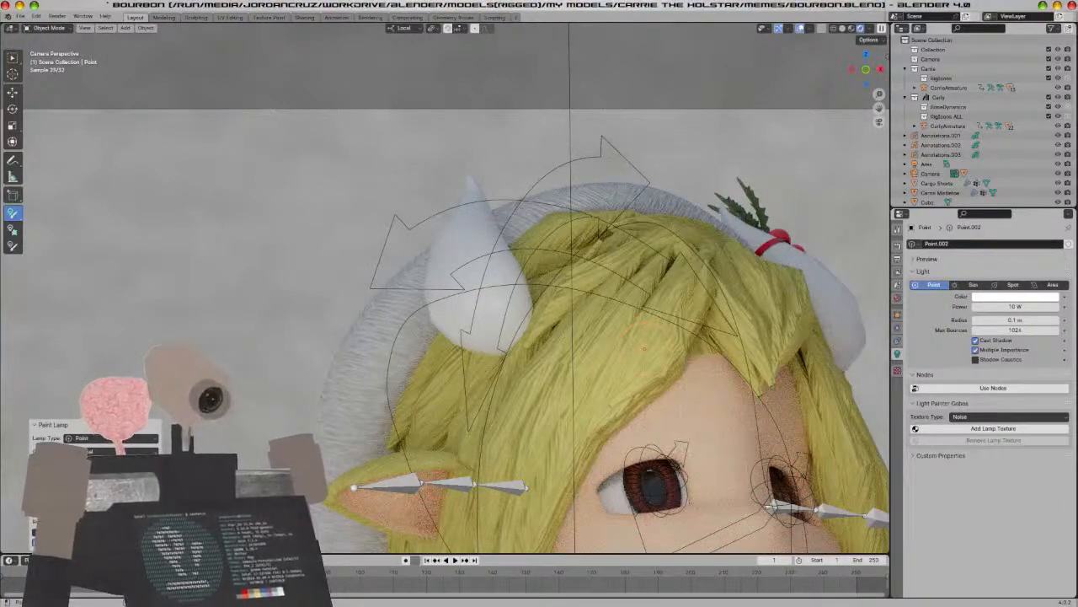
Try 200 W power on the new point light, undo it, and move the light so its highlight sits in Carrie's pupil
text(200)
key(Return)
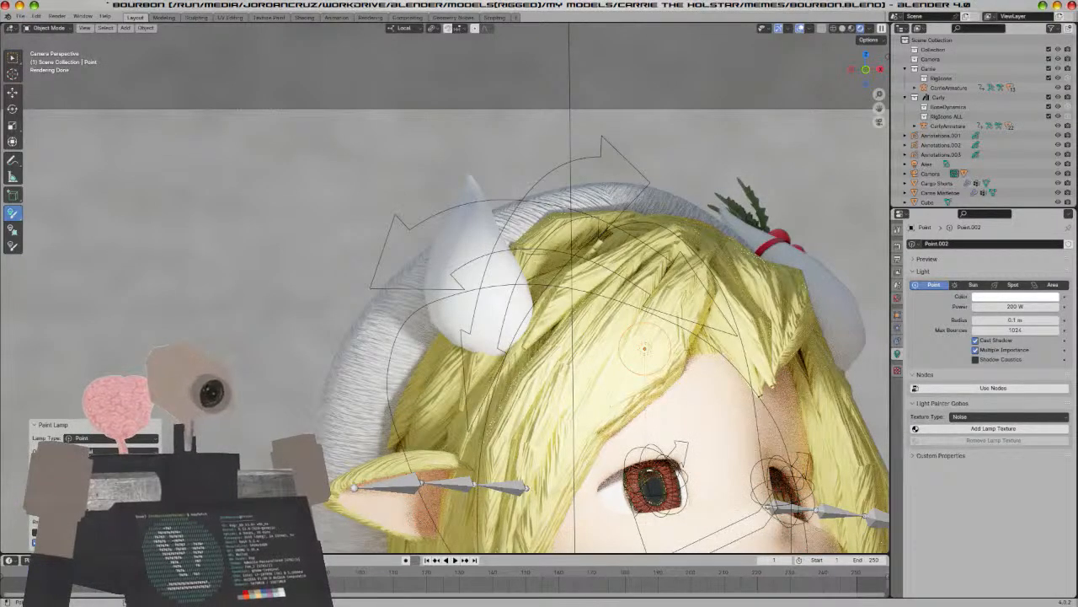
key(ctrl+z)
key(g)
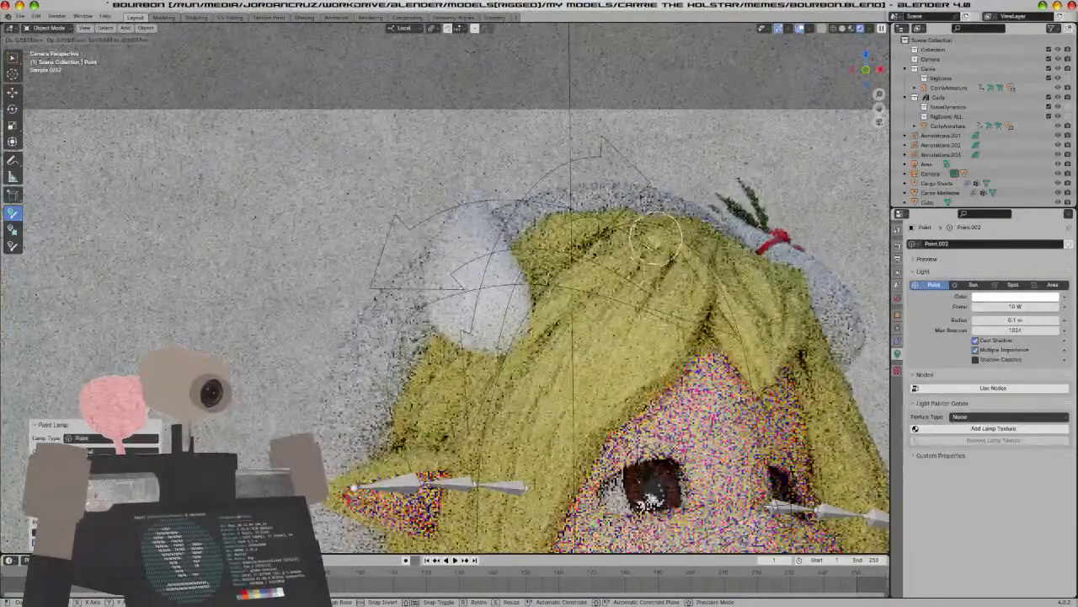
click(788, 301)
Try duplicating the eye light for Carrie's other eye and placing the copy between her head and the raised carton
shift+middle_drag(788, 301, 679, 274)
key(shift+d)
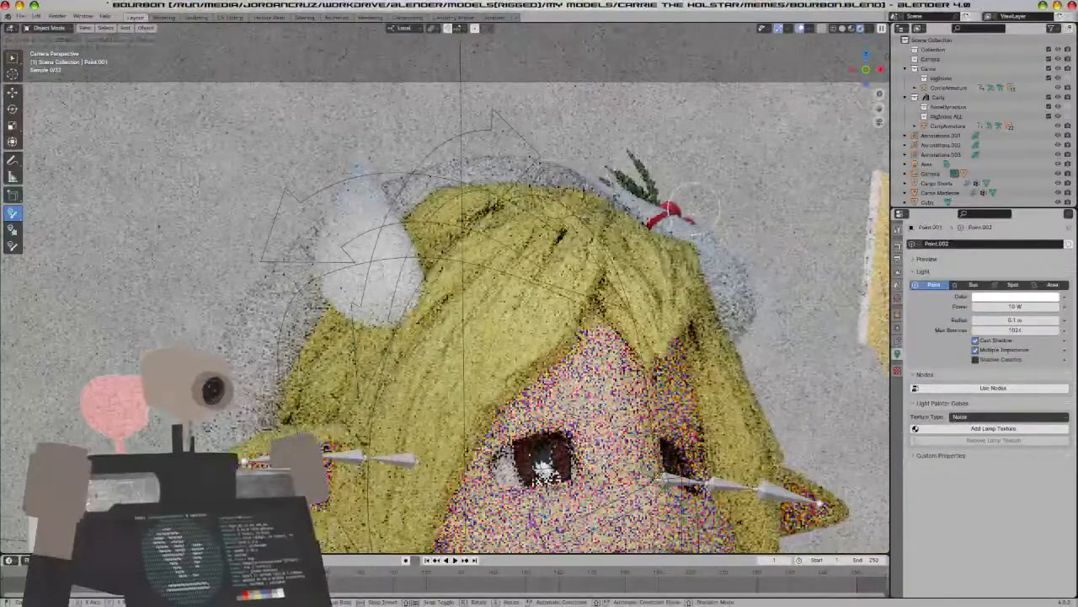
click(784, 430)
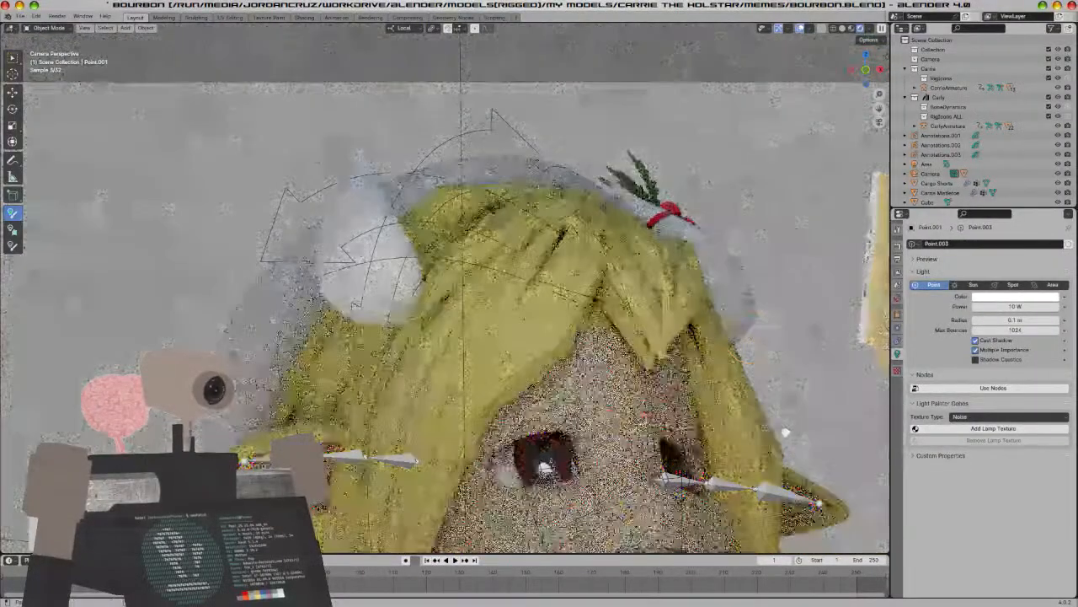
middle_drag(784, 431, 763, 438)
scroll(405, 291, up, 2)
key(KP_0)
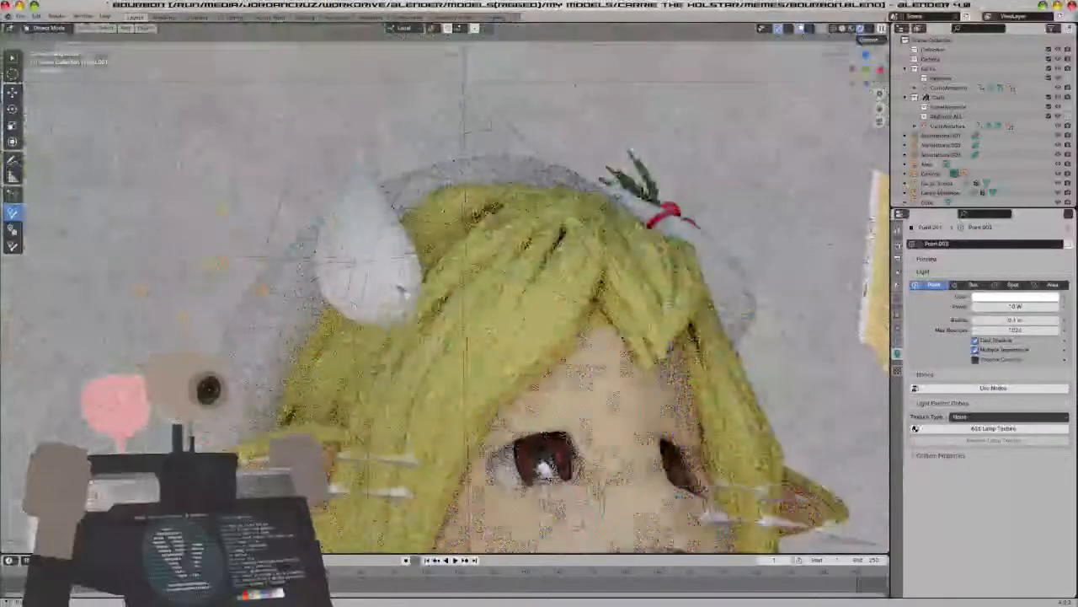
scroll(412, 295, up, 4)
scroll(413, 295, down, 2)
shift+middle_drag(413, 295, 226, 108)
scroll(226, 108, down, 2)
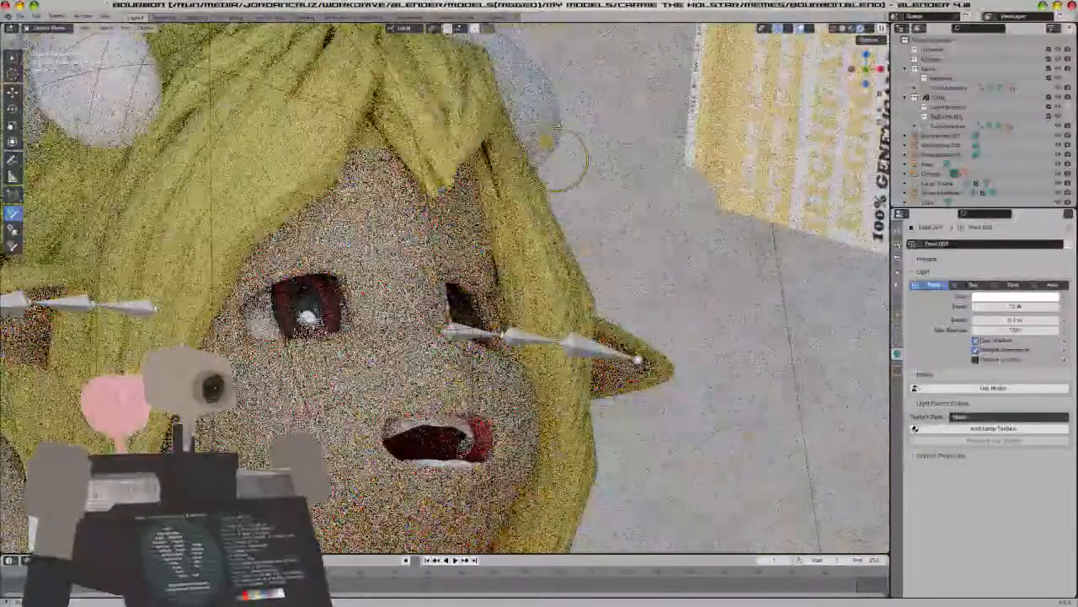
key(g)
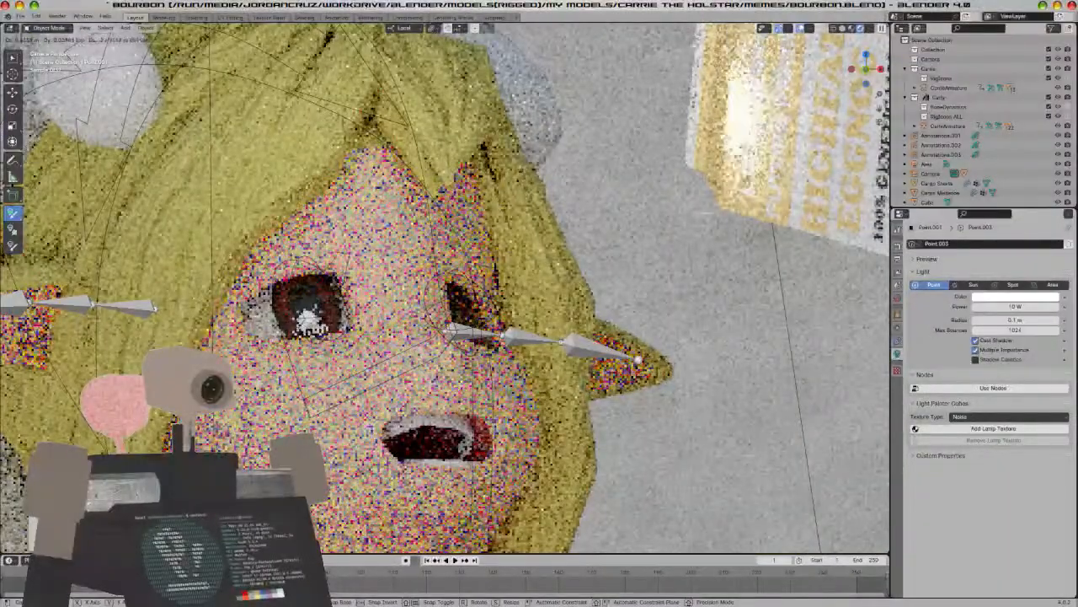
click(642, 184)
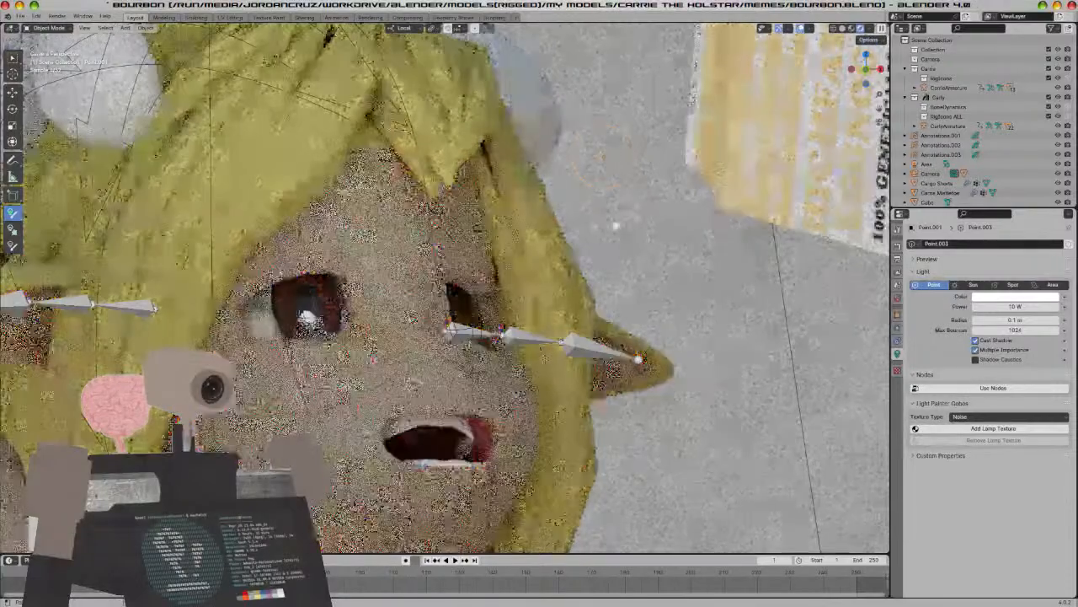
Try shifting the duplicate light along the Y axis from a free view and check it through the camera
key(KP_0)
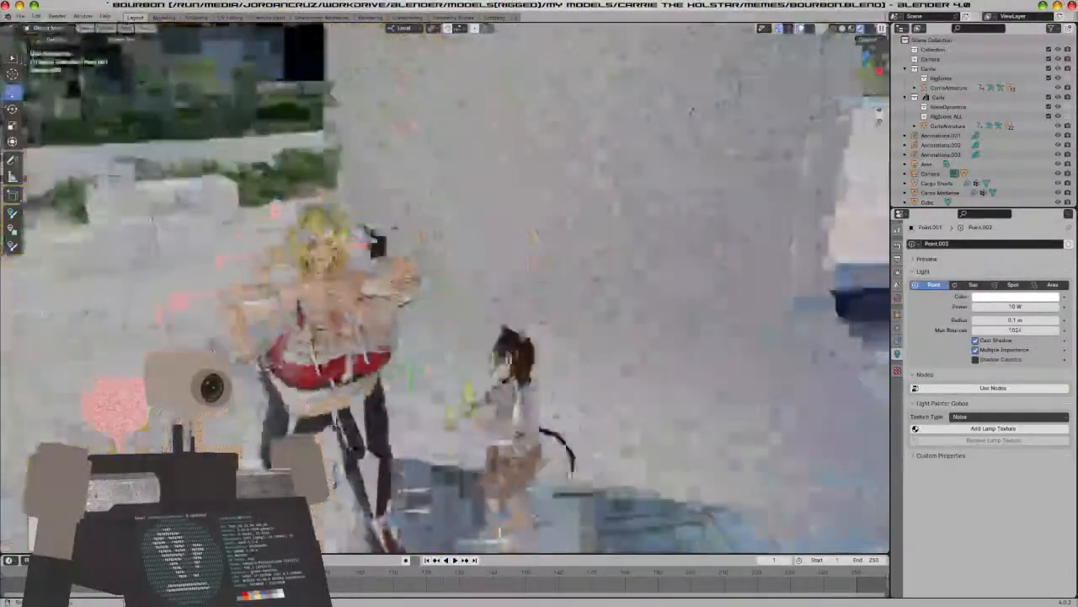
middle_drag(595, 225, 550, 245)
key(g)
key(y)
key(Return)
key(KP_0)
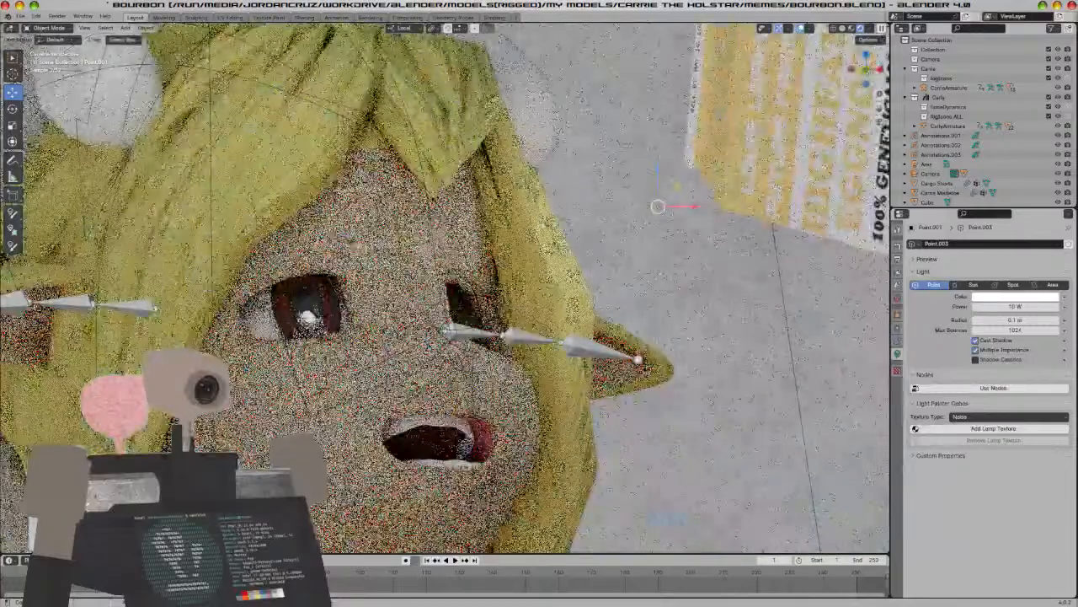
Try moving the duplicate light beside Carrie's far eye, and slide it along X away from her face
key(g)
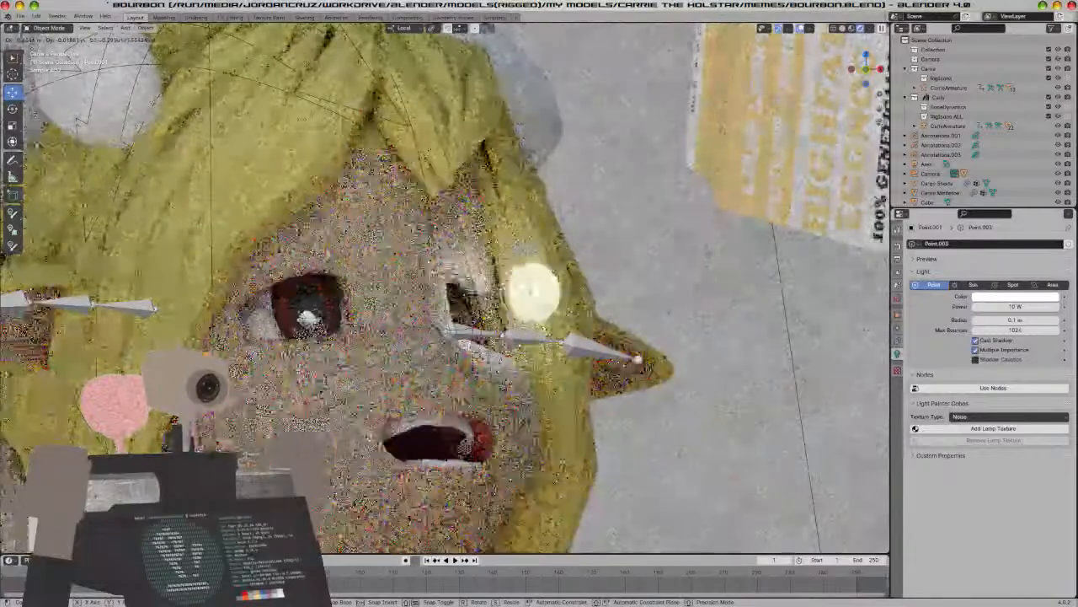
click(504, 331)
key(g)
key(x)
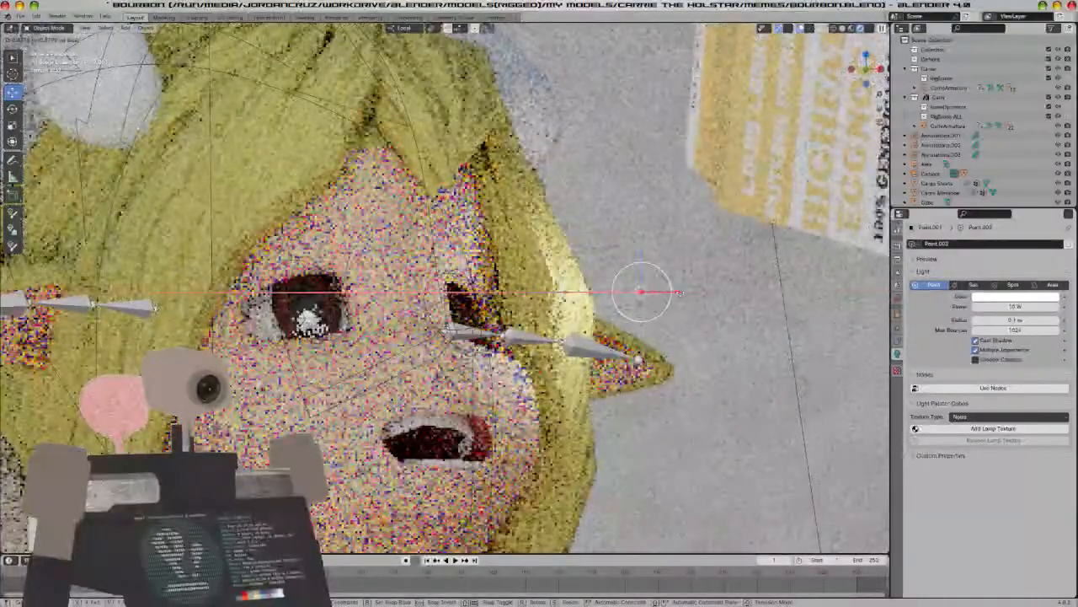
click(751, 293)
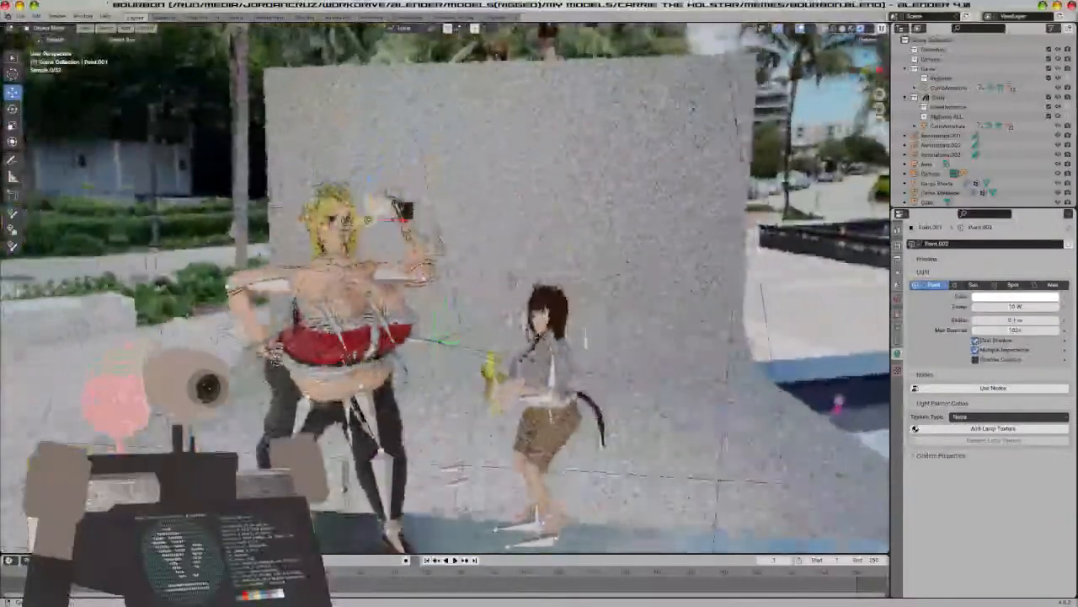
Try adjusting the duplicate light's height along the Z axis from a closer view above Carrie's head
scroll(445, 290, up, 6)
scroll(445, 291, up, 2)
middle_drag(445, 290, 401, 359)
key(g)
key(y)
key(z)
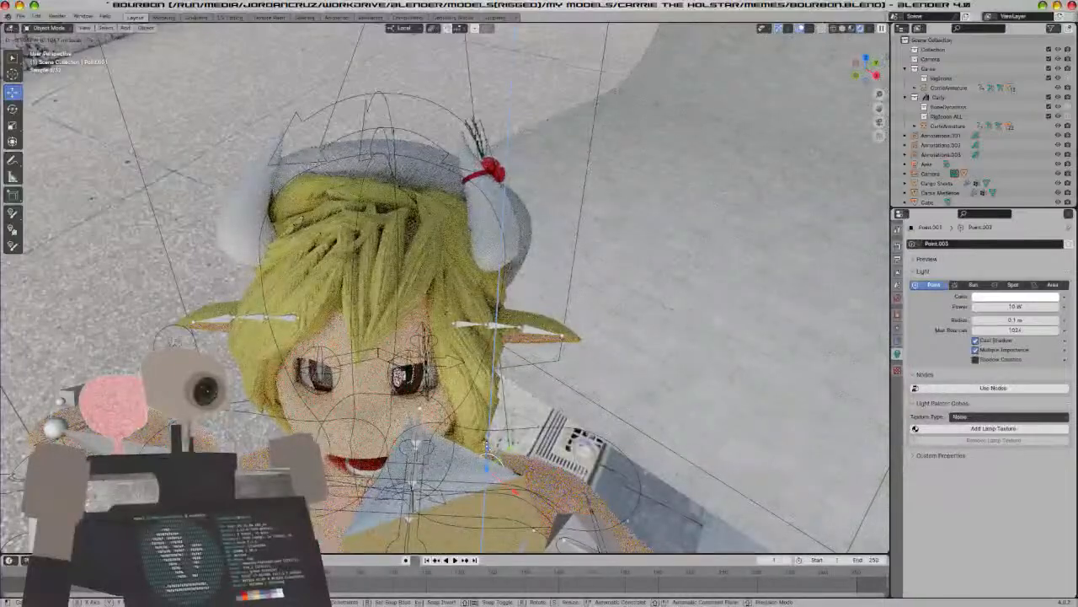
click(473, 457)
key(KP_1)
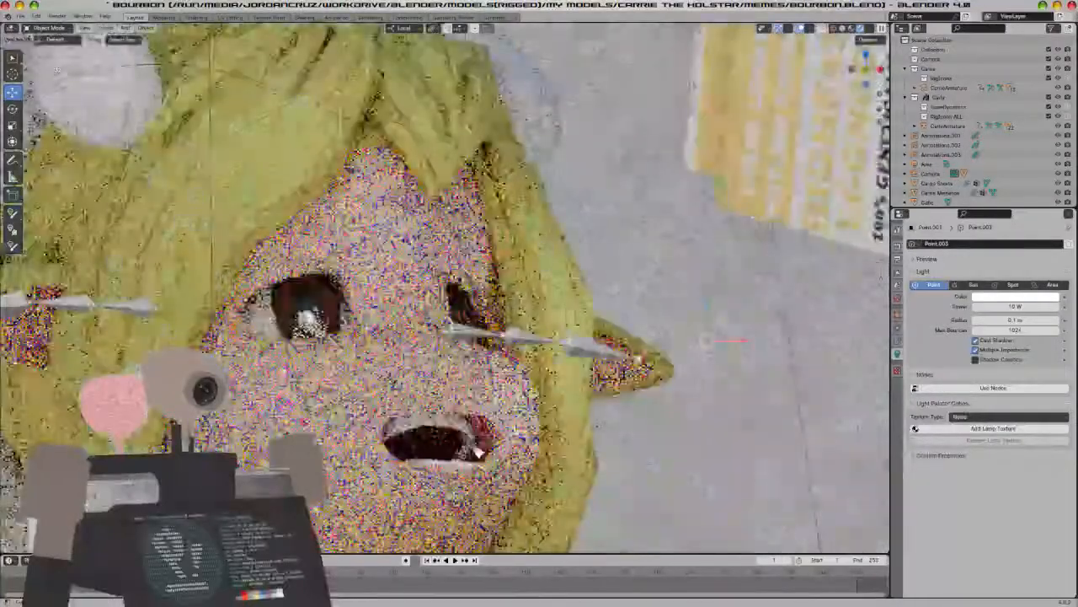
Try sliding the duplicate light sideways along X, and move it freely back towards Carrie's far eye
drag(734, 344, 768, 342)
middle_drag(768, 343, 678, 434)
scroll(674, 320, up, 2)
drag(373, 264, 388, 270)
key(KP_1)
key(g)
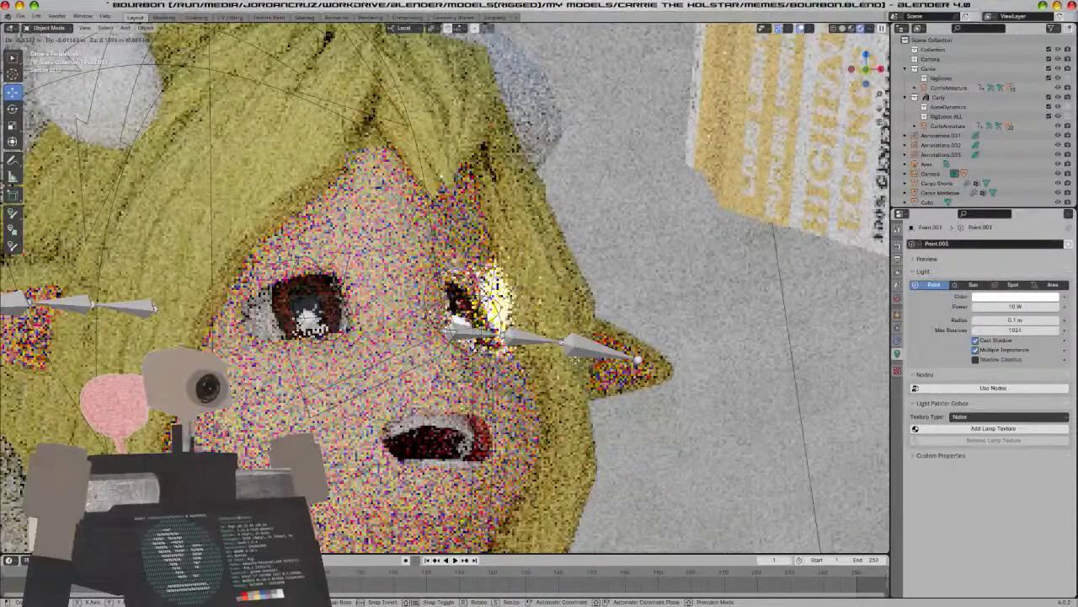
click(575, 360)
key(KP_0)
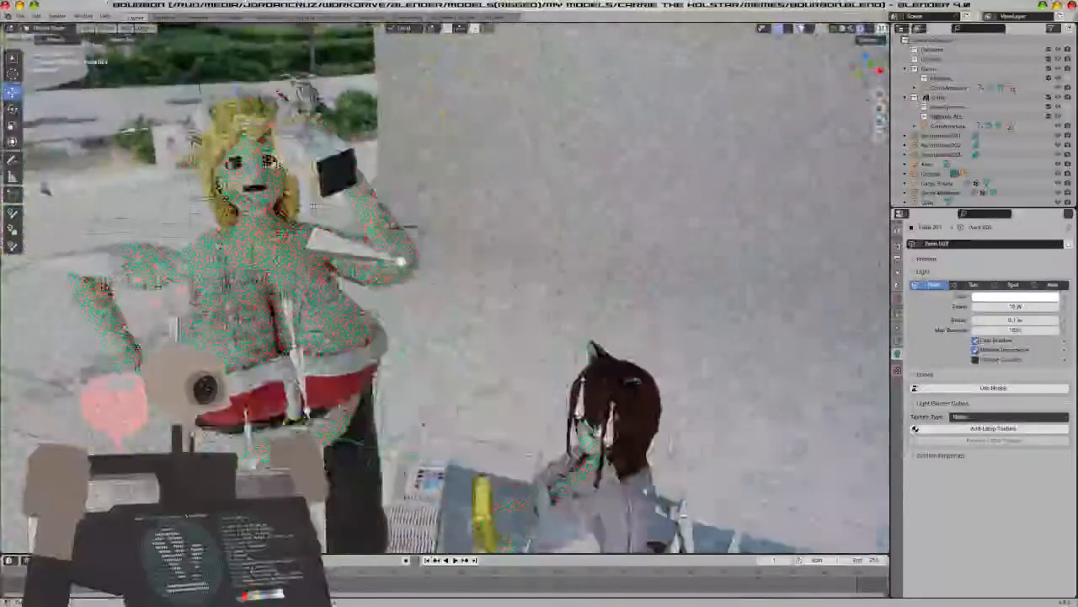
Try positioning the duplicate light in front of Carrie's far eye from a free view facing her head
shift+middle_drag(370, 219, 573, 328)
scroll(445, 286, up, 5)
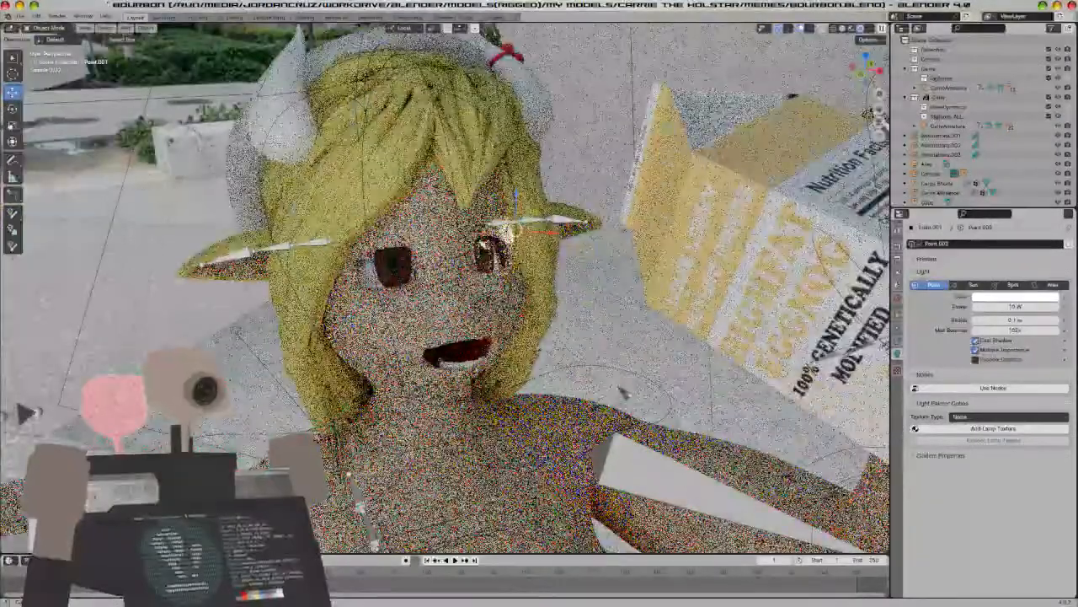
middle_drag(445, 286, 445, 353)
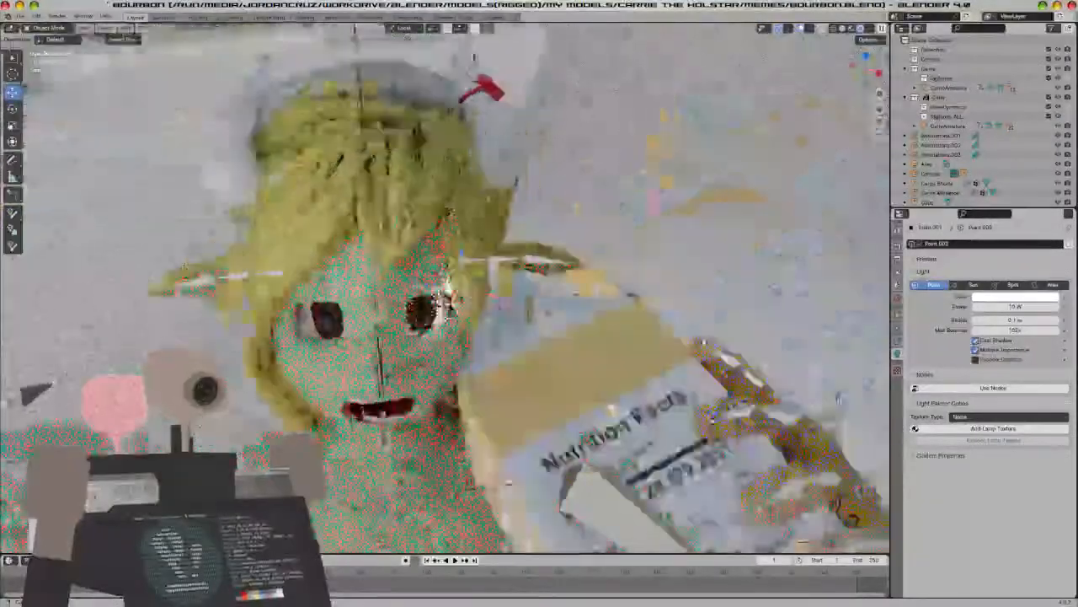
key(g)
key(z)
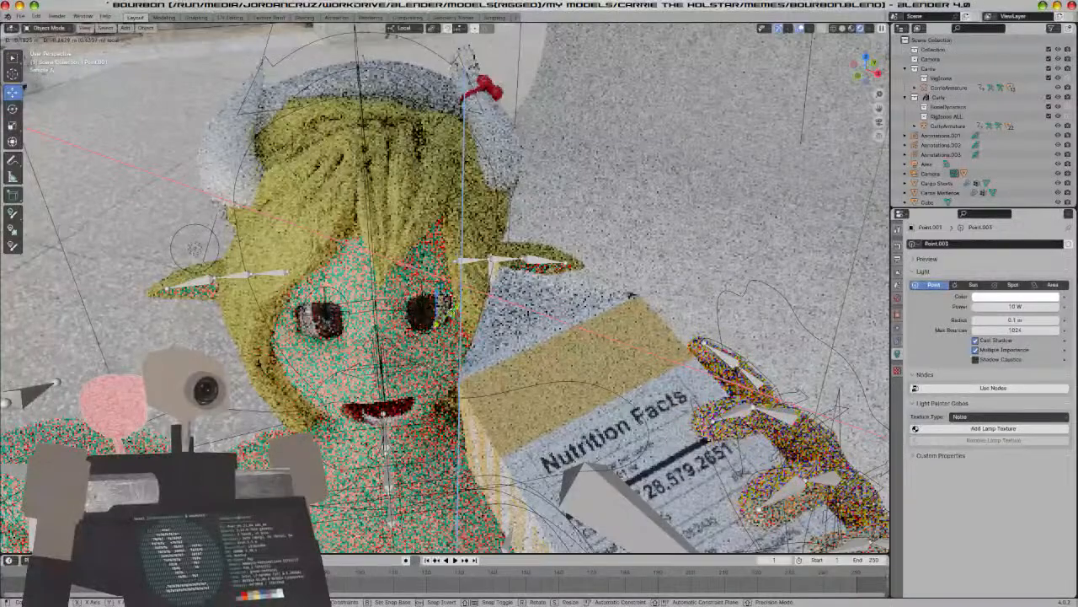
drag(448, 320, 450, 322)
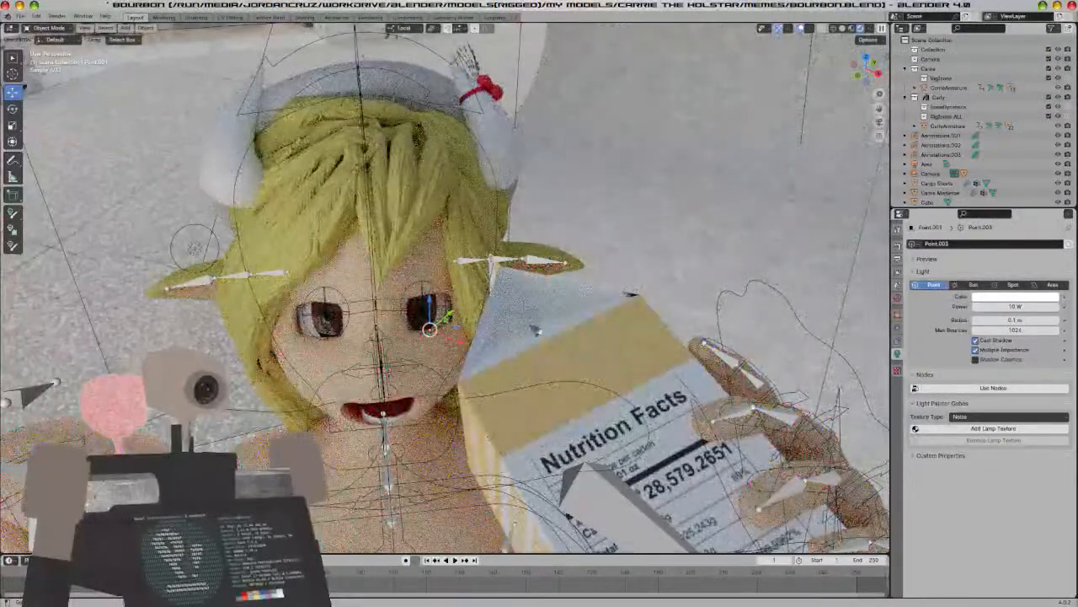
drag(469, 273, 451, 293)
mouse_move(468, 330)
mouse_down()
mouse_move(479, 334)
mouse_move(464, 307)
mouse_move(455, 316)
mouse_move(477, 334)
mouse_up()
key(KP_0)
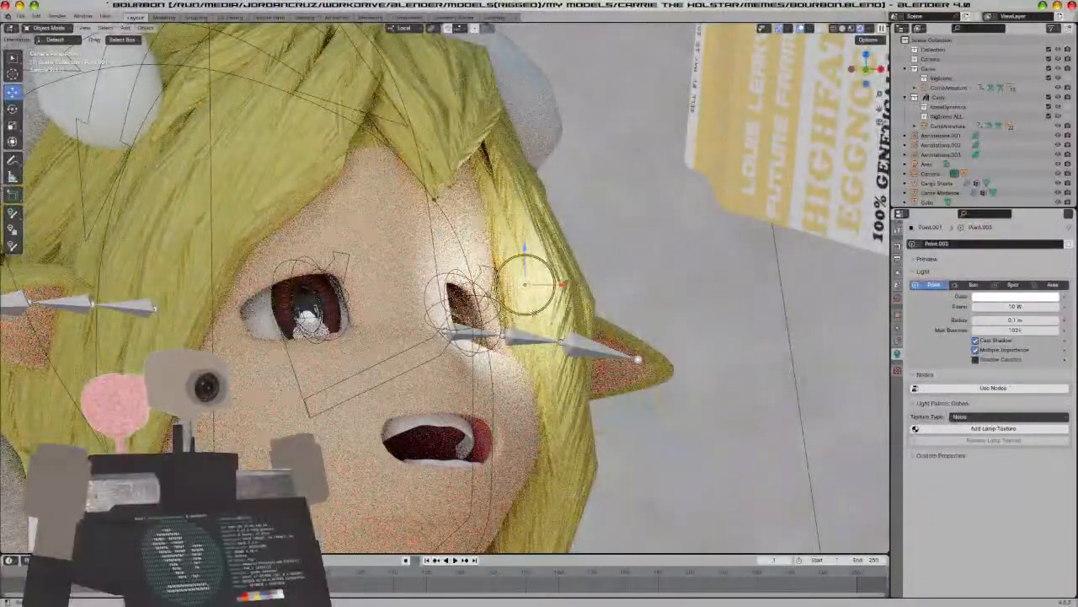
Try moving the duplicate light directly over Carrie's far eye in a close-up camera view
scroll(445, 291, up, 5)
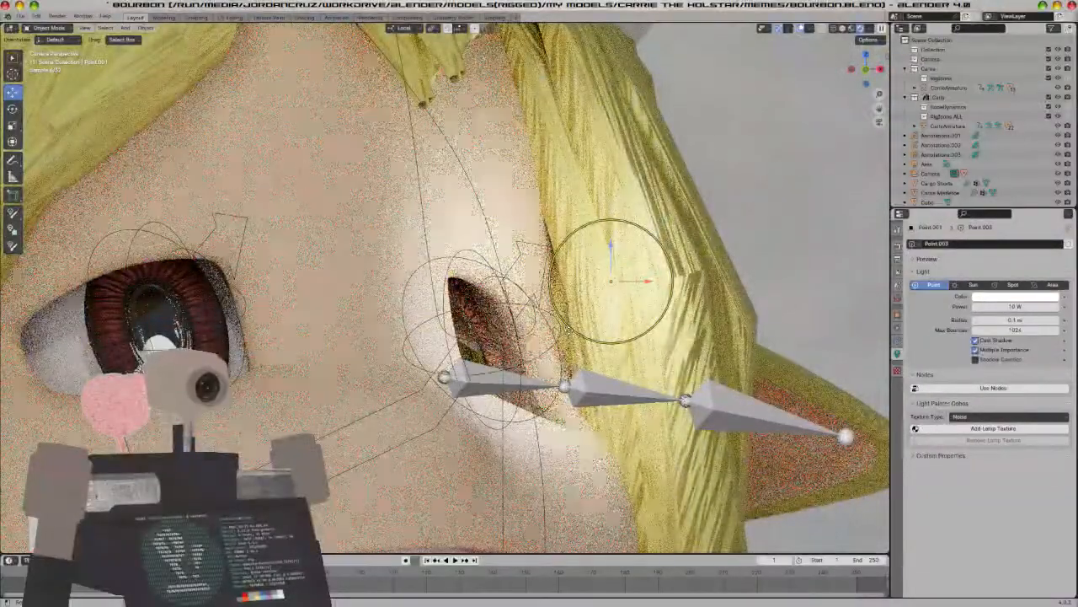
key(g)
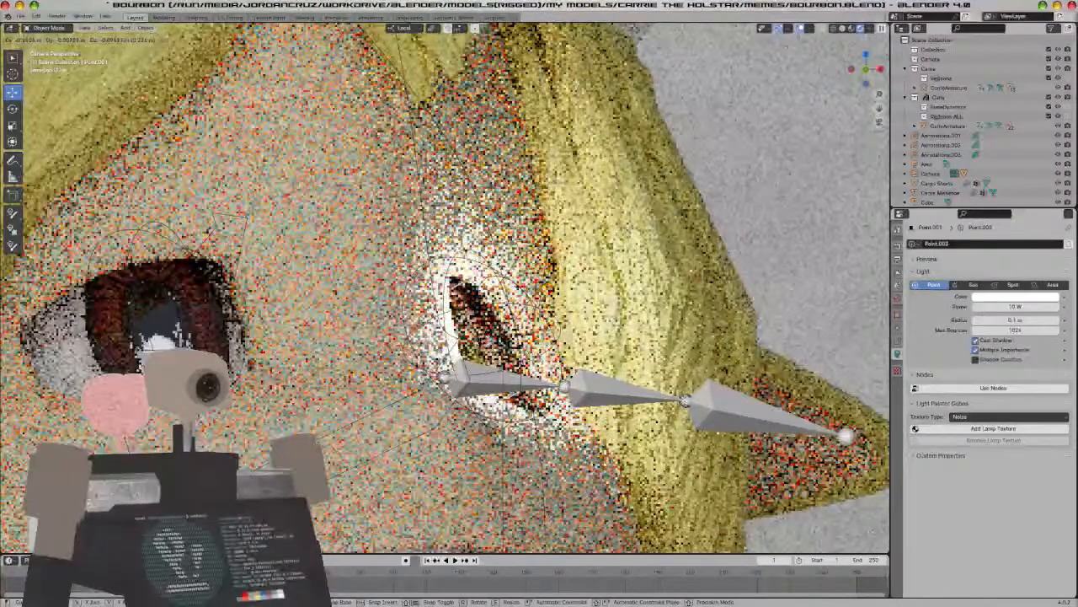
key(Return)
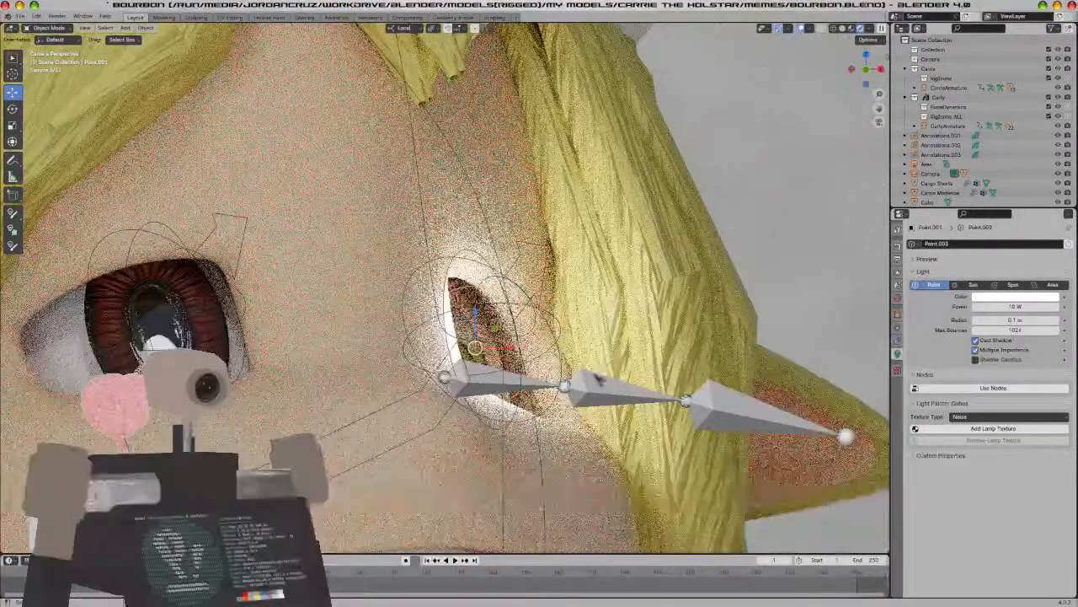
scroll(445, 288, down, 1)
scroll(445, 288, down, 8)
Try moving the duplicate light out towards Carrie's raised arm from an overhead view, and delete it
middle_drag(445, 289, 522, 396)
scroll(444, 288, up, 3)
key(g)
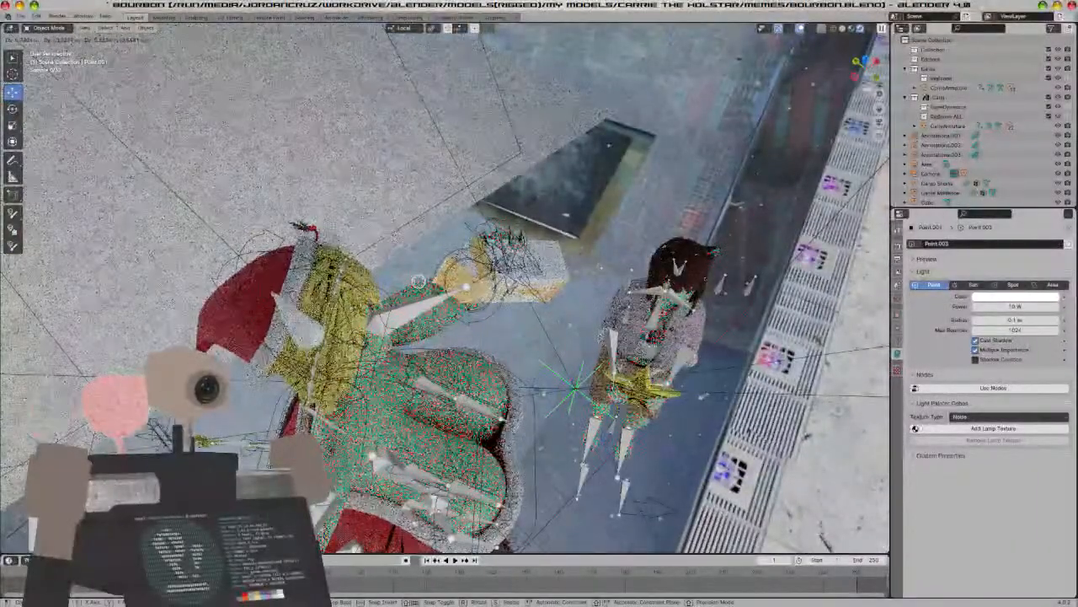
key(Return)
key(KP_0)
scroll(674, 361, down, 4)
key(x)
click(674, 360)
Save the file, and open the cateye material of Carly's body in the Shading workspace
scroll(674, 361, down, 5)
key(ctrl+s)
shift+middle_drag(674, 361, 101, 92)
scroll(648, 306, up, 5)
shift+middle_drag(648, 306, 237, 183)
click(604, 396)
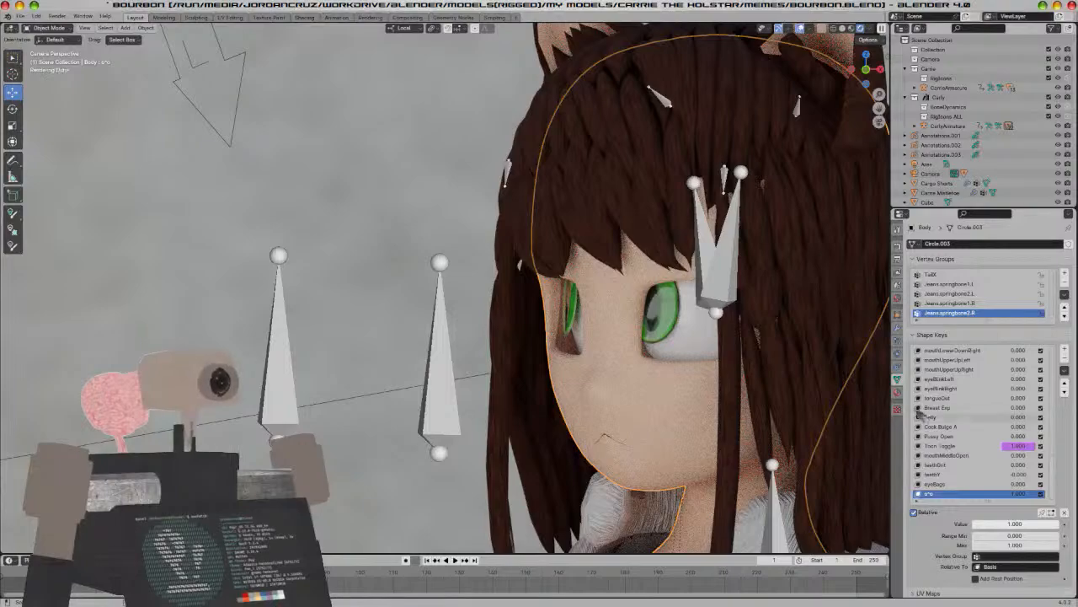
click(898, 391)
click(944, 285)
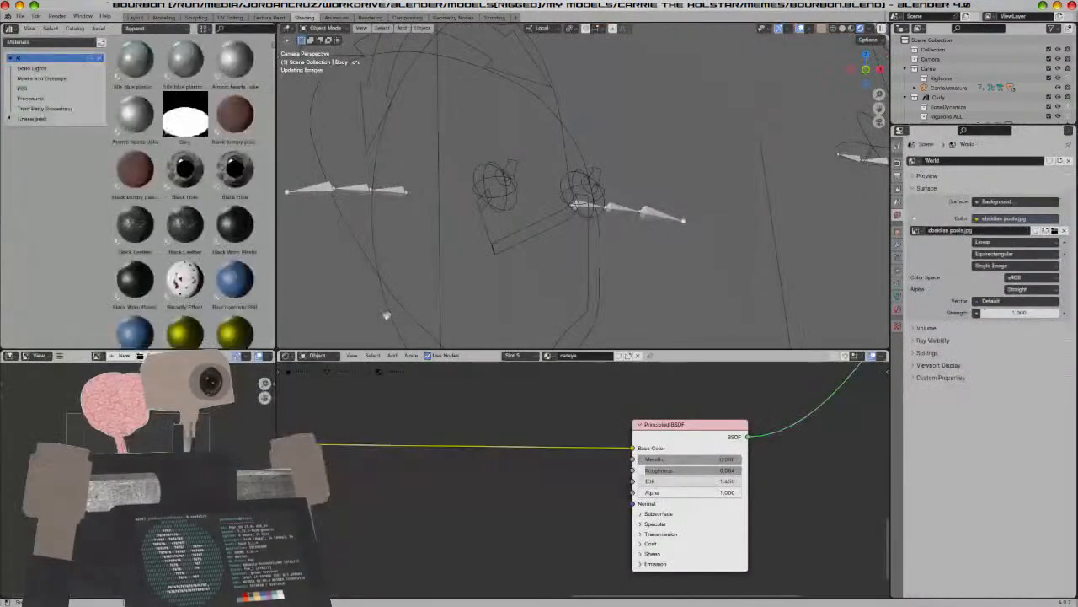
Set the cateye material's Principled BSDF roughness to 0.497 and its coat to weight 0.250 and roughness 0.045
middle_drag(686, 185, 580, 291)
scroll(579, 291, up, 3)
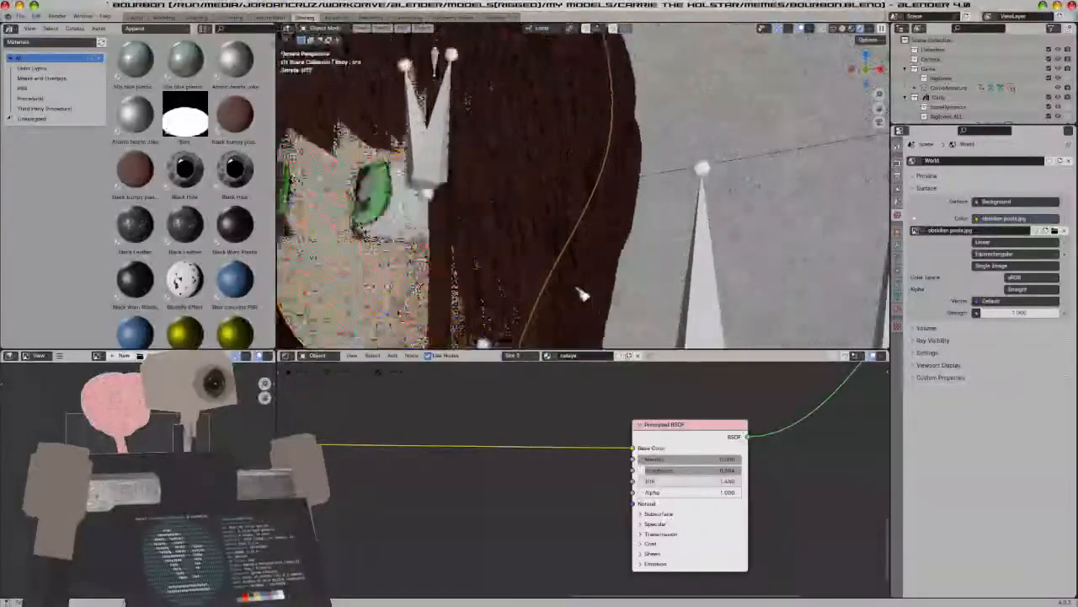
drag(664, 470, 688, 470)
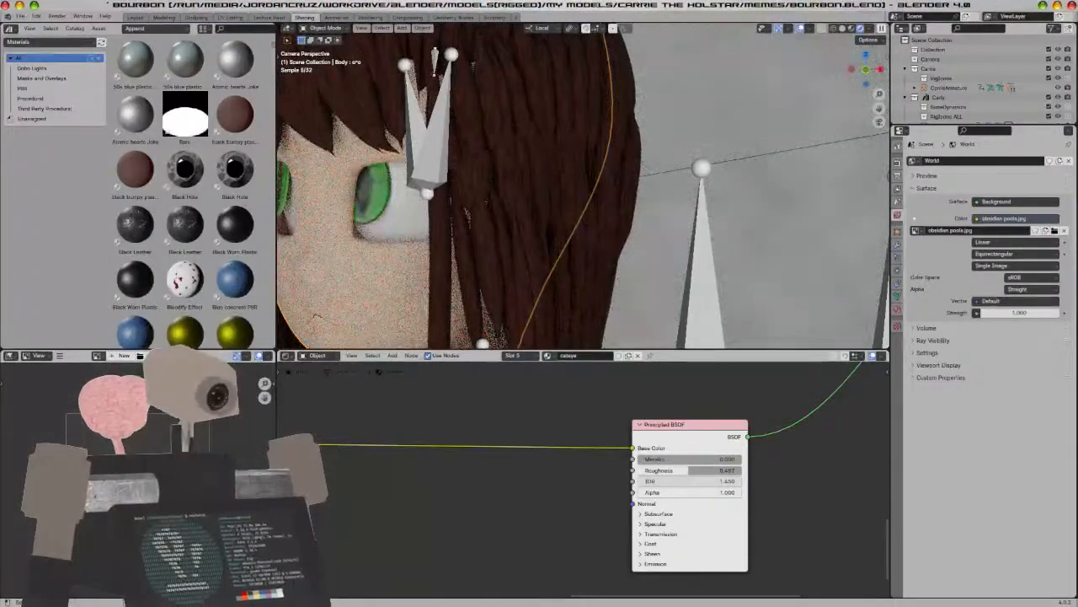
click(649, 544)
drag(681, 567, 690, 567)
scroll(520, 308, down, 3)
shift+middle_drag(520, 308, 661, 300)
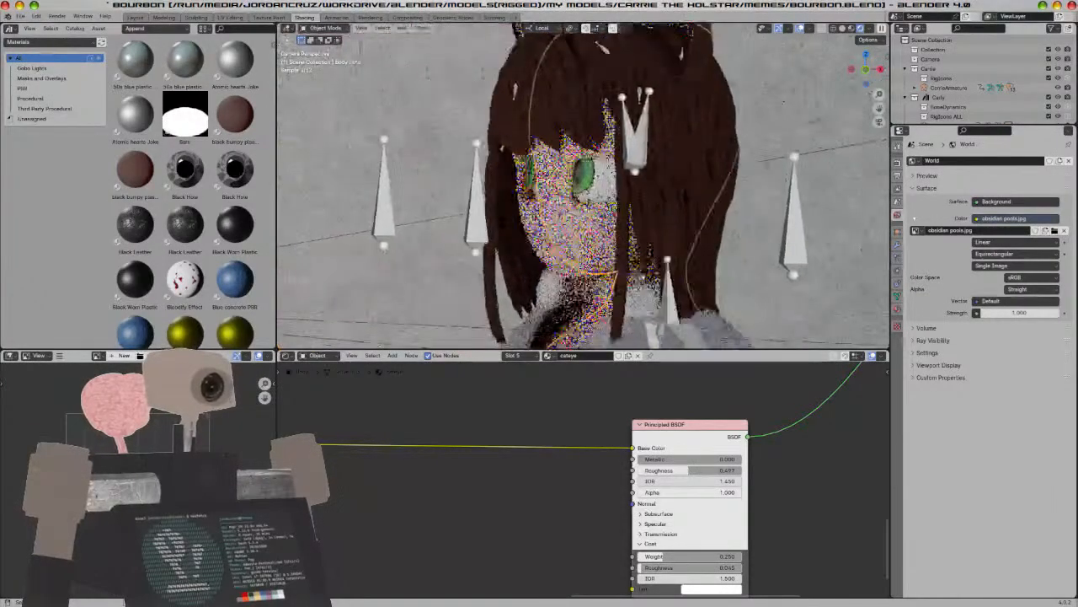
scroll(534, 153, down, 8)
shift+middle_drag(482, 266, 637, 239)
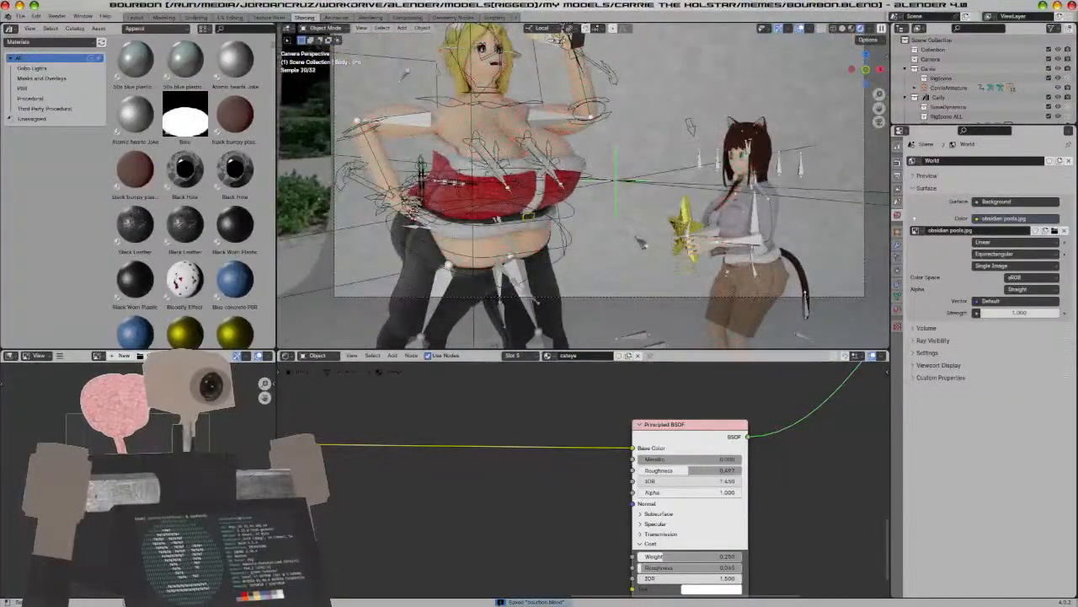
scroll(584, 185, down, 2)
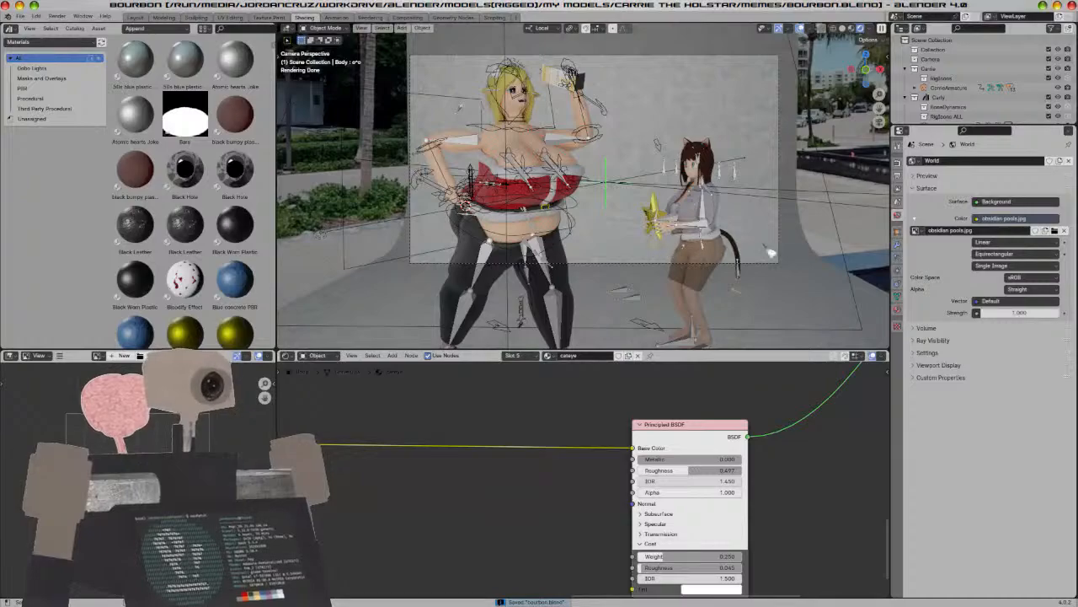
click(819, 281)
key(g)
key(x)
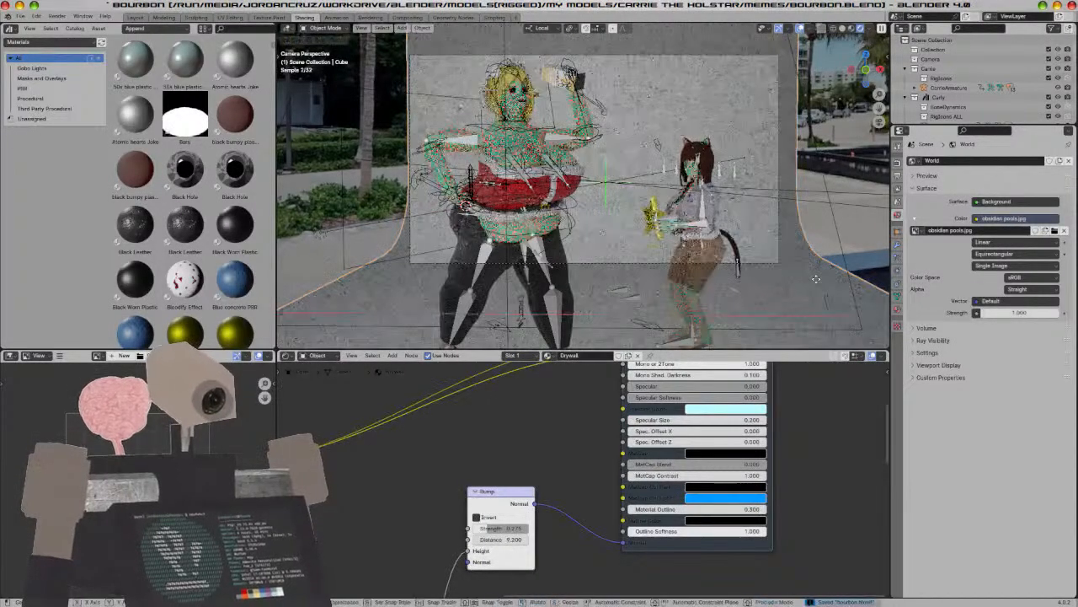
key(Escape)
Deselect all objects, and save the file after checking Carrie and Carly up close in the rendered camera view
key(a)
key(alt+a)
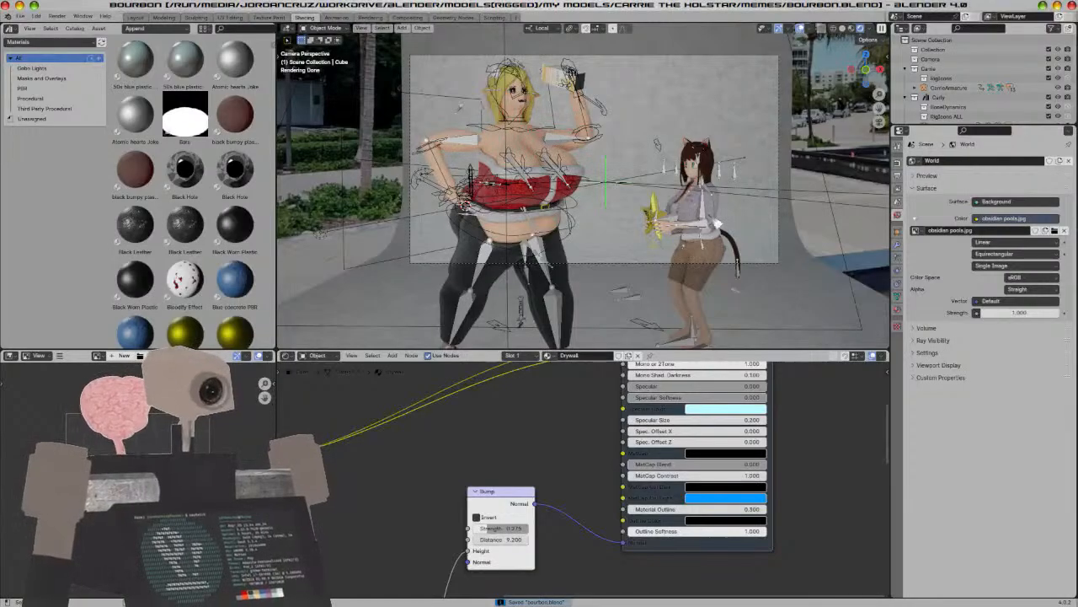
scroll(620, 135, up, 4)
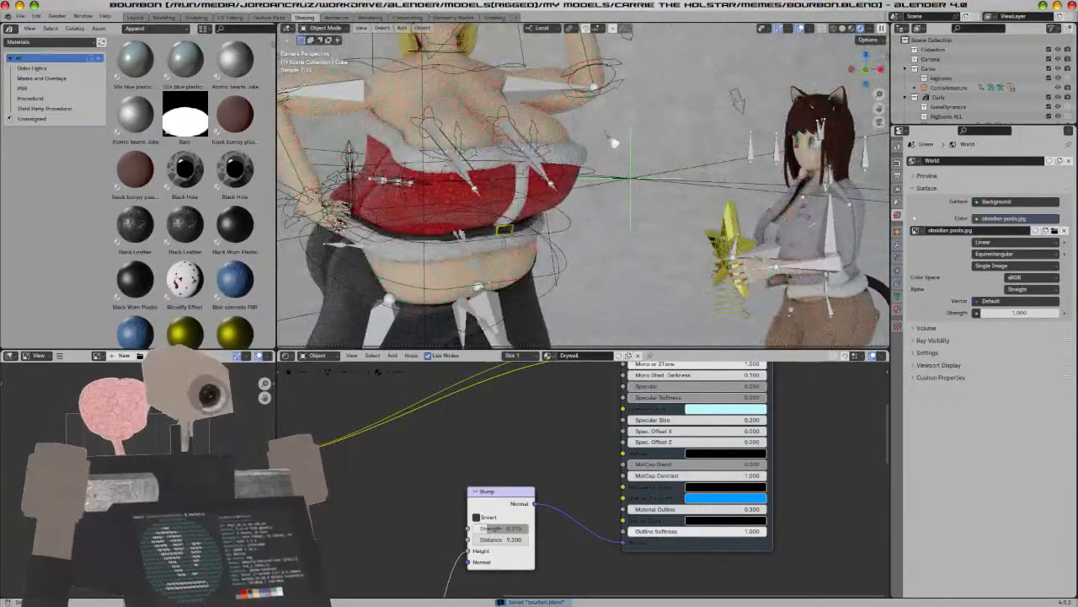
shift+middle_drag(620, 134, 633, 251)
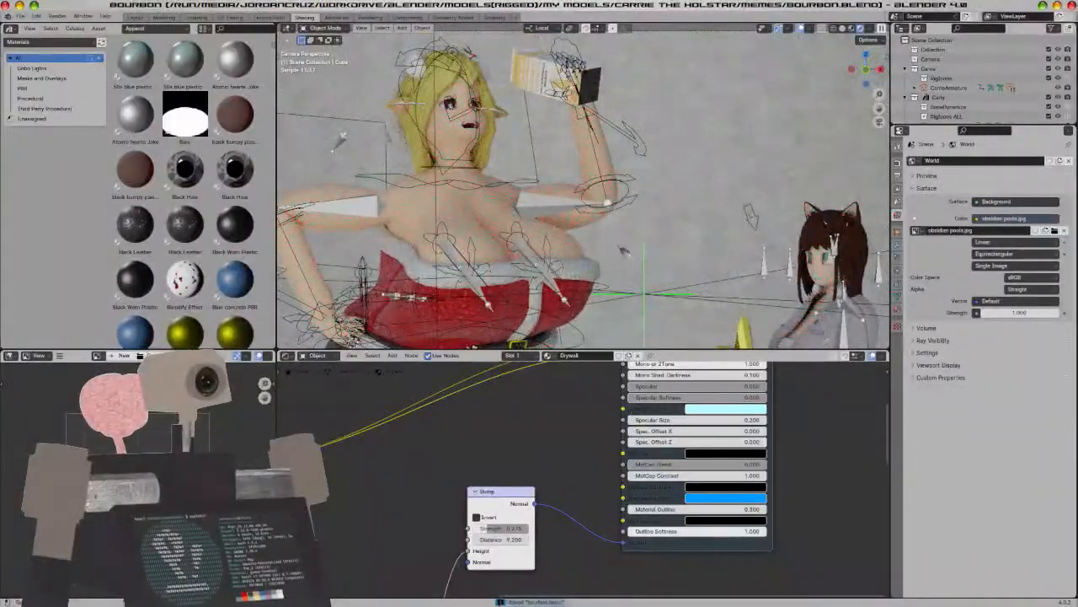
scroll(623, 251, down, 1)
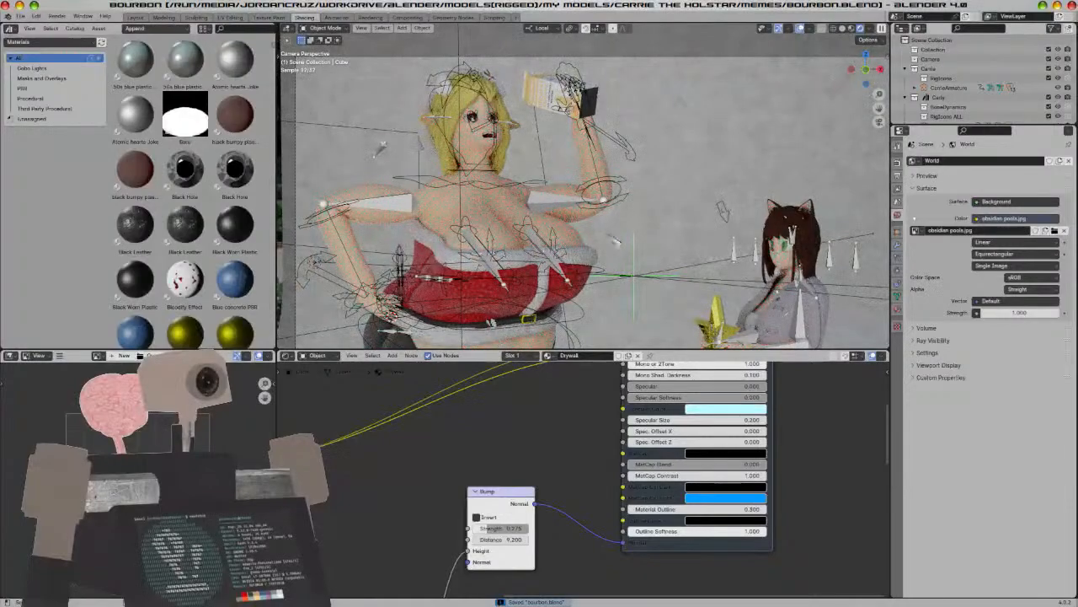
scroll(700, 262, up, 2)
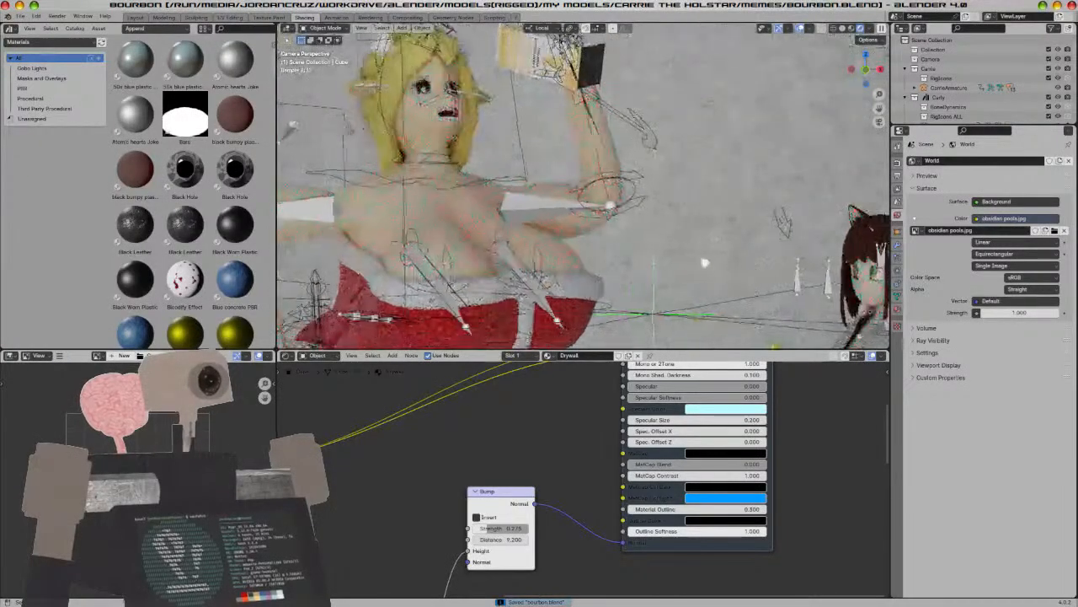
shift+middle_drag(711, 262, 604, 193)
key(ctrl+s)
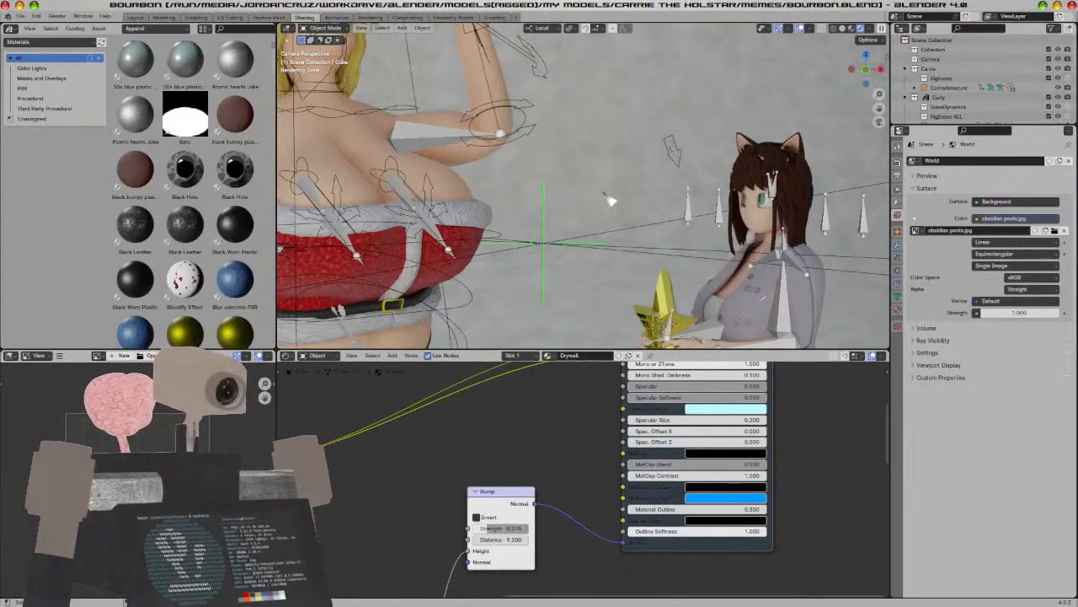
scroll(650, 217, down, 2)
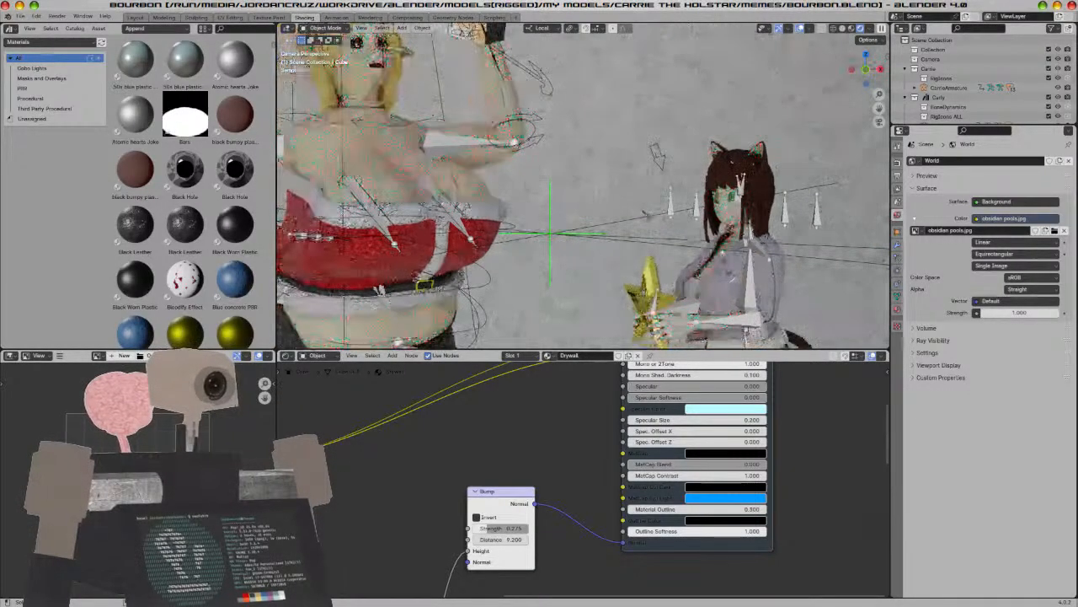
scroll(653, 218, down, 3)
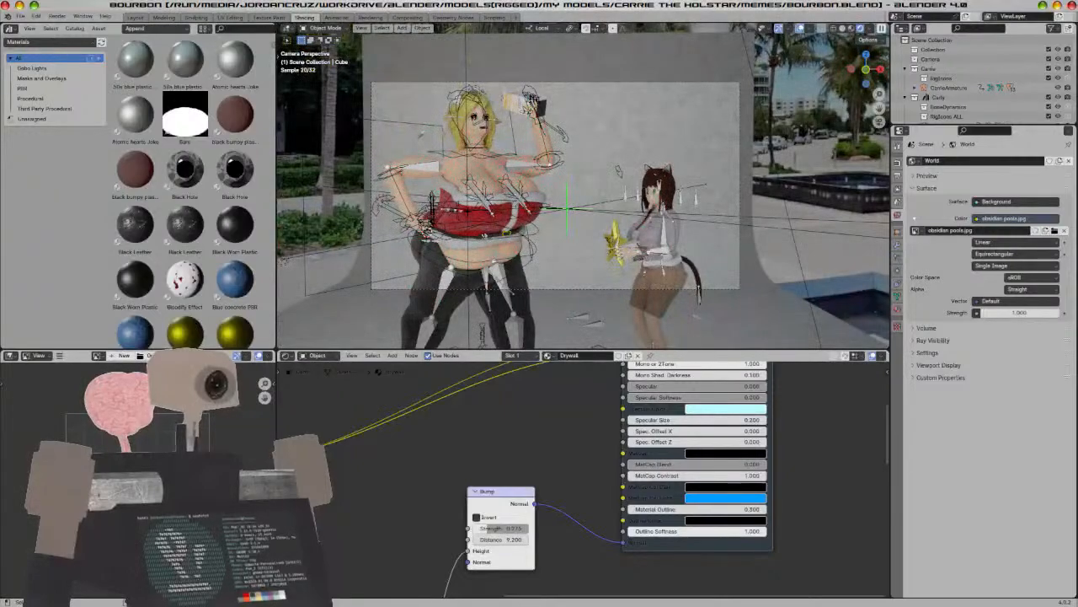